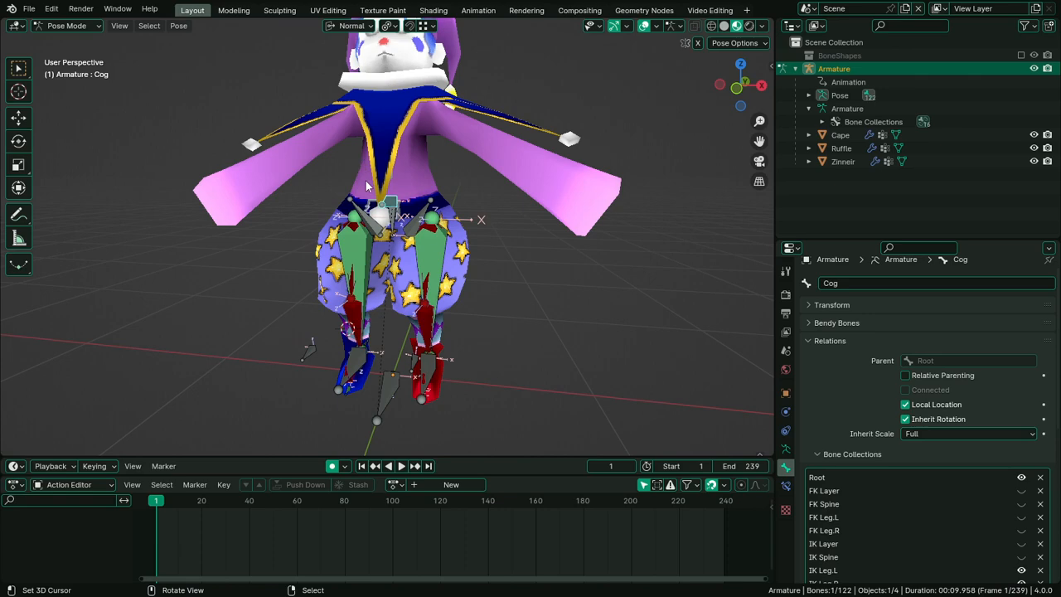
Test the leg deformation by moving the DEF-Hips bone in Pose Mode, without keeping the move
click(392, 226)
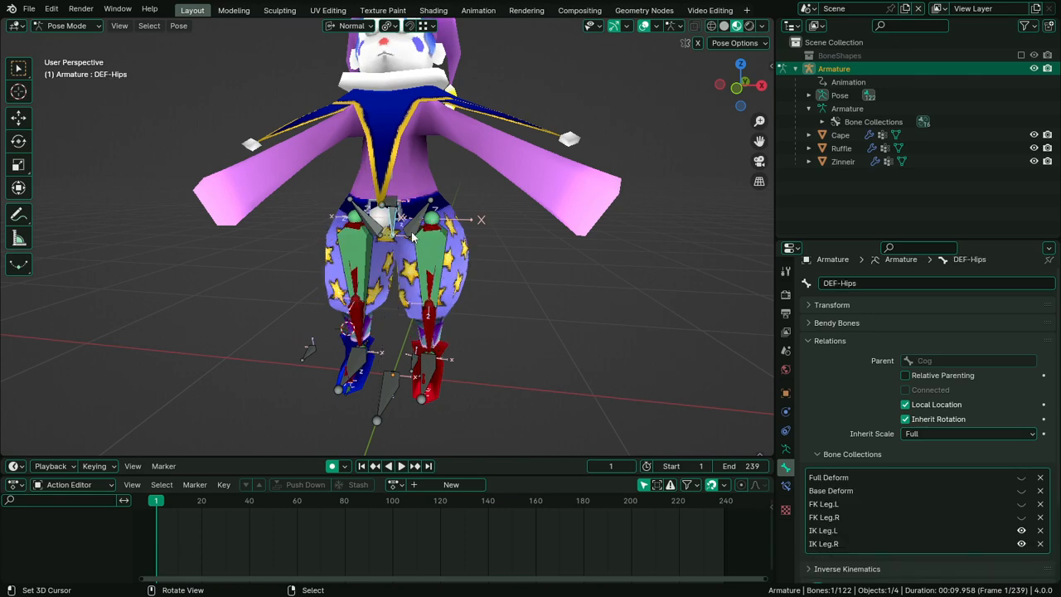
key(g)
click(472, 340)
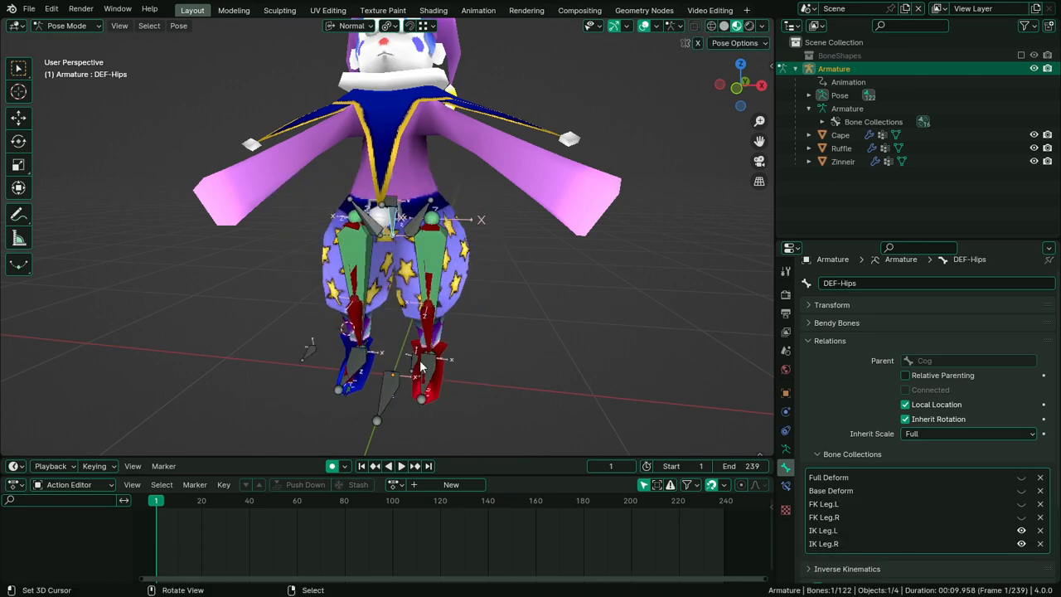
Examine in Edit Mode the parent relations of the left leg's IK control, rotator and master bones and of the hips bone
key(Tab)
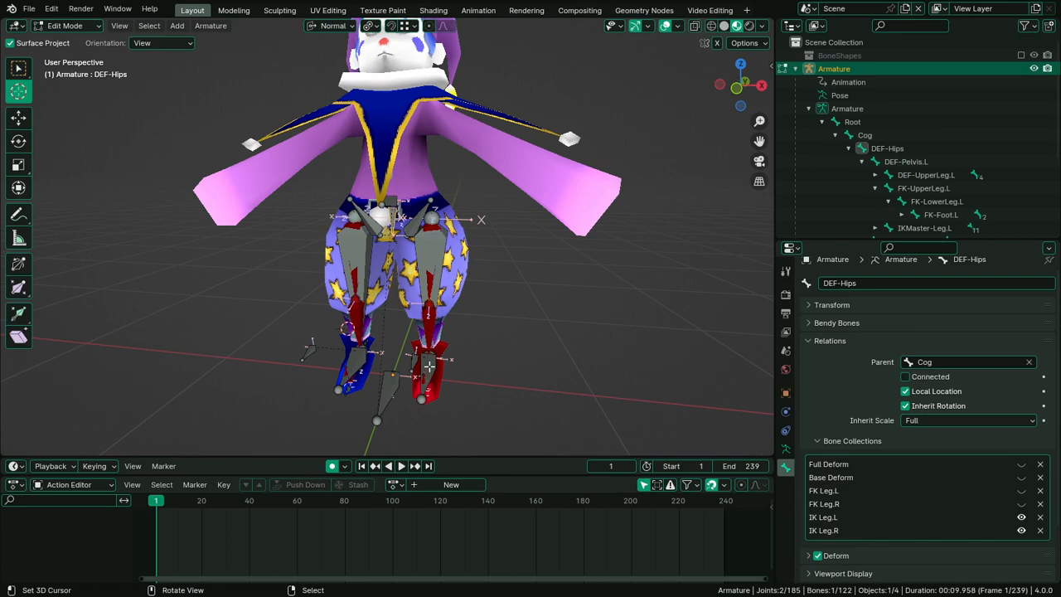
middle_drag(428, 365, 444, 396)
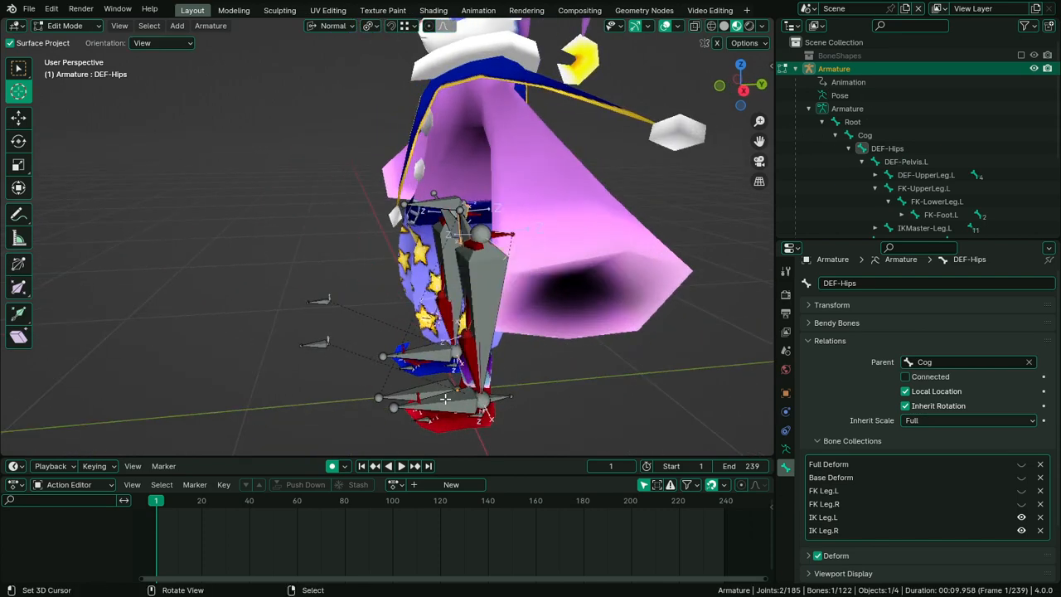
click(445, 399)
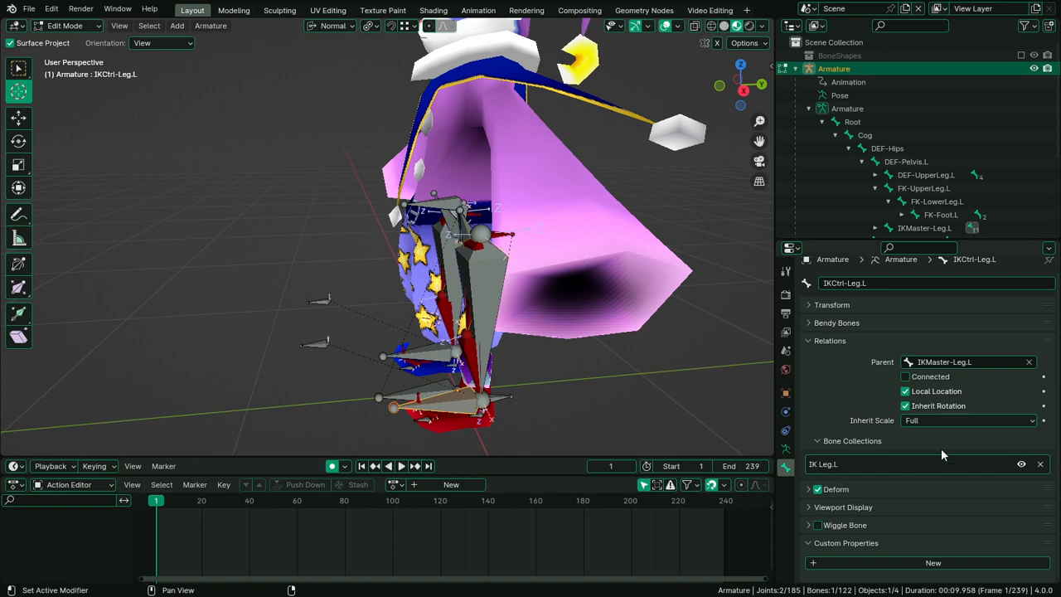
click(497, 234)
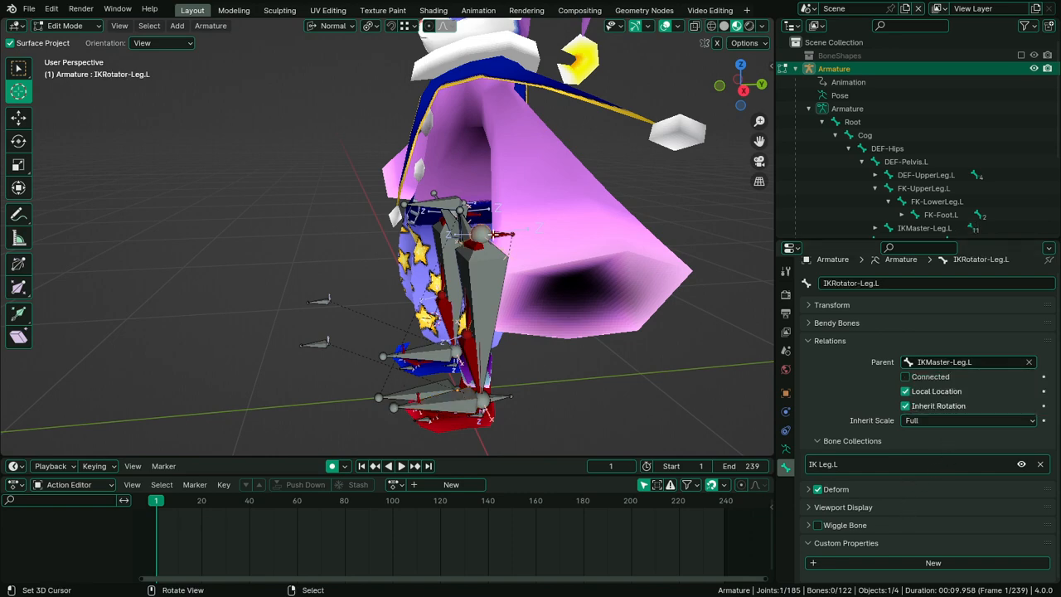
middle_drag(497, 234, 627, 214)
scroll(501, 220, up, 2)
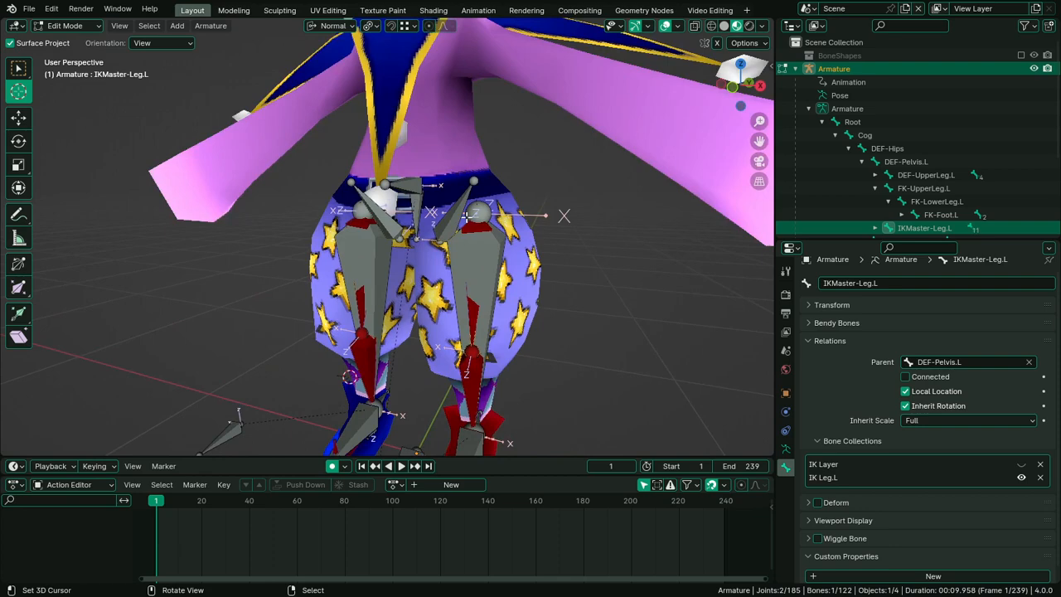
click(448, 220)
click(424, 216)
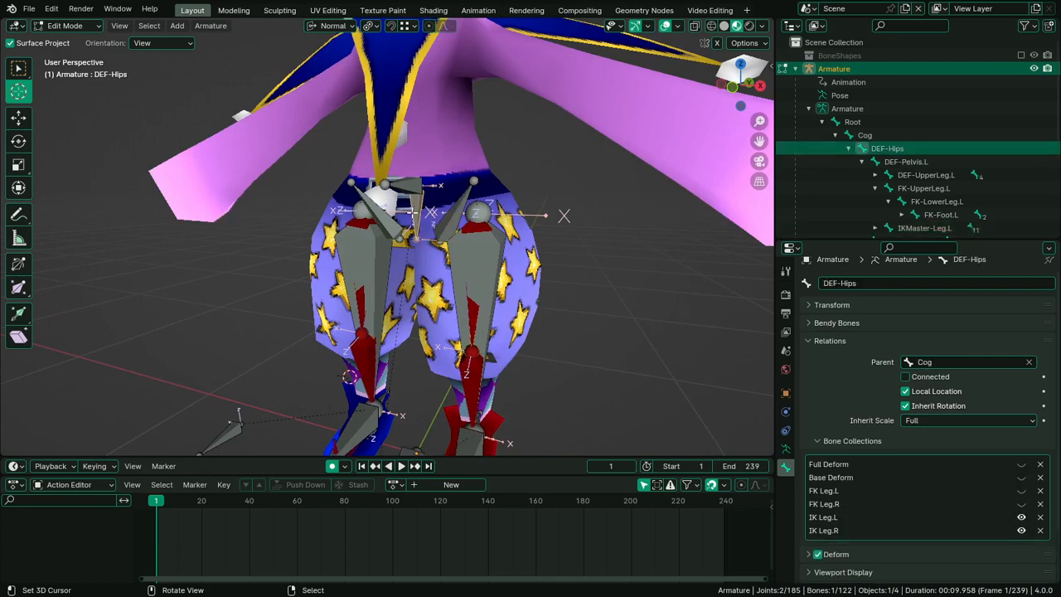
Test-move the Cog bone and the IKCtrl-Leg.L bone in Pose Mode, cancelling each move
click(406, 181)
key(Tab)
key(g)
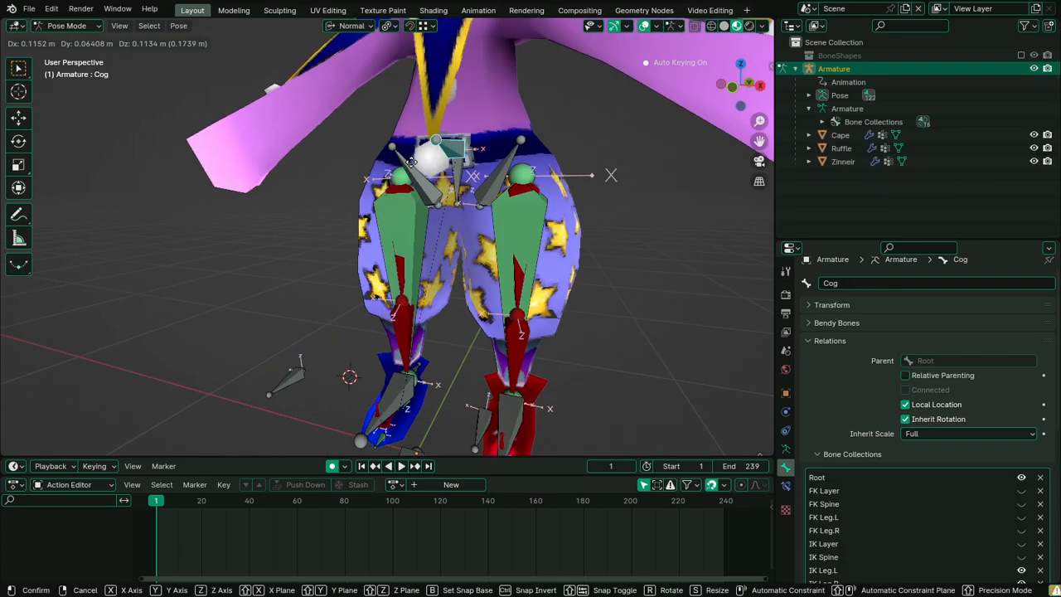
right_click(514, 398)
scroll(515, 398, down, 2)
click(439, 398)
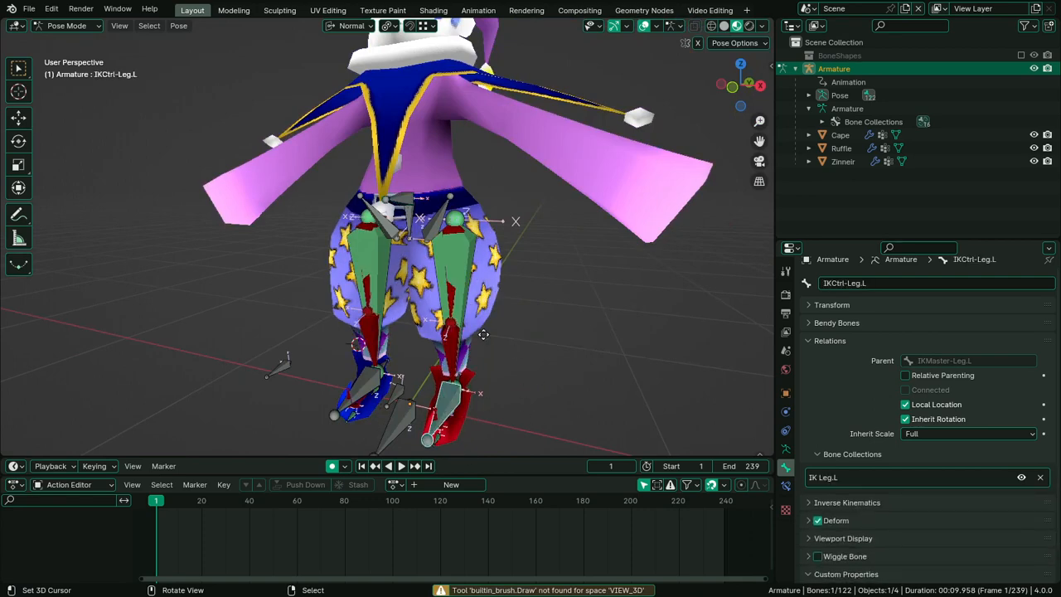
key(g)
right_click(534, 316)
Parent the IKCtrl-Leg.L and IKCtrl-Leg.R bones to the Root bone in Edit Mode with Keep Offset
middle_drag(534, 317, 457, 321)
key(Tab)
scroll(473, 416, down, 2)
right_click(442, 378)
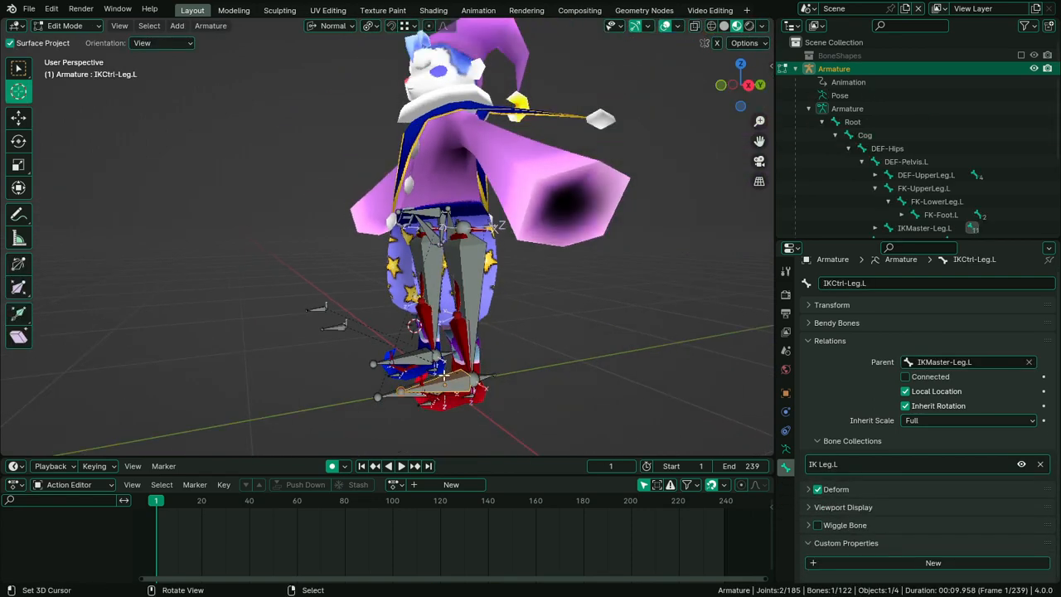
shift+right_click(407, 357)
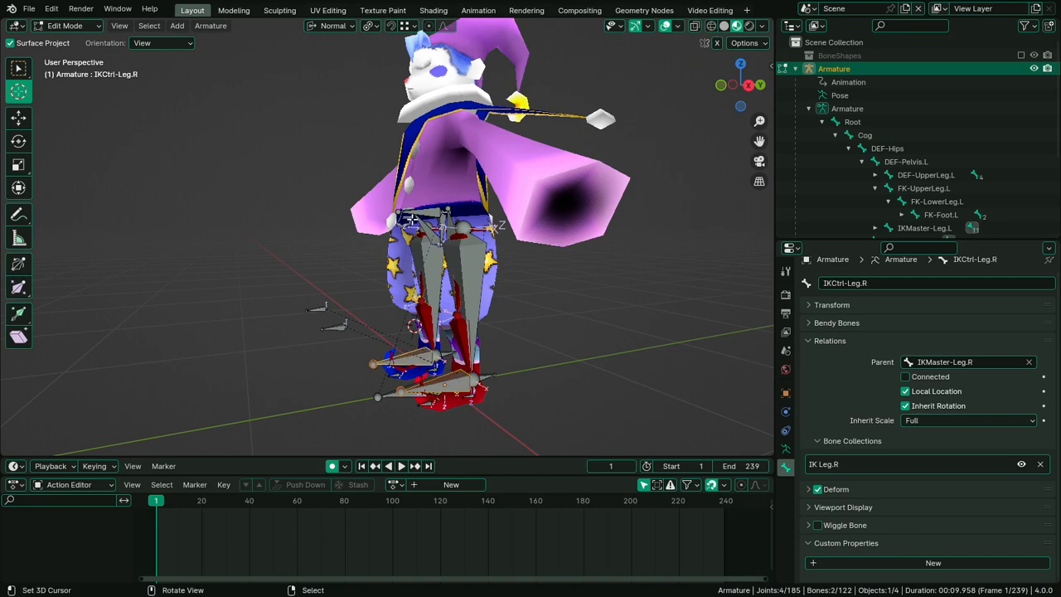
middle_drag(461, 292, 466, 330)
scroll(424, 357, up, 6)
shift+middle_drag(441, 408, 365, 290)
middle_drag(365, 290, 406, 309)
shift+right_click(371, 292)
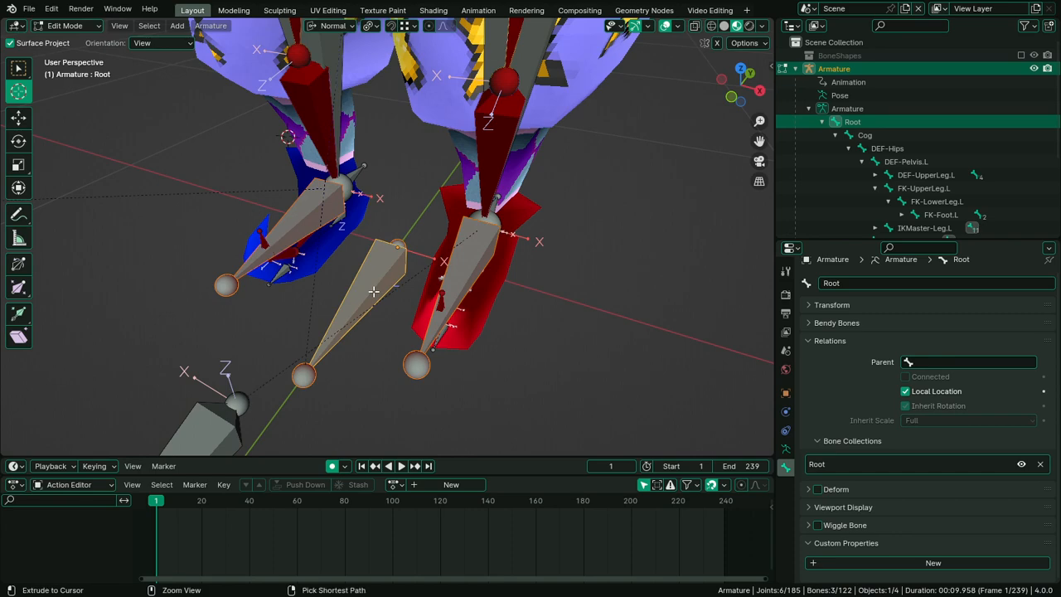
key(ctrl+p)
click(373, 292)
scroll(373, 292, down, 4)
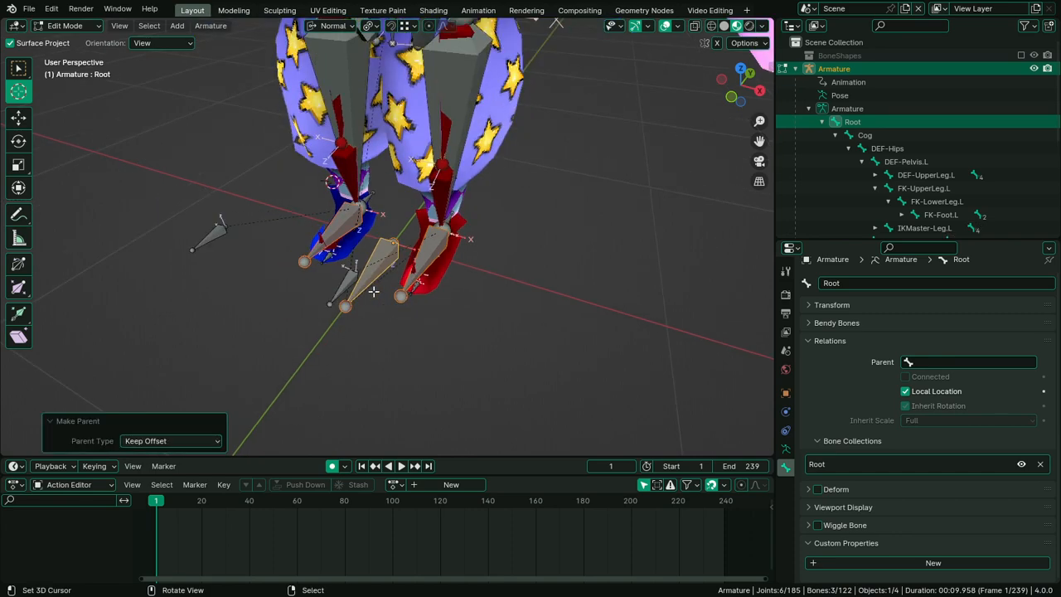
scroll(373, 292, down, 5)
Return to Pose Mode and test-move the Cog bone to check the feet, cancelling the move
key(Tab)
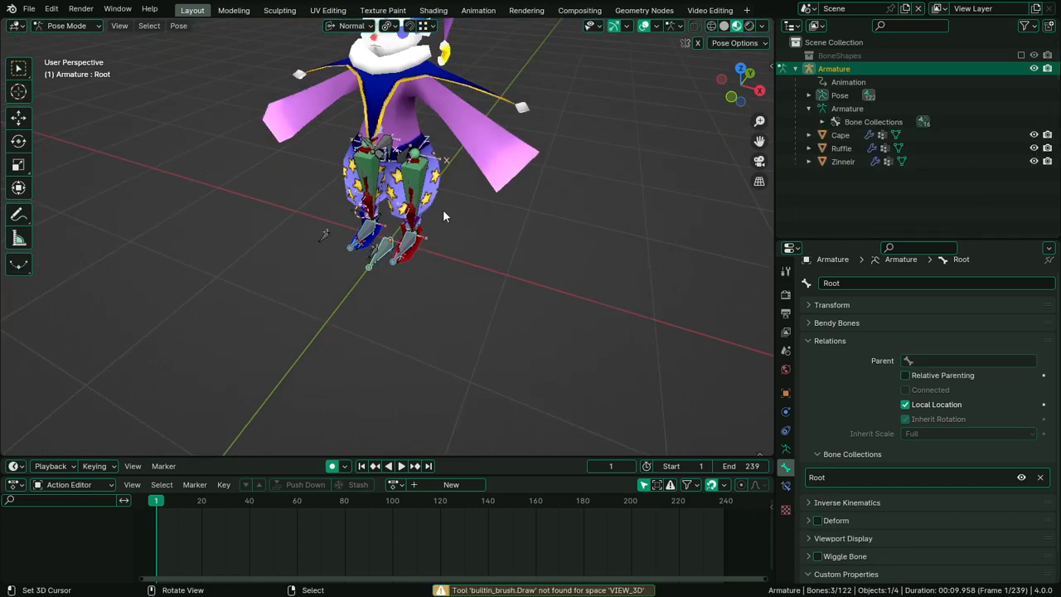
scroll(443, 209, up, 4)
middle_drag(442, 209, 436, 187)
mouse_move(414, 113)
shift+middle_down()
mouse_move(414, 189)
mouse_move(406, 121)
shift+middle_up()
click(385, 110)
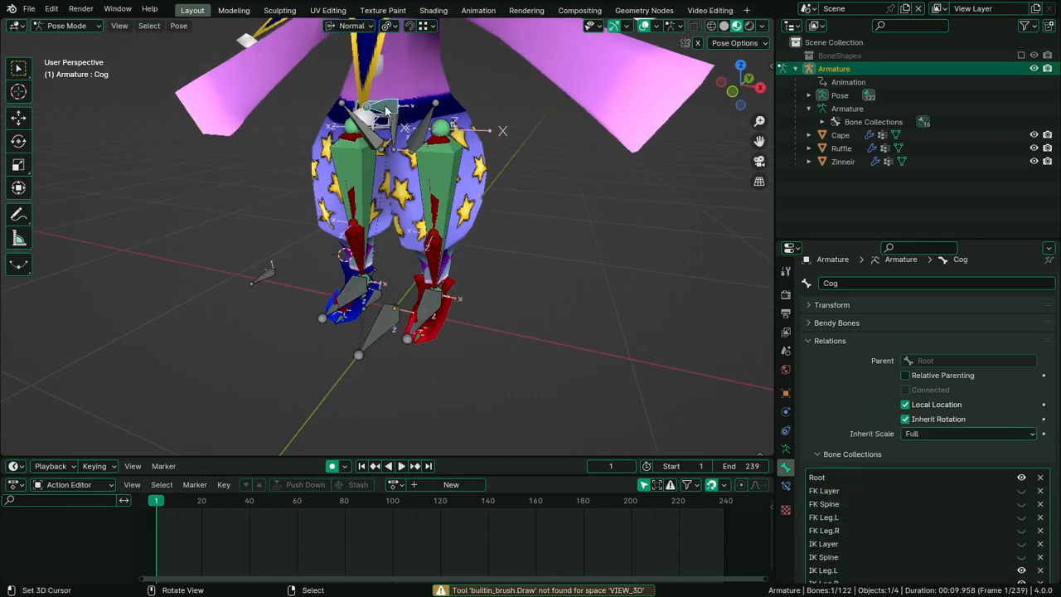
key(g)
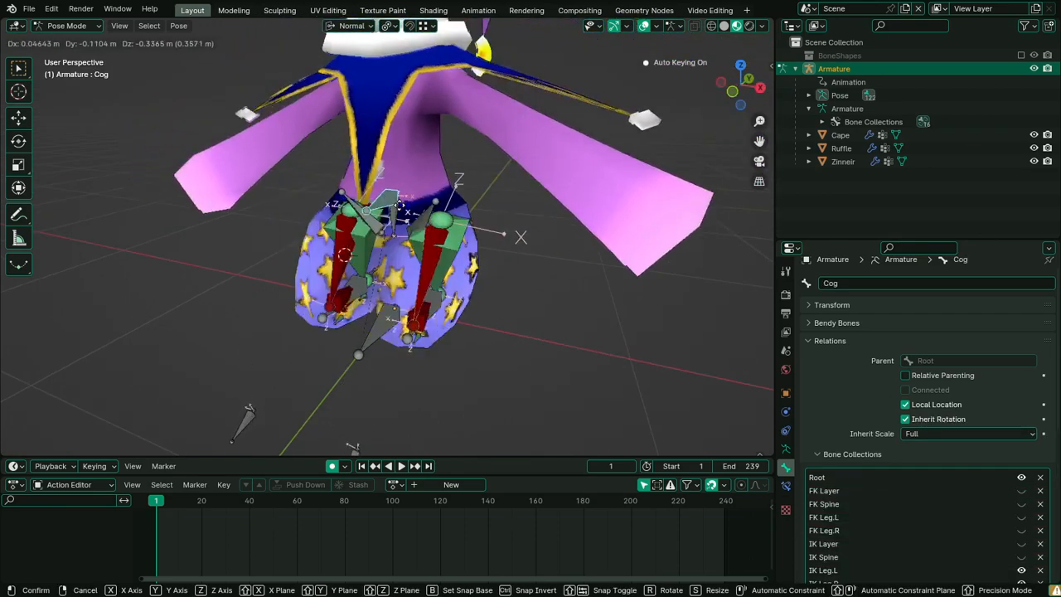
right_click(338, 165)
Repeat the Cog bone test move from a side view and an angled front view, cancelling each one
middle_drag(464, 189, 383, 172)
key(g)
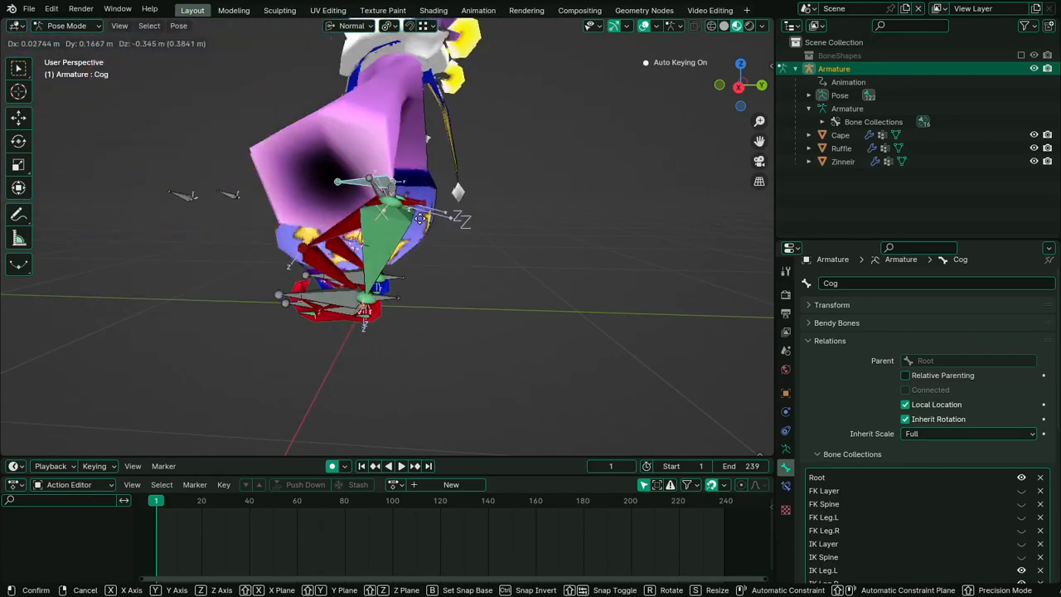
right_click(412, 256)
middle_drag(413, 258, 448, 177)
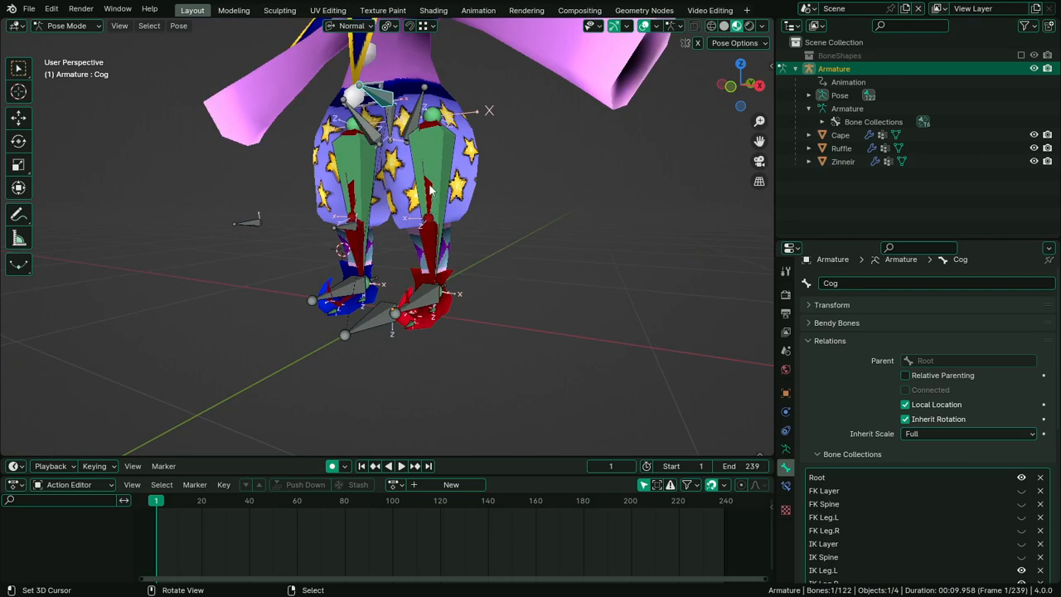
key(g)
right_click(454, 226)
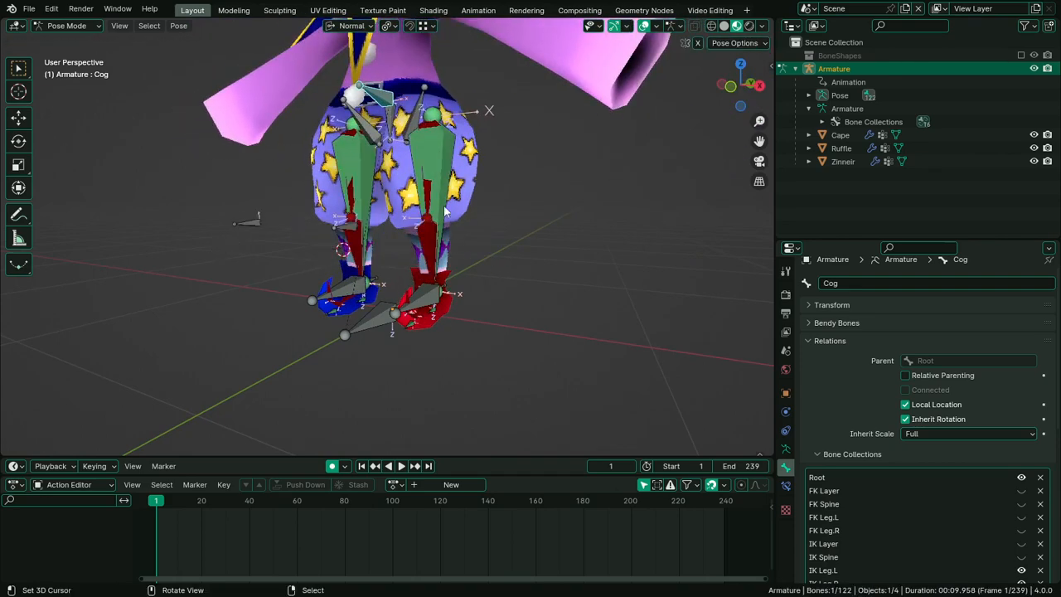
Review the Cog bone's bone collections and custom properties, and open the armature's bone collection list
middle_drag(445, 213, 688, 257)
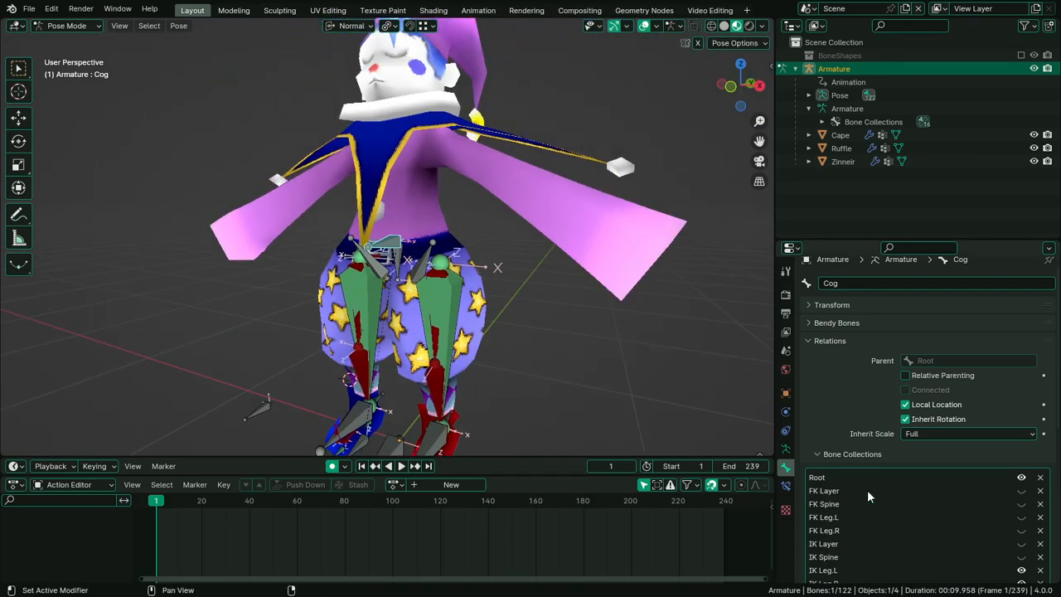
scroll(867, 495, down, 2)
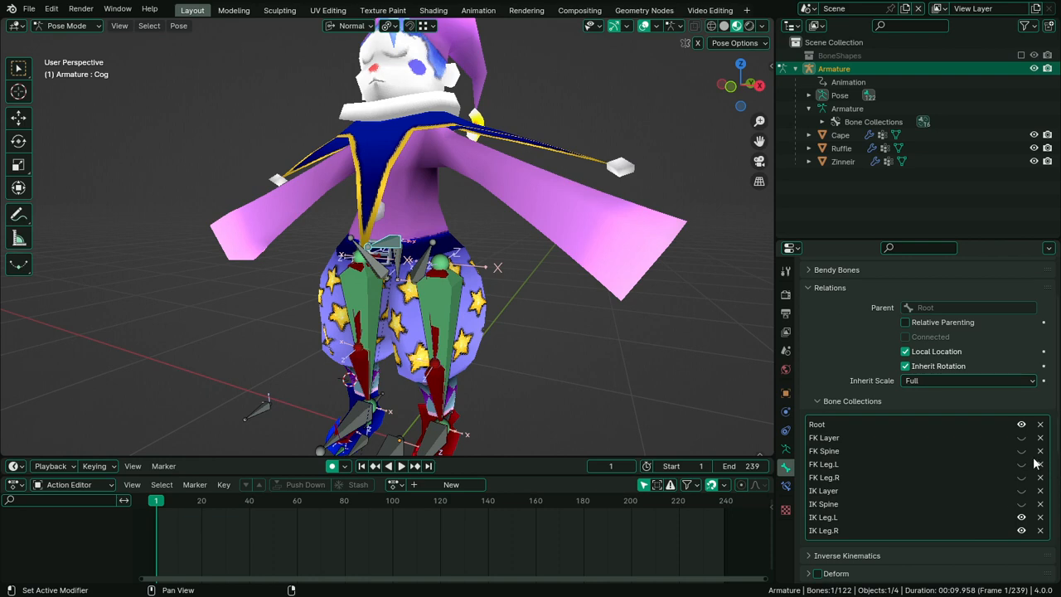
scroll(1018, 530, down, 5)
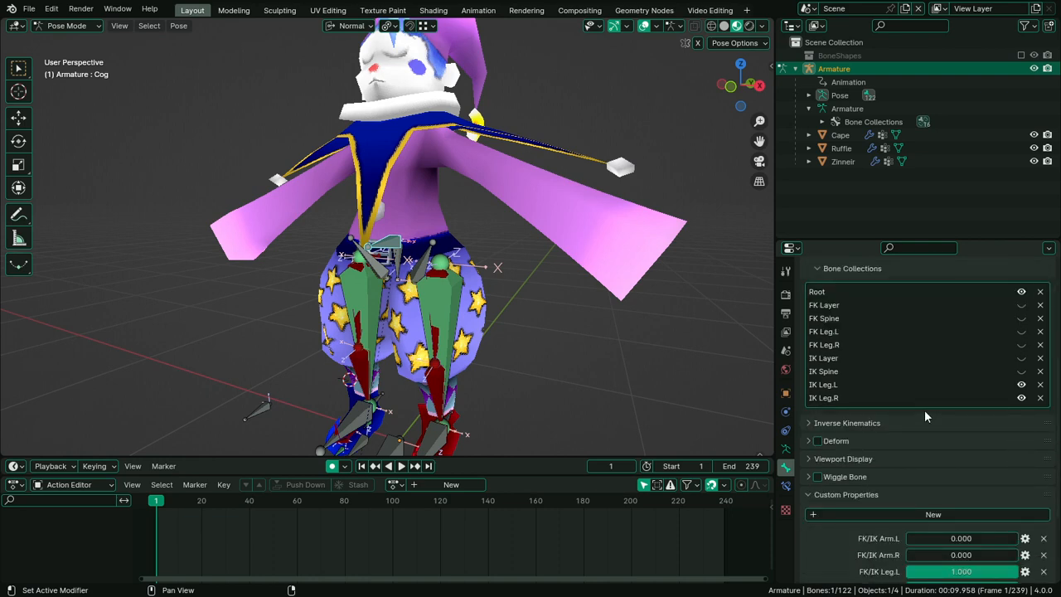
scroll(913, 415, up, 2)
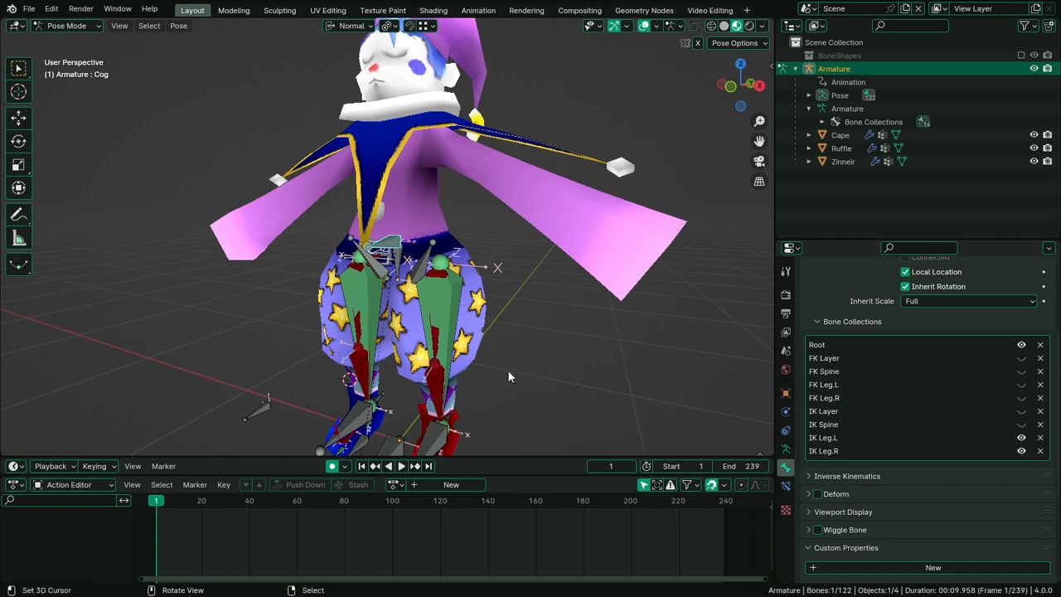
click(792, 450)
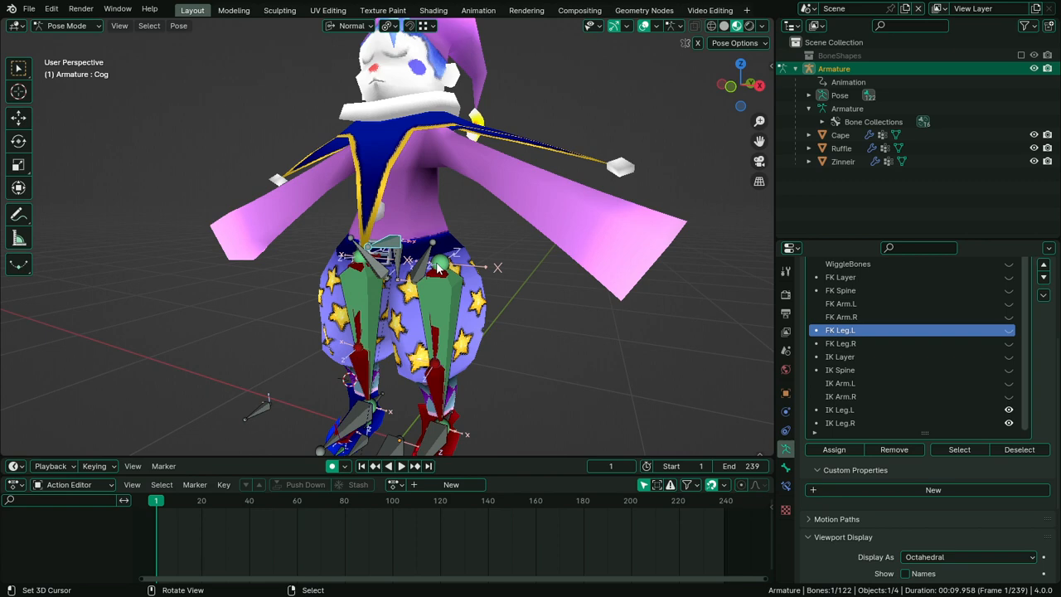
Select the IKRotator-Leg.L bone and inspect the leg rig from the front and side
middle_drag(437, 266, 495, 272)
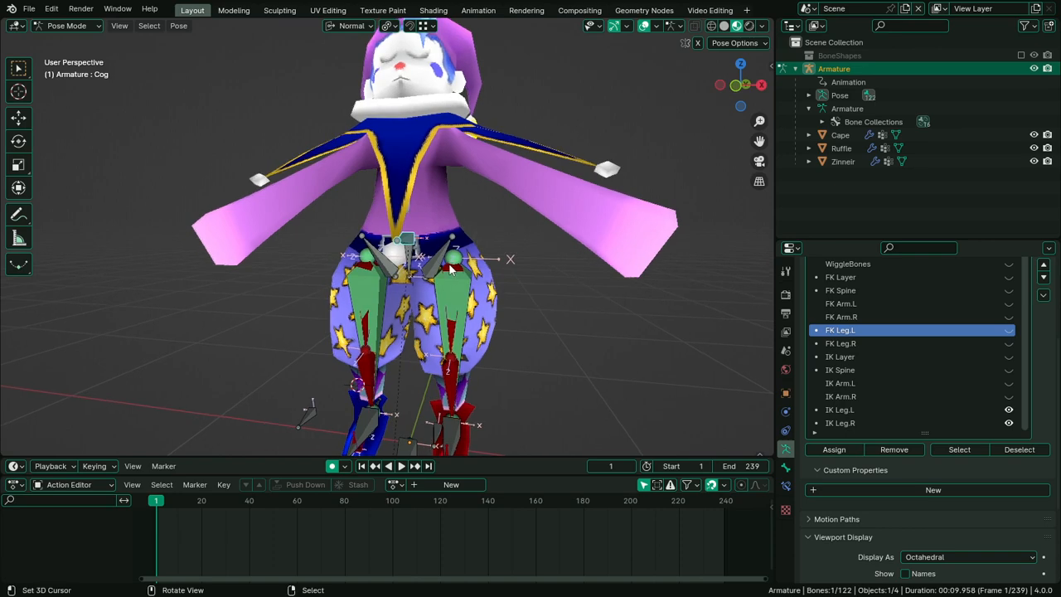
middle_drag(504, 338, 419, 351)
click(422, 348)
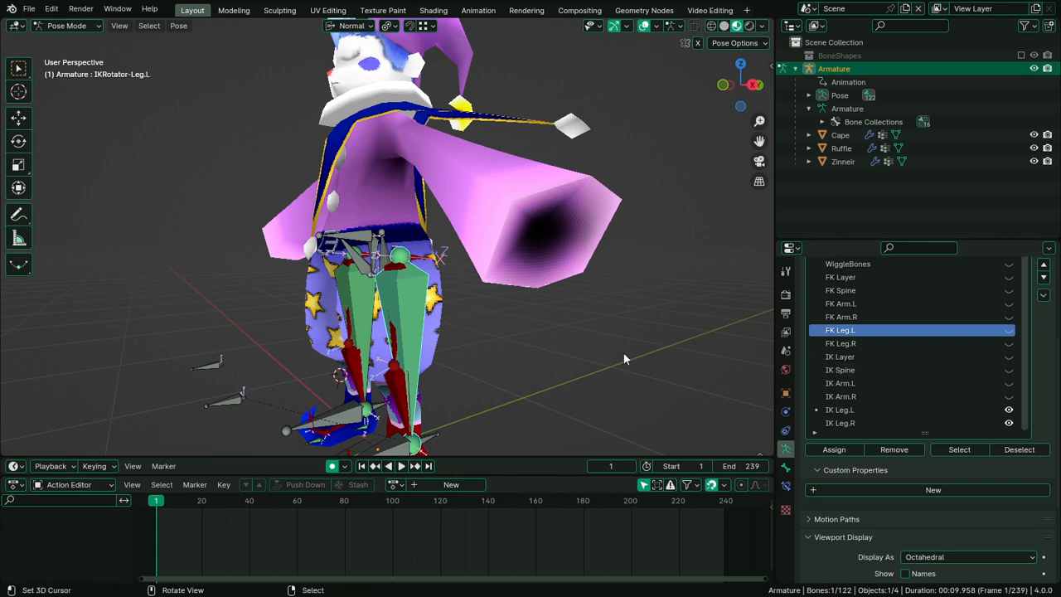
middle_drag(574, 372, 344, 348)
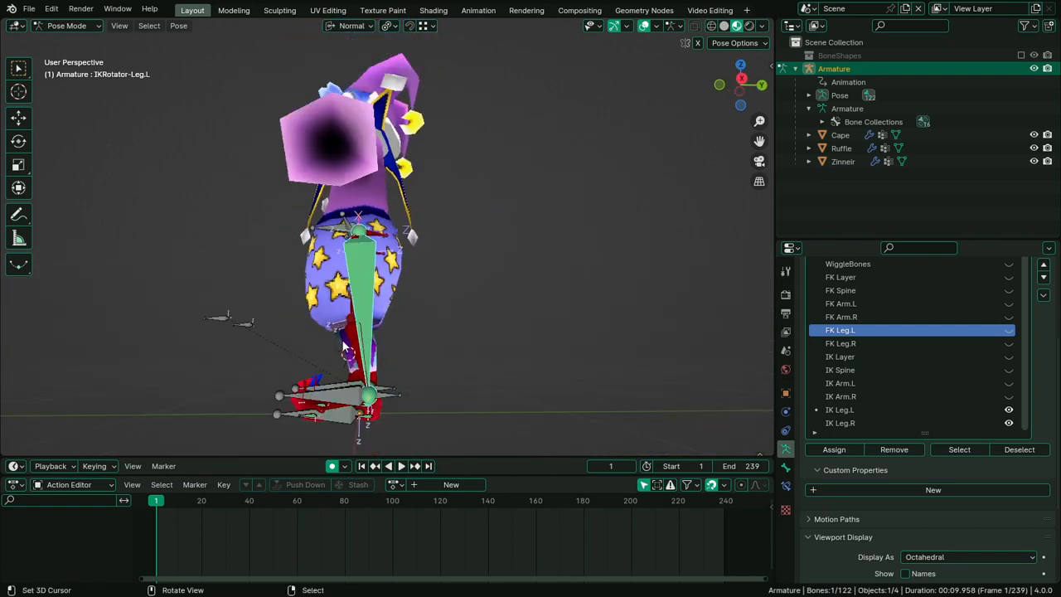
Test a trackball rotation of the IKMCH-Ball.L bone in the left foot and cancel it
middle_drag(316, 421, 383, 369)
click(307, 417)
scroll(393, 340, up, 6)
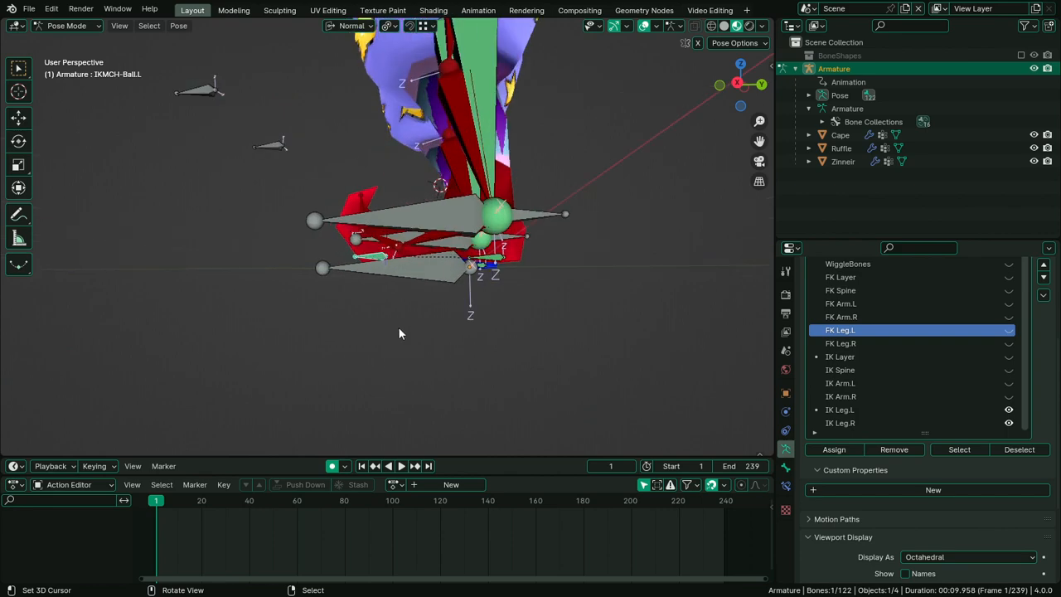
middle_drag(477, 314, 501, 290)
key(r)
key(r)
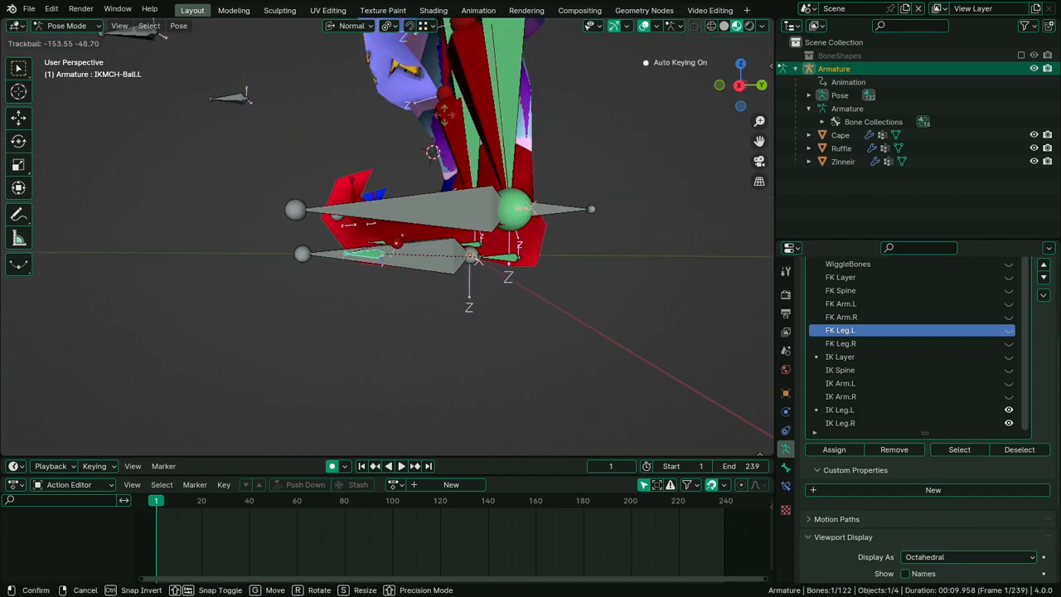
right_click(442, 158)
Lock all location, rotation and scale channels of the IKMCH-Ball.L and IKMCH-Heel.L bones
middle_drag(441, 162, 427, 217)
key(n)
click(765, 75)
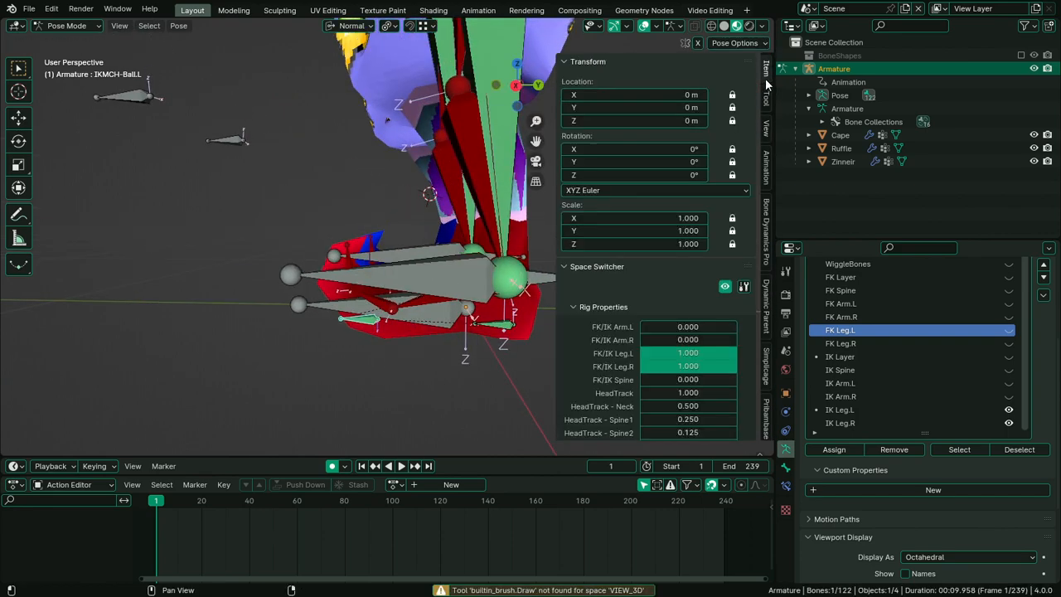
click(488, 338)
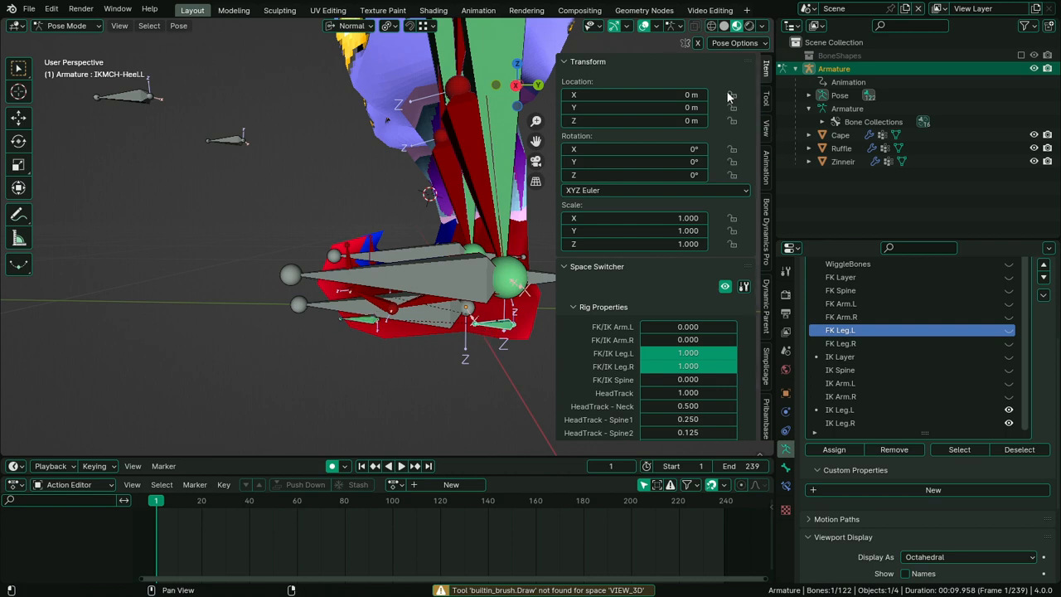
middle_drag(500, 241, 515, 272)
Lock all location, rotation and scale channels of the IKMCH-Ball.R and IKMCH-Heel.R bones, deselect everything and hide the transform values
right_click(361, 238)
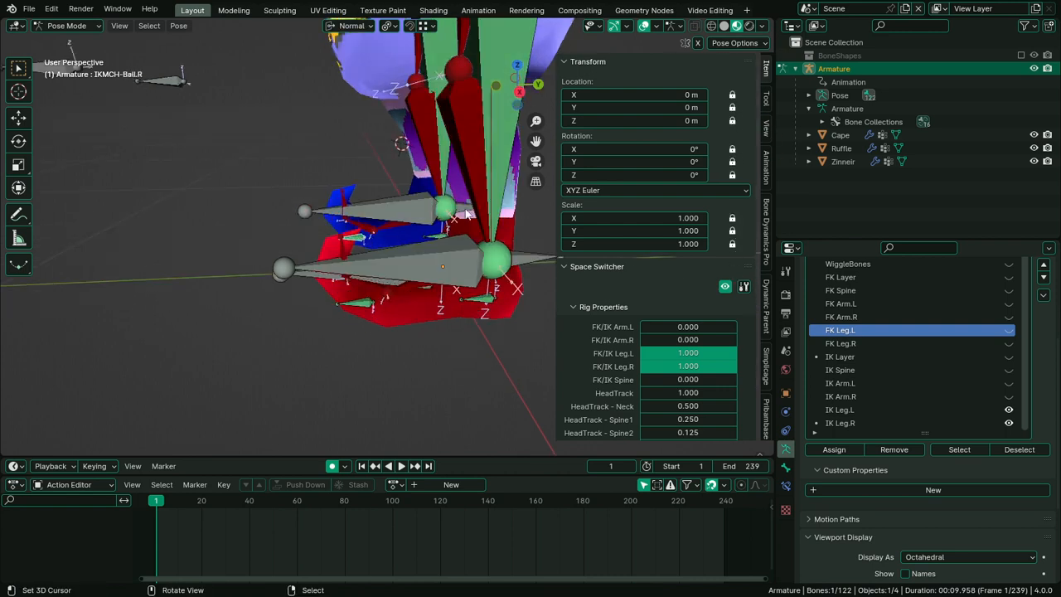
right_click(453, 235)
drag(732, 95, 732, 244)
key(alt+a)
key(n)
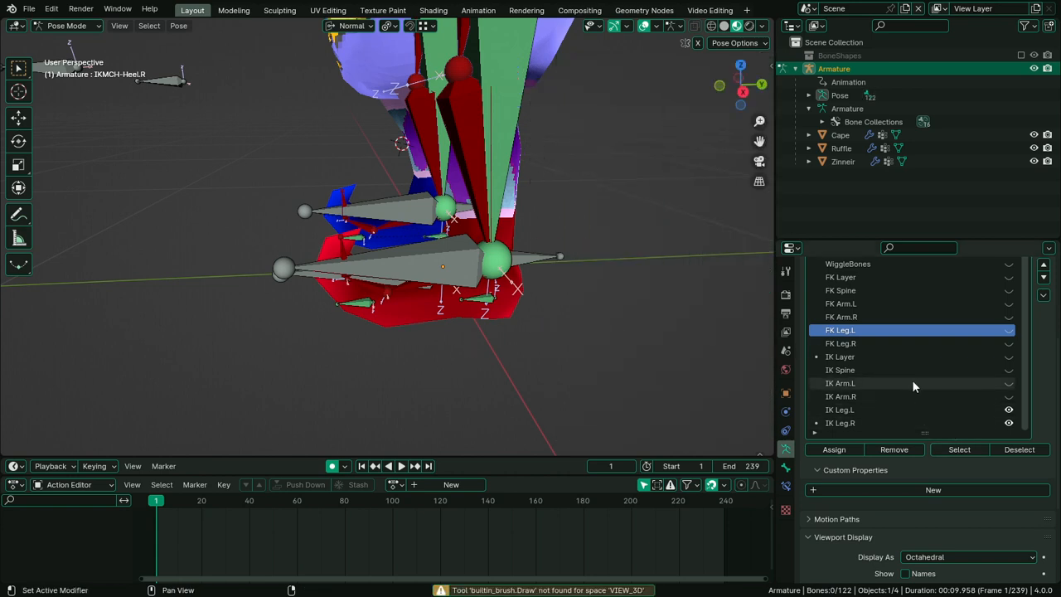
middle_drag(584, 304, 514, 348)
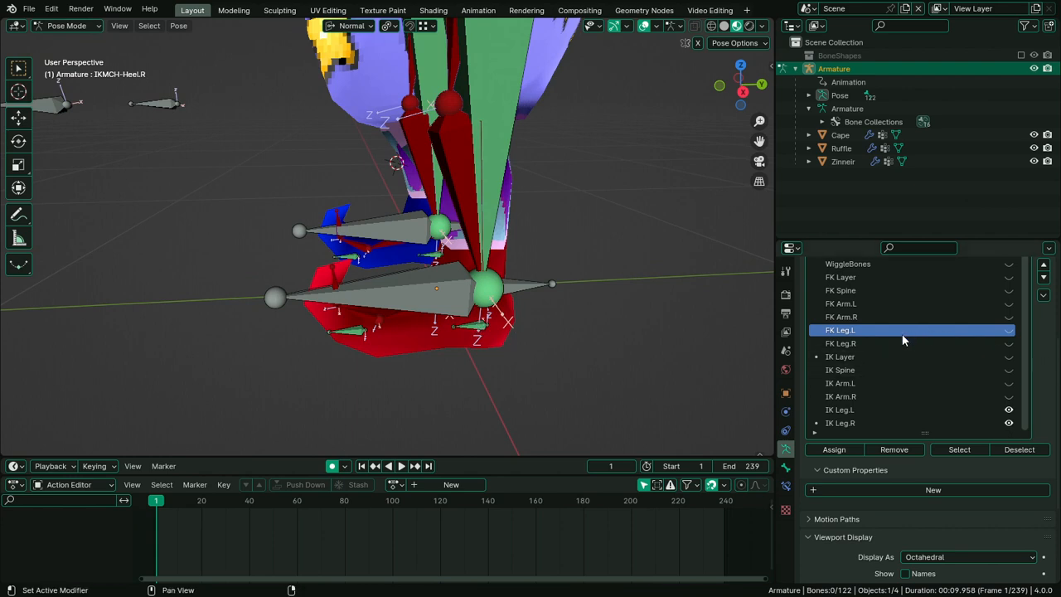
Show the BoneShapes collection to review the available widget shapes, and hide it again
middle_drag(564, 305, 566, 251)
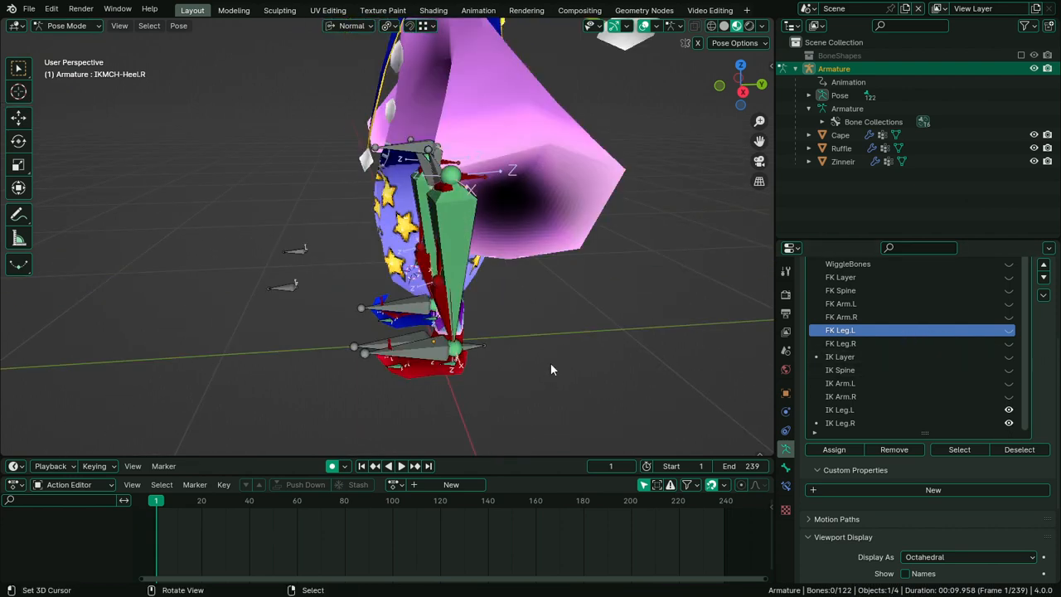
middle_drag(547, 340, 617, 344)
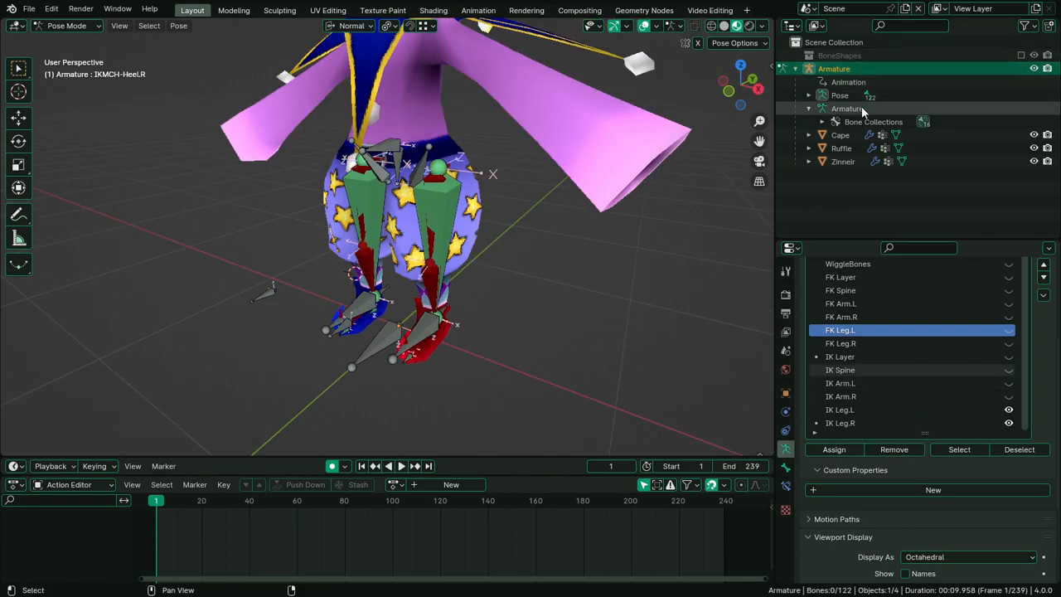
click(1020, 55)
scroll(429, 317, down, 3)
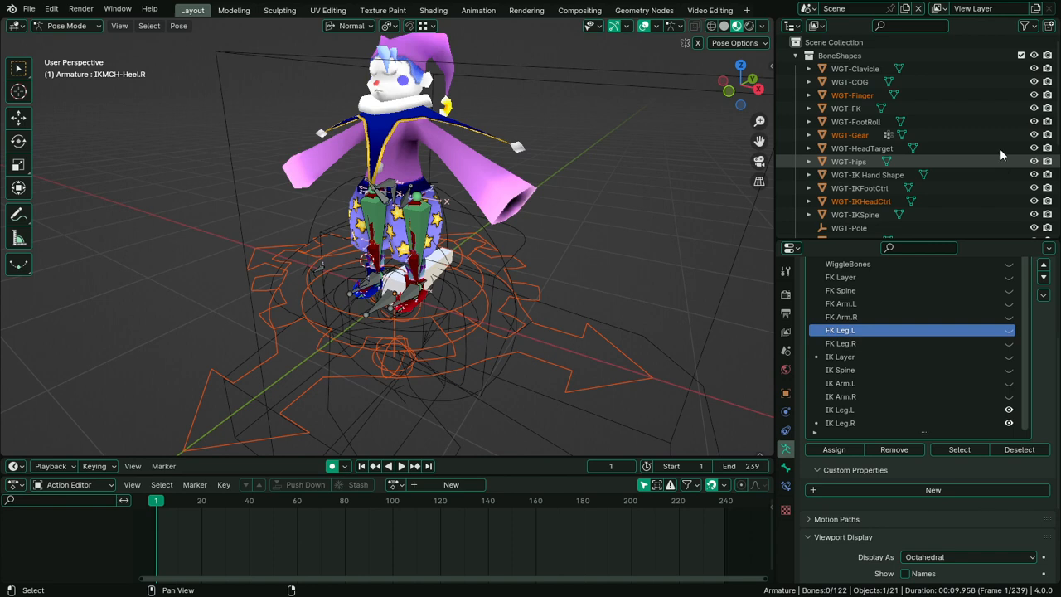
click(1022, 55)
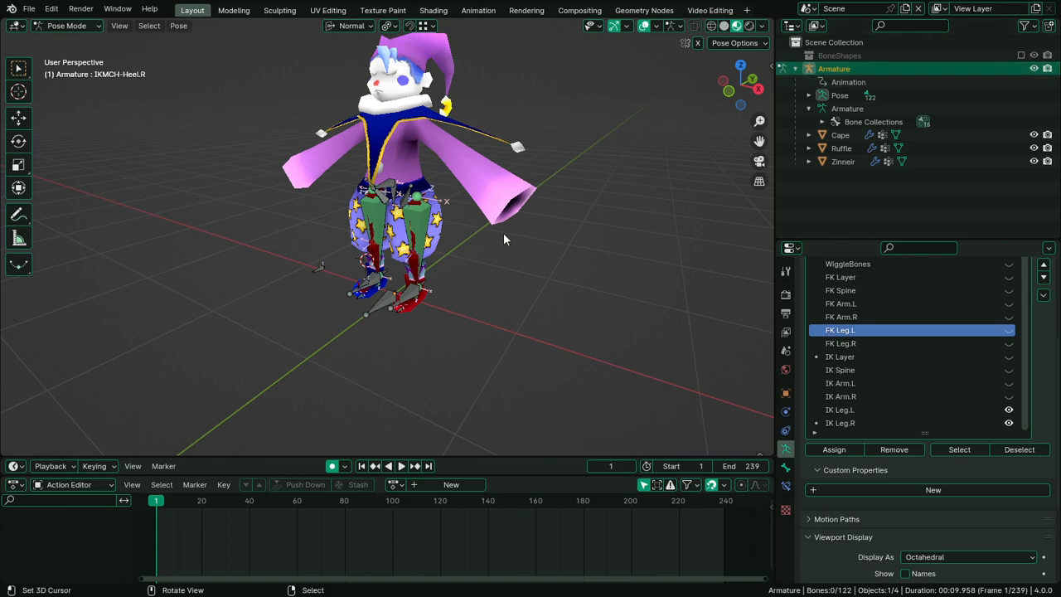
Select the IKRotator-Leg.L bone and open its bone properties
scroll(503, 233, up, 5)
click(475, 237)
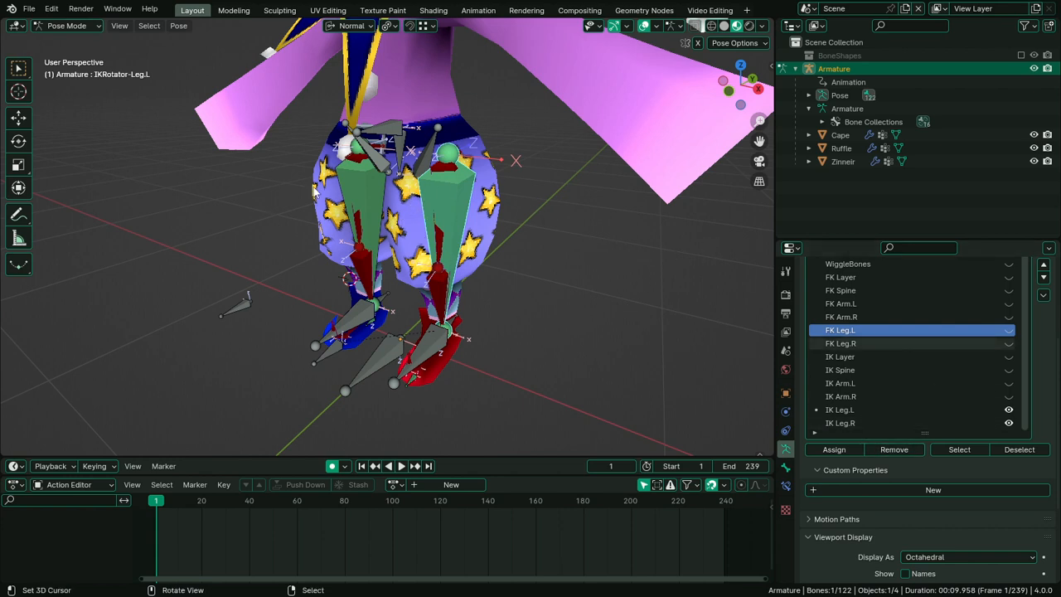
middle_drag(479, 294, 447, 196)
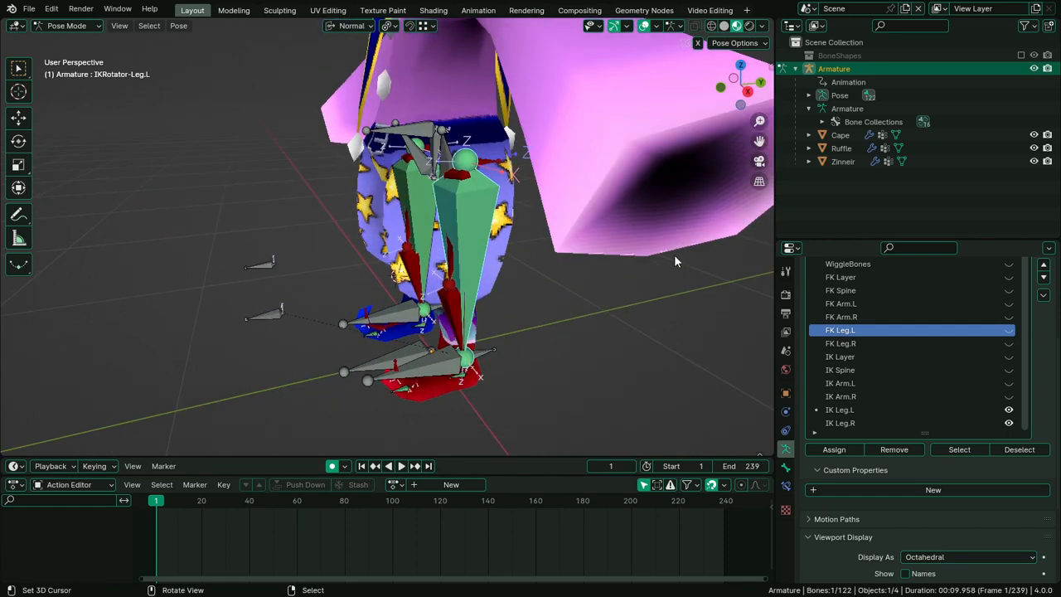
middle_drag(674, 260, 551, 273)
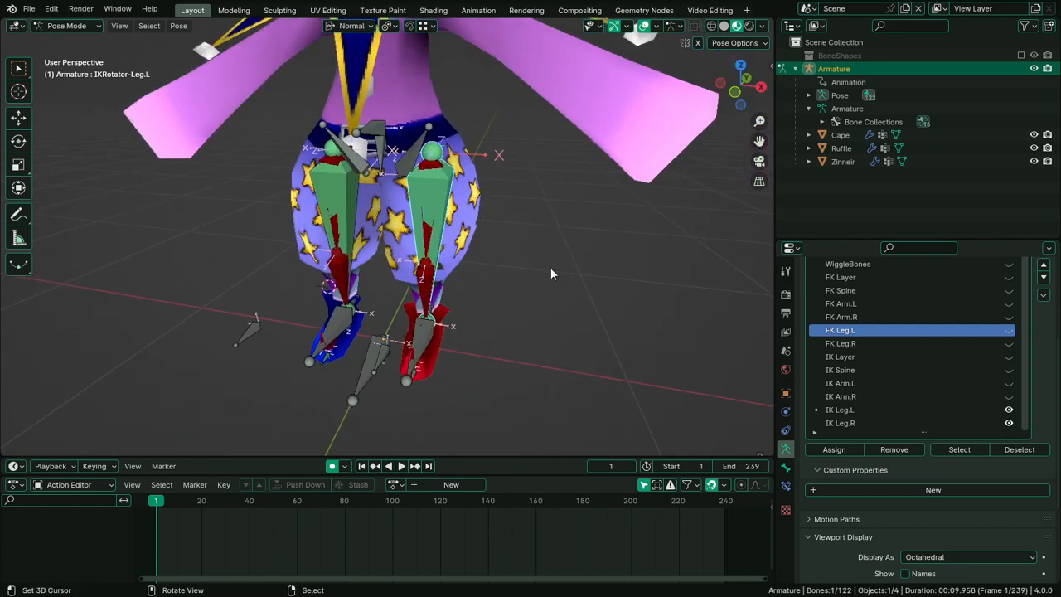
middle_drag(550, 273, 489, 270)
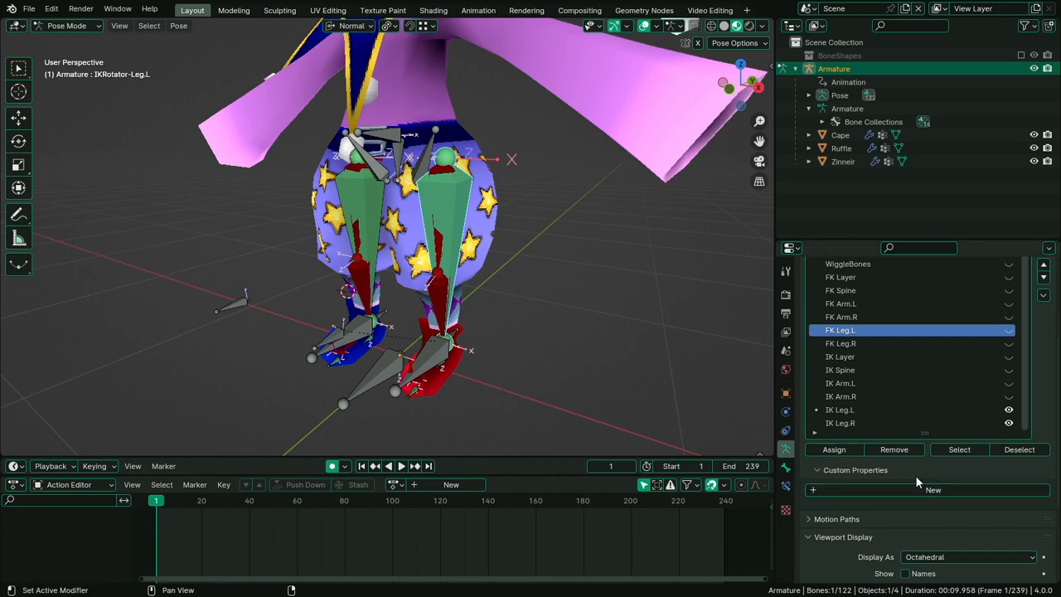
click(785, 468)
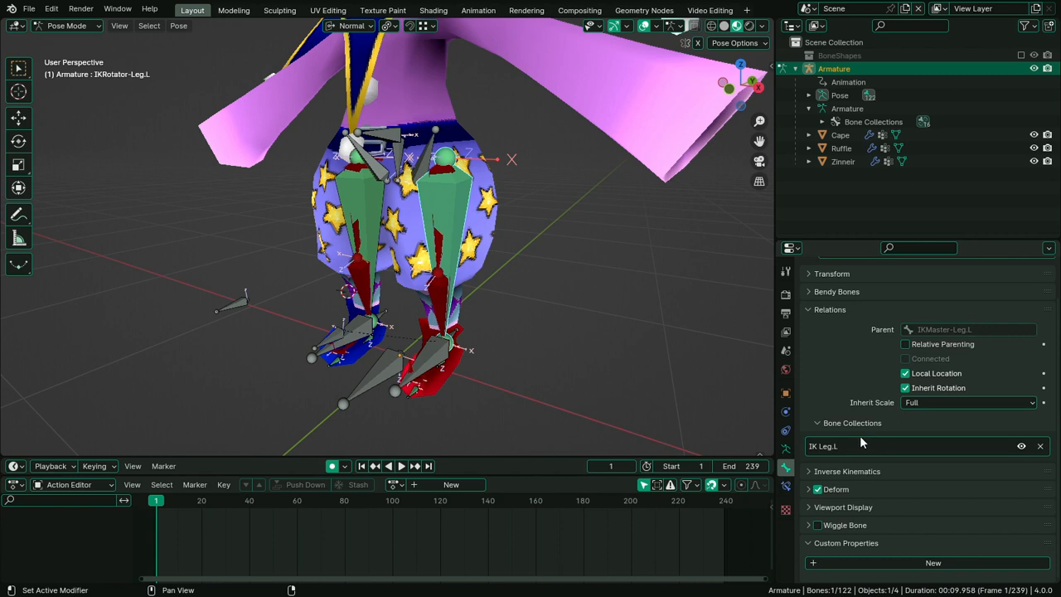
Collapse the Bone Collections, Relations and Transform sections of the IKRotator-Leg.L bone's settings
click(874, 425)
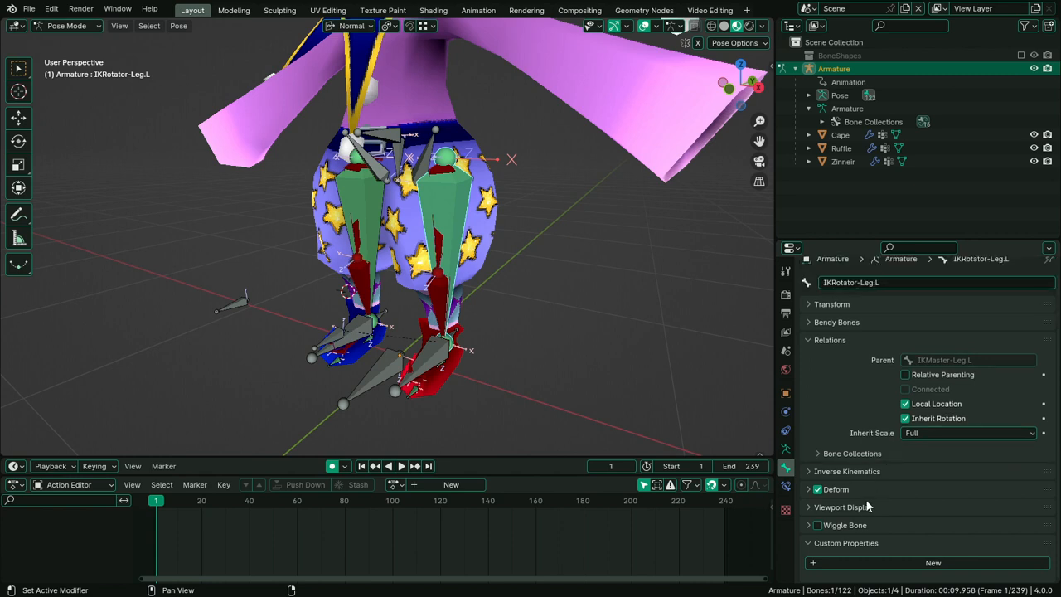
scroll(852, 365, up, 1)
scroll(848, 350, down, 1)
click(895, 339)
click(855, 315)
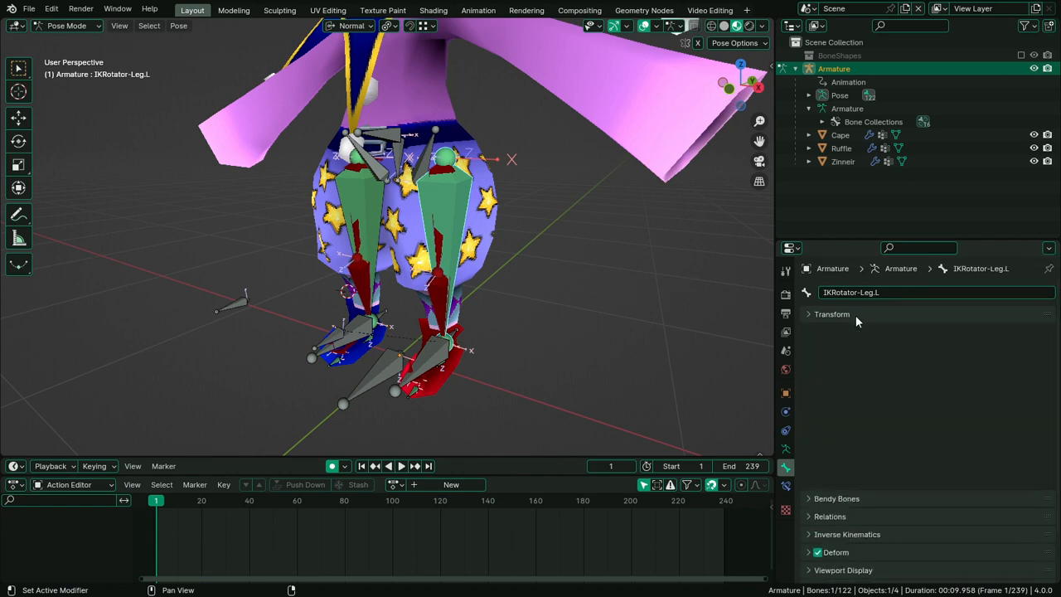
click(855, 315)
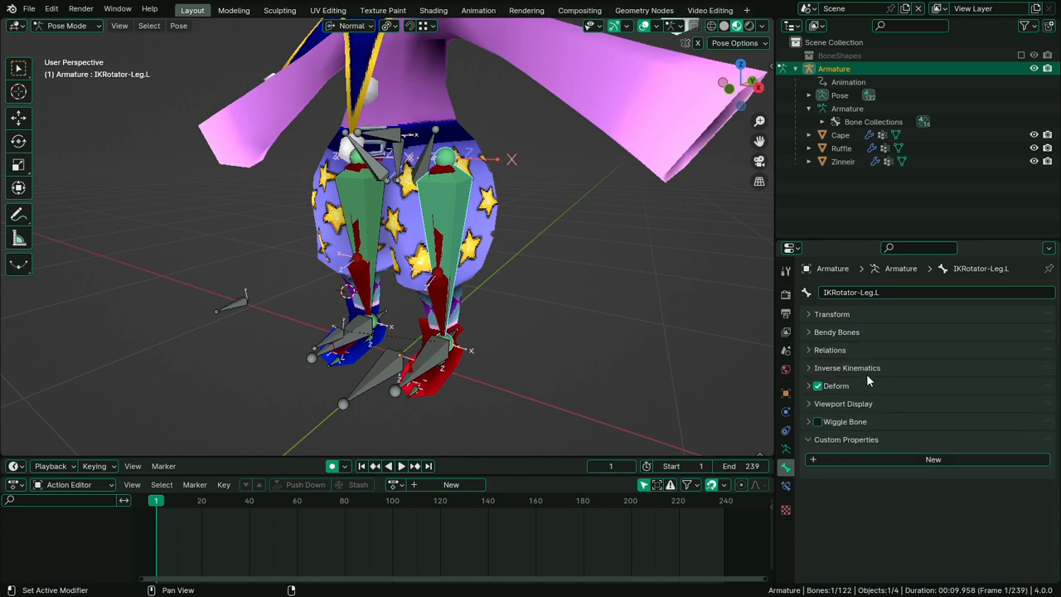
Assign WGT-Rotator as the custom shape object of the IKRotator-Leg.L bone
click(867, 409)
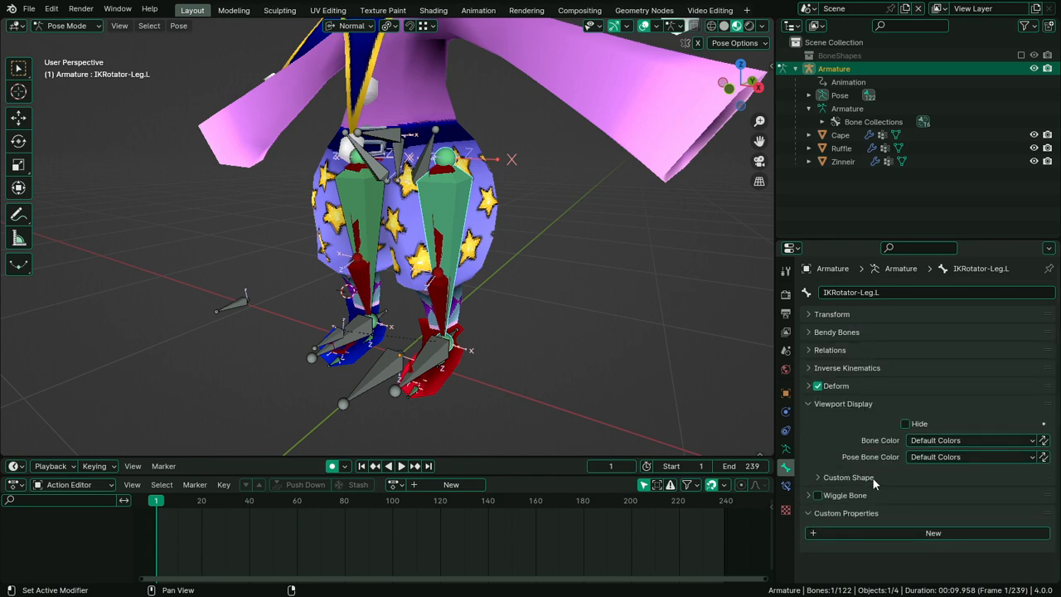
click(872, 478)
scroll(875, 473, down, 3)
click(937, 390)
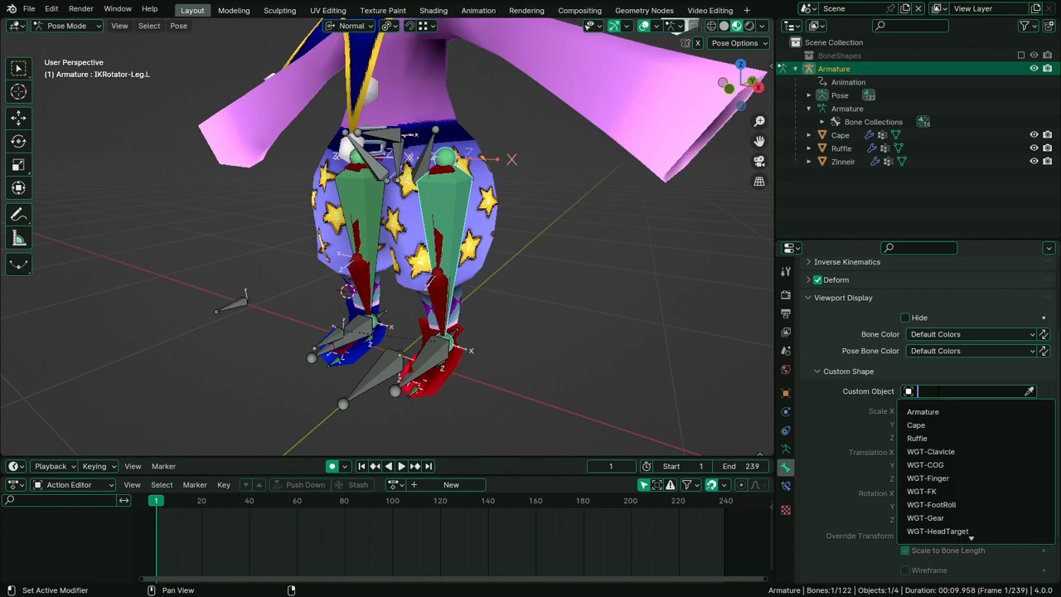
text(ror)
click(930, 424)
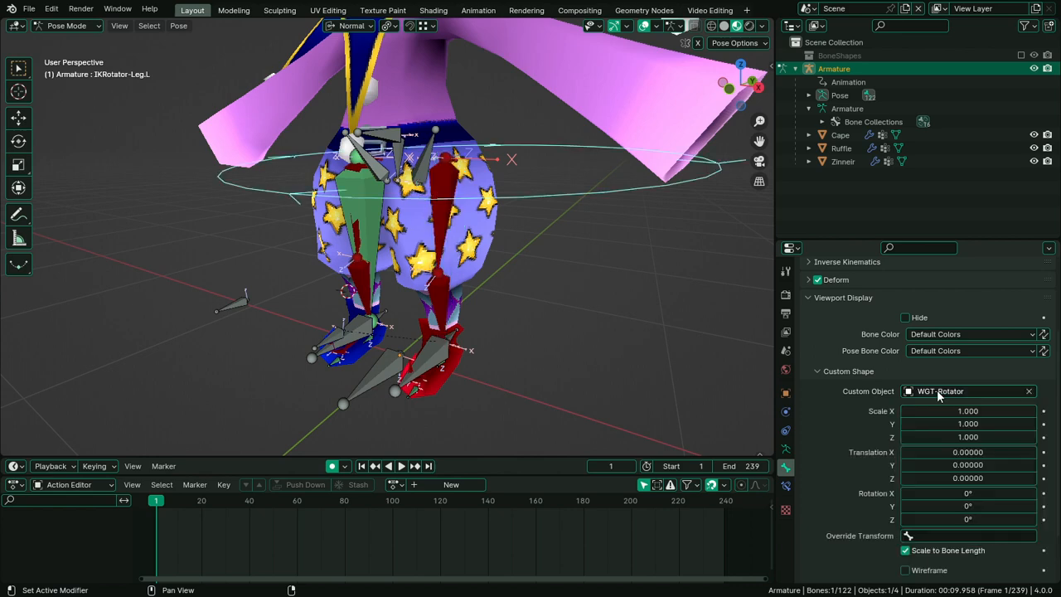
Set the custom shape scale of IKRotator-Leg.L to 0.35 on the X, Y and Z axes
scroll(456, 129, down, 3)
middle_drag(456, 129, 506, 140)
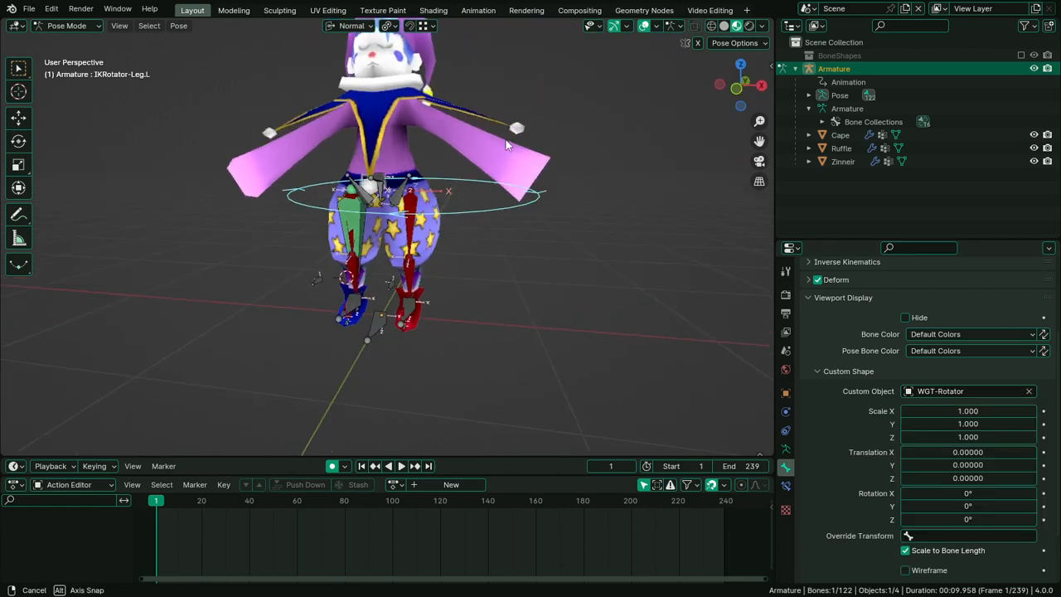
scroll(497, 149, up, 5)
scroll(626, 300, up, 2)
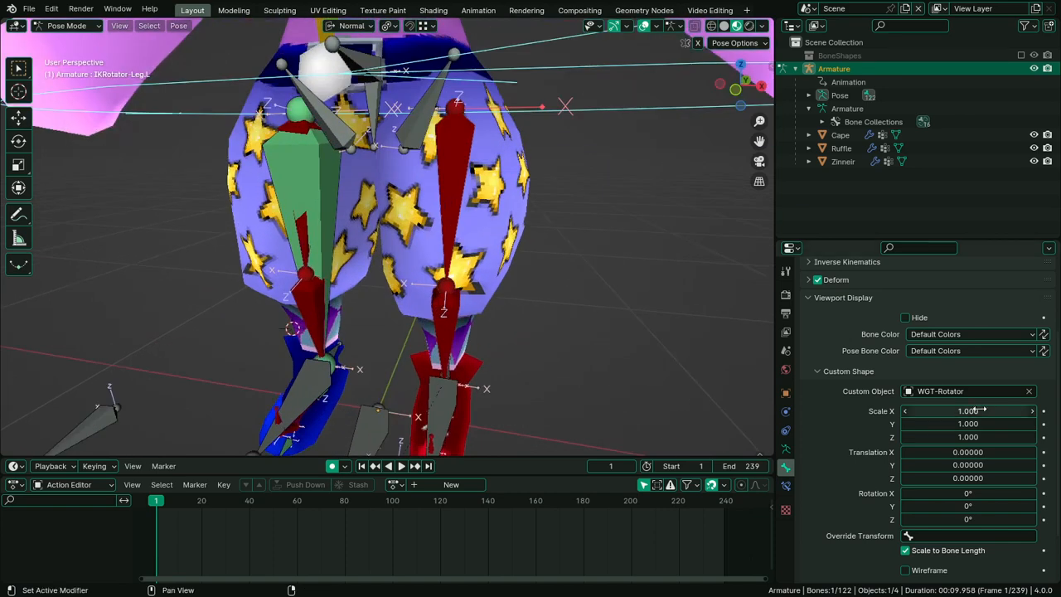
drag(973, 410, 981, 451)
key(Escape)
text(0.35)
key(Return)
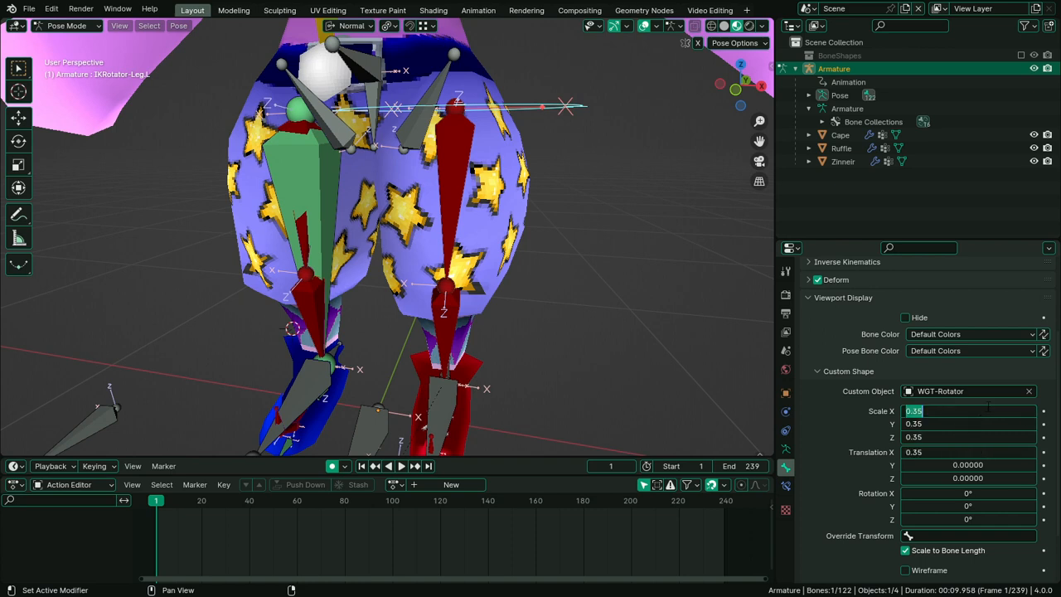
key(Escape)
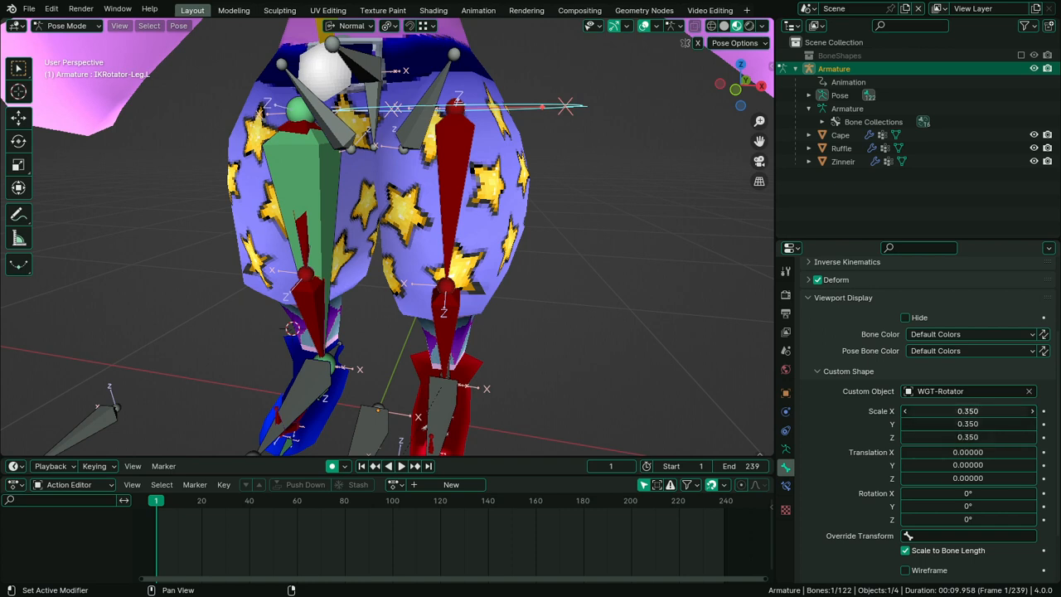
Set the custom shape scale of IKRotator-Leg.L to 0.25 on all axes and its Y translation to 0.5
drag(981, 411, 981, 437)
text(0.25)
key(Return)
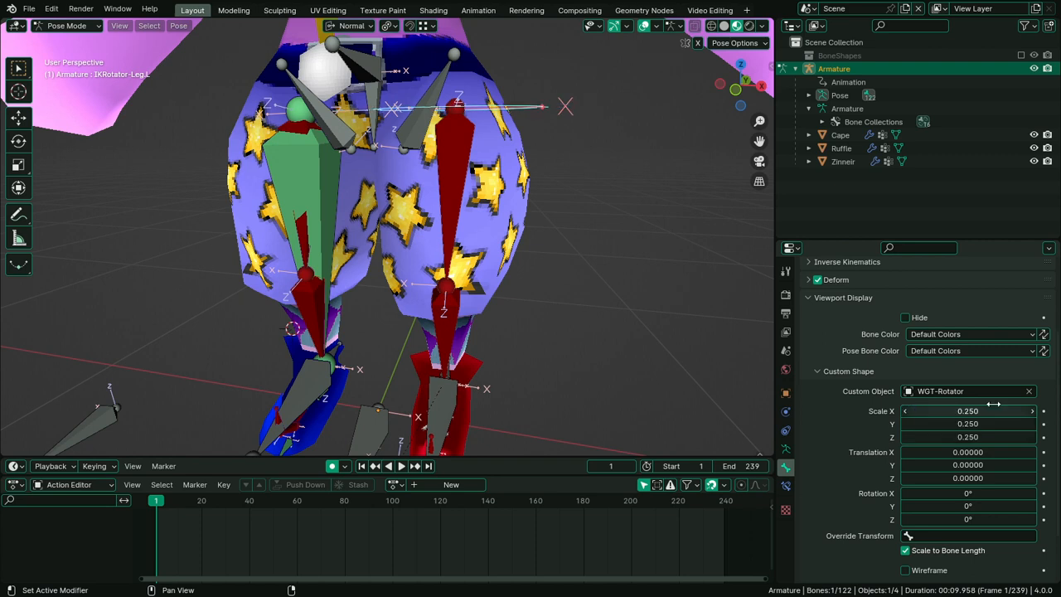
drag(969, 465, 987, 469)
click(987, 469)
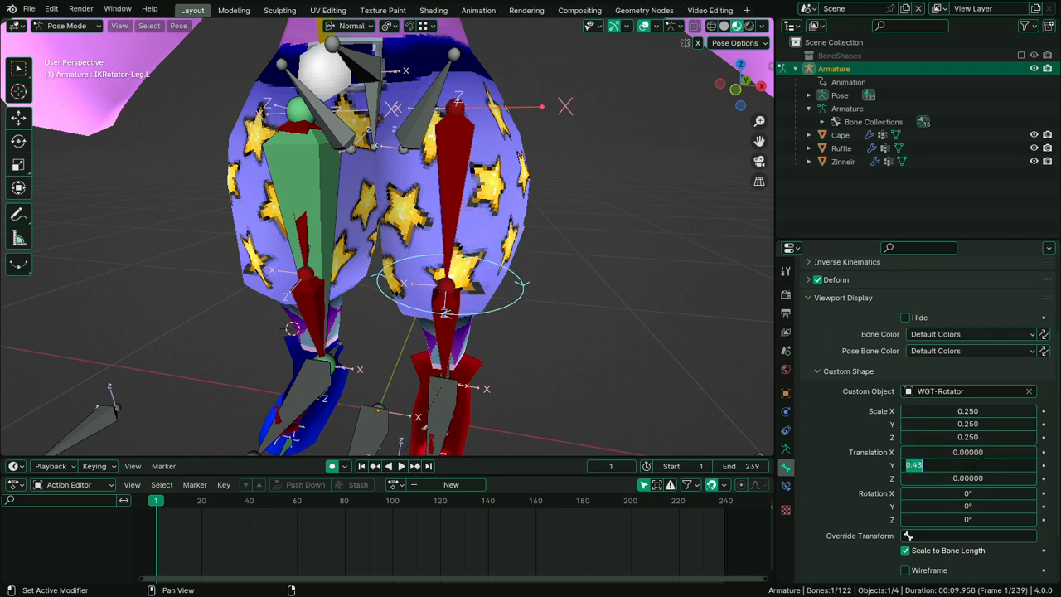
text(.5)
key(Return)
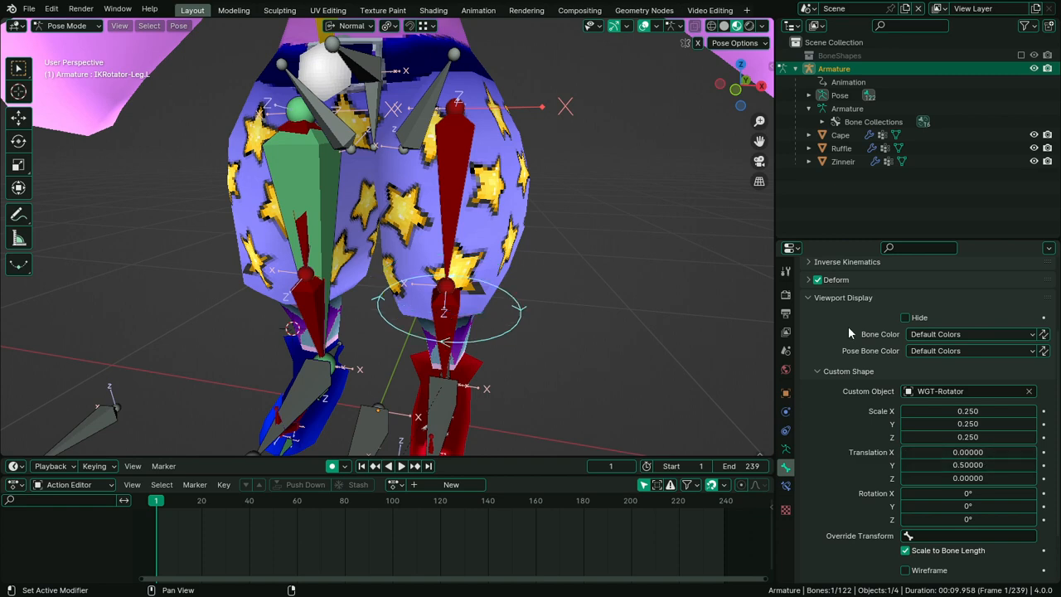
Test rotating the IKRotator-Leg.L bone about the Z and Y axes, cancelling each rotation
middle_drag(442, 171, 502, 332)
key(r)
key(z)
right_click(555, 265)
middle_drag(554, 265, 545, 337)
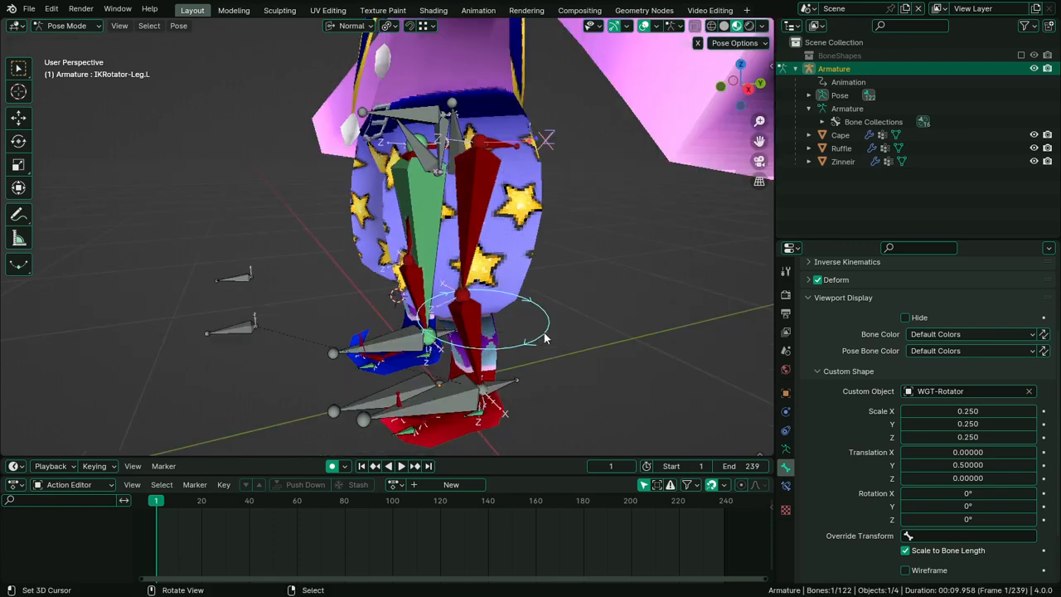
key(r)
key(y)
right_click(553, 179)
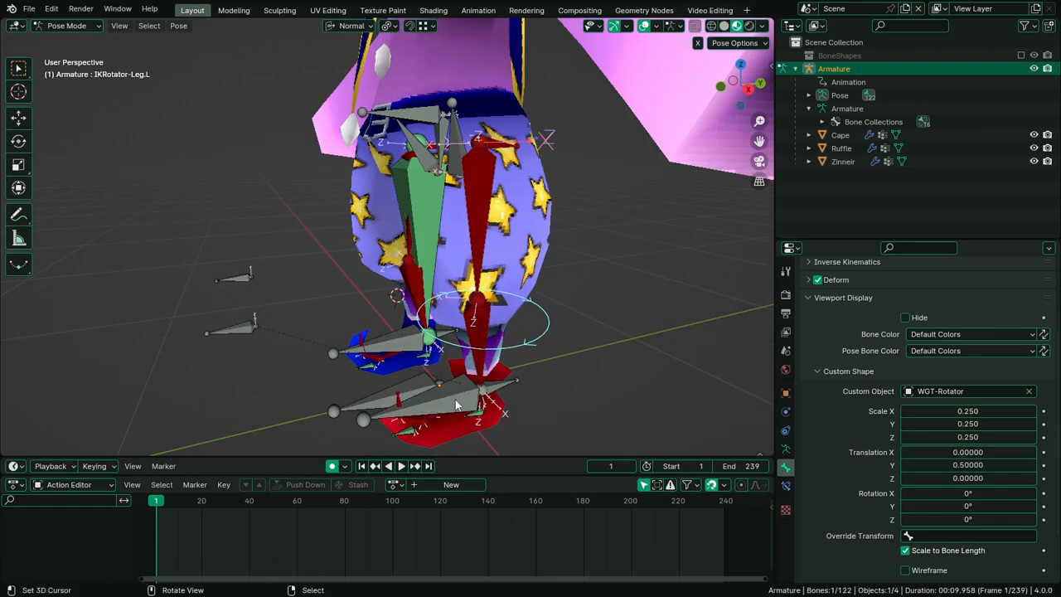
Raise the left foot control IKCtrl-Leg.L to test the leg bend, and clear its rotation and location
mouse_move(458, 404)
middle_down()
mouse_move(438, 394)
mouse_move(439, 406)
middle_up()
click(434, 421)
key(g)
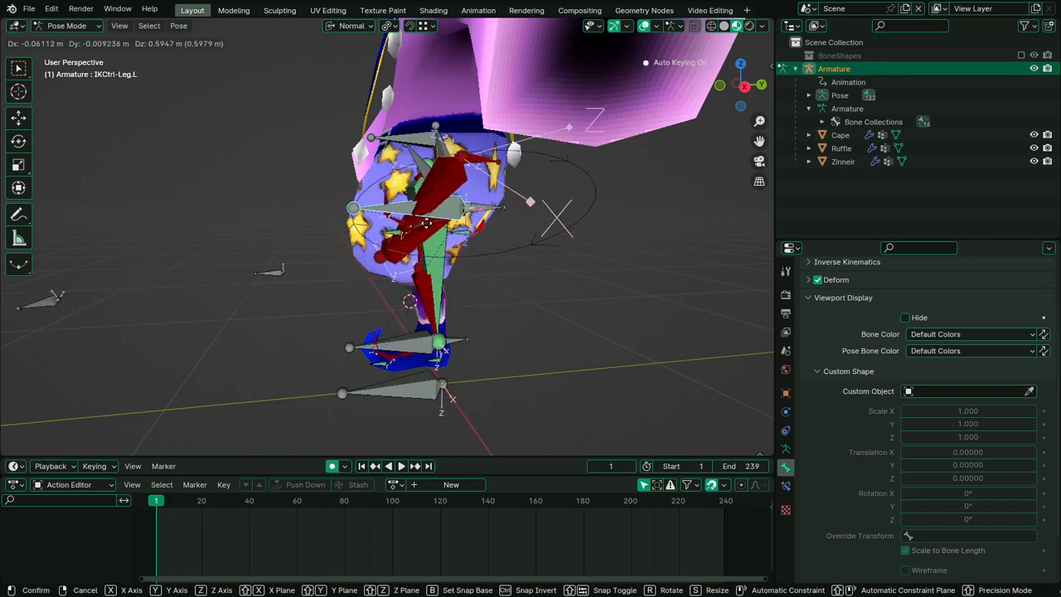
click(431, 250)
middle_drag(431, 251, 408, 258)
key(alt+r)
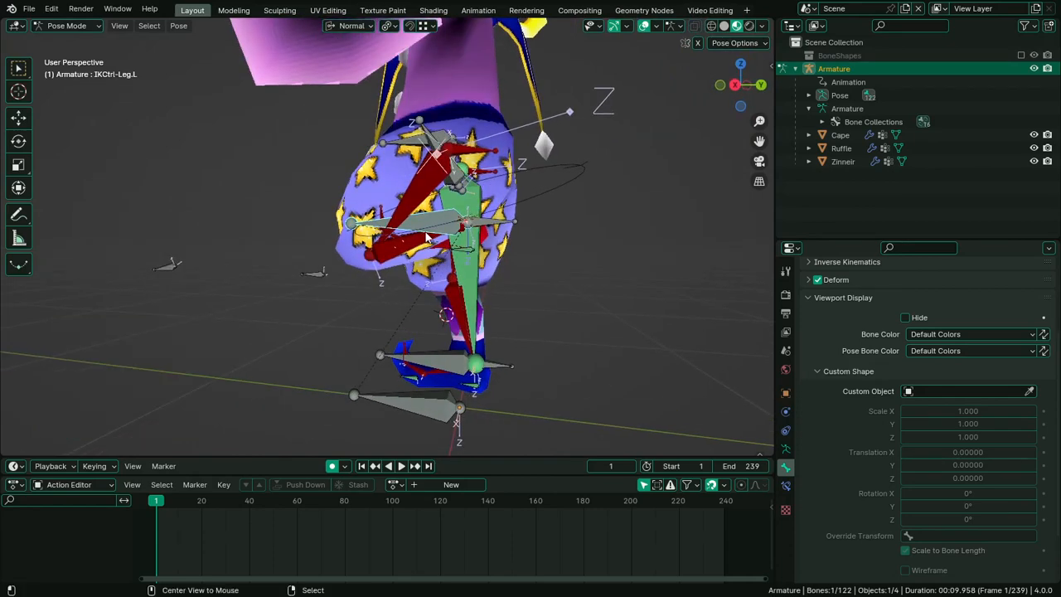
key(alt+g)
mouse_move(441, 303)
middle_down()
mouse_move(466, 313)
mouse_move(444, 318)
middle_up()
Lift IKCtrl-Leg.L again, test a rotation of IKRotator-Leg.L and cancel it, and clear the foot control's location
key(g)
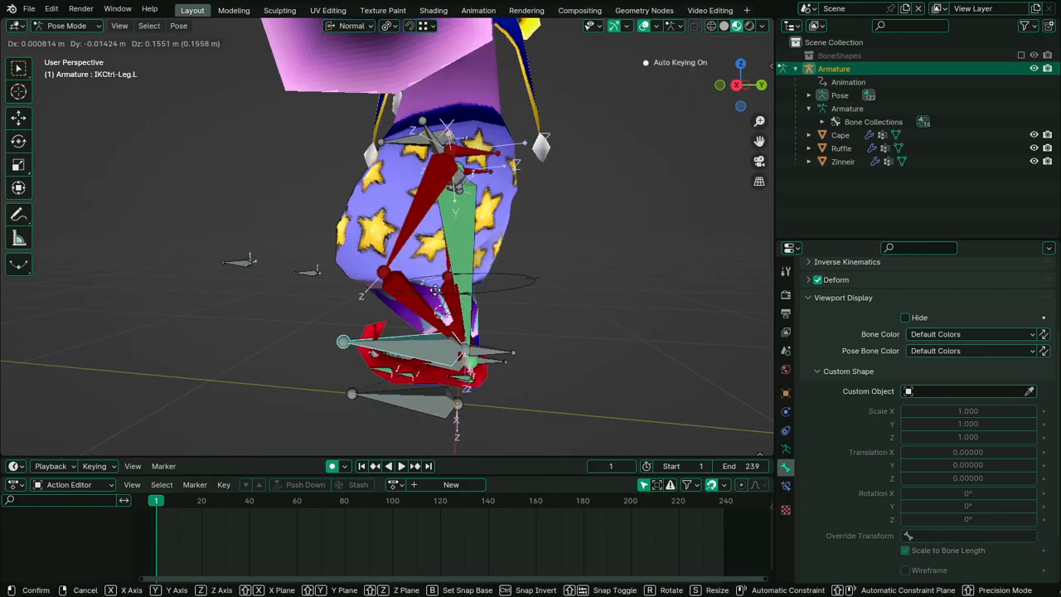
click(381, 193)
middle_drag(381, 182, 543, 379)
right_click(403, 260)
key(r)
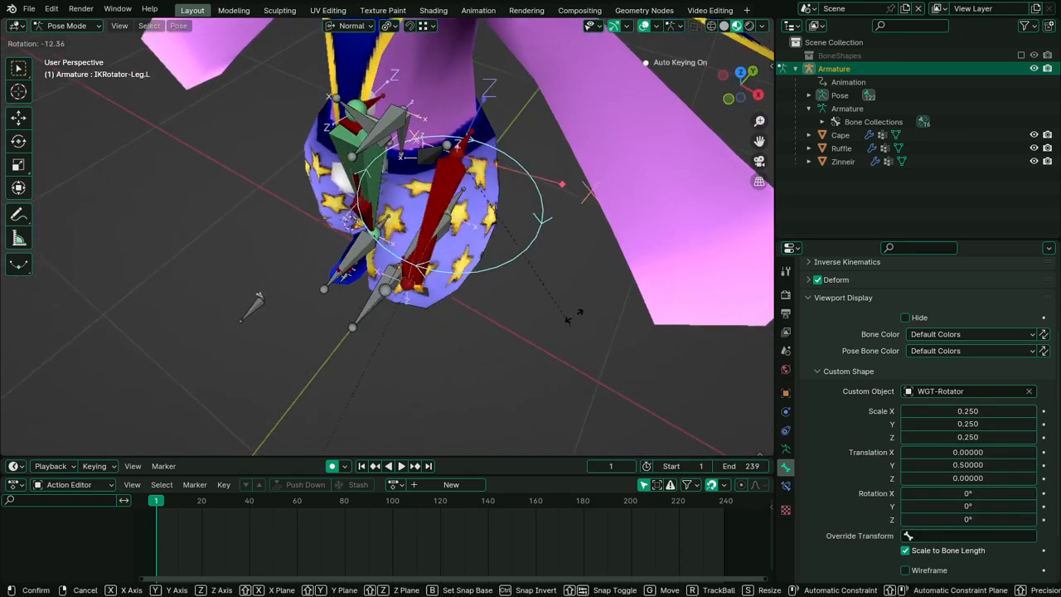
right_click(491, 245)
middle_drag(478, 259, 423, 249)
right_click(423, 246)
key(alt+g)
Repeat the raised-foot test with a cancelled IKRotator-Leg.L rotation, reset the pose and deselect all bones
key(g)
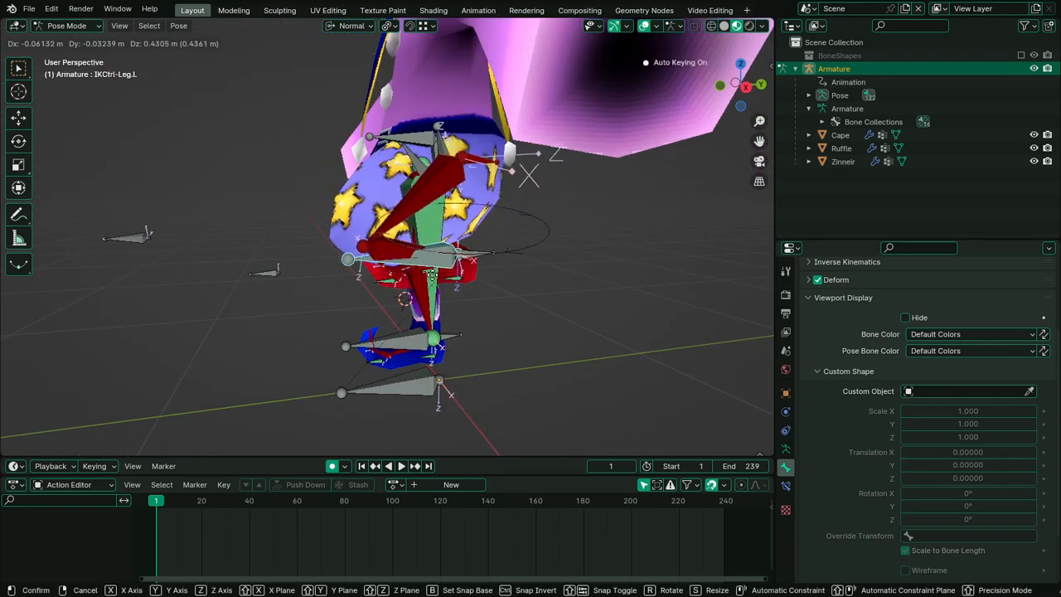
click(514, 274)
middle_drag(514, 274, 416, 248)
right_click(490, 259)
key(r)
right_click(512, 196)
key(a)
key(alt+a)
Copy the bone shape from IKRotator-Leg.L to IKRotator-Leg.R and leave only IKRotator-Leg.L selected
right_click(365, 237)
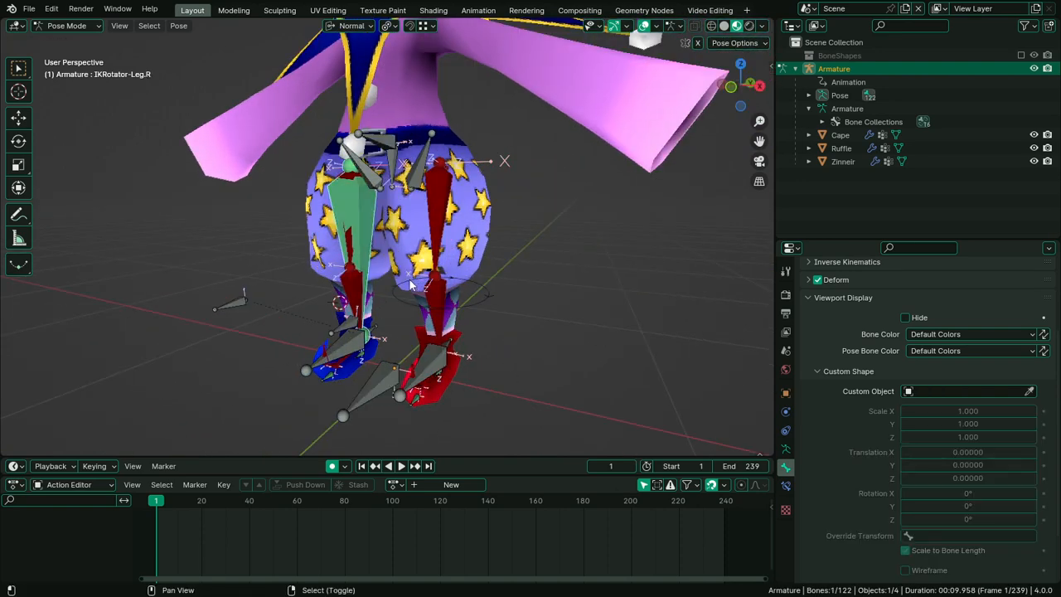
shift+right_click(408, 278)
key(ctrl+shift+c)
key(ctrl+c)
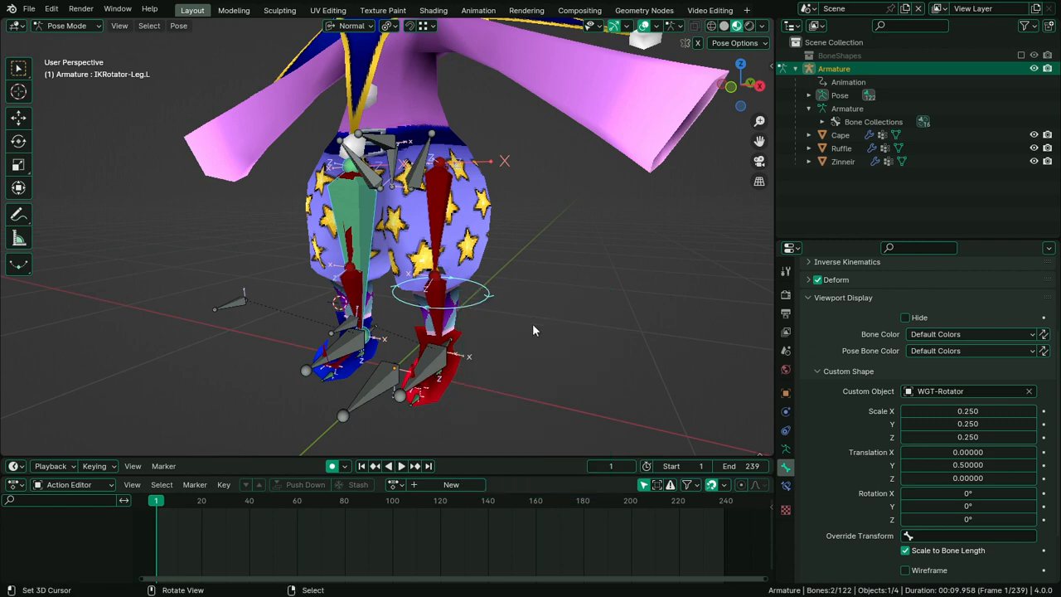
key(ctrl+c)
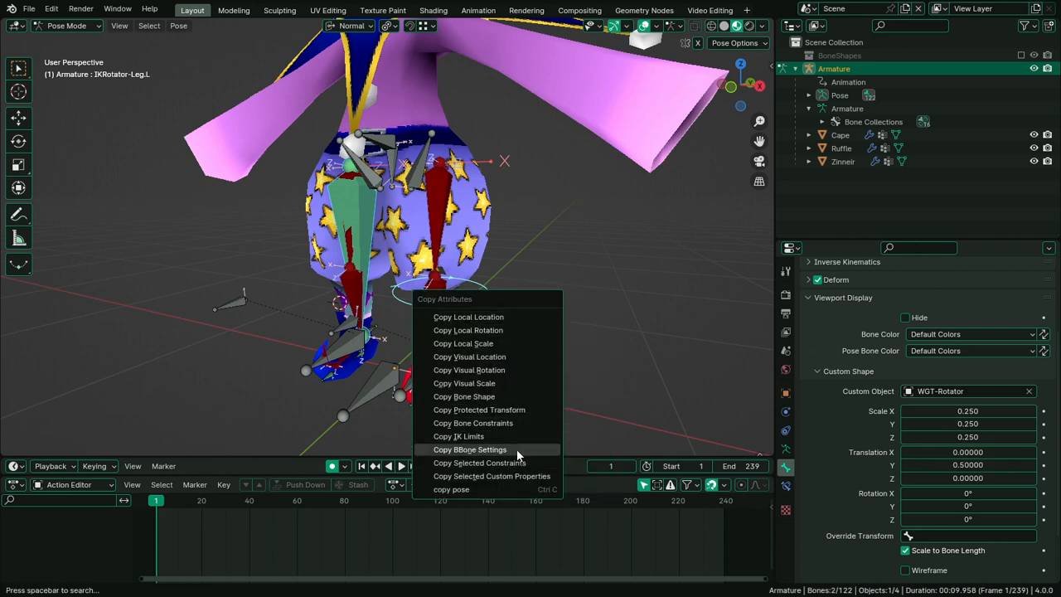
click(517, 396)
middle_drag(517, 394, 527, 314)
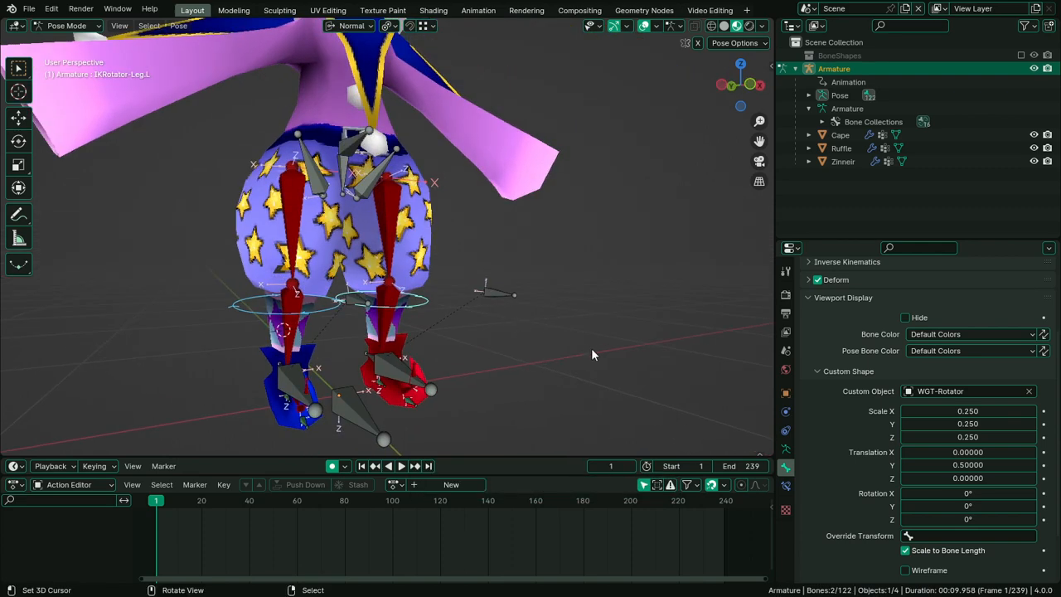
click(428, 308)
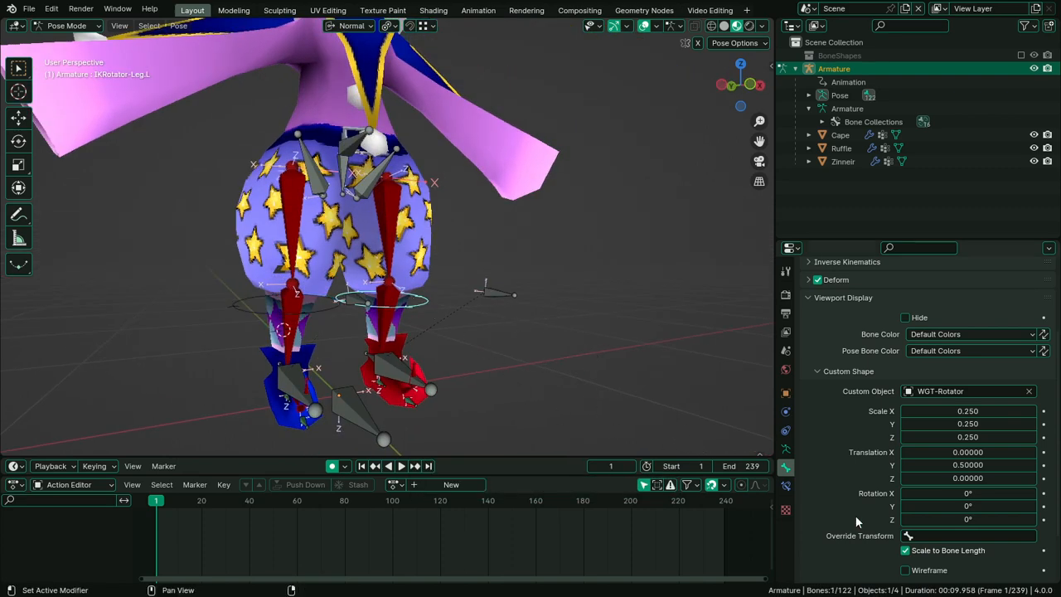
middle_drag(581, 412, 580, 439)
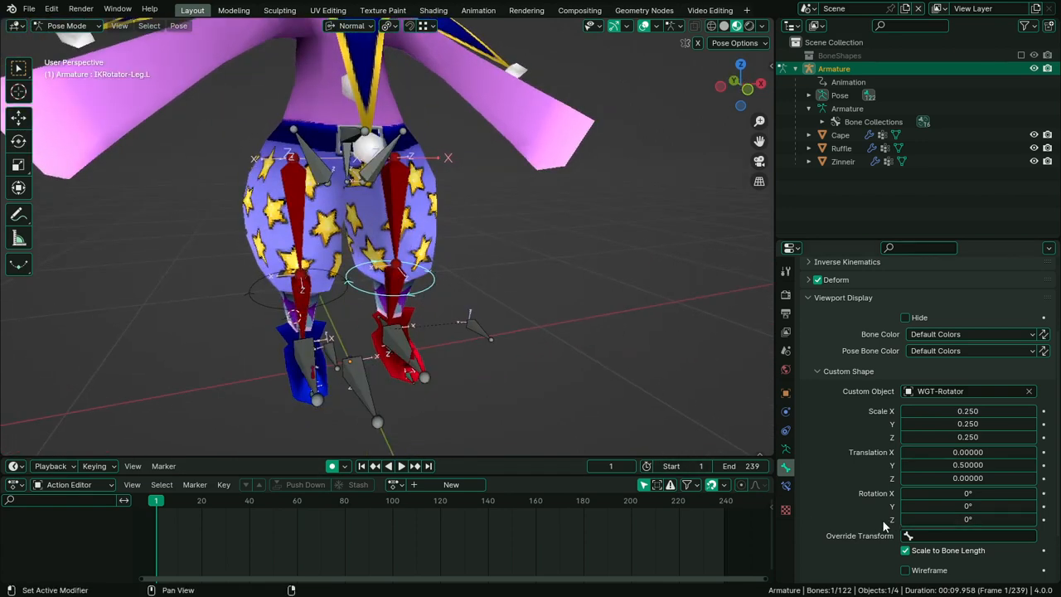
Set the IKRotator-Leg.L pose bone color to 01 - Theme Color Set and copy it to the right leg's rotator
scroll(832, 505, down, 2)
scroll(832, 505, up, 3)
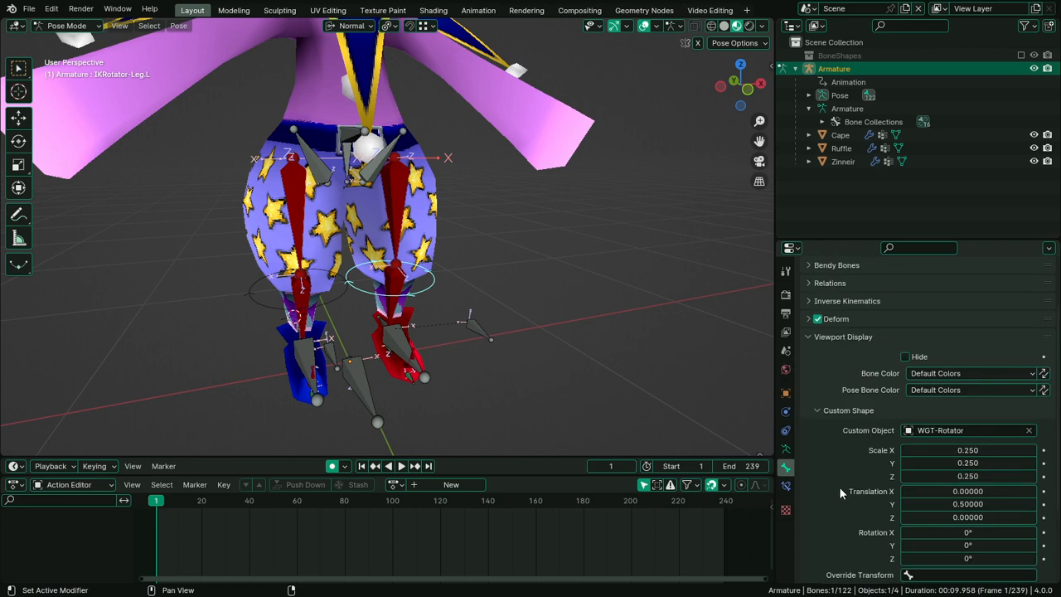
click(955, 389)
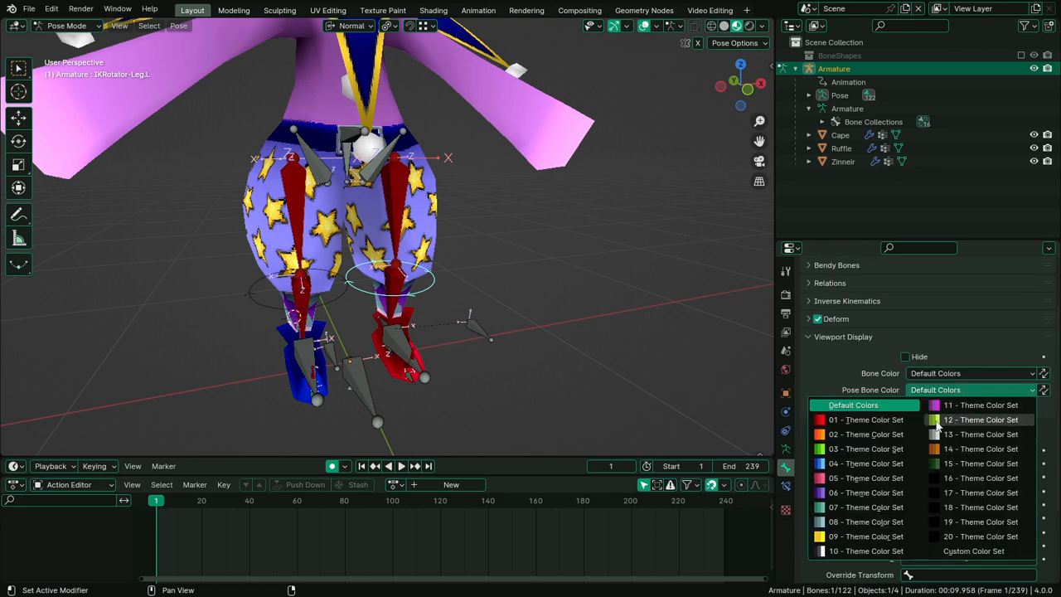
click(892, 424)
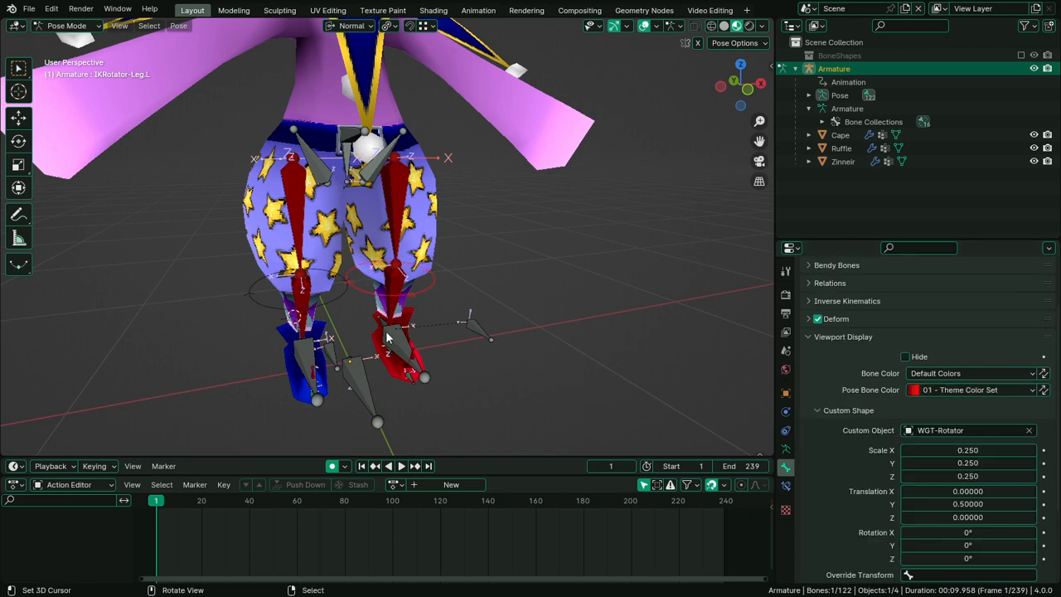
shift+click(341, 297)
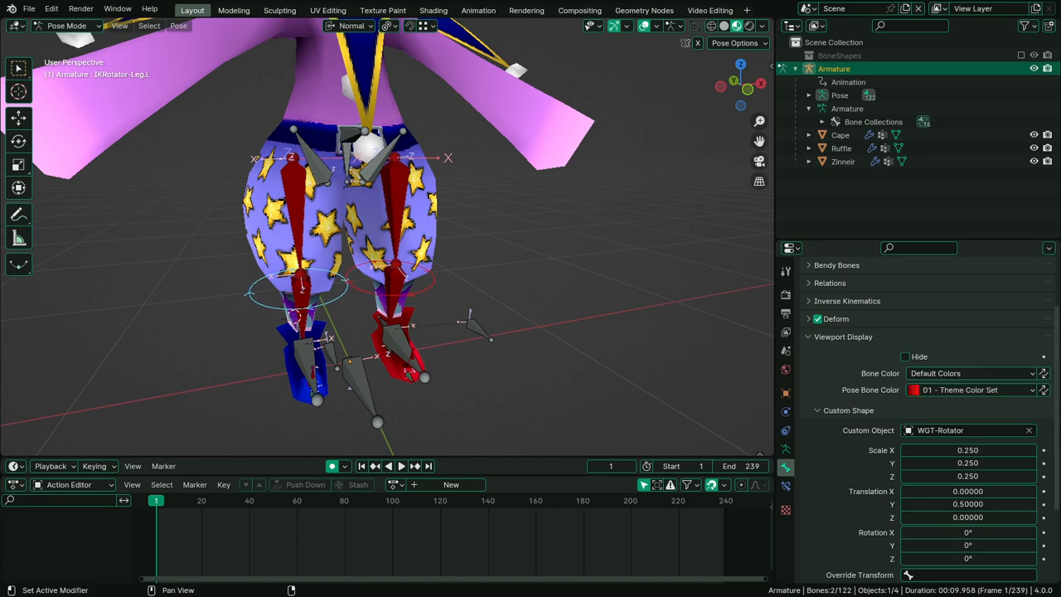
click(1044, 390)
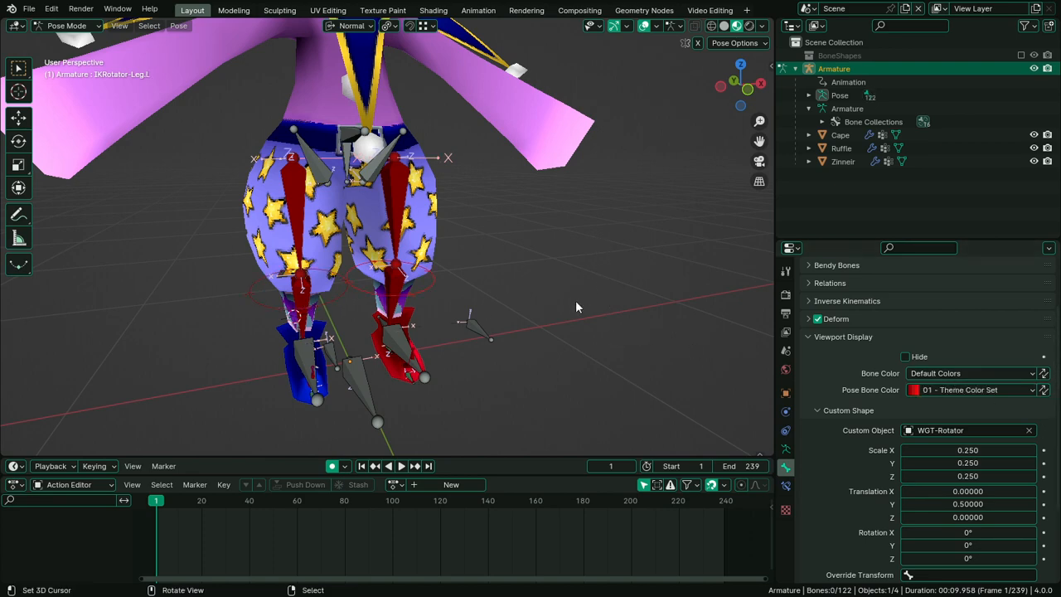
Give IKFootroll.L the WGT-FootRoll custom shape and set its pose bone color to 01 - Theme Color Set
middle_drag(576, 307, 501, 428)
click(506, 395)
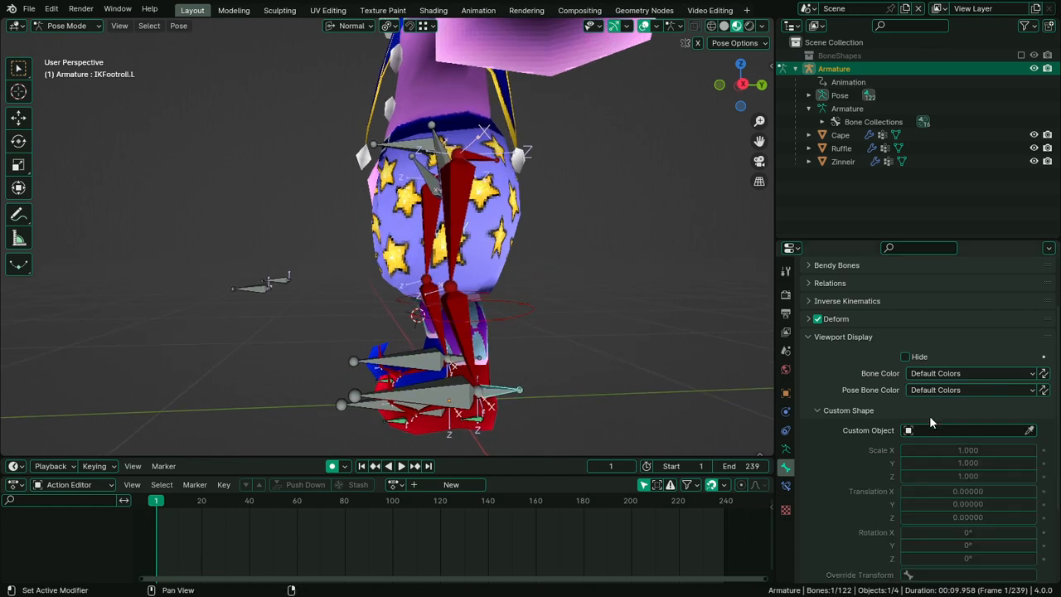
click(932, 431)
text(foot)
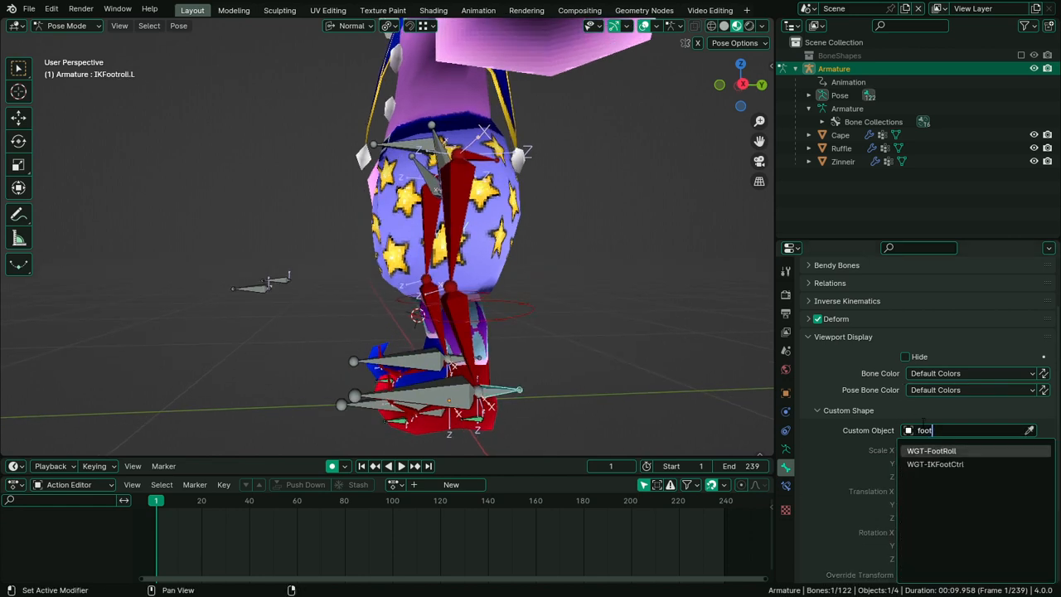
key(Return)
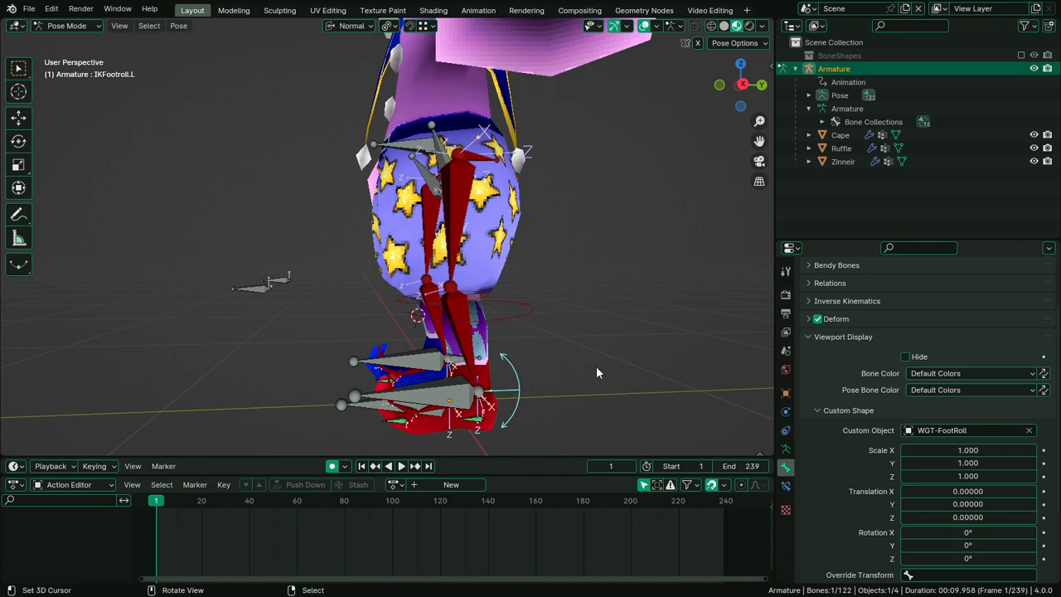
click(961, 388)
click(884, 420)
Copy the bone shape and pose bone color from IKFootroll.L to the right foot roll bone
middle_drag(567, 373, 511, 376)
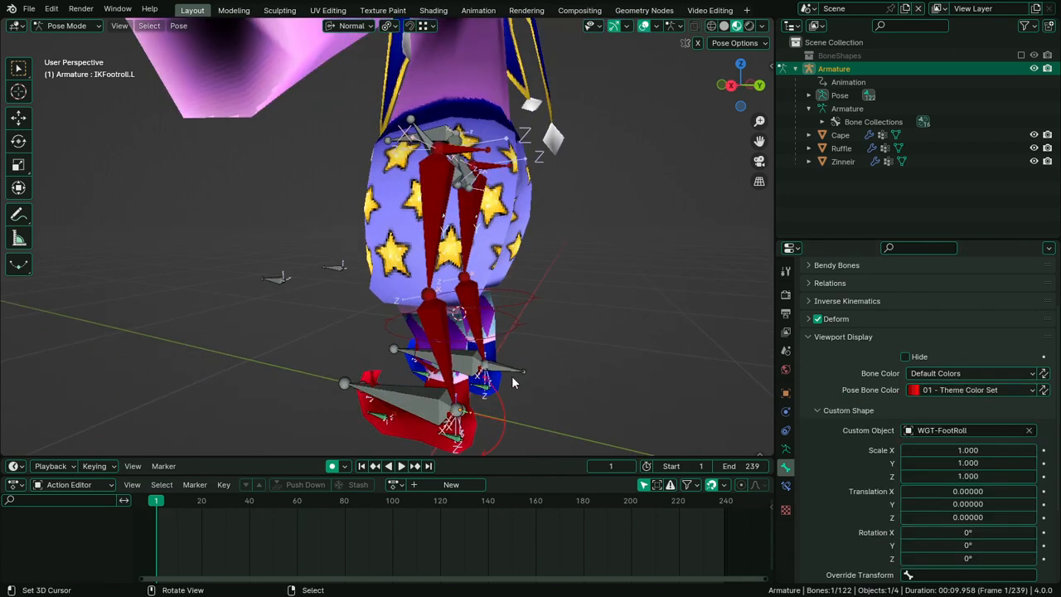
key(shift+ctrl+c)
key(ctrl+c)
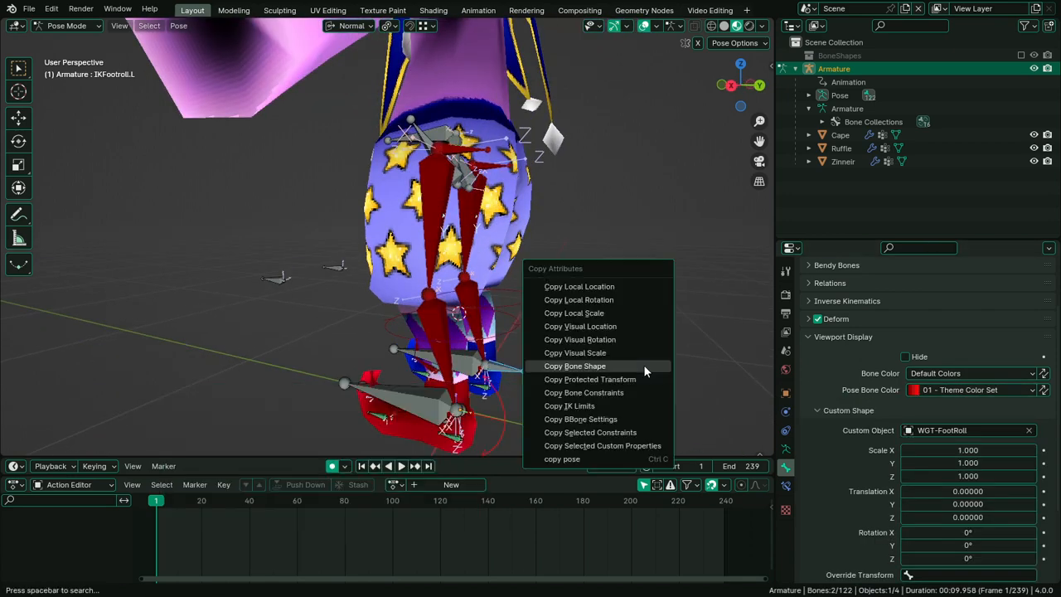
click(644, 366)
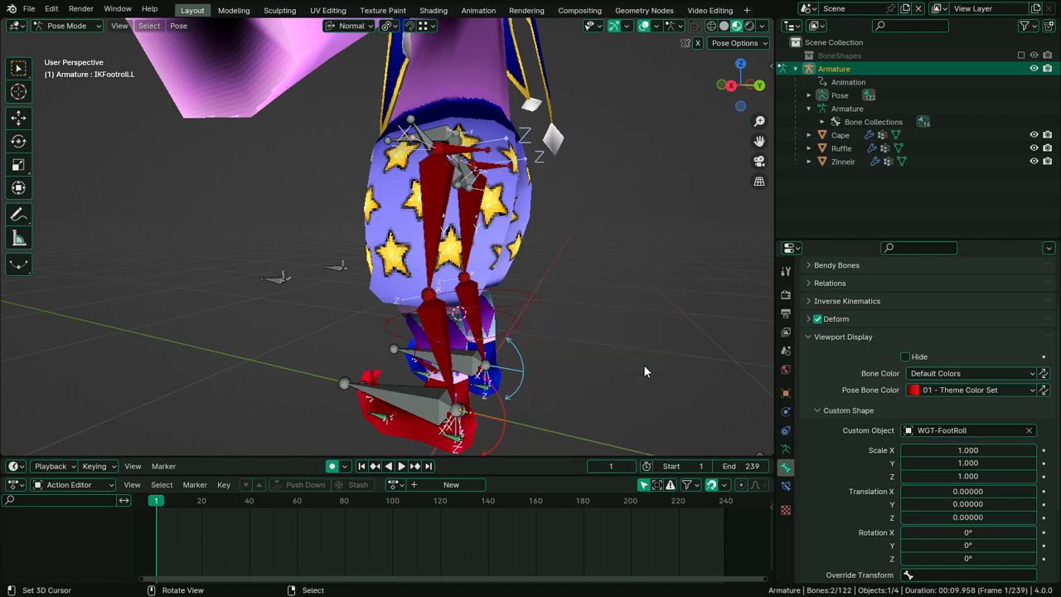
click(1043, 391)
Give IKPole-Leg.L the WGT-Pole custom shape and set its pose bone color to 04 - Theme Color Set
middle_drag(458, 386, 498, 341)
scroll(498, 342, up, 3)
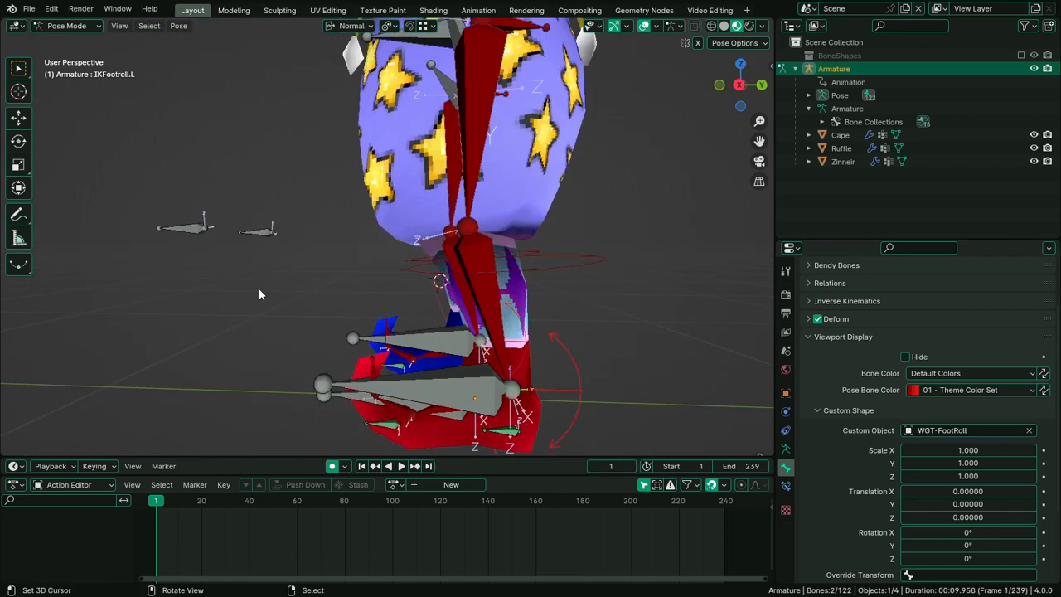
click(204, 231)
click(949, 431)
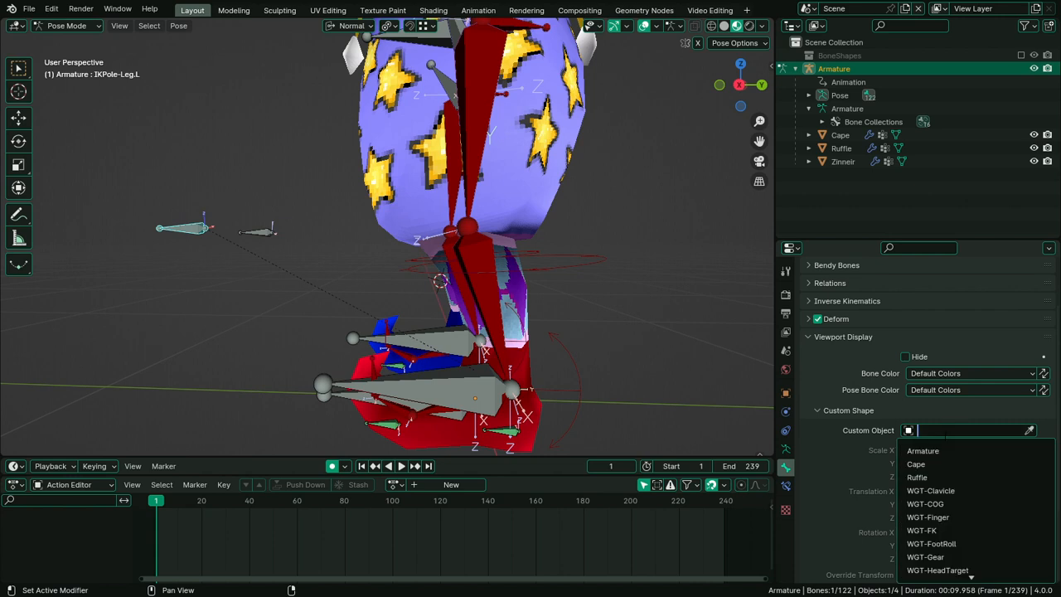
text(pole)
key(Return)
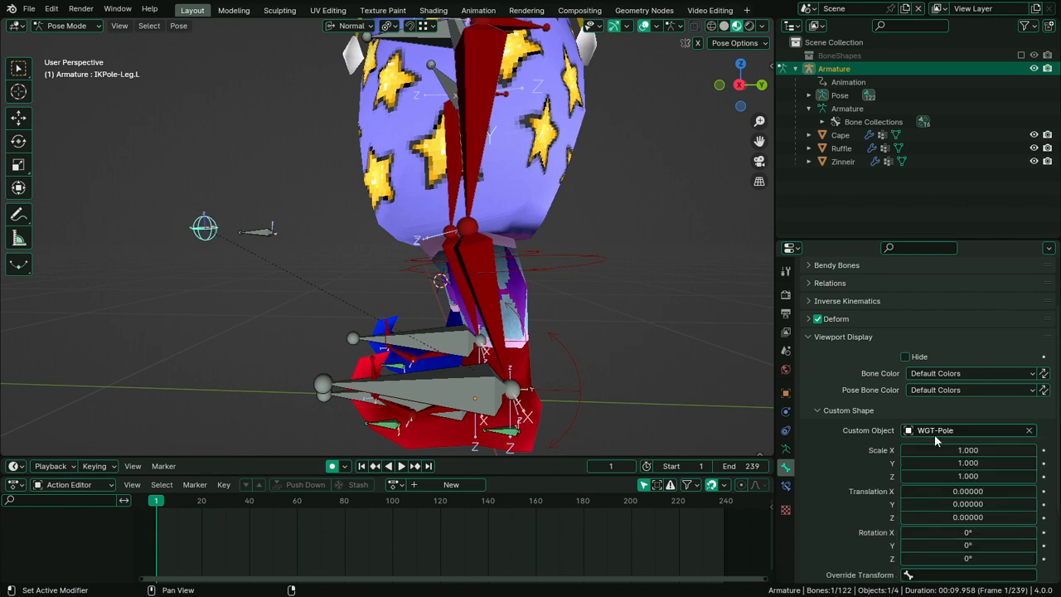
click(964, 390)
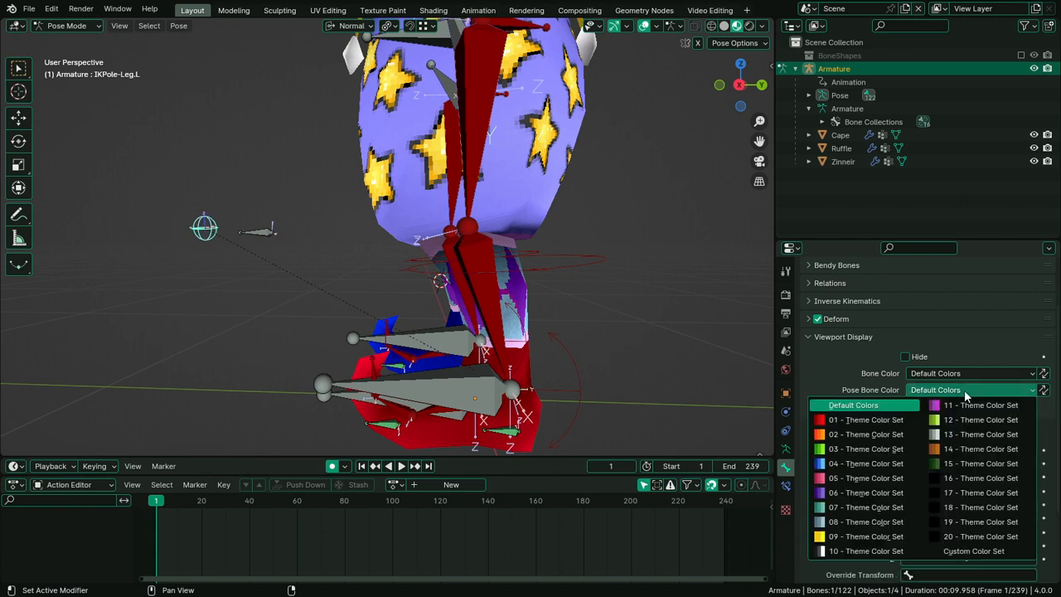
click(878, 466)
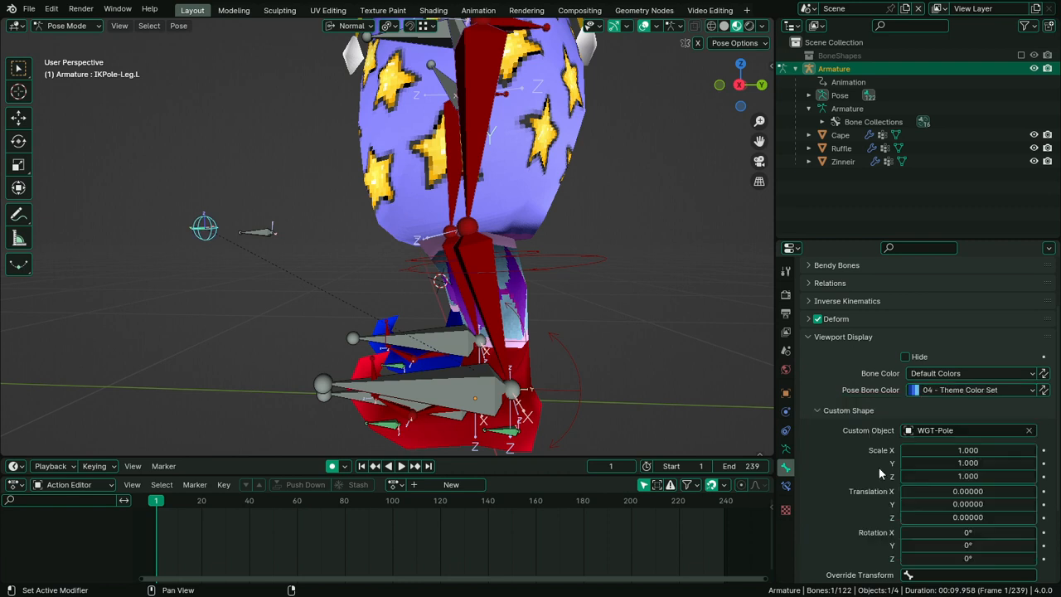
Copy the bone shape and pose bone color from IKPole-Leg.L to the right leg's pole bone
click(257, 233)
shift+click(204, 227)
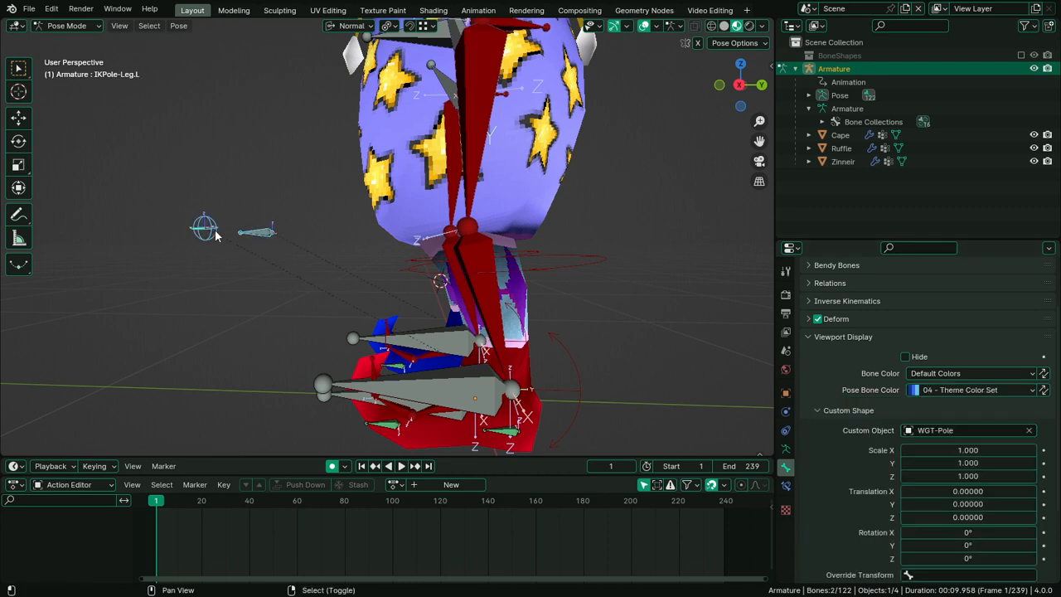
key(ctrl+c)
click(214, 230)
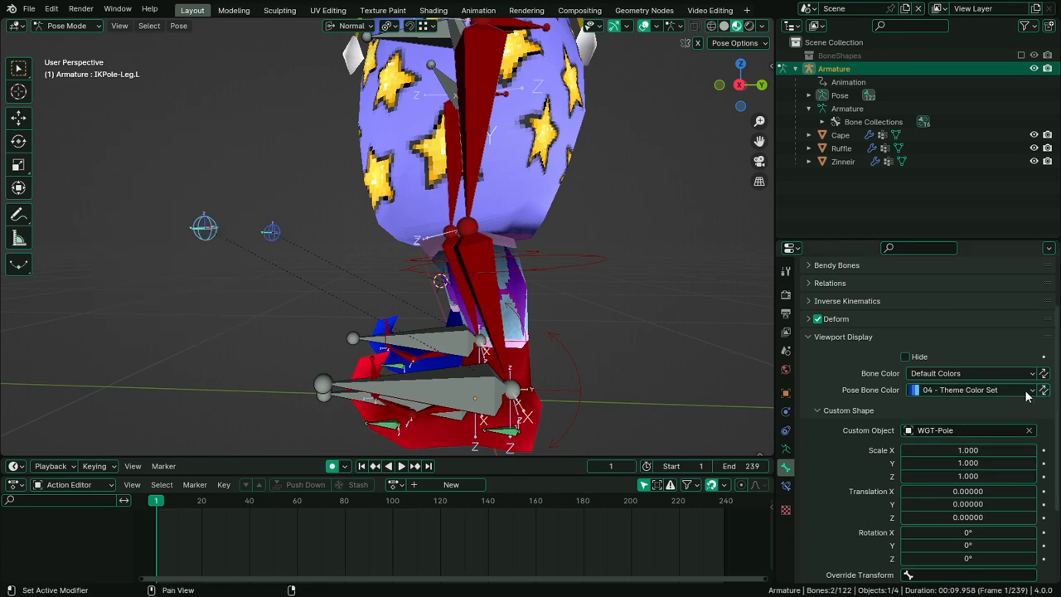
Give the Root bone the WGT-Root custom shape and set its pose bone color to 11 - Theme Color Set
middle_drag(294, 309, 351, 336)
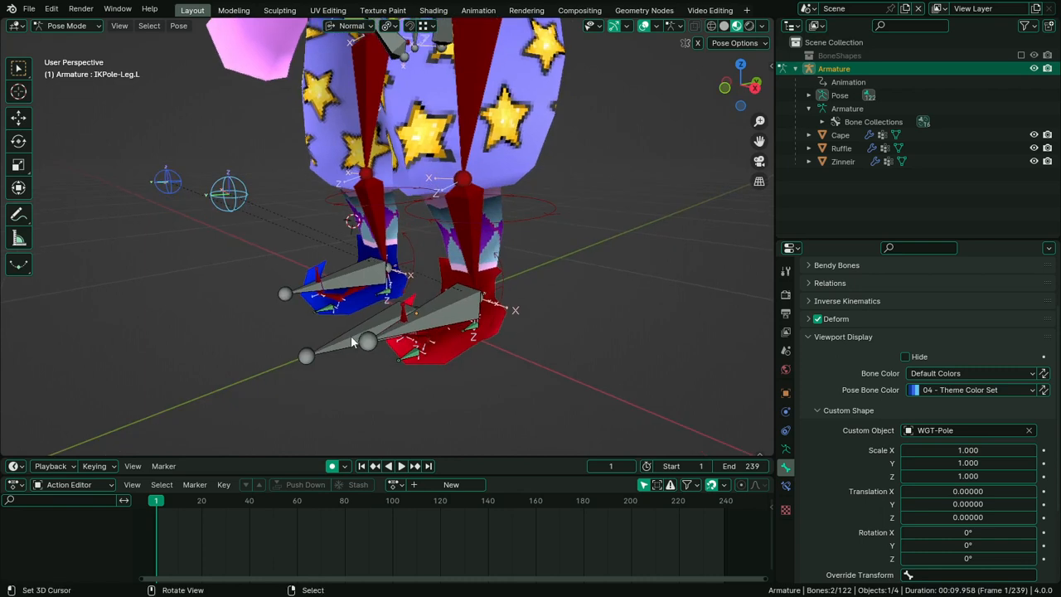
click(350, 339)
click(963, 430)
text(ro)
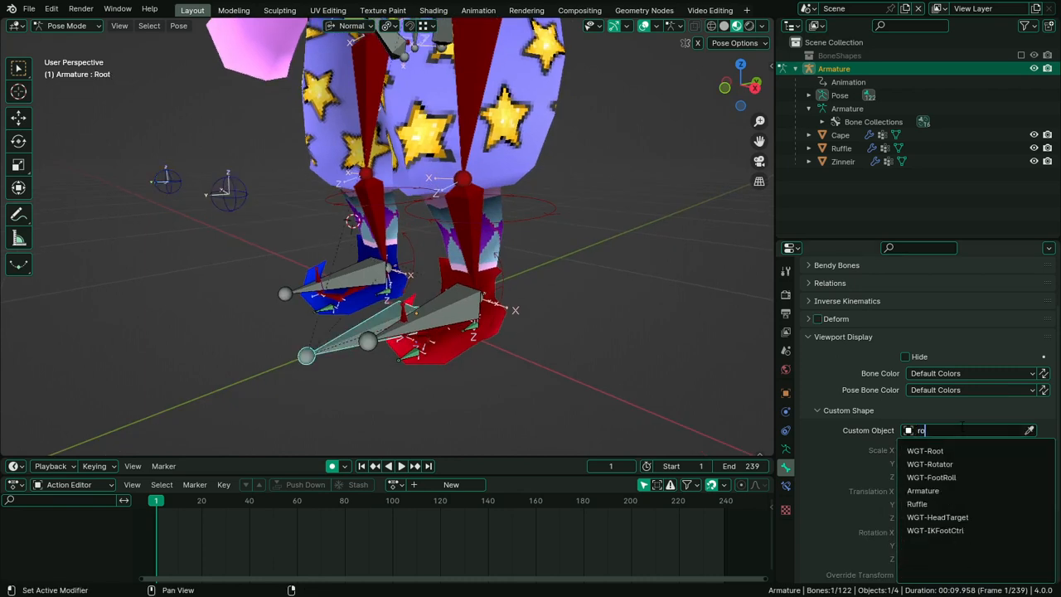
key(Return)
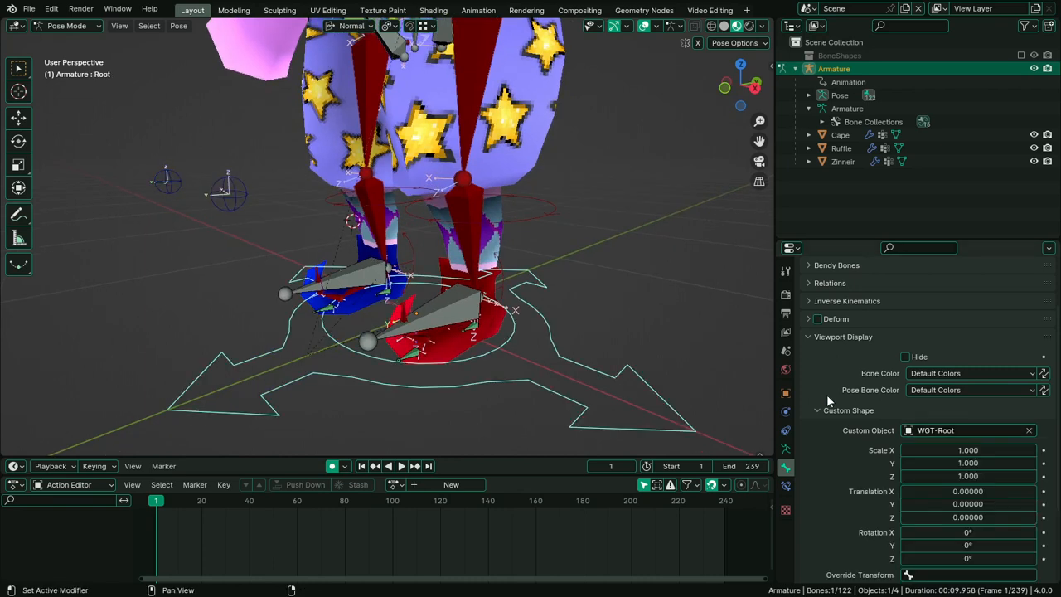
click(961, 389)
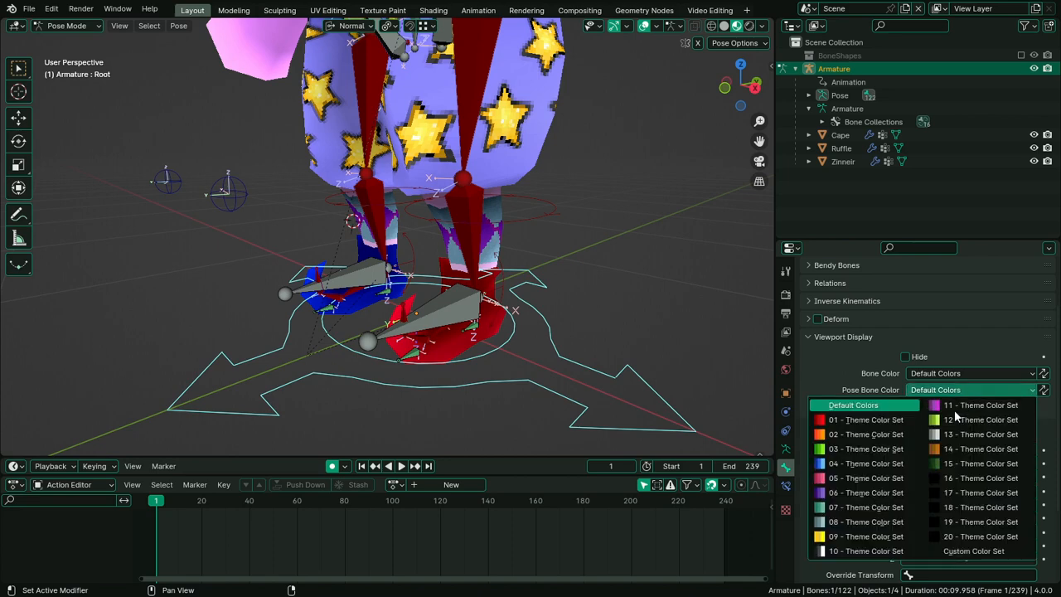
click(967, 407)
Scale the Root bone's custom shape to 1.560 on all three axes
middle_drag(547, 394, 618, 355)
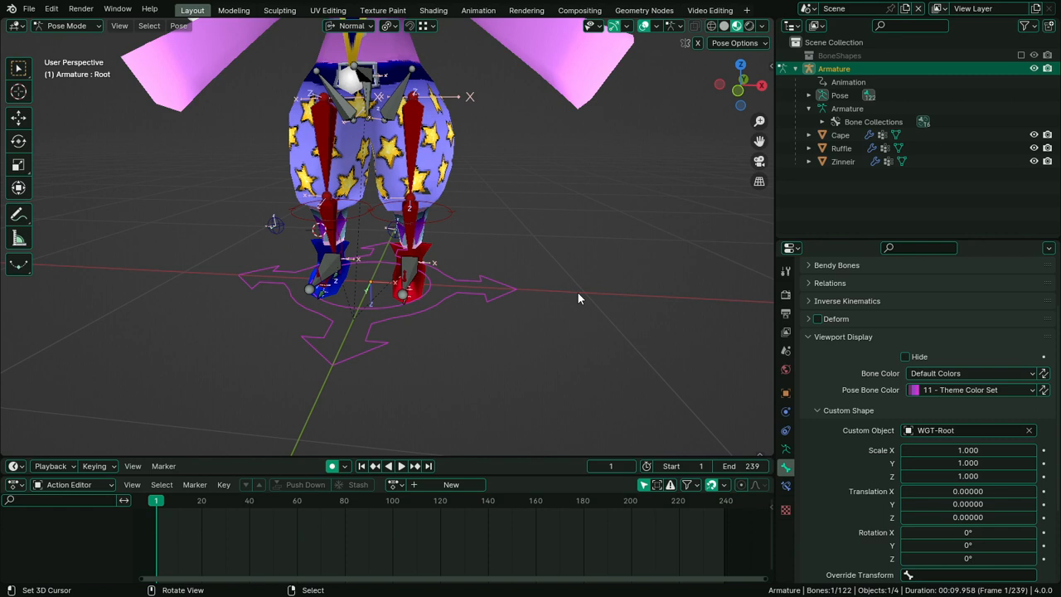
drag(983, 451, 1016, 476)
scroll(459, 372, up, 5)
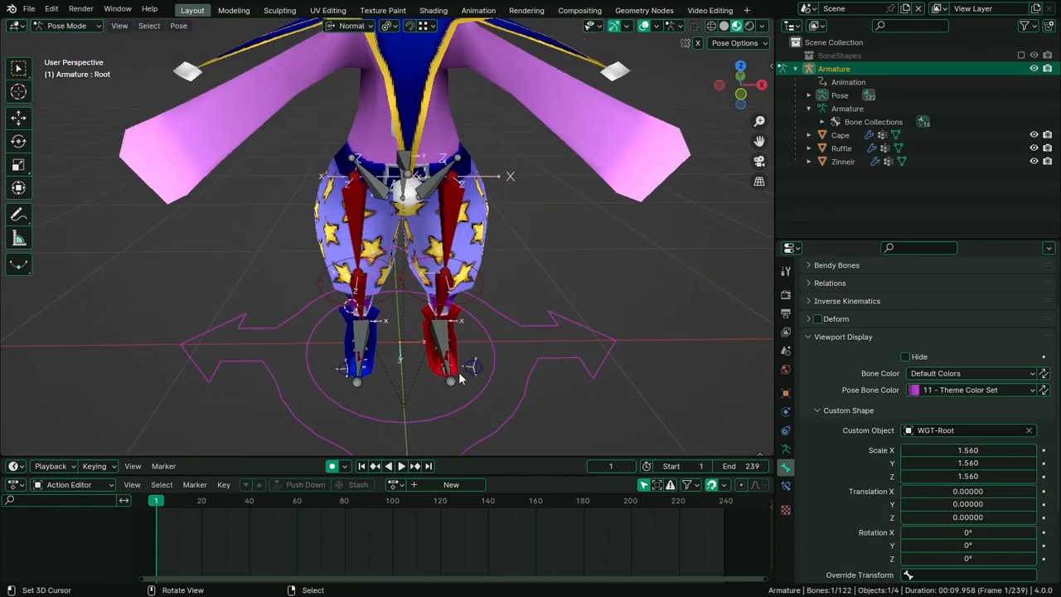
Set the pose bone color of the left foot control IKCtrl-Leg.L to 01 - Theme Color Set
middle_drag(458, 372, 400, 382)
click(399, 382)
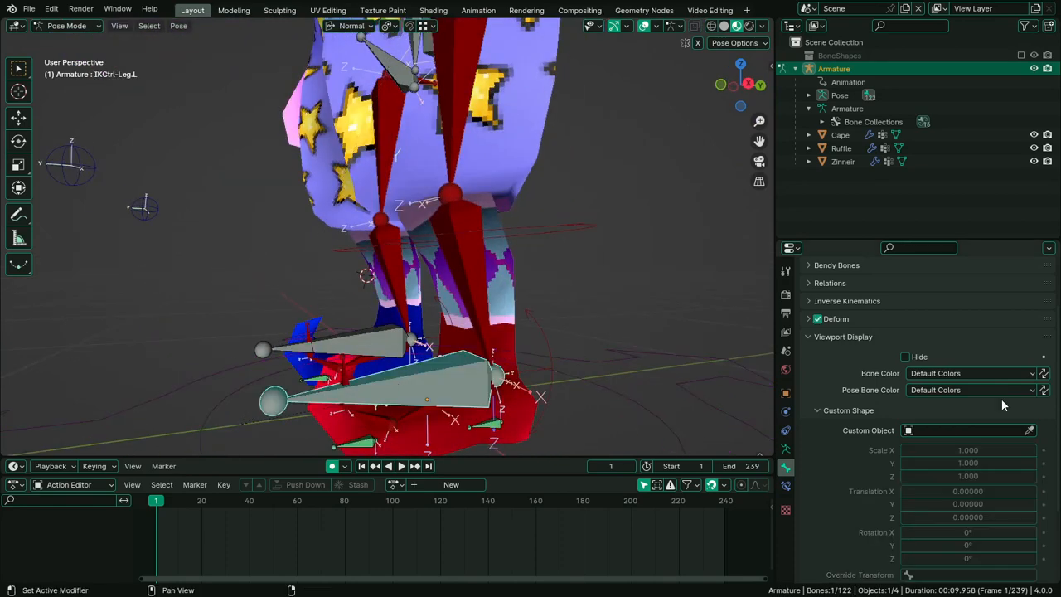
click(971, 389)
click(897, 418)
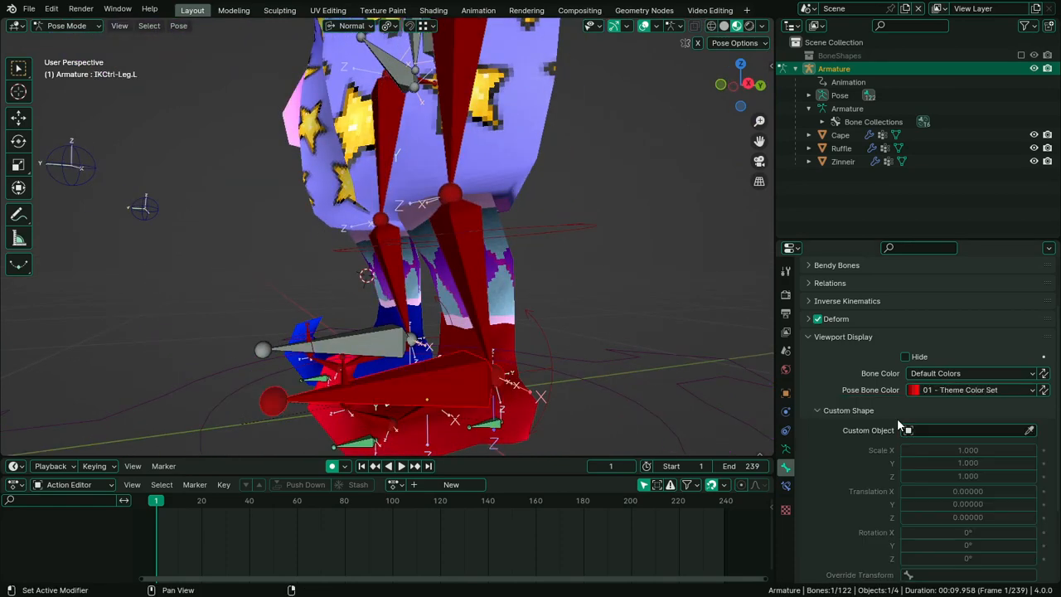
Assign WGT-IKFootCtrl as the custom shape of IKCtrl-Leg.L
click(1030, 431)
key(Escape)
click(1001, 430)
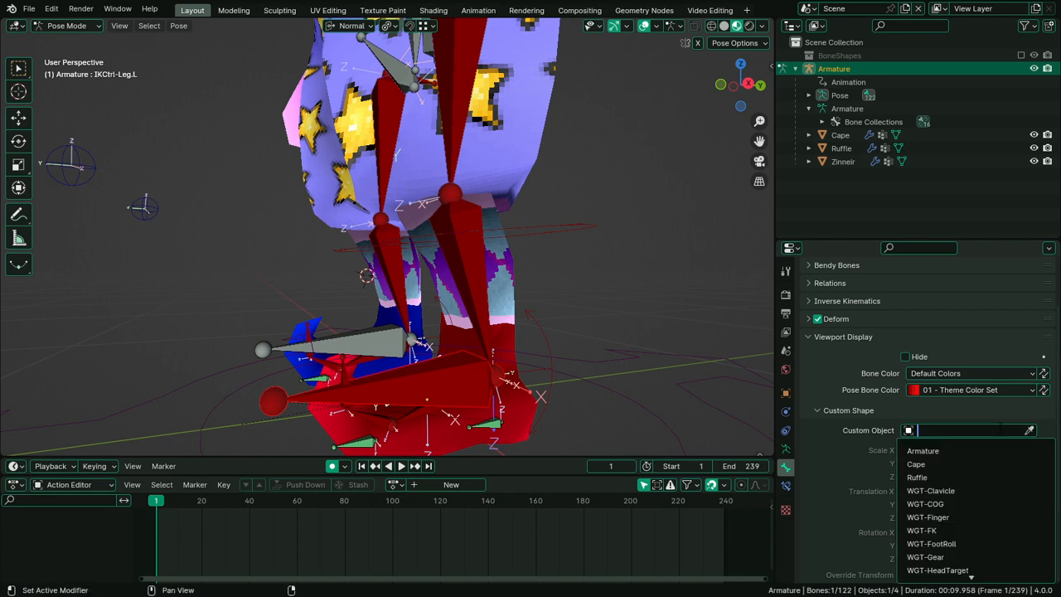
text(foo)
key(Down)
key(Down)
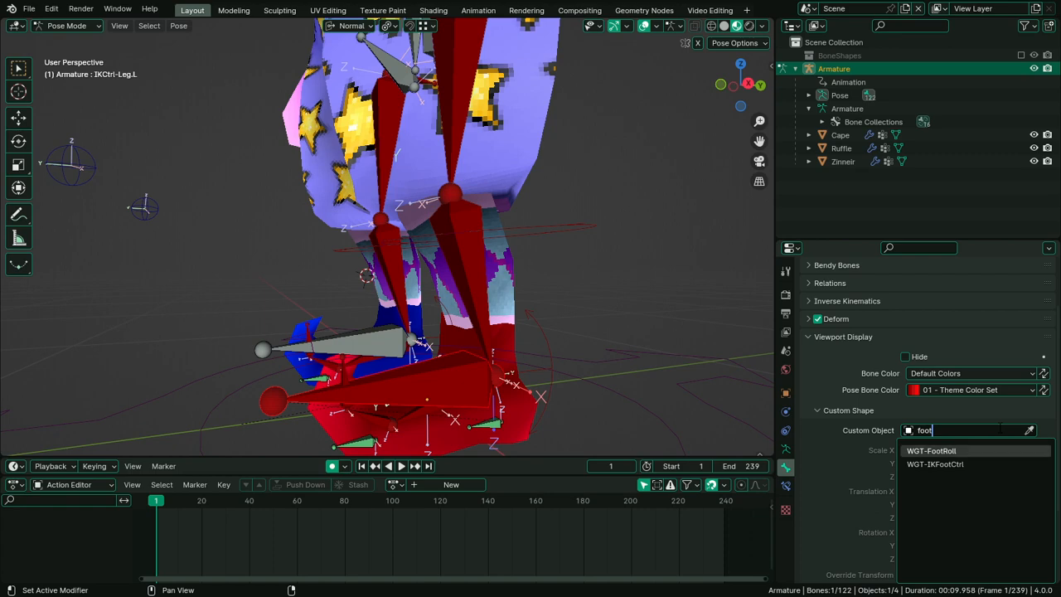
key(Return)
Flip and shrink the IKCtrl-Leg.L custom shape by setting its scale to -0.660 on all three axes
scroll(614, 322, down, 3)
middle_drag(612, 322, 608, 349)
drag(974, 476, 974, 452)
key(Return)
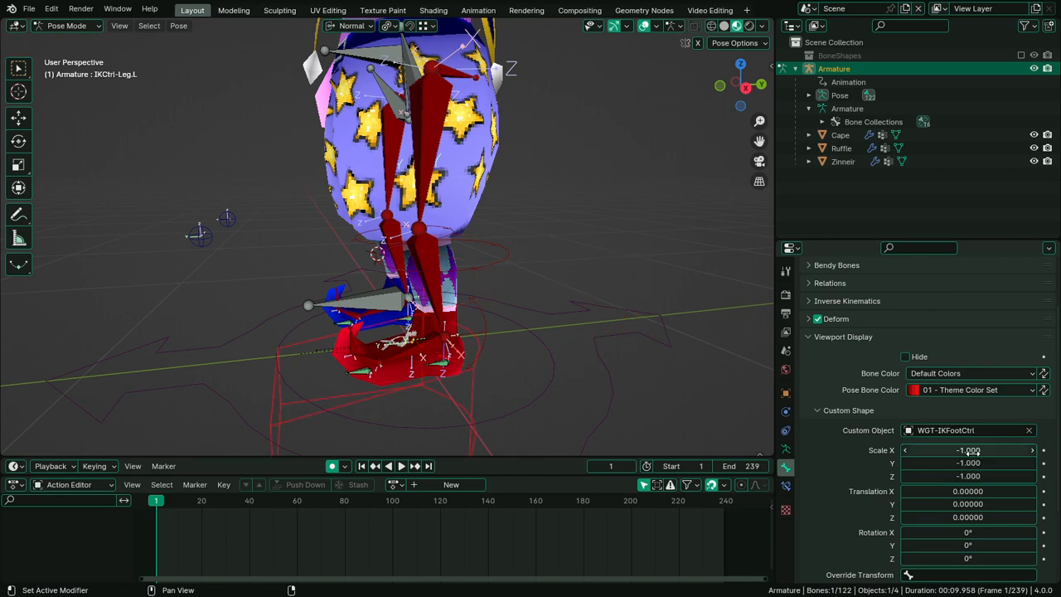
middle_drag(506, 348, 536, 316)
key(KP_3)
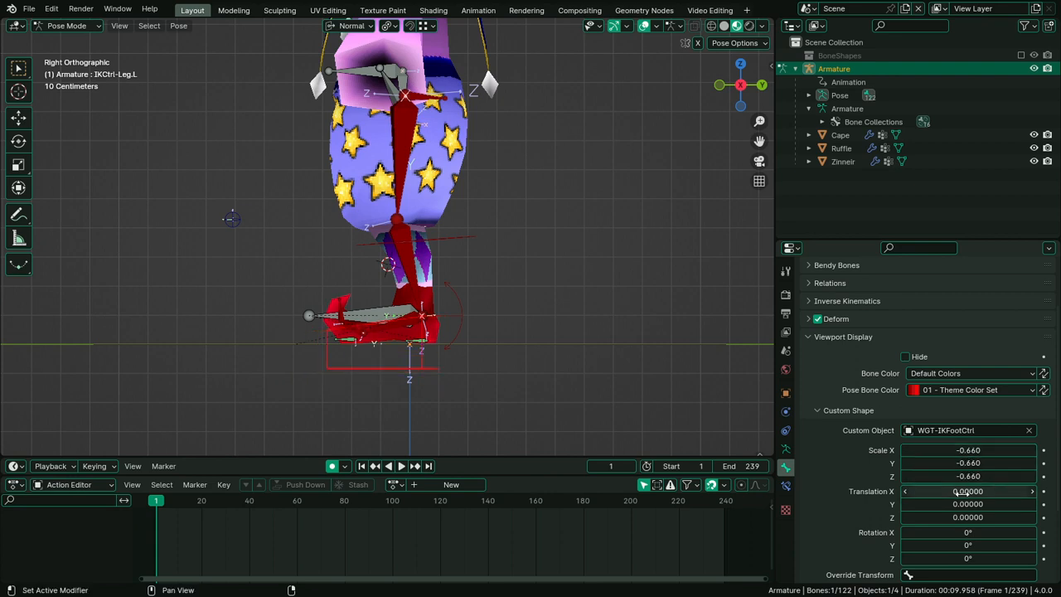
Shift the IKCtrl-Leg.L custom shape around the left shoe with a Z translation of -0.084
drag(969, 504, 988, 517)
key(BackSpace)
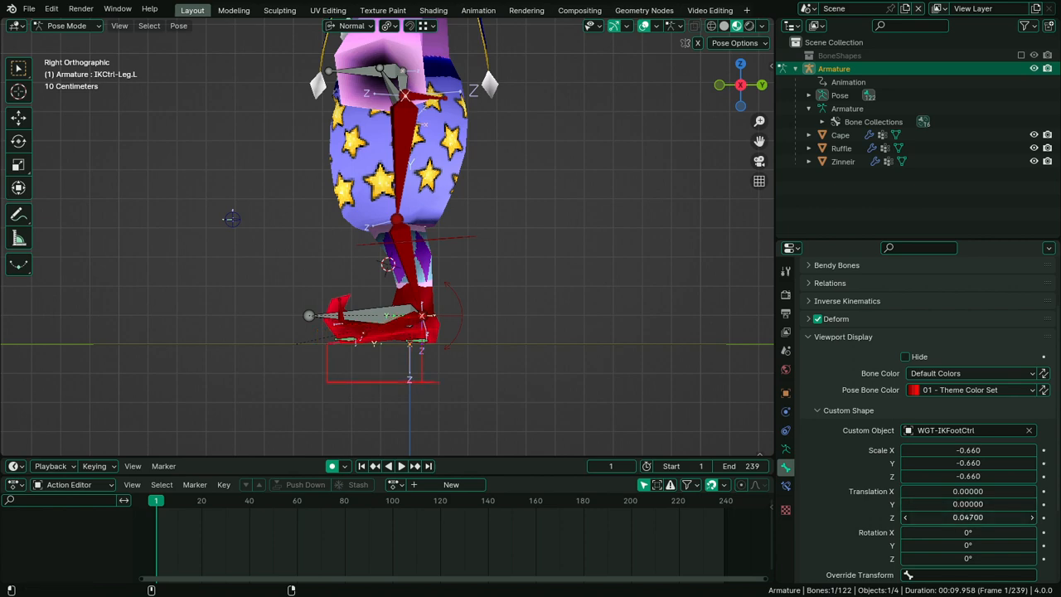
middle_drag(524, 398, 616, 396)
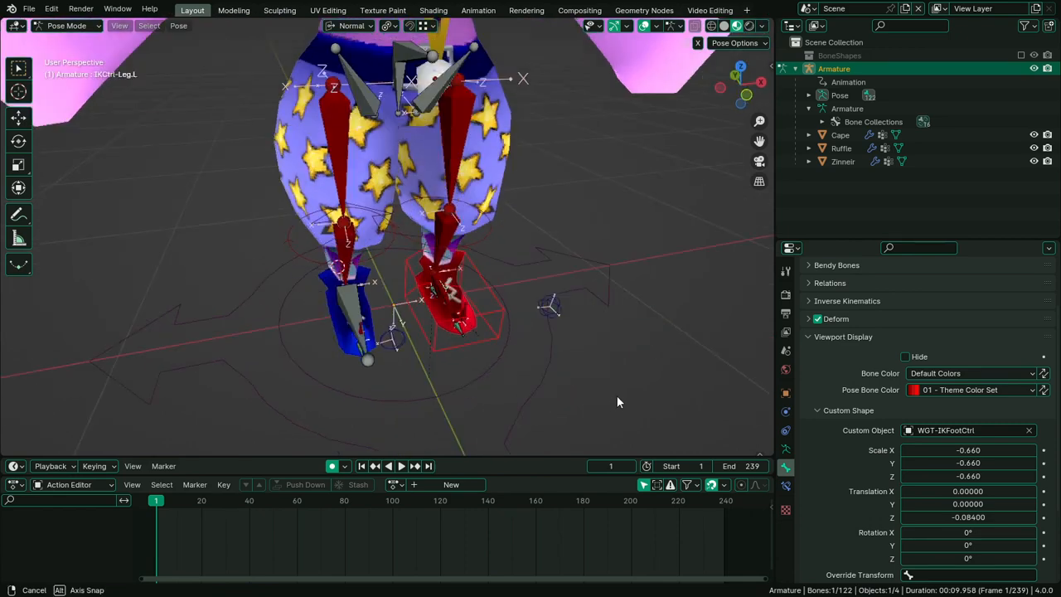
Try moving the left foot control IKCtrl-Leg.L and cancel the move
scroll(478, 340, up, 2)
middle_drag(478, 339, 586, 382)
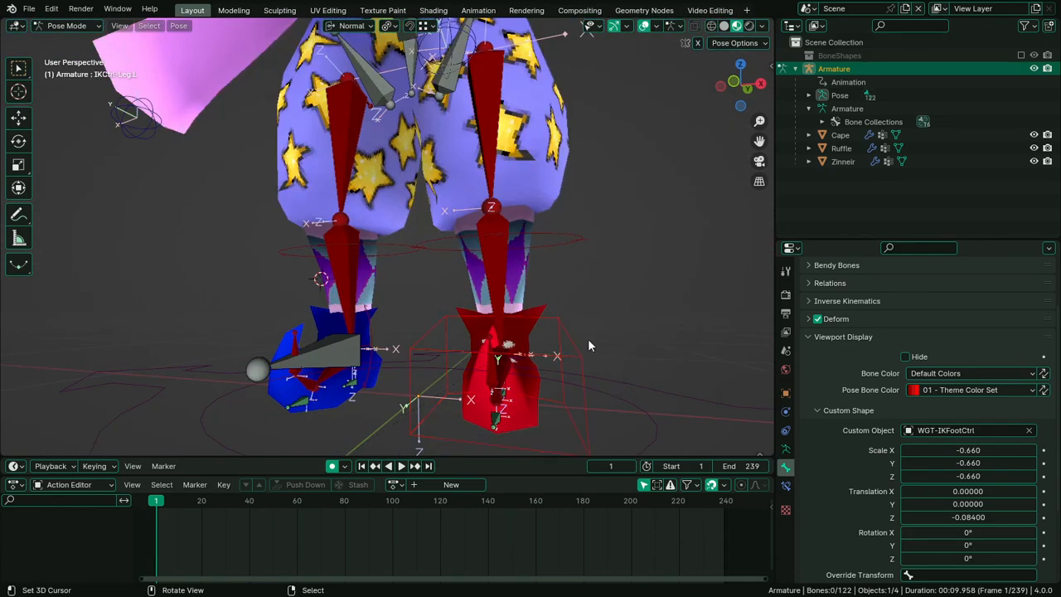
key(g)
right_click(557, 309)
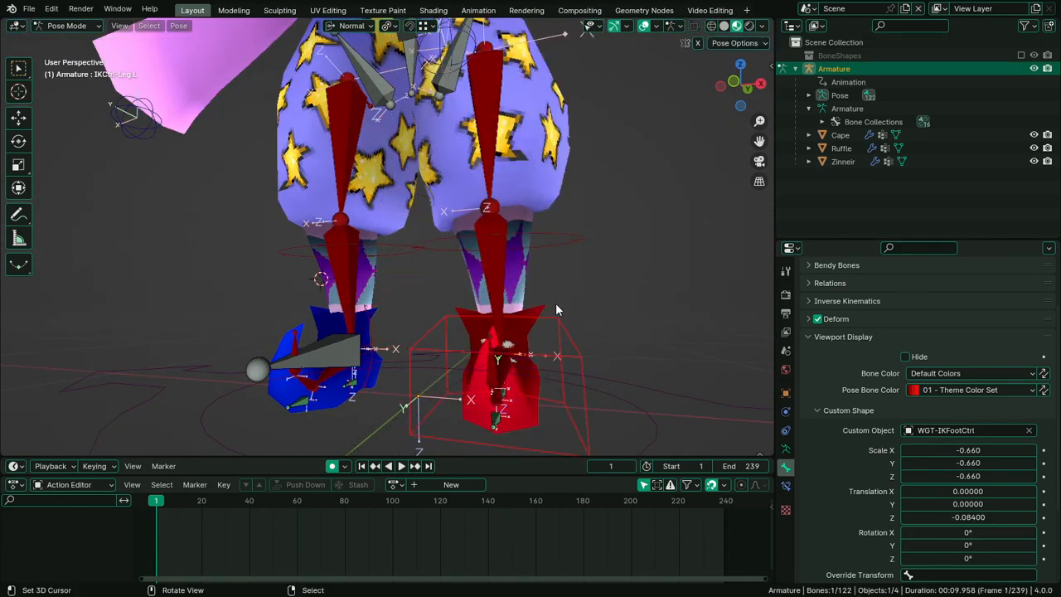
Try rotating and moving the left foot control IKCtrl-Leg.L
middle_drag(550, 420, 508, 428)
click(492, 370)
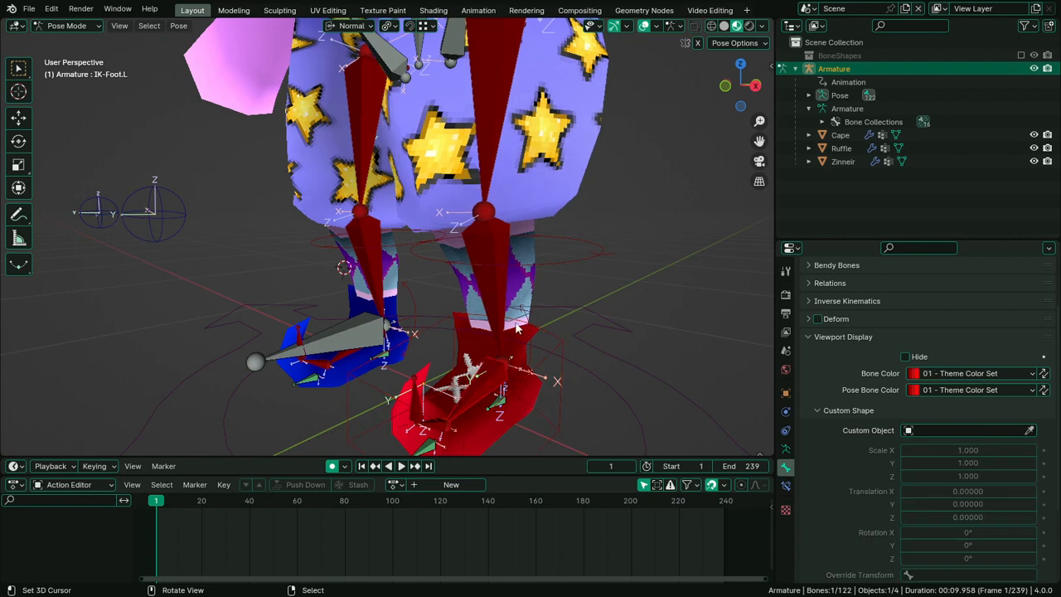
right_click(566, 349)
key(alt+g)
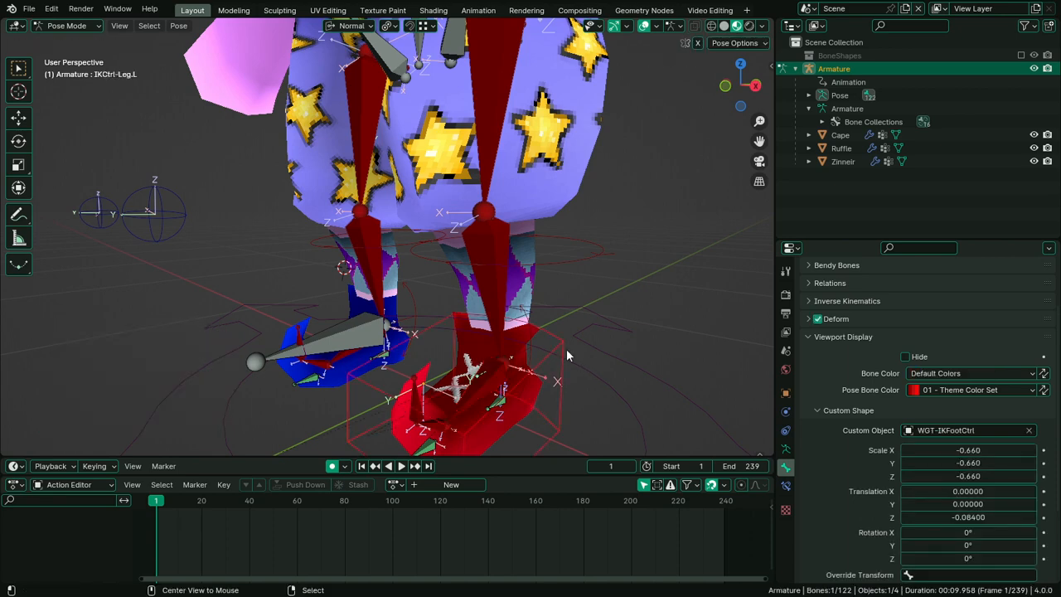
key(r)
right_click(566, 349)
key(g)
right_click(552, 293)
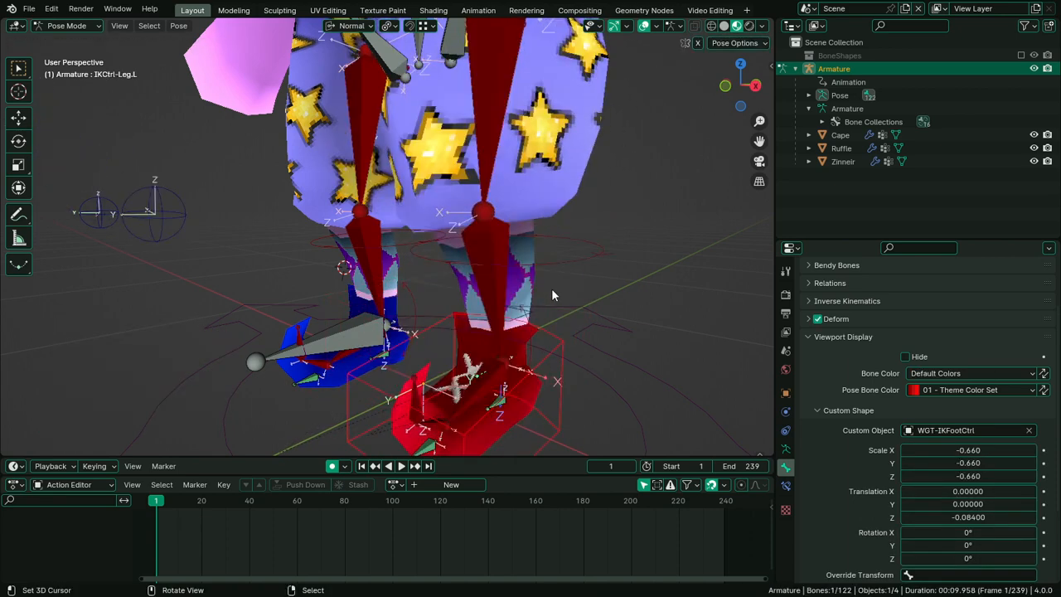
Try rolling the left foot by rotating the IKFootroll.L control
middle_drag(552, 294, 507, 341)
right_click(569, 363)
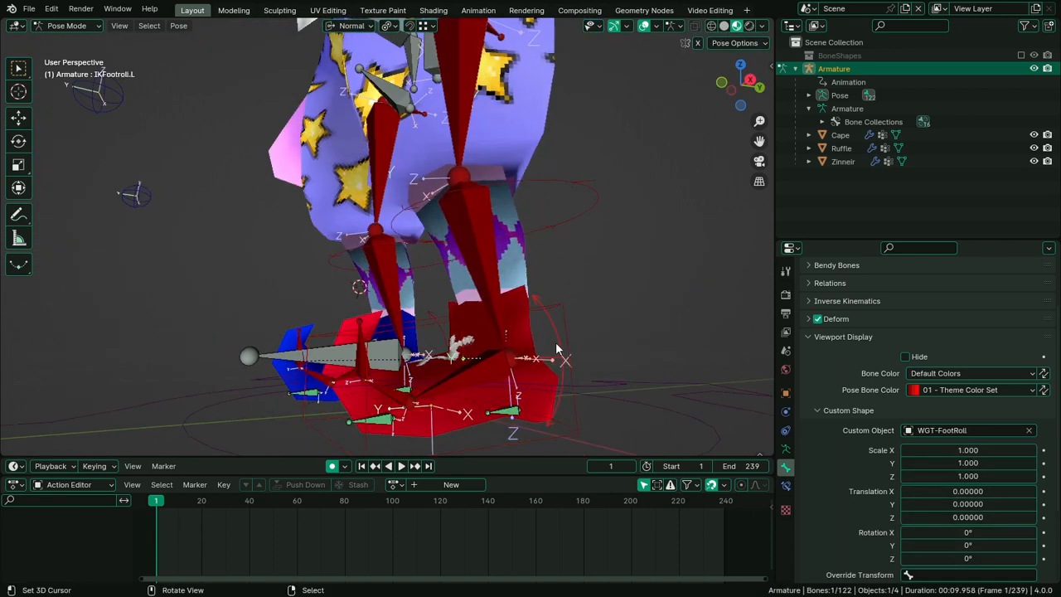
key(r)
right_click(596, 298)
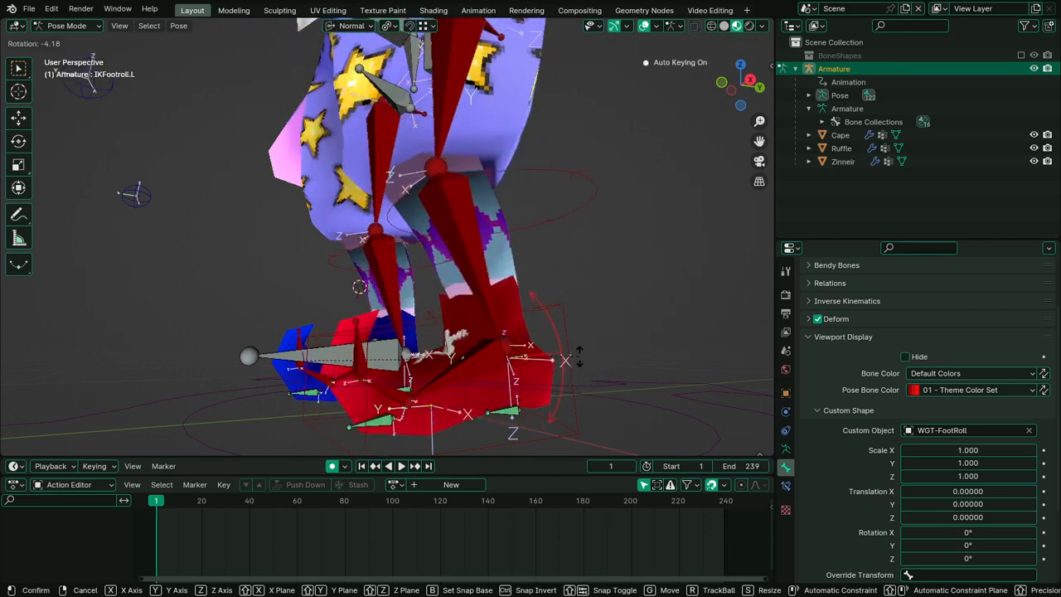
key(r)
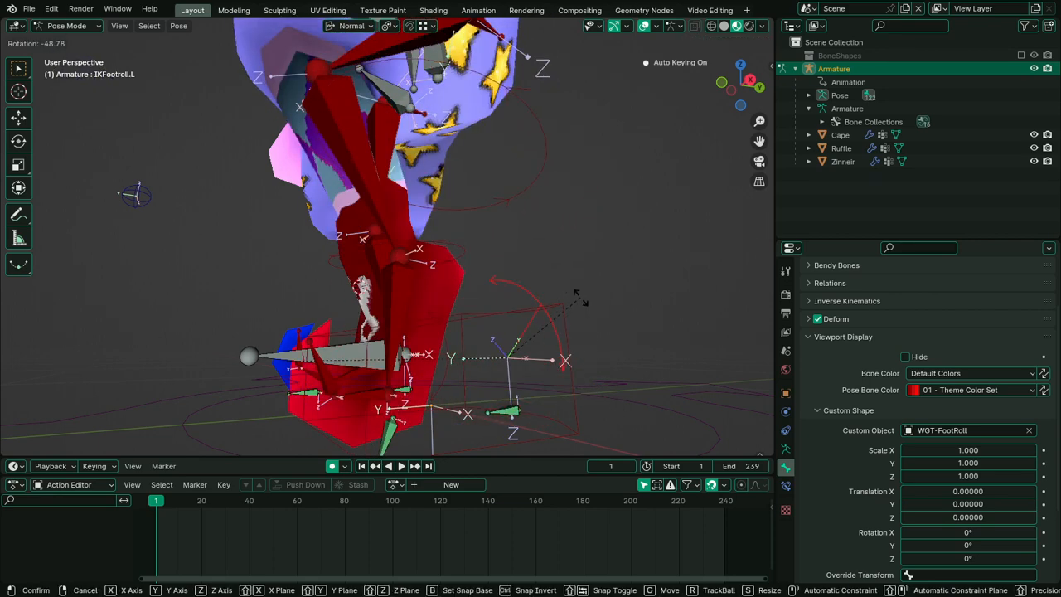
click(584, 327)
Try rotating the IK-Foot.L bone, and clear the rotation of the IKFootroll.L control
right_click(453, 304)
key(r)
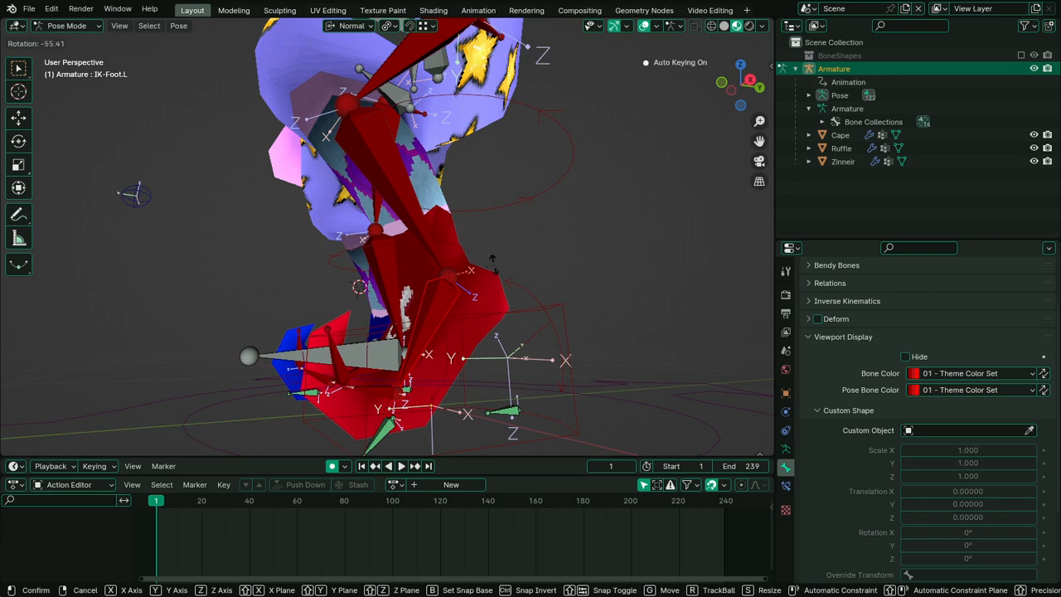
click(493, 262)
key(n)
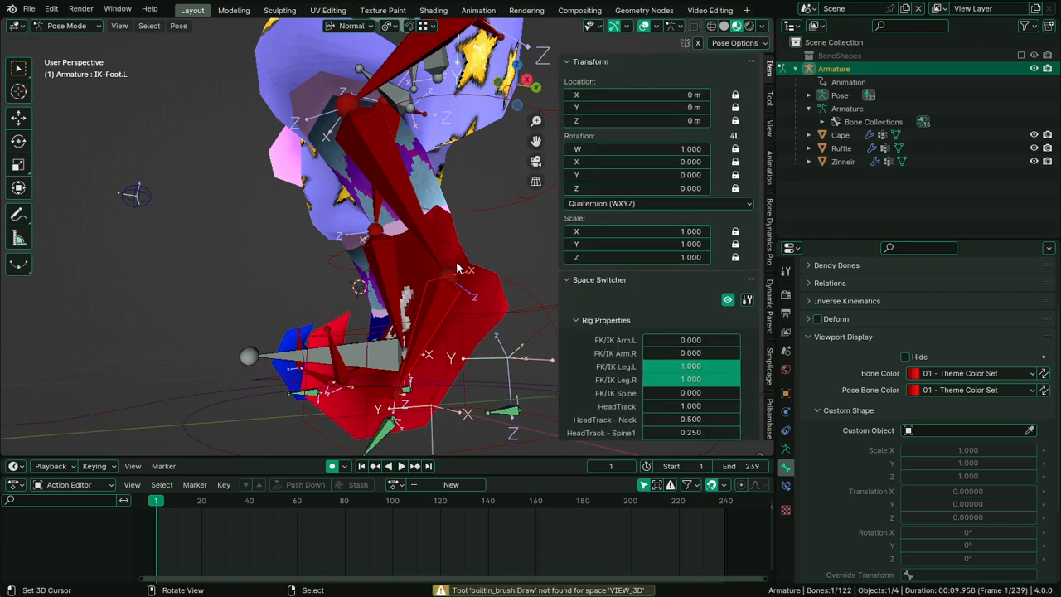
key(n)
right_click(552, 332)
key(alt+r)
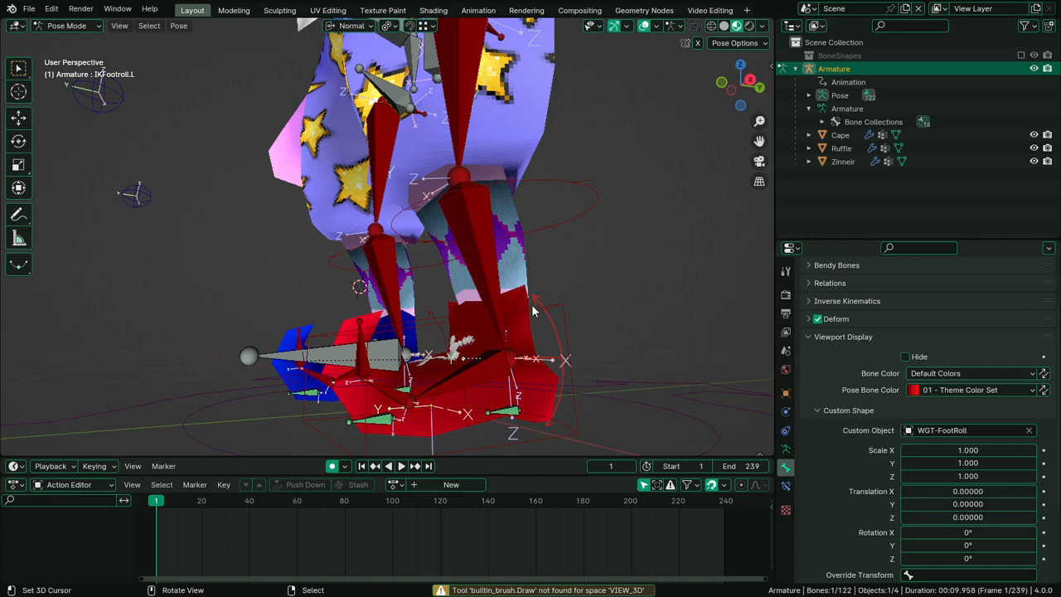
Copy the custom shape, its transforms and the pose bone color from IKCtrl-Leg.L to IKCtrl-Leg.R
right_click(481, 372)
middle_drag(464, 350, 418, 355)
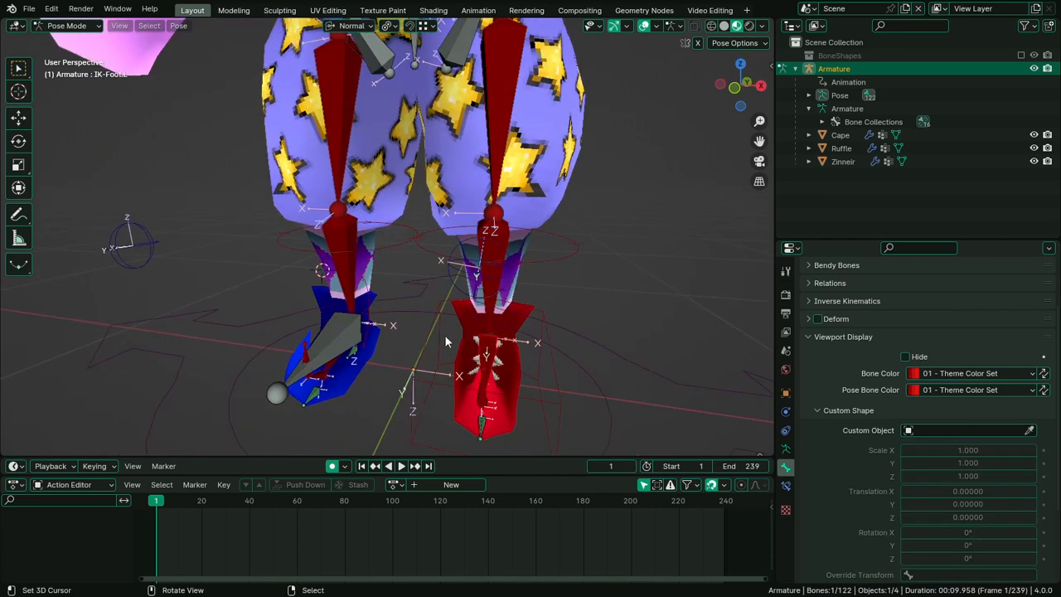
right_click(419, 329)
shift+right_click(336, 336)
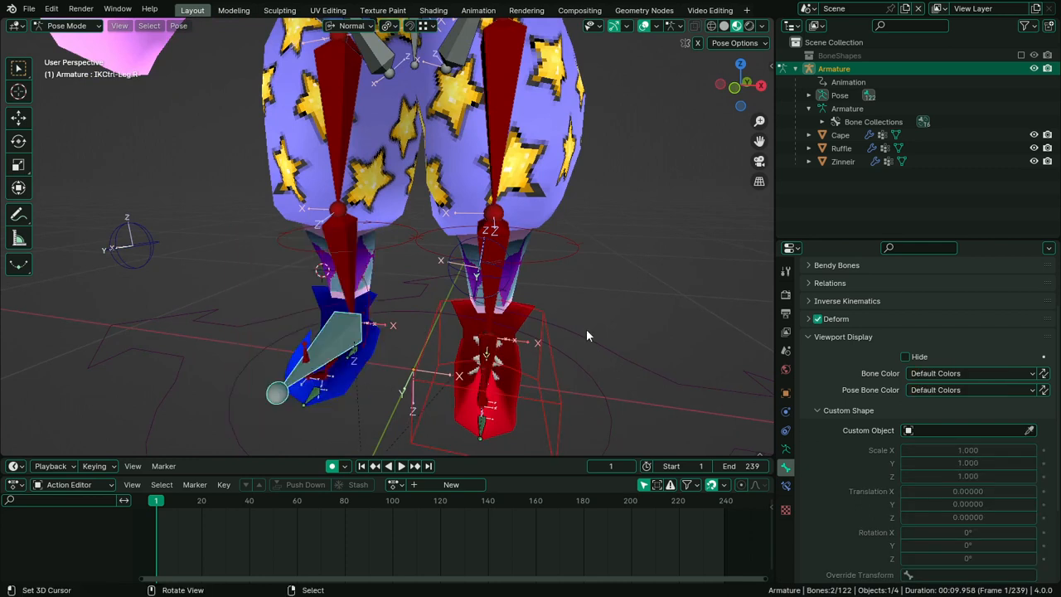
shift+right_click(431, 313)
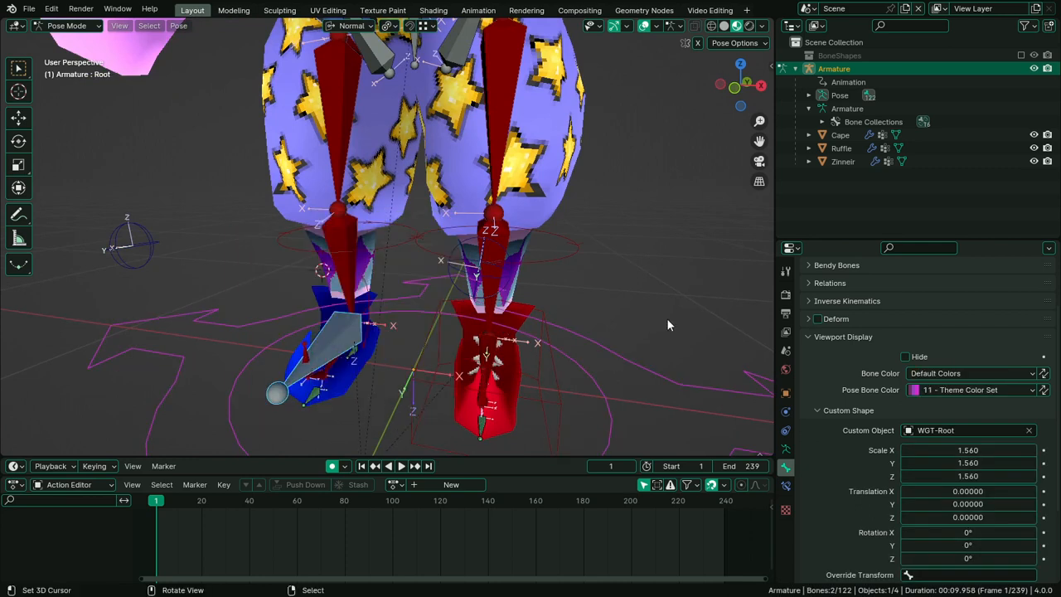
right_click(358, 343)
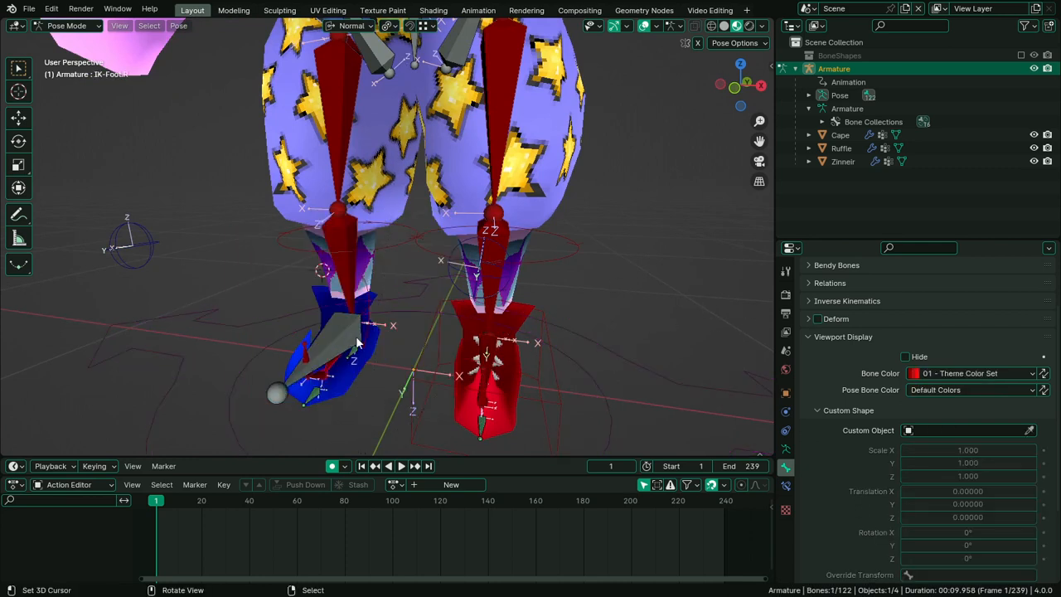
shift+click(440, 339)
key(ctrl+c)
click(396, 355)
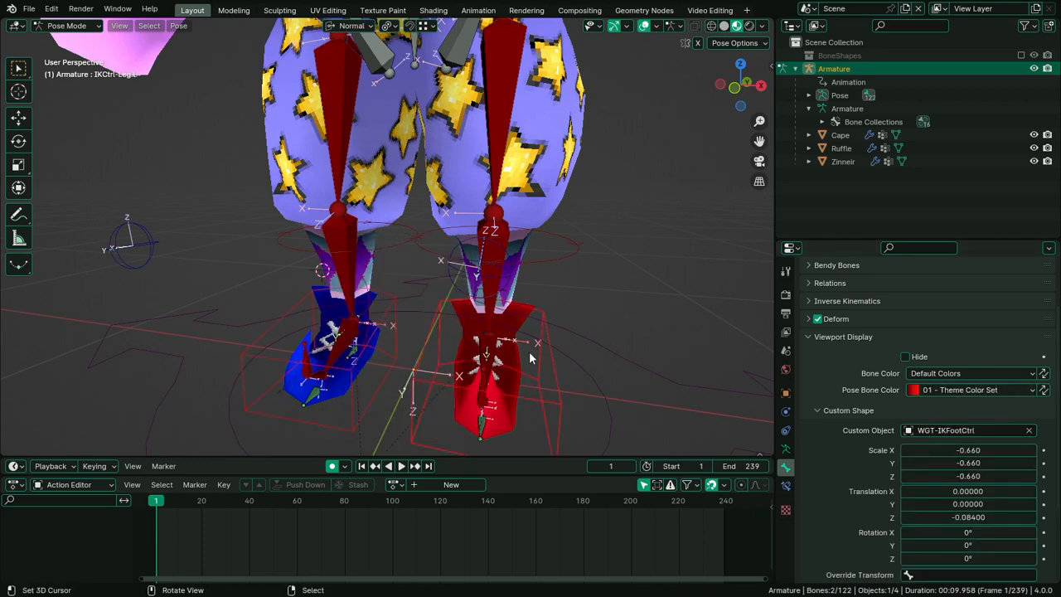
Add a new bone collection to the armature and place it directly below IK Leg.L
mouse_move(527, 351)
middle_down()
mouse_move(546, 310)
mouse_move(533, 369)
middle_up()
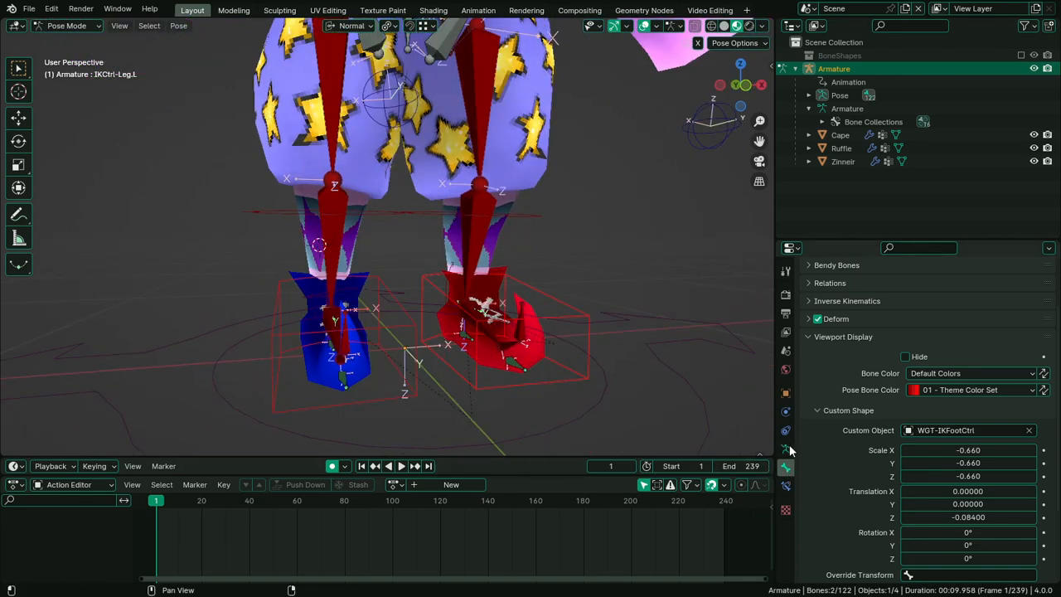
click(786, 449)
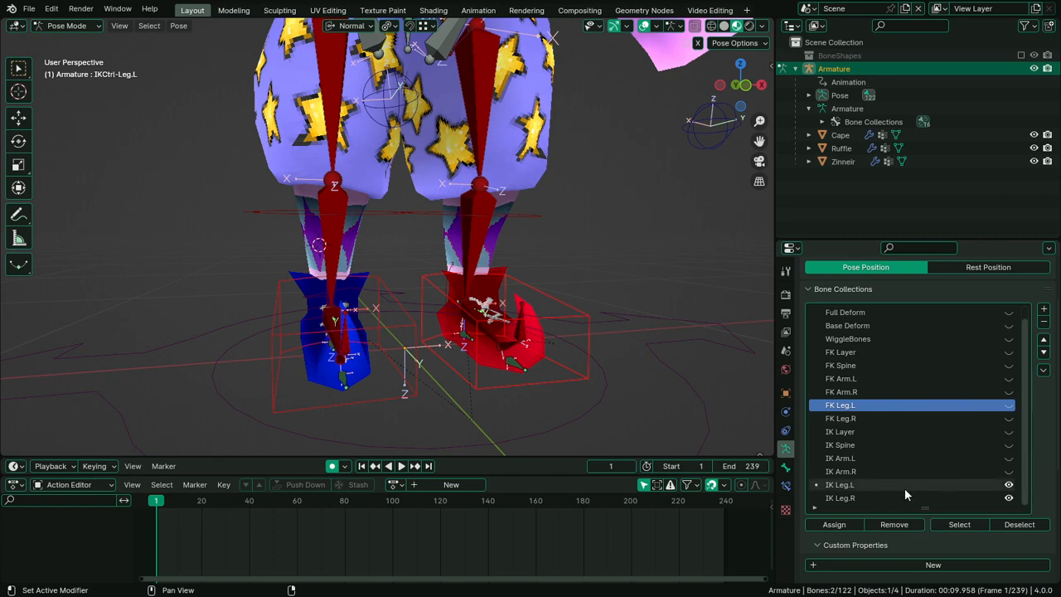
middle_drag(498, 267, 485, 256)
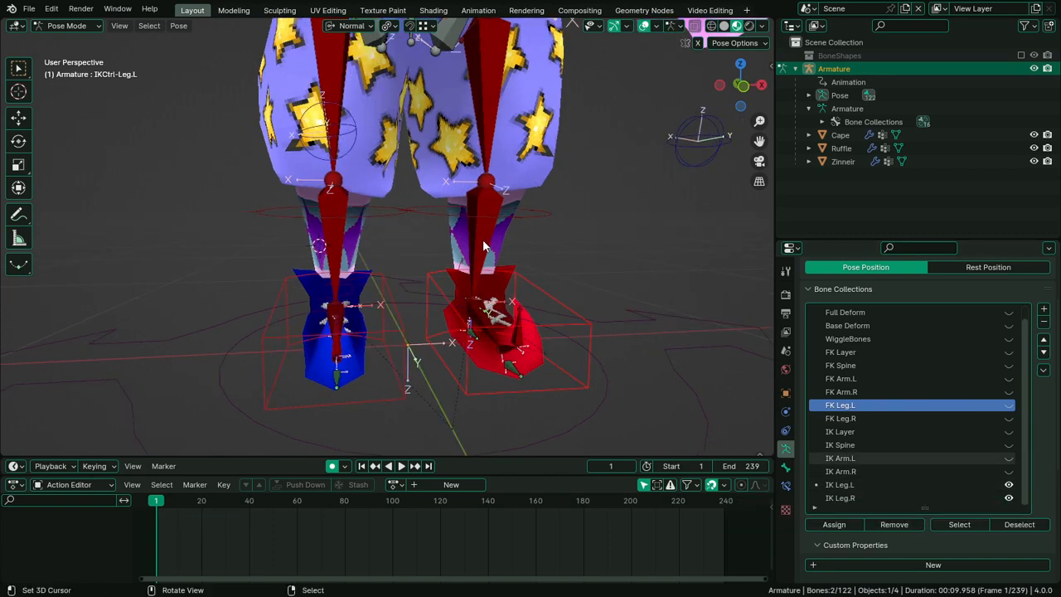
scroll(482, 241, down, 2)
scroll(497, 319, up, 2)
click(897, 488)
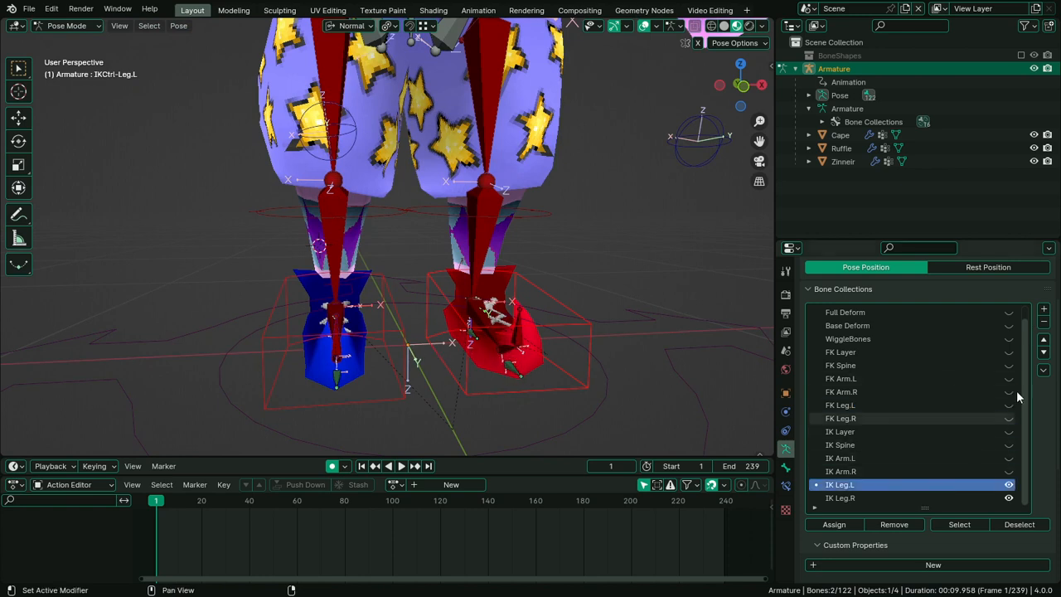
click(1043, 310)
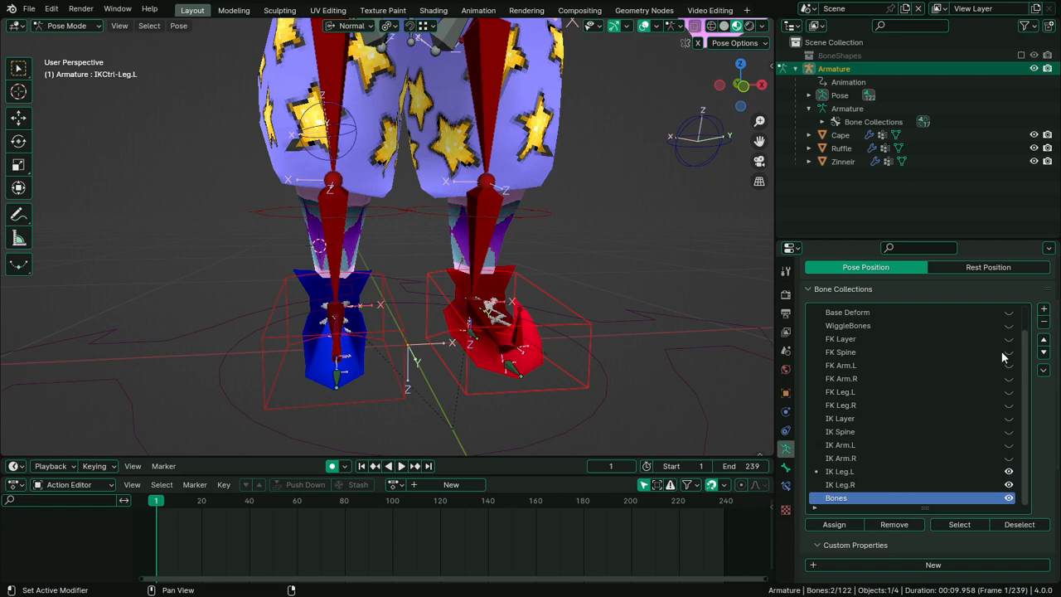
click(1044, 342)
Rename the new bone collection as IK Leg.L Mechs
double_click(830, 484)
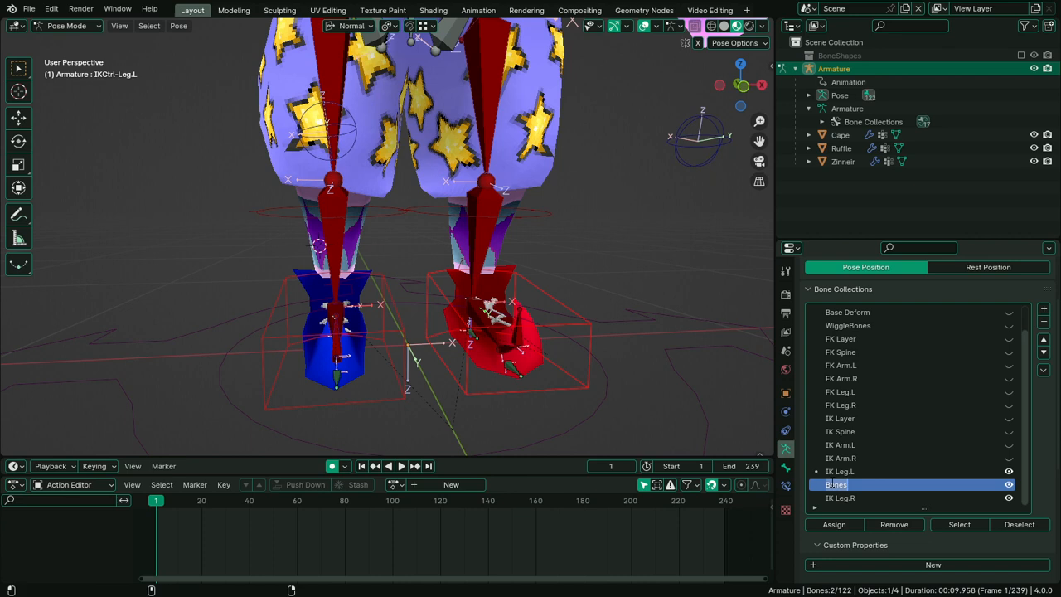
text(I)
key(BackSpace)
text(K Leg.eg.)
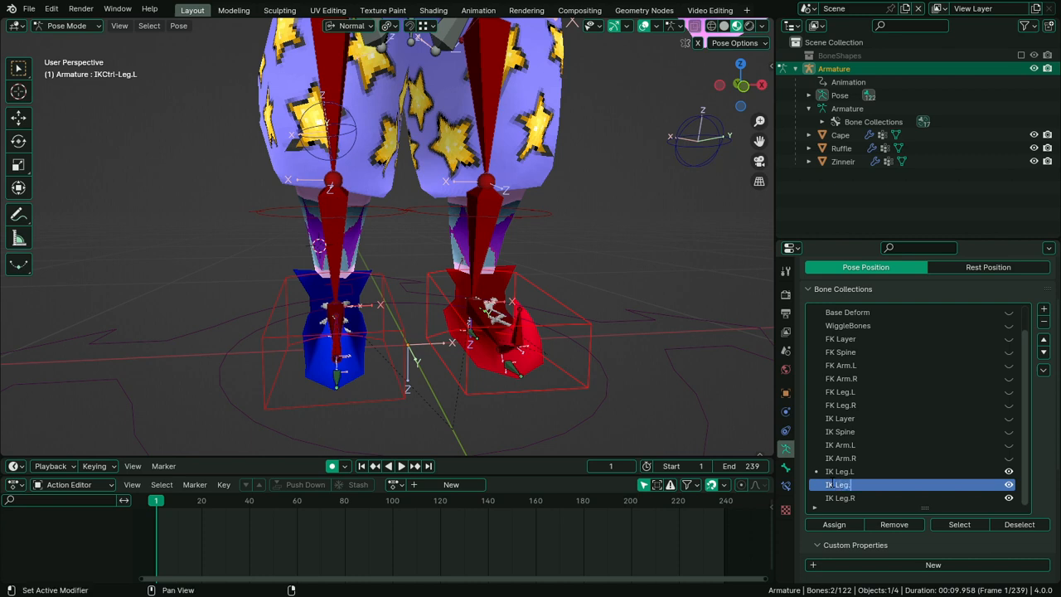
text(L Mechanicals)
click(904, 471)
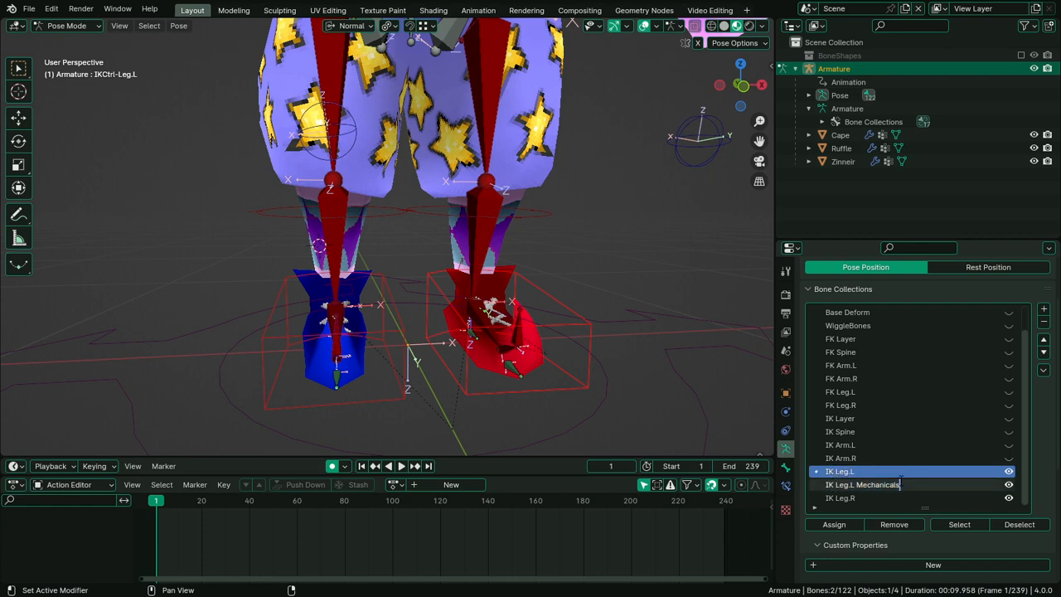
text(s)
key(Return)
Assign the left foot's three mechanical bones, including IKMCH-Heel.L and IKMCH-Ball.L, to the IK Leg.L Mechs collection
alt+middle_click(519, 336)
scroll(498, 323, up, 4)
middle_drag(431, 290, 504, 294)
right_click(264, 256)
shift+right_click(231, 291)
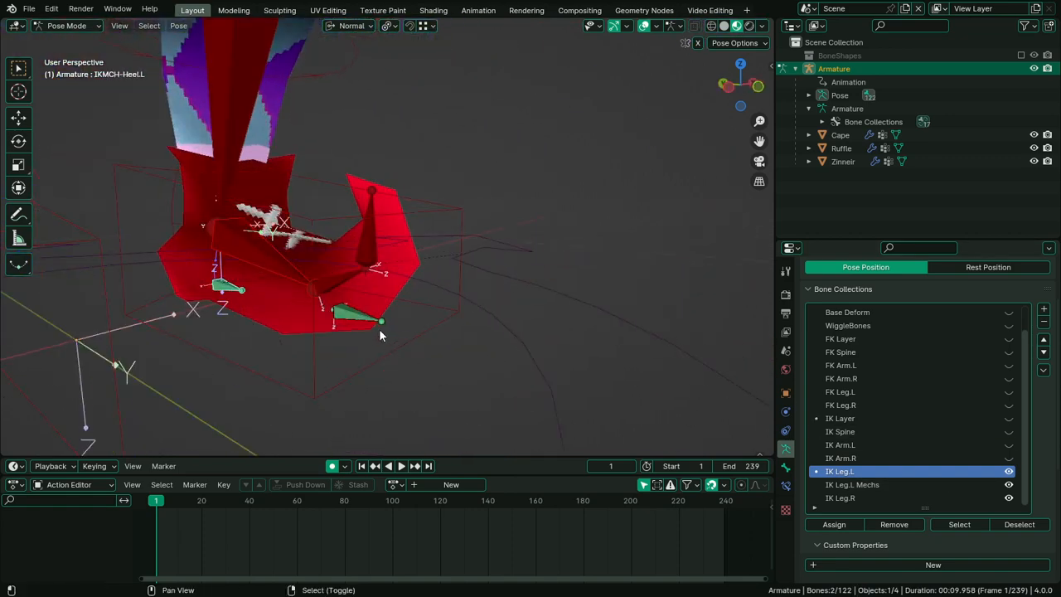
shift+right_click(363, 322)
shift+middle_drag(431, 257, 600, 432)
scroll(549, 353, down, 3)
scroll(548, 352, down, 4)
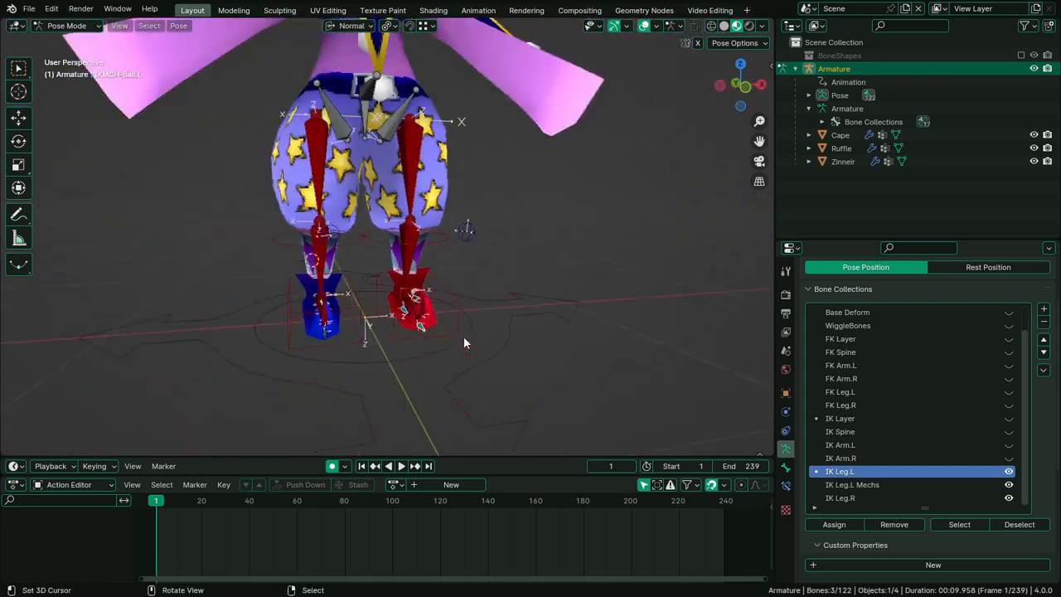
scroll(481, 343, up, 3)
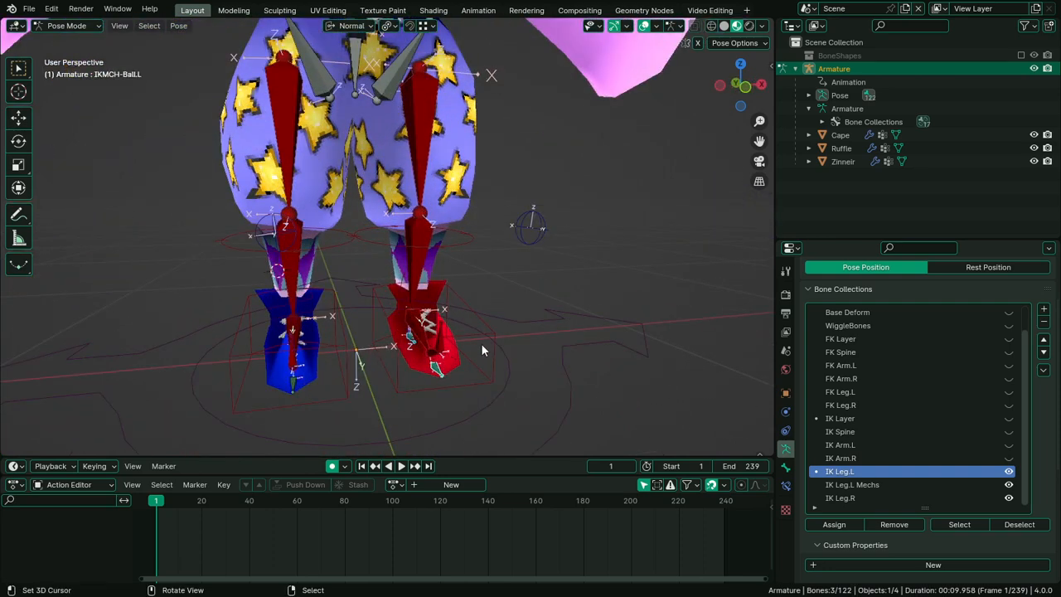
click(882, 484)
click(854, 524)
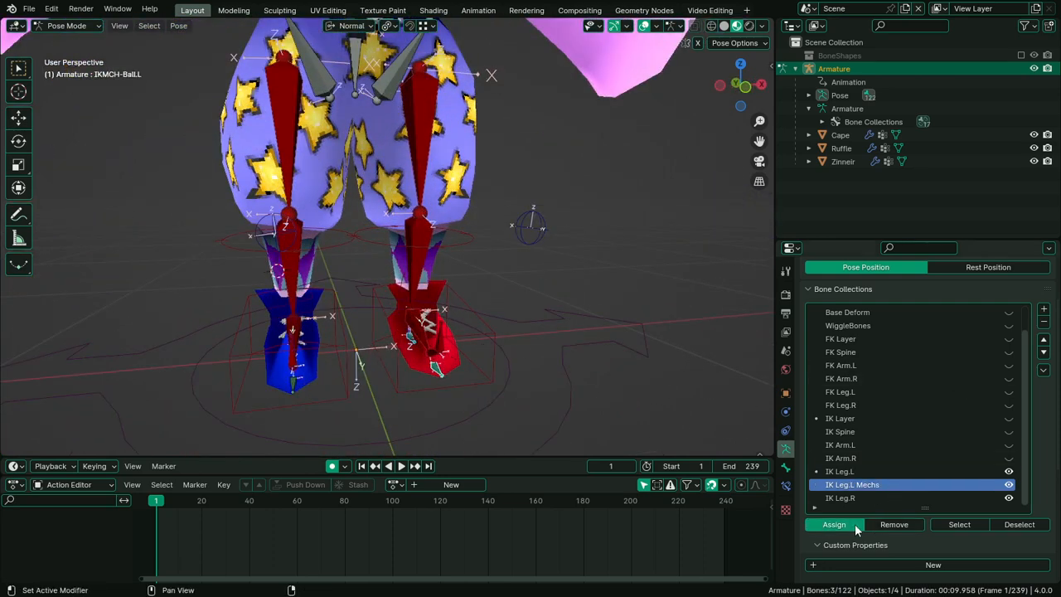
Remove the selected mechanical bones from the IK Leg.L collection and hide the IK Leg.L Mechs collection
click(882, 472)
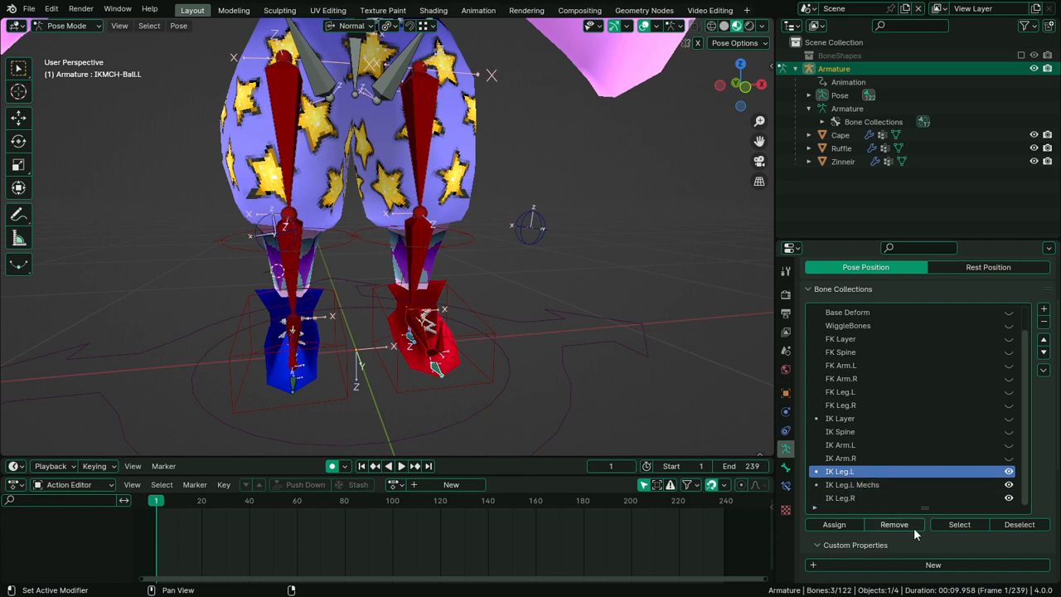
click(1044, 370)
click(1007, 486)
click(1007, 487)
click(1007, 487)
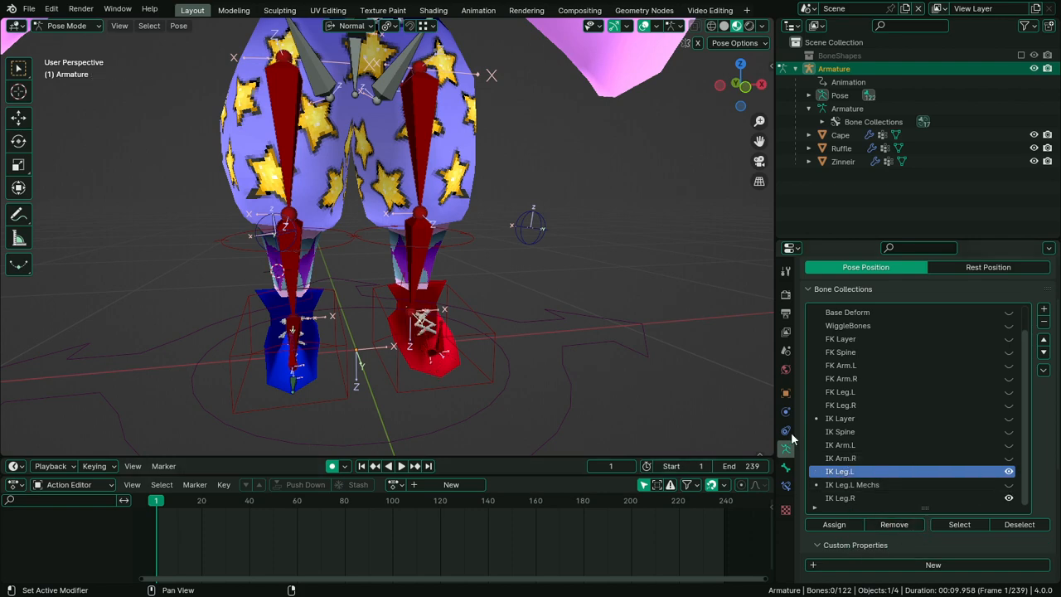
Narrow the custom shapes of IKCtrl-Leg.L and IKCtrl-Leg.R by setting their X scale to -0.420
middle_drag(618, 378, 601, 361)
click(483, 320)
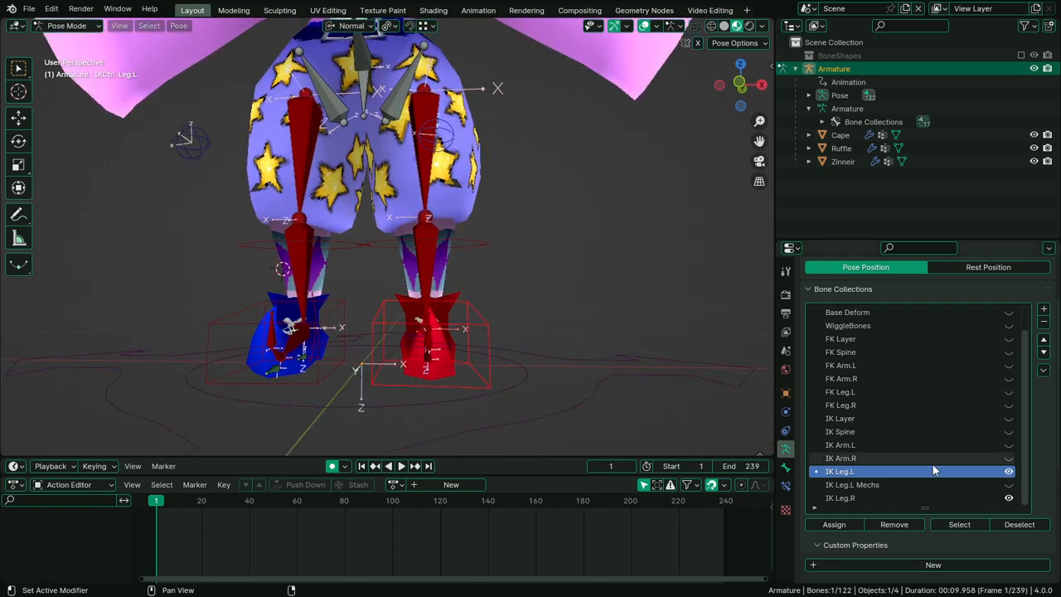
click(785, 469)
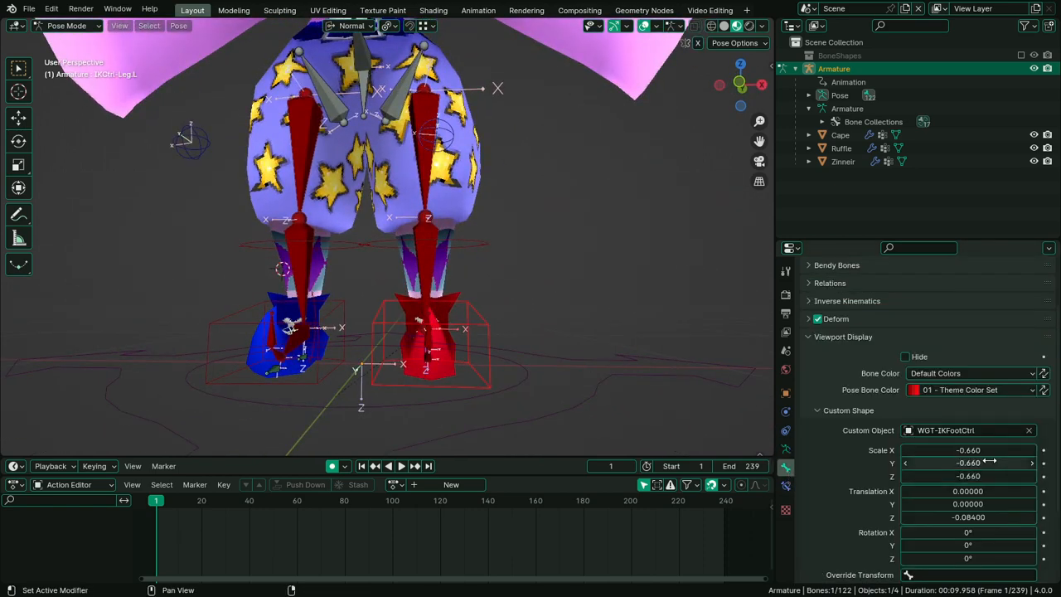
mouse_move(991, 462)
mouse_down()
mouse_move(937, 462)
mouse_move(991, 462)
mouse_move(985, 454)
mouse_up()
key(ctrl+z)
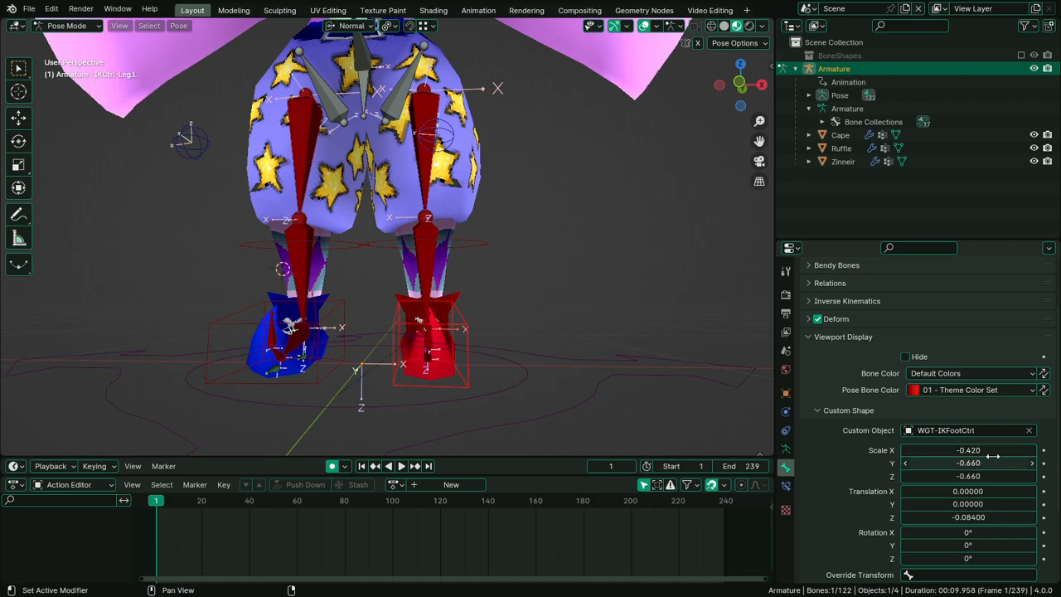
right_click(346, 319)
text(-0.420)
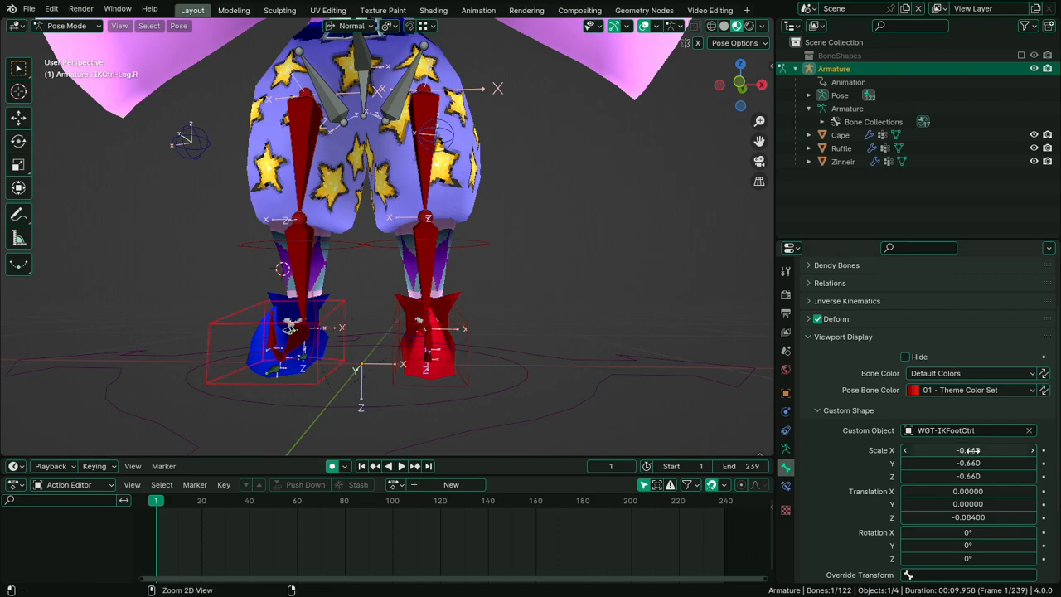
Try a trackball rotation of the left foot control IKCtrl-Leg.L and undo the latest changes
middle_drag(651, 355, 477, 348)
right_click(341, 353)
key(r)
key(r)
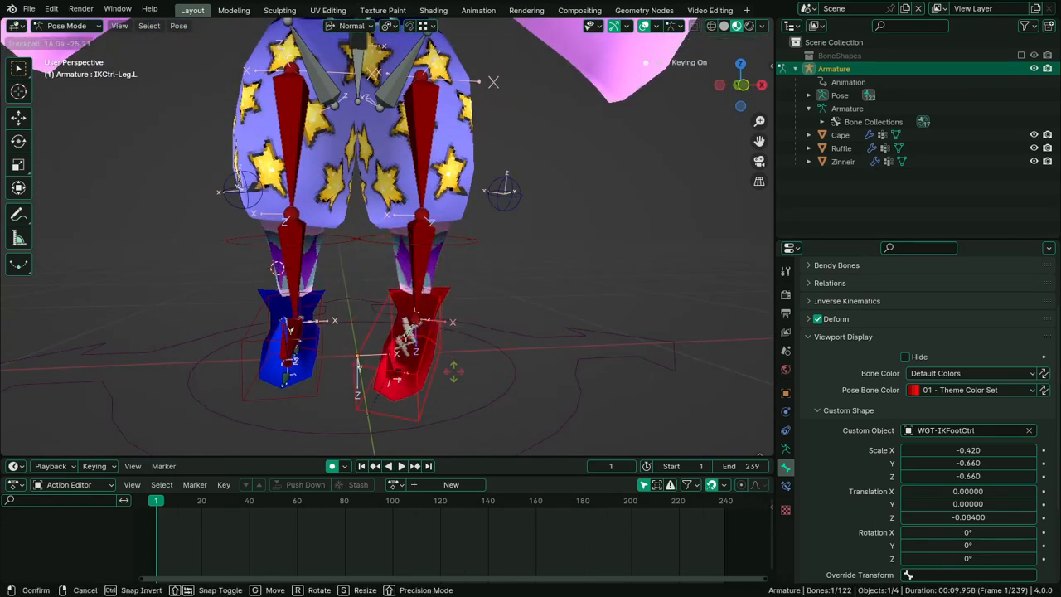
click(483, 370)
key(ctrl+z)
key(ctrl+z)
key(ctrl+z)
key(ctrl+z)
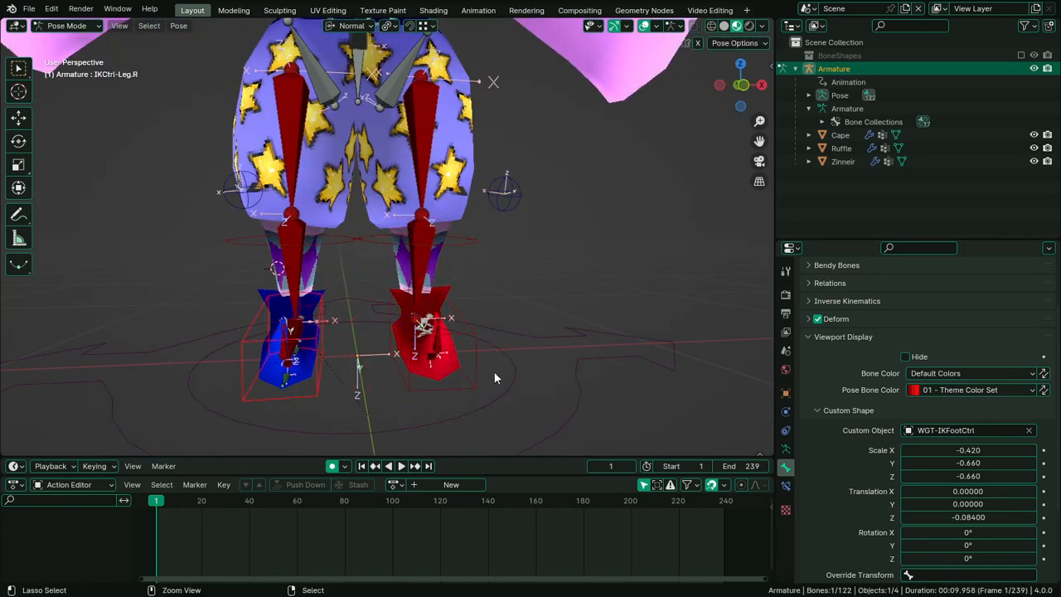
Try a trackball rotation of the left foot control IKCtrl-Leg.L and cancel it
middle_drag(494, 371, 521, 309)
key(r)
key(r)
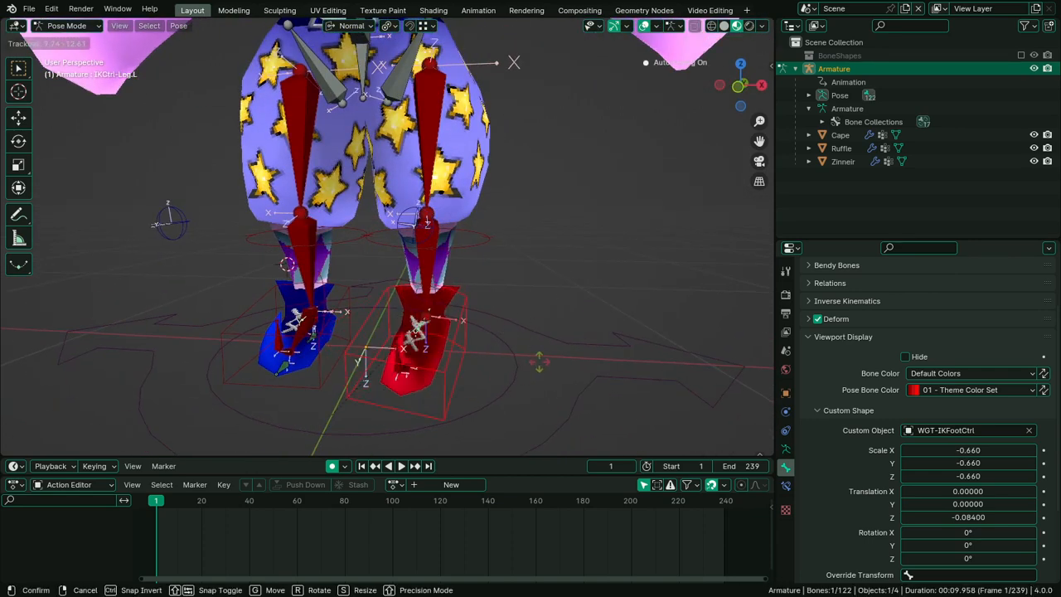
right_click(510, 388)
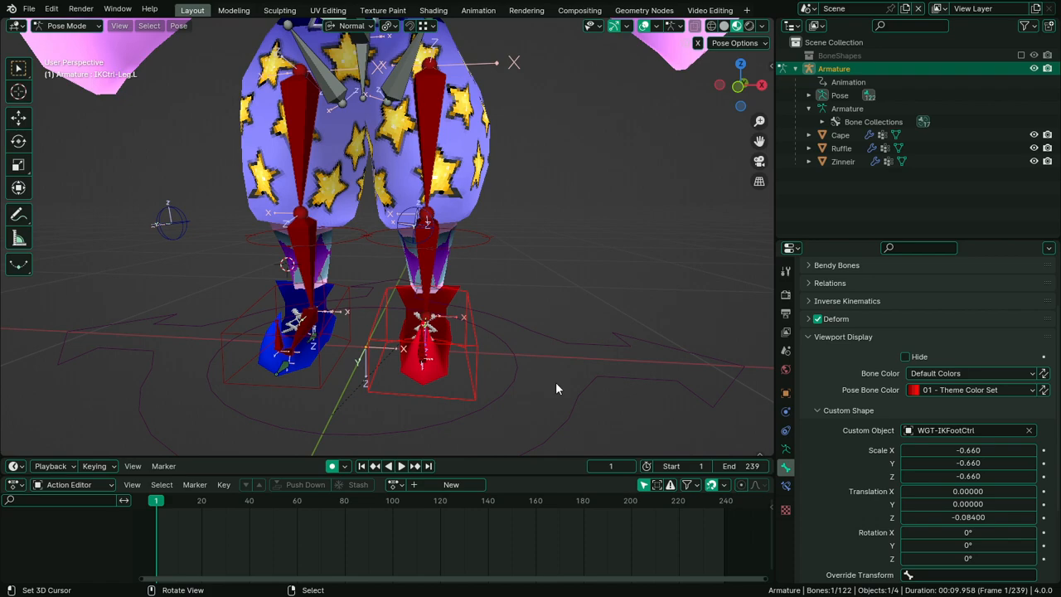
middle_drag(514, 287, 554, 295)
scroll(551, 297, down, 4)
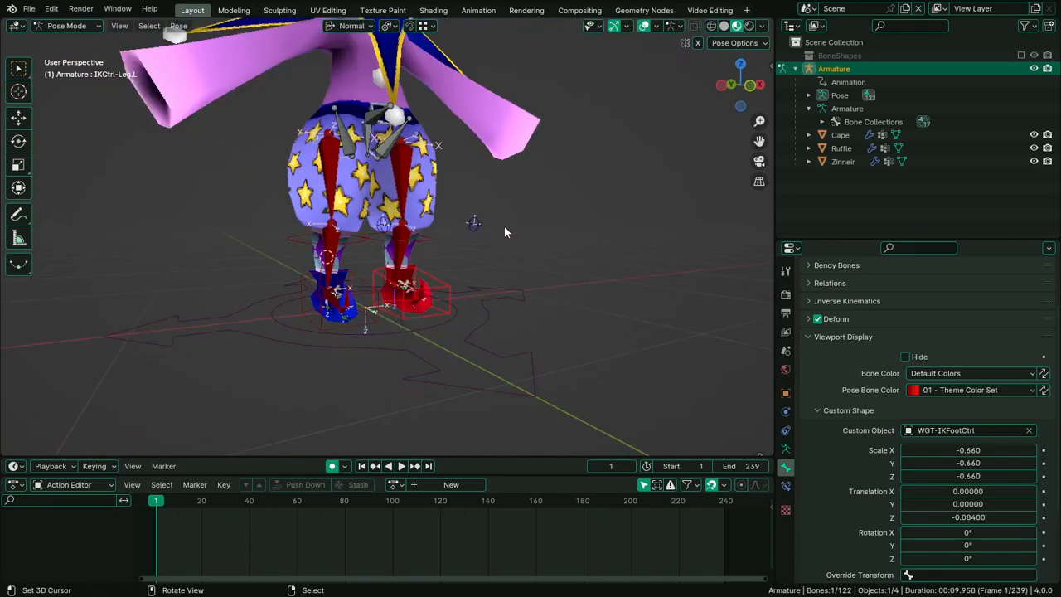
Try moving the left leg's knee pole target and cancel the move
right_click(477, 216)
key(g)
right_click(516, 208)
middle_drag(516, 208, 498, 248)
scroll(520, 245, up, 2)
Try trackball rotations of IK-LowerLeg.L and IK-UpperLeg.L, cancelling each one
right_click(382, 240)
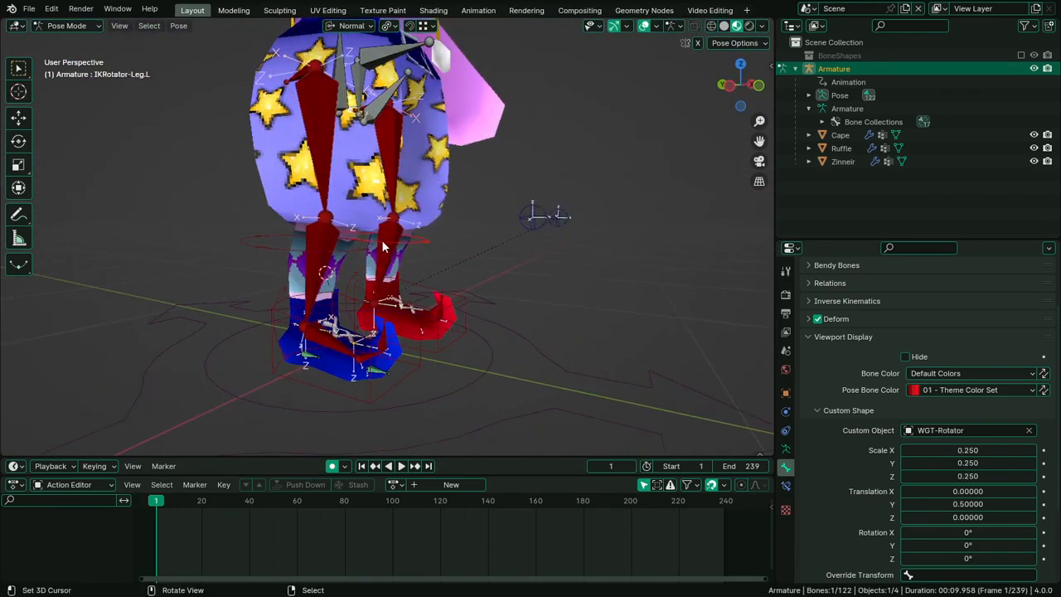
middle_drag(393, 234, 397, 249)
key(r)
key(r)
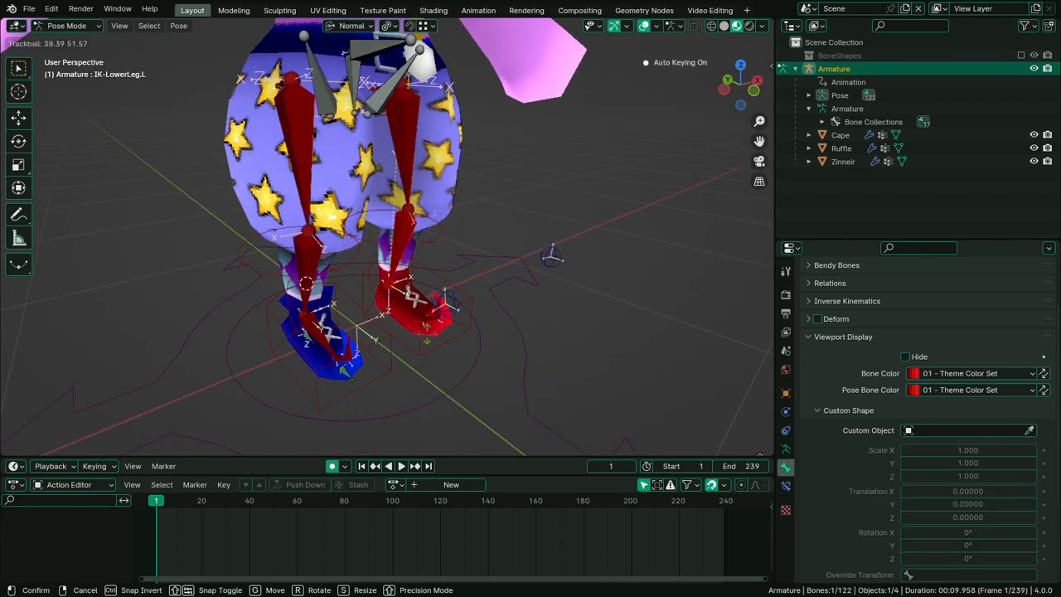
right_click(429, 304)
right_click(411, 181)
key(r)
key(r)
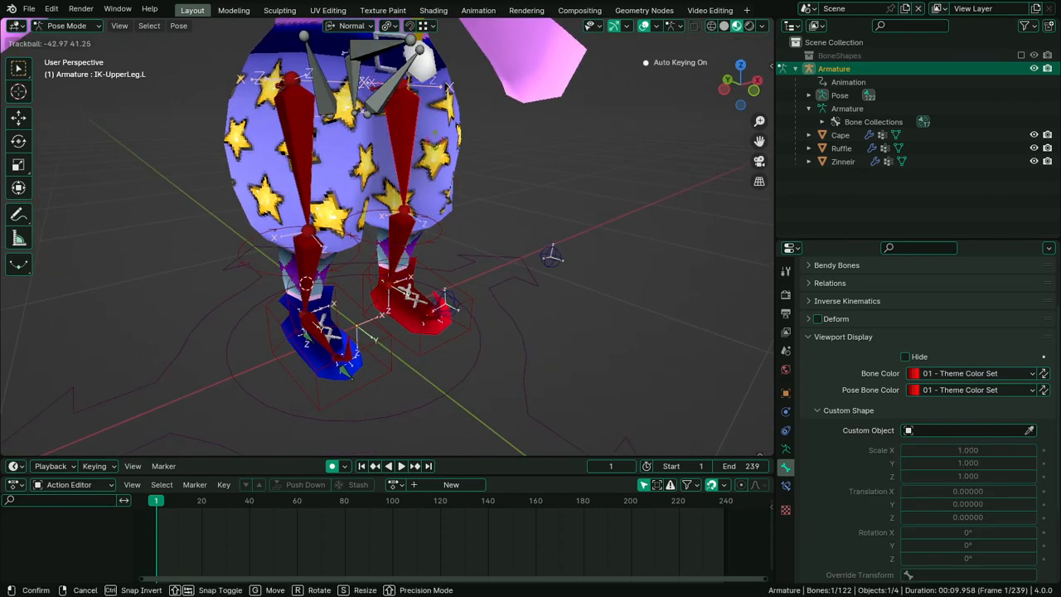
right_click(448, 215)
Retry a trackball rotation of IK-UpperLeg.L and a plain rotation of IK-LowerLeg.L, cancelling both
shift+right_click(313, 170)
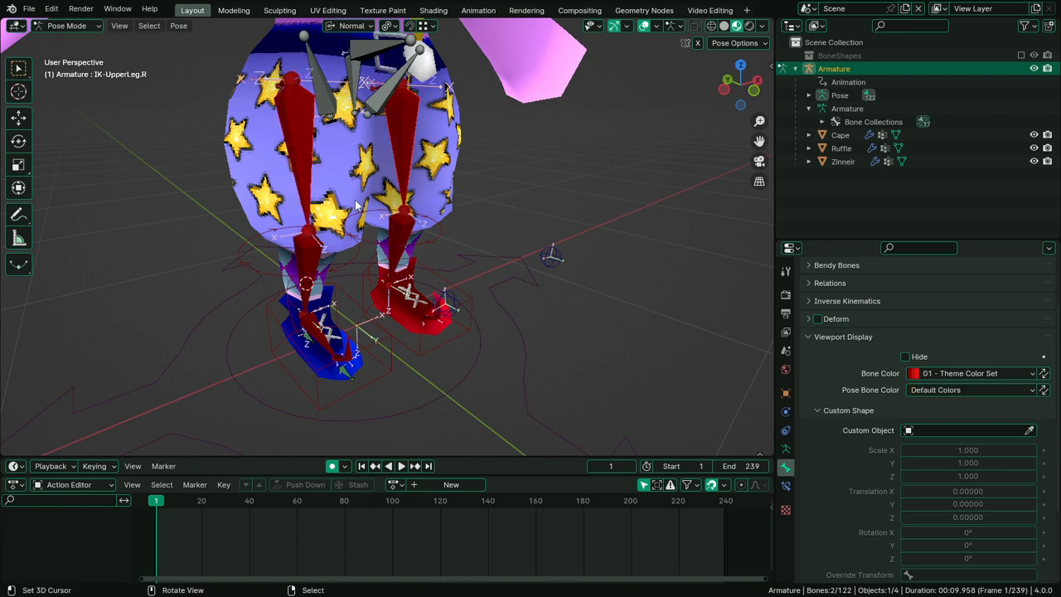
right_click(406, 161)
key(r)
key(r)
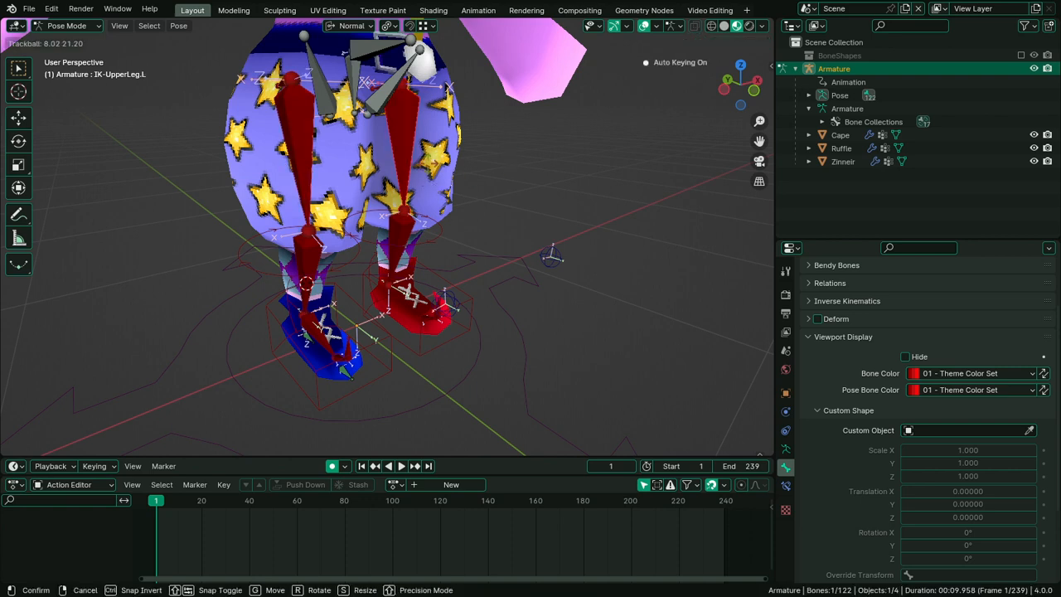
right_click(428, 164)
right_click(409, 225)
key(r)
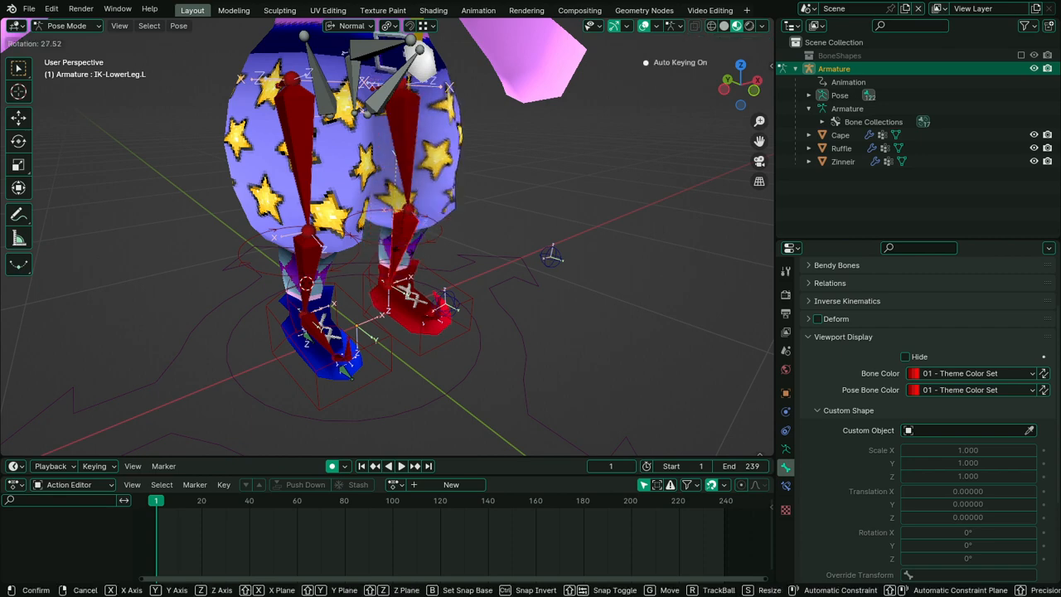
right_click(451, 209)
Try rotating IK-UpperLeg.L by trackball and about its Y axis, cancelling both rotations
shift+middle_drag(450, 210, 464, 284)
right_click(426, 239)
key(r)
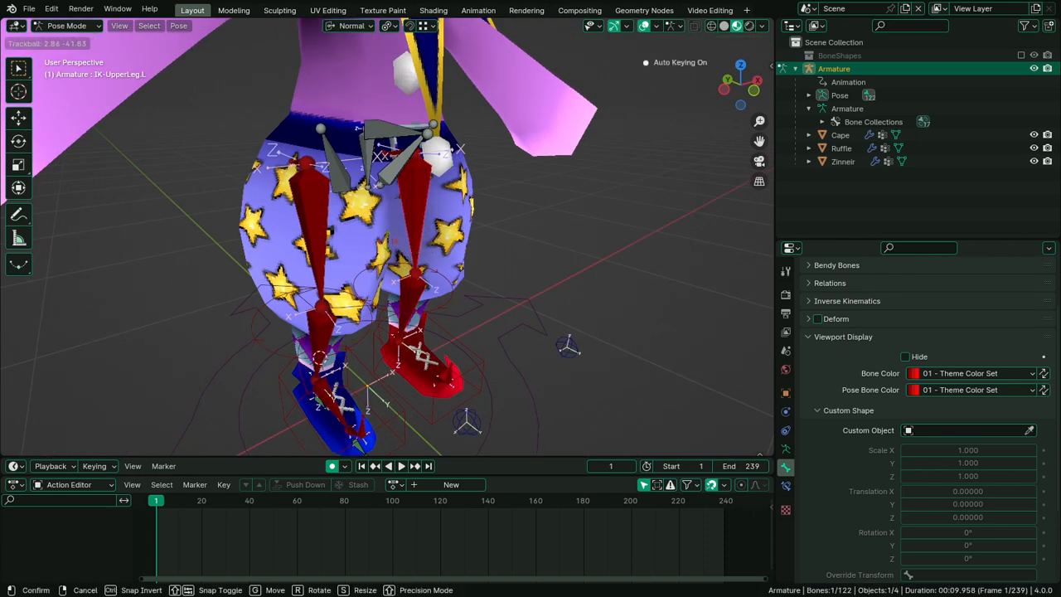
key(Escape)
key(r)
key(y)
right_click(476, 279)
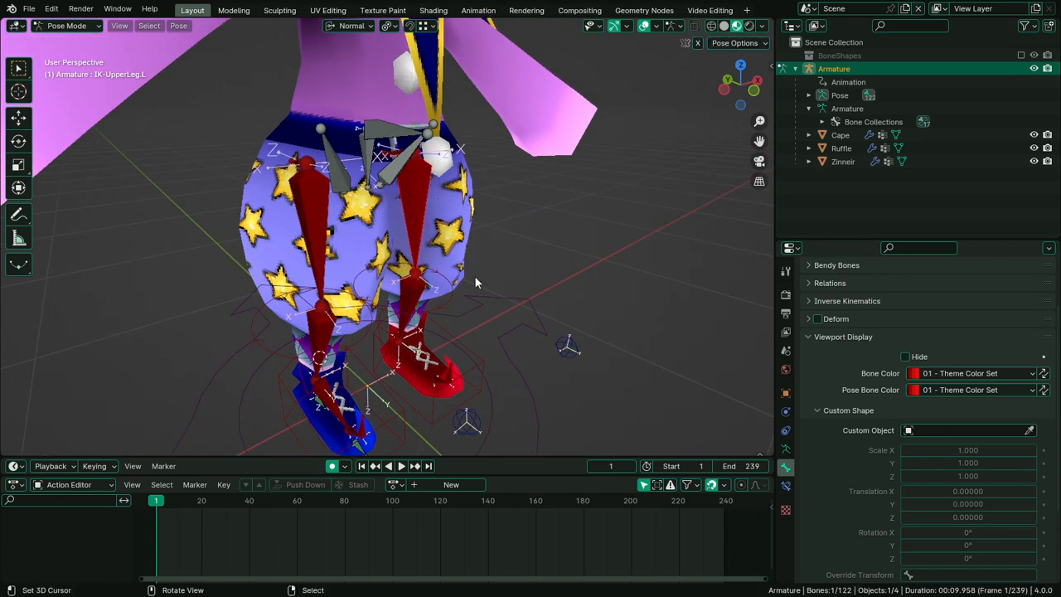
Assign IK-UpperLeg.L to the IK Leg.L Mechs collection and remove it from IK Leg.L
scroll(491, 339, up, 2)
shift+right_click(430, 246)
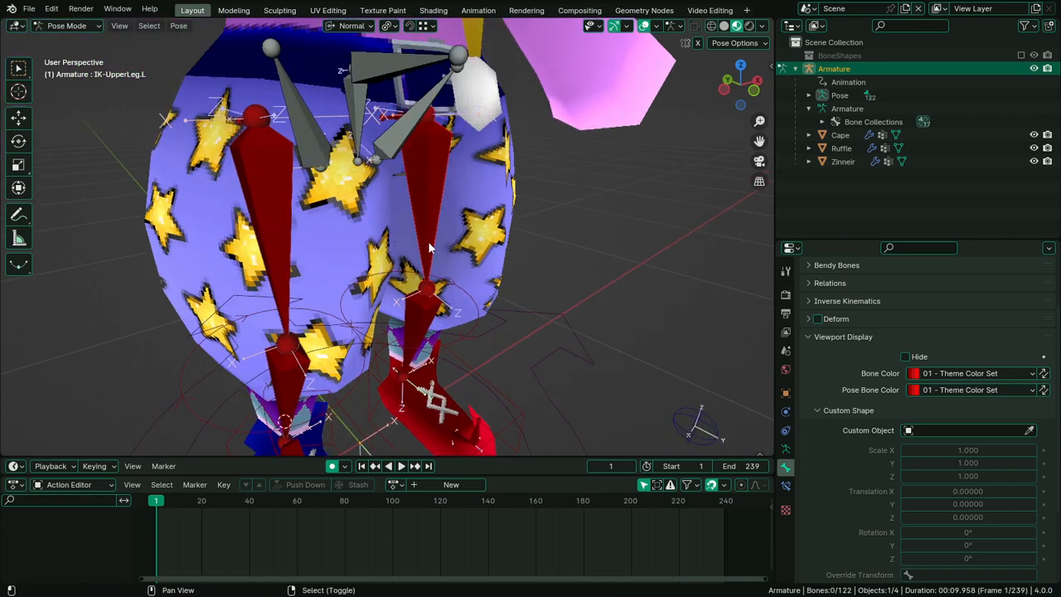
right_click(267, 259)
right_click(431, 251)
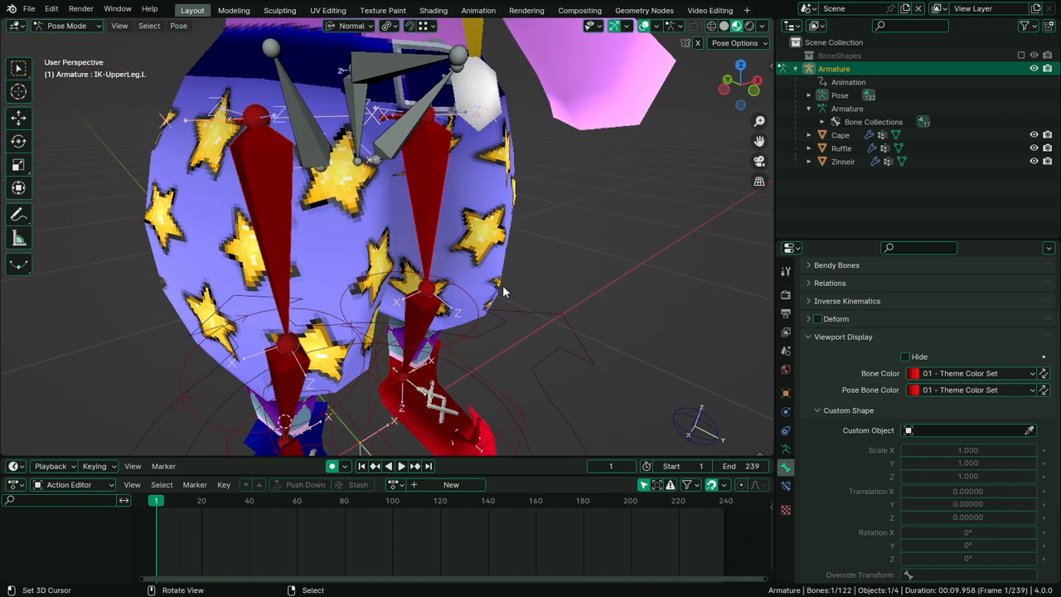
click(787, 451)
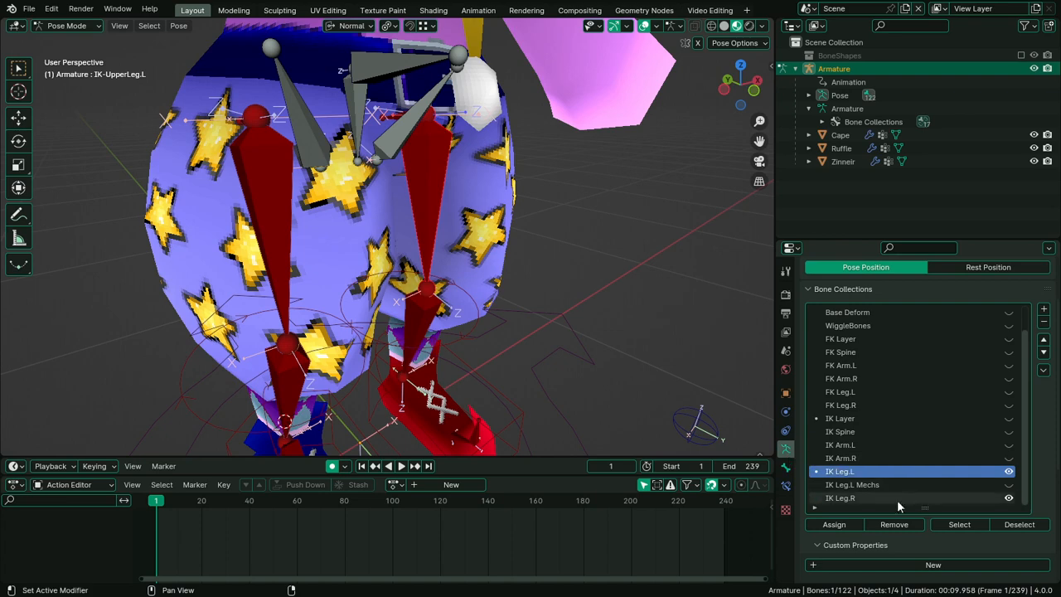
click(876, 486)
click(845, 526)
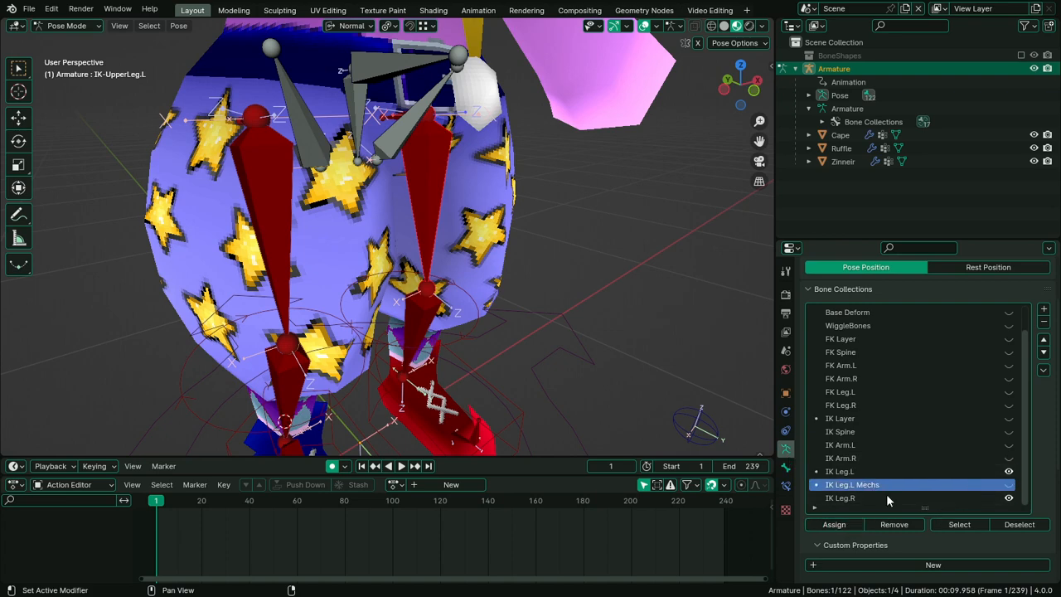
click(858, 471)
click(886, 526)
Select IK-UpperLeg.R and add a new bone collection named IK Leg.R Mechs
middle_drag(500, 315, 494, 292)
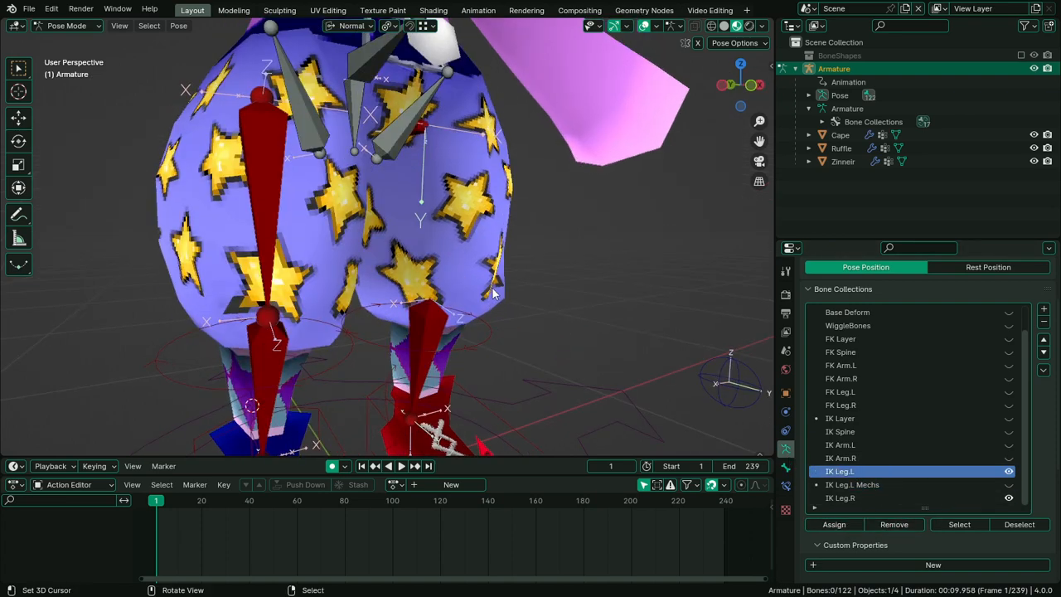
click(284, 199)
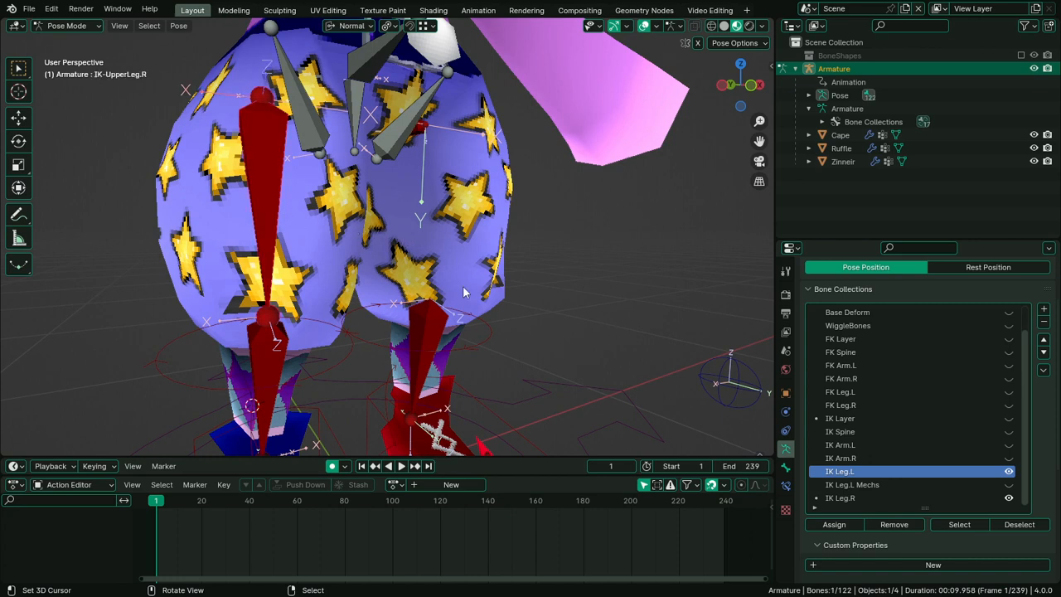
click(839, 498)
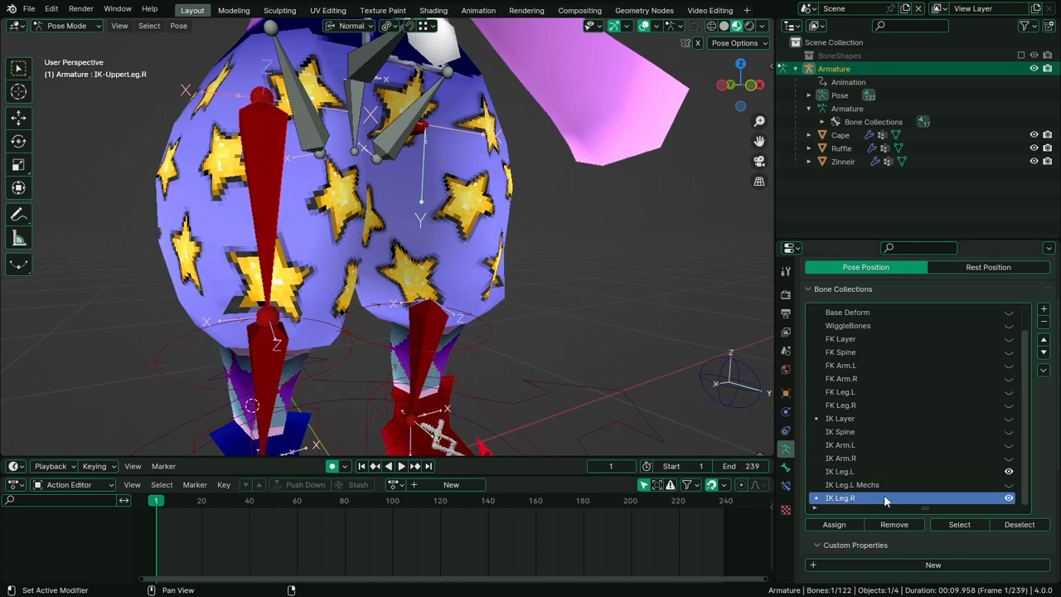
click(1044, 308)
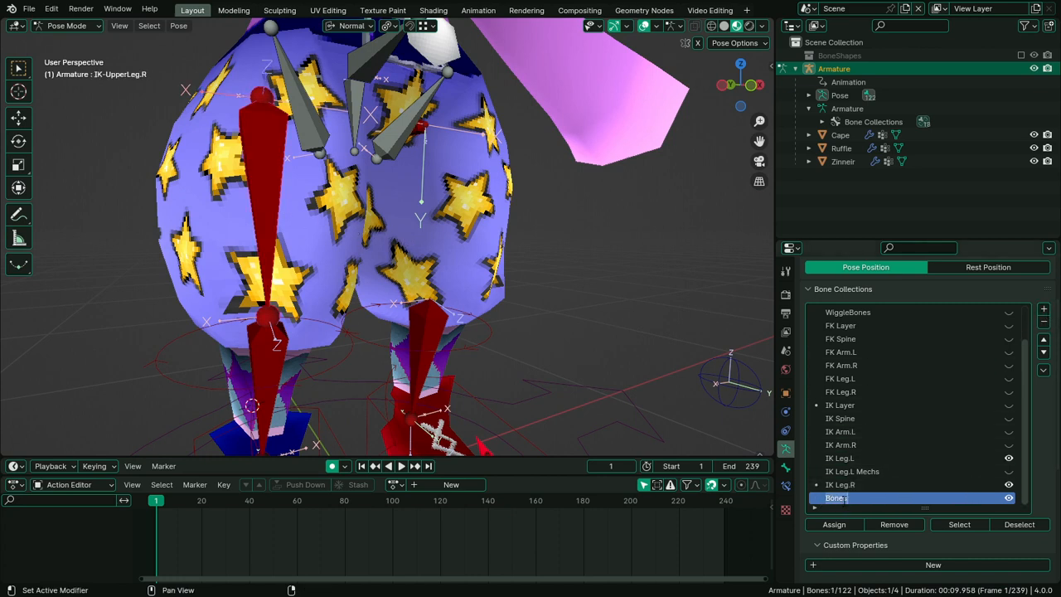
text(IK E)
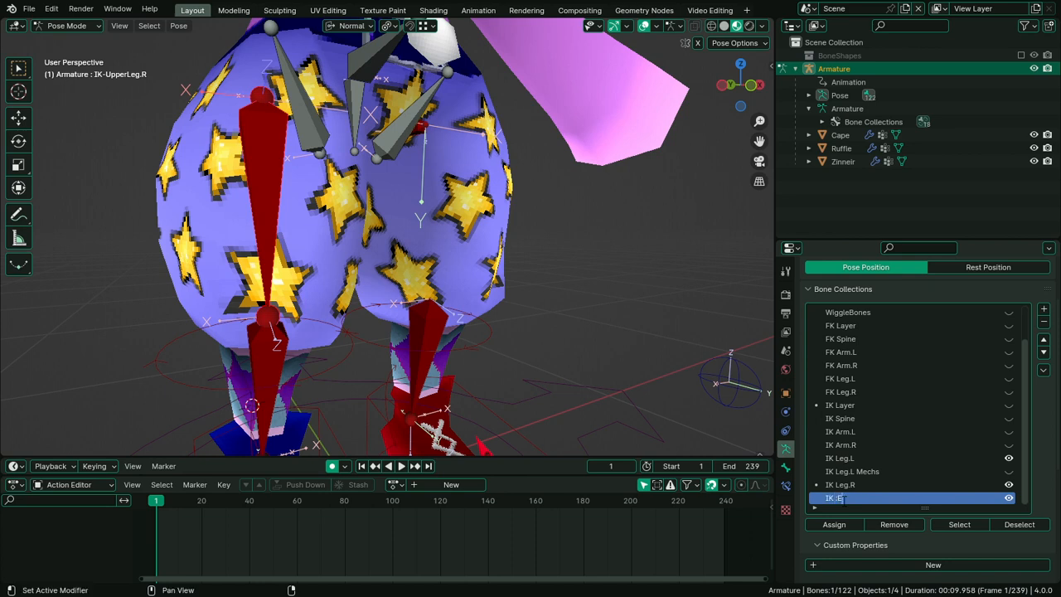
key(BackSpace)
text(Legs.R)
text(Mechs)
key(Return)
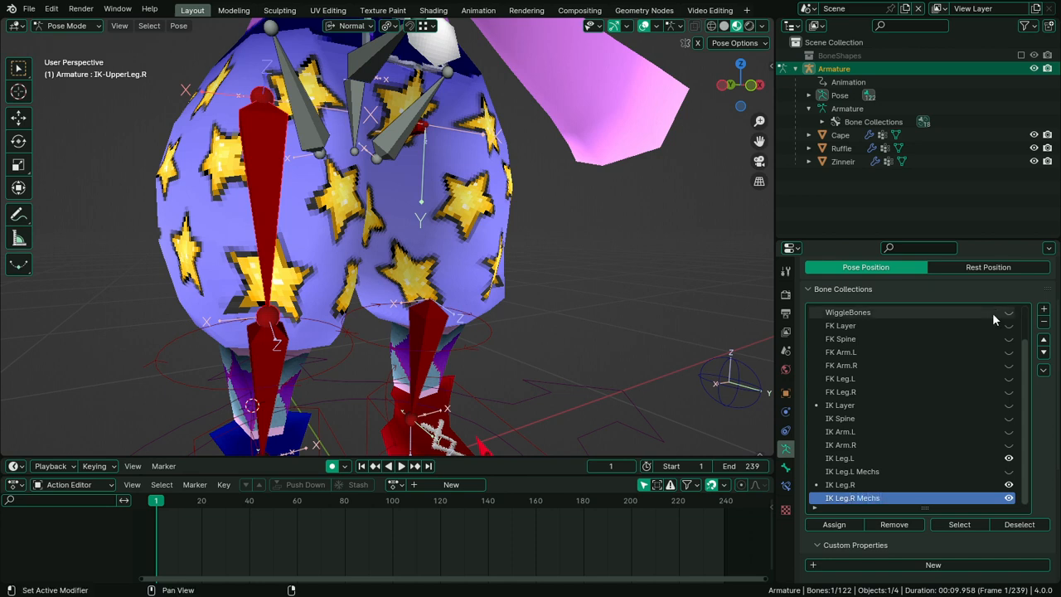
Assign the right foot's three mechanical bones, including IKMCH-Heel.R and IKMCH-Ball.R, plus IK-UpperLeg.R to the IK Leg.R Mechs collection
shift+middle_drag(311, 297, 383, 153)
middle_drag(326, 348, 364, 333)
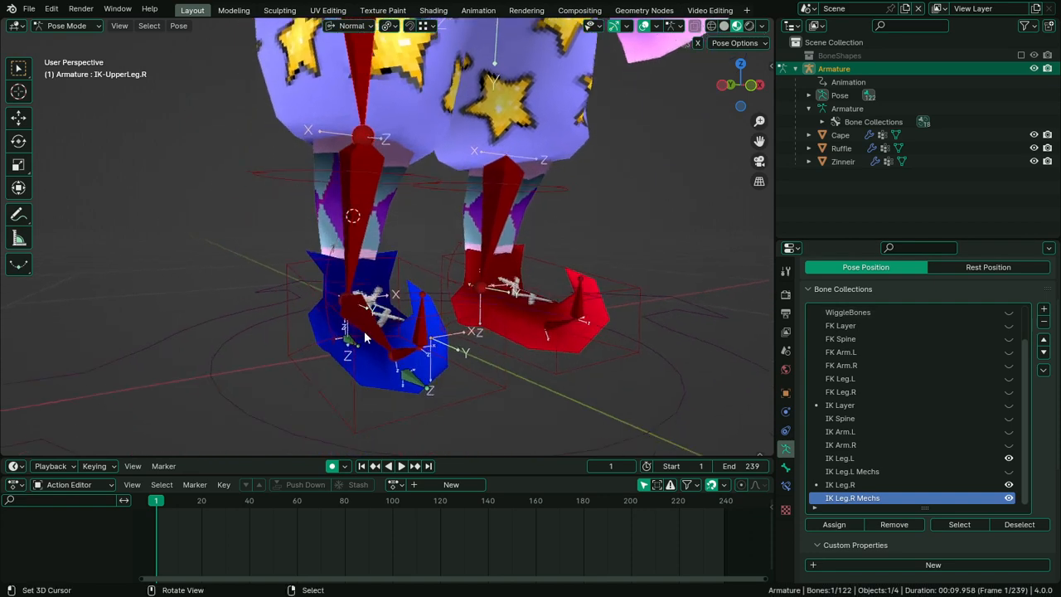
shift+right_click(350, 343)
shift+right_click(405, 373)
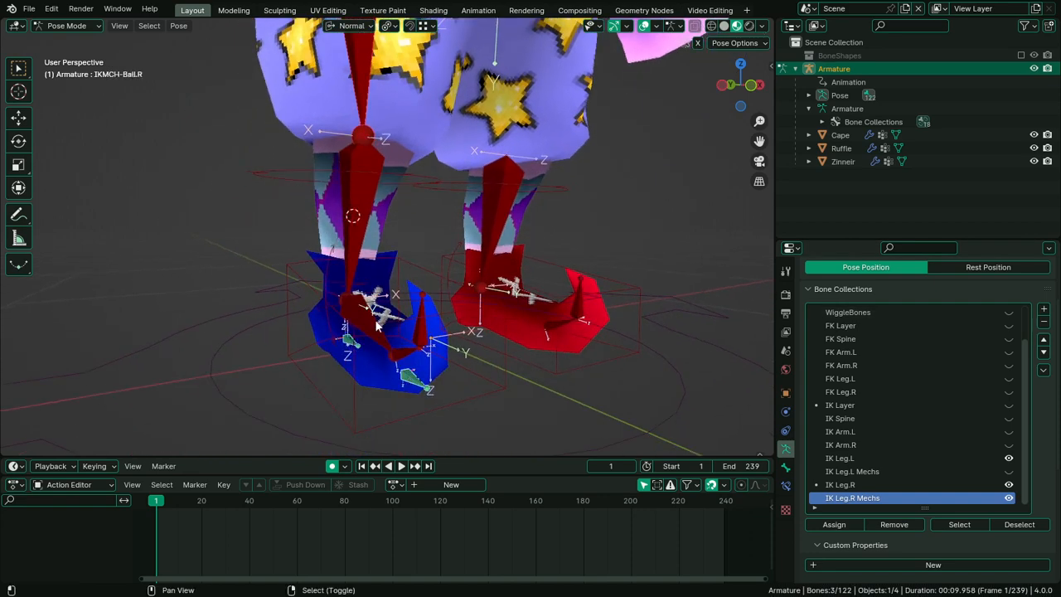
shift+right_click(374, 323)
shift+right_click(377, 327)
shift+right_click(438, 283)
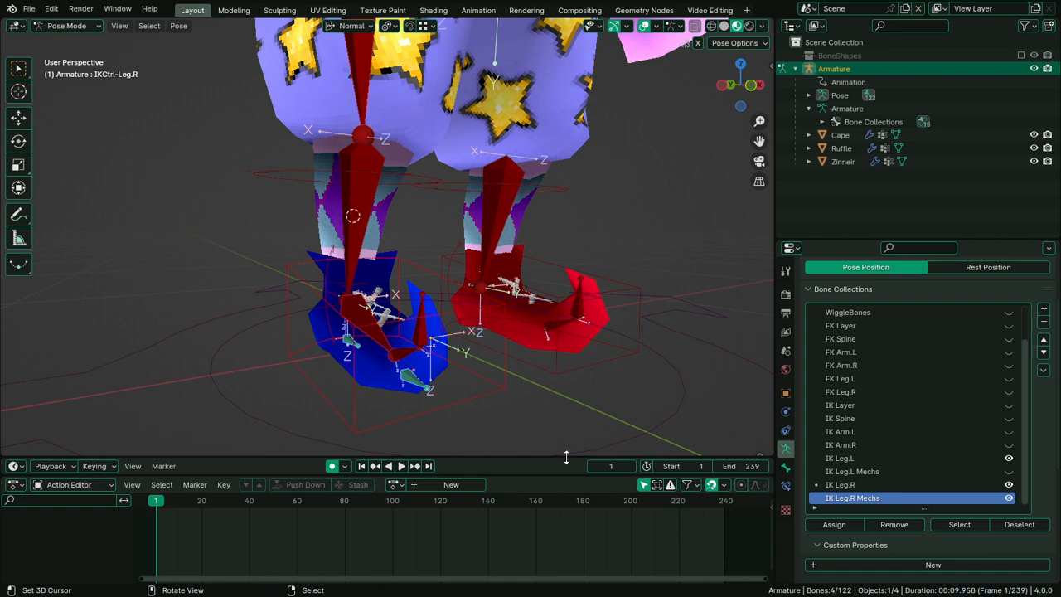
middle_drag(419, 371, 442, 396)
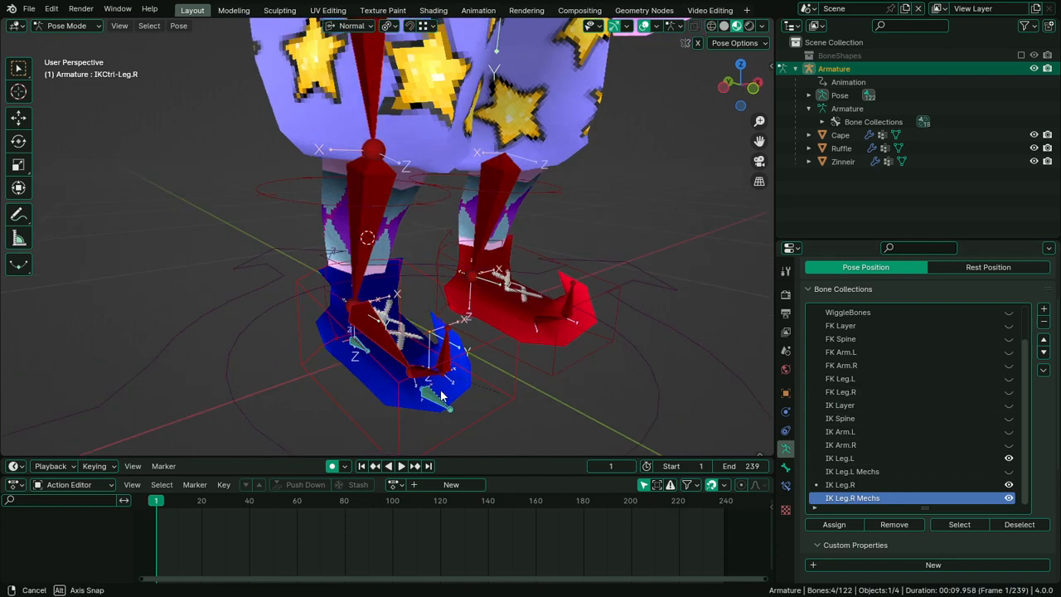
click(437, 405)
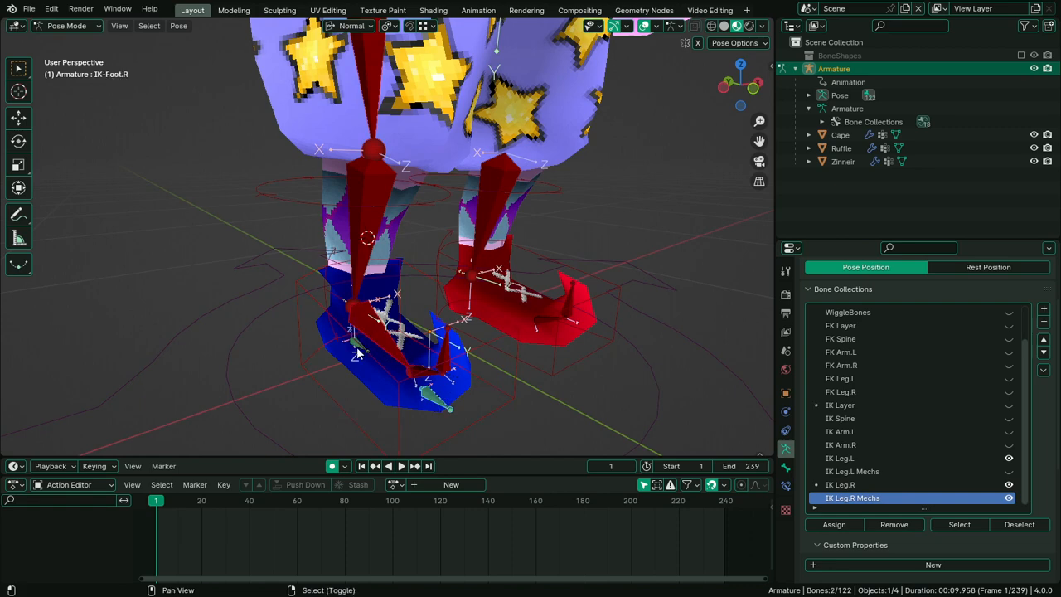
middle_drag(358, 354, 368, 356)
shift+click(370, 355)
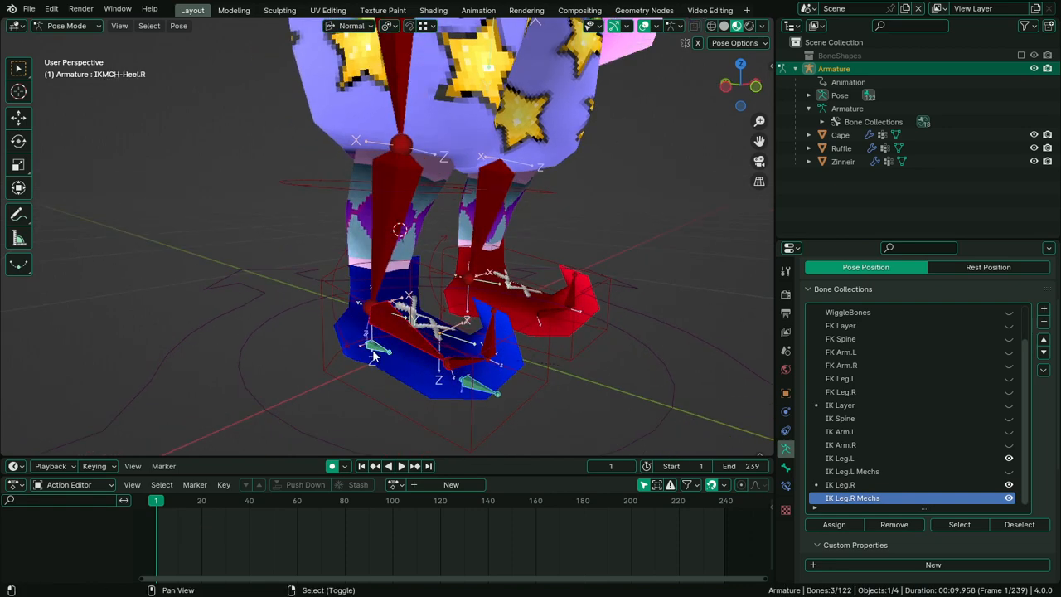
shift+click(394, 101)
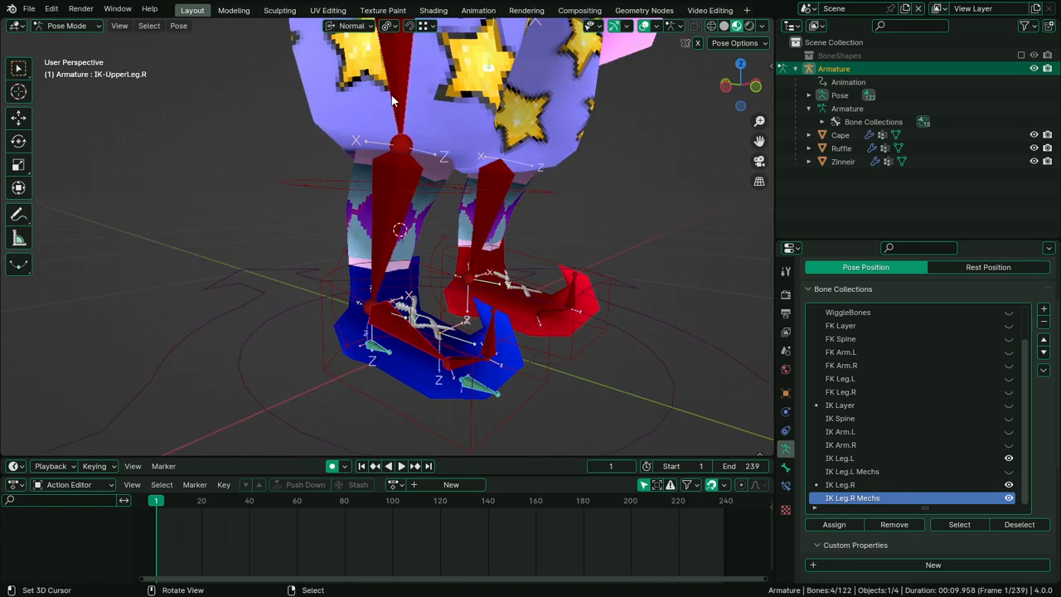
click(834, 524)
Remove the selected right leg bones from the IK Leg.R collection and hide the IK Leg.R Mechs collection
click(914, 484)
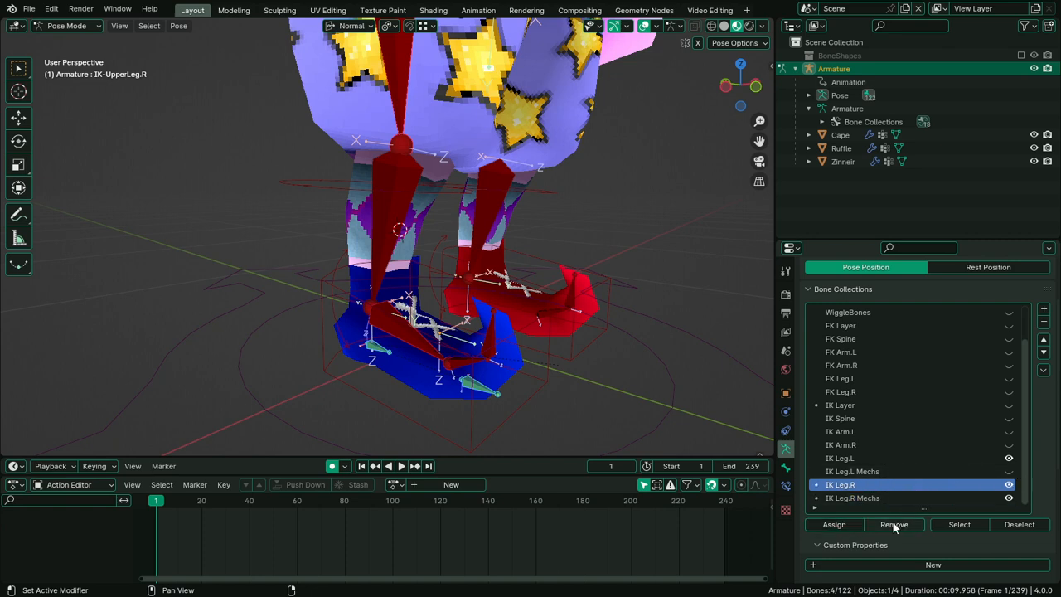
click(1009, 499)
middle_drag(616, 373, 532, 388)
scroll(466, 276, down, 5)
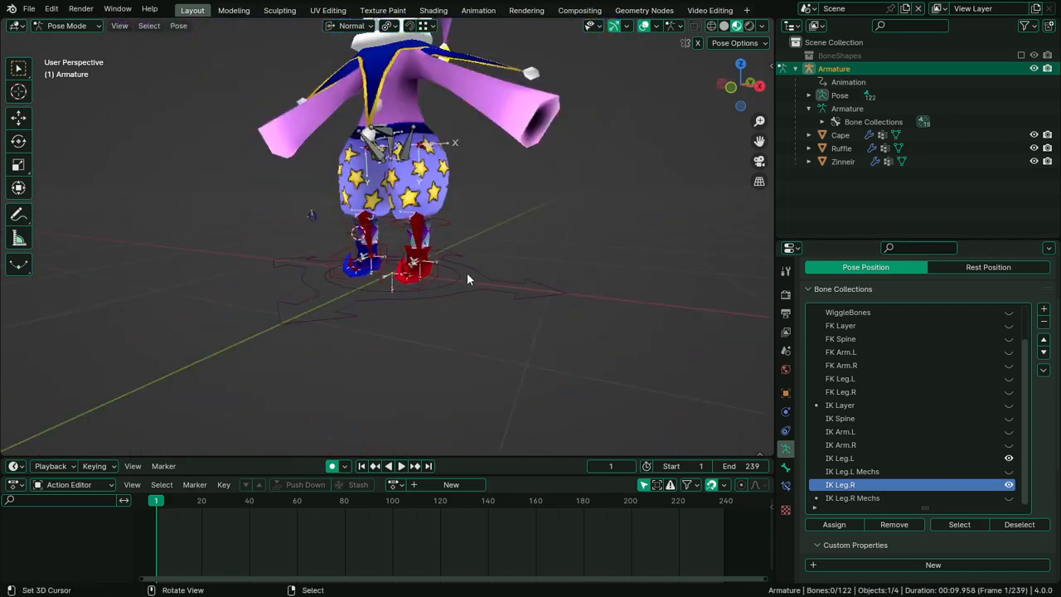
Try moving the left foot control IKCtrl-Leg.L and cancel the move
middle_drag(467, 276, 526, 308)
scroll(526, 307, up, 3)
click(459, 299)
key(g)
middle_drag(460, 312, 509, 290)
right_click(553, 253)
scroll(509, 289, up, 4)
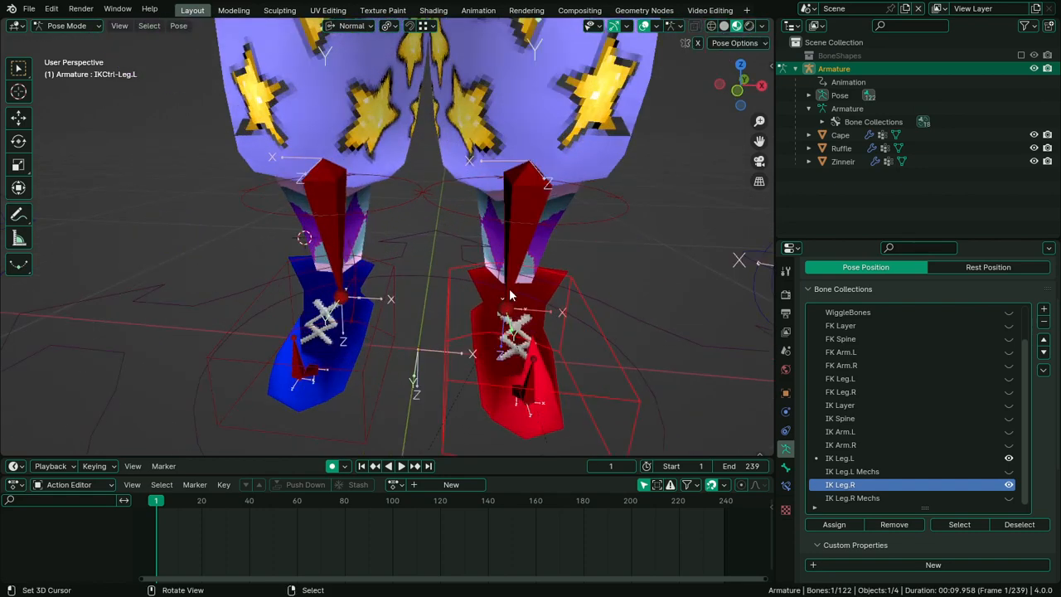
Select IK-LowerLeg.L, enable the BoneShapes collection to look over its widget objects, and disable the collection again
click(534, 189)
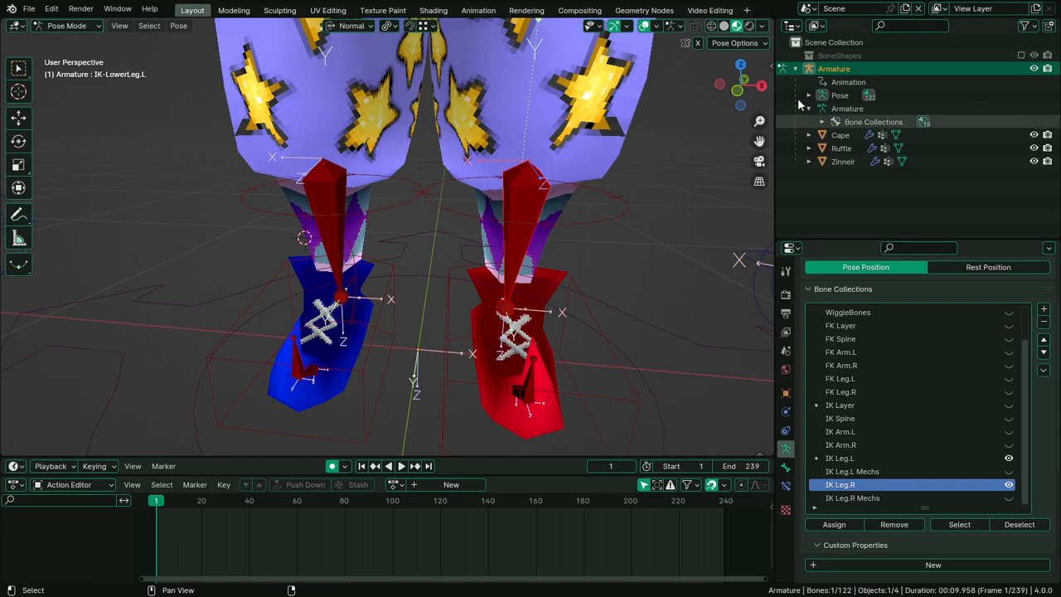
click(1021, 55)
middle_drag(389, 249, 520, 300)
scroll(411, 276, down, 5)
scroll(522, 299, up, 2)
scroll(945, 128, down, 3)
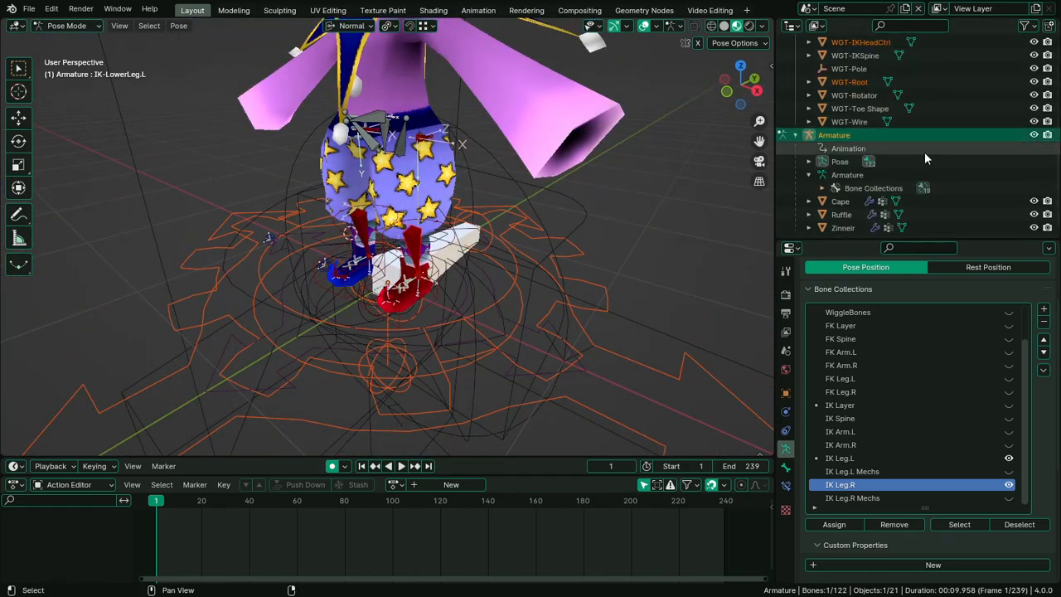
scroll(901, 144, up, 5)
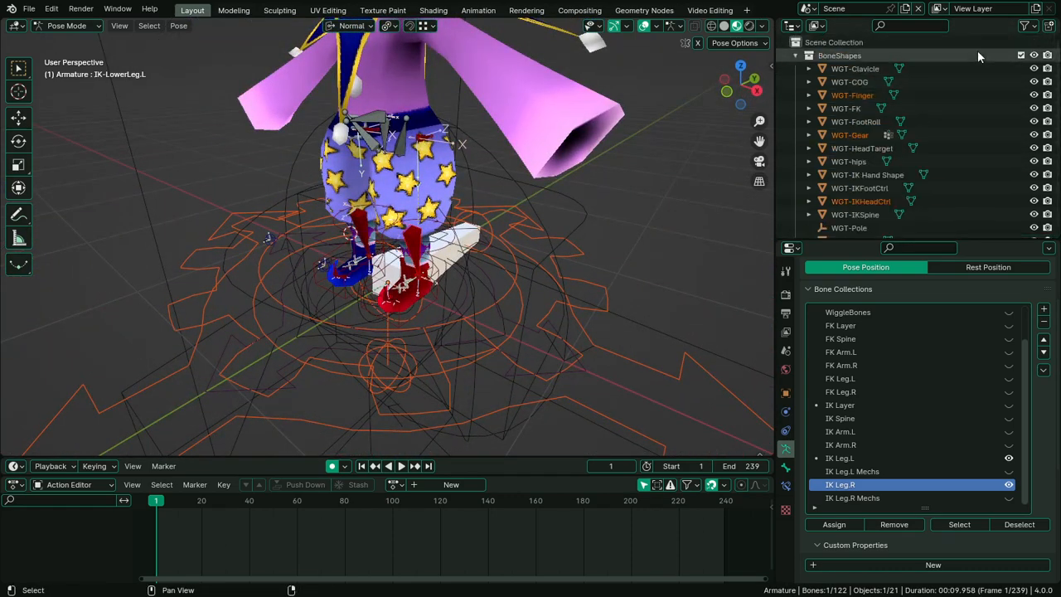
click(1020, 56)
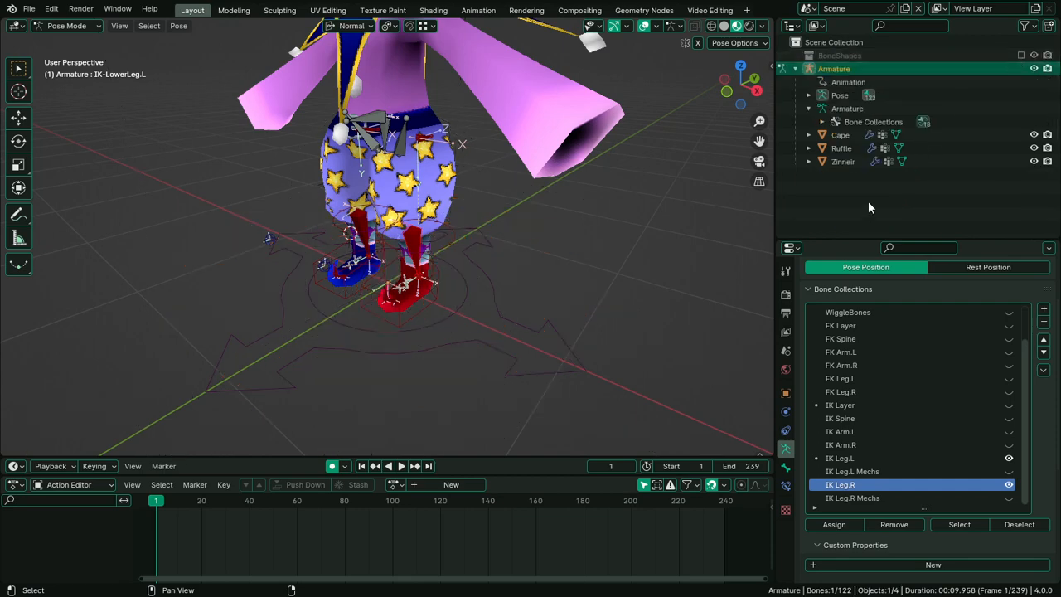
Create a new collection in the scene and rename it Zenneir
click(1048, 26)
click(885, 67)
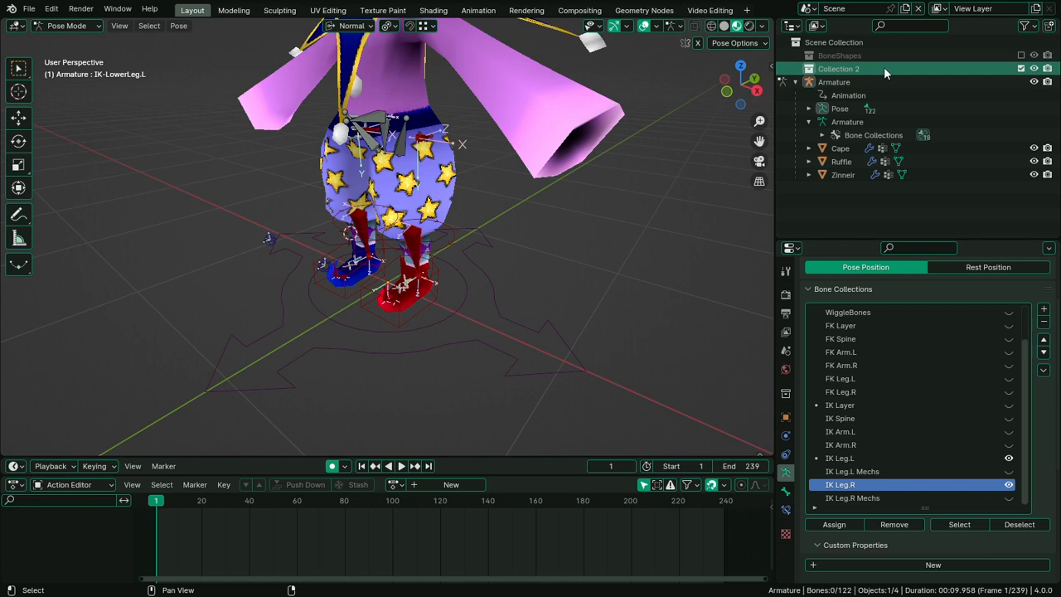
double_click(883, 67)
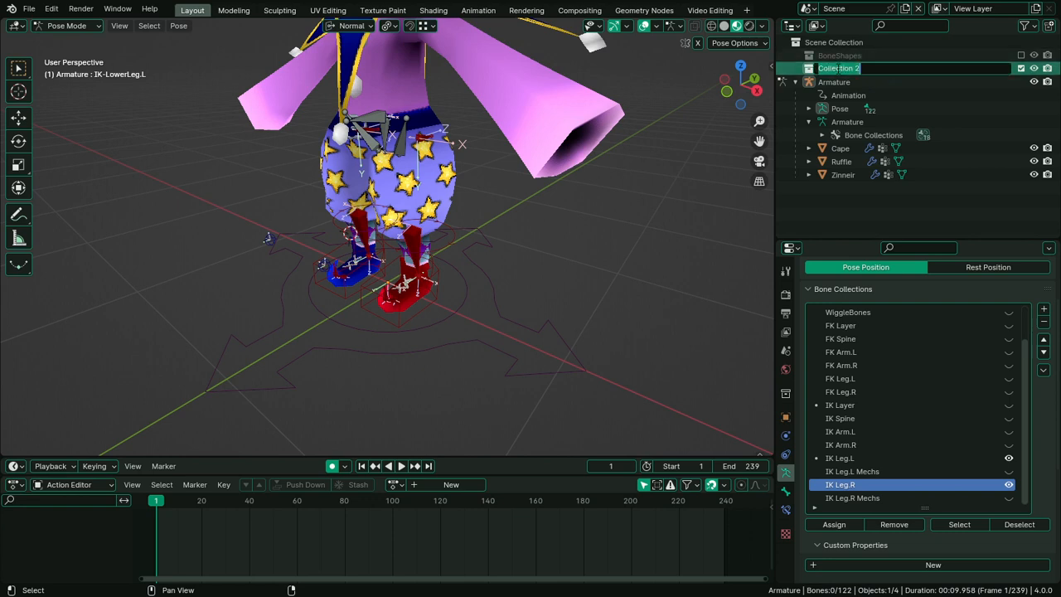
text(Zenneok)
key(Return)
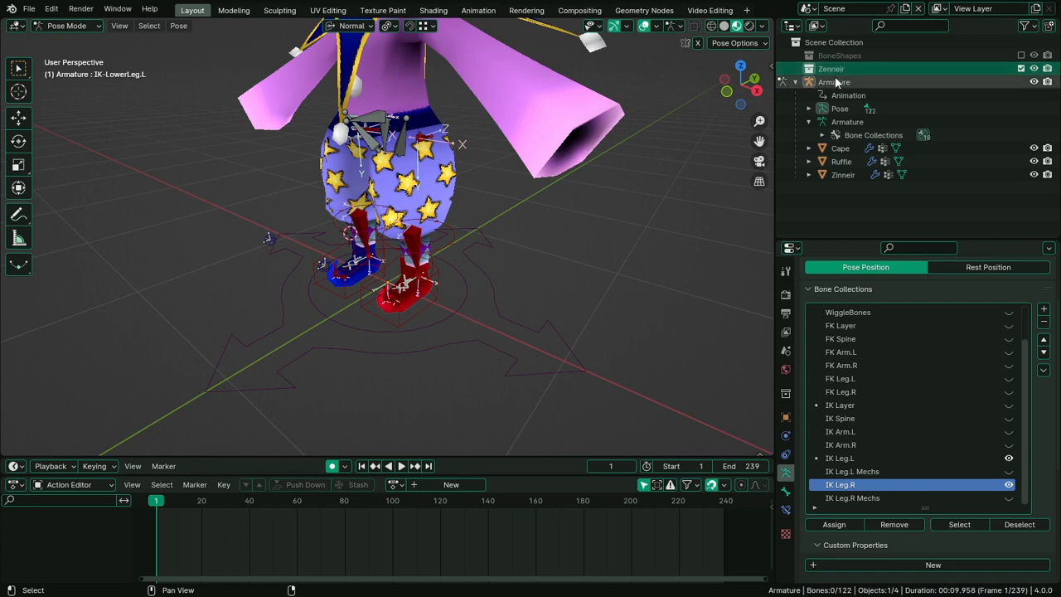
Move the Armature and the Cape, Ruffle and Zinneir meshes into the Zenneir collection and collapse it
drag(839, 82, 839, 69)
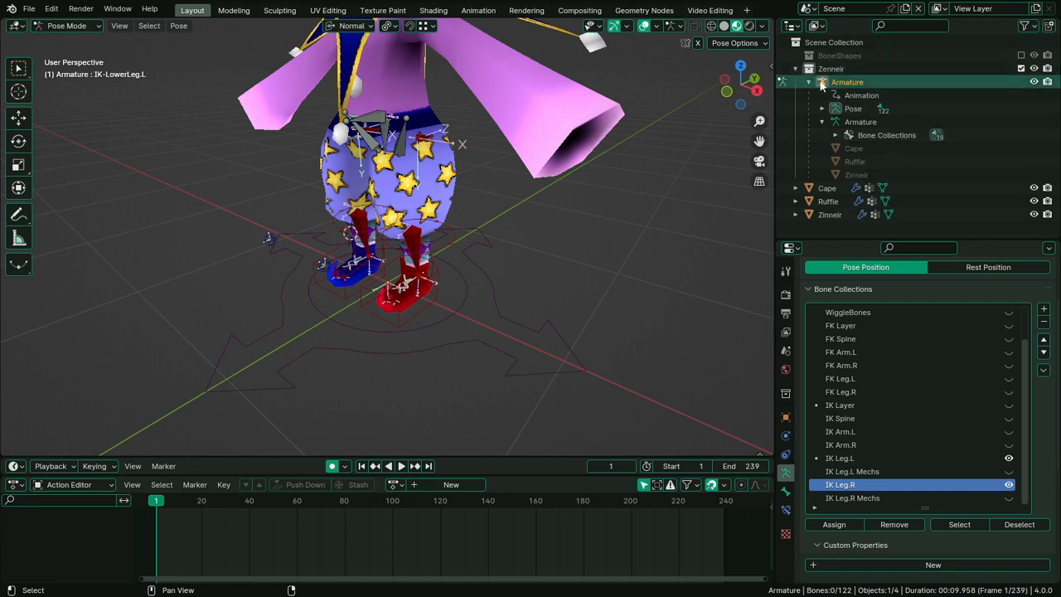
drag(834, 224, 835, 76)
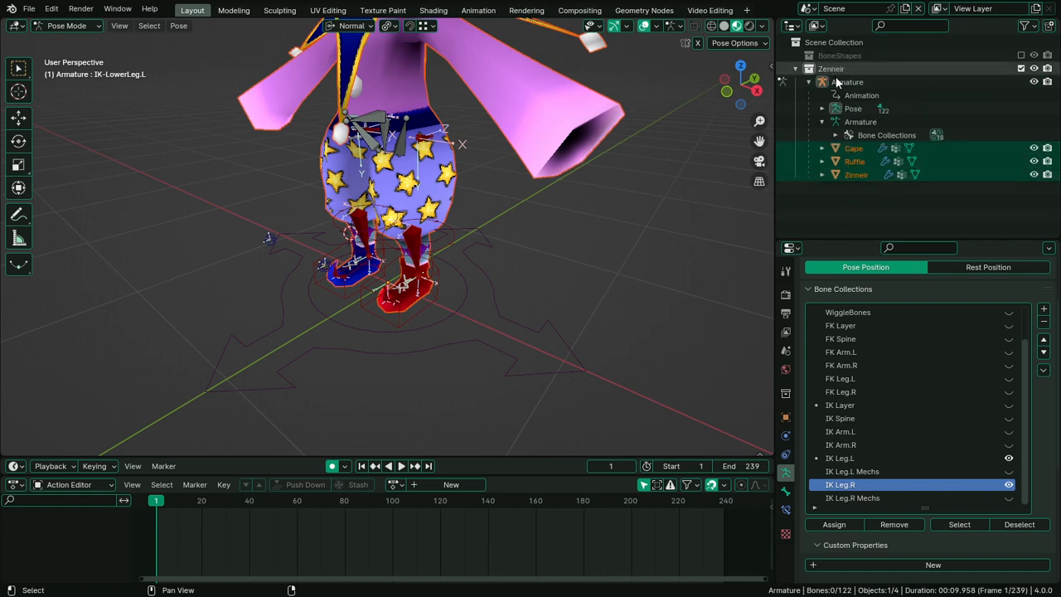
click(796, 69)
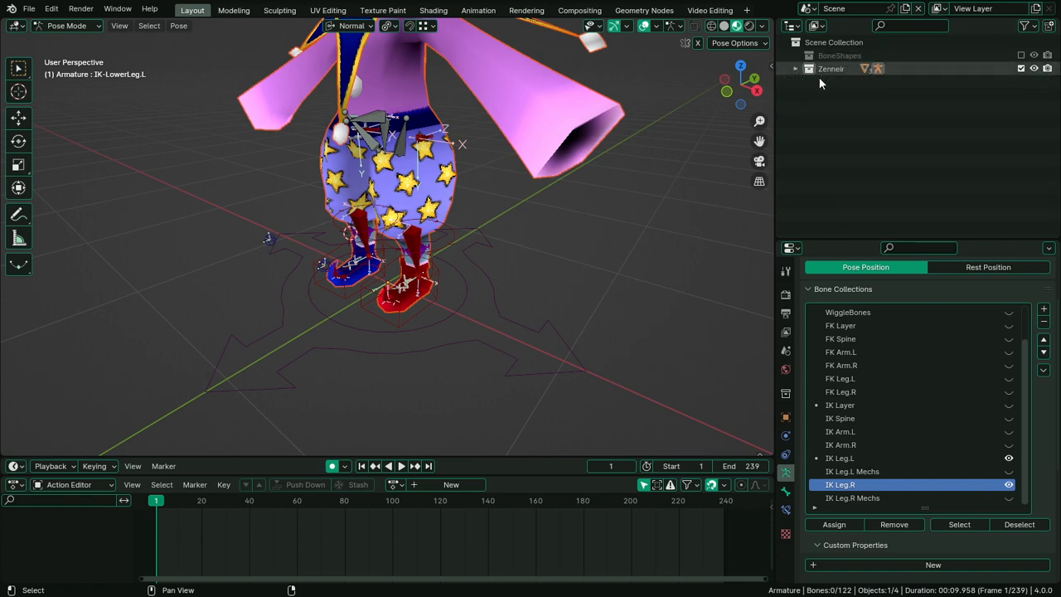
Disable the Zenneir collection, enable BoneShapes, and hide the WGT-COG widget
click(1021, 69)
click(1021, 56)
middle_drag(531, 274, 519, 298)
scroll(563, 215, down, 5)
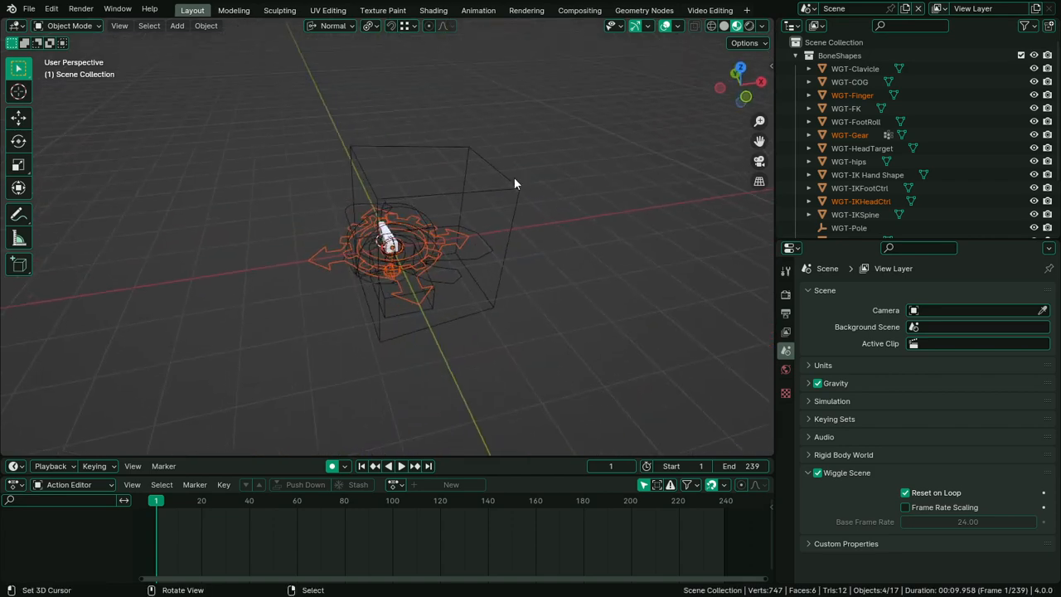
click(514, 177)
scroll(502, 249, up, 5)
key(h)
middle_drag(502, 248, 497, 308)
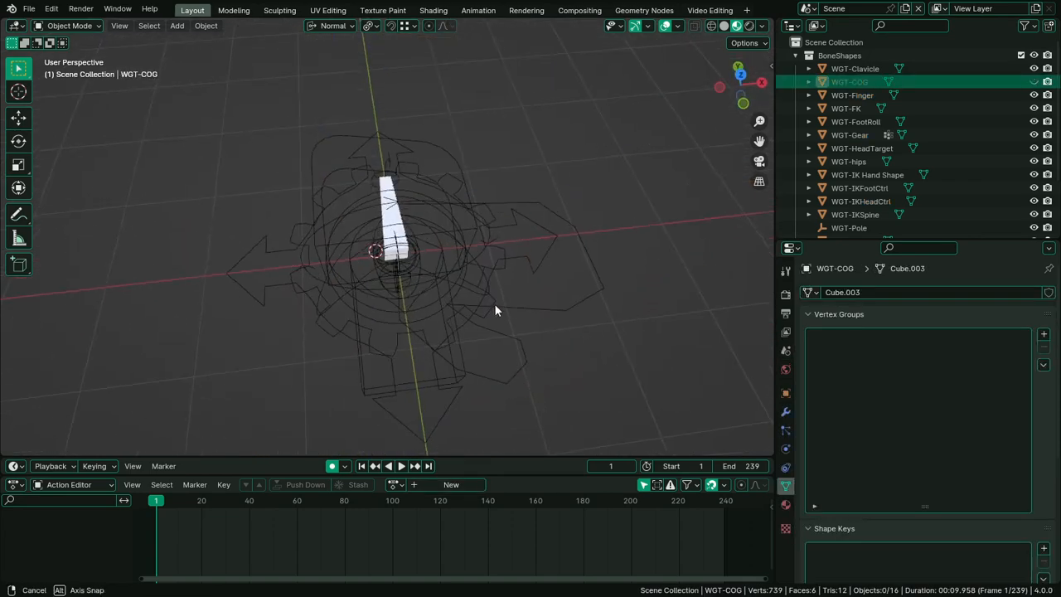
Hide the four-arrow widget, WGT-IK Hand Shape and WGT-Gear to thin out the overlapping bone shapes
click(549, 246)
key(h)
click(559, 217)
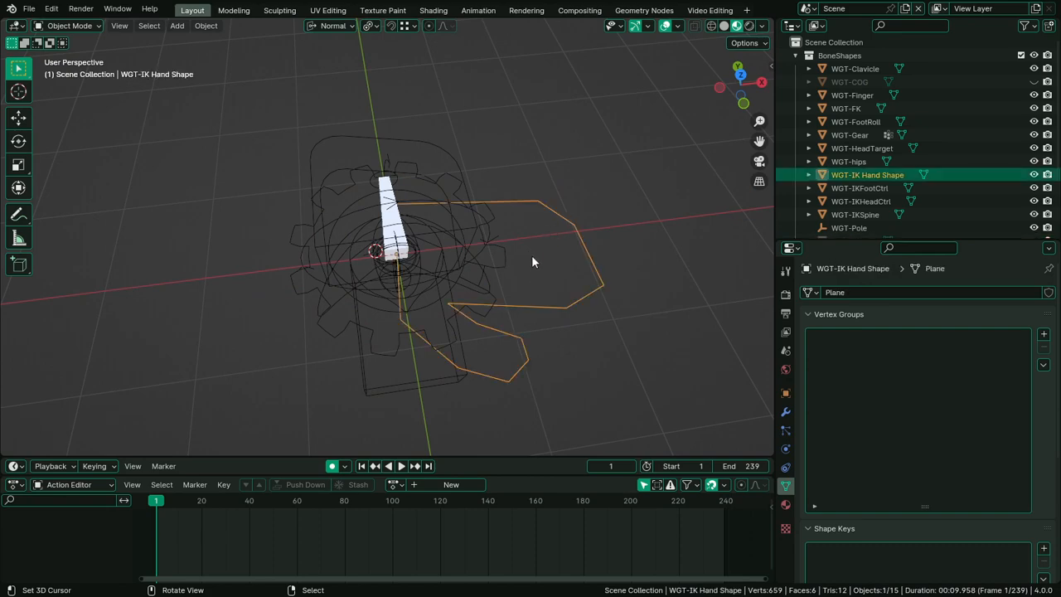
key(h)
click(494, 297)
middle_drag(508, 301, 515, 256)
scroll(521, 272, up, 3)
key(h)
Hide WGT-Clavicle, inspect WGT-Toe Shape, and hide WGT-IKFootCtrl
click(382, 206)
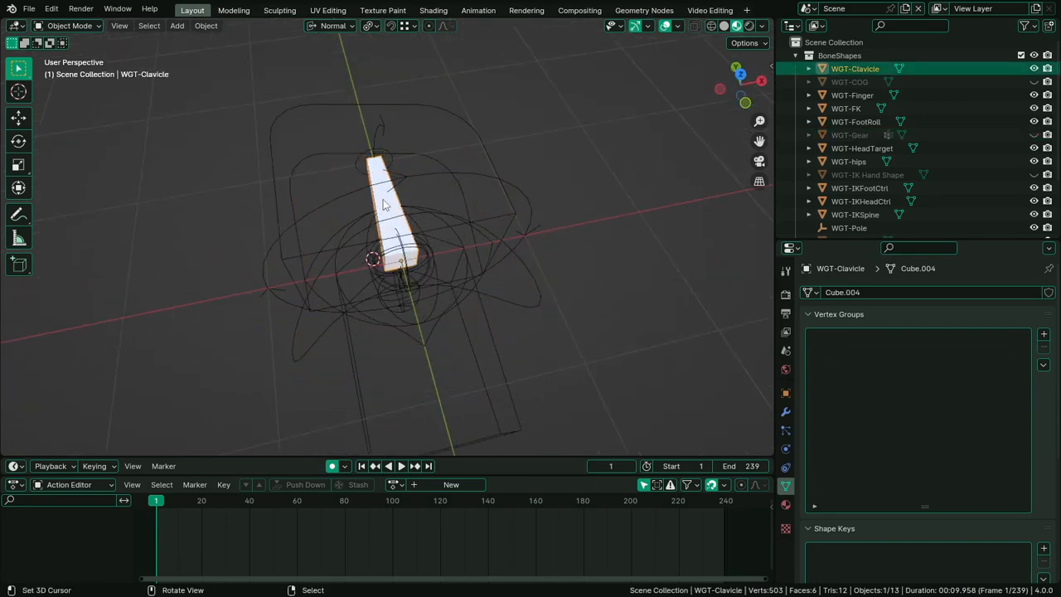
middle_drag(425, 226, 448, 270)
key(h)
click(476, 184)
scroll(473, 179, down, 3)
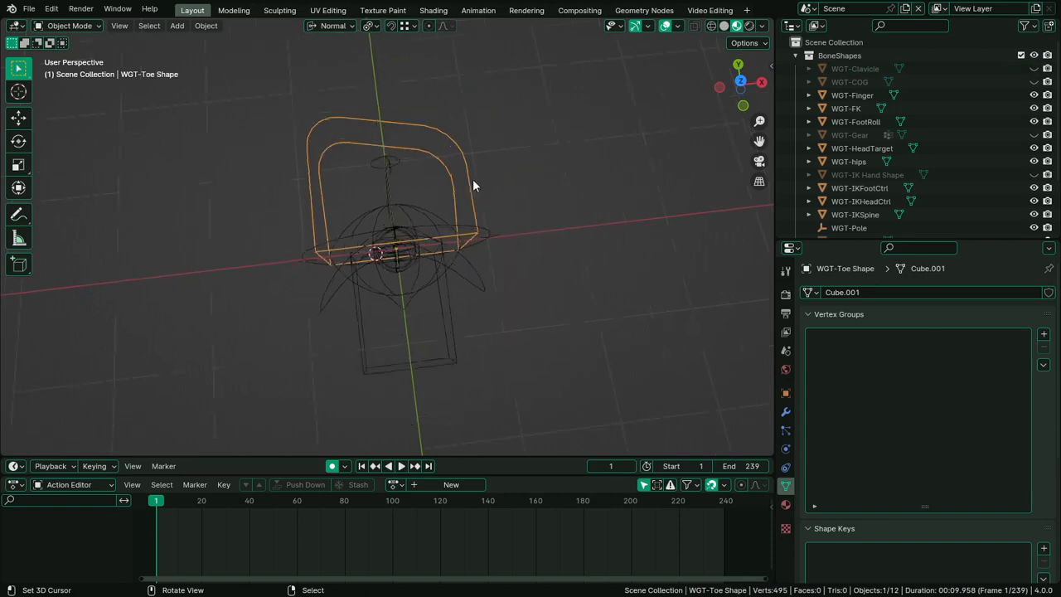
middle_drag(472, 181, 472, 240)
click(460, 305)
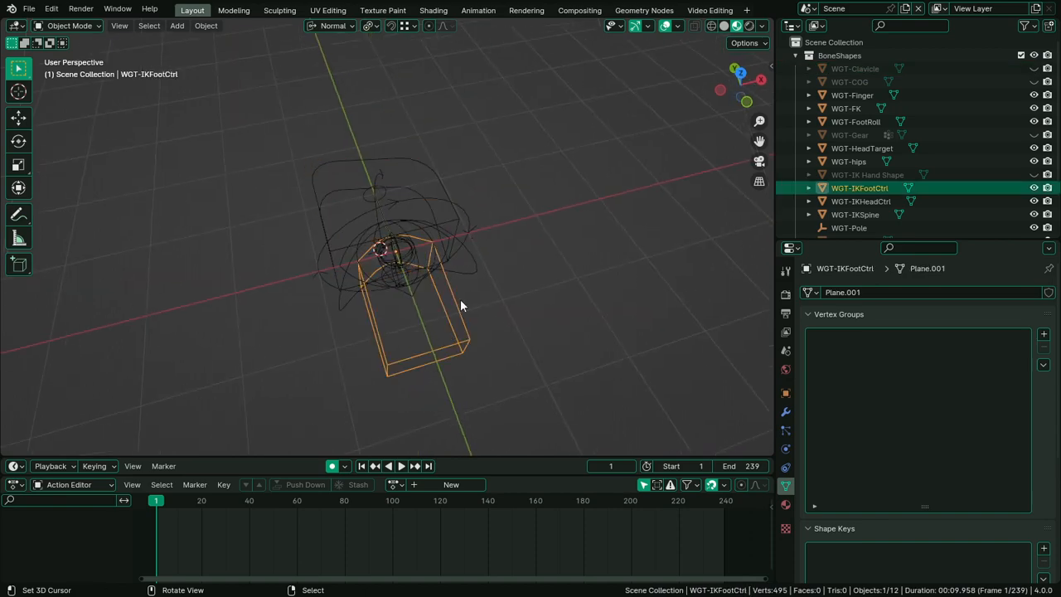
middle_drag(461, 303, 414, 348)
key(h)
Inspect WGT-HeadTarget among the remaining widgets, unhide all of them, and switch from the BoneShapes collection back to Zenneir
click(460, 317)
click(449, 298)
mouse_move(448, 298)
middle_down()
mouse_move(519, 296)
mouse_move(431, 303)
mouse_move(445, 296)
middle_up()
click(450, 294)
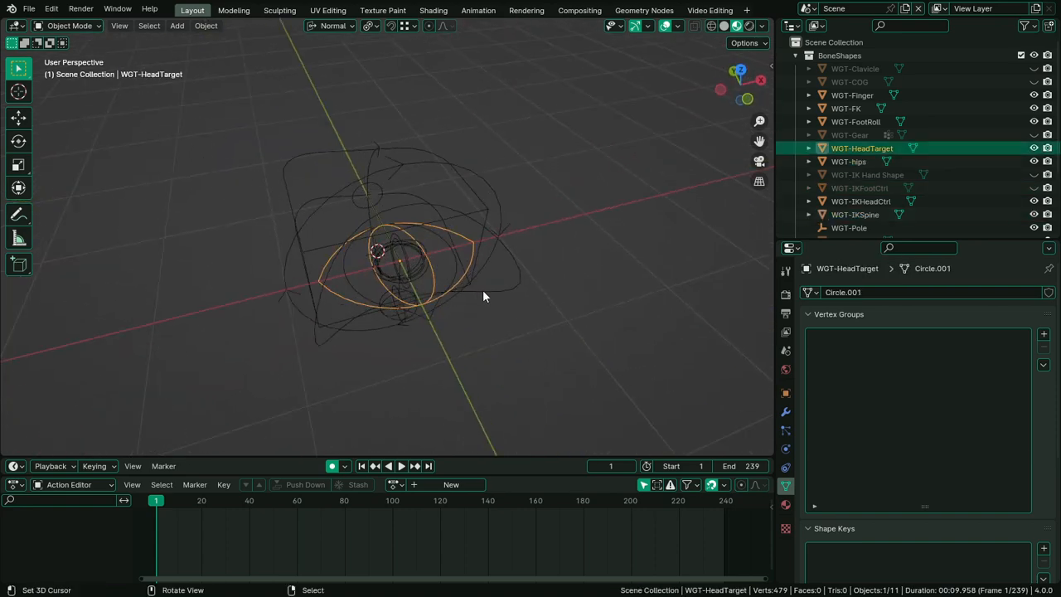
click(483, 291)
key(alt+h)
middle_drag(521, 308, 481, 283)
click(1021, 56)
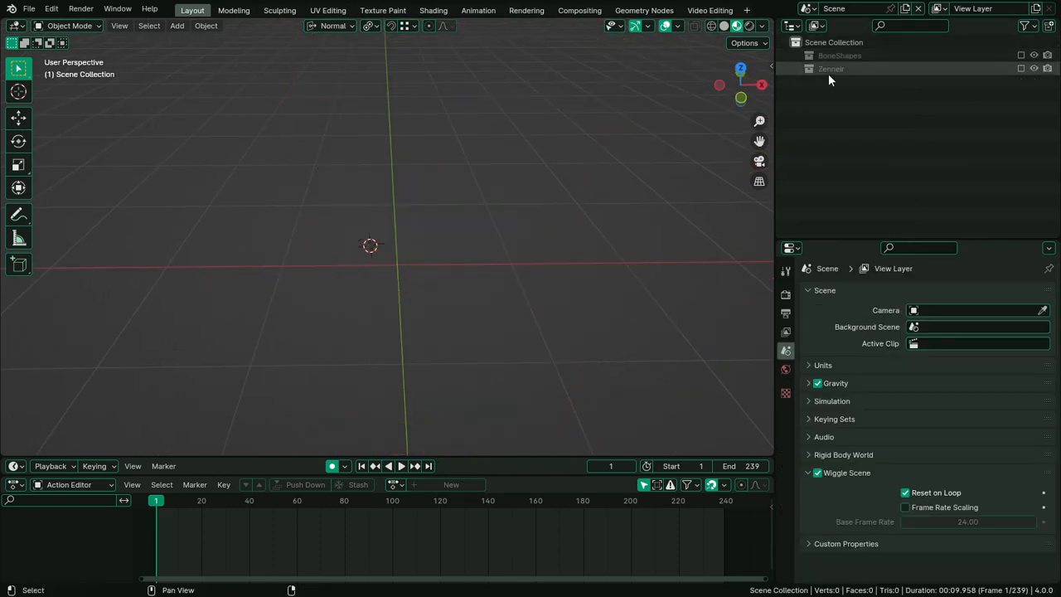
click(1020, 68)
Return the armature to Pose Mode and try rotating the two left toe bones, including IK-Toe.L.001
middle_drag(509, 229, 338, 252)
scroll(417, 269, up, 4)
scroll(338, 252, up, 3)
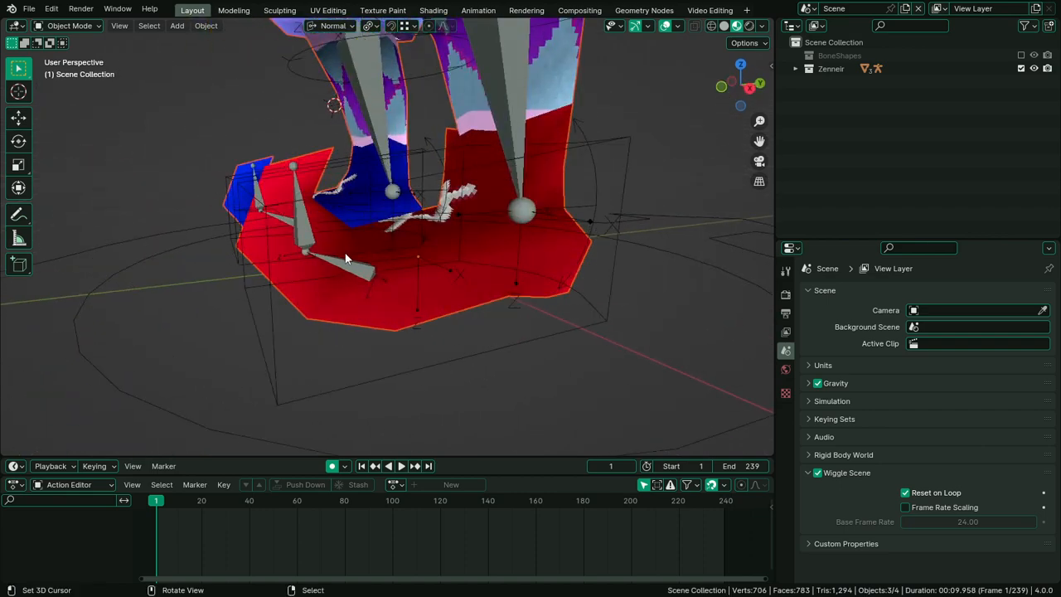
click(346, 271)
key(ctrl+Tab)
right_click(342, 262)
shift+right_click(305, 224)
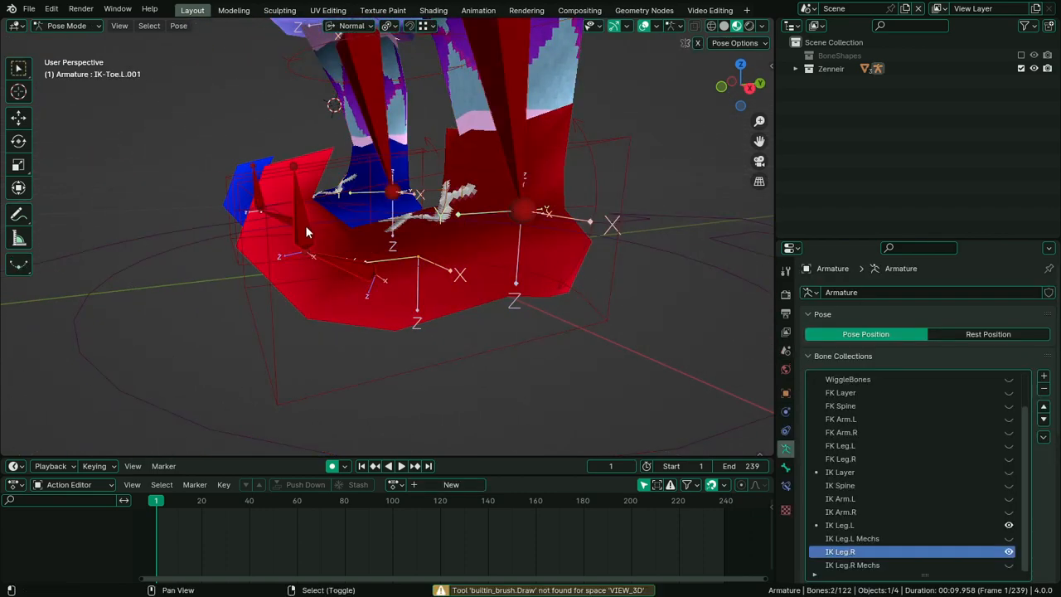
key(r)
click(360, 203)
scroll(359, 82, down, 5)
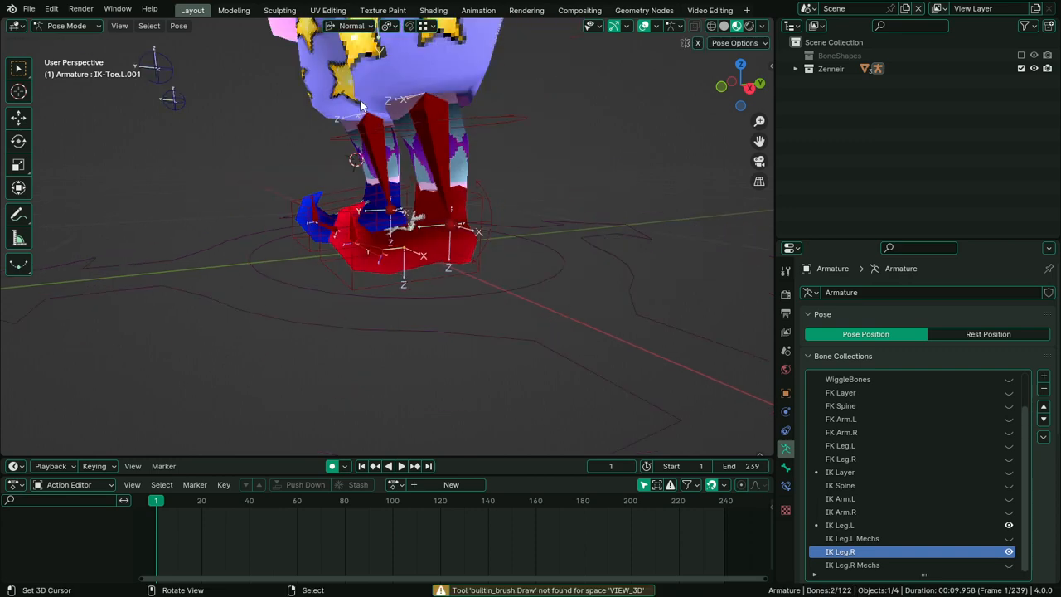
Assign WGT-Wire as the custom shape object of IK-LowerLeg.L and check it on the leg
shift+middle_drag(438, 229, 472, 341)
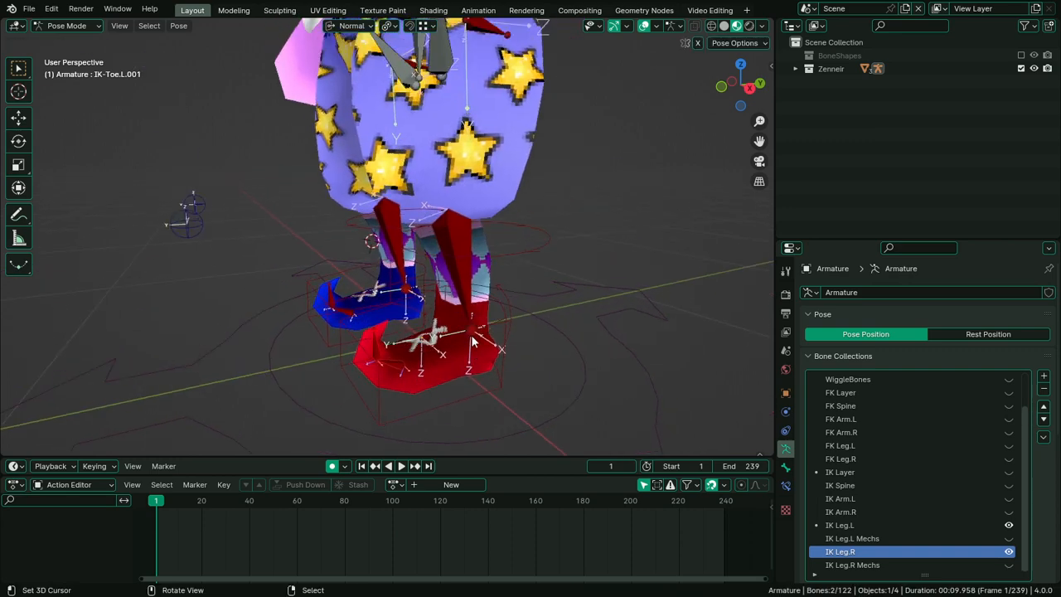
right_click(468, 284)
middle_drag(573, 336, 619, 351)
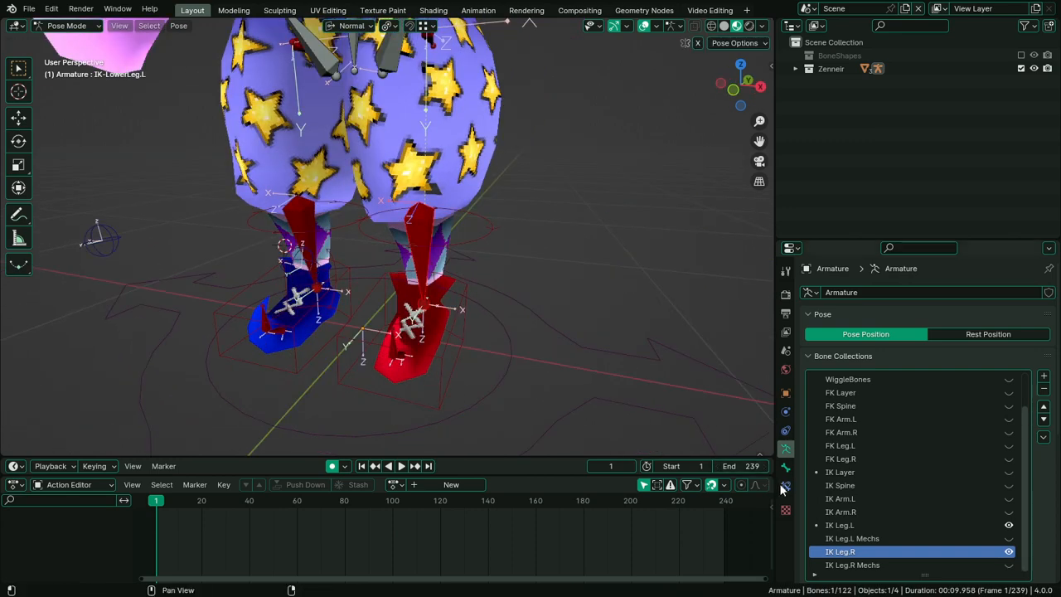
click(785, 469)
click(945, 497)
text(wire)
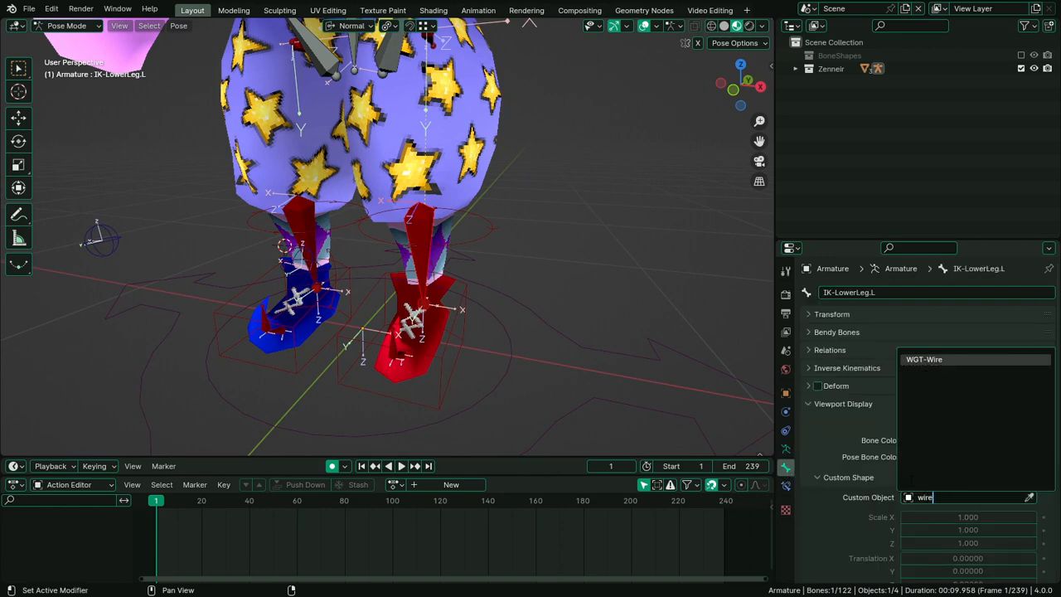
key(Return)
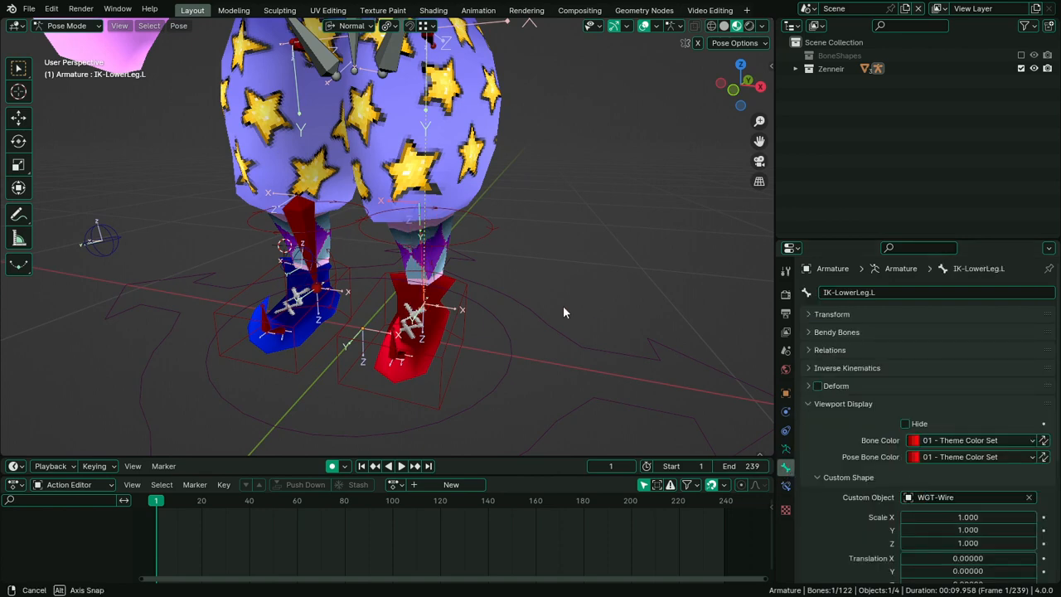
scroll(562, 305, up, 2)
middle_drag(550, 304, 642, 302)
shift+middle_drag(642, 303, 753, 286)
Replace the custom shape object of IK-LowerLeg.L with WGT-FK
click(970, 498)
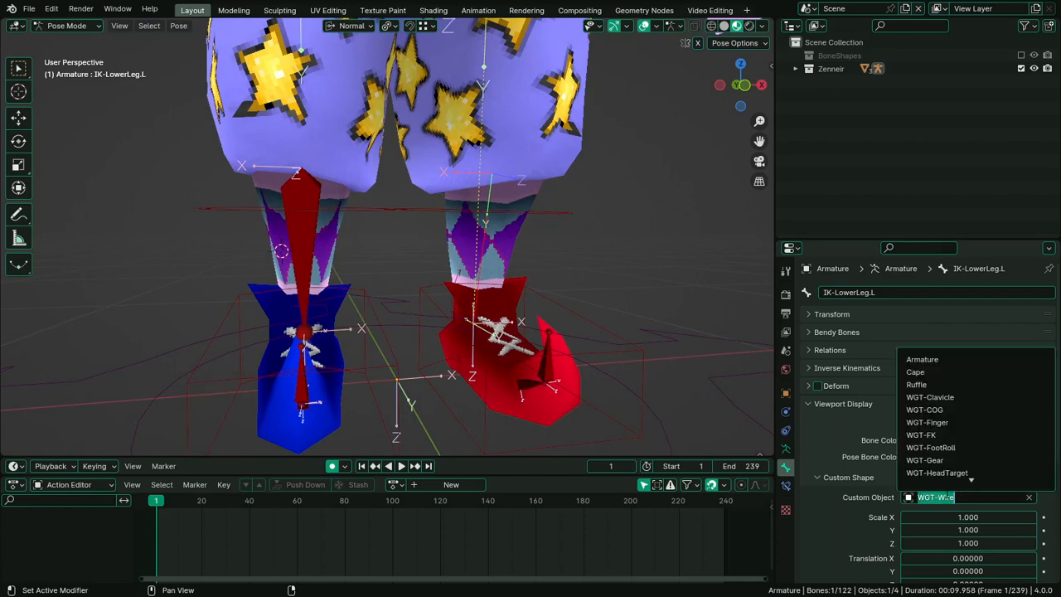
text(fk)
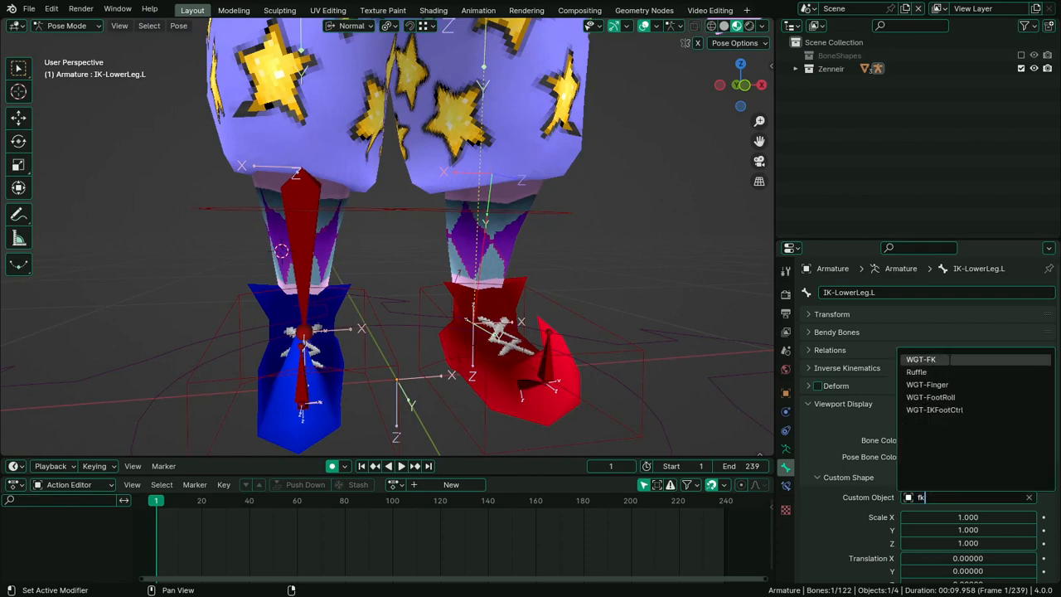
click(922, 359)
middle_drag(493, 212, 529, 234)
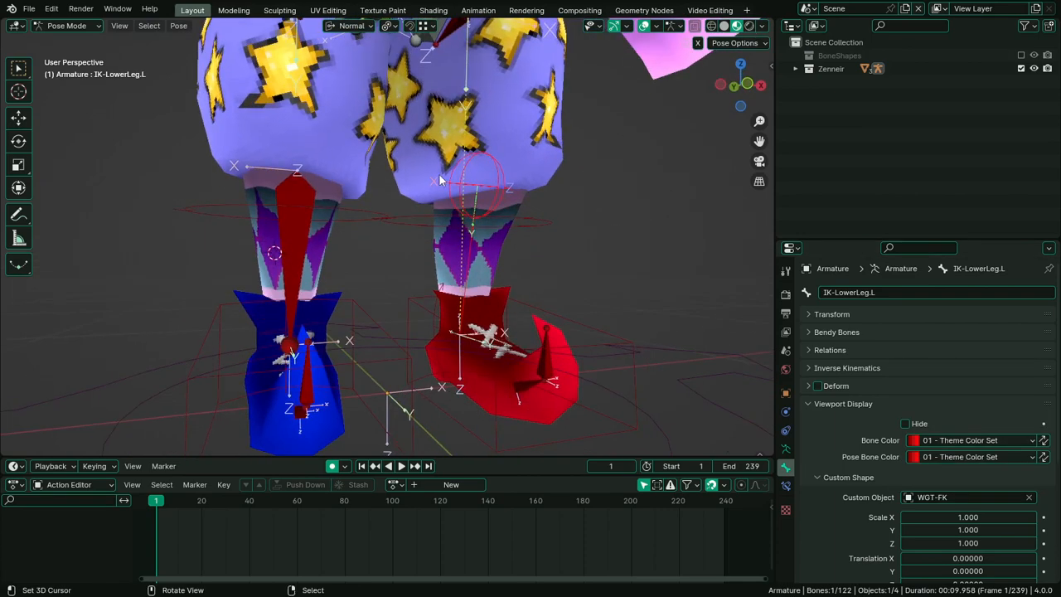
Set the Pose Bone Color of IK-LowerLeg.R to 01 - Theme Color Set
click(294, 182)
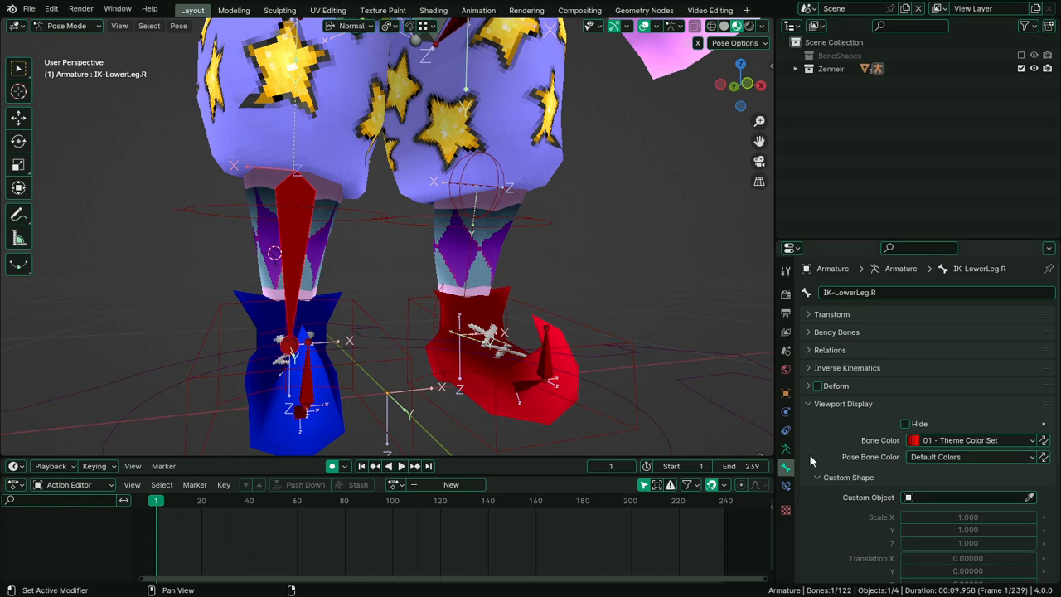
middle_drag(680, 389, 604, 405)
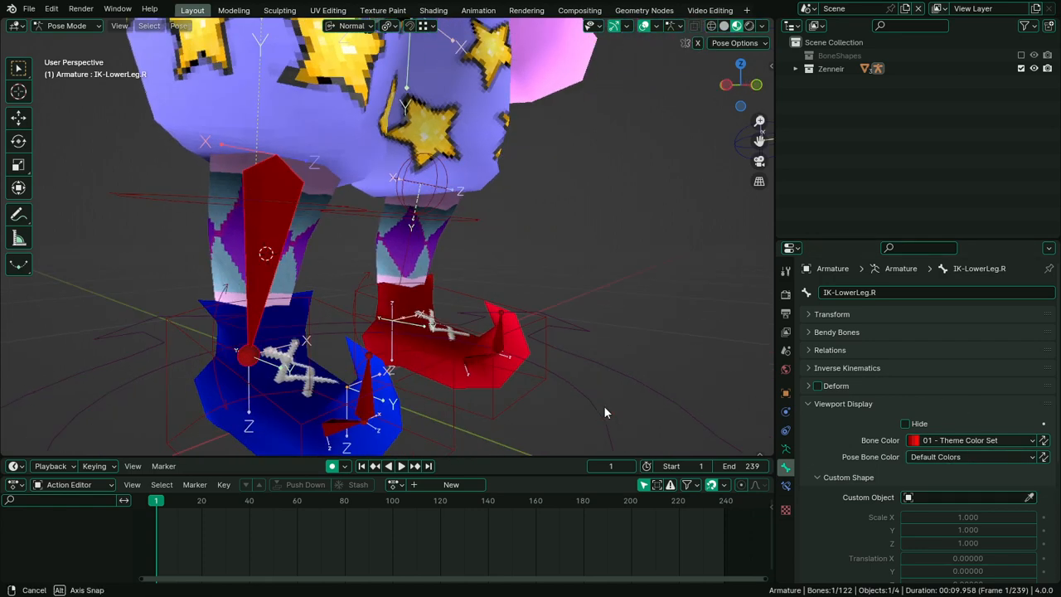
key(alt+a)
click(257, 238)
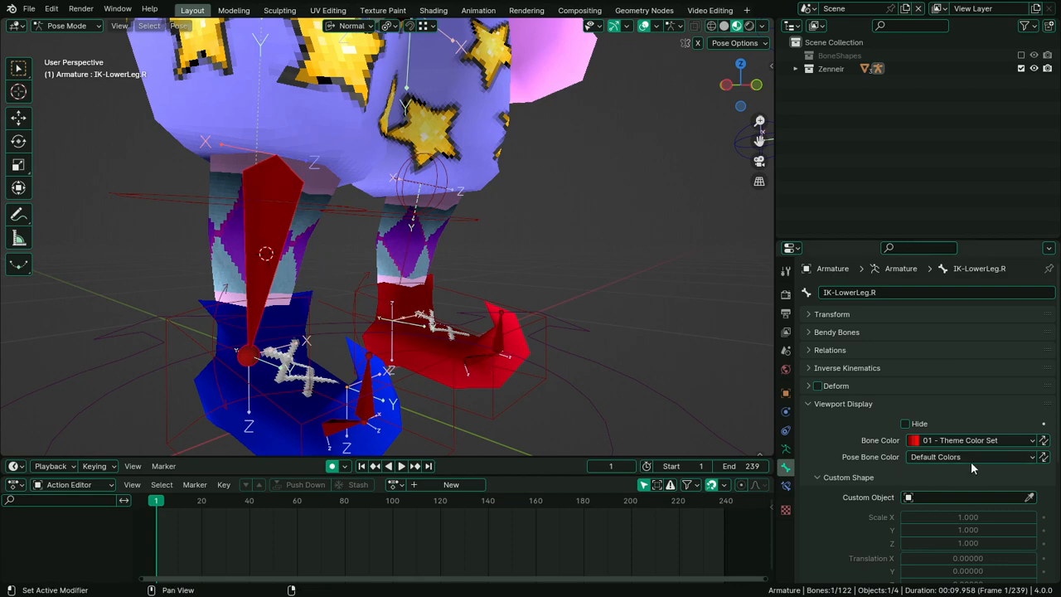
middle_drag(575, 334, 503, 357)
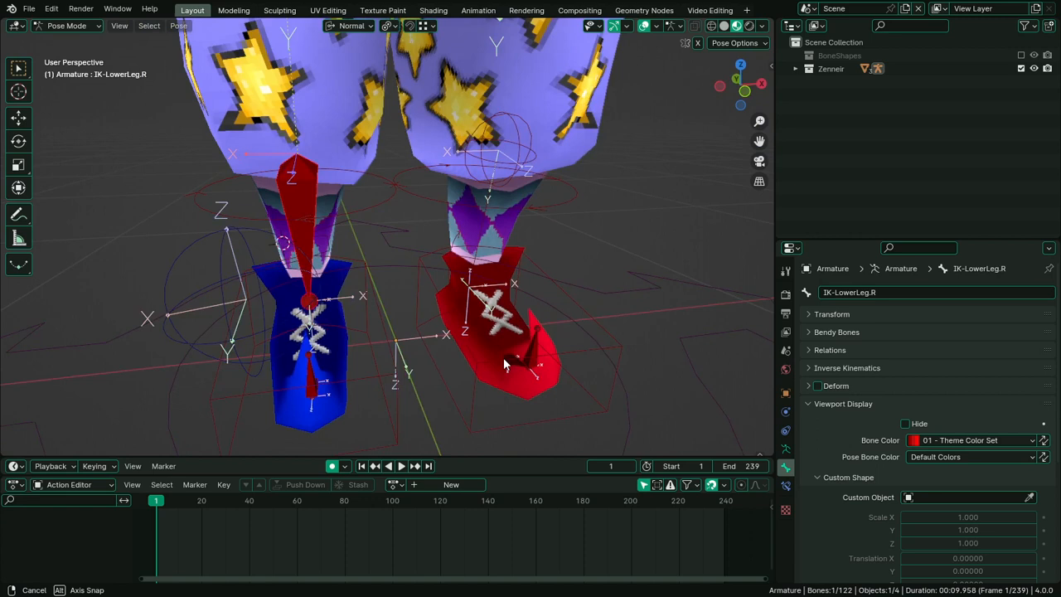
click(971, 454)
click(840, 311)
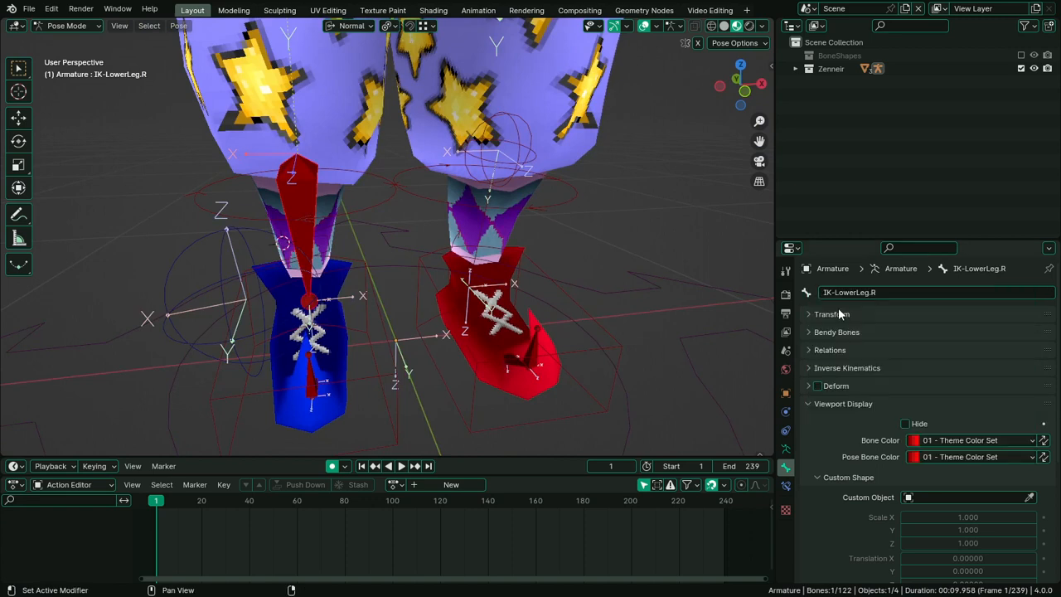
Compare the display settings of IK-LowerLeg.L with IK-LowerLeg.R and apply 01 - Theme Color Set as IK-LowerLeg.R's Bone Color
click(507, 153)
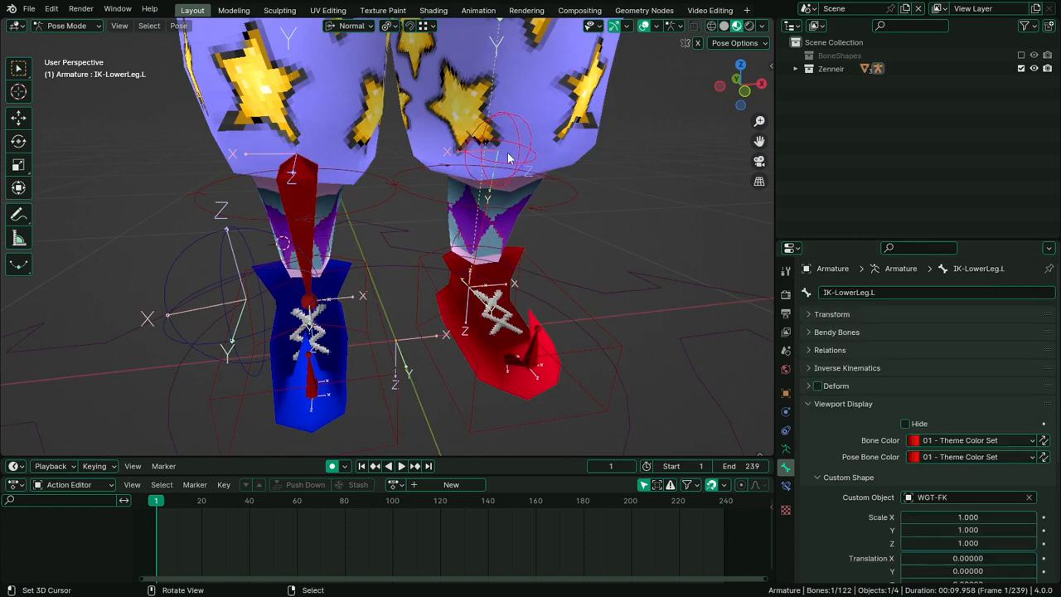
click(305, 172)
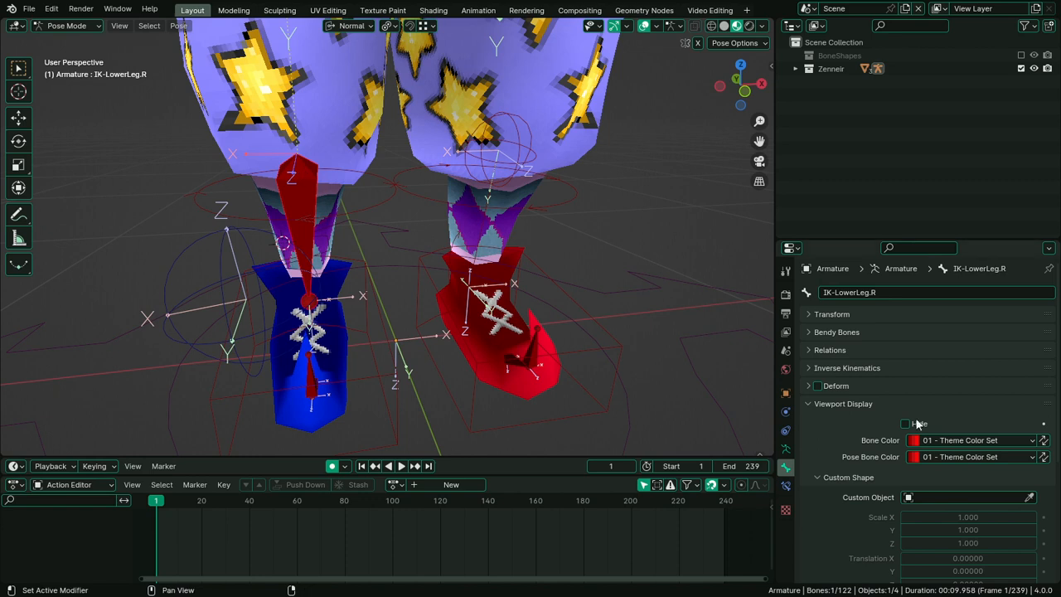
click(966, 440)
click(879, 296)
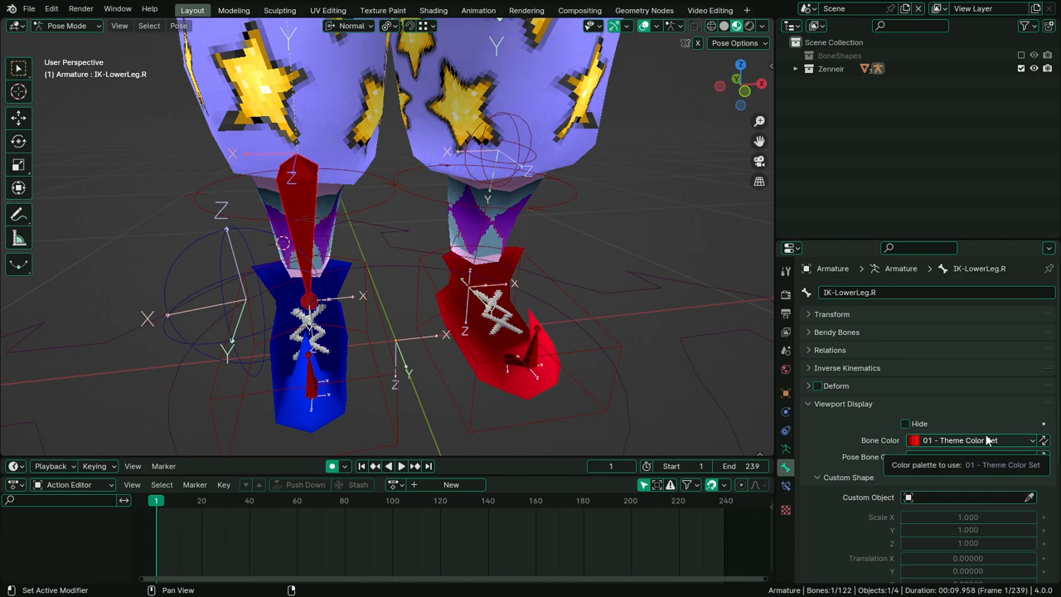
Check IK-LowerLeg.R in Edit Mode, return to Pose Mode, and set its Bone Color and Pose Bone Color to Default Colors
key(Tab)
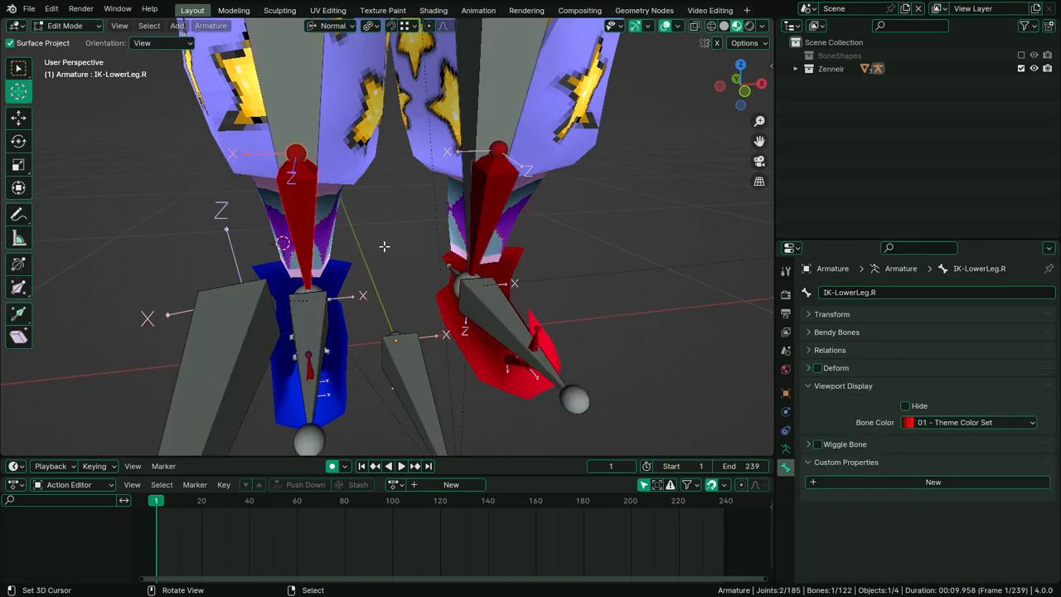
middle_drag(383, 246, 557, 247)
key(Tab)
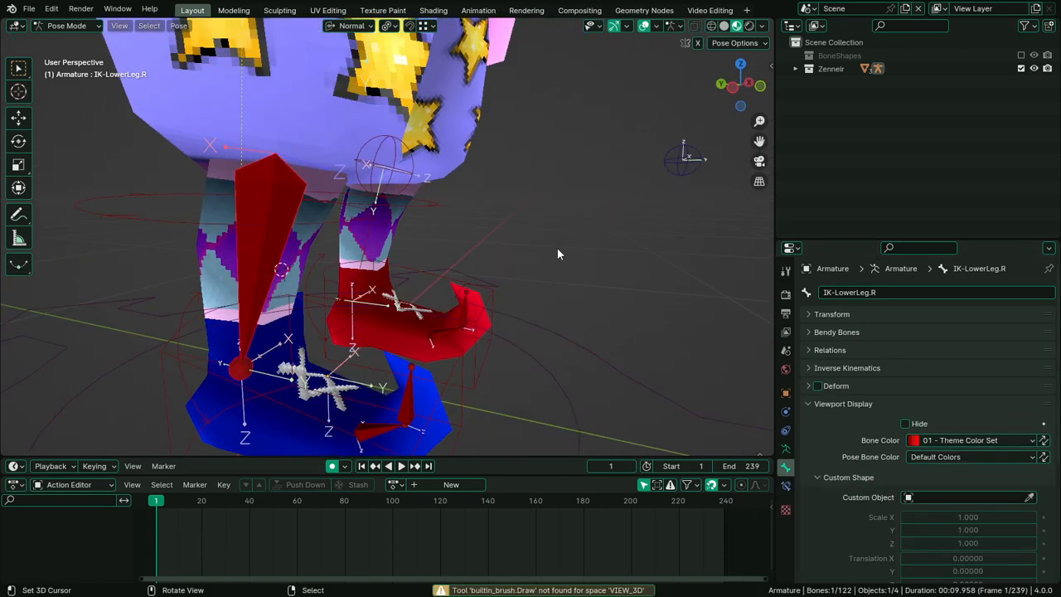
click(955, 457)
click(1003, 440)
click(839, 282)
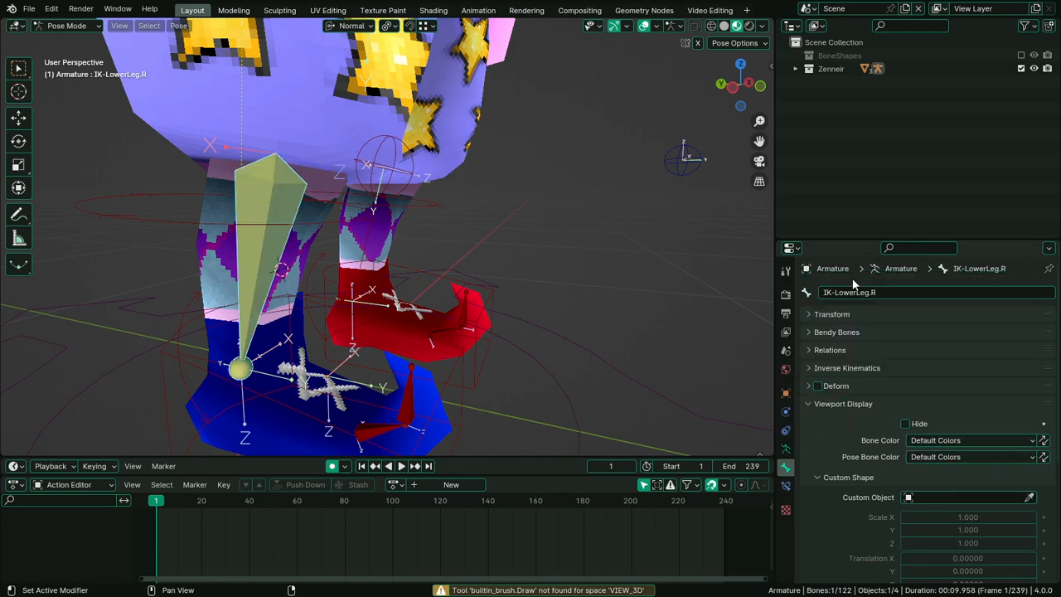
Set IK-LowerLeg.R's Pose Bone Color to 01 - Theme Color Set and compare its appearance in Edit Mode and Pose Mode
click(953, 457)
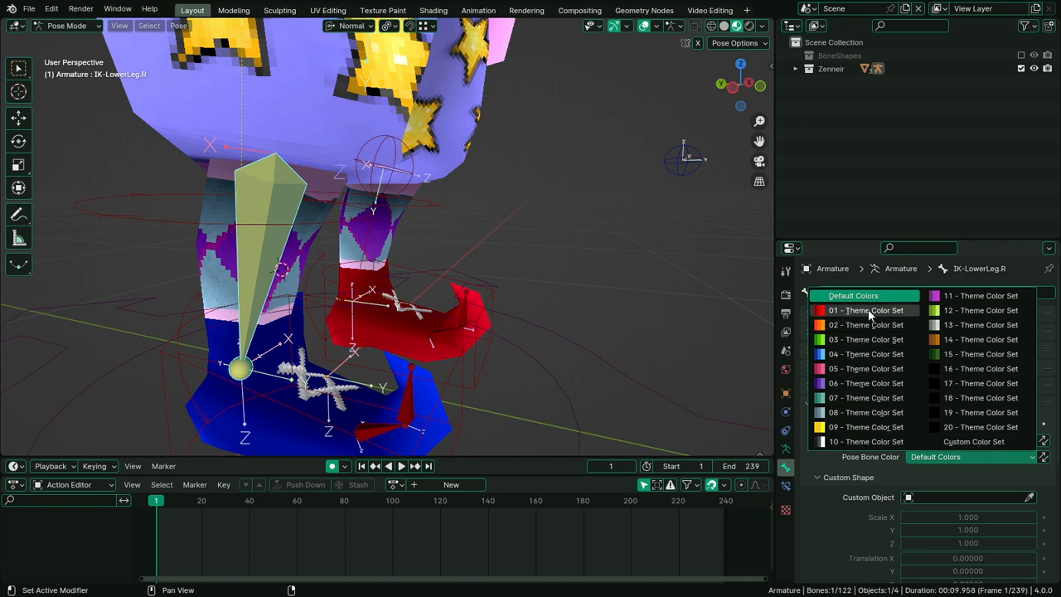
click(856, 311)
key(Tab)
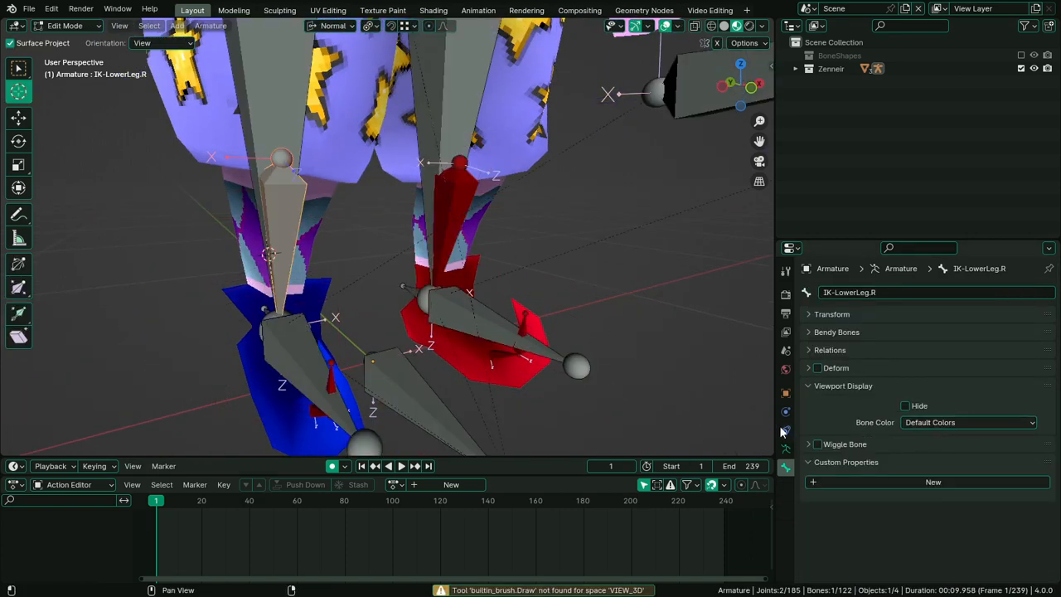
key(Tab)
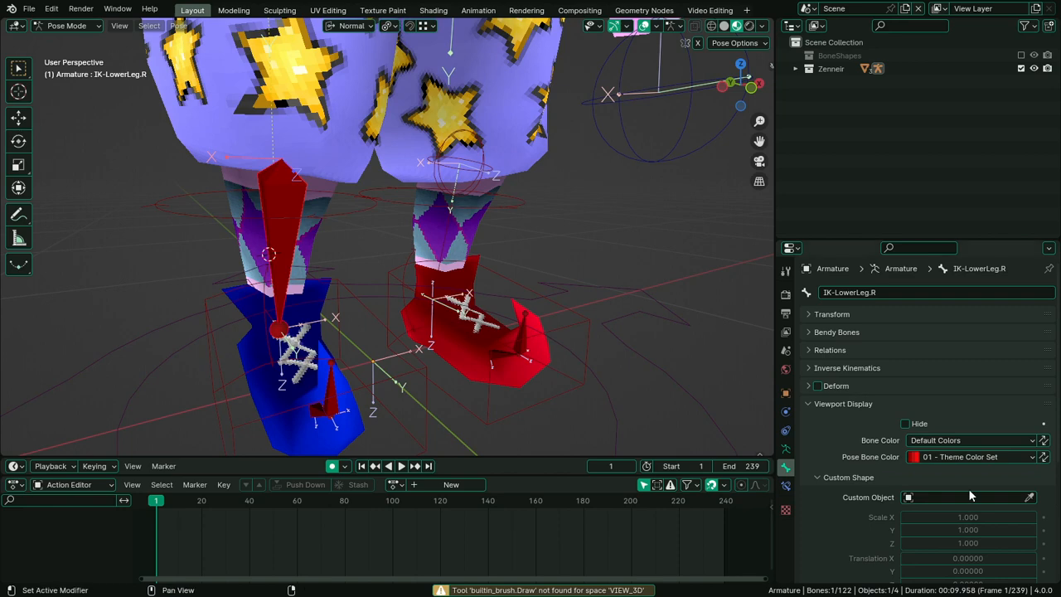
Set IK-LowerLeg.R's Bone Color to 01 - Theme Color Set and its Pose Bone Color to Default Colors
click(981, 442)
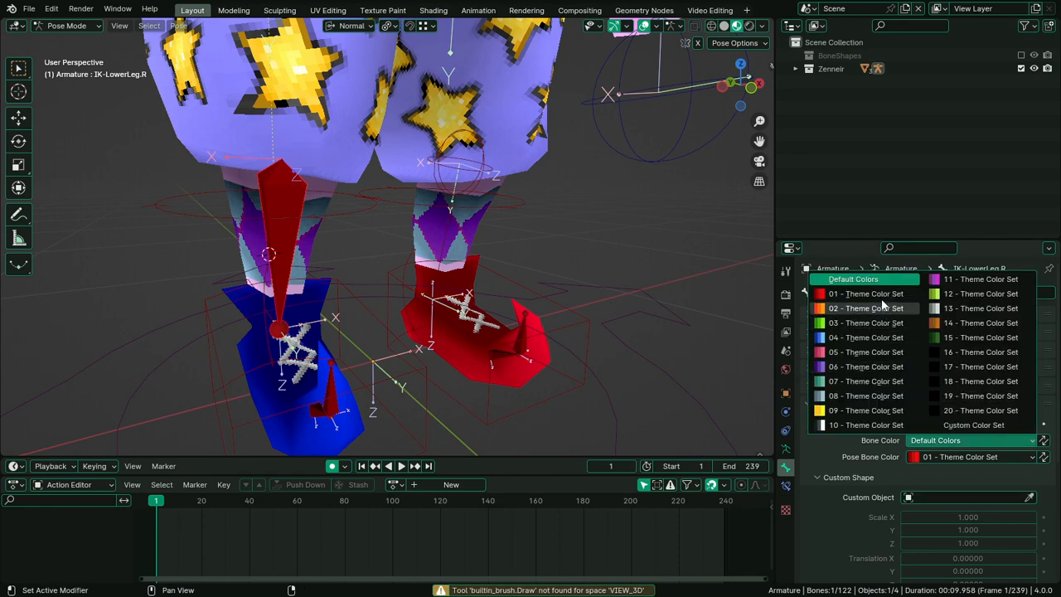
click(871, 293)
click(987, 457)
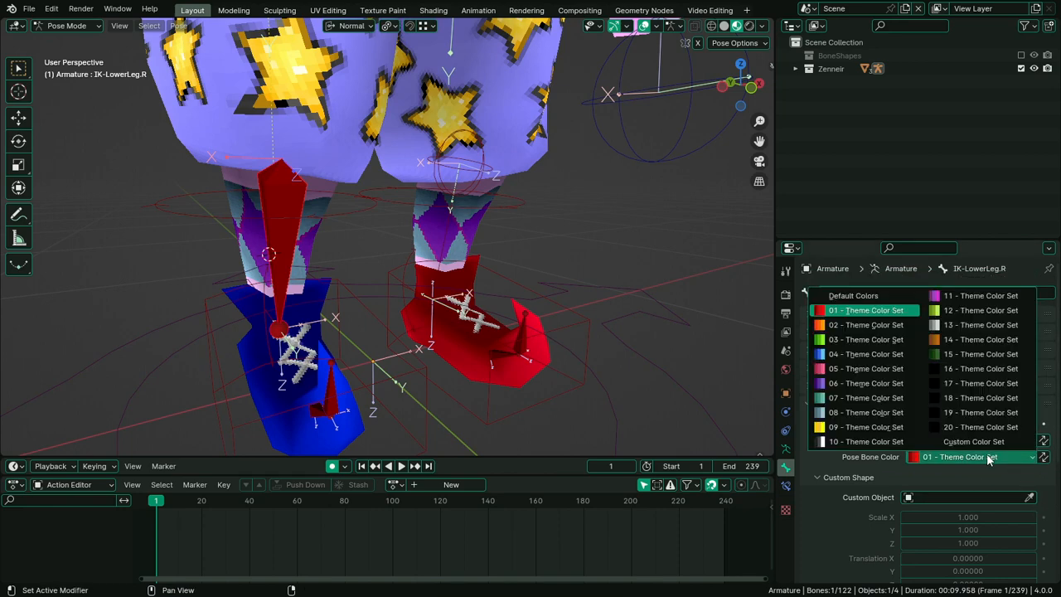
click(887, 310)
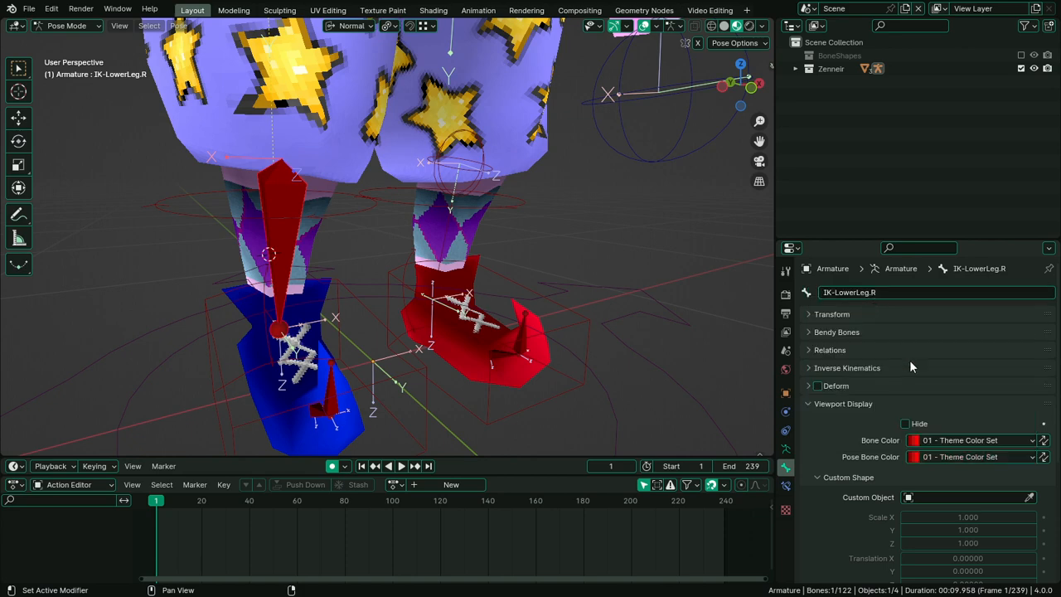
click(957, 458)
click(880, 296)
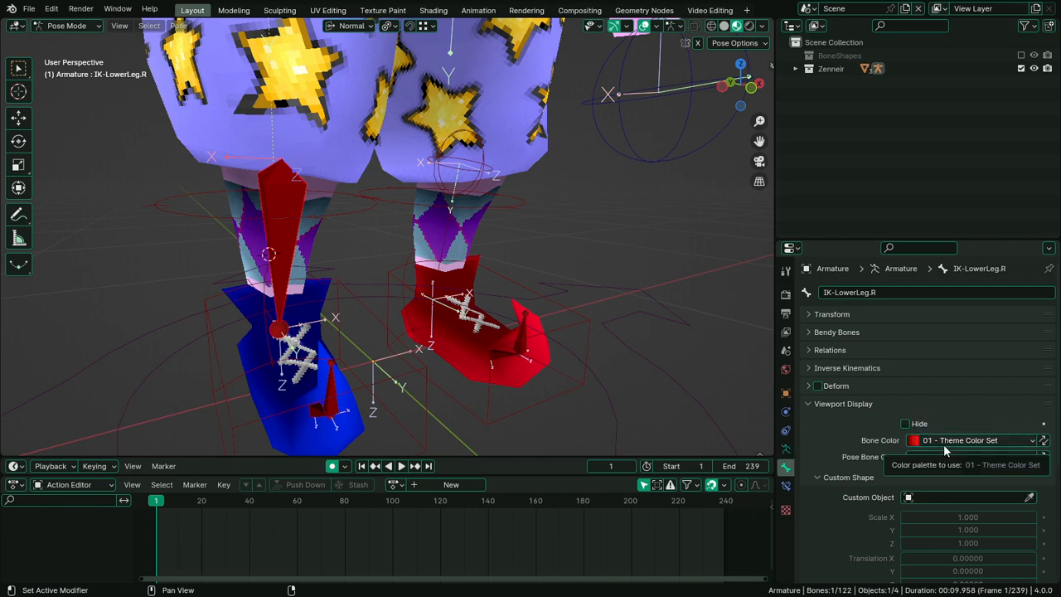
Compare IK-LowerLeg.R's color in Edit and Pose Mode, trying 02 - Theme Color Set as Pose Bone Color before restoring Default Colors
key(Tab)
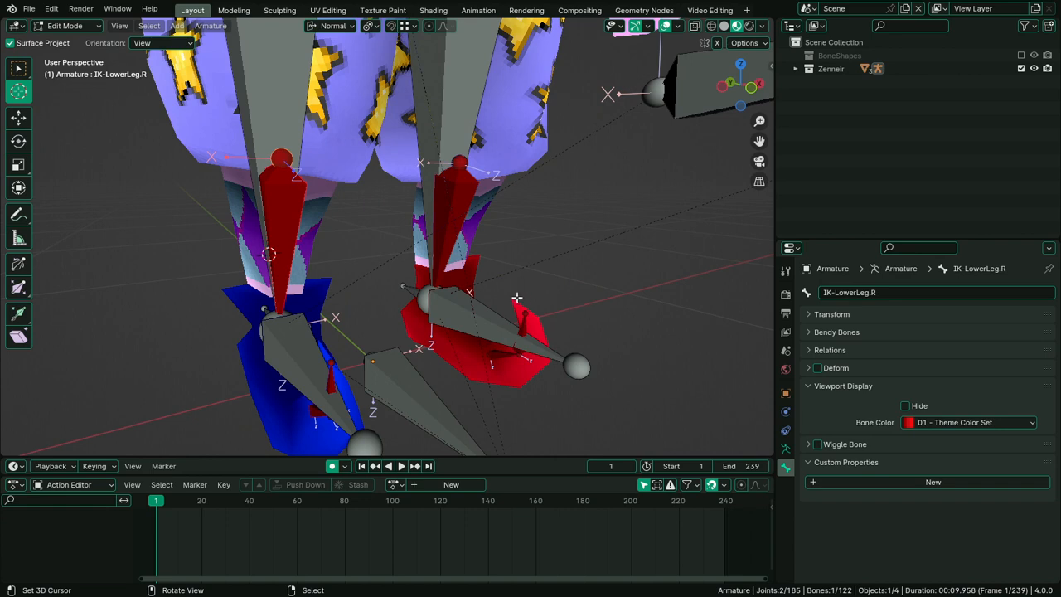
key(Tab)
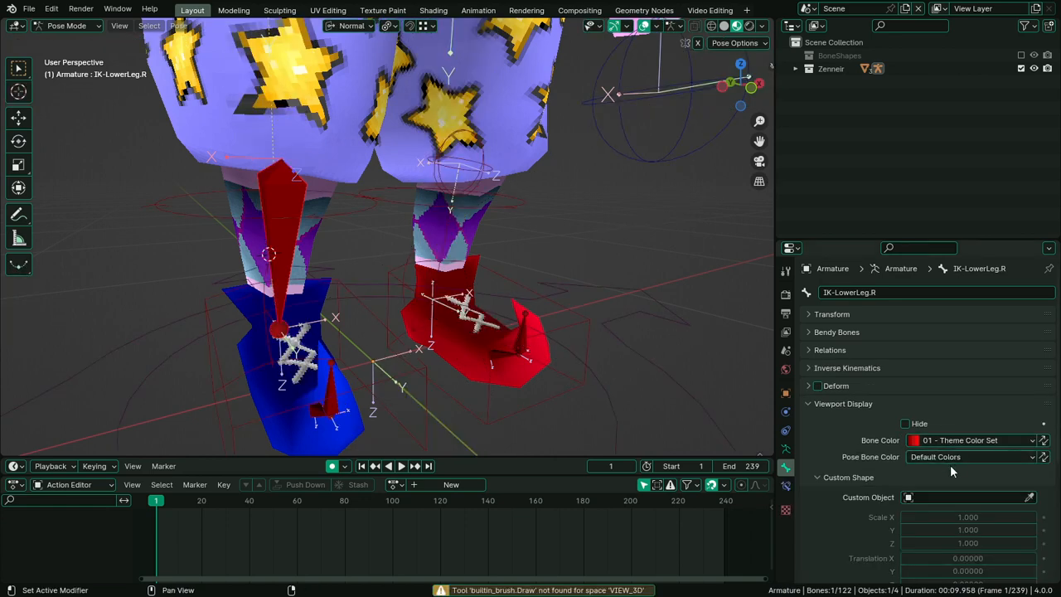
click(951, 456)
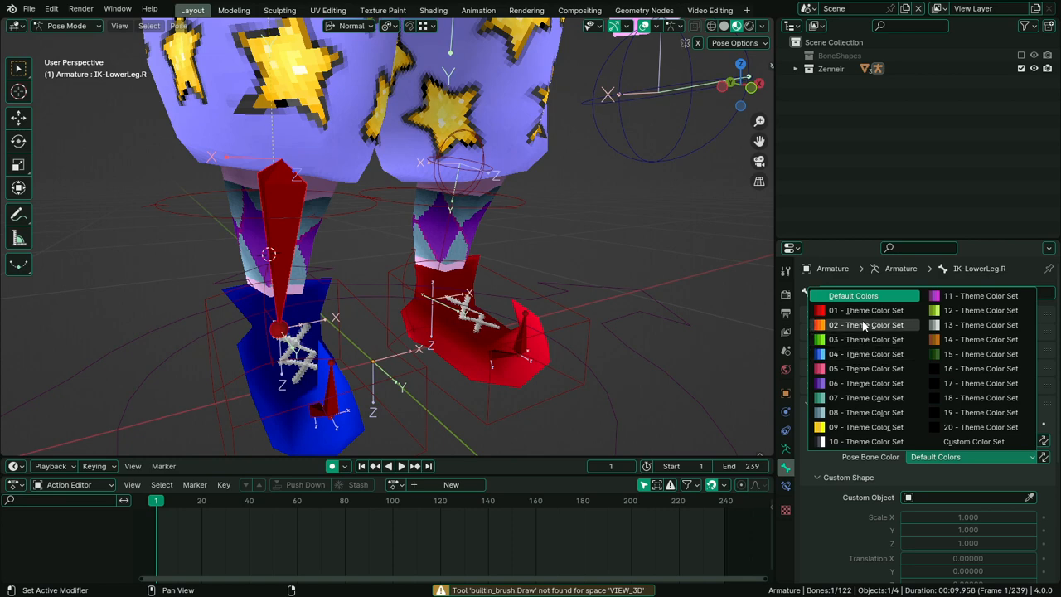
click(864, 326)
key(Tab)
key(Tab)
click(978, 452)
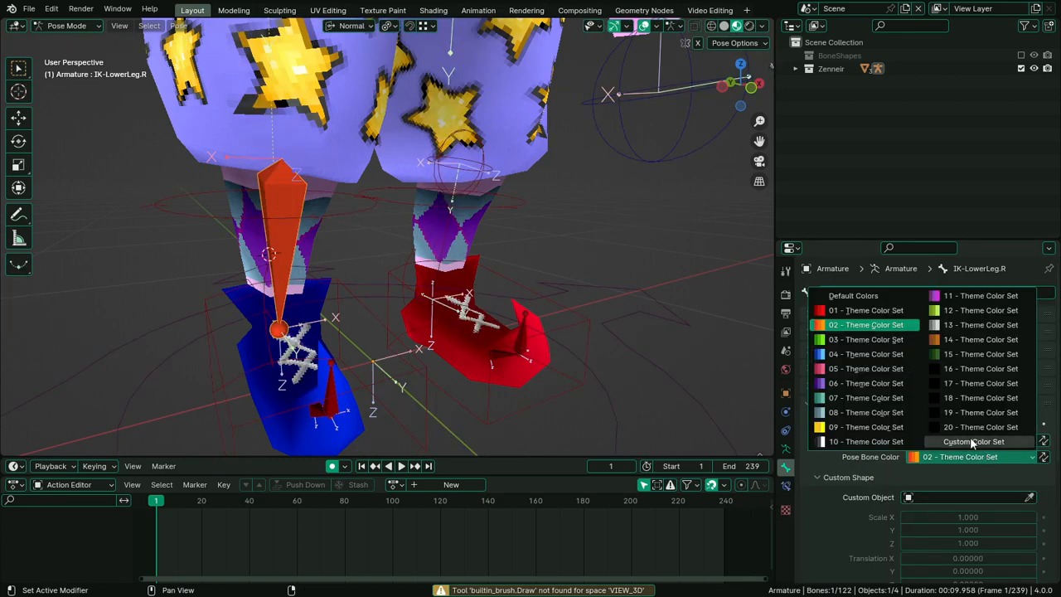
click(877, 292)
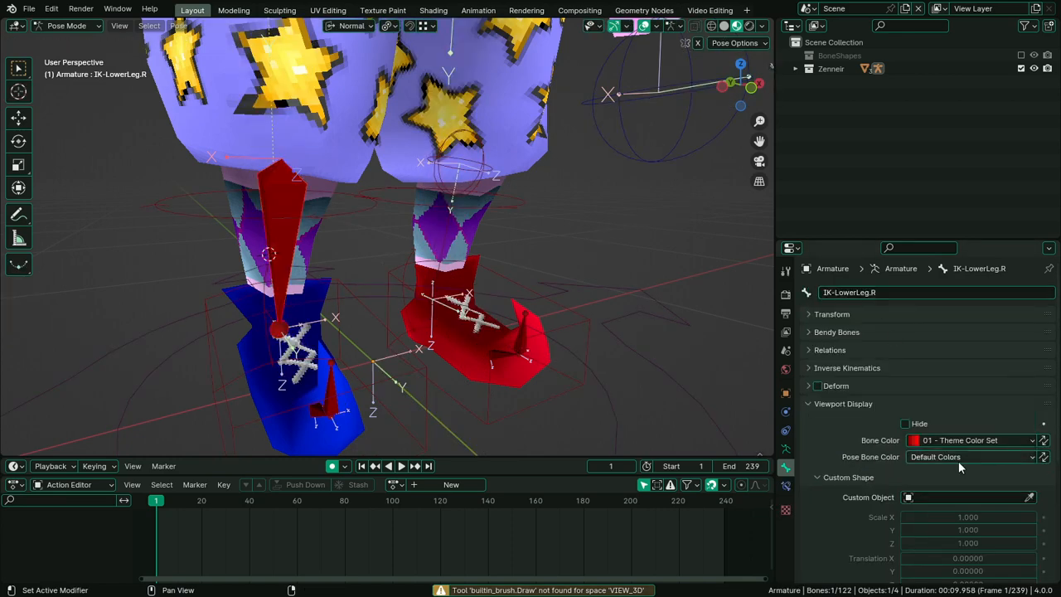
Copy the WGT-FK custom shape from IK-LowerLeg.L to IK-LowerLeg.R
click(970, 441)
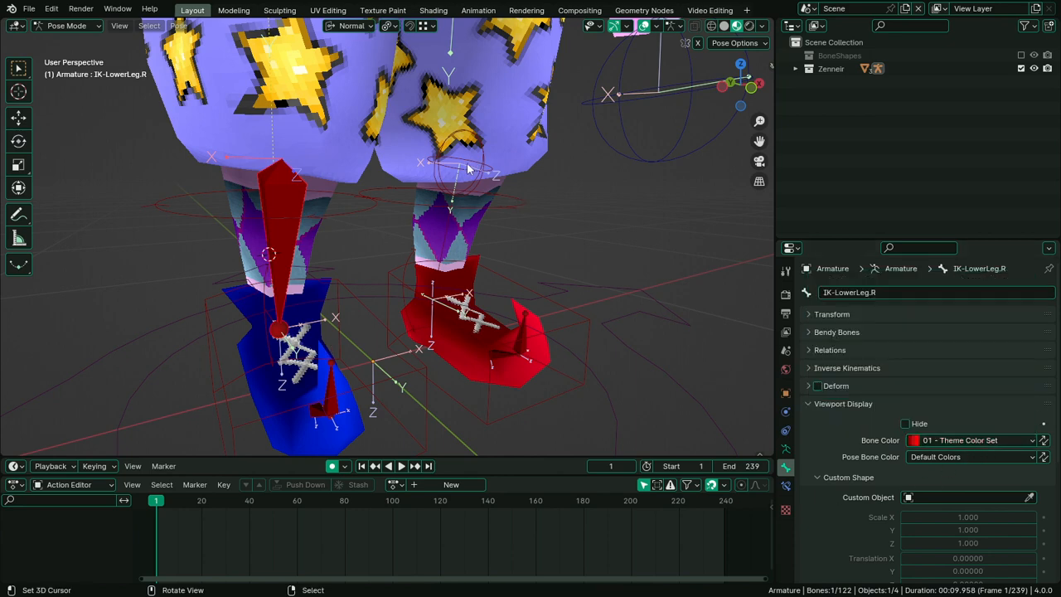
key(Tab)
mouse_move(450, 222)
shift+middle_down()
mouse_move(463, 364)
mouse_move(433, 270)
shift+middle_up()
scroll(462, 365, down, 1)
key(Tab)
click(286, 214)
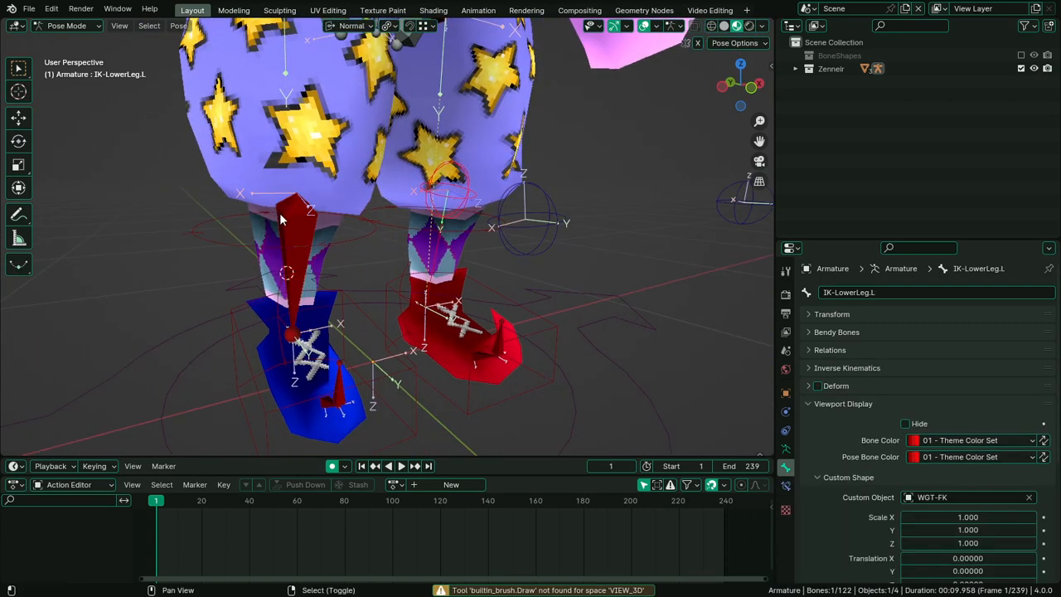
shift+click(433, 183)
key(ctrl+c)
click(429, 179)
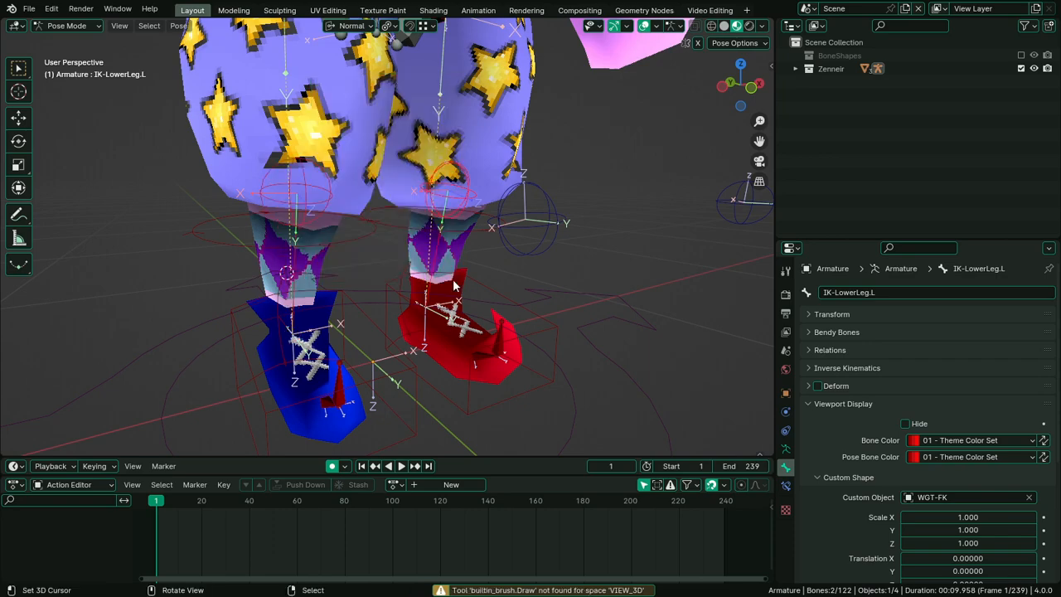
Inspect the lower leg control shapes from several angles and check the display settings of IKMaster-Leg.L
middle_drag(453, 285, 576, 293)
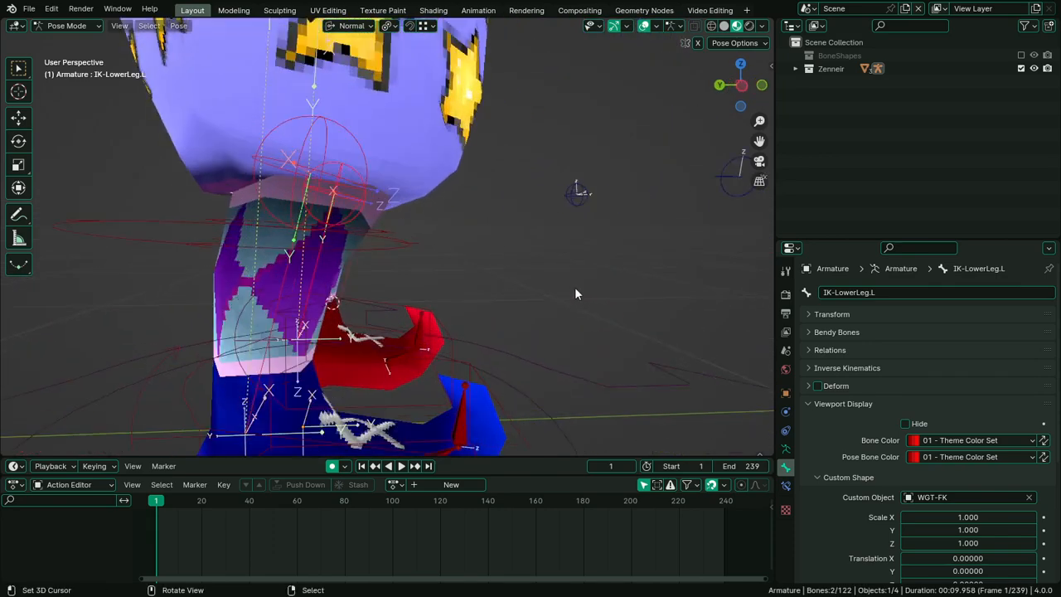
click(337, 183)
scroll(507, 293, down, 5)
middle_drag(508, 296, 484, 281)
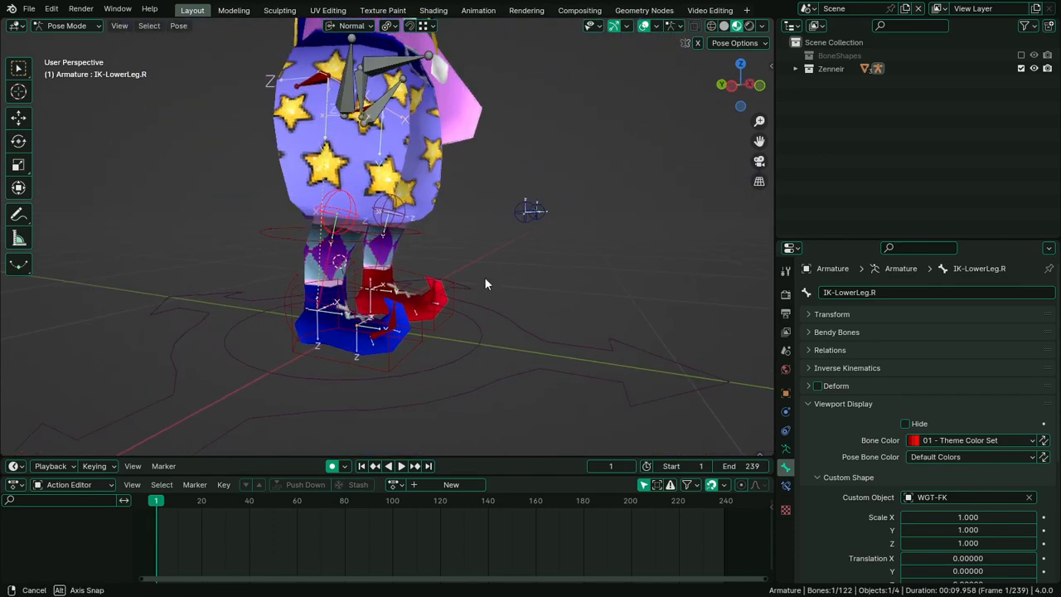
scroll(471, 305, up, 3)
middle_drag(495, 348, 471, 425)
click(552, 304)
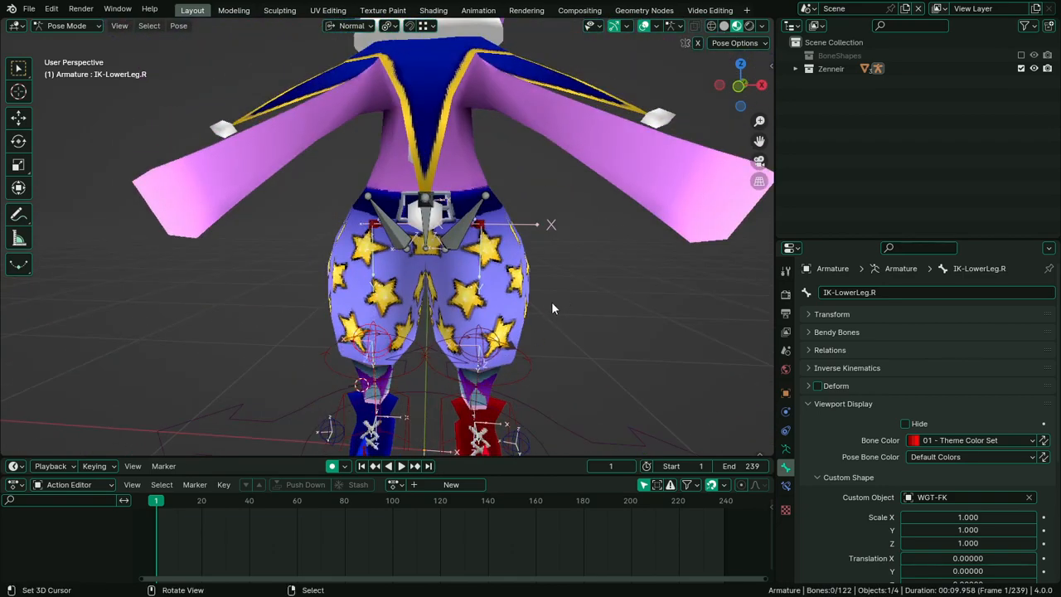
middle_drag(551, 302, 497, 322)
scroll(497, 323, up, 4)
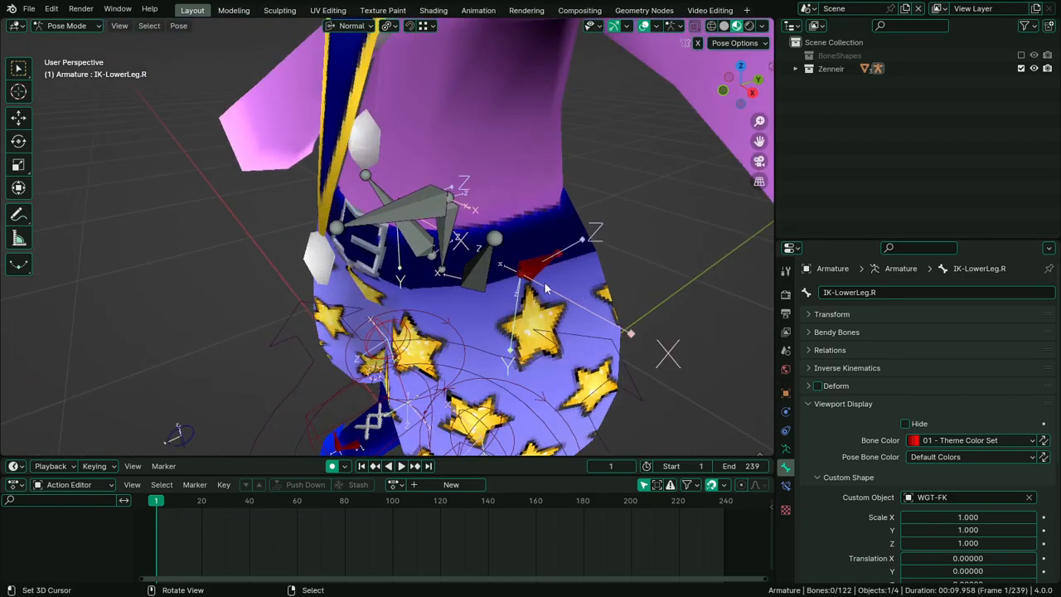
click(502, 330)
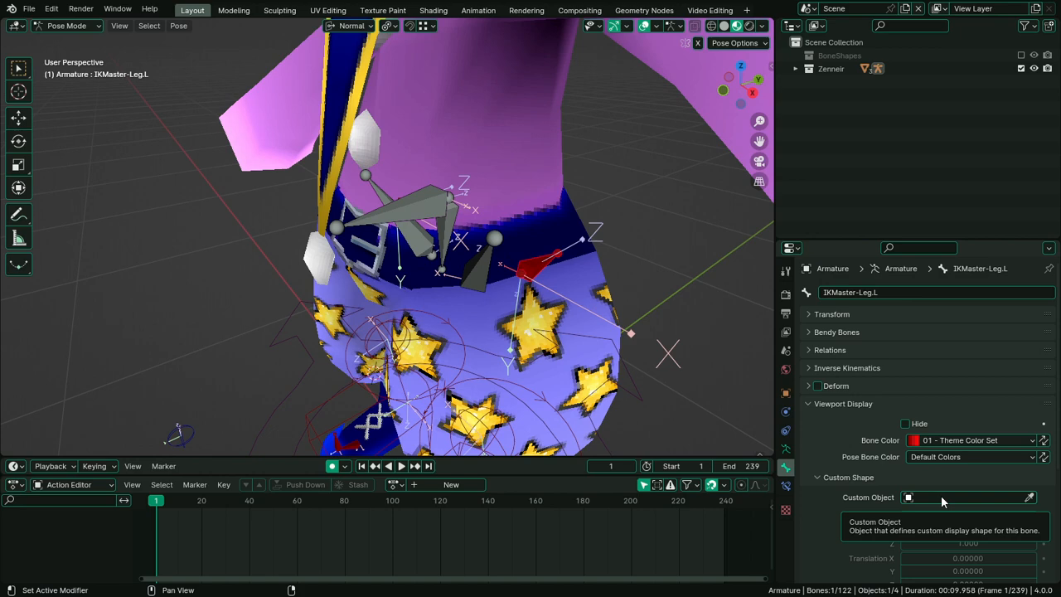
middle_drag(730, 378, 429, 179)
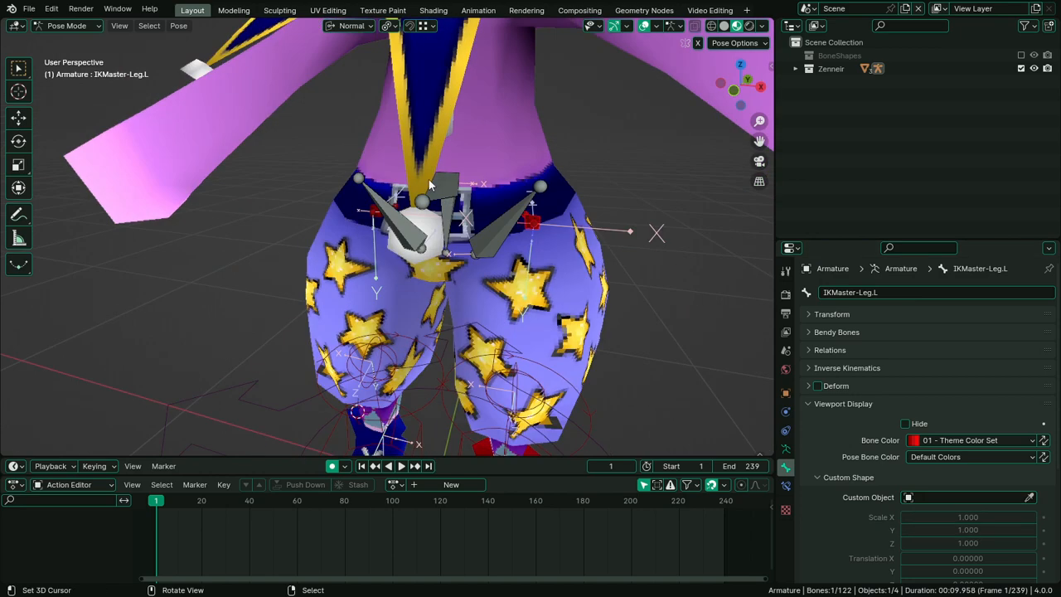
Select the Cog bone and set its Bone Color to 11 - Theme Color Set
click(464, 196)
click(935, 440)
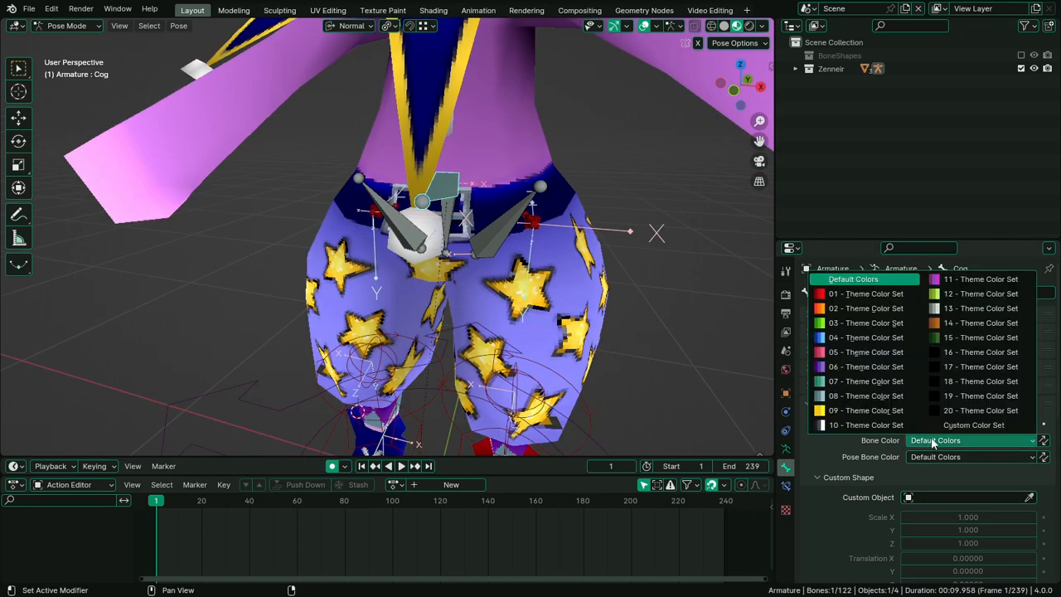
click(953, 280)
scroll(533, 266, down, 3)
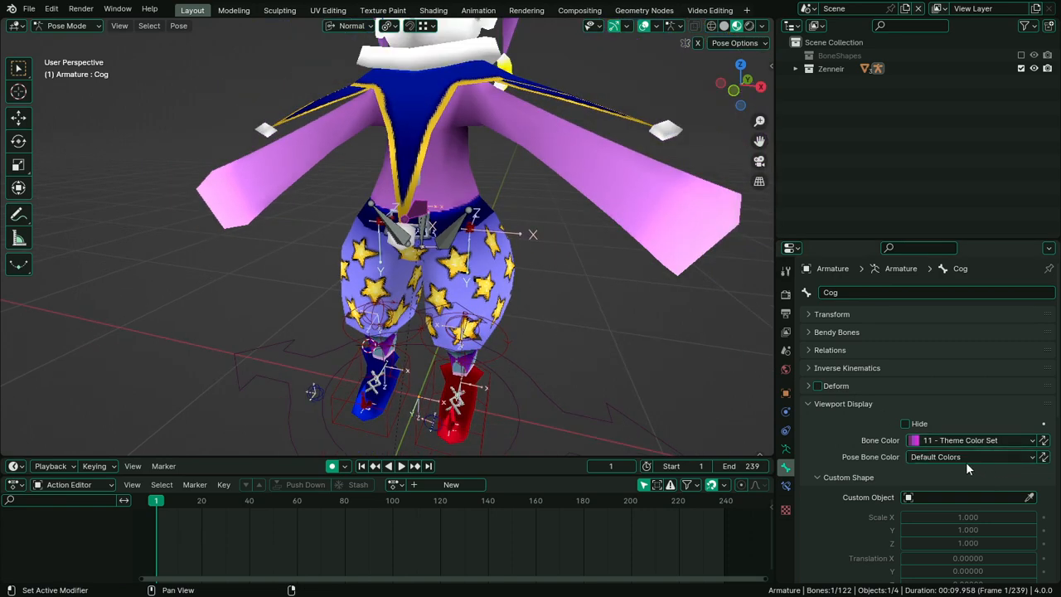
Try WGT-COG as the Cog bone's custom shape object and replace it with WGT-Gear
click(951, 497)
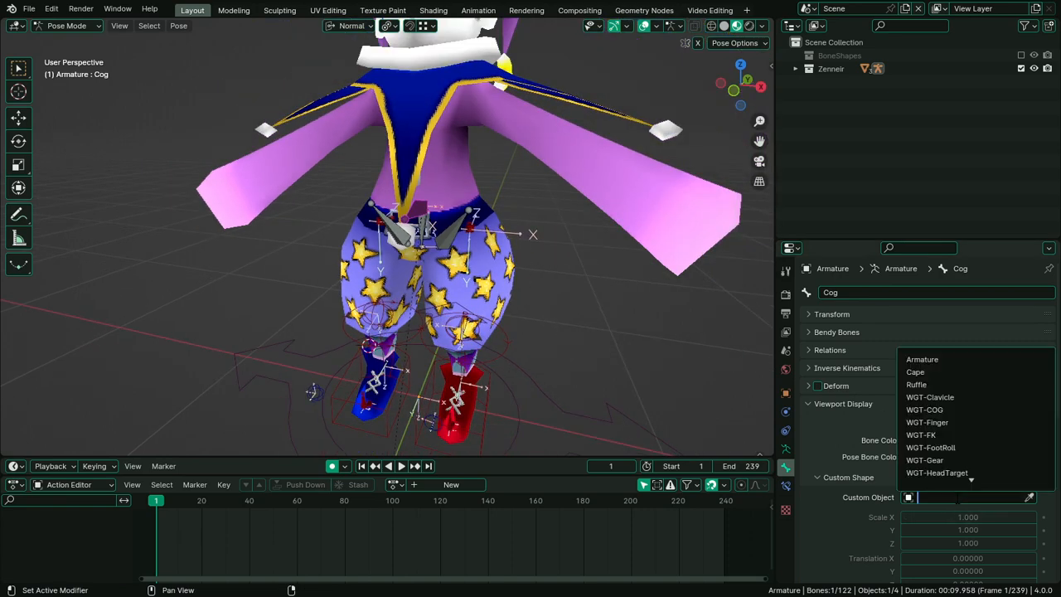
text(cog)
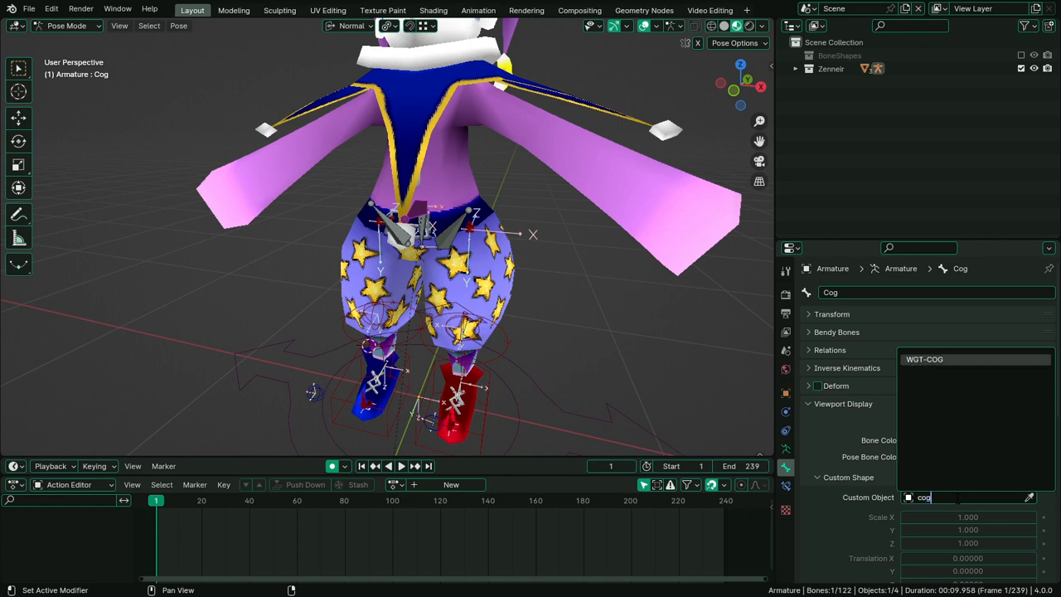
key(Return)
click(958, 497)
text(gear)
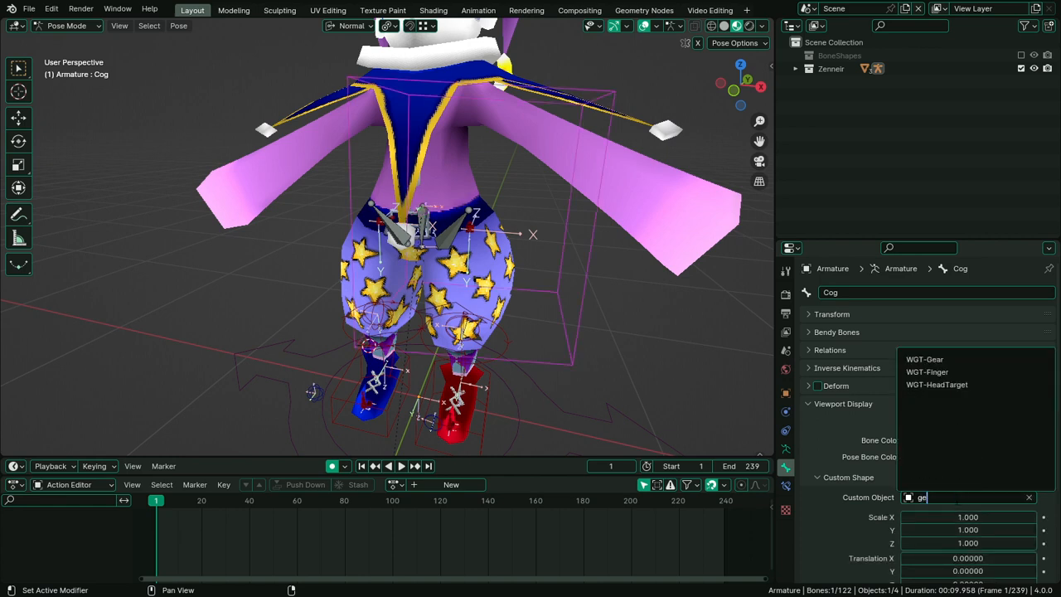
click(953, 359)
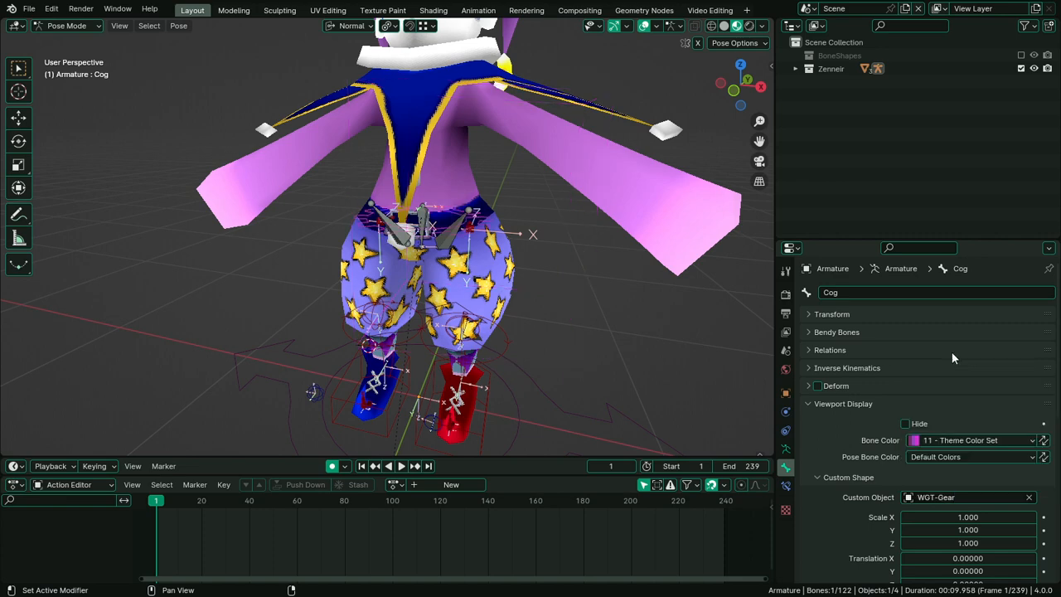
Set the Cog custom shape's scale to 2.2 on X, Y and Z and test moving the bone without keeping the move
click(954, 517)
text(2.2)
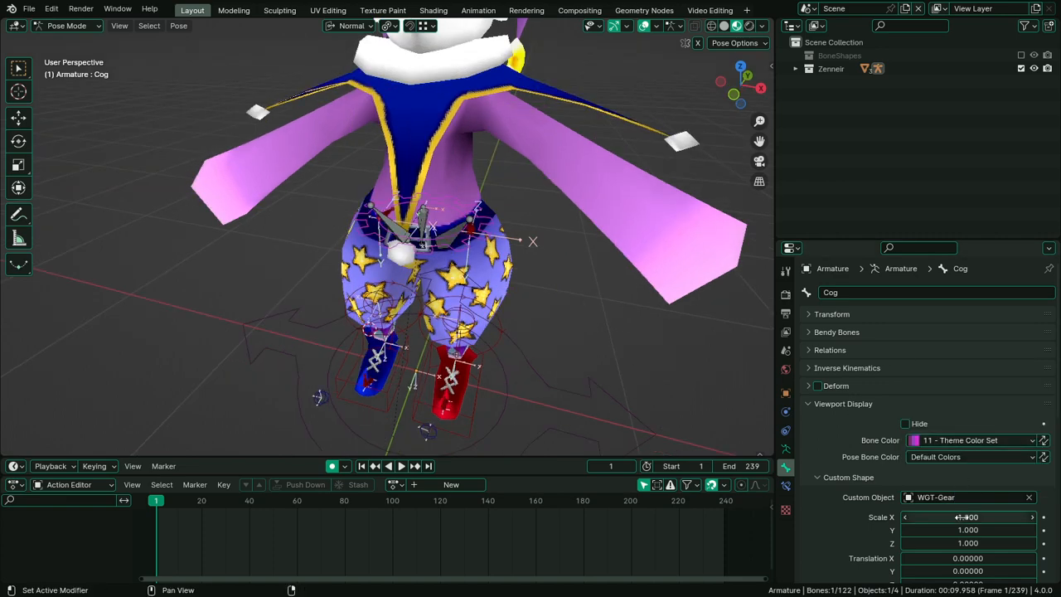
key(Return)
middle_drag(599, 314, 582, 280)
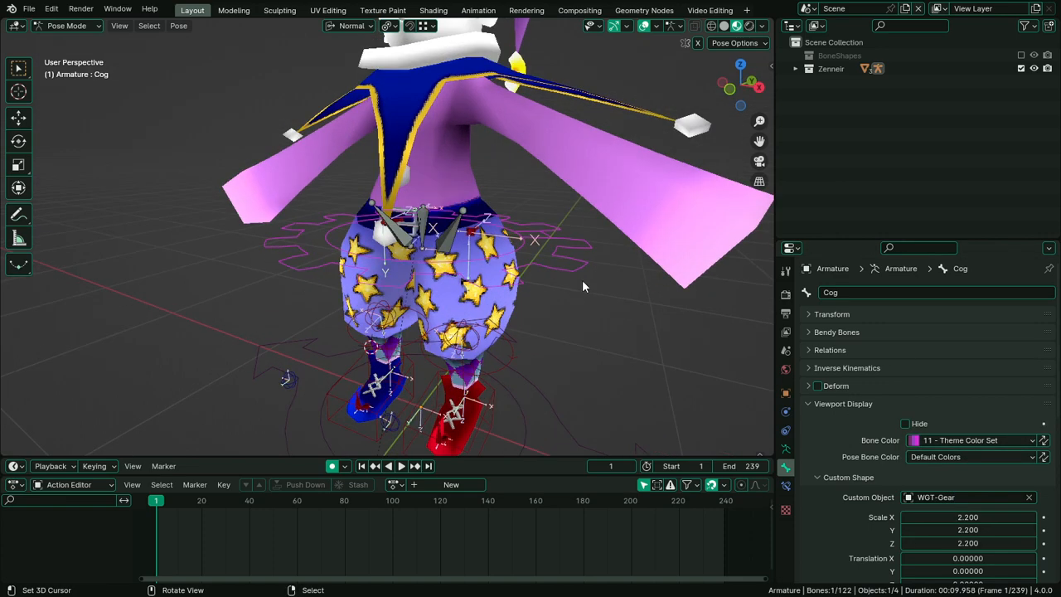
key(g)
right_click(538, 298)
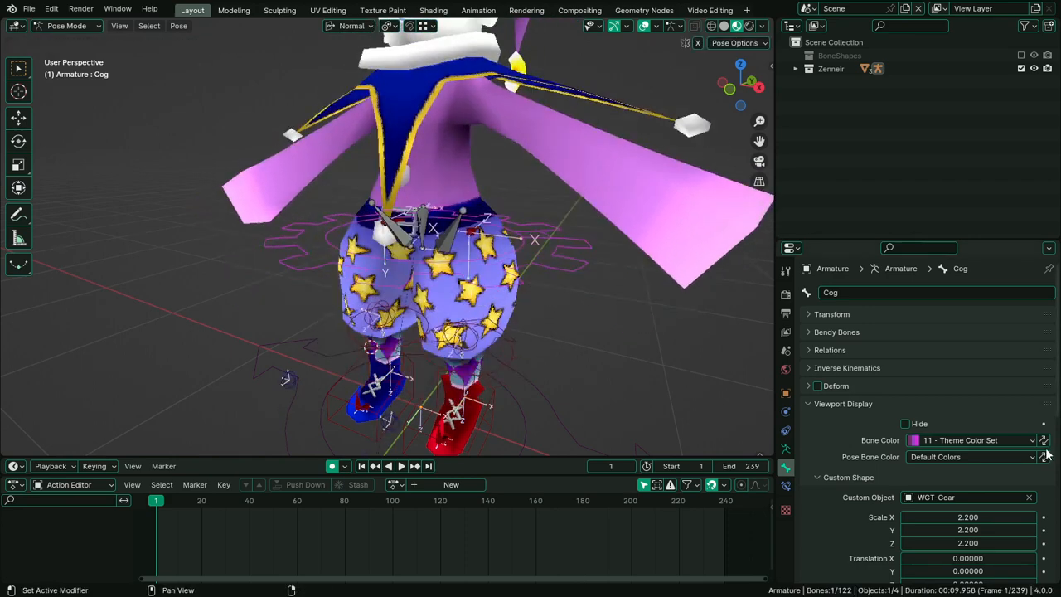
Set the Cog bone's Bone Color to 09 - Theme Color Set and test moving it without keeping the move
click(978, 440)
click(853, 411)
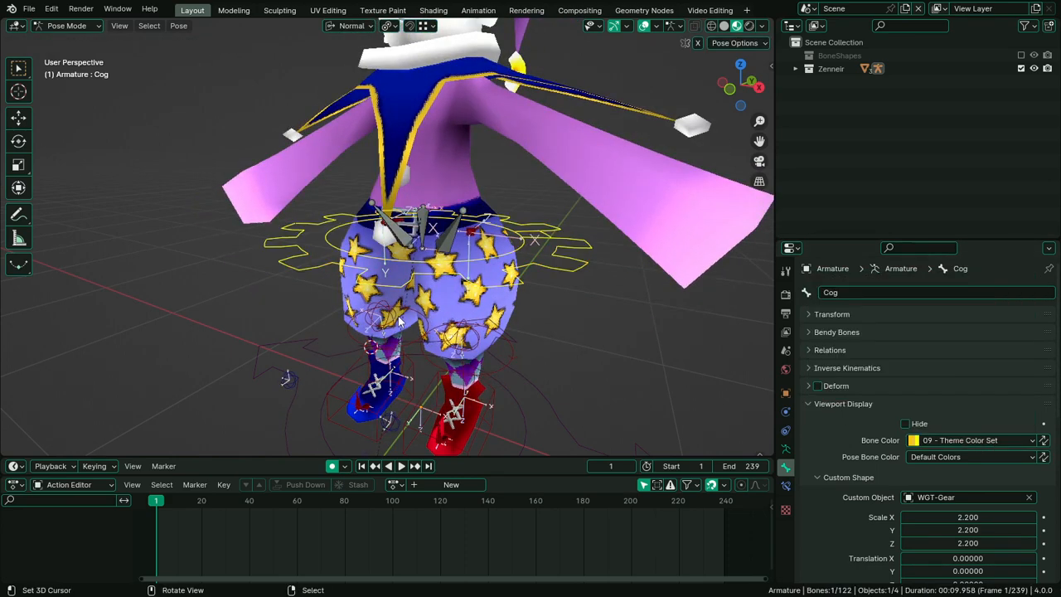
middle_drag(399, 322, 438, 320)
mouse_move(604, 289)
middle_down()
mouse_move(718, 324)
mouse_move(586, 288)
middle_up()
key(g)
right_click(566, 294)
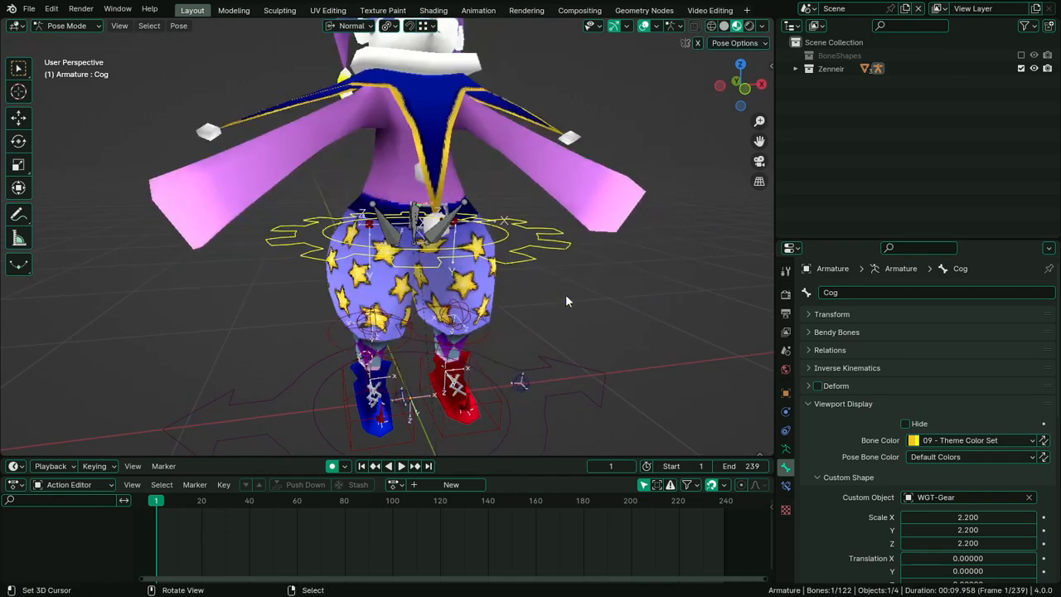
Assign WGT-hips as the custom shape object of the DEF-Hips bone
click(420, 234)
click(954, 497)
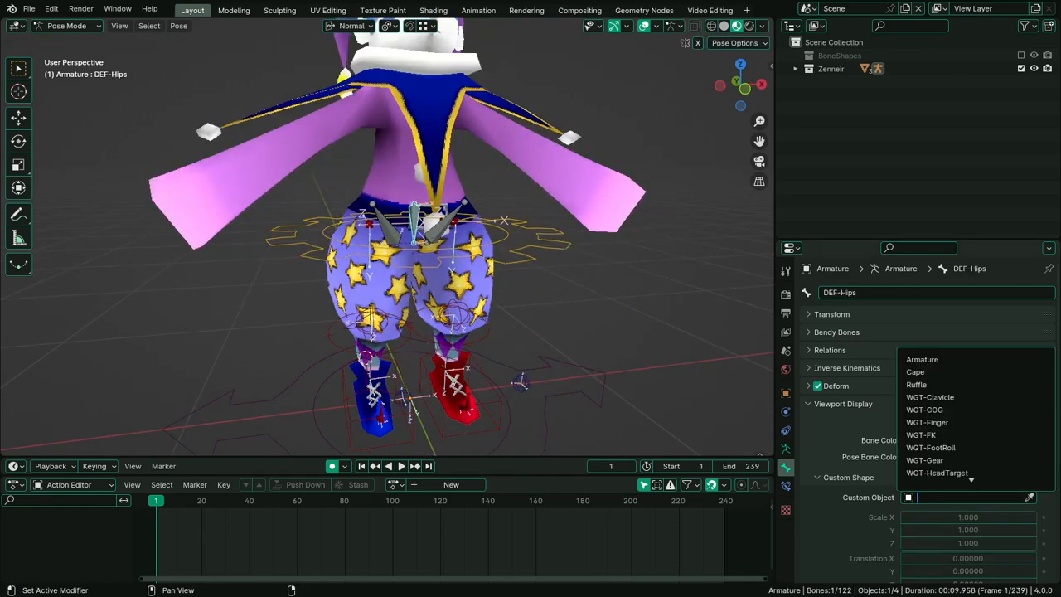
text(hip)
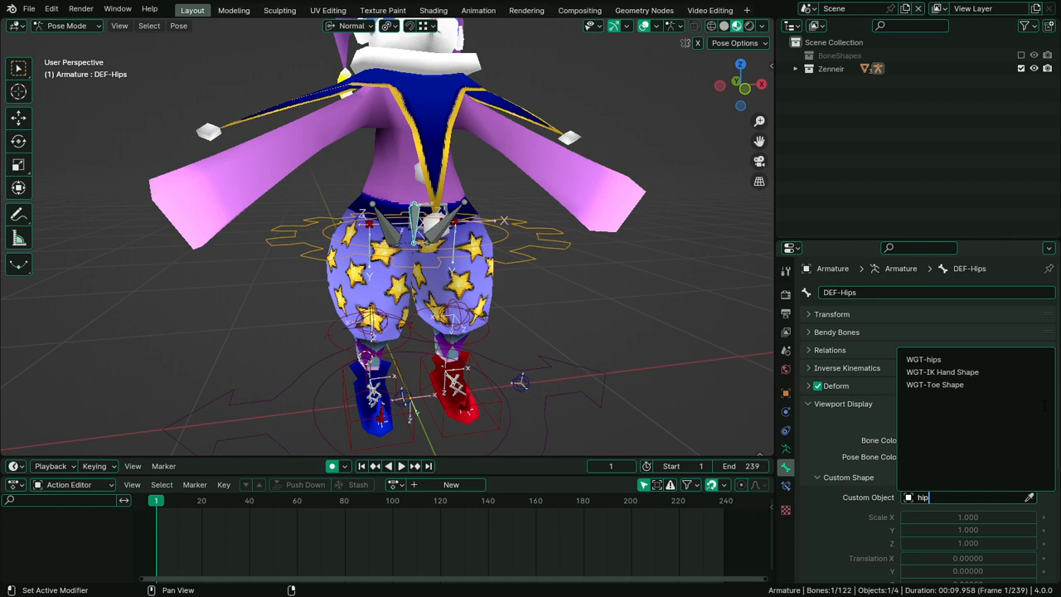
click(981, 359)
middle_drag(539, 251, 502, 229)
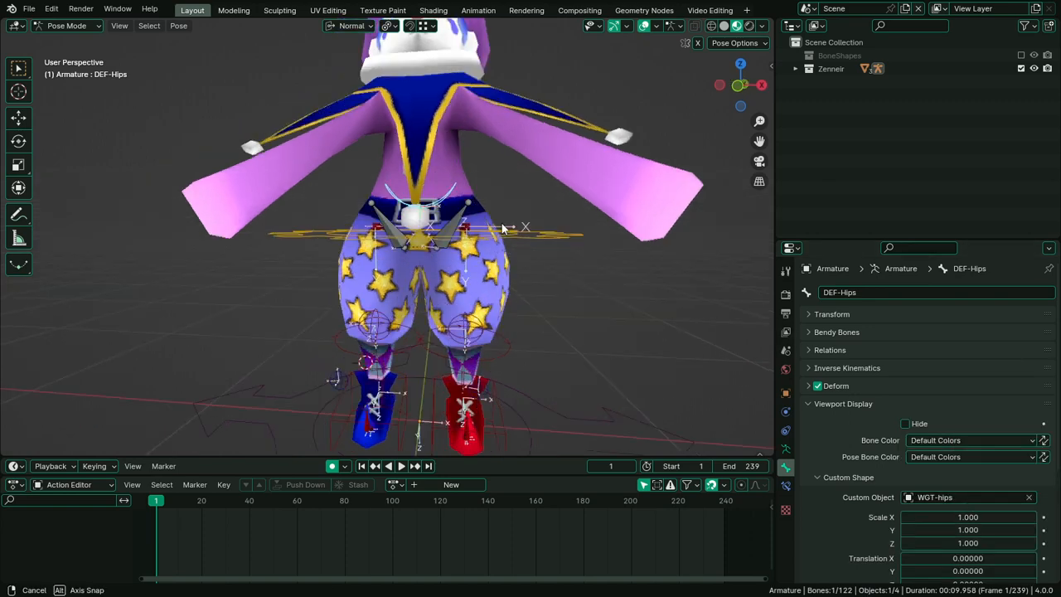
Set the DEF-Hips custom shape's scale to 1.820 on X and 3.240 on Z
mouse_move(966, 518)
mouse_down()
mouse_move(1007, 517)
mouse_move(981, 517)
mouse_up()
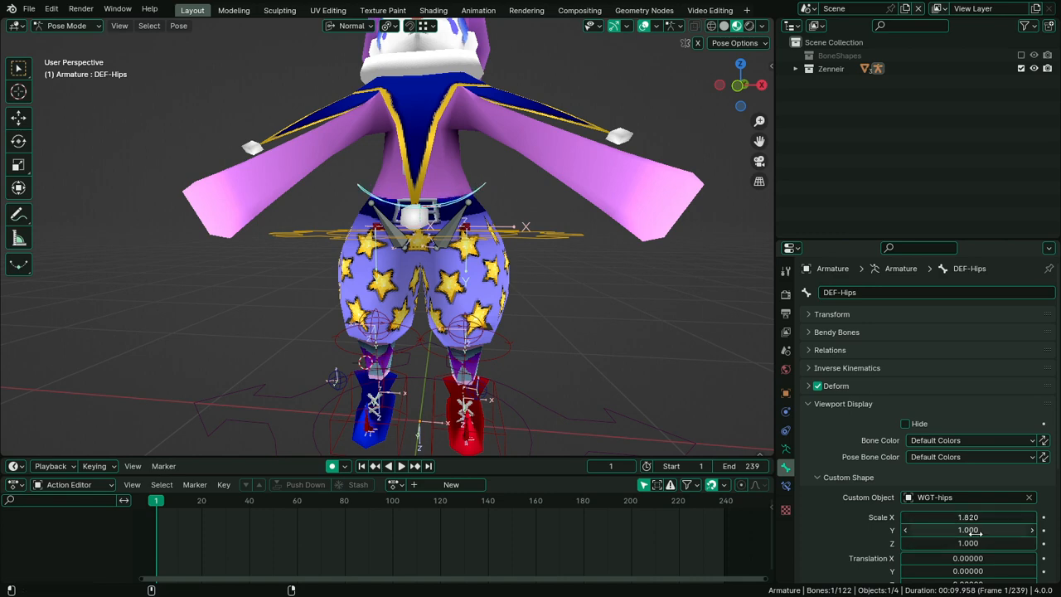
middle_drag(538, 298, 481, 323)
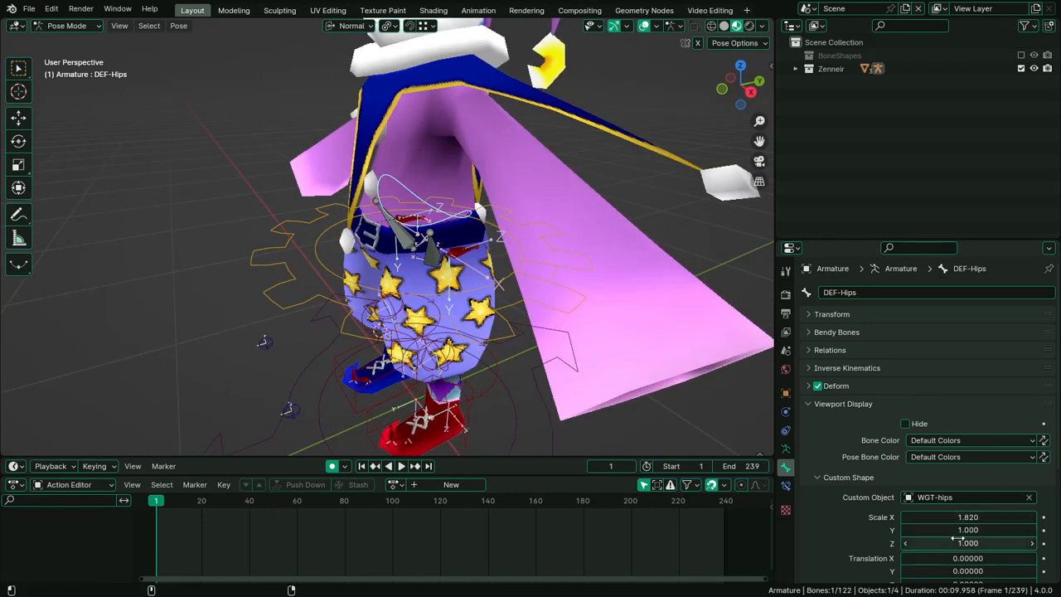
drag(969, 543, 1057, 543)
middle_drag(592, 319, 682, 268)
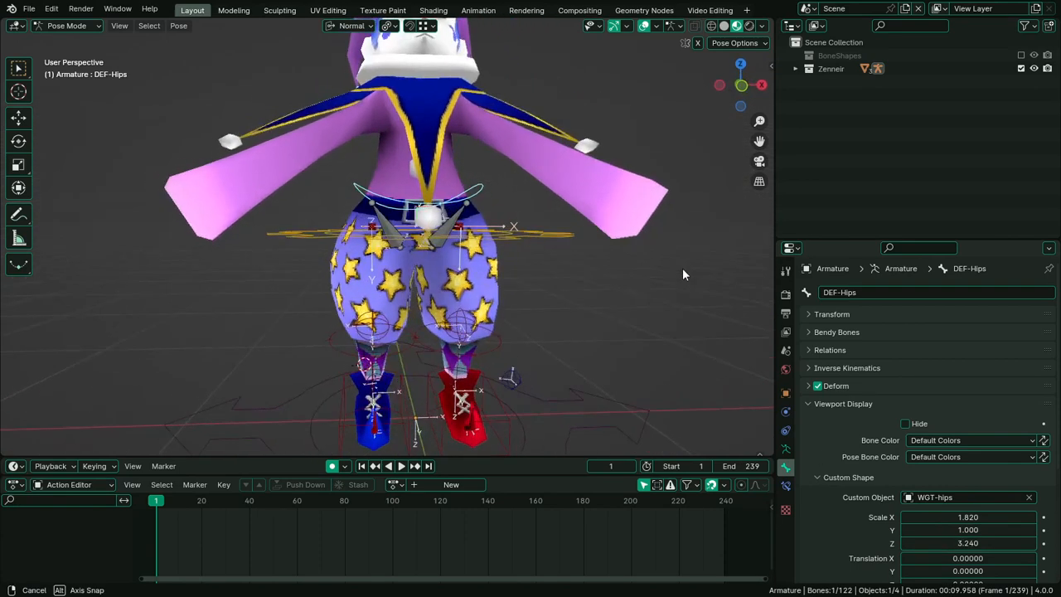
Set the DEF-Hips custom shape's Y translation to 0.116 and enlarge its scale to X 2.310, Y 1.269 and Z 4.112
scroll(966, 559, down, 1)
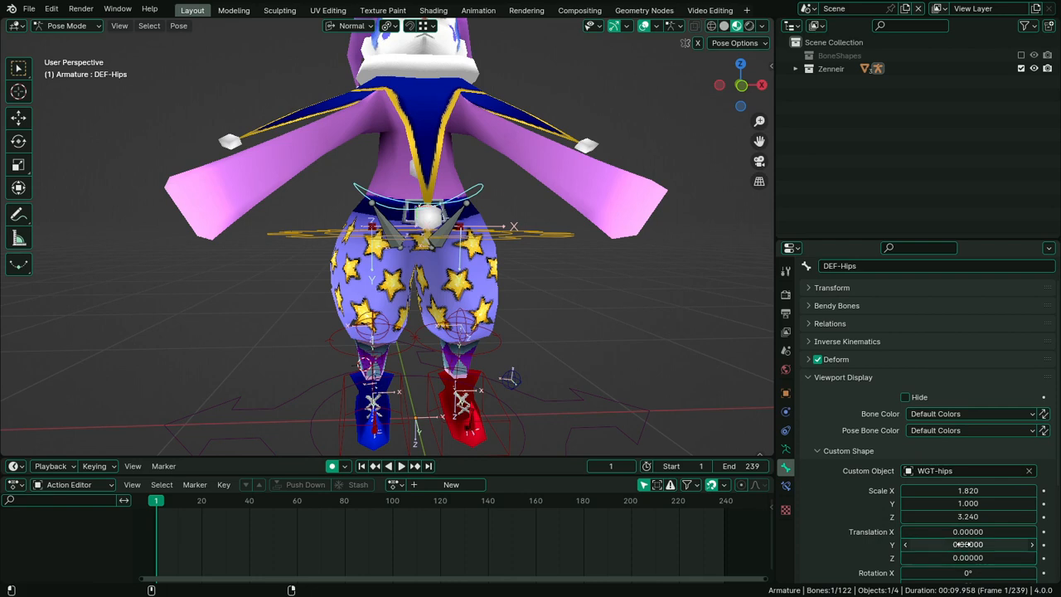
drag(967, 544, 991, 545)
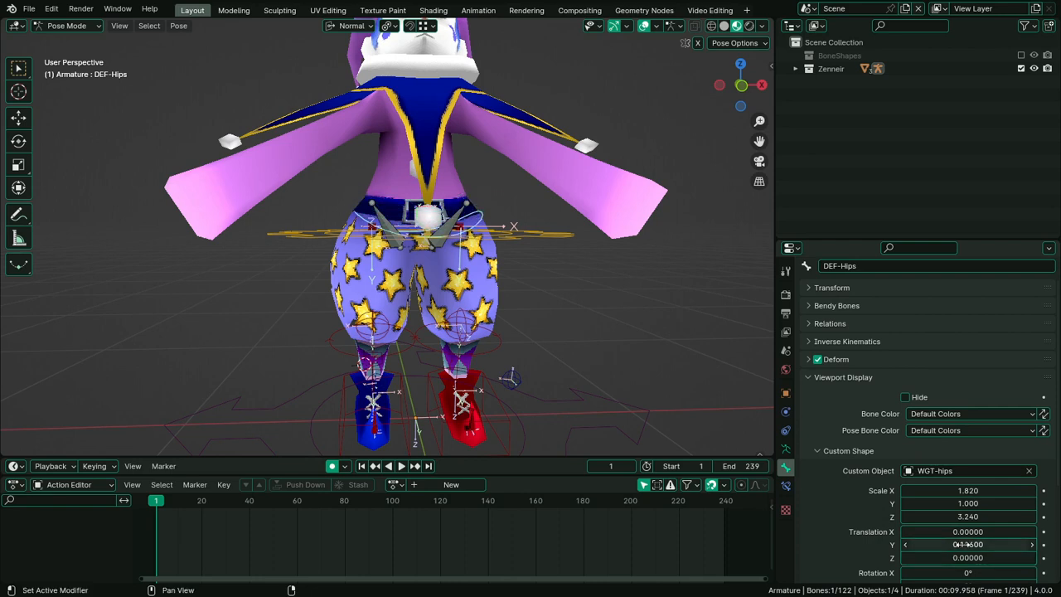
drag(969, 489, 986, 489)
middle_drag(651, 305, 595, 300)
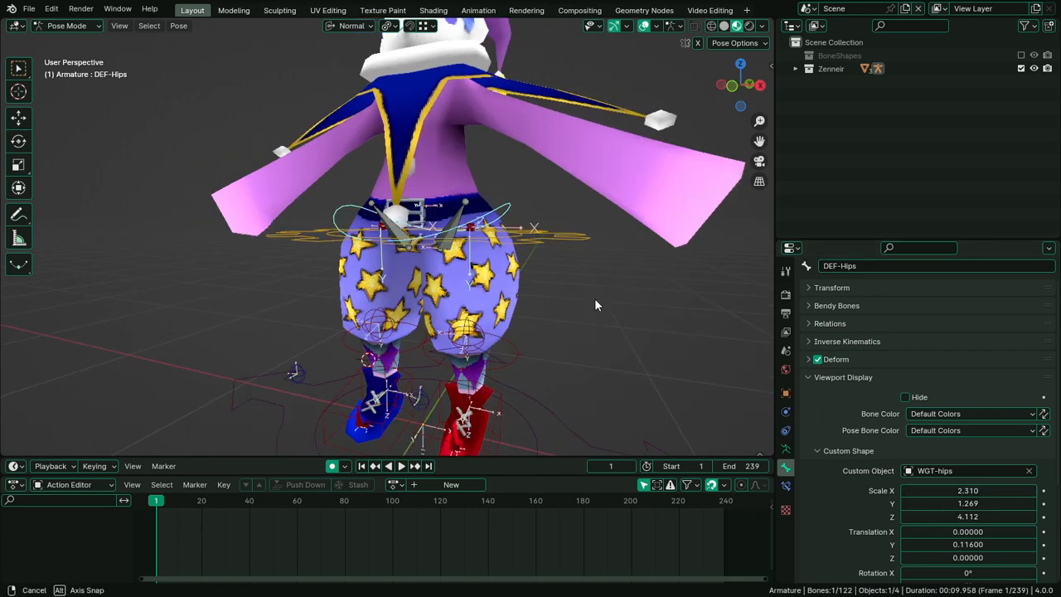
middle_drag(508, 232, 547, 249)
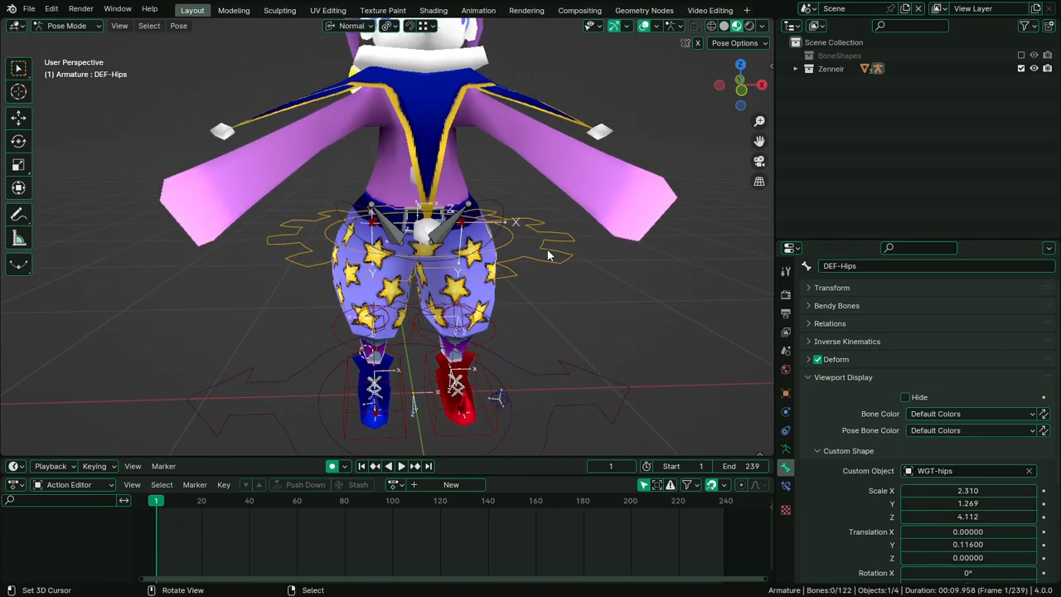
Set the DEF-Hips bone's Bone Color to 09 - Theme Color Set and test rotating it without keeping the rotation
click(786, 487)
click(784, 448)
click(786, 469)
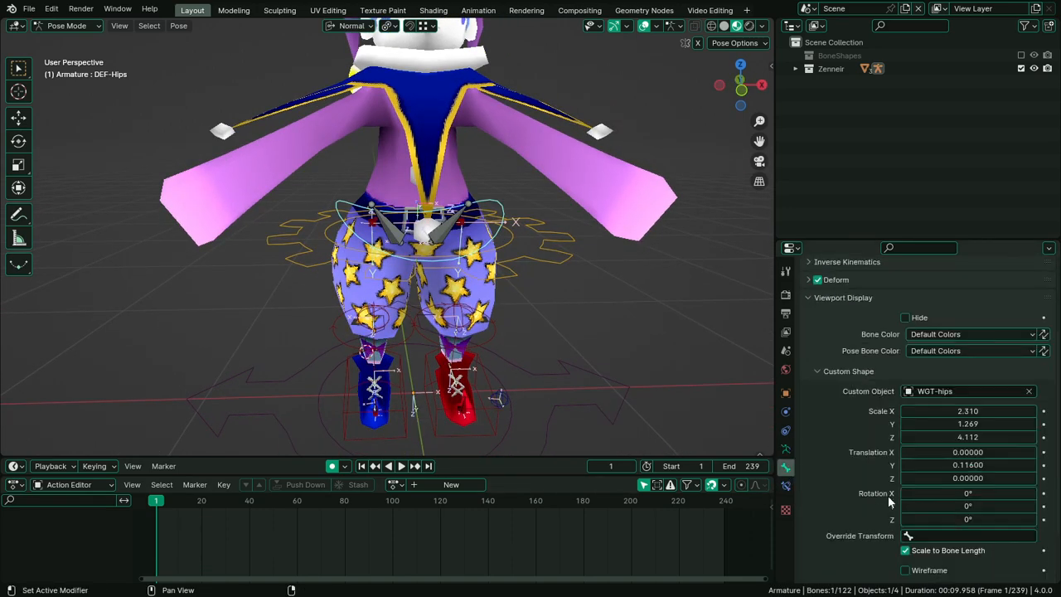
click(953, 334)
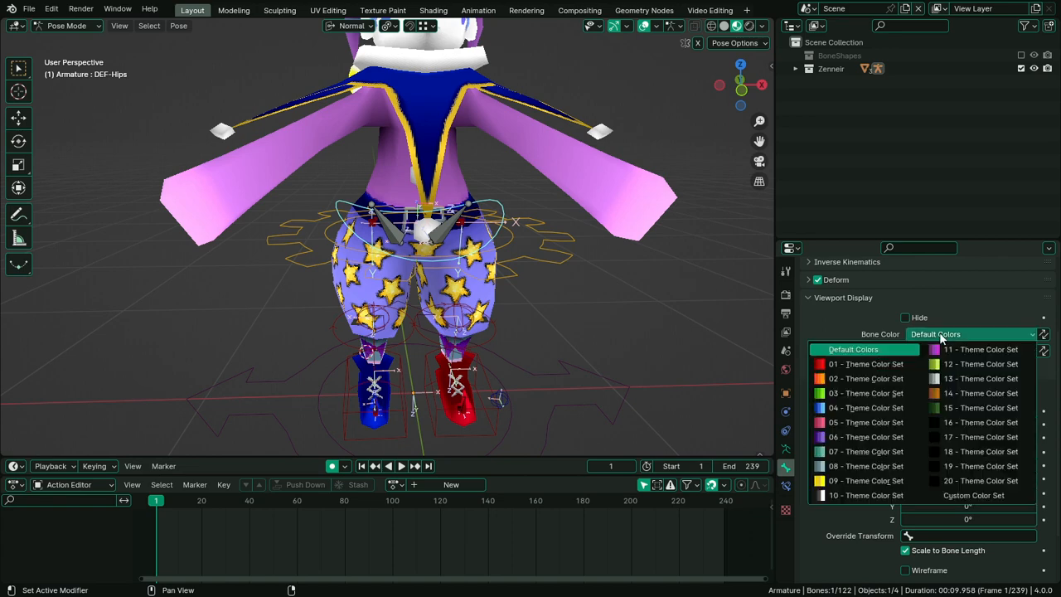
click(862, 482)
key(r)
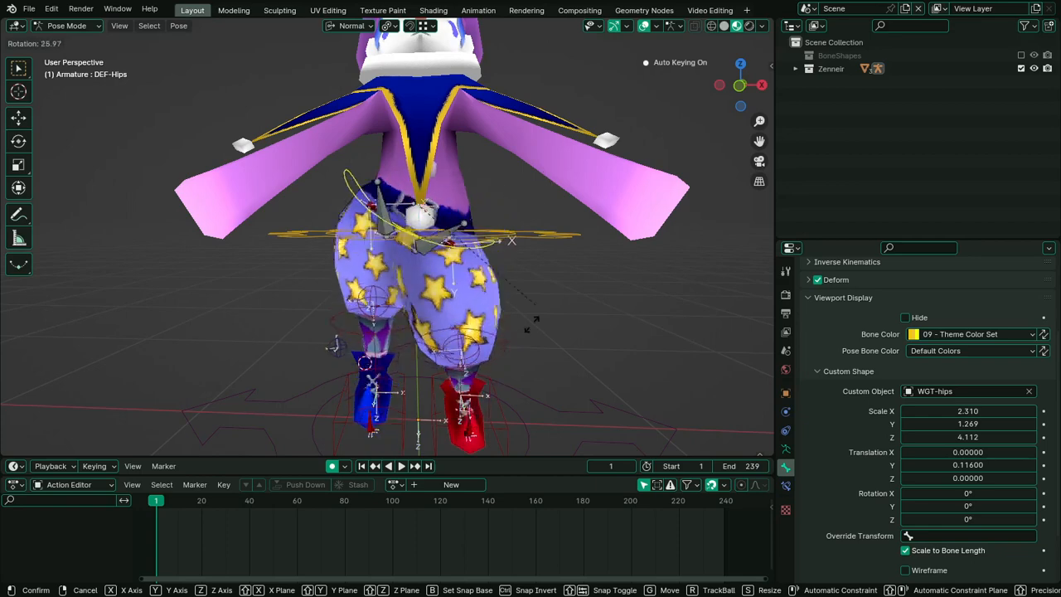
right_click(525, 346)
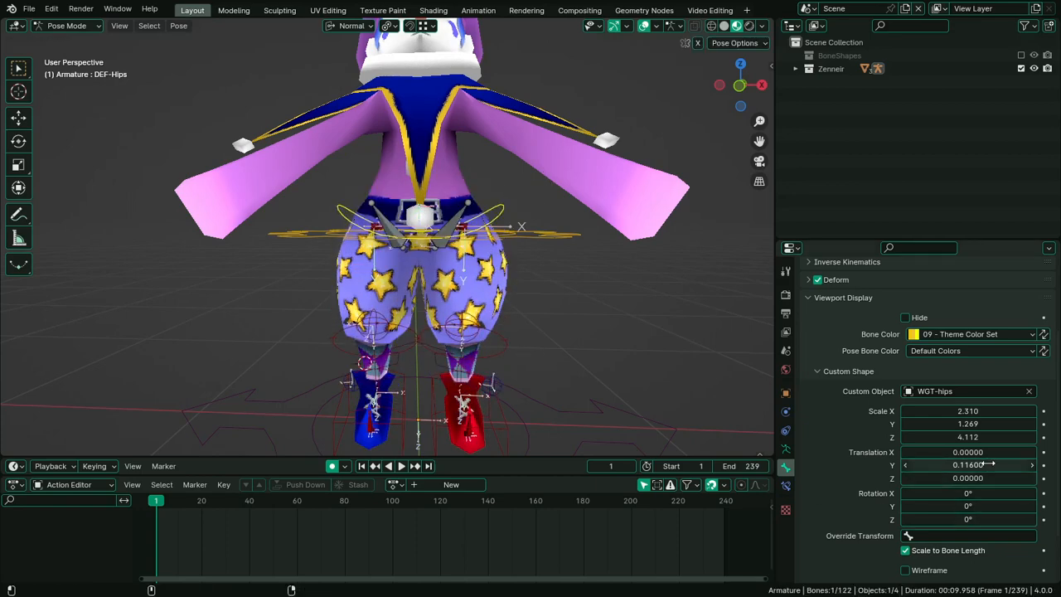
Reset the DEF-Hips custom shape's Y translation to 0 and test rotating the bone without keeping the rotation
drag(988, 464, 941, 463)
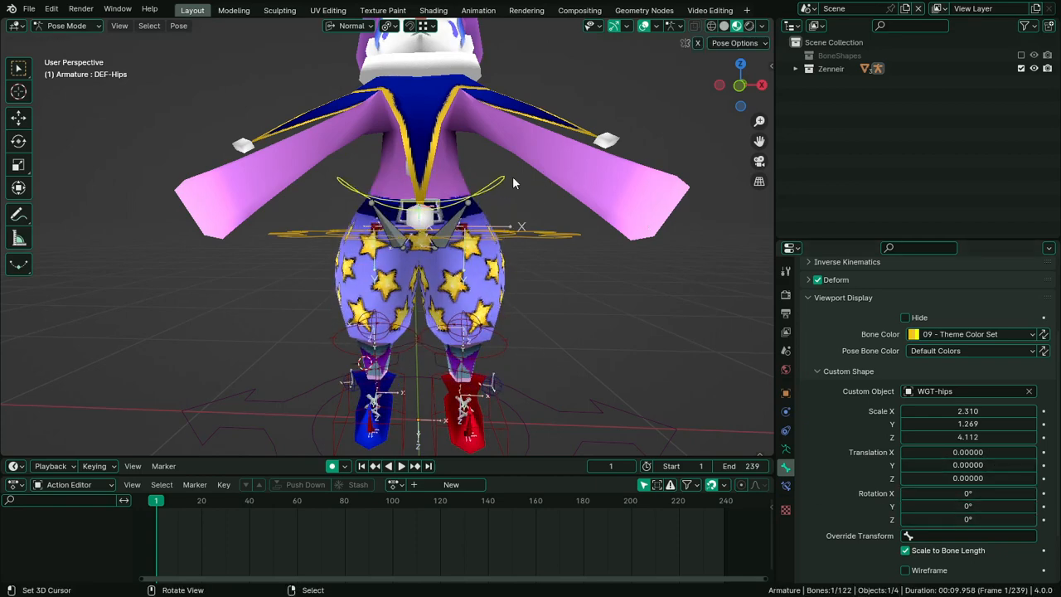
key(r)
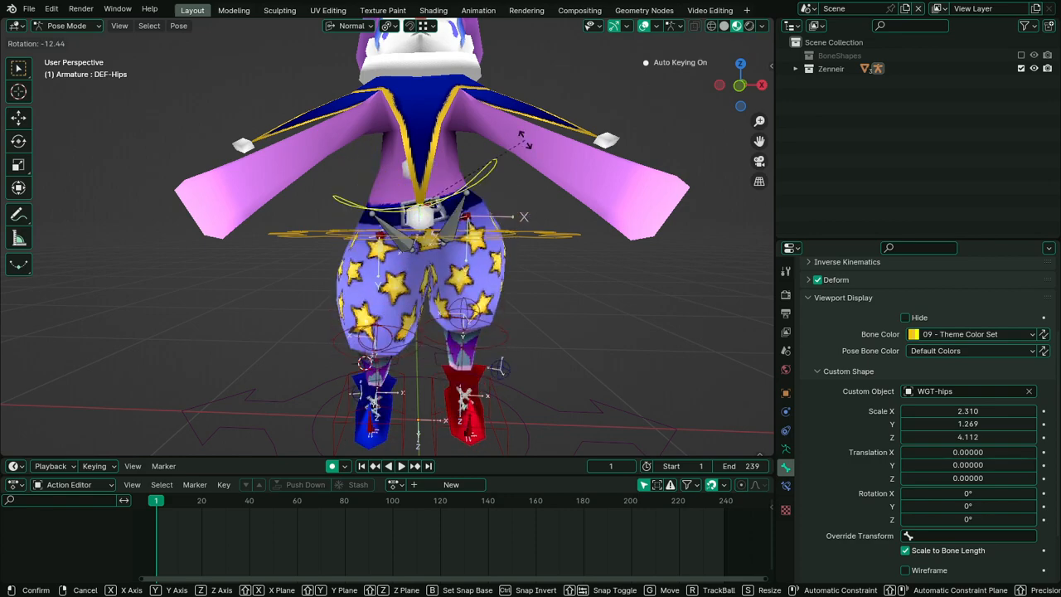
right_click(515, 239)
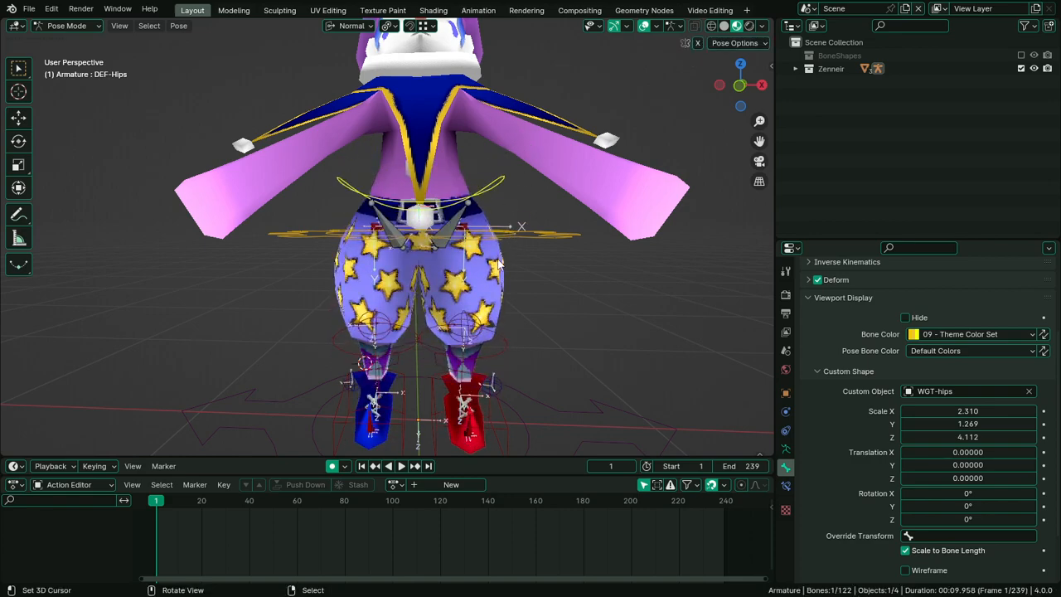
Select the DEF-Pelvis.L bone and test a trackball rotation on it without keeping the rotation
mouse_move(499, 262)
middle_down()
mouse_move(541, 256)
mouse_move(569, 270)
mouse_move(520, 234)
mouse_move(507, 252)
middle_up()
scroll(570, 269, up, 5)
scroll(506, 256, down, 3)
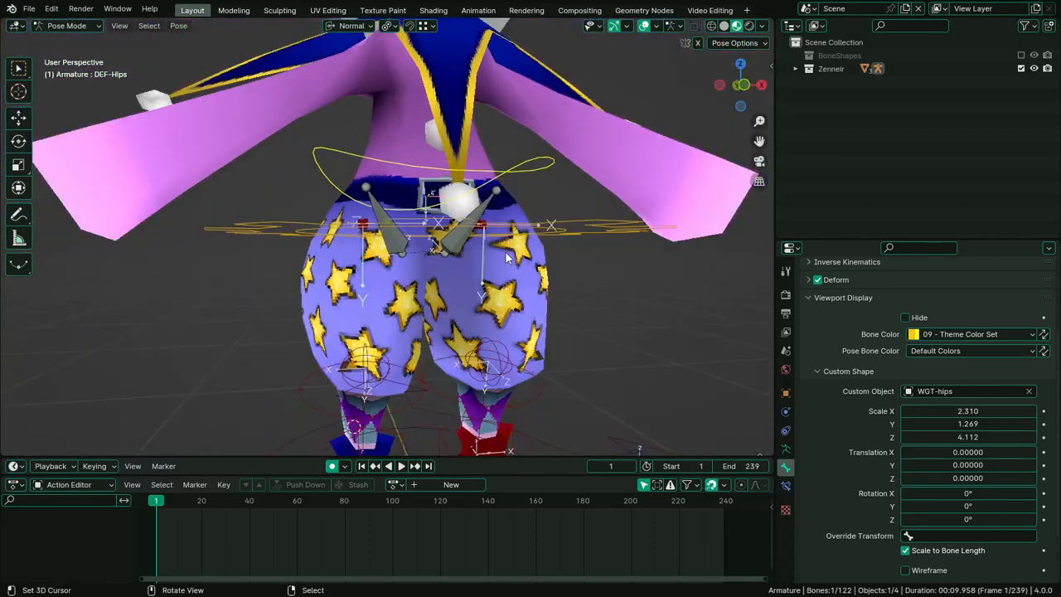
scroll(507, 257, down, 1)
click(464, 217)
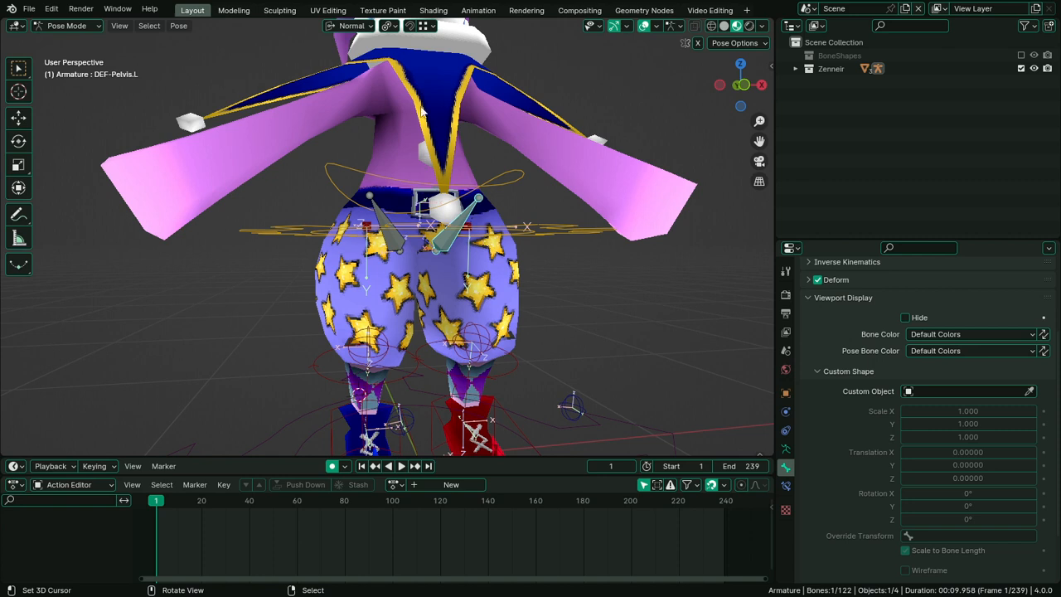
scroll(481, 323, down, 1)
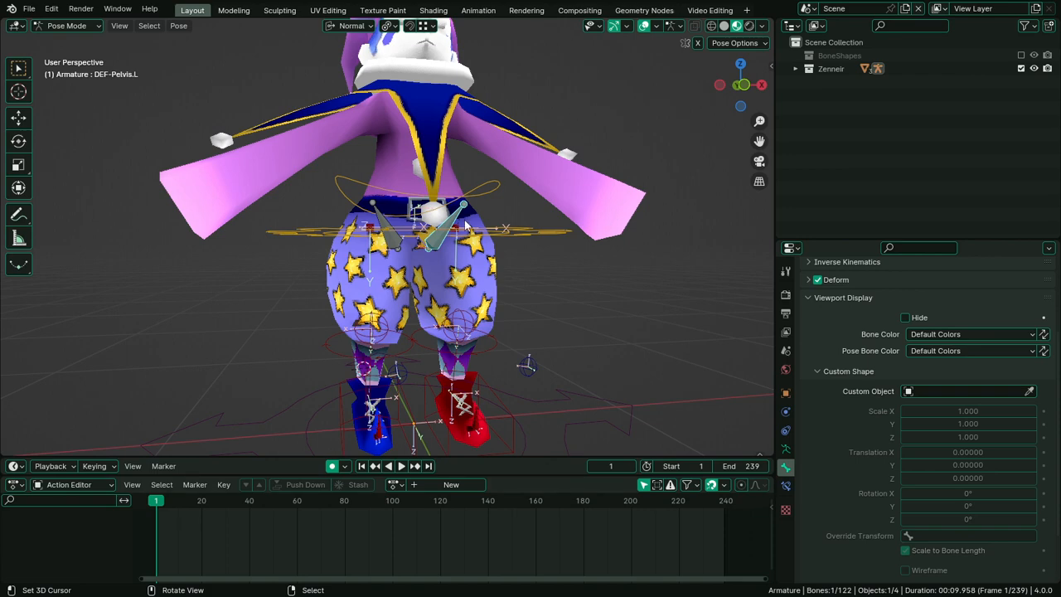
scroll(452, 223, up, 1)
key(r)
key(r)
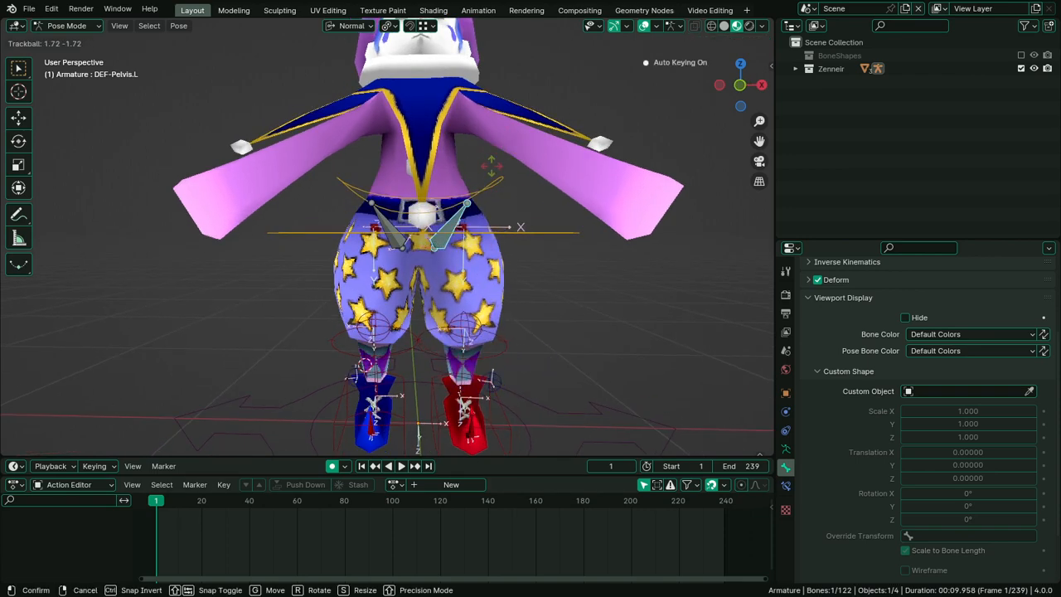
click(490, 165)
Examine the pelvis bones around the hips from several angles and check the armature's bone collections
scroll(496, 176, up, 5)
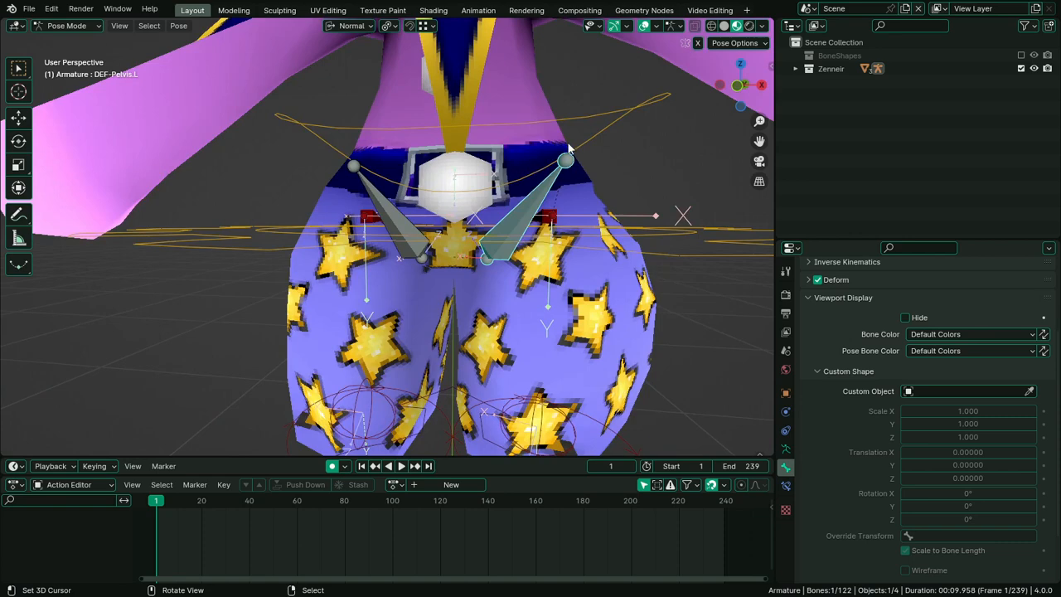
scroll(567, 212, down, 4)
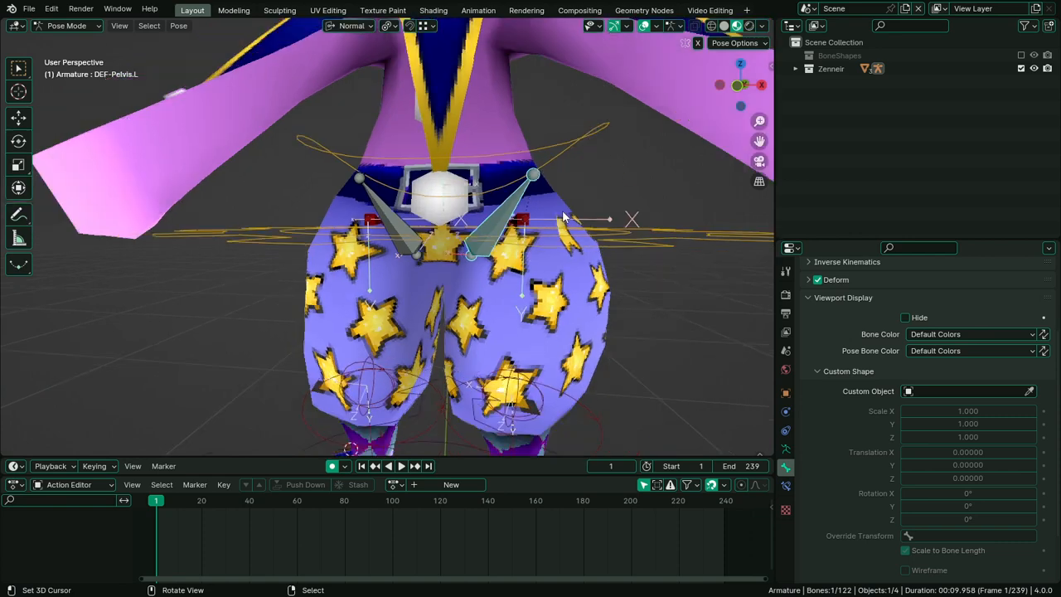
middle_drag(556, 213, 450, 200)
scroll(450, 200, down, 3)
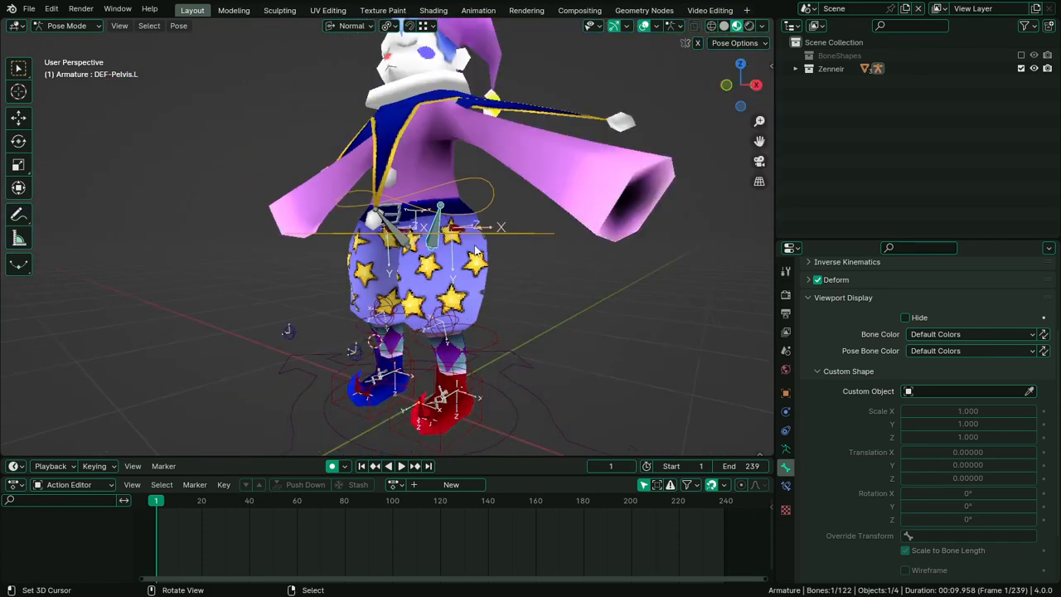
middle_drag(475, 252, 558, 267)
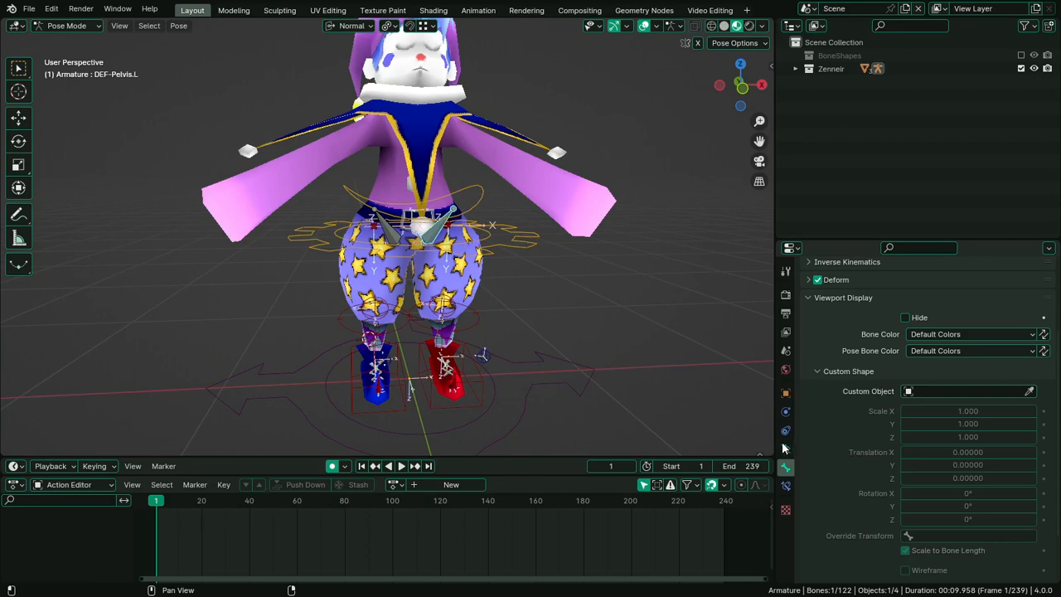
middle_drag(552, 304, 700, 421)
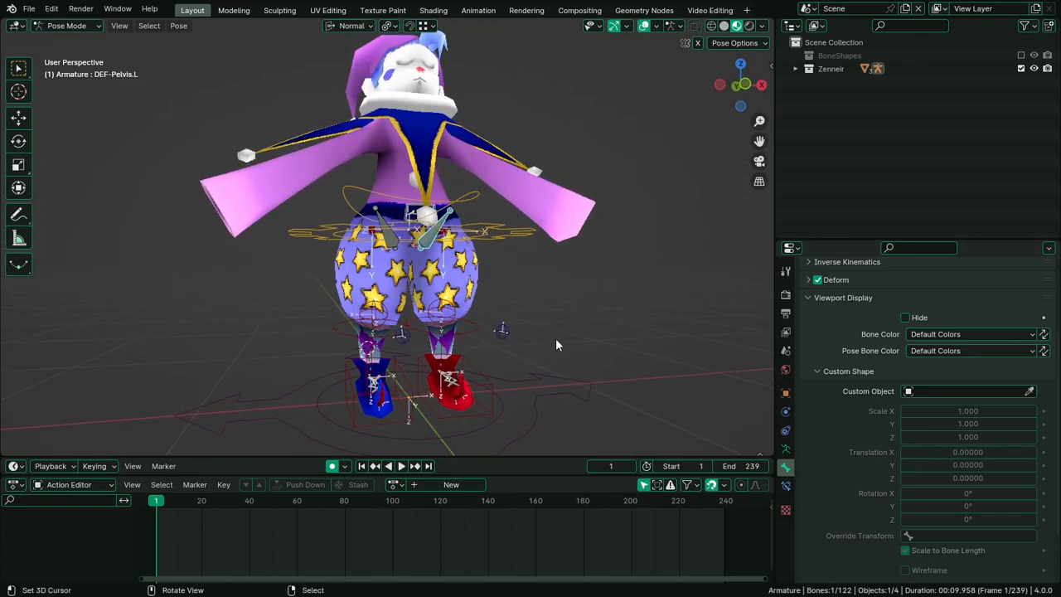
scroll(434, 240, up, 3)
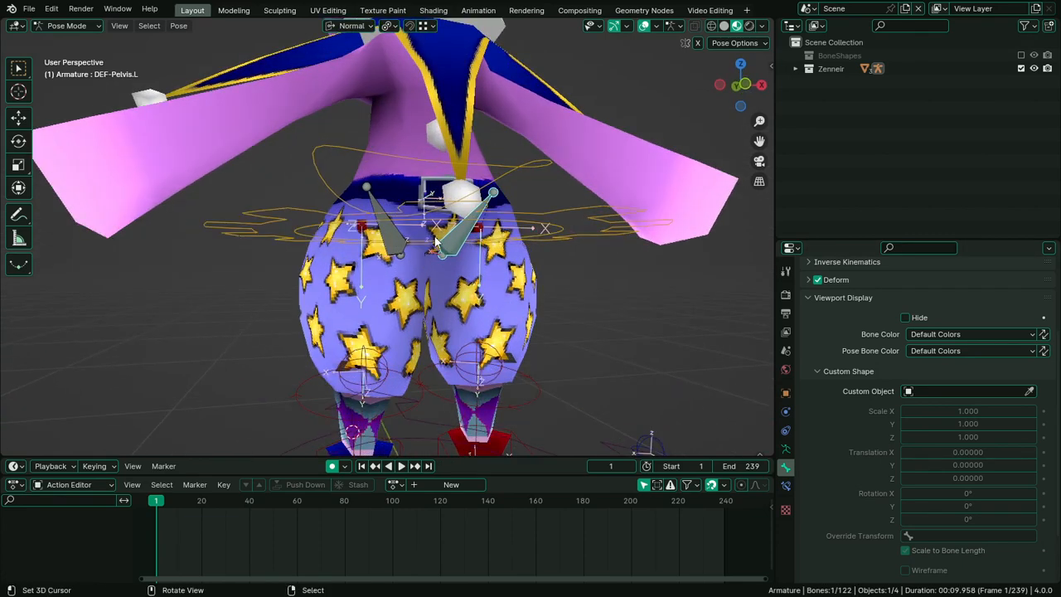
click(786, 448)
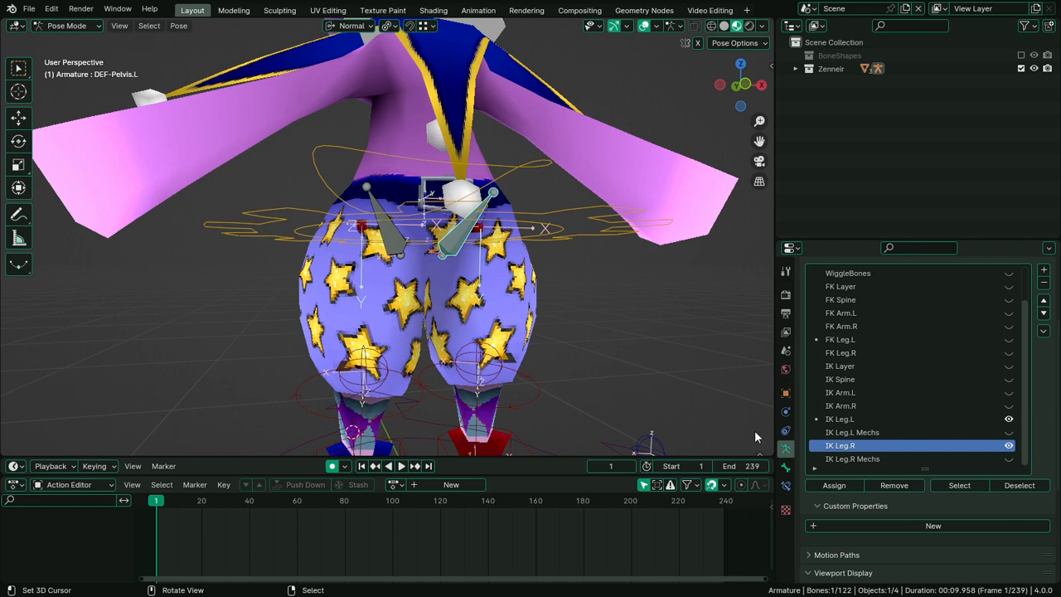
click(786, 468)
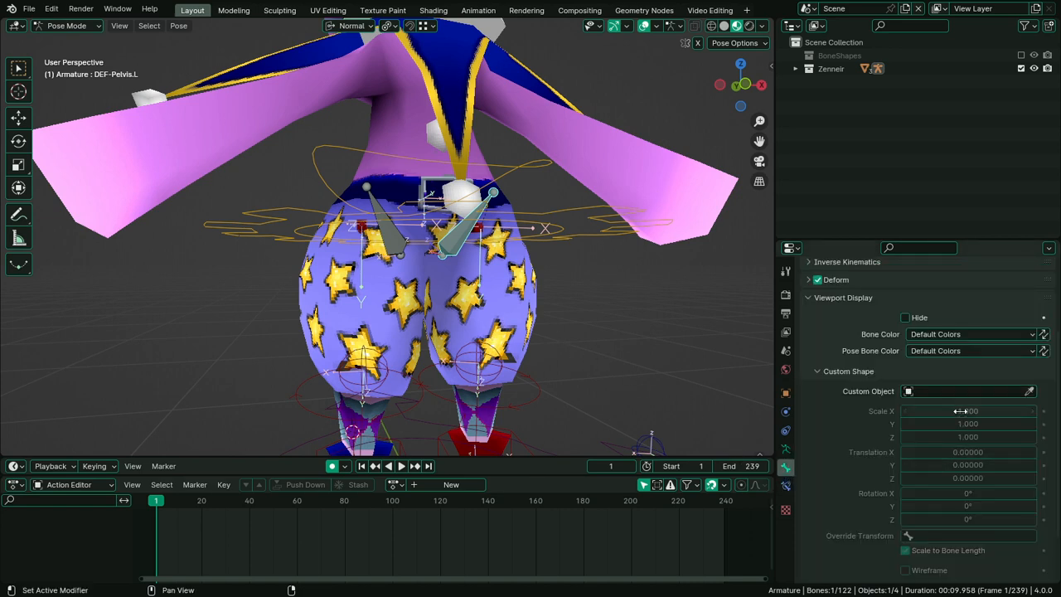
Set the Bone Color of both DEF-Pelvis.L and DEF-Pelvis.R to 09 - Theme Color Set, leaving their custom objects empty
click(945, 334)
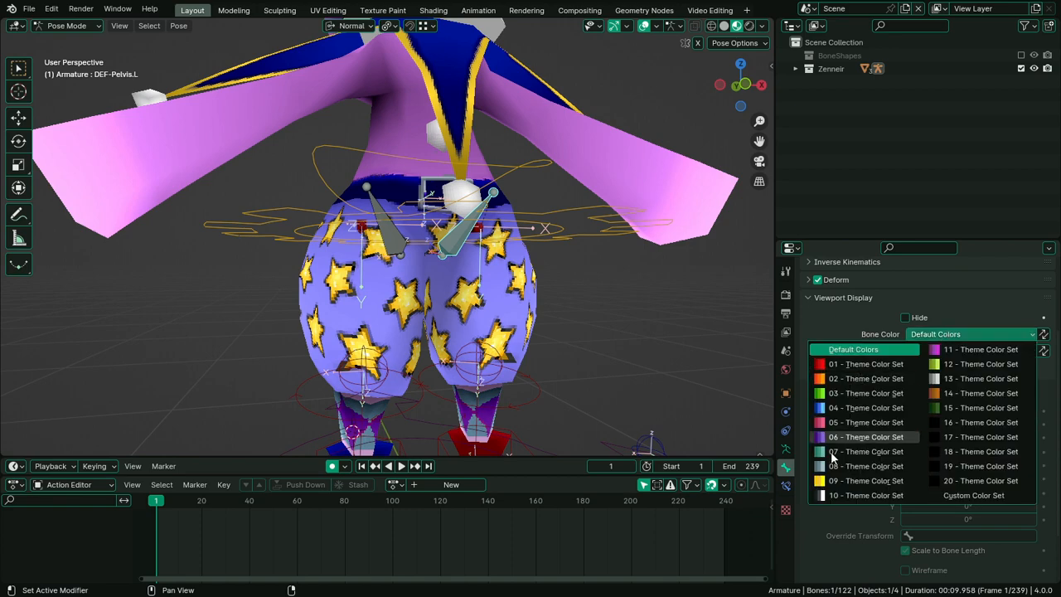
click(834, 480)
middle_drag(630, 373, 465, 299)
click(383, 219)
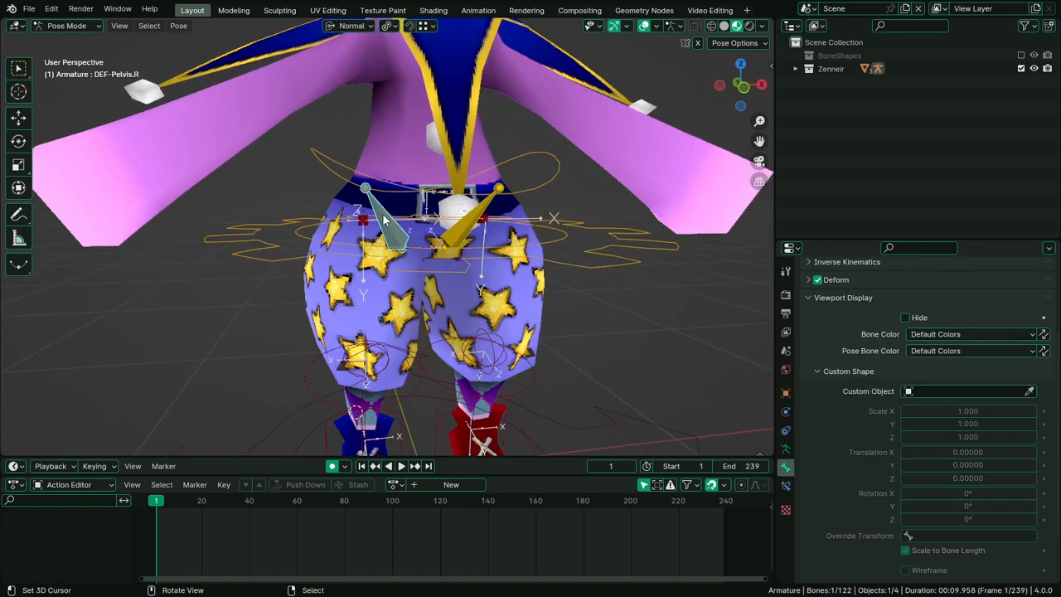
click(942, 395)
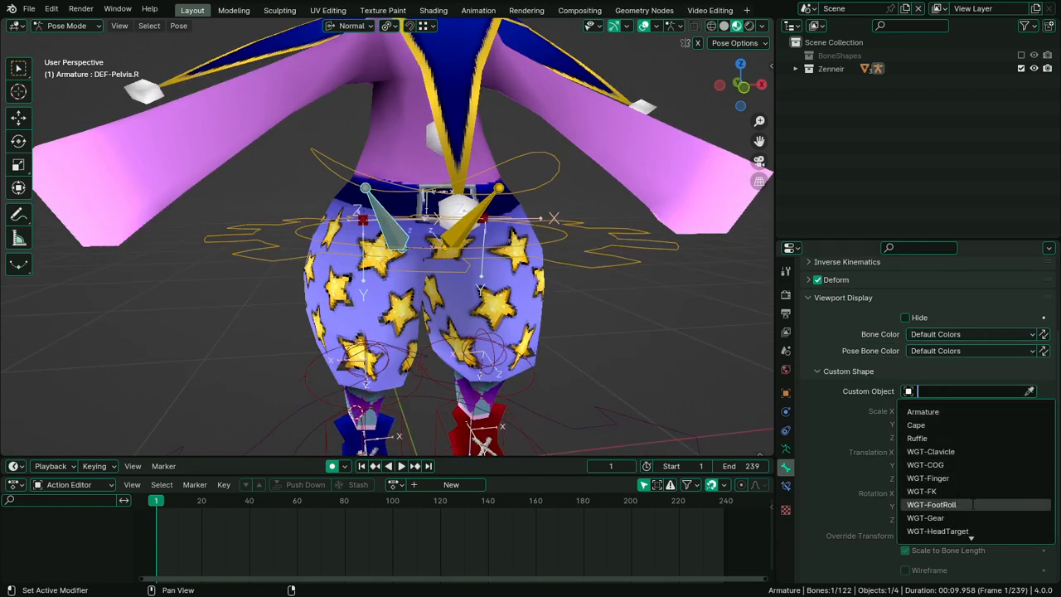
click(965, 351)
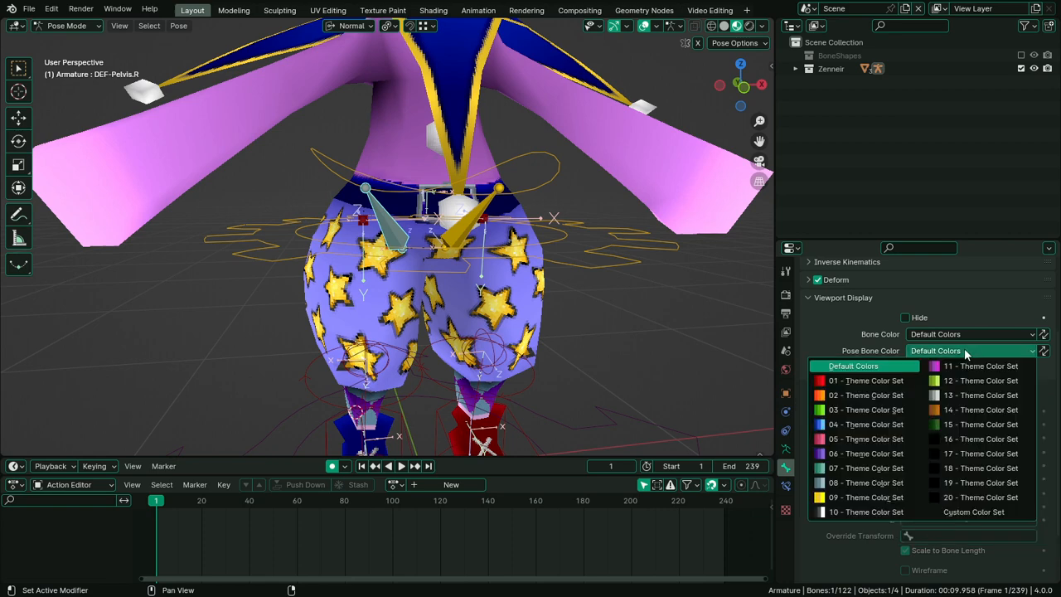
click(961, 334)
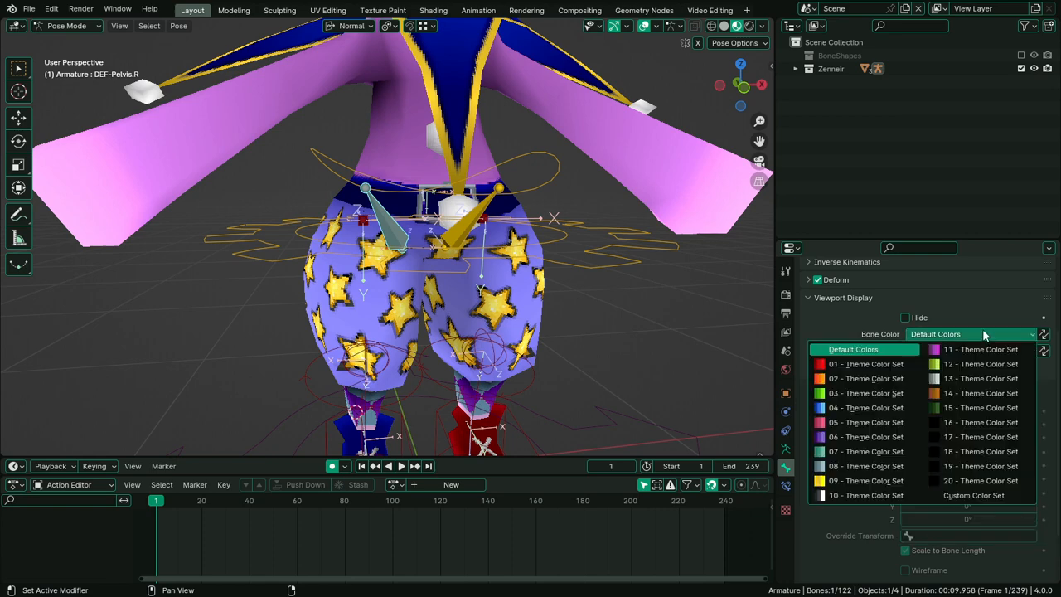
click(862, 481)
scroll(652, 366, down, 5)
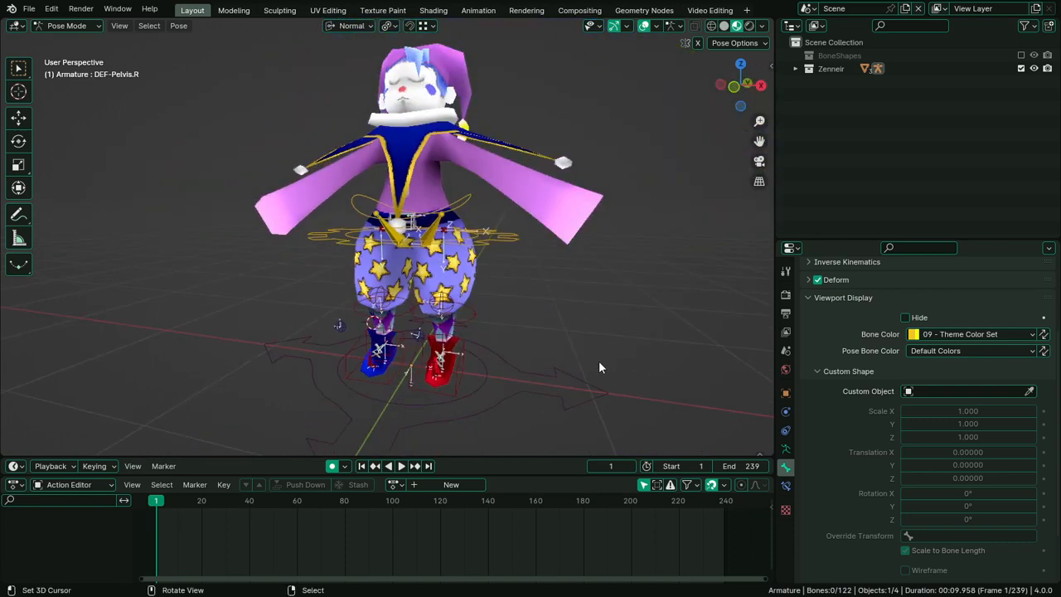
Hide the IK Leg.L and IK Leg.R bone collections of the armature
click(786, 448)
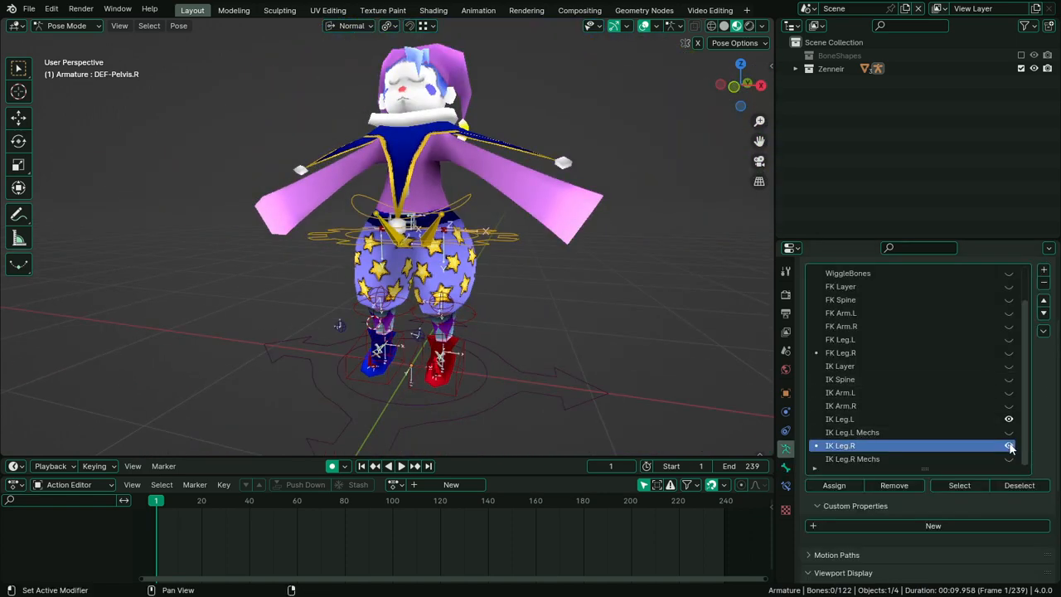
click(1009, 419)
click(1008, 420)
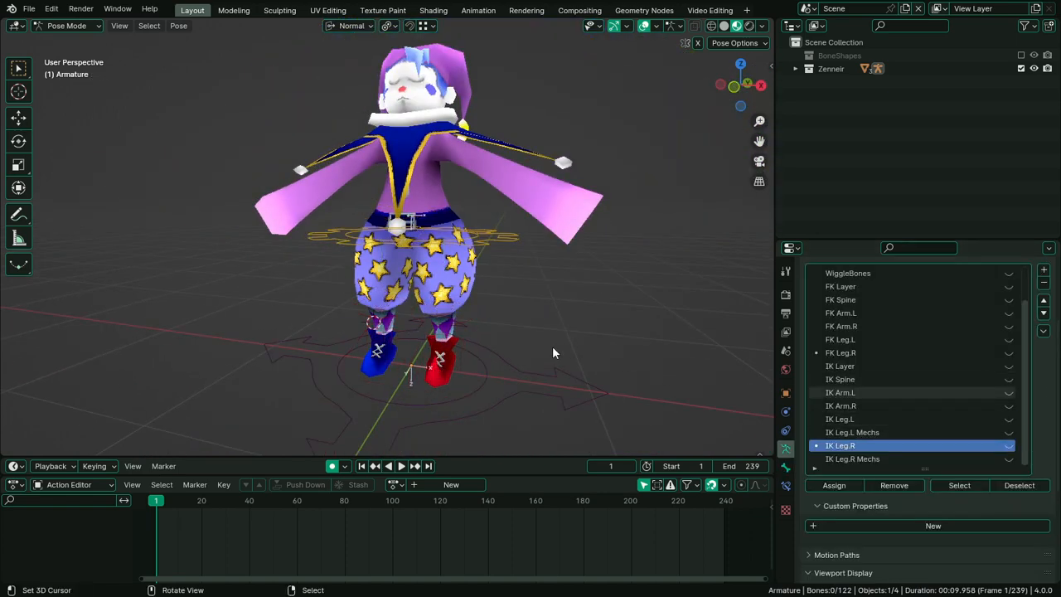
middle_drag(607, 353, 632, 357)
scroll(571, 282, up, 2)
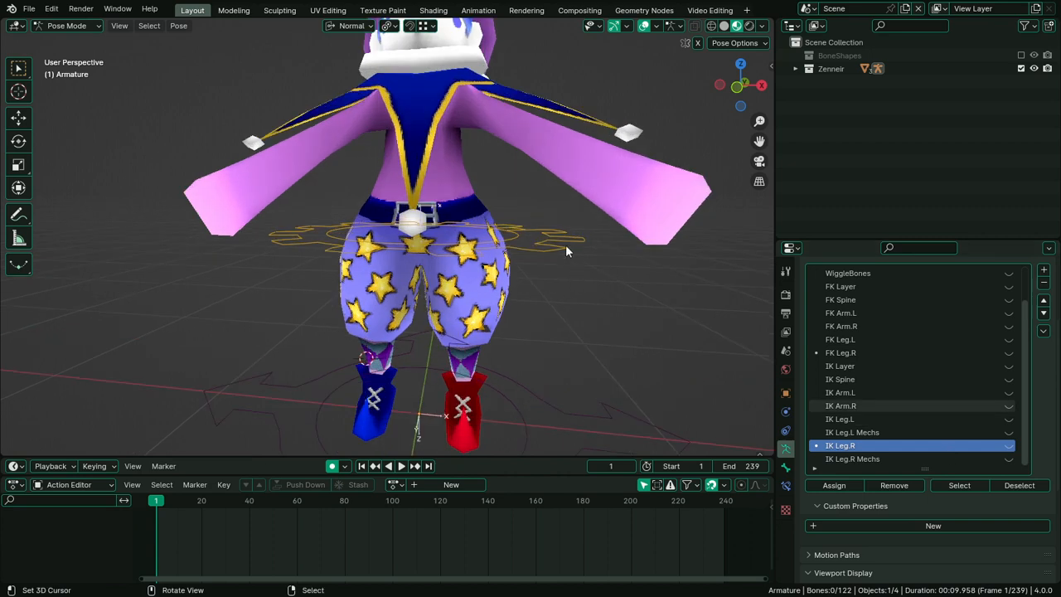
Try removing the Cog bone from the IK leg collections, undo the removal, and test moving the bone without keeping the move
click(565, 247)
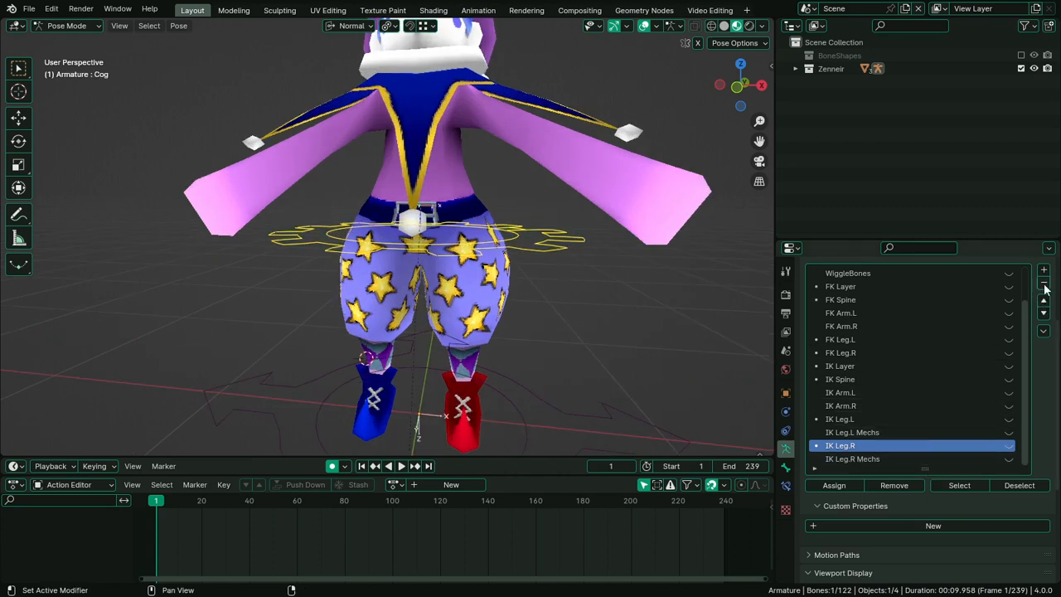
click(907, 492)
click(857, 417)
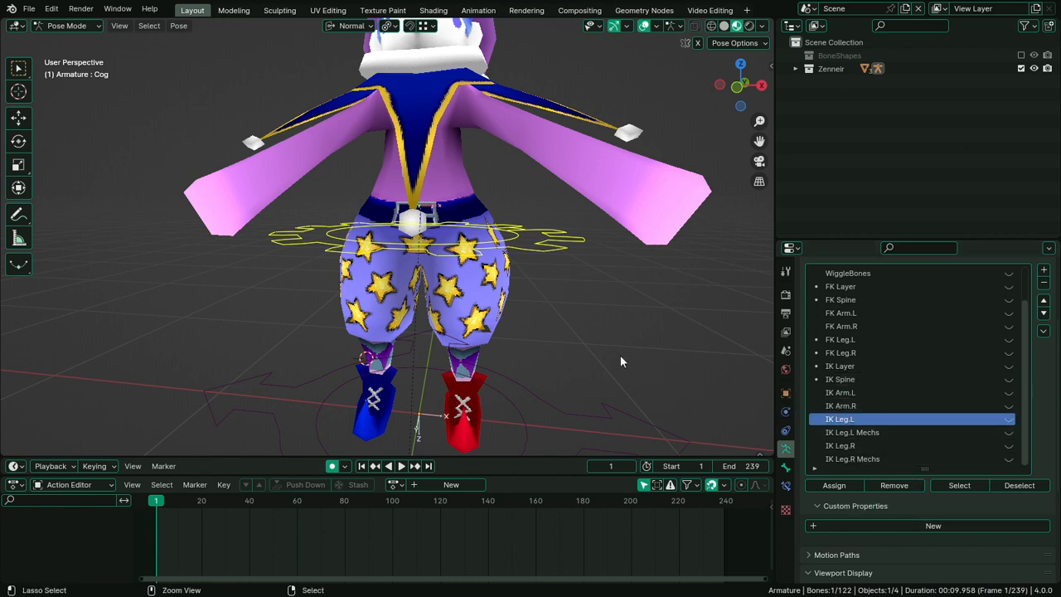
key(ctrl+z)
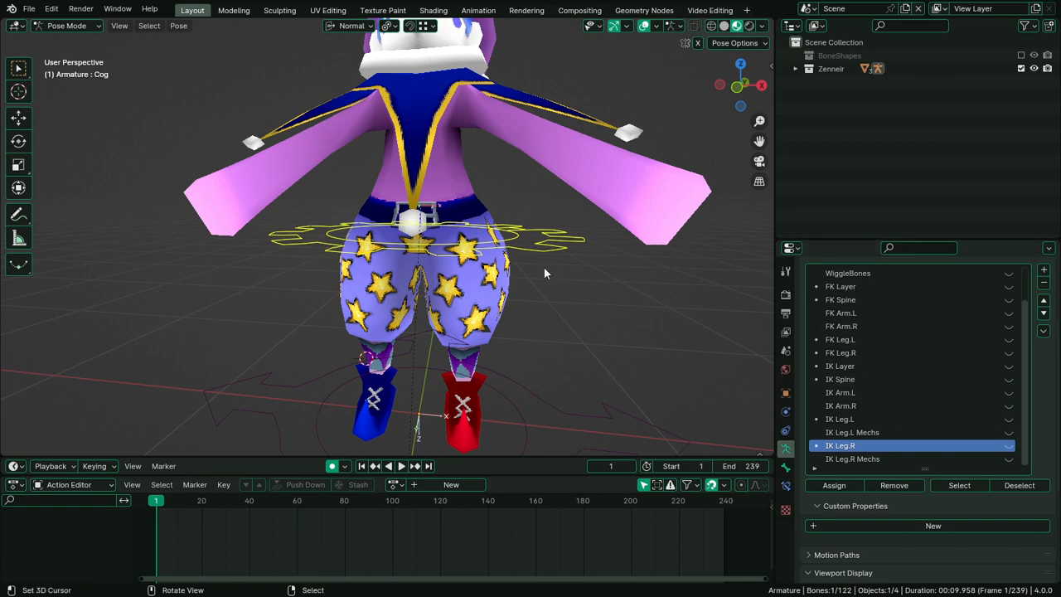
key(g)
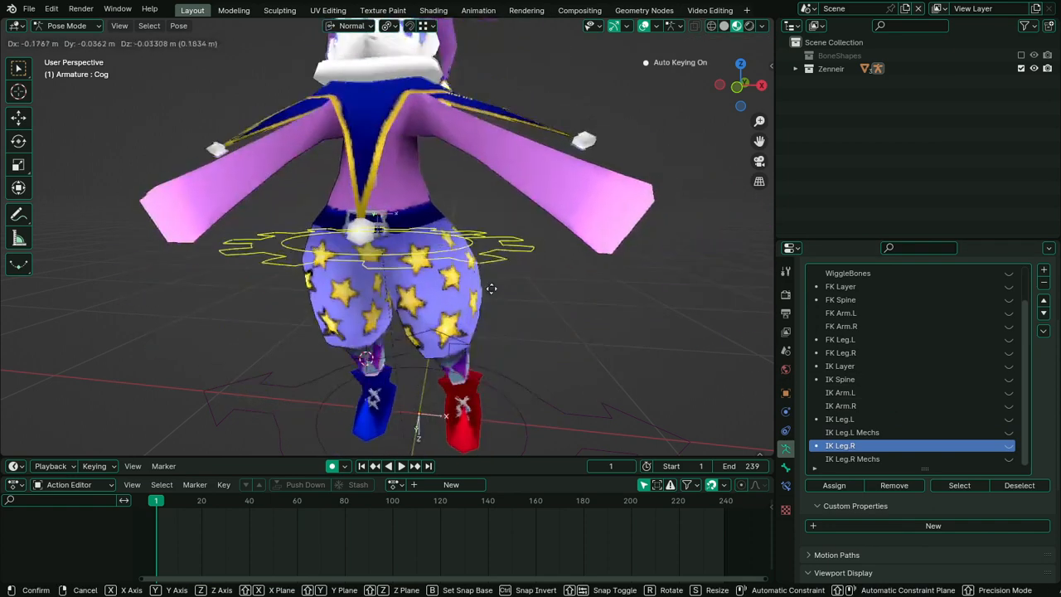
right_click(532, 279)
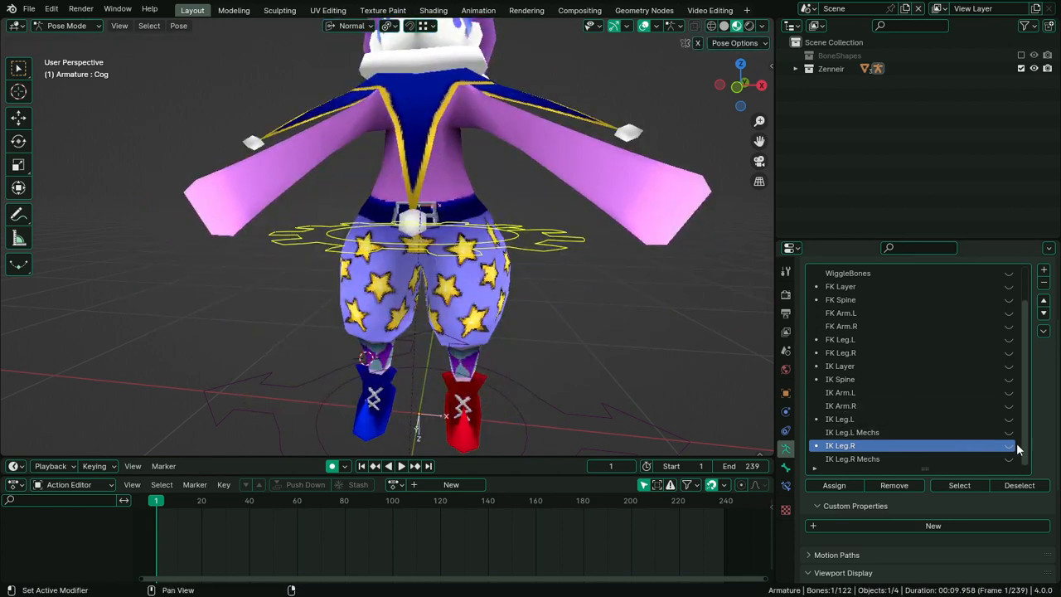
Hide the Root bone collection and show the IK Arm.R and IK Arm.L collections
scroll(1009, 410, up, 3)
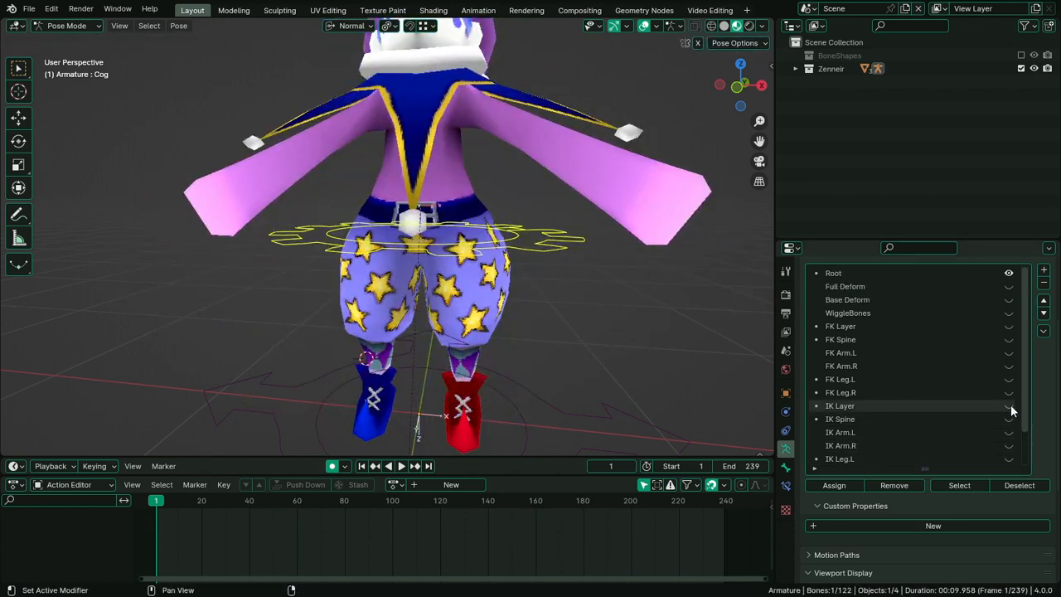
click(1009, 273)
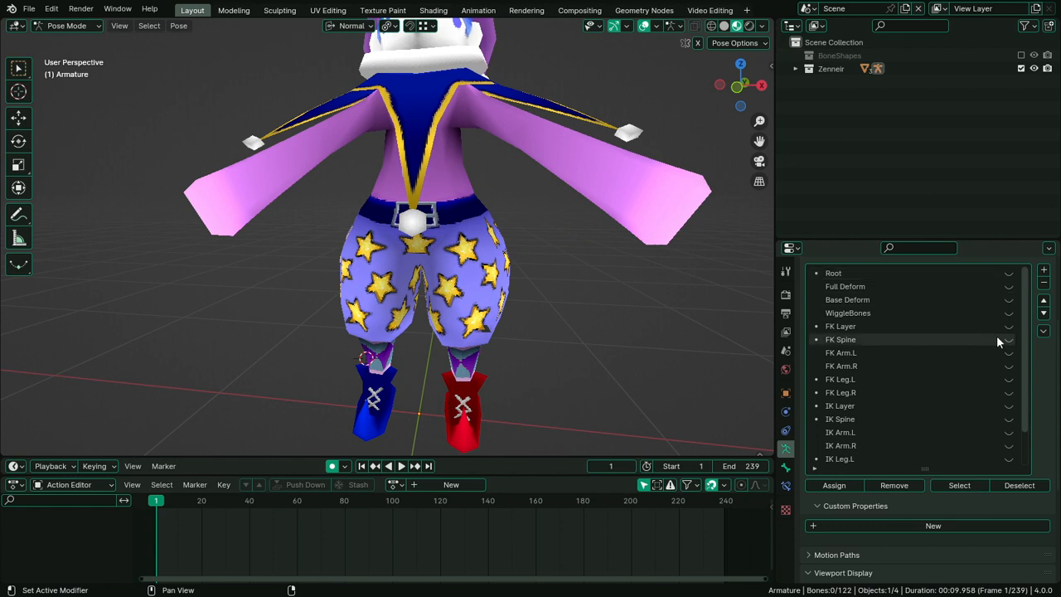
scroll(990, 364, down, 2)
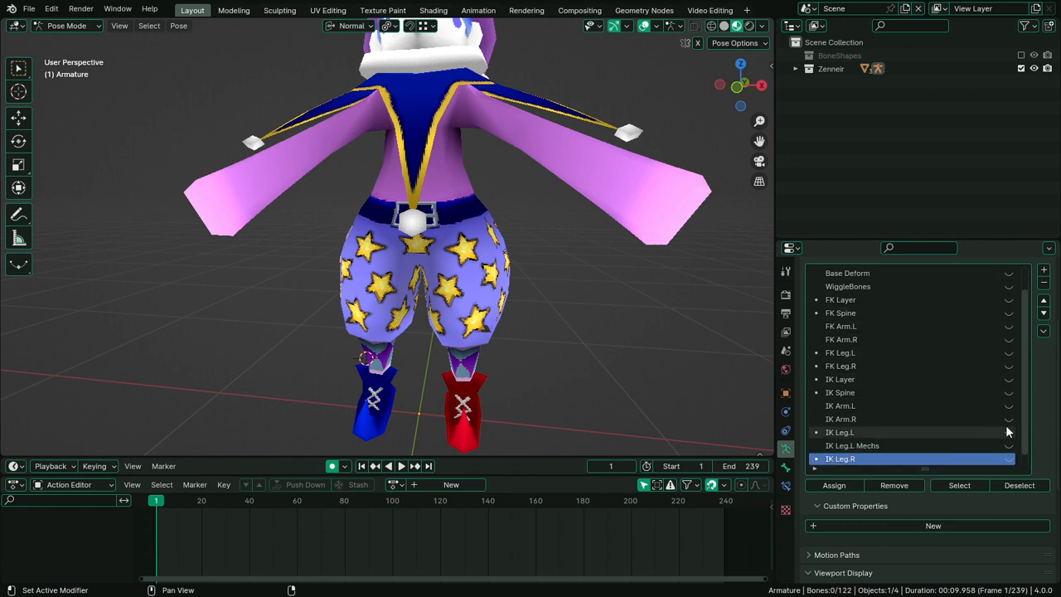
click(916, 420)
scroll(910, 430, down, 1)
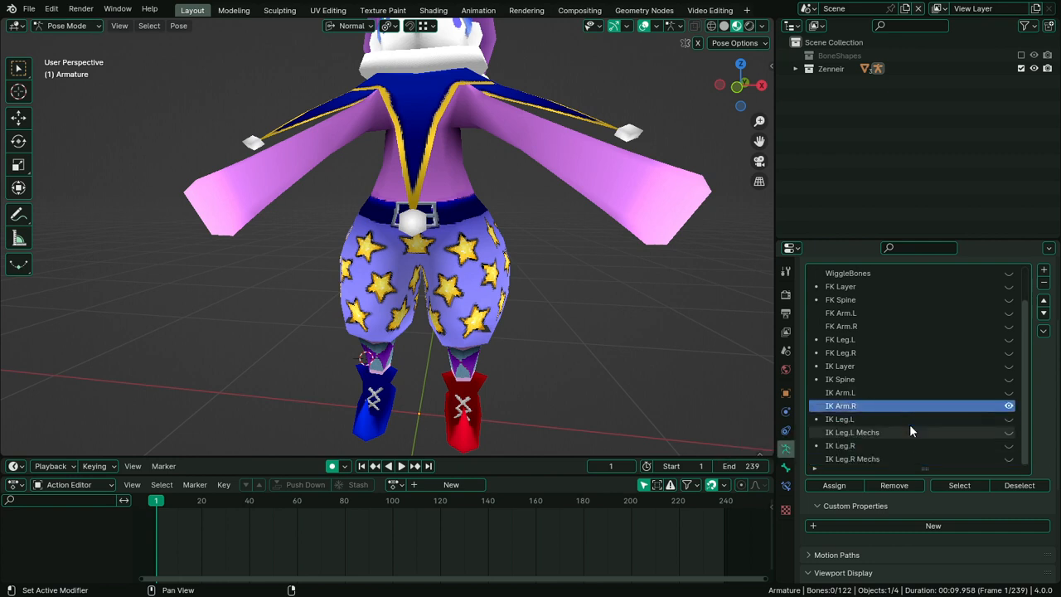
click(1009, 392)
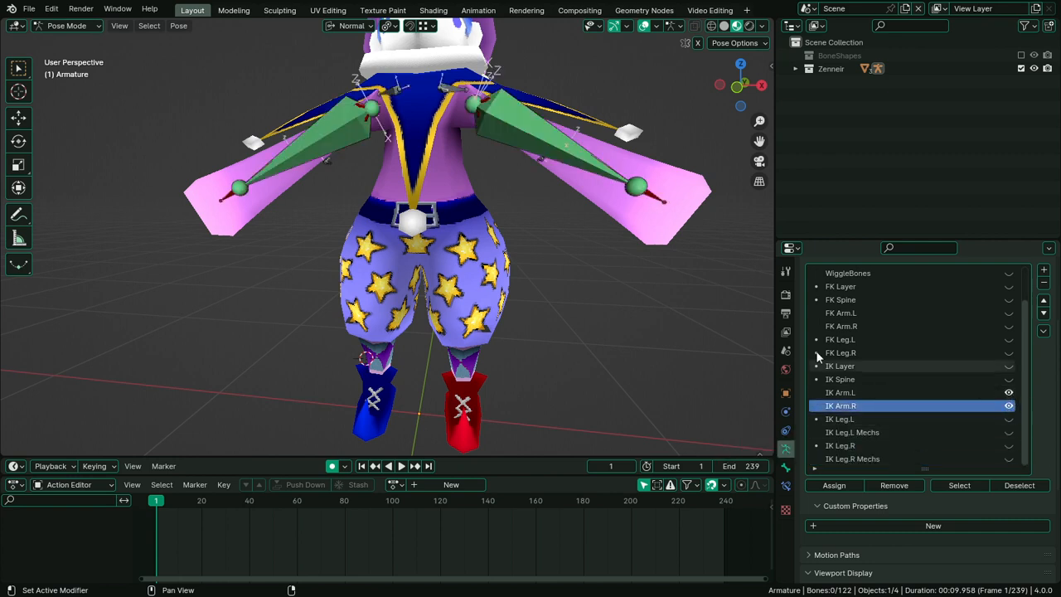
Select all visible IK bones of the character's right arm in a wireframe front view to examine them
scroll(514, 332, down, 4)
key(KP_1)
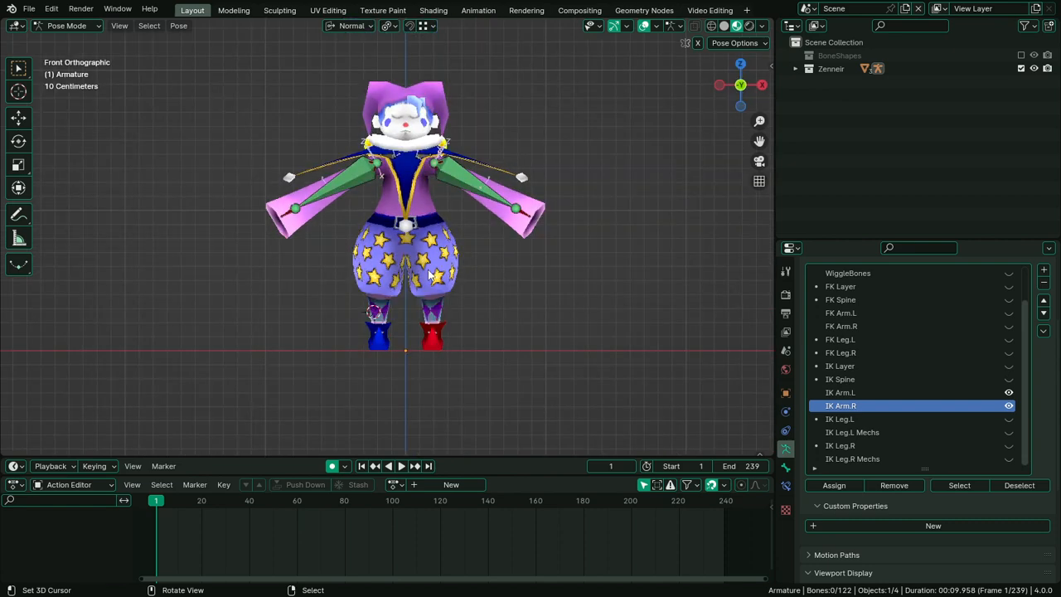
scroll(323, 301, up, 3)
key(b)
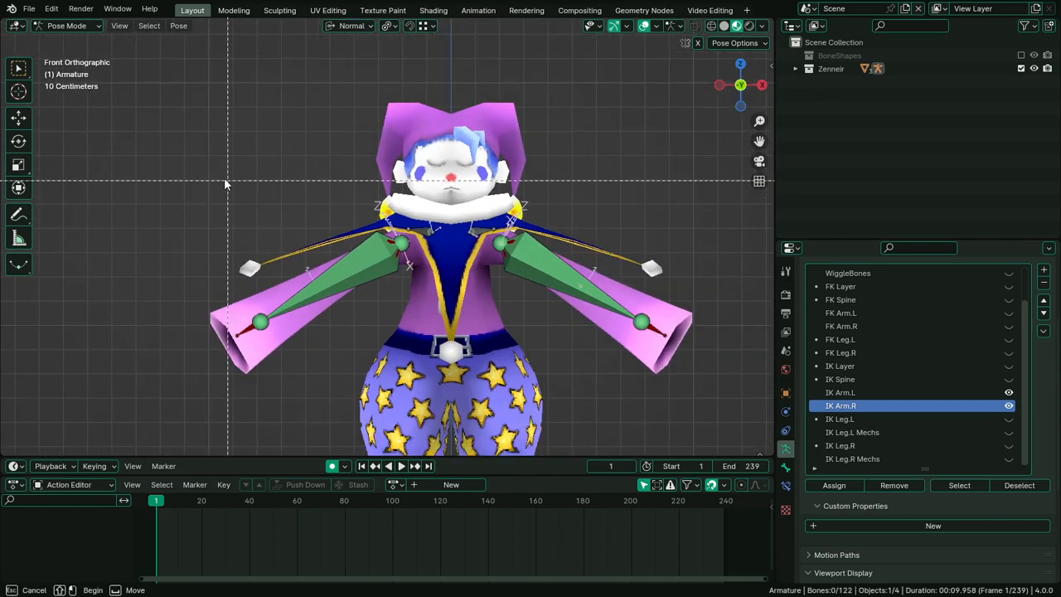
drag(147, 129, 433, 407)
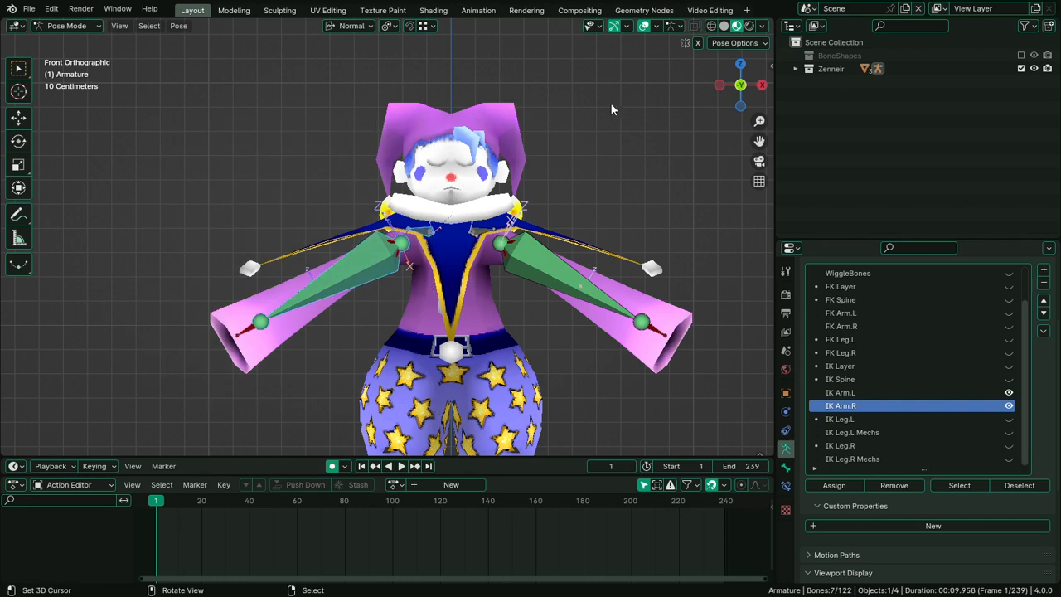
click(711, 27)
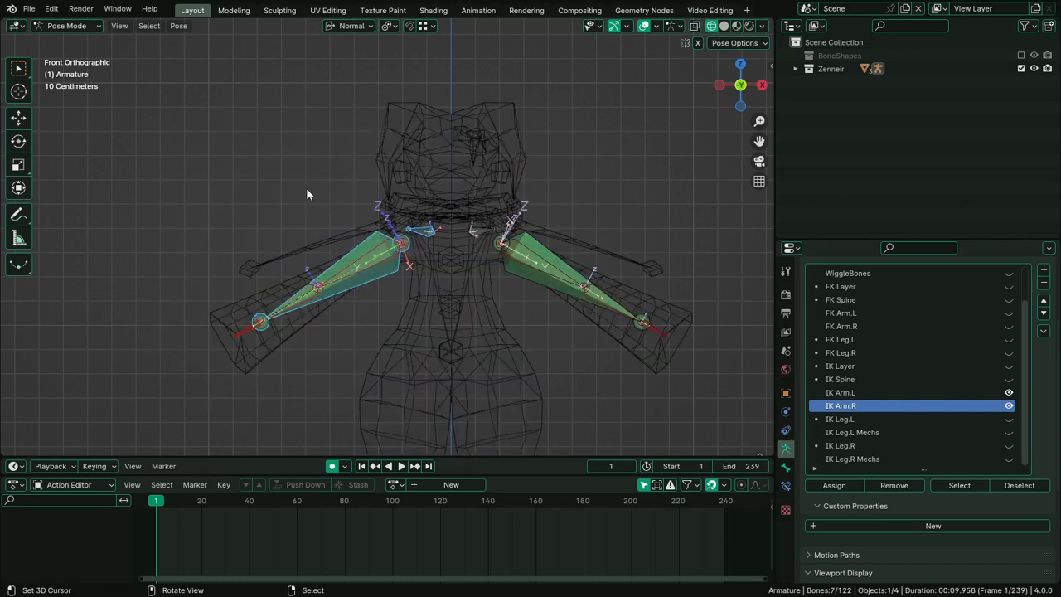
drag(227, 156, 442, 415)
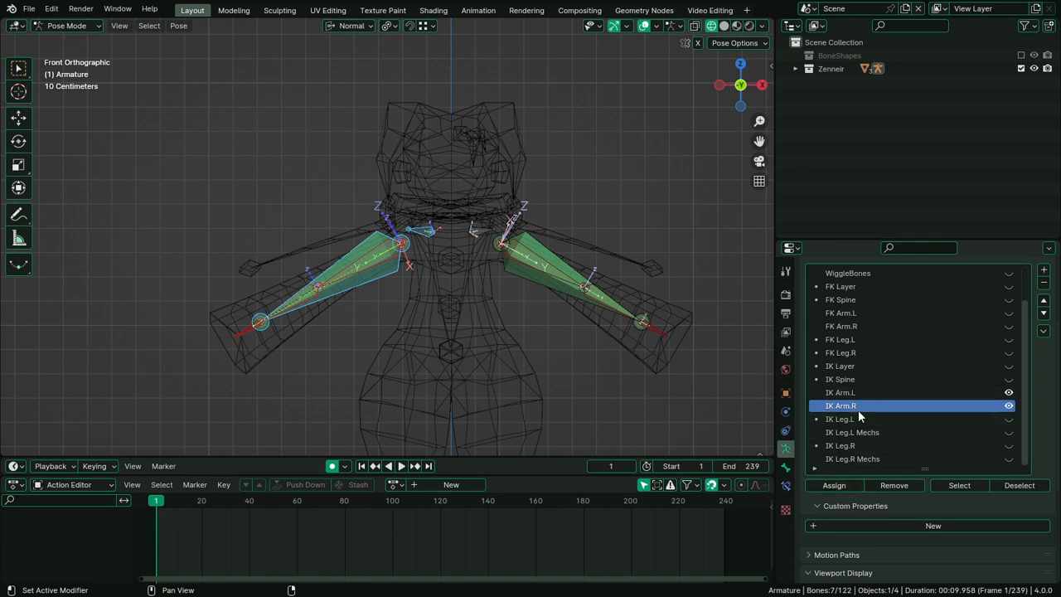
Isolate the IK Arm.R and IK Arm.L collections in turn to check their bones, leaving both collections shown
click(1004, 393)
click(1009, 392)
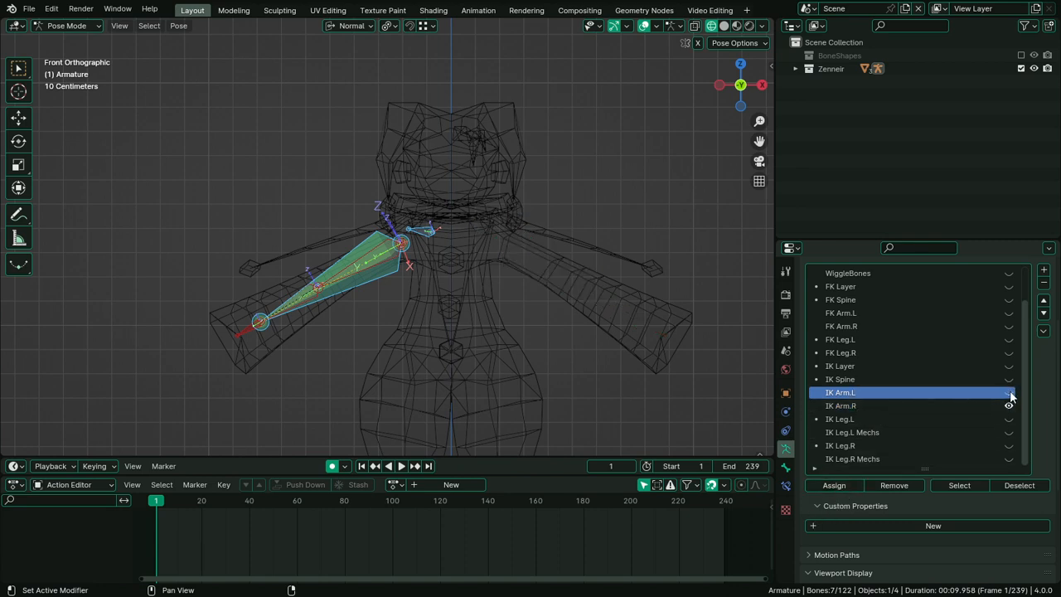
click(1009, 392)
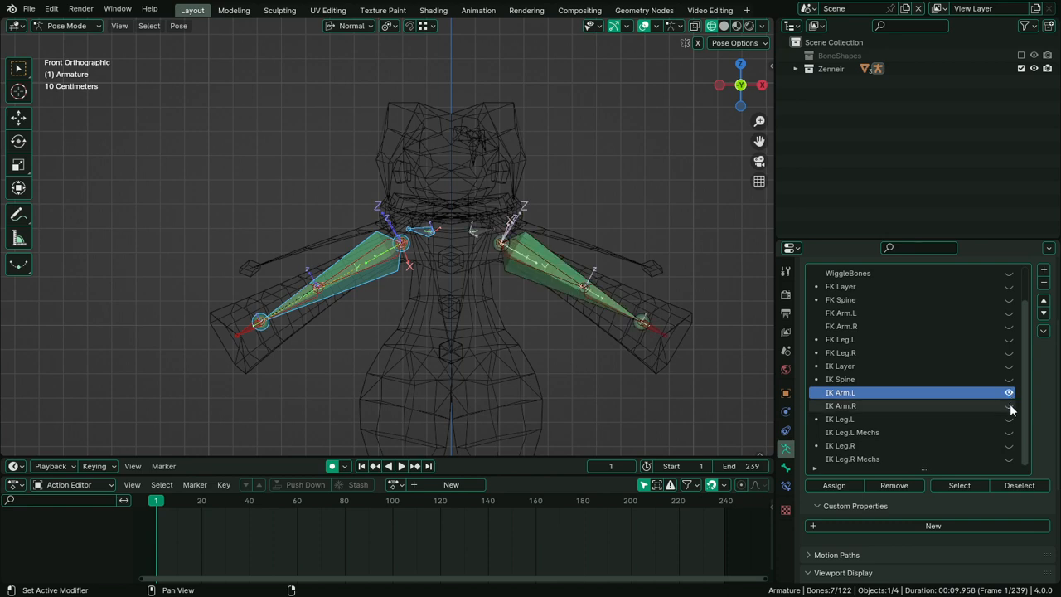
click(899, 485)
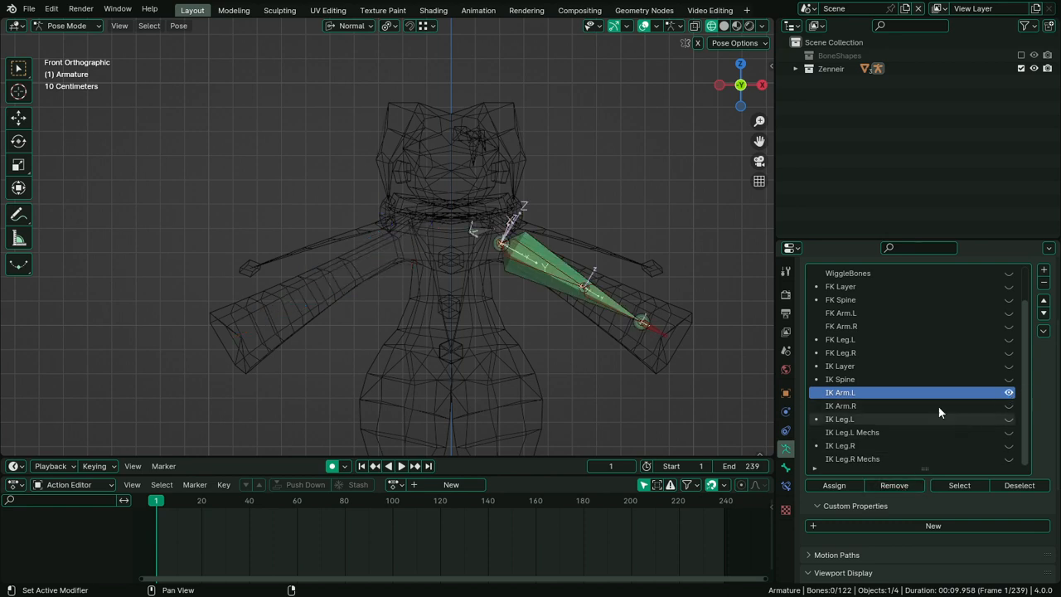
middle_drag(542, 329, 572, 298)
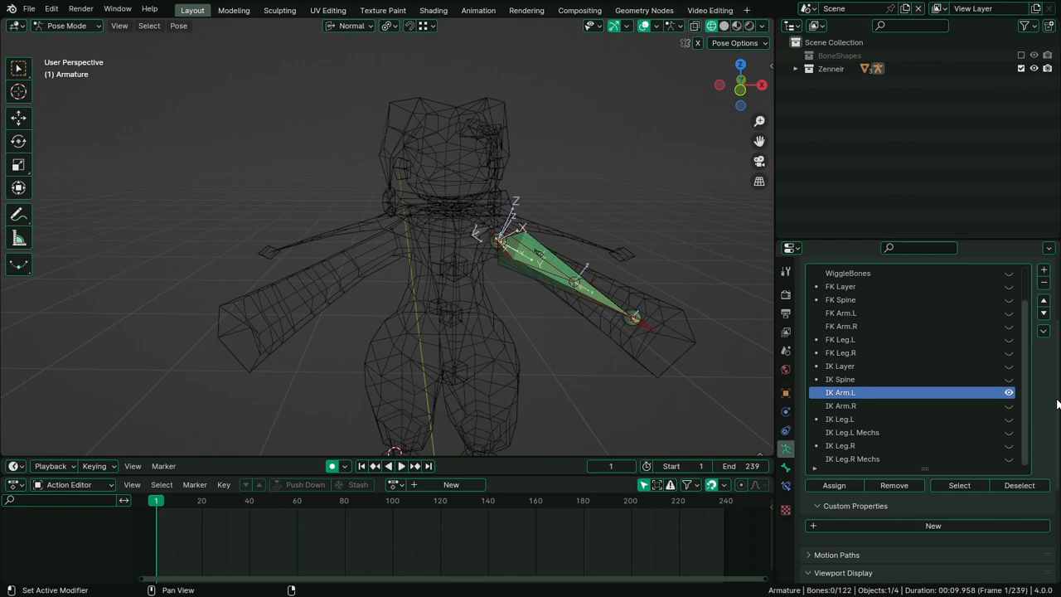
click(1008, 406)
In solid shading, select both IKRotator-Arm bones with IKRotator-Arm.R active and set its custom object to WGT-Rotator
click(724, 26)
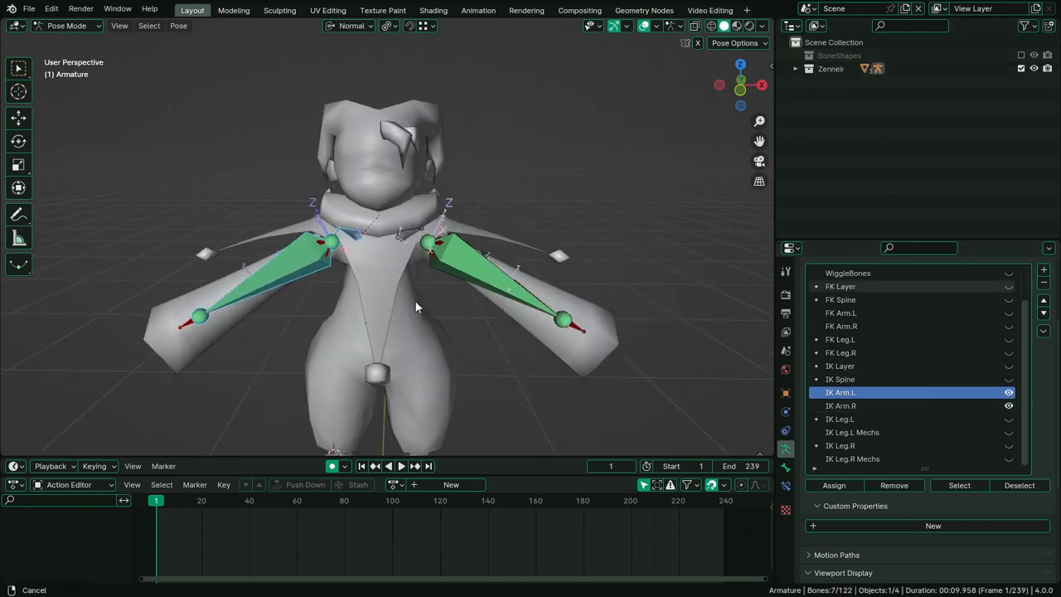
scroll(414, 300, up, 5)
middle_drag(476, 303, 428, 315)
click(431, 323)
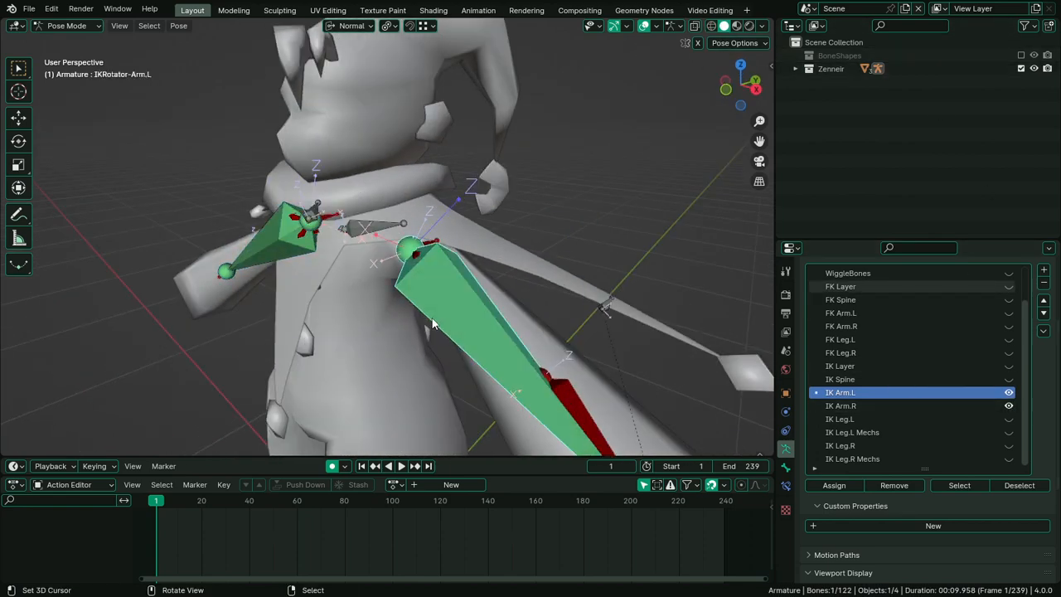
shift+click(263, 257)
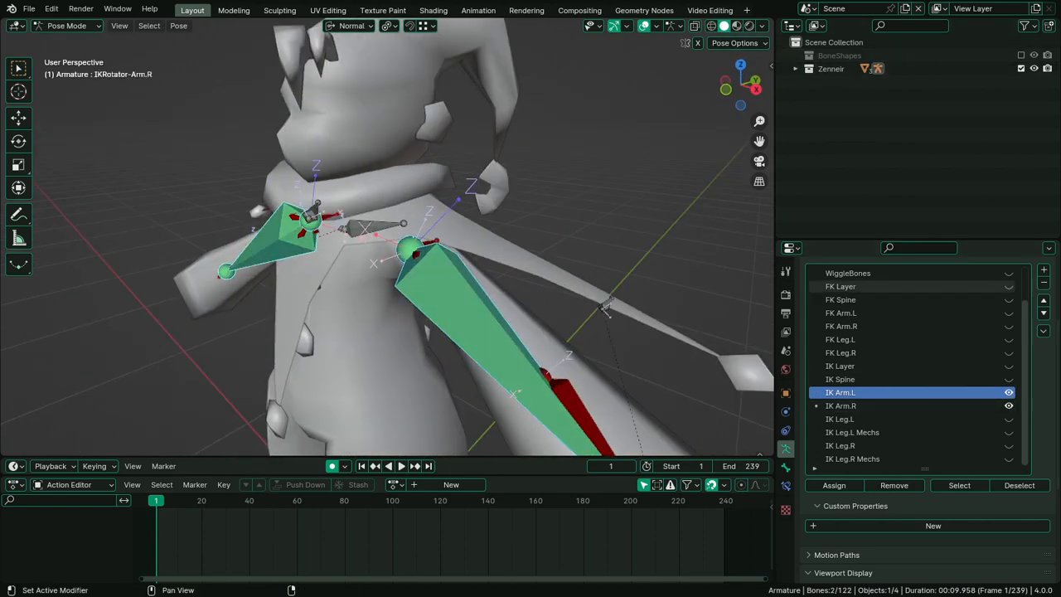
click(785, 469)
click(943, 394)
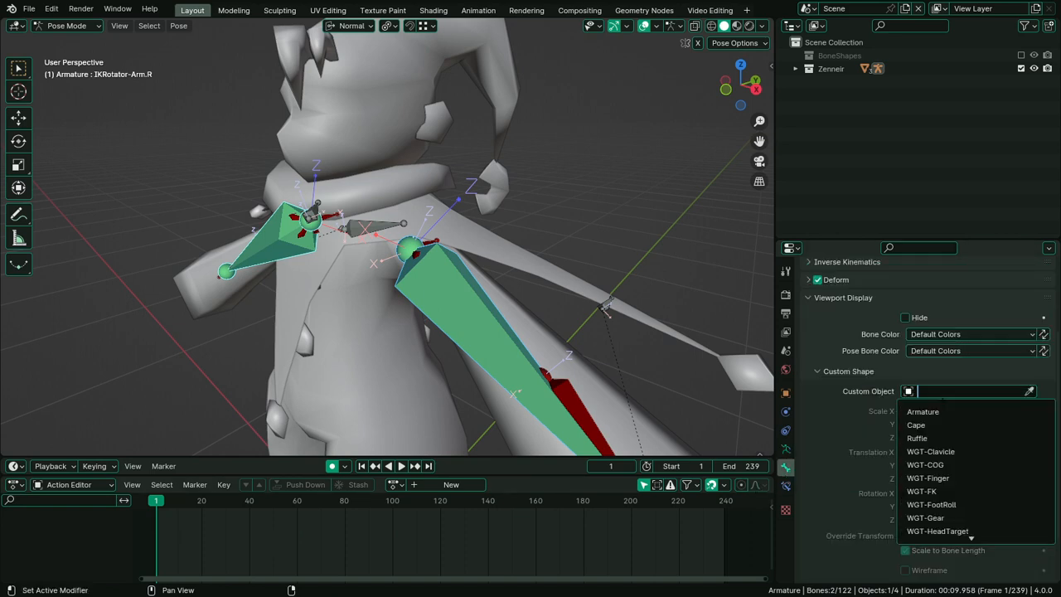
text(ro)
key(Down)
key(Down)
key(Return)
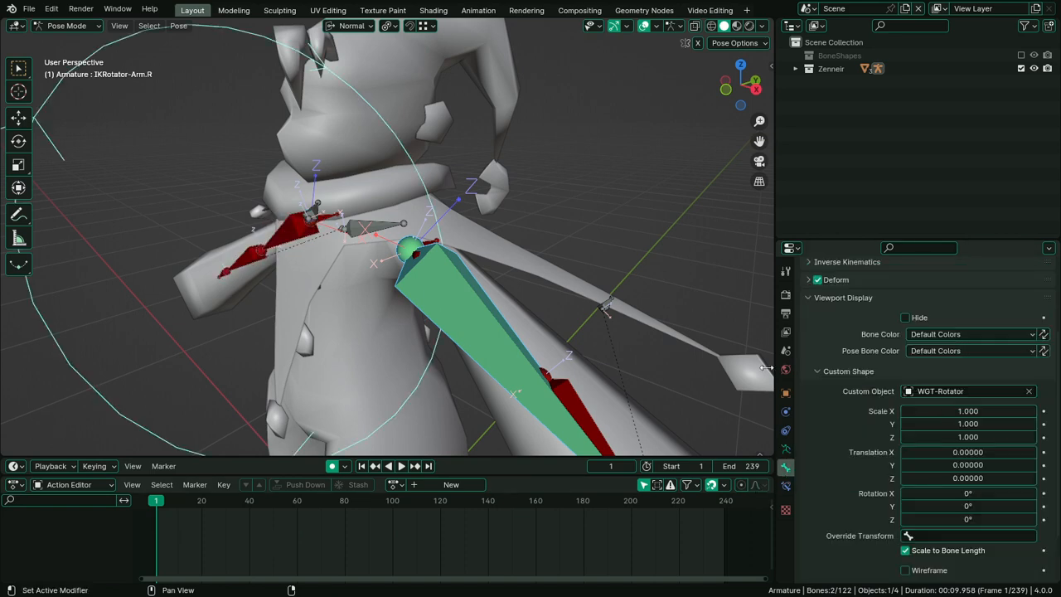
Set the IKRotator-Arm.R custom shape's Y translation to 0.5 and its scale to 0.2 on all axes
scroll(469, 350, down, 5)
middle_drag(468, 349, 514, 346)
drag(972, 465, 973, 464)
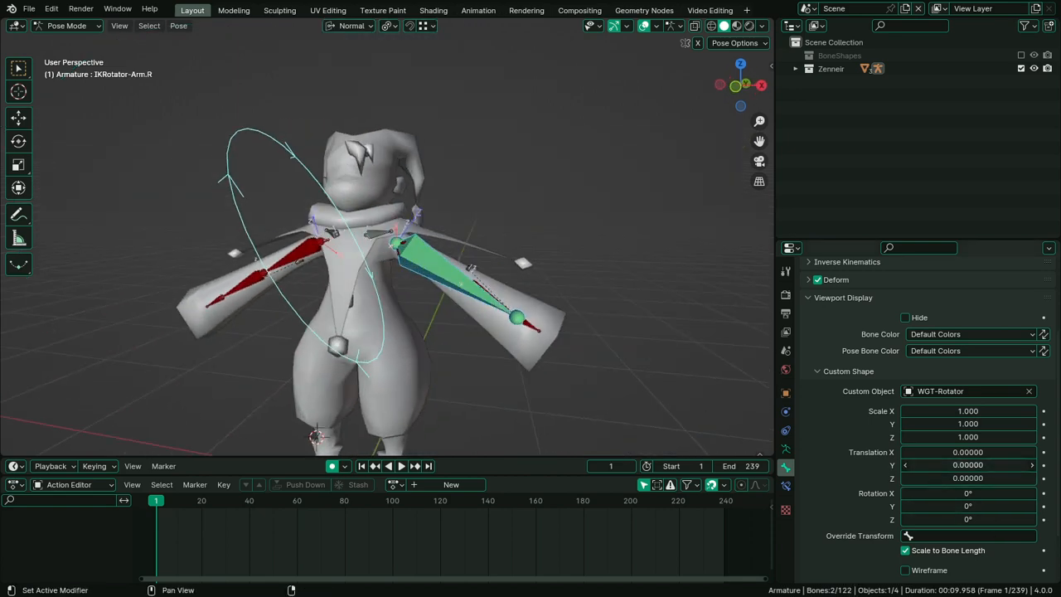
text(0.5)
key(Return)
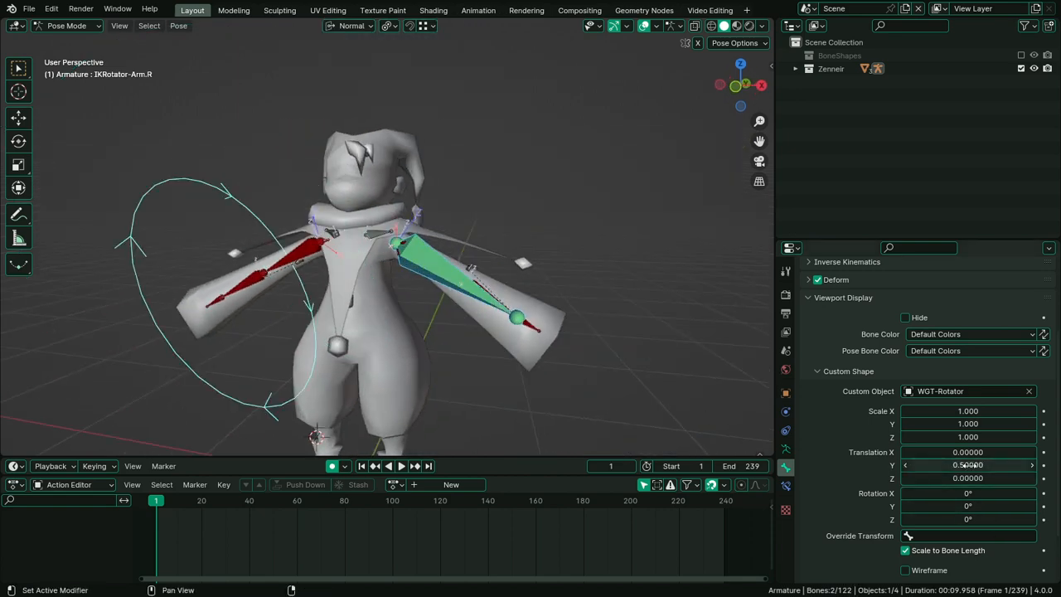
drag(995, 410, 936, 424)
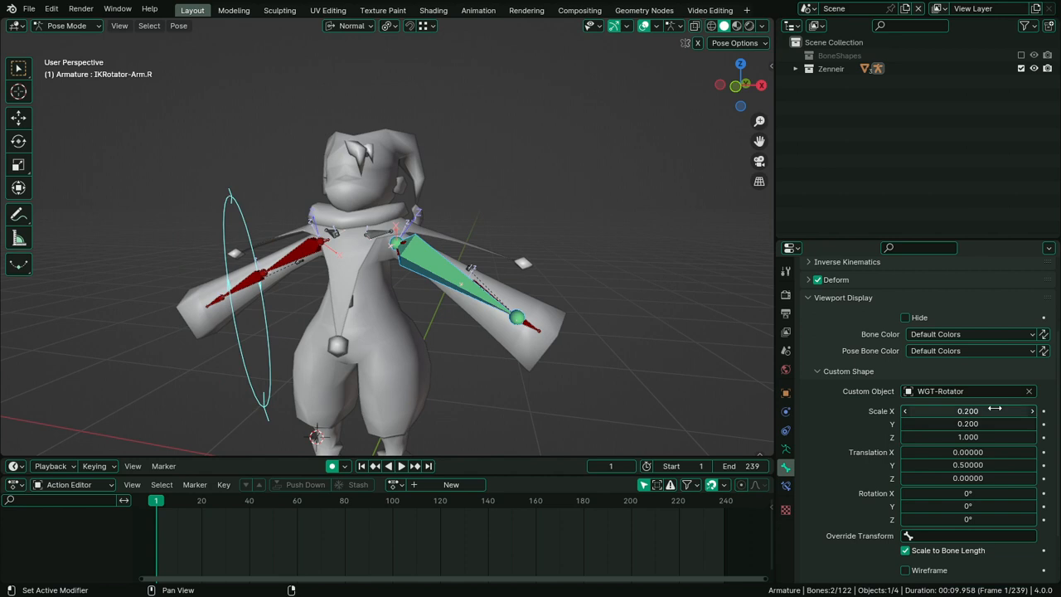
key(ctrl+c)
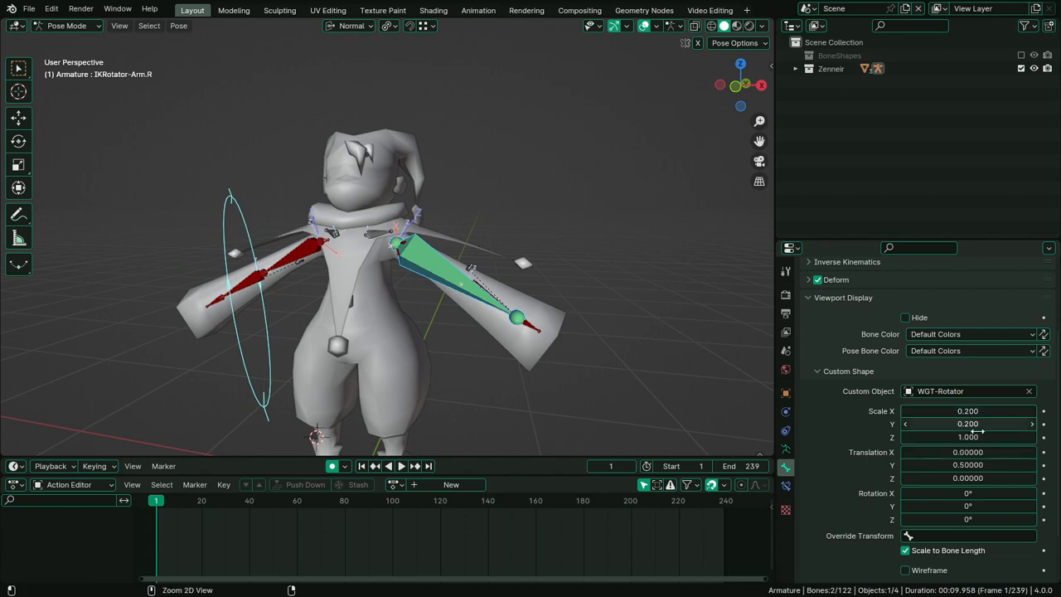
key(ctrl+v)
Copy the WGT-Rotator custom shape settings from IKRotator-Arm.R to IKRotator-Arm.L
middle_drag(464, 375, 579, 347)
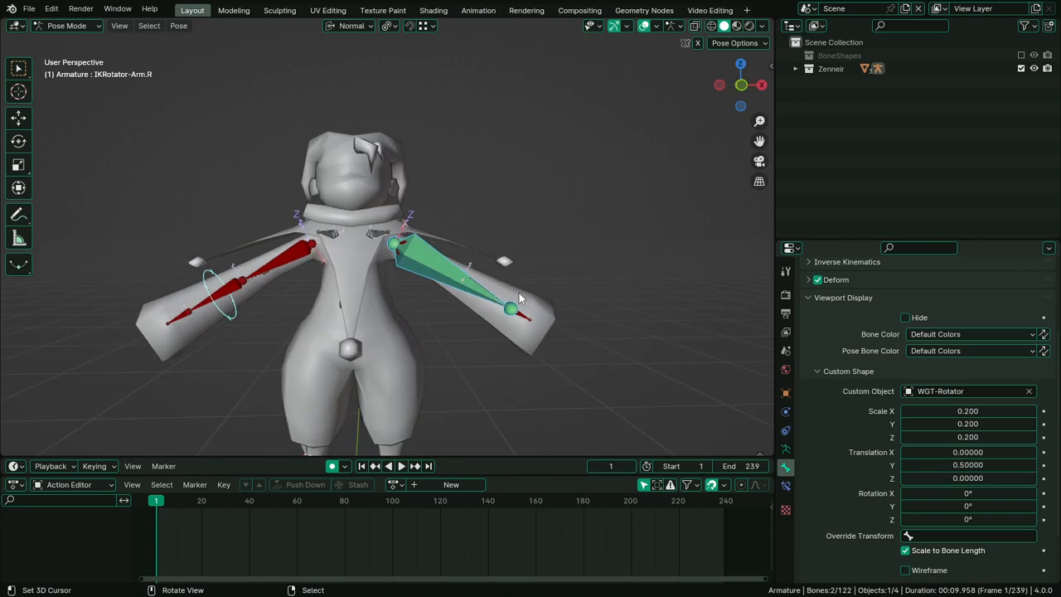
shift+click(197, 271)
key(ctrl+c)
click(198, 275)
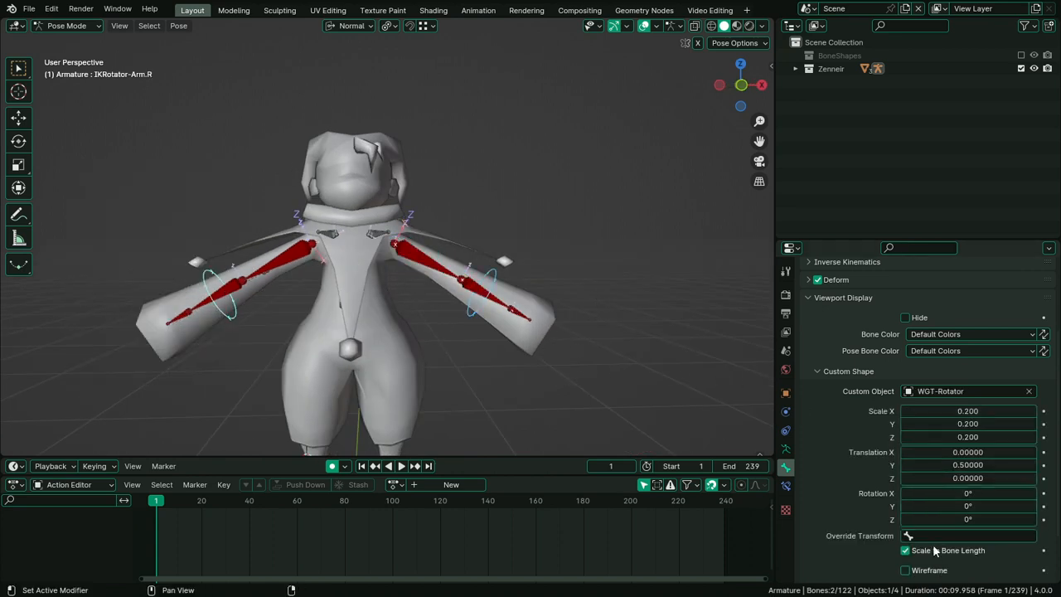
Set the Bone Color of both IKRotator-Arm bones to 01 - Theme Color Set, and deselect them
click(953, 334)
click(862, 364)
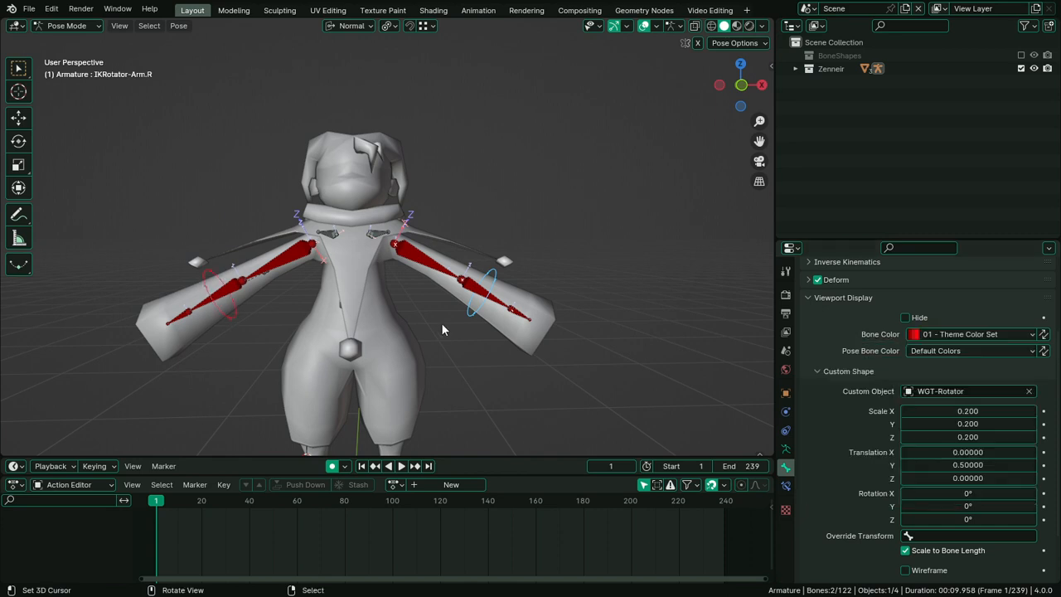
click(1041, 338)
key(alt+a)
Select the IKPole-Arm.L bone and set its custom object to WGT-Pole
scroll(554, 261, up, 3)
middle_drag(572, 332, 554, 350)
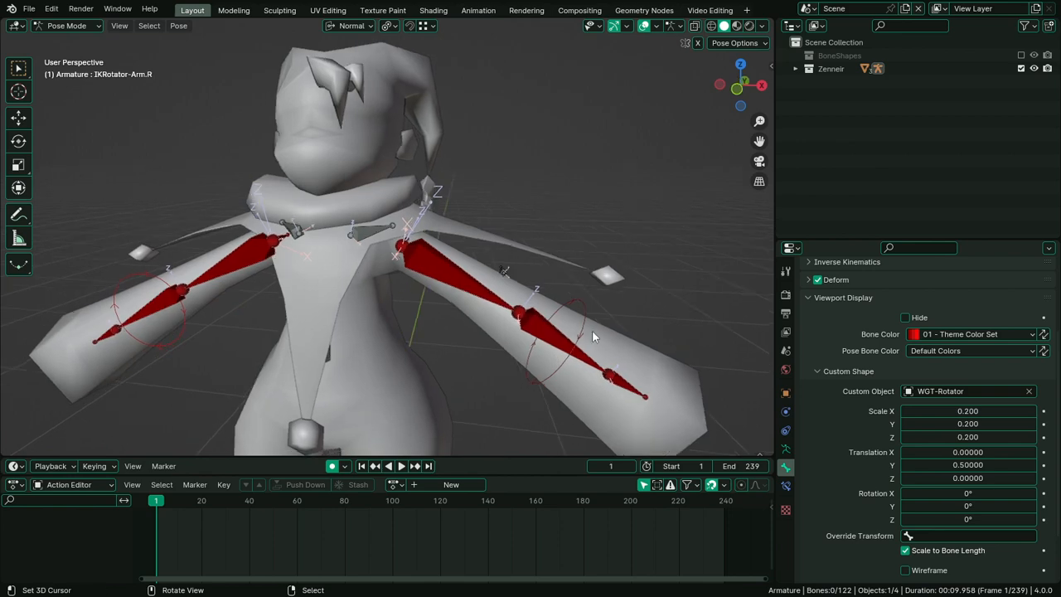
middle_drag(616, 282, 591, 300)
click(591, 307)
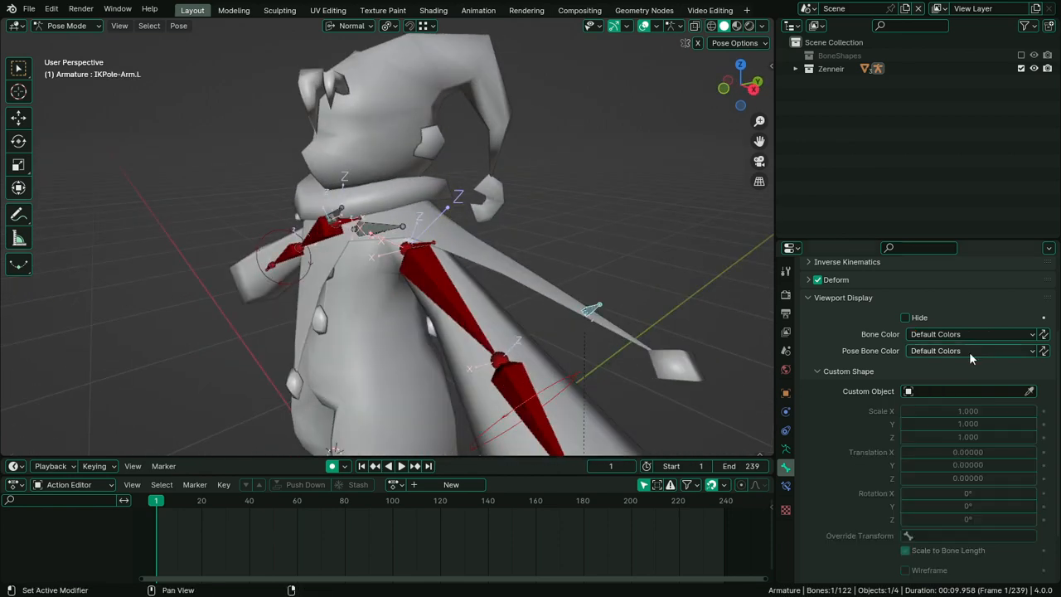
click(927, 391)
text(pole)
key(Return)
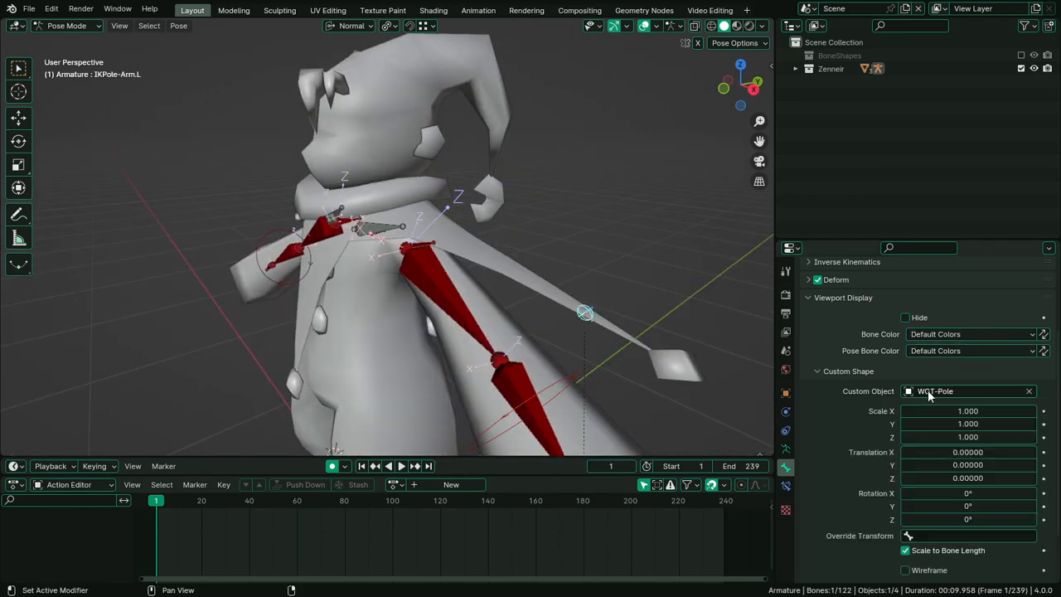
Set the Bone Color of IKPole-Arm.L to 04 - Theme Color Set and its custom shape scale to 2.370 on all axes
click(951, 351)
mouse_move(954, 337)
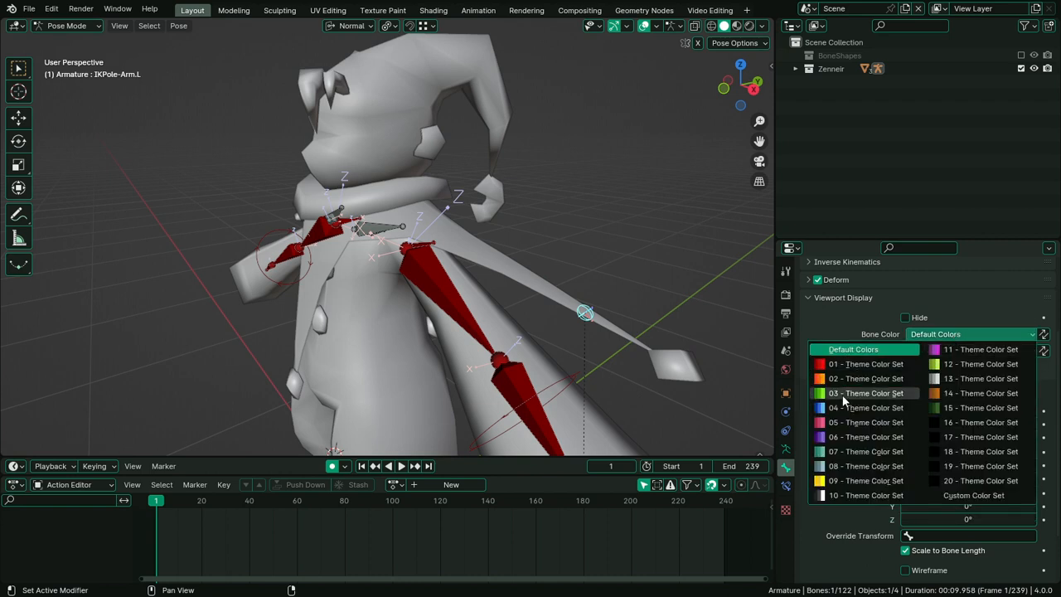
click(862, 407)
middle_drag(548, 347, 547, 390)
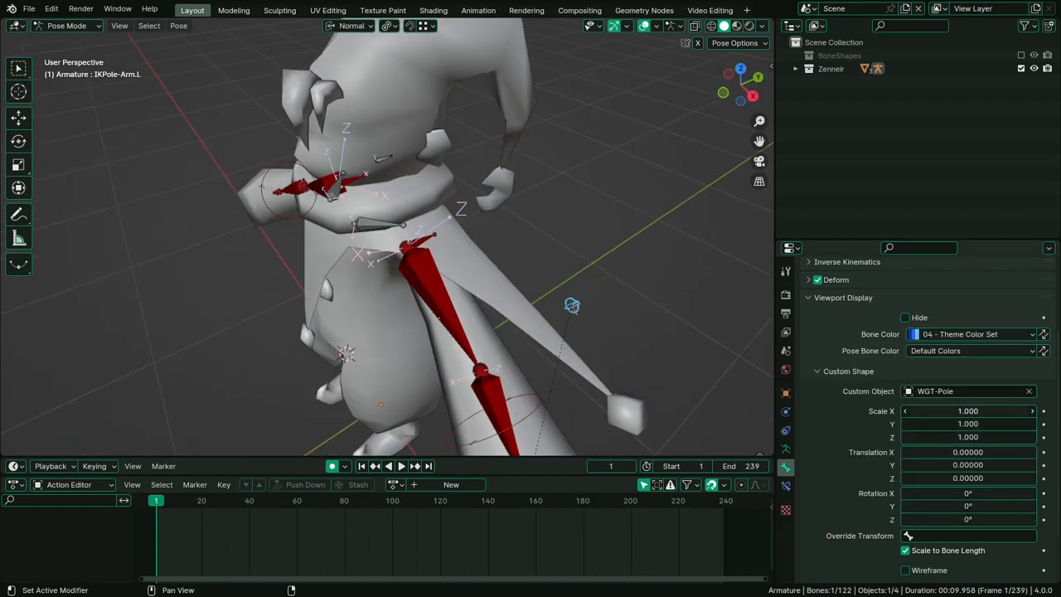
drag(968, 411, 1037, 411)
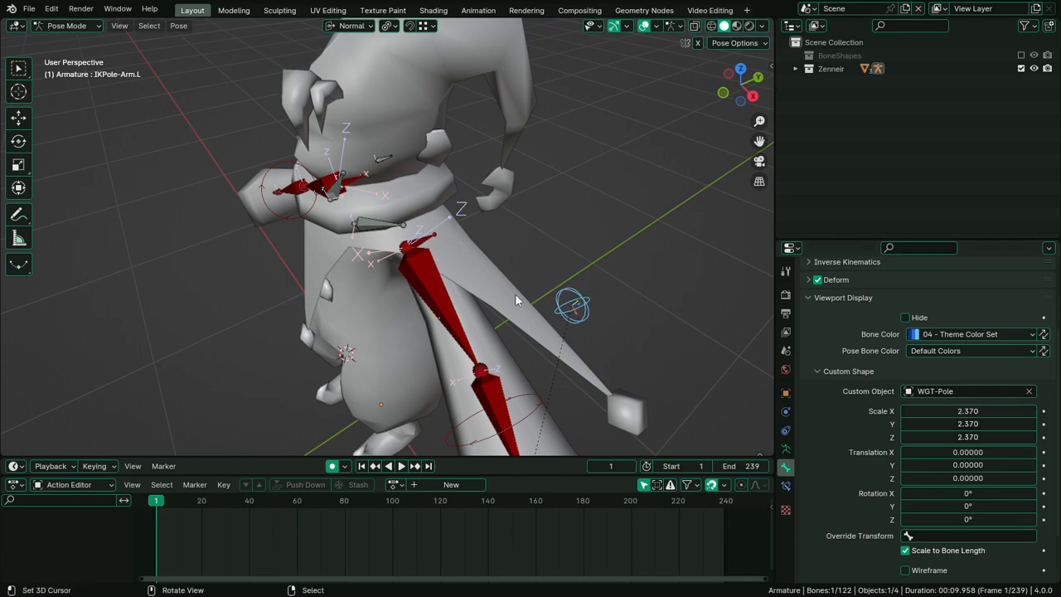
Copy the WGT-Pole custom shape settings and Bone Color from IKPole-Arm.L to IKPole-Arm.R
middle_drag(514, 294, 631, 313)
click(164, 222)
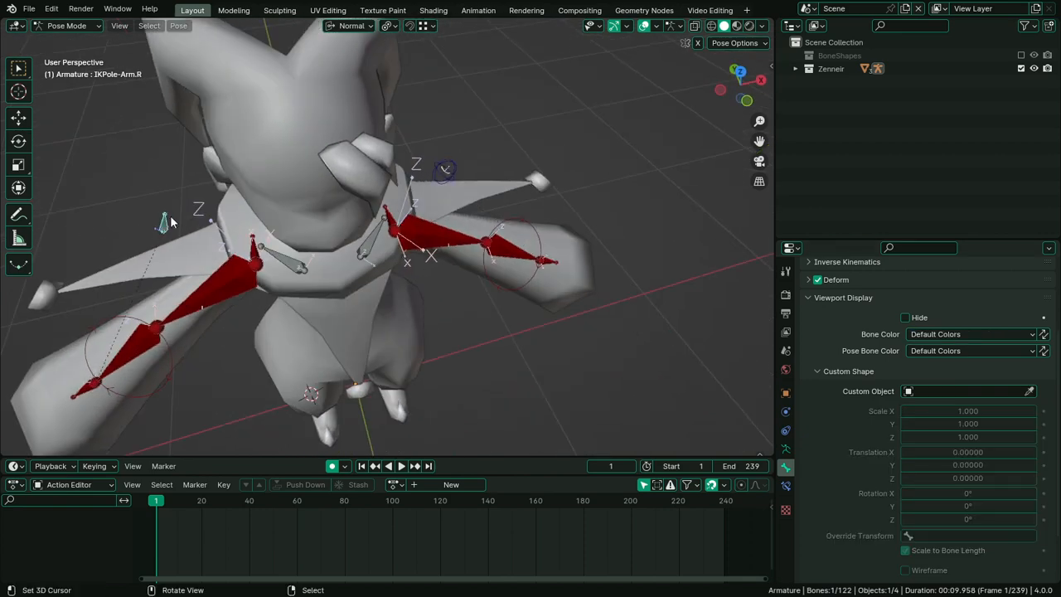
shift+click(451, 188)
key(ctrl+c)
click(448, 187)
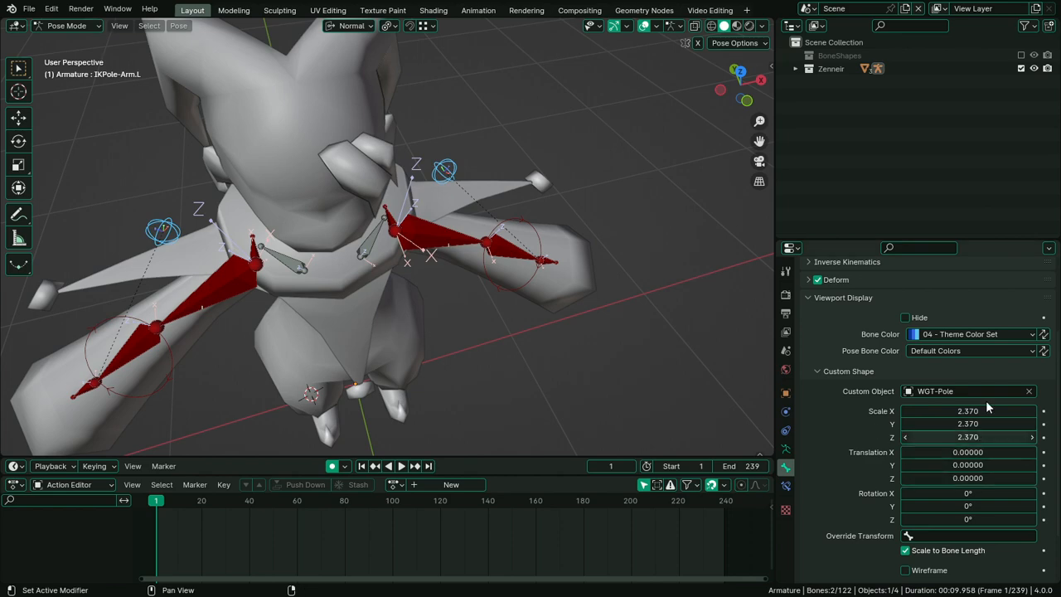
Set the custom object of DEF-Clavicle.L and of DEF-Clavicle.R to WGT-Clavicle
middle_drag(569, 285, 512, 300)
click(378, 233)
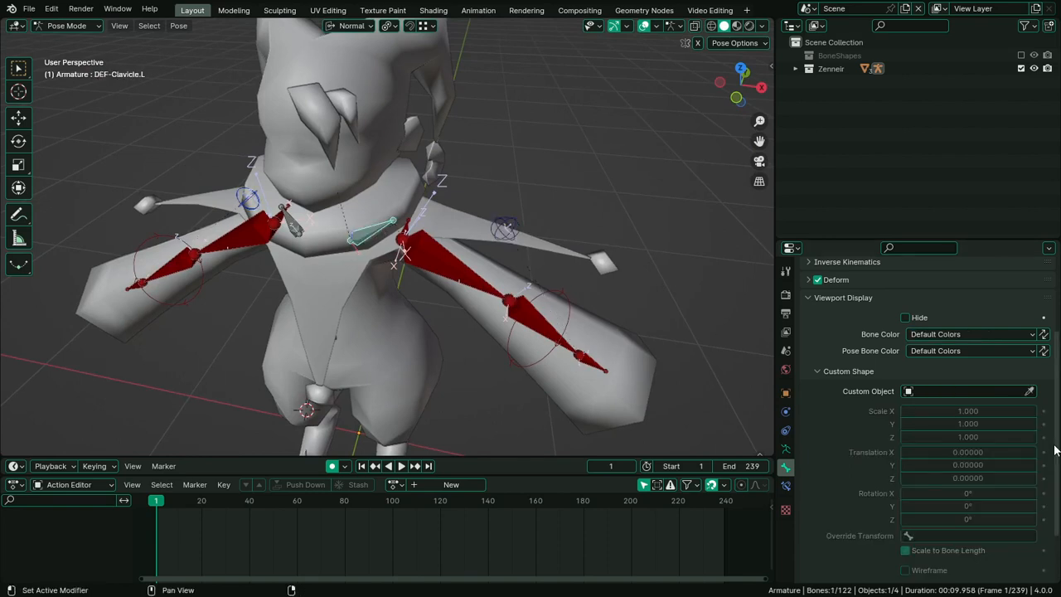
click(949, 390)
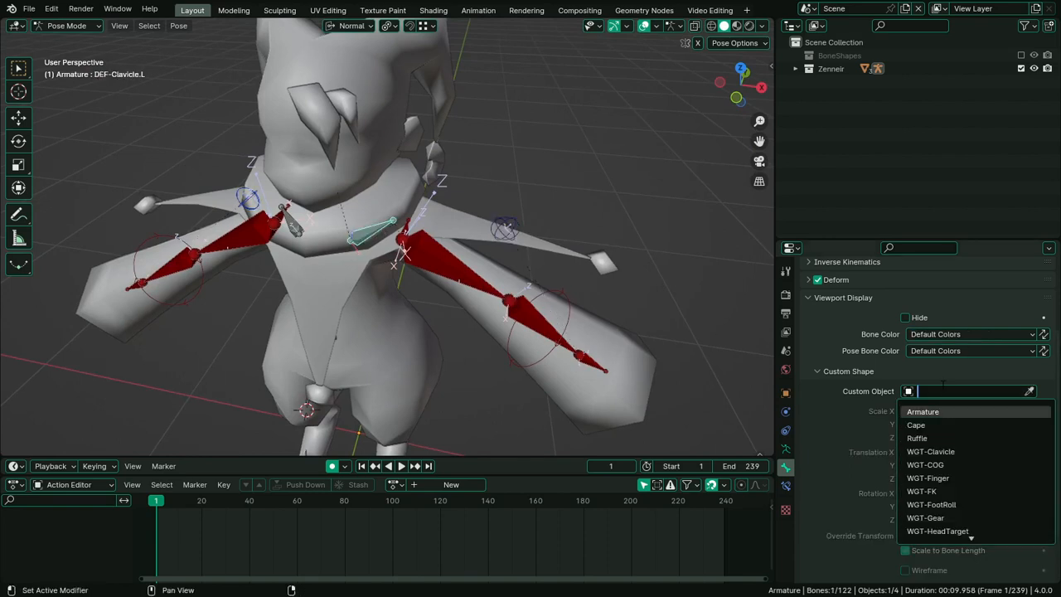
text(cla)
key(Return)
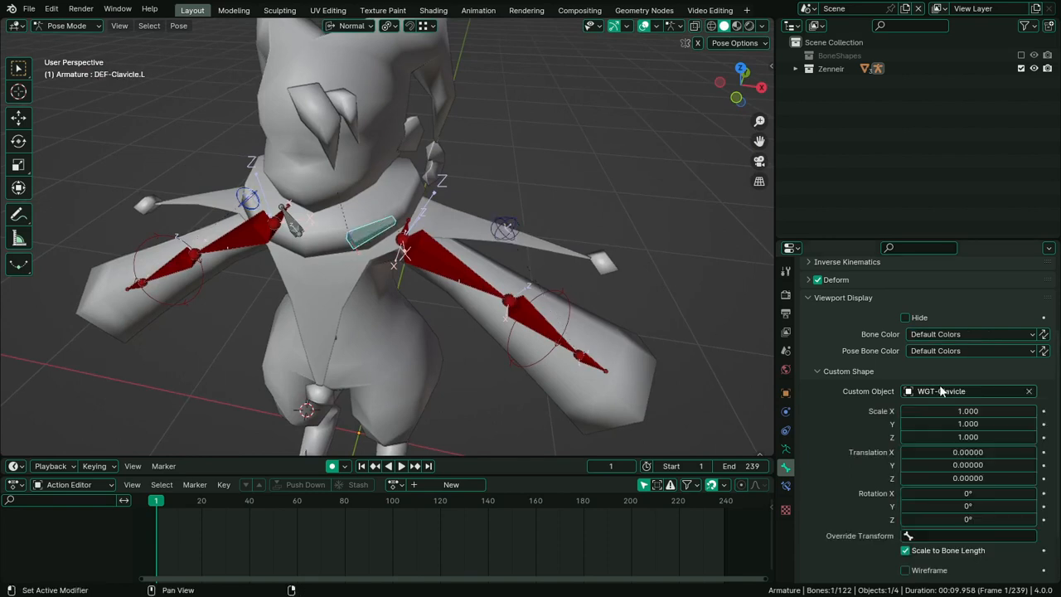
click(295, 225)
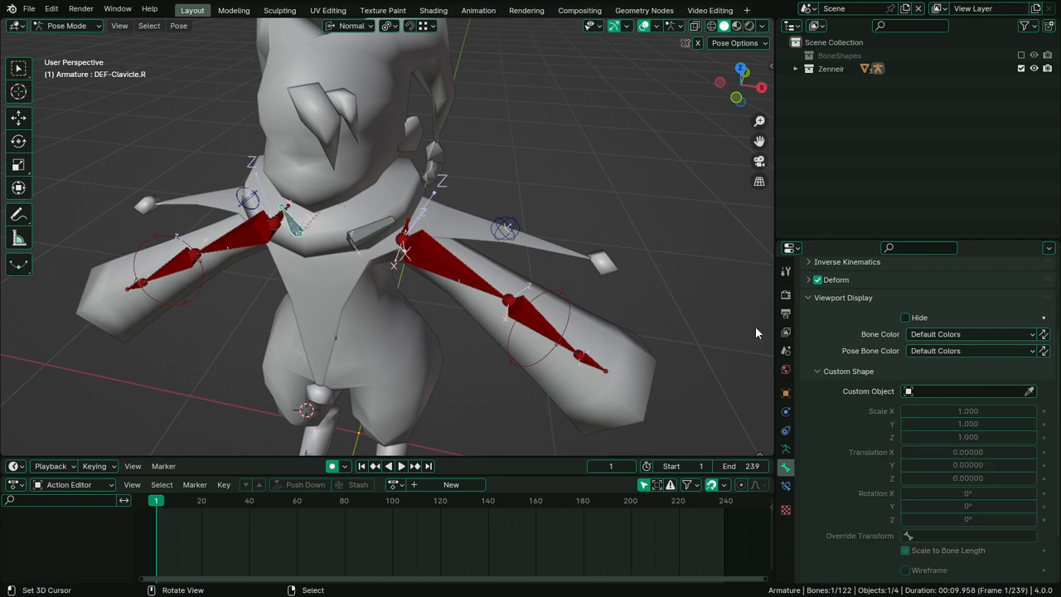
click(949, 391)
text(ca)
click(929, 424)
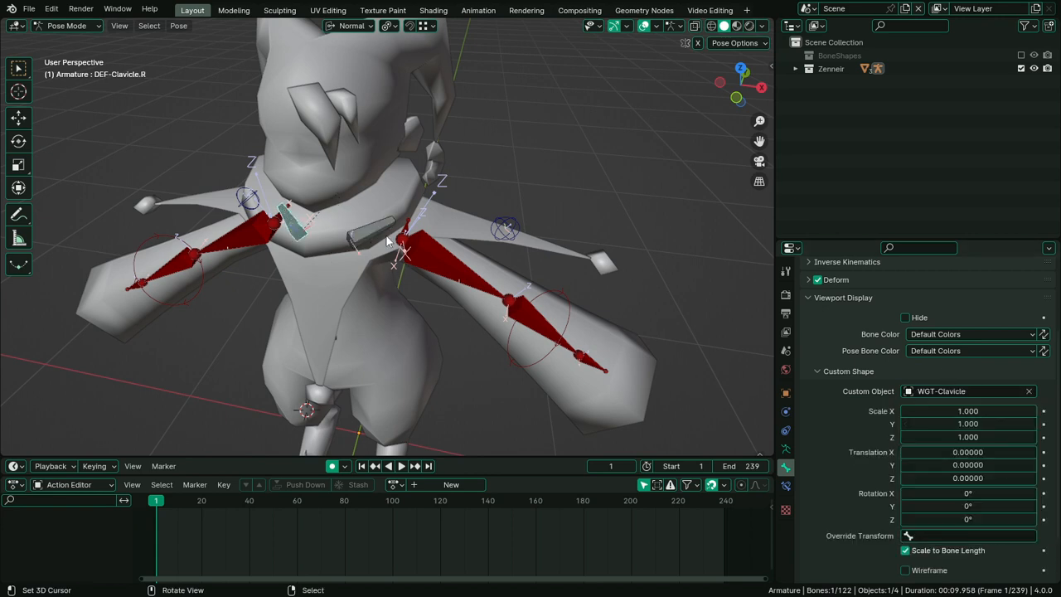
Set the Bone Color of DEF-Clavicle.L to 09 - Theme Color Set and copy that color to DEF-Clavicle.R
click(388, 241)
click(969, 334)
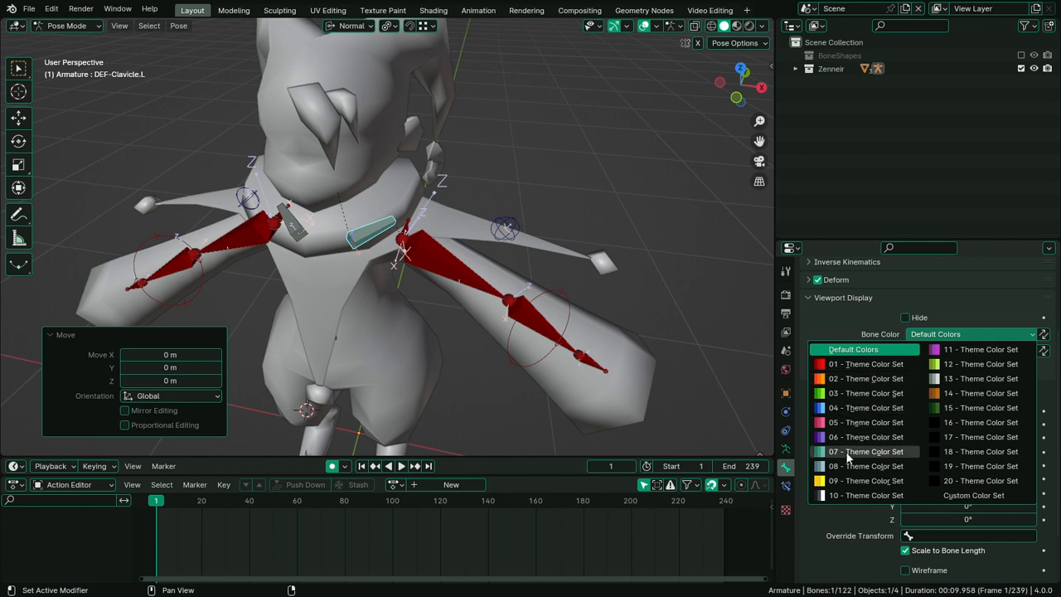
click(866, 481)
click(301, 238)
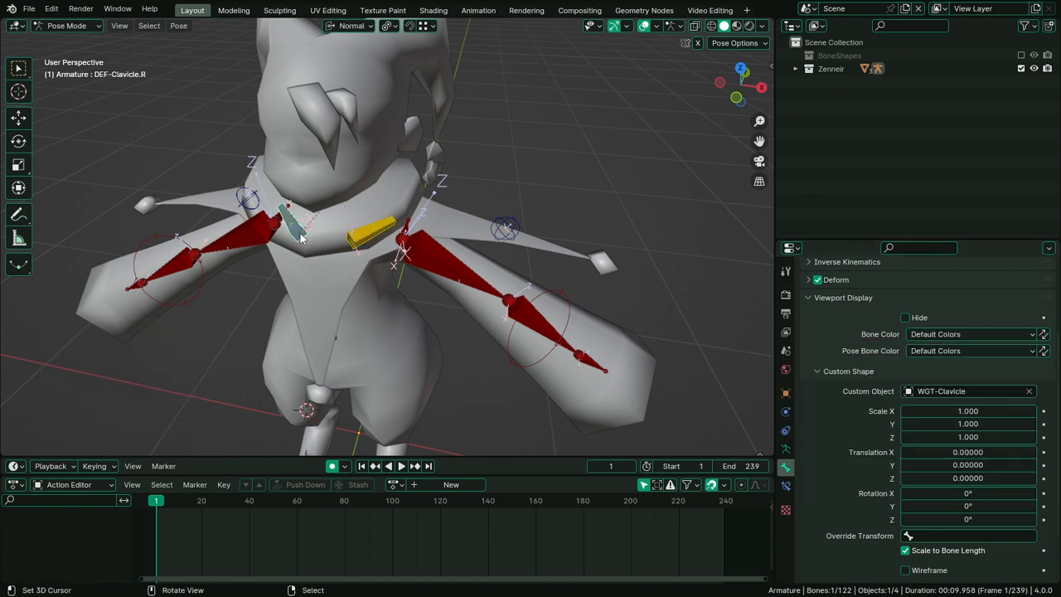
shift+right_click(371, 236)
key(ctrl+c)
click(1044, 335)
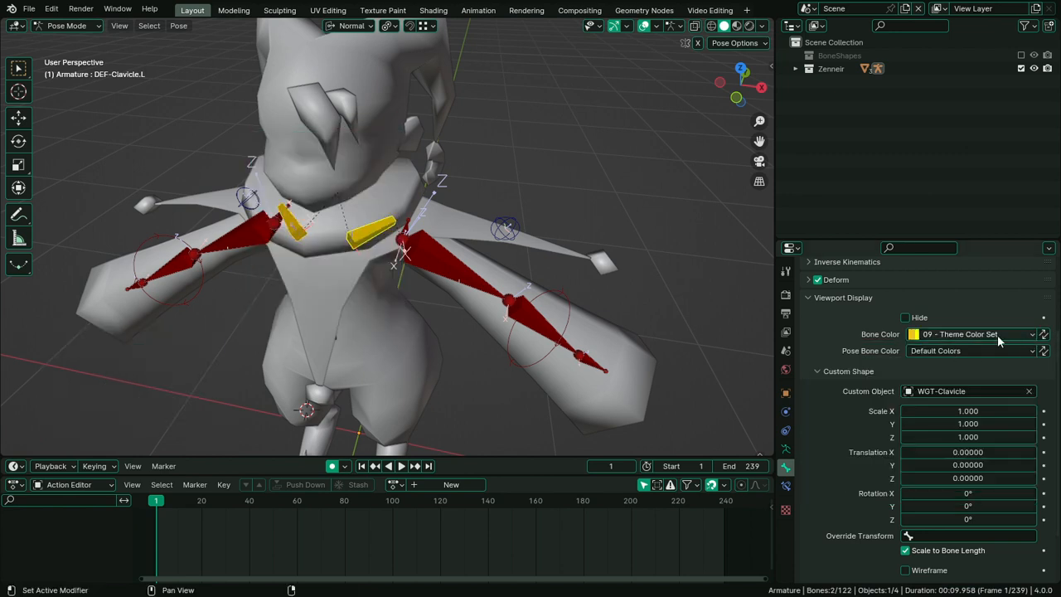
Select two IK arm bones with IK-Upper Arm.R active and show the armature's bone collections
click(454, 270)
middle_drag(454, 270, 287, 262)
shift+click(236, 233)
mouse_move(500, 337)
middle_down()
mouse_move(511, 325)
mouse_move(502, 344)
middle_up()
click(787, 454)
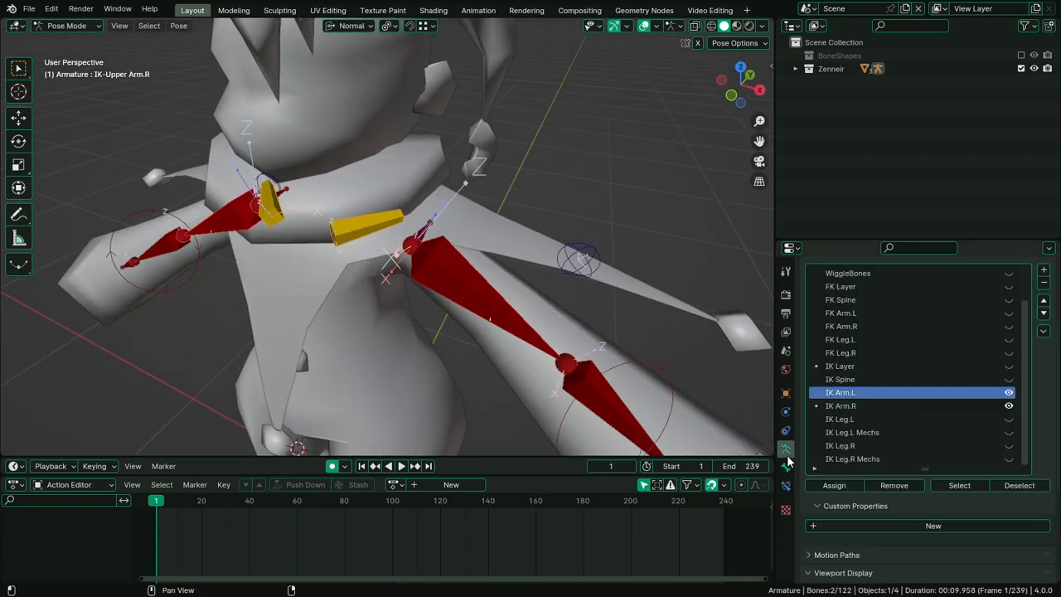
Add a new bone collection and place it directly below IK Arm.L in the collection list
click(1043, 274)
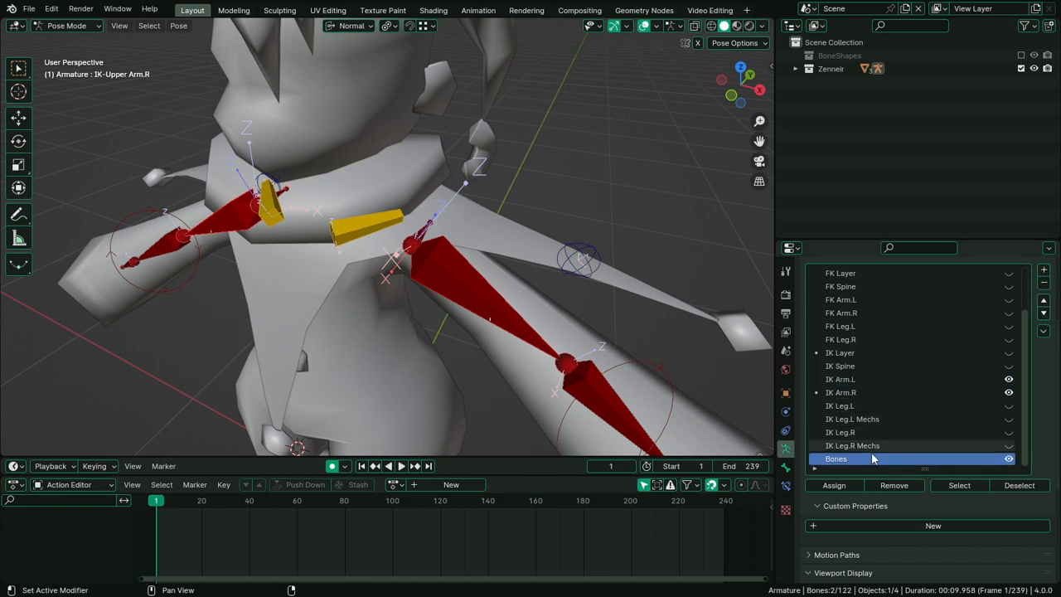
click(1043, 302)
click(1043, 302)
click(1043, 301)
click(1042, 302)
click(1043, 302)
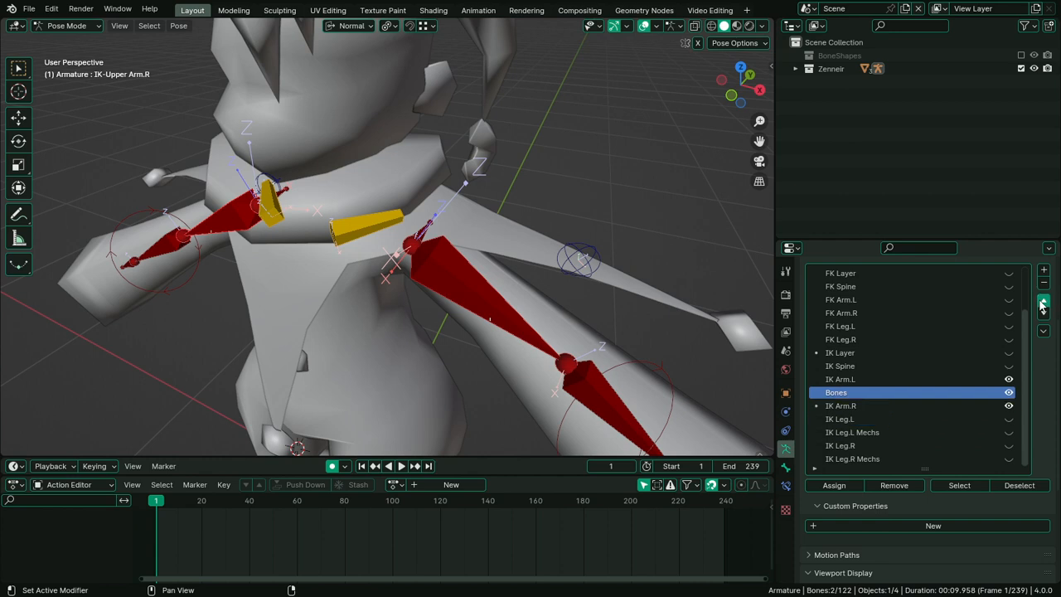
click(1043, 302)
click(1042, 301)
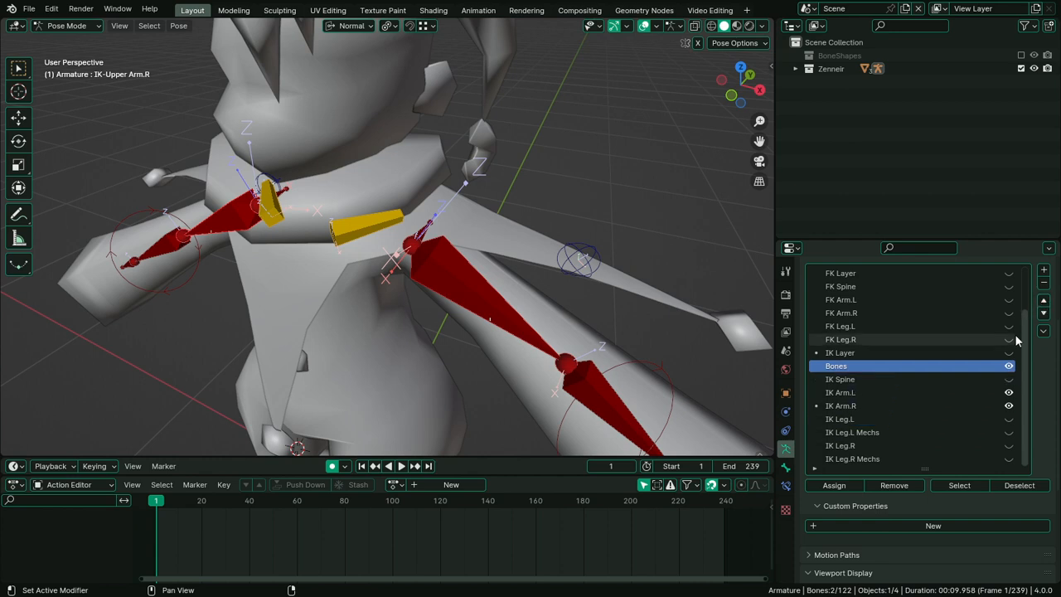
click(1043, 314)
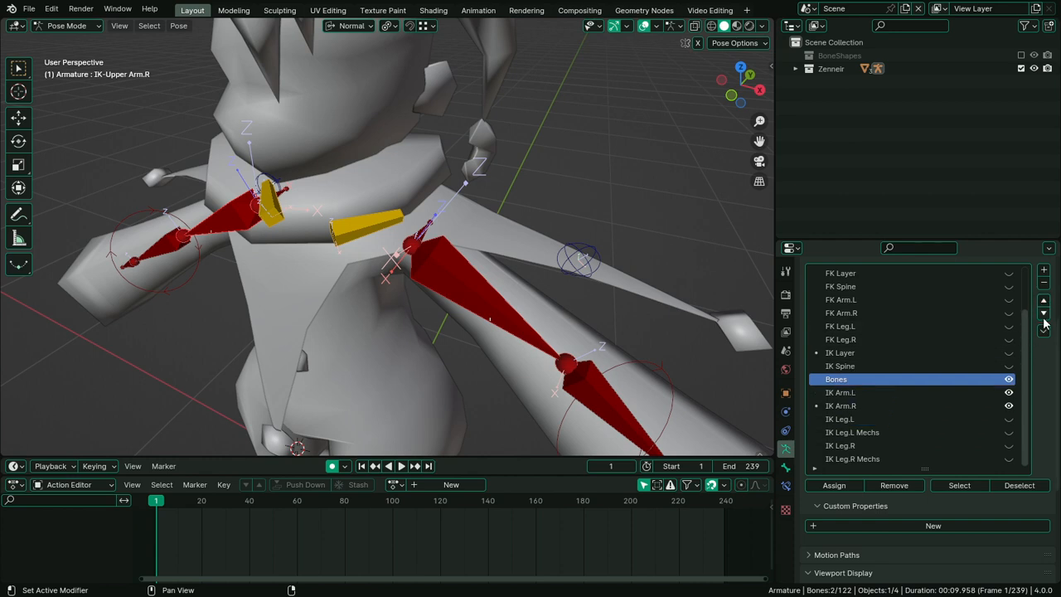
click(1043, 314)
Add a second new bone collection and place it directly below IK Arm.R in the collection list
click(1043, 270)
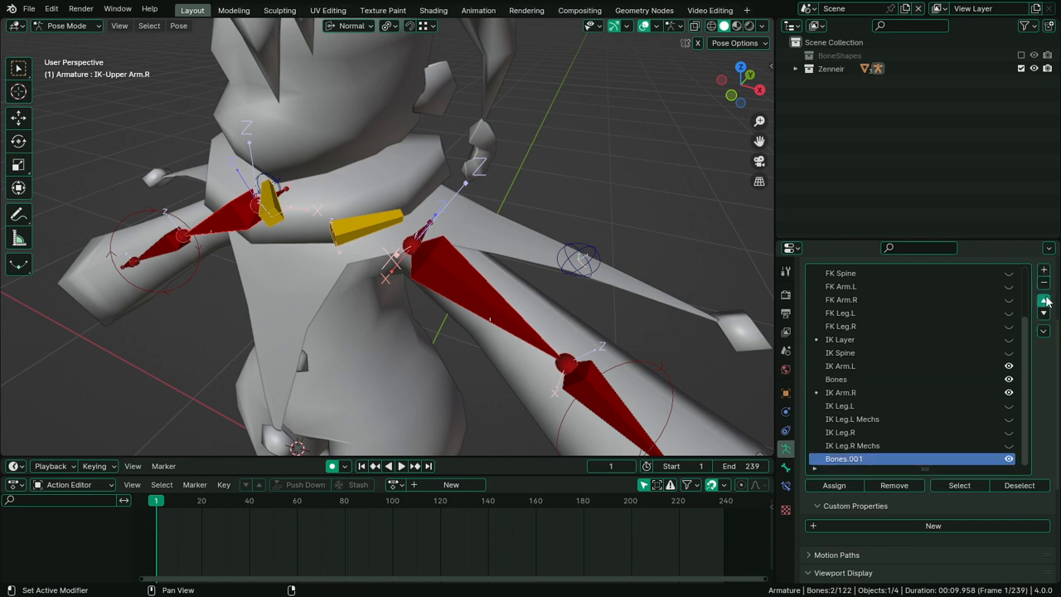
click(1044, 301)
click(1044, 301)
click(1044, 301)
click(1044, 301)
click(1045, 301)
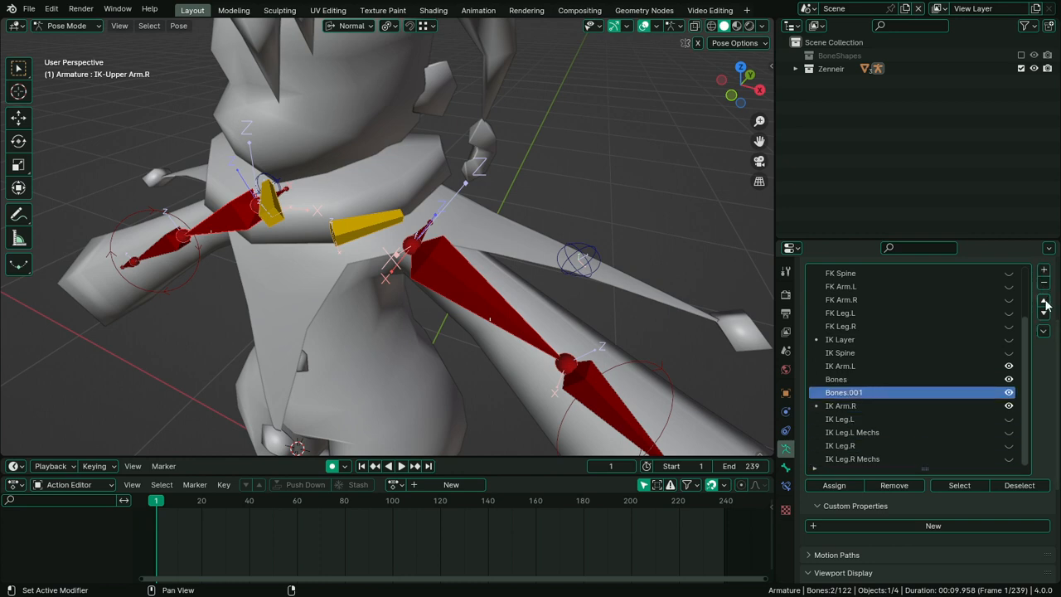
click(1044, 313)
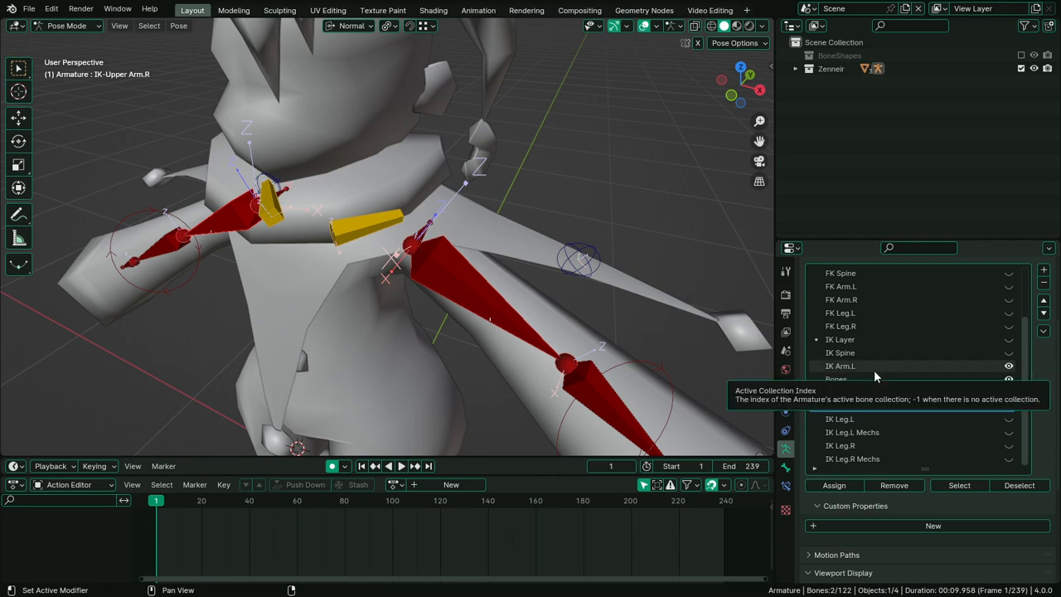
Rename the bone collection directly below IK Arm.R as "IK Arm Mech"
middle_drag(663, 373, 439, 259)
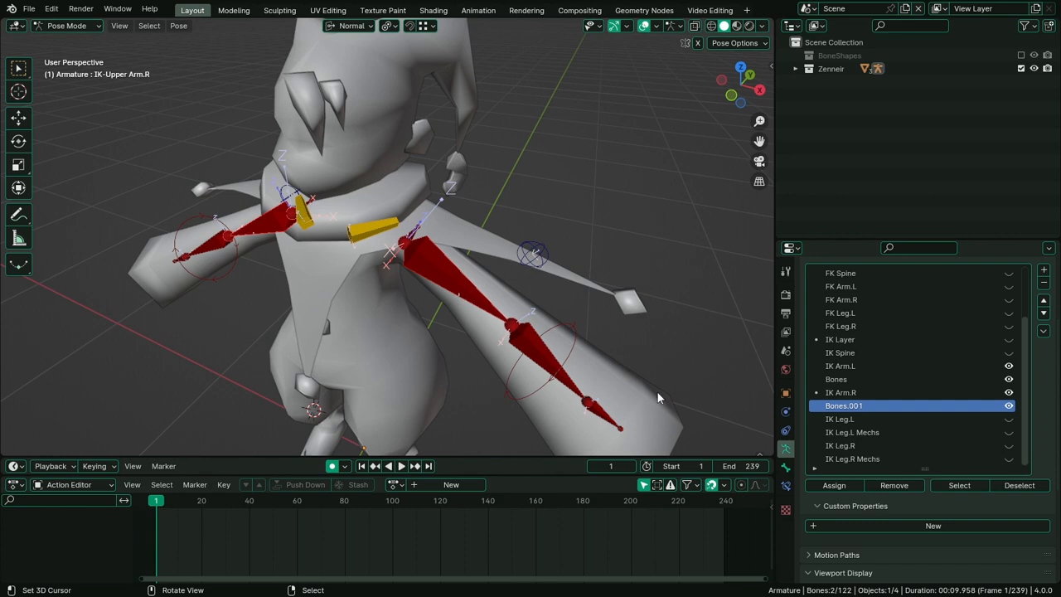
double_click(844, 406)
text(IK )
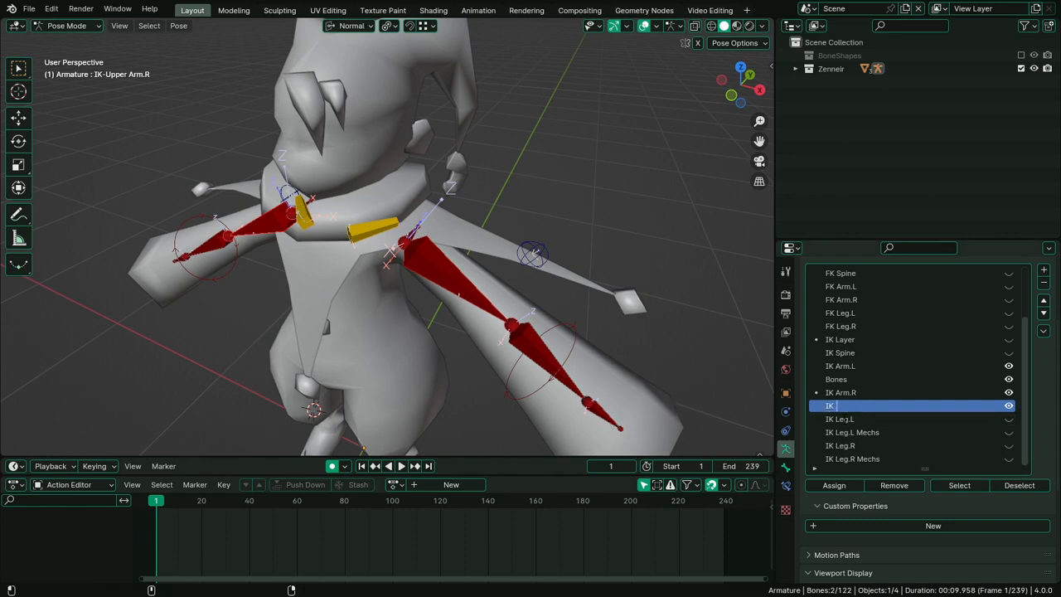
text(Arm Mech)
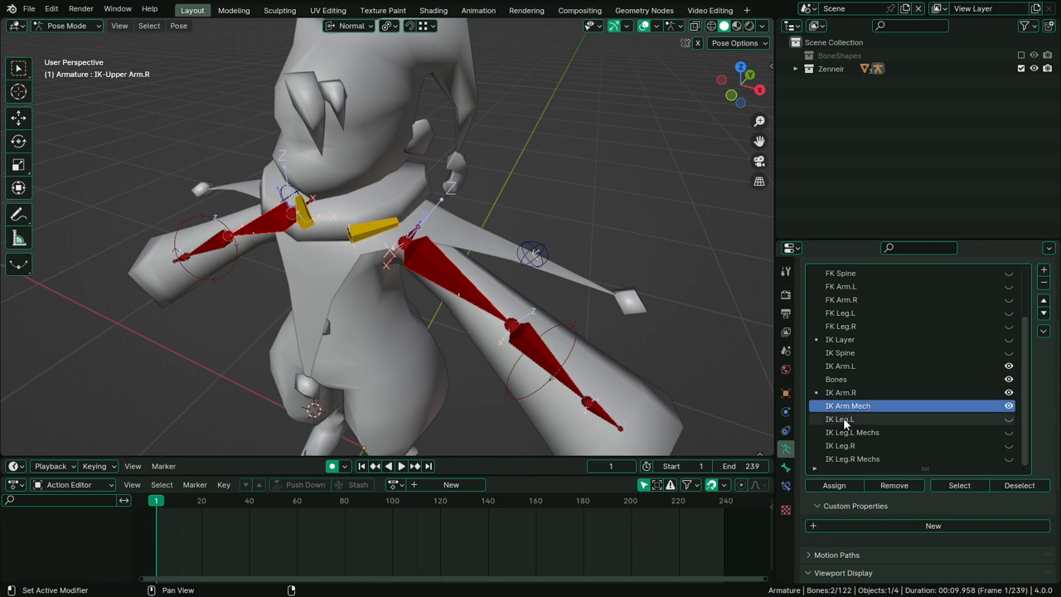
key(Return)
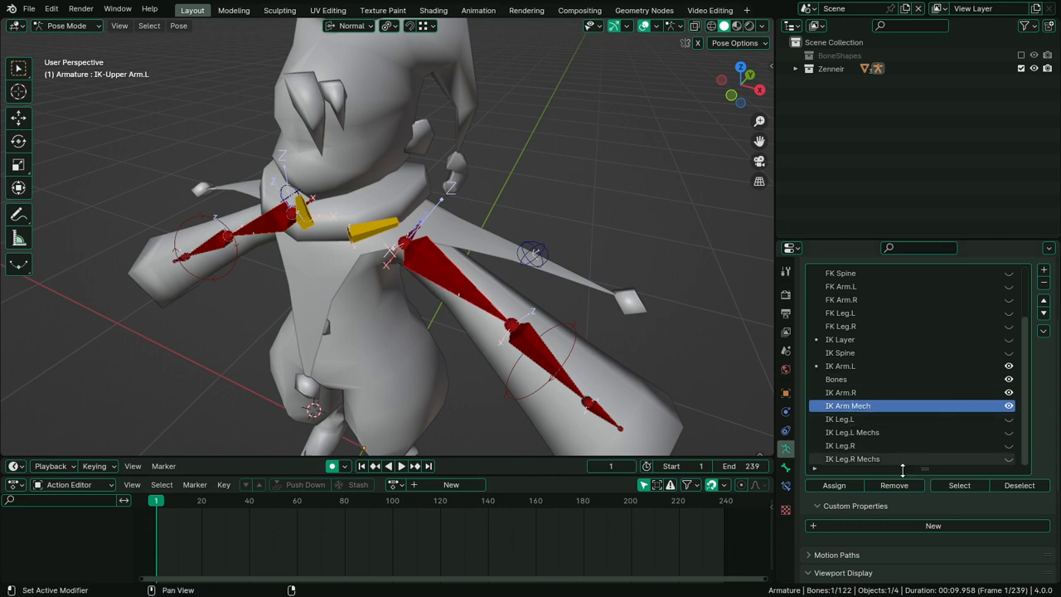
click(838, 485)
click(854, 392)
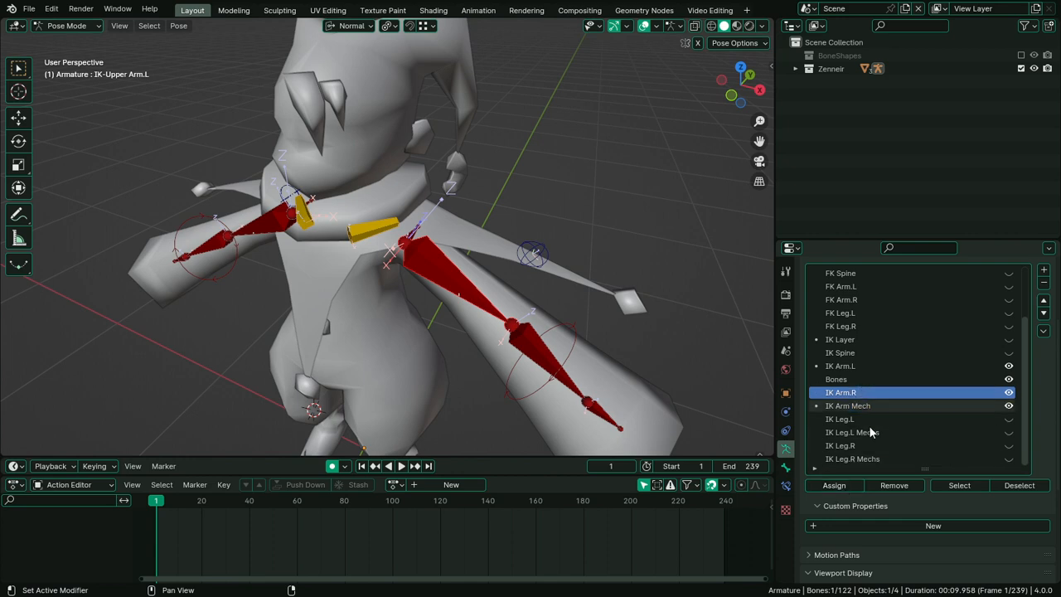
click(895, 485)
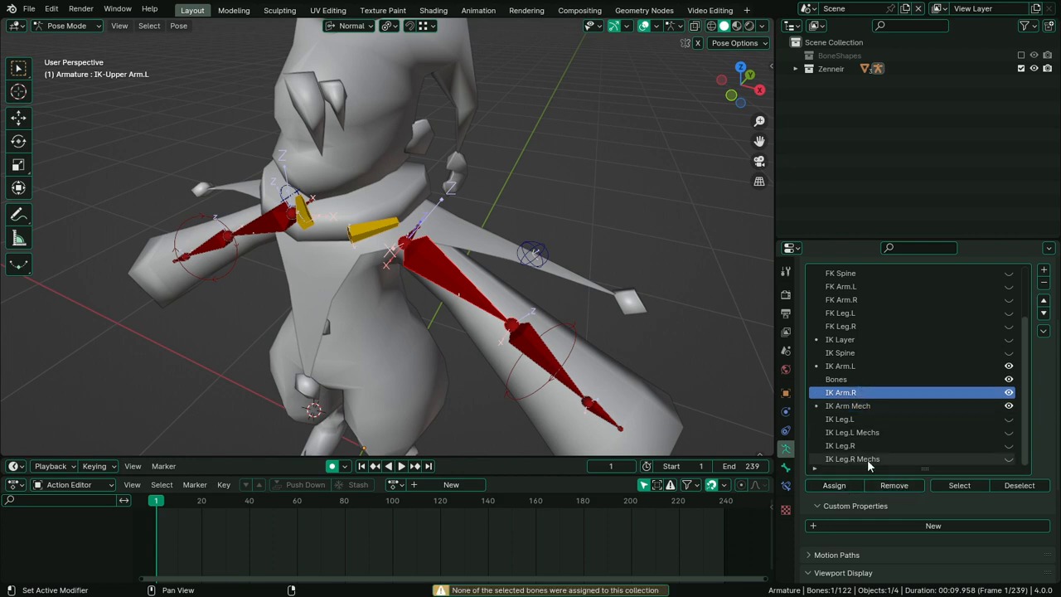
click(867, 406)
Assign the IK-Upper Arm.R bone to the IK Arm Mech collection and remove it from IK Arm.R
middle_drag(303, 268, 249, 315)
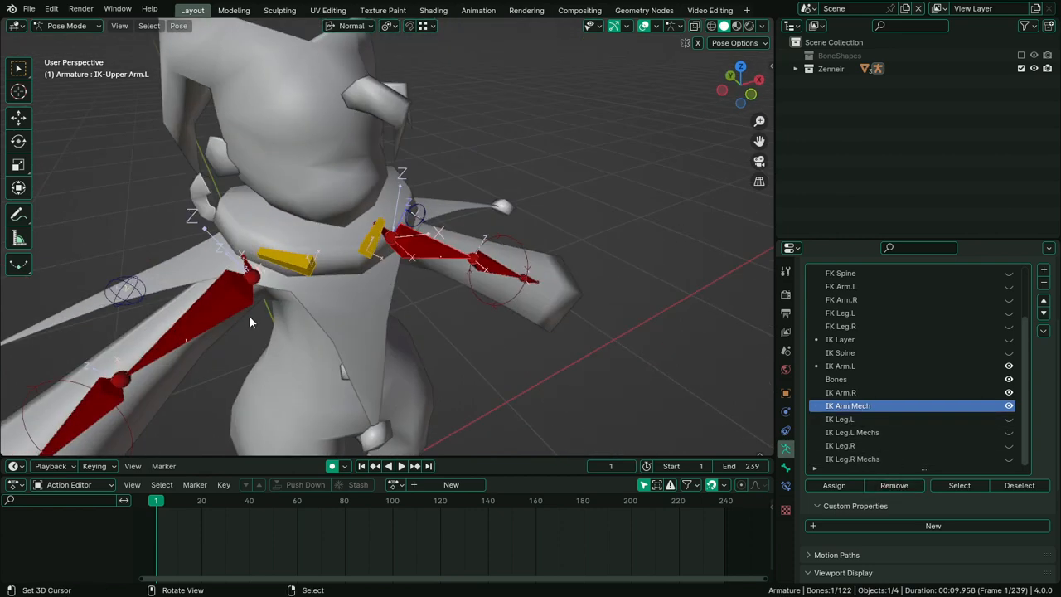
click(249, 315)
click(846, 485)
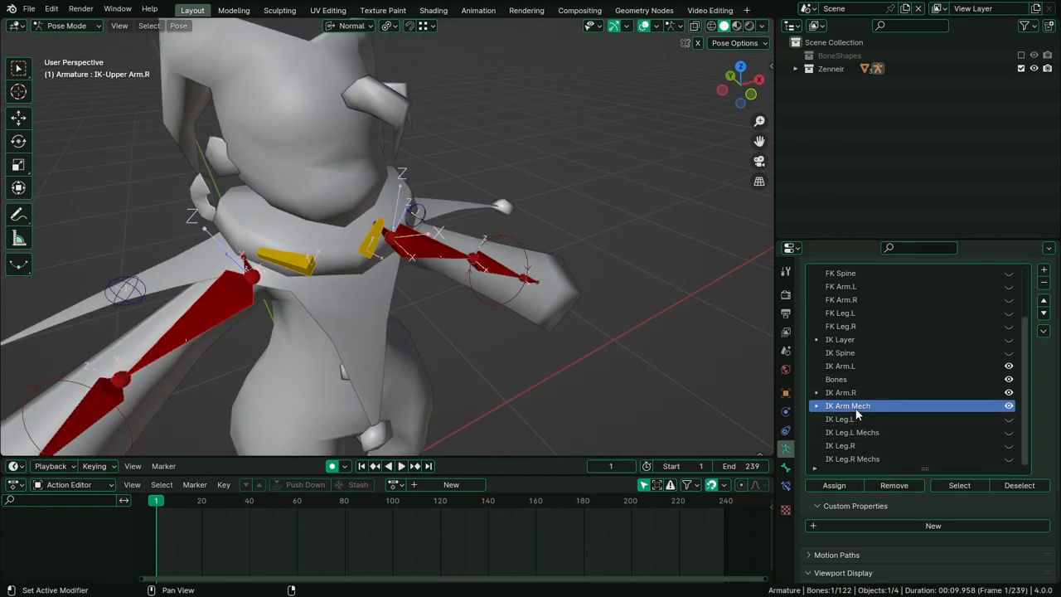
click(859, 392)
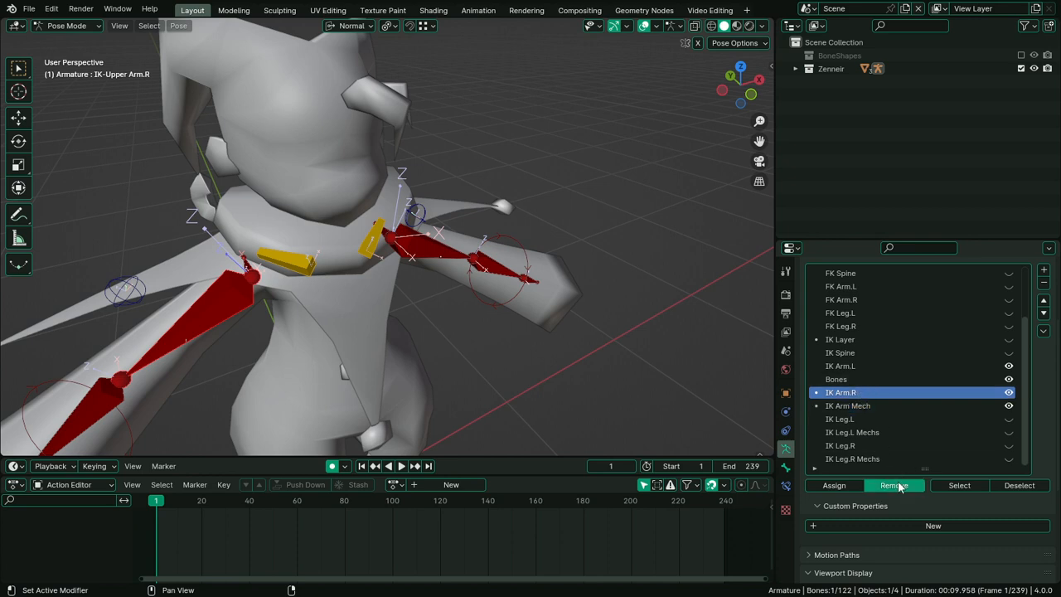
Hide the IK Arm.L and Bones collections and try again to remove IK-Upper Arm.R from IK Arm.R
click(1009, 365)
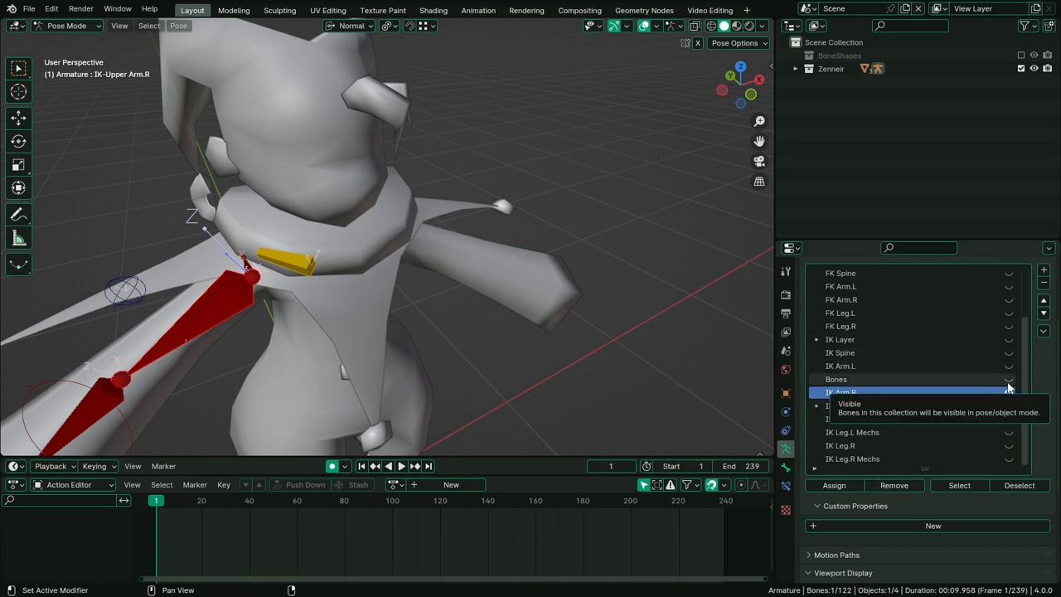
click(875, 405)
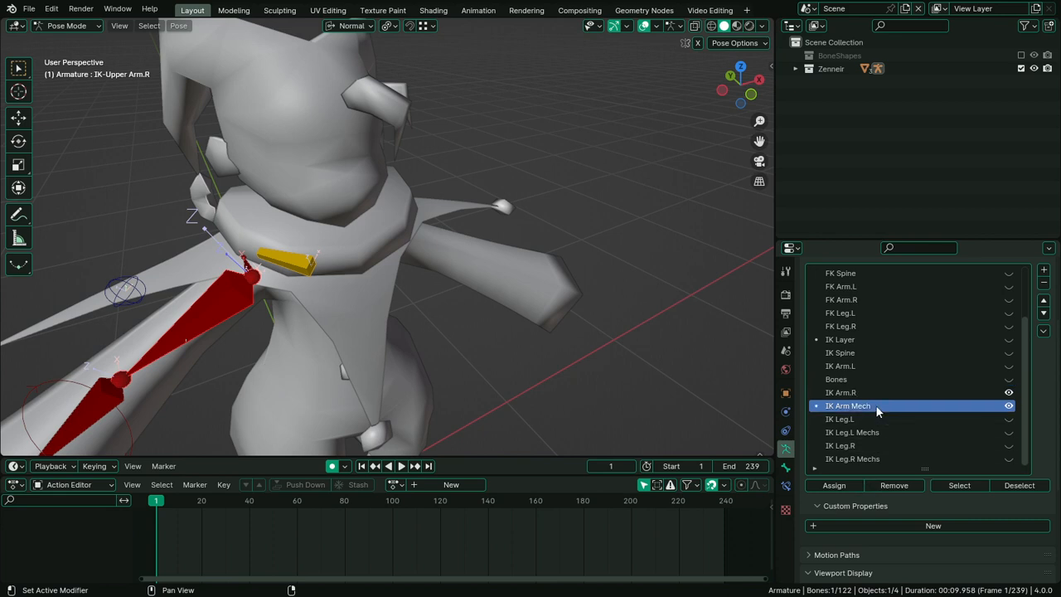
click(233, 298)
click(871, 393)
click(894, 485)
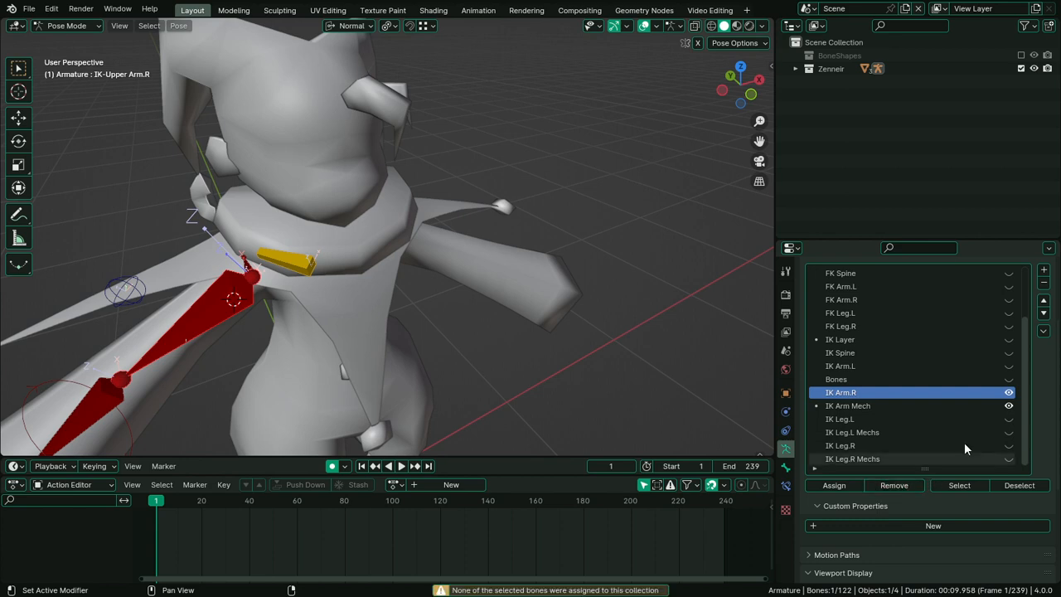
click(1008, 406)
click(1009, 406)
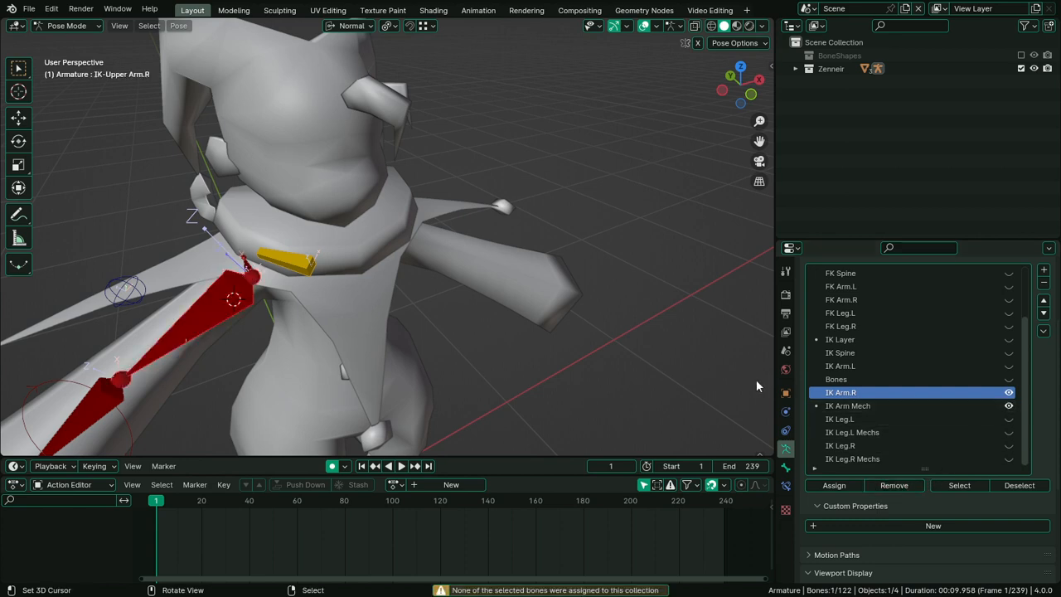
Show the IK Arm.L and Bones collections, and hide IK Arm.R and IK Arm Mech
middle_drag(756, 385, 1042, 450)
click(1009, 366)
click(1009, 392)
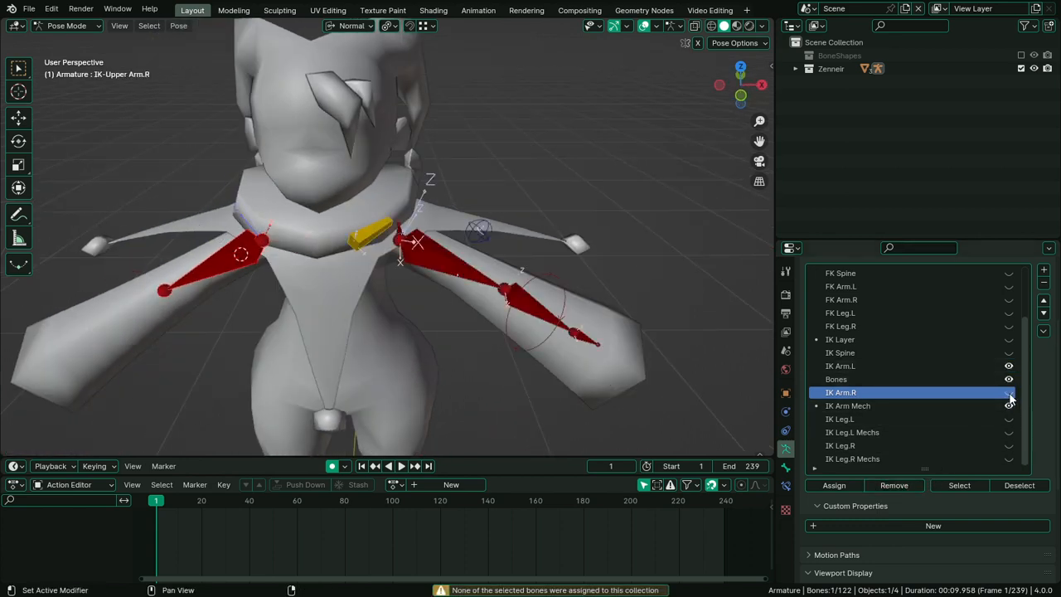
click(1009, 405)
Rename the IK Arm Mech collection as "IK Arm.R Mech" and start renaming the Bones collection with "IK"
click(912, 379)
double_click(909, 380)
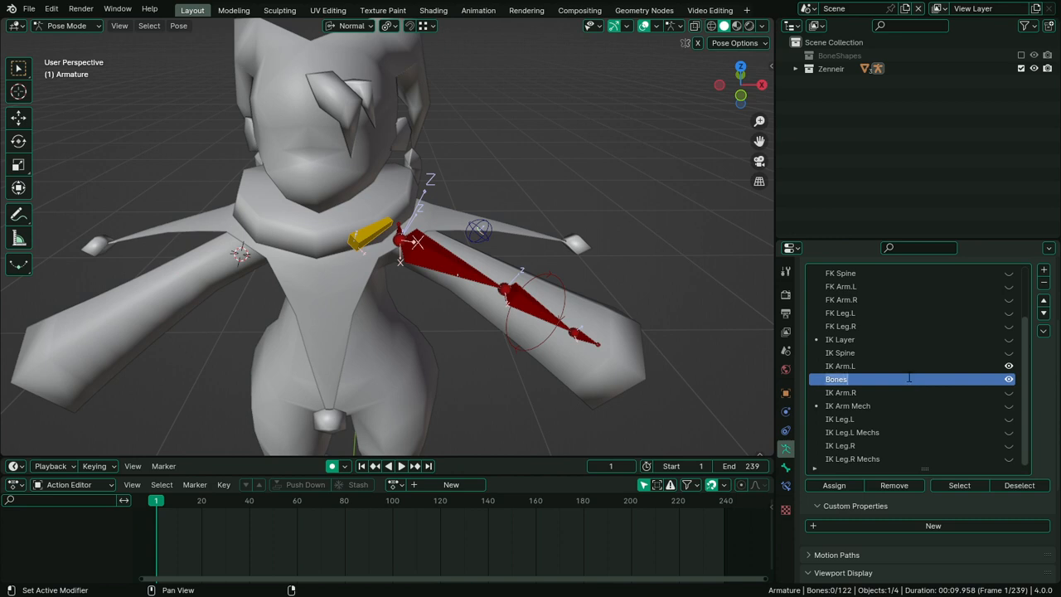
text(IK)
key(Return)
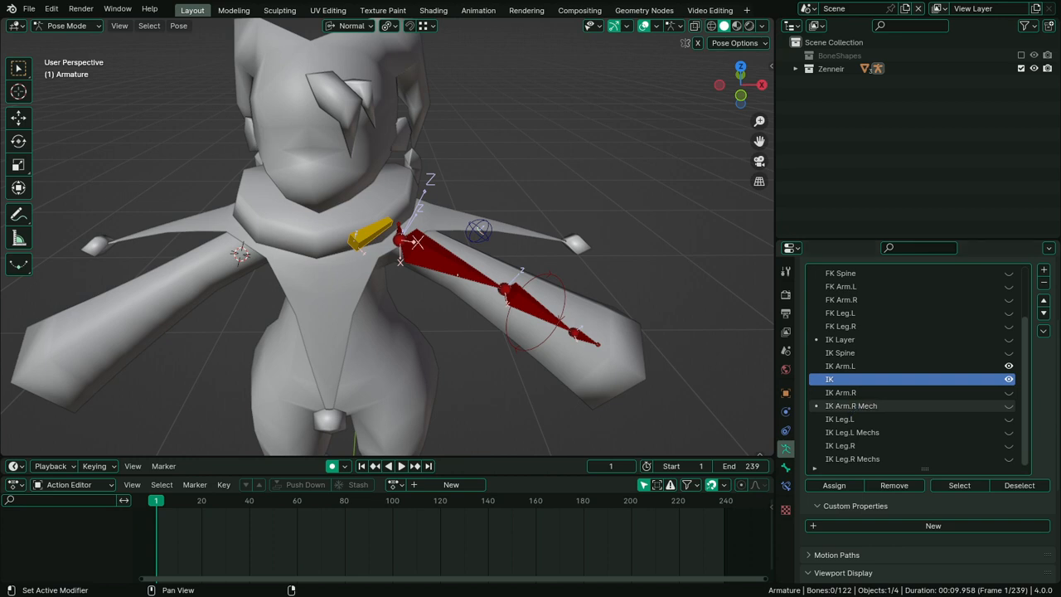
Complete the name of the bone collection listed below IK Arm.L as "IK Arm.L Mech"
double_click(863, 378)
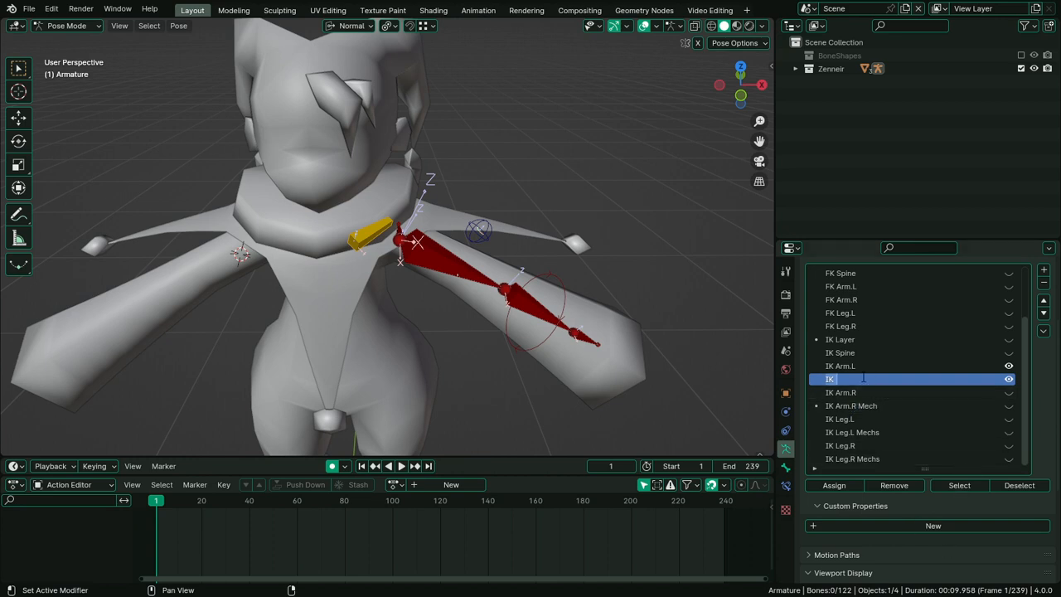
text(Arm.)
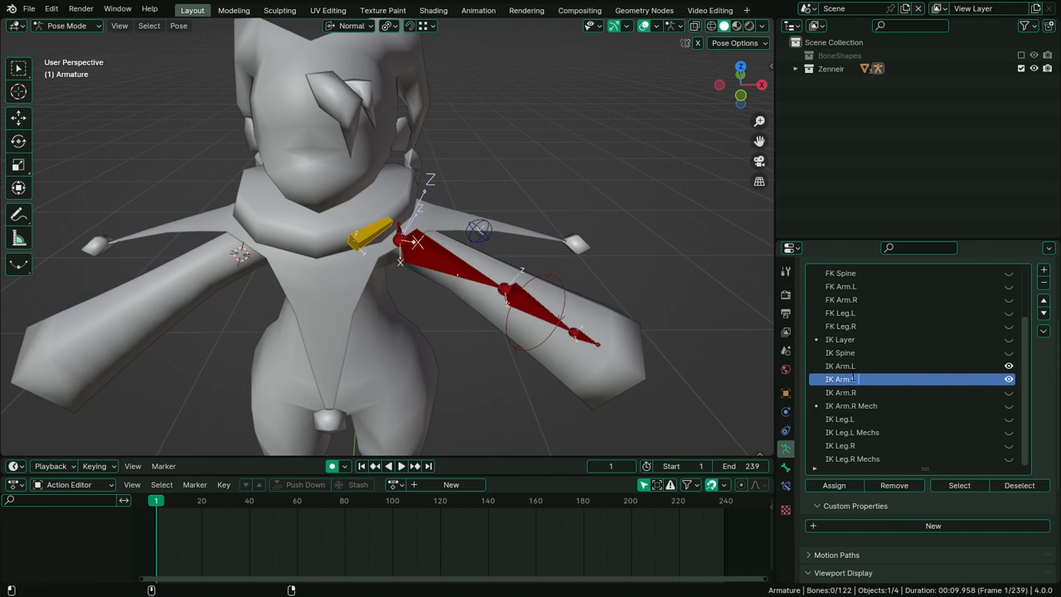
text(L Mech)
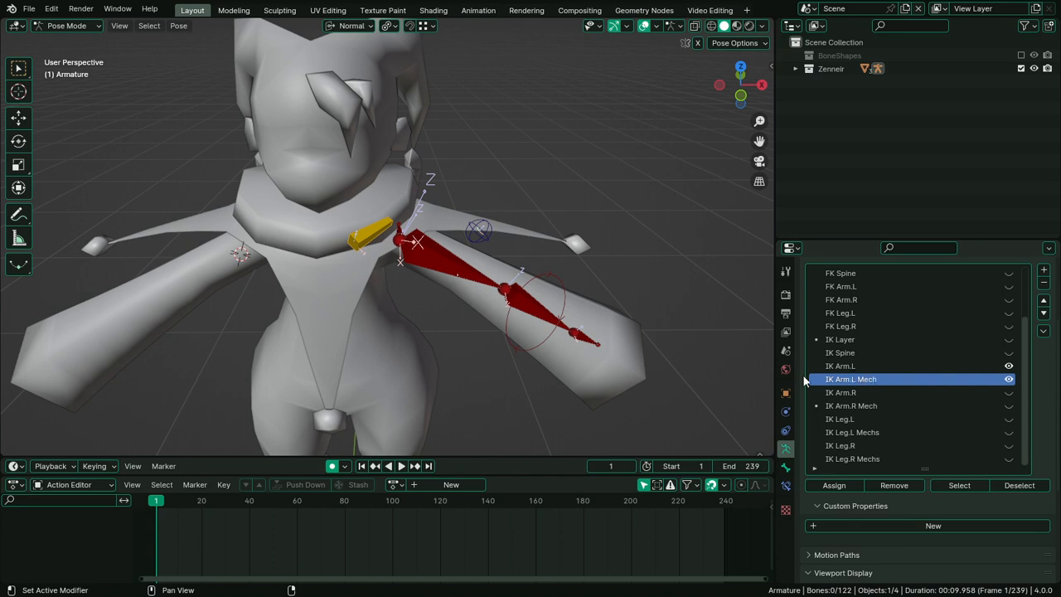
Move the left IK upper arm bone from the IK Arm.L collection to IK Arm.L Mech and hide the mech collection
click(401, 255)
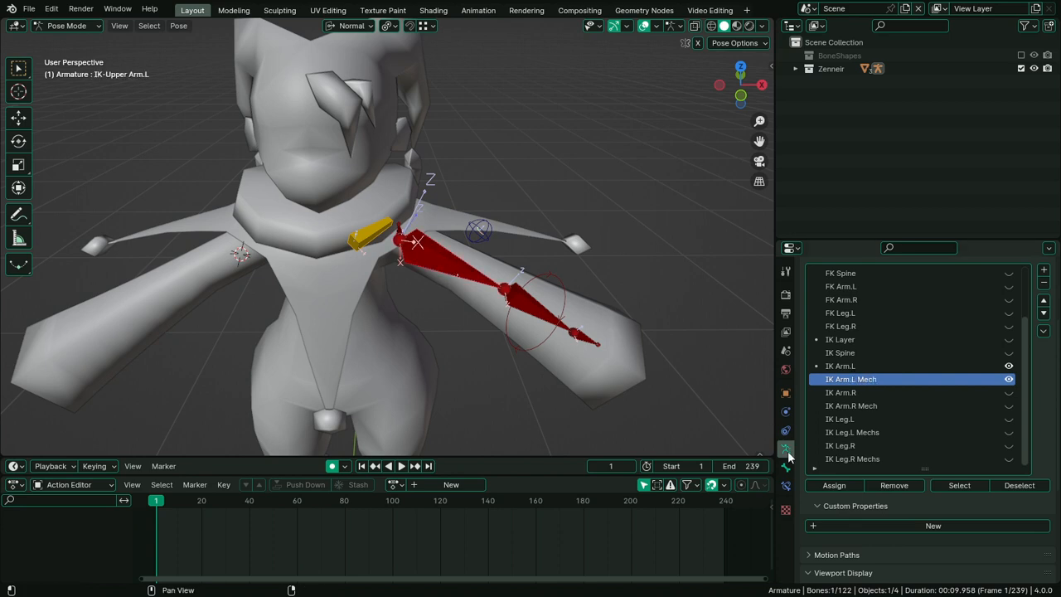
click(841, 486)
click(879, 366)
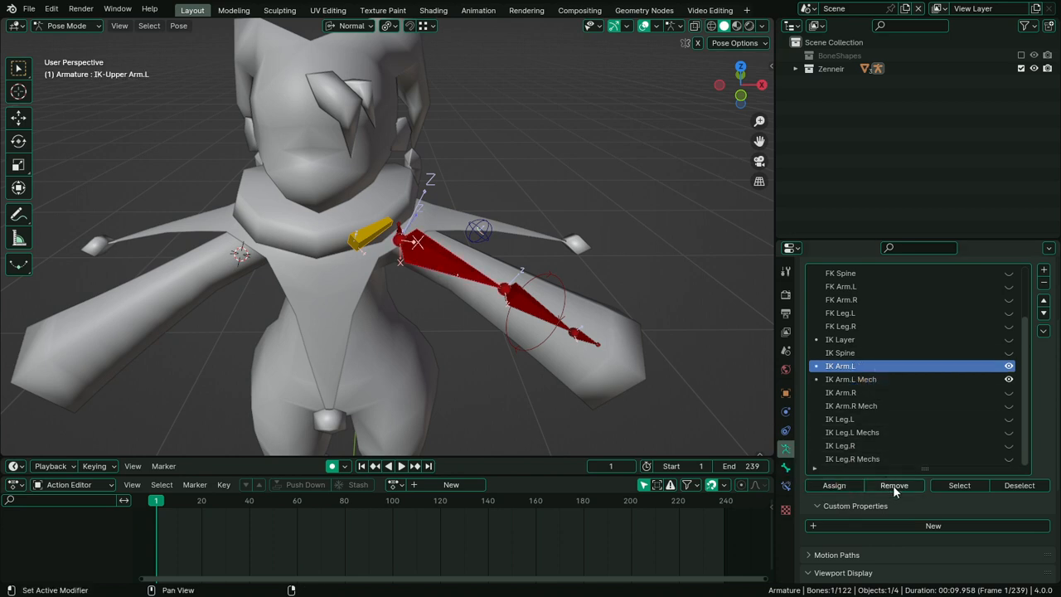
click(892, 485)
click(1009, 379)
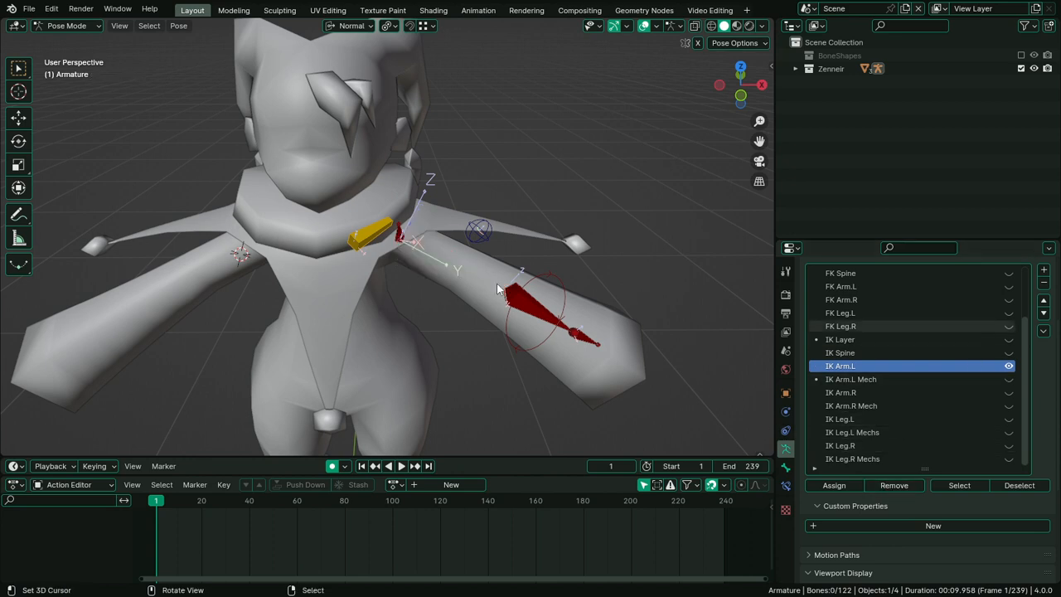
middle_drag(500, 290, 615, 426)
click(622, 399)
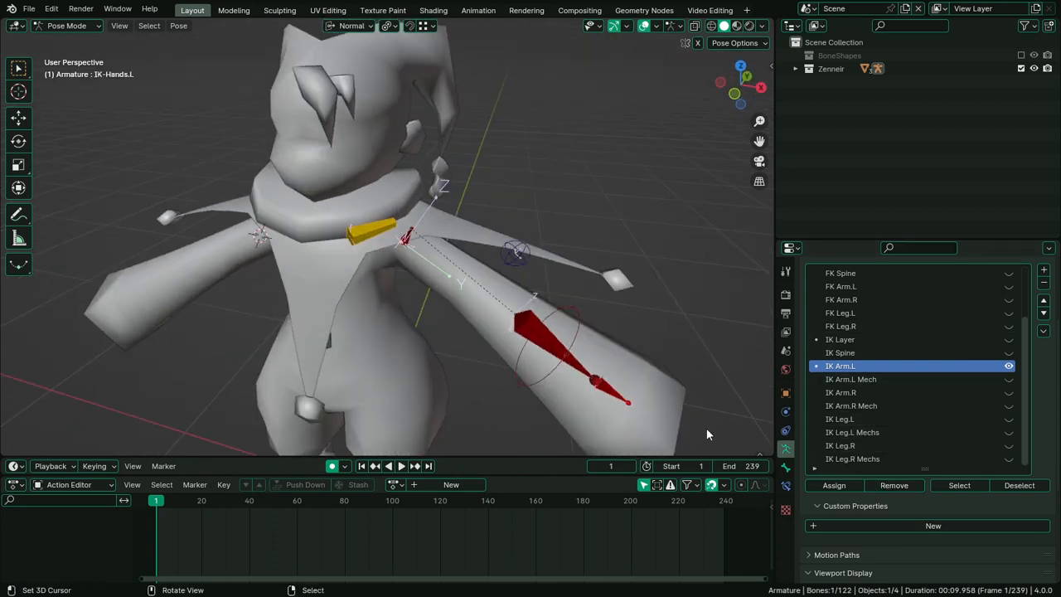
click(786, 466)
click(940, 392)
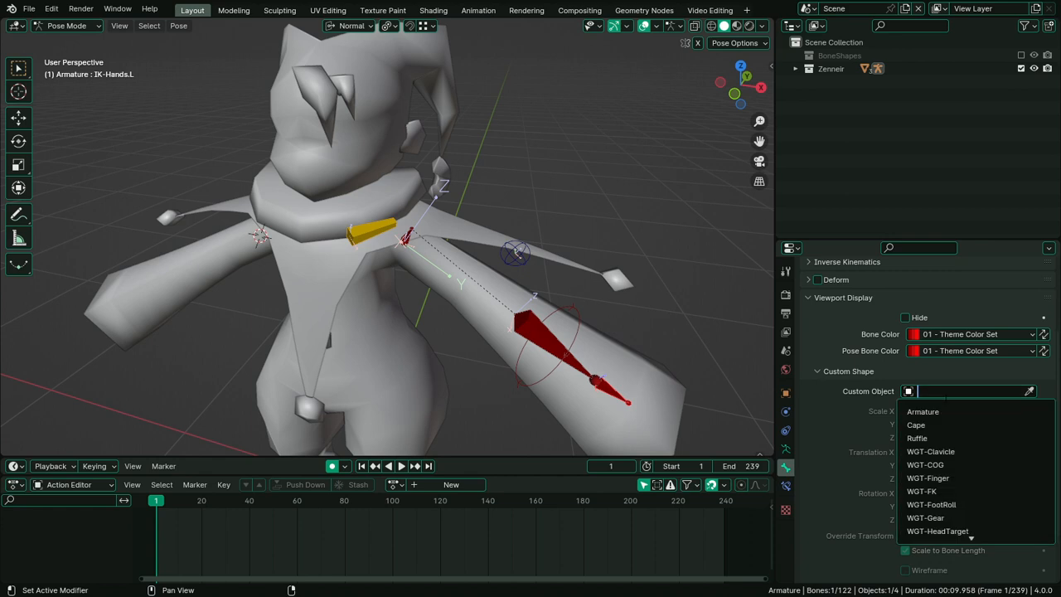
click(786, 448)
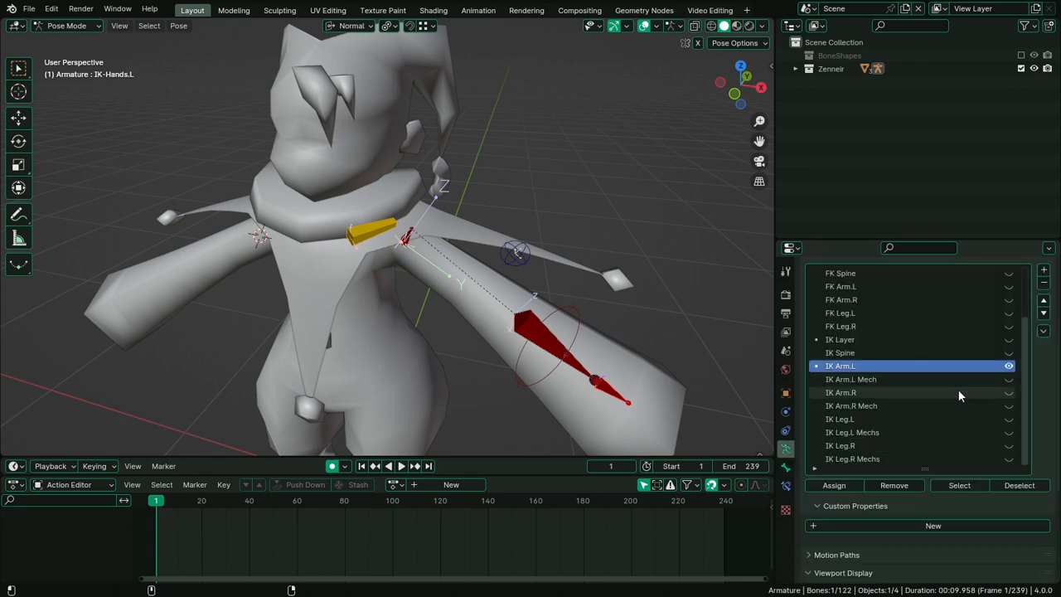
Show the IK Arm.R collection and reorder the bone collections so all arm and leg mech collections sit below IK Leg.R
click(1009, 392)
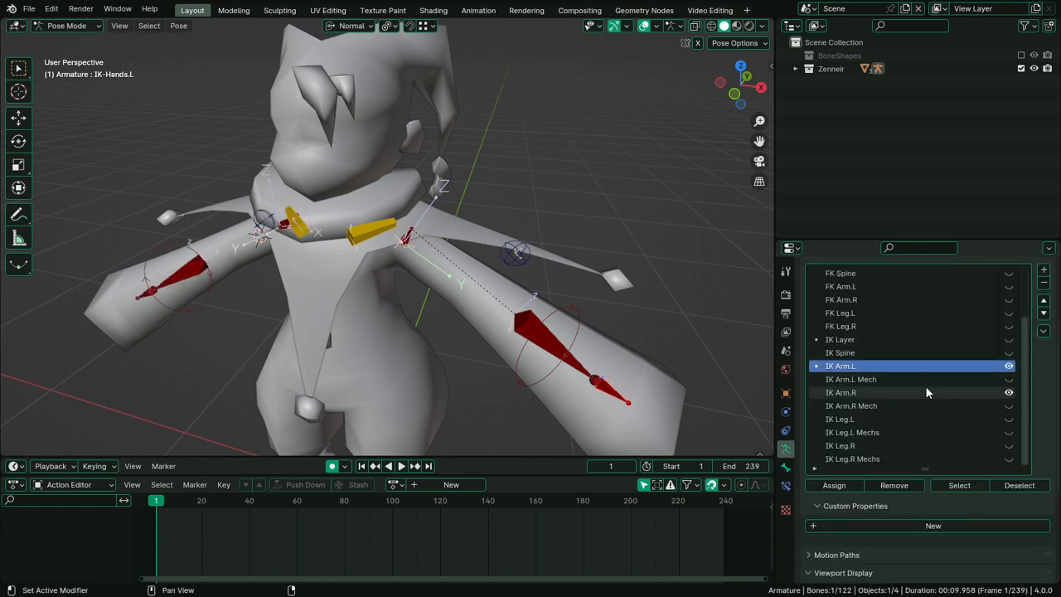
click(898, 379)
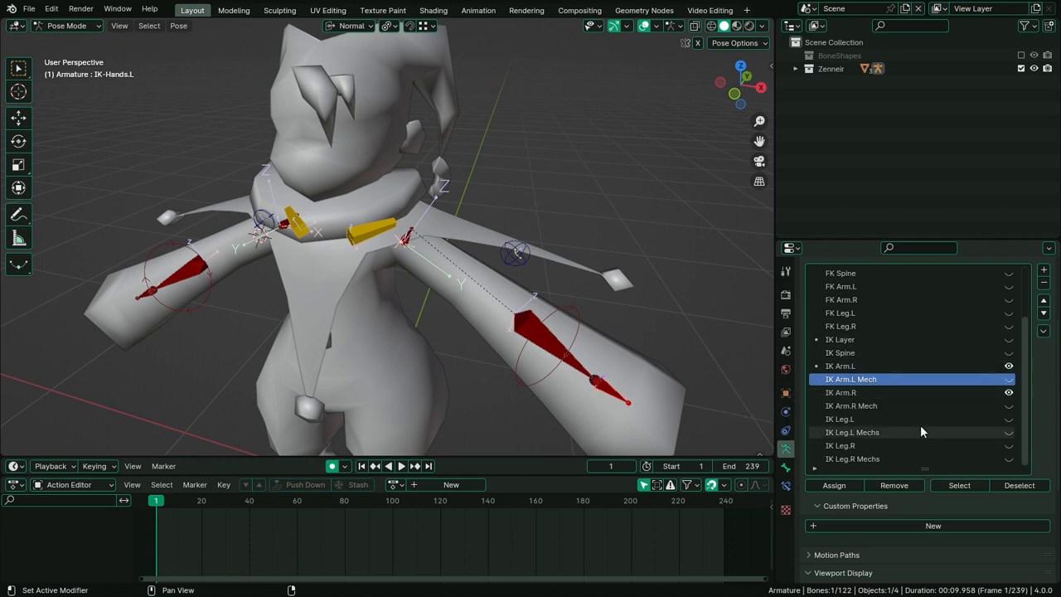
click(891, 432)
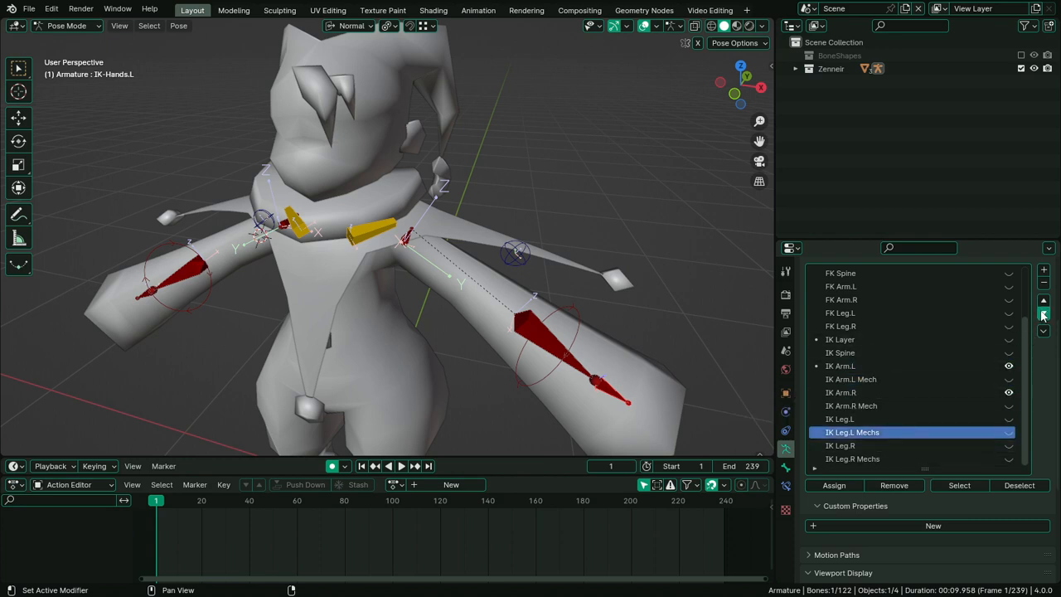
click(1043, 316)
click(875, 407)
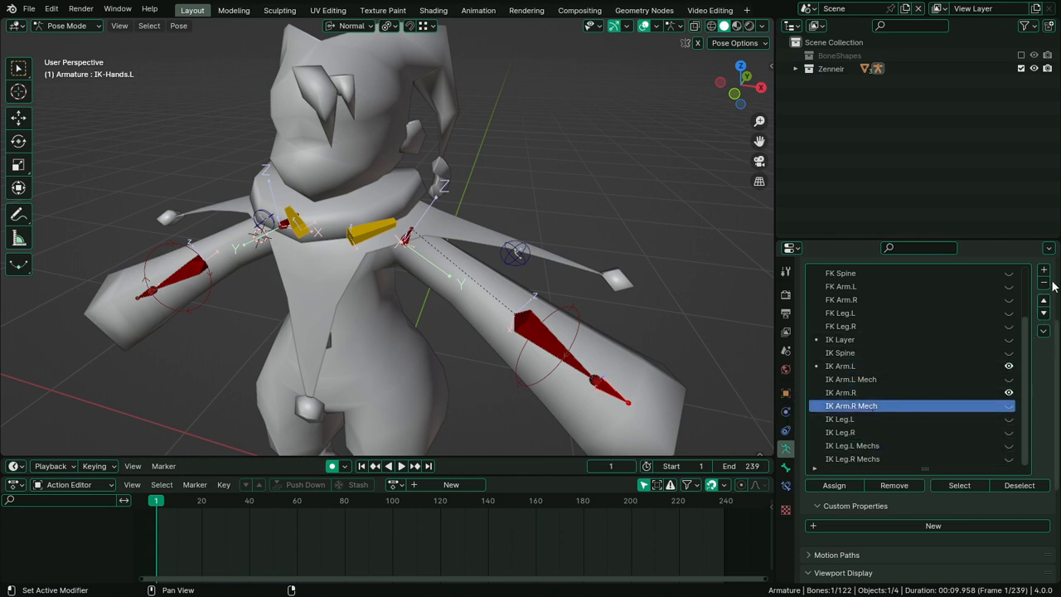
click(1044, 314)
click(1043, 313)
click(878, 379)
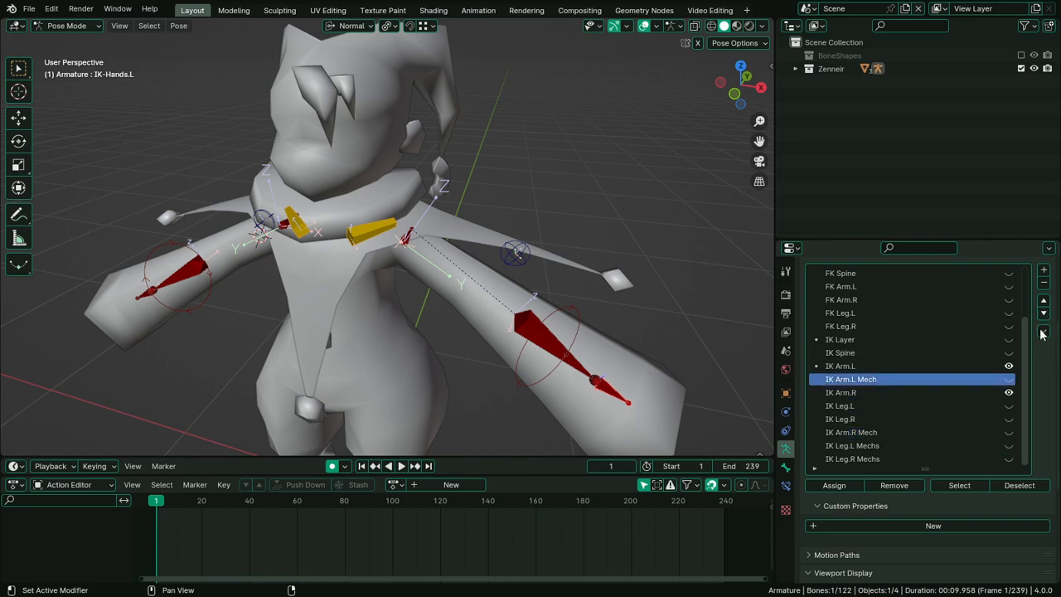
click(1043, 314)
click(1044, 313)
click(1043, 313)
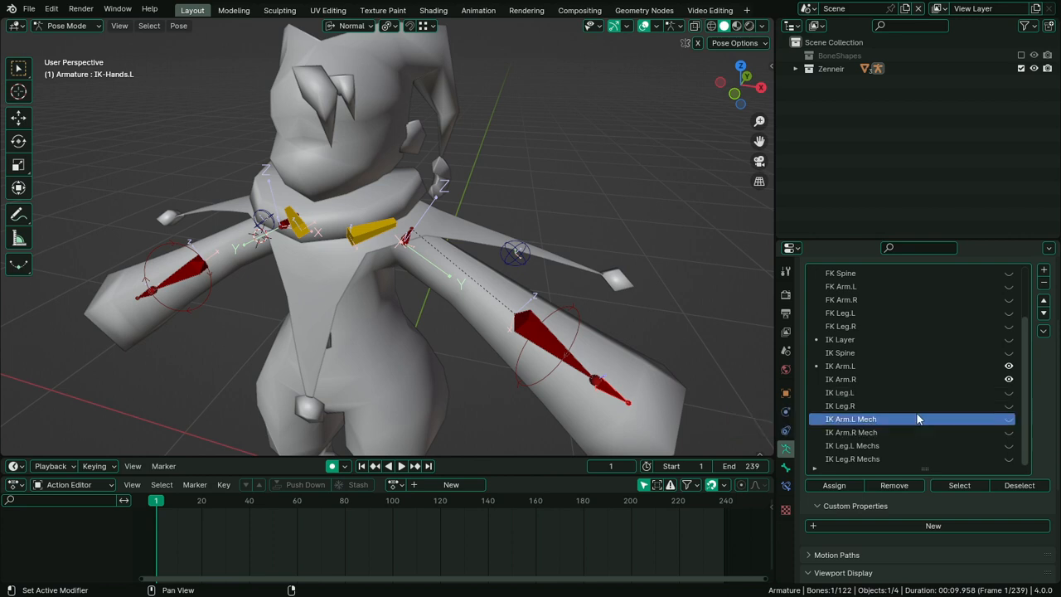
scroll(899, 330, up, 5)
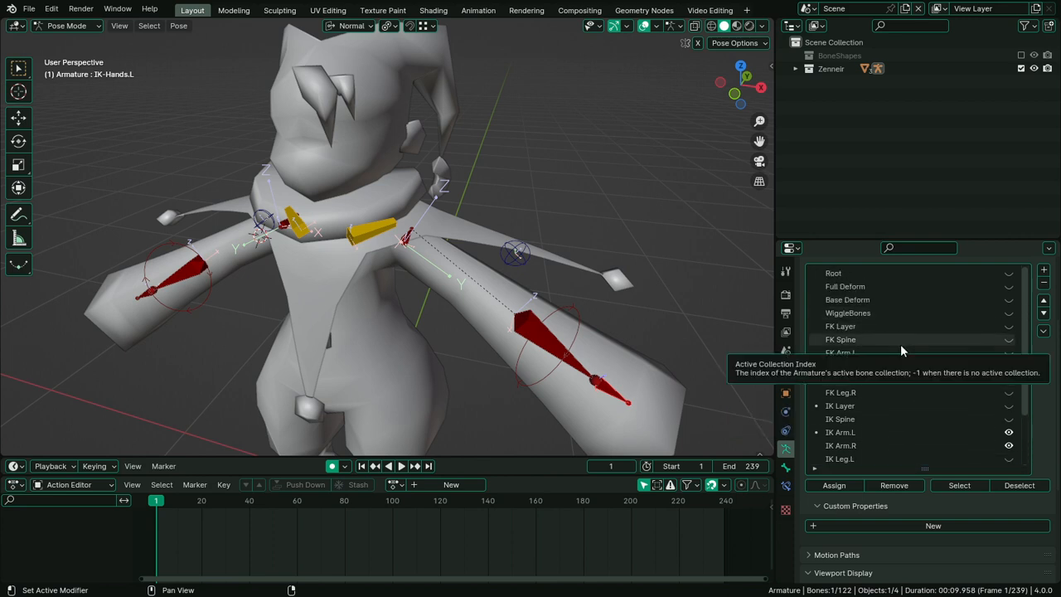
scroll(900, 344, down, 5)
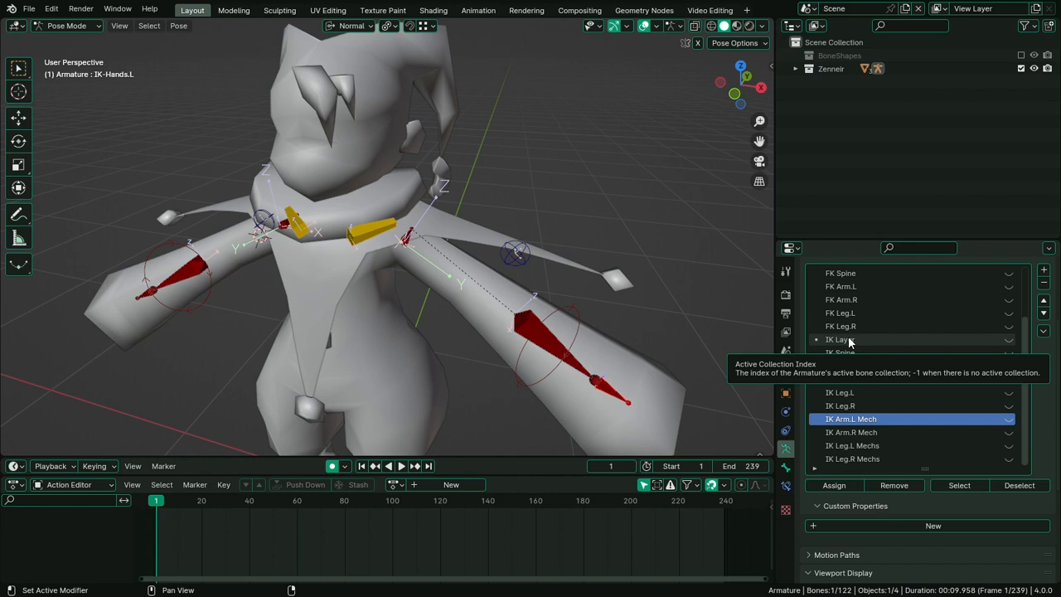
scroll(920, 410, up, 5)
scroll(932, 423, down, 5)
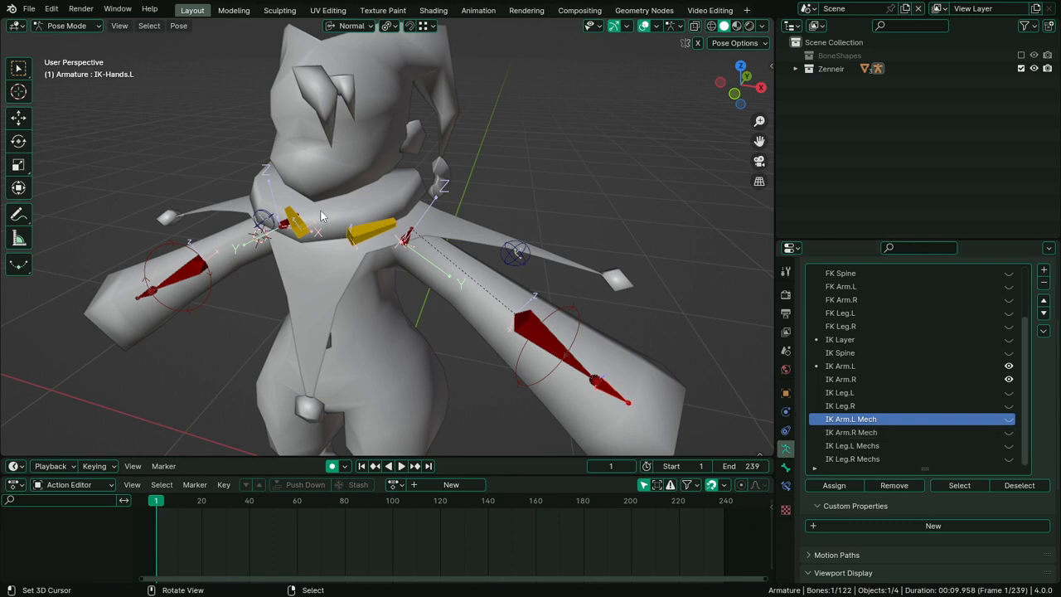
click(529, 325)
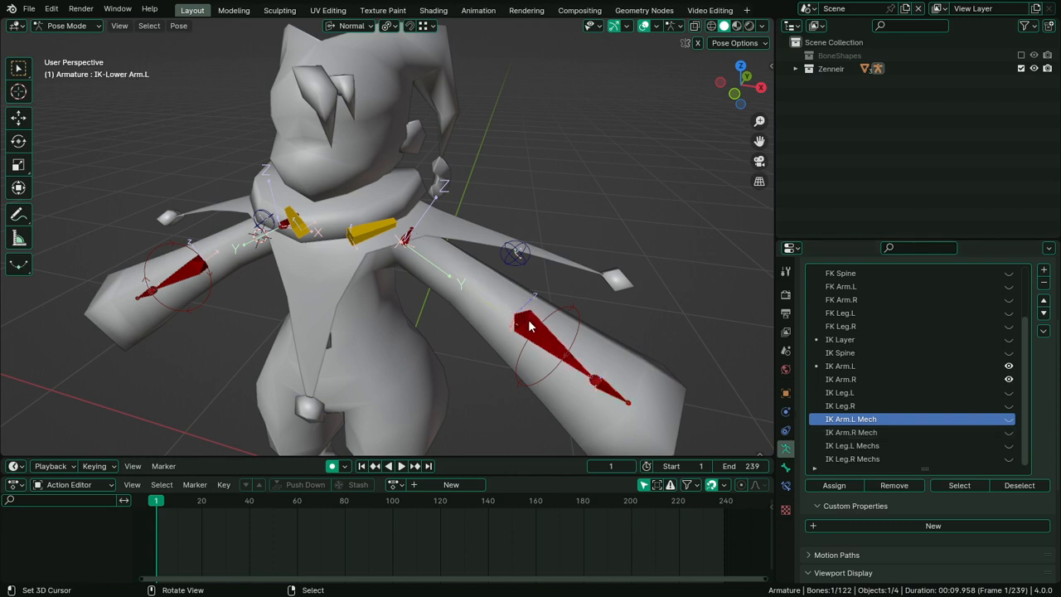
click(785, 468)
click(934, 389)
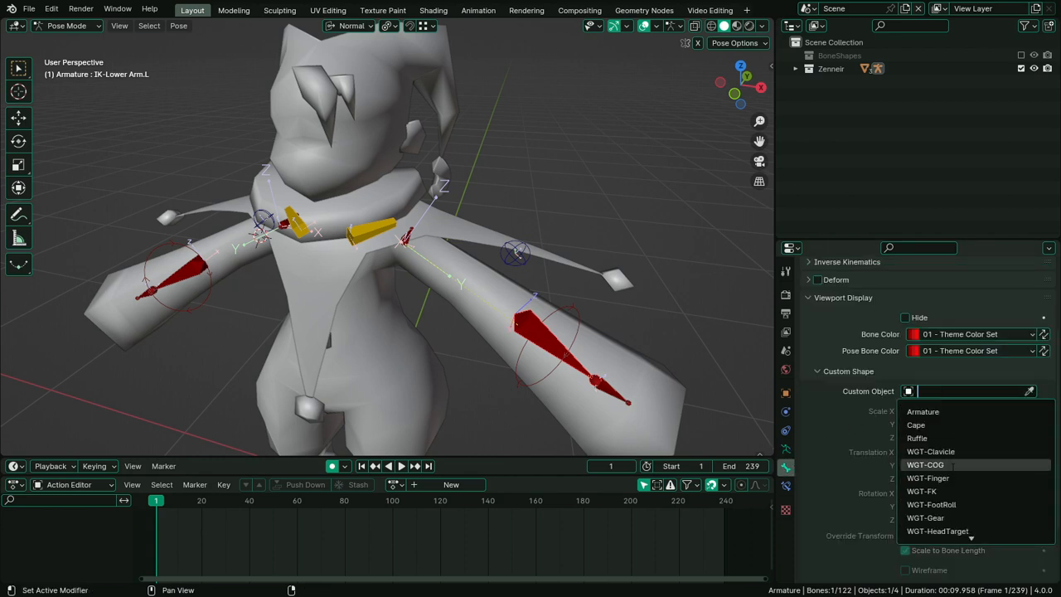
scroll(954, 501, down, 2)
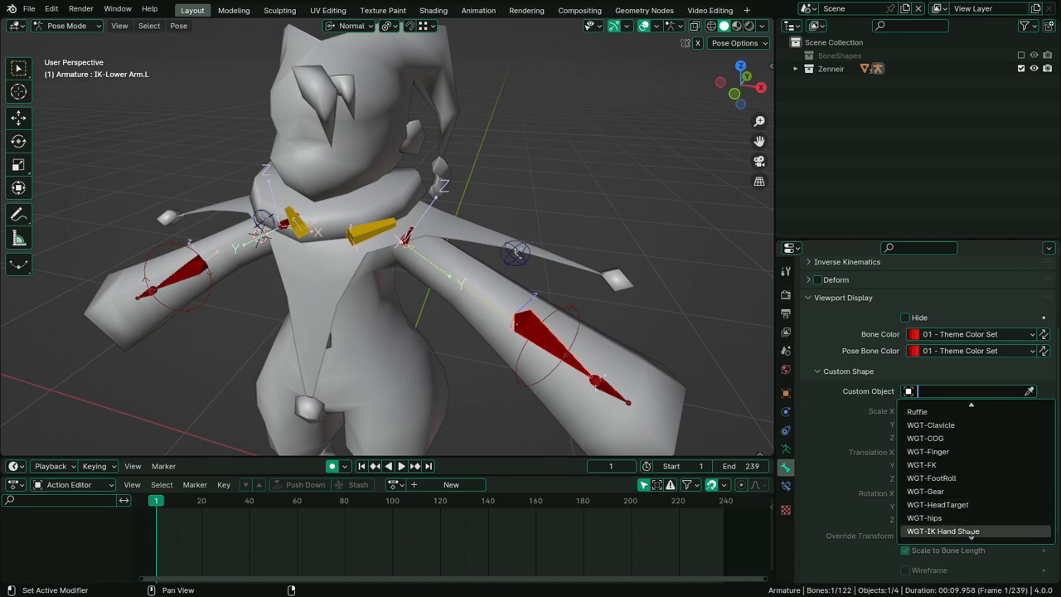
scroll(972, 537, down, 2)
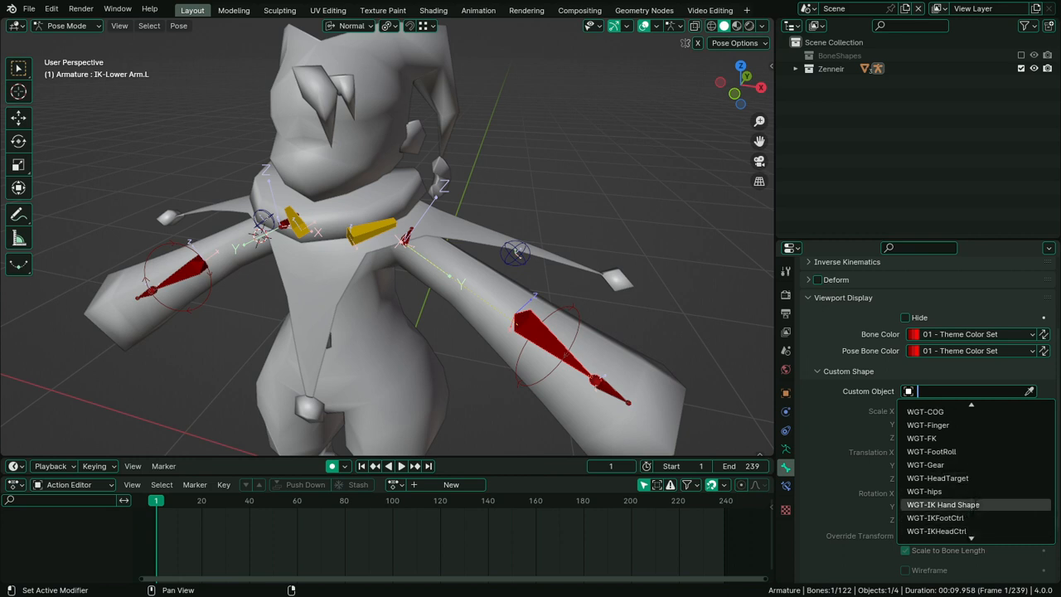
Assign WGT-IK Hand Shape as the custom object of the left IK hand bone
click(609, 391)
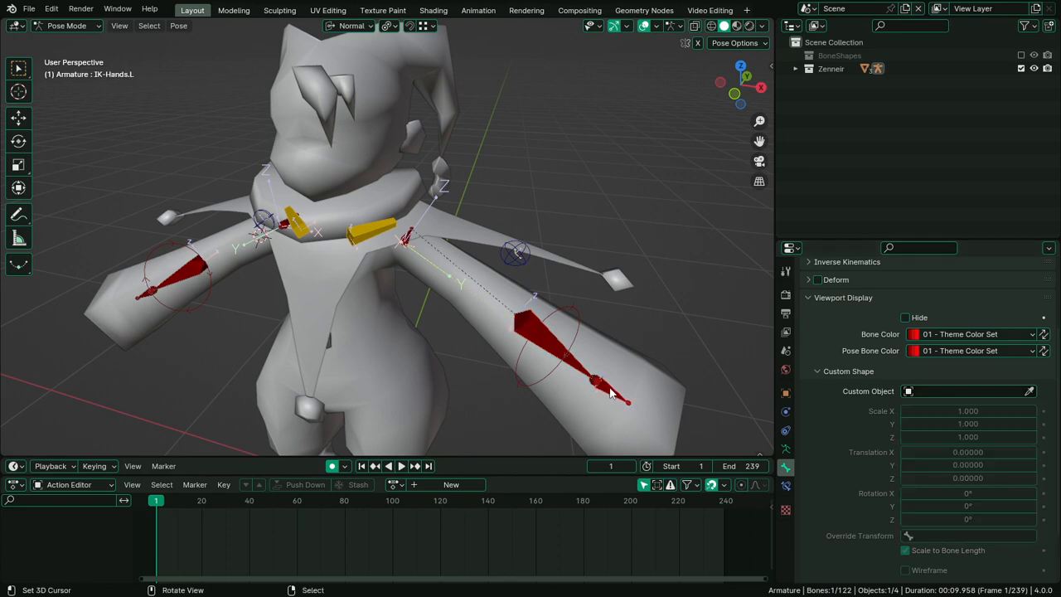
click(961, 391)
text(hand)
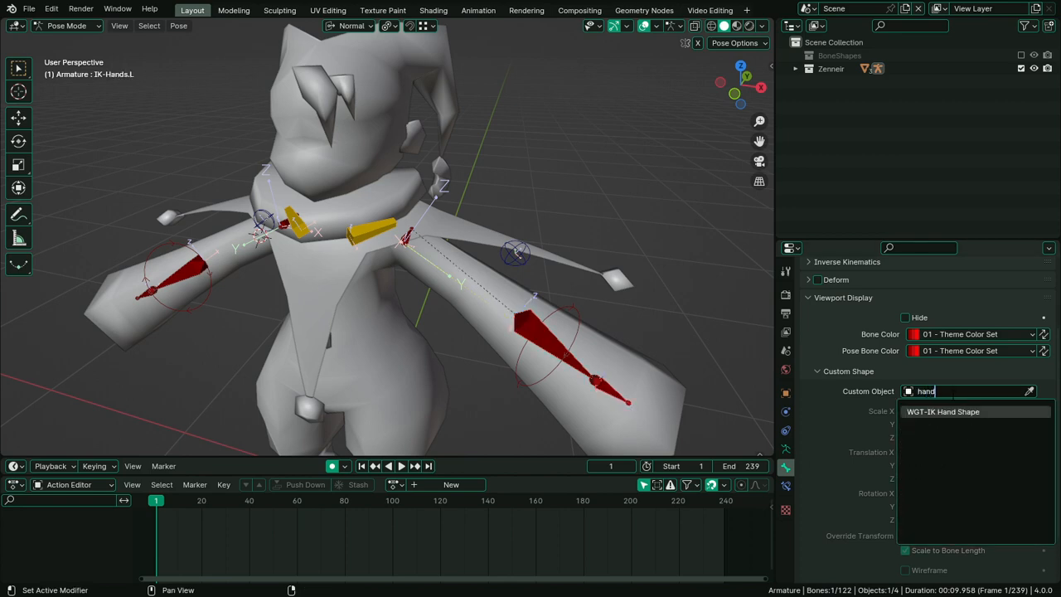
click(944, 408)
Set the left hand custom shape's Z rotation to 90°
middle_drag(580, 356, 507, 348)
shift+middle_drag(447, 222, 432, 194)
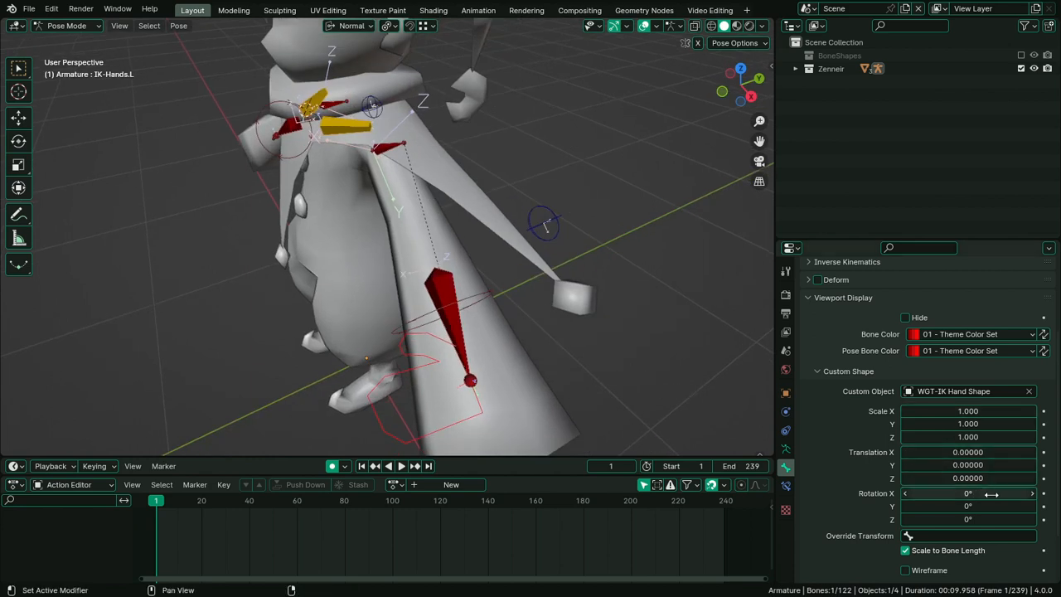
drag(987, 519, 1048, 519)
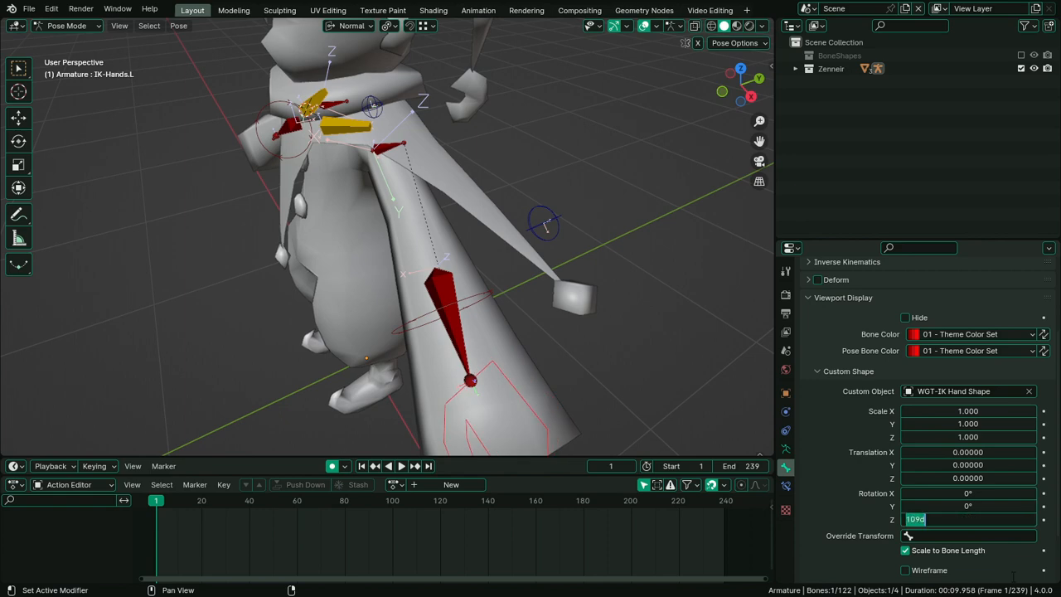
text(90)
key(Return)
Copy the left hand's custom shape to the right IK hand bone and select only the right hand bone
middle_drag(200, 443, 451, 312)
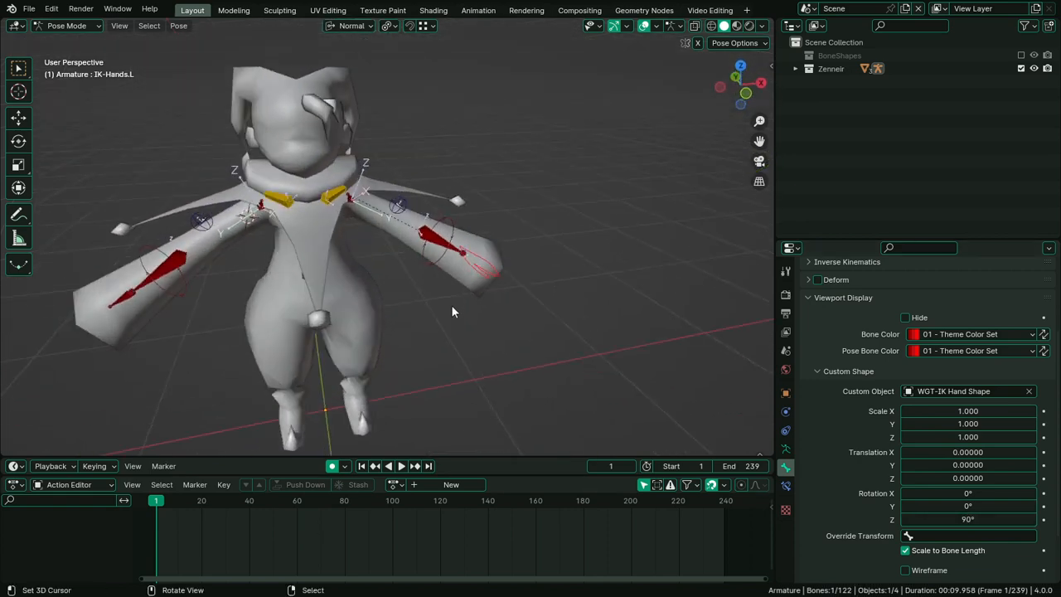
right_click(123, 297)
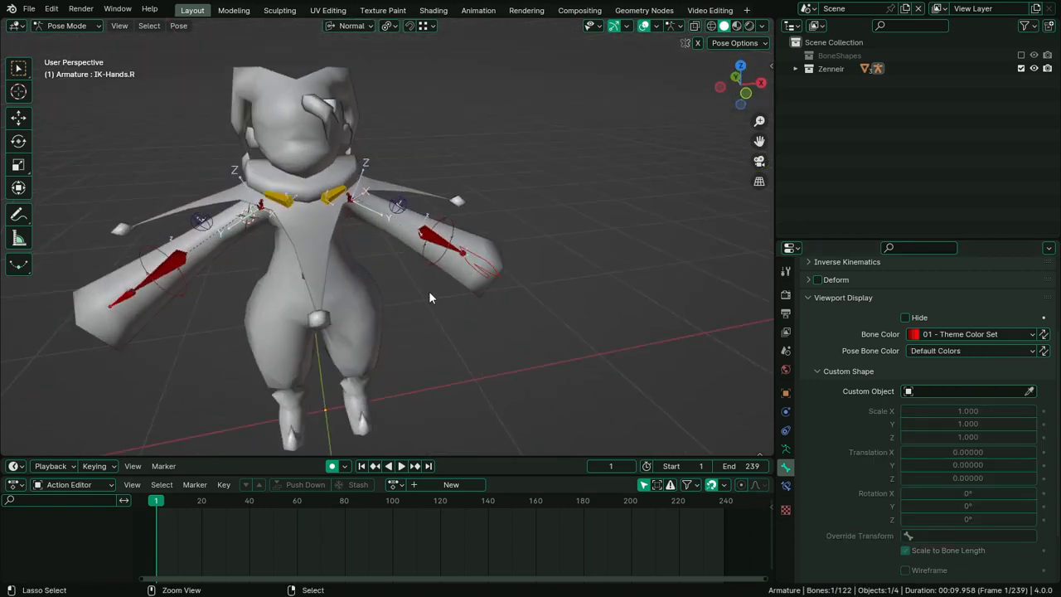
shift+right_click(468, 275)
key(ctrl+c)
click(474, 269)
middle_drag(470, 269, 430, 325)
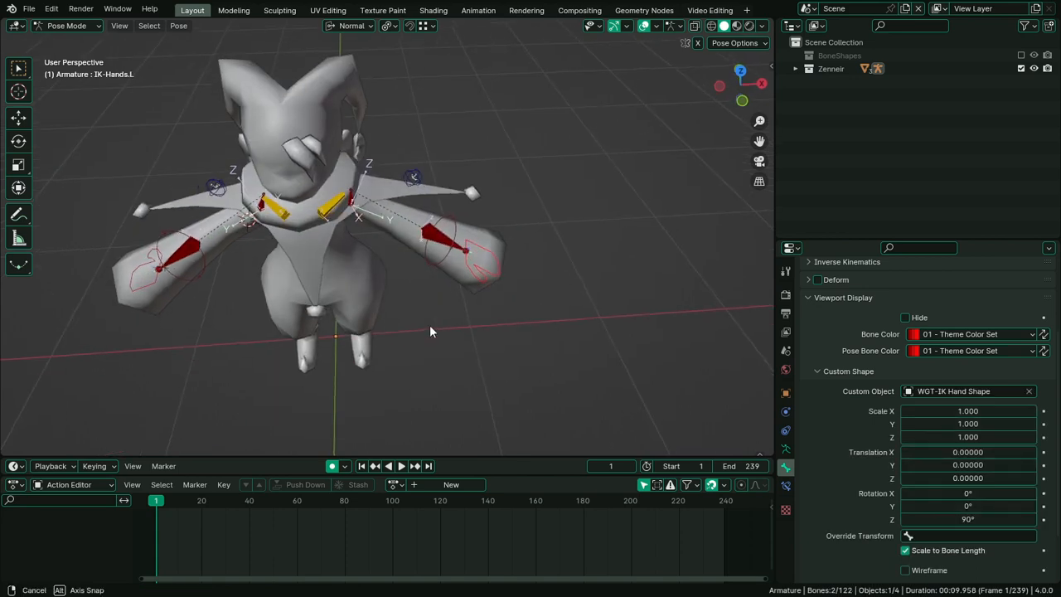
right_click(152, 289)
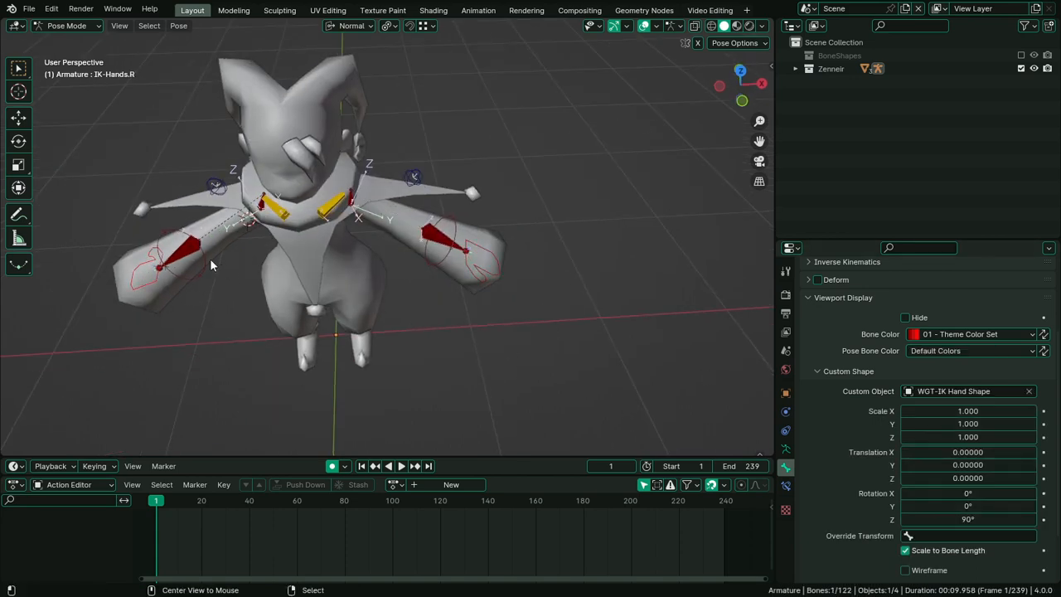
middle_drag(209, 264, 274, 332)
middle_drag(545, 364, 706, 349)
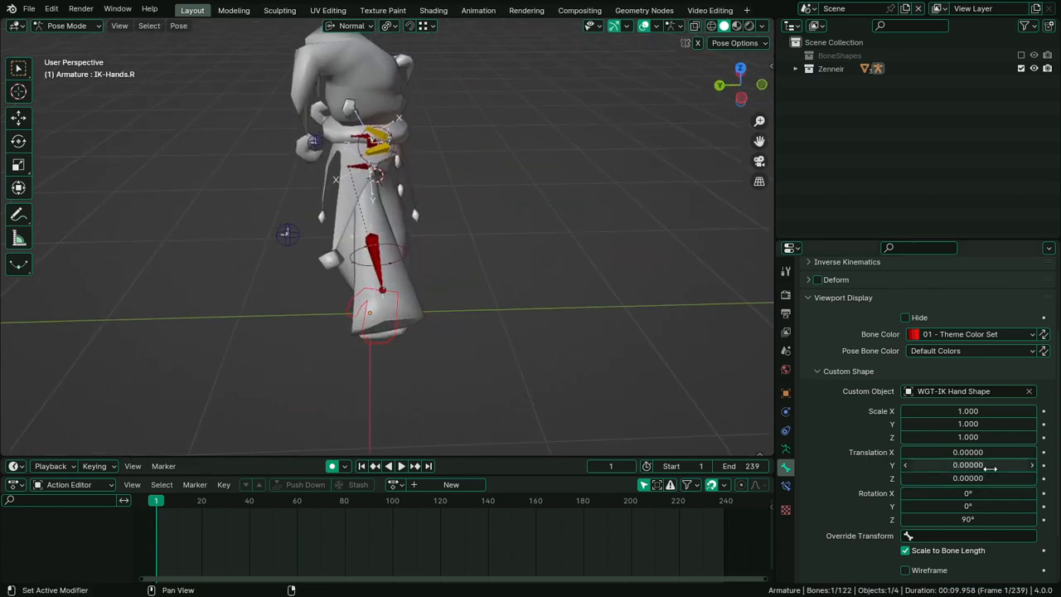
Try to flip the right hand's custom shape by rotating it -180° on Y, and reset the rotation
text(0)
key(Return)
click(970, 506)
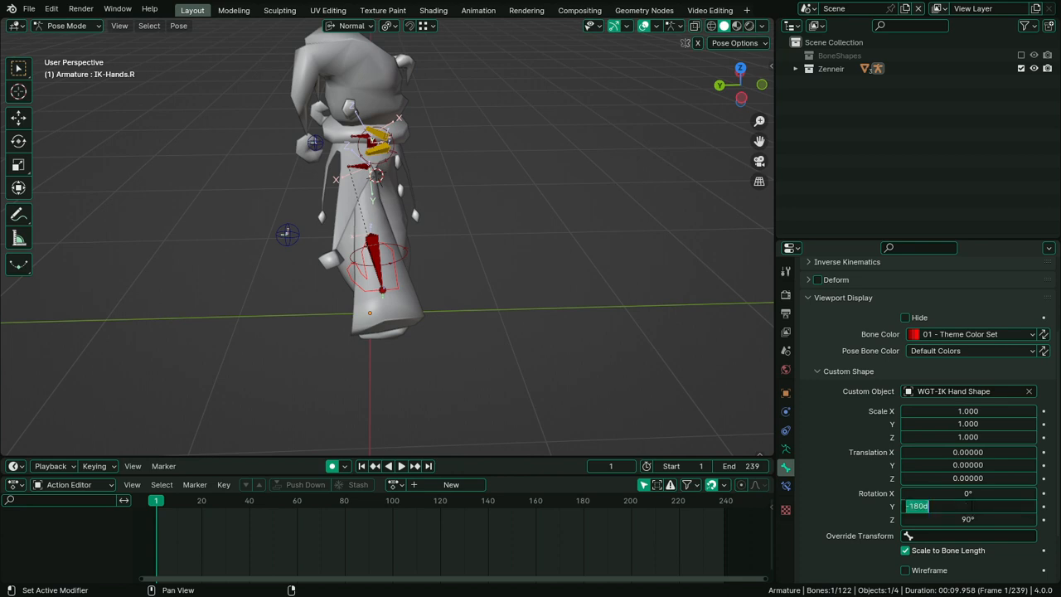
key(Return)
Set the right hand custom shape's X, Y and Z scale to -1
drag(974, 411, 974, 451)
key(Escape)
drag(974, 411, 974, 437)
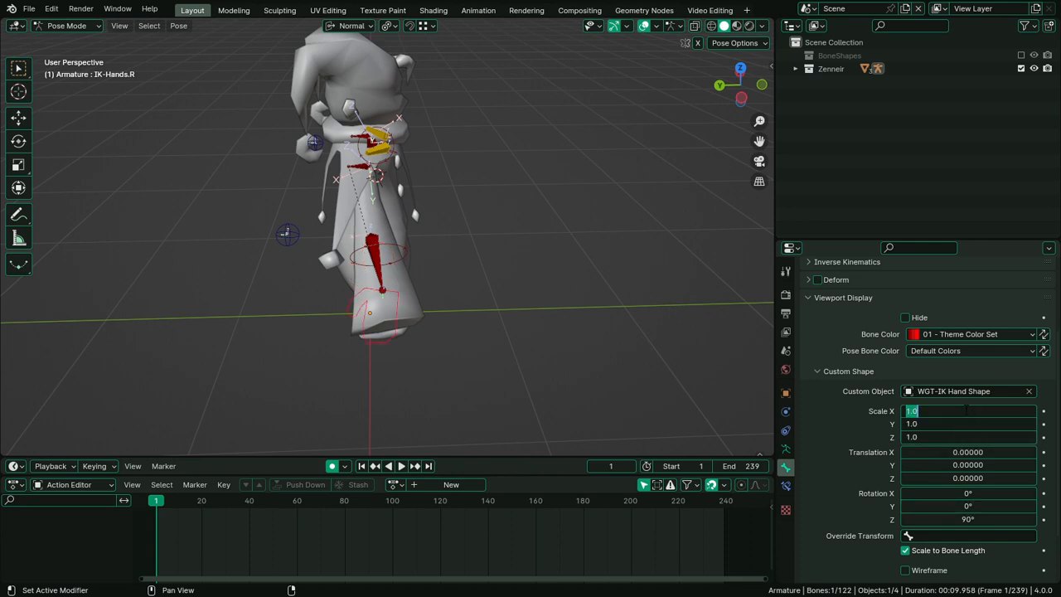
text(-1)
key(Return)
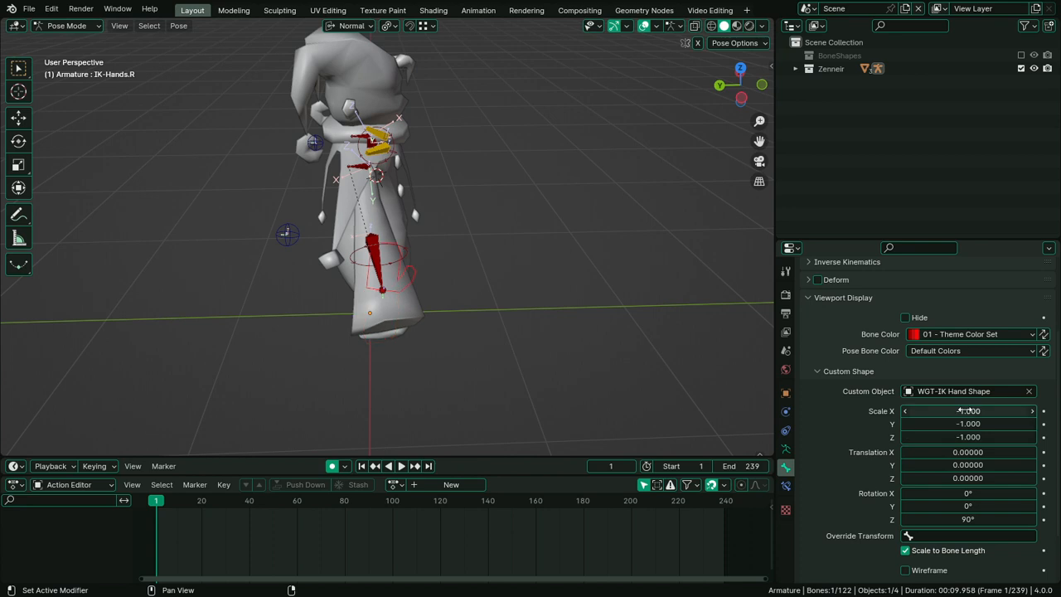
Try different Z rotations on the right hand's custom shape, ending at -90°
click(973, 520)
text(0)
key(Return)
drag(983, 522, 912, 521)
click(983, 519)
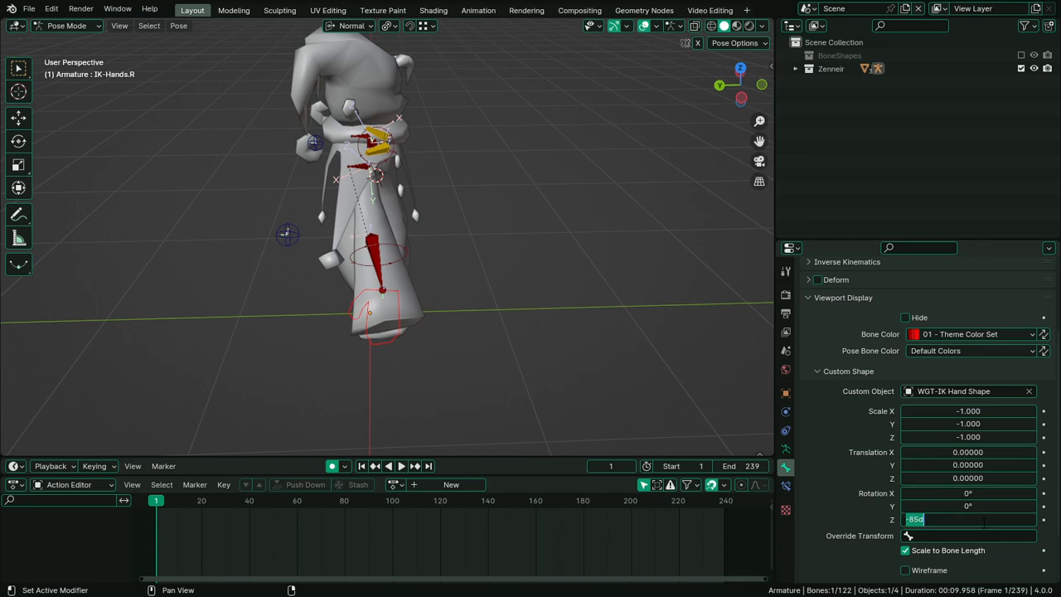
text(-90)
key(Return)
Set the right hand custom shape's X, Y and Z scale back to 1
mouse_move(969, 414)
mouse_down()
mouse_move(960, 437)
mouse_move(973, 437)
mouse_move(972, 417)
mouse_up()
text(0)
key(Return)
key(Return)
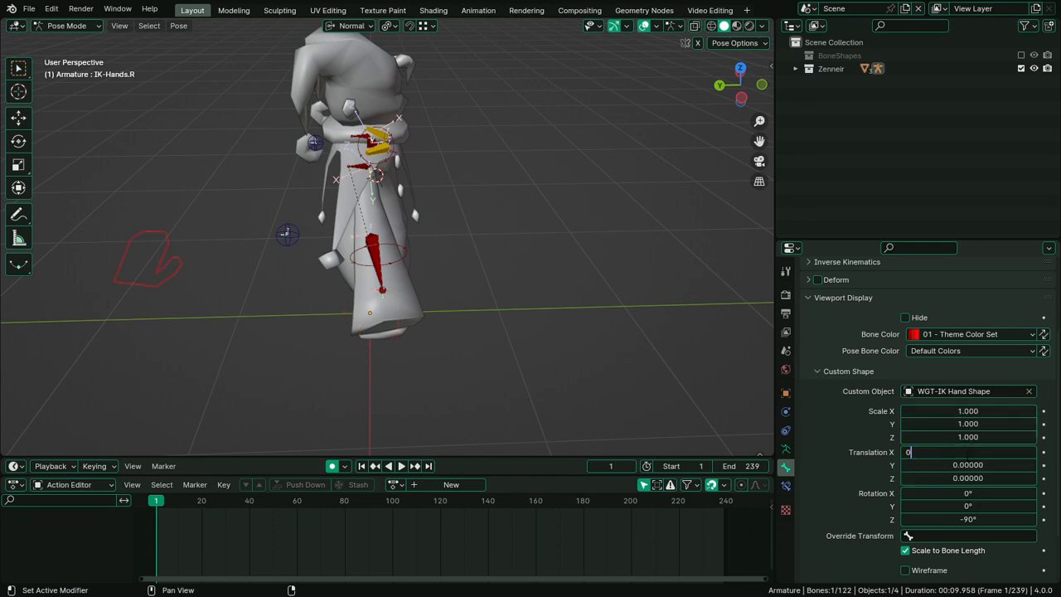
key(Return)
Try a Z rotation of 0° on the right hand's custom shape, and set it to 90°
double_click(972, 519)
text(00000)
key(Return)
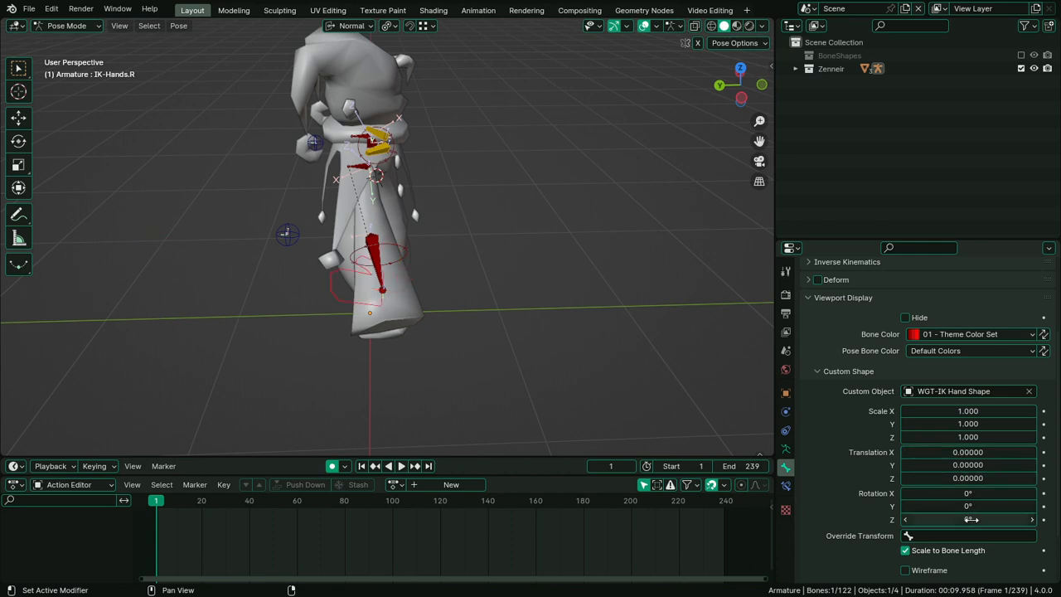
middle_drag(625, 375, 610, 402)
drag(969, 520, 1019, 519)
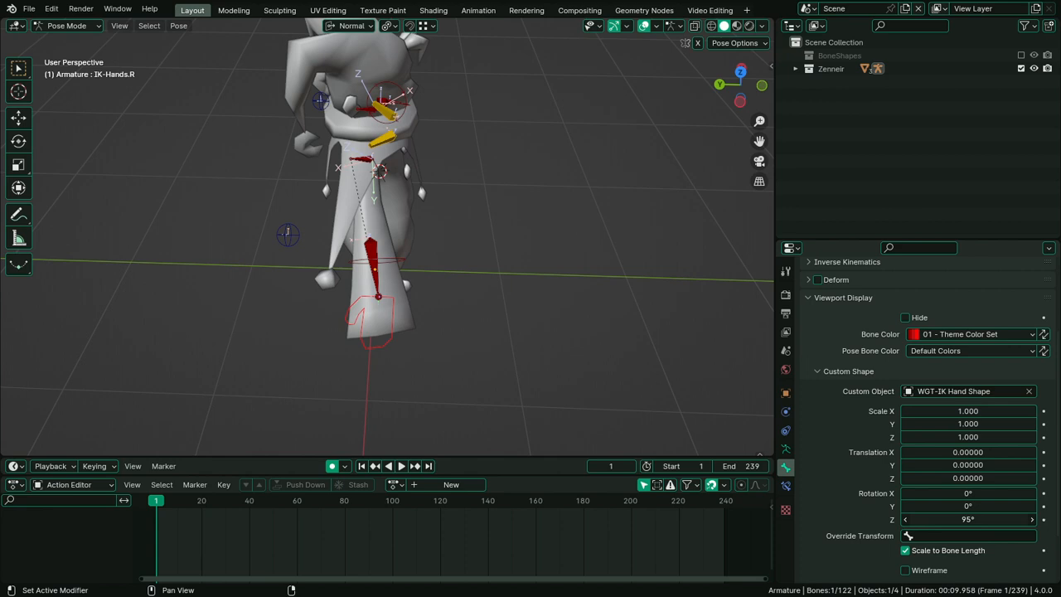
text(90)
key(Return)
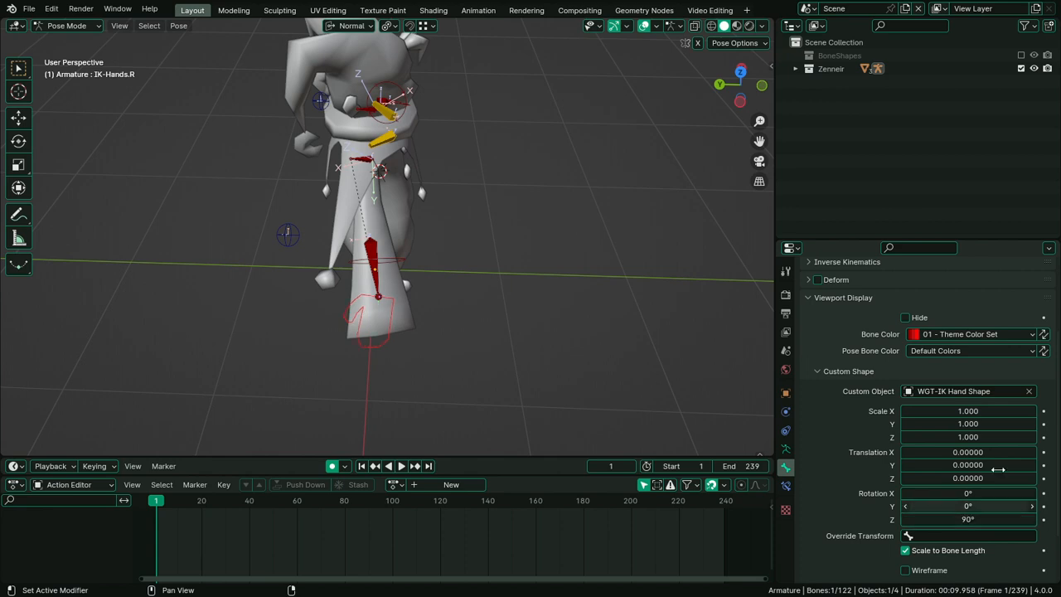
Try different scale values per axis on the right hand's custom shape and reset them to 1
drag(968, 411, 920, 411)
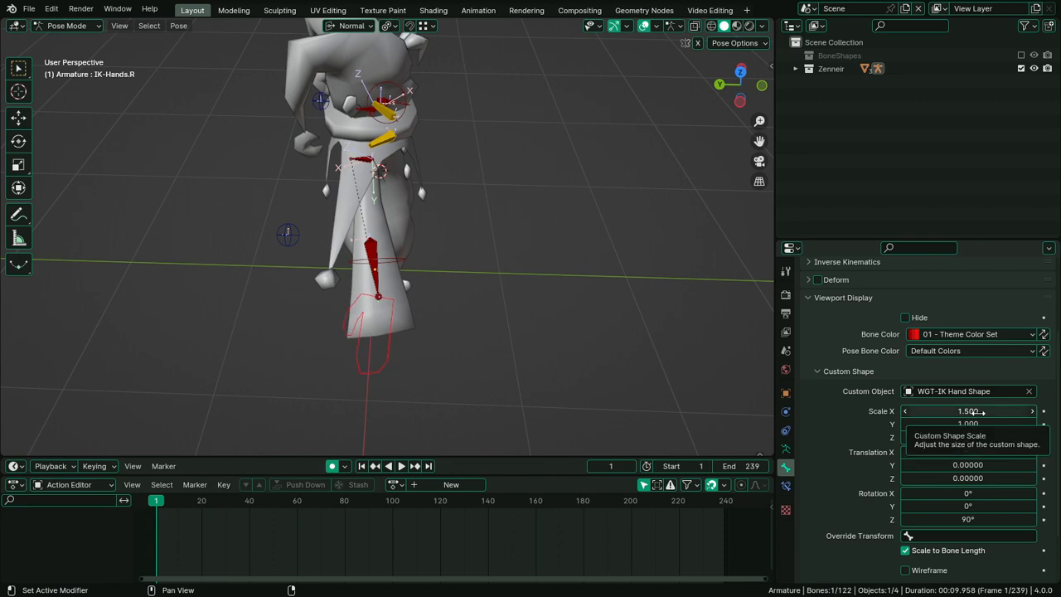
key(BackSpace)
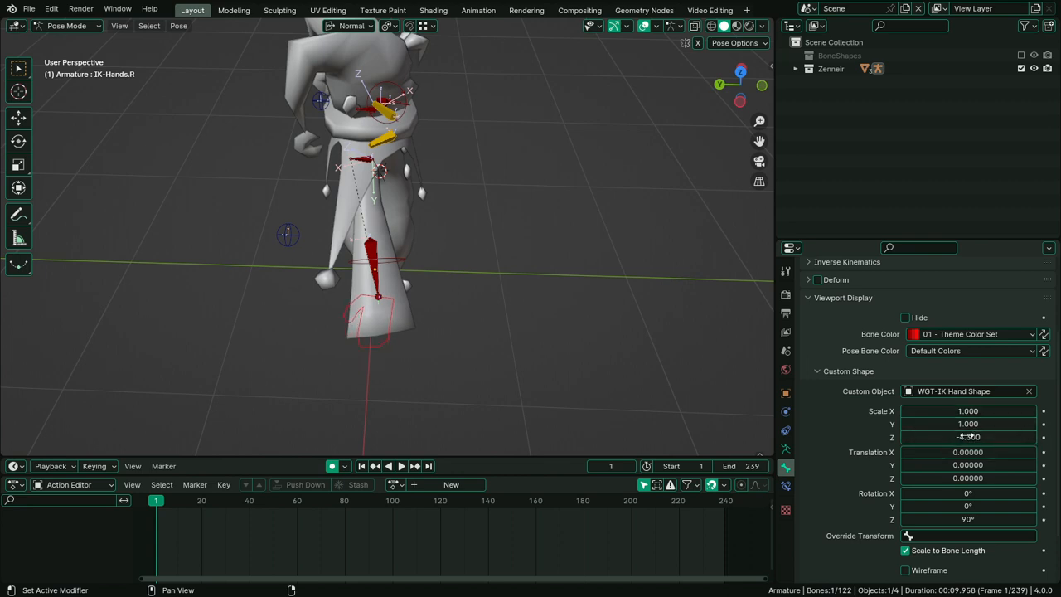
key(BackSpace)
drag(968, 425, 1005, 425)
key(BackSpace)
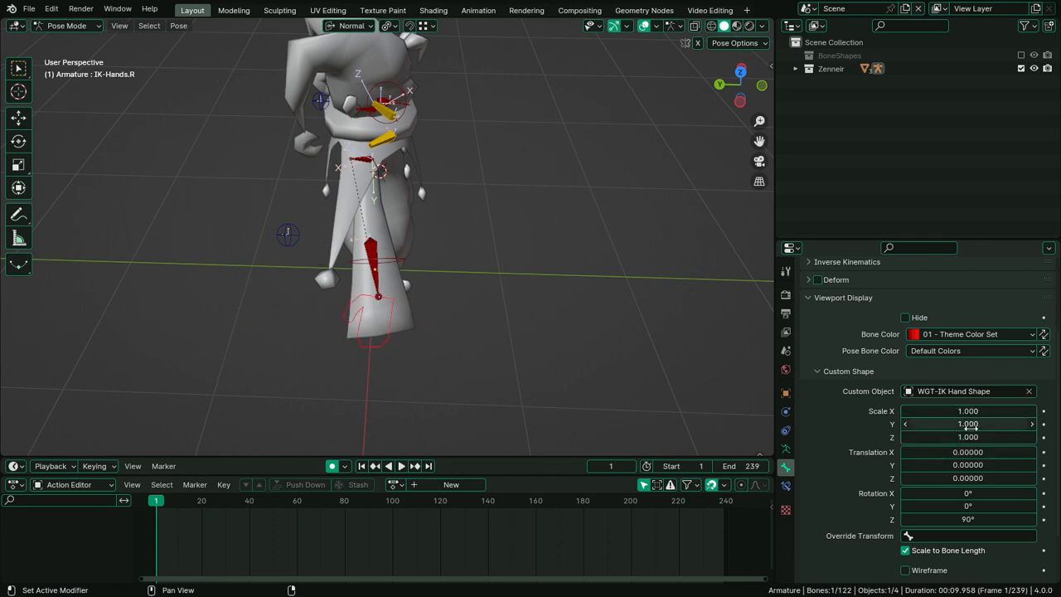
Mirror the right hand's custom shape by setting its Y scale to -1, and compare both hands from the front
click(968, 424)
text(-1)
key(Return)
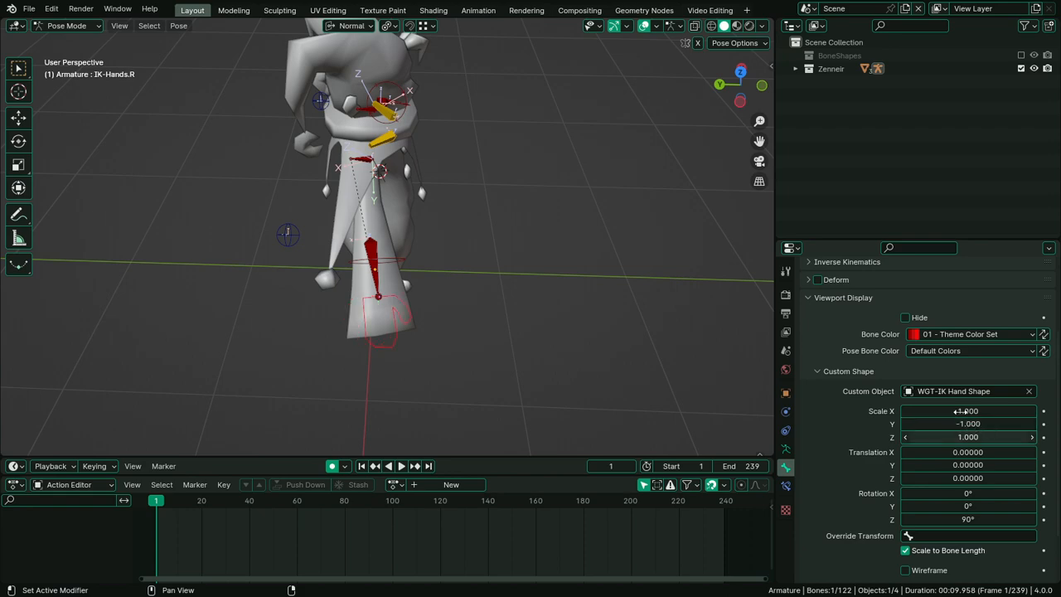
middle_drag(667, 222, 470, 312)
scroll(472, 307, up, 3)
shift+middle_drag(568, 304, 504, 240)
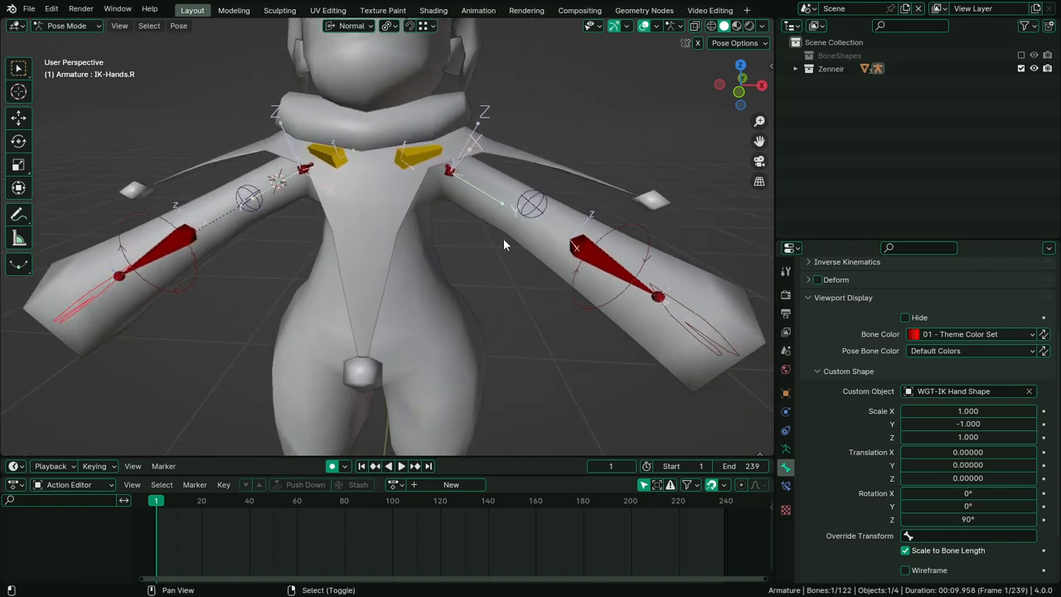
Assign WGT-FK as the custom shape of the IK-Lower Arm.L bone
click(587, 256)
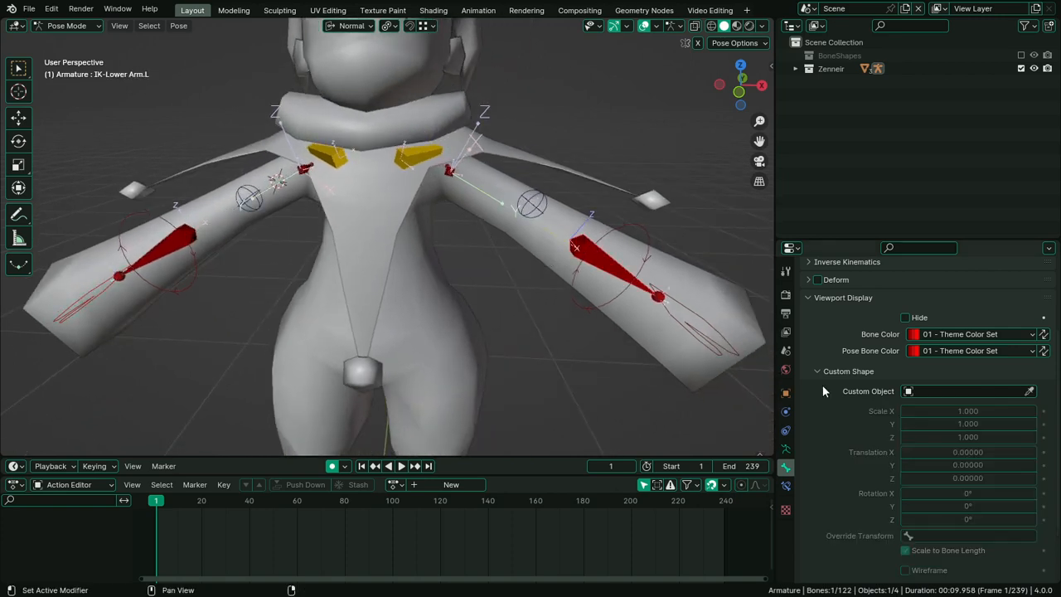
click(926, 391)
scroll(975, 491, down, 10)
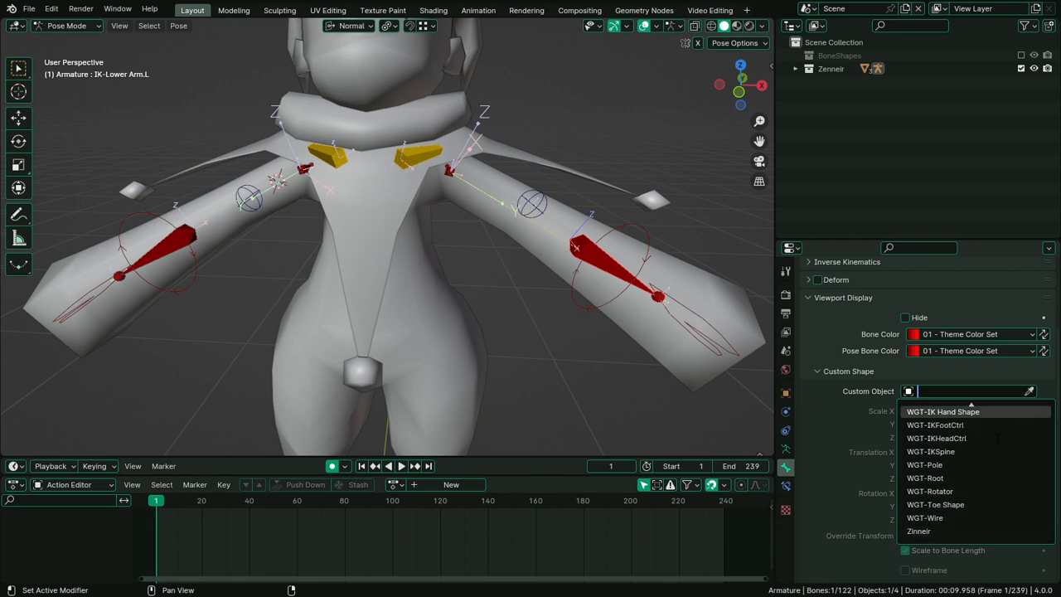
scroll(953, 411, up, 4)
scroll(953, 411, up, 2)
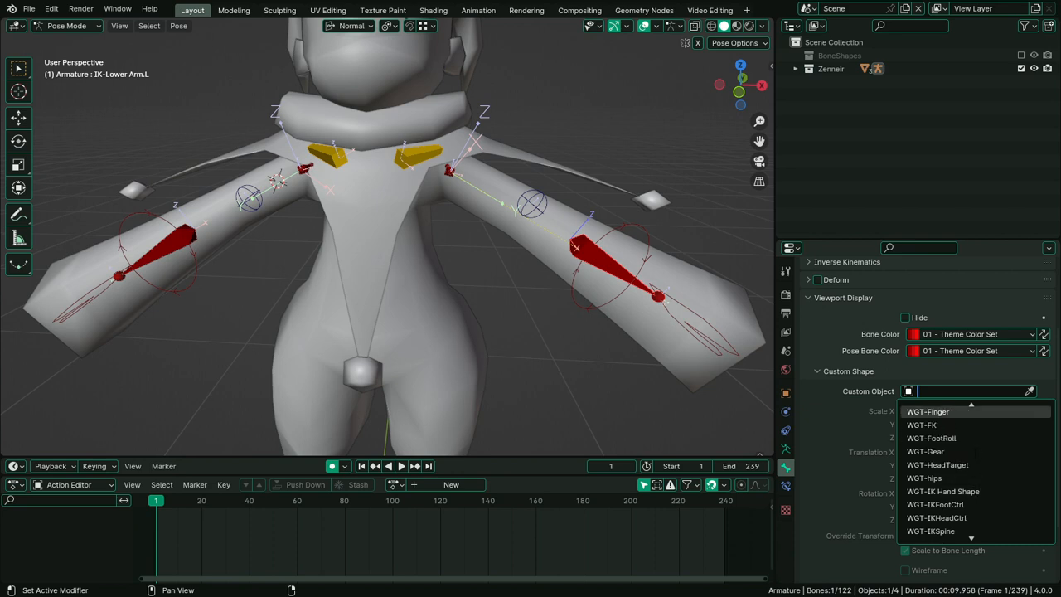
click(937, 424)
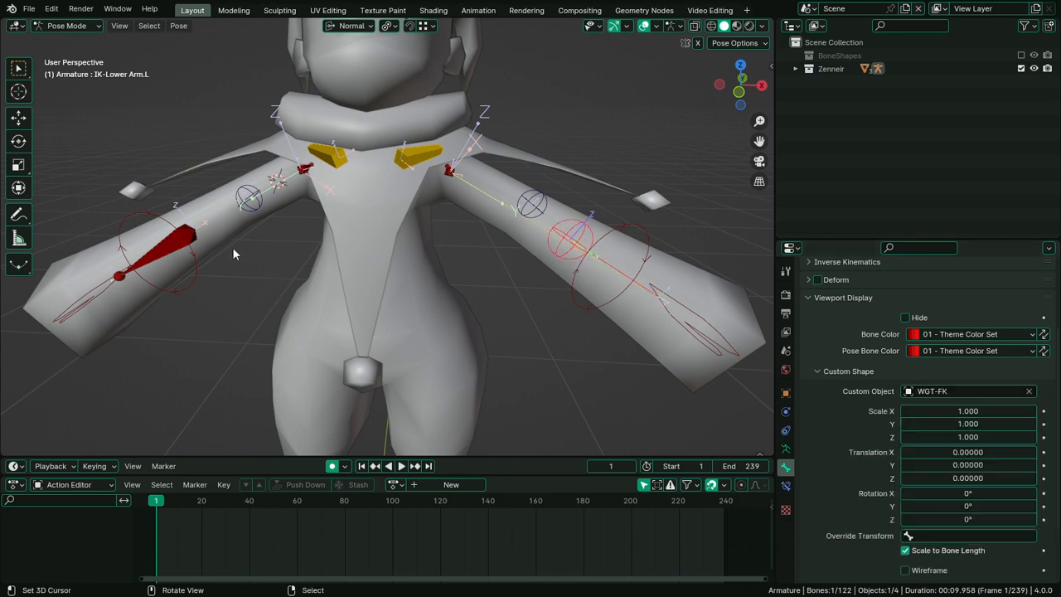
Assign WGT-FK as the custom shape of the IK-Lower Arm.R bone
click(200, 233)
click(983, 388)
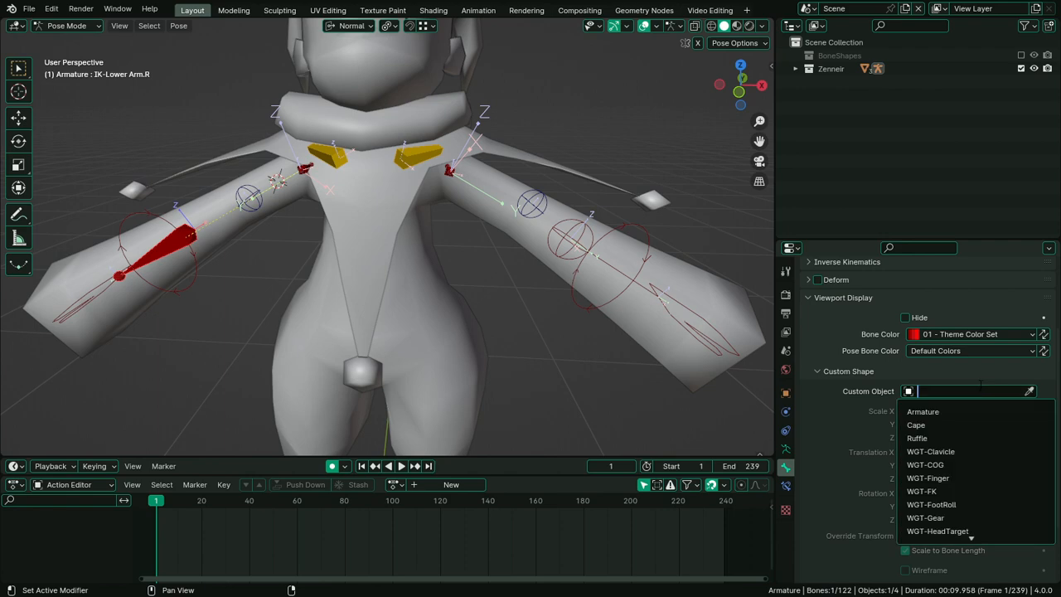
text(fk)
key(Return)
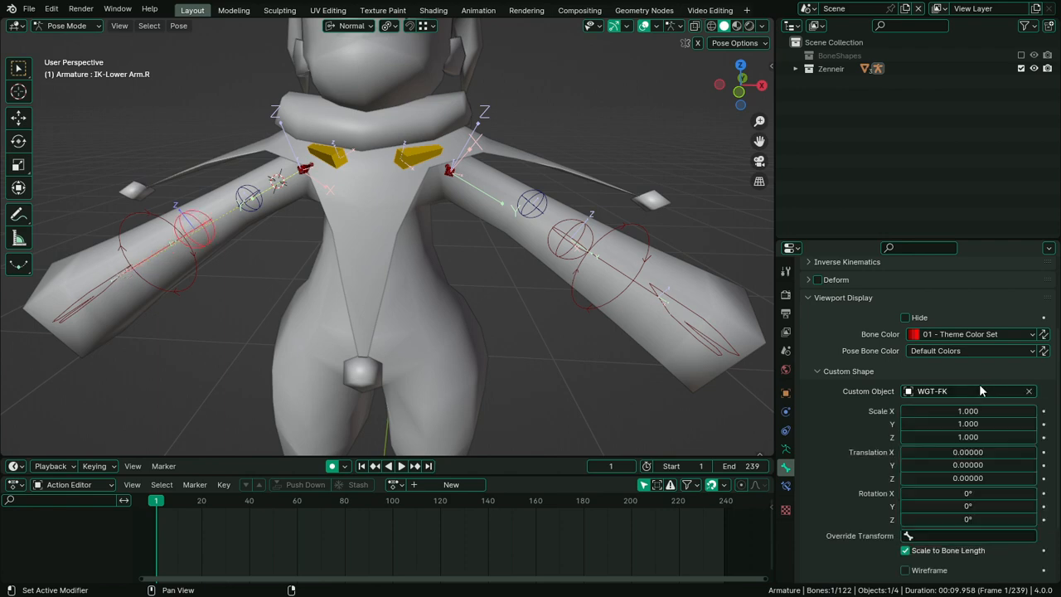
Hide the IK Arm.L and IK Arm.R bone collections and show the IK Spine collection
click(617, 295)
middle_drag(564, 303, 471, 341)
scroll(471, 341, up, 2)
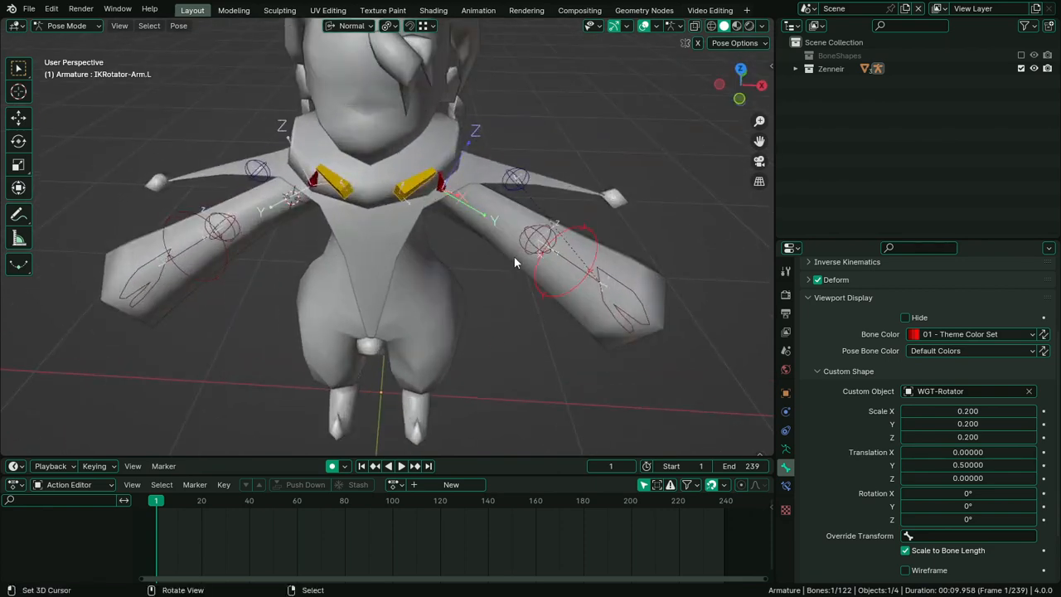
middle_drag(514, 257, 503, 240)
shift+middle_drag(502, 265, 554, 383)
scroll(554, 383, up, 1)
click(785, 448)
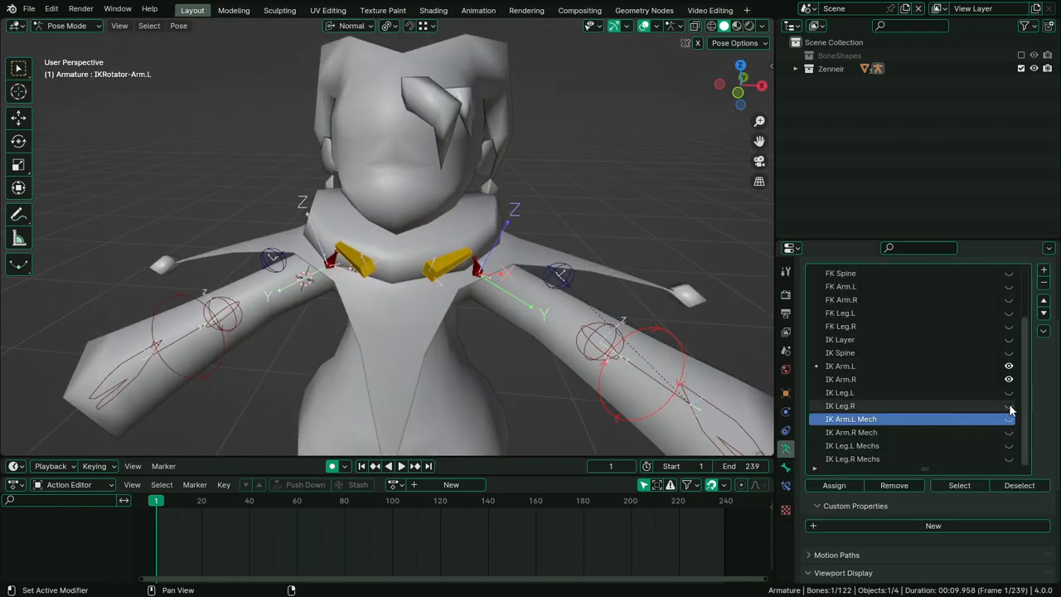
click(1009, 379)
click(1009, 366)
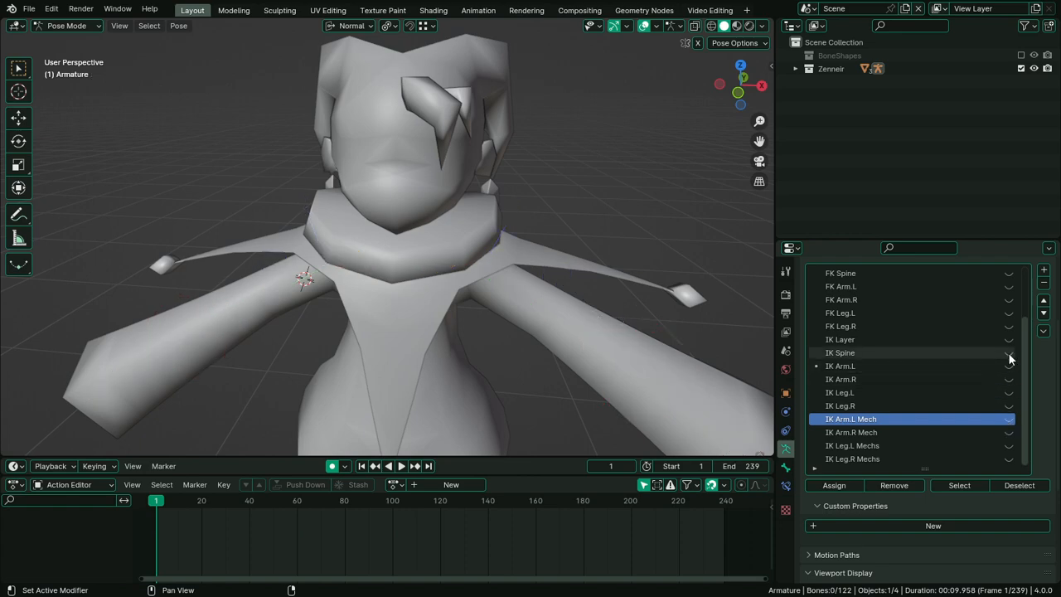
click(1008, 353)
Try rotating the IK-Spine, IK-Spine.001, IK-Spine.002 and IK-Spine.003 bones one after another, cancelling each rotation
middle_drag(643, 336, 387, 348)
shift+click(372, 379)
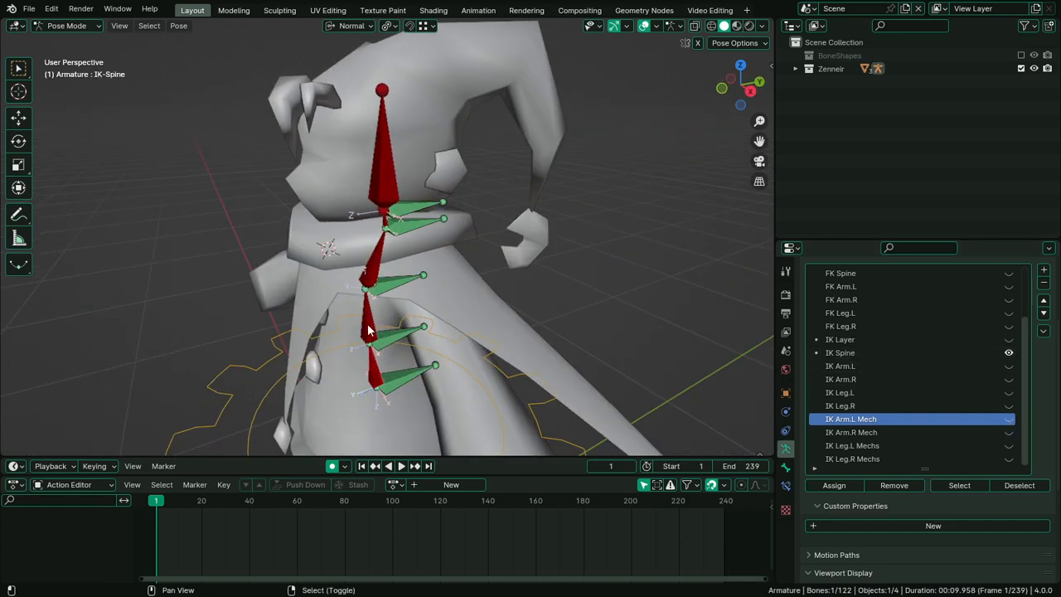
shift+right_click(374, 154)
right_click(373, 256)
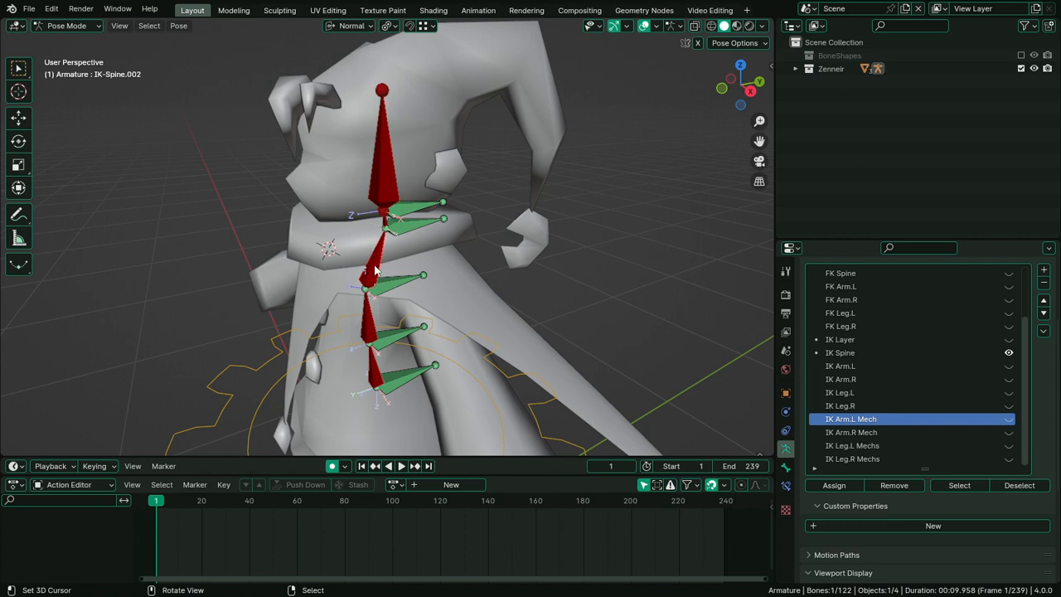
key(r)
key(r)
right_click(369, 282)
right_click(361, 324)
key(r)
key(r)
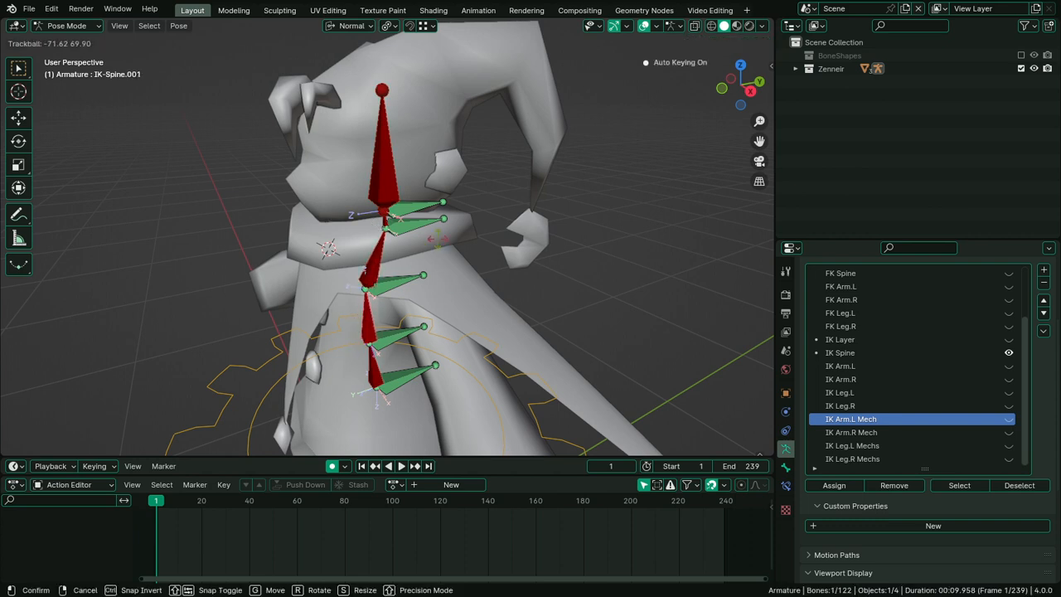
right_click(412, 262)
right_click(374, 370)
key(r)
key(r)
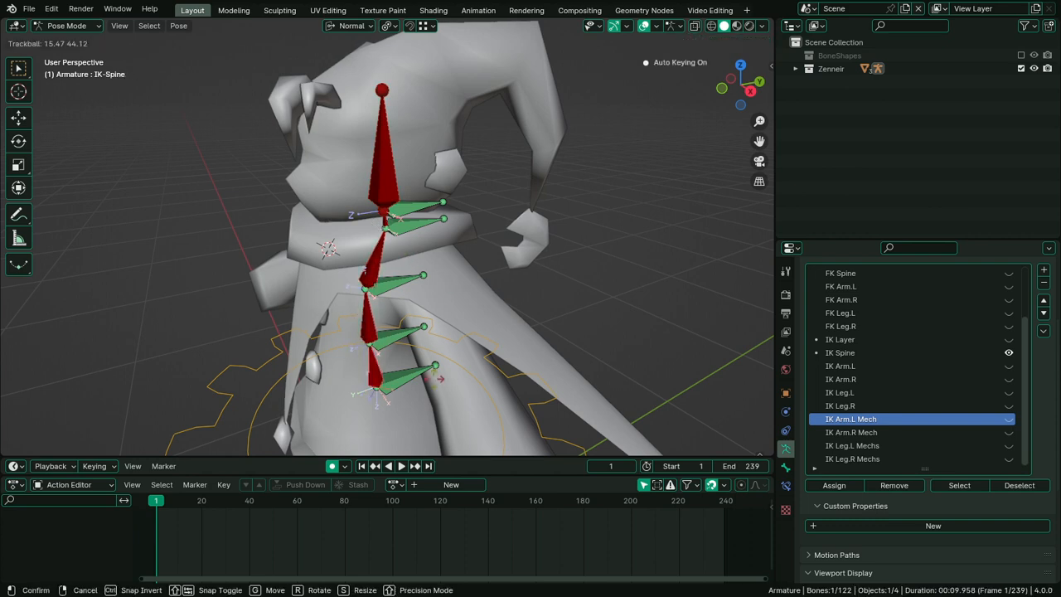
right_click(399, 368)
right_click(400, 368)
key(r)
key(r)
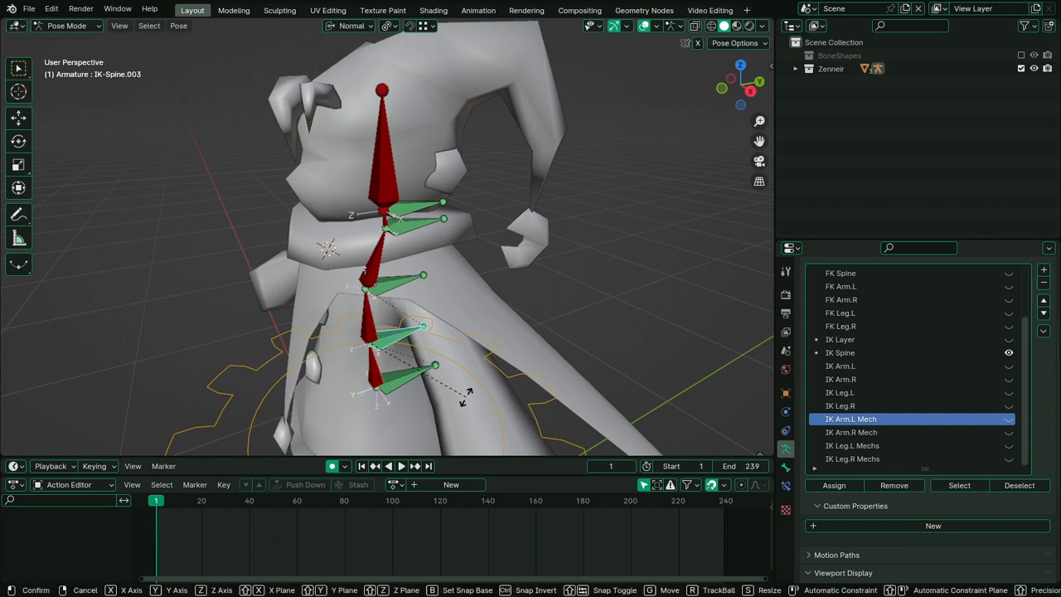
right_click(741, 367)
Set the FK/IK Spine rig property to 1 and test-rotate the IK-Spine.003 bone, cancelling the rotation
key(n)
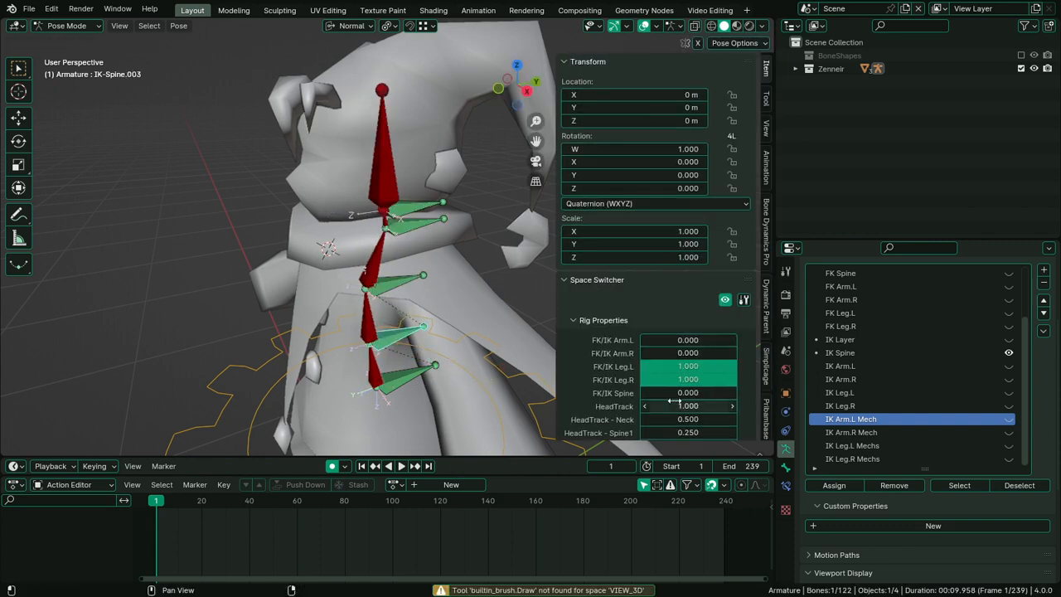
drag(682, 393, 733, 393)
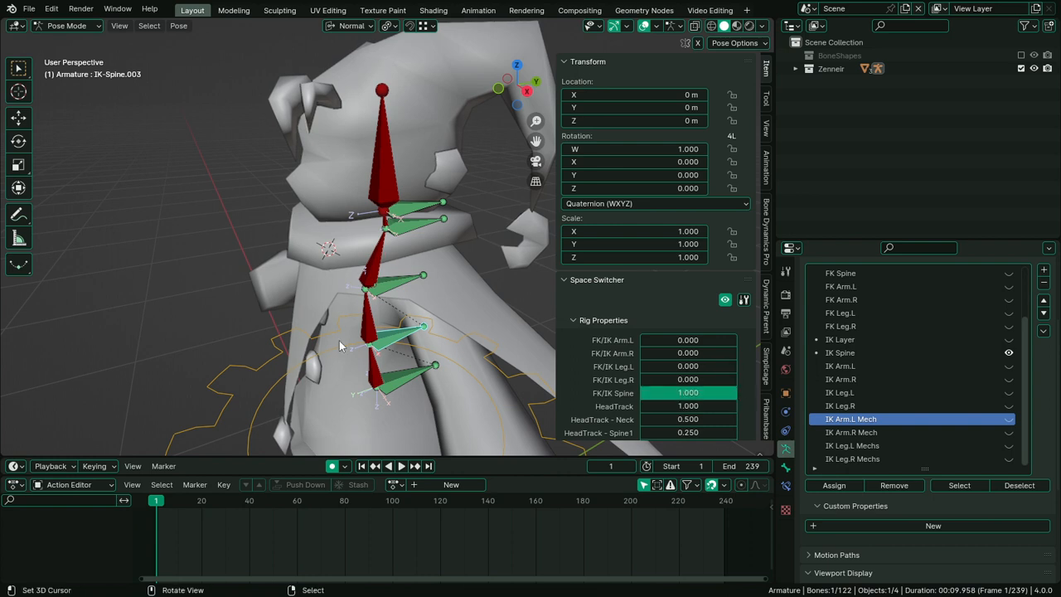
middle_drag(395, 342, 469, 365)
key(r)
key(r)
right_click(423, 346)
Try rotating IK-Spine.003 about its Y and Z axes and IK-Spine.004 about global Z, cancelling both rotations
right_click(387, 378)
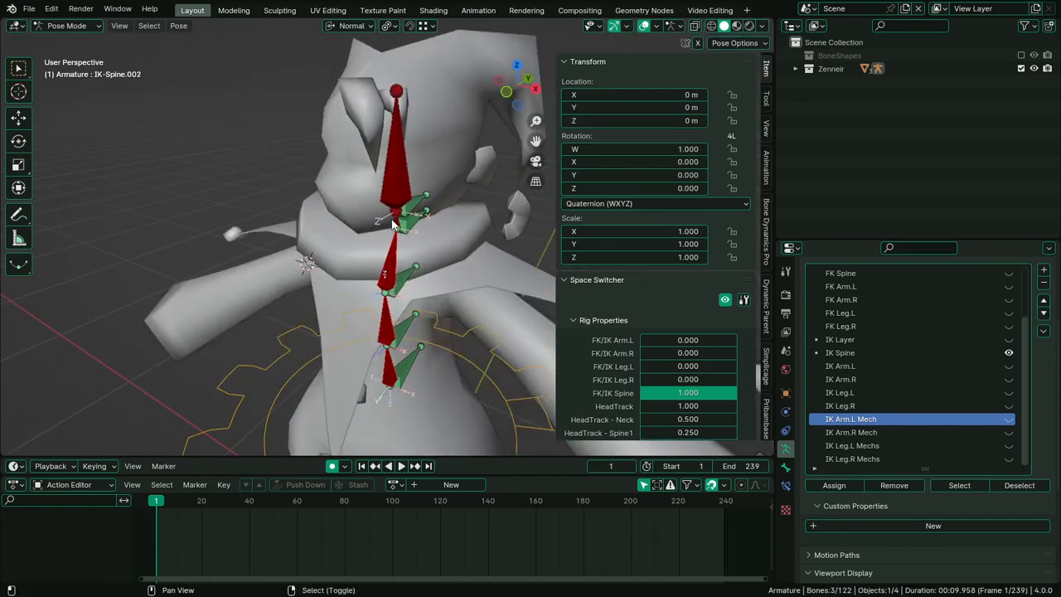
shift+right_click(395, 183)
right_click(397, 345)
key(r)
key(y)
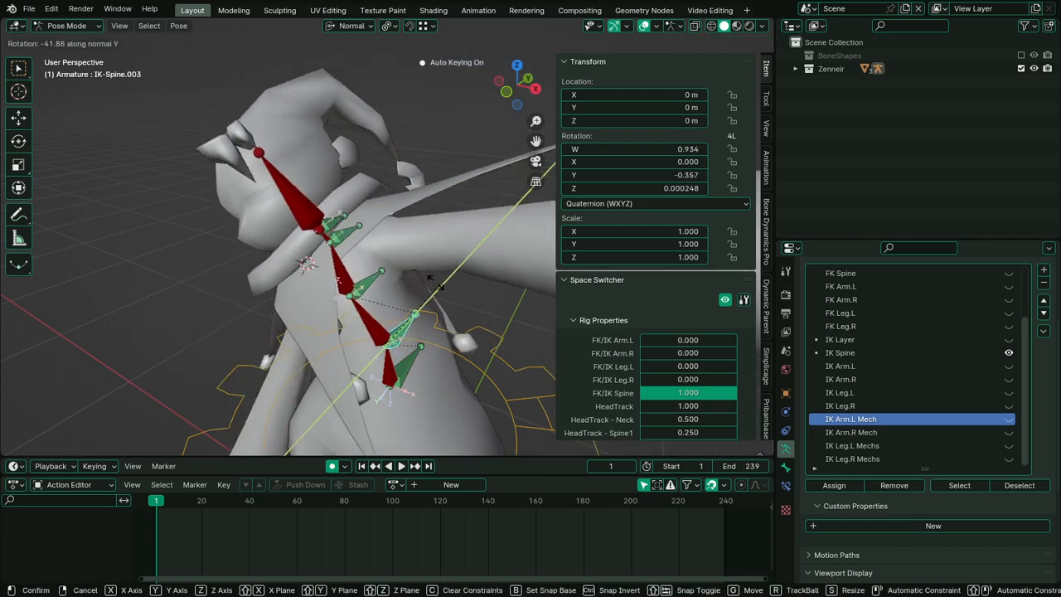
key(z)
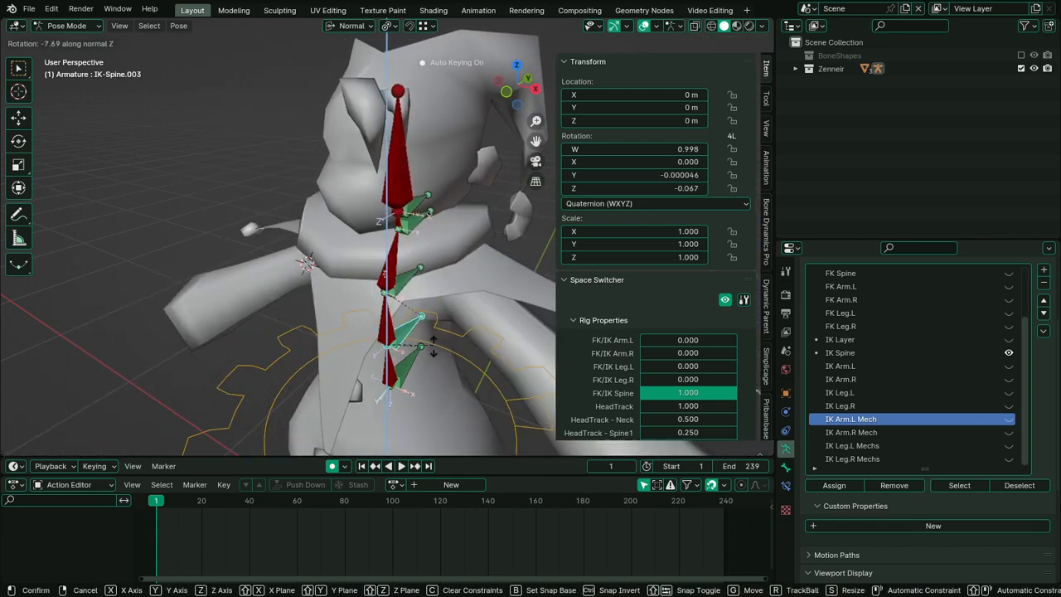
right_click(411, 281)
right_click(412, 280)
key(r)
key(z)
key(z)
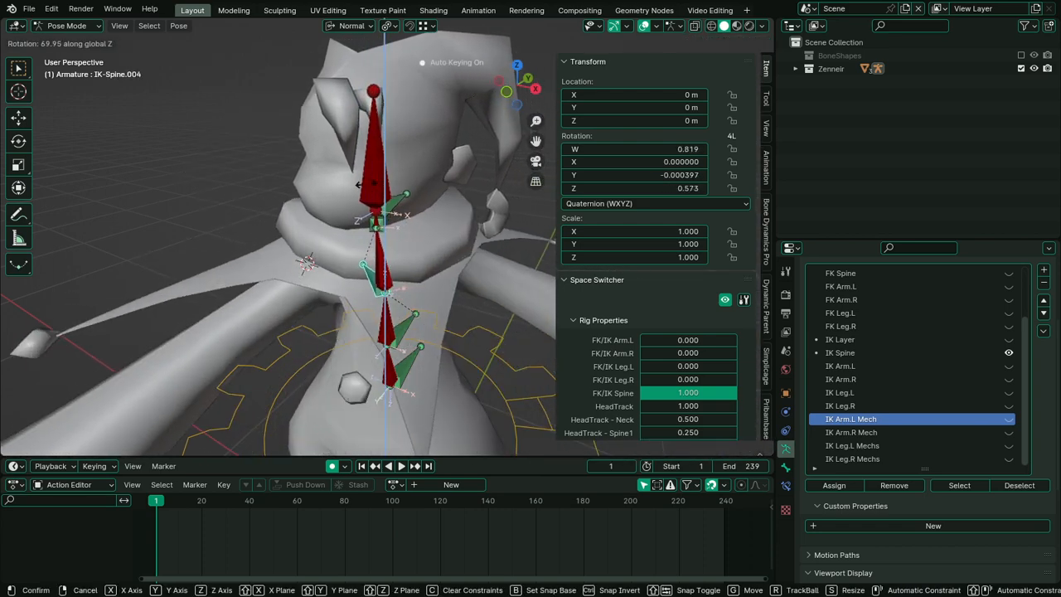
right_click(442, 263)
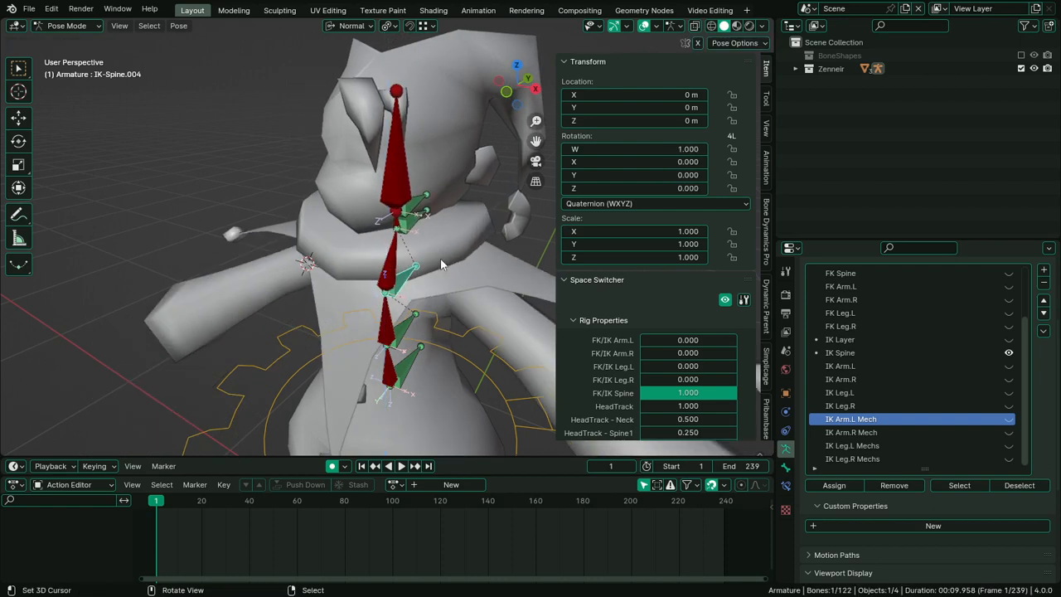
Select the five red IK spine chain bones and assign them to a new bone collection named IK Spine Mechs
right_click(401, 211)
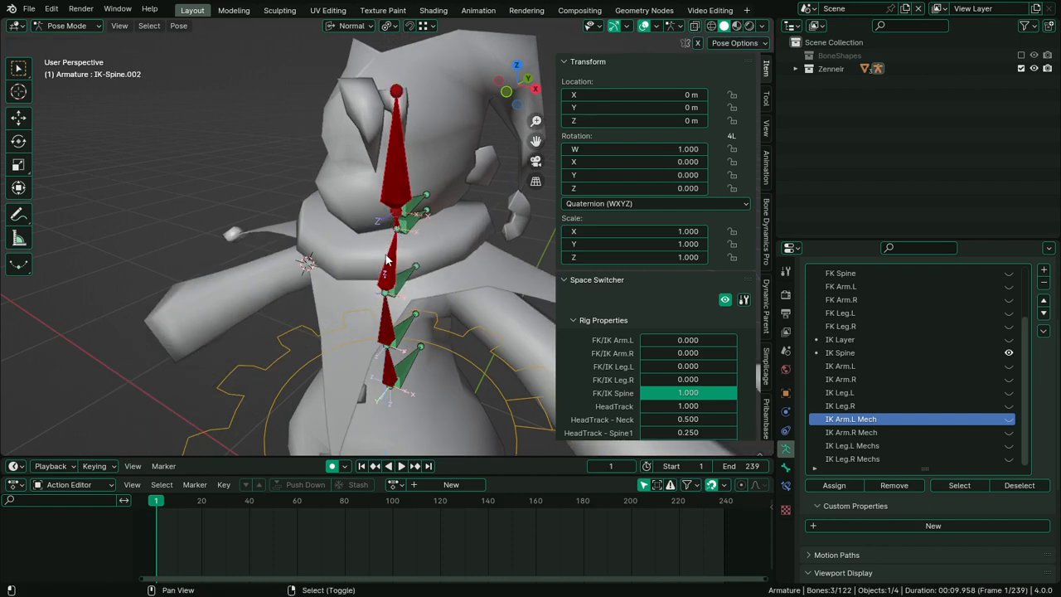
shift+right_click(387, 377)
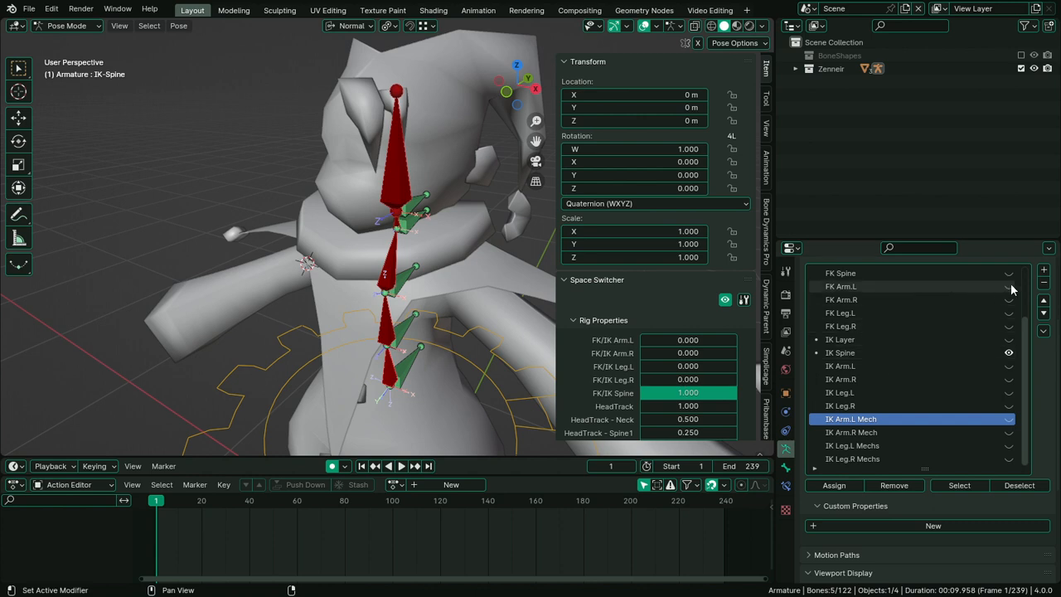
click(1043, 270)
click(835, 485)
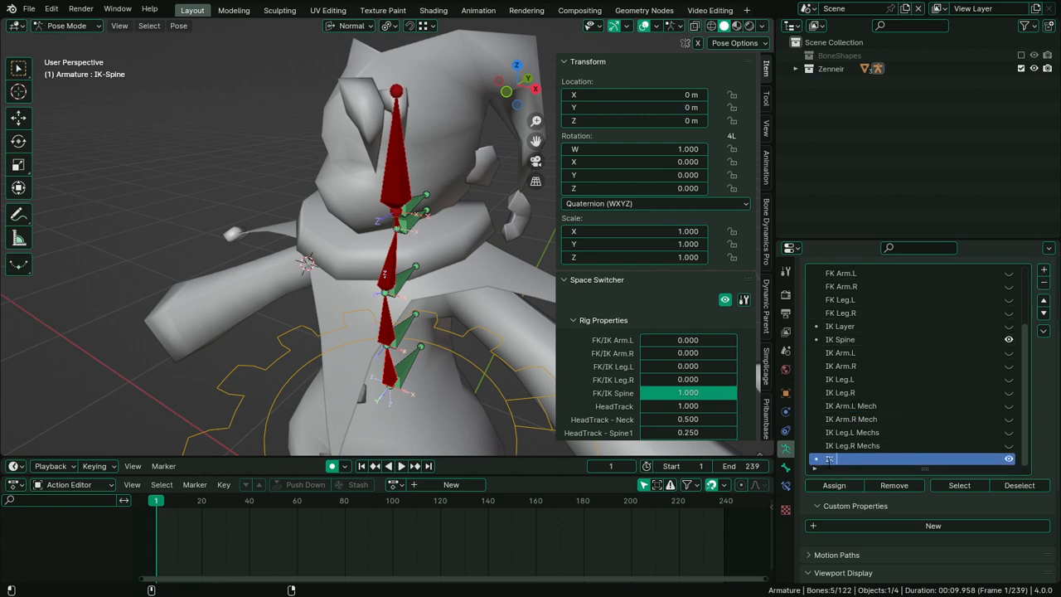
text(ine Mechs)
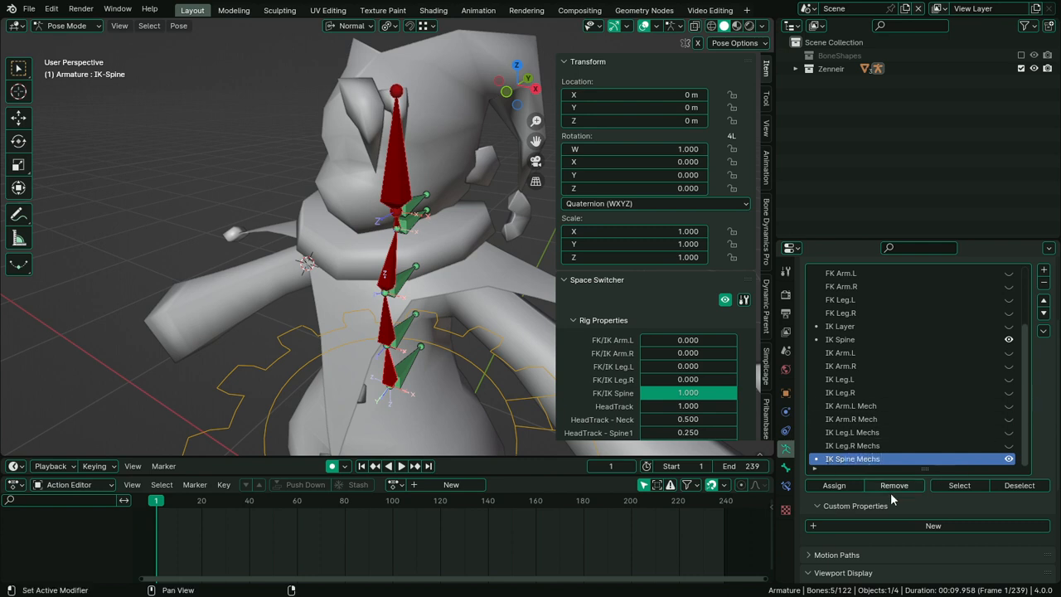
Remove the selected spine chain bones from the IK Spine collection and hide the IK Spine Mechs collection
click(835, 485)
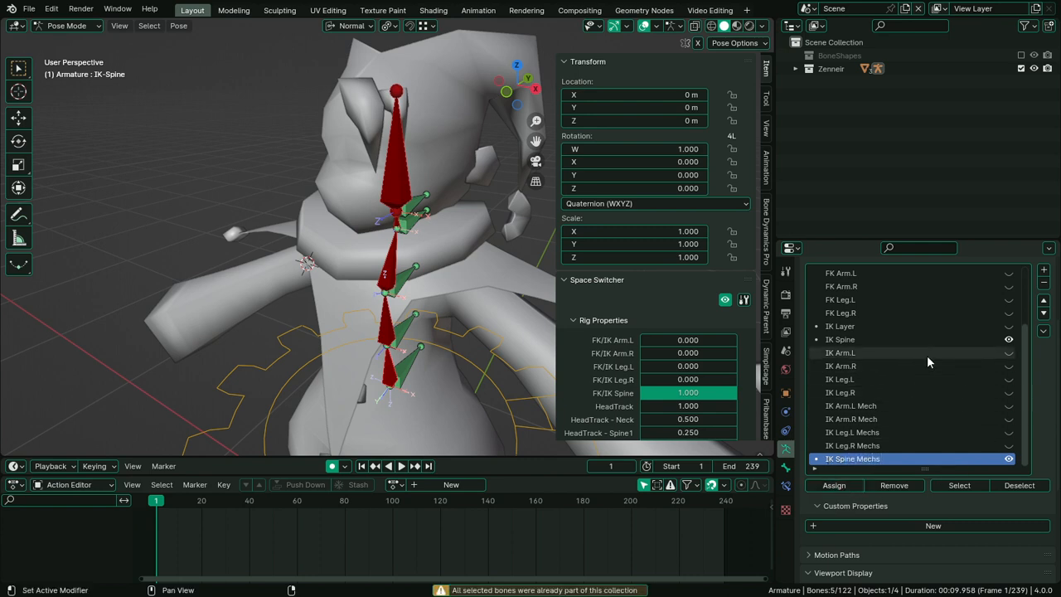
click(973, 342)
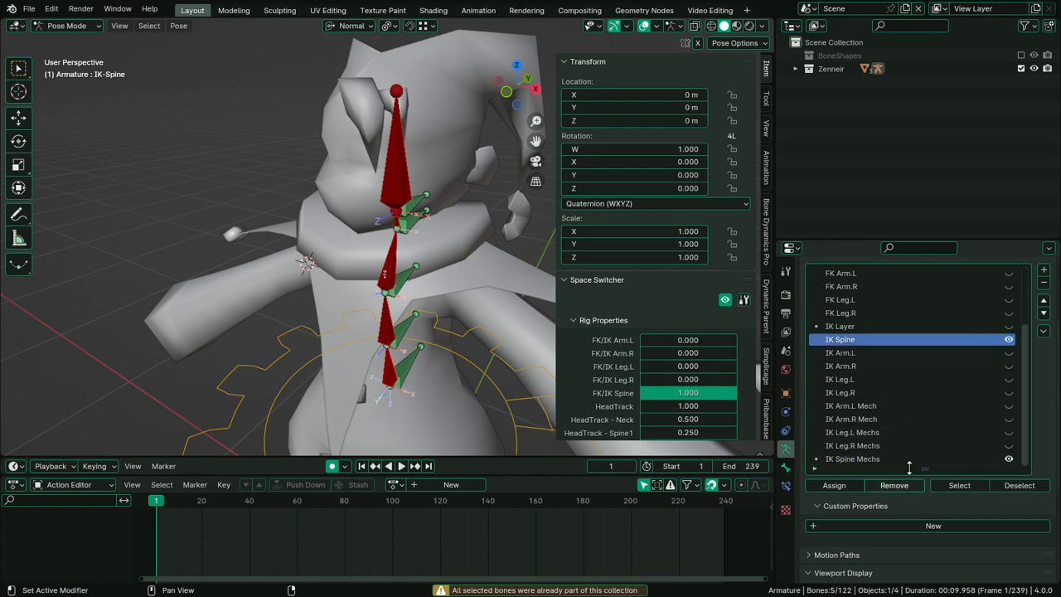
click(1008, 460)
middle_drag(464, 332, 445, 366)
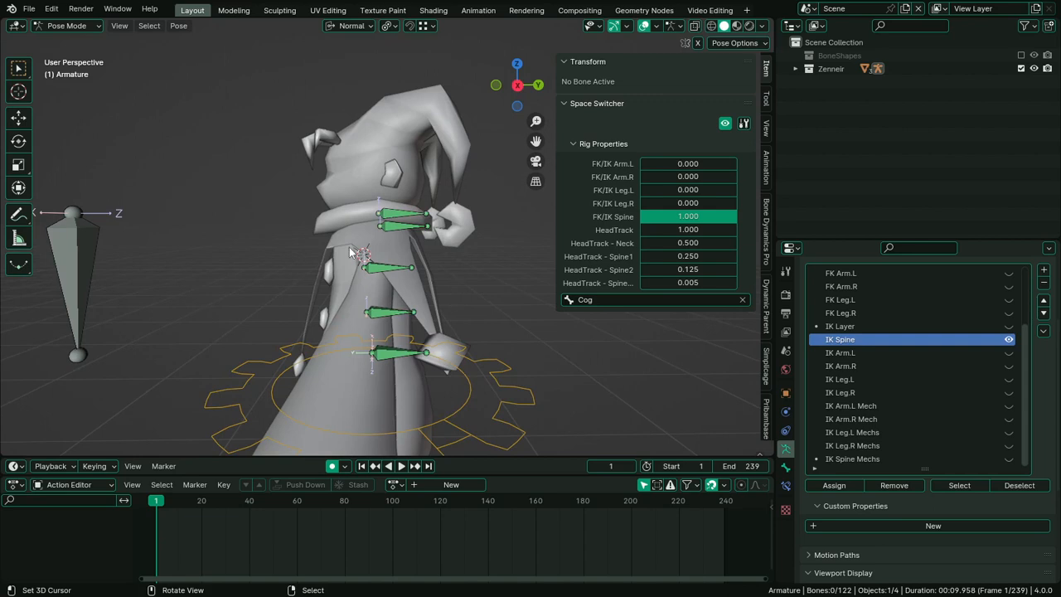
Set the bone color of the topmost control bone, IK-Neck.001, to 02 - Theme Color Set
click(408, 216)
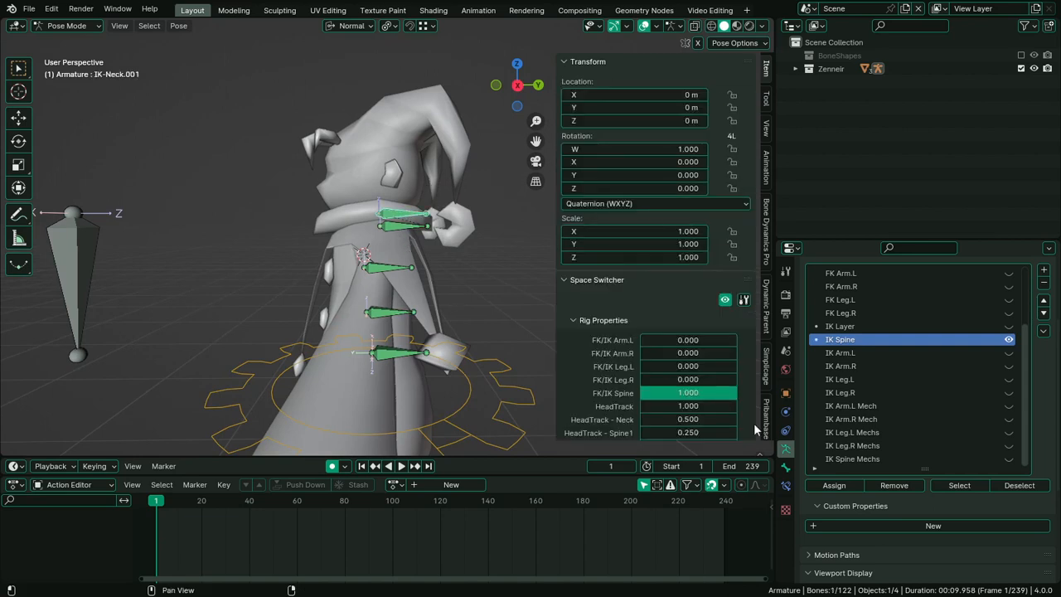
click(786, 468)
click(957, 391)
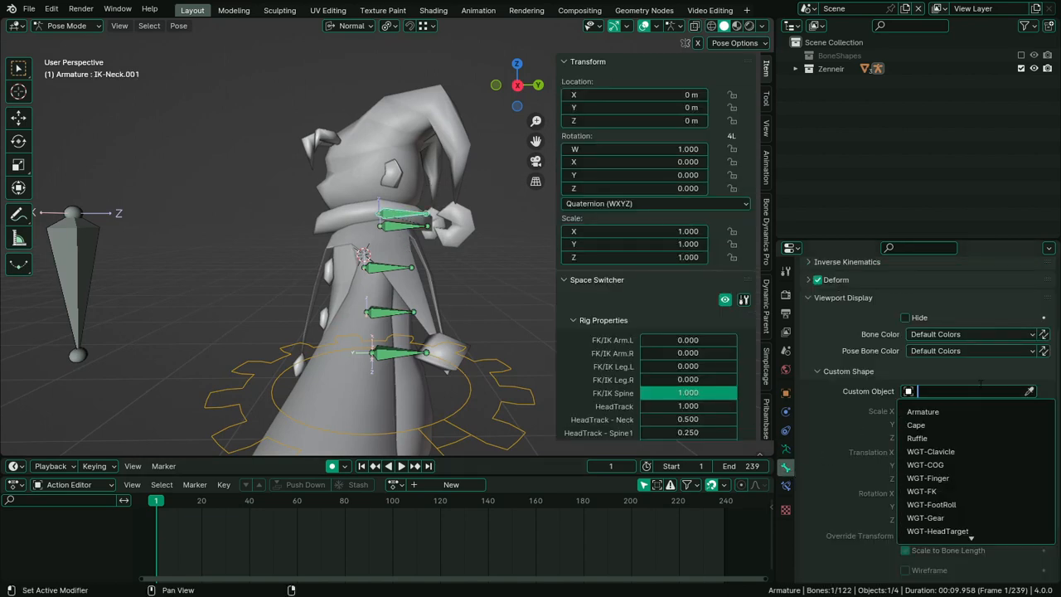
key(h)
click(948, 331)
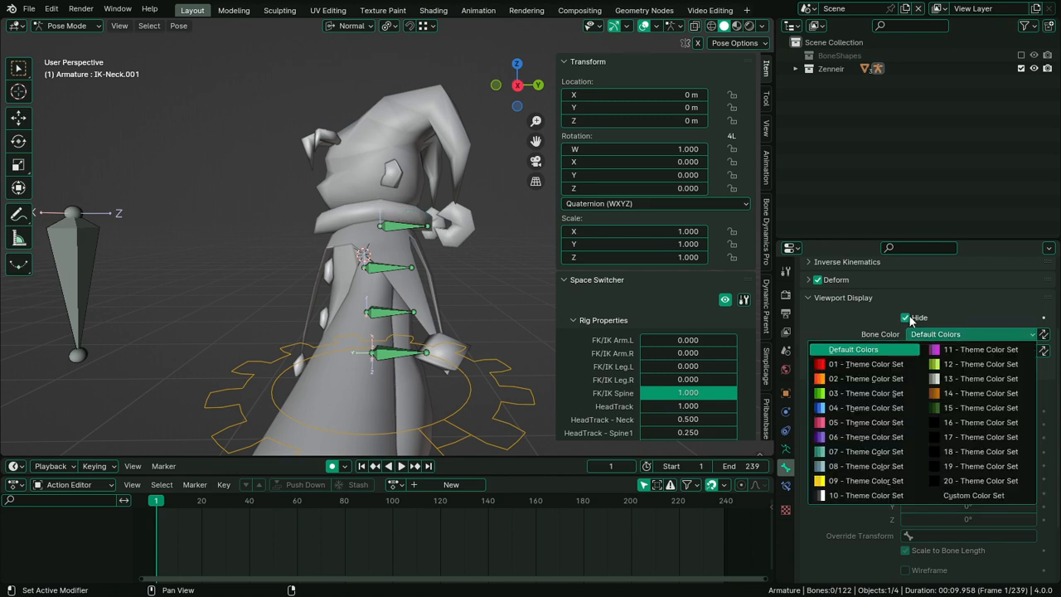
click(910, 321)
click(910, 321)
click(945, 334)
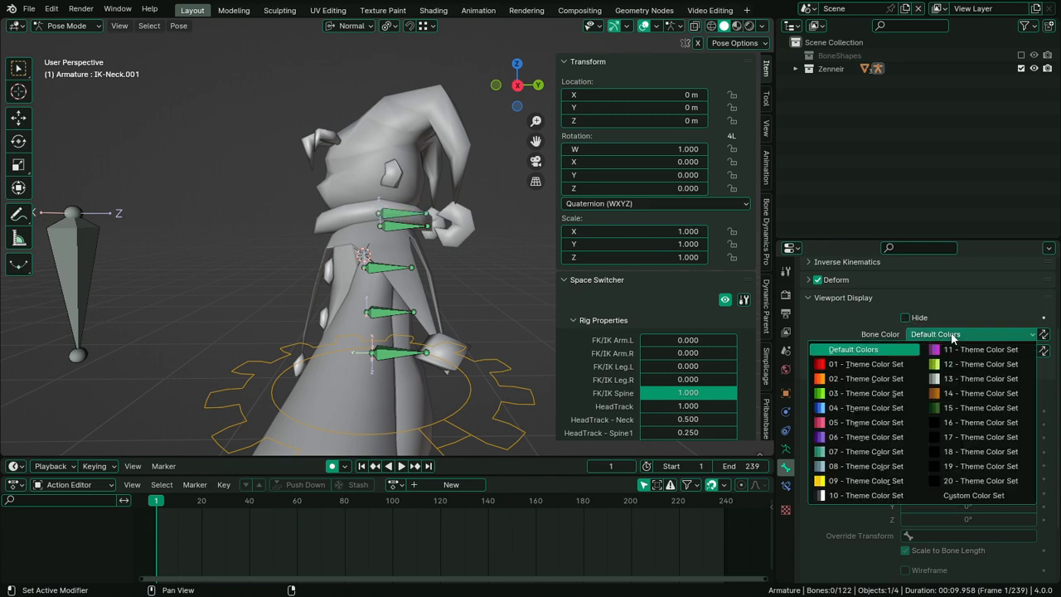
click(871, 383)
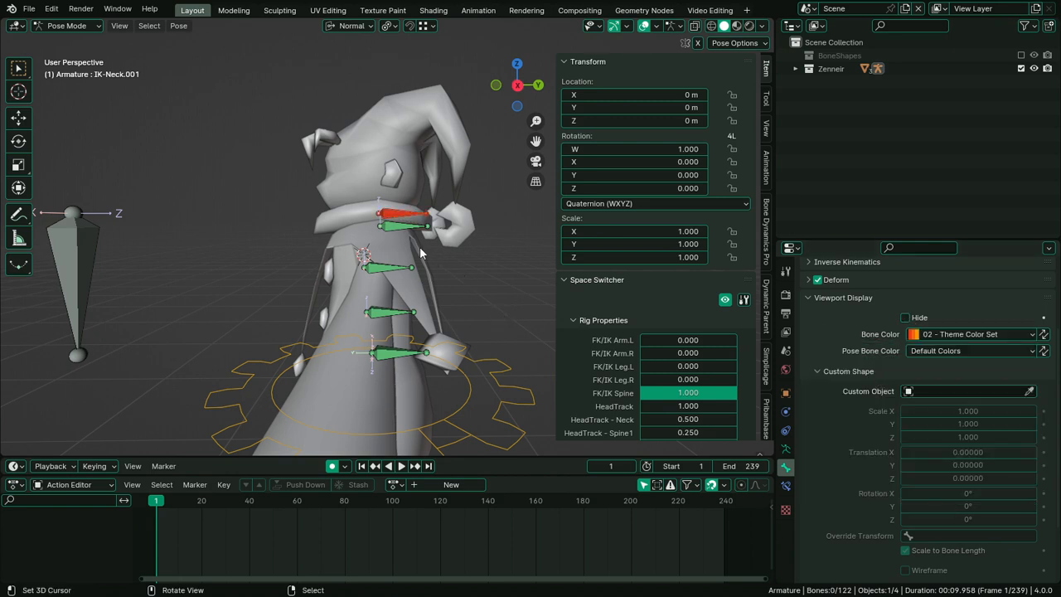
Copy IK-Neck.001's bone color to the four IK spine control bones below it
click(406, 229)
shift+click(392, 267)
shift+click(392, 311)
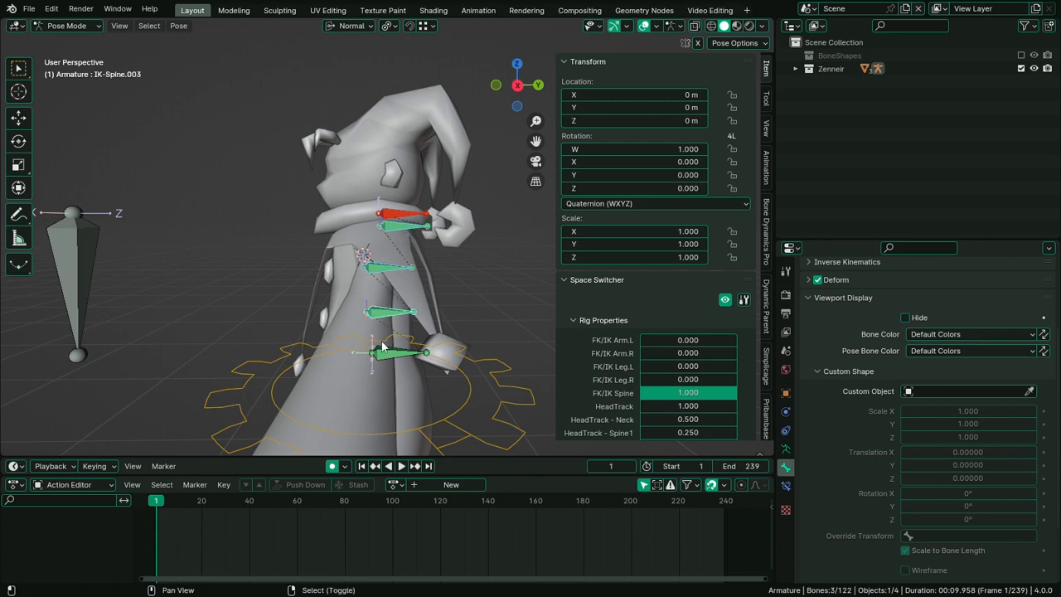
shift+click(393, 354)
shift+click(404, 213)
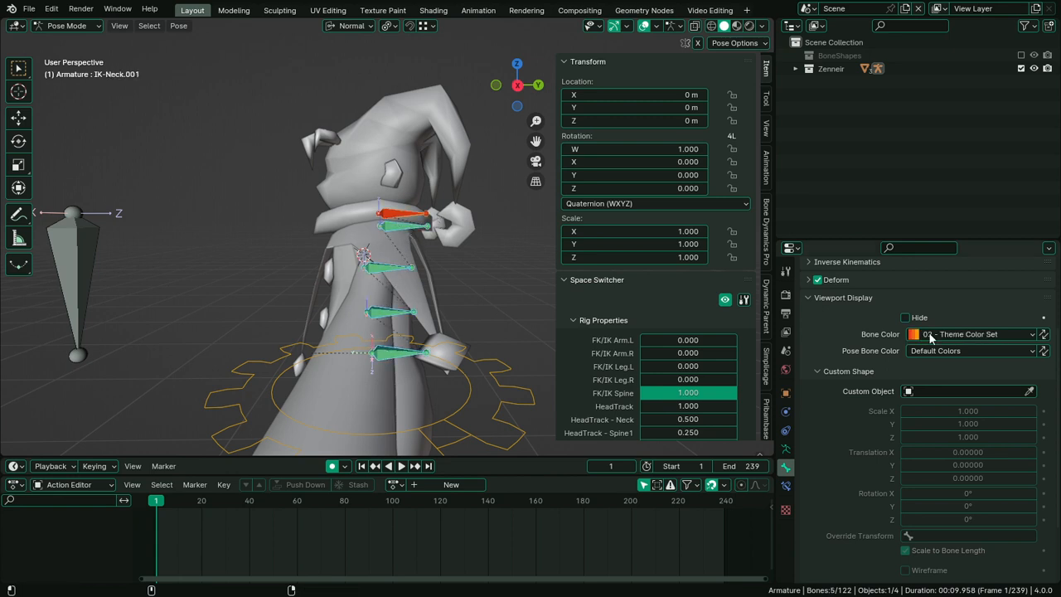
click(1044, 334)
Copy IK-Neck.001's bone color to the HeadTrack bone in front of the character
click(114, 238)
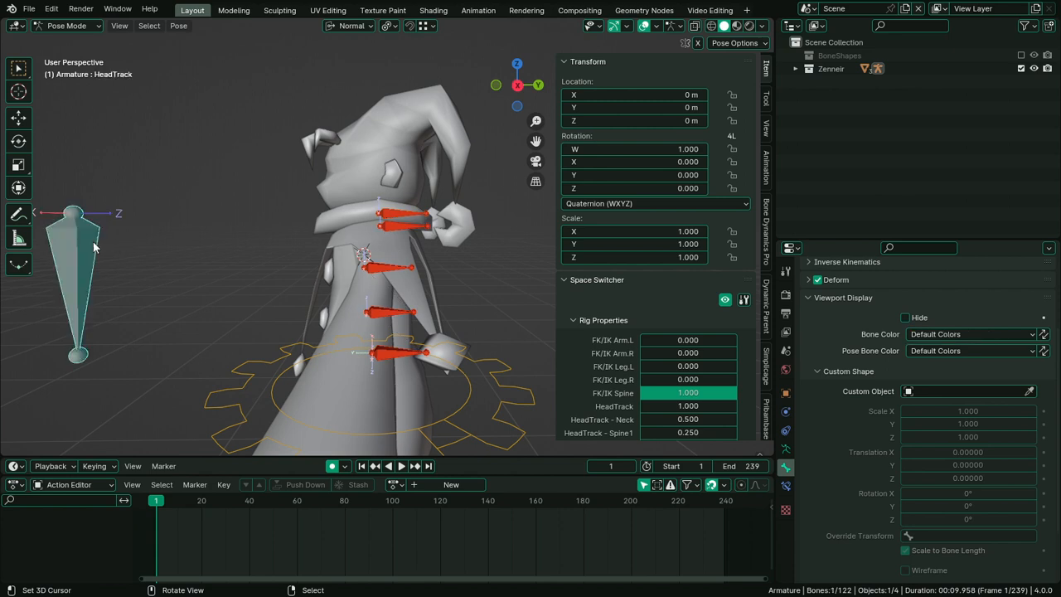
shift+click(404, 213)
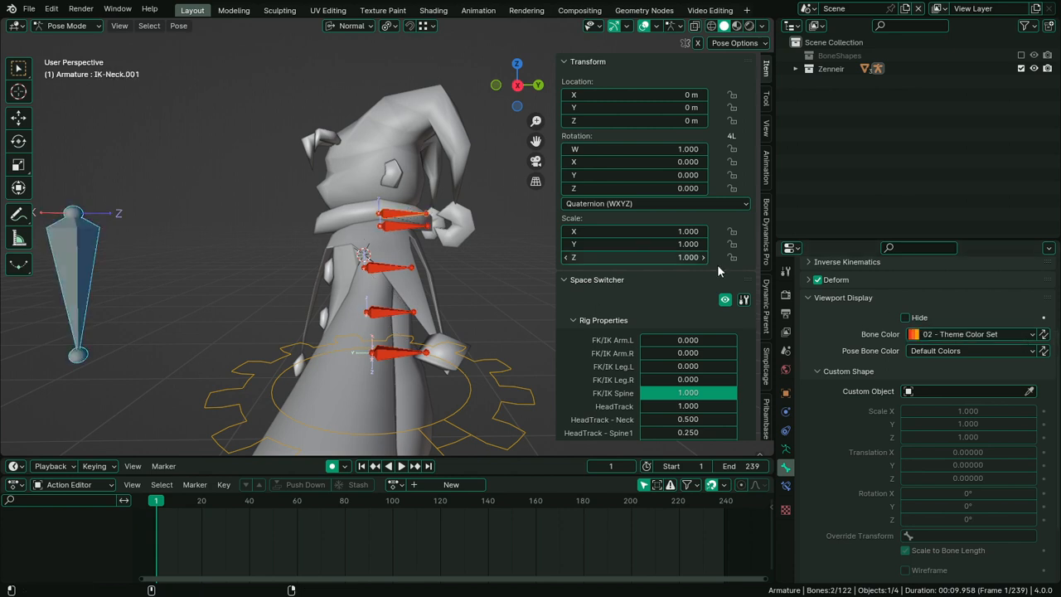
click(1044, 334)
click(83, 256)
Assign WGT-HeadTarget as the custom shape of the HeadTrack bone
click(966, 390)
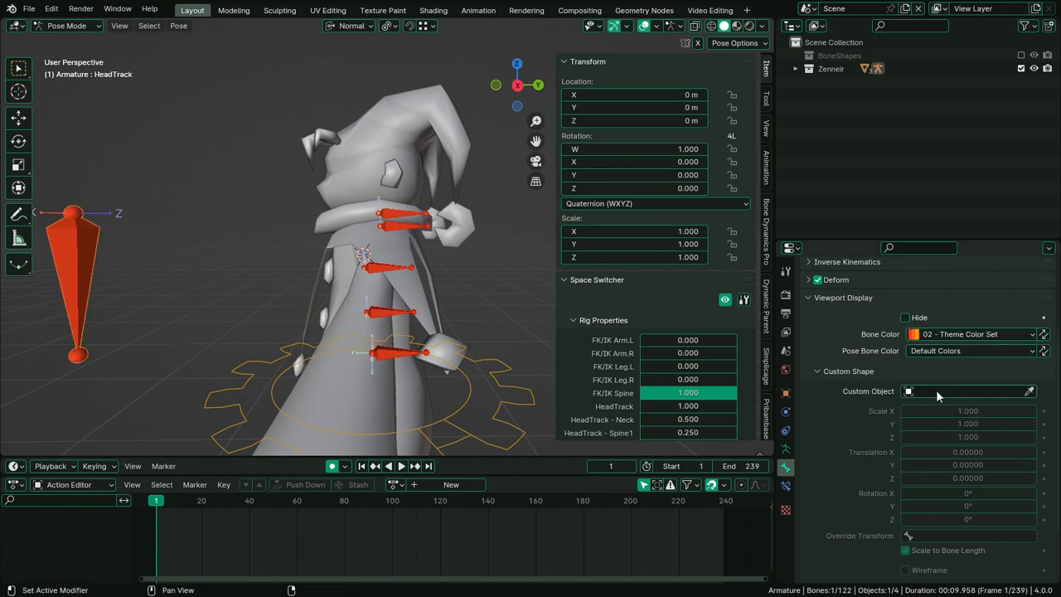
text(eye)
key(BackSpace)
key(BackSpace)
key(BackSpace)
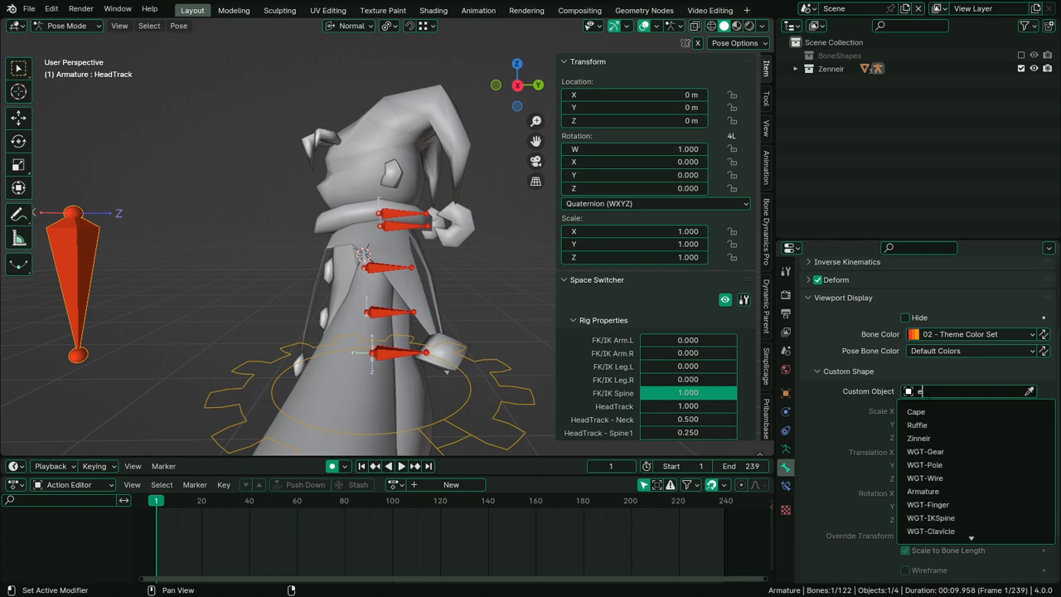
text(head)
key(Return)
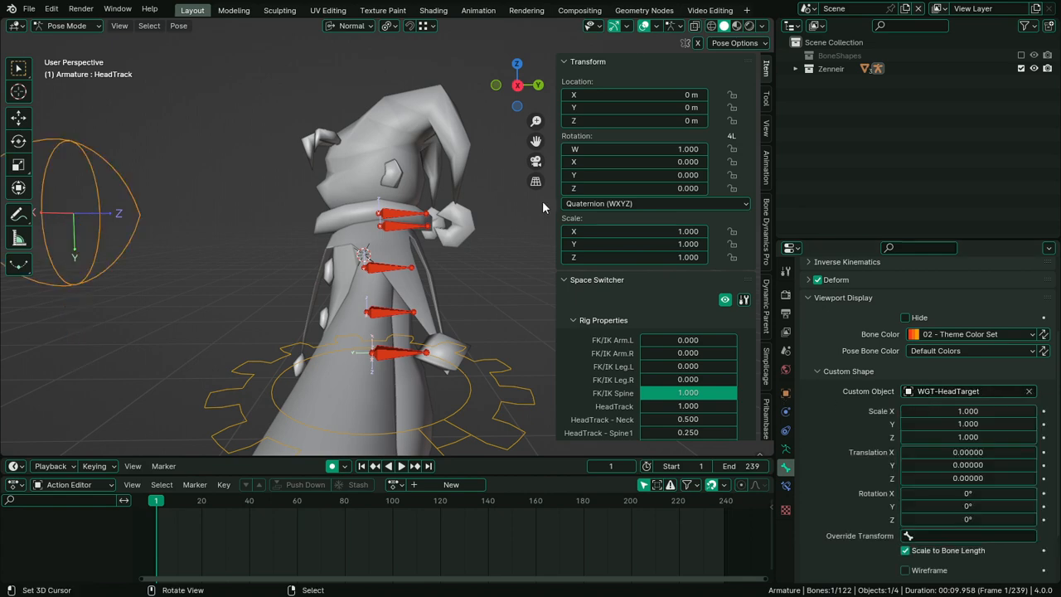
Assign WGT-IKSpine as the custom shape of the lowest spine control bone, IK-Spine.006
middle_drag(542, 201, 457, 224)
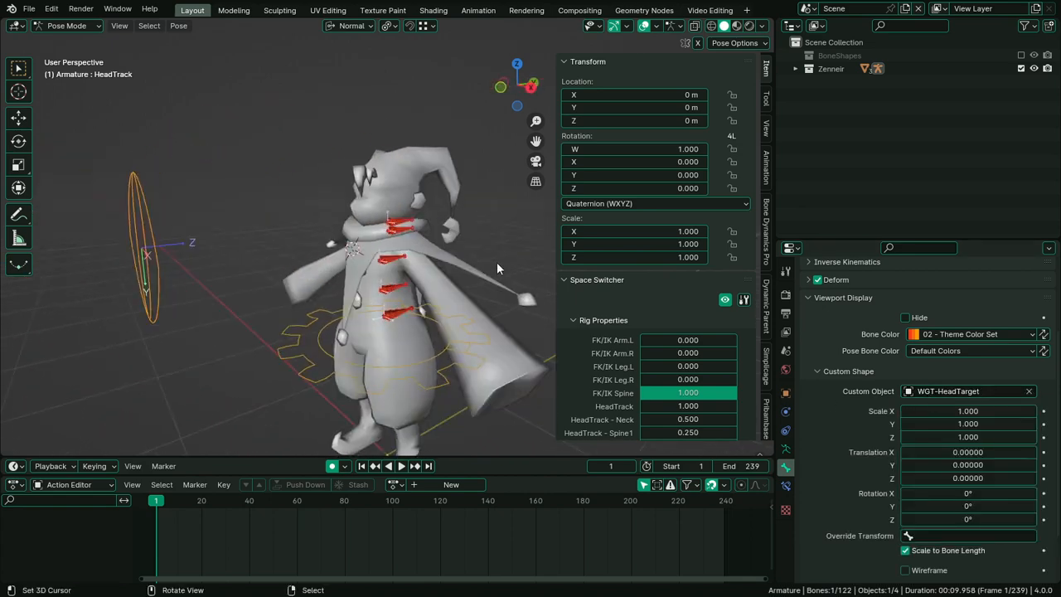
middle_drag(496, 264, 432, 276)
scroll(432, 278, up, 3)
right_click(397, 359)
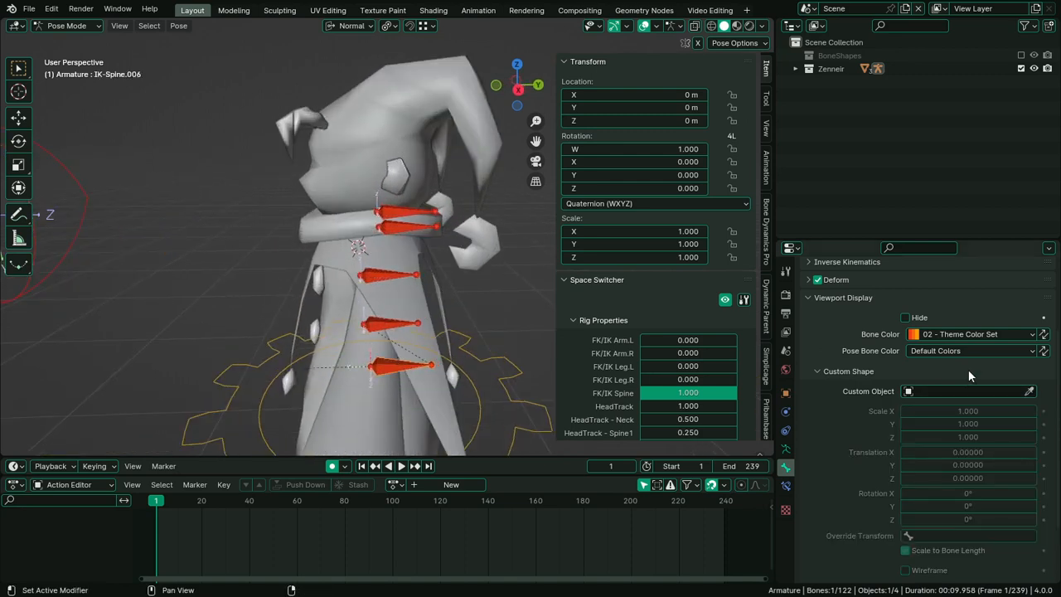
click(968, 391)
text(ik)
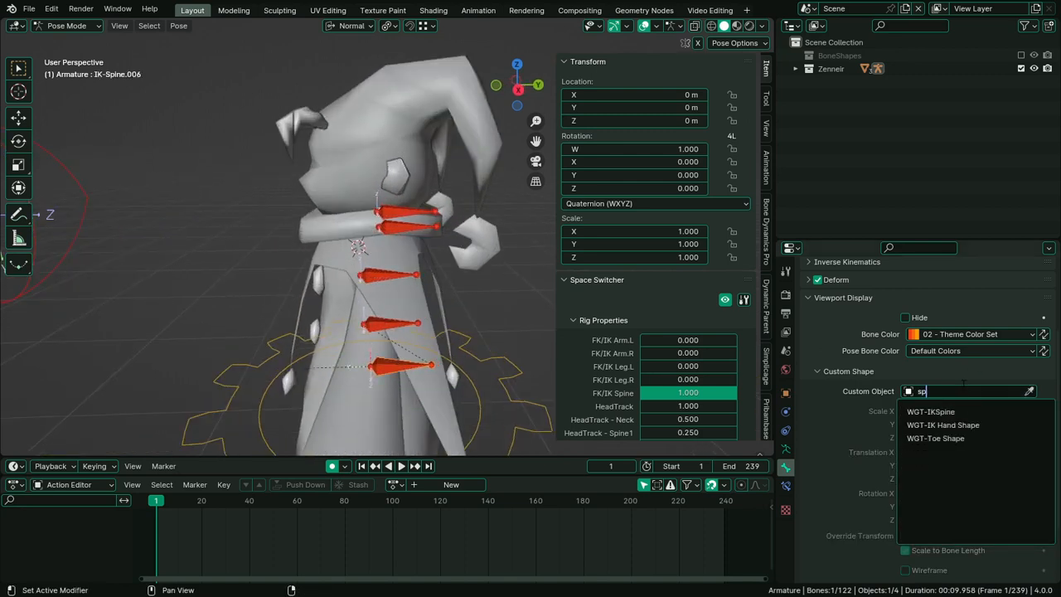
key(Down)
key(Return)
Set the Y rotation of IK-Spine.006's custom shape to 90°
middle_drag(514, 359, 647, 324)
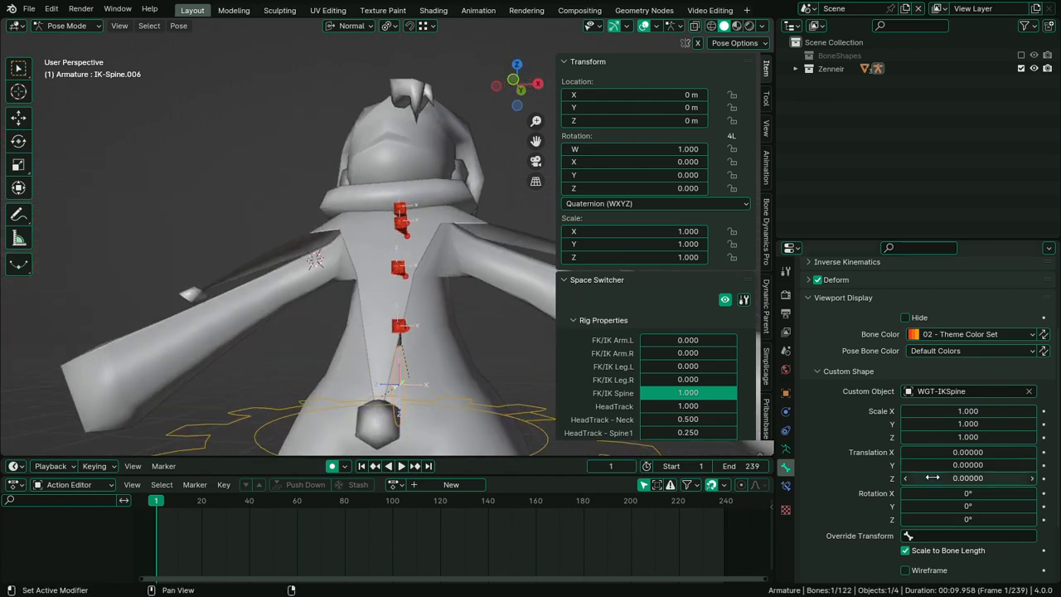
mouse_move(971, 504)
mouse_down()
mouse_move(993, 504)
mouse_move(982, 504)
mouse_up()
click(967, 504)
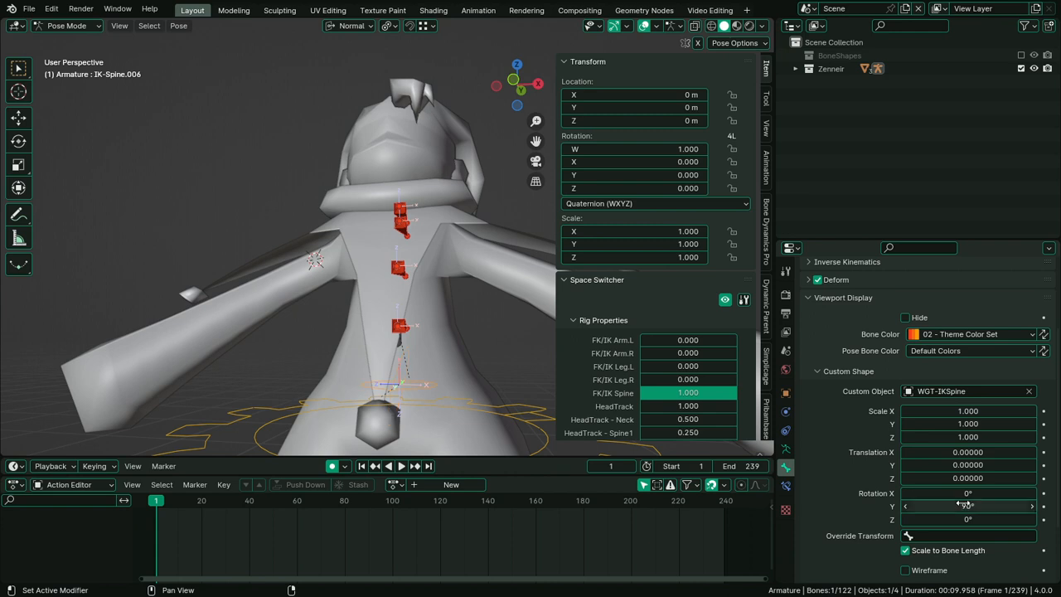
Try copying IK-Spine.006's bone shape to the other four IK spine control bones, and undo the copy
middle_drag(495, 385, 431, 249)
click(398, 226)
shift+click(397, 259)
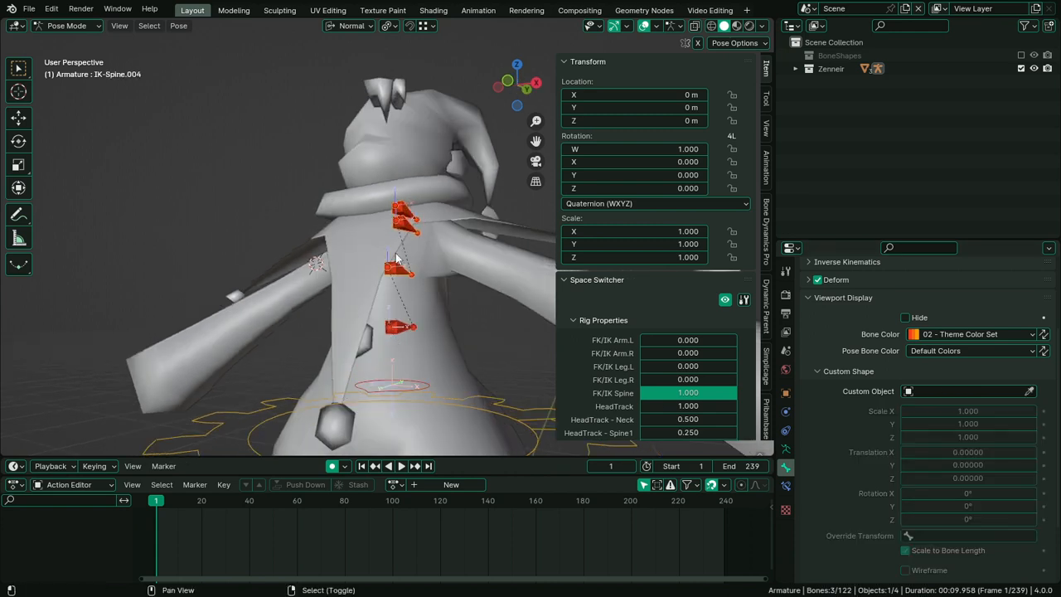
shift+click(403, 372)
key(ctrl+c)
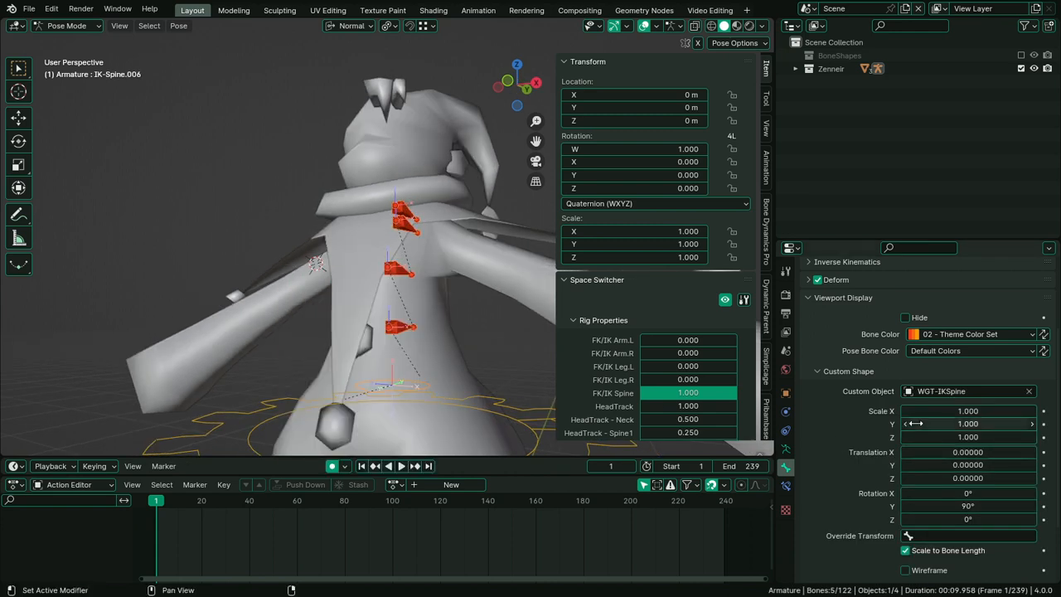
key(ctrl+c)
click(548, 352)
middle_drag(548, 352, 427, 358)
click(399, 342)
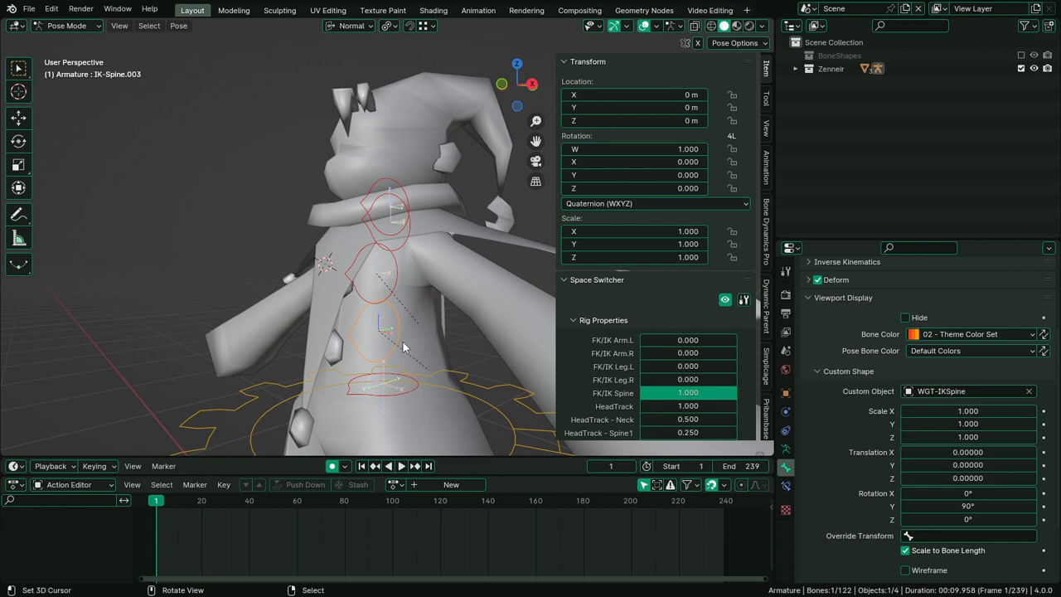
ctrl+click(406, 386)
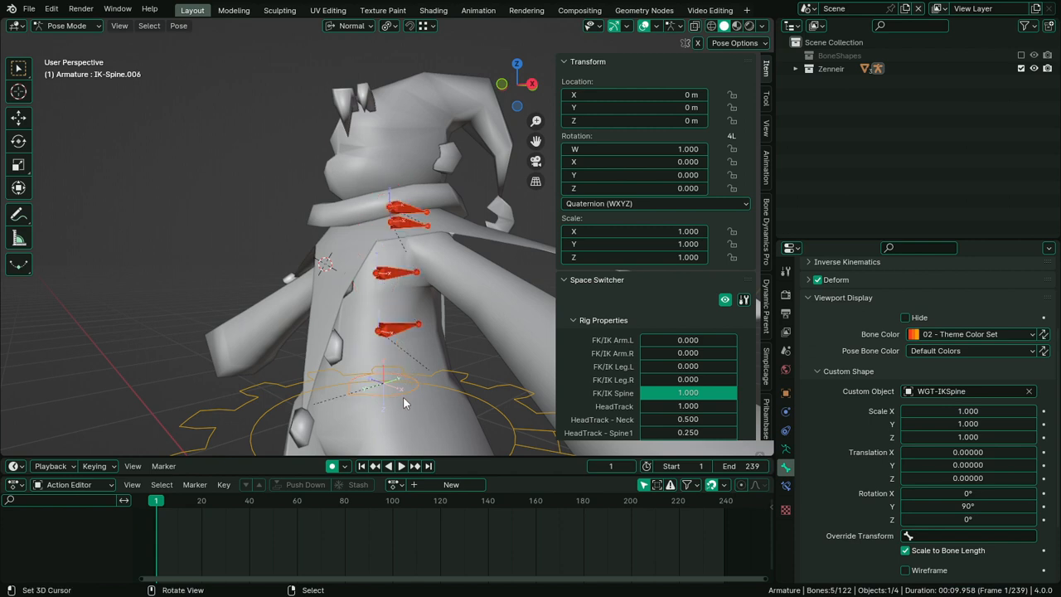
Set the roll of IK-Spine.006 to 0° in Edit Mode and return to Pose Mode
key(Tab)
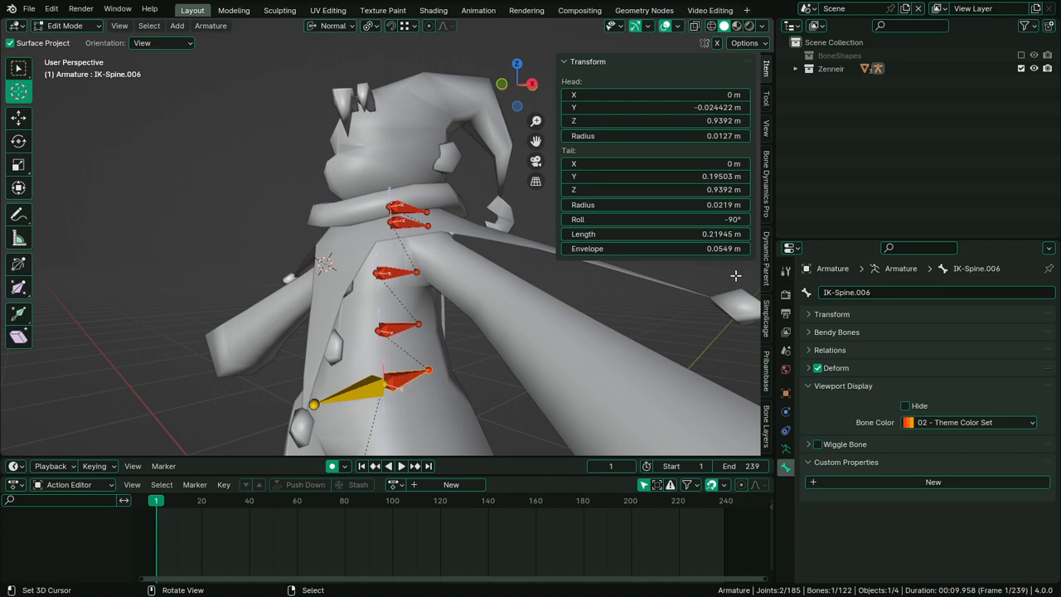
click(724, 221)
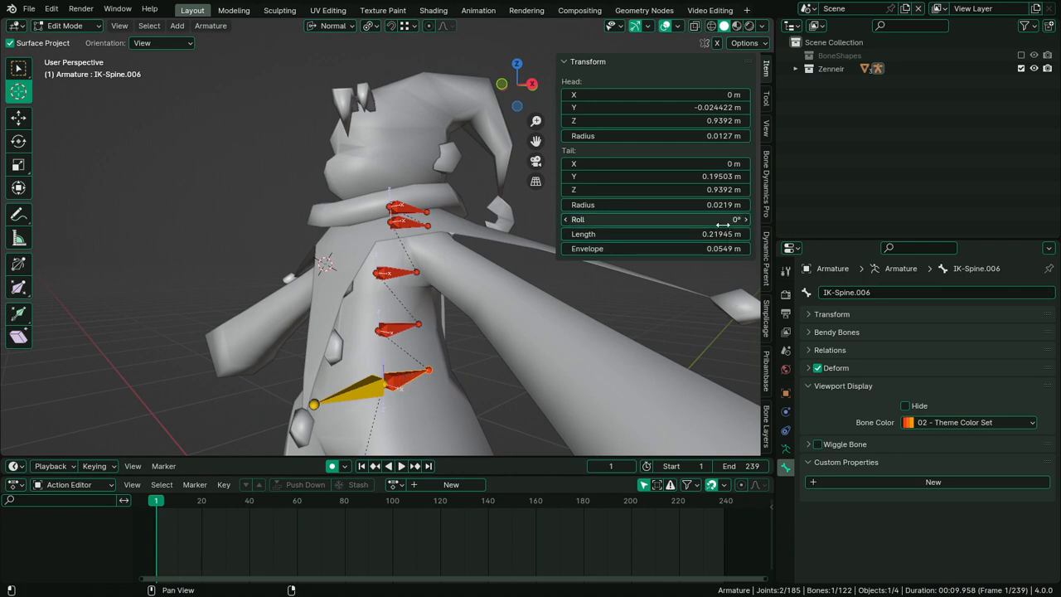
key(ctrl+Tab)
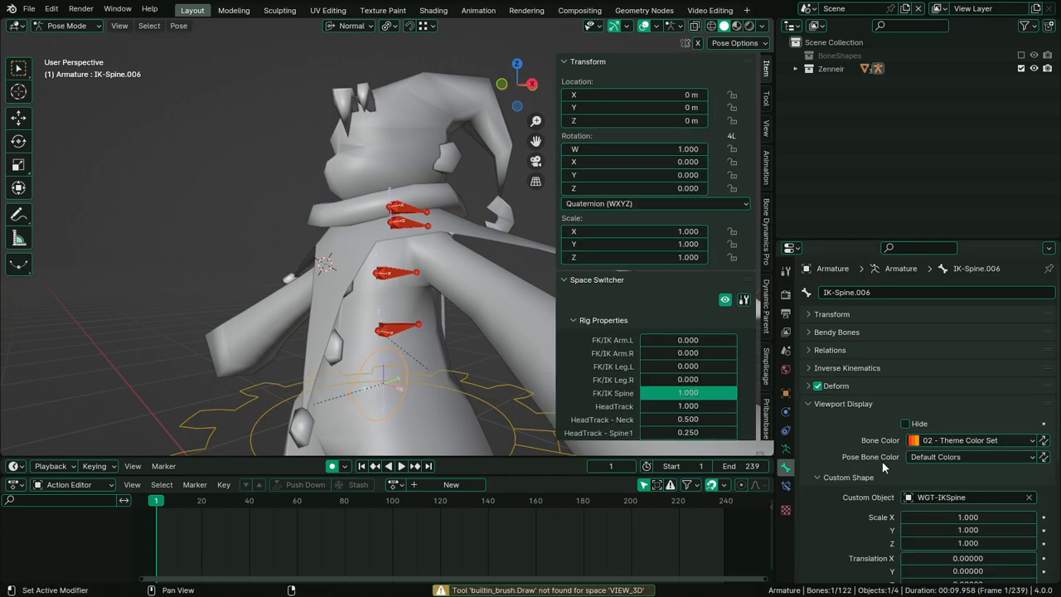
Set the Y rotation of IK-Spine.006's custom shape to 0°
scroll(912, 522, down, 3)
click(937, 559)
text(90d)
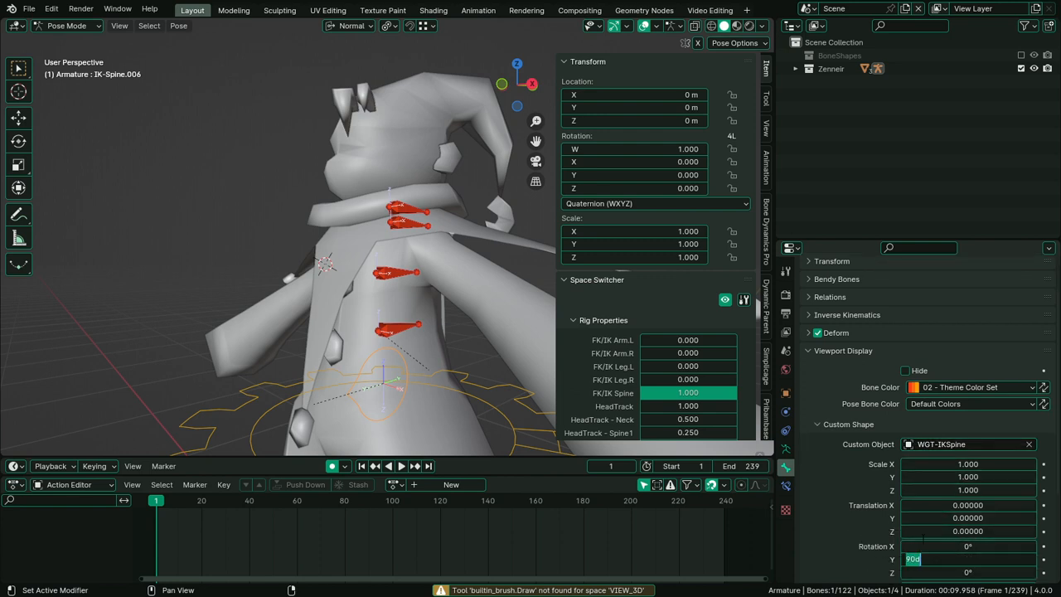
text(0)
click(406, 391)
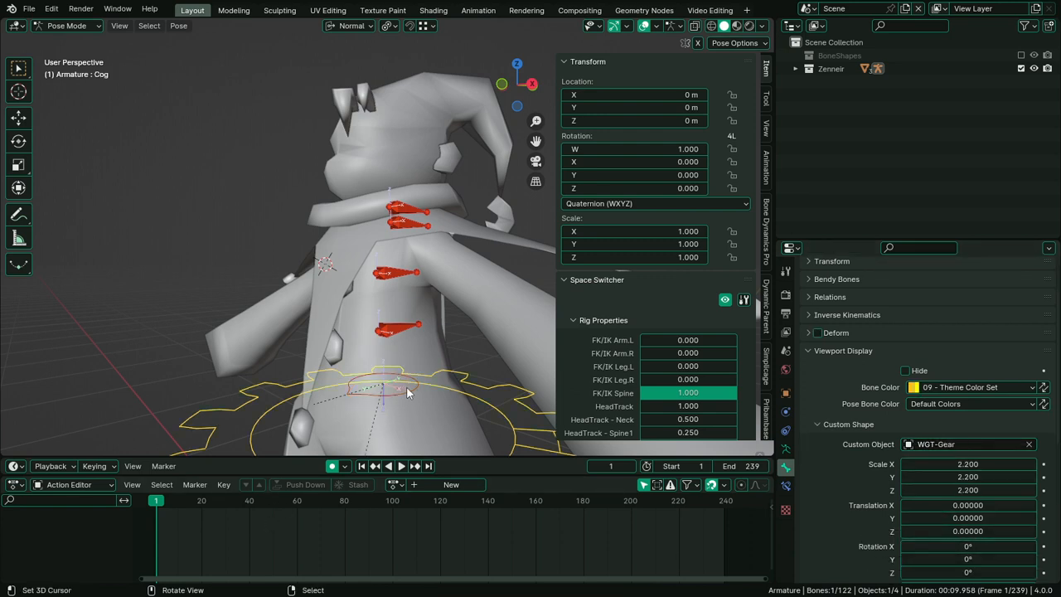
Copy IK-Spine.006's bone shape to the four spine and neck control bones above it
click(398, 343)
shift+right_click(398, 332)
shift+right_click(401, 208)
shift+right_click(397, 225)
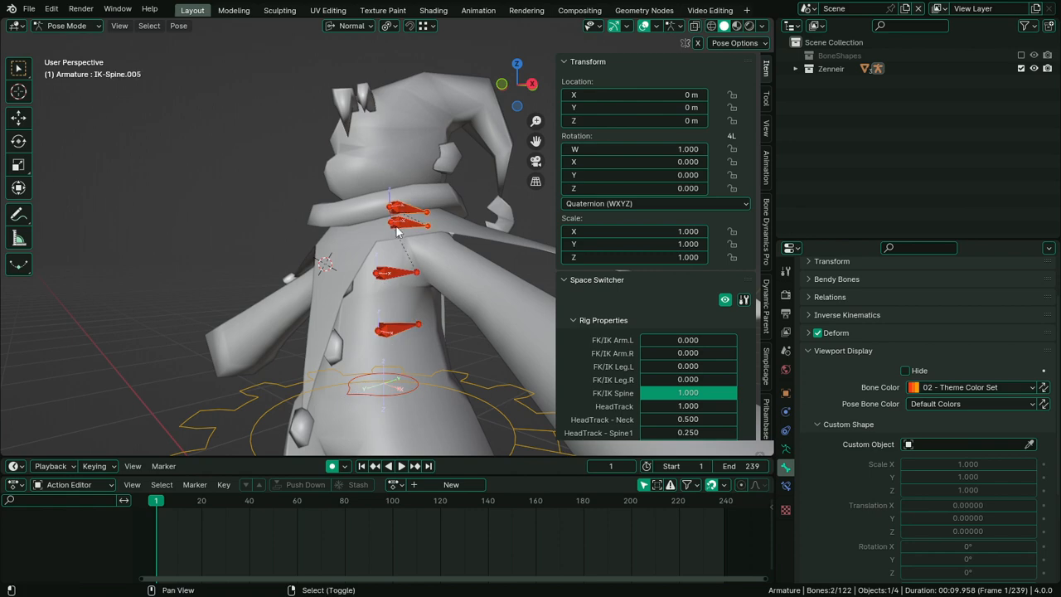
shift+right_click(390, 273)
shift+right_click(395, 323)
shift+right_click(404, 388)
key(ctrl+c)
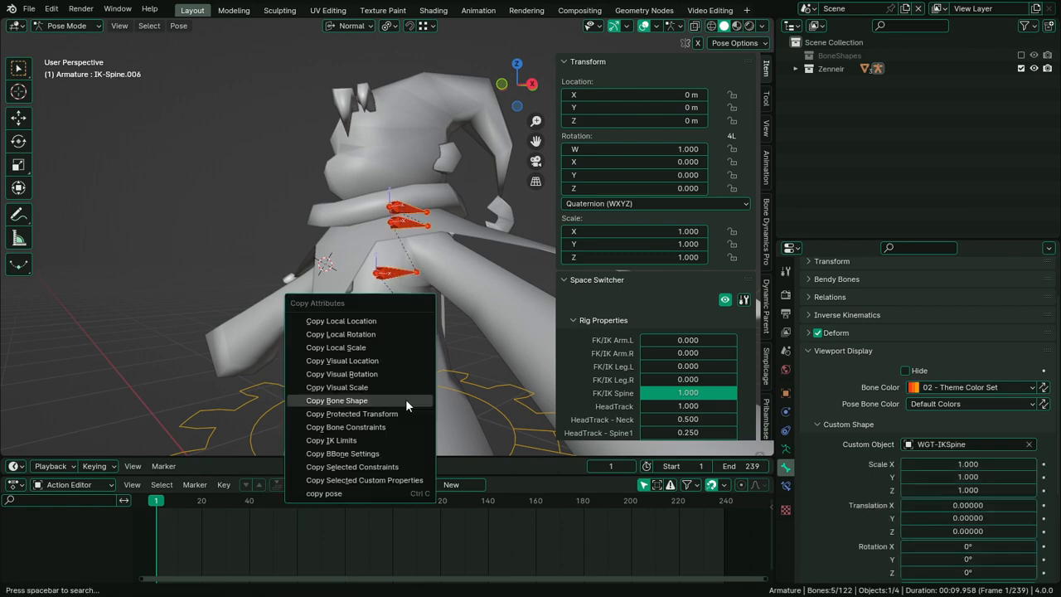
click(410, 403)
Scale the custom shape of IK-Spine.006 to 2.1 on X, Y and Z
middle_drag(422, 385, 375, 379)
right_click(377, 381)
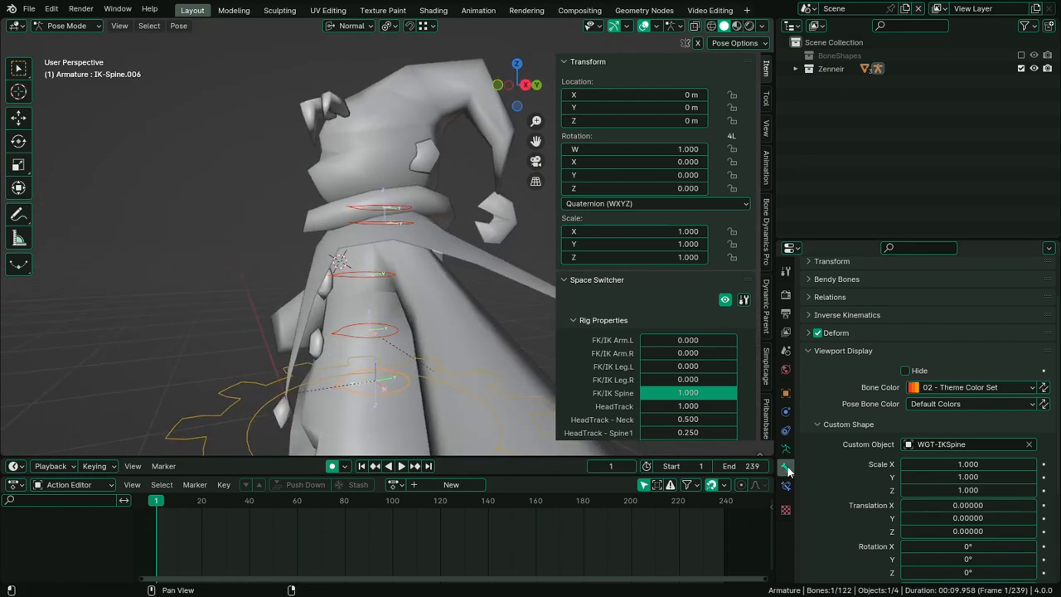
drag(968, 464, 976, 490)
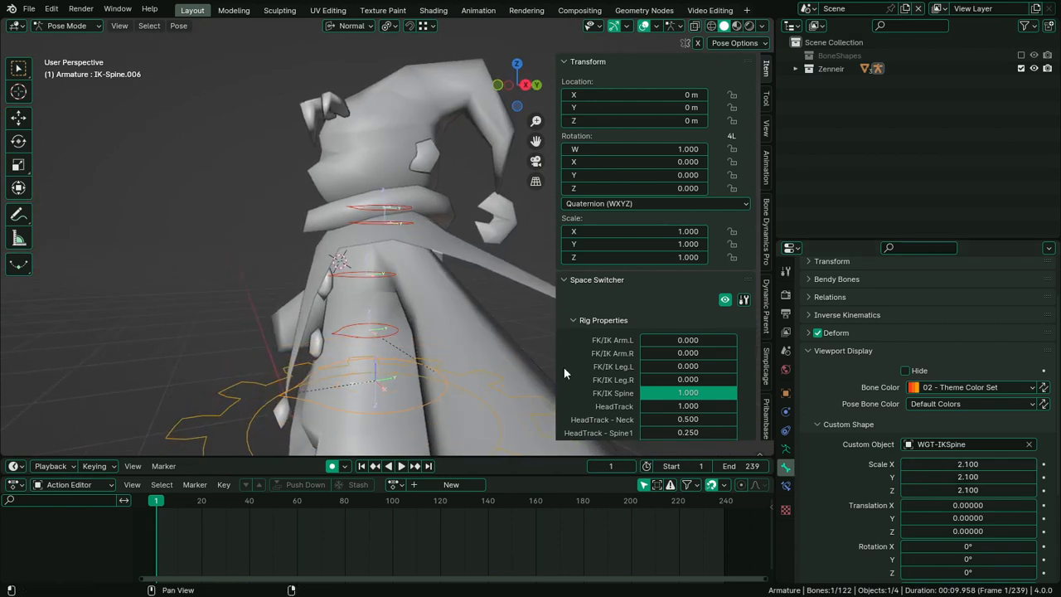
Search the custom objects for "iksp" and reassign WGT-IKSpine as the custom shape of IK-Spine.006
click(941, 445)
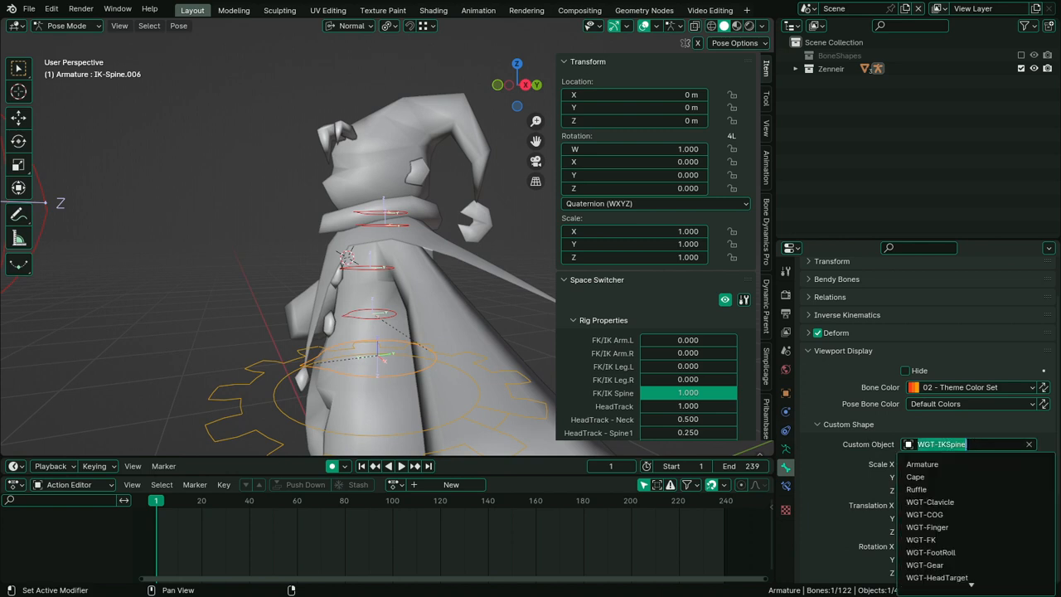
text(ik)
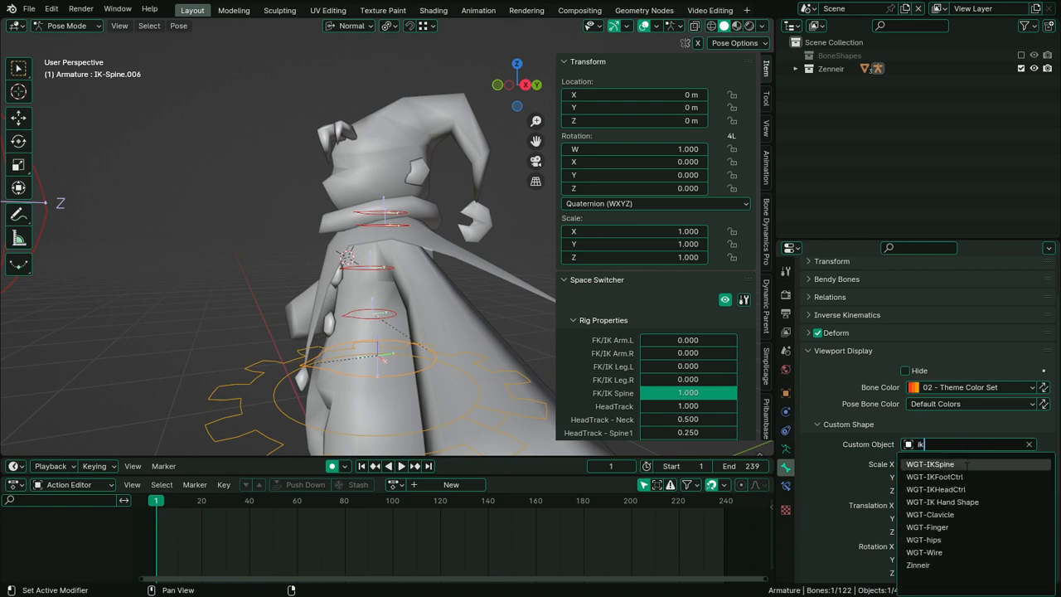
text(sp)
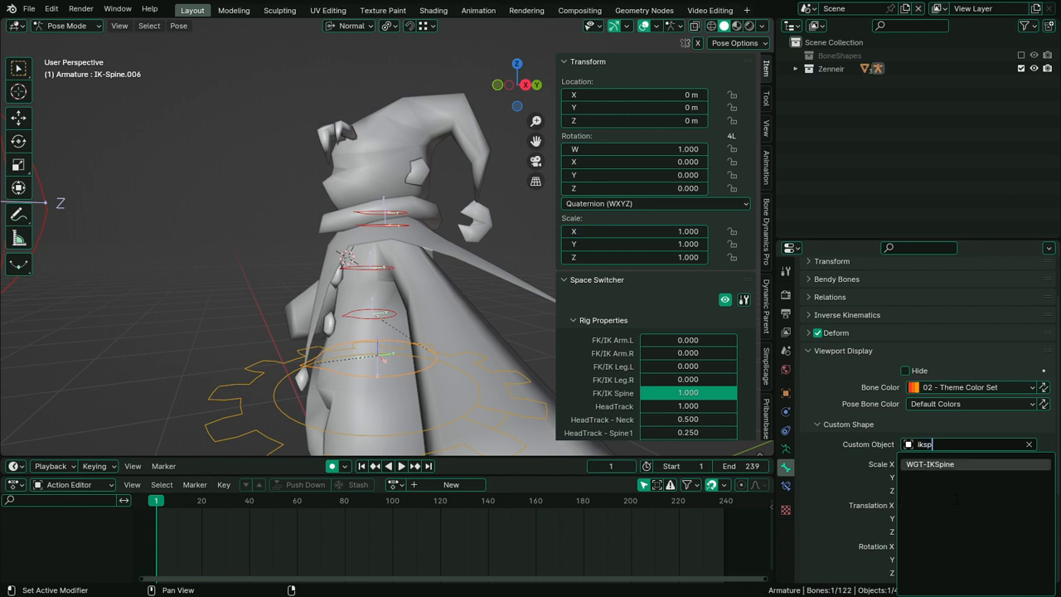
key(Return)
Enlarge the custom shape of the IK-Spine.003 bone on X, Y and Z, then reselect IK-Spine.006
click(358, 316)
middle_drag(359, 316, 466, 338)
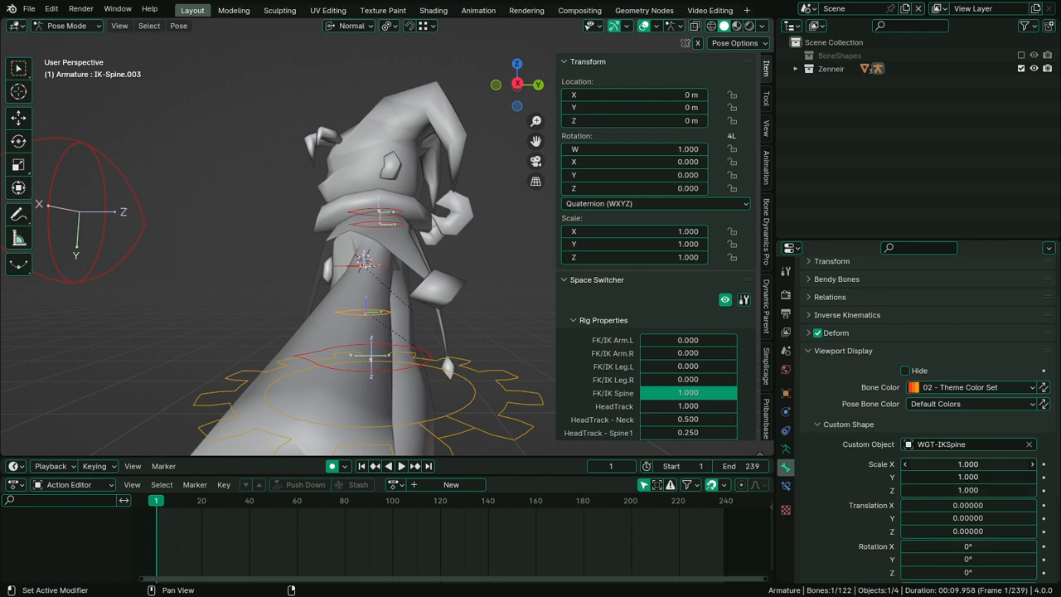
drag(968, 464, 1007, 490)
middle_drag(416, 339, 441, 349)
click(423, 360)
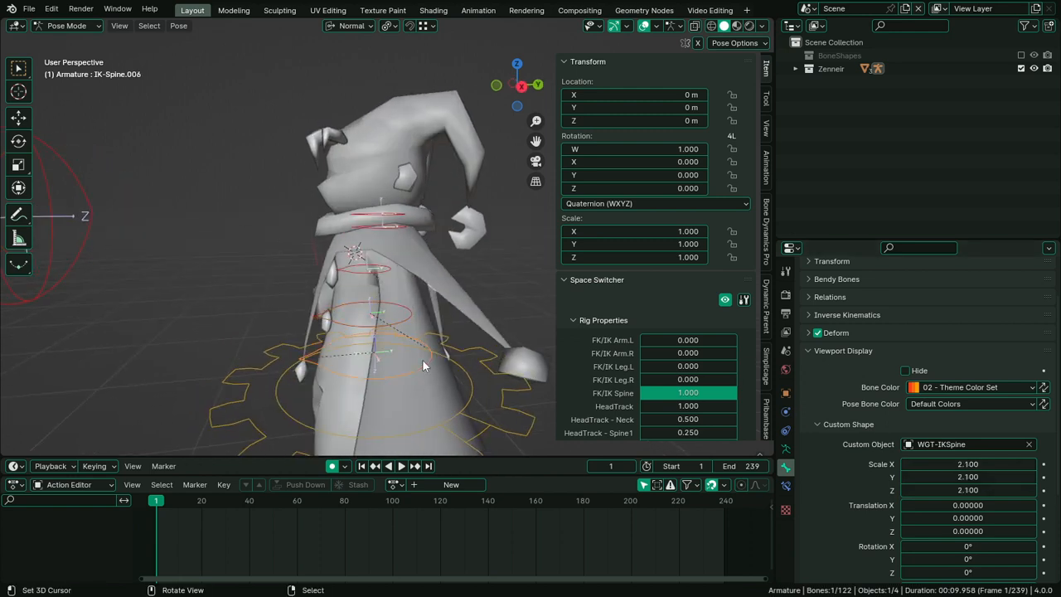
Set IK-Neck.001's custom shape translation to 0 on Y and 0.153 on Z, and scale it to 1.97 on all axes
middle_drag(383, 323, 406, 240)
click(394, 217)
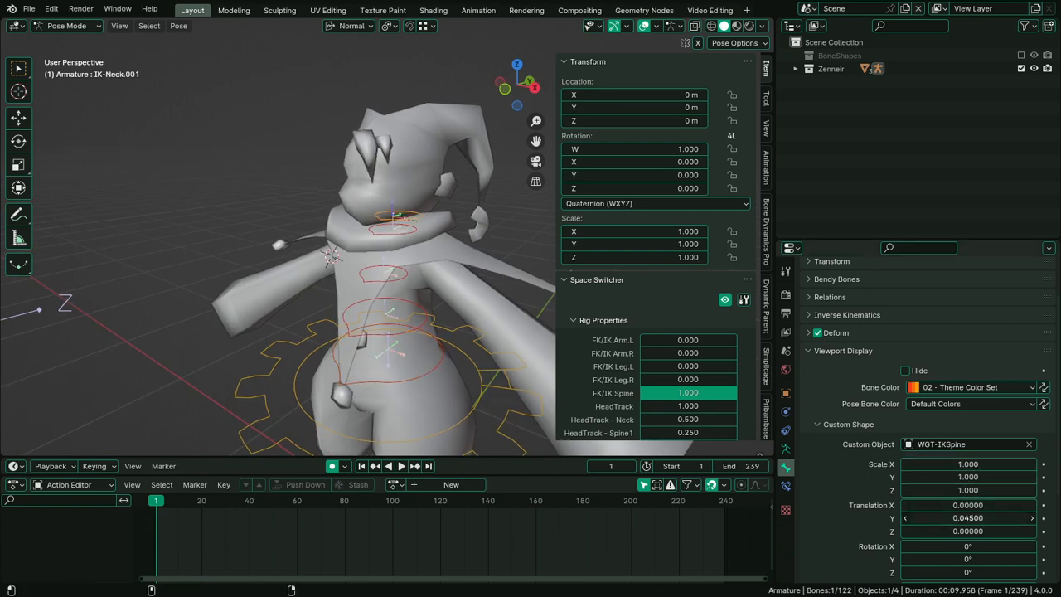
double_click(967, 518)
text(0.02)
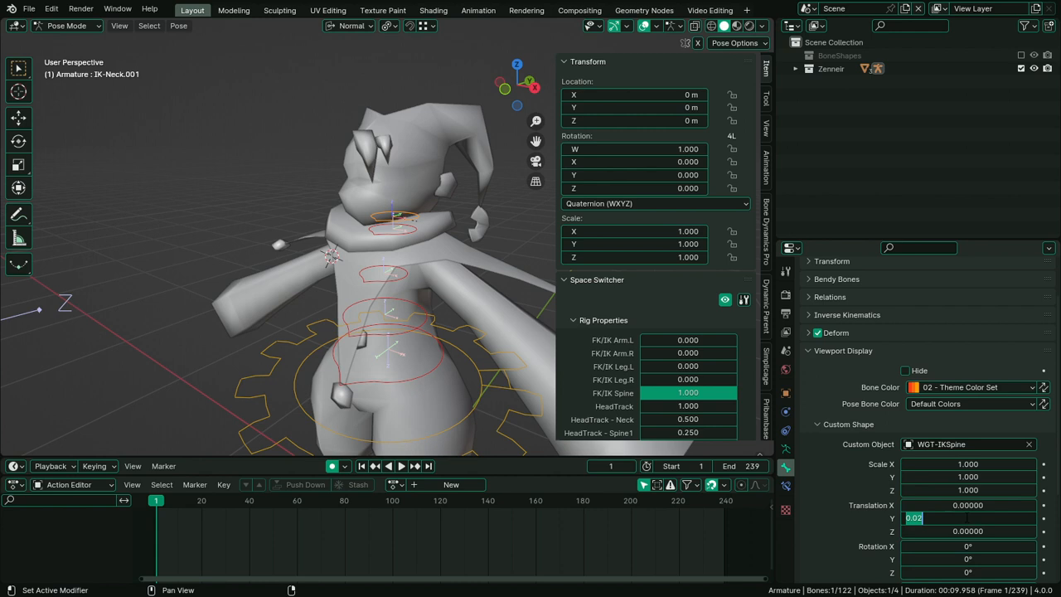
text(0)
key(Return)
drag(967, 532, 1043, 532)
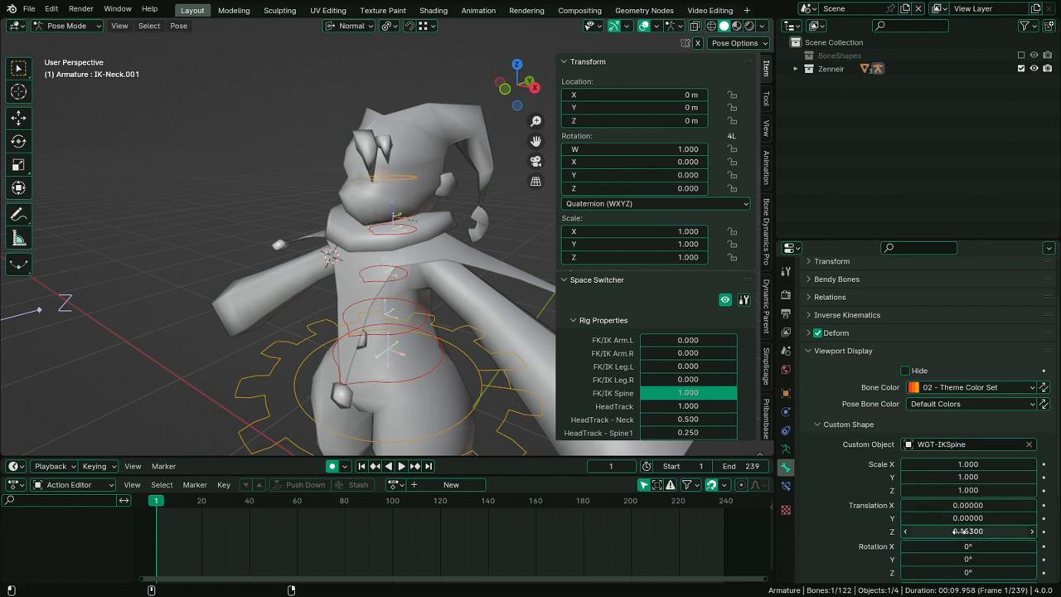
drag(968, 465, 1004, 464)
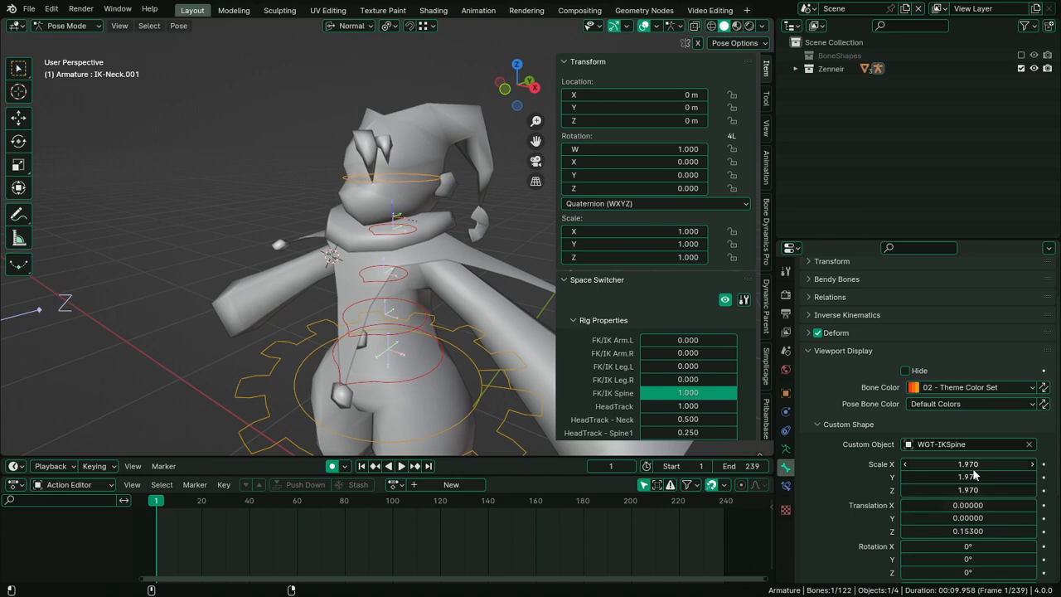
Test-rotate the IK-Neck.001 head control in the maximized viewport and cancel the rotation
middle_drag(647, 318, 543, 257)
key(ctrl+space)
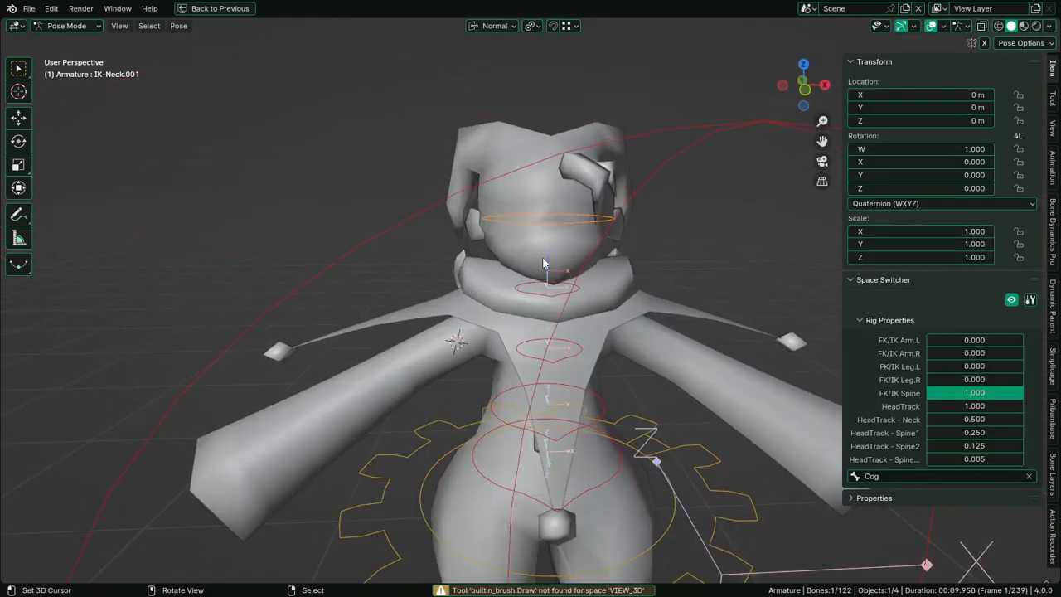
key(r)
key(r)
key(Escape)
key(r)
key(r)
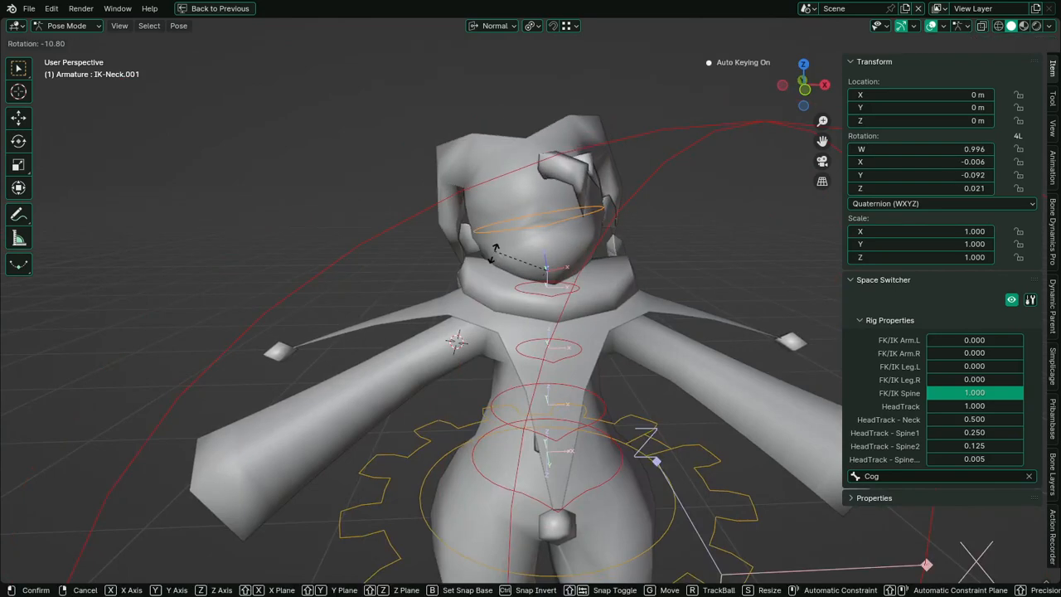
right_click(575, 267)
middle_drag(575, 267, 530, 268)
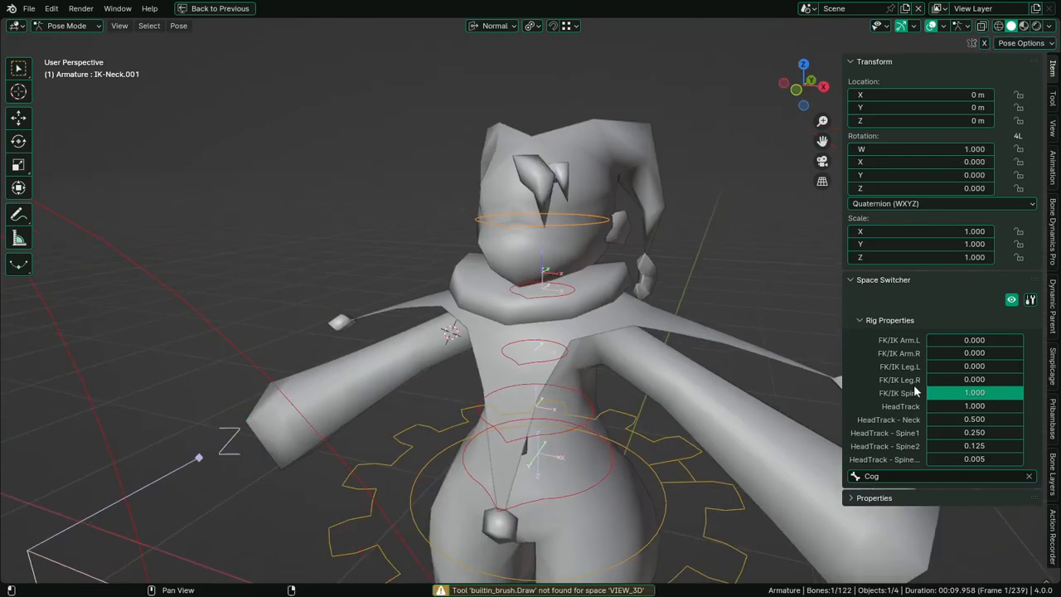
Reset the HeadTrack rig property to 0 and try rotating IK-Neck.001 with head tracking off
key(BackSpace)
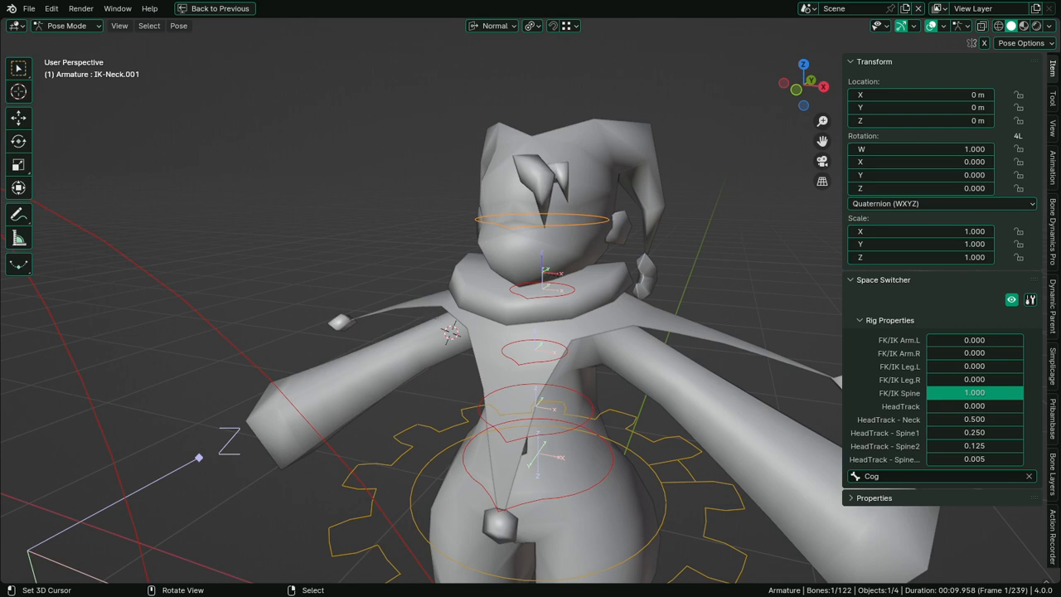
key(r)
key(r)
key(Escape)
Raise the HeadTrack rig property to 1 and restore the full window layout
drag(976, 406, 1011, 406)
middle_drag(687, 360, 475, 363)
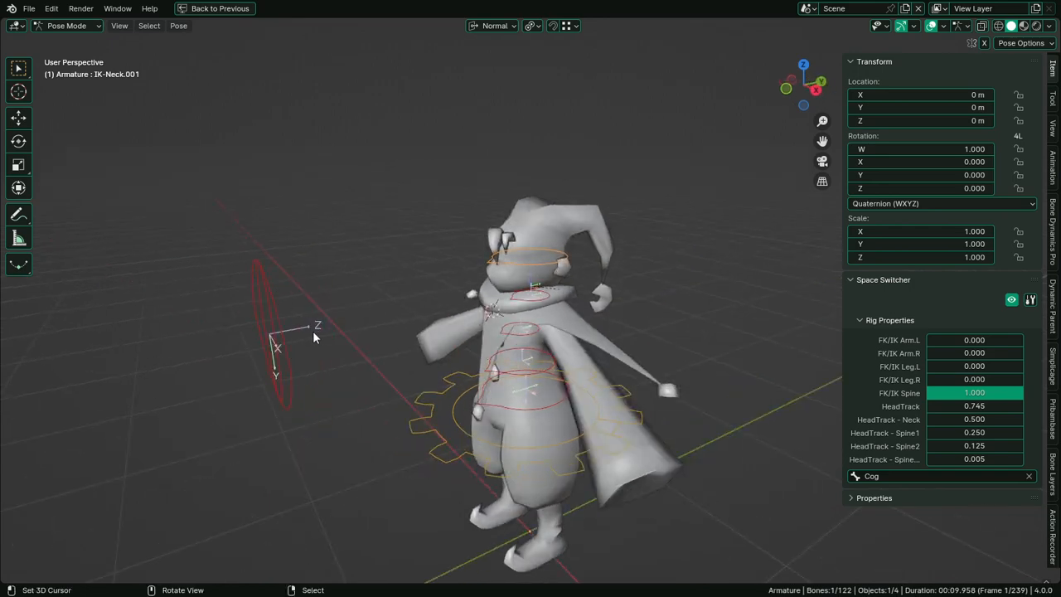
mouse_move(395, 347)
middle_down()
mouse_move(451, 344)
mouse_move(392, 341)
middle_up()
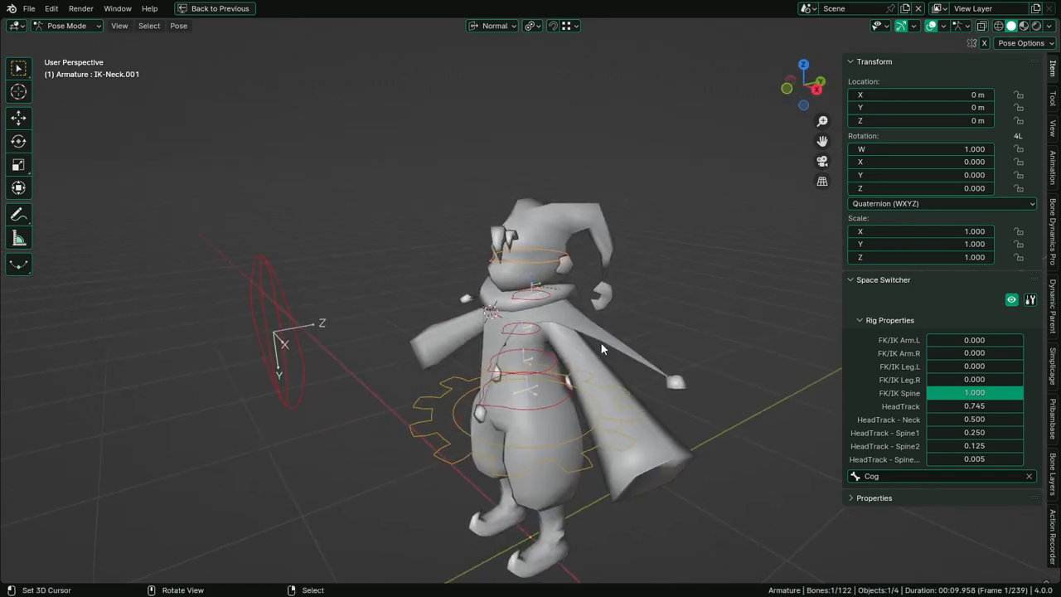
drag(975, 406, 1011, 406)
key(ctrl+space)
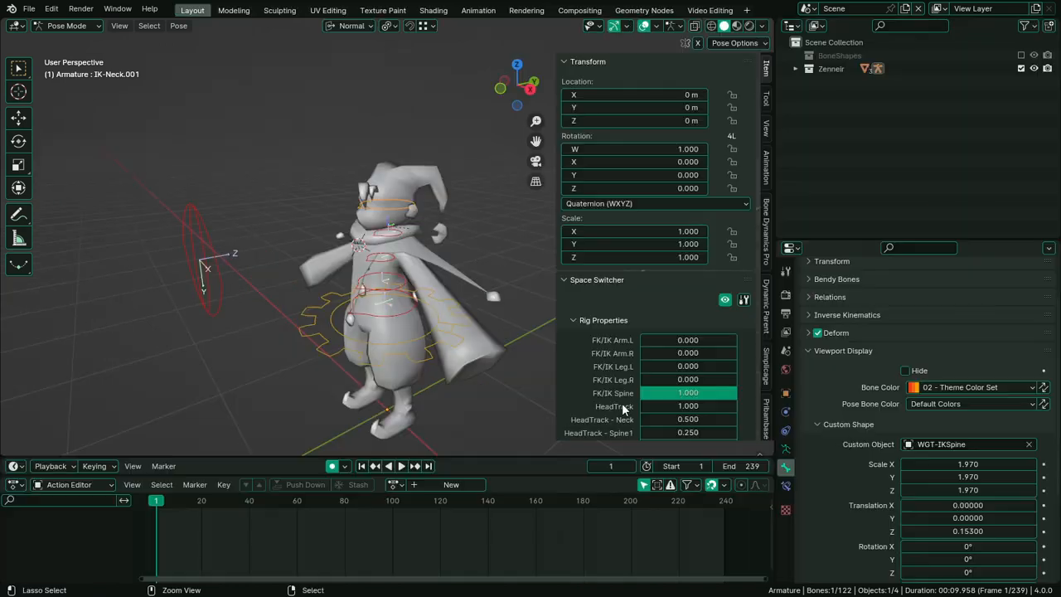
Set the subtype of the Cog bone's HeadTrack custom property to Factor
scroll(721, 399, down, 1)
scroll(819, 489, down, 1)
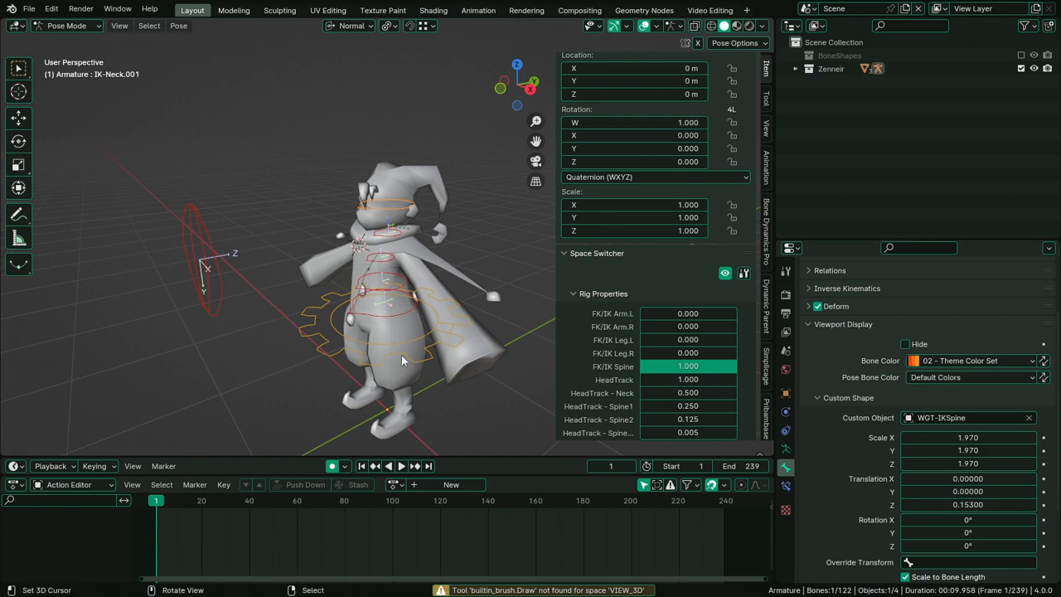
click(375, 342)
scroll(807, 507, down, 1)
scroll(807, 506, down, 6)
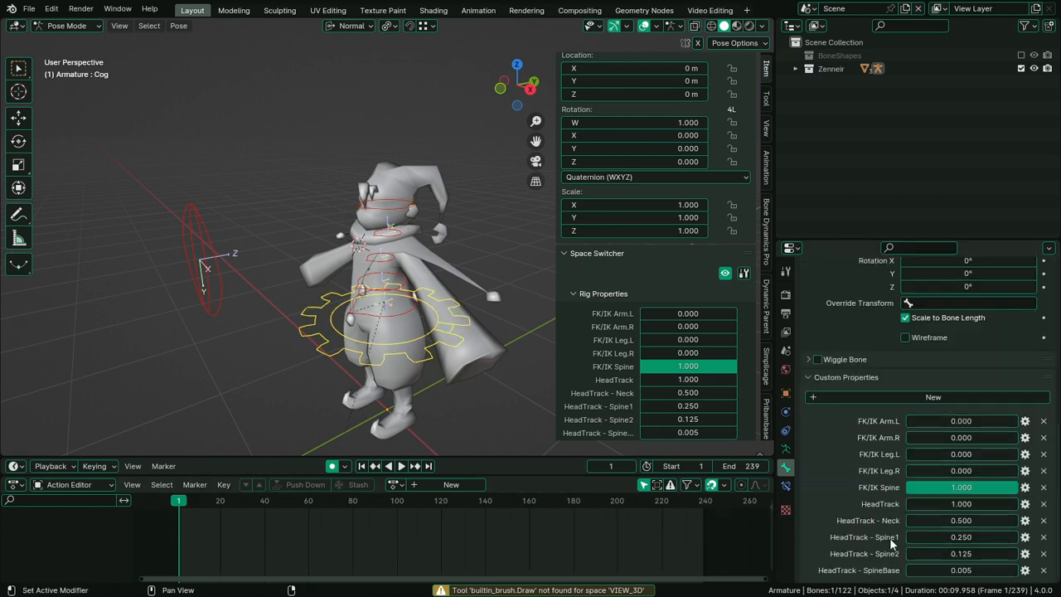
click(1026, 501)
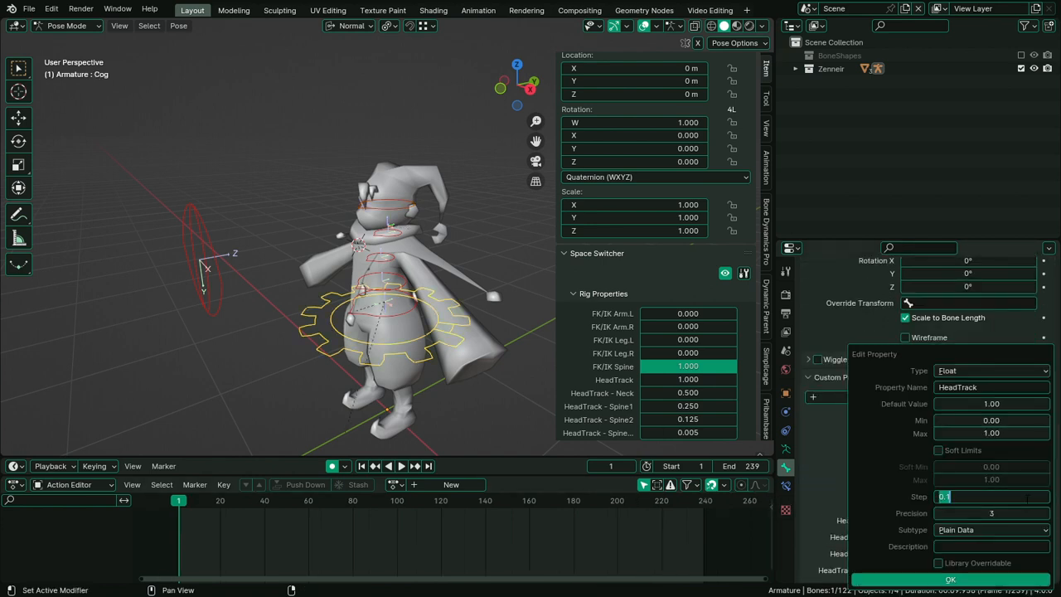
click(978, 528)
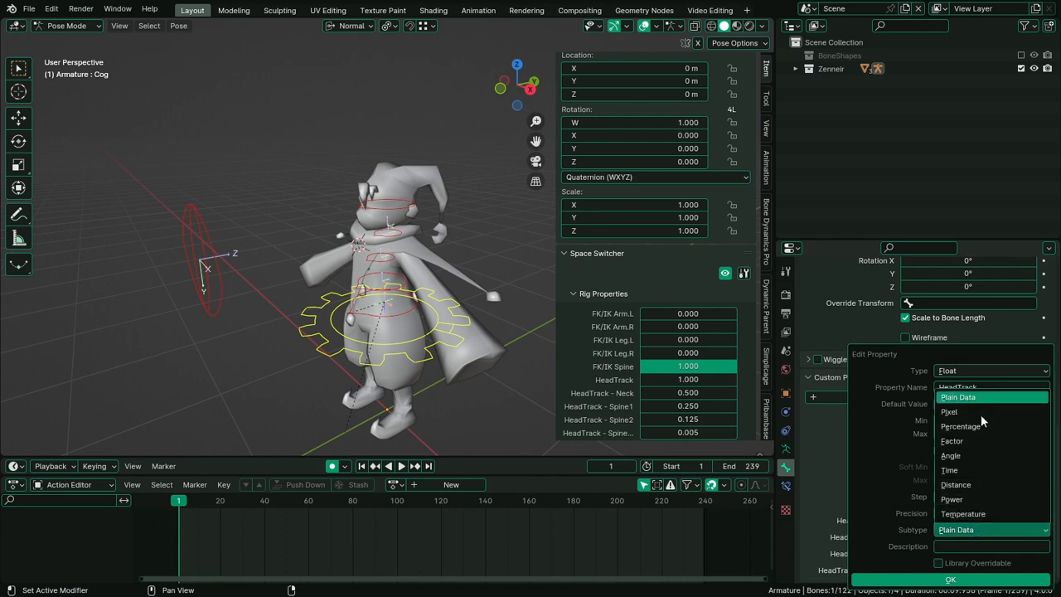
click(968, 441)
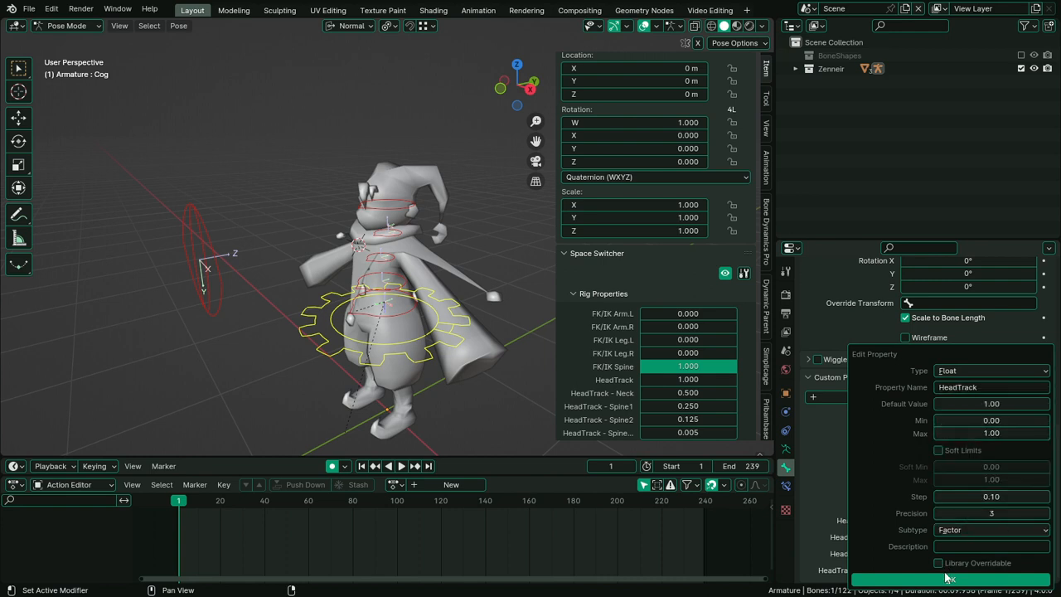
click(911, 579)
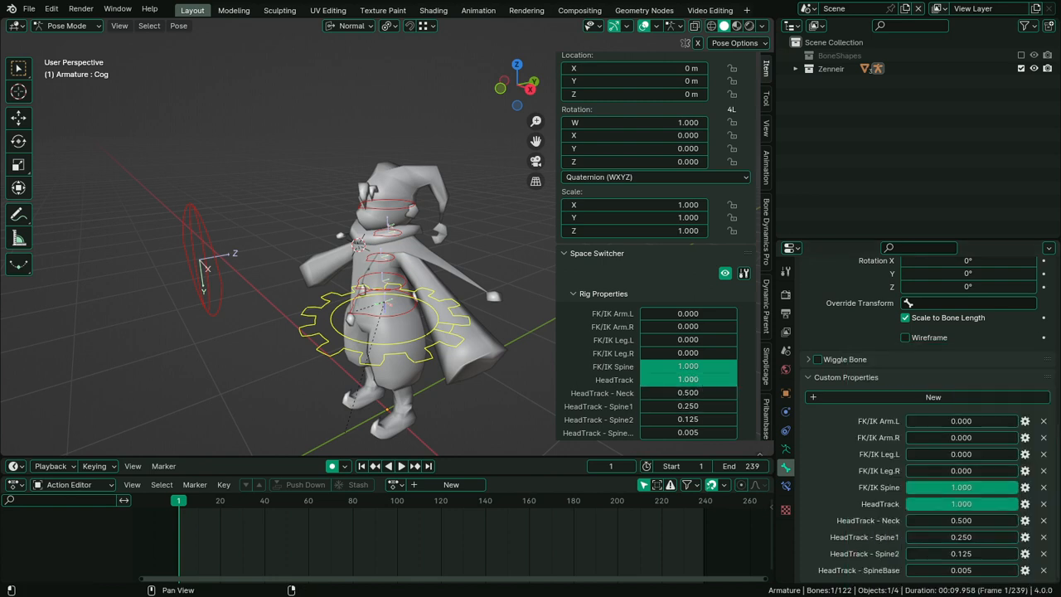
Set HeadTrack to 0 and test rotating and moving IK-Neck.001, cancelling each transform
drag(961, 503, 937, 503)
drag(715, 379, 642, 381)
right_click(389, 207)
key(r)
key(r)
right_click(440, 238)
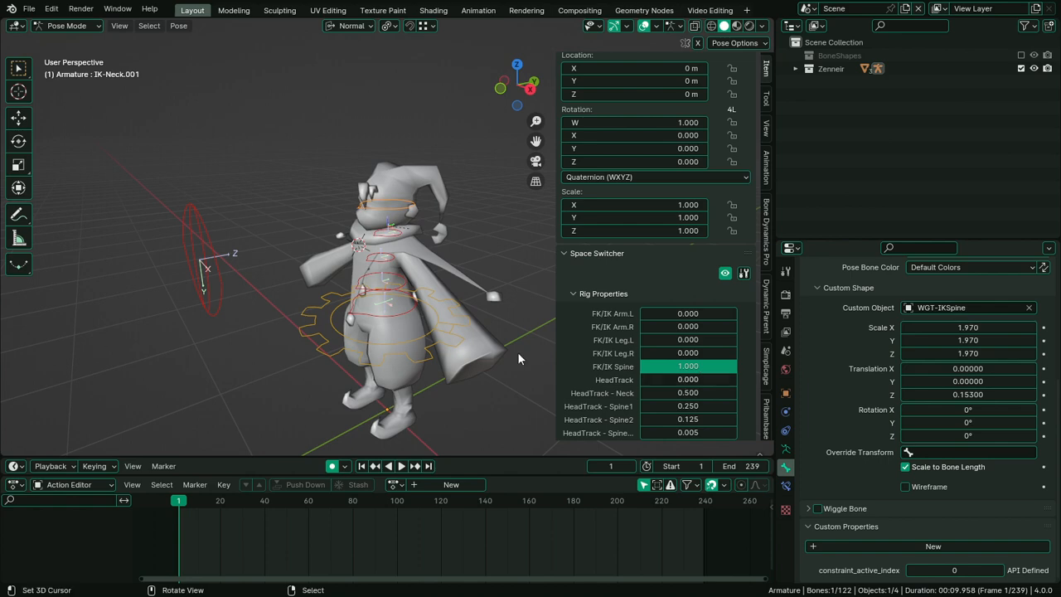
key(r)
key(r)
right_click(474, 249)
middle_drag(441, 242, 535, 294)
key(g)
right_click(440, 249)
Test-rotate IK-Spine.005 in the maximized viewport, cancel the rotation and restore the full layout
key(ctrl+space)
scroll(598, 351, up, 3)
click(535, 294)
key(r)
key(r)
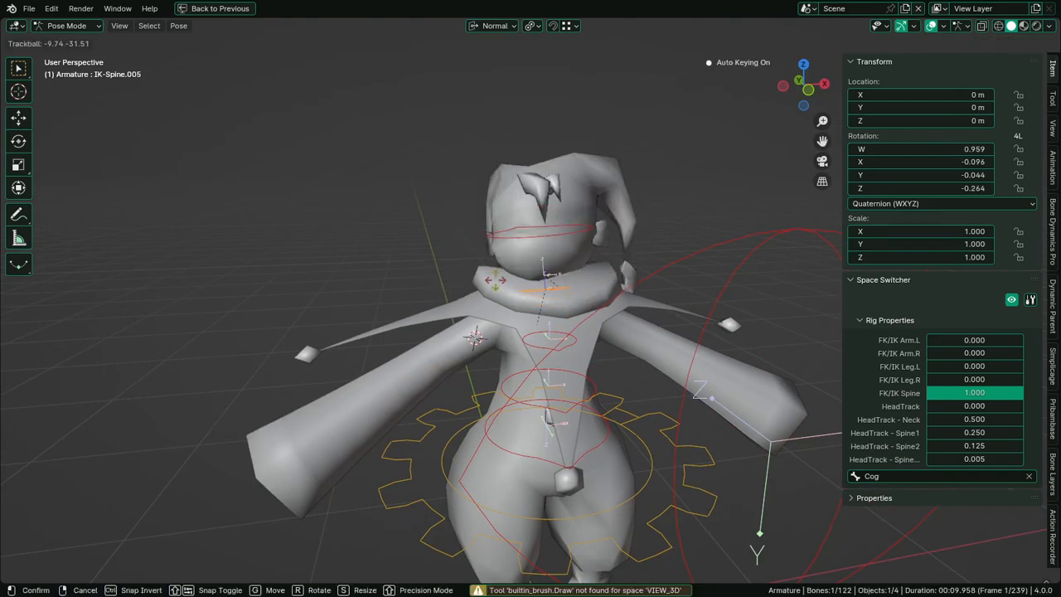
right_click(485, 313)
scroll(489, 319, down, 3)
middle_drag(580, 369, 672, 300)
key(ctrl+space)
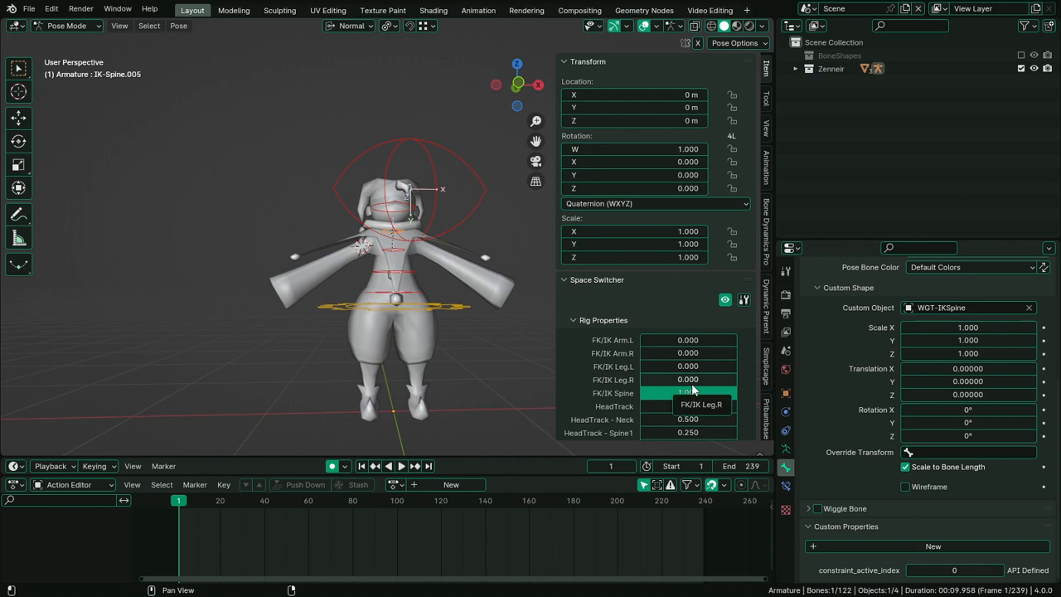
Examine the armature's bone collections around IK Spine and its viewport display settings
click(786, 449)
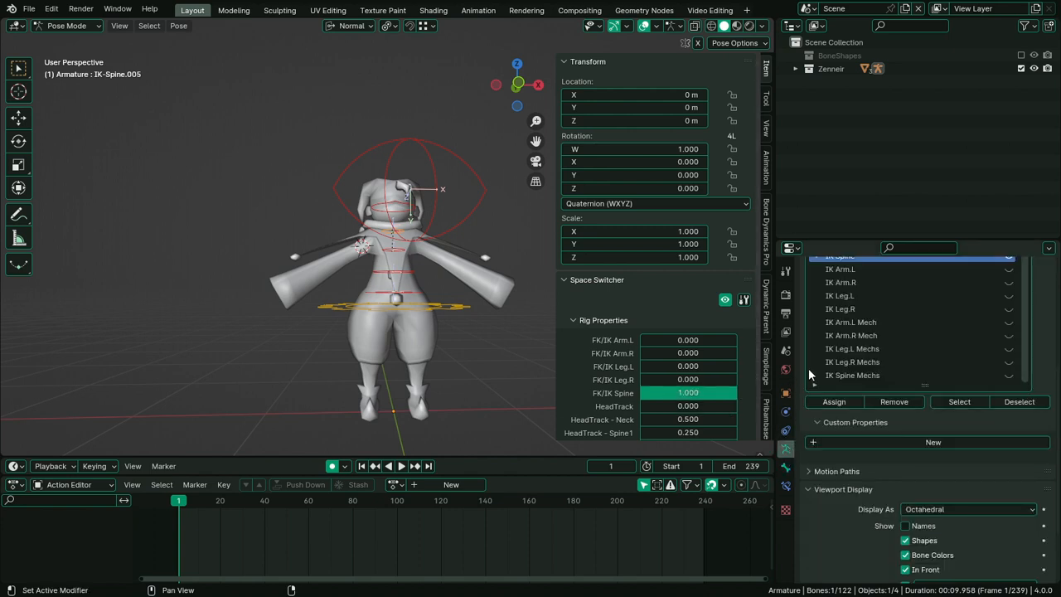
scroll(821, 361, up, 1)
scroll(633, 344, down, 3)
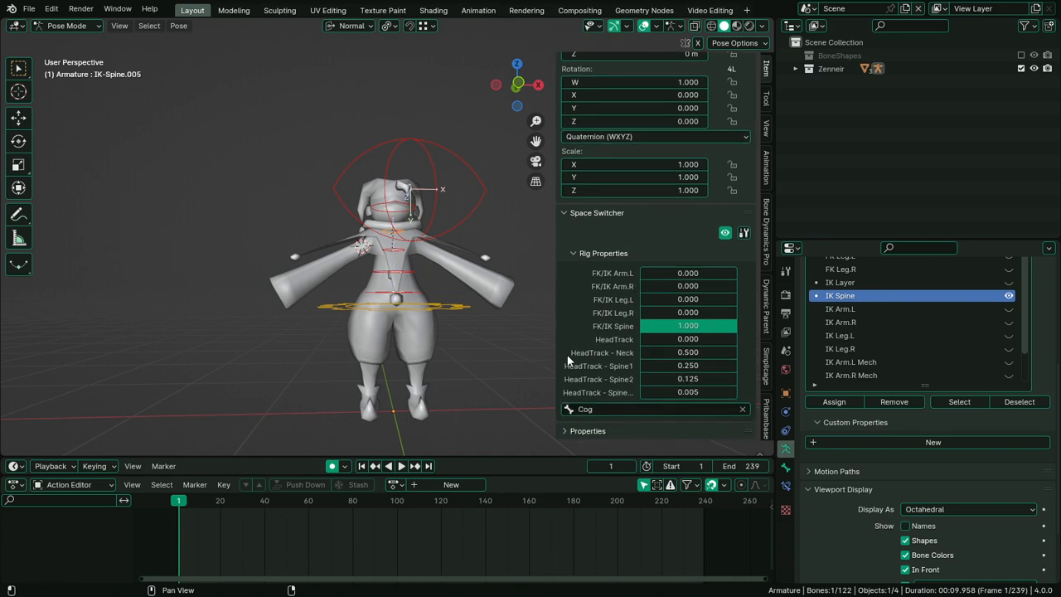
scroll(964, 381, up, 3)
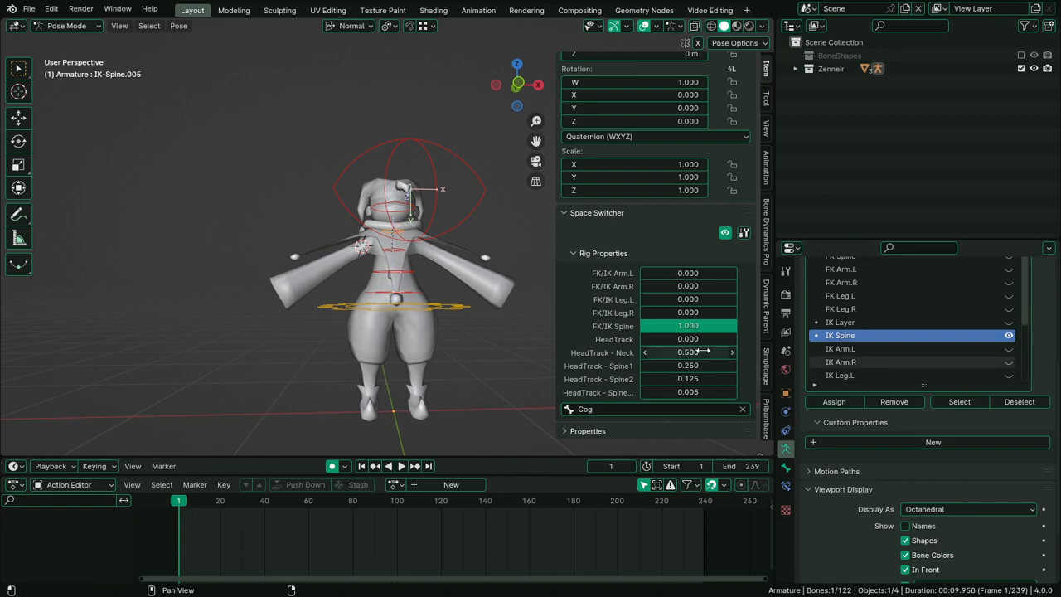
scroll(703, 353, up, 1)
scroll(631, 360, down, 1)
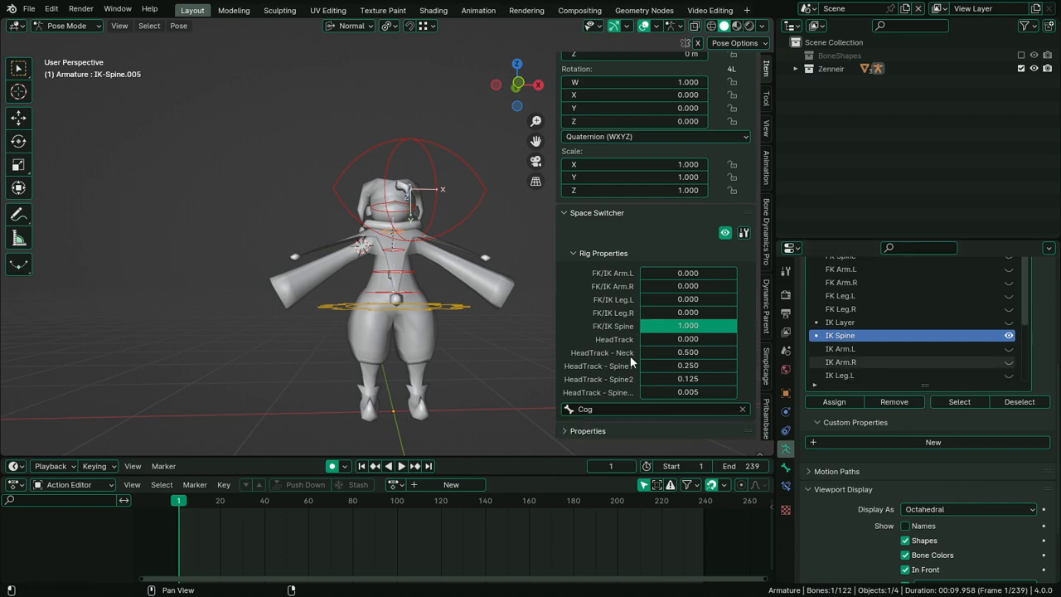
right_click(1010, 339)
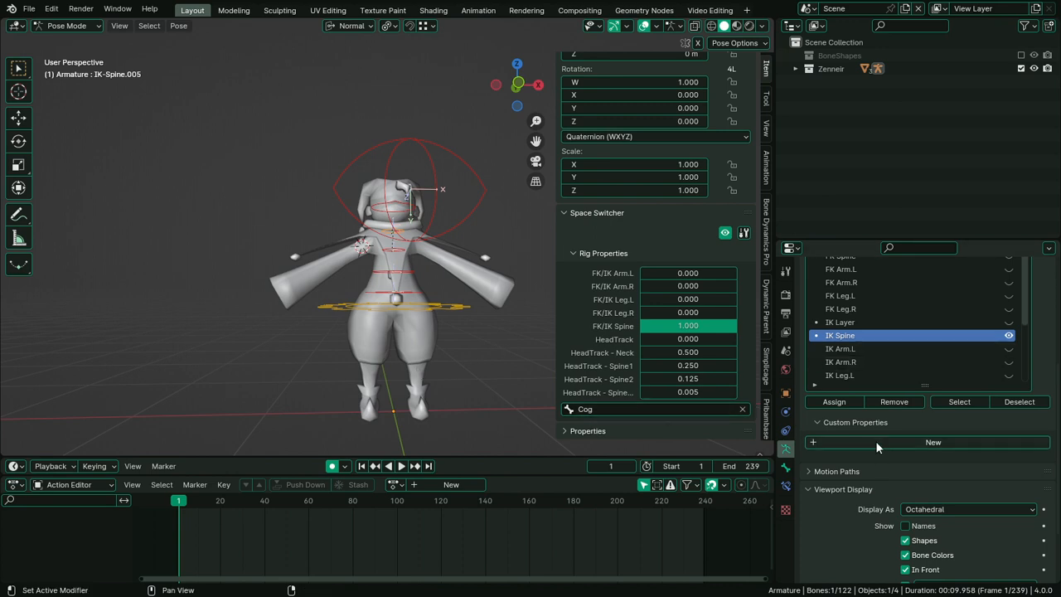
scroll(862, 476, down, 4)
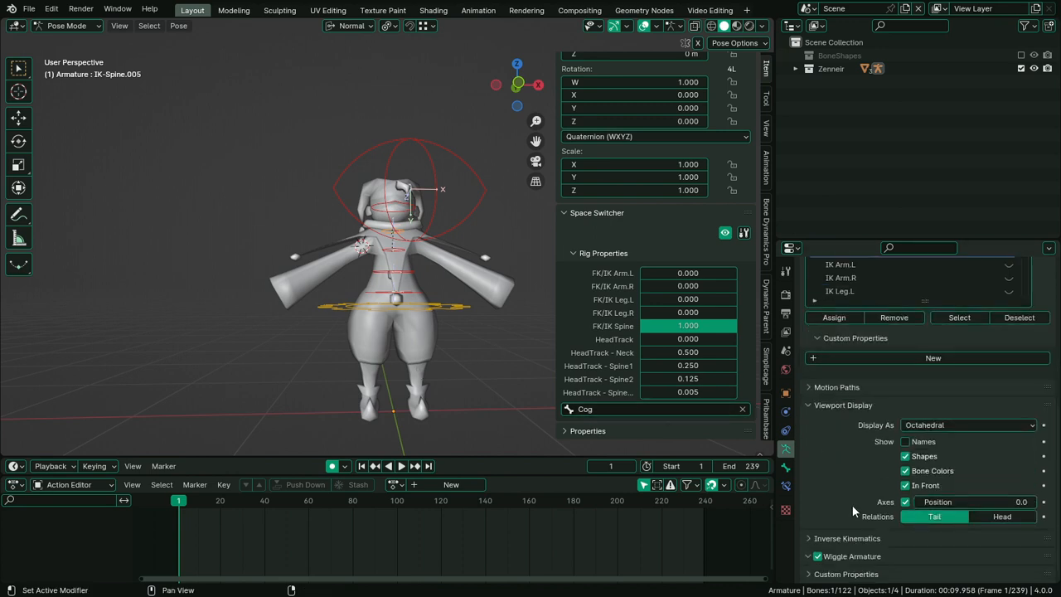
Select the Cog bone and examine its list of custom properties
click(464, 309)
click(786, 467)
scroll(832, 501, down, 3)
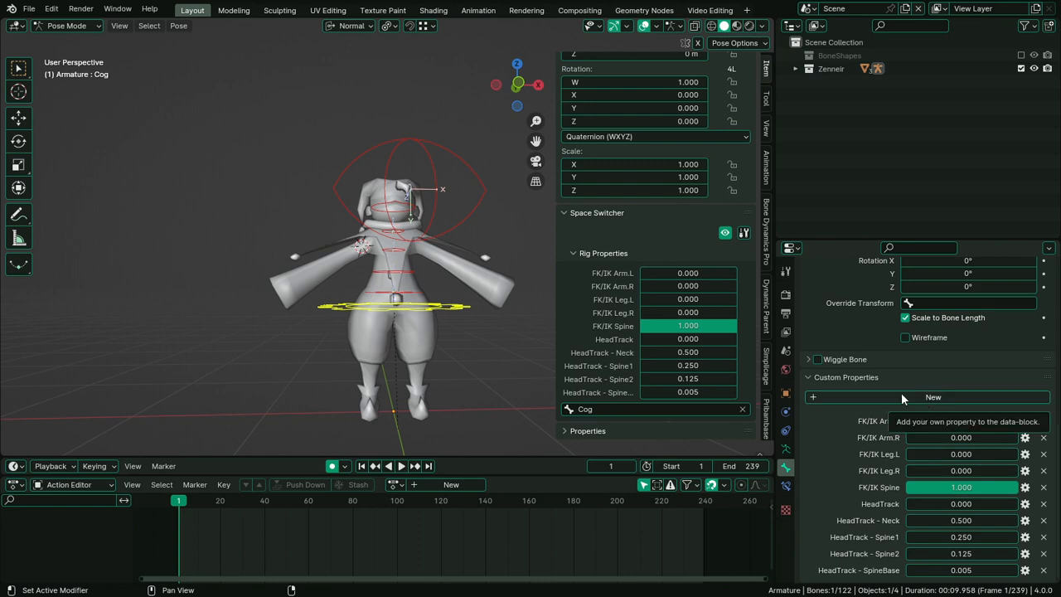
Examine the armature's own custom properties and return to its bone collections list
click(785, 448)
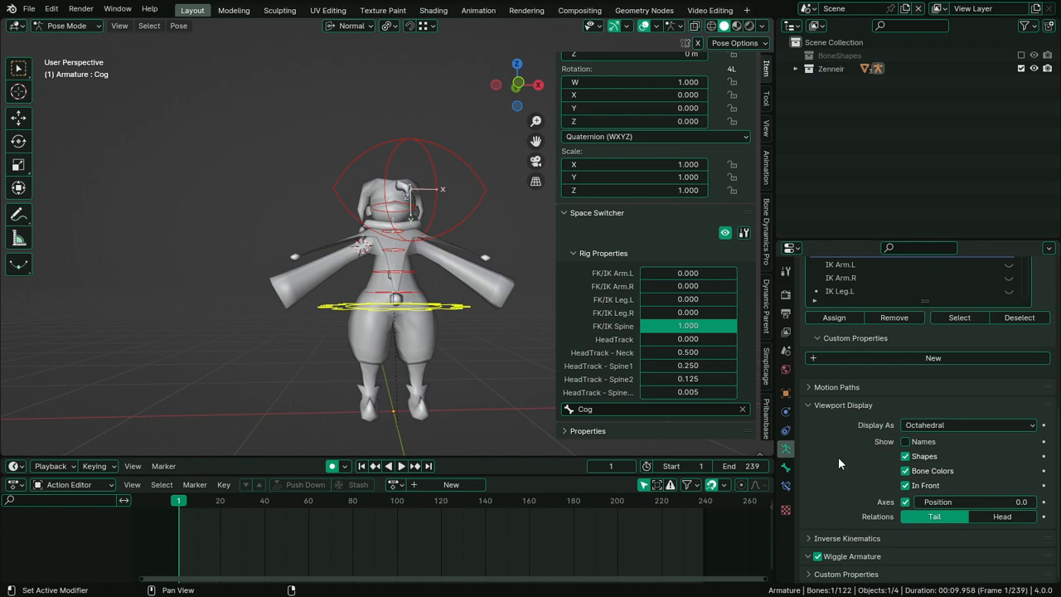
click(853, 574)
scroll(867, 572, down, 2)
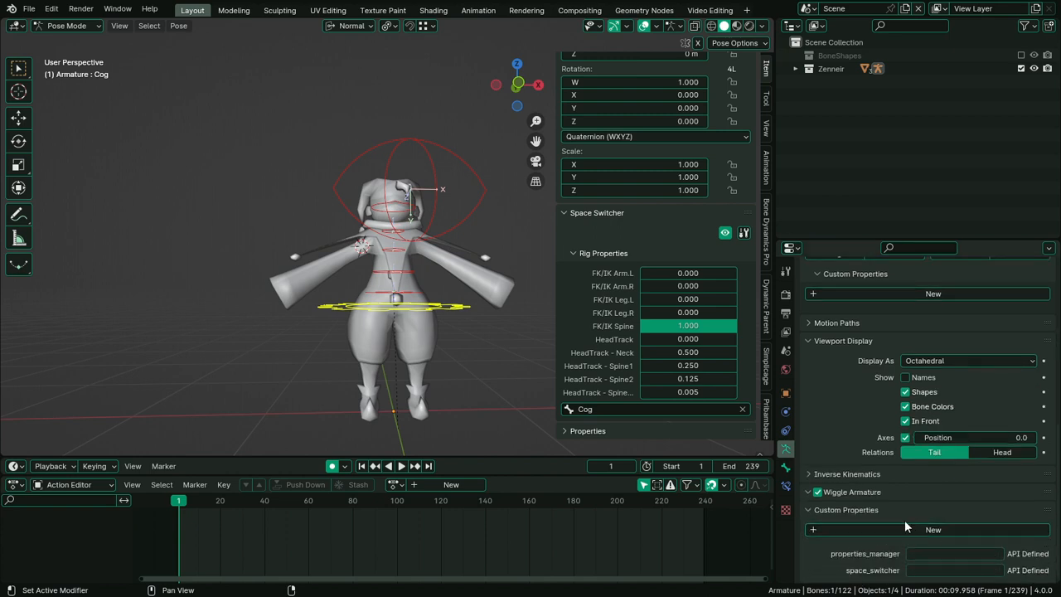
scroll(905, 518, up, 2)
scroll(903, 514, down, 2)
scroll(871, 508, up, 5)
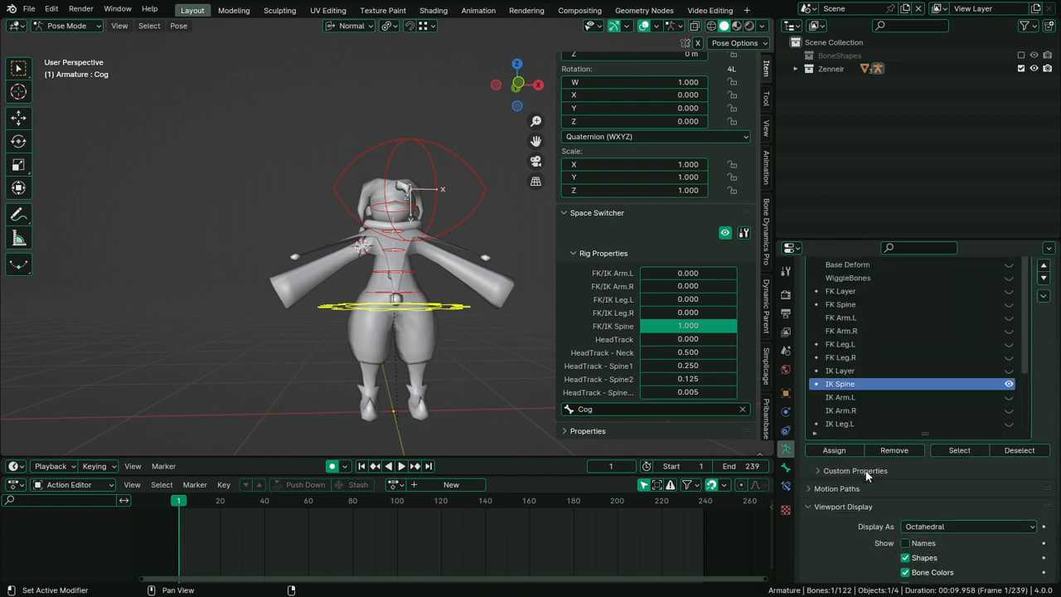
Add a custom property to the IK Spine bone collection, inspect its edit settings and compare the Cog bone's property list
click(899, 490)
click(1028, 508)
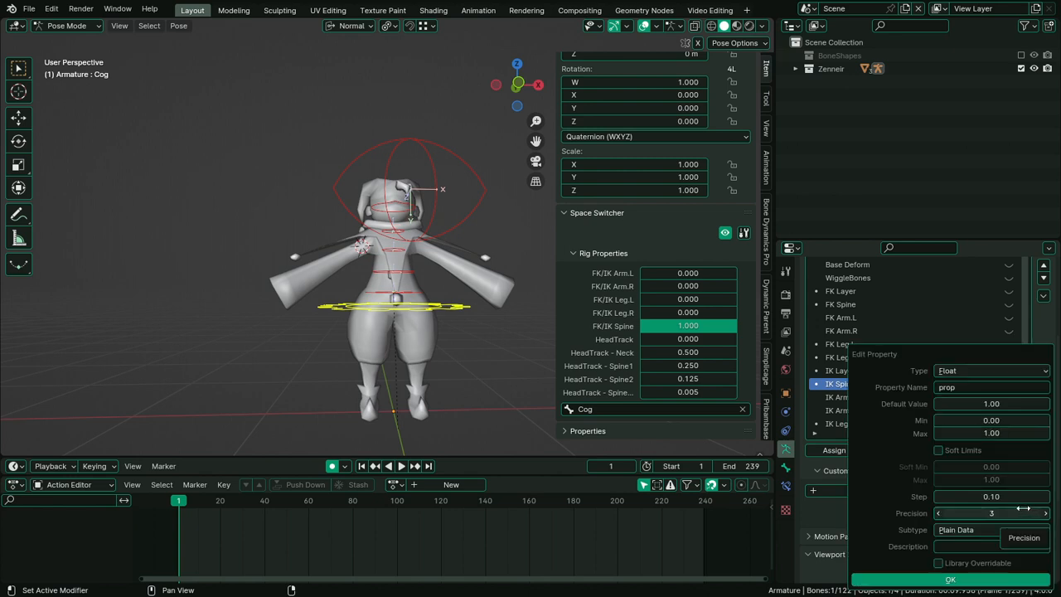
click(638, 431)
scroll(638, 432, down, 3)
scroll(636, 433, down, 3)
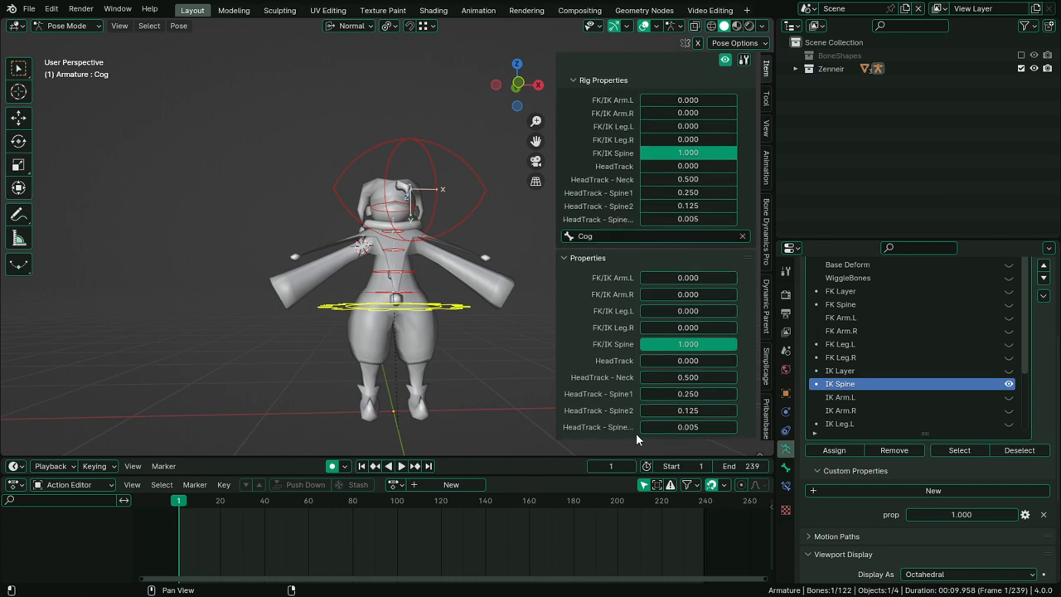
Select the HeadTrack bone and compare its rig properties with the armature's custom property sections
click(476, 199)
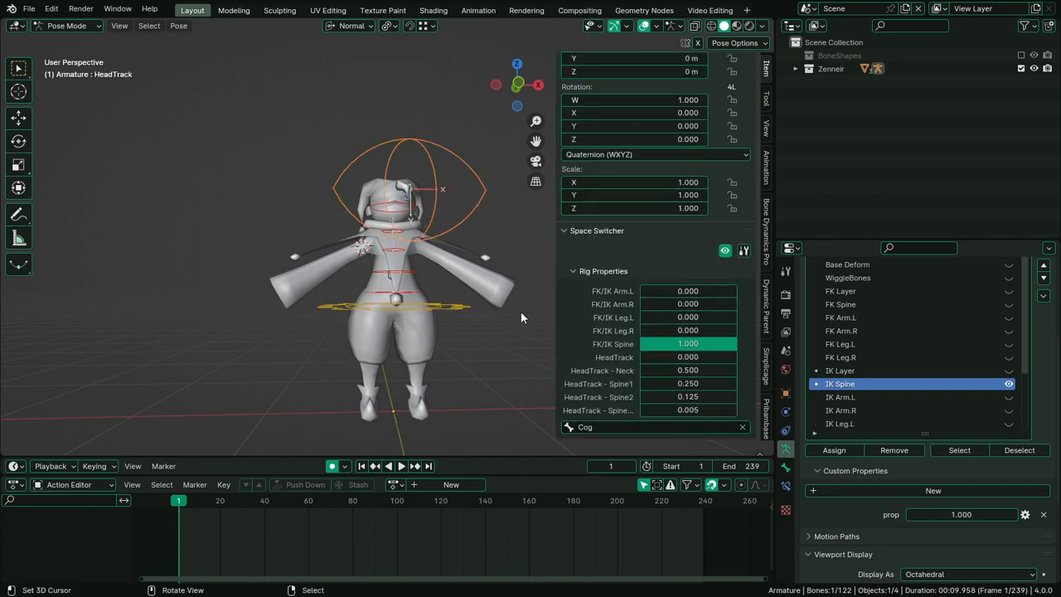
scroll(575, 299, up, 2)
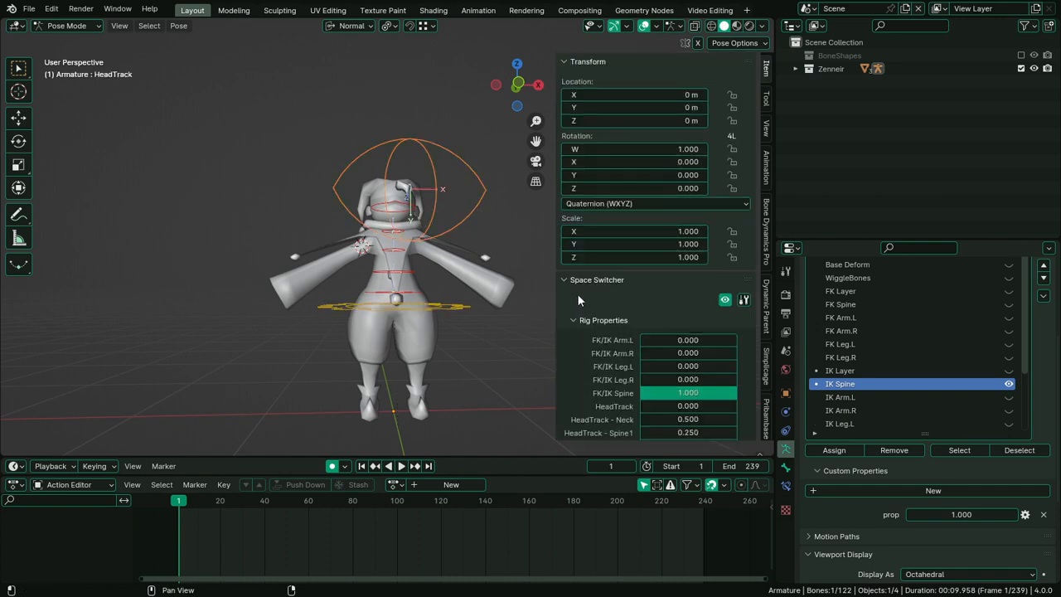
scroll(676, 383, down, 2)
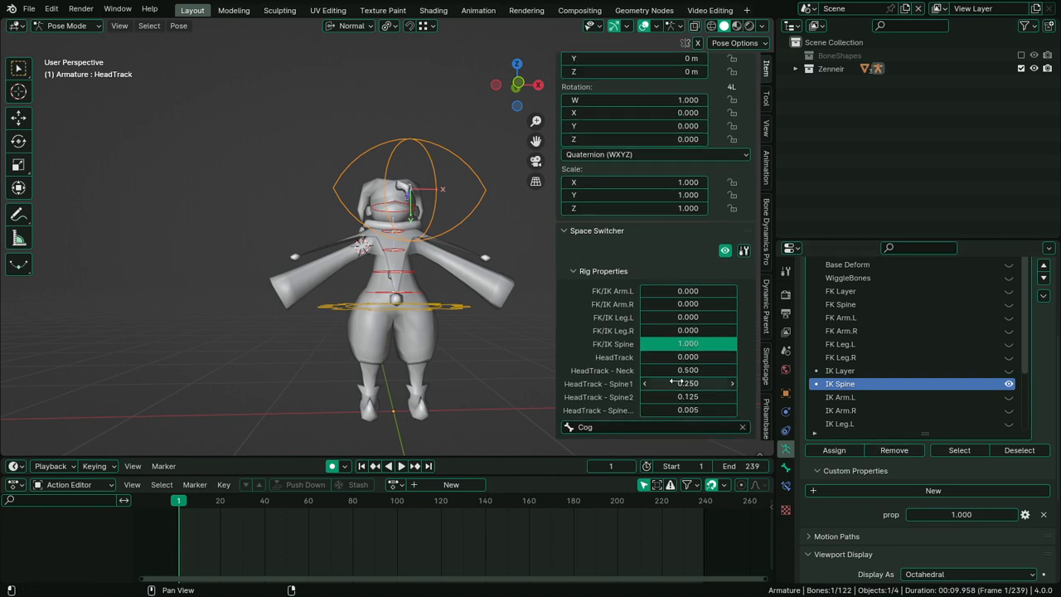
scroll(643, 318, up, 2)
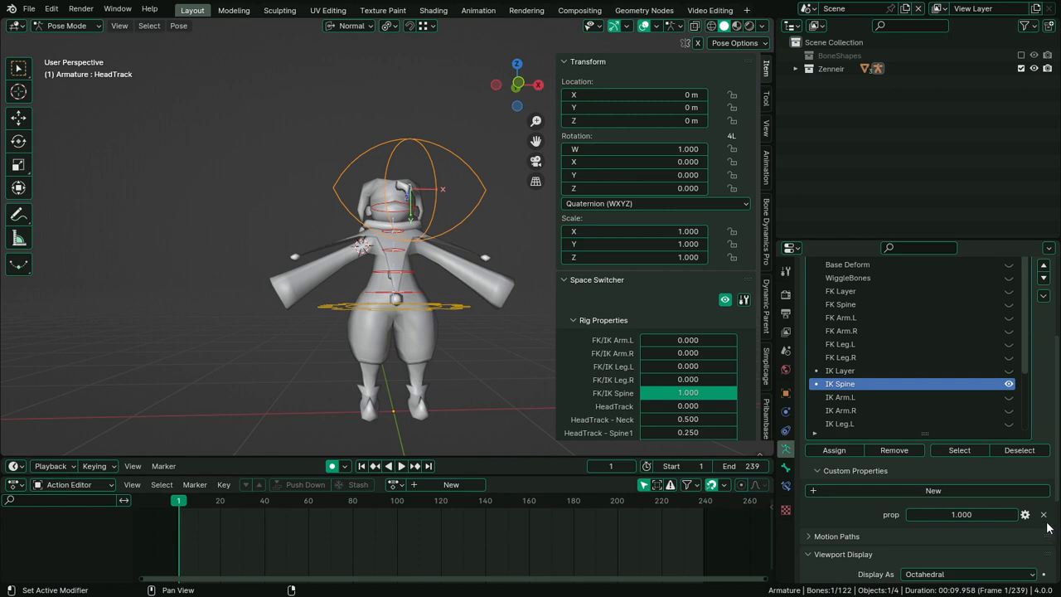
scroll(890, 447, down, 6)
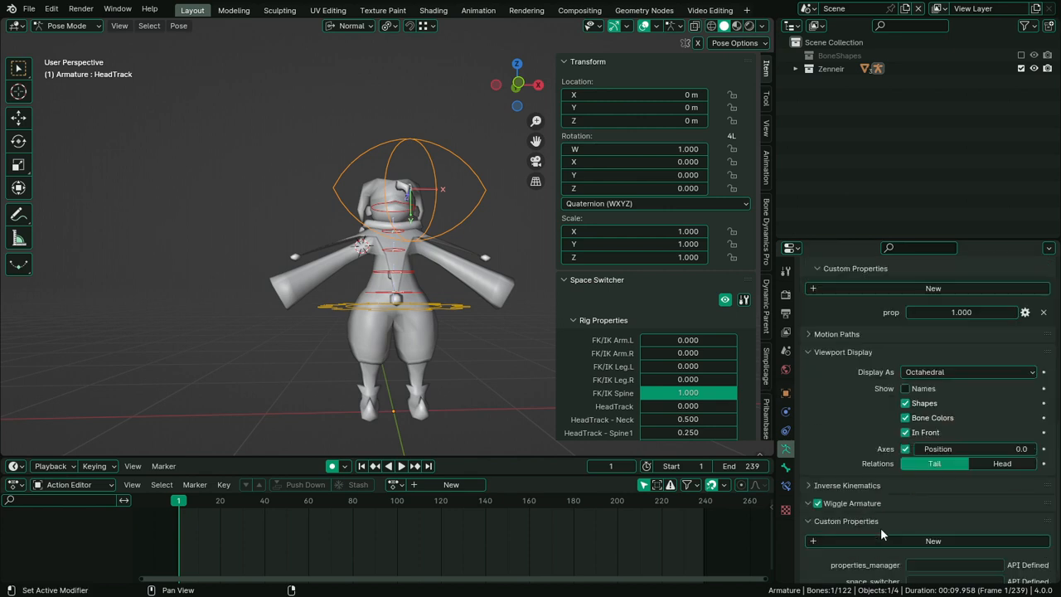
scroll(851, 501, up, 7)
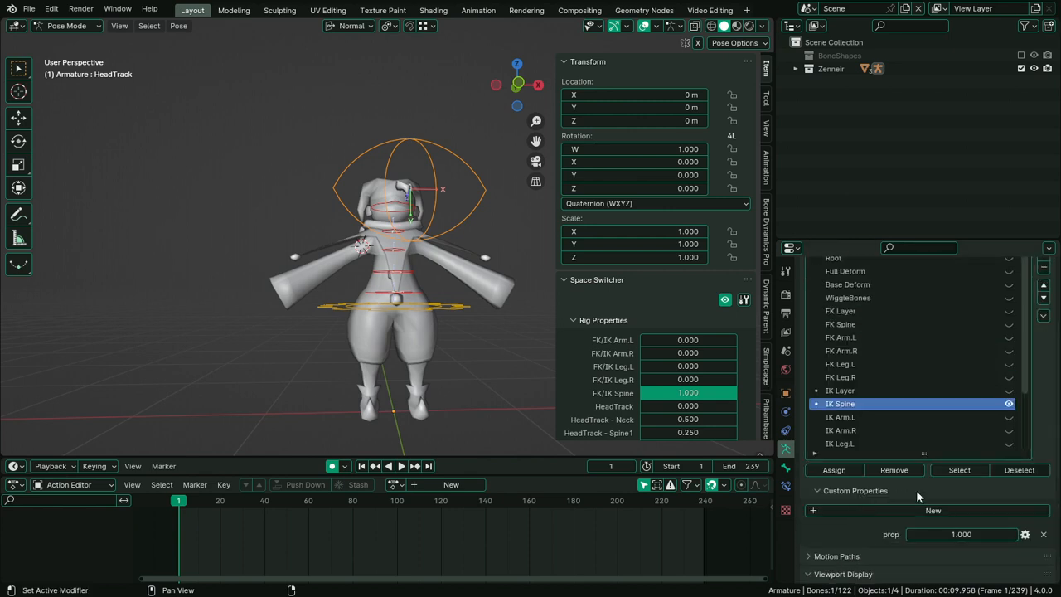
Change the IK Spine collection's prop property to the Boolean Array type with an array length of 3
click(1024, 534)
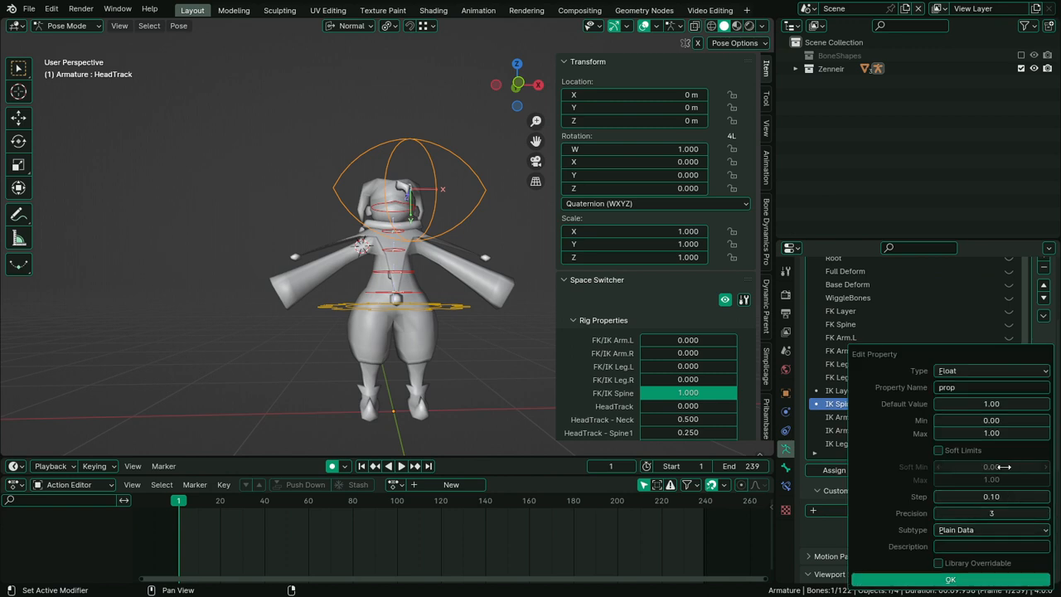
click(1002, 529)
click(1002, 527)
click(953, 387)
click(966, 372)
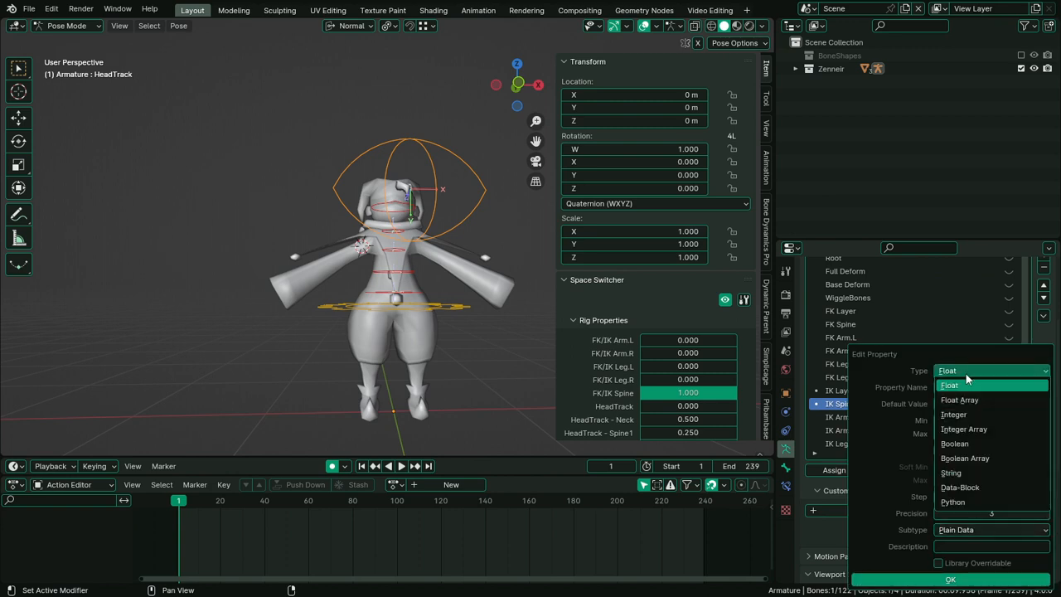
click(1001, 458)
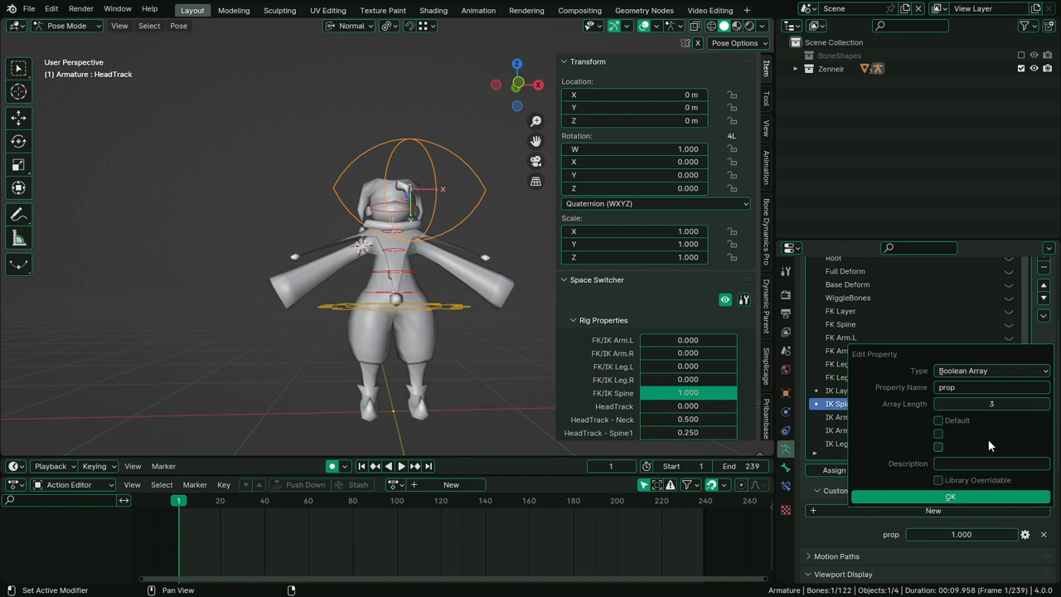
click(949, 498)
scroll(924, 528, down, 2)
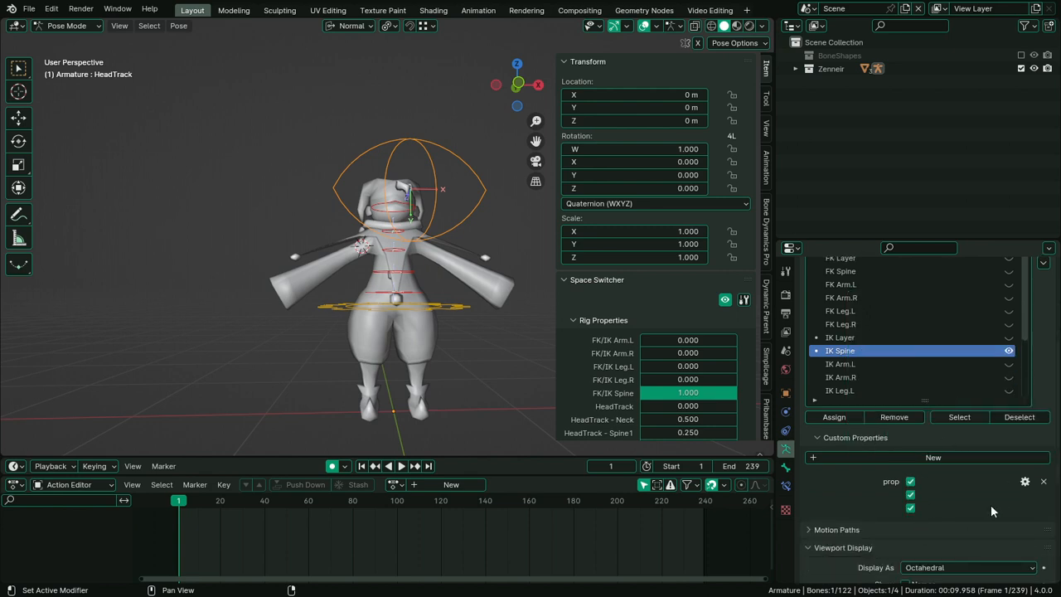
Change the prop property's type to Boolean
click(1027, 482)
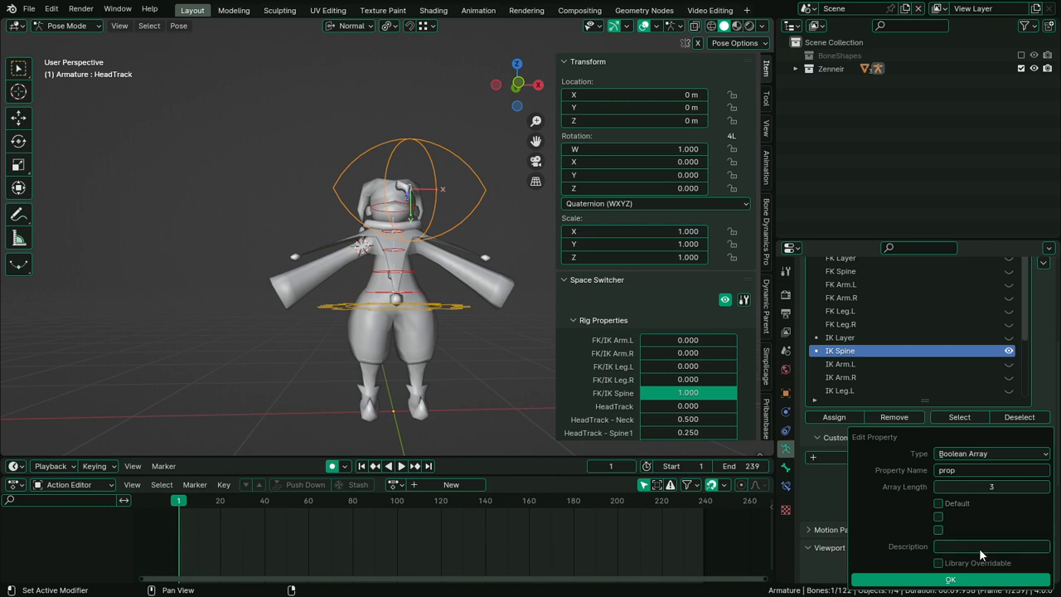
click(995, 454)
click(974, 384)
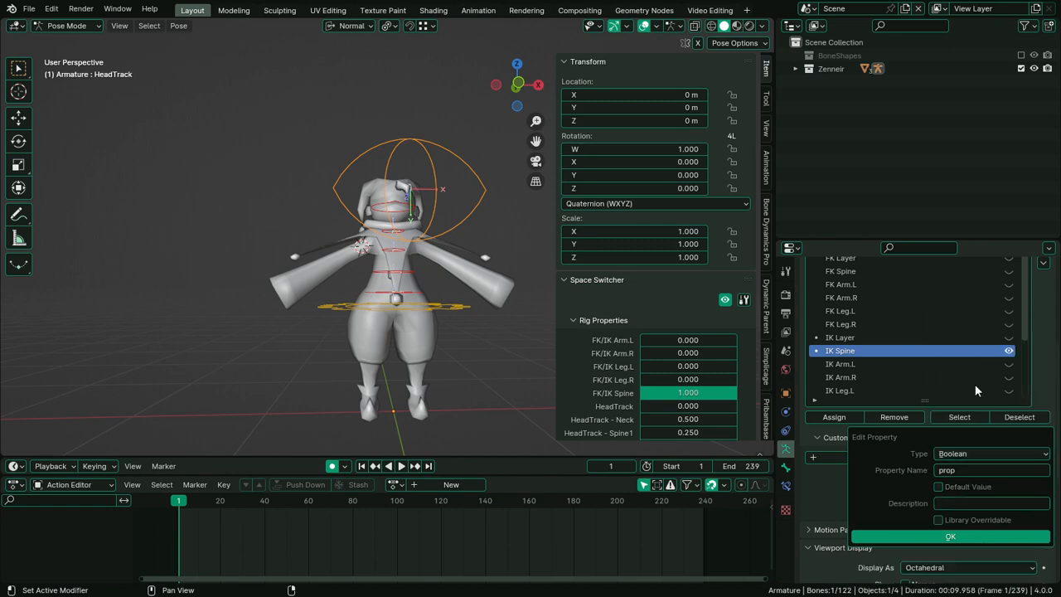
click(951, 537)
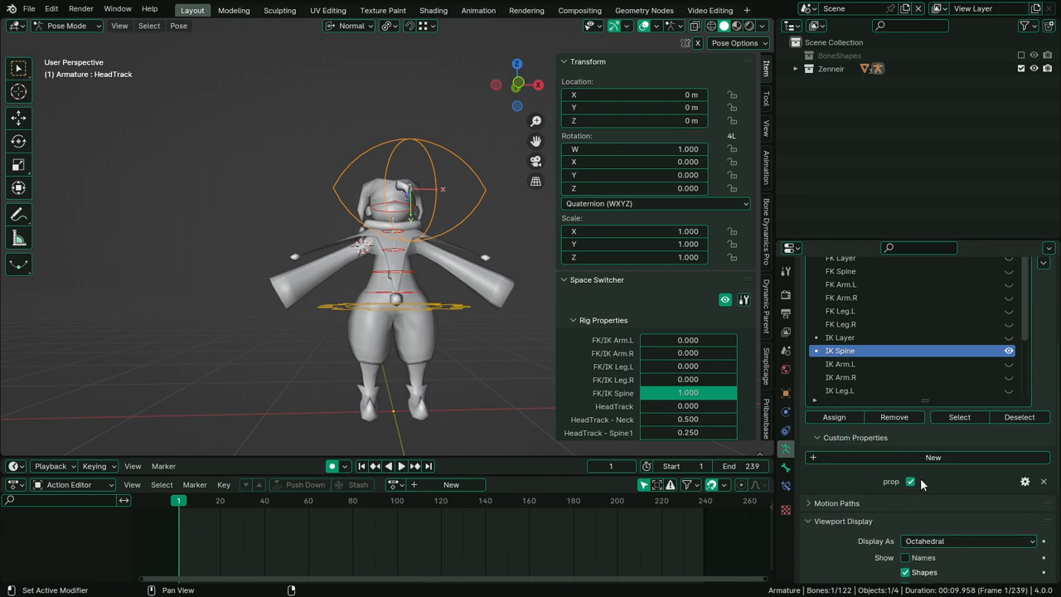
Rename the Boolean property to Test, keeping its type
click(1024, 482)
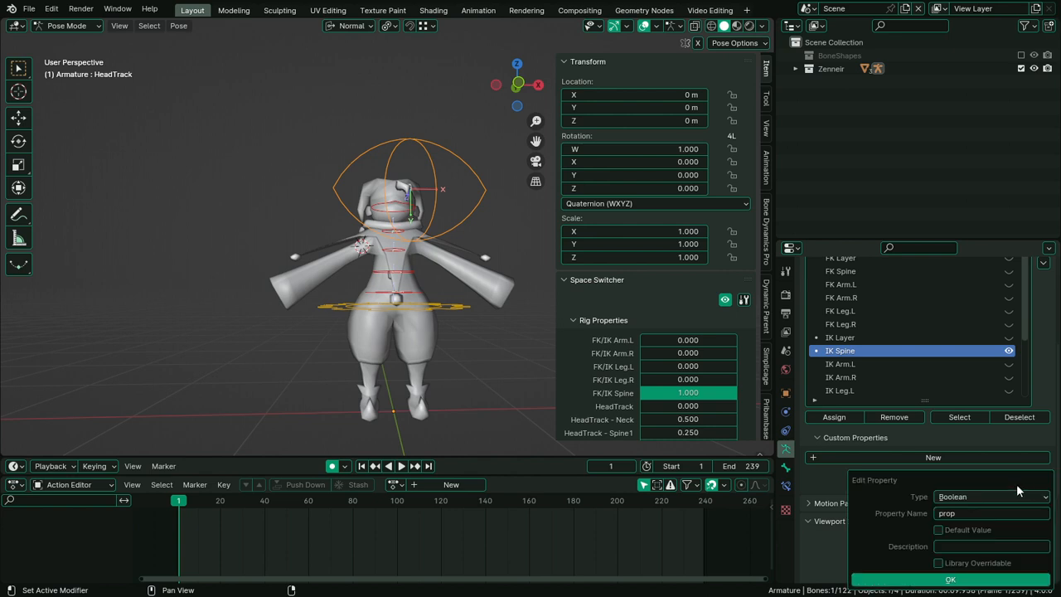
click(989, 496)
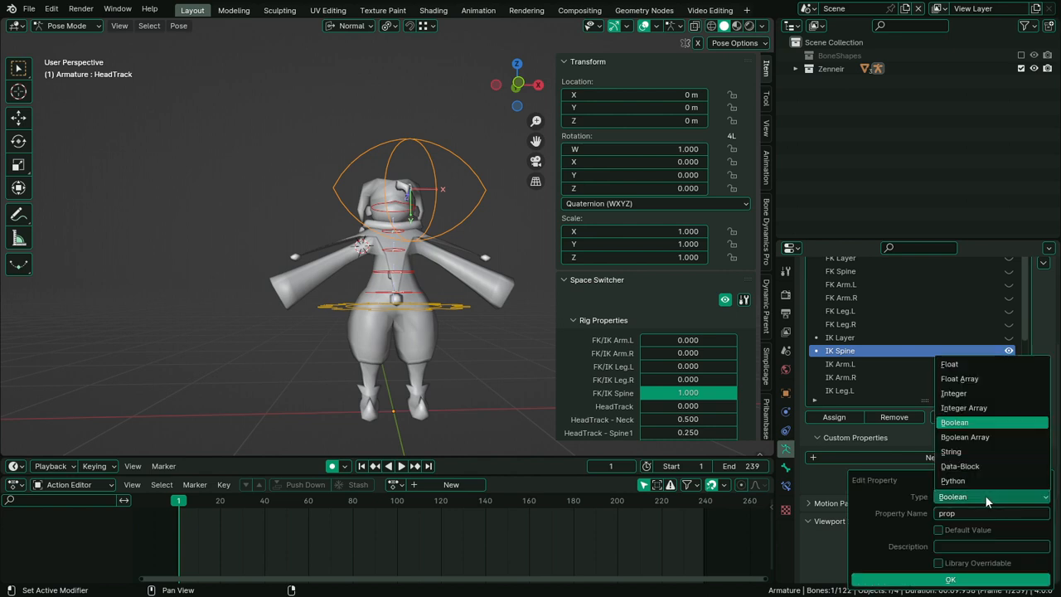
click(938, 579)
click(1025, 482)
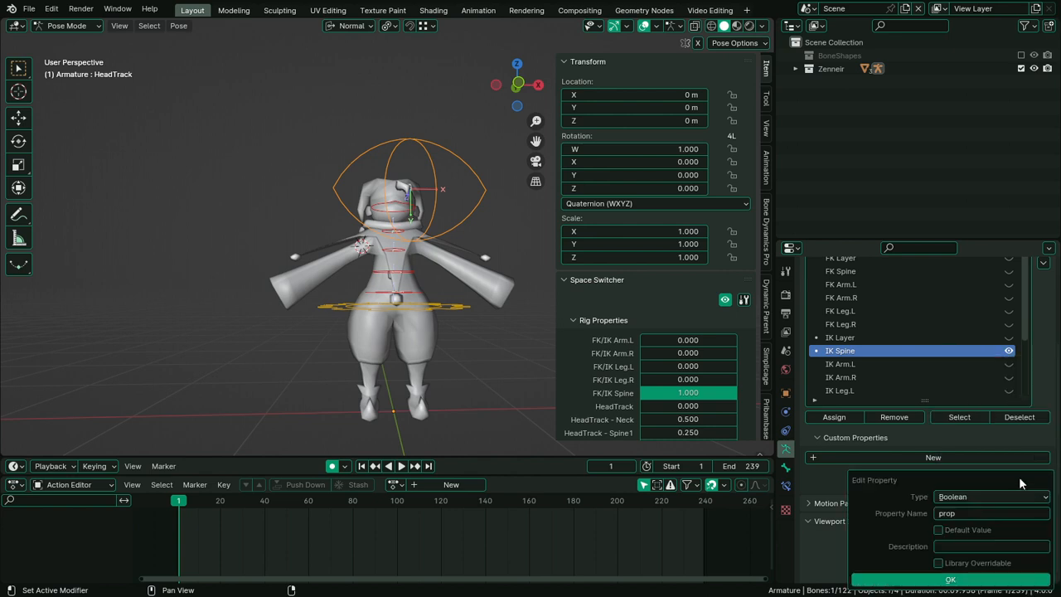
click(978, 511)
text(TE)
key(BackSpace)
text(est)
key(Return)
click(949, 579)
Copy the Test property as a new driver, hide the IK Spine collection and paste the driver onto Full Deform's visibility
right_click(909, 481)
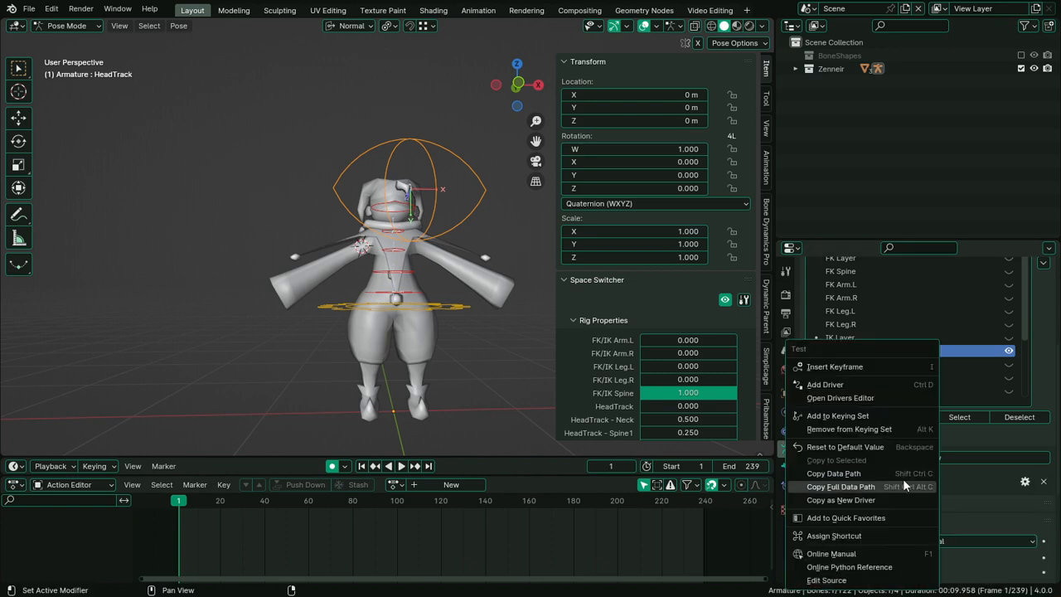
click(896, 497)
scroll(974, 402, up, 4)
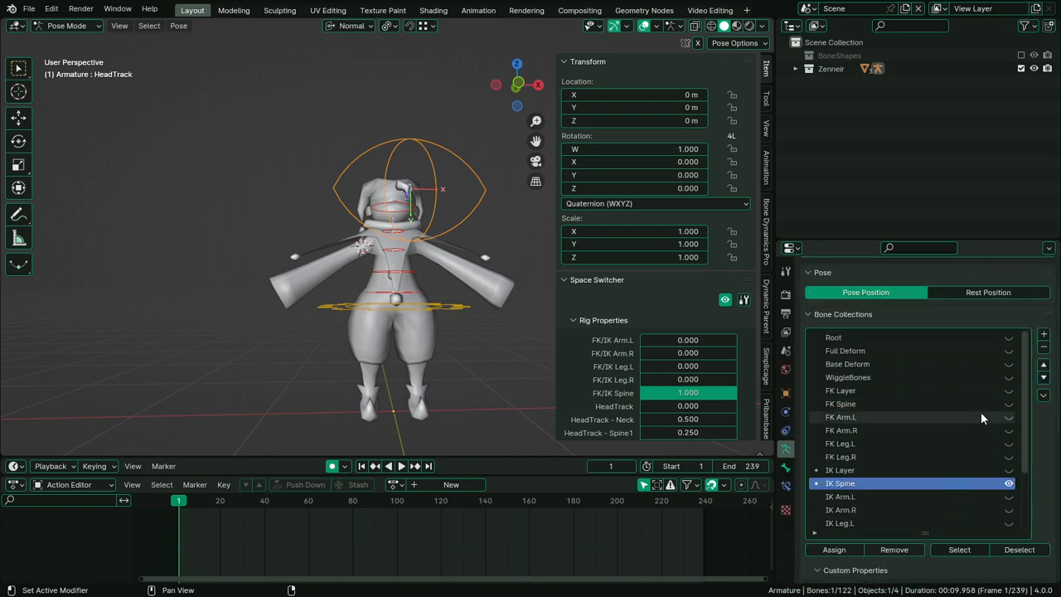
click(1009, 483)
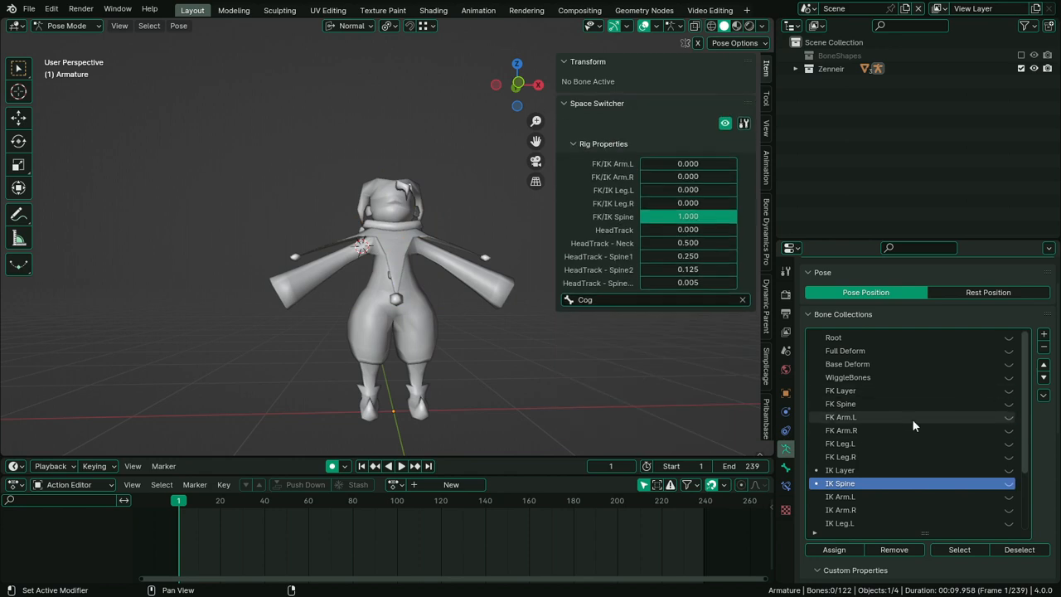
right_click(1011, 351)
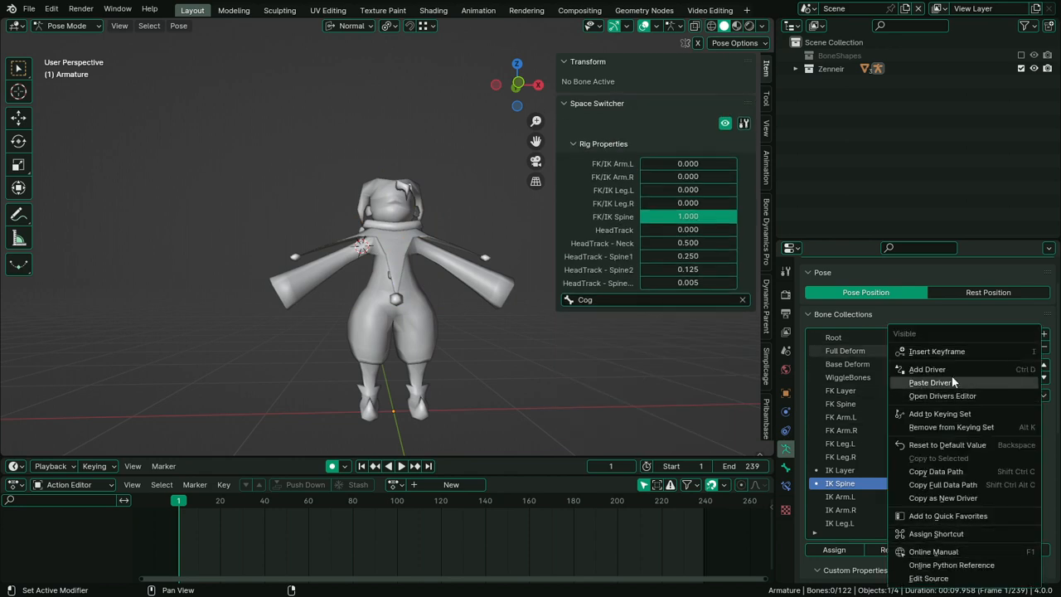
click(929, 383)
Toggle the Test property repeatedly to check that it drives the Full Deform collection's visibility
scroll(1020, 453, down, 4)
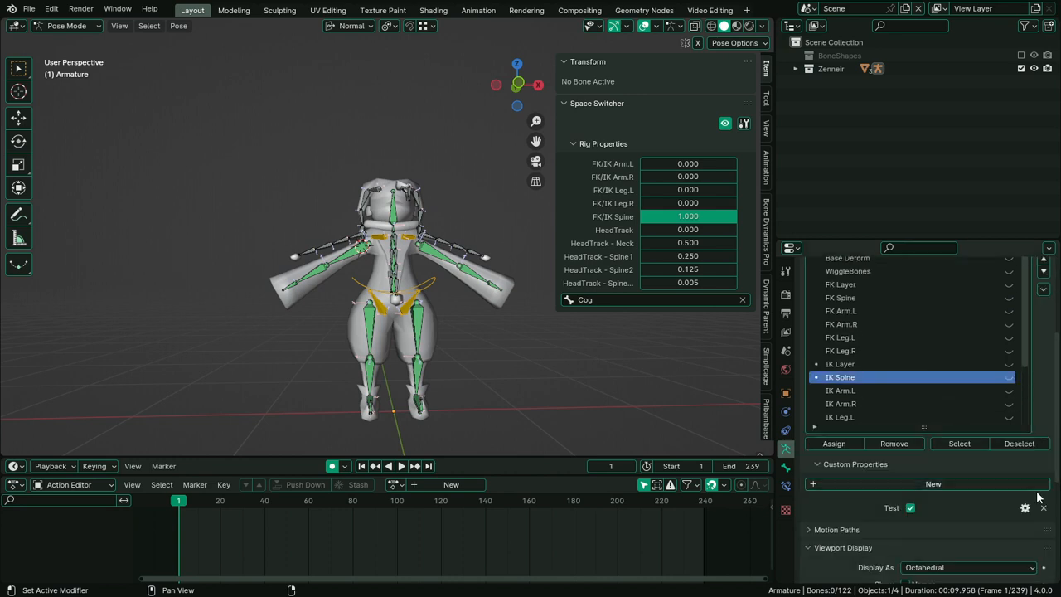
click(912, 507)
click(912, 507)
click(912, 507)
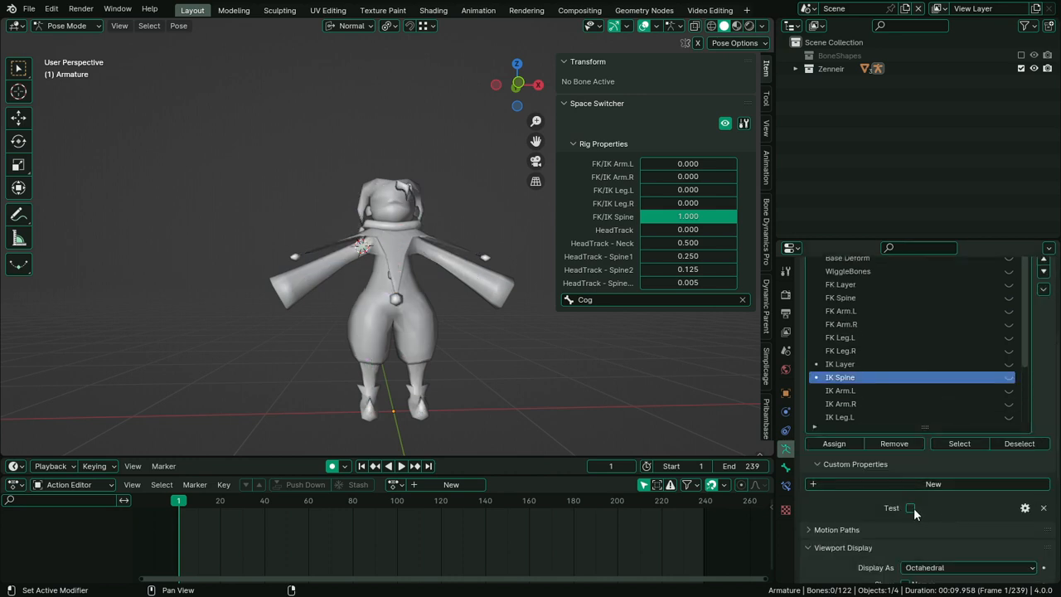
click(911, 507)
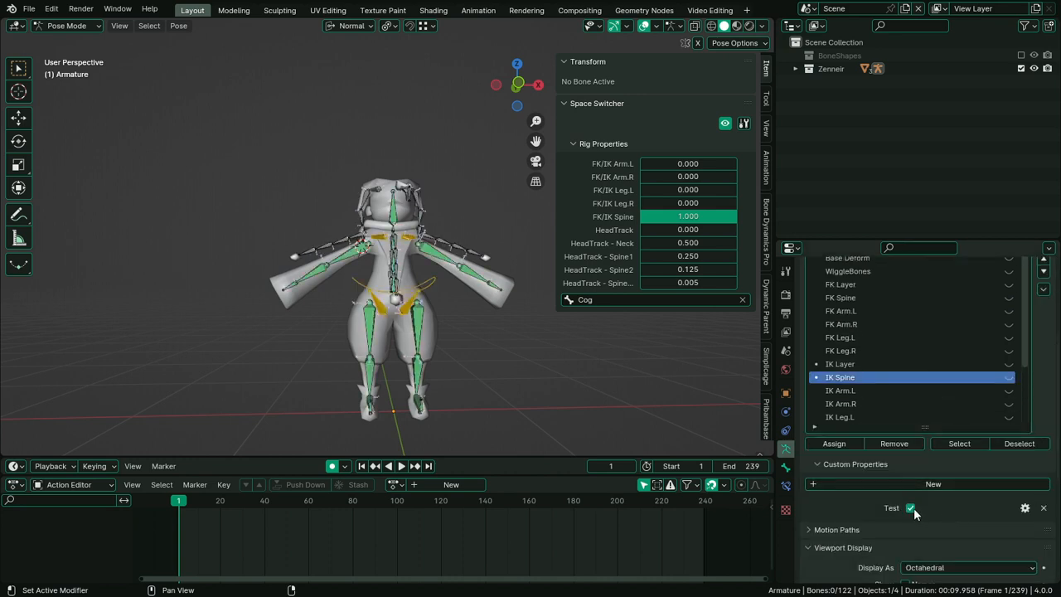
click(911, 507)
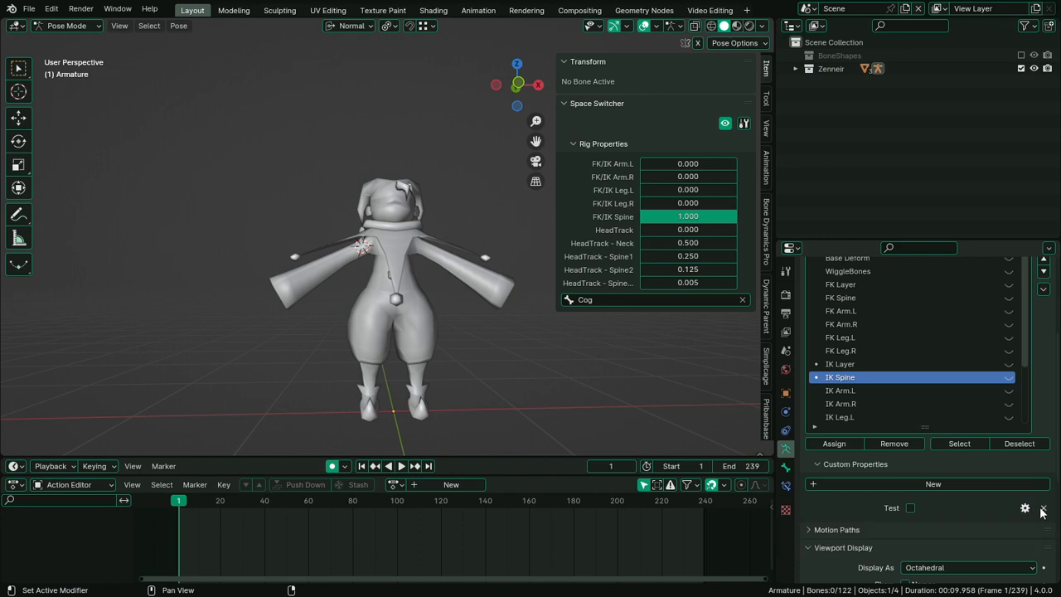
click(910, 508)
click(910, 508)
click(910, 508)
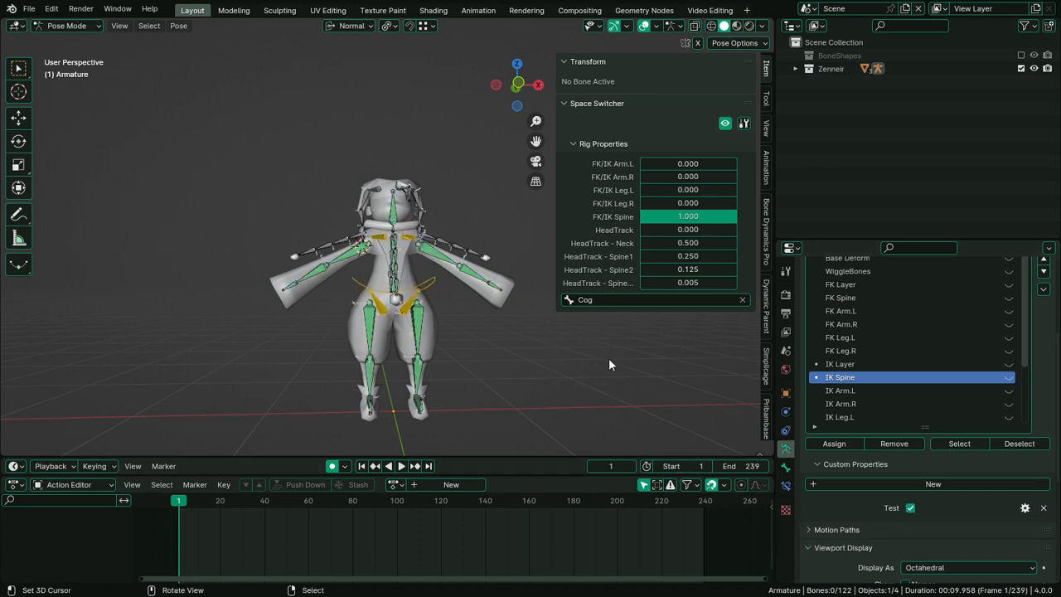
click(744, 125)
click(744, 126)
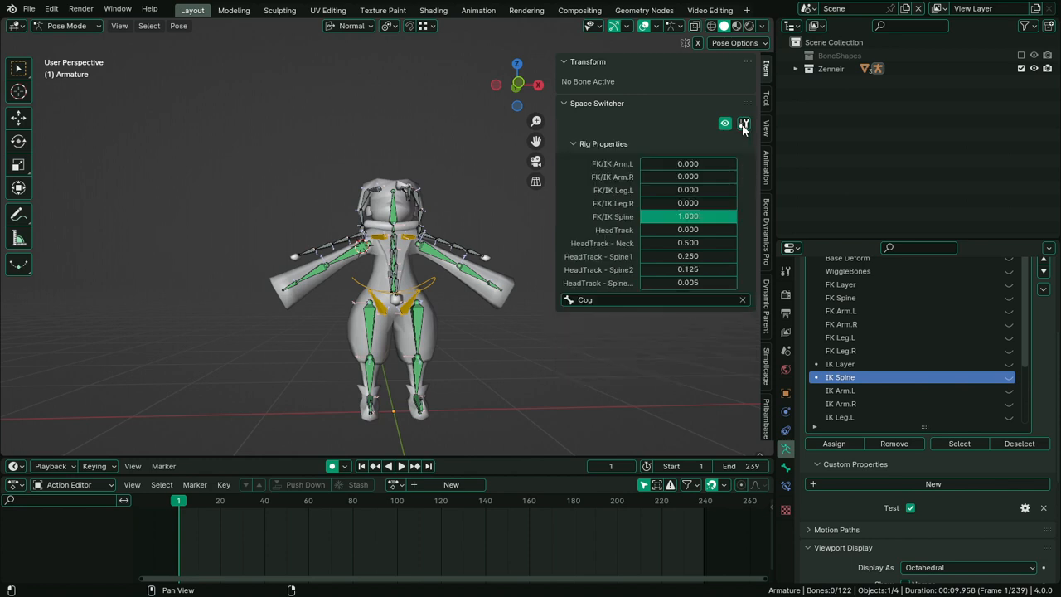
Remove the Test property from the IK Spine collection and delete the driver on Full Deform's visibility
click(1044, 509)
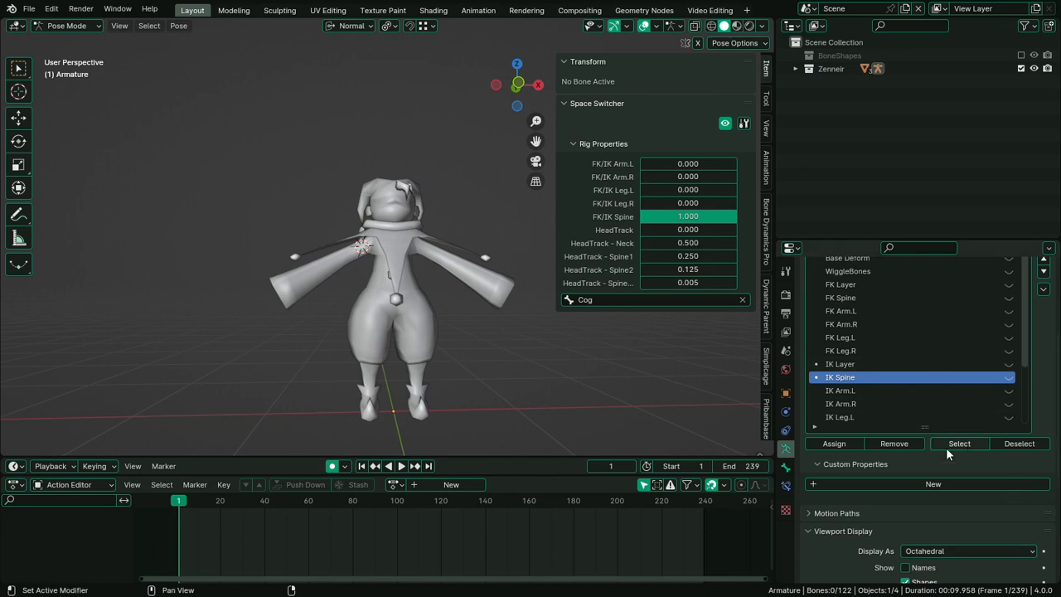
click(943, 486)
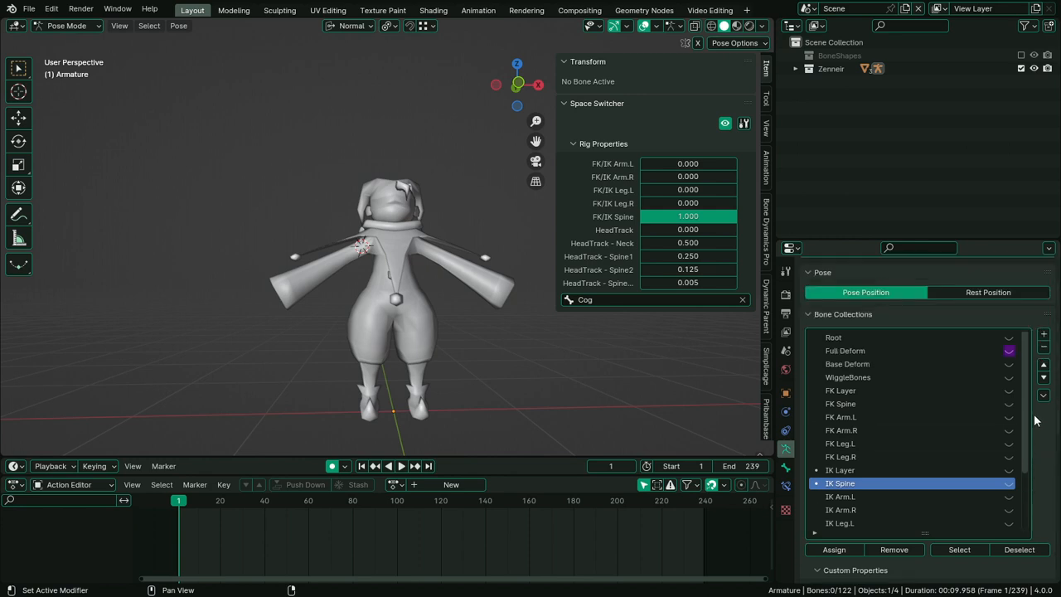
scroll(1038, 401, up, 5)
right_click(1008, 355)
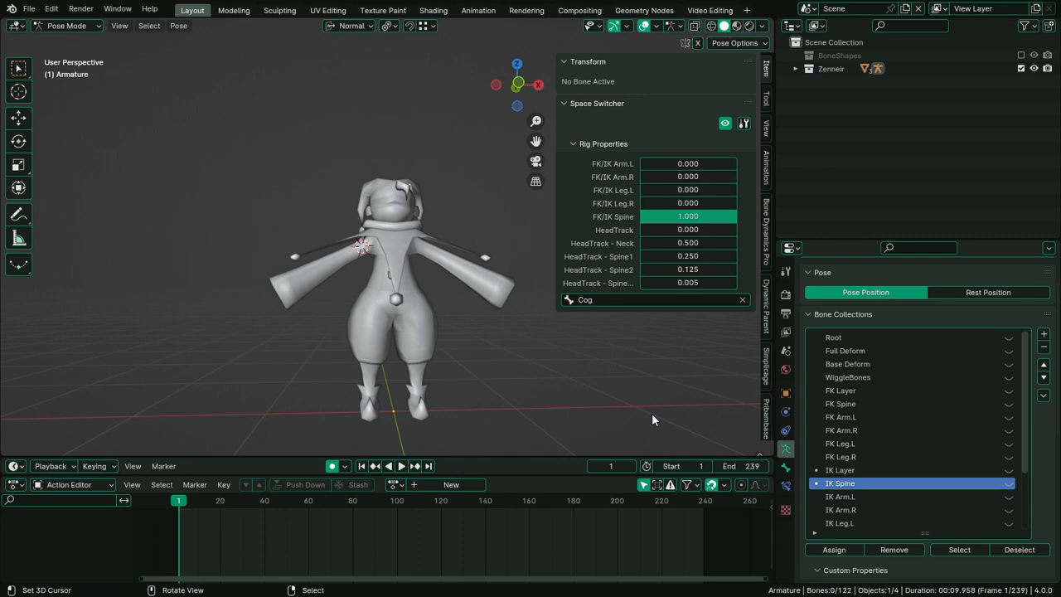
middle_drag(652, 413, 449, 421)
key(n)
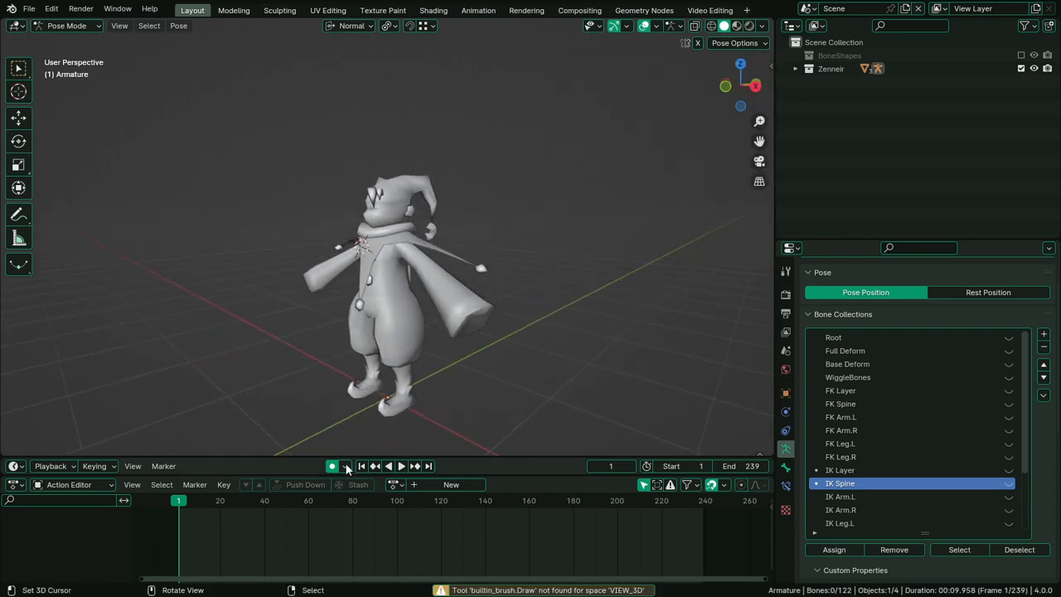
click(394, 484)
key(Escape)
key(n)
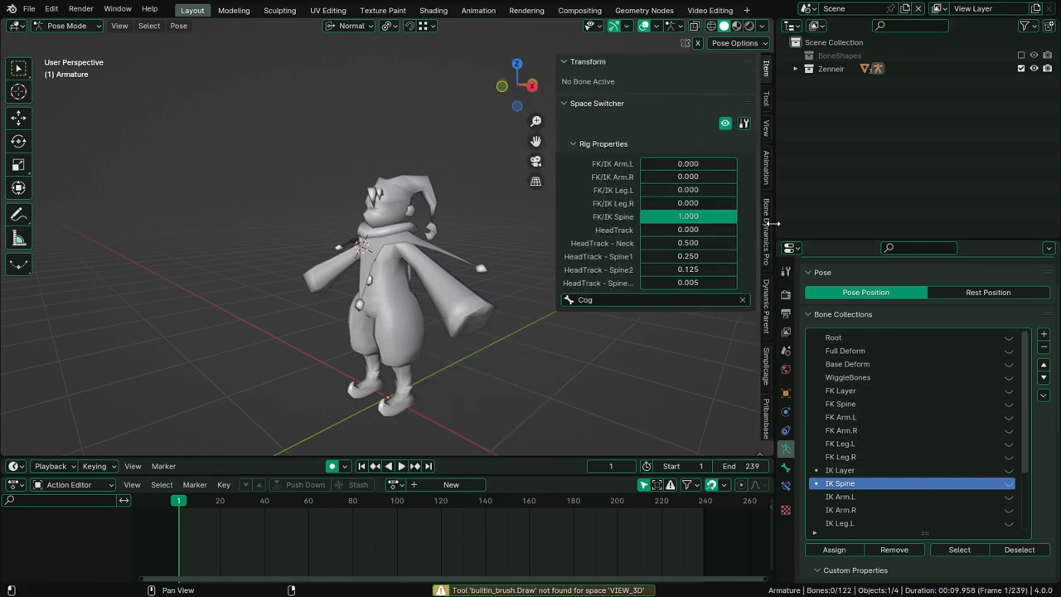
Show the FK Arm.L, FK Arm.R, IK Spine, IK Leg.L and IK Leg.R bone collections
click(1009, 416)
click(1009, 430)
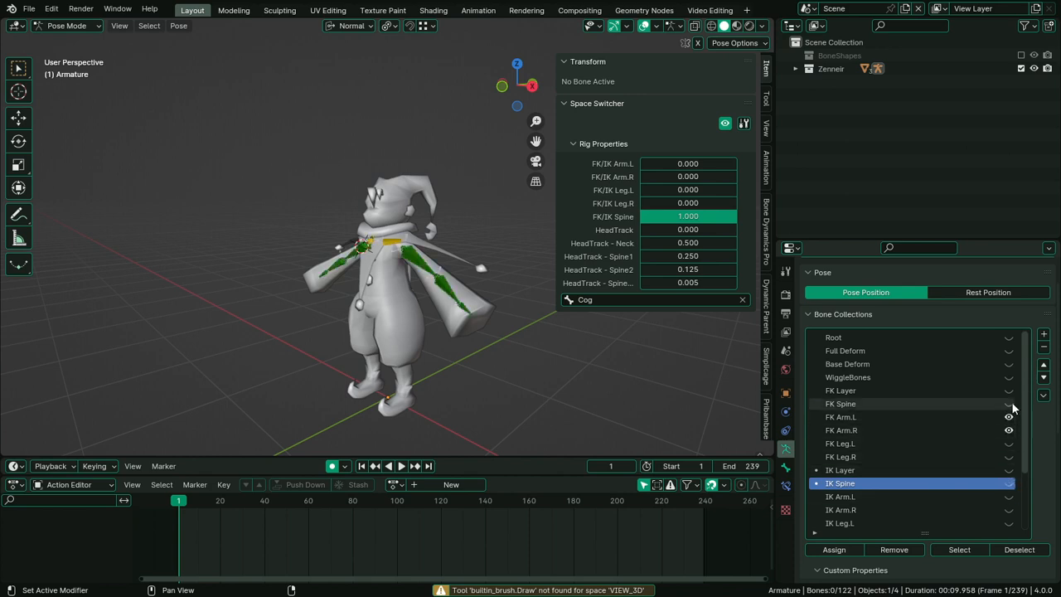
click(1009, 484)
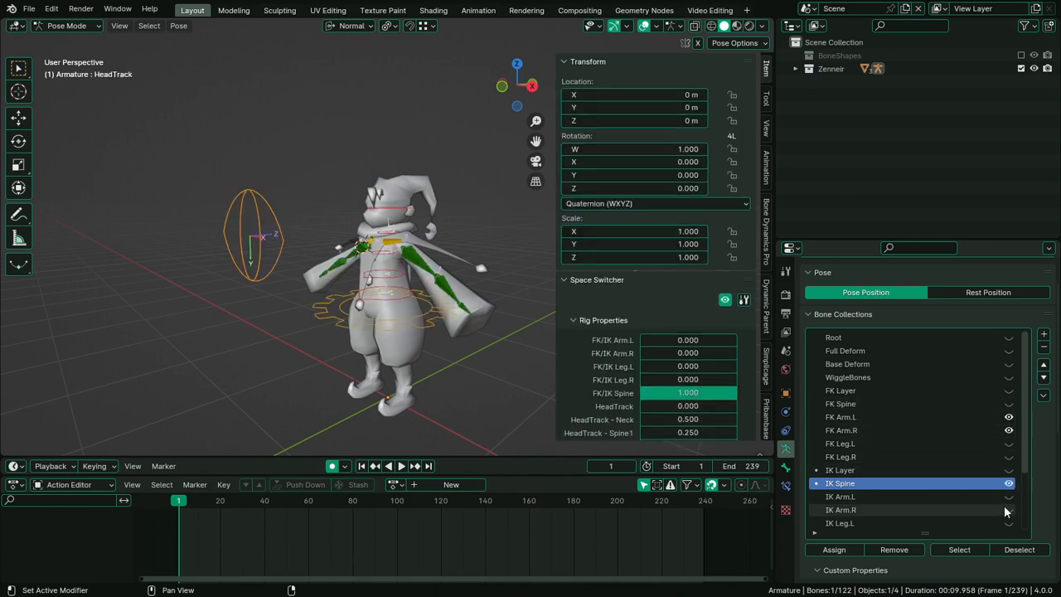
click(1009, 511)
click(1008, 512)
scroll(1008, 510, down, 1)
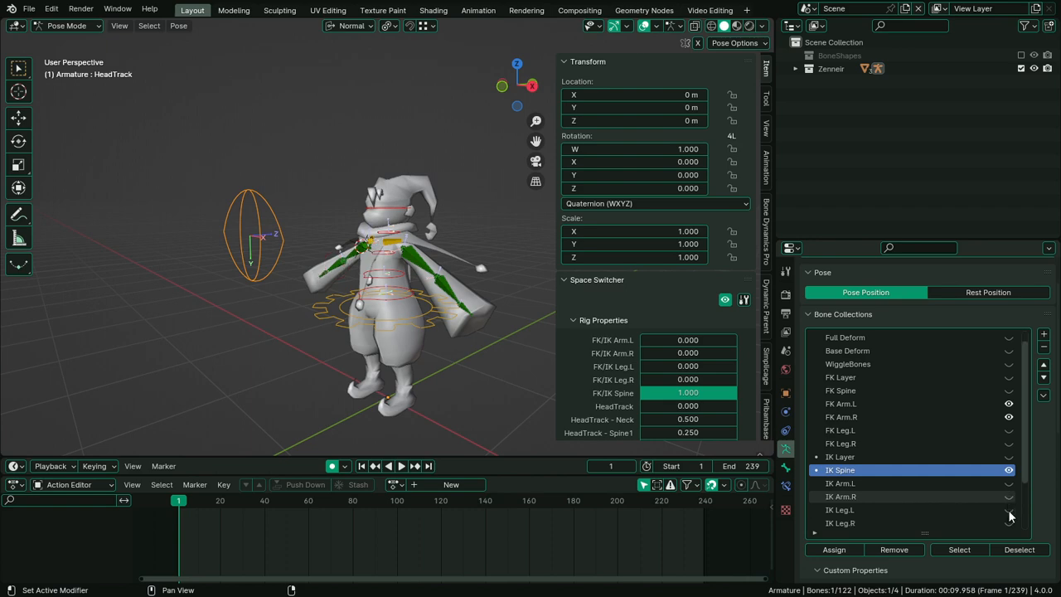
click(1008, 509)
scroll(1008, 506, down, 2)
click(1008, 497)
Inspect the displayed FK arm, IK spine and IK leg controls around the character in a maximized viewport
middle_drag(539, 406, 405, 379)
key(ctrl+space)
scroll(531, 381, up, 3)
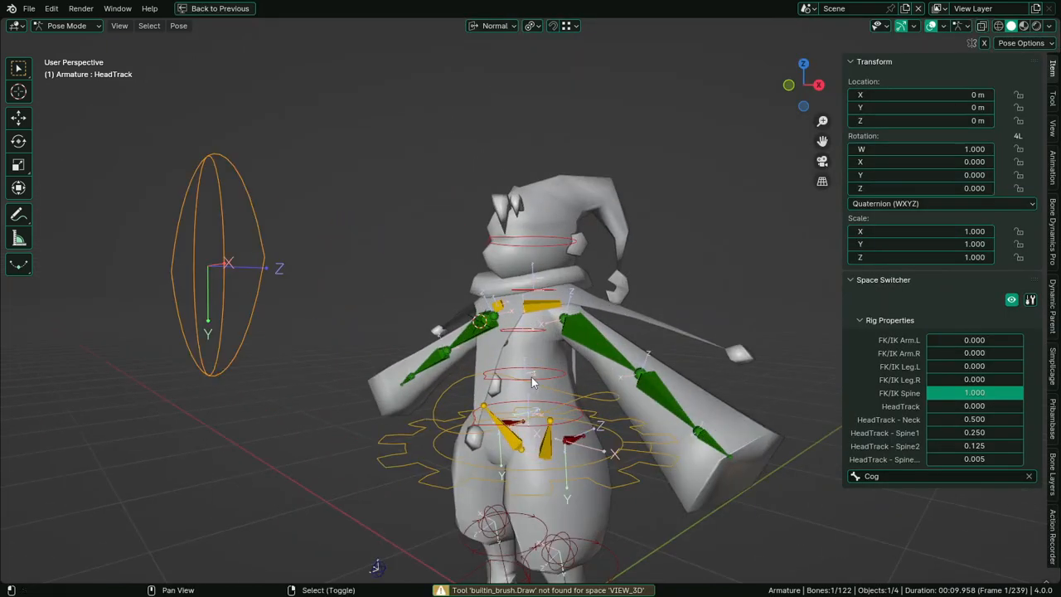
mouse_move(533, 382)
shift+middle_down()
mouse_move(511, 294)
mouse_move(586, 341)
mouse_move(548, 378)
shift+middle_up()
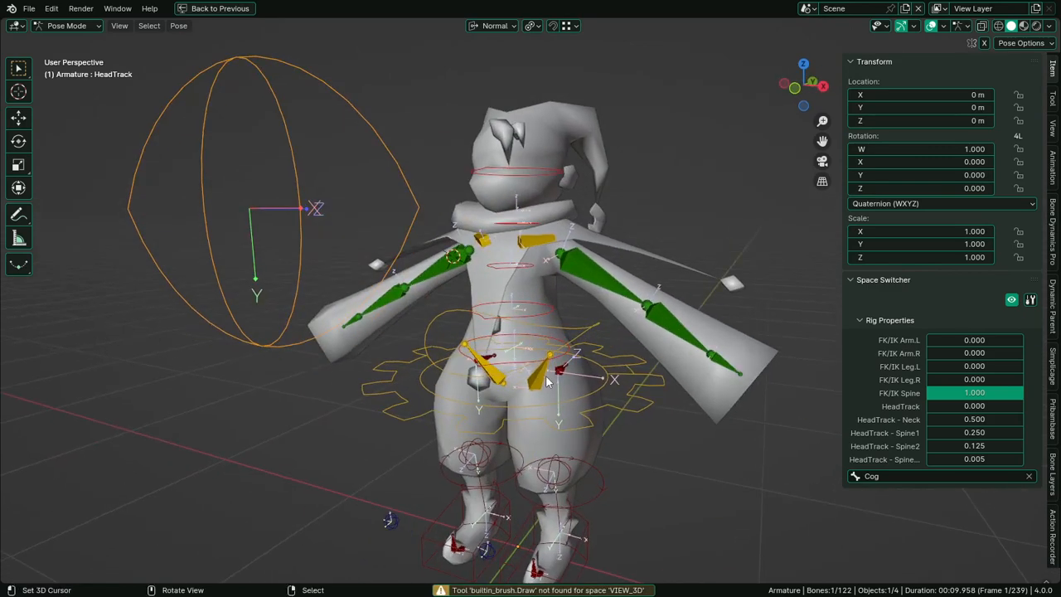
scroll(546, 381, down, 5)
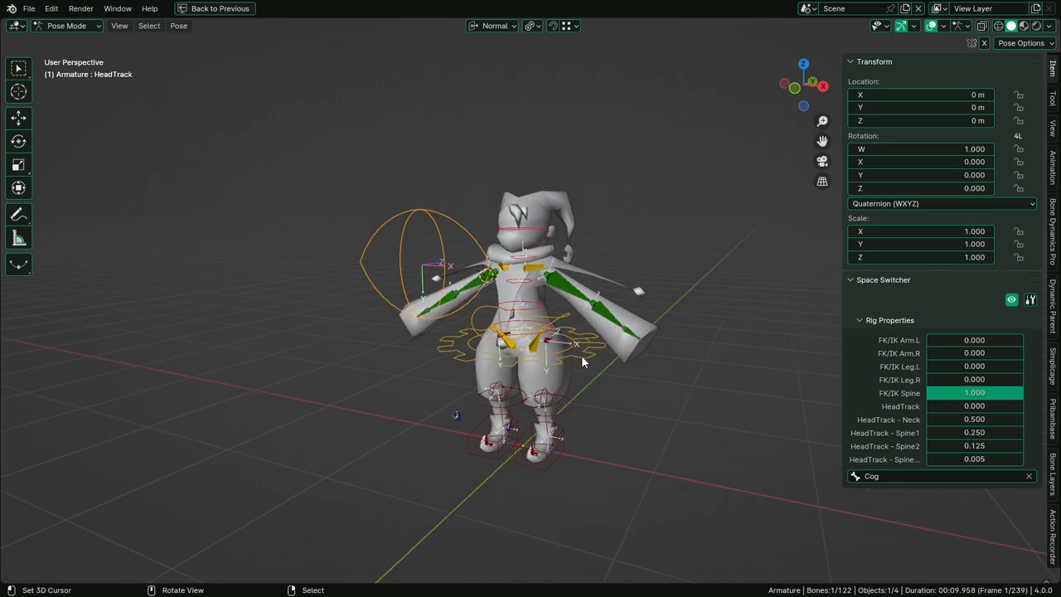
key(ctrl+space)
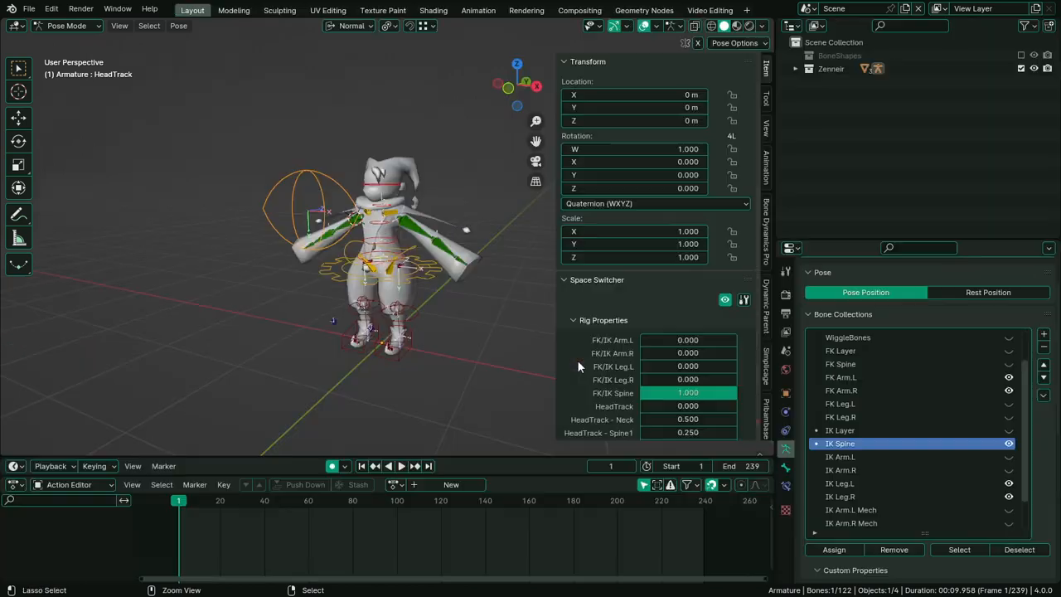
Create a new action for the armature and name it Zenneir_Walk
click(433, 486)
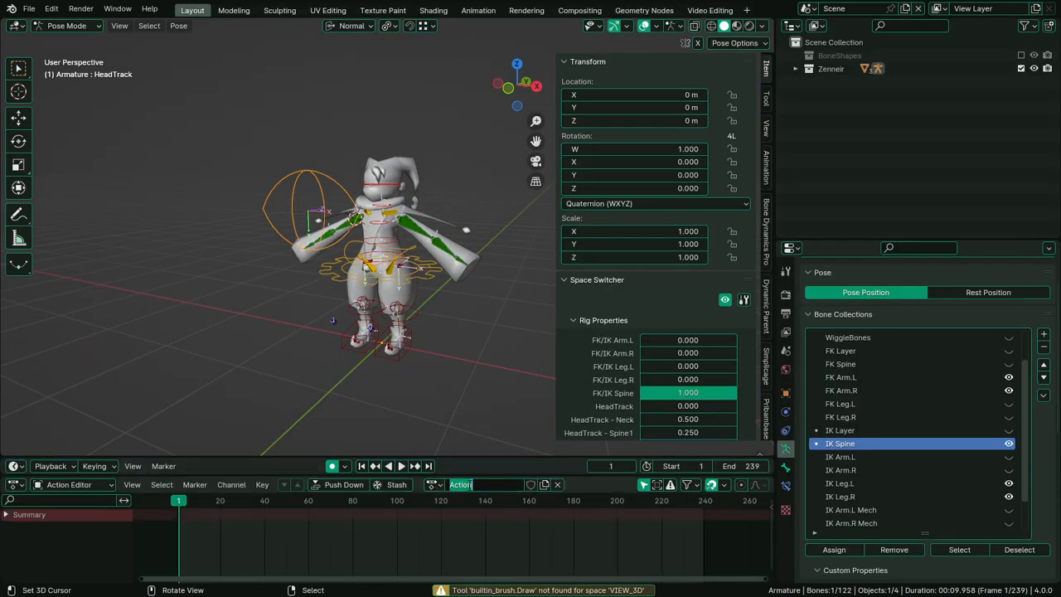
text(Zenneir)
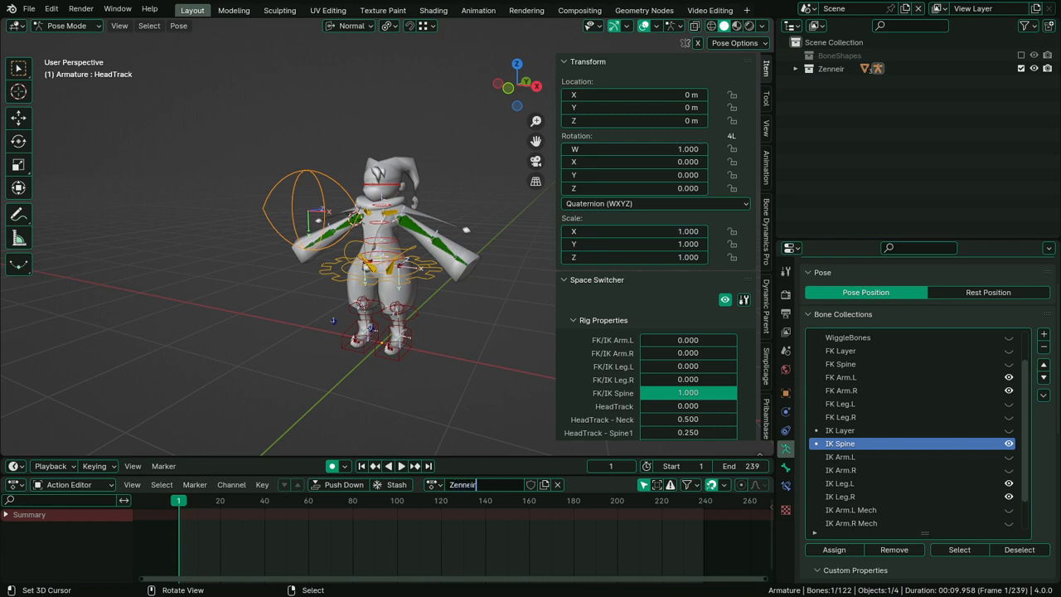
text(_Walk)
key(Return)
Review the armature's full list of bone collections and its custom properties
scroll(441, 165, up, 2)
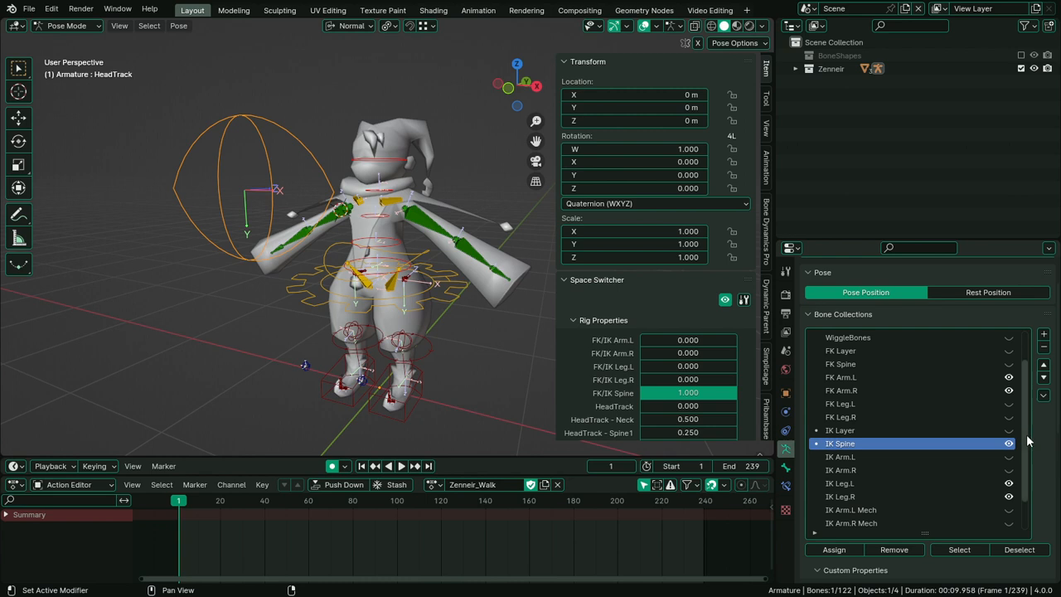
scroll(1023, 416, up, 3)
scroll(1022, 411, up, 1)
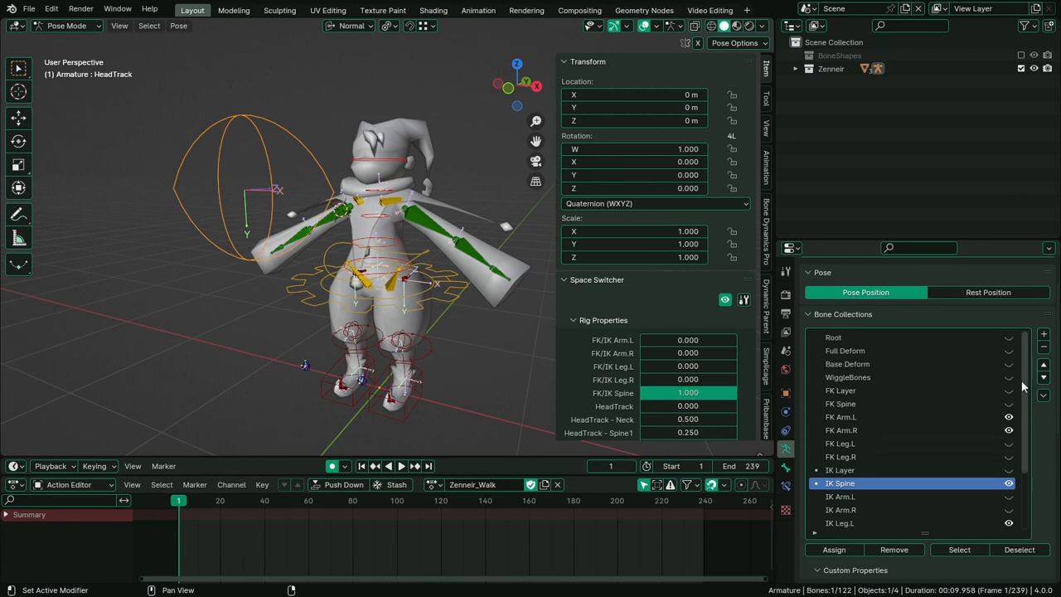
scroll(1028, 414, down, 4)
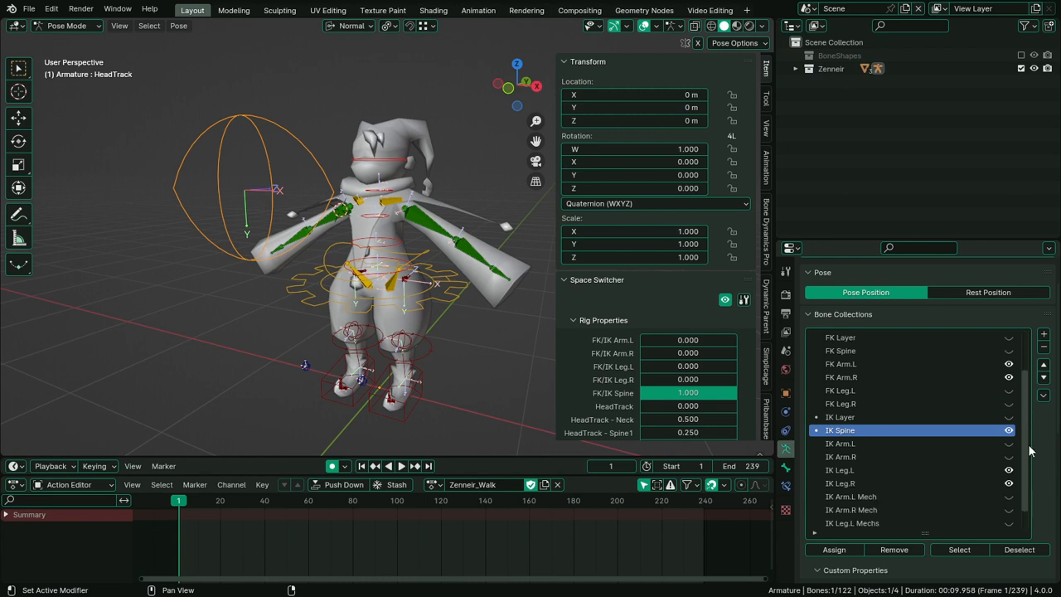
scroll(1029, 450, up, 3)
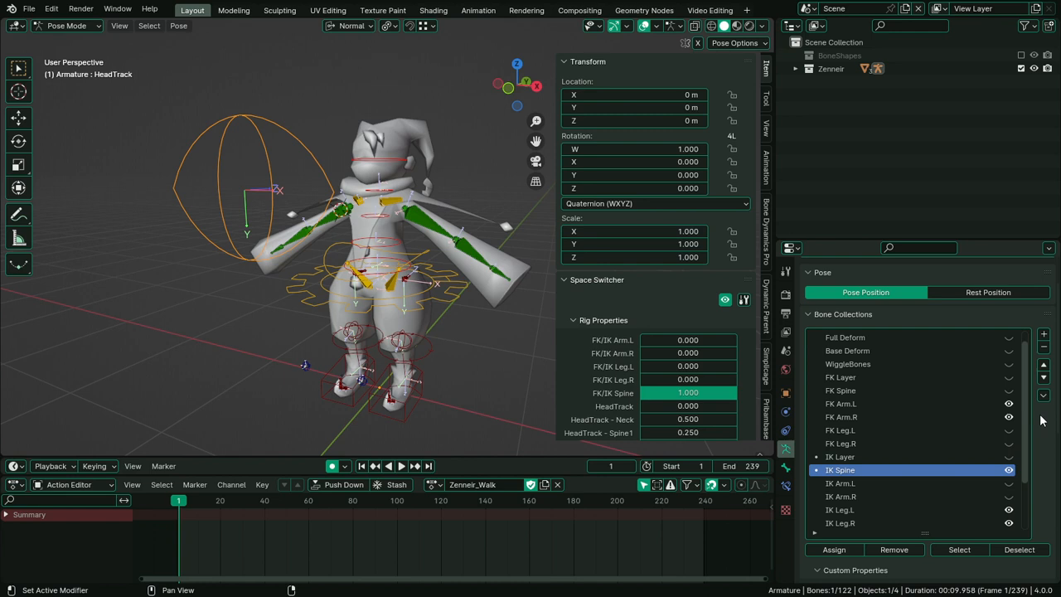
scroll(1041, 422, down, 4)
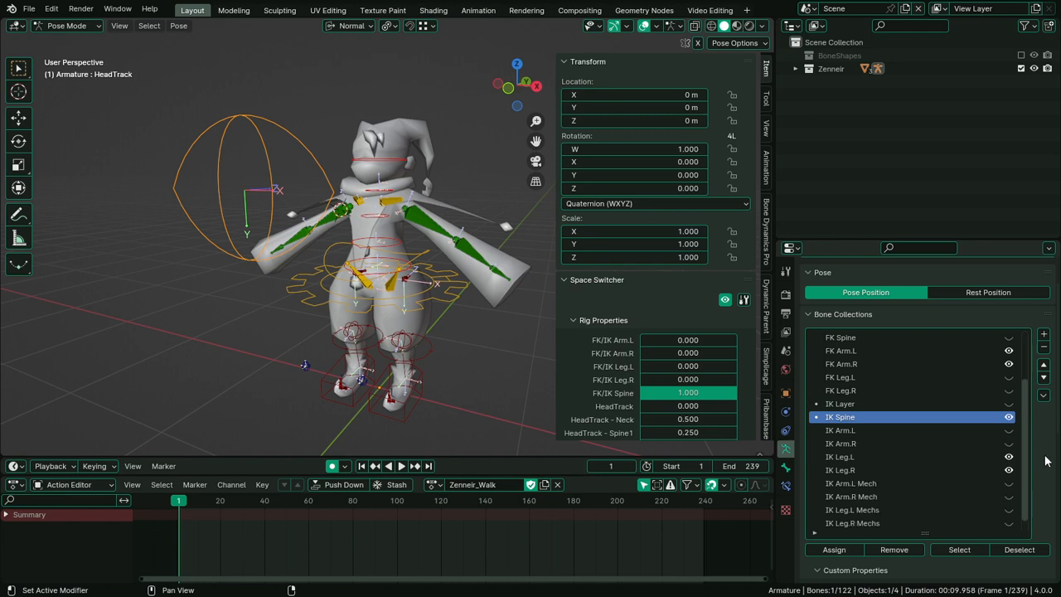
scroll(1048, 497, down, 1)
scroll(1048, 499, down, 1)
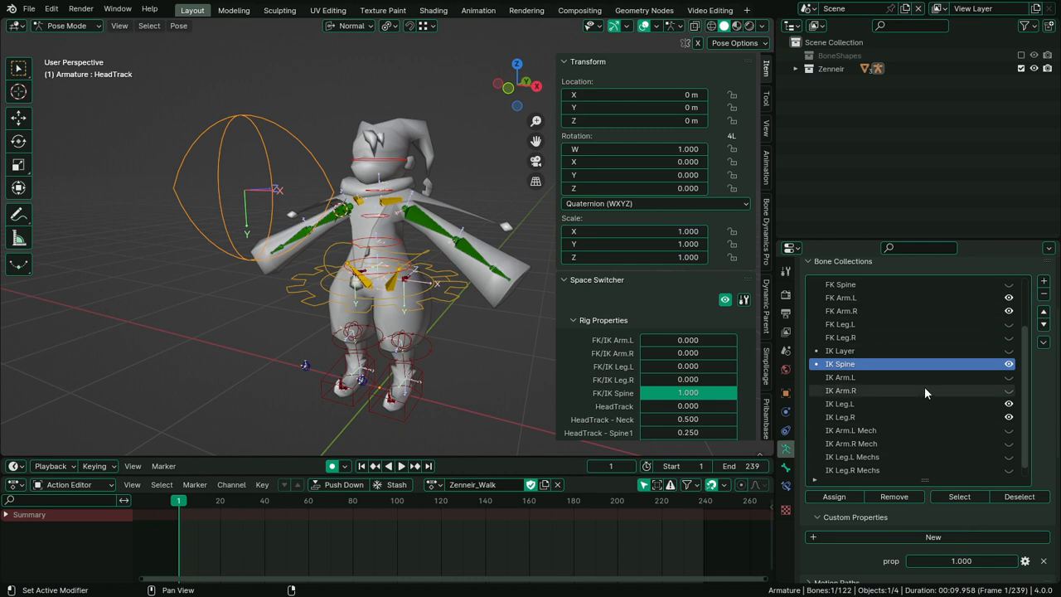
scroll(923, 386, down, 1)
scroll(923, 386, up, 6)
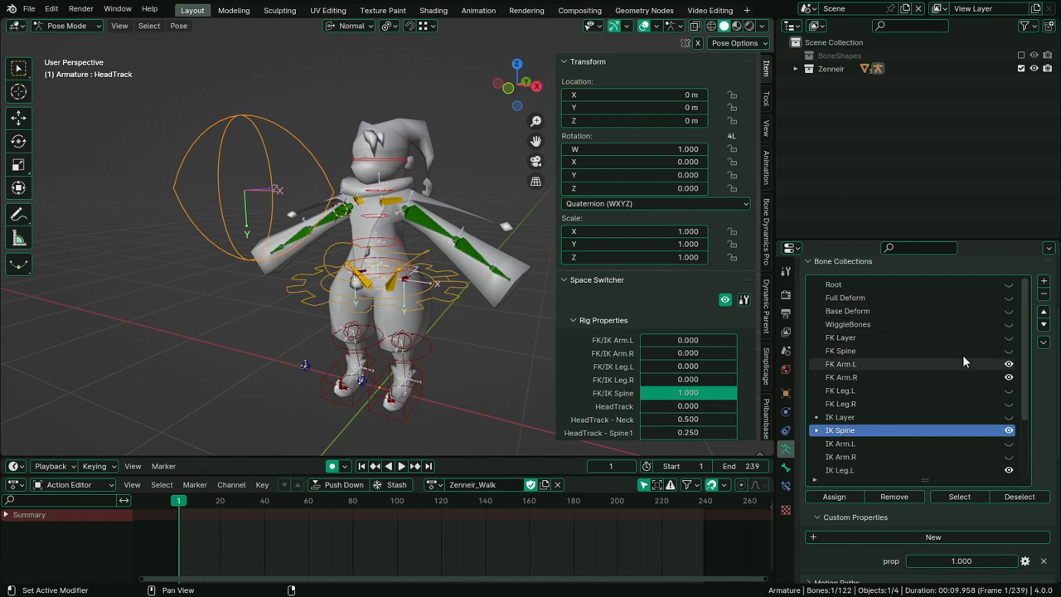
drag(1023, 392, 1024, 363)
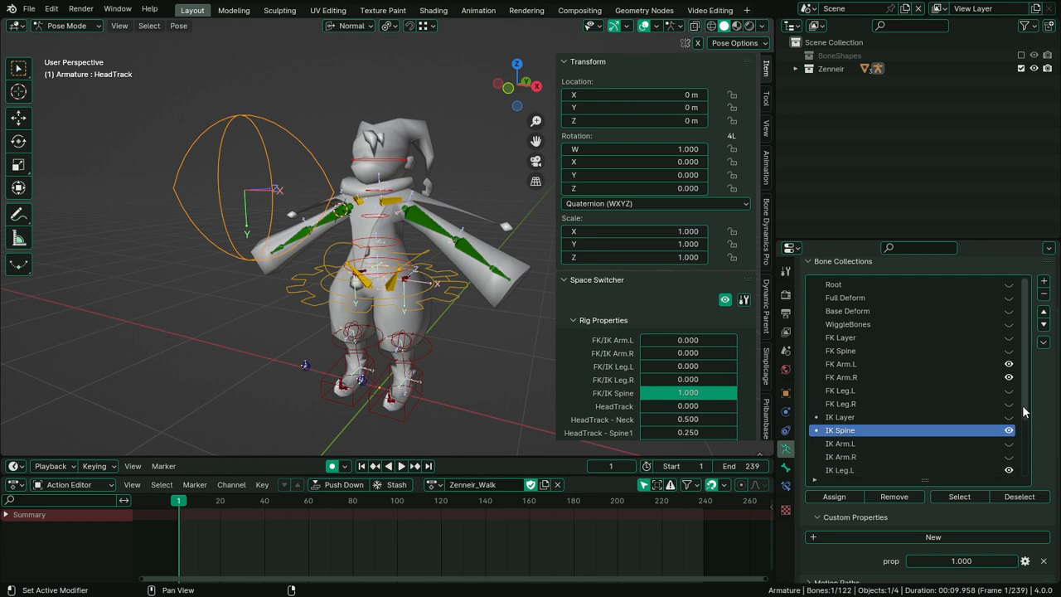
scroll(1024, 404, down, 3)
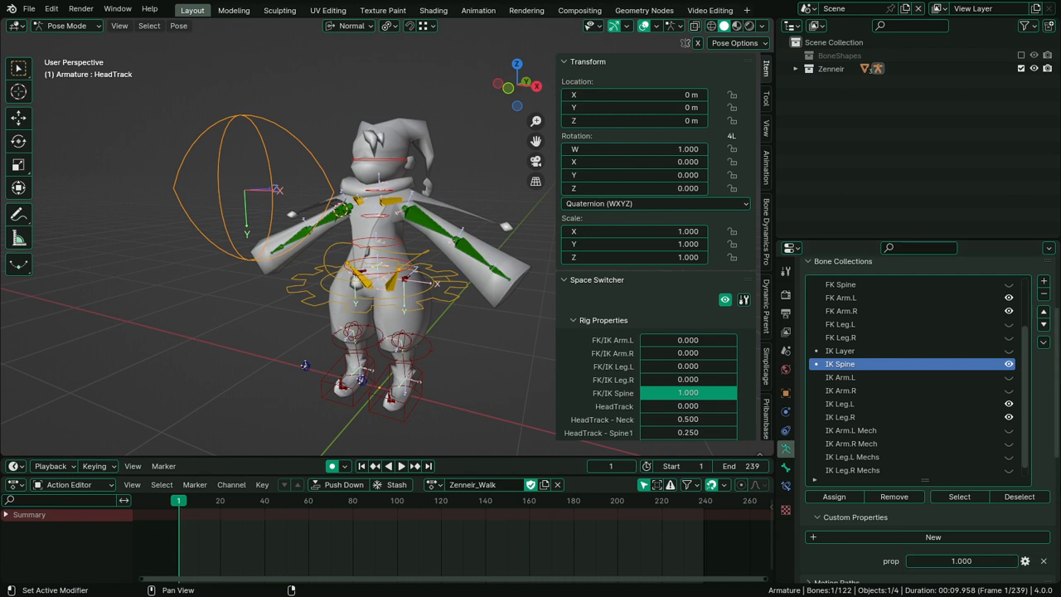
scroll(1045, 463, down, 2)
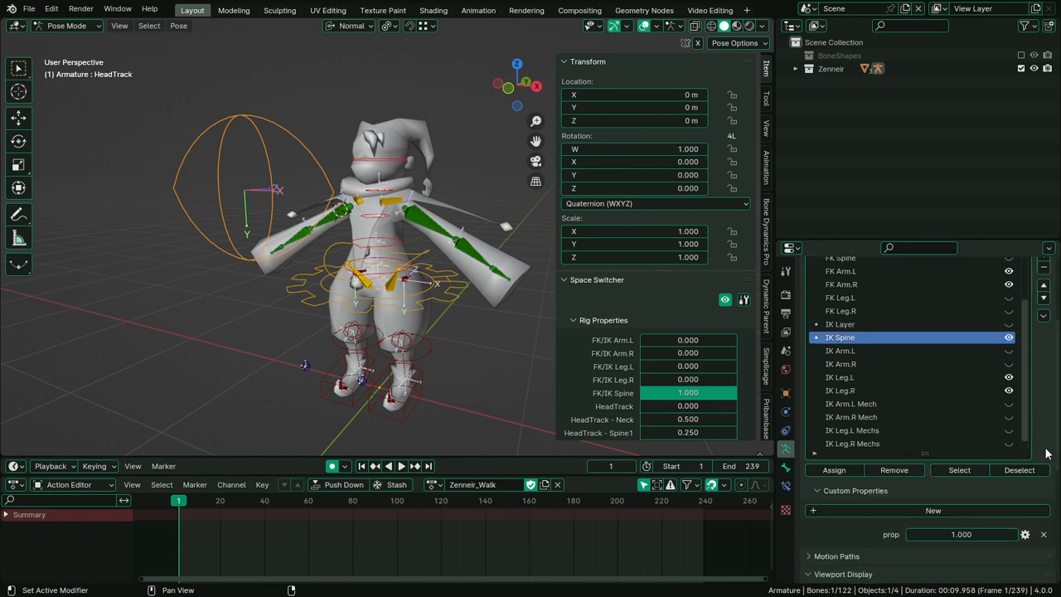
Replace the armature's custom property prop with a newly added one of type Boolean Array
click(1043, 536)
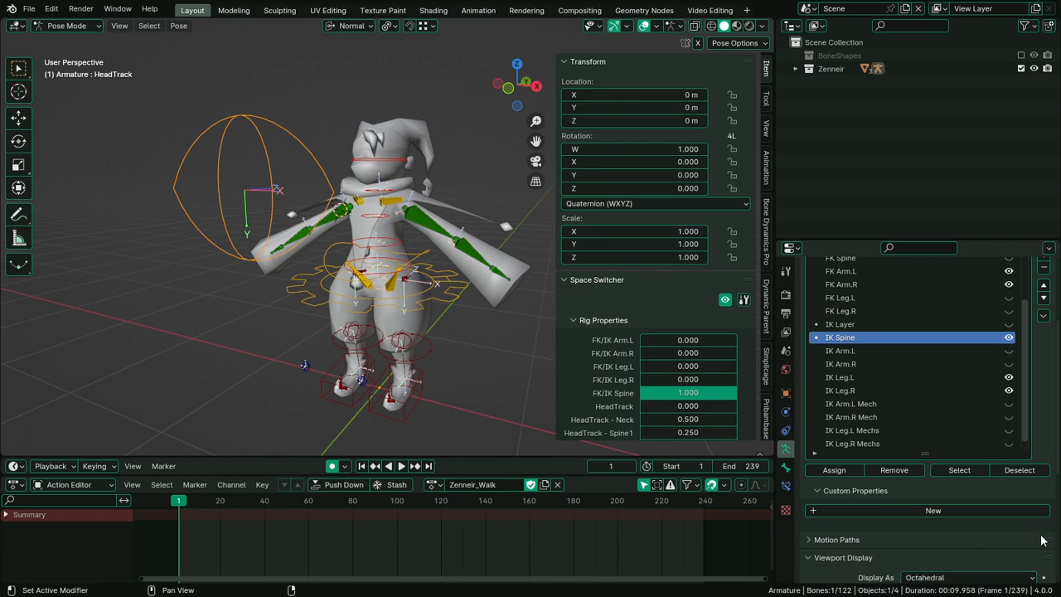
click(982, 510)
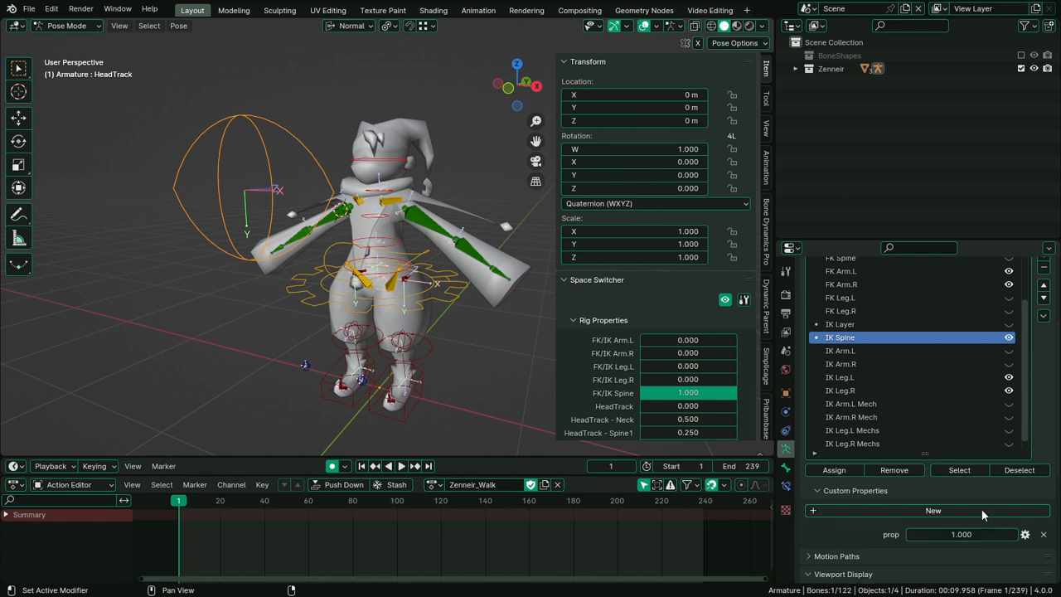
click(1026, 536)
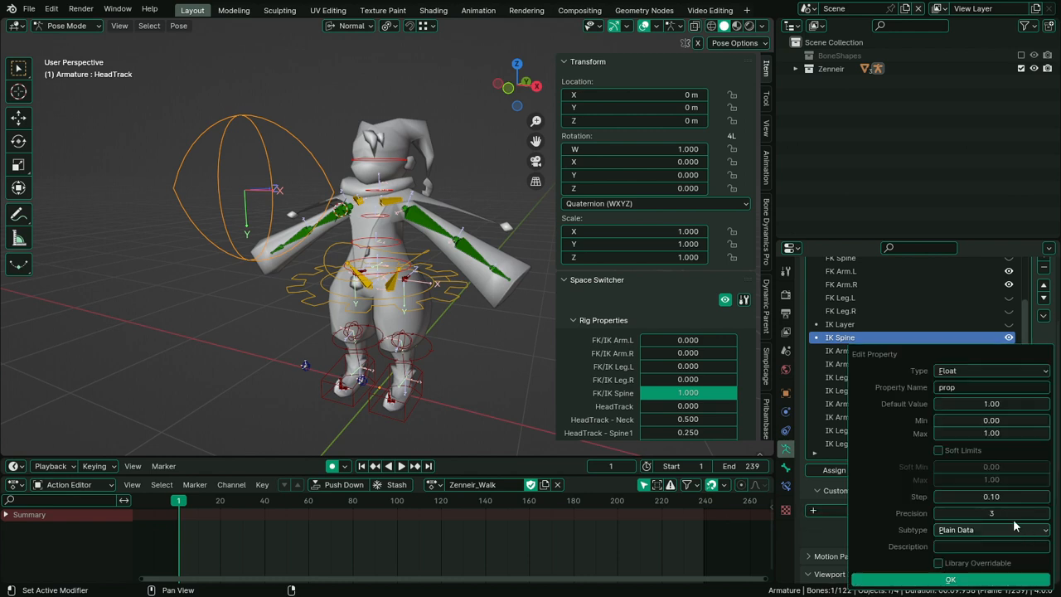
click(975, 372)
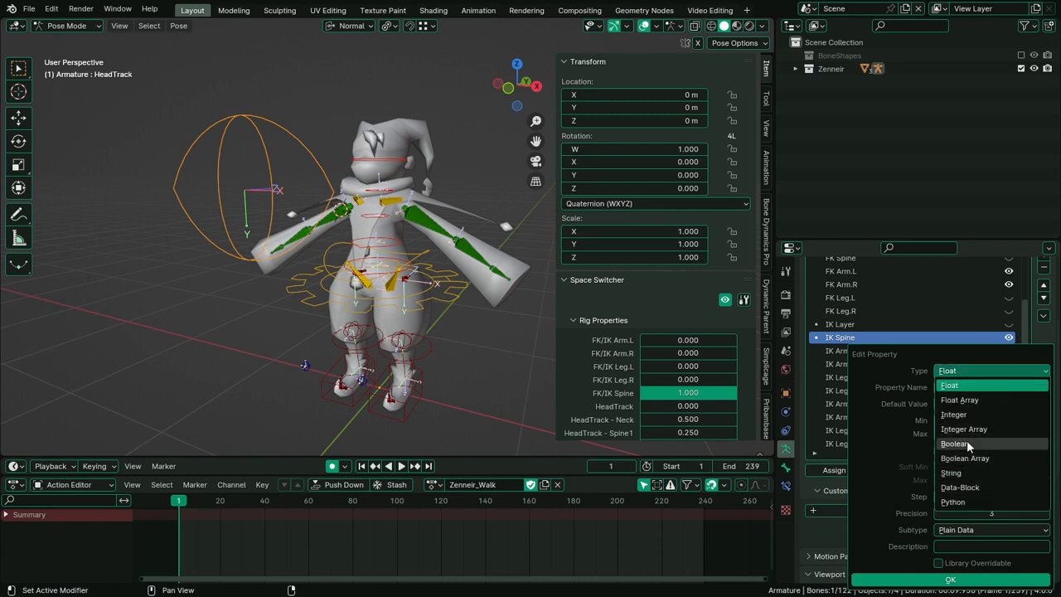
click(967, 442)
click(966, 372)
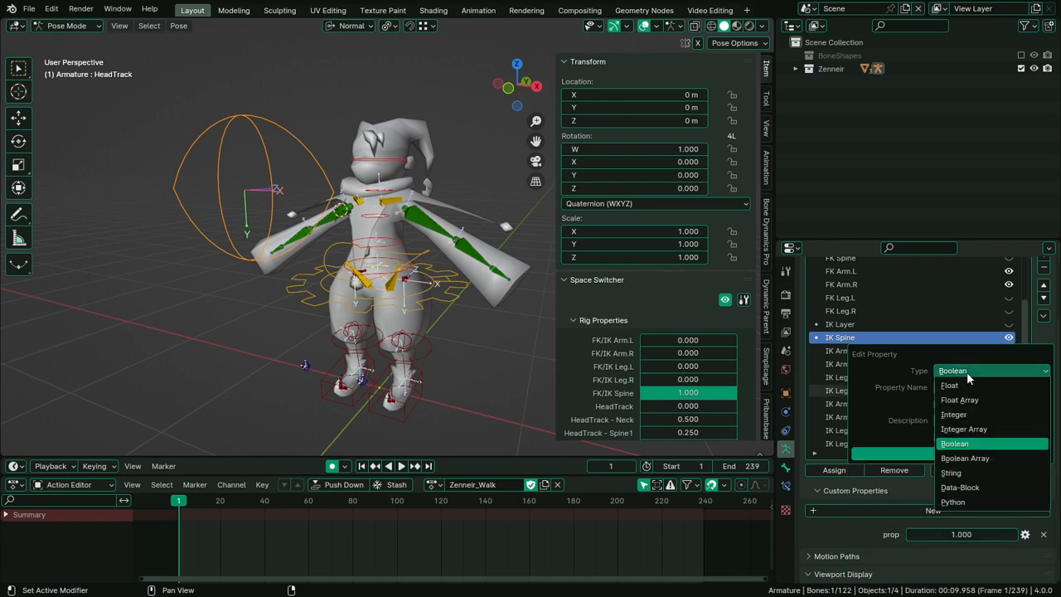
click(983, 459)
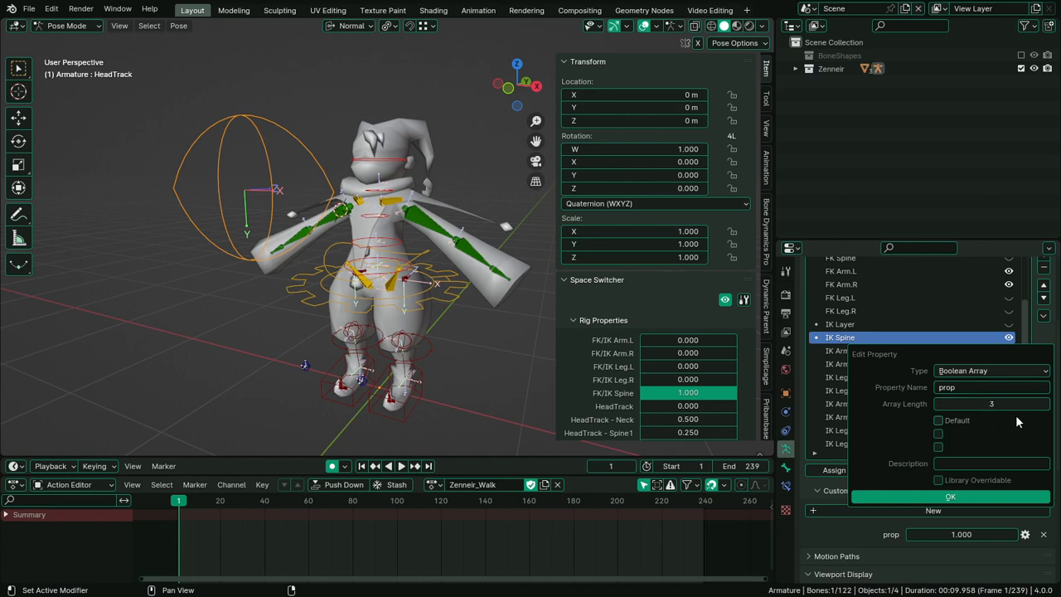
Set the Boolean array property's length to 6 and name it FK System
click(1045, 404)
click(1045, 403)
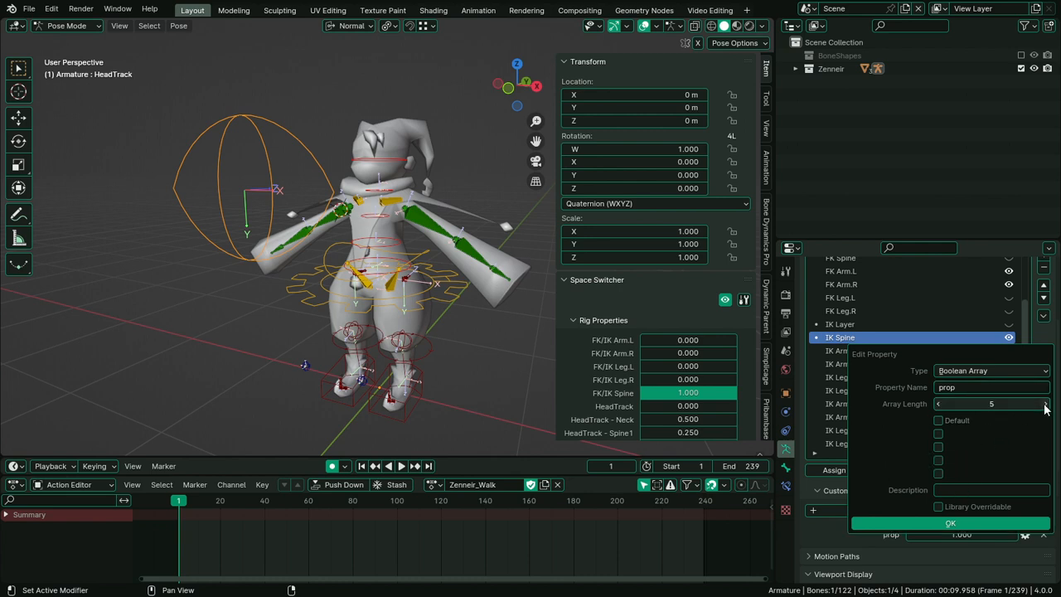
click(1044, 404)
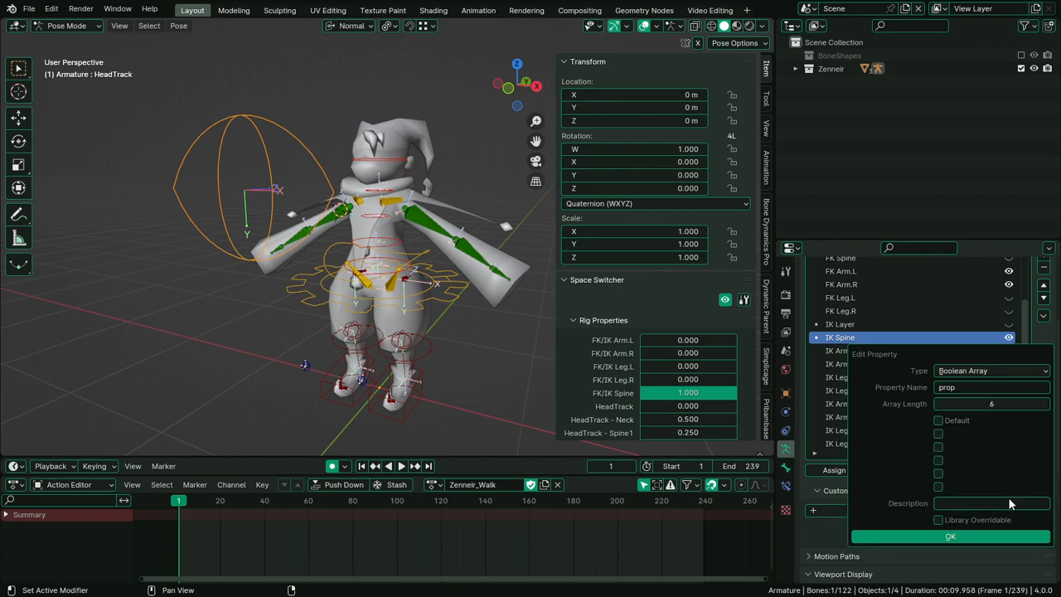
click(960, 422)
click(983, 388)
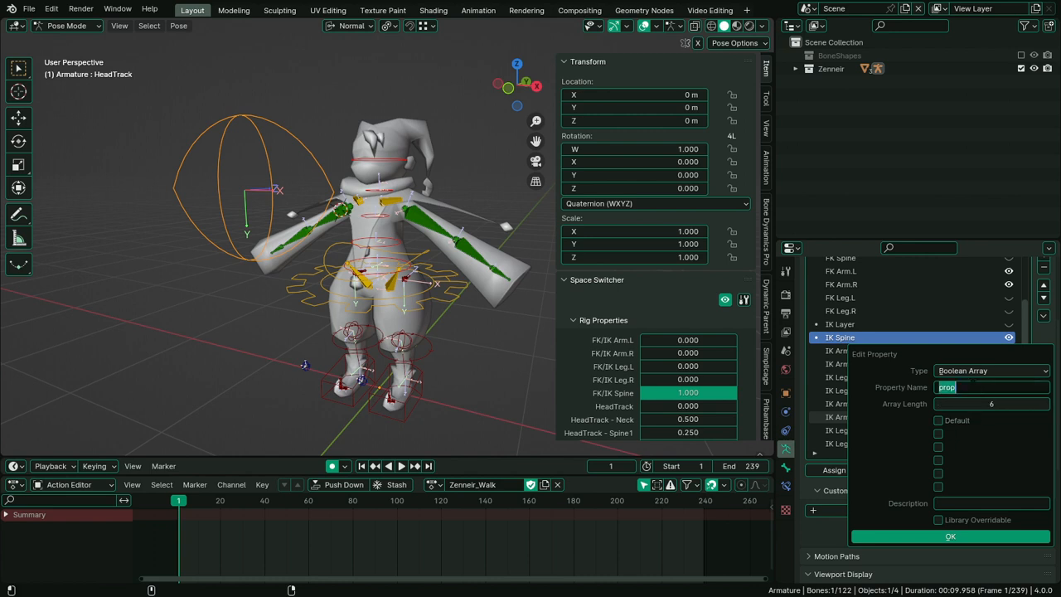
text(FK Sys)
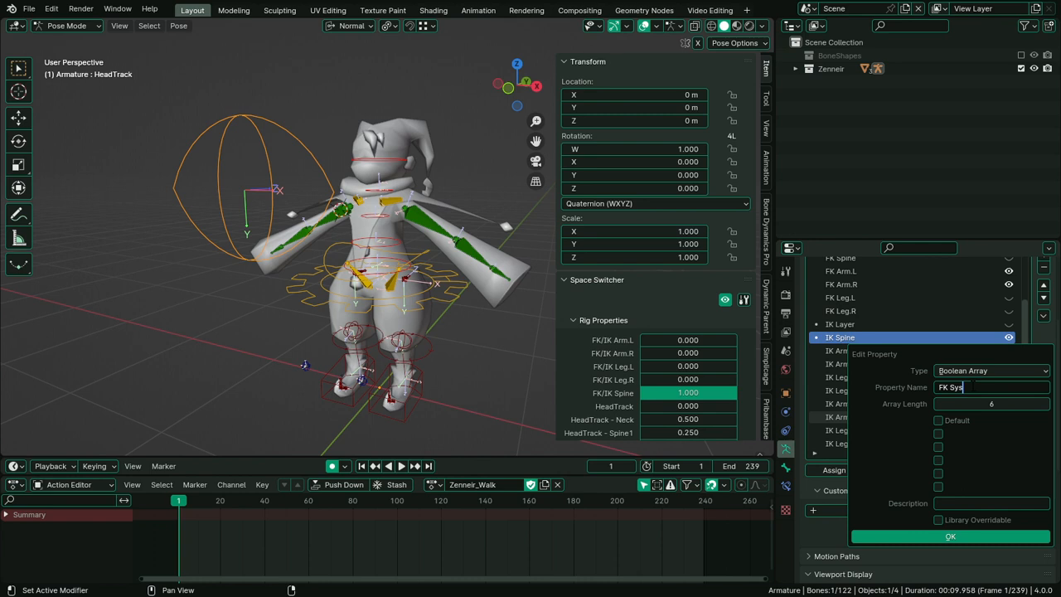
text(tem)
key(Return)
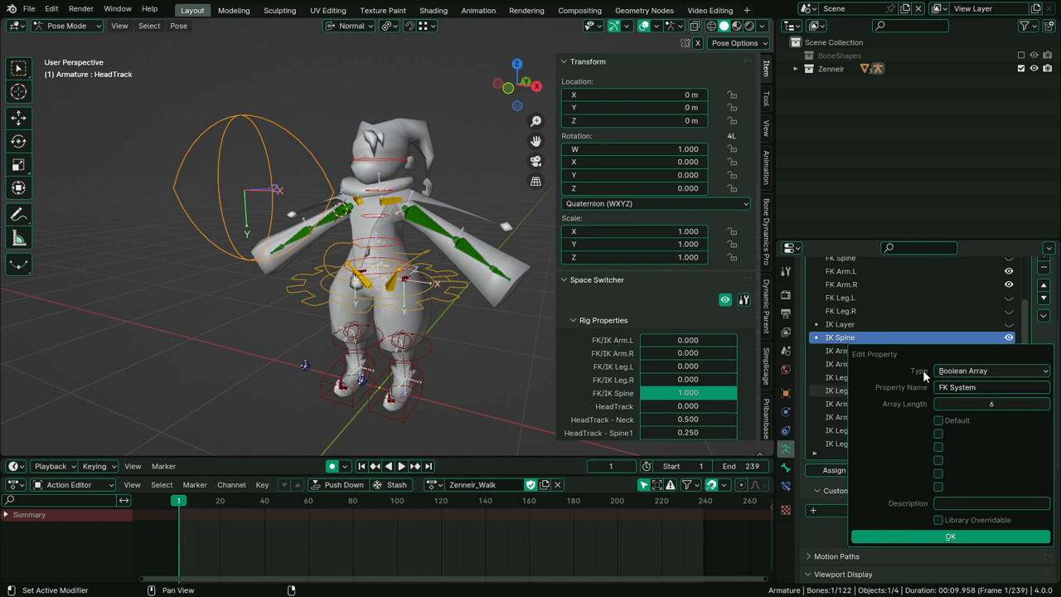
click(979, 537)
Toggle the FK System checkboxes off and back on to try out the Boolean array
scroll(961, 523, down, 5)
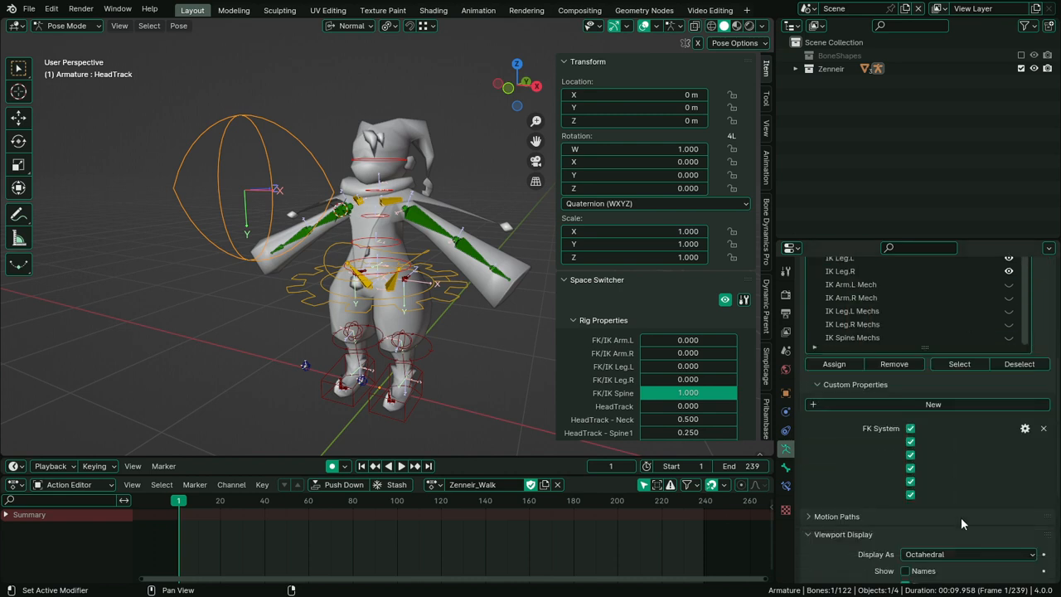
click(910, 429)
click(910, 442)
click(911, 455)
click(910, 469)
click(910, 481)
drag(910, 444, 914, 505)
Copy the first FK System checkbox as a new driver and paste it onto the FK Layer collection's visibility
scroll(956, 469, up, 1)
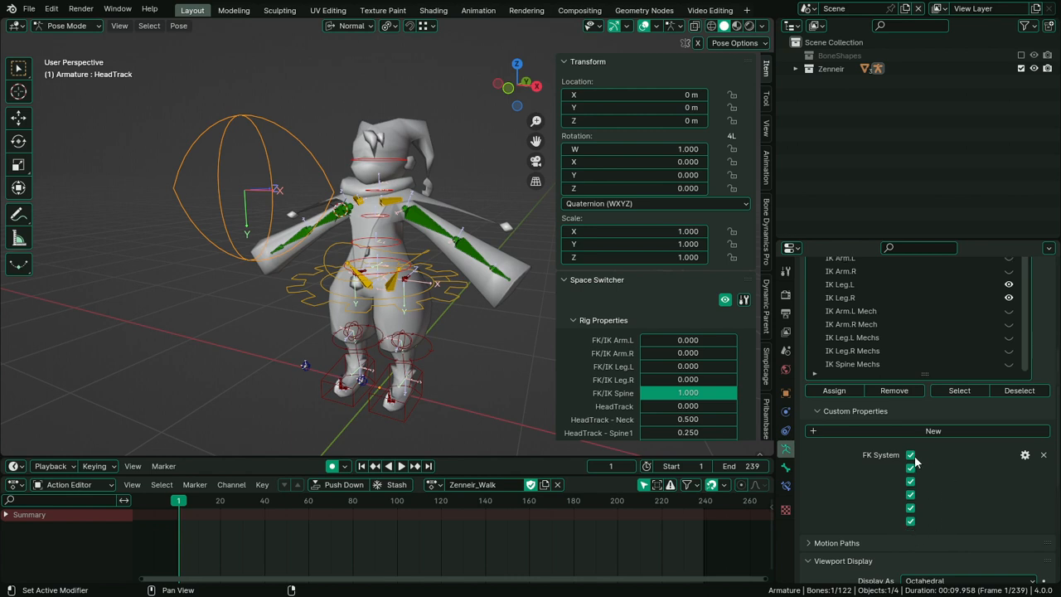
right_click(910, 457)
click(863, 500)
scroll(945, 468, up, 4)
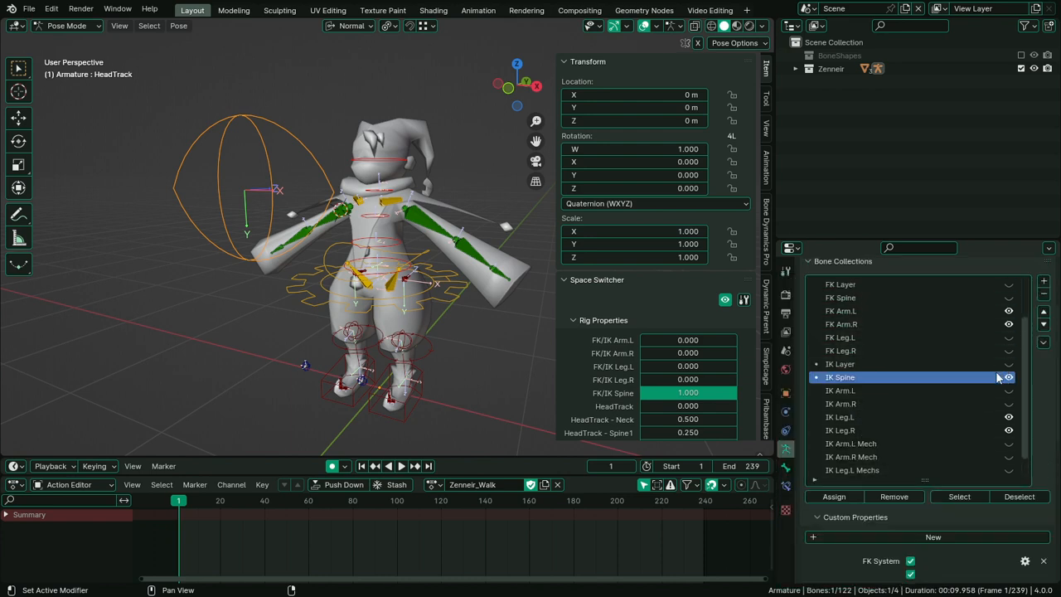
scroll(1011, 371, up, 3)
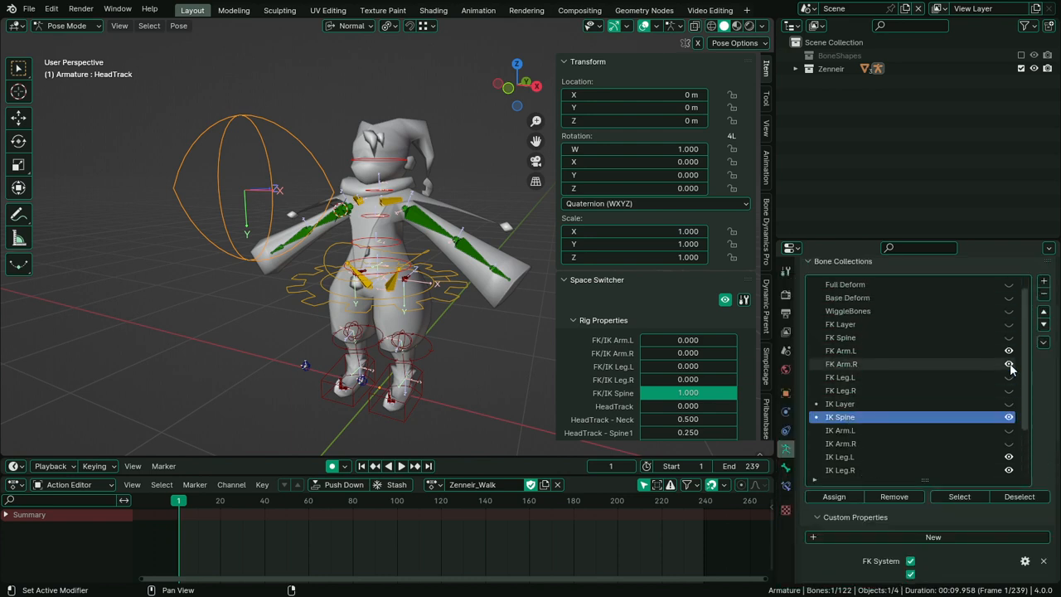
right_click(1008, 324)
click(969, 350)
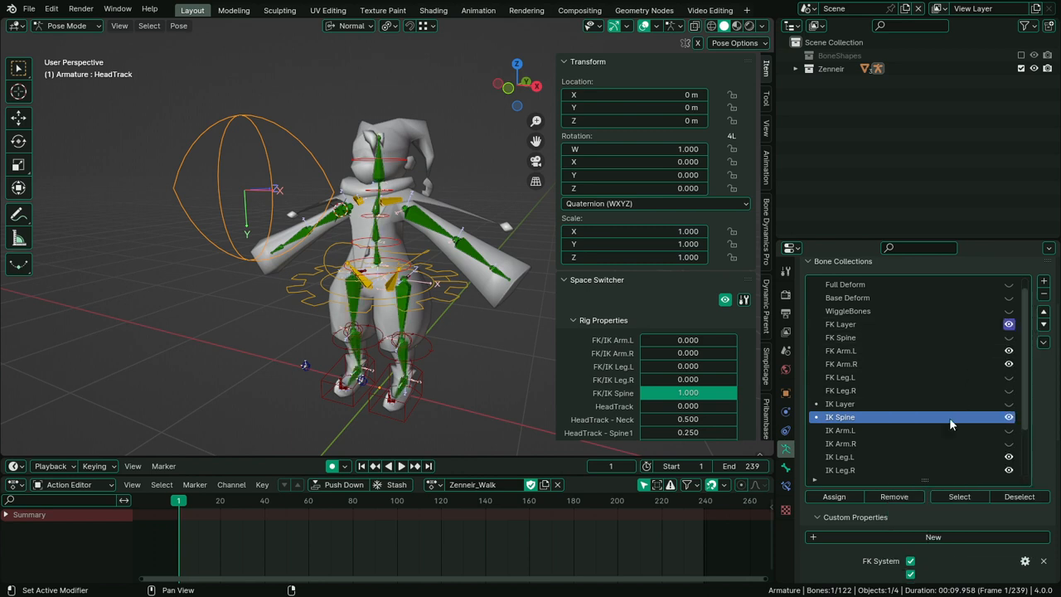
Toggle the first FK System checkbox off and back on to test the driver on the FK Layer collection
click(911, 562)
click(911, 561)
scroll(915, 564, down, 2)
click(913, 507)
click(913, 507)
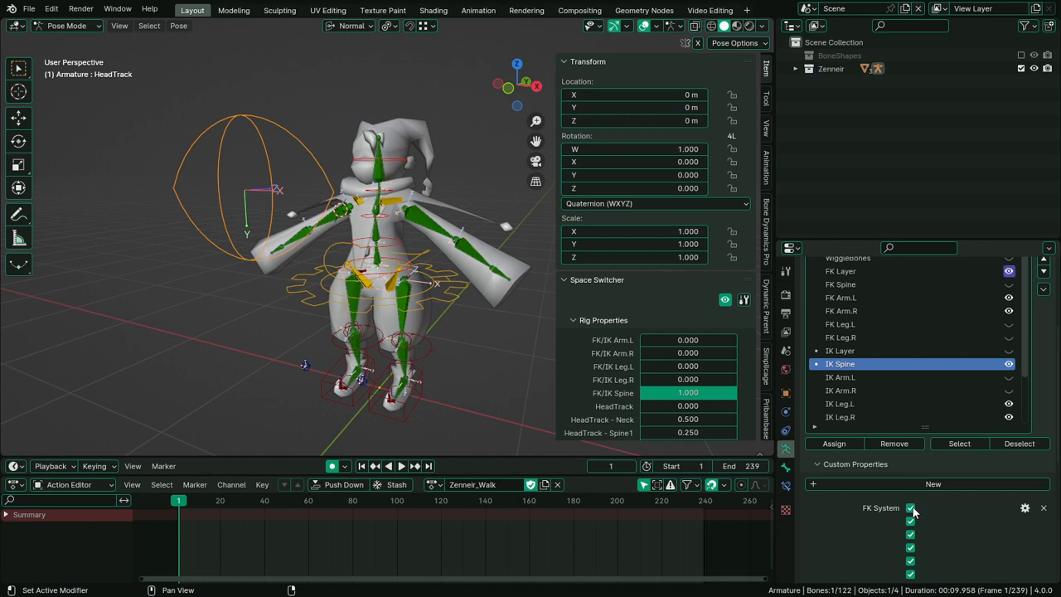
click(911, 508)
click(911, 508)
Paste the copied FK System driver onto the visibility of FK Spine, FK Arm.L, FK Arm.R, FK Leg.L and FK Leg.R
right_click(1009, 297)
right_click(1008, 298)
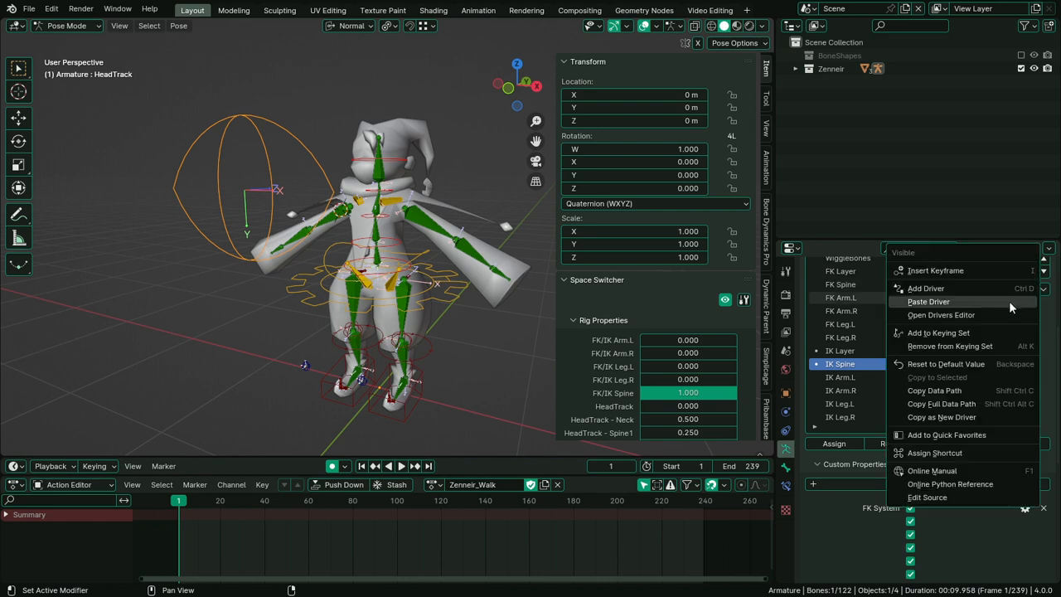
right_click(1013, 310)
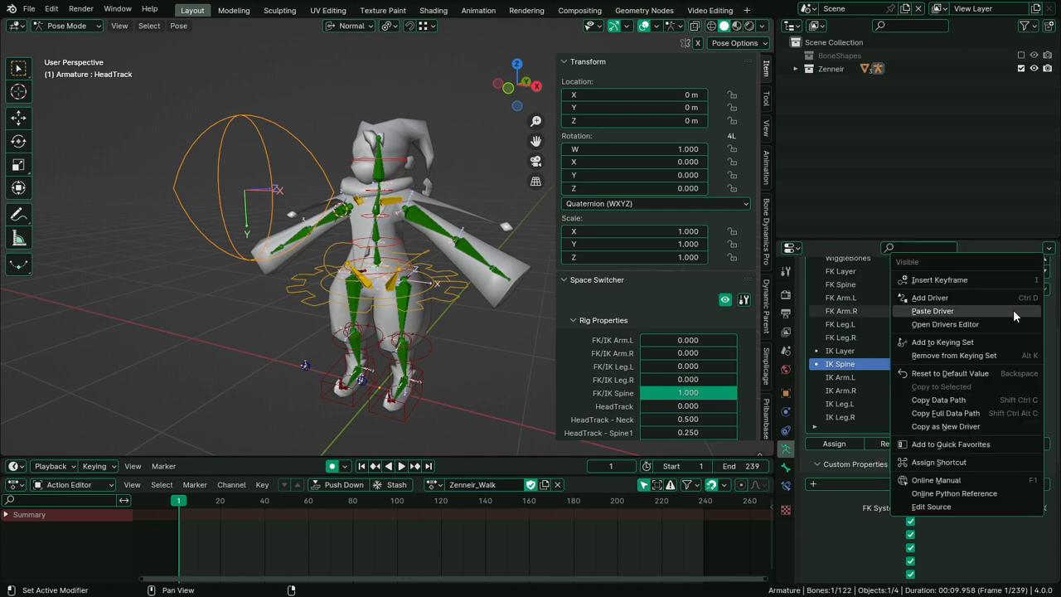
click(1011, 309)
right_click(1010, 324)
click(1010, 324)
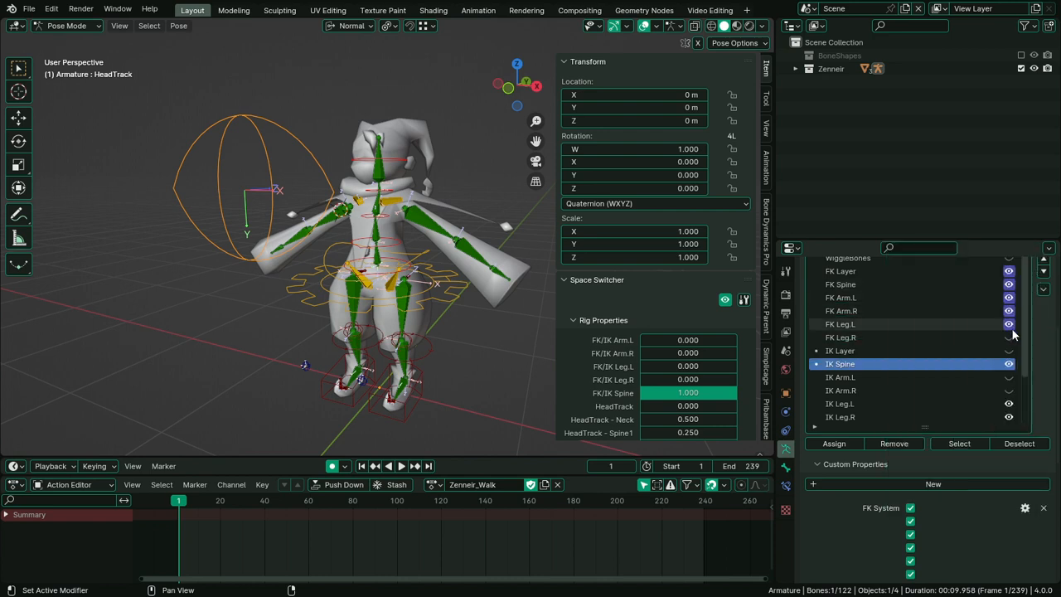
right_click(1009, 339)
click(1008, 337)
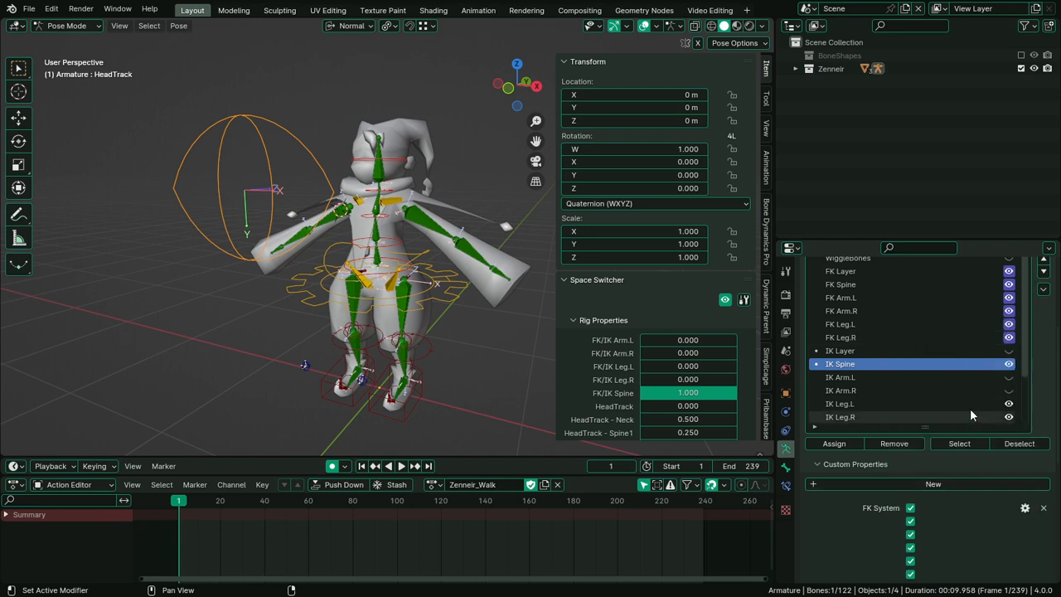
scroll(922, 492, up, 2)
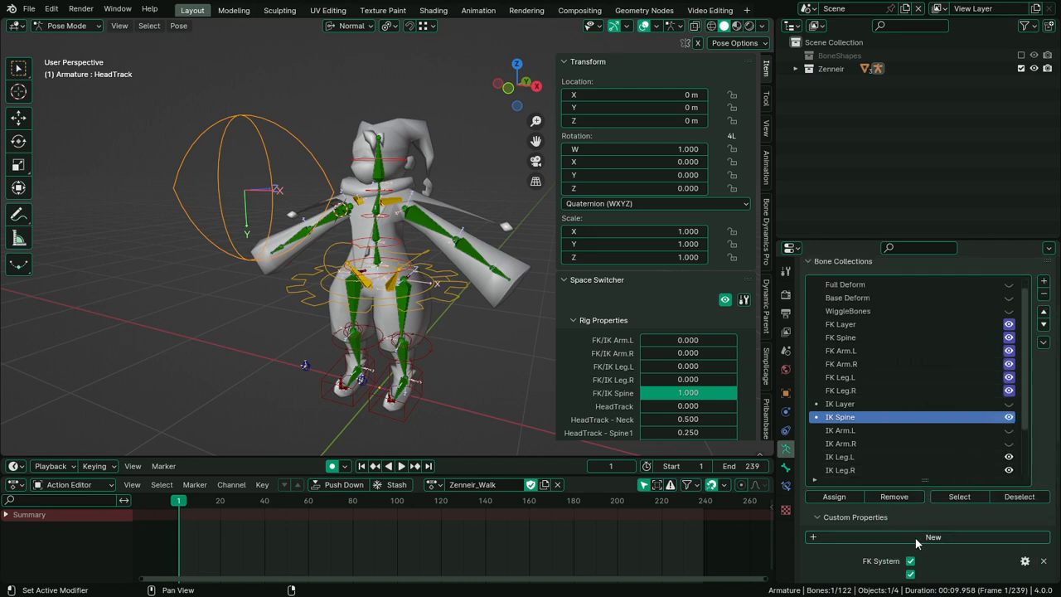
scroll(912, 533, down, 2)
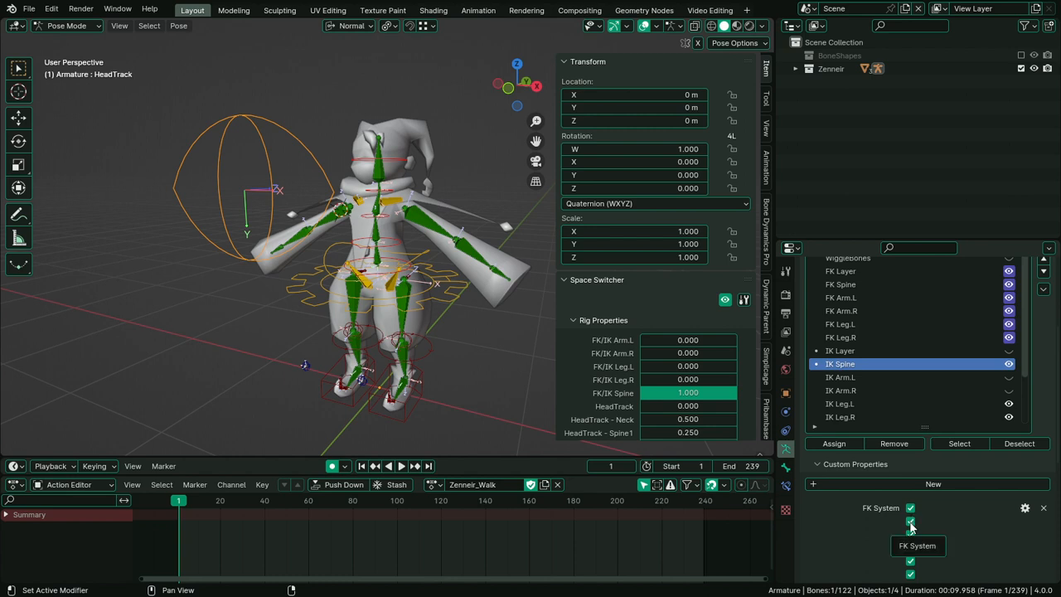
right_click(911, 527)
right_click(913, 520)
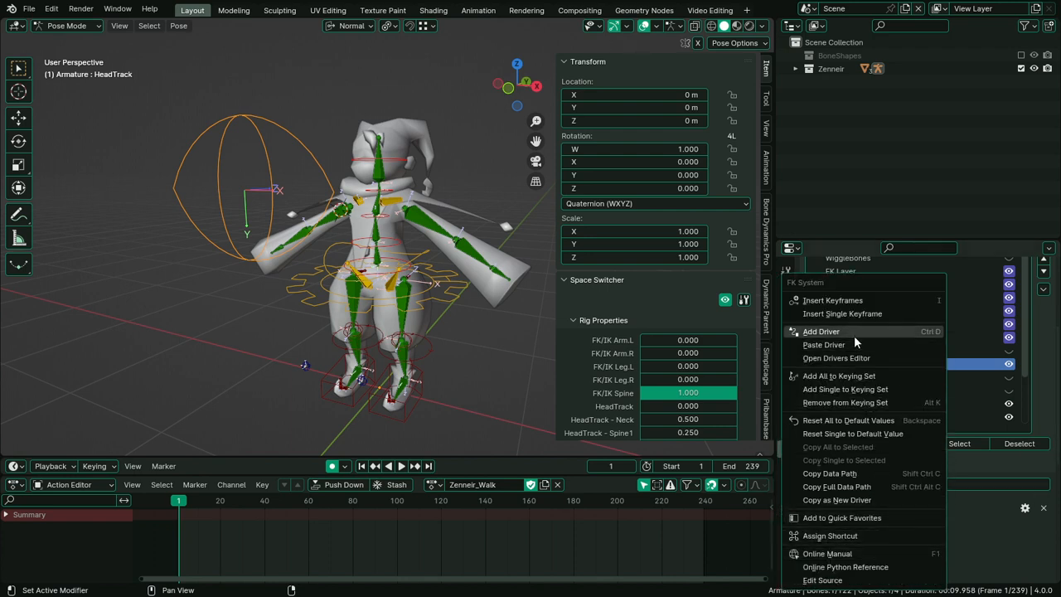
Remove the FK System custom property from the armature
scroll(995, 550, down, 2)
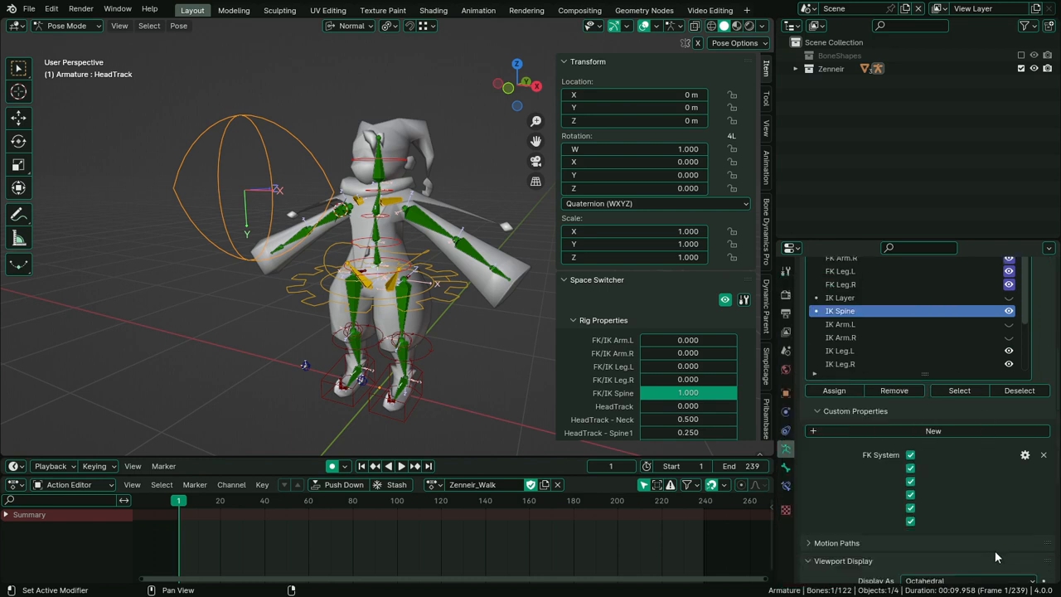
click(1045, 456)
scroll(993, 398, up, 2)
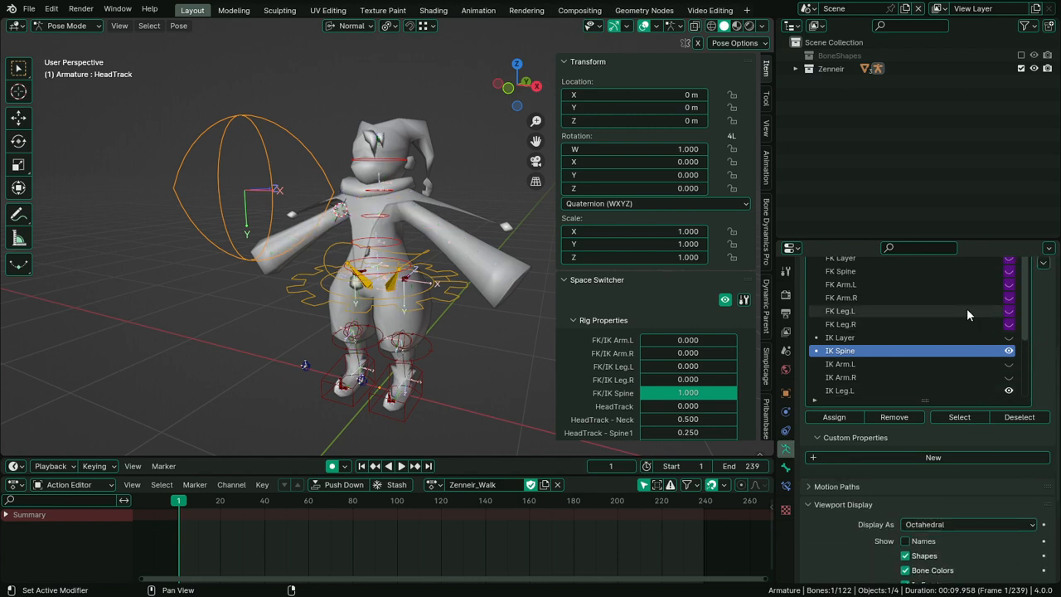
Delete the visibility drivers from the FK Layer, FK Spine, FK Arm.L, FK Arm.R, FK Leg.L and FK Leg.R collections
scroll(1043, 415, up, 3)
right_click(1008, 364)
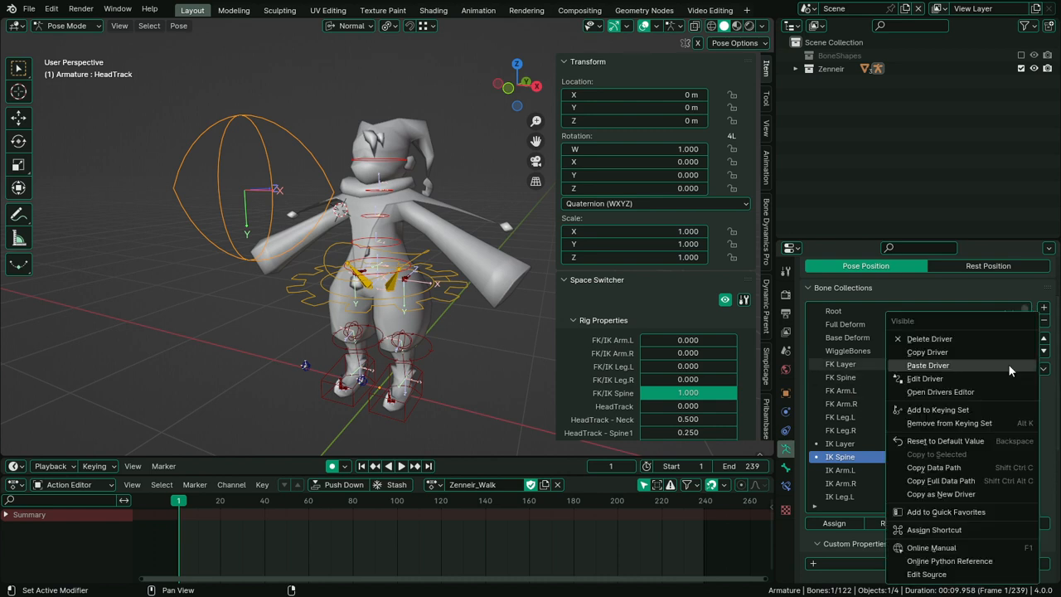
click(982, 379)
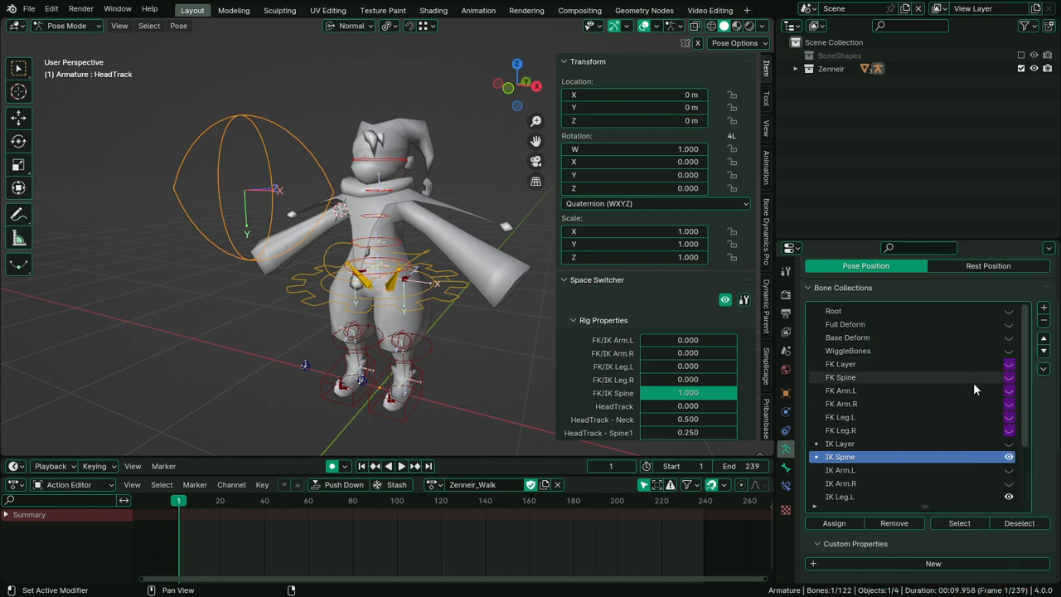
right_click(1000, 364)
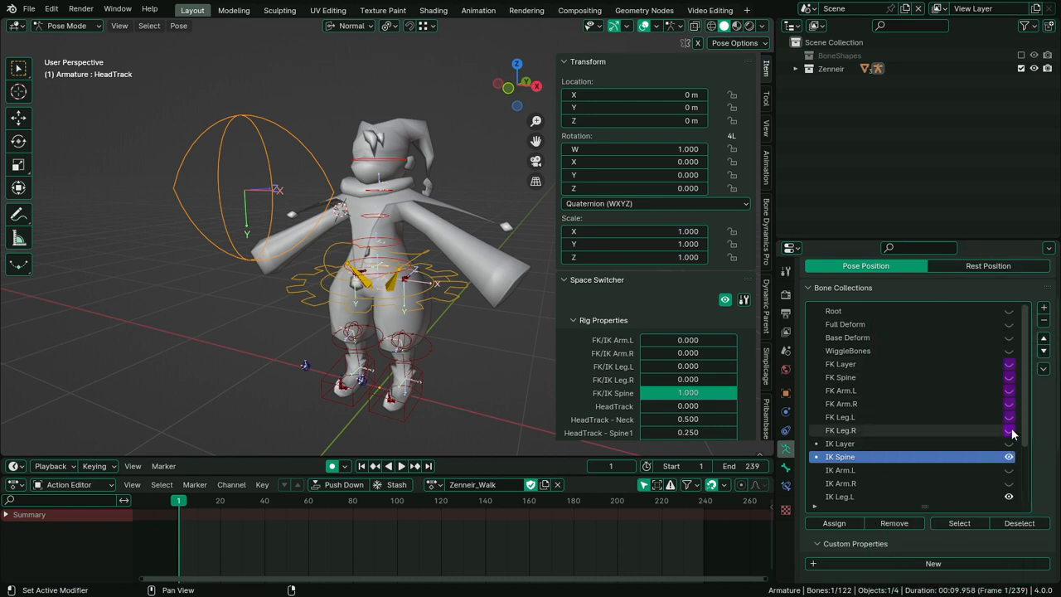
right_click(1008, 367)
click(970, 329)
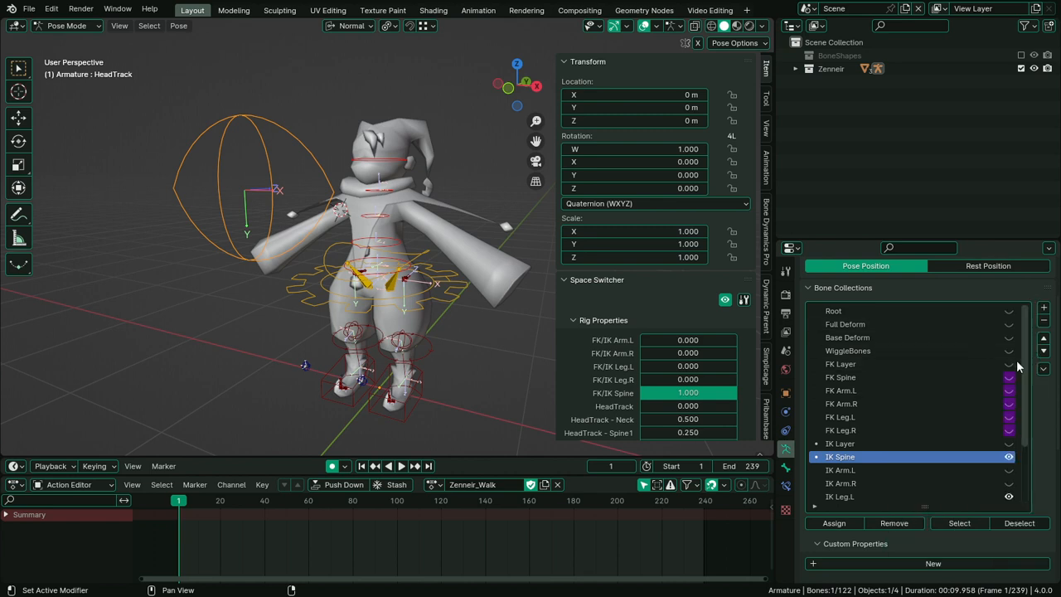
right_click(1009, 378)
click(980, 345)
right_click(1011, 390)
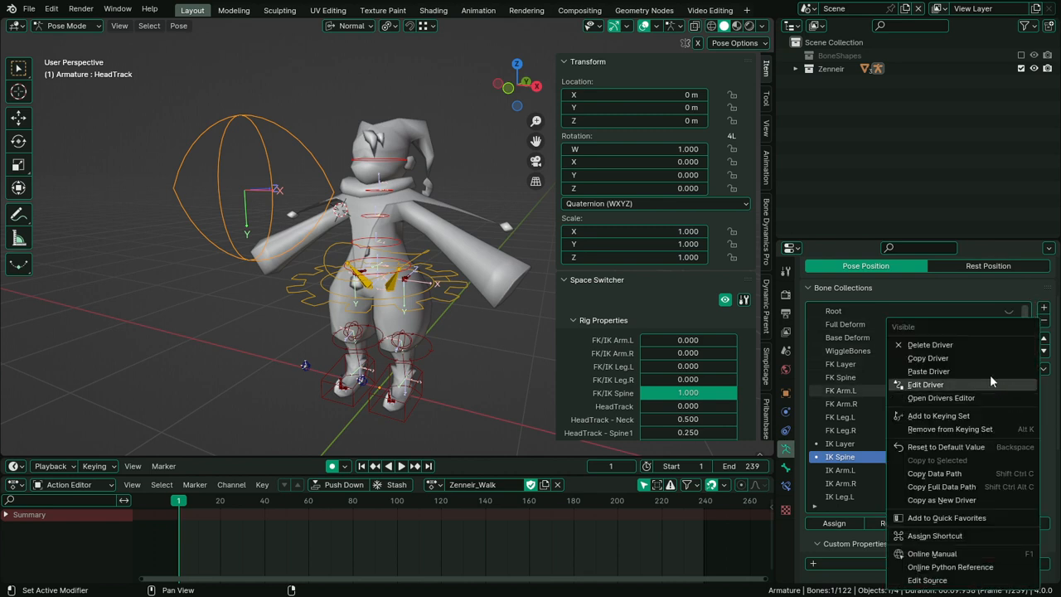
click(979, 346)
right_click(1009, 403)
click(960, 343)
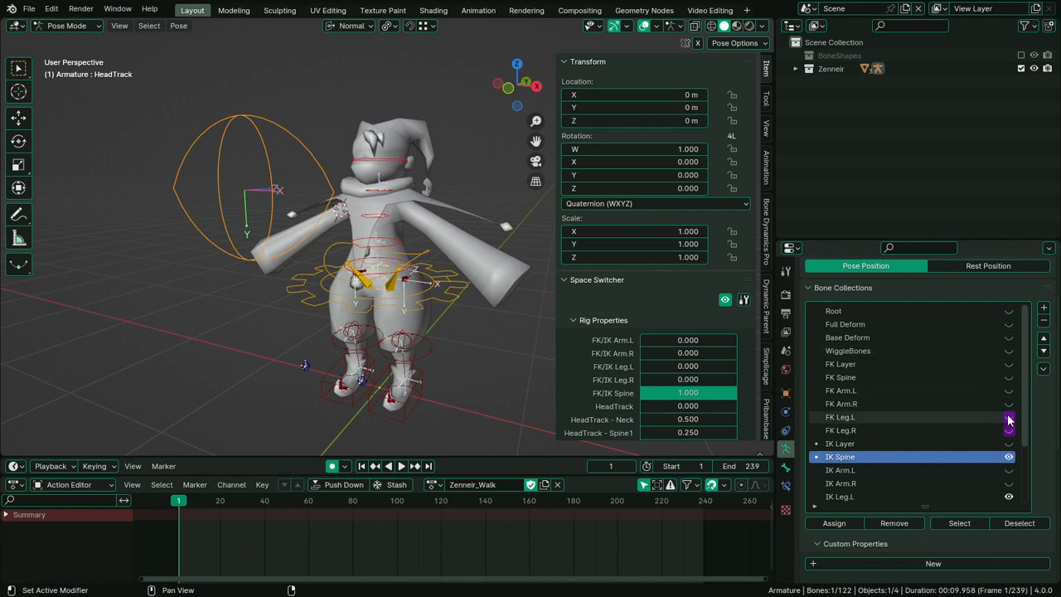
right_click(1008, 417)
click(929, 345)
right_click(1009, 430)
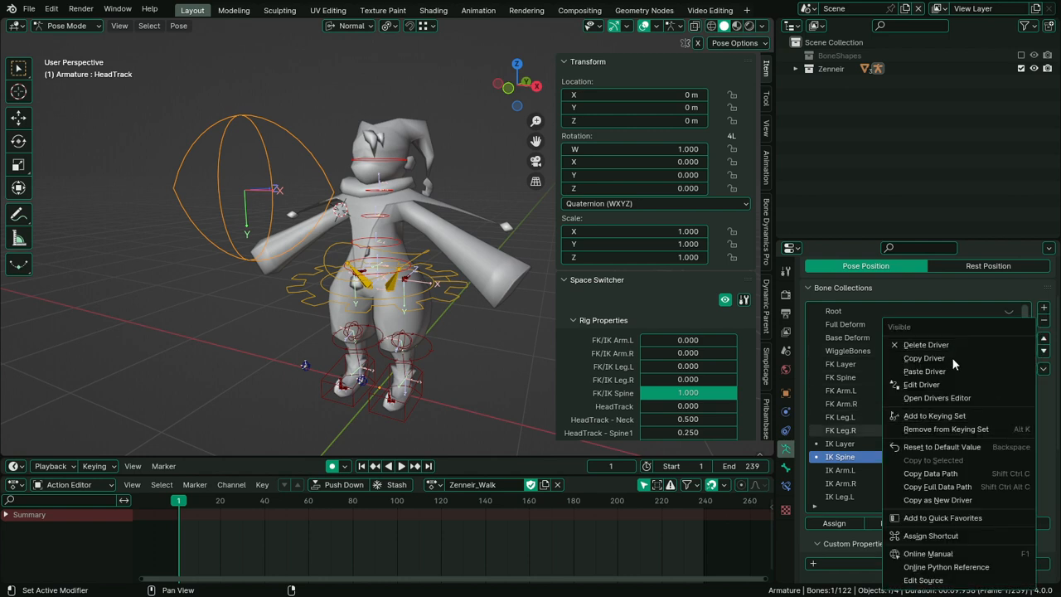
click(930, 345)
Add a new custom property to the armature and set its type to Boolean
scroll(987, 415, down, 6)
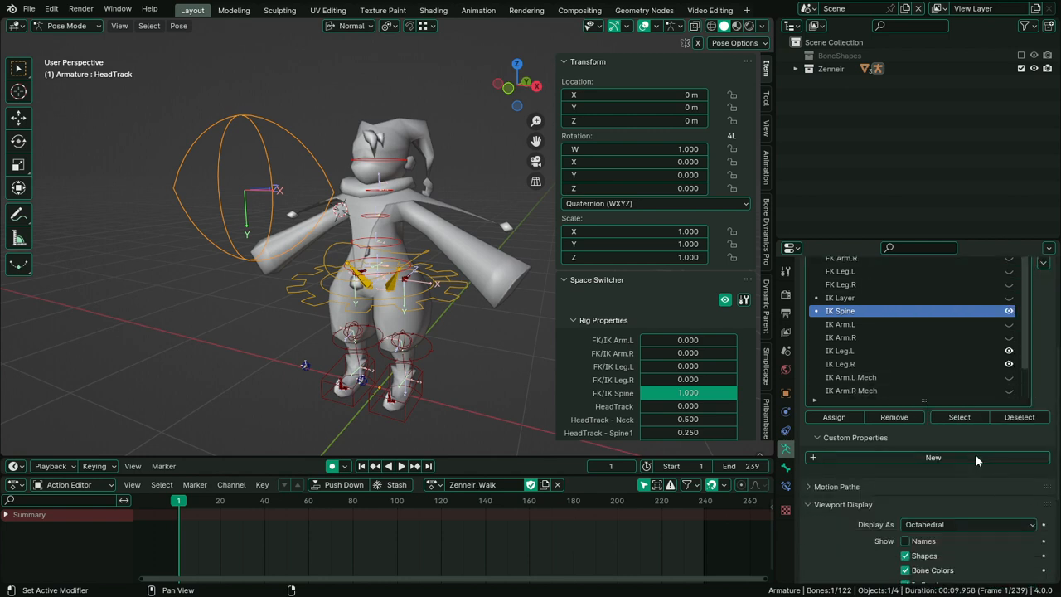
click(974, 455)
click(1024, 481)
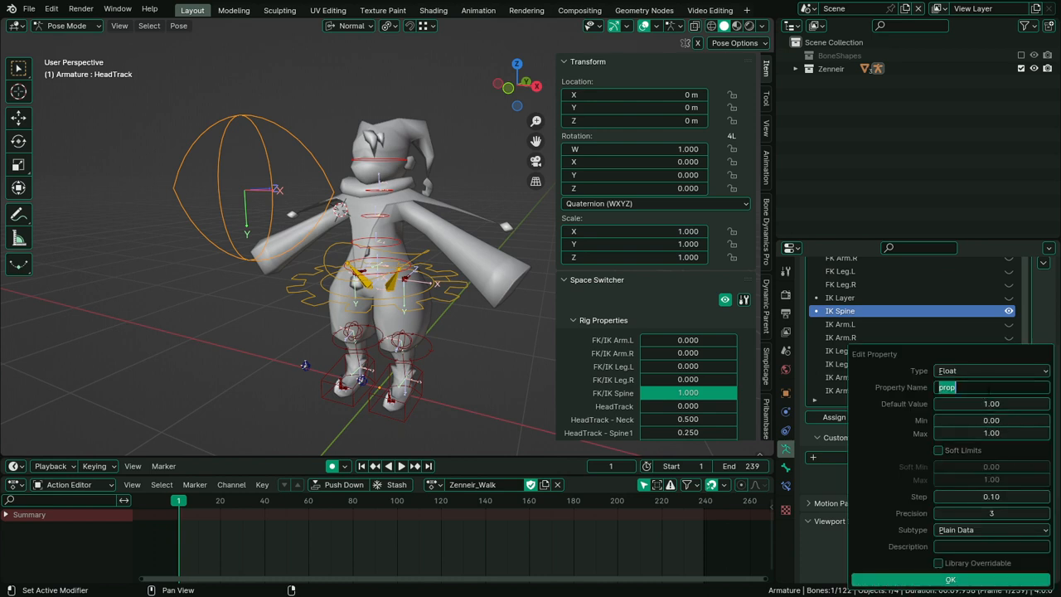
click(985, 372)
click(974, 443)
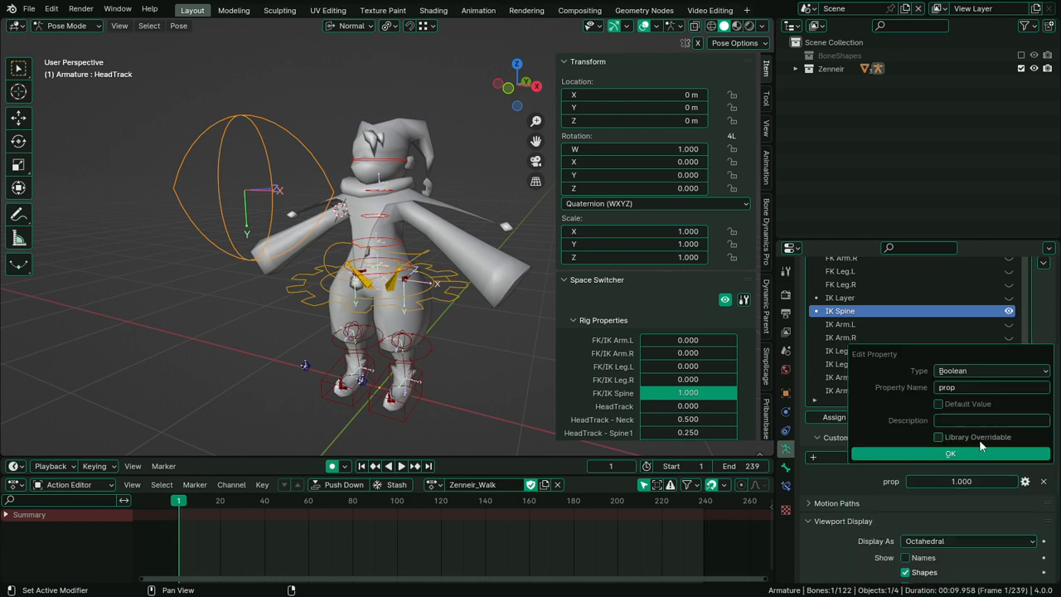
Try naming the new Boolean property FK - On/Off
click(974, 388)
text(FK)
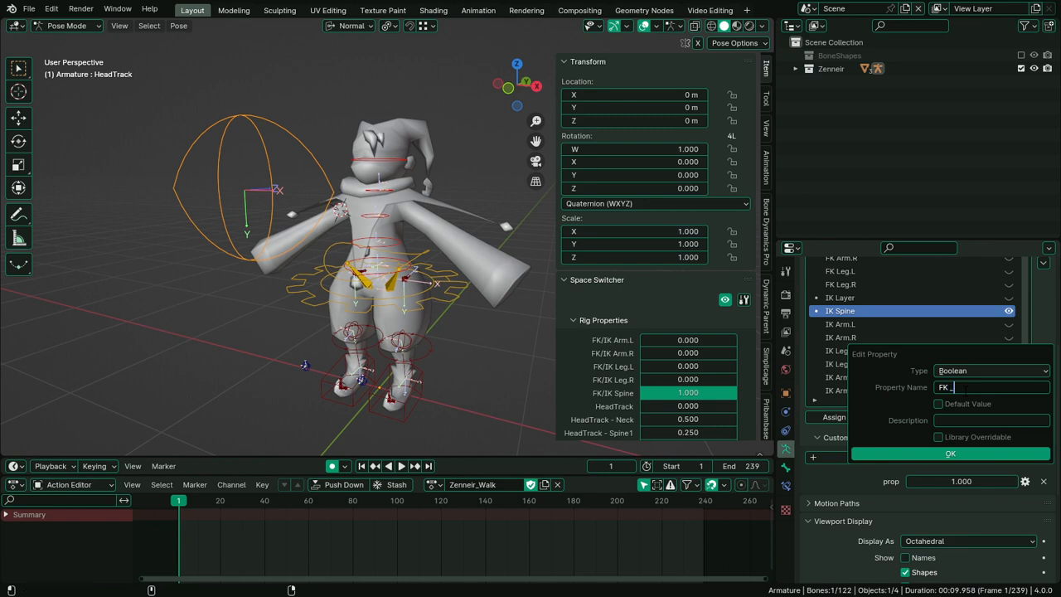
text( _)
key(BackSpace)
text(- On/Of)
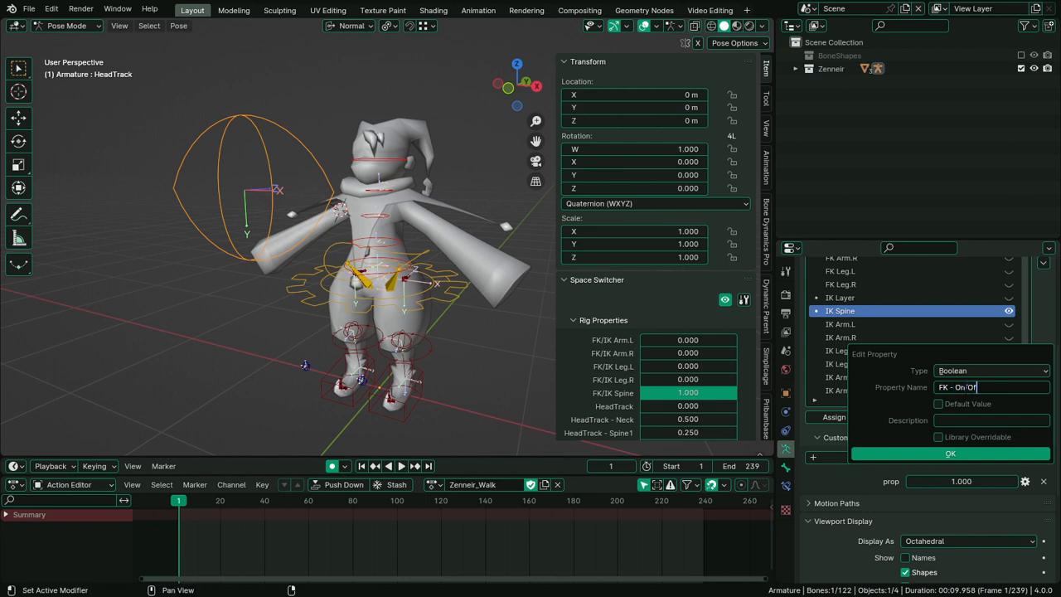
text(f)
key(Return)
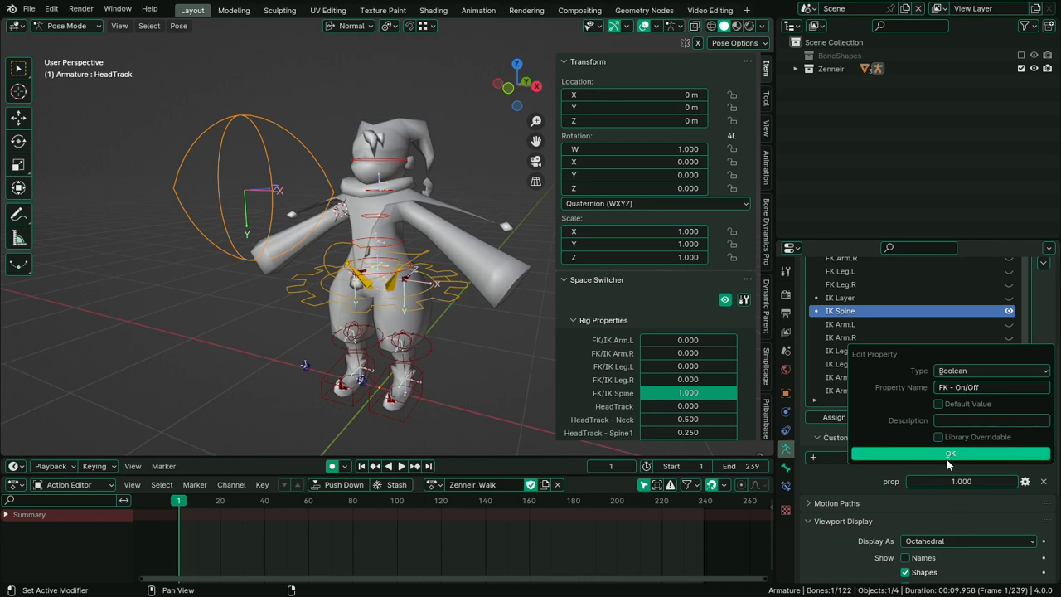
Change the Boolean property's name to FK Layer and apply the property settings
key(BackSpace)
key(BackSpace)
key(BackSpace)
key(BackSpace)
key(BackSpace)
key(BackSpace)
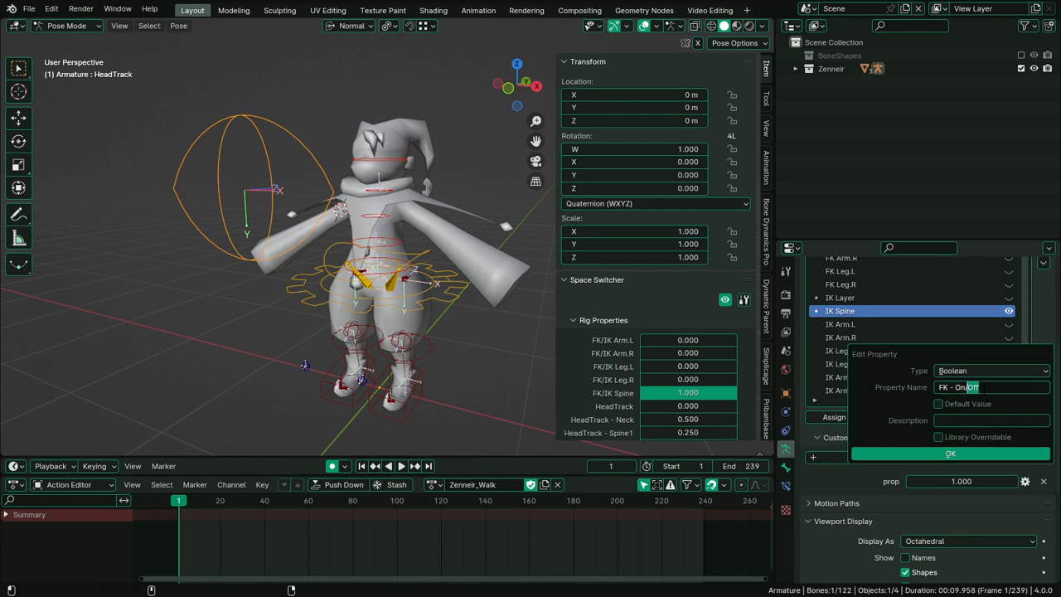
key(BackSpace)
text(LAyer)
key(Return)
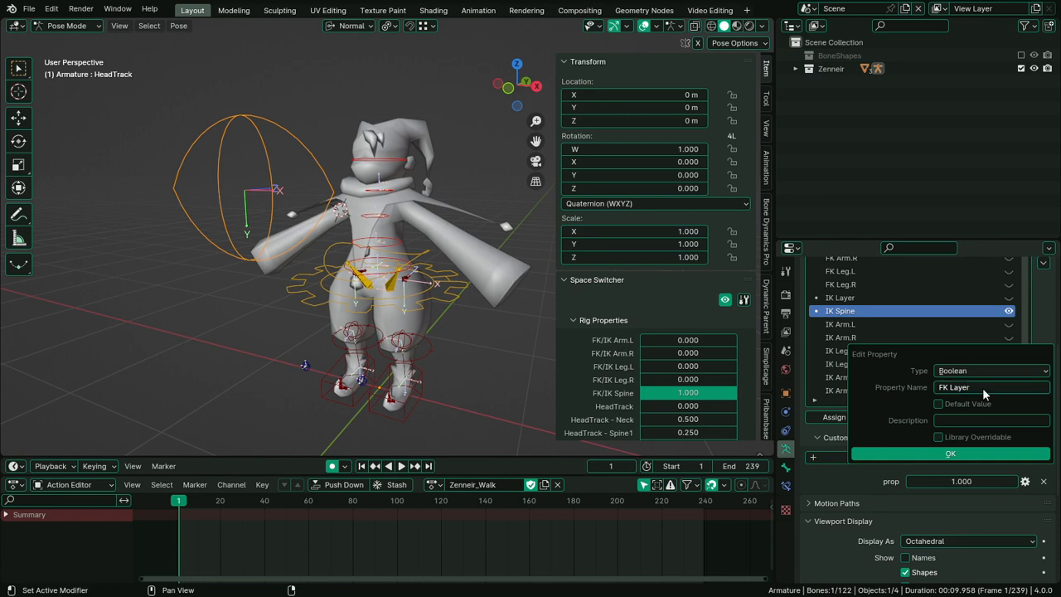
click(969, 456)
Rename the FK Layer custom property as FK - Arm
click(1025, 481)
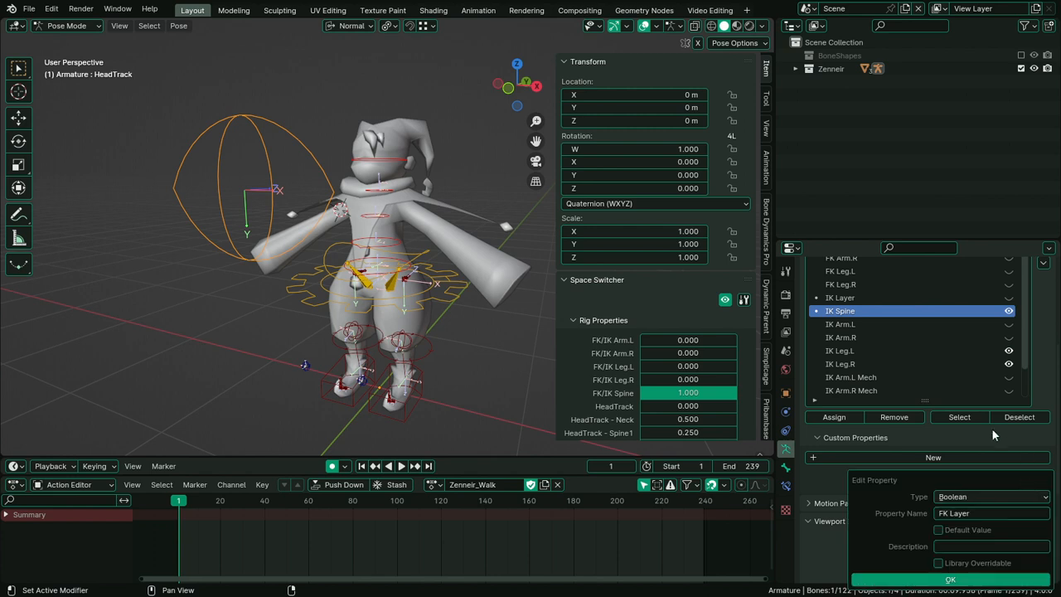
click(953, 513)
key(End)
key(BackSpace)
key(BackSpace)
key(BackSpace)
key(BackSpace)
key(BackSpace)
text(- Arm)
key(Return)
click(959, 580)
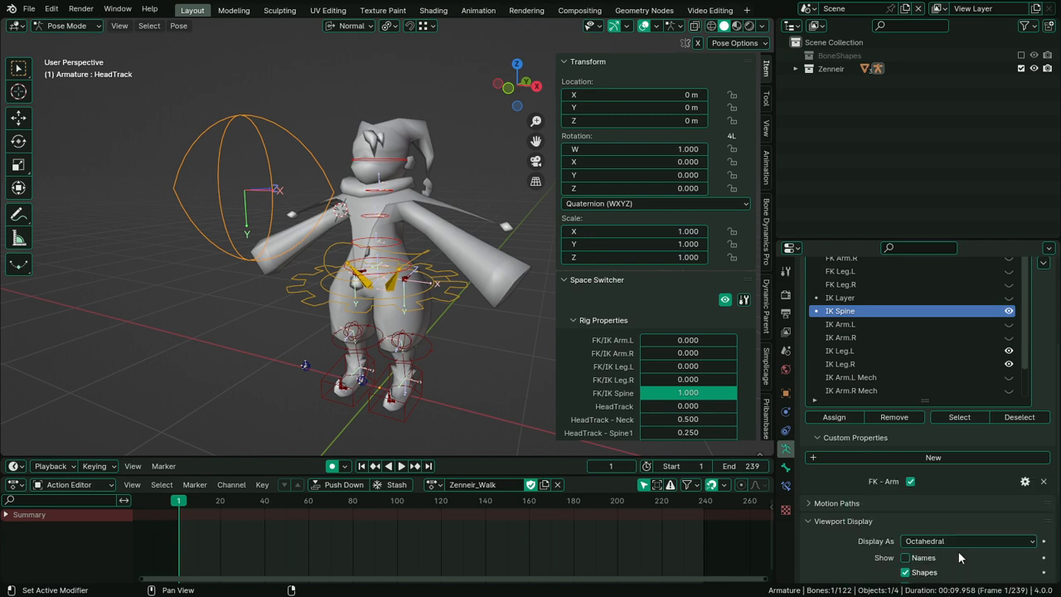
Add a second custom property of type Boolean to the armature and name it FK Layer
click(1007, 456)
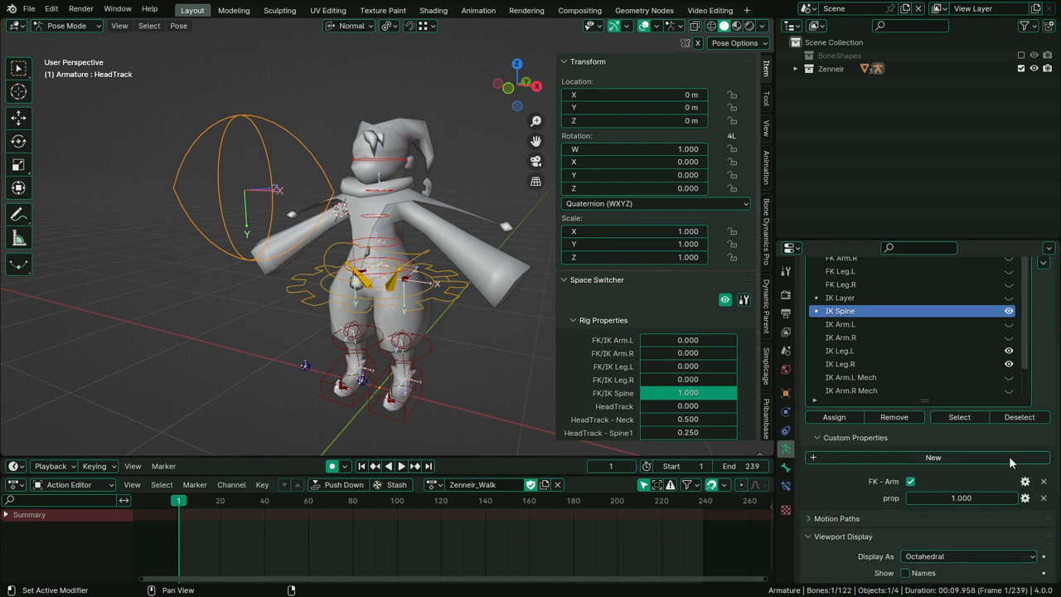
click(1025, 498)
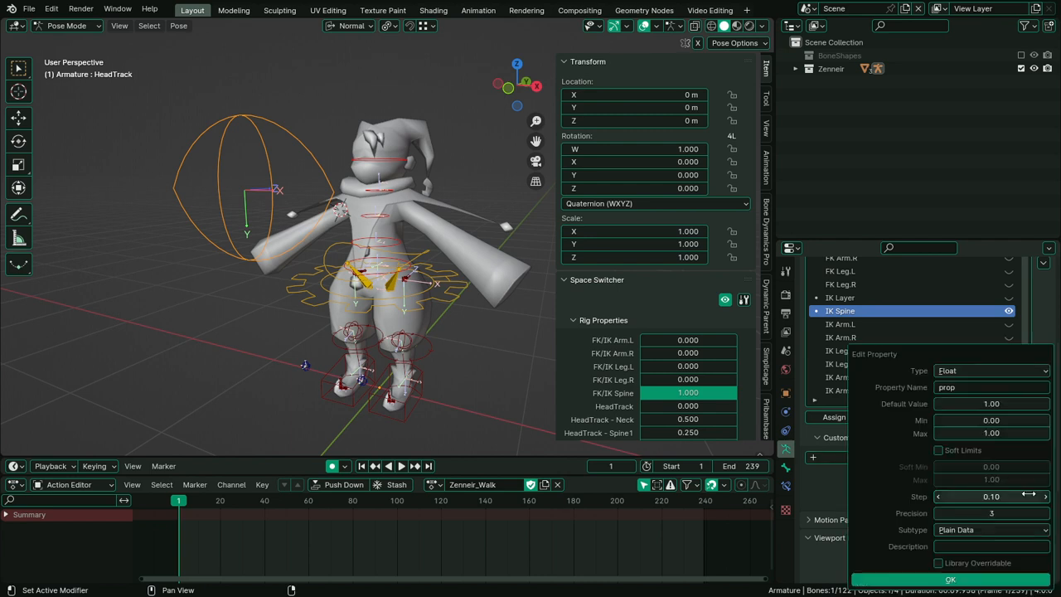
click(980, 374)
key(b)
click(972, 386)
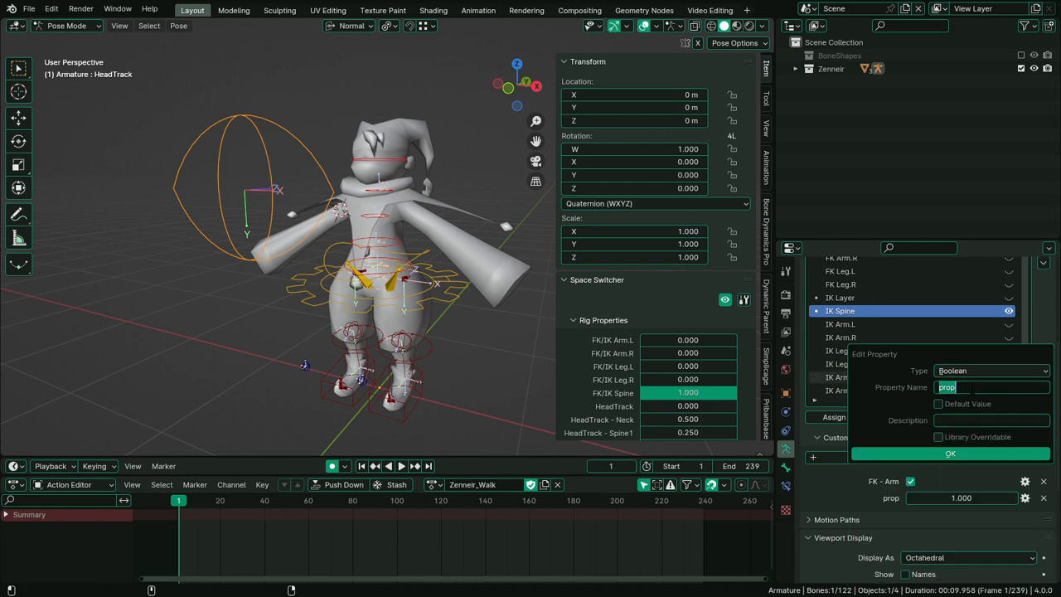
text(FK Layer)
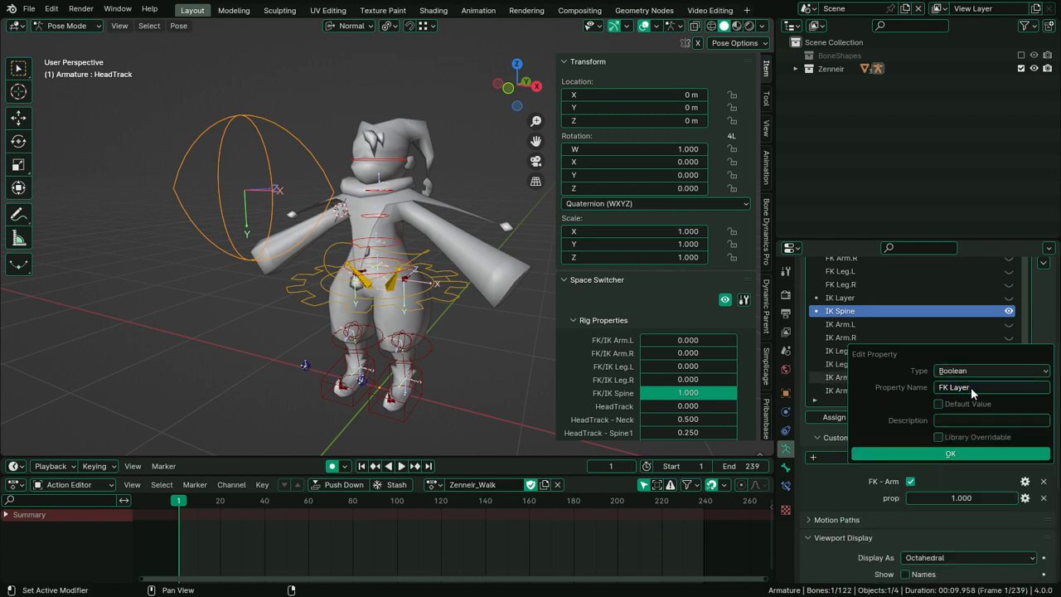
key(Return)
click(949, 455)
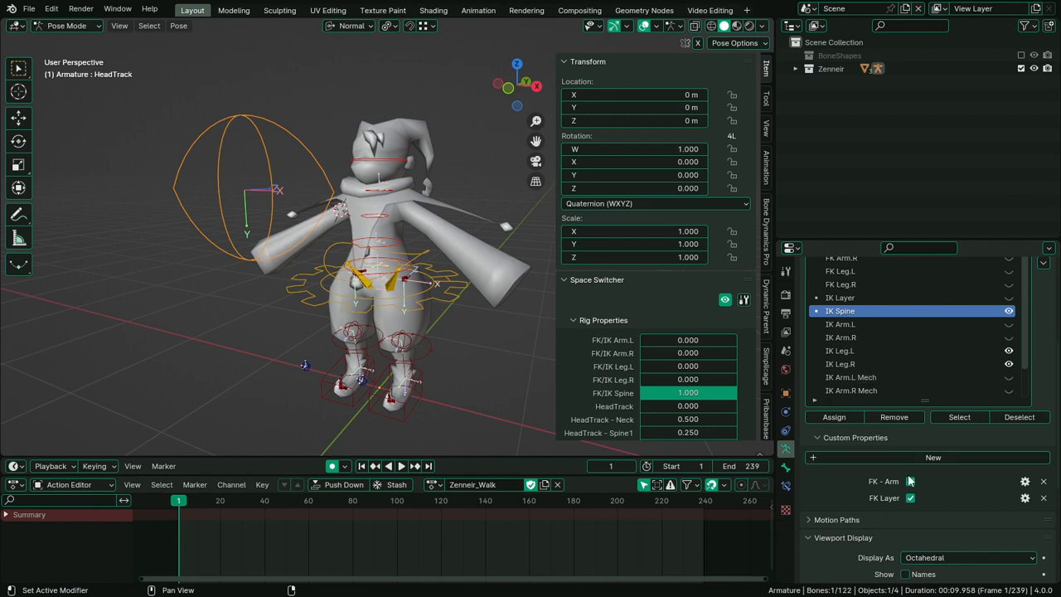
Rename the FK - Arm custom property as FK Layer
click(1025, 482)
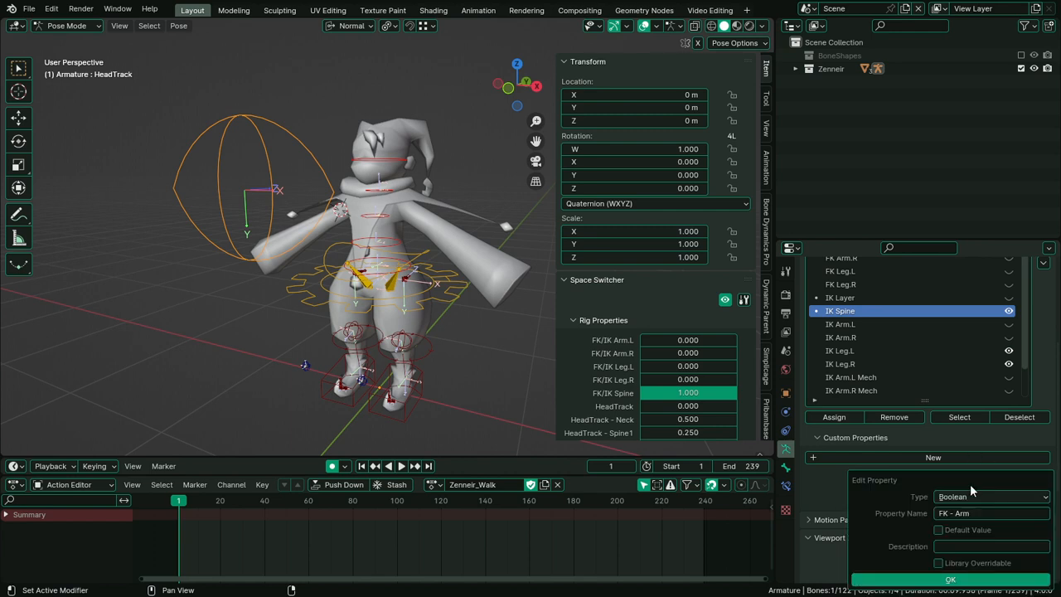
key(BackSpace)
key(BackSpace)
key(BackSpace)
text(LAyer)
key(Return)
Rename the second Boolean custom property of the armature as FK Arm.L
click(1026, 498)
click(968, 513)
key(ctrl+BackSpace)
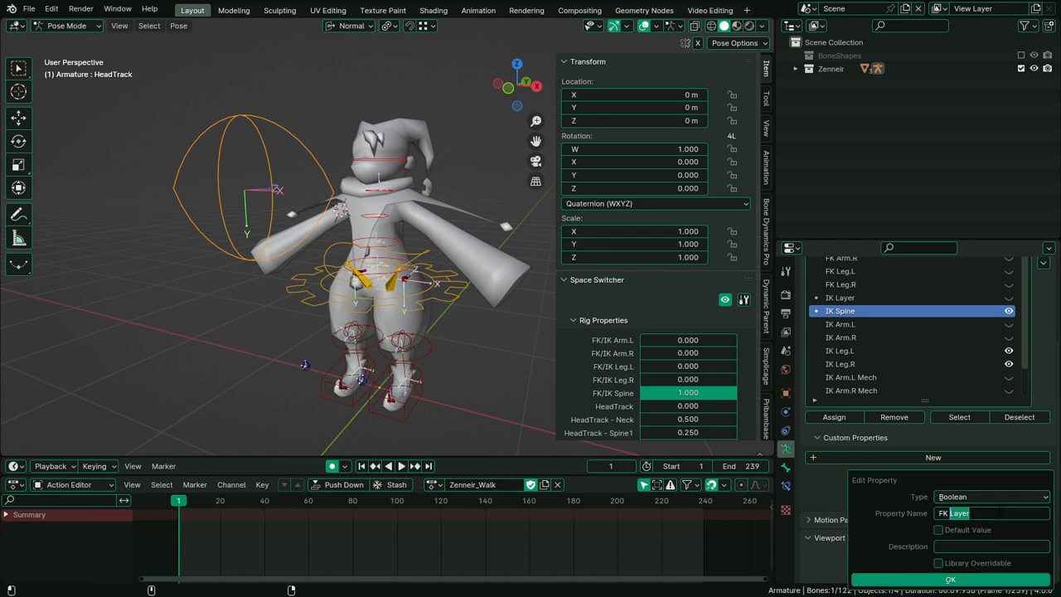
text(Arm.L)
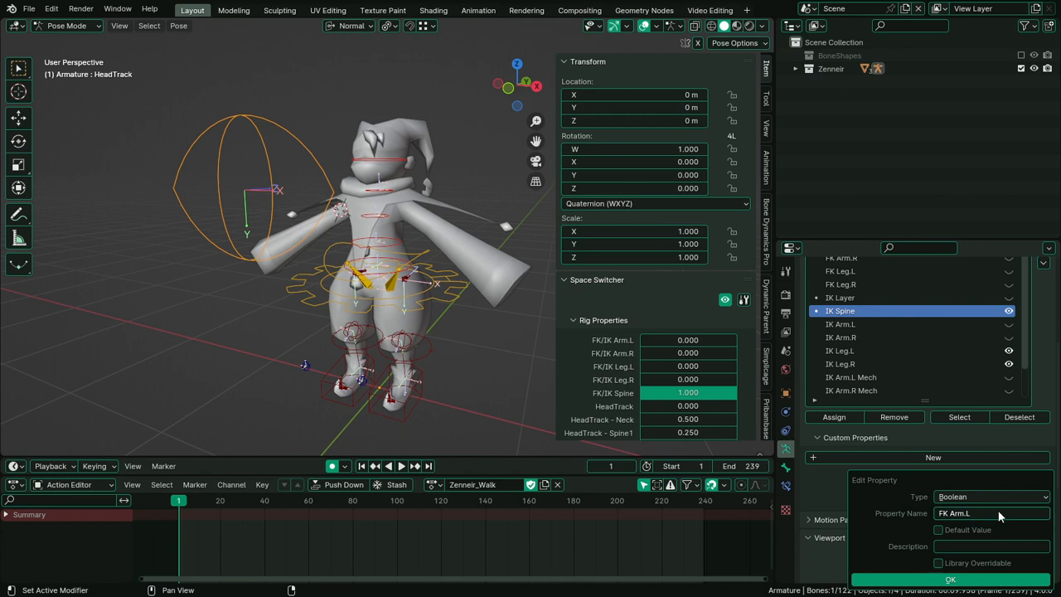
key(Return)
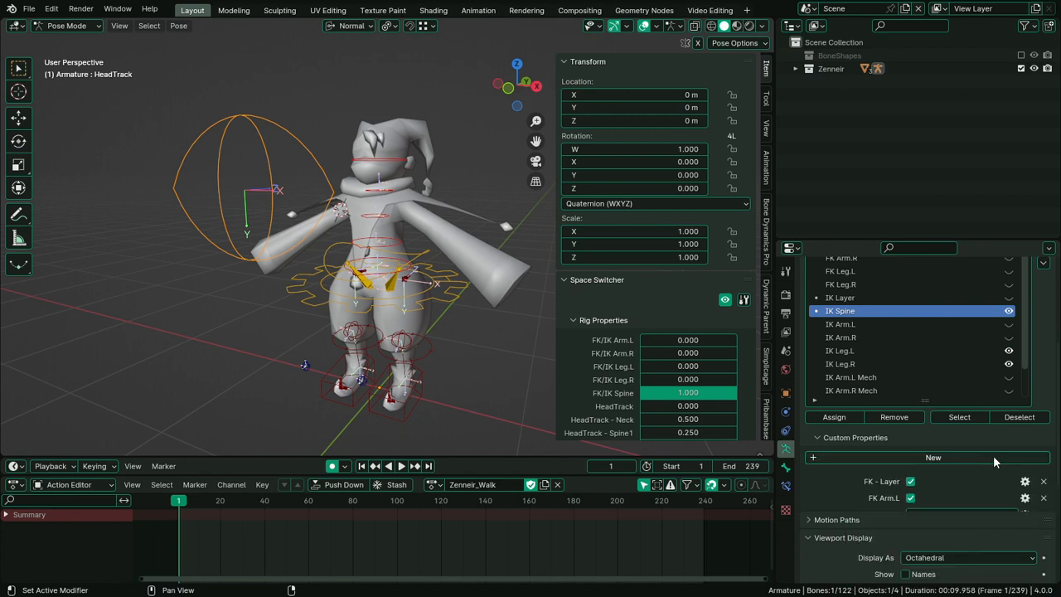
Add a new custom property to the armature, make it Boolean and name it FK Arm.R
click(993, 457)
click(1025, 514)
click(965, 370)
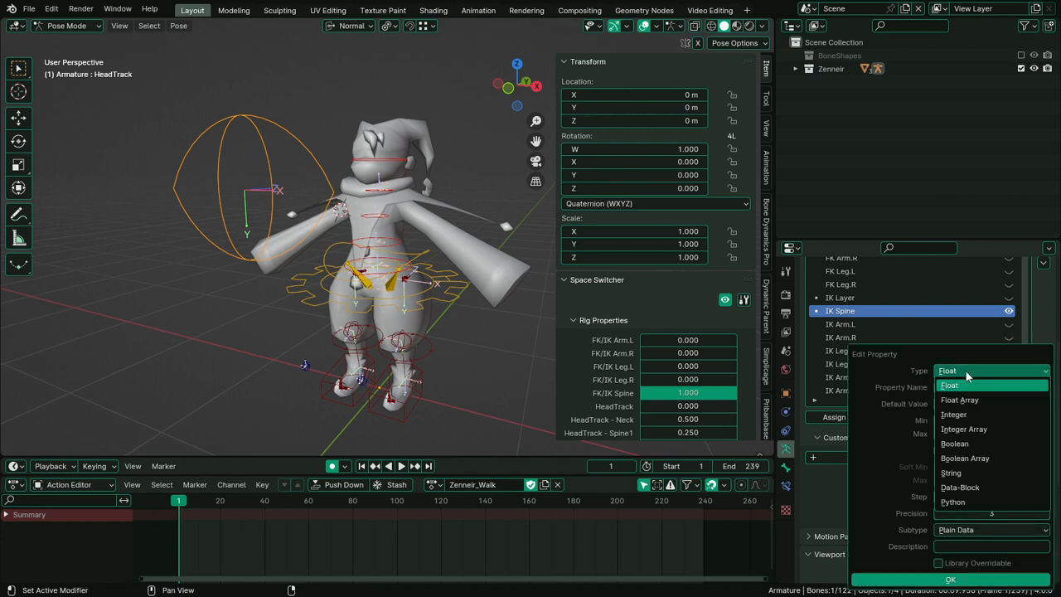
click(966, 436)
click(978, 387)
text(FK )
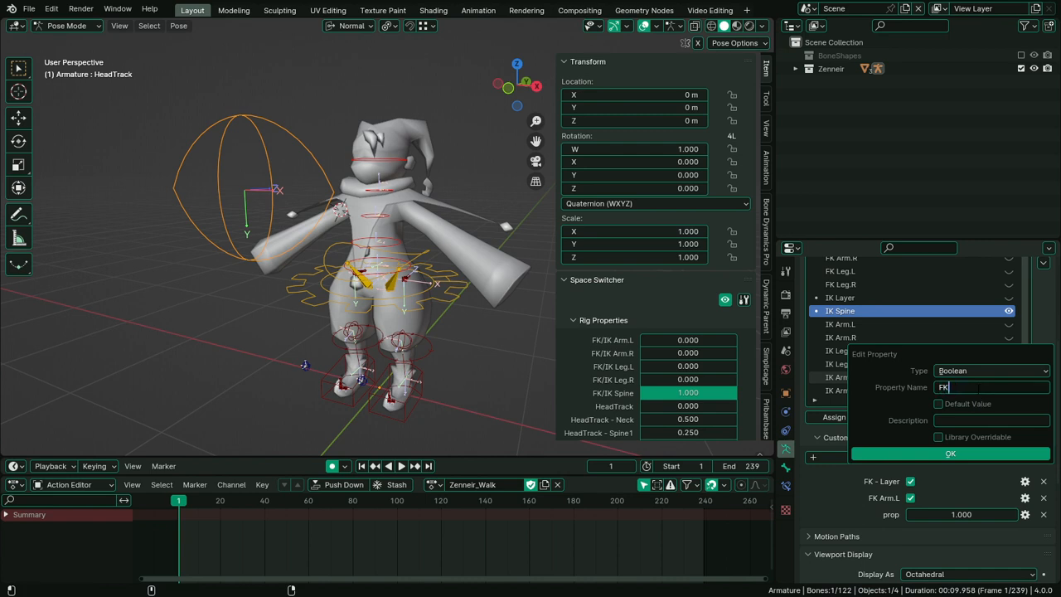
text(Arm.R)
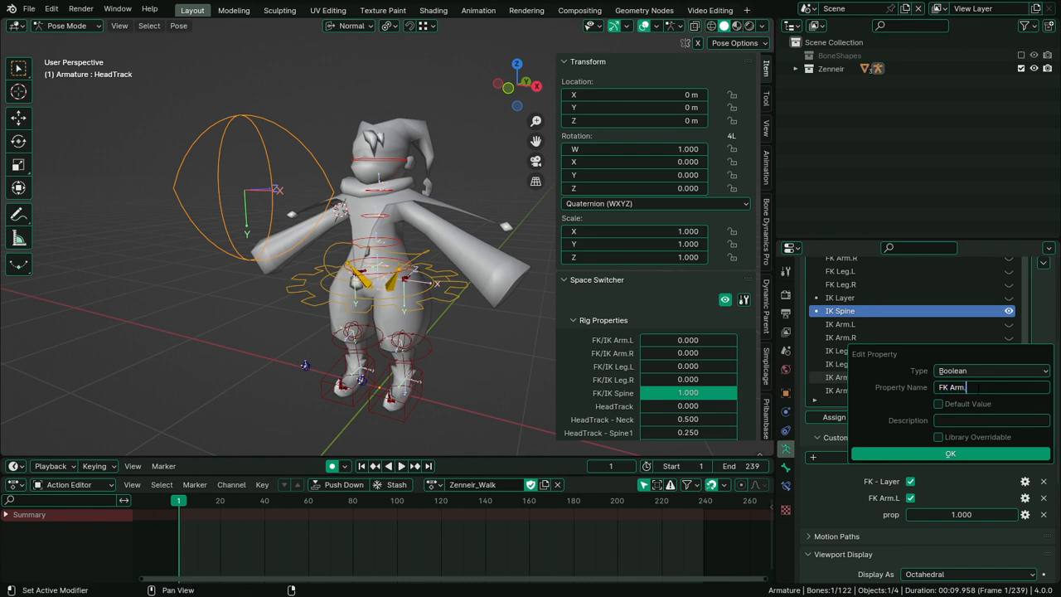
key(Return)
Add three more custom properties and configure the first one as a Boolean named FK Spine
click(962, 456)
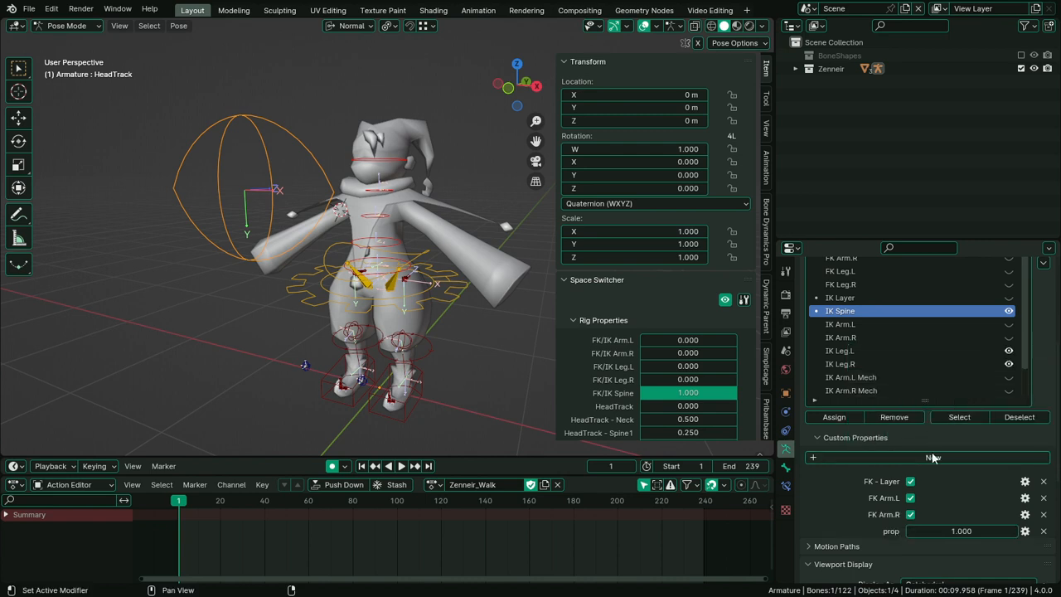
click(962, 454)
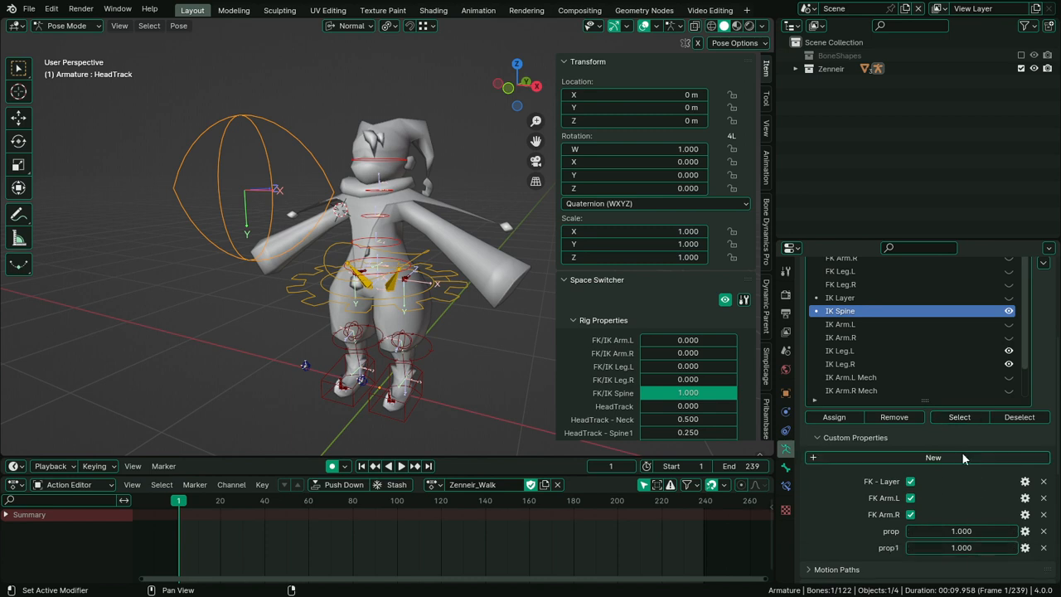
click(962, 452)
click(1026, 531)
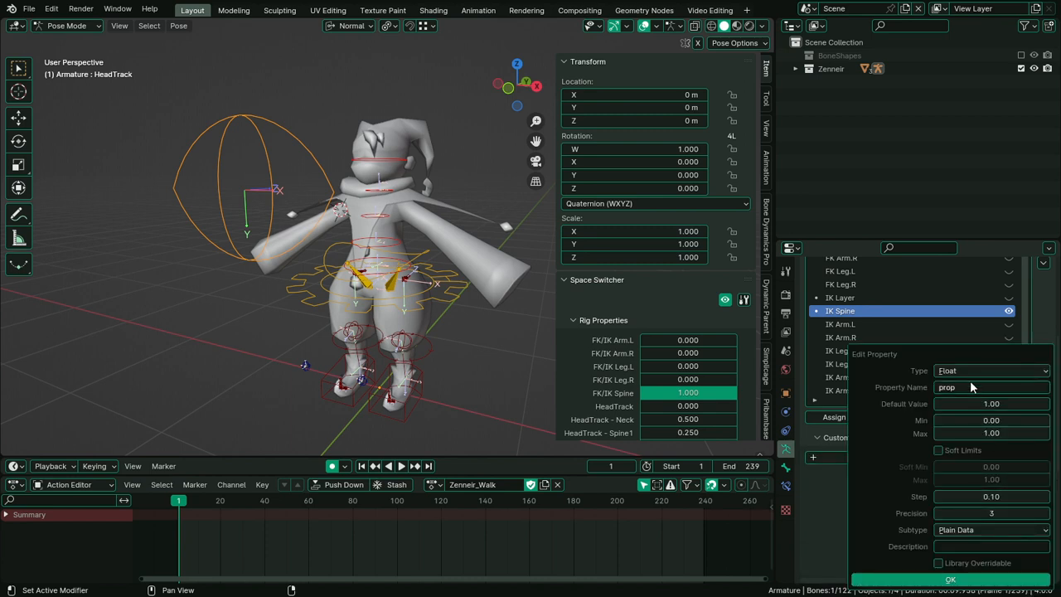
click(973, 379)
click(966, 427)
click(975, 388)
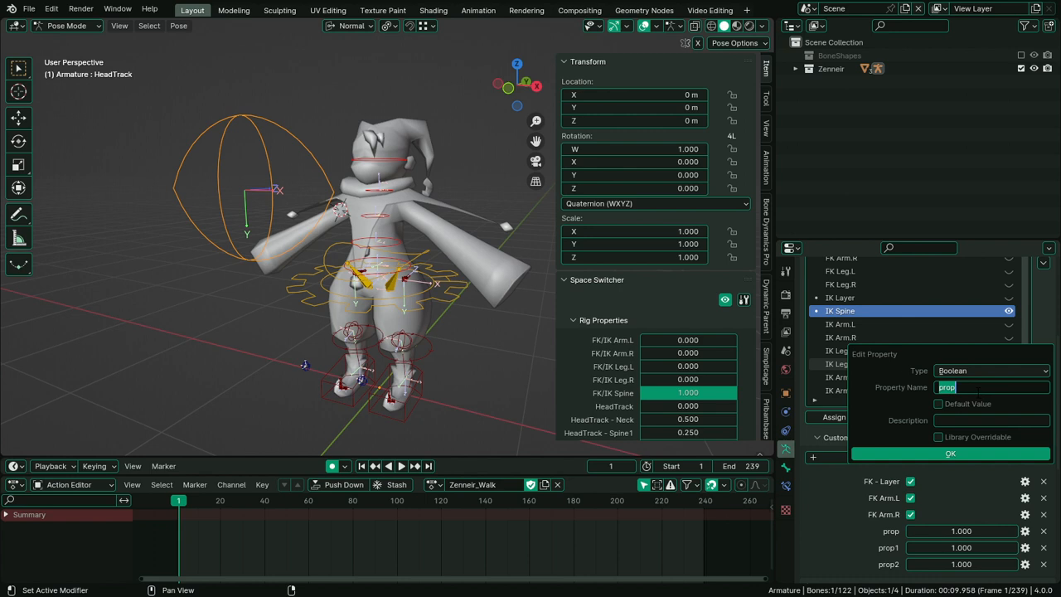
text(FK Spine)
key(Return)
key(Return)
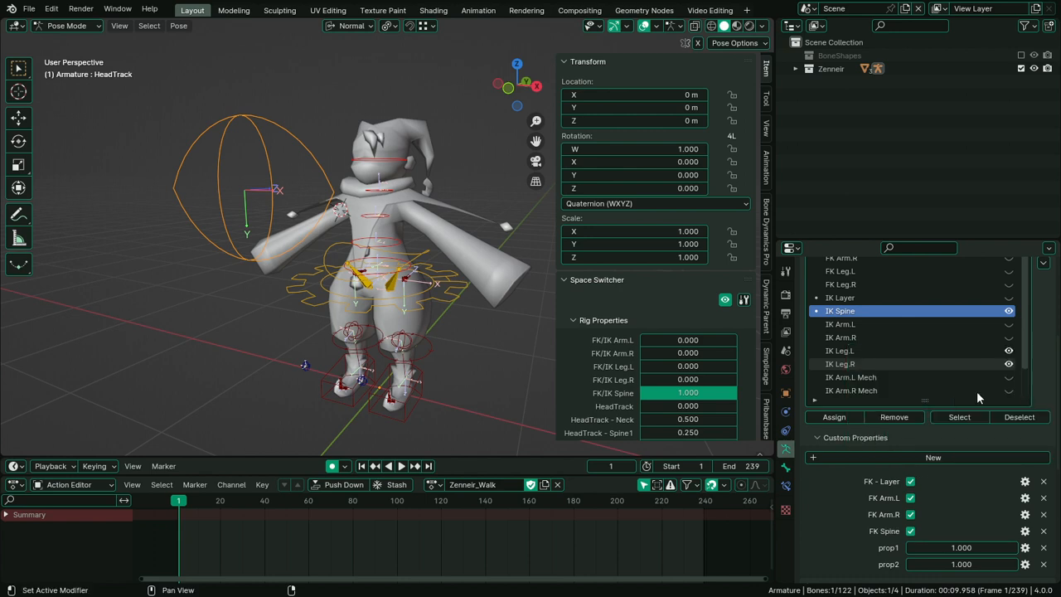
Change the custom property prop1 to Boolean type and name it FK Leg.L
click(1026, 548)
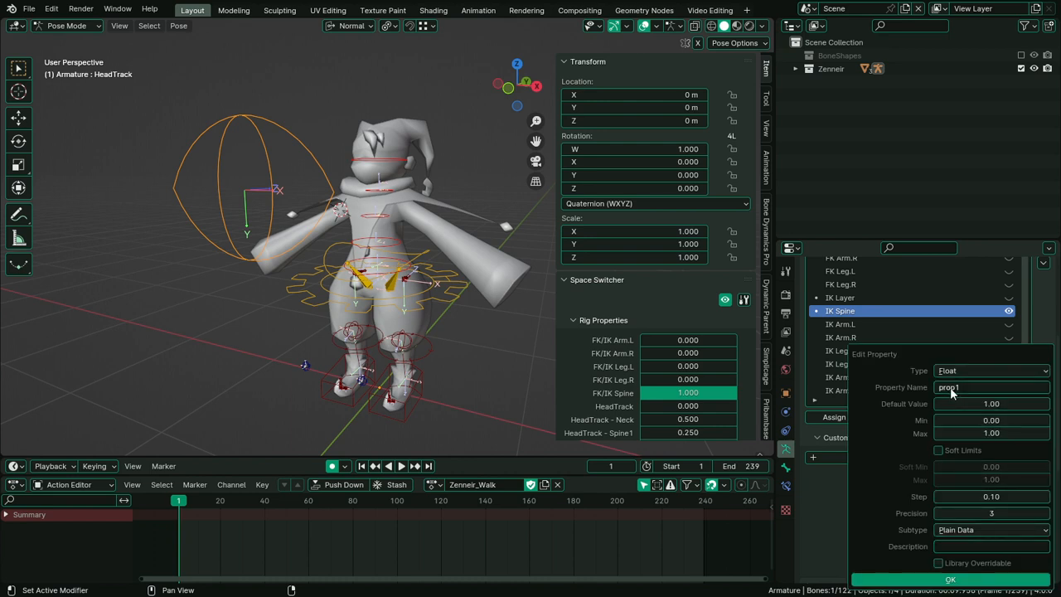
click(957, 372)
click(954, 443)
click(958, 387)
text(FK)
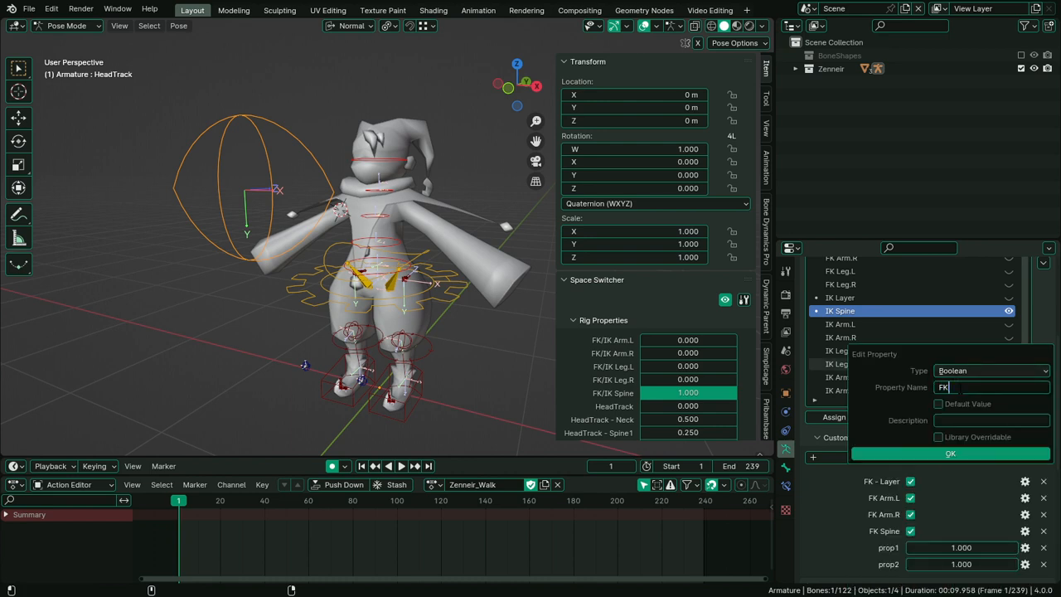
text( Leg.L)
key(Return)
key(Return)
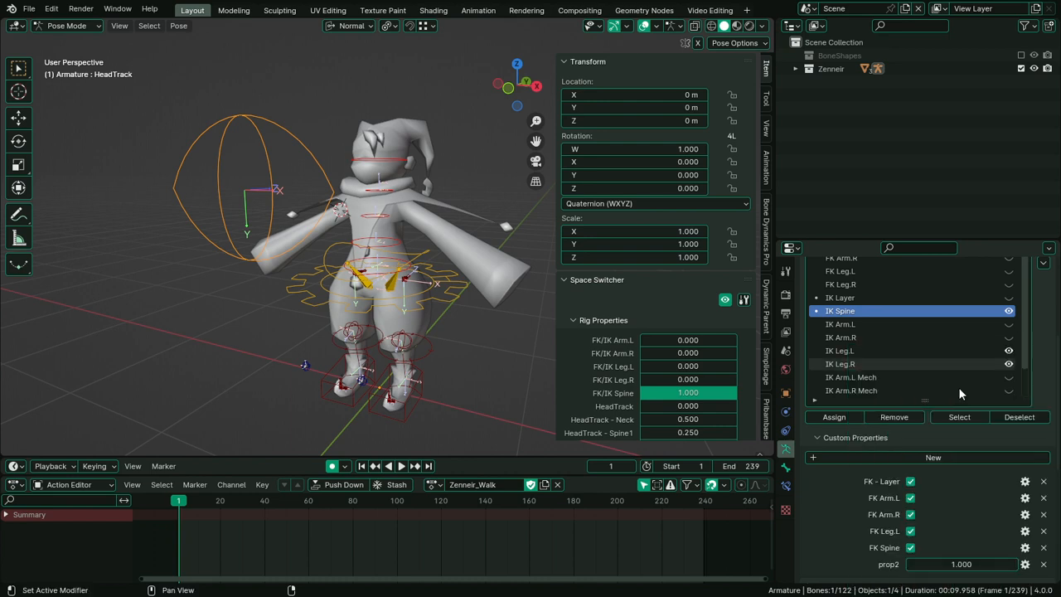
Name the custom property prop2 FK Leg.R, change it to Boolean type and apply the settings
click(1025, 564)
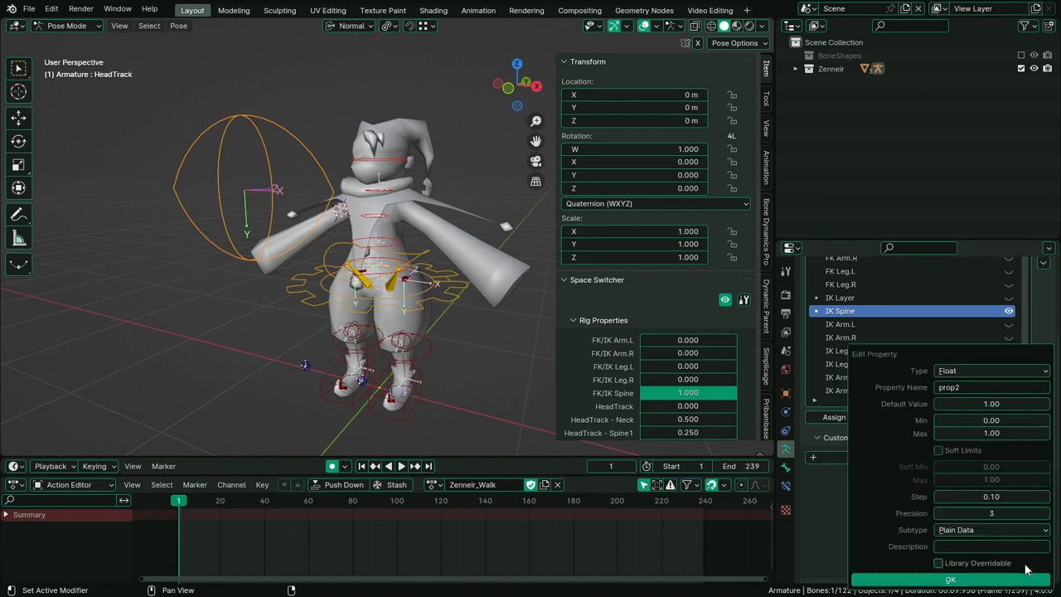
click(938, 390)
text(F)
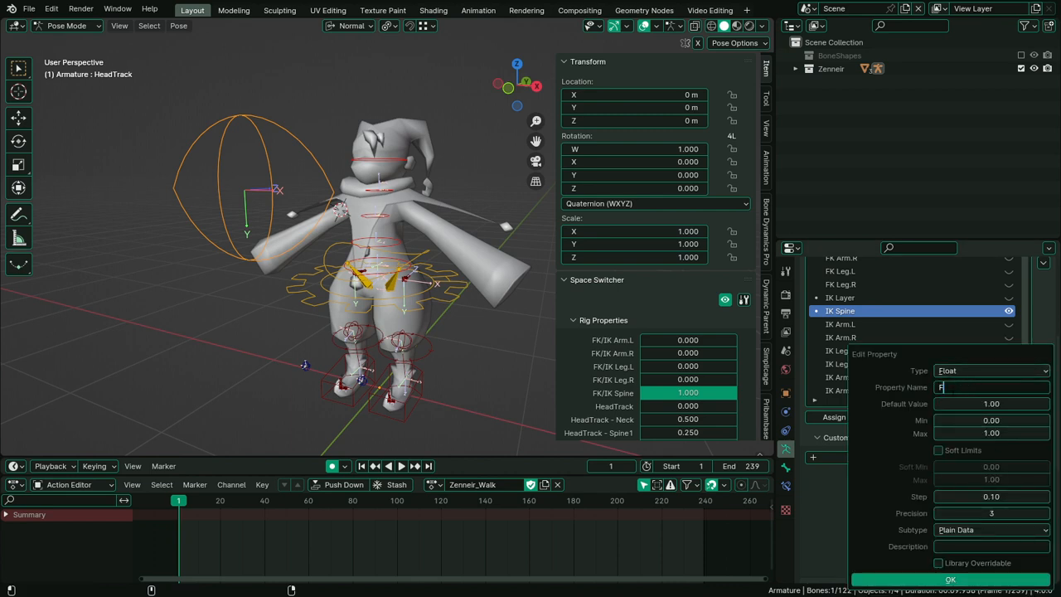
text(K S)
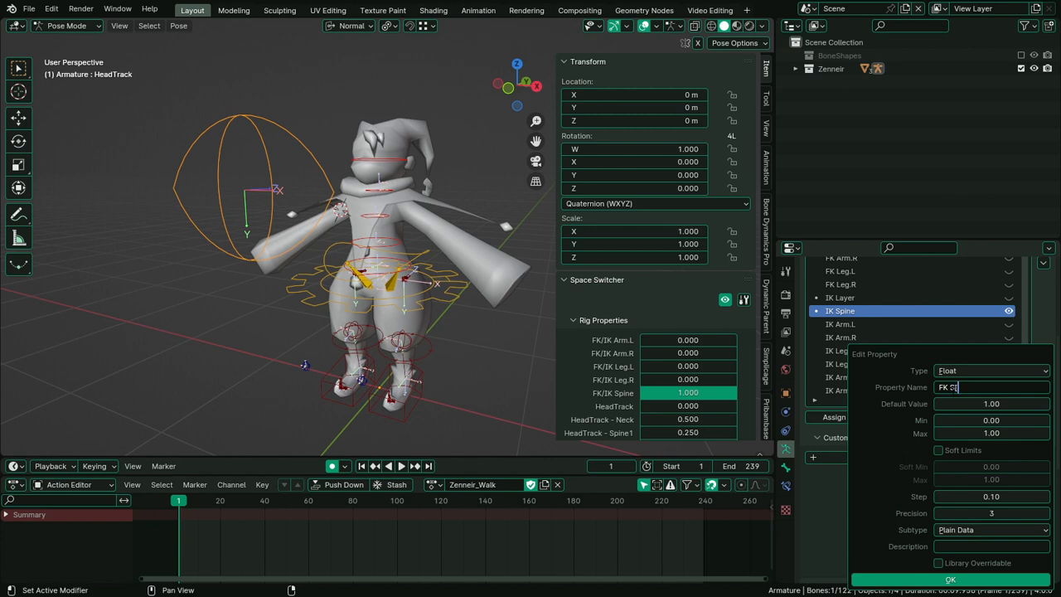
text(Lef)
text(eg.R)
click(966, 370)
click(969, 365)
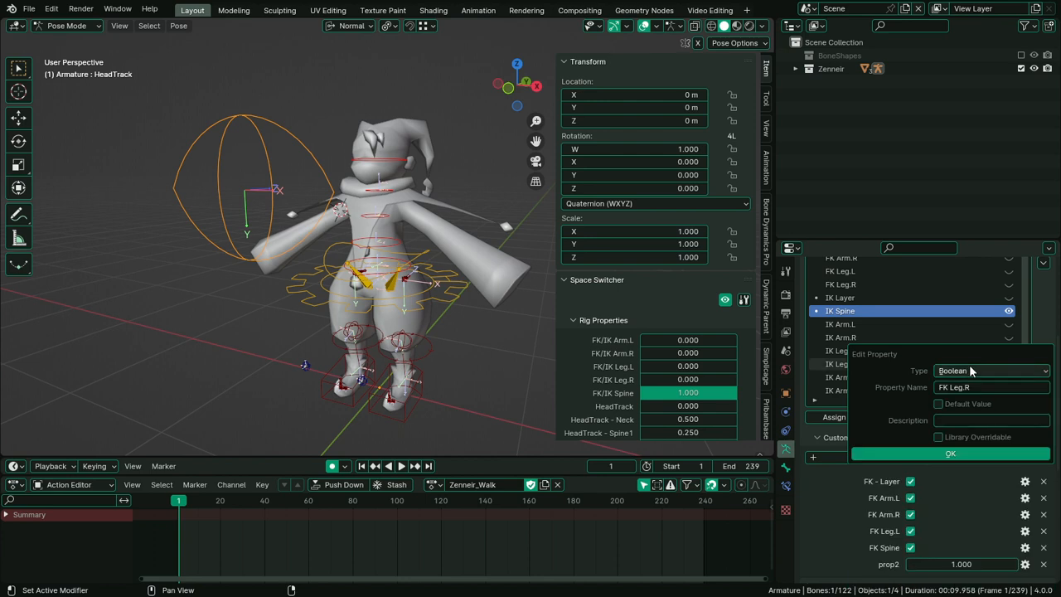
click(980, 453)
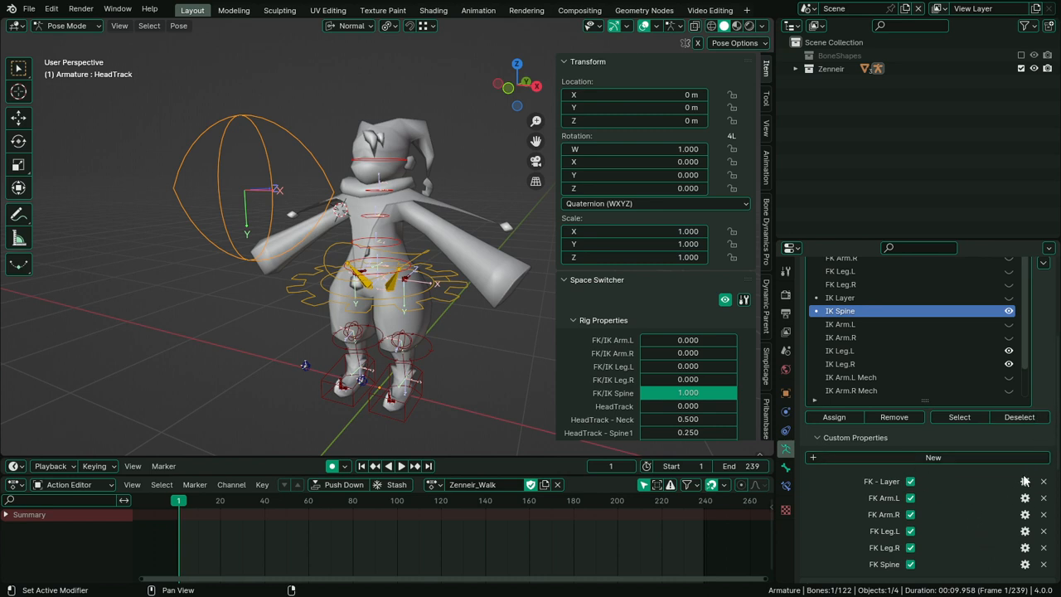
Copy the FK - Layer property as a new driver and paste it onto the IK Layer collection's visibility
right_click(908, 485)
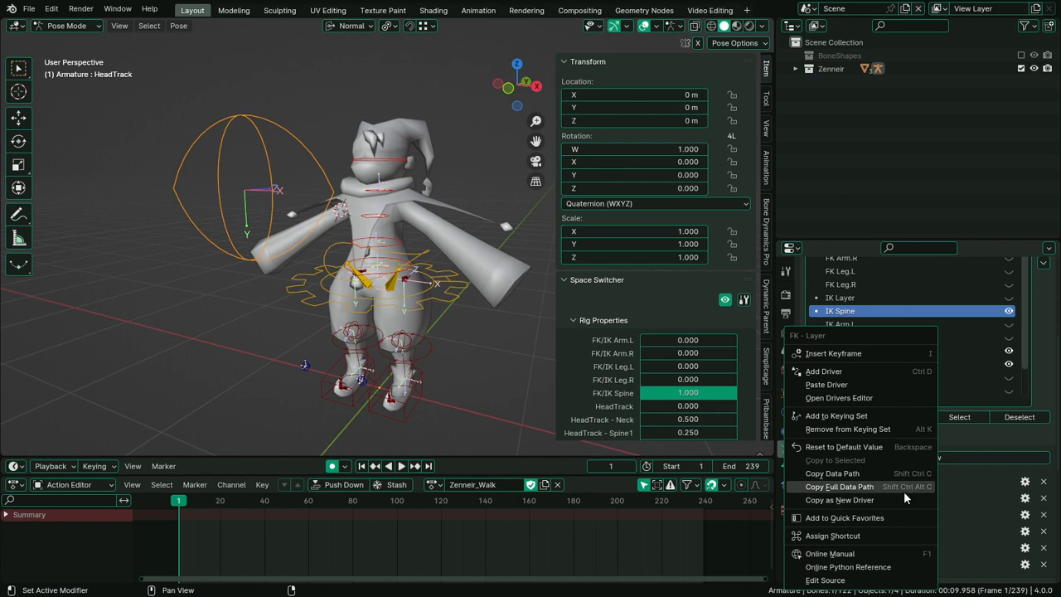
click(879, 500)
scroll(991, 319, up, 1)
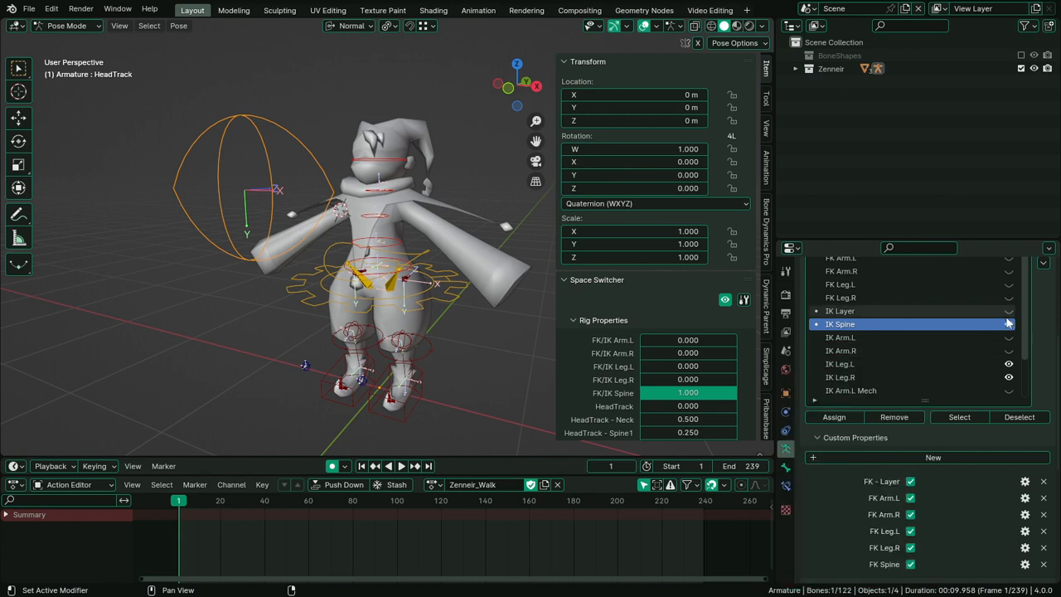
right_click(1009, 314)
click(980, 346)
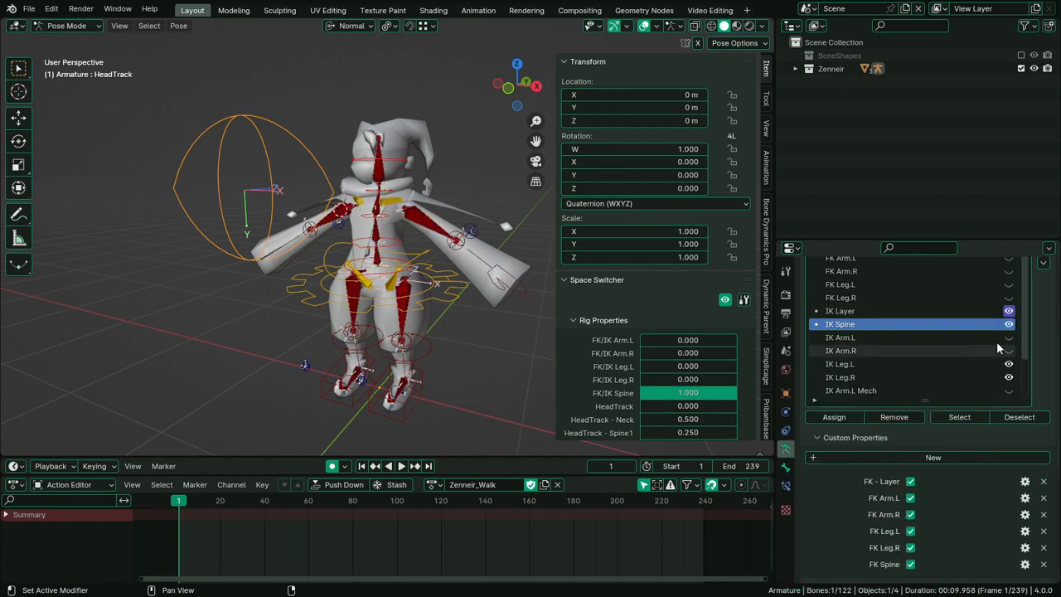
Paste the driver onto the visibility of IK Spine, IK Arm.L, IK Arm.R, IK Leg.L and IK Leg.R, and test it by toggling FK - Layer
right_click(1013, 326)
click(995, 331)
right_click(1010, 334)
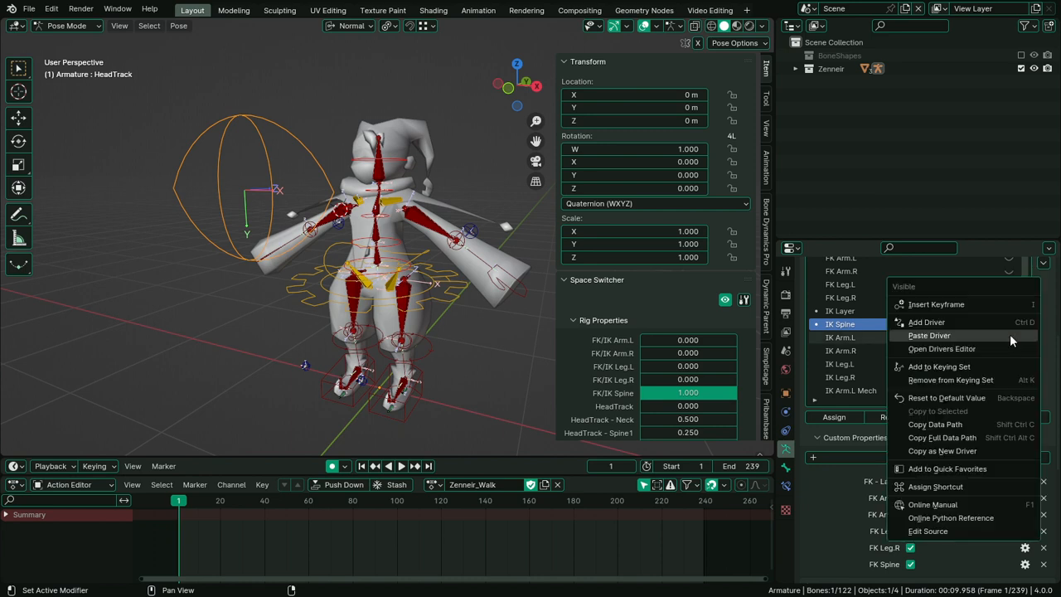
click(998, 335)
right_click(1002, 343)
click(1001, 343)
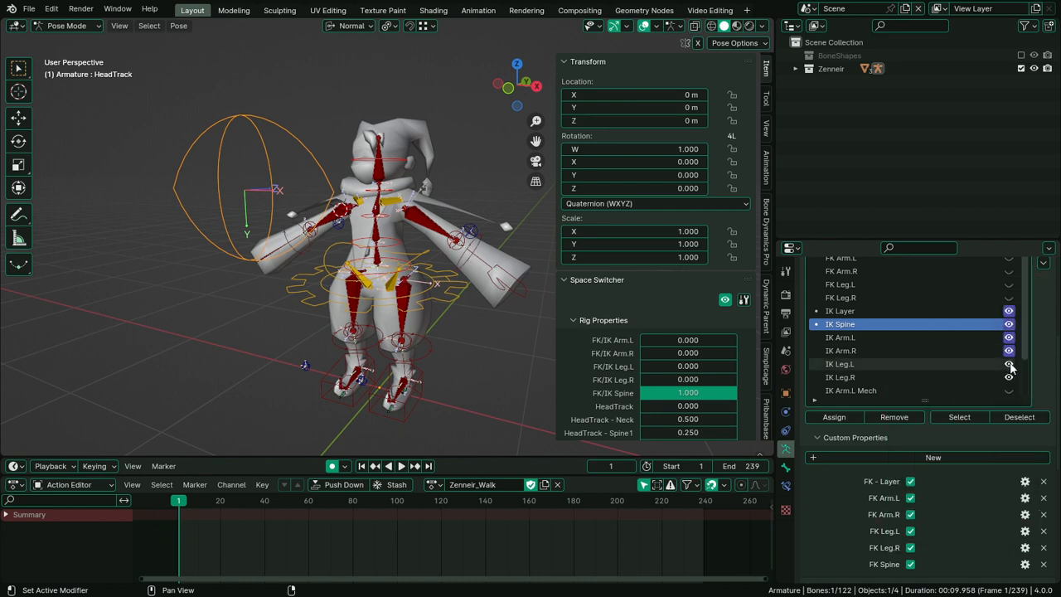
right_click(987, 357)
click(986, 360)
right_click(1011, 377)
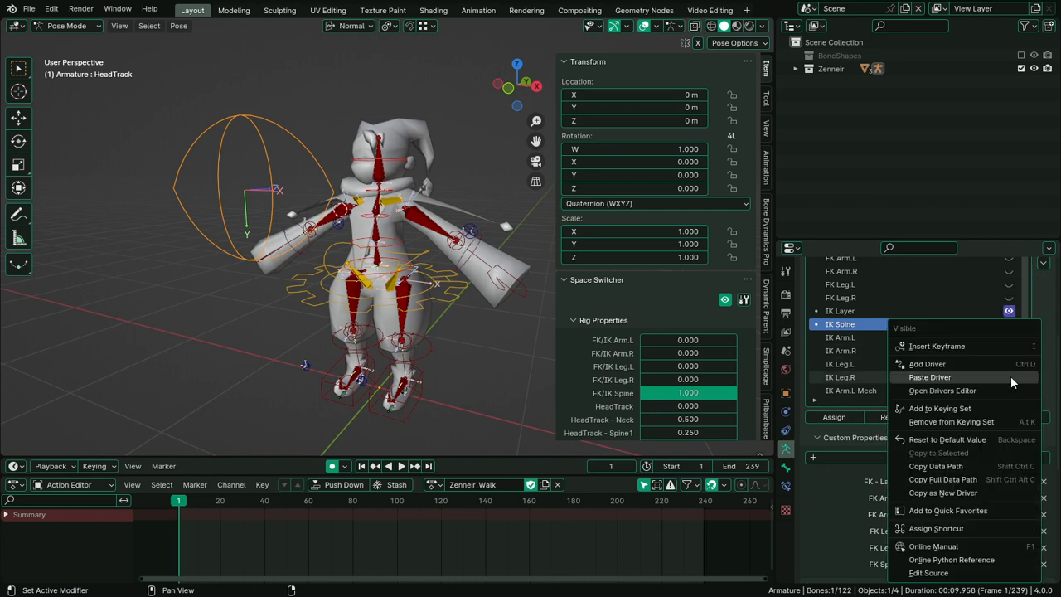
click(1010, 378)
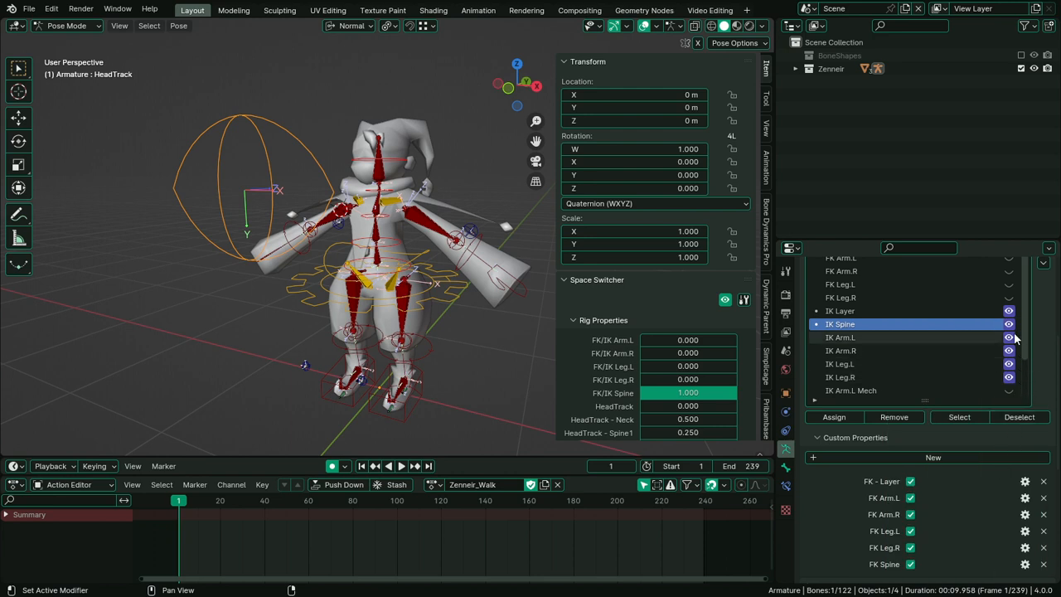
click(910, 481)
click(911, 481)
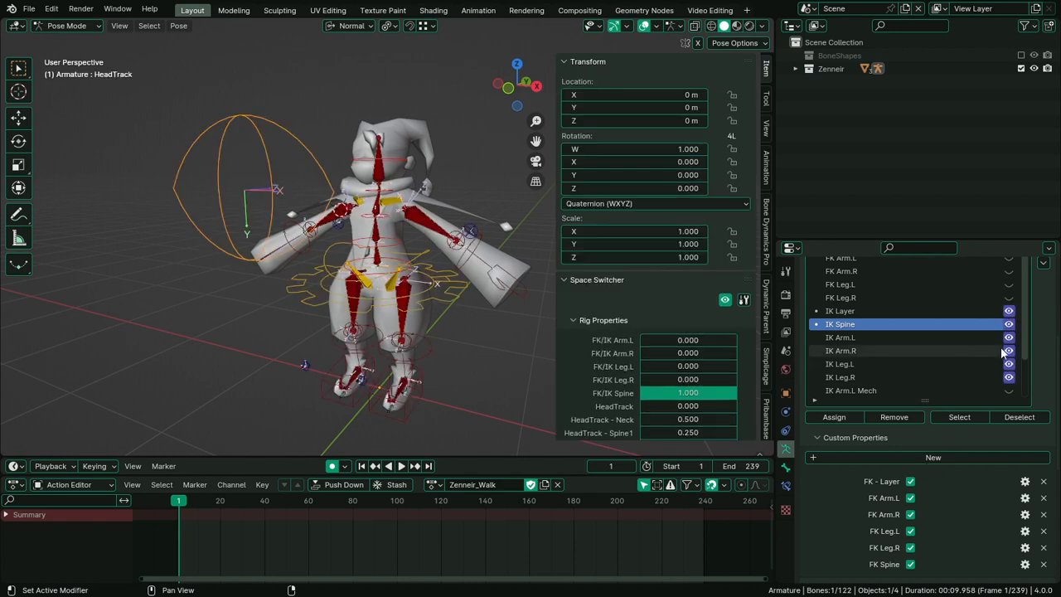
Delete the driver from the IK Layer collection's visibility and hide that collection
right_click(1008, 311)
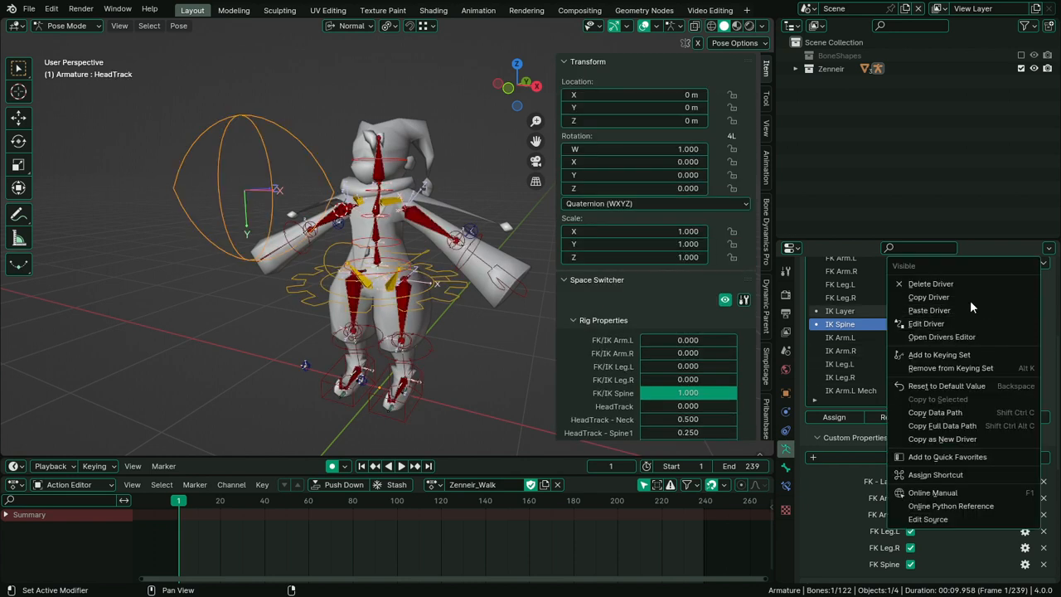
click(944, 287)
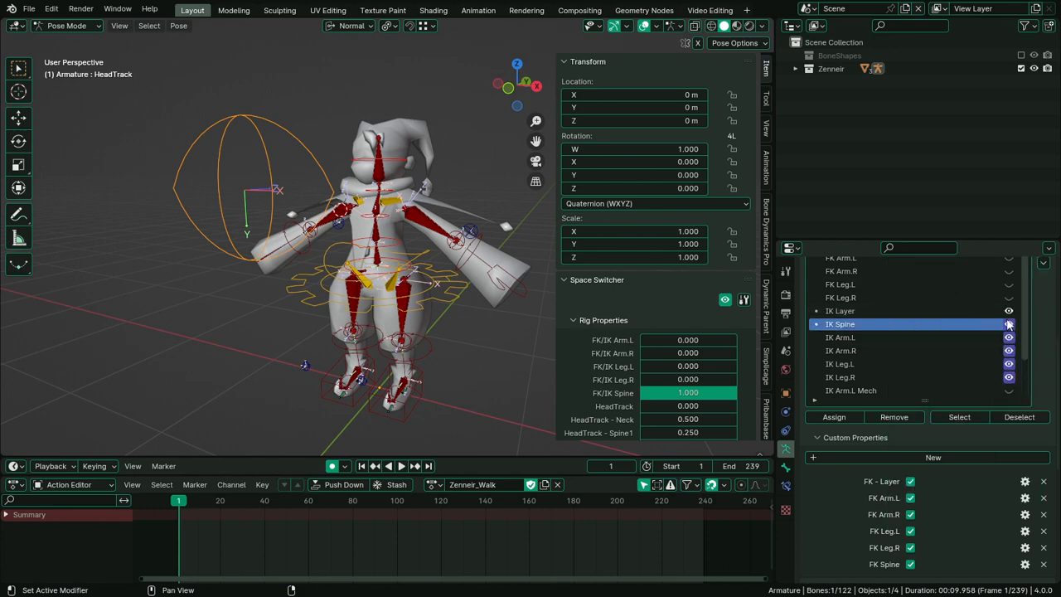
click(1009, 311)
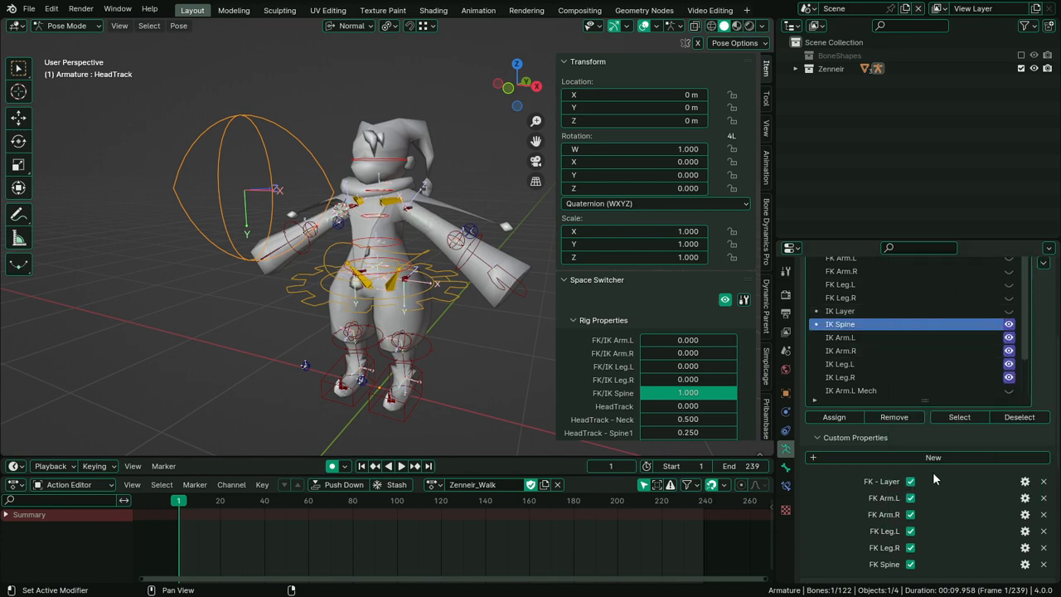
Toggle the FK - Layer property off and on to check how the driven IK collections respond
click(911, 482)
click(911, 482)
scroll(945, 362, down, 4)
scroll(932, 364, up, 4)
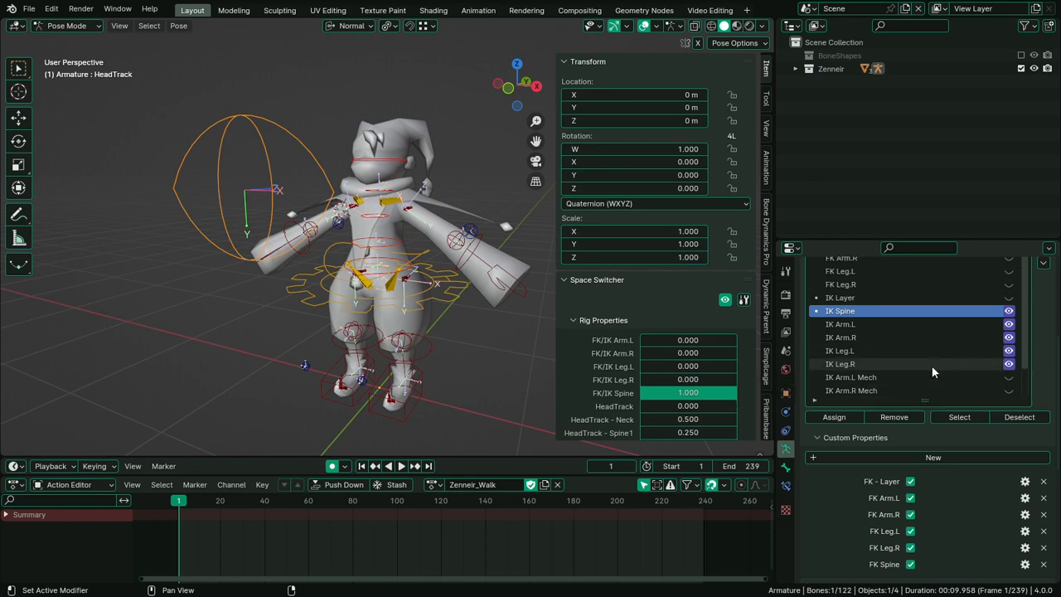
scroll(990, 342, up, 1)
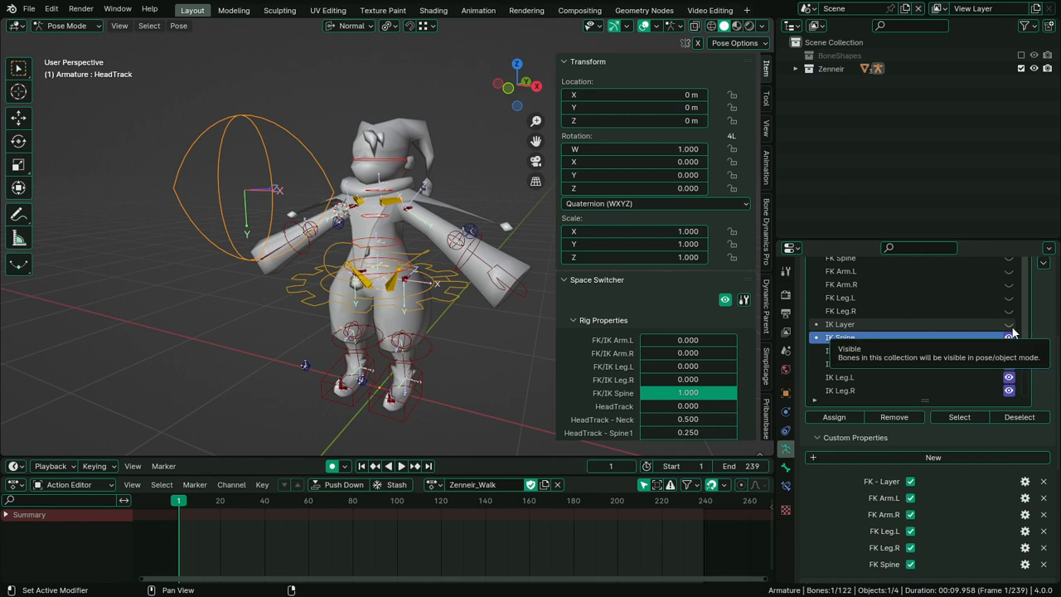
Show the IK Layer collection and delete the visibility drivers from IK Spine, IK Arm.L, IK Arm.R, IK Leg.L and IK Leg.R, leaving them visible
click(1009, 324)
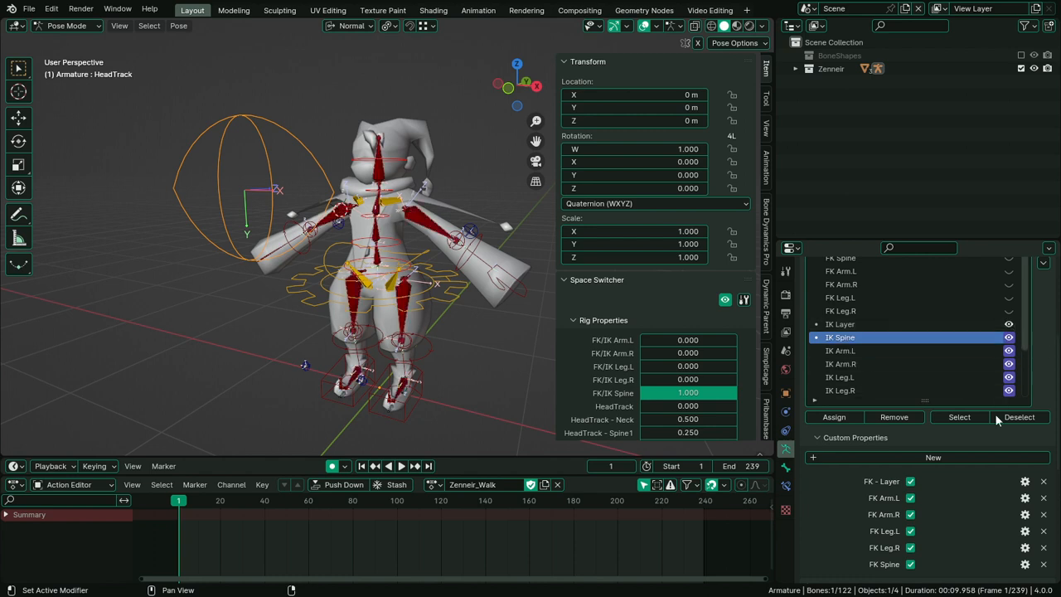
right_click(1008, 351)
key(Escape)
right_click(1009, 348)
key(Escape)
right_click(1012, 353)
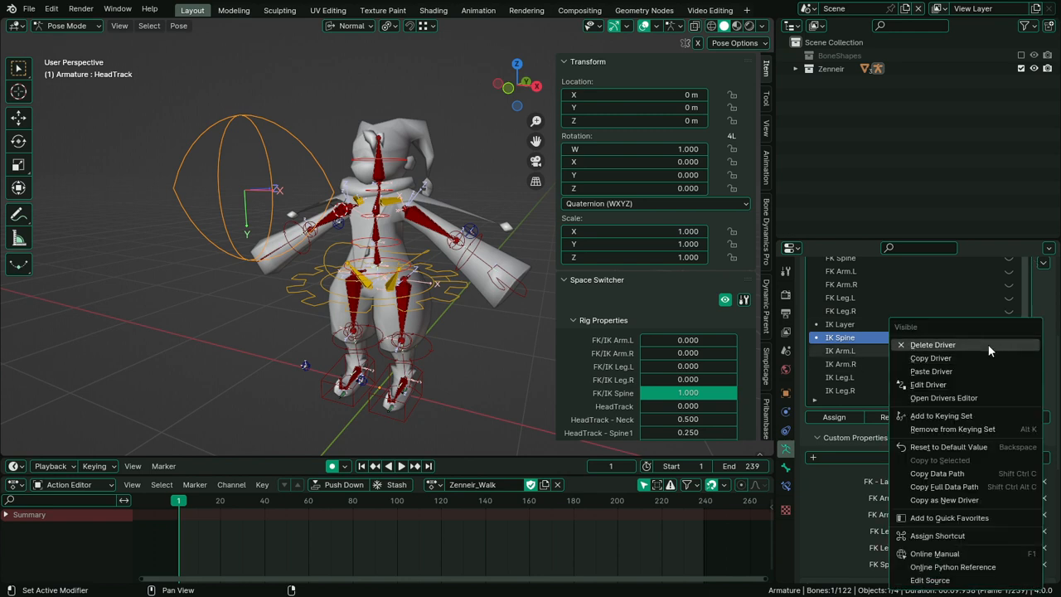
key(Escape)
right_click(1009, 362)
key(Escape)
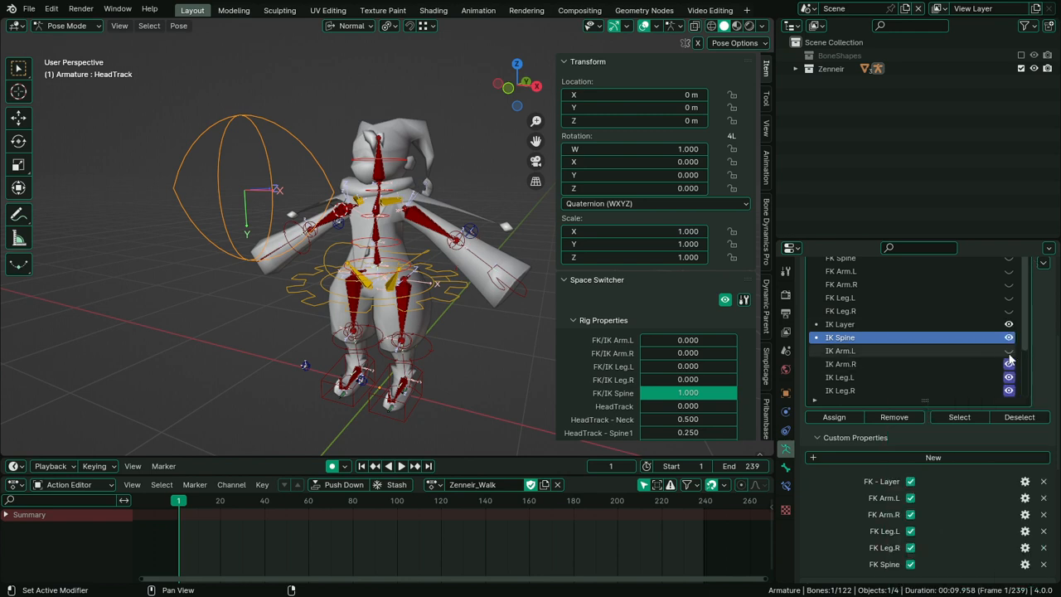
right_click(1002, 344)
key(Escape)
right_click(1008, 360)
key(Escape)
right_click(976, 346)
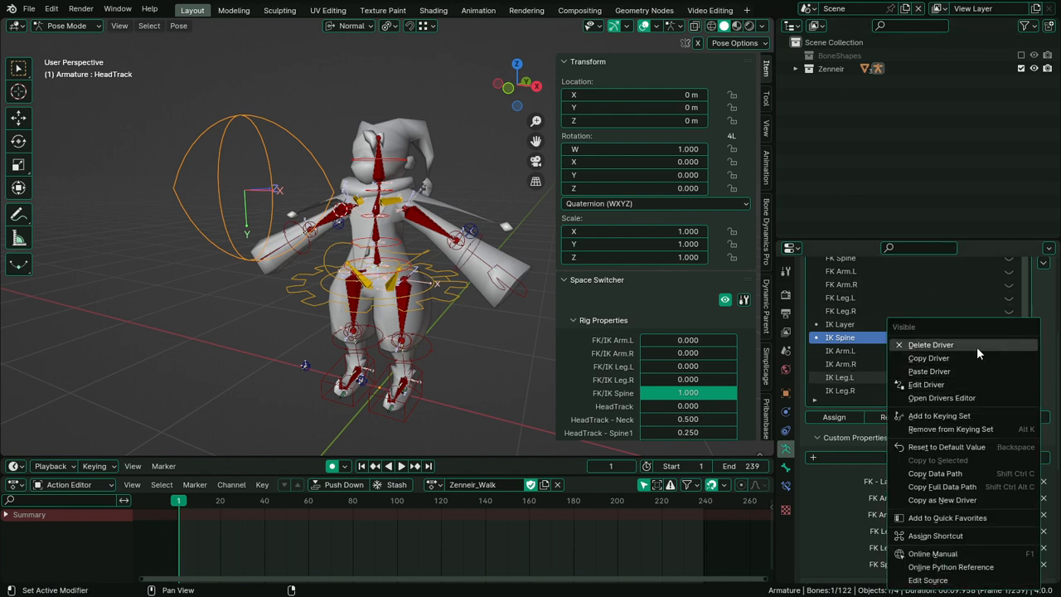
key(Escape)
right_click(984, 354)
click(985, 358)
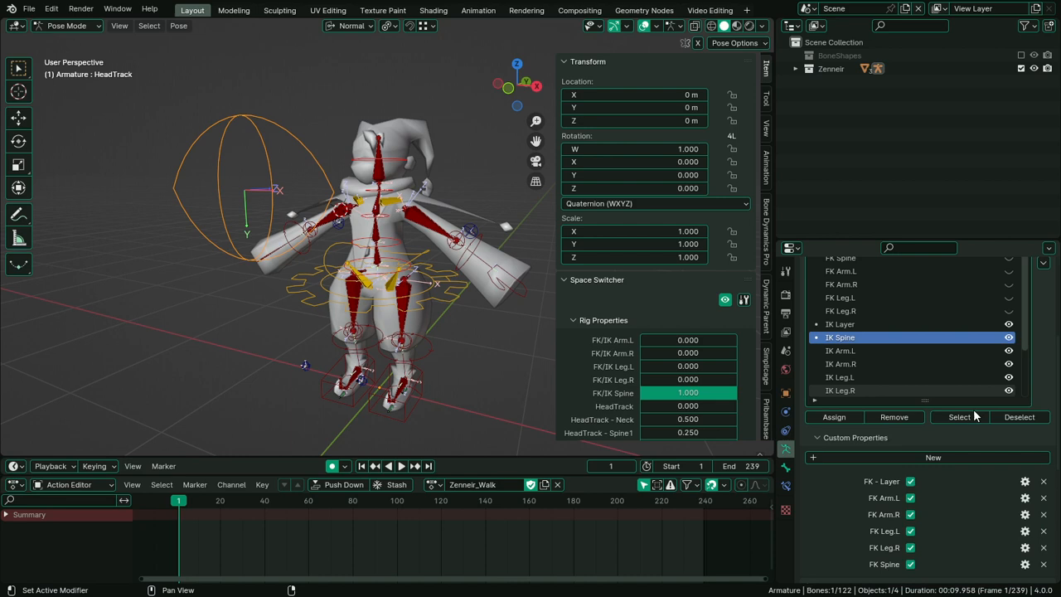
Copy FK - Layer as a new driver and paste it onto the visibility of FK Spine, FK Arm.L, FK Arm.R, FK Leg.L and FK Leg.R
right_click(909, 477)
key(Escape)
scroll(913, 385, up, 1)
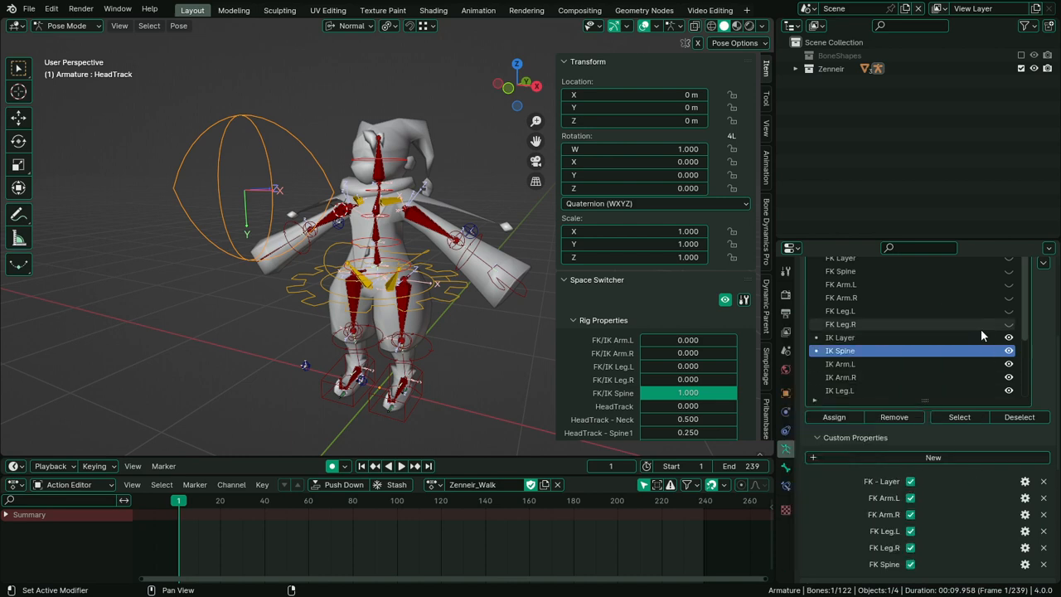
scroll(1027, 326, up, 3)
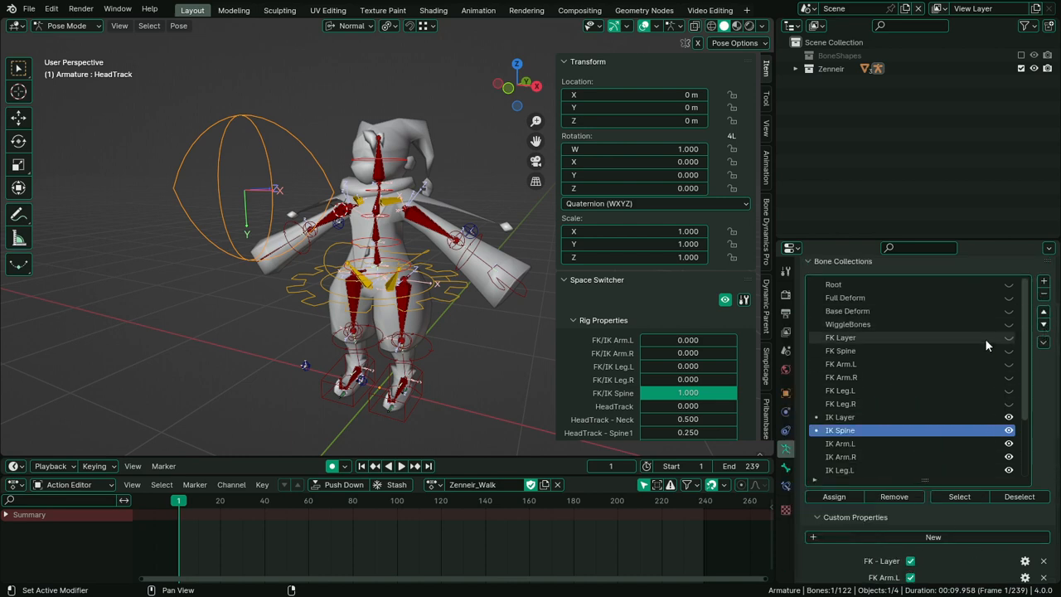
right_click(1008, 350)
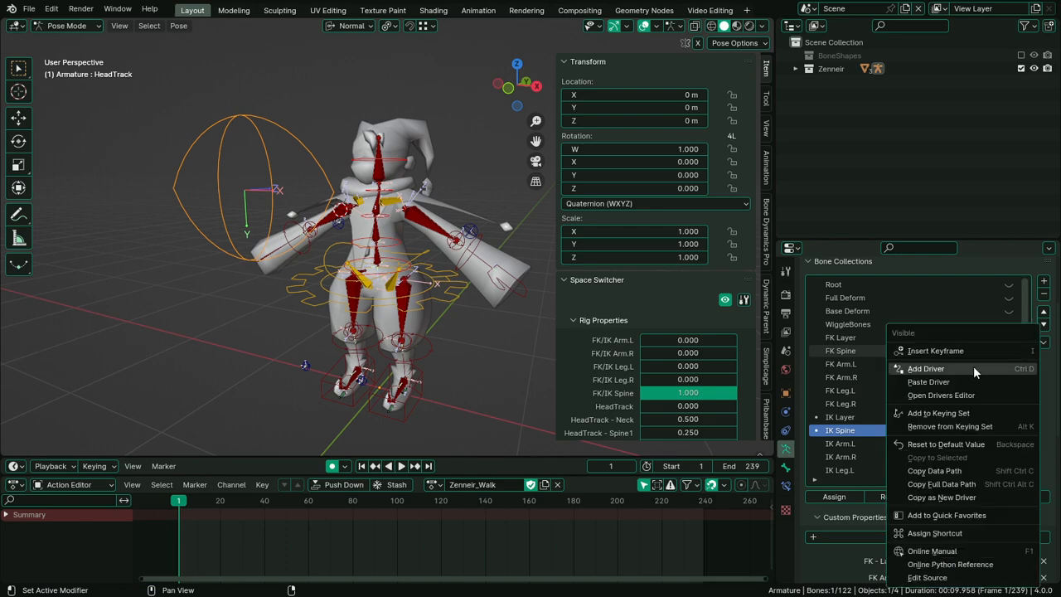
click(973, 365)
right_click(1010, 365)
click(1010, 365)
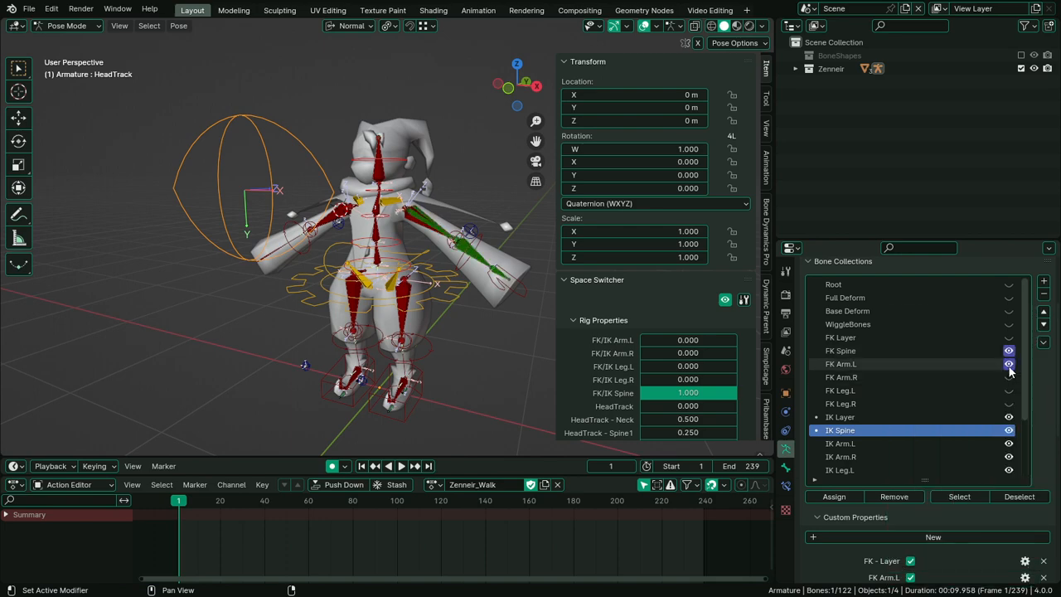
right_click(1008, 378)
click(1008, 377)
right_click(1010, 392)
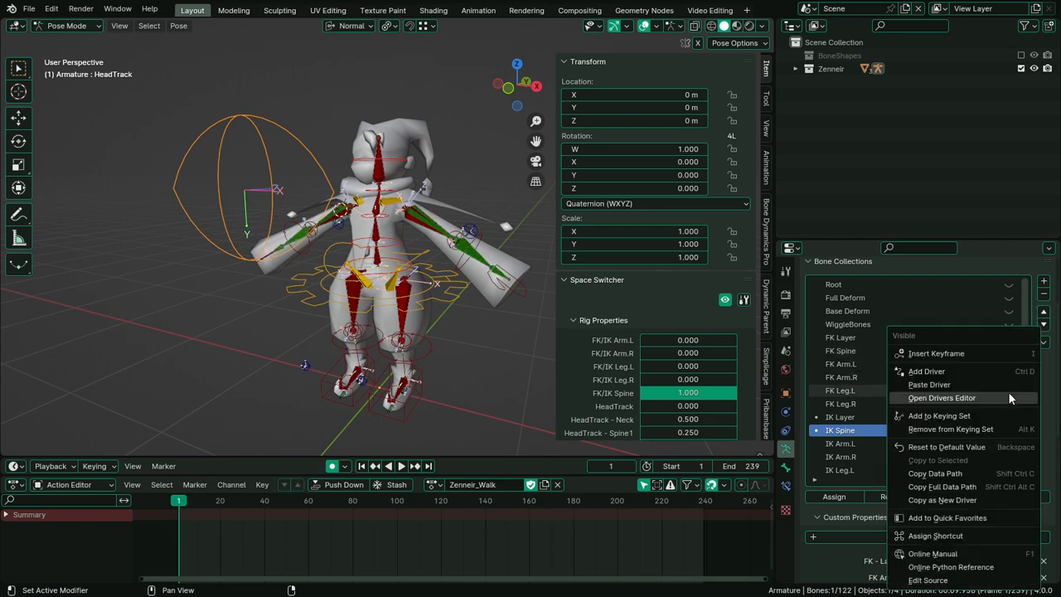
click(1008, 391)
click(1046, 175)
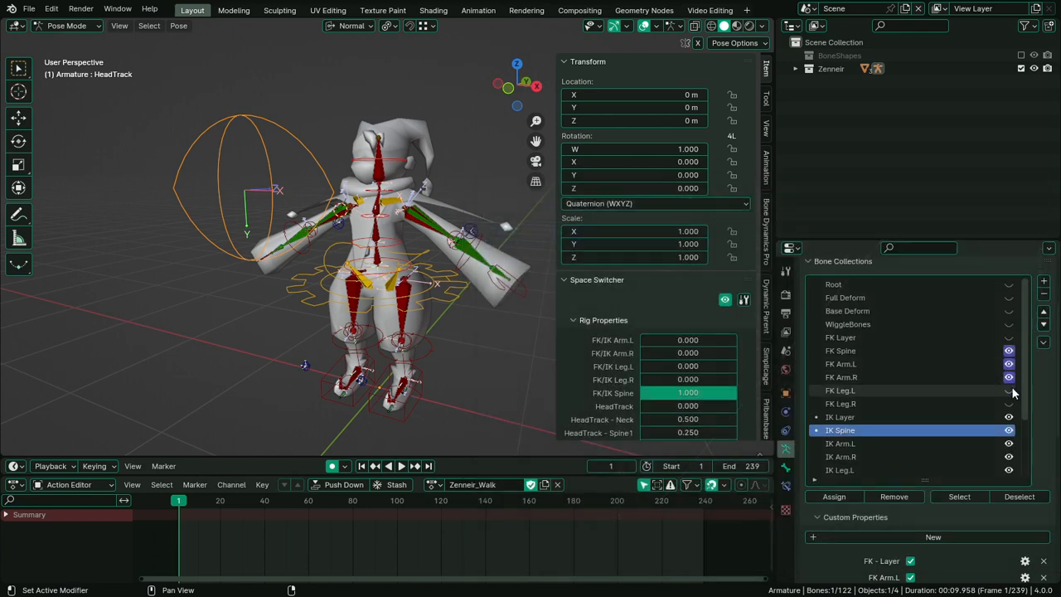
right_click(1008, 390)
click(975, 374)
right_click(1009, 403)
click(984, 380)
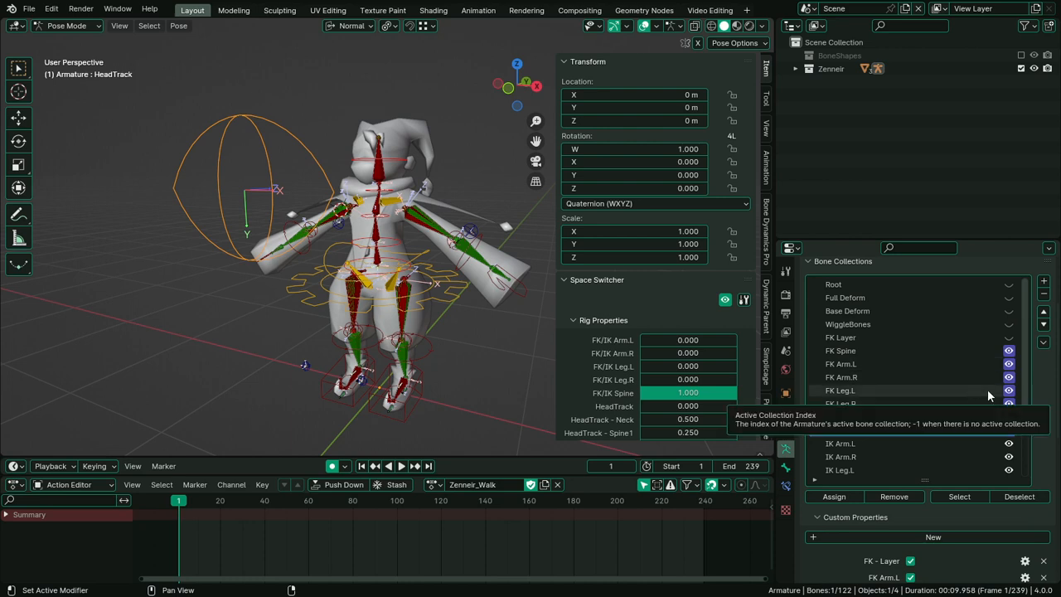
Copy FK Arm.L as a new driver, set the FK Arm.L collection's visibility driver to Scripted Expression and paste the copied variable into it
scroll(1048, 421, down, 3)
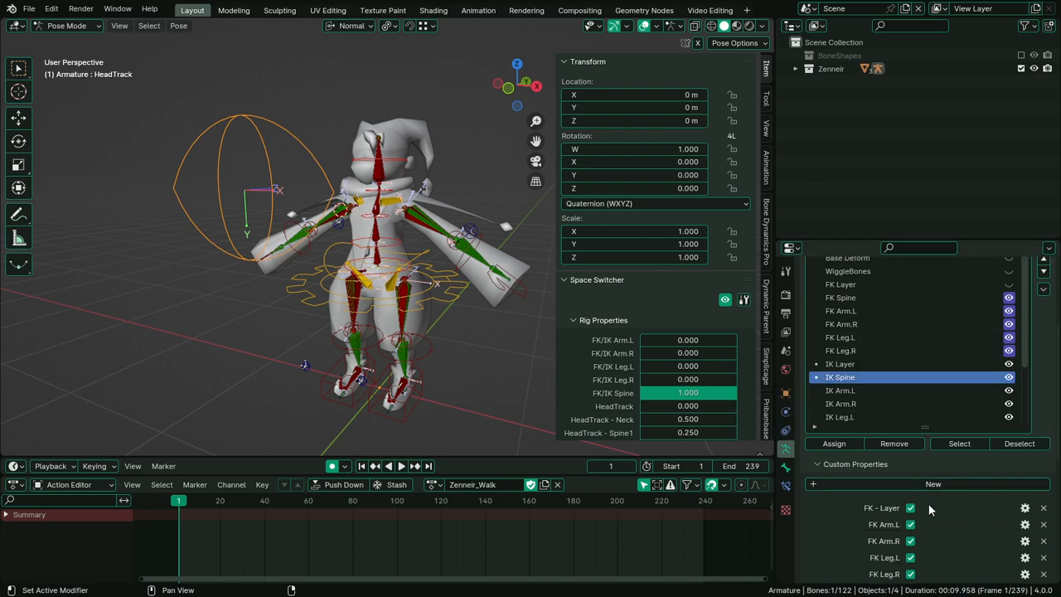
right_click(908, 522)
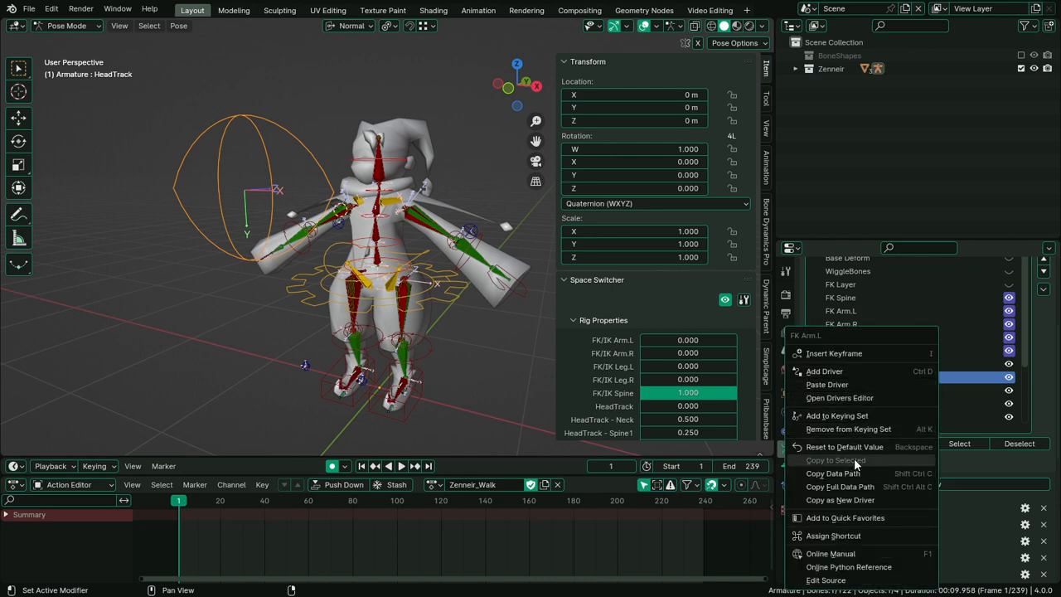
click(836, 499)
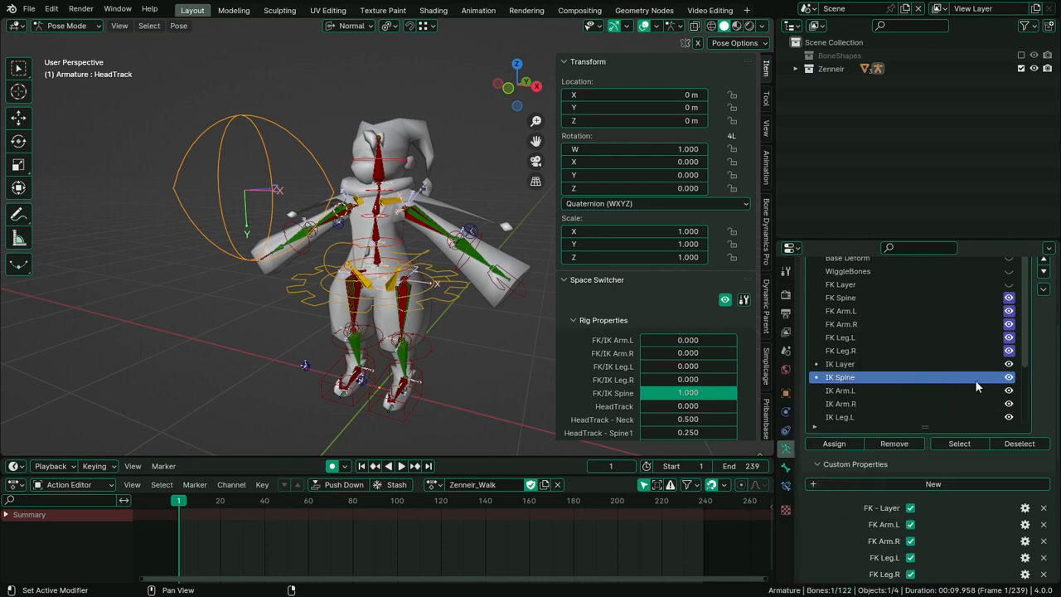
right_click(1010, 313)
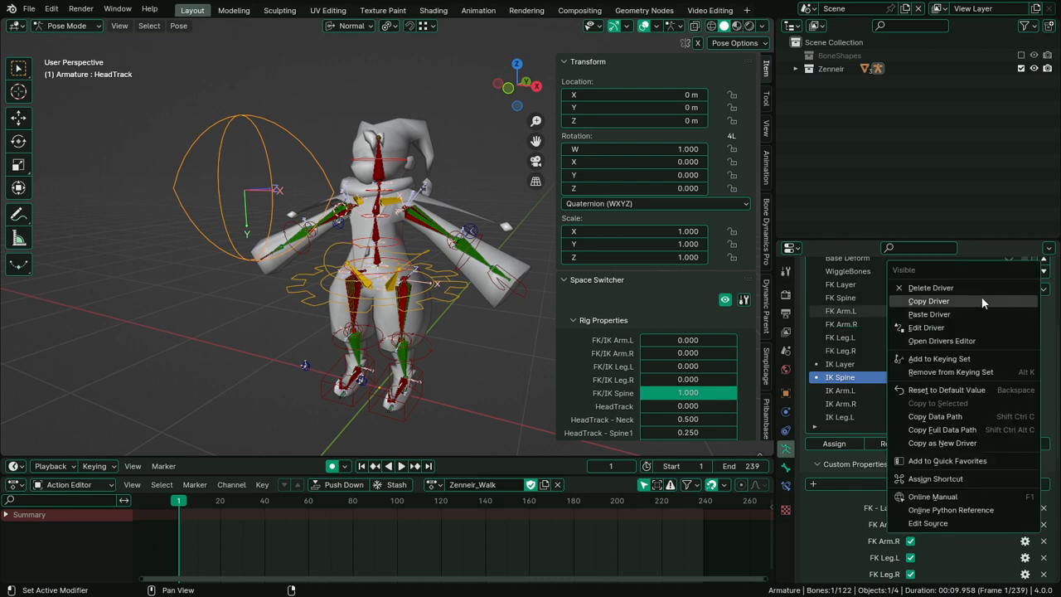
click(956, 326)
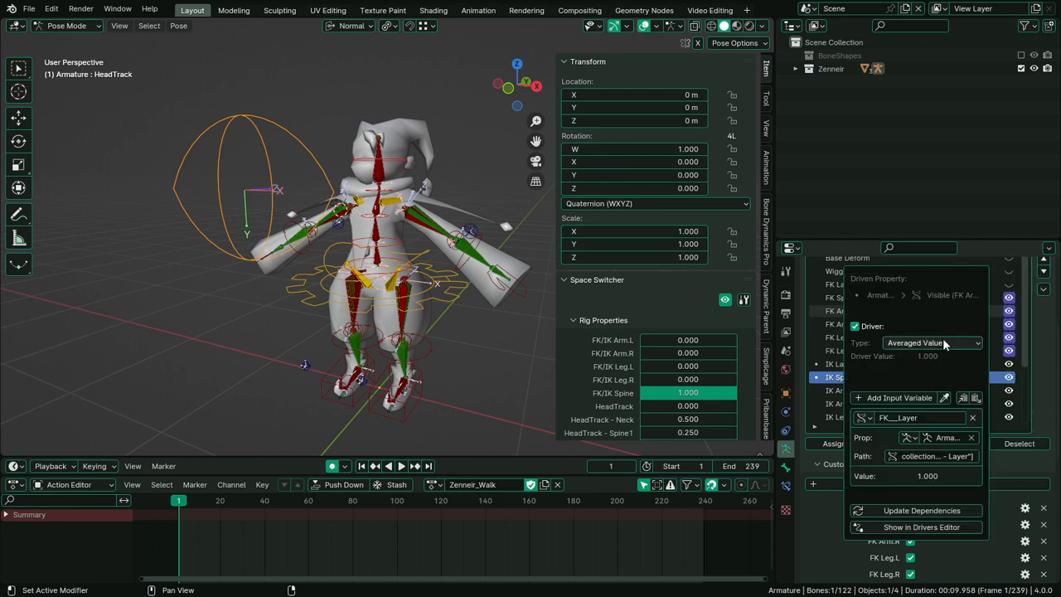
click(956, 340)
click(932, 387)
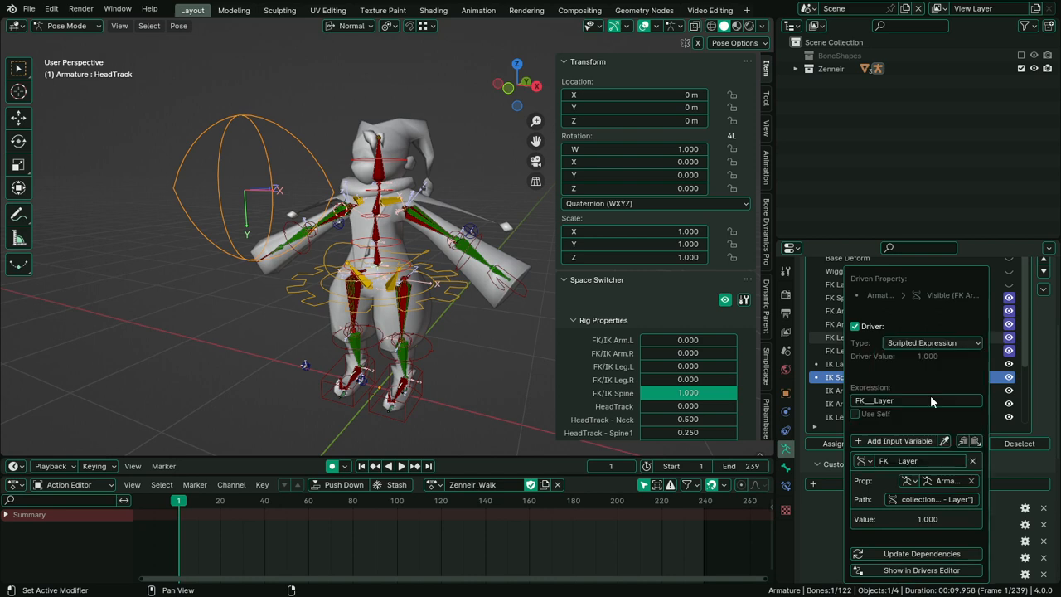
click(975, 441)
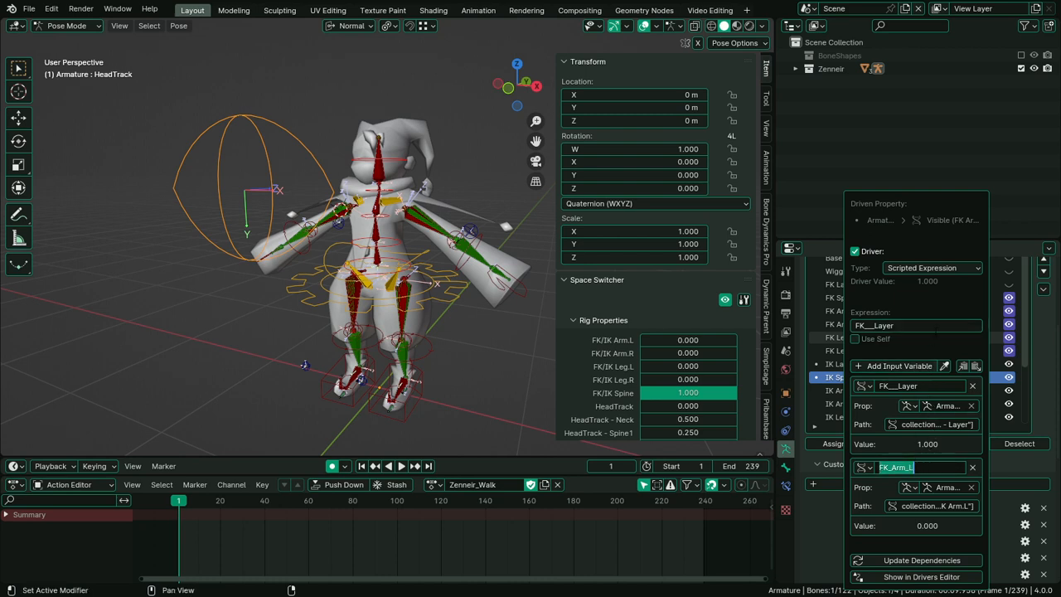
Set the FK Arm.L visibility driver's expression to FK___Layer * FK_Arm_L
click(935, 326)
key(End)
text(* FK_Arm_L)
key(Return)
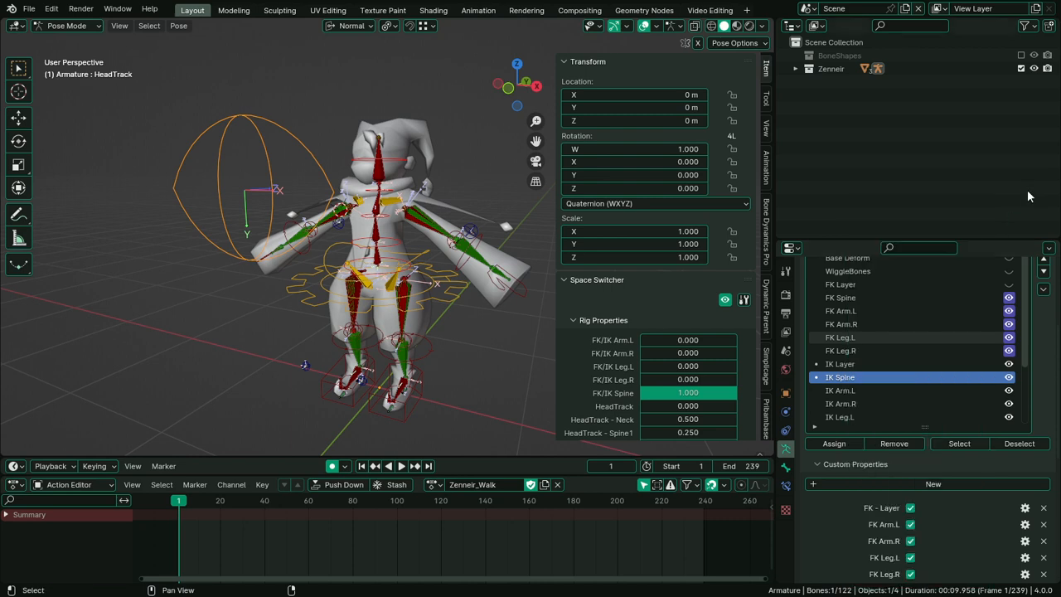
Test the FK Arm.L driver by toggling the FK - Layer and FK Arm.L properties off and on, leaving both enabled
click(910, 508)
click(910, 508)
click(911, 509)
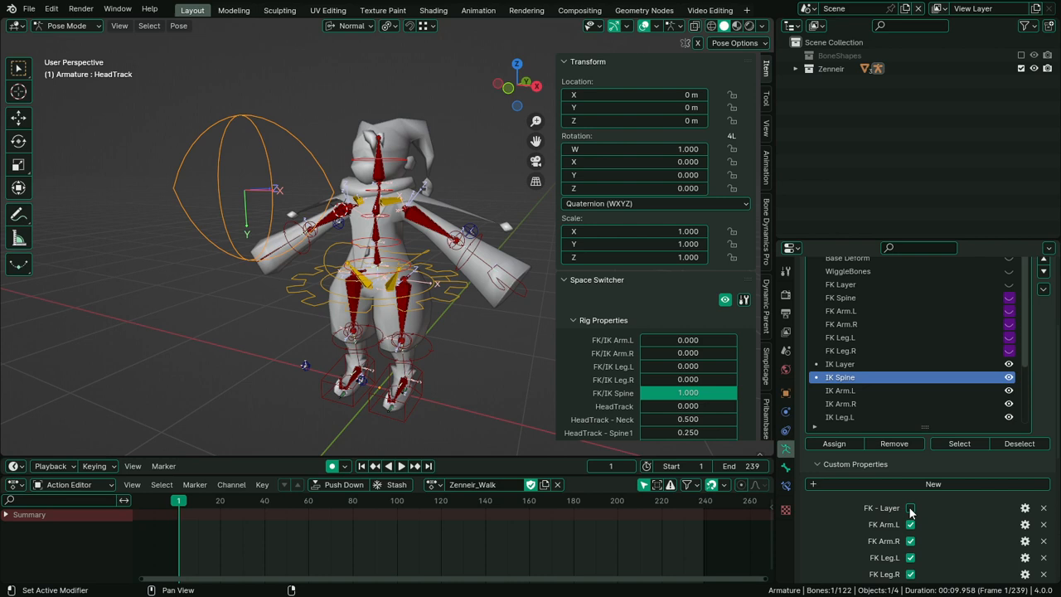
click(910, 508)
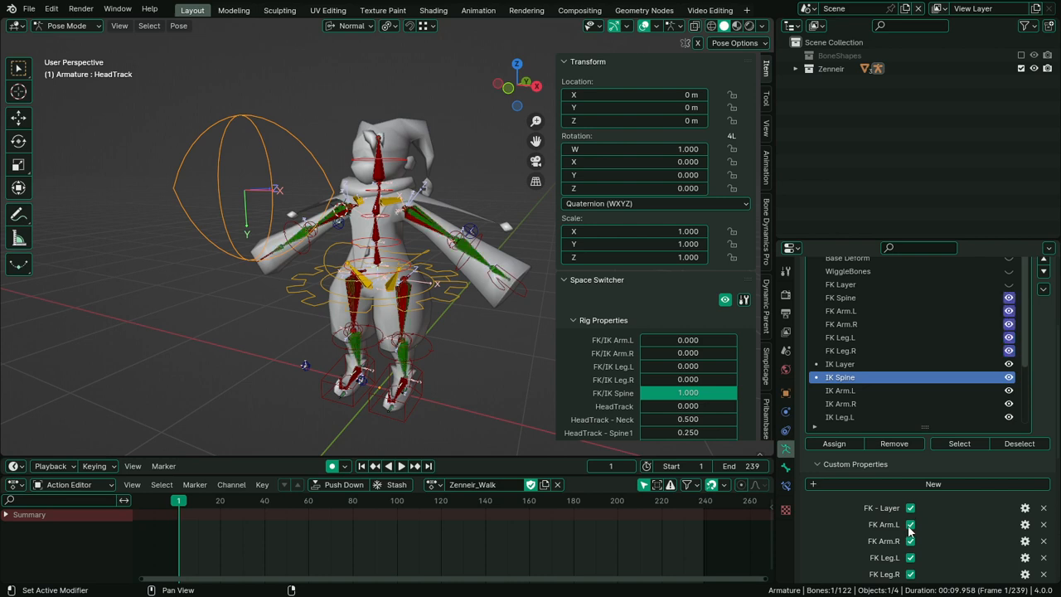
click(909, 527)
click(910, 528)
click(910, 527)
click(910, 527)
click(910, 528)
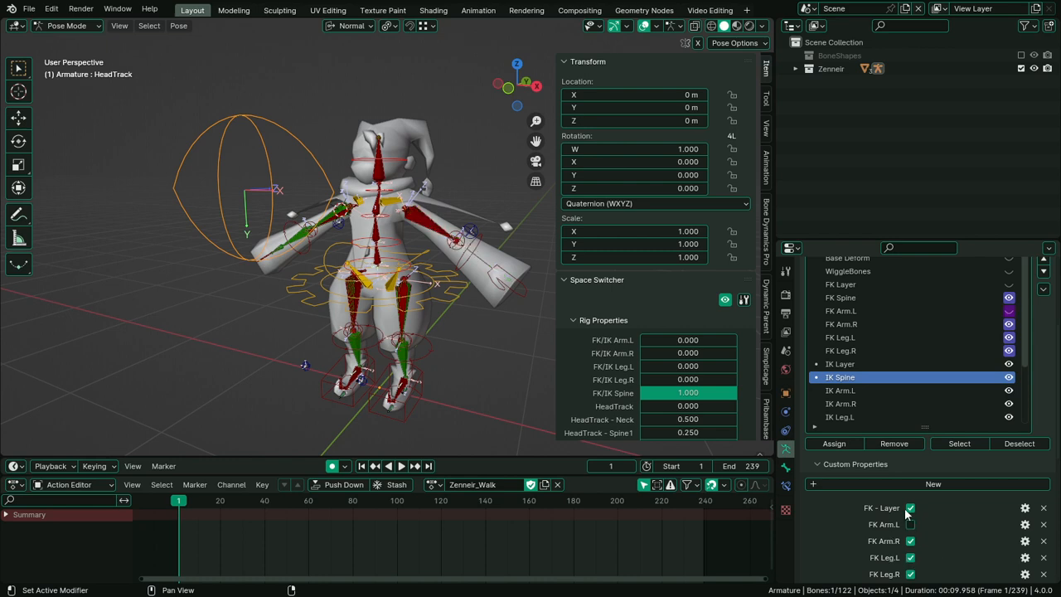
click(909, 511)
click(910, 511)
click(911, 527)
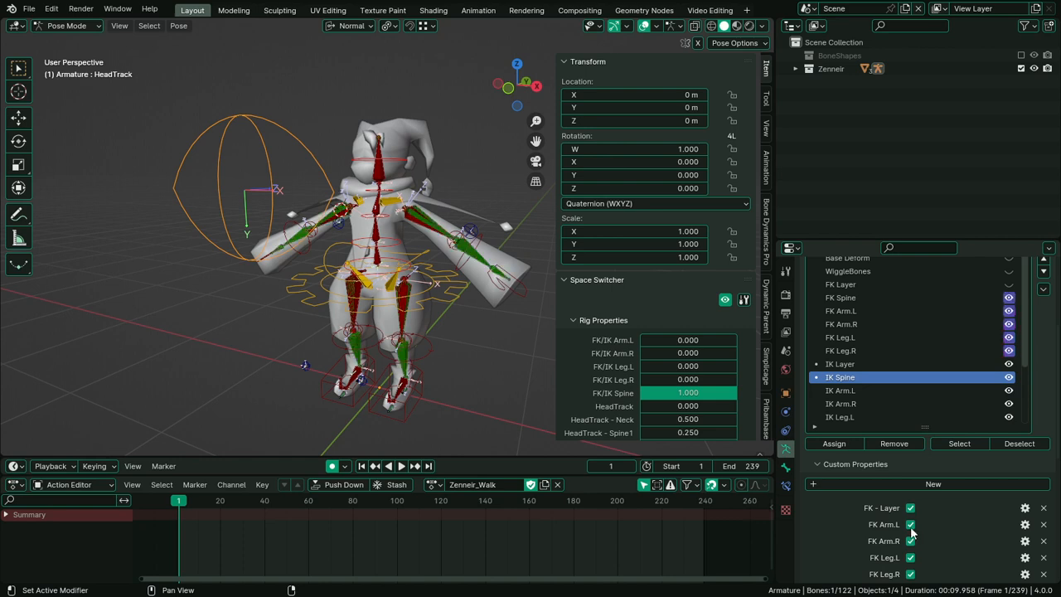
click(911, 527)
click(911, 527)
Copy FK Arm.R as a new driver, set the FK Arm.R collection's visibility driver to Scripted Expression and paste the copied variable into it
scroll(911, 522, down, 1)
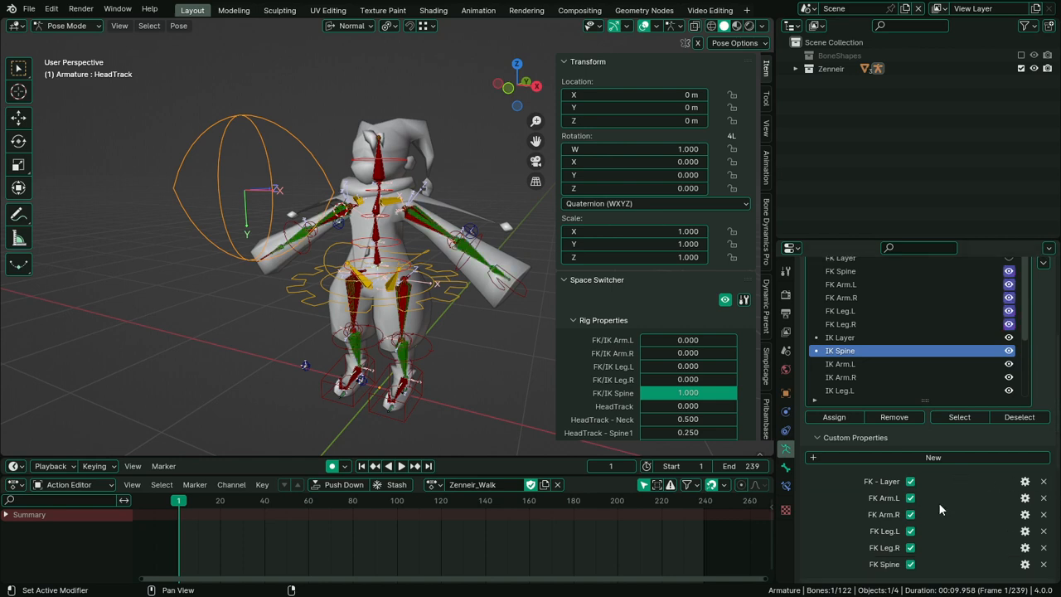
right_click(910, 515)
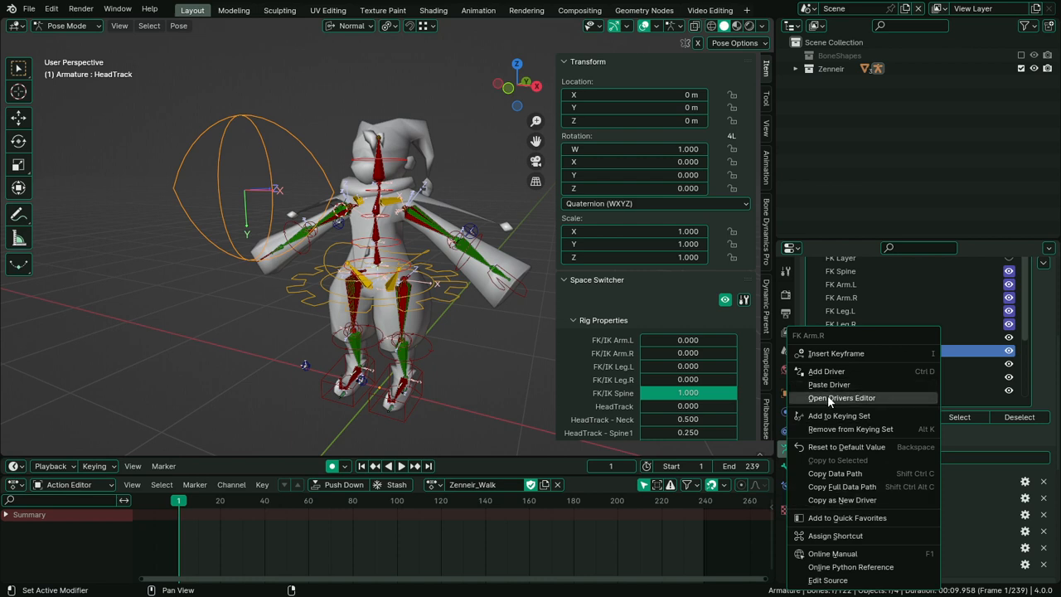
click(855, 498)
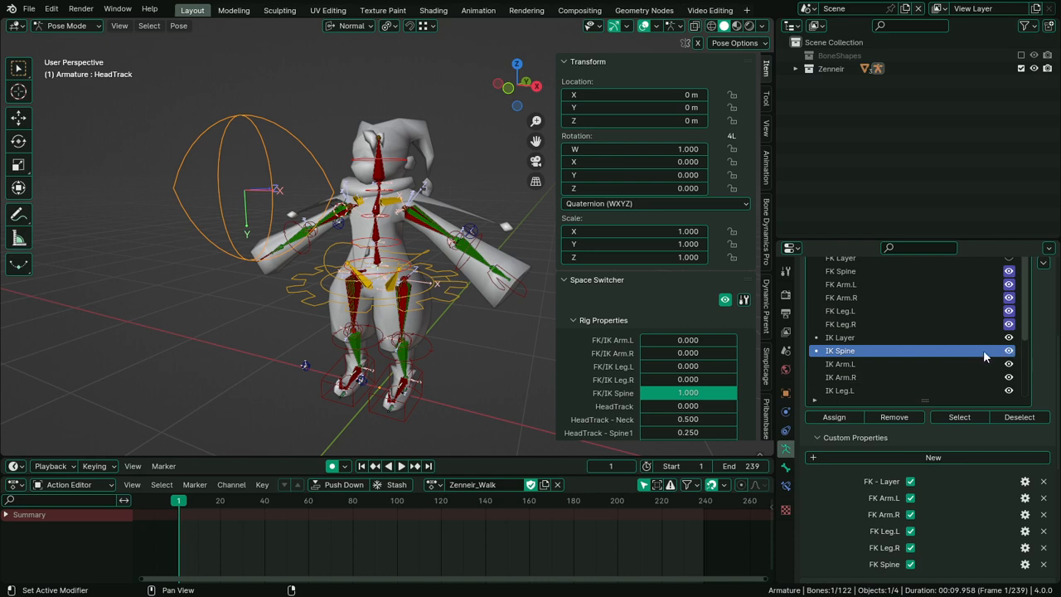
right_click(1000, 298)
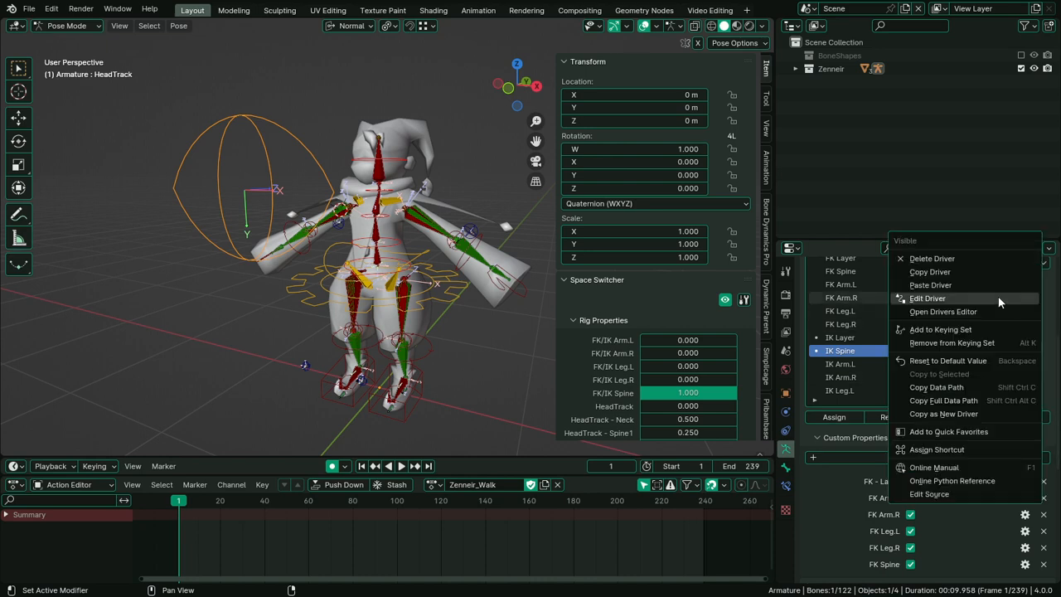
click(961, 298)
click(937, 314)
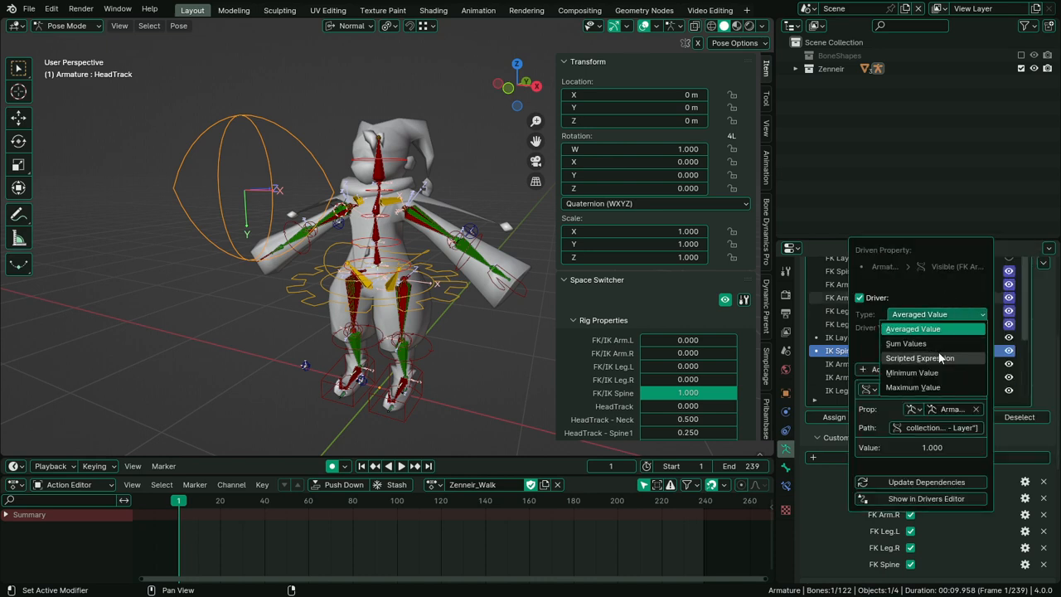
click(939, 346)
click(938, 320)
click(938, 358)
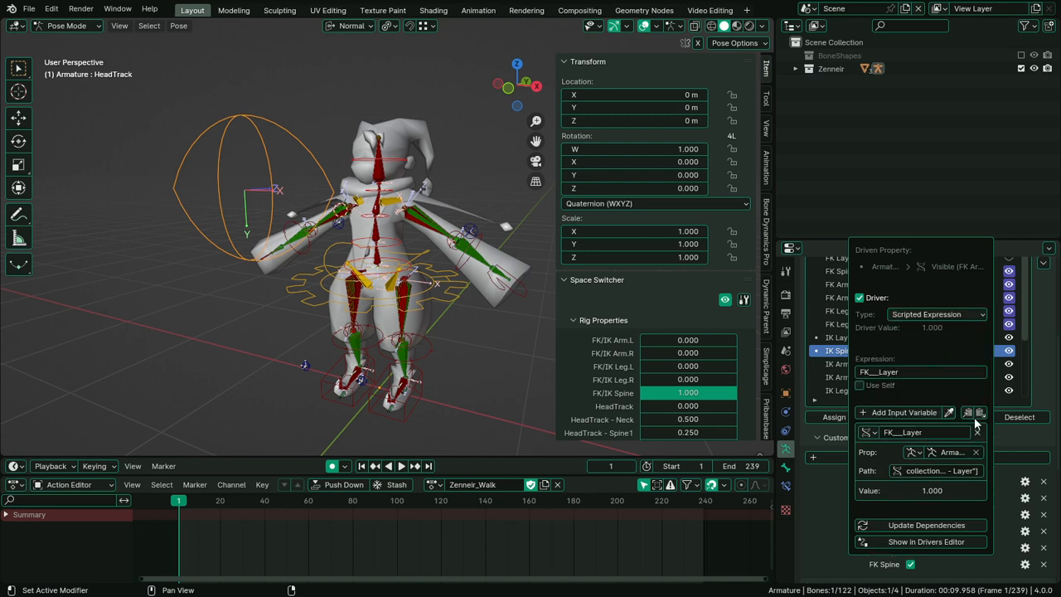
click(980, 412)
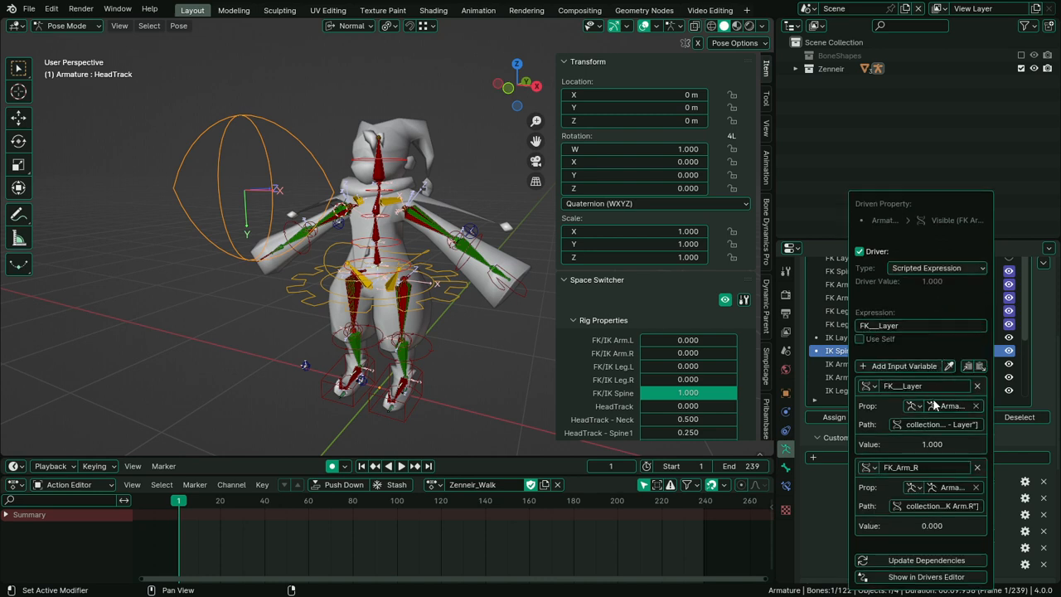
Set the FK Arm.R visibility driver's expression to FK___Layer * FK_Arm_R
double_click(916, 467)
click(900, 326)
key(End)
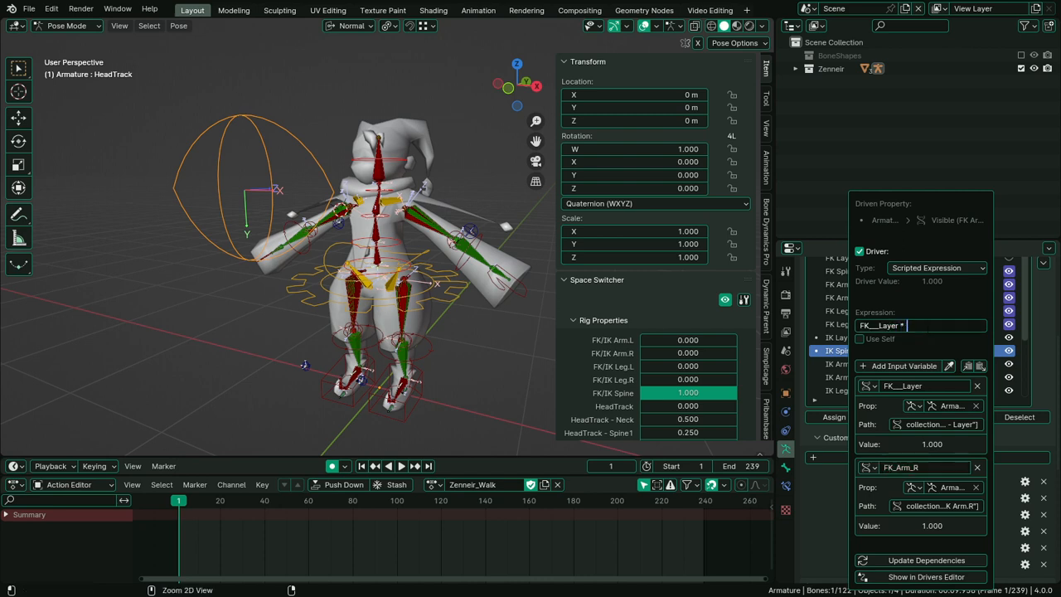
text(* FK_Arm_R)
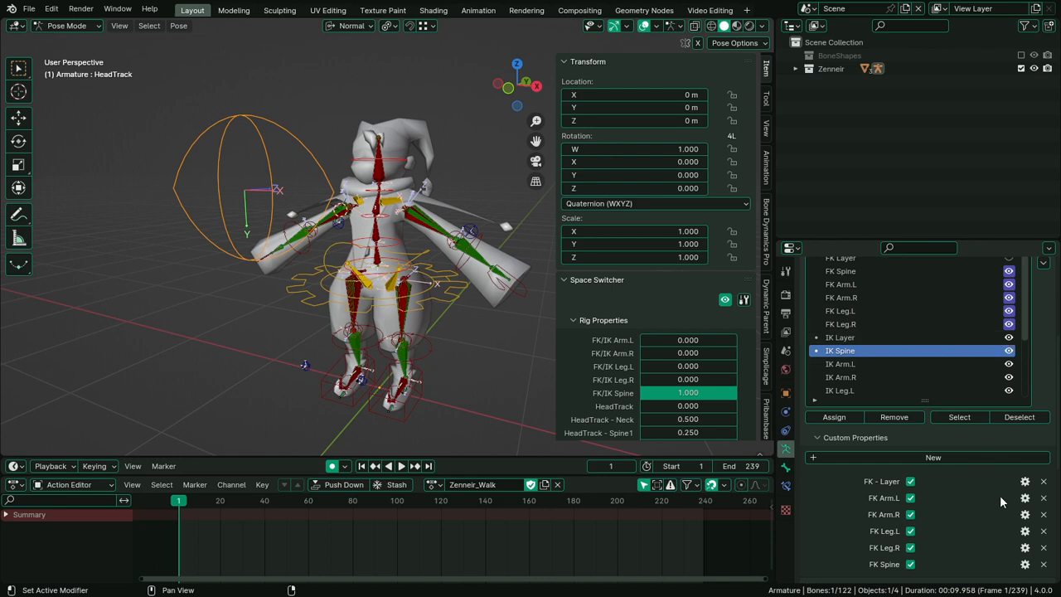
Copy FK Leg.L as a new driver, set the FK Leg.L collection's visibility driver to Scripted Expression and paste the copied variable into it
right_click(909, 537)
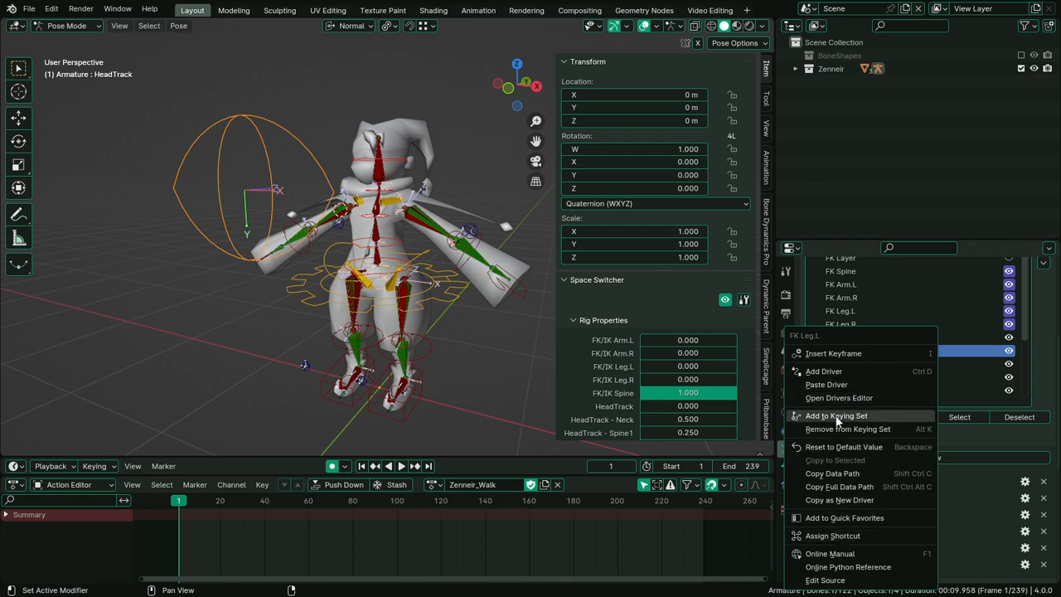
click(840, 500)
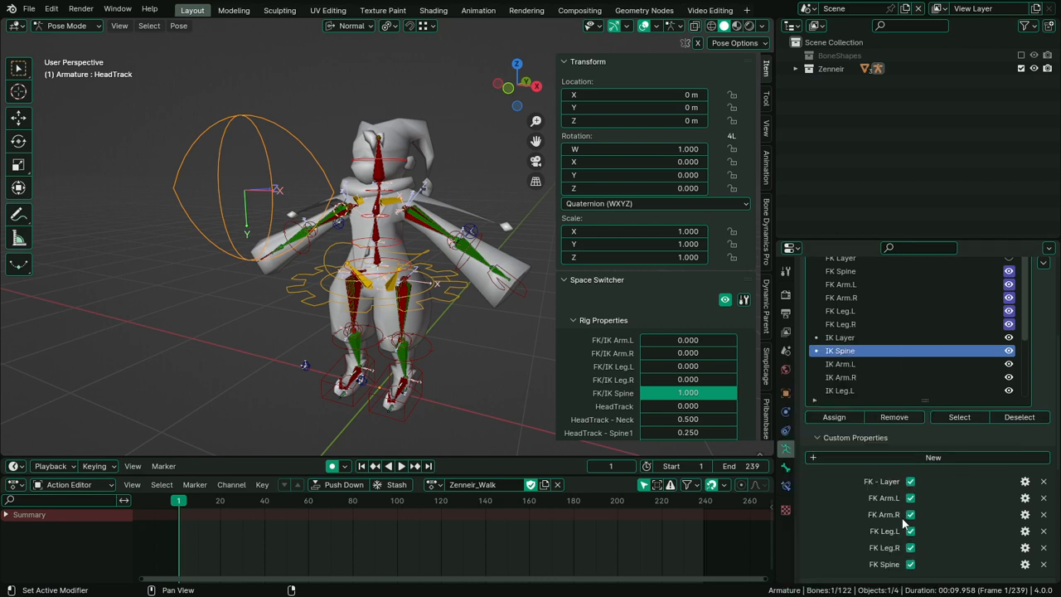
right_click(911, 535)
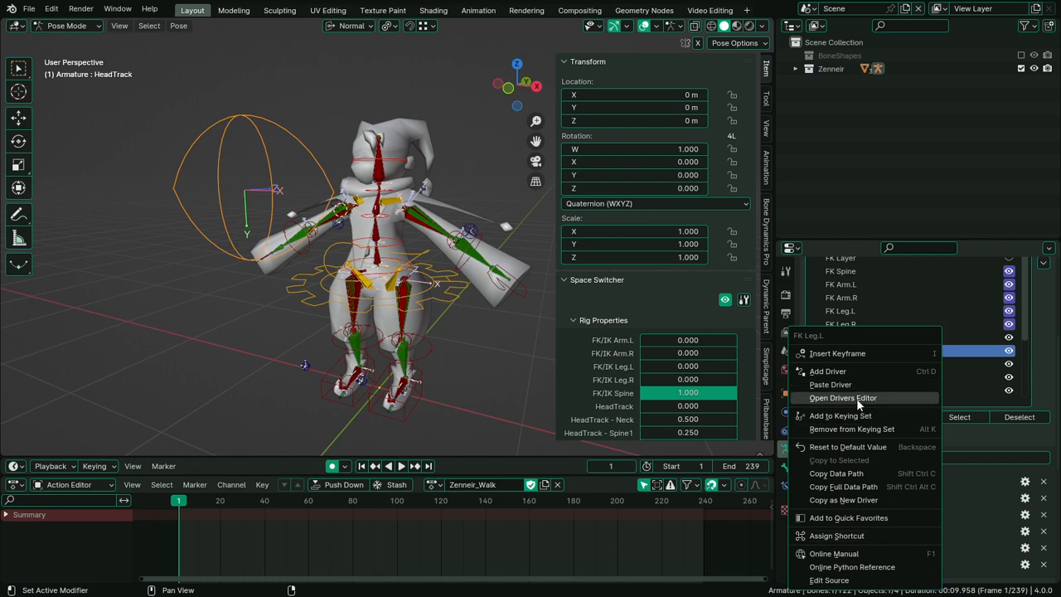
click(855, 499)
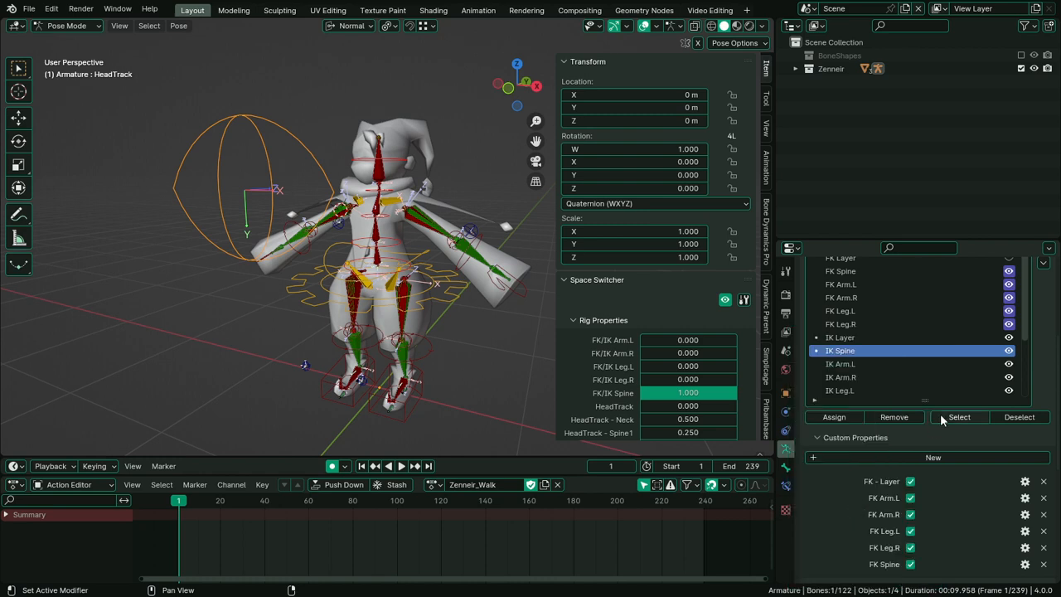
right_click(1007, 314)
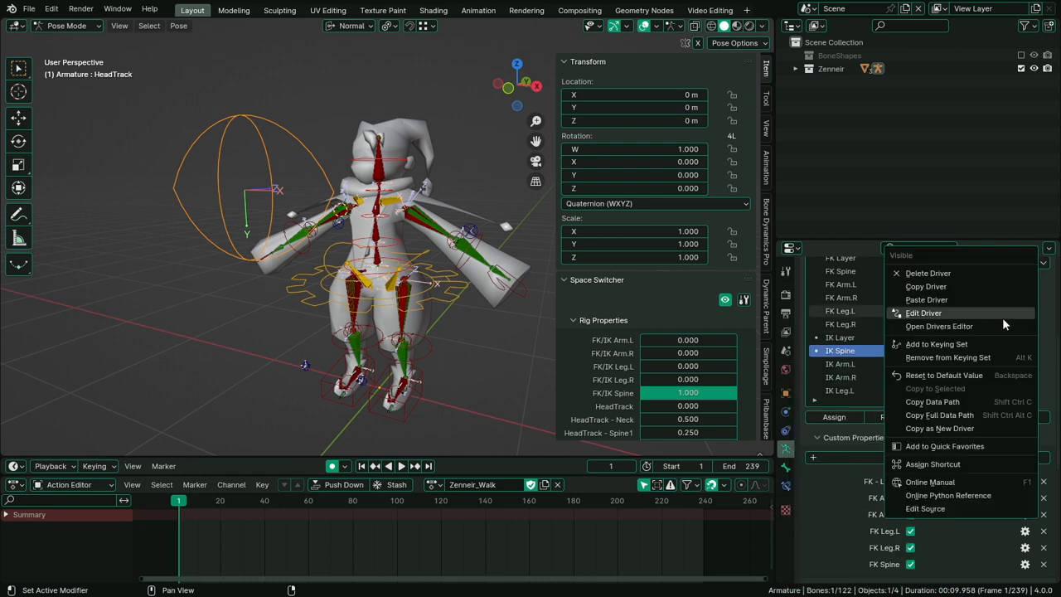
click(946, 312)
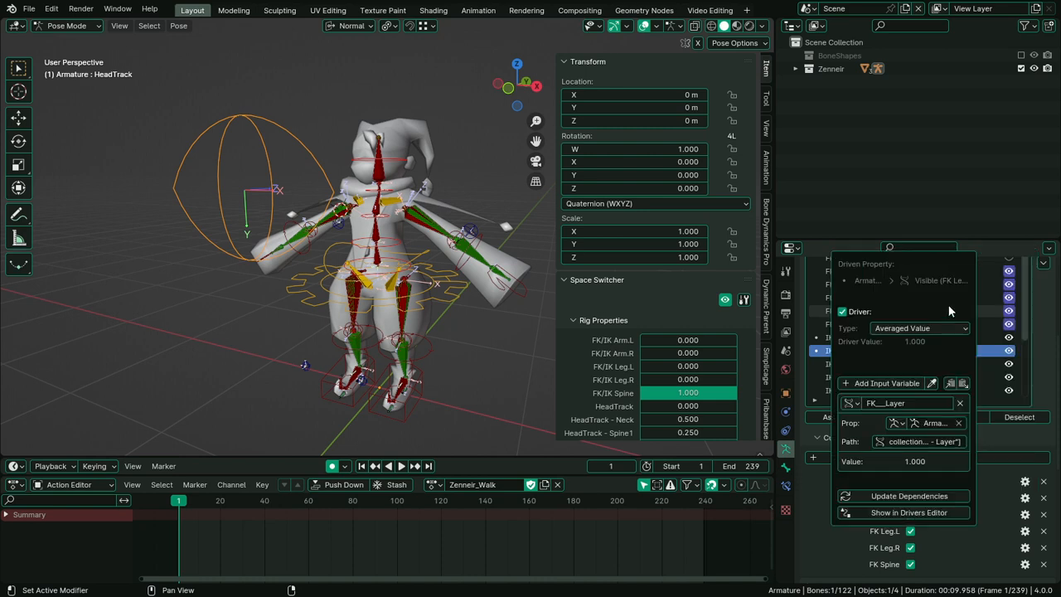
click(945, 329)
click(927, 378)
click(928, 385)
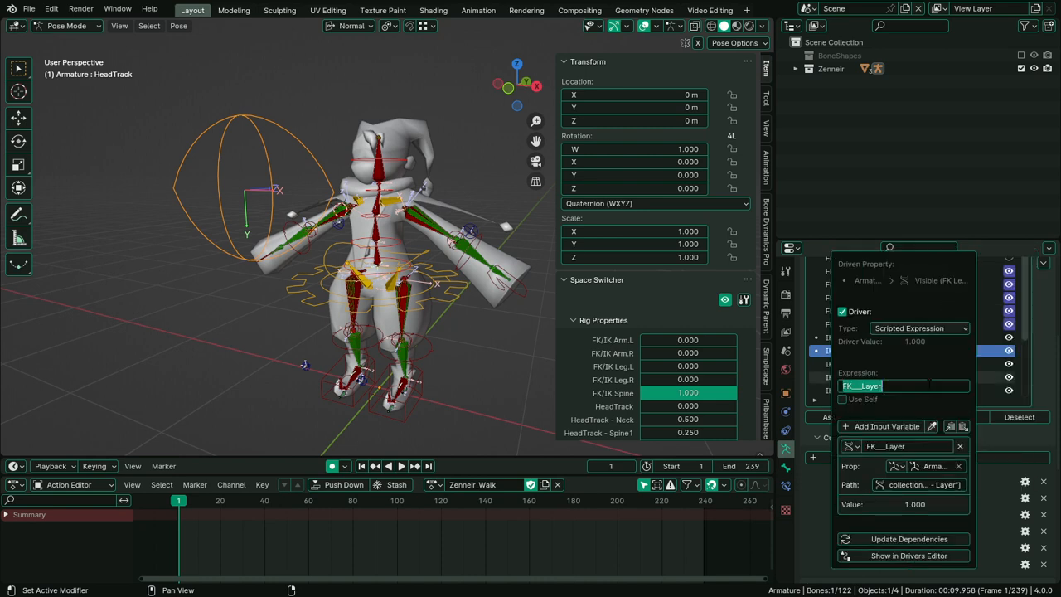
click(962, 426)
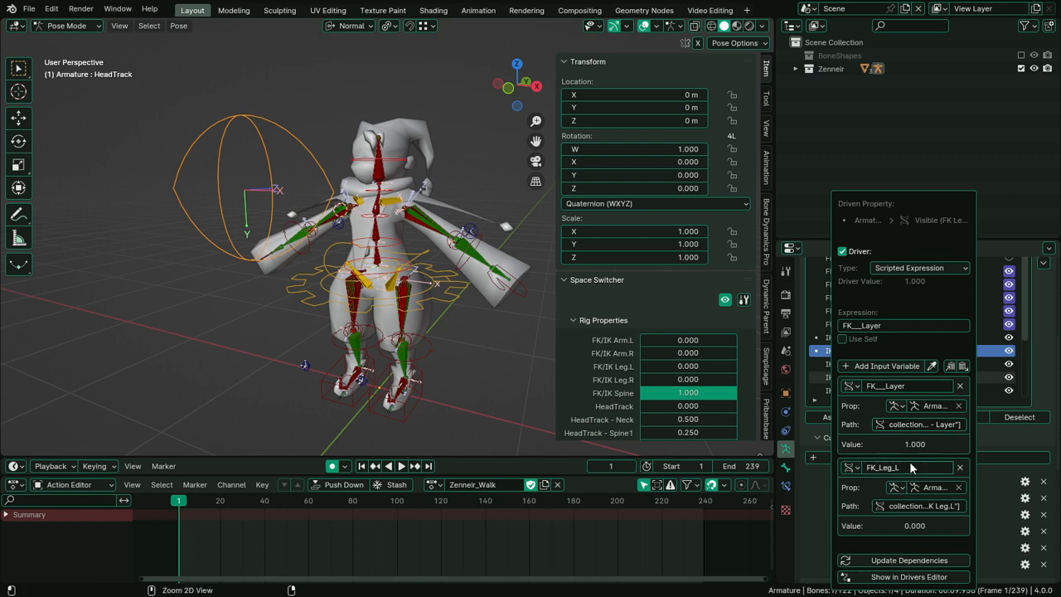
Set the FK Leg.L visibility driver's expression to FK___Layer * FK_Leg_L
key(End)
text(* FK_Leg_L)
key(Return)
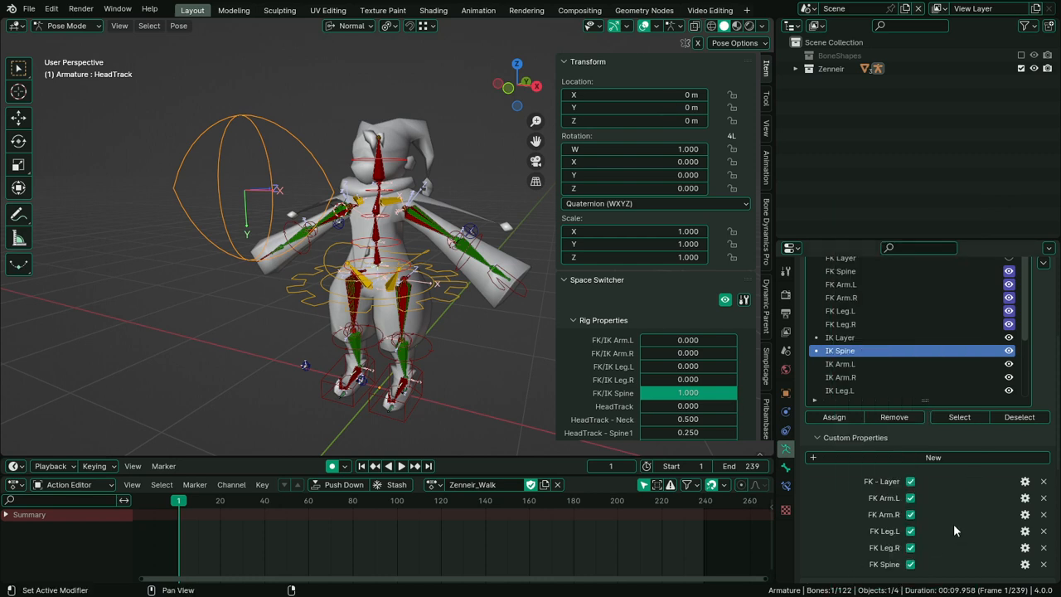
Copy FK Leg.R as a new driver, set the FK Leg.R collection's visibility driver to Scripted Expression and paste the copied variable into it
right_click(912, 551)
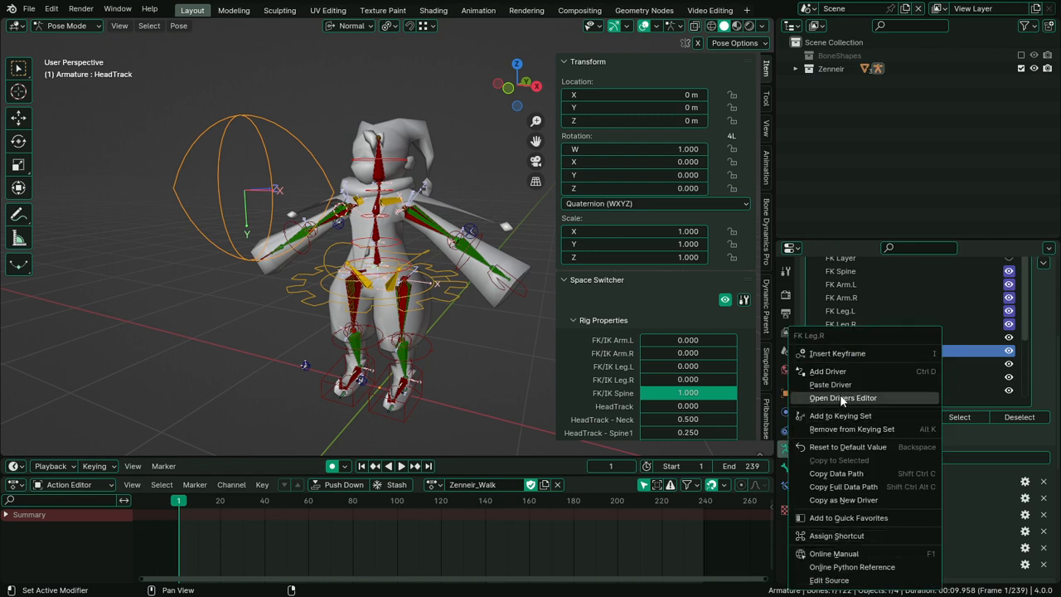
click(846, 501)
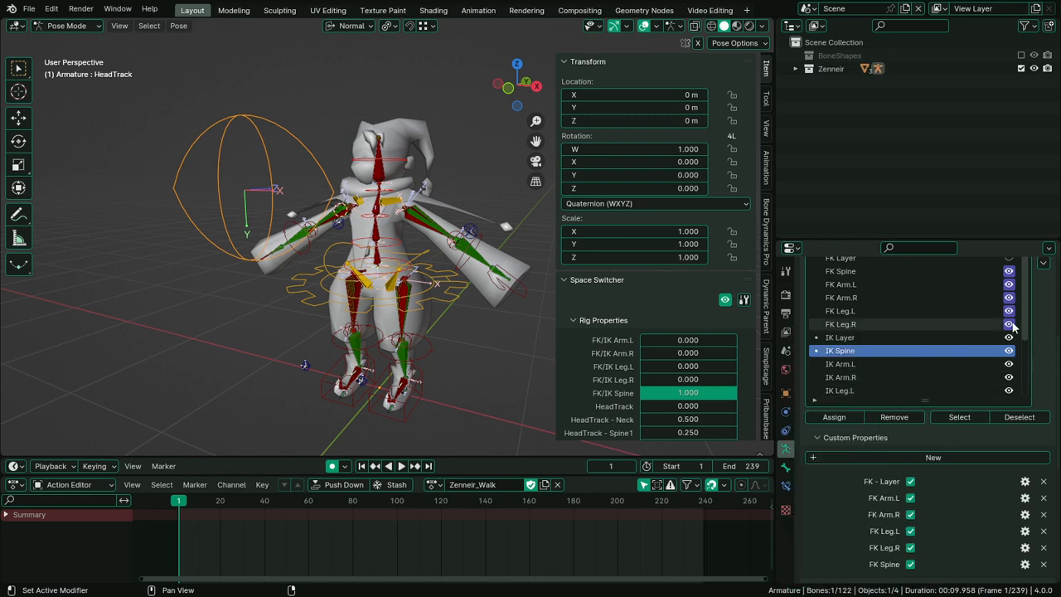
right_click(1009, 325)
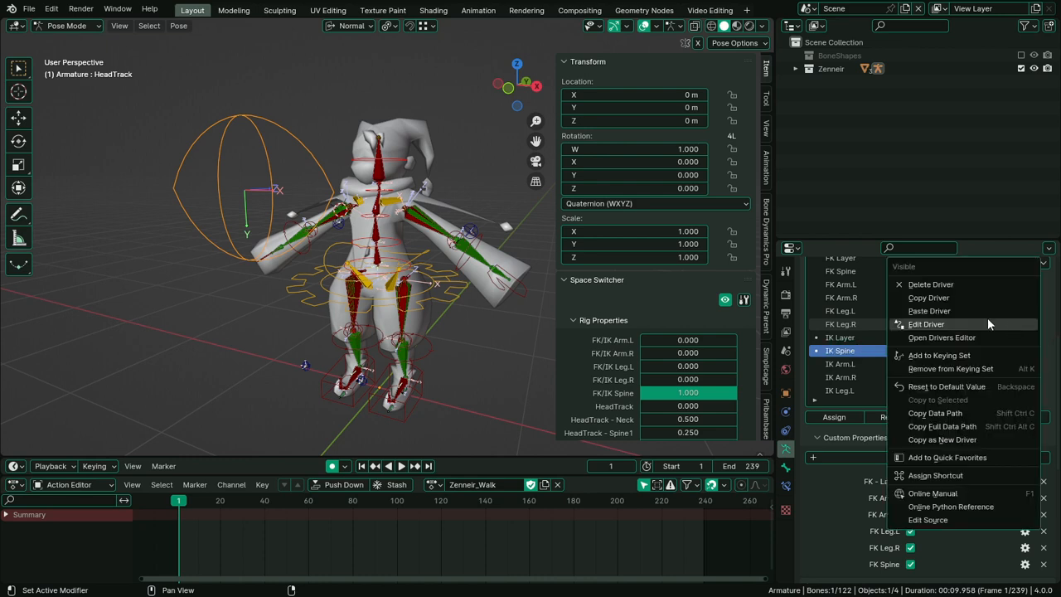
click(962, 322)
click(946, 341)
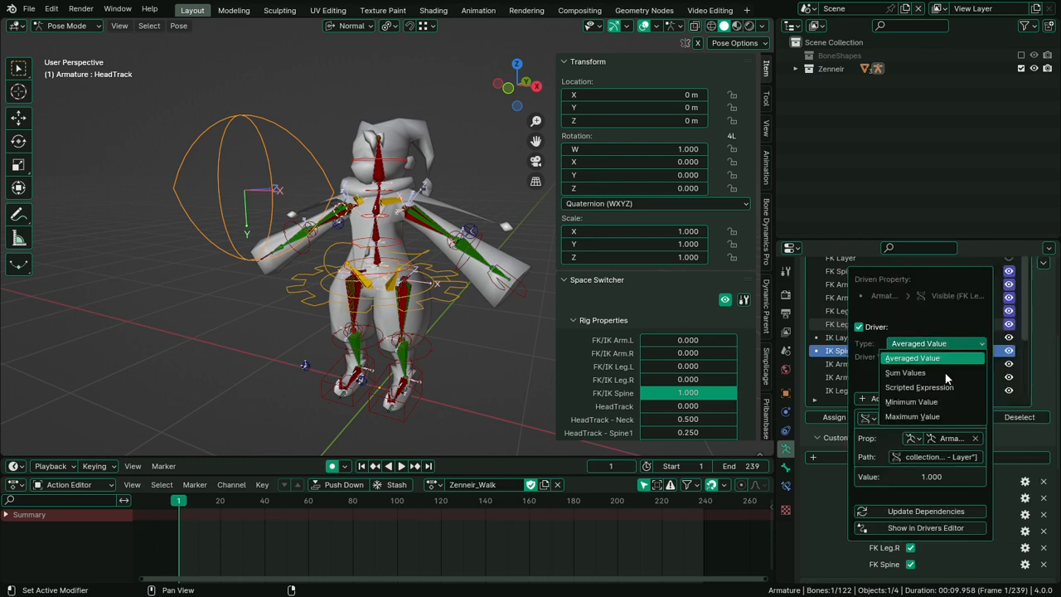
click(950, 379)
click(970, 443)
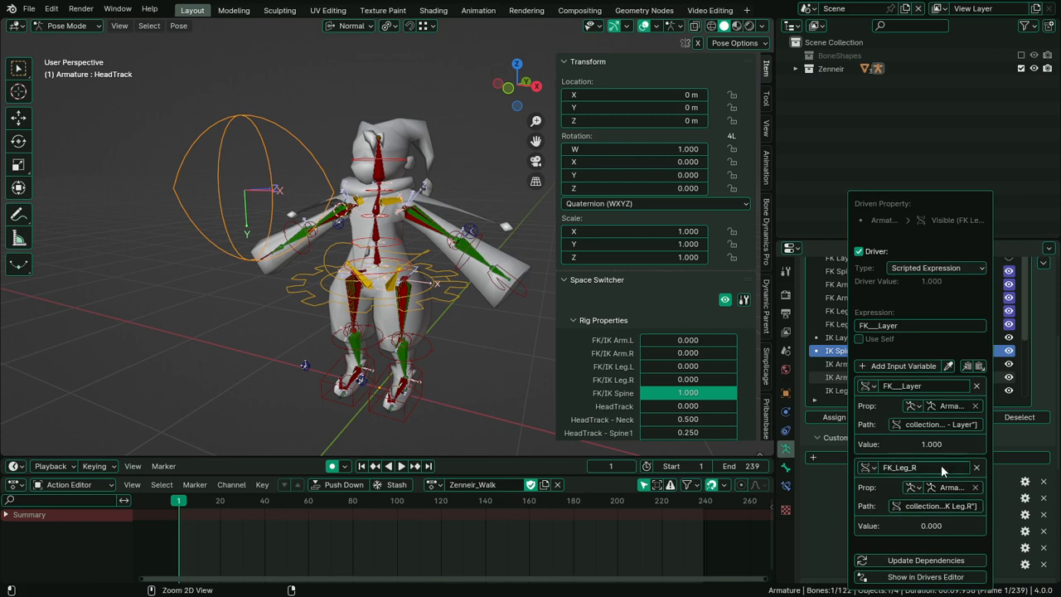
Set the FK Leg.R visibility driver's expression to FK___Layer * FK_Leg_R
click(902, 325)
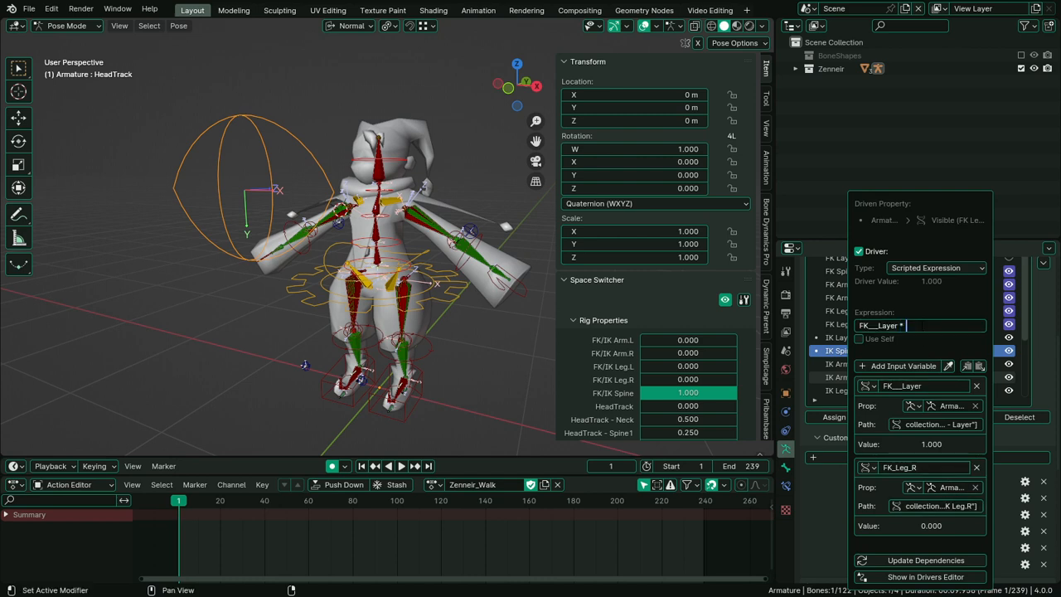
text(* FK_Leg_R)
key(Return)
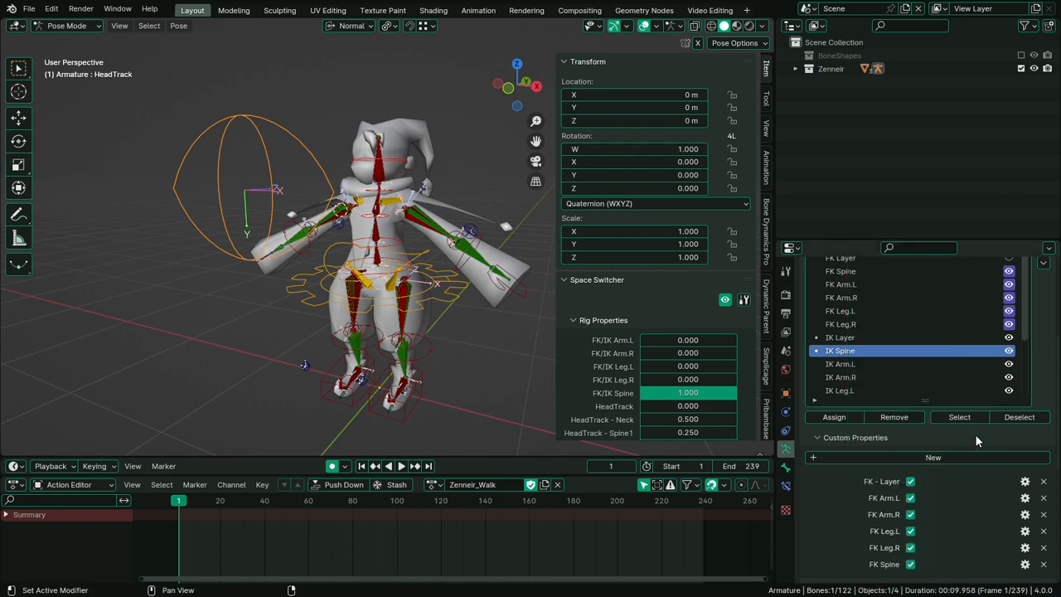
Copy FK Spine as a new driver and set the FK Spine collection's visibility driver to Scripted Expression
right_click(909, 571)
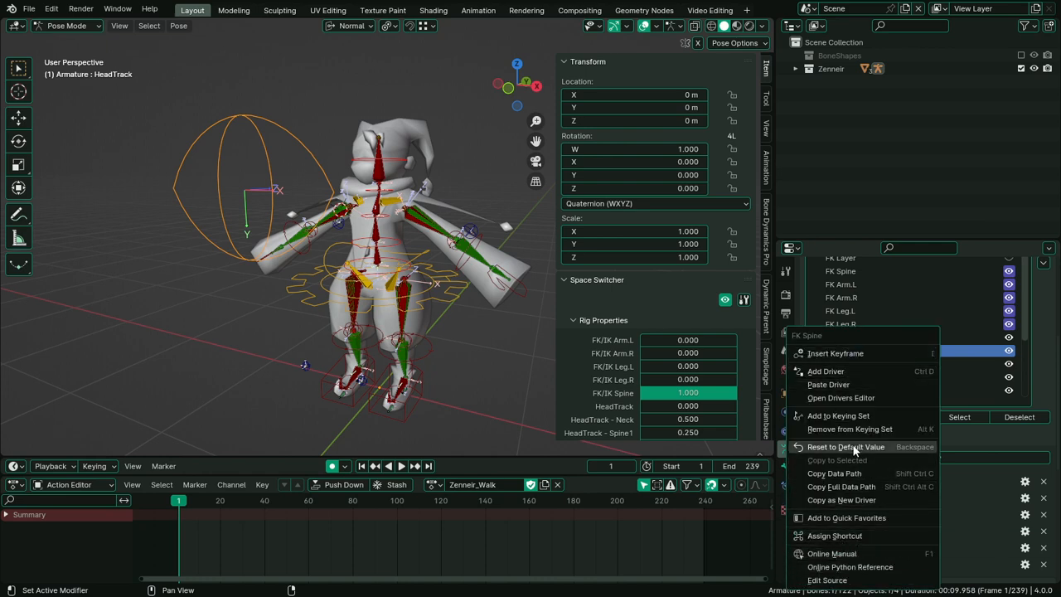
click(867, 500)
right_click(1009, 271)
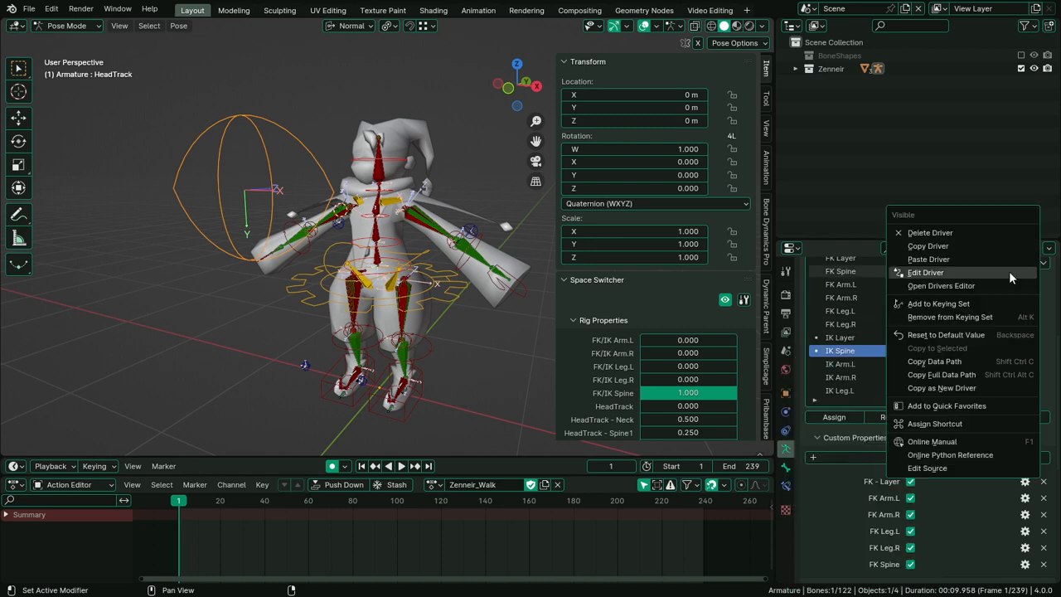
click(975, 270)
click(958, 287)
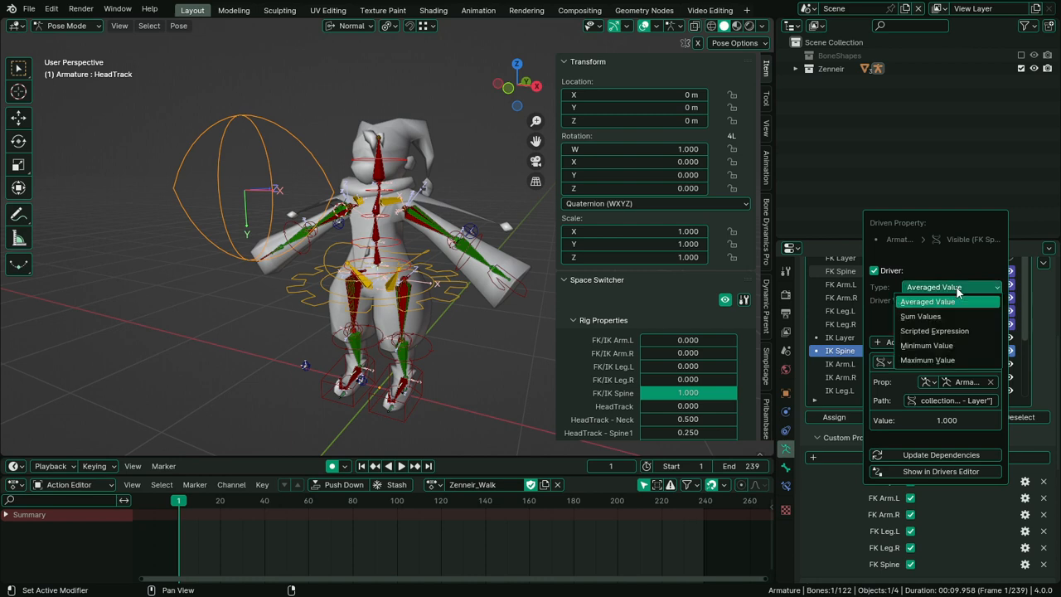
click(962, 313)
Paste the copied variable into the FK Spine visibility driver and set its expression to FK___Layer * FK_Spine
click(958, 344)
key(End)
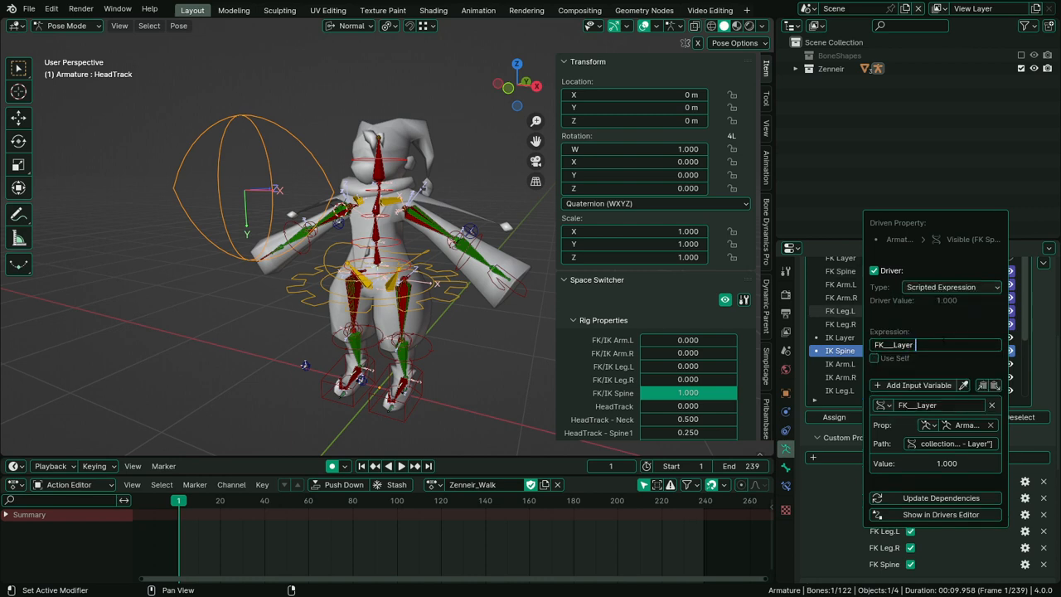
text(*)
key(Return)
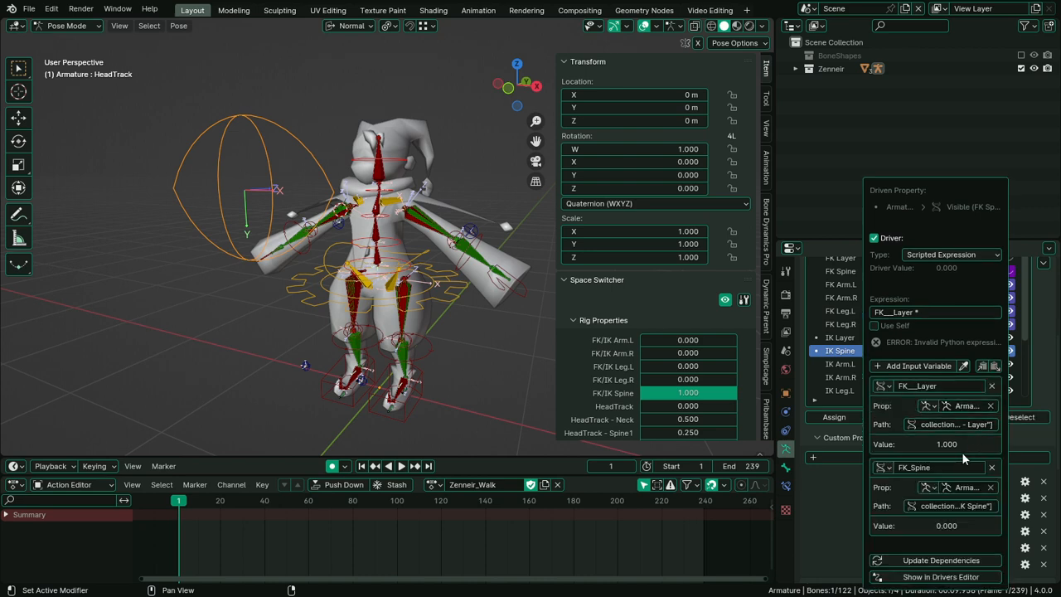
click(954, 314)
click(955, 314)
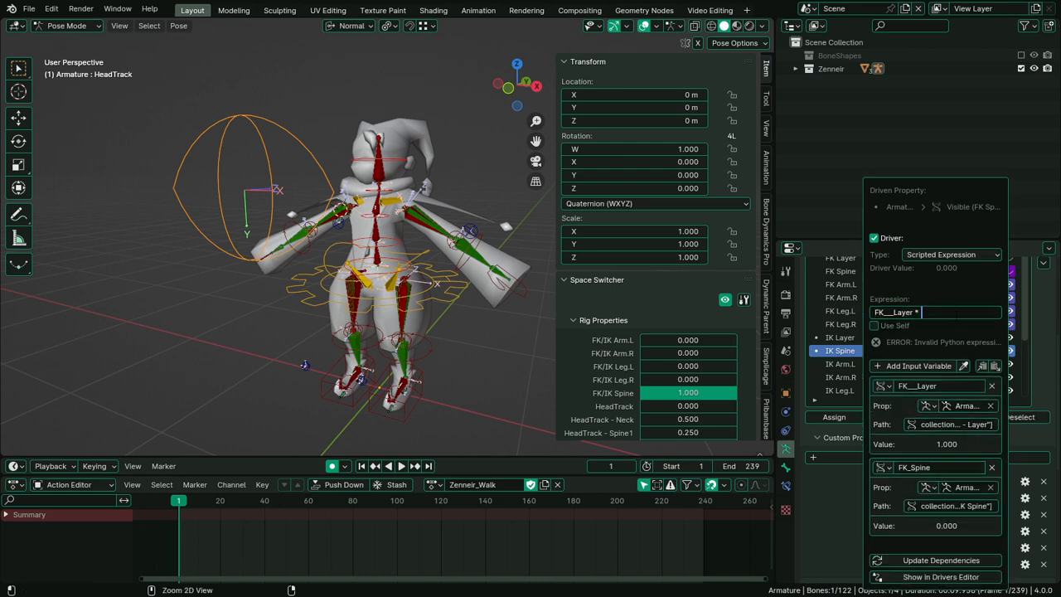
text(FK_Spine)
key(Return)
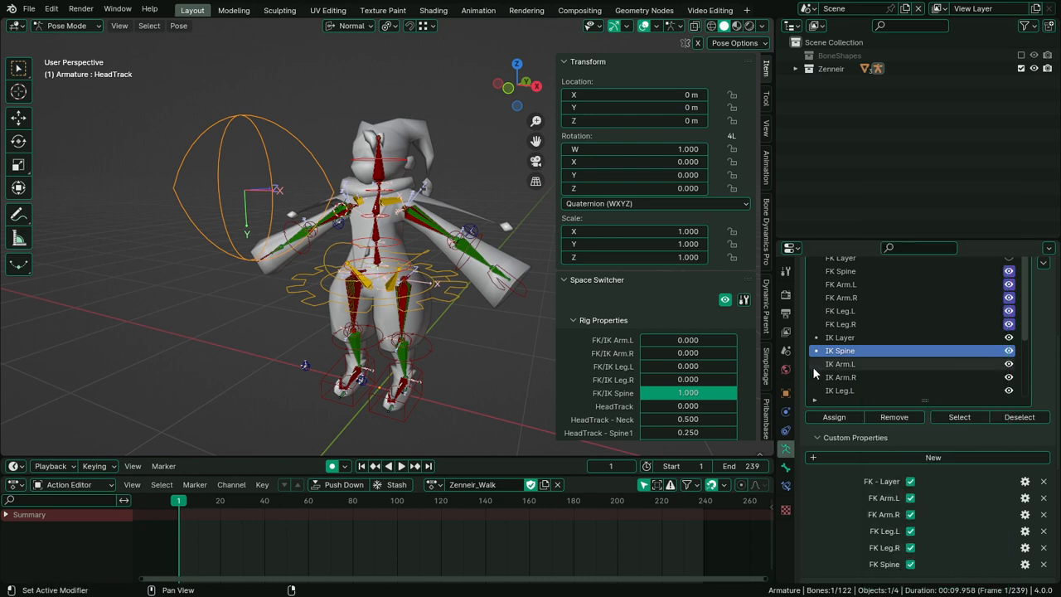
Disable the FK - Layer property and hide the IK Layer, IK Spine, IK Arm.L, IK Arm.R, IK Leg.L and IK Leg.R bone collections
drag(924, 401, 924, 454)
click(911, 536)
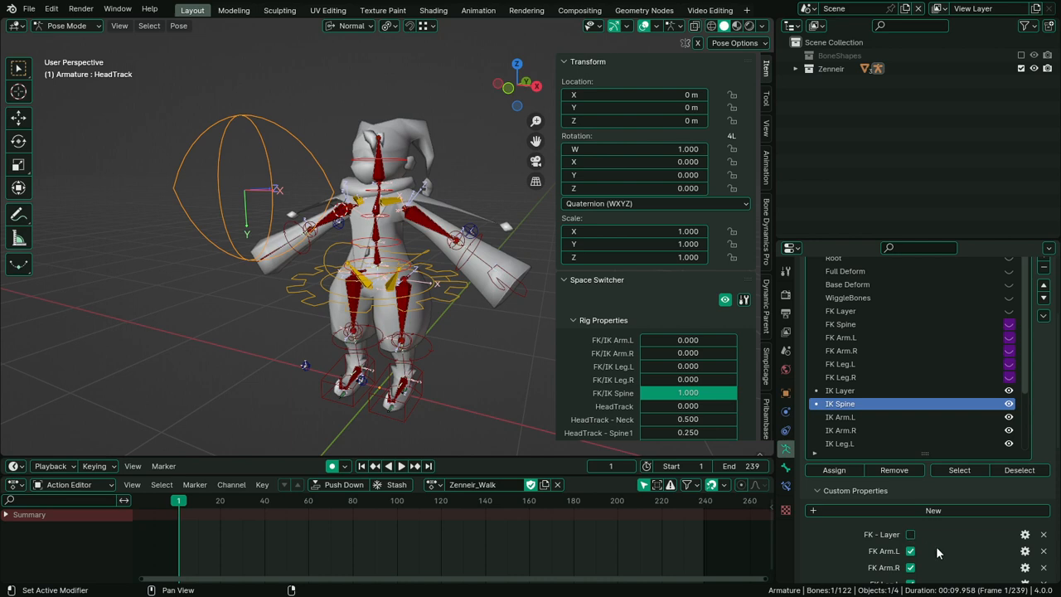
click(1008, 391)
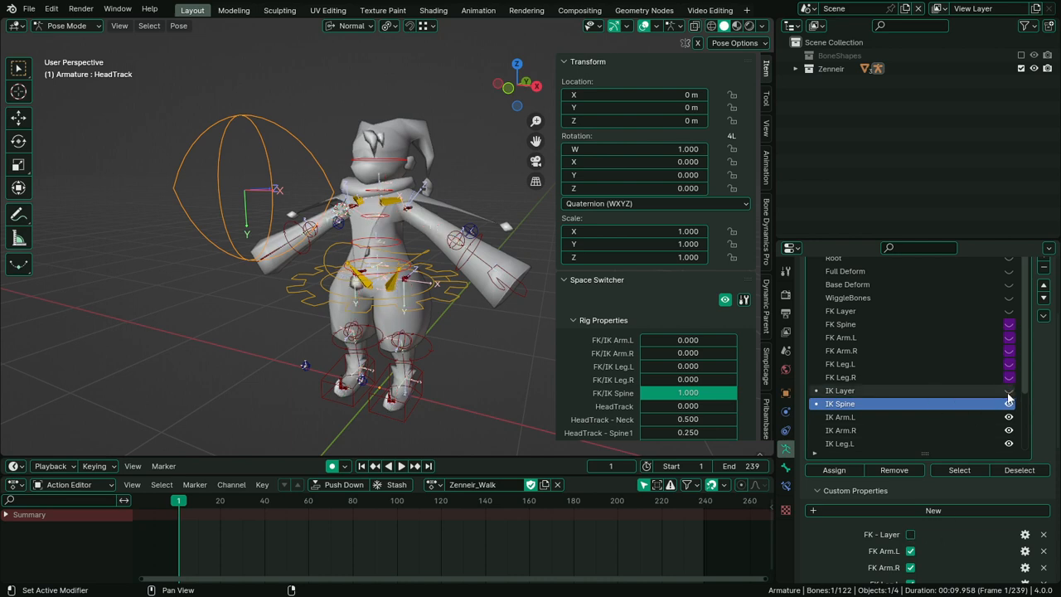
scroll(1009, 396, down, 3)
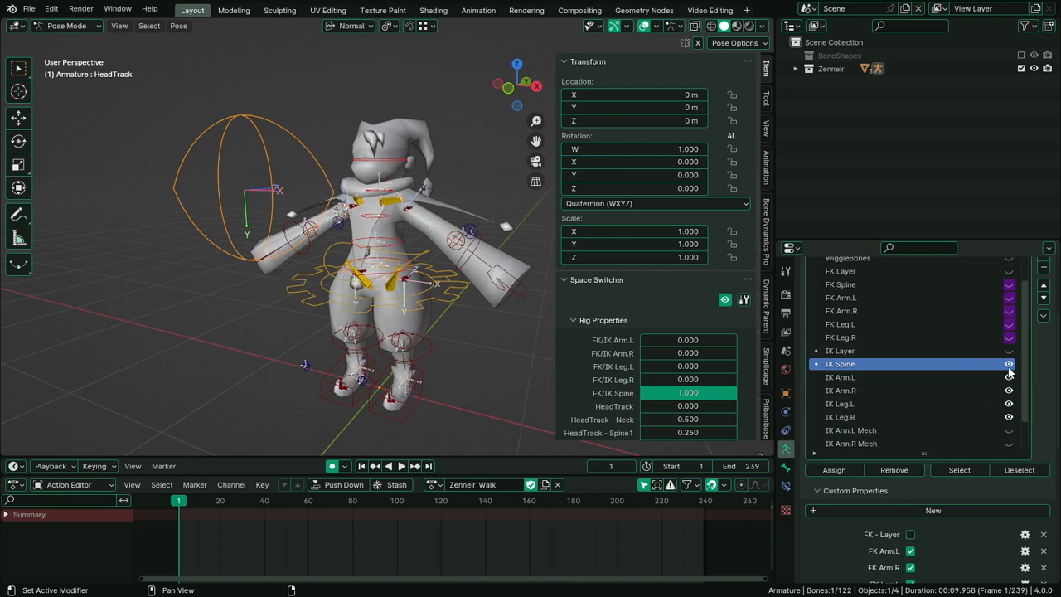
drag(1008, 365, 1009, 417)
scroll(1025, 390, up, 1)
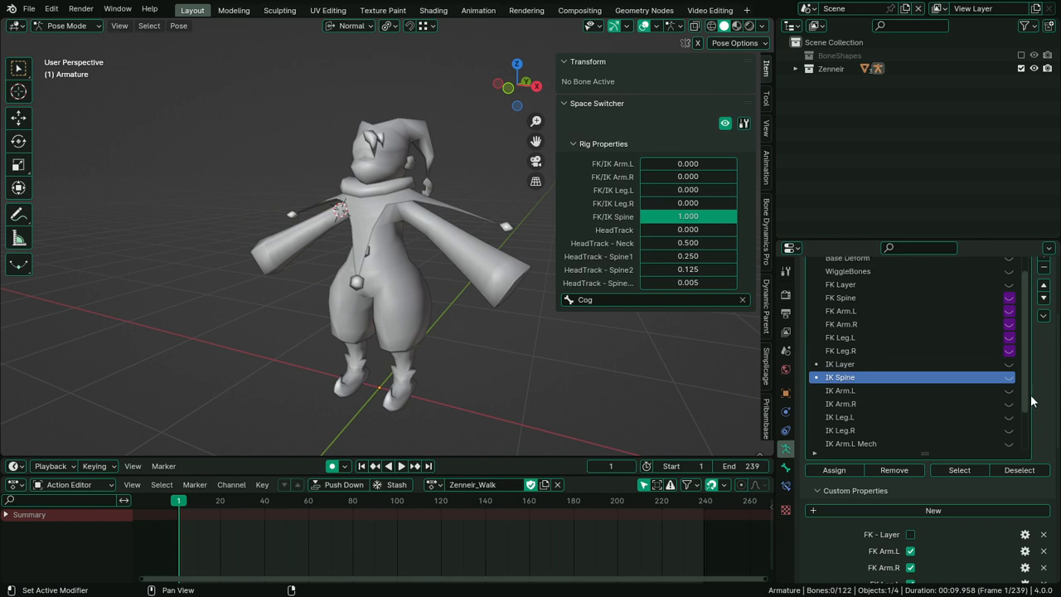
Test the FK drivers by enabling FK - Layer, toggling FK Spine, both FK legs and FK Arm.R off and on, and disabling FK - Layer again
click(911, 535)
scroll(912, 522, down, 2)
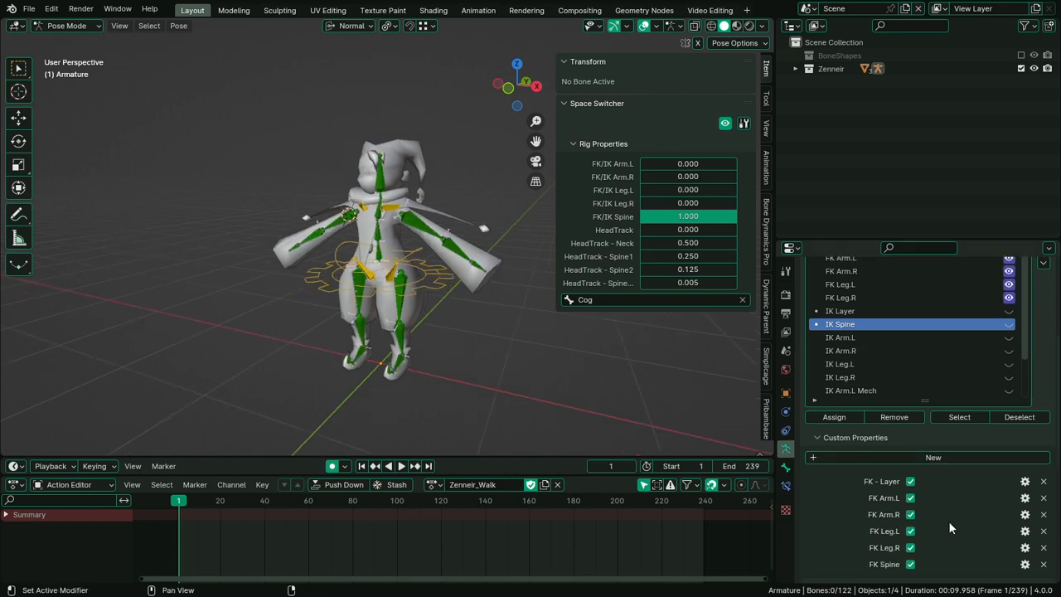
drag(910, 564, 911, 515)
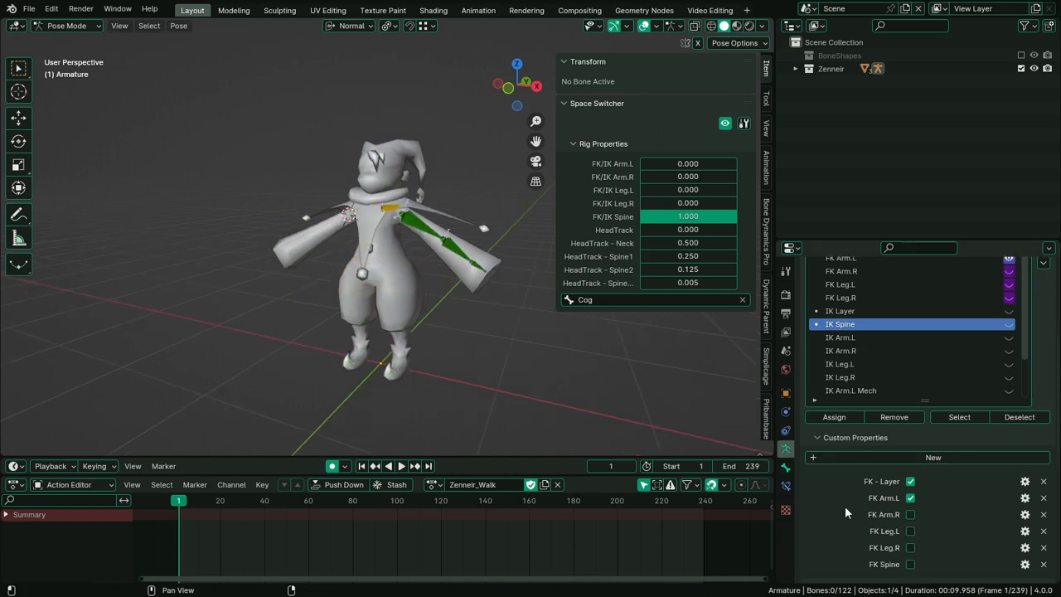
click(911, 514)
click(912, 531)
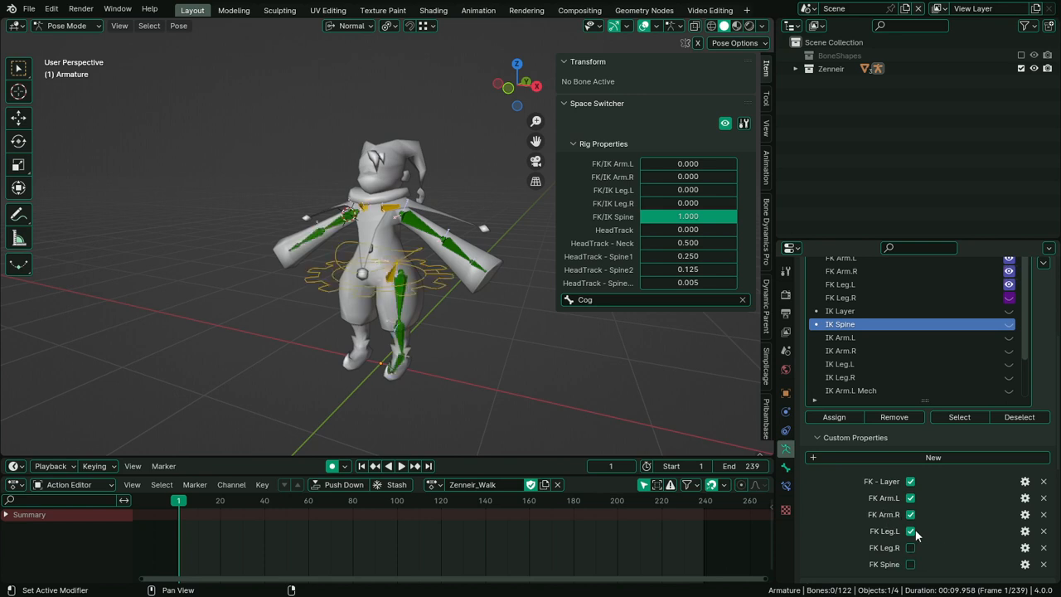
click(911, 548)
click(911, 565)
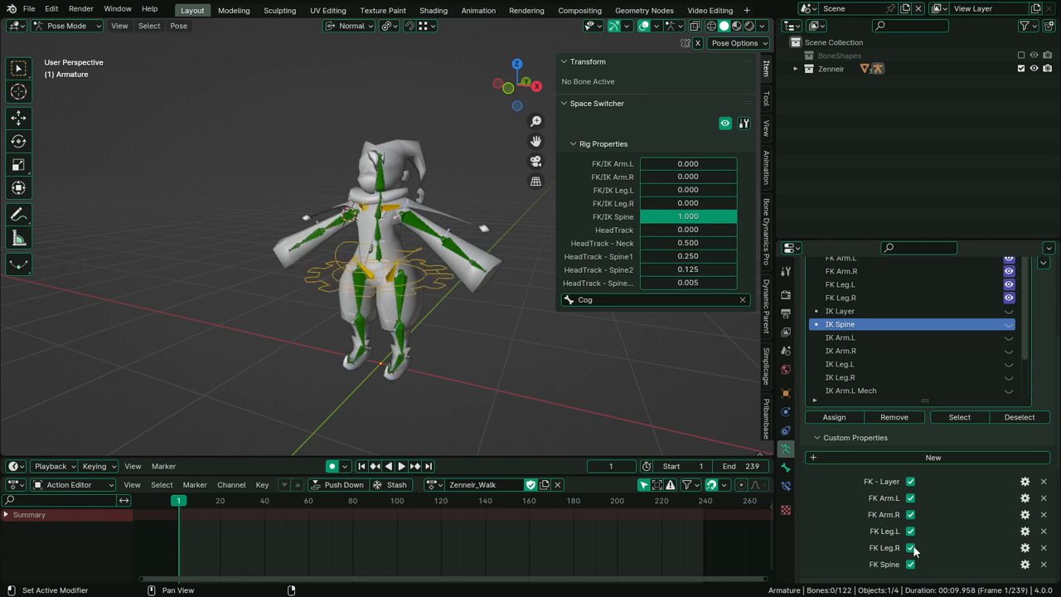
click(911, 481)
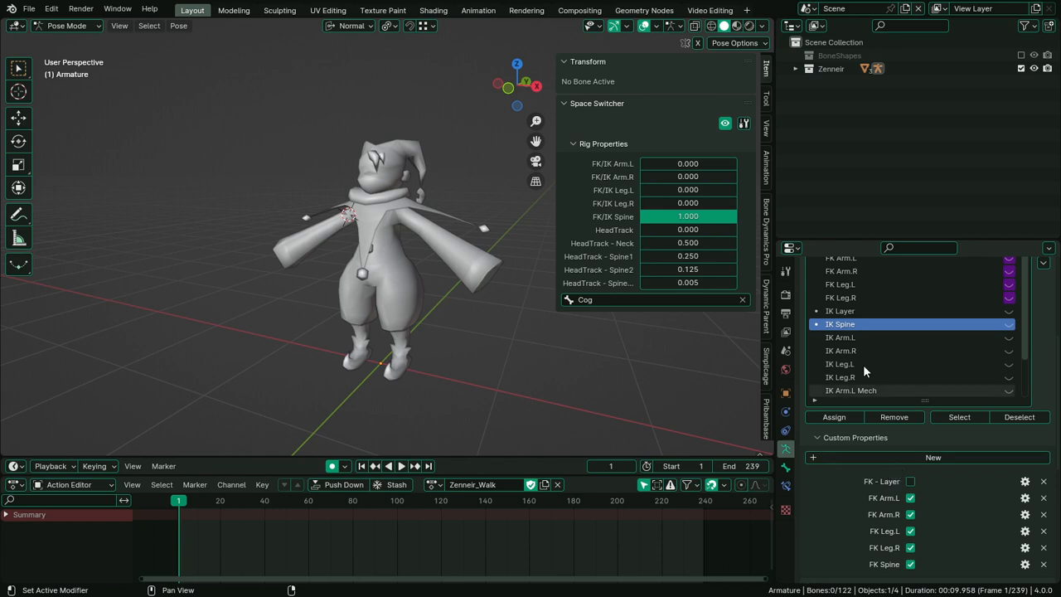
Show the FK Layer bone collection briefly to check its bones, hide it again and make it the active collection
scroll(863, 365, up, 2)
scroll(1049, 310, up, 1)
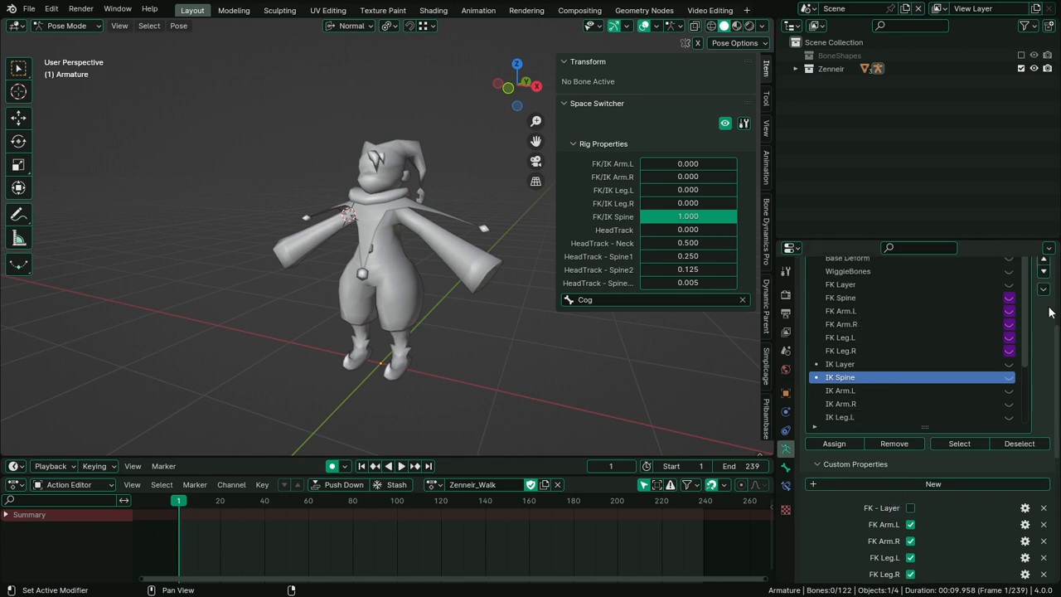
click(1009, 284)
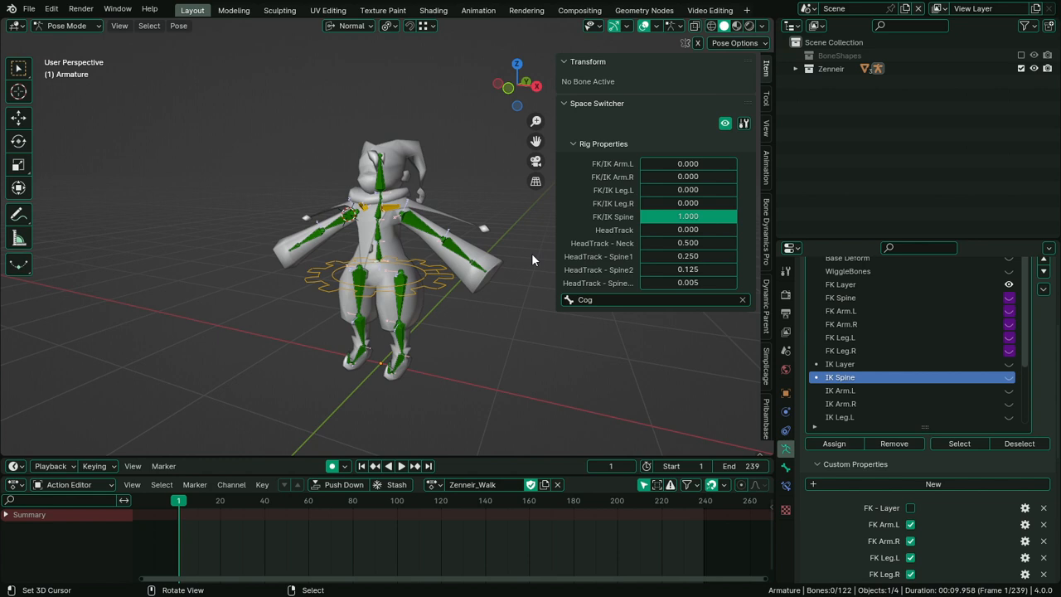
click(1009, 284)
click(853, 284)
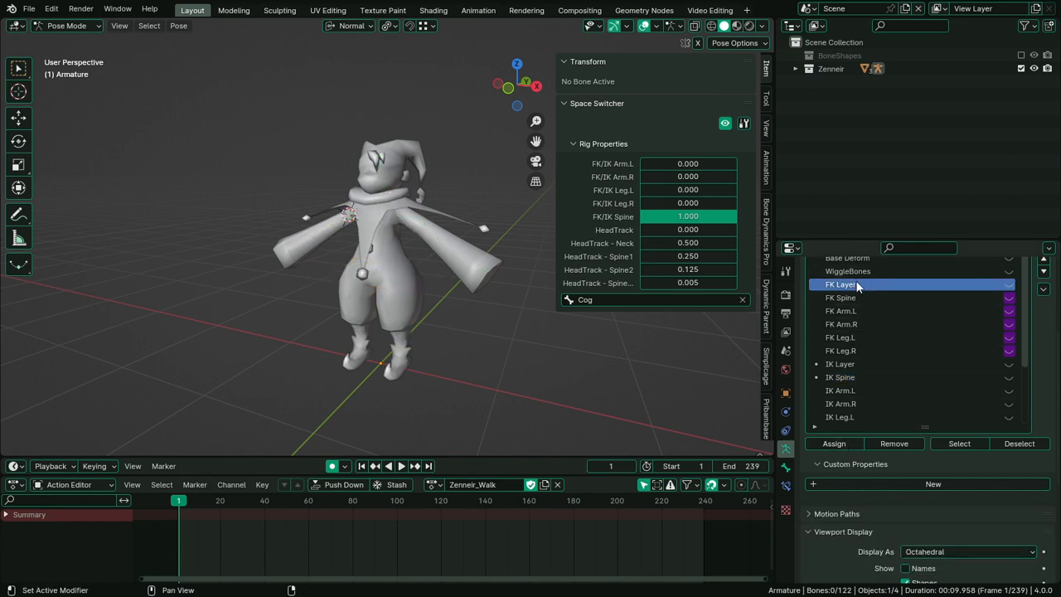
Try removing the FK Layer bone collection and check the Custom Properties of the active collection
right_click(832, 292)
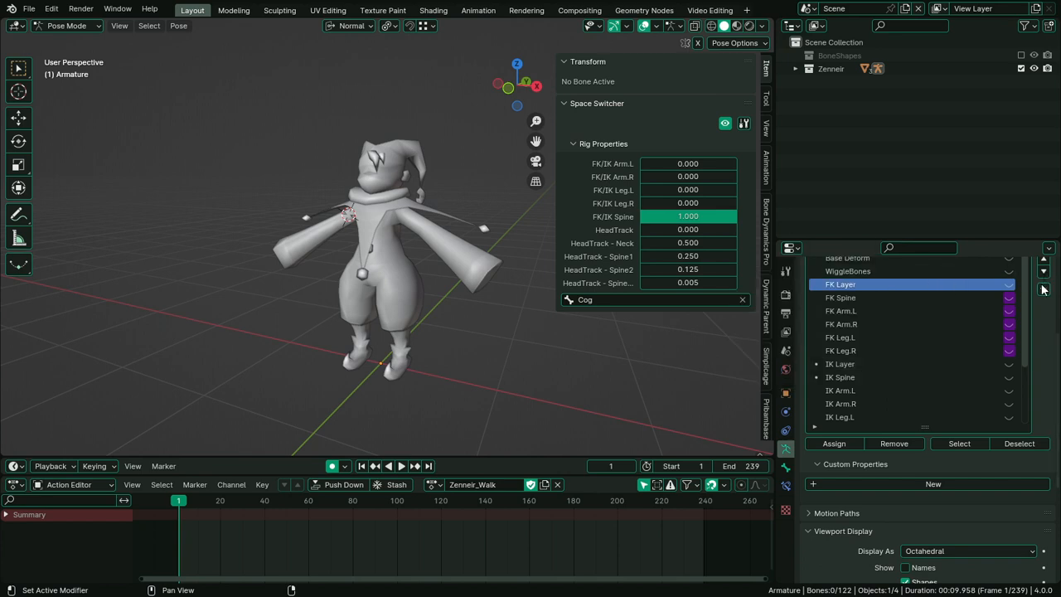
scroll(1050, 325, up, 2)
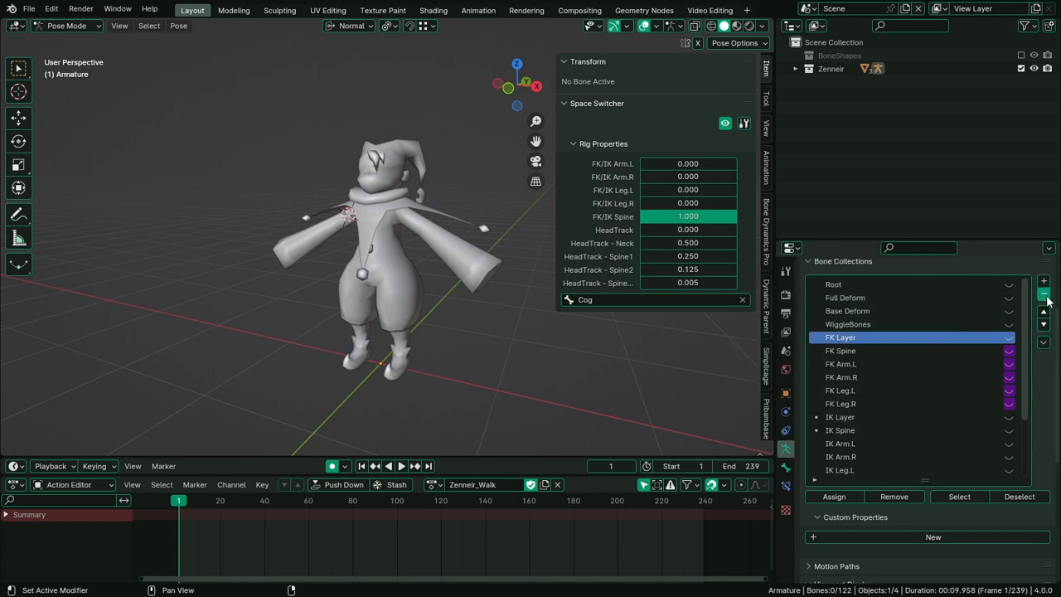
click(1043, 294)
scroll(943, 492, down, 2)
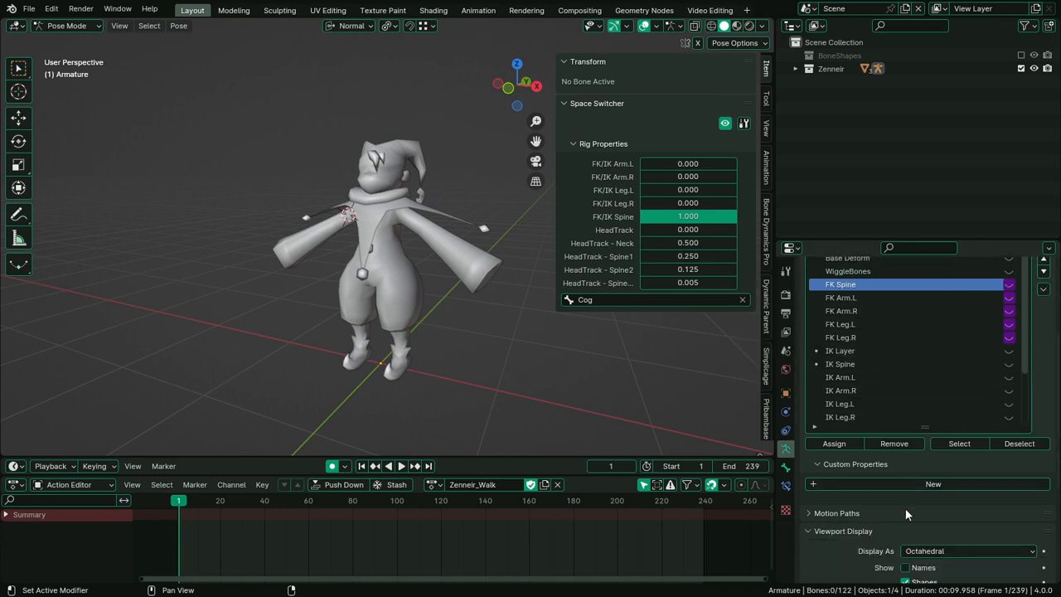
click(871, 465)
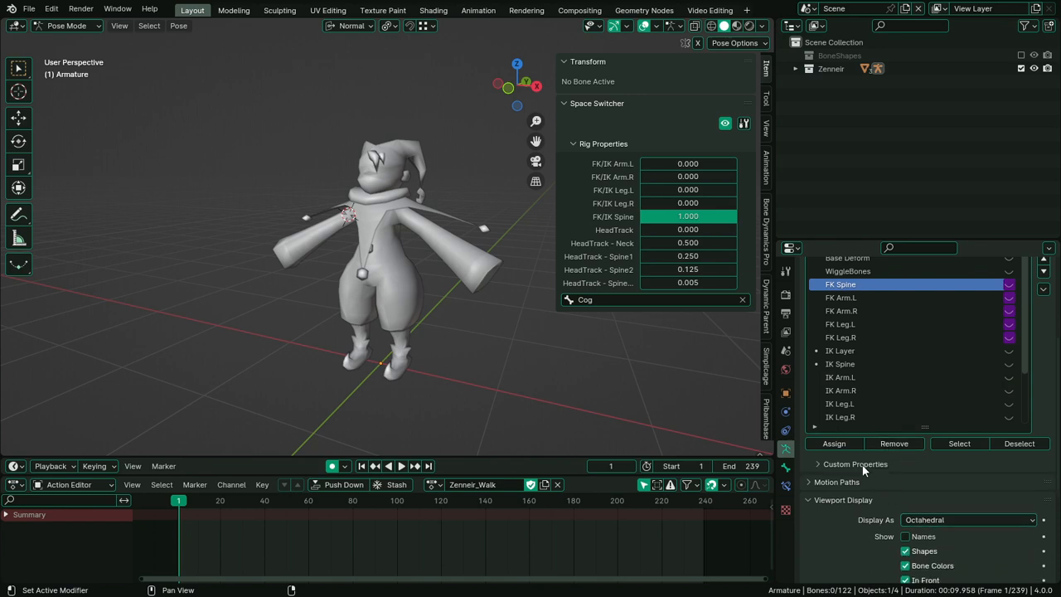
click(862, 464)
scroll(1043, 491, up, 2)
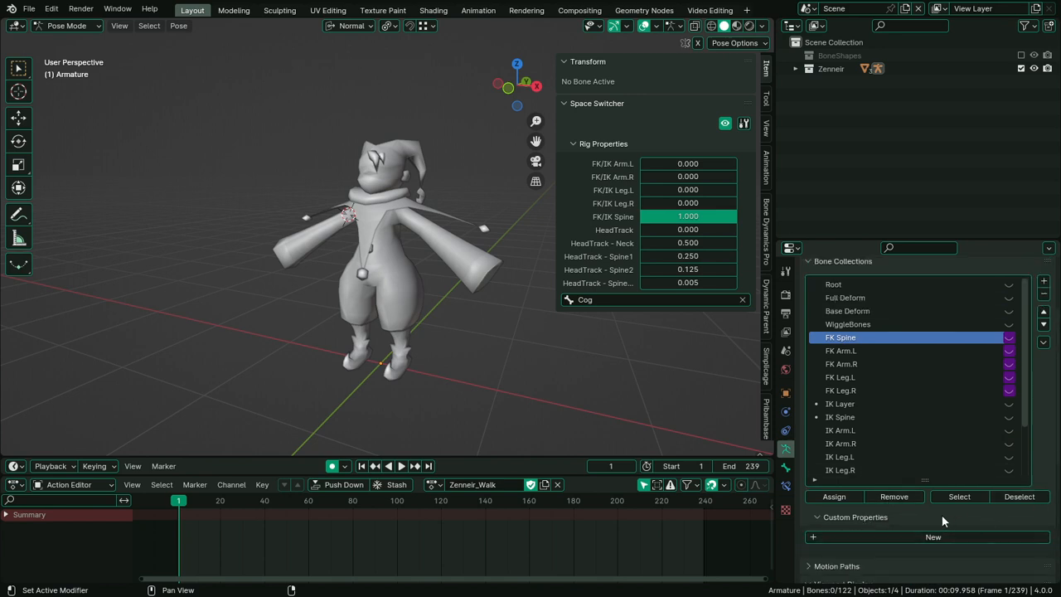
scroll(1032, 497, up, 1)
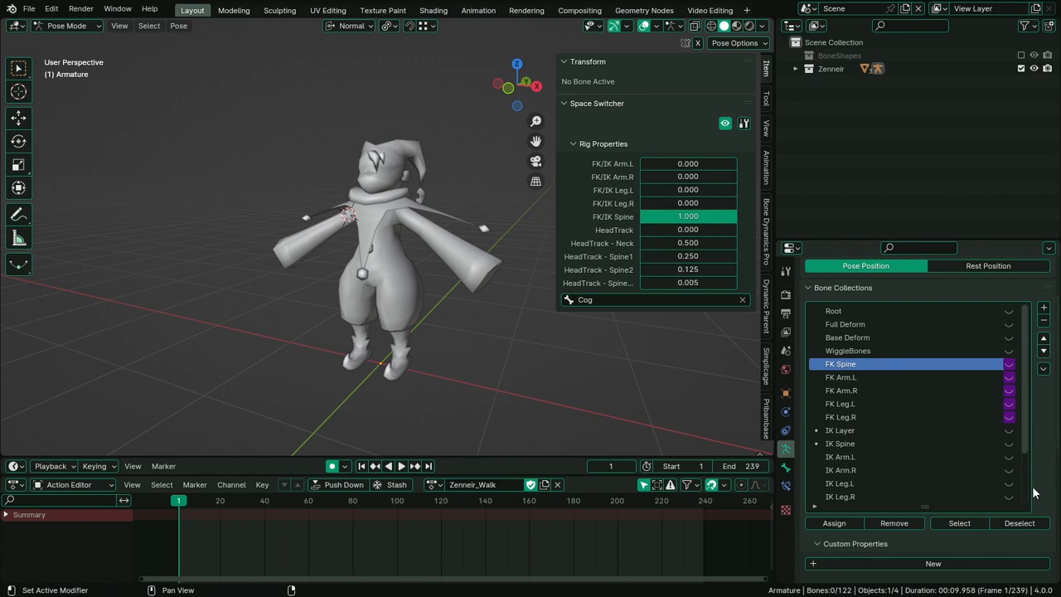
scroll(1034, 489, down, 2)
Undo the removal of the FK Layer bone collection along with the preceding collection selection and visibility changes
key(ctrl+z)
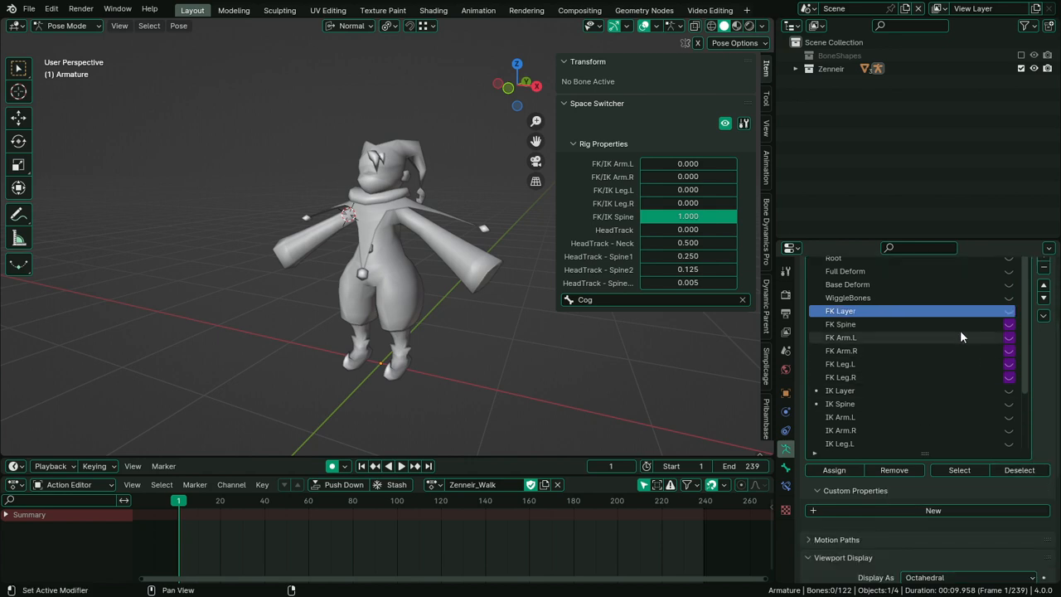
key(ctrl+z)
click(879, 490)
click(872, 491)
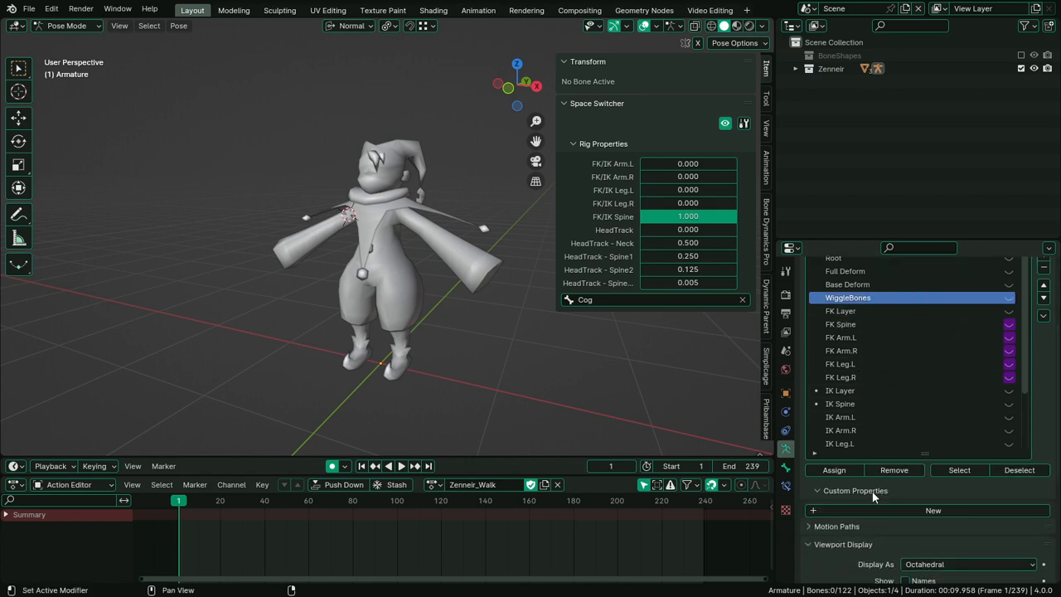
key(ctrl+z)
key(ctrl+z)
key(ctrl+z)
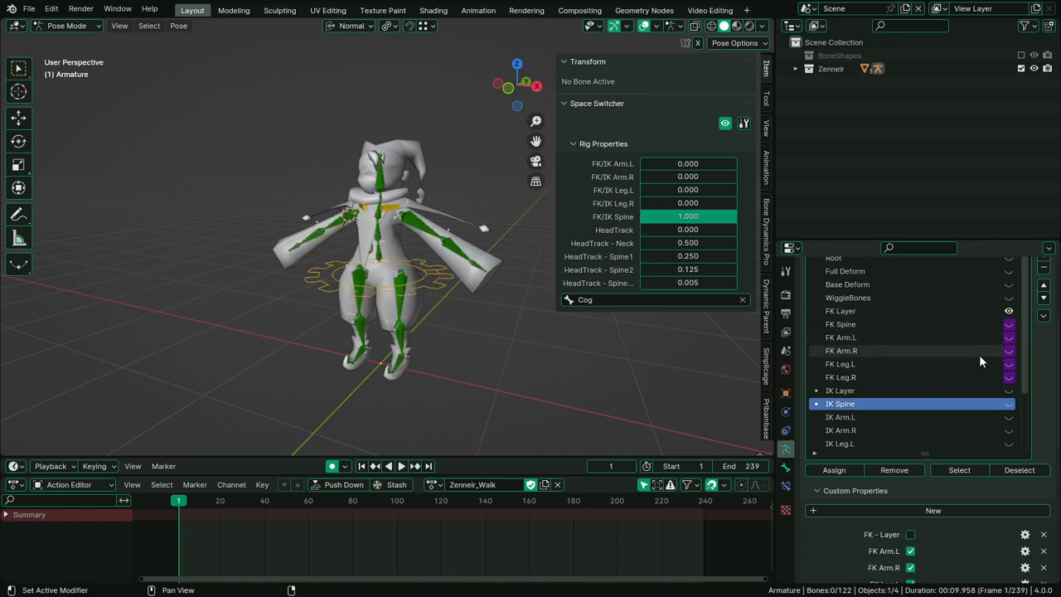
key(ctrl+z)
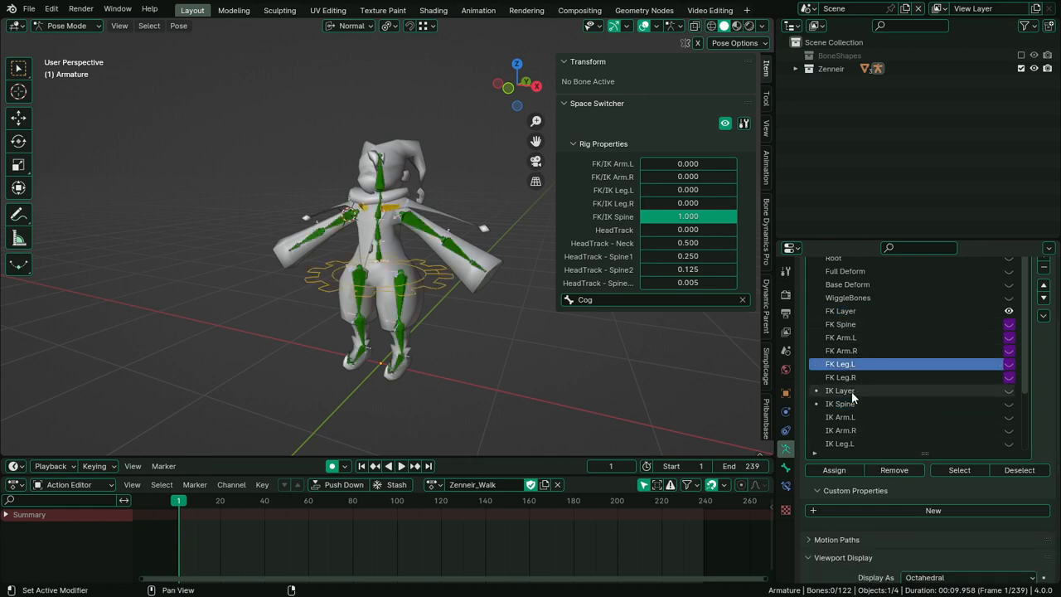
Make IK Spine the active bone collection to access the custom properties stored on it
click(851, 400)
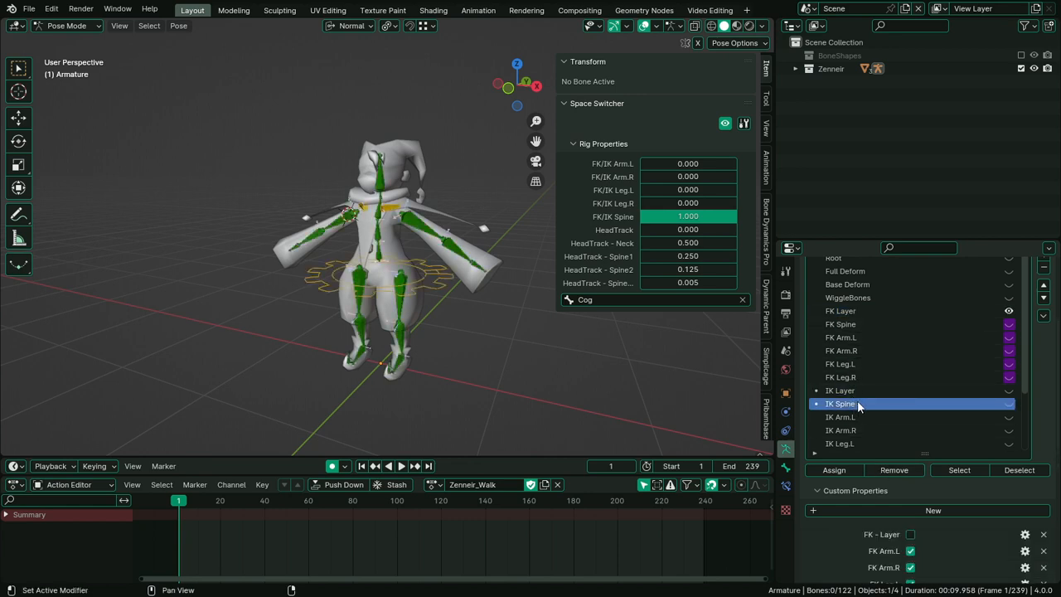
scroll(857, 401, down, 1)
scroll(999, 447, down, 2)
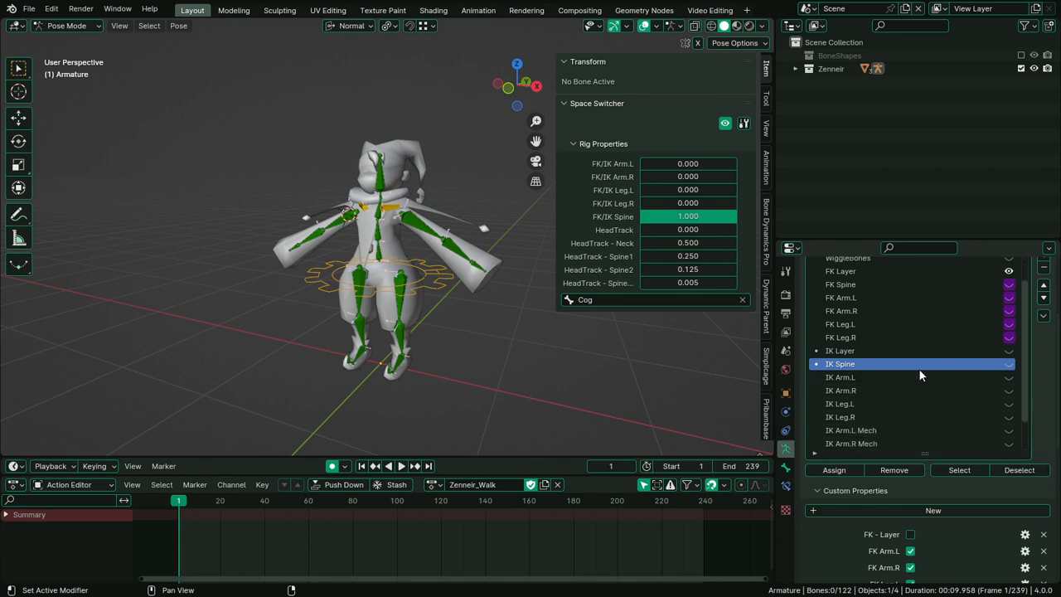
Look through the armature's FK and IK bone collections and the custom properties below them
scroll(937, 392, up, 2)
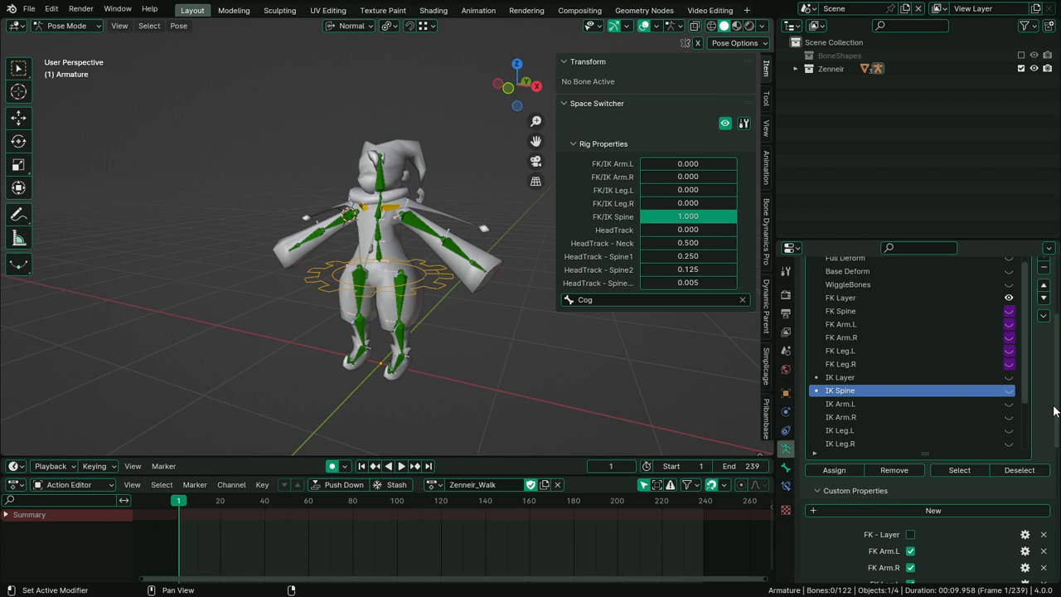
scroll(1046, 408, down, 2)
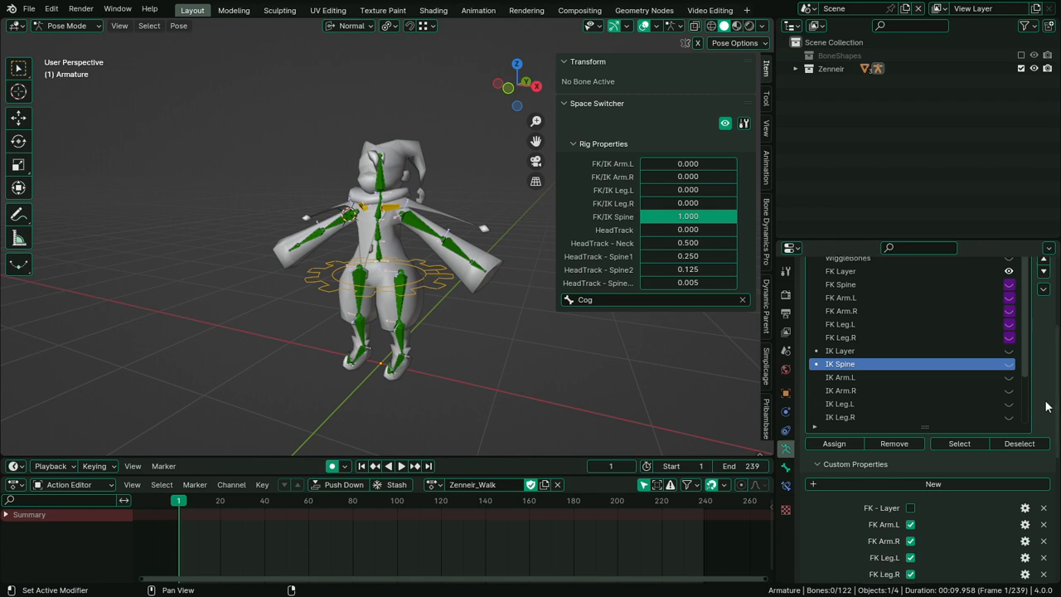
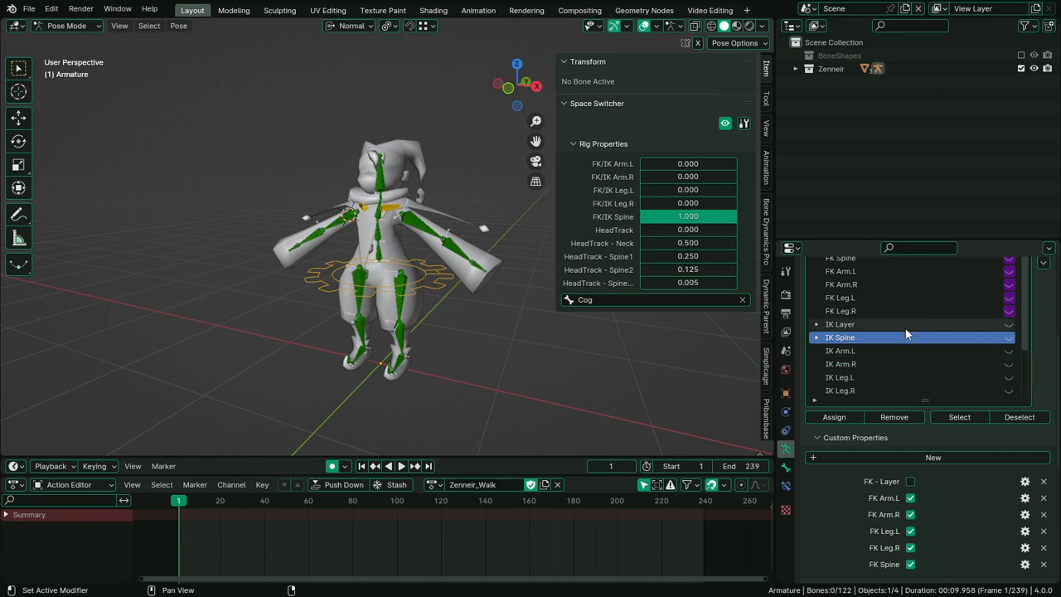
scroll(875, 337, up, 5)
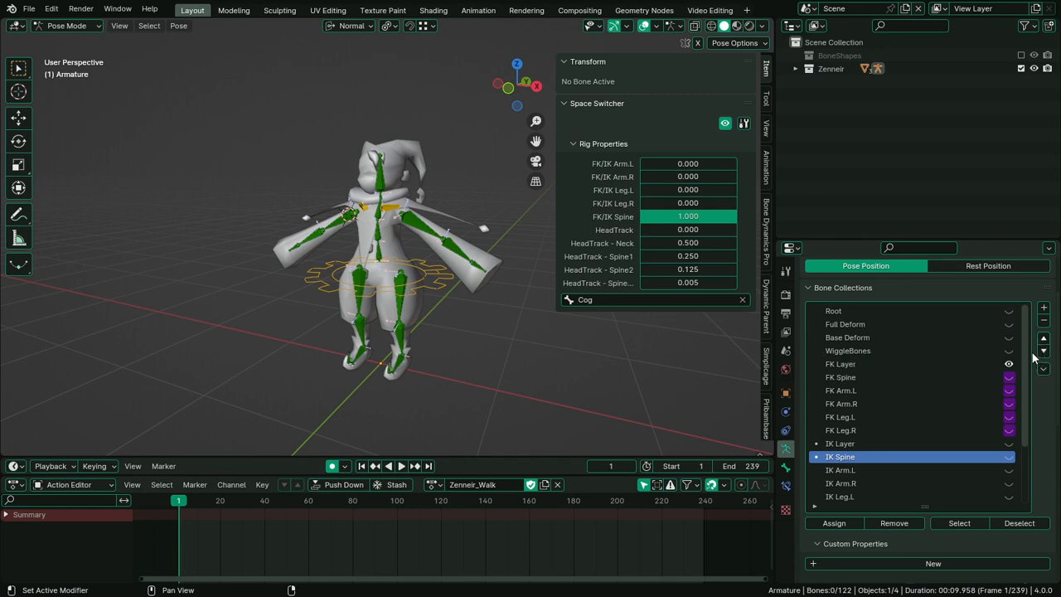
scroll(975, 344, down, 1)
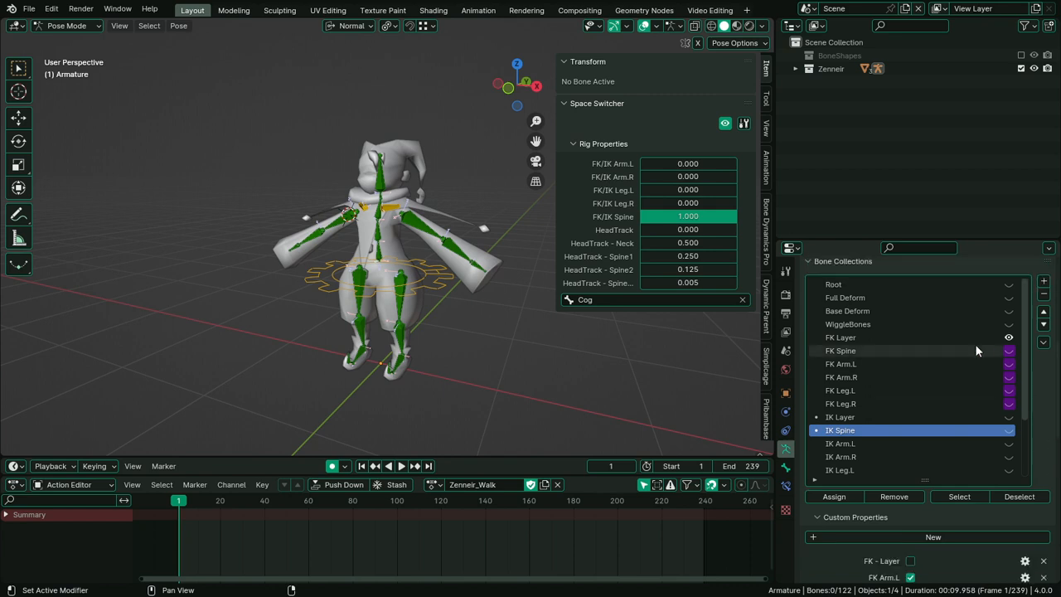
click(889, 261)
click(874, 305)
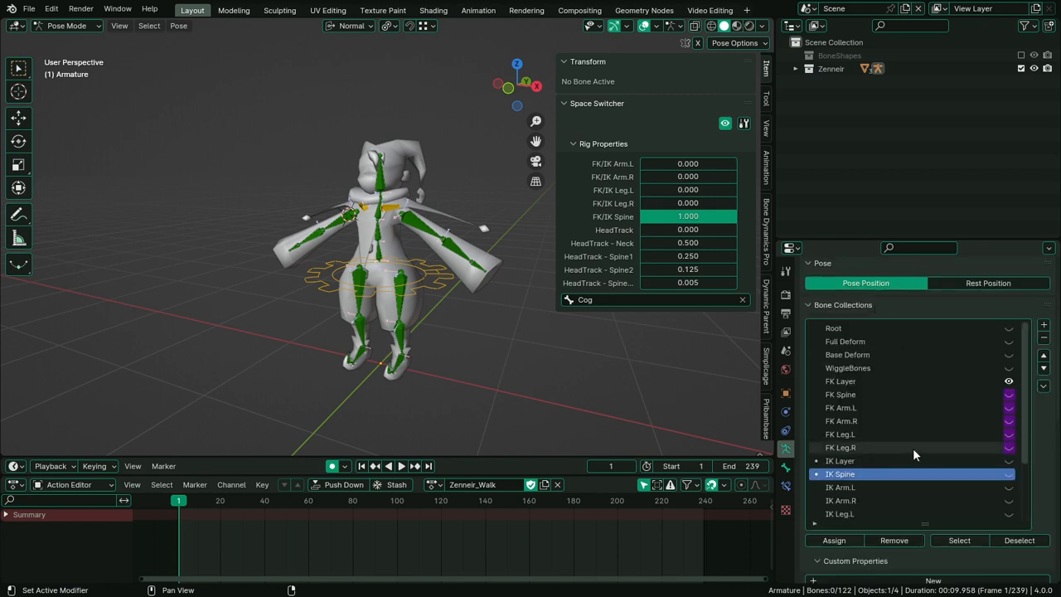
click(912, 474)
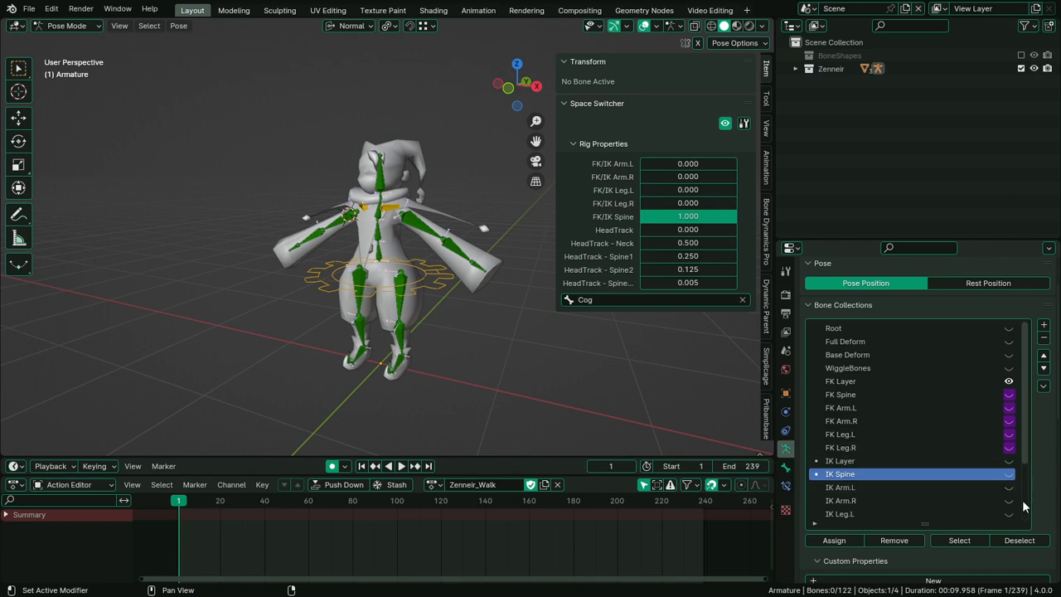
scroll(911, 475, down, 1)
scroll(1040, 572, down, 2)
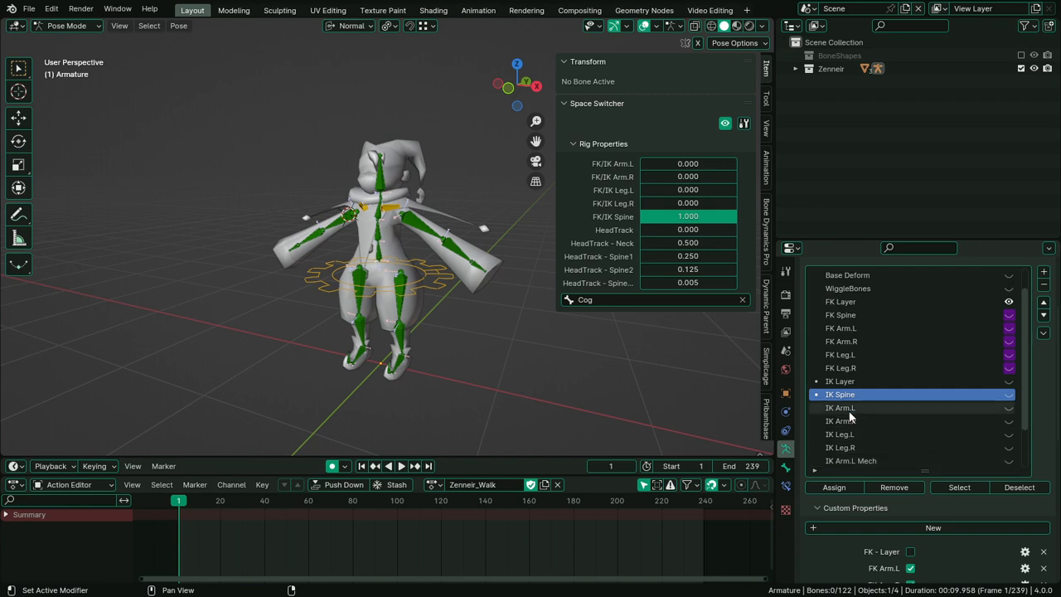
Delete the bone collection's custom properties FK - Layer, FK Arm.L, FK Arm.R, FK Leg.L, FK Leg.R and FK Spine
scroll(944, 492, down, 4)
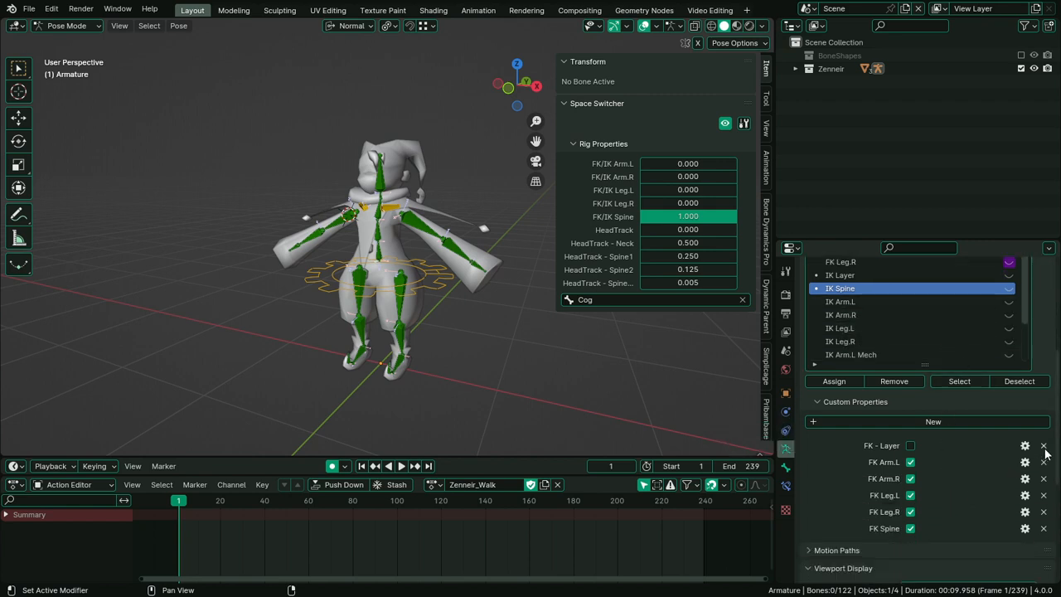
click(1045, 450)
click(1044, 450)
click(1044, 450)
click(1045, 450)
click(1044, 450)
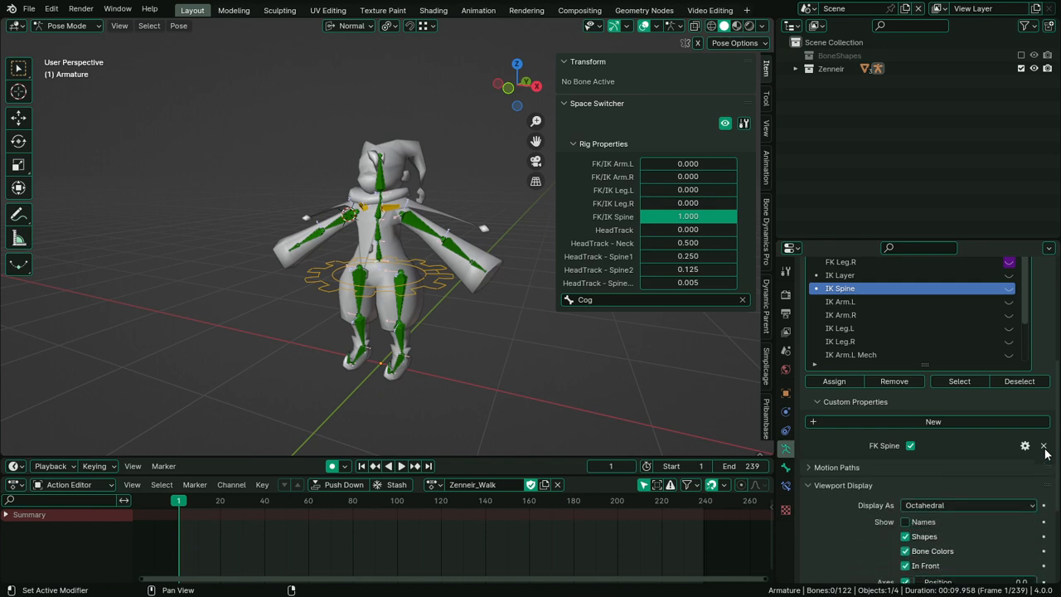
click(1044, 450)
scroll(921, 469, up, 1)
Add six new custom properties to the armature data itself
scroll(977, 545, down, 5)
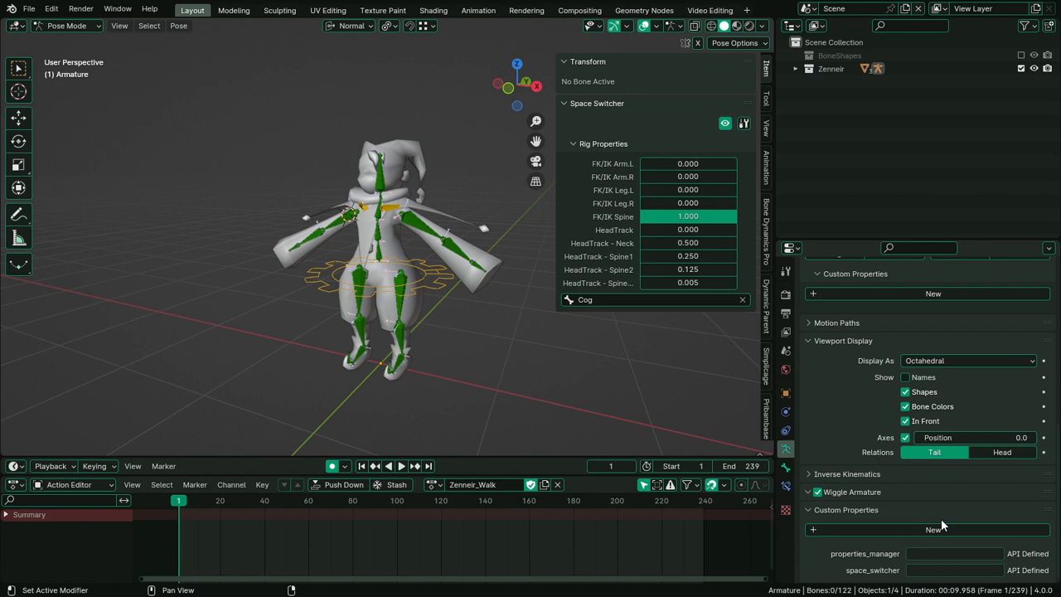
click(895, 531)
scroll(953, 522, down, 1)
click(1004, 513)
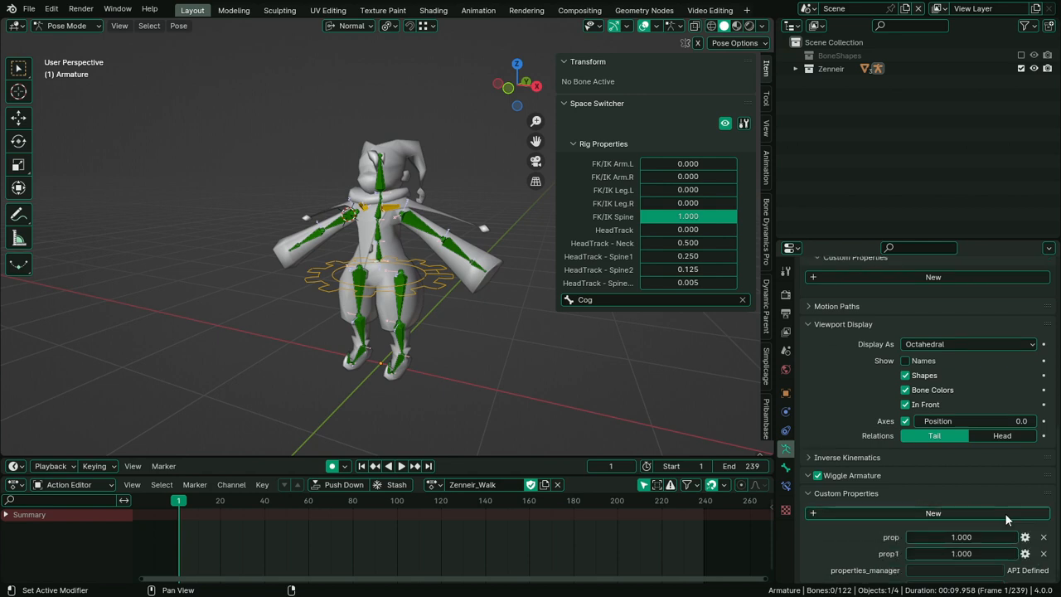
click(1005, 514)
click(1005, 514)
click(1005, 514)
scroll(1003, 514, down, 2)
click(973, 447)
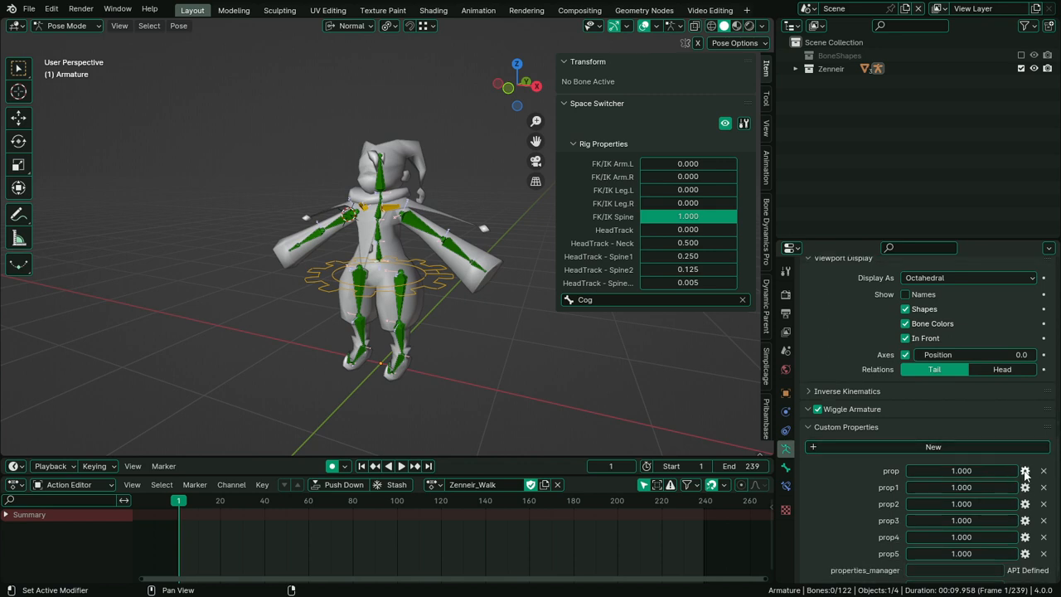
Delete the visibility drivers from the FK Spine, FK Arm.L, FK Arm.R, FK Leg.L and FK Leg.R bone collections
scroll(1026, 473, up, 10)
scroll(1019, 414, up, 6)
scroll(1047, 379, up, 3)
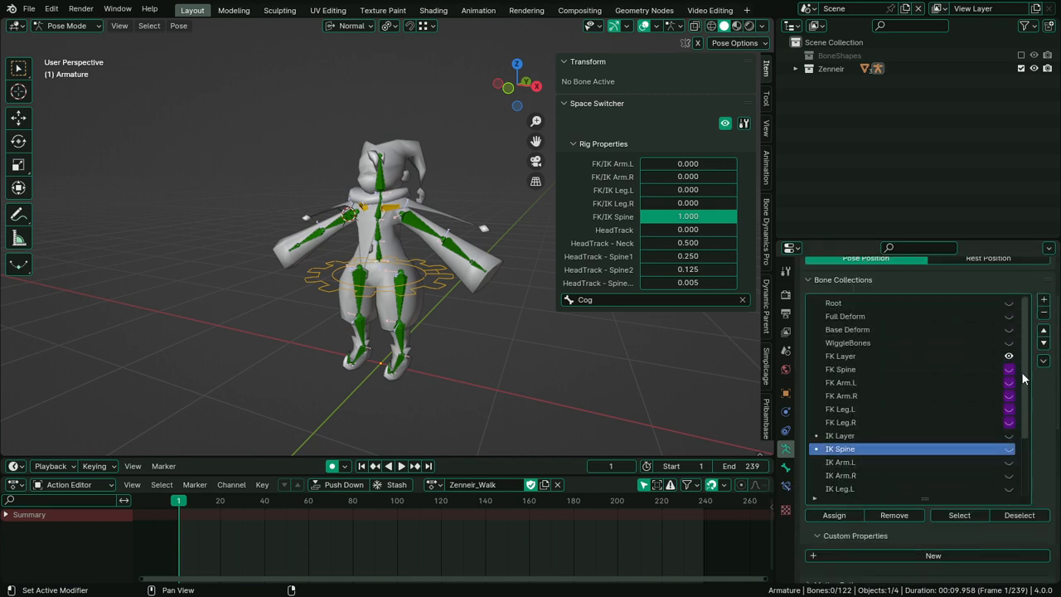
right_click(1019, 373)
click(964, 341)
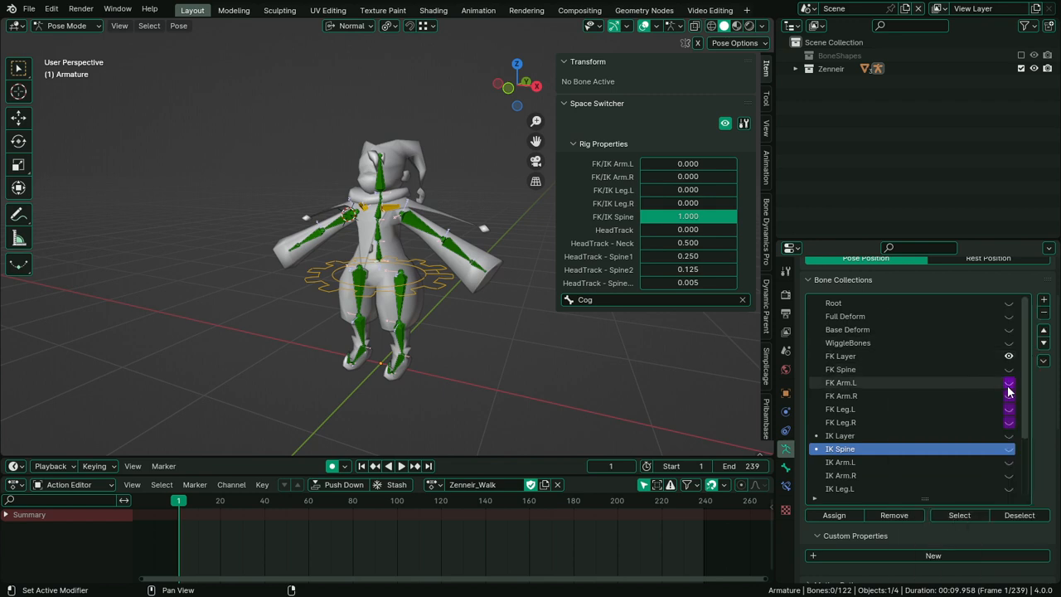
right_click(1009, 391)
click(984, 347)
right_click(1008, 396)
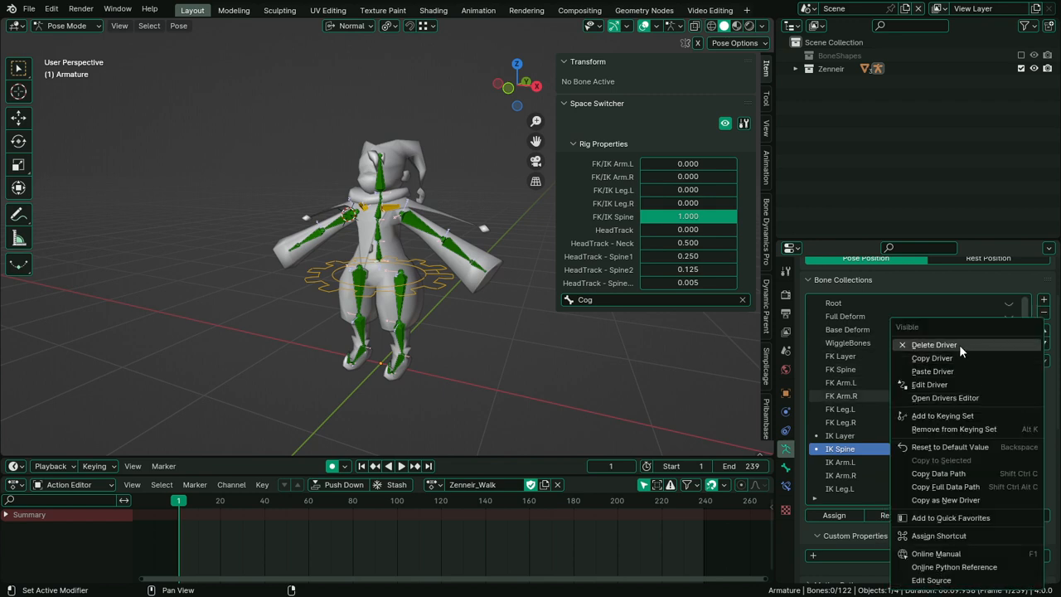
click(959, 344)
right_click(1006, 408)
click(971, 347)
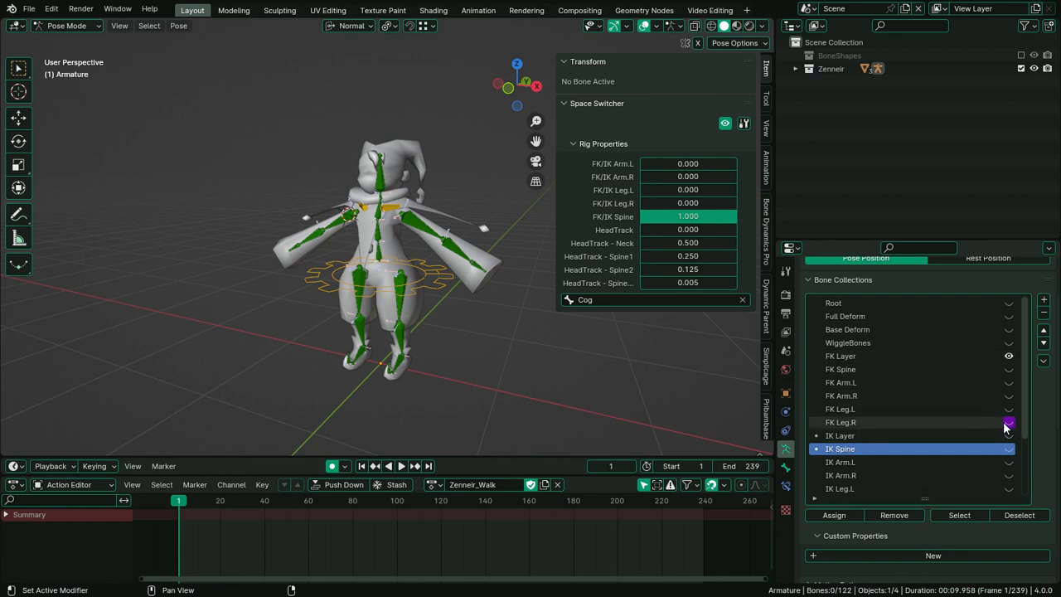
right_click(1005, 424)
click(949, 344)
Remove the FK Layer and IK Layer bone collections from the armature
click(990, 356)
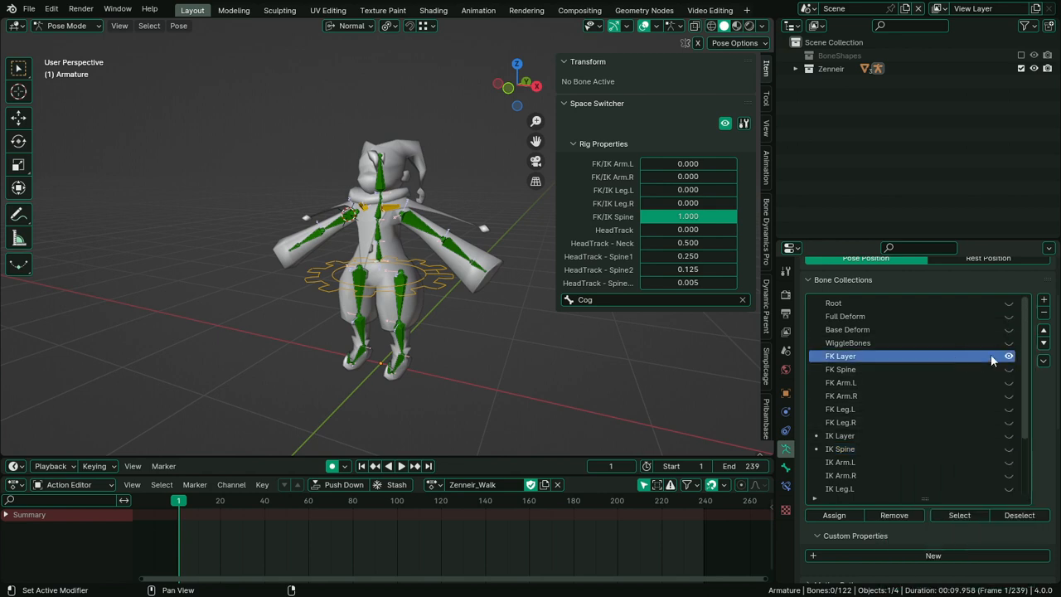
click(1044, 311)
click(893, 431)
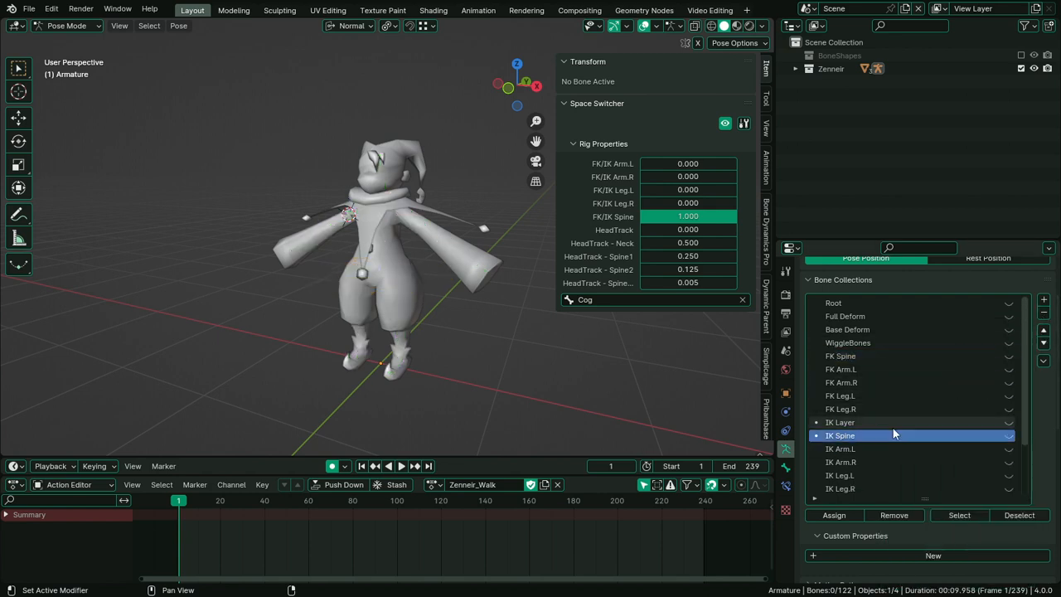
click(893, 426)
click(1044, 312)
scroll(926, 426, down, 3)
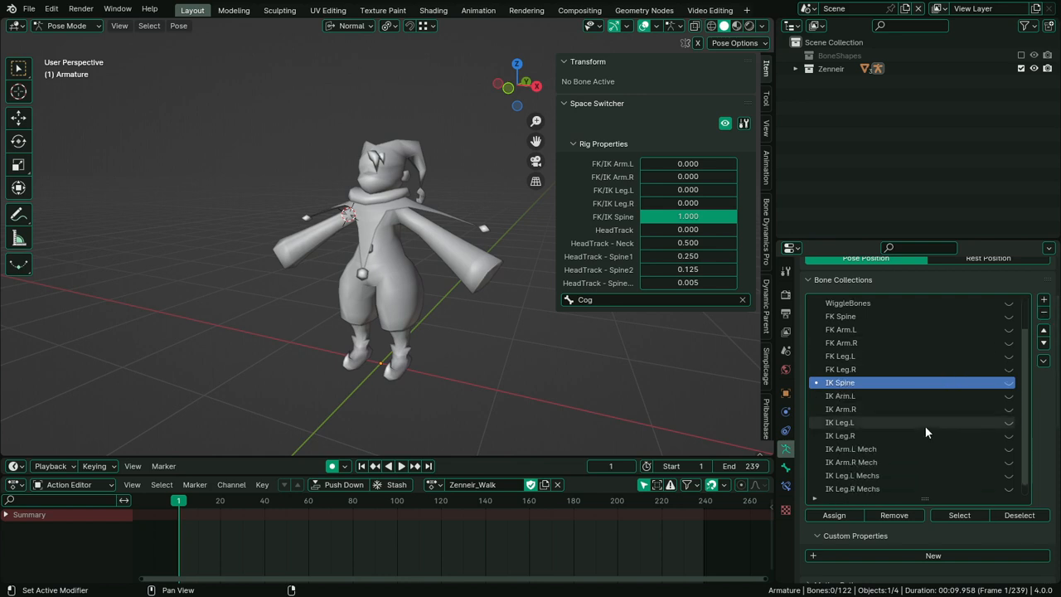
scroll(924, 425, down, 1)
scroll(921, 427, up, 4)
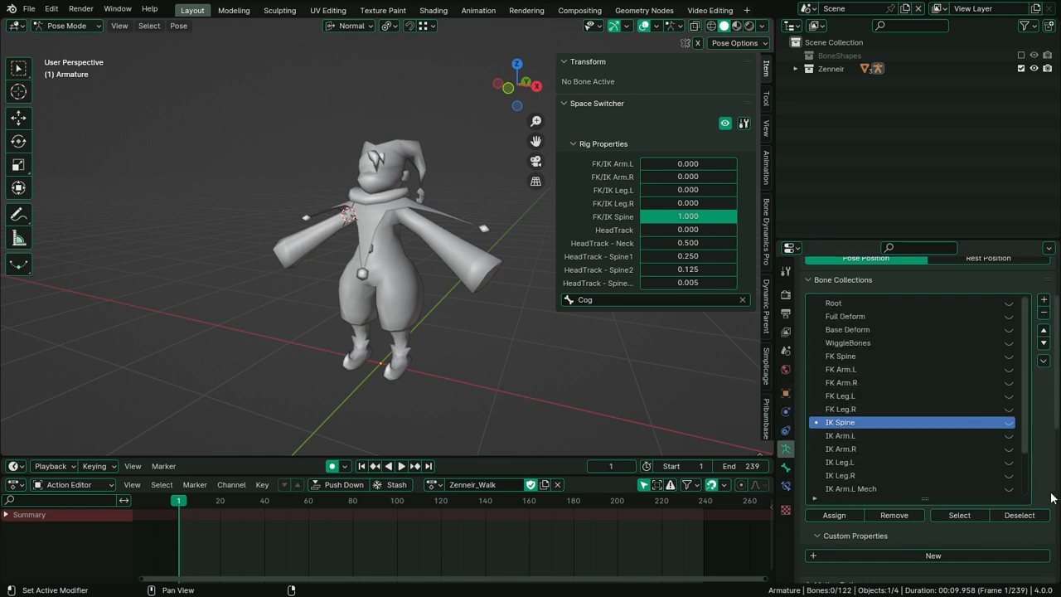
Change the armature's custom property prop to Boolean type and name it FK Layer
scroll(1051, 498, down, 10)
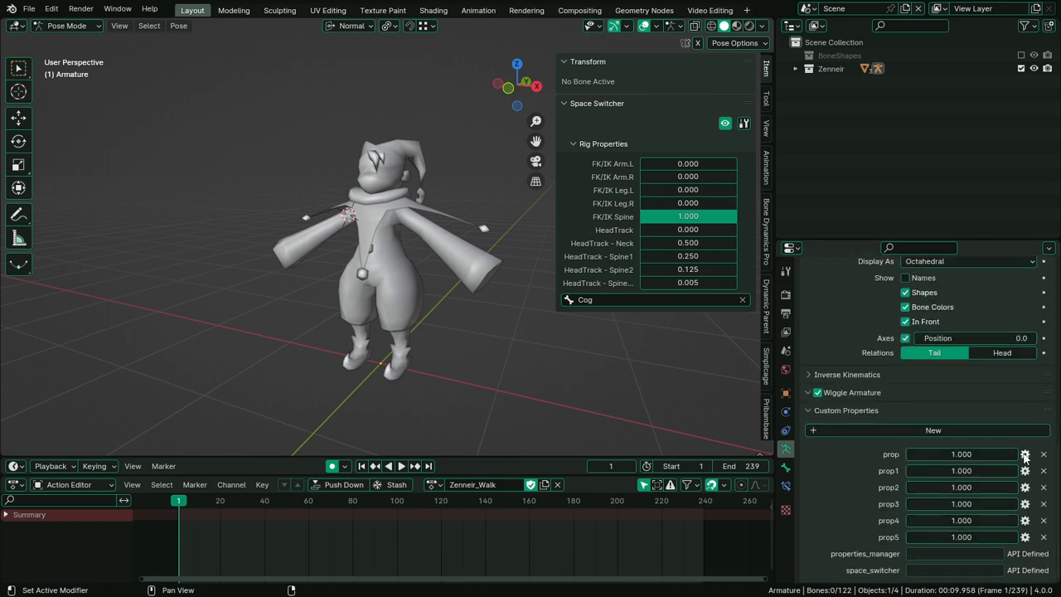
click(1025, 454)
click(985, 376)
click(978, 438)
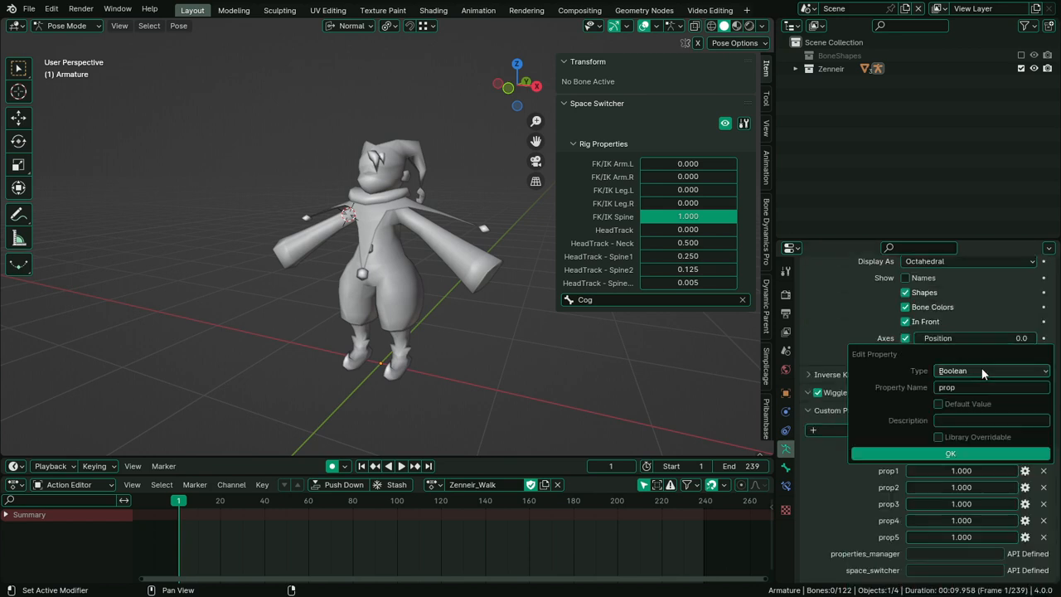
click(982, 373)
click(981, 367)
click(986, 387)
text(FK)
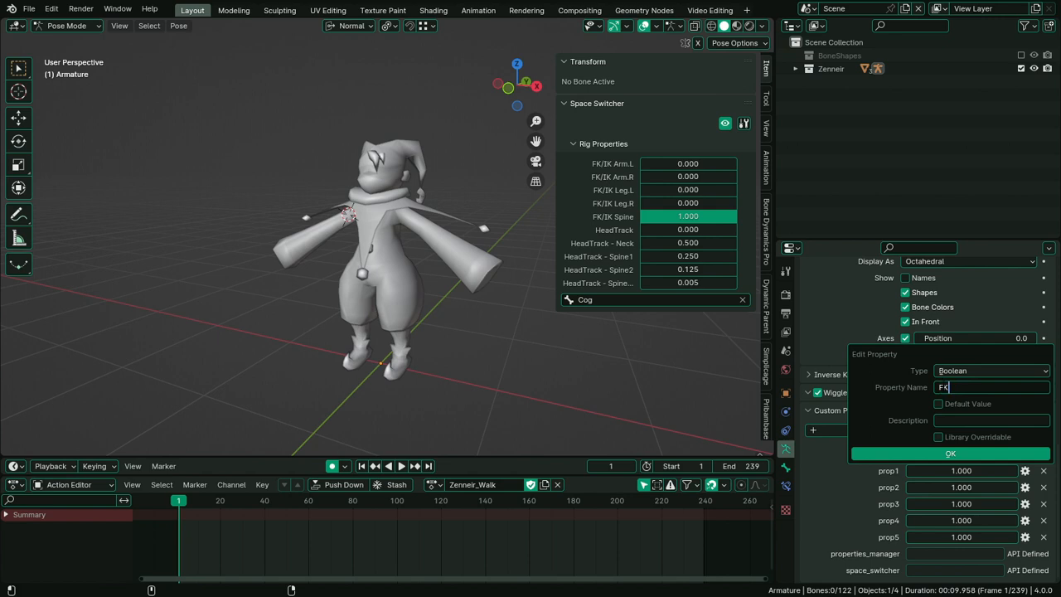
text( LAyer)
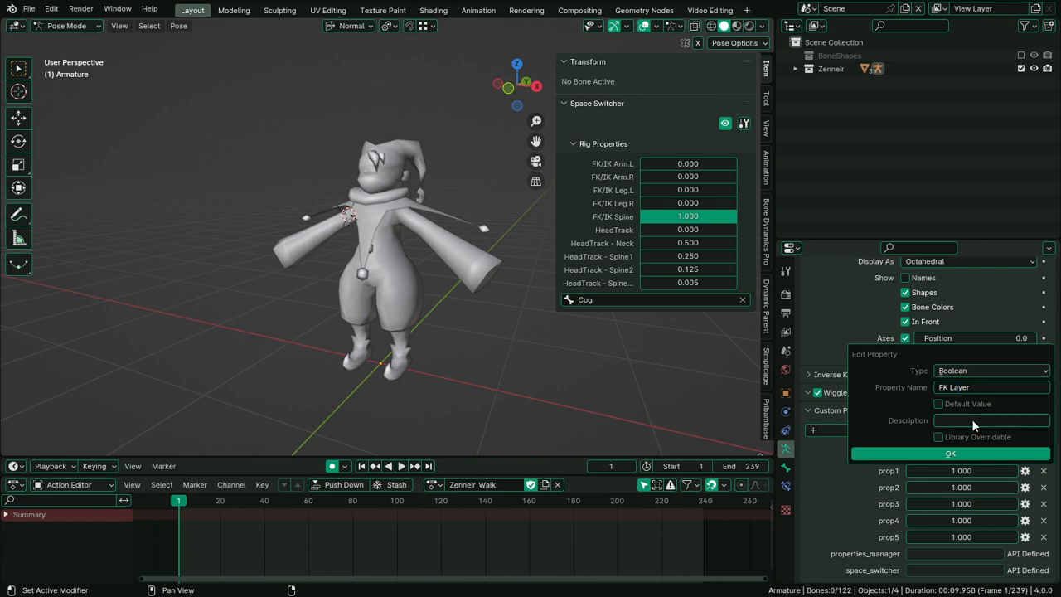
click(972, 420)
text(Enables)
key(ctrl+a)
text(Displays All)
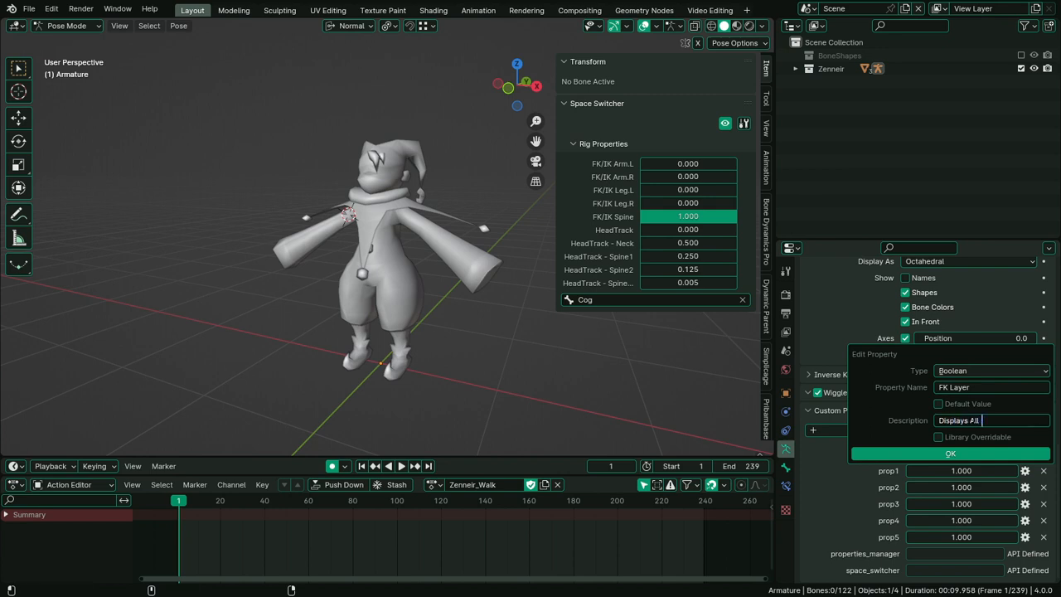
key(BackSpace)
key(BackSpace)
key(BackSpace)
key(BackSpace)
key(BackSpace)
key(BackSpace)
key(BackSpace)
key(BackSpace)
key(BackSpace)
key(BackSpace)
key(BackSpace)
key(BackSpace)
Give the FK Layer property the description "Enables FK Layer" and apply the property edits
text(Enable)
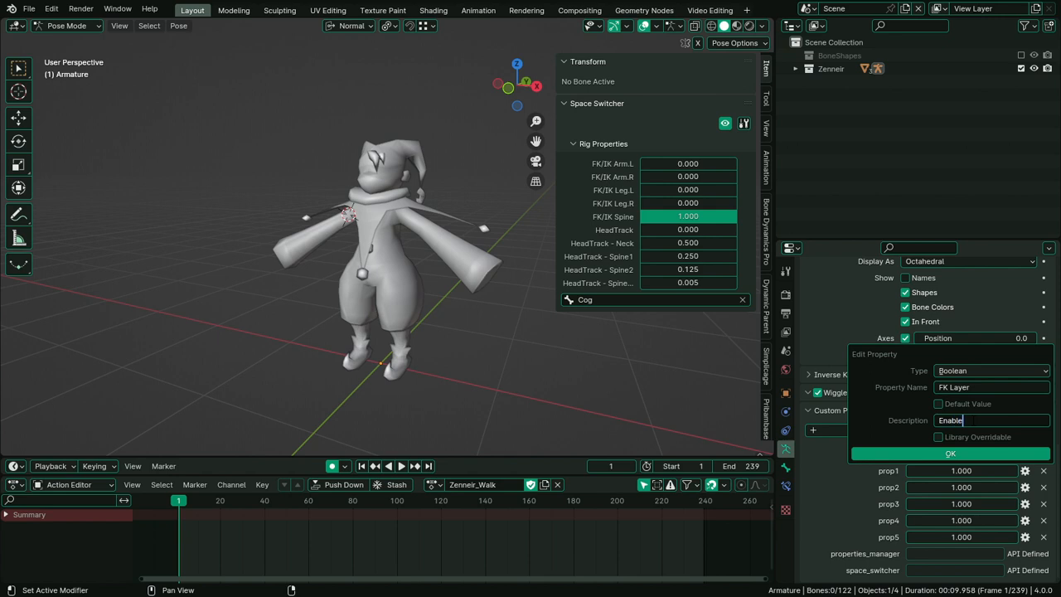
text(s FK LAyer)
key(Return)
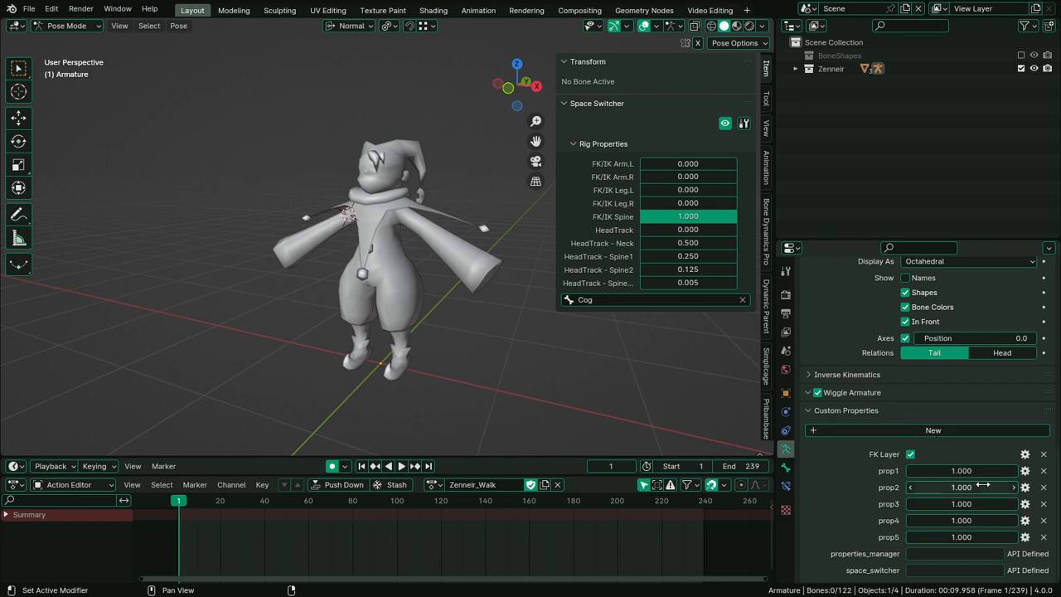
Change the custom property prop1 to Boolean type and name it FK - Arm.L
click(1030, 472)
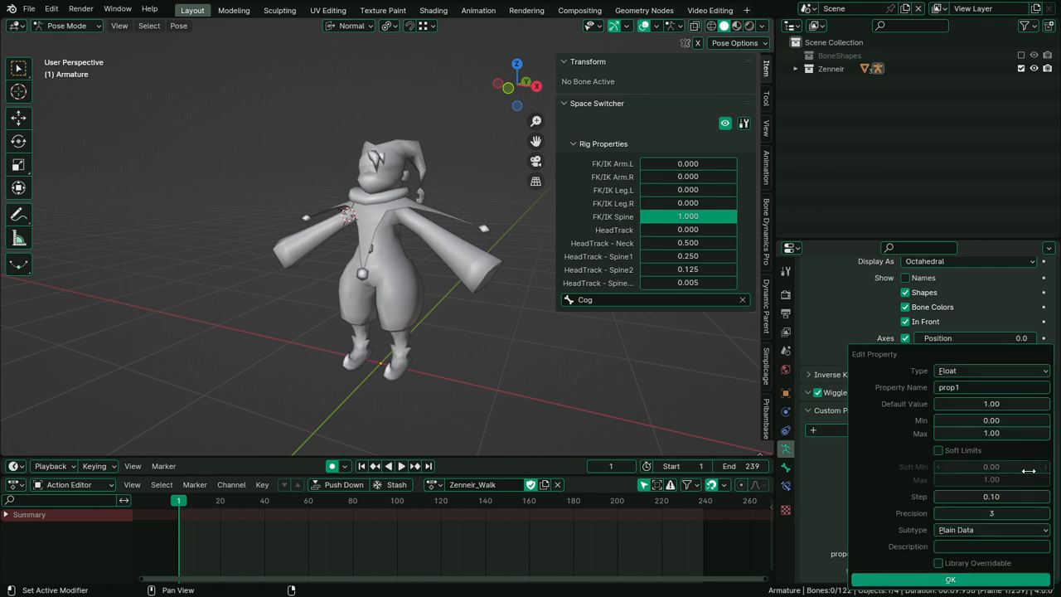
click(992, 370)
click(974, 445)
click(970, 388)
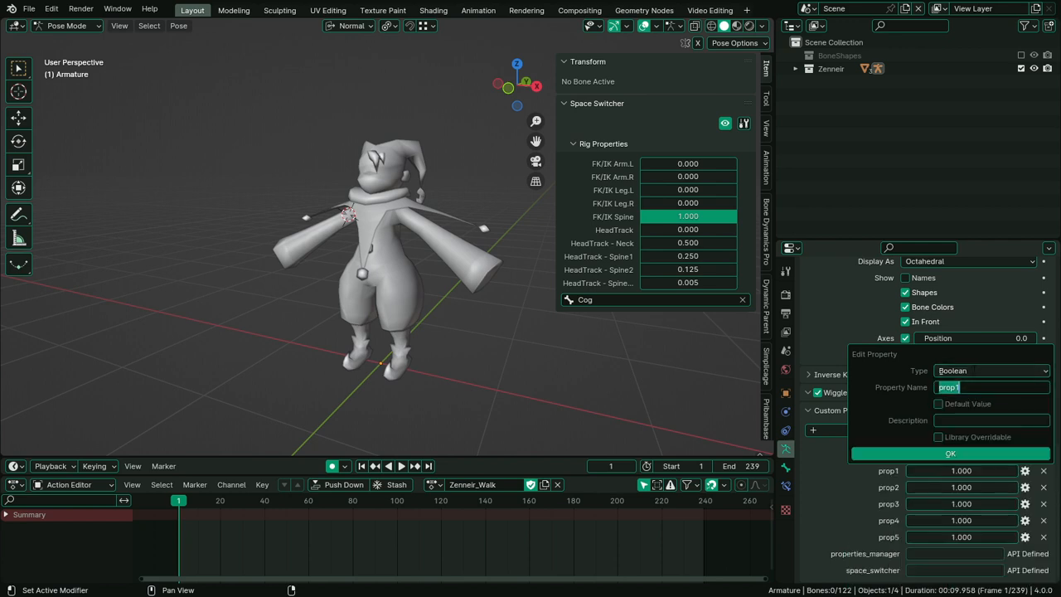
text(FK)
text( A)
text(Ar)
text(ArmL)
click(970, 454)
Rename the FK Layer custom property to FK - Layer
click(1026, 471)
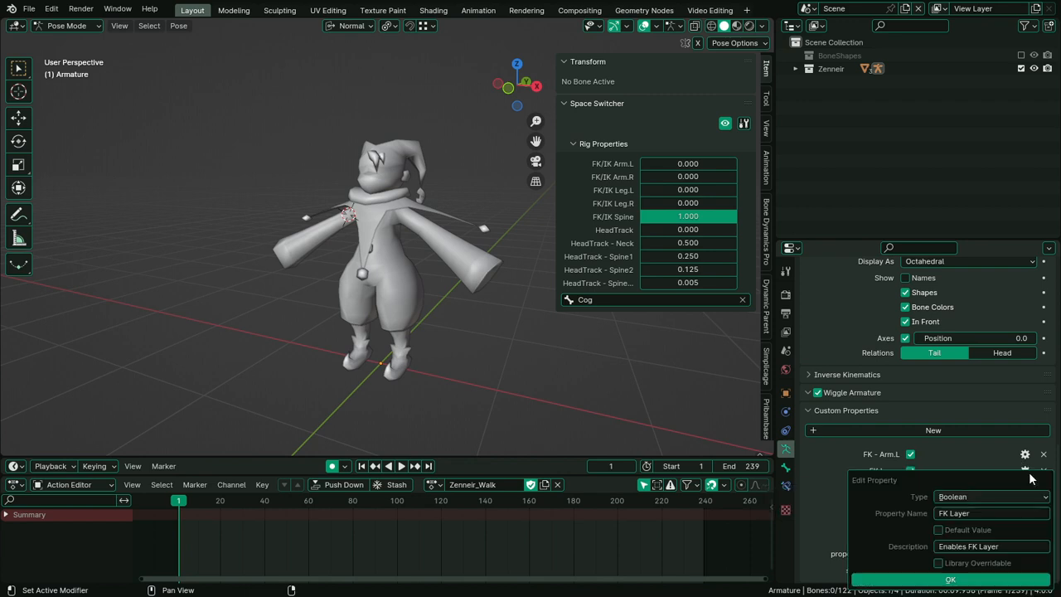
click(984, 513)
click(951, 513)
text(-)
key(Return)
click(950, 580)
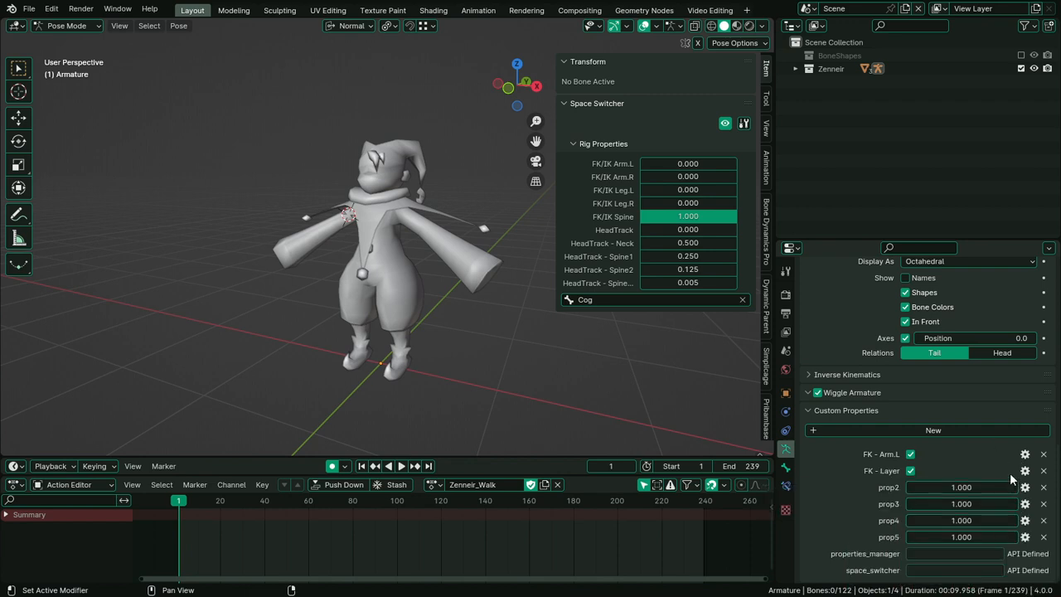
Rename the FK - Arm.L property to FK Arm.L and set its description to "Enables FK Arm.L"
click(1026, 455)
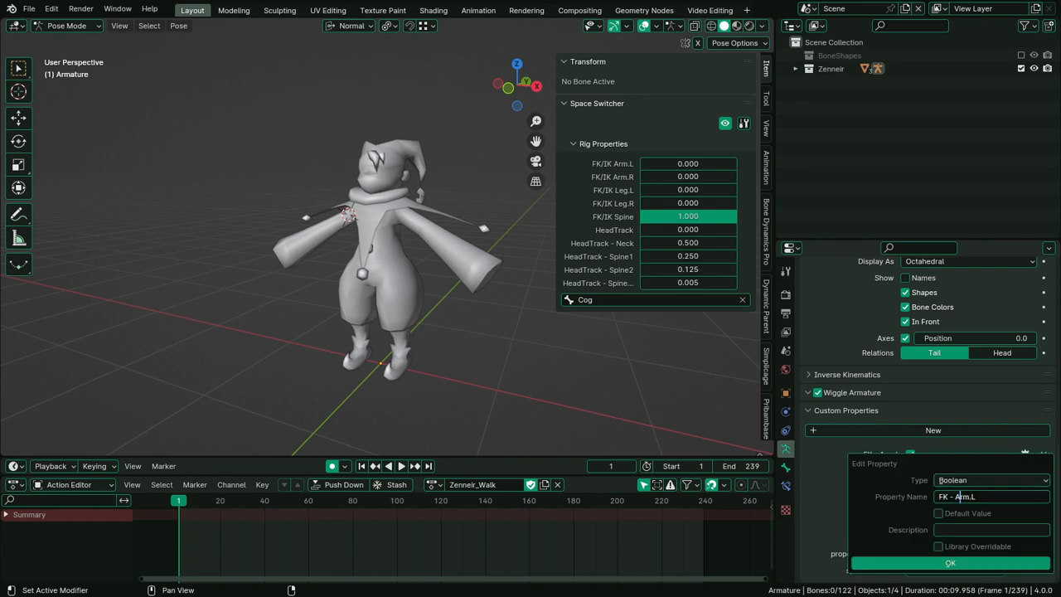
key(Left)
key(BackSpace)
key(BackSpace)
key(ctrl+a)
click(983, 529)
text(Enables FK Arm.L)
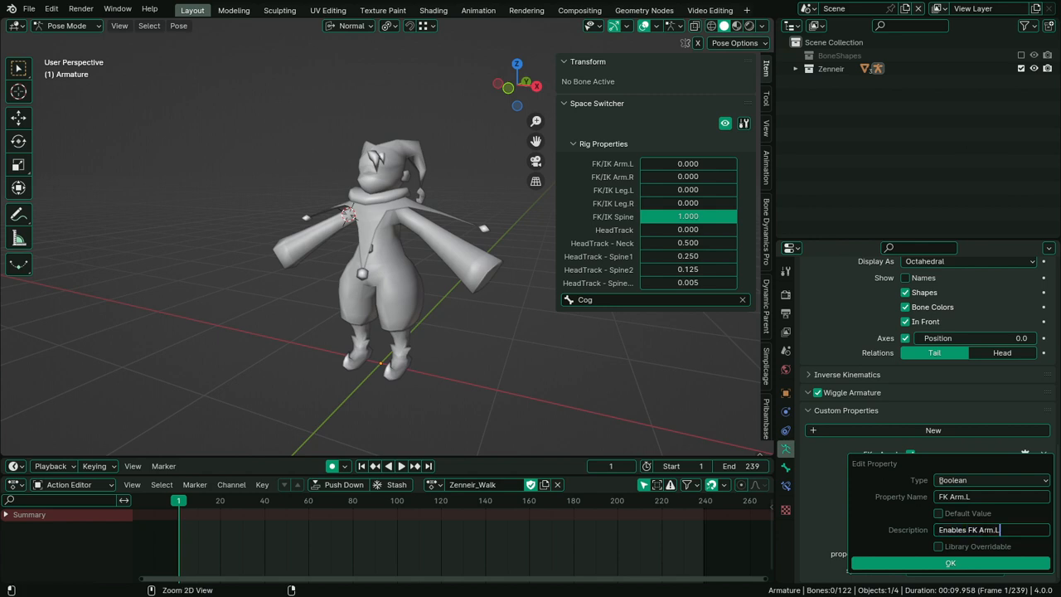
key(Return)
click(972, 566)
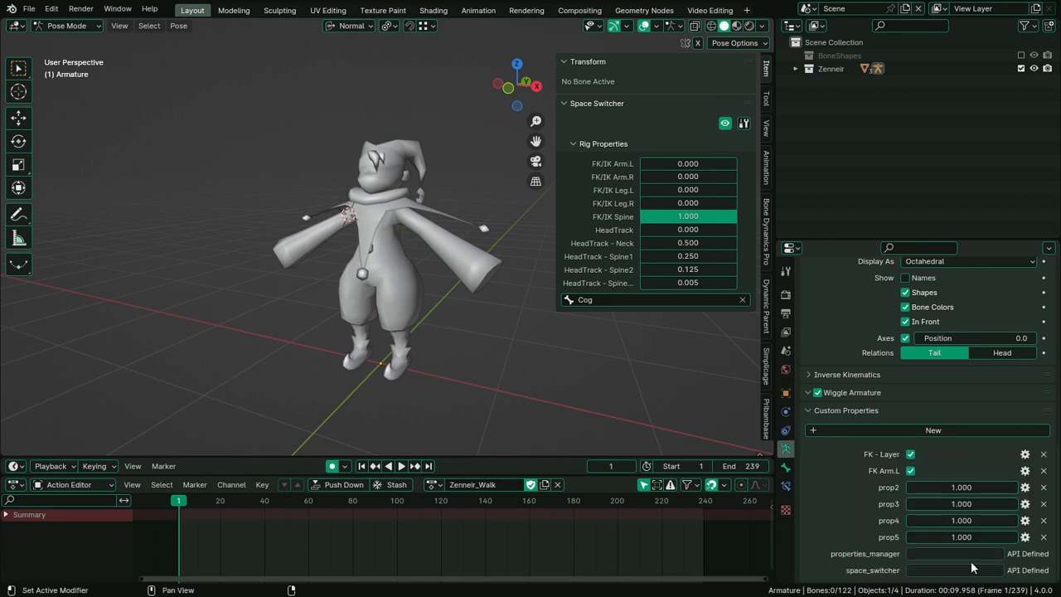
Turn custom property prop2 into a Boolean named FK Arm.R with the description "Enables FK Arm.R"
click(1025, 492)
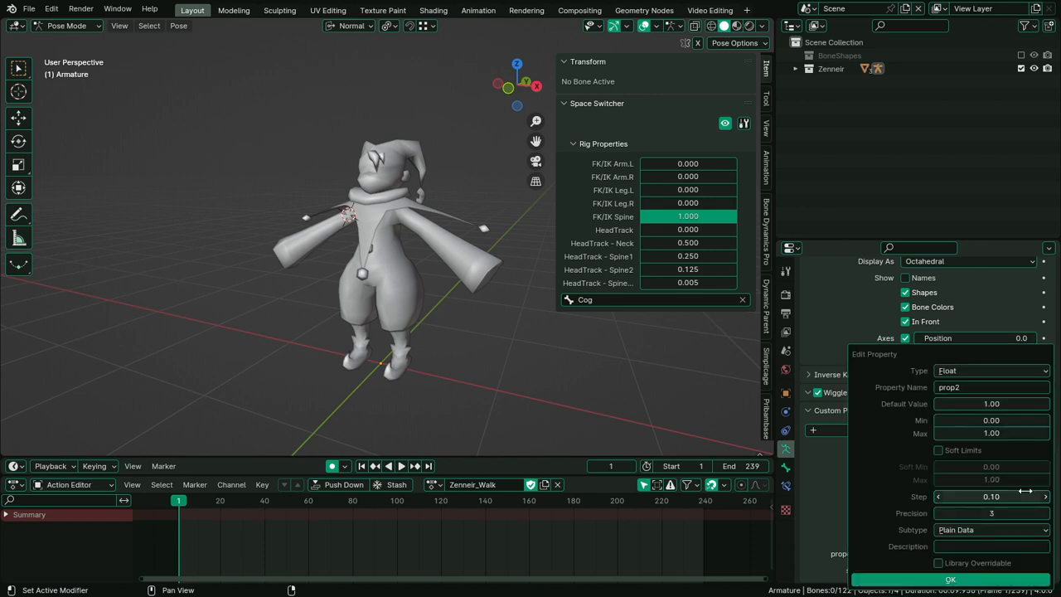
click(978, 387)
text(FK Arm.L)
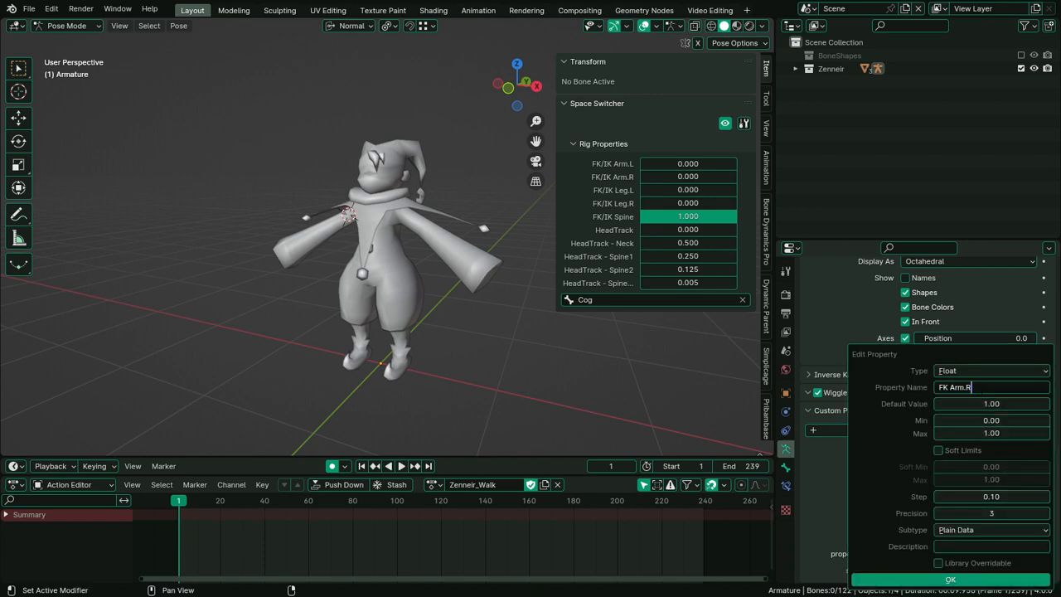
key(Return)
click(978, 371)
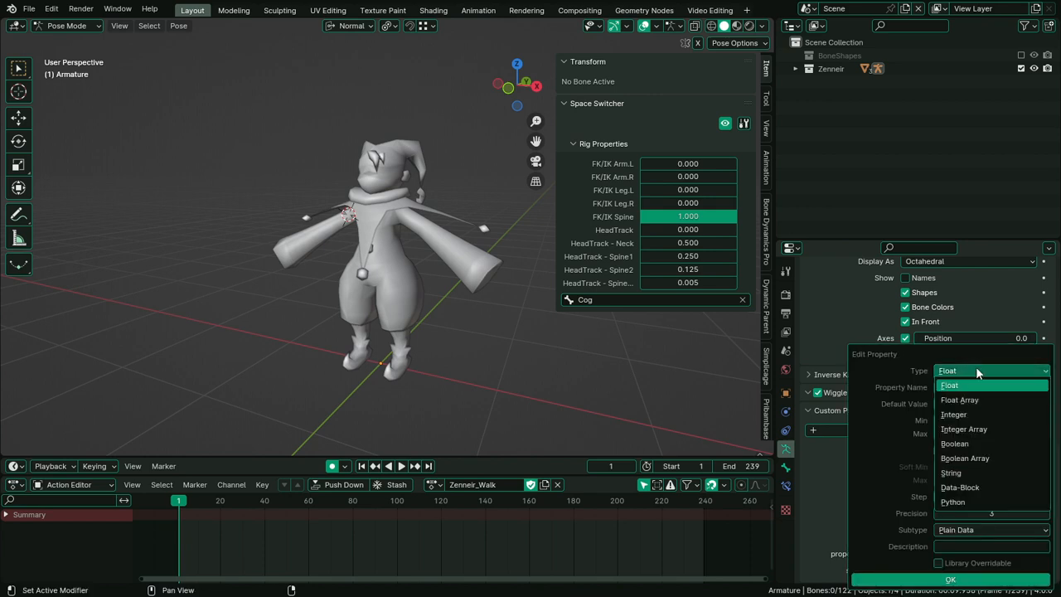
click(972, 443)
click(984, 423)
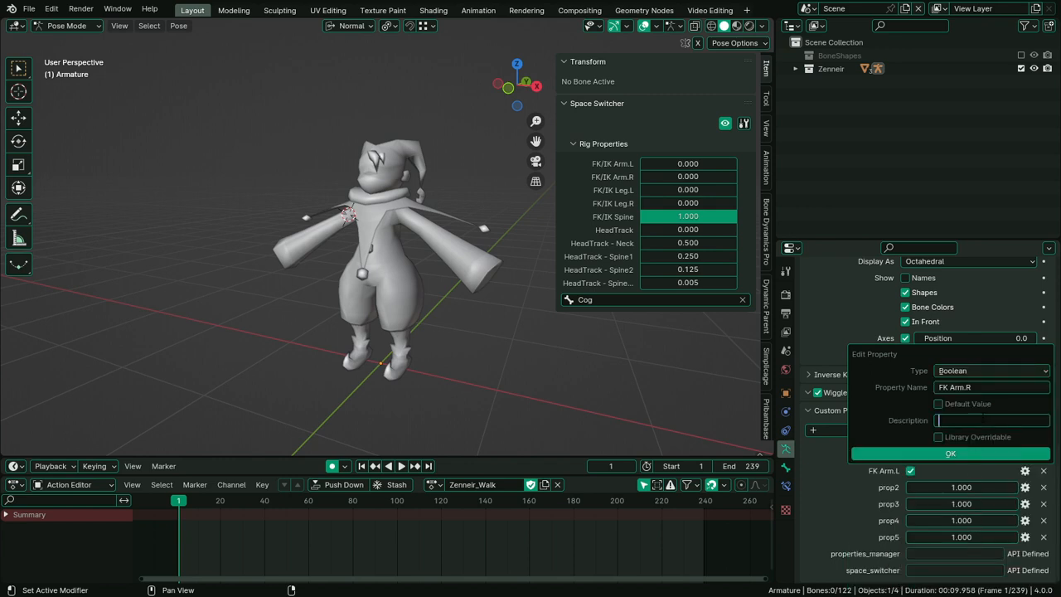
text(Enables FK Arm.R)
click(996, 457)
Turn custom property prop3 into a Boolean named FK Spine with the description "Enables FK Spine"
click(1025, 504)
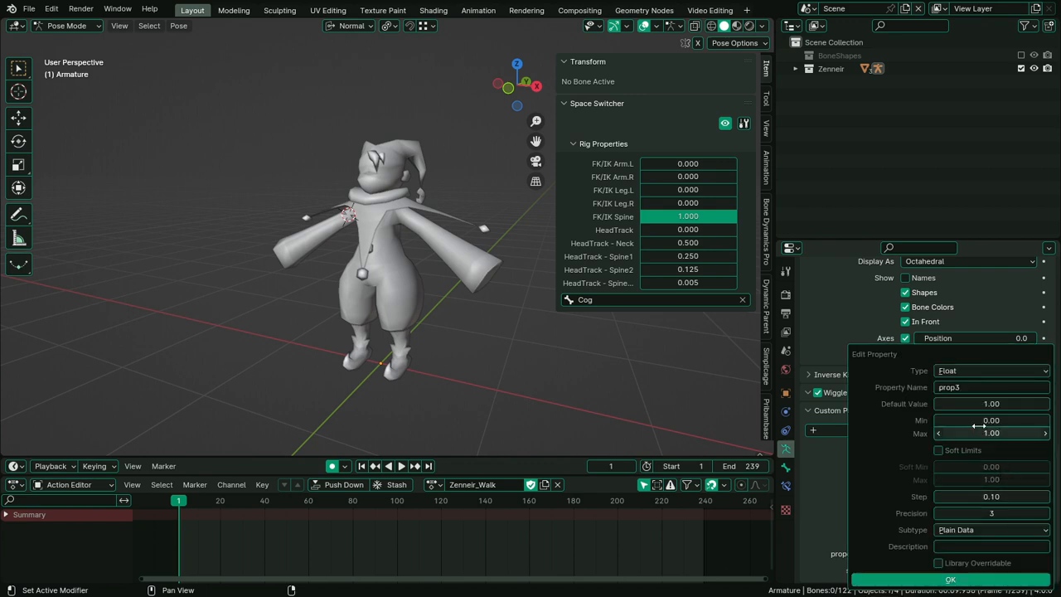
click(953, 387)
text(E)
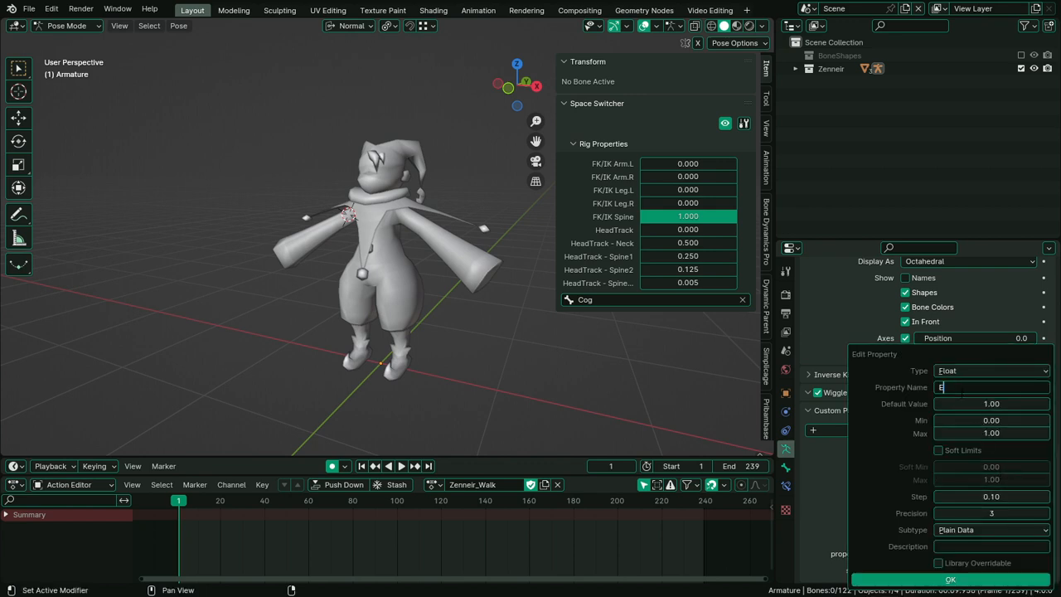
key(BackSpace)
text(FK Spine)
click(988, 372)
click(978, 432)
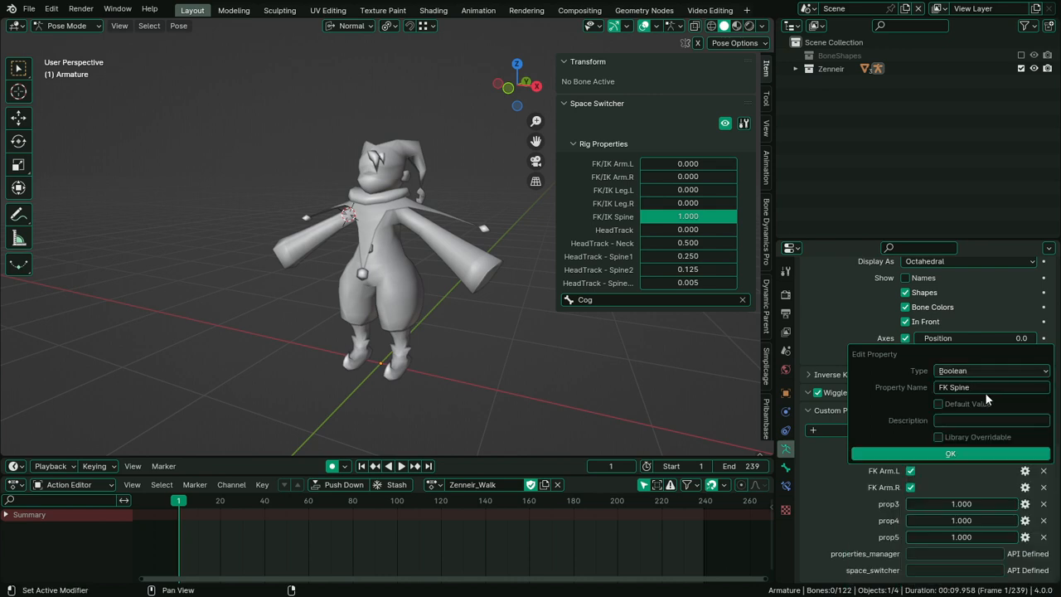
click(983, 416)
text(Enables FK Spine)
key(Return)
click(950, 454)
Rename custom property prop4 to FK Leg.L and copy the new name
click(1026, 524)
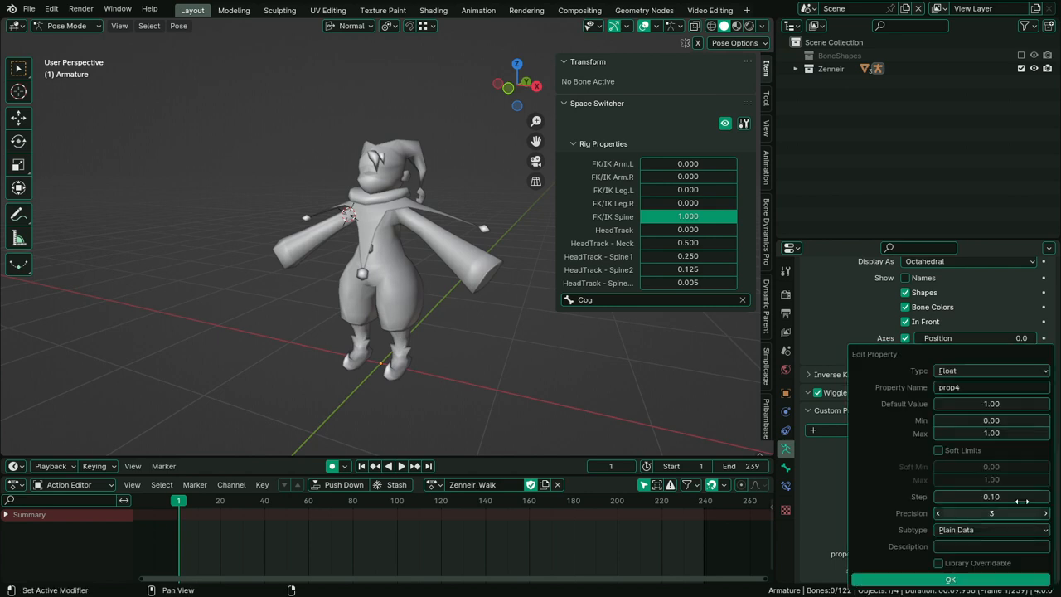
click(964, 390)
text(Enable)
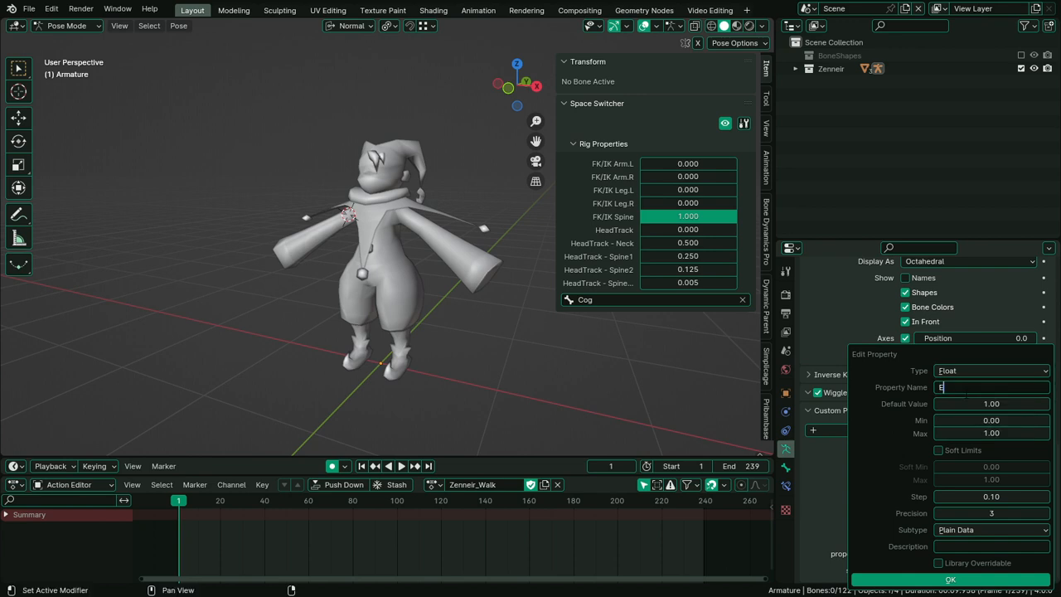
text(s)
key(ctrl+a)
key(BackSpace)
text(Fk)
key(BackSpace)
key(BackSpace)
text(K S)
key(BackSpace)
text(Leg.L)
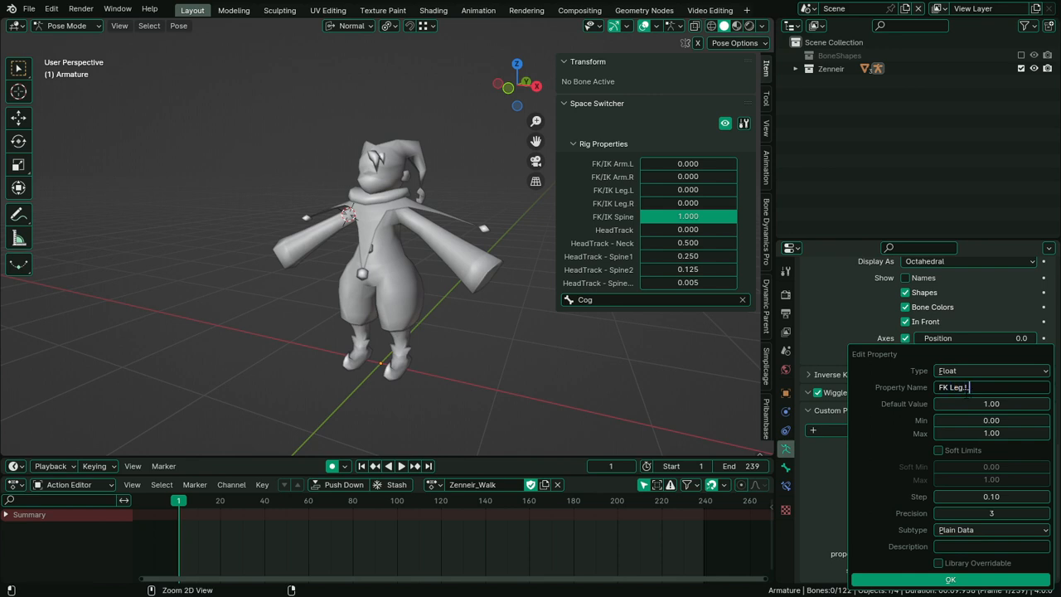
key(ctrl+a)
key(ctrl+c)
Make the FK Leg.L property Boolean and give it the description "Enables FK Leg.L"
click(978, 370)
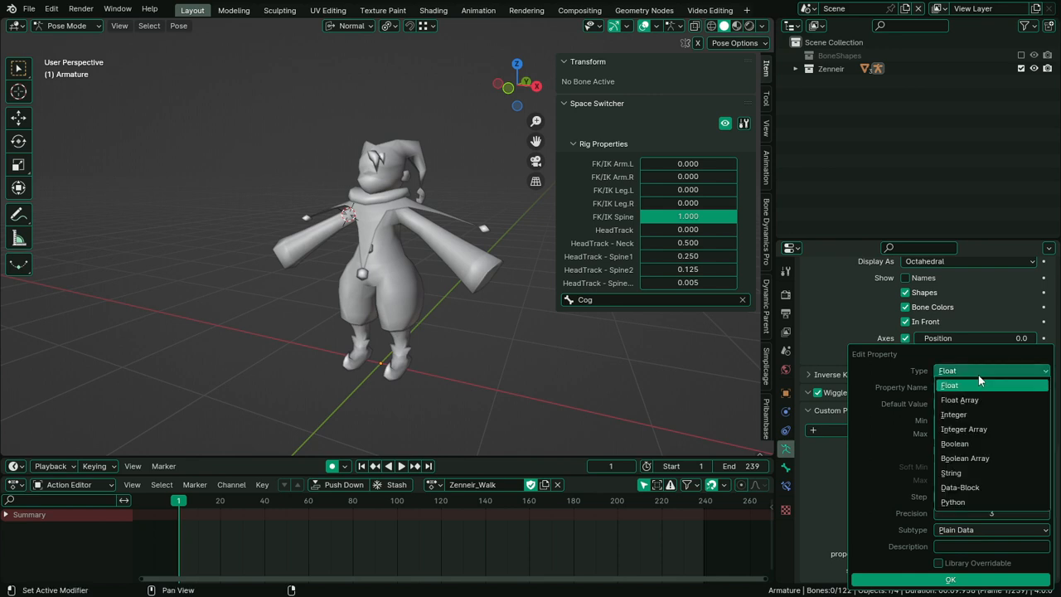
click(986, 444)
click(981, 422)
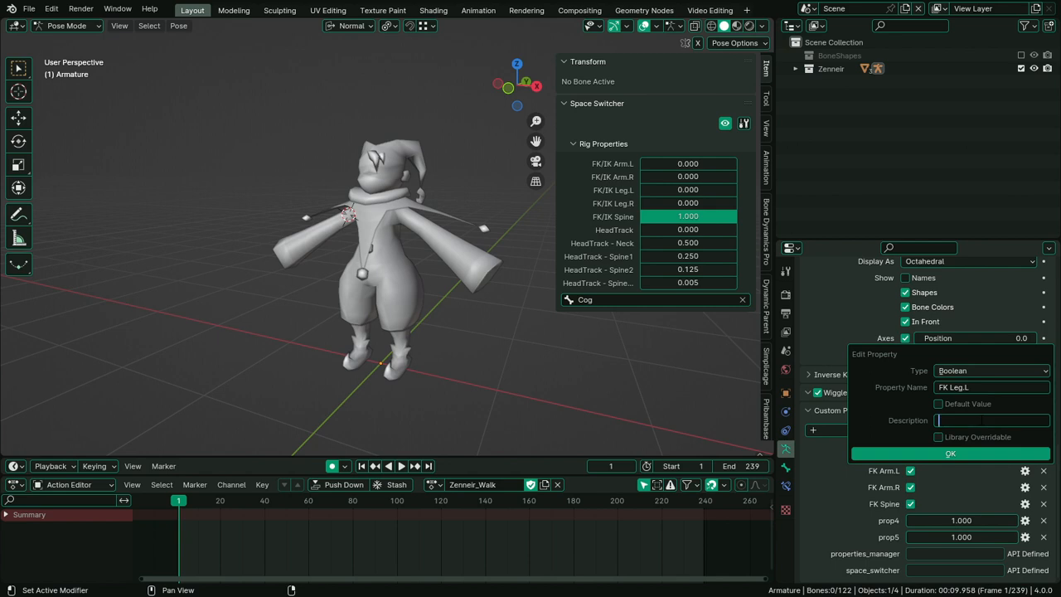
text(Enables FK Leg.L)
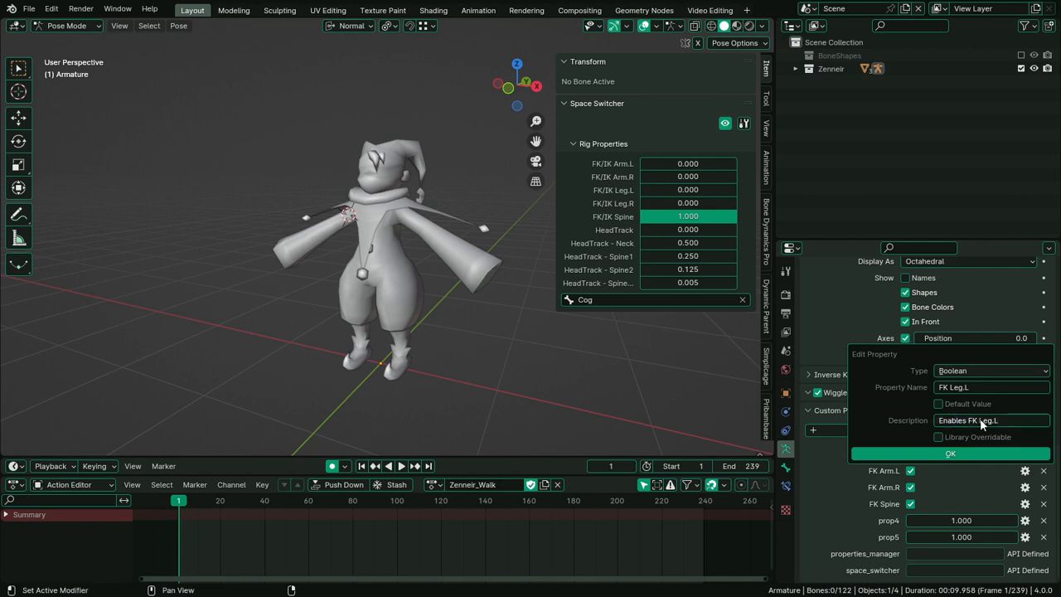
key(Return)
click(1011, 454)
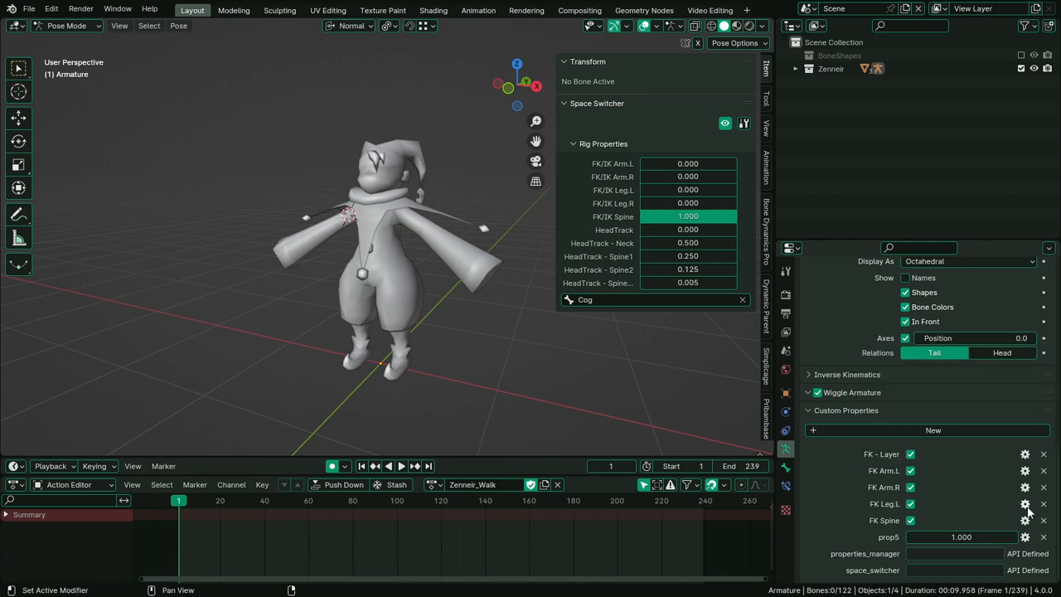
Turn custom property prop5 into a Boolean named FK Leg.R with the description "Enables FK Leg.R"
click(1024, 537)
key(ctrl+v)
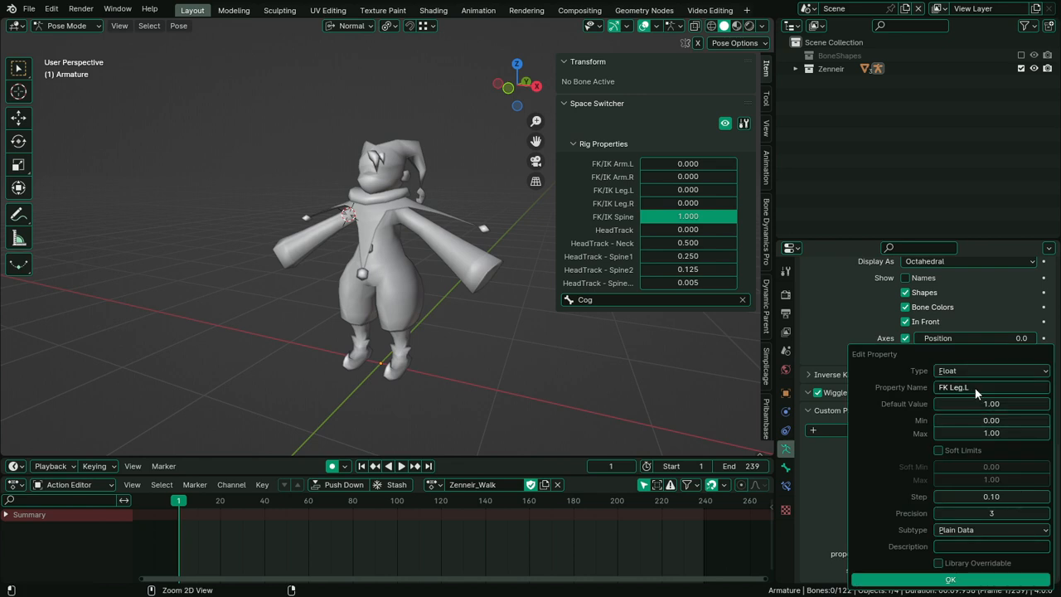
click(975, 387)
click(977, 387)
key(Return)
click(985, 373)
click(980, 418)
click(980, 420)
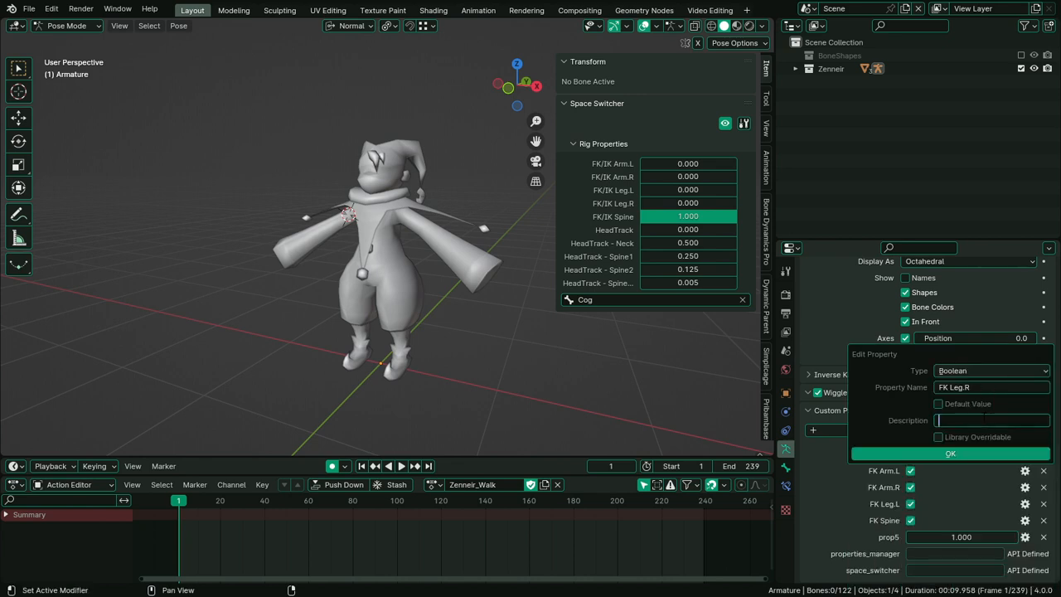
text(Enables FK Leg.R)
key(Return)
click(963, 453)
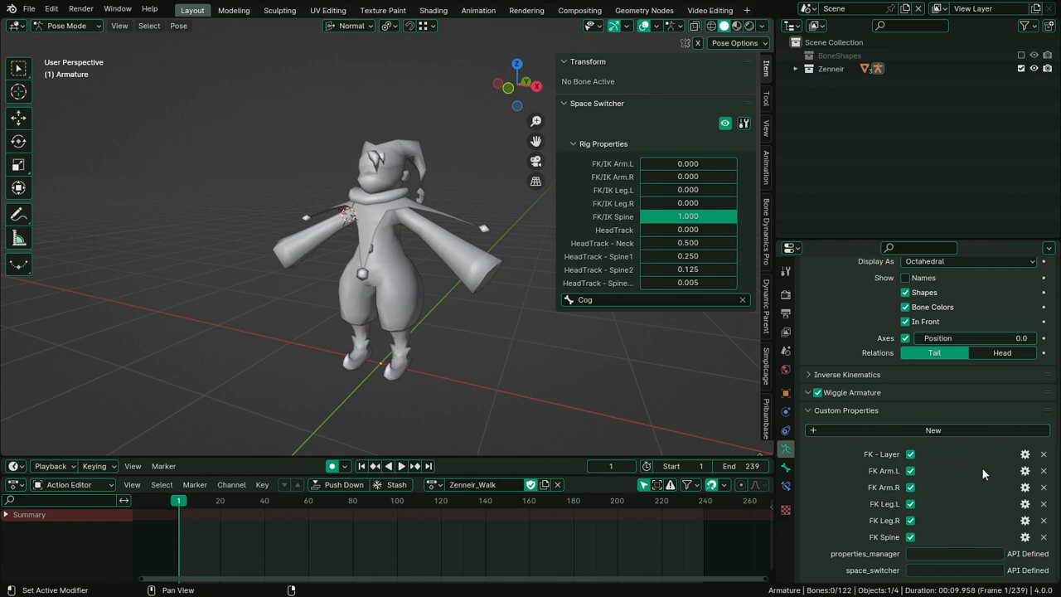
Add six new custom properties to the armature
right_click(907, 455)
click(942, 432)
click(941, 431)
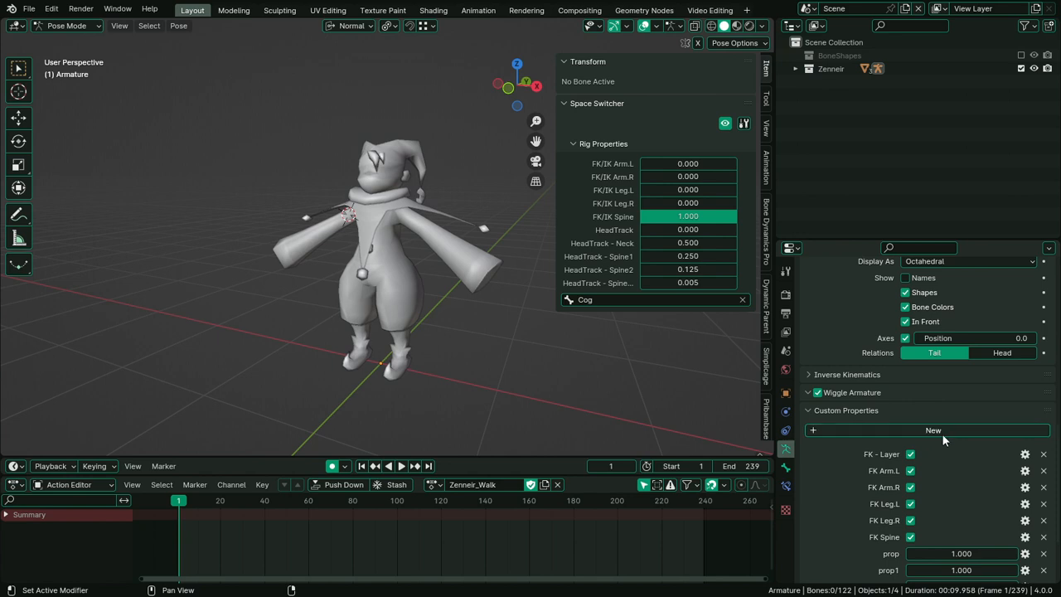
Rename the new custom property prop to IK - Layer
scroll(941, 433, down, 3)
click(1026, 474)
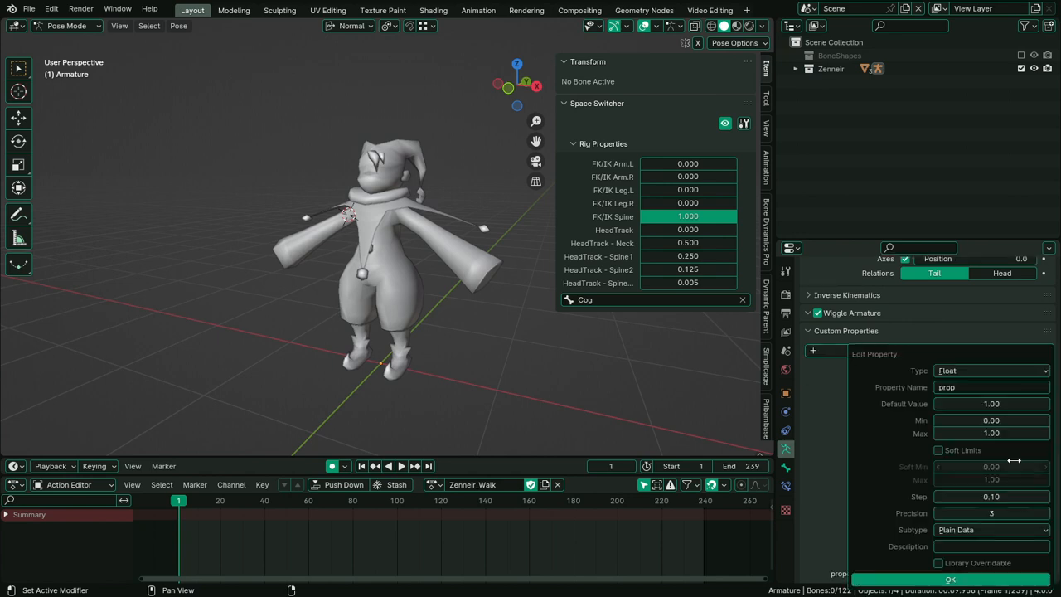
click(972, 388)
text(IK _)
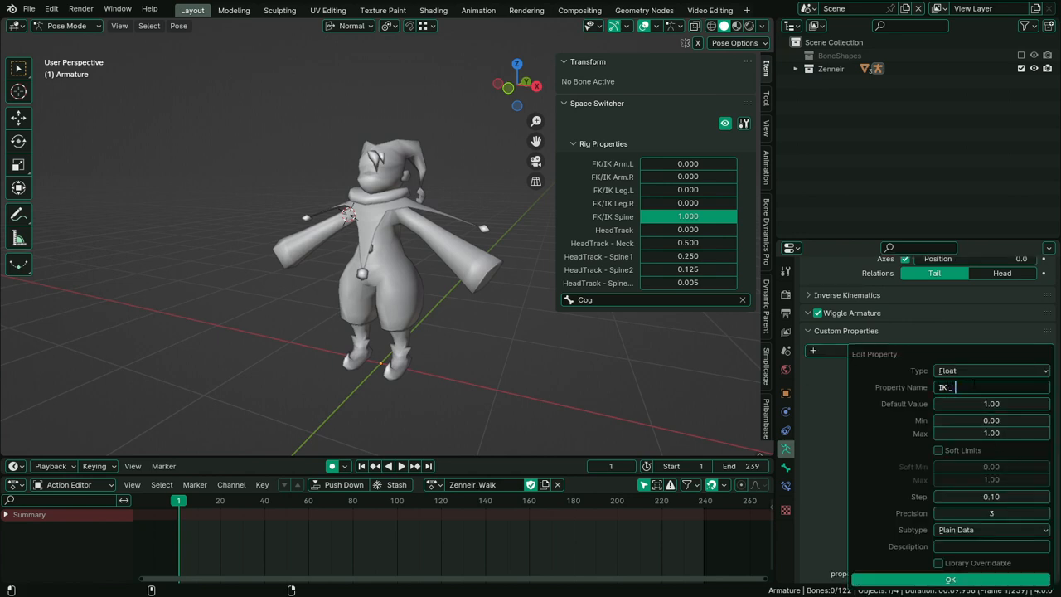
key(BackSpace)
key(BackSpace)
text(- LO)
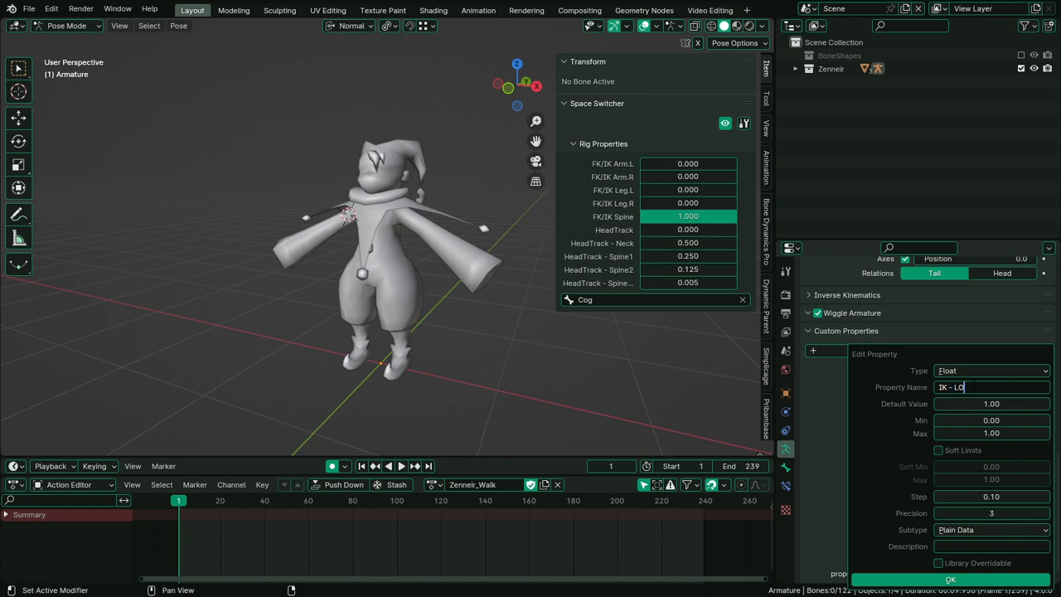
text(er)
key(Return)
Make the IK - Layer property Boolean and give it the description "Enables IK Layer"
click(988, 371)
click(989, 442)
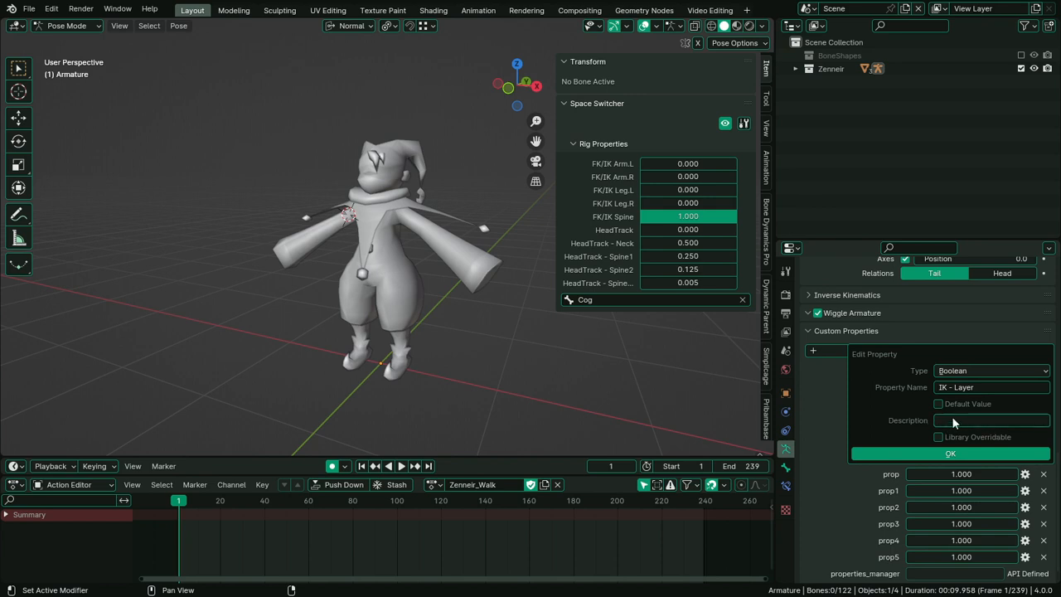
click(971, 419)
text(Enables IK Layer)
key(Return)
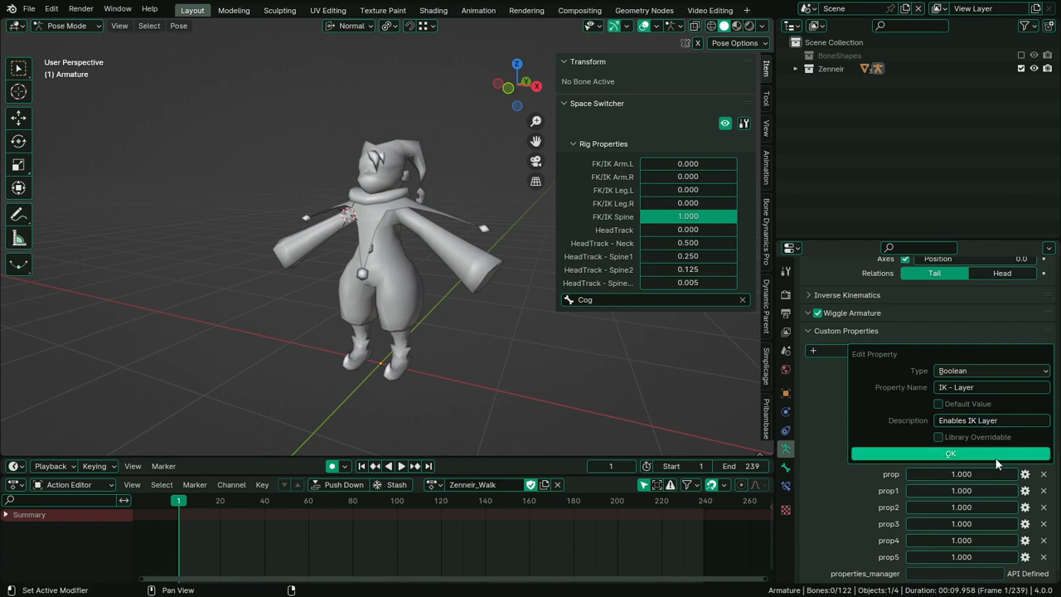
click(988, 456)
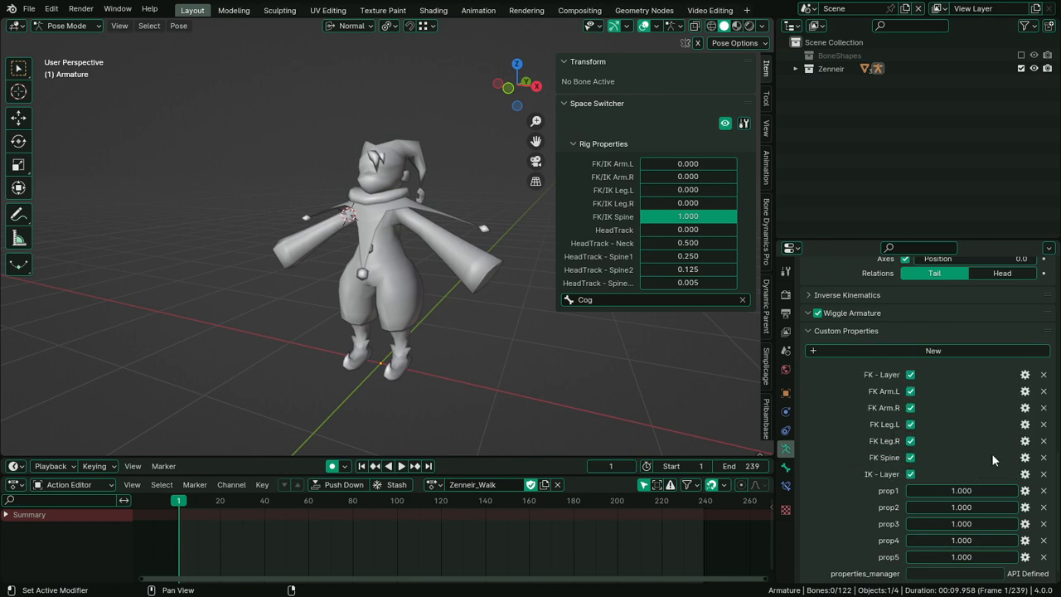
Rename custom property prop1 to IK Arm.L, copy the name, and change its type to Boolean
click(1025, 490)
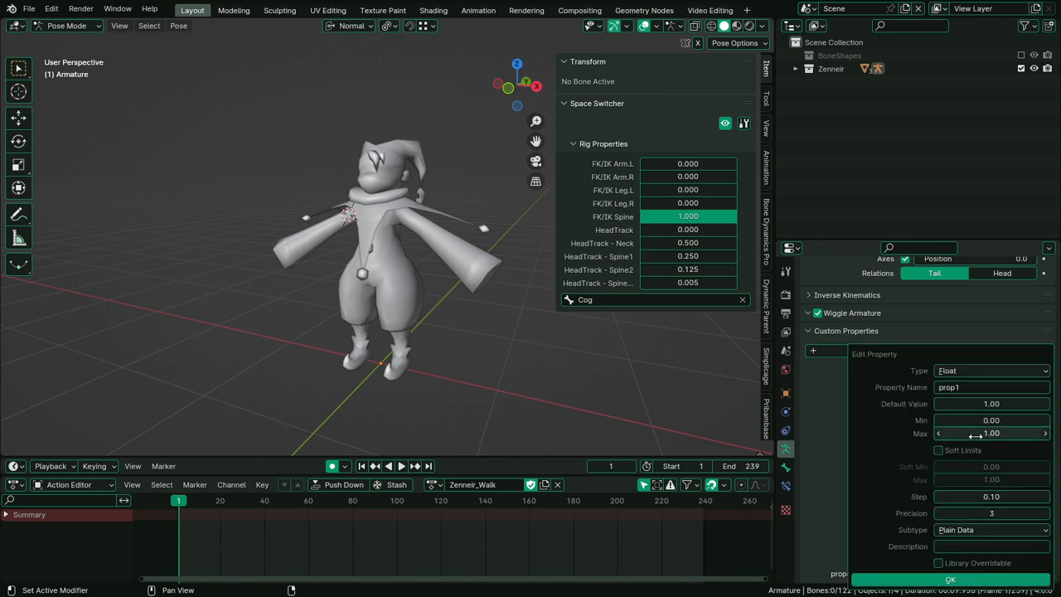
click(974, 388)
text(IK AR)
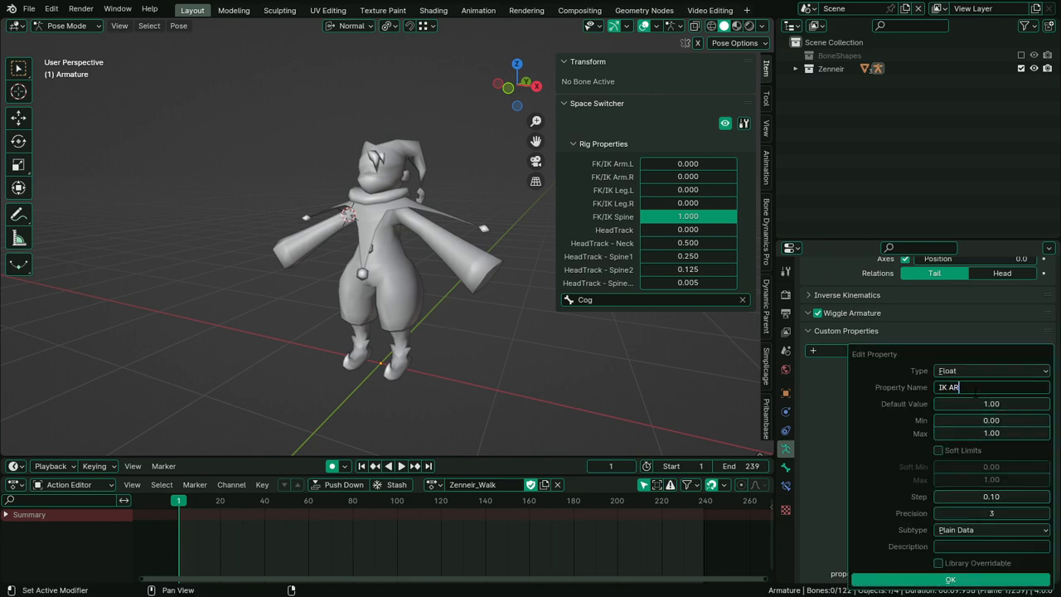
text(m.L)
key(Return)
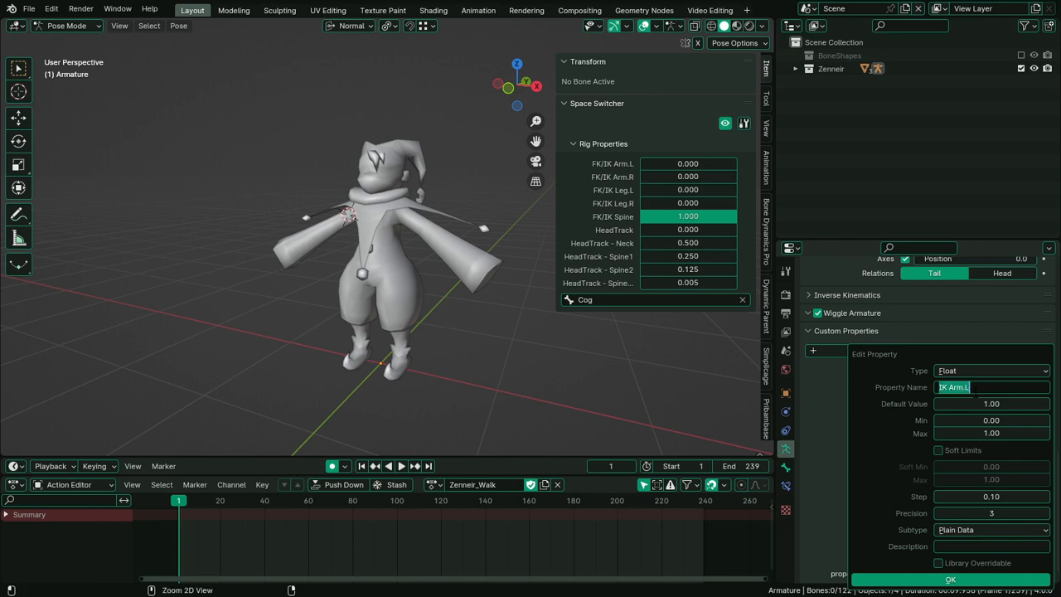
ctrl+scroll(1002, 369, down, 4)
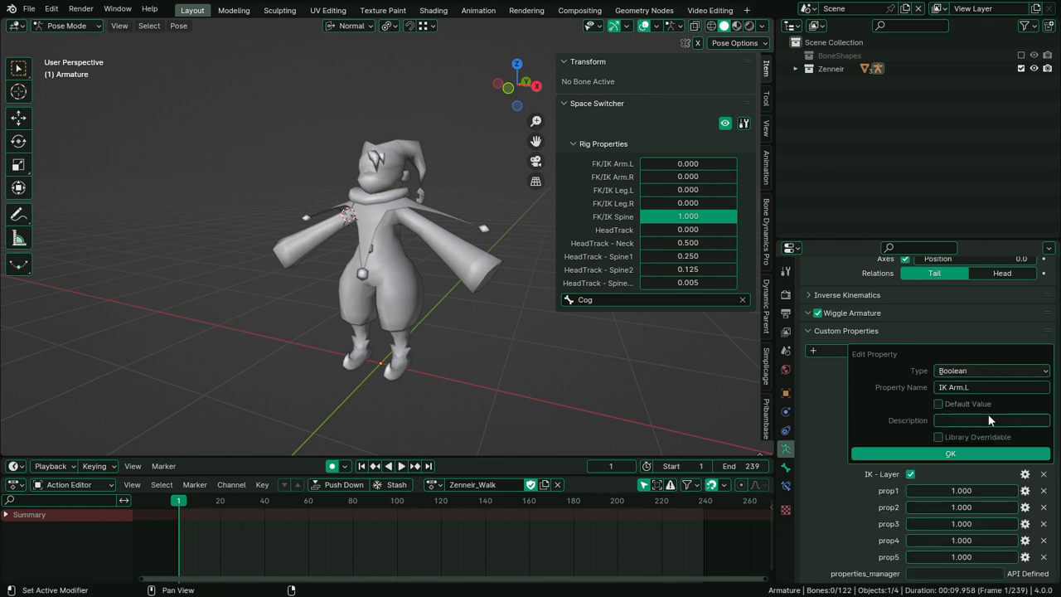
Set the IK Arm.L property's description to "Enables IK Arm.L" and apply the property edits
text(IK Arm.L)
click(960, 420)
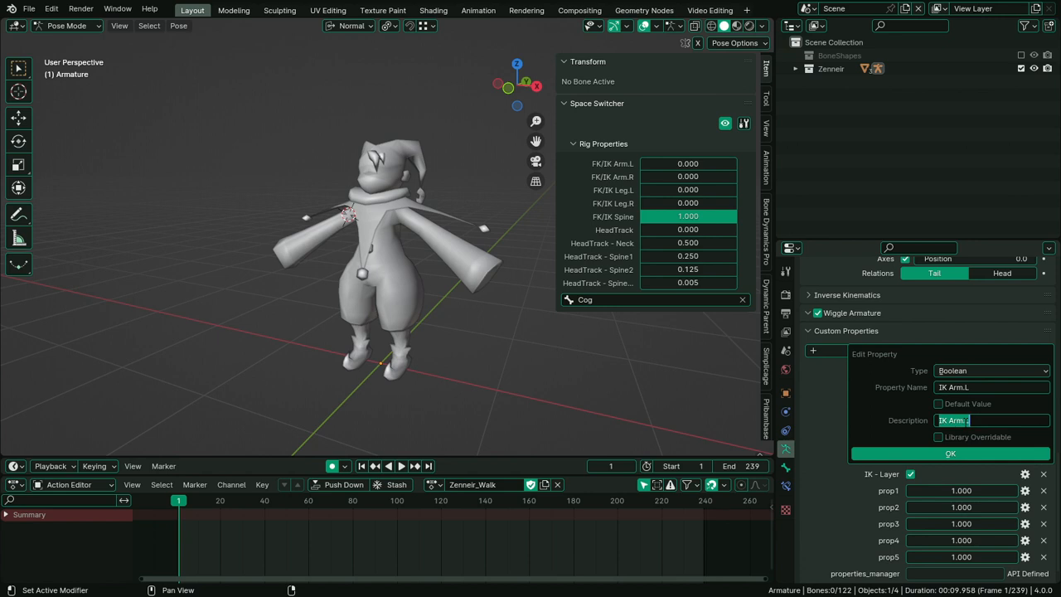
key(Home)
text(Ena)
text(bles)
key(Return)
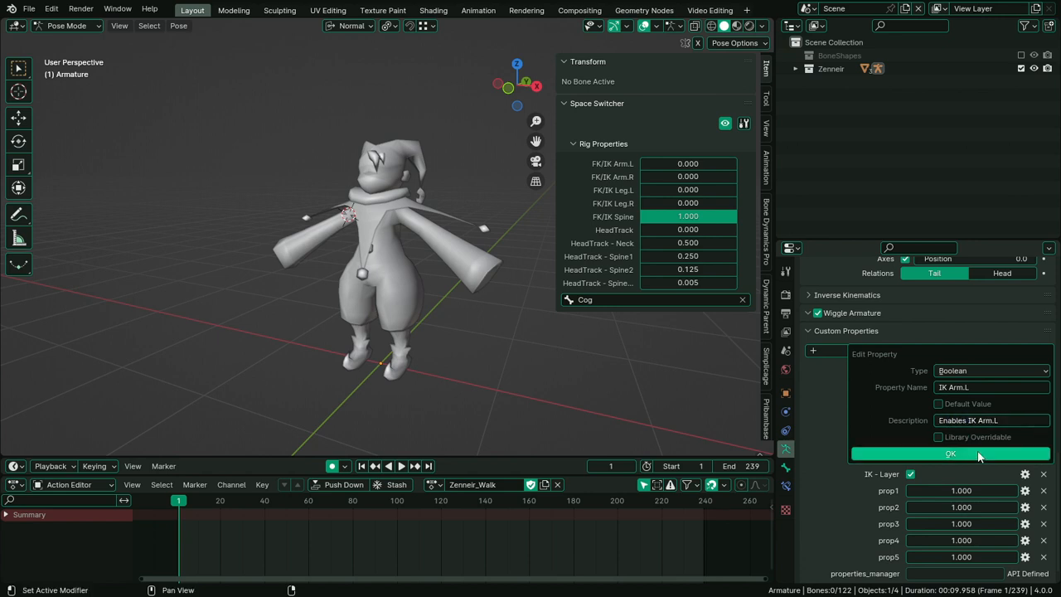
click(951, 453)
Change custom property prop2 to Boolean type and name it IK Arm.R
click(1025, 513)
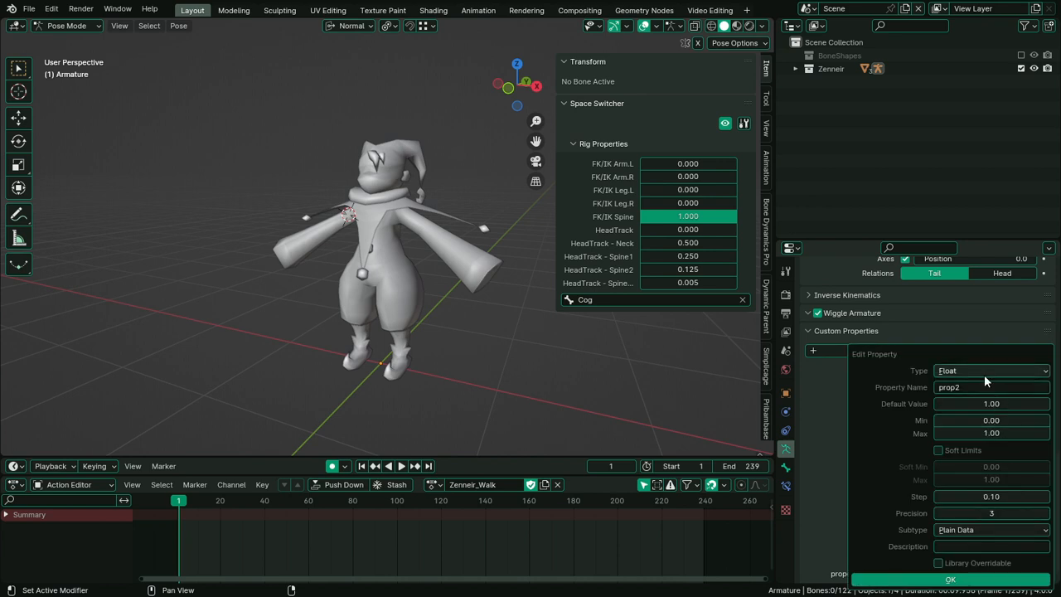
click(984, 372)
click(986, 445)
text(IK Arm.L)
click(983, 388)
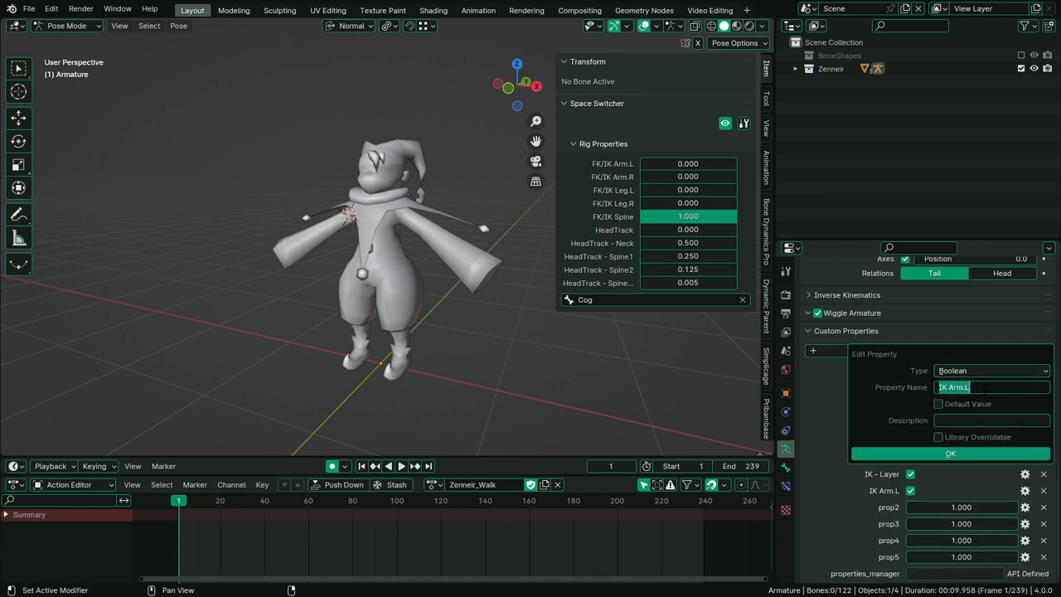
key(End)
key(BackSpace)
key(Return)
Set the IK Arm.R property's description to "Enables IK Arm.R" and apply the property edits
click(981, 421)
text(Enabl)
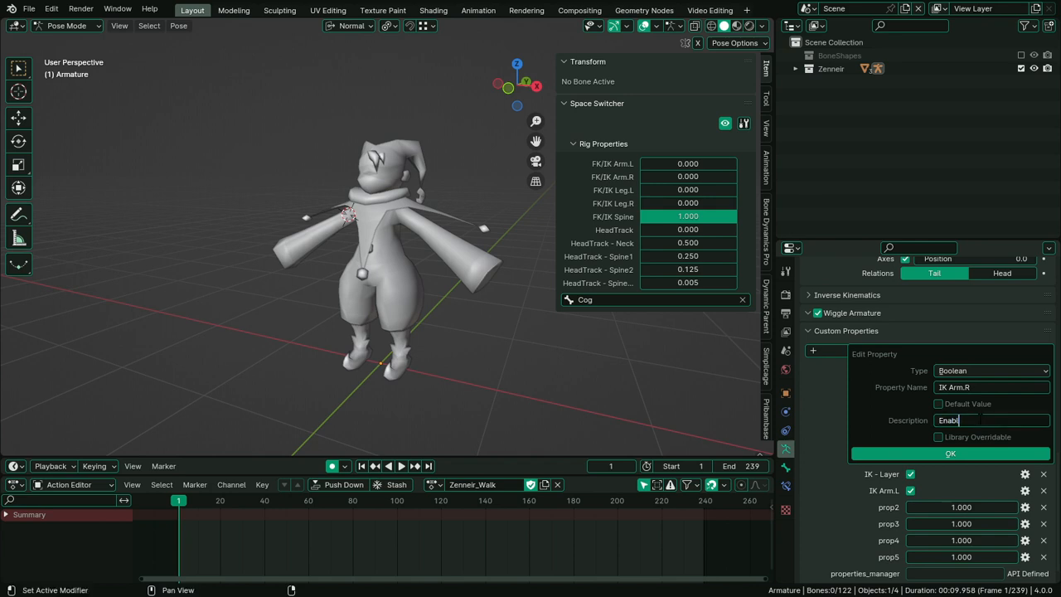
text(es IK Arm.R)
click(976, 449)
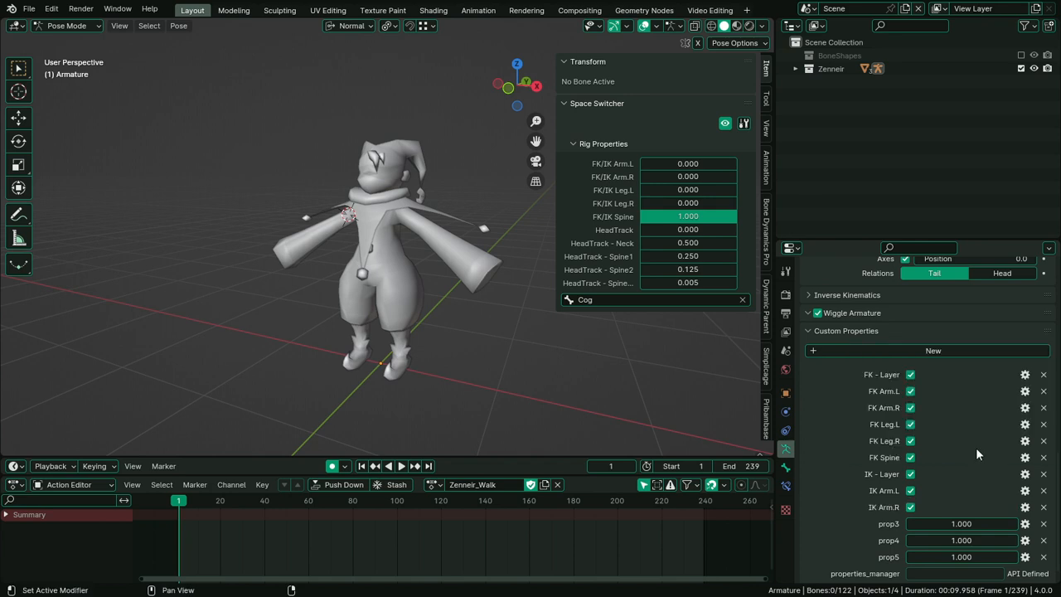
Rename custom property prop3 to IK Spine and change its type to Boolean
click(1025, 523)
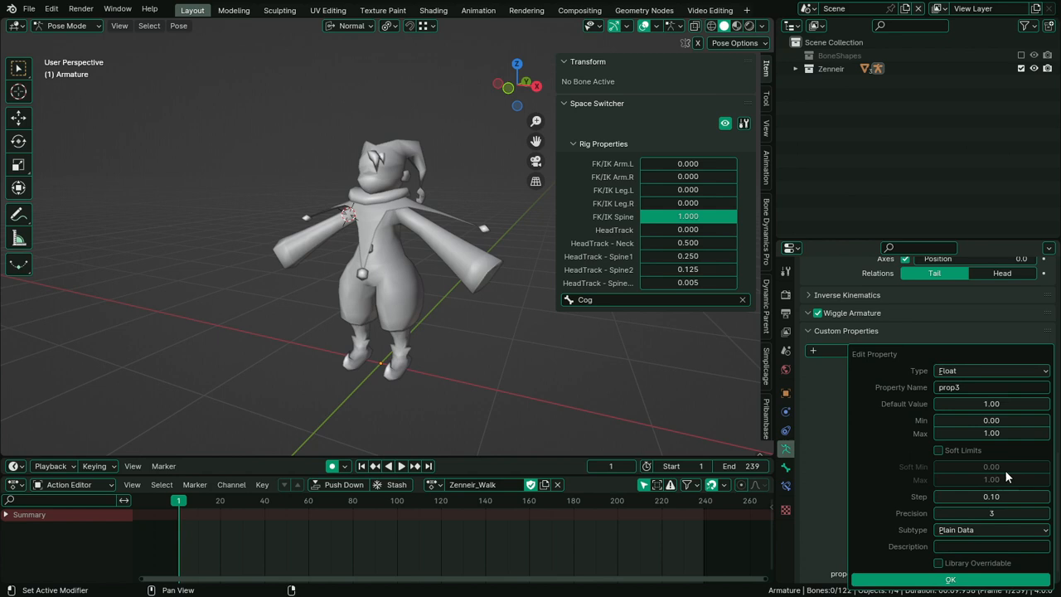
click(957, 387)
text(IK Spine)
click(961, 370)
click(986, 439)
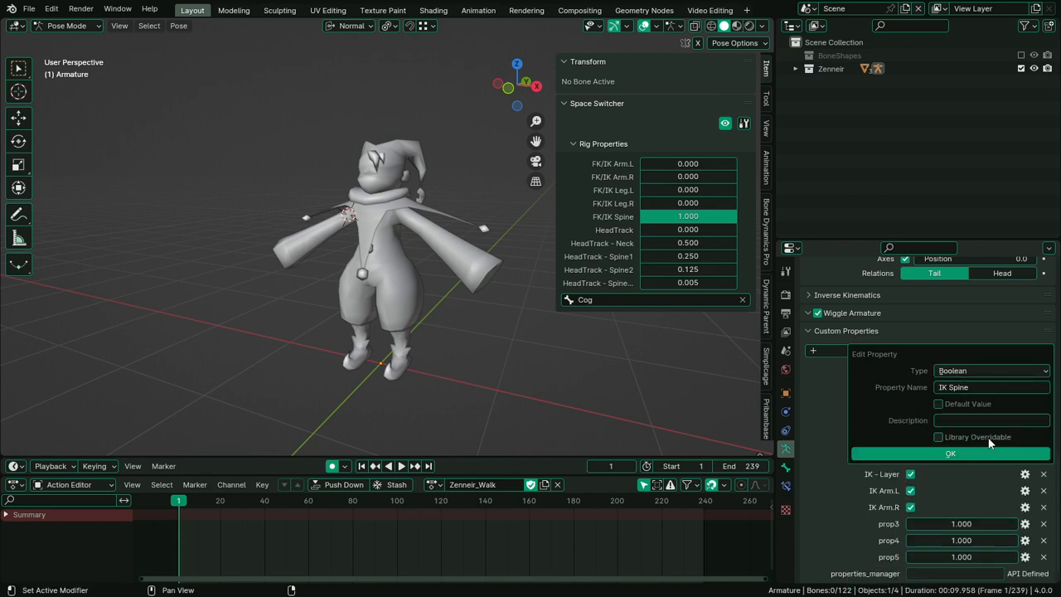
Set the IK Spine property's description to "Enables IK Spine" and apply the property edits
click(974, 419)
text(IK Spine)
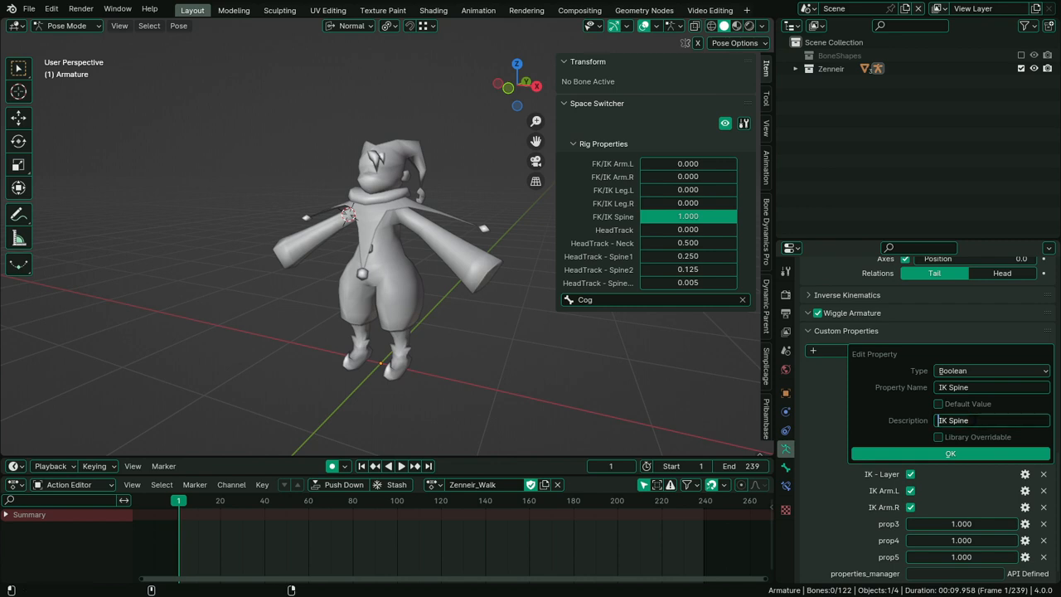
key(Home)
text(Enable)
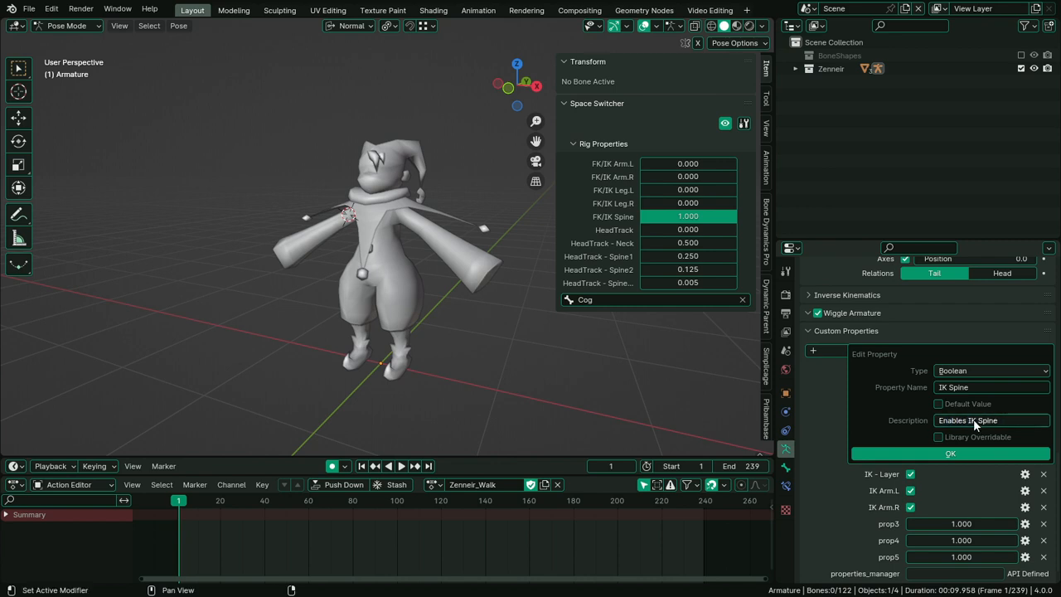
click(991, 453)
Change custom property prop4 to Boolean type, name it IK Leg.L, and copy the name
click(1025, 540)
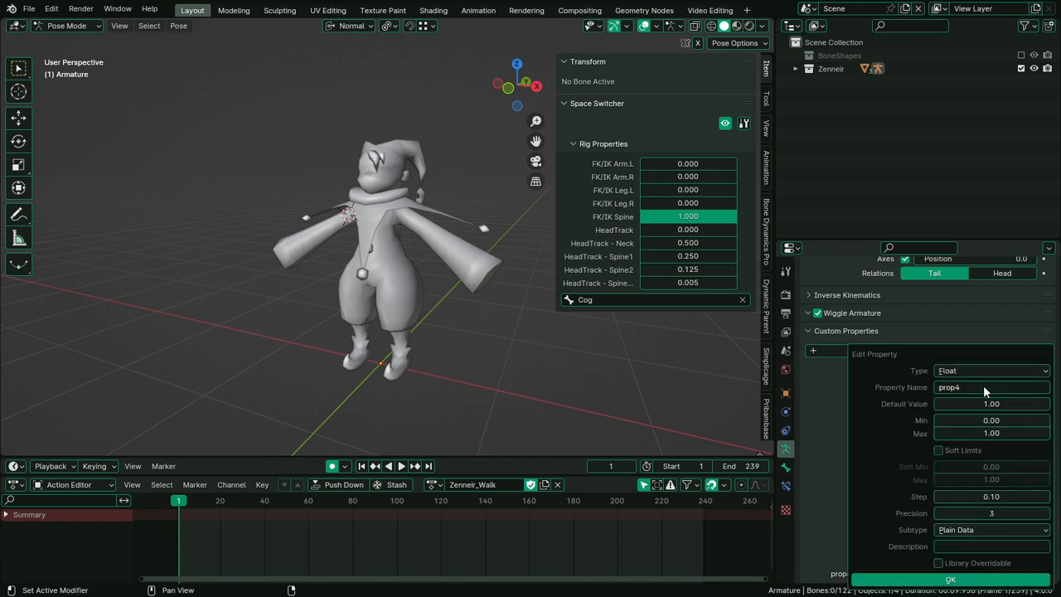
click(987, 371)
click(986, 439)
click(984, 392)
text(IK Spine)
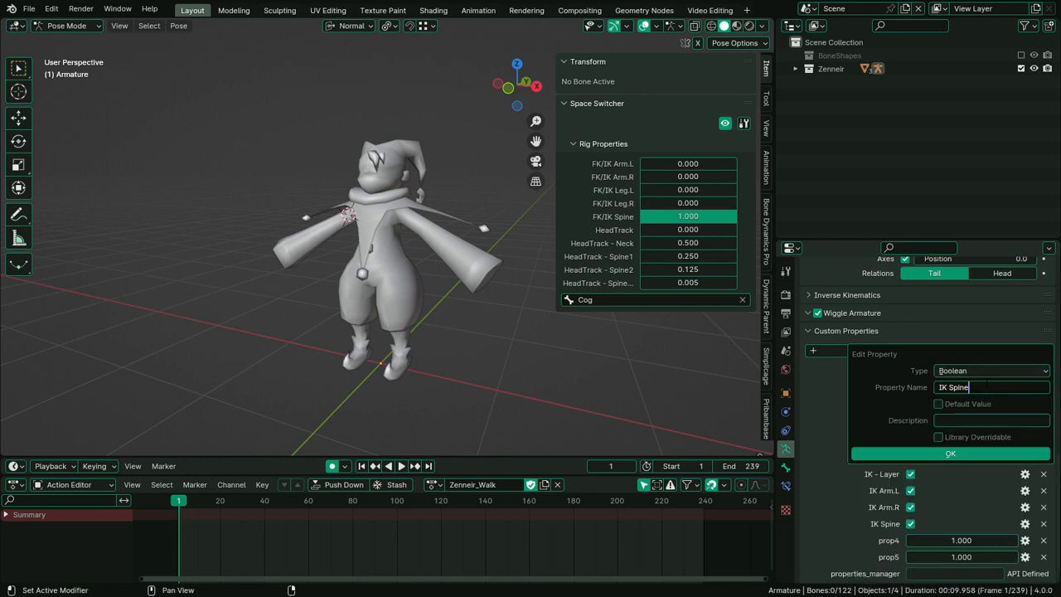
key(BackSpace)
key(BackSpace)
key(BackSpace)
key(BackSpace)
key(BackSpace)
text(LEg.L)
key(BackSpace)
text(e)
key(ctrl+a)
text(IK Spine)
key(Return)
click(987, 387)
text(IK LEg.L)
key(ctrl+a)
key(ctrl+c)
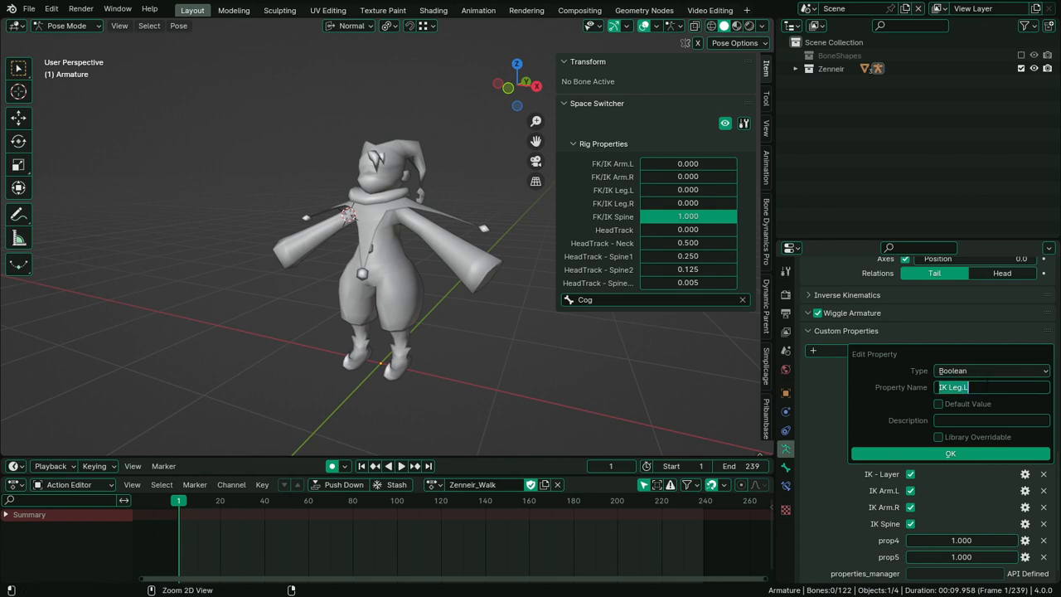
key(Return)
Set the IK Leg.L property's description to "Enables IK Leg.L" and apply the property edits
click(975, 422)
key(ctrl+v)
key(Home)
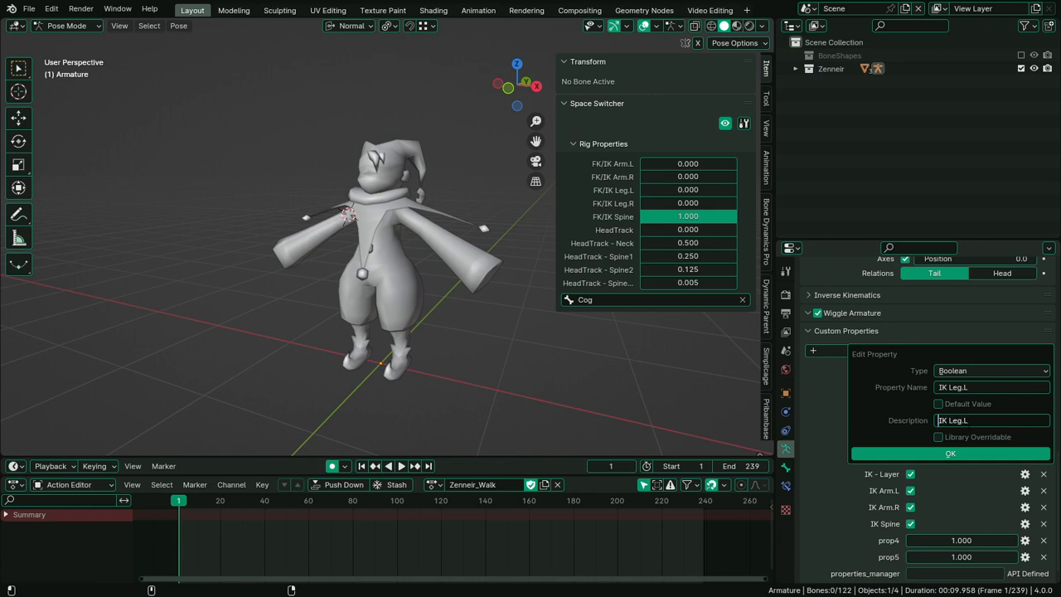
text(Enables)
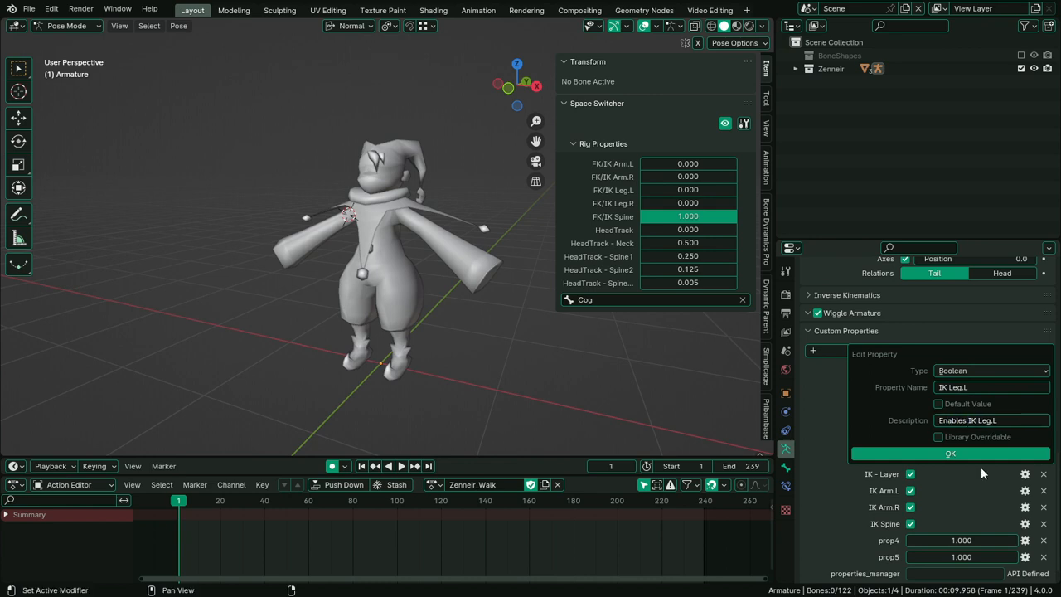
click(987, 457)
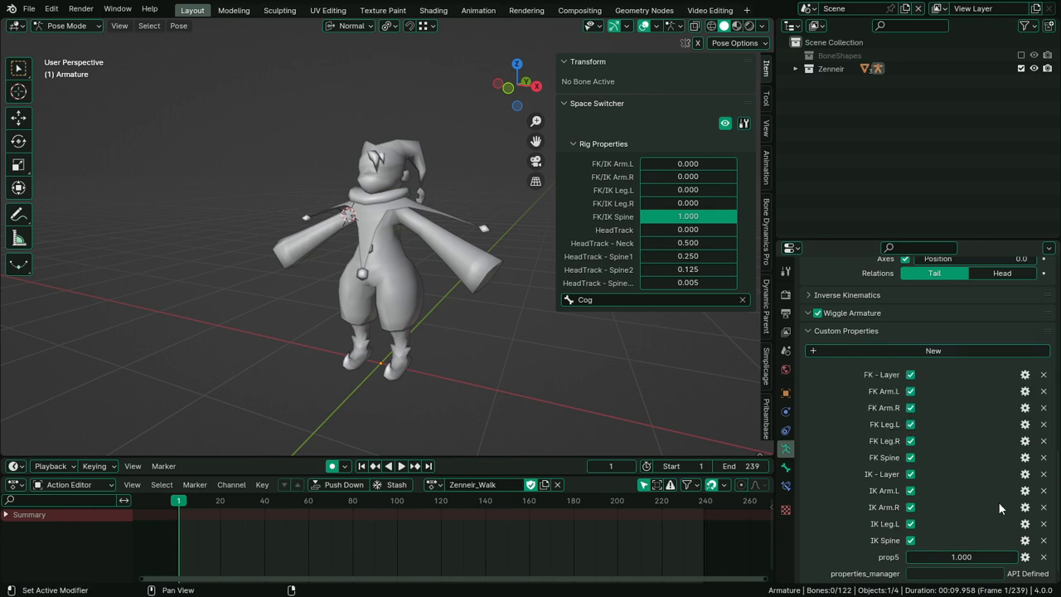
Change custom property prop5 to Boolean type and name it IK Leg.R
click(1026, 557)
click(996, 383)
click(997, 373)
click(997, 372)
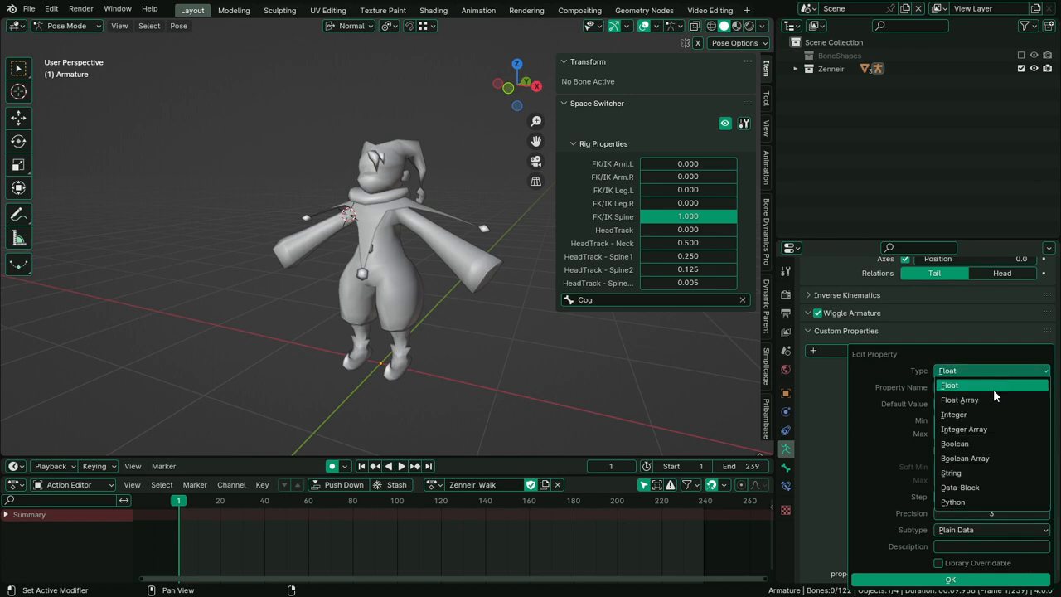
key(b)
click(982, 389)
key(ctrl+v)
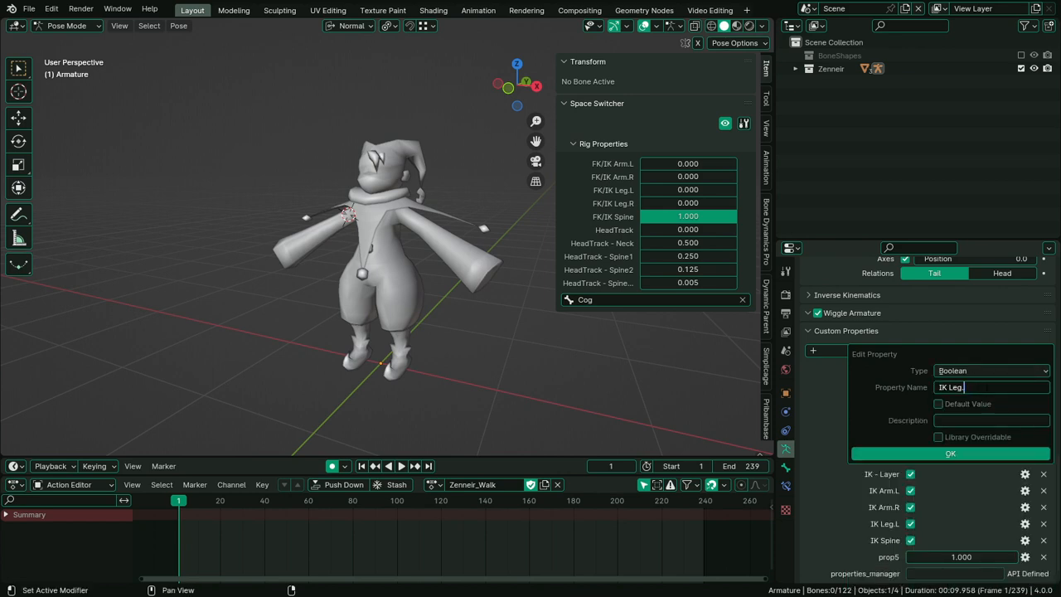
text(R)
Set the IK Leg.R property's description to "Enables IK Leg.R" and apply the property edits
key(ctrl+a)
key(ctrl+c)
key(Tab)
text(Enables)
key(ctrl+v)
key(Return)
click(981, 453)
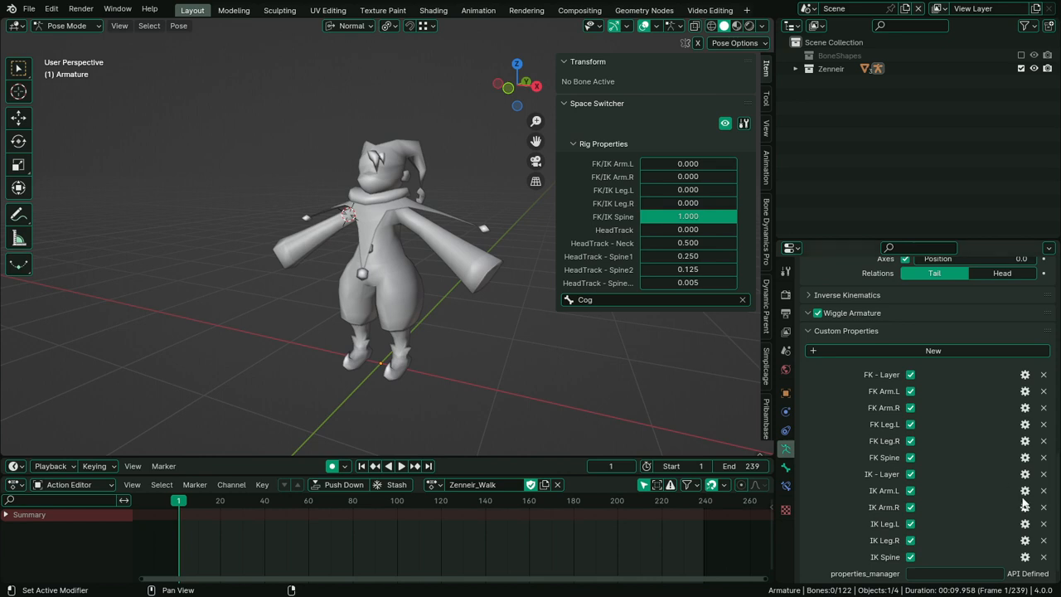
Collapse the armature's Viewport Display settings and compare its bone collections with the custom properties
scroll(973, 440, up, 3)
scroll(980, 444, up, 4)
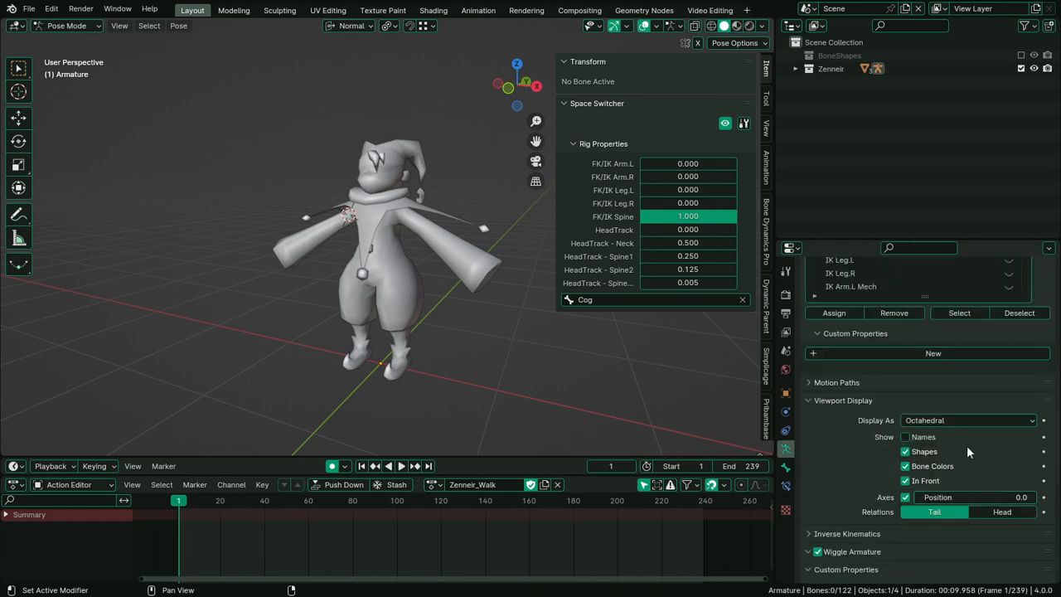
click(823, 401)
scroll(830, 440, up, 2)
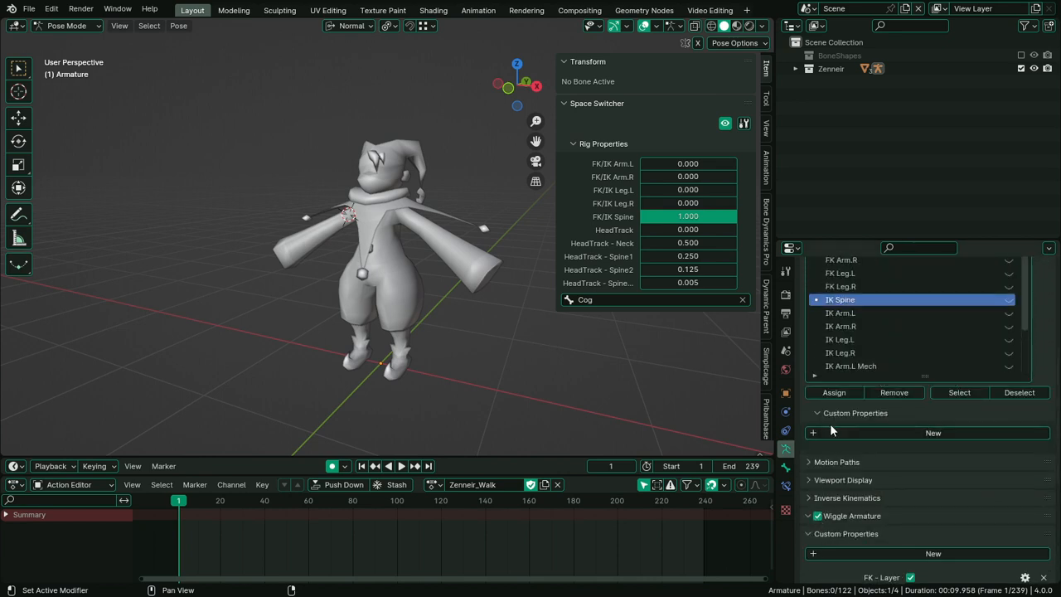
scroll(829, 422, up, 1)
scroll(1028, 404, up, 4)
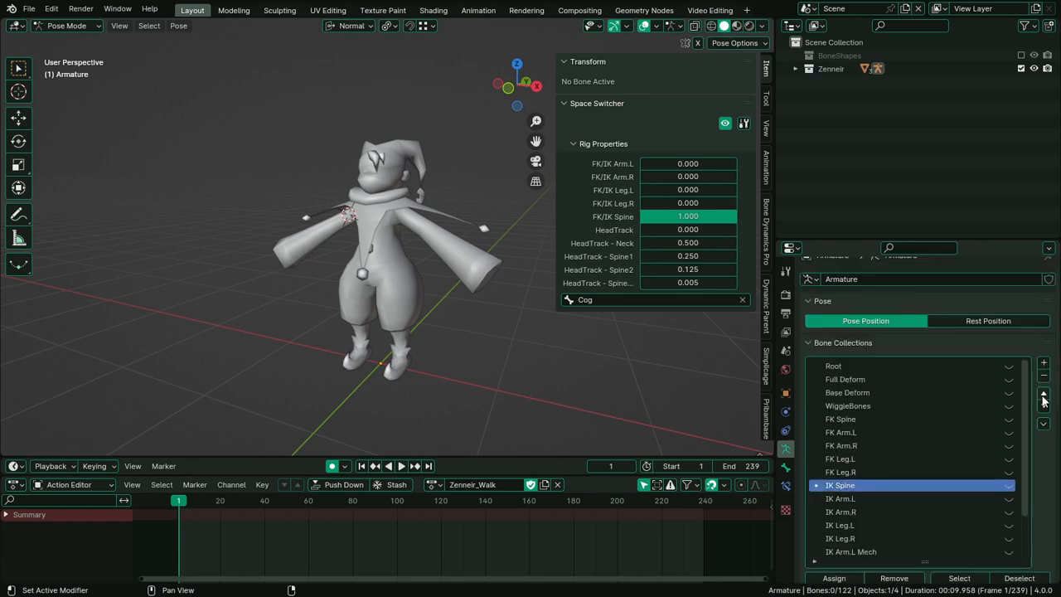
scroll(1045, 474, down, 4)
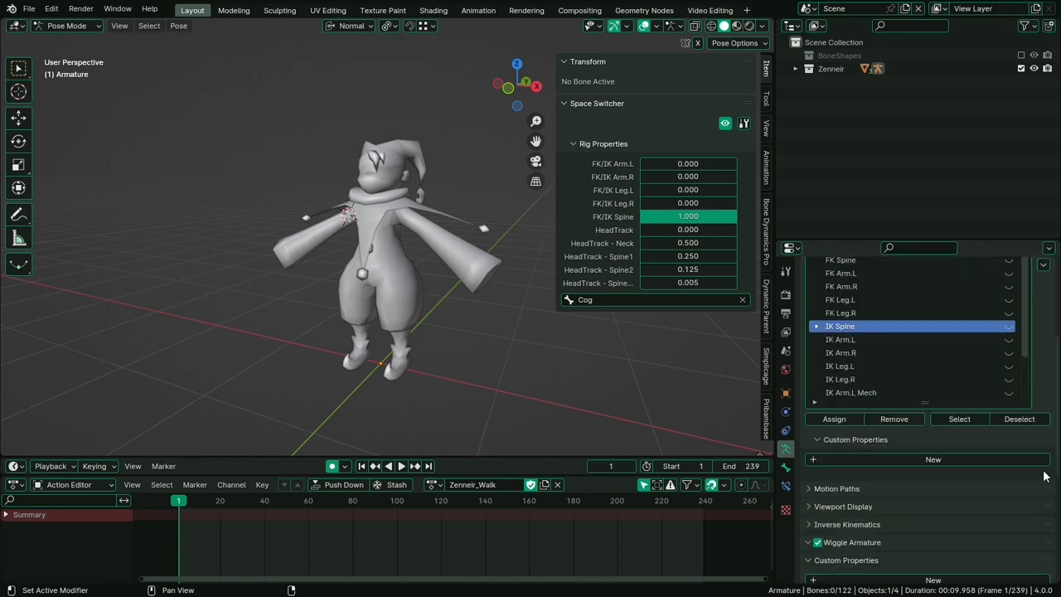
scroll(1045, 475, down, 5)
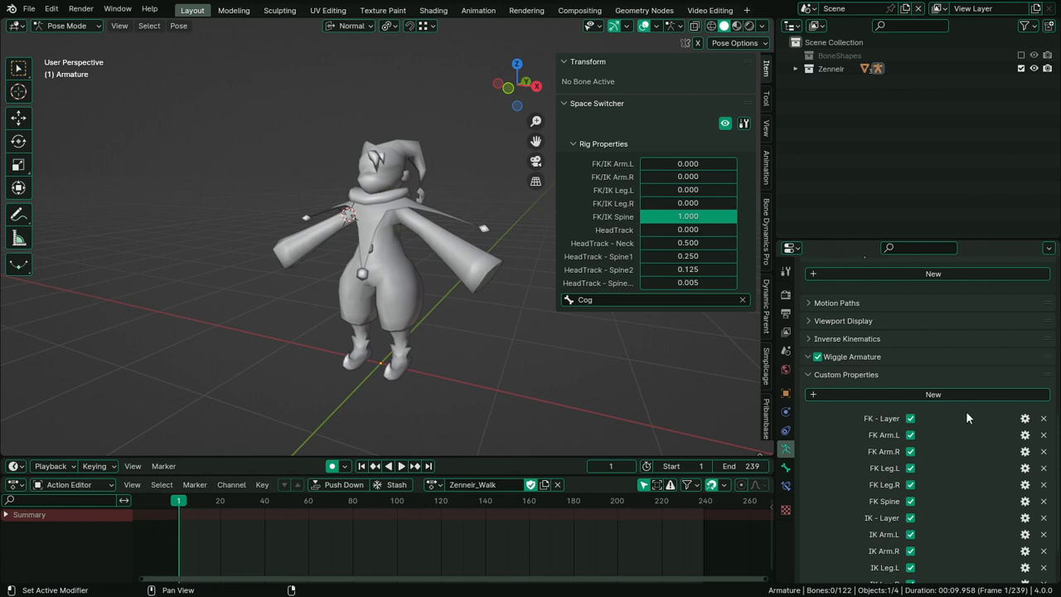
scroll(969, 397, up, 5)
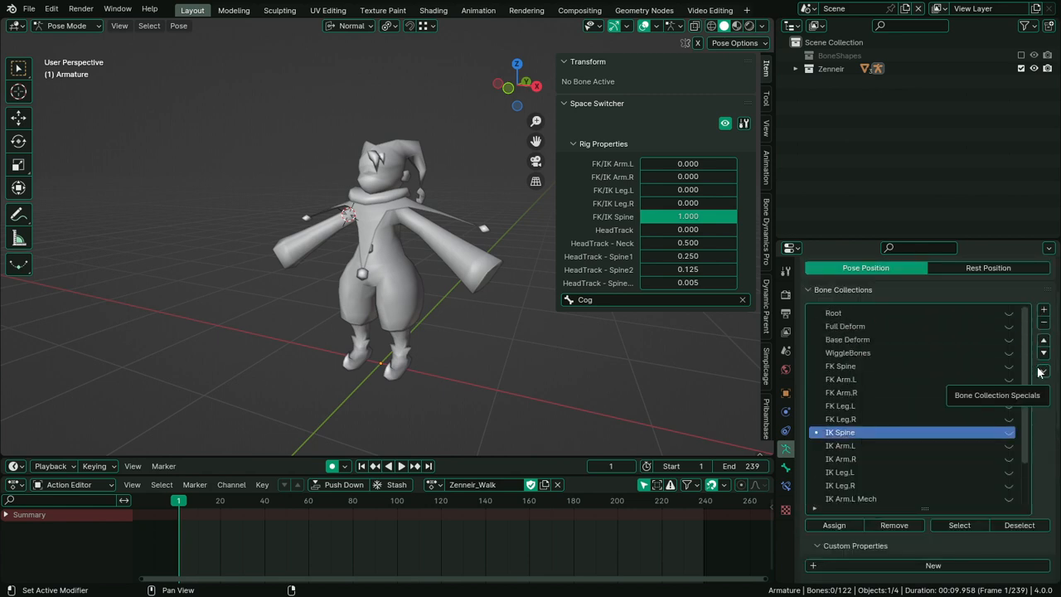
Show the Root bone collection and examine its control bones around the character
click(1009, 313)
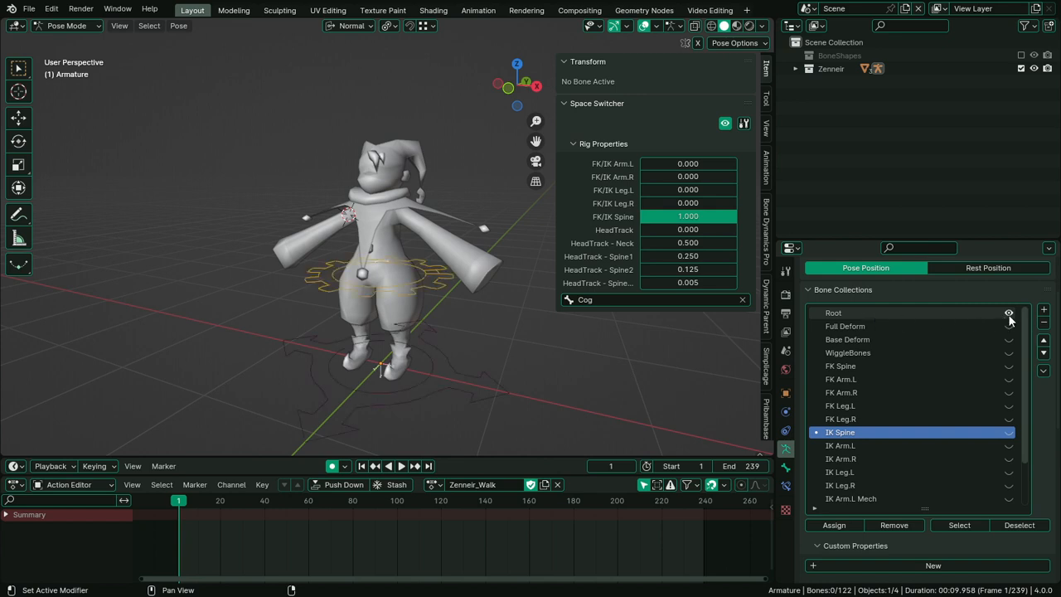
scroll(477, 356, up, 5)
middle_drag(505, 369, 515, 333)
scroll(516, 334, down, 3)
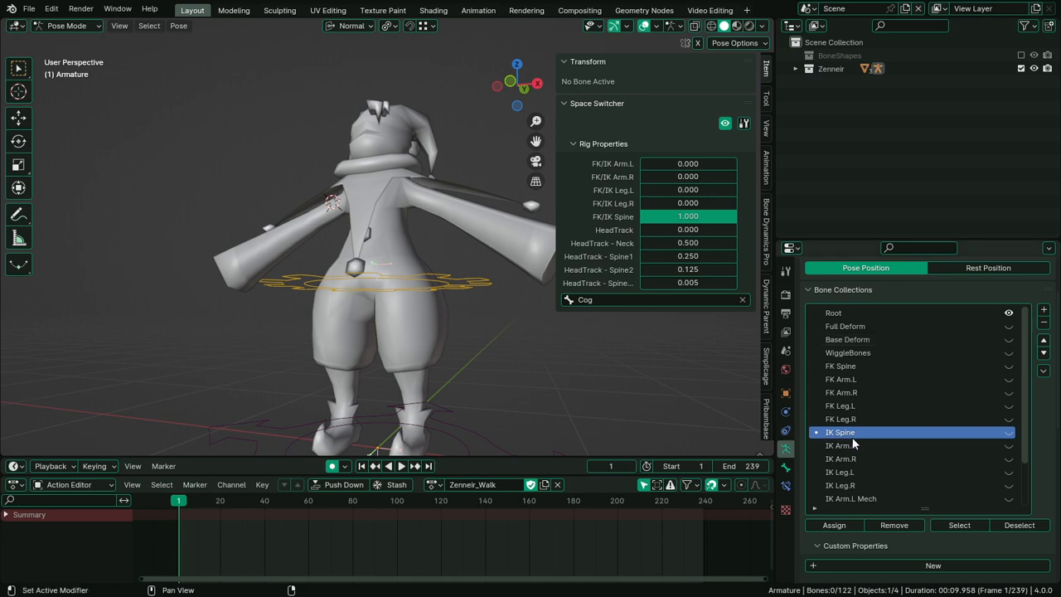
scroll(915, 568, down, 10)
scroll(915, 568, down, 2)
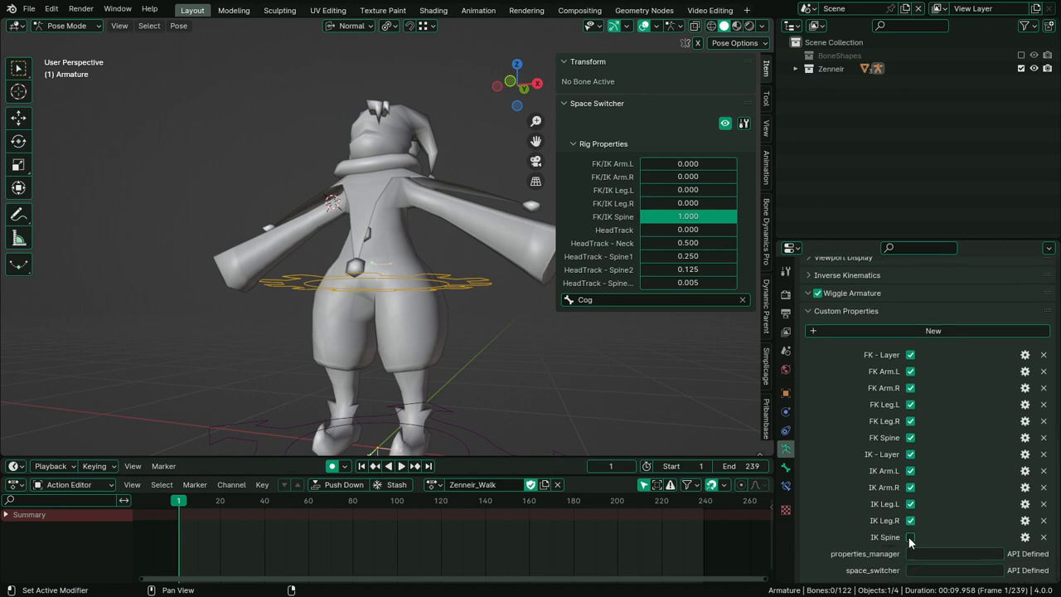
Show and hide the IK Spine, FK Spine and FK Leg.L bone collections in turn to examine their bones
scroll(910, 539, up, 12)
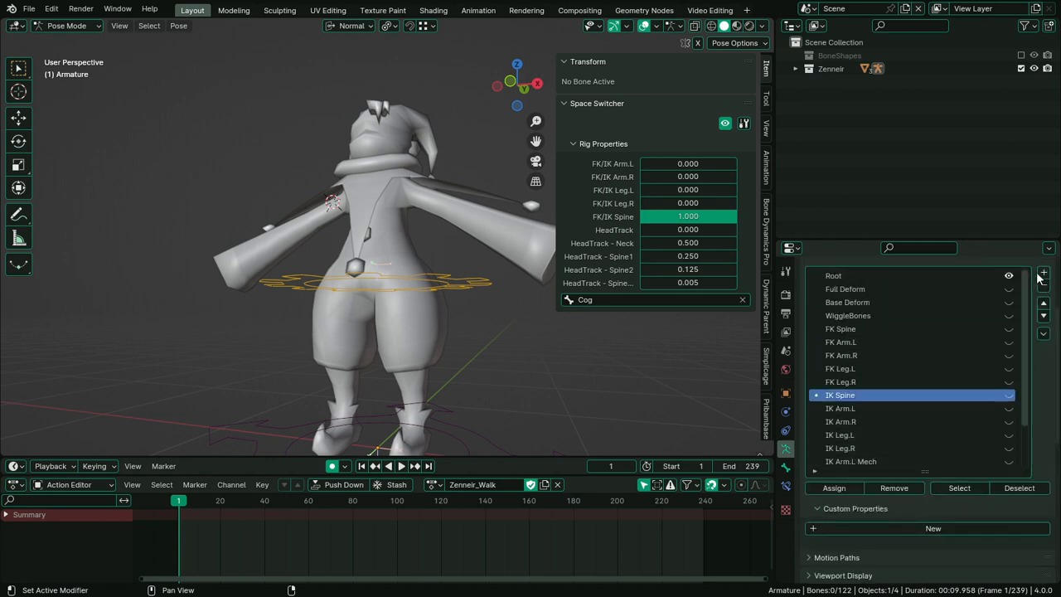
click(1010, 396)
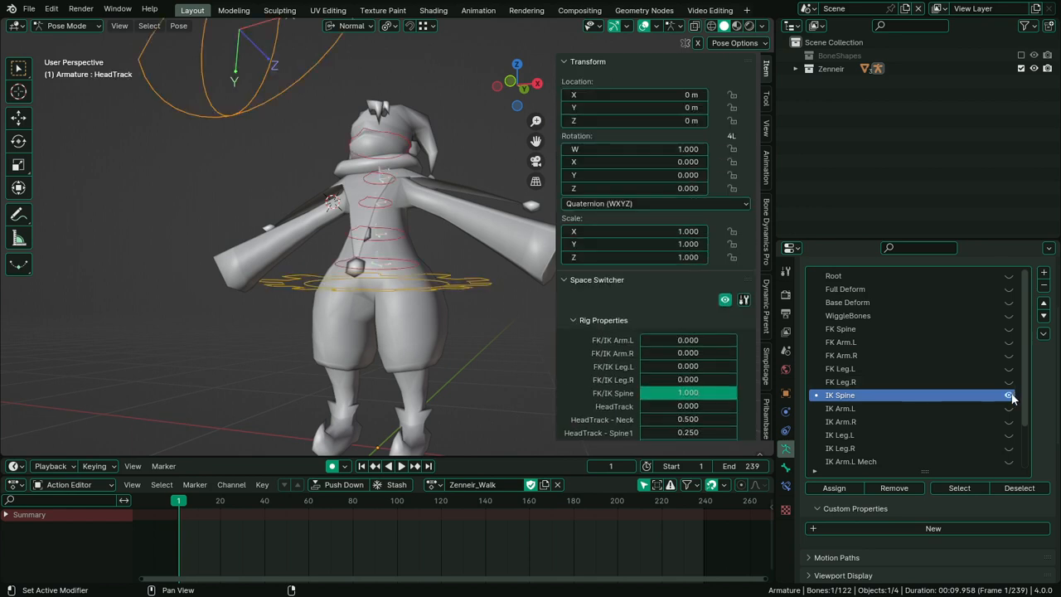
click(1009, 396)
click(1009, 330)
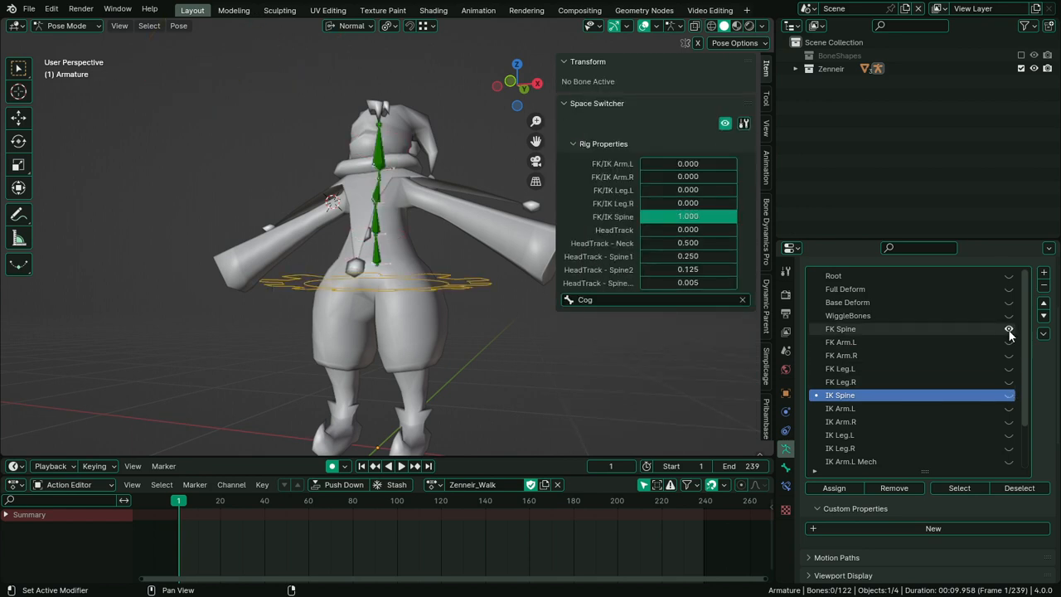
click(1009, 330)
click(1010, 369)
click(1009, 369)
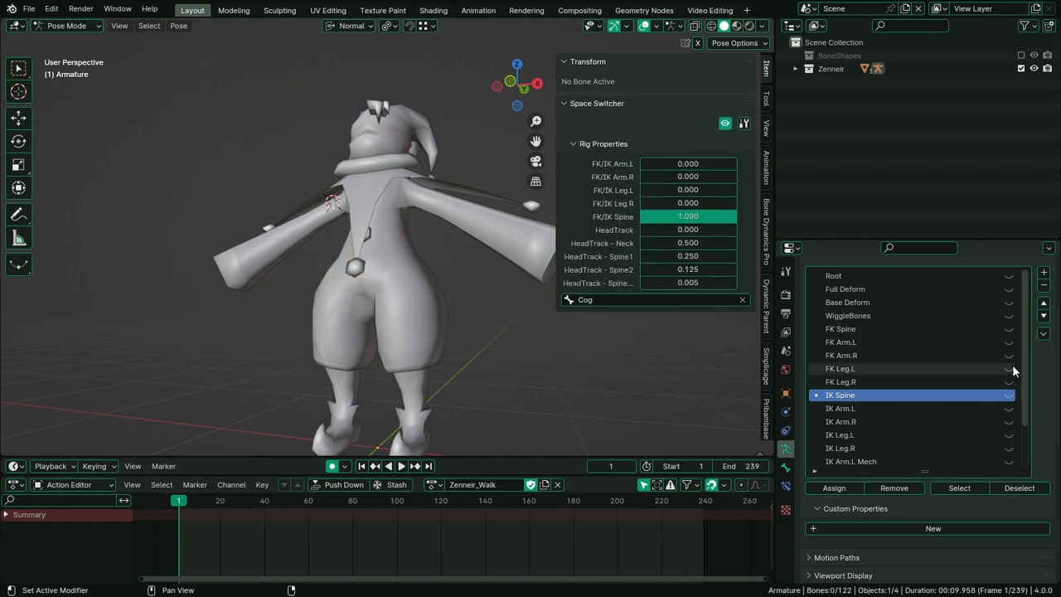
click(1009, 369)
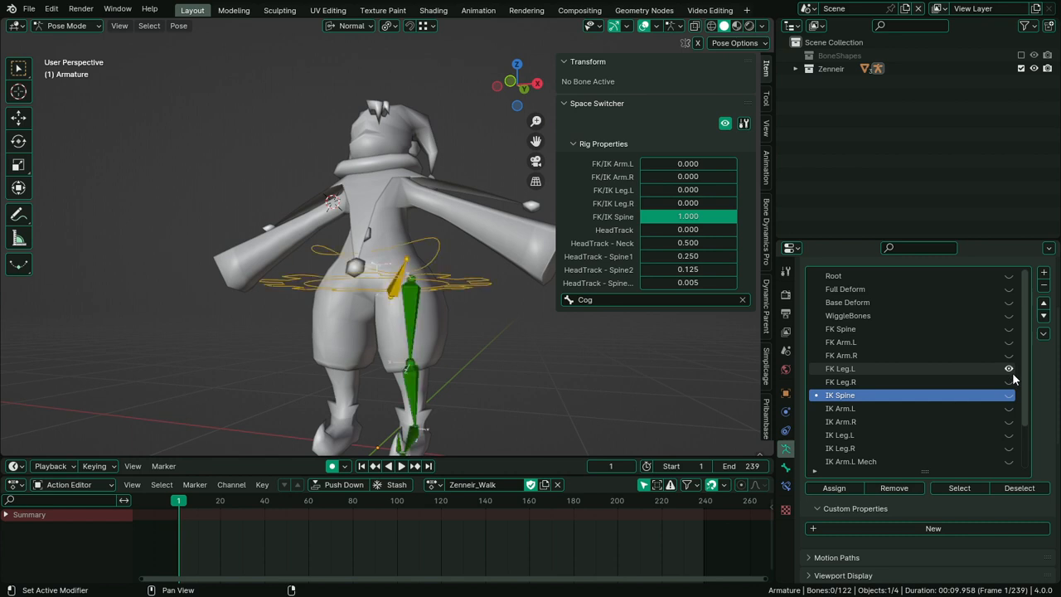
click(1010, 369)
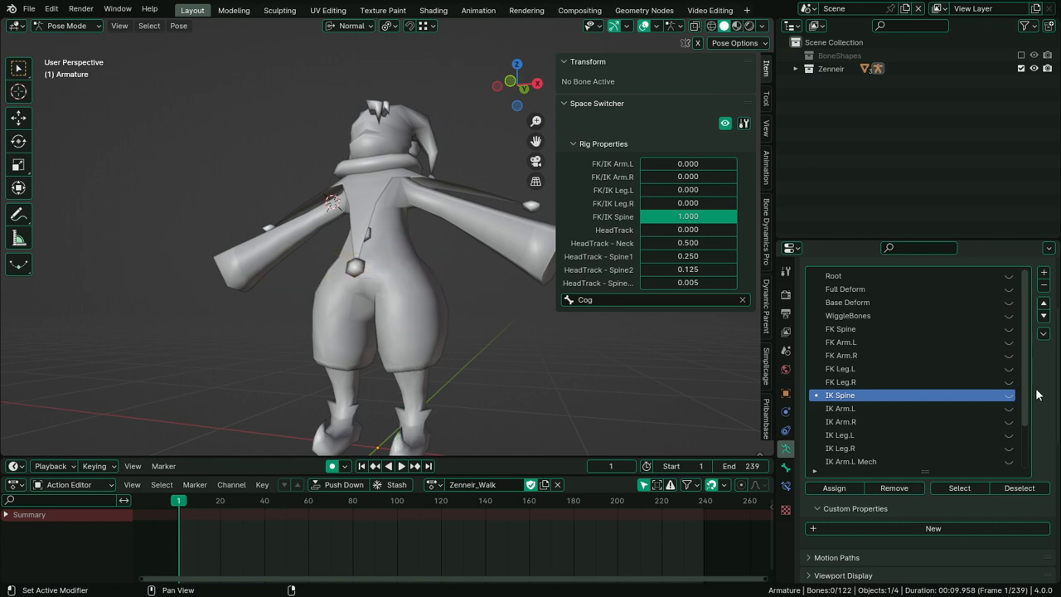
Add a custom property to the armature, change it to Boolean type, name it COG, and apply the edits
scroll(1042, 400, down, 10)
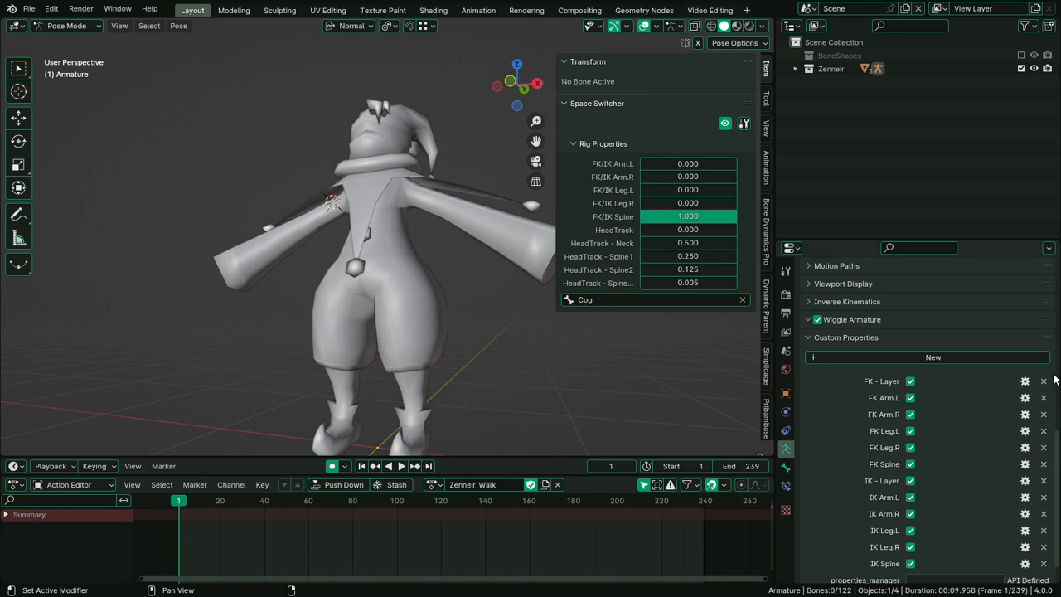
scroll(1048, 382, up, 8)
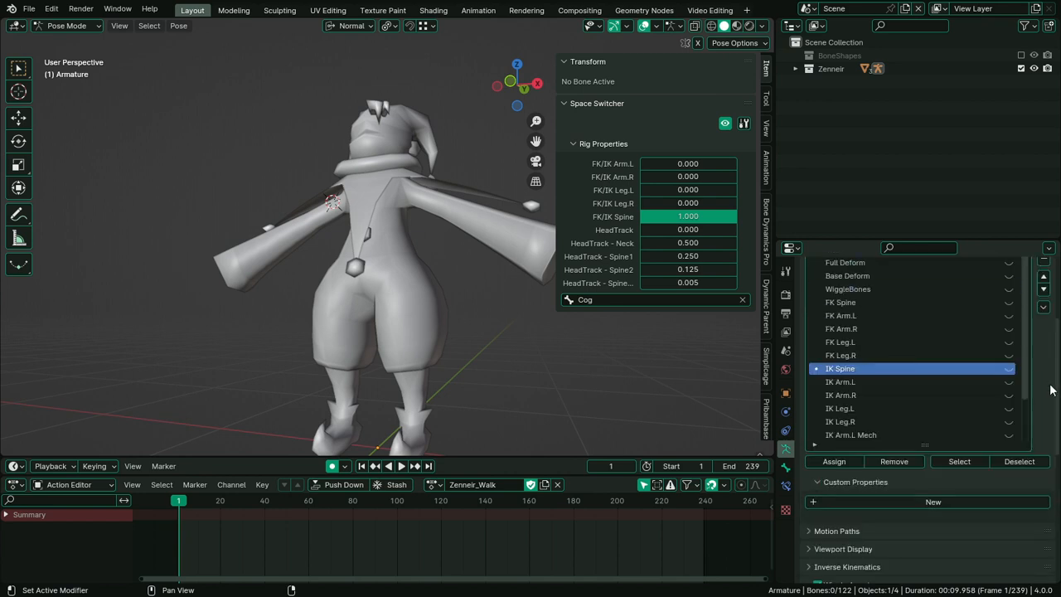
scroll(1011, 431, down, 5)
scroll(955, 444, down, 3)
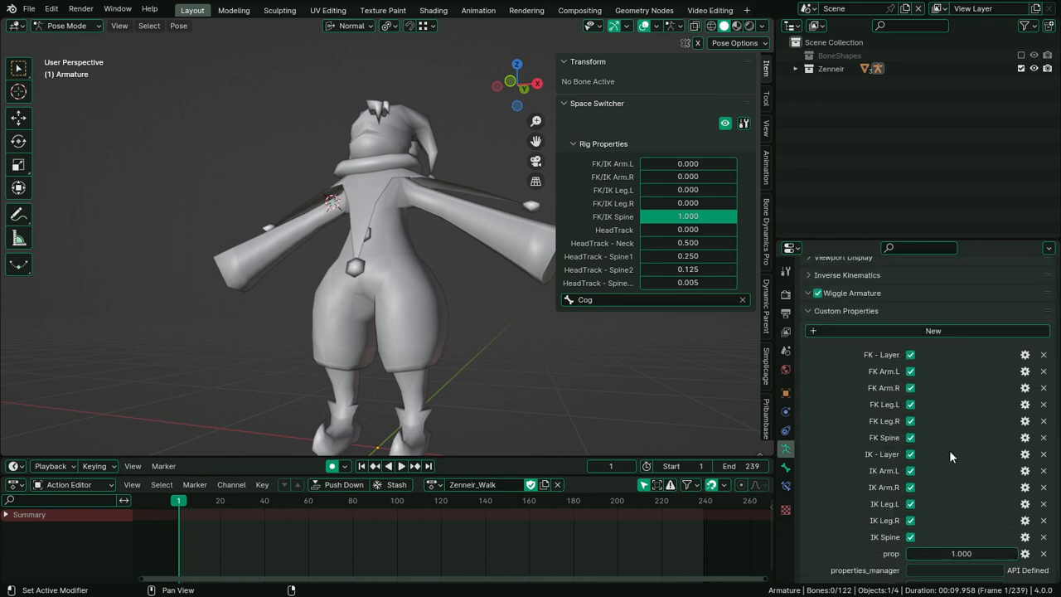
click(1025, 553)
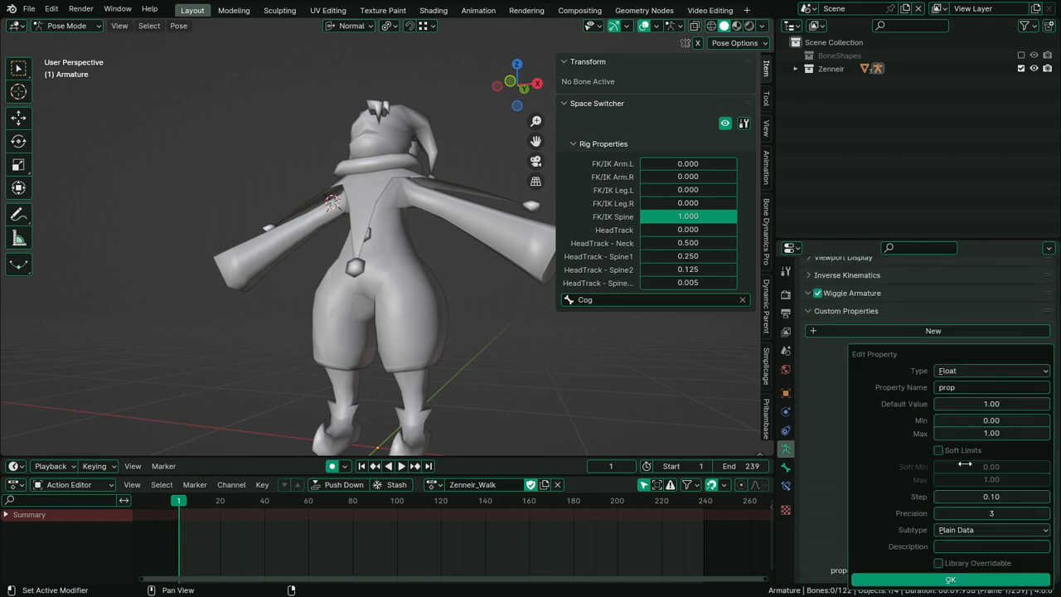
click(970, 372)
click(978, 391)
click(979, 388)
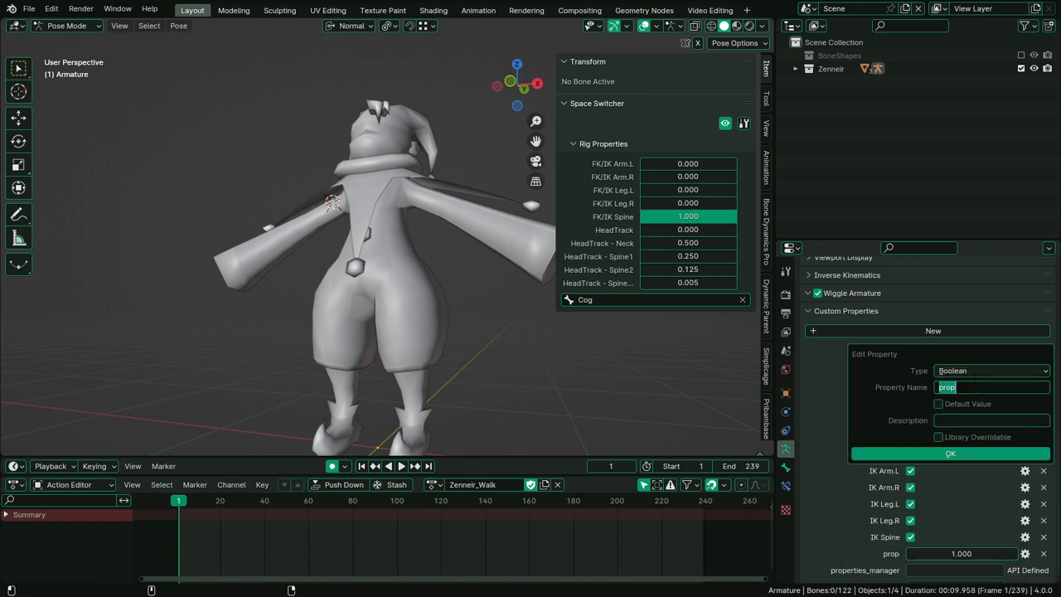
text(COG)
key(Return)
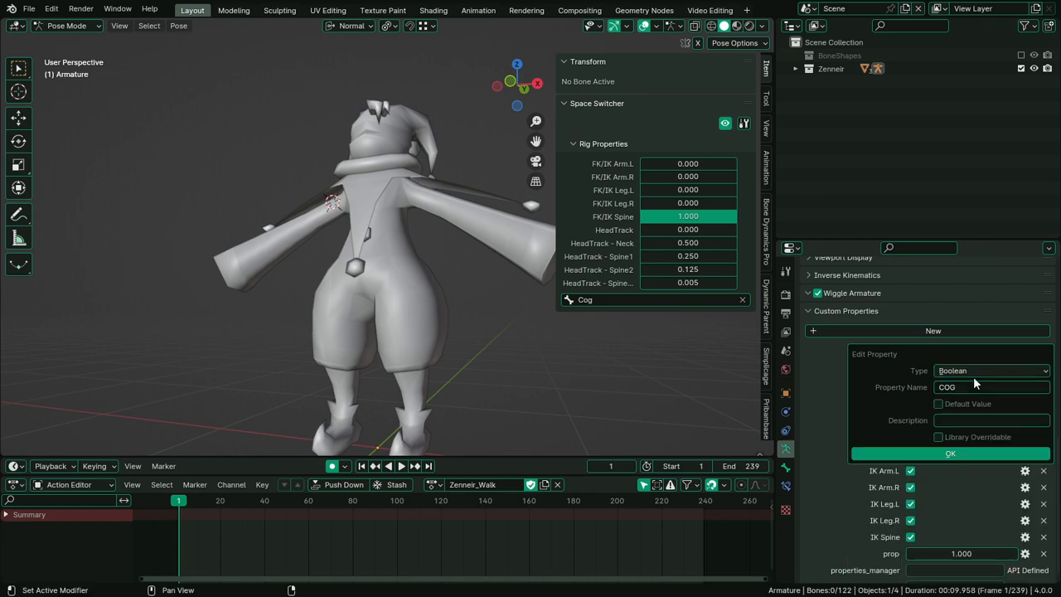
click(966, 454)
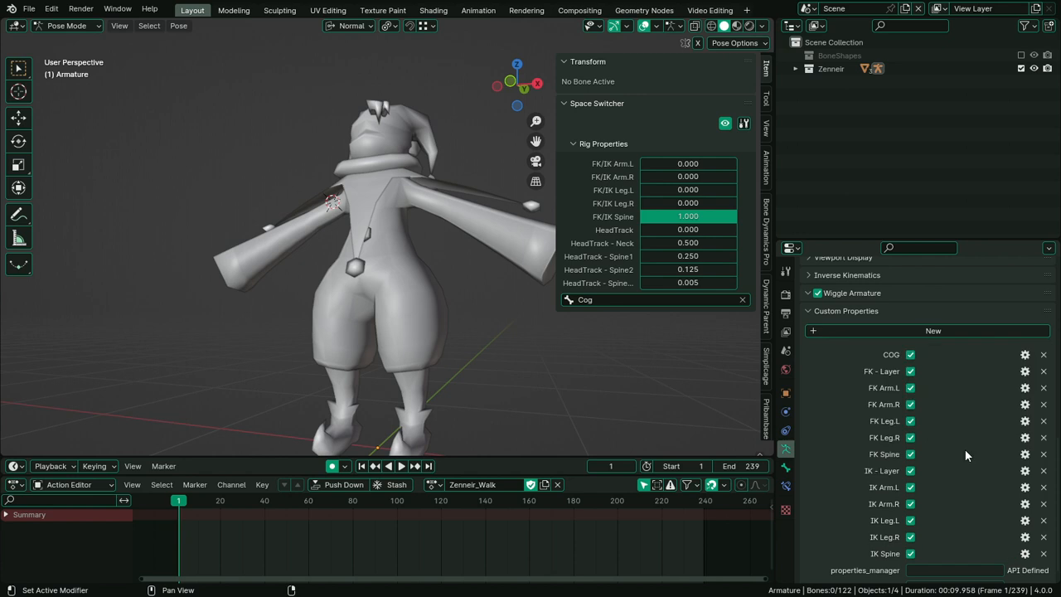
Add a new custom property to the armature and name it Root
click(959, 330)
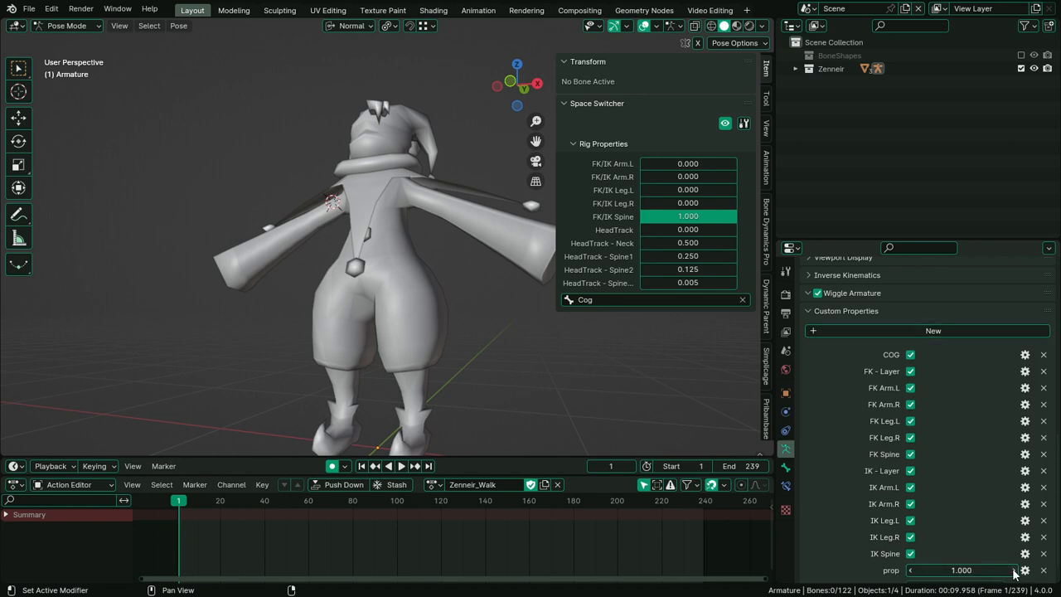
click(968, 389)
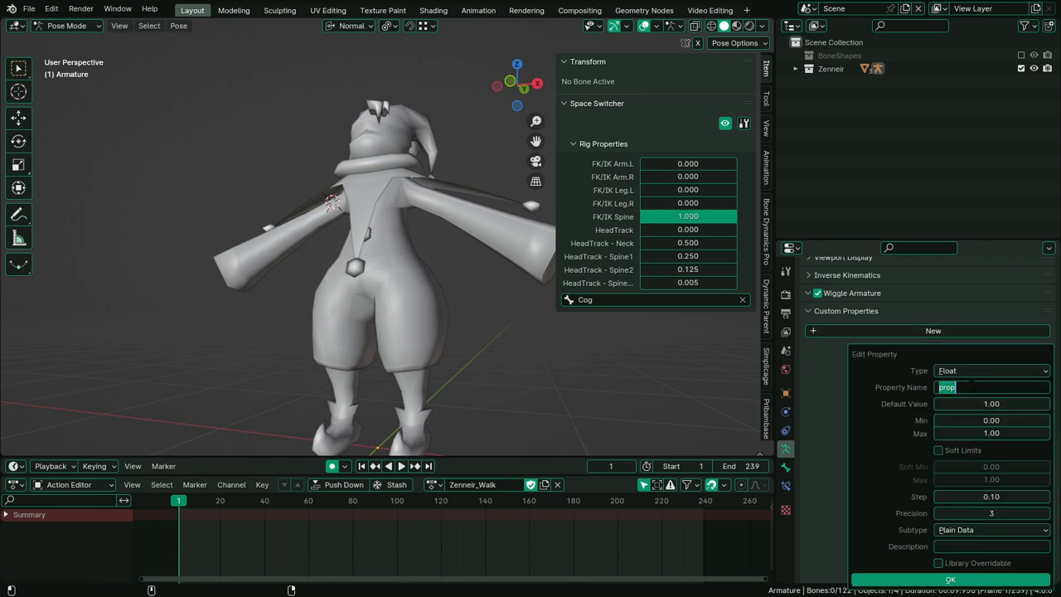
text(Root)
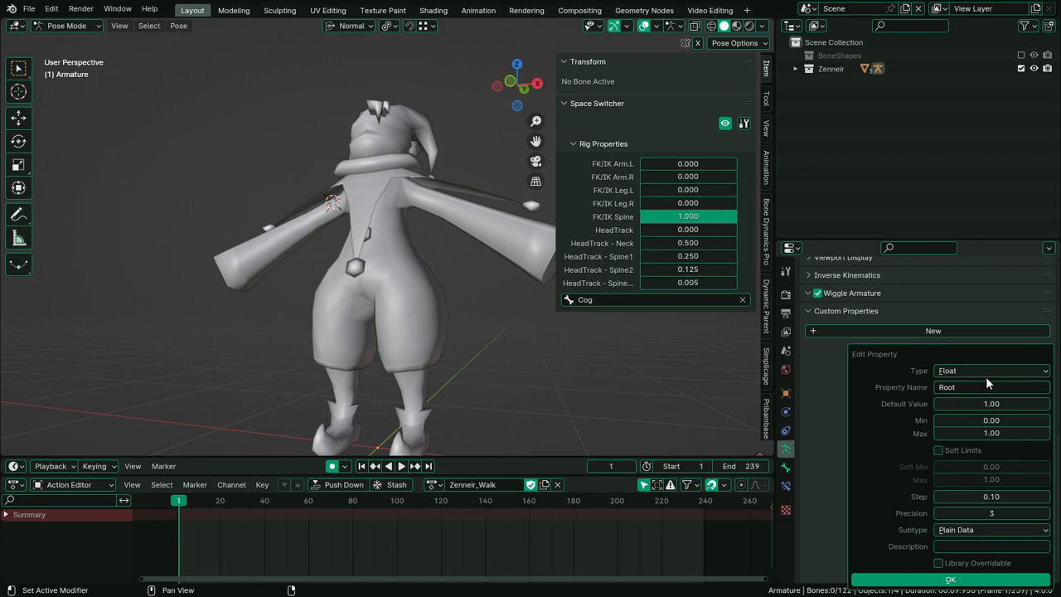
click(967, 579)
Rename the Root custom property to *Root and change its type to Boolean
scroll(1011, 547, down, 1)
click(1025, 537)
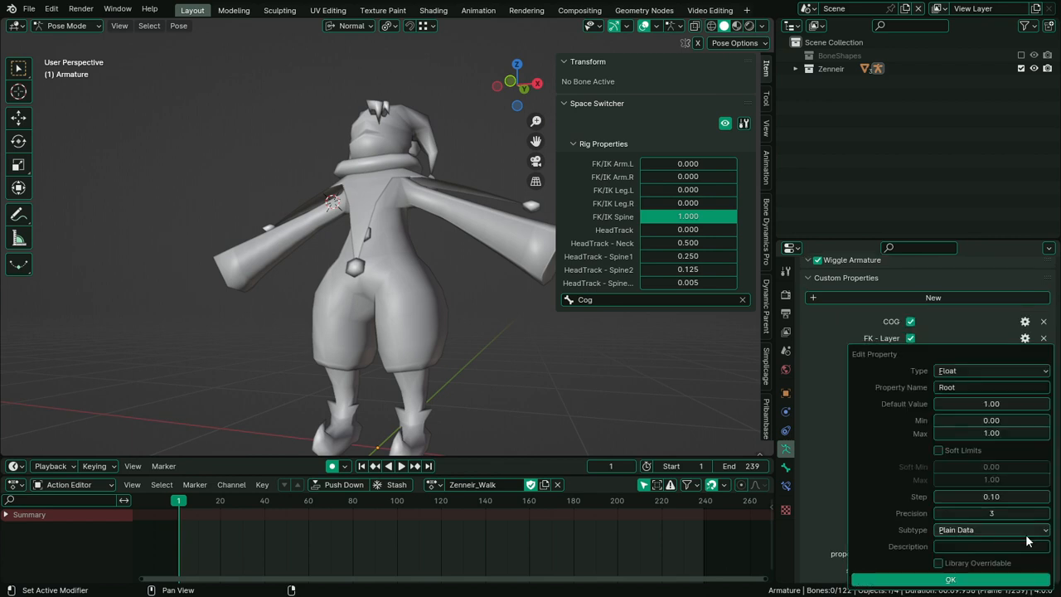
click(968, 390)
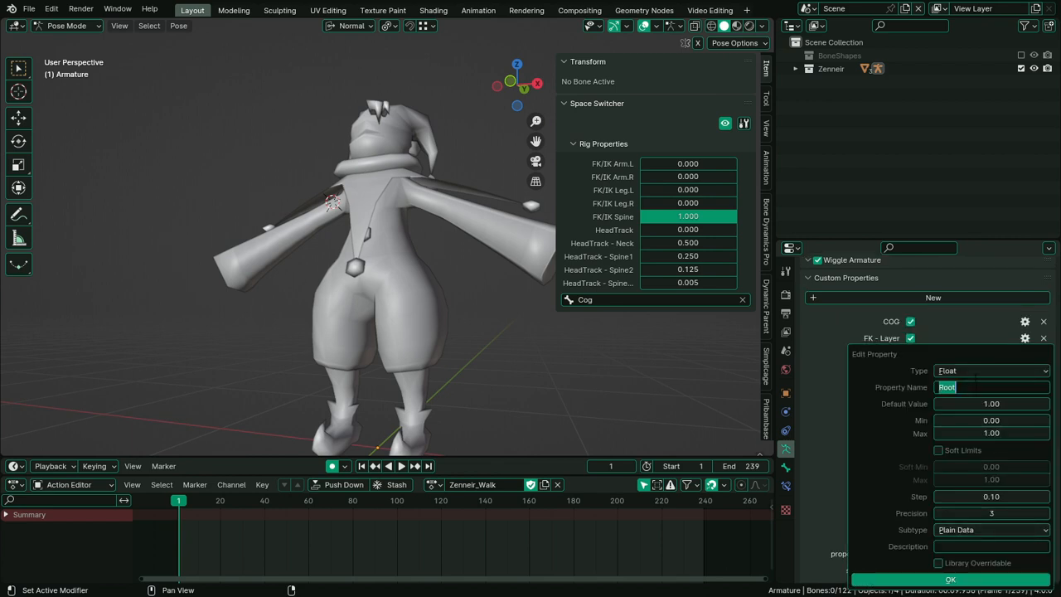
text(*)
click(965, 578)
click(1024, 321)
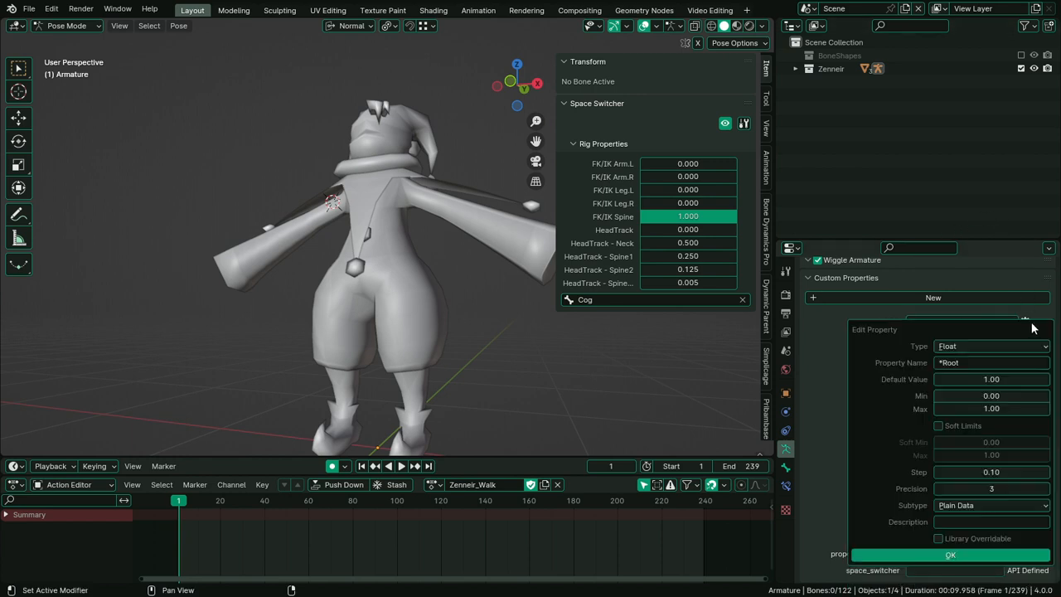
click(992, 345)
click(1001, 360)
click(992, 429)
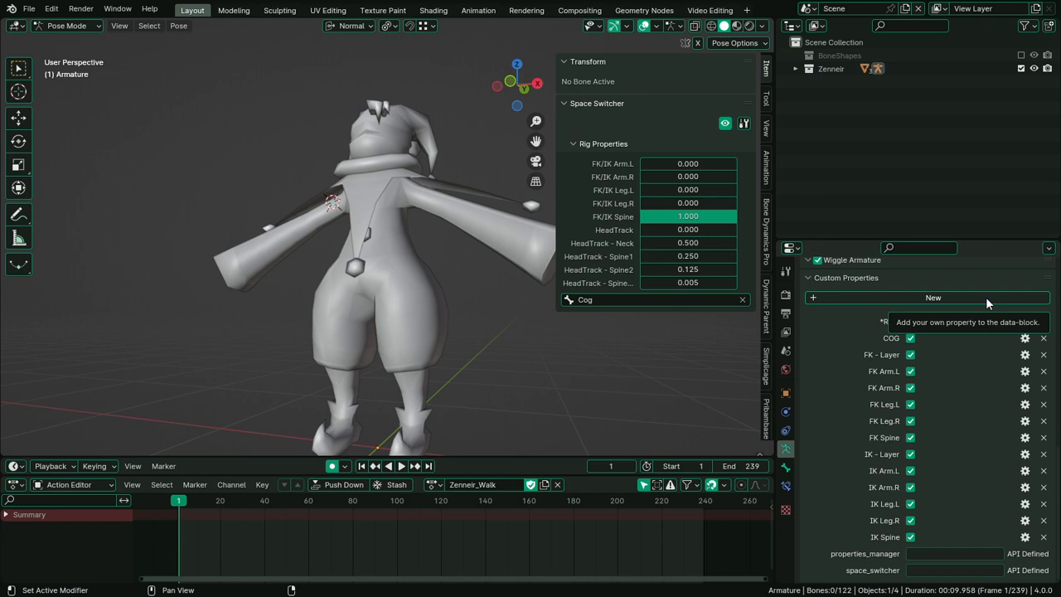
Rename the COG custom property to *COG
click(1025, 338)
text(*)
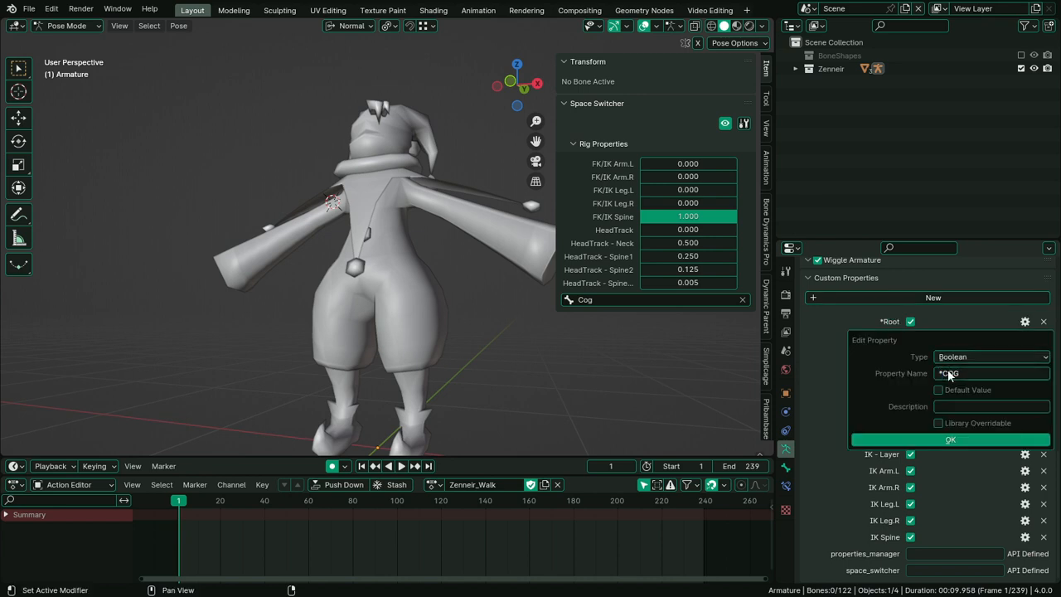
click(970, 441)
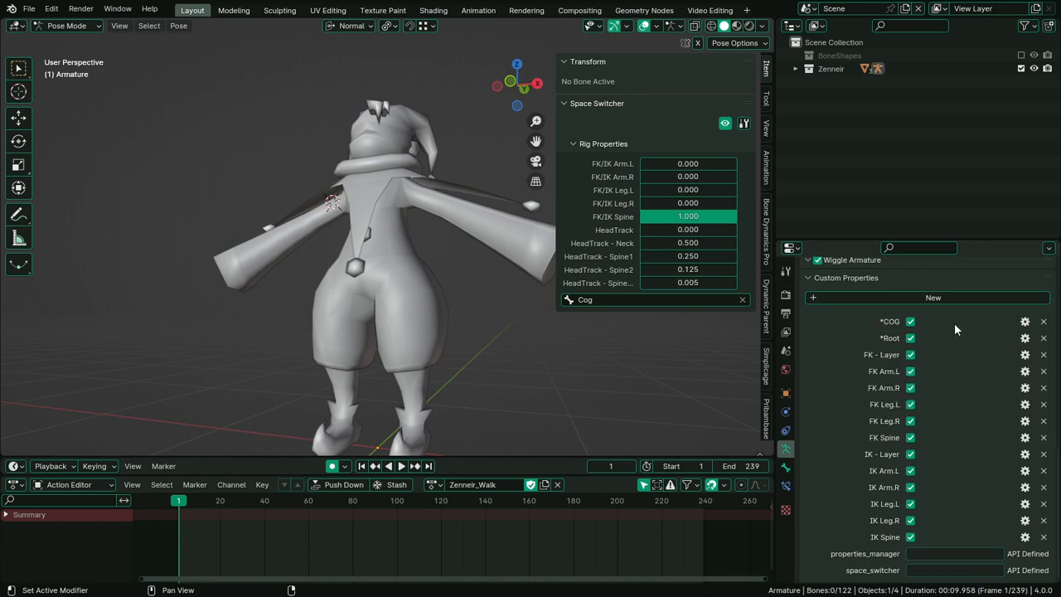
Add another custom property to the armature, name it *Hips, and set its type to Boolean
click(993, 297)
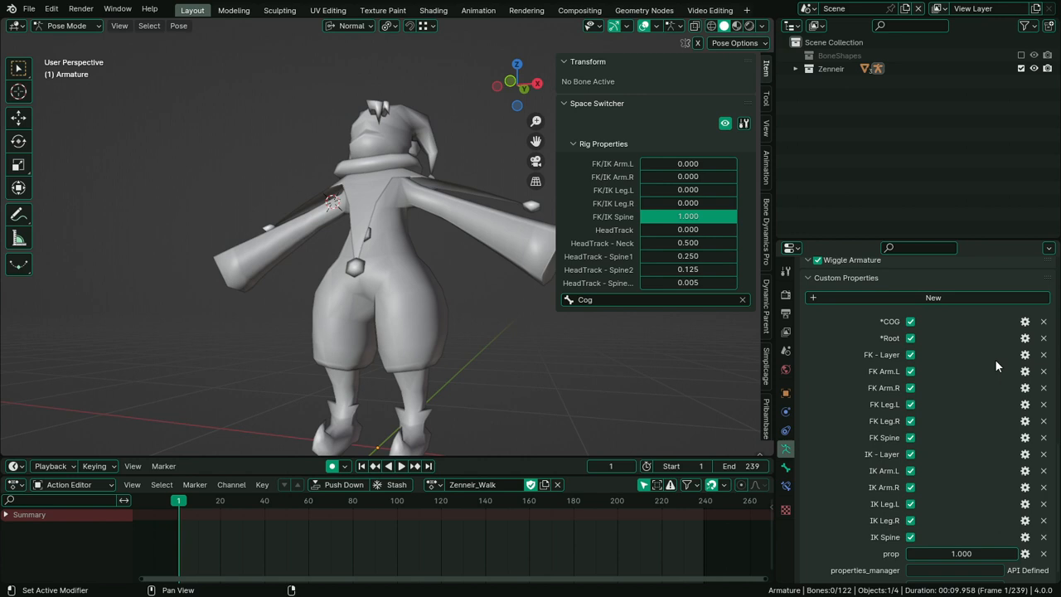
click(1025, 553)
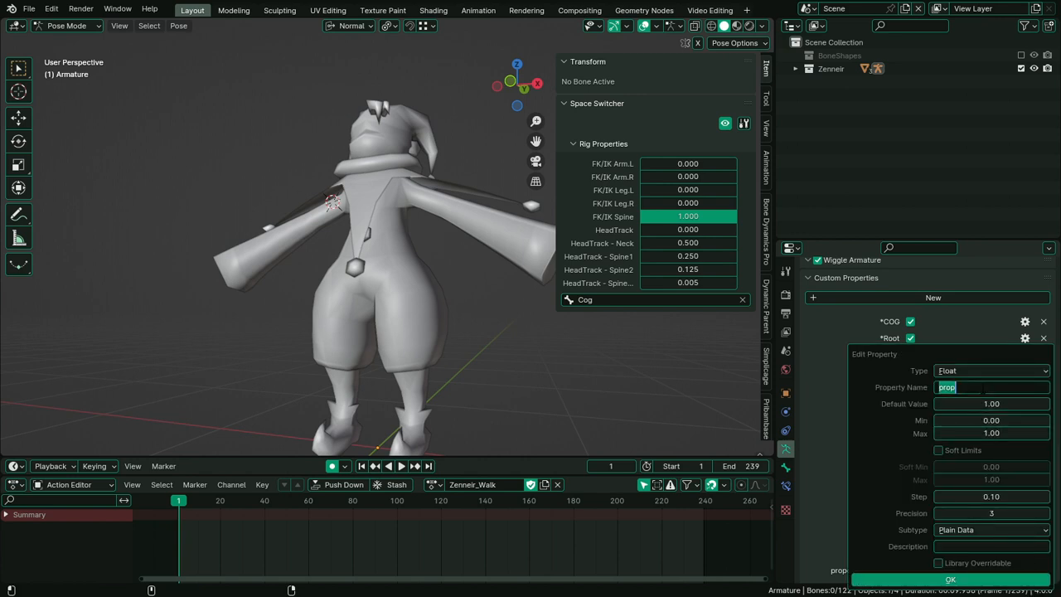
text(*Hips)
key(Return)
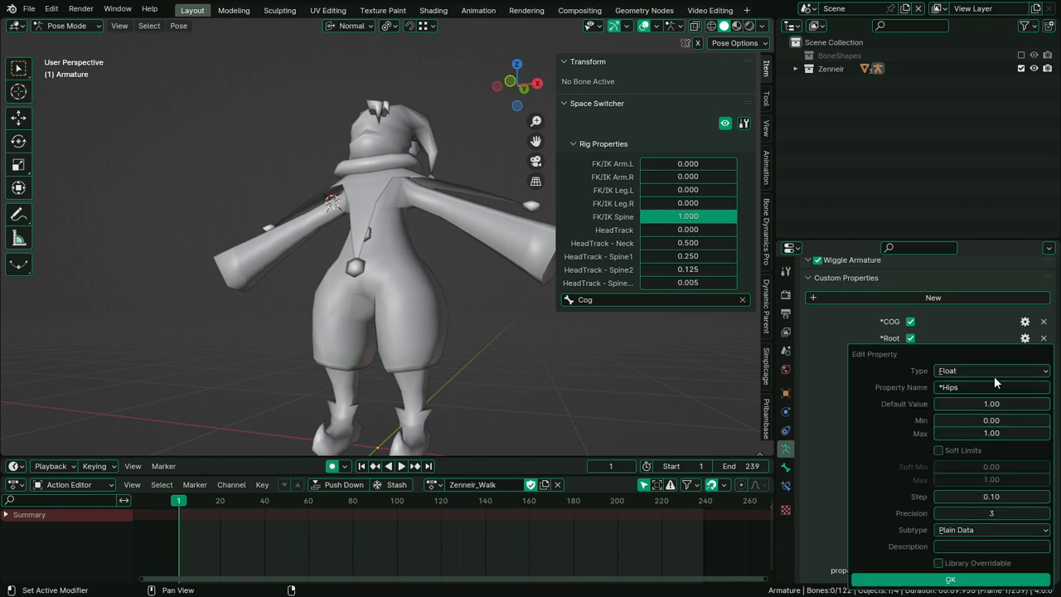
click(995, 367)
click(966, 436)
click(970, 454)
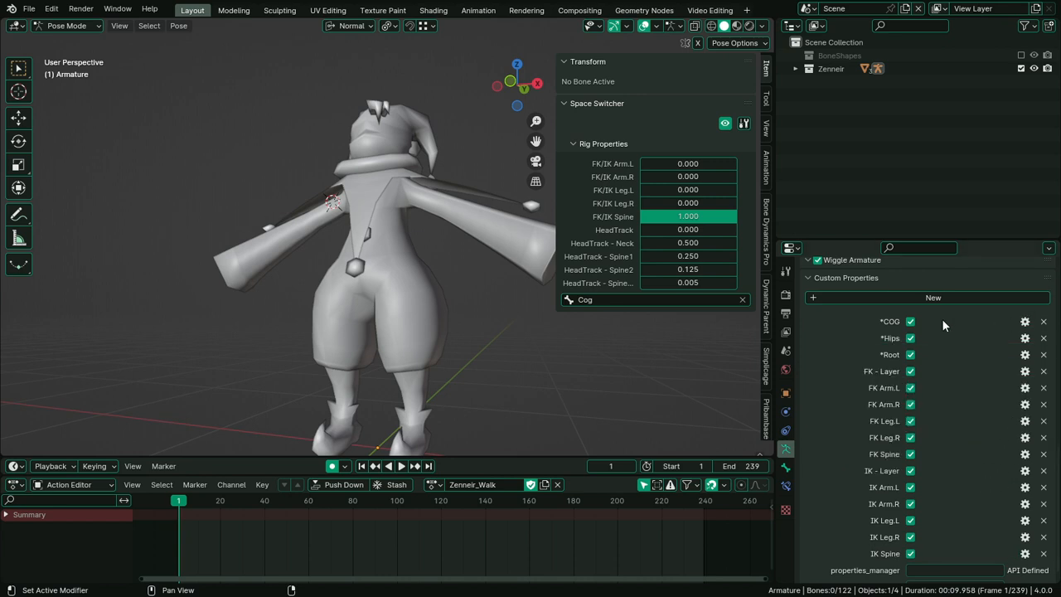
Copy the *Root custom property as a new driver and paste it onto the Root bone collection's visibility
right_click(912, 356)
right_click(910, 356)
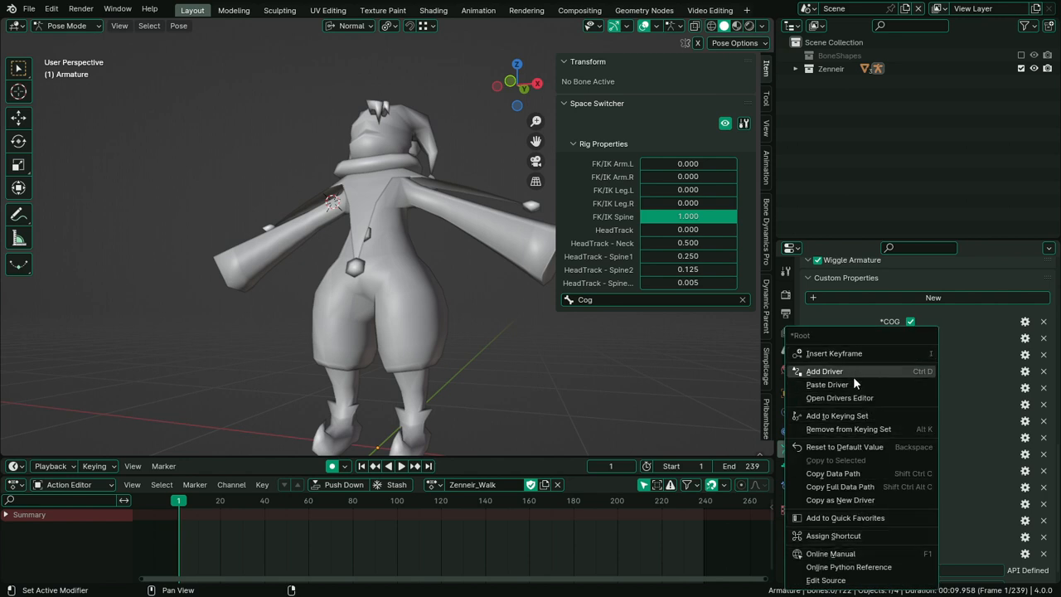
click(857, 499)
scroll(894, 471, up, 11)
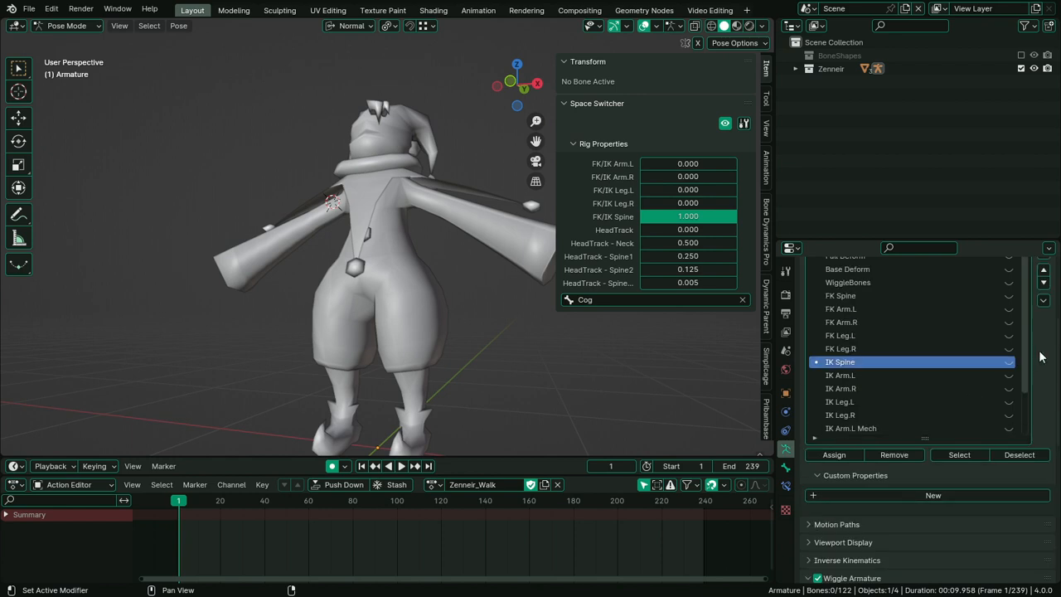
scroll(1042, 356, up, 4)
right_click(1010, 379)
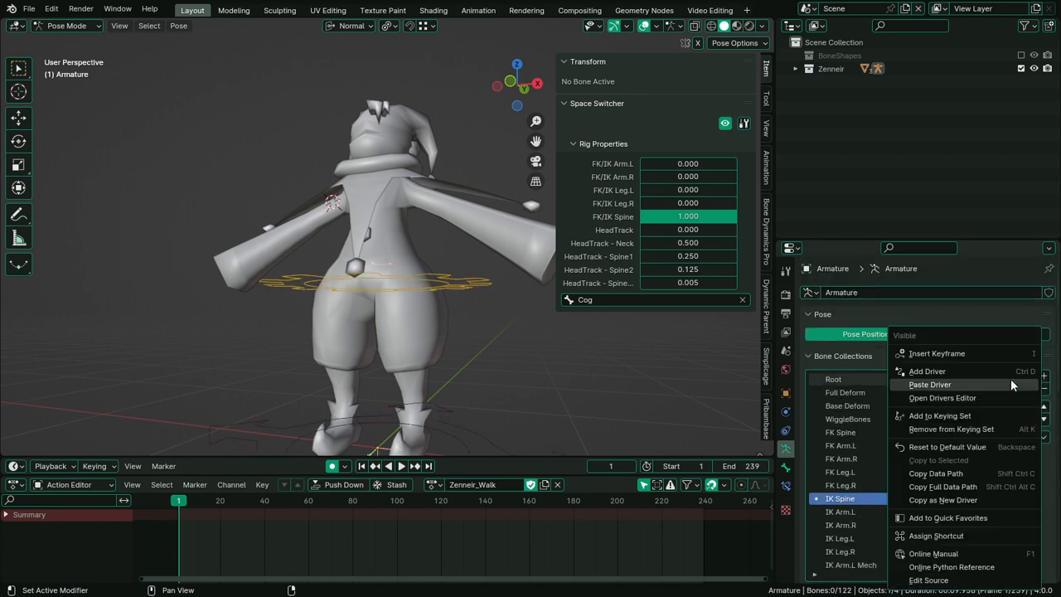
click(969, 383)
Add a new bone collection to the armature and name it COG
middle_drag(585, 337, 659, 330)
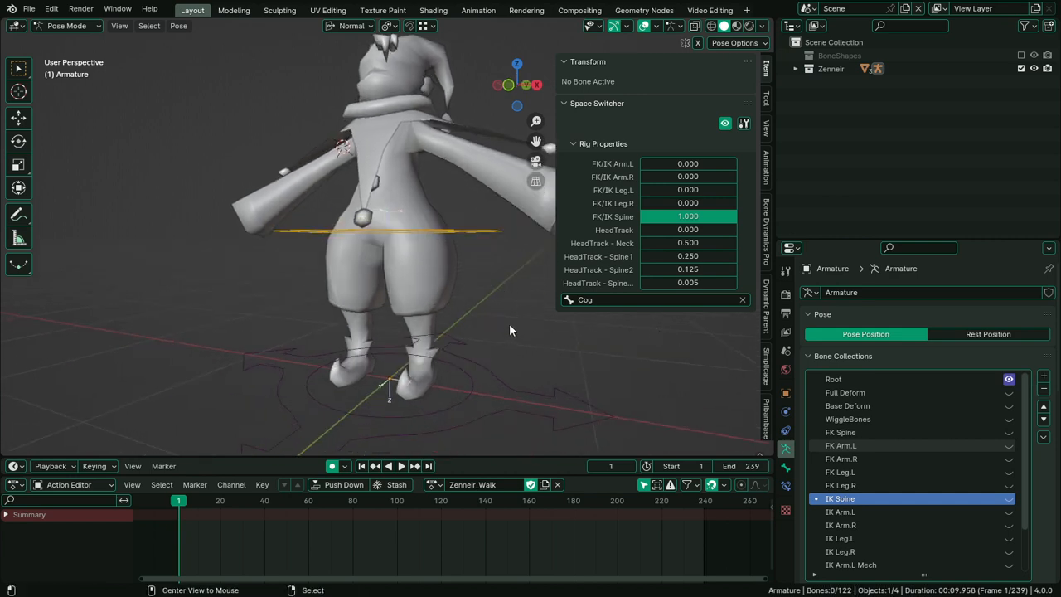
click(1044, 377)
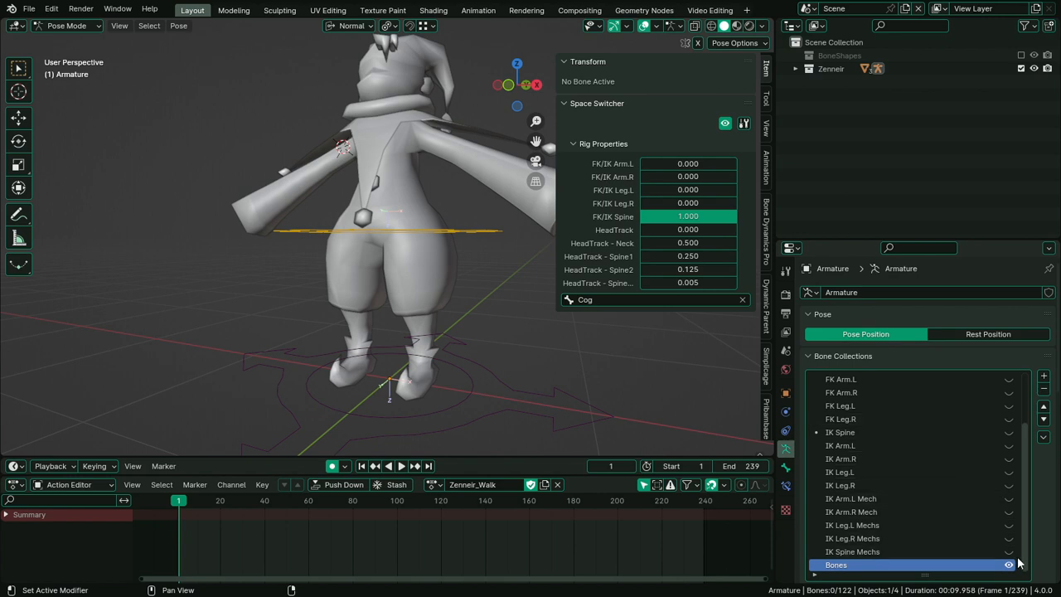
double_click(968, 565)
text(COG)
key(Return)
Move the COG bone collection up the list so it sits directly below Root
click(1043, 407)
click(1042, 407)
click(1042, 407)
click(1043, 407)
click(1042, 407)
click(1043, 407)
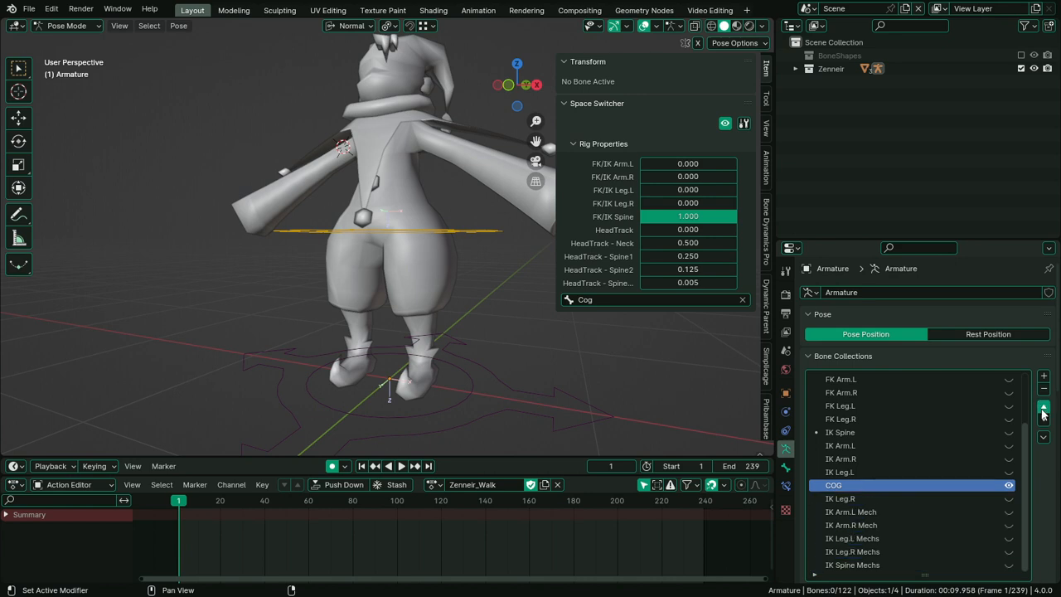
click(1043, 407)
click(1042, 407)
click(1042, 419)
click(1042, 419)
click(1042, 419)
click(1043, 419)
click(1043, 418)
click(1043, 418)
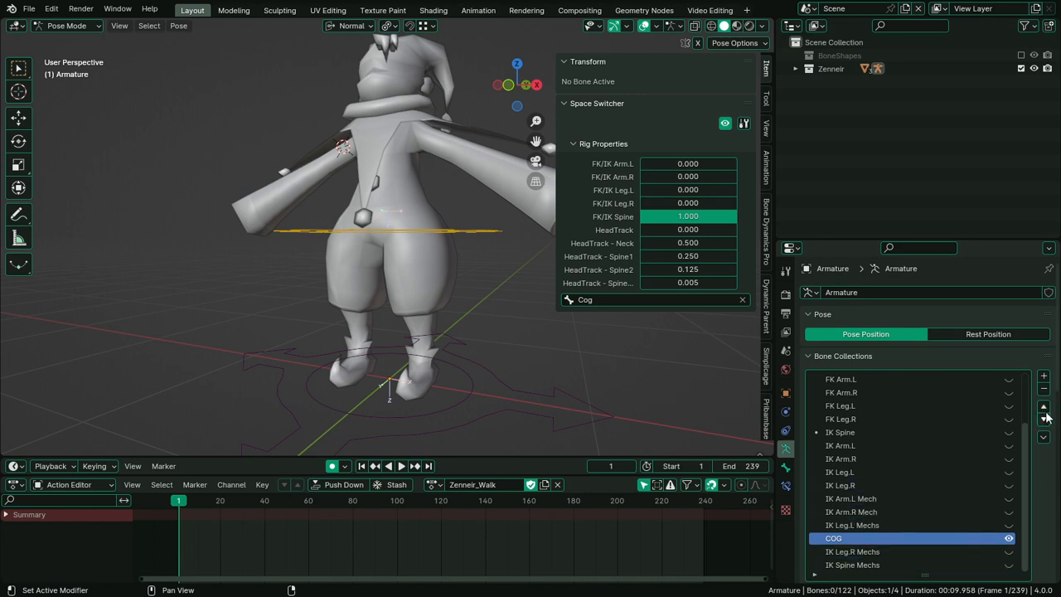
click(1043, 407)
click(1044, 409)
click(1044, 410)
click(1044, 409)
click(1044, 410)
click(1044, 410)
click(1044, 410)
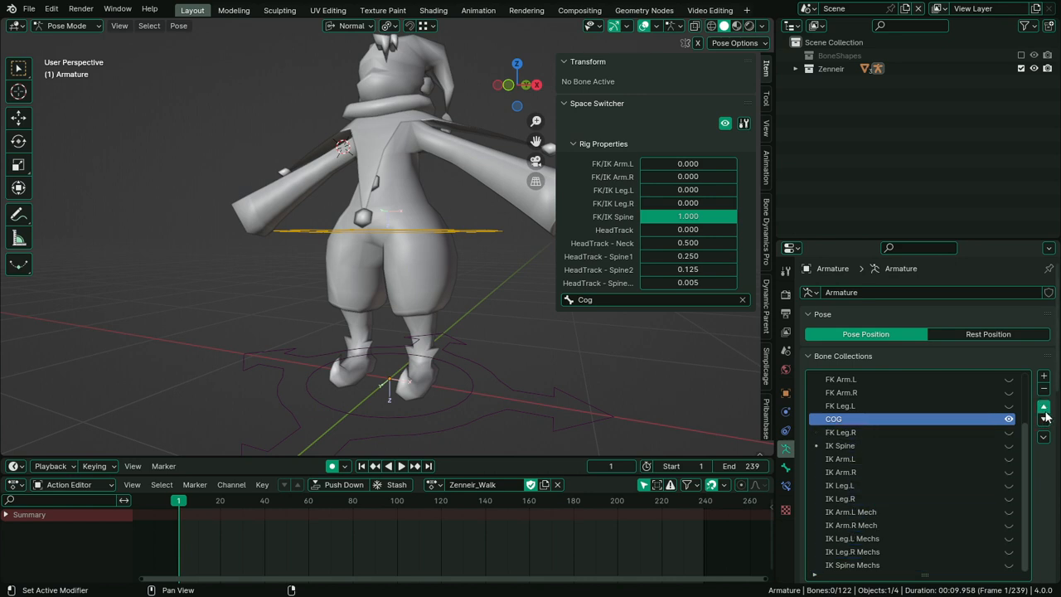
click(1043, 409)
click(1043, 410)
click(1044, 410)
click(1043, 410)
click(1044, 410)
click(1043, 410)
click(1043, 409)
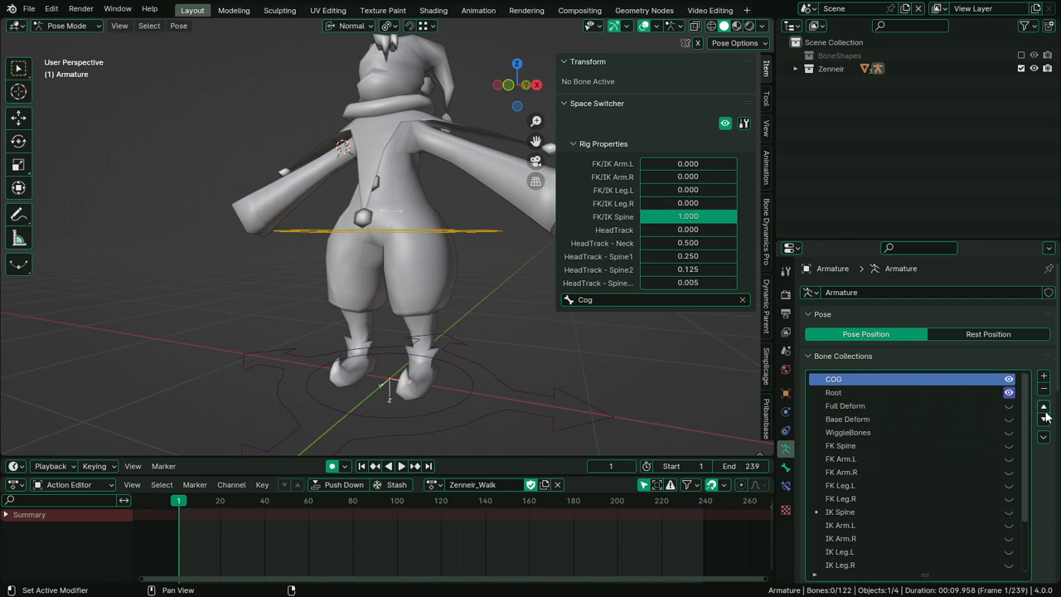
click(1043, 420)
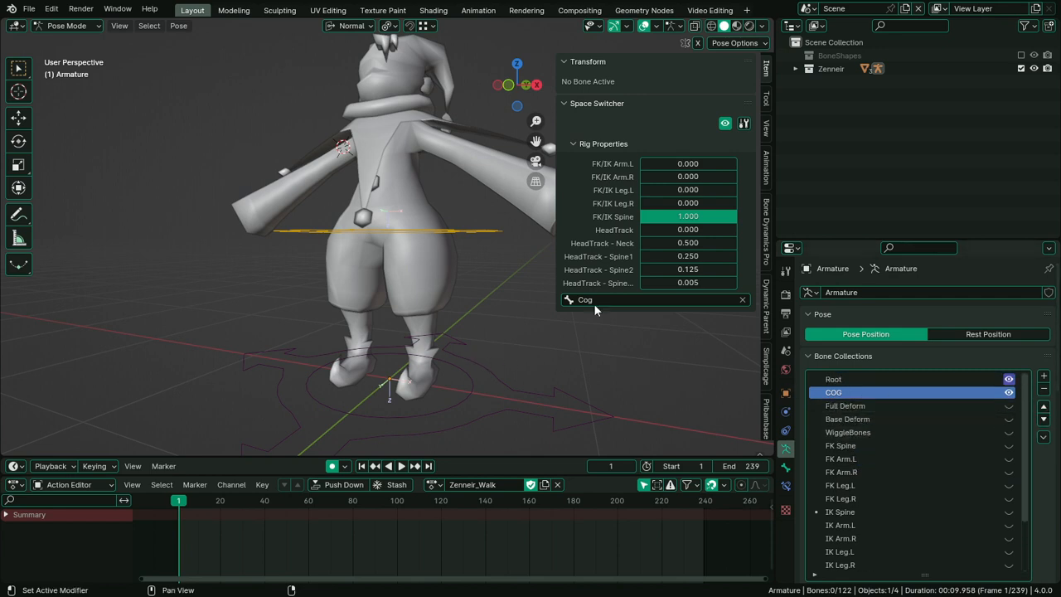
Assign the Cog control bone at the hips to the COG bone collection and shorten the collections list
click(512, 232)
scroll(854, 464, down, 3)
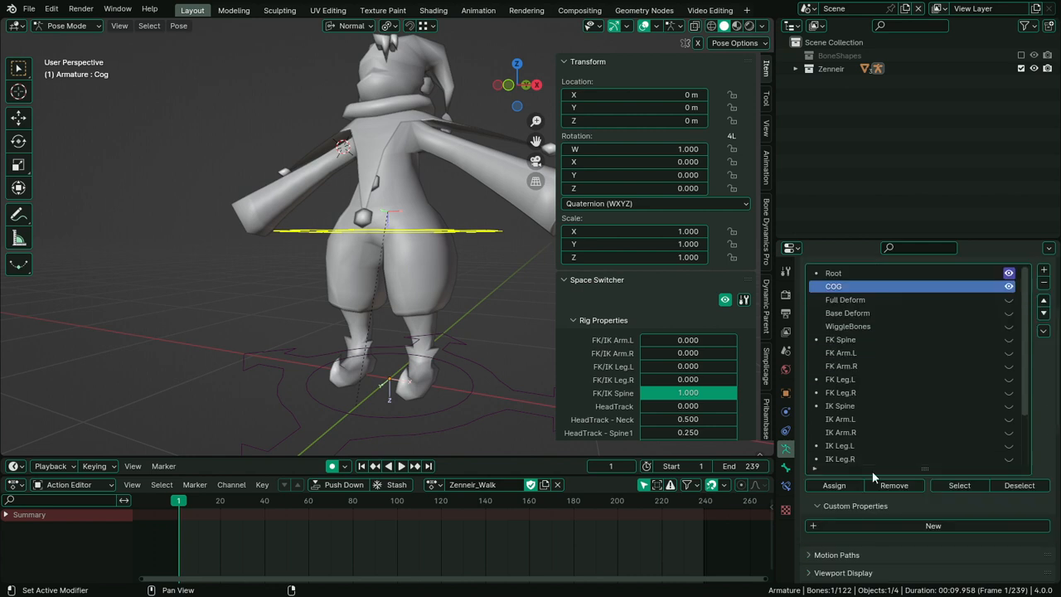
drag(925, 469, 945, 340)
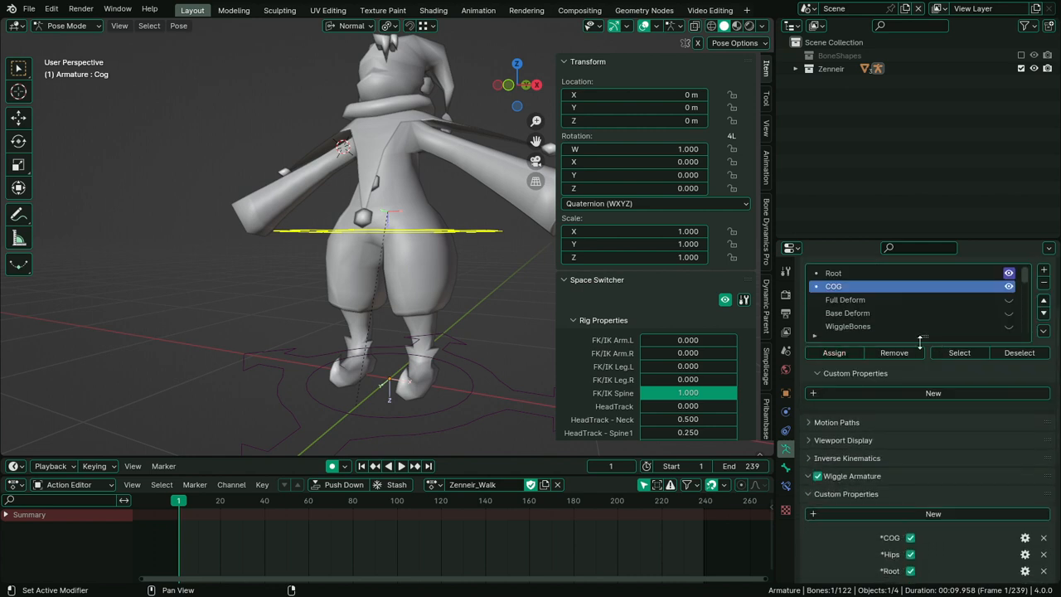
scroll(1036, 404, up, 2)
scroll(1036, 404, up, 2)
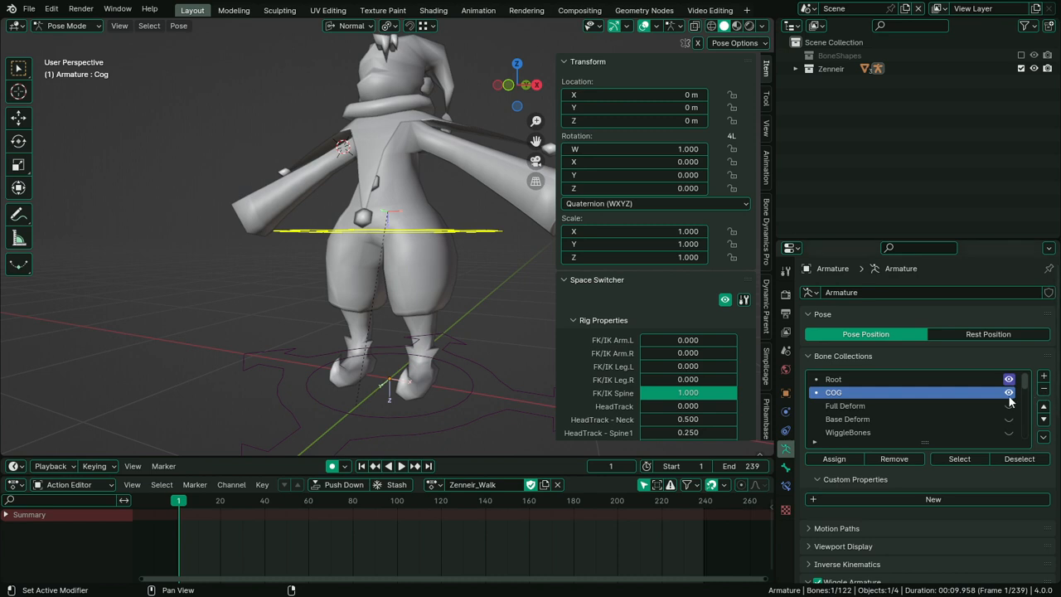
Remove the Cog bone from the Root, FK Spine, FK Leg.L and FK Leg.R bone collections
click(854, 379)
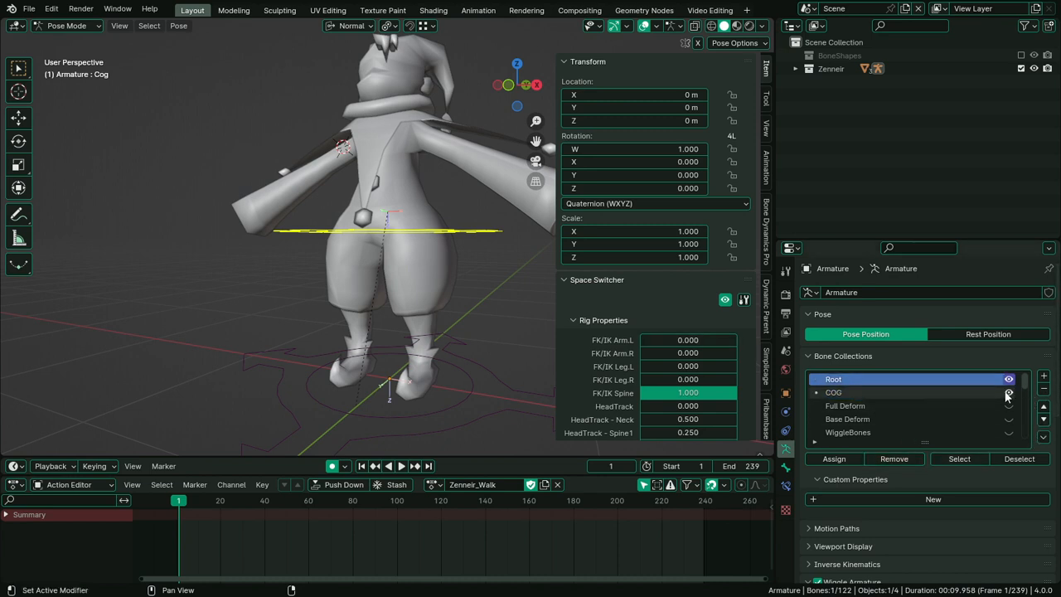
scroll(910, 407, down, 3)
scroll(910, 406, up, 3)
scroll(909, 407, down, 1)
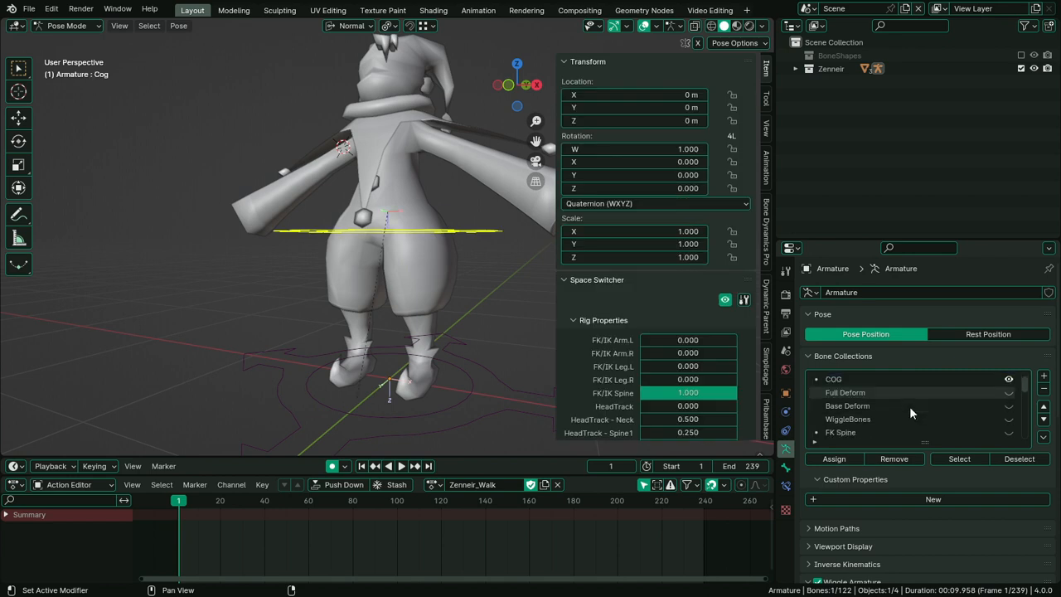
scroll(910, 406, down, 1)
click(953, 419)
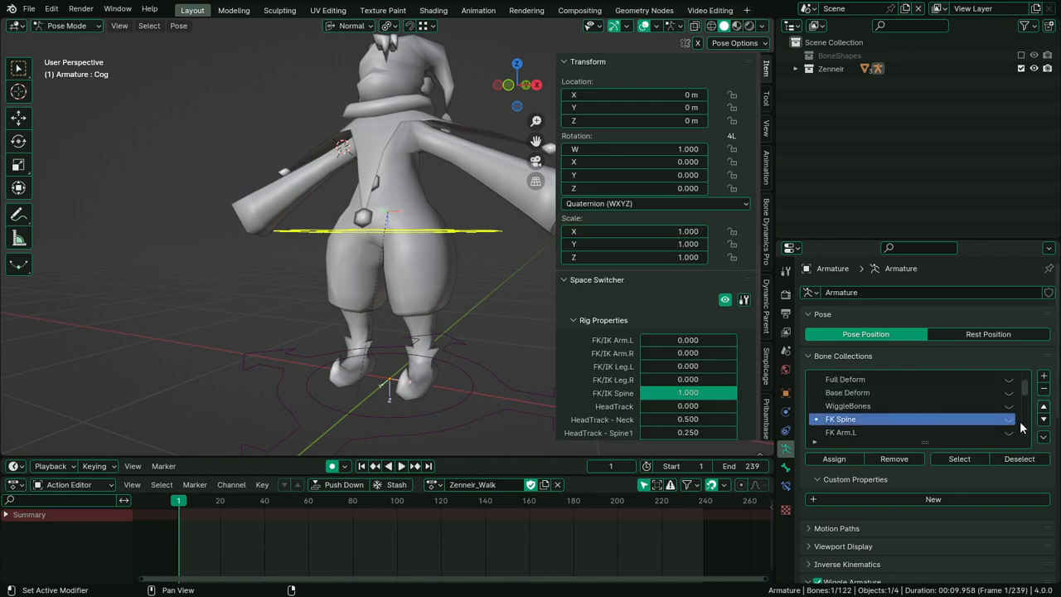
scroll(891, 418, down, 2)
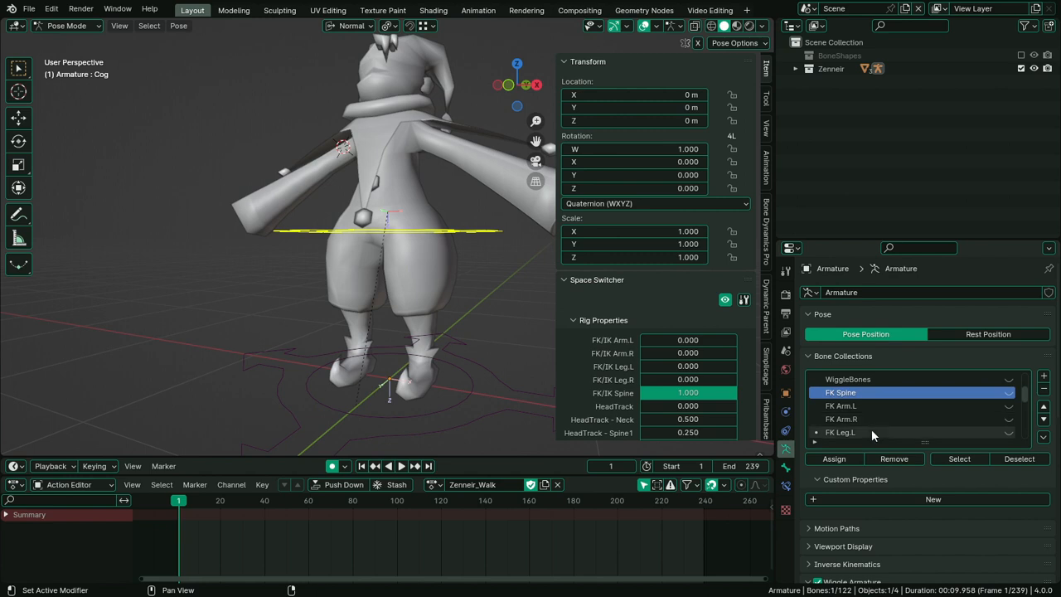
click(871, 431)
scroll(881, 421, down, 2)
click(874, 421)
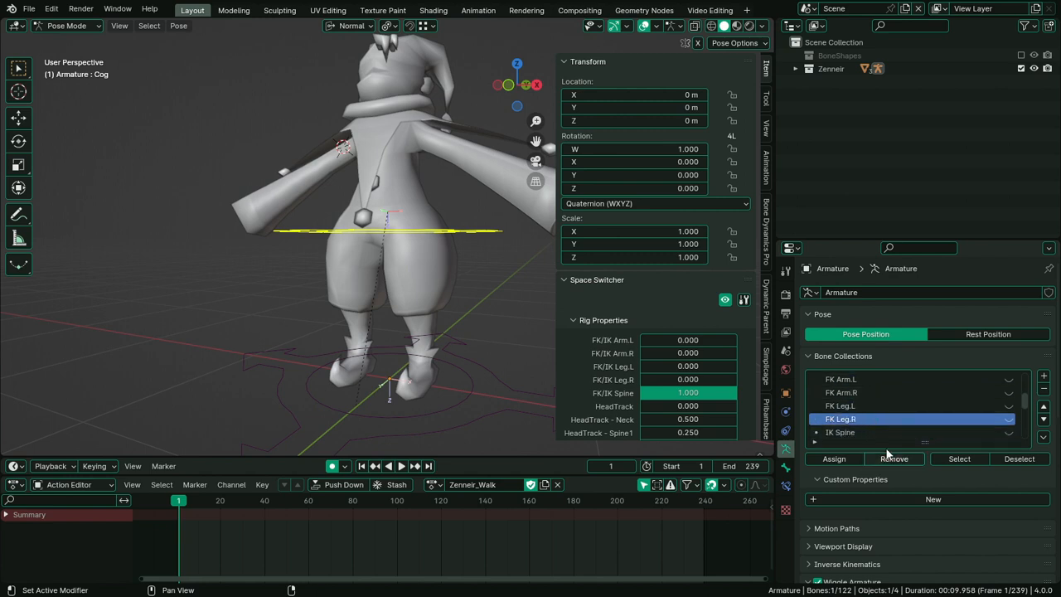
Remove the Cog bone from the IK Spine, IK Leg.L and IK Leg.R bone collections
scroll(876, 419, down, 4)
click(859, 420)
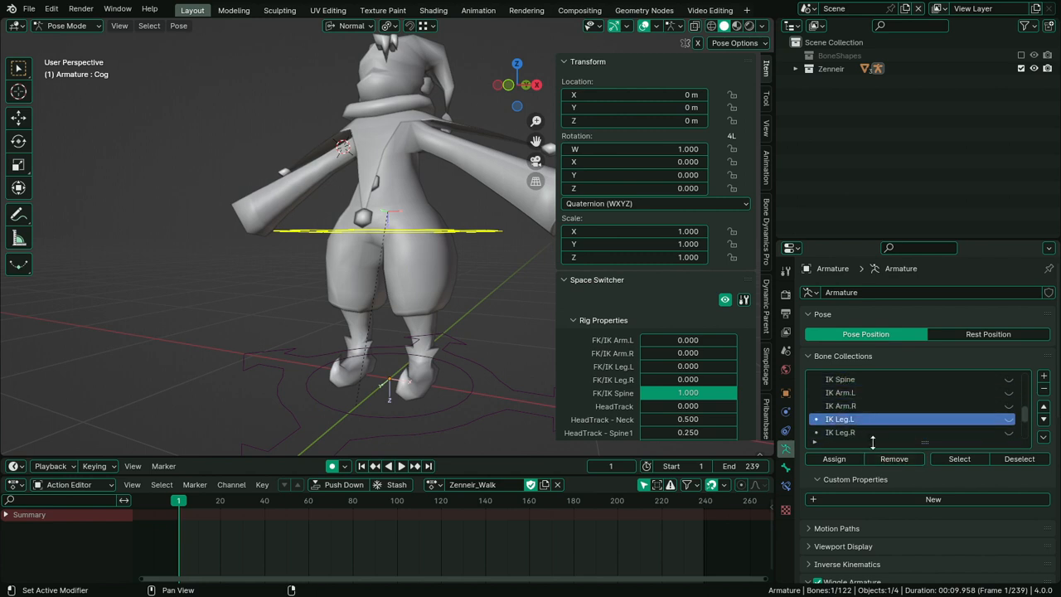
click(878, 432)
scroll(908, 413, down, 5)
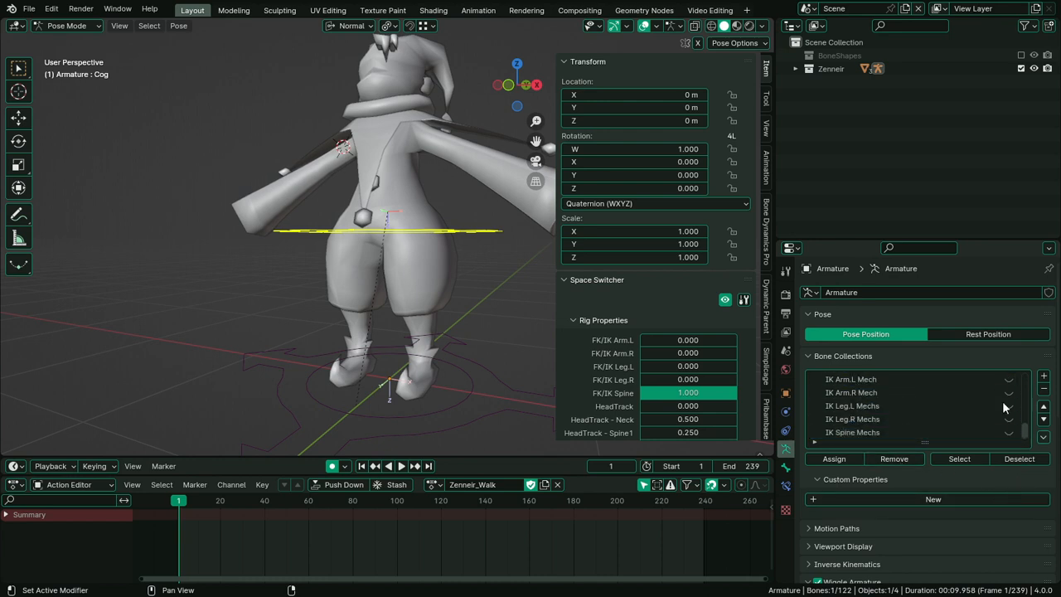
Copy the *COG custom property as a new driver and paste it onto the COG bone collection's visibility
scroll(990, 382, down, 4)
scroll(1047, 452, down, 5)
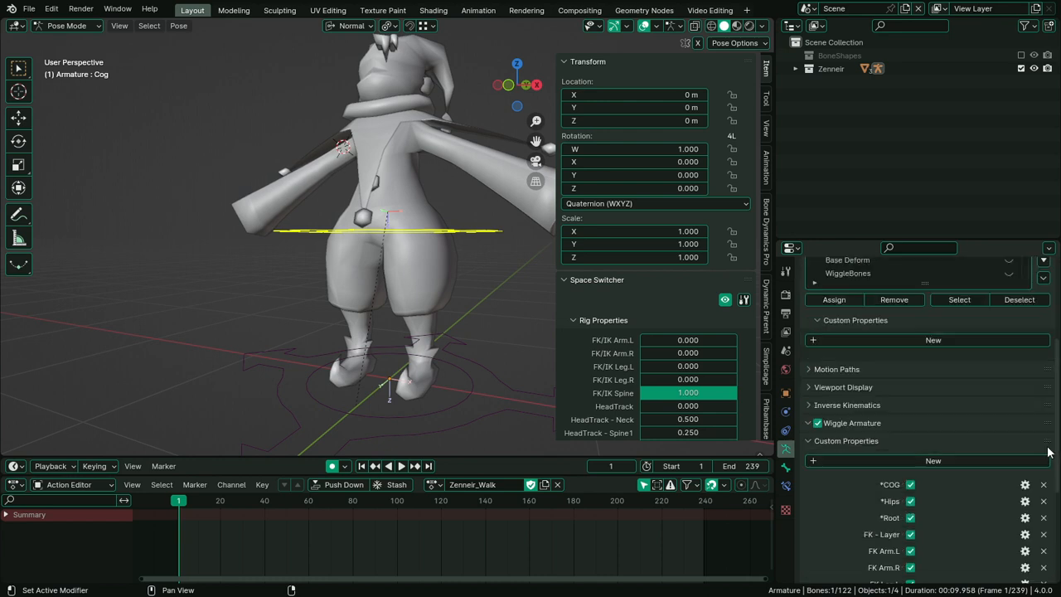
scroll(932, 471, down, 3)
right_click(911, 411)
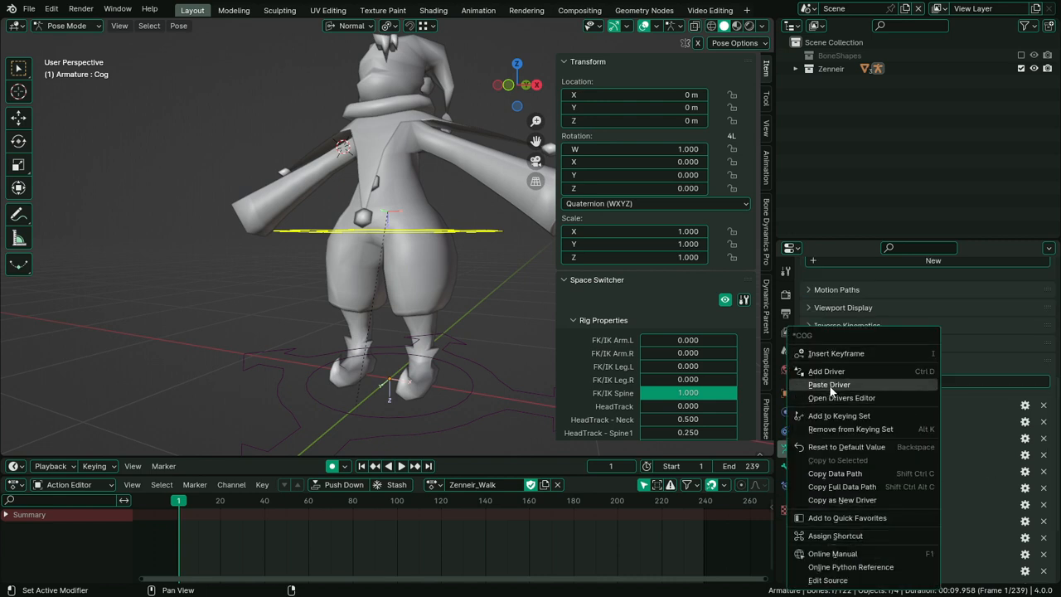
scroll(994, 390, up, 8)
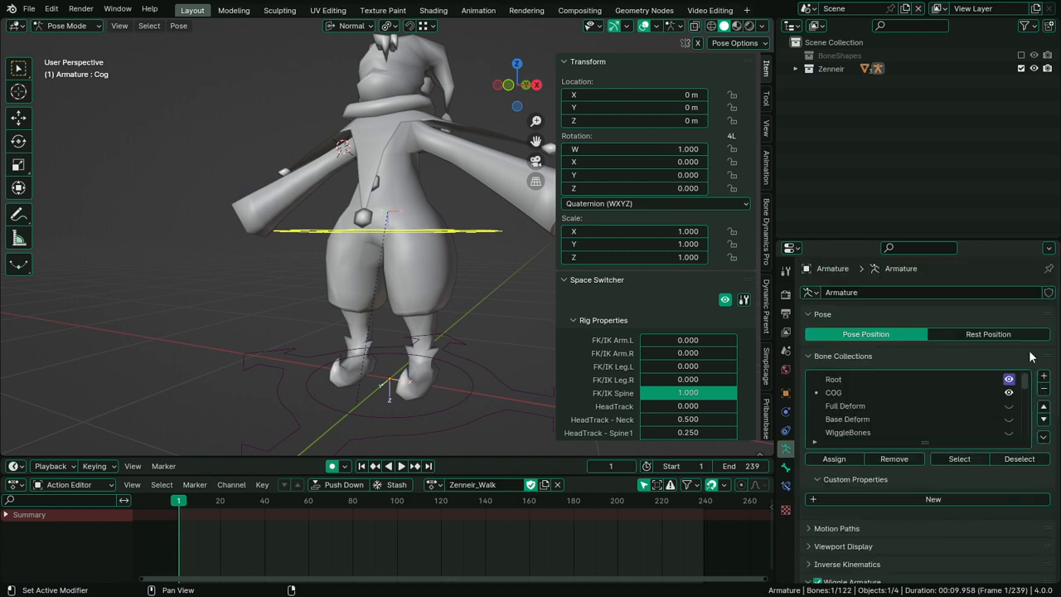
right_click(1008, 392)
click(952, 395)
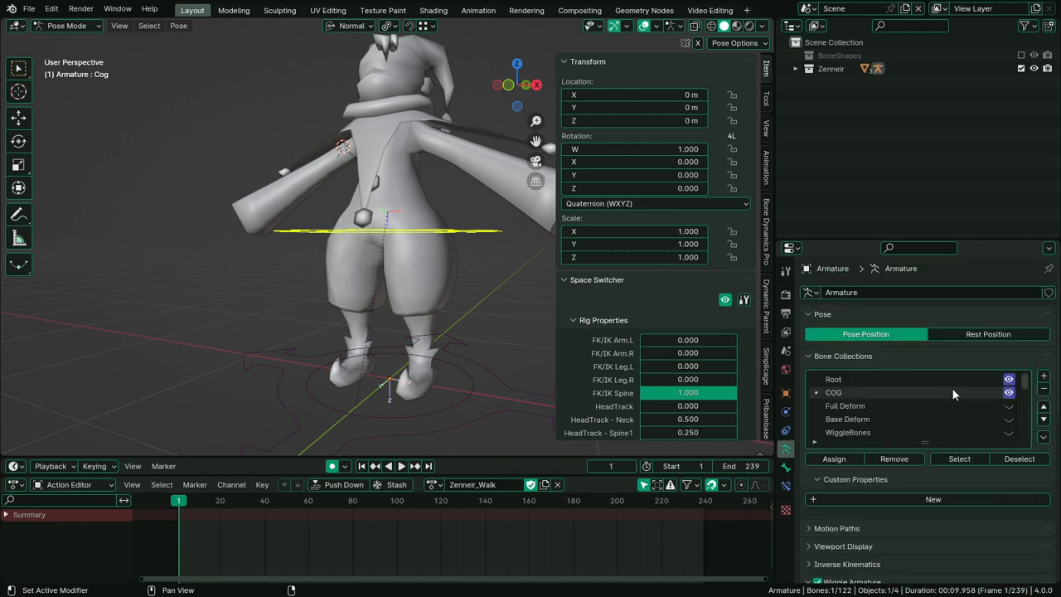
Switch off the *COG and *Hips properties to test the collection visibility, and undo the change
scroll(952, 395, down, 10)
click(911, 325)
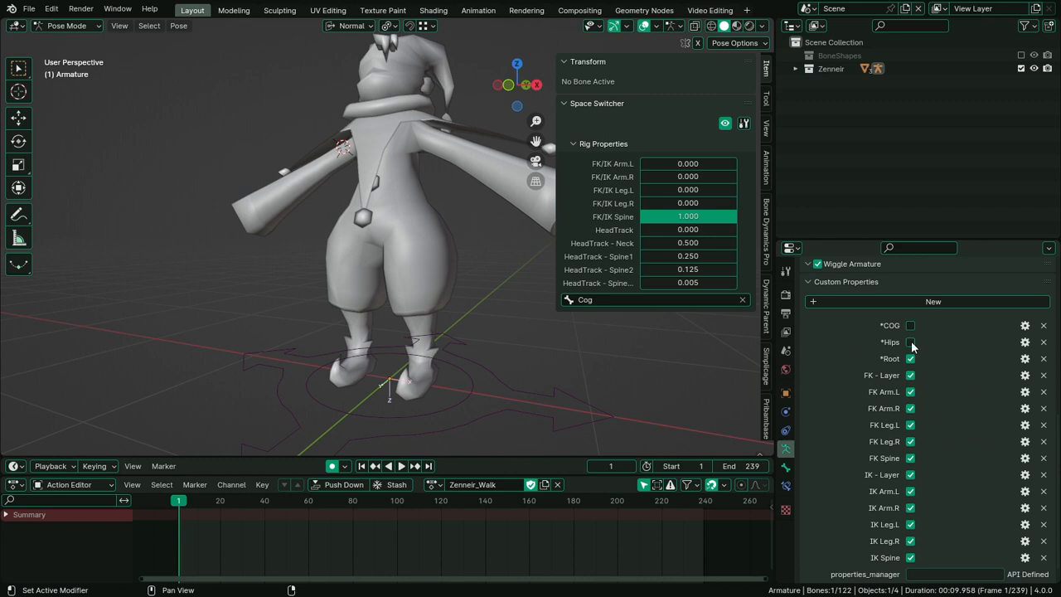
key(ctrl+z)
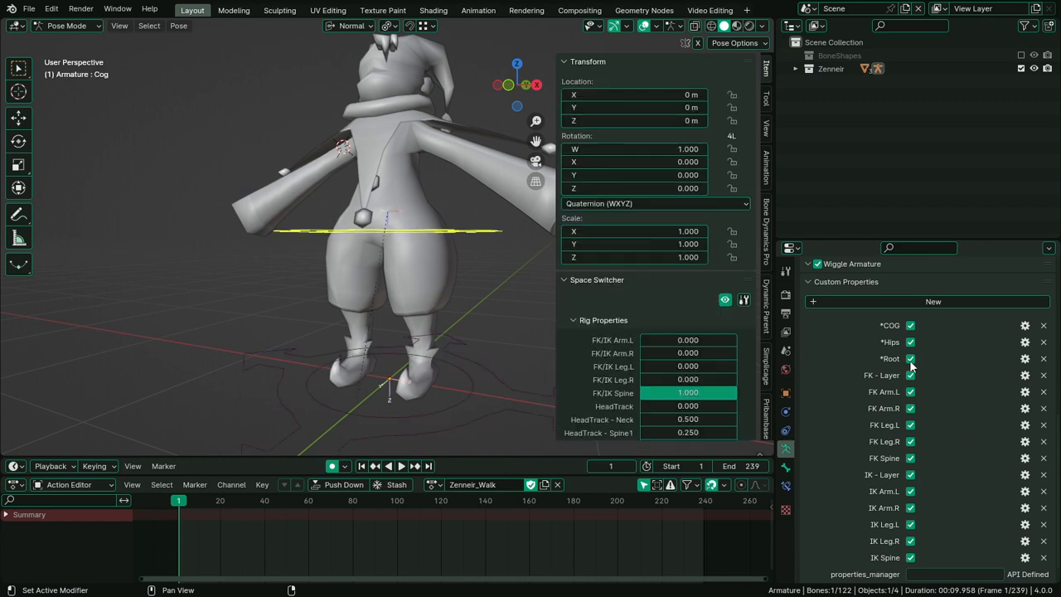
Enlarge the Bone Collections list so the FK and IK collections fit together in it
scroll(967, 386, up, 8)
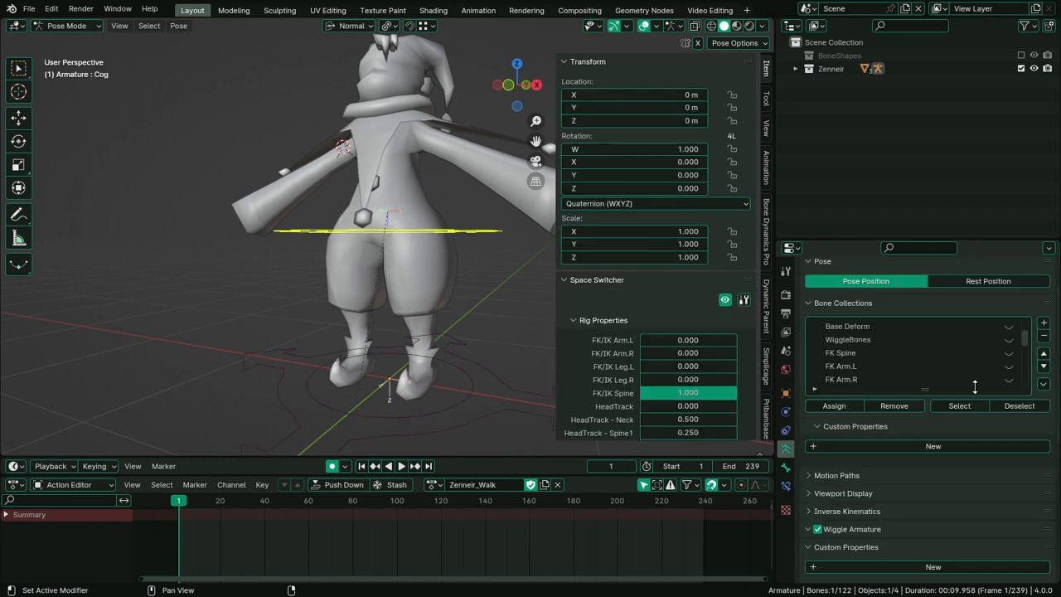
drag(1025, 332, 1025, 358)
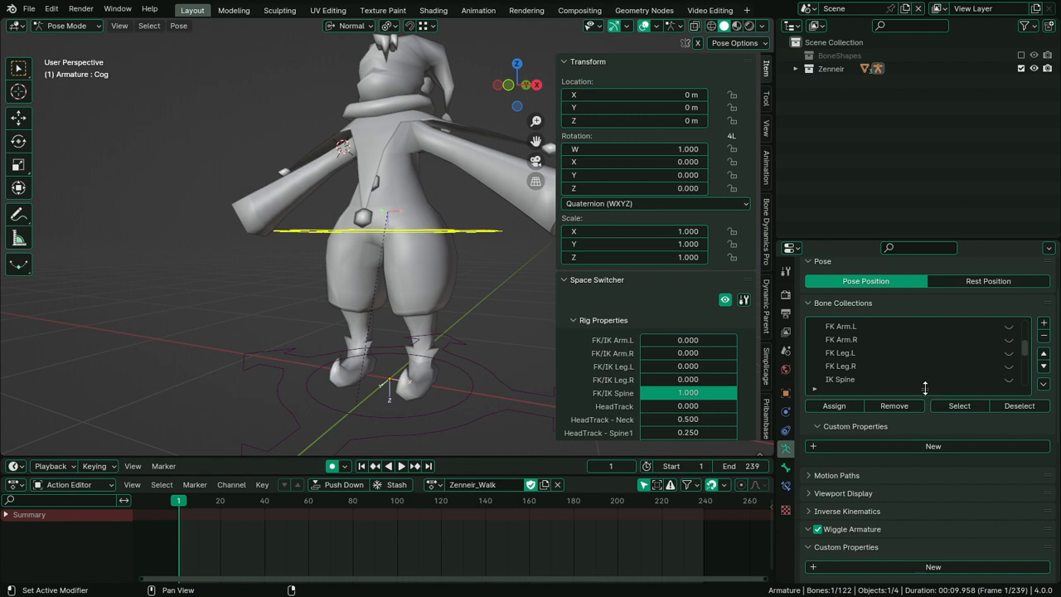
drag(925, 388, 925, 455)
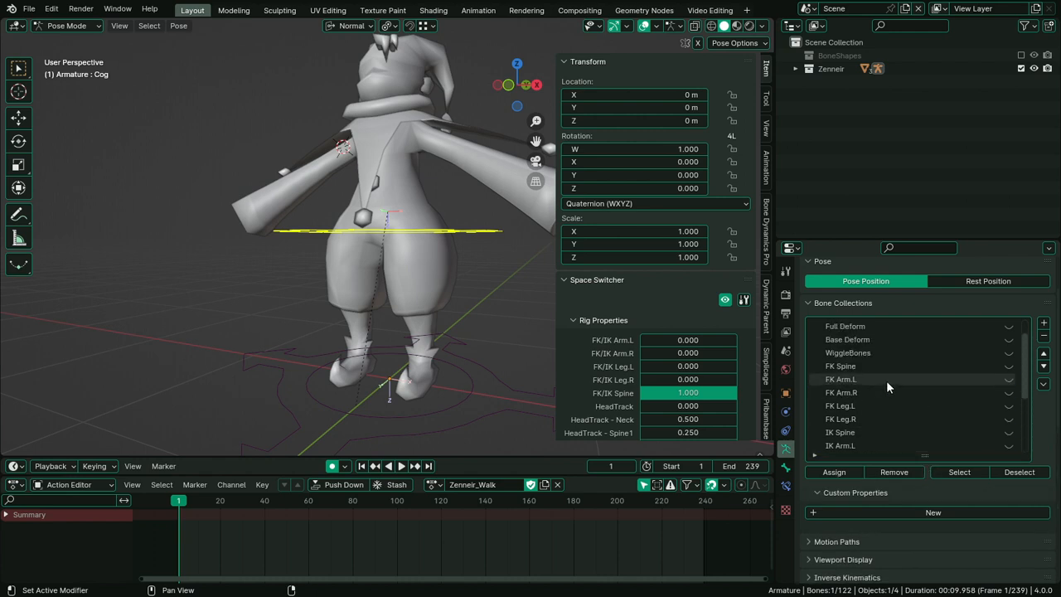
scroll(887, 380, up, 1)
scroll(910, 408, down, 2)
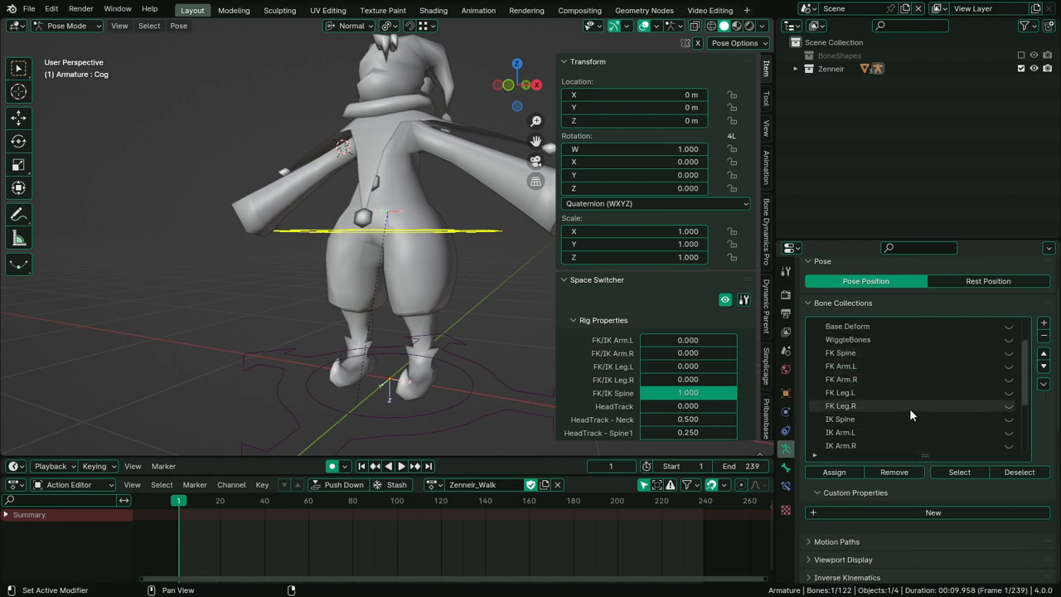
scroll(976, 404, down, 2)
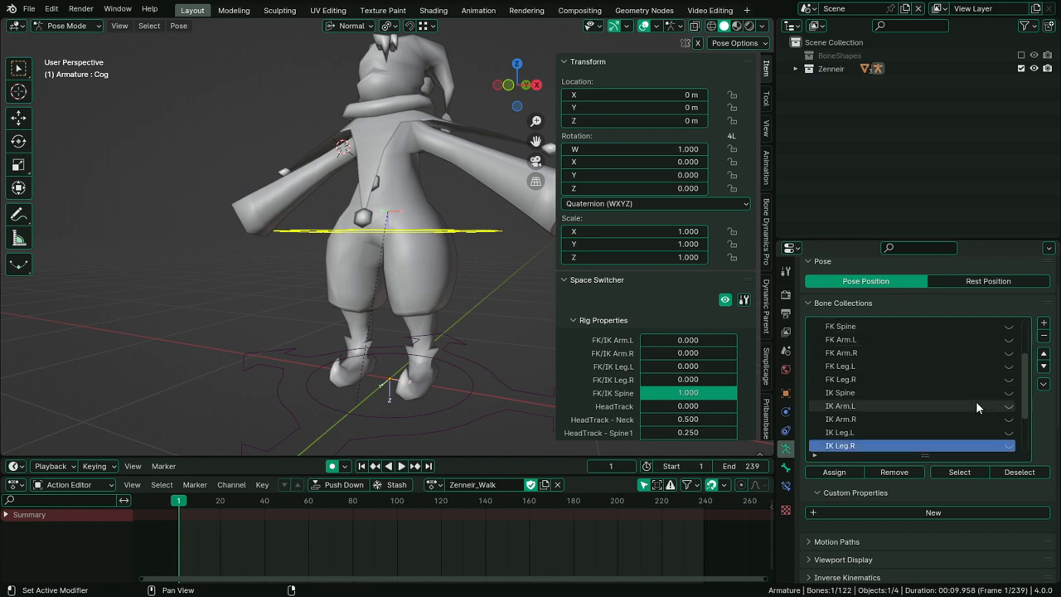
scroll(1004, 500, down, 5)
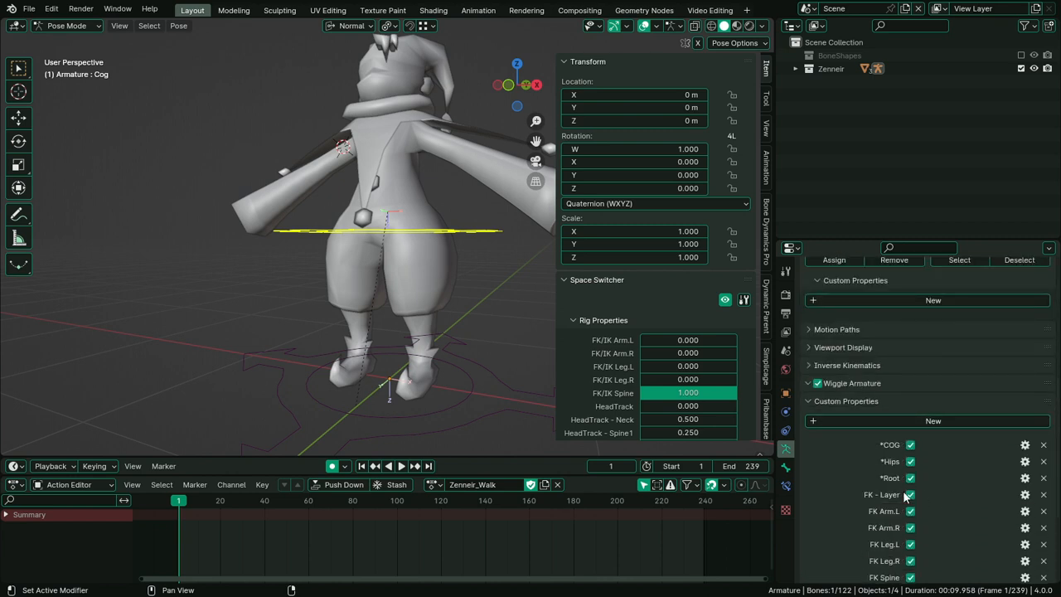
Copy the FK - Layer property as a new driver and paste it onto the FK Spine collection's visibility
right_click(911, 495)
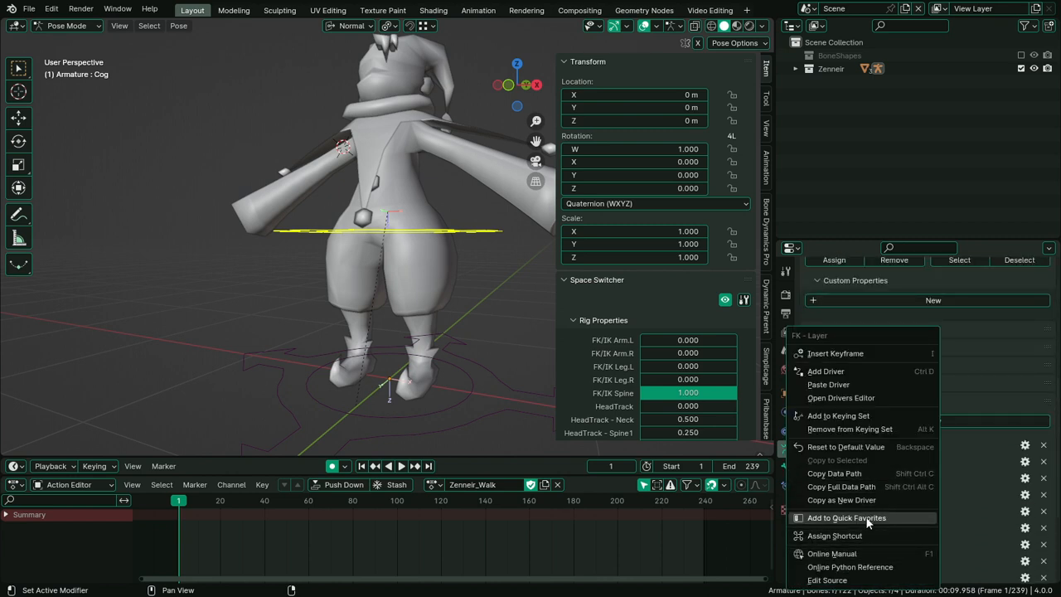
click(867, 500)
scroll(911, 415, up, 5)
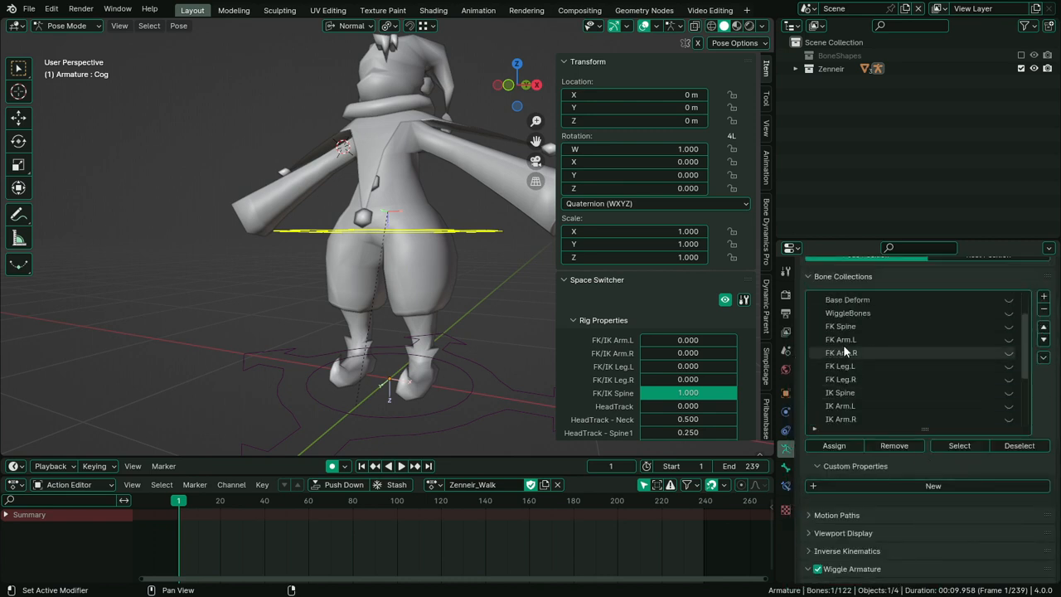
click(851, 326)
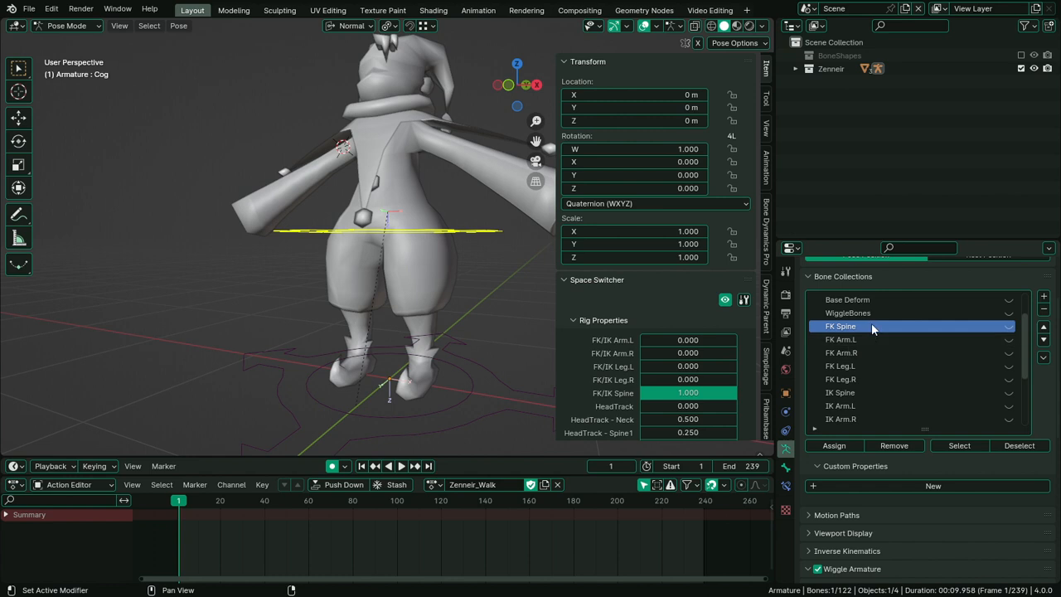
right_click(867, 328)
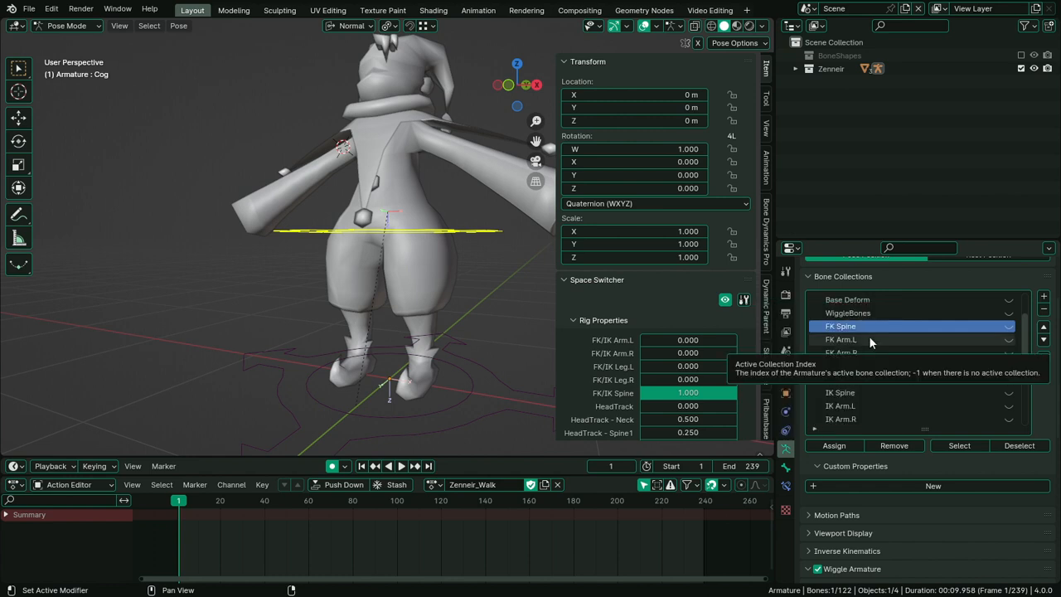
right_click(1009, 331)
click(1007, 328)
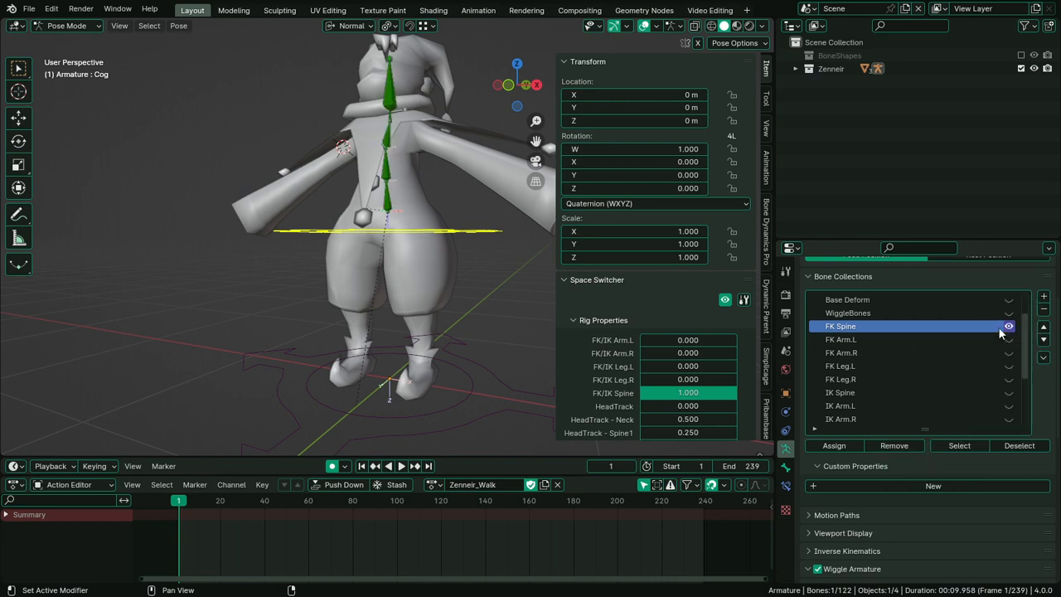
Paste the FK - Layer driver onto the visibility of the FK Arm.L, FK Arm.R, FK Leg.L and FK Leg.R collections
right_click(1012, 343)
click(1007, 352)
right_click(1008, 359)
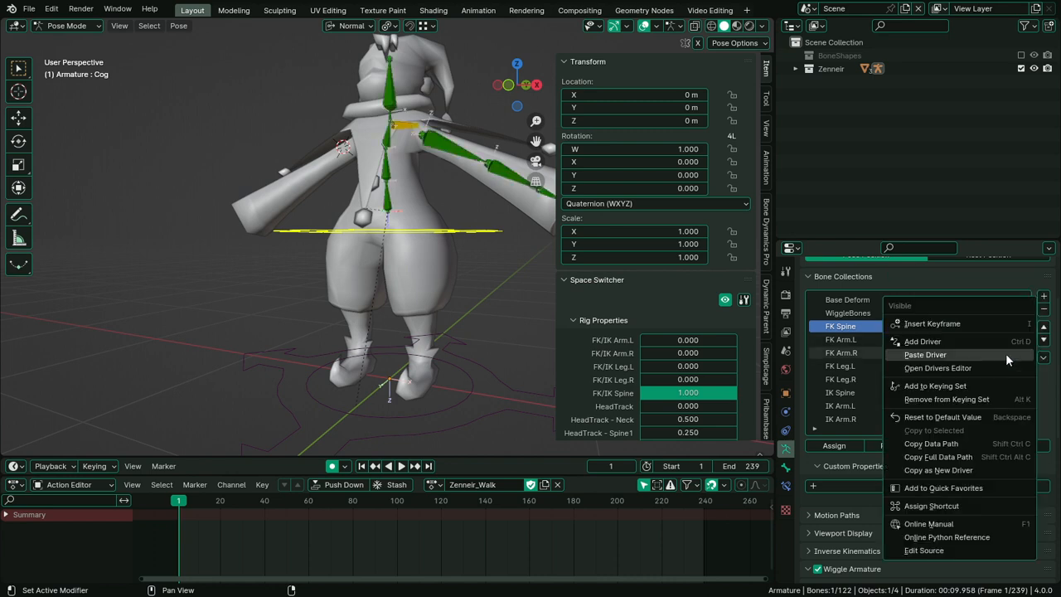
click(1006, 353)
right_click(1008, 361)
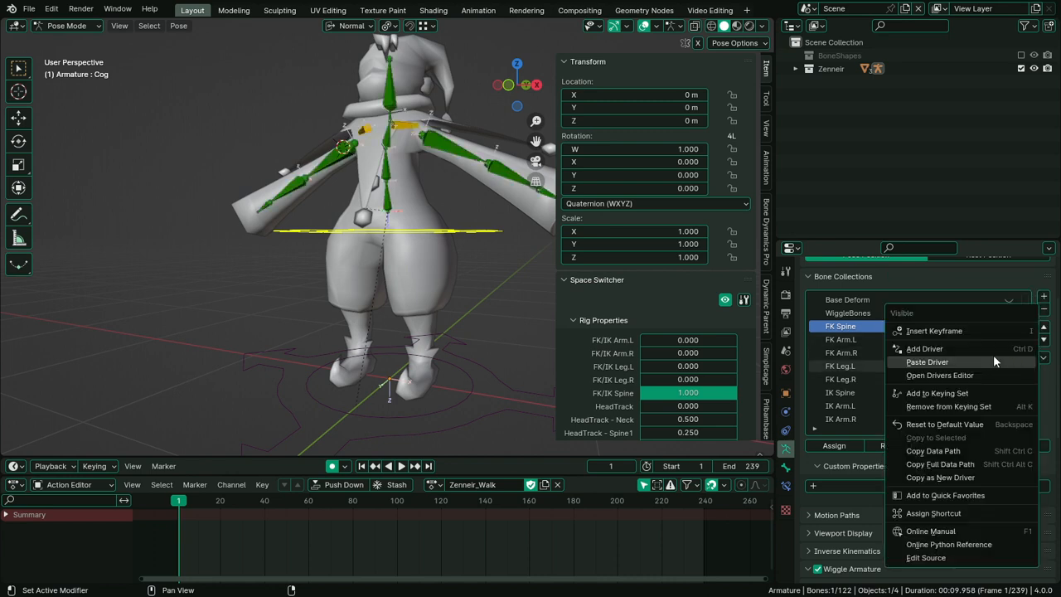
click(1009, 366)
right_click(1008, 379)
click(1009, 379)
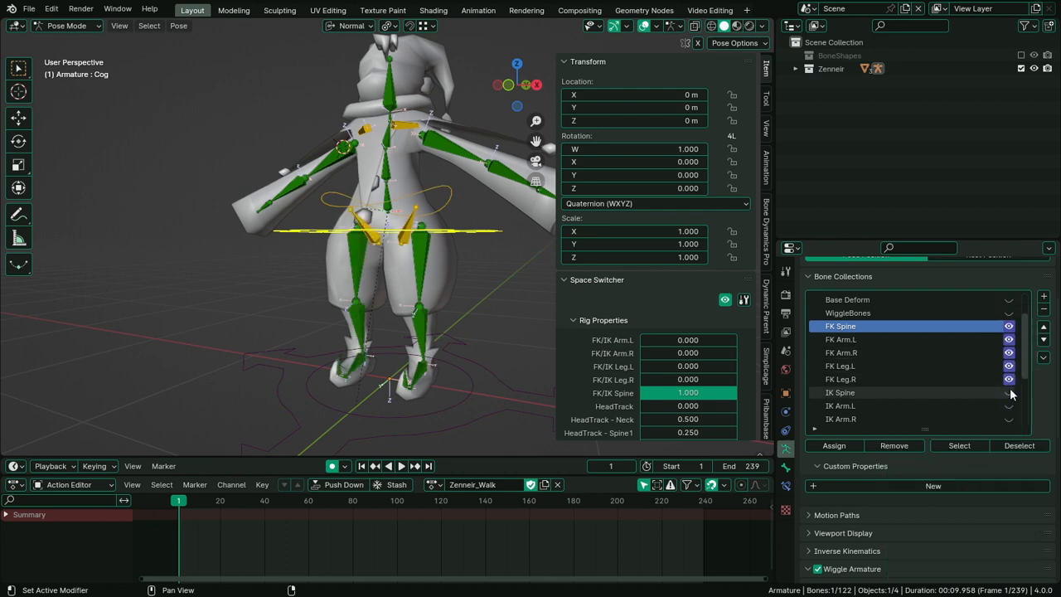
Copy the IK - Layer property as a new driver and paste it onto the IK Spine collection's visibility
scroll(986, 507, down, 6)
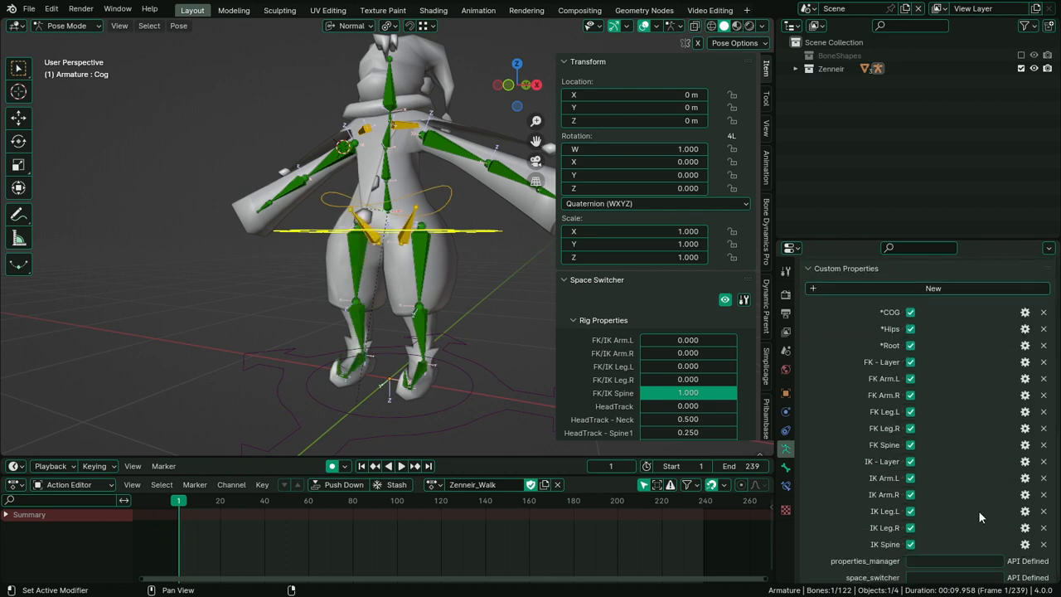
right_click(916, 448)
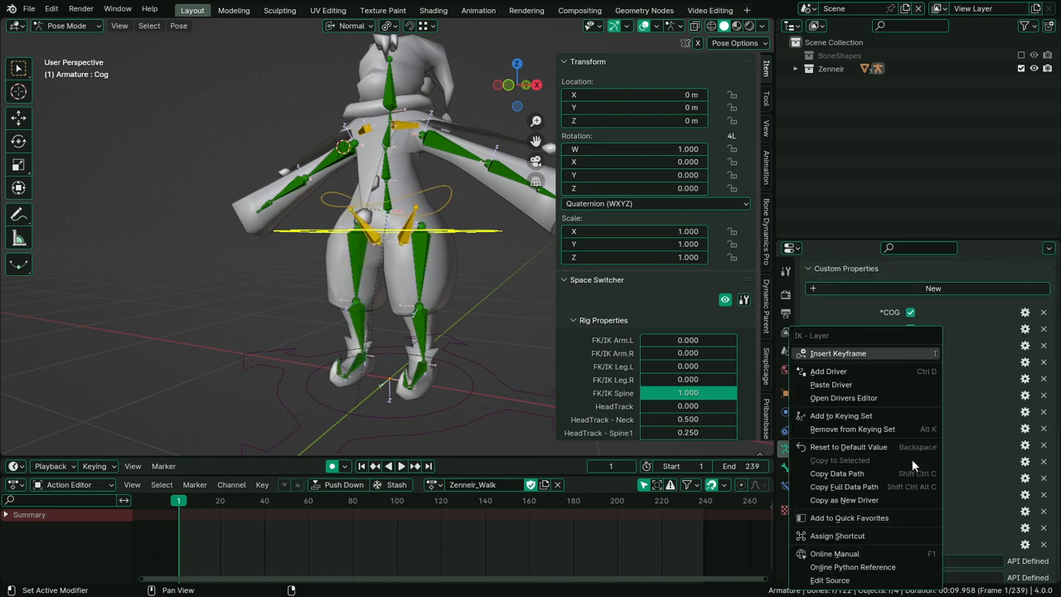
click(878, 499)
scroll(1010, 441, up, 5)
scroll(975, 377, down, 2)
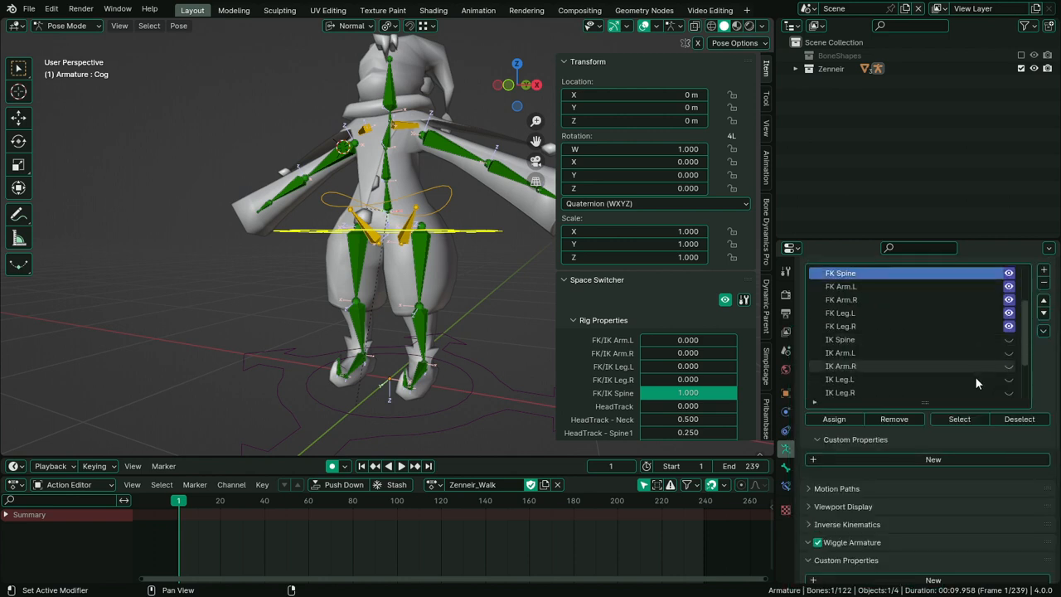
right_click(1011, 315)
click(1011, 315)
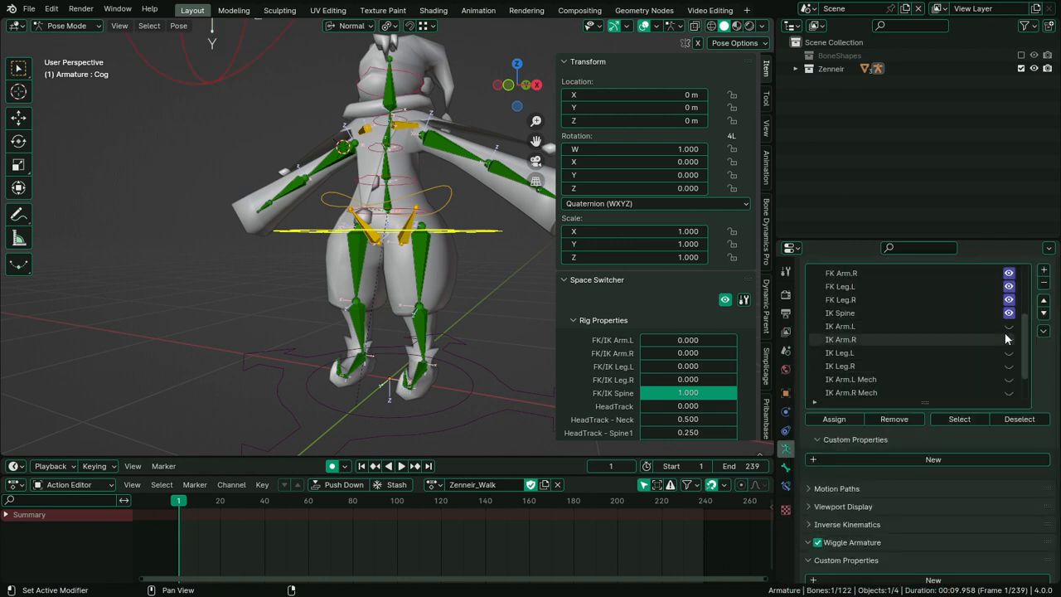
Paste the IK - Layer driver onto the visibility of the IK Arm.L, IK Arm.R, IK Leg.L and IK Leg.R collections
right_click(1006, 329)
click(1005, 330)
right_click(1009, 339)
click(1010, 338)
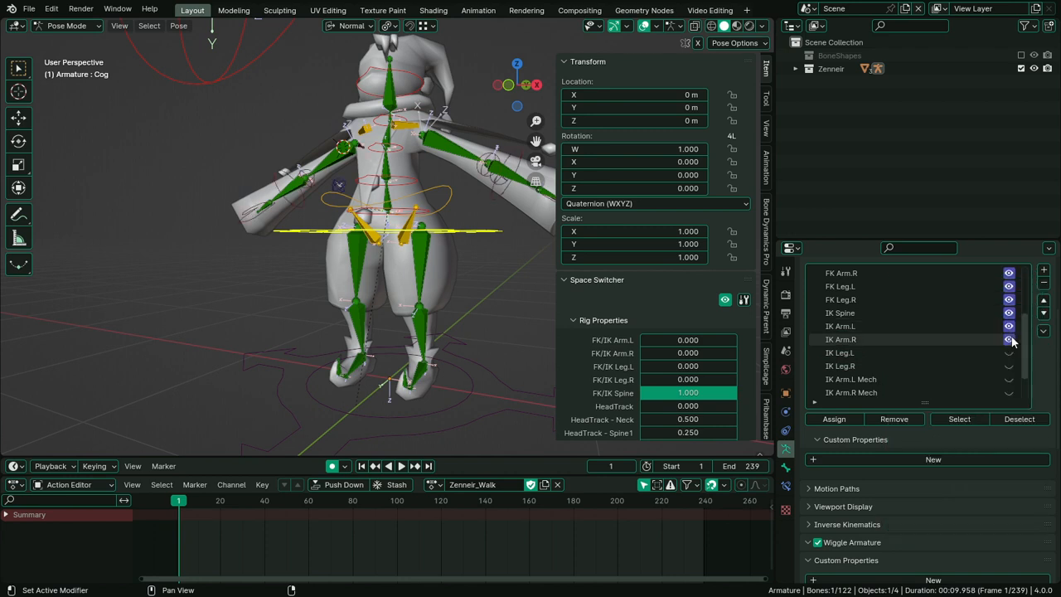
right_click(1005, 354)
click(1006, 354)
right_click(1009, 363)
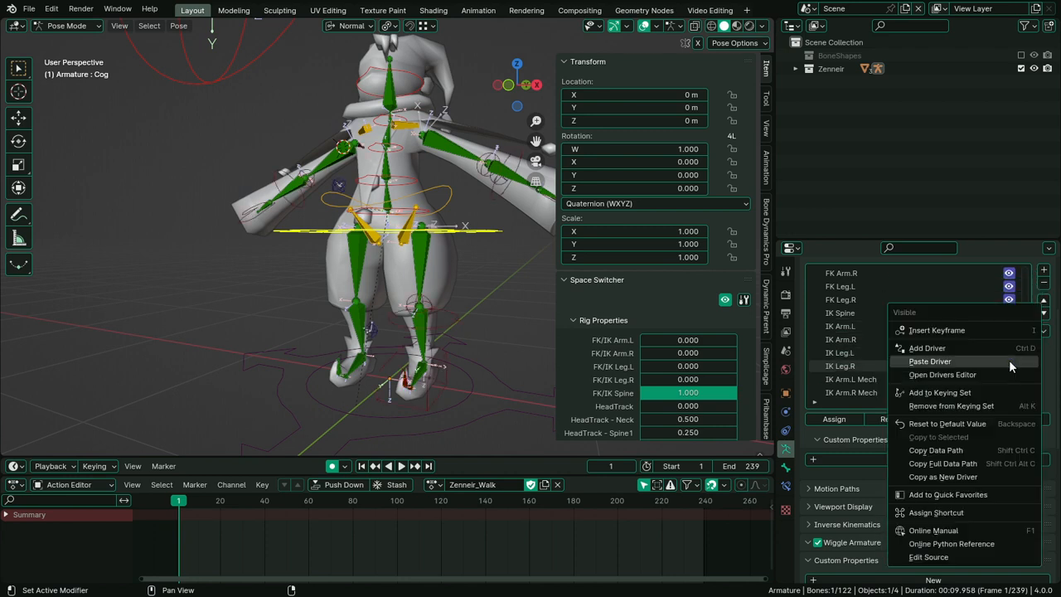
click(1009, 364)
Switch off the IK - Layer property to hide all IK bone collections
scroll(928, 431, down, 5)
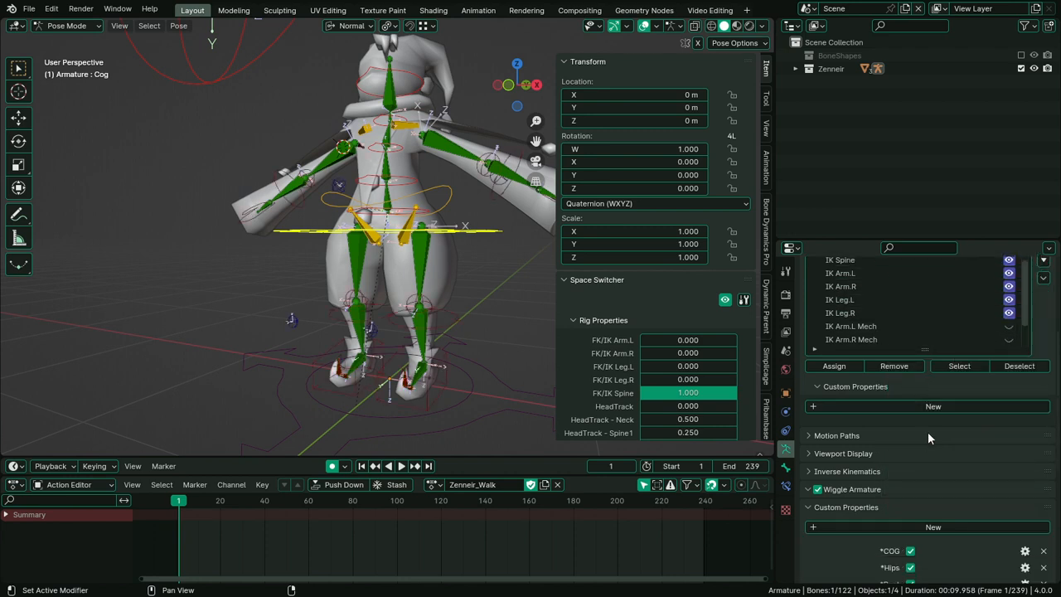
scroll(910, 494, down, 4)
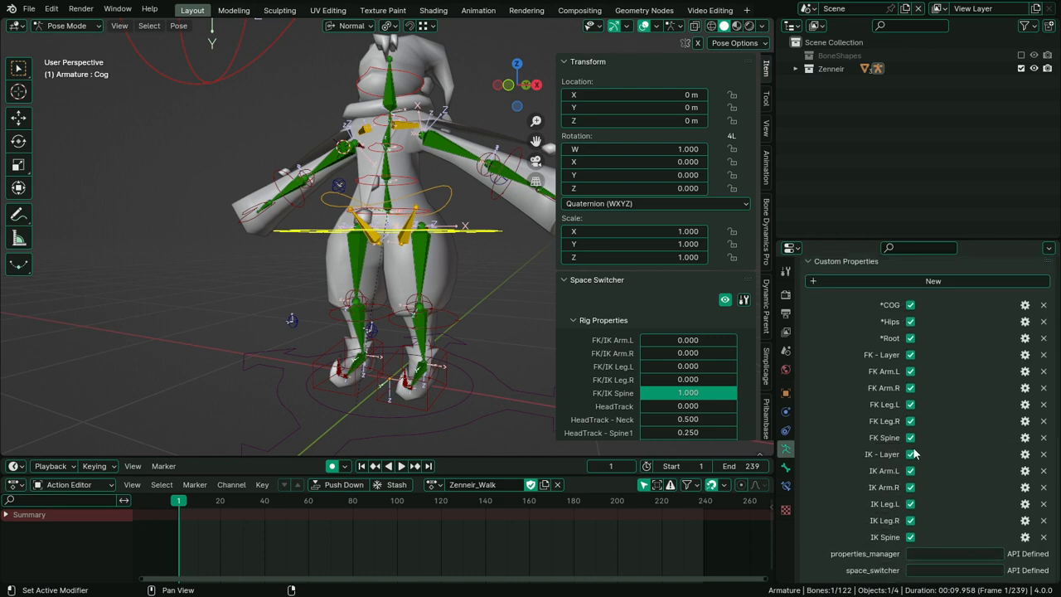
click(911, 454)
scroll(962, 449, up, 1)
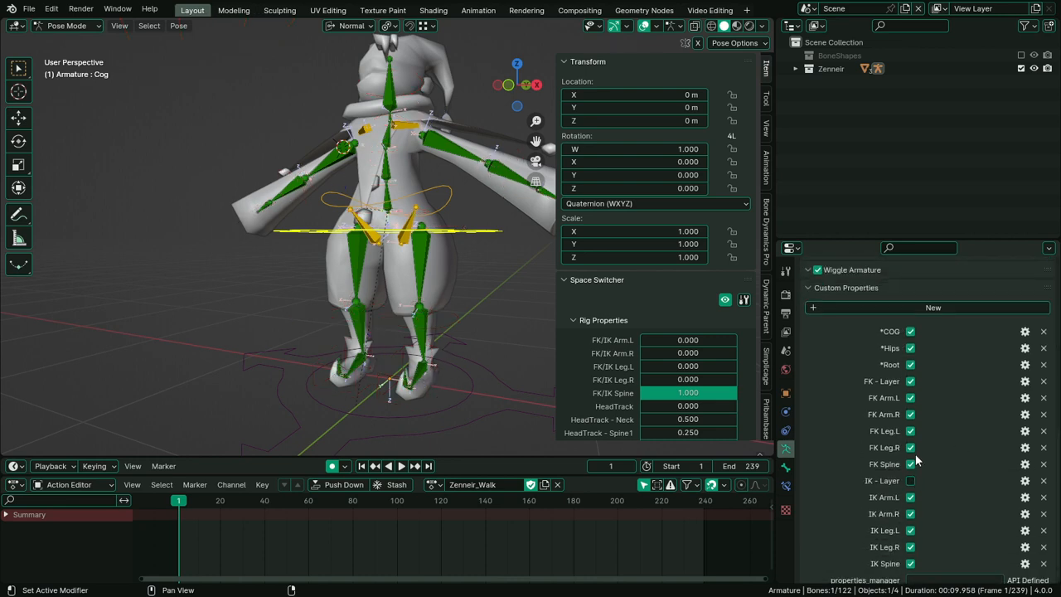
Change the FK Arm.L collection's visibility driver to Scripted Expression and paste the copied FK Arm.L property in as a second input variable
right_click(911, 399)
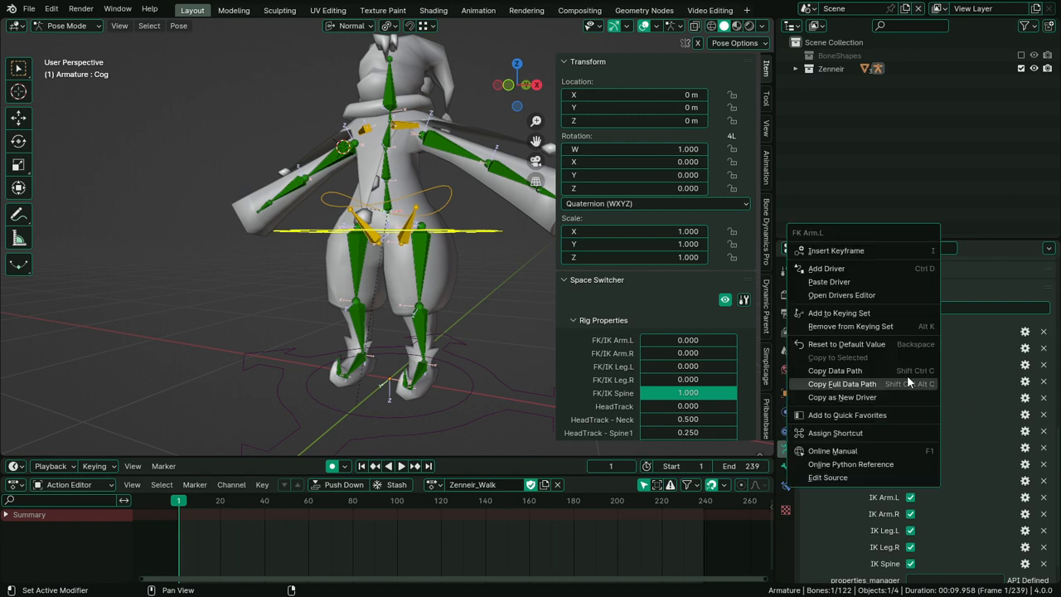
click(860, 397)
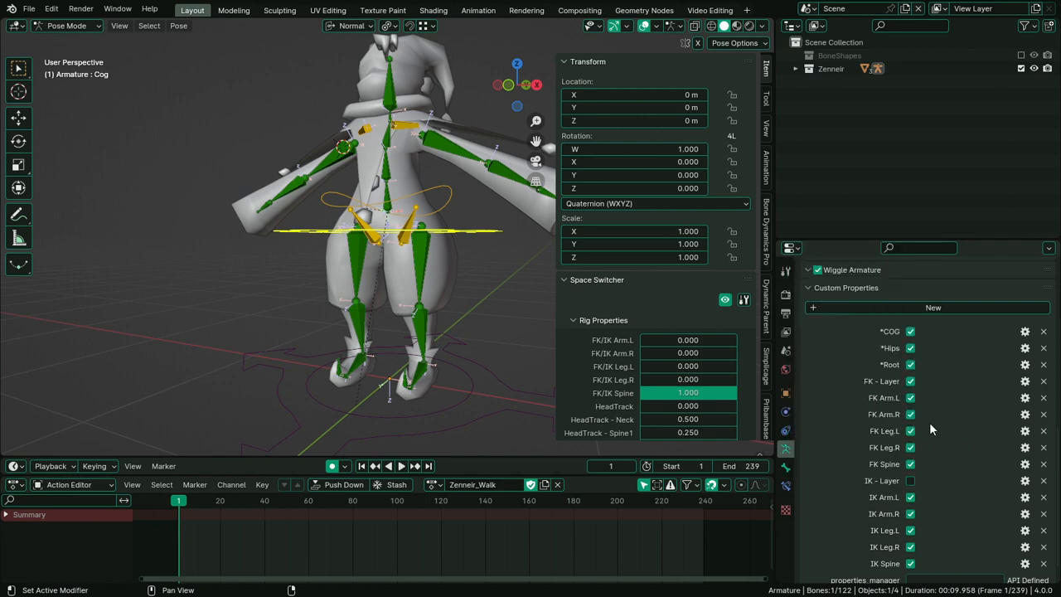
scroll(930, 422, up, 8)
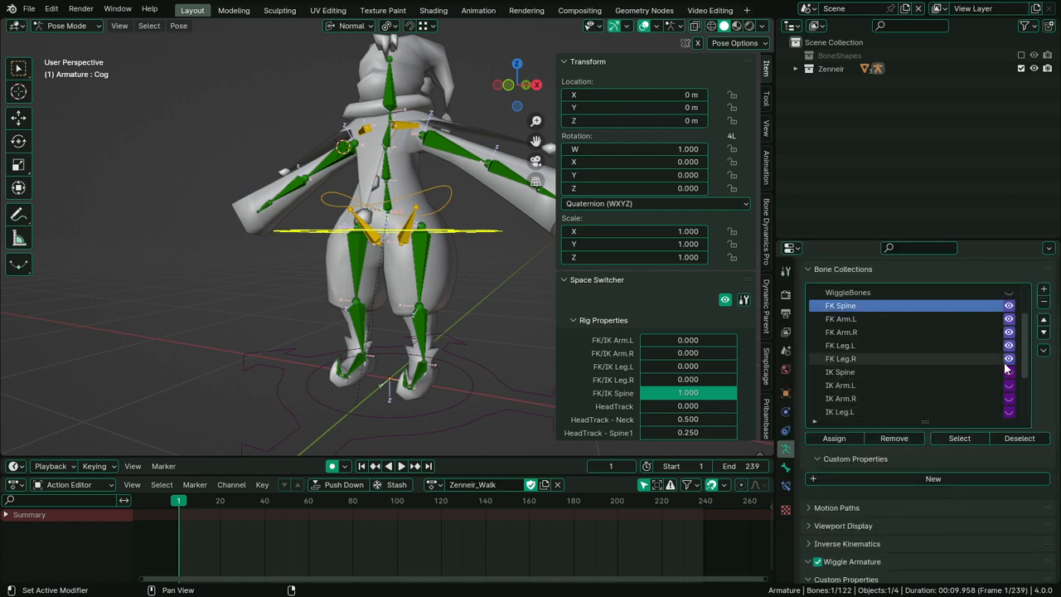
right_click(1006, 319)
click(1000, 334)
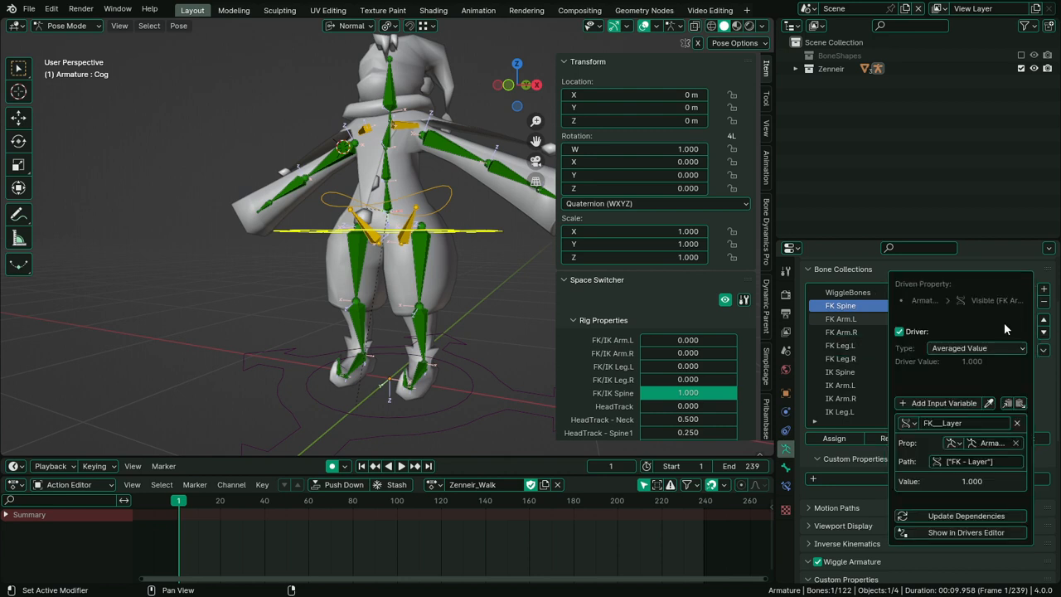
click(1005, 349)
click(988, 374)
click(1018, 447)
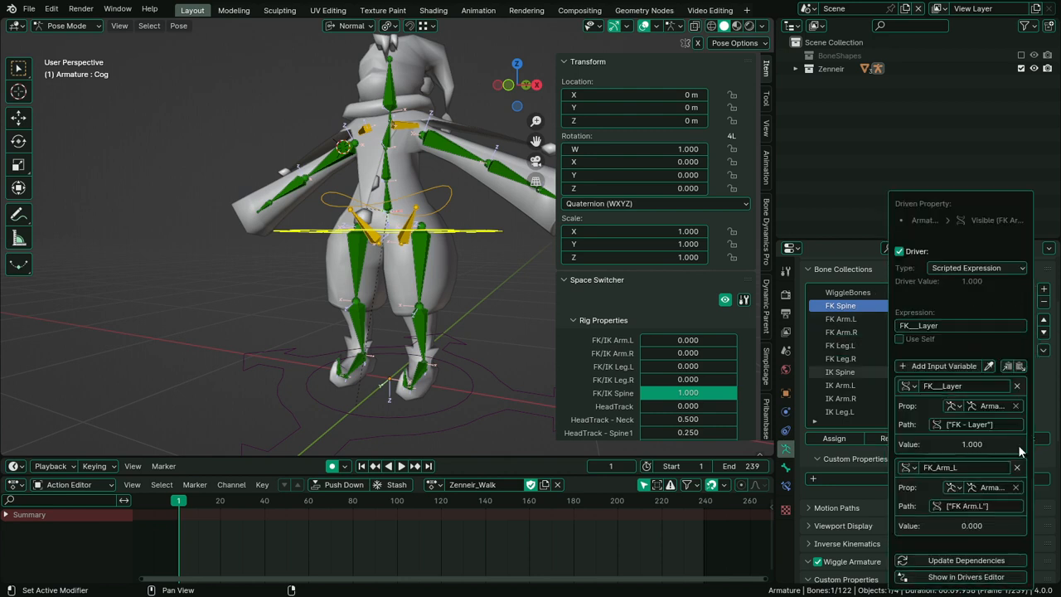
Extend the FK Arm.L visibility driver's expression so the FK layer variable is multiplied by FK_Arm_L
click(961, 326)
key(End)
text(* FK_Arm_L)
key(Return)
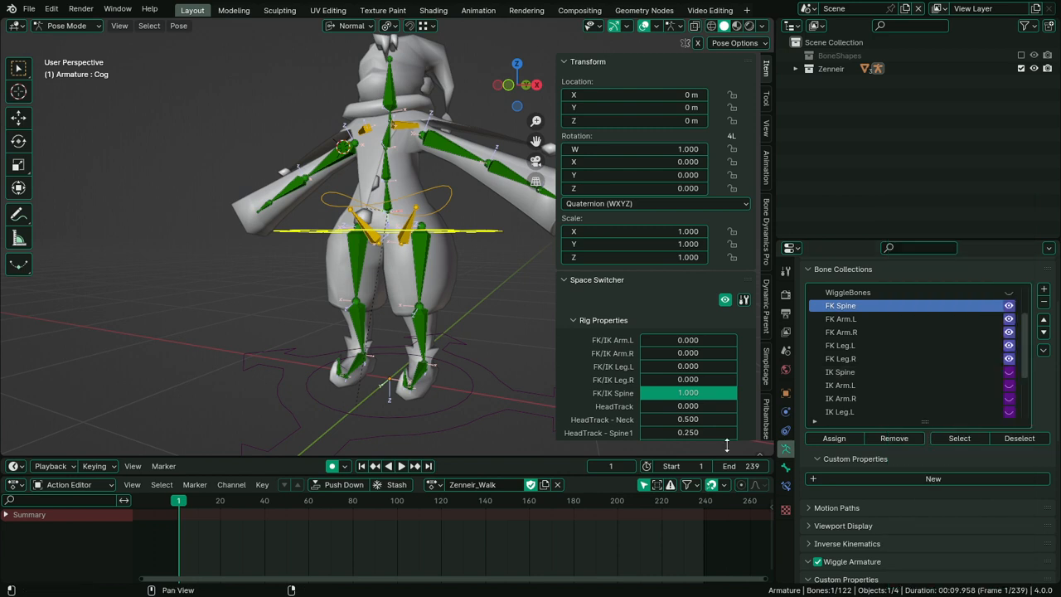
Switch off the FK Arm.L custom property of the armature
scroll(1010, 325, down, 1)
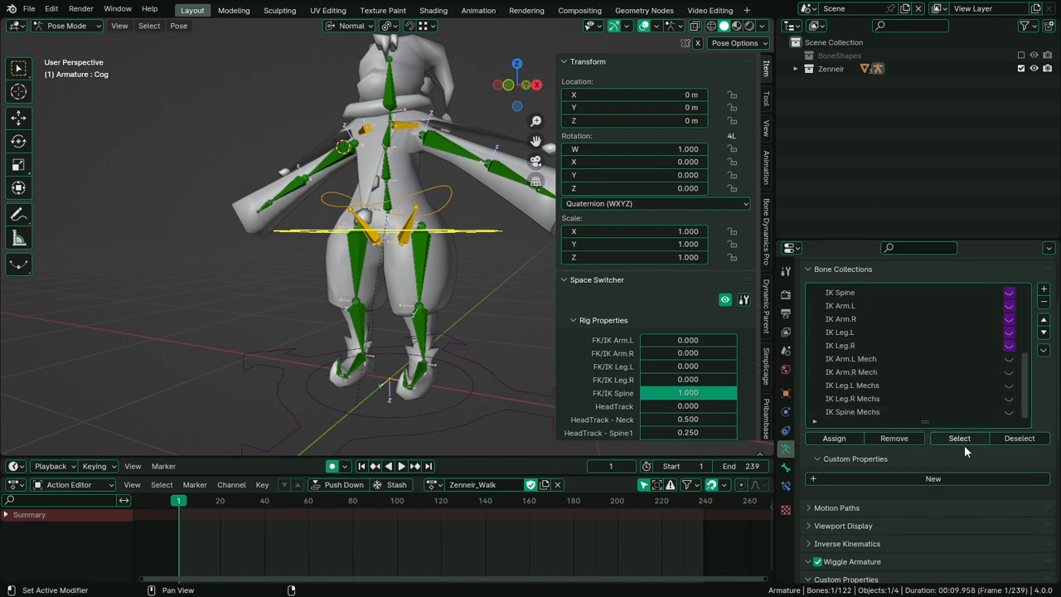
scroll(964, 446, down, 6)
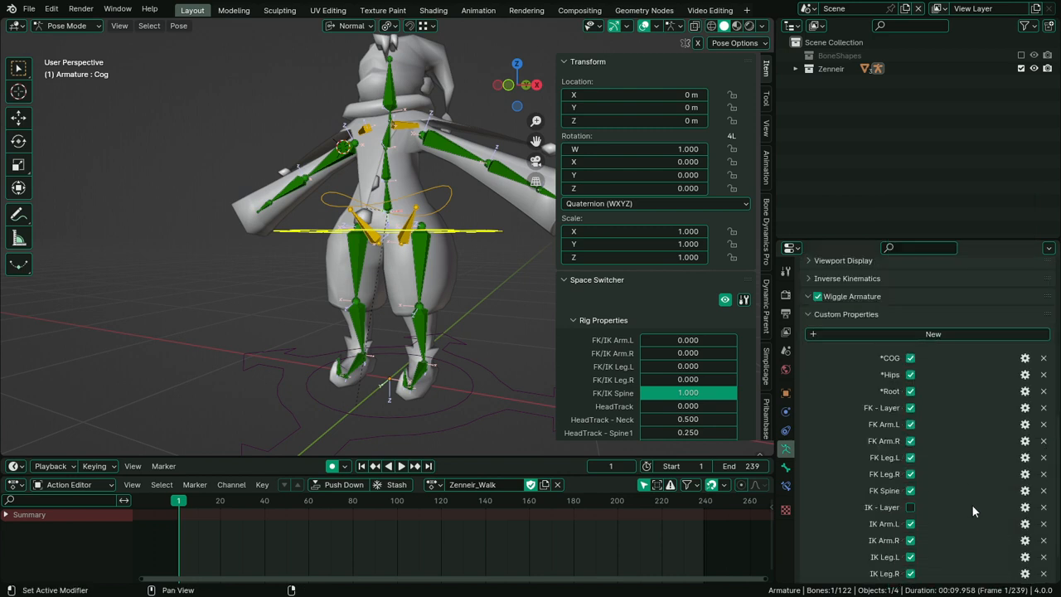
click(910, 424)
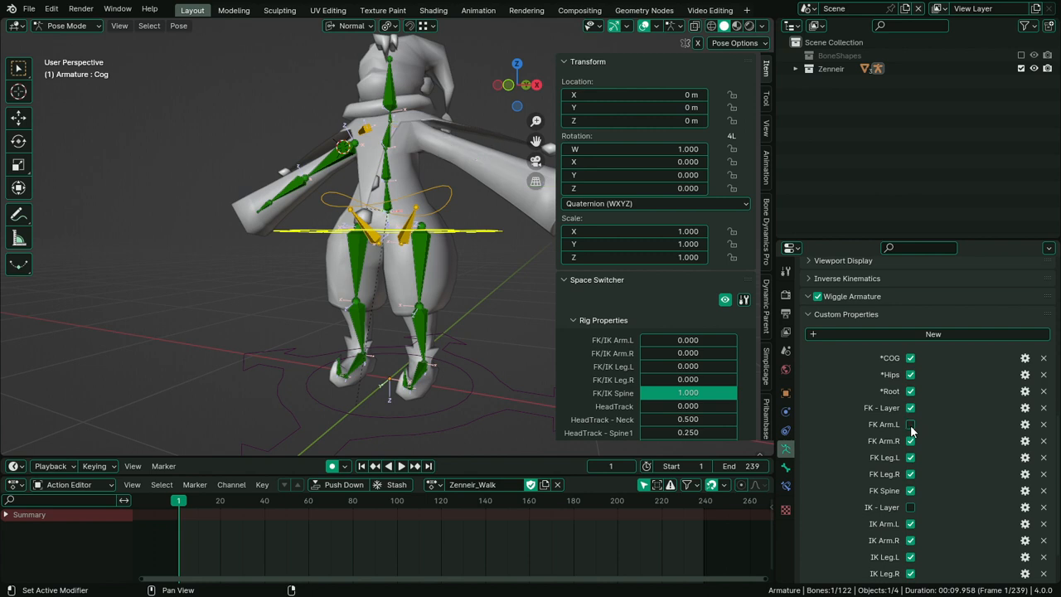
Copy the FK Spine property as a driver and paste it as a second variable into the FK Spine collection's visibility driver, set to Scripted Expression
right_click(911, 490)
scroll(935, 478, up, 6)
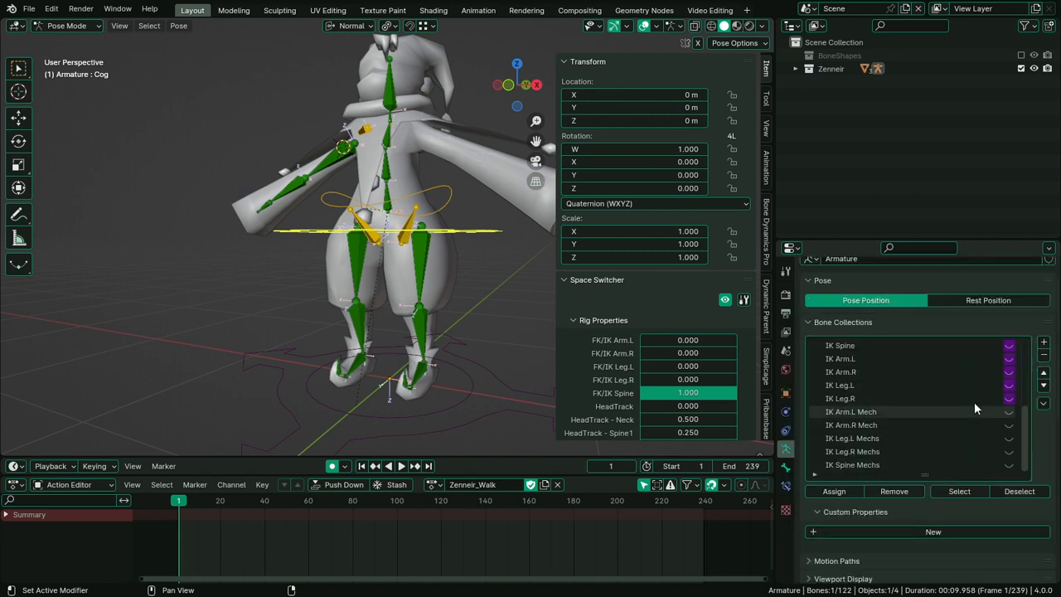
scroll(978, 402, up, 7)
right_click(1011, 373)
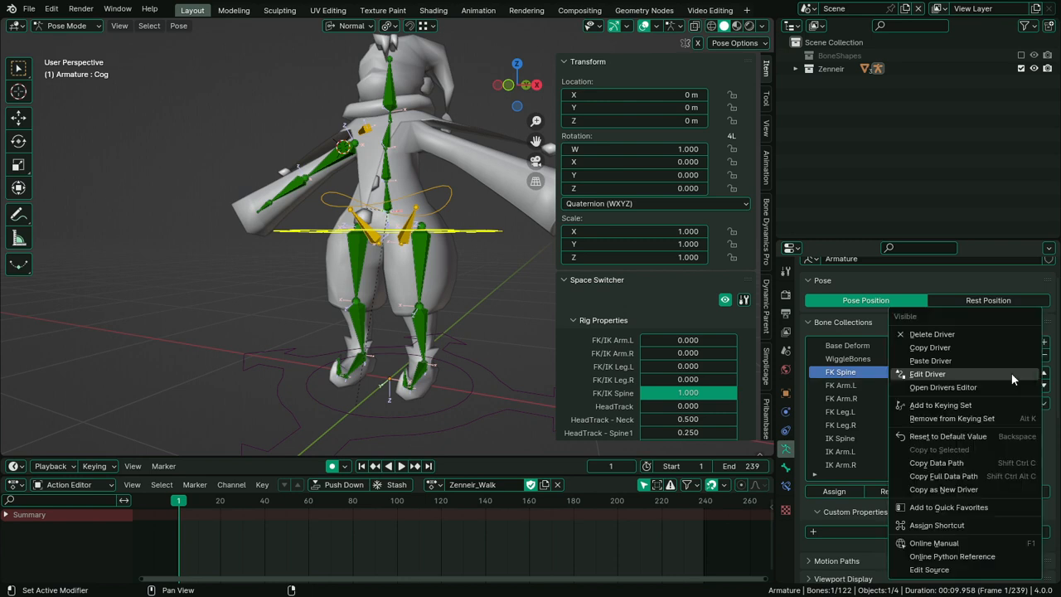
click(1004, 373)
click(990, 390)
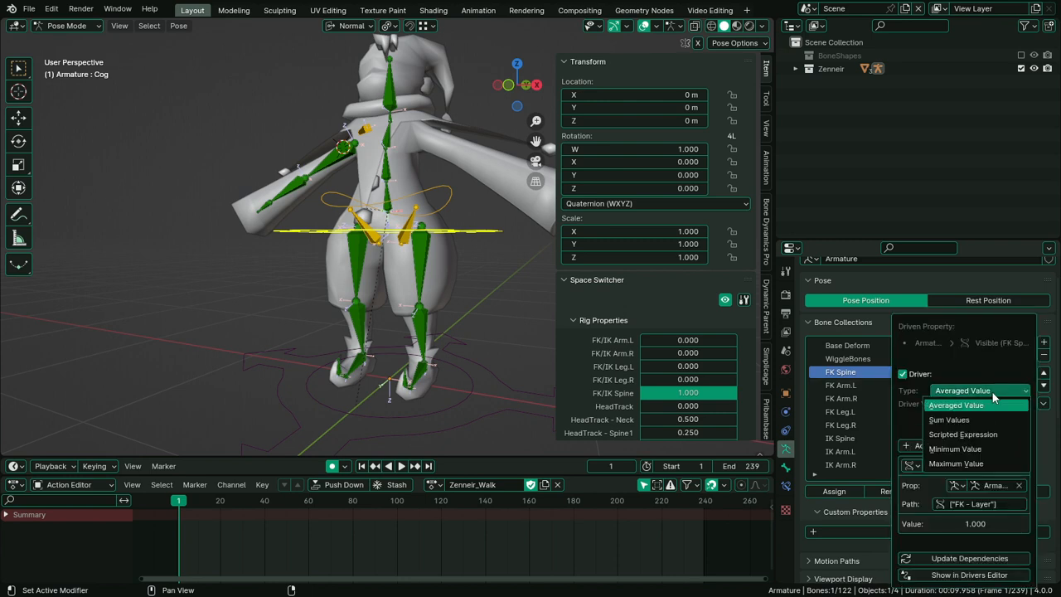
click(975, 435)
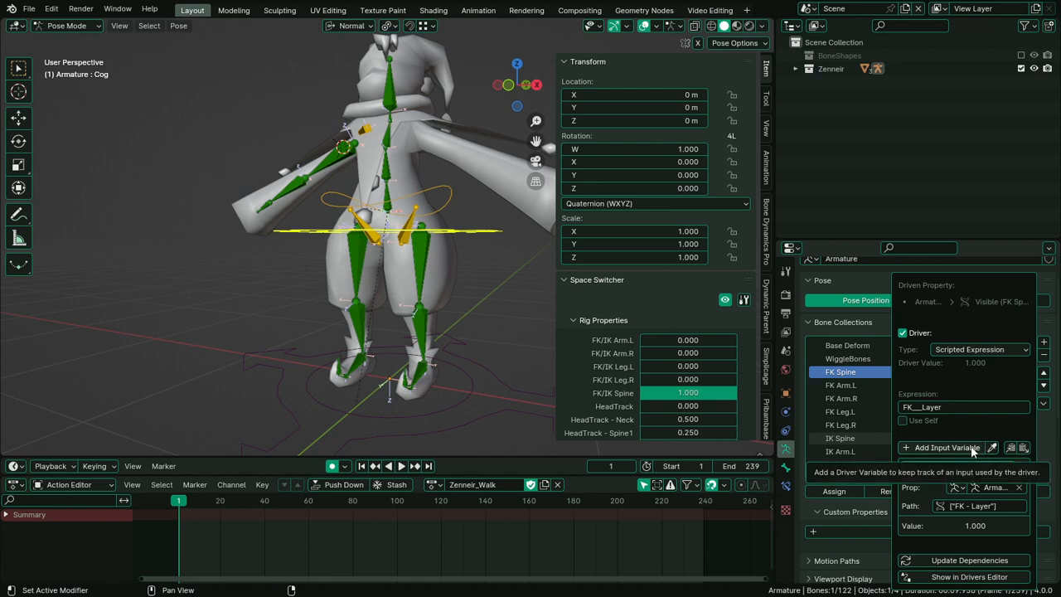
click(1023, 448)
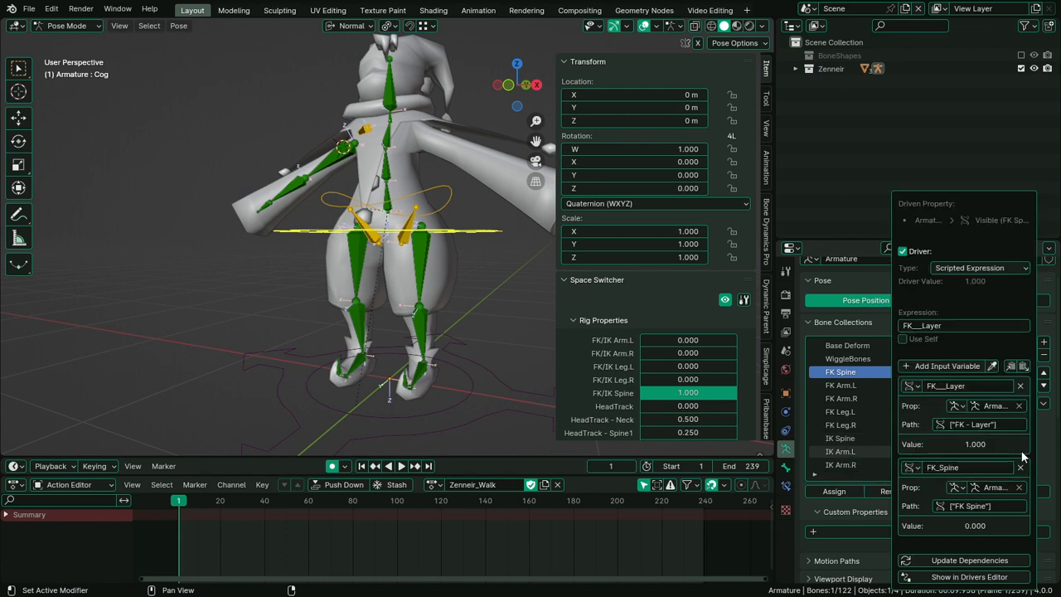
Extend the FK Spine visibility expression to multiply the FK layer variable by FK_Spine, and switch off the FK Spine property
click(985, 326)
key(End)
text(* FK_Spine)
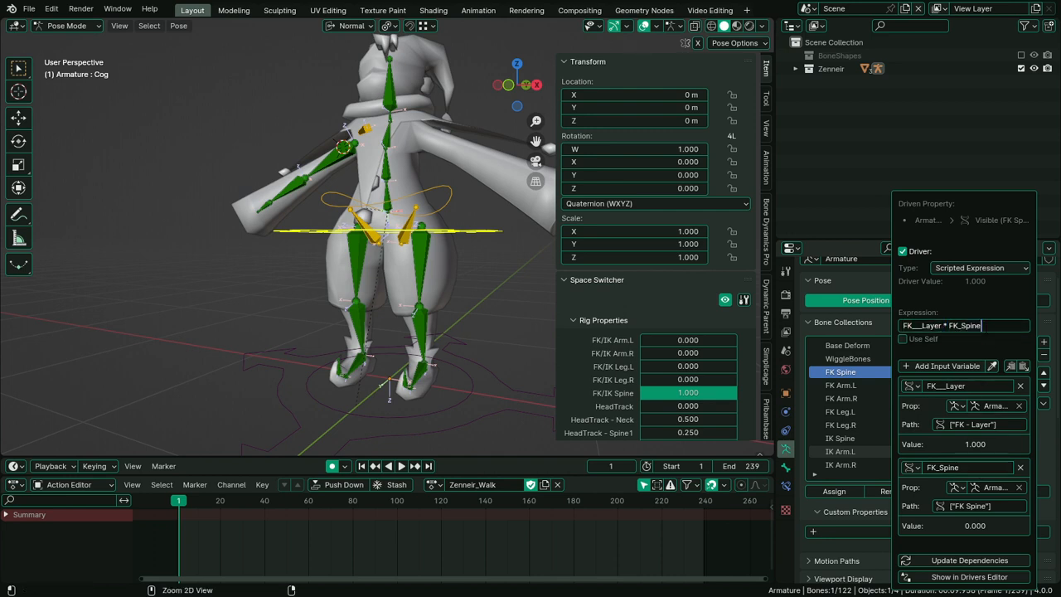
key(Return)
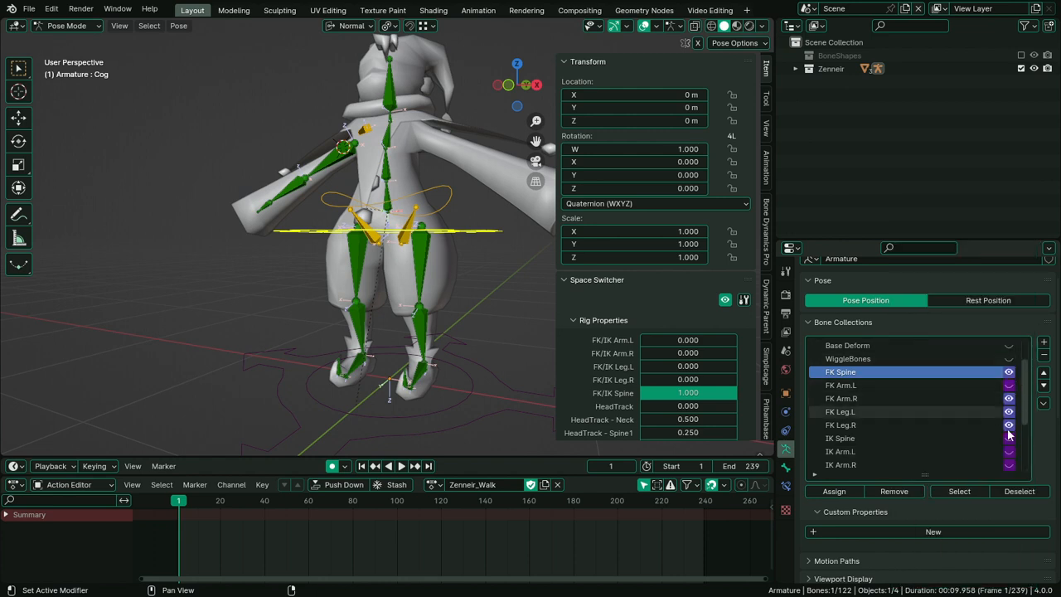
scroll(1009, 432, down, 10)
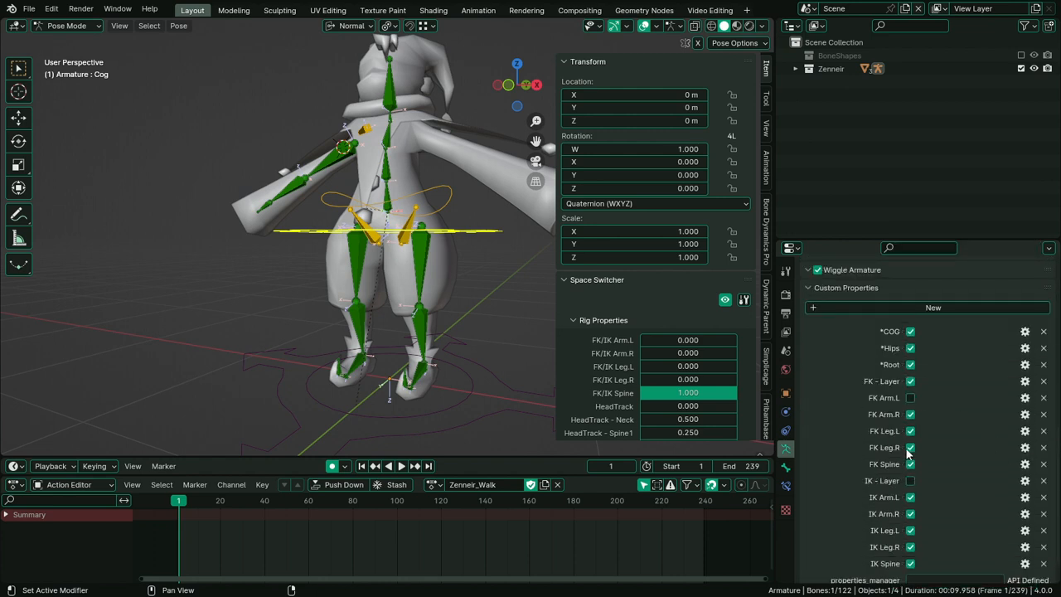
click(910, 464)
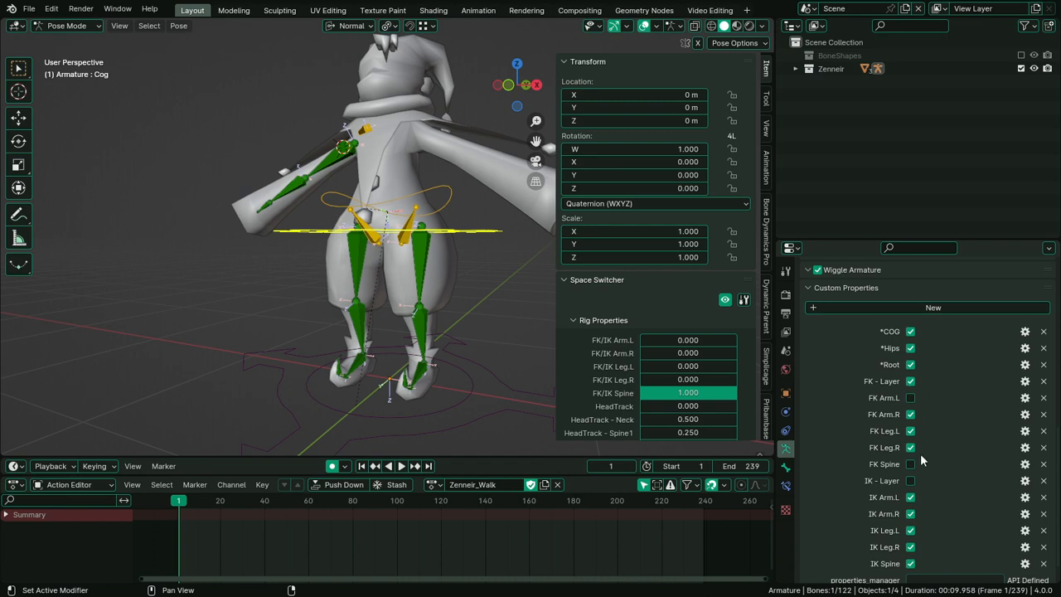
Copy the FK Arm.R property as a driver and paste it as a second variable into the FK Arm.R collection's visibility driver, set to Scripted Expression
scroll(921, 453, down, 1)
right_click(911, 388)
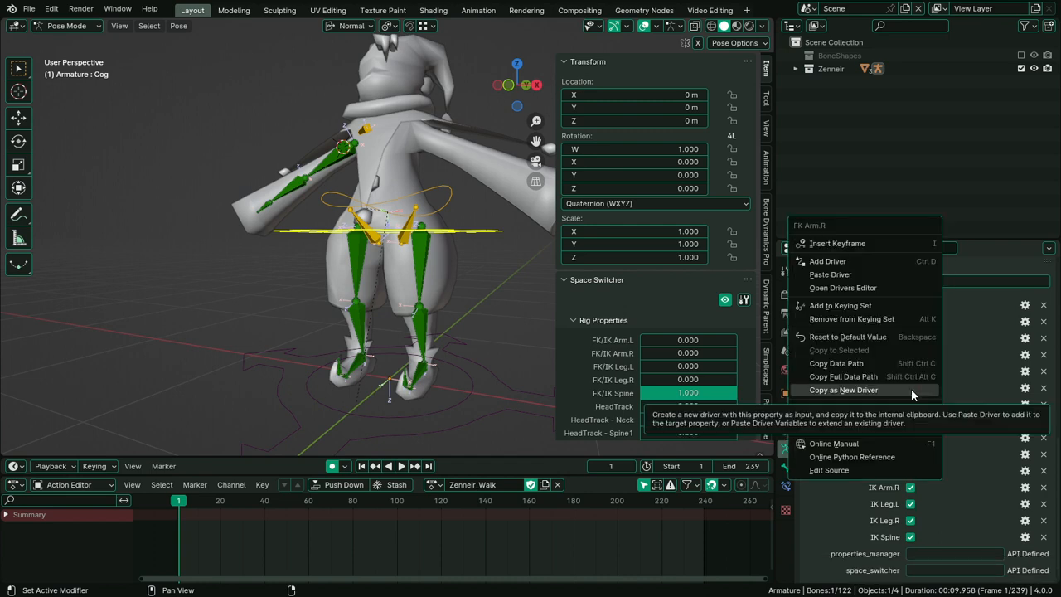
click(911, 388)
scroll(941, 399, up, 8)
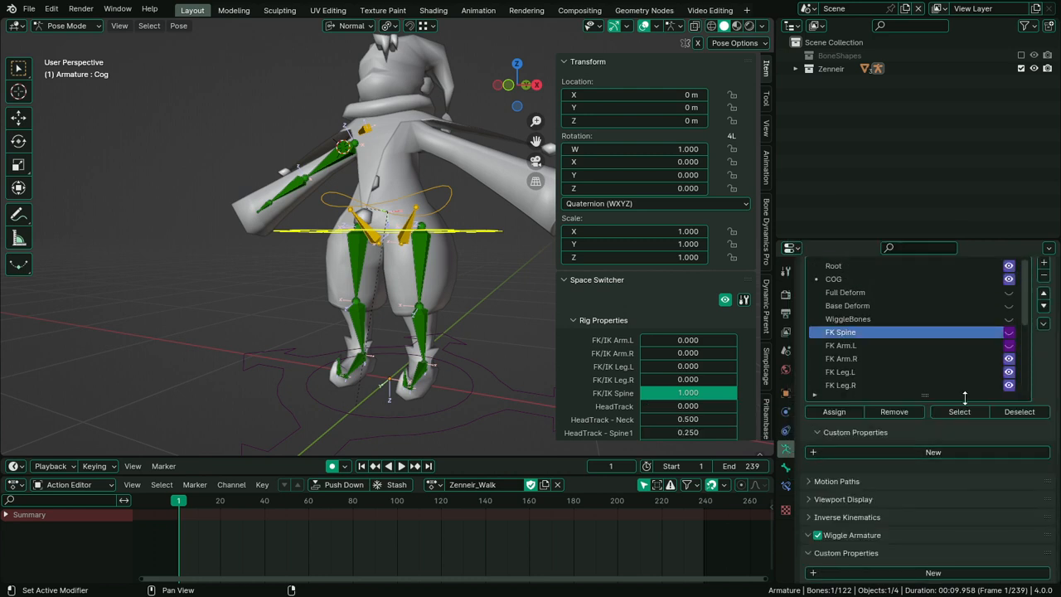
right_click(1007, 359)
click(1007, 359)
click(1012, 378)
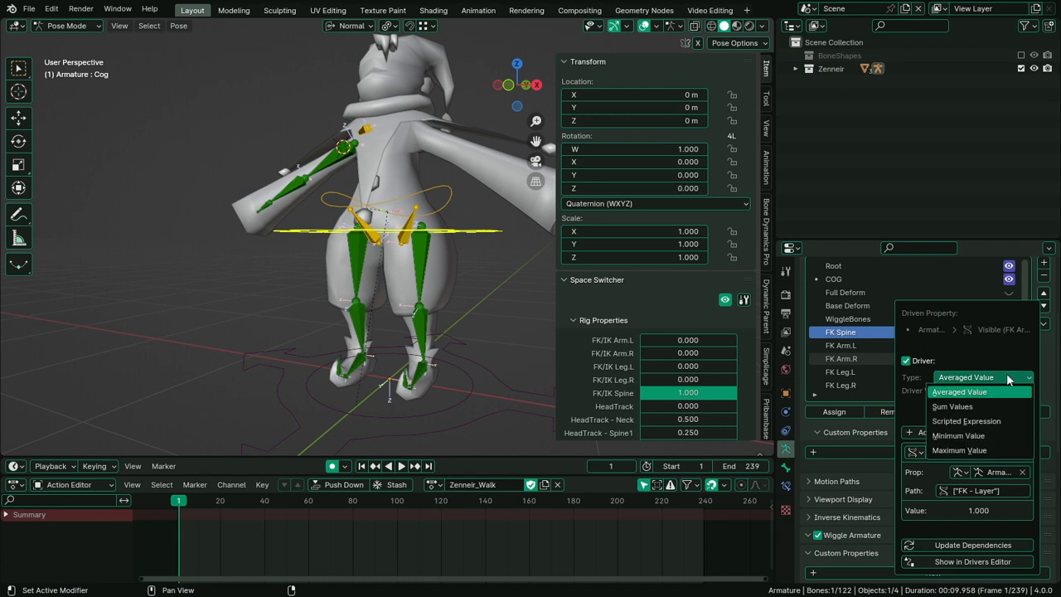
click(983, 420)
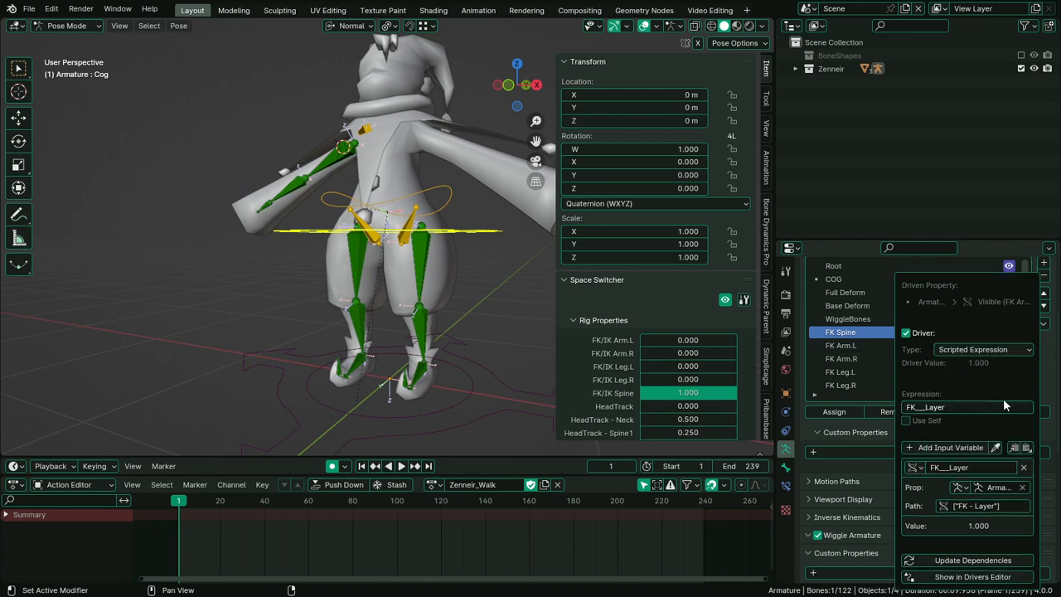
click(1028, 451)
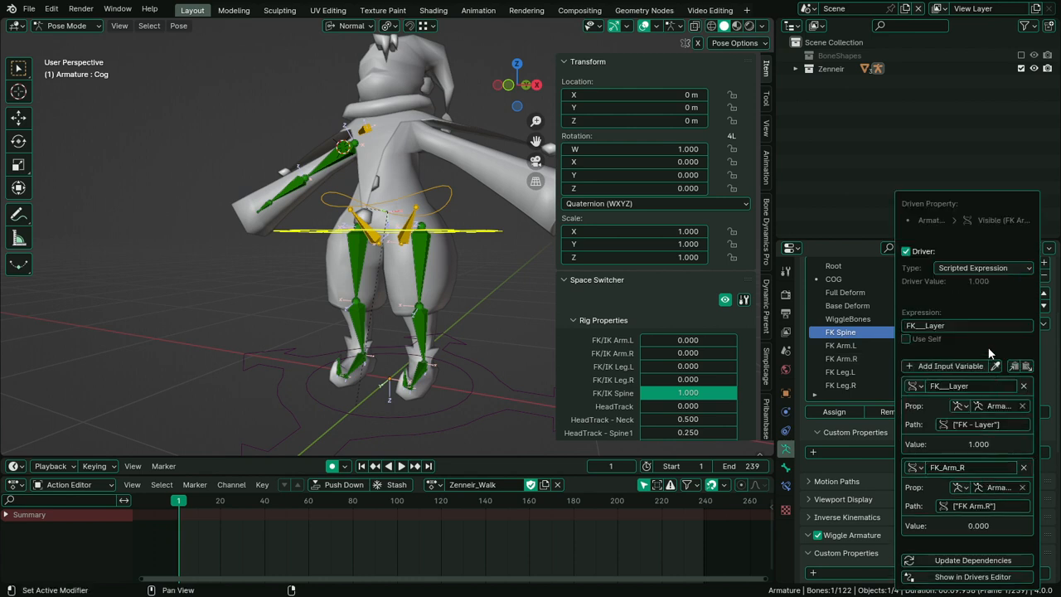
Extend the FK Arm.R visibility driver's expression to multiply the FK layer variable by FK_Arm_R
click(966, 325)
text(* FK_Arm_R)
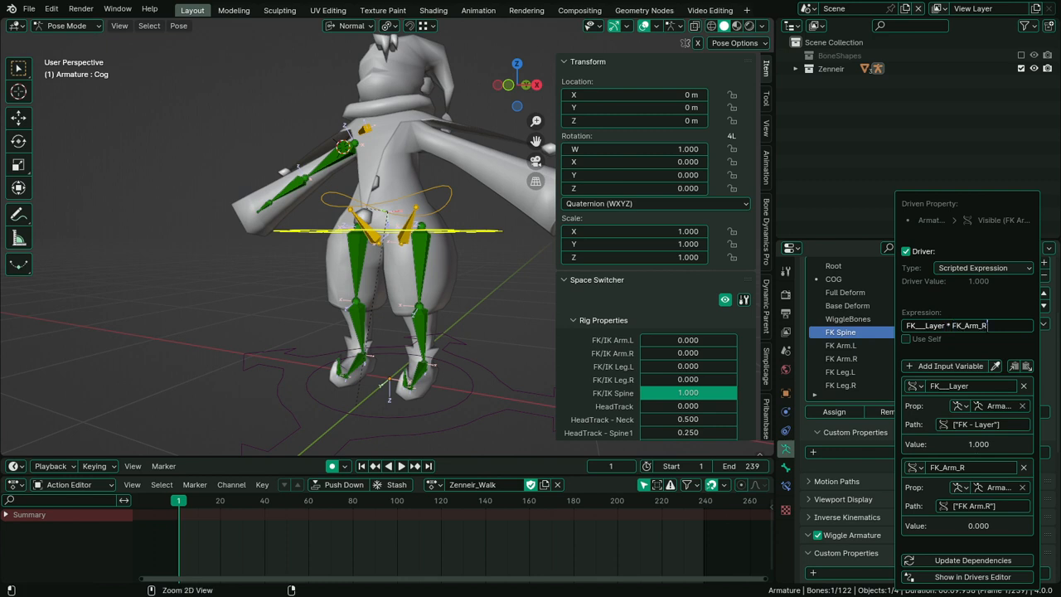
key(Return)
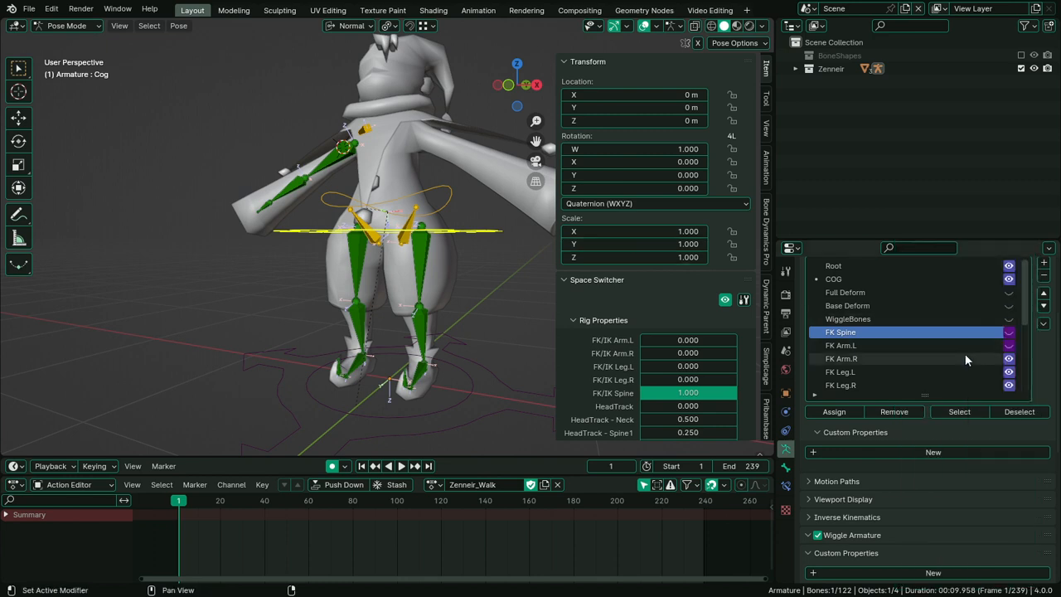
Try switching off the FK Leg.R property to test its effect on the bones
scroll(1051, 431, down, 5)
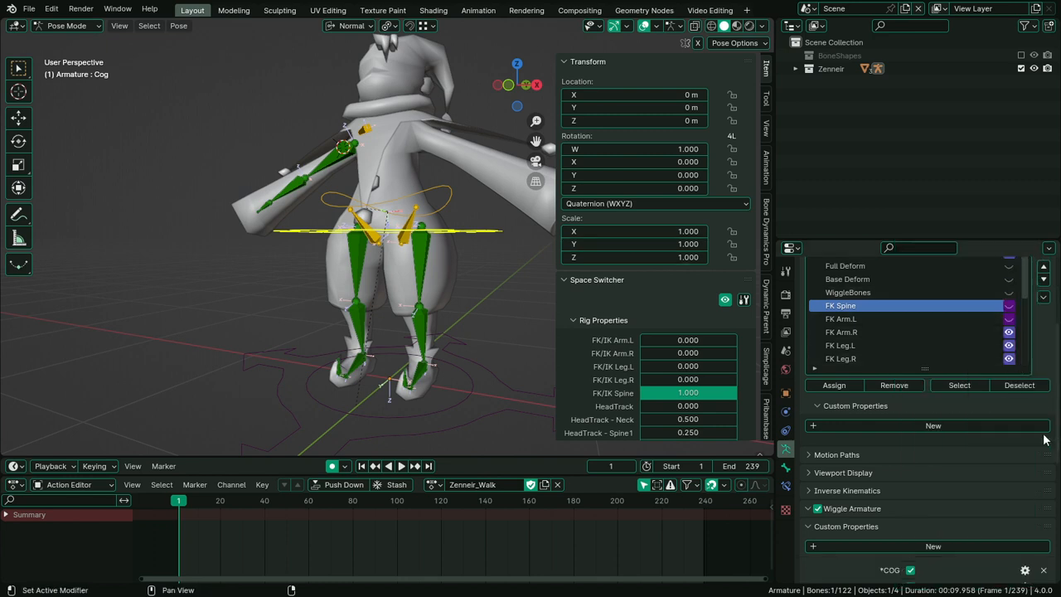
click(910, 553)
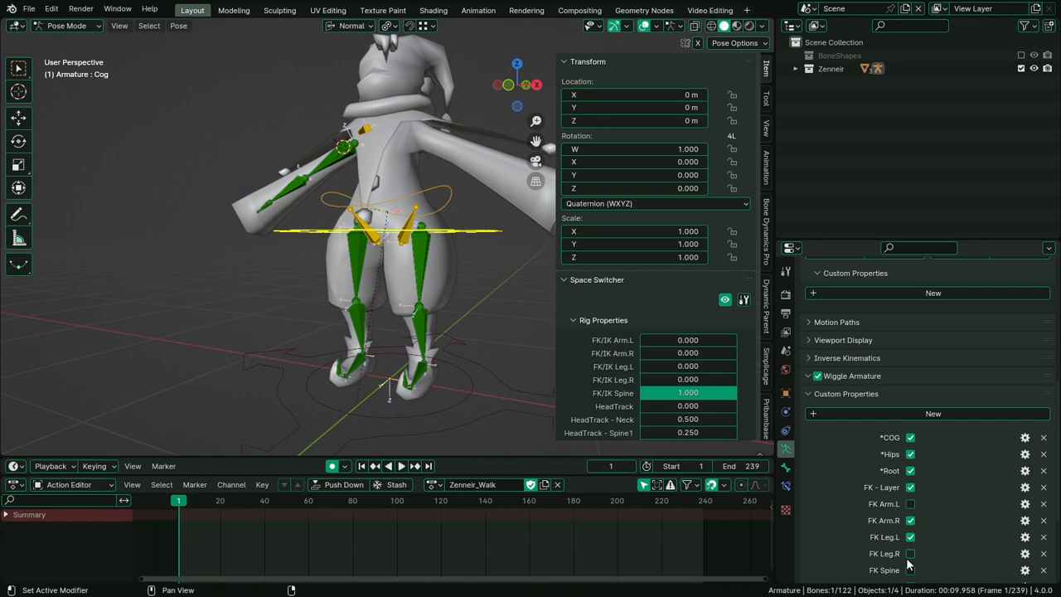
scroll(948, 523, up, 5)
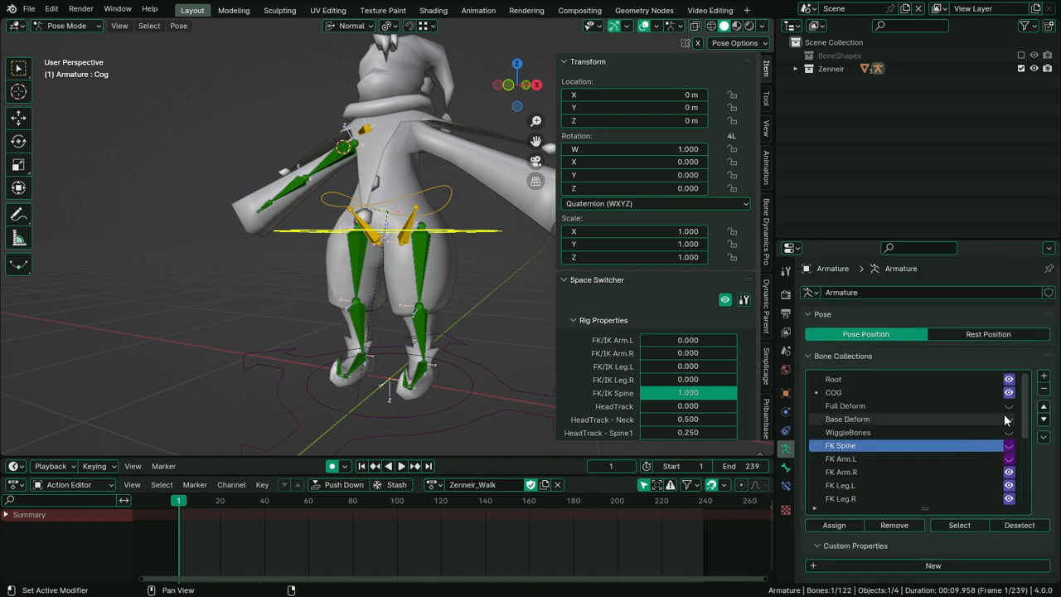
Review the visibility driver settings of the FK Spine and FK Arm.L bone collections
right_click(1005, 446)
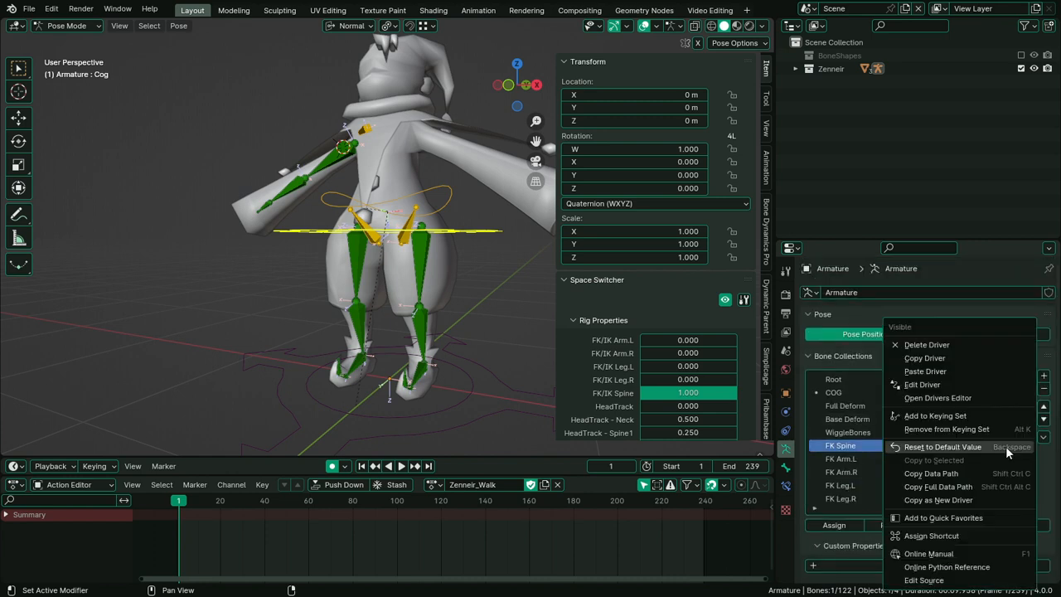
click(938, 383)
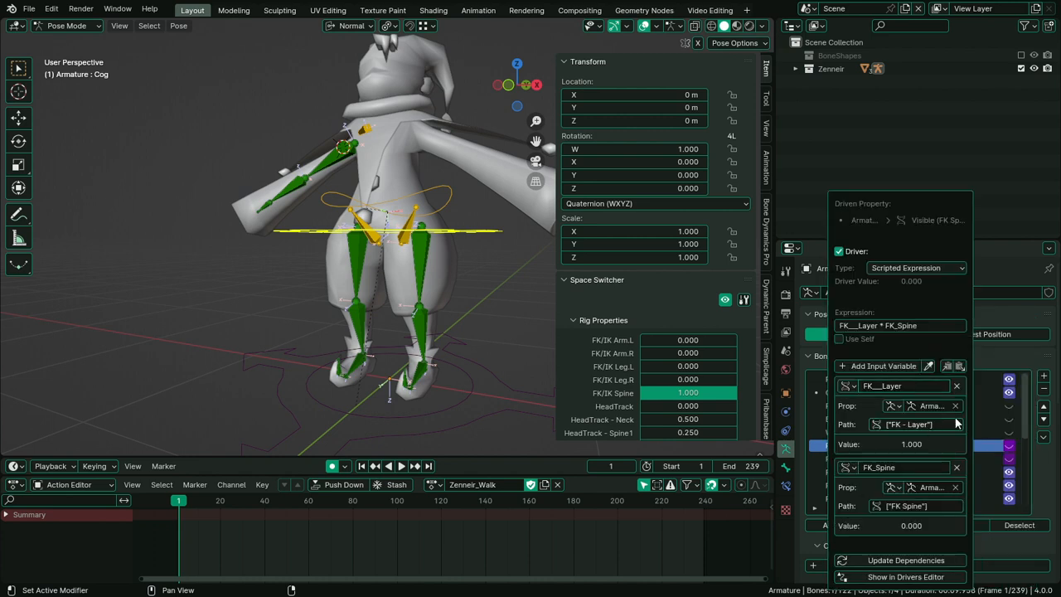
right_click(1009, 460)
click(963, 386)
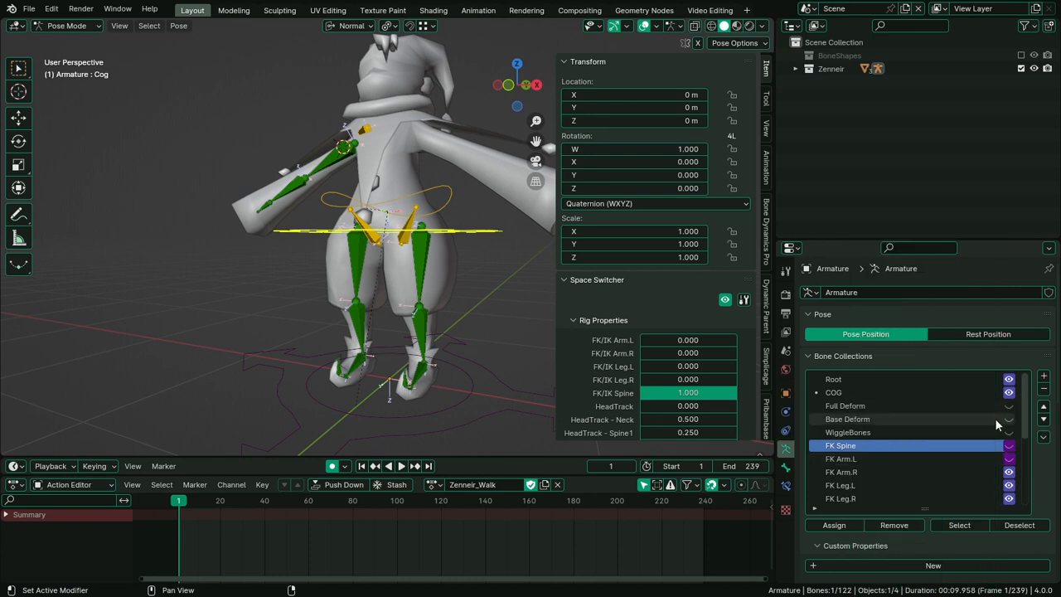
Test the FK Arm.L and FK Spine properties by toggling each on and off, and switch off the FK Arm.R property
scroll(1007, 453, down, 8)
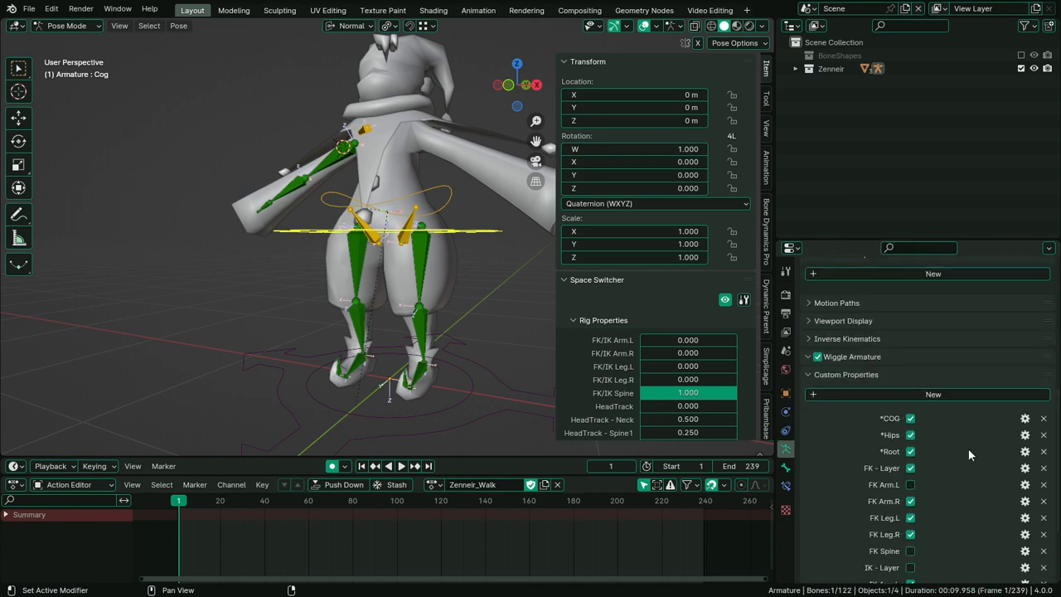
click(910, 485)
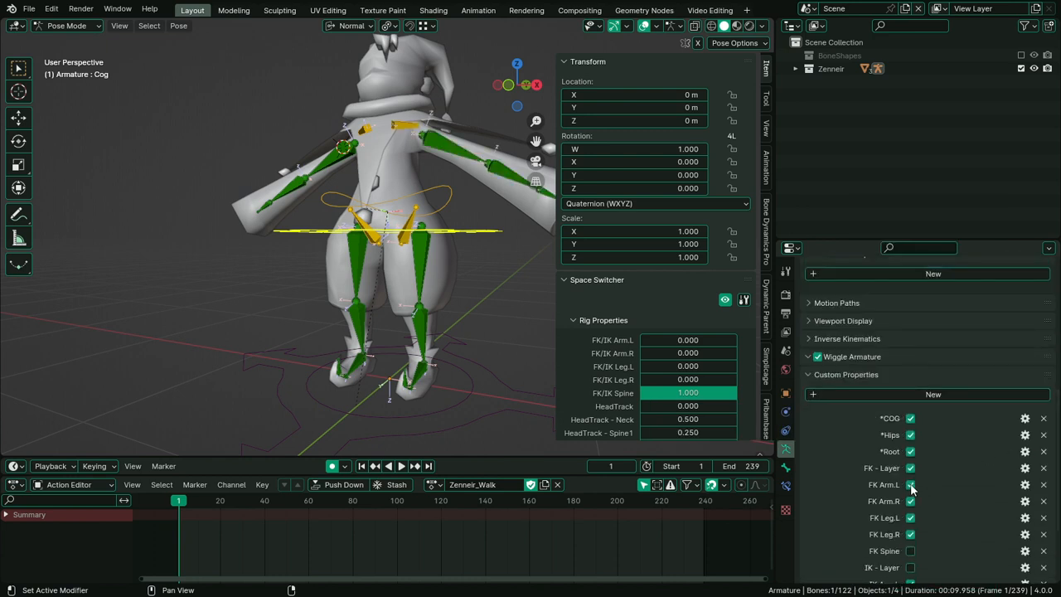
click(910, 485)
click(910, 550)
click(911, 551)
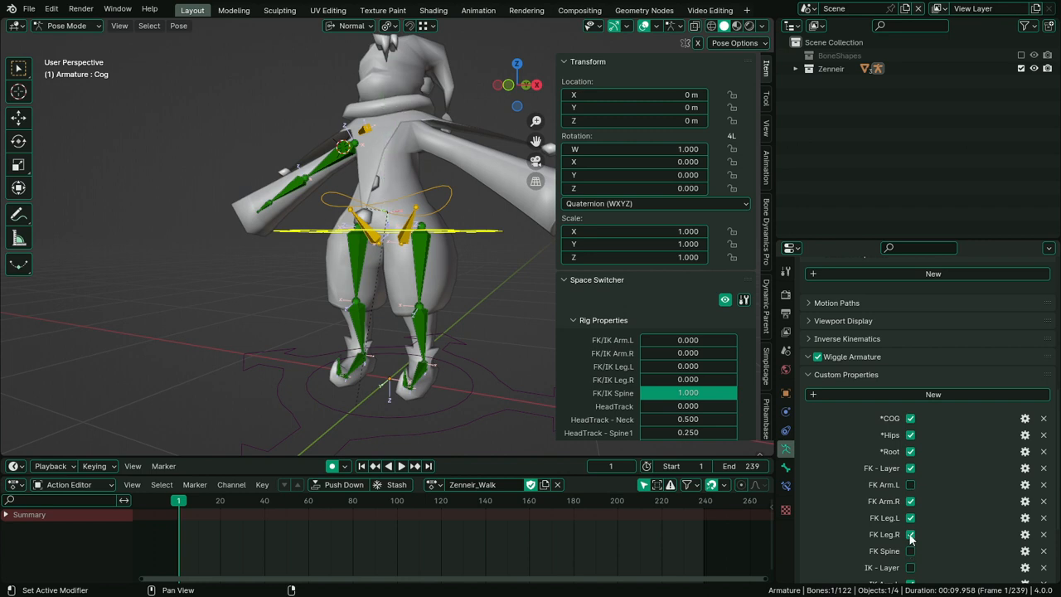
click(910, 501)
click(910, 501)
click(911, 501)
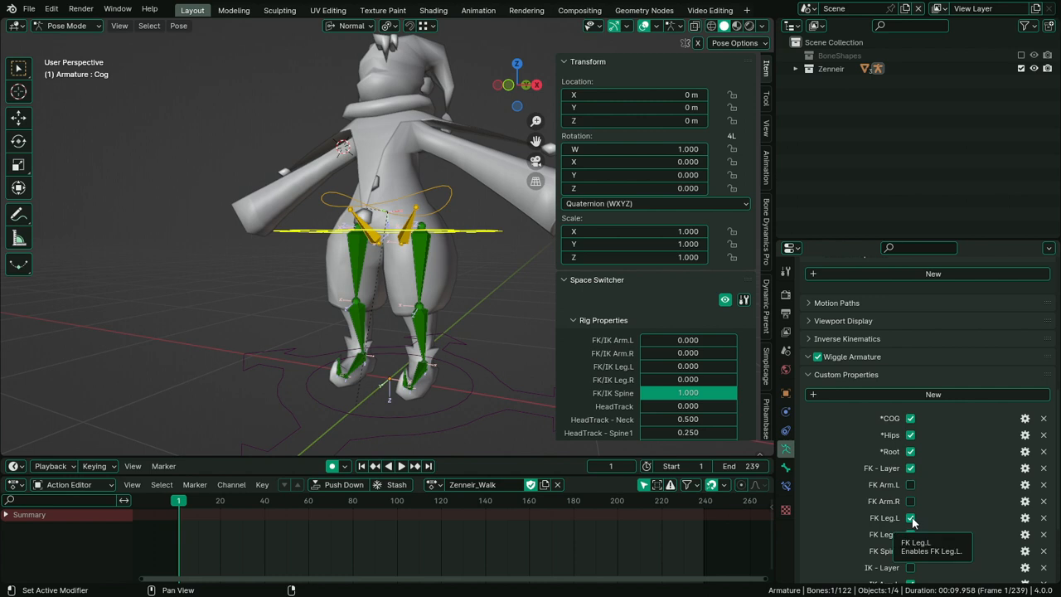
Copy the FK Leg.L property as a driver and paste it as a second variable into the FK Leg.L collection's visibility driver, set to Scripted Expression
right_click(911, 518)
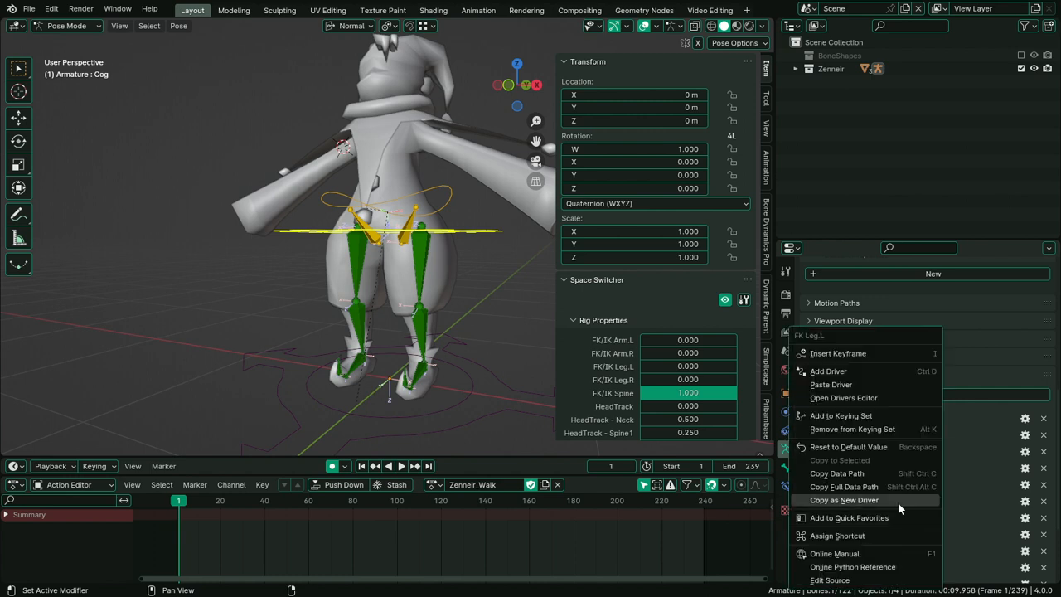
click(898, 501)
scroll(956, 495, up, 7)
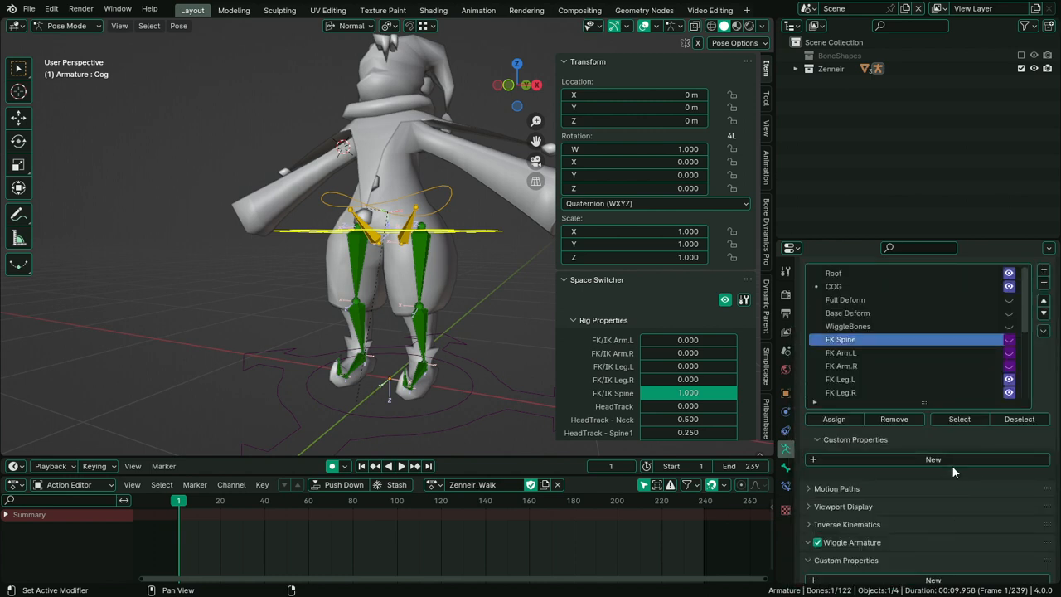
right_click(1009, 380)
click(1008, 378)
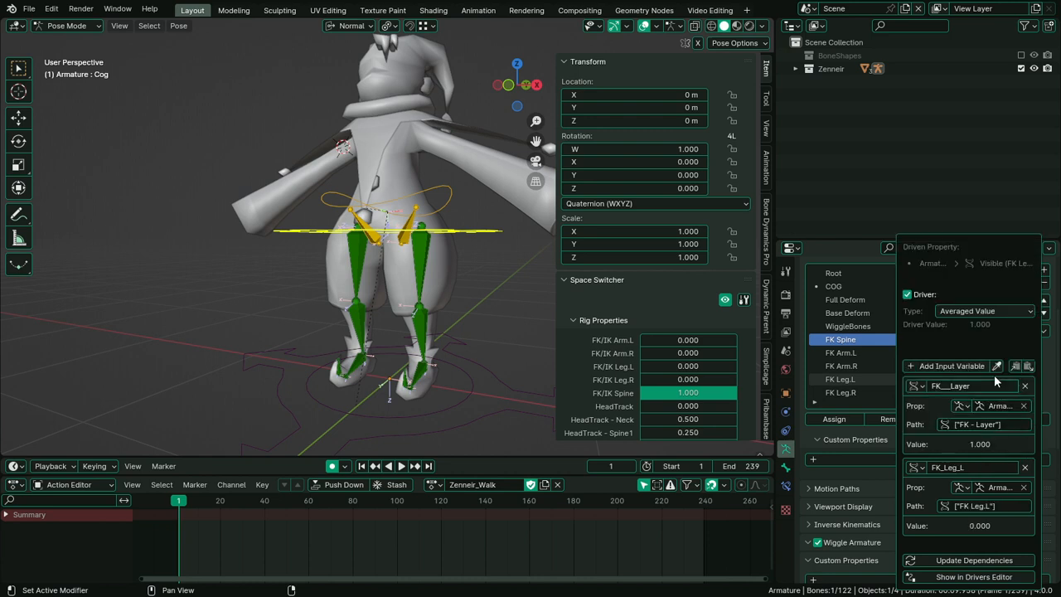
click(985, 311)
click(982, 354)
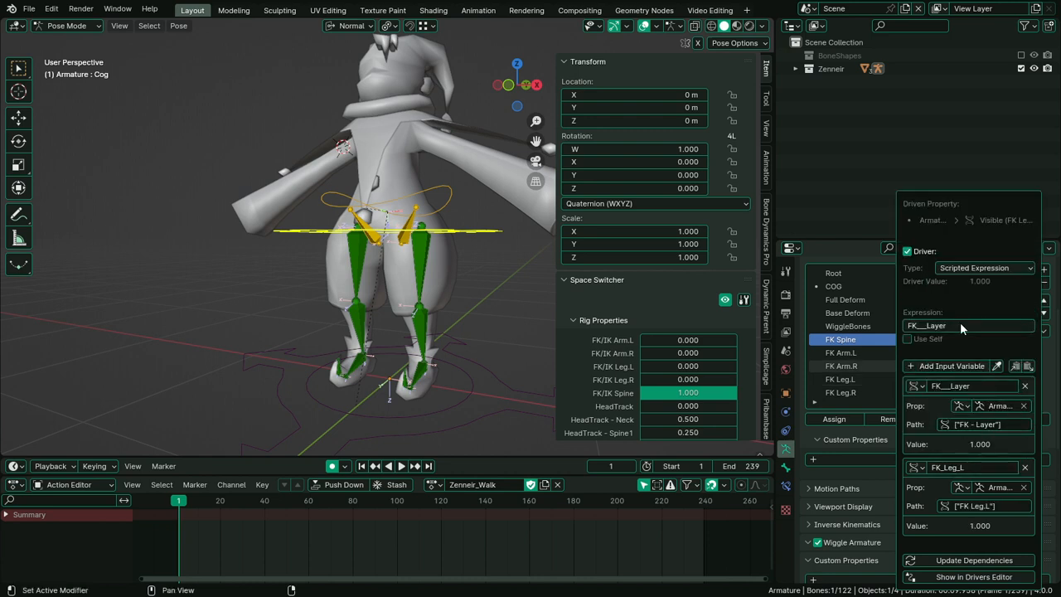
Extend the FK Leg.L visibility driver's expression to multiply the FK layer variable by FK_Leg_L
click(962, 335)
click(962, 326)
click(963, 326)
click(906, 341)
click(963, 334)
click(964, 326)
click(908, 341)
click(908, 340)
click(971, 327)
key(End)
text(* FK_Leg_L)
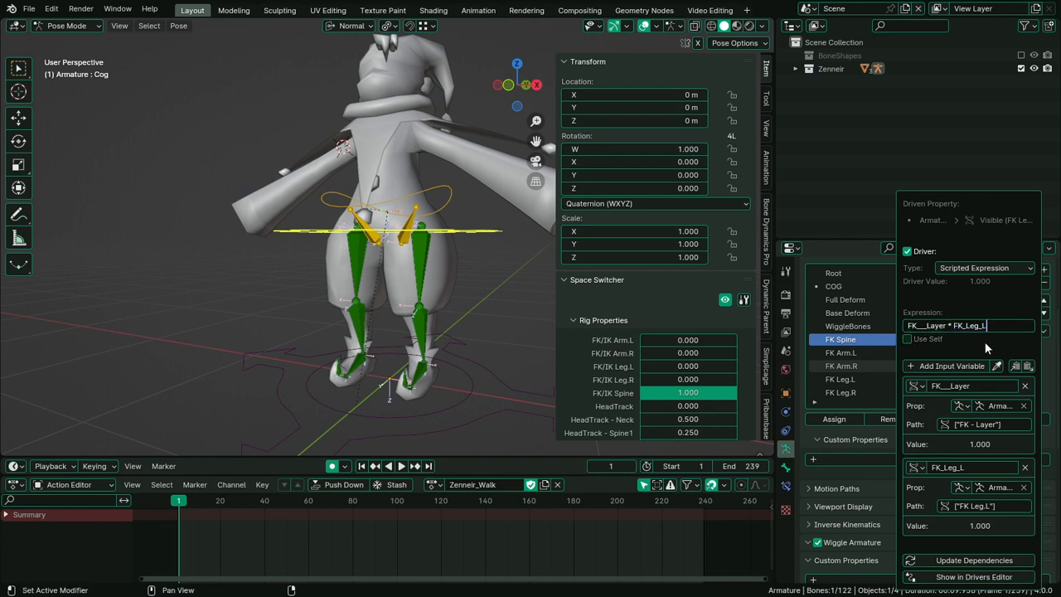
key(Return)
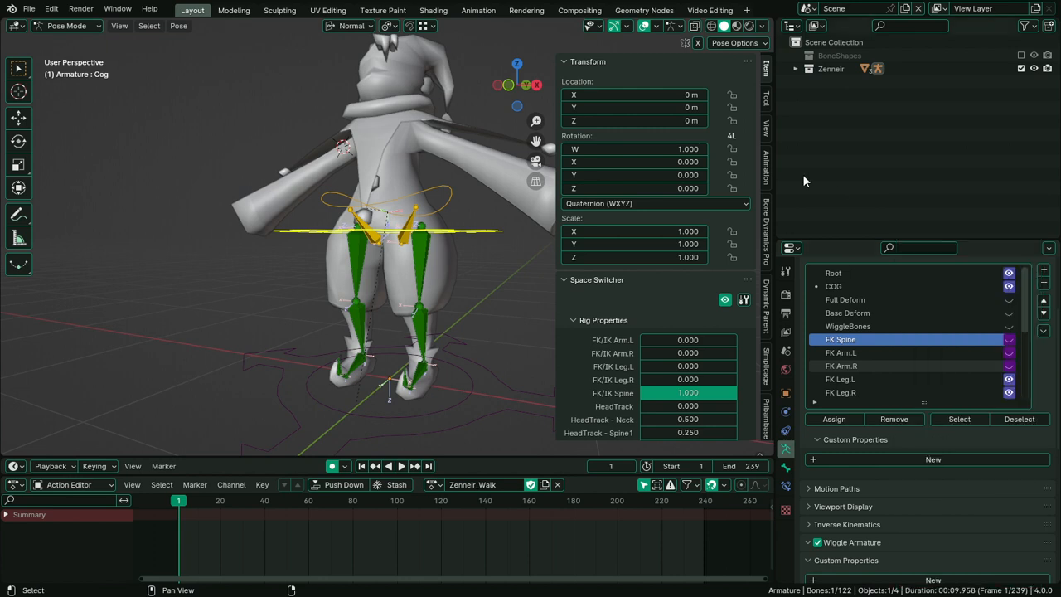
Test the FK Leg.L driver by switching its property off, and switch off the *COG property
scroll(1019, 470, down, 8)
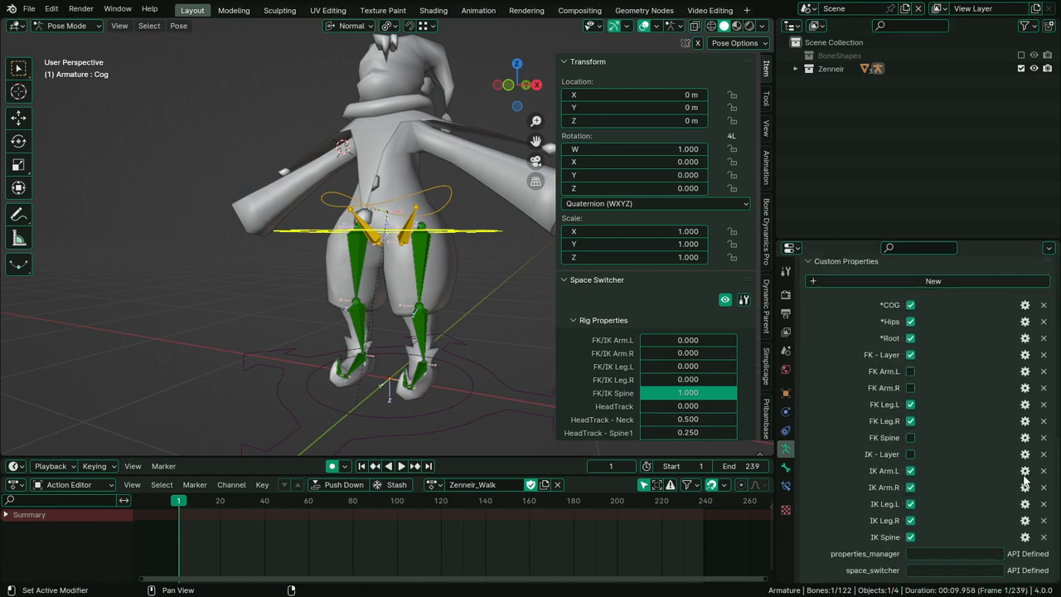
click(911, 405)
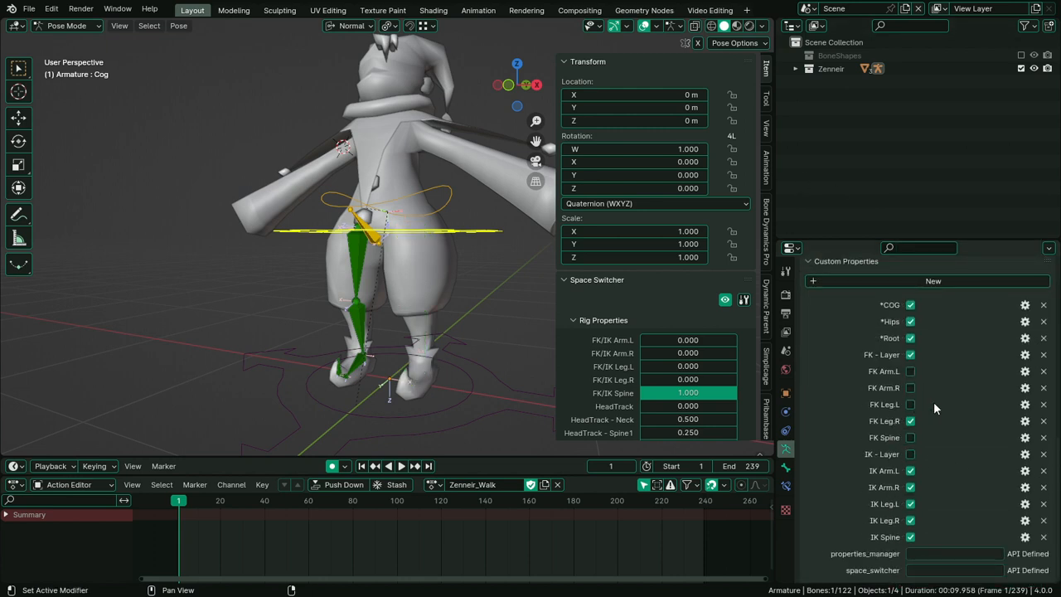
scroll(967, 449, up, 5)
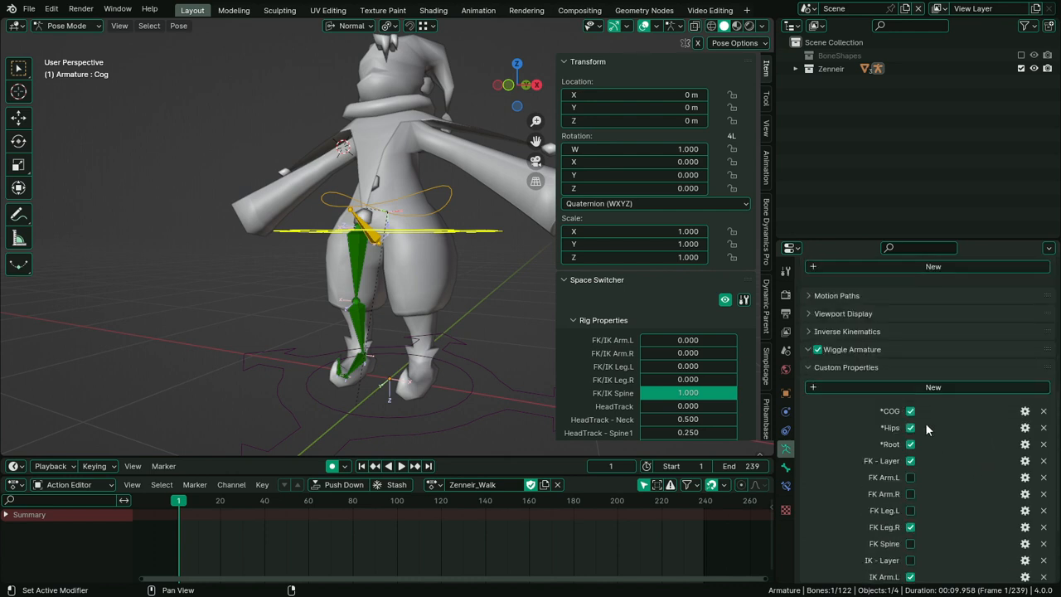
click(911, 428)
click(910, 413)
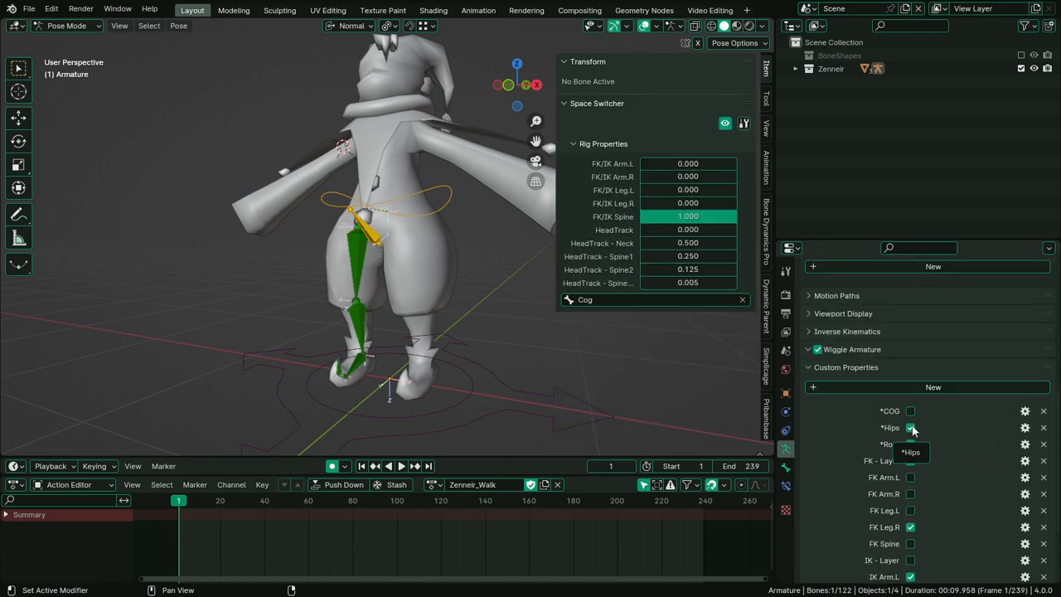
Copy the *Hips property as a new driver and look through the bone collections for a matching hips collection
right_click(911, 428)
click(862, 496)
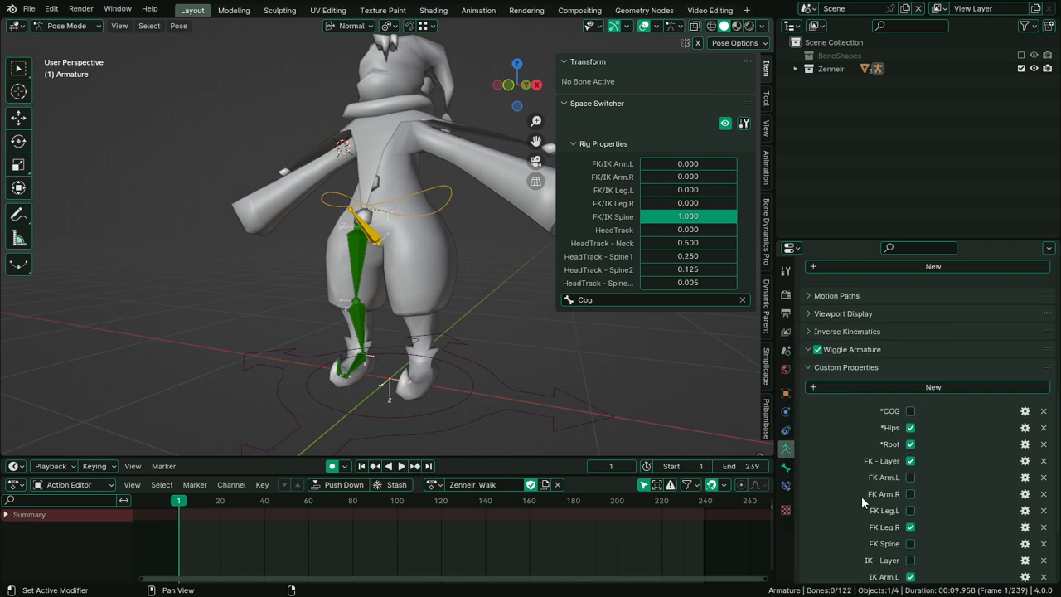
scroll(933, 469, up, 8)
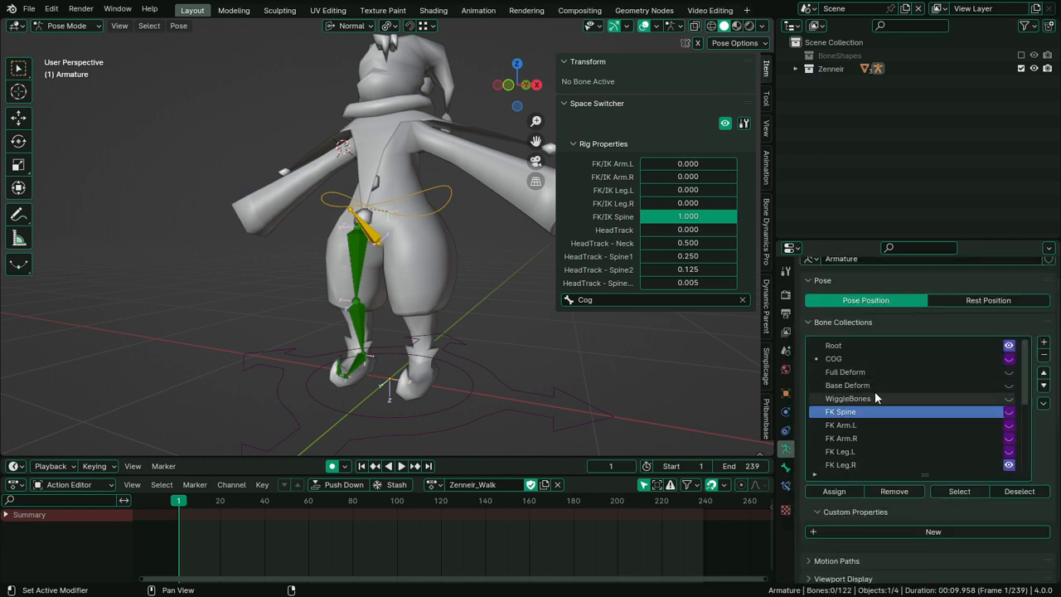
scroll(996, 383, down, 1)
scroll(996, 383, down, 2)
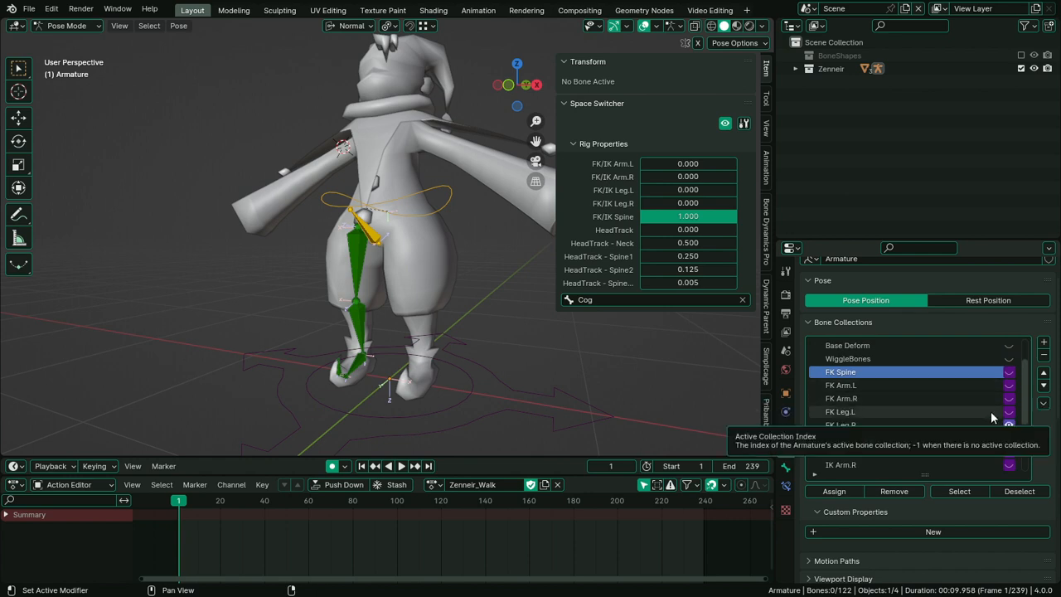
scroll(990, 411, down, 5)
scroll(992, 429, up, 8)
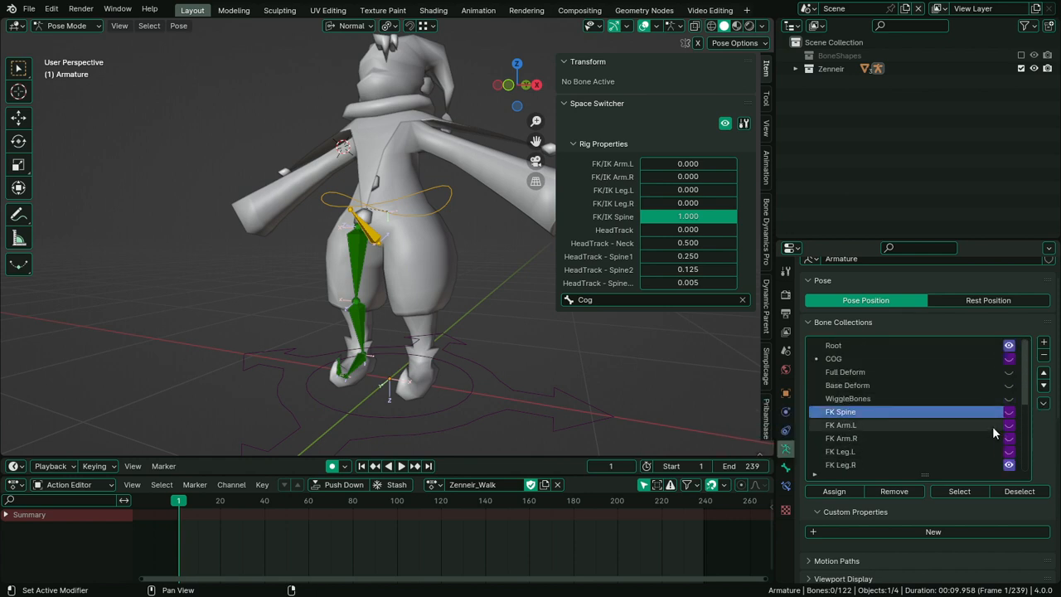
Add a bone collection named Hips for the hips control bone
click(1043, 341)
click(446, 208)
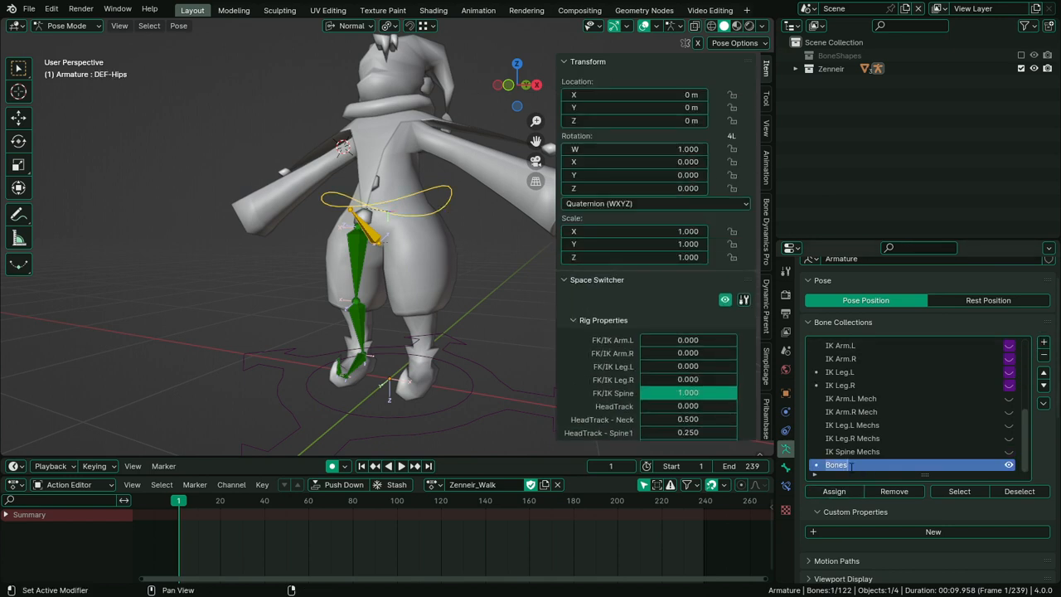
text(Hips)
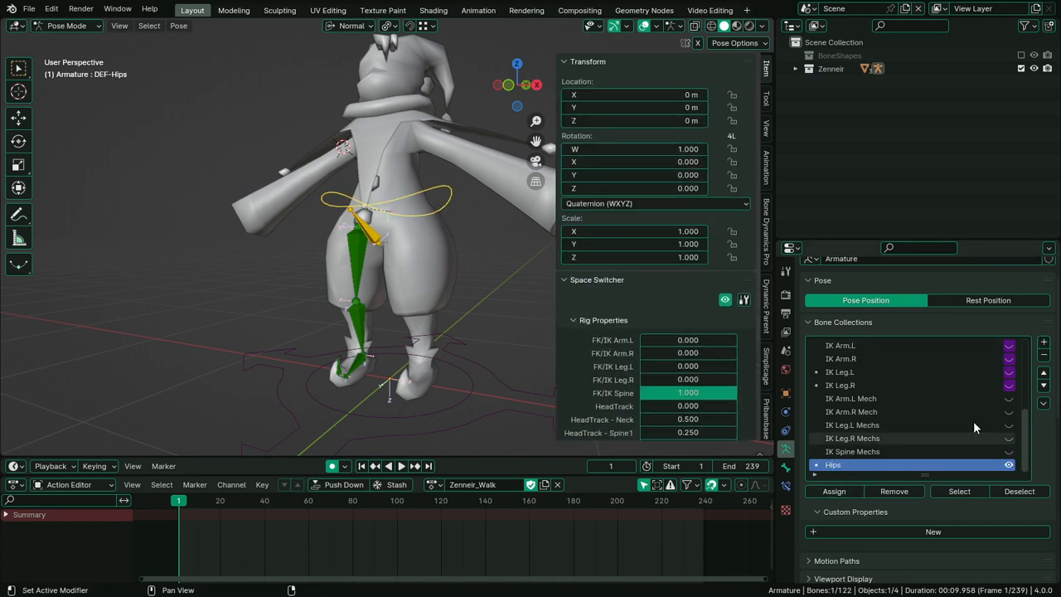
Move the Hips bone collection up the list until it sits directly below COG
click(1045, 376)
click(1045, 375)
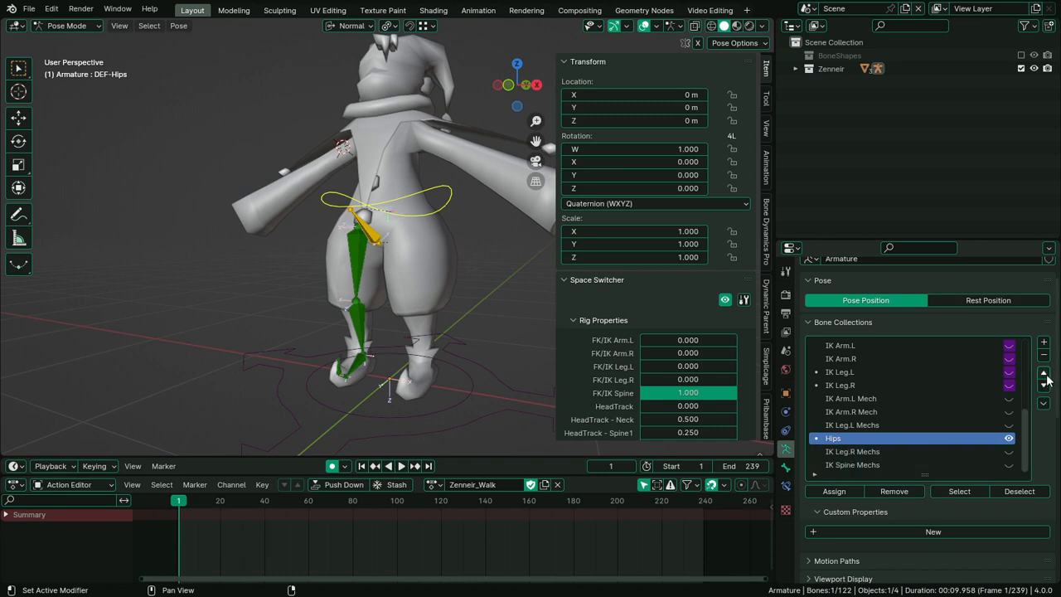
click(1045, 375)
click(1045, 376)
click(1046, 375)
click(1045, 376)
click(1045, 376)
click(1045, 375)
click(1045, 376)
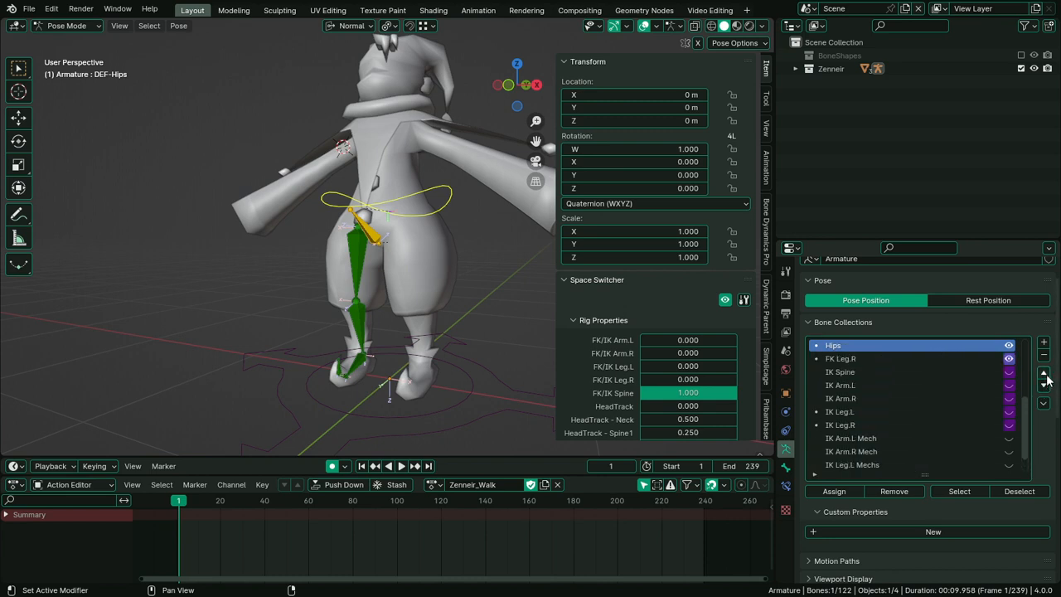
click(1046, 375)
click(1045, 376)
click(1046, 375)
click(1046, 375)
click(1045, 375)
click(1045, 376)
click(1046, 376)
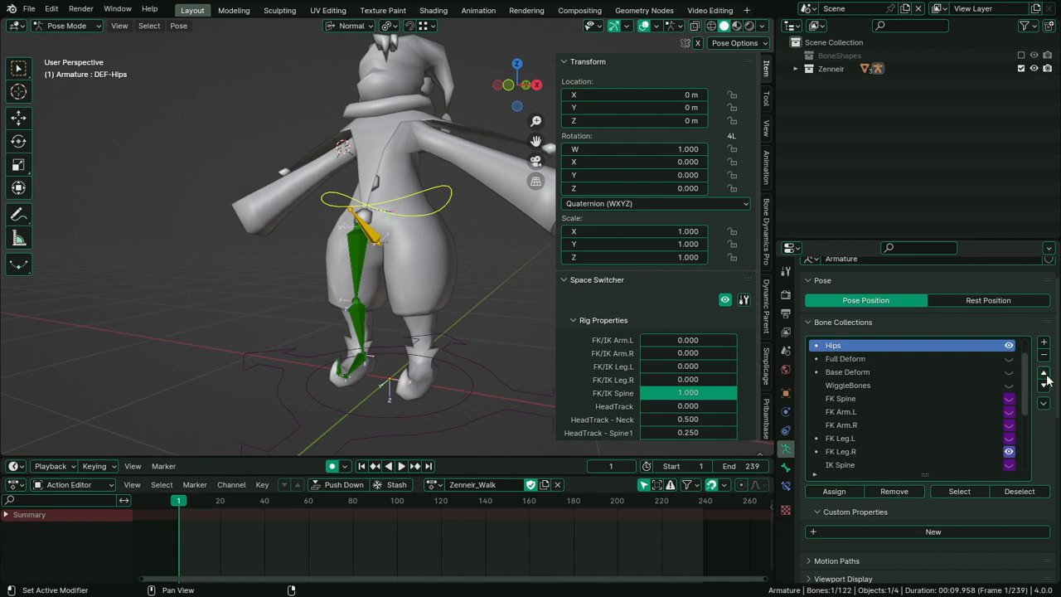
scroll(998, 384, up, 2)
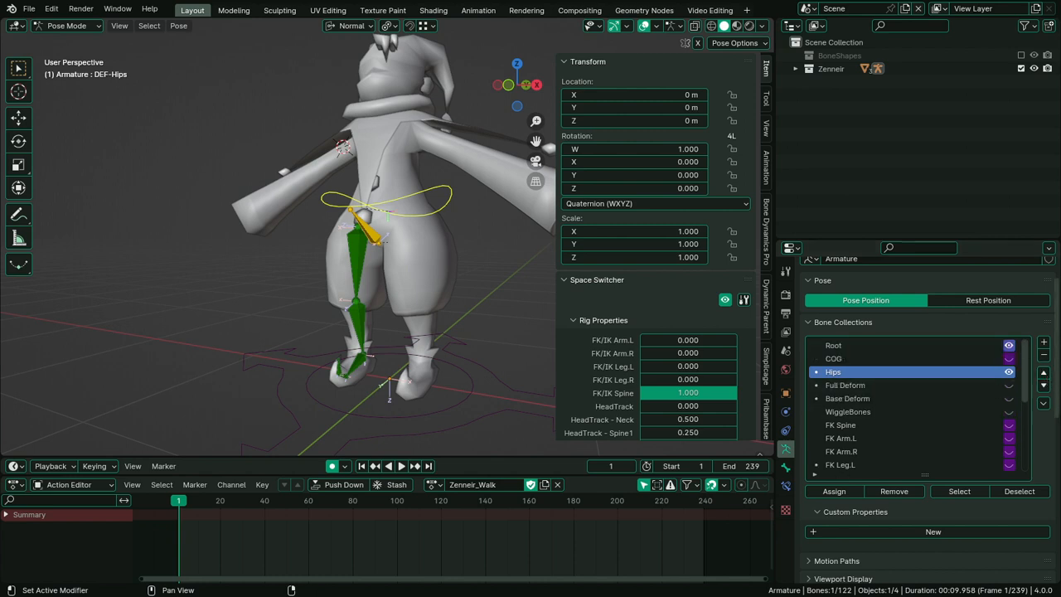
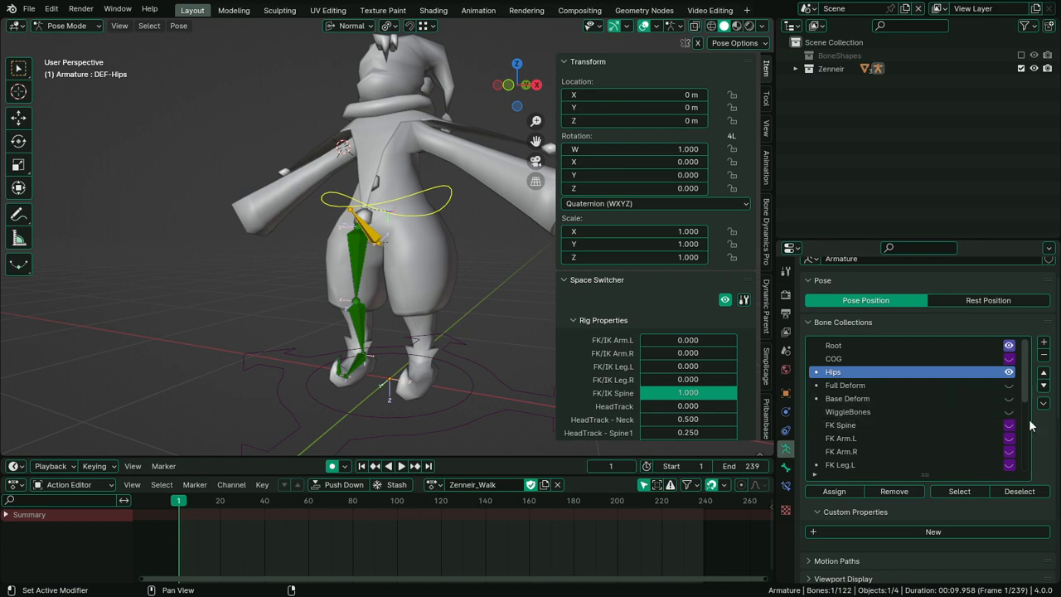
Test the FK Leg.L property by toggling it repeatedly, leaving it switched on
scroll(1049, 431, down, 3)
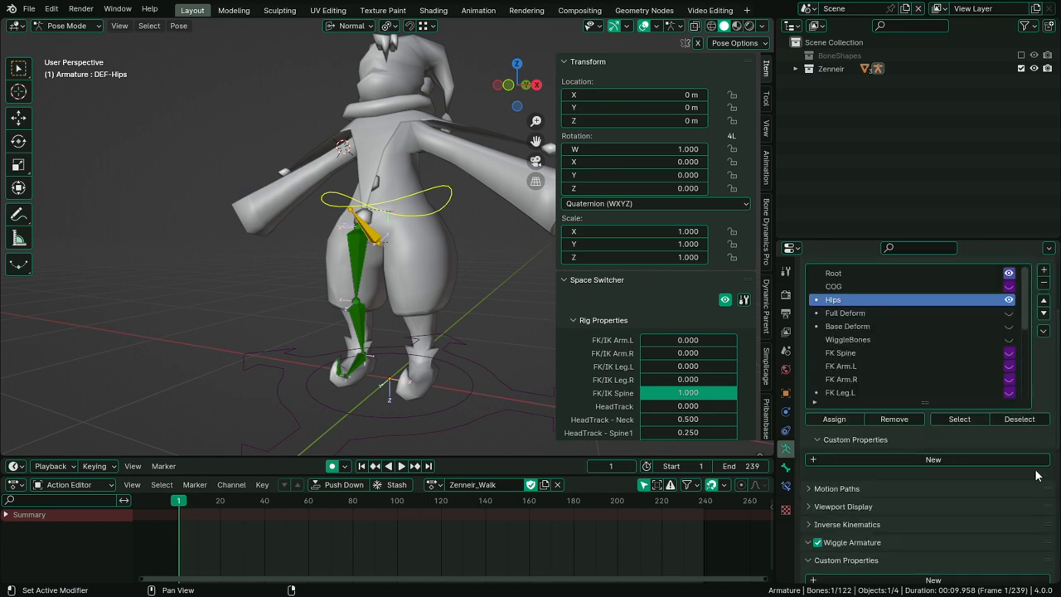
scroll(937, 497, down, 4)
scroll(915, 509, down, 4)
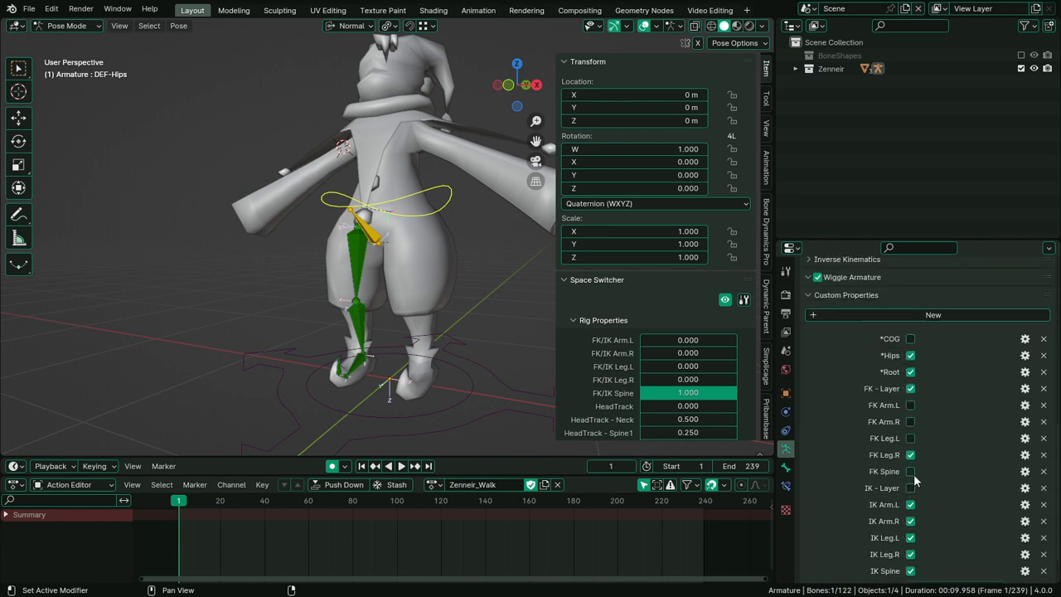
click(911, 439)
click(911, 438)
click(913, 445)
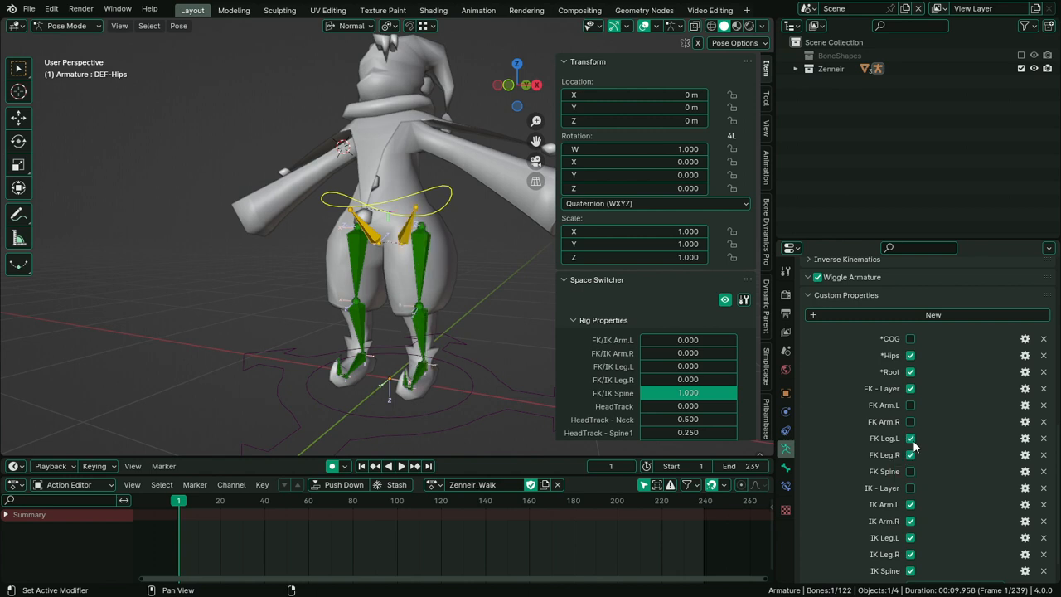
Remove the Hips bone collection
scroll(1001, 434, up, 8)
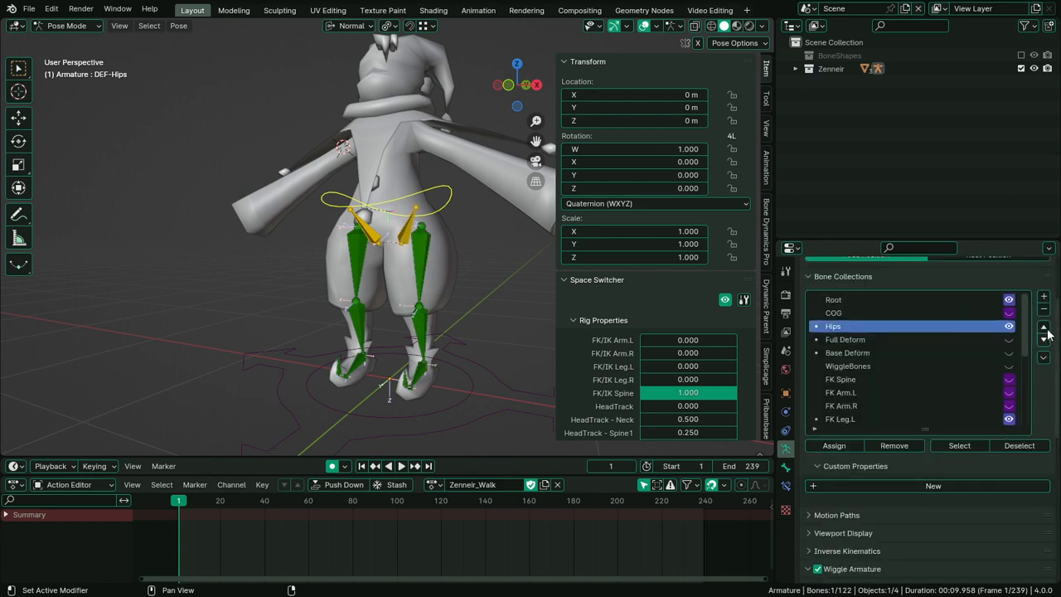
click(1045, 310)
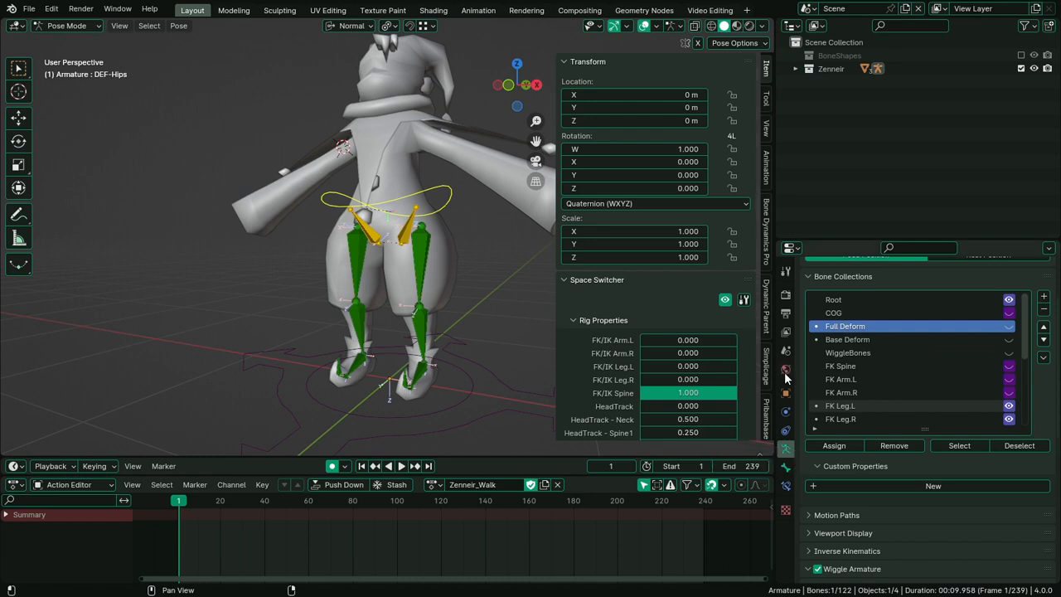
Switch off the FK Leg.L property and copy the FK Leg.R property as a new driver
scroll(989, 497, down, 4)
scroll(989, 495, down, 3)
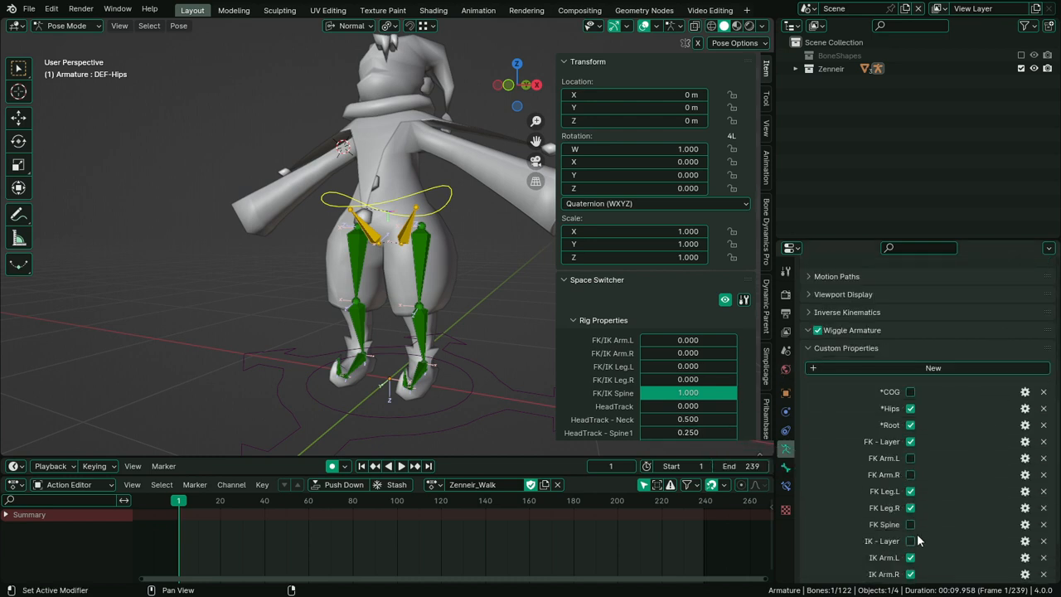
click(910, 491)
right_click(912, 507)
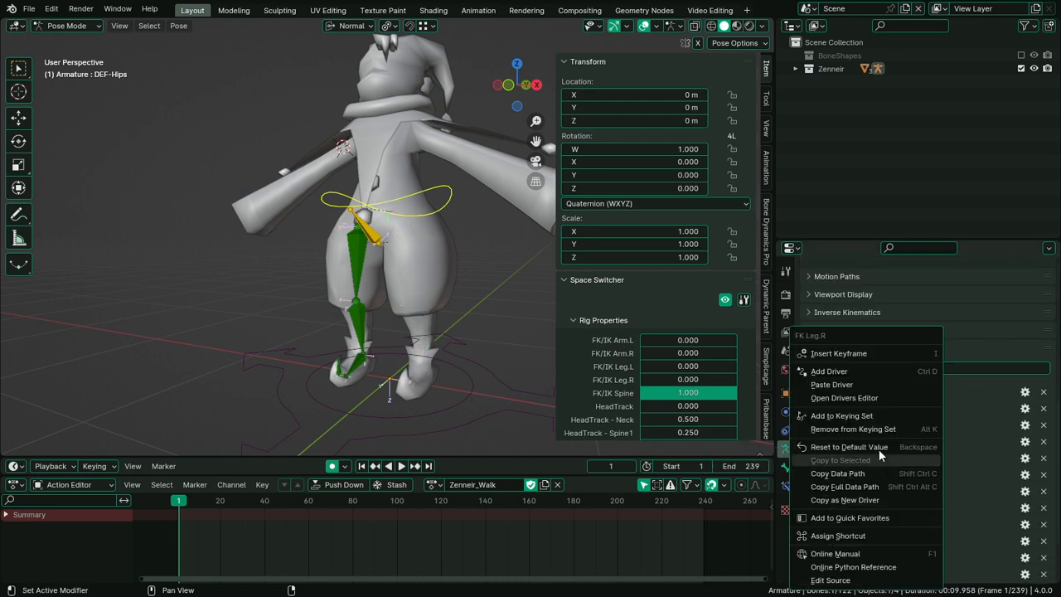
click(860, 498)
Set the FK Leg.R collection's visibility driver to Scripted Expression and paste the copied FK Leg.R variable into it
scroll(905, 454, up, 5)
scroll(904, 449, up, 3)
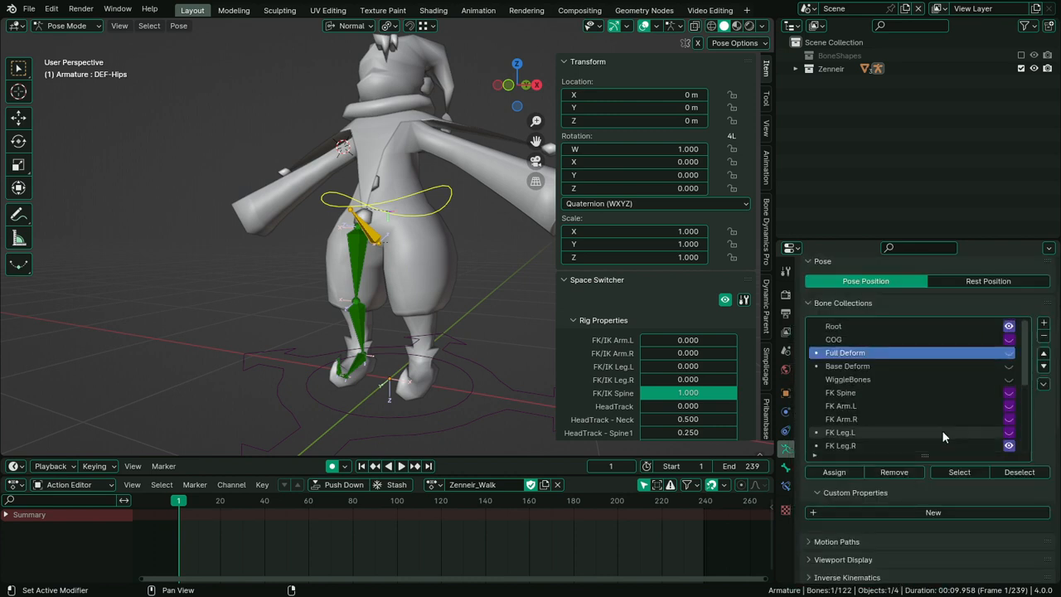
scroll(953, 429, up, 2)
right_click(1010, 432)
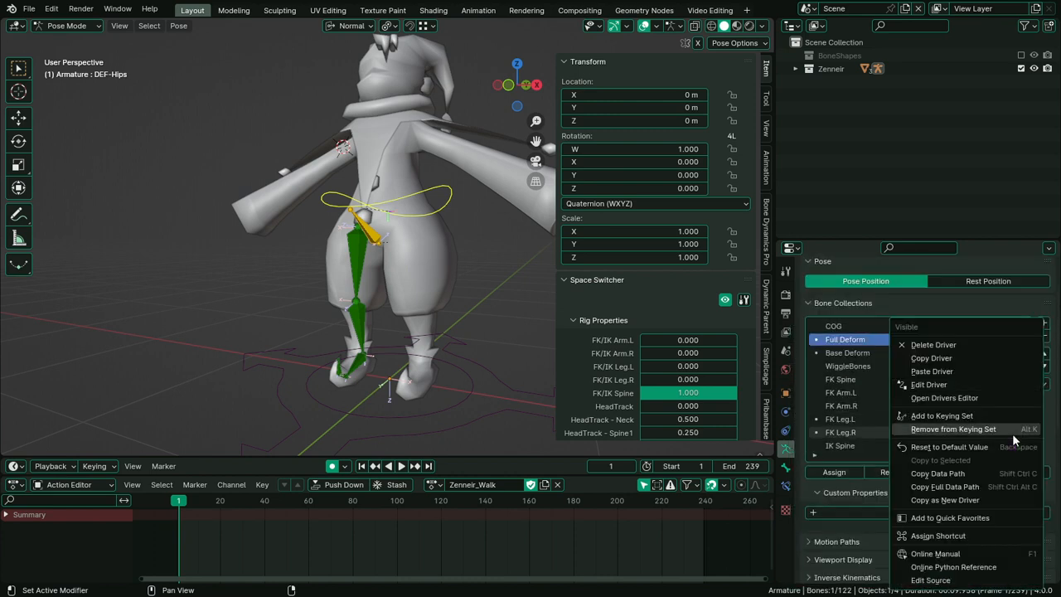
click(951, 381)
click(945, 392)
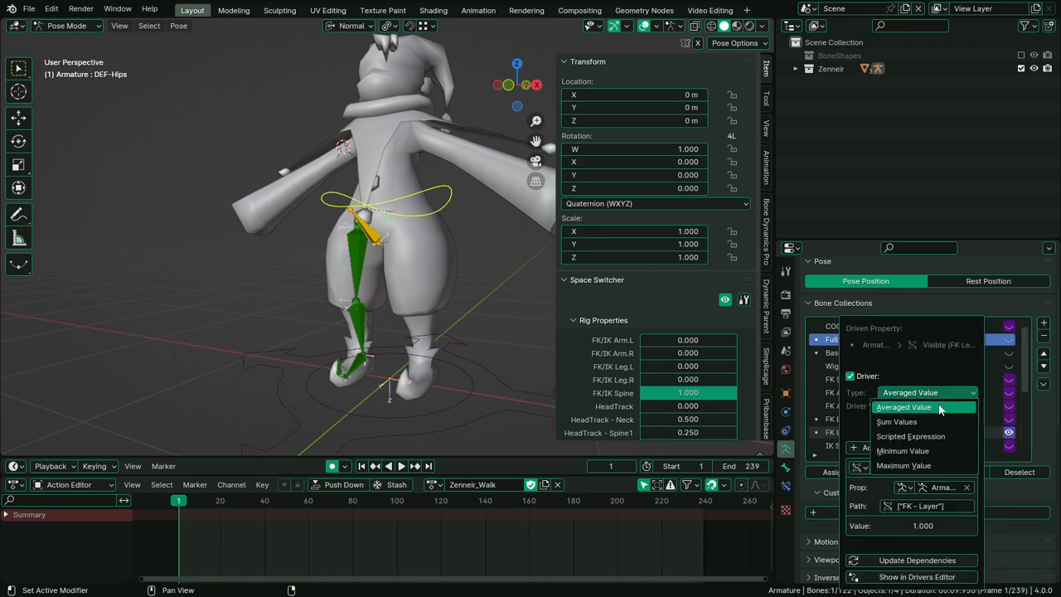
click(928, 432)
click(918, 405)
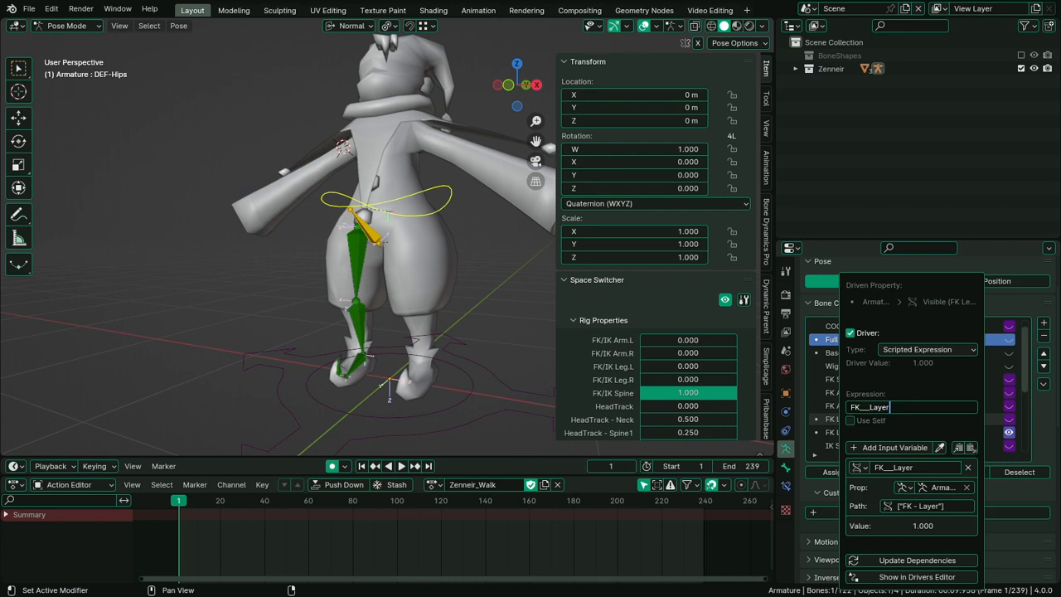
click(971, 448)
Extend the FK Leg.R visibility driver's expression to multiply the FK layer variable by FK_Leg_R
click(912, 326)
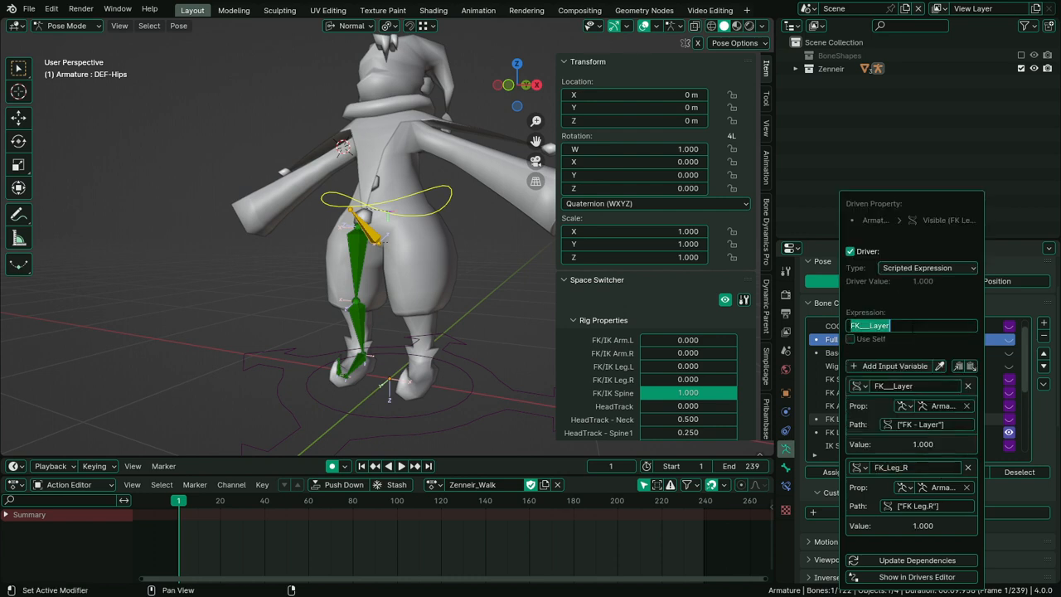
click(912, 326)
text(* FK_Leg_R)
key(Return)
Switch off the FK Leg.R and FK - Layer properties, and switch on the IK - Layer property
scroll(1003, 480, down, 4)
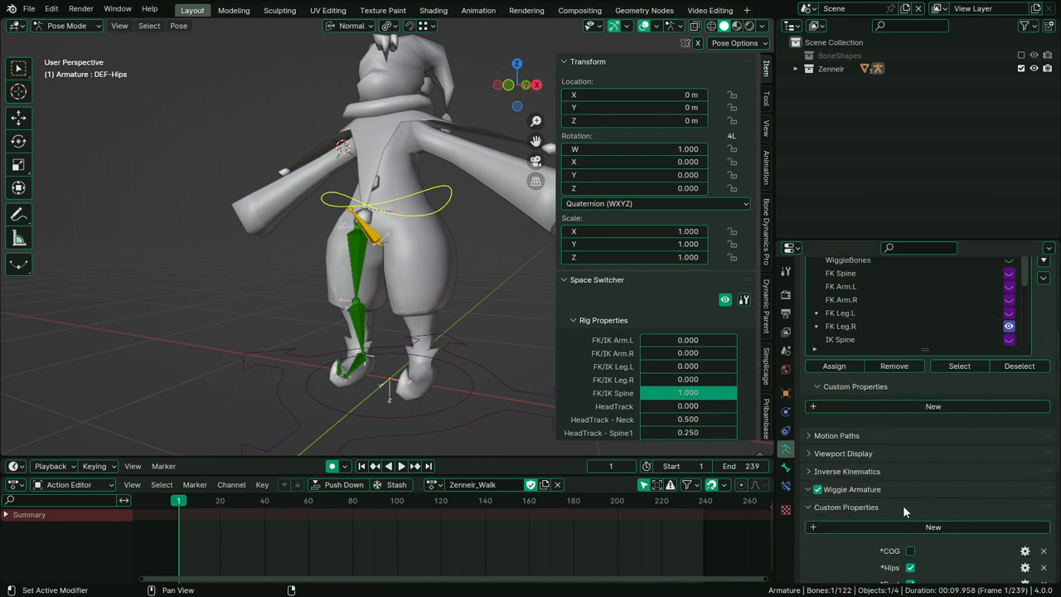
scroll(907, 499, up, 5)
scroll(965, 474, down, 1)
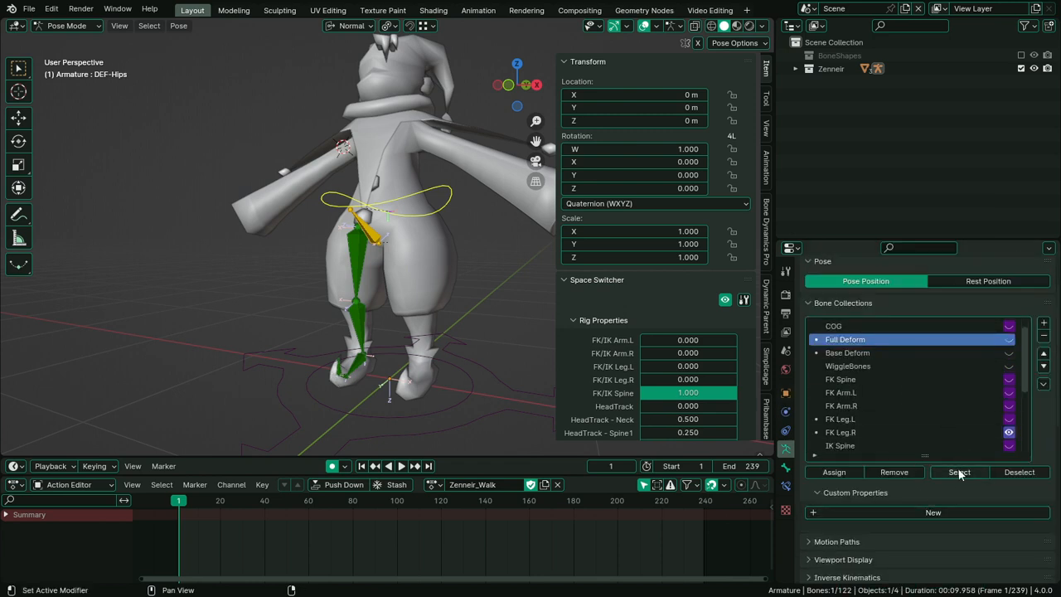
scroll(952, 498, down, 7)
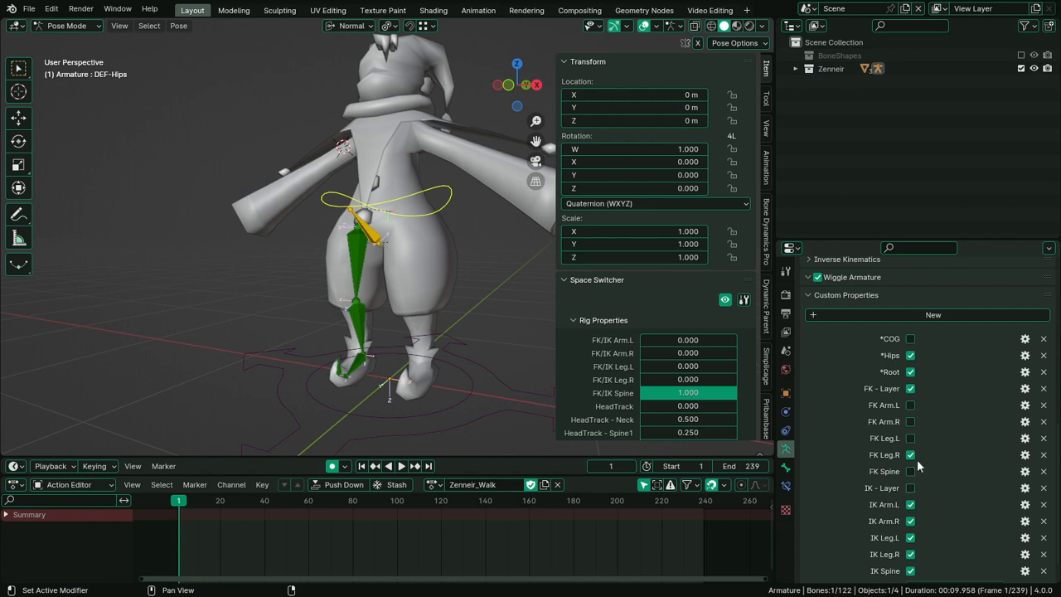
click(910, 455)
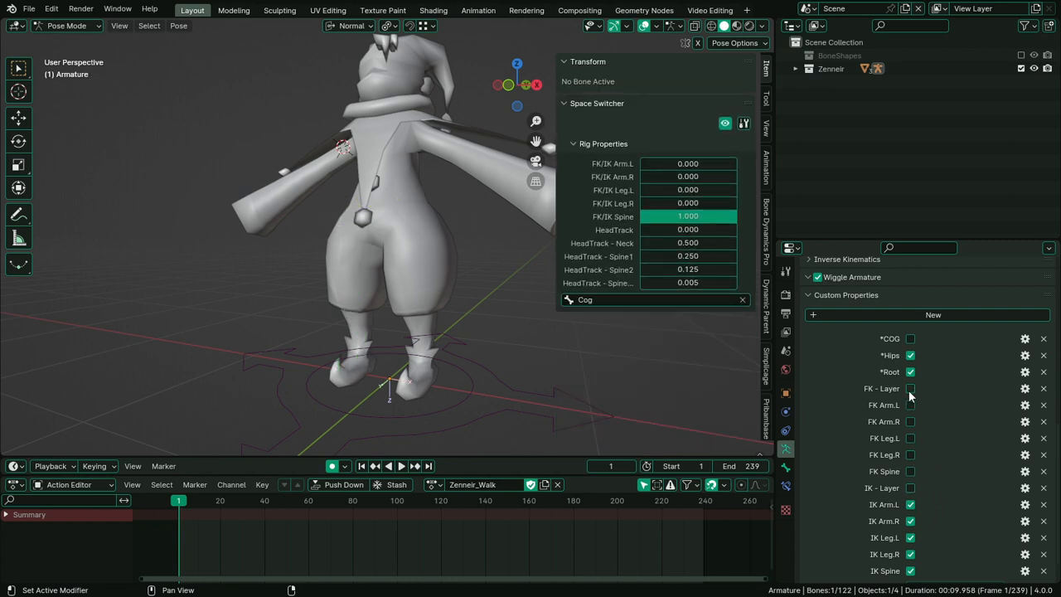
scroll(948, 472, down, 1)
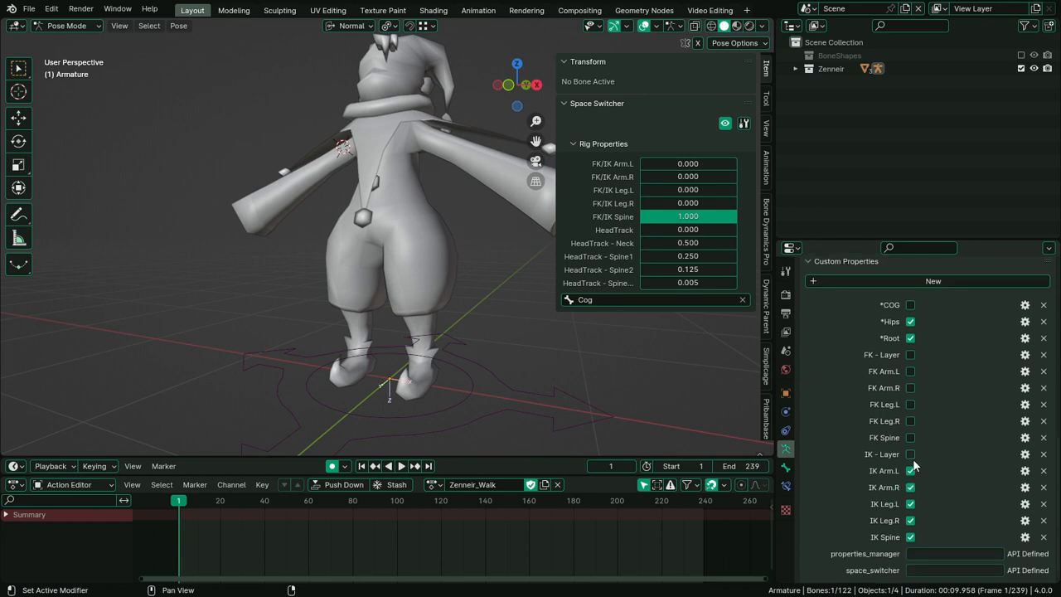
click(910, 454)
Copy the IK Arm.L custom property as a new driver
right_click(914, 472)
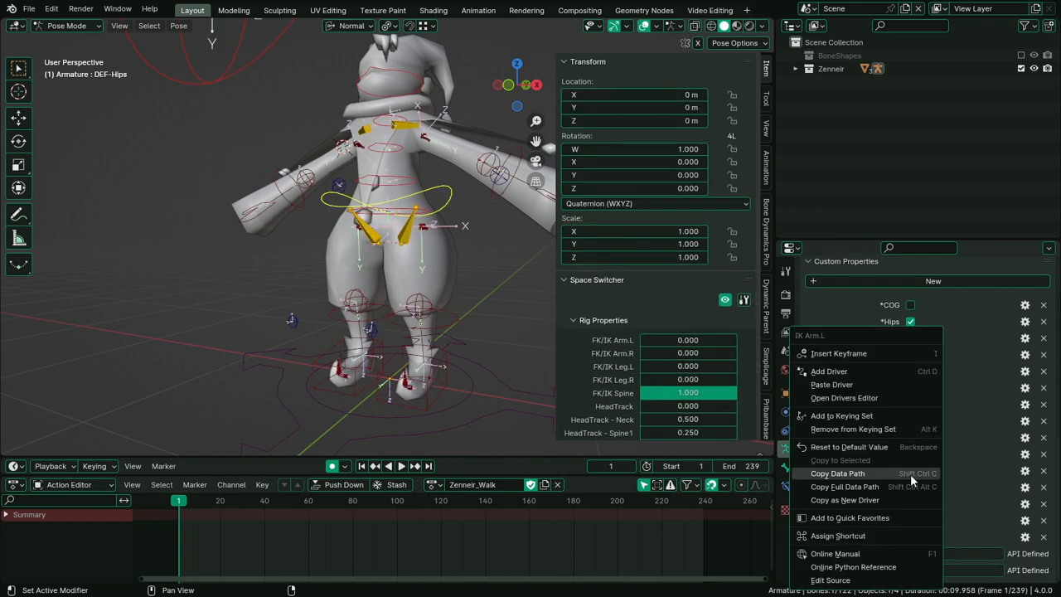
scroll(959, 480, up, 3)
scroll(960, 482, up, 8)
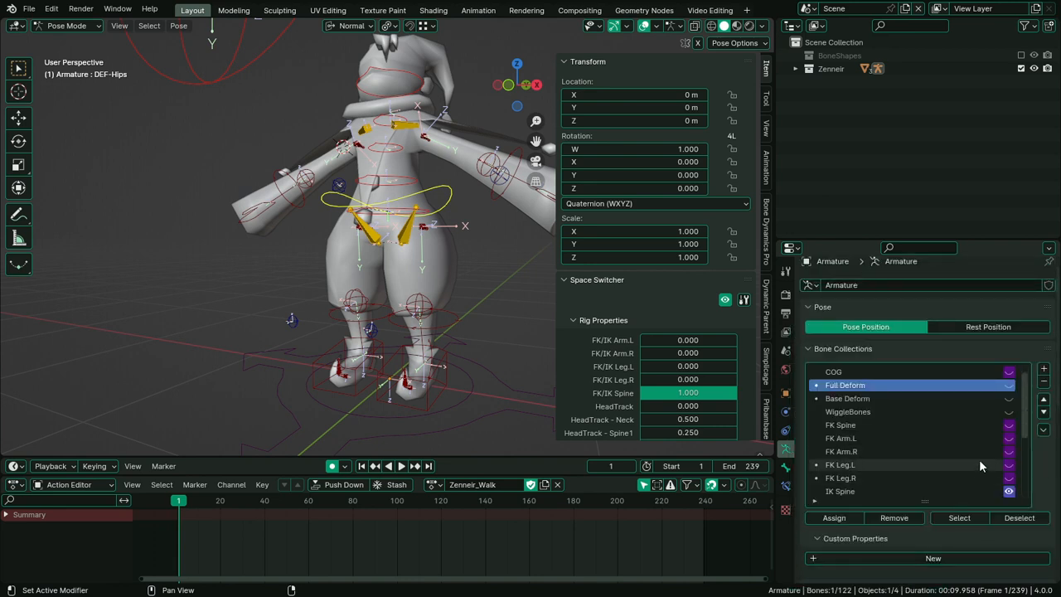
scroll(979, 459, down, 4)
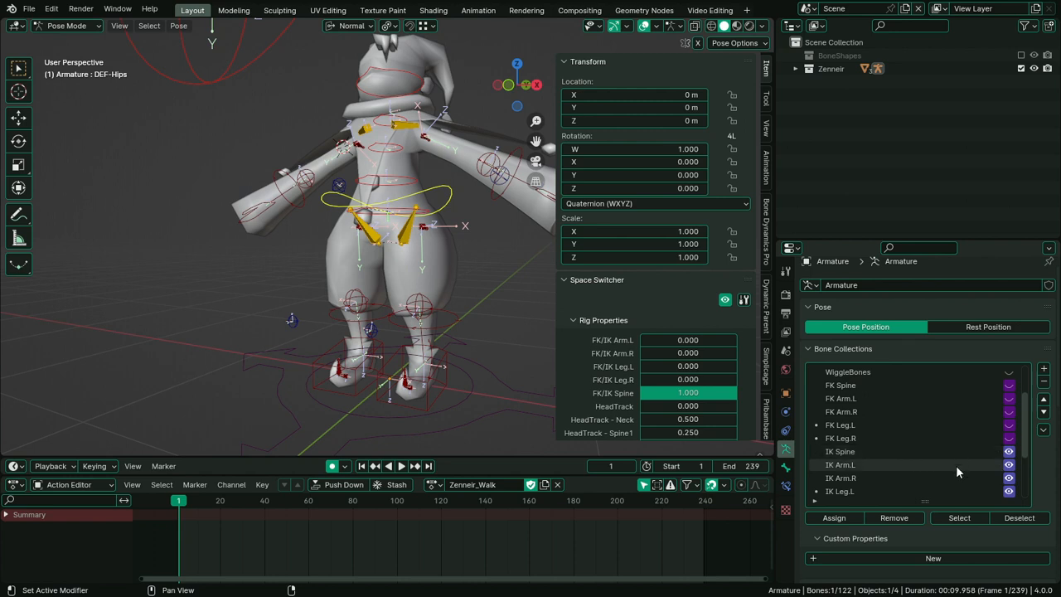
scroll(955, 465, down, 8)
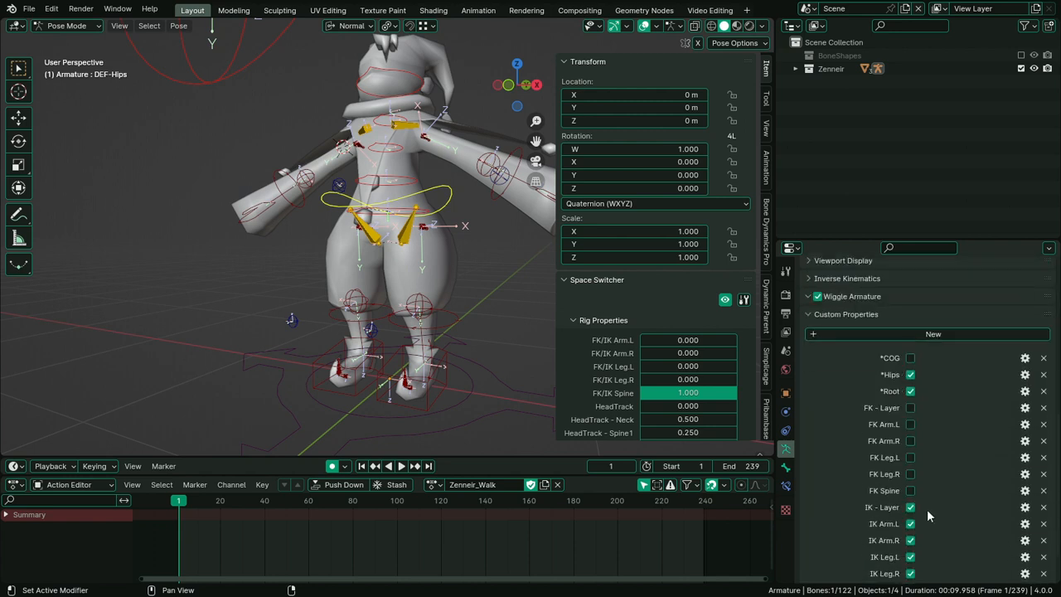
right_click(909, 523)
key(Escape)
Set the IK Arm.L collection's visibility driver to Scripted Expression and paste the copied IK Arm.L variable into it
scroll(925, 504, up, 4)
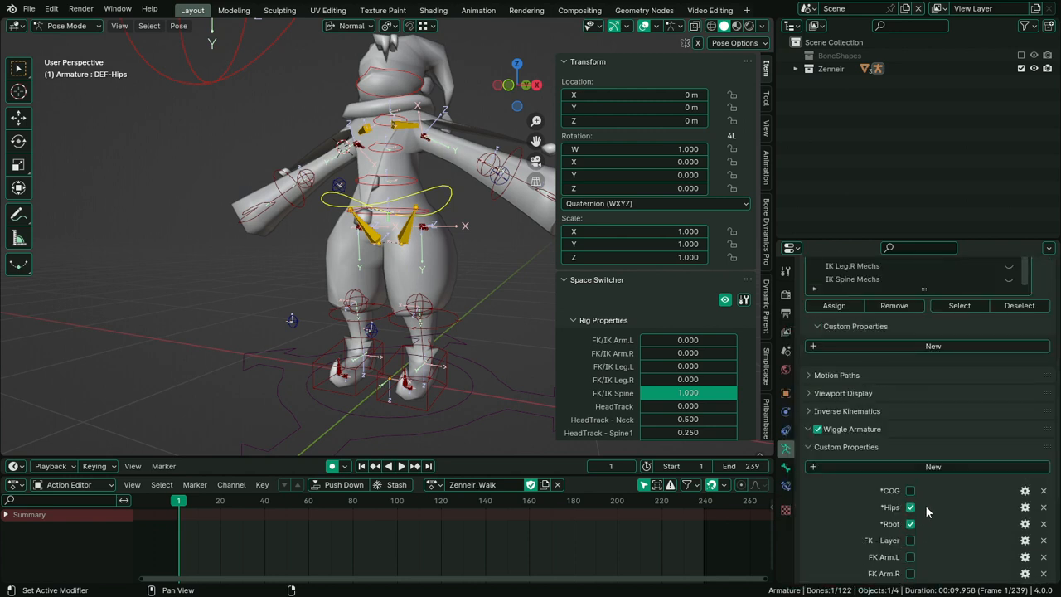
scroll(925, 505, up, 4)
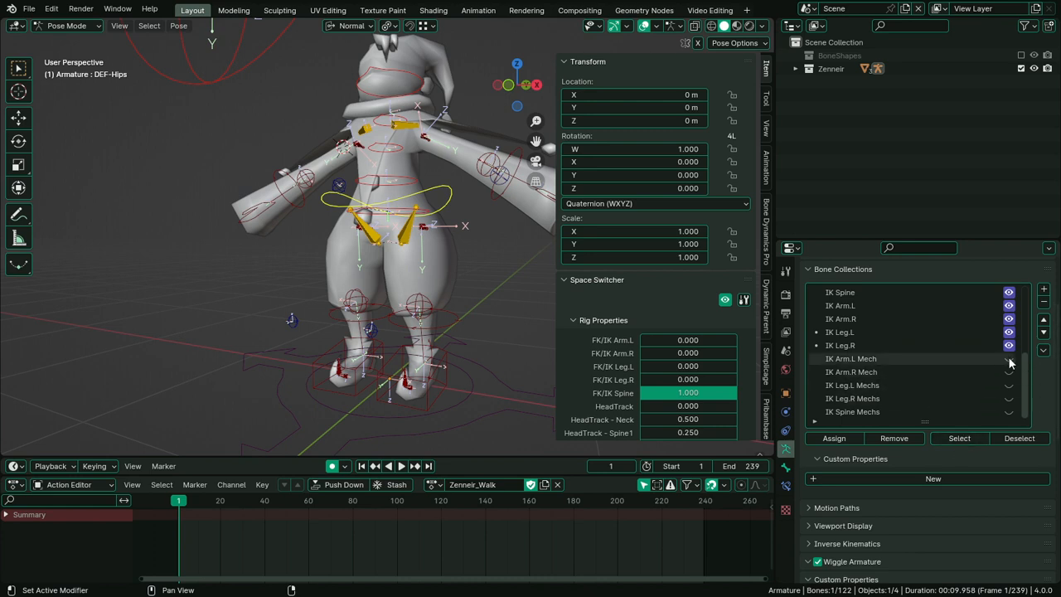
scroll(1009, 363, up, 3)
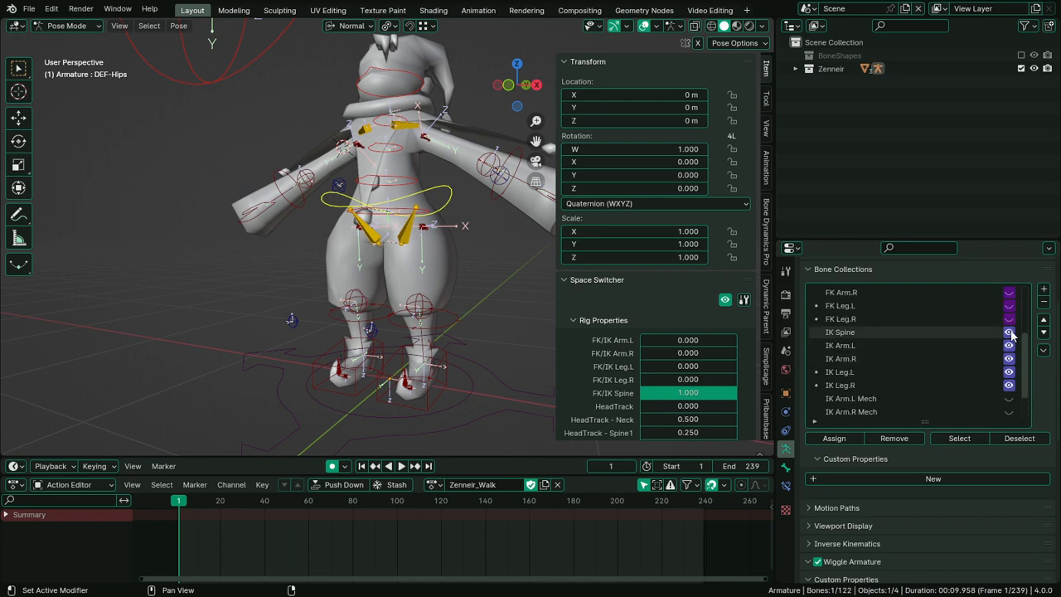
right_click(1009, 345)
click(1009, 345)
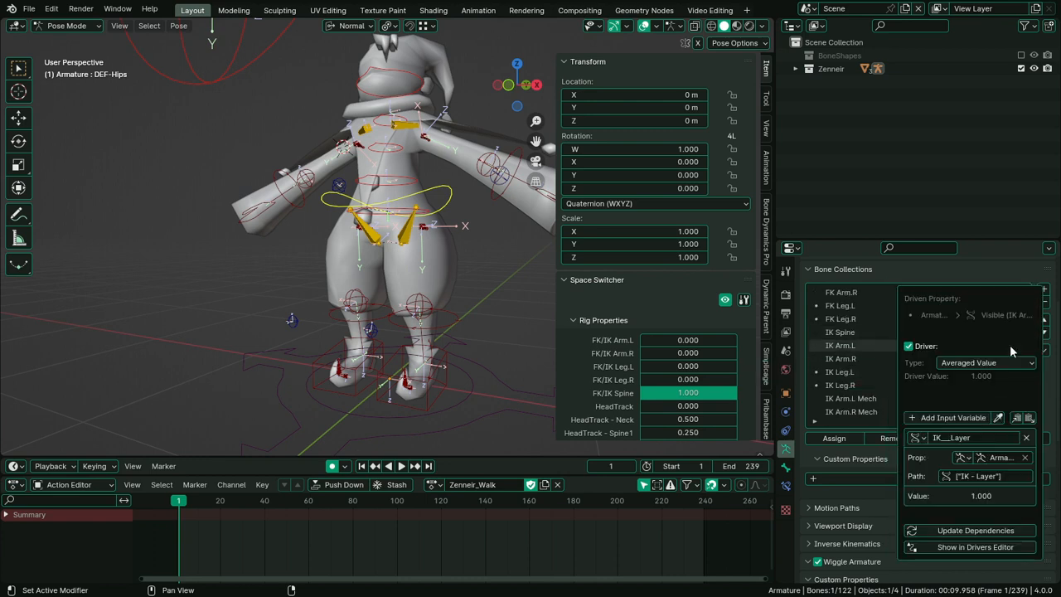
click(1001, 365)
click(999, 407)
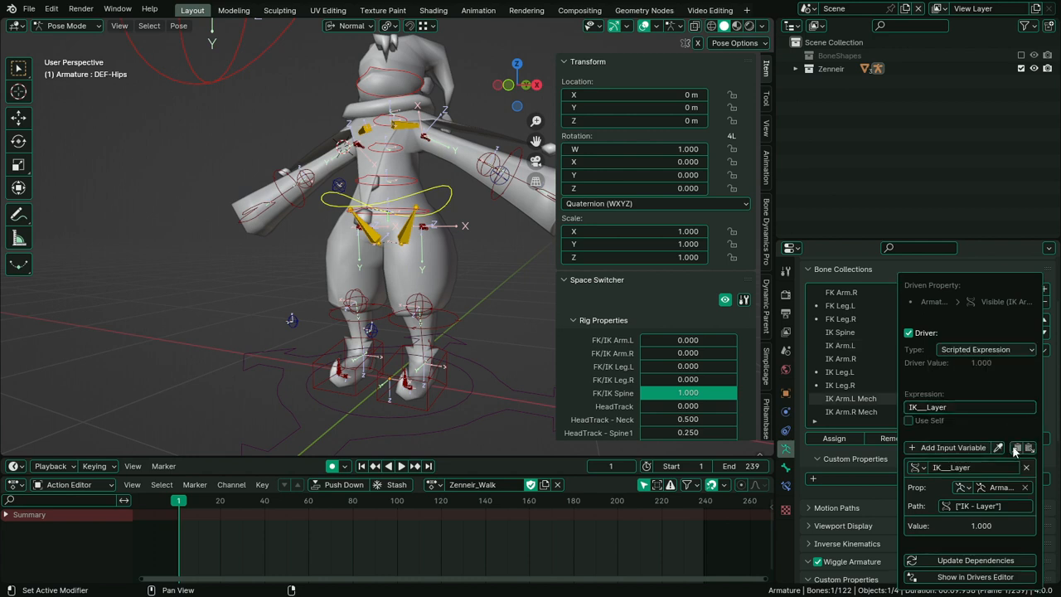
click(1030, 448)
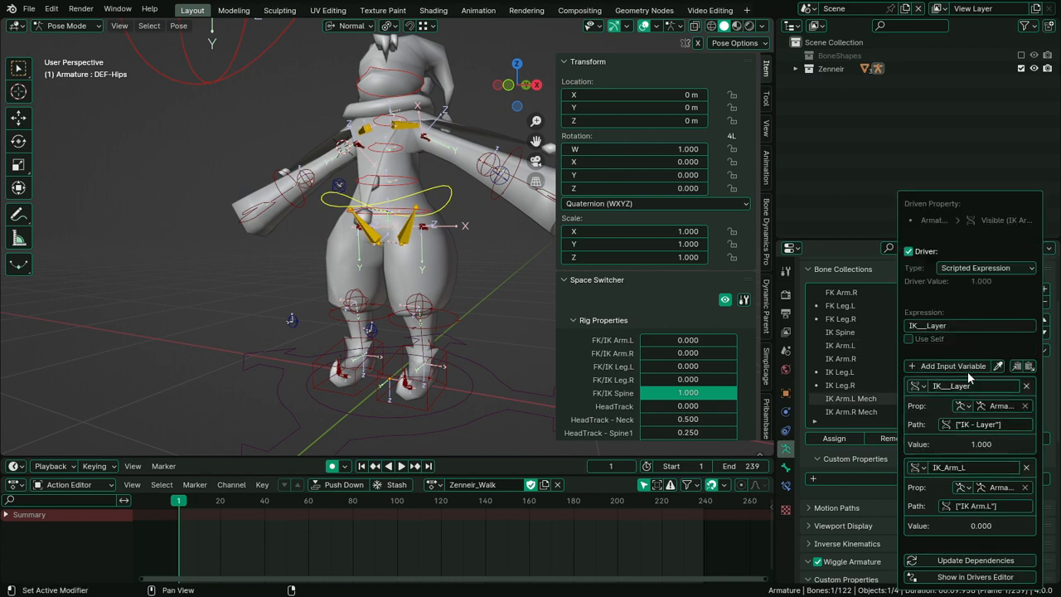
Extend the IK Arm.L visibility driver's expression to multiply the IK layer variable by IK_Arm_L
click(970, 325)
key(End)
text(*)
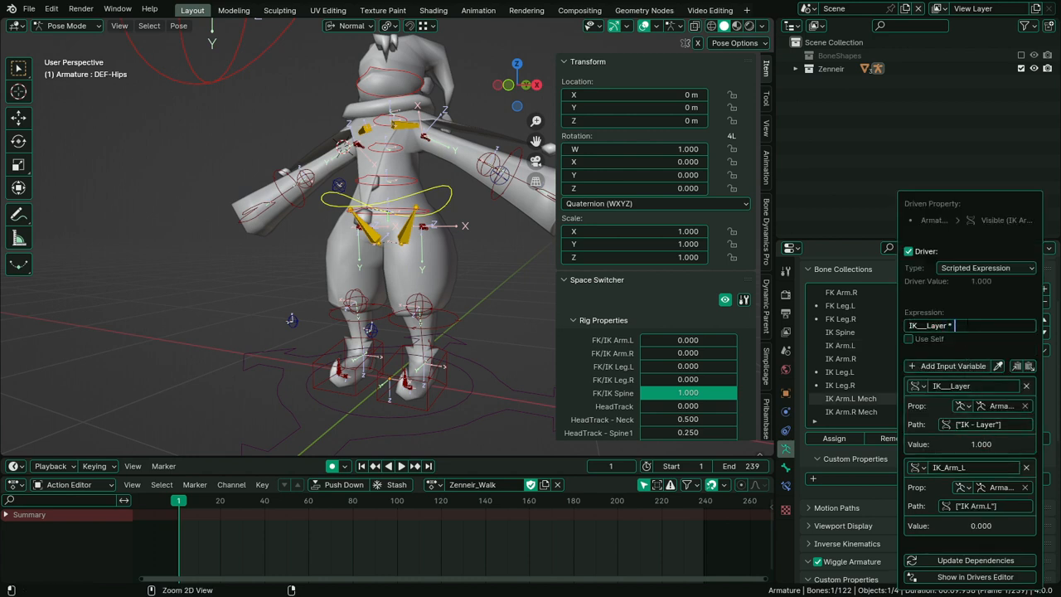
text(IK_Arm_L)
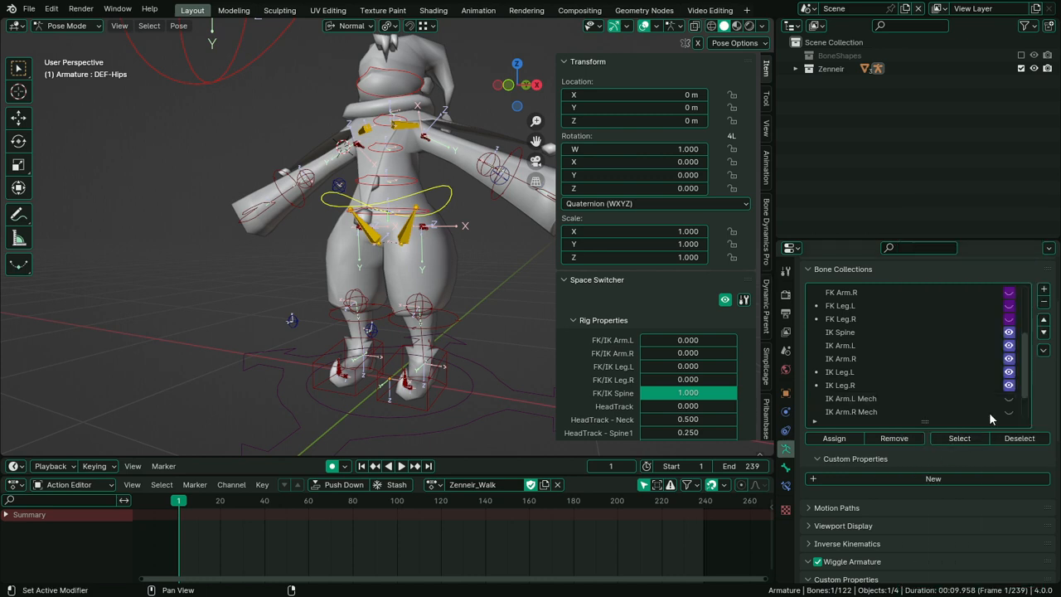
Test the IK - Layer toggle, switch off the IK Arm.L property and copy the IK Arm.R property as a new driver
scroll(986, 411, down, 8)
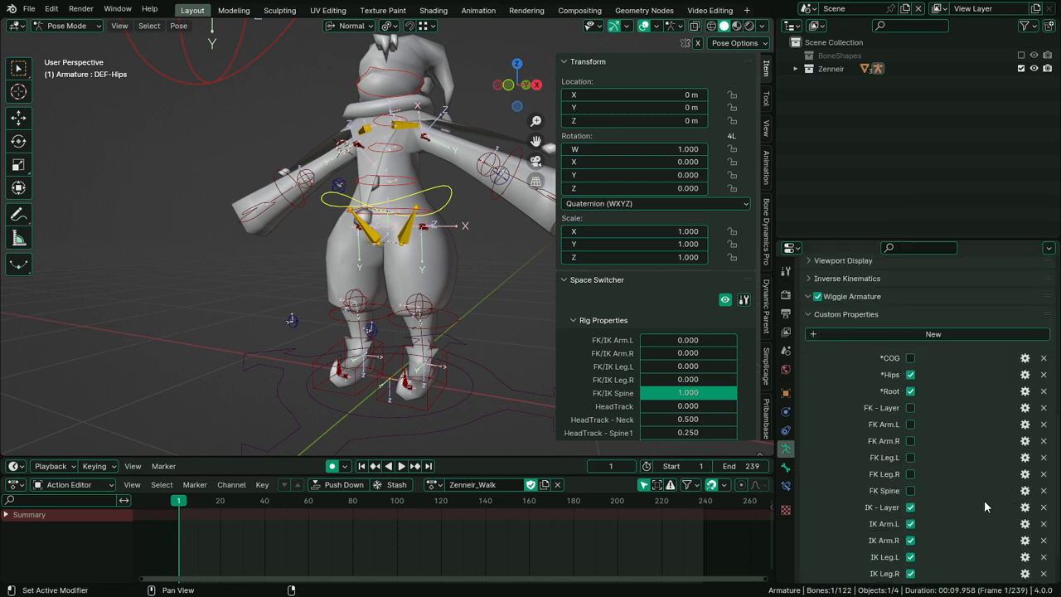
click(910, 507)
click(911, 509)
click(911, 524)
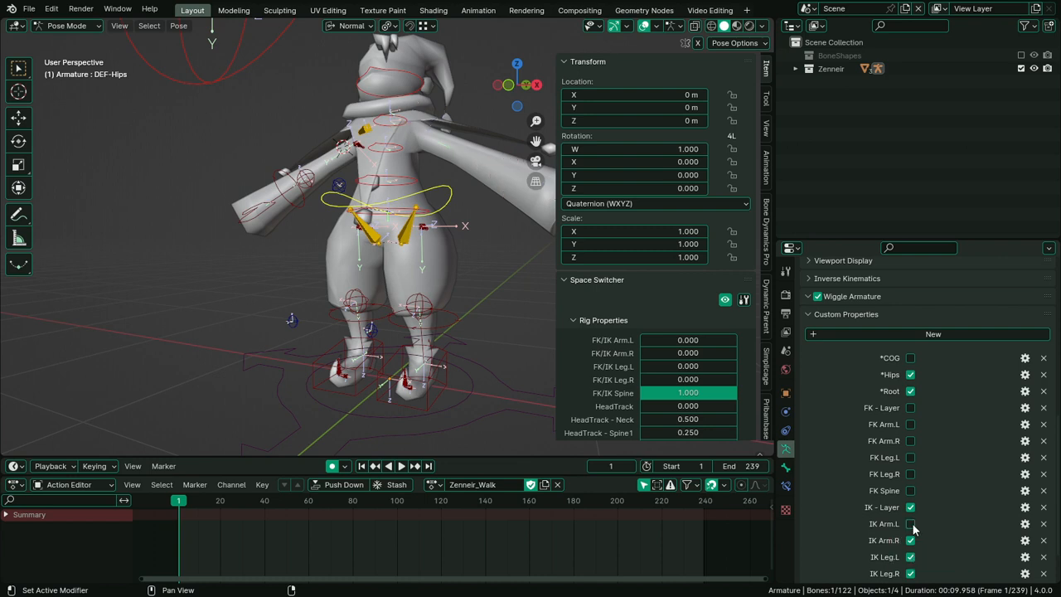
right_click(910, 539)
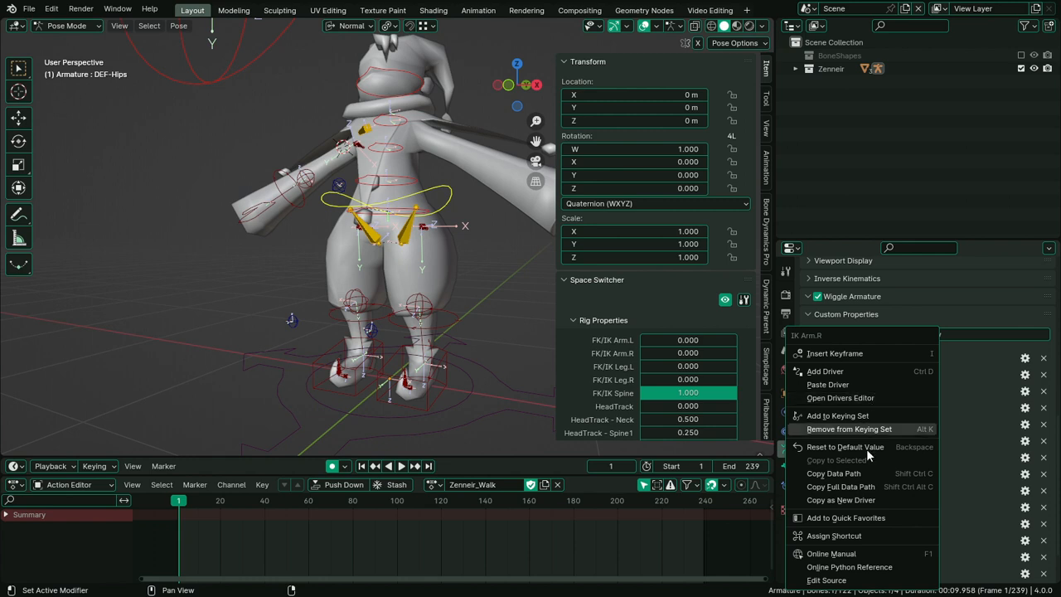
click(862, 500)
Set the IK Arm.R collection's visibility driver to Scripted Expression and paste the copied IK Arm.R variable into it
scroll(924, 495, up, 10)
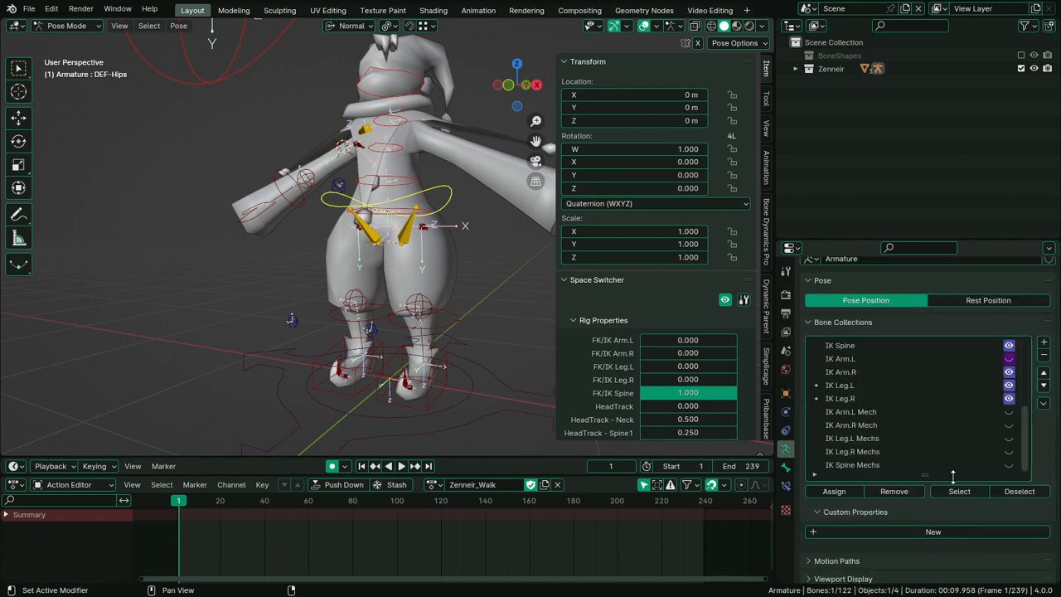
right_click(1009, 372)
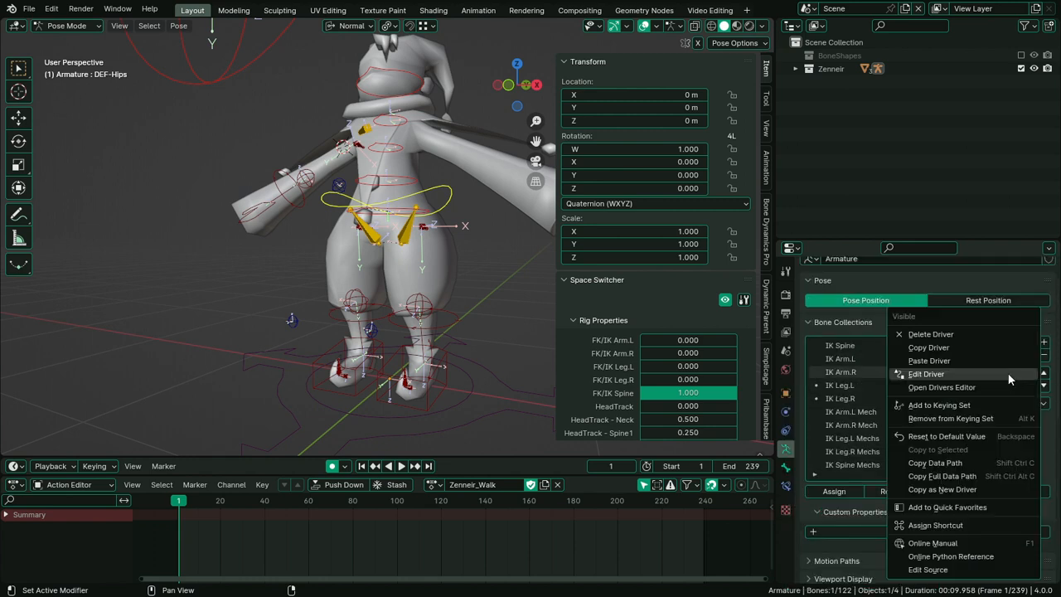
click(1009, 373)
click(983, 386)
click(983, 440)
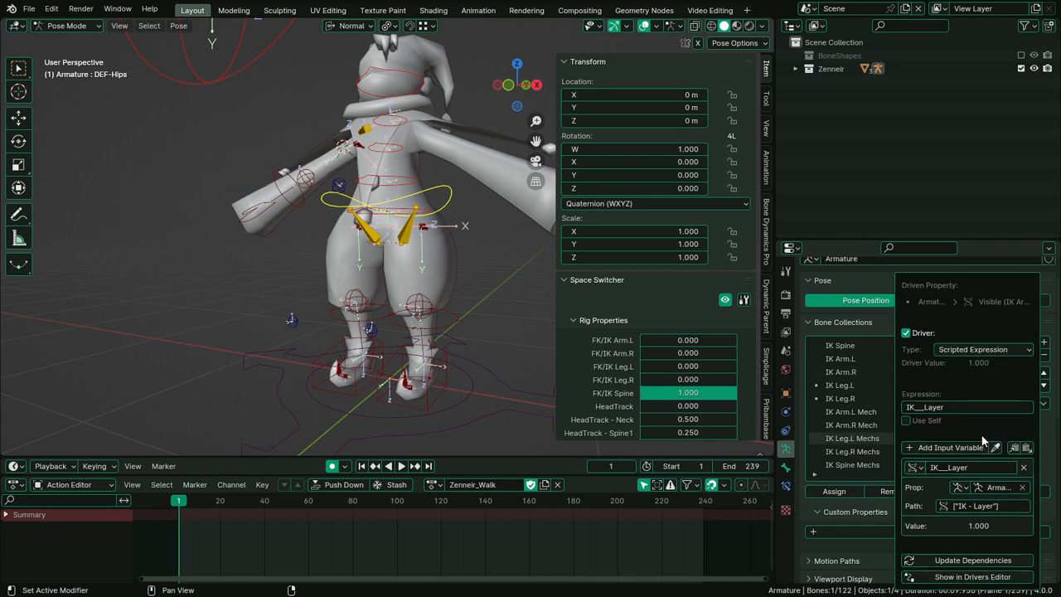
click(984, 404)
click(1026, 449)
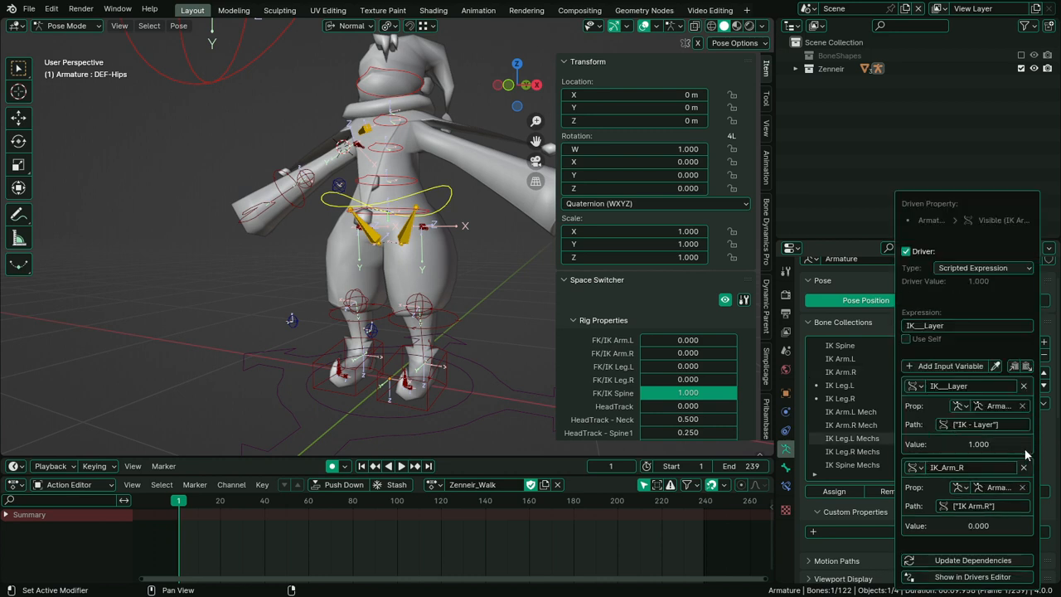
Extend the IK Arm.R visibility driver's expression to multiply the IK layer variable by IK_Arm_R
right_click(983, 469)
click(966, 325)
text(*)
click(967, 468)
key(ctrl+c)
double_click(986, 315)
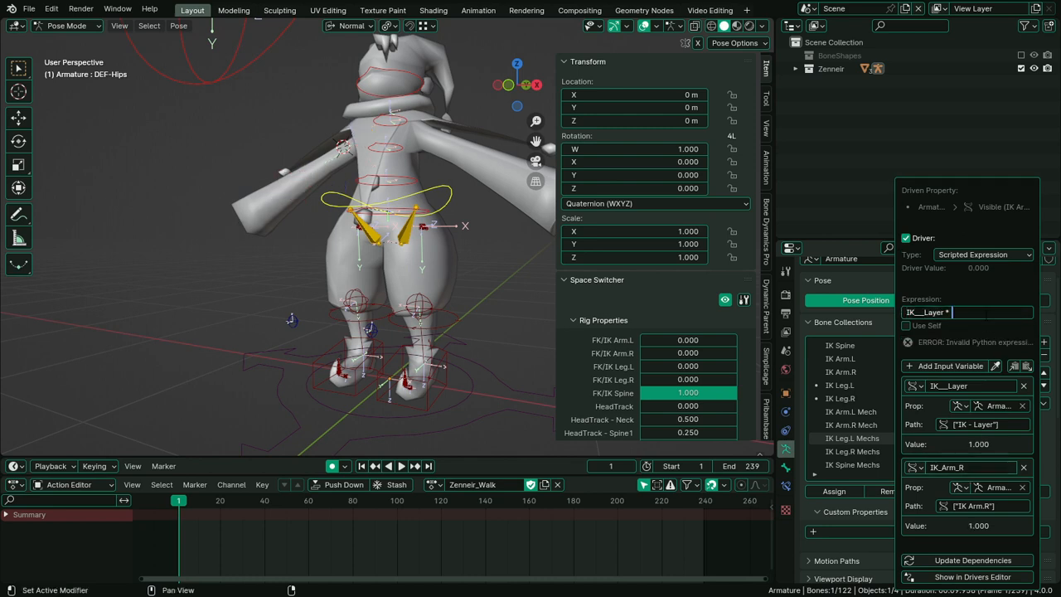
key(ctrl+v)
key(Return)
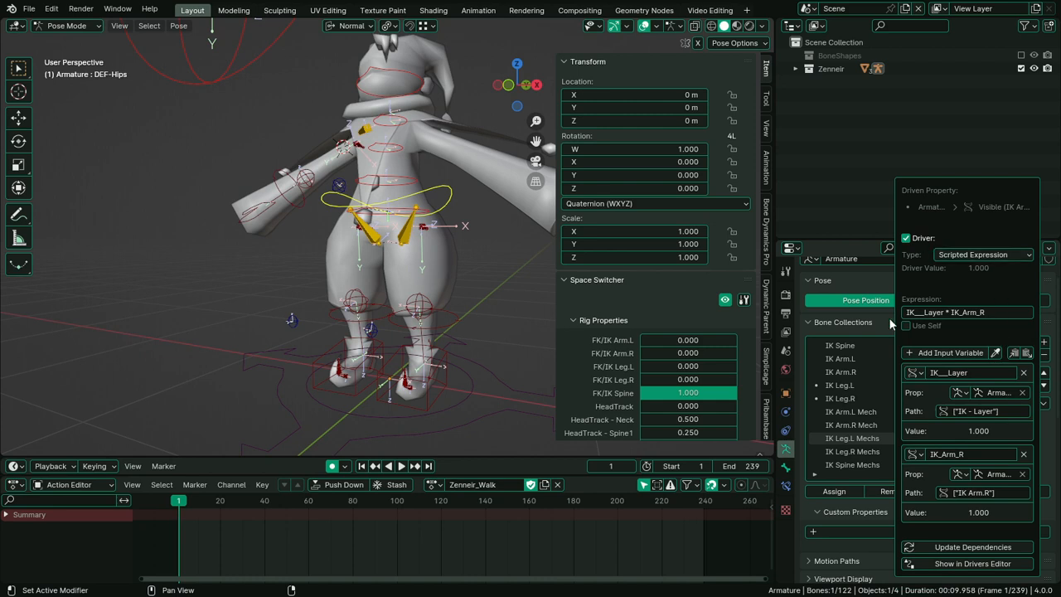
Switch off the IK Arm.R property and copy the IK Leg.L property as a new driver
scroll(928, 422, down, 8)
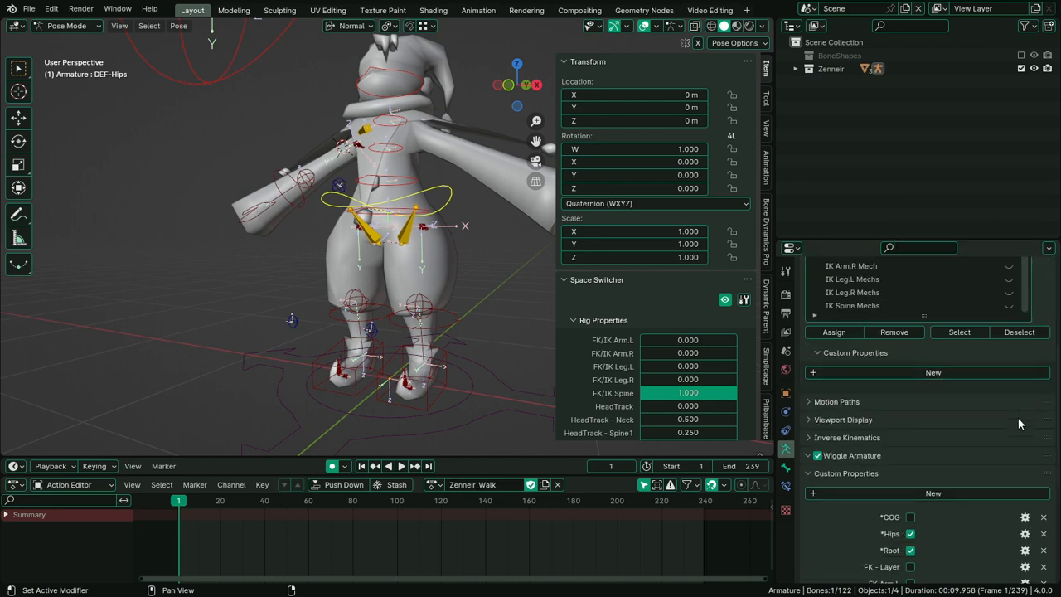
scroll(924, 533, down, 2)
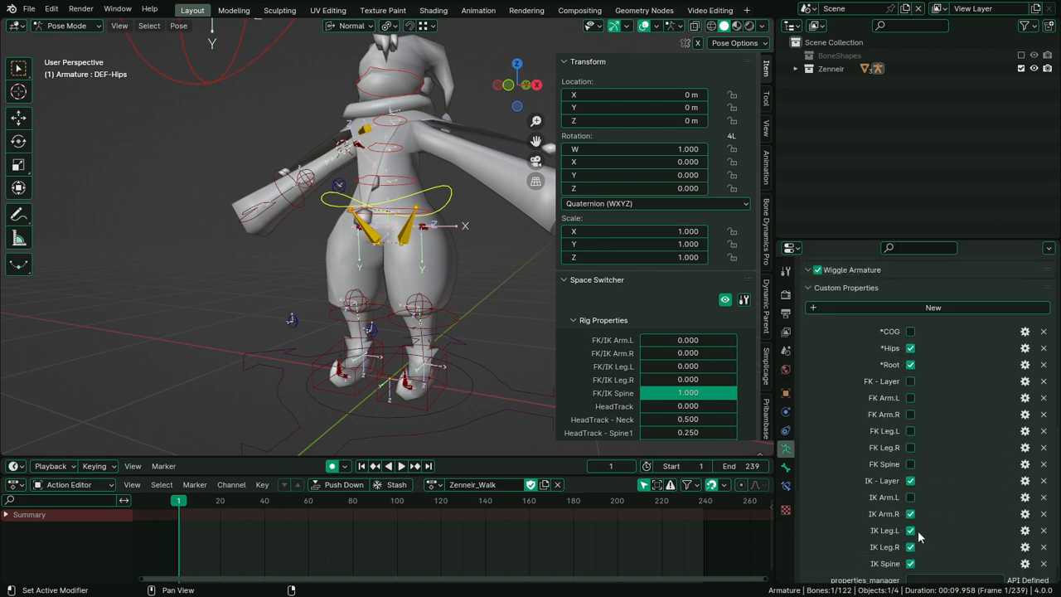
click(910, 514)
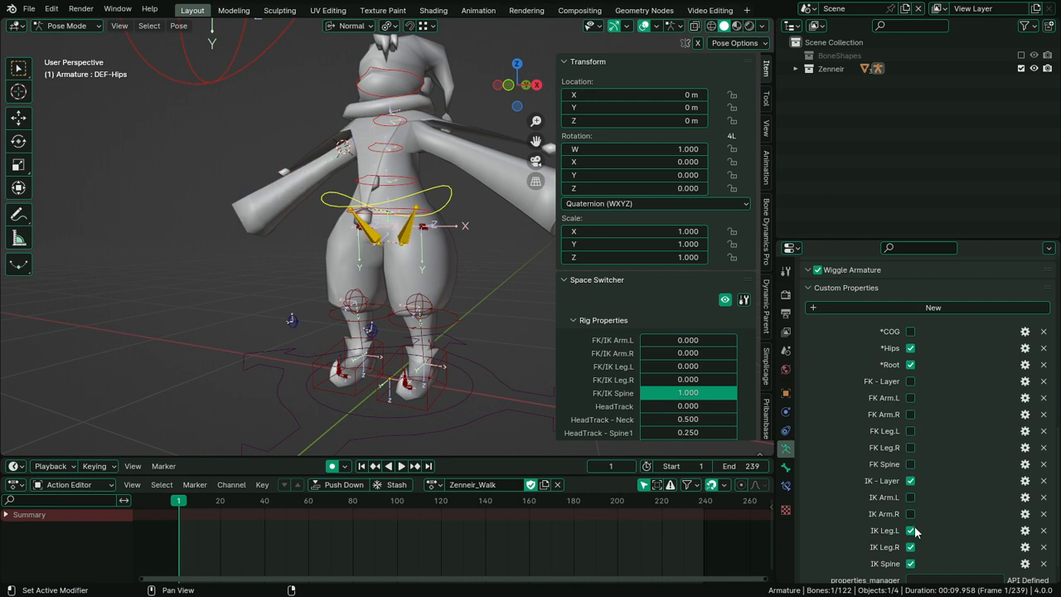
right_click(912, 530)
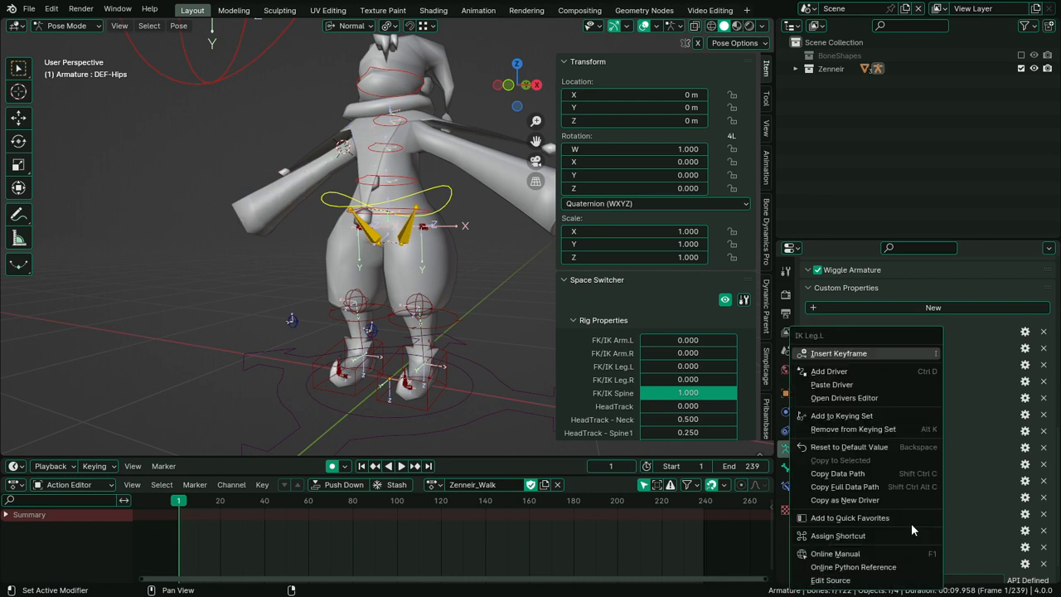
click(882, 491)
Paste the copied IK Leg.L variable into the IK Leg.L collection's visibility driver and set its type to Scripted Expression
scroll(920, 510, up, 8)
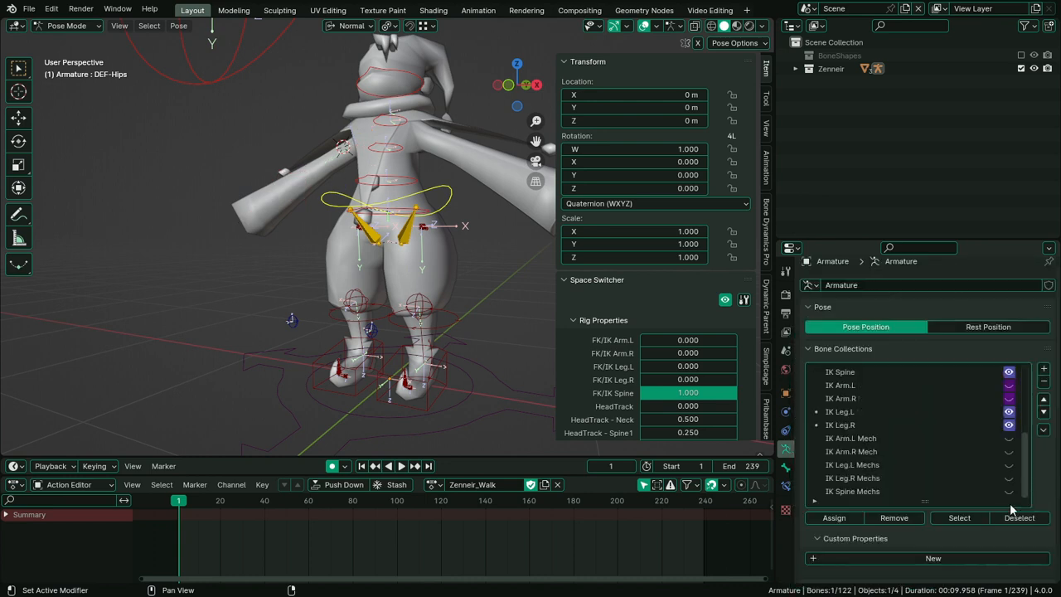
right_click(1011, 412)
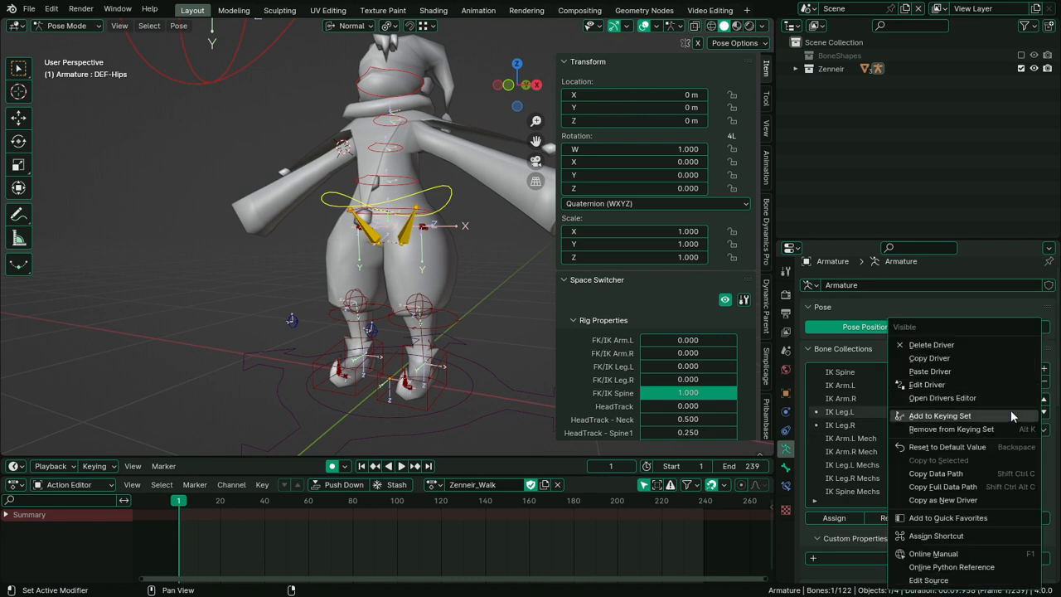
click(961, 379)
click(981, 448)
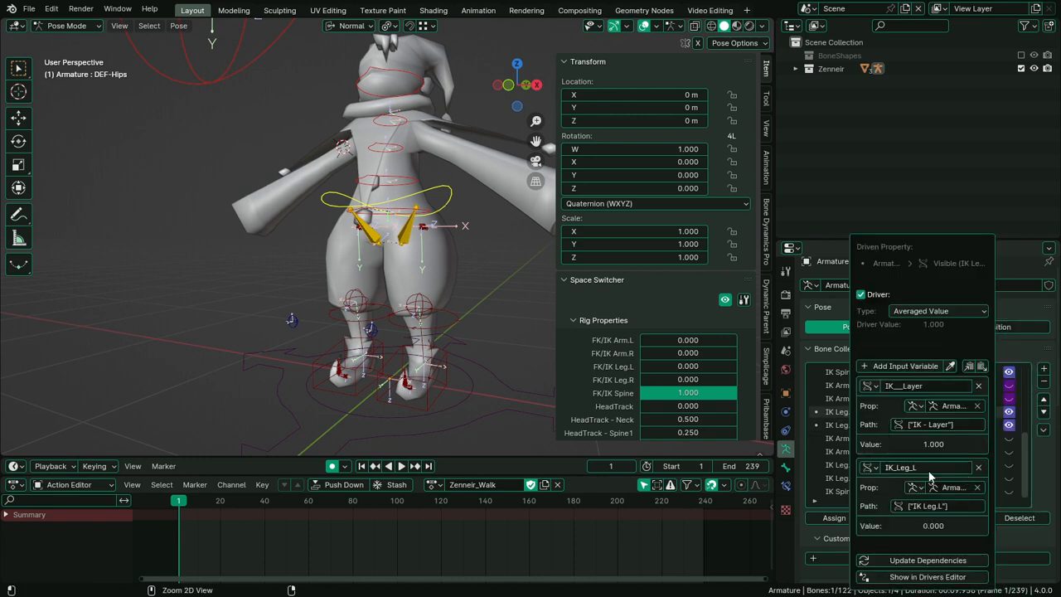
click(938, 310)
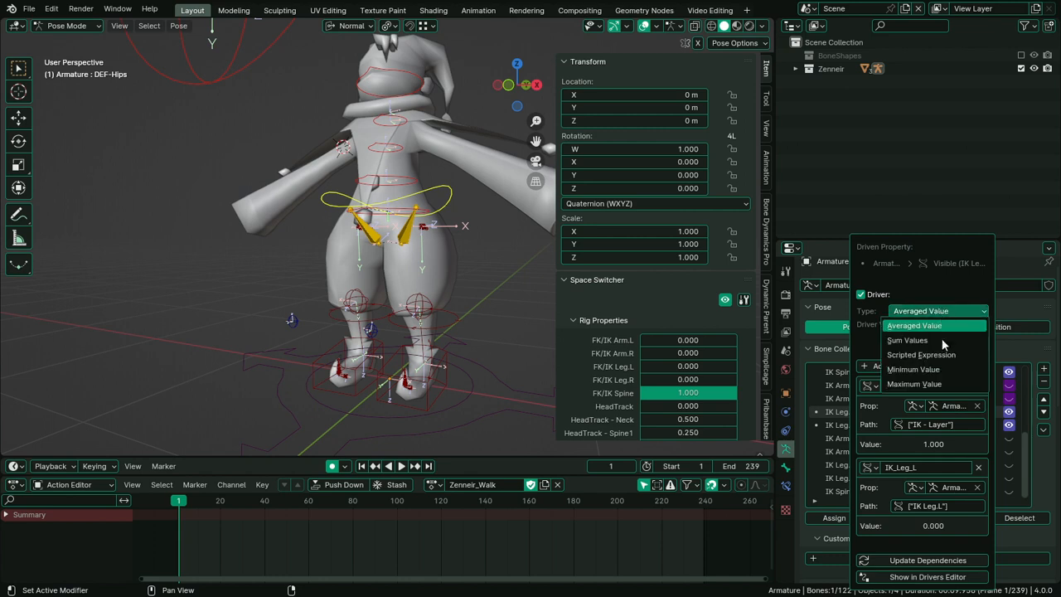
click(941, 338)
Extend the IK Leg.L visibility driver's expression to multiply the IK layer variable by IK_Leg_L
click(887, 325)
click(899, 325)
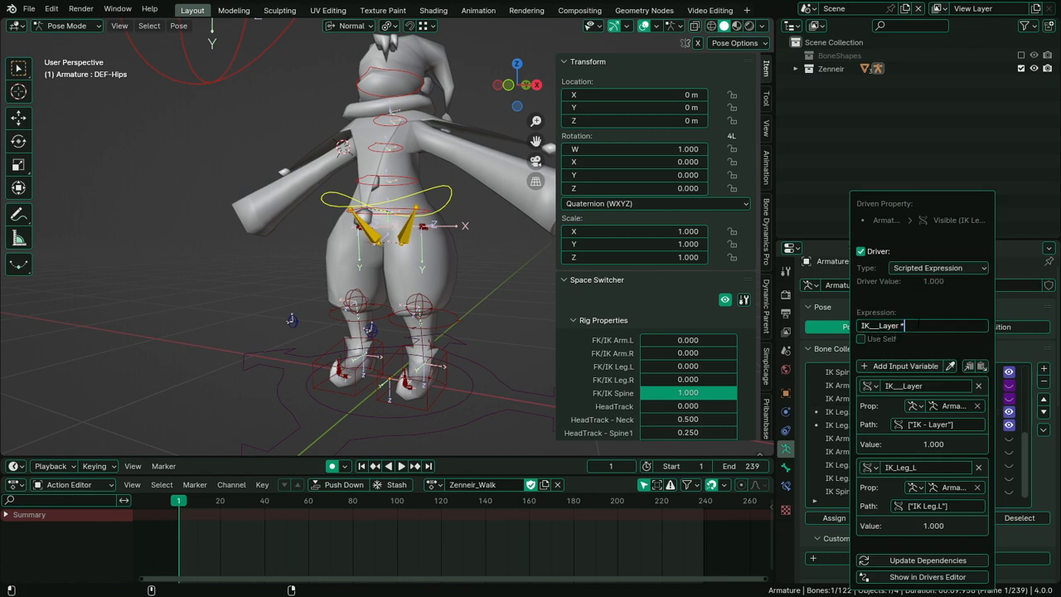
text(* IK_Leg_L)
key(Return)
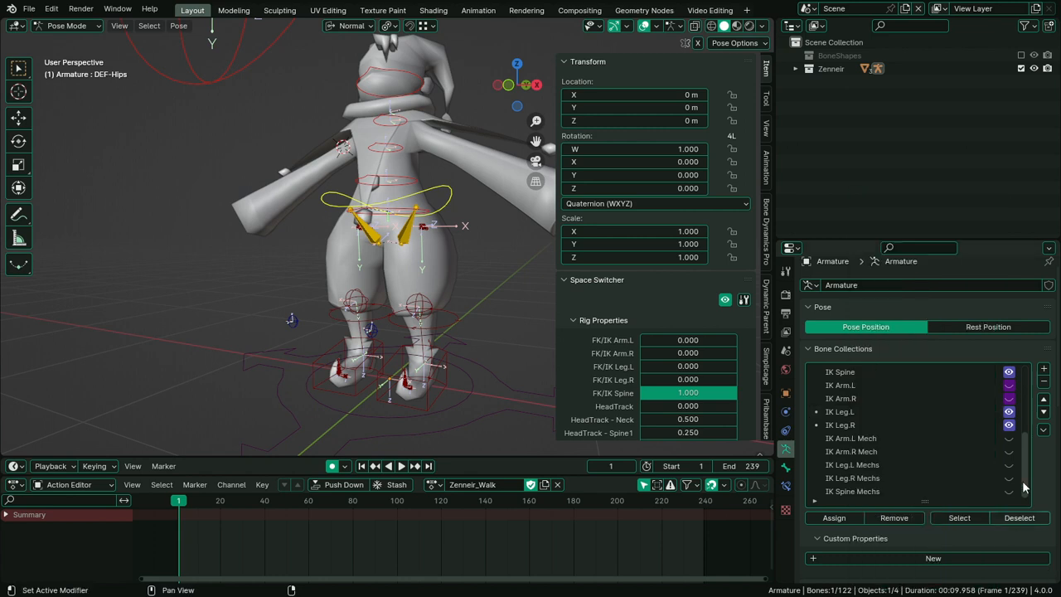
Switch off the IK Leg.L property and copy the IK Leg.R property as a new driver
scroll(1045, 494, down, 4)
scroll(995, 497, down, 8)
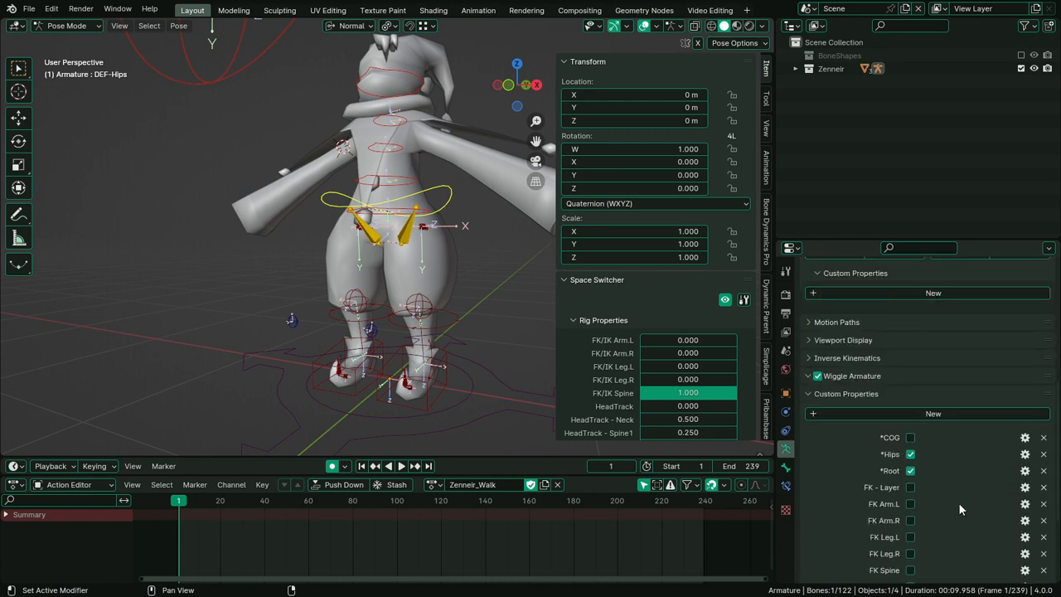
click(911, 521)
right_click(911, 521)
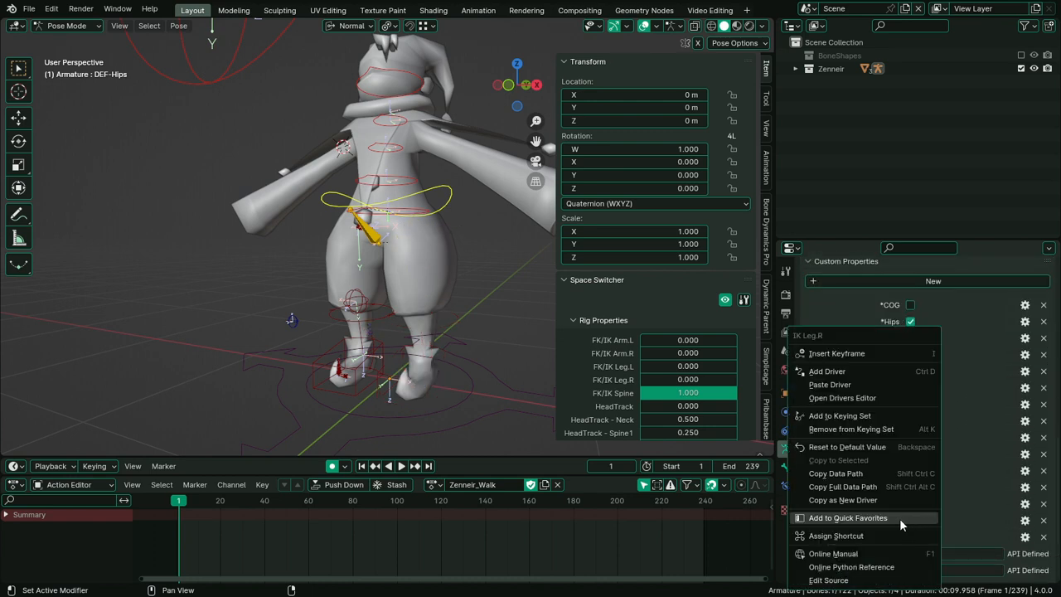
click(884, 501)
Set the IK Leg.R collection's visibility driver to Scripted Expression and paste in the copied IK Leg.R variable
scroll(952, 497, up, 5)
scroll(952, 496, up, 6)
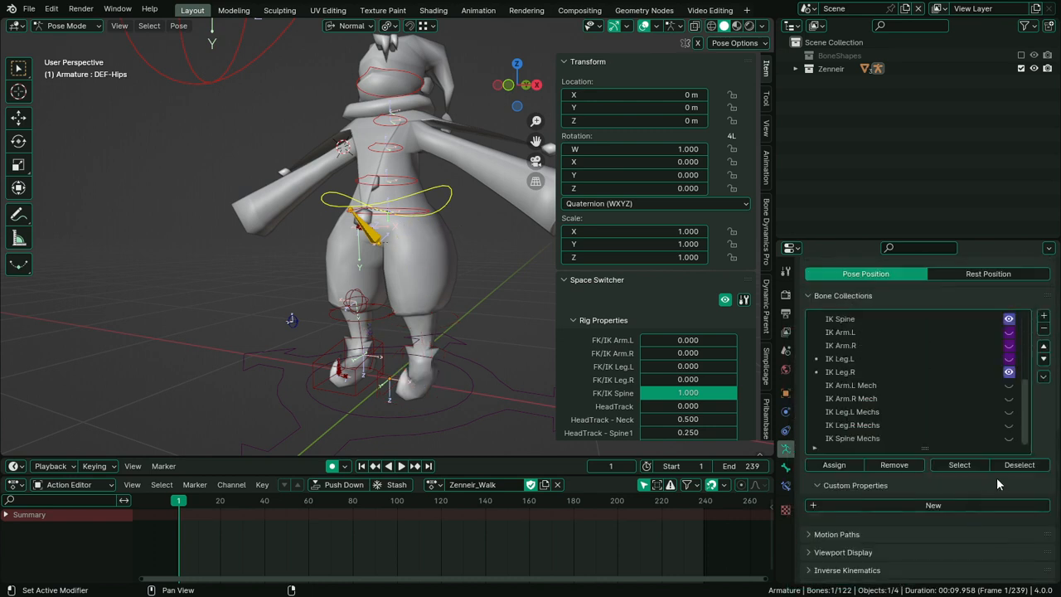
right_click(1009, 374)
click(1007, 371)
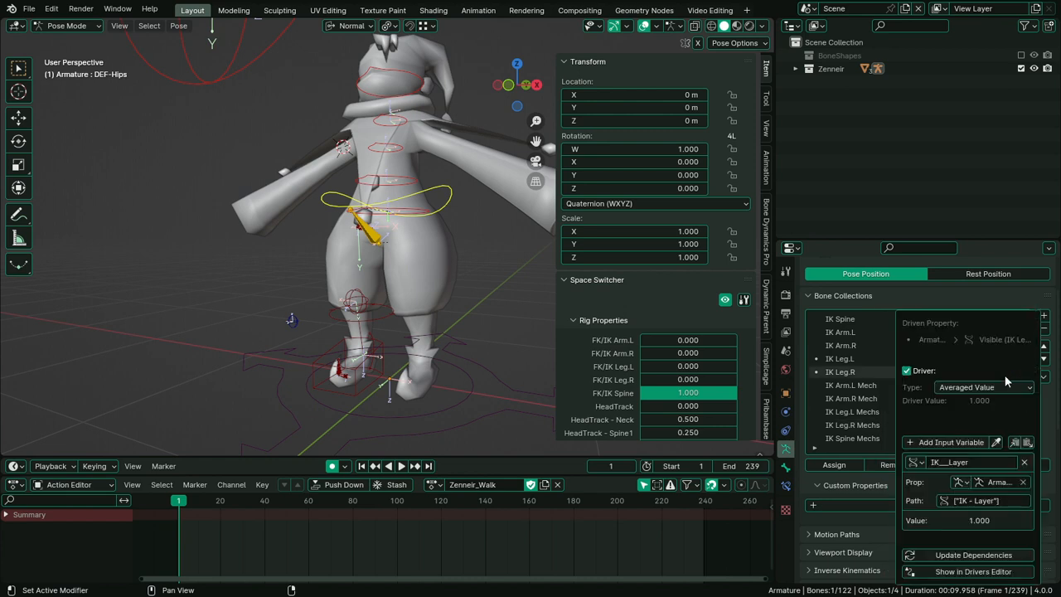
click(987, 349)
click(996, 415)
click(978, 407)
key(Right)
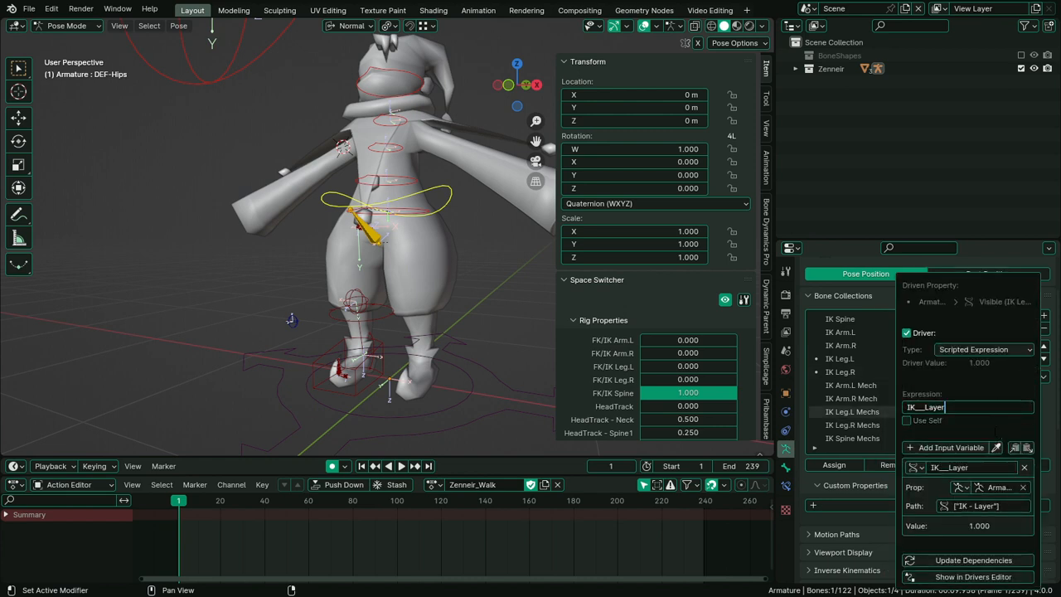
click(1027, 449)
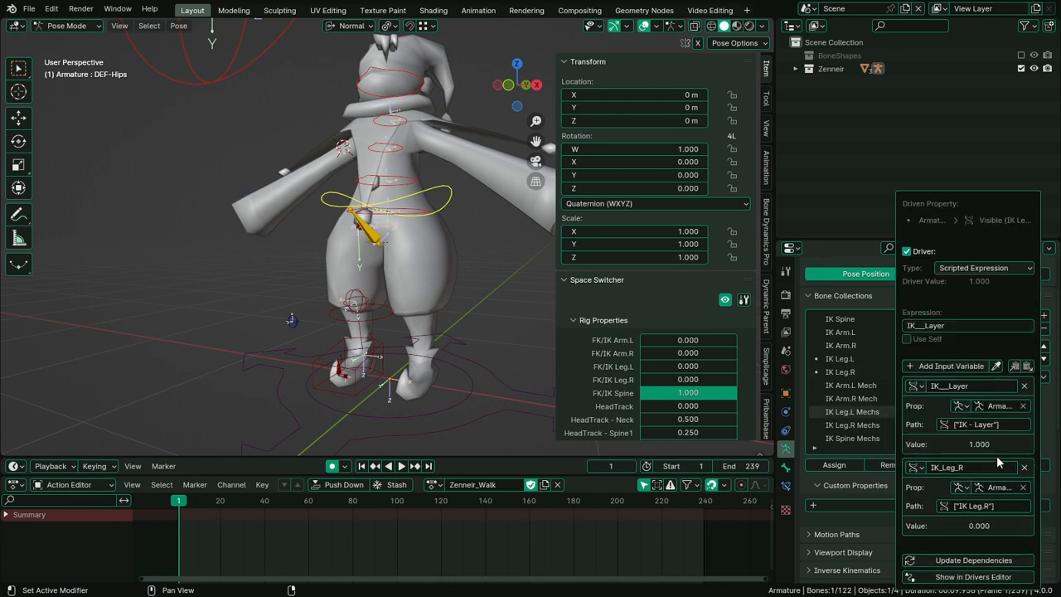
Extend the IK Leg.R visibility driver's expression to multiply the IK layer variable by IK_Leg_R
click(970, 326)
text(*)
text(IK_Leg_R)
key(Return)
Switch off the IK Leg.R property and copy the IK Spine property as a new driver
scroll(991, 488, down, 6)
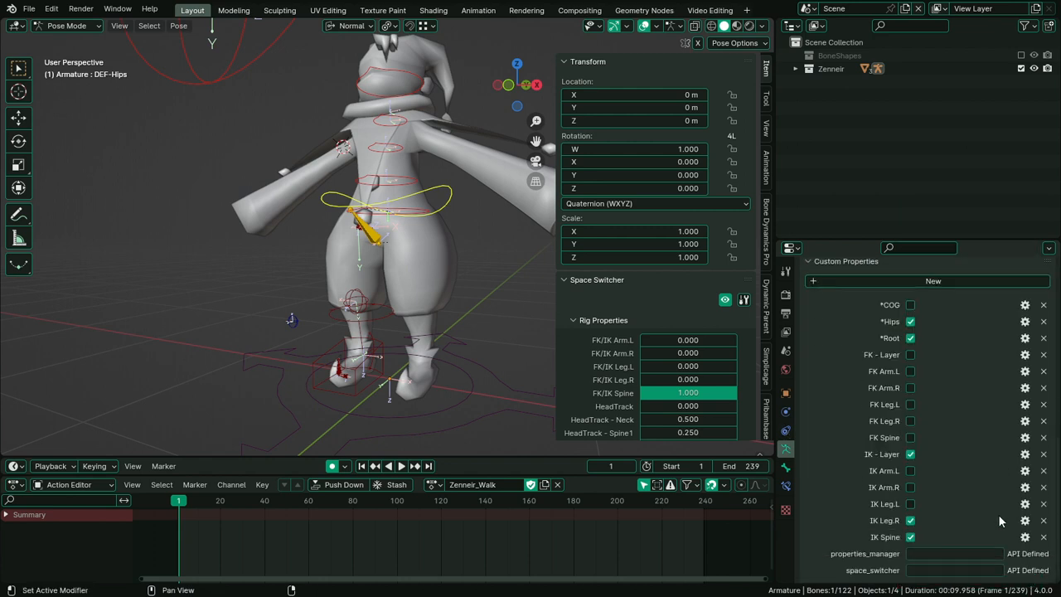
click(910, 520)
click(911, 520)
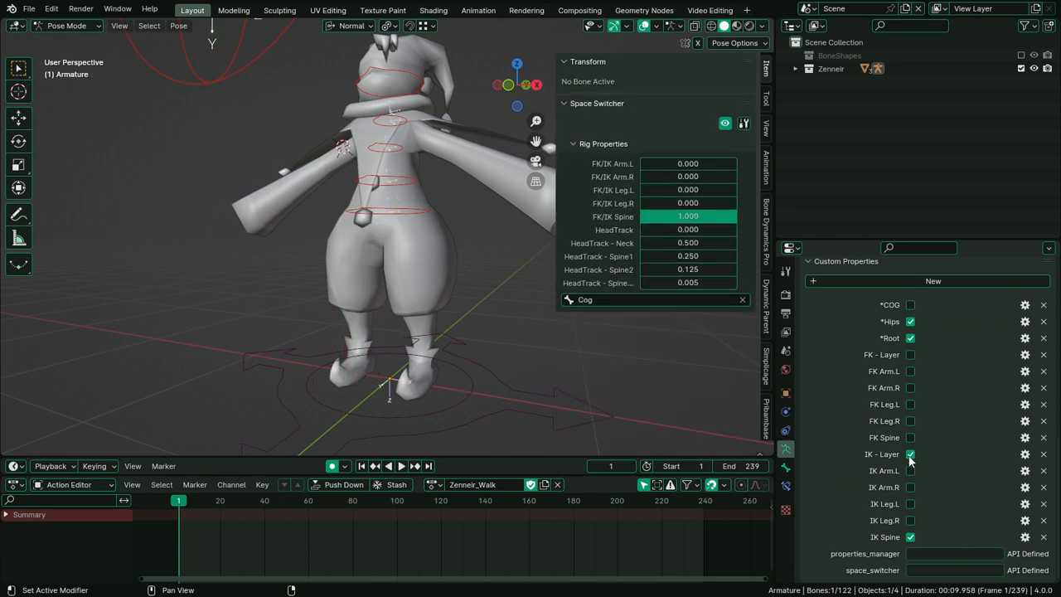
right_click(909, 455)
click(908, 455)
right_click(907, 537)
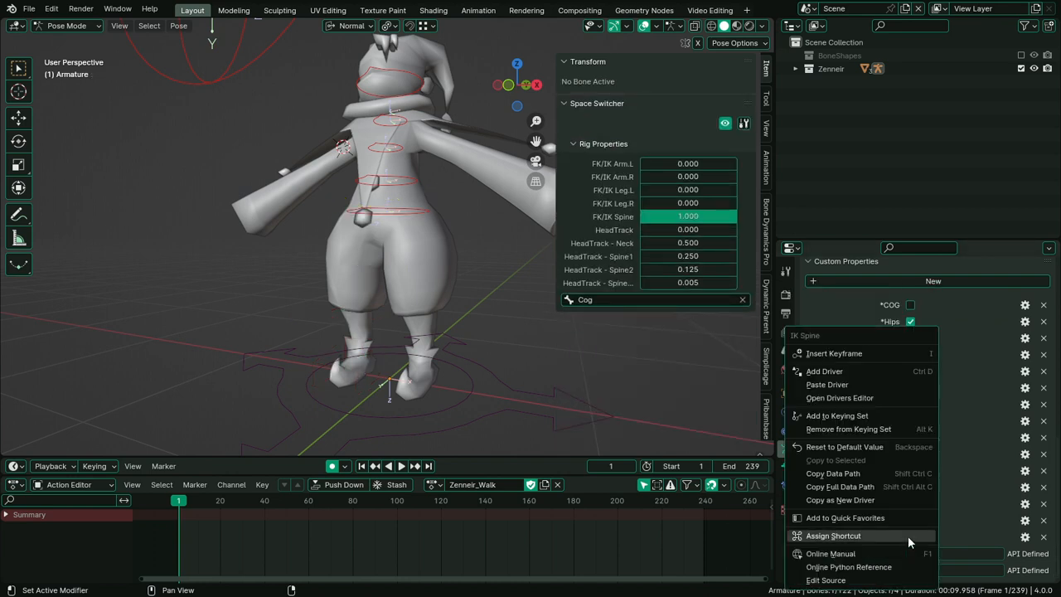
click(852, 500)
Set the IK Spine collection's visibility driver to Scripted Expression and paste in the copied IK Spine variable
scroll(968, 443, up, 8)
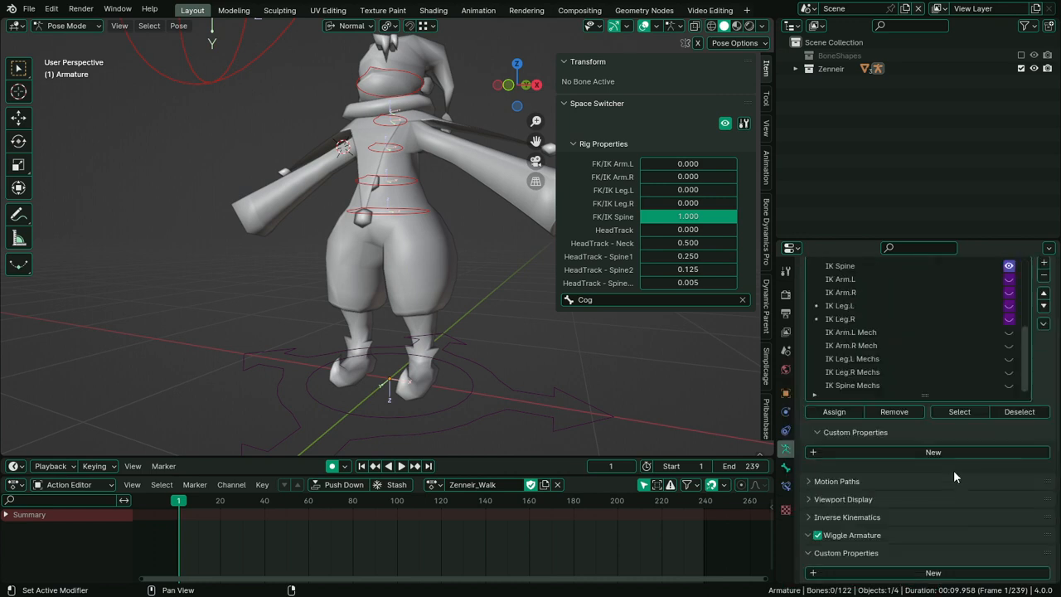
right_click(1012, 360)
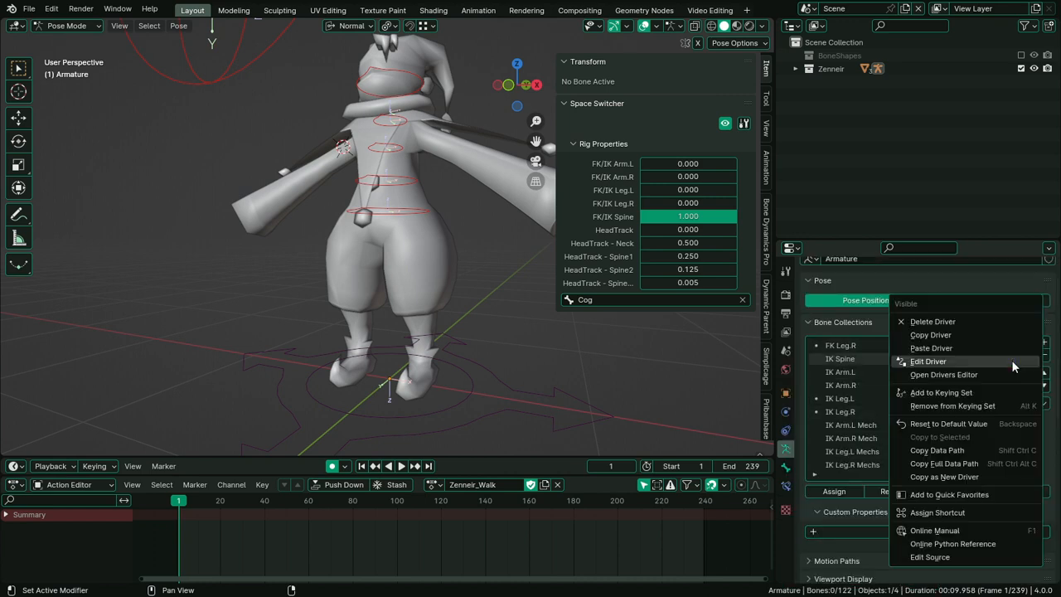
click(1010, 361)
click(1005, 380)
click(999, 408)
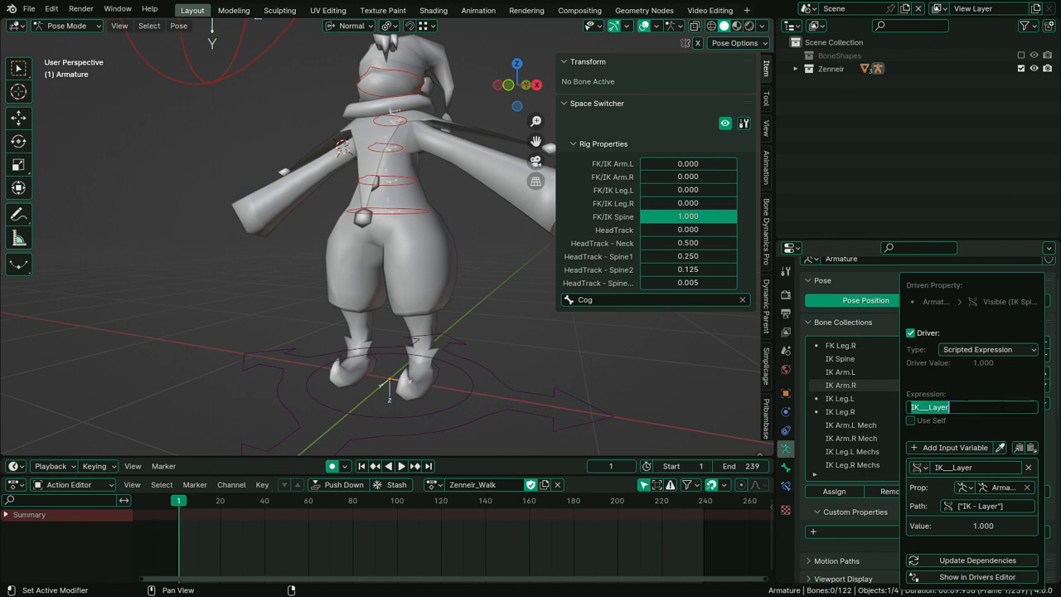
click(1031, 447)
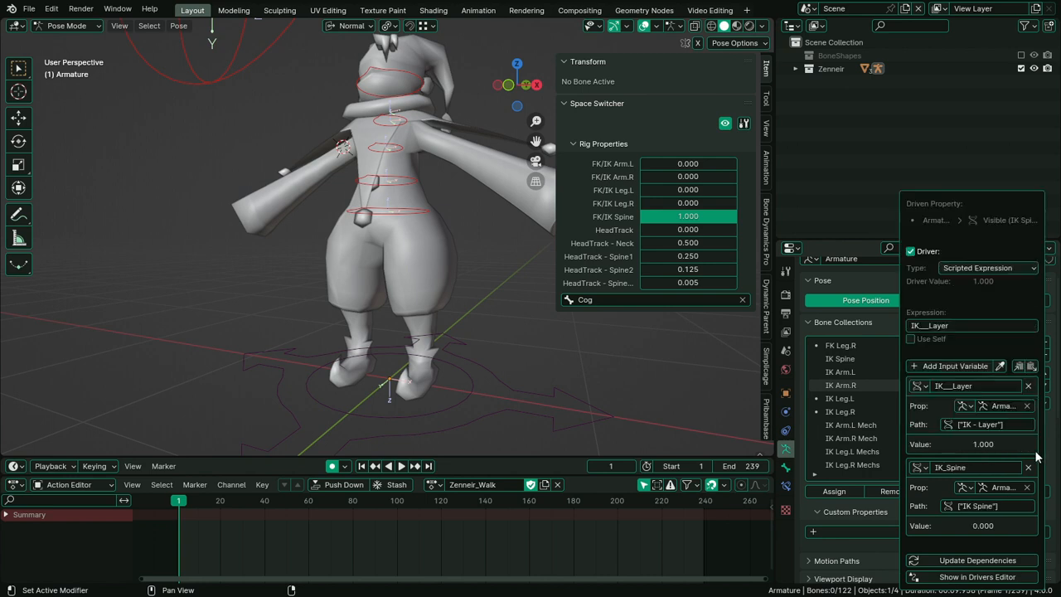
Extend the IK Spine visibility driver's expression to multiply the IK layer variable by IK_Spine
click(983, 325)
text(* IK_Spine)
key(Return)
Briefly show and hide the WiggleBones collection to check which bones it contains
scroll(964, 403, up, 6)
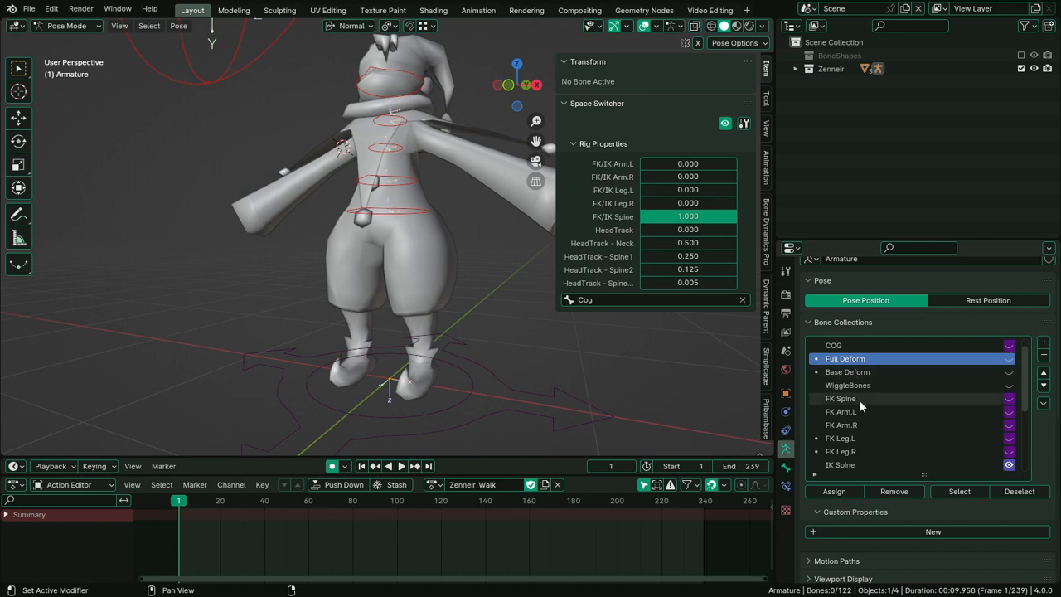
click(1009, 386)
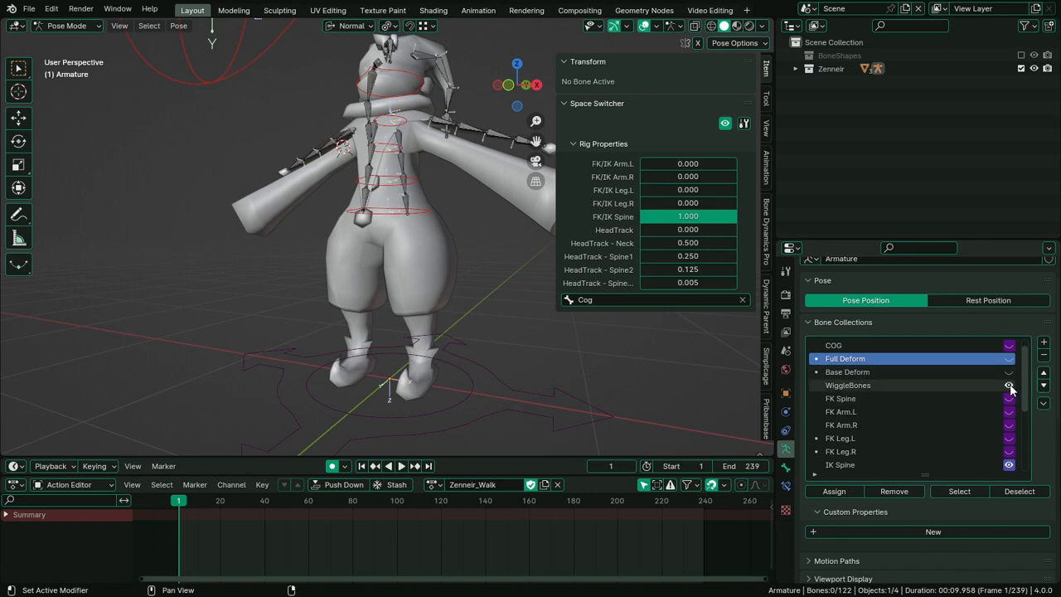
click(1009, 385)
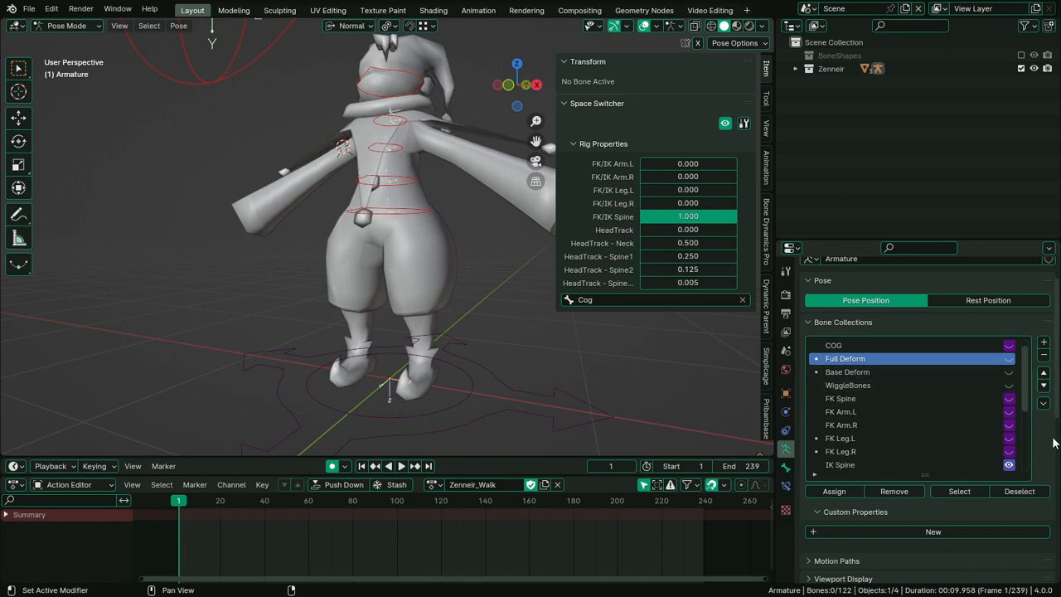
Add new armature custom properties and make the first one a Boolean named "DEF - Deform Layer"
scroll(1053, 443, down, 8)
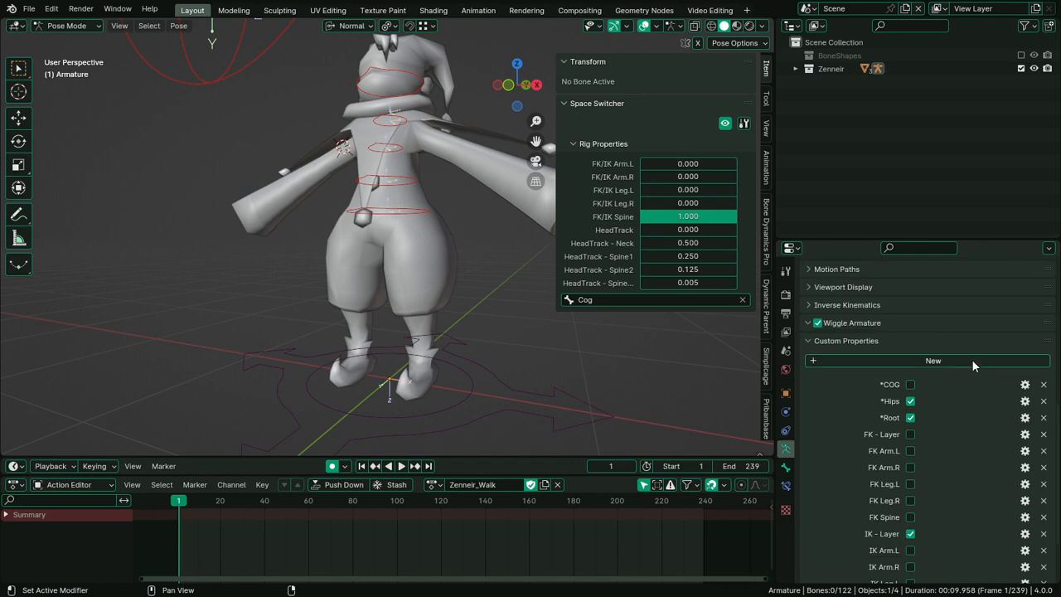
click(971, 359)
scroll(995, 461, down, 3)
click(1024, 520)
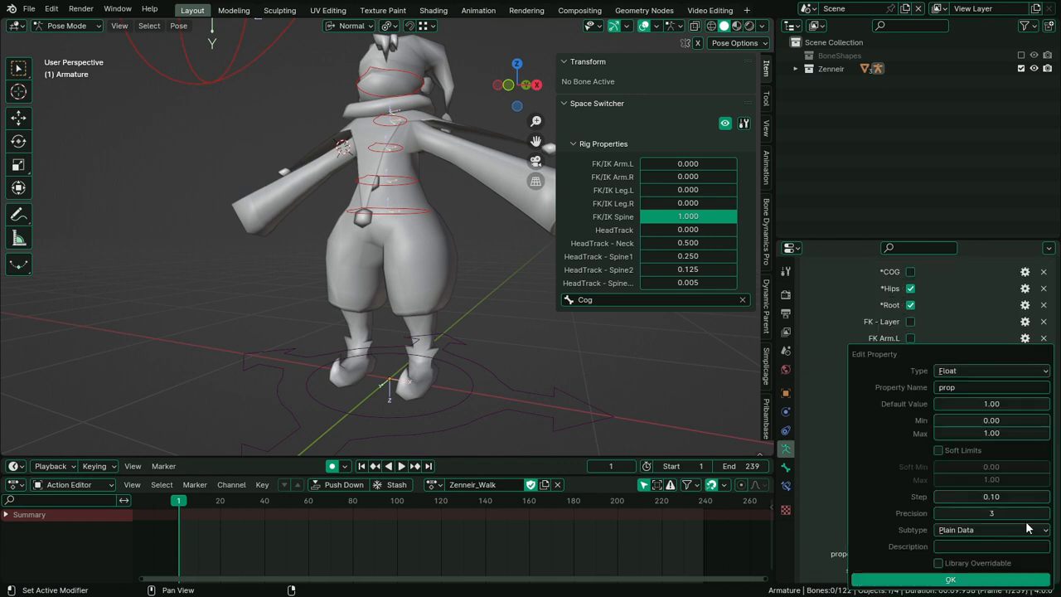
click(988, 366)
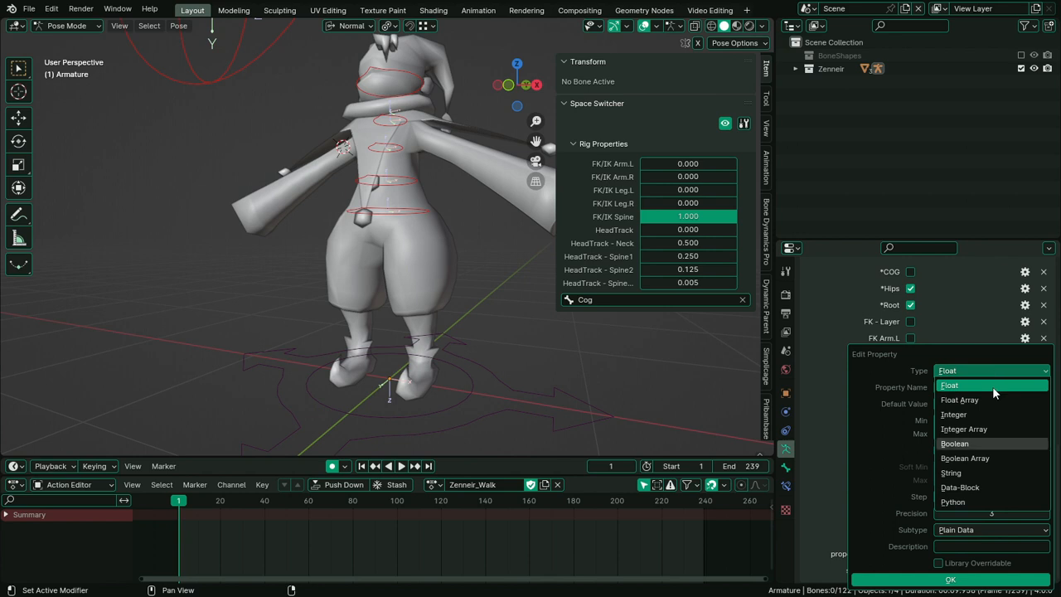
click(990, 440)
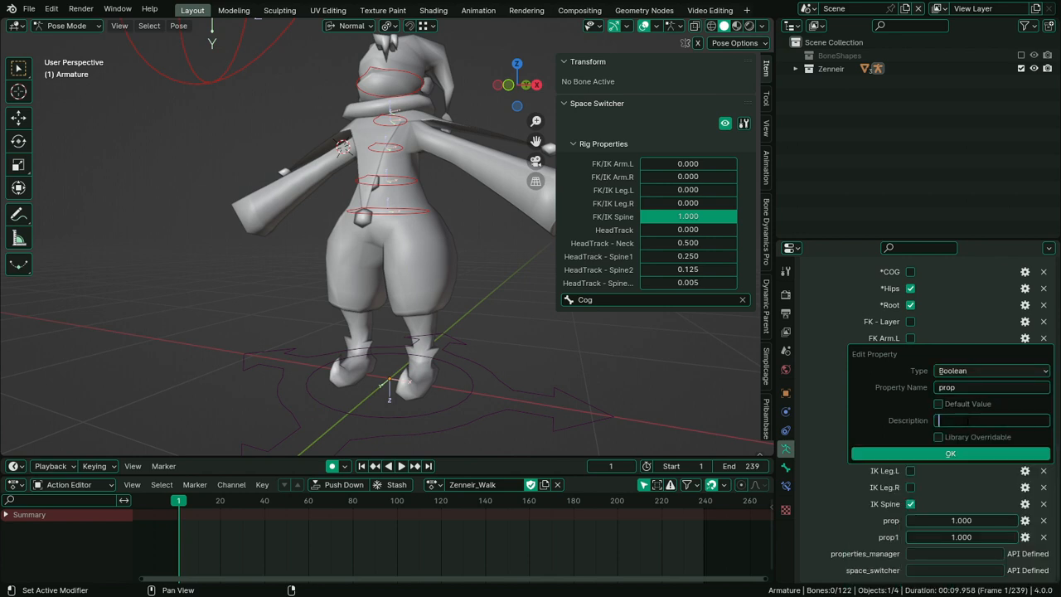
click(981, 387)
text(DEF)
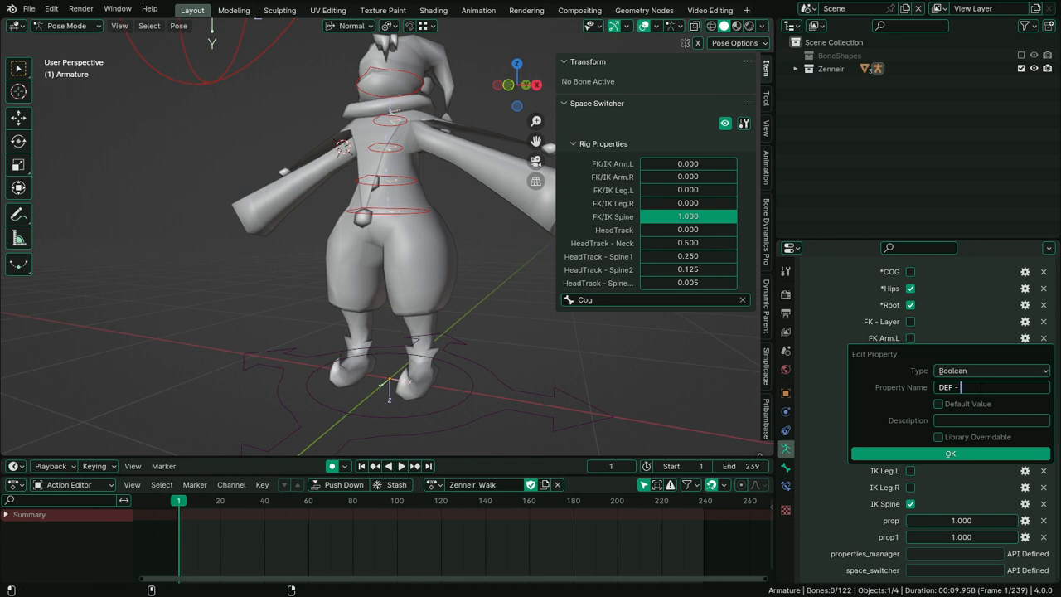
text( - Deform Layer)
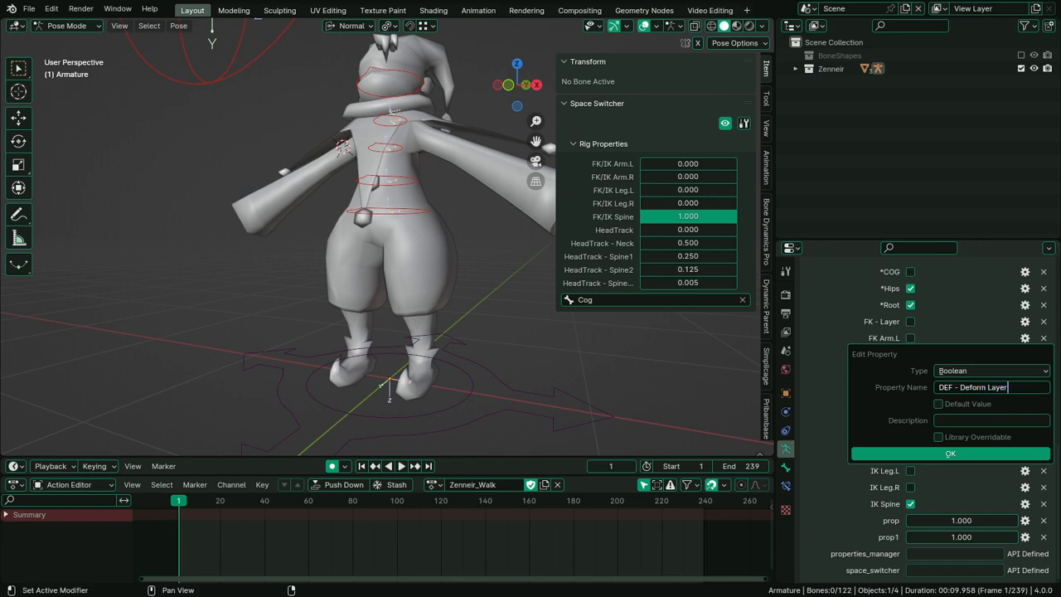
click(955, 454)
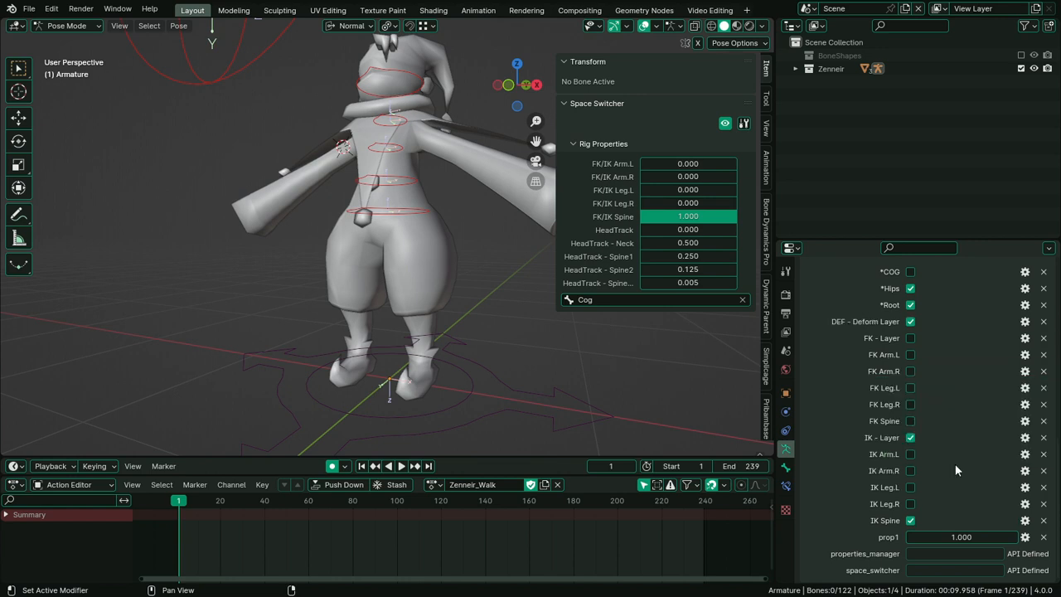
Delete the surplus prop1 custom property from the armature
scroll(1030, 403, up, 4)
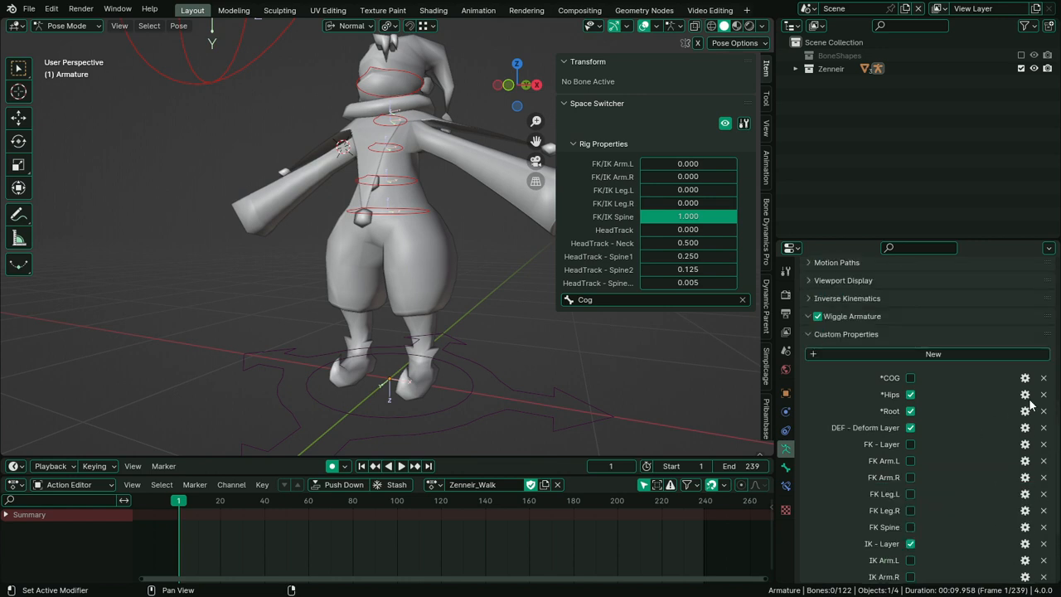
scroll(991, 431, down, 5)
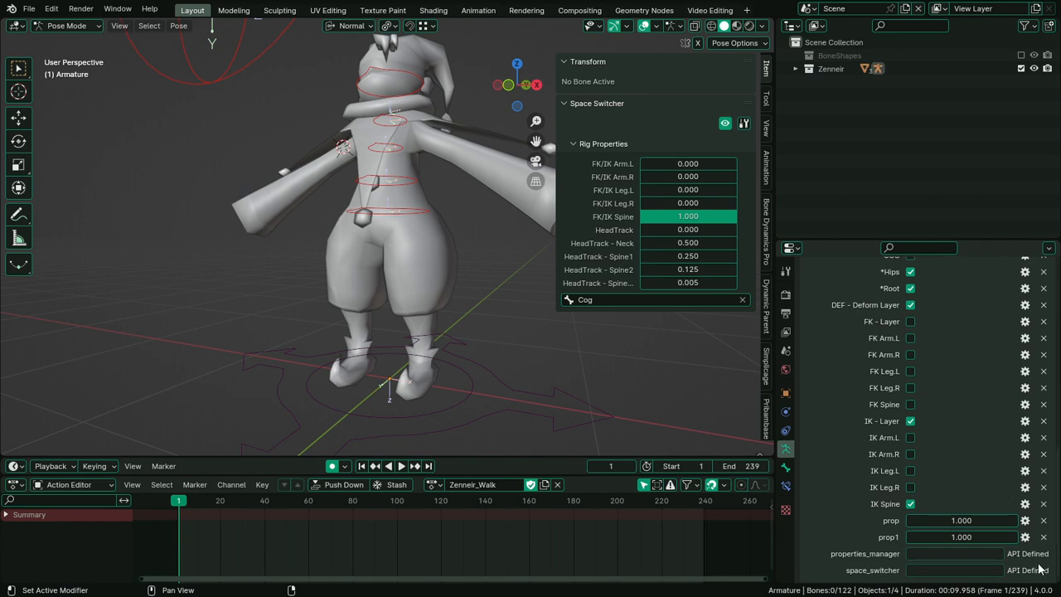
click(1044, 538)
Rename the remaining prop custom property to "DEF - Wiggle Bones" and change its type to Boolean
click(978, 539)
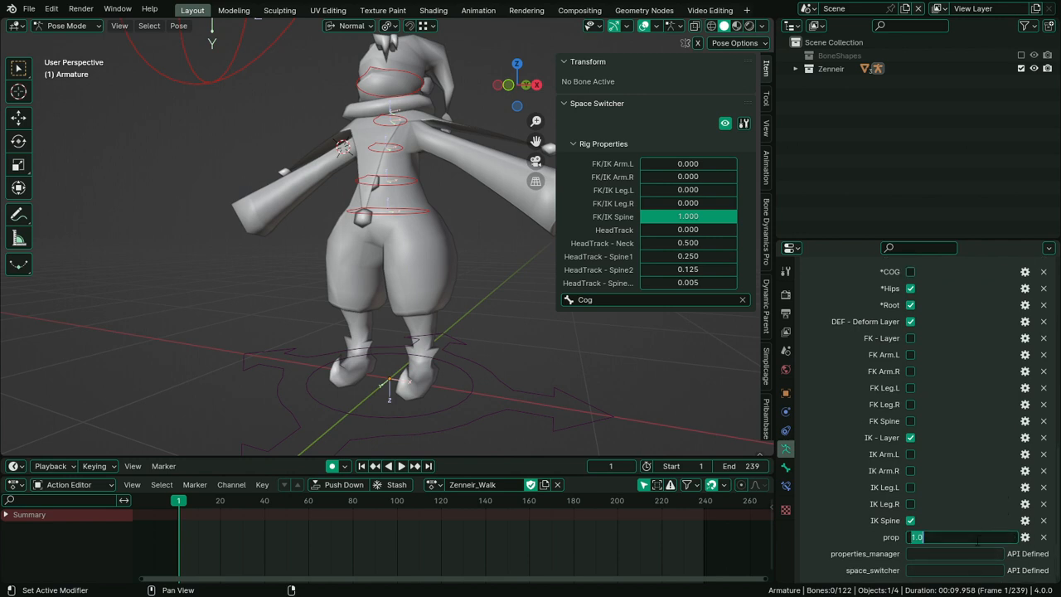
click(1026, 537)
click(1026, 537)
click(953, 387)
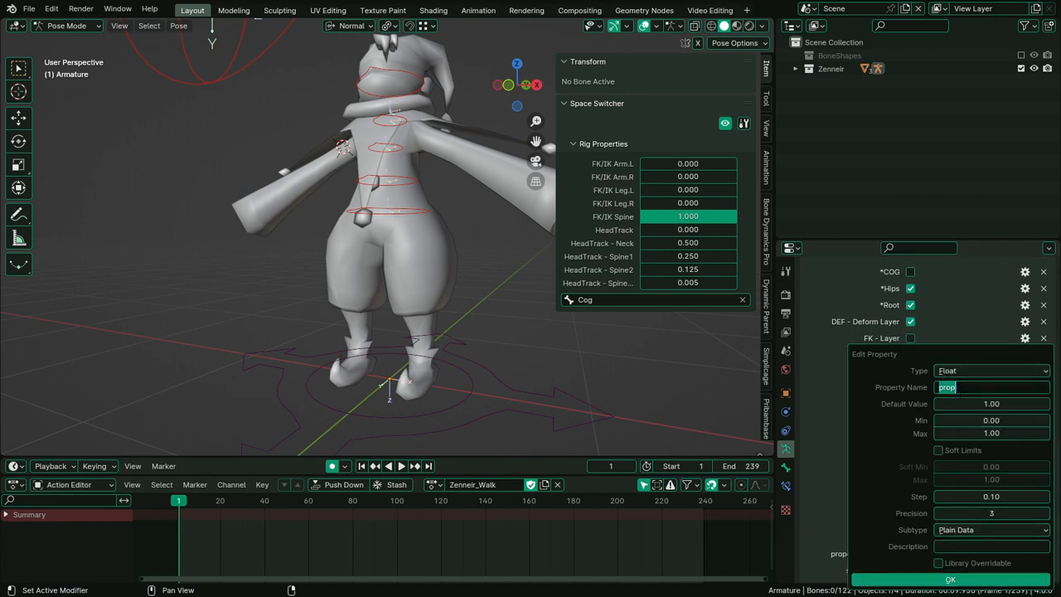
text(DEF - Wiggle Bones)
key(Return)
click(972, 373)
key(b)
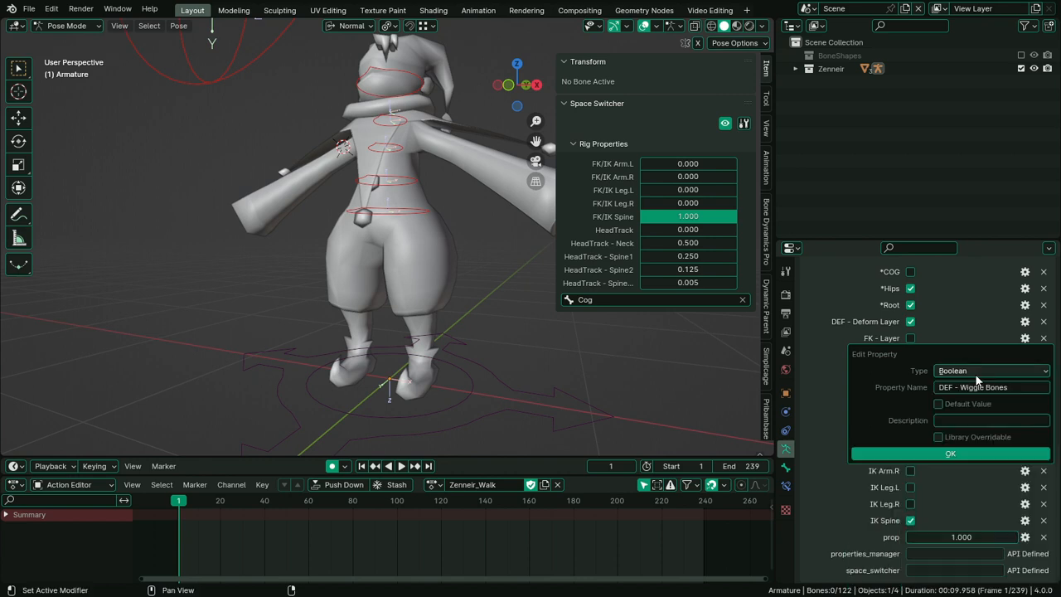
click(991, 454)
Copy the DEF - Deform Layer property as a new driver
scroll(978, 475, up, 3)
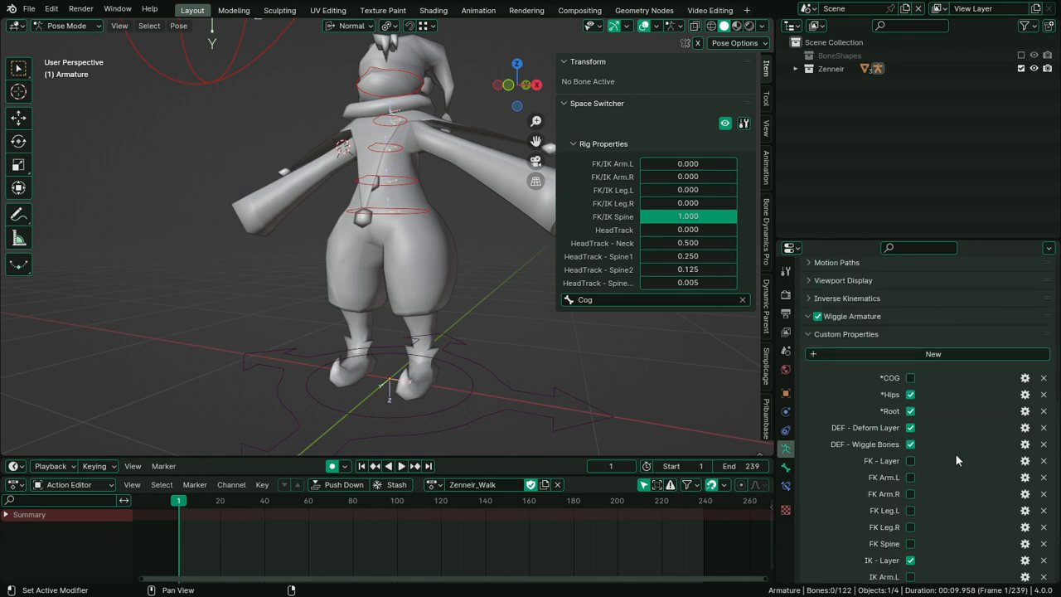
right_click(912, 431)
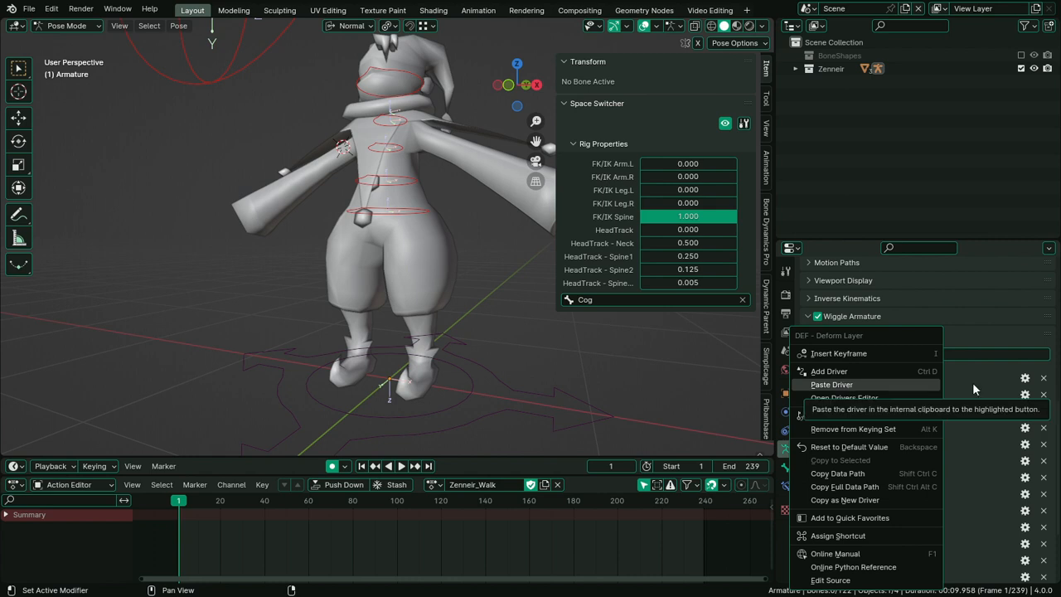
right_click(910, 427)
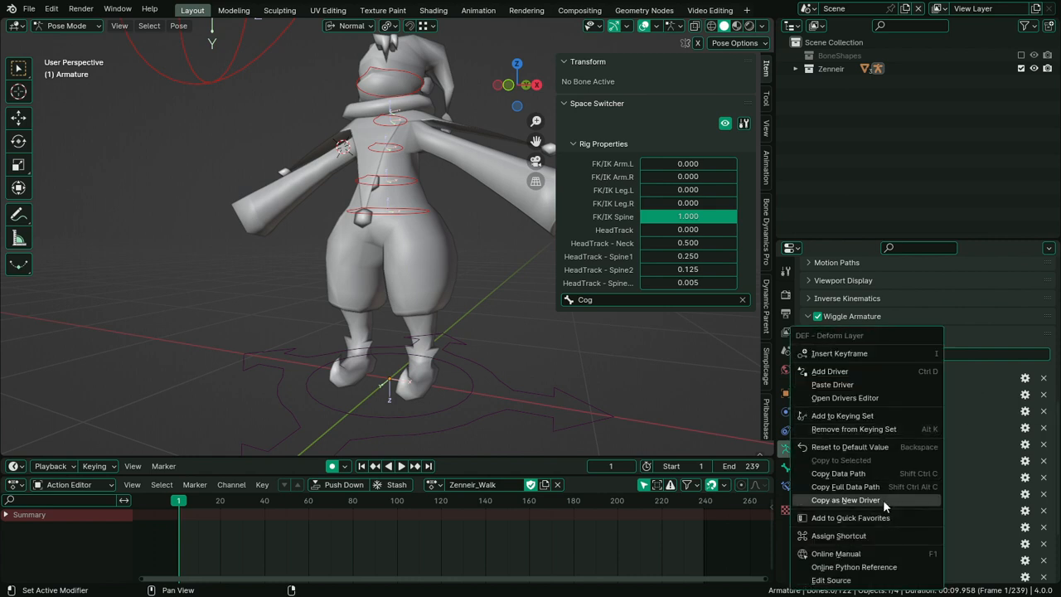
Briefly show and hide the Full Deform collection to check which bones it contains
scroll(912, 439, up, 8)
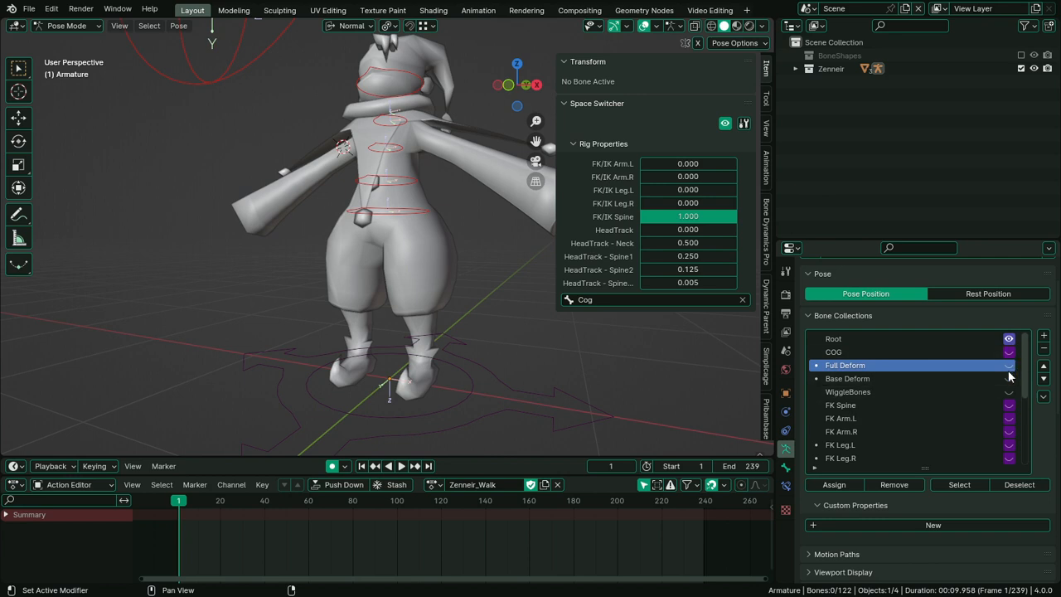
right_click(1008, 370)
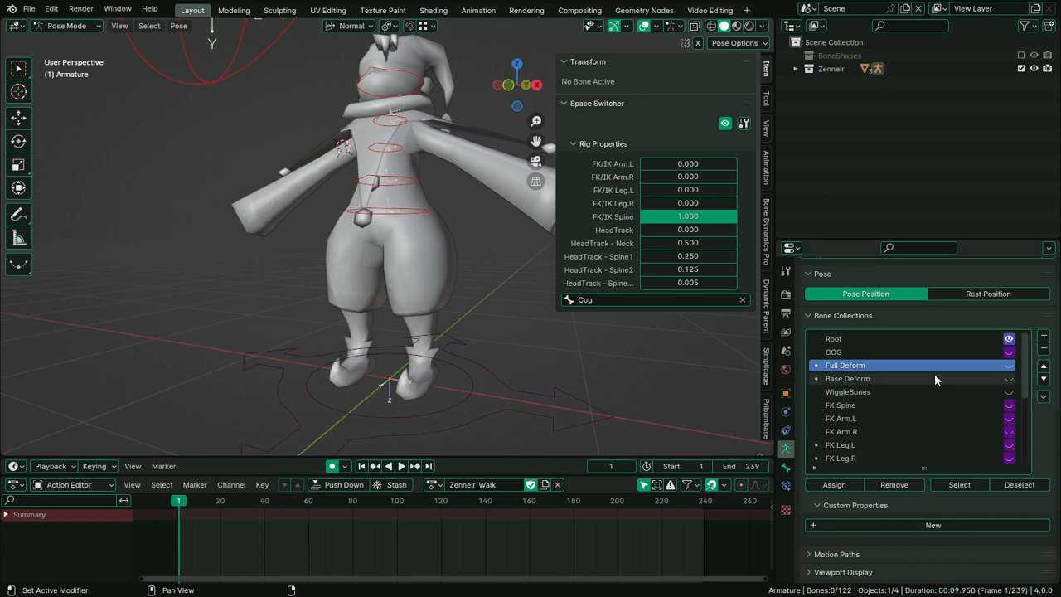
click(1009, 365)
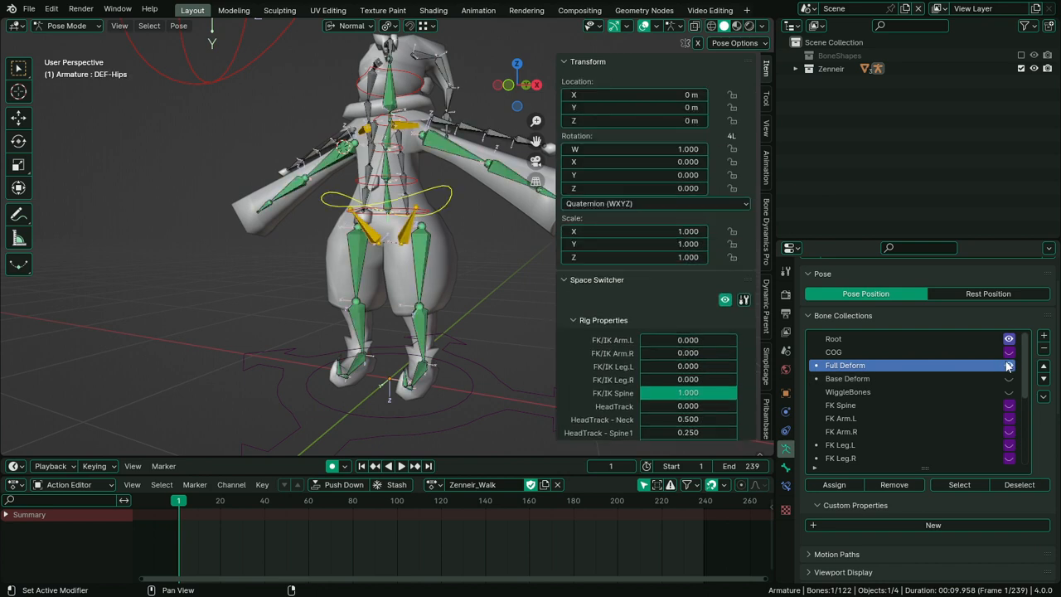
click(1009, 366)
Paste the copied DEF - Deform Layer driver onto the Base Deform collection's visibility
right_click(1010, 379)
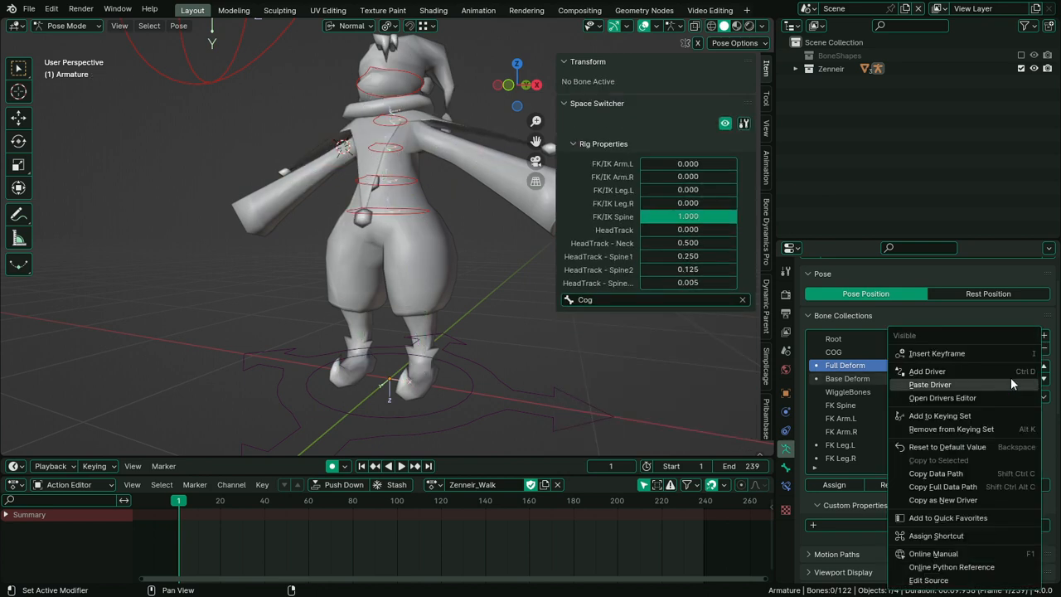
click(1011, 378)
scroll(952, 418, down, 5)
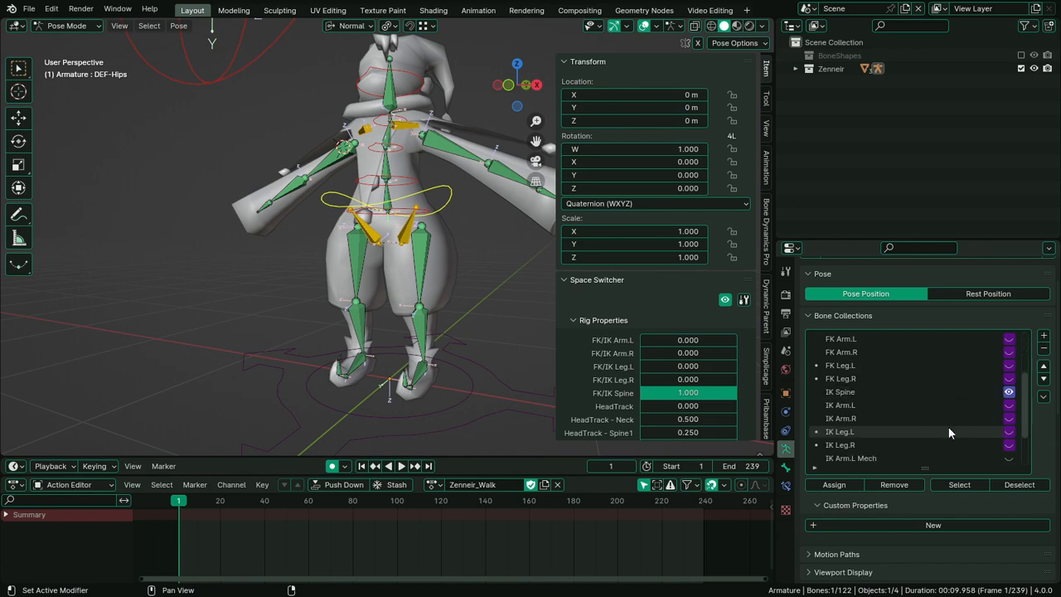
scroll(975, 515, down, 4)
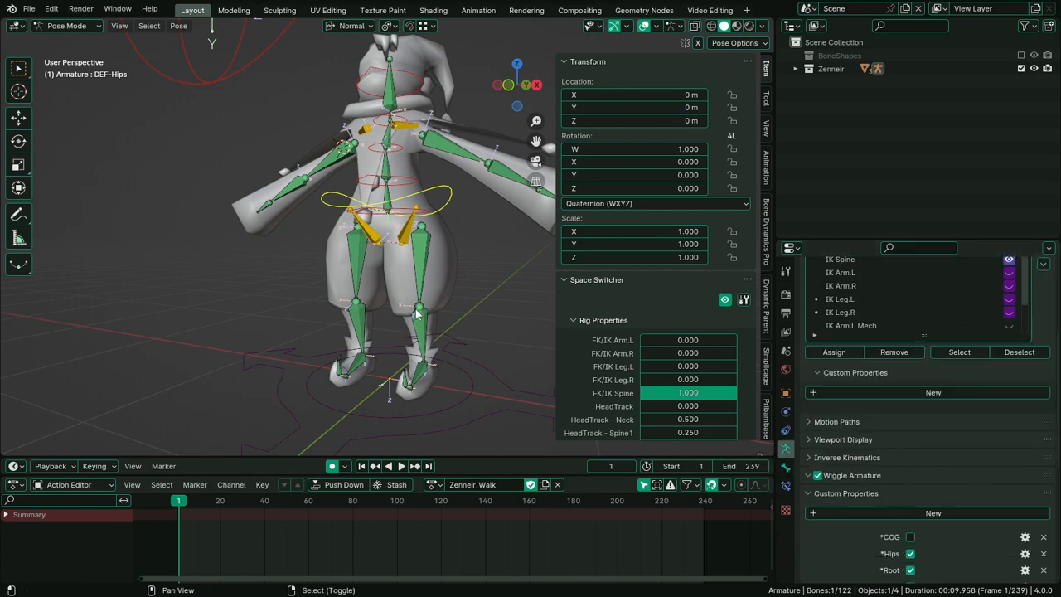
Turn off the IK Spine Boolean in the armature's custom properties
scroll(406, 435, up, 8)
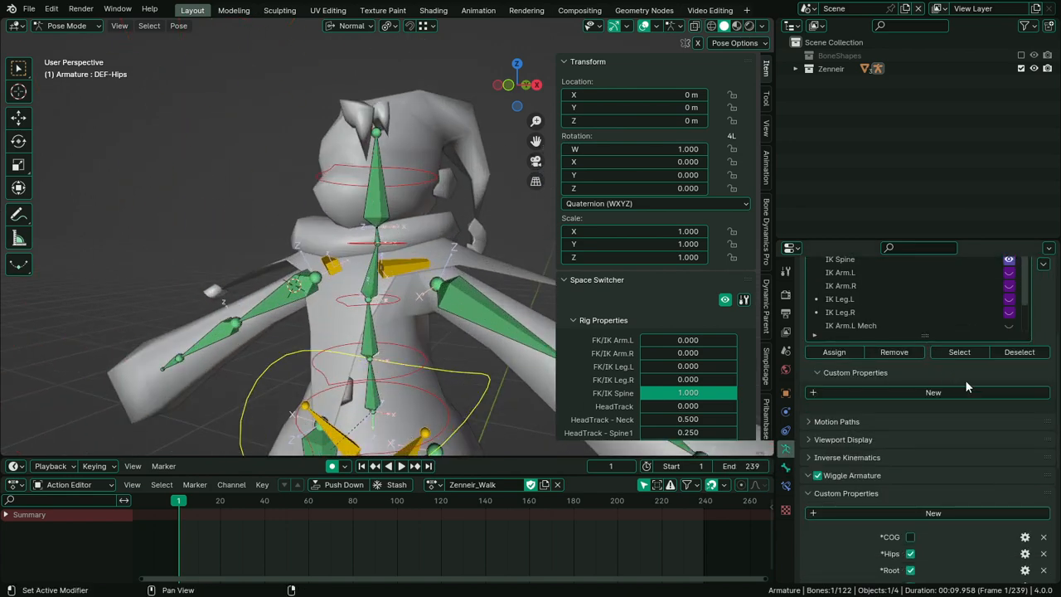
scroll(953, 497, down, 4)
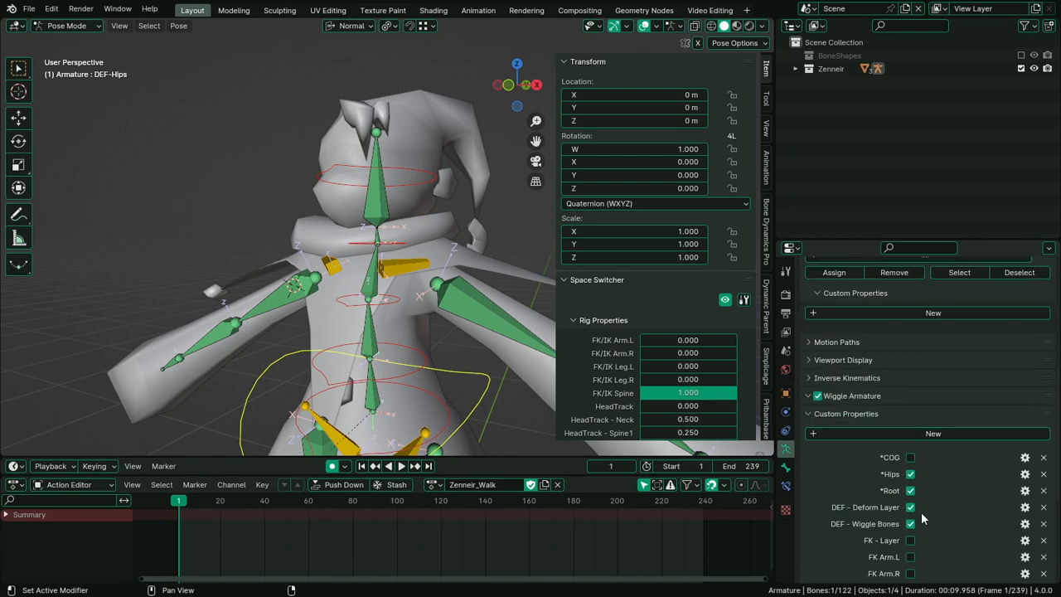
scroll(926, 519, down, 6)
click(913, 562)
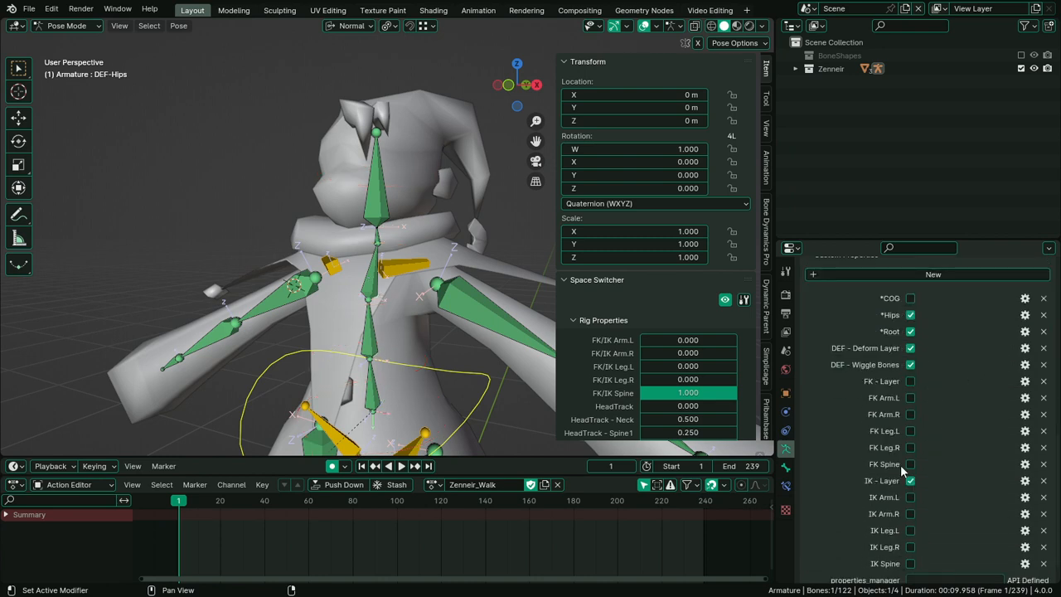
Copy the DEF - Wiggle Bones property as a new driver and paste it onto the WiggleBones collection's visibility
scroll(904, 464, down, 1)
scroll(916, 417, up, 3)
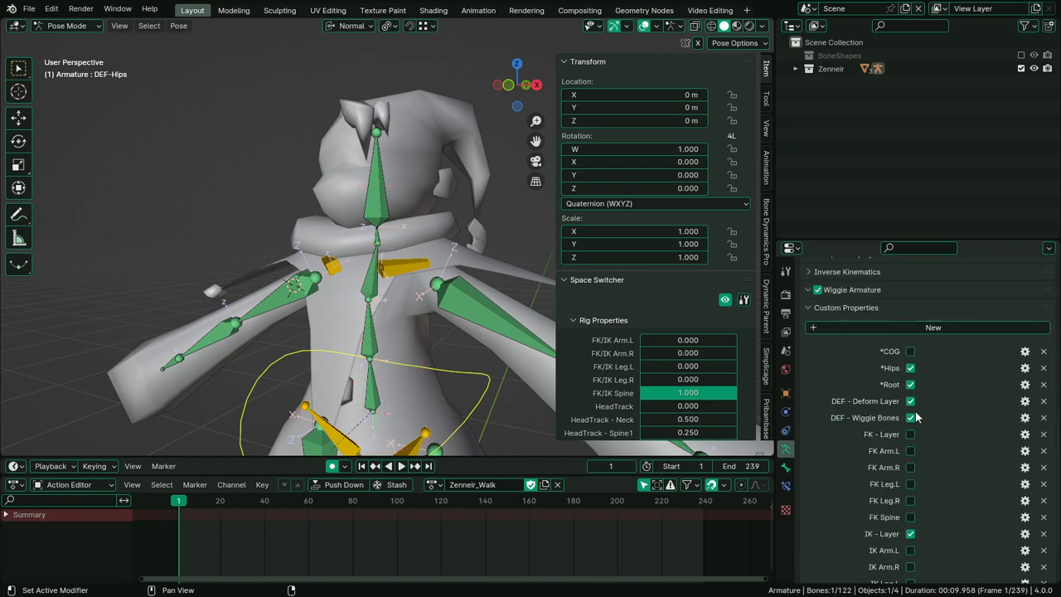
right_click(912, 417)
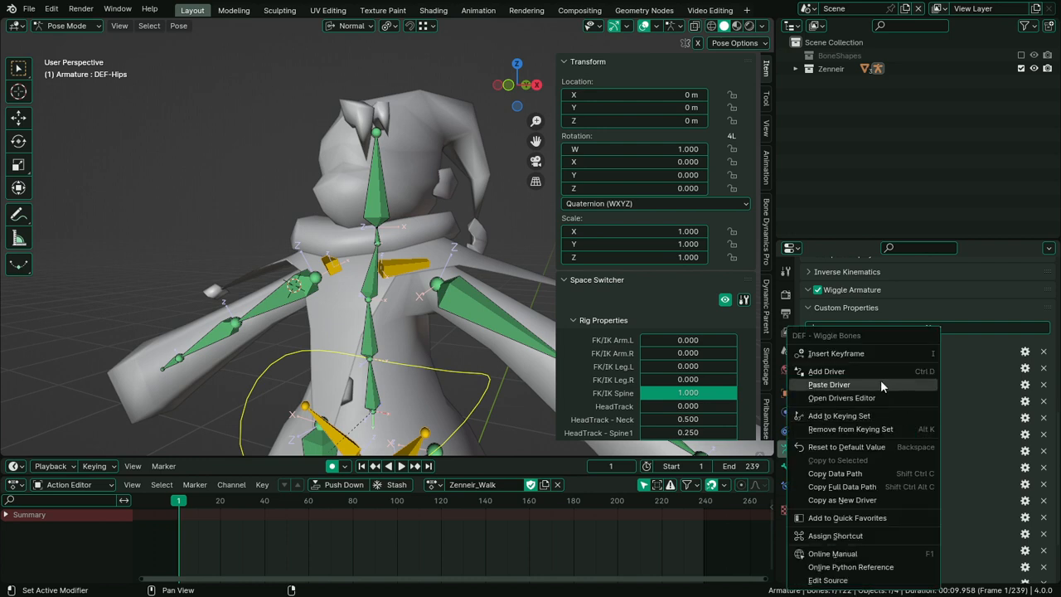
click(882, 499)
scroll(955, 484, up, 10)
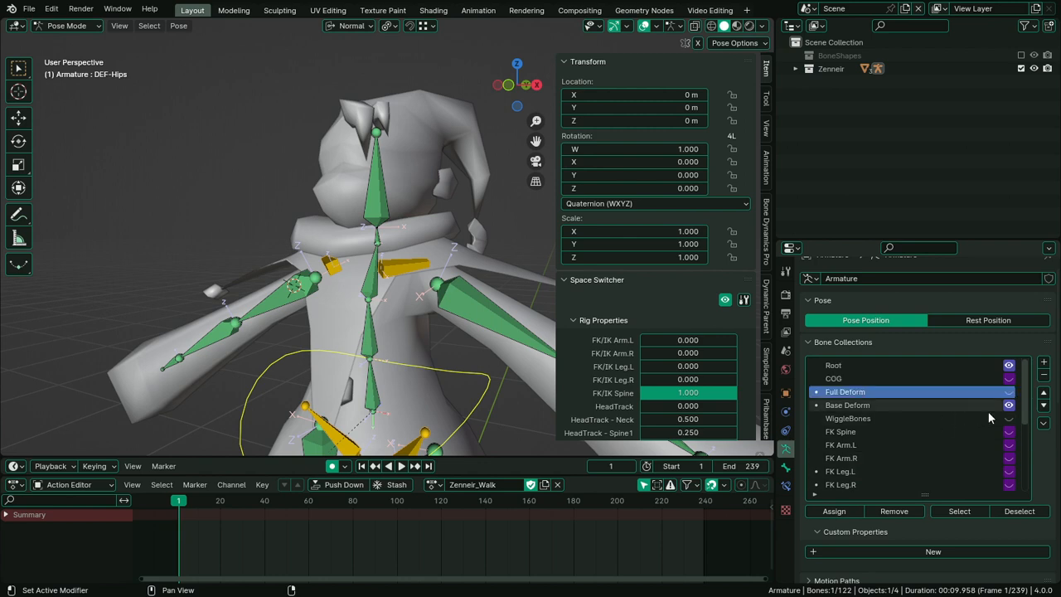
right_click(1005, 417)
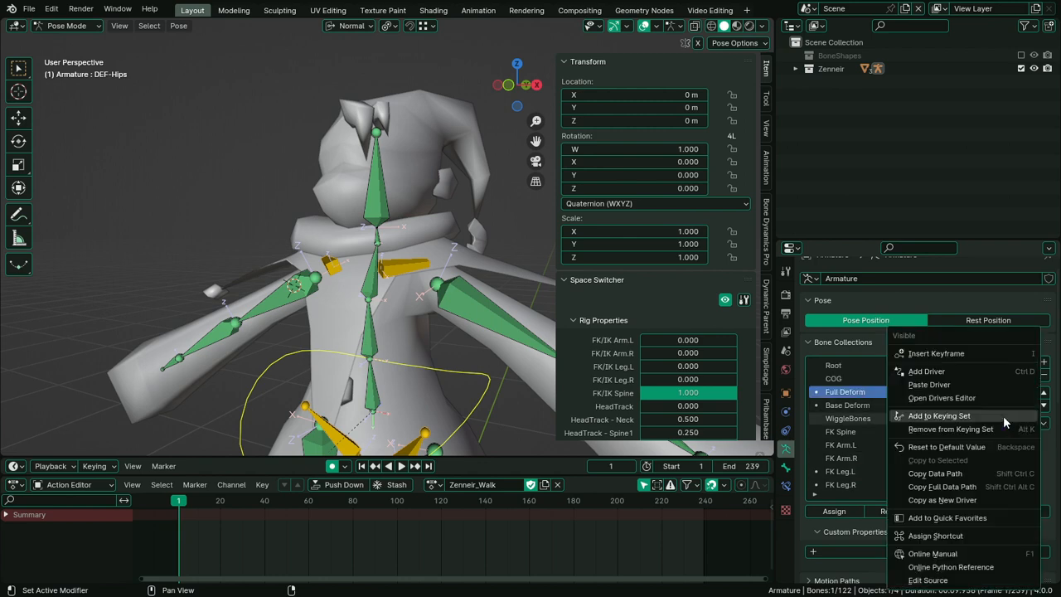
click(951, 386)
Turn off the DEF - Deform Layer property so only the wiggle bones' toggle stays on
scroll(935, 434, down, 10)
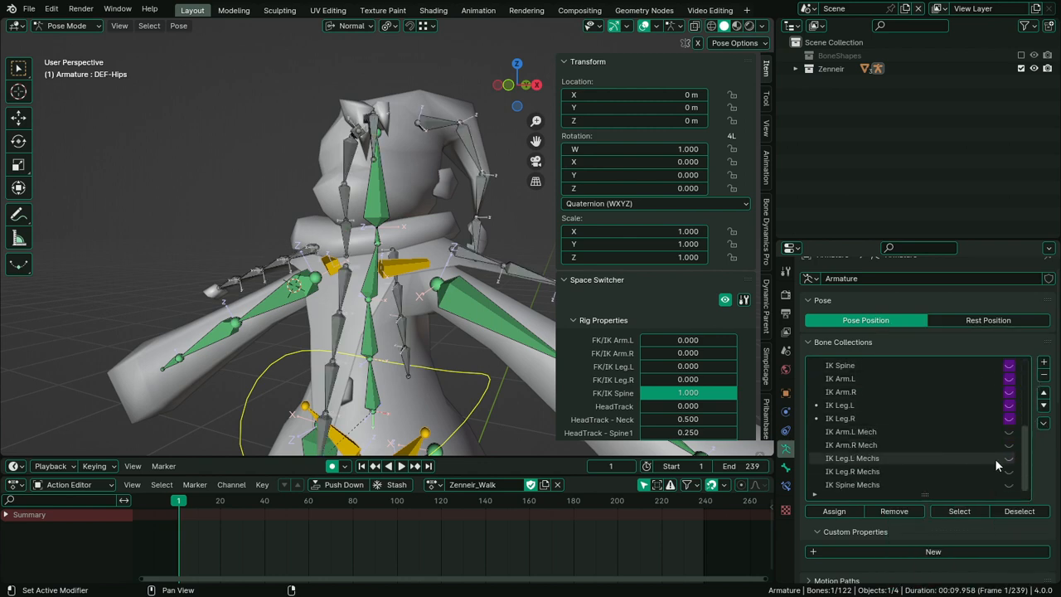
scroll(995, 458, down, 8)
click(910, 454)
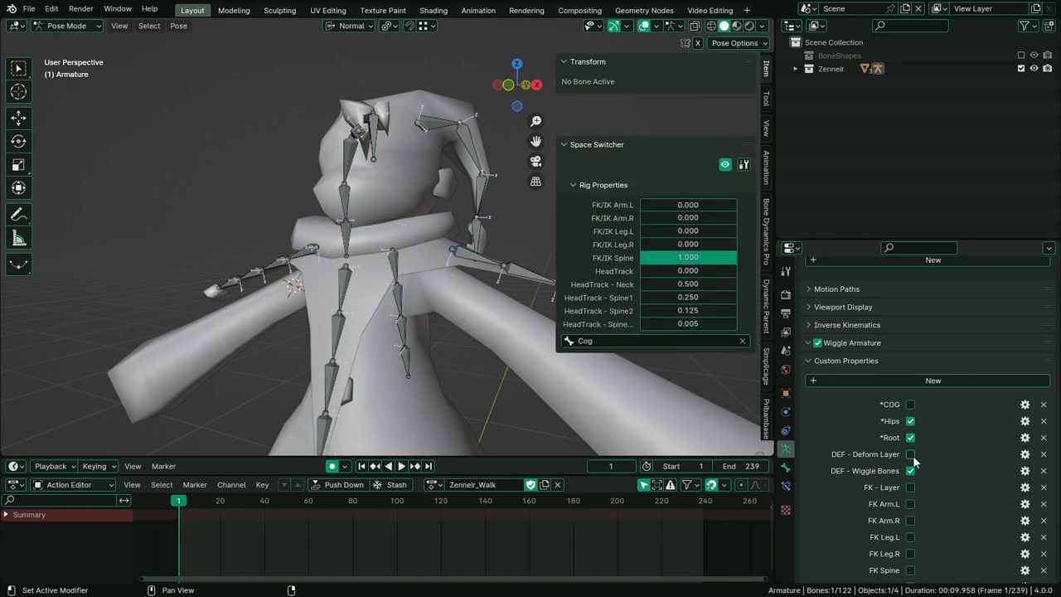
scroll(611, 398, down, 5)
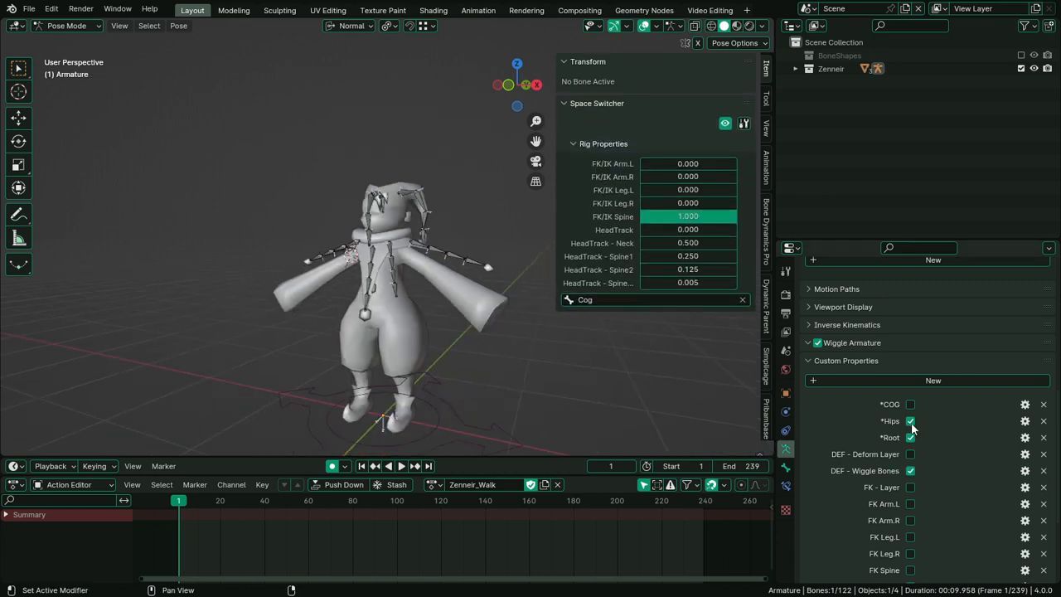
Delete the *Hips custom property, turn on *COG, and test *Root by switching it off and on
click(1044, 422)
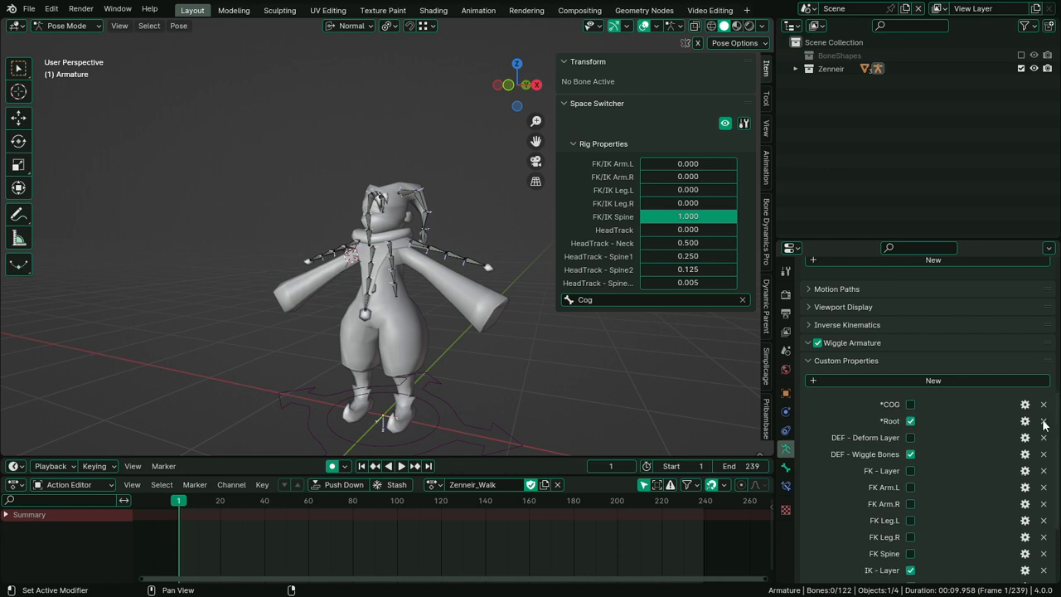
click(911, 404)
click(910, 421)
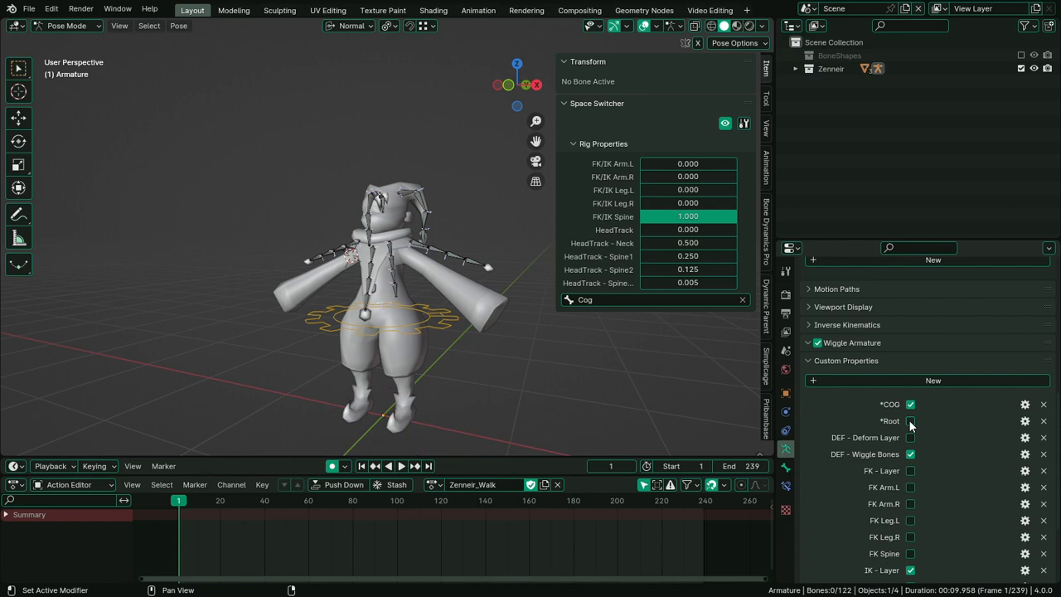
click(910, 421)
Collapse the armature's Bone Collections and Pose sections to bring the custom properties closer
scroll(881, 374, up, 4)
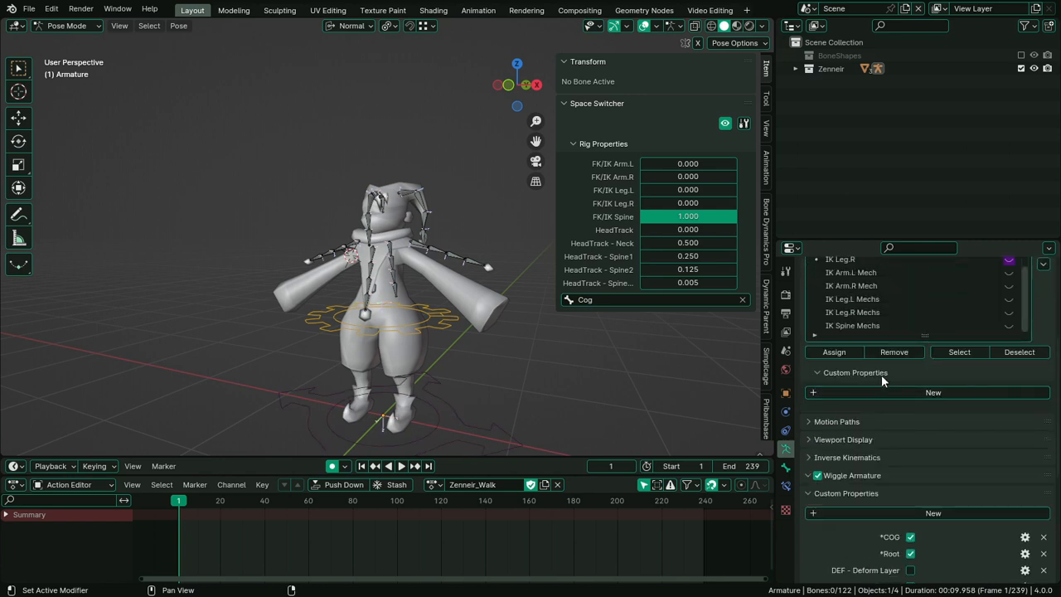
scroll(882, 375, up, 5)
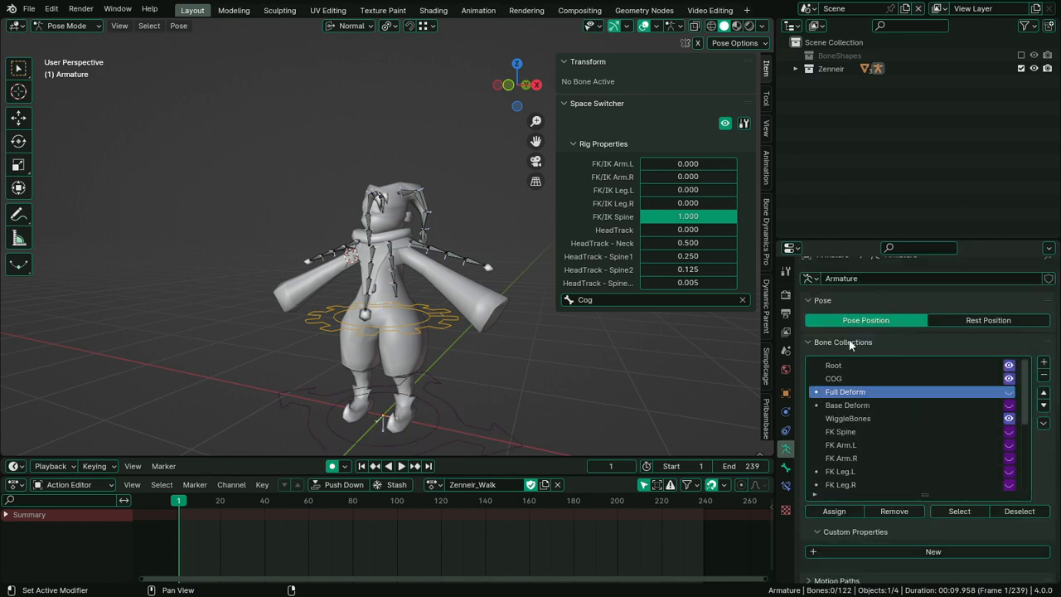
click(850, 343)
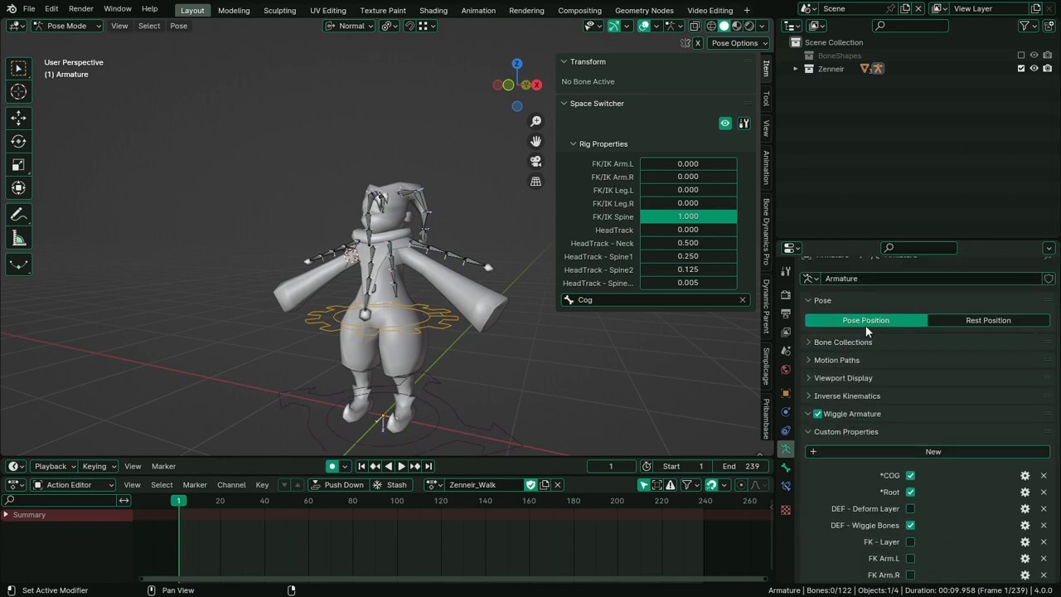
click(819, 302)
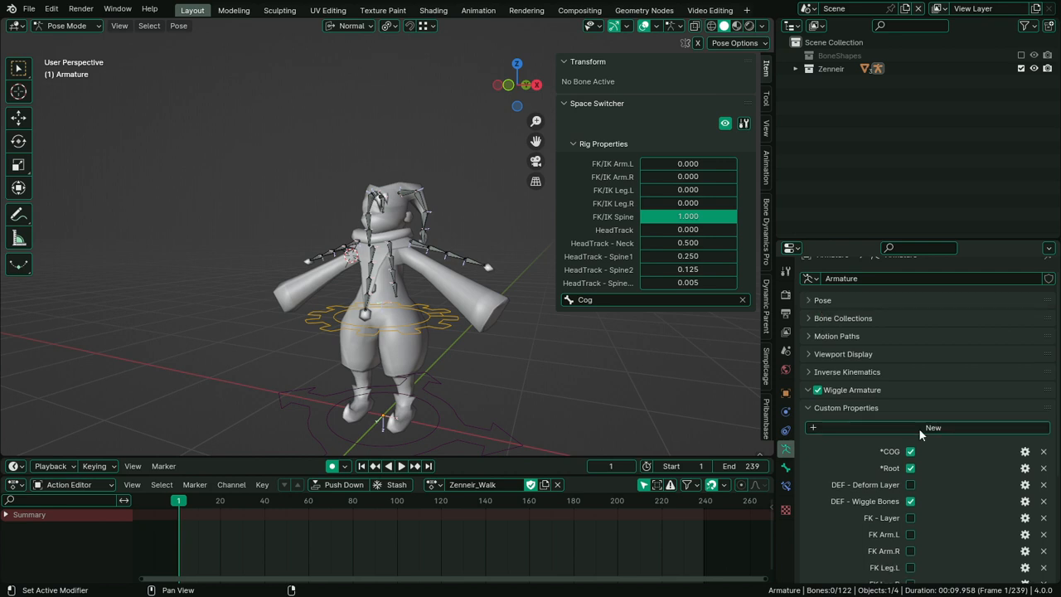
Turn off *Root and turn on FK - Layer, FK Arm.L, FK Arm.R, IK Leg.L, IK Leg.R and IK Spine
scroll(918, 427, down, 5)
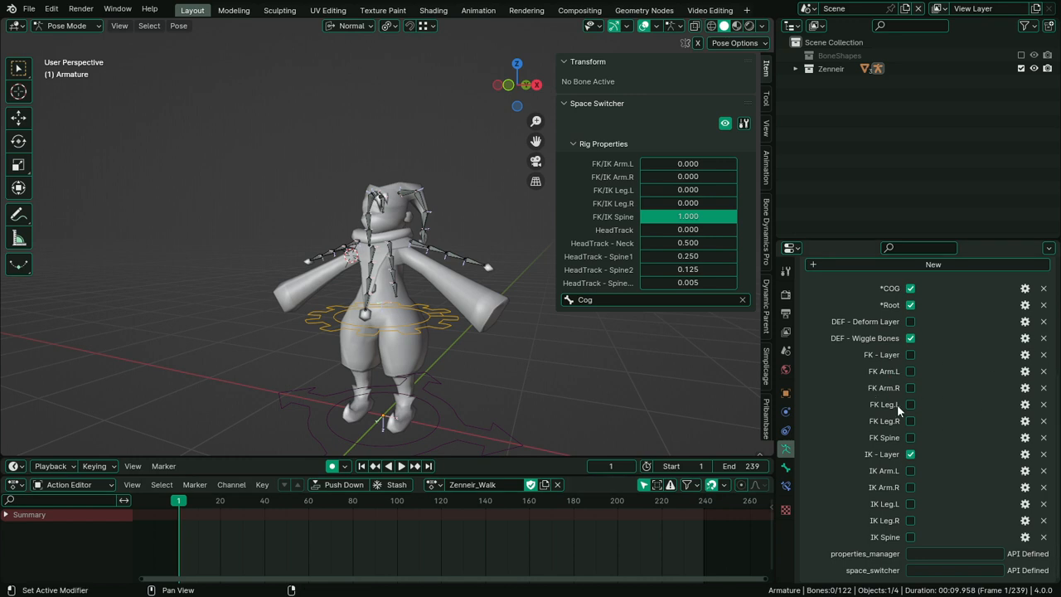
scroll(911, 324, up, 2)
click(910, 357)
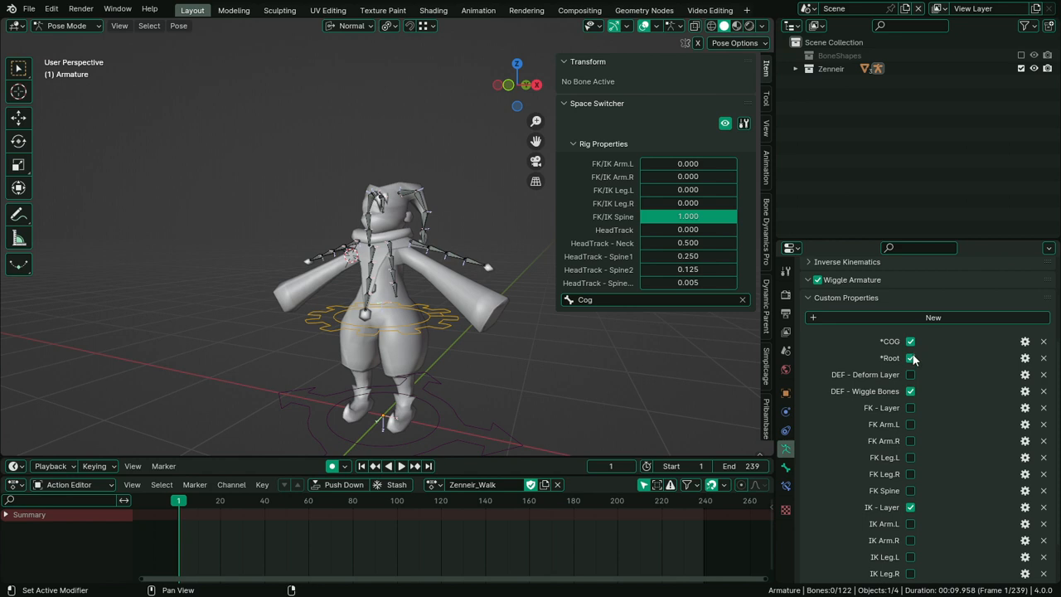
drag(911, 408, 911, 432)
scroll(969, 520, down, 2)
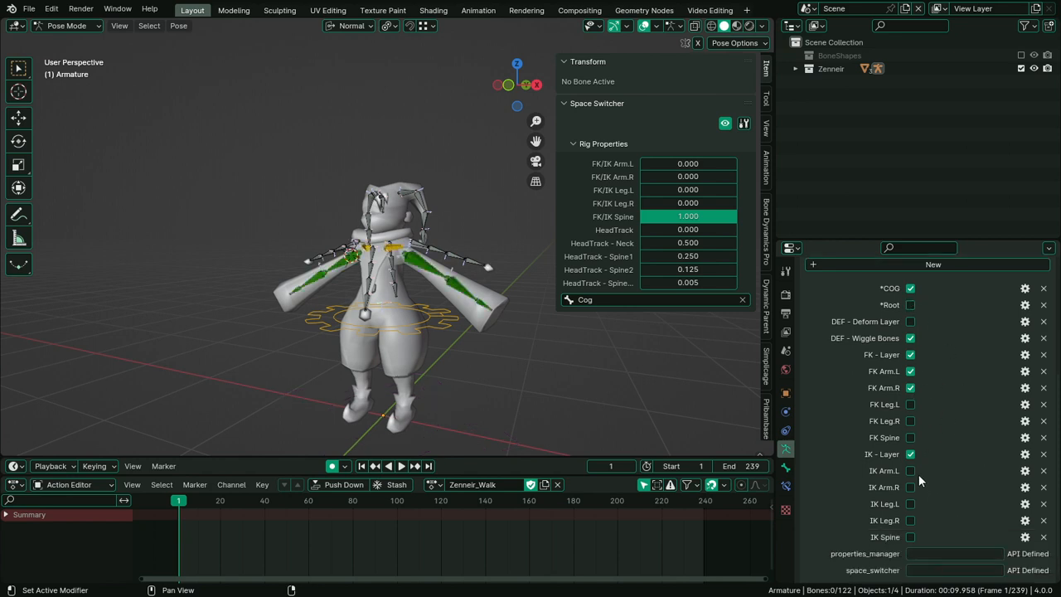
drag(910, 504, 912, 536)
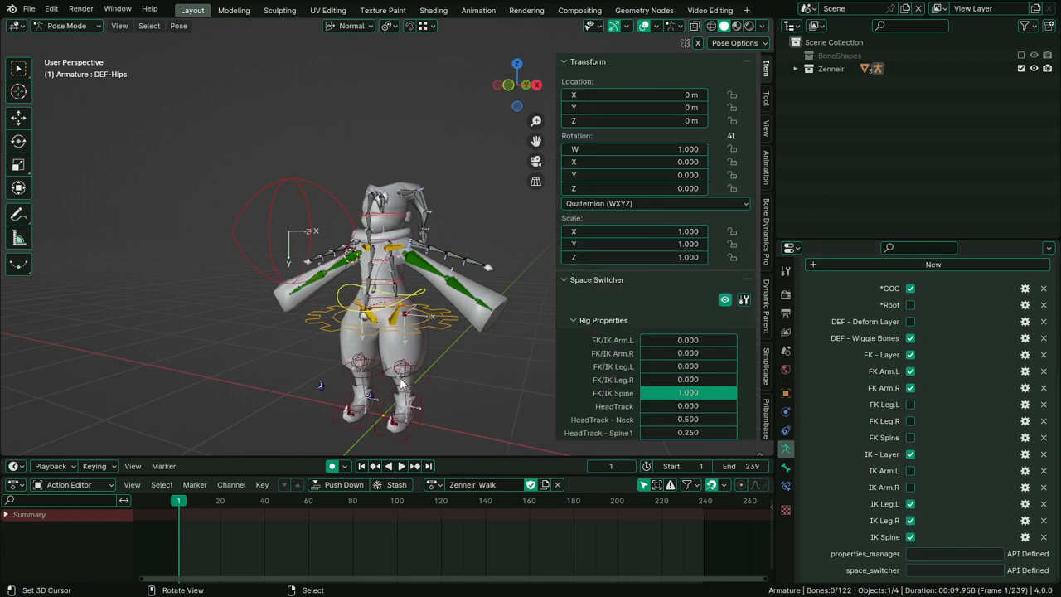
middle_drag(390, 410, 451, 413)
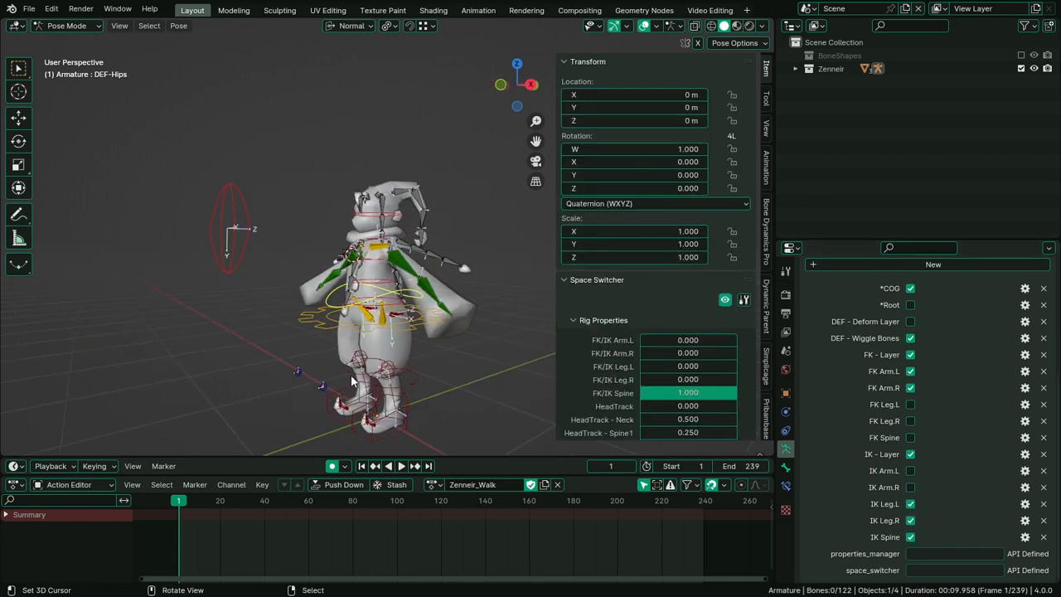
Temporarily show FK Spine instead of IK Spine, and restore the IK Spine visibility
click(911, 537)
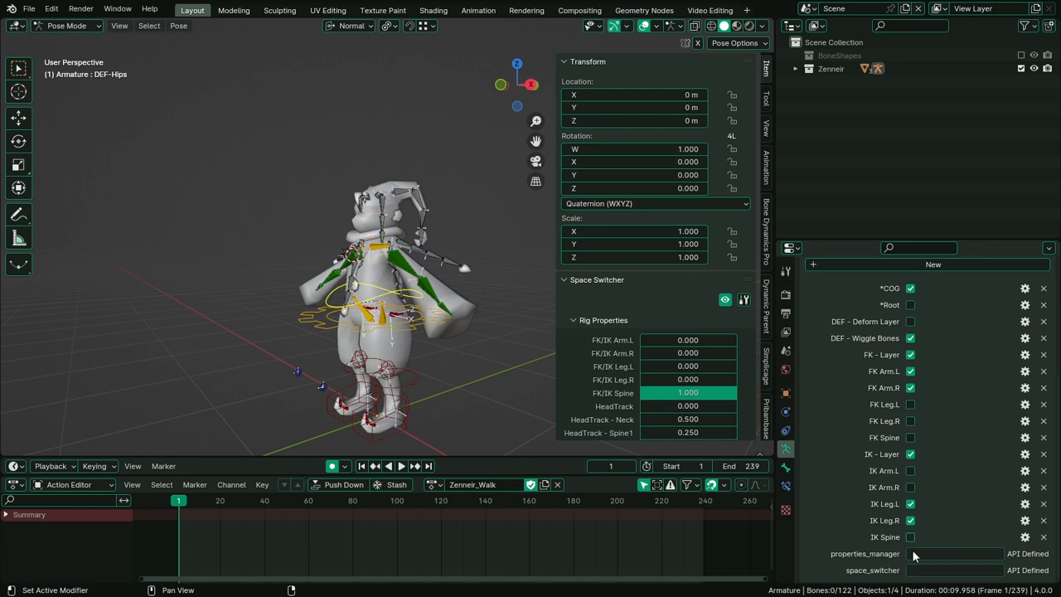
click(911, 440)
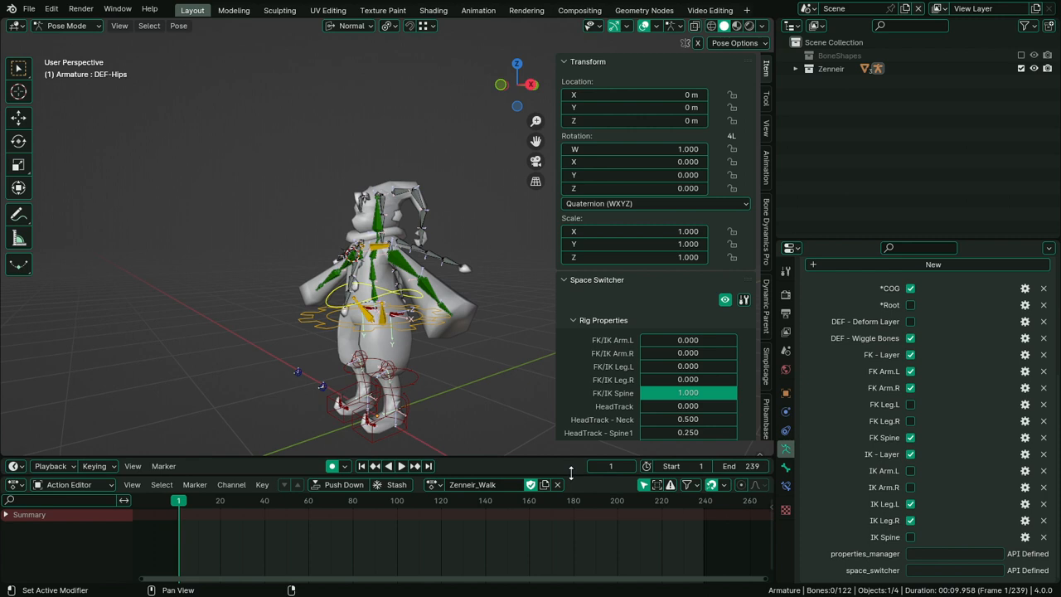
click(911, 437)
click(911, 537)
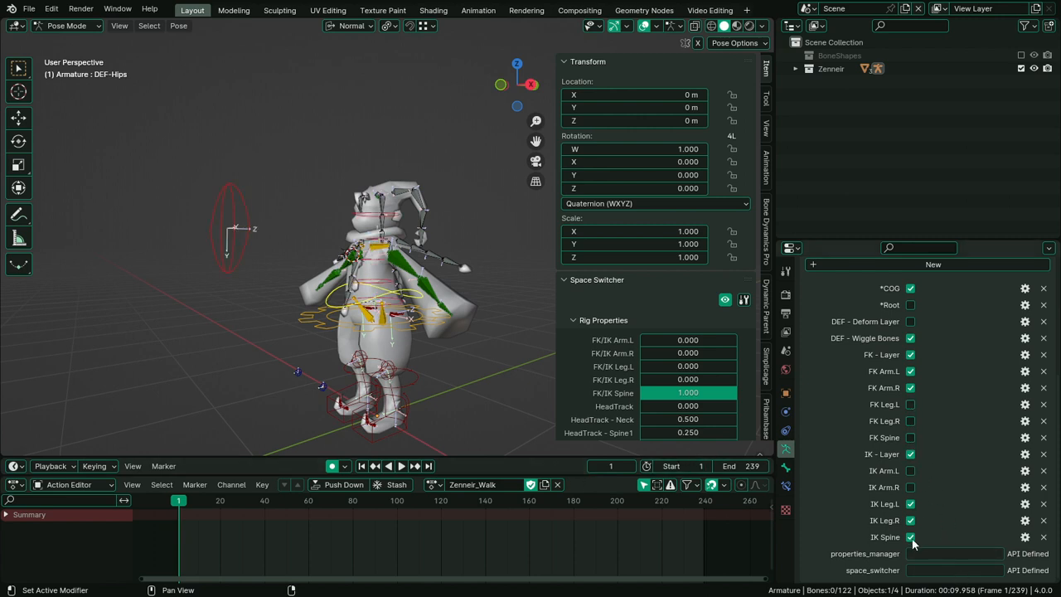
Keyframe the FK/IK Arm.L and FK/IK Arm.R rig properties on frame 1
scroll(663, 369, down, 1)
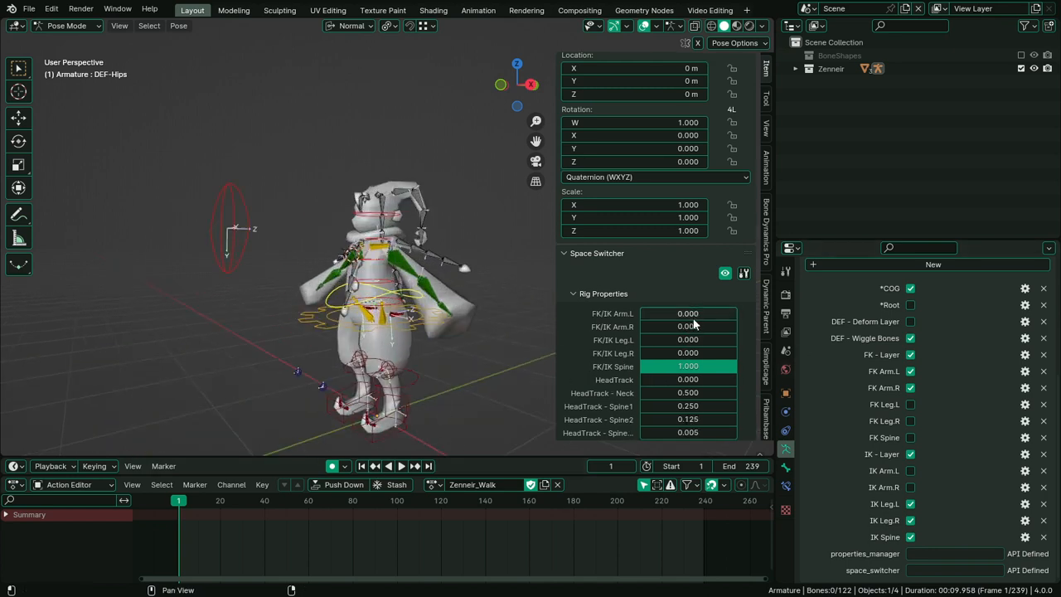
key(i)
key(i)
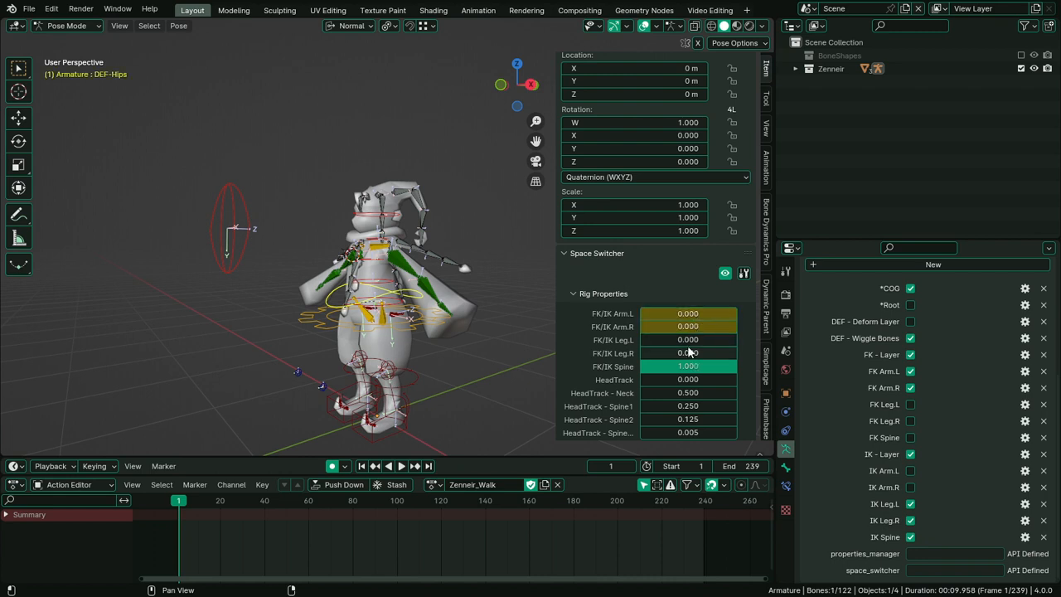
Set FK/IK Leg.L and Leg.R to 1.000, and keyframe both together with FK/IK Spine and HeadTrack
drag(687, 350, 737, 340)
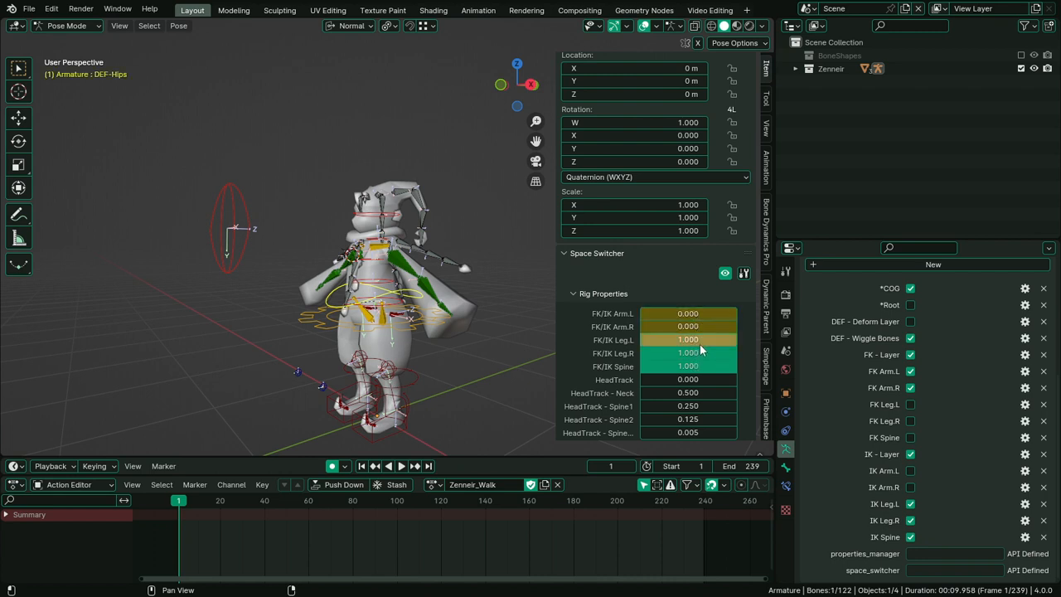
key(i)
key(i)
key(i)
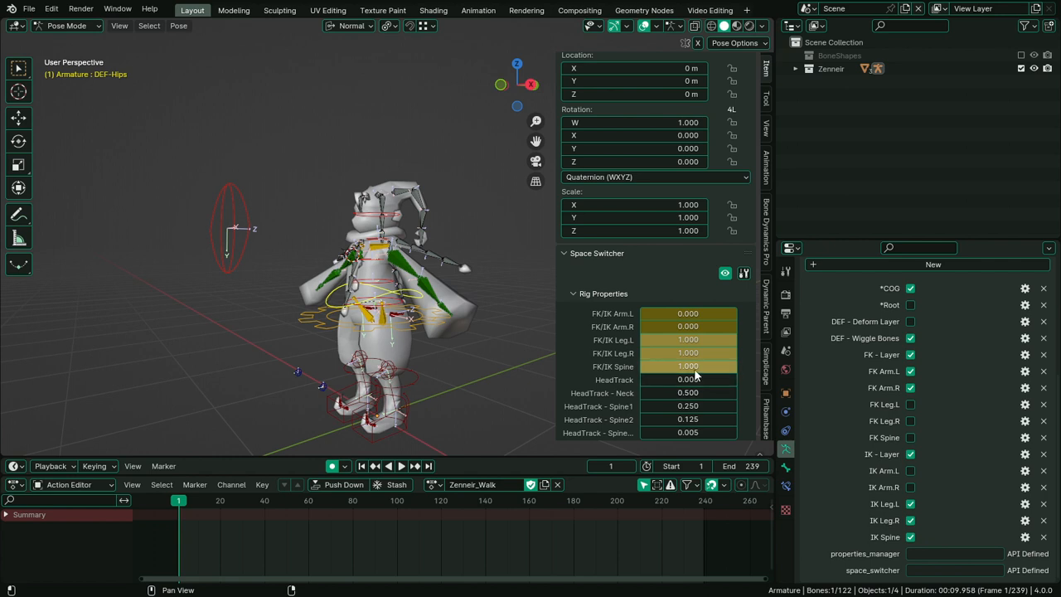
key(i)
scroll(697, 426, down, 1)
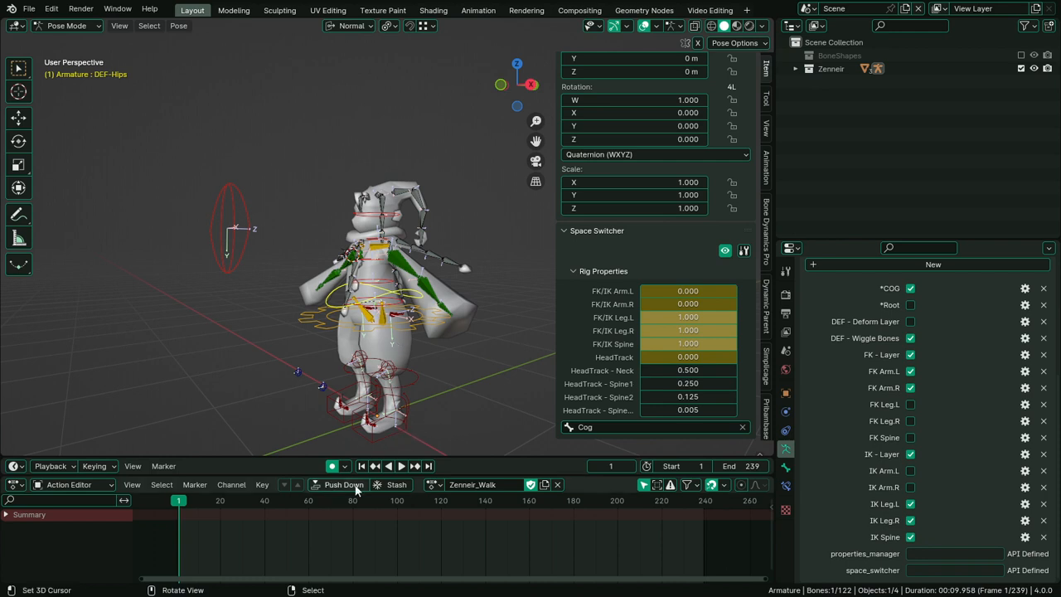
click(97, 484)
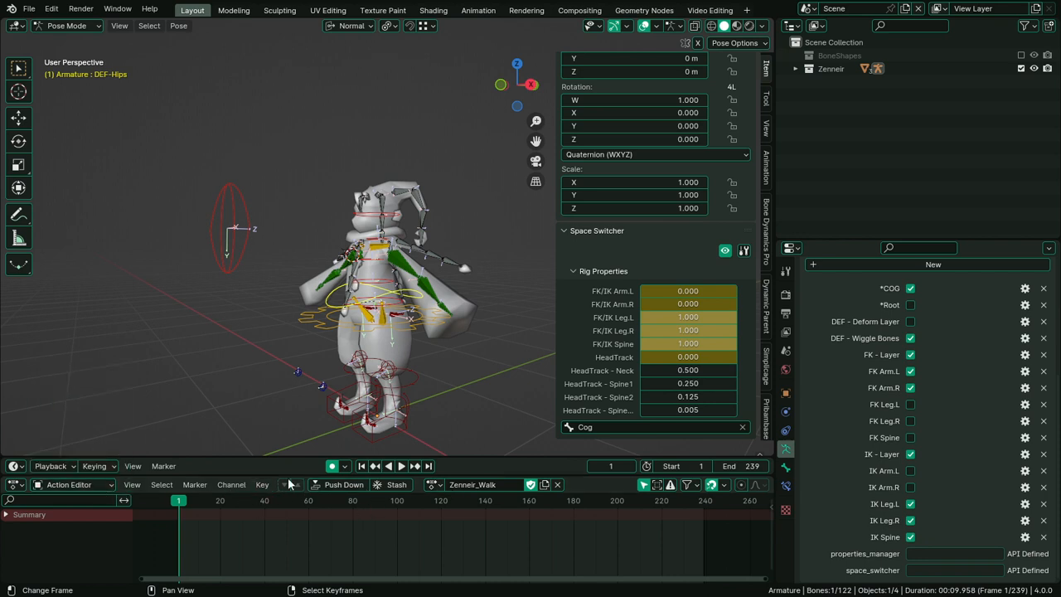
click(109, 467)
click(109, 468)
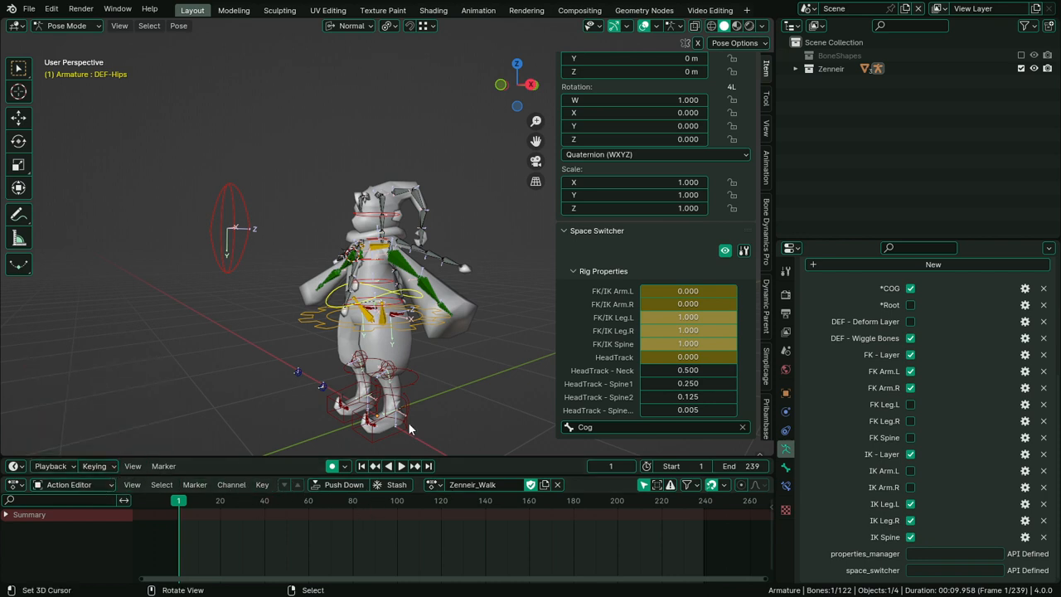
Select the IK leg controls at the character's feet, finishing with IKCtrl-Leg.L
click(388, 437)
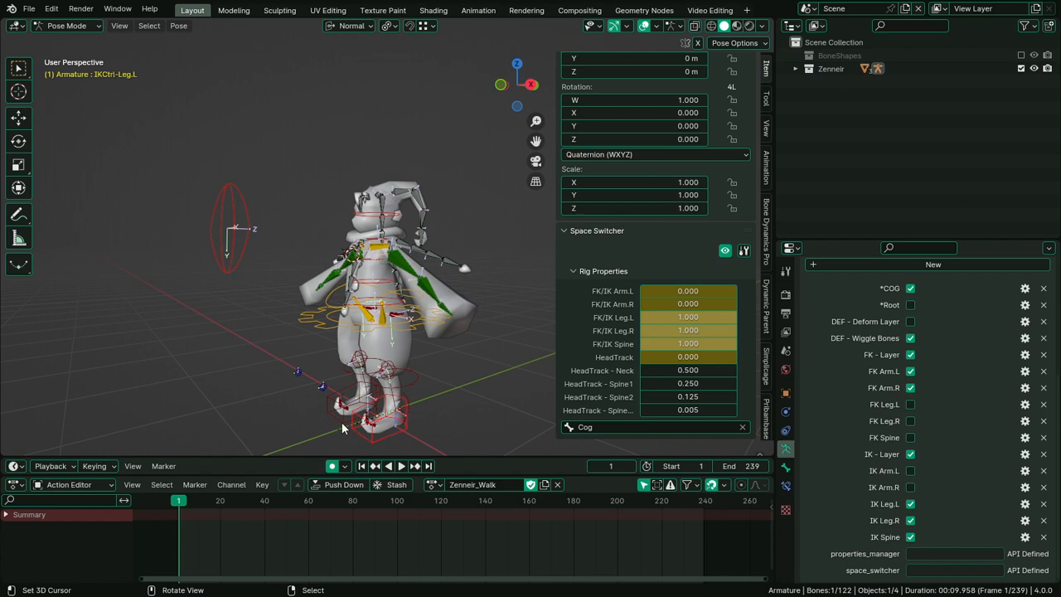
shift+click(398, 427)
click(384, 434)
middle_drag(497, 375, 465, 334)
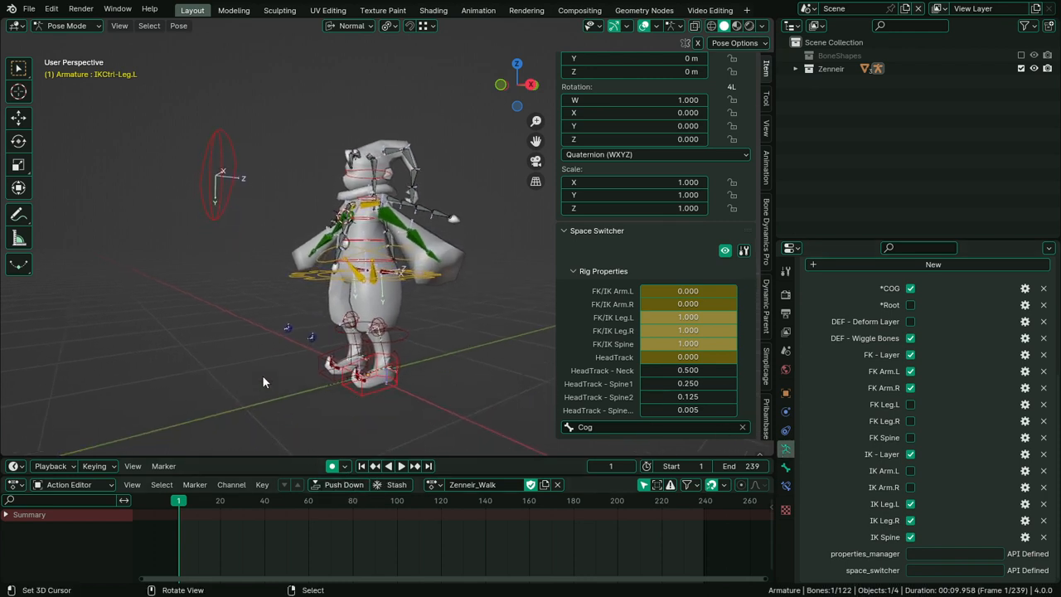
Hide the large round control bone floating in front of the character's head
click(230, 194)
key(h)
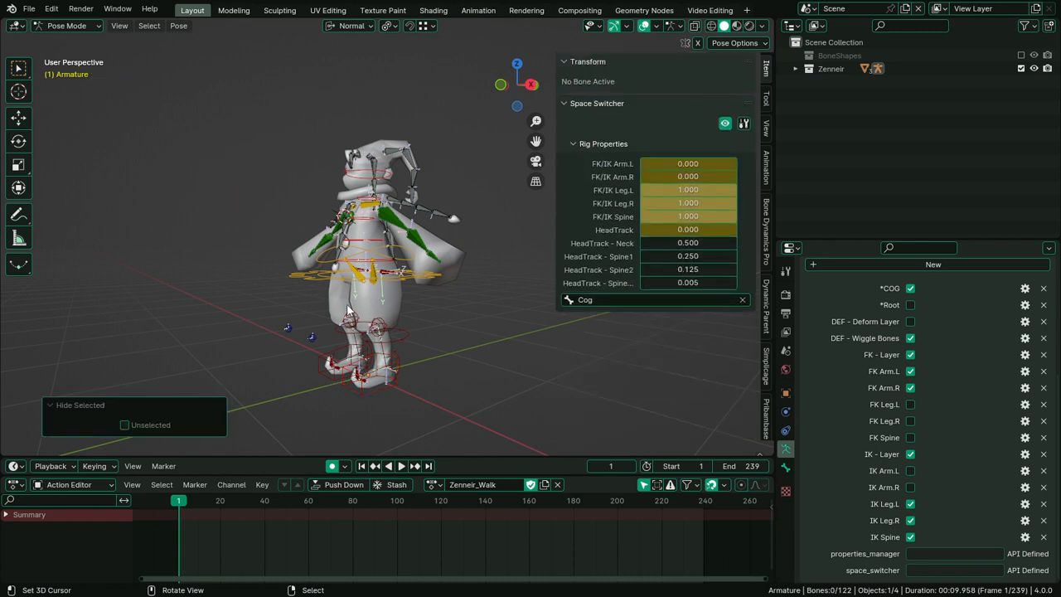
middle_drag(382, 332, 435, 339)
scroll(436, 339, up, 3)
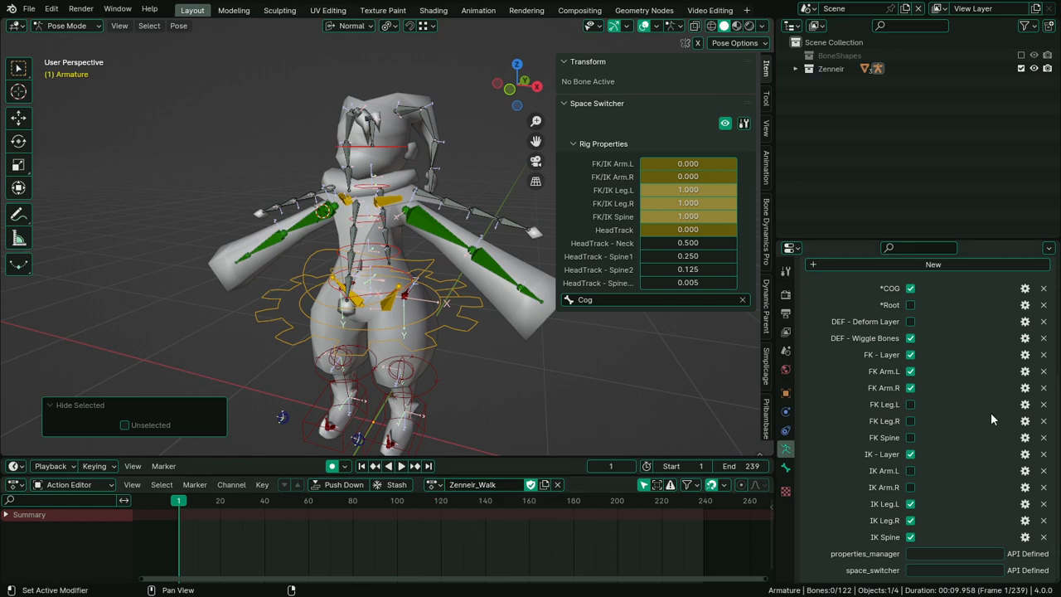
Inspect the armature's bone collections list and their visibility states, and return to the custom properties
scroll(972, 348, up, 5)
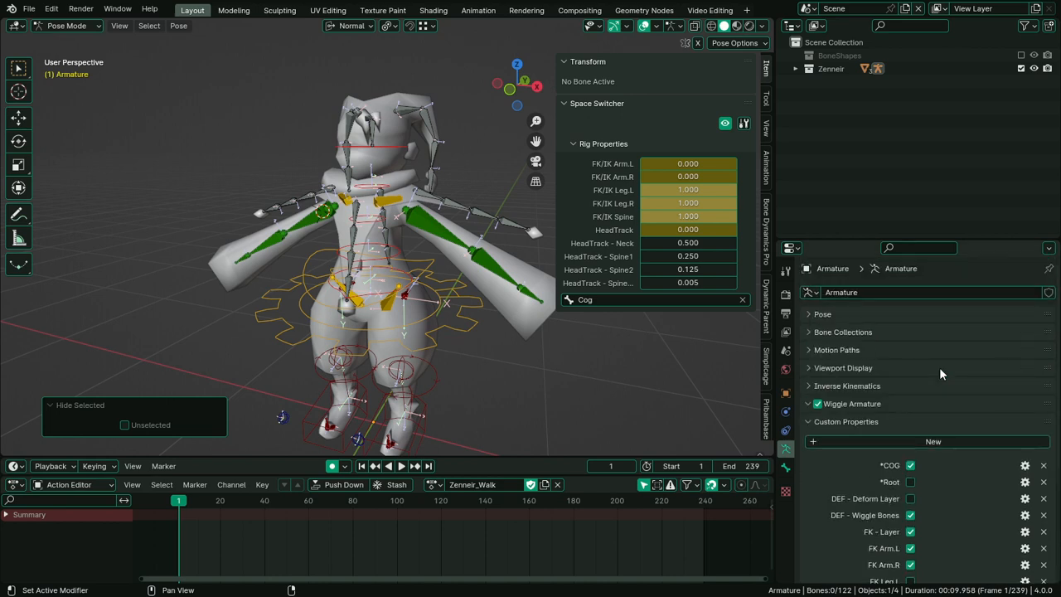
click(852, 332)
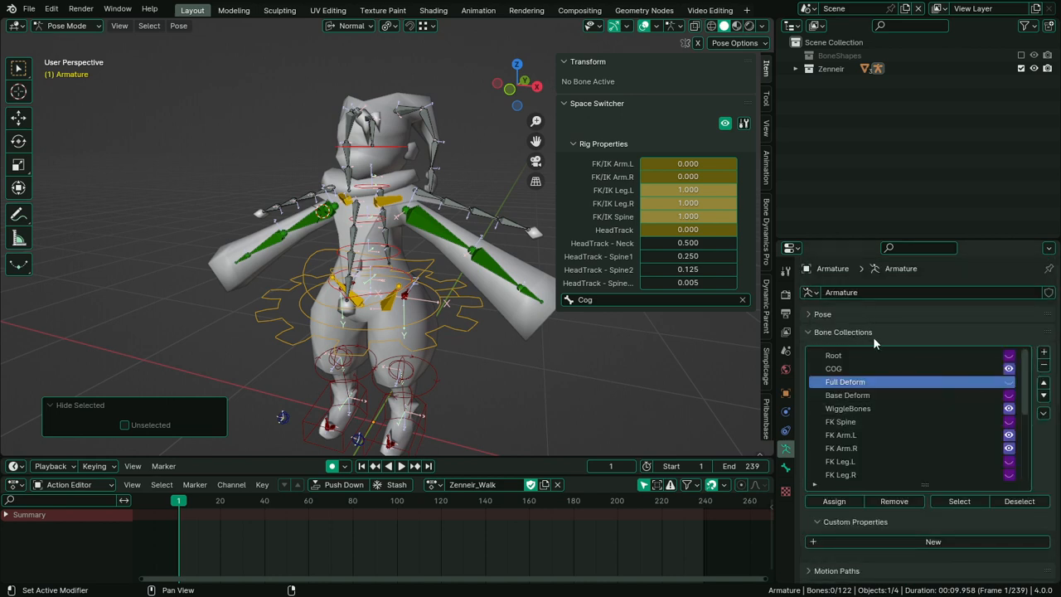
click(852, 332)
scroll(848, 435, down, 4)
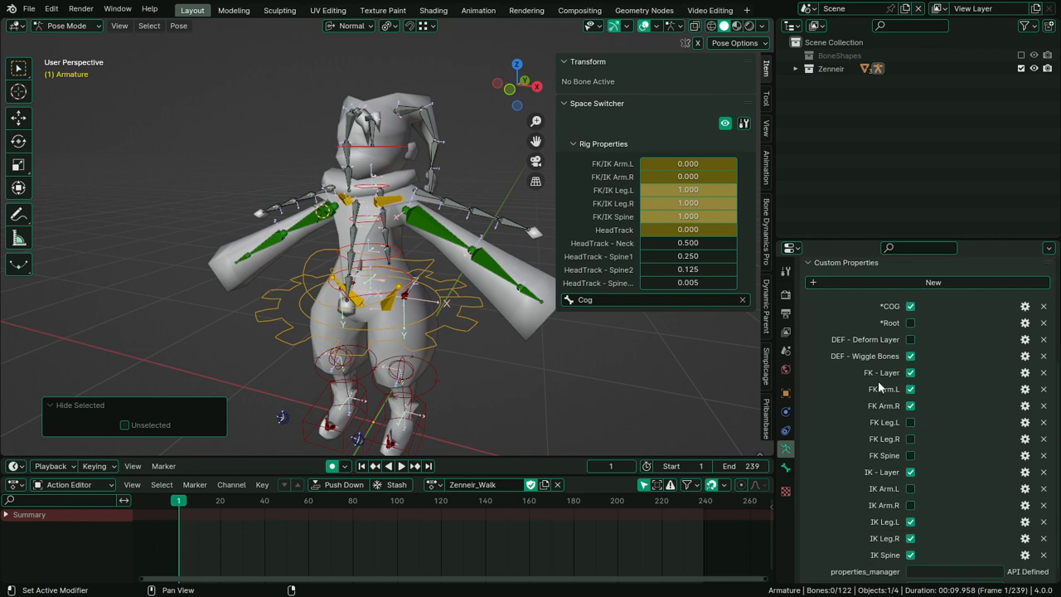
Test the FK - Layer property by switching it off and on twice, leaving it enabled, and inspect the FK arm bones on the character
click(913, 374)
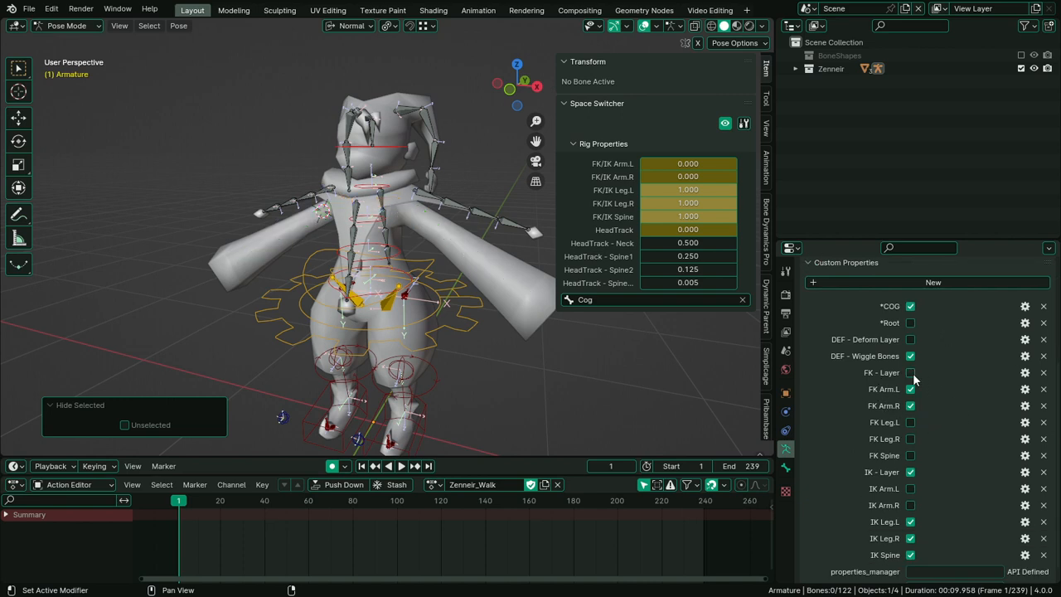
click(914, 377)
click(914, 378)
click(914, 379)
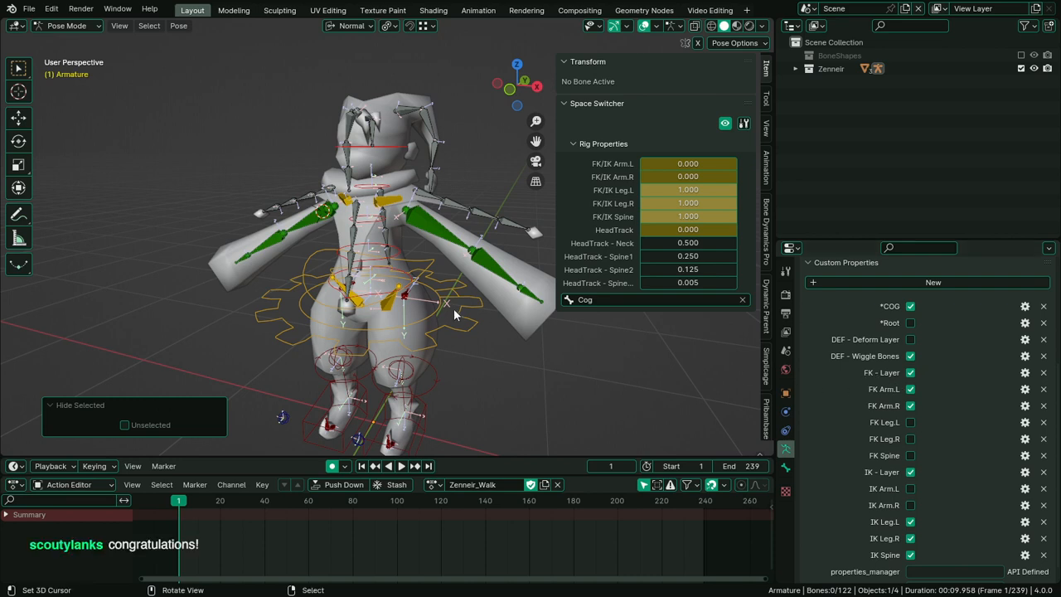
middle_drag(473, 319, 448, 319)
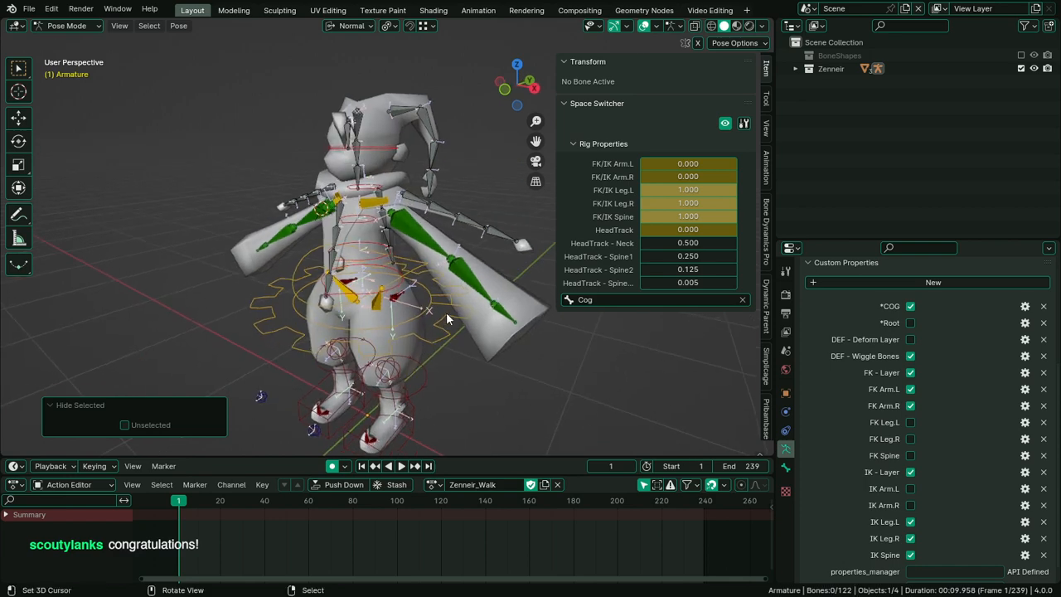
middle_drag(519, 328, 507, 319)
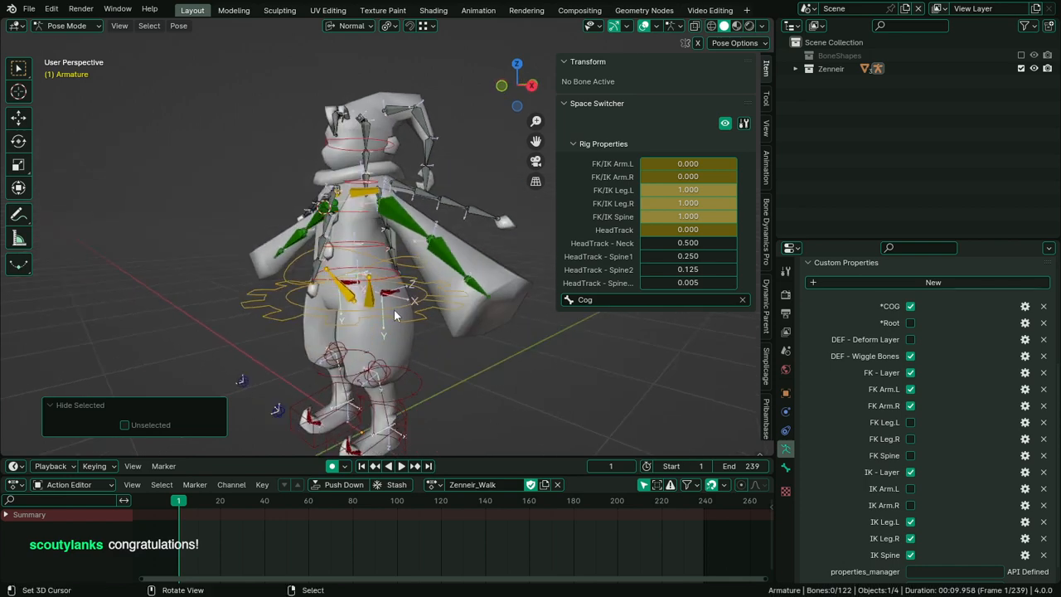
Show the rig in right orthographic view and clear the active keying set
key(KP_3)
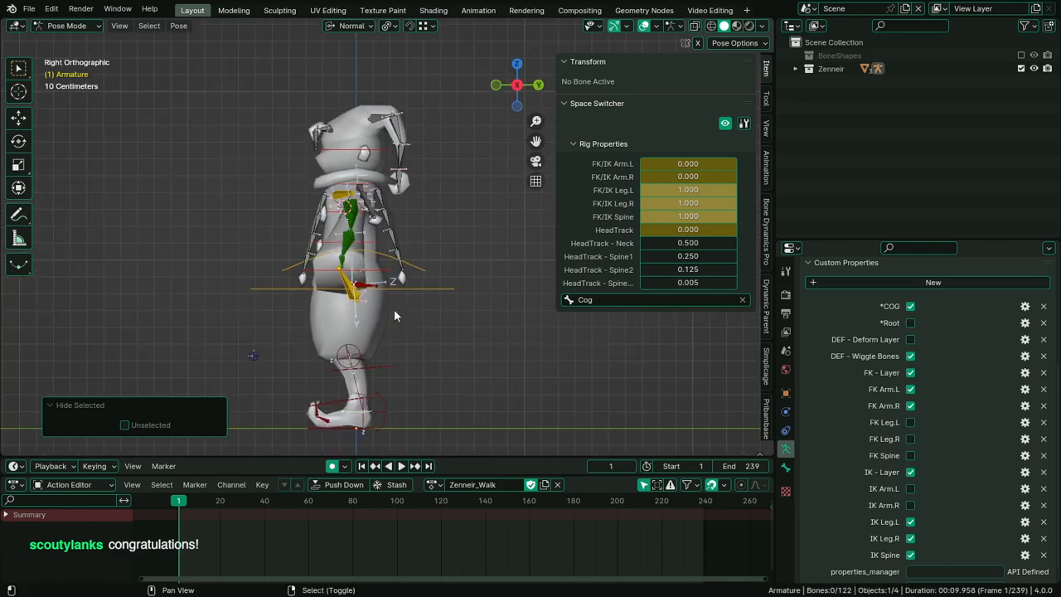
shift+middle_drag(393, 309, 416, 296)
scroll(416, 296, up, 2)
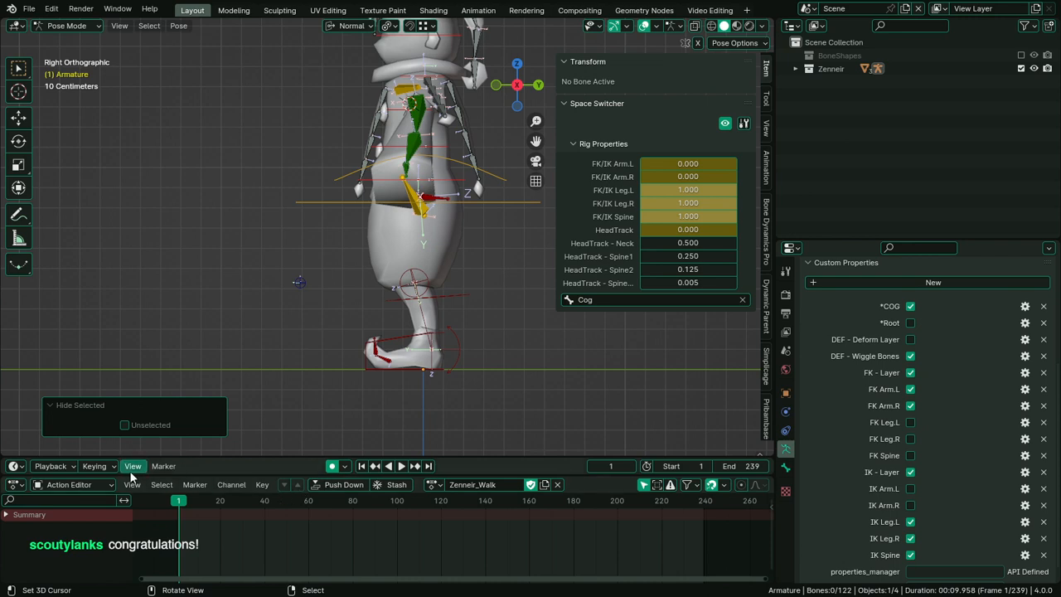
click(95, 466)
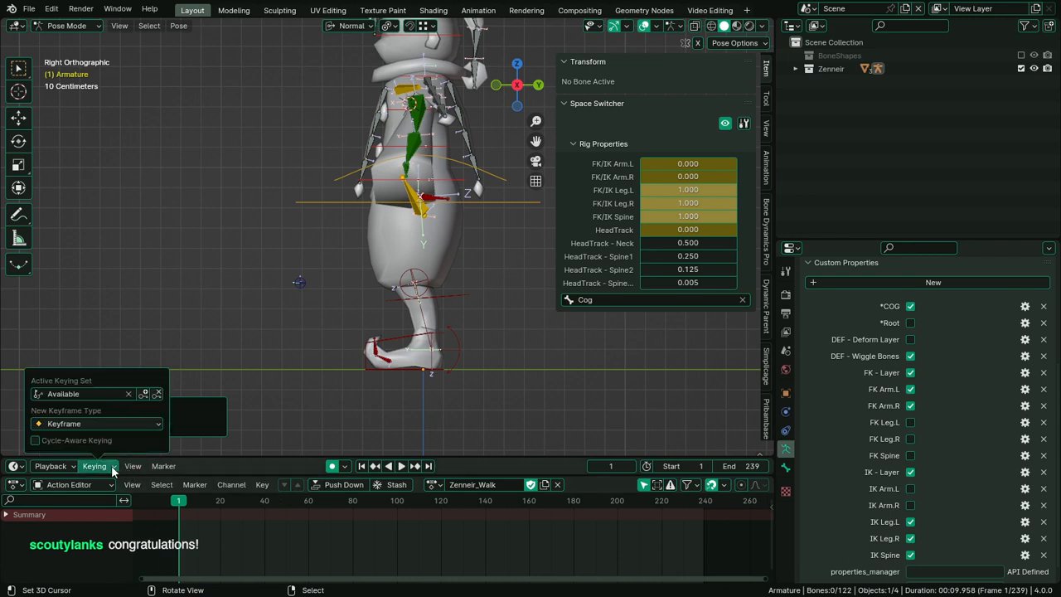
click(130, 395)
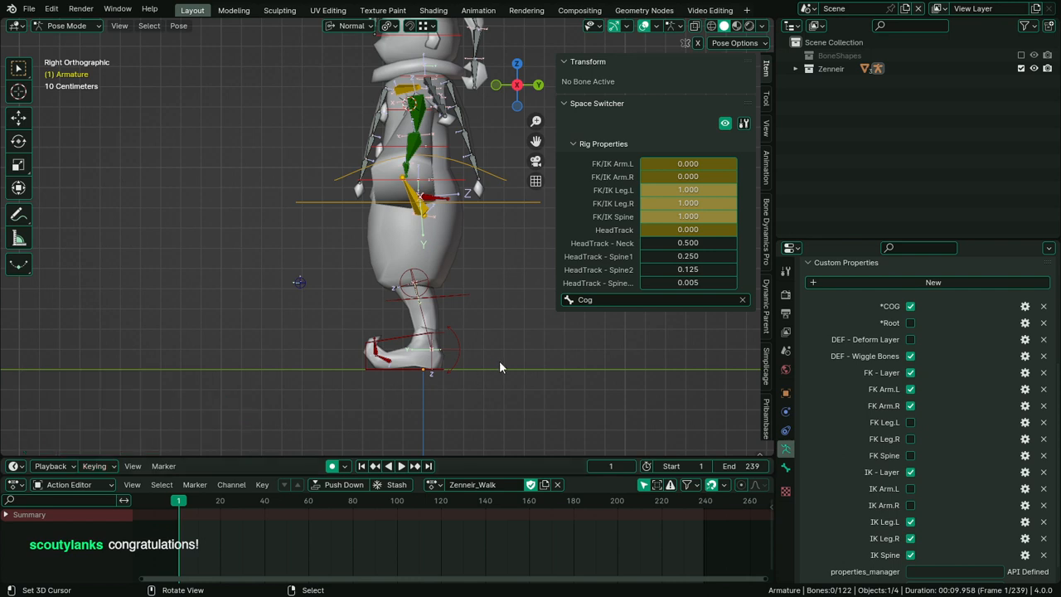
Move the IKCtrl-Leg.L foot control about 0.3 m forward and rotate IKFootroll.L about 25 degrees to lift the toes
click(427, 367)
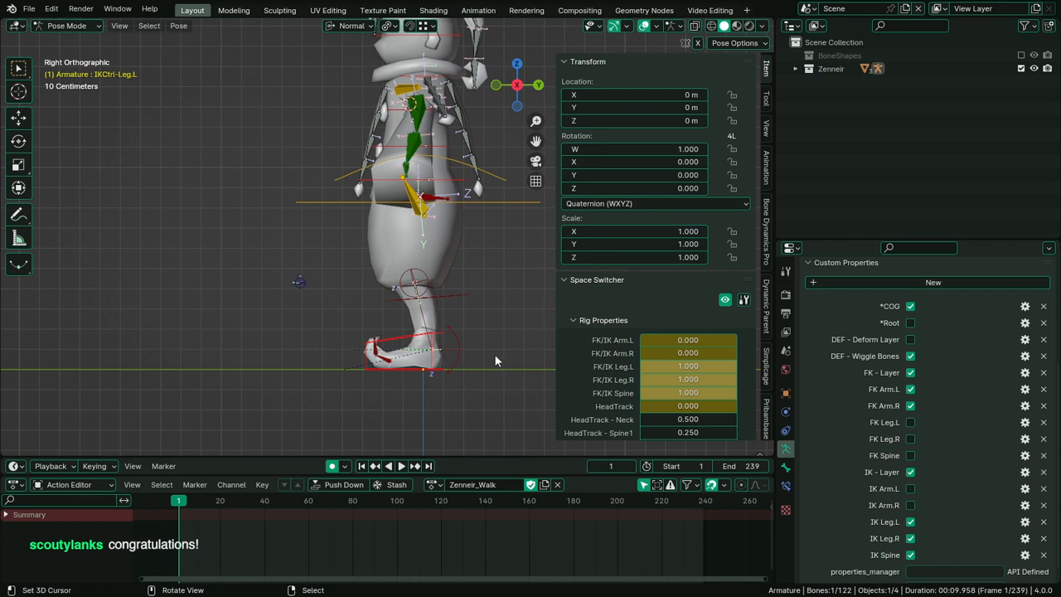
key(g)
click(404, 337)
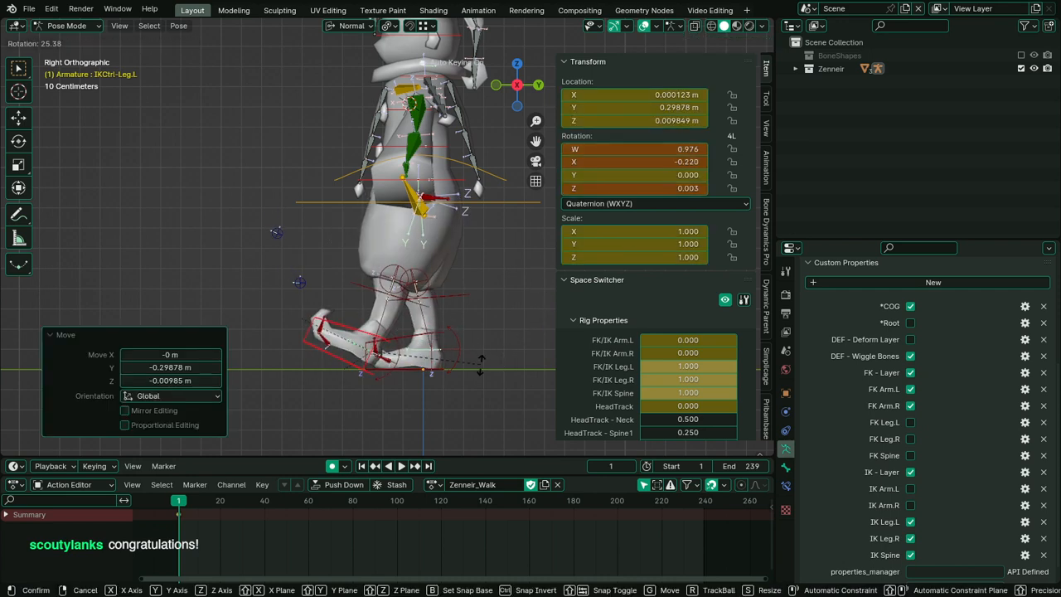
click(379, 351)
key(r)
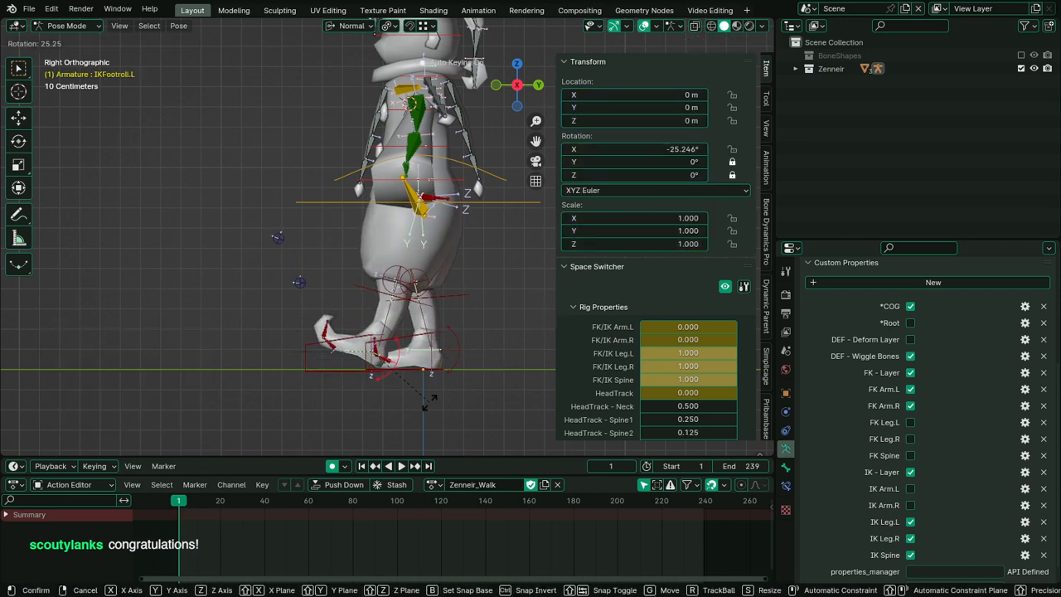
click(428, 379)
Lower the Cog control and shift it slightly forward so the knees bend
click(490, 203)
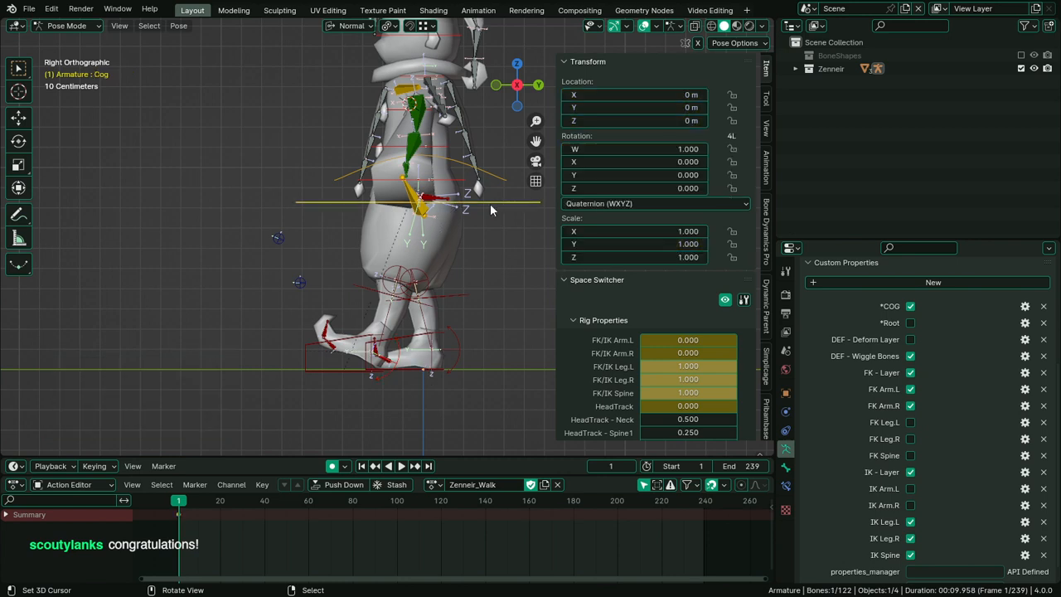
key(g)
click(484, 217)
Move IKCtrl-Leg.R about 0.34 m backward and rotate IKFootroll.R about 9.5 degrees to raise the heel
click(421, 371)
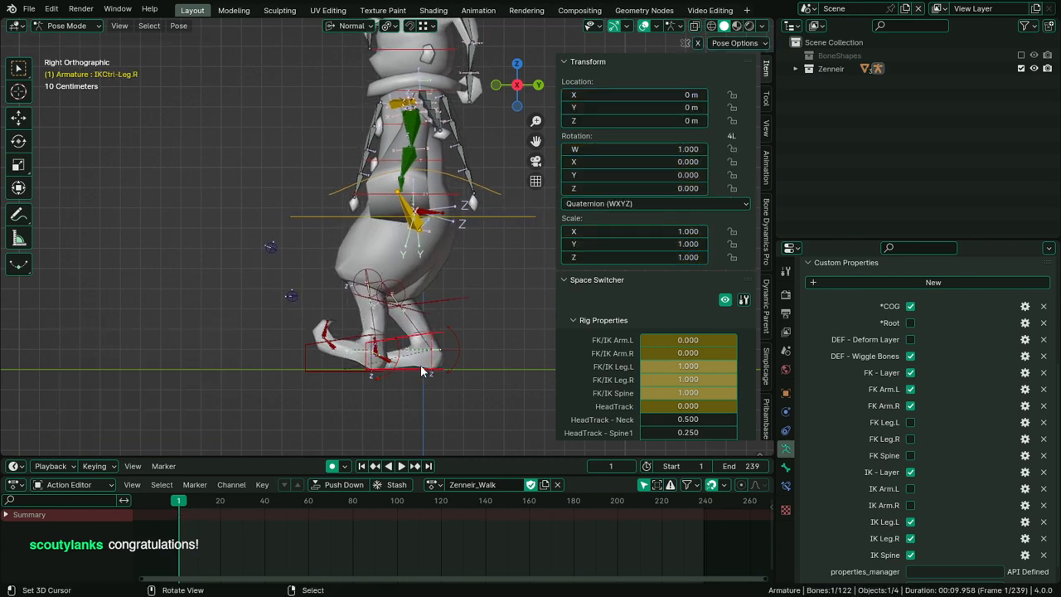
key(g)
click(474, 387)
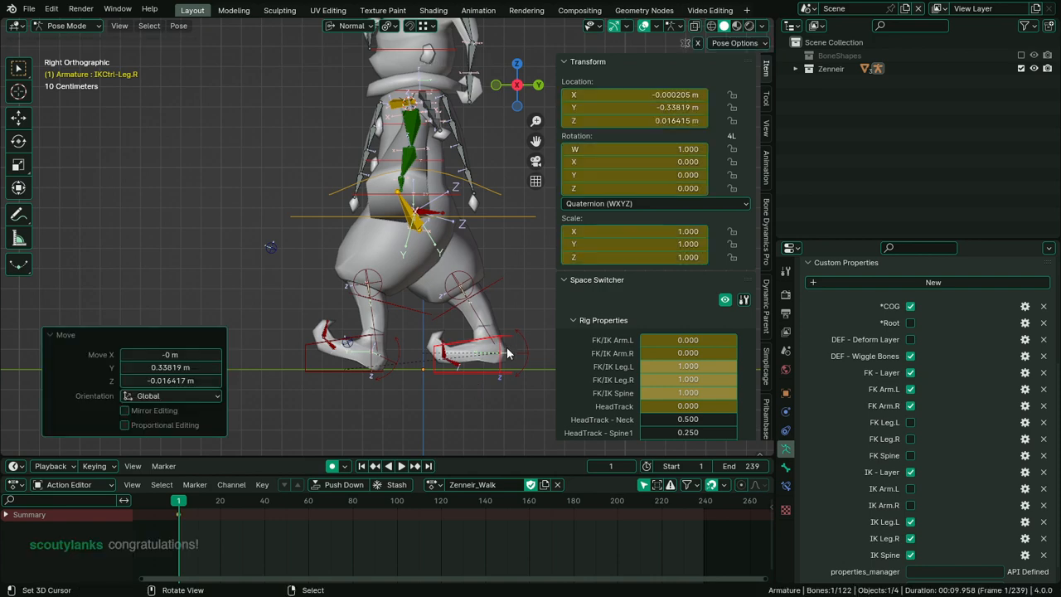
click(524, 335)
key(r)
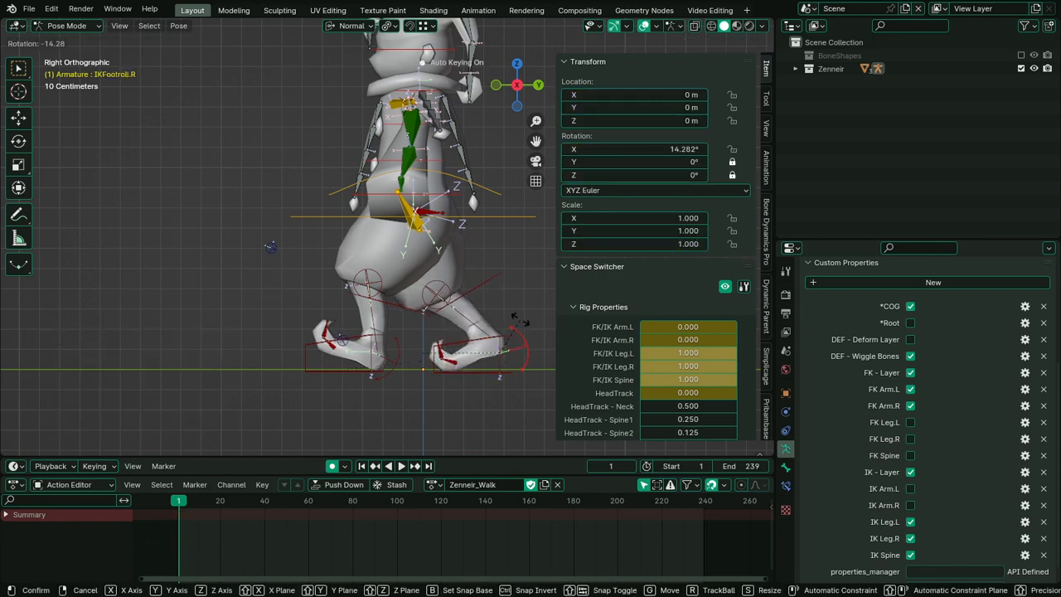
click(522, 323)
Maximize the 3D viewport and nudge the lower and middle IK spine controls, including IK-Spine.006 and IK-Spine.003, slightly forward
middle_drag(381, 297, 584, 367)
key(ctrl+space)
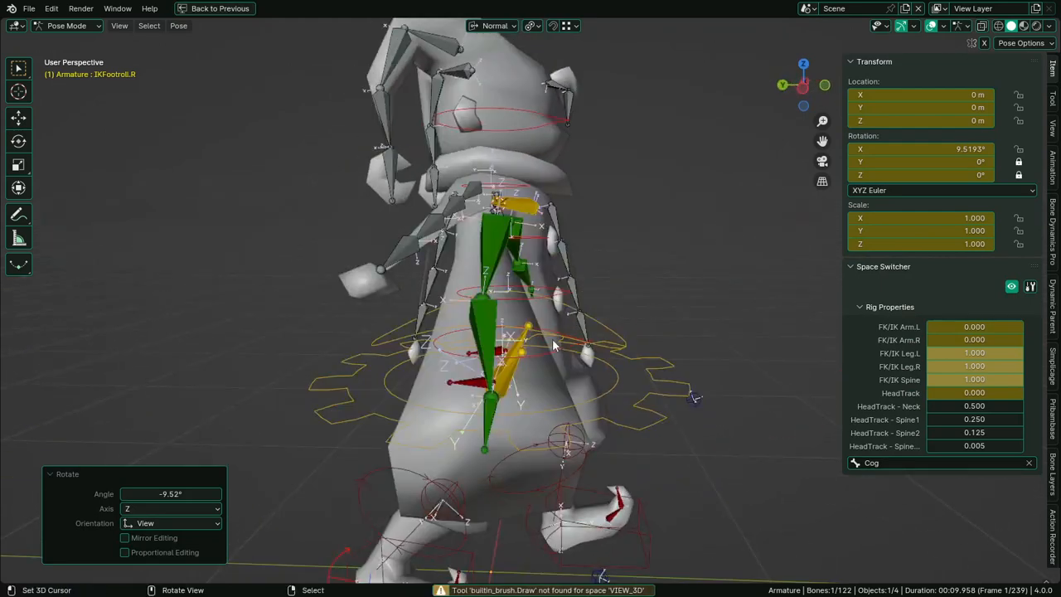
click(560, 348)
right_click(562, 352)
key(g)
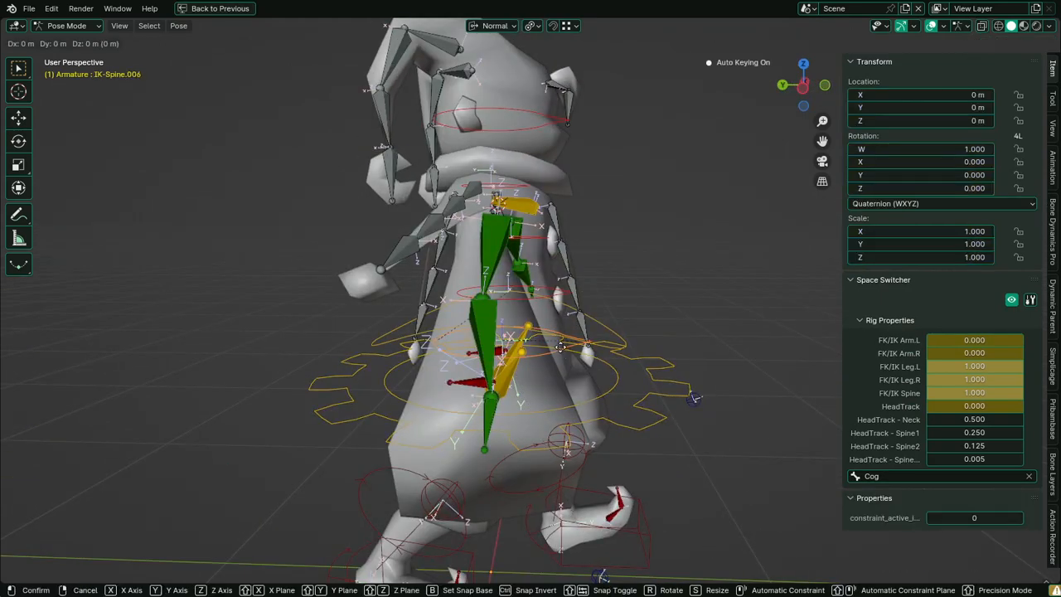
click(566, 353)
right_click(550, 296)
key(g)
click(564, 299)
right_click(570, 295)
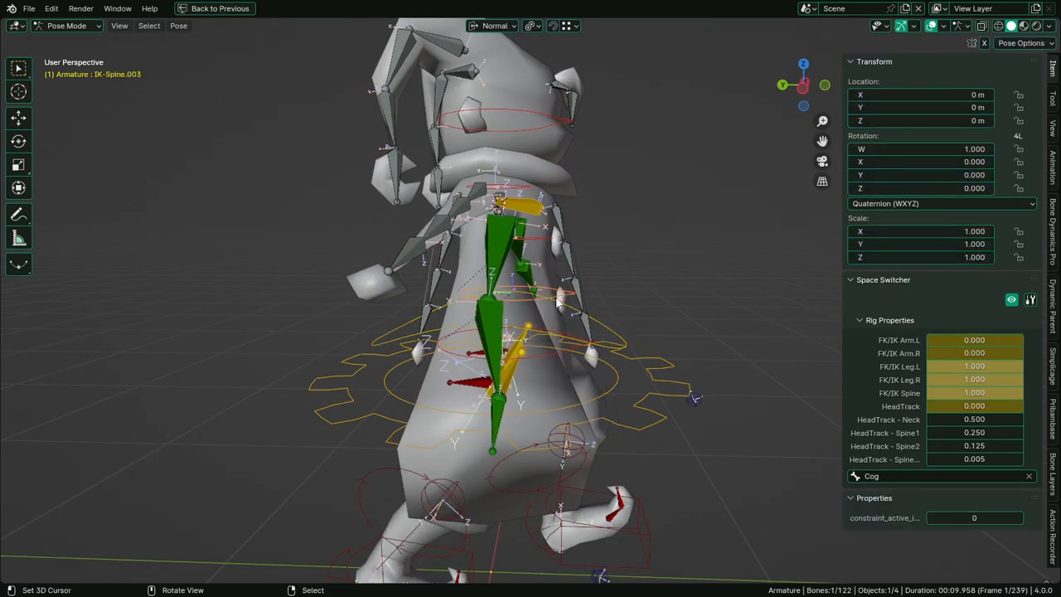
key(g)
click(565, 302)
Enable X-axis mirroring for the pose and rotate the FK upper arms down about 50 degrees toward the body
middle_drag(567, 303, 650, 284)
right_click(668, 249)
key(r)
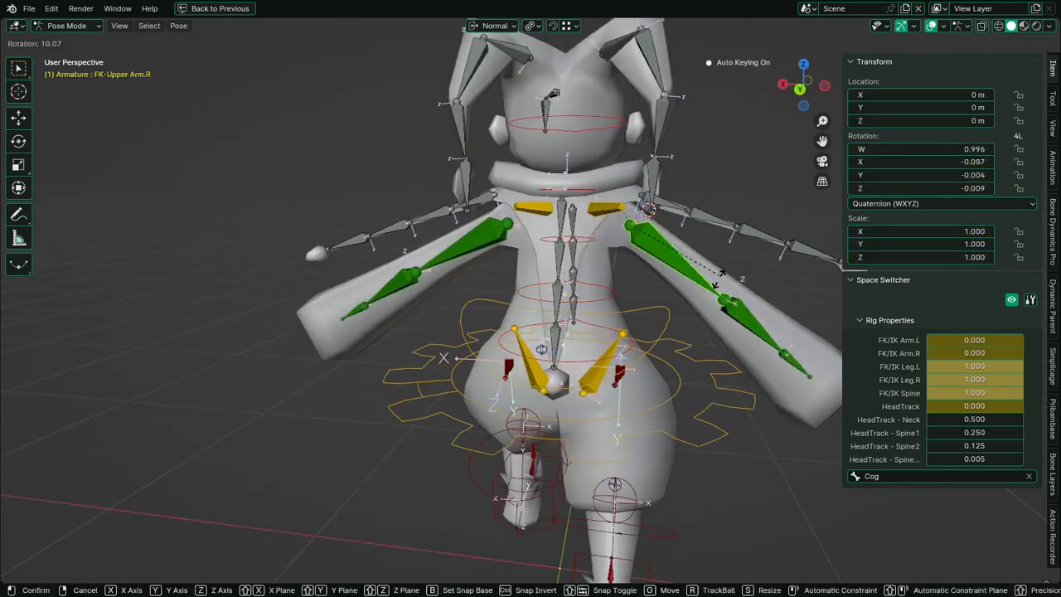
right_click(668, 291)
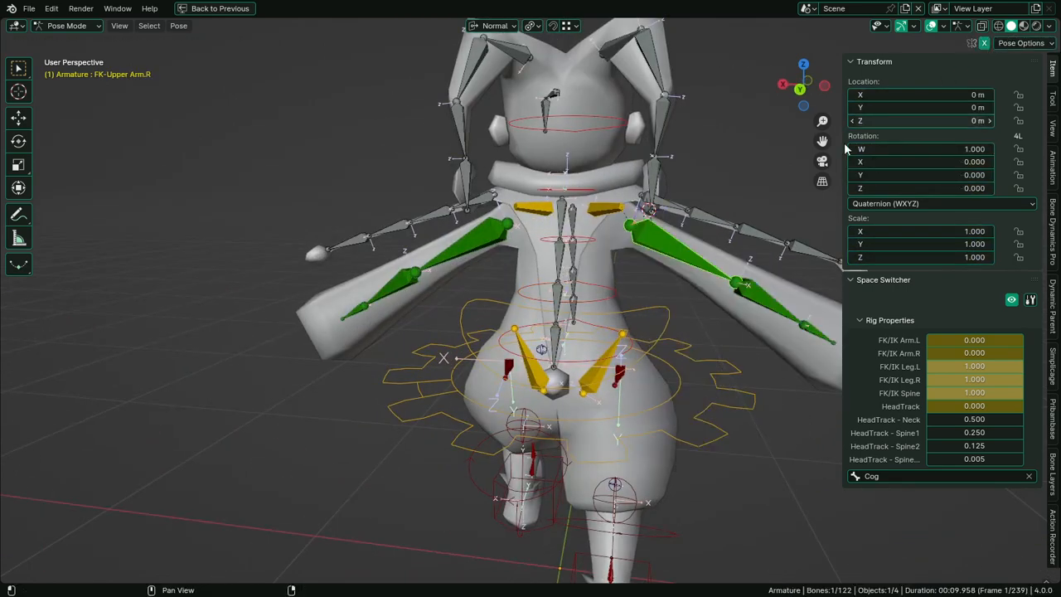
key(r)
click(769, 320)
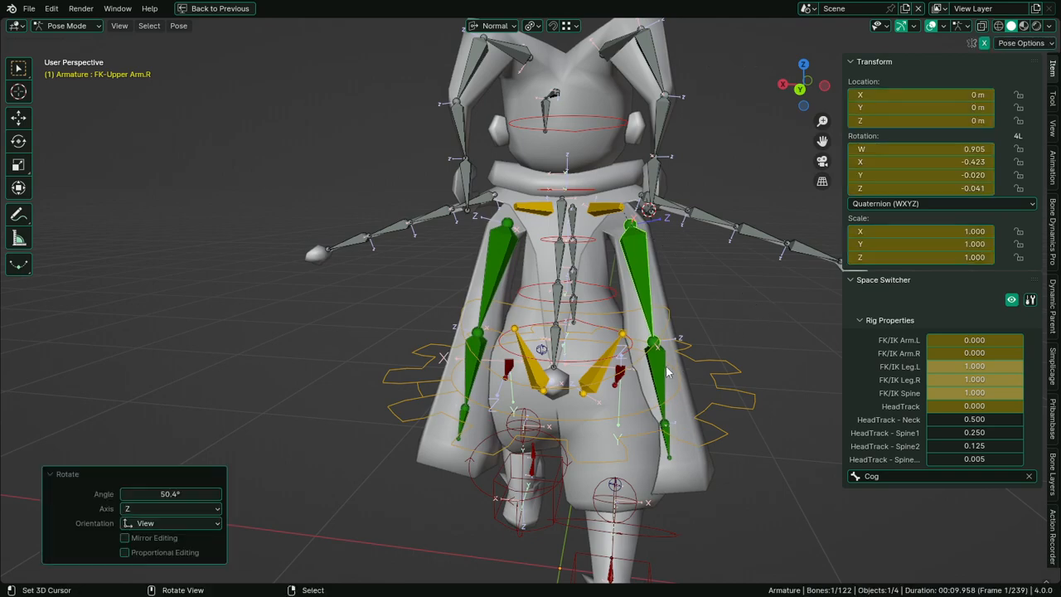
Rotate FK-Lower Arm.R about 17 degrees with mirroring so both elbows bend slightly forward
middle_drag(668, 370, 540, 373)
shift+right_click(552, 403)
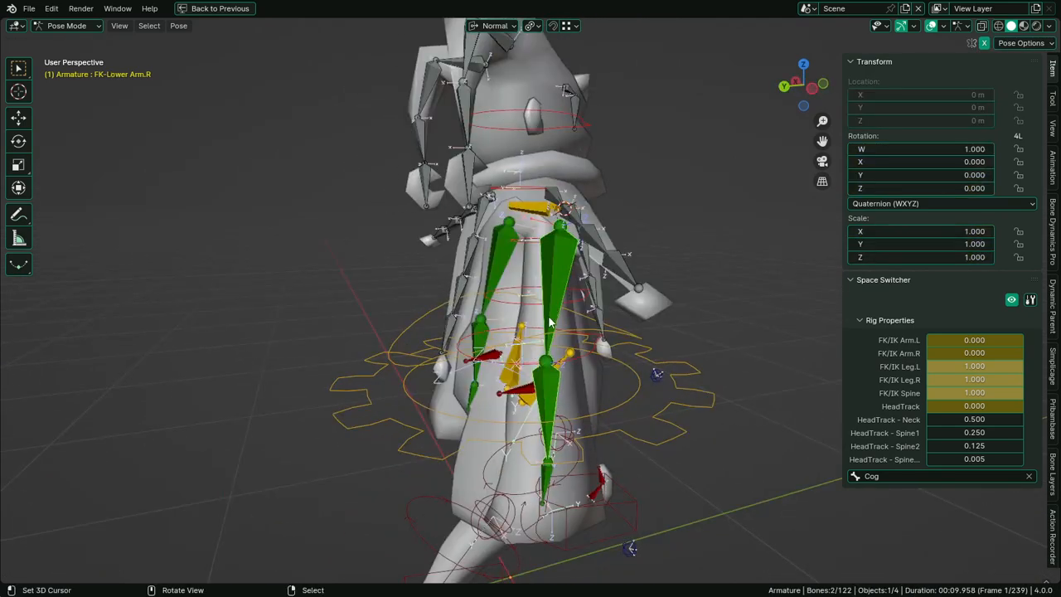
middle_drag(547, 319, 524, 283)
right_click(524, 356)
right_click(513, 344)
key(r)
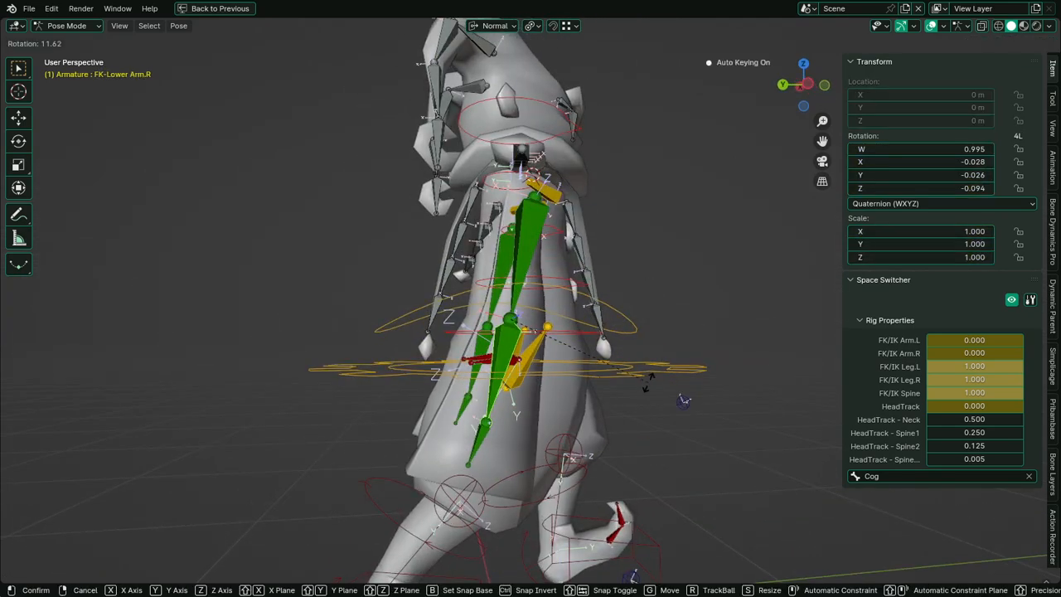
click(580, 398)
Restore the full layout and hide the DEF - Wiggle Bones layer
middle_drag(580, 398, 315, 352)
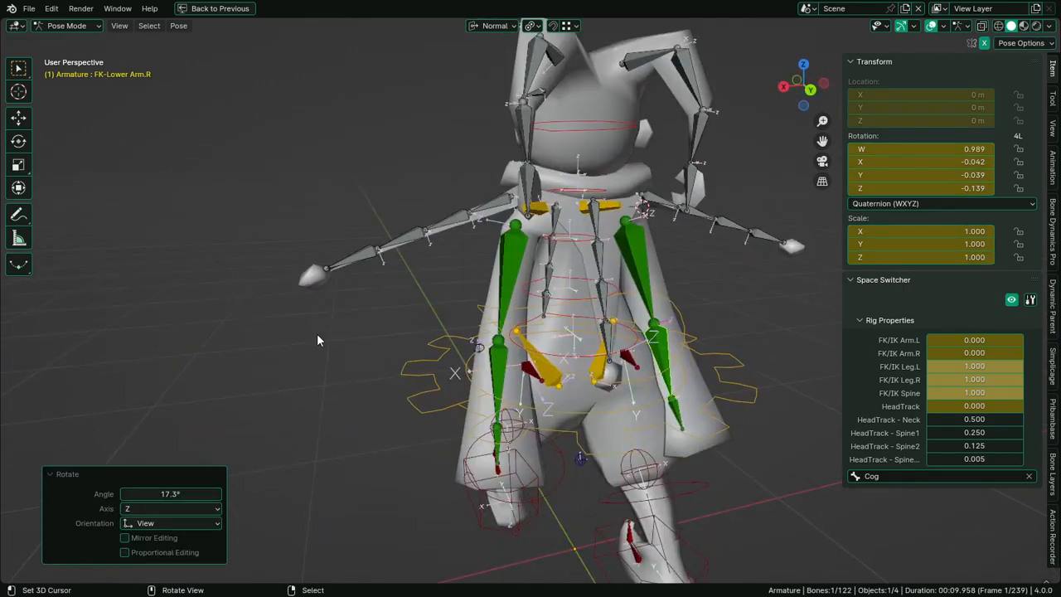
middle_drag(795, 132, 747, 315)
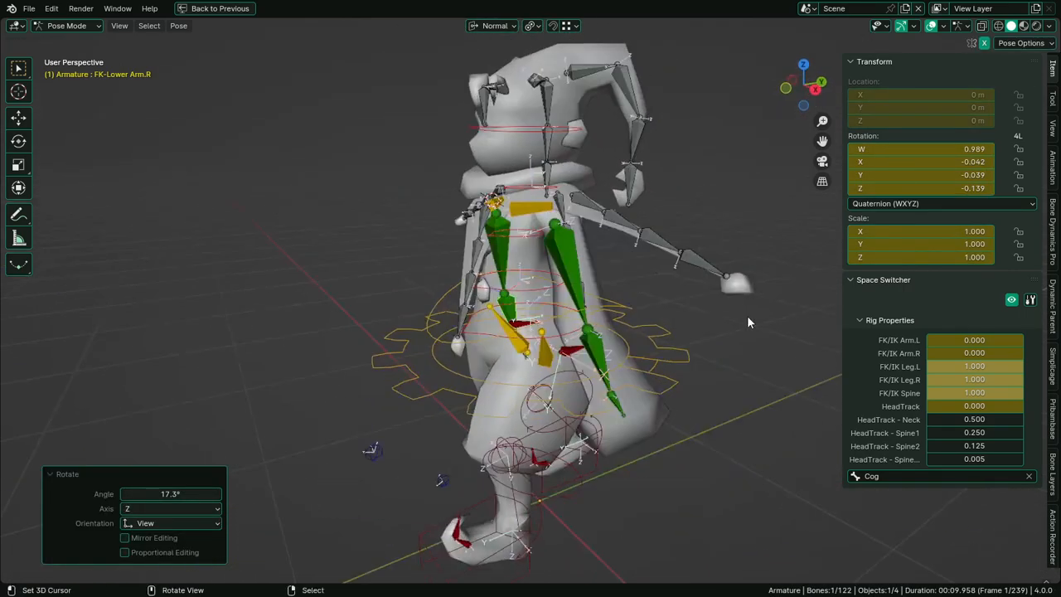
key(ctrl+space)
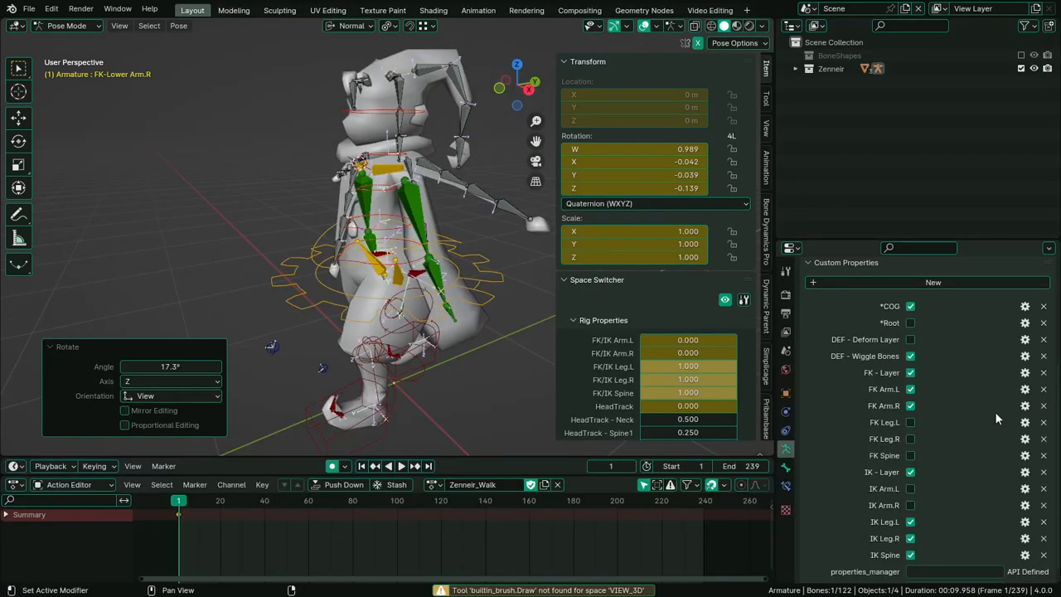
click(910, 356)
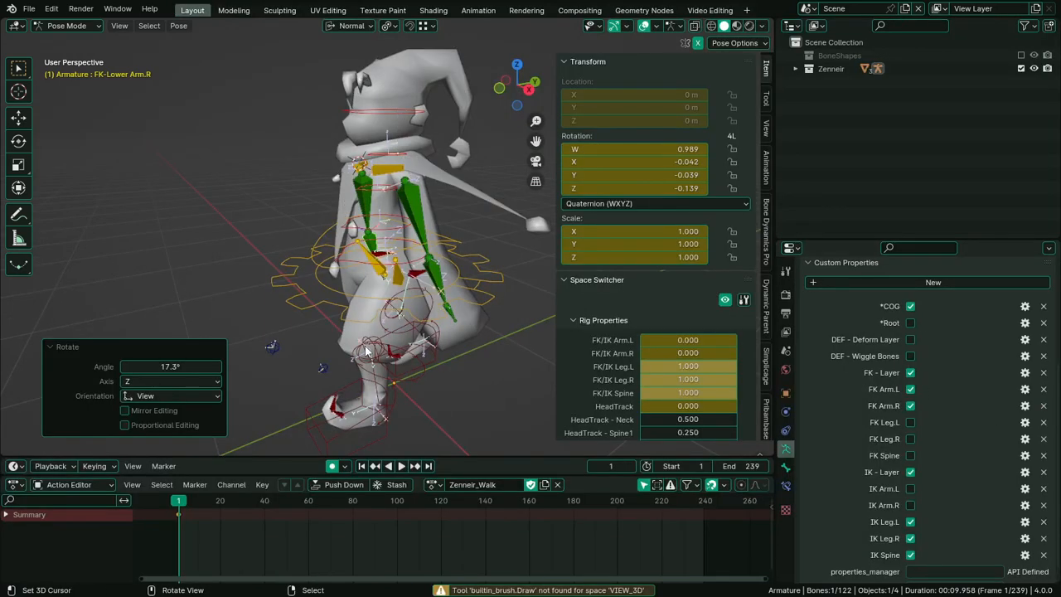
Maximize the 3D viewport and rotate the IK-Neck.001 head control about 3.8 degrees around its normal X axis
middle_drag(514, 373, 481, 330)
mouse_move(453, 296)
middle_down()
mouse_move(490, 309)
mouse_move(441, 295)
middle_up()
key(ctrl+space)
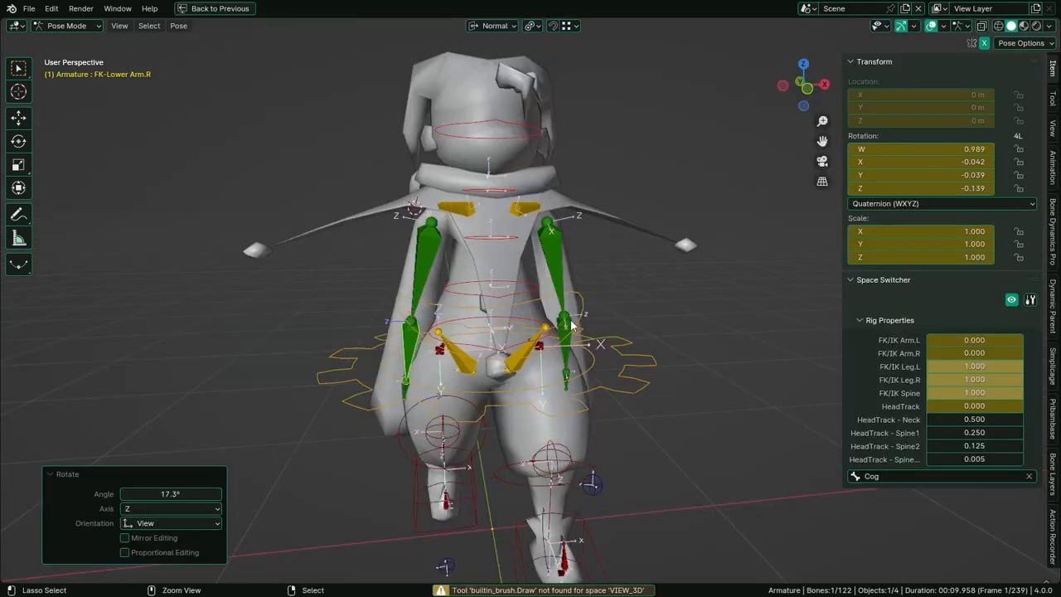
middle_drag(621, 352, 534, 364)
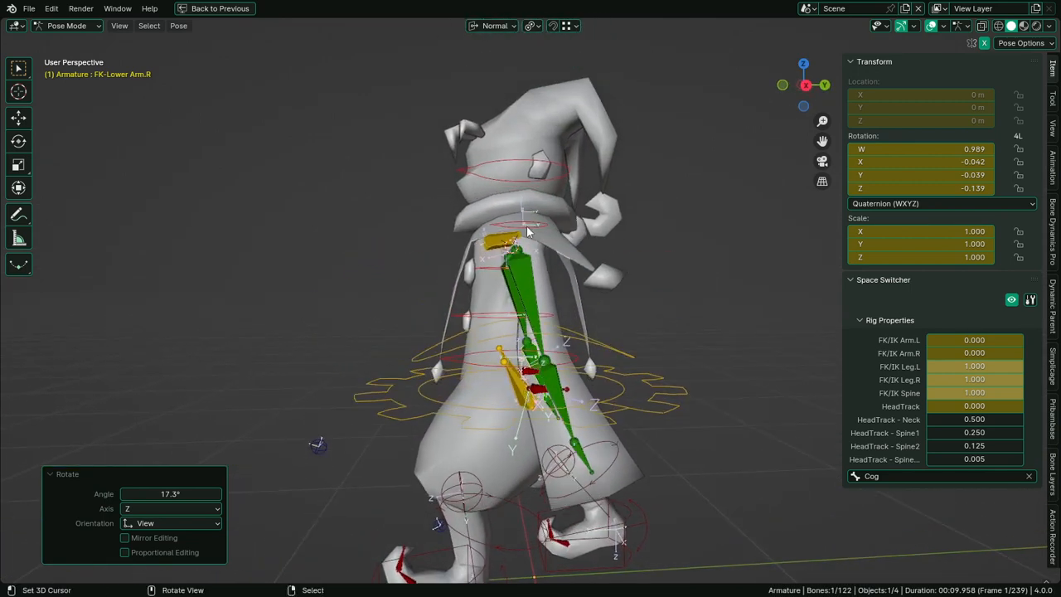
click(583, 160)
key(r)
key(x)
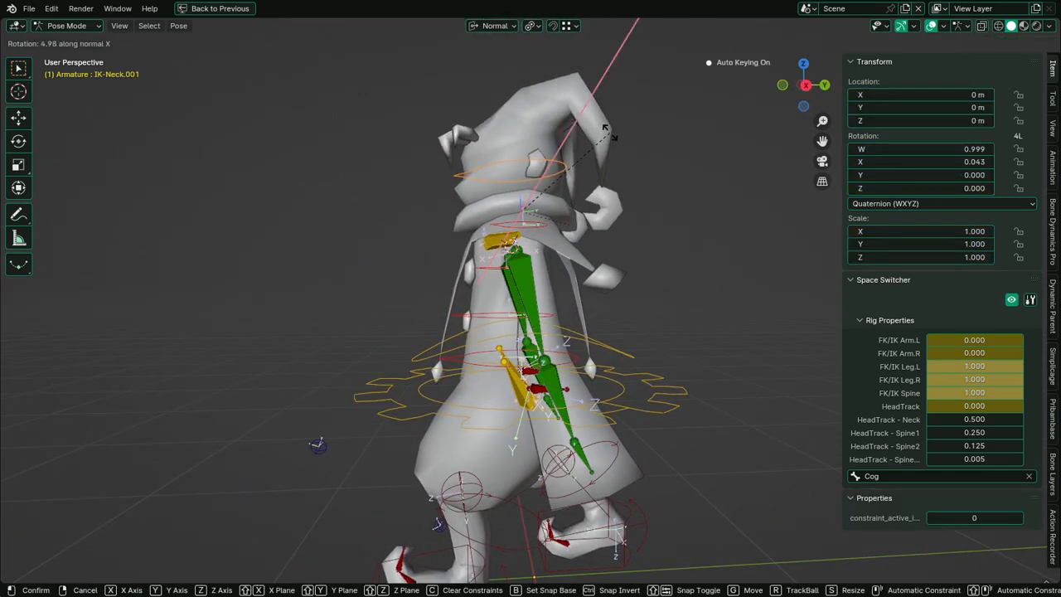
click(608, 137)
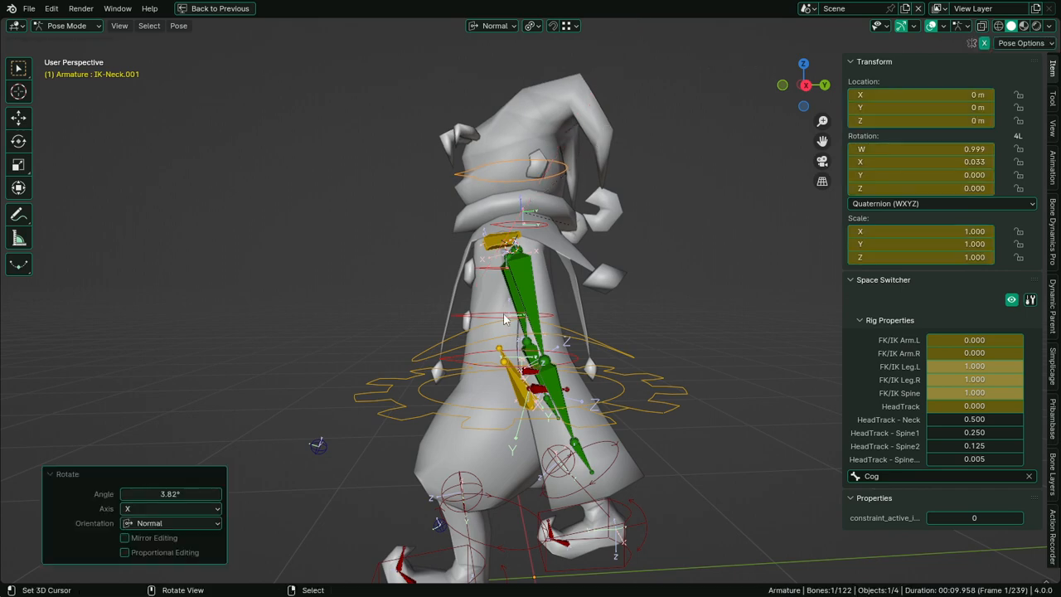
Check the pose from several angles and from the right side with the viewport overlays temporarily hidden
middle_drag(607, 137, 720, 289)
scroll(719, 289, down, 3)
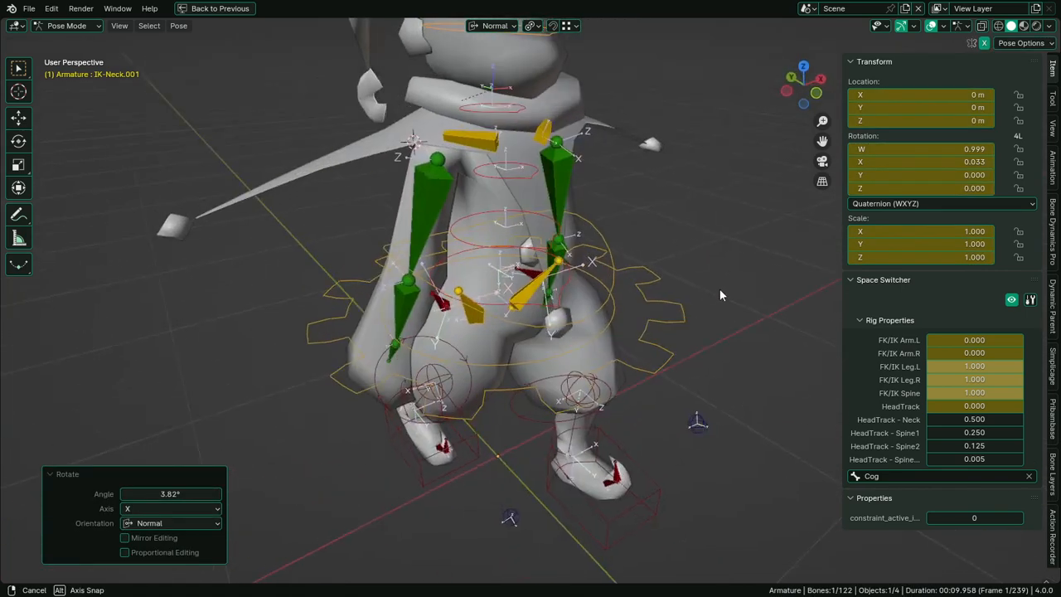
click(931, 25)
middle_drag(531, 223, 458, 219)
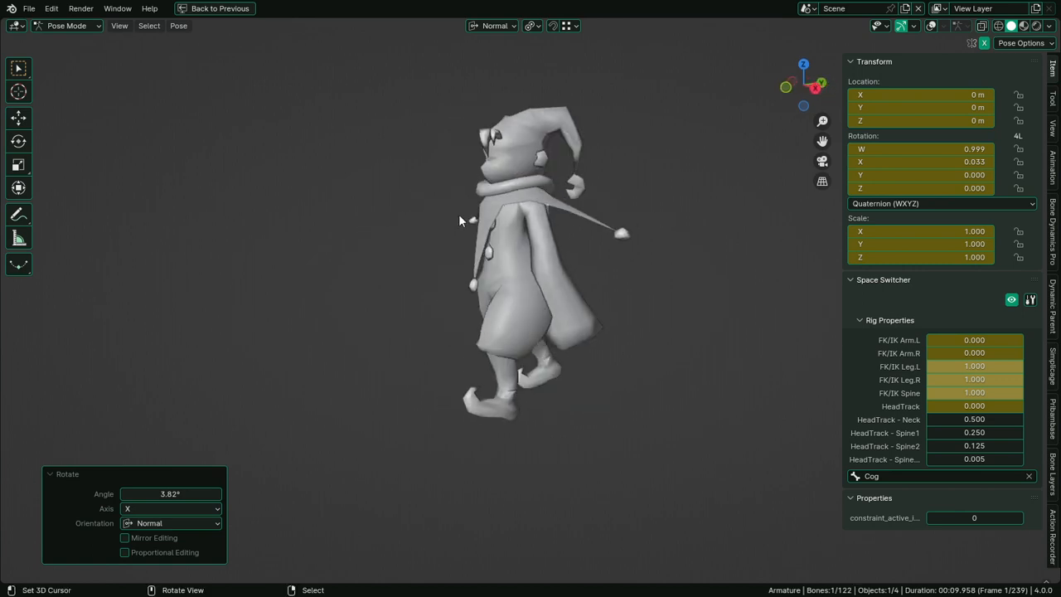
key(KP_3)
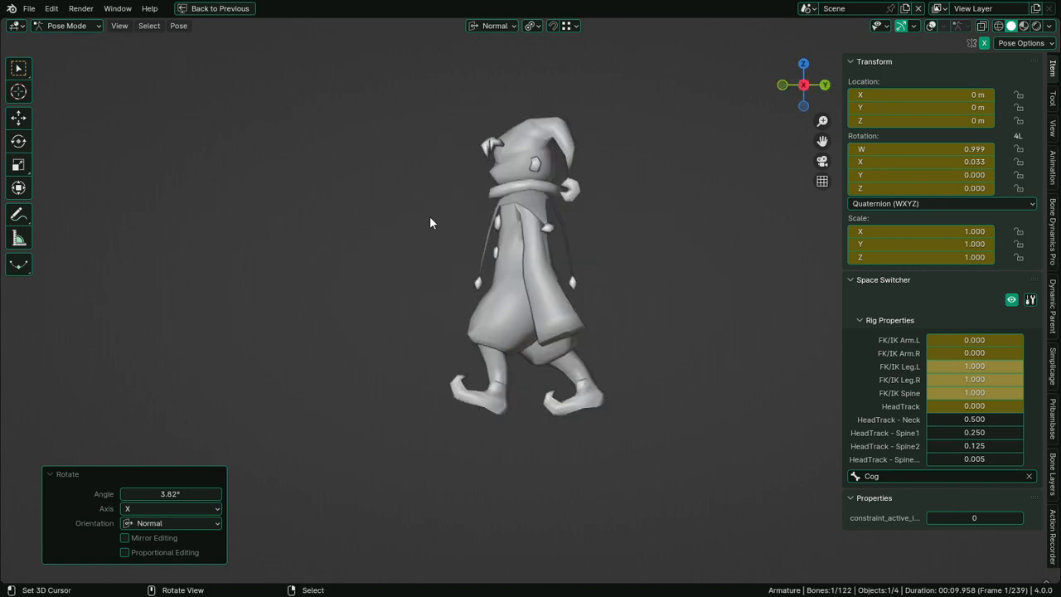
click(933, 26)
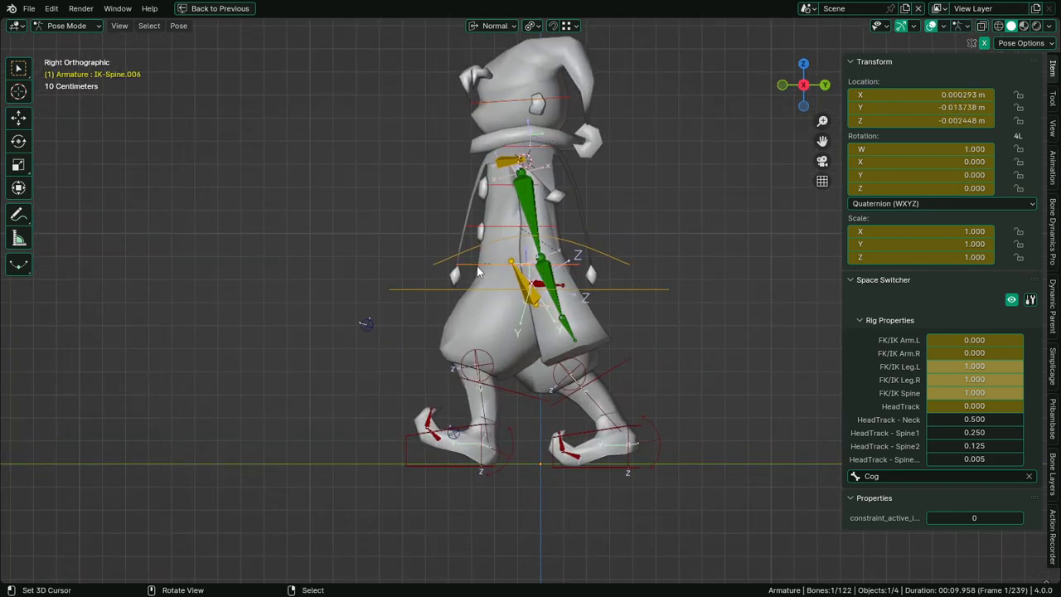
Rotate the lower spine control IK-Spine.006 about 6.6 degrees to lean the torso forward
key(r)
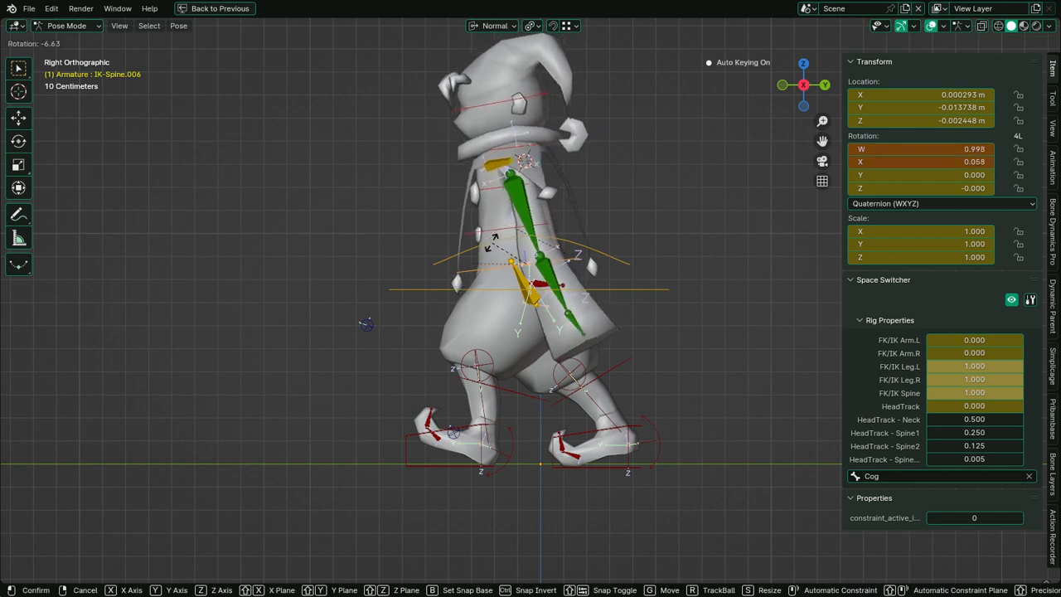
click(483, 329)
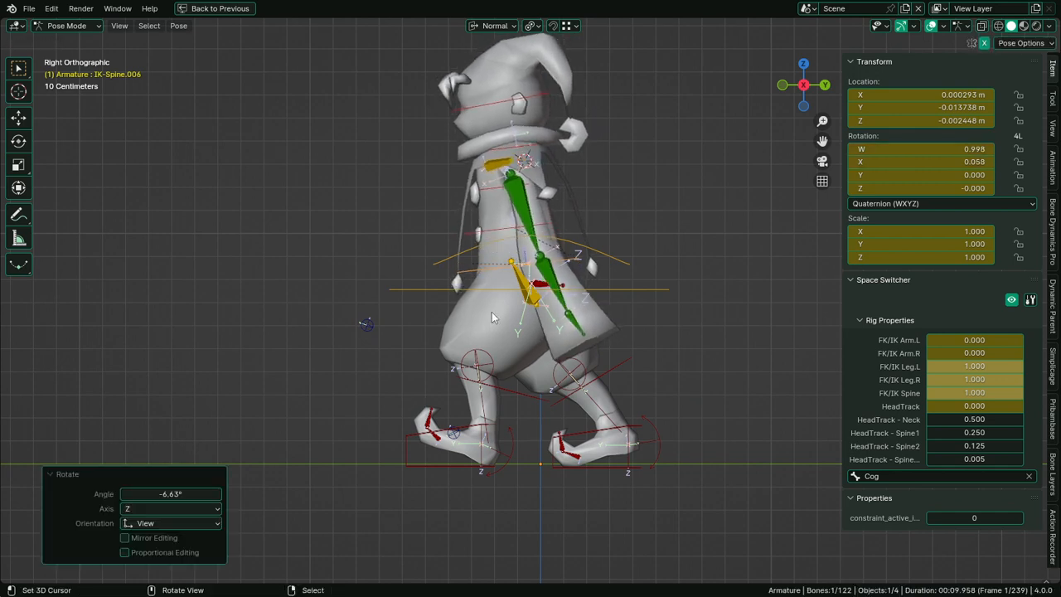
shift+middle_drag(491, 312, 518, 216)
Rotate the spine control IK-Spine.004 about 11.7 degrees to tilt the upper torso forward
click(491, 177)
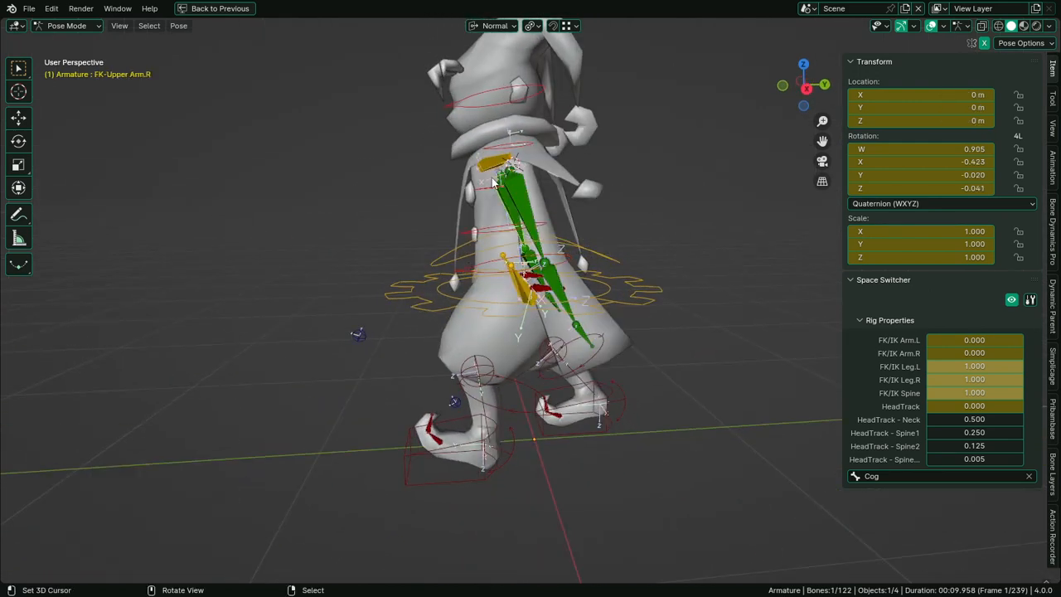
click(485, 187)
key(r)
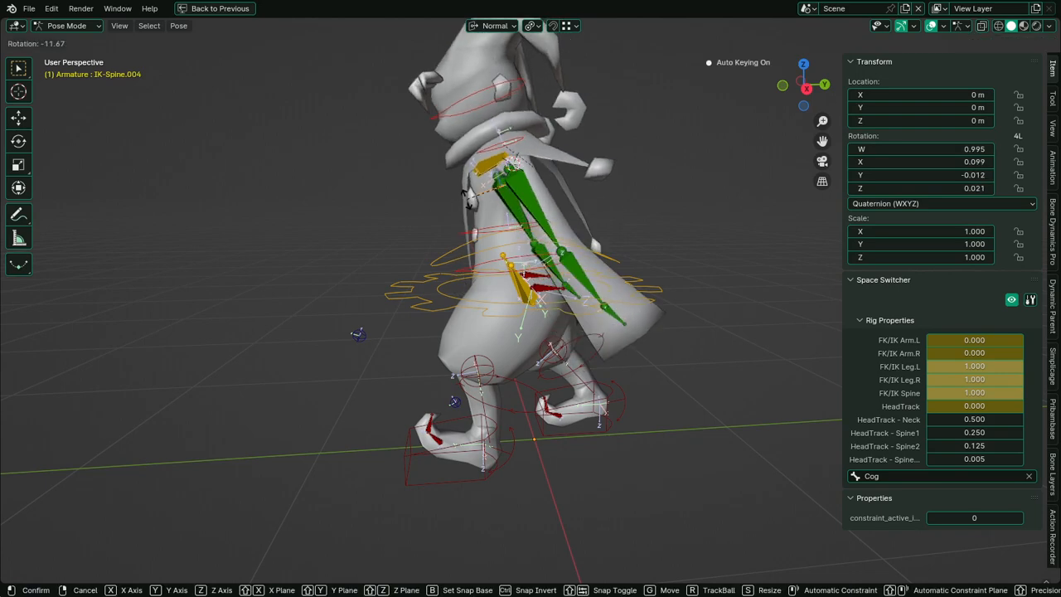
click(512, 156)
Rotate the spine control IK-Spine.005 about 11.1 degrees to tilt the head and neck back, and check the side profile
click(513, 156)
key(r)
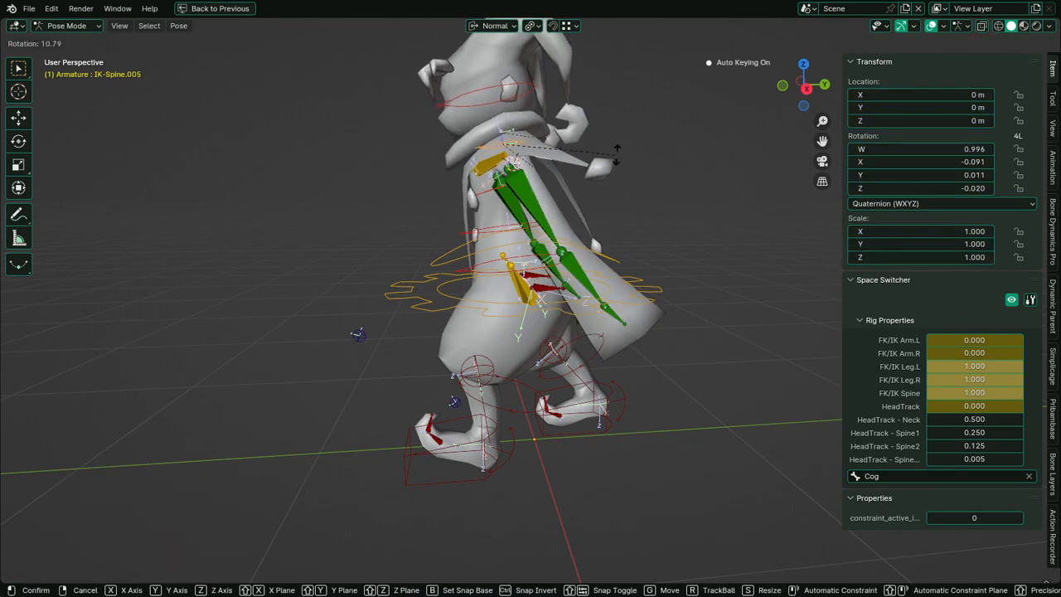
click(613, 164)
middle_drag(612, 164, 421, 253)
key(KP_3)
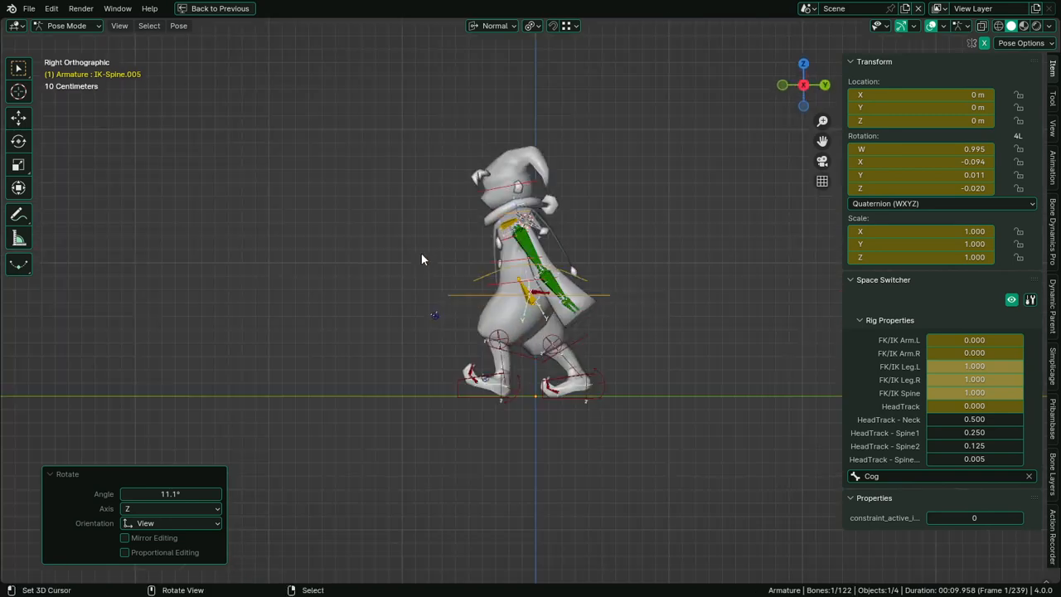
Restore the full layout, zoom the Action Editor in around frame 1, and set the scene's output frame rate to 60 fps
key(ctrl+space)
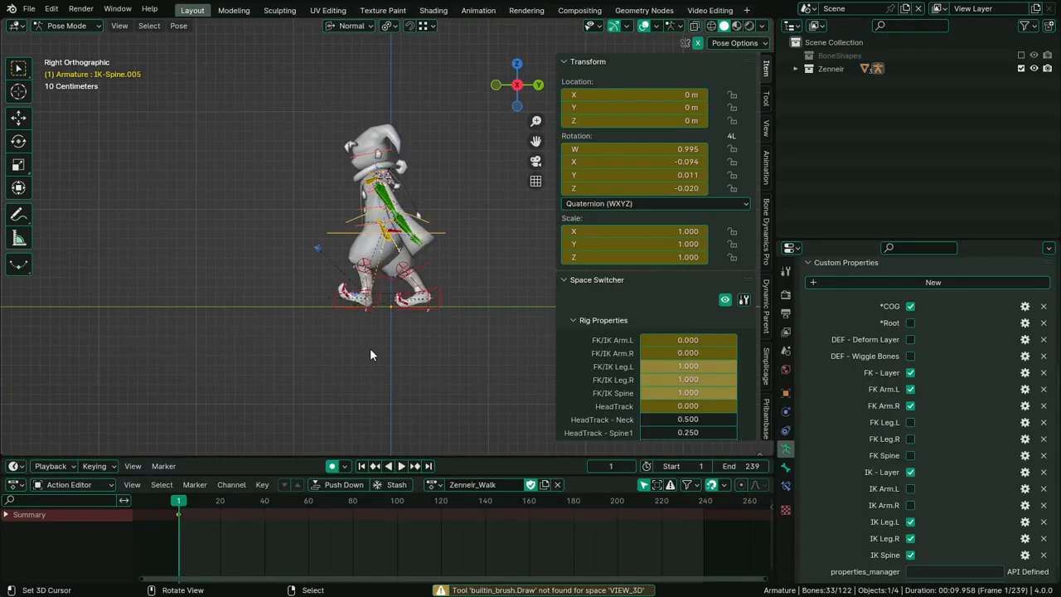
scroll(370, 385, up, 1)
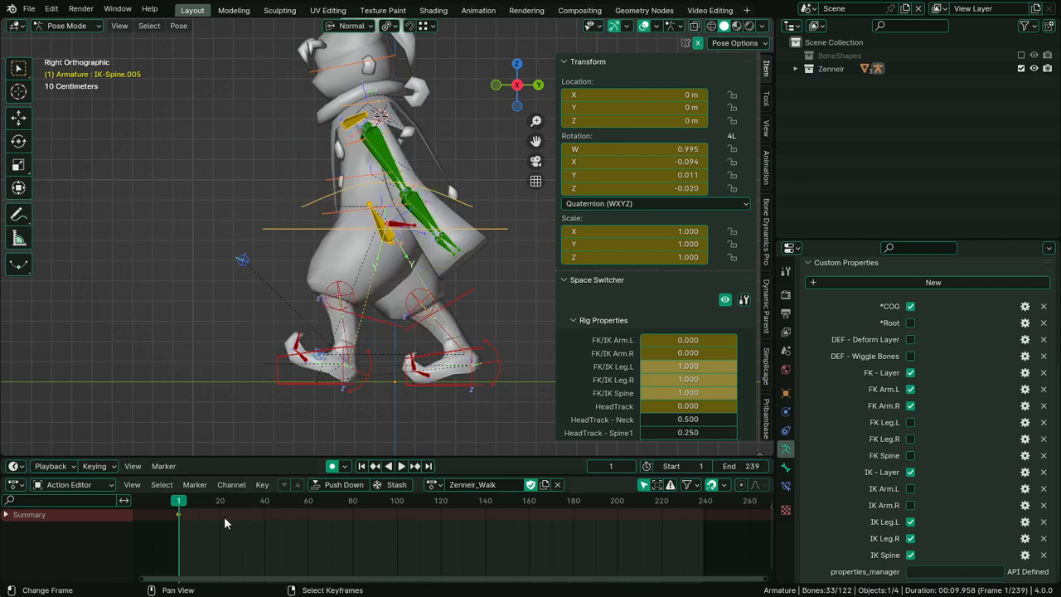
scroll(225, 523, up, 2)
middle_drag(227, 533, 340, 531)
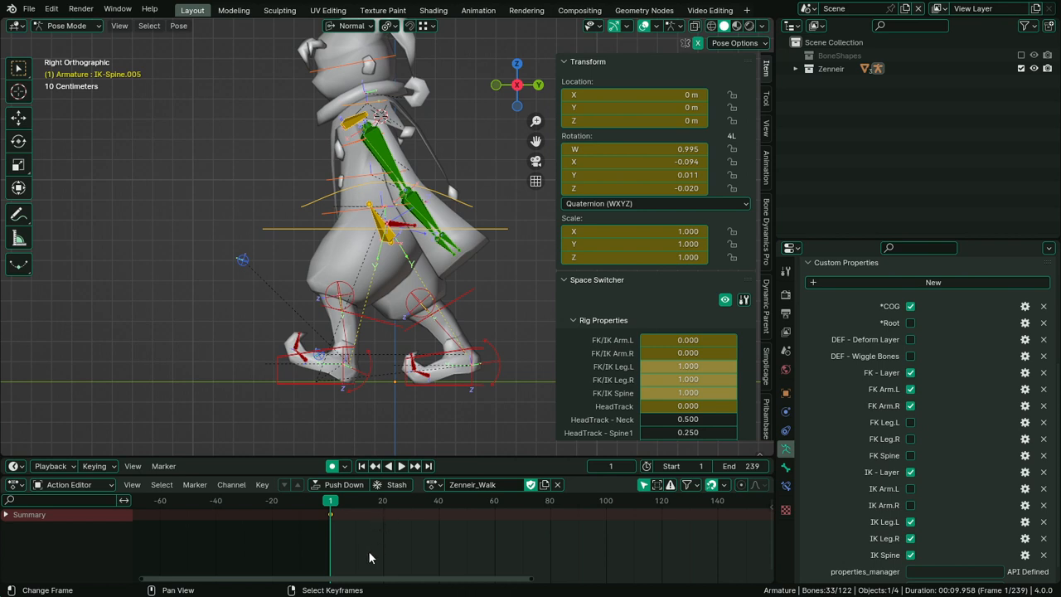
scroll(385, 508, up, 3)
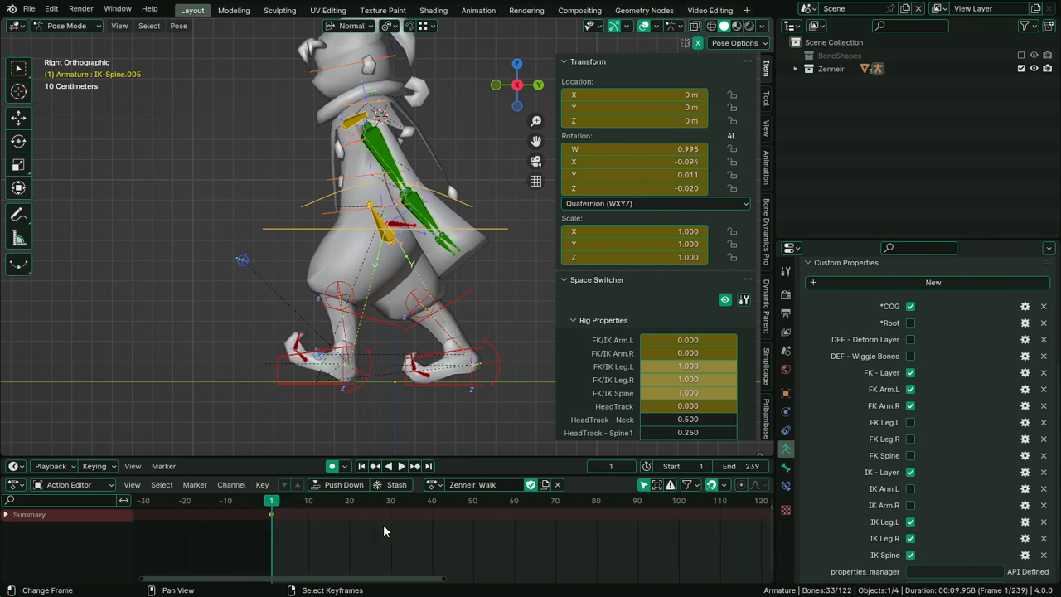
middle_drag(383, 523, 472, 527)
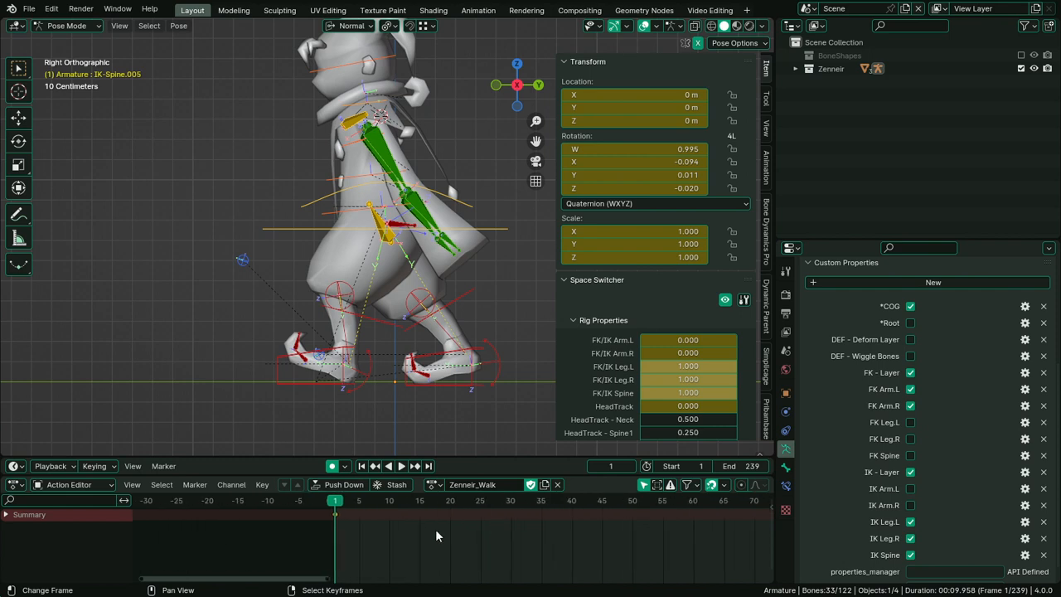
click(785, 313)
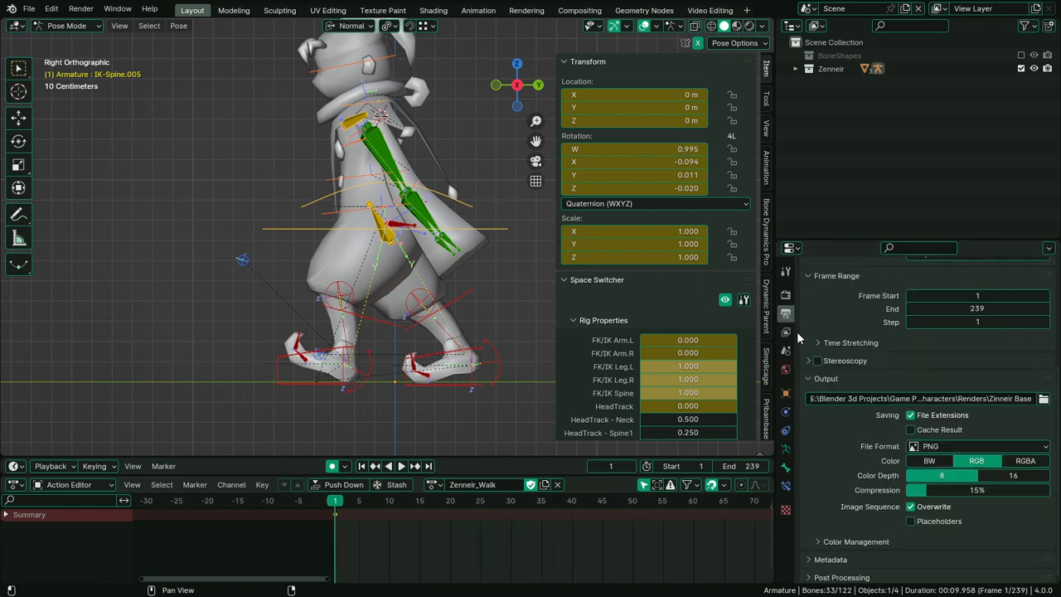
scroll(863, 385, up, 1)
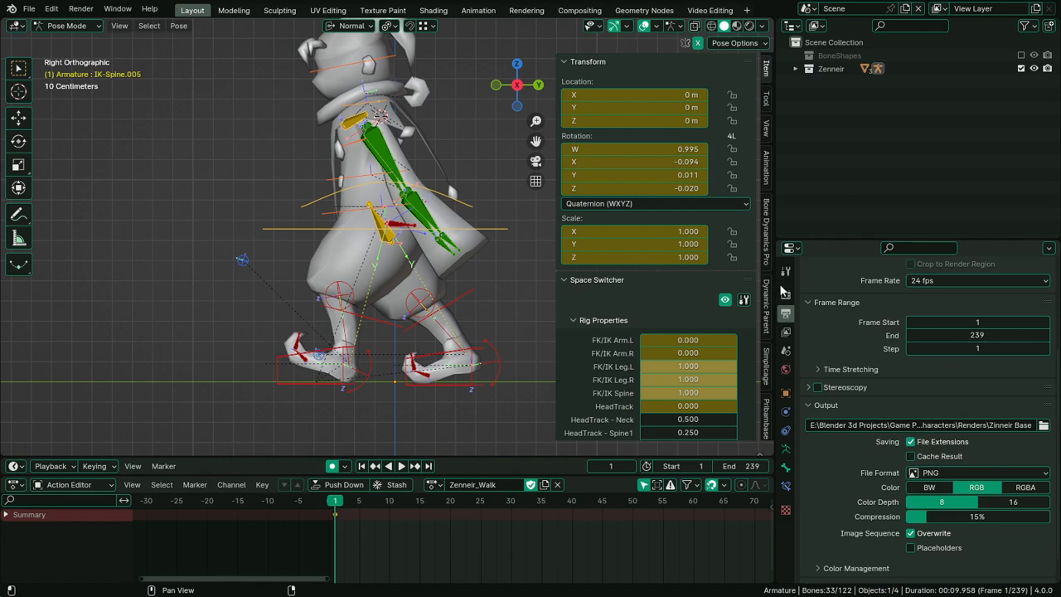
click(786, 293)
click(785, 272)
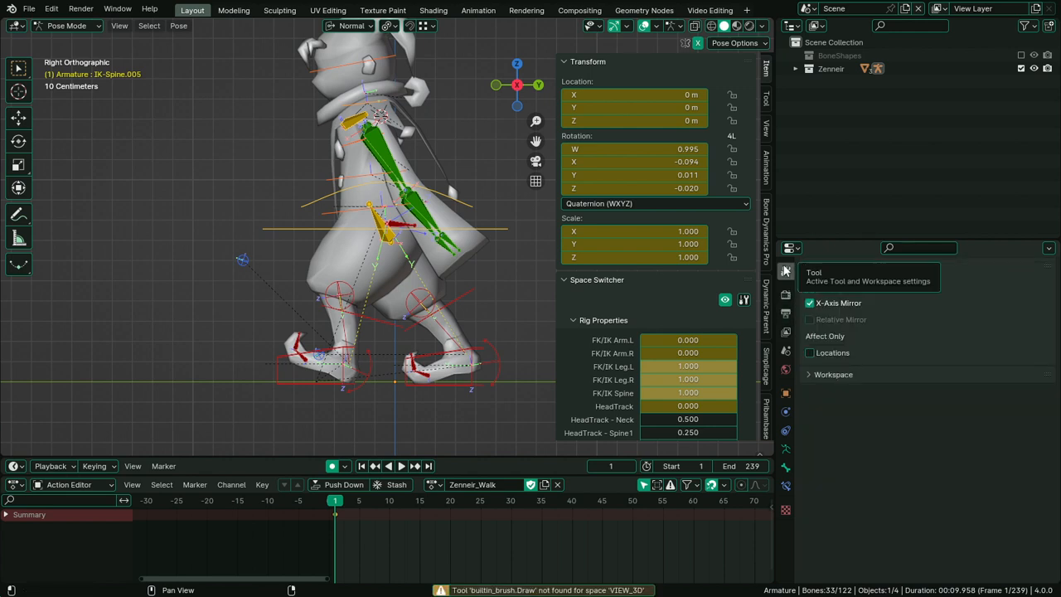
click(788, 297)
click(790, 311)
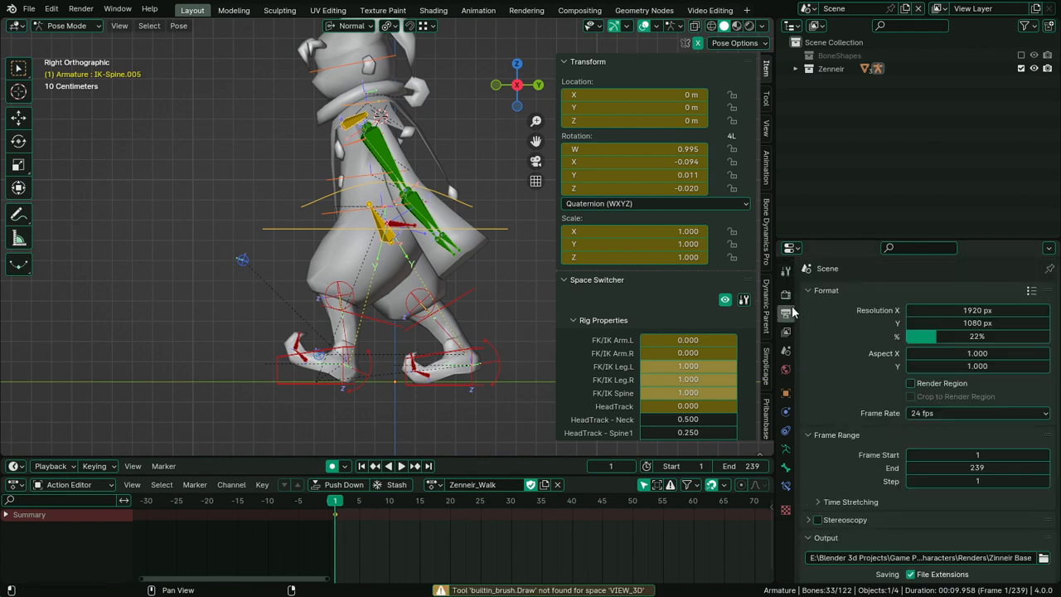
click(786, 294)
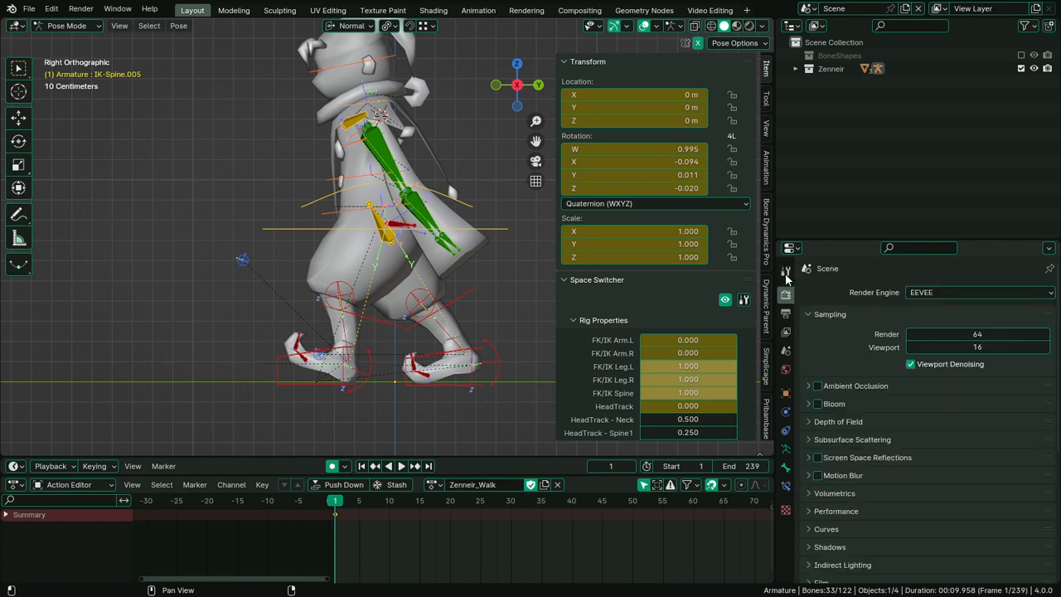
click(785, 313)
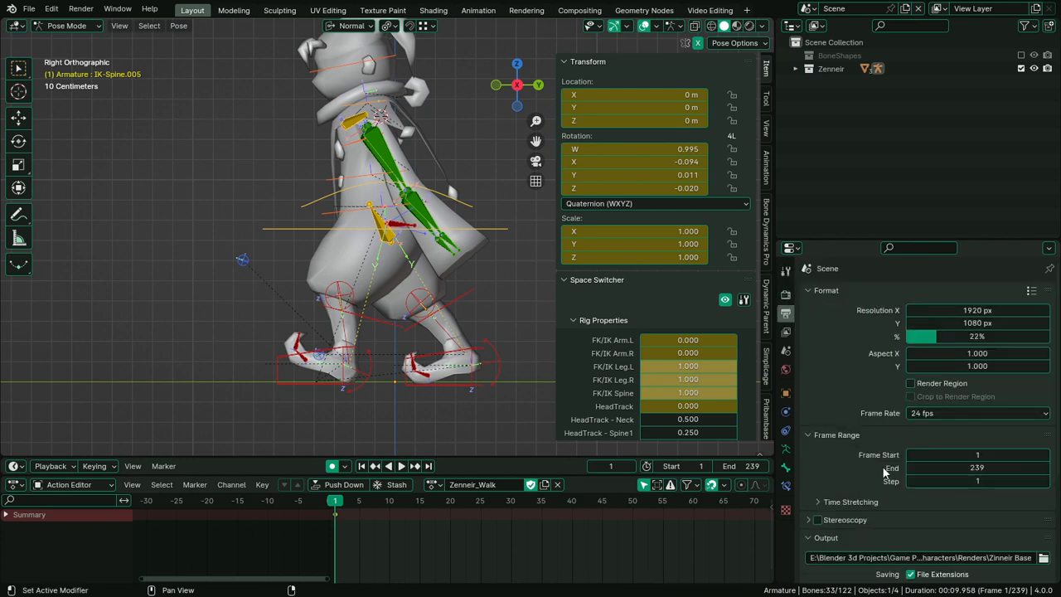
scroll(862, 489, down, 5)
scroll(849, 468, up, 3)
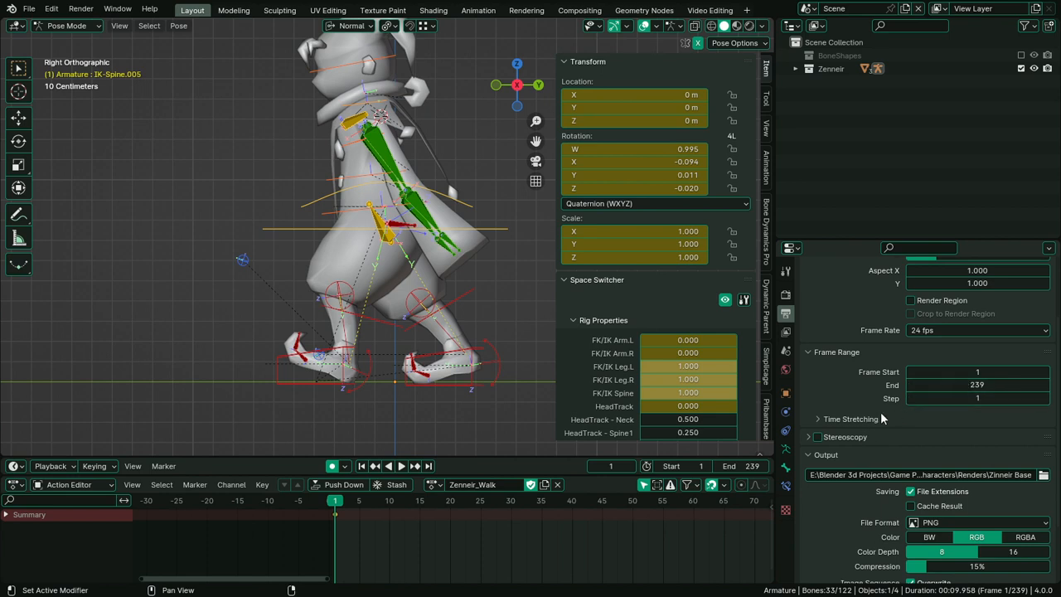
click(959, 329)
click(951, 438)
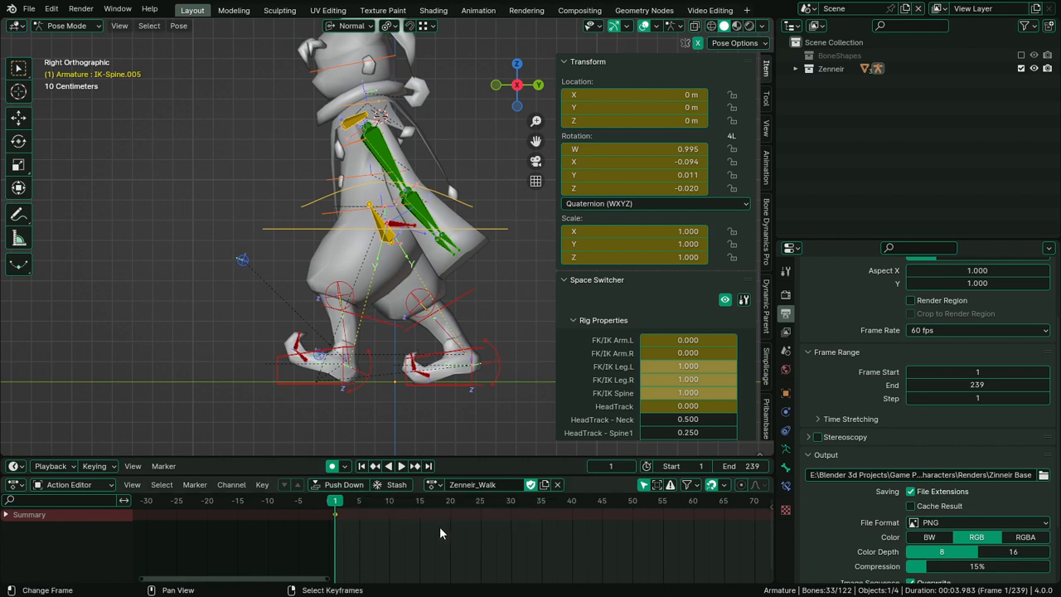
Move to frame 60 of the Zenneir_Walk action and paste the contact-pose keyframes there
scroll(442, 568, down, 2)
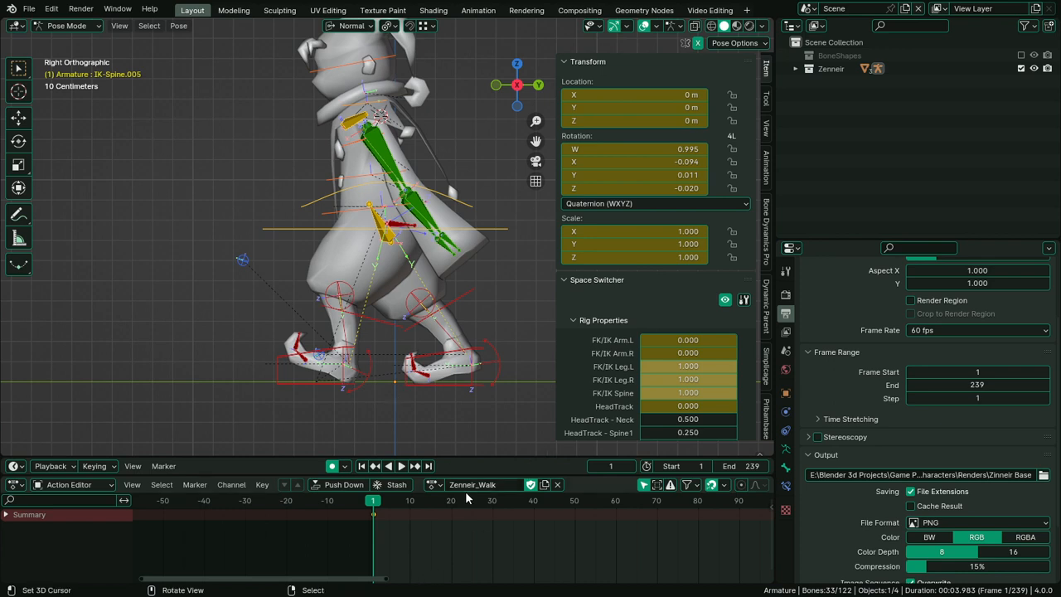
scroll(525, 535, down, 1)
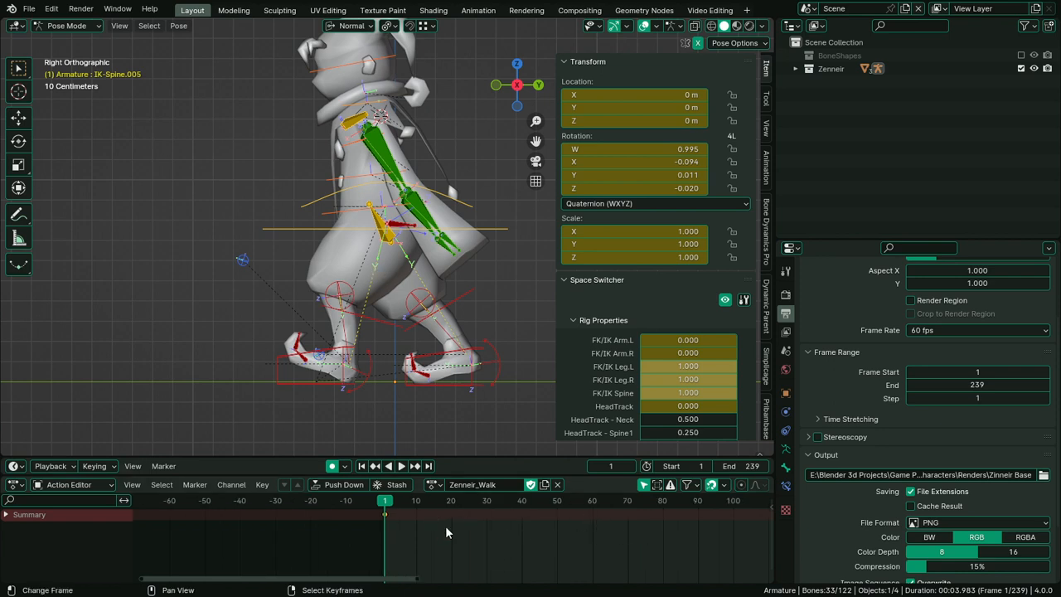
click(555, 516)
key(space)
key(space)
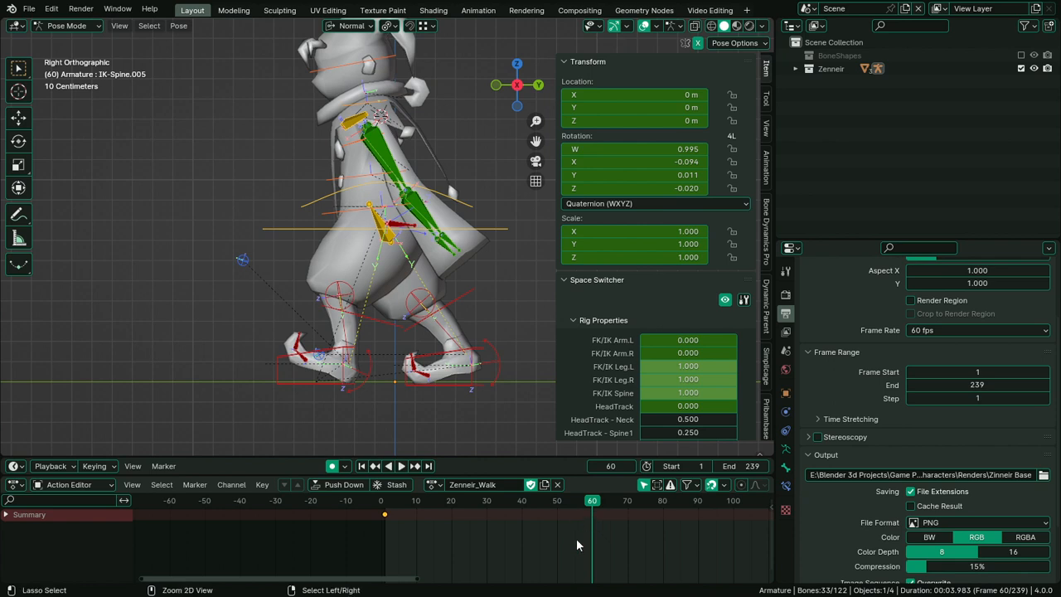
key(ctrl+v)
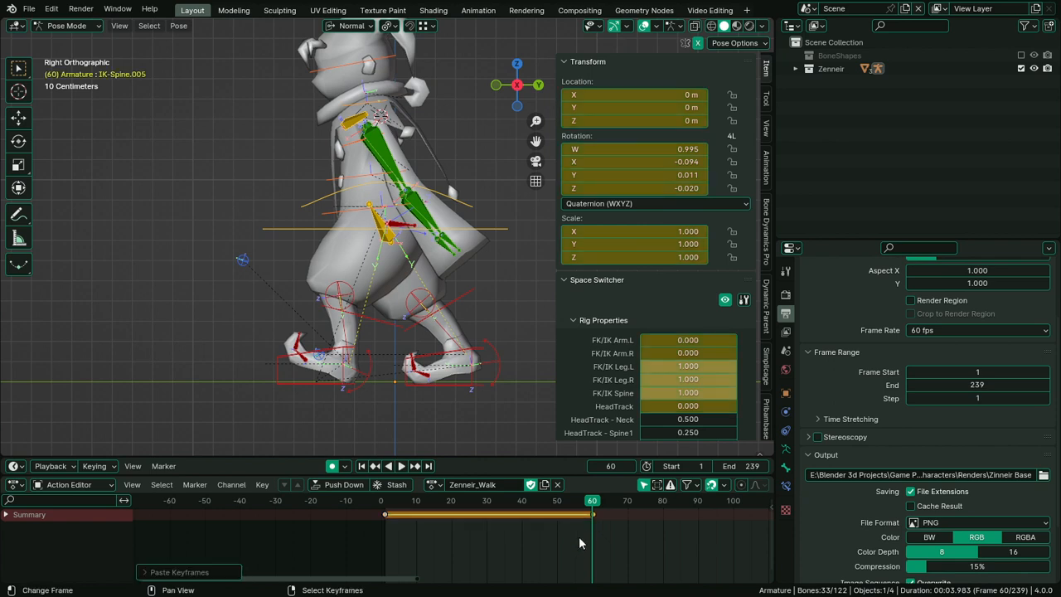
Paste the contact-pose keyframes flipped at frame 30 and scrub back toward the start of the action
click(487, 527)
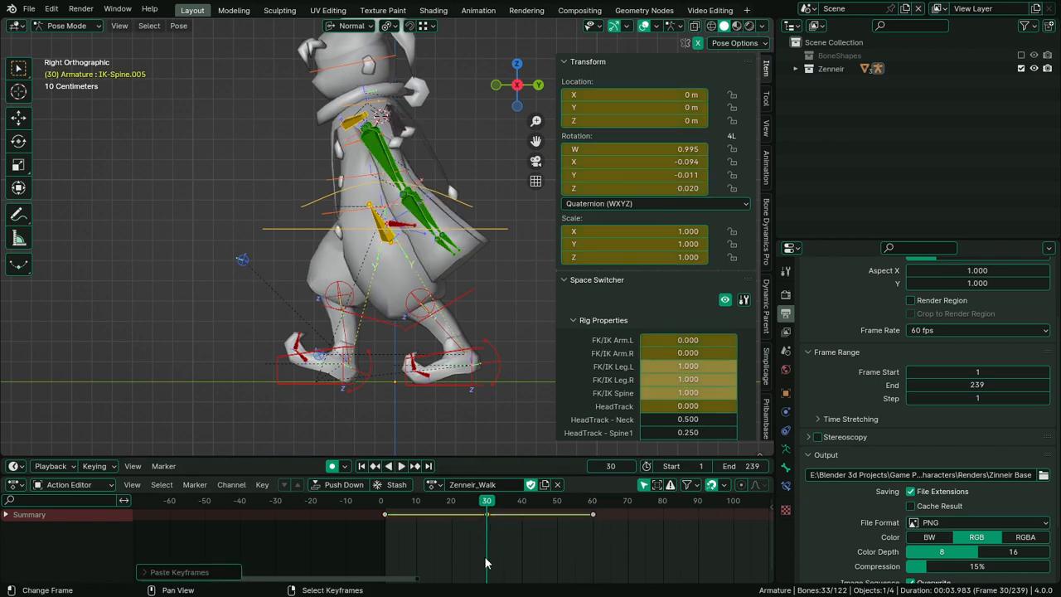
key(space)
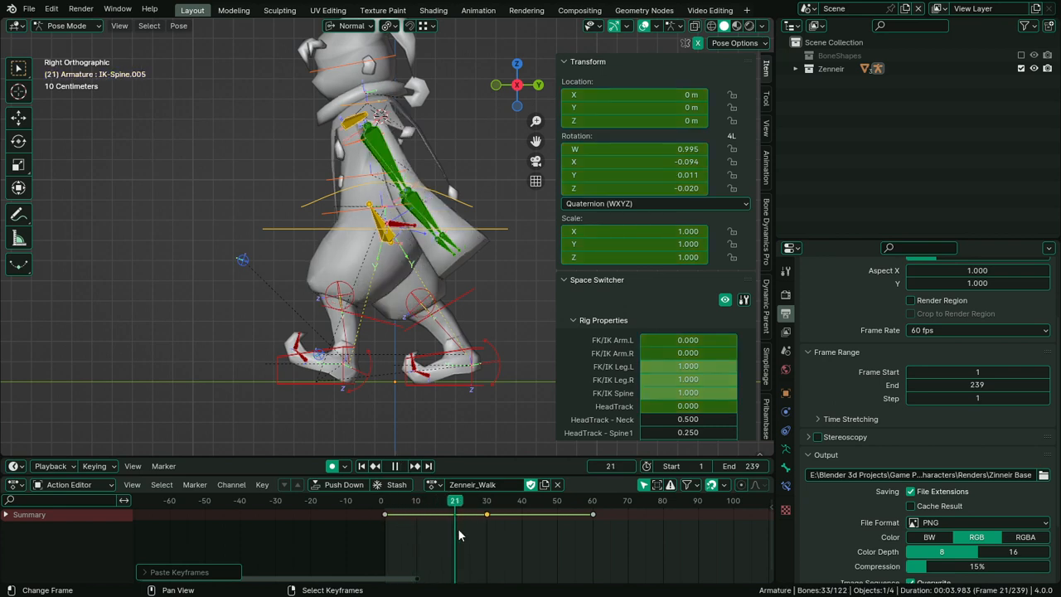
drag(416, 538, 393, 533)
Set the interpolation of all Zenneir_Walk keyframes to Linear
key(a)
key(t)
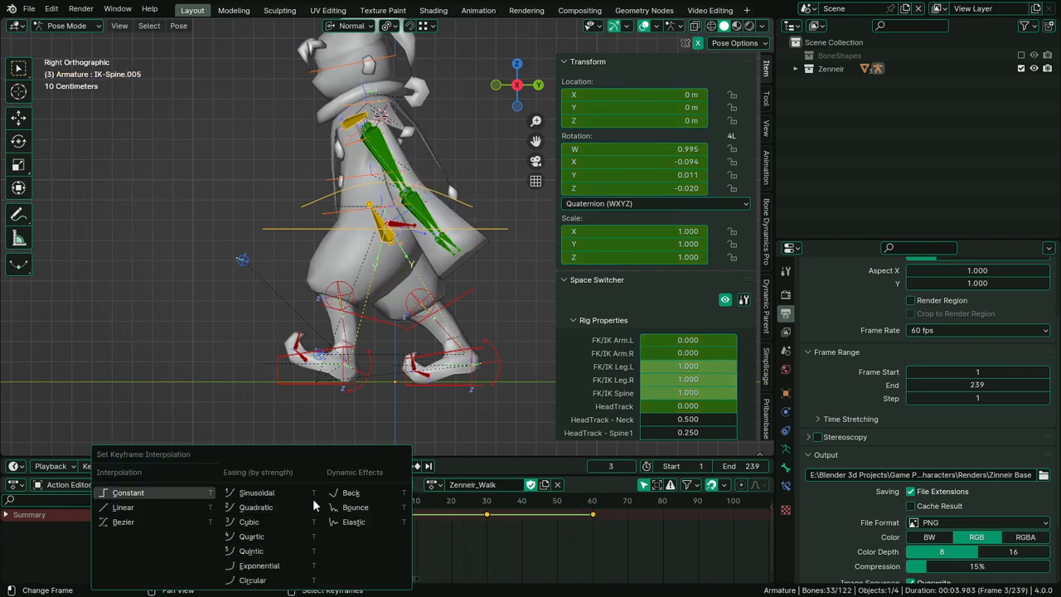
click(154, 504)
Play and scrub the animation while viewing the character from the front three-quarter angle and the side
middle_drag(274, 364, 355, 349)
key(space)
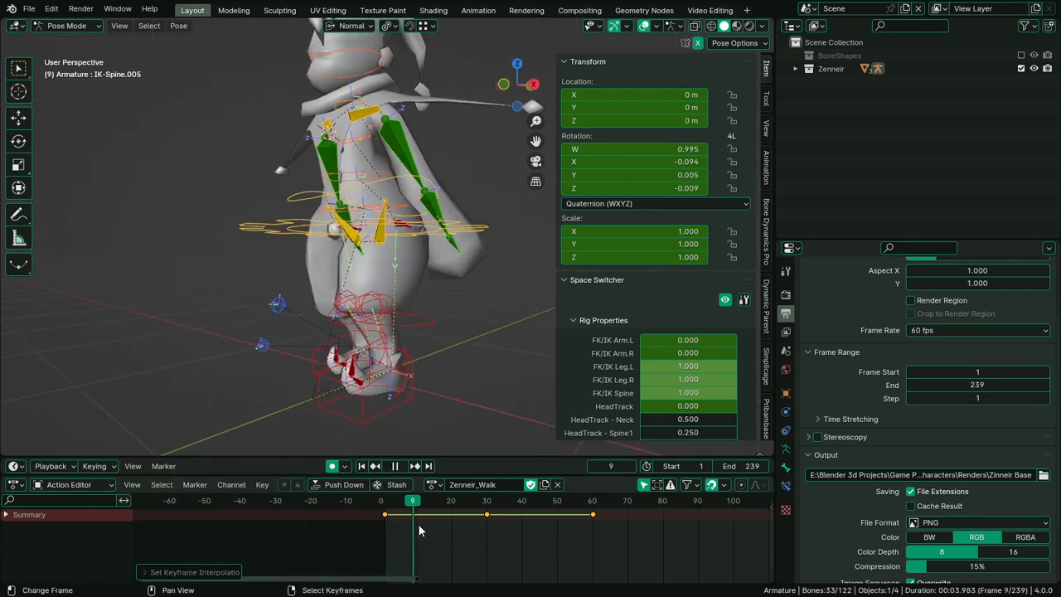
key(space)
drag(557, 499, 382, 501)
scroll(349, 285, down, 3)
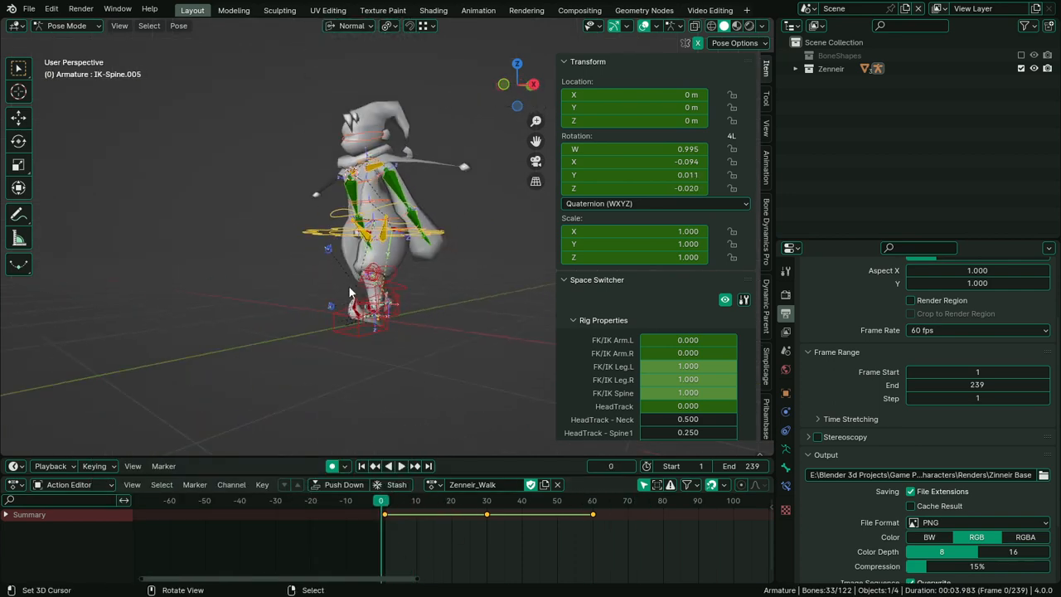
key(space)
middle_drag(405, 300, 335, 310)
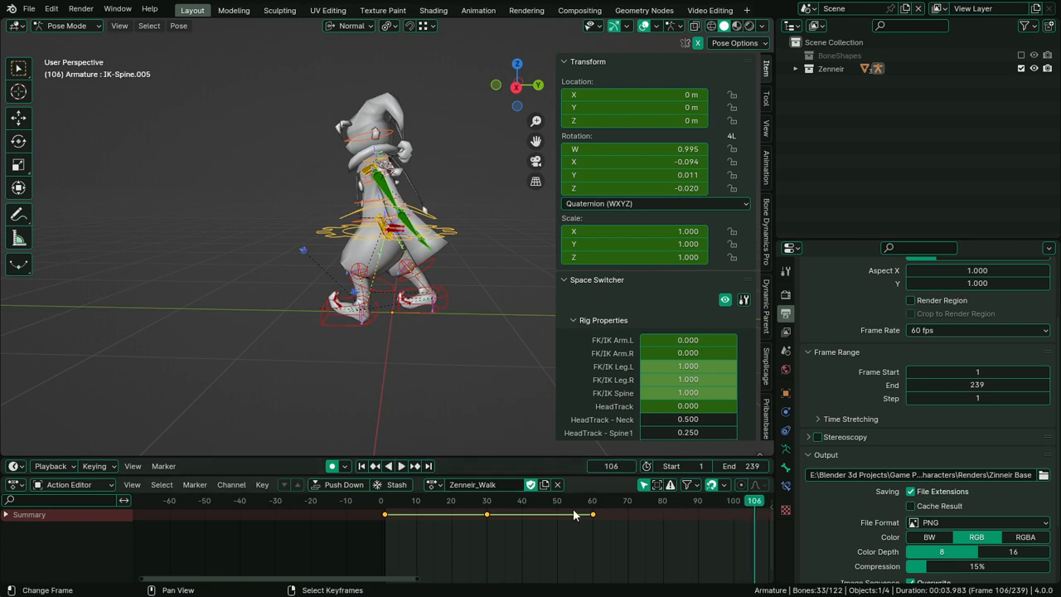
Set the scene's end frame to 60 and play the looping walk from the side and front
drag(572, 508, 590, 533)
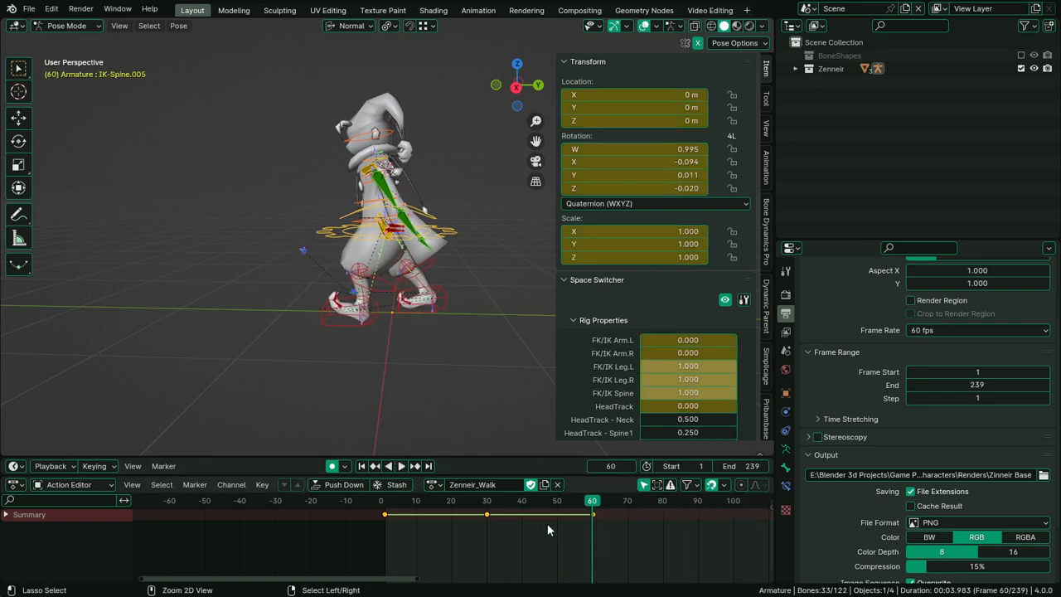
key(ctrl+End)
key(space)
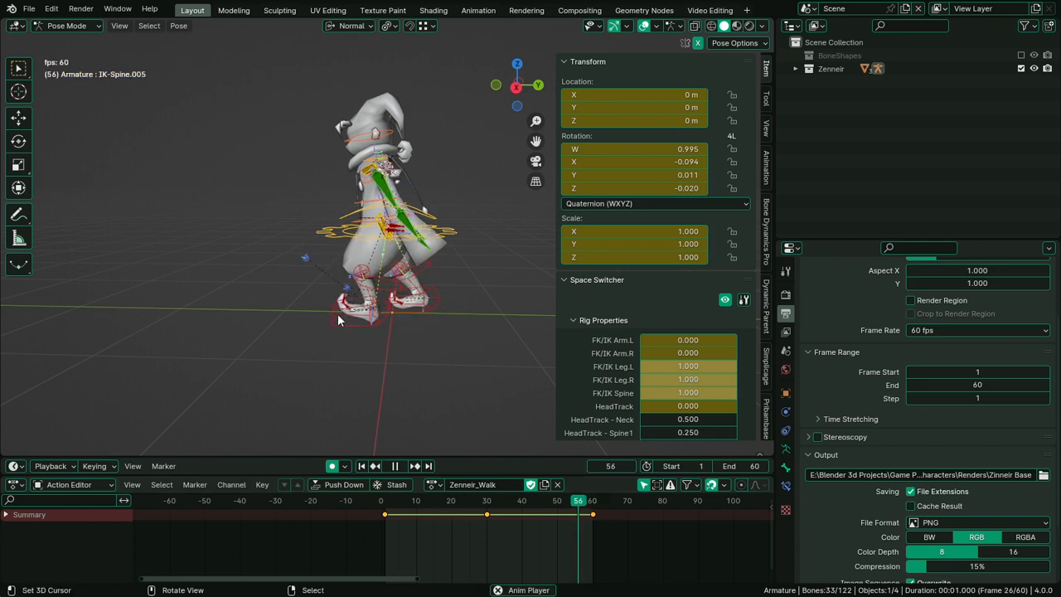
middle_drag(373, 240, 541, 249)
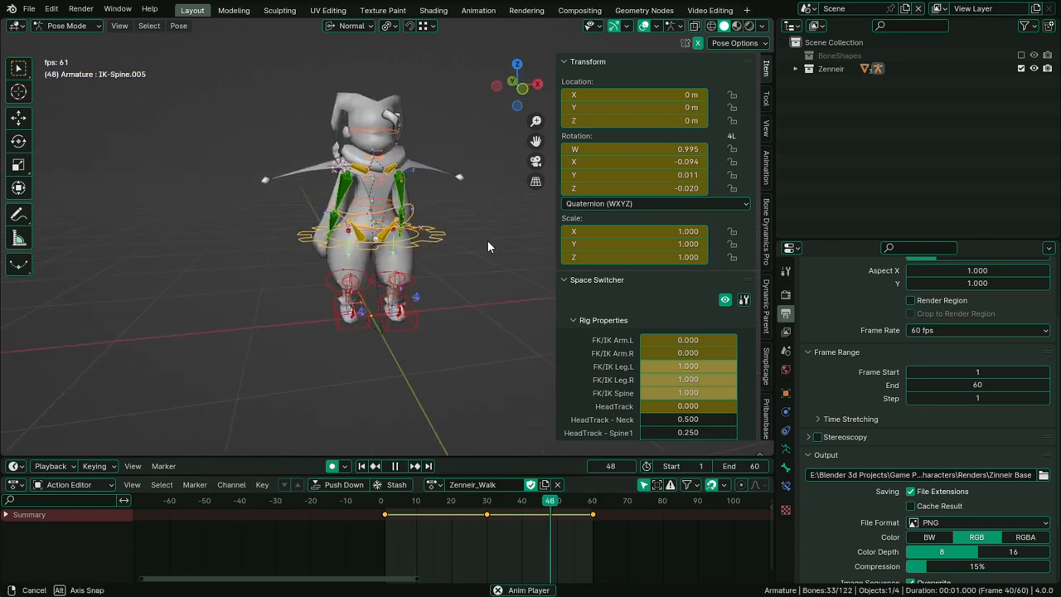
key(space)
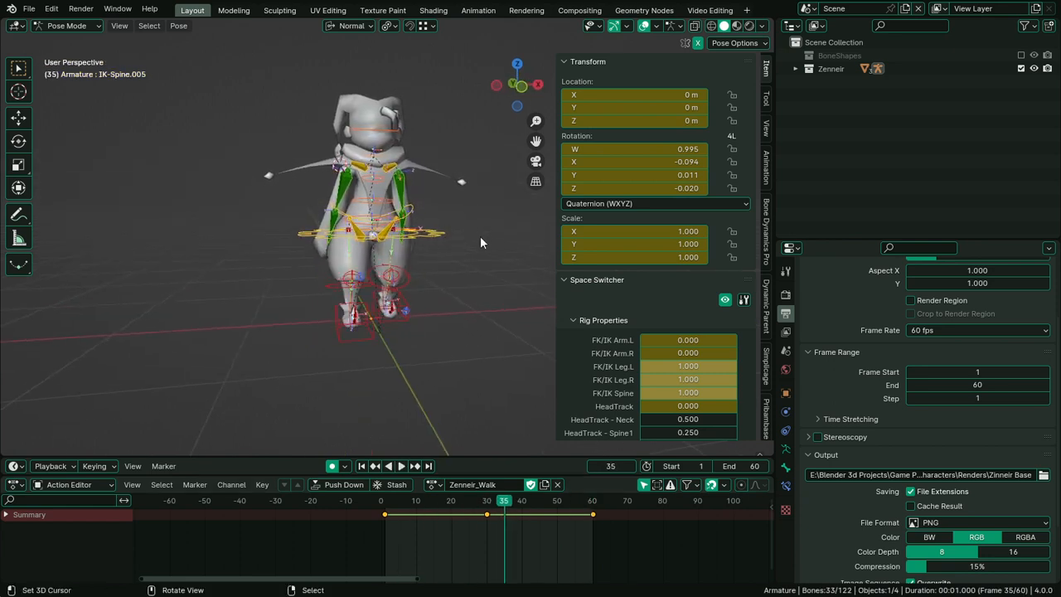
Examine the in-between pose at frame 35 from the front and side, scrub past frame 30, and return to frame 1
key(KP_1)
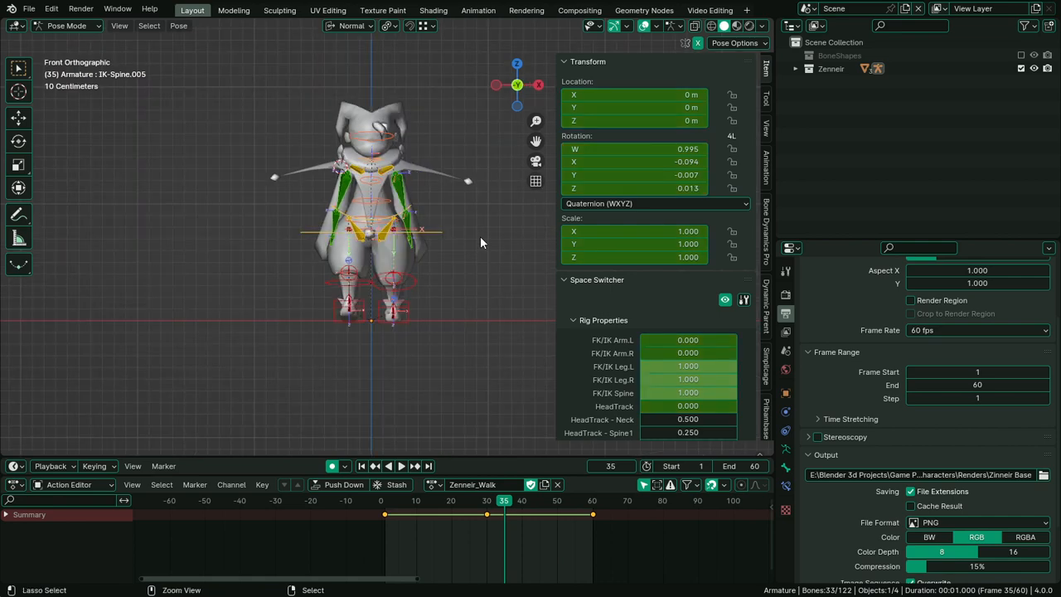
key(ctrl+space)
middle_drag(520, 257, 586, 304)
key(KP_3)
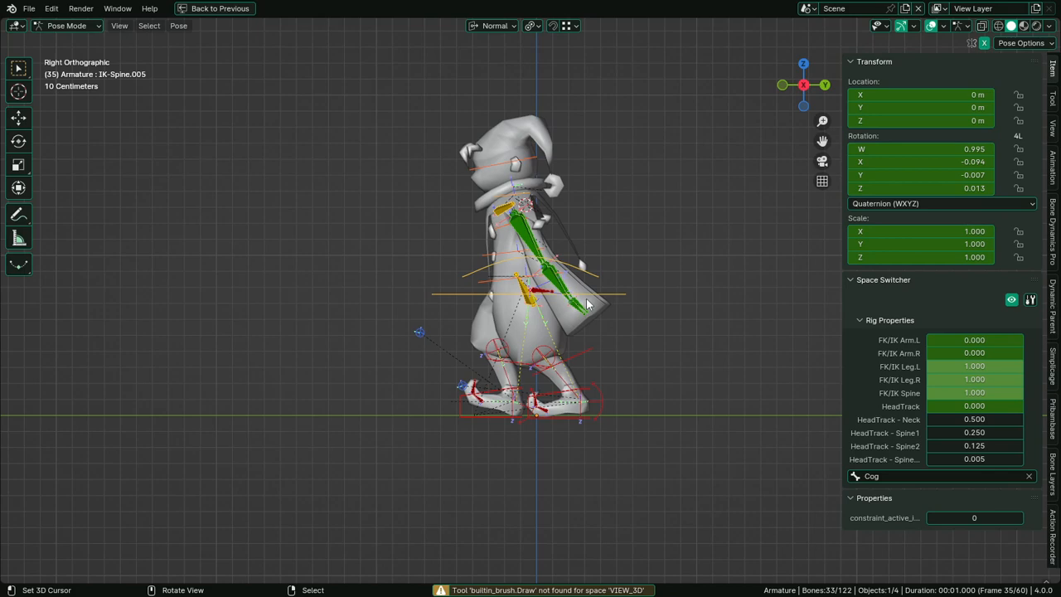
key(ctrl+space)
click(485, 519)
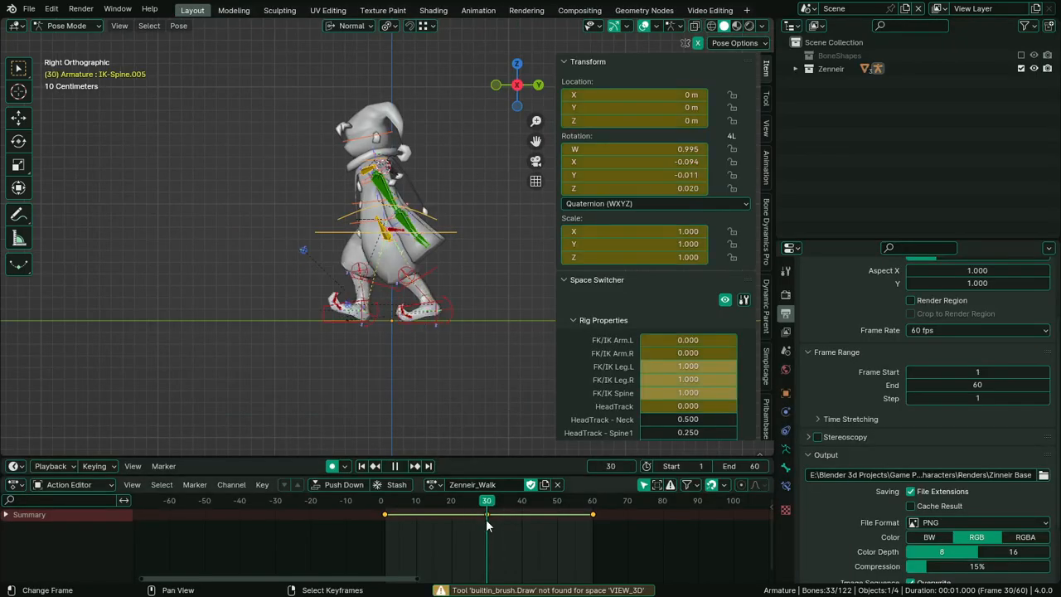
click(456, 535)
drag(449, 538, 384, 531)
scroll(396, 344, up, 3)
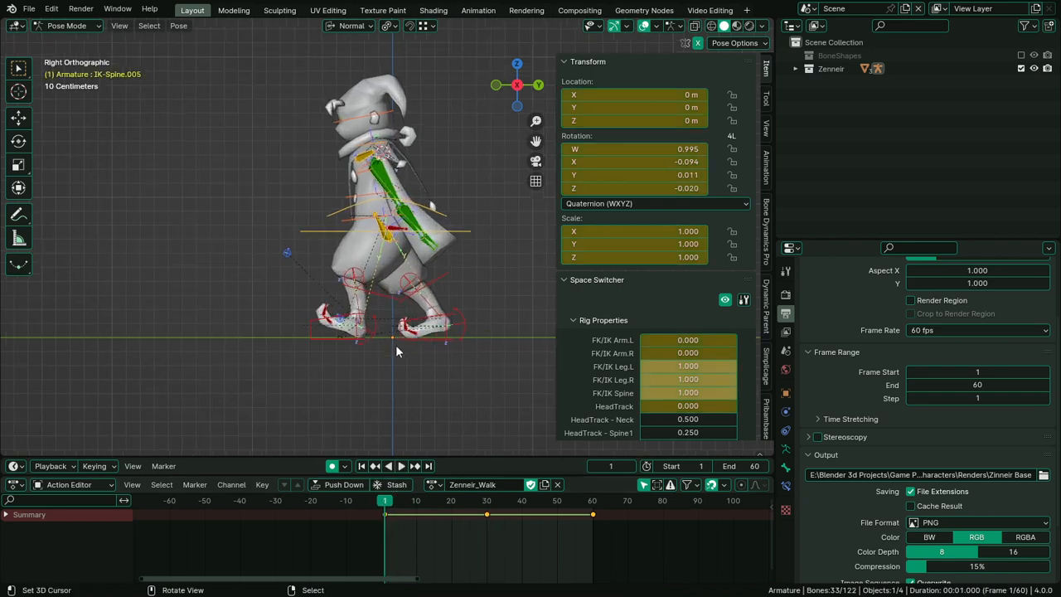
At frame 1, move the left foot's IK control forward about 0.1 m to lengthen the stride
right_click(326, 387)
key(g)
right_click(249, 367)
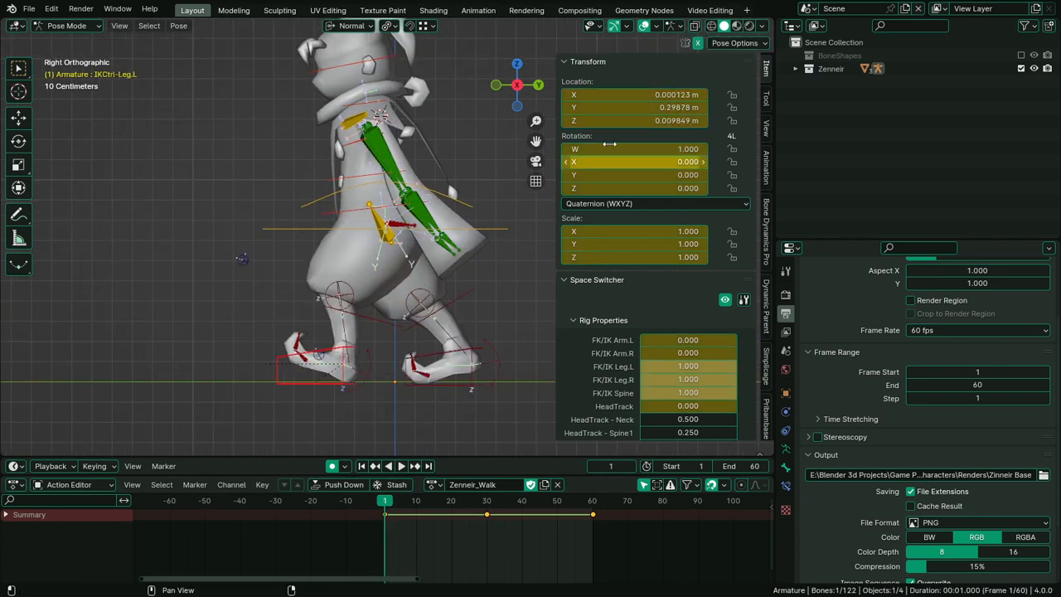
key(g)
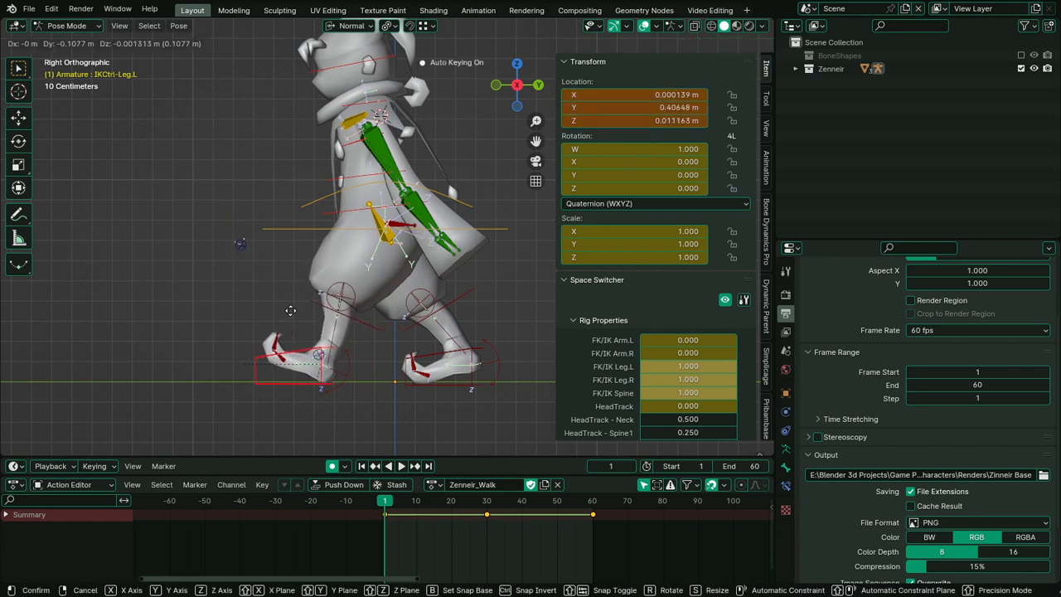
click(307, 298)
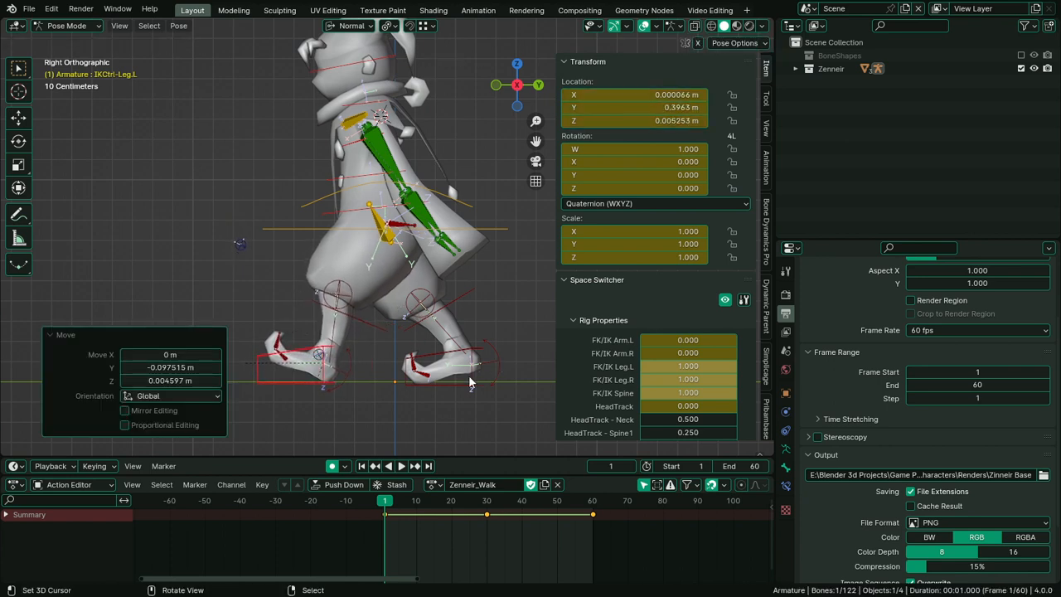
right_click(452, 386)
key(g)
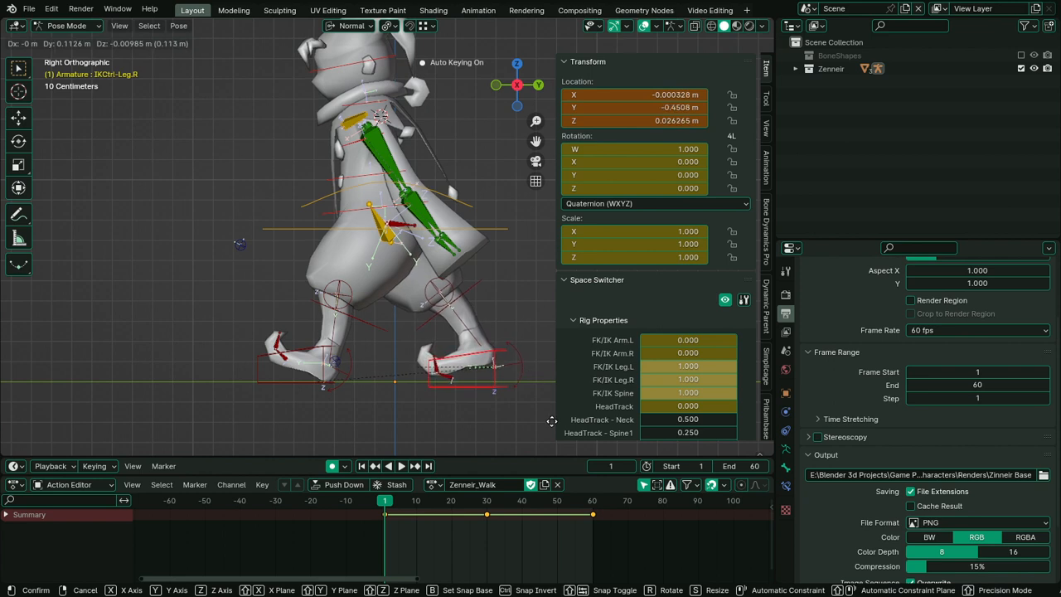
right_click(549, 416)
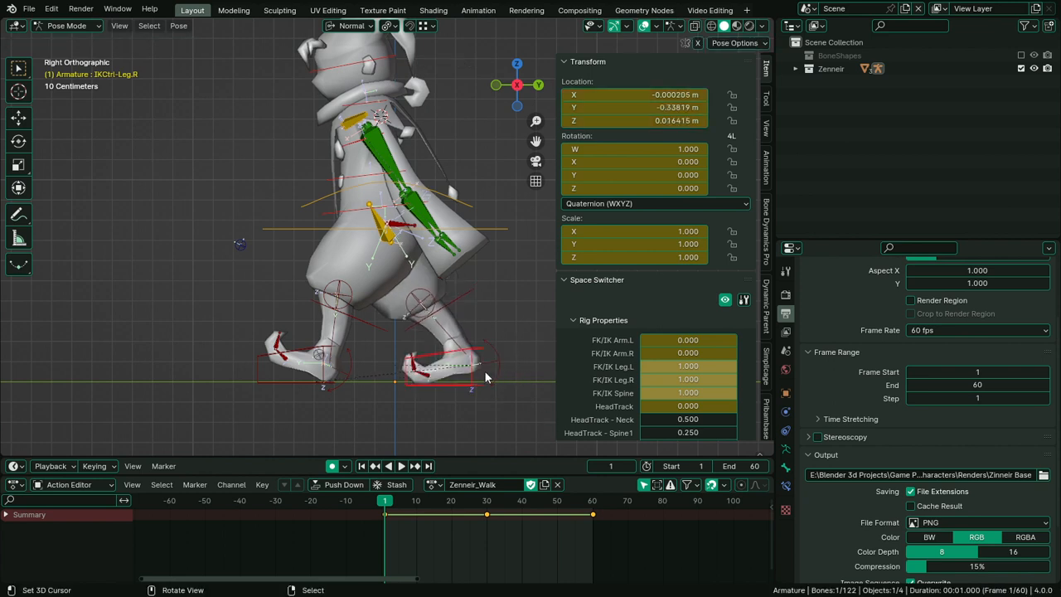
At frame 15, raise the Cog control about 0.035 m for the passing pose
shift+middle_drag(452, 315, 455, 346)
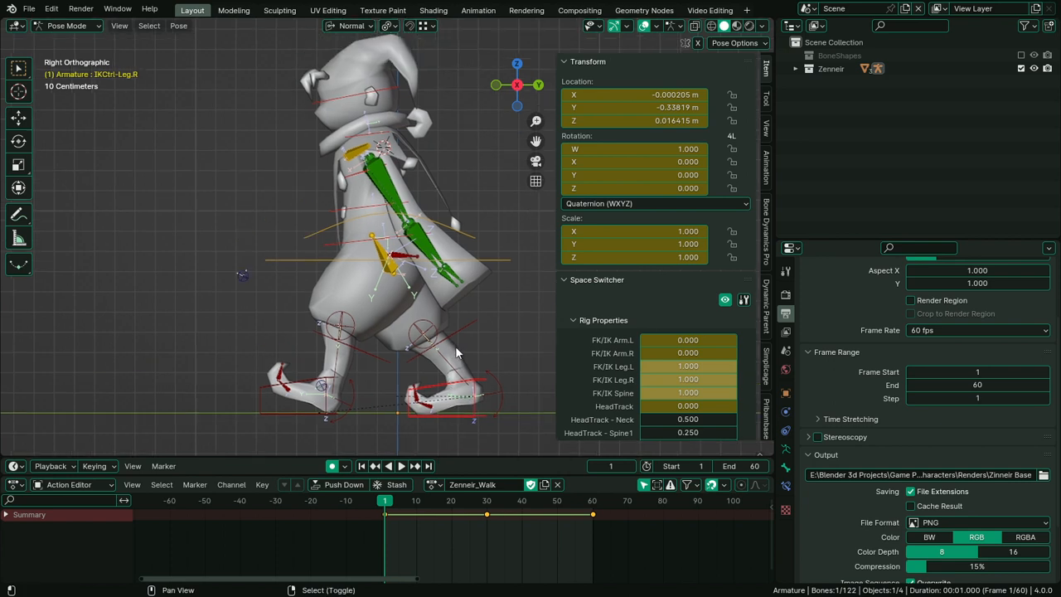
click(435, 515)
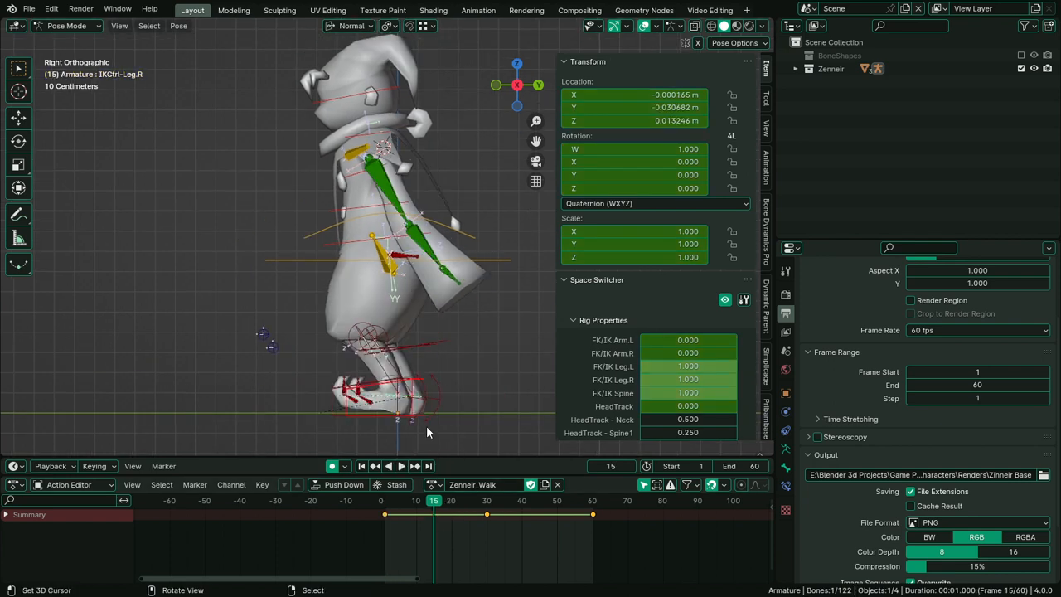
click(387, 549)
key(space)
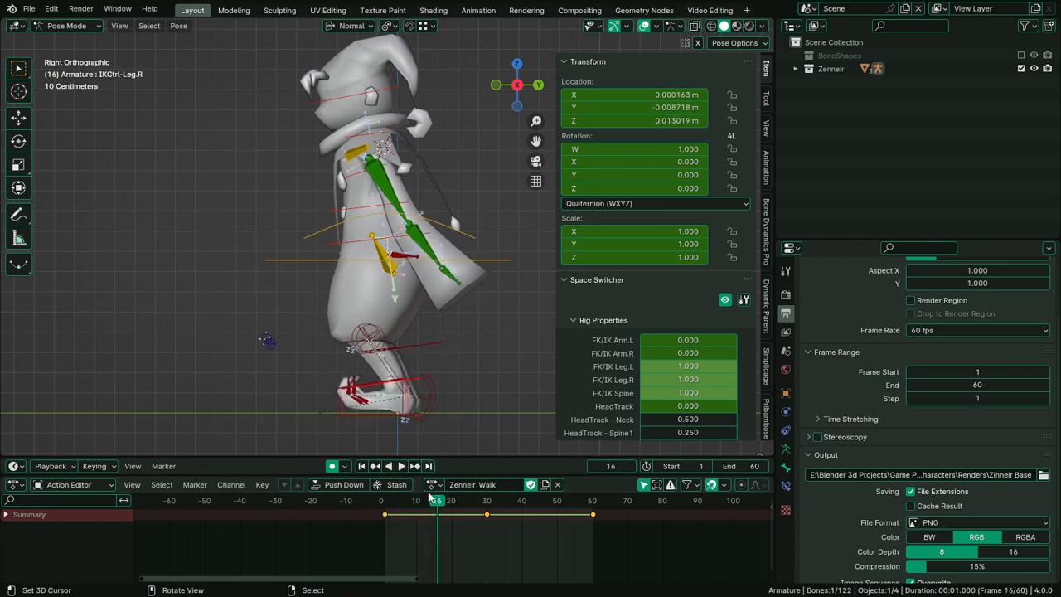
click(433, 530)
key(g)
right_click(454, 366)
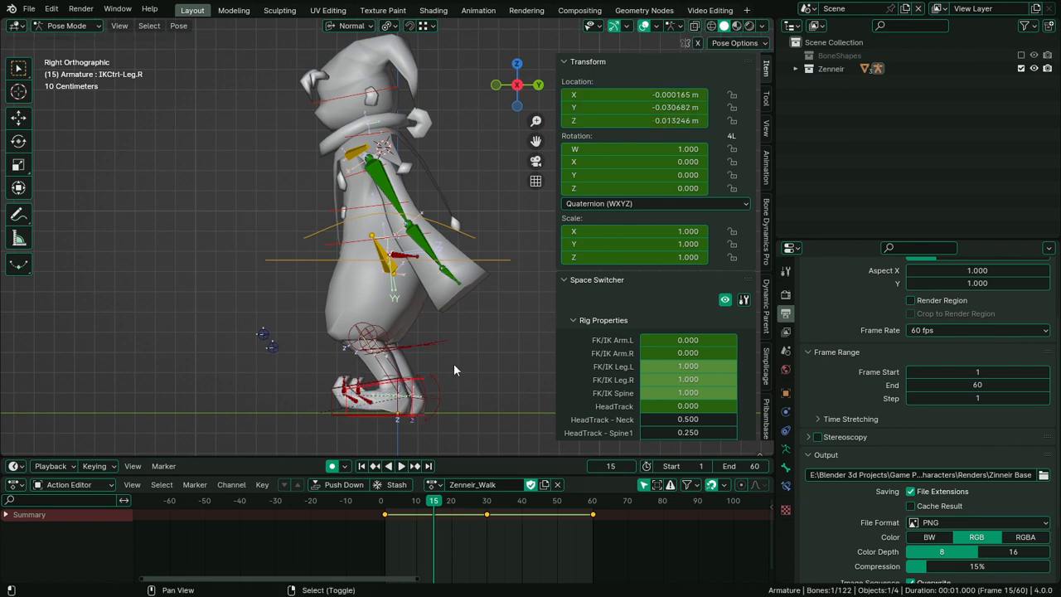
key(alt+a)
right_click(486, 260)
key(g)
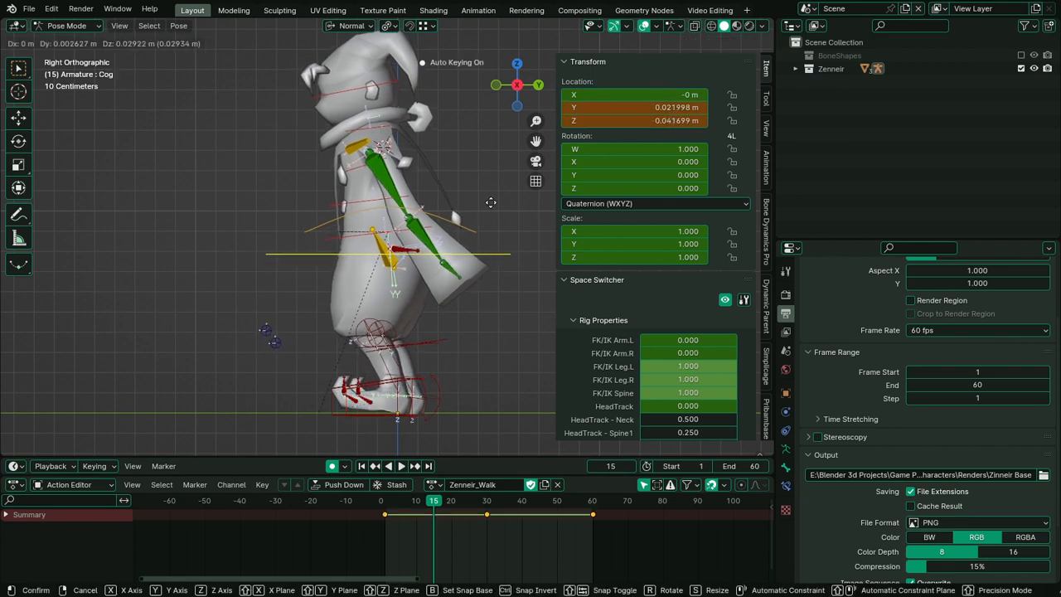
click(484, 214)
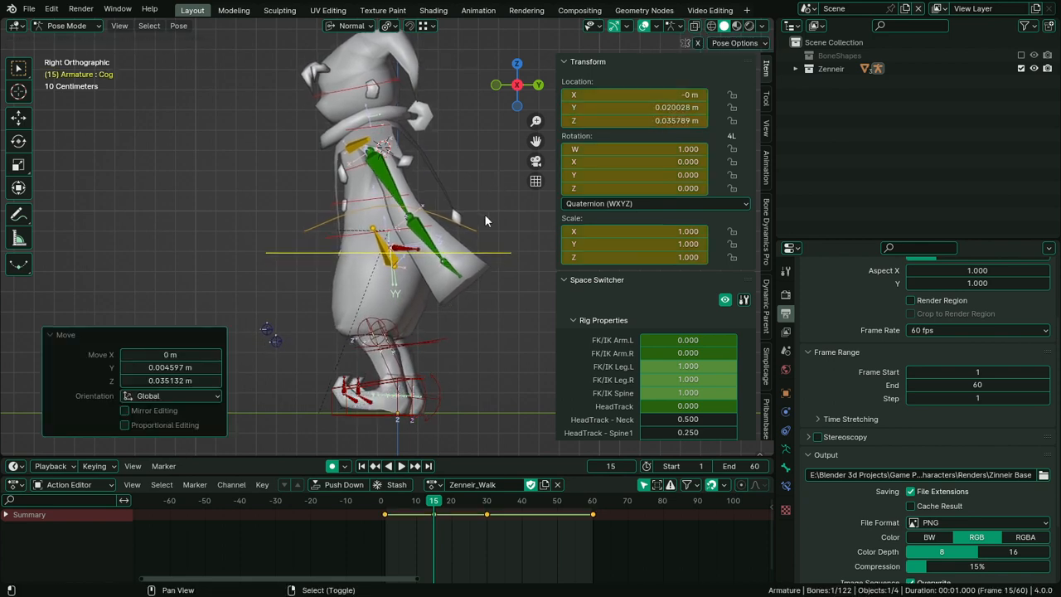
At frame 15, clear the left foot roll's rotation and key the left foot's IK control in place
right_click(427, 391)
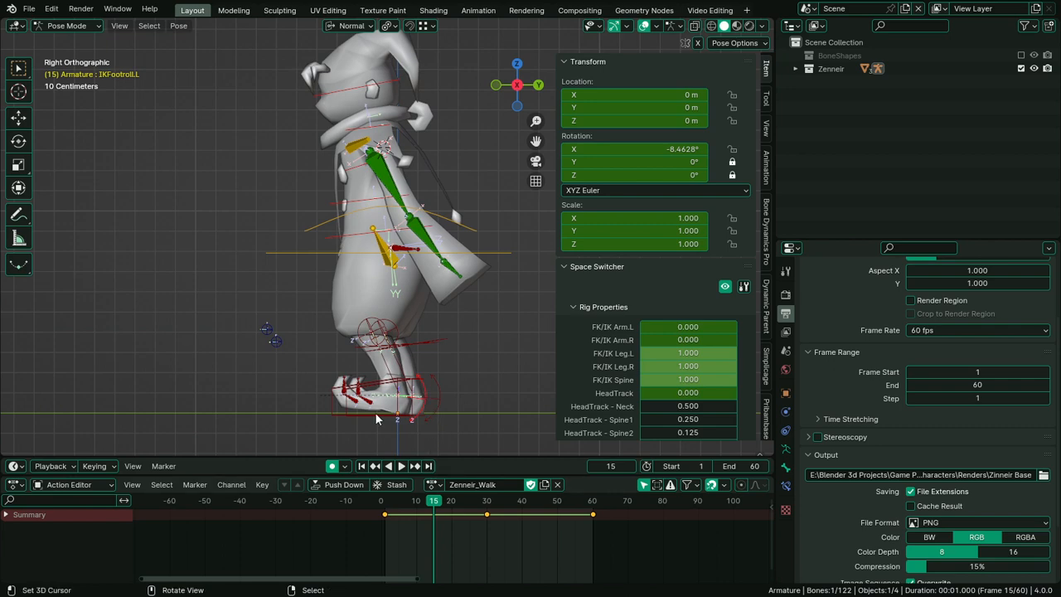
right_click(348, 407)
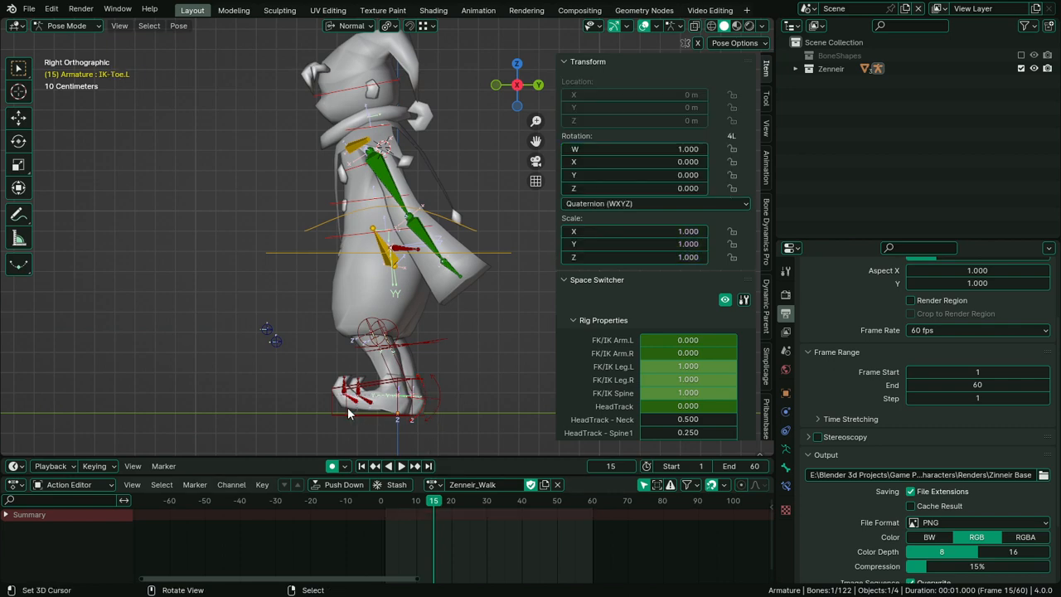
mouse_move(347, 407)
middle_down()
mouse_move(319, 427)
mouse_move(331, 419)
middle_up()
right_click(429, 412)
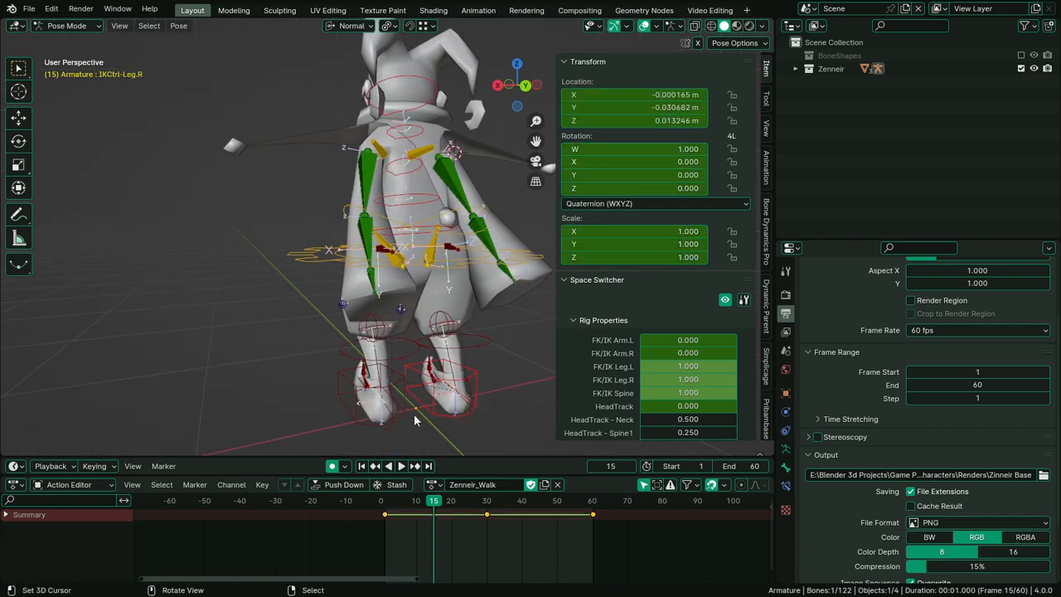
key(KP_3)
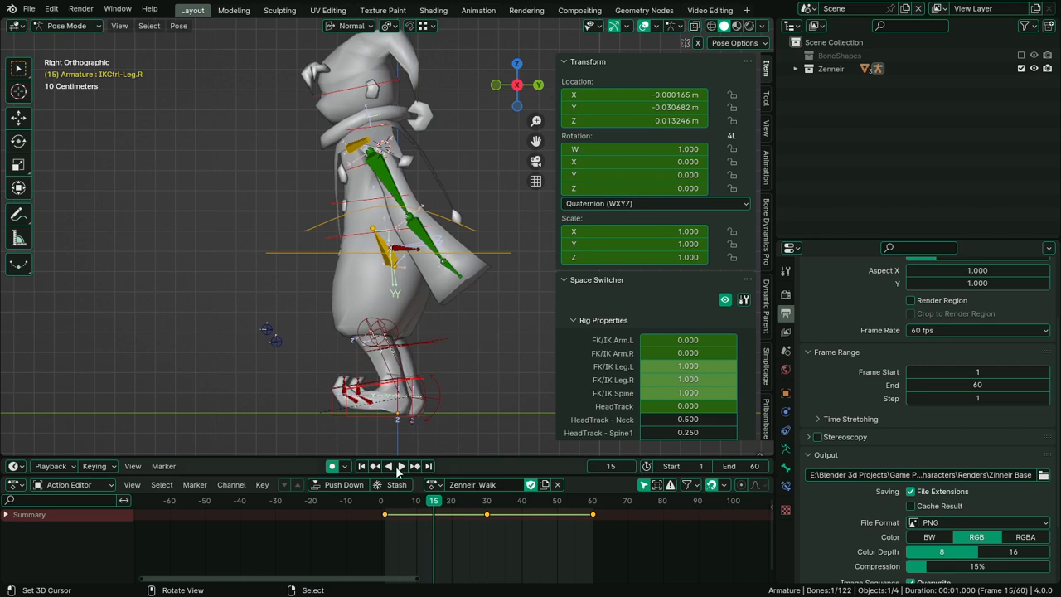
right_click(341, 419)
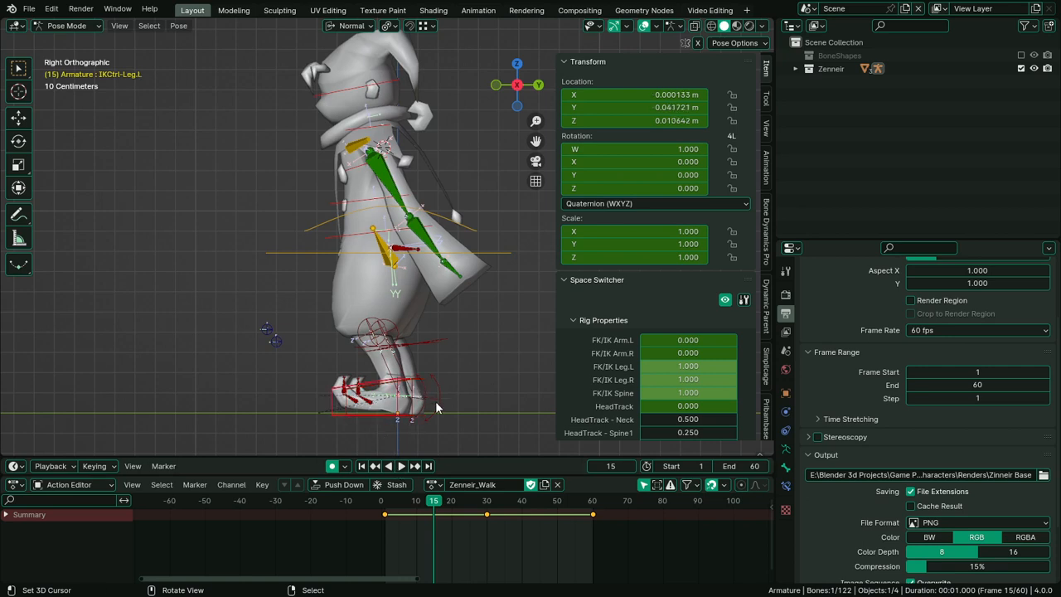
middle_drag(435, 401, 410, 415)
right_click(421, 402)
click(368, 418)
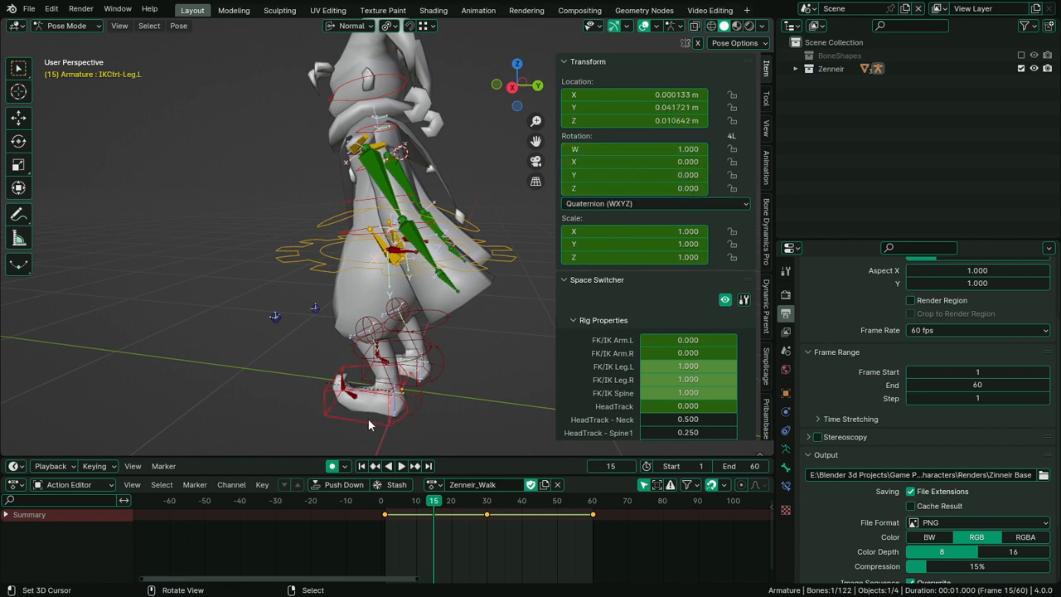
key(r)
right_click(368, 418)
key(g)
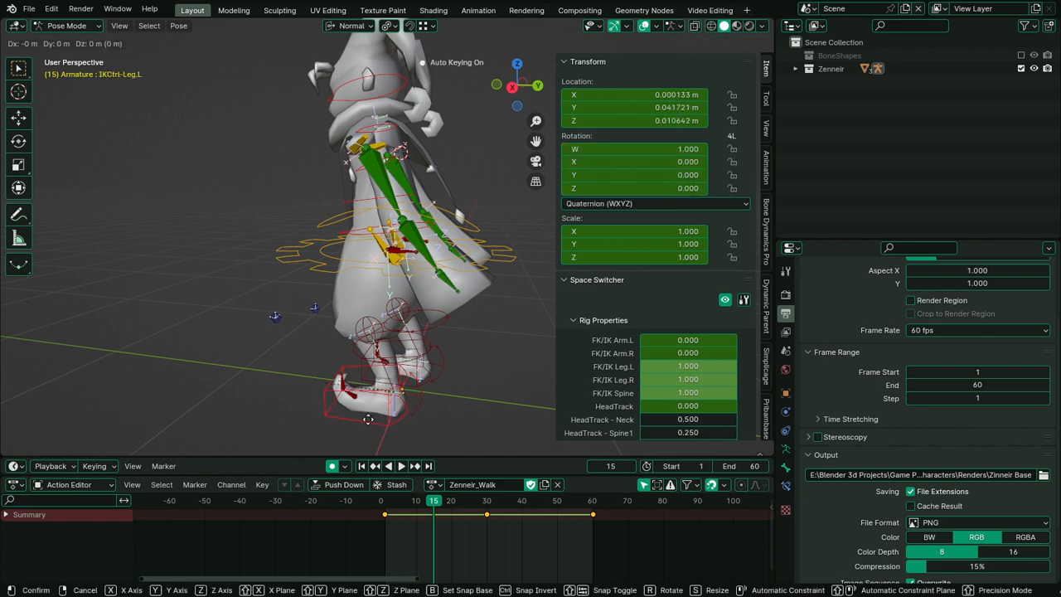
click(368, 419)
key(KP_3)
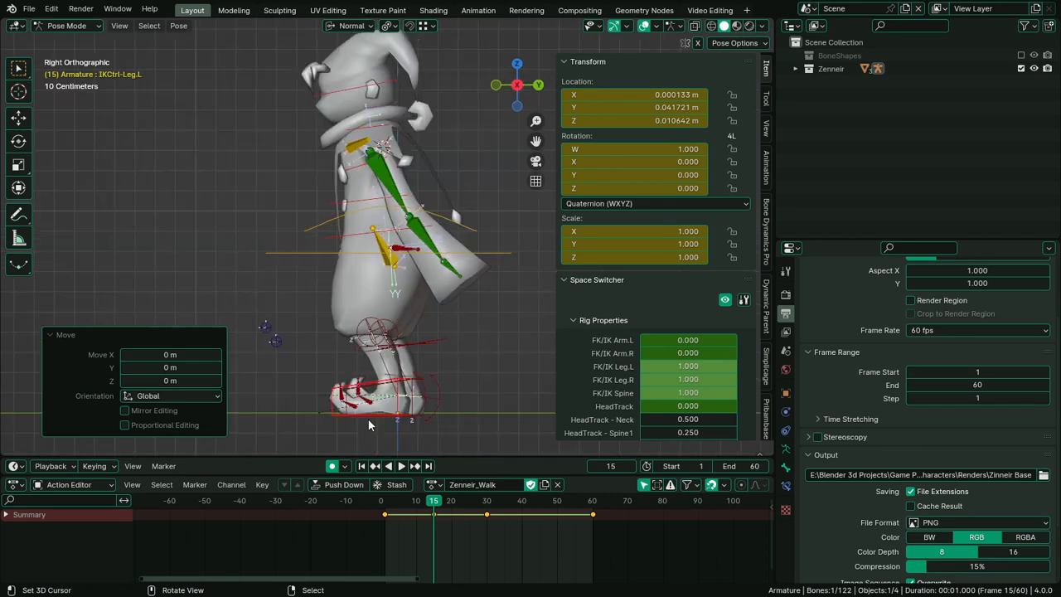
At frame 15, rotate the right foot's IK control toe-down and lift it about 0.2 m off the ground
click(427, 402)
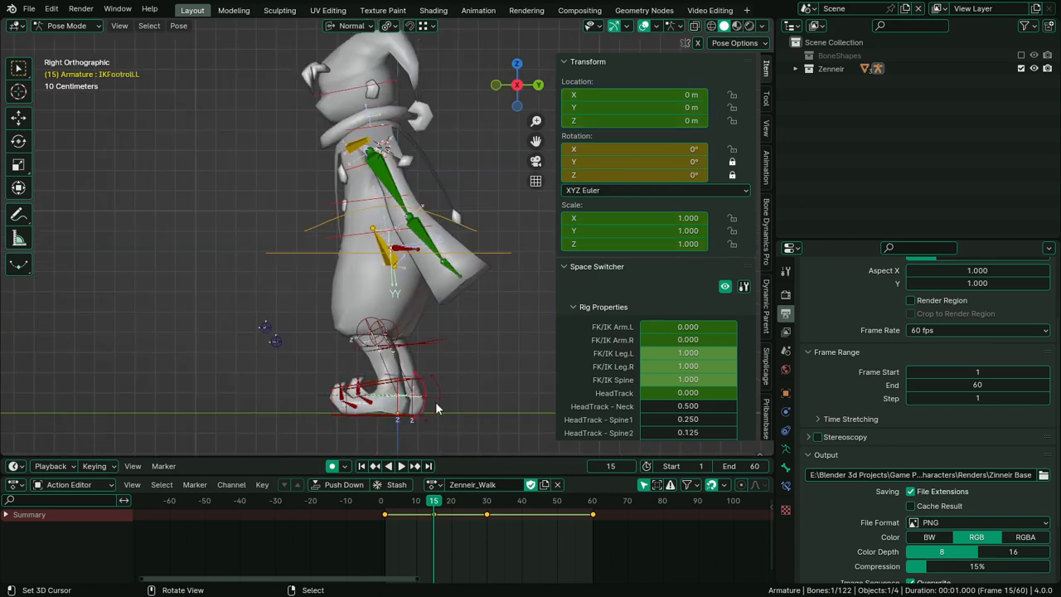
middle_drag(436, 401, 394, 424)
click(424, 373)
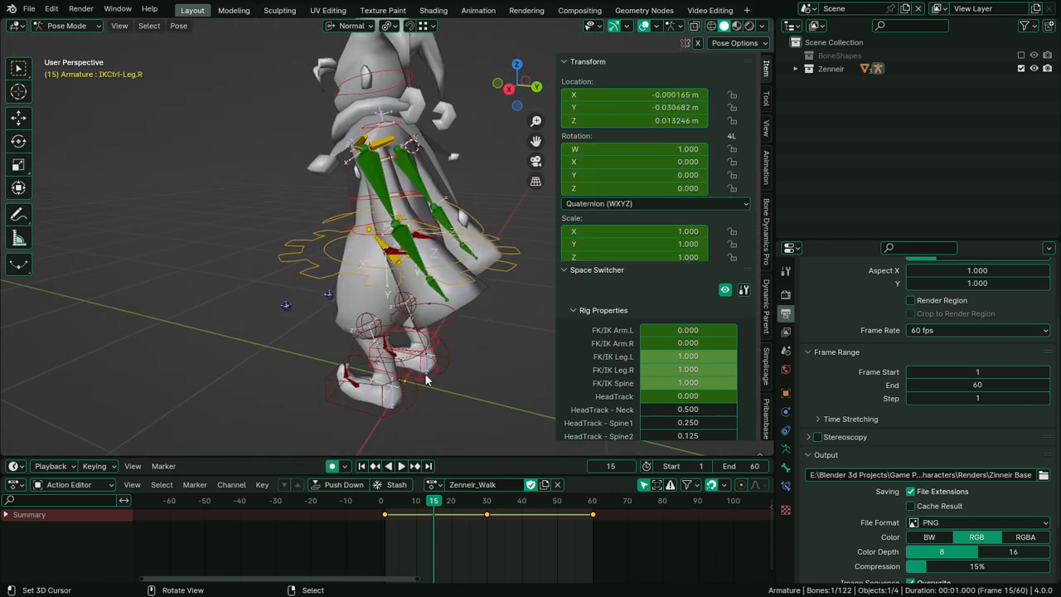
key(KP_3)
key(r)
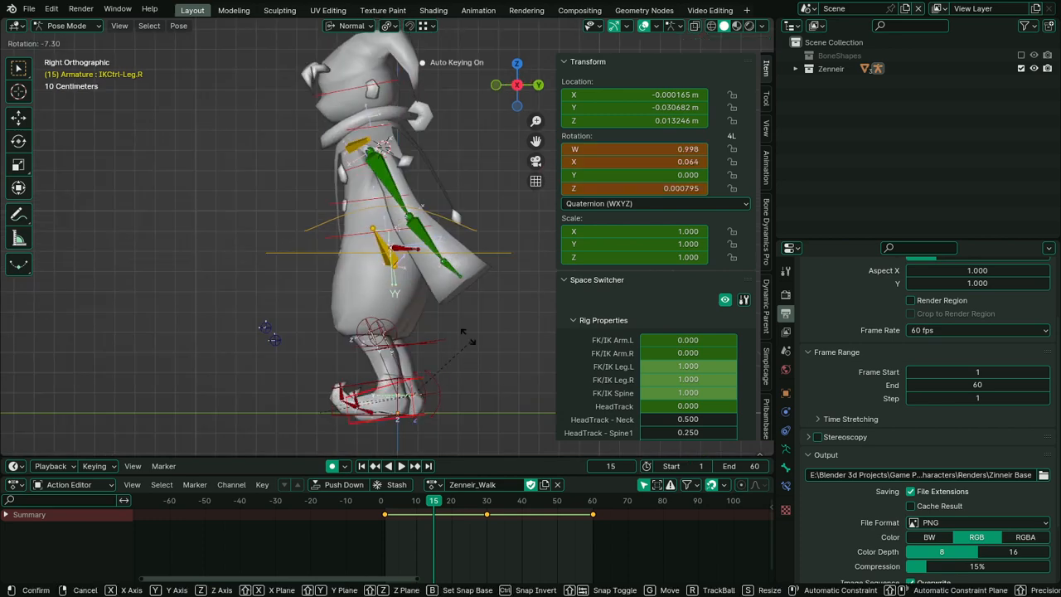
click(434, 304)
key(g)
click(441, 429)
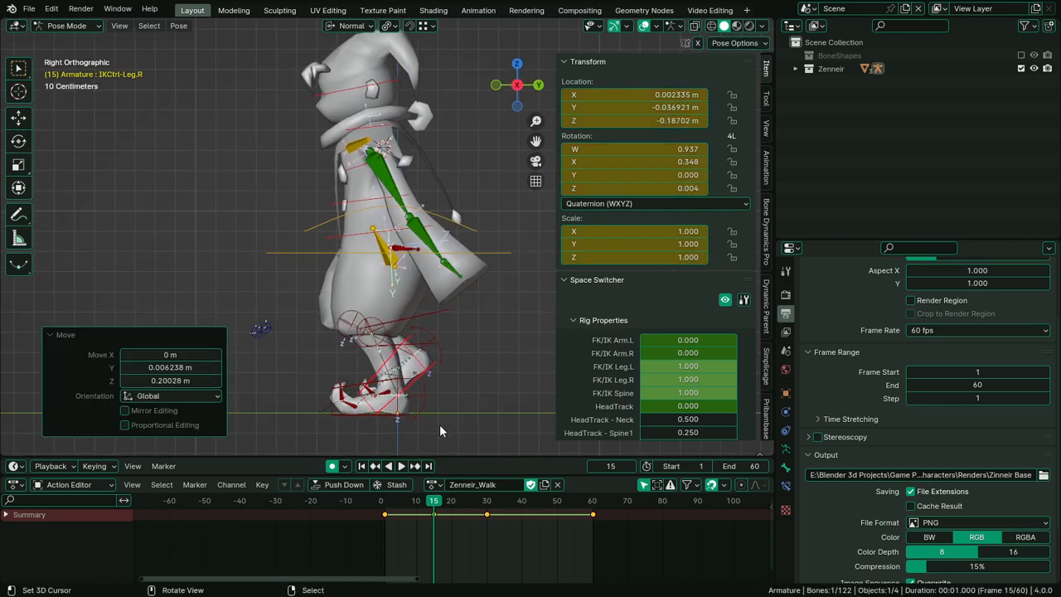
With all bones selected, copy the passing pose keyframes from frame 15 and paste them at frame 45
key(space)
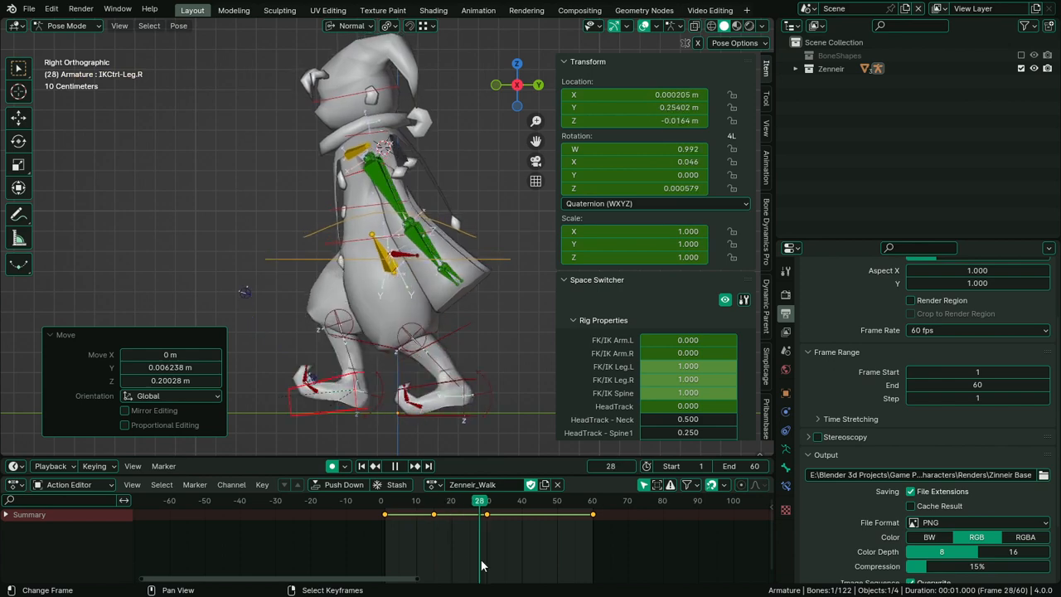
drag(482, 560, 435, 549)
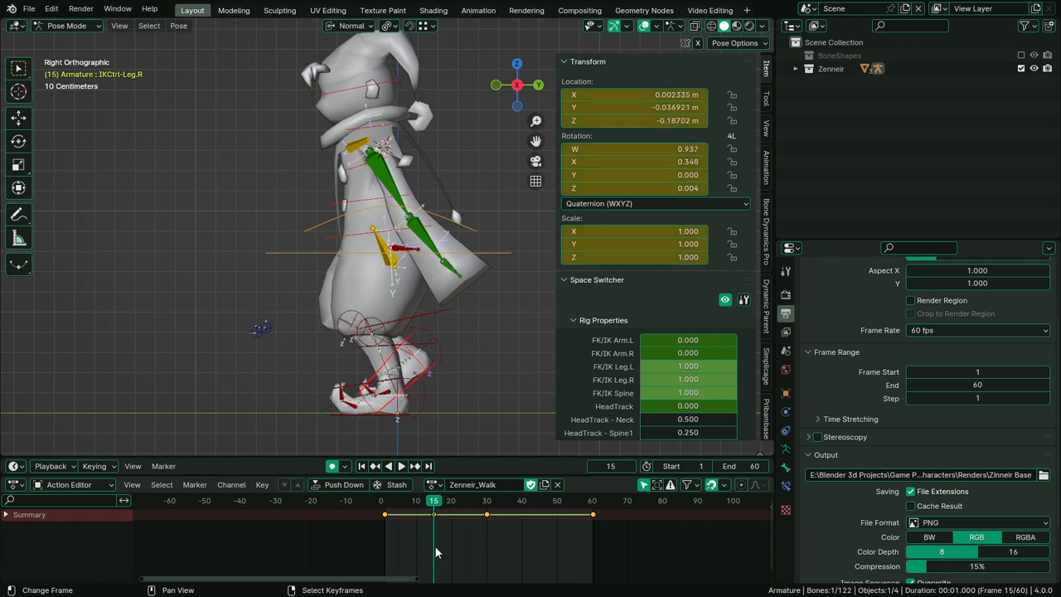
key(a)
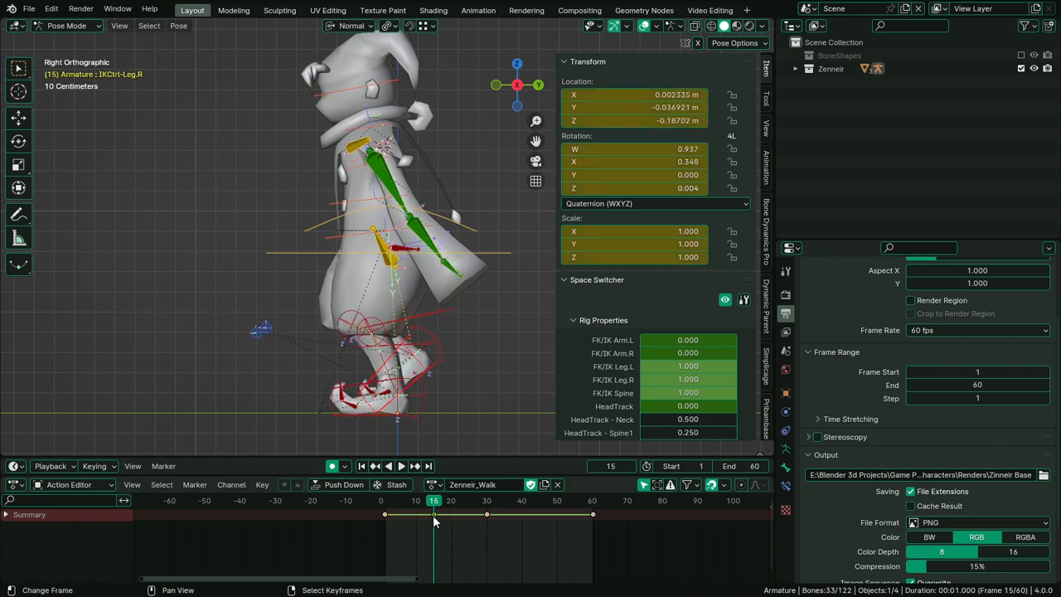
key(space)
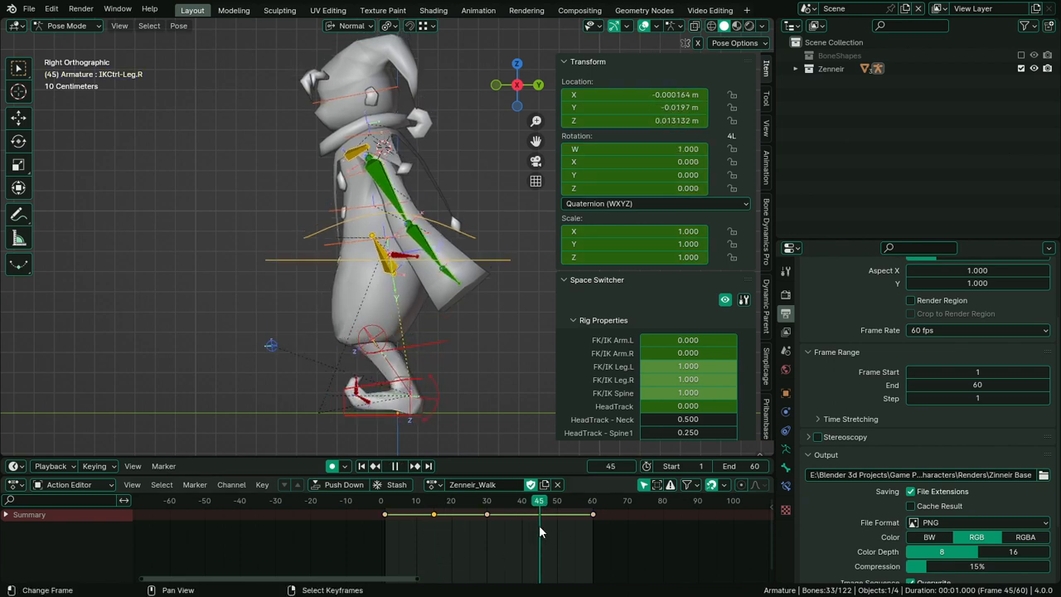
key(space)
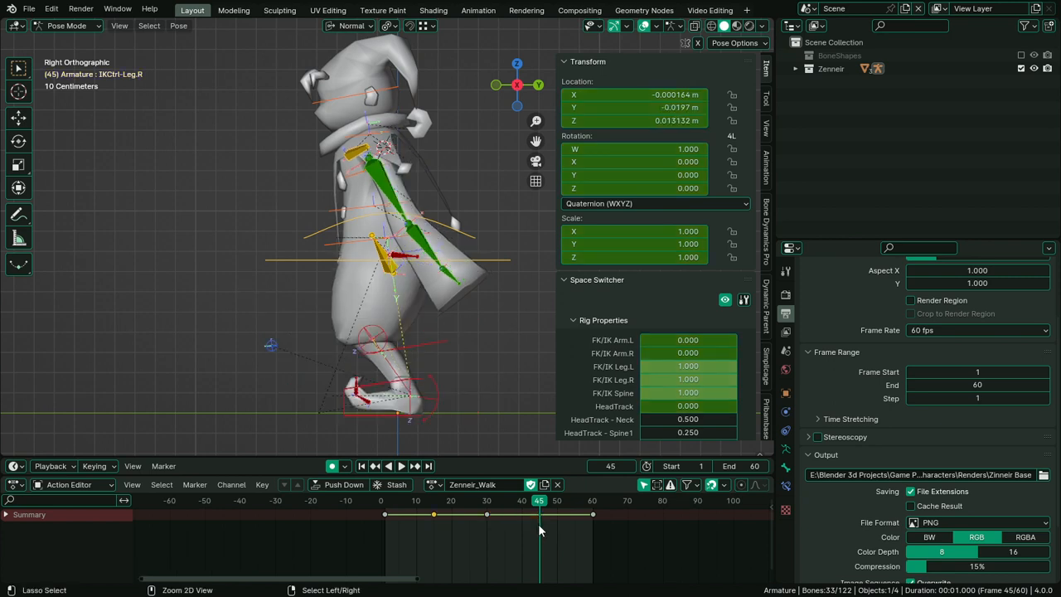
drag(538, 524, 434, 523)
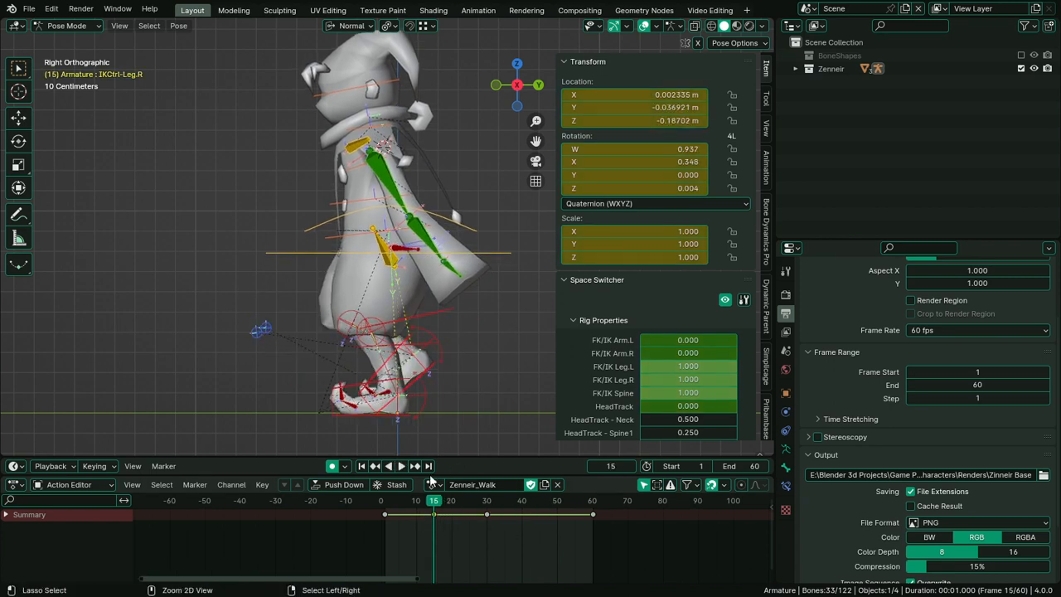
key(ctrl+c)
drag(506, 520, 540, 529)
key(ctrl+v)
Play the walk cycle while viewing the character from the front and the side
key(space)
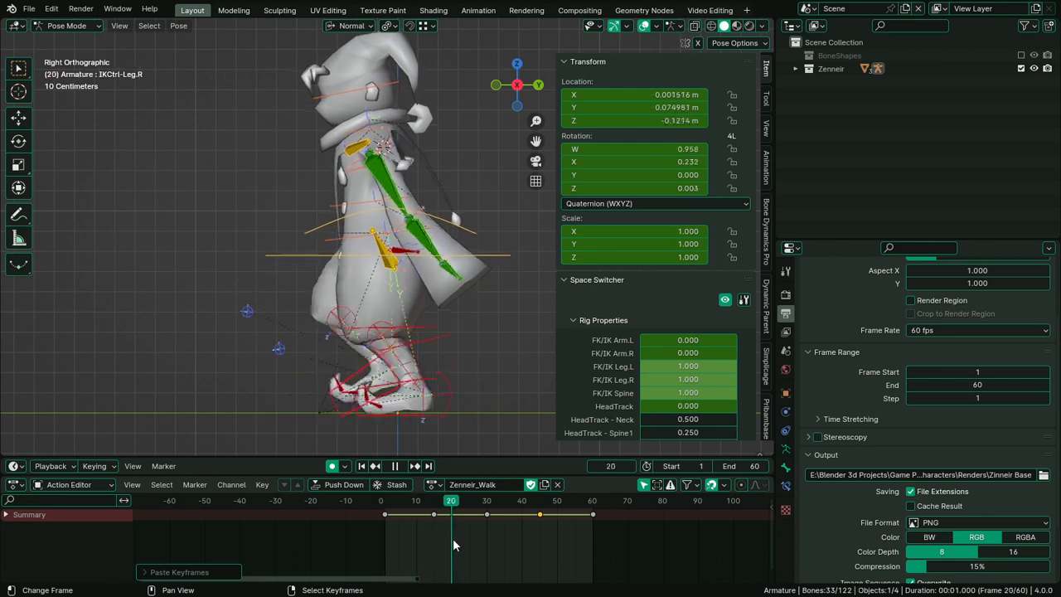
middle_drag(338, 404, 473, 377)
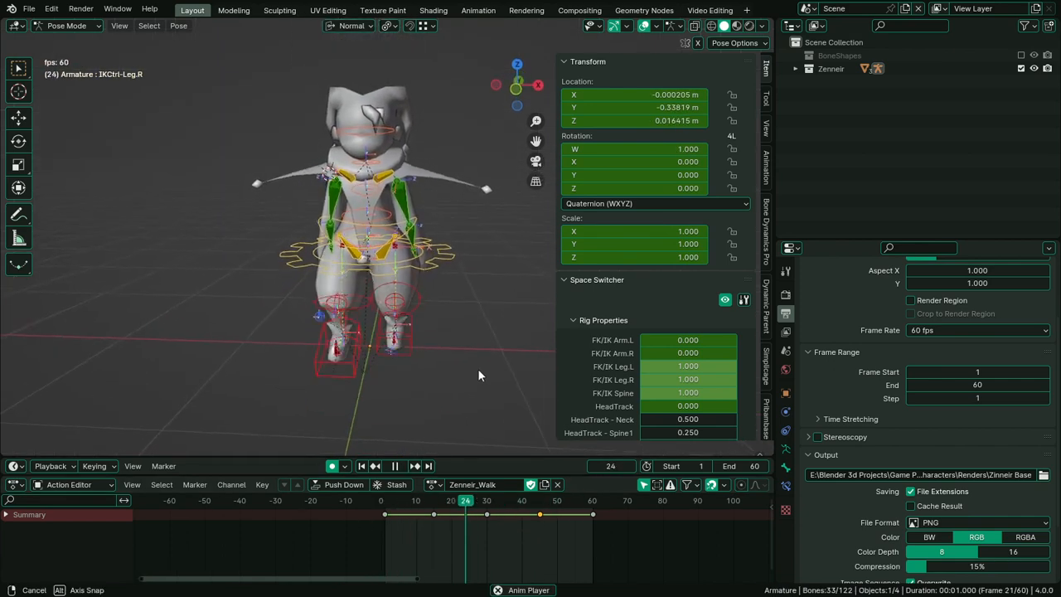
middle_drag(421, 351, 320, 349)
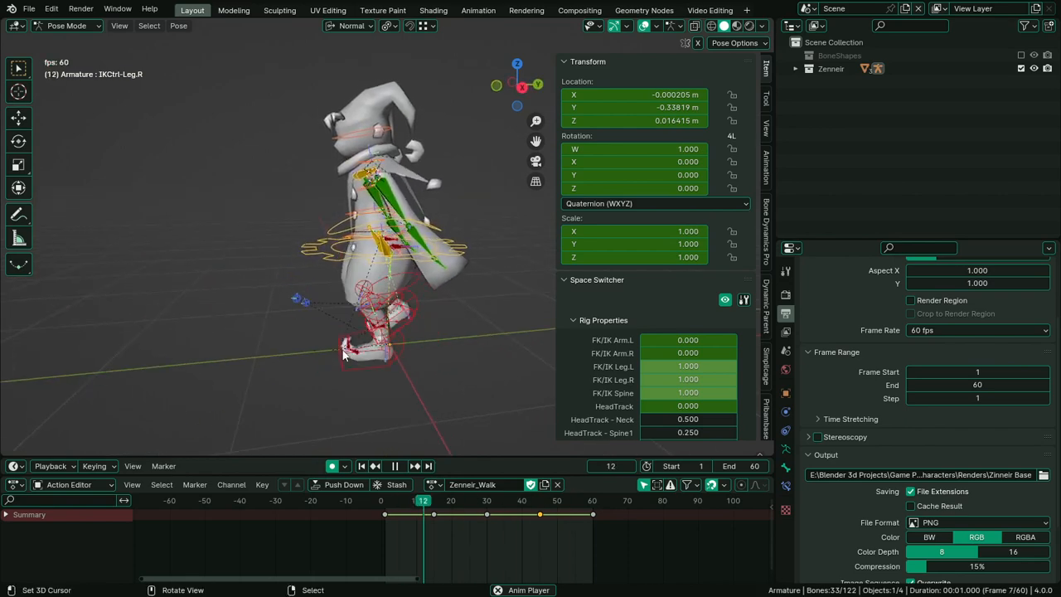
key(space)
Scrub through the opening frames and the last frame, 60, to compare the start and end of the loop
click(395, 535)
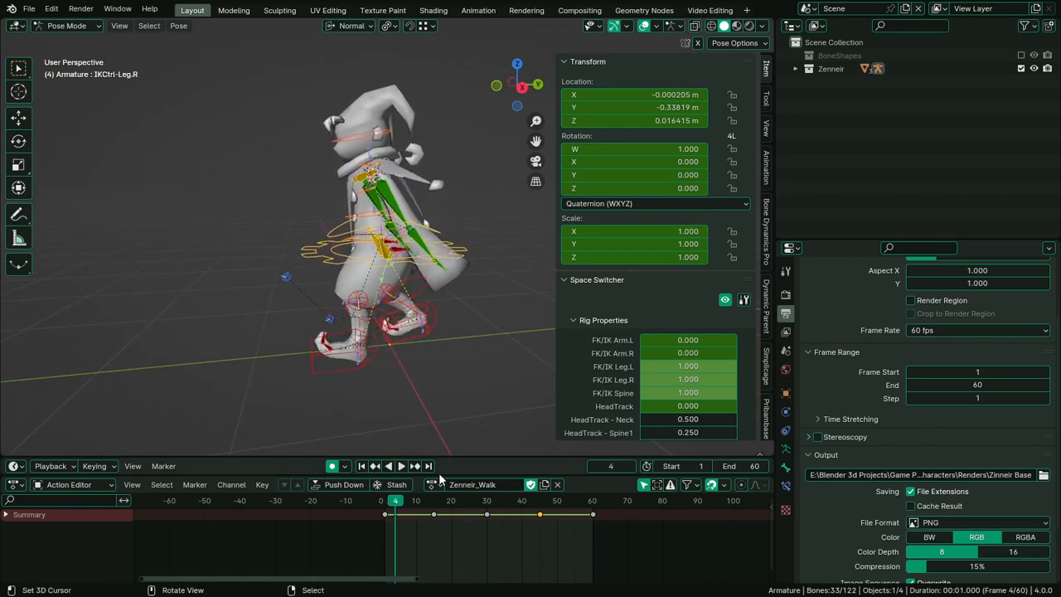
drag(395, 536, 386, 542)
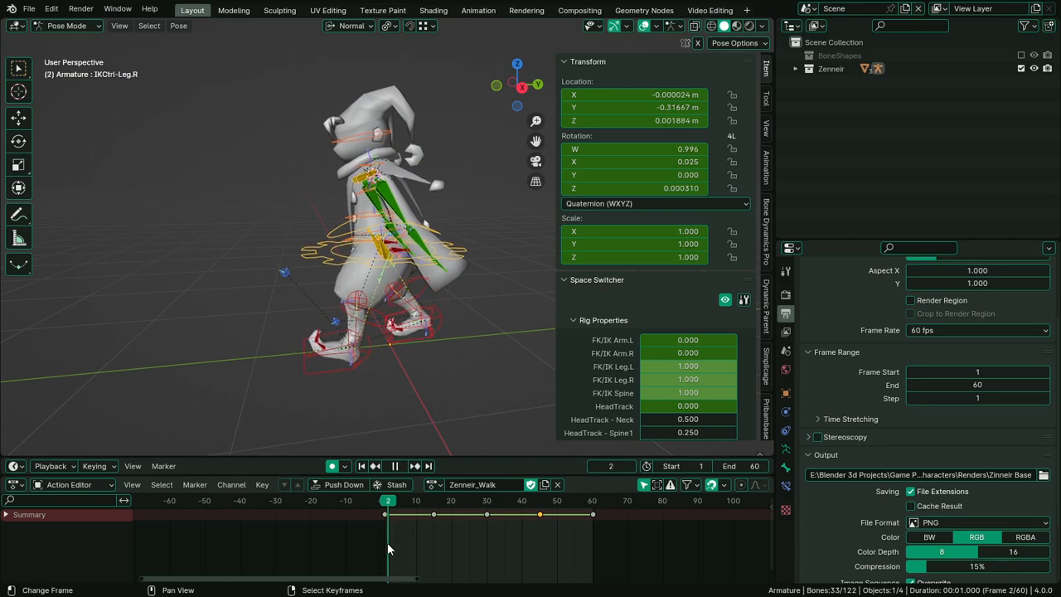
key(space)
click(588, 535)
click(591, 516)
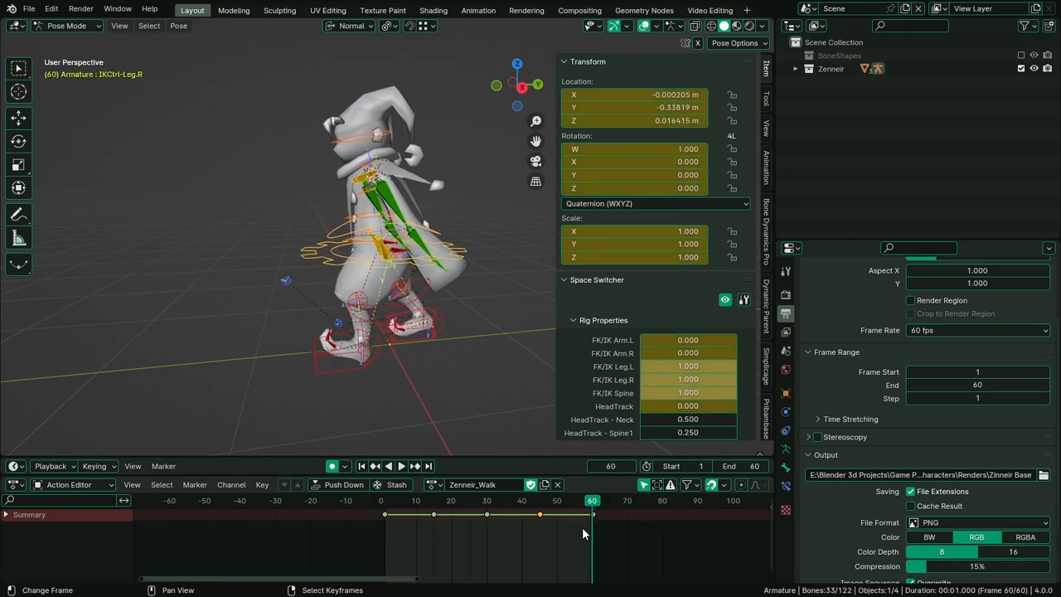
Duplicate the left foot's IK and foot-roll control keyframes from frame 1 onto frame 60 and play the loop
key(KP_3)
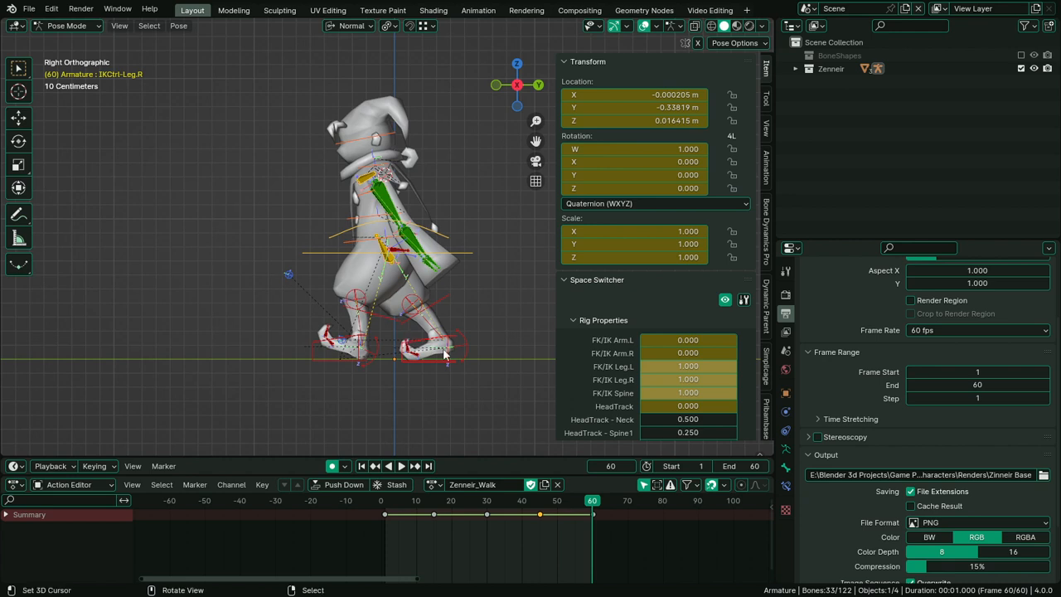
key(shift+Left)
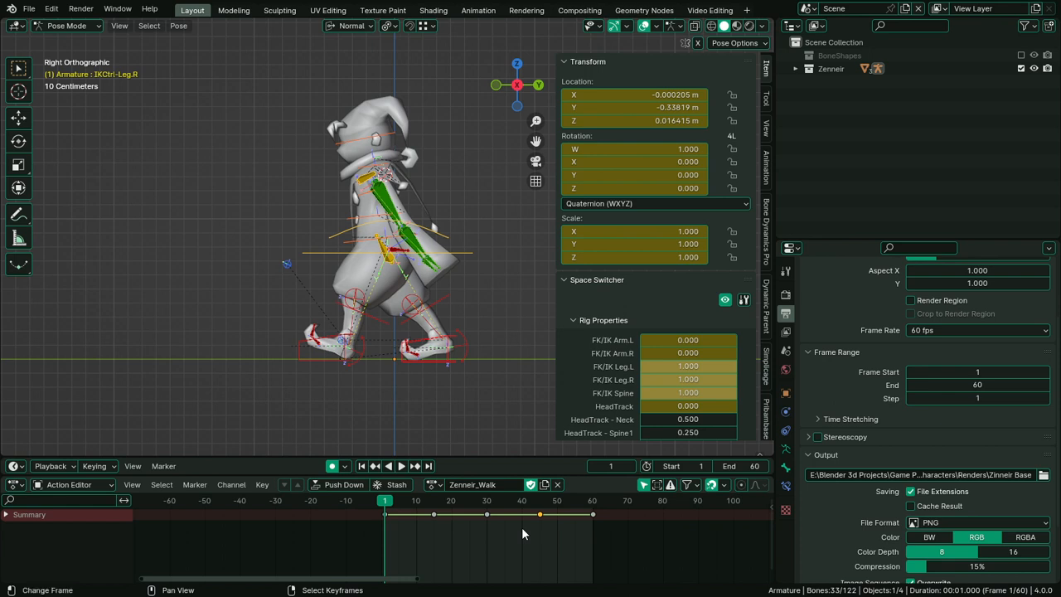
click(319, 396)
key(c)
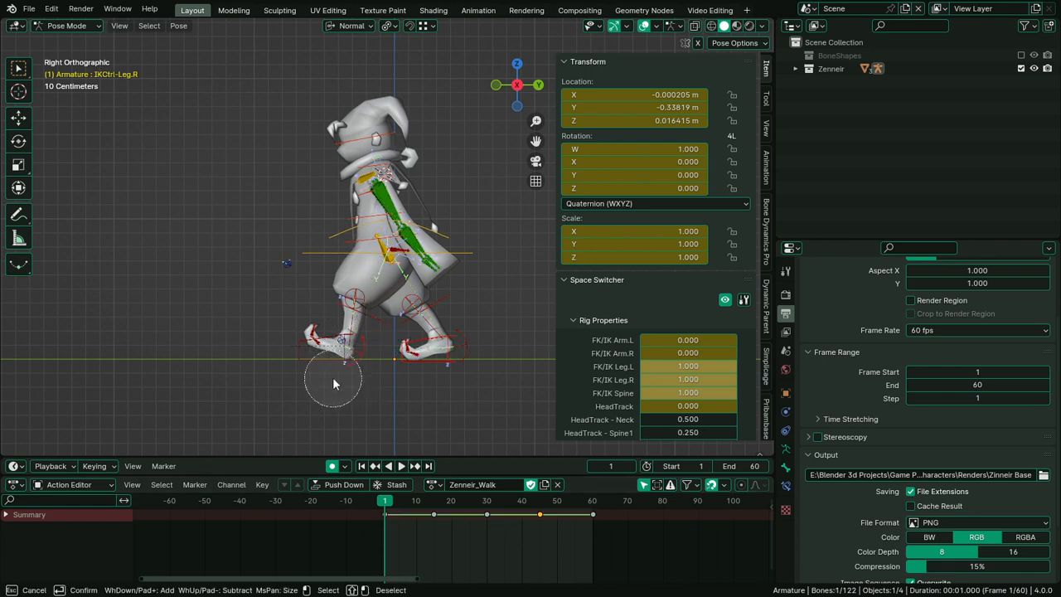
click(322, 365)
key(Escape)
click(388, 515)
key(shift+d)
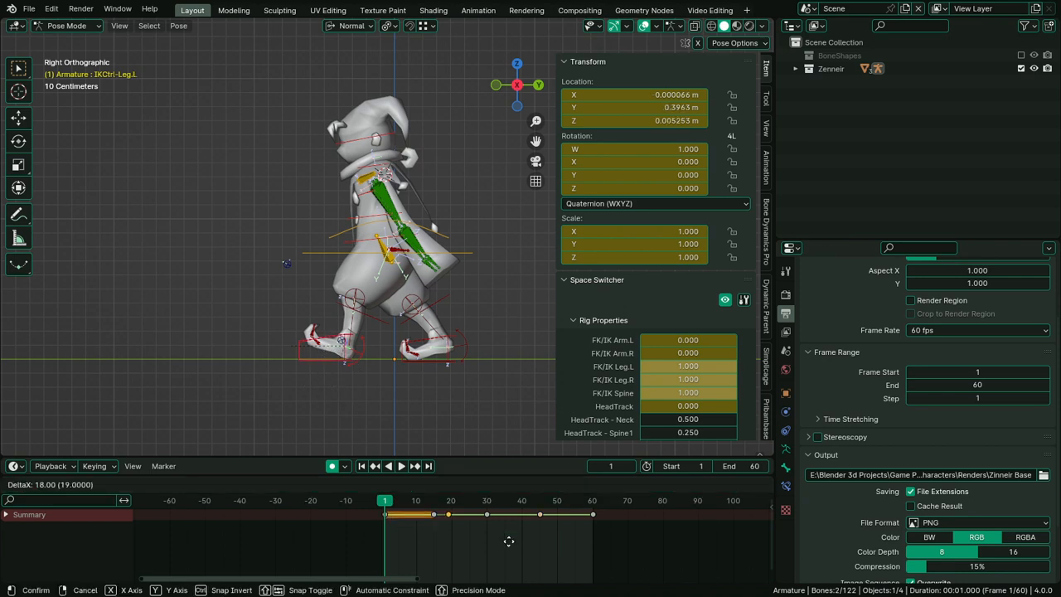
click(596, 560)
key(space)
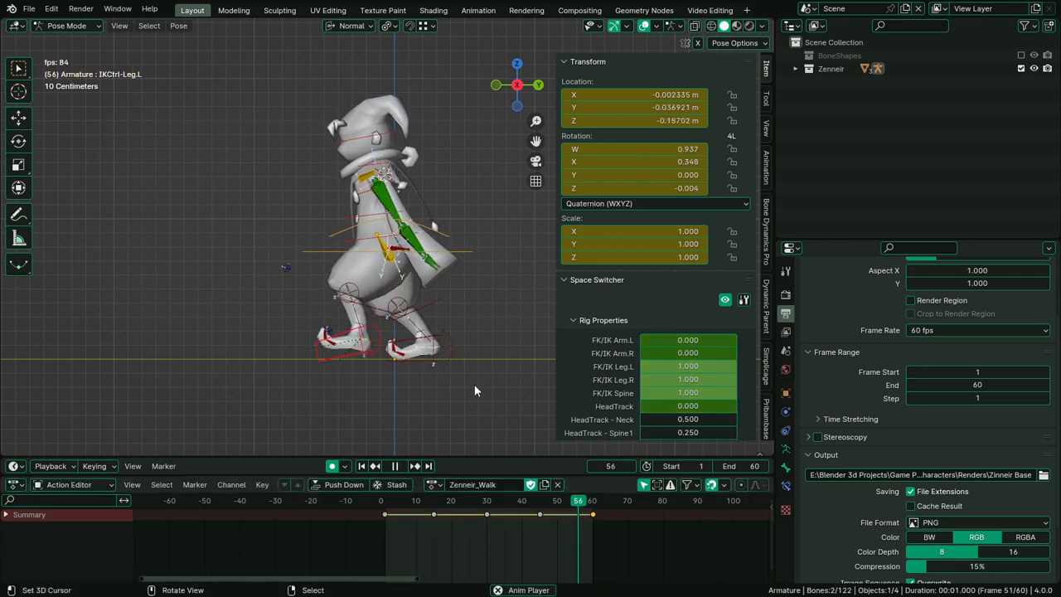
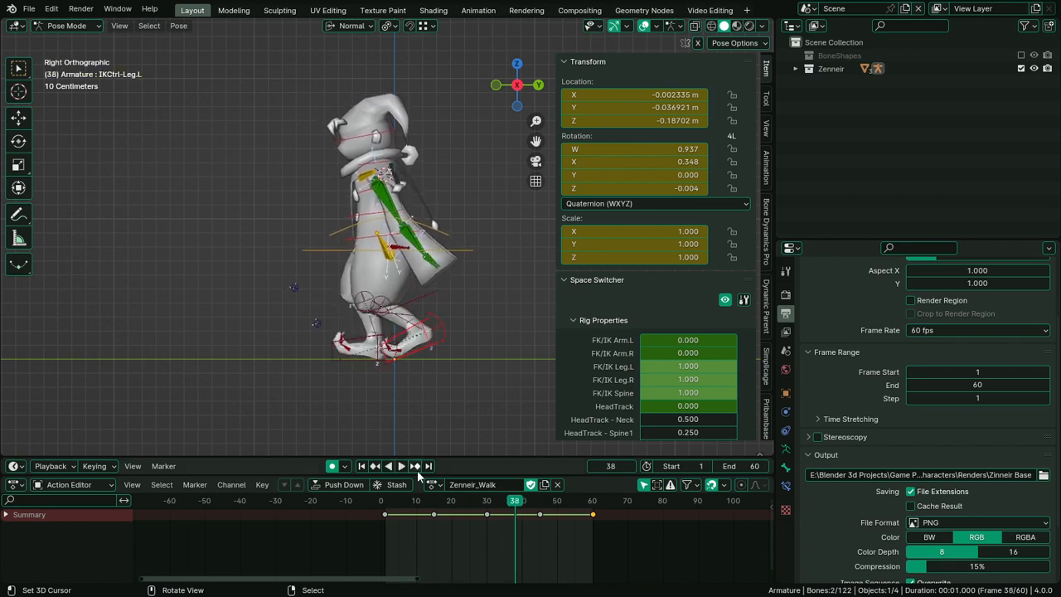
Copy the left foot controls' contact pose keyframes from frame 1 and paste them onto the right foot's controls at frame 30
key(Escape)
key(space)
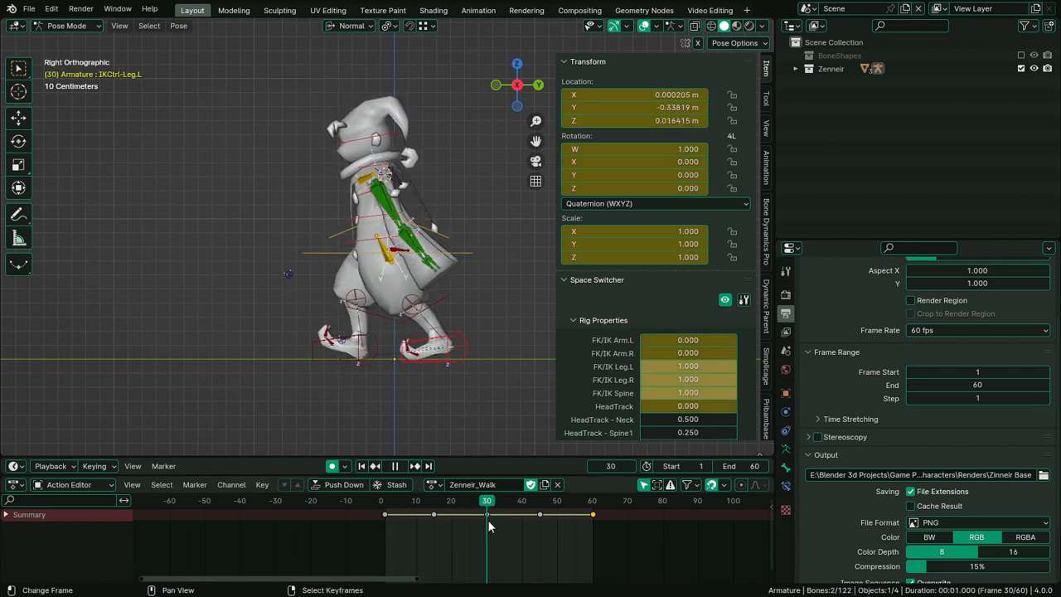
key(Escape)
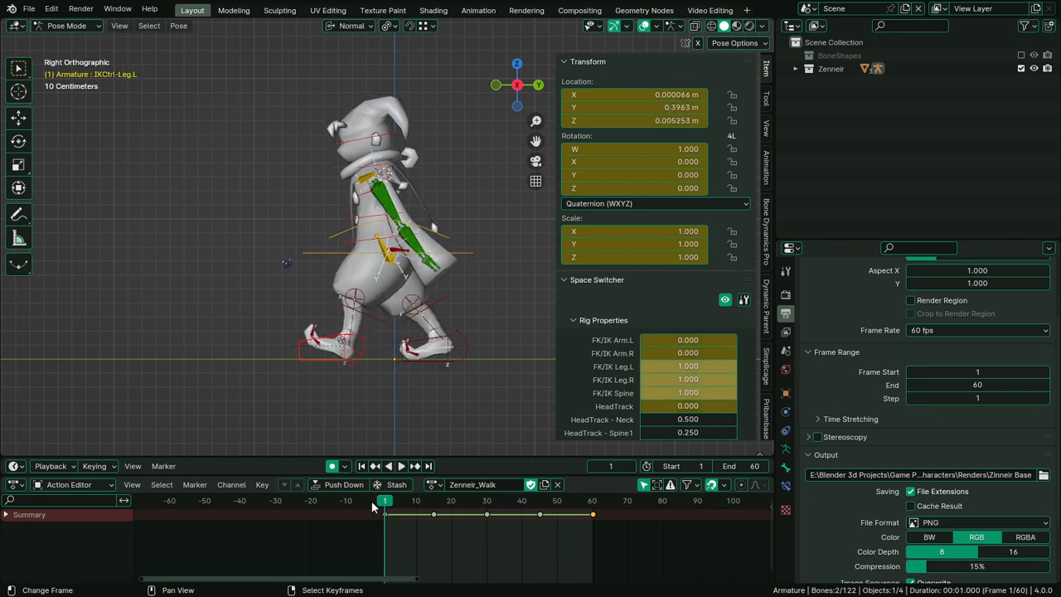
key(space)
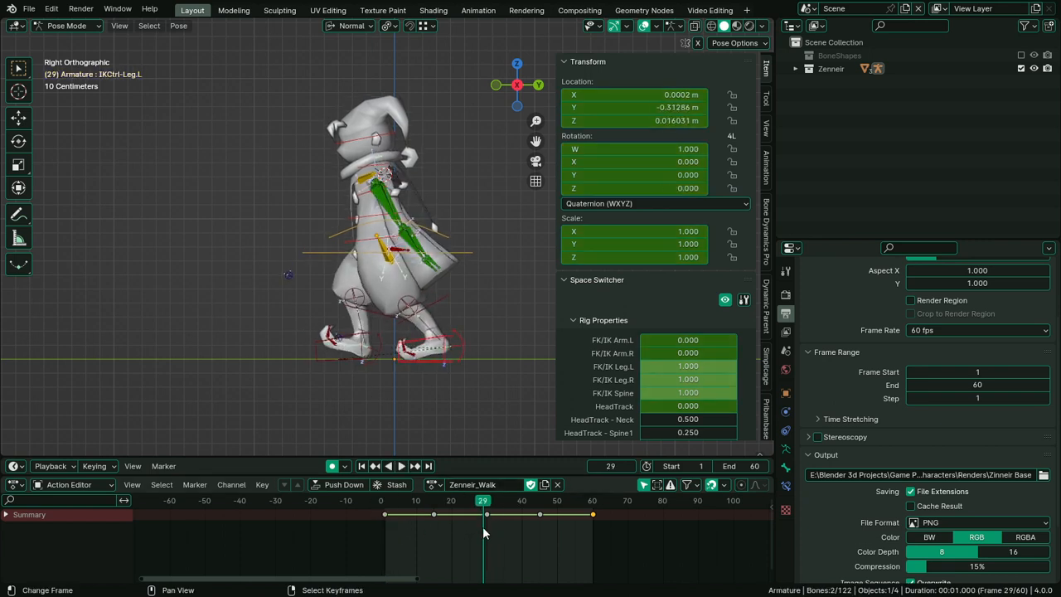
right_click(342, 371)
right_click(341, 364)
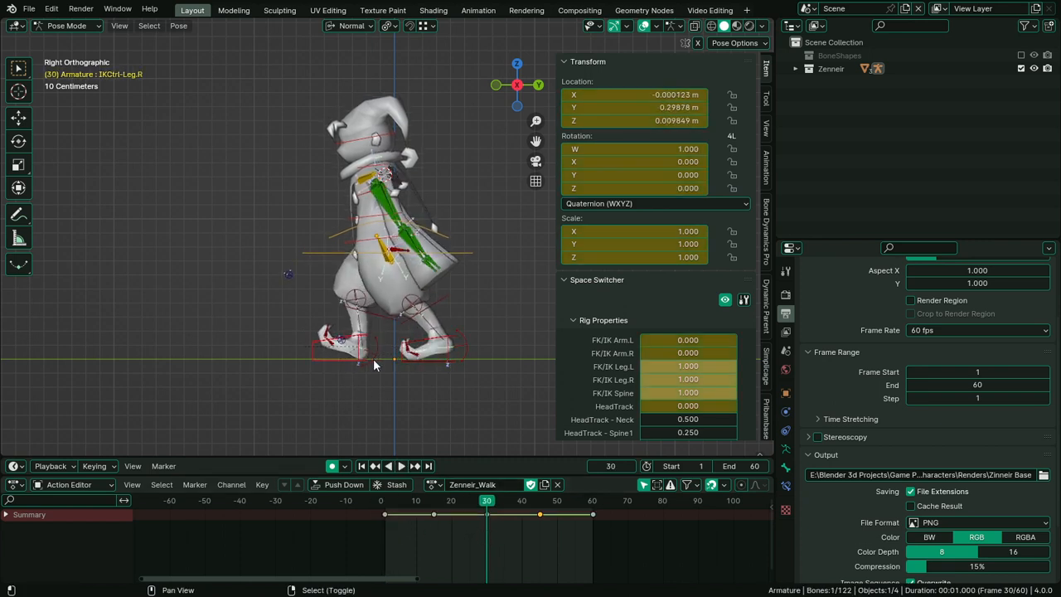
shift+right_click(374, 359)
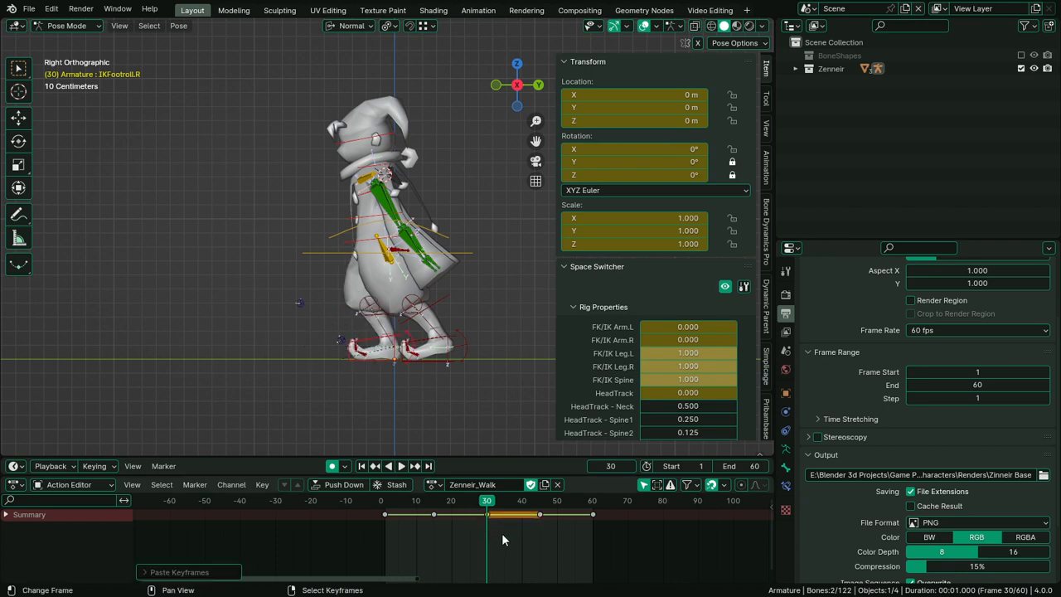
right_click(442, 365)
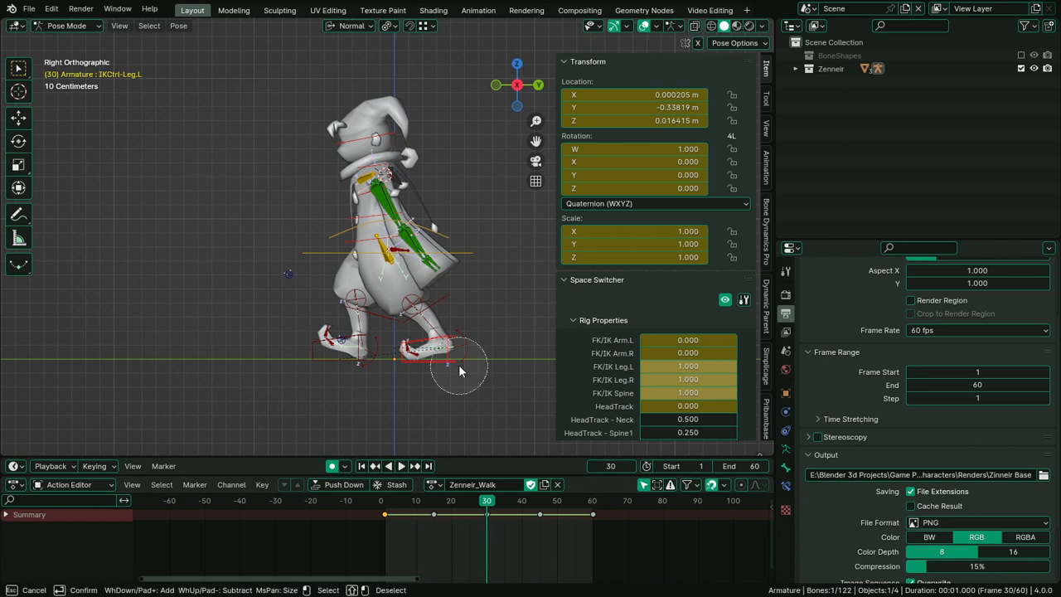
shift+right_click(457, 365)
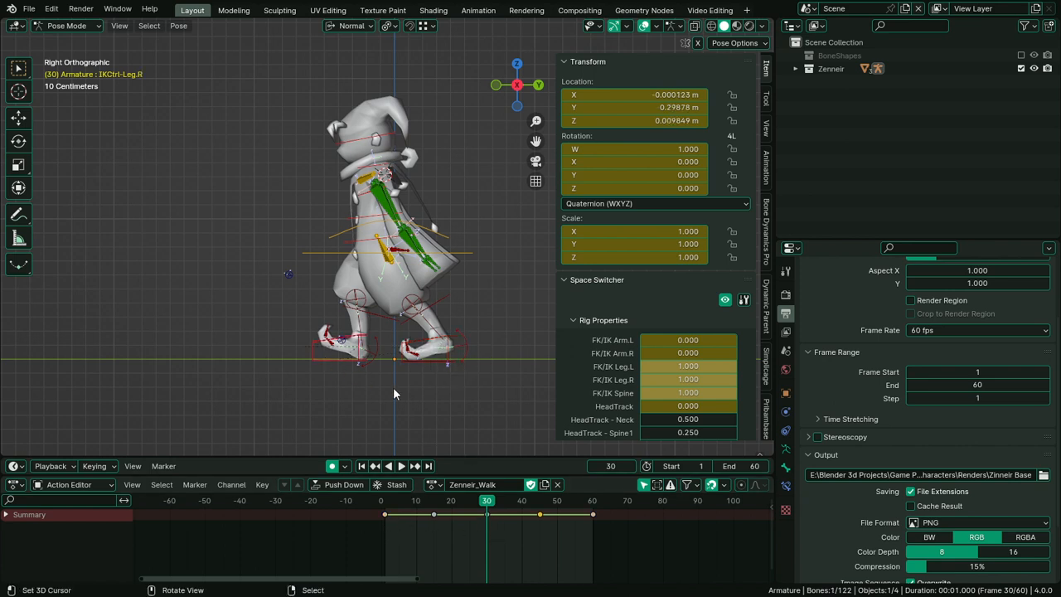
shift+right_click(378, 366)
key(ctrl+v)
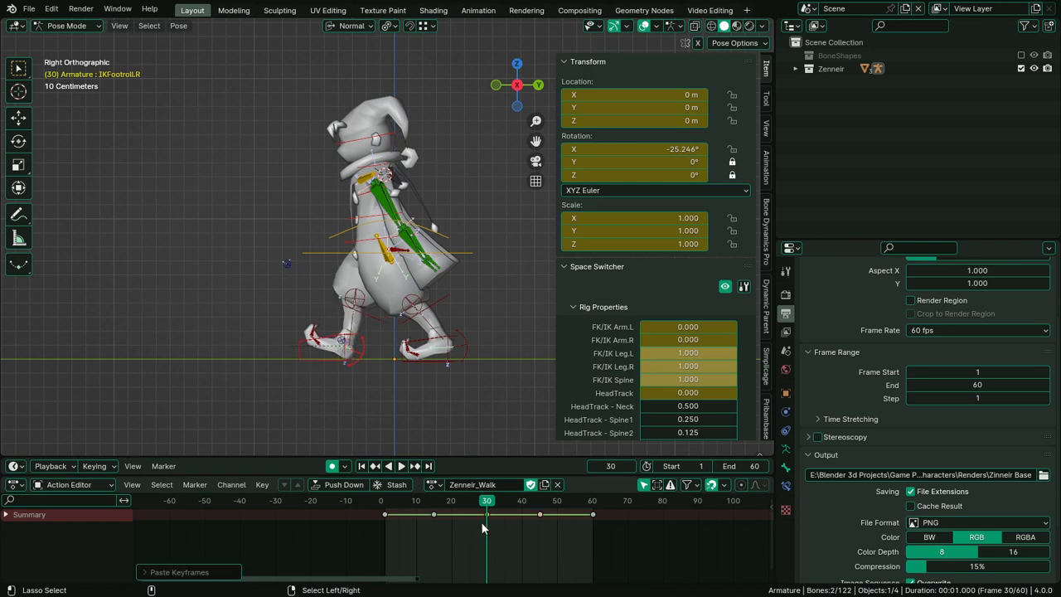
At frame 8, rotate the right foot-roll control to about 15.3° and move the right foot's IK control about 0.2 m backward
key(space)
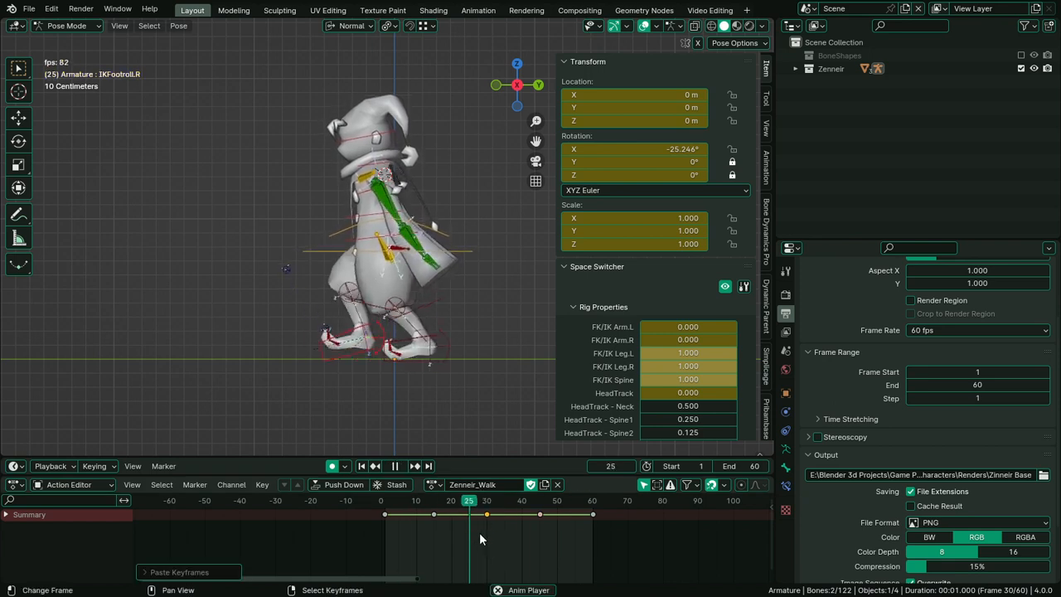
drag(479, 532, 407, 549)
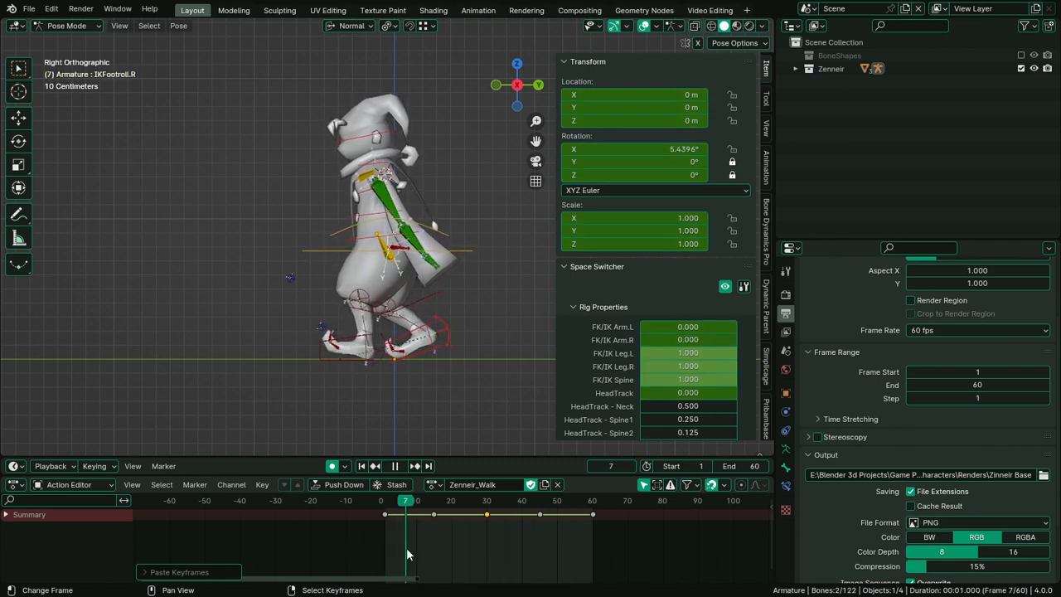
key(space)
key(space)
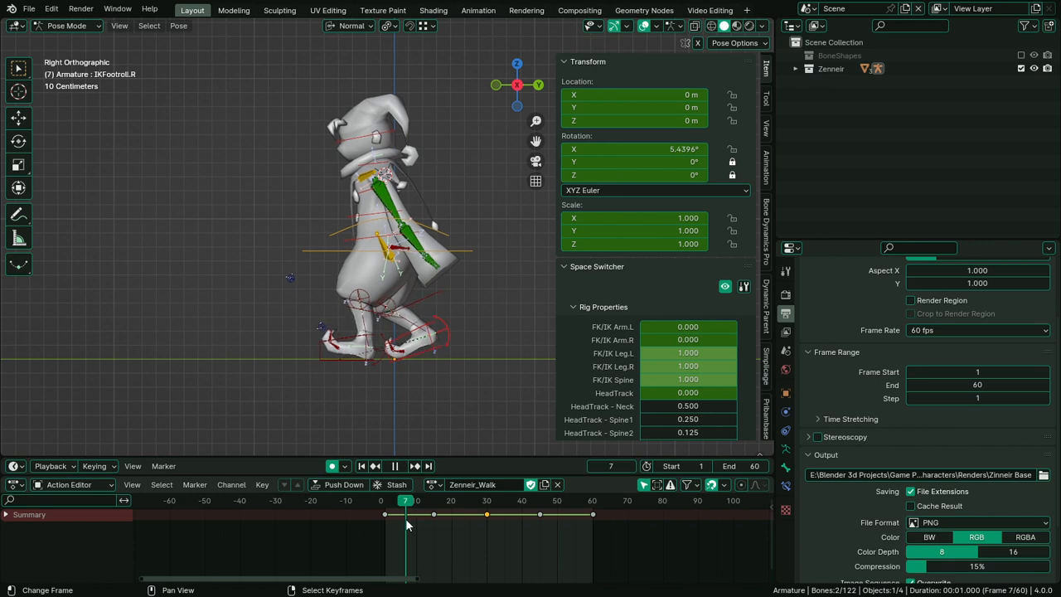
key(space)
scroll(435, 348, up, 2)
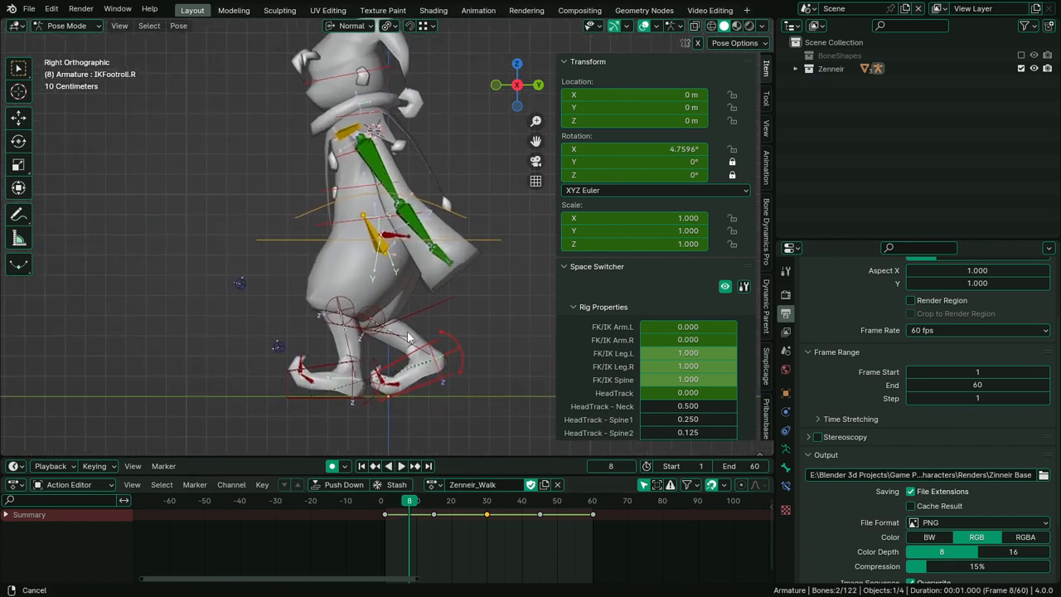
key(r)
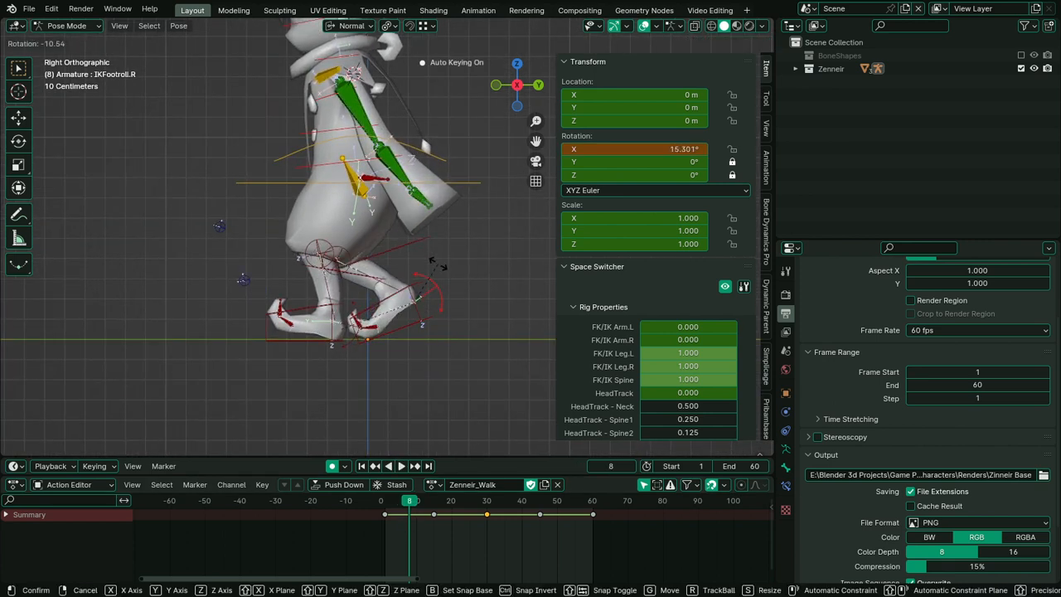
click(420, 308)
click(411, 317)
key(g)
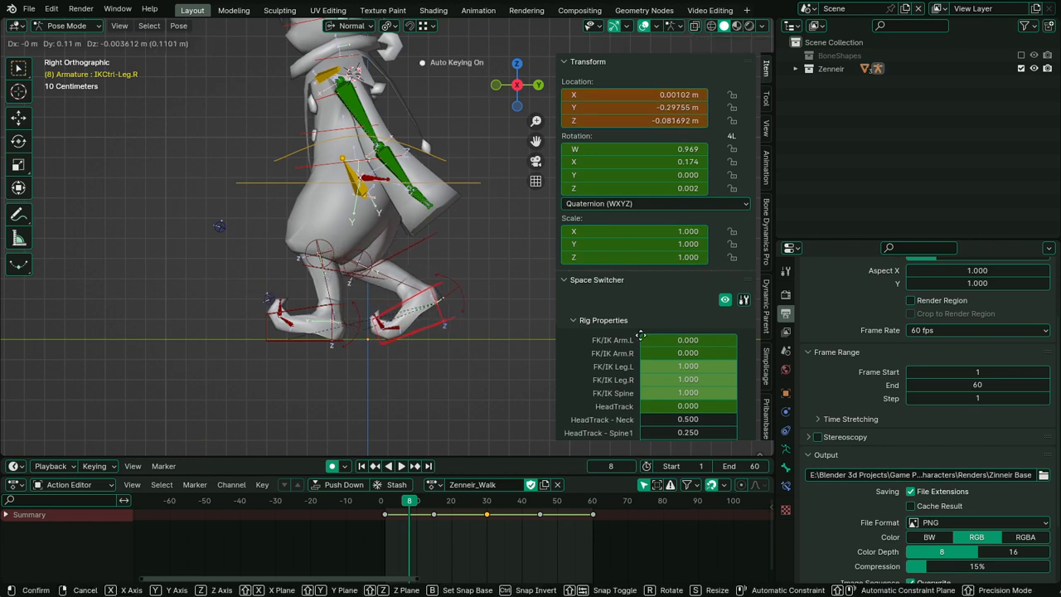
click(37, 332)
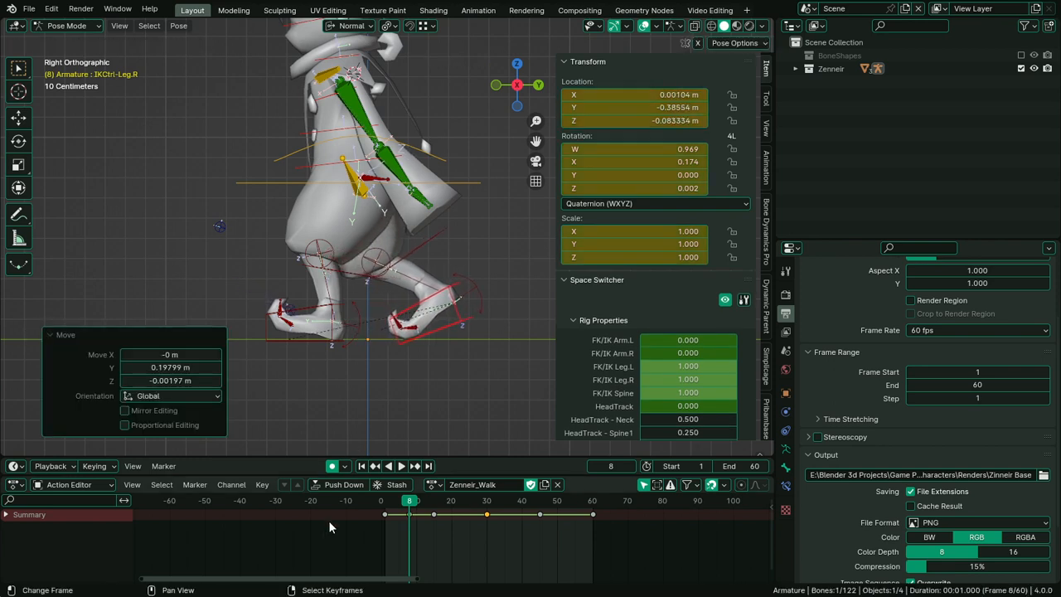
key(space)
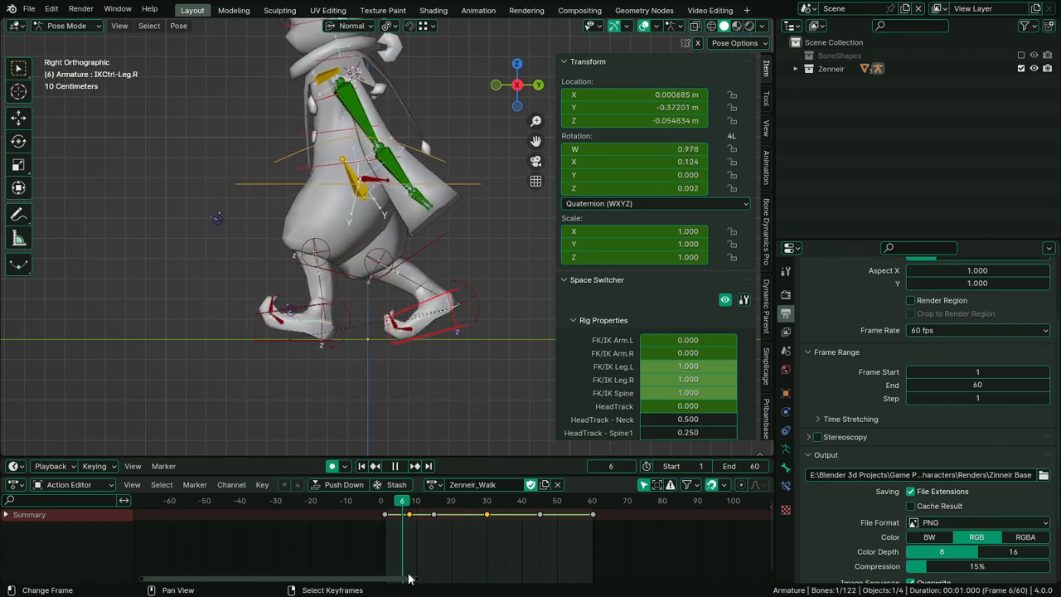
mouse_move(408, 574)
mouse_down()
mouse_move(375, 572)
mouse_move(408, 570)
mouse_up()
key(space)
scroll(423, 435, up, 1)
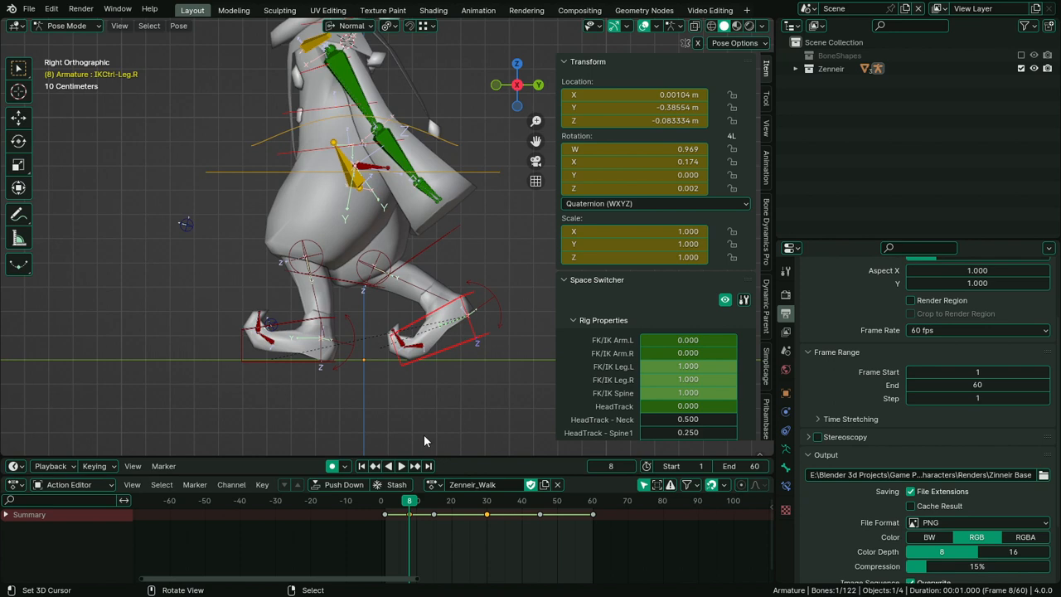
click(417, 348)
key(r)
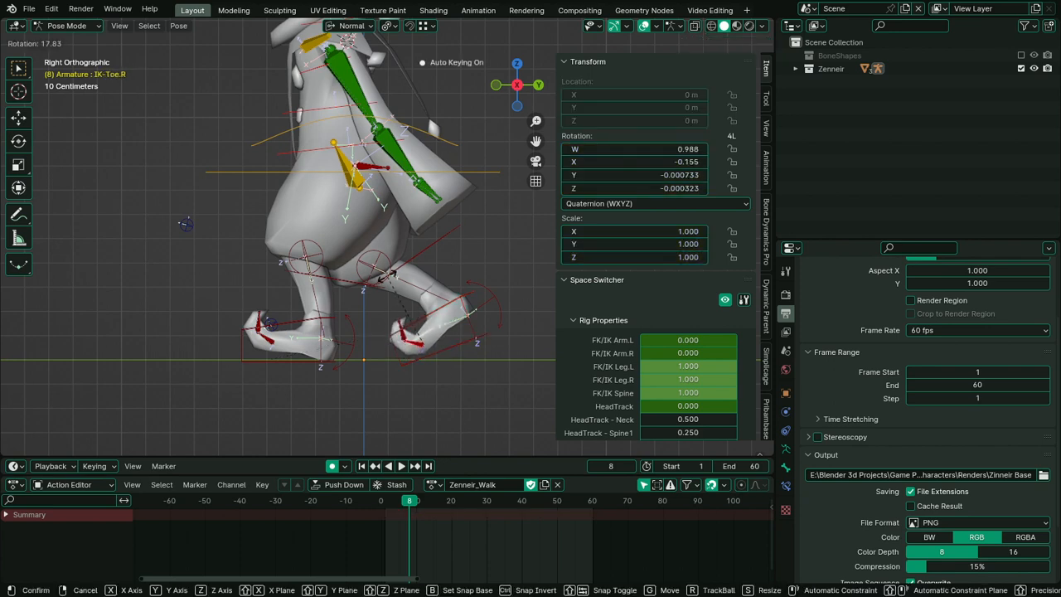
key(Escape)
click(447, 347)
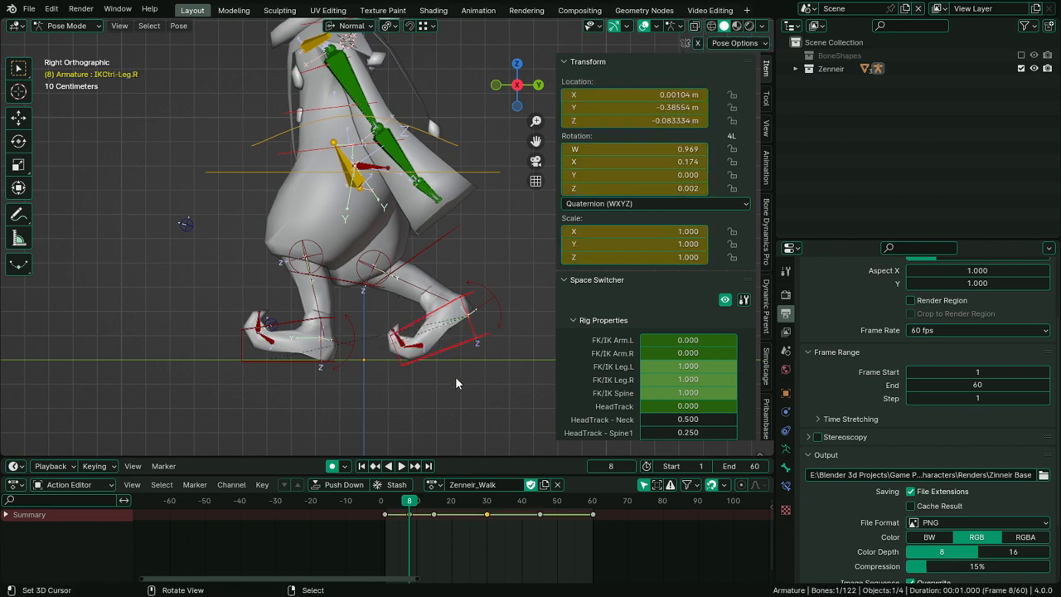
At frame 8, rotate the right foot-roll control further, to about 22.8° on X
key(space)
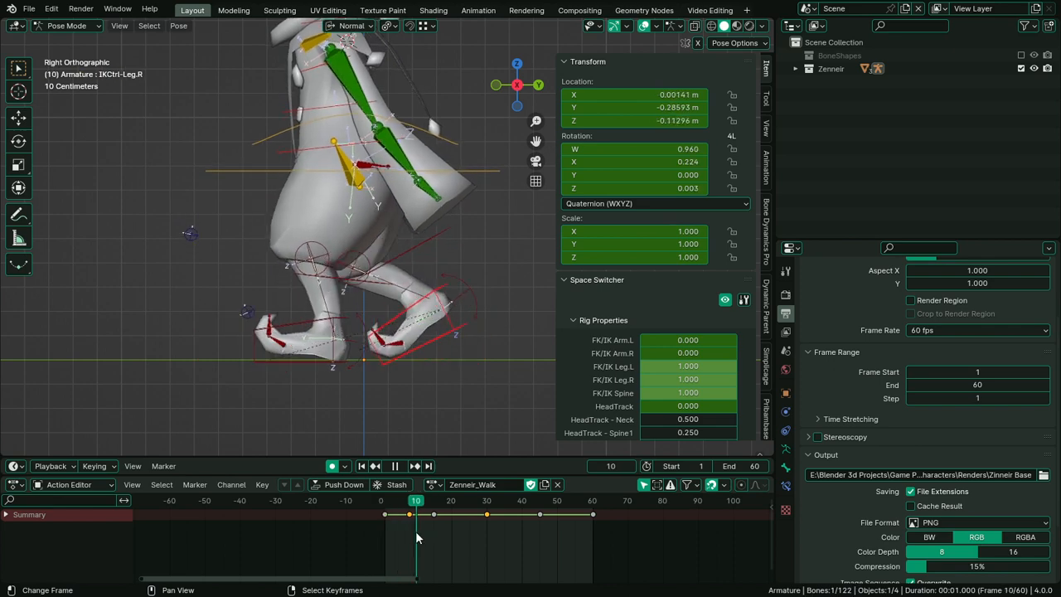
key(Escape)
key(space)
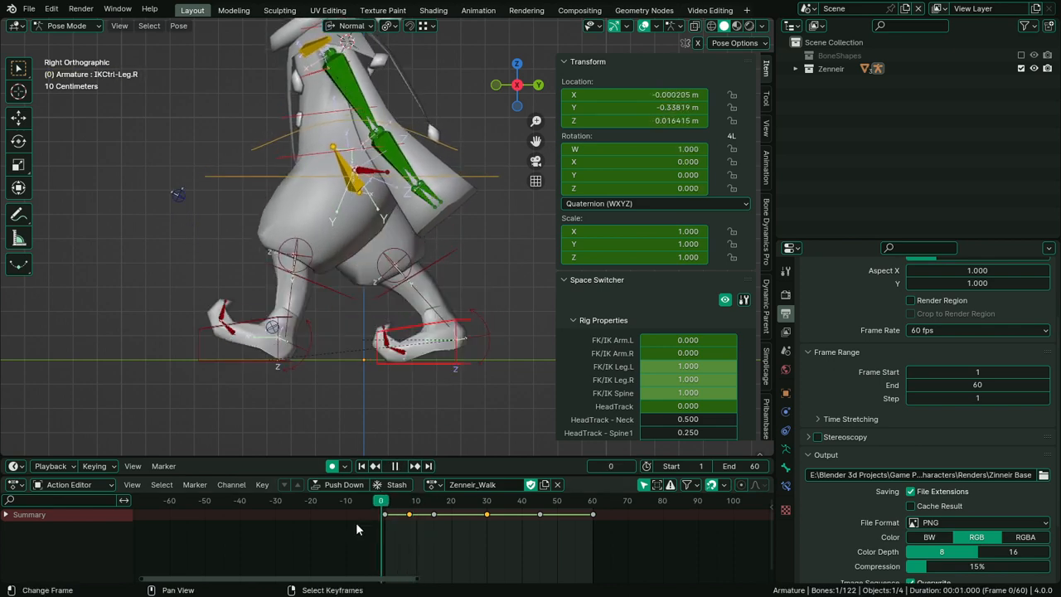
drag(414, 518, 408, 518)
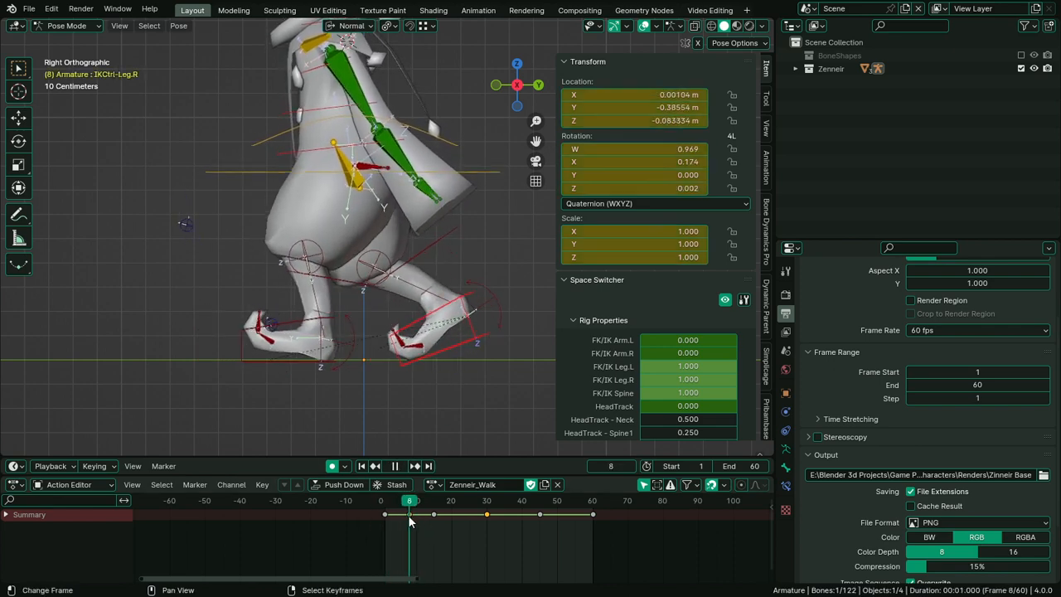
click(482, 309)
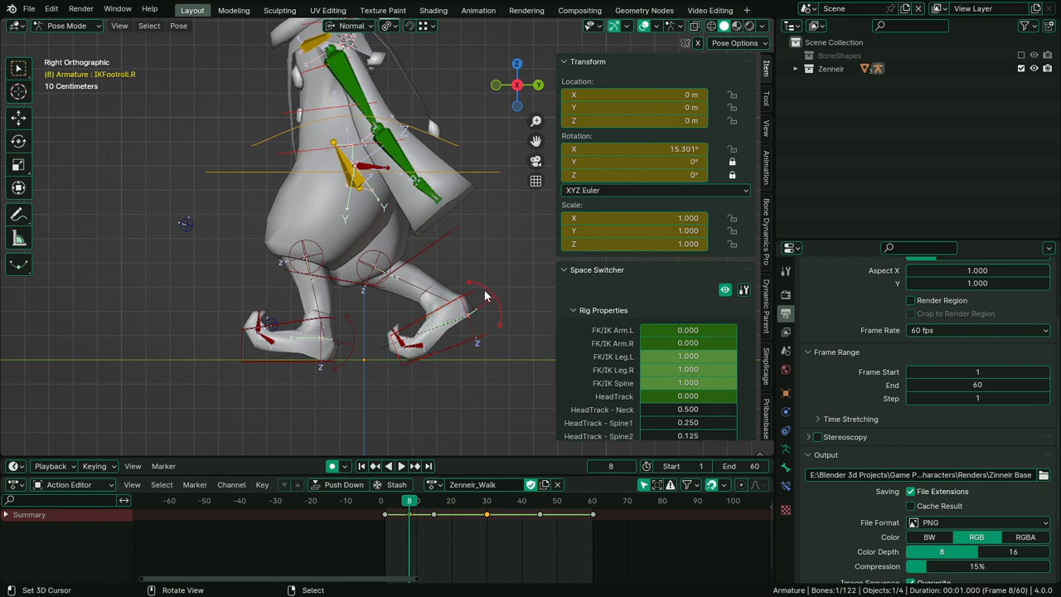
key(r)
click(472, 272)
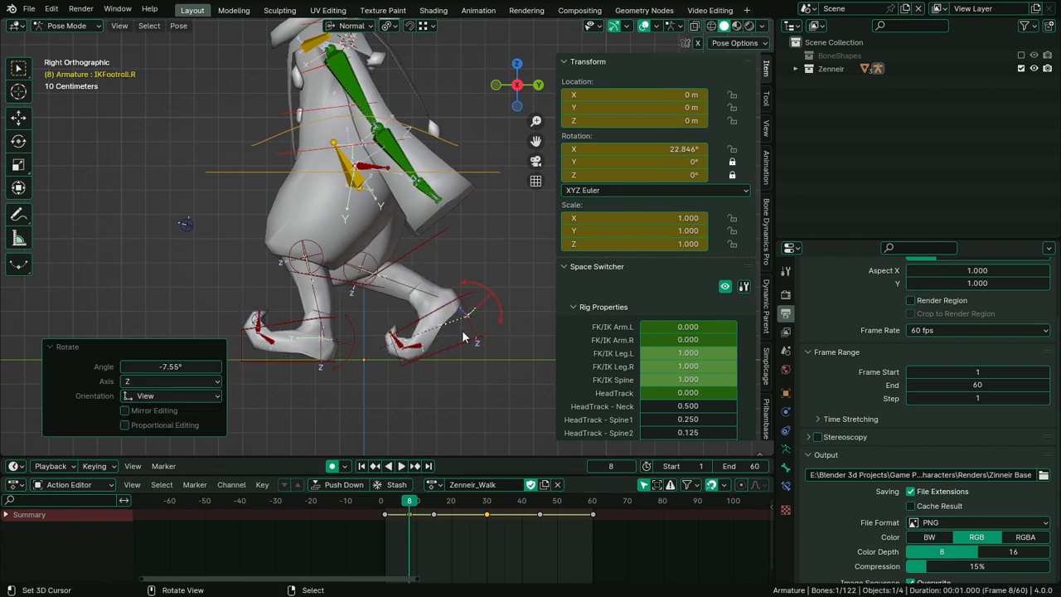
At frame 15, clear the right foot-roll control's rotation to 0° and play back the walk
key(space)
drag(403, 531, 434, 551)
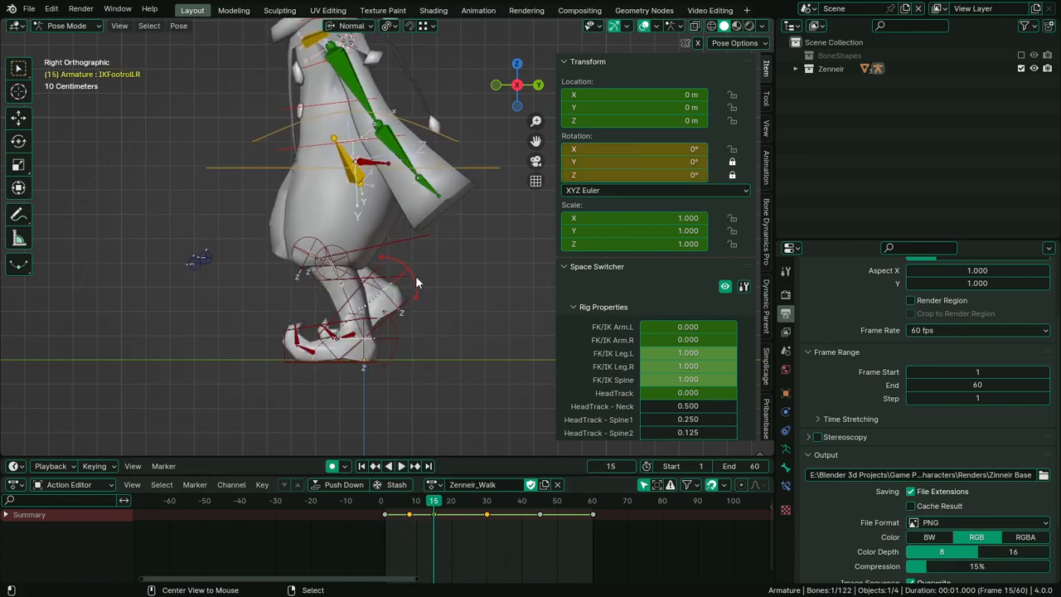
key(space)
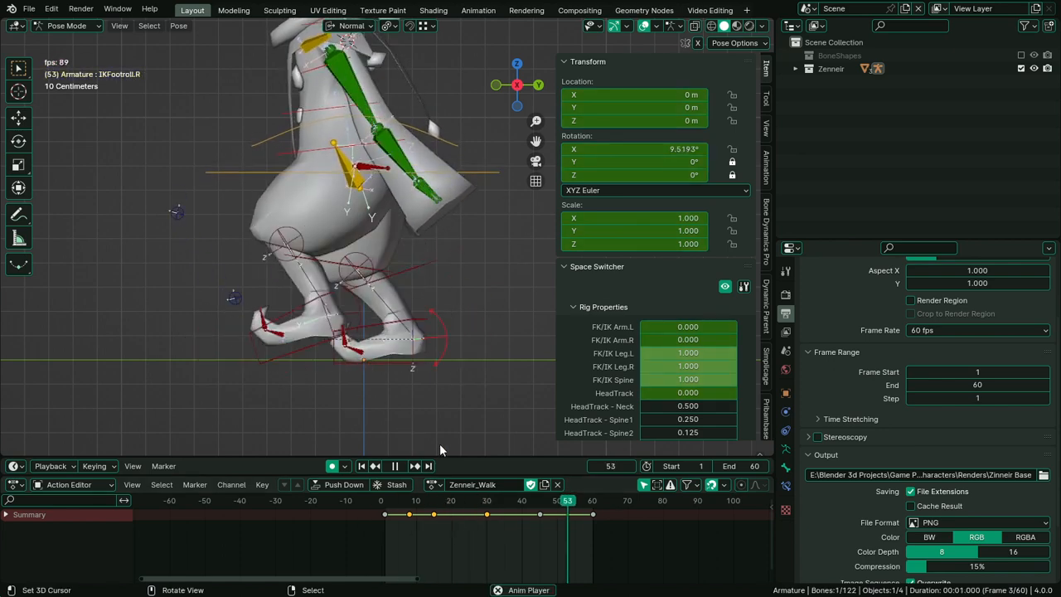
key(space)
At frame 7, clear the left foot-roll control's rotation to 0° and review the left foot's landing
drag(458, 553, 396, 552)
click(255, 335)
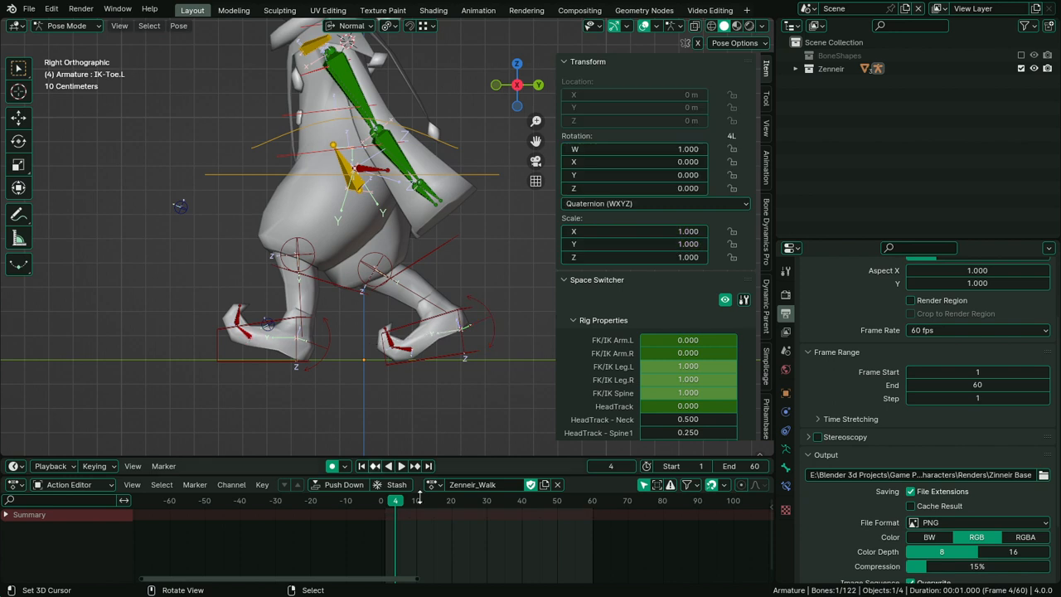
click(384, 532)
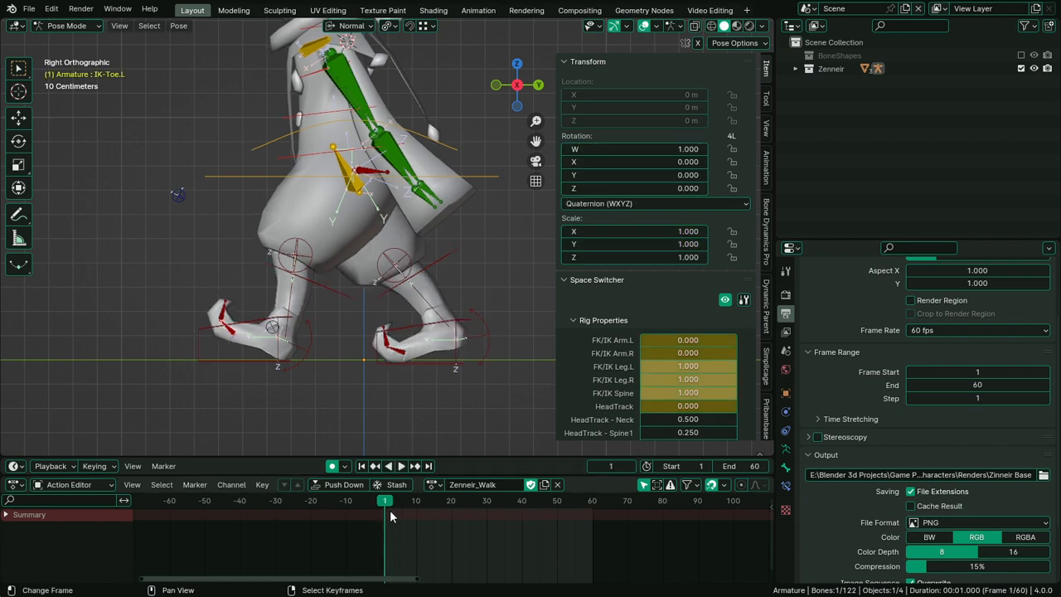
key(space)
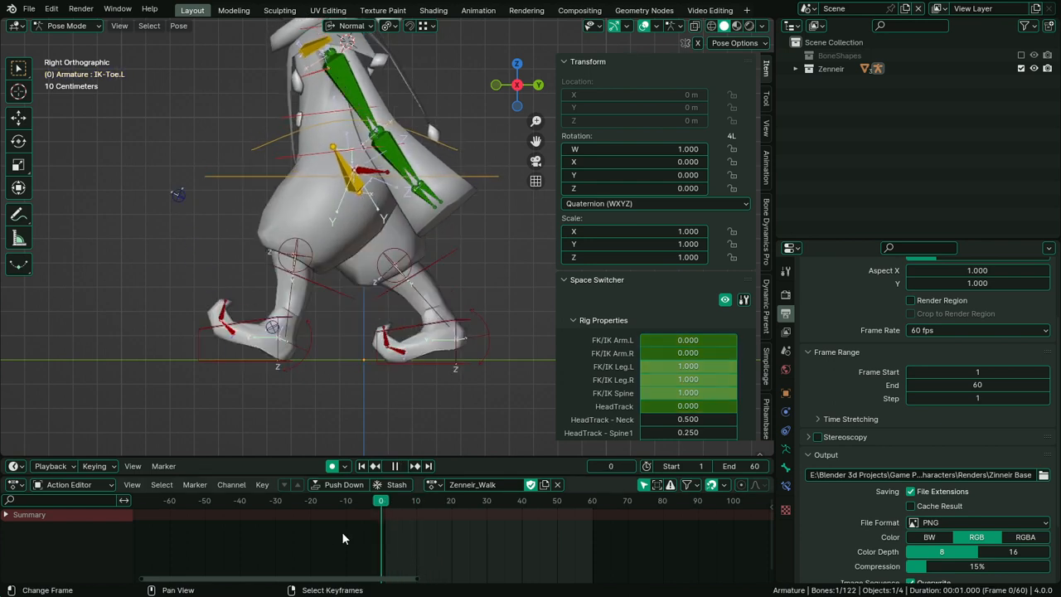
click(300, 353)
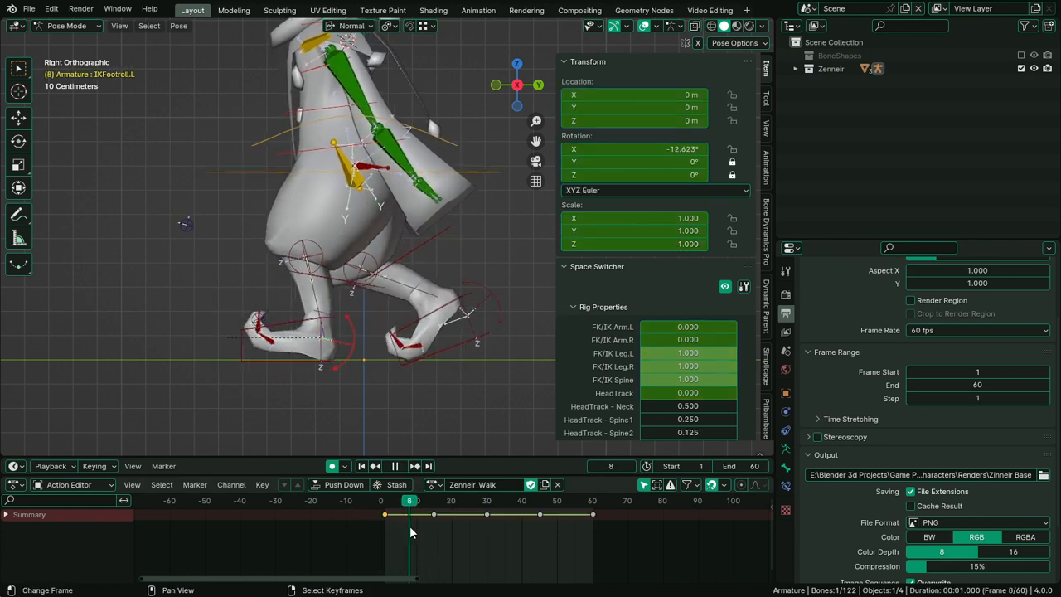
key(space)
key(Left)
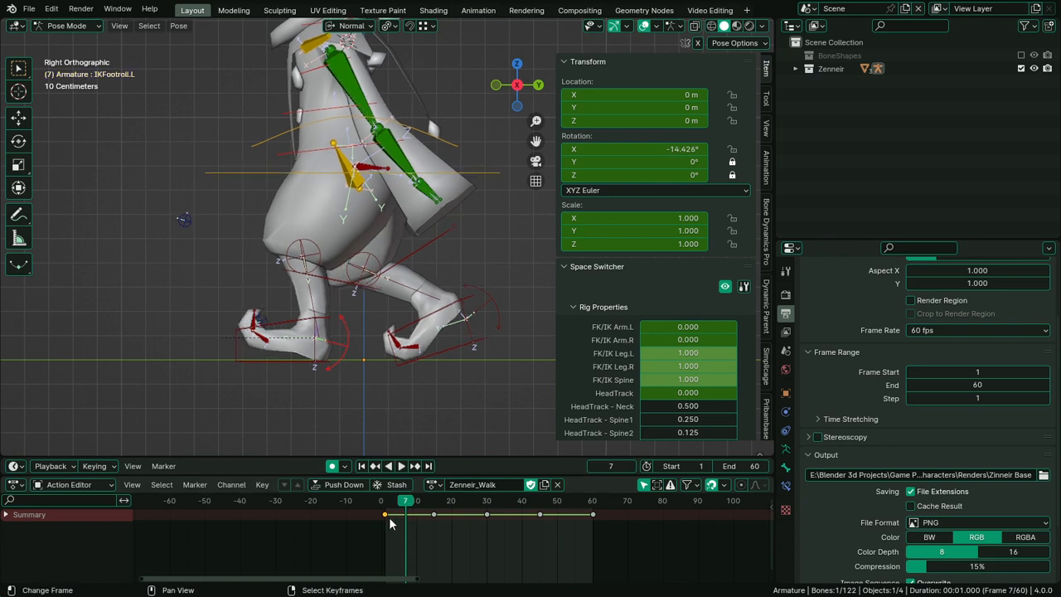
key(alt+r)
key(space)
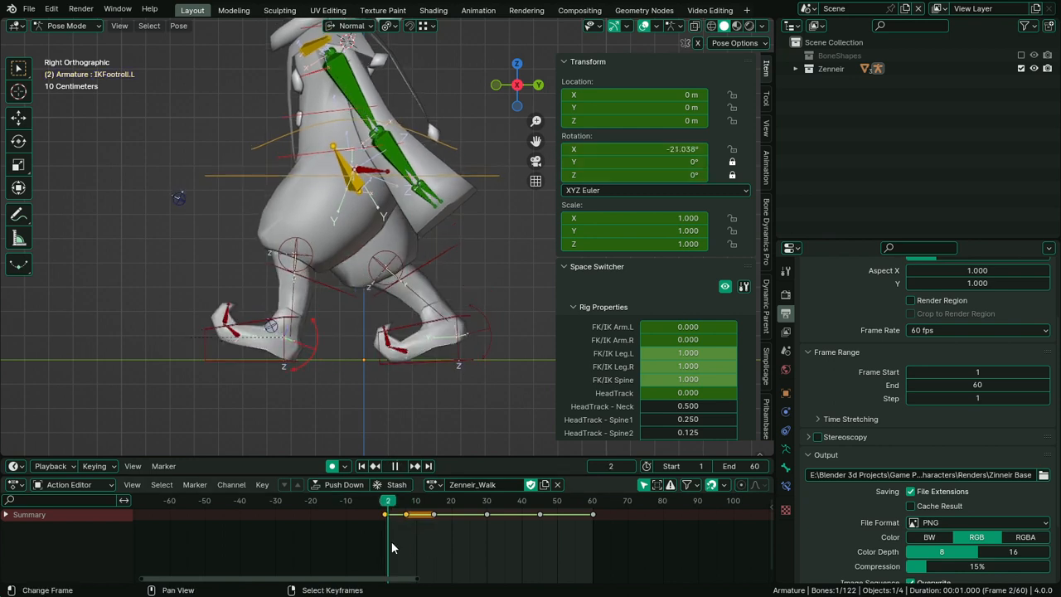
drag(325, 573, 423, 573)
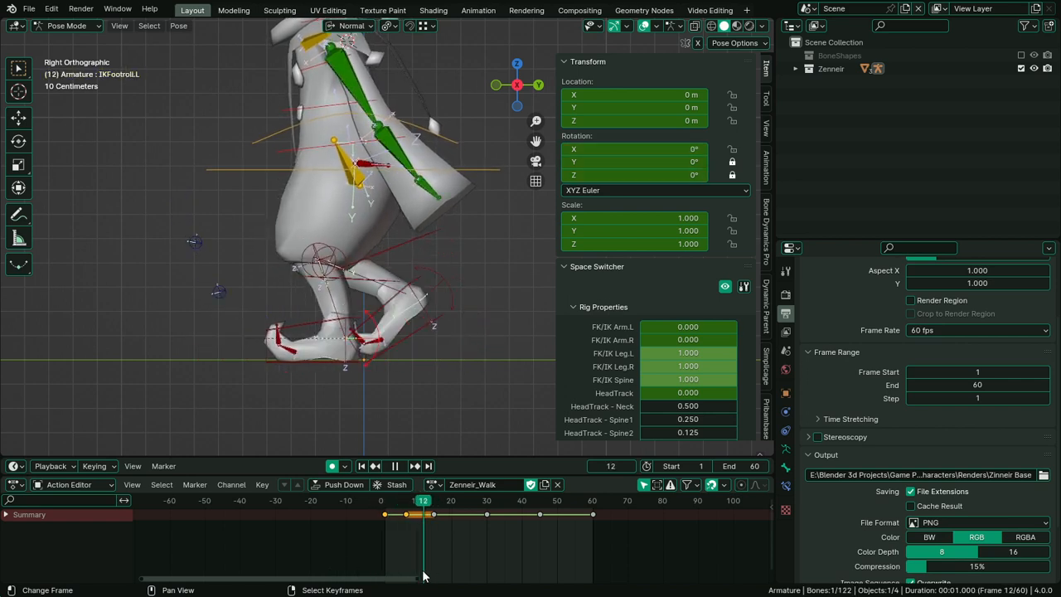
Keyframe the two left toe controls in their neutral rotation at frames 1 and 7
click(288, 352)
shift+click(278, 334)
click(380, 519)
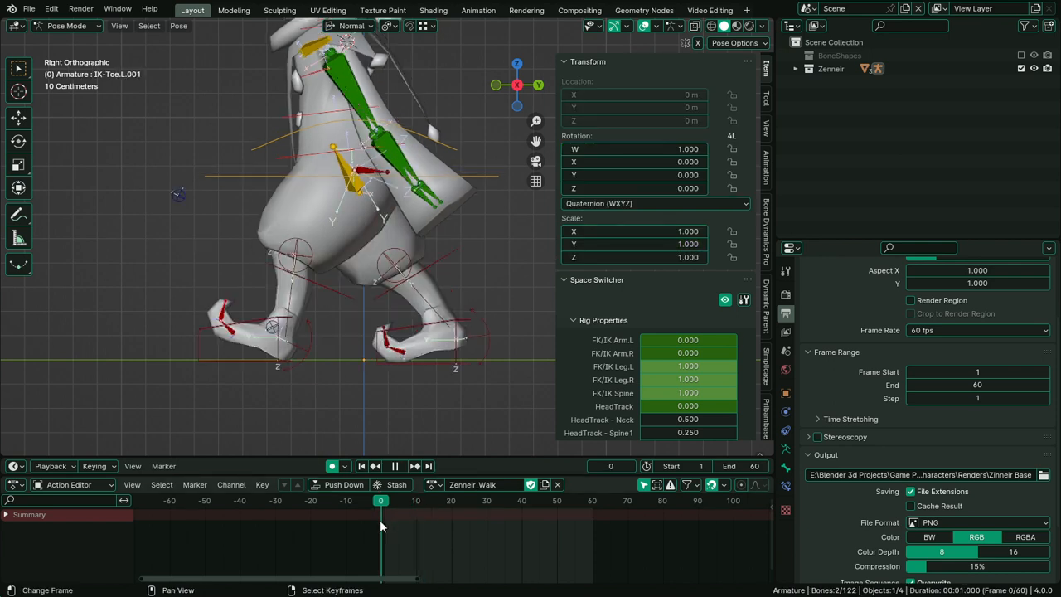
click(384, 534)
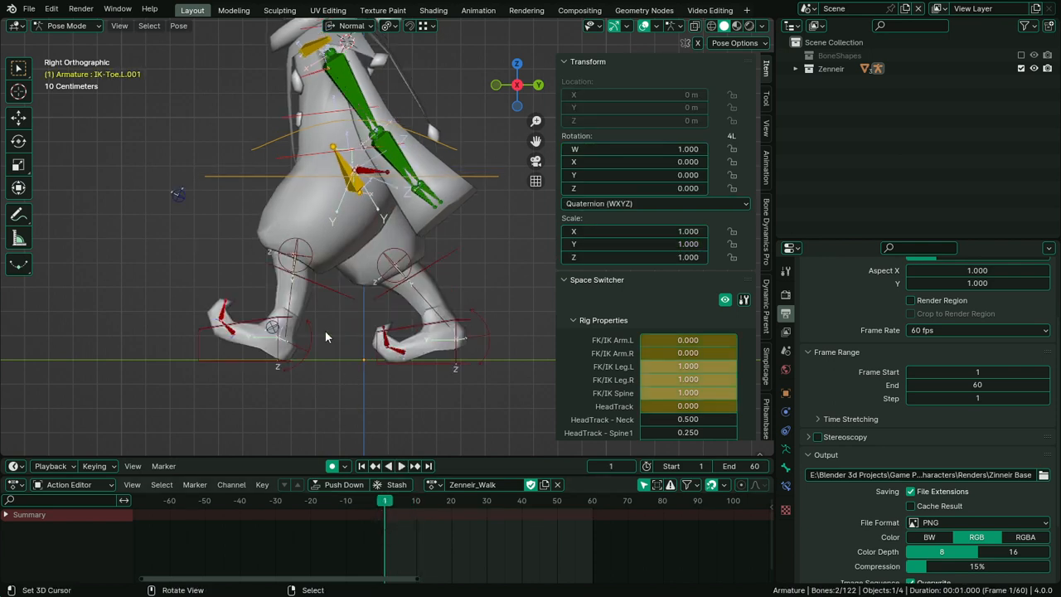
key(i)
mouse_move(388, 523)
mouse_down()
mouse_move(410, 516)
mouse_move(384, 520)
mouse_move(417, 525)
mouse_move(392, 526)
mouse_move(406, 525)
mouse_up()
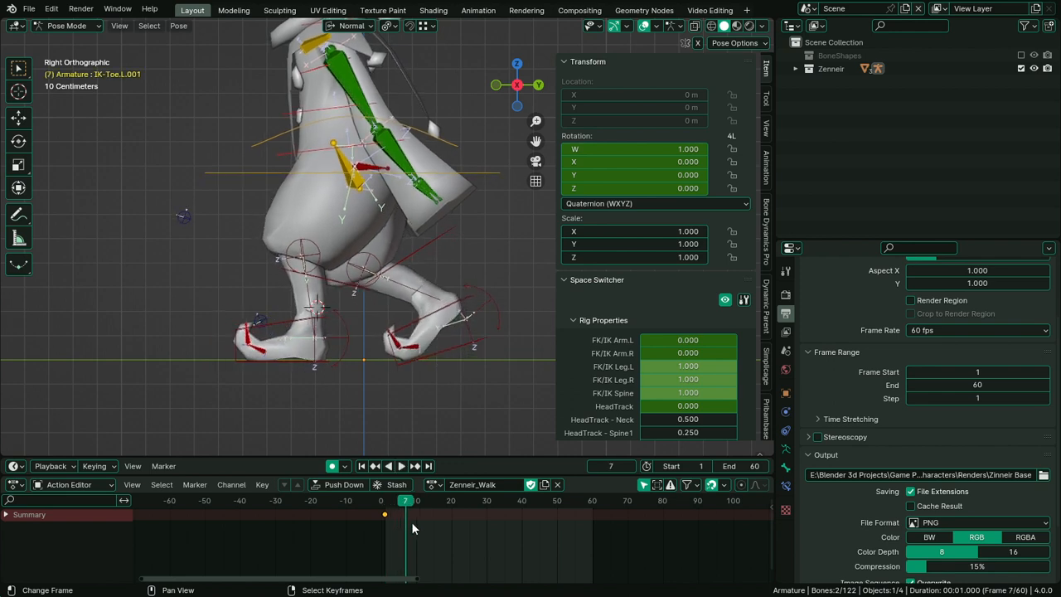
key(r)
click(390, 379)
At frame 11, rotate both left toe controls by -19.4° to flatten the curled toe
key(Right)
key(Right)
key(Right)
key(Right)
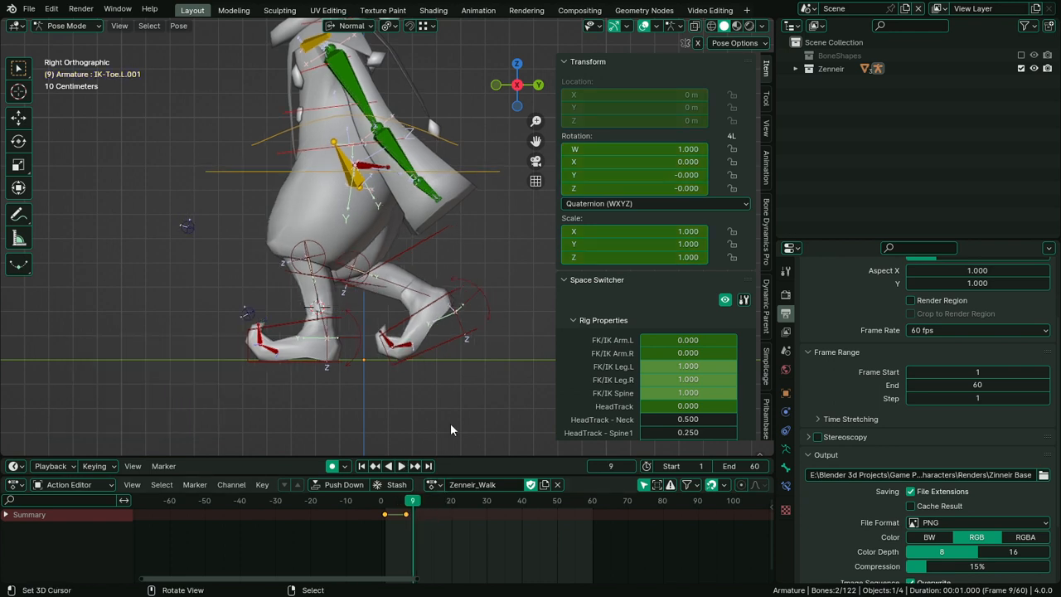
click(455, 234)
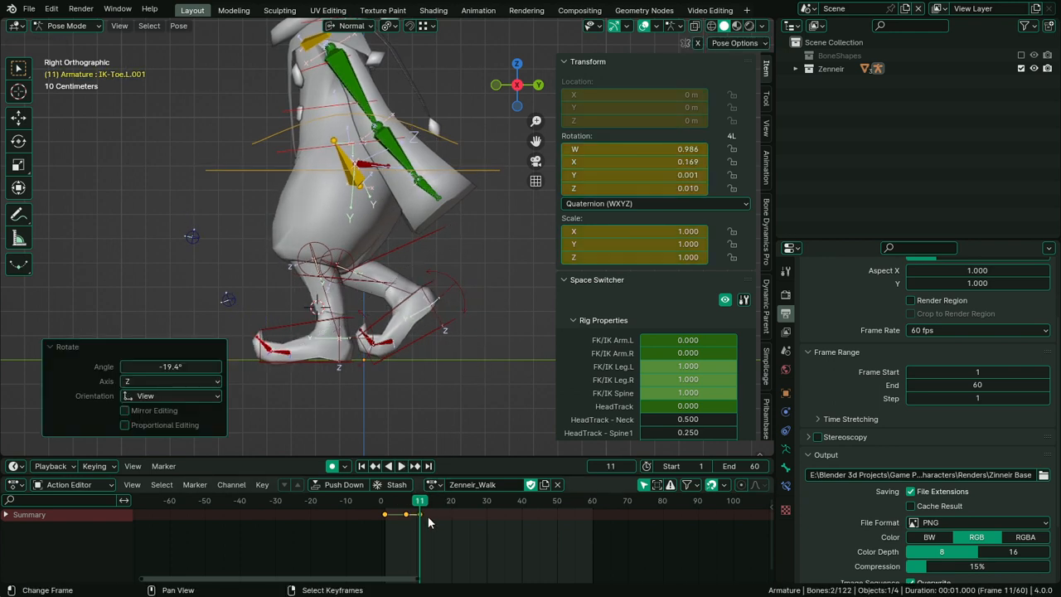
At frame 15, clear both left toe controls' rotation and bend the toe slightly upward, to about -0.078 on quaternion X
drag(431, 516, 433, 515)
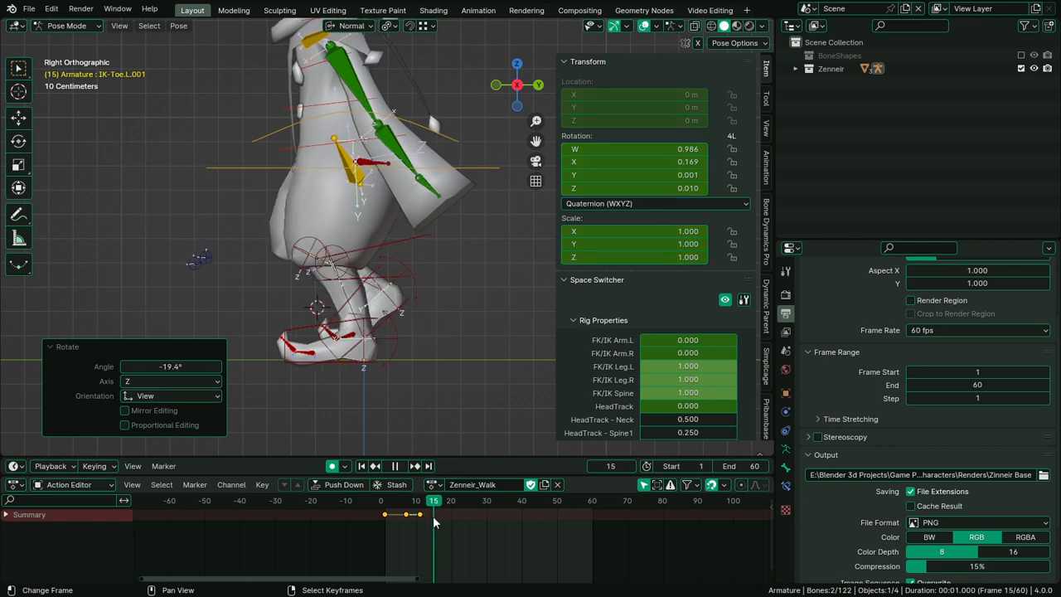
key(alt+r)
key(r)
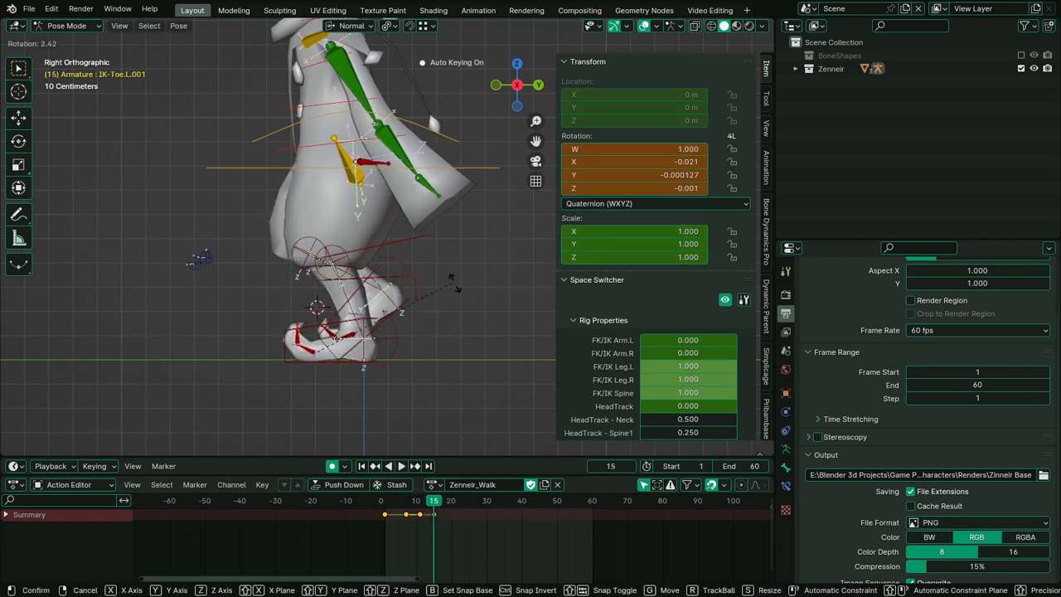
click(473, 293)
Move the upward toe bend's keyframe to frame 14 and clear the toe controls' rotation at frame 15
click(438, 533)
right_click(434, 514)
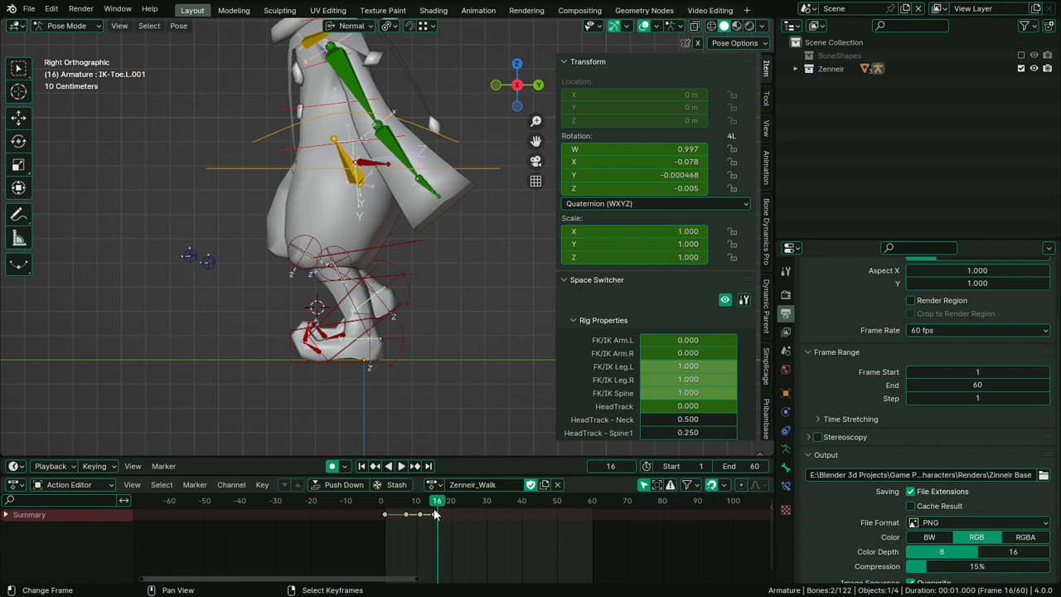
key(g)
click(432, 532)
drag(437, 515, 435, 513)
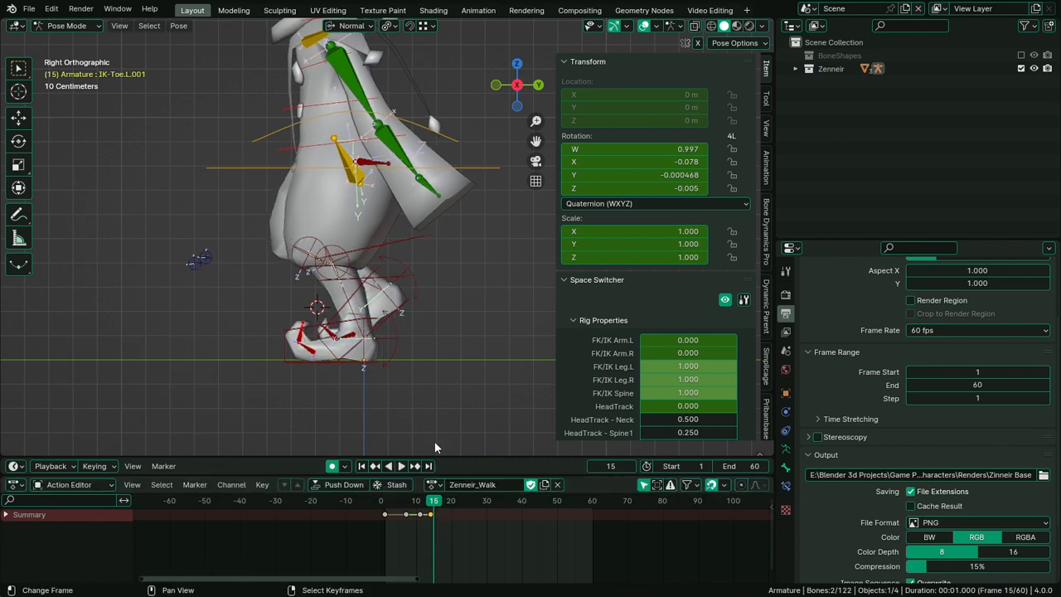
key(alt+r)
Set the left toe controls' keyframes to Bezier interpolation and play back the motion
mouse_move(377, 532)
mouse_down()
mouse_move(458, 530)
mouse_move(388, 514)
mouse_up()
key(c)
right_click(390, 515)
key(t)
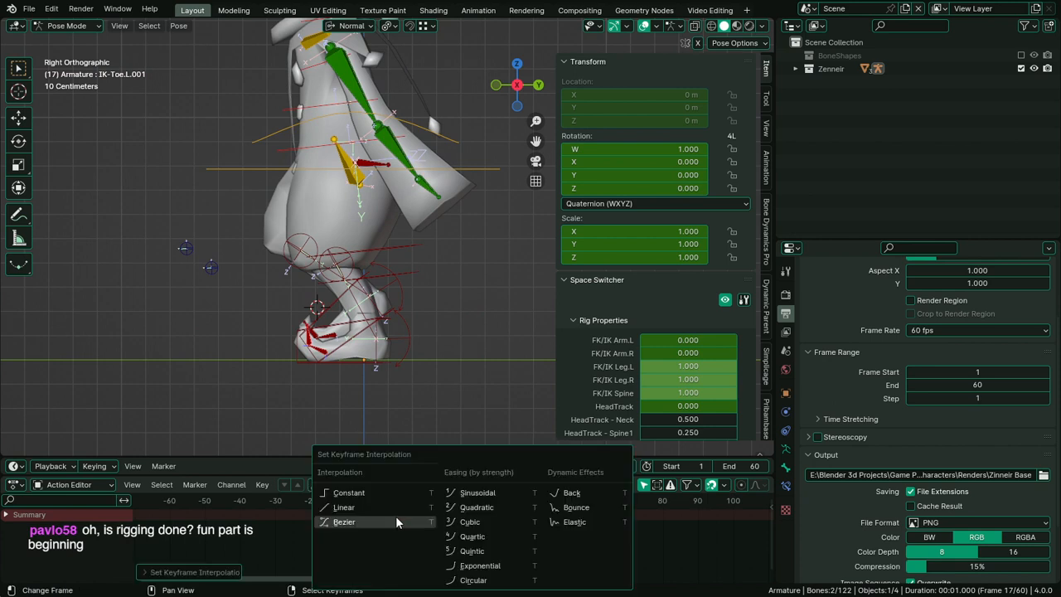
click(398, 518)
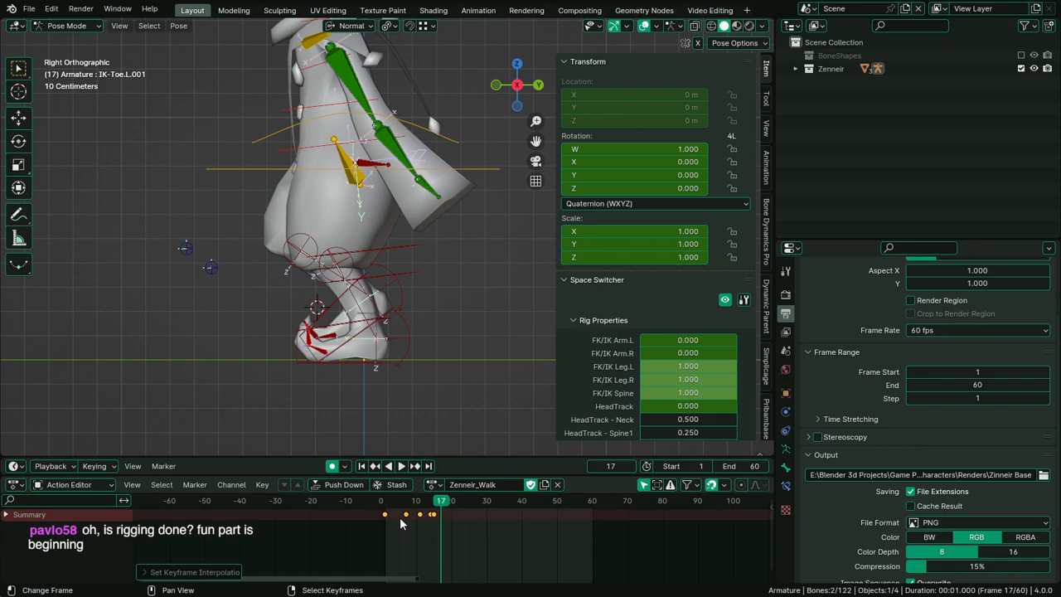
key(space)
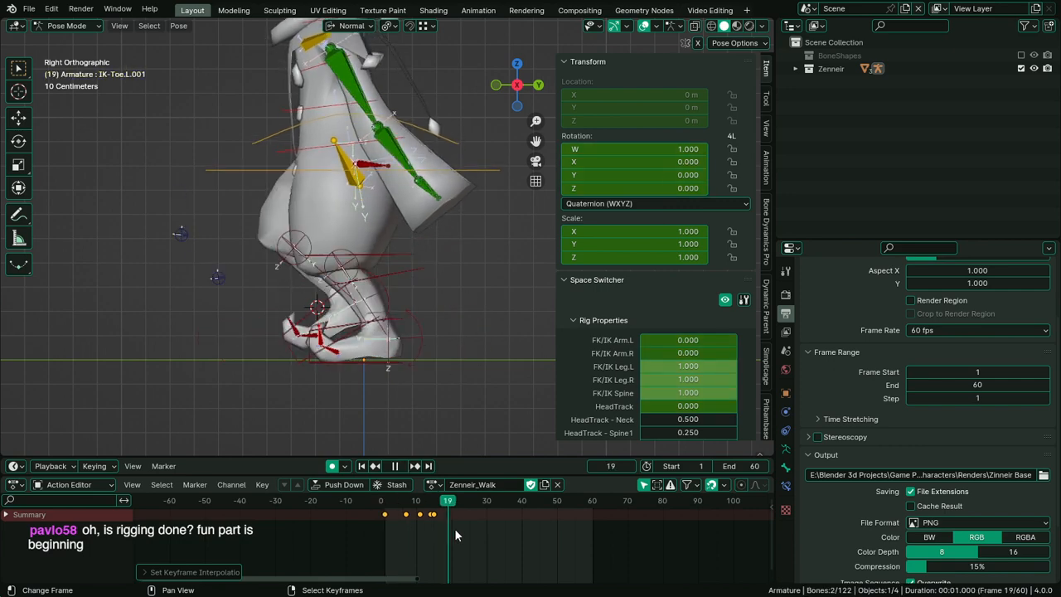
mouse_move(389, 535)
mouse_down()
mouse_move(376, 537)
mouse_move(410, 541)
mouse_move(433, 521)
mouse_move(387, 532)
mouse_move(463, 536)
mouse_move(379, 541)
mouse_move(409, 528)
mouse_move(397, 522)
mouse_up()
key(space)
Move the left toe keyframes after frame 1 two frames earlier, so they start at frame 5, and play the result
key(c)
right_click(438, 519)
key(g)
click(436, 524)
key(space)
key(space)
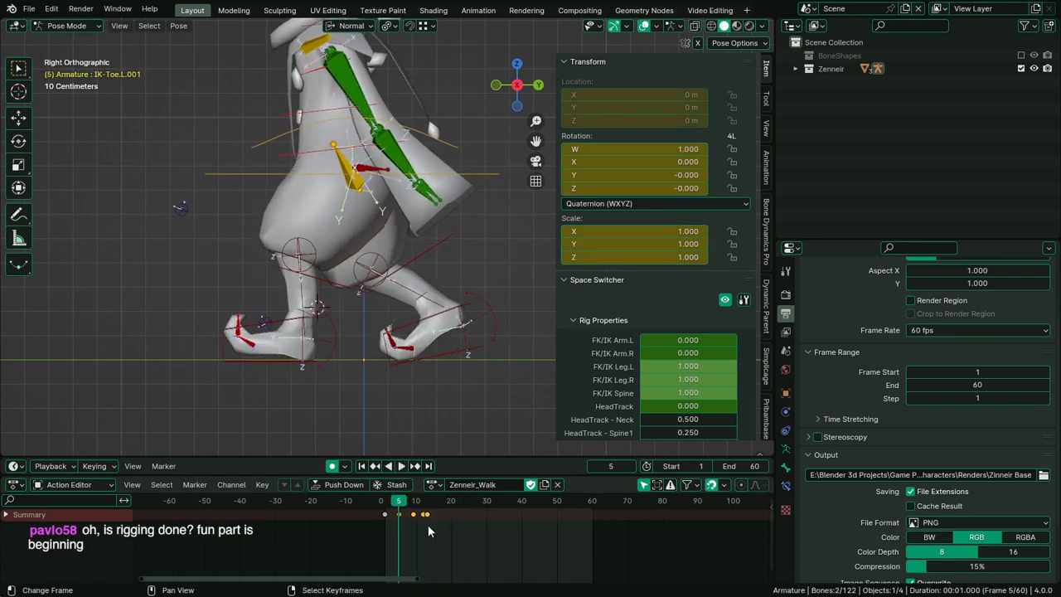
Stretch the selected toe keyframes from frame 5 so the following ones fall on frames 10, 13 and 15, and play the walk
key(s)
click(454, 527)
key(space)
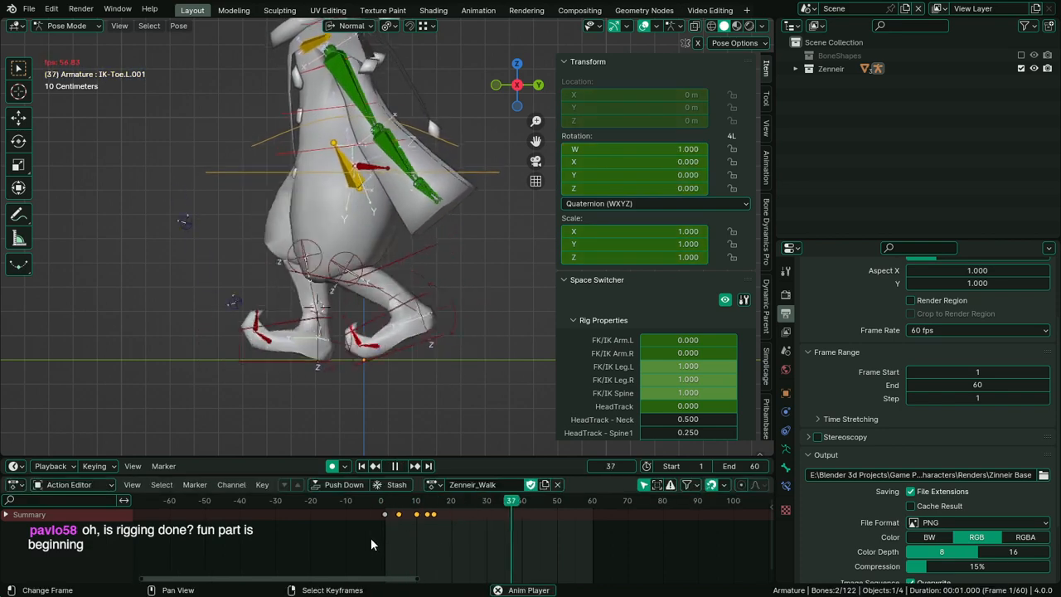
key(space)
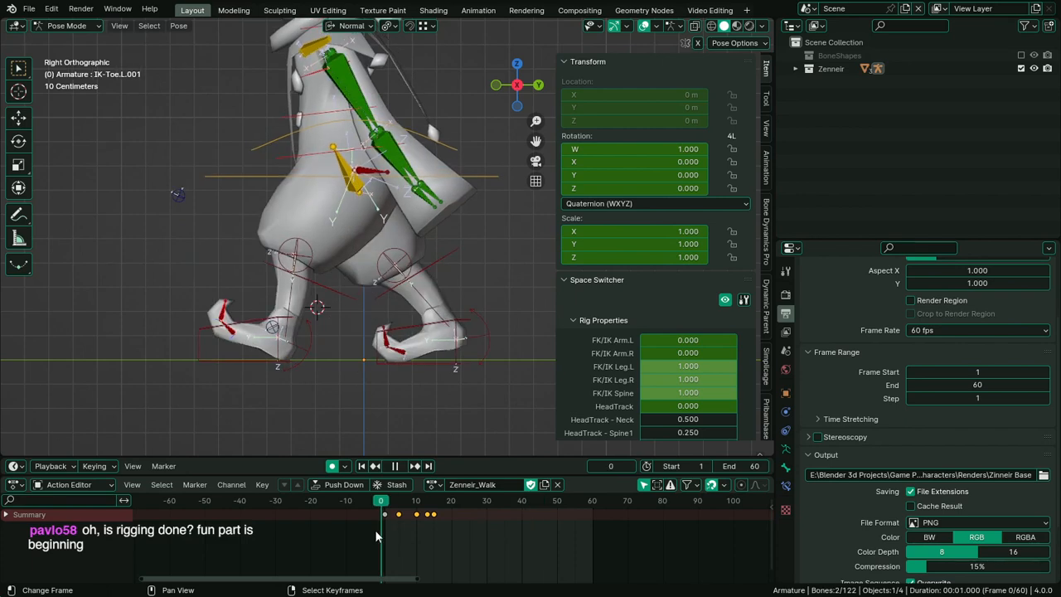
Step through frames 1 to 16 and play the walk to examine the left toe's timing
key(Right)
key(Right)
key(Right)
key(Right)
key(Right)
key(Right)
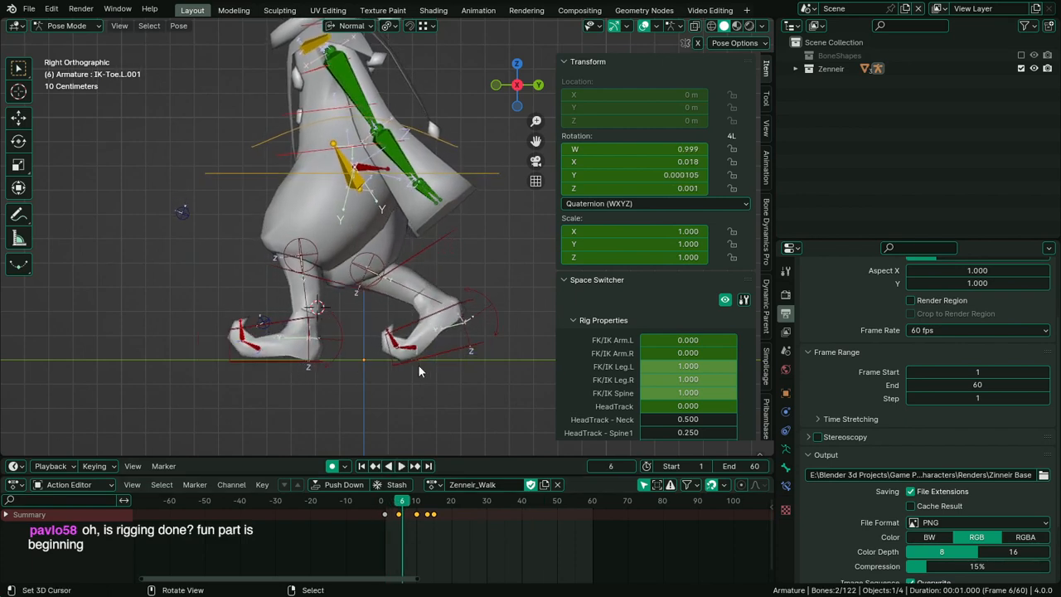
key(Right)
key(Right)
key(Right)
key(Right)
key(Right)
key(Right)
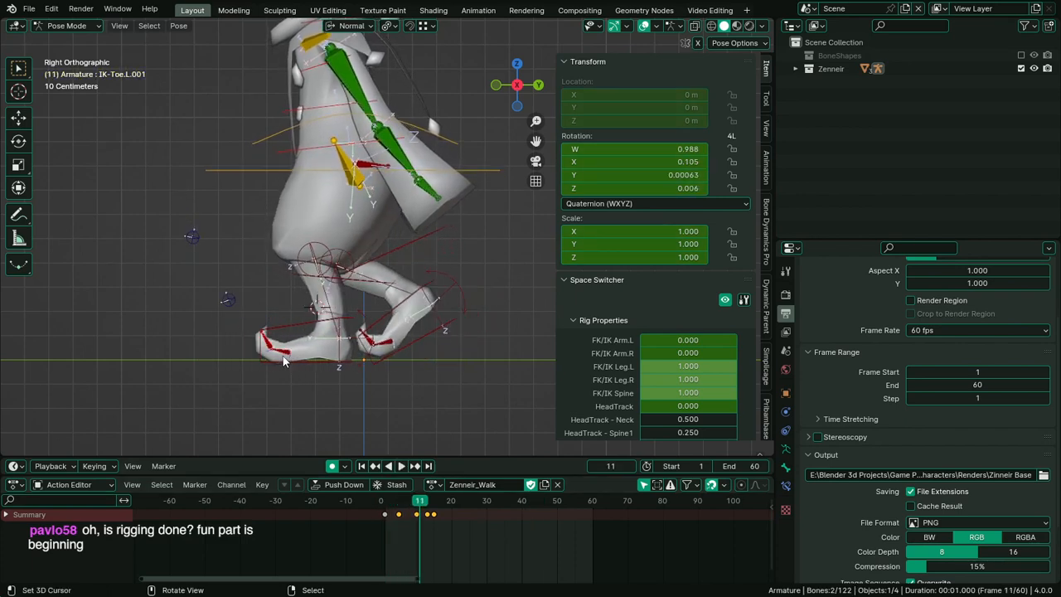
key(Right)
key(Right)
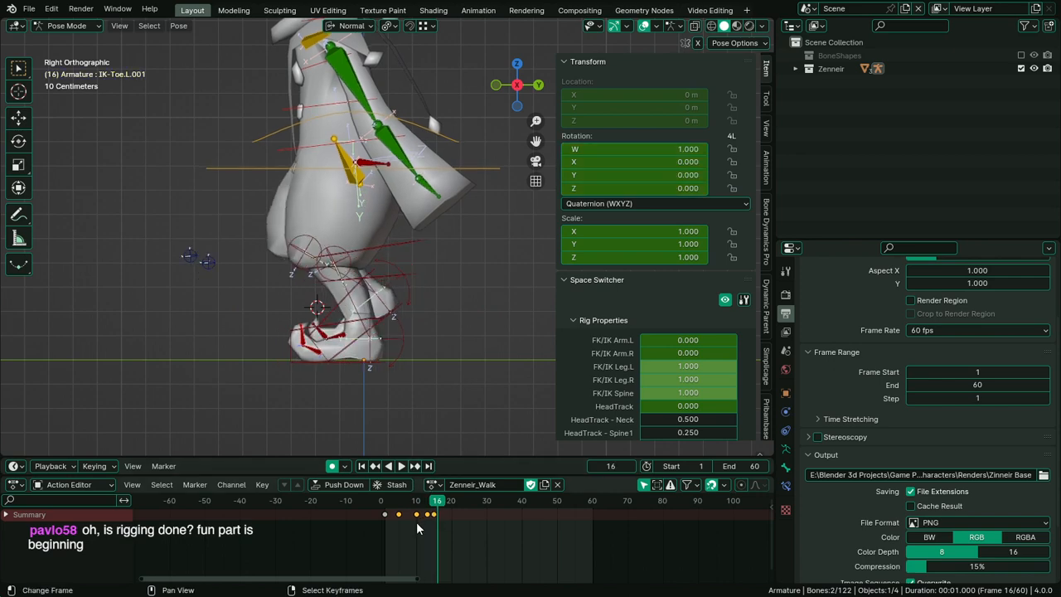
key(space)
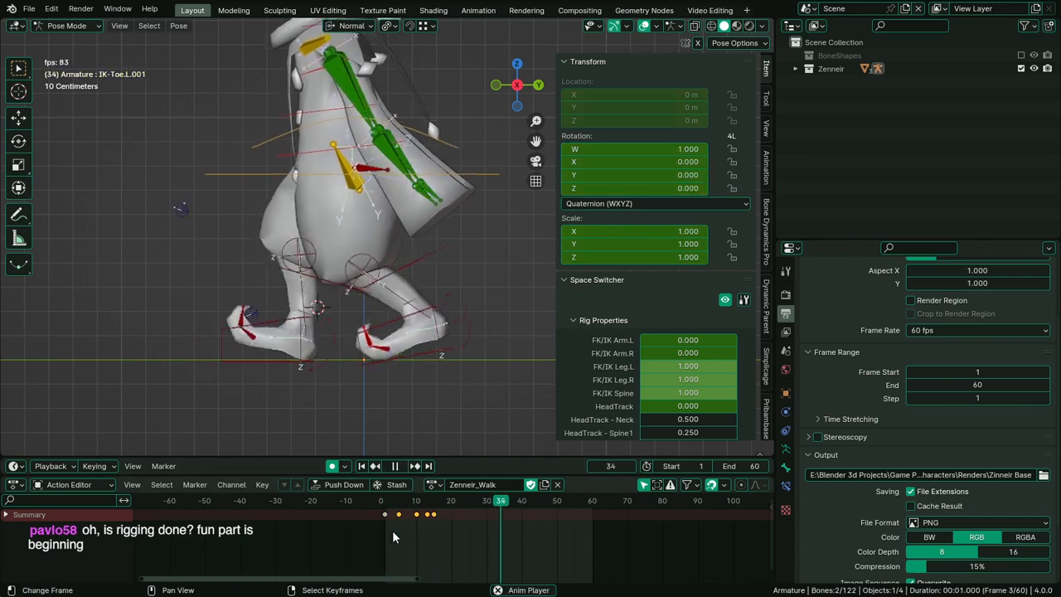
key(space)
Stretch the toe keyframes from frame 10 onward so the last two fall on frames 14 and 17, and play back the walk
click(424, 536)
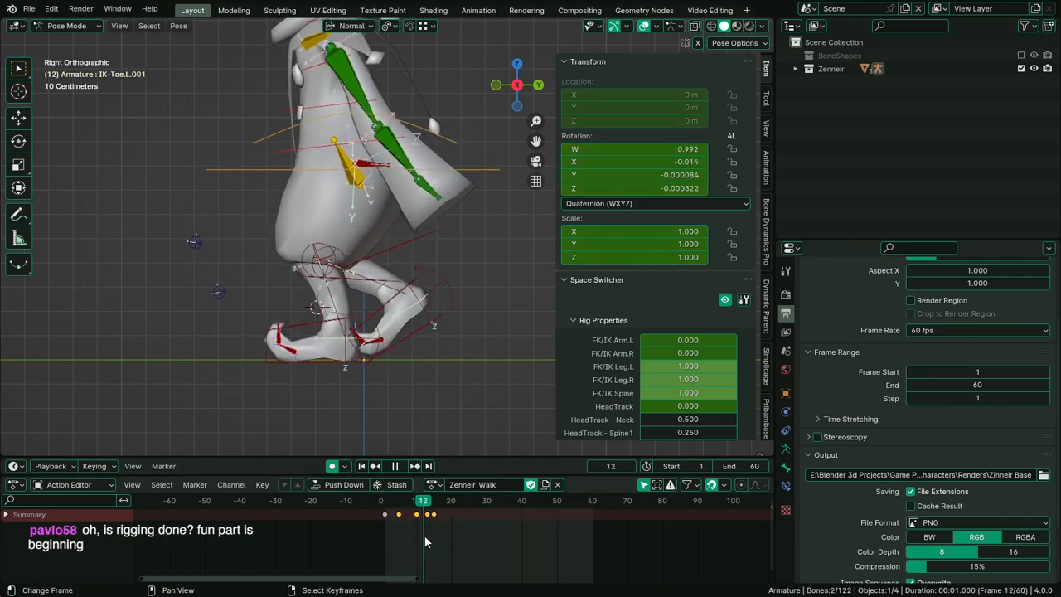
shift+click(398, 514)
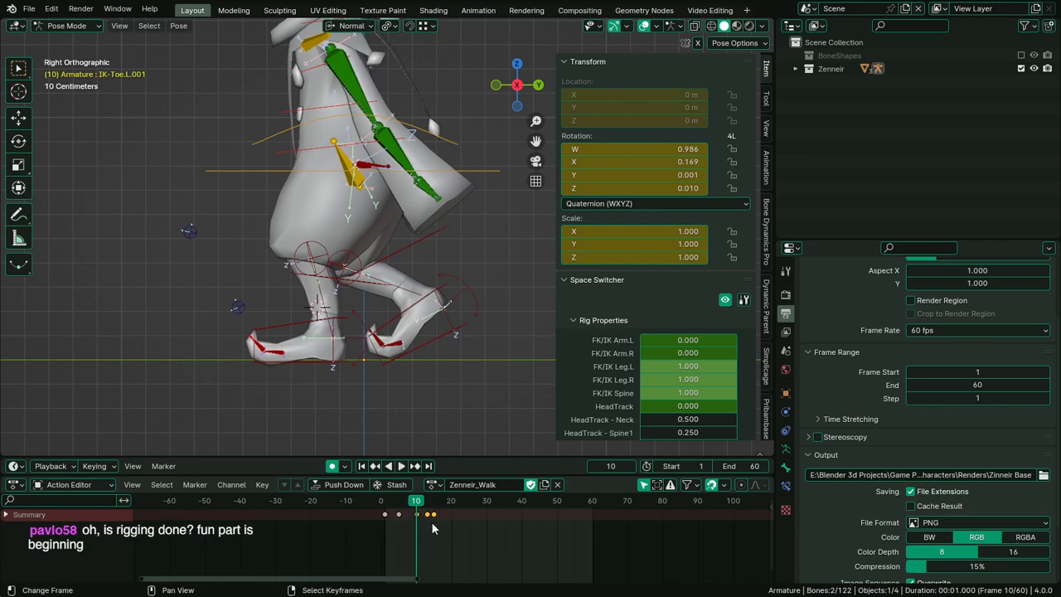
key(s)
click(442, 519)
drag(373, 534, 348, 549)
key(space)
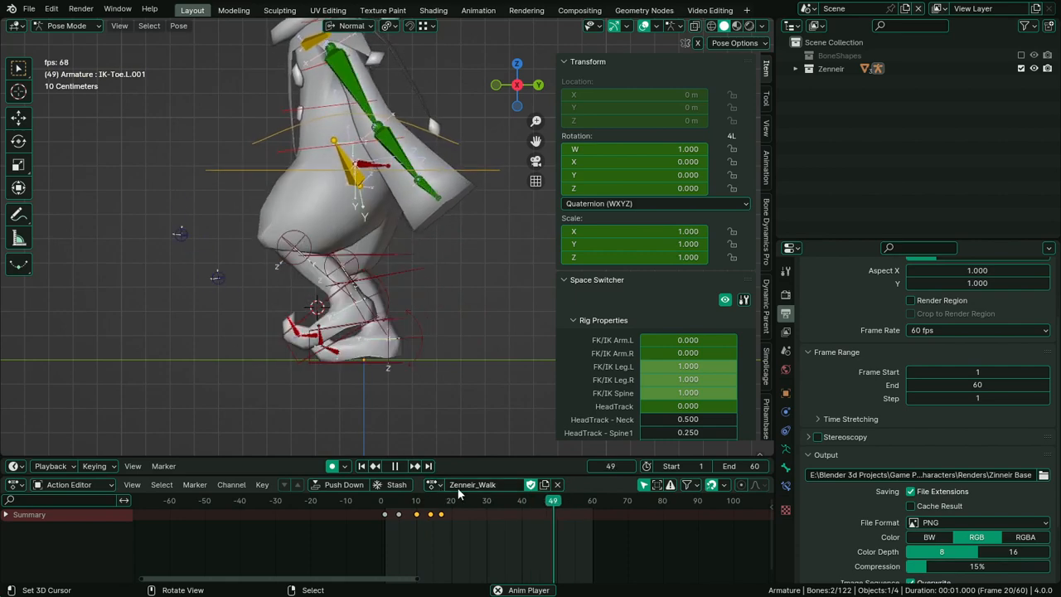
key(space)
Examine the right foot-roll control's motion from frame 30 to 37 and compare it with its pose at frame 8
right_click(397, 345)
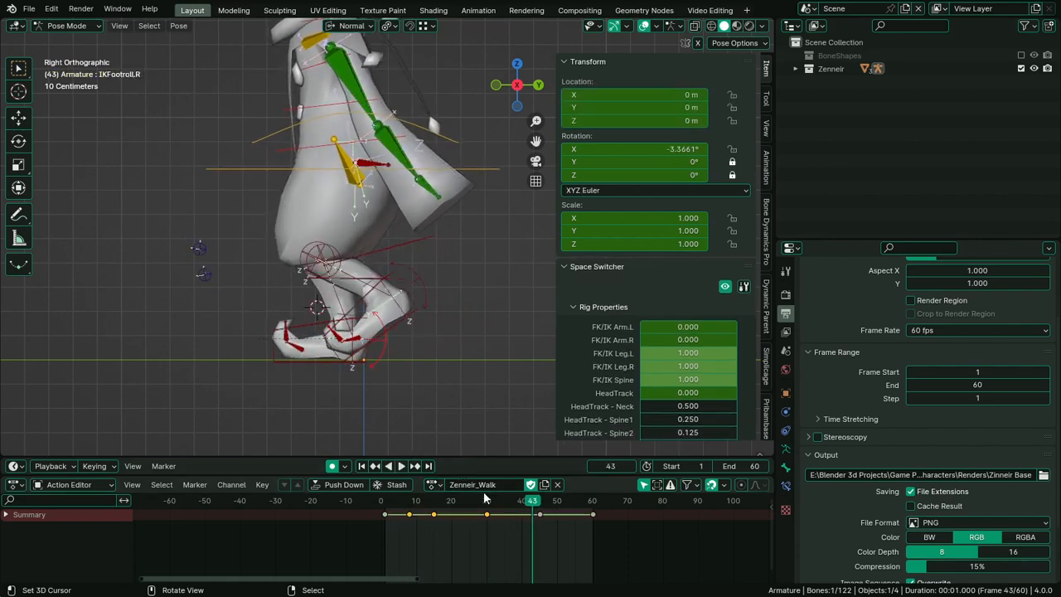
click(480, 527)
key(Right)
key(Right)
key(Right)
key(Right)
key(Right)
key(Right)
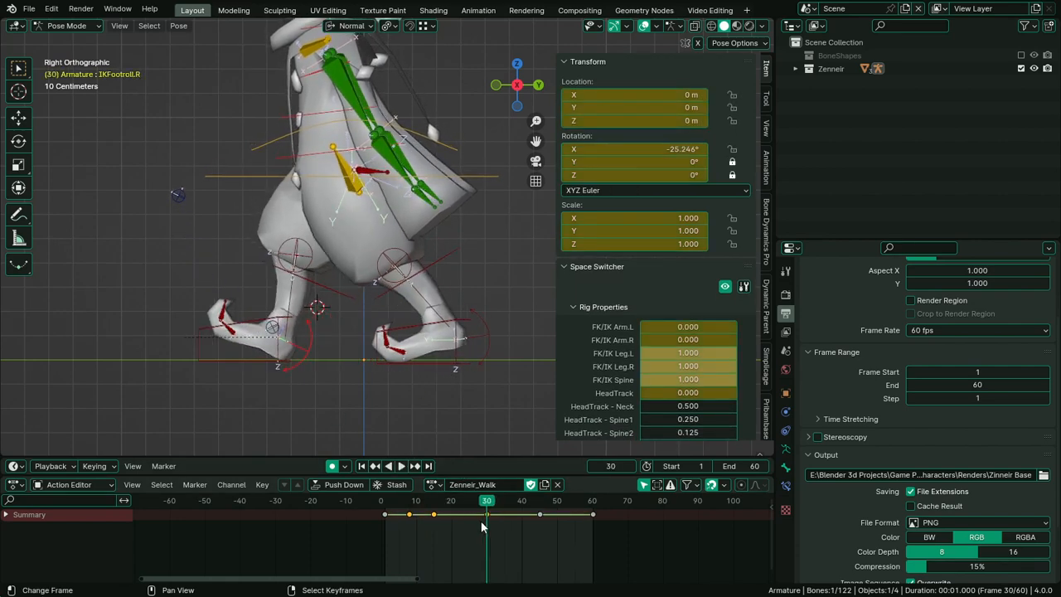
key(Right)
key(Right)
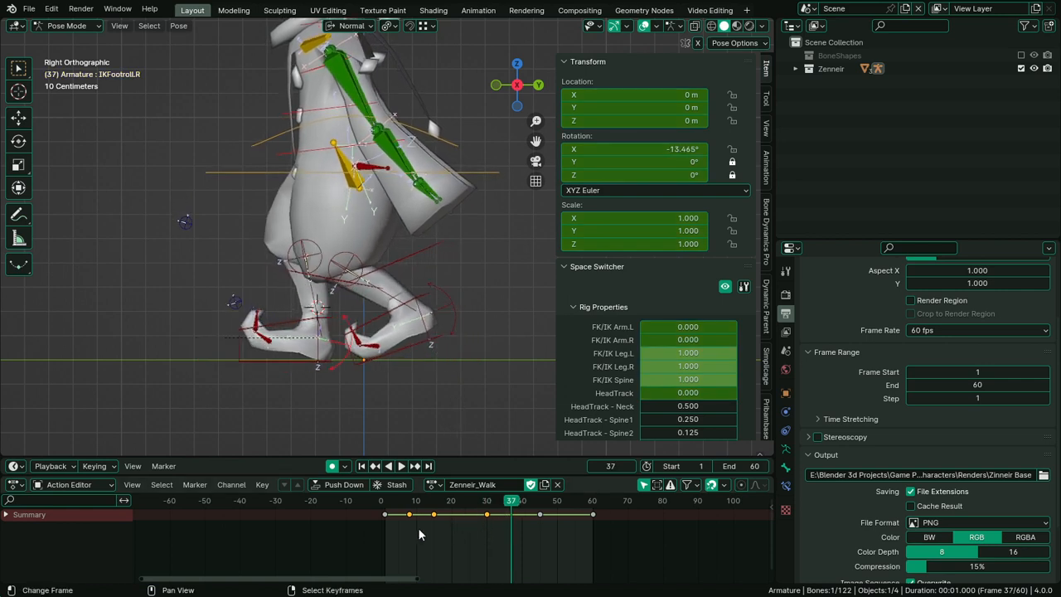
key(space)
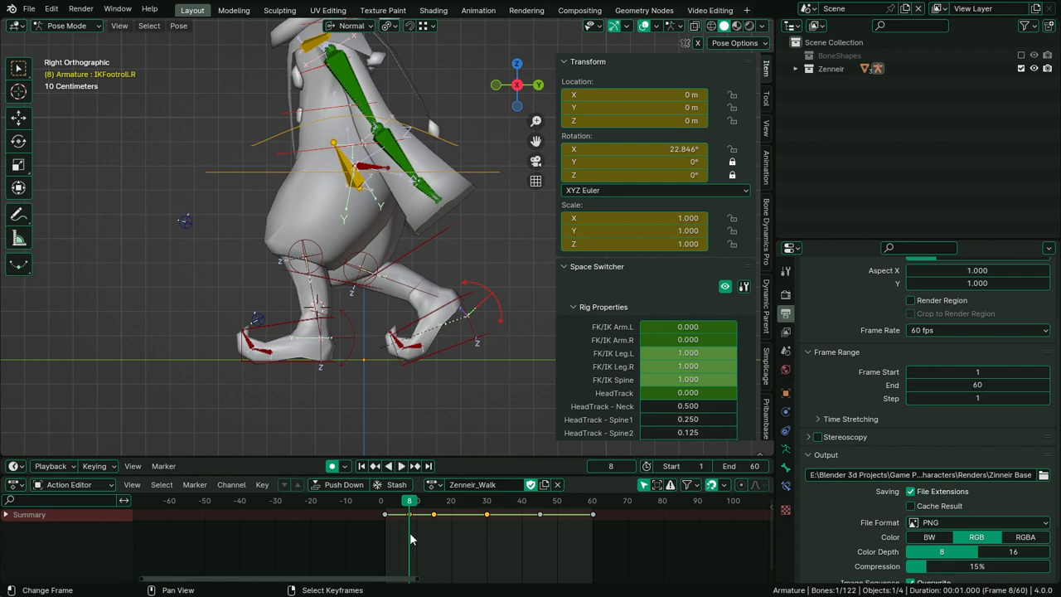
click(484, 518)
click(486, 523)
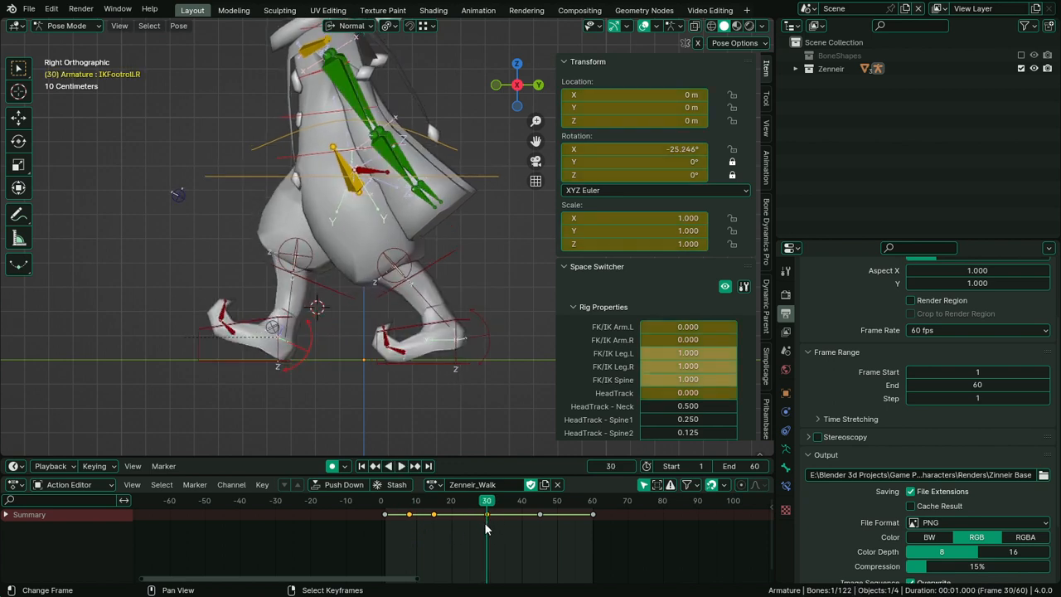
key(Right)
key(Right)
key(Right)
key(Right)
key(Right)
key(Right)
key(Right)
key(Right)
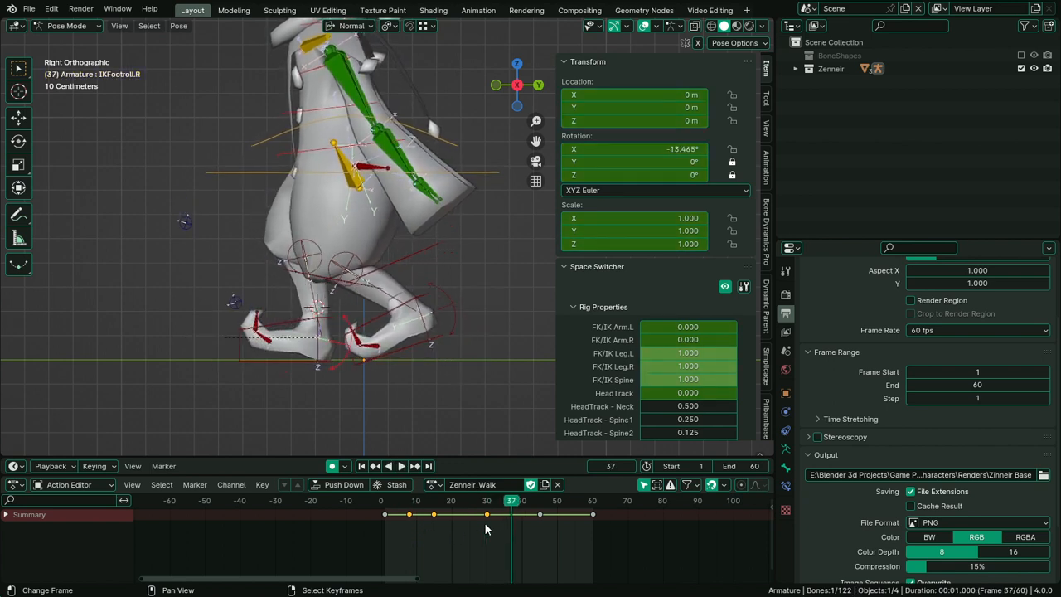
Reset the right foot-roll control's rotation at frame 38 and play the walk
key(alt+r)
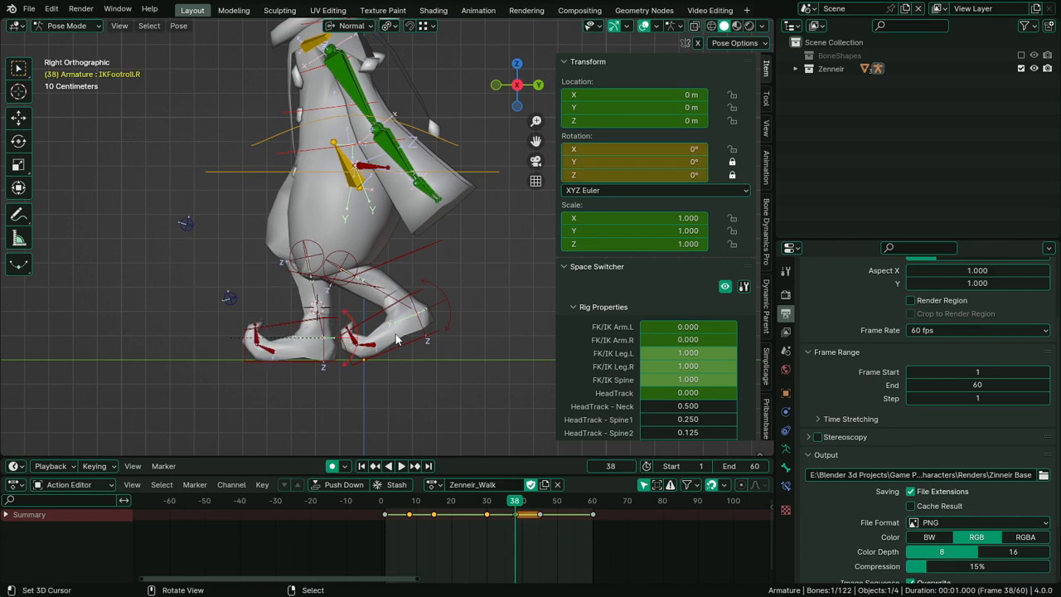
key(space)
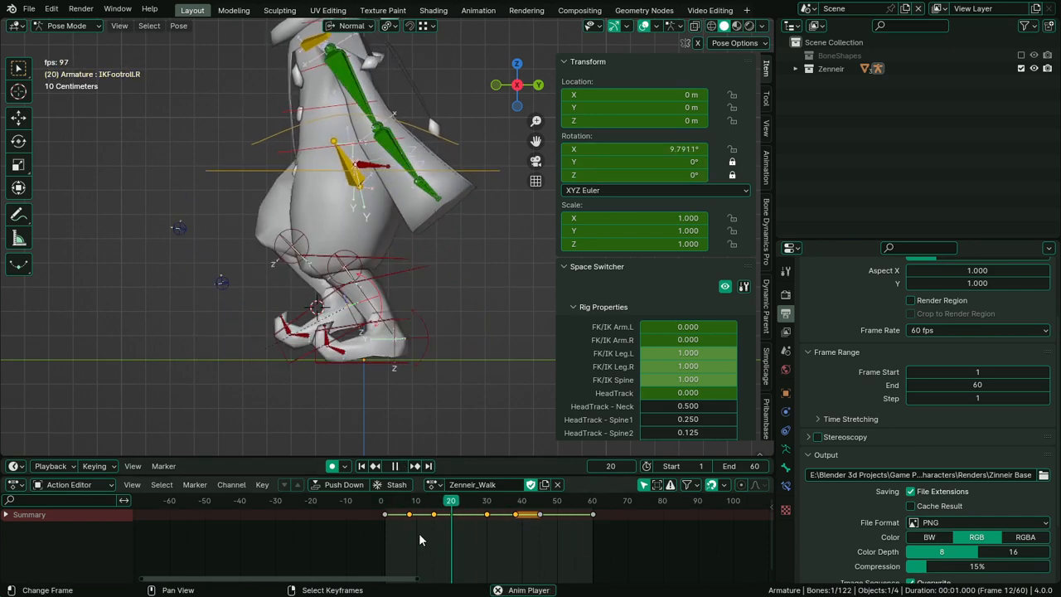
key(space)
Copy the left toe's keyframes onto the right toe starting at frame 38, keying the toe's rotation there first, and play the walk
click(298, 358)
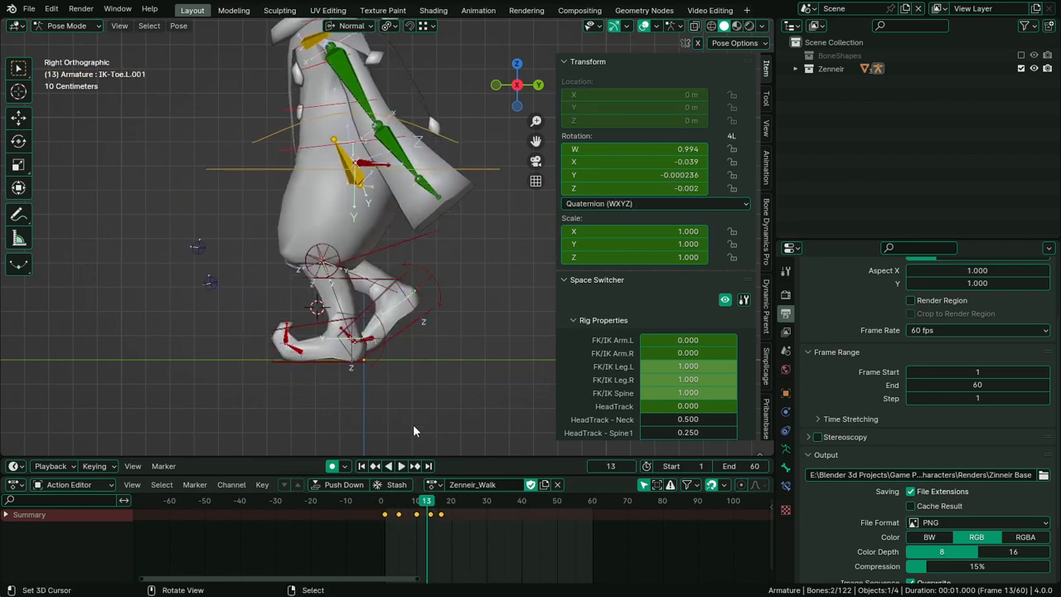
drag(381, 520, 514, 530)
right_click(396, 356)
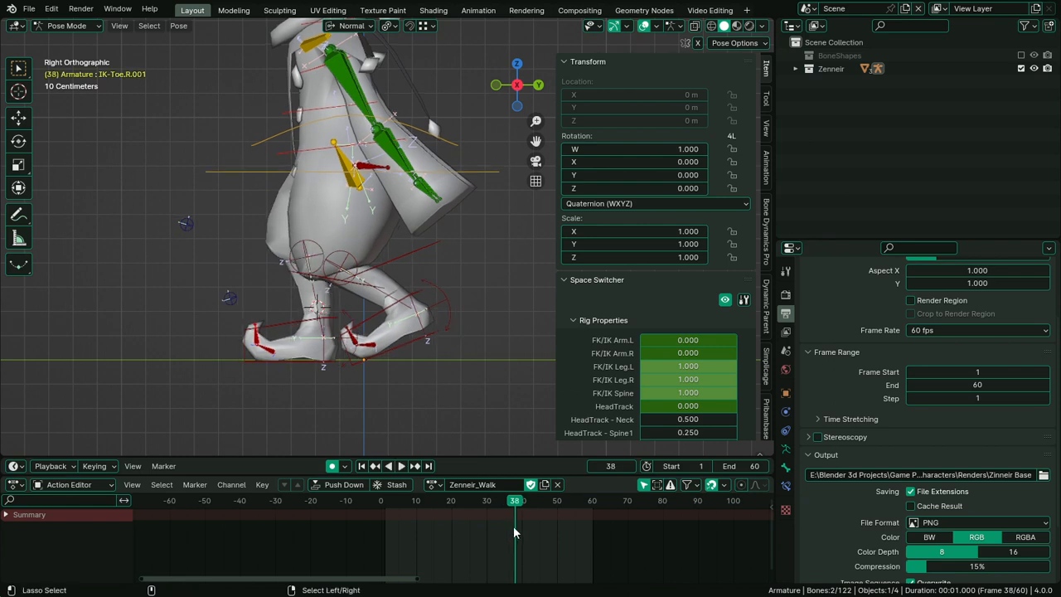
key(ctrl+v)
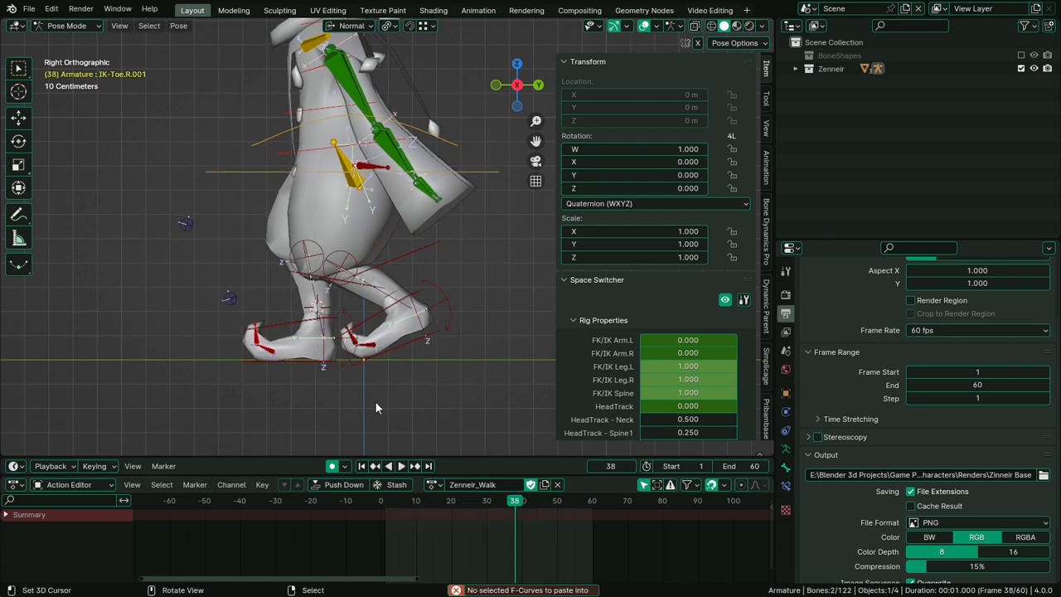
key(i)
click(331, 362)
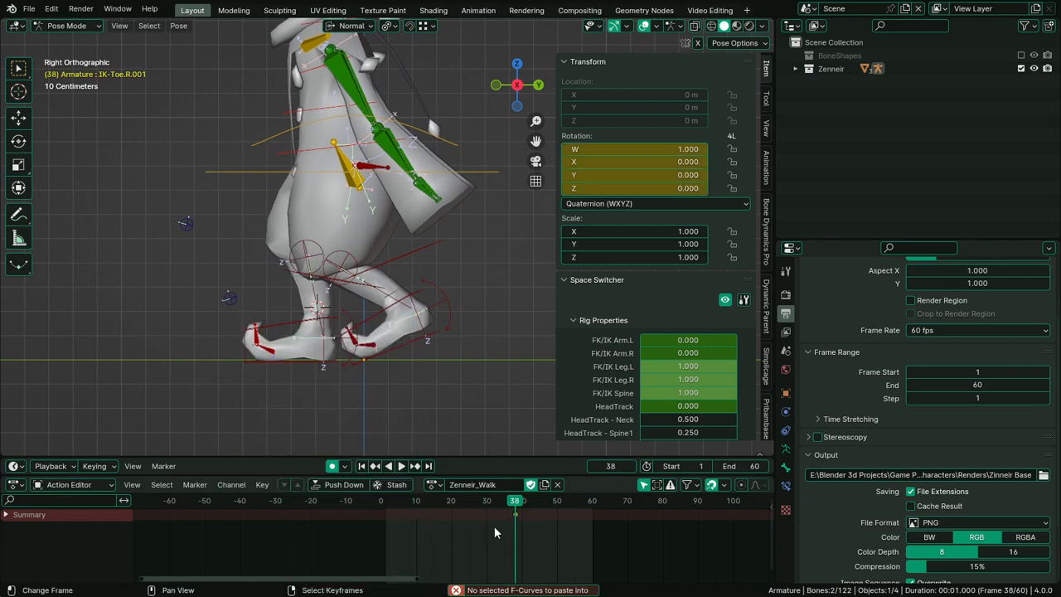
key(ctrl+v)
key(space)
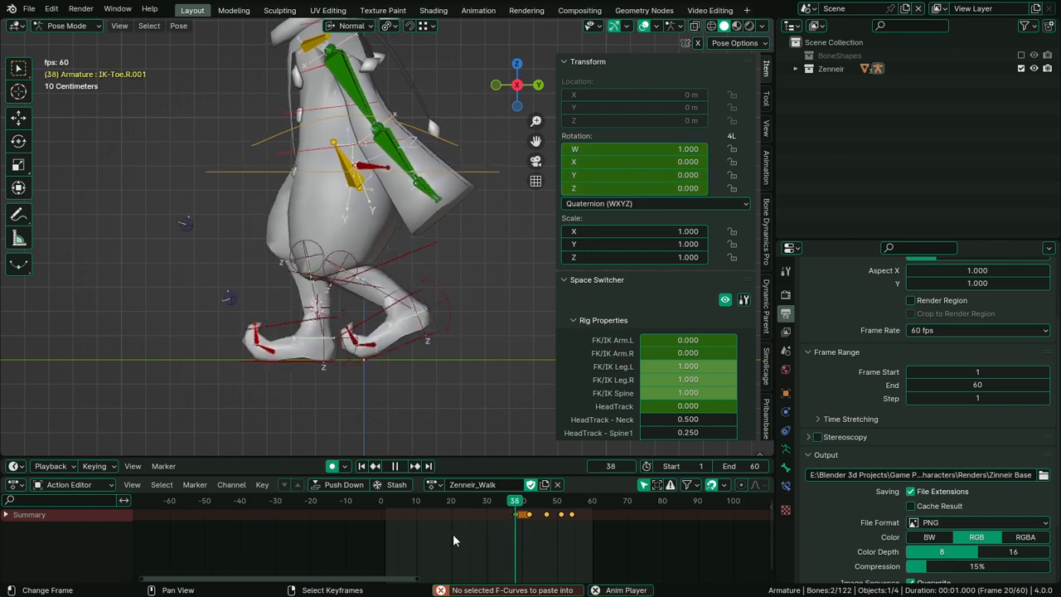
Shift the right toe's pasted keyframes four frames earlier to land on 38, 43, 47 and 50, and key the toe at frame 1
mouse_move(444, 531)
mouse_down()
mouse_move(554, 545)
mouse_move(551, 520)
mouse_move(513, 535)
mouse_move(385, 537)
mouse_up()
key(alt+a)
click(582, 514)
key(c)
right_click(545, 522)
key(g)
click(529, 533)
key(i)
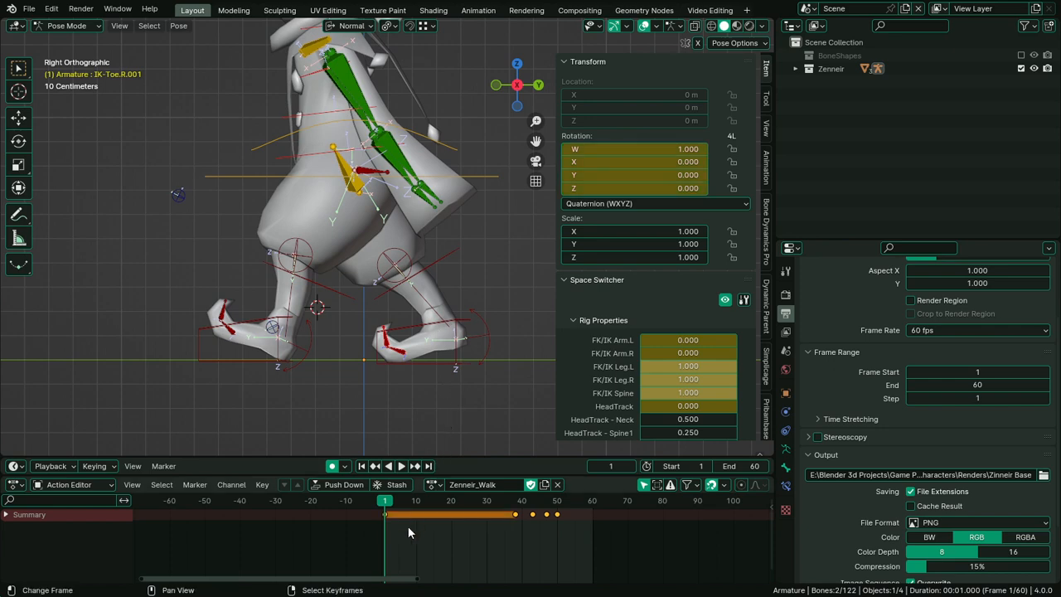
Play the walk with the viewport overlays hidden and examine the feet from several angles, then restore the overlays at frame 1
key(space)
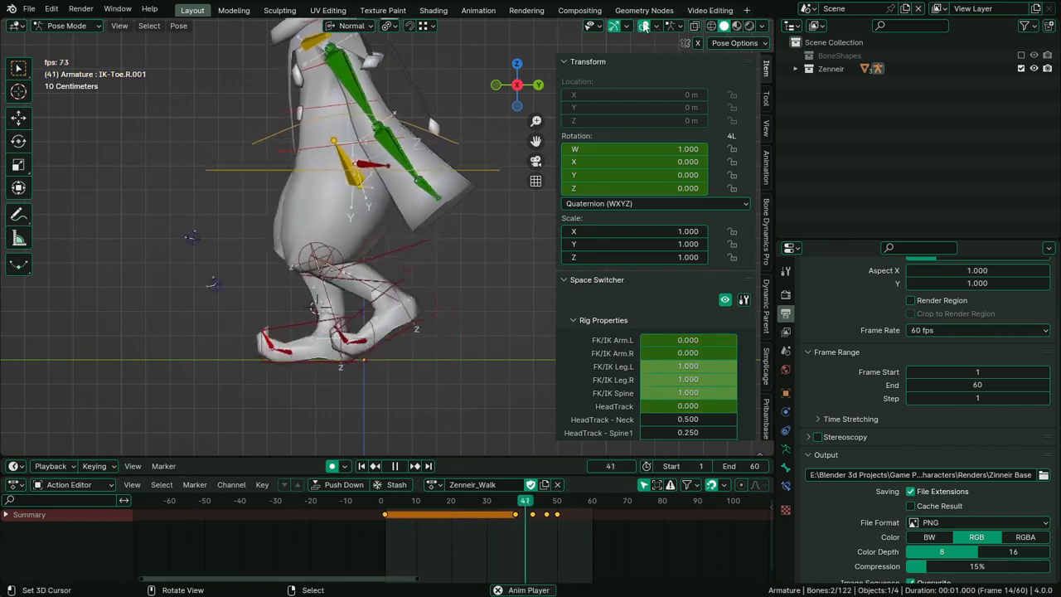
click(644, 25)
middle_drag(427, 114, 455, 284)
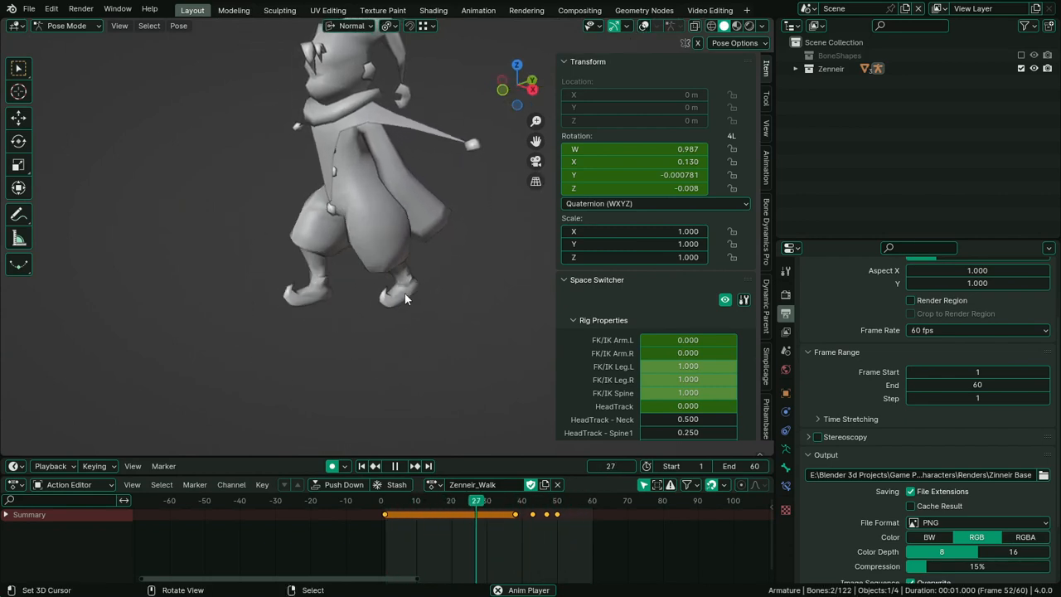
mouse_move(404, 294)
middle_down()
mouse_move(510, 268)
mouse_move(338, 286)
mouse_move(422, 291)
middle_up()
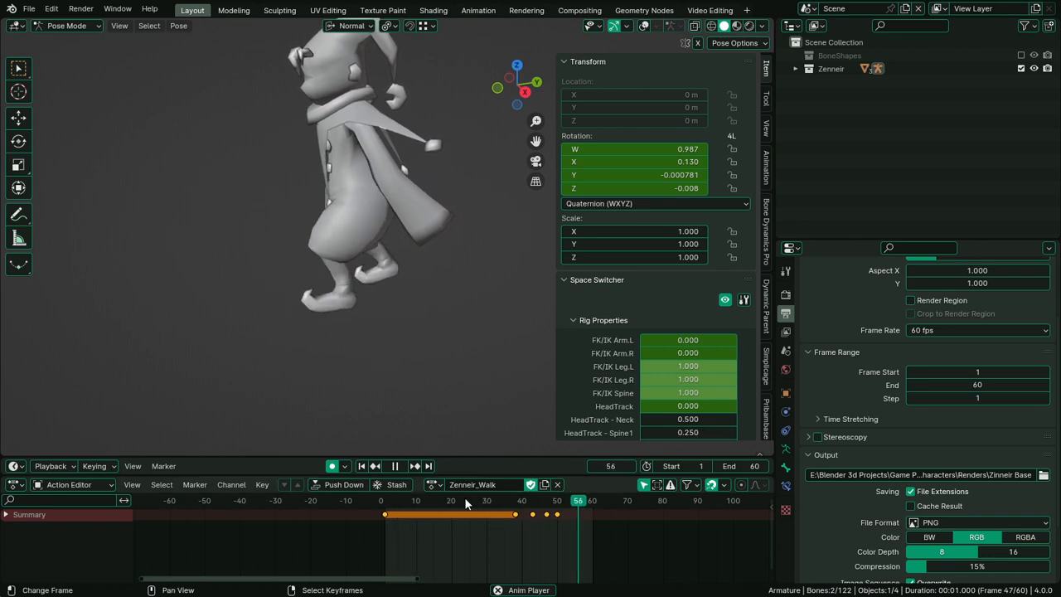
scroll(515, 375, up, 4)
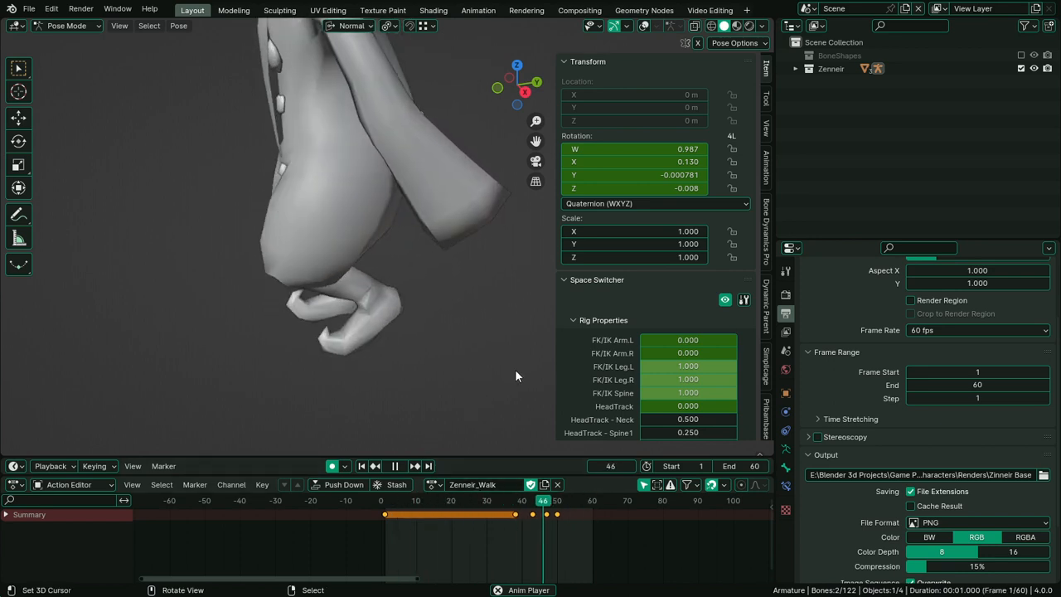
middle_drag(515, 375, 438, 323)
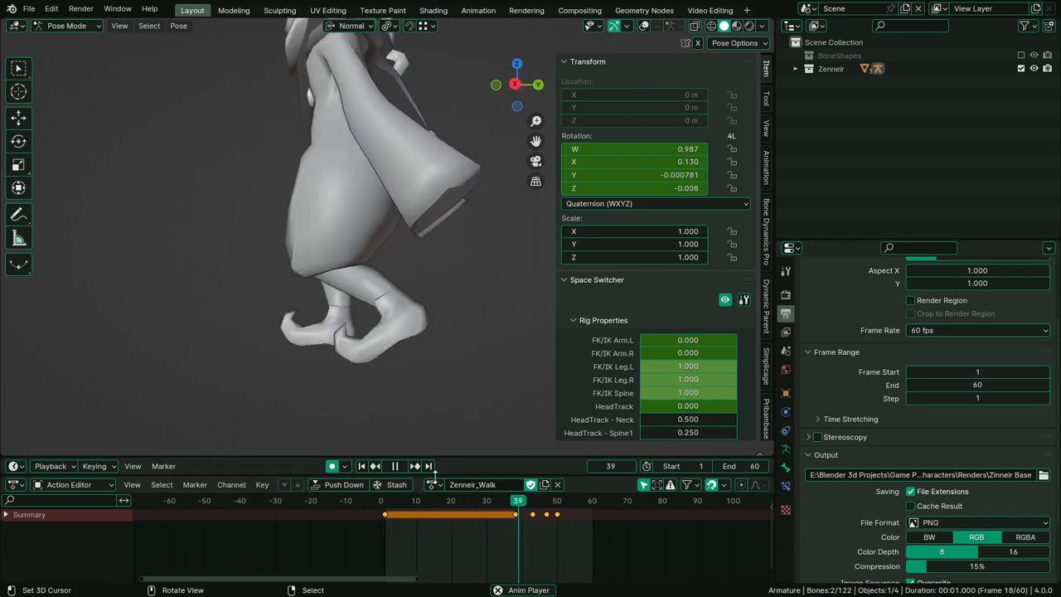
drag(441, 535, 383, 554)
key(space)
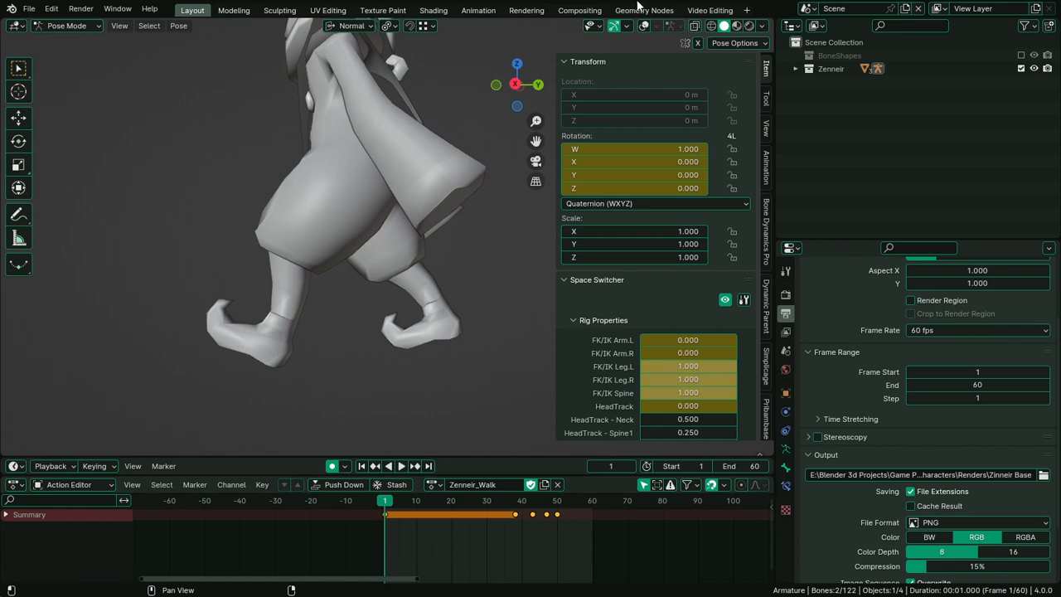
click(645, 31)
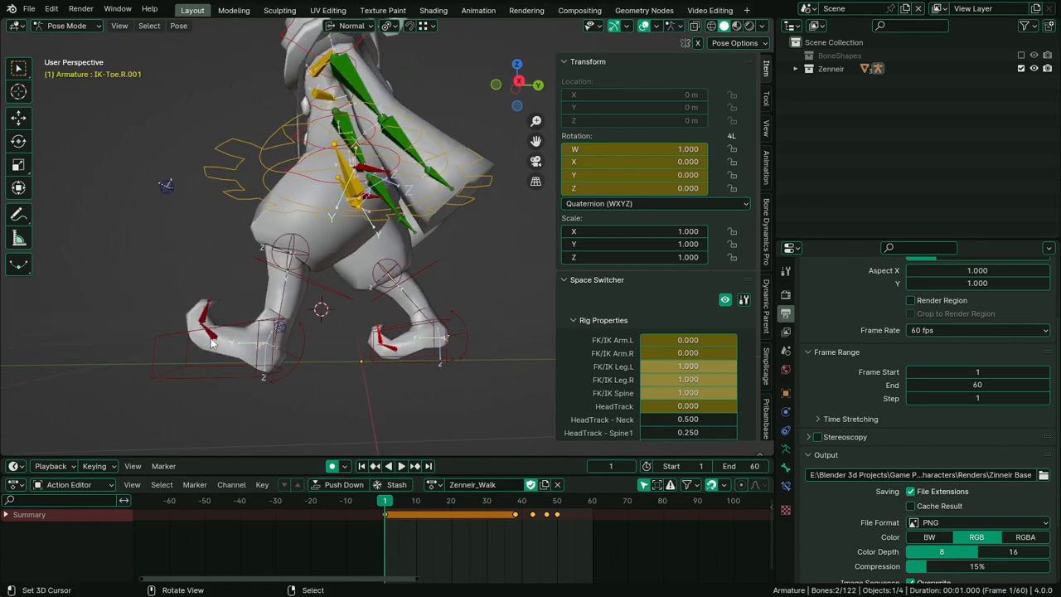
Check the left toe's pose from the side view at frames 1 and 30
click(196, 313)
key(KP_3)
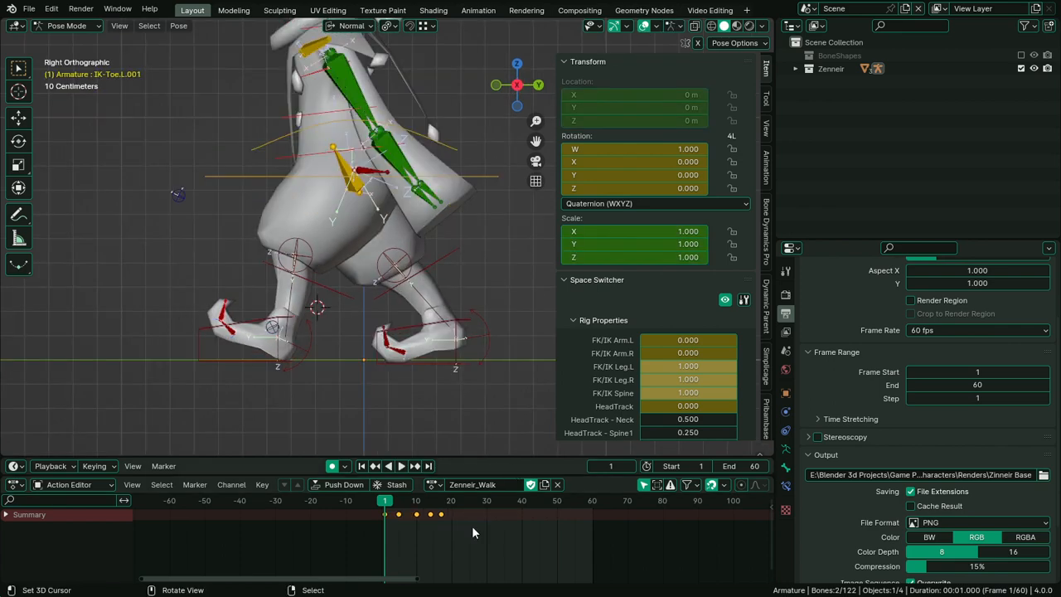
key(space)
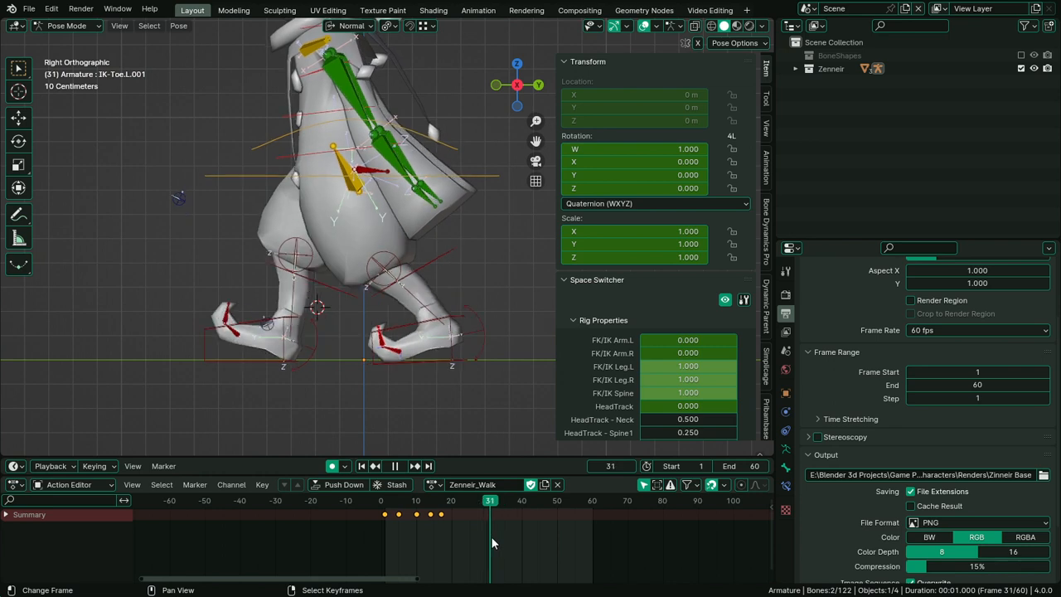
key(space)
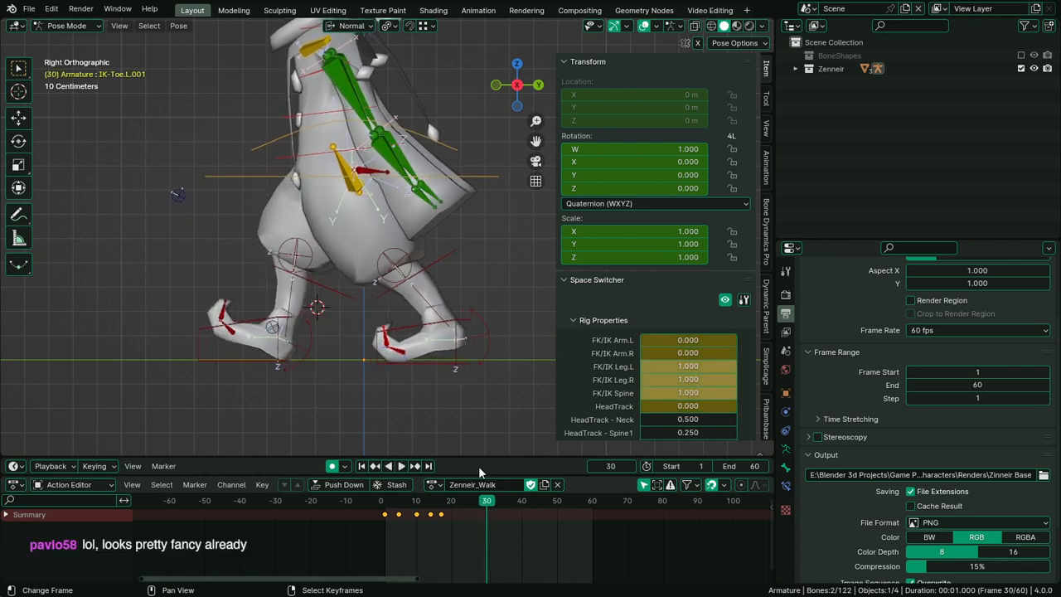
Copy the right foot-roll control's keyframe at frame 8 and paste it onto the left foot-roll control at frame 38
right_click(479, 333)
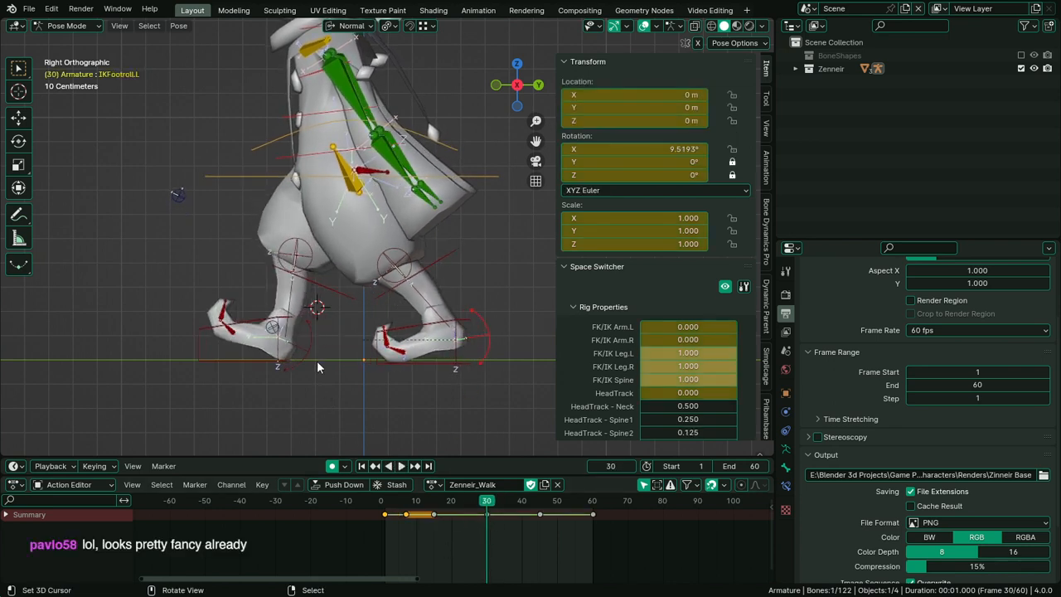
drag(382, 523, 409, 520)
right_click(445, 365)
right_click(487, 353)
key(ctrl+c)
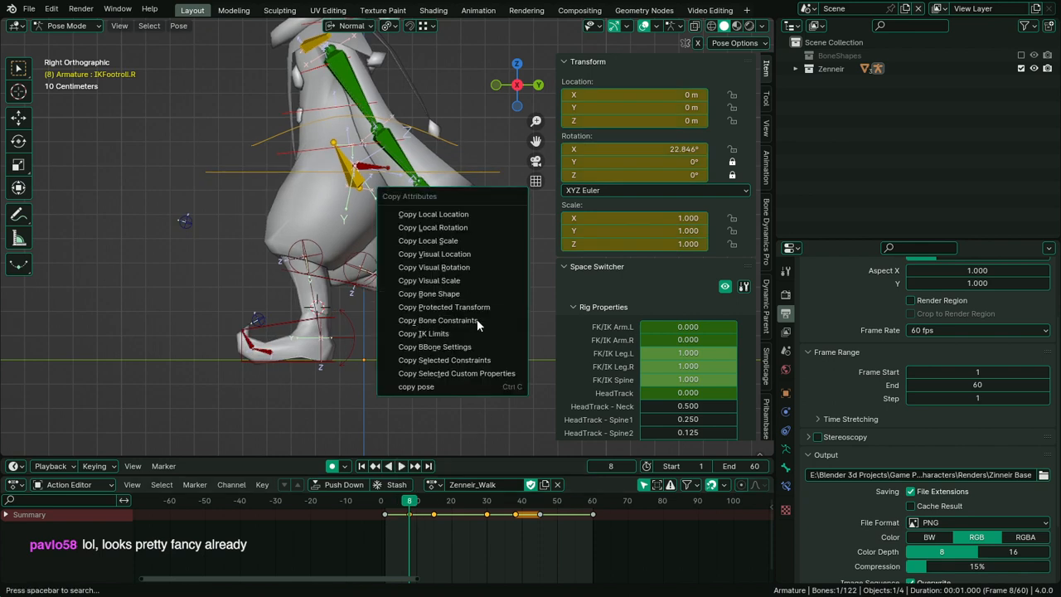
key(ctrl+v)
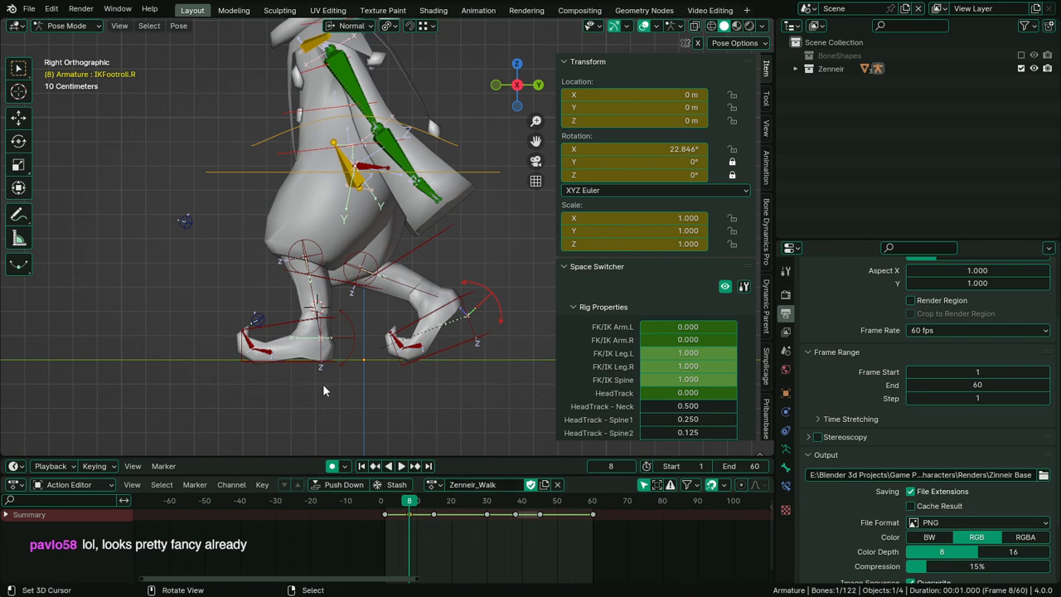
click(348, 336)
click(487, 521)
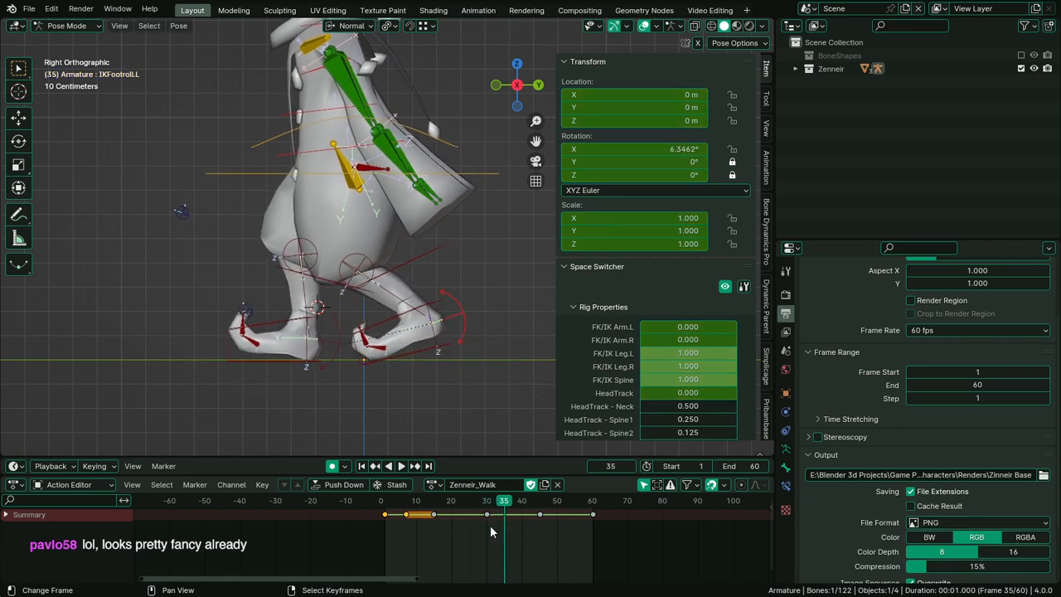
key(ctrl+v)
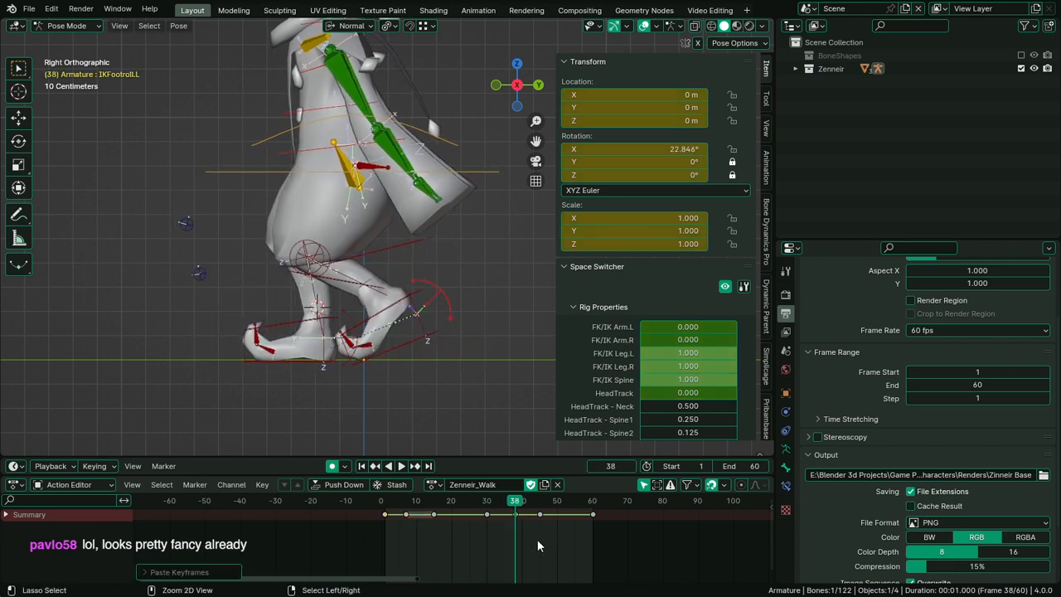
Copy the right leg IK control's keyframe at frame 8
click(404, 332)
click(388, 528)
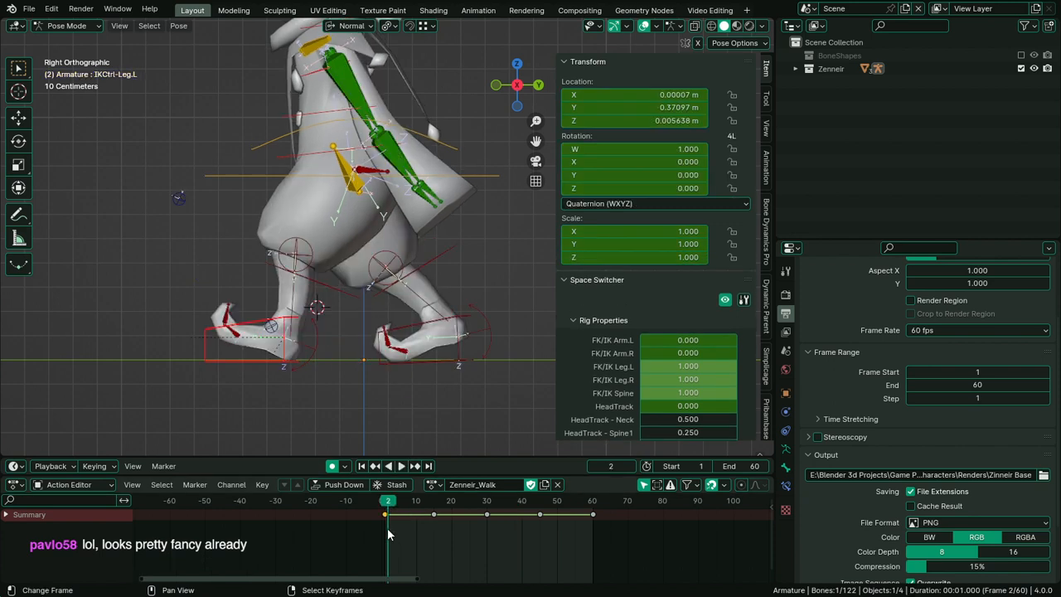
right_click(419, 355)
key(space)
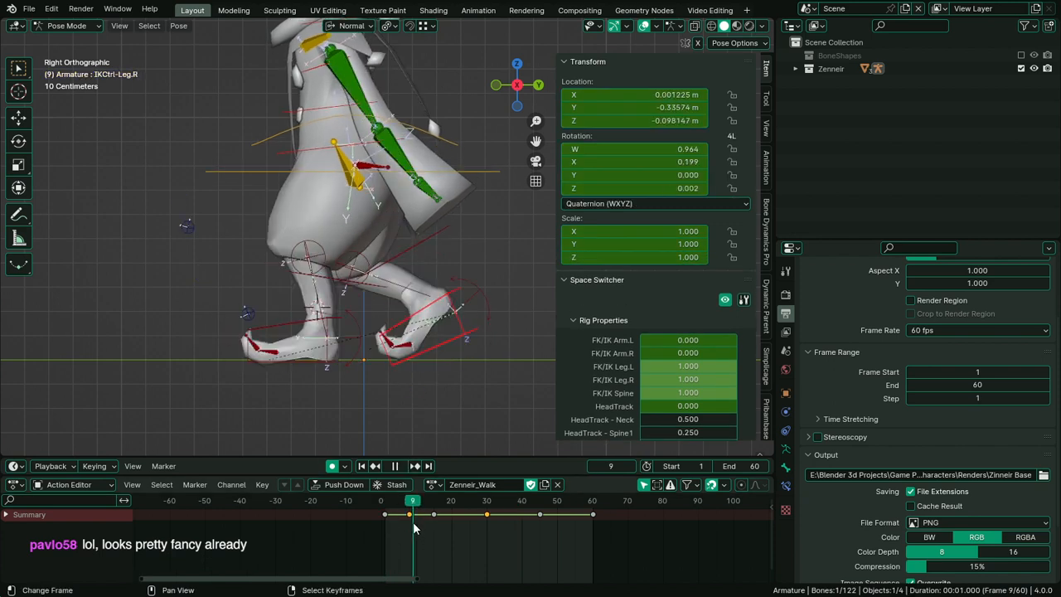
drag(412, 524, 409, 522)
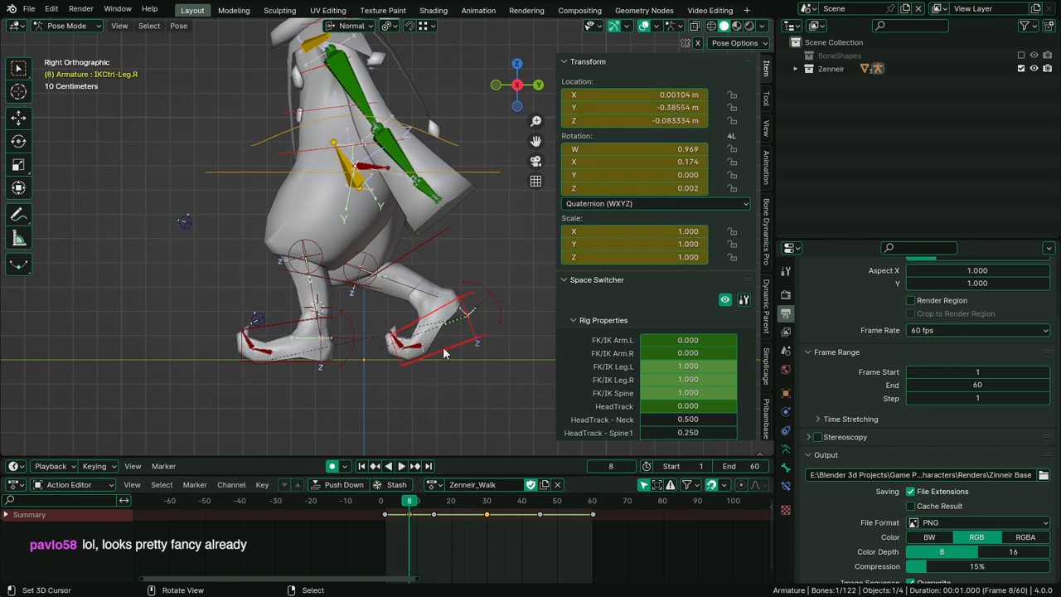
key(ctrl+c)
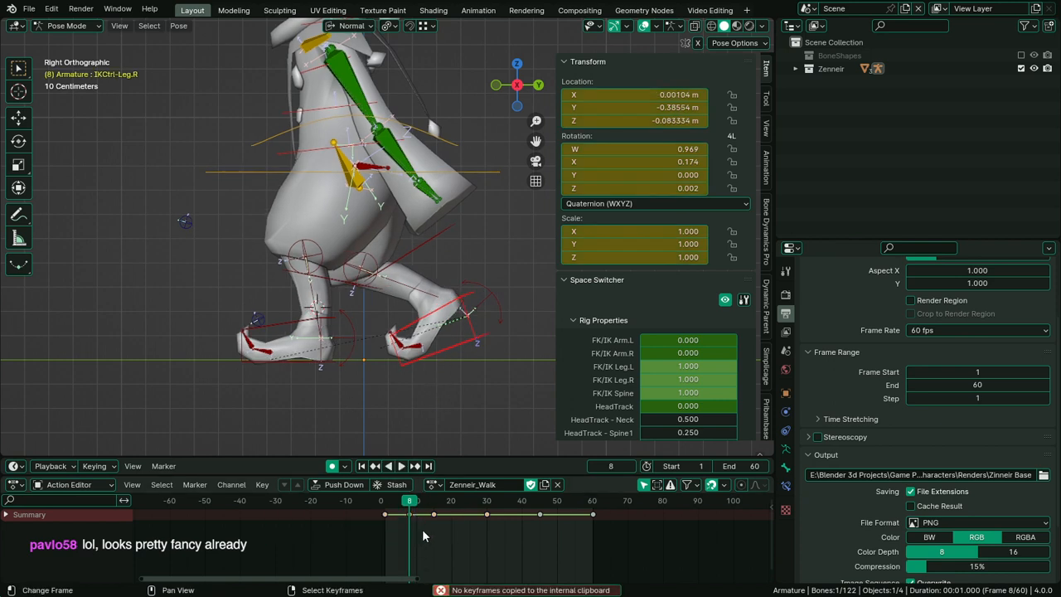
Paste the copied leg keyframe flipped onto the left leg IK control at frame 38, giving X location -0.00104 m
click(310, 365)
click(487, 524)
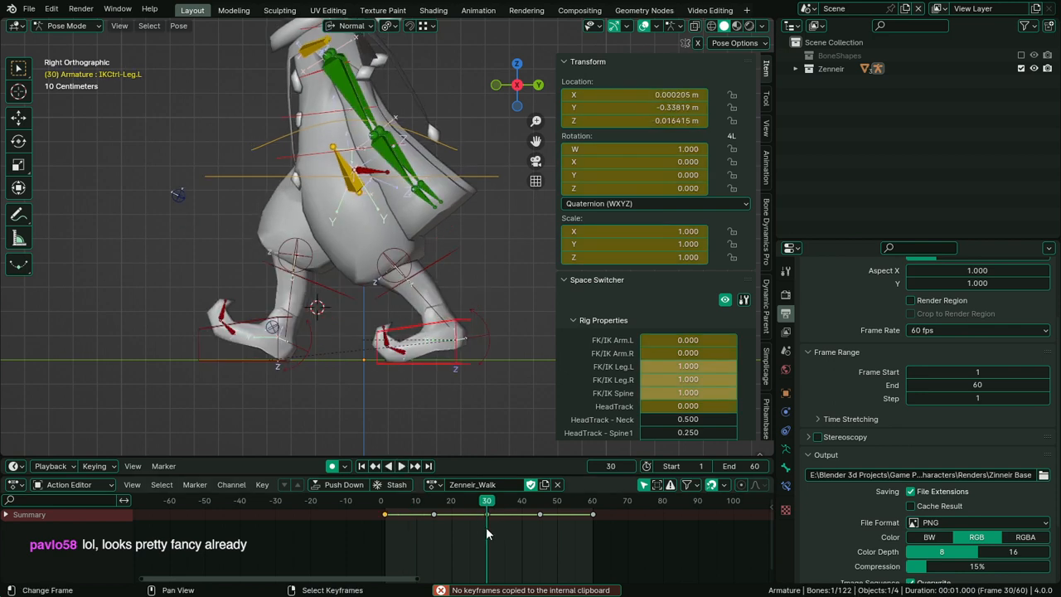
key(Right)
key(Right)
key(Right)
key(Right)
key(Right)
key(Right)
key(Right)
key(Right)
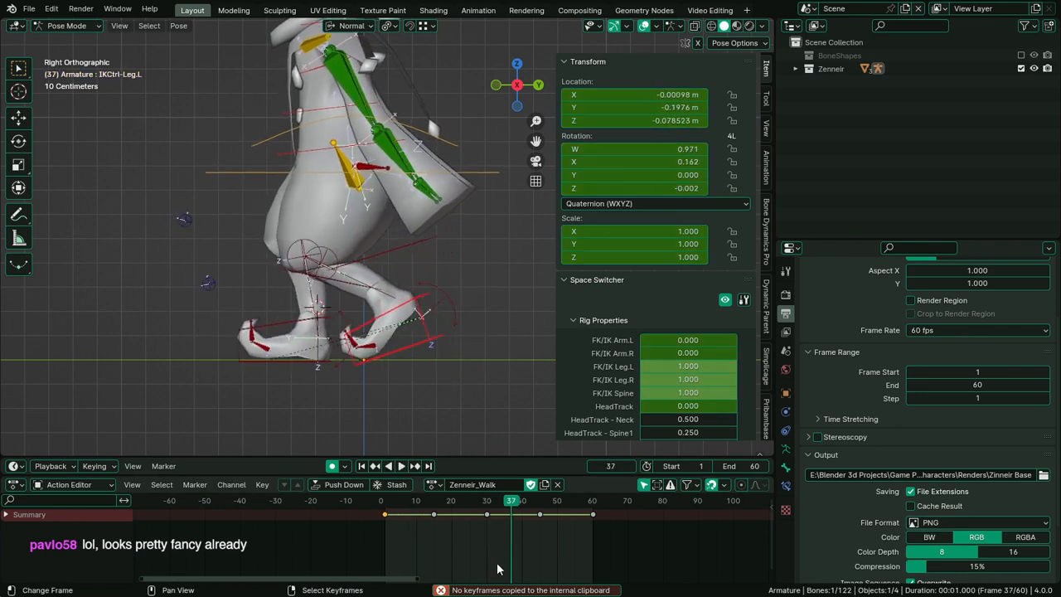
key(ctrl+v)
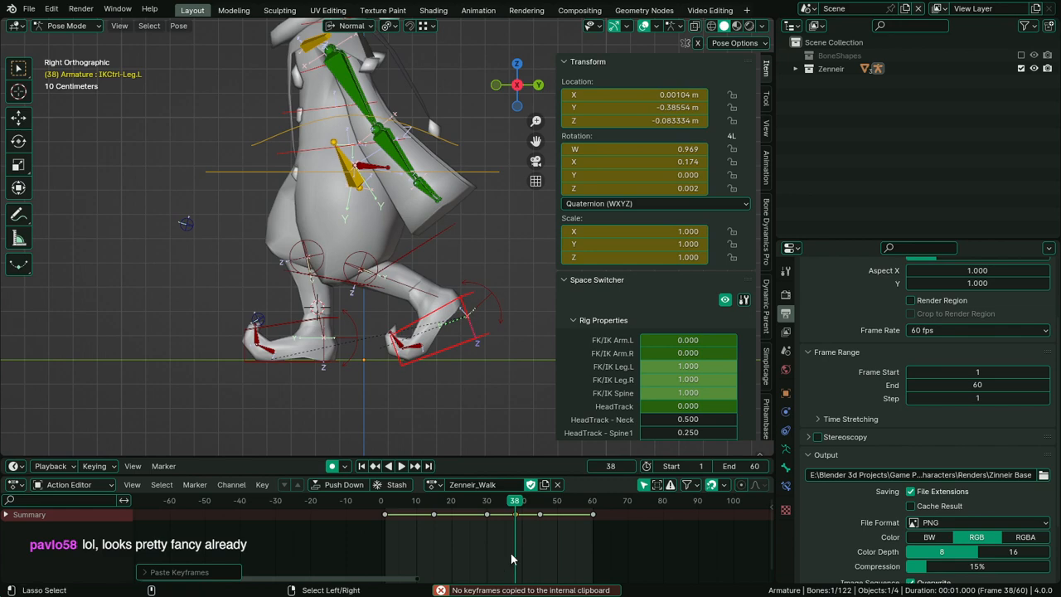
middle_drag(499, 439, 427, 443)
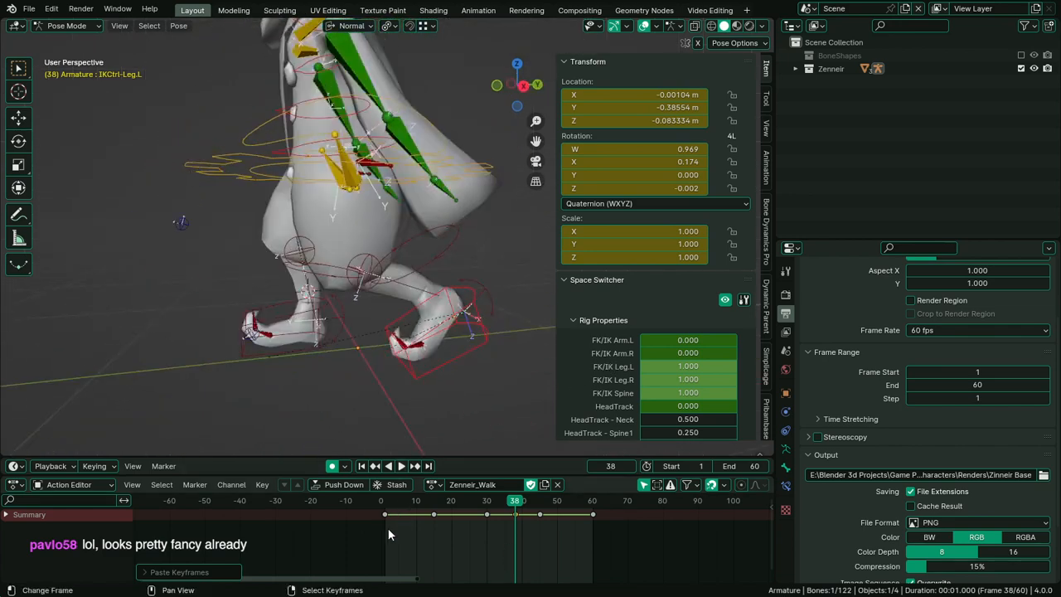
Play the walk from frame 1 in the right side view to check the leg motion
key(shift+Left)
key(KP_3)
key(space)
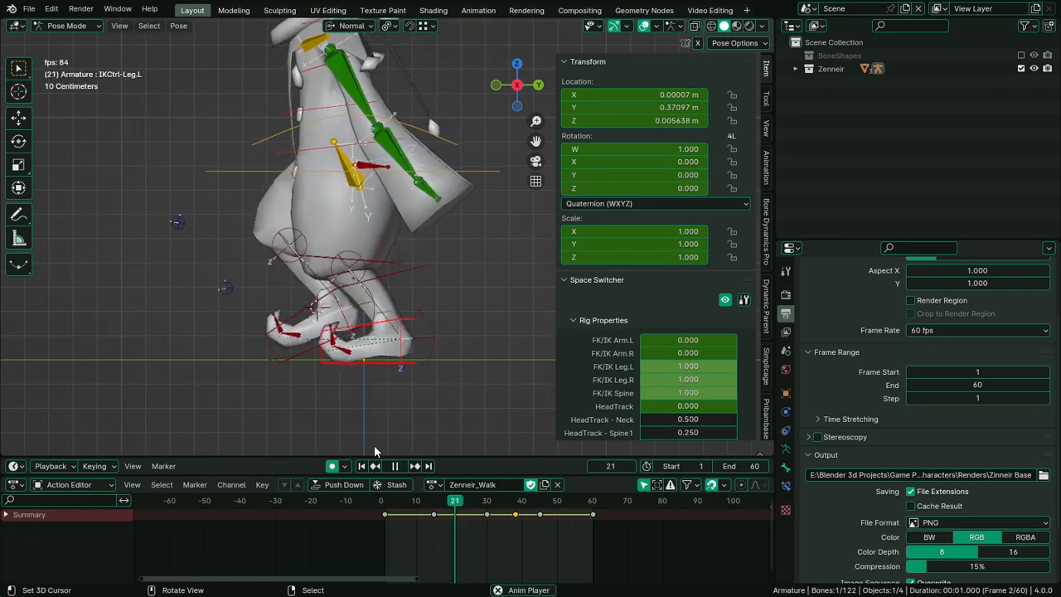
key(space)
mouse_move(376, 543)
mouse_down()
mouse_move(514, 574)
mouse_move(378, 543)
mouse_up()
key(space)
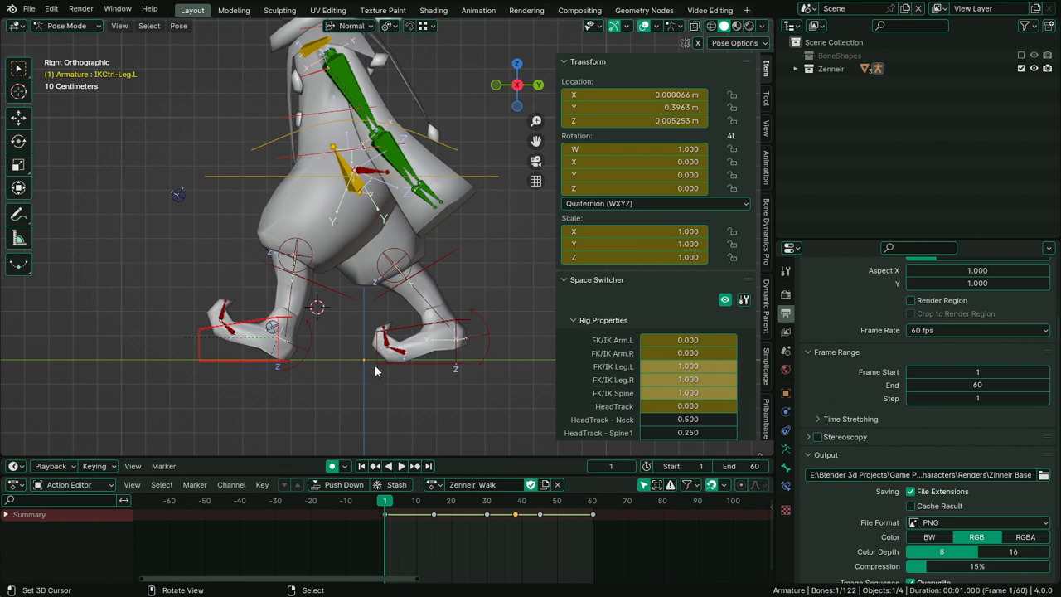
At frame 8, rotate the right toe-tip control IK-Toe.R.001 by -55.4° in the right side view
click(394, 356)
key(space)
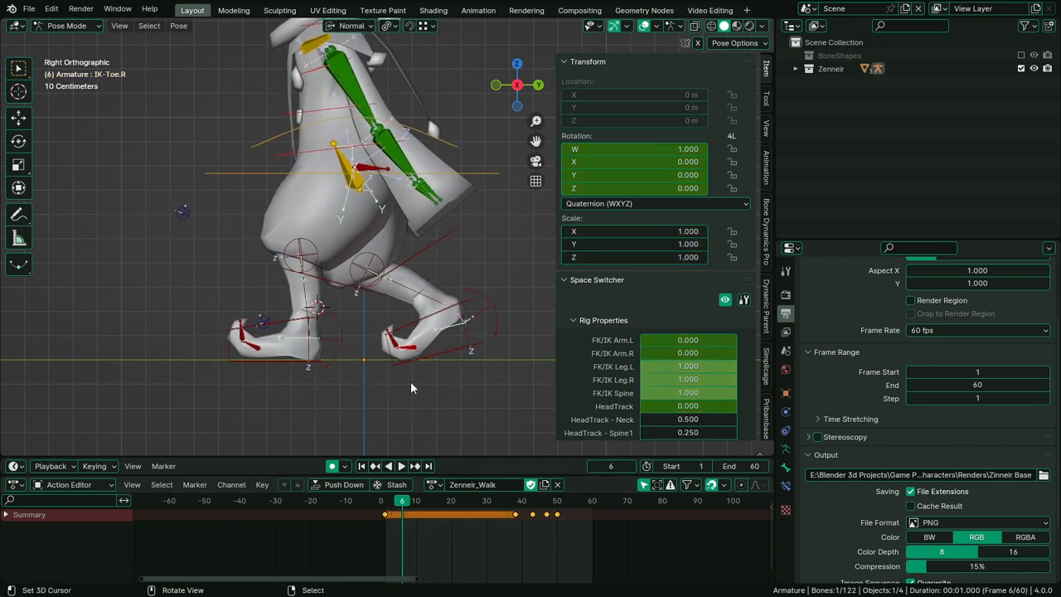
key(Right)
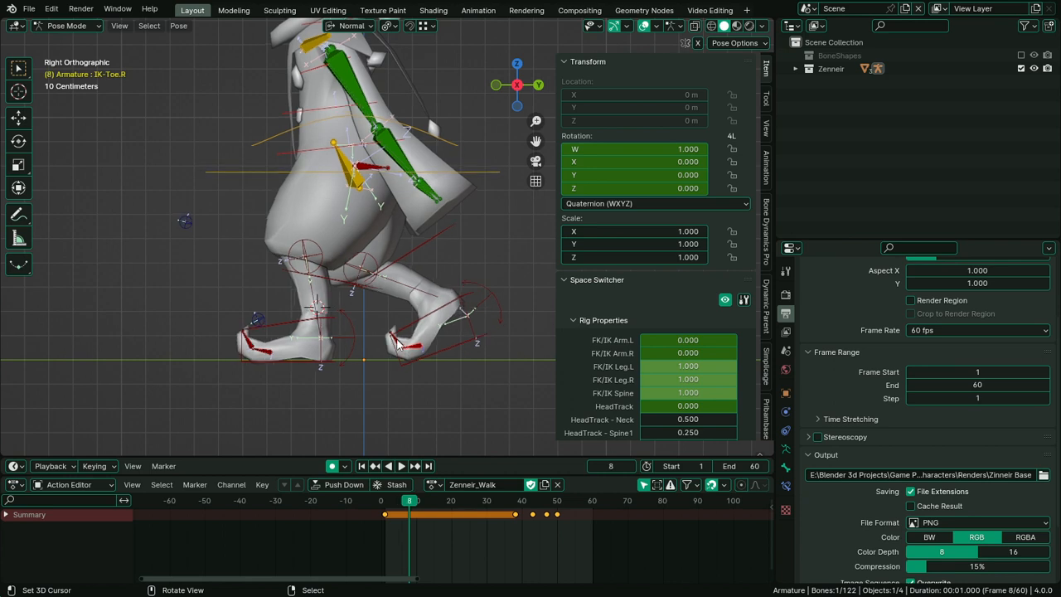
scroll(398, 344, up, 2)
key(r)
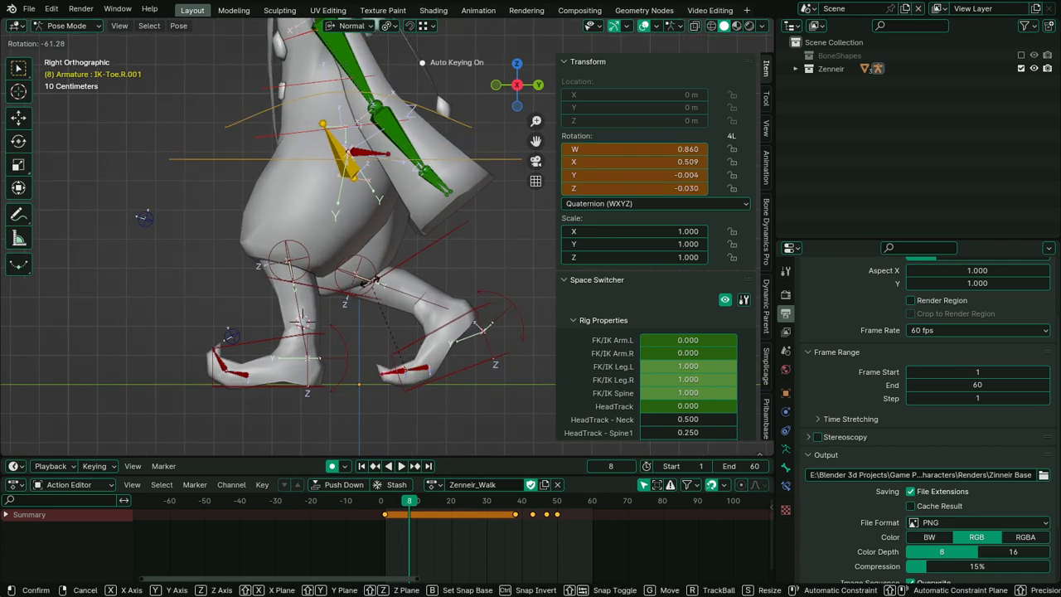
click(381, 284)
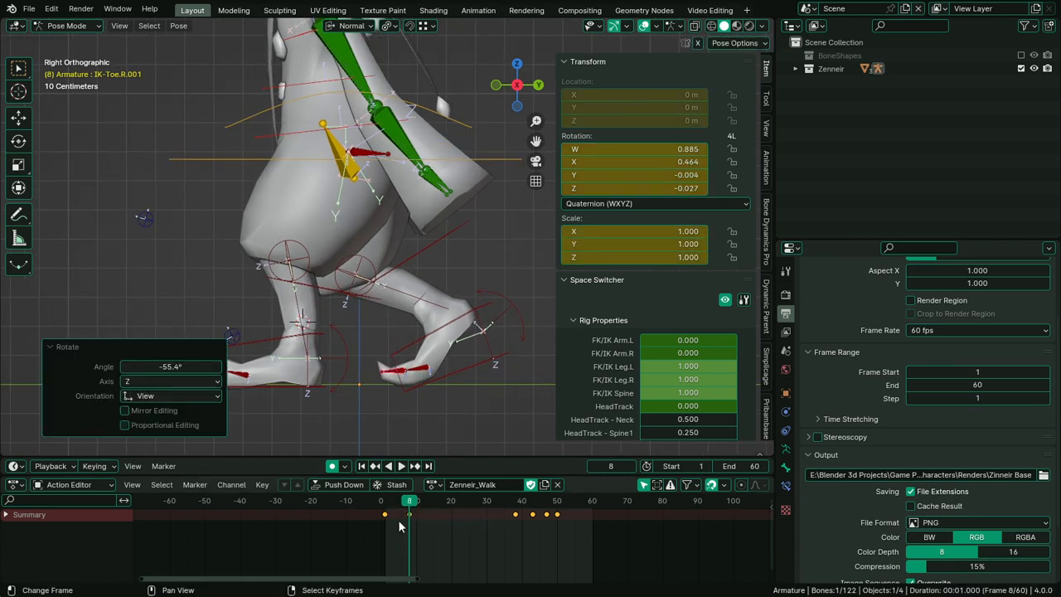
Shift the right toe-tip control's first two keyframes four frames later, to frames 5 and 12, and check the timing
key(space)
mouse_move(425, 522)
mouse_down()
mouse_move(382, 527)
mouse_move(407, 526)
mouse_up()
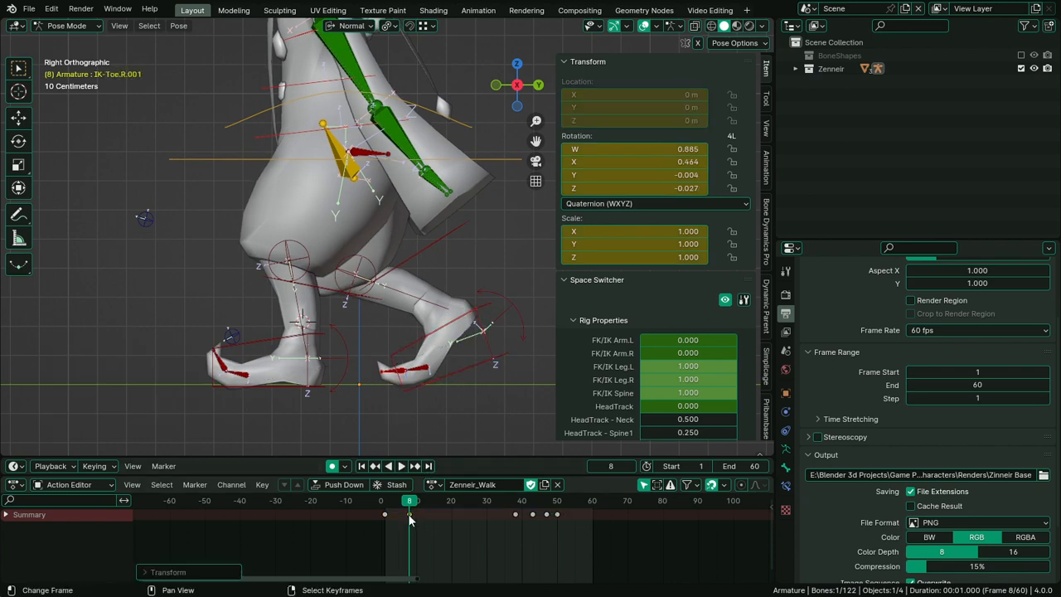
click(387, 515)
key(g)
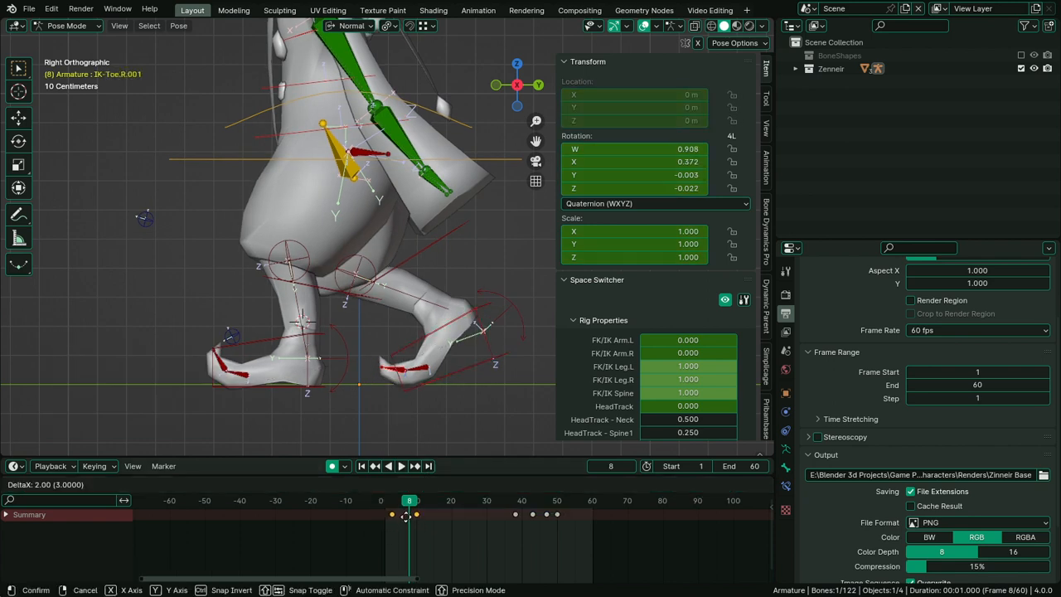
click(409, 520)
key(space)
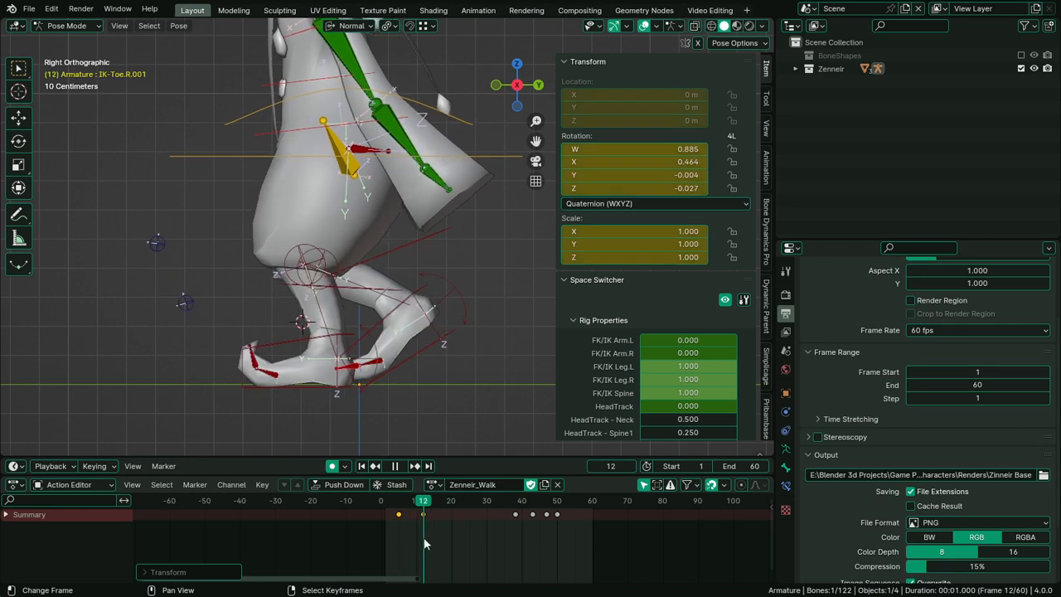
key(space)
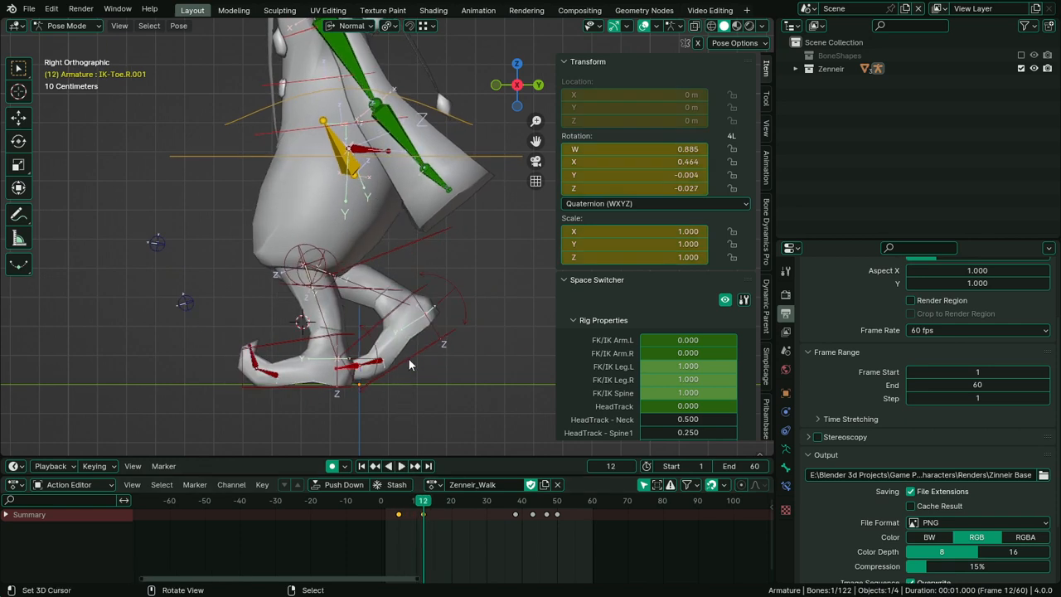
At frame 15, rotate the right leg IK control by about -30° and move it -0.031921 m in Y and 0.11355 m in Z
click(409, 358)
key(space)
key(r)
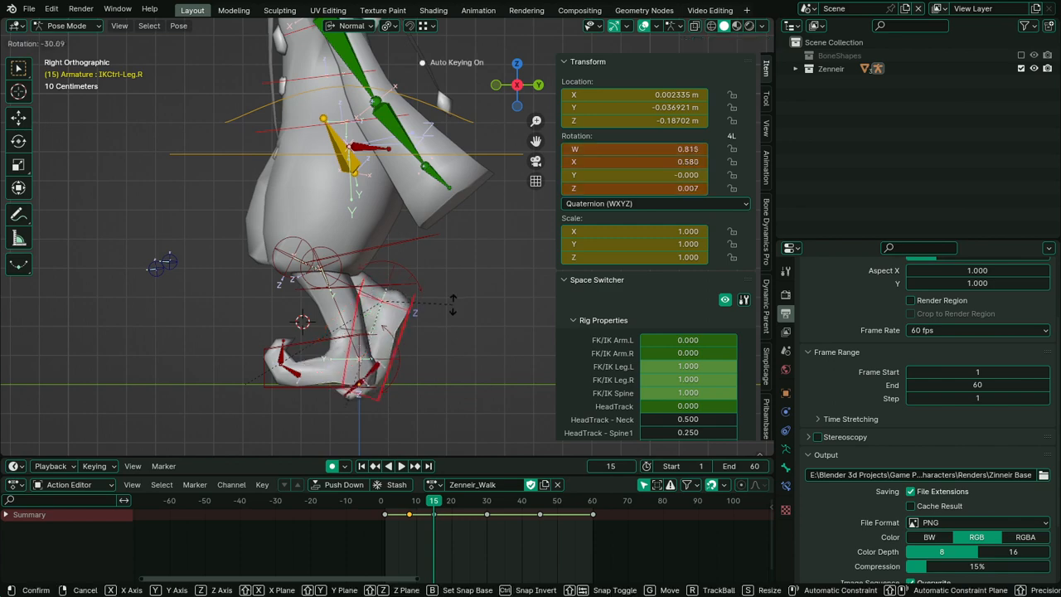
click(452, 302)
key(g)
click(376, 42)
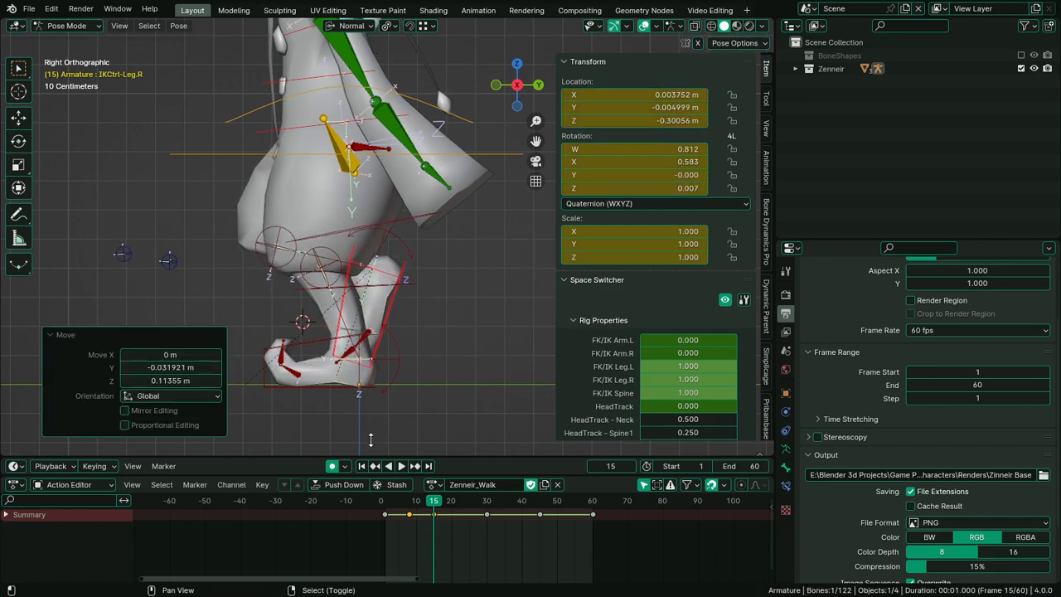
Set the right leg IK control's keyframe interpolation to Bezier
middle_drag(414, 360, 489, 448)
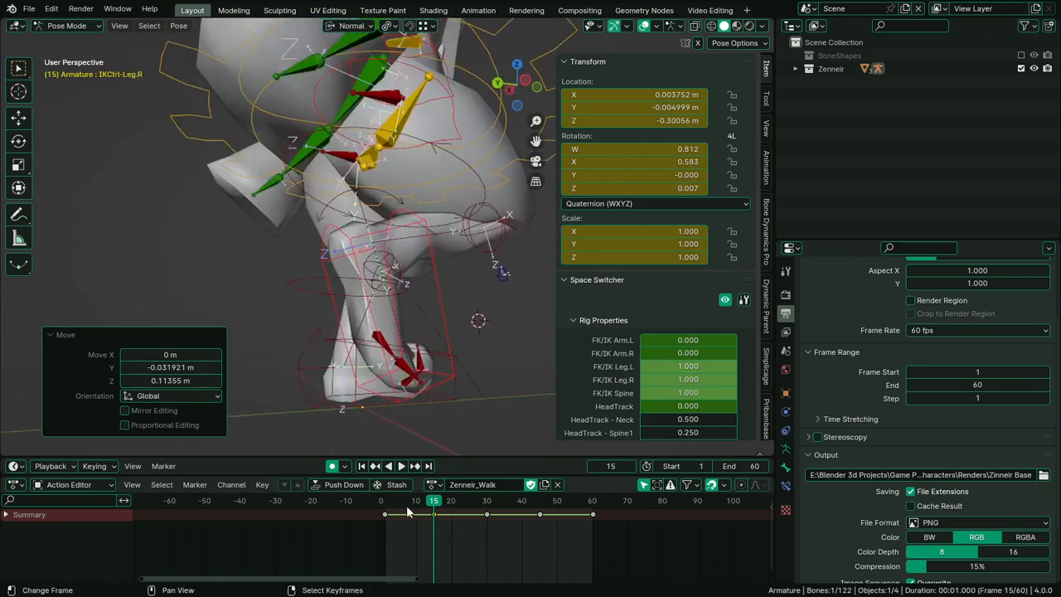
key(space)
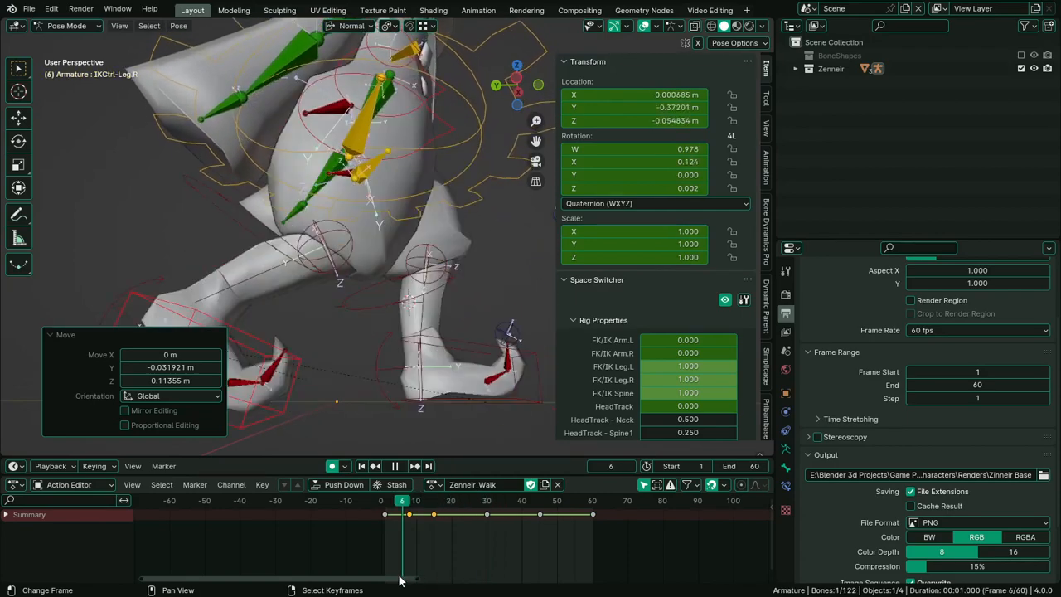
mouse_move(400, 578)
mouse_down()
mouse_move(449, 569)
mouse_move(399, 574)
mouse_move(436, 567)
mouse_move(405, 559)
mouse_up()
key(t)
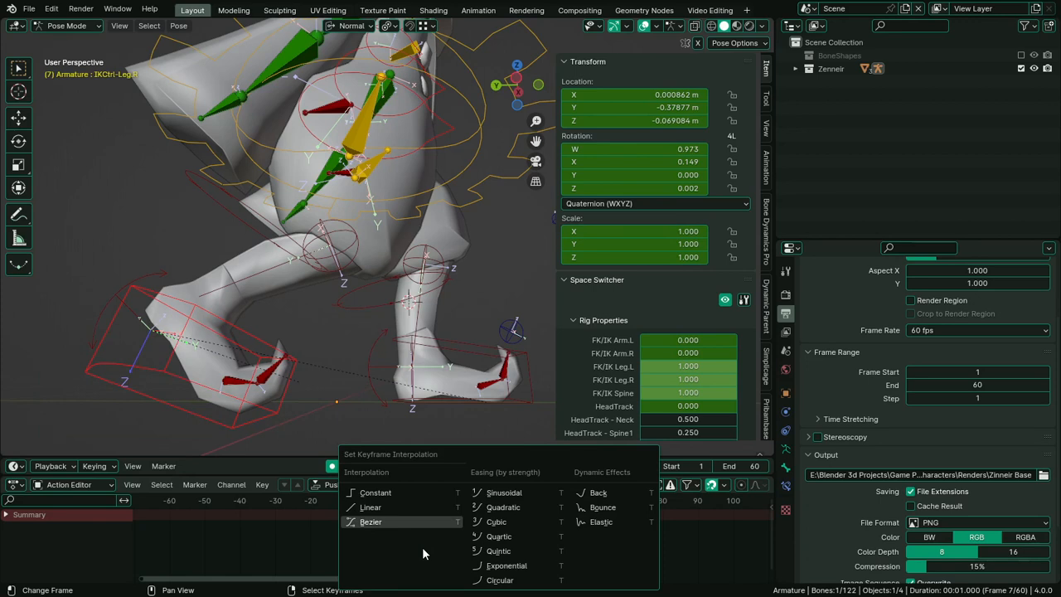
click(425, 524)
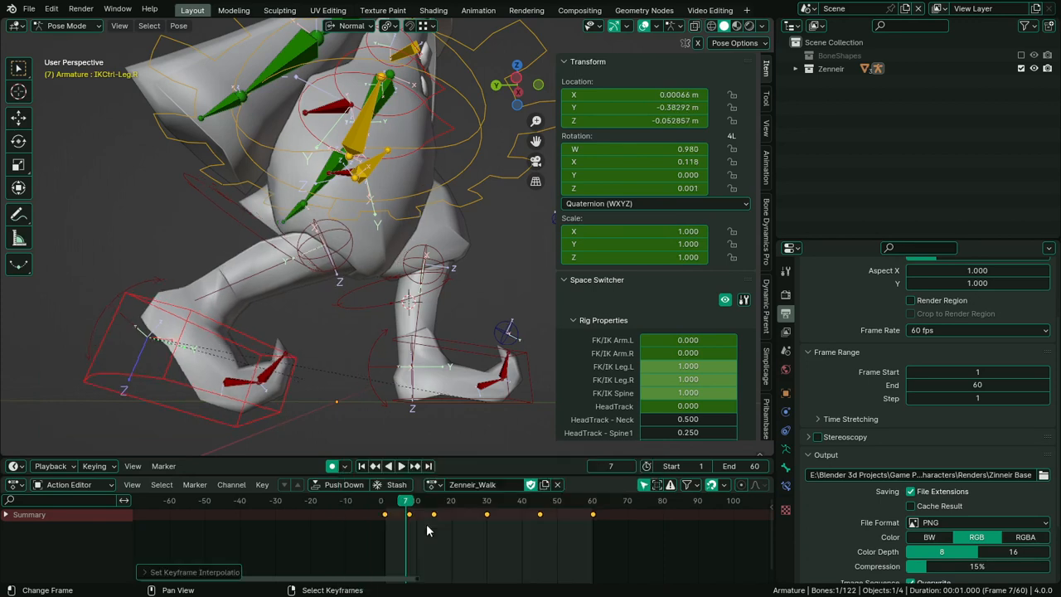
Select all the rig's visible controls and set their keyframe interpolation to Bezier
key(a)
key(t)
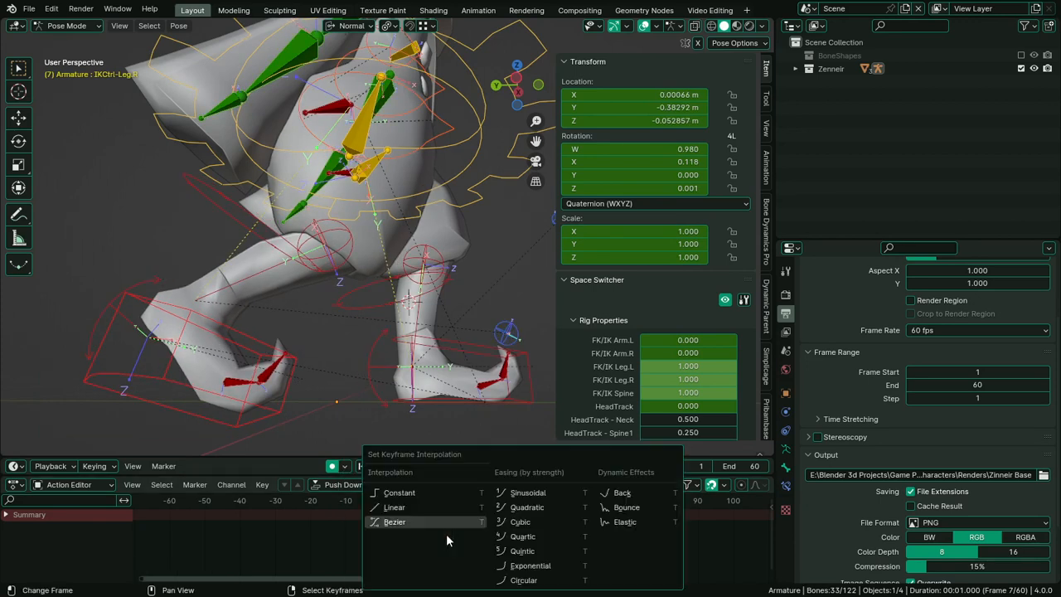
click(443, 520)
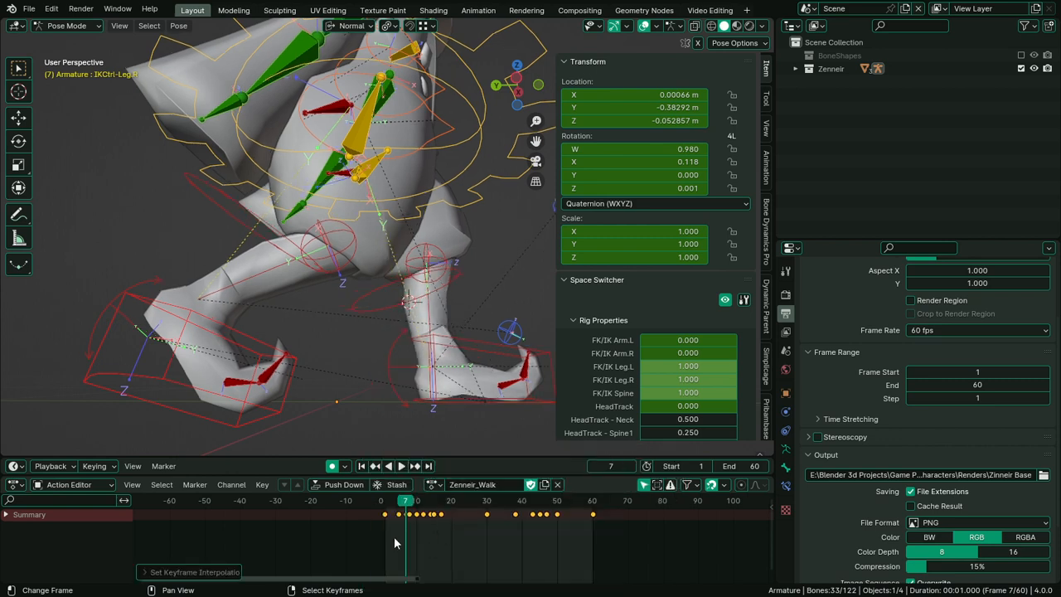
Reselect the right leg IK control and hide the FK - Layer, *COG and IK Spine bone groups
click(277, 412)
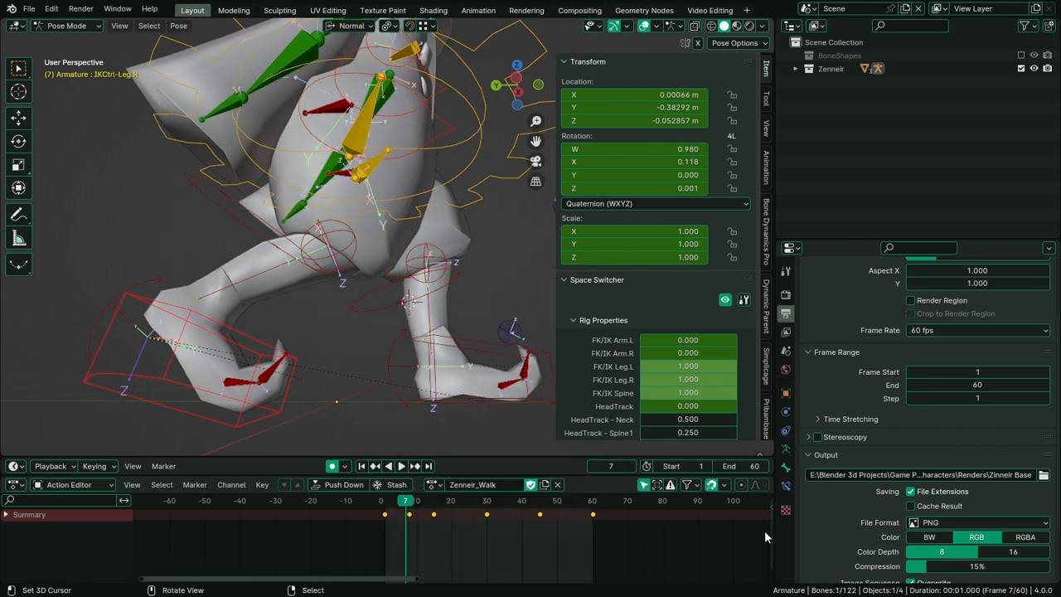
scroll(812, 509, down, 3)
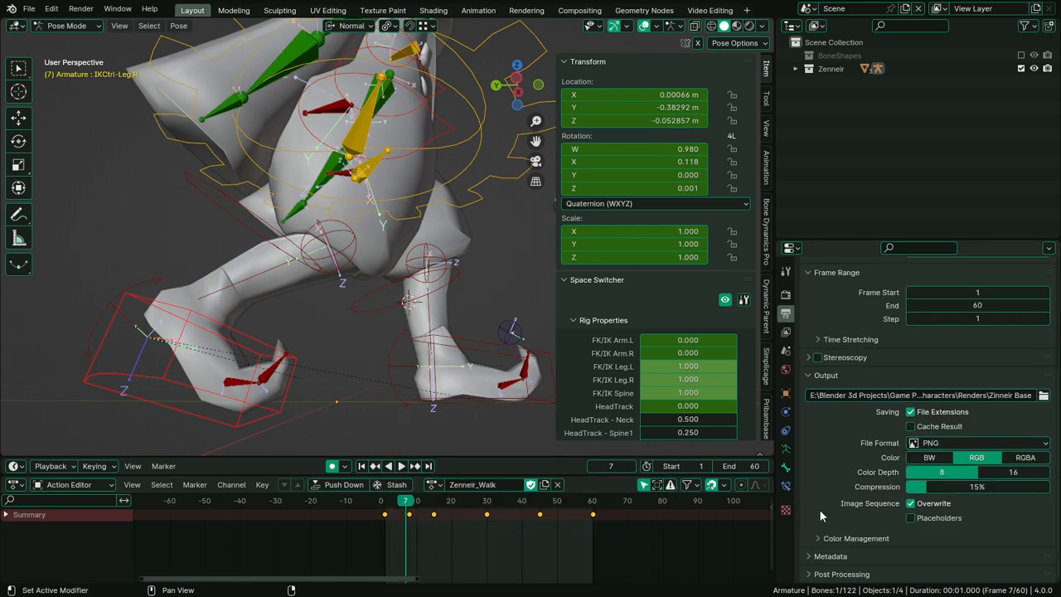
click(785, 449)
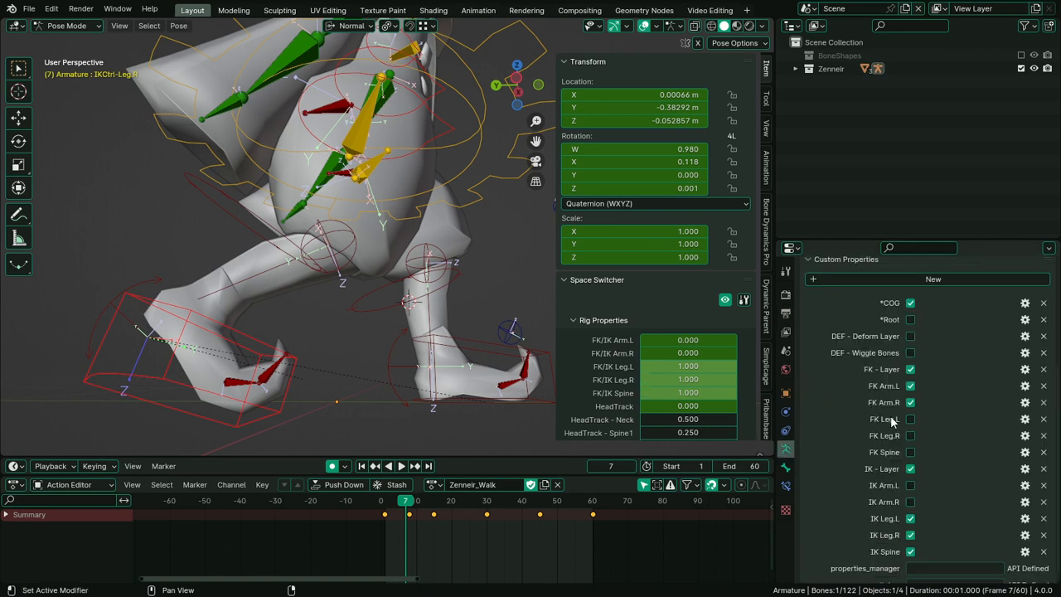
click(910, 371)
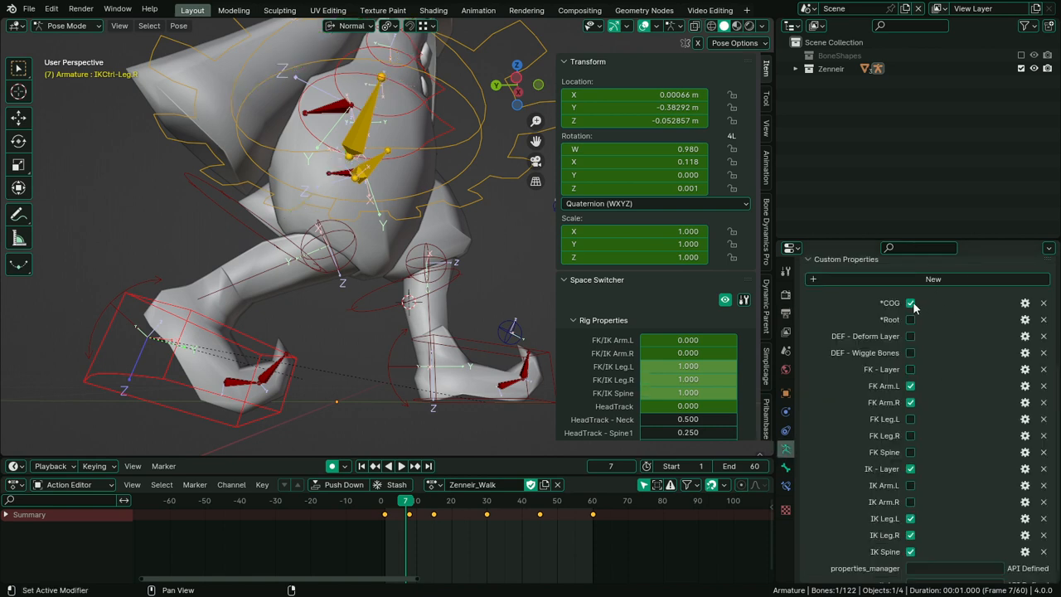
click(910, 303)
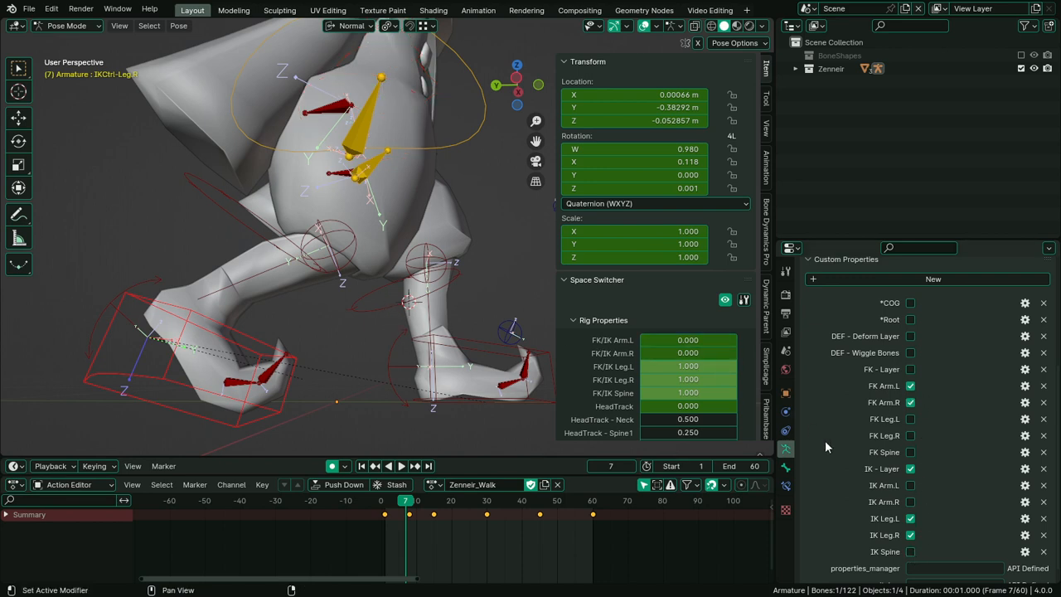
Play the walk in the right side view and scrub through to frame 15 to examine the leg and foot motion
middle_drag(471, 399, 277, 407)
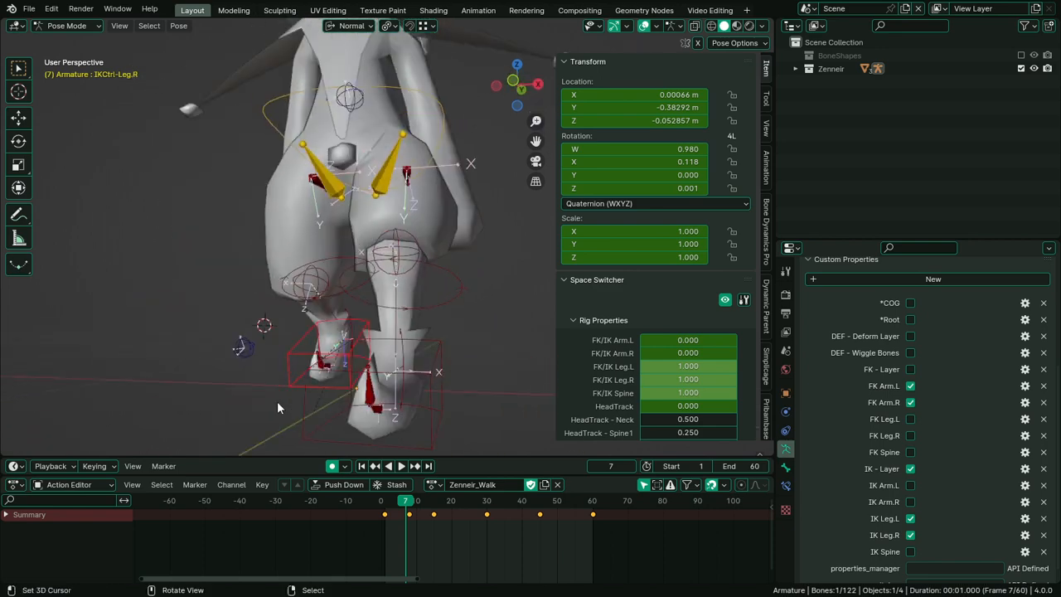
middle_drag(453, 374, 344, 379)
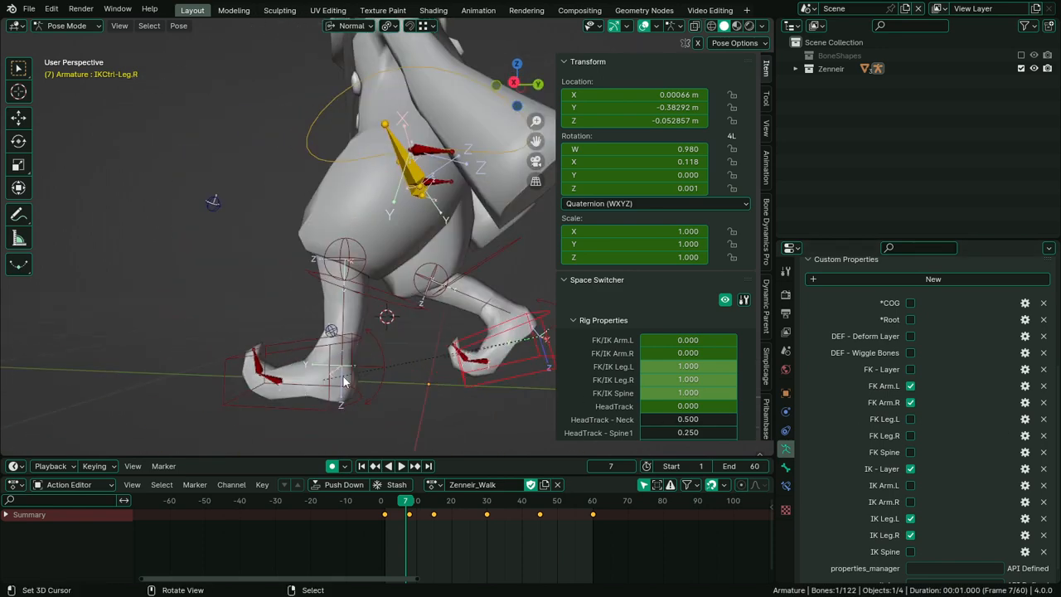
key(KP_3)
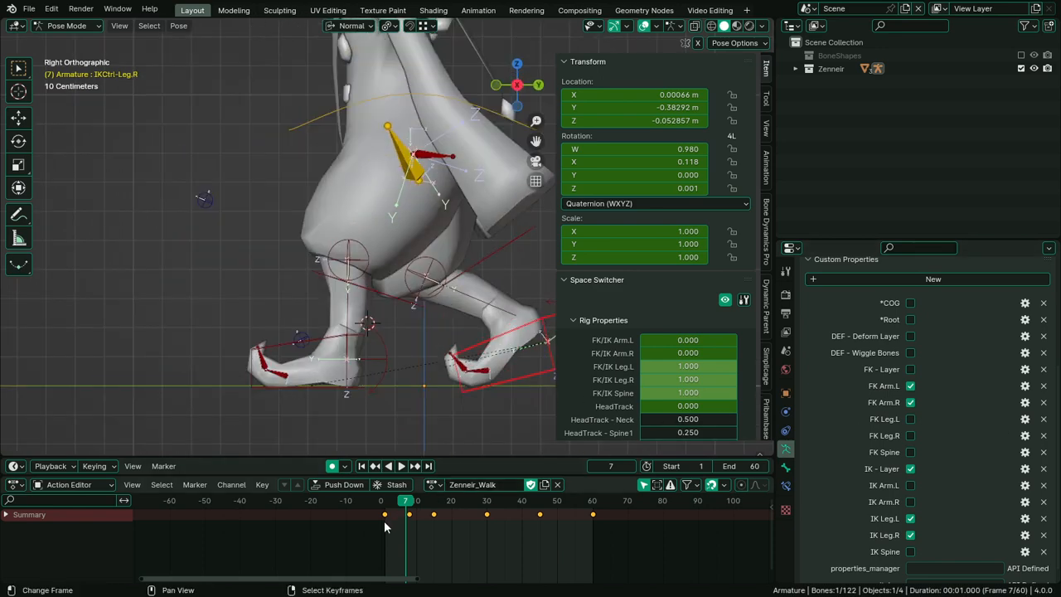
key(space)
scroll(384, 426, down, 3)
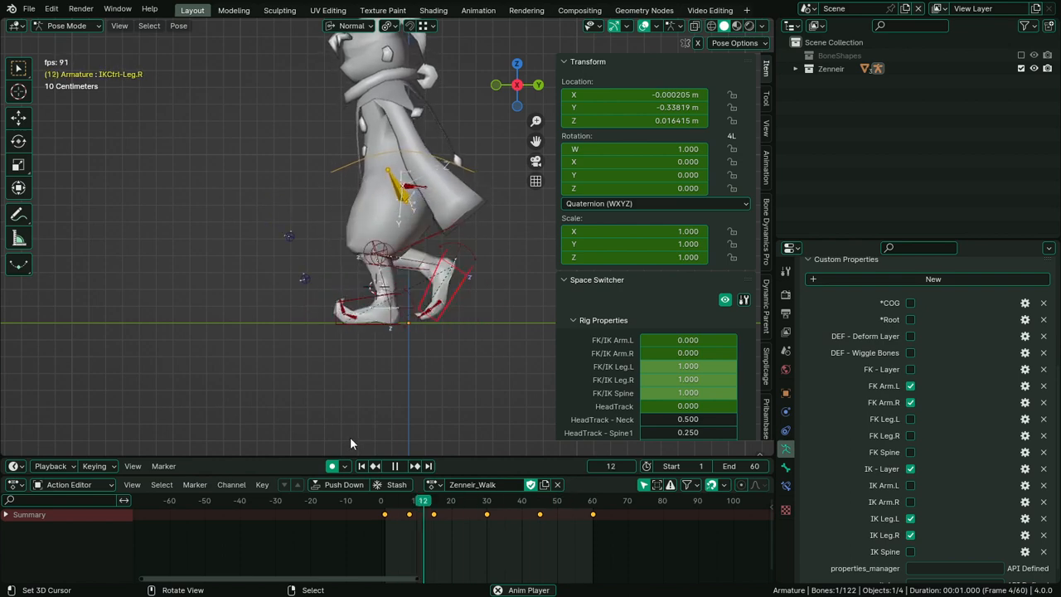
scroll(406, 404, up, 2)
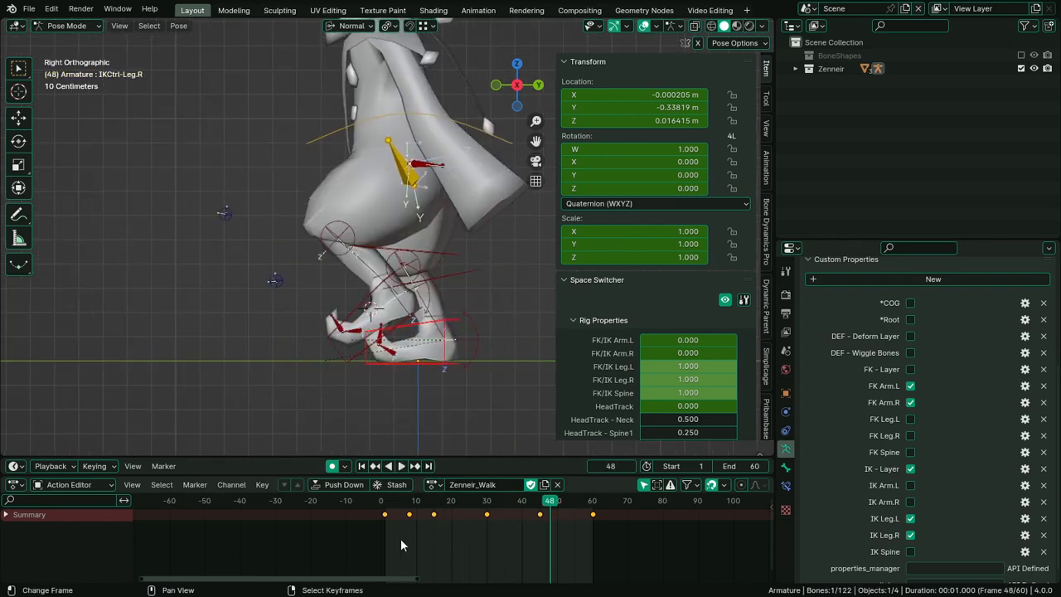
drag(450, 542, 421, 517)
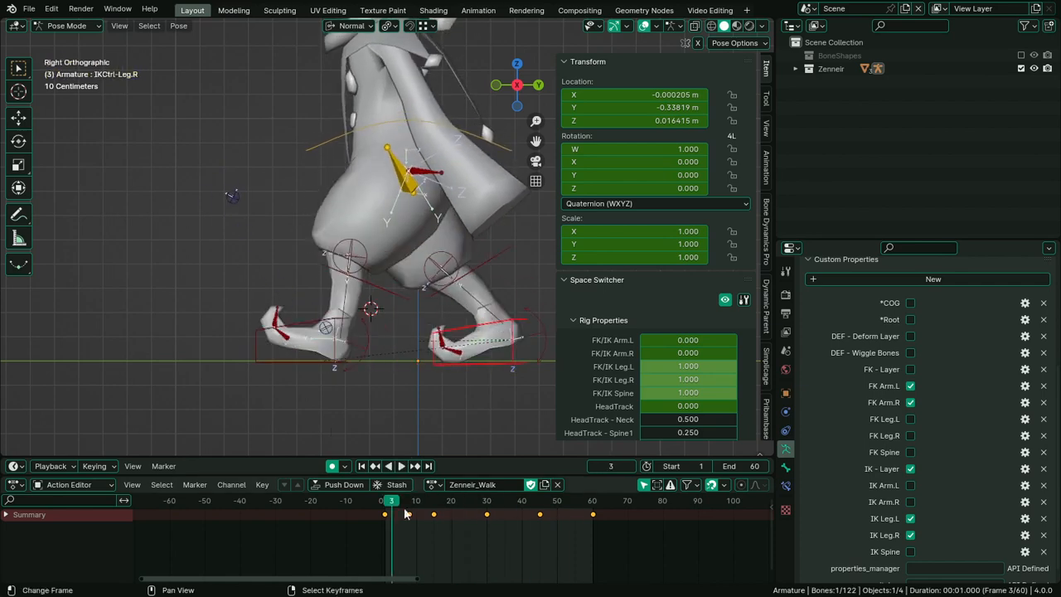
click(424, 542)
drag(423, 542, 433, 563)
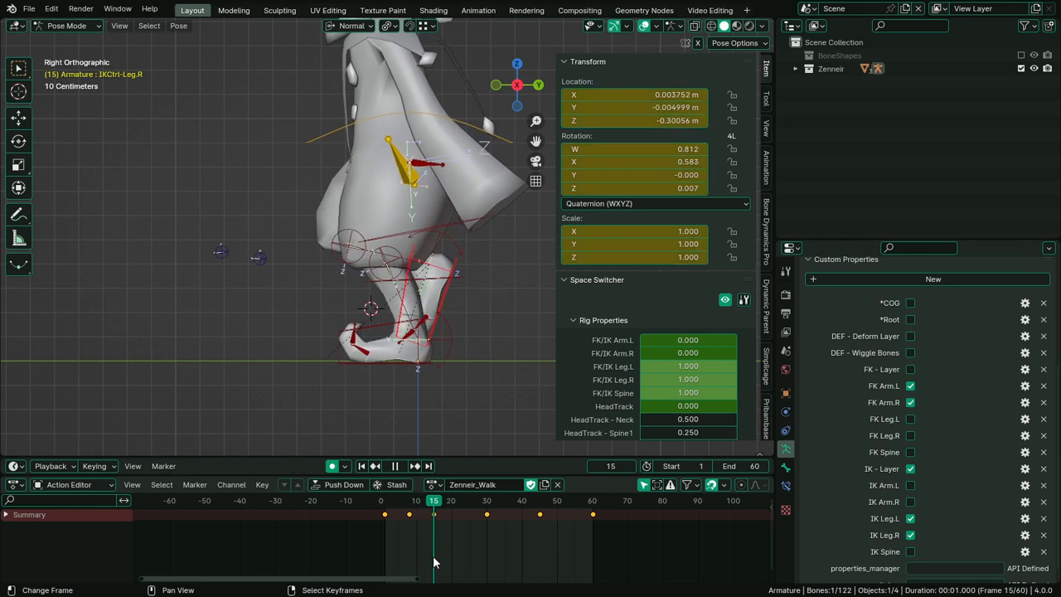
Select both right toe controls and rotate them at frame 18 so the toes curl back upward
click(410, 335)
shift+click(408, 339)
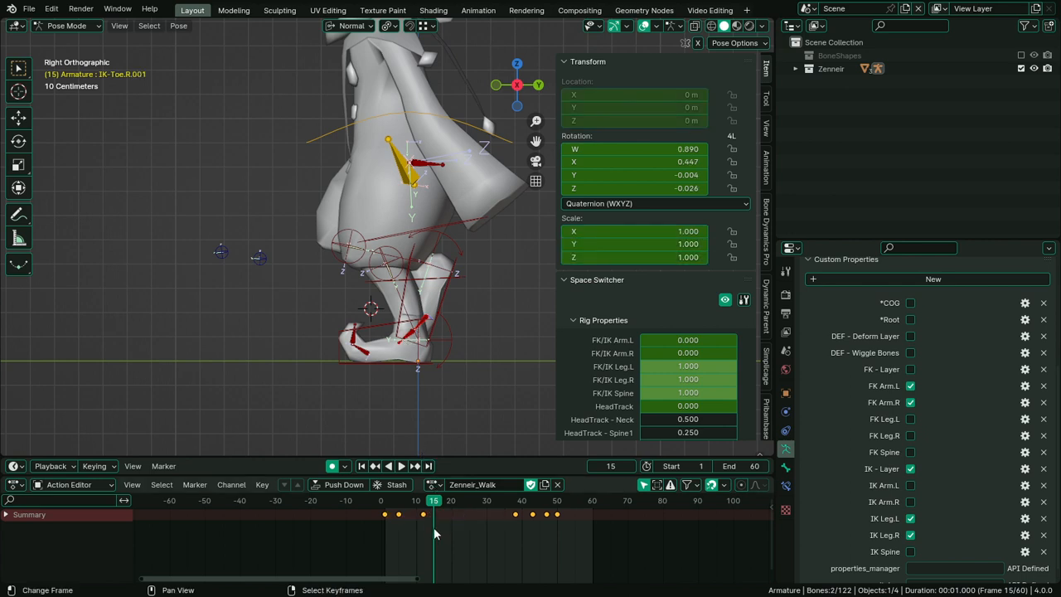
key(space)
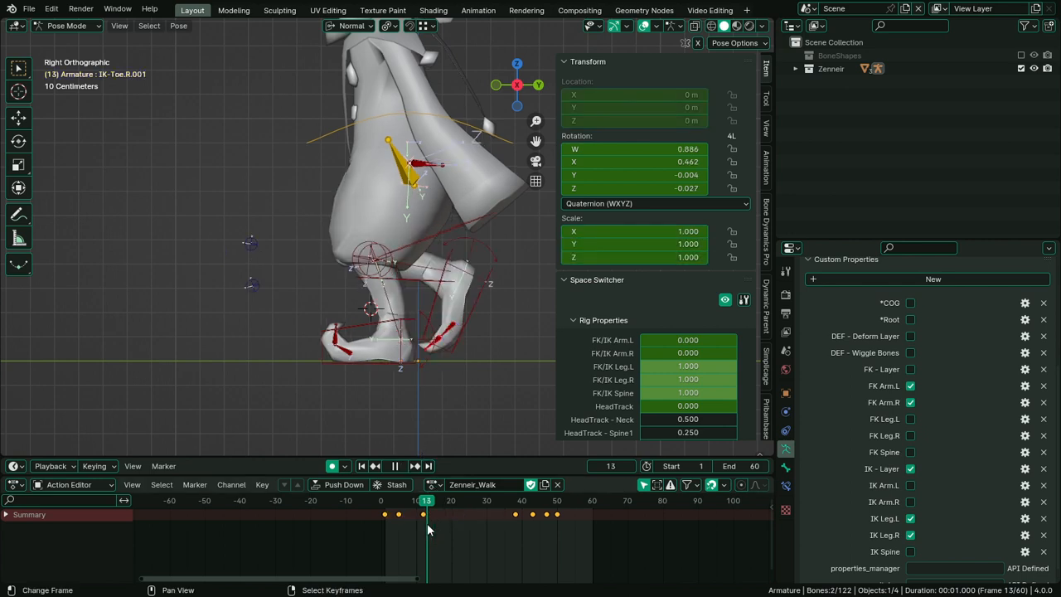
key(space)
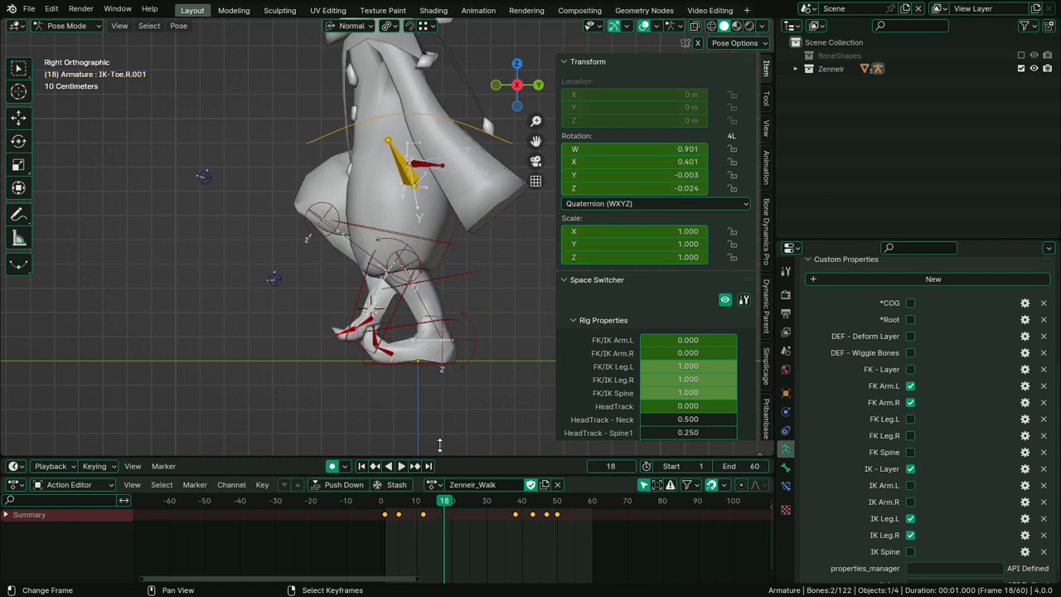
key(r)
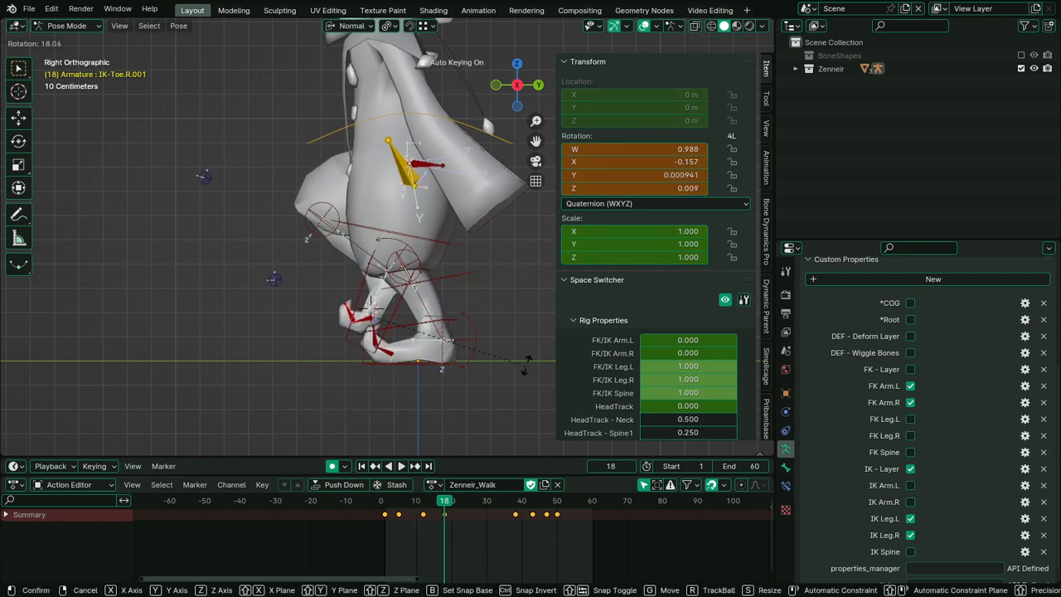
right_click(522, 372)
Scrub the first 12 frames in the right and left side views to check the right toe follow-through
drag(426, 524, 399, 539)
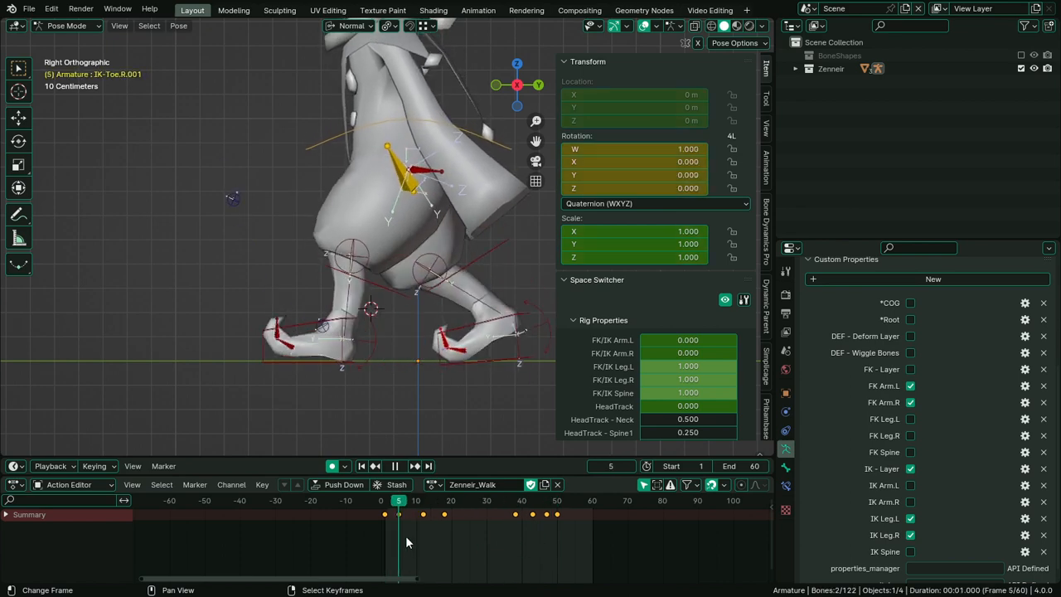
key(space)
key(ctrl+KP_3)
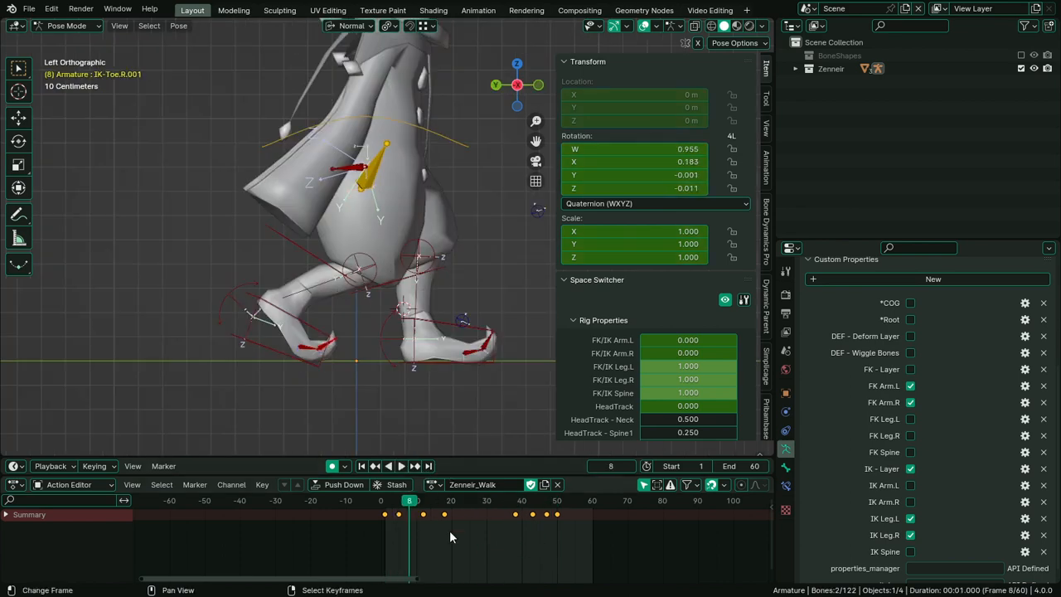
drag(400, 542, 424, 578)
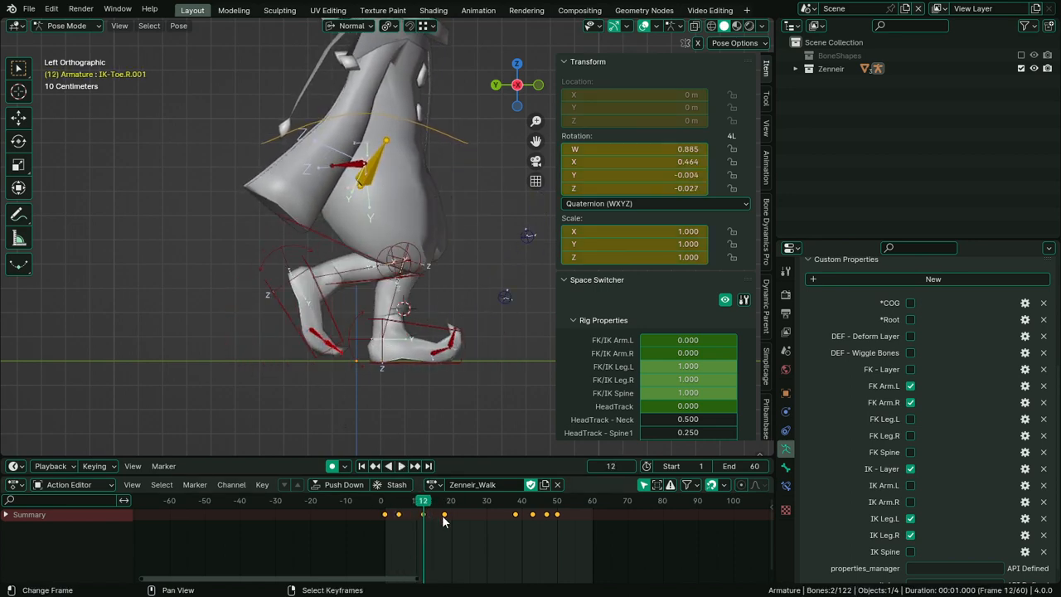
Select both right toe controls at frame 18 and rotate them so the toes bend down toward the ground
key(space)
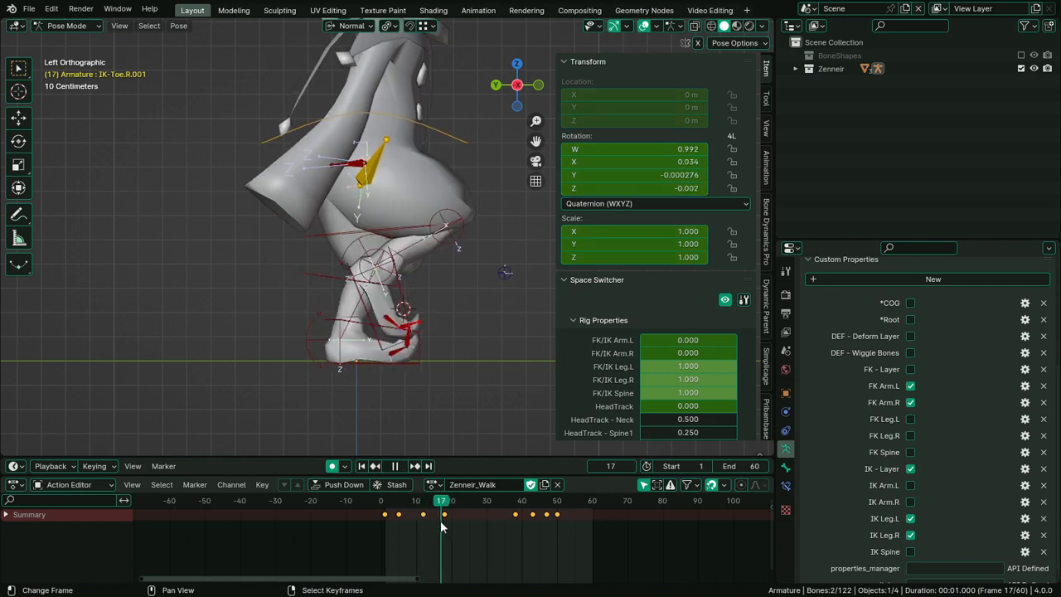
key(space)
click(407, 332)
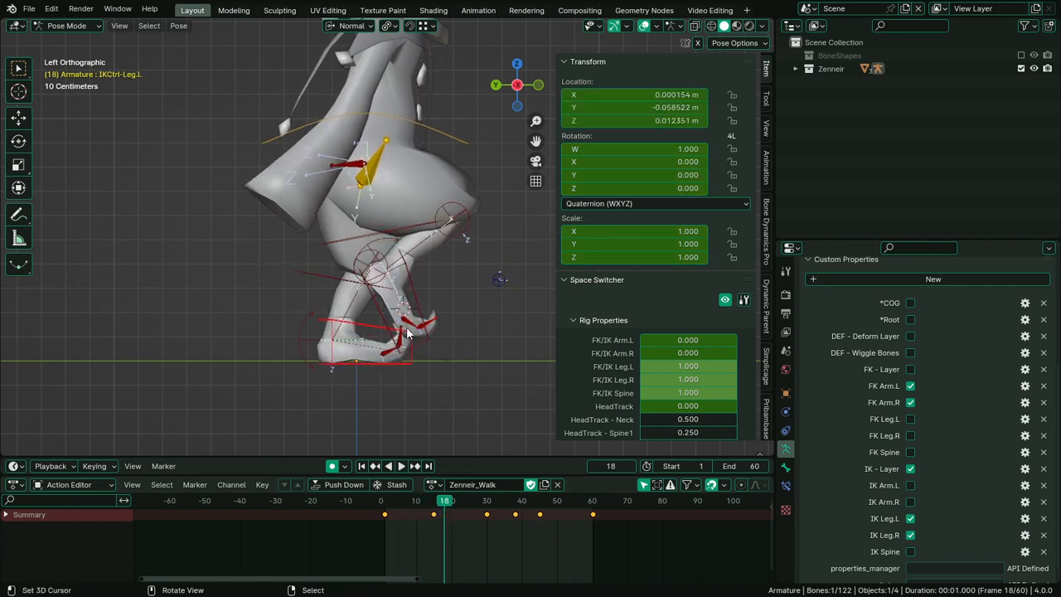
right_click(412, 326)
shift+right_click(433, 319)
right_click(430, 321)
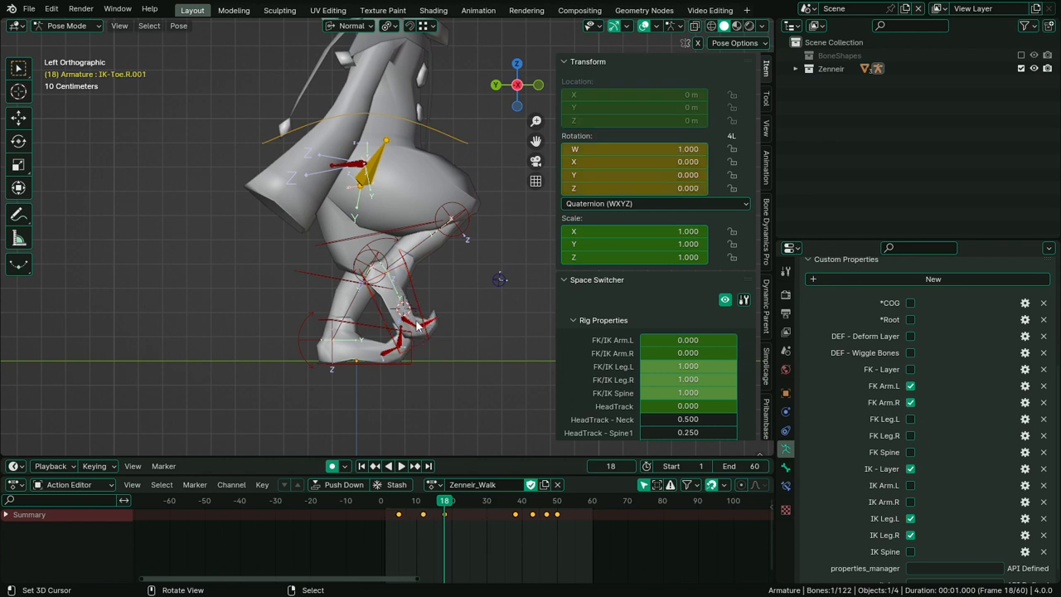
shift+right_click(412, 326)
key(r)
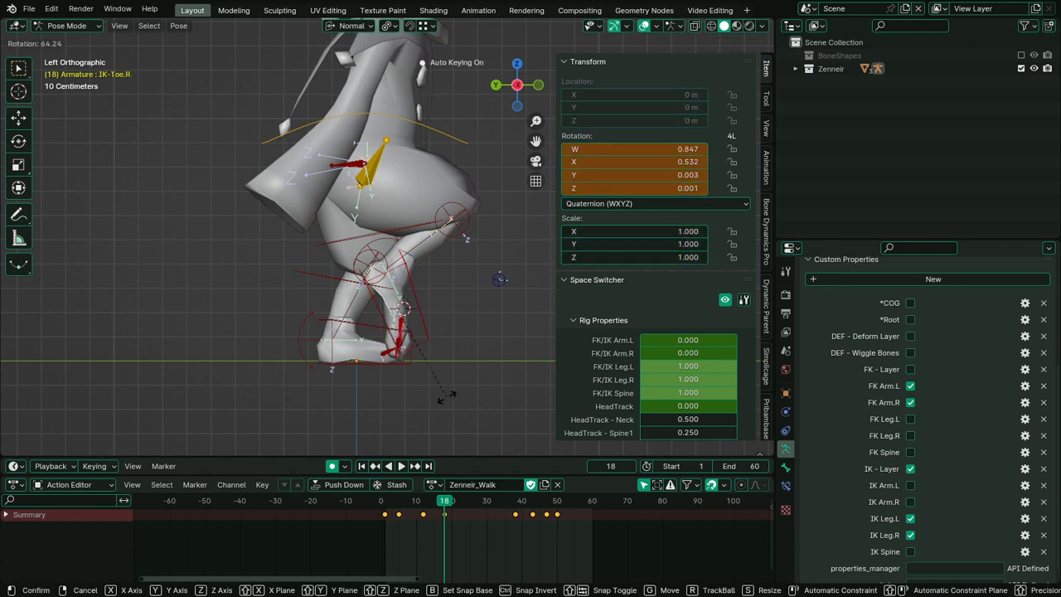
click(495, 378)
Rotate only the right toe tip control a further 40.5° downward at frame 18
right_click(426, 352)
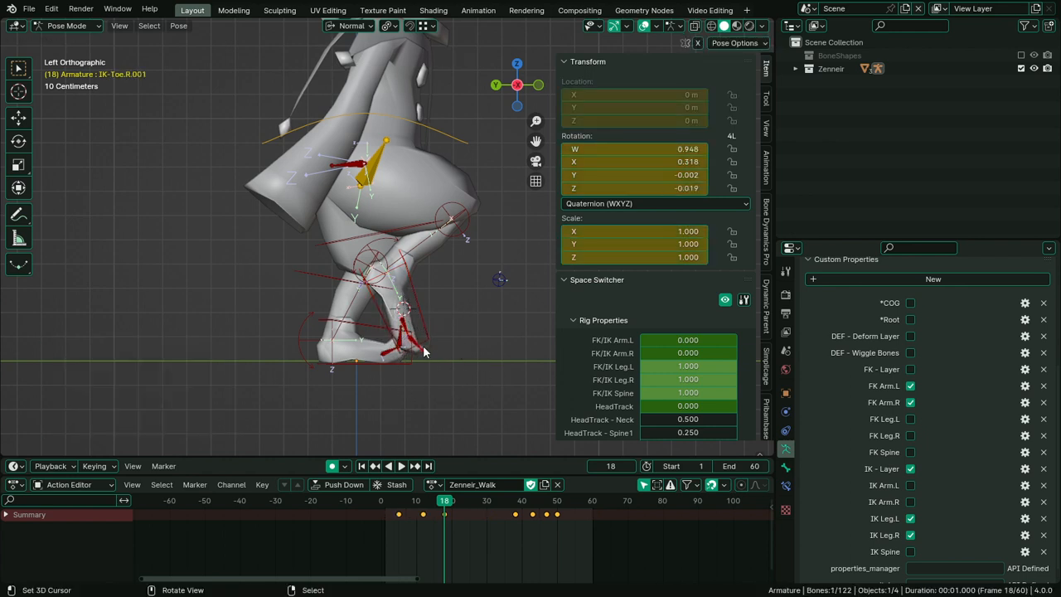
key(r)
click(429, 424)
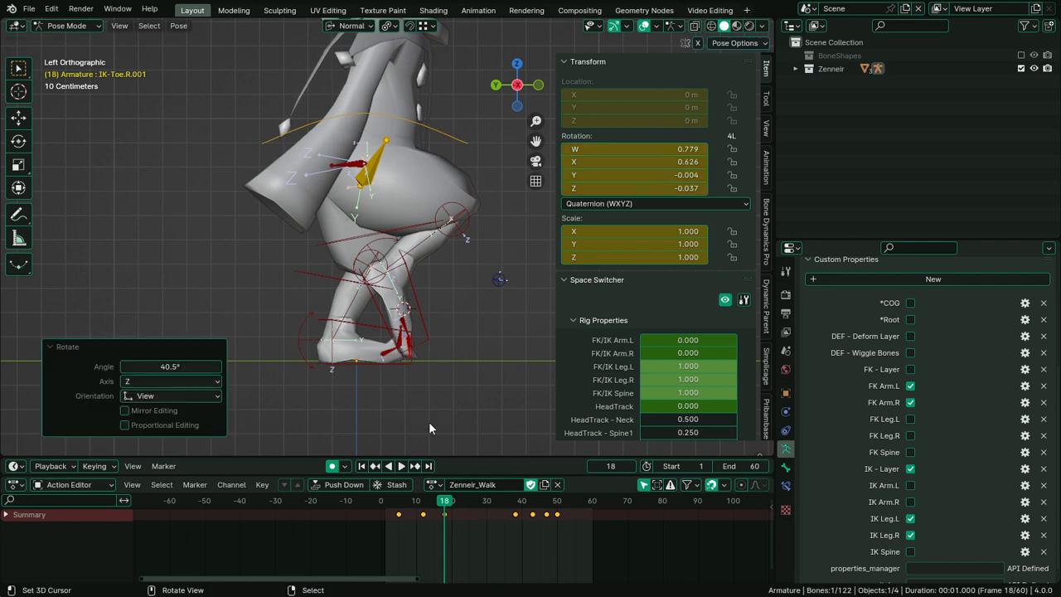
Clear the rotation of both right toe controls at frame 26, and move that keyframe to frame 30
drag(398, 520, 473, 532)
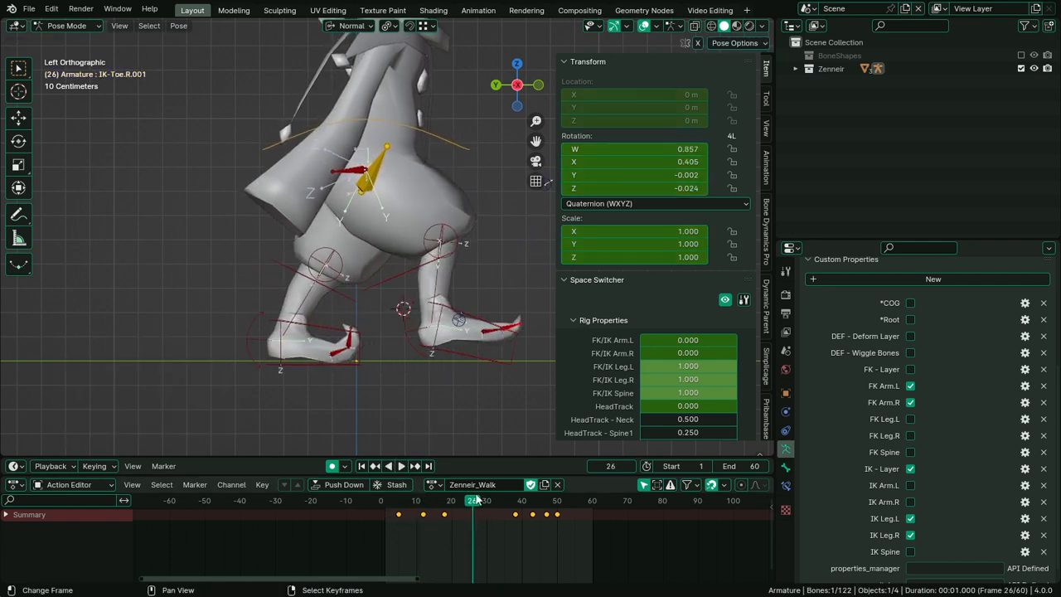
click(489, 339)
key(alt+r)
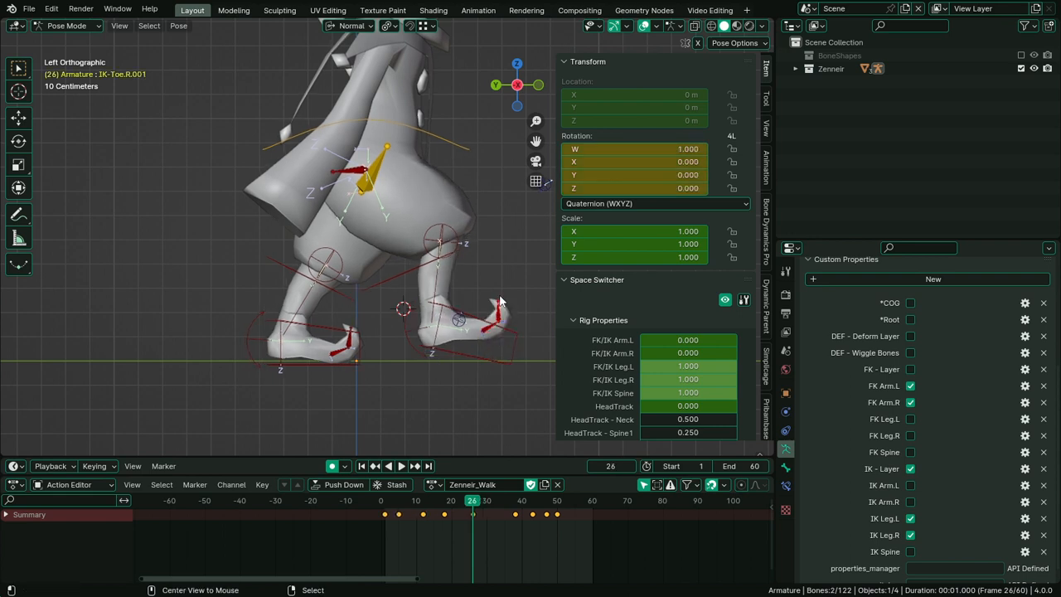
drag(423, 528, 472, 539)
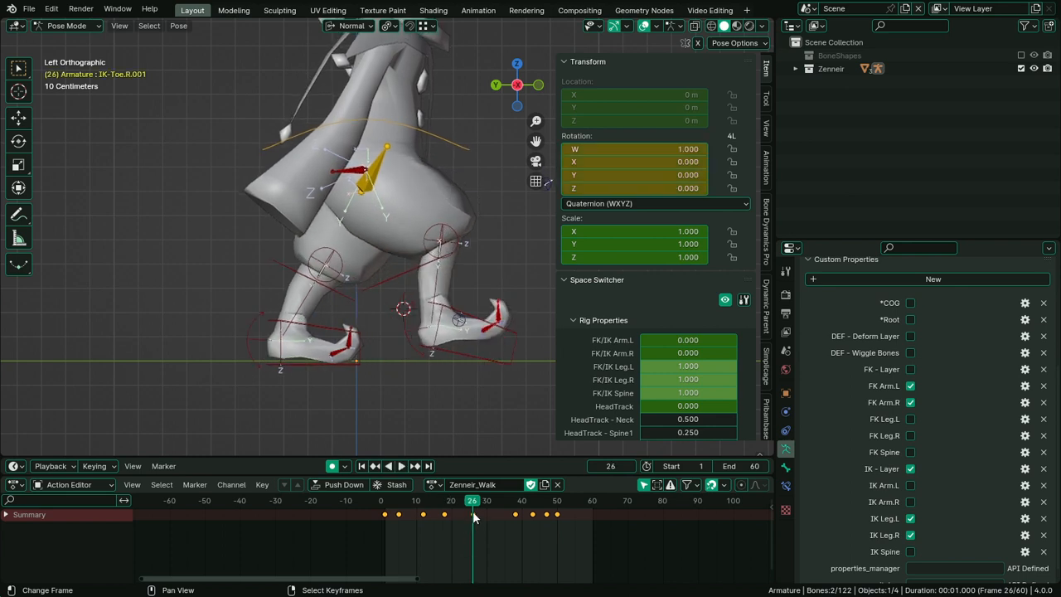
right_drag(474, 515, 487, 523)
drag(487, 523, 477, 542)
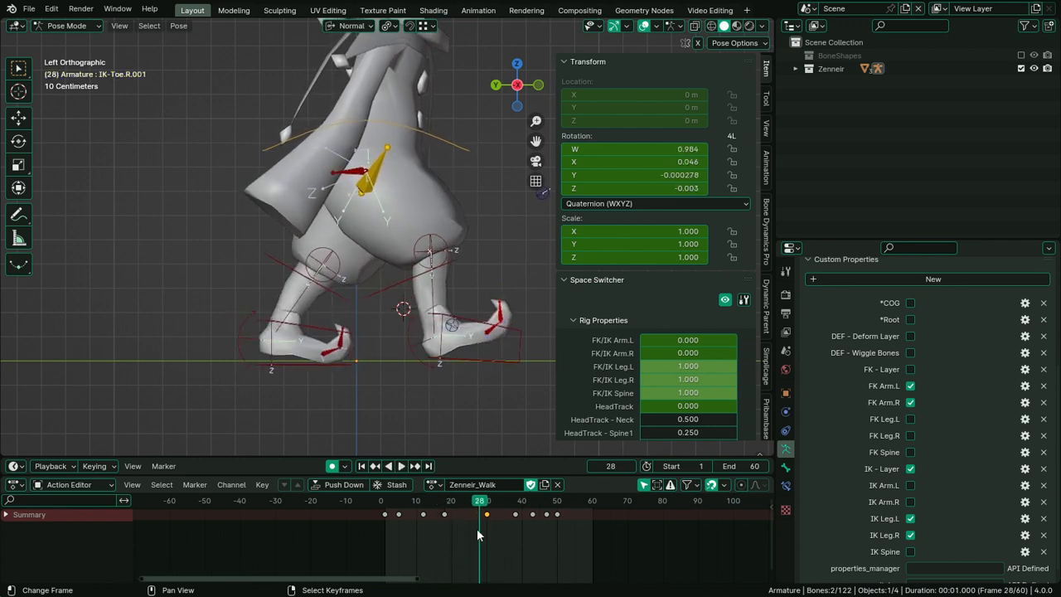
Shift the four right toe keyframes after frame 30 three frames earlier, to frames 35, 40, 44 and 47, and play the walk
key(Right)
key(Right)
key(Right)
key(Right)
key(Right)
key(Right)
key(Right)
key(Right)
key(Right)
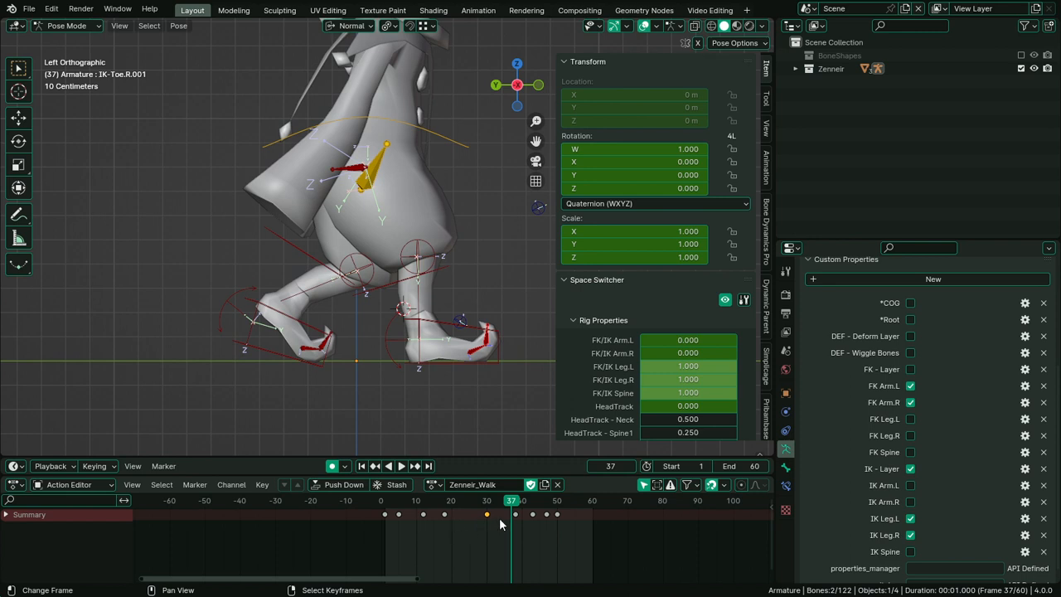
key(c)
drag(553, 519, 526, 524)
right_click(525, 524)
key(g)
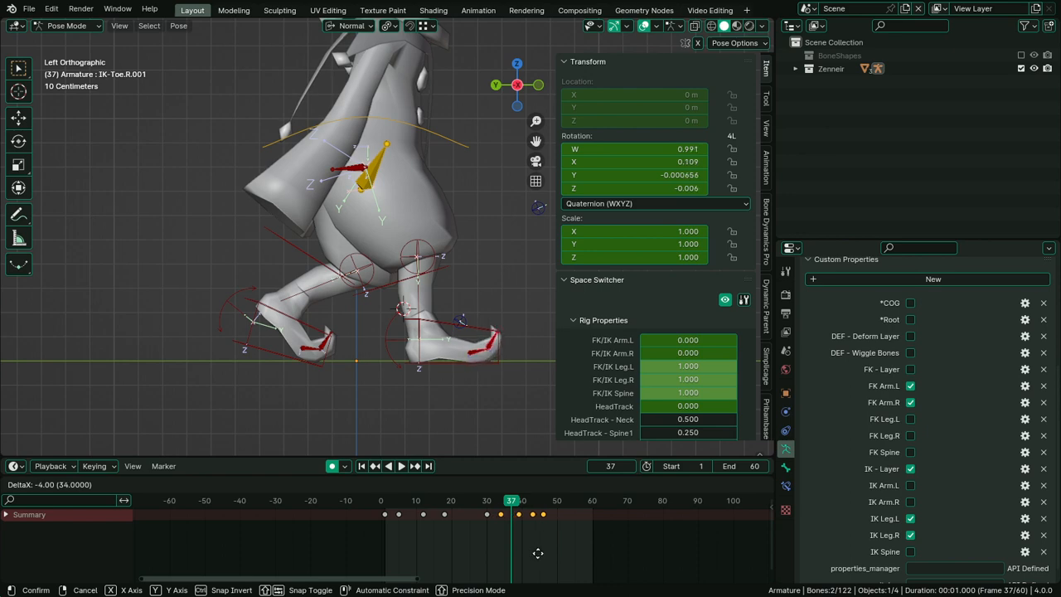
click(543, 549)
key(space)
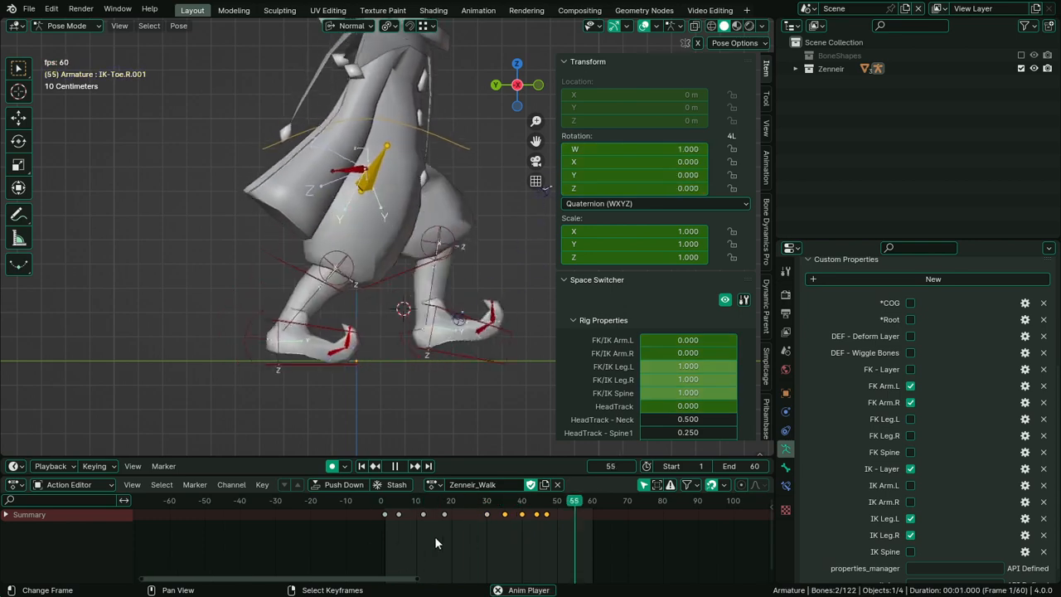
key(Escape)
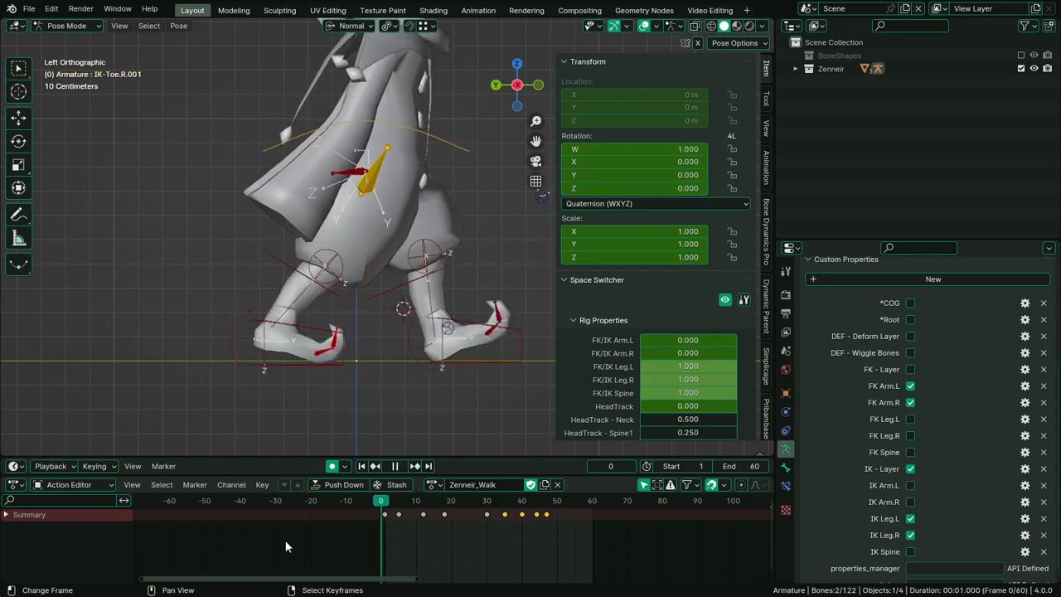
Try to curl the right toe tip control by -30.9° at frame 30 and scrub through the surrounding frames
key(space)
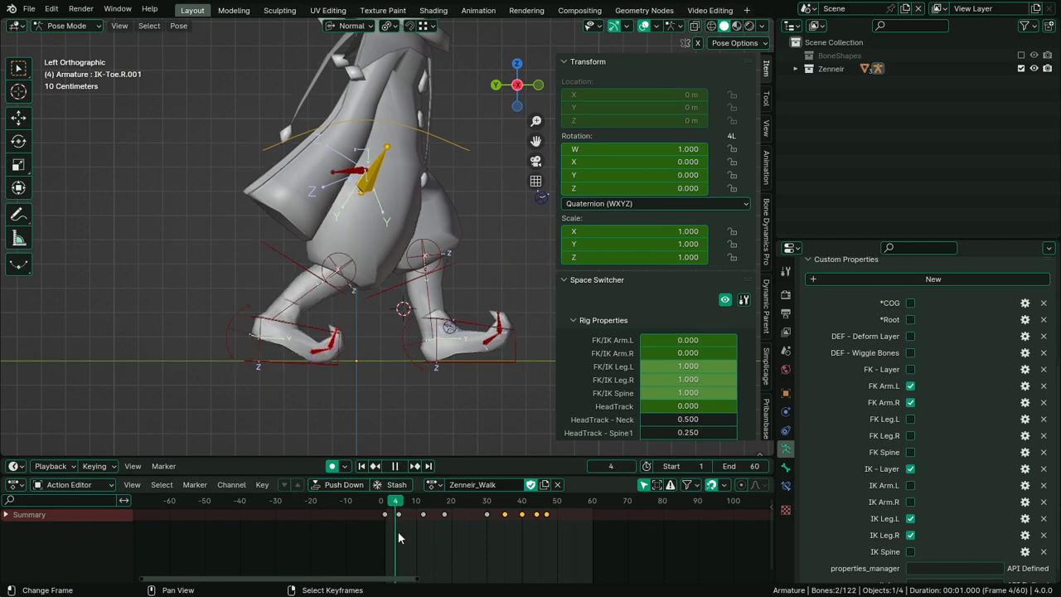
drag(459, 545, 486, 556)
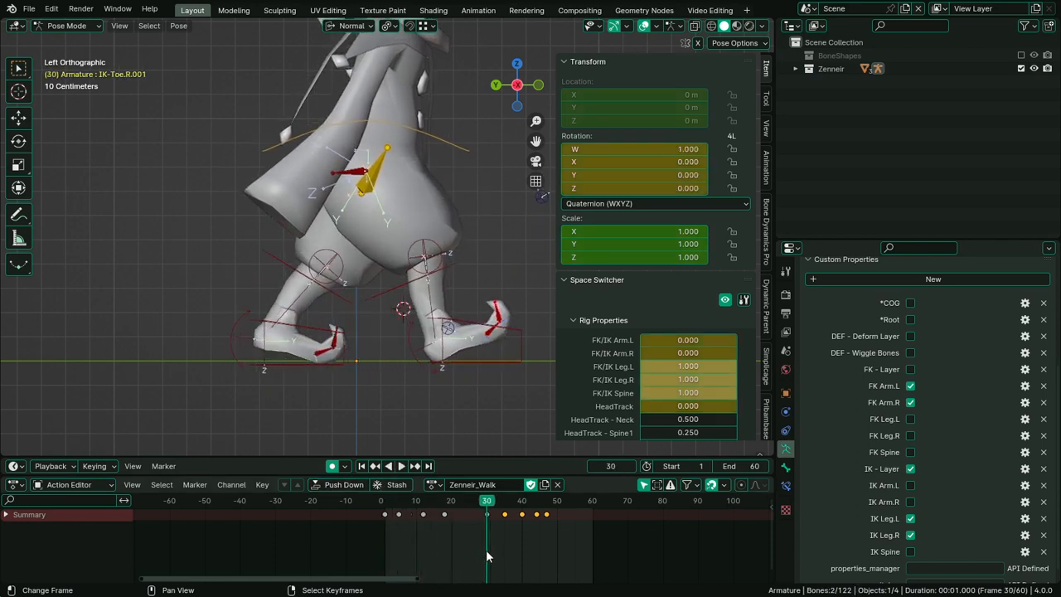
click(495, 333)
click(493, 335)
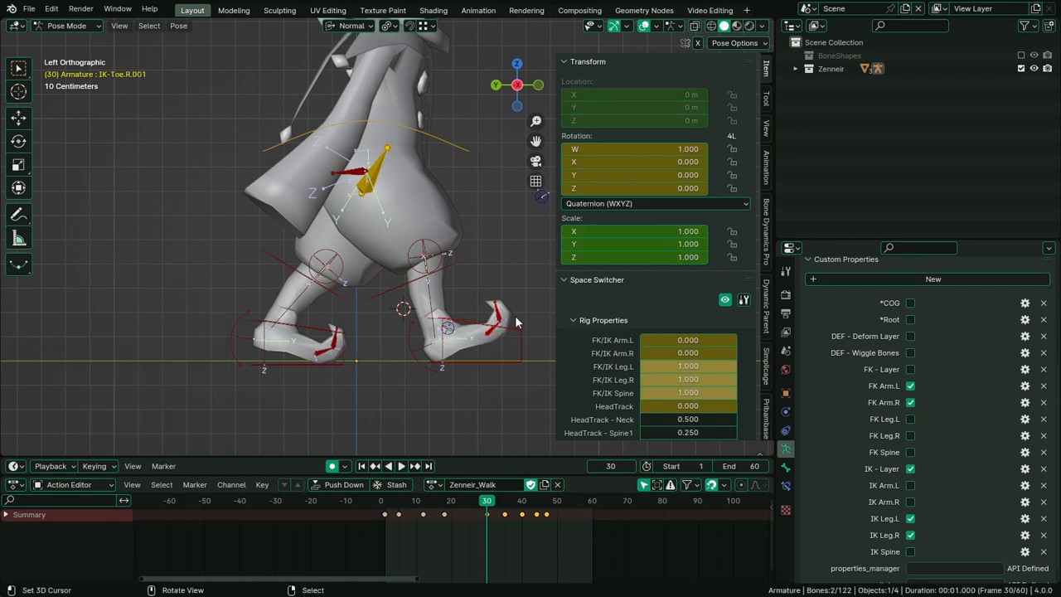
key(r)
click(491, 319)
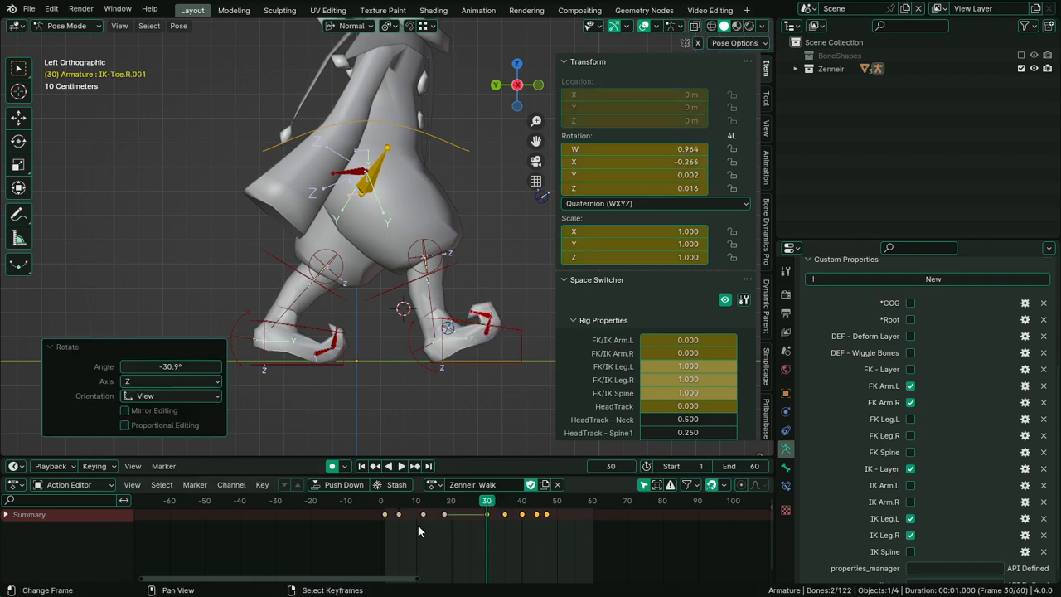
key(space)
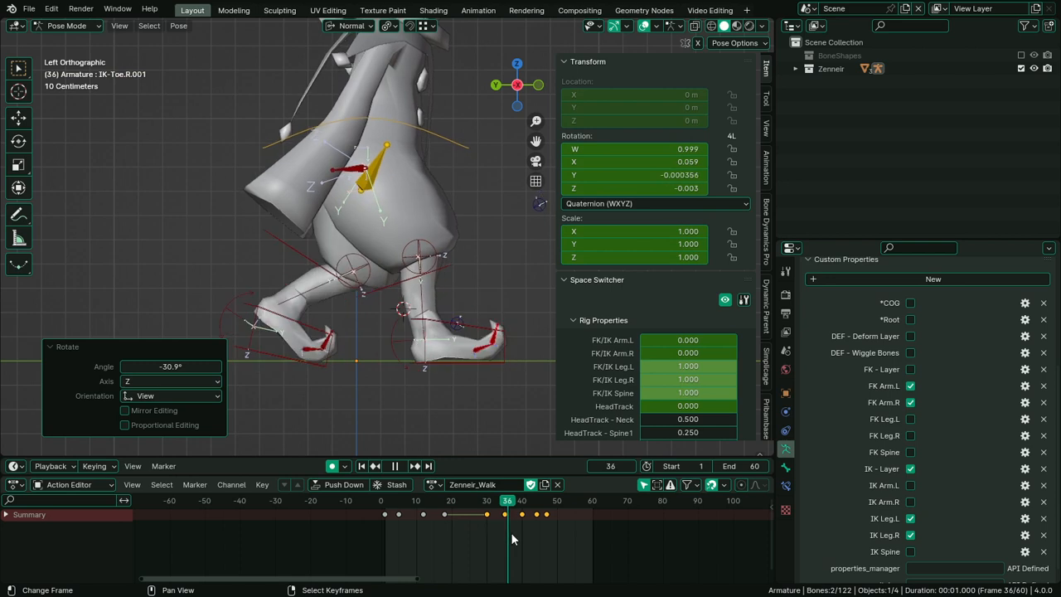
drag(512, 533, 488, 519)
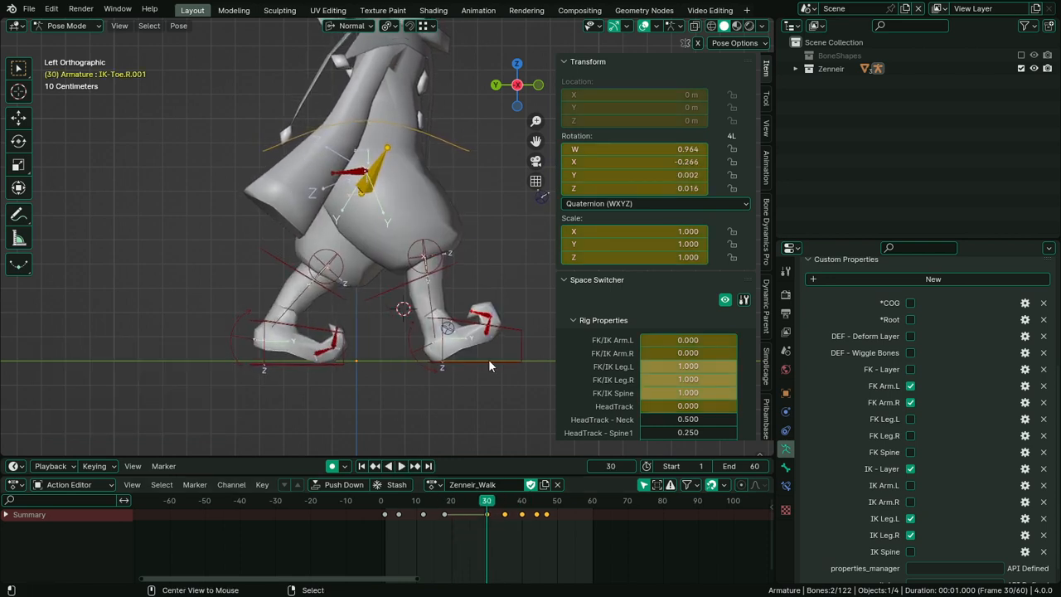
Scrub toward frame 26 and set the interpolation of the right toe keyframe at frame 18
drag(421, 535, 475, 551)
click(445, 516)
key(t)
click(445, 517)
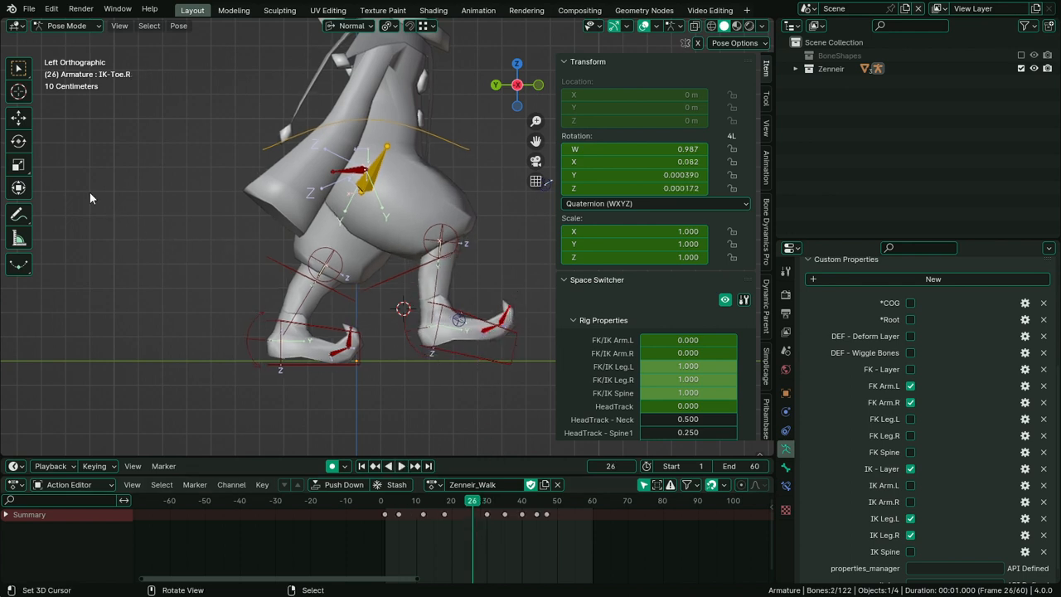
Key a breakdown pose for both right toe controls at frame 26 using the Pose Breakdowner with a factor of about 0.51
click(23, 270)
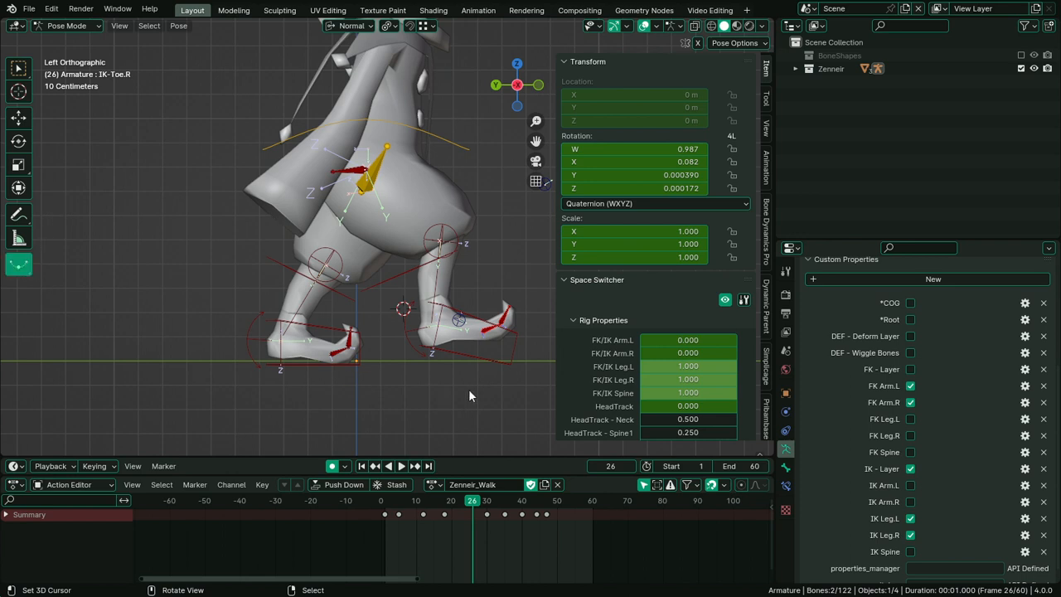
drag(483, 394, 356, 403)
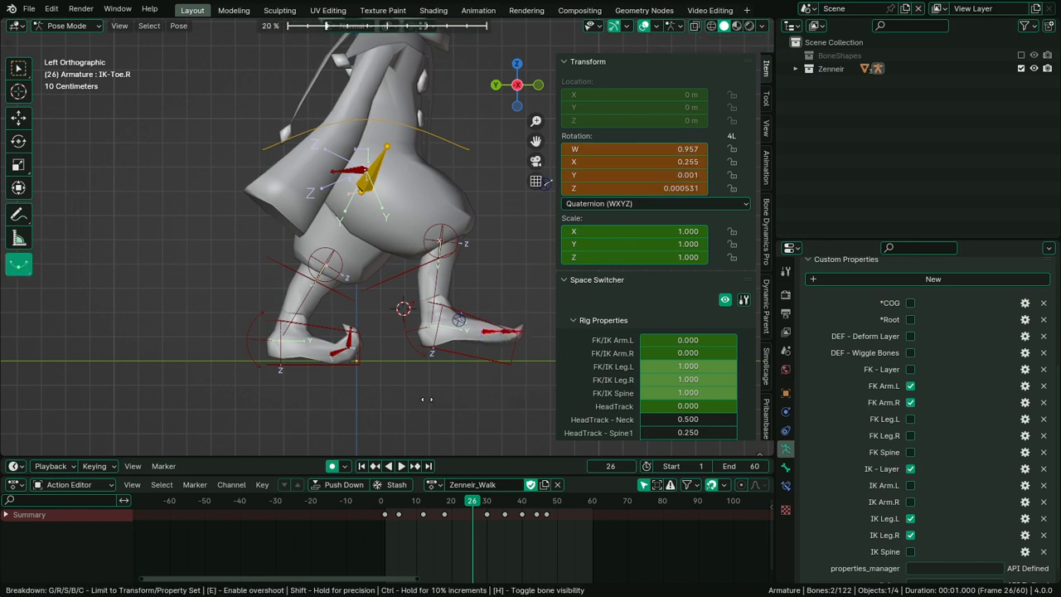
drag(427, 398, 472, 402)
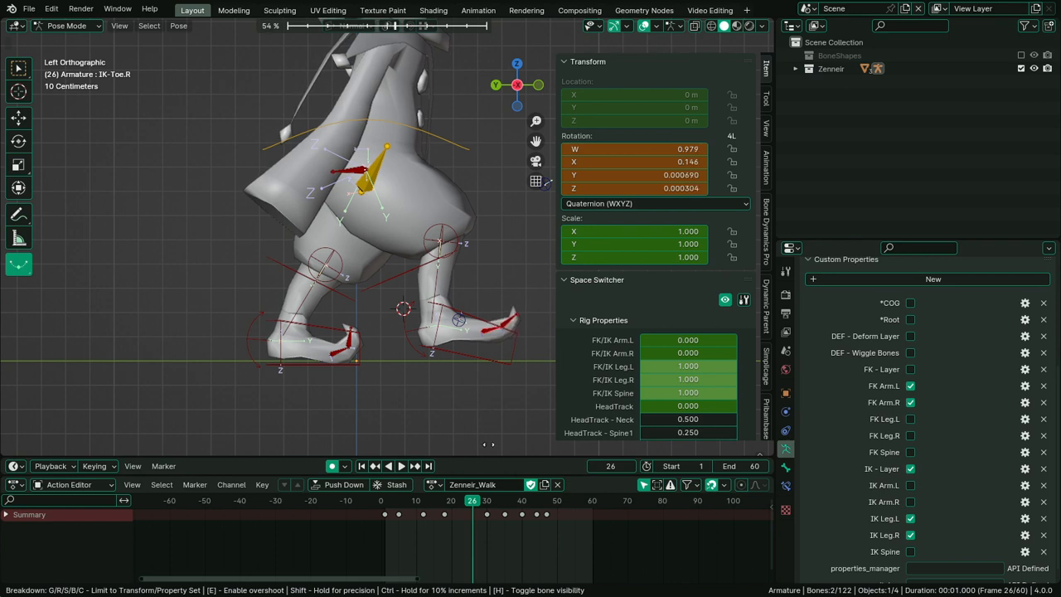
drag(484, 426, 485, 432)
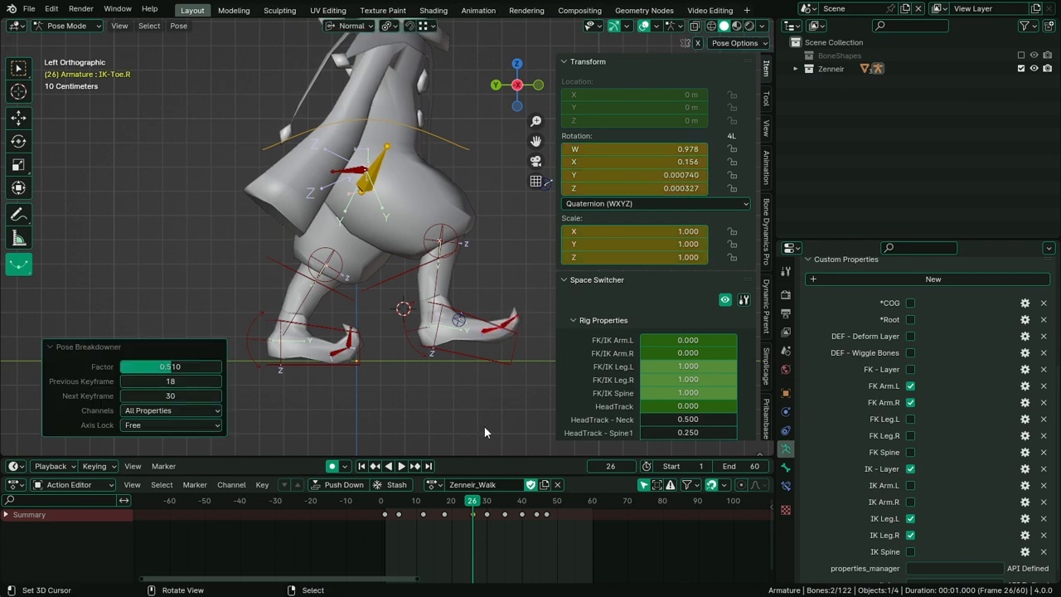
Move the right toe keyframe at frame 40 to frame 39 and the last two keyframes to frames 45 and 48
key(space)
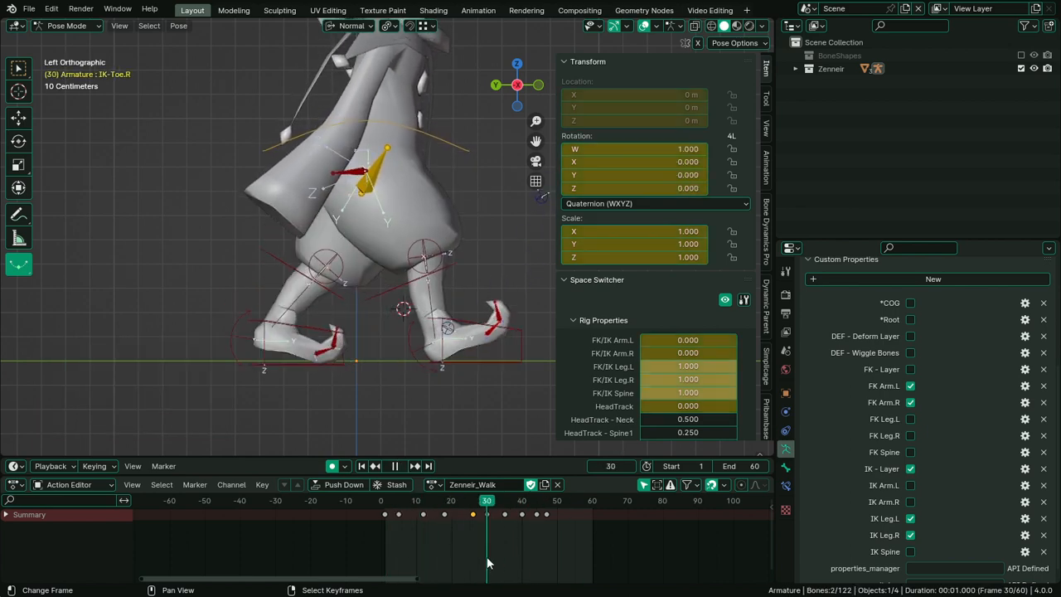
drag(508, 562, 526, 512)
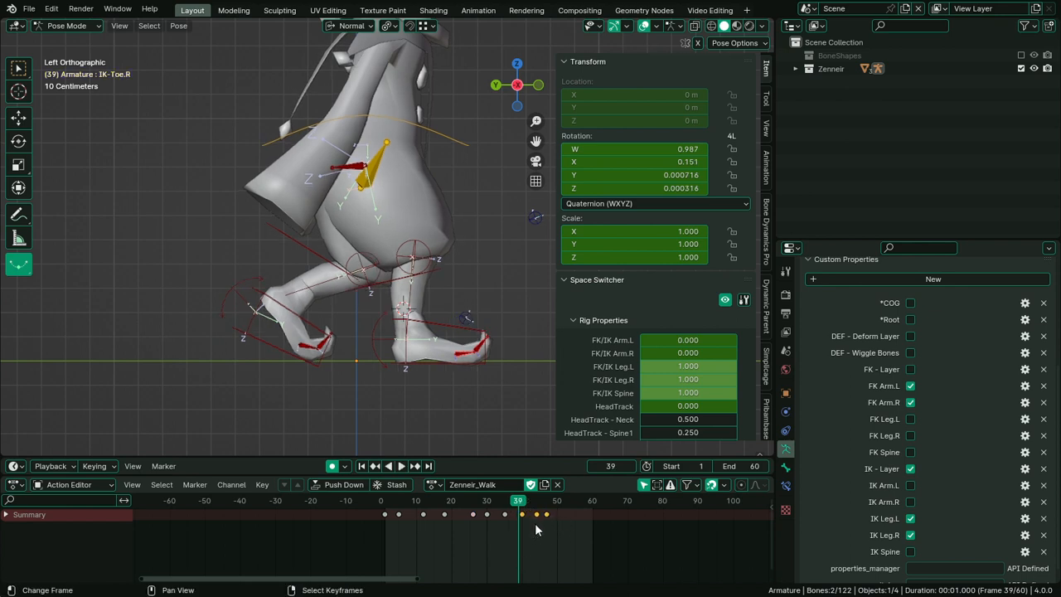
key(g)
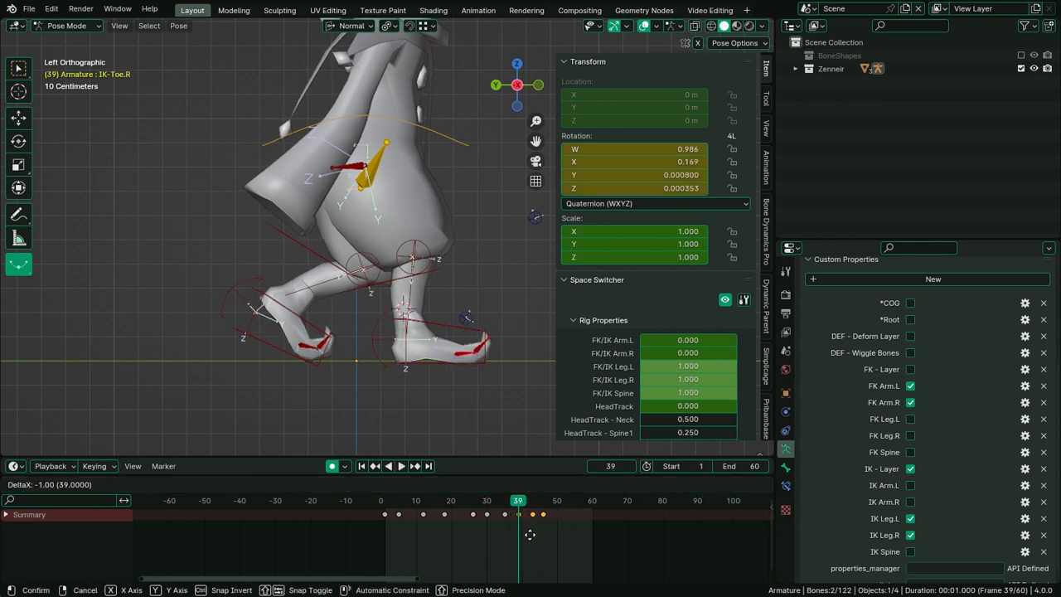
click(532, 536)
click(553, 517)
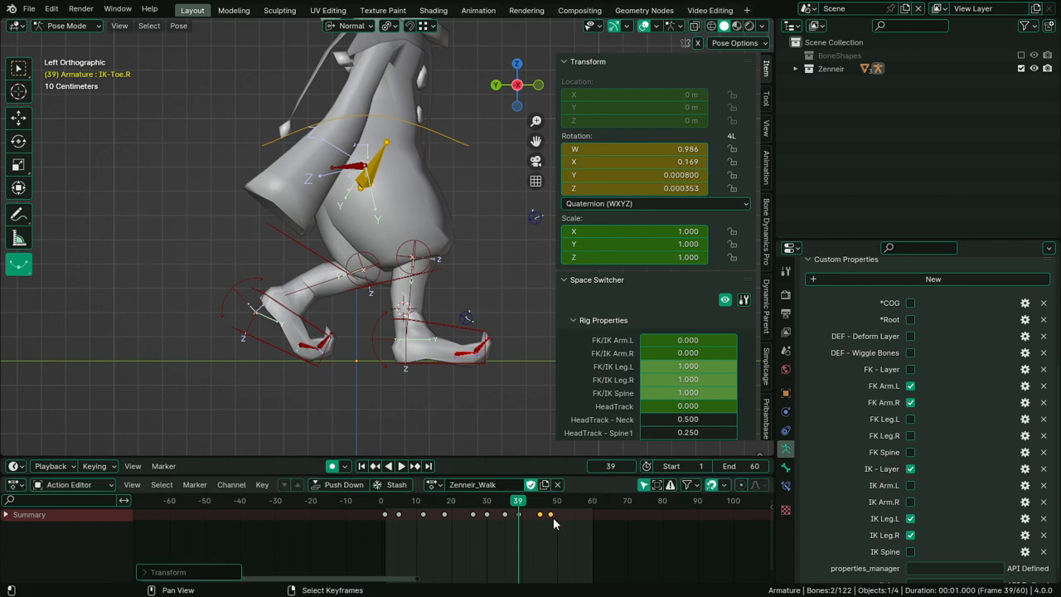
Rotate the right toe tip control at frame 39 so it straightens out closer to the ground
key(space)
key(space)
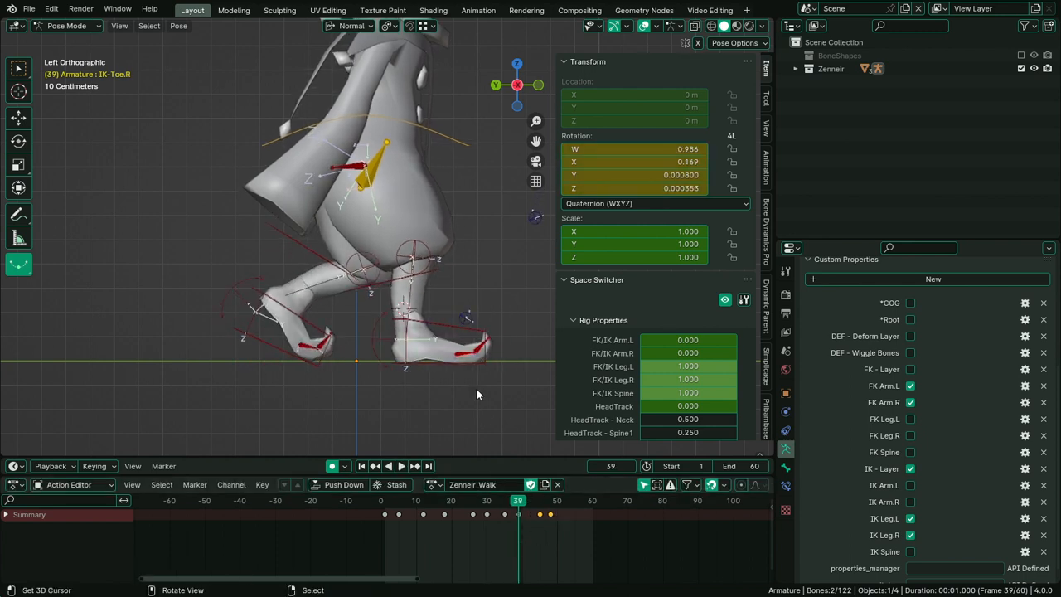
key(r)
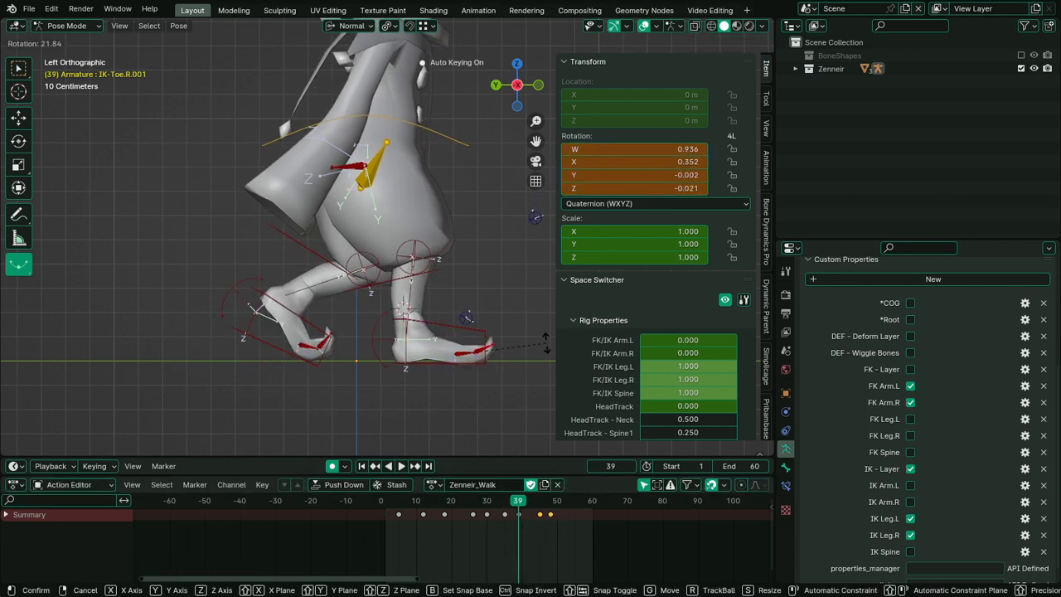
click(562, 351)
Select the right toe tip keyframes from frame 30 onward and shift them one frame later
drag(491, 523, 485, 566)
key(alt+a)
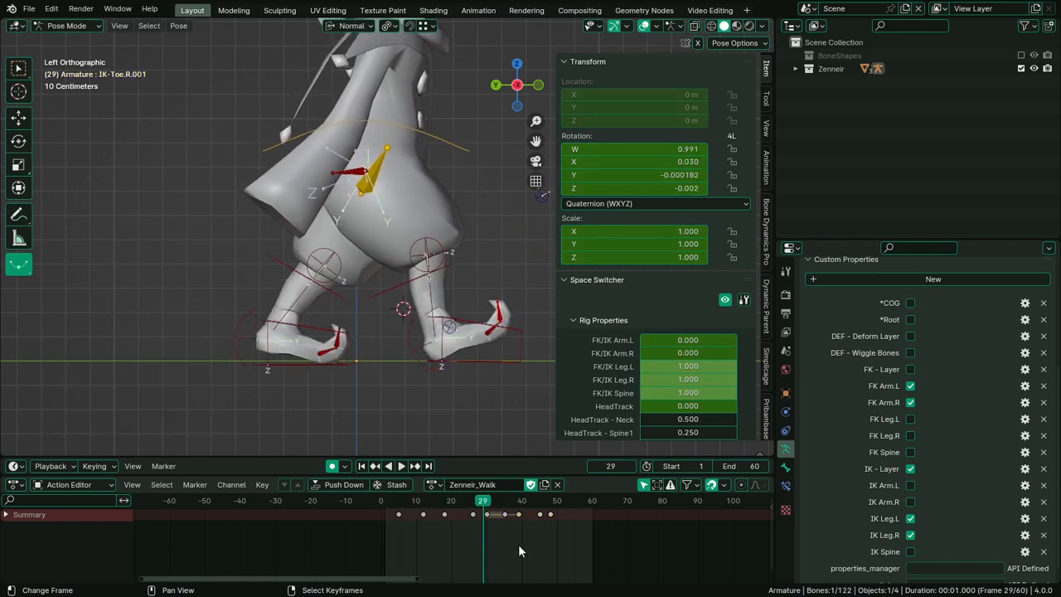
key(b)
drag(554, 504, 481, 532)
key(g)
click(500, 526)
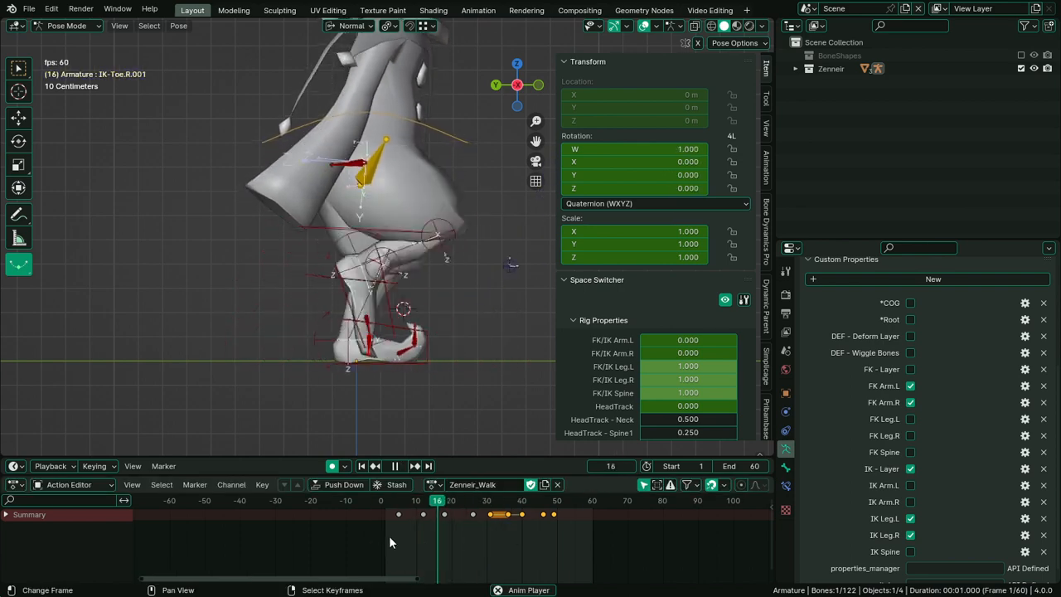
Try shifting the last two right toe tip keyframes three frames later, to frames 49 and 52
drag(389, 536, 522, 552)
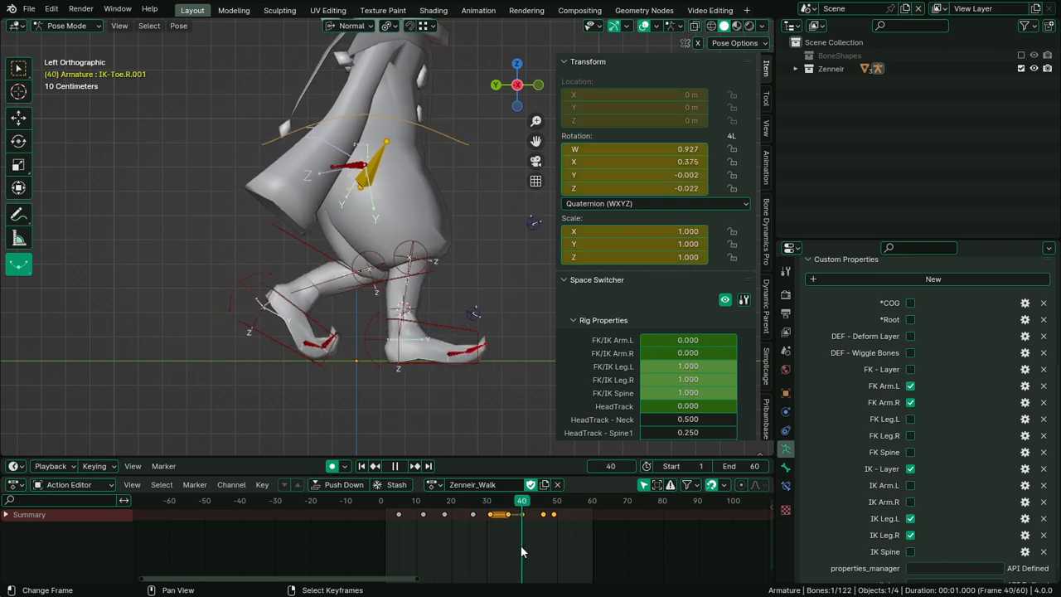
key(alt+a)
key(c)
click(552, 517)
right_click(551, 517)
key(g)
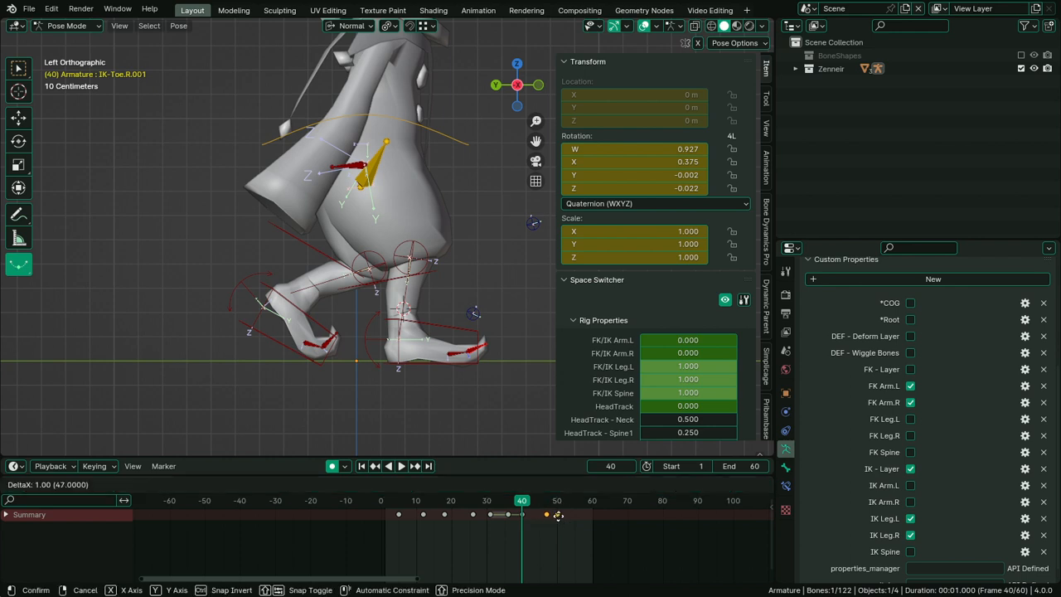
click(562, 517)
Try a breakdown pose for the right toe tip at frame 47, cancel it, and undo the last keyframe shift
drag(548, 520, 543, 521)
key(space)
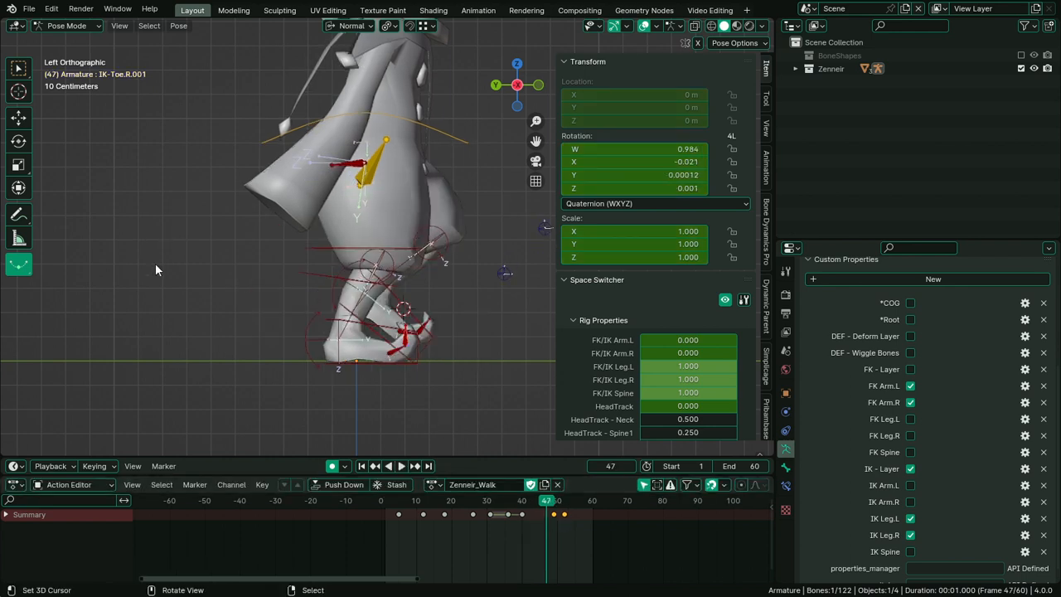
key(shift+e)
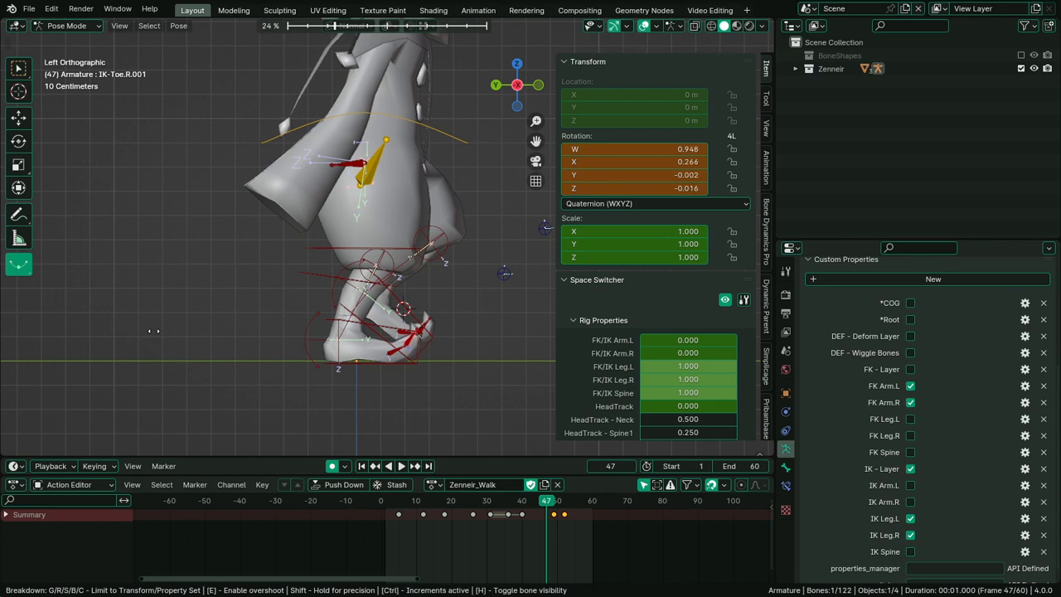
right_click(156, 337)
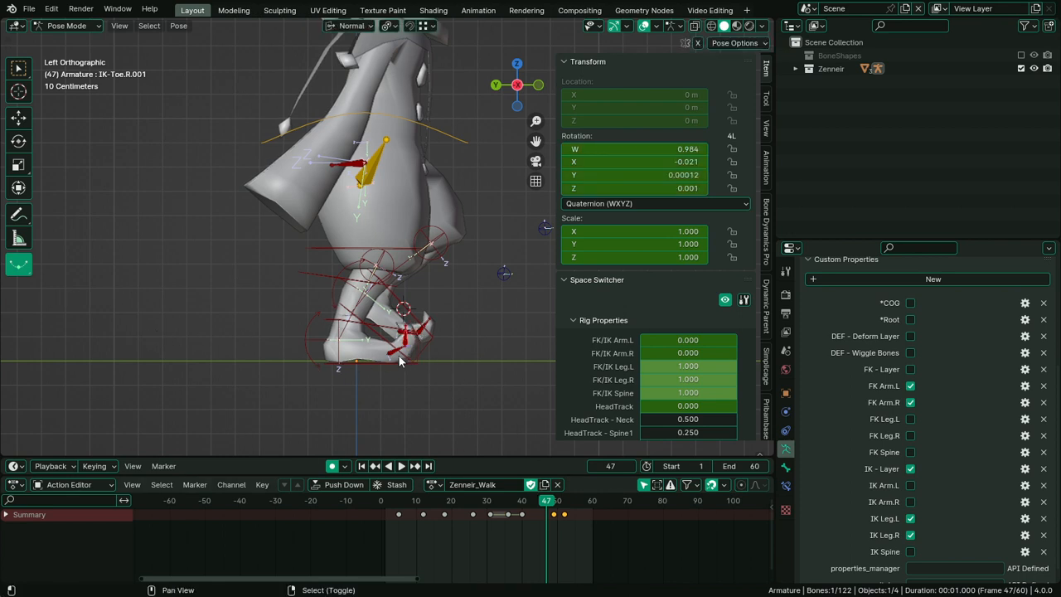
scroll(600, 533, up, 3)
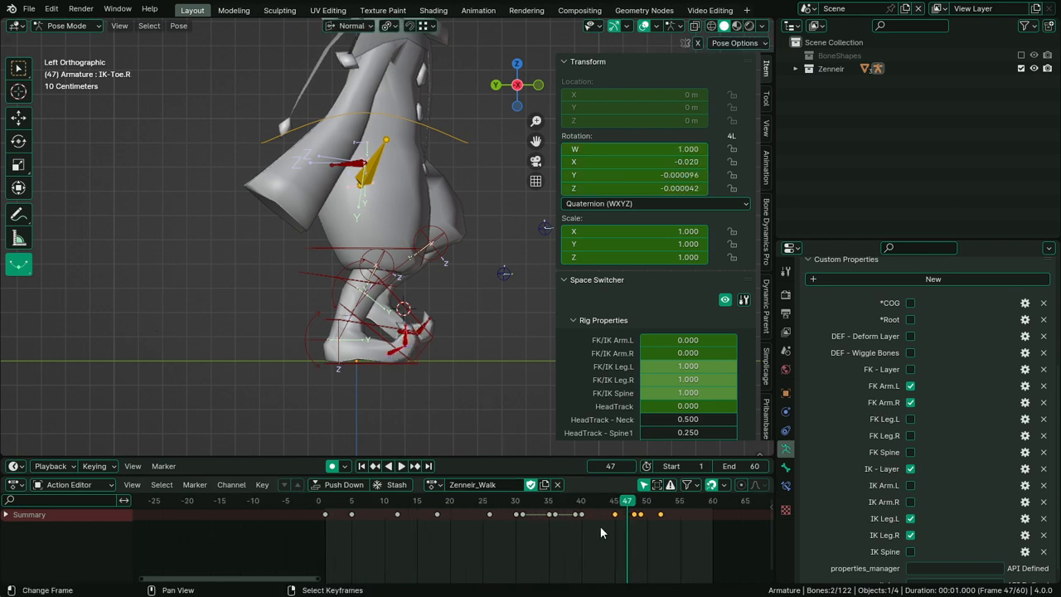
key(ctrl+z)
key(ctrl+z)
key(ctrl+z)
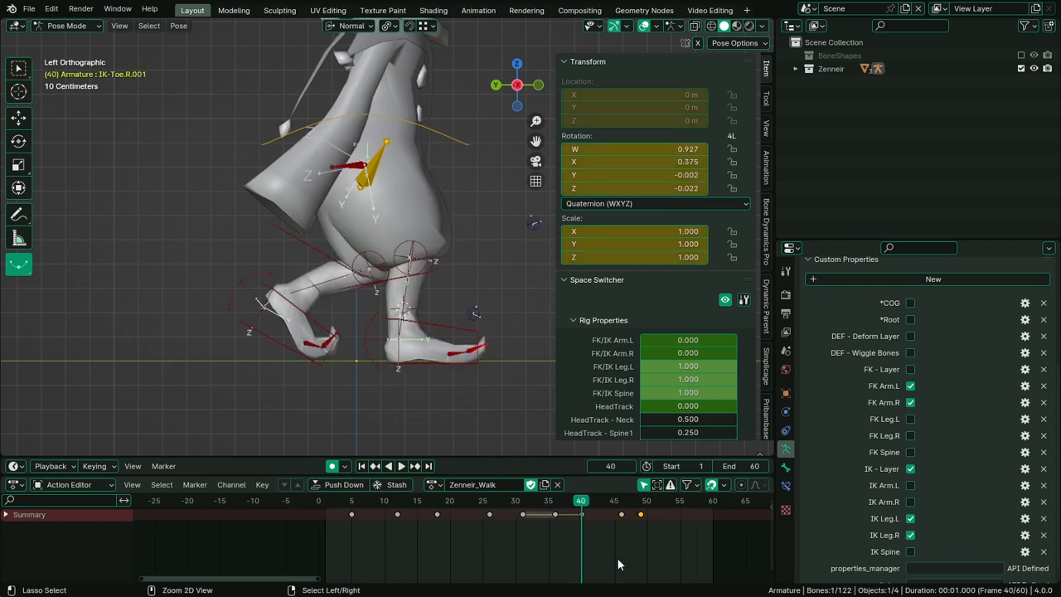
Add the right toe base control to the toe tip selection and compare the poses at frames 30 and 31
shift+click(458, 356)
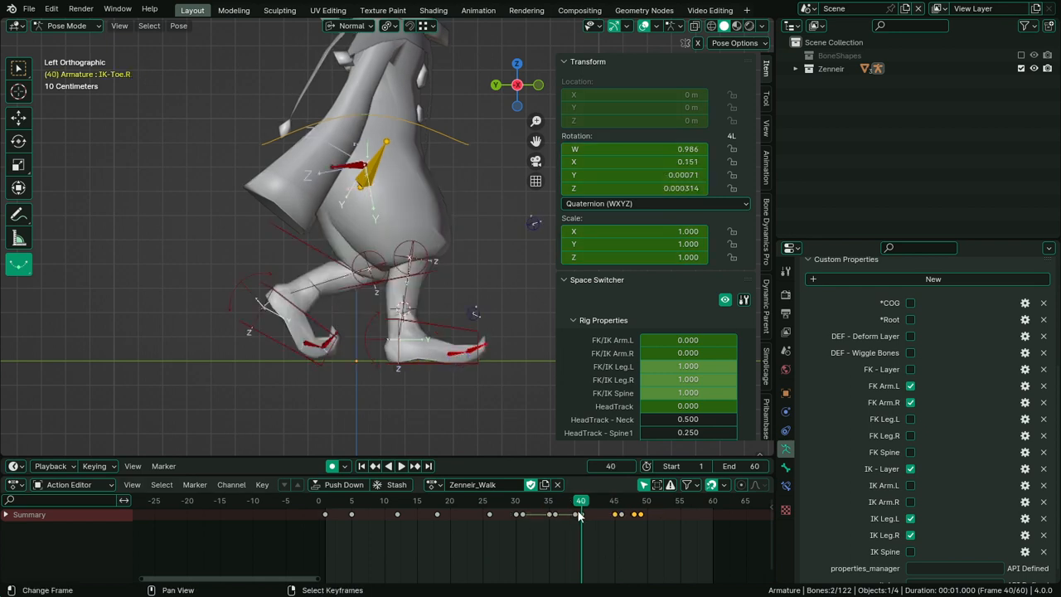
key(space)
key(space)
click(523, 520)
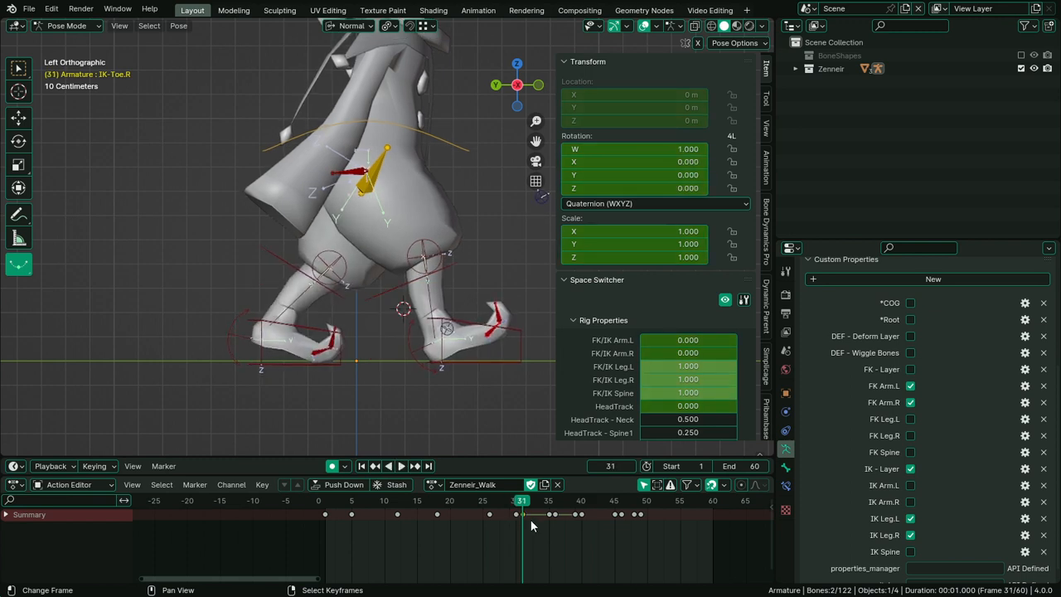
click(520, 523)
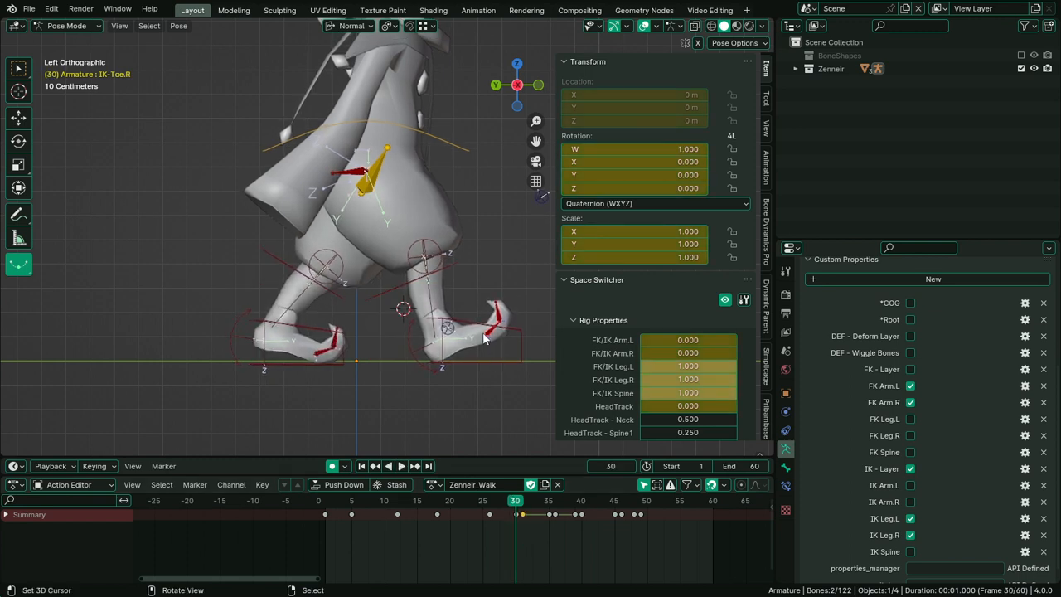
key(Right)
key(Left)
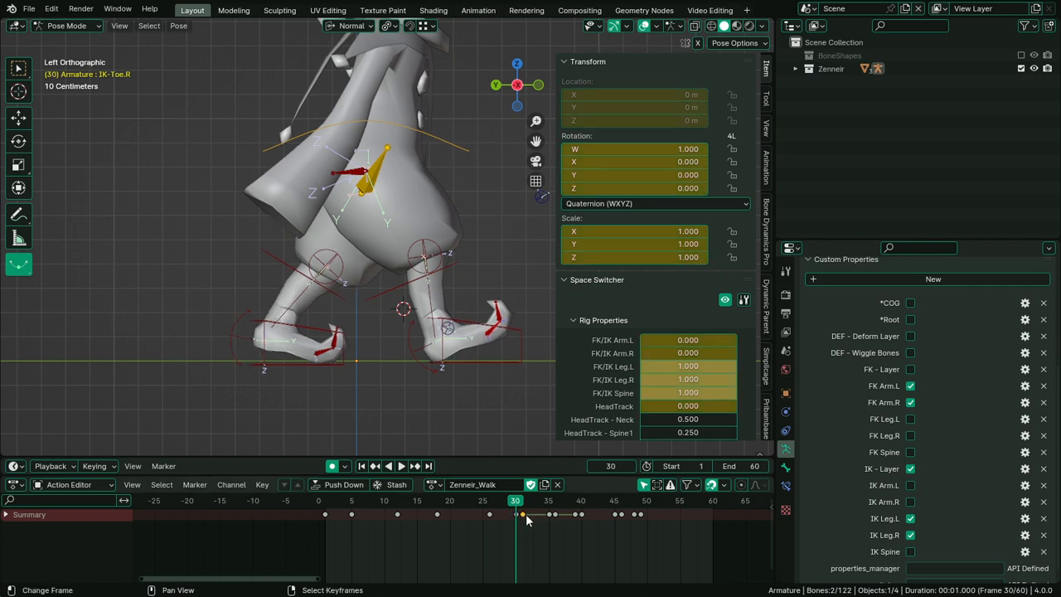
Move the IK-Toe.R.001 keyframes from frame 31 onward one frame earlier, to frames 30, 35, 39, 45 and 48
drag(557, 523, 548, 538)
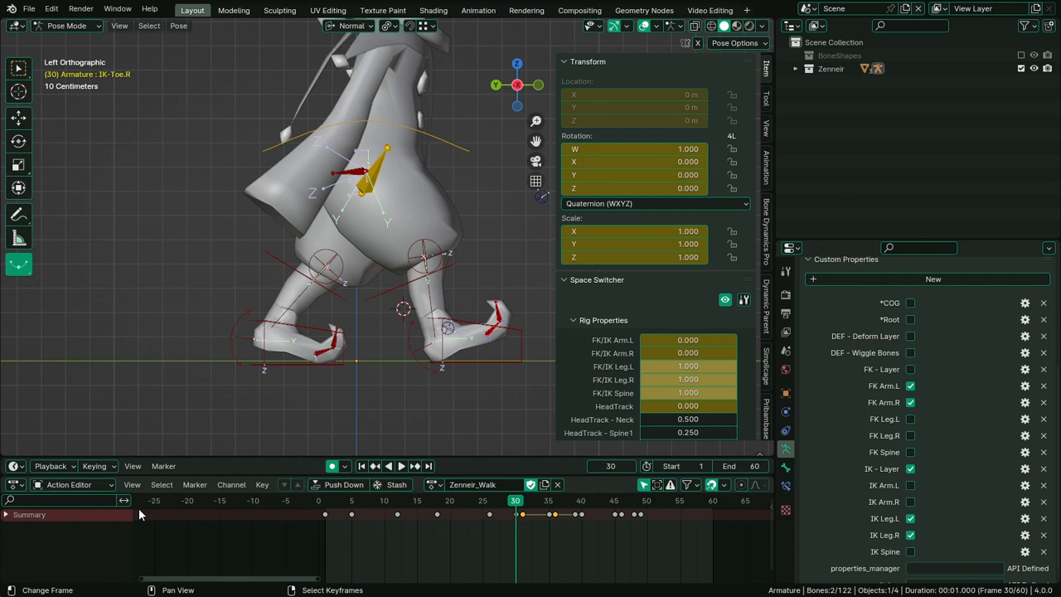
click(5, 515)
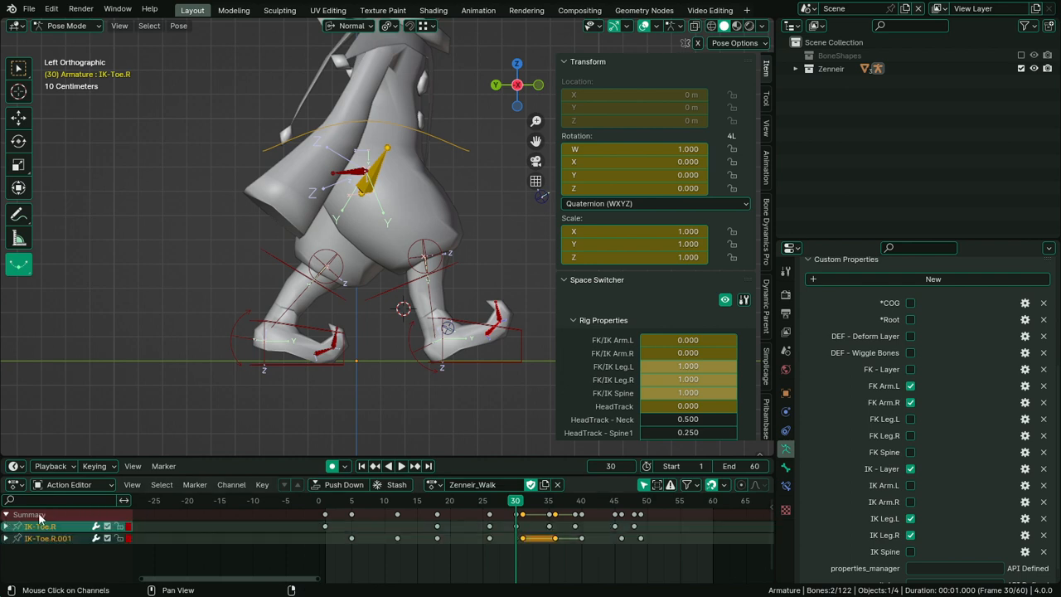
scroll(531, 522, up, 4)
click(525, 516)
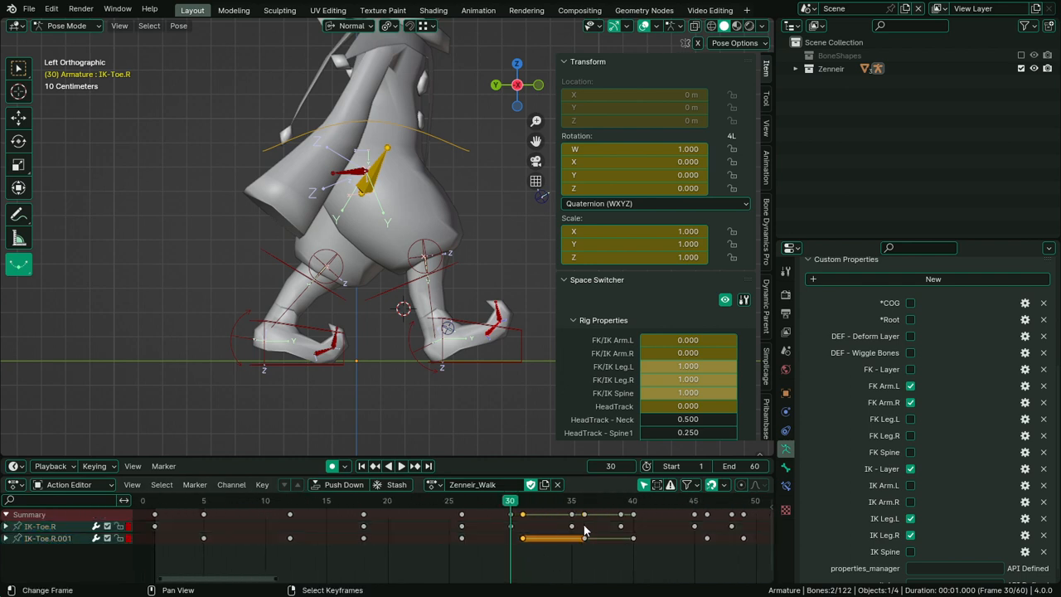
shift+right_click(588, 514)
key(g)
right_click(612, 516)
key(g)
click(732, 524)
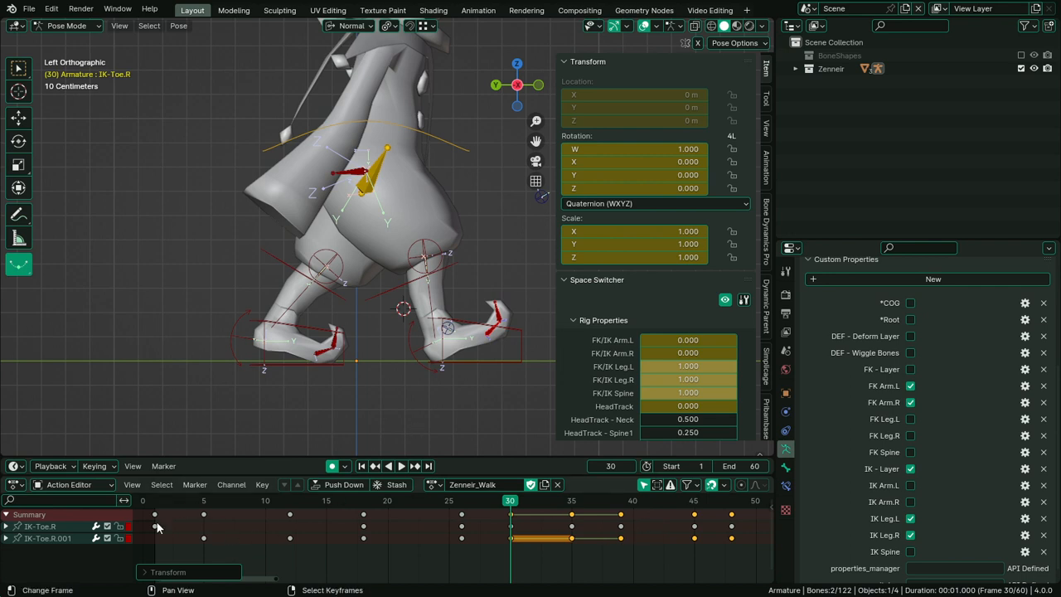
Change the interpolation of the right toe keyframes at frames 30, 35 and 39, and play the walk
click(127, 529)
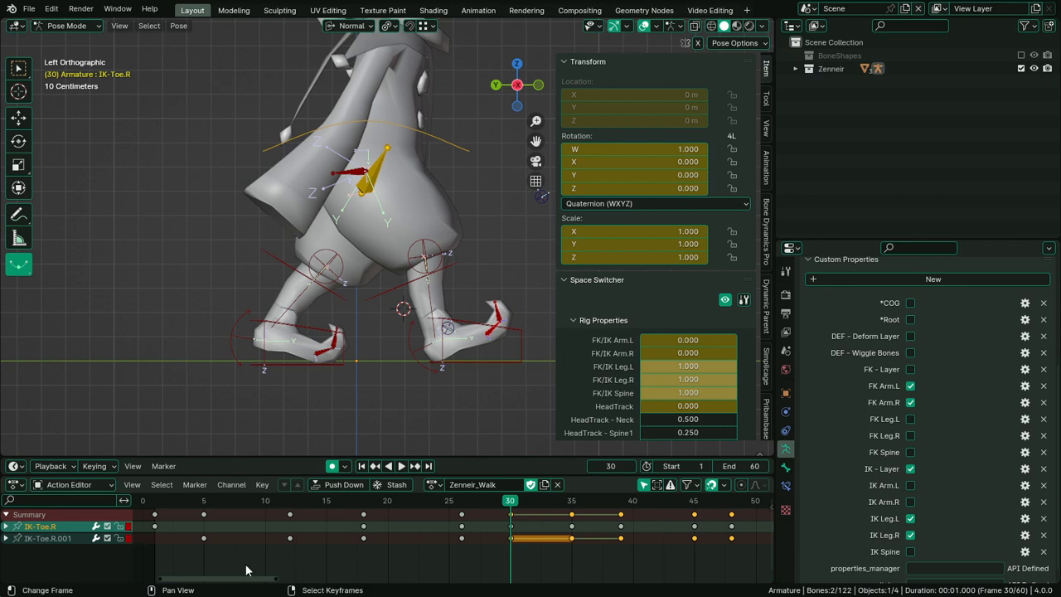
scroll(244, 568, down, 3)
middle_drag(542, 576, 431, 570)
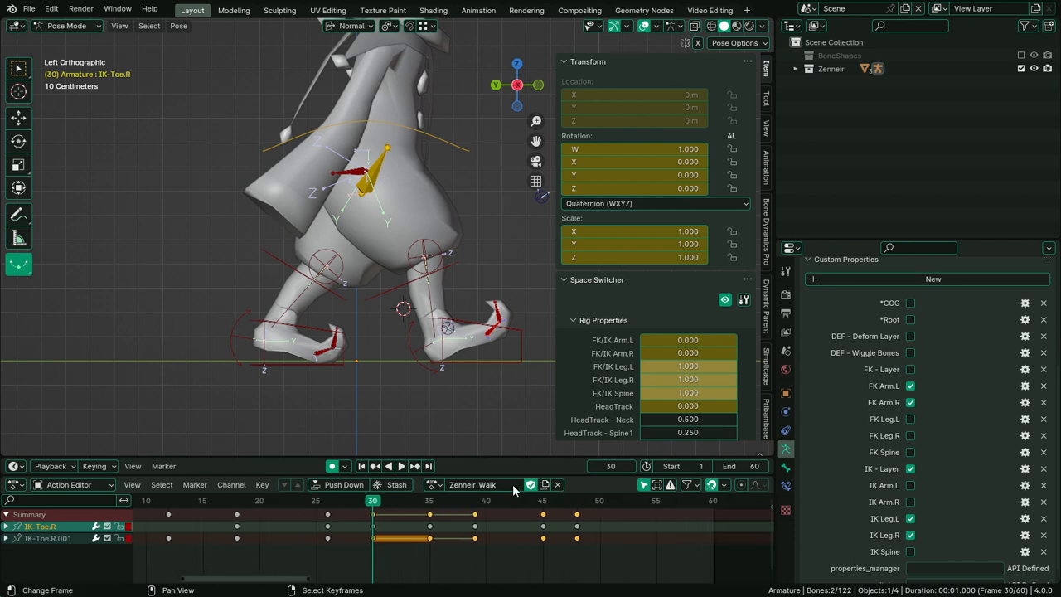
click(6, 515)
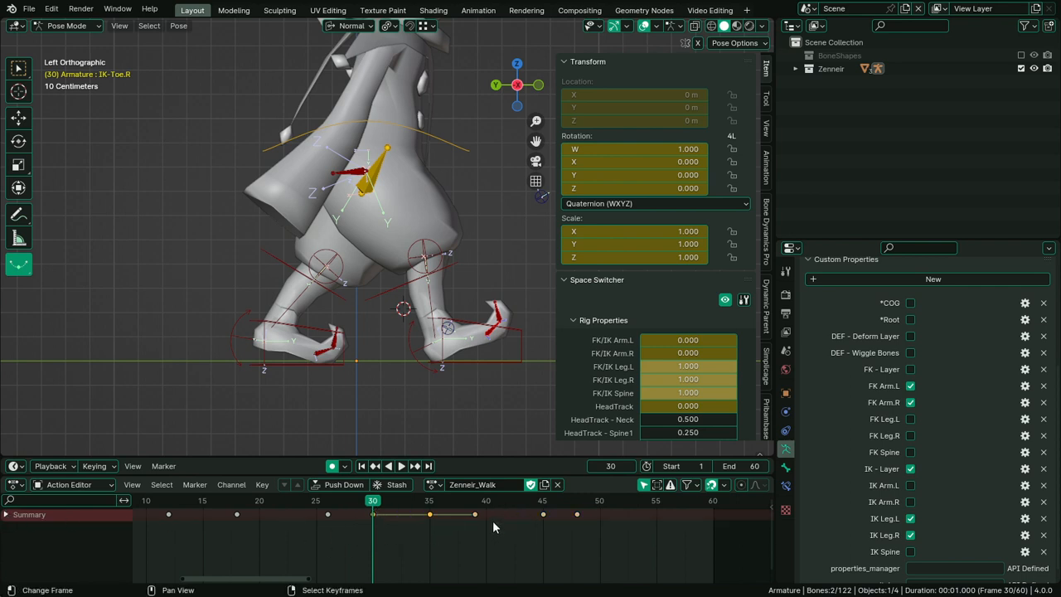
key(t)
click(463, 518)
key(space)
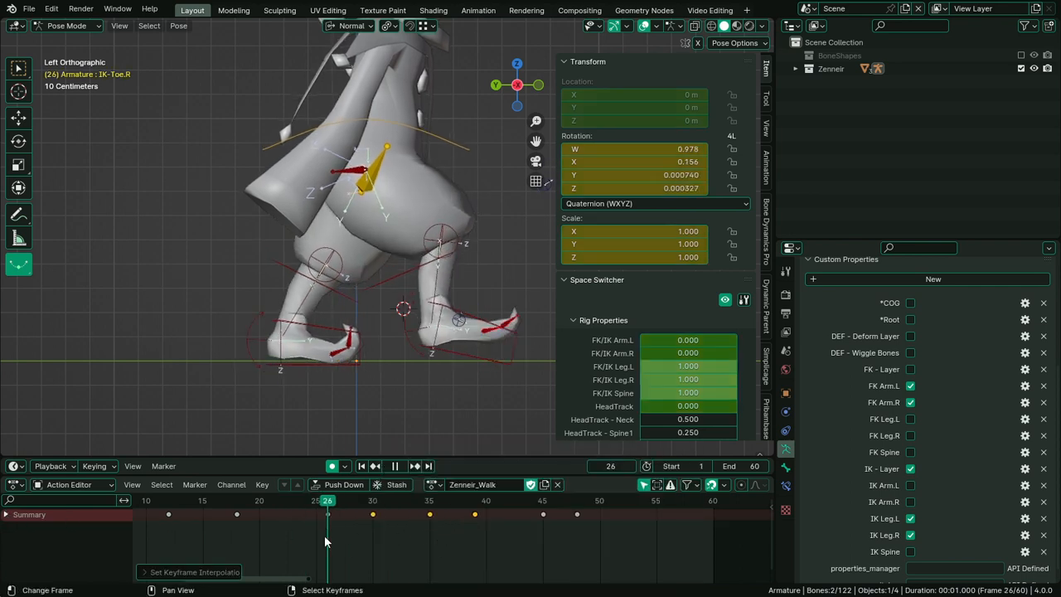
Move the last two keyframes of both right toe controls to frames 47 and 50
drag(413, 546, 529, 543)
key(space)
key(space)
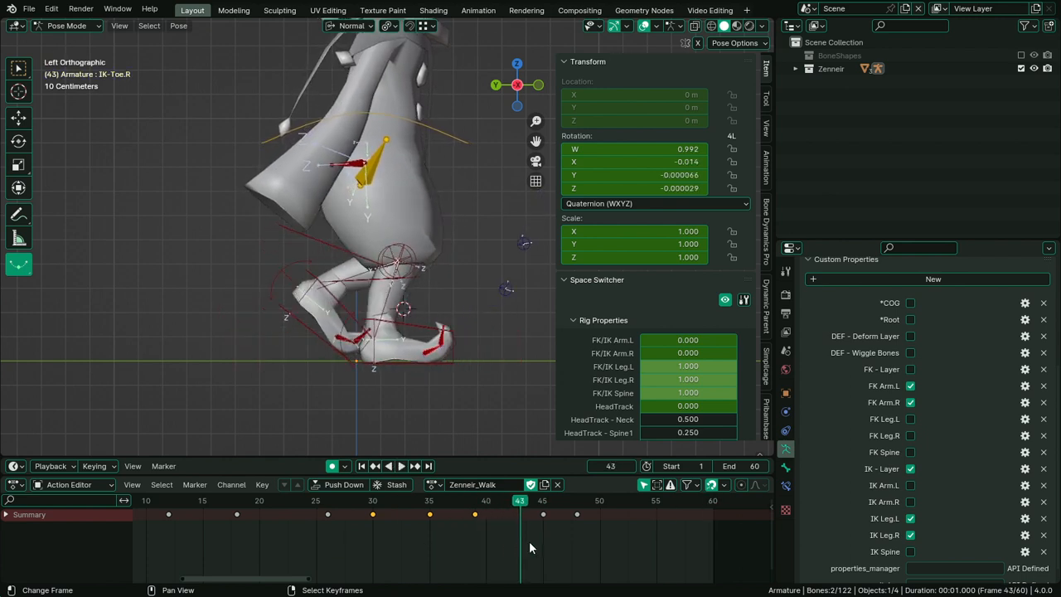
key(c)
drag(584, 518, 531, 519)
right_click(544, 519)
key(g)
click(567, 520)
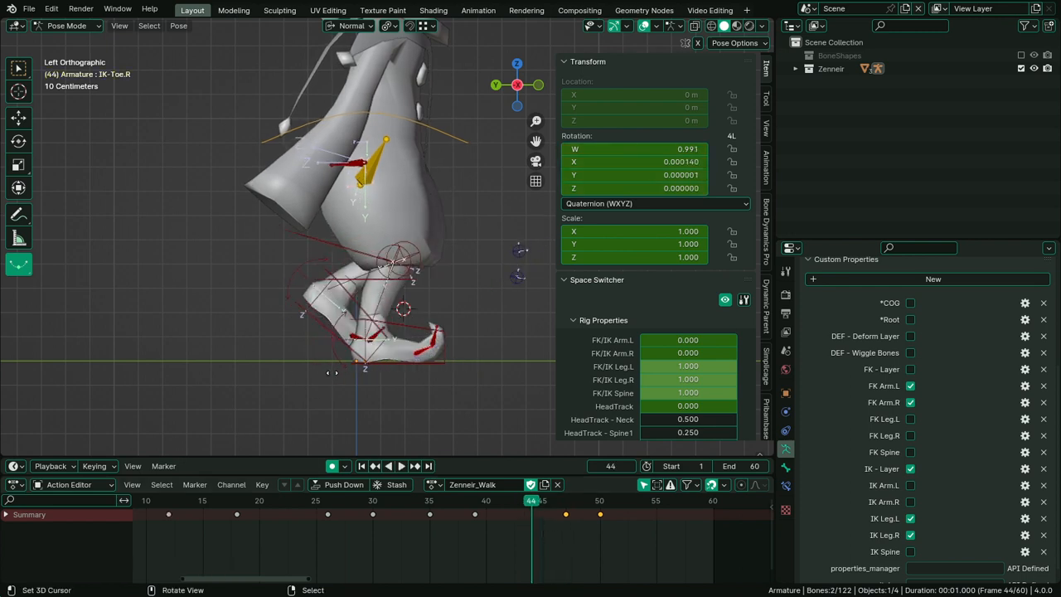
Key a breakdown pose for both right toe controls at frame 44 with a factor of about 23%, and review the playback
key(shift+e)
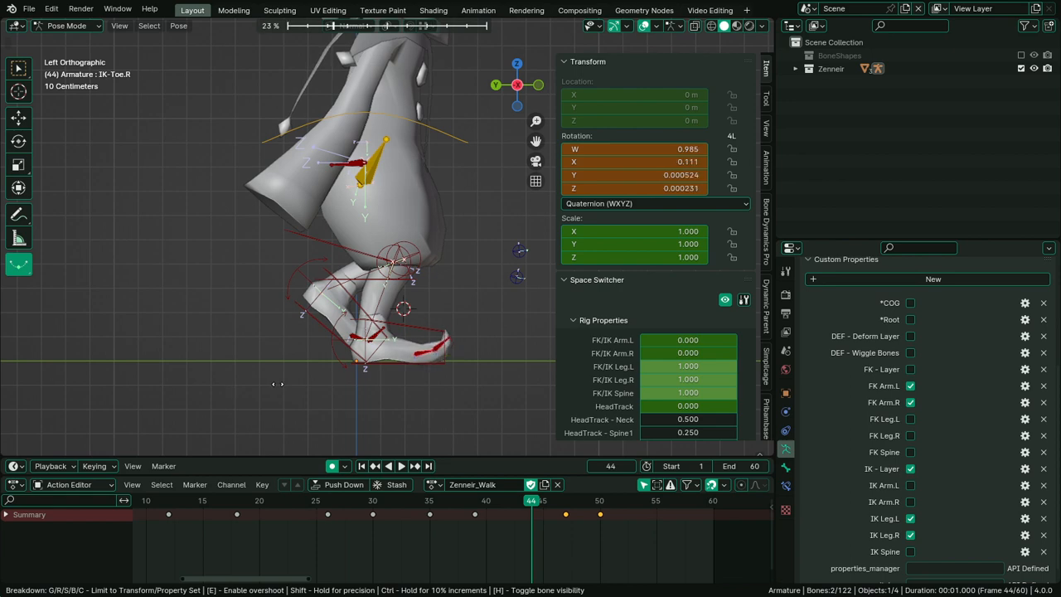
click(277, 384)
drag(384, 530, 696, 531)
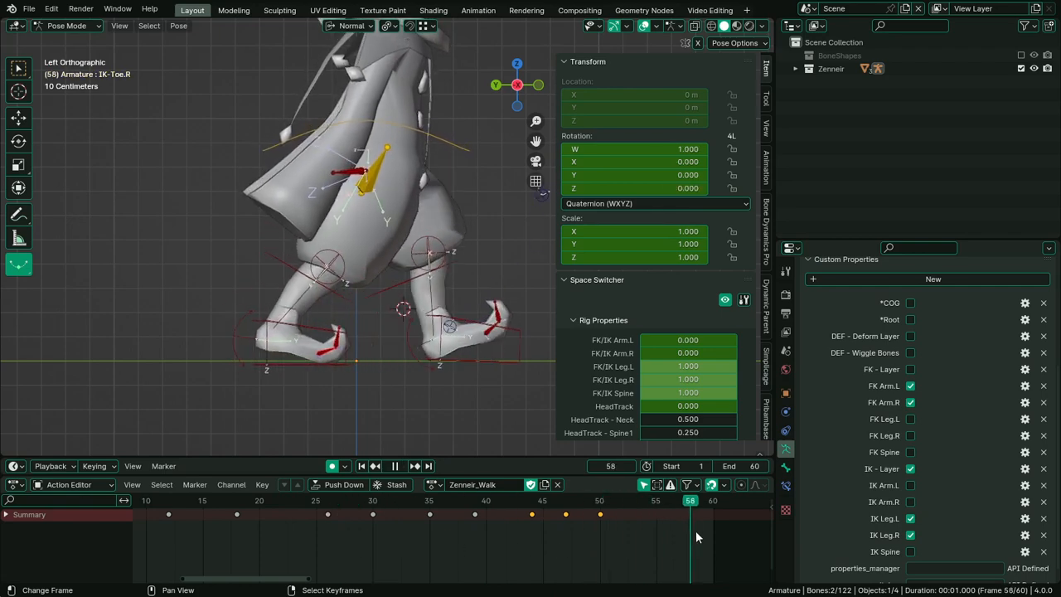
key(space)
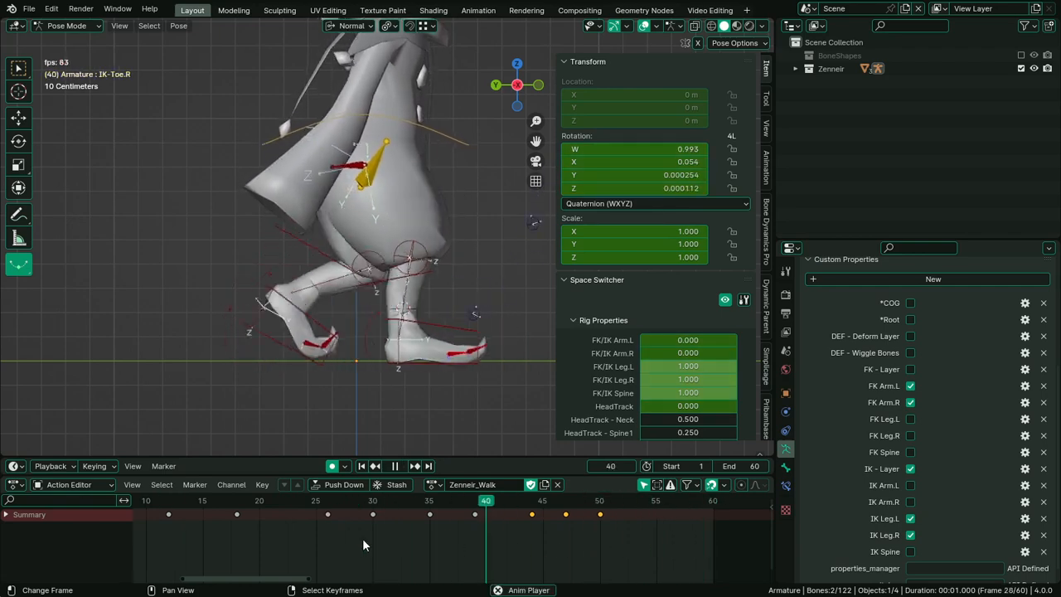
key(space)
Scale the timing of the last three right toe keyframes from frame 44 so they fall on frames 44, 50 and 56
click(537, 527)
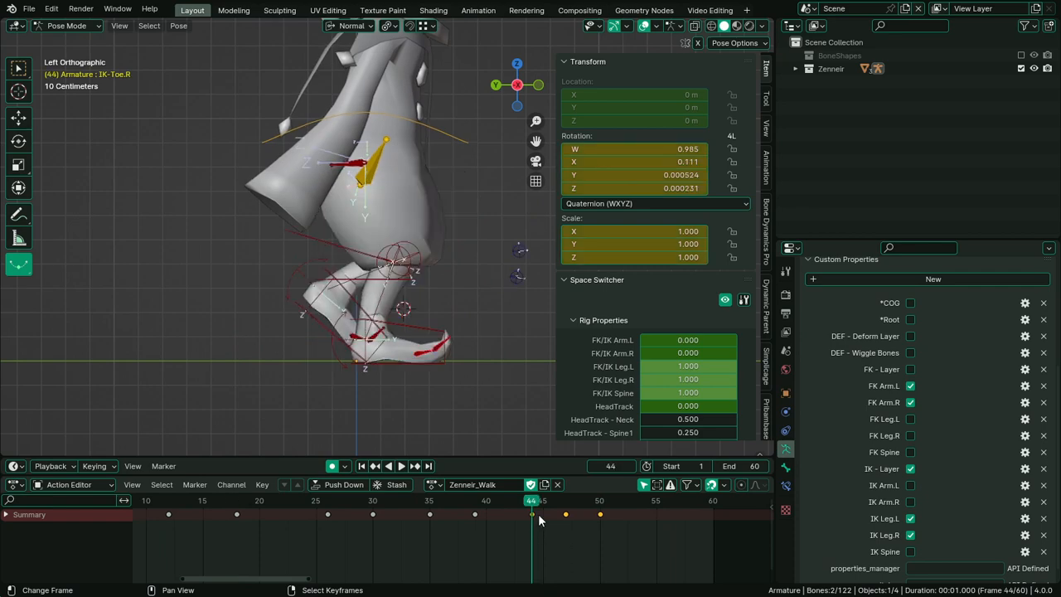
key(s)
click(673, 519)
drag(439, 532, 376, 532)
key(space)
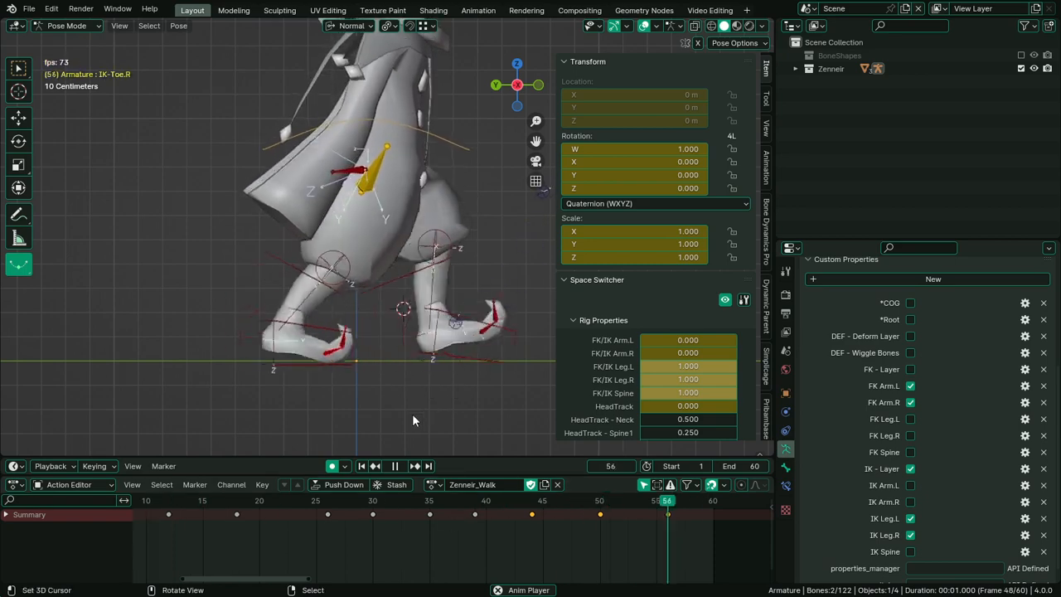
Review the walk from the front, select the left foot IK control and show its curves in a maximized Graph Editor
middle_drag(383, 424, 392, 415)
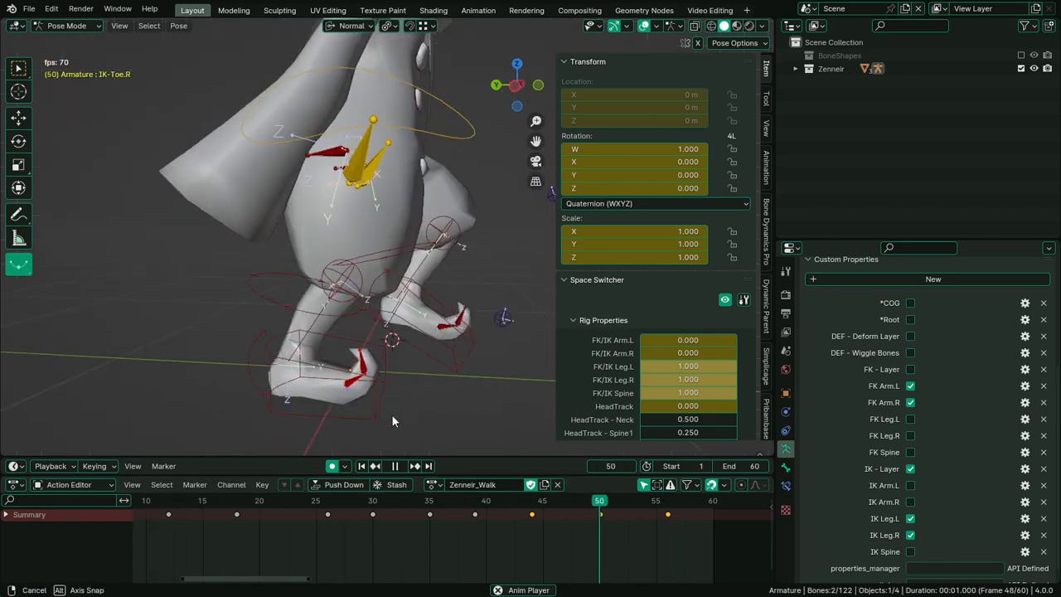
middle_drag(291, 428, 254, 386)
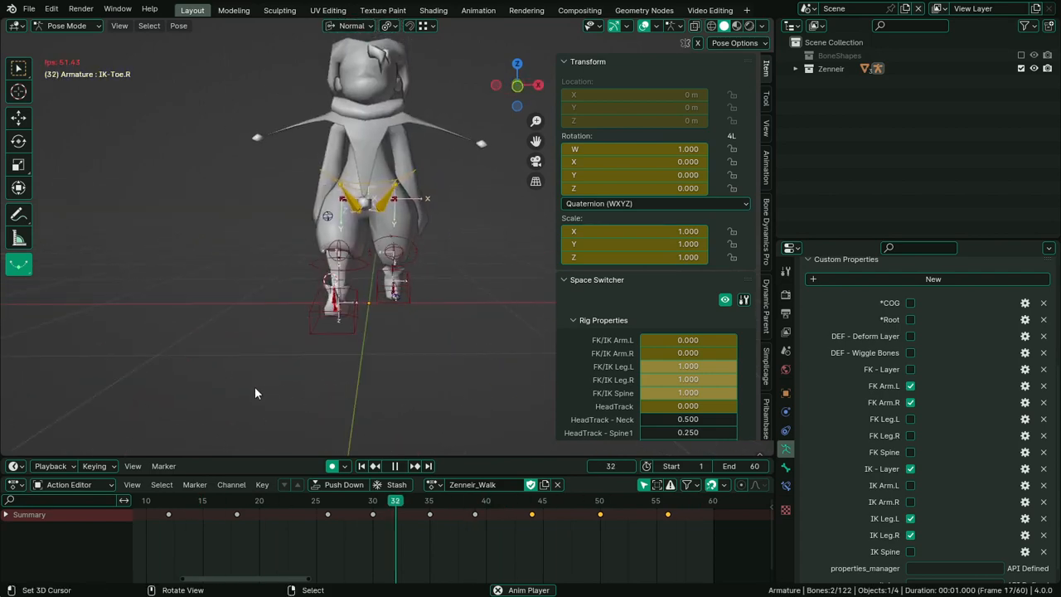
middle_drag(350, 371, 407, 338)
key(space)
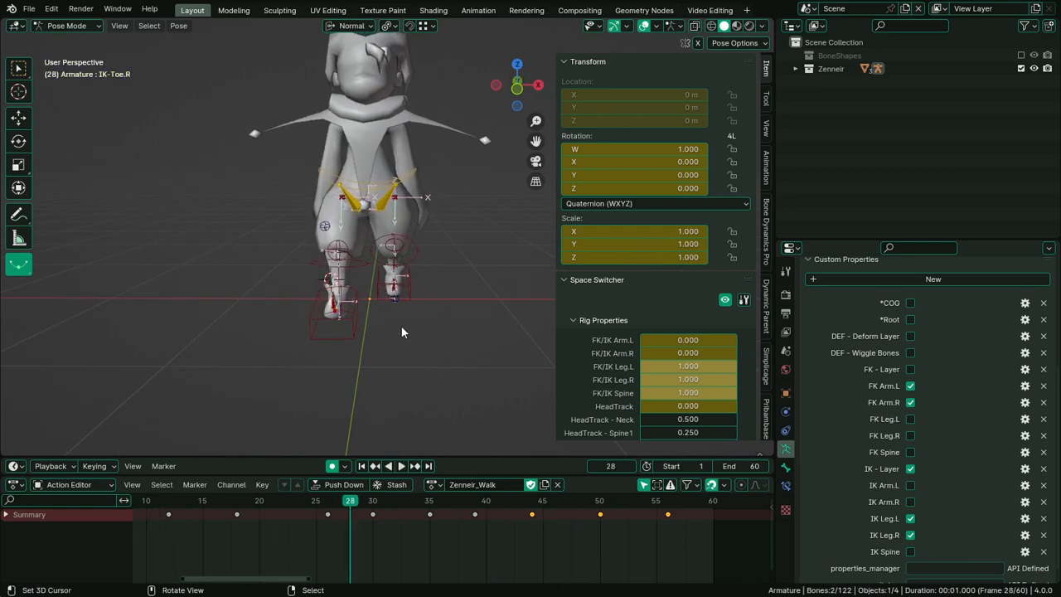
click(408, 299)
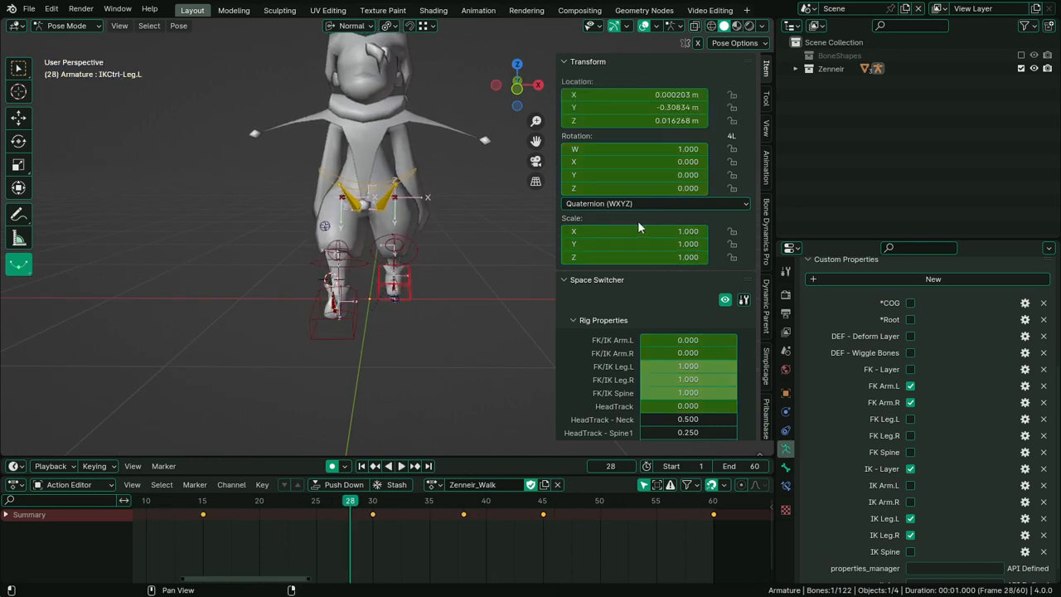
click(801, 28)
click(500, 120)
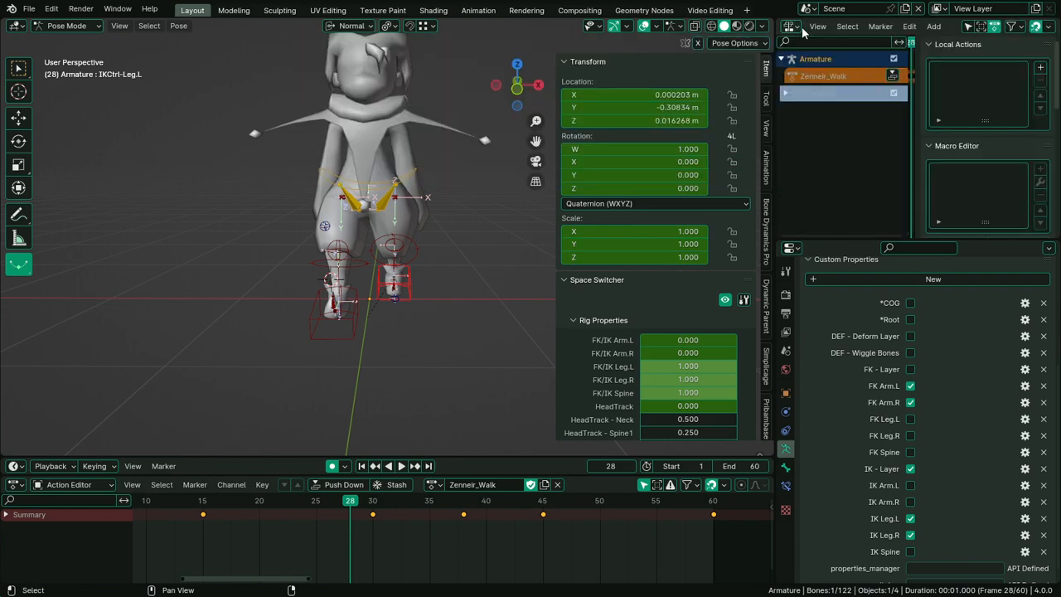
click(802, 27)
click(491, 90)
key(ctrl+space)
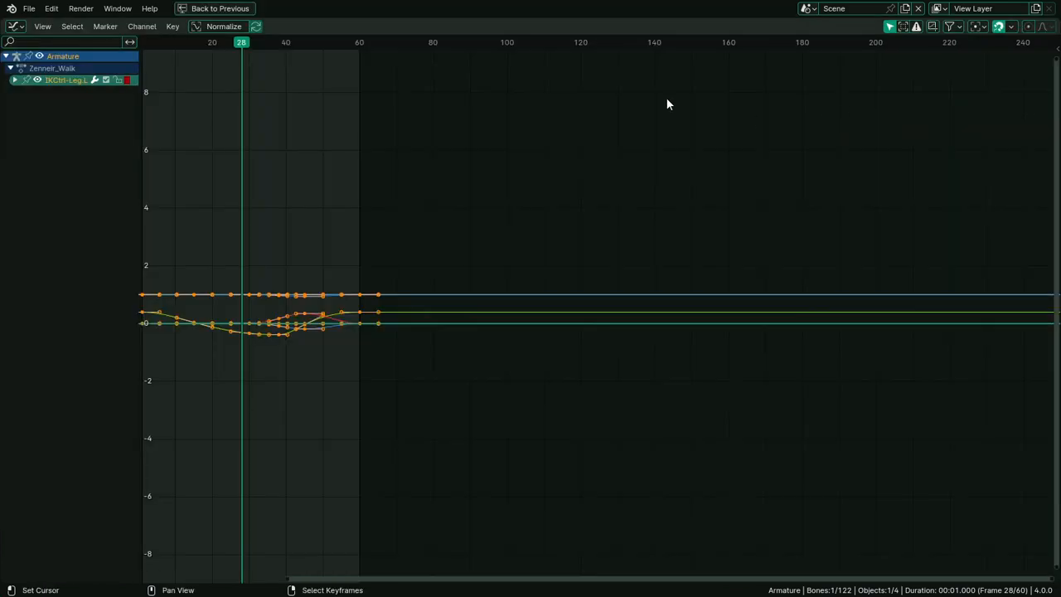
Isolate the X Location curve of IKCtrl-Leg.L by hiding all its other channels
click(14, 80)
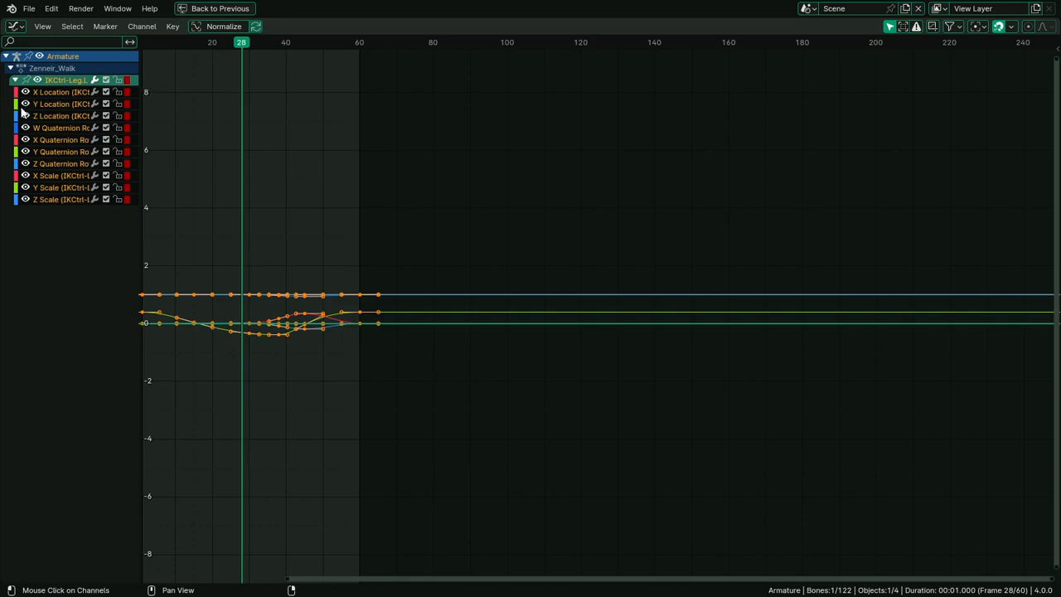
drag(24, 105, 25, 200)
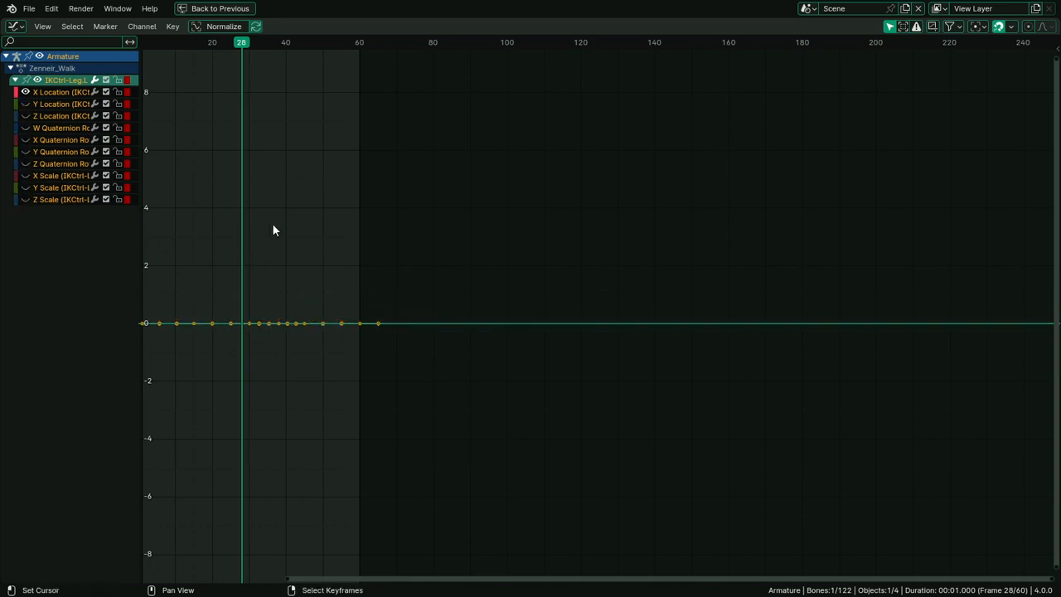
middle_drag(272, 226, 483, 222)
Select the right foot IK control and isolate its X Location curve in the maximized Graph Editor by hiding all its other channels
key(ctrl+space)
right_click(337, 326)
right_click(353, 335)
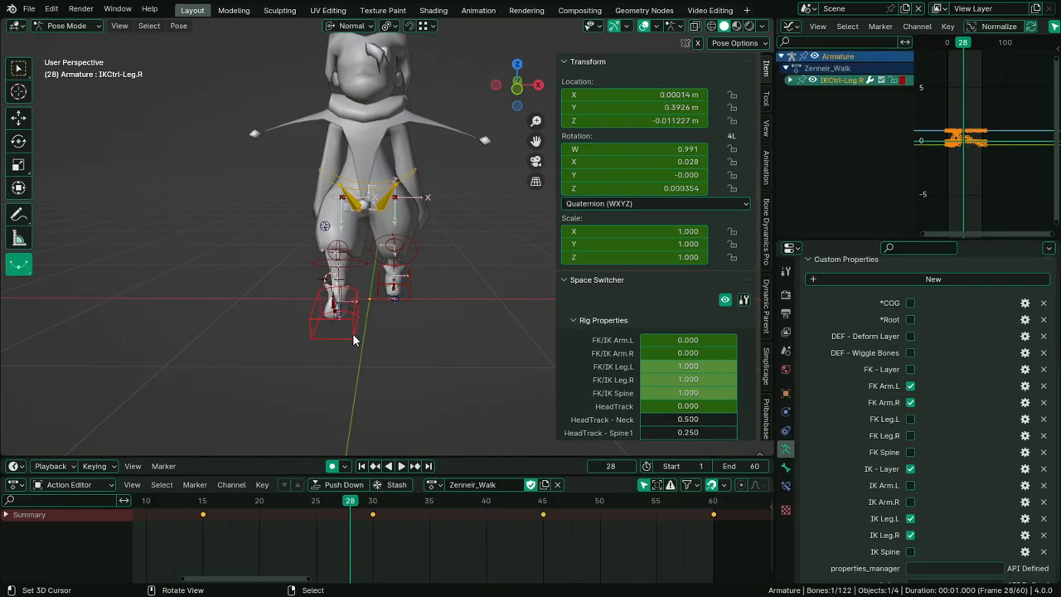
key(ctrl+space)
click(14, 80)
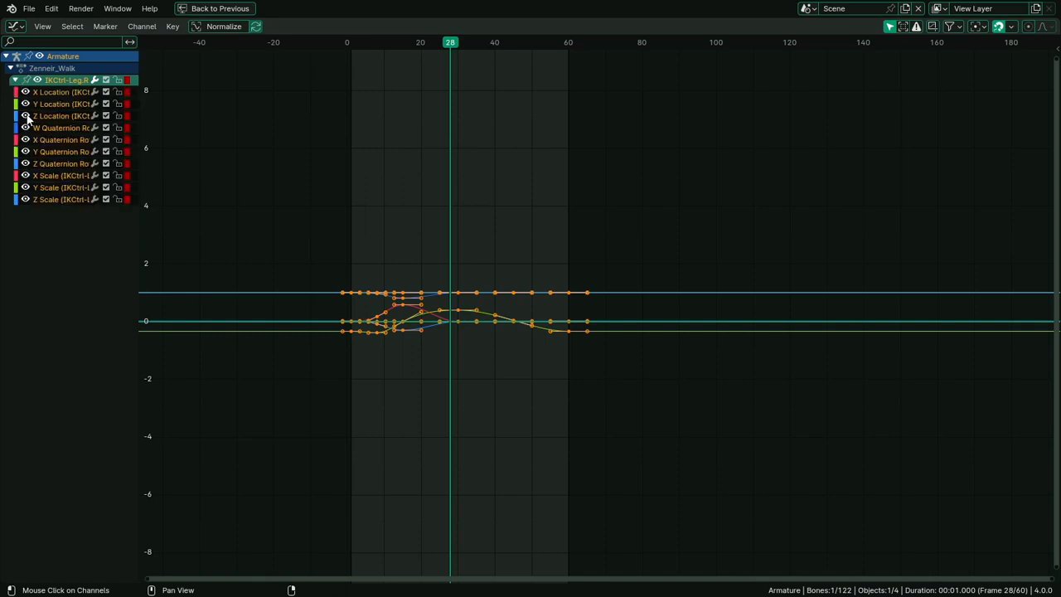
drag(25, 105, 33, 226)
scroll(210, 285, up, 4)
middle_drag(279, 250, 485, 232)
ctrl+middle_drag(485, 232, 490, 194)
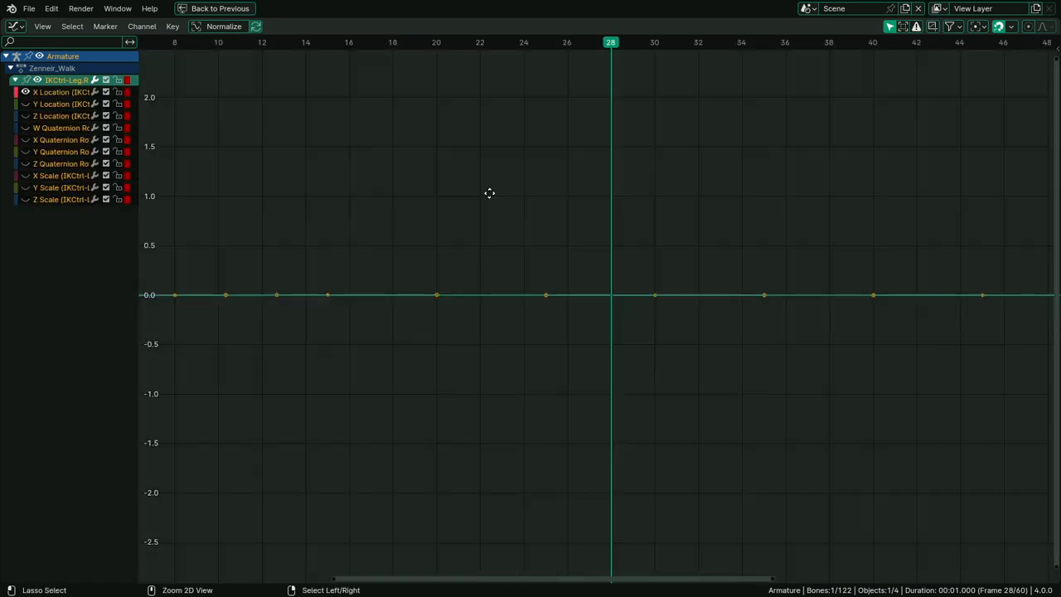
Add the left foot IK control to the selection to show both X Location curves together, with curve normalization switched off
click(232, 28)
scroll(420, 213, down, 2)
key(ctrl+space)
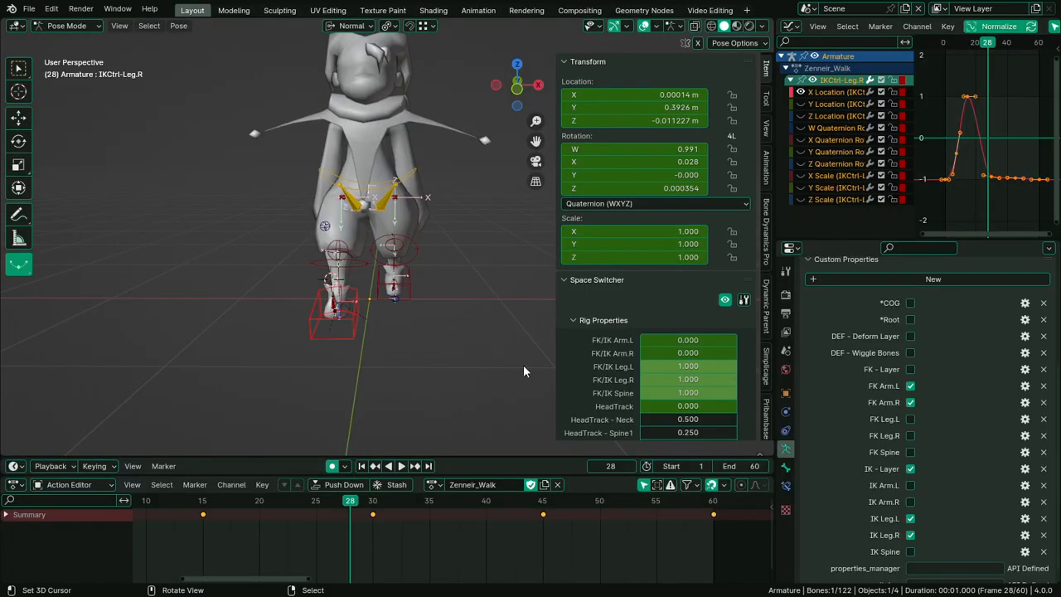
key(g)
key(Escape)
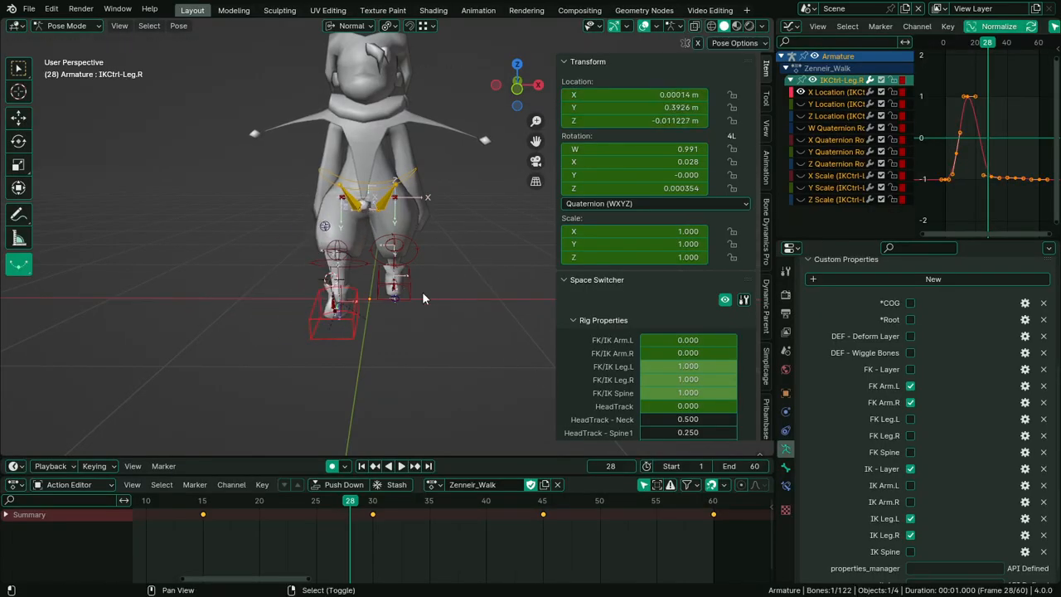
shift+click(408, 295)
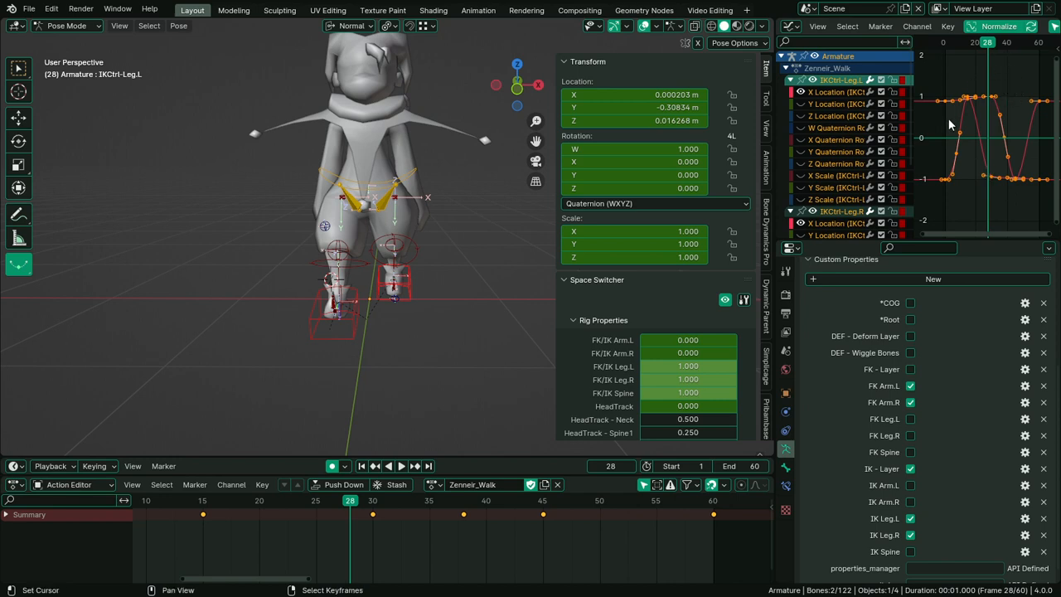
click(994, 27)
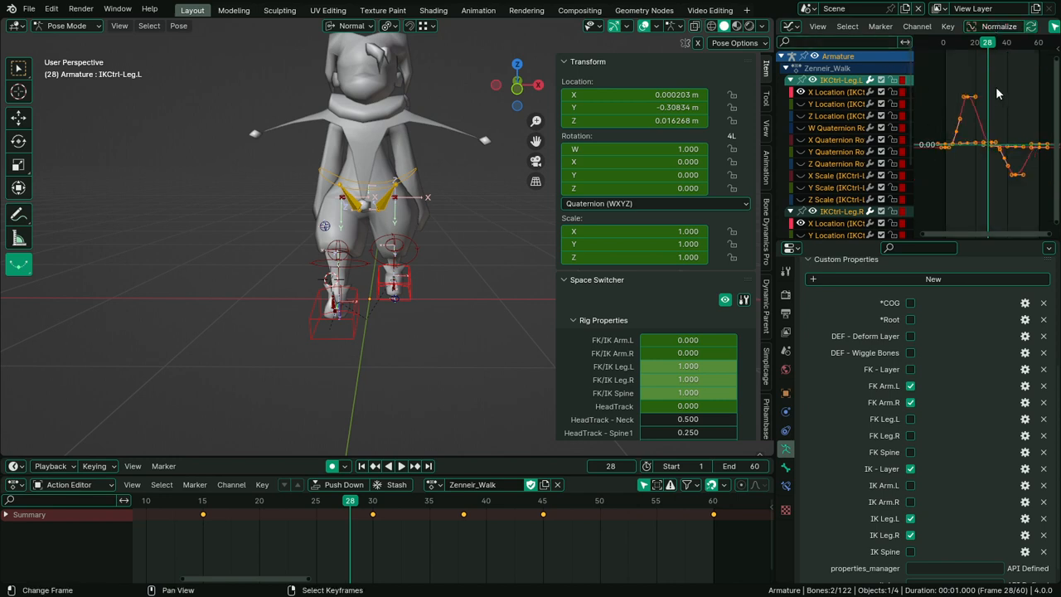
Play the walk in front orthographic view, zoomed in on the legs, to check the sideways motion of both feet
key(ctrl+space)
key(ctrl+space)
key(KP_1)
scroll(411, 349, up, 6)
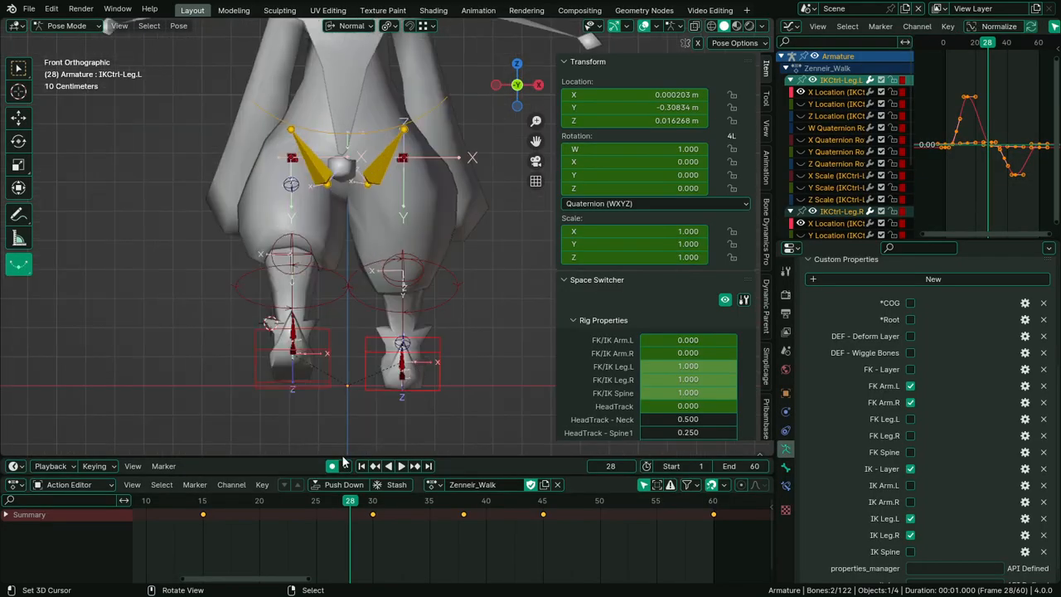
key(space)
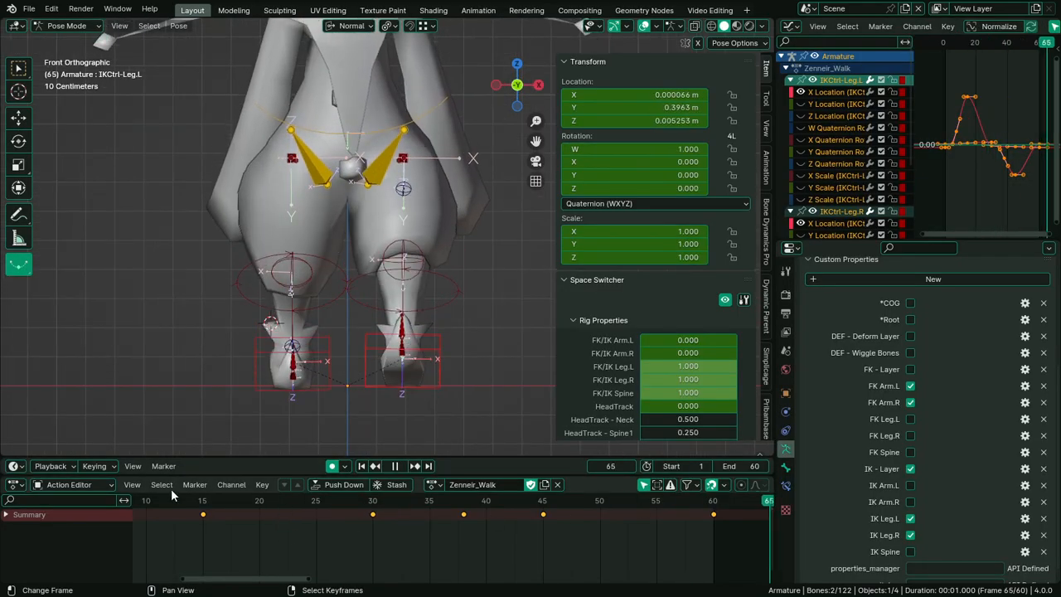
key(space)
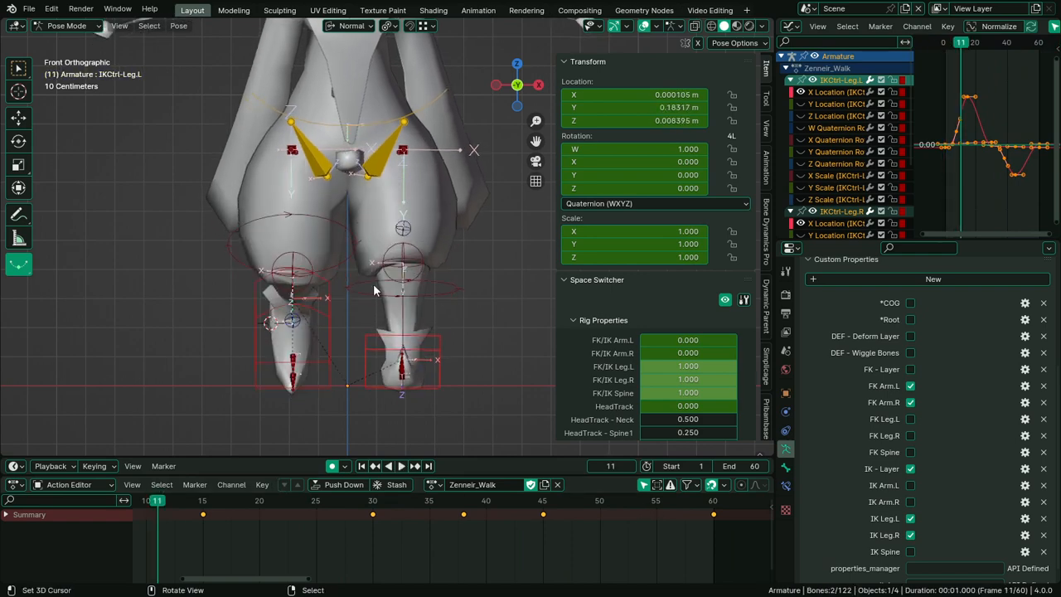
Examine both feet's X Location curves in the maximized Graph Editor, comparing the normalized and unnormalized display
key(ctrl+space)
scroll(577, 133, down, 5)
ctrl+middle_drag(573, 132, 602, 267)
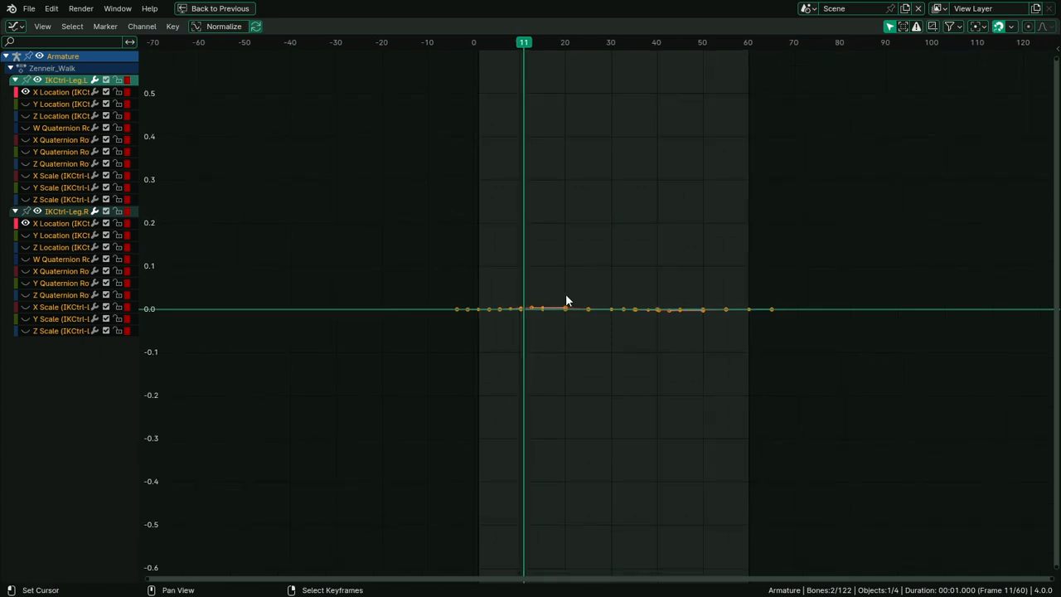
scroll(566, 298, up, 5)
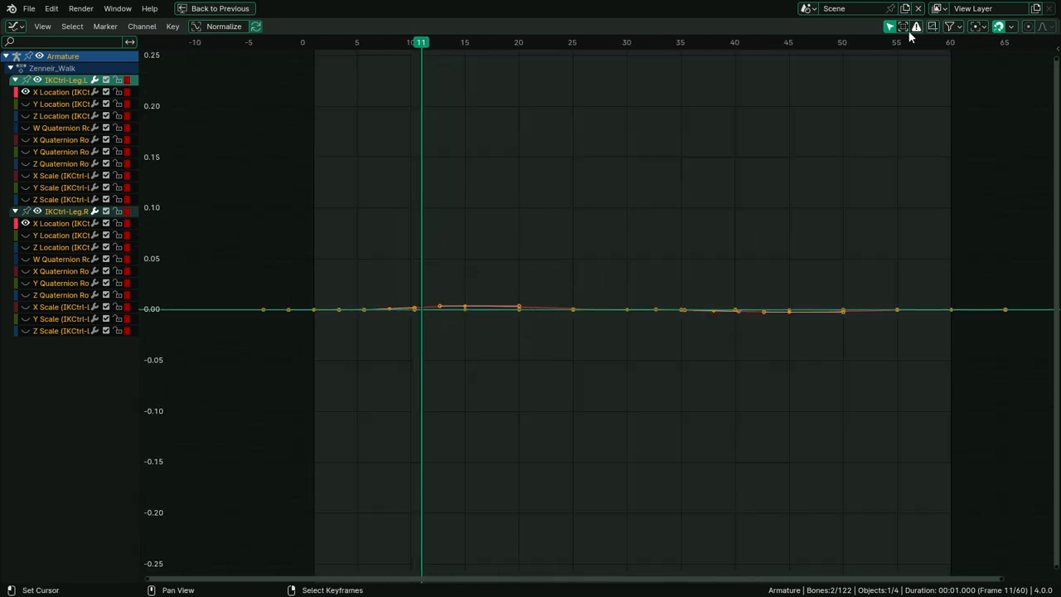
click(240, 31)
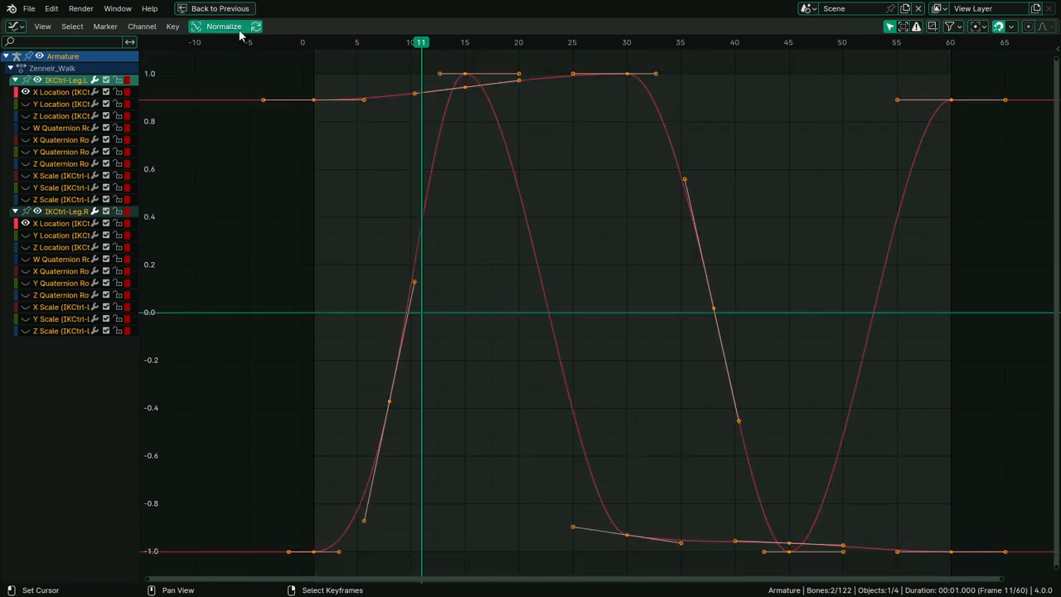
scroll(550, 270, down, 3)
click(721, 238)
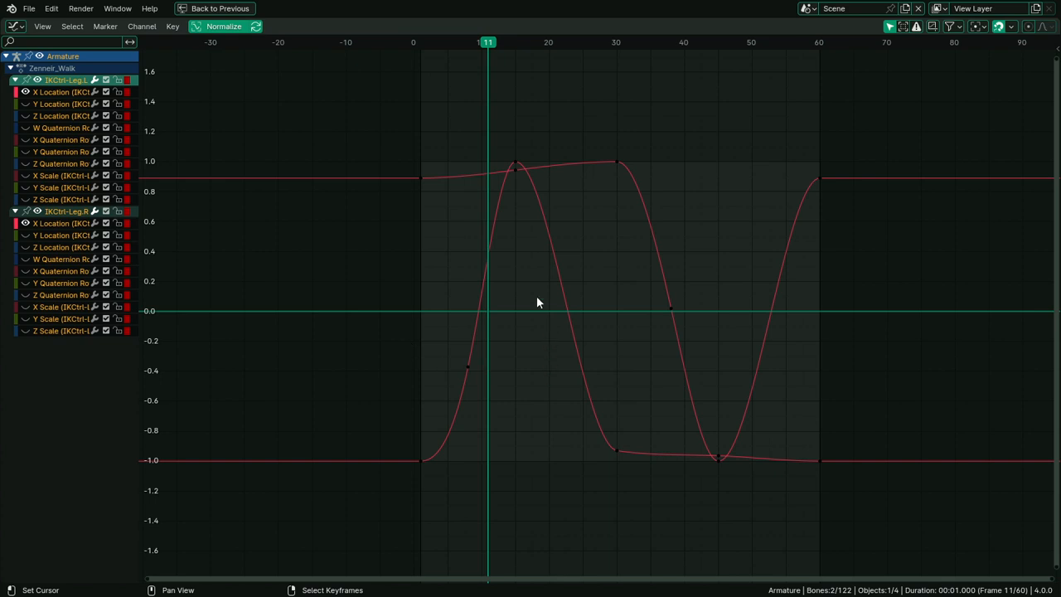
key(a)
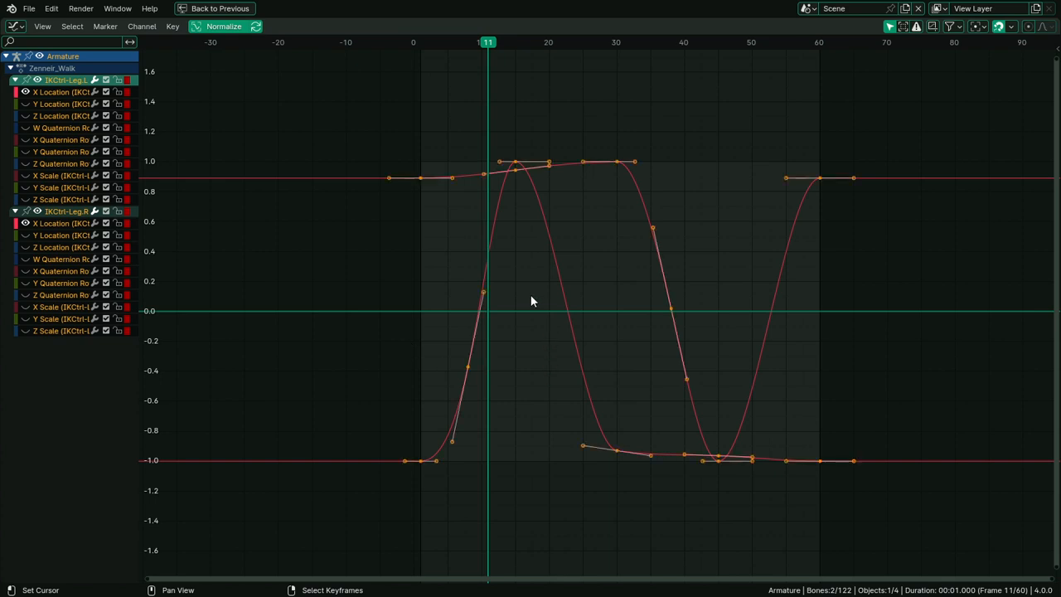
click(220, 27)
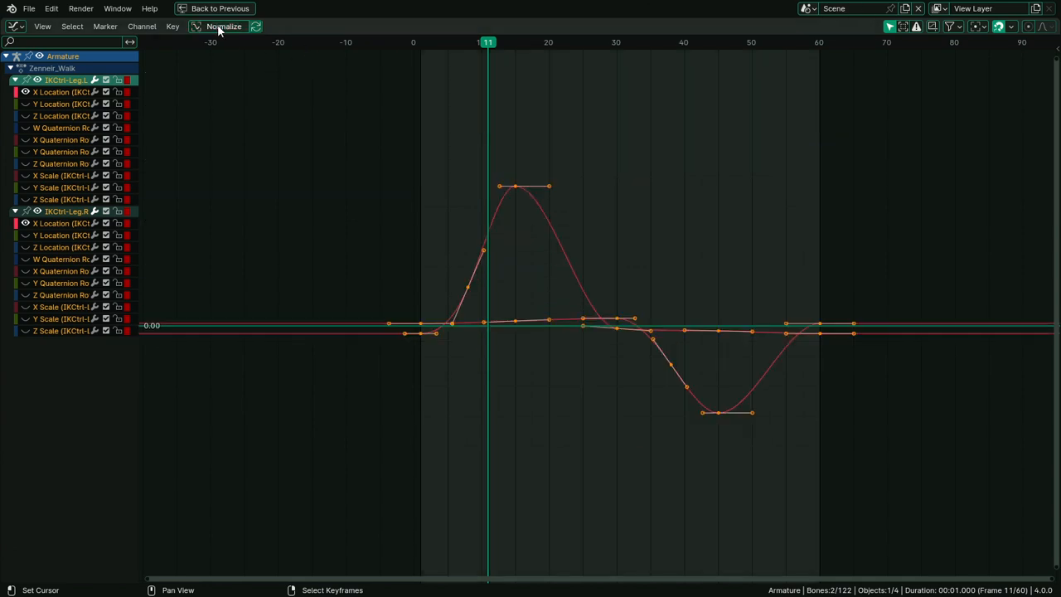
scroll(389, 282, down, 8)
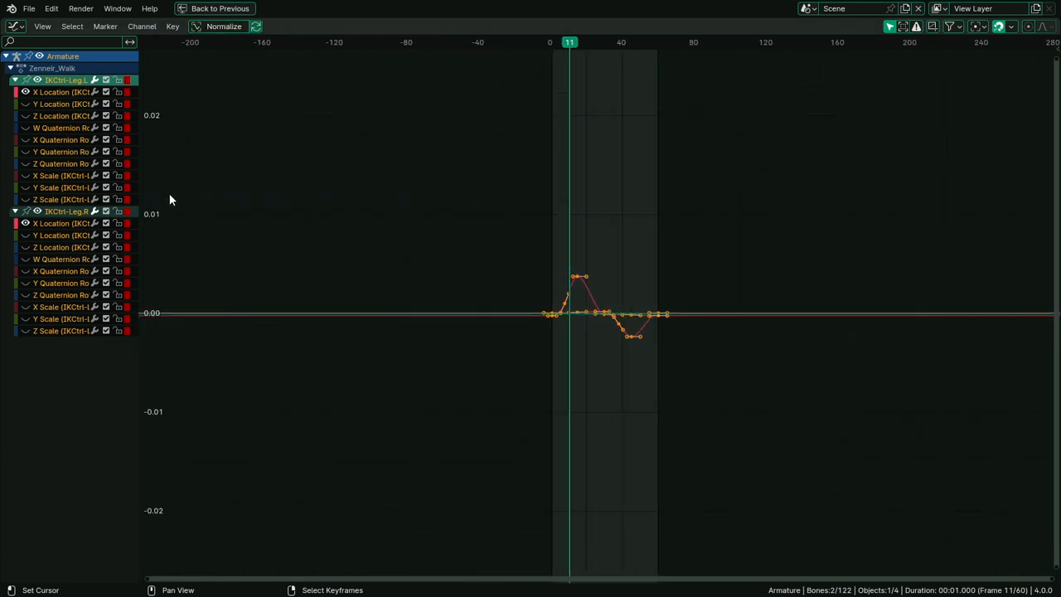
scroll(623, 281, up, 9)
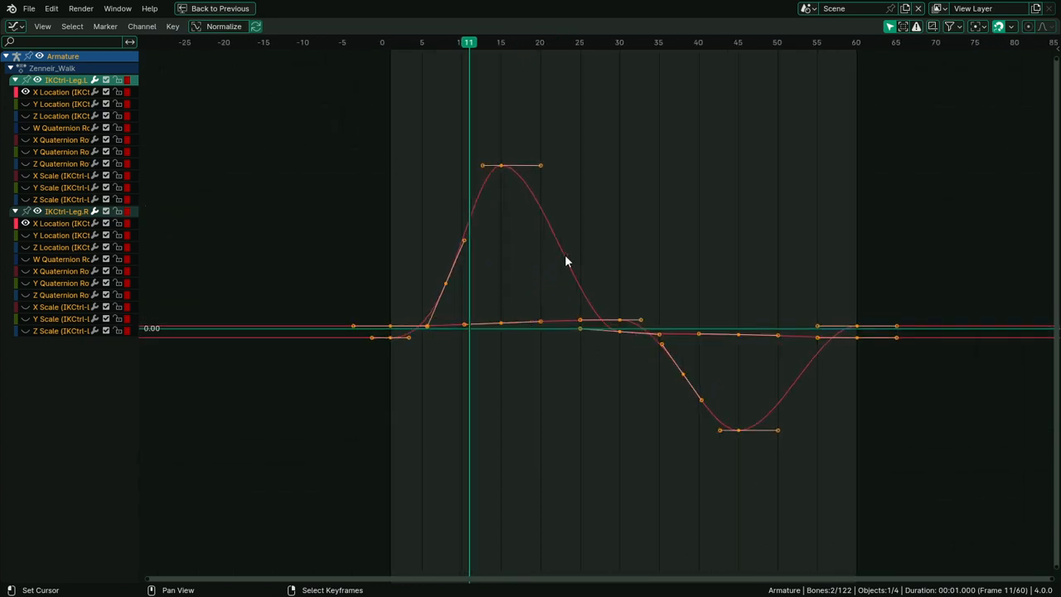
Set the Graph Editor pivot point to 2D Cursor and flatten all X Location keys of both feet by scaling them to 0 along Y
key(shift+s)
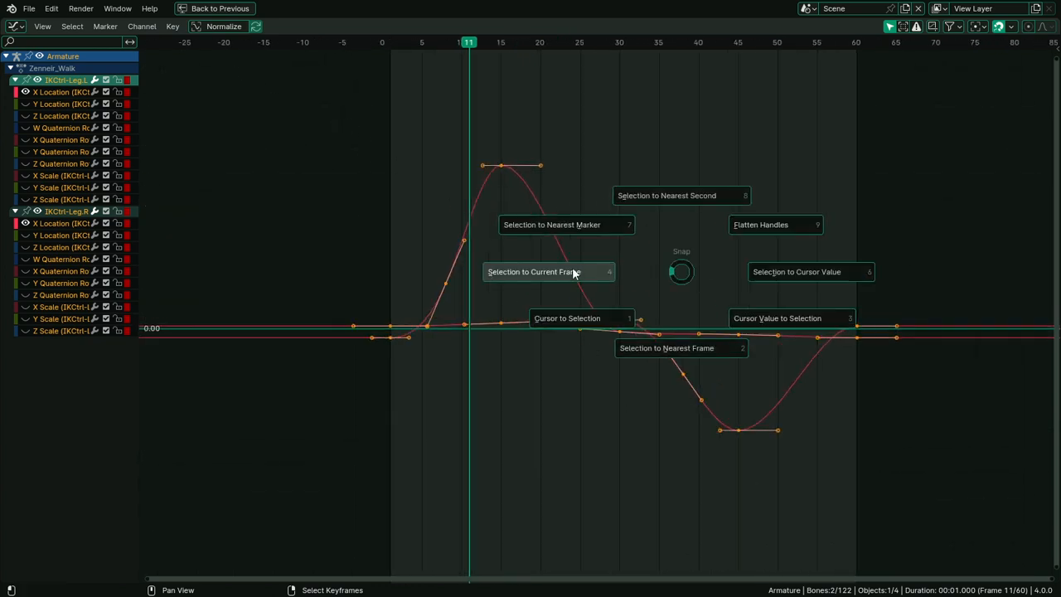
key(Escape)
key(n)
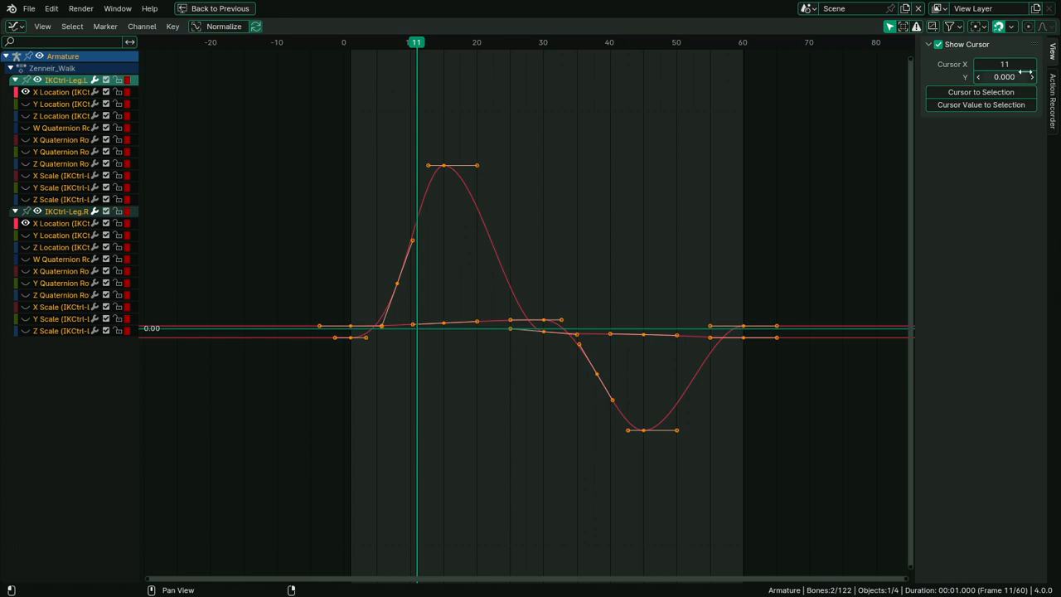
click(968, 27)
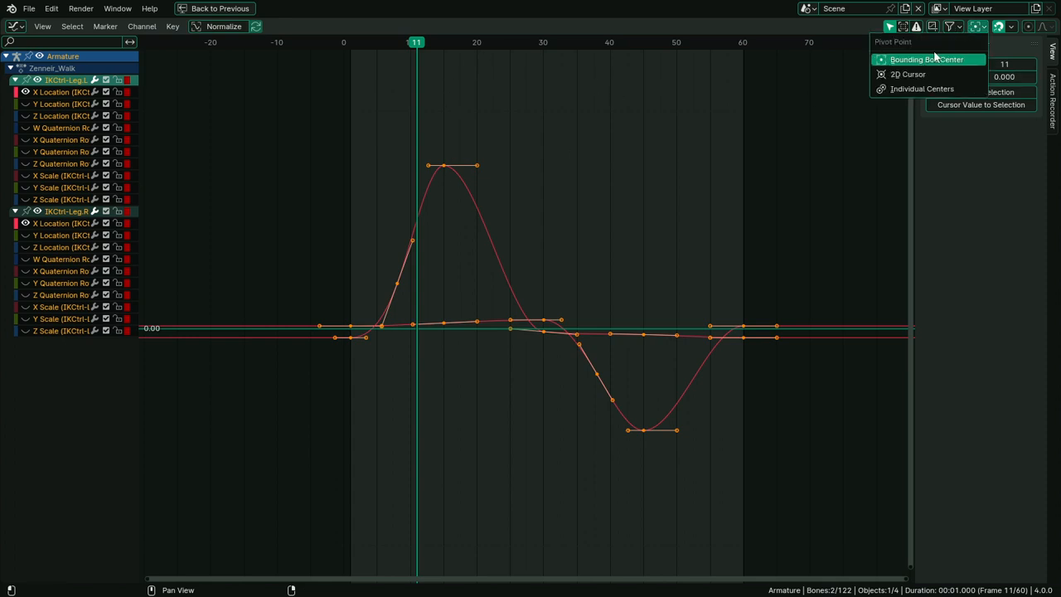
click(914, 74)
key(s)
key(y)
key(0)
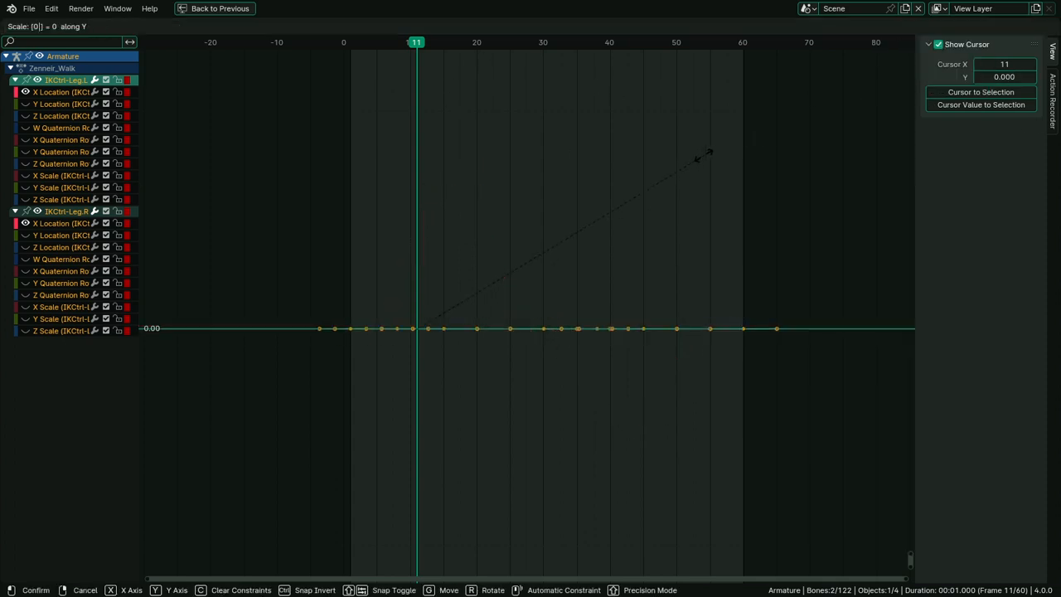
key(Return)
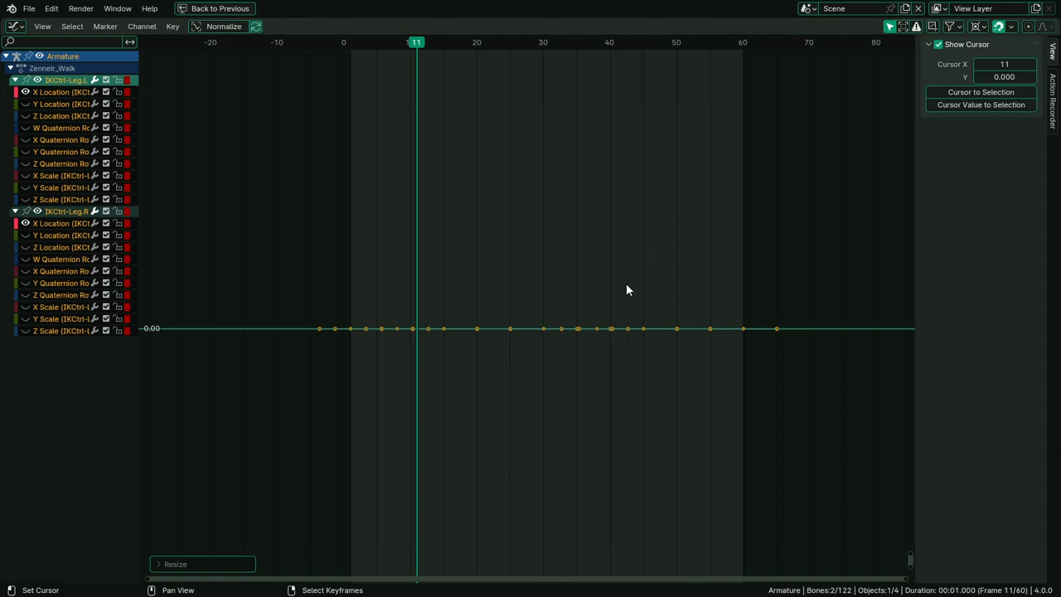
Select only the left foot IK control, delete its X Location keyframes after frame 1, and select the remaining key
key(ctrl+space)
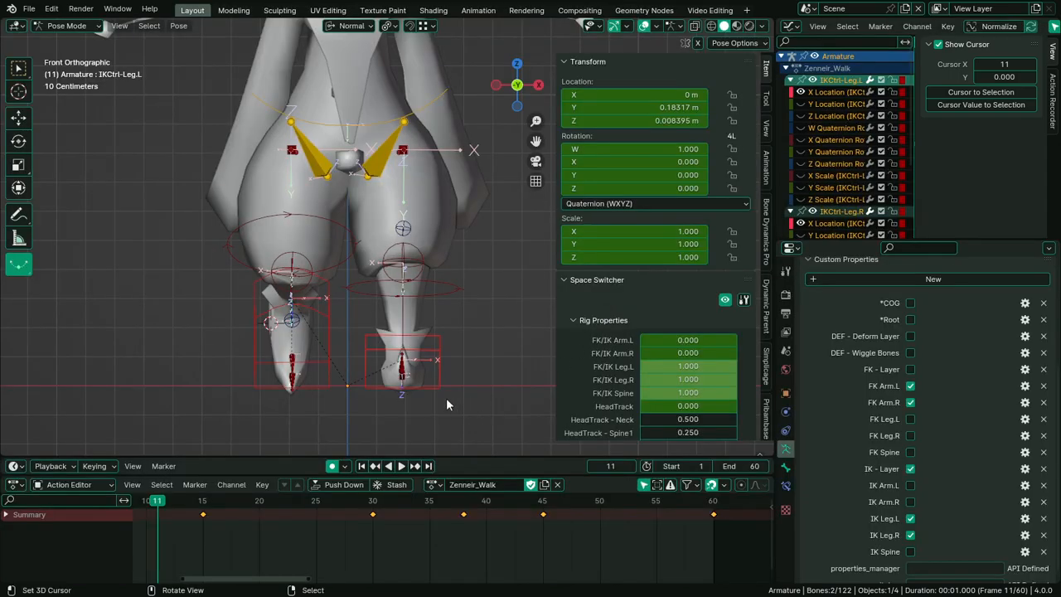
key(alt+a)
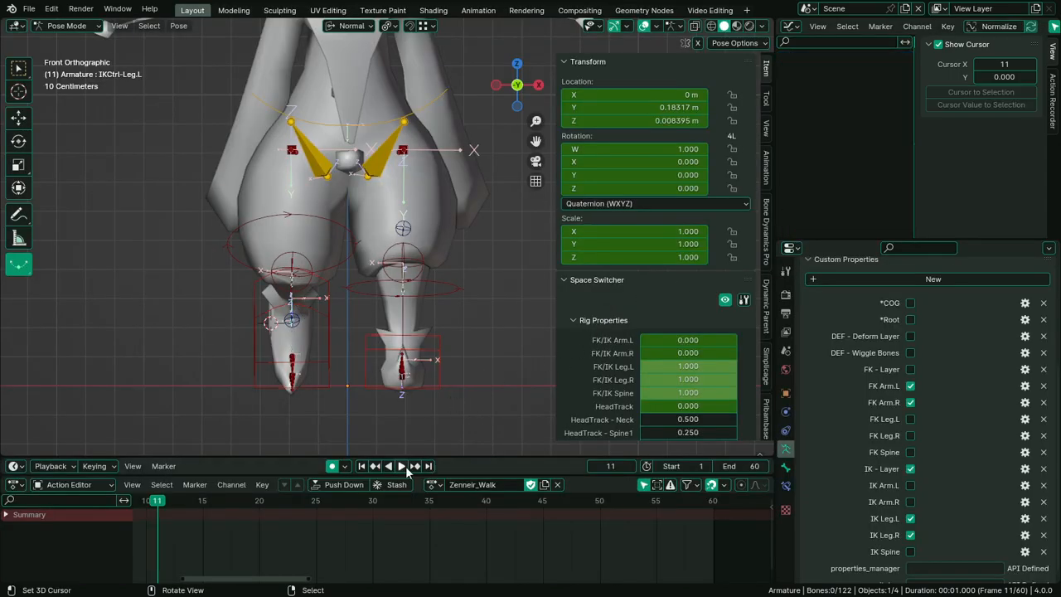
click(440, 381)
key(ctrl+space)
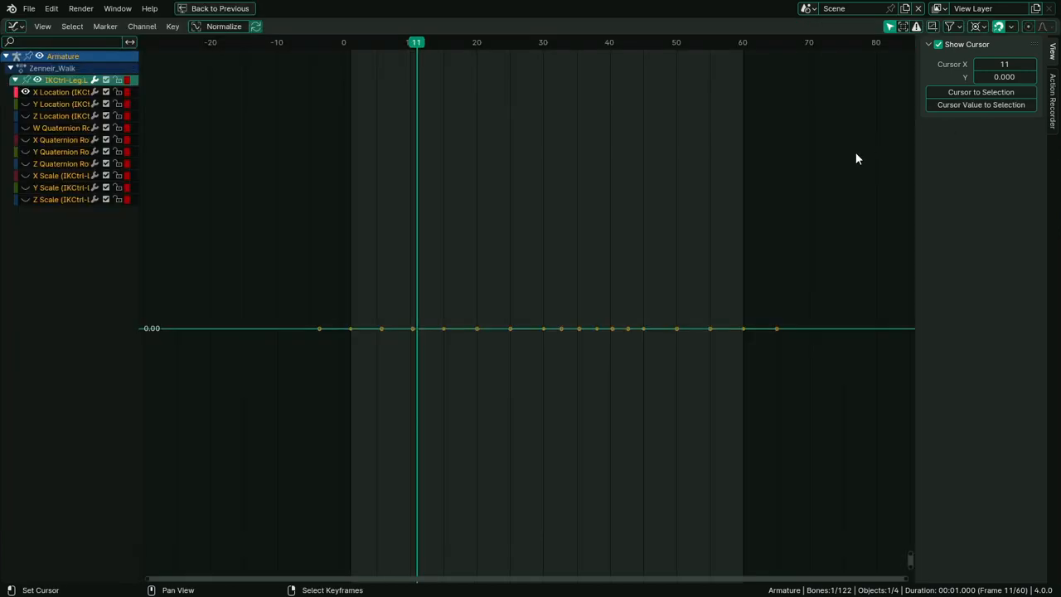
drag(428, 331, 801, 332)
key(x)
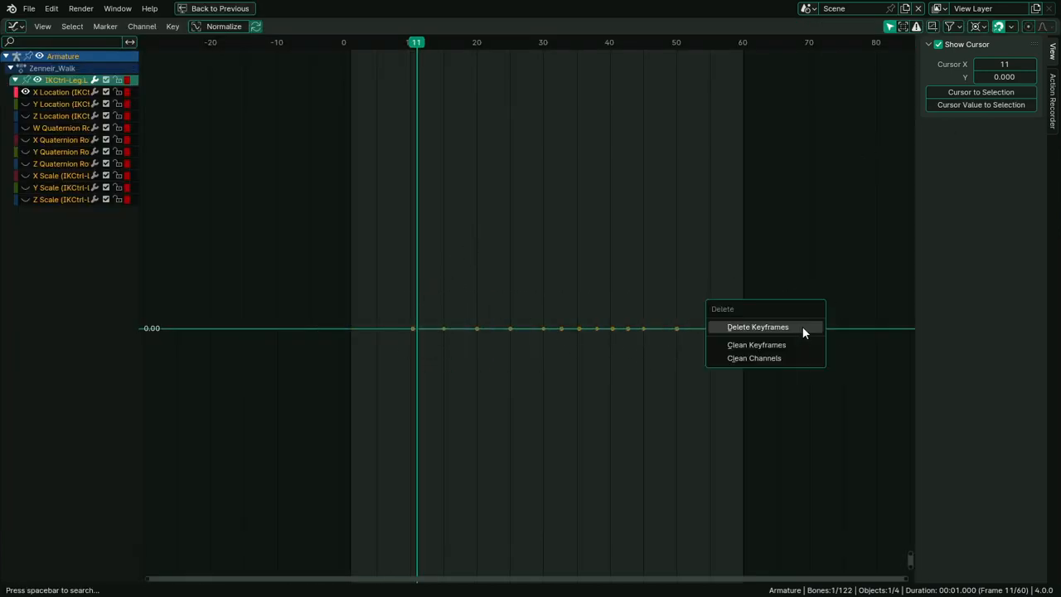
click(801, 328)
ctrl+right_click(351, 328)
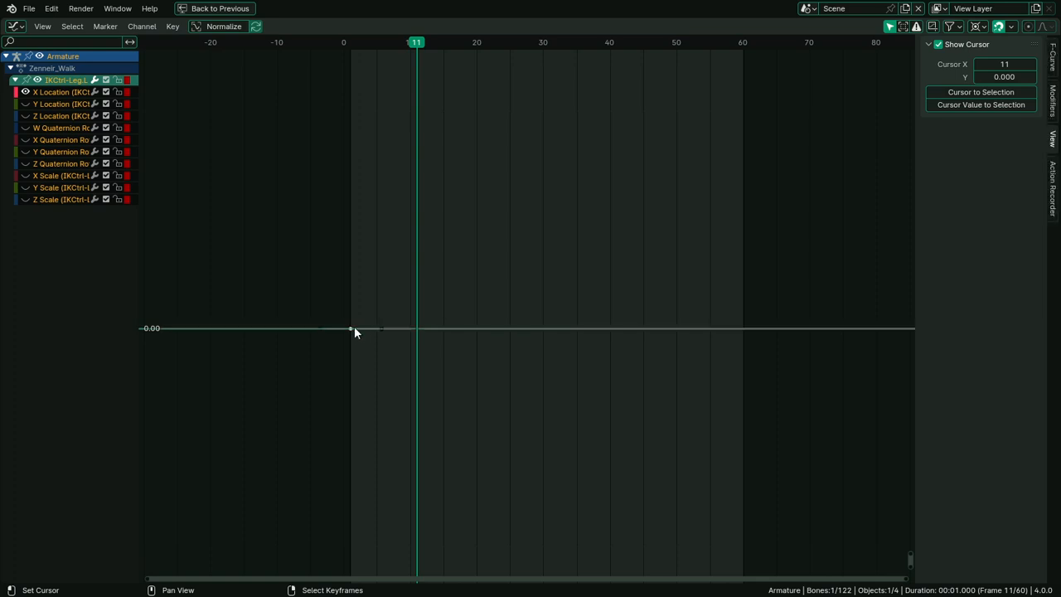
scroll(531, 232, down, 2)
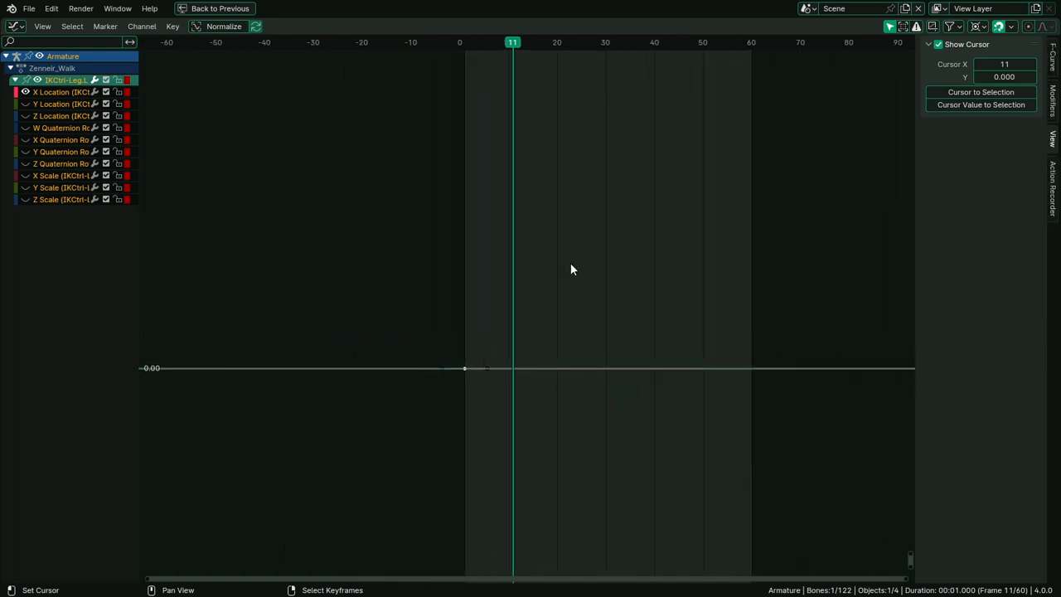
key(ctrl+space)
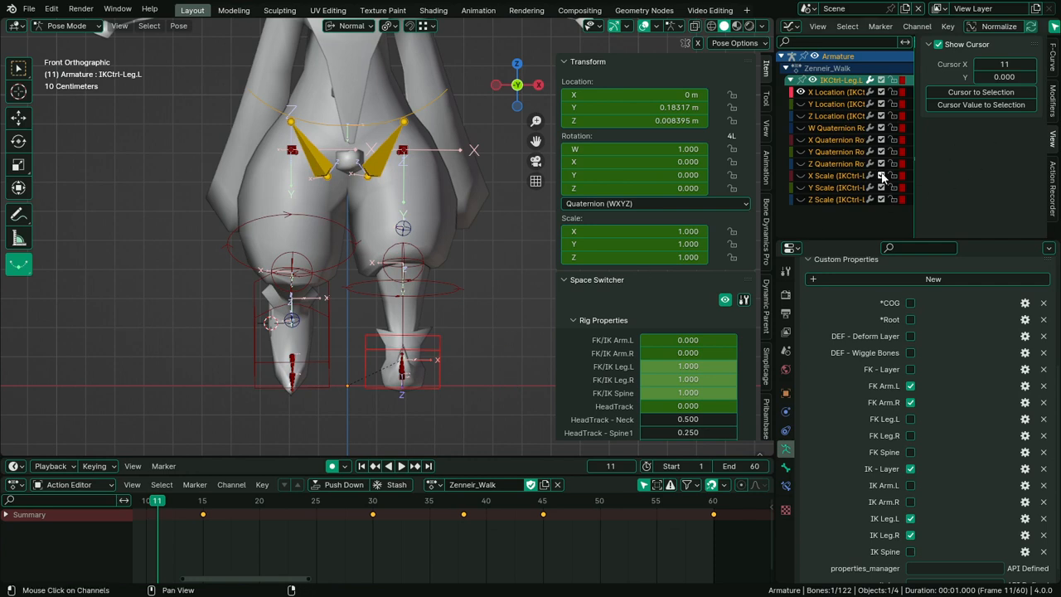
key(n)
key(g)
key(y)
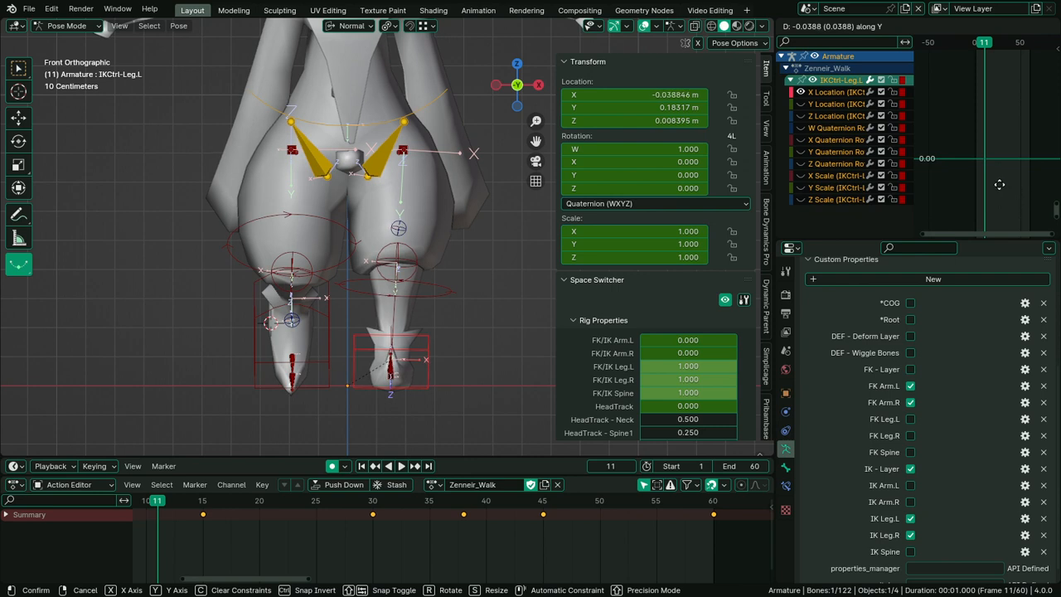
right_click(999, 185)
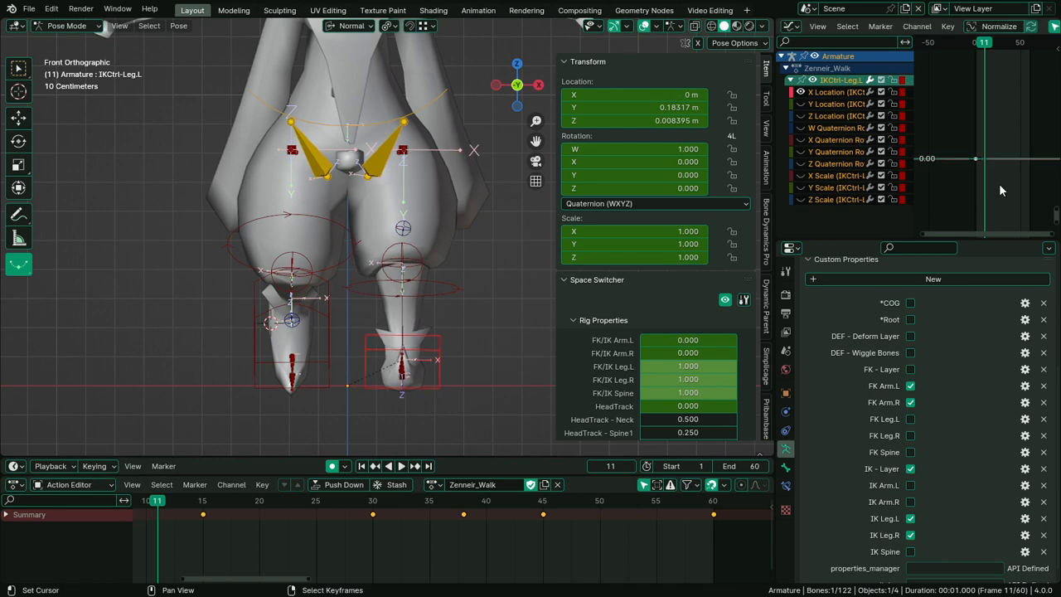
Move the left foot's remaining X Location key by -0.03 along Y to bring the foot inward
key(g)
key(y)
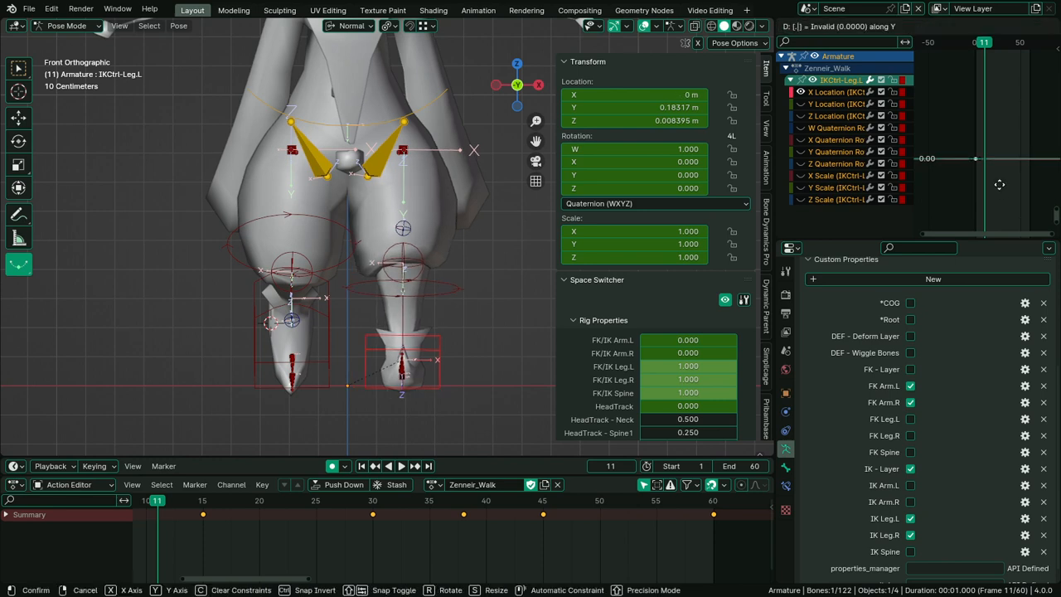
click(999, 184)
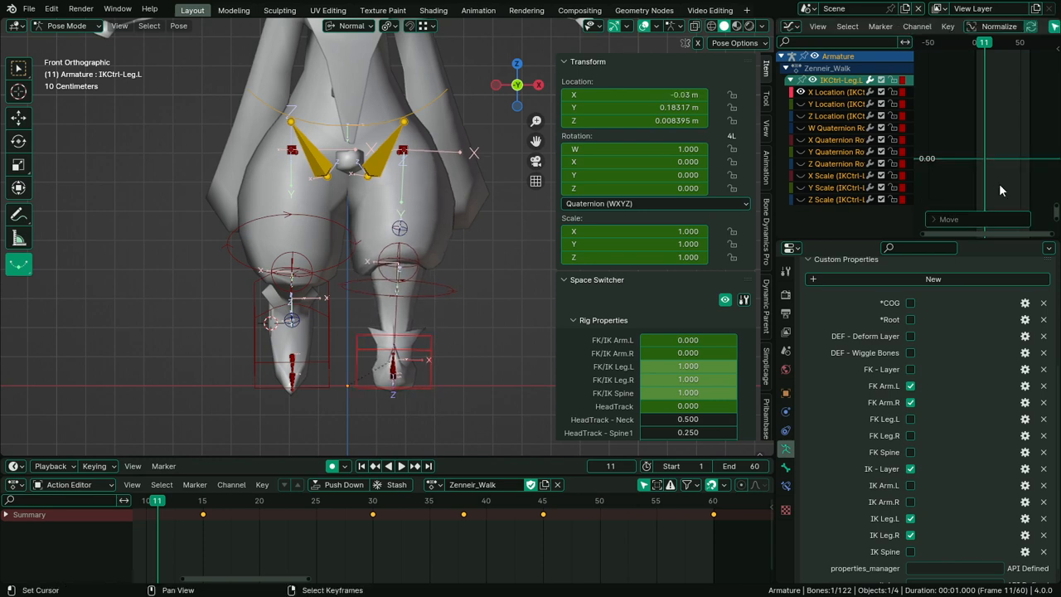
Select only the right foot IK control and delete its X Location keyframes after frame 1 in the maximized Graph Editor
click(338, 353)
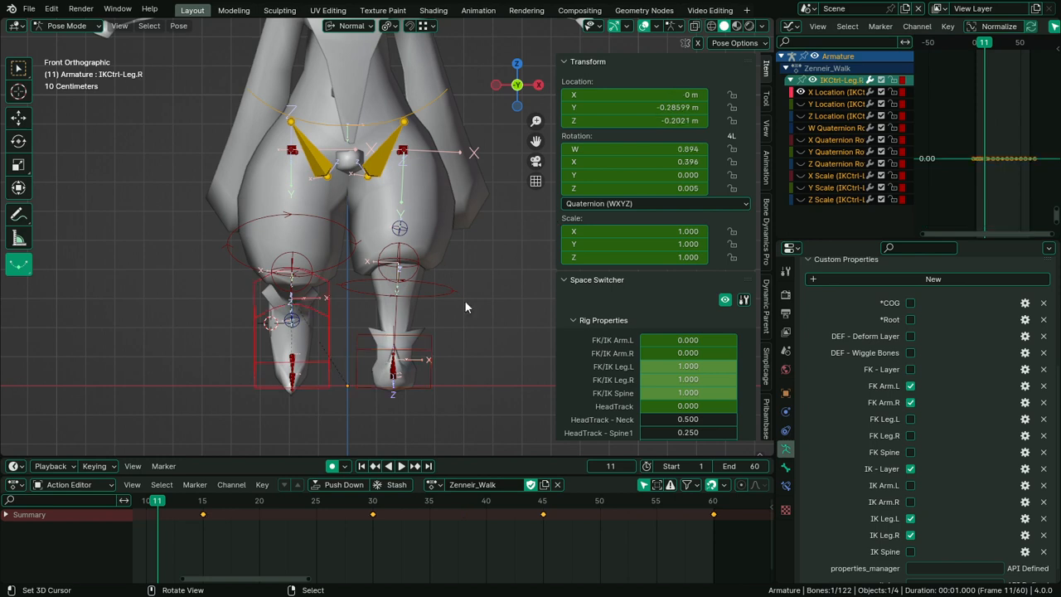
key(ctrl+space)
key(b)
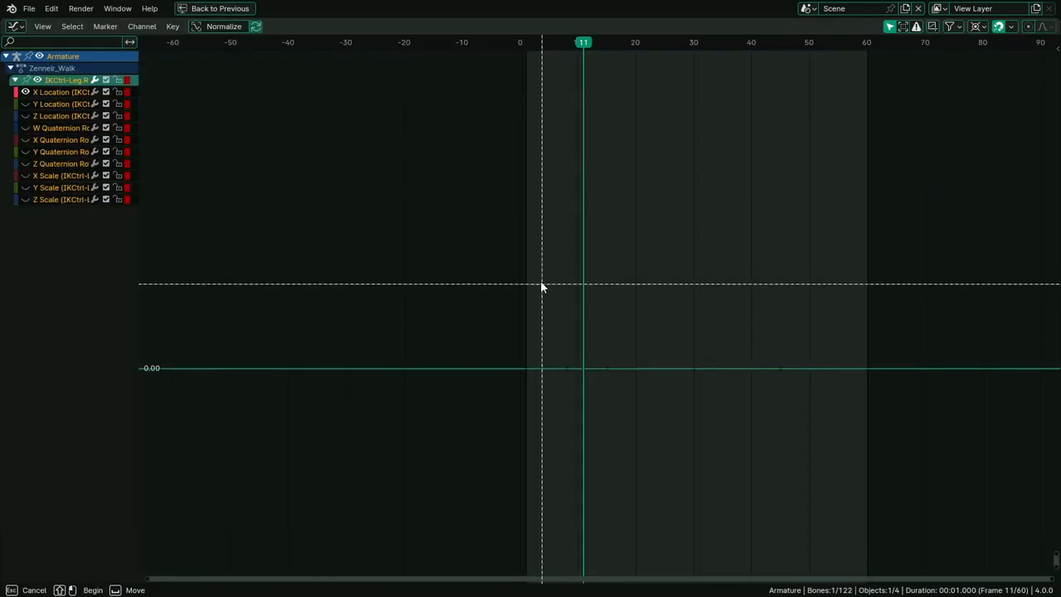
drag(554, 276, 1040, 449)
key(x)
click(1036, 448)
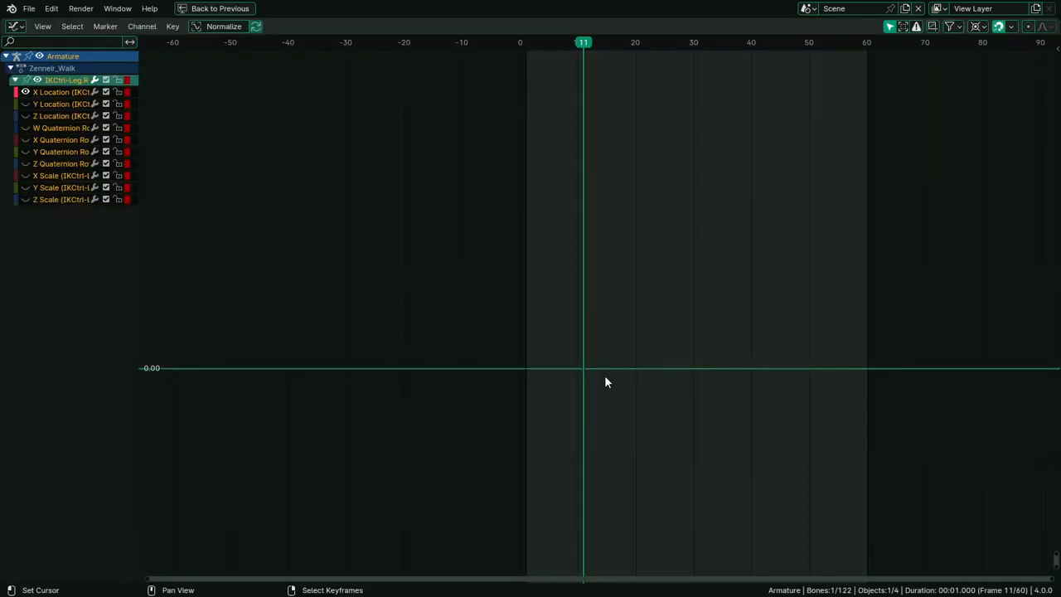
Move the right foot's remaining X Location key by 0.03 along Y and scrub through the walk to frame 65 to check the foot spacing
ctrl+right_click(524, 370)
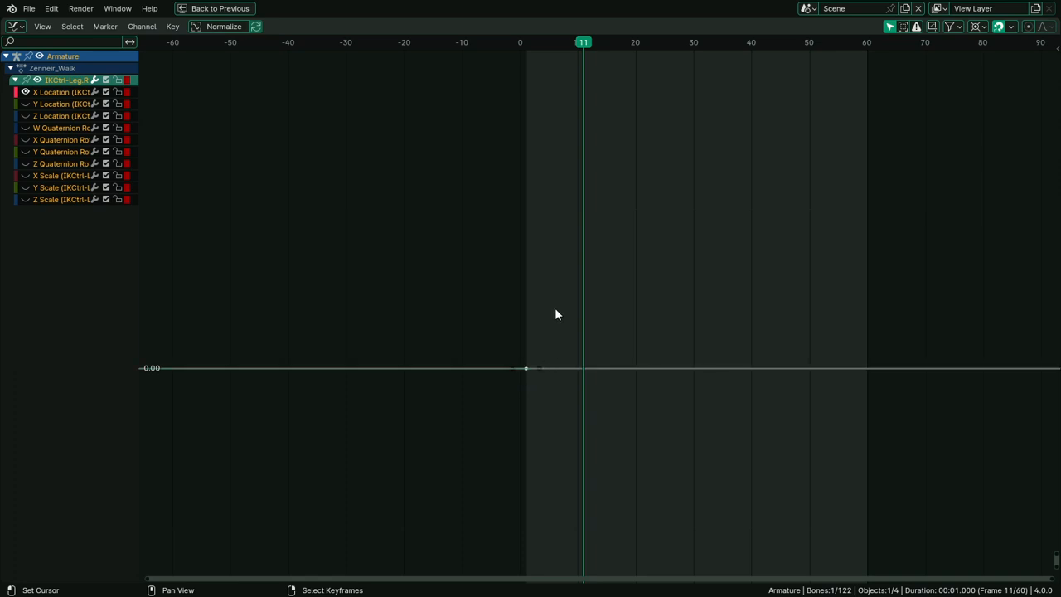
key(g)
key(y)
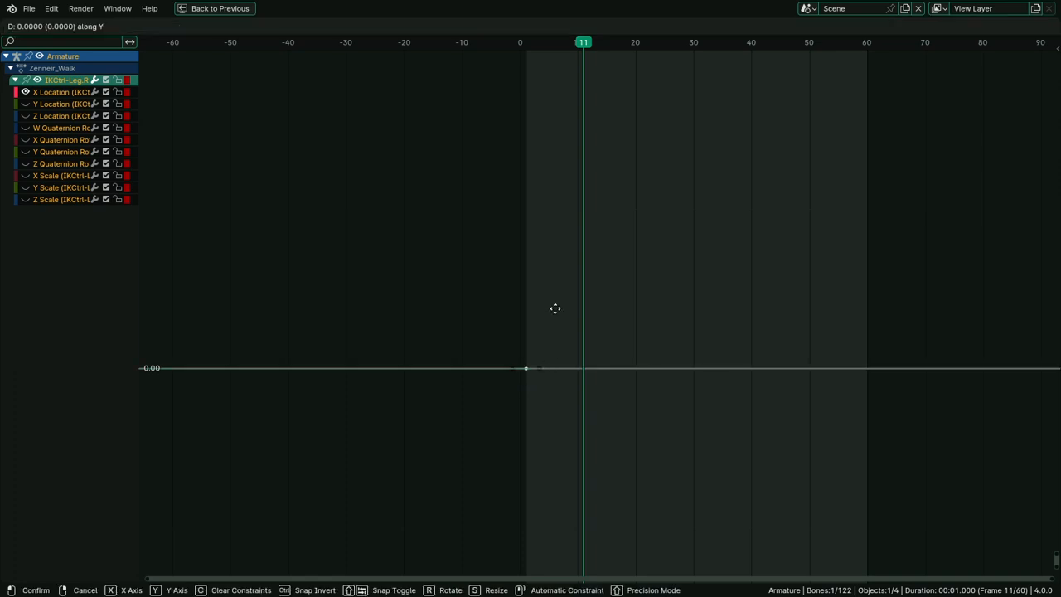
text(-.3)
key(BackSpace)
text(03)
key(minus)
key(Return)
key(ctrl+alt+space)
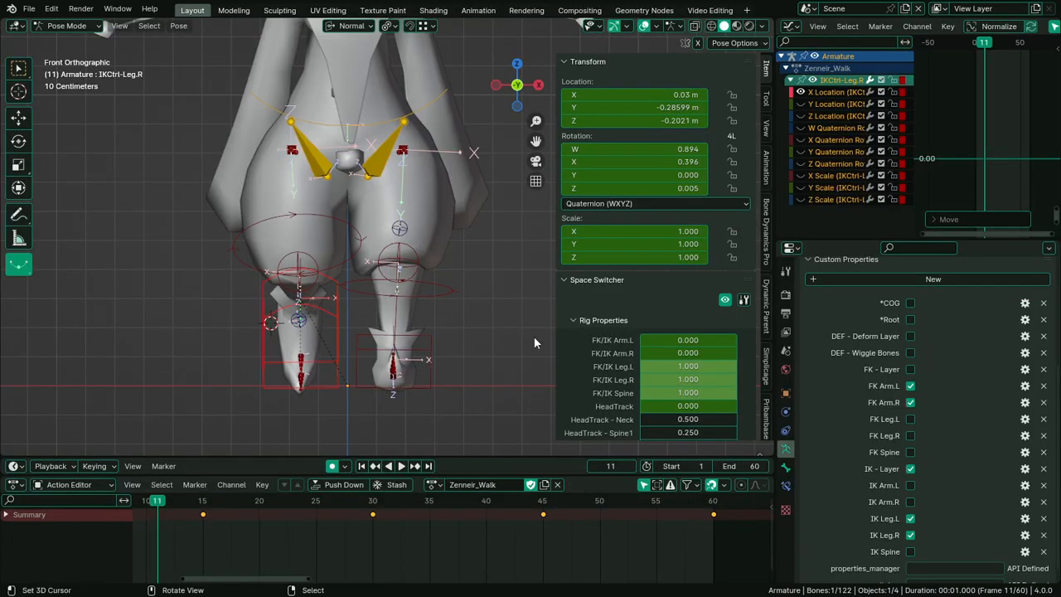
key(space)
drag(391, 532, 770, 531)
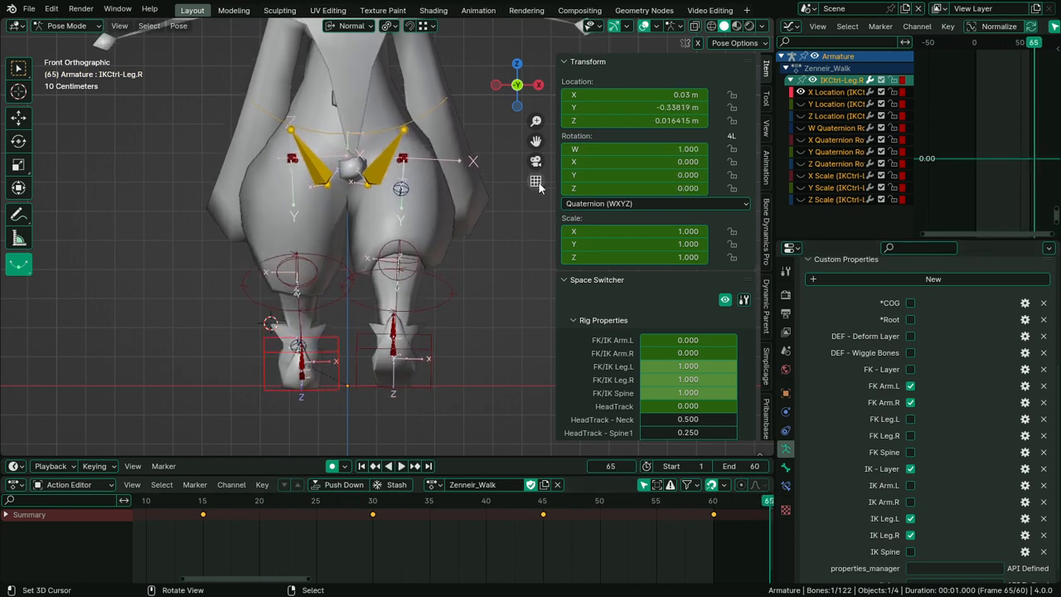
key(g)
key(y)
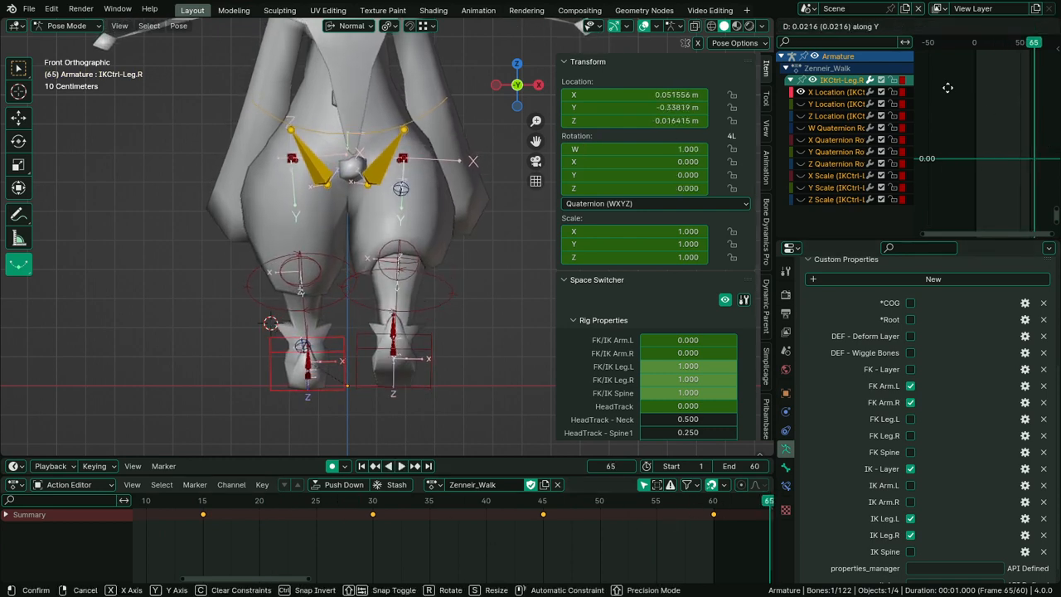
right_click(947, 89)
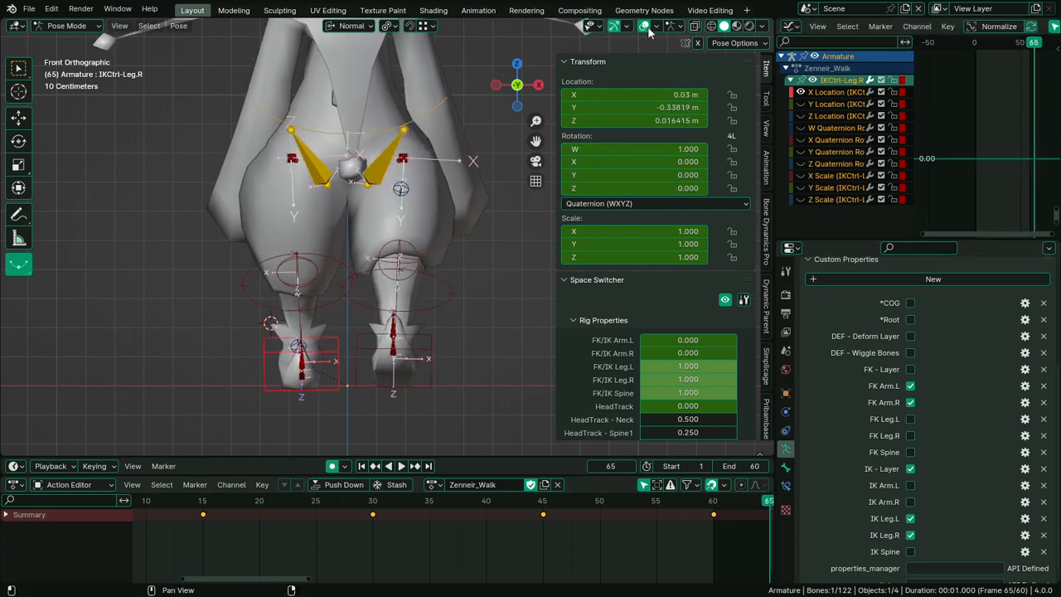
Add the left foot IK control to the selection and show both feet's X Location curves normalized and framed in the maximized Graph Editor
shift+click(433, 356)
key(ctrl+space)
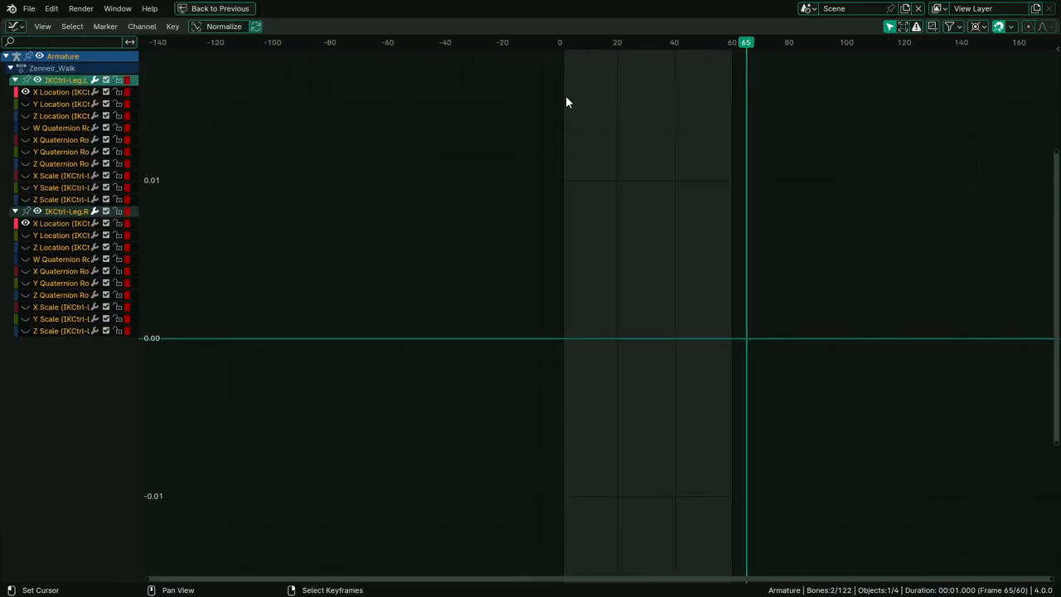
click(229, 28)
scroll(646, 253, up, 6)
ctrl+middle_drag(682, 261, 665, 210)
key(Home)
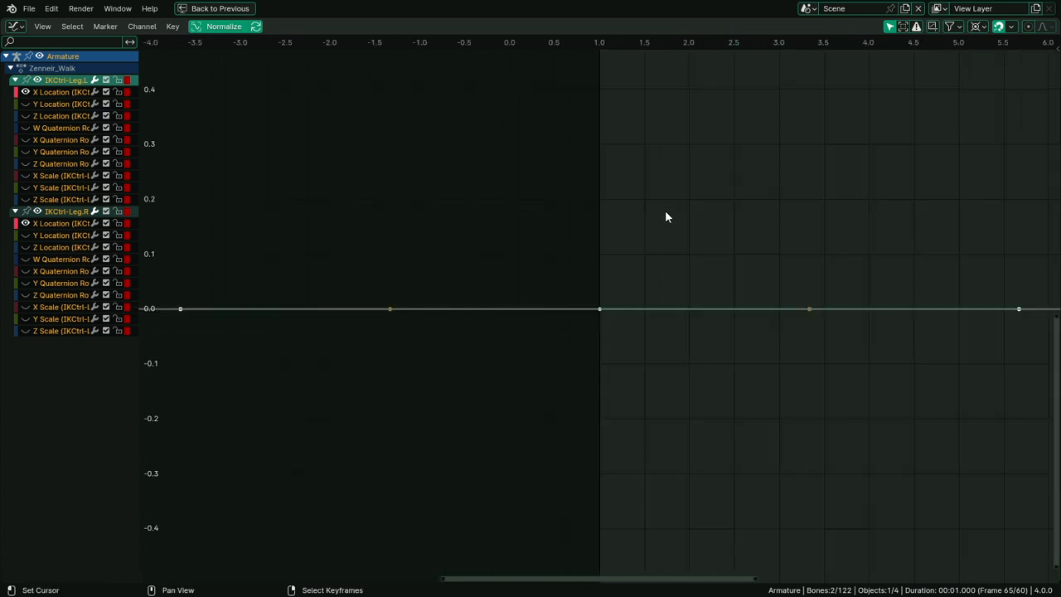
Turn off normalization for the X Location curves of both leg IK controls in the Graph Editor
scroll(450, 207, down, 8)
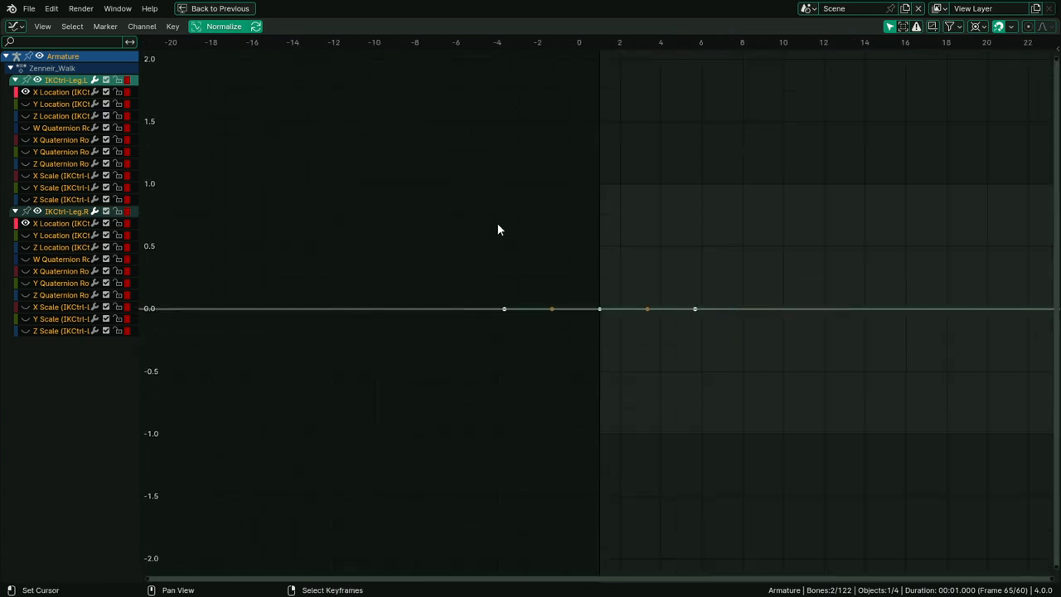
middle_drag(493, 244, 375, 251)
click(218, 28)
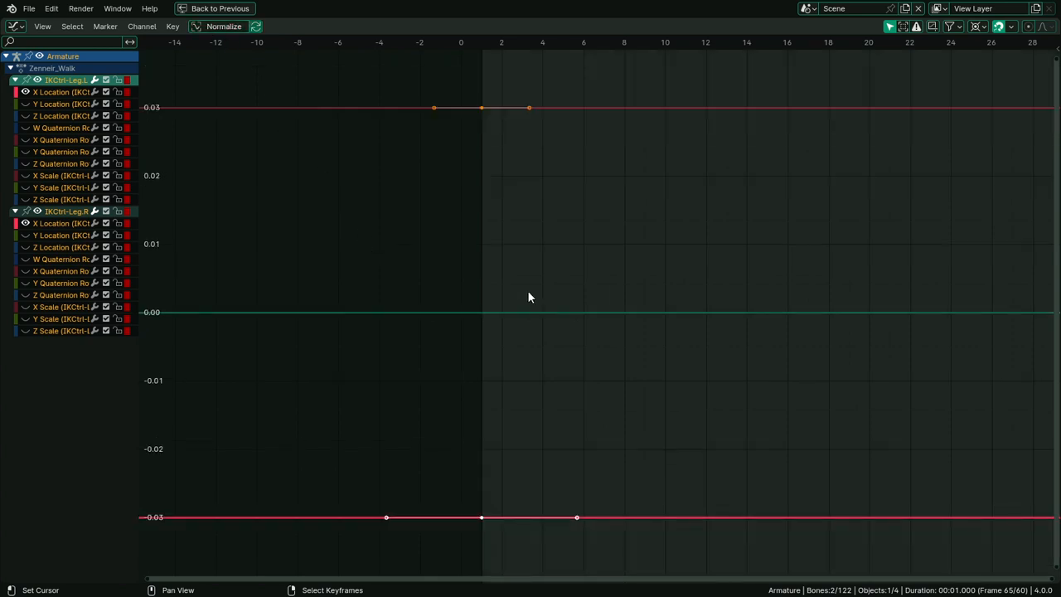
scroll(549, 303, down, 1)
scroll(580, 312, down, 6)
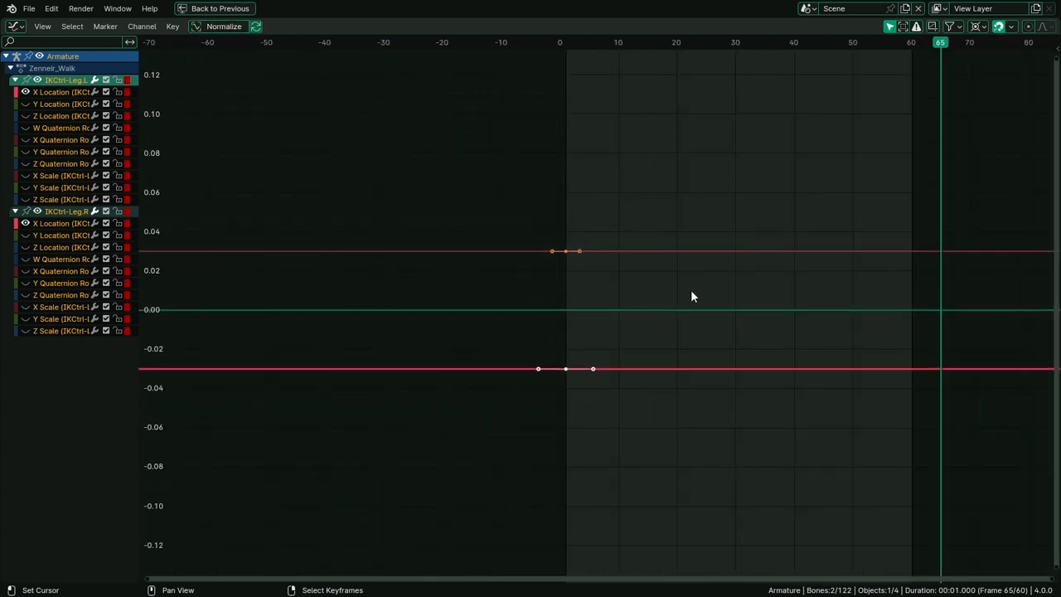
Set the handle type of the selected X Location keyframes to Vector
key(n)
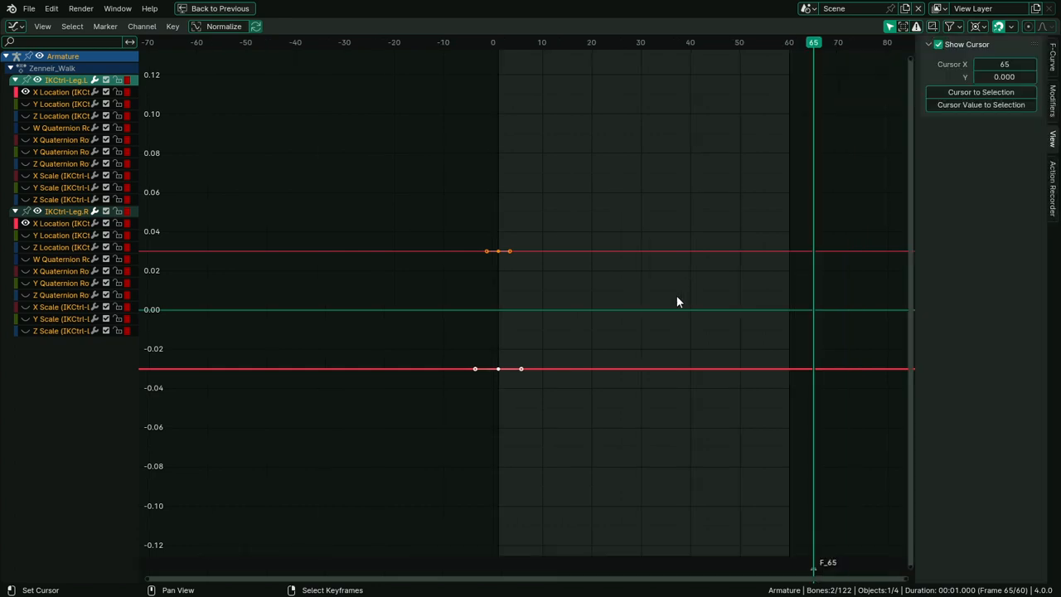
key(n)
key(n)
key(v)
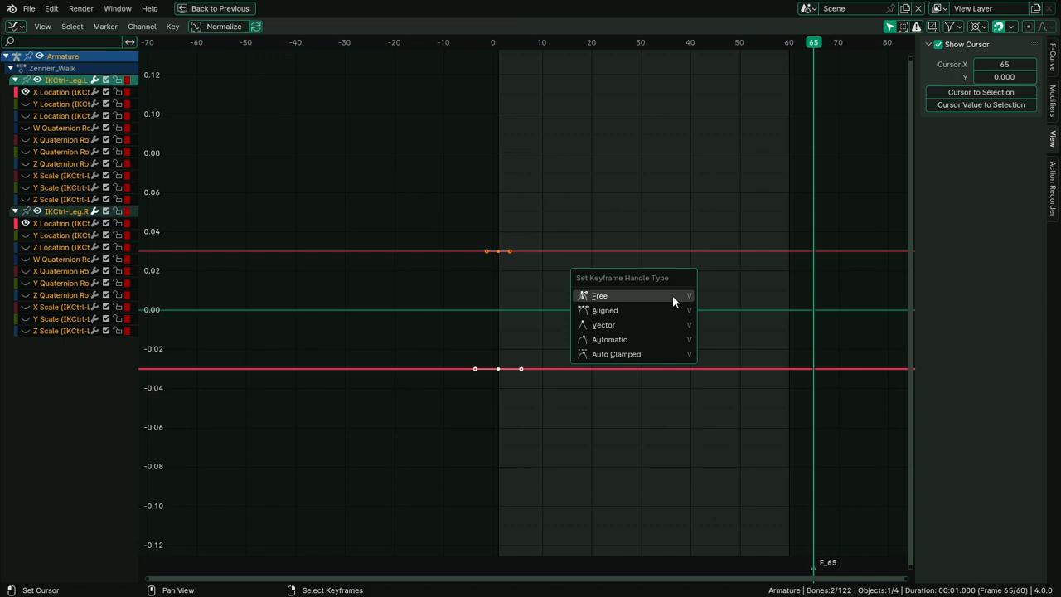
click(627, 324)
key(v)
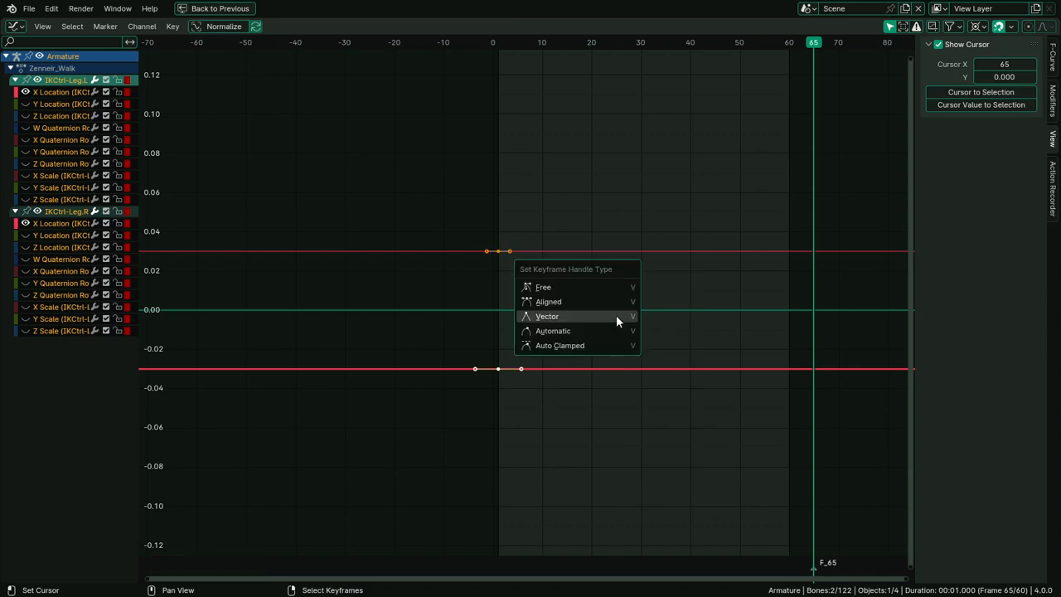
click(616, 317)
Restore the Graph Editor to its place in the full layout and hide its sidebar
key(ctrl+space)
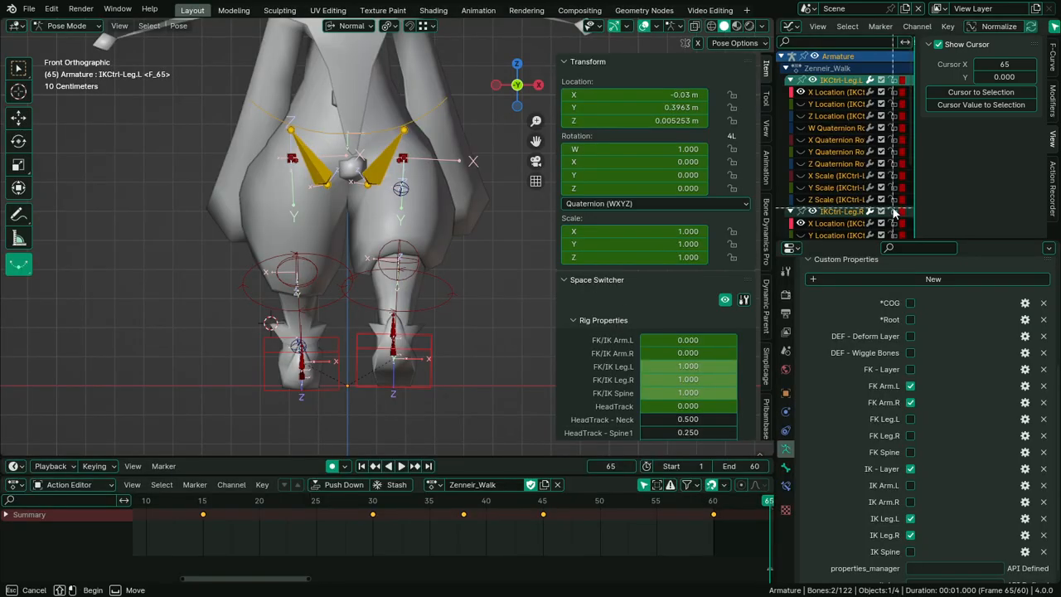
key(n)
key(n)
key(n)
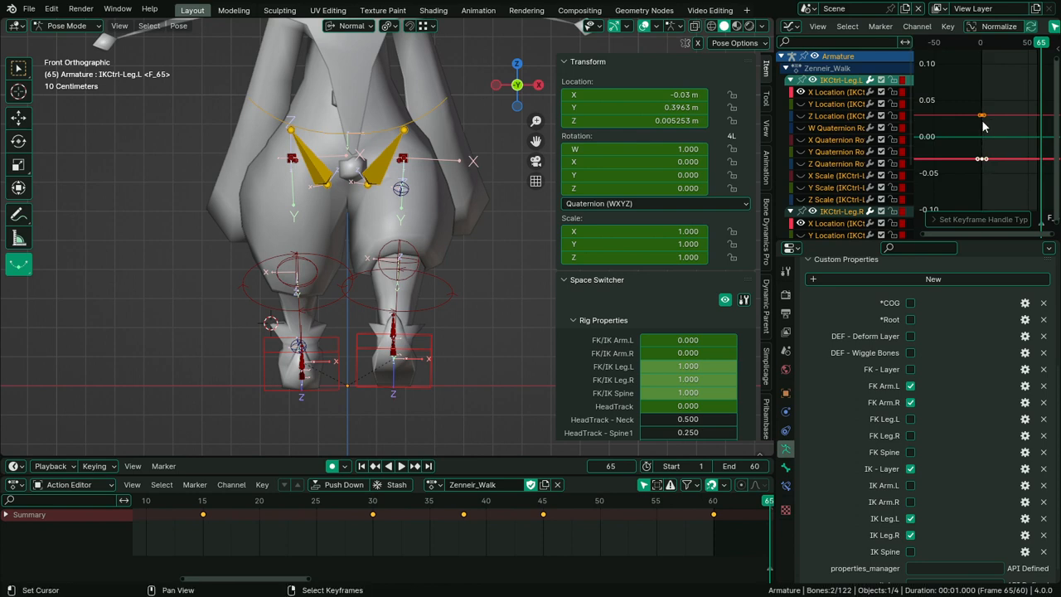
key(n)
key(n)
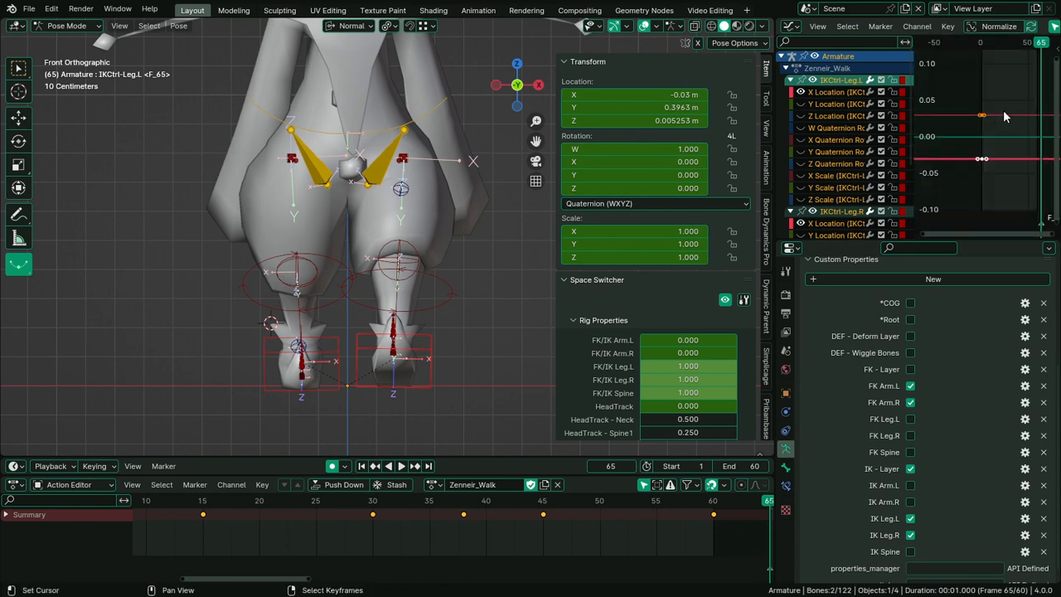
Scale the X Location keyframes of both leg controls along Y to about 0.04 and -0.04 m
key(s)
key(y)
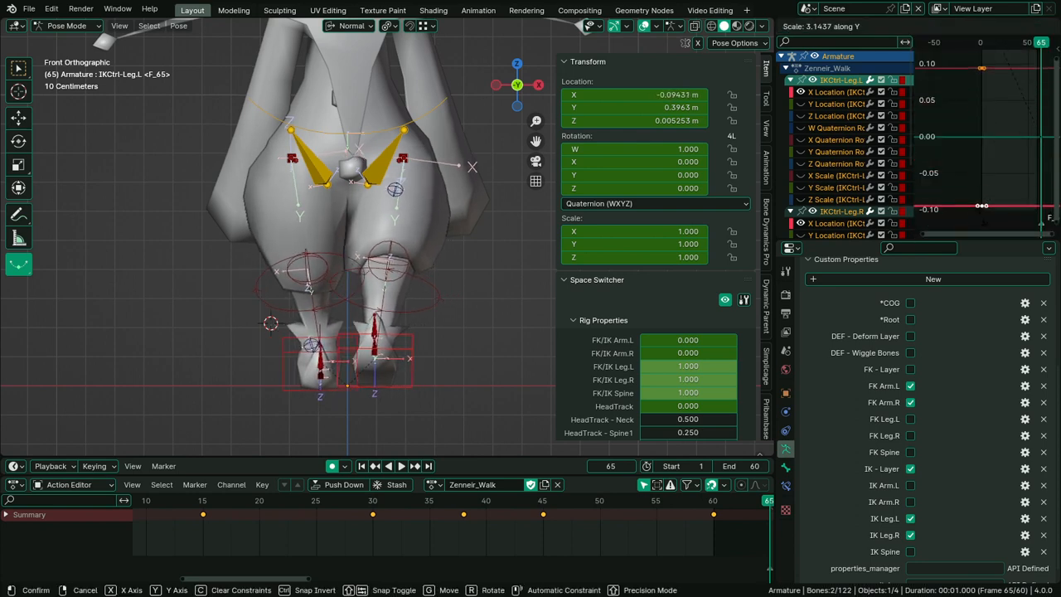
click(561, 377)
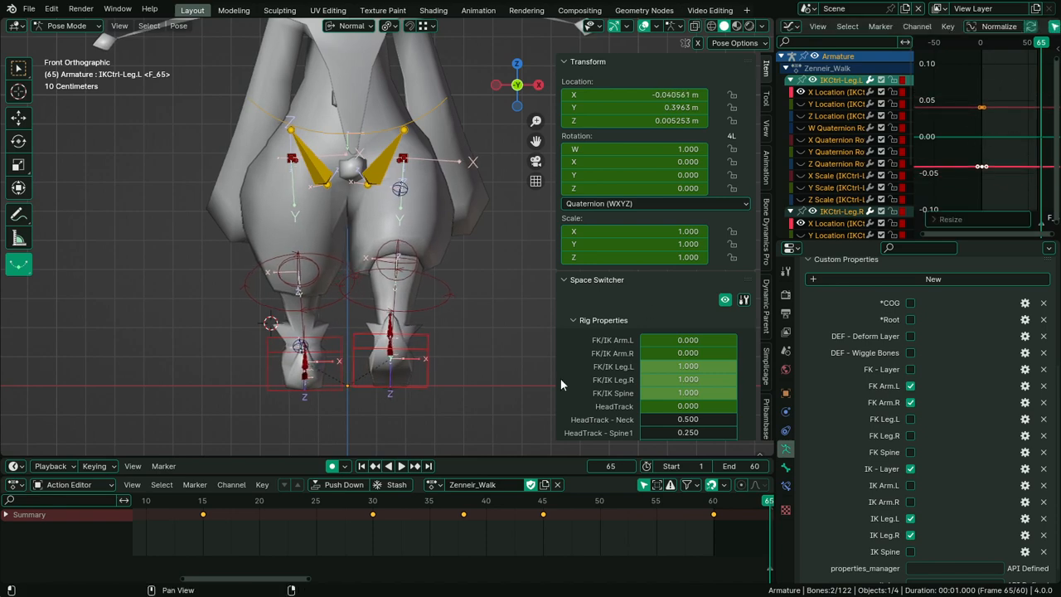
Play the walk animation and scale the X Location keyframes along Y until the left leg control is at about -0.107 m
key(space)
middle_drag(560, 378, 447, 298)
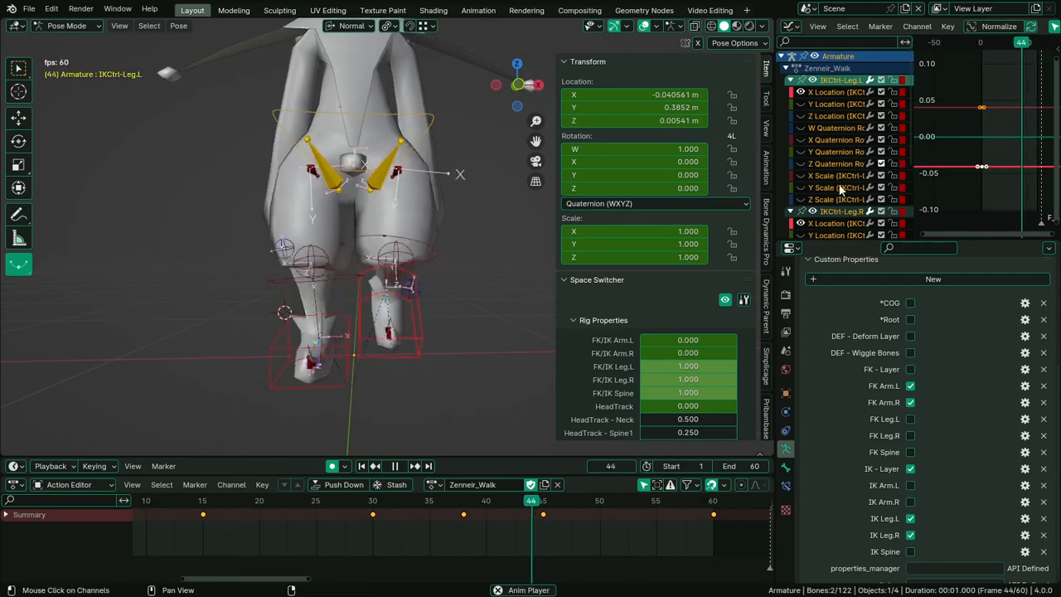
key(s)
key(y)
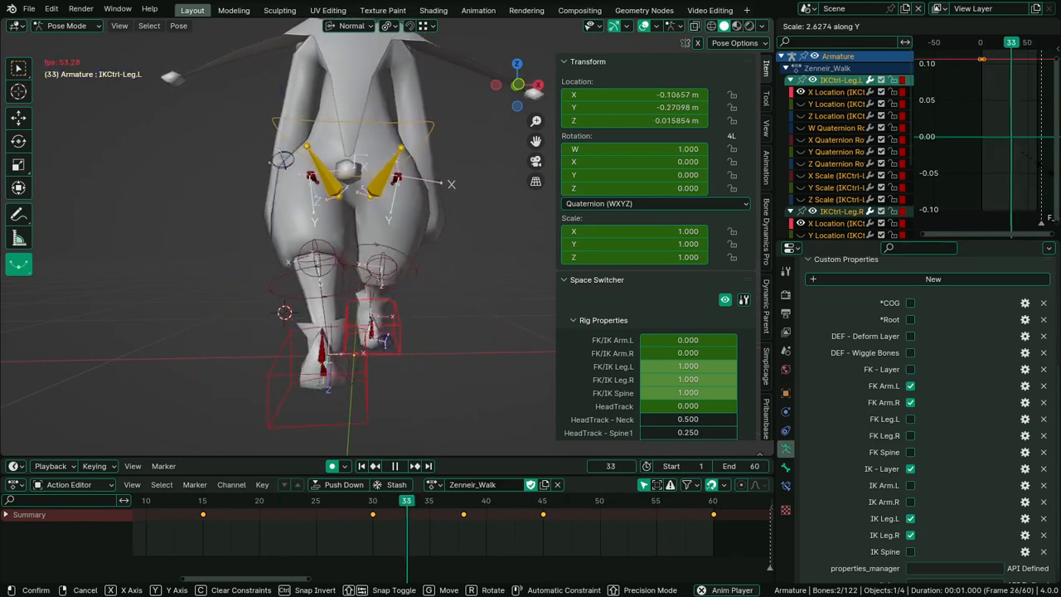
click(866, 223)
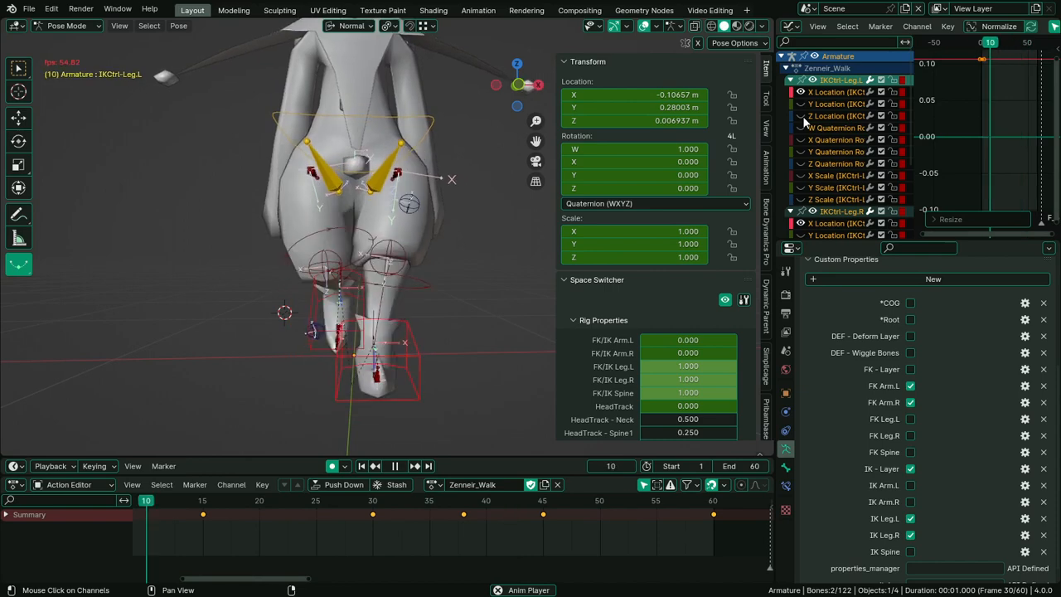
Show the left leg control's Z Quaternion Rotation curve and try shifting its keyframes along Y
click(800, 163)
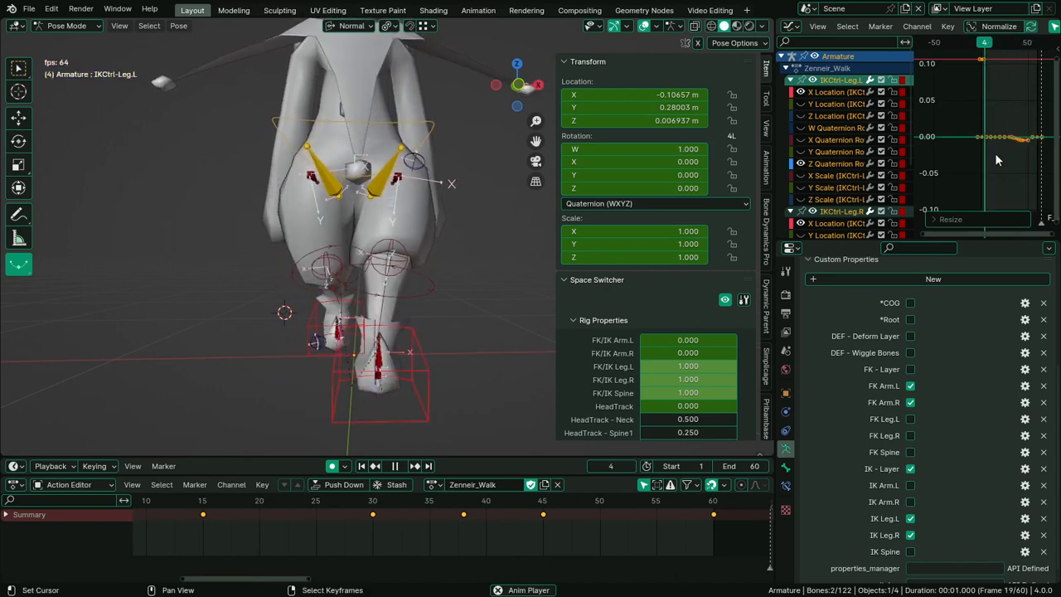
key(g)
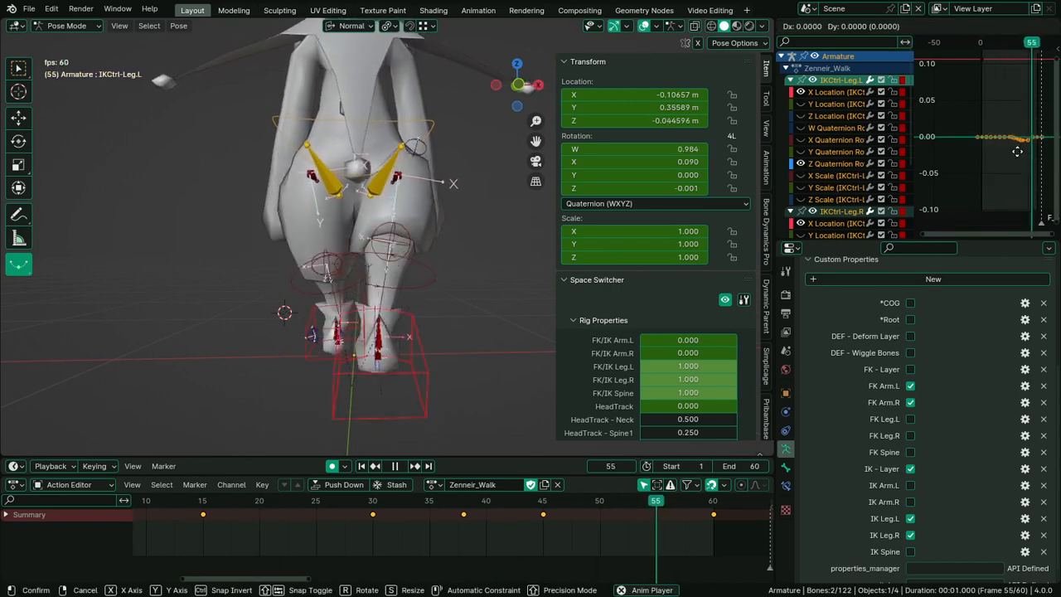
key(y)
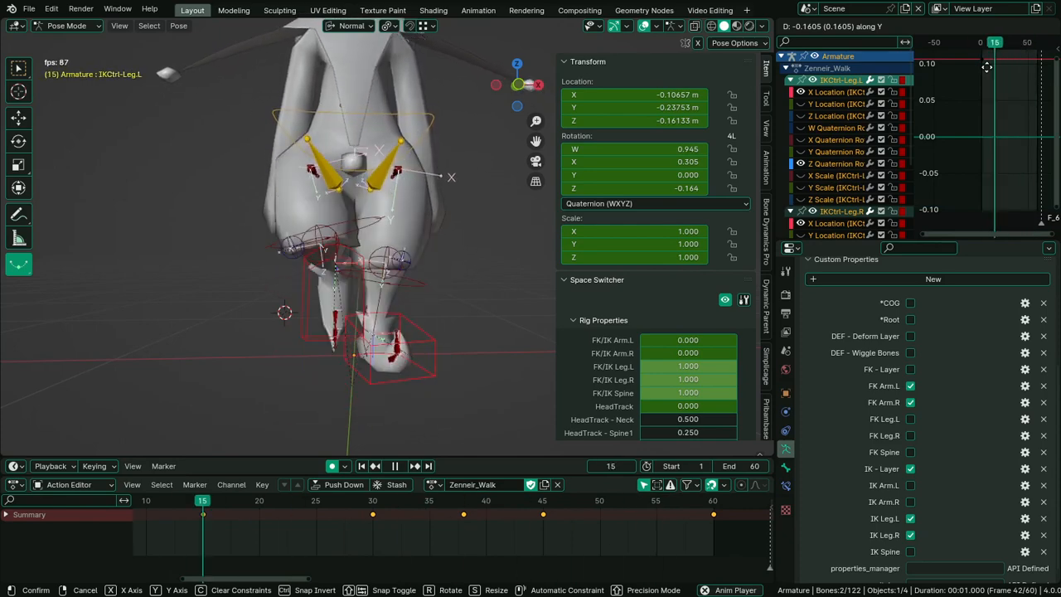
right_click(986, 67)
text(gy)
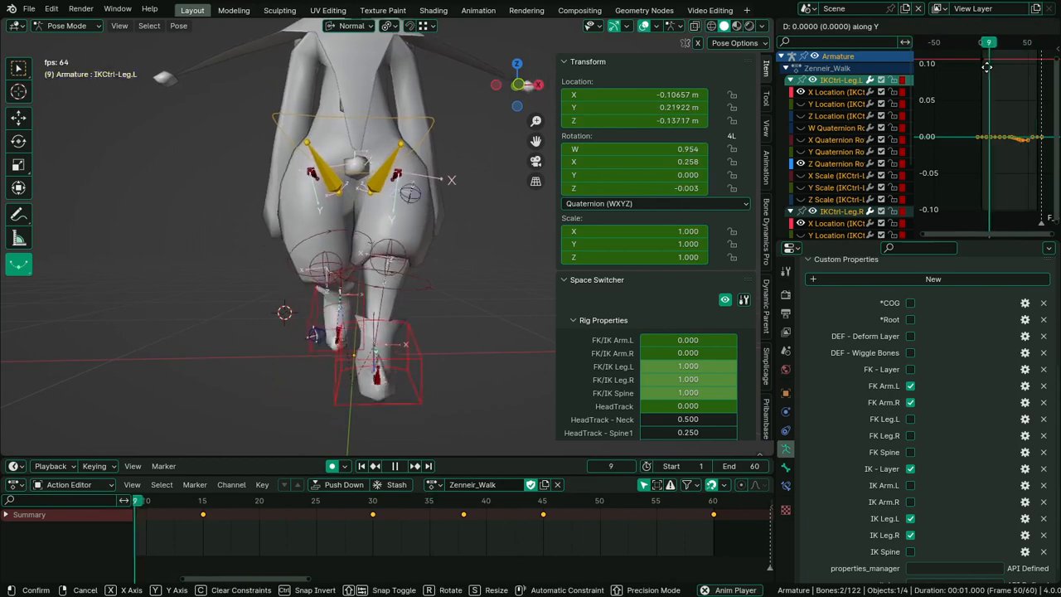
text(-.)
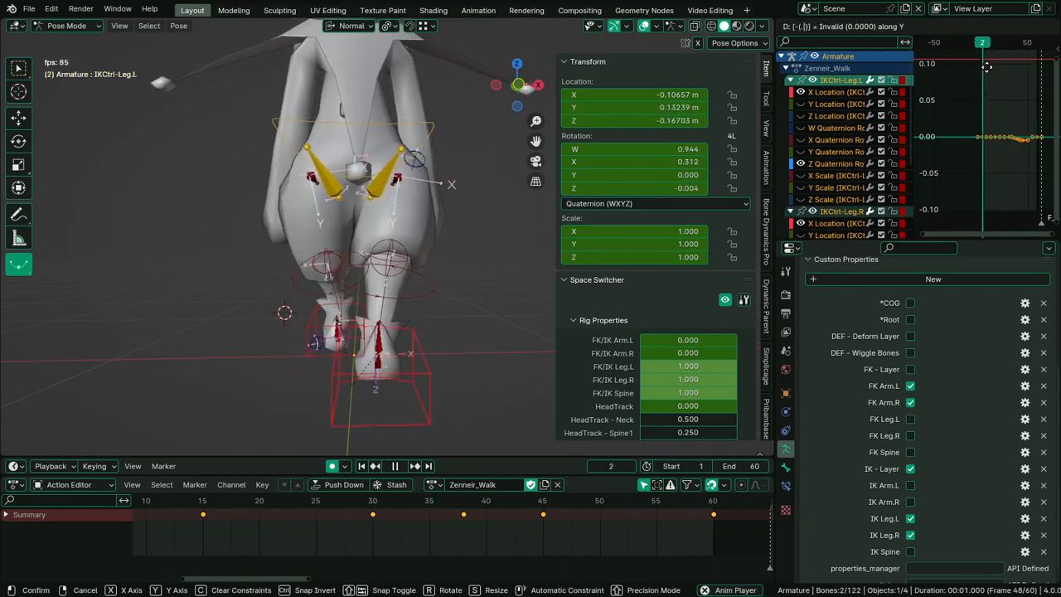
text(015)
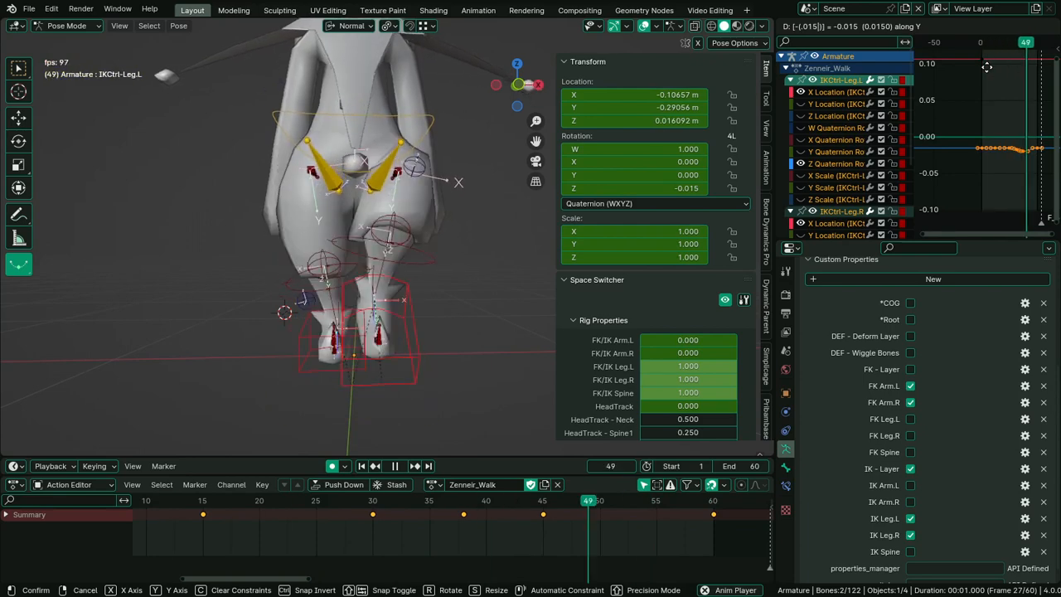
right_click(987, 67)
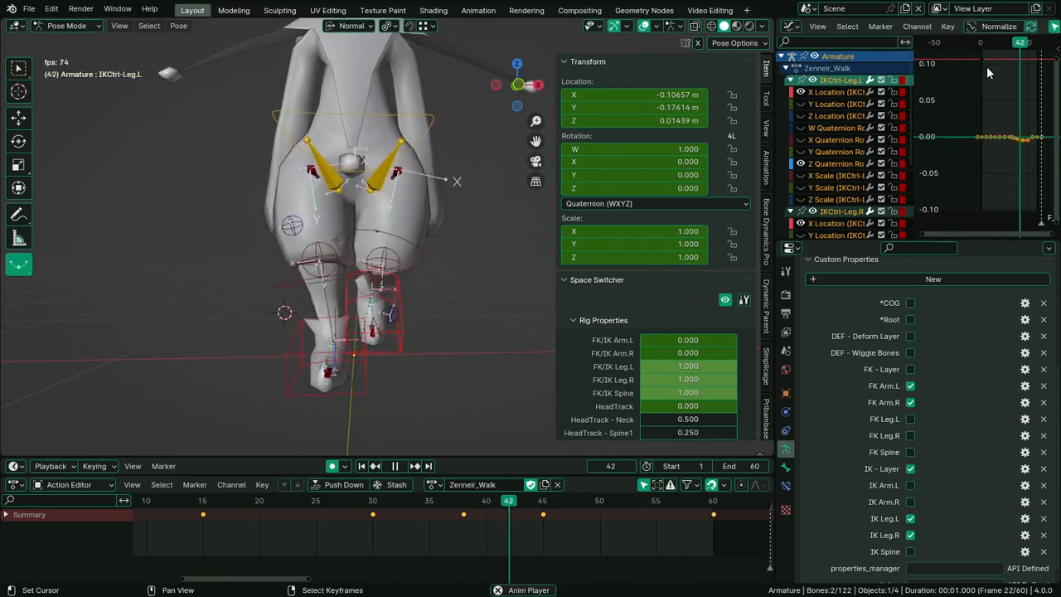
key(g)
key(y)
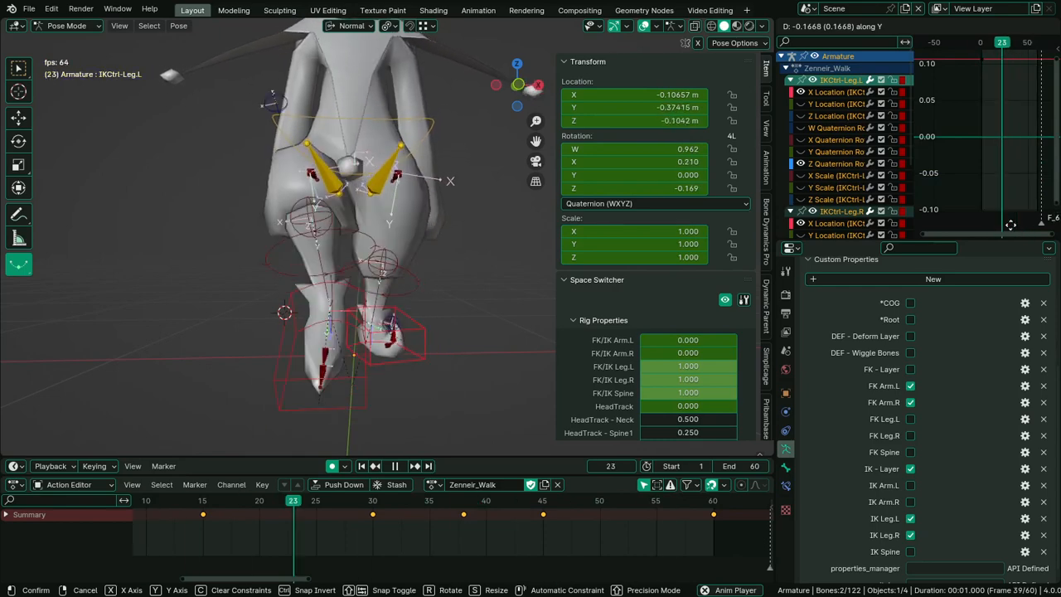
right_click(1011, 224)
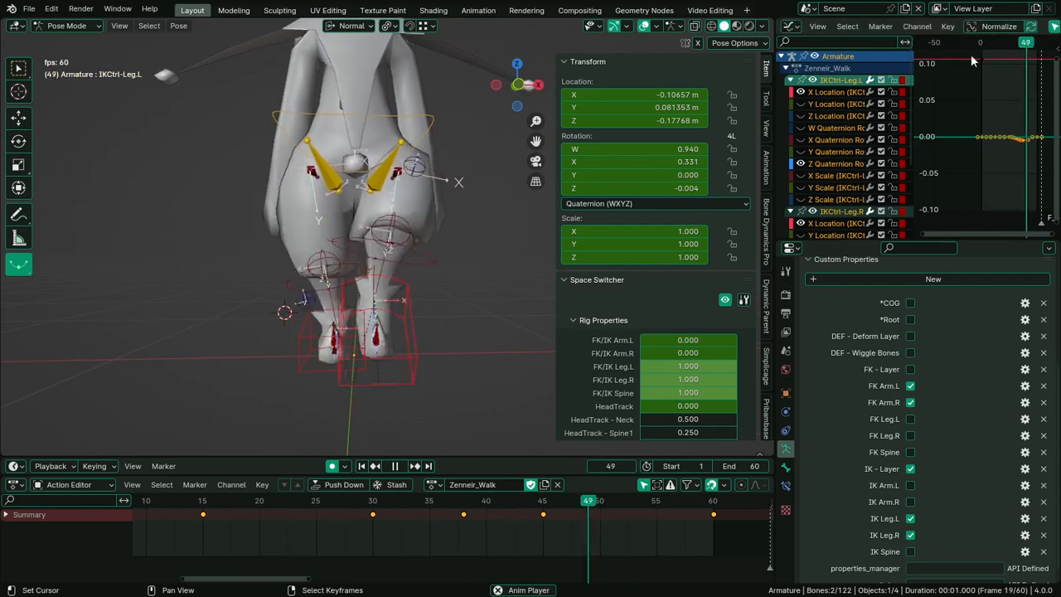
key(g)
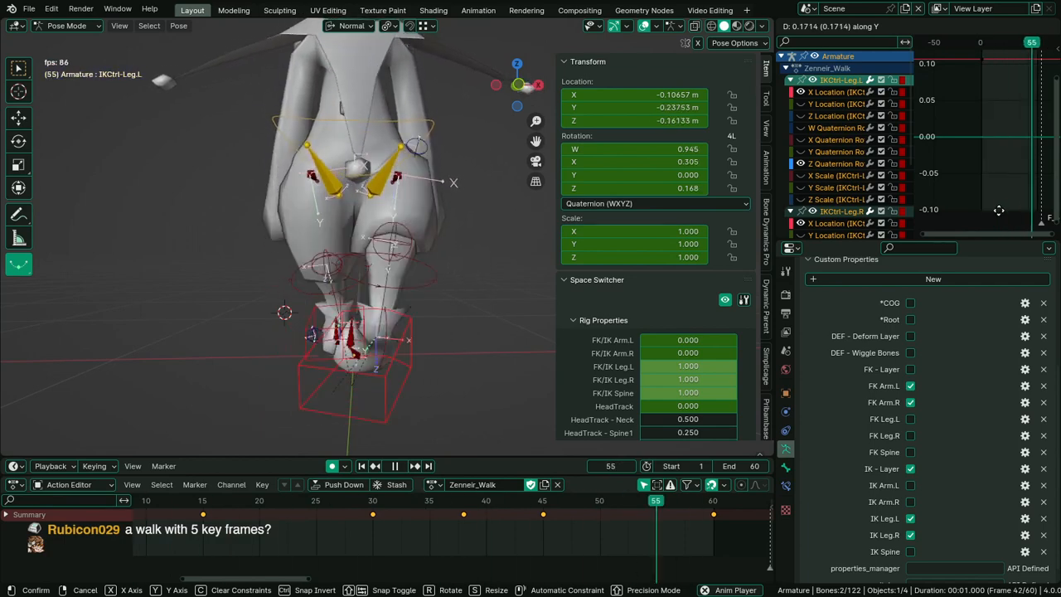
right_click(999, 211)
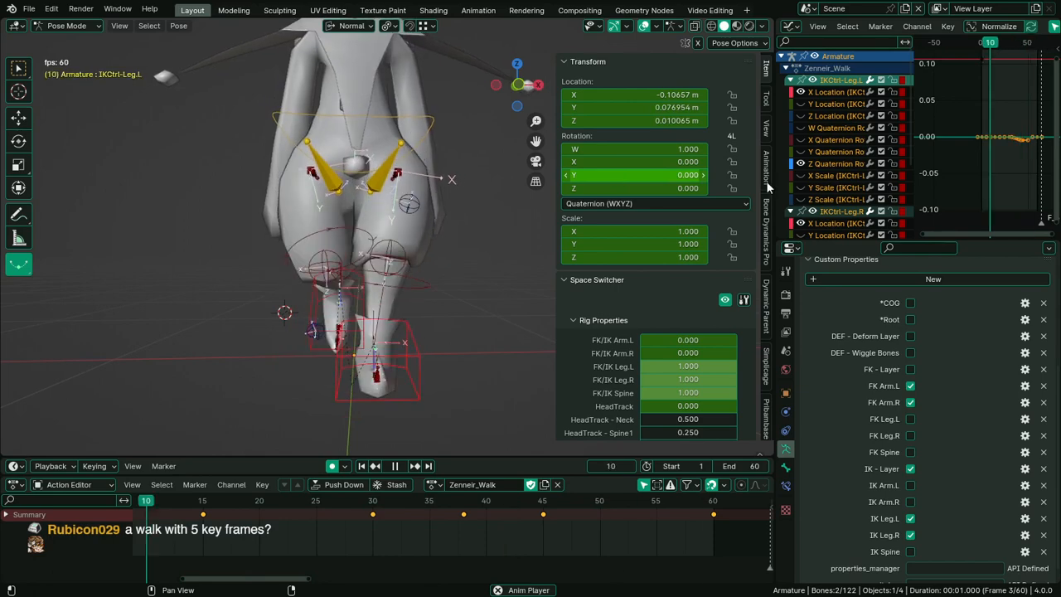
Select only the X Location keyframes of both leg controls and scale them along Y by about 0.42
scroll(965, 109, down, 3)
key(alt+a)
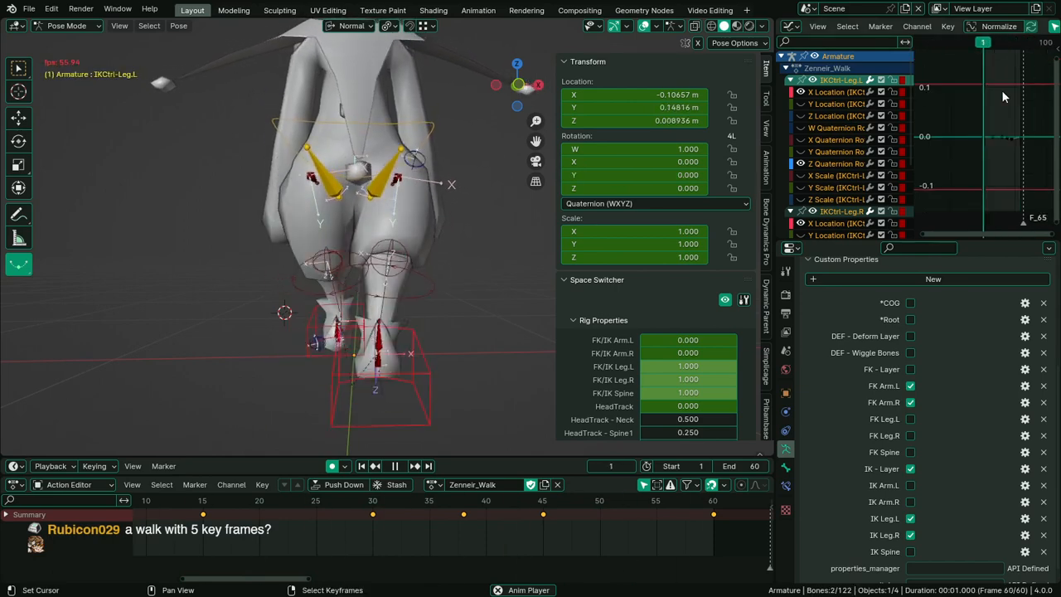
key(c)
click(985, 83)
click(976, 224)
right_click(978, 221)
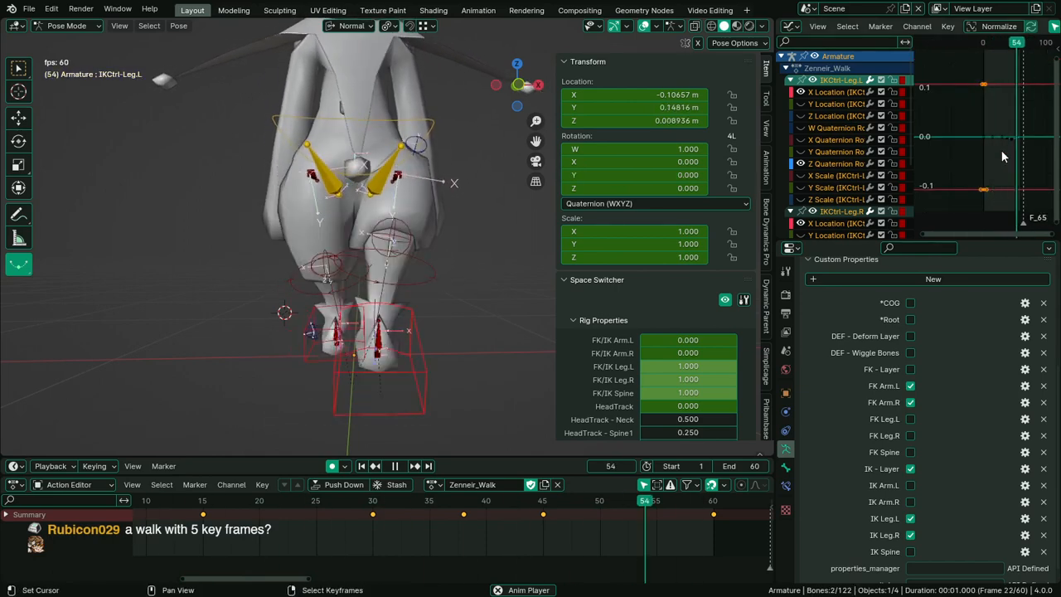
key(s)
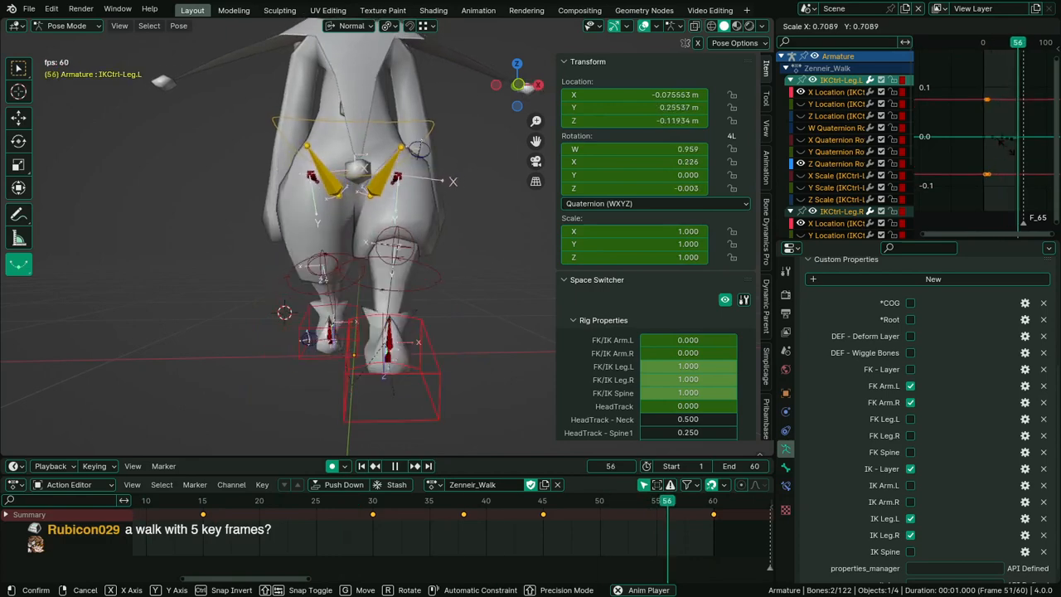
key(y)
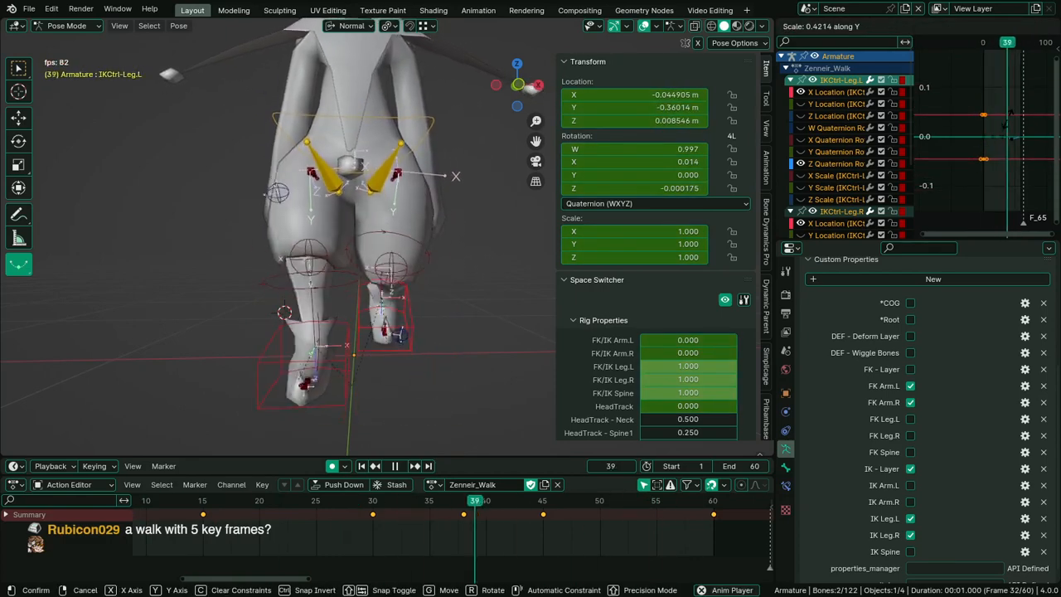
click(991, 166)
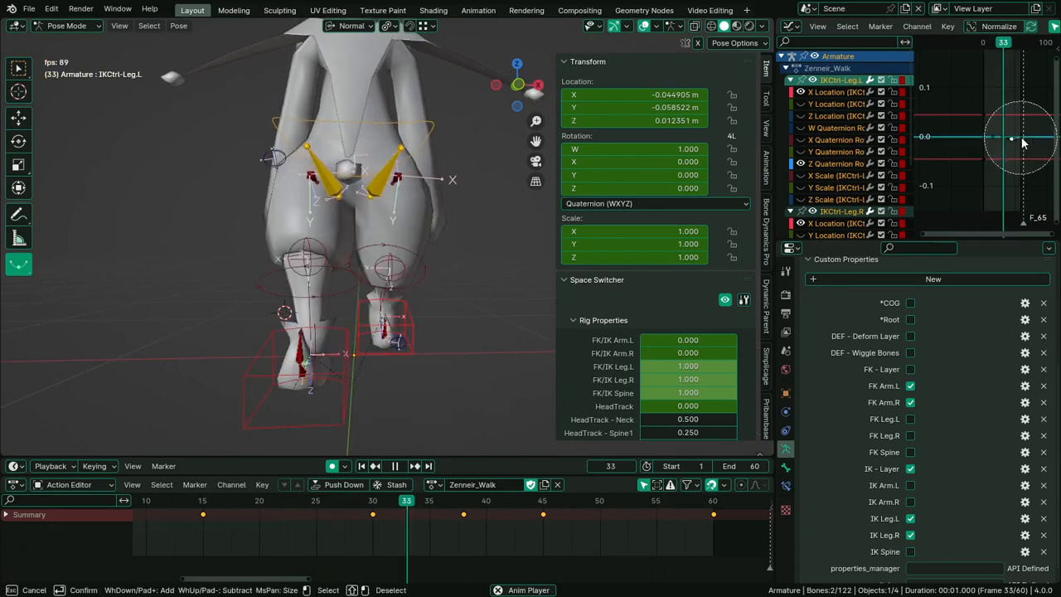
Raise the left leg control's Z Quaternion Rotation keyframes by about 0.02 along Y
key(g)
key(y)
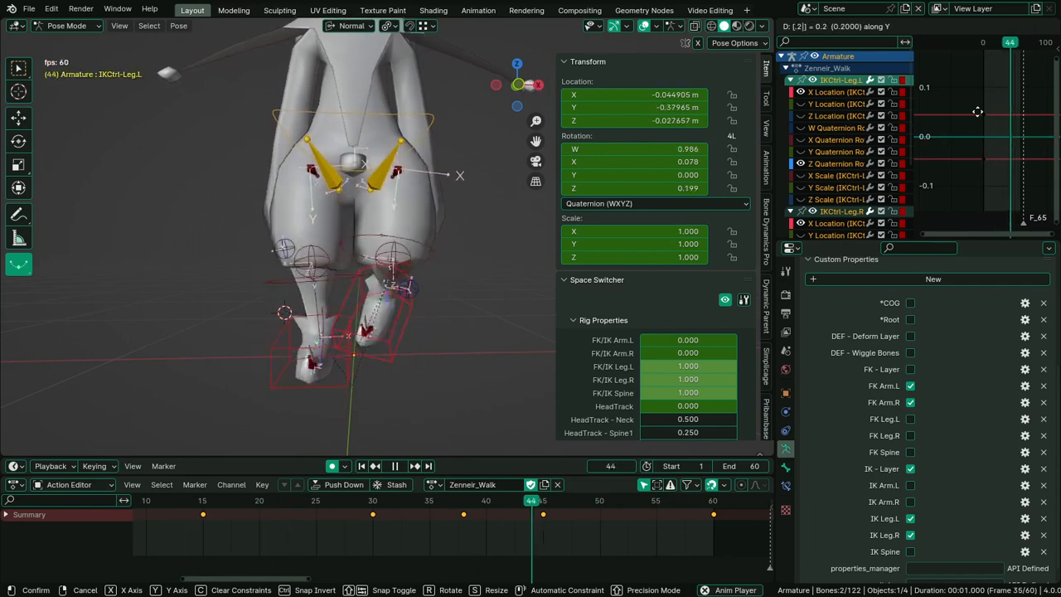
key(BackSpace)
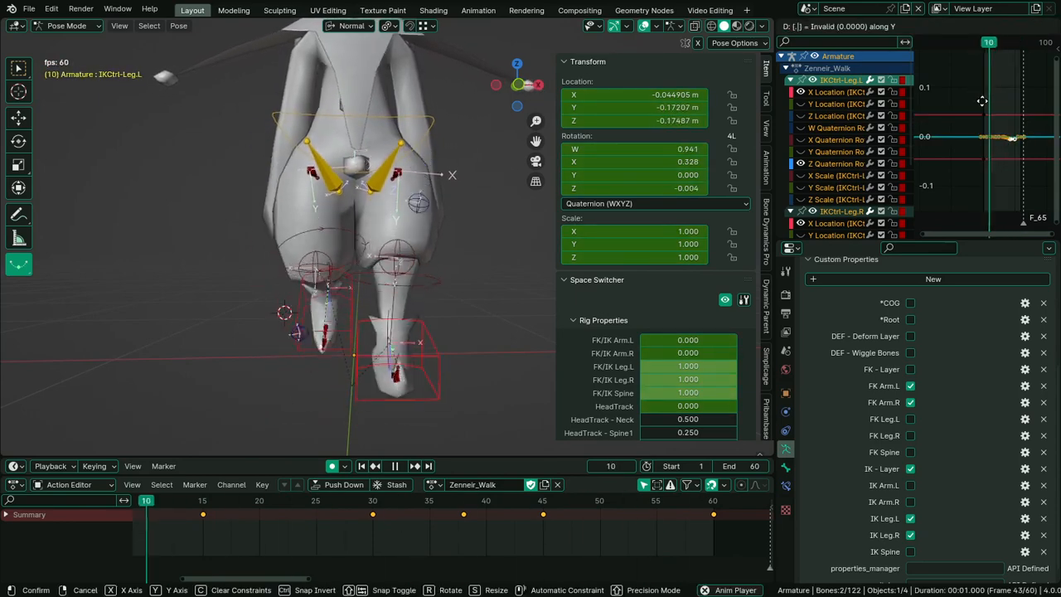
click(983, 105)
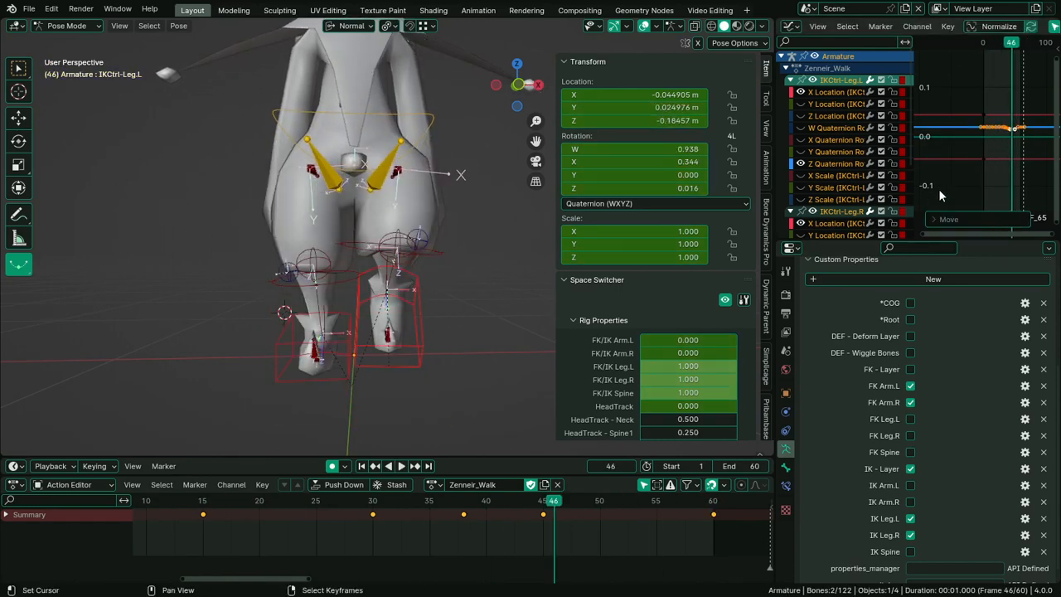
Lower the right leg control's Z Quaternion Rotation keyframes by about 0.075 along Y
click(326, 382)
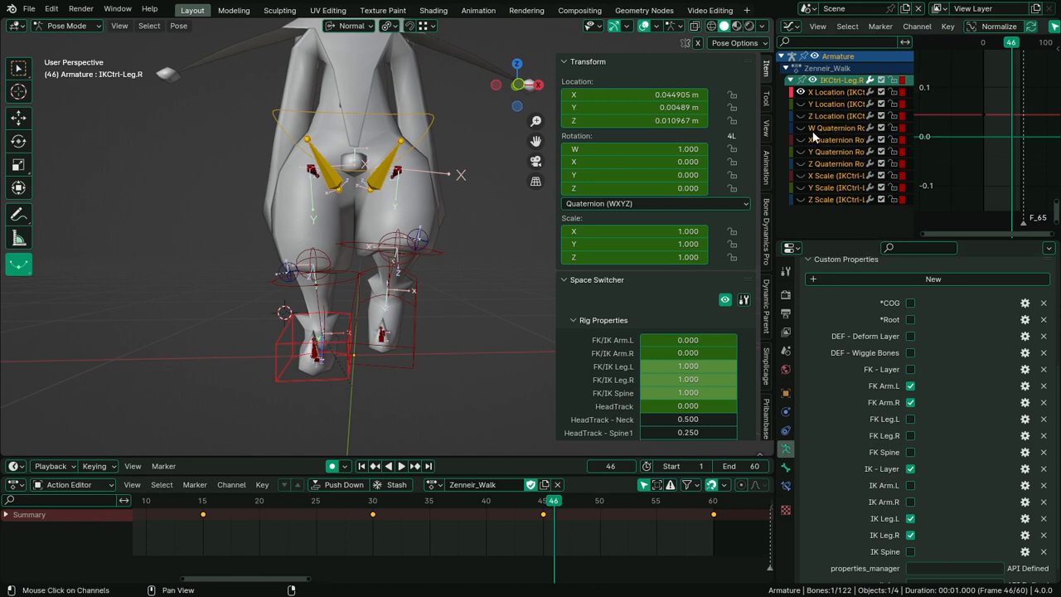
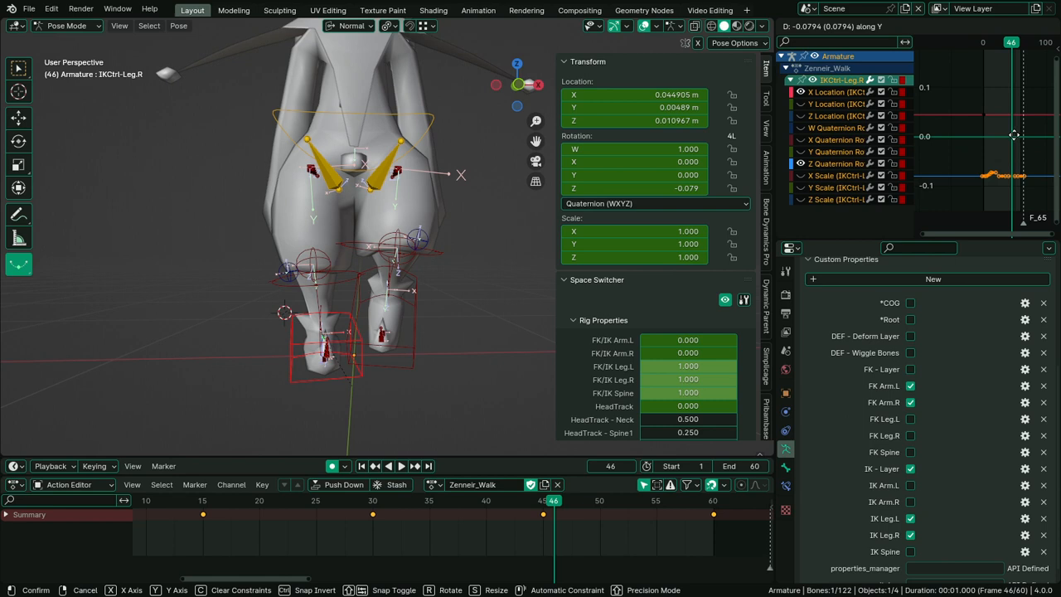
key(Escape)
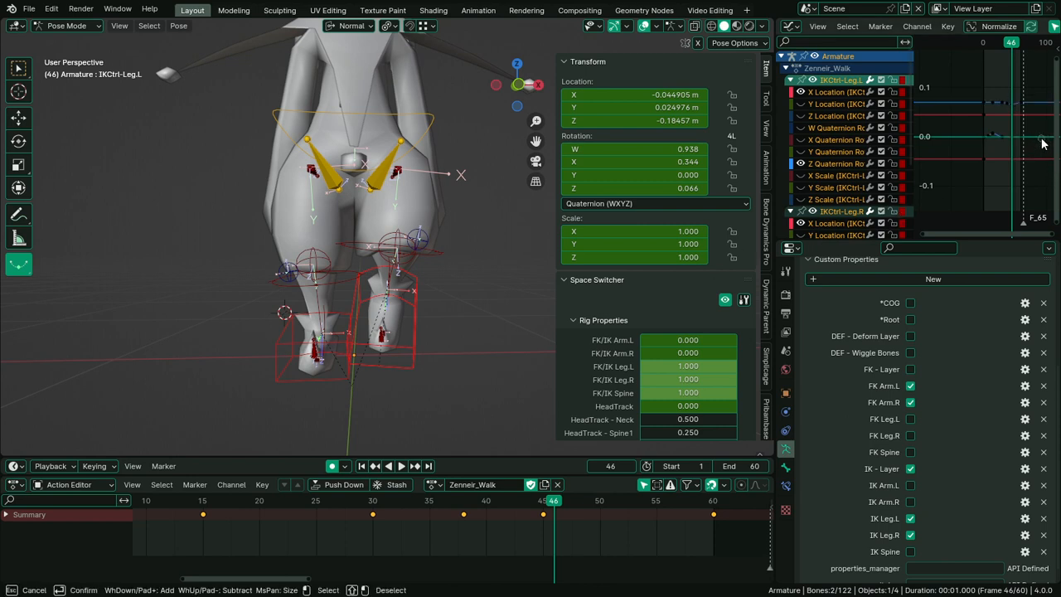
key(g)
key(y)
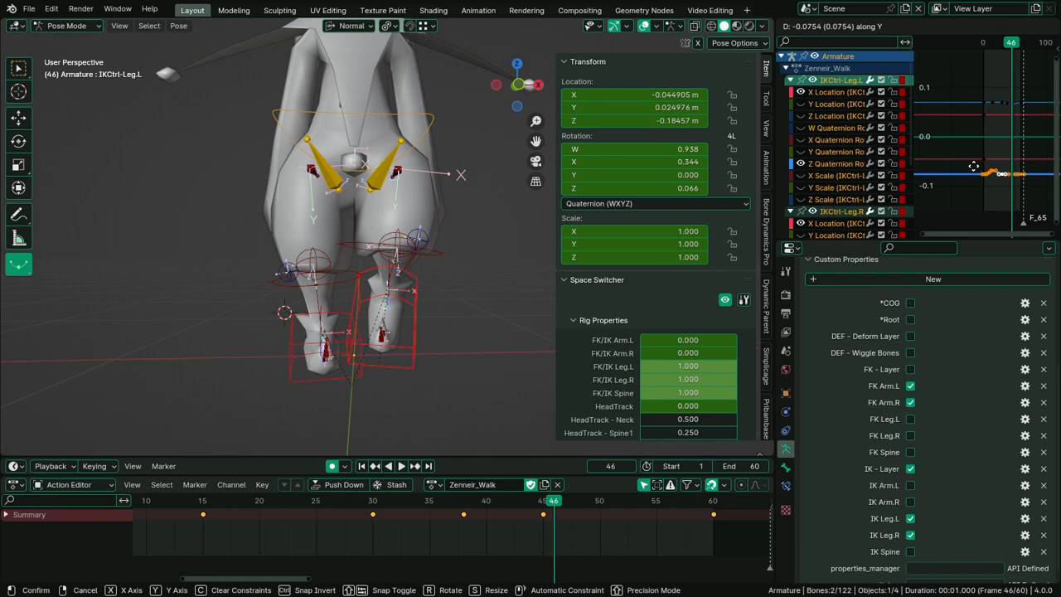
click(975, 169)
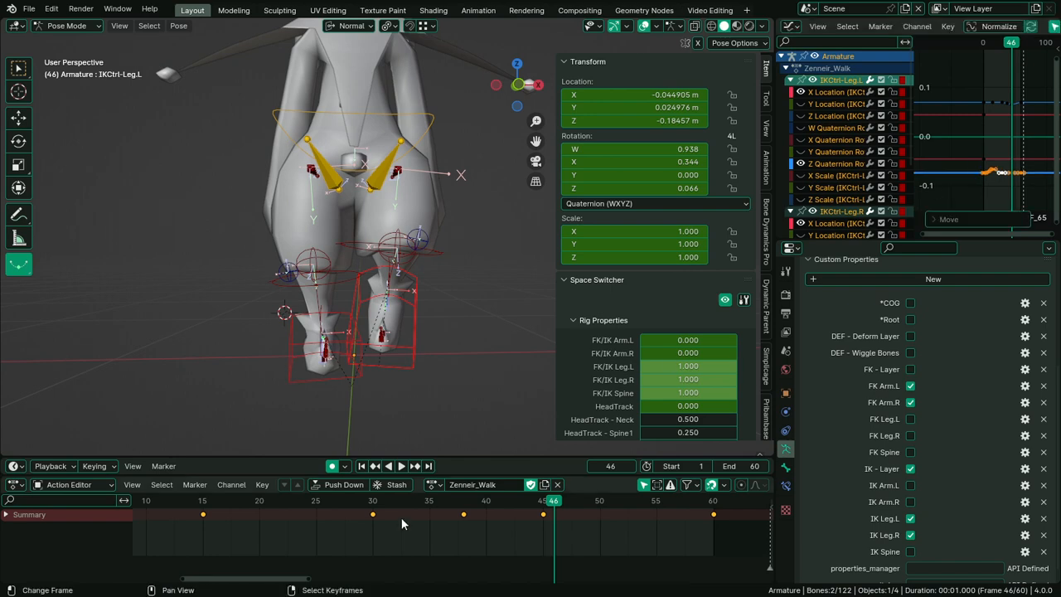
Play the walk cycle with the viewport overlays hidden and view the whole character from the front
key(space)
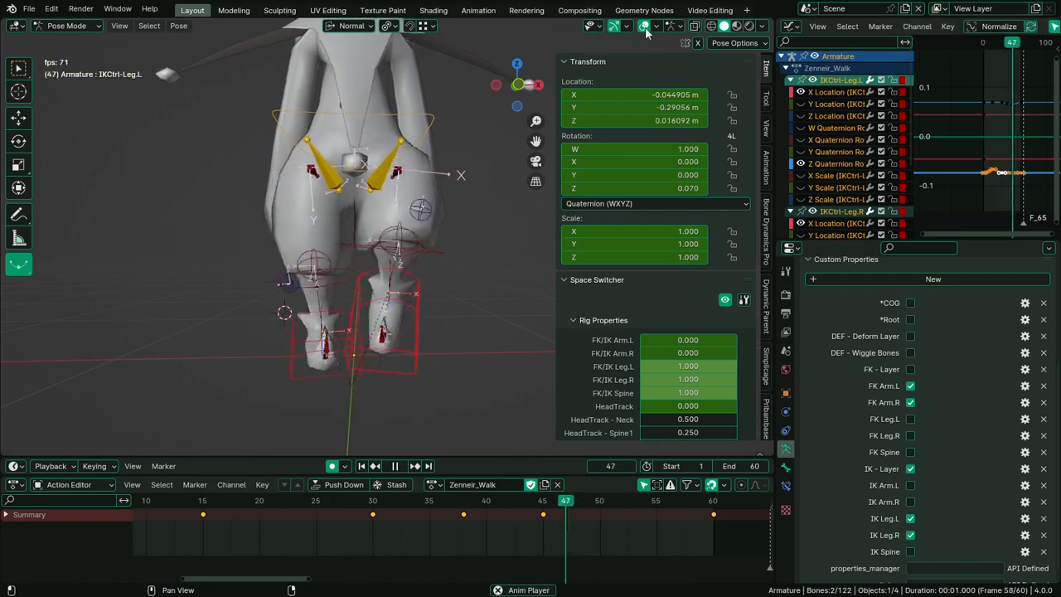
click(644, 26)
middle_drag(430, 153, 417, 190)
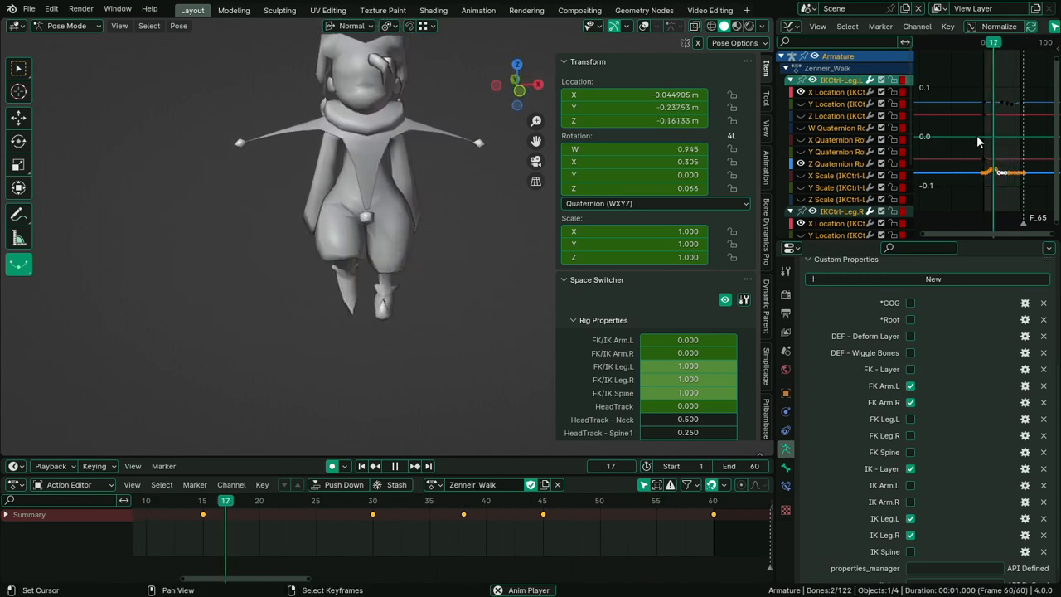
Select only the X Location keyframes of both leg controls and scale them along Y by about 1.7
click(992, 113)
key(c)
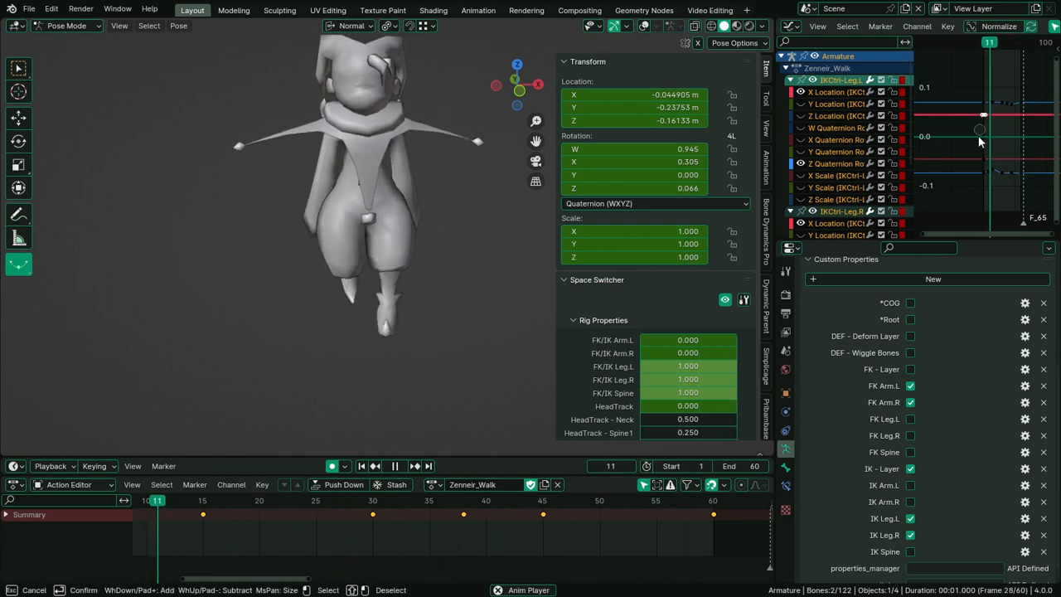
click(983, 159)
right_click(986, 160)
key(s)
key(y)
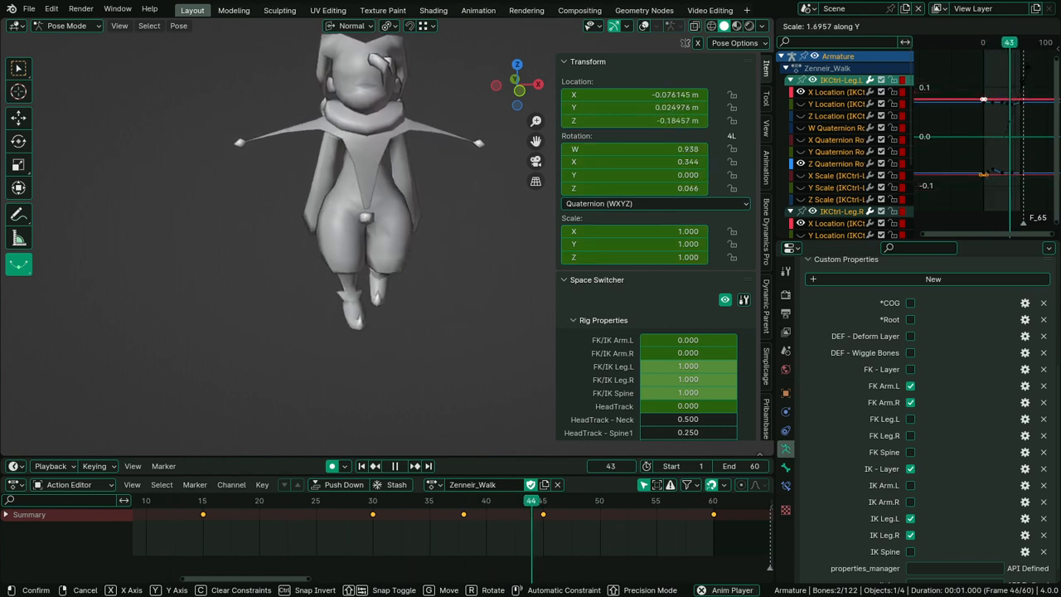
click(1019, 80)
Check the feet from the side during playback and set the animation's end frame to 59
middle_drag(477, 199, 606, 171)
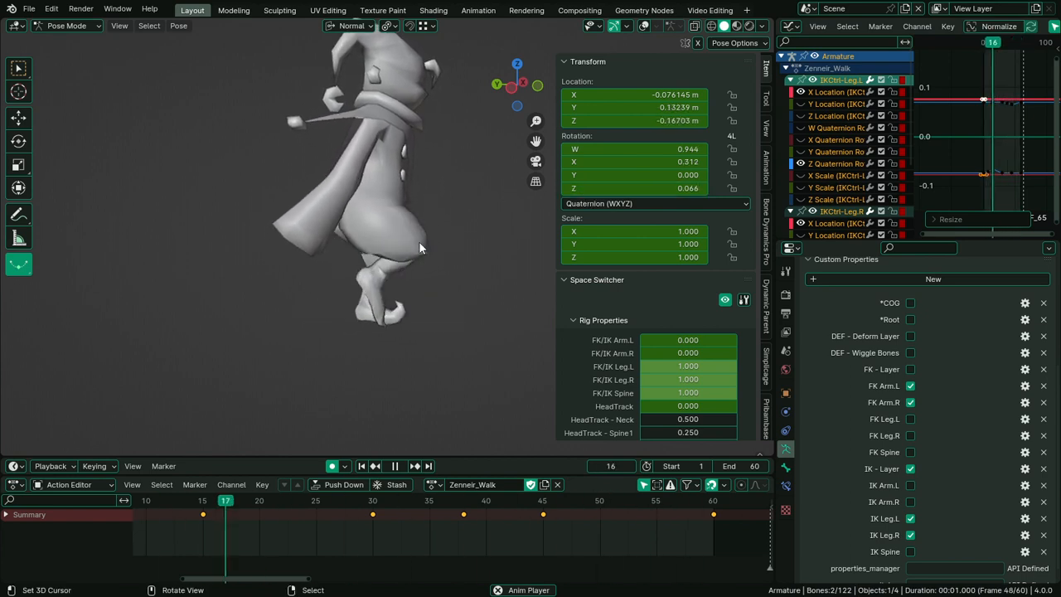
middle_drag(423, 246, 173, 244)
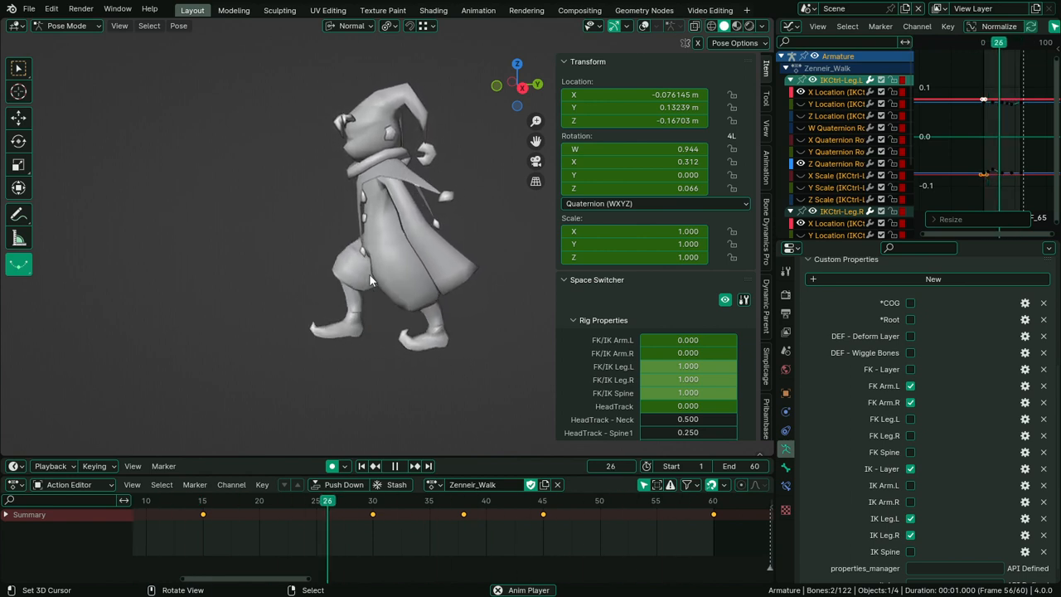
scroll(366, 175, up, 8)
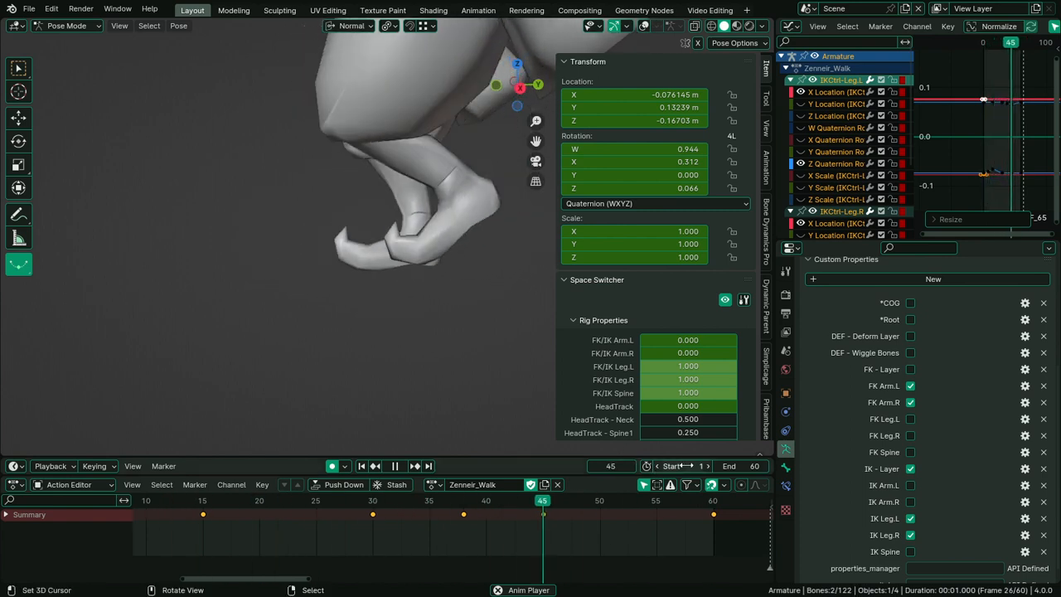
click(718, 466)
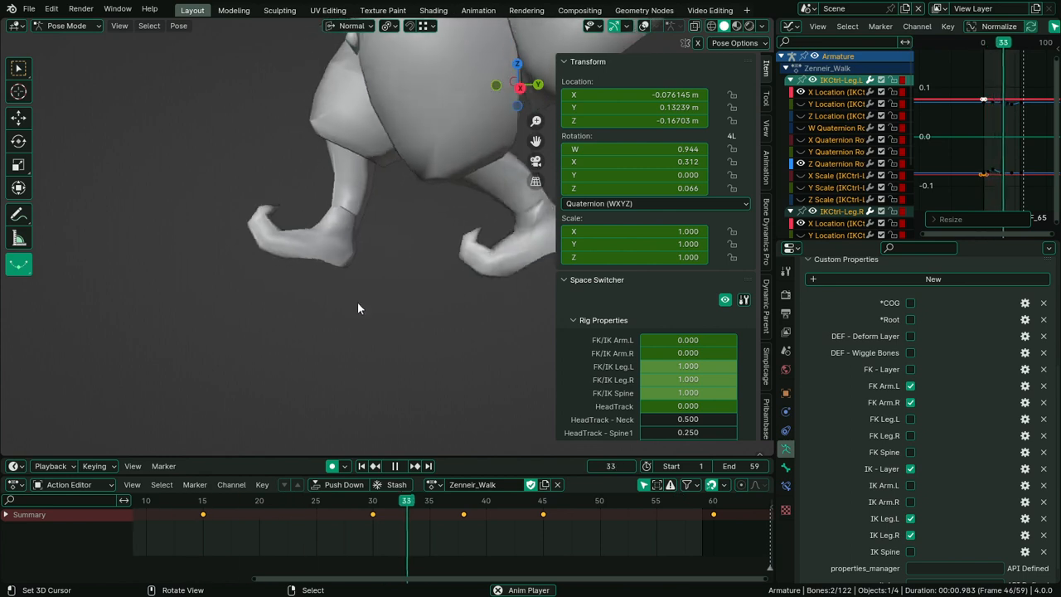
scroll(246, 517, down, 3)
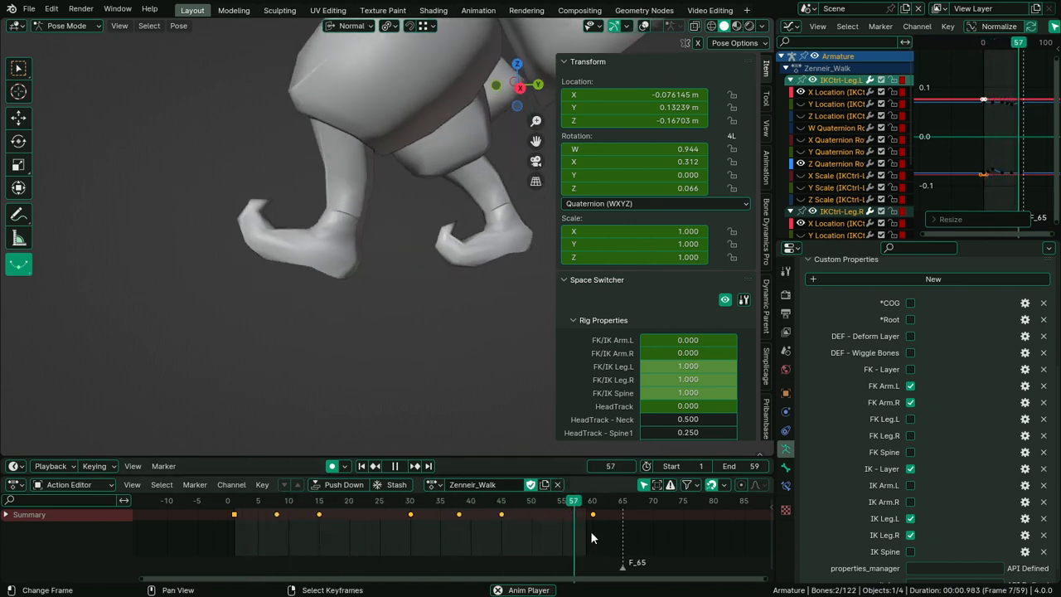
Restore the viewport overlays, stop playback and show only the left leg control's curves in a maximized Graph Editor
click(644, 27)
key(space)
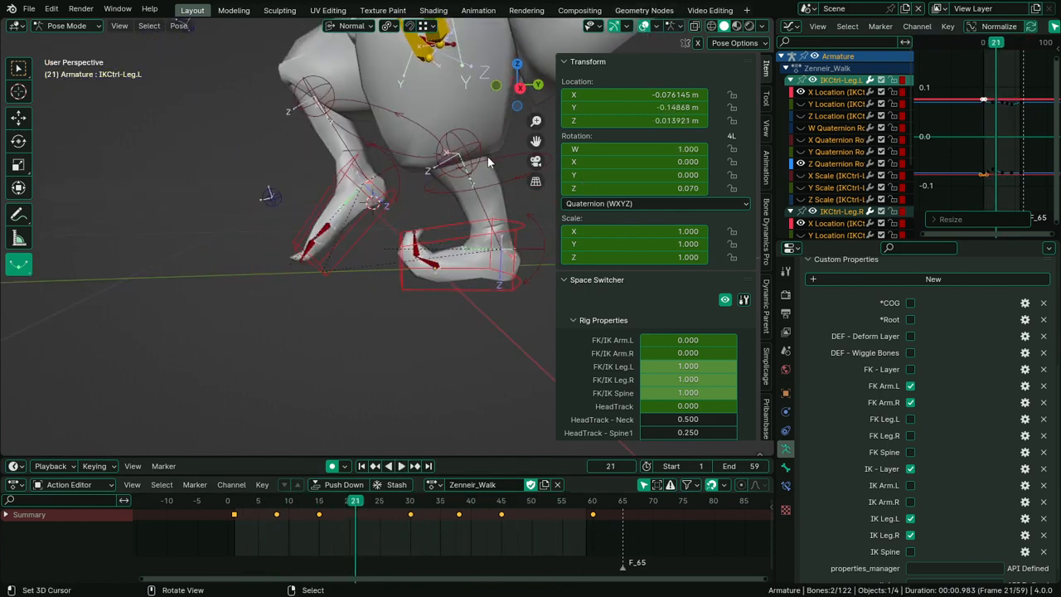
click(502, 234)
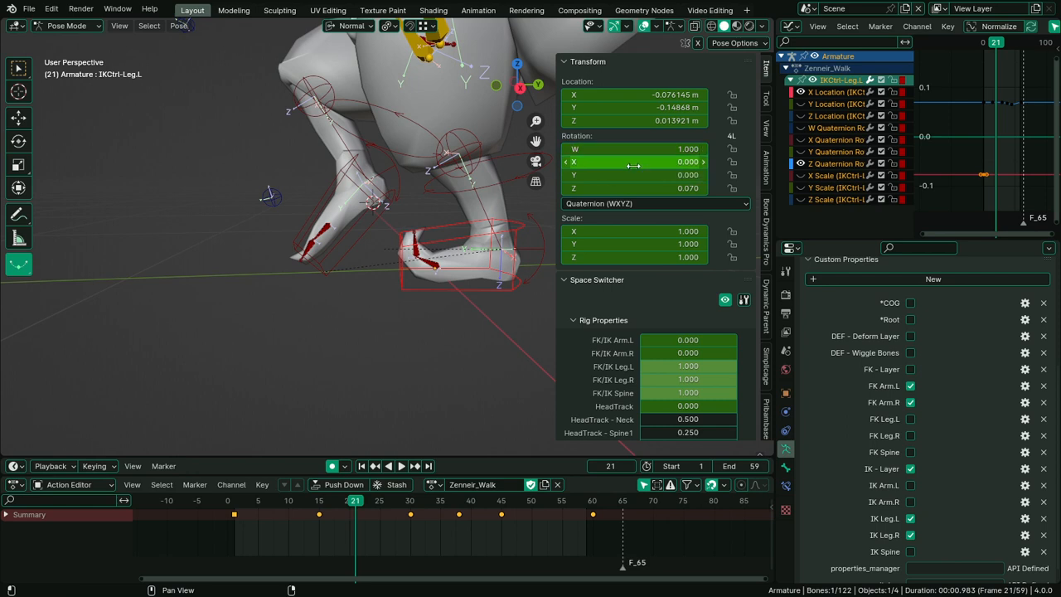
key(ctrl+space)
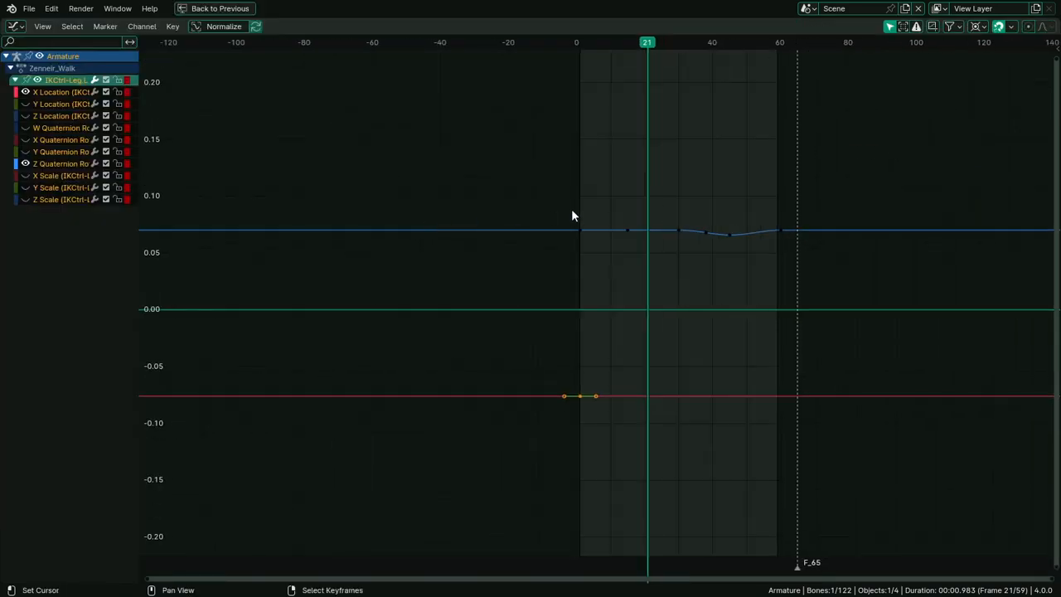
Examine the left leg control's Y and X Quaternion Rotation curves across the walk cycle
click(28, 97)
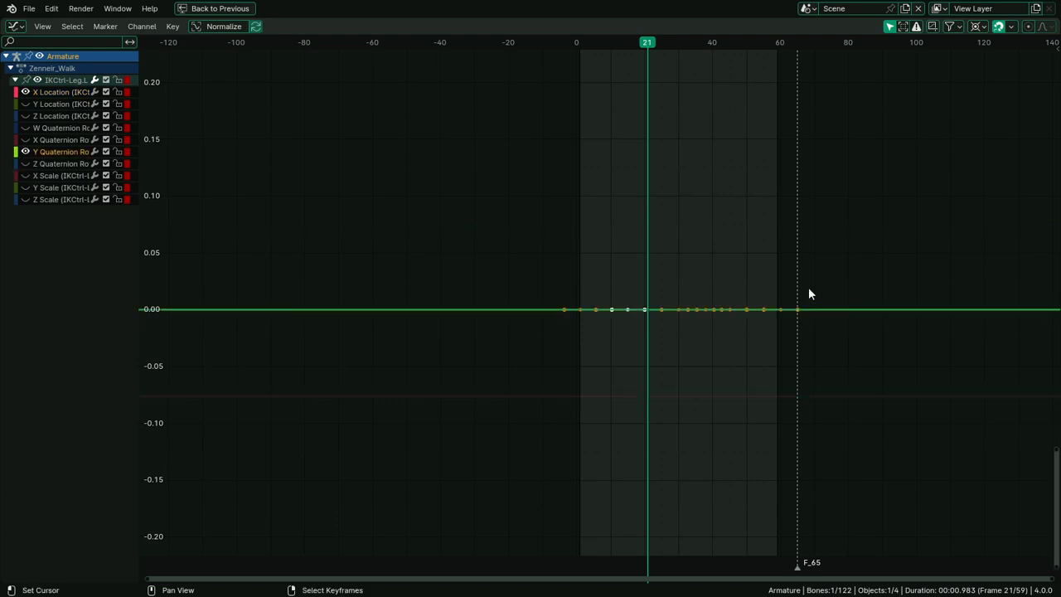
ctrl+middle_drag(809, 289, 668, 231)
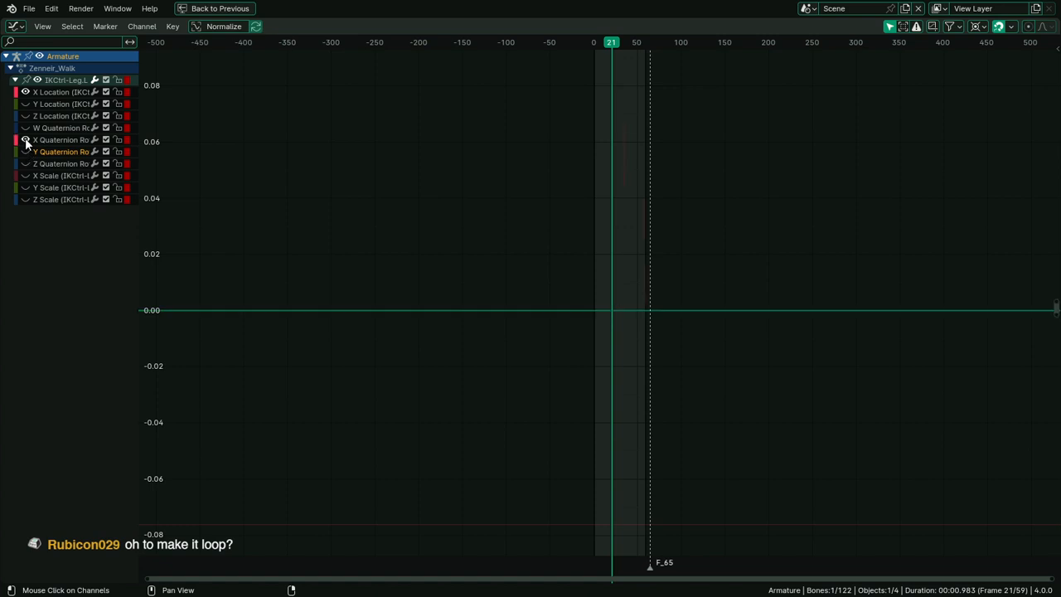
scroll(712, 290, down, 2)
key(Home)
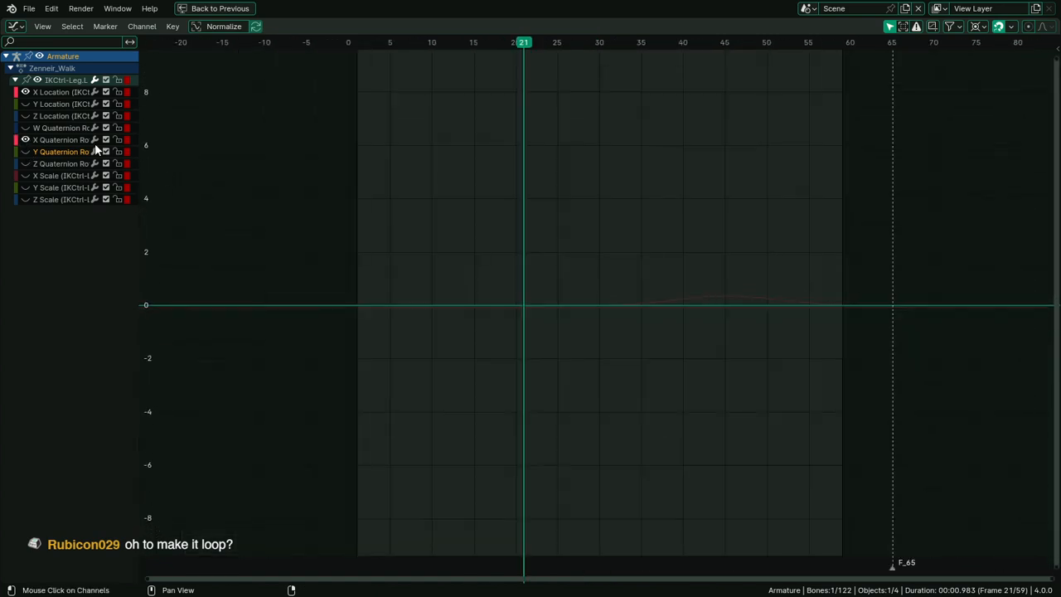
ctrl+middle_drag(809, 222, 769, 208)
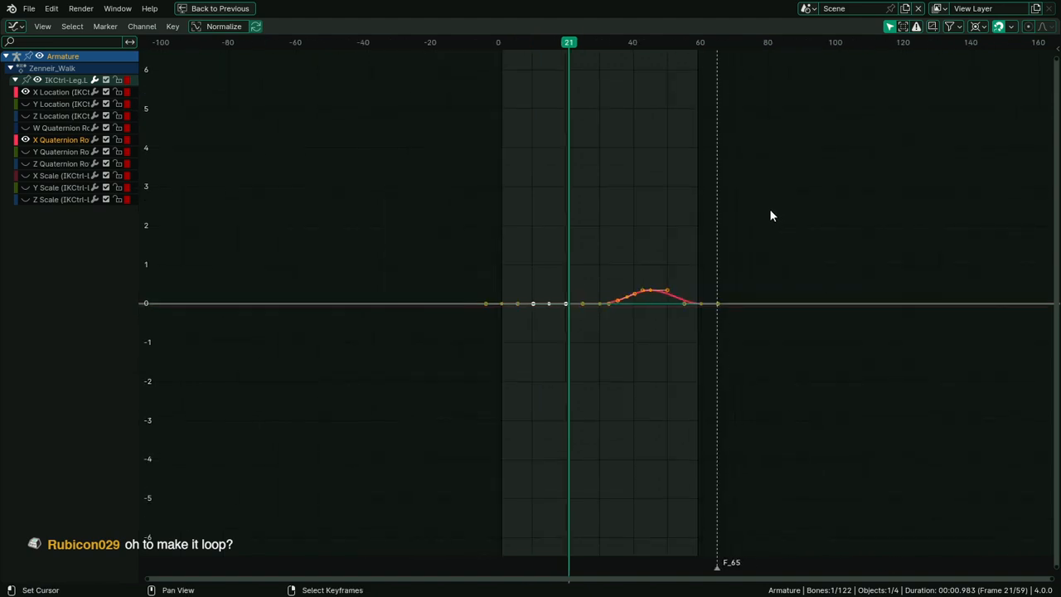
scroll(801, 243, up, 16)
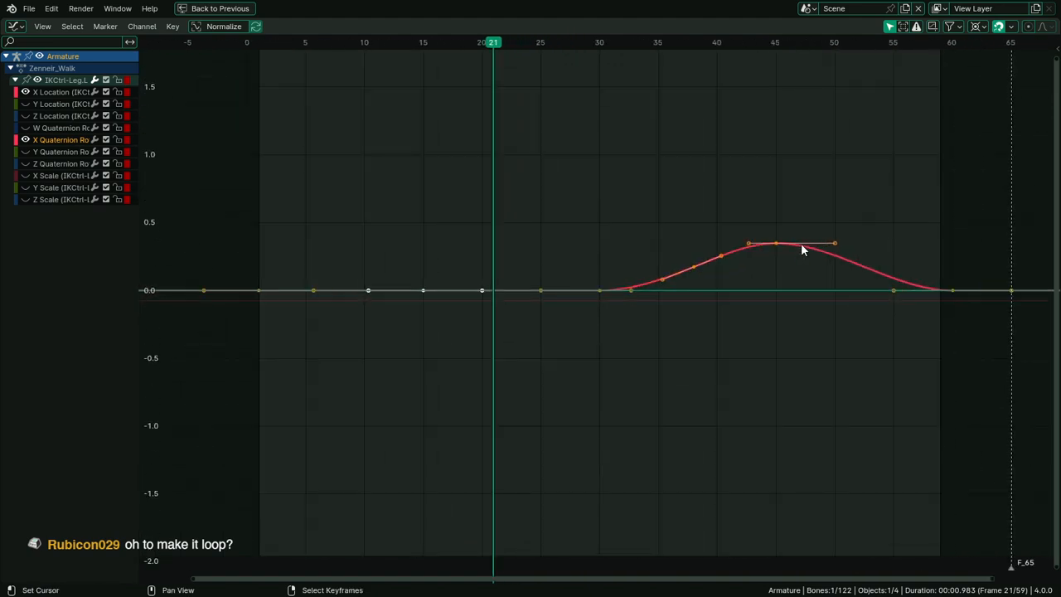
click(754, 207)
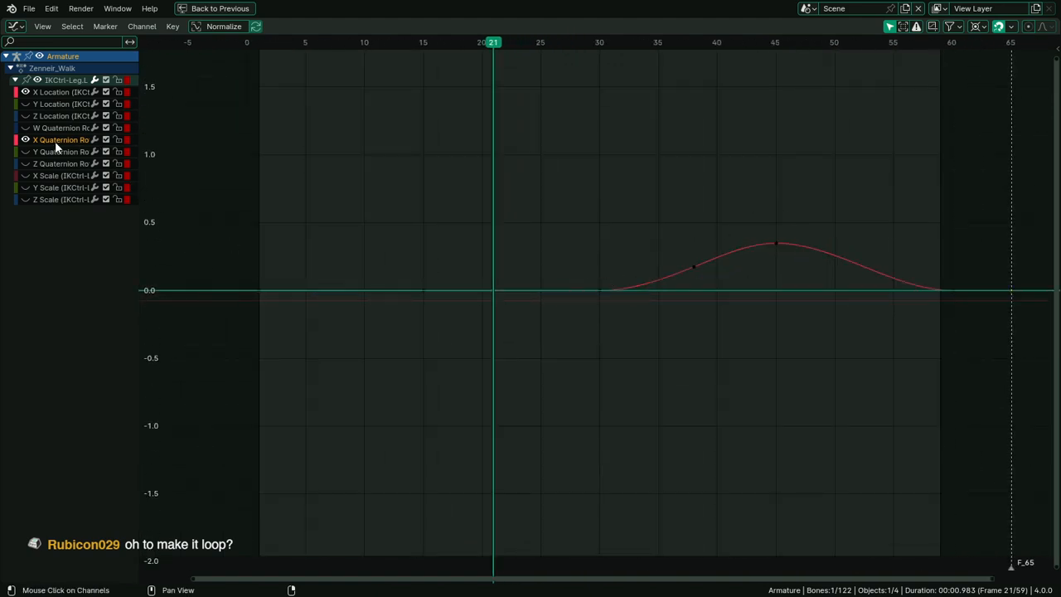
Compare the left leg control's W and X Quaternion Rotation curves, then restore the full layout
middle_drag(637, 176, 645, 266)
scroll(645, 266, down, 3)
key(a)
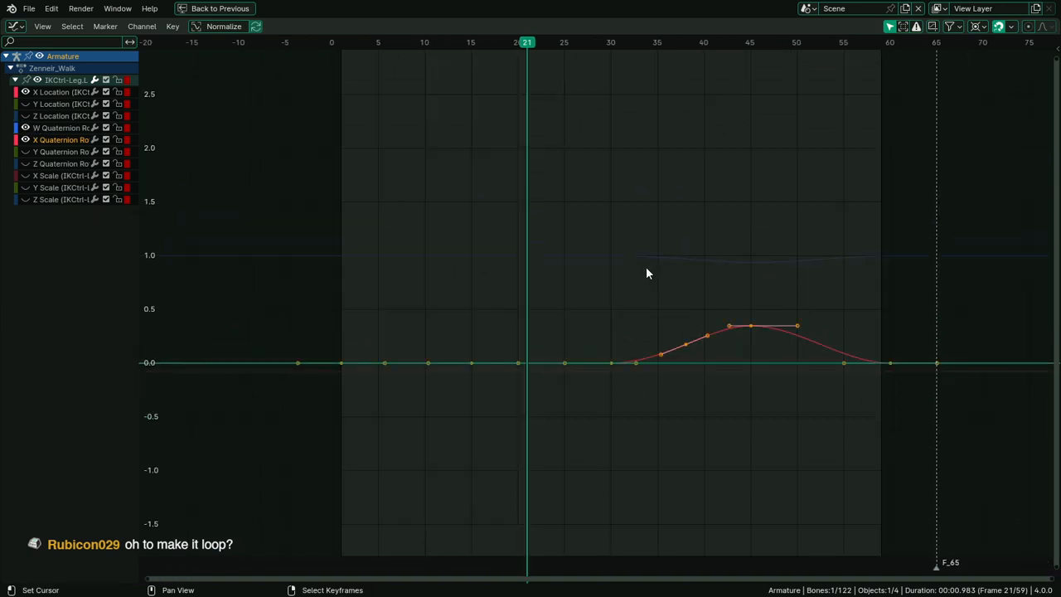
click(716, 236)
key(a)
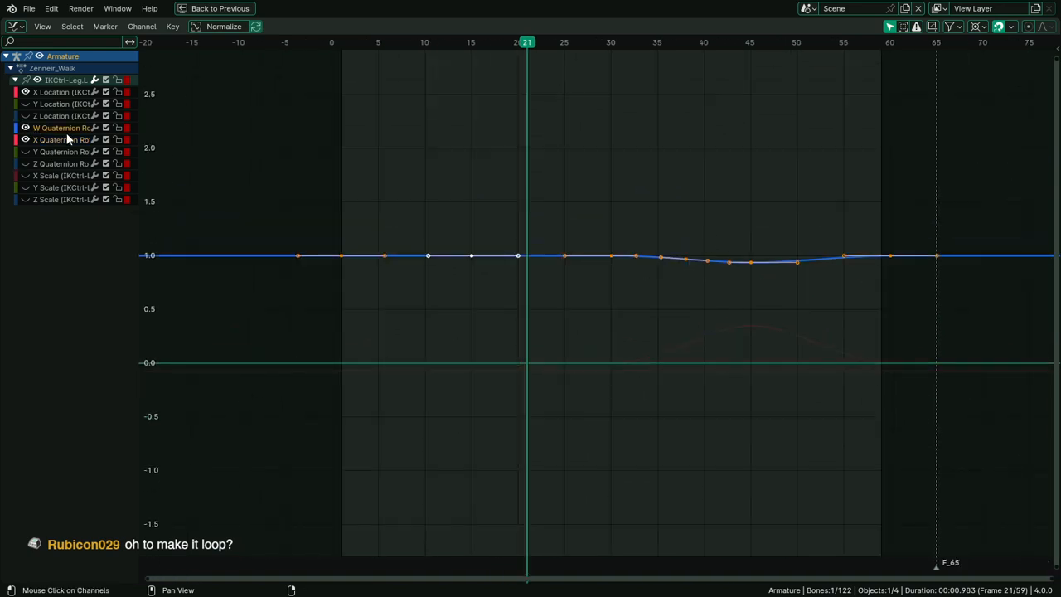
click(733, 189)
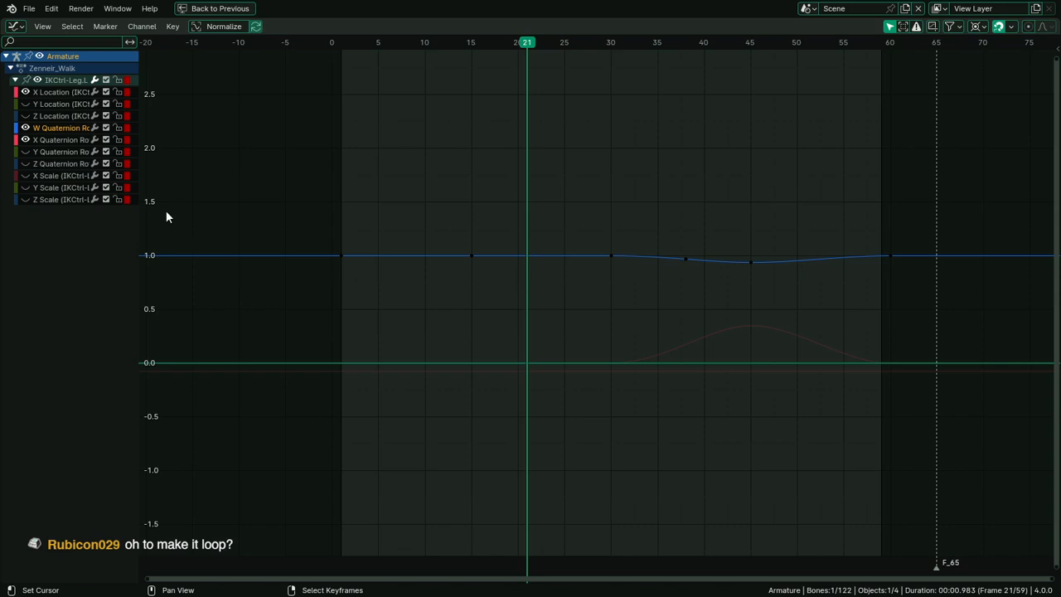
key(ctrl+space)
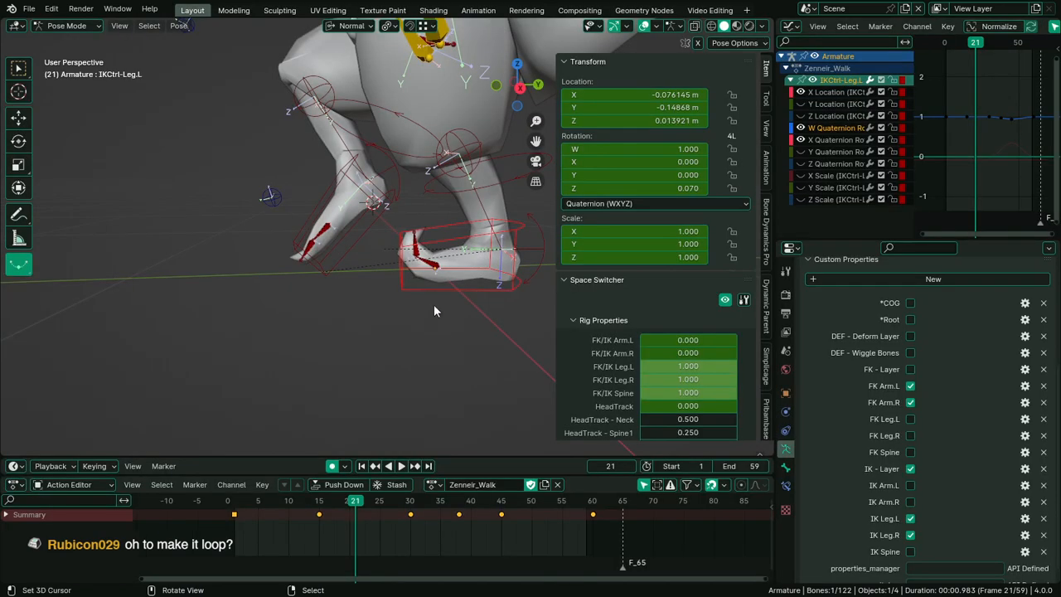
Deselect the controls, replay the walk cycle from the side and save the file
mouse_move(249, 527)
mouse_down()
mouse_move(297, 526)
mouse_move(243, 523)
mouse_up()
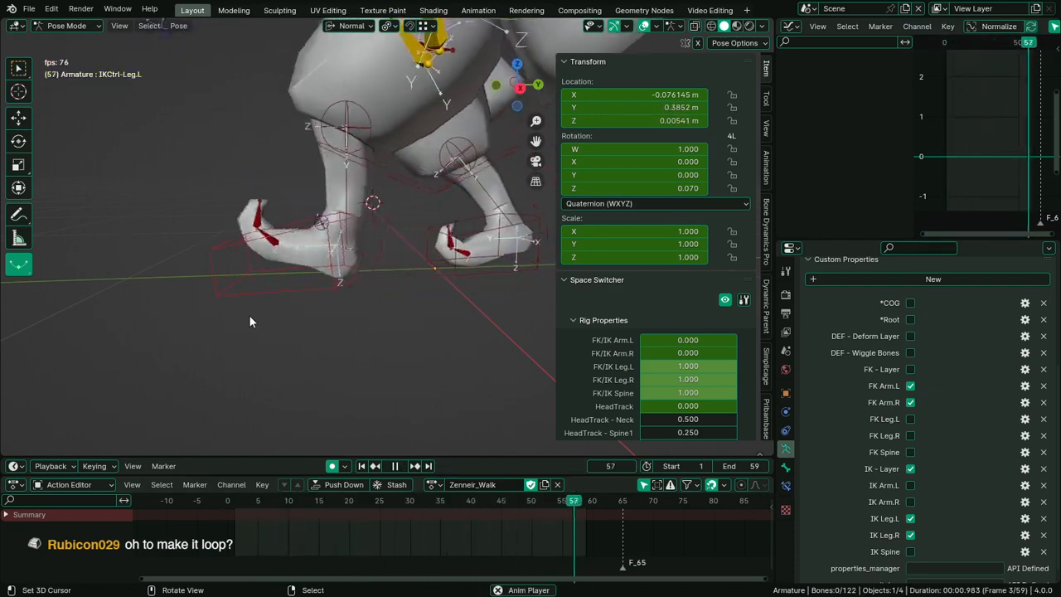
scroll(338, 296, down, 4)
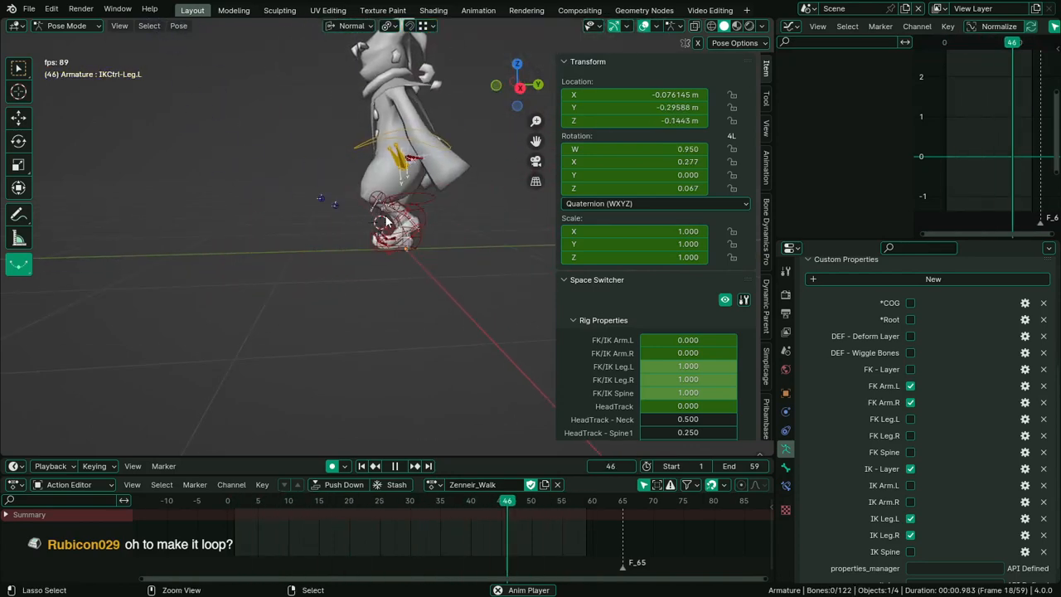
key(ctrl+s)
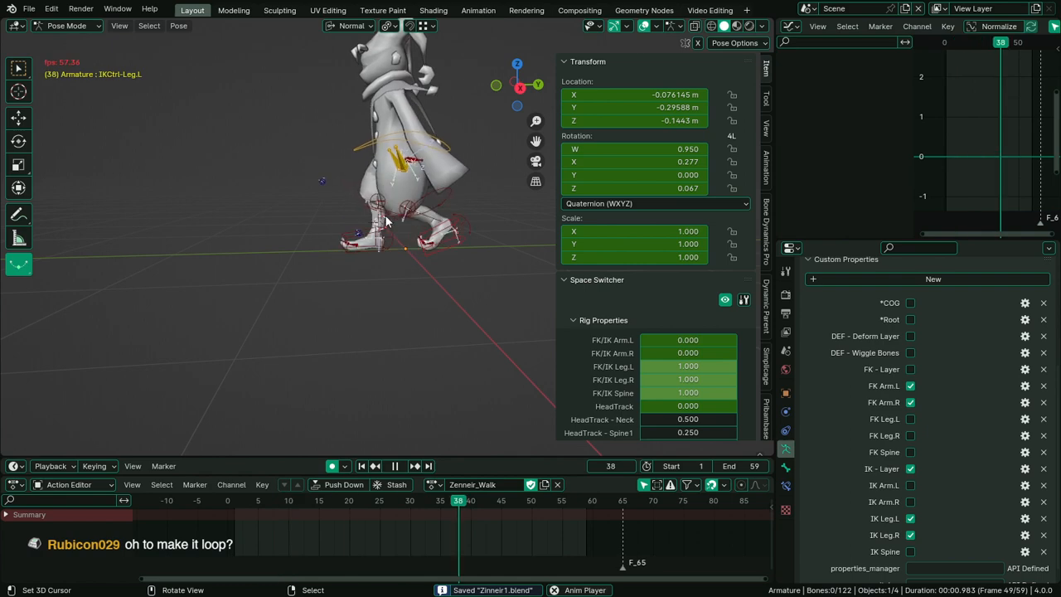
scroll(383, 217, up, 4)
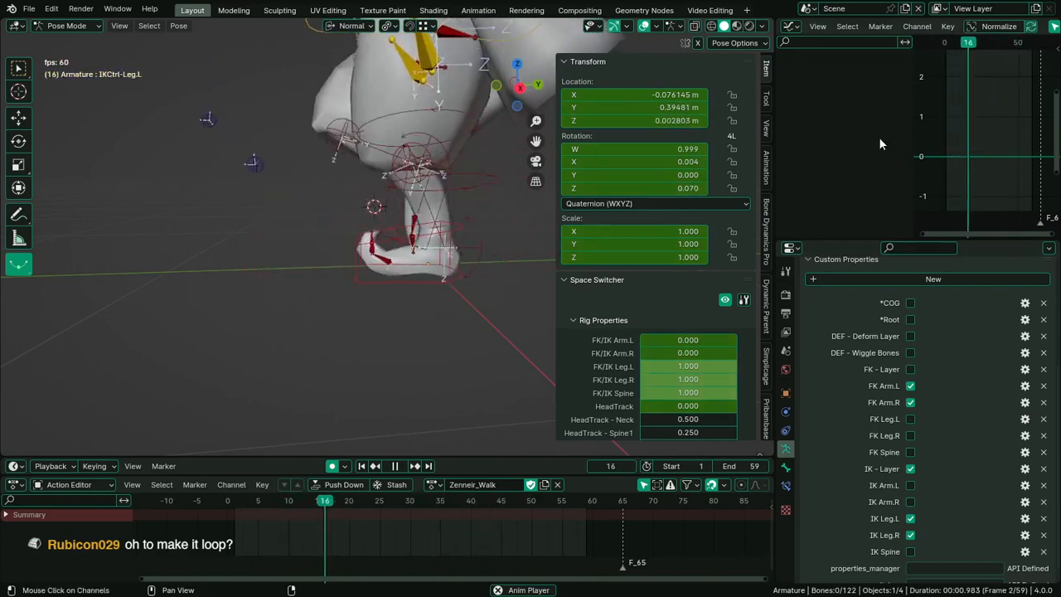
Search the Graph Editor's commands for "loop" and "cycle" in a maximized view, then restore the full layout
click(946, 26)
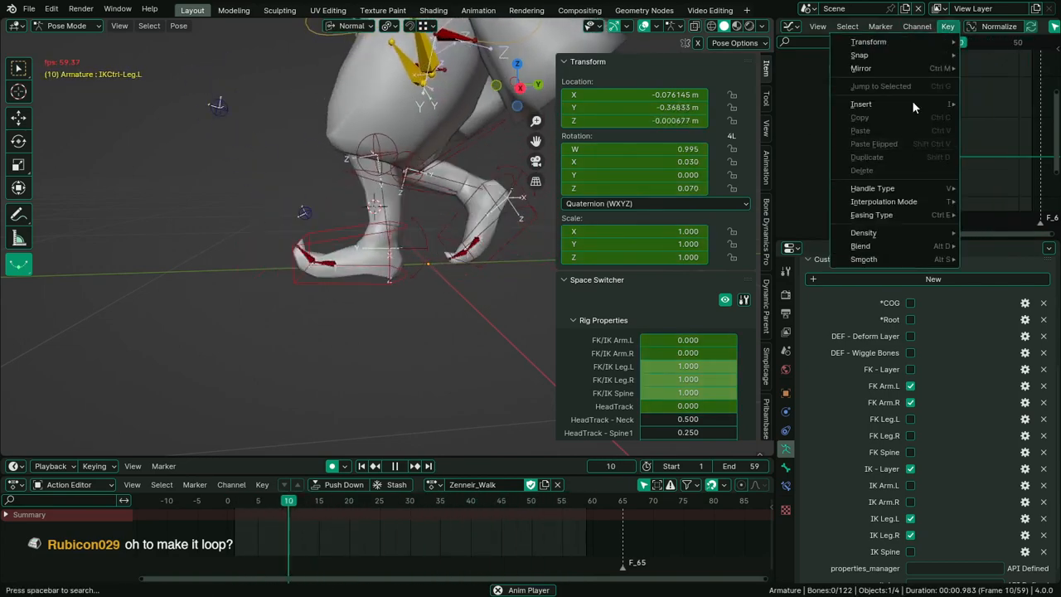
mouse_move(911, 28)
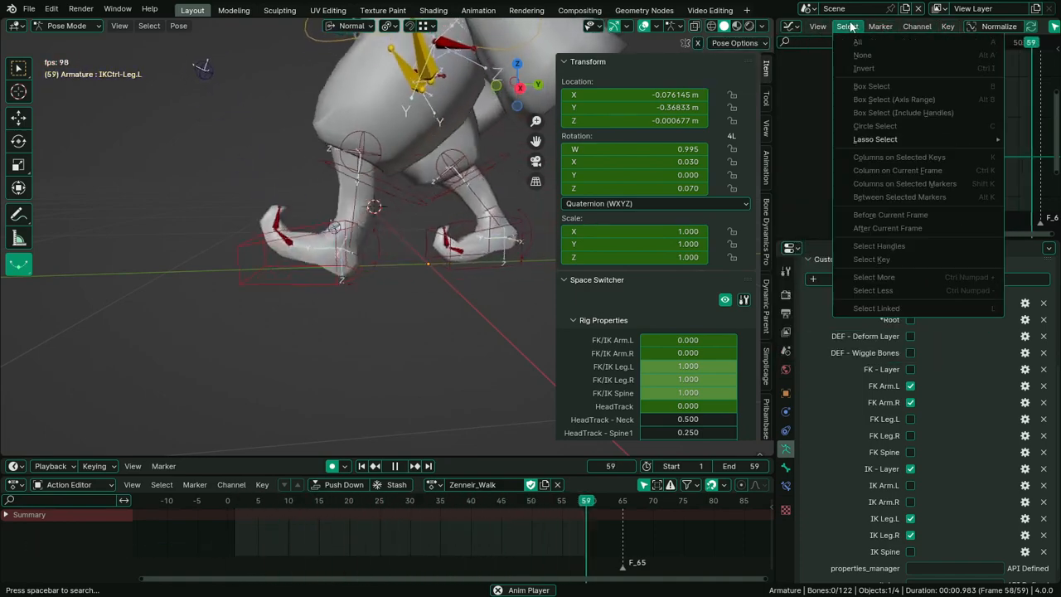
key(ctrl+space)
key(F3)
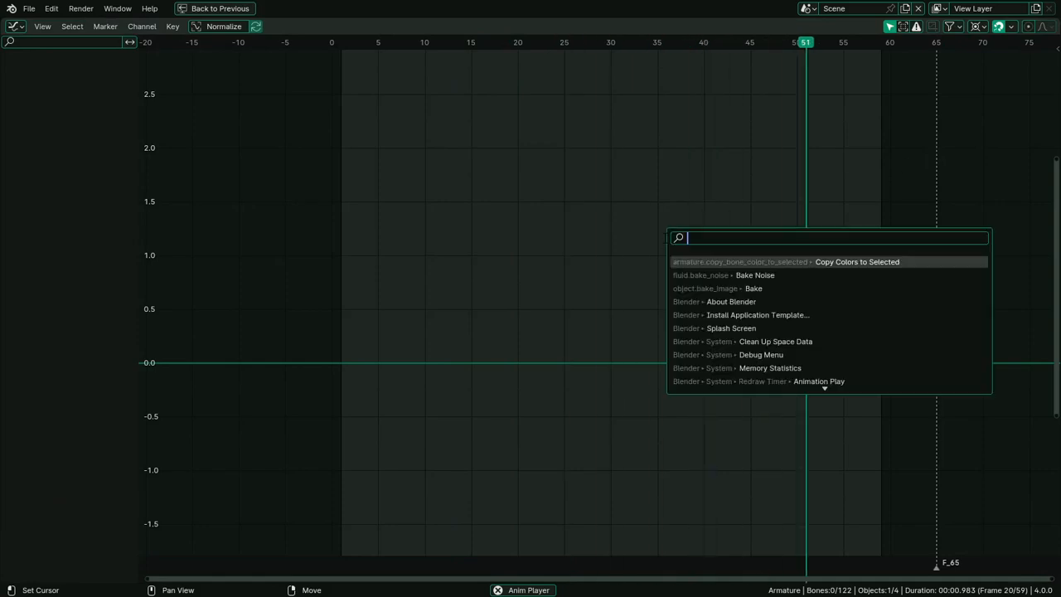
text(loop)
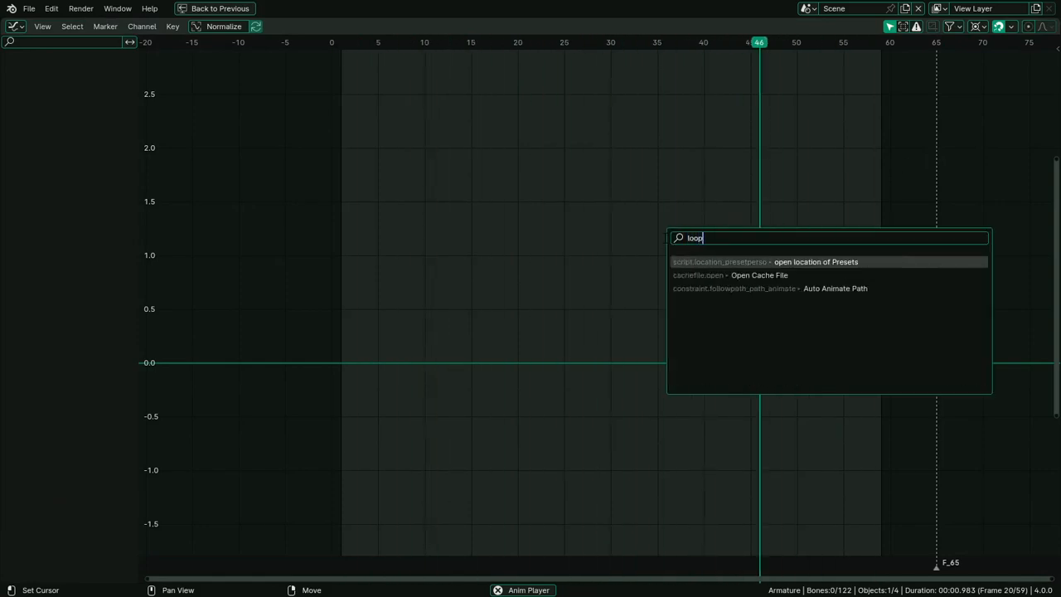
key(BackSpace)
key(BackSpace)
key(BackSpace)
key(BackSpace)
text(cycle)
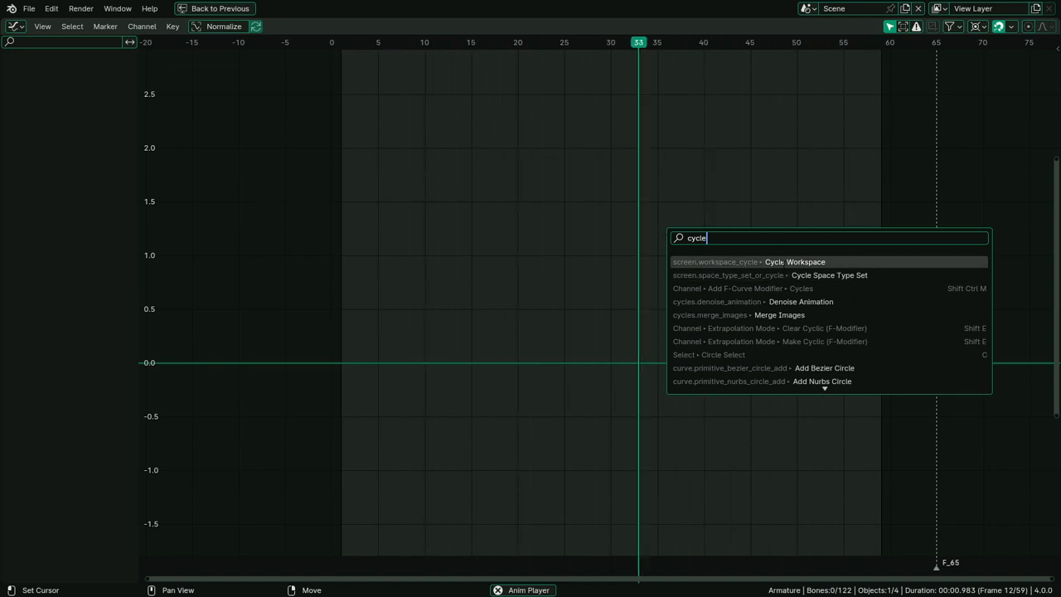
click(552, 332)
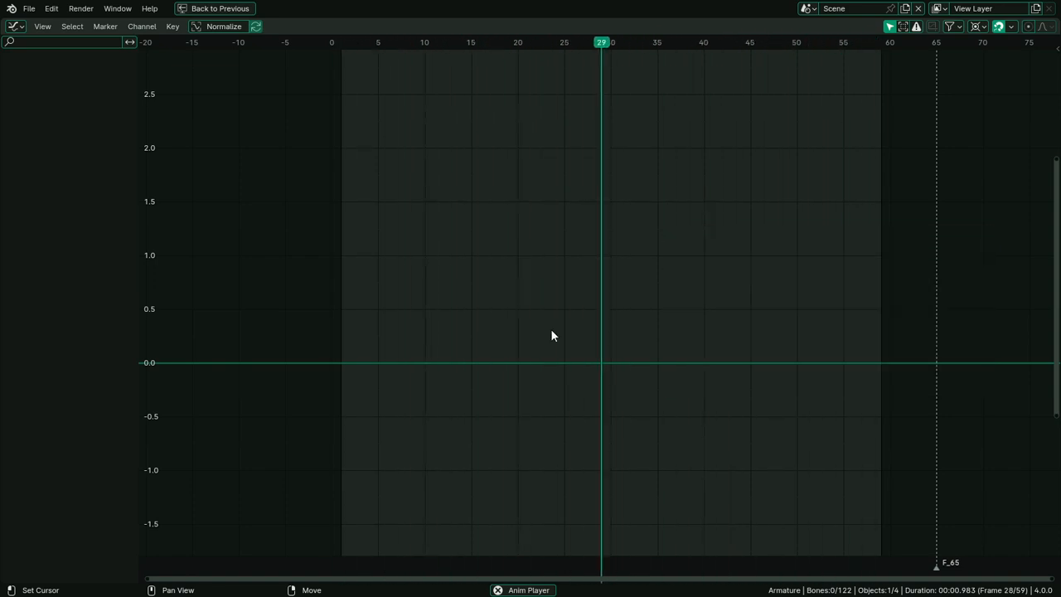
key(ctrl+space)
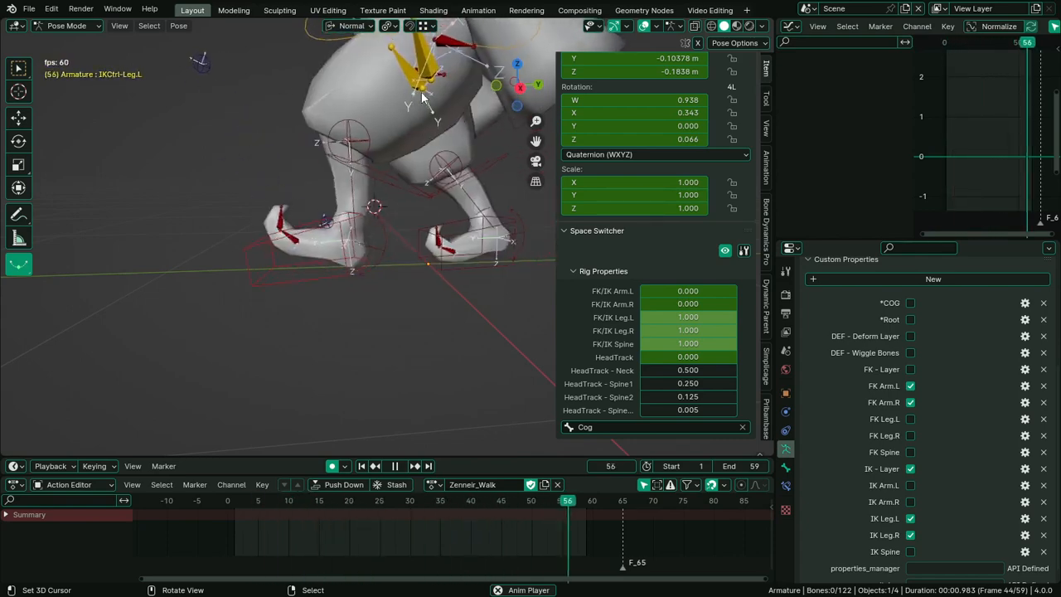
Stop playback, go to frame 1 in the front view and select the DEF-Hips bone
mouse_move(427, 201)
middle_down()
mouse_move(446, 198)
mouse_move(432, 202)
middle_up()
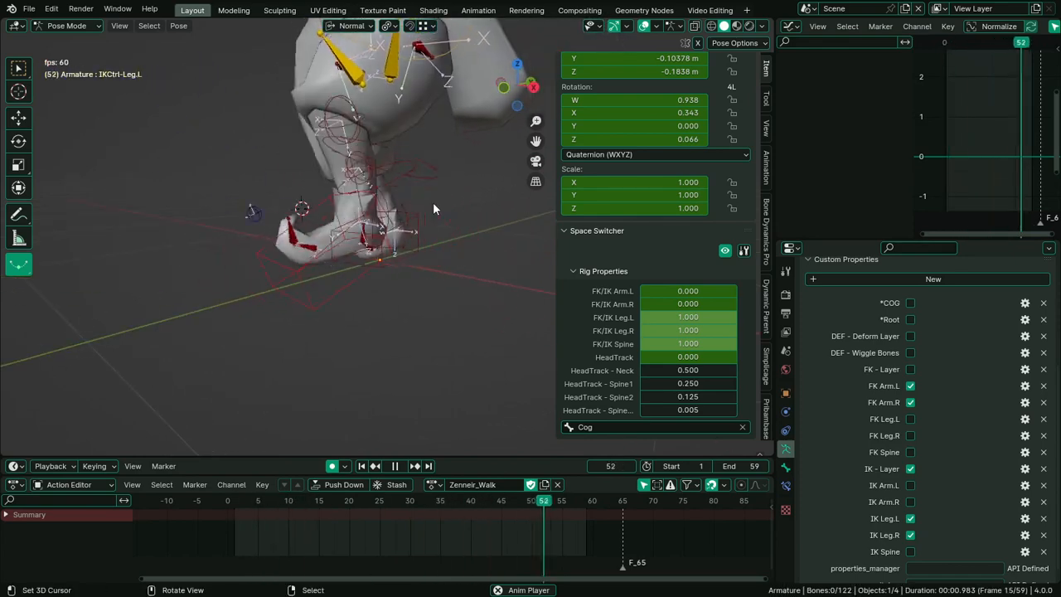
key(KP_1)
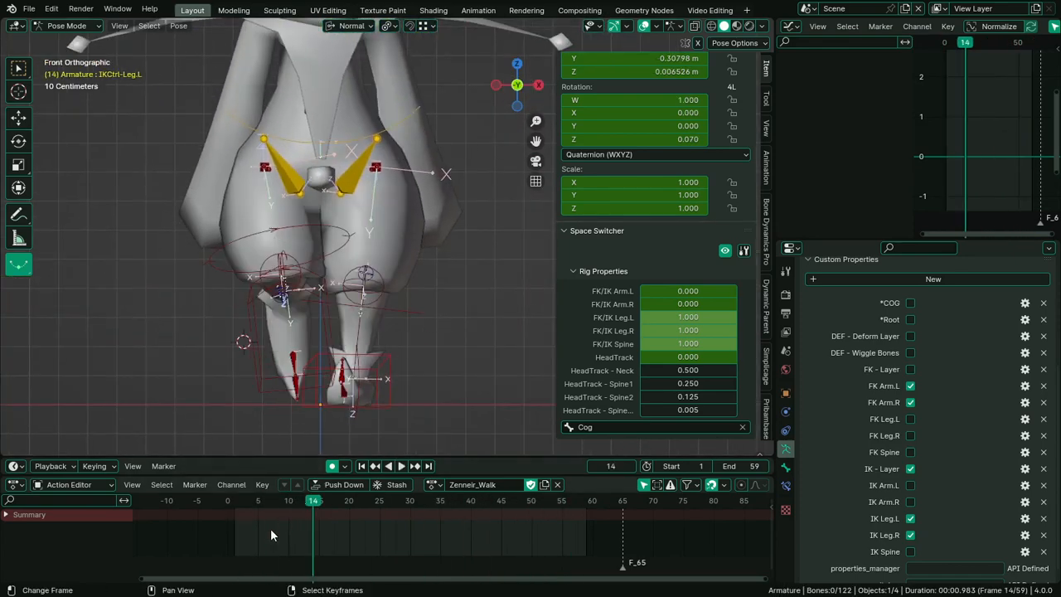
drag(232, 557, 233, 560)
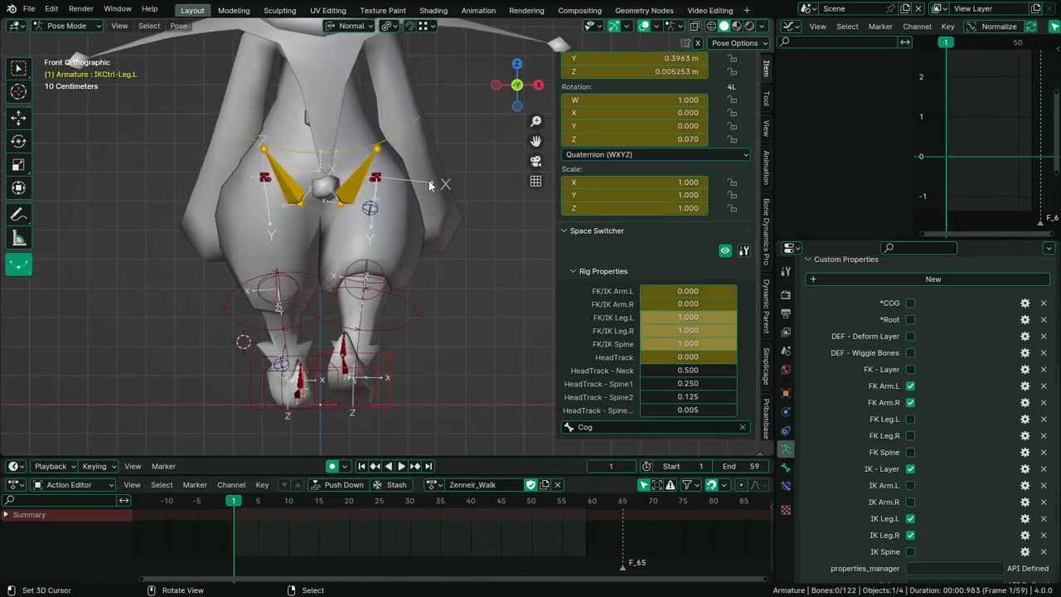
click(421, 129)
middle_drag(460, 250, 445, 265)
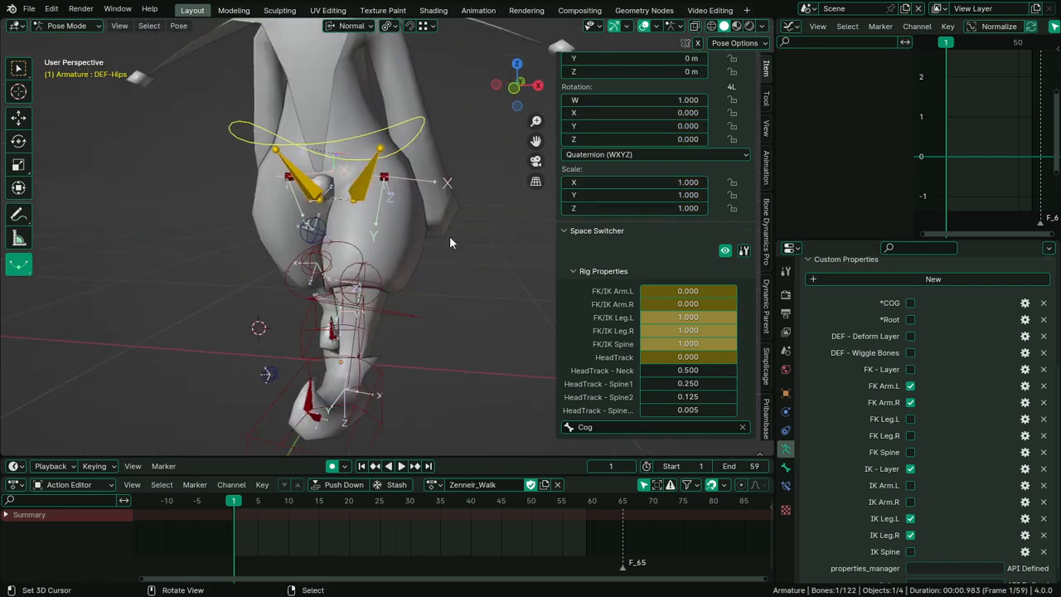
key(KP_1)
middle_drag(471, 202, 462, 255)
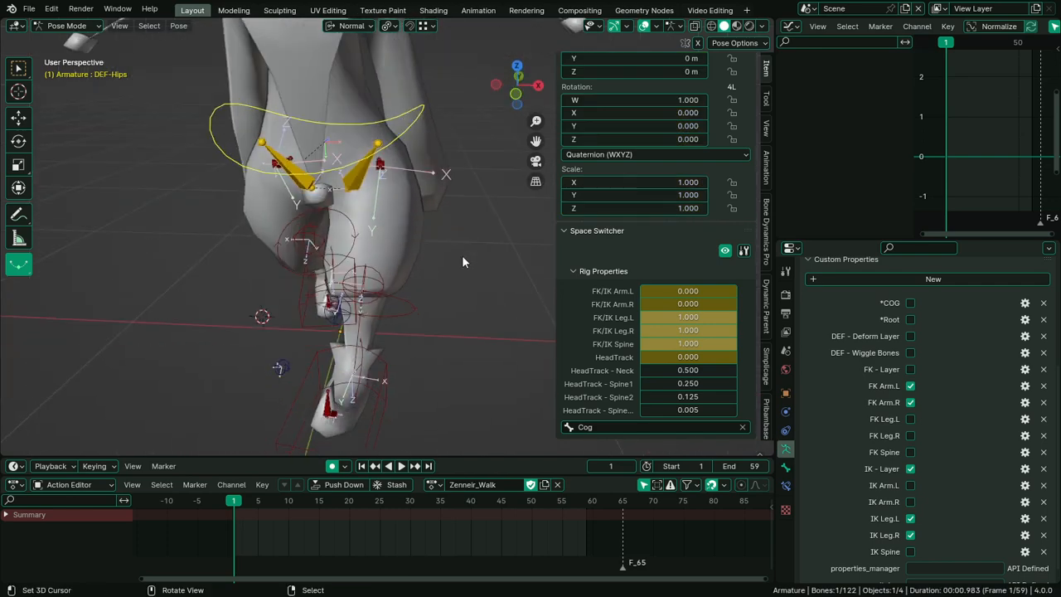
key(r)
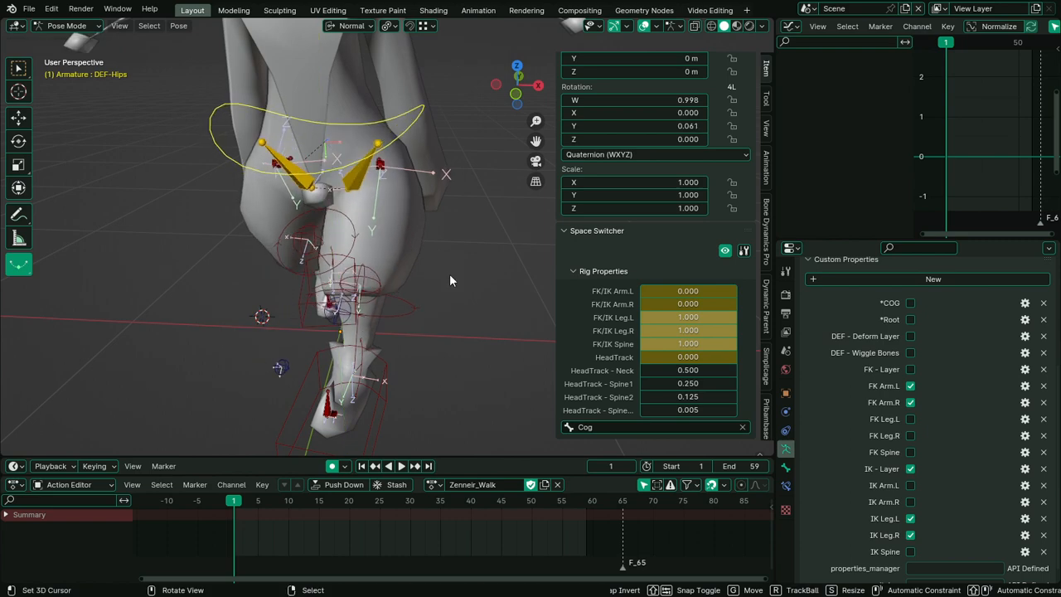
key(r)
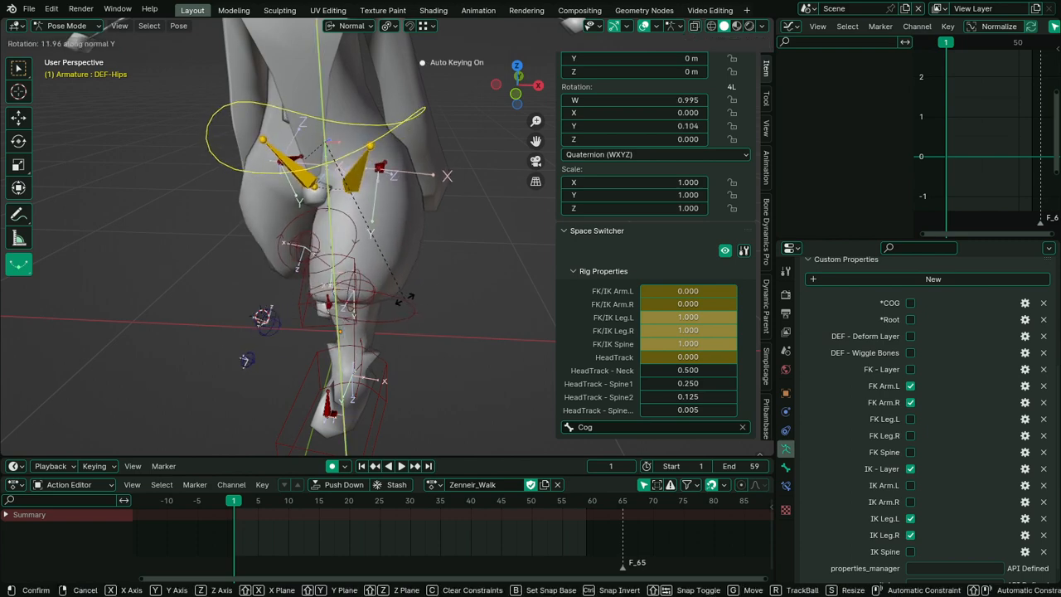
key(Escape)
middle_drag(404, 298, 430, 273)
Rotate the hips bone about -4.36° in the front view at frame 1
key(KP_1)
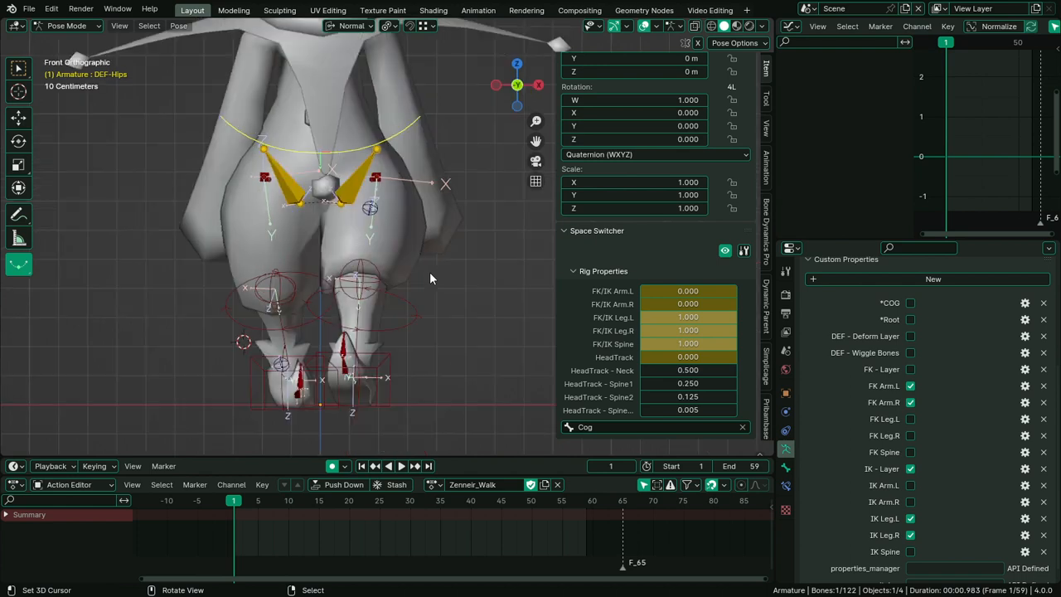
key(r)
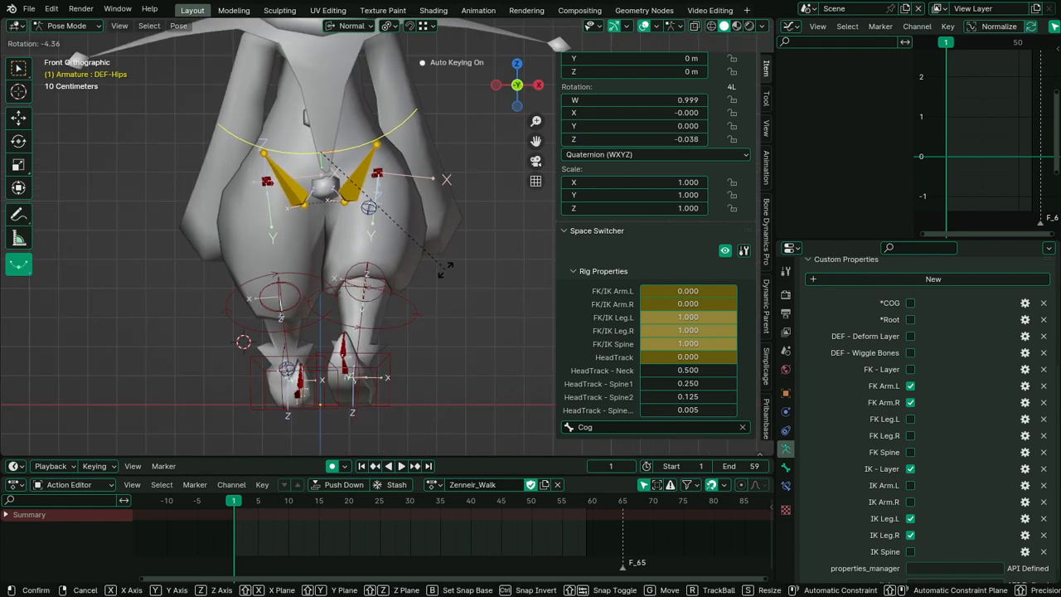
click(445, 269)
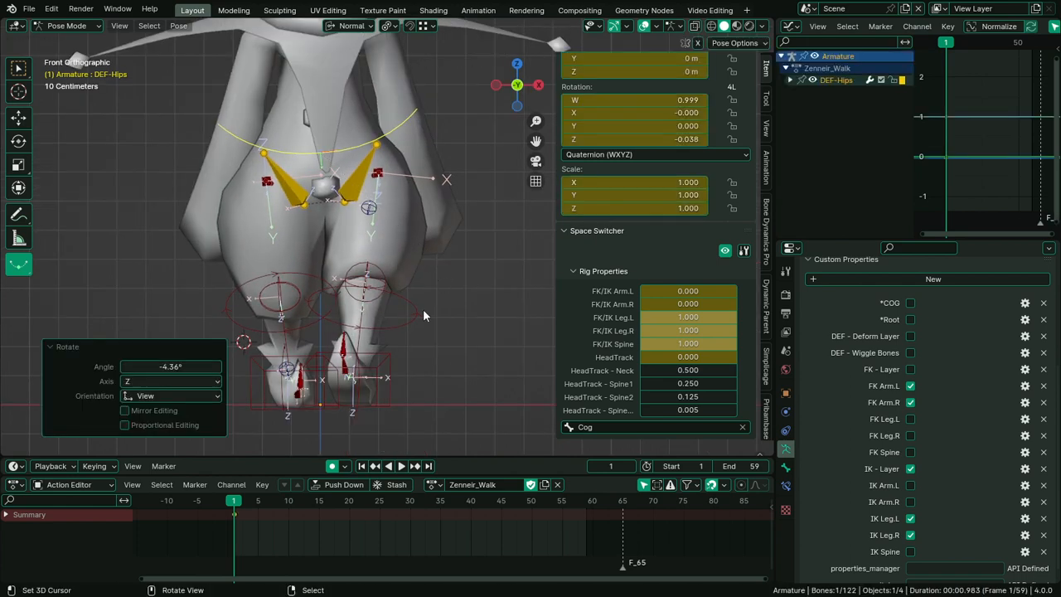
Copy the hips keyframe from frame 1, pasting it flipped at frame 30 and unflipped at frame 59
click(243, 525)
click(410, 521)
key(ctrl+shift+v)
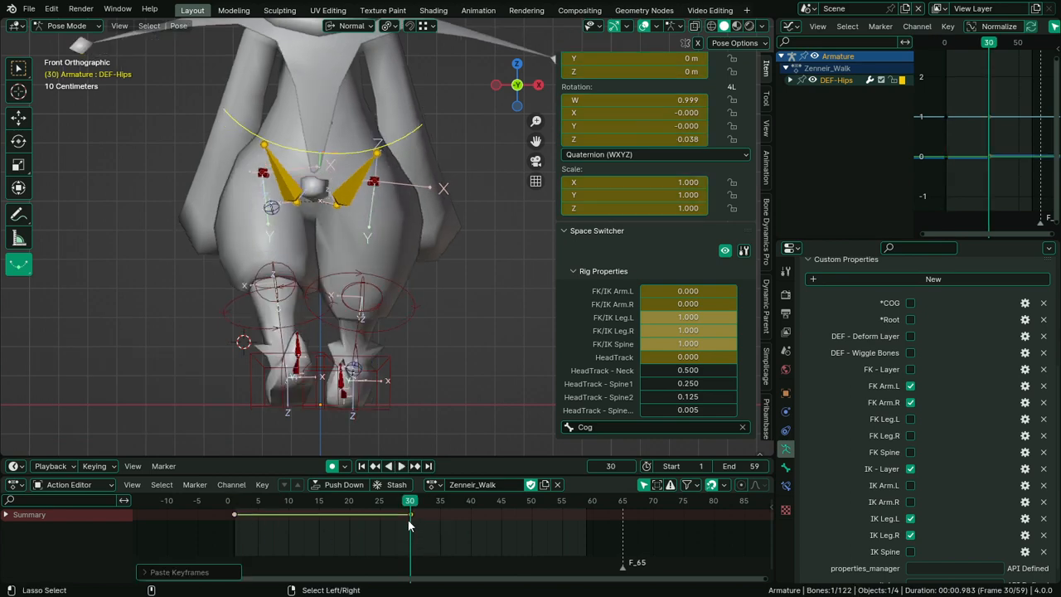
drag(589, 519, 594, 522)
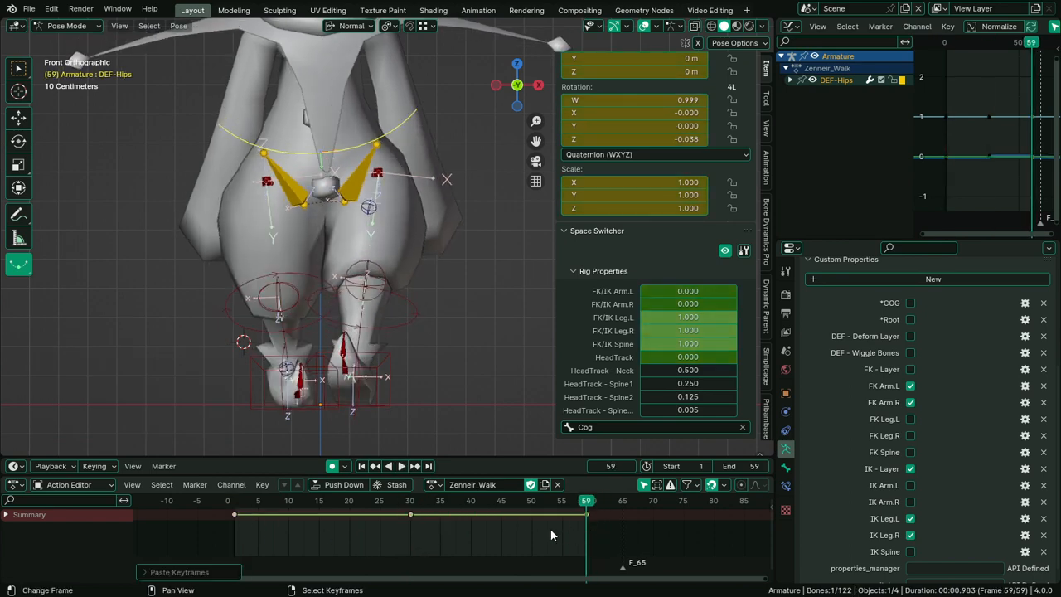
Set the hips keyframes to Bezier interpolation and play back the hip sway
key(space)
key(t)
click(494, 522)
key(space)
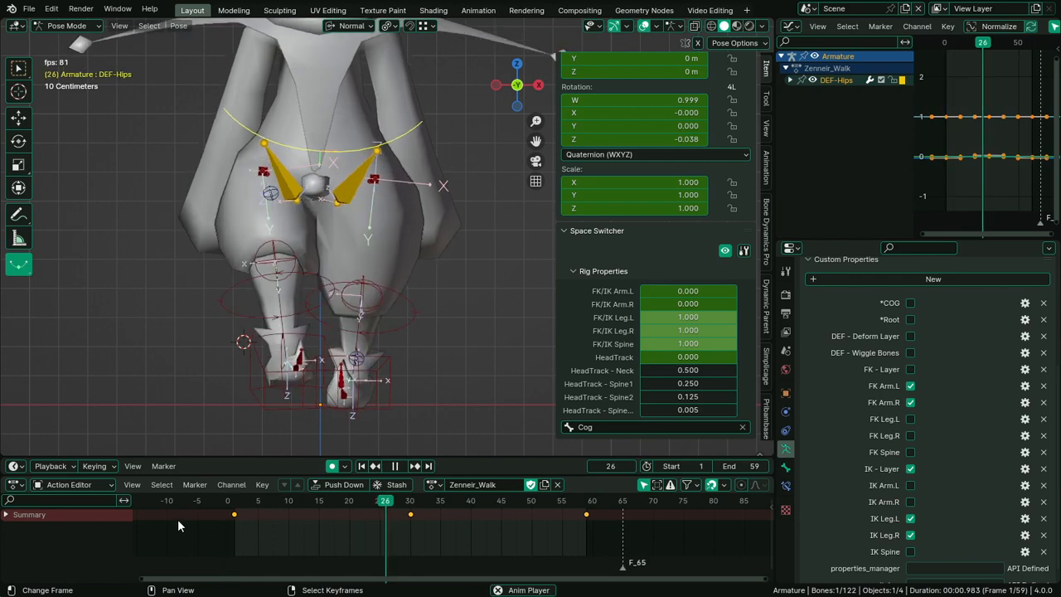
key(space)
Key the hips with cleared rotation at frames 15 and 45
click(319, 520)
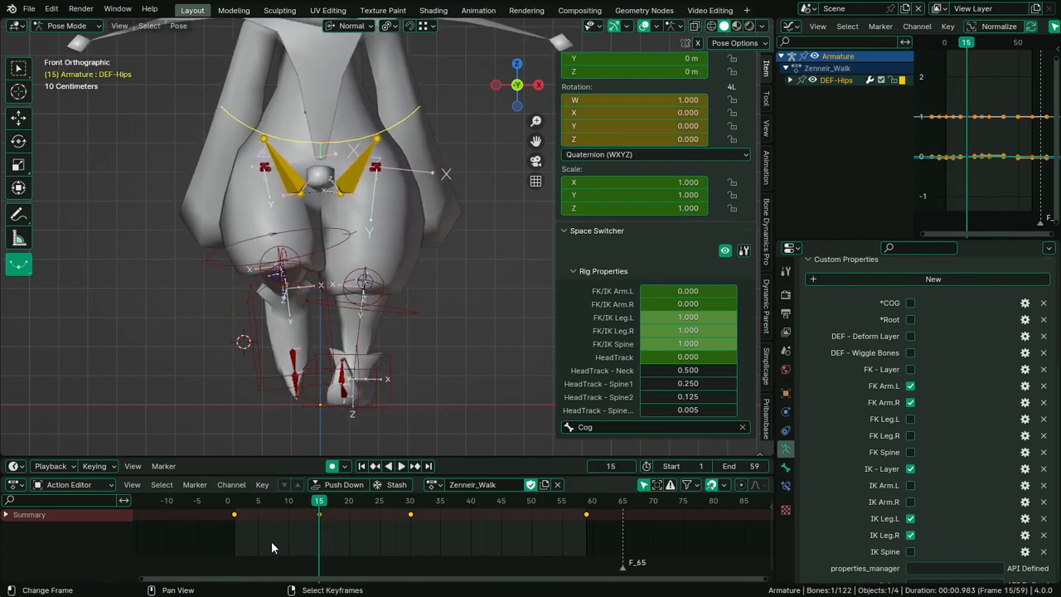
drag(520, 526, 503, 529)
middle_drag(509, 353, 415, 387)
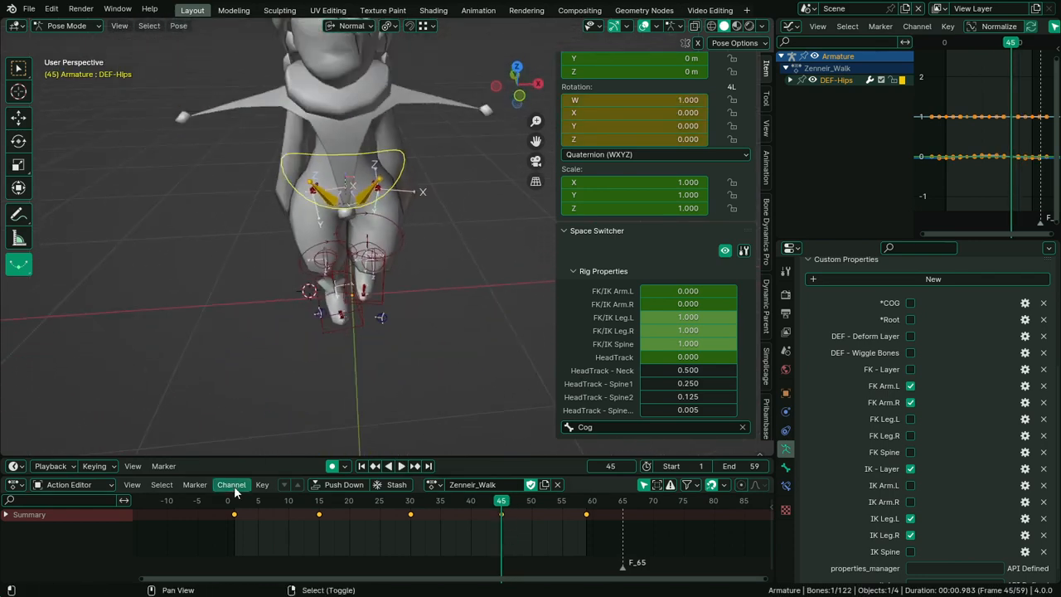
Rotate the hips bone about 1° around its normal Y axis at frame 1
drag(251, 524, 236, 537)
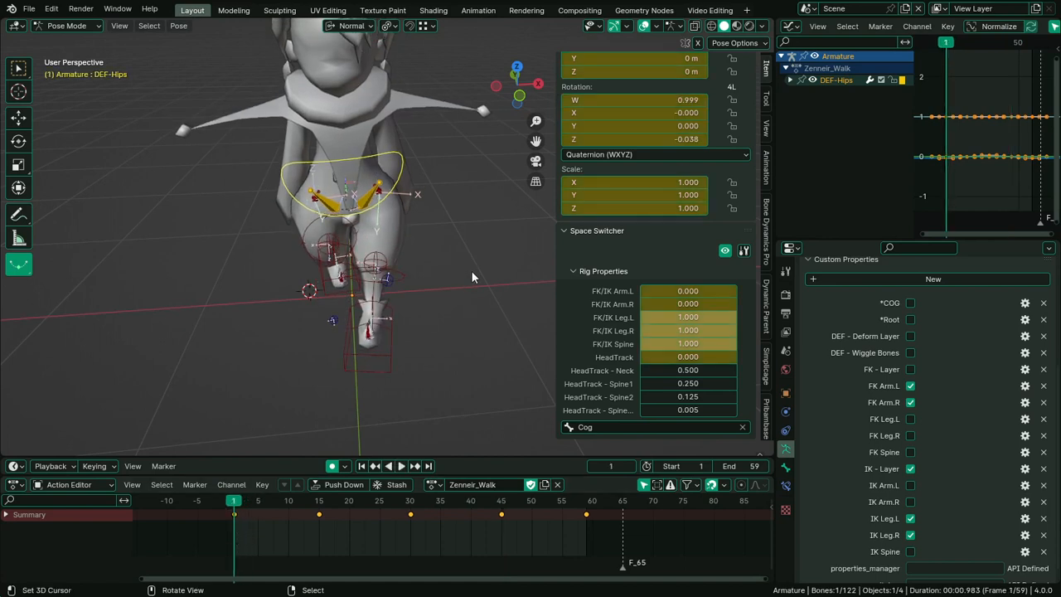
key(r)
key(y)
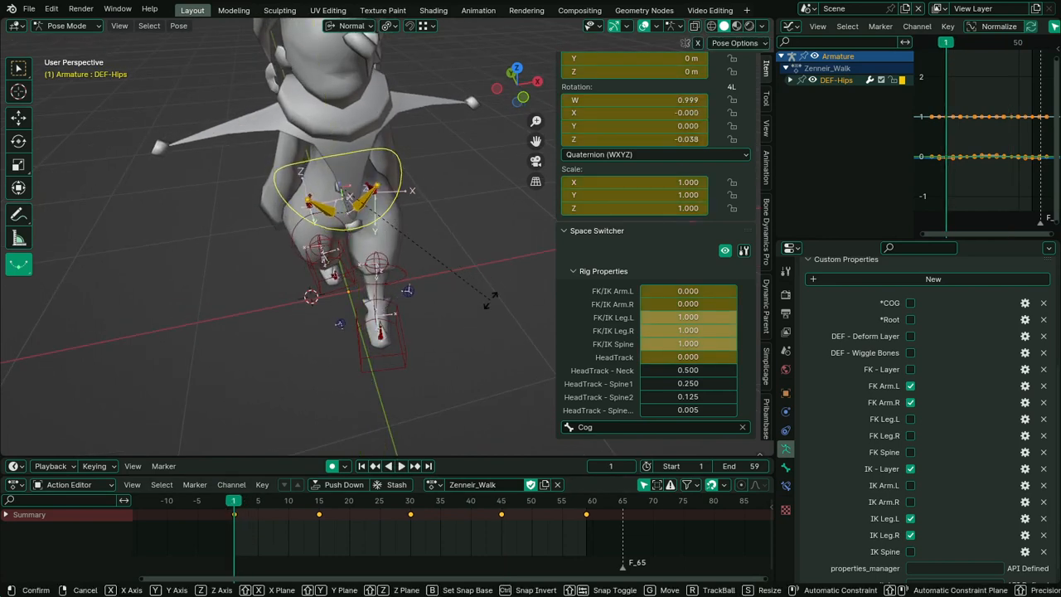
click(383, 293)
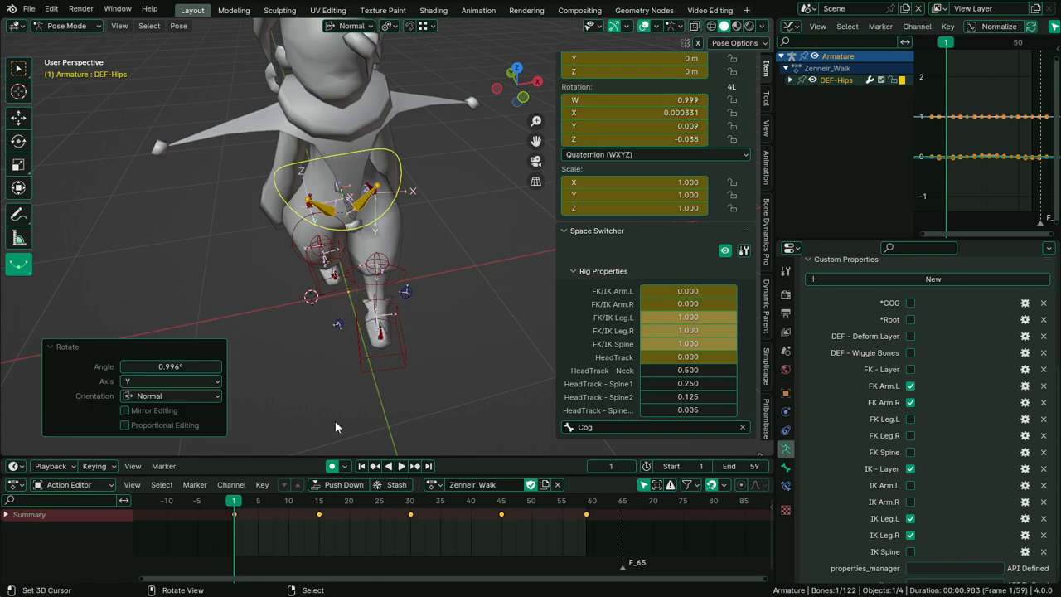
Copy the hips keyframe from frame 1 to frames 30 and 59
click(230, 514)
click(412, 523)
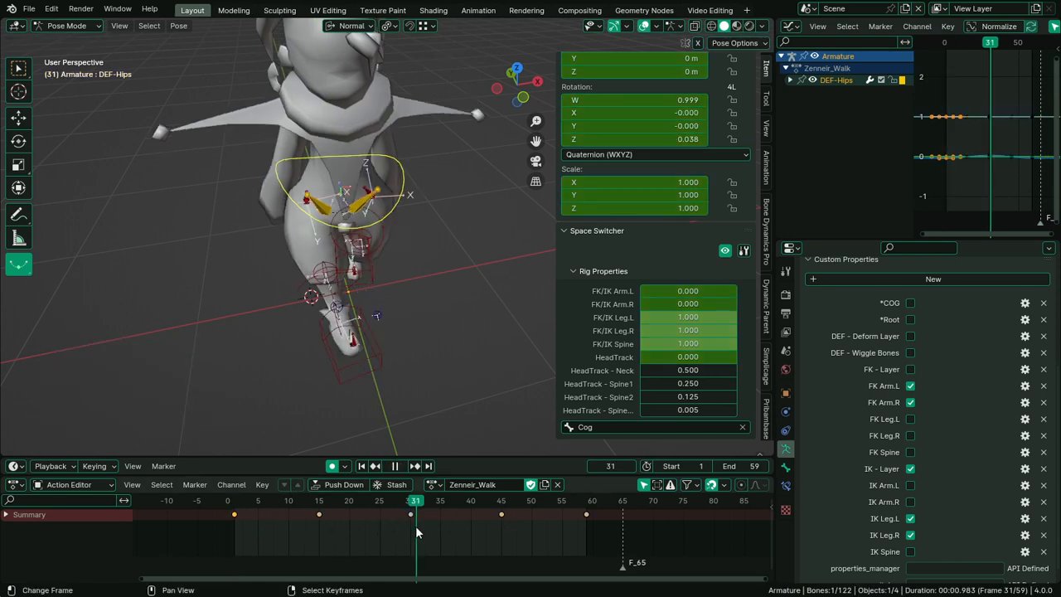
key(ctrl+v)
click(587, 520)
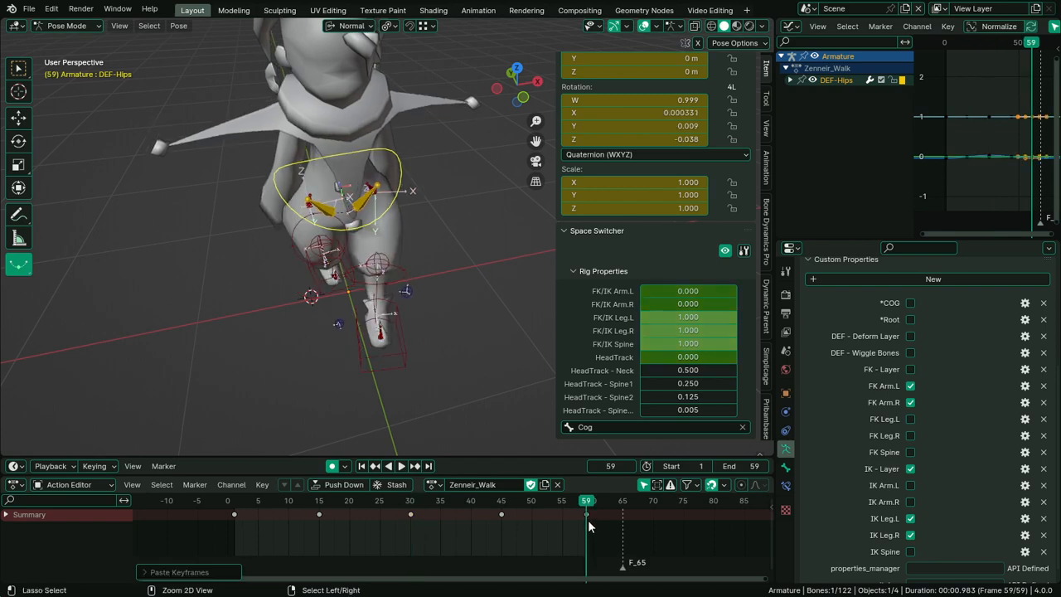
key(ctrl+v)
Play the walk cycle from the start and check the hip twist from the front
click(230, 504)
key(space)
middle_drag(375, 278, 367, 215)
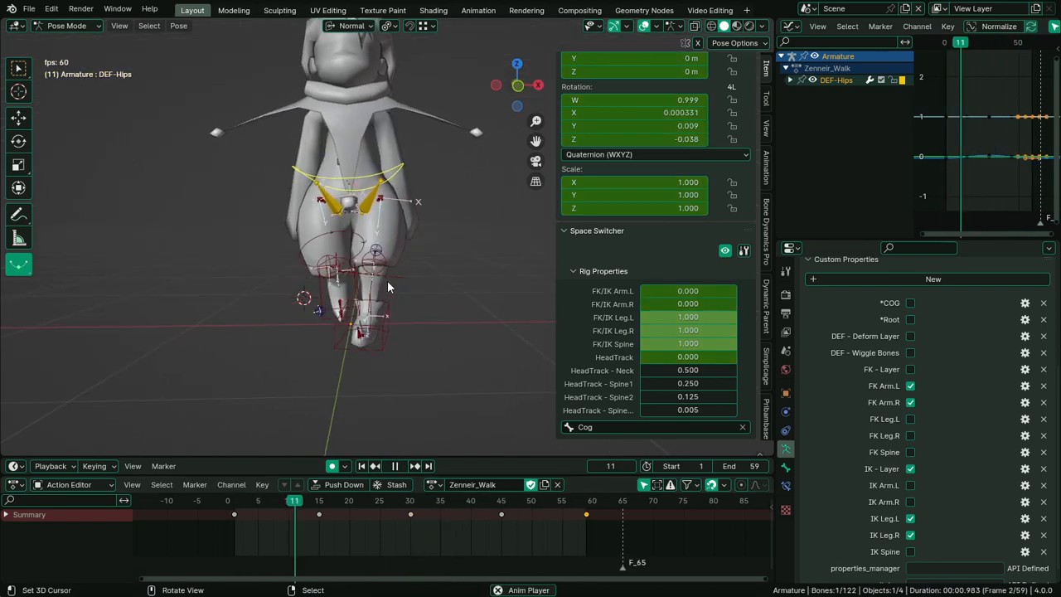
middle_drag(387, 280, 390, 301)
key(space)
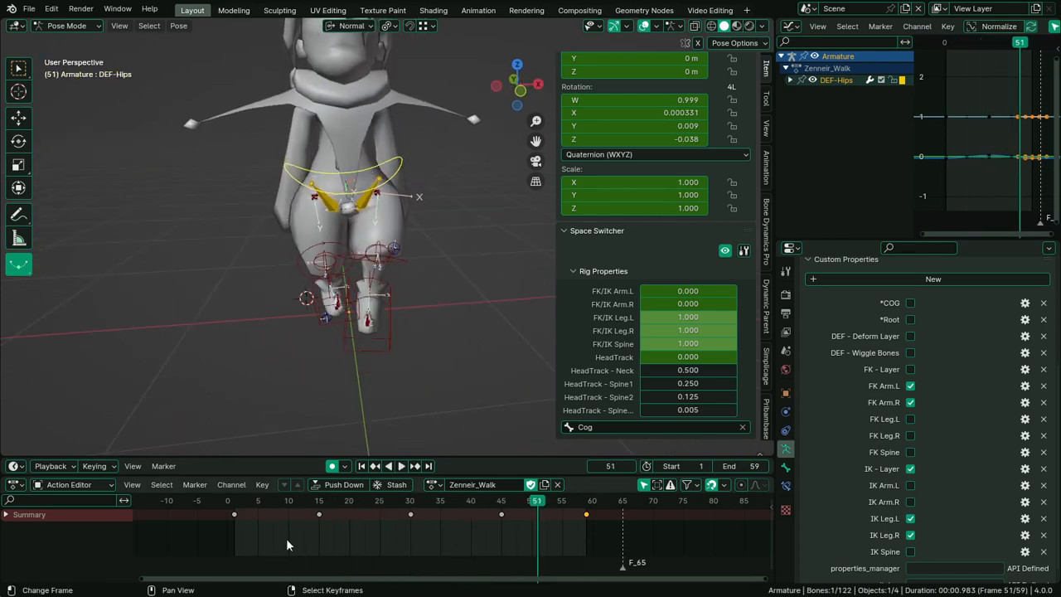
Rotate the hips bone a further 4.35° or so around its normal Y axis at frame 1
click(235, 537)
key(r)
key(y)
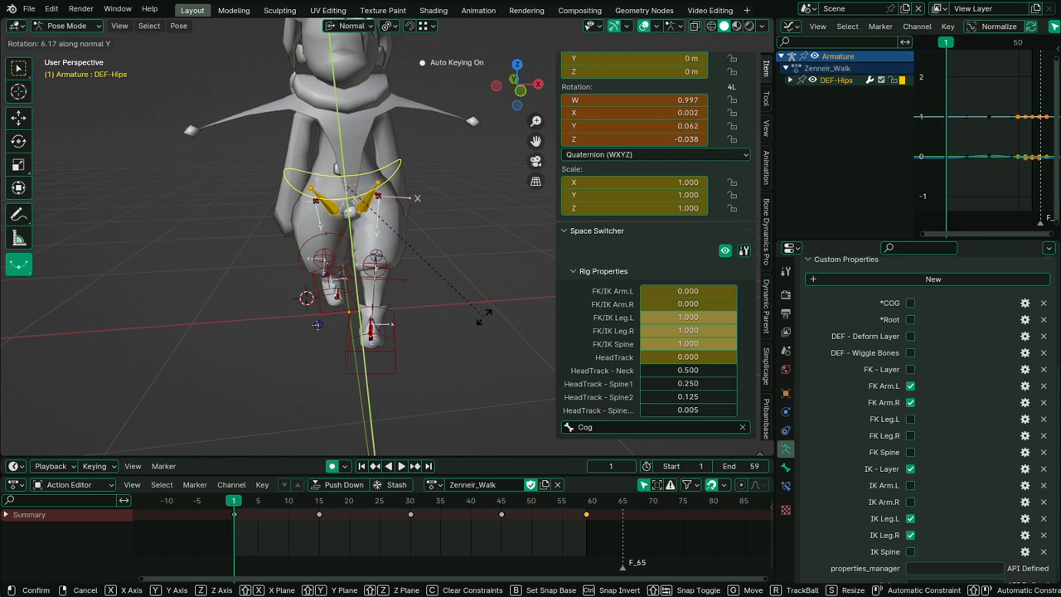
click(489, 312)
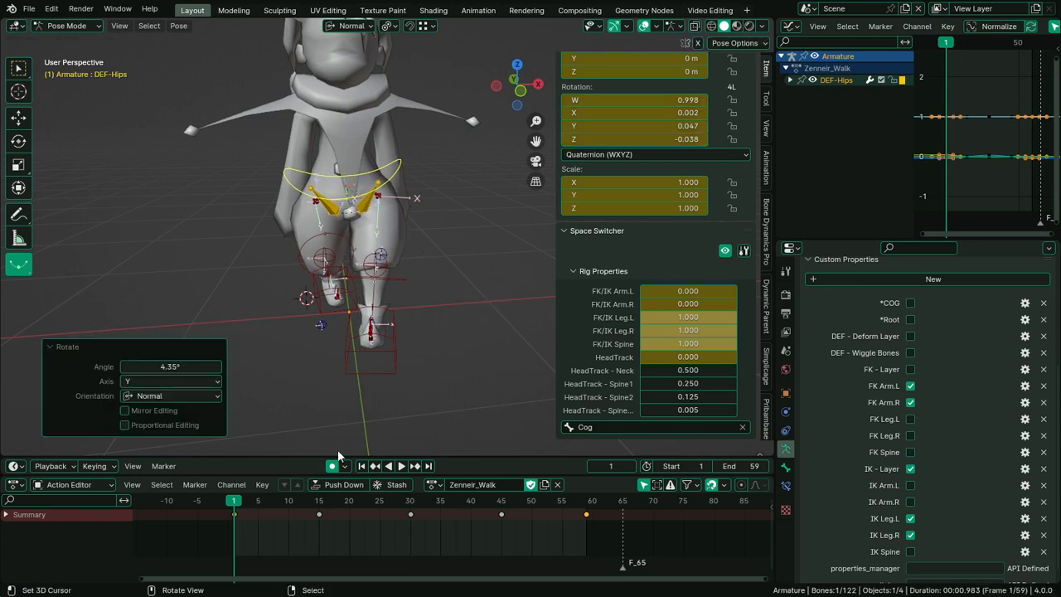
Copy the updated hips keyframe from frame 1, pasting it flipped at frame 30 and unflipped at frame 59
click(236, 514)
key(ctrl+c)
click(410, 502)
key(ctrl+shift+v)
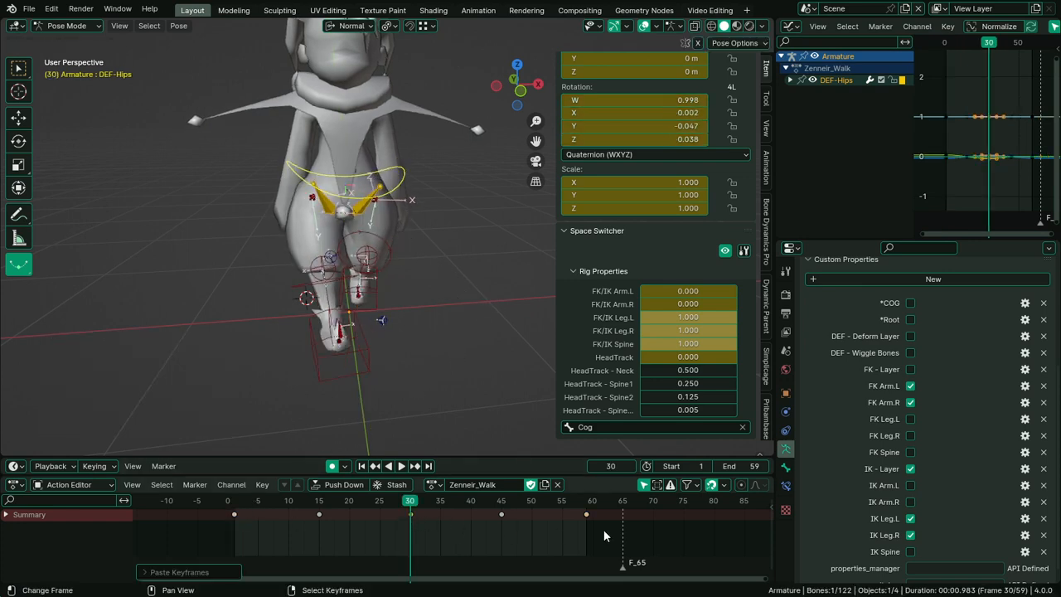
click(587, 523)
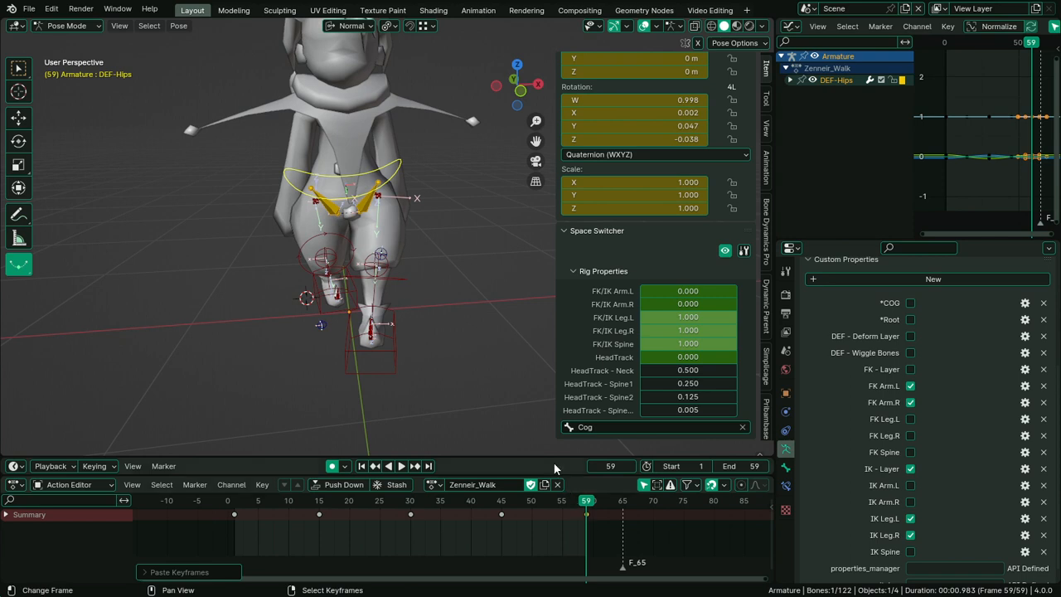
Hide the viewport overlays, switch to Material Preview shading and replay the walk cycle around the character
click(646, 26)
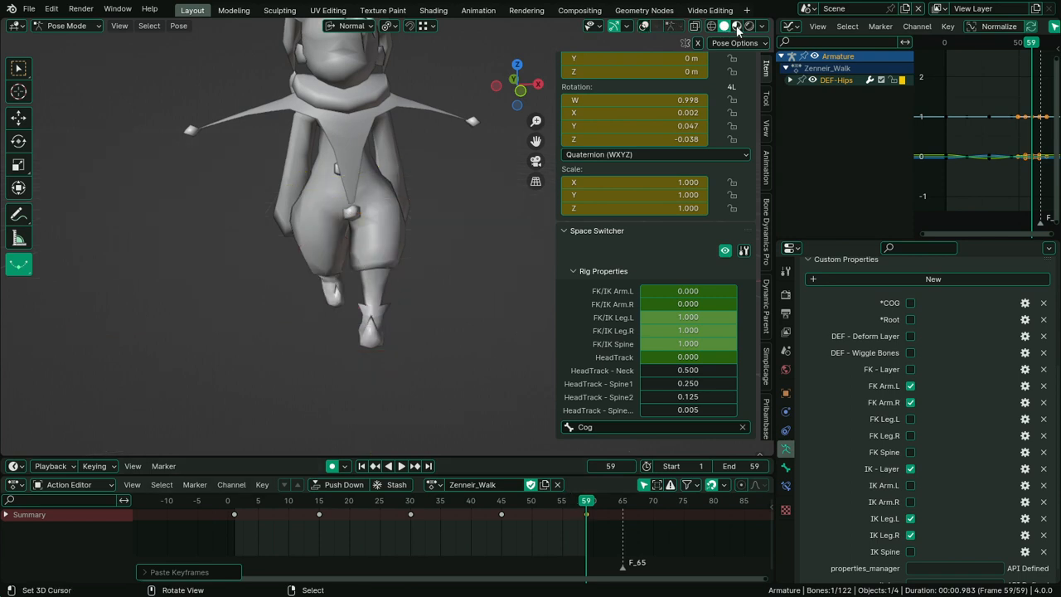
click(736, 27)
key(space)
mouse_move(406, 254)
middle_down()
mouse_move(457, 247)
mouse_move(469, 233)
mouse_move(457, 276)
middle_up()
click(231, 542)
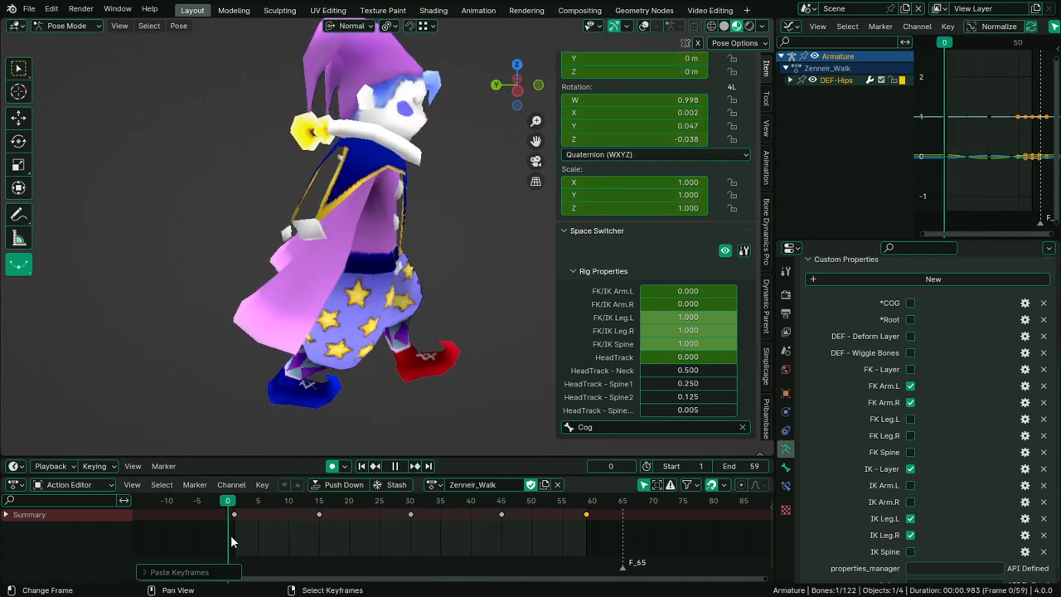
Stop the walk cycle at frame 1 and show the viewport overlays again
key(space)
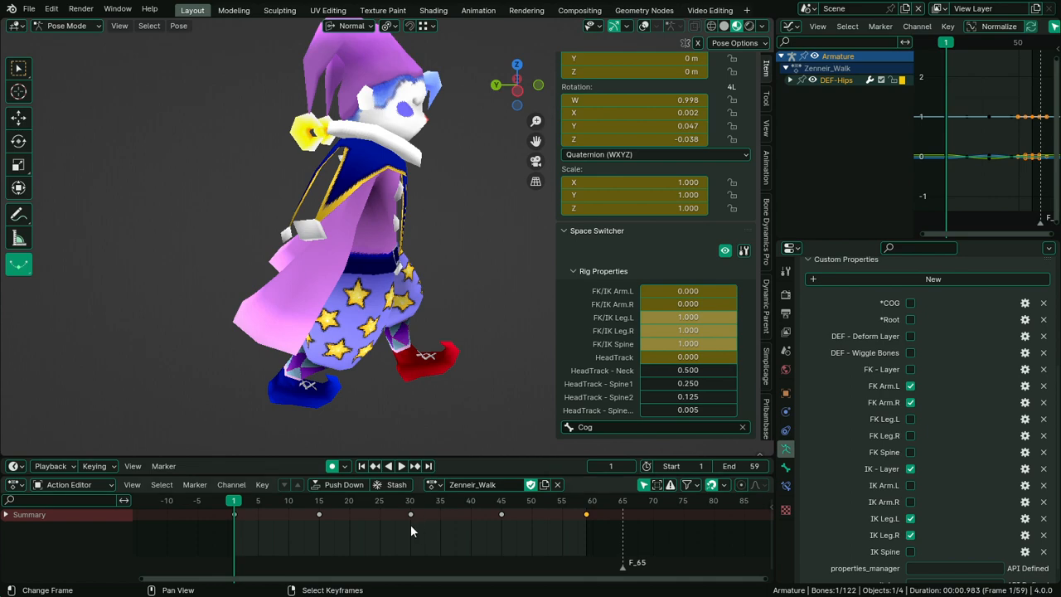
drag(410, 530, 232, 537)
middle_drag(464, 215, 330, 229)
click(643, 28)
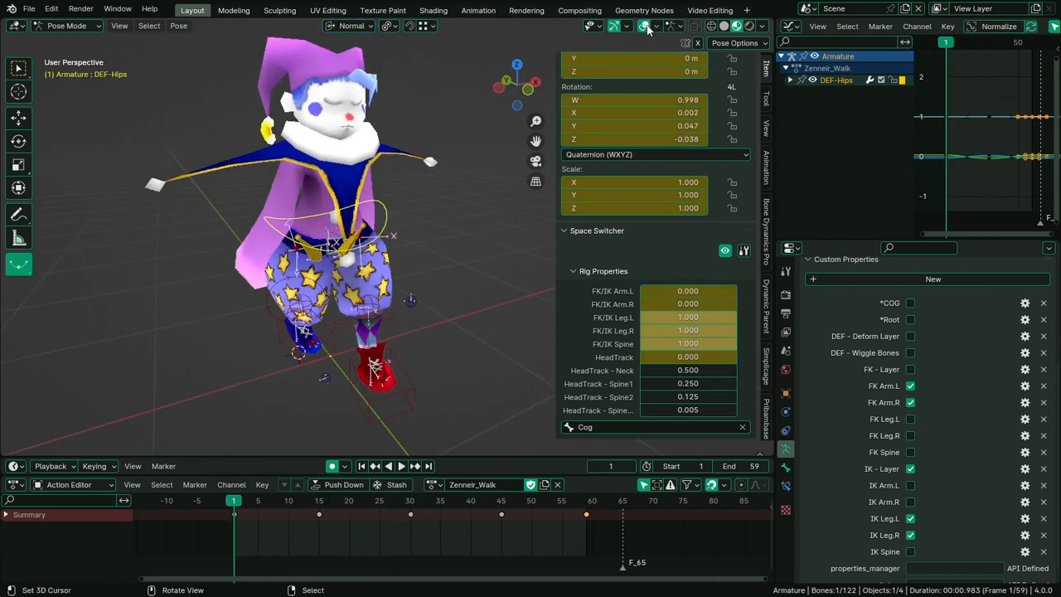
middle_drag(381, 274, 402, 292)
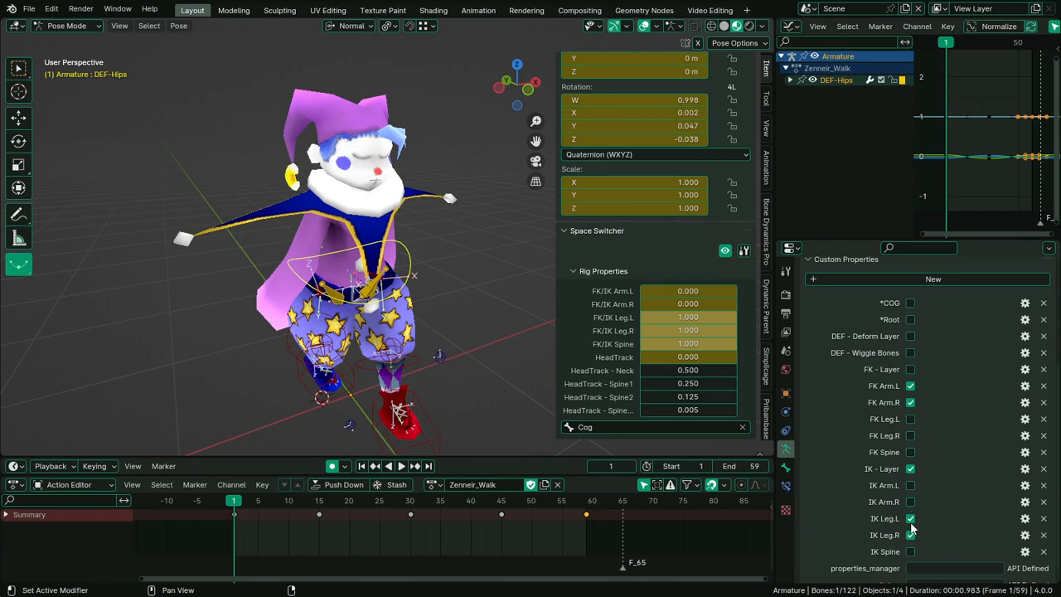
Hide the IK Leg.L and IK Leg.R bone layers and show the IK Spine layer
drag(911, 535, 913, 520)
click(911, 552)
middle_drag(531, 274, 357, 260)
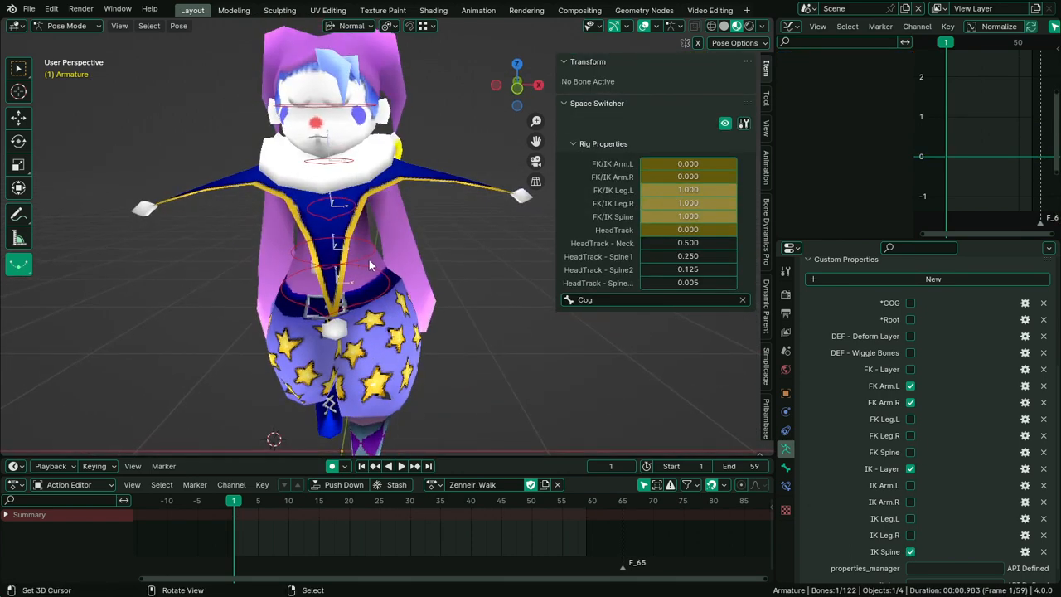
right_click(376, 302)
key(r)
key(y)
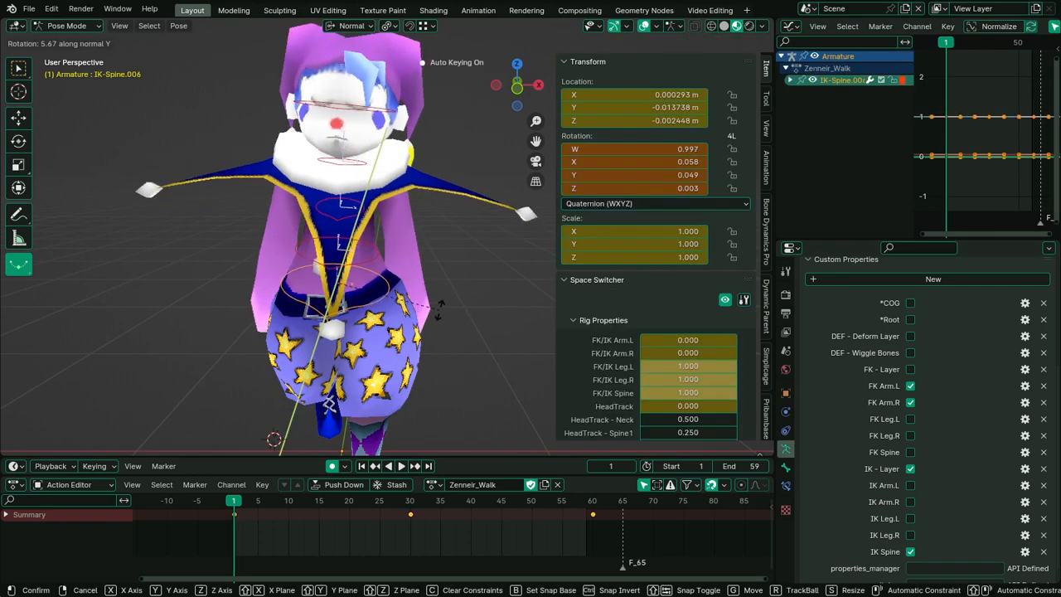
key(Escape)
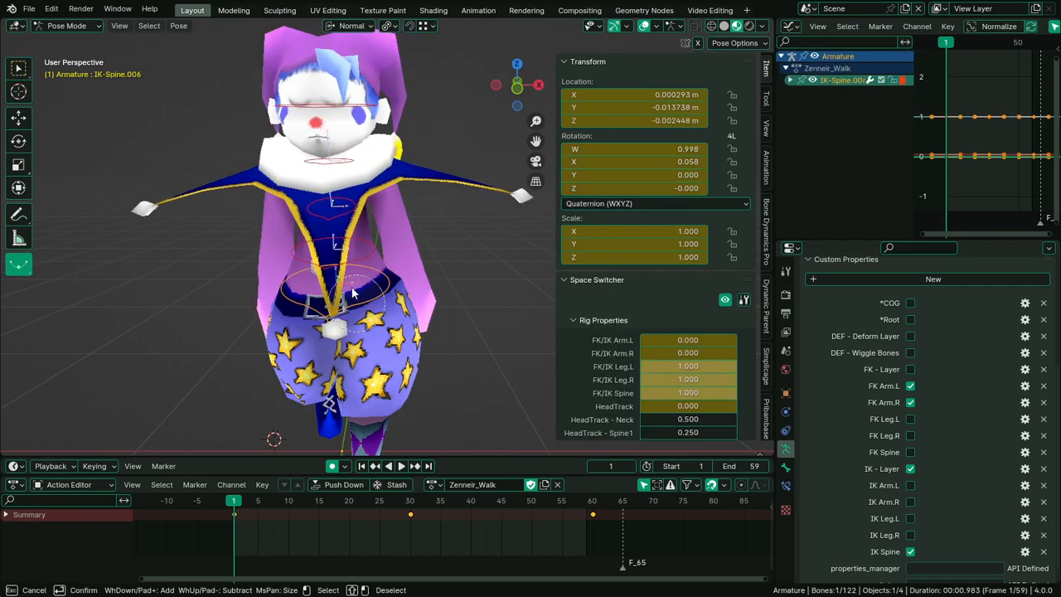
drag(353, 292, 332, 119)
key(r)
key(z)
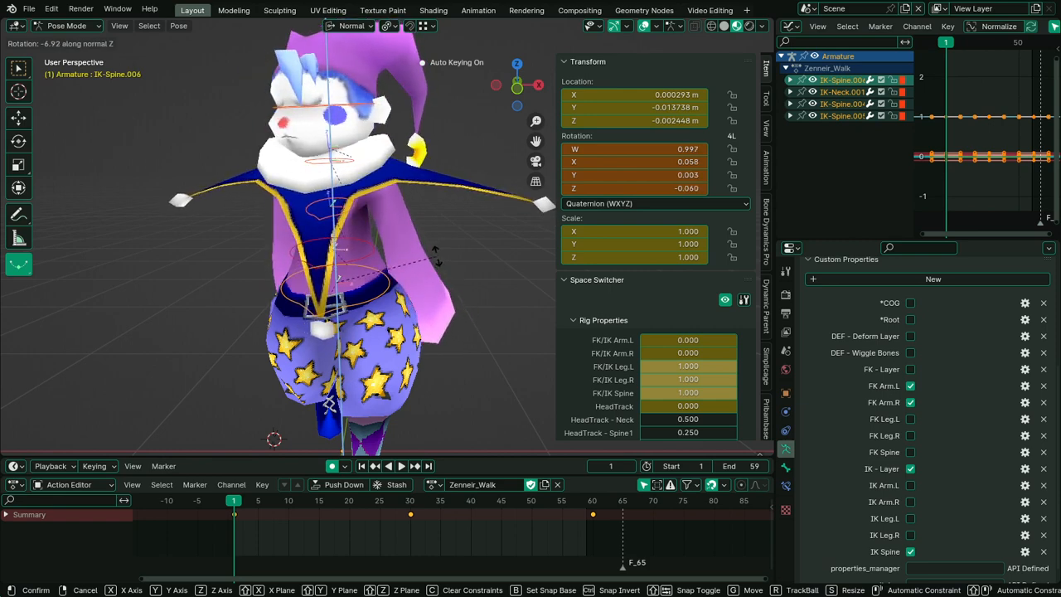
key(Escape)
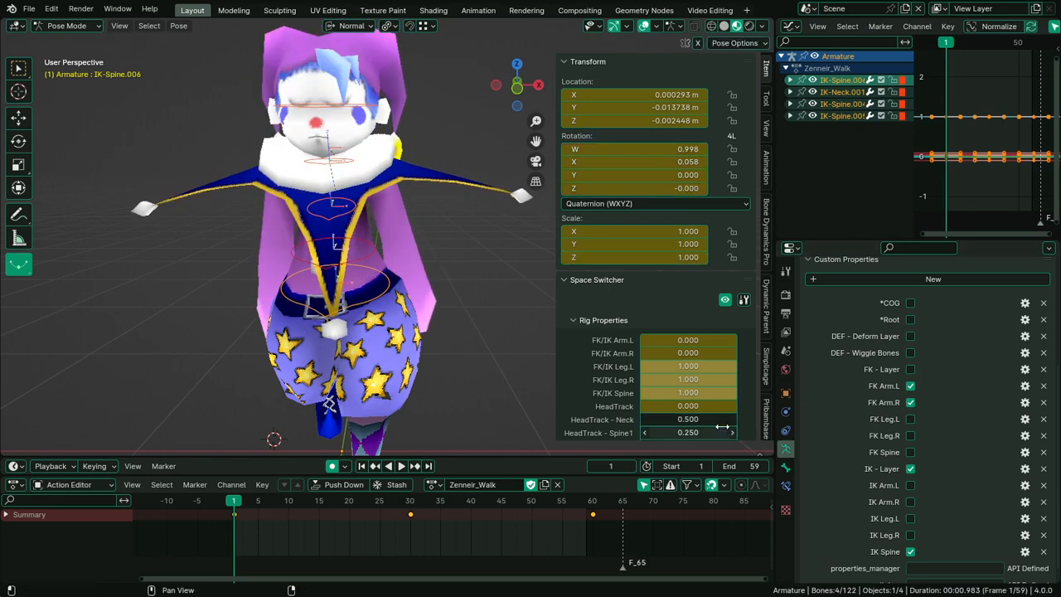
Set the HeadTrack rig property to 1.000 at frame 1 and reveal the armature's hidden bones
middle_drag(362, 265, 123, 304)
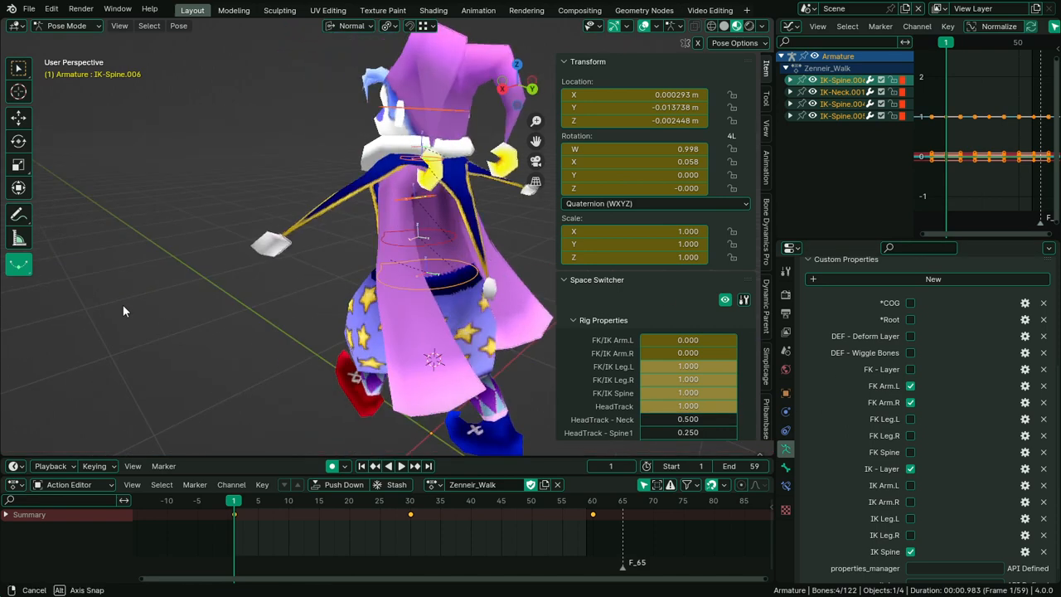
key(alt+h)
middle_drag(241, 286, 303, 258)
Move the HeadTrack bone about 0.25 m down and 0.11 m farther in front of the character in the side view
right_click(178, 180)
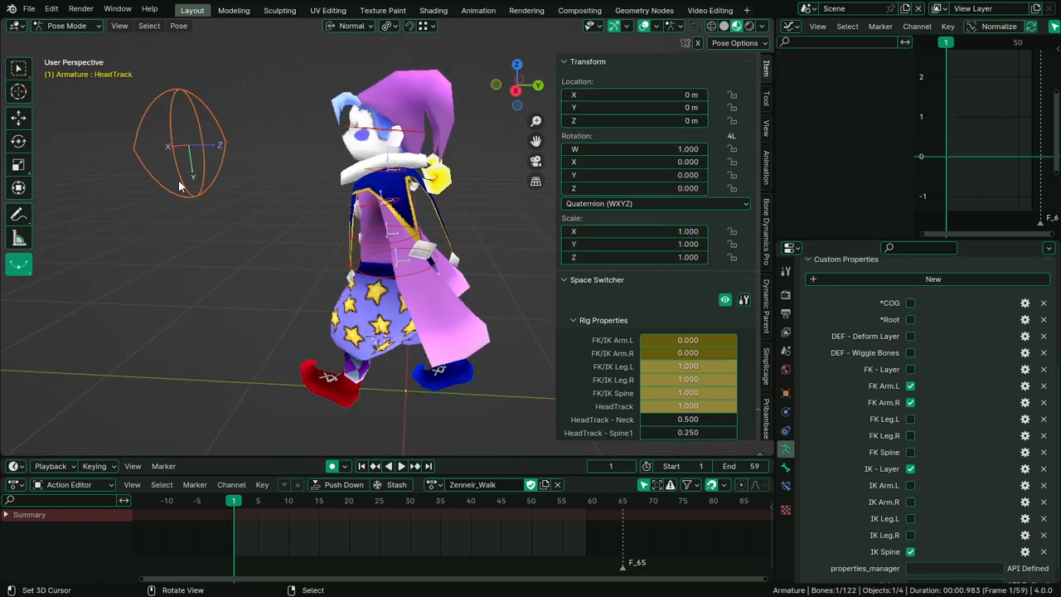
key(KP_3)
key(KP_Decimal)
scroll(240, 251, down, 7)
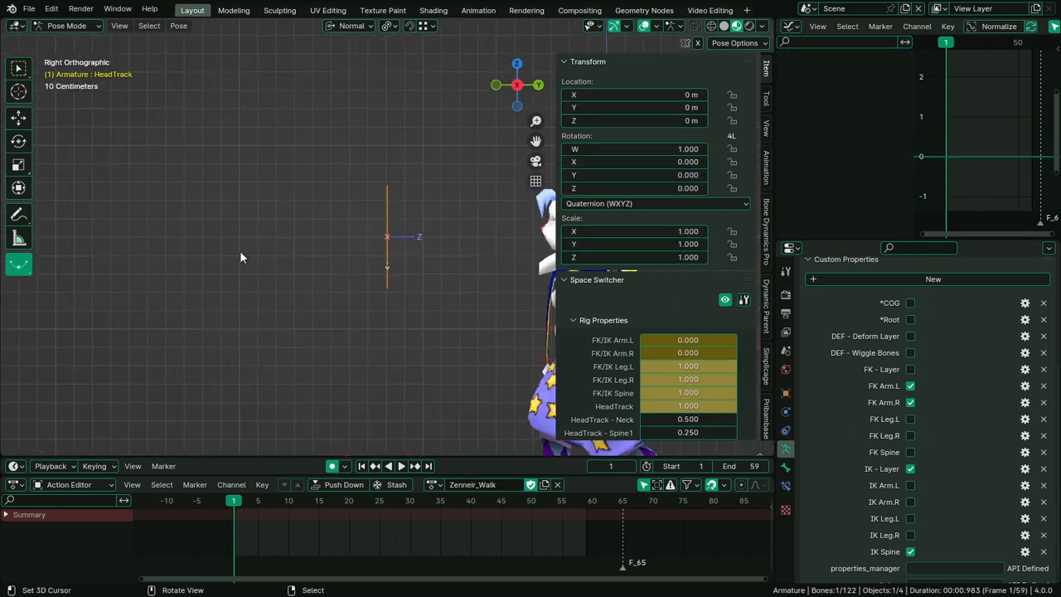
key(g)
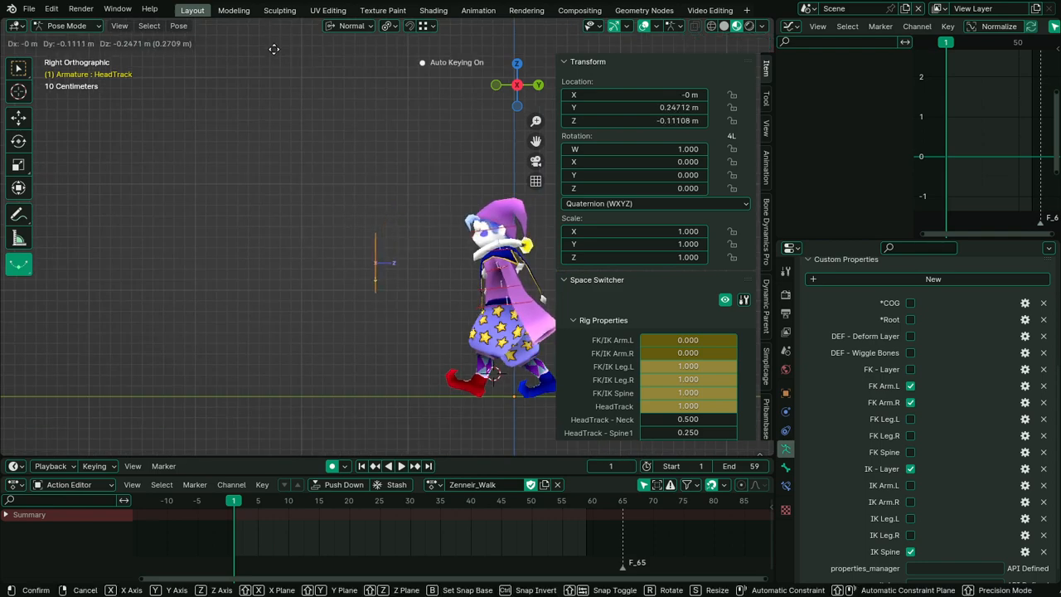
click(274, 49)
middle_drag(276, 82, 378, 219)
Select the five IK spine and neck bones and rotate them 10° around their normal Z axis at frame 1
key(ctrl+space)
middle_drag(430, 270, 614, 379)
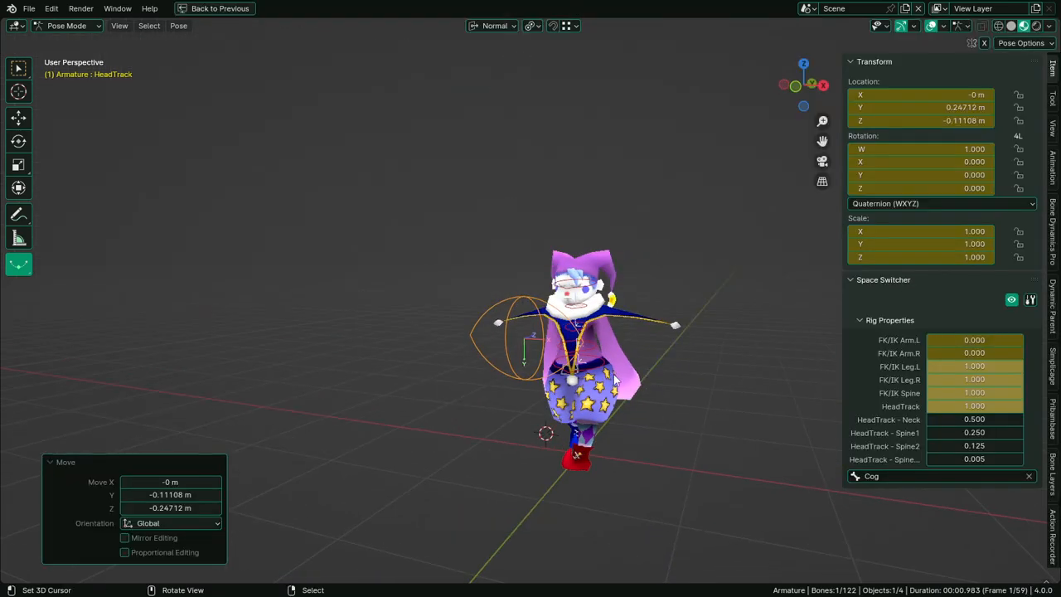
key(alt+a)
key(c)
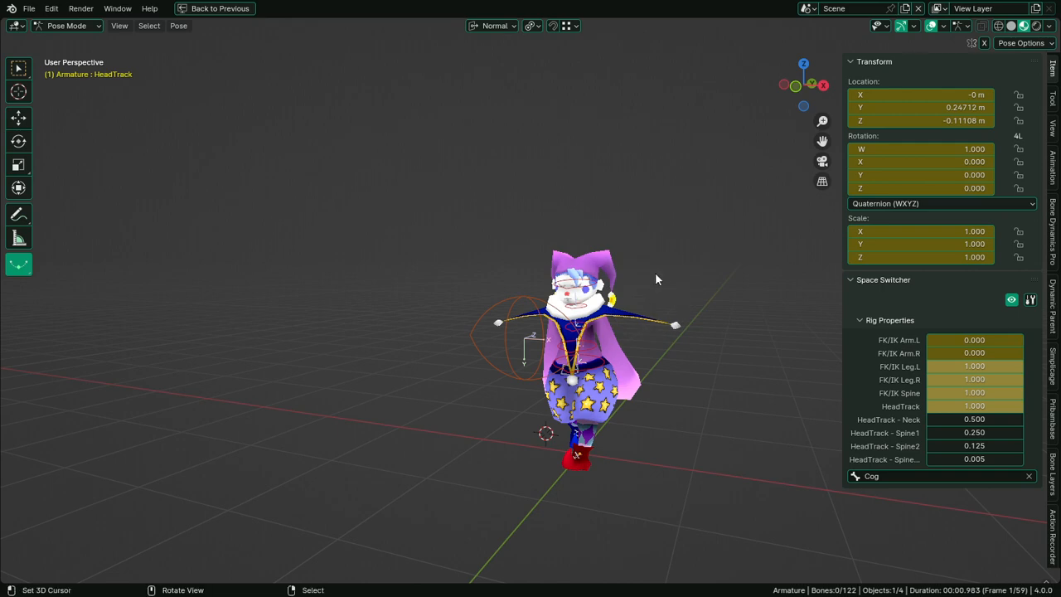
middle_drag(677, 259, 649, 257)
key(c)
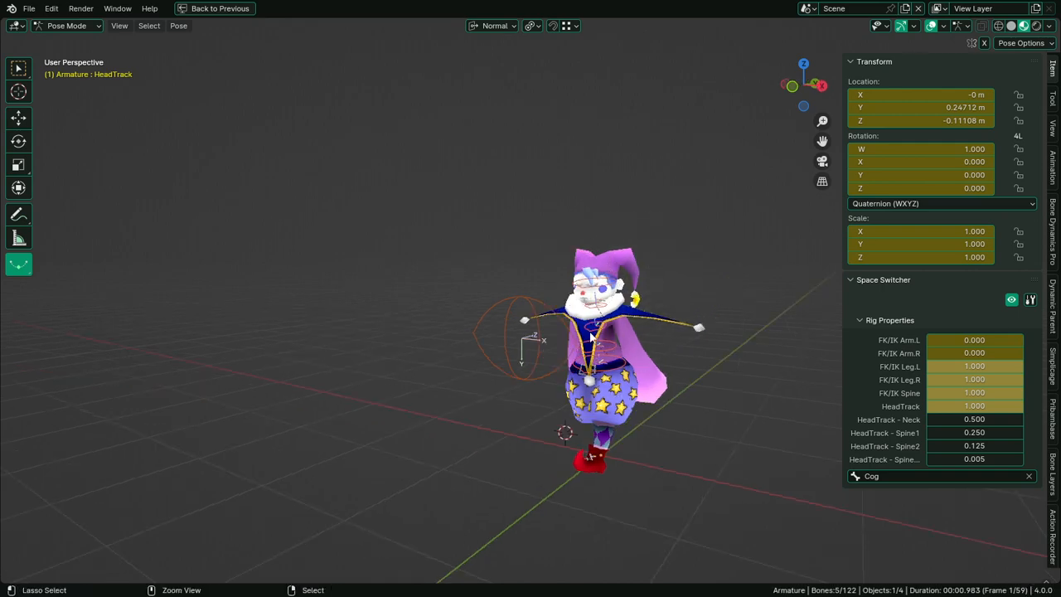
key(ctrl+space)
middle_drag(432, 241, 456, 314)
key(r)
key(z)
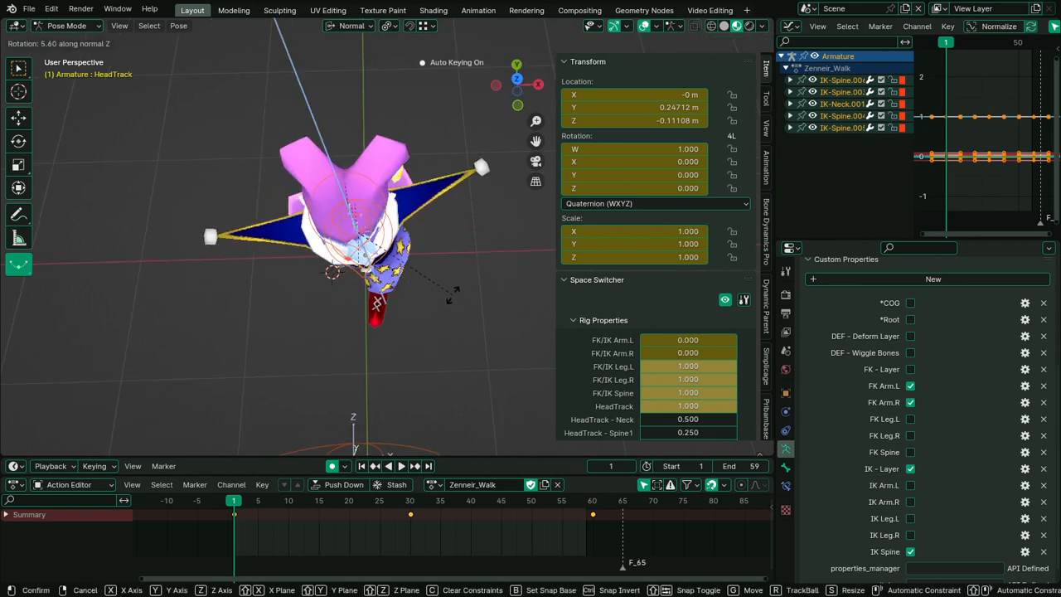
text(1)
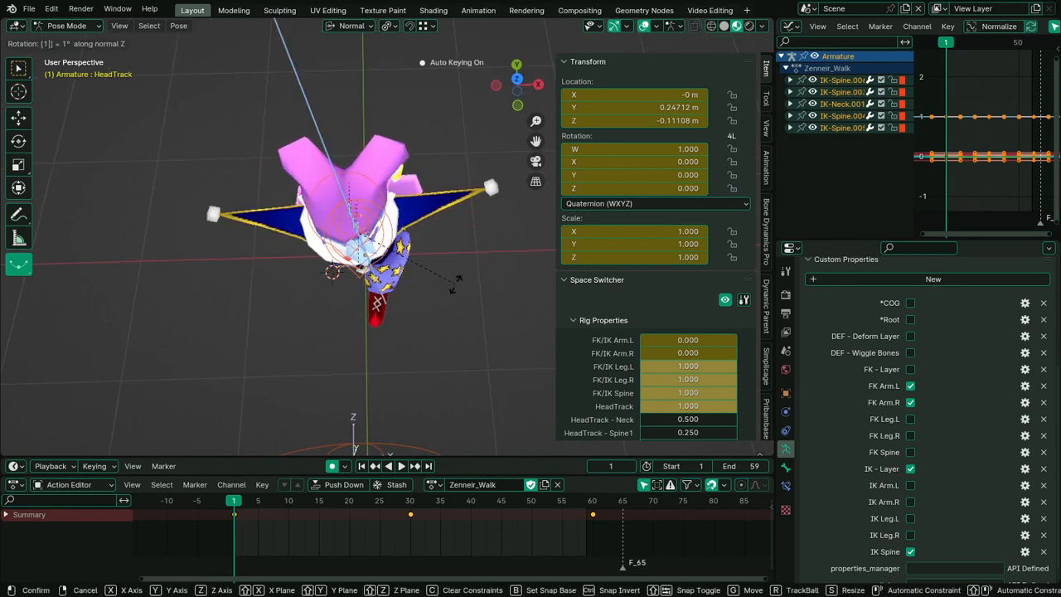
text(0)
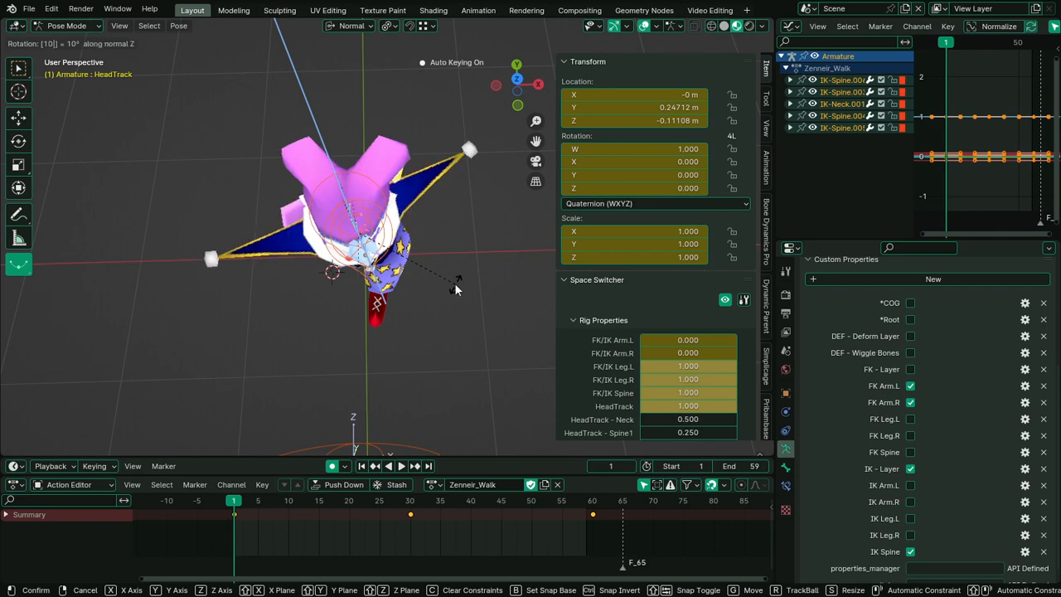
key(Return)
middle_drag(454, 282, 429, 187)
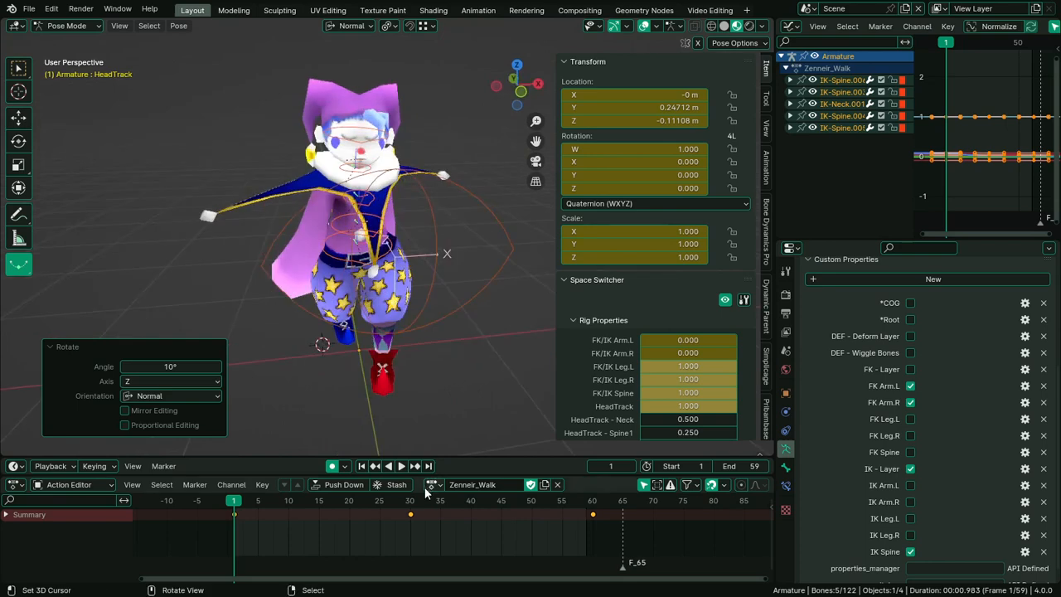
Select the HeadTrack bone and scrub between frames 1 and 30 to examine how the head follows it
click(406, 540)
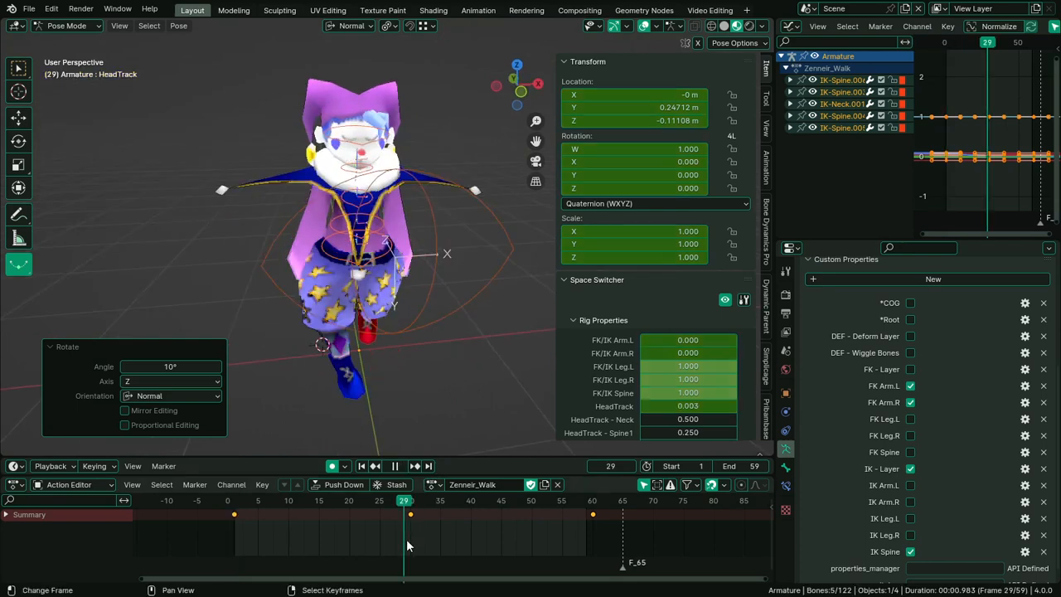
middle_drag(490, 220, 363, 161)
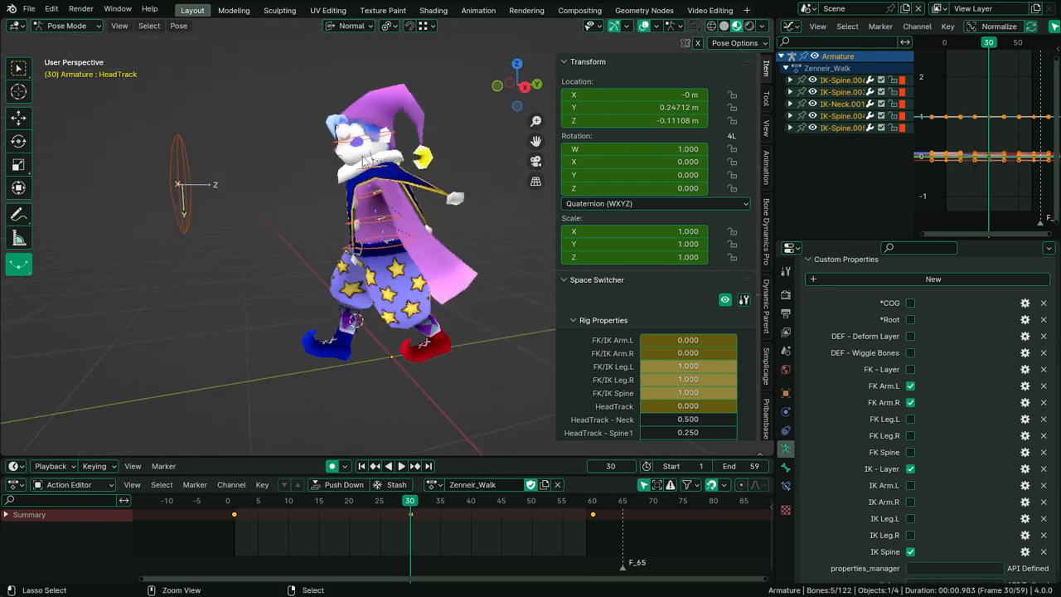
click(195, 214)
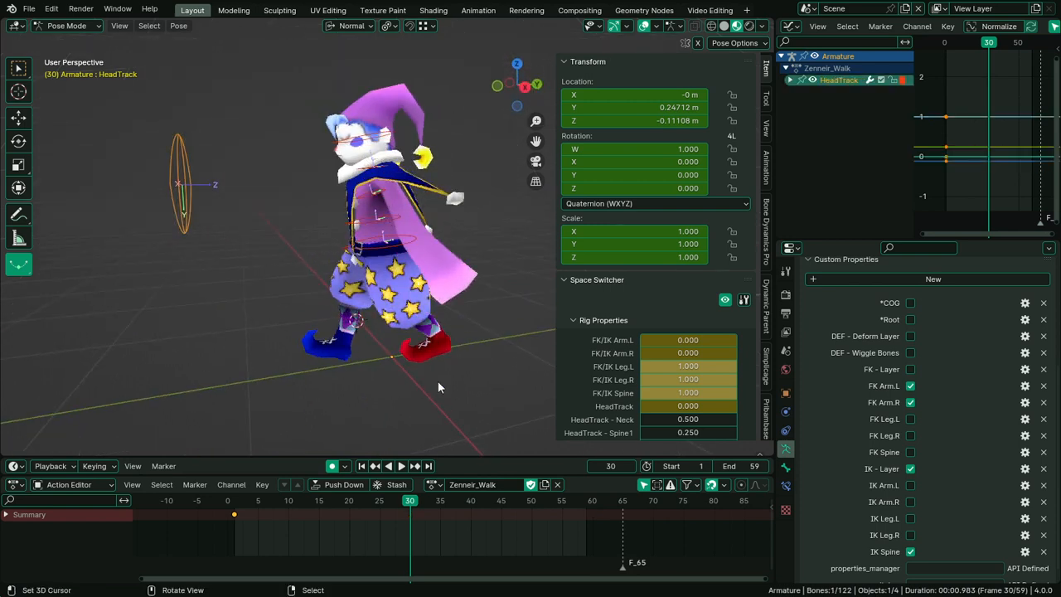
middle_drag(438, 380, 464, 395)
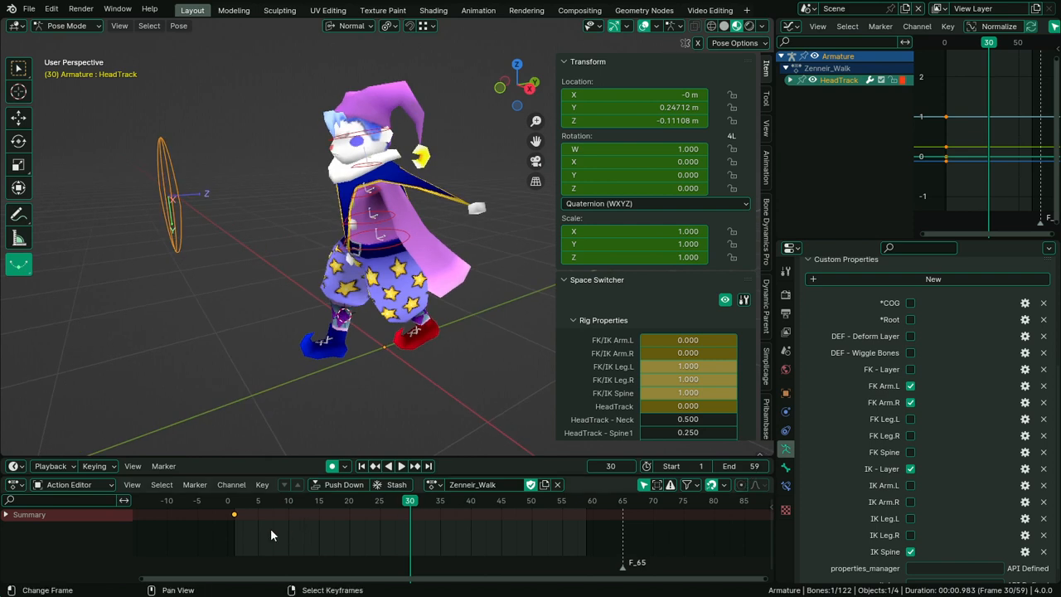
key(shift+Left)
key(space)
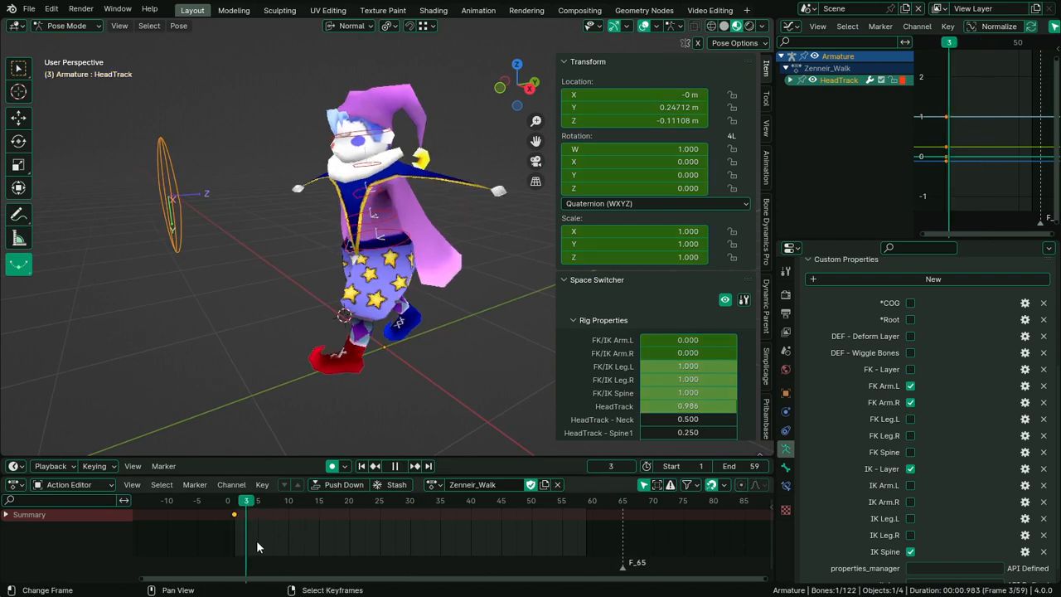
drag(256, 539, 422, 541)
key(Escape)
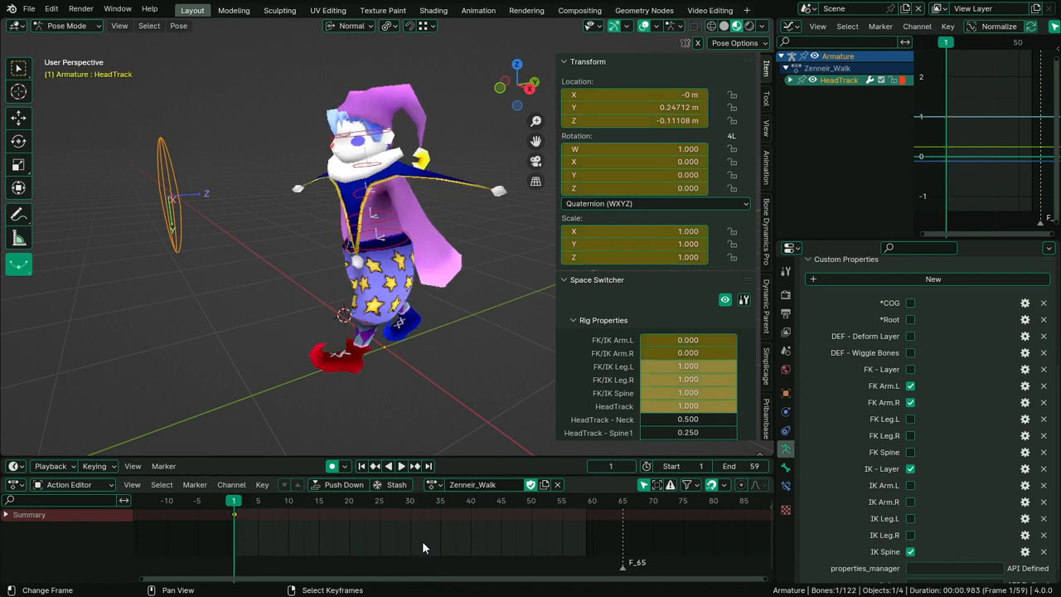
key(Up)
Delete the HeadTrack property's keyframe at frame 30
drag(507, 499, 410, 535)
right_click(717, 404)
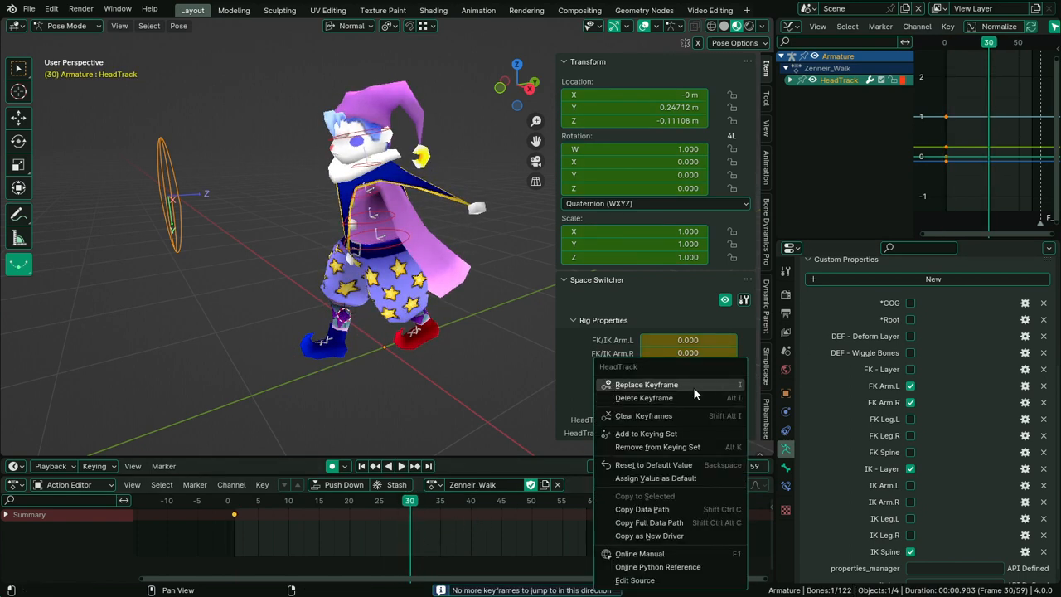
click(690, 386)
drag(437, 518, 409, 533)
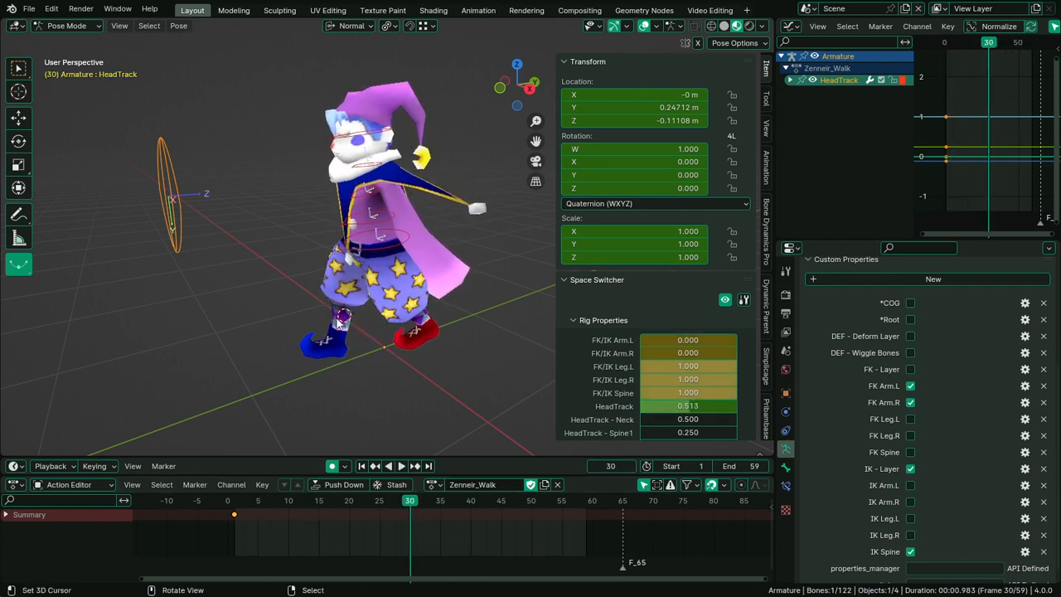
Copy the five IK spine and neck bones' keyframes from frame 1, pasting them flipped at frame 30 and unflipped at frame 60
middle_drag(382, 246, 402, 248)
click(359, 100)
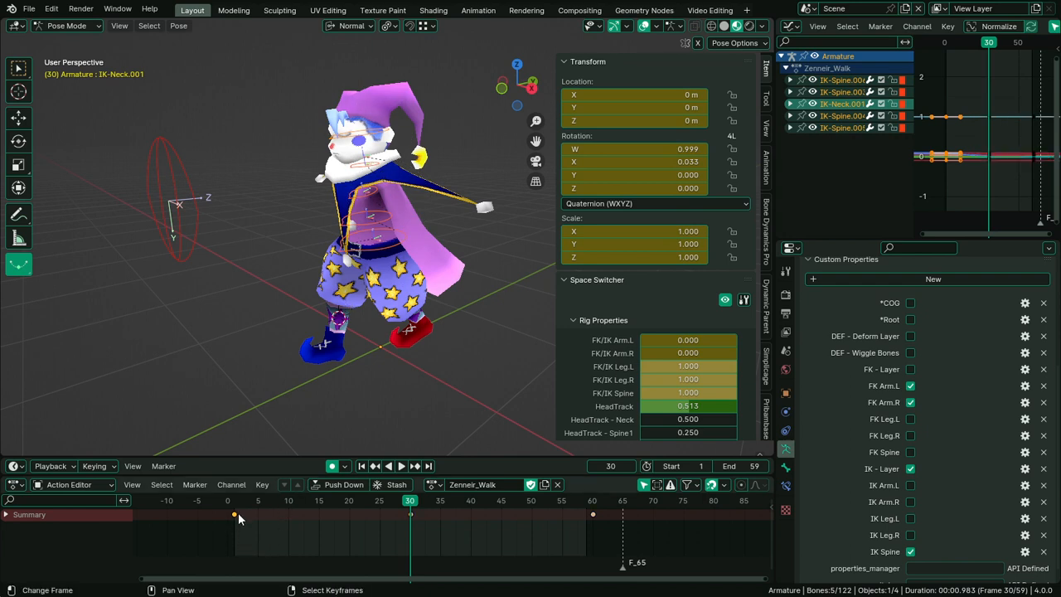
key(ctrl+c)
key(ctrl+v)
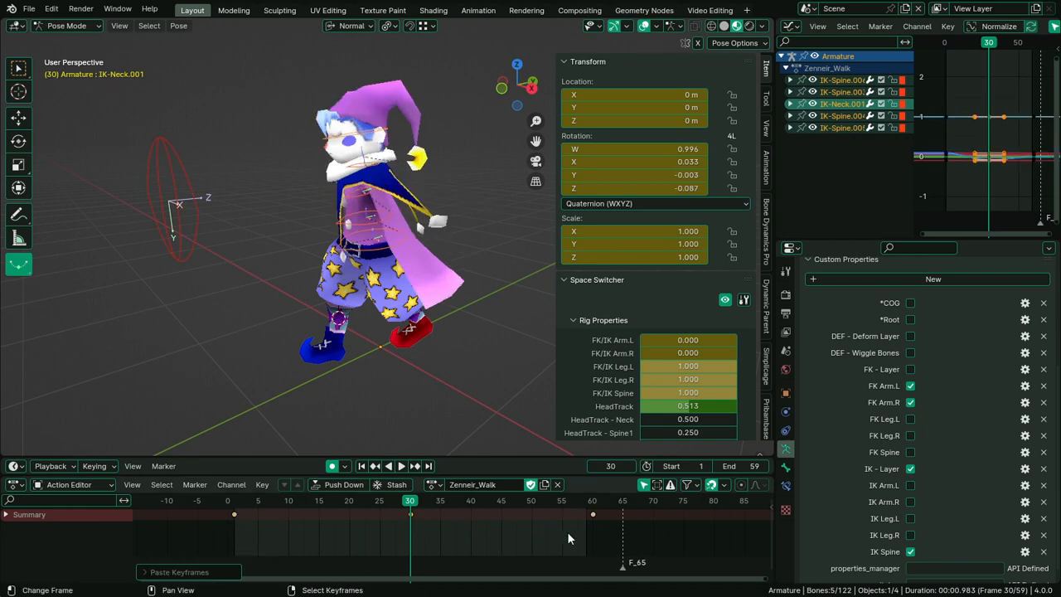
drag(567, 531, 593, 524)
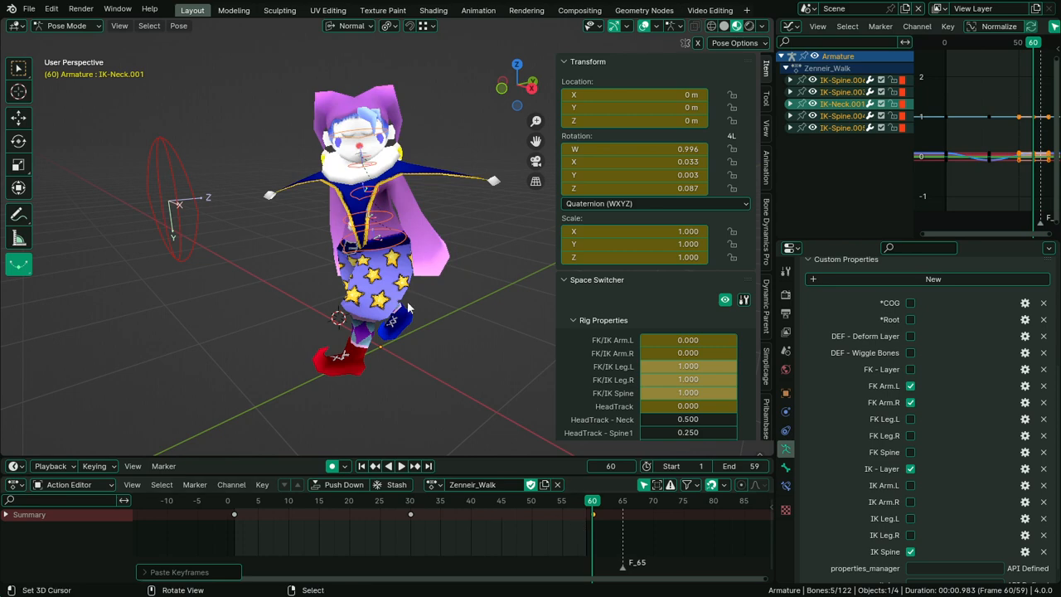
Delete the HeadTrack property's keyframe at frame 60
middle_drag(407, 300, 488, 297)
key(space)
click(613, 513)
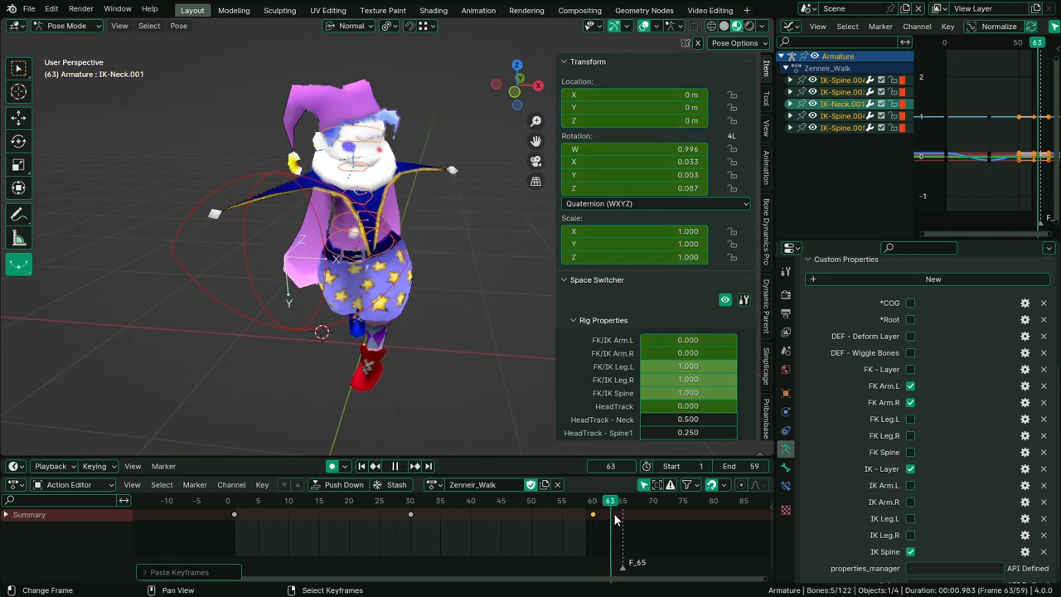
key(space)
click(591, 524)
right_click(697, 407)
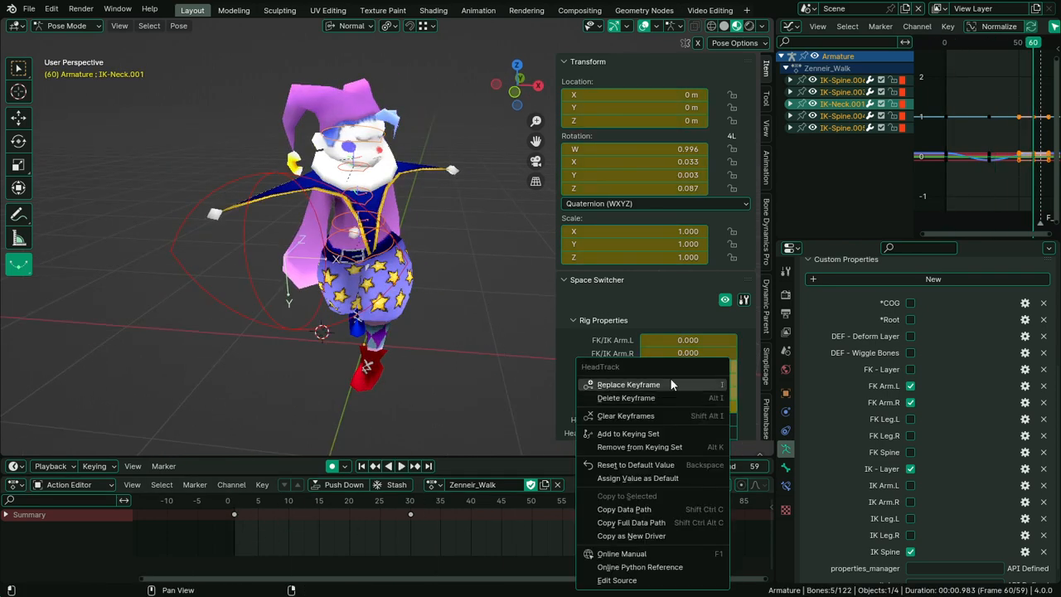
click(655, 400)
Play the walk cycle and examine the torso twist and head tracking from the front
drag(610, 509, 386, 519)
click(401, 466)
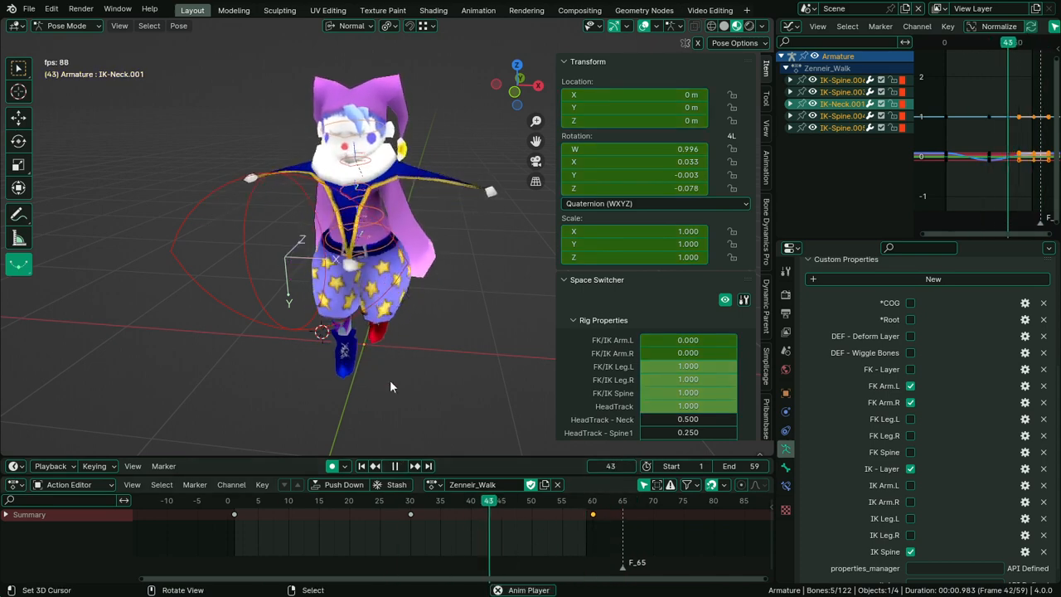
middle_drag(390, 380, 477, 311)
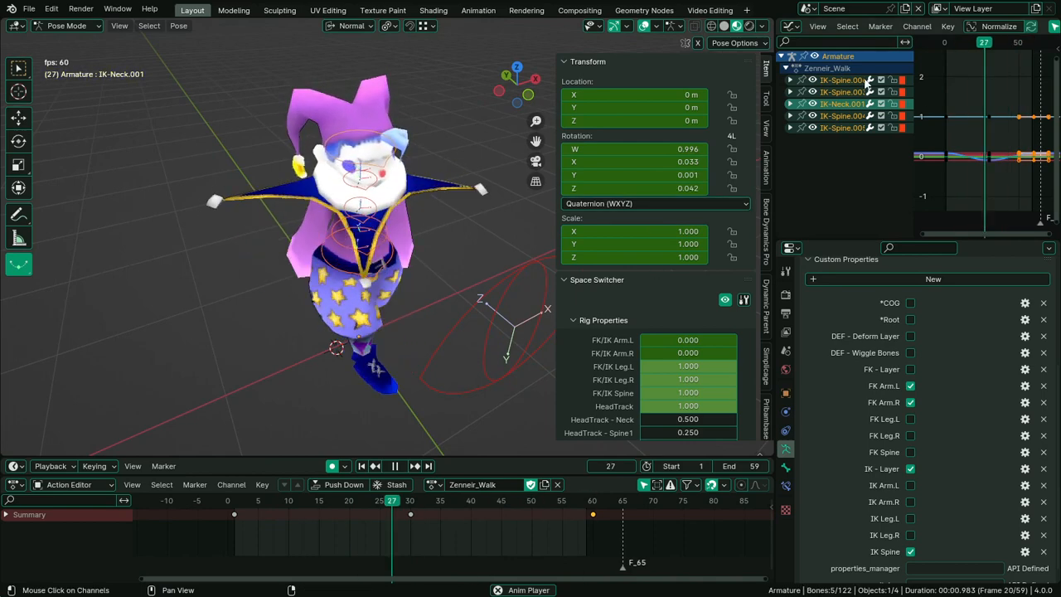
Normalize the curves of the IK spine and neck bones and scale all their keyframes down vertically to soften the torso twist
click(999, 26)
key(a)
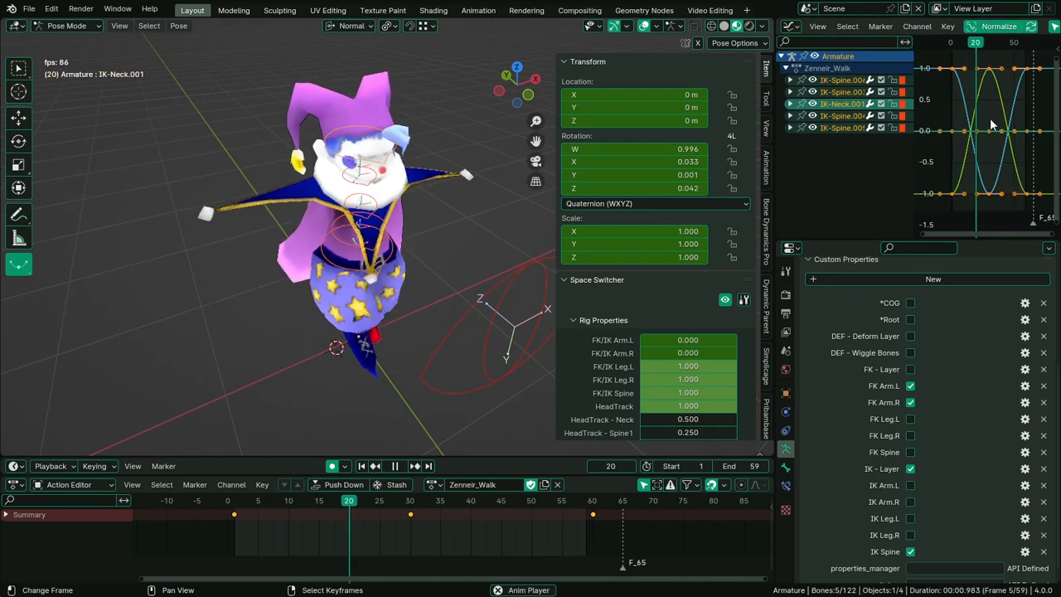
key(s)
key(y)
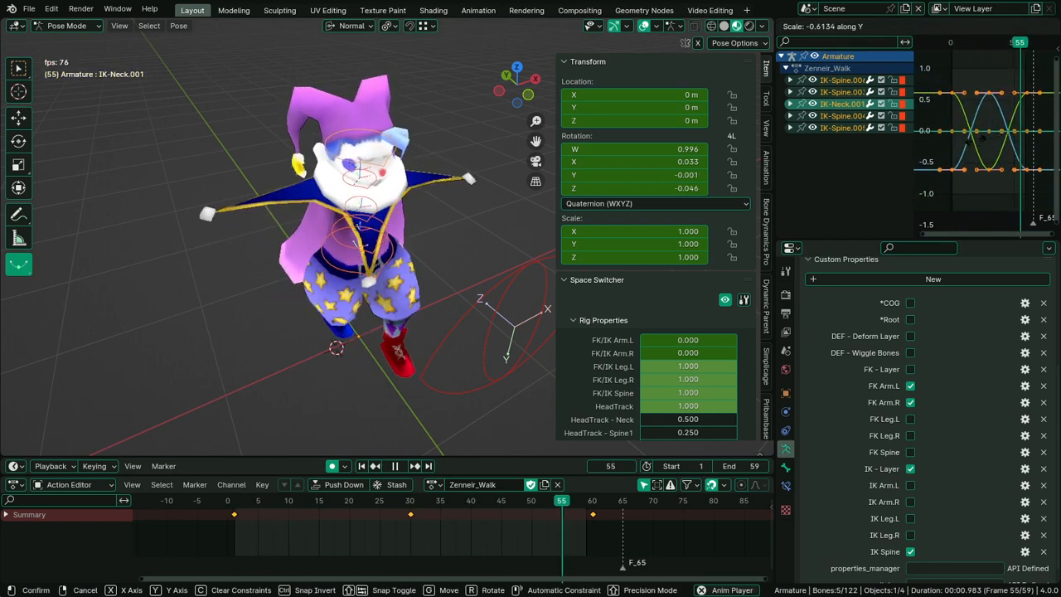
click(1035, 80)
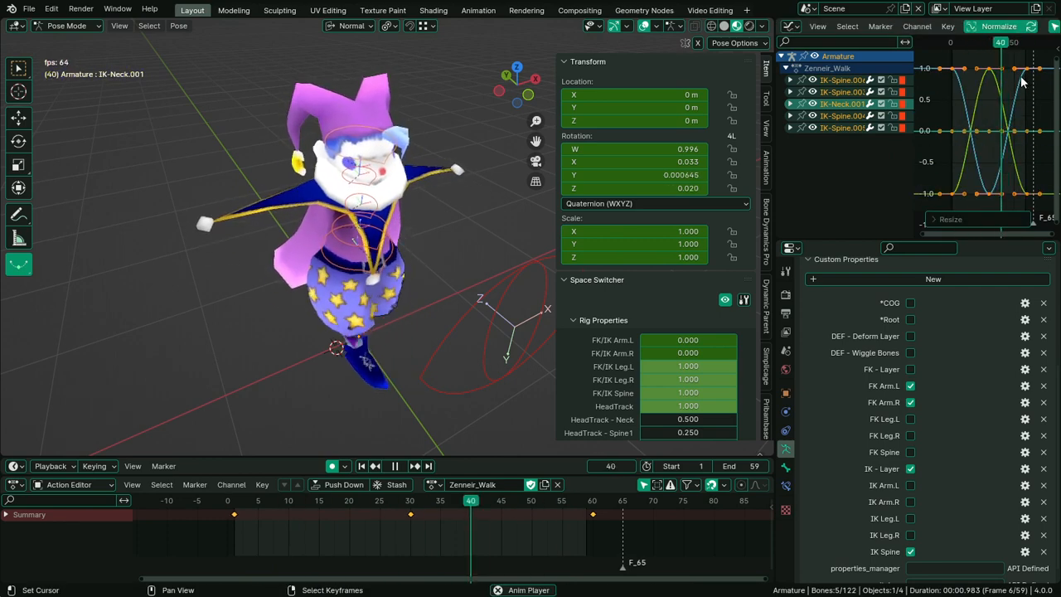
Examine the walk cycle from the right side by playing it and scrubbing its frames, ending at frame 1
middle_drag(389, 223, 478, 224)
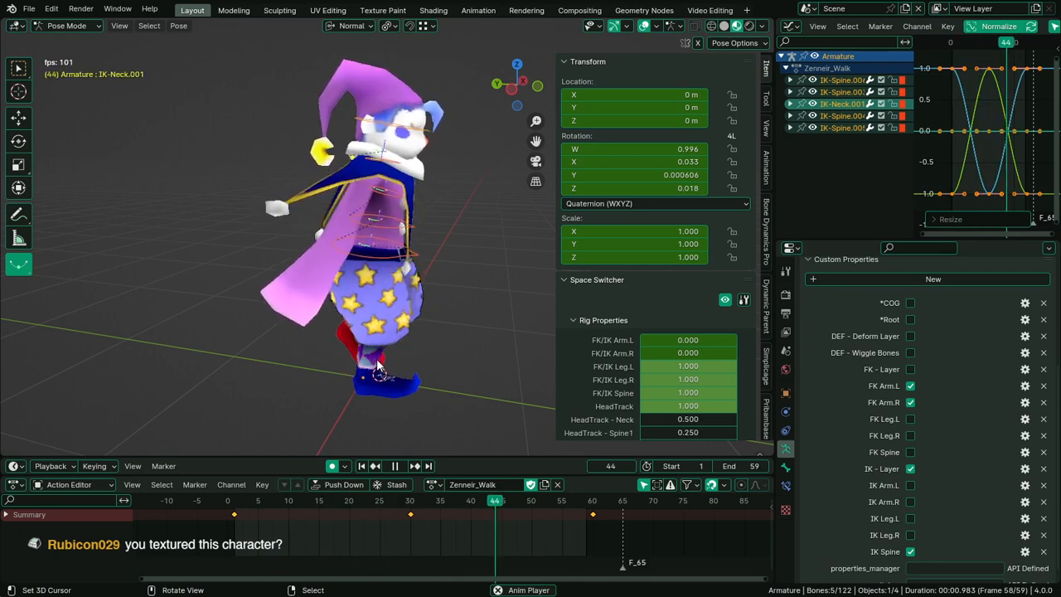
key(space)
key(KP_3)
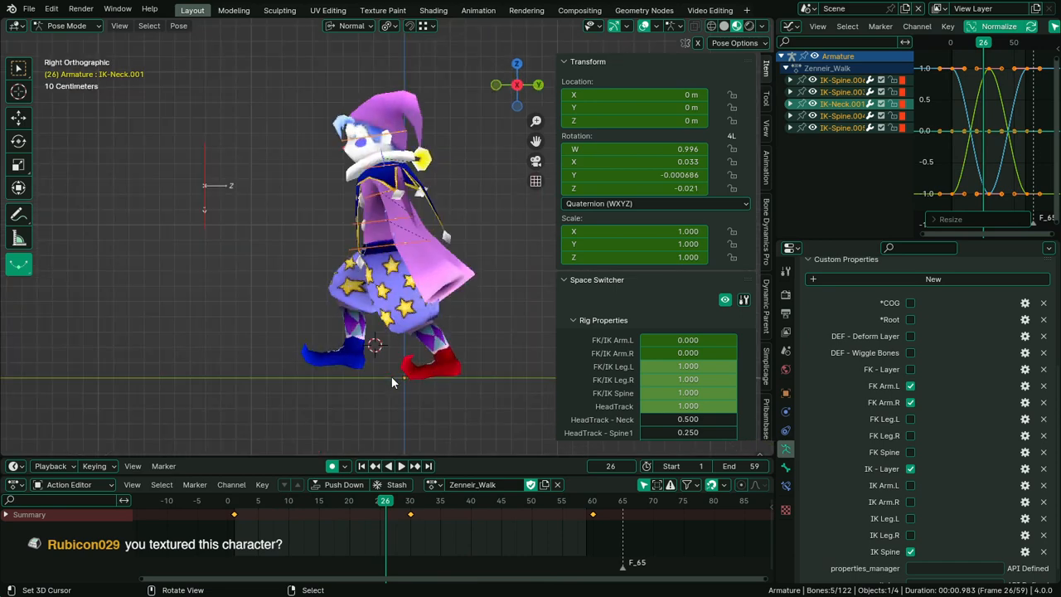
drag(308, 525, 503, 542)
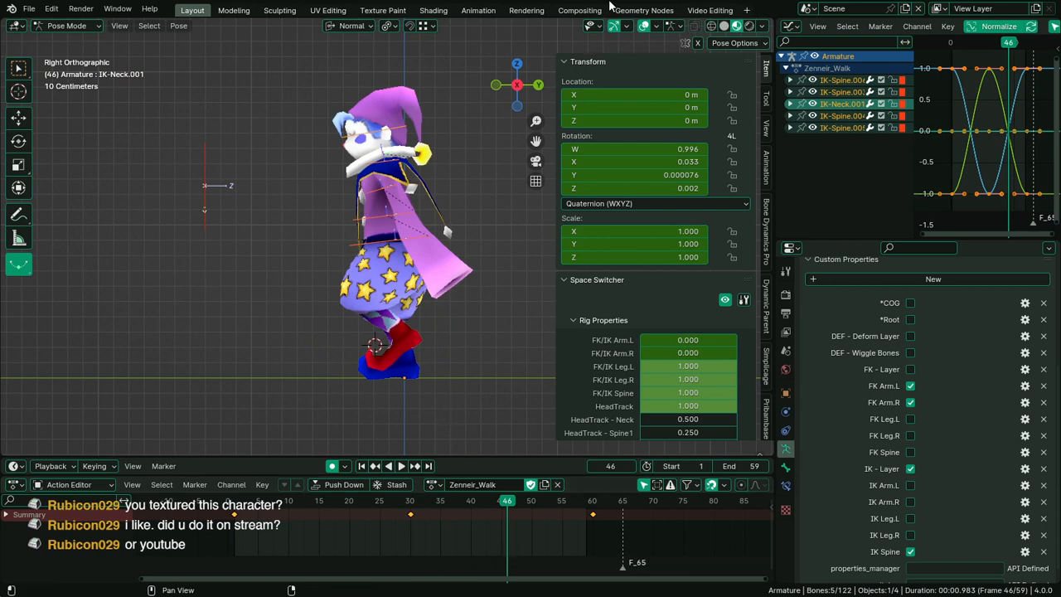
key(space)
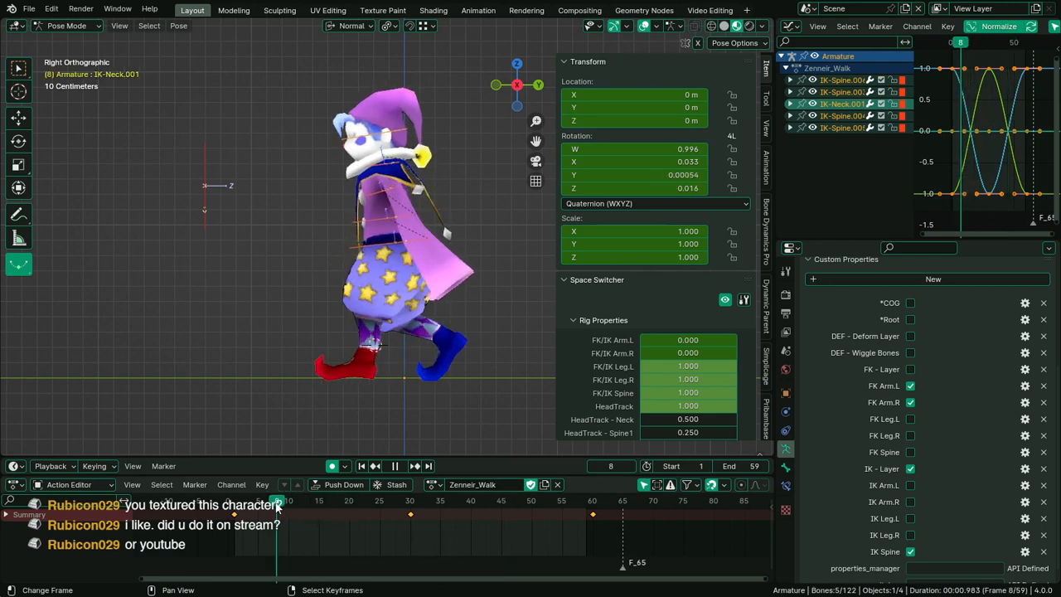
click(226, 525)
drag(232, 526, 239, 525)
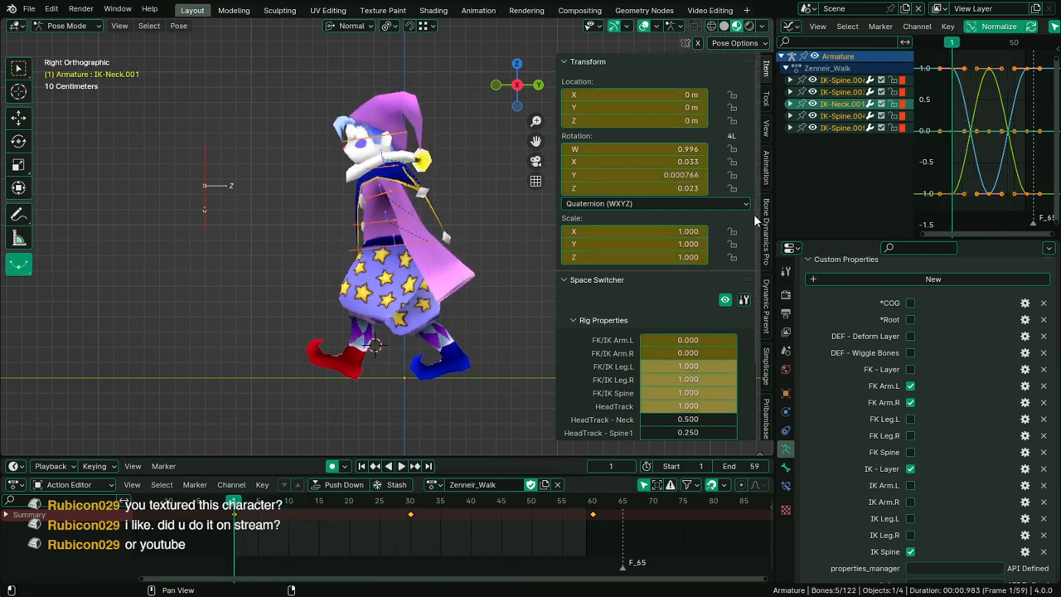
Hide the IK Spine bones and show the IK Leg.L and IK Leg.R bones
click(911, 551)
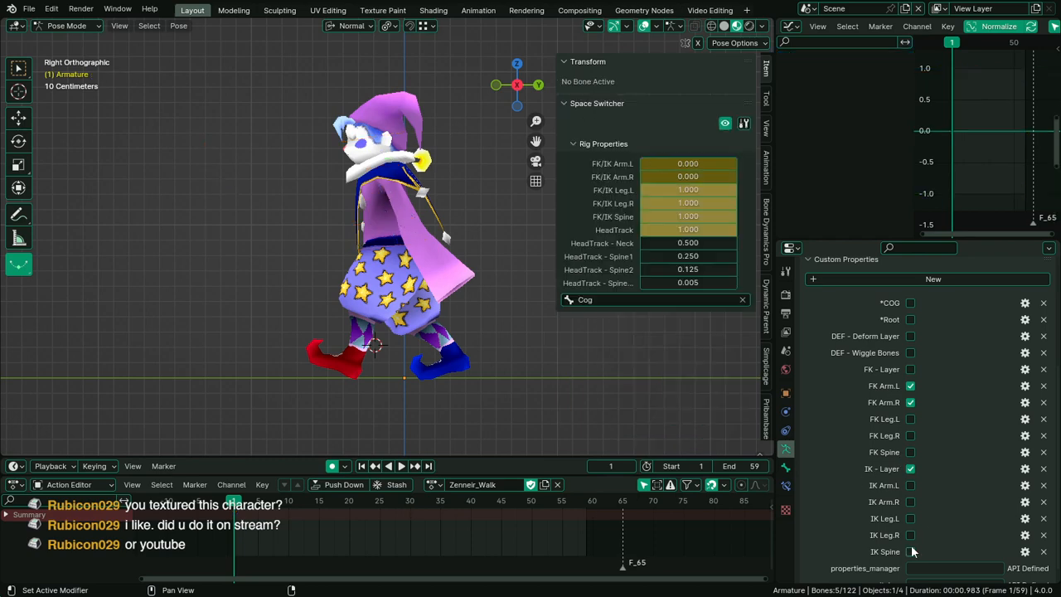
click(911, 535)
click(910, 518)
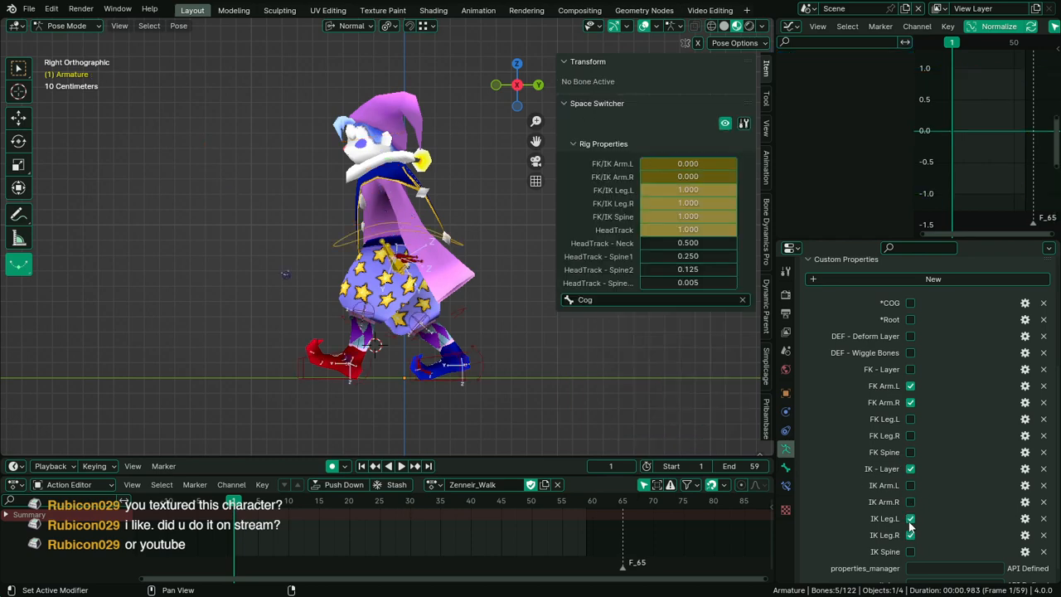
Copy the keyframes of the two right IK toe bones and paste them onto the two left toe bones at frame 30
scroll(329, 275, up, 3)
click(458, 386)
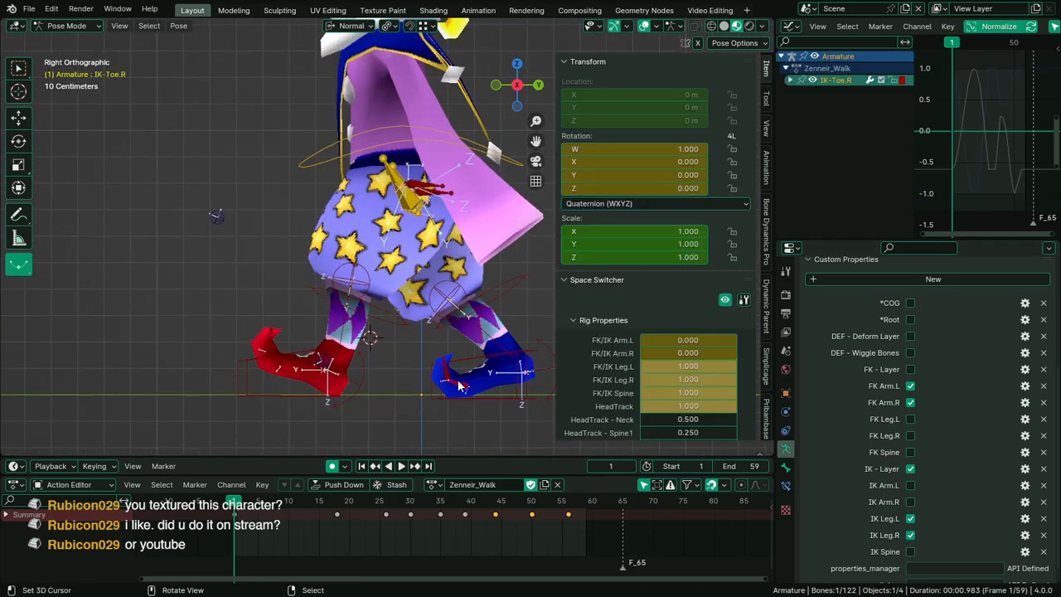
shift+click(464, 388)
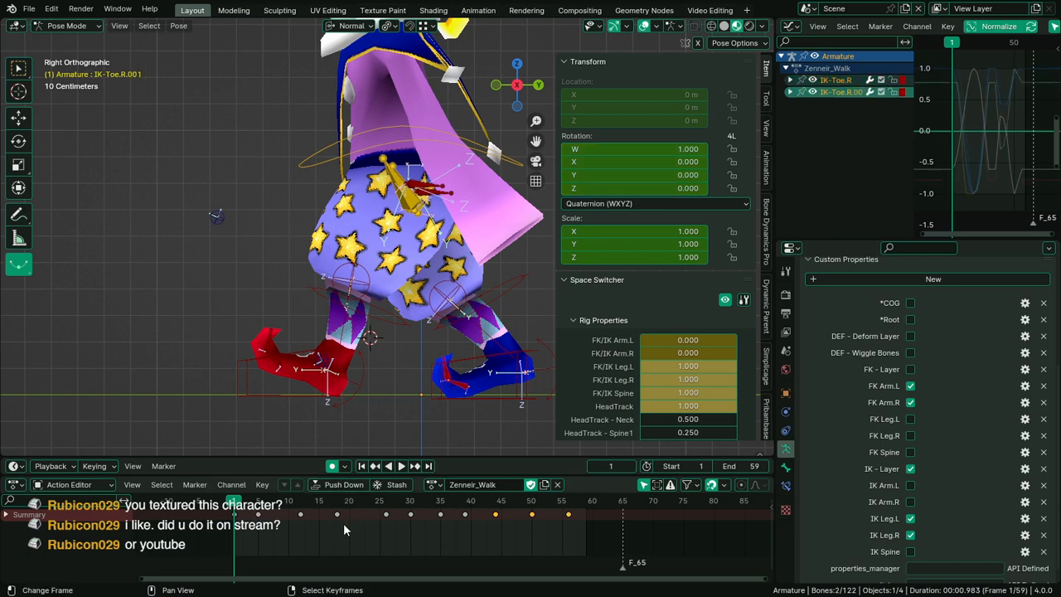
click(277, 367)
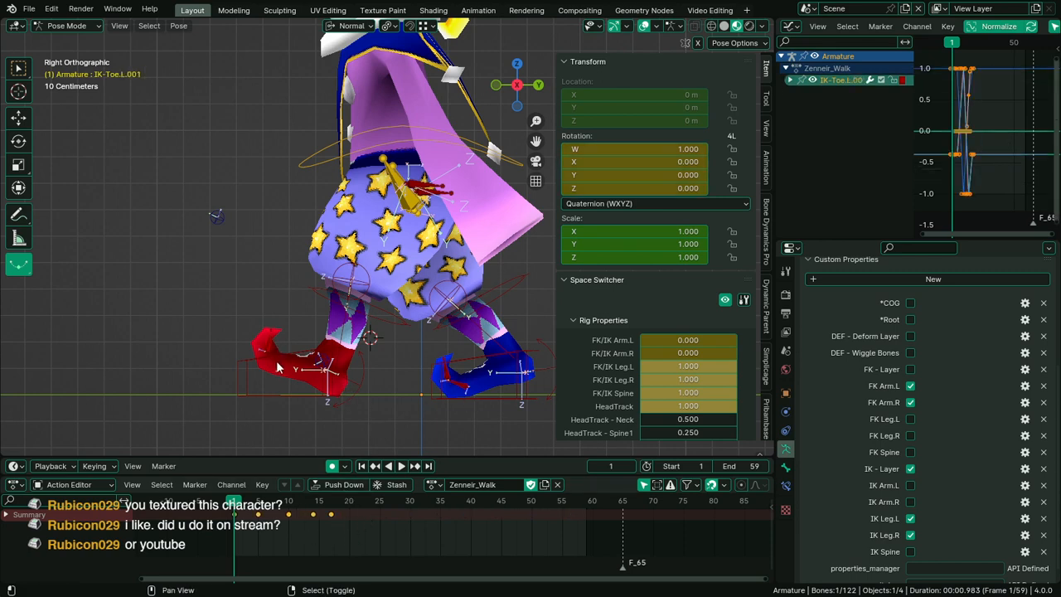
shift+click(278, 367)
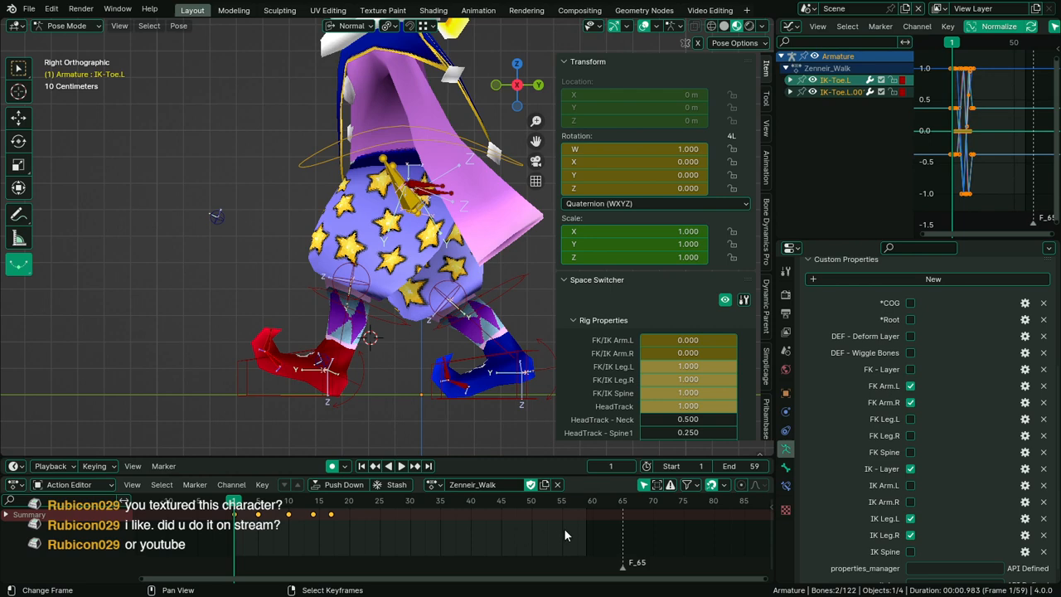
key(space)
drag(416, 540, 410, 542)
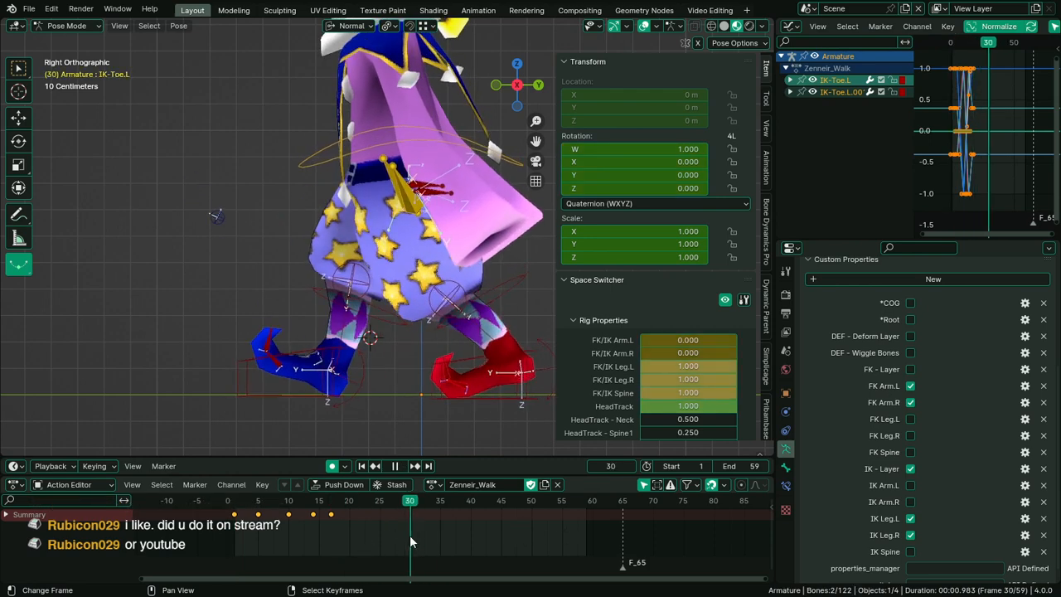
key(ctrl+v)
scroll(426, 539, down, 2)
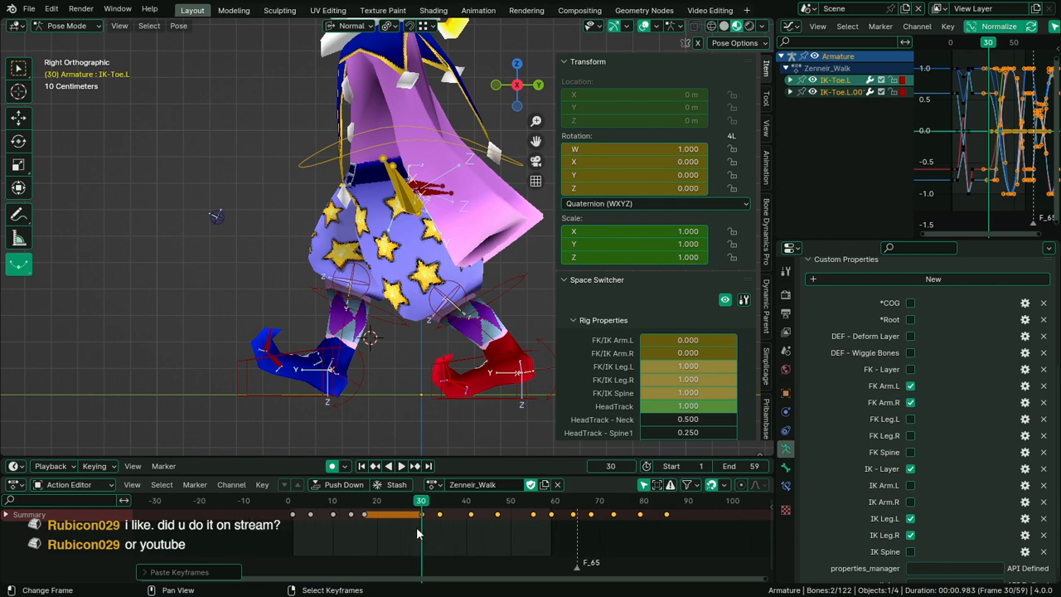
Delete the left toe bones' pasted keyframes beyond frame 59 and check the toe motion
key(space)
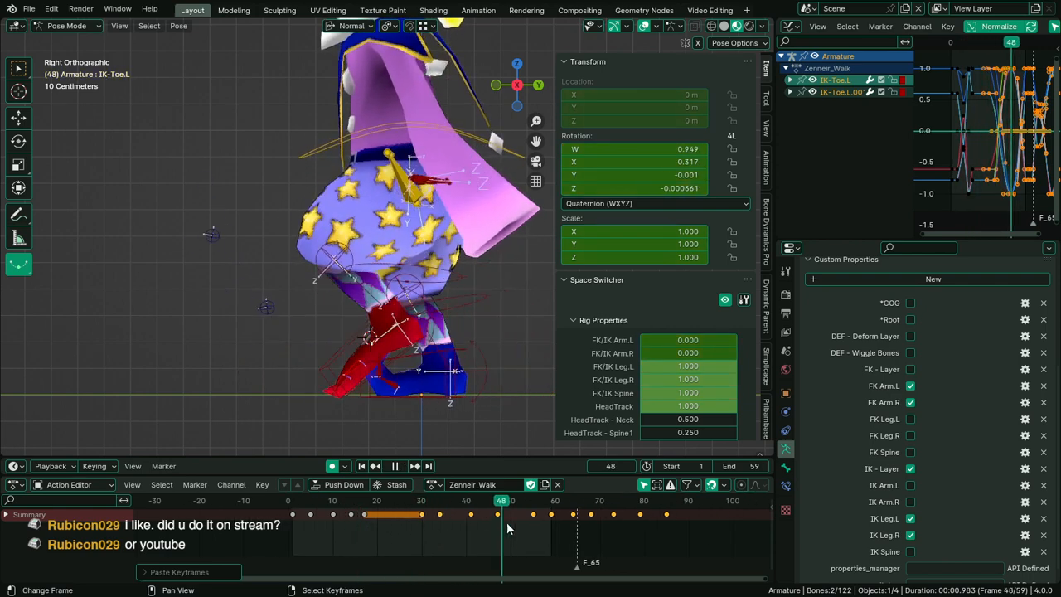
drag(507, 522, 551, 525)
key(alt+a)
key(b)
drag(675, 521, 399, 522)
key(x)
click(579, 523)
key(space)
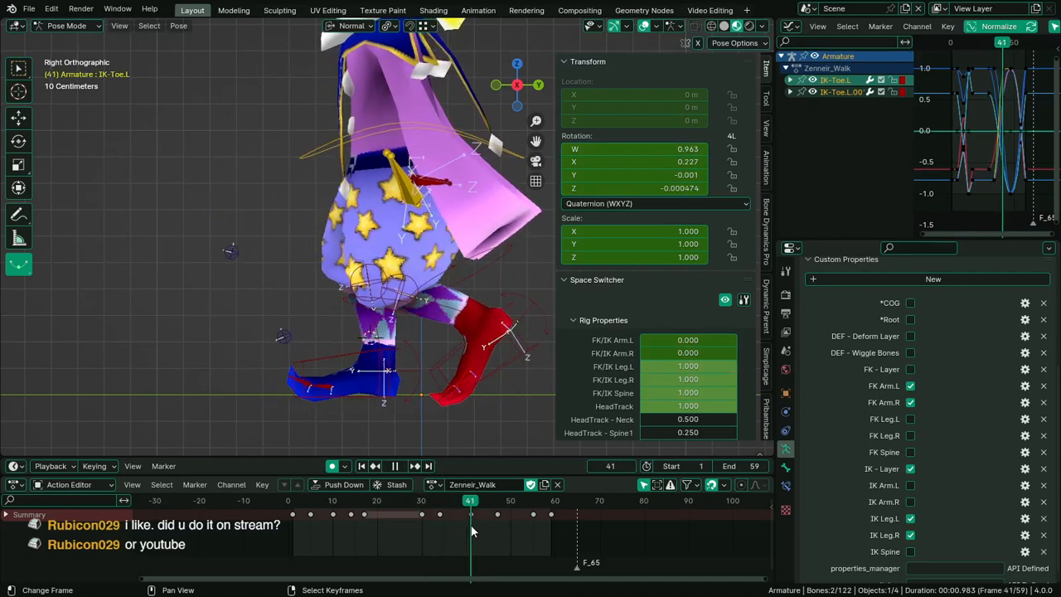
drag(472, 525, 425, 526)
key(space)
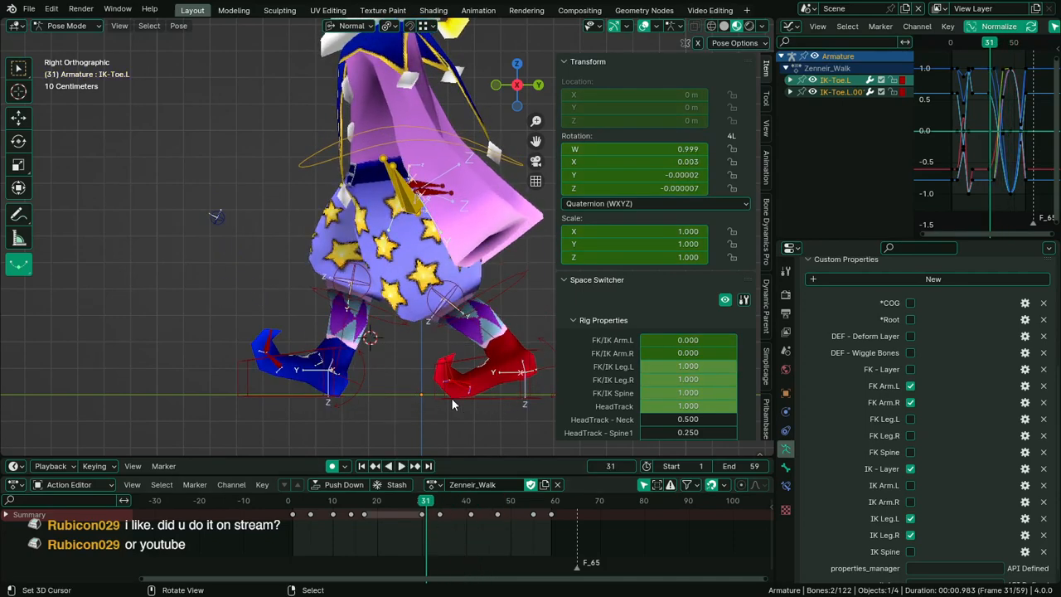
Copy IKCtrl-Leg.R's keyframes from frames 1 to 15 and paste them flipped onto IKCtrl-Leg.L at frame 30, replacing its keys at 38 and 45
click(311, 399)
key(space)
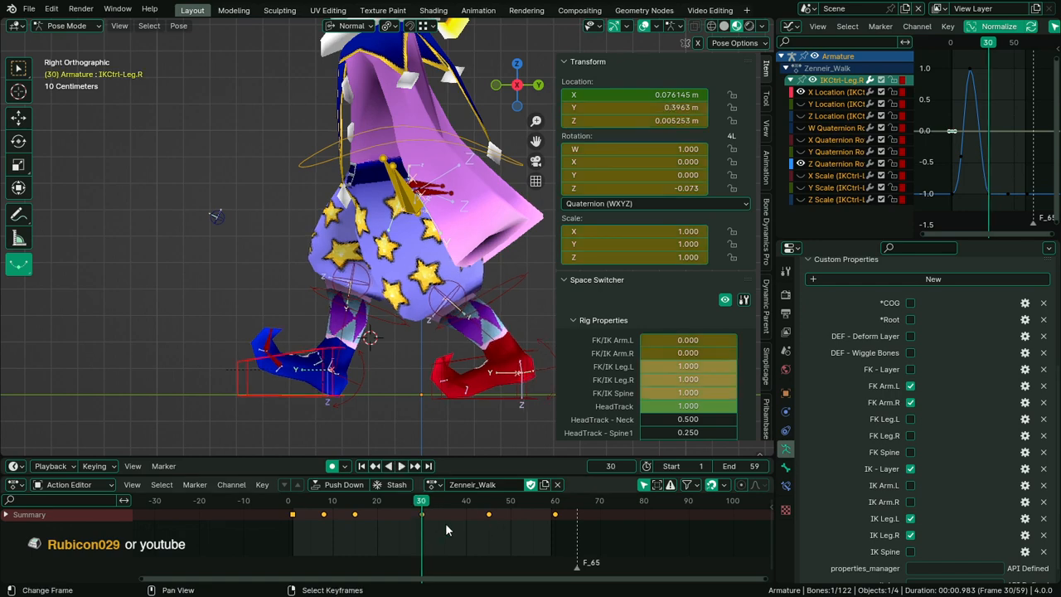
drag(354, 522, 422, 541)
shift+click(546, 314)
key(b)
right_click(322, 400)
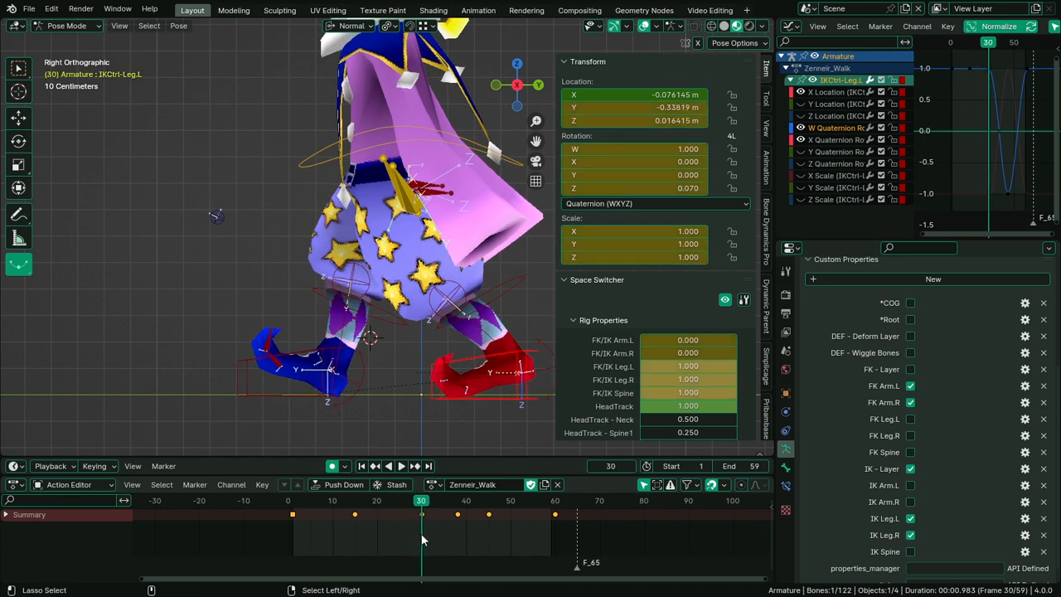
key(ctrl+v)
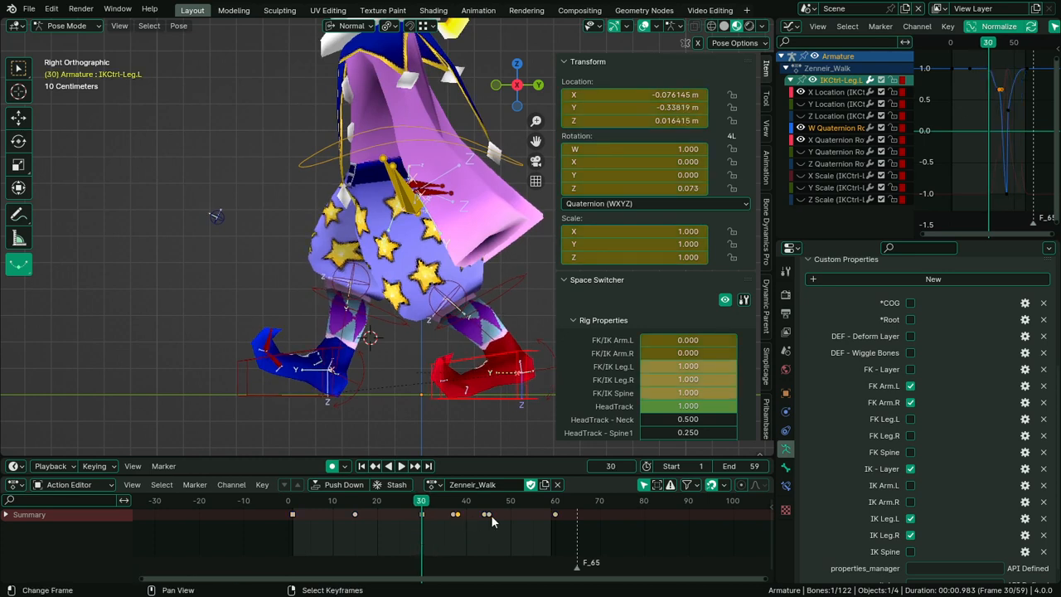
key(ctrl+z)
Play and scrub the walk cycle from the front and side to examine the foot and toe motion
mouse_move(439, 525)
mouse_down()
mouse_move(368, 517)
mouse_move(447, 531)
mouse_up()
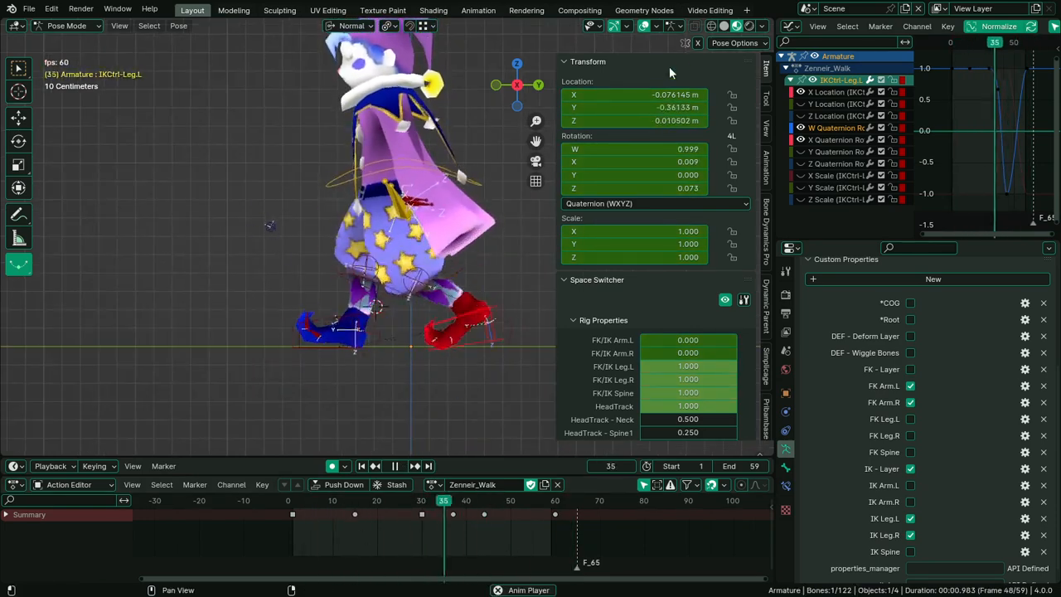
middle_drag(514, 166, 462, 253)
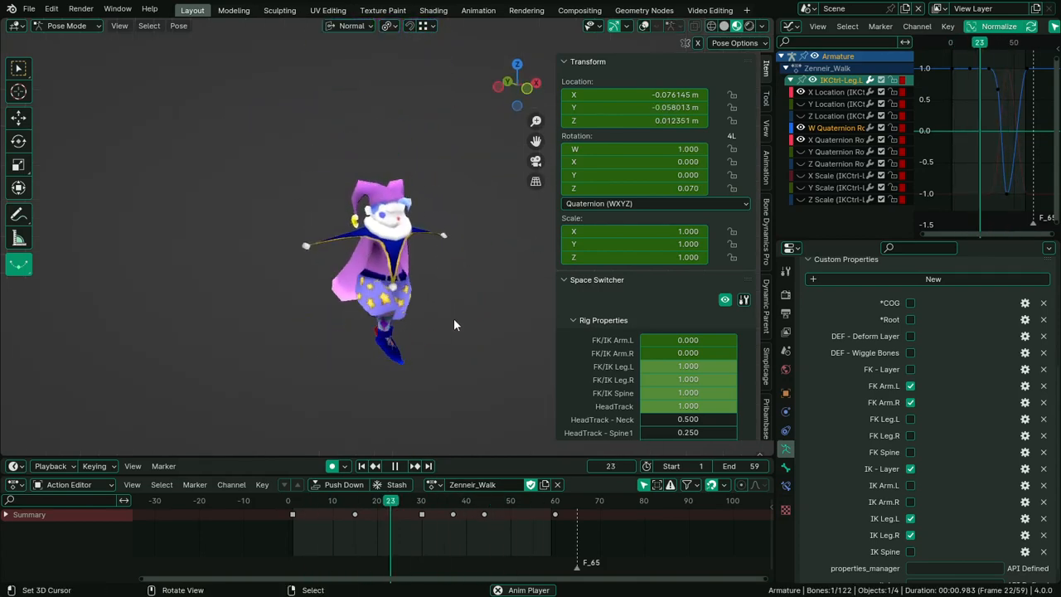
scroll(443, 323, up, 3)
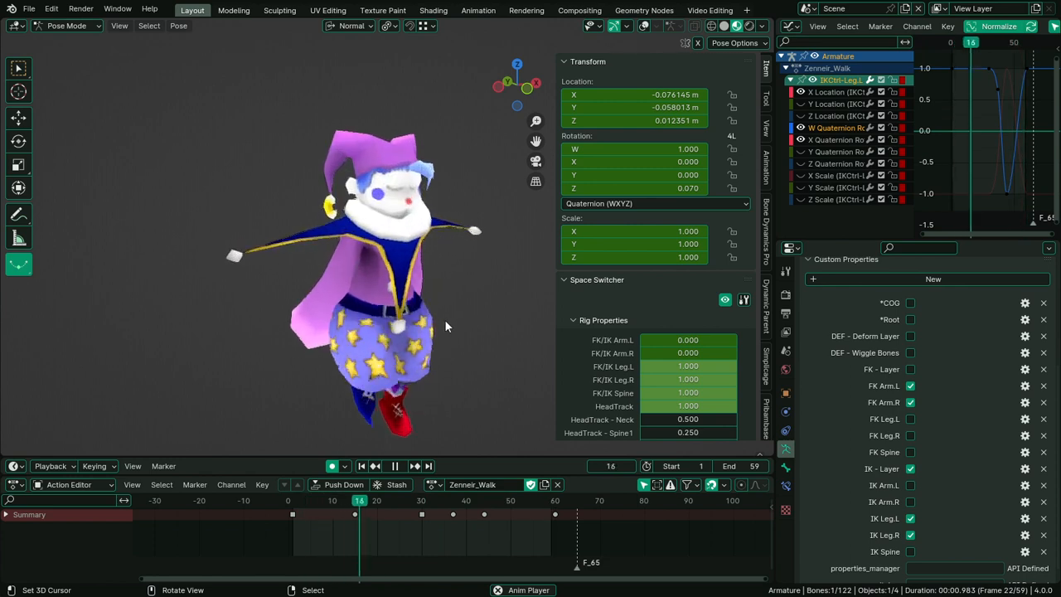
middle_drag(428, 317, 295, 271)
key(space)
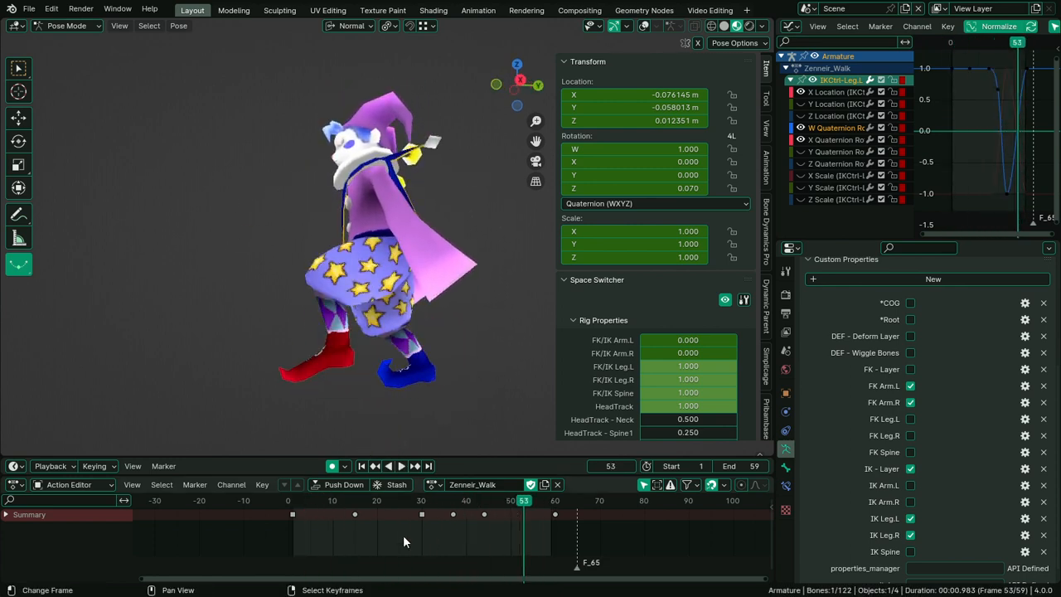
key(space)
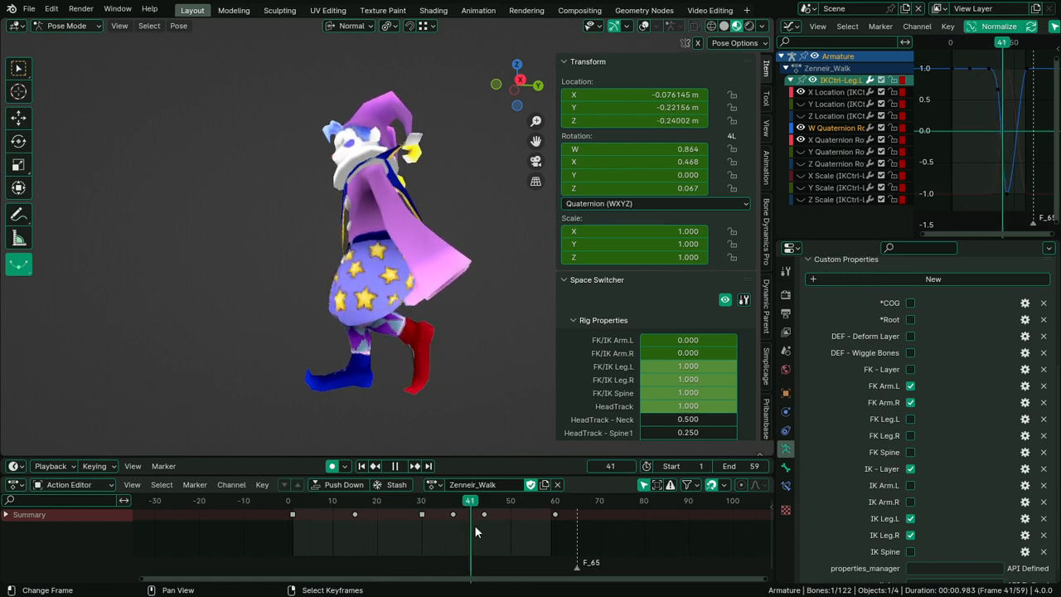
drag(475, 531, 340, 526)
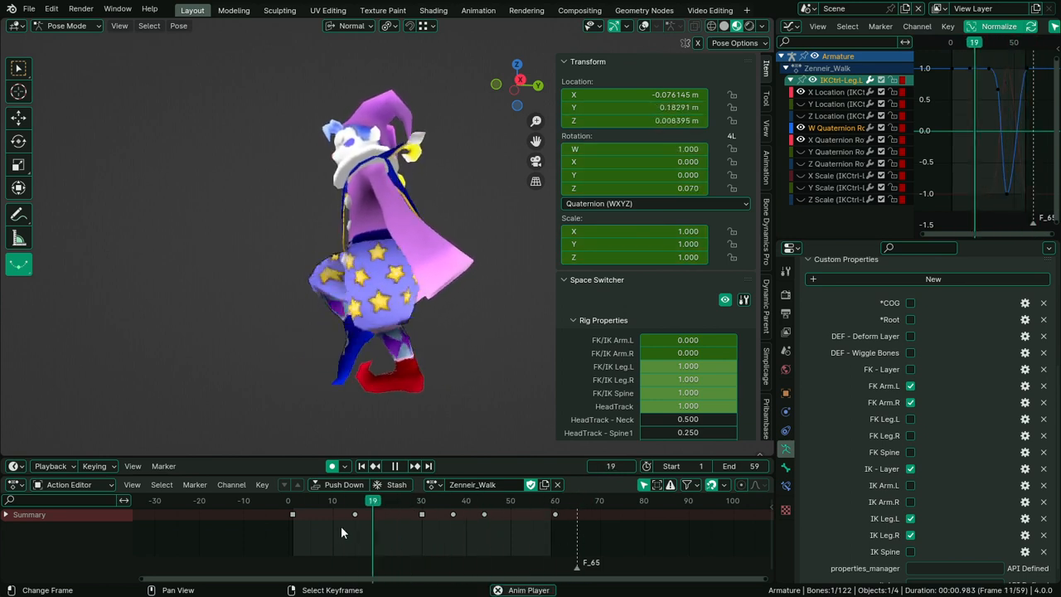
drag(360, 502, 361, 500)
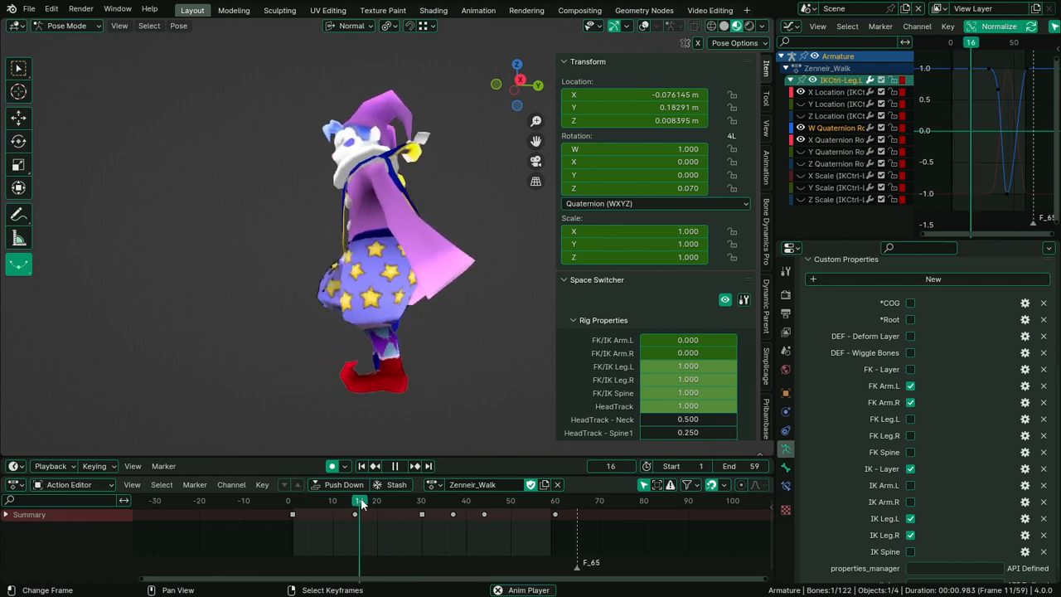
key(space)
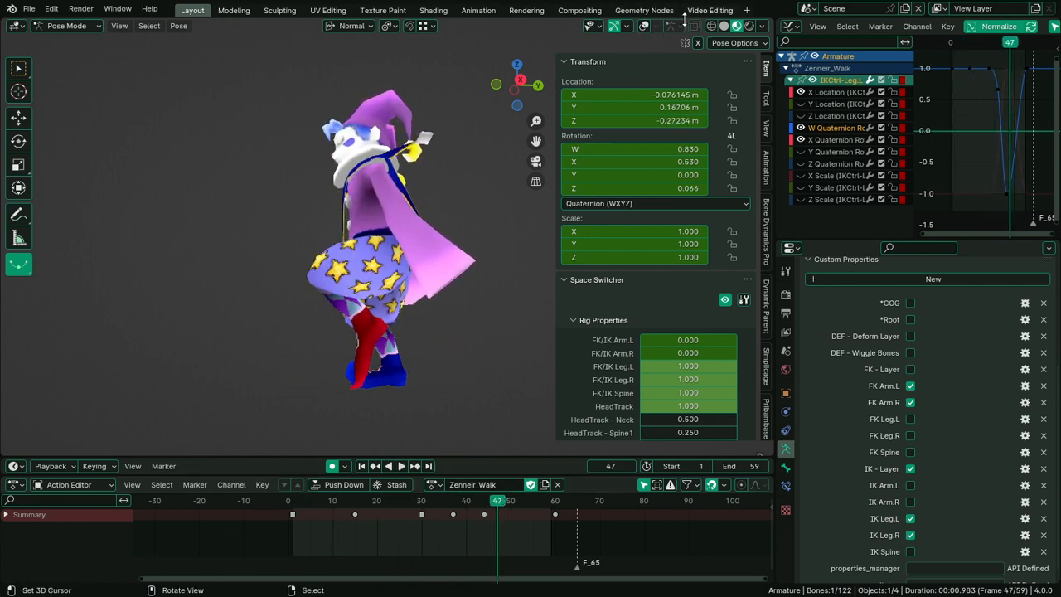
Show the viewport overlays, select the left IK toe and leg controls, and scrub the walk cycle to examine the foot motion
click(646, 27)
scroll(353, 409, up, 1)
right_click(352, 409)
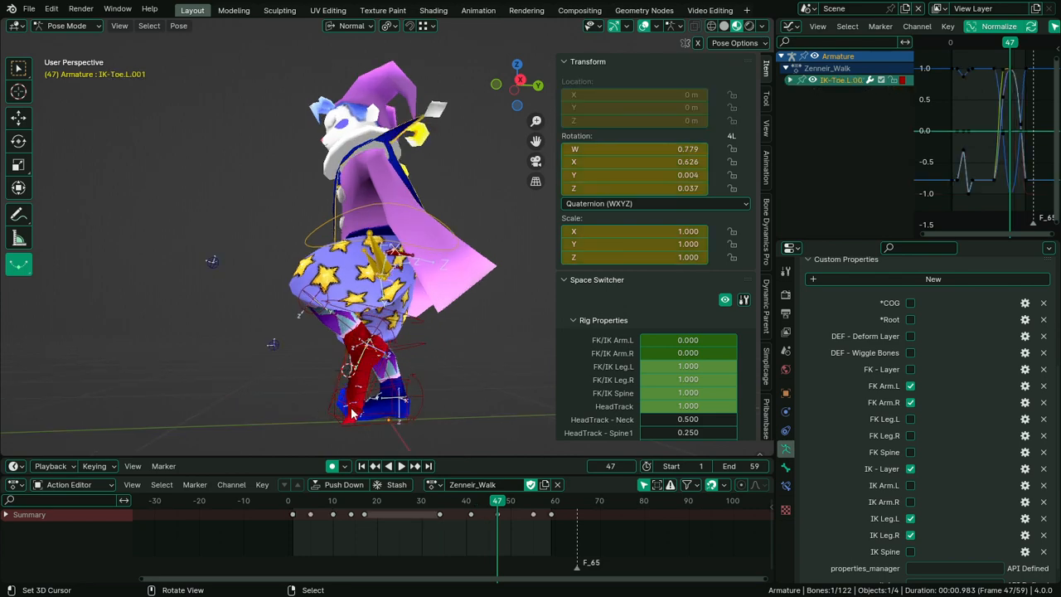
shift+right_click(359, 402)
scroll(418, 323, up, 3)
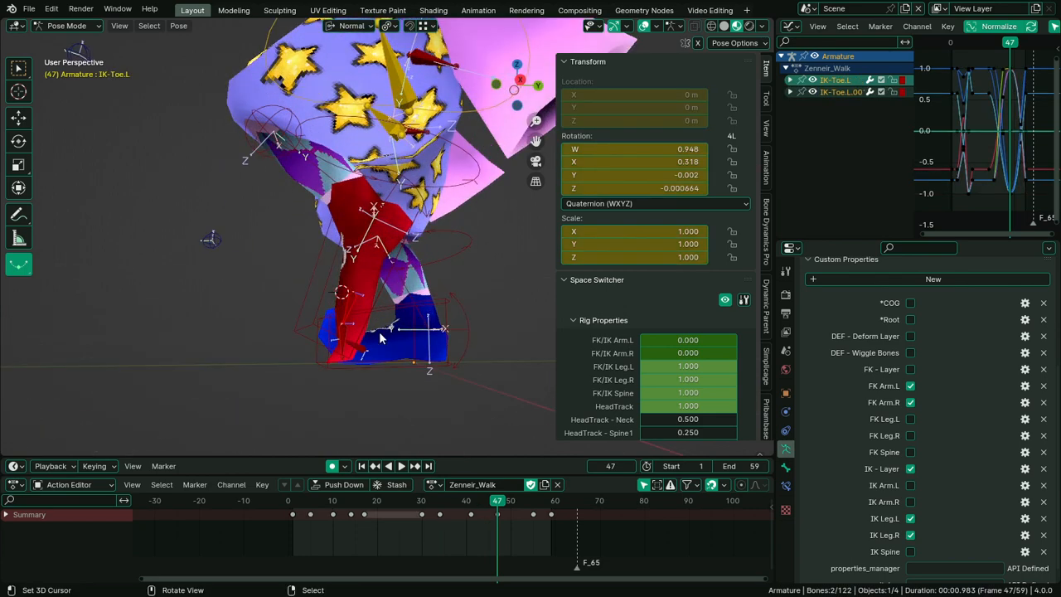
right_click(338, 343)
right_click(349, 344)
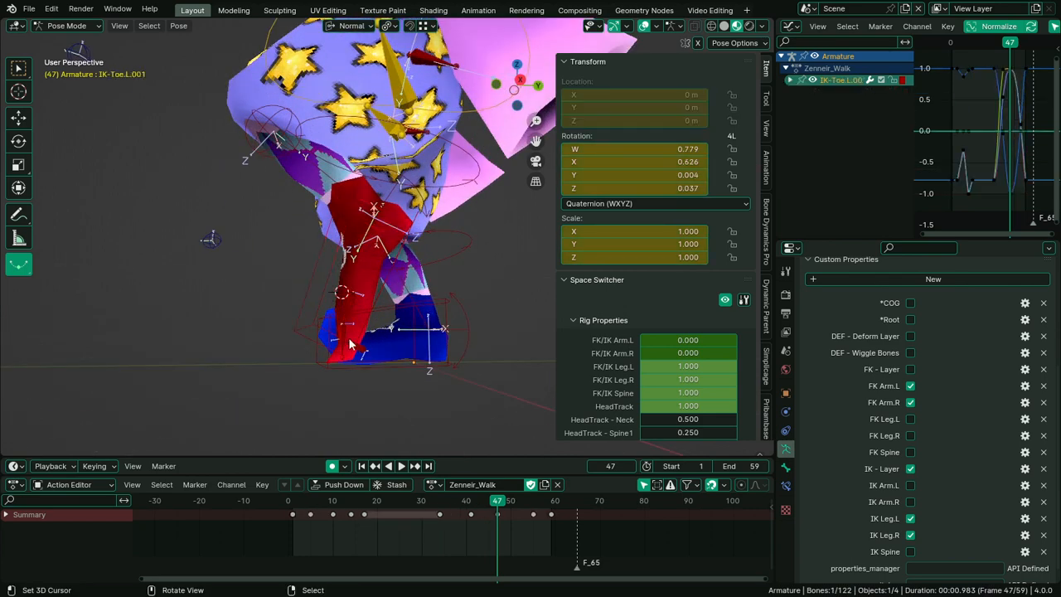
shift+right_click(349, 344)
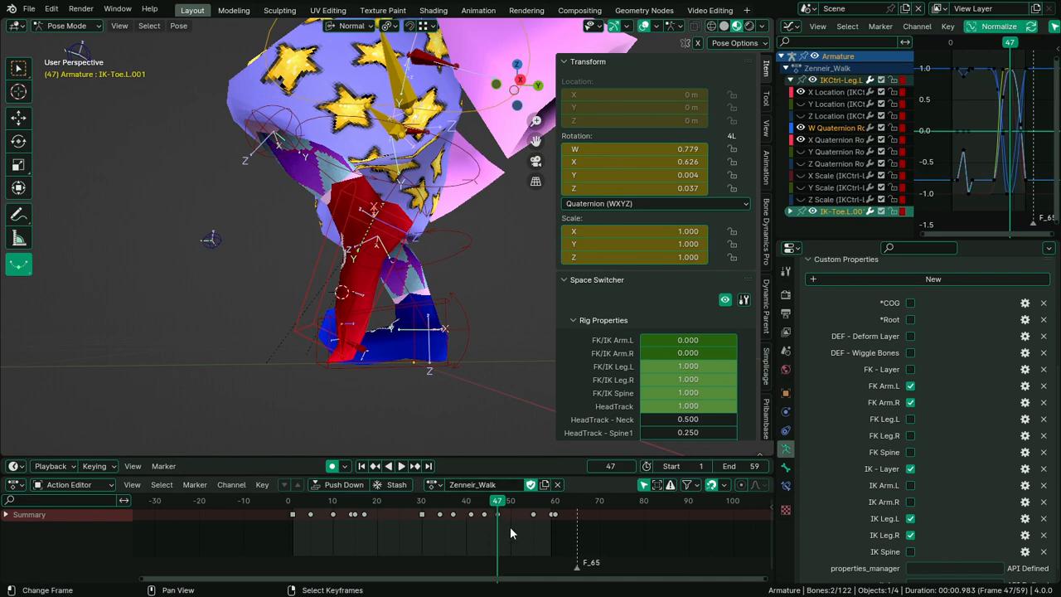
key(space)
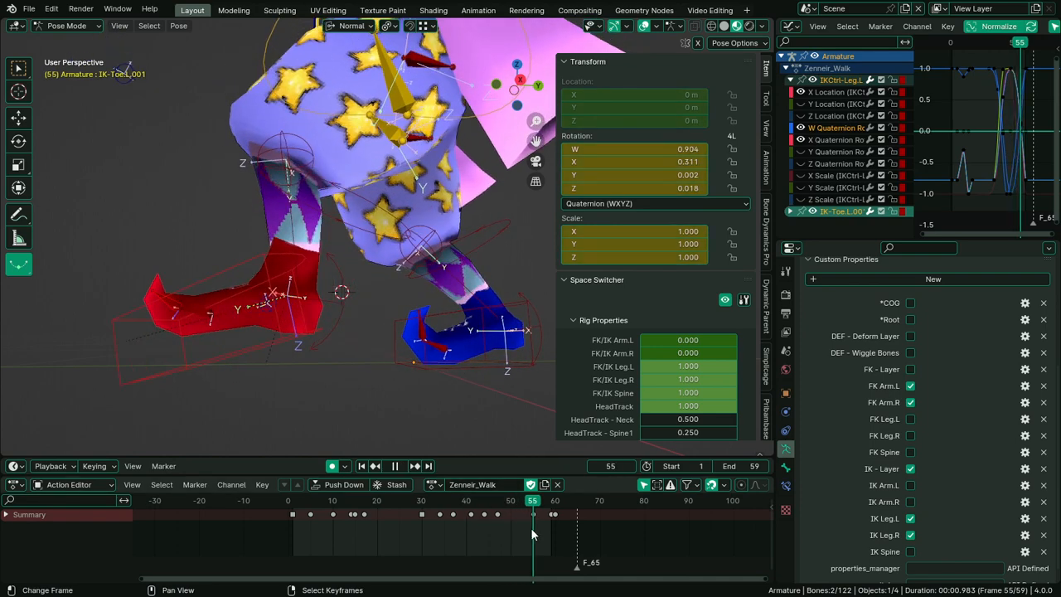
drag(544, 526, 387, 531)
key(space)
Try a breakdown of the two right IK toe bones' pose at frame 22, check it, and undo it
click(213, 342)
key(space)
key(space)
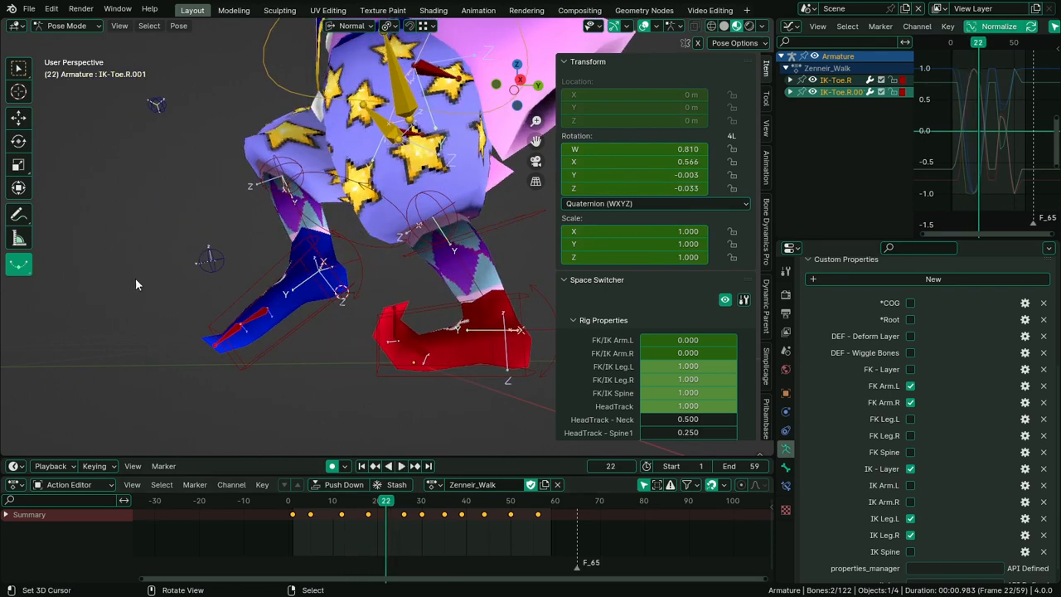
key(shift+e)
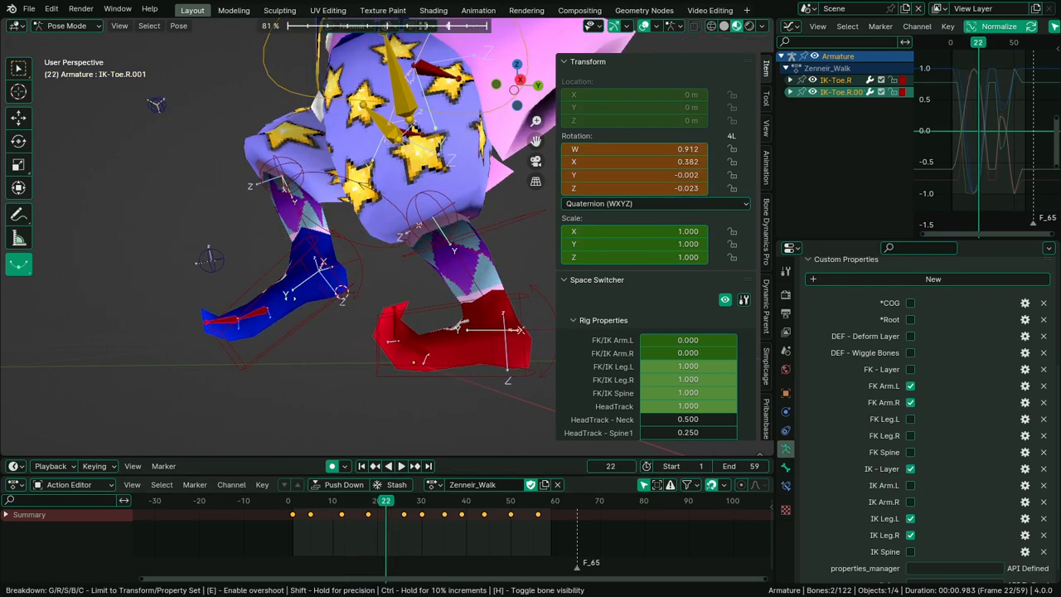
click(291, 299)
drag(290, 502, 389, 532)
key(ctrl+z)
Hide the overlays and play the looping walk cycle to examine the motion from the front, both sides and three-quarter angles
key(space)
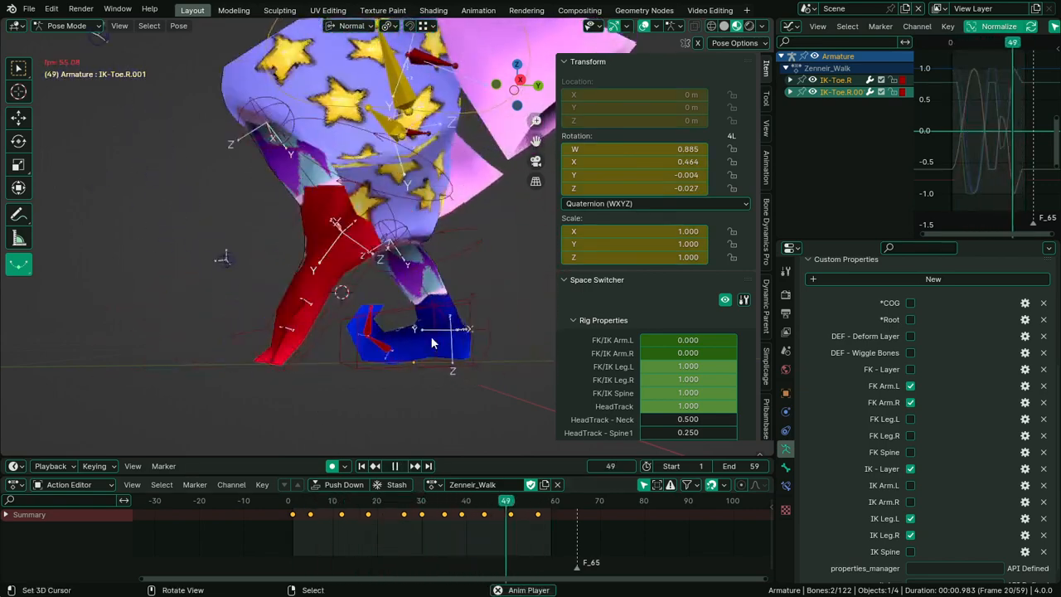
scroll(429, 338, down, 4)
click(640, 25)
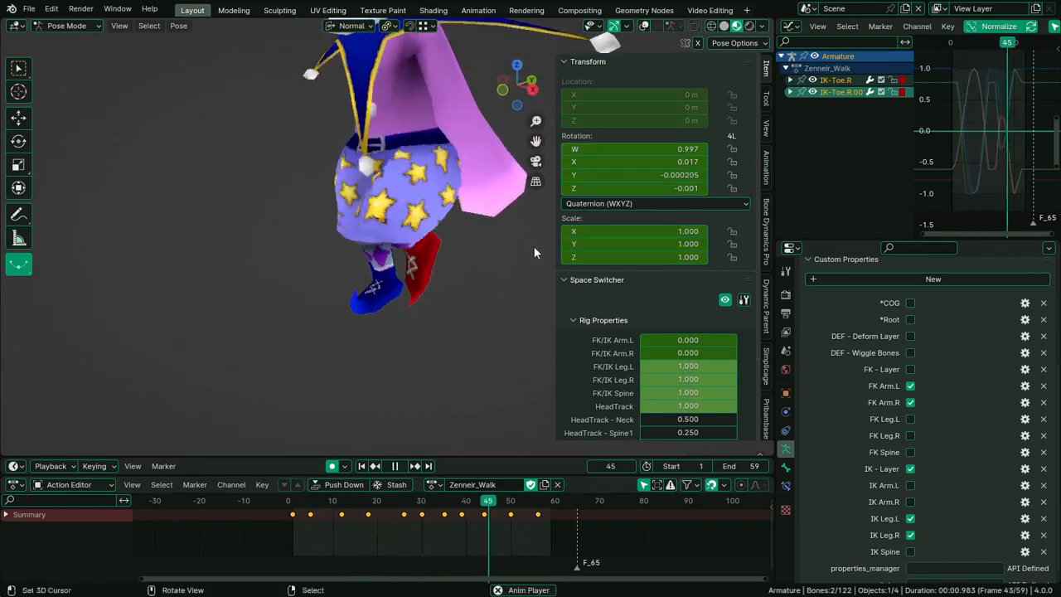
middle_drag(533, 245, 511, 296)
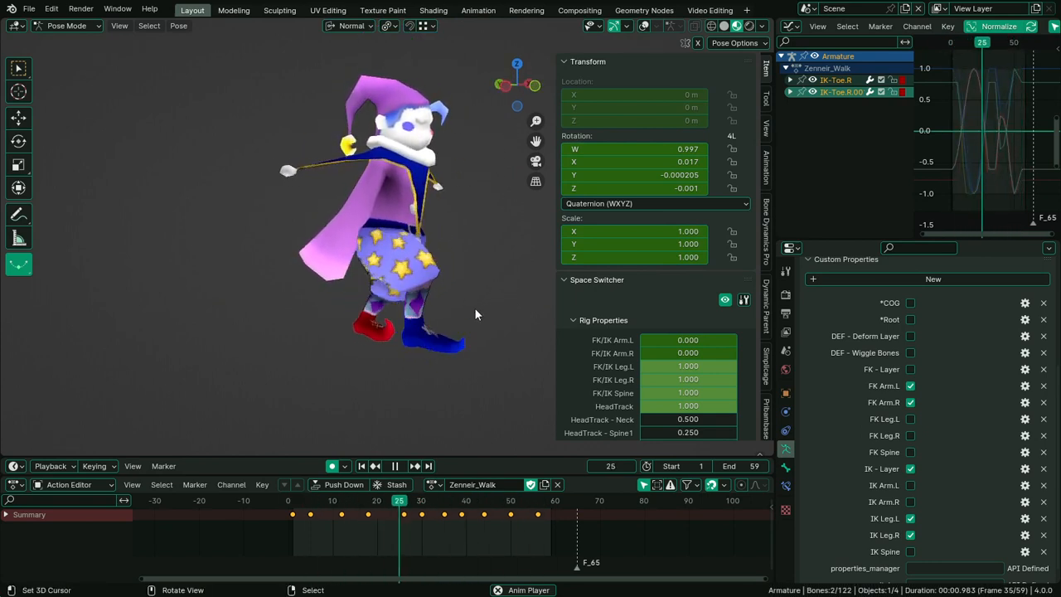
middle_drag(464, 328, 392, 340)
click(395, 466)
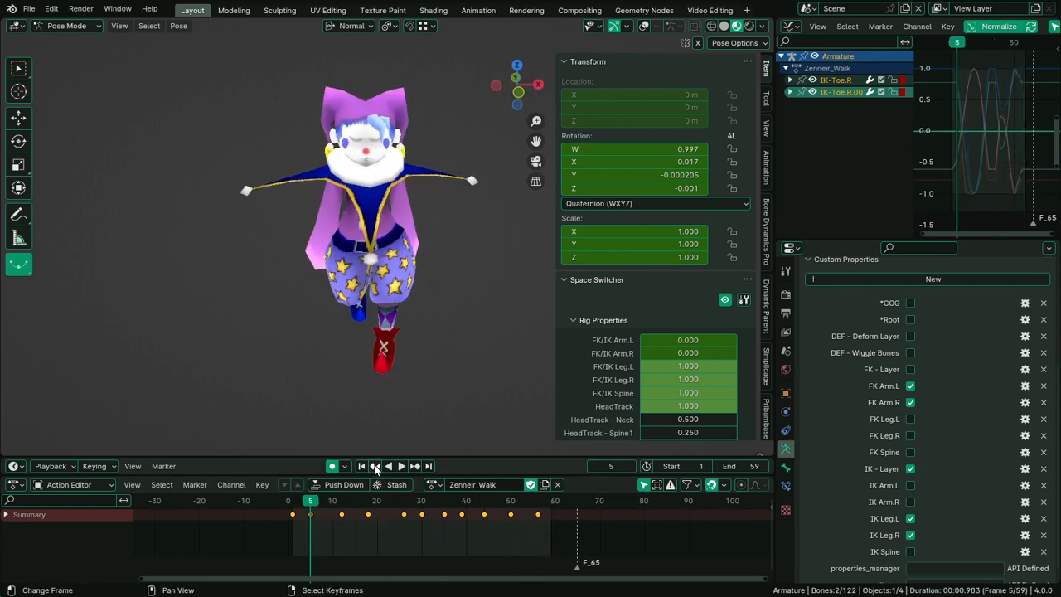
key(space)
middle_drag(473, 341, 315, 298)
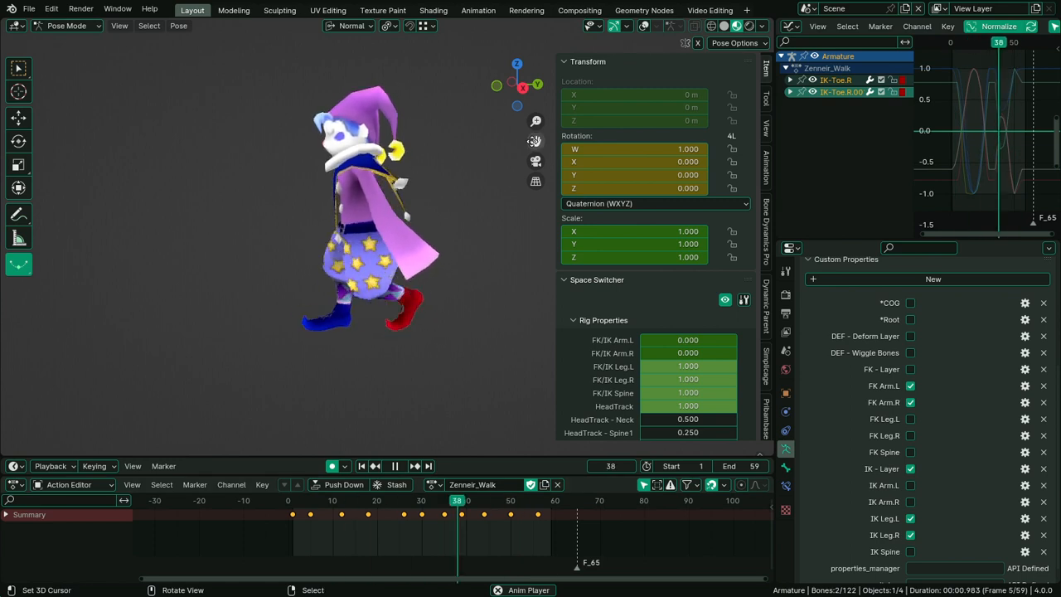
middle_drag(392, 181, 213, 218)
middle_drag(451, 224, 430, 233)
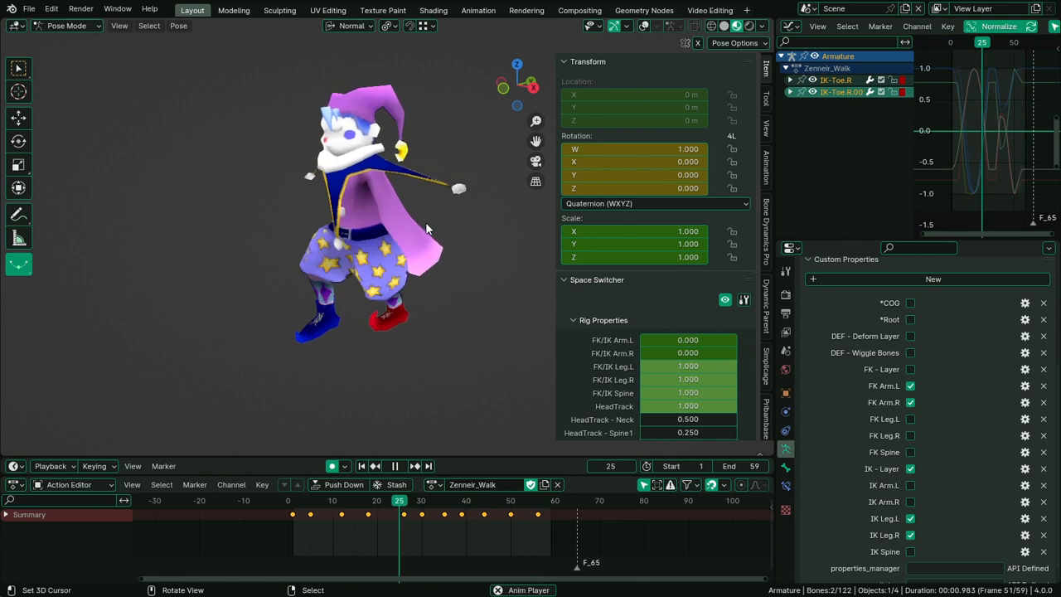
middle_drag(402, 220, 365, 265)
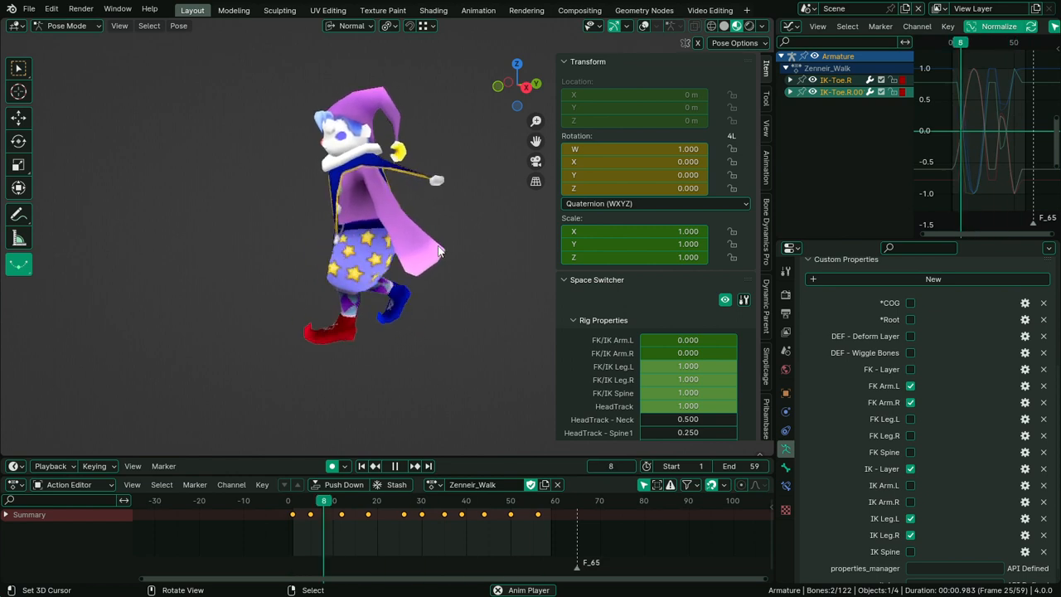
middle_drag(443, 249, 542, 254)
key(Escape)
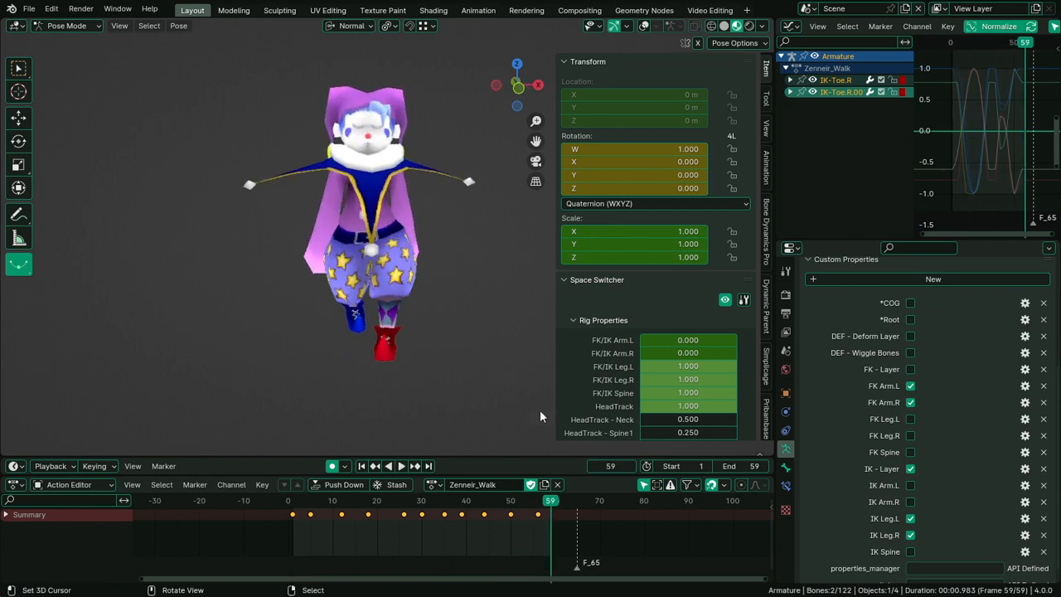
At frame 1, hide the IK Leg.L and IK Leg.R bone layers, enable FK - Layer, and show the overlays
click(295, 537)
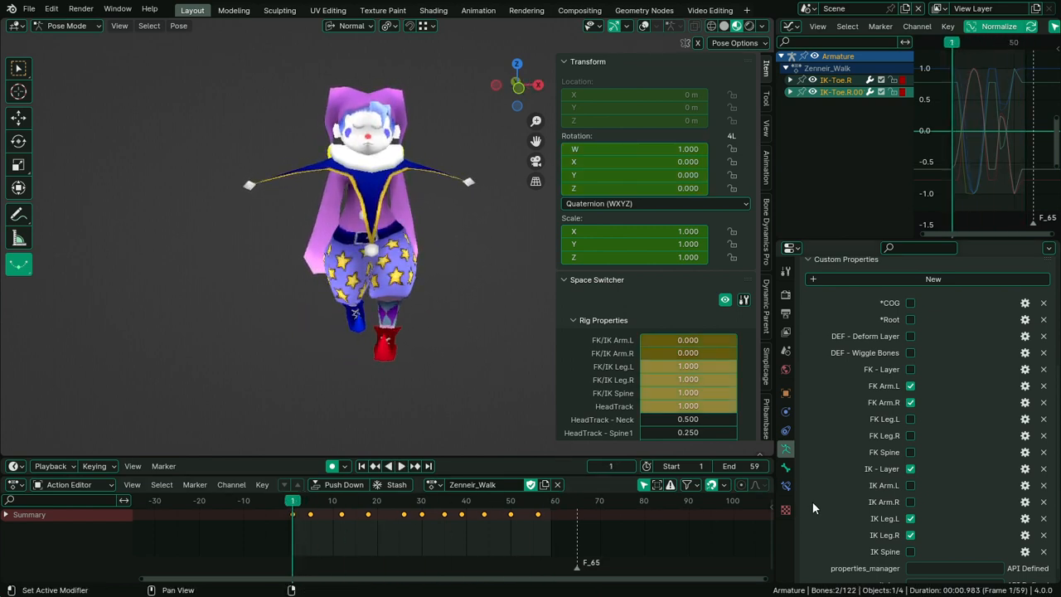
click(911, 534)
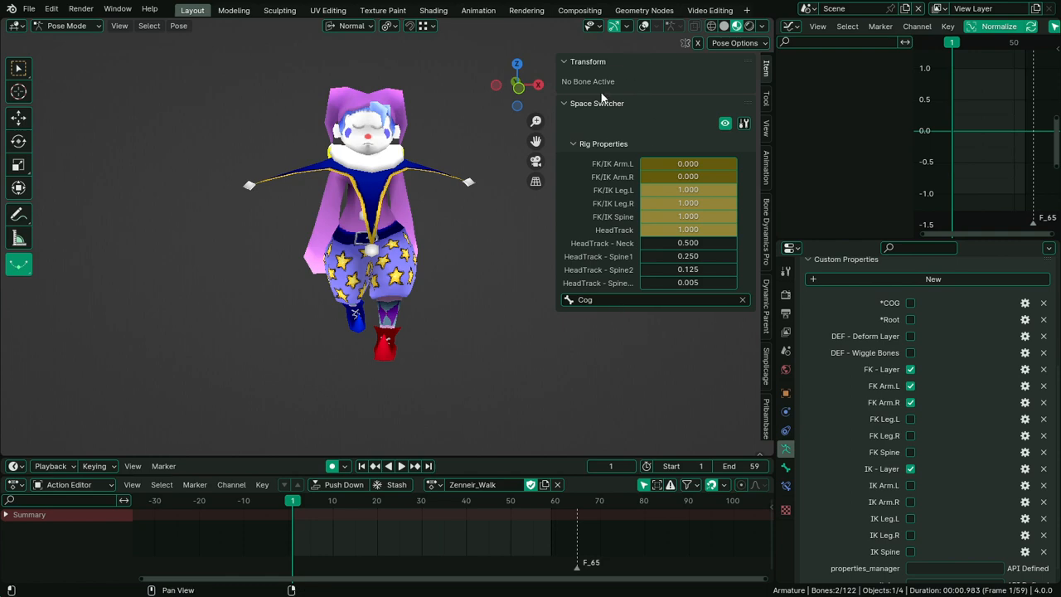
click(643, 26)
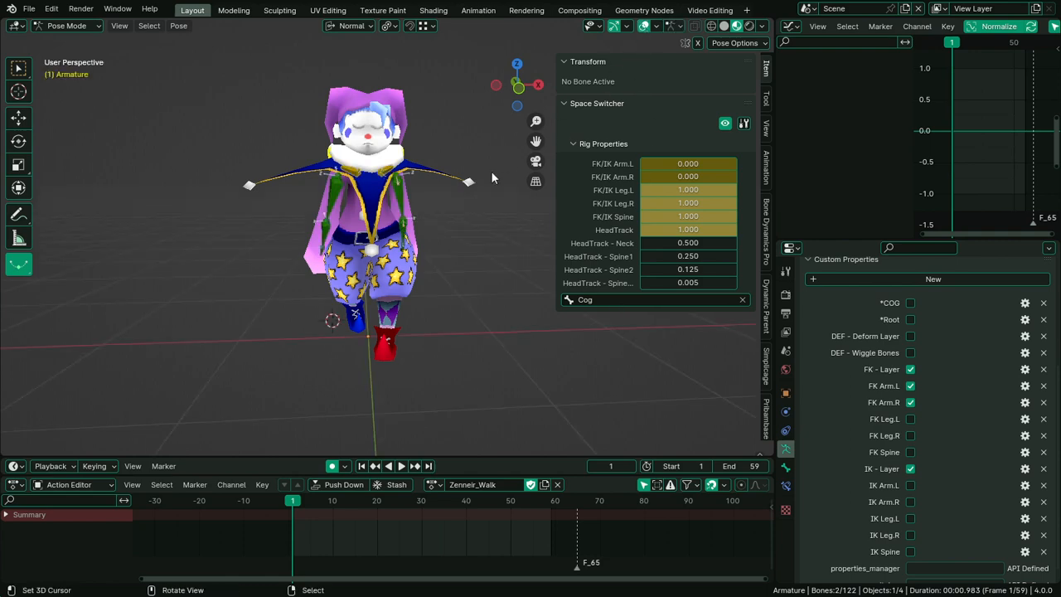
Rotate the two clavicle bones together by about 7.41° around global Z at frame 1 and check the shoulders
scroll(400, 220, up, 5)
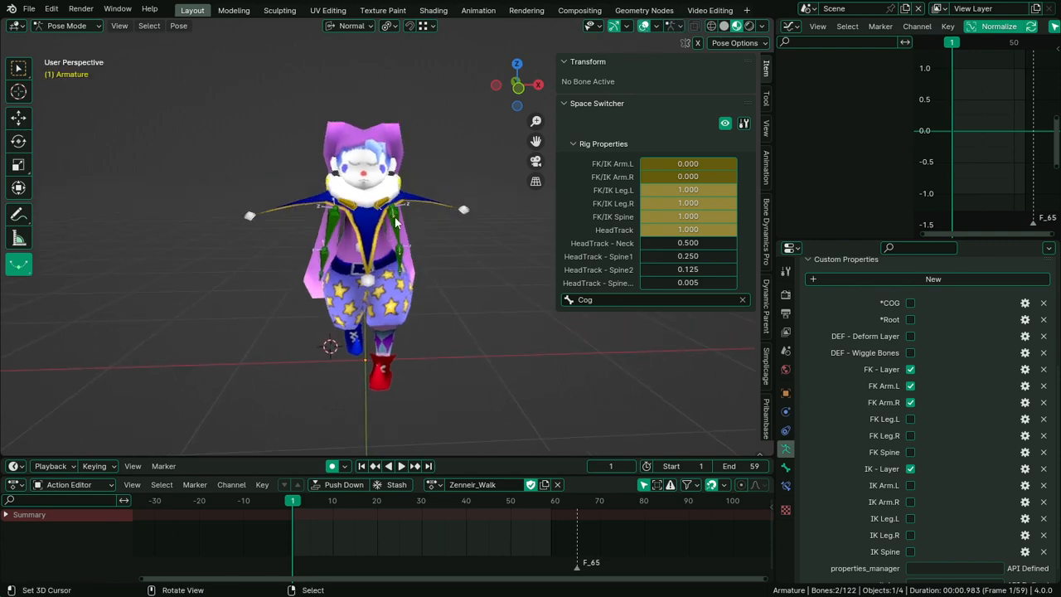
middle_drag(474, 271, 352, 270)
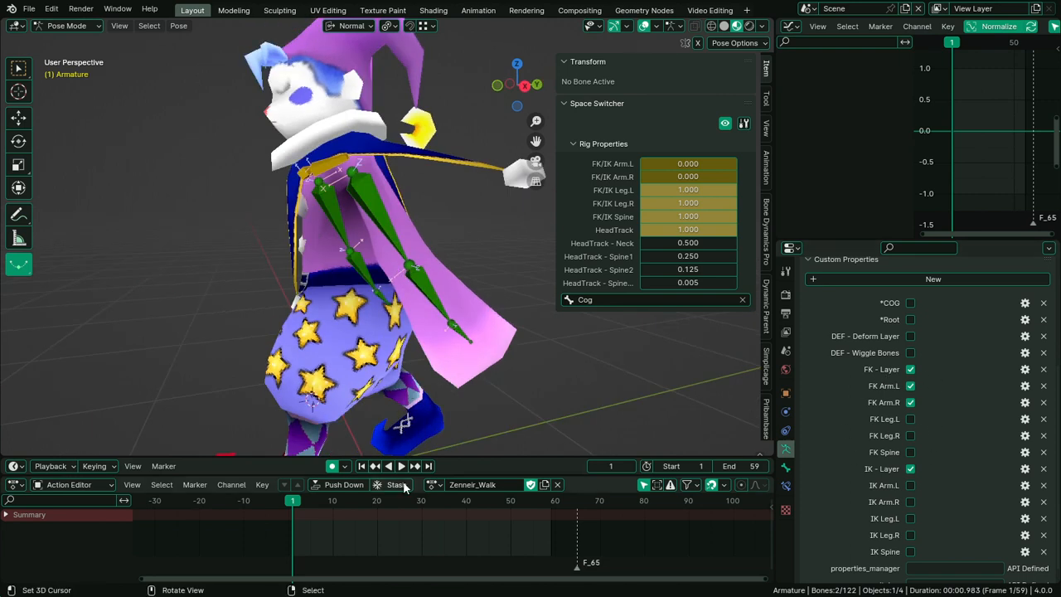
middle_drag(409, 449, 462, 363)
click(353, 249)
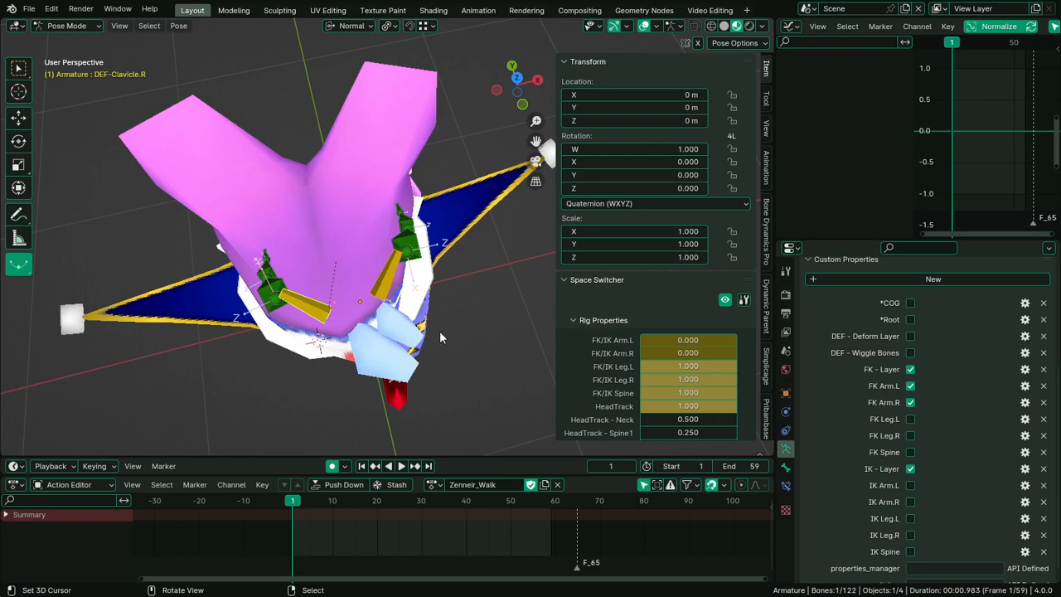
key(r)
key(z)
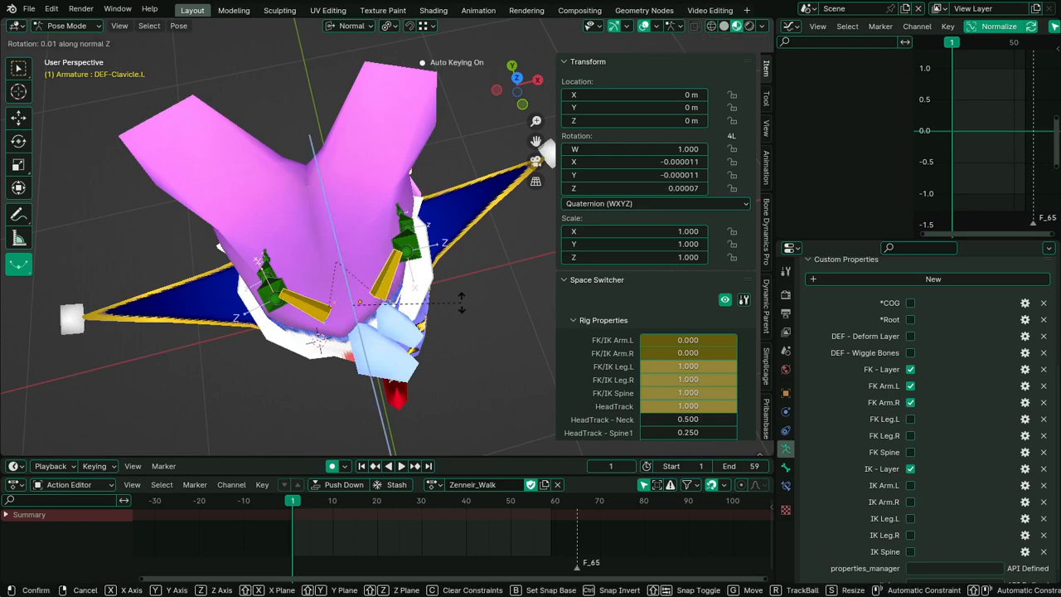
click(460, 292)
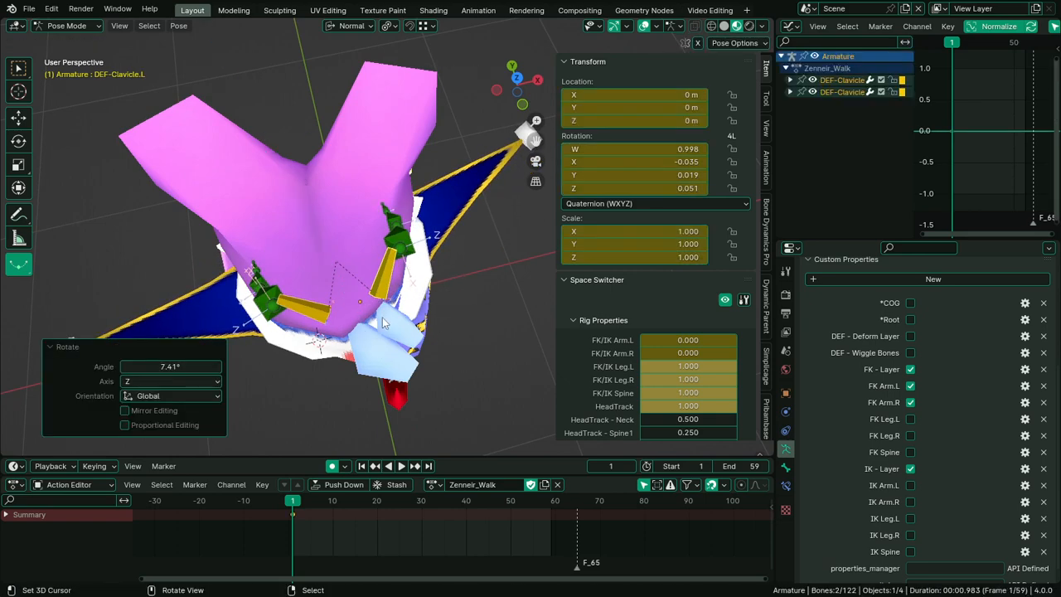
middle_drag(460, 291, 435, 251)
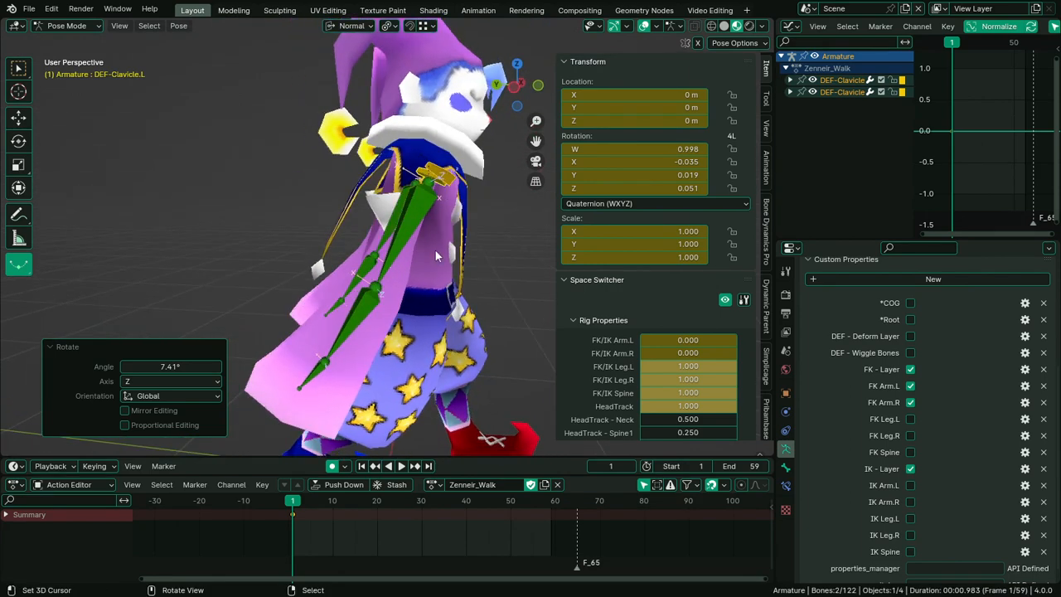
Delete the keyframes at frames 30 and 60 for all visible FK arm and clavicle bones, keeping the frame 1 keys
click(409, 252)
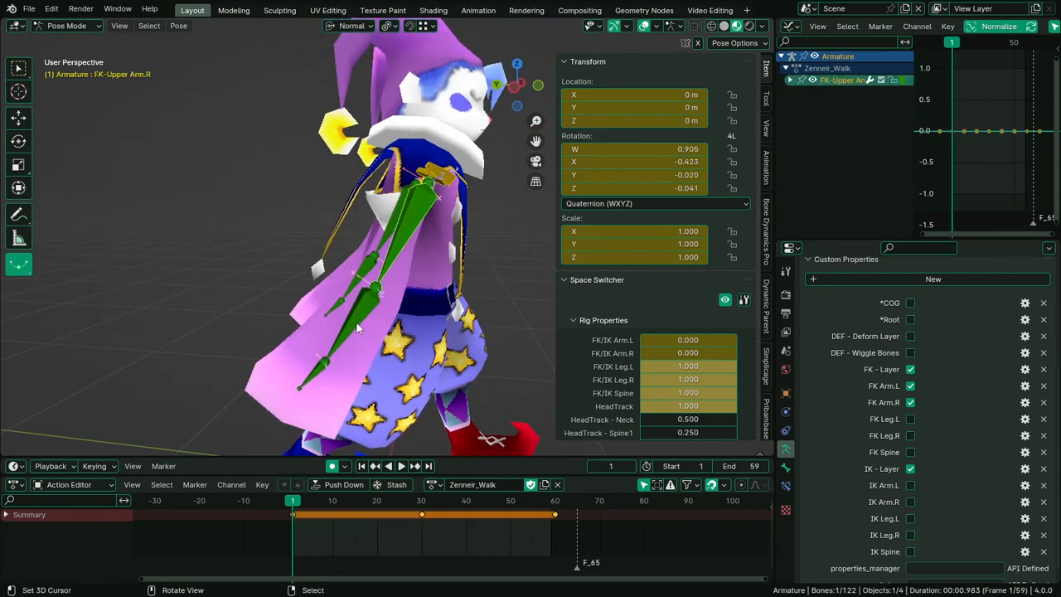
key(l)
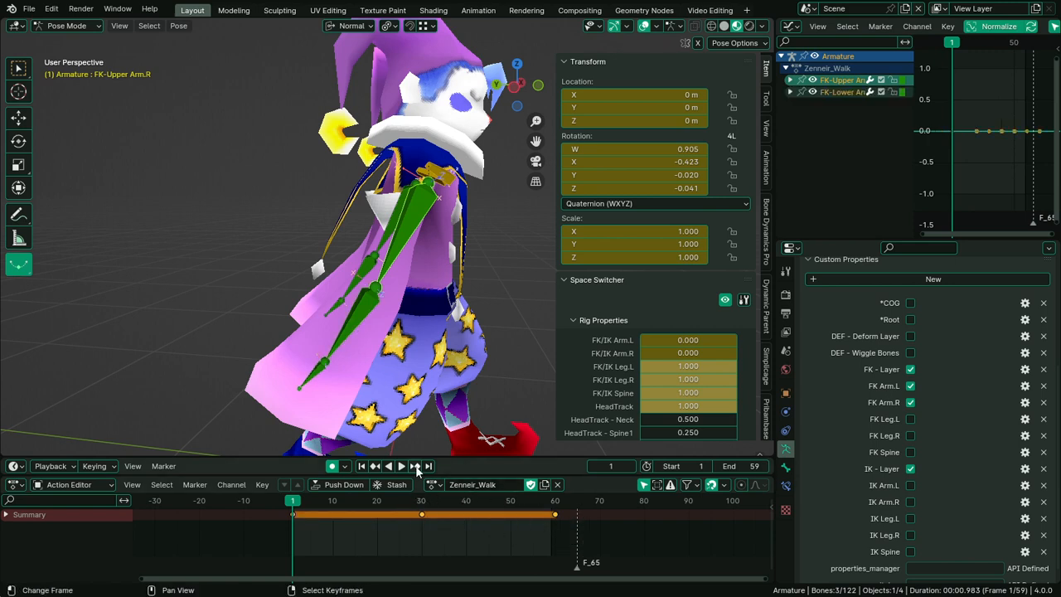
right_click(415, 515)
key(Delete)
key(a)
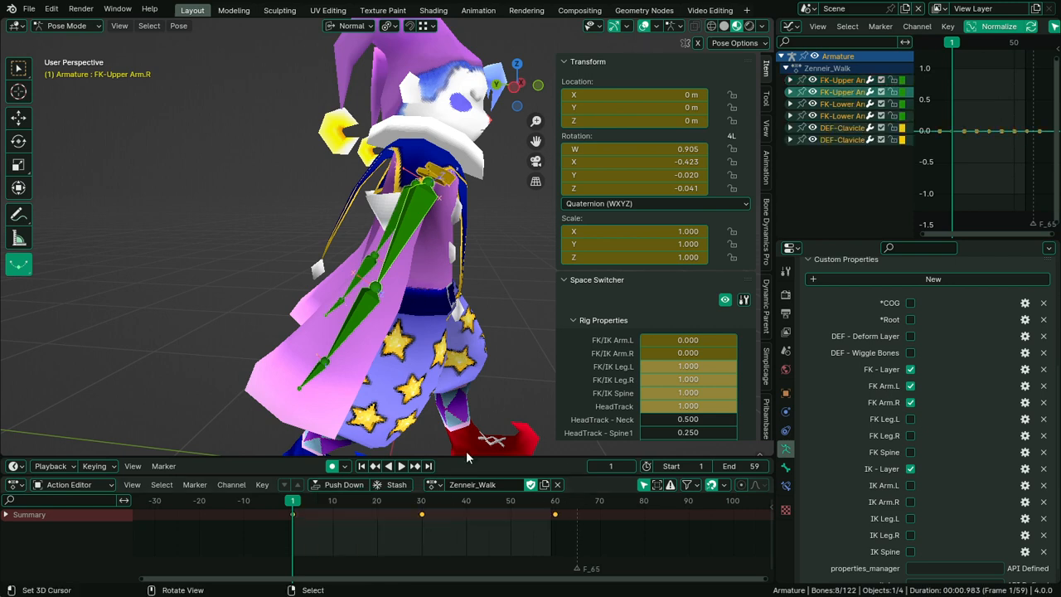
right_click(391, 502)
key(x)
click(454, 515)
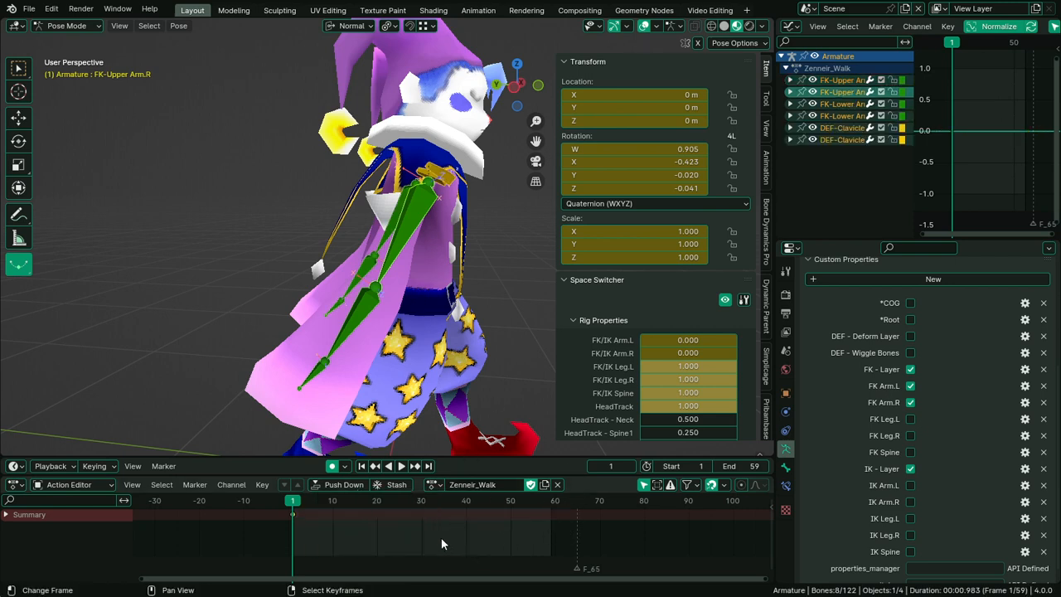
Swing FK-Upper Arm.R forward by about -56.1° in the left orthographic view at frame 1
key(space)
key(Escape)
key(KP_2)
key(ctrl+KP_2)
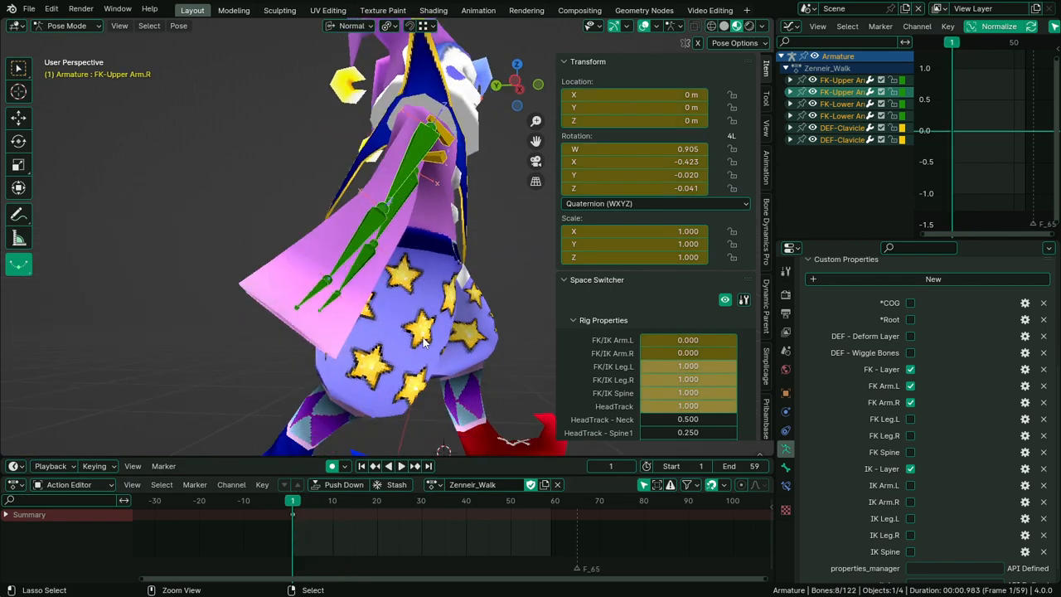
key(KP_3)
key(ctrl+KP_3)
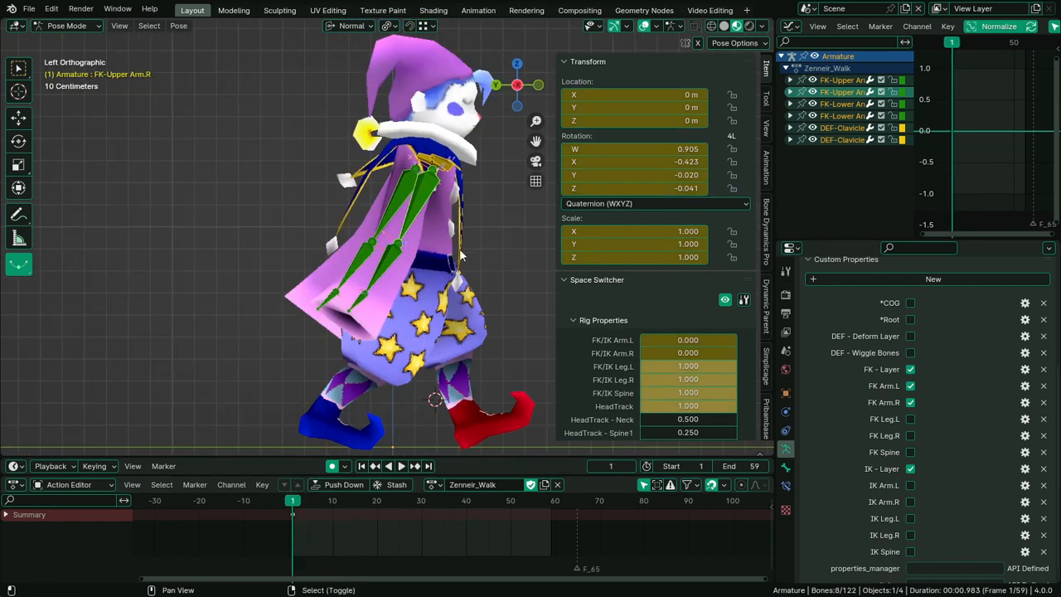
key(ctrl+space)
scroll(421, 303, up, 4)
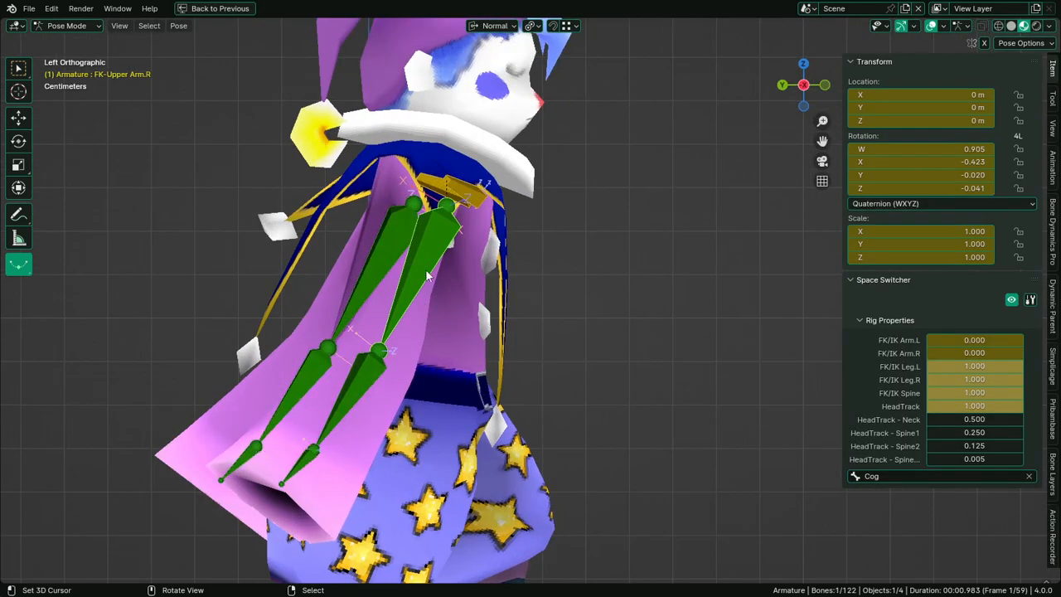
key(r)
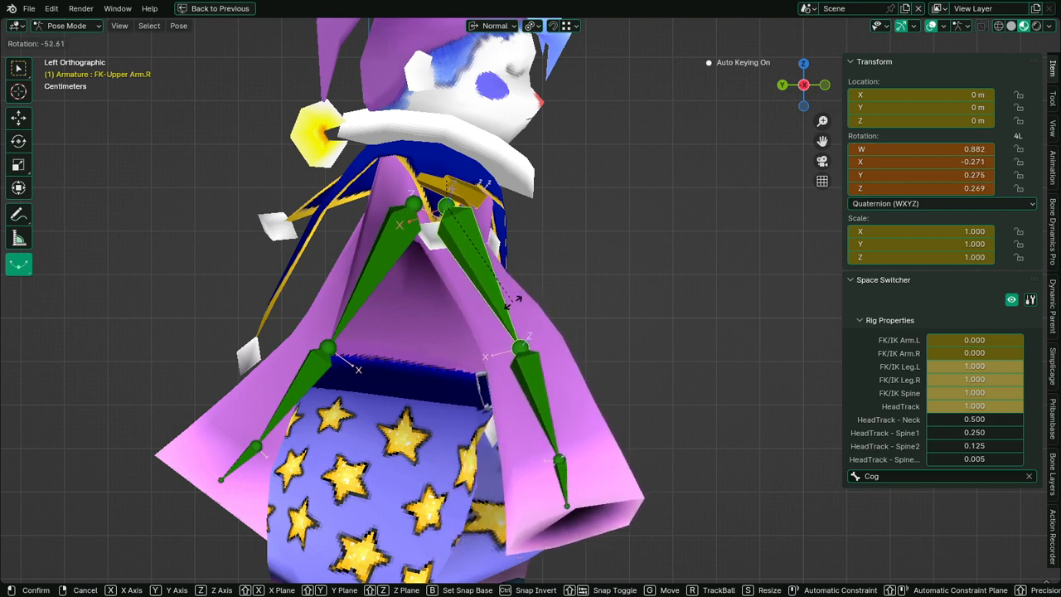
click(523, 303)
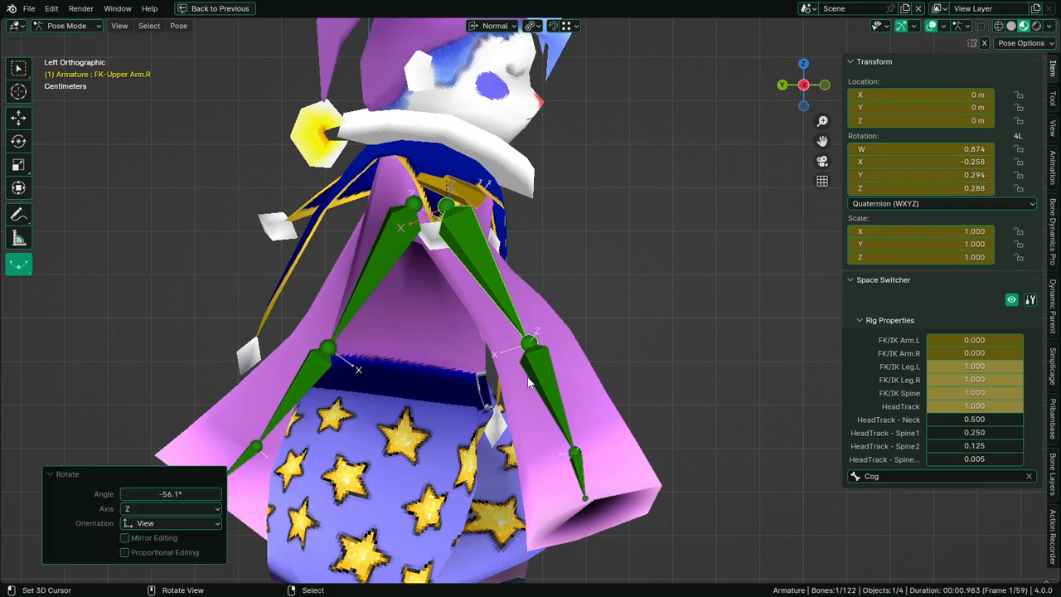
Rotate FK-Lower Arm.L by about -25.1° in the left orthographic view at frame 1
click(311, 396)
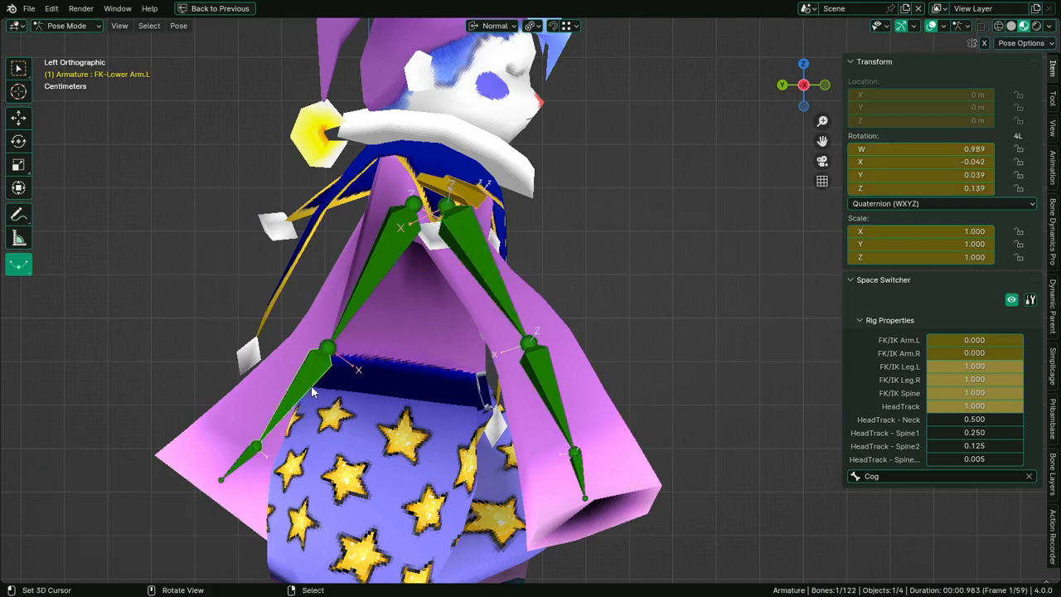
key(r)
click(330, 412)
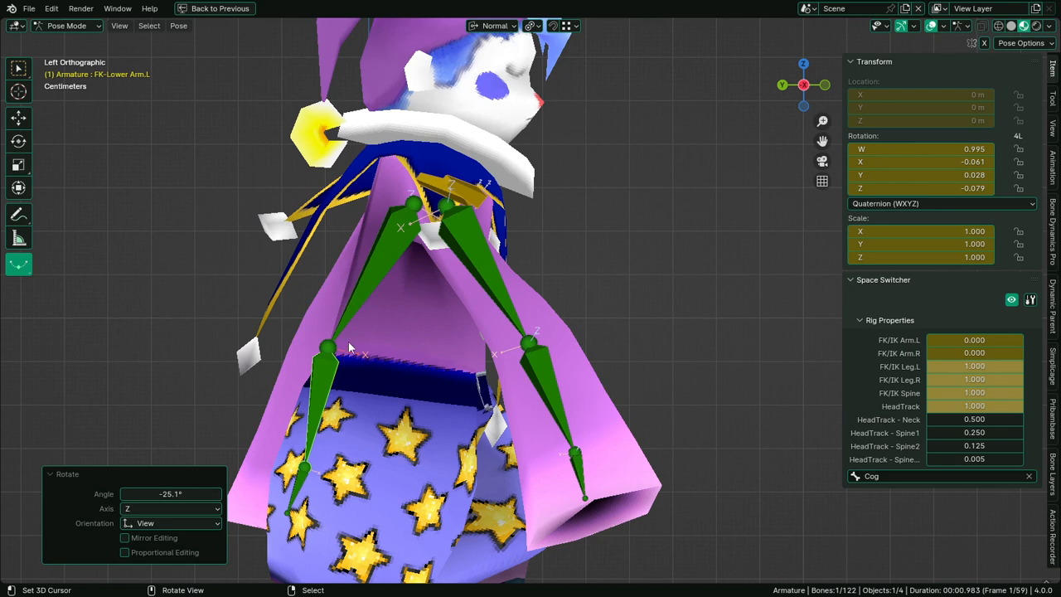
Undo the last rotation of FK-Lower Arm.L and check the arm pose from the front and both sides
key(ctrl+z)
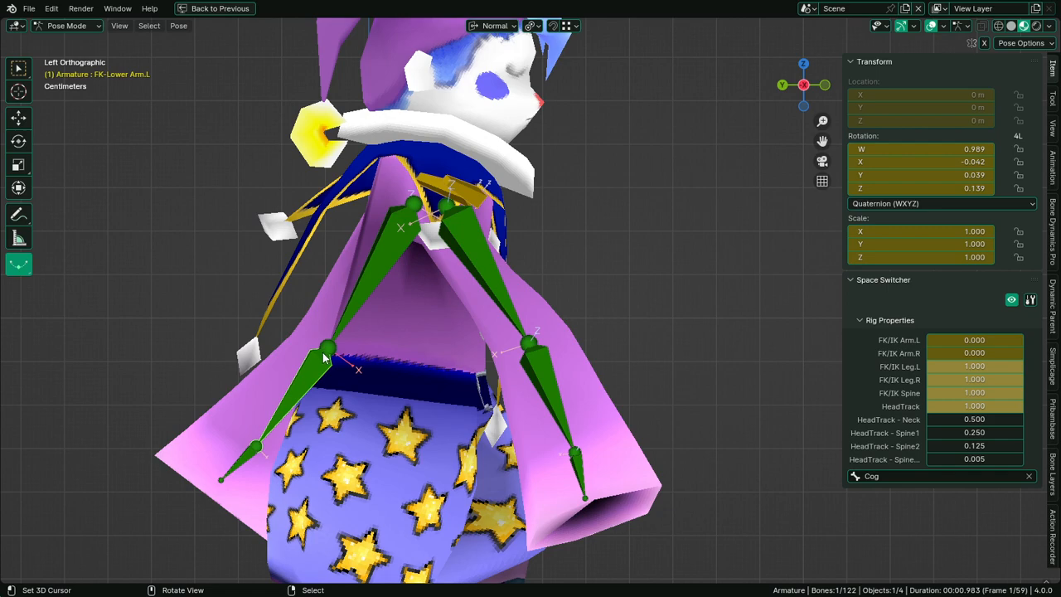
middle_drag(434, 370, 823, 359)
scroll(731, 386, down, 2)
scroll(431, 352, down, 1)
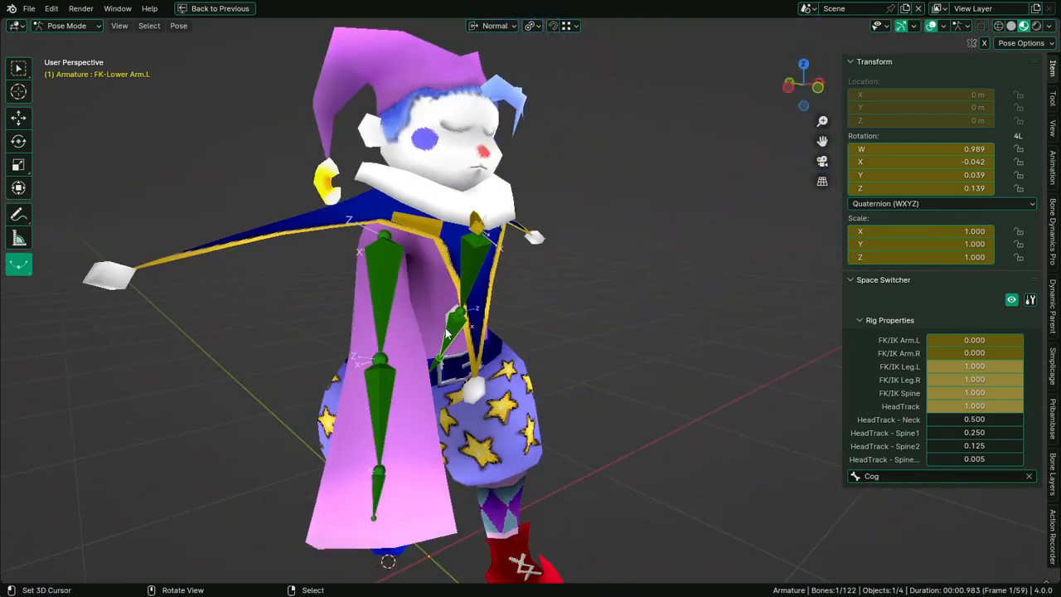
middle_drag(402, 348, 535, 338)
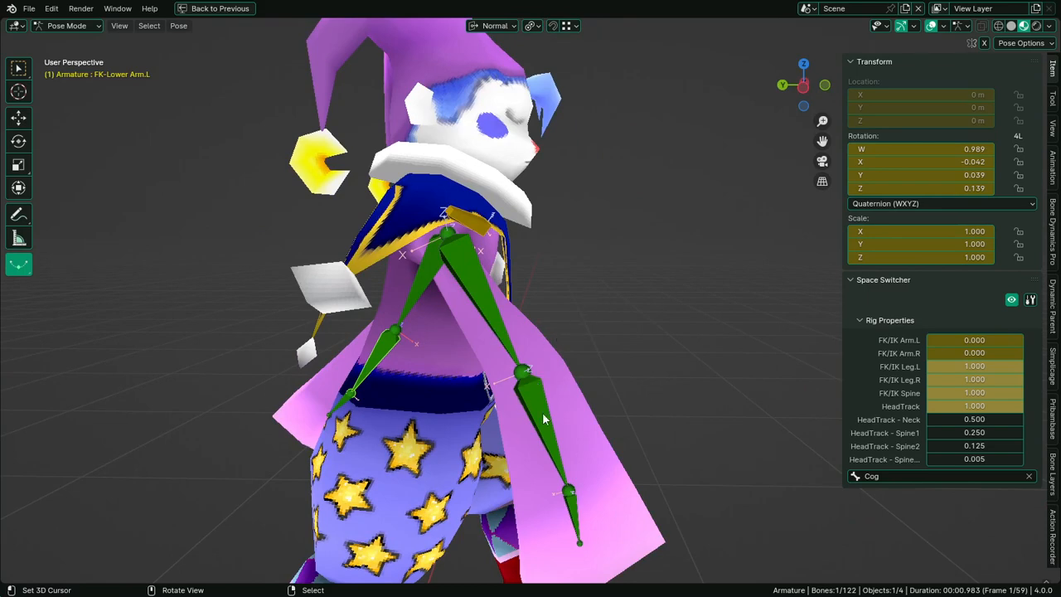
middle_drag(545, 502, 576, 381)
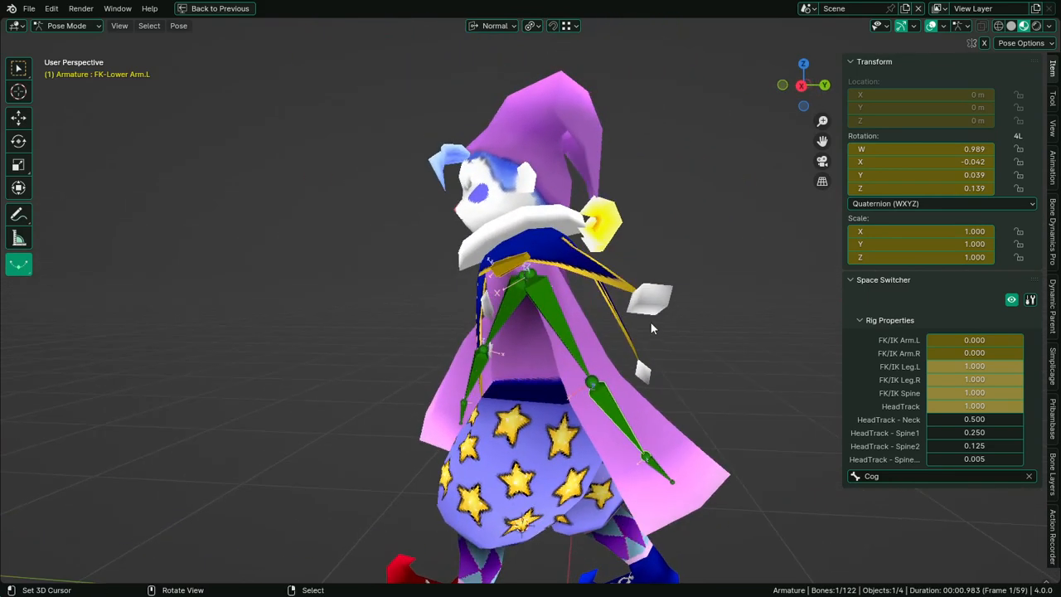
Swing FK-Upper Arm.L slightly backward, and rotate FK-Lower Arm.L and FK-Hands.L together by about 22.5° at frame 1
right_click(564, 337)
key(r)
click(579, 341)
right_click(630, 415)
shift+right_click(668, 461)
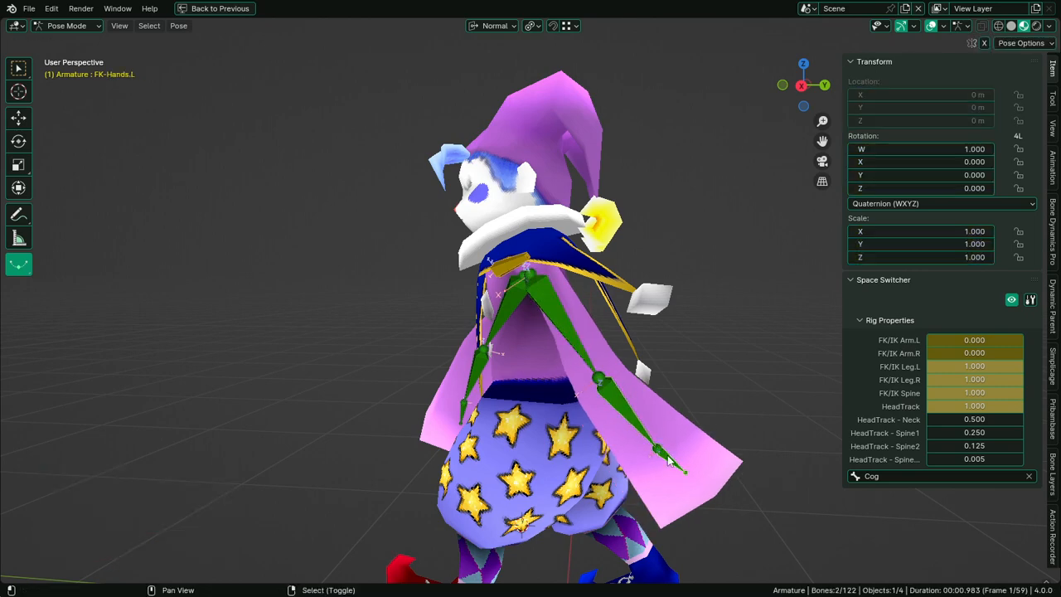
key(r)
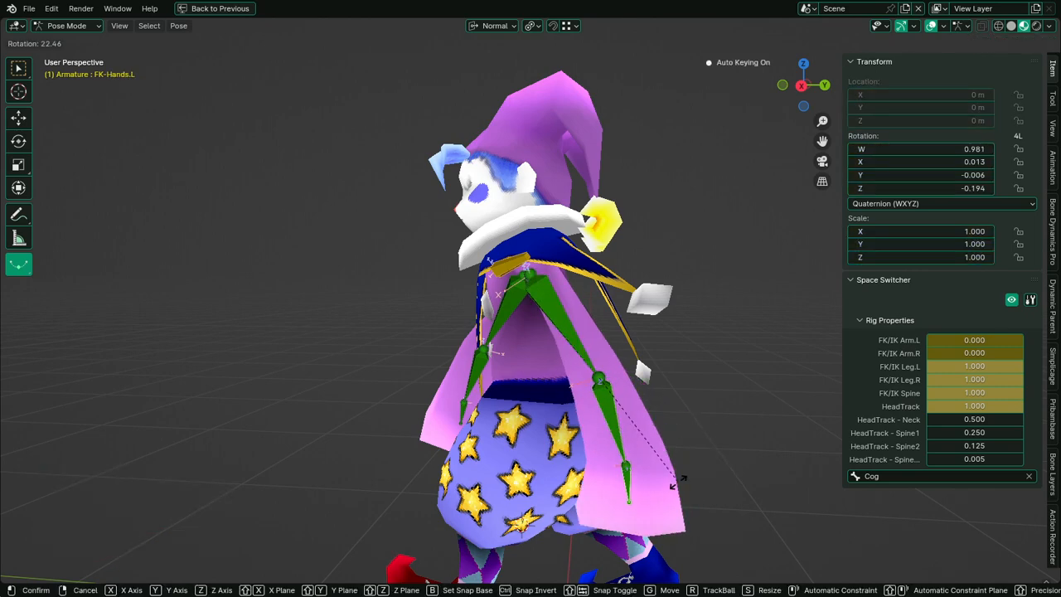
click(676, 481)
Rotate FK-Upper Arm.L by about -4.42° as seen from the front at frame 1
middle_drag(464, 414, 666, 417)
right_click(575, 345)
middle_drag(576, 346, 667, 359)
key(r)
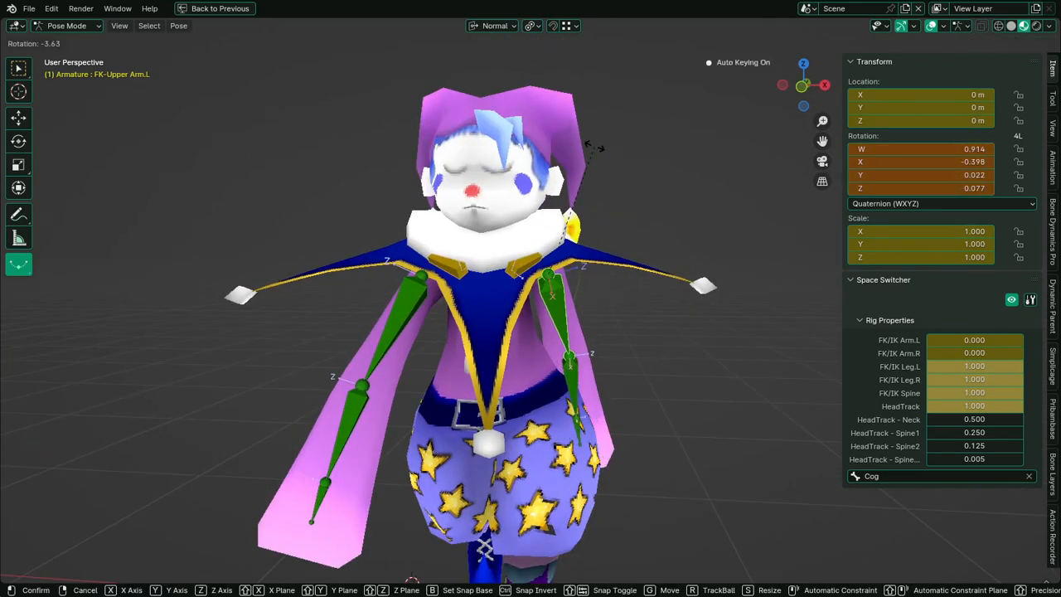
click(585, 141)
Restore the full workspace layout and insert a Rotation keyframe on all visible arm and clavicle bones at frame 1
middle_drag(536, 98, 672, 229)
key(ctrl+space)
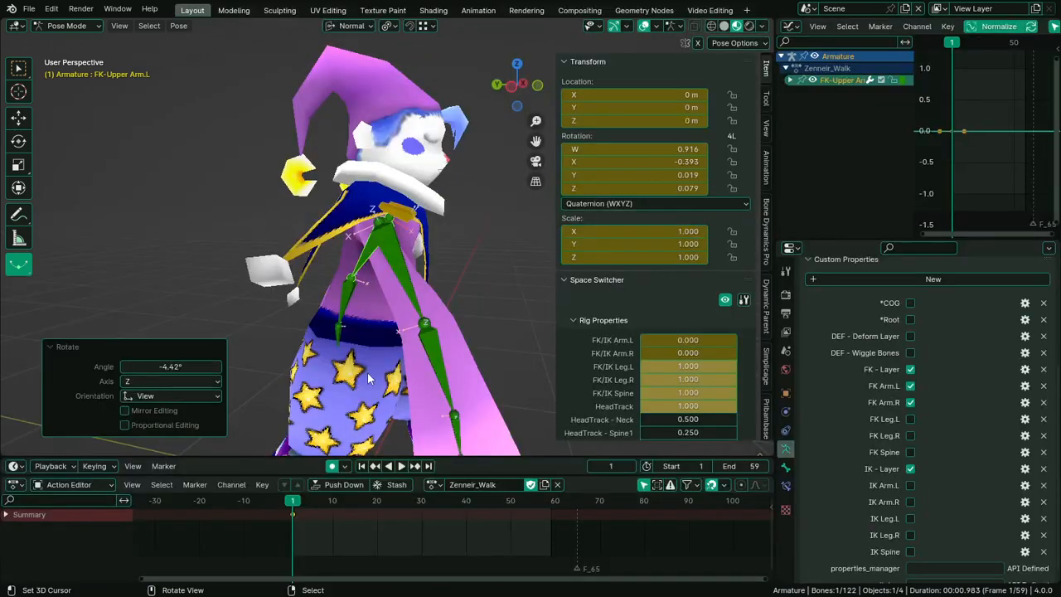
key(a)
key(i)
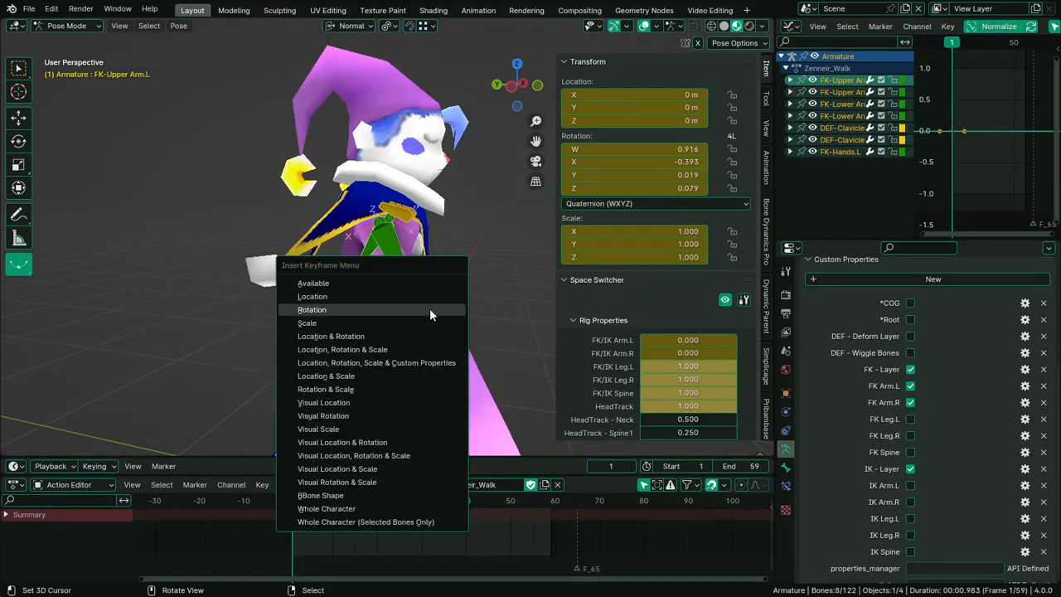
click(430, 314)
Paste the frame 1 arm keyframes flipped at frame 30 and the matching loop pose at frame 60
key(KP_3)
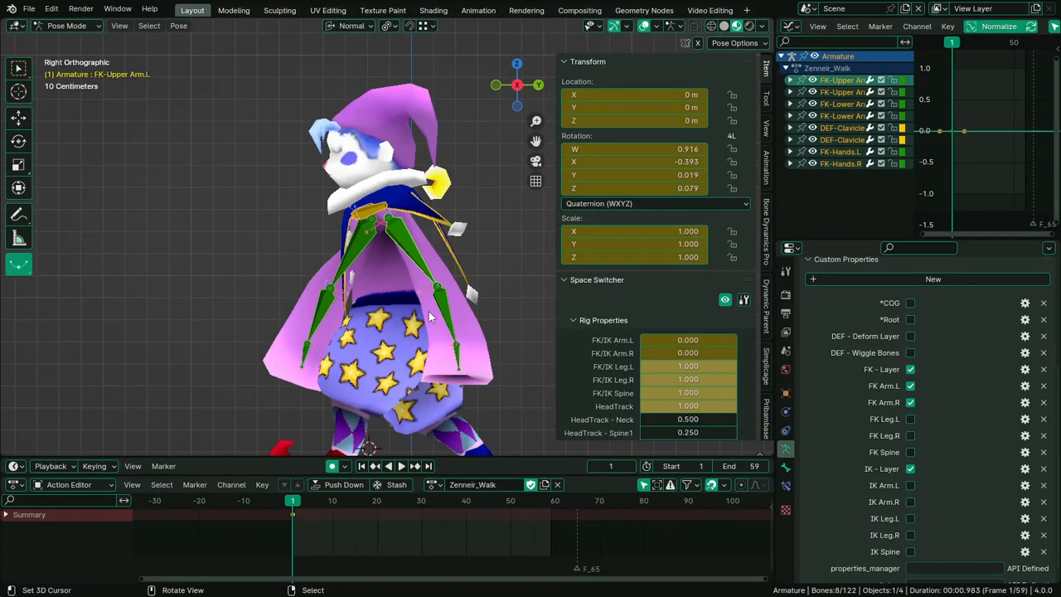
click(422, 515)
key(ctrl+shift+v)
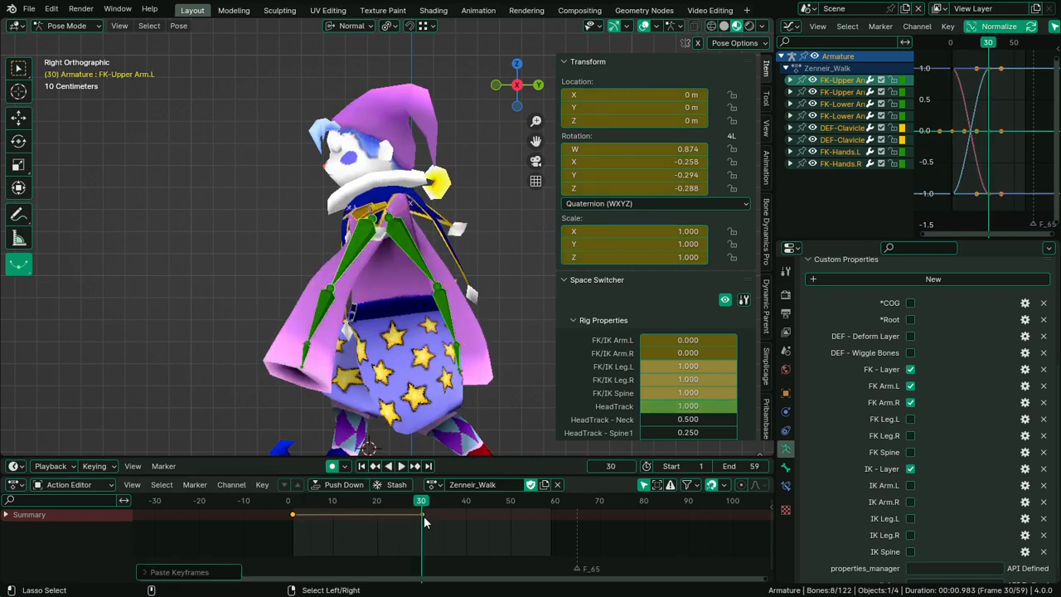
click(551, 534)
key(space)
click(556, 531)
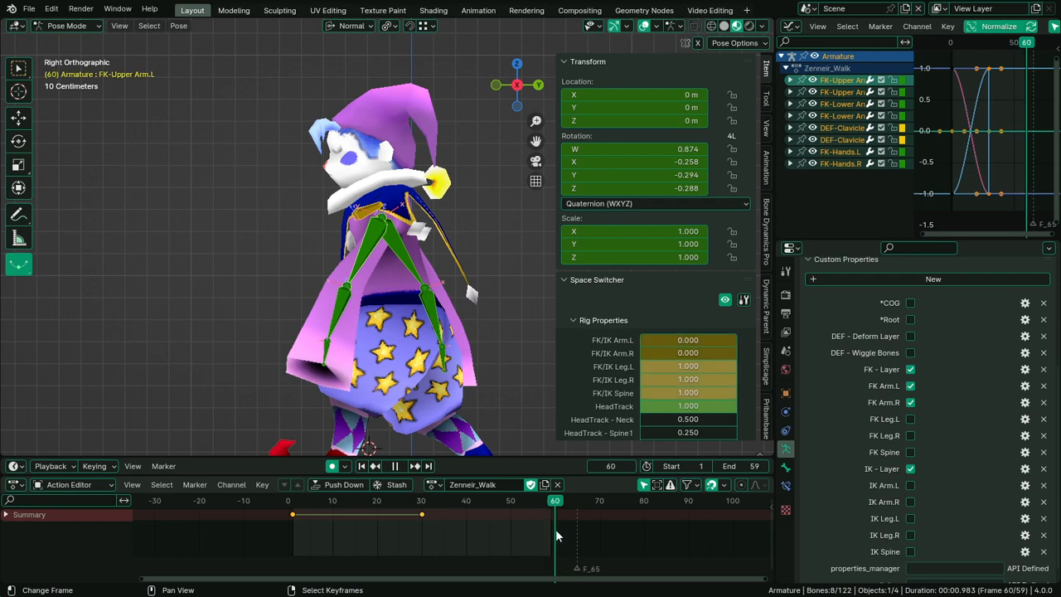
key(ctrl+shift+v)
Set the interpolation of all arm and clavicle keyframes to Bezier
drag(358, 526, 399, 501)
key(t)
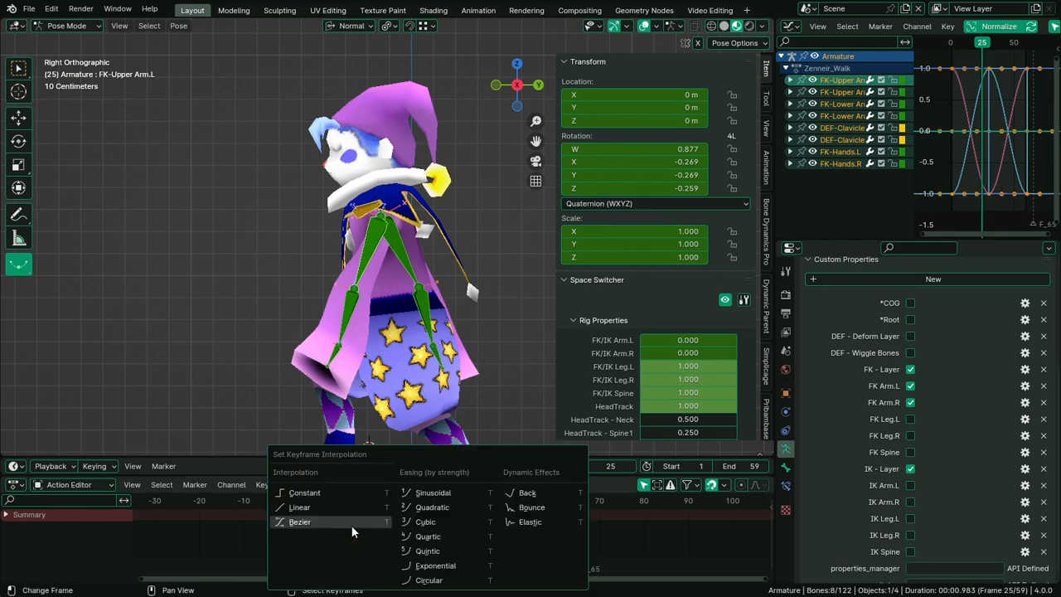
click(344, 525)
Play and scrub the first half of the walk cycle, examining the arm swing from both side views
key(space)
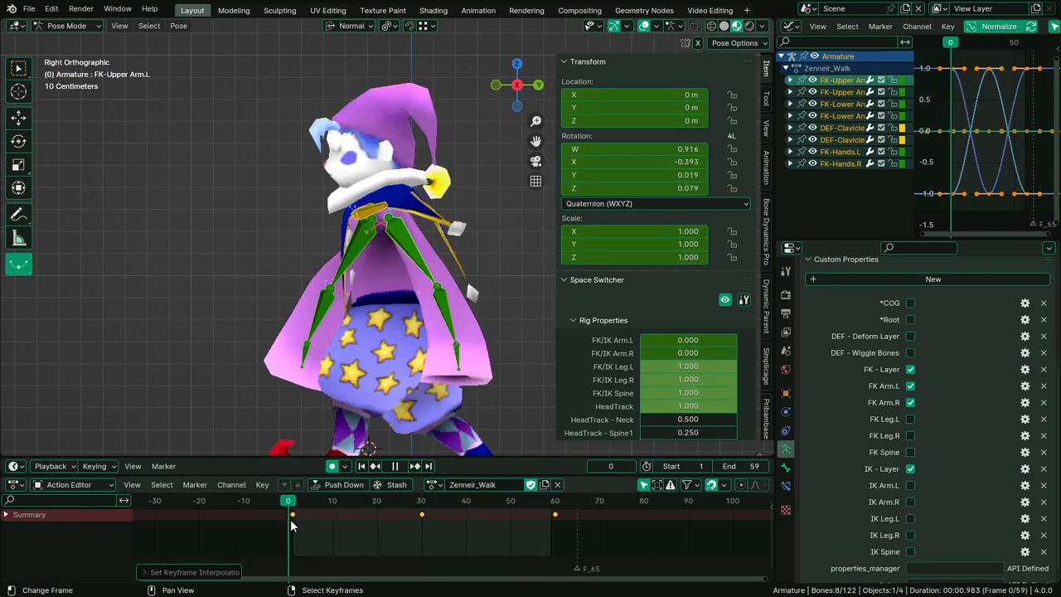
drag(290, 519, 353, 520)
key(space)
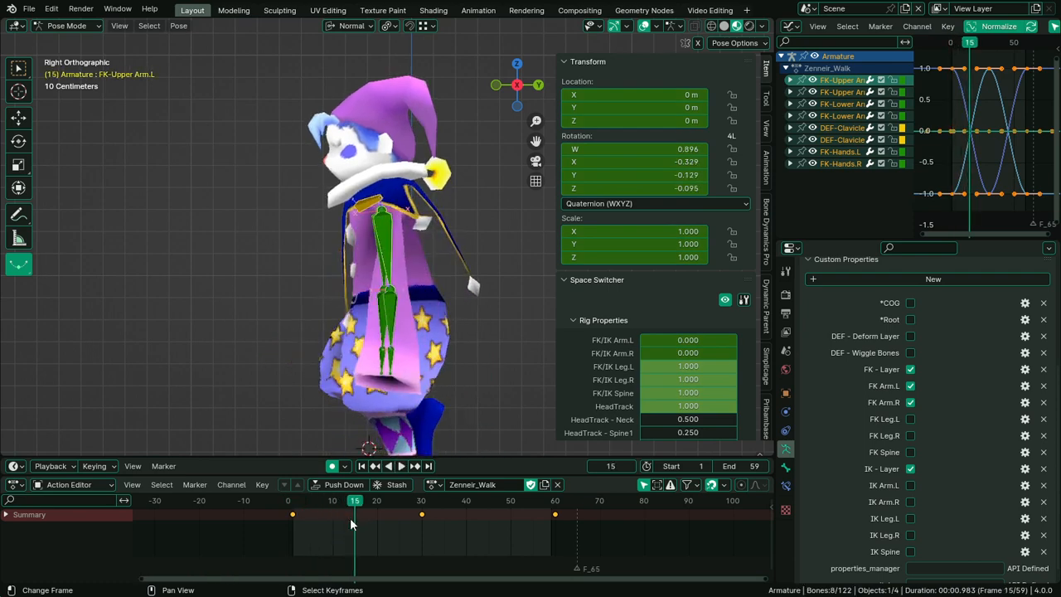
middle_drag(381, 415, 553, 282)
drag(310, 516, 294, 529)
key(ctrl+KP_3)
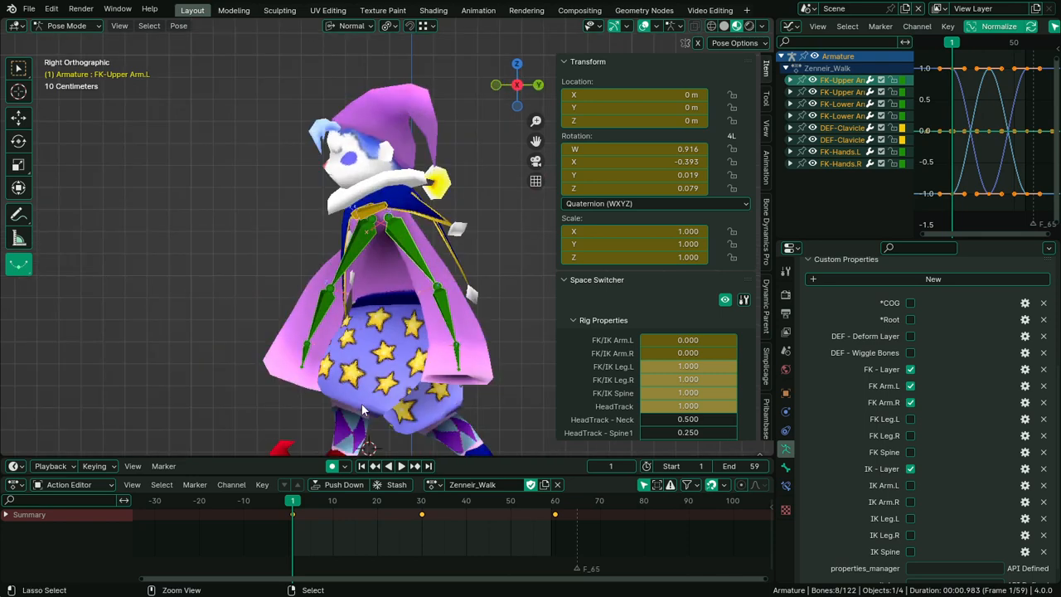
key(KP_3)
key(ctrl+KP_3)
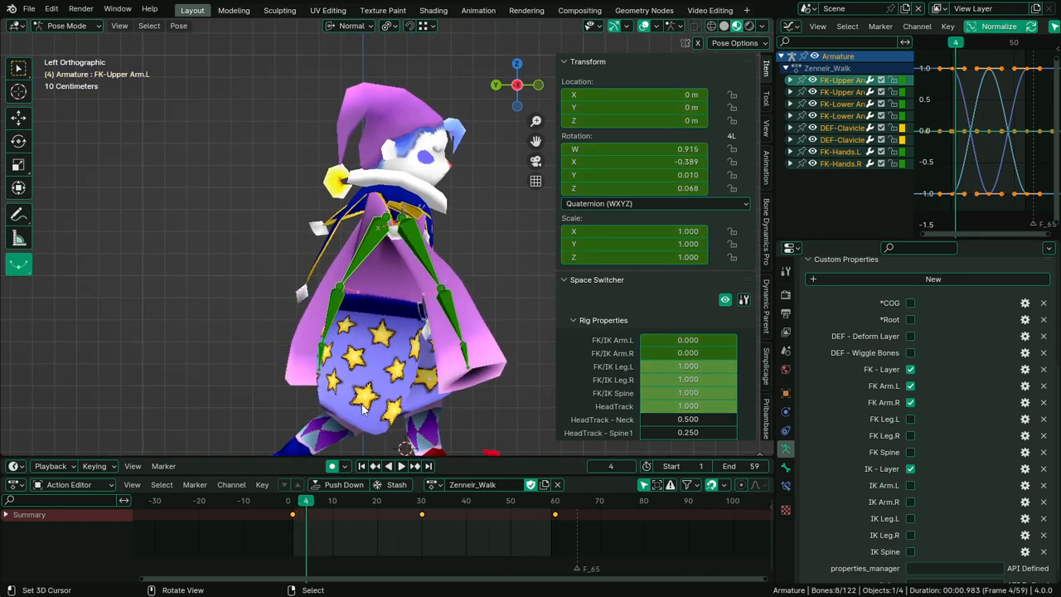
Rotate FK-Lower Arm.R and FK-Hands.R together by about -25.9° in the left orthographic view at frame 6
click(448, 333)
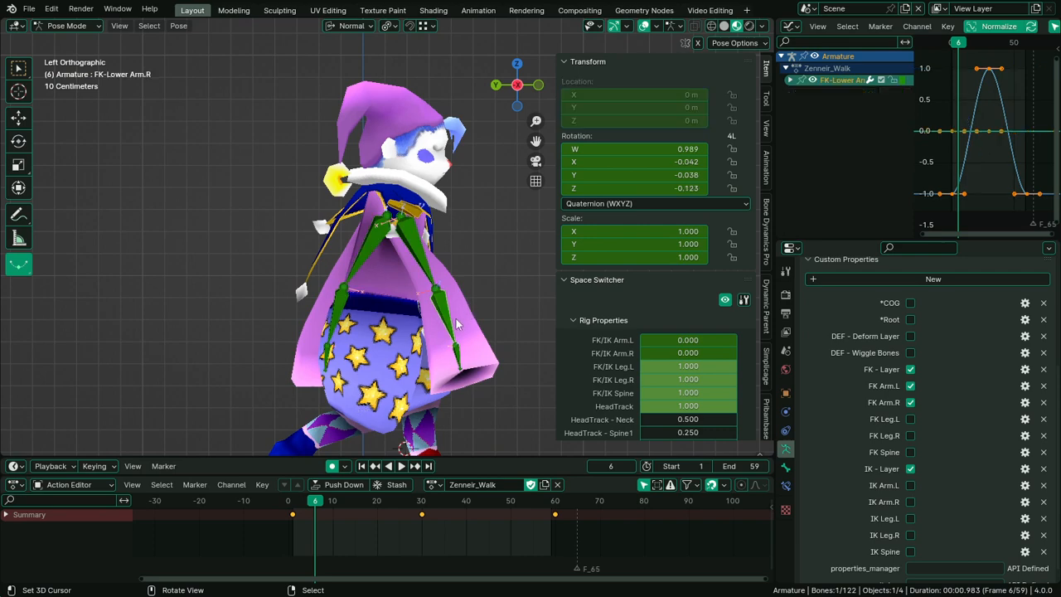
shift+click(453, 377)
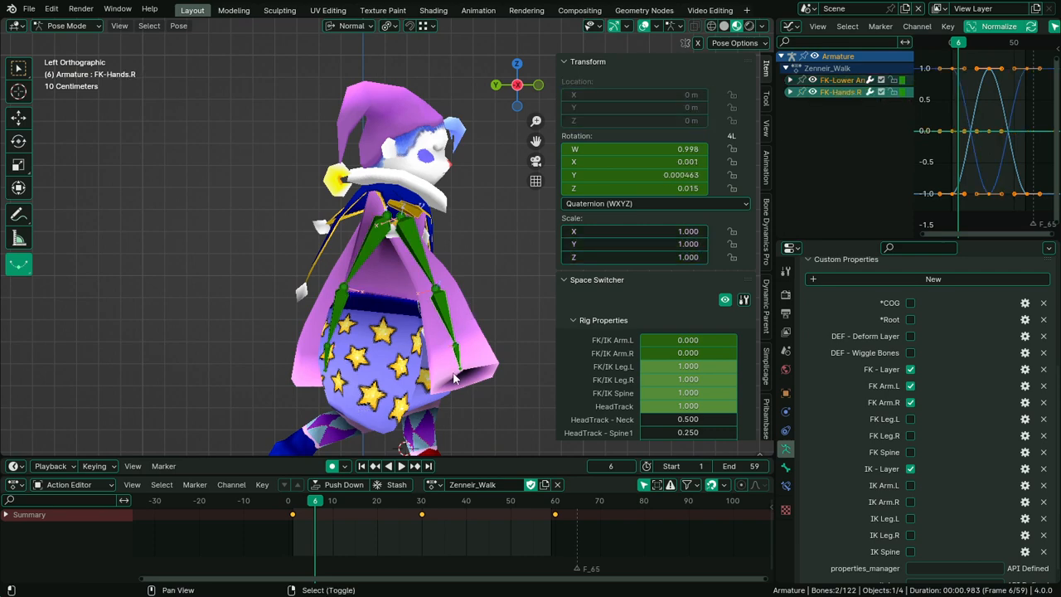
click(491, 350)
Rotate FK-Lower Arm.R and FK-Hands.R together by another -8.26° at frame 15
drag(293, 544, 355, 543)
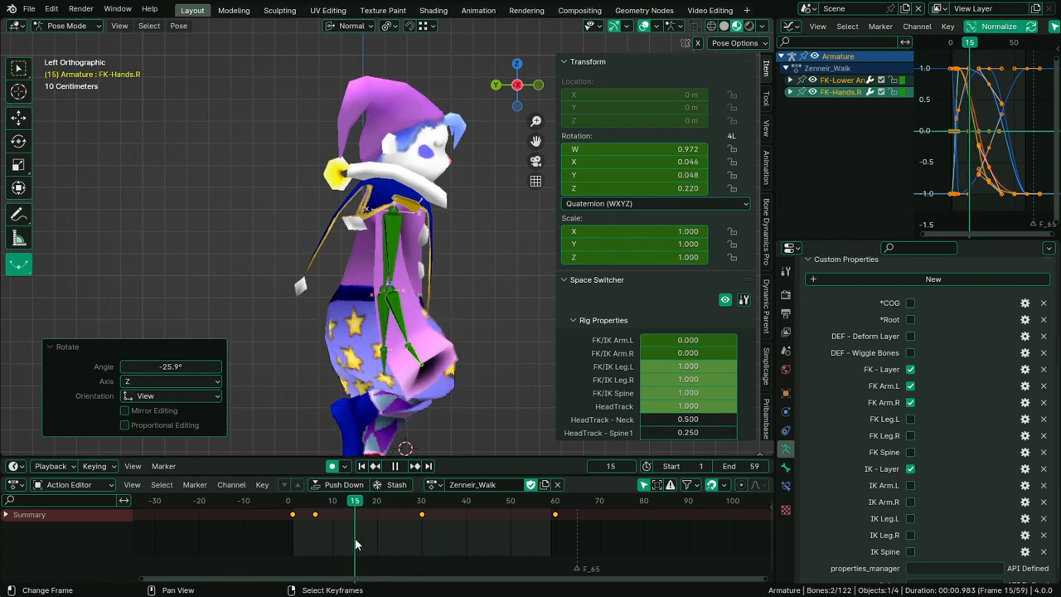
key(r)
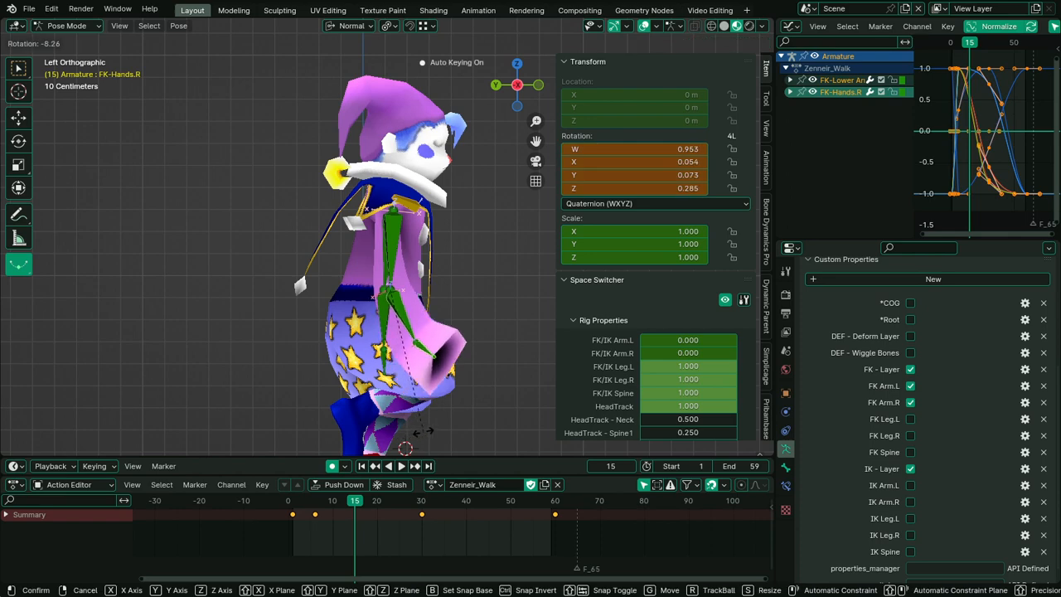
click(423, 432)
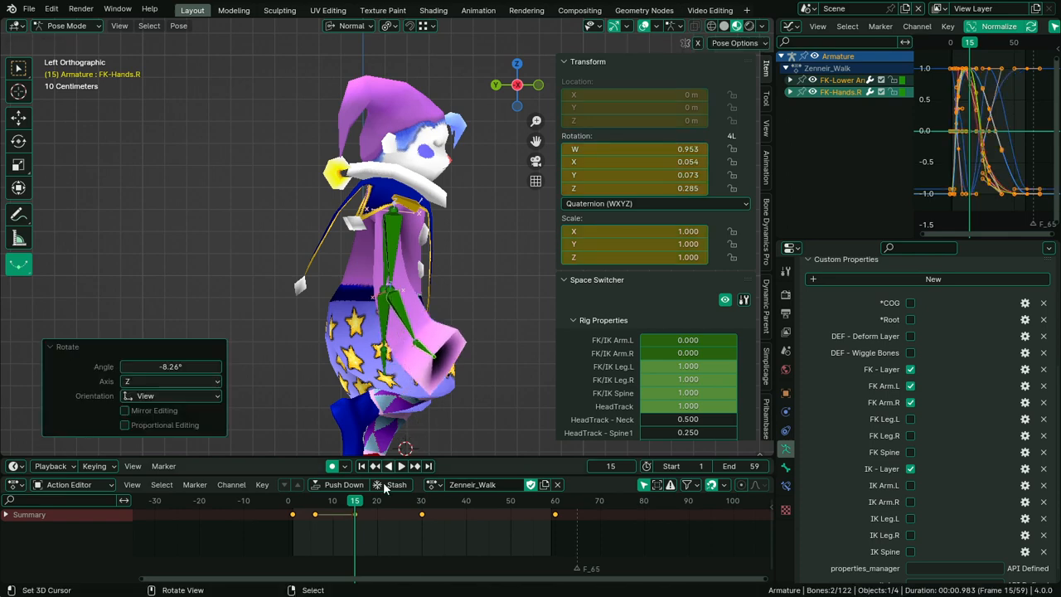
Rotate FK-Lower Arm.L and FK-Hands.L together backward at frame 6 in the right orthographic view
key(KP_3)
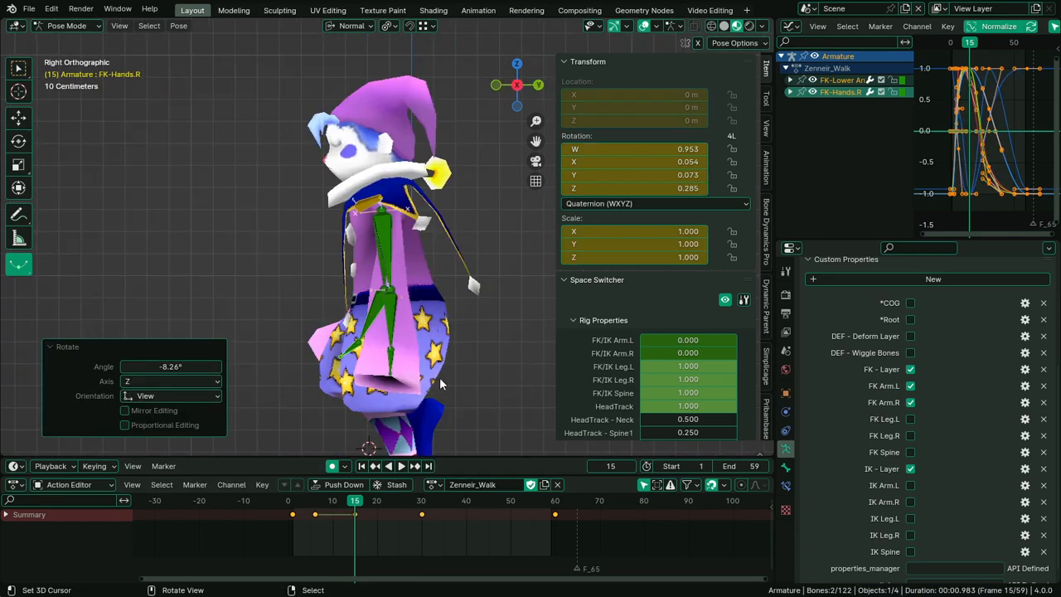
click(410, 330)
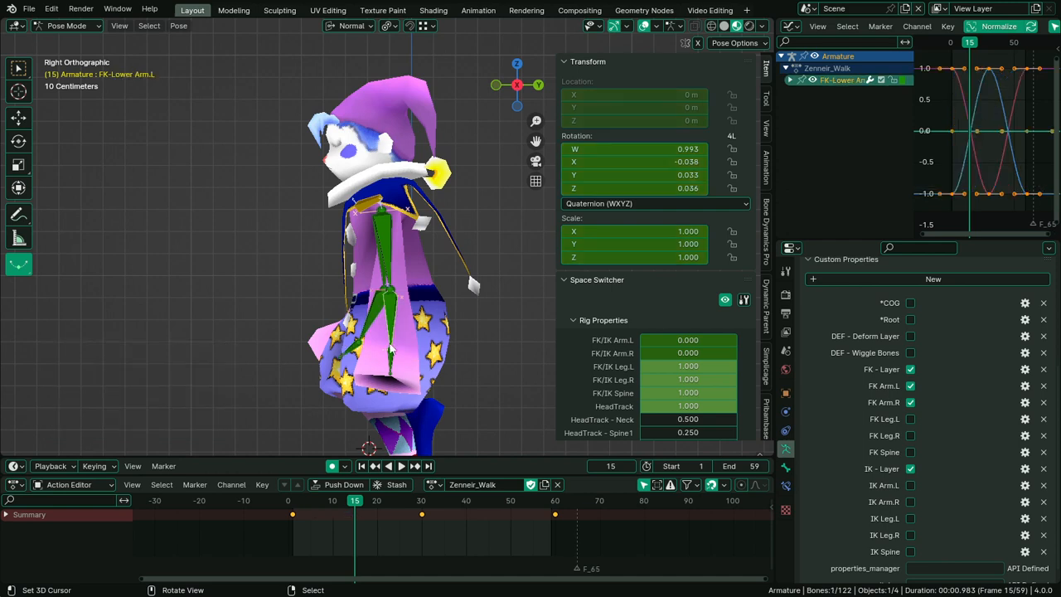
key(l)
click(293, 521)
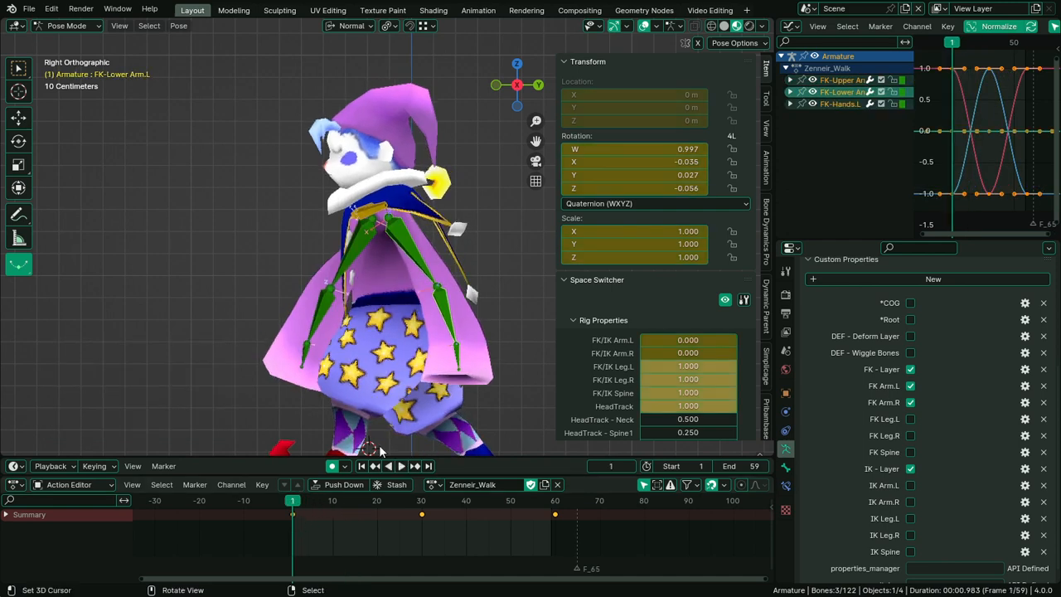
key(Right)
key(Right)
key(Right)
key(Right)
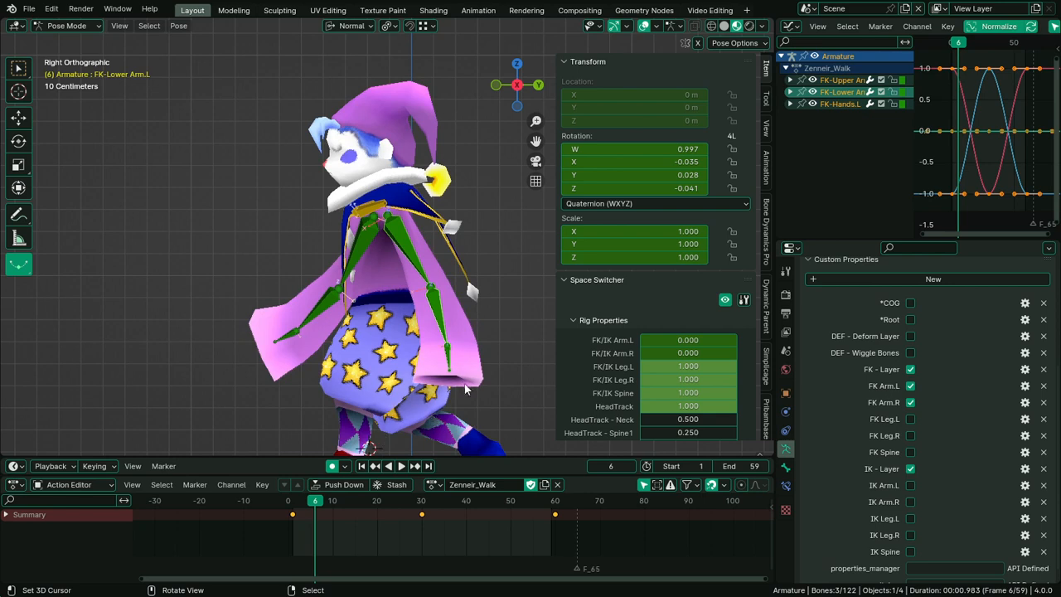
click(455, 350)
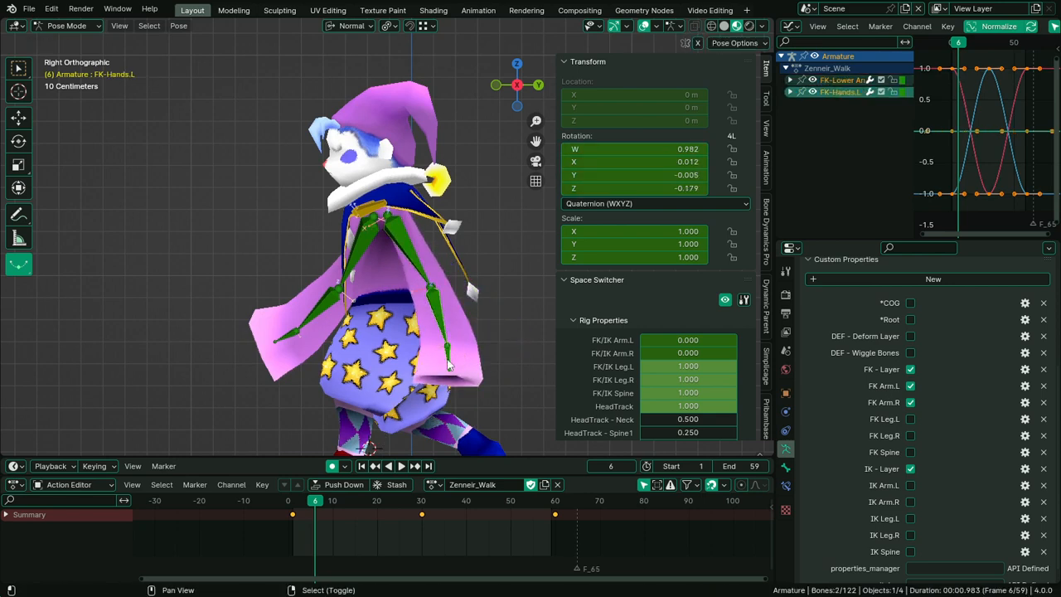
key(r)
click(463, 359)
Rotate FK-Hands.L by about -40.3° and FK-Lower Arm.L by -5.54° at frame 6
right_click(464, 358)
key(r)
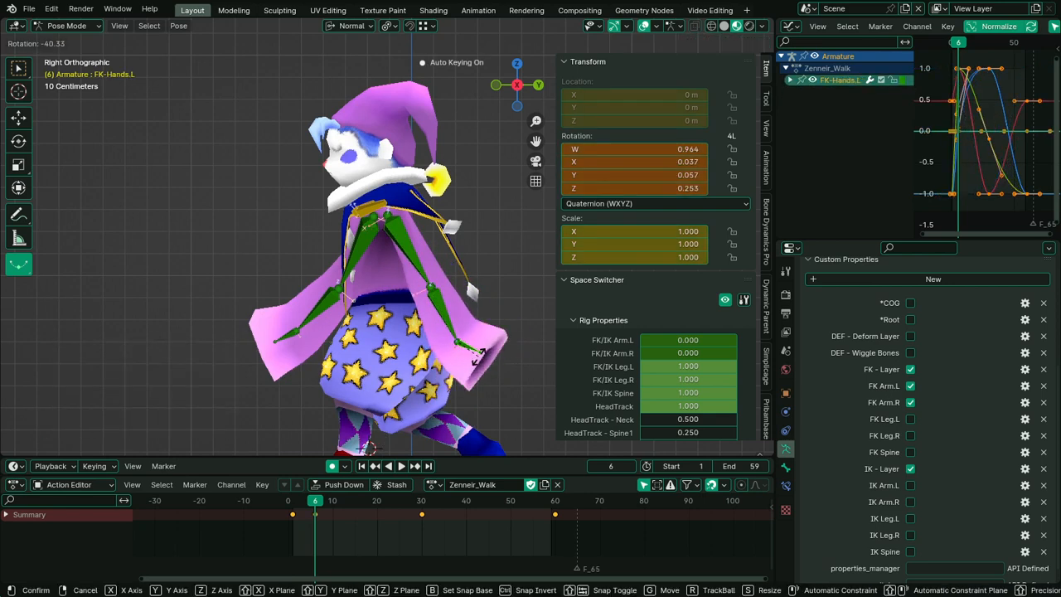
click(475, 357)
right_click(453, 343)
key(r)
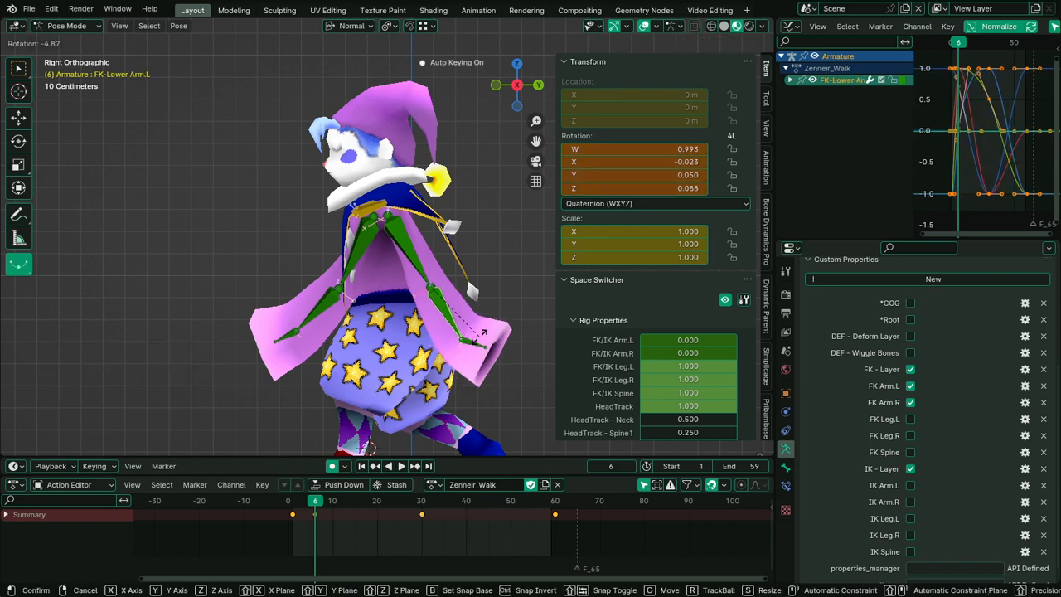
click(478, 334)
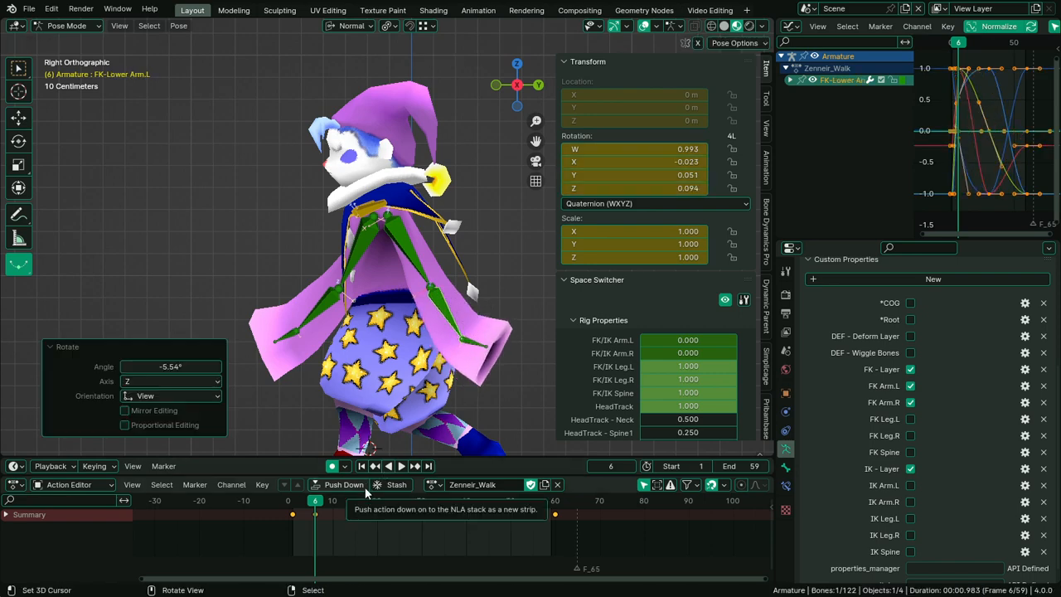
Move FK-Lower Arm.L's frame 6 keyframe in stages to frame 8, frame 10 and finally frame 15, scrubbing to check the timing
mouse_move(323, 538)
mouse_down()
mouse_move(287, 523)
mouse_move(485, 511)
mouse_move(293, 532)
mouse_move(318, 533)
mouse_move(320, 523)
mouse_up()
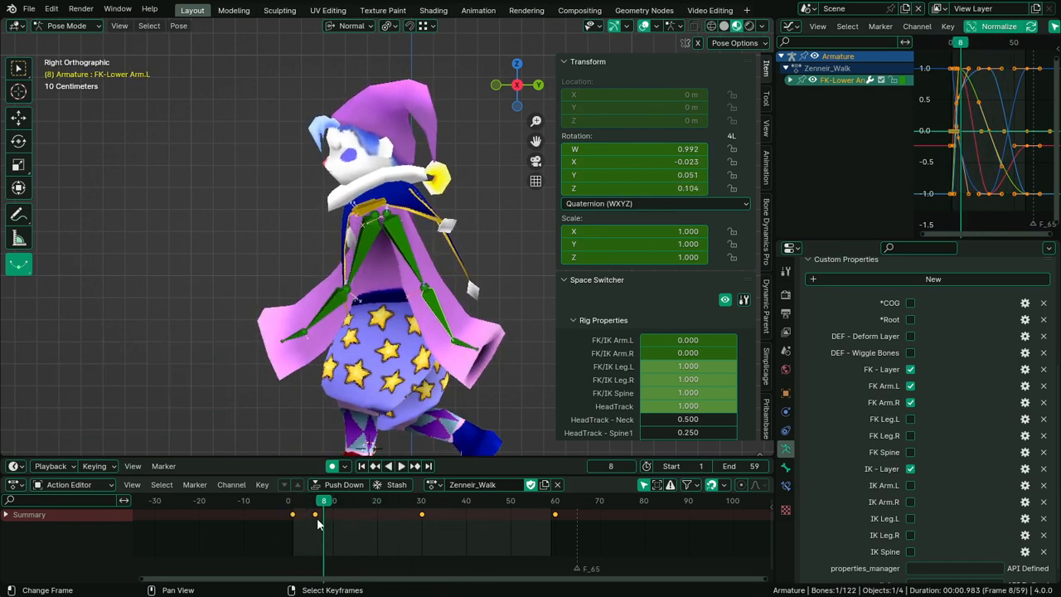
click(316, 514)
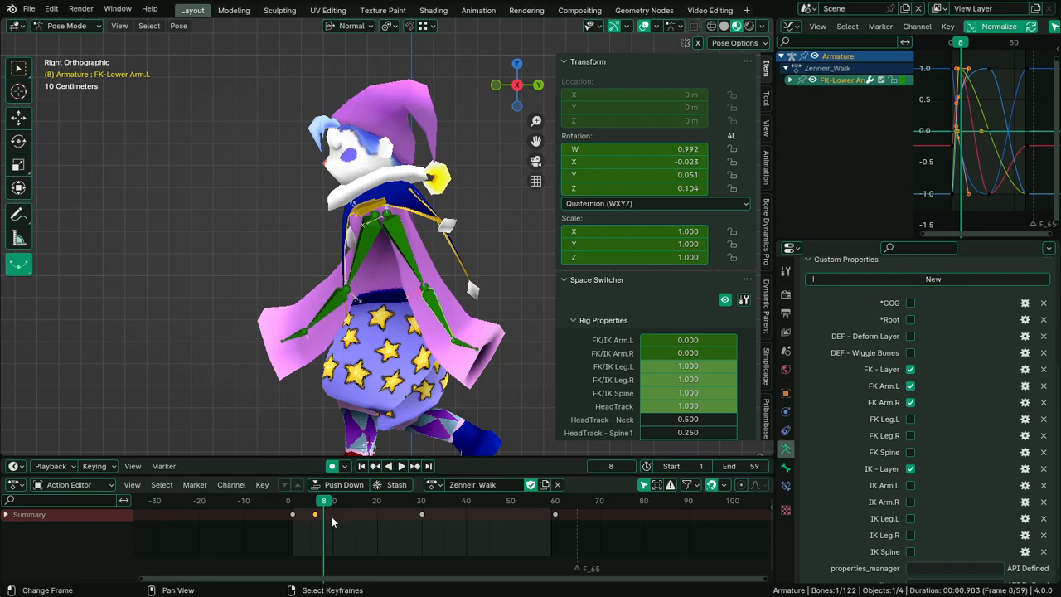
key(g)
key(Return)
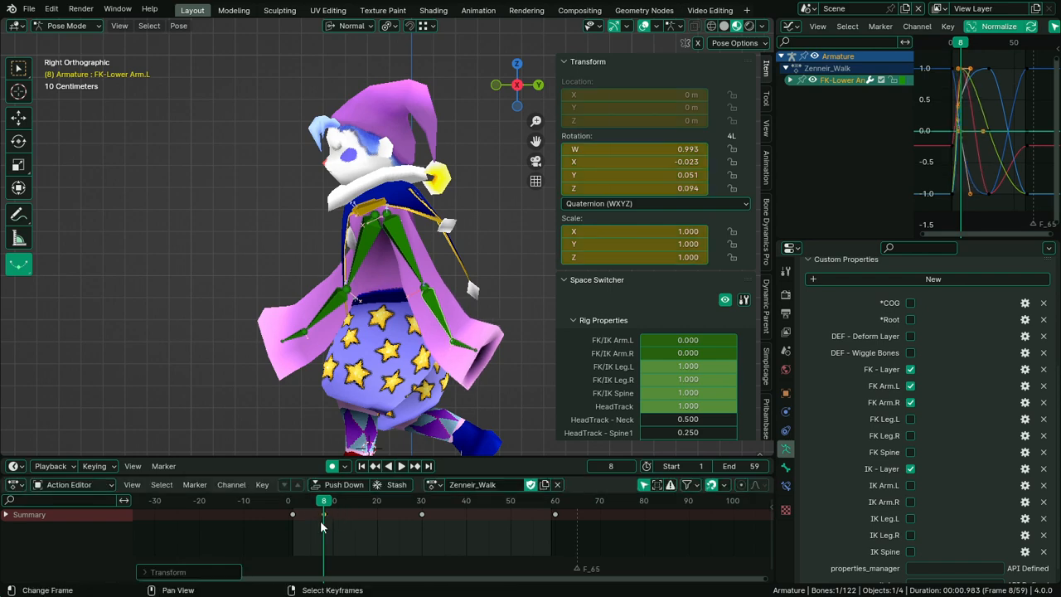
key(Right)
click(331, 519)
drag(290, 516, 335, 528)
key(g)
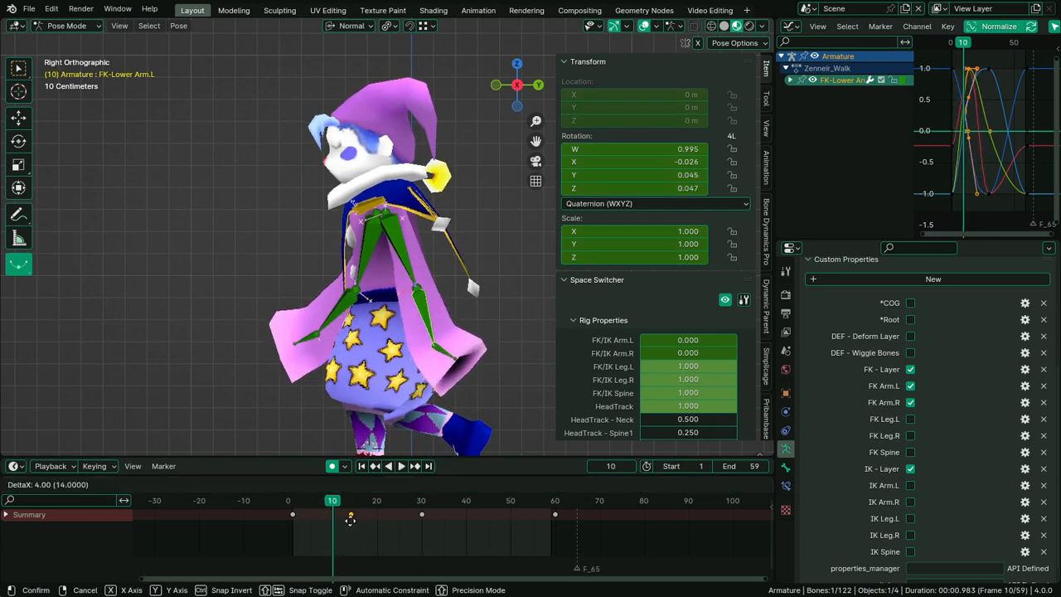
click(356, 518)
click(350, 522)
key(g)
click(353, 519)
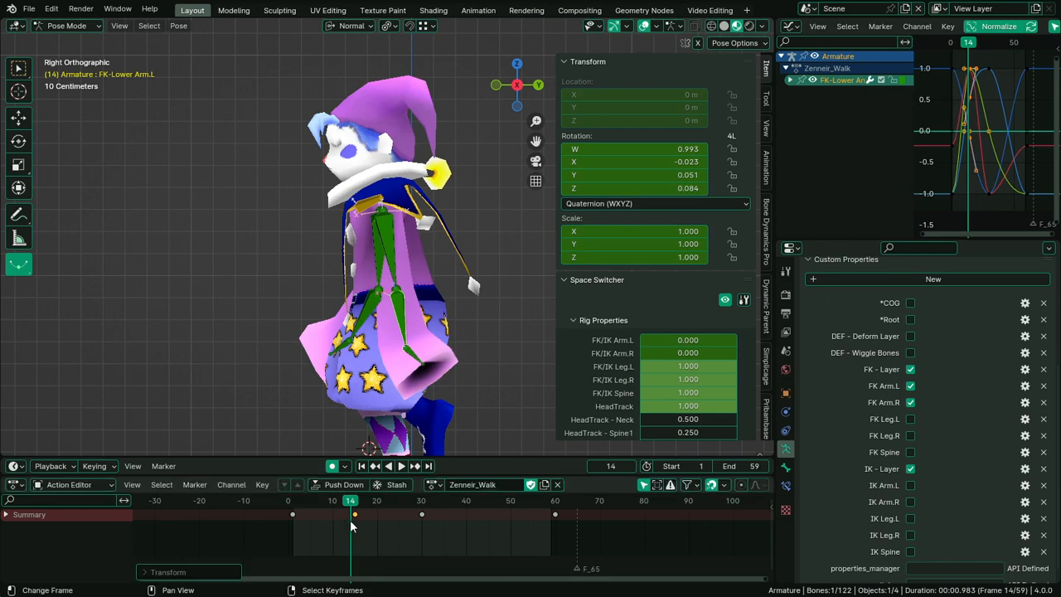
Scrub and play the walk cycle to check the timing of the left lower arm
drag(350, 520, 312, 530)
key(s)
key(0)
key(Return)
key(space)
key(space)
key(space)
Move the frame 6 keyframes of FK-Lower Arm.R and FK-Hands.R to frame 15 and check the playback
shift+click(290, 361)
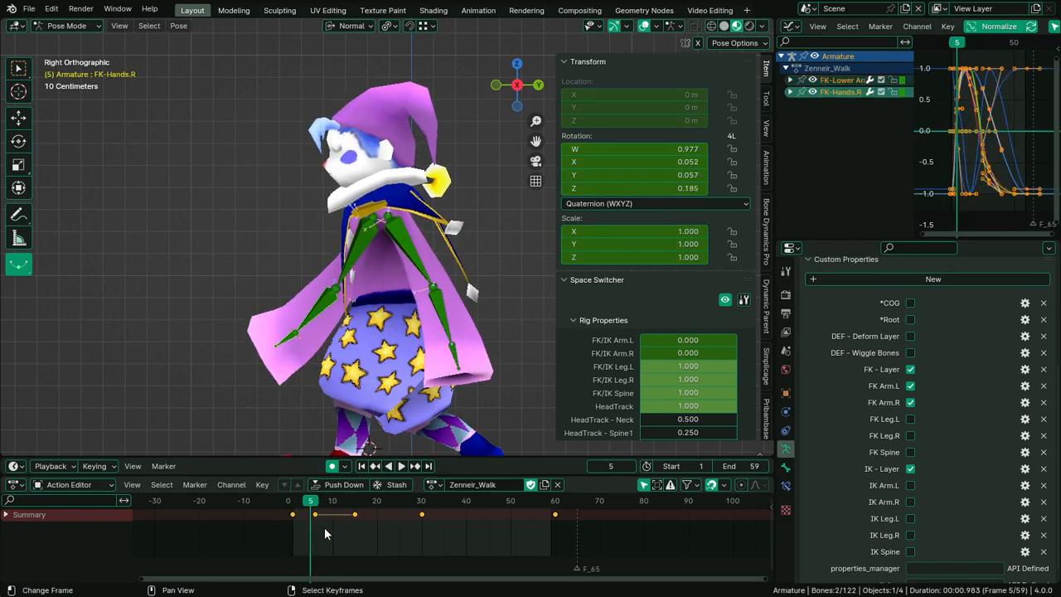
key(Return)
key(g)
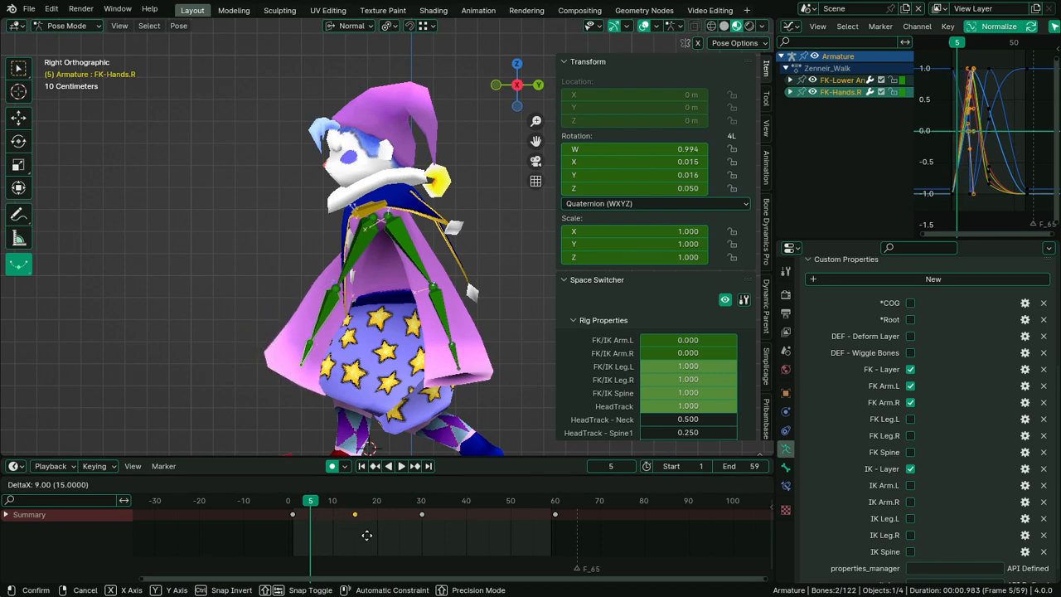
click(366, 534)
key(space)
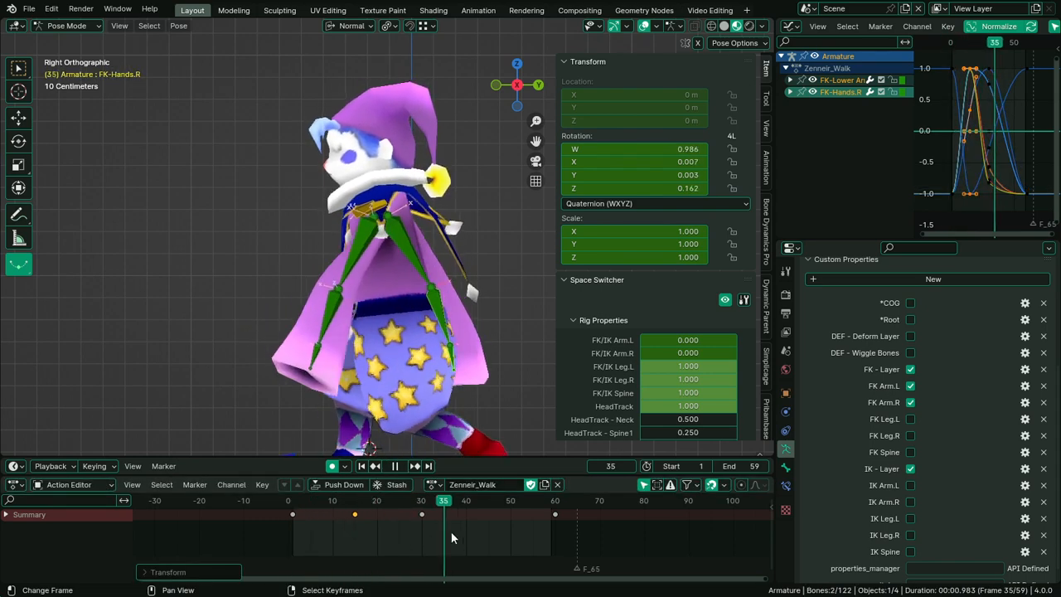
mouse_move(451, 537)
mouse_down()
mouse_move(495, 533)
mouse_move(430, 539)
mouse_up()
key(space)
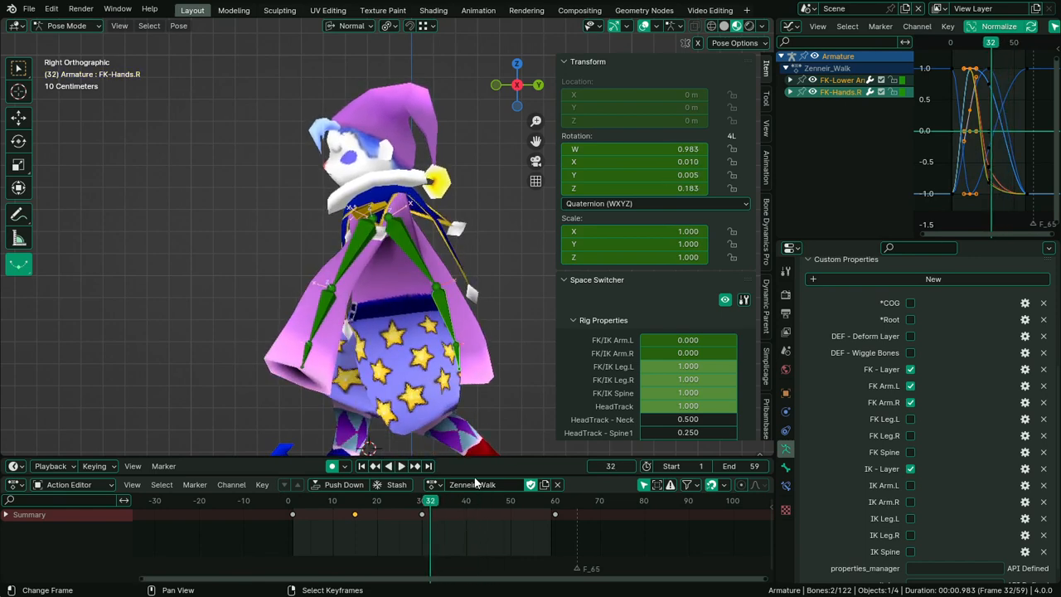
Copy the frame 15 keyframes of FK-Lower Arm.R and FK-Hands.R and paste them mirrored onto the left FK arm at frame 45
shift+click(467, 380)
key(ctrl+c)
drag(491, 524, 489, 531)
middle_drag(467, 269, 439, 344)
click(425, 346)
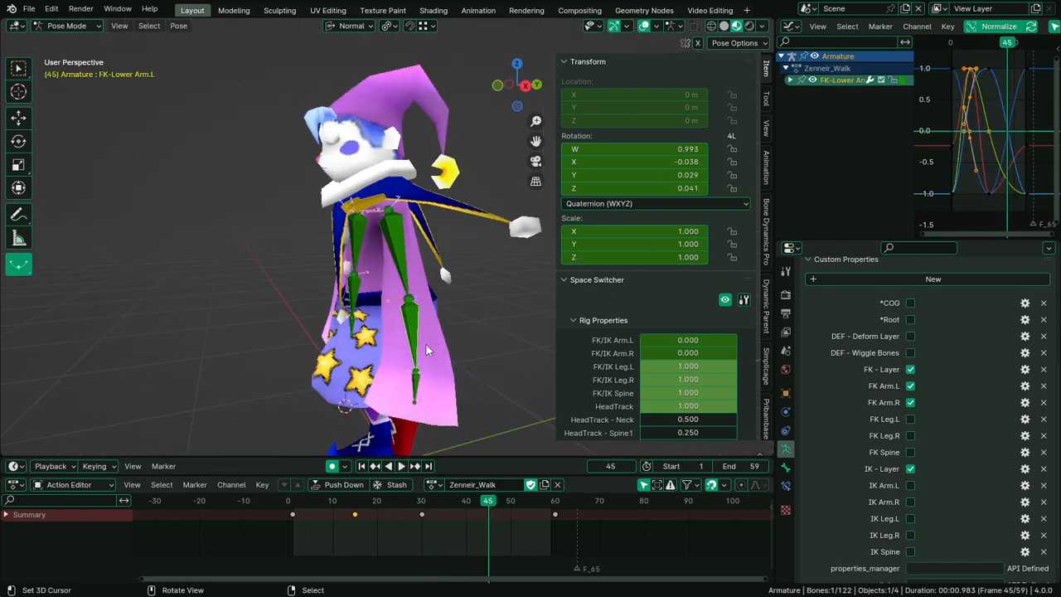
key(l)
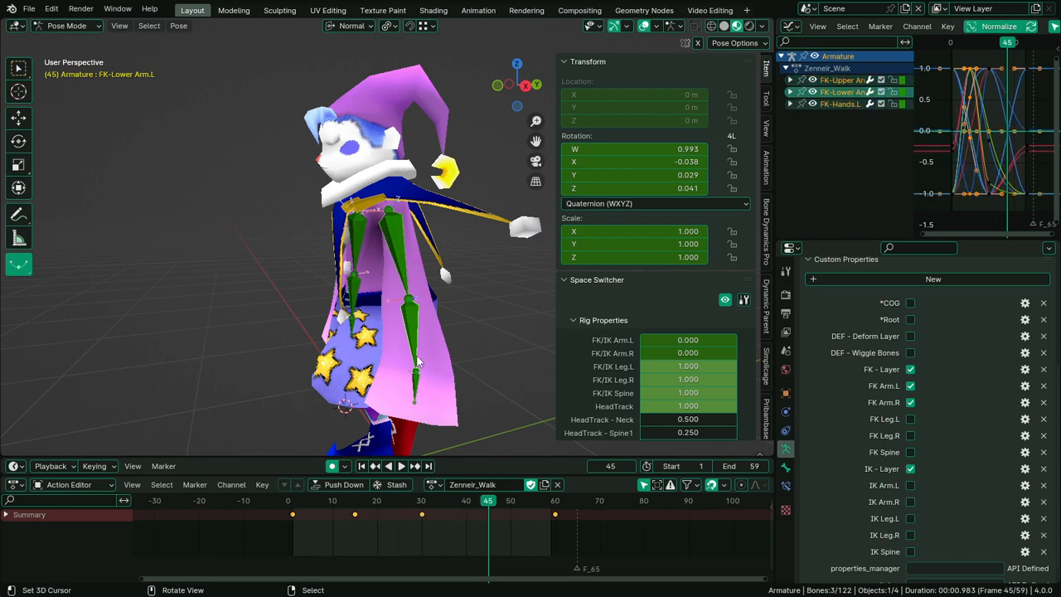
key(ctrl+v)
key(space)
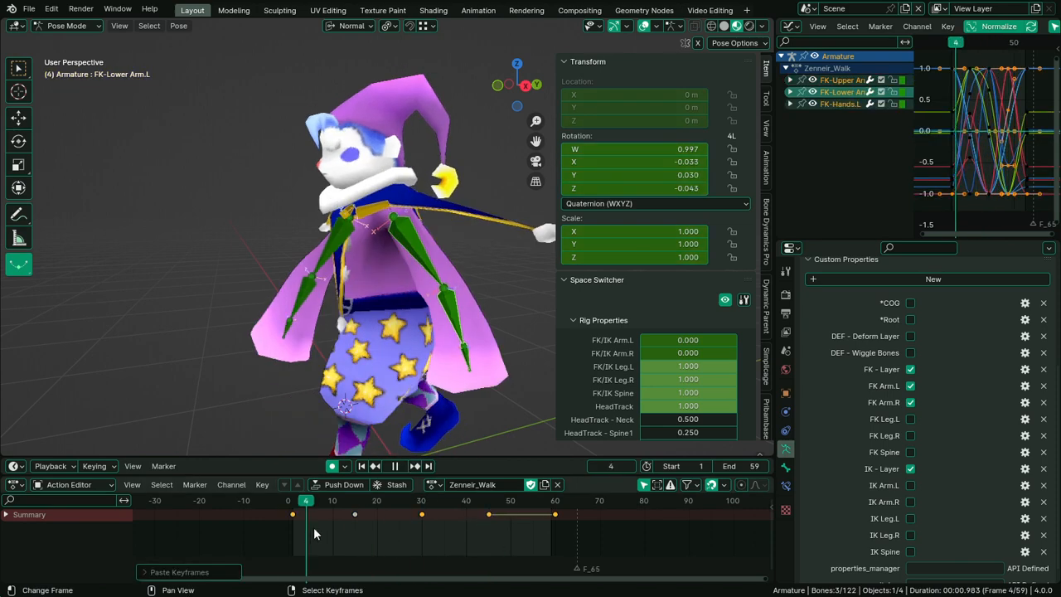
Set the left FK arm's keyframes to Bezier interpolation
key(t)
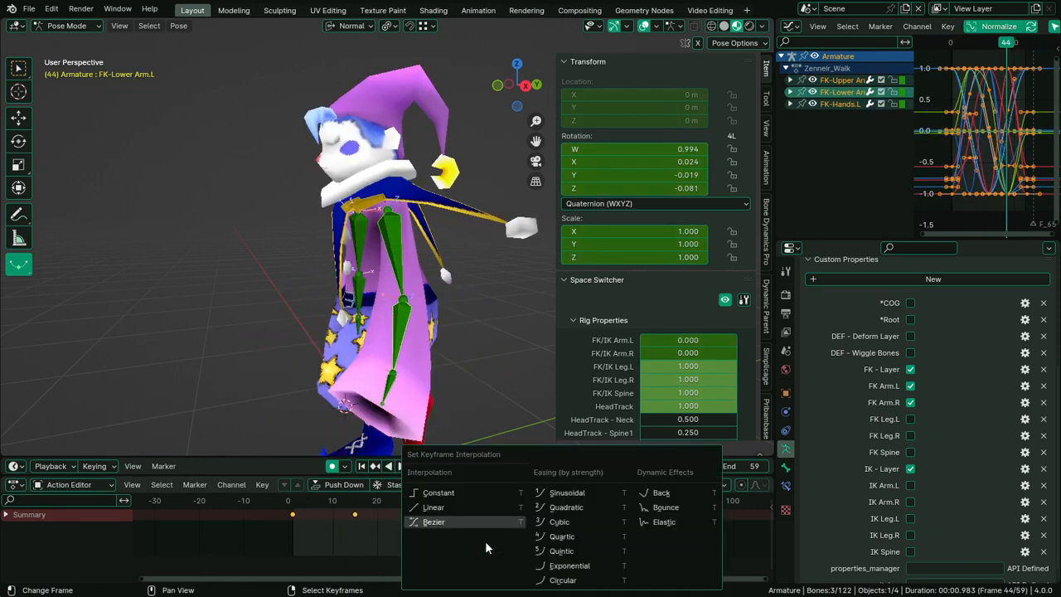
key(Escape)
key(t)
click(430, 519)
Scrub and play the walk cycle to examine the arm swing in the right orthographic view
drag(365, 532, 290, 529)
key(space)
key(space)
click(422, 527)
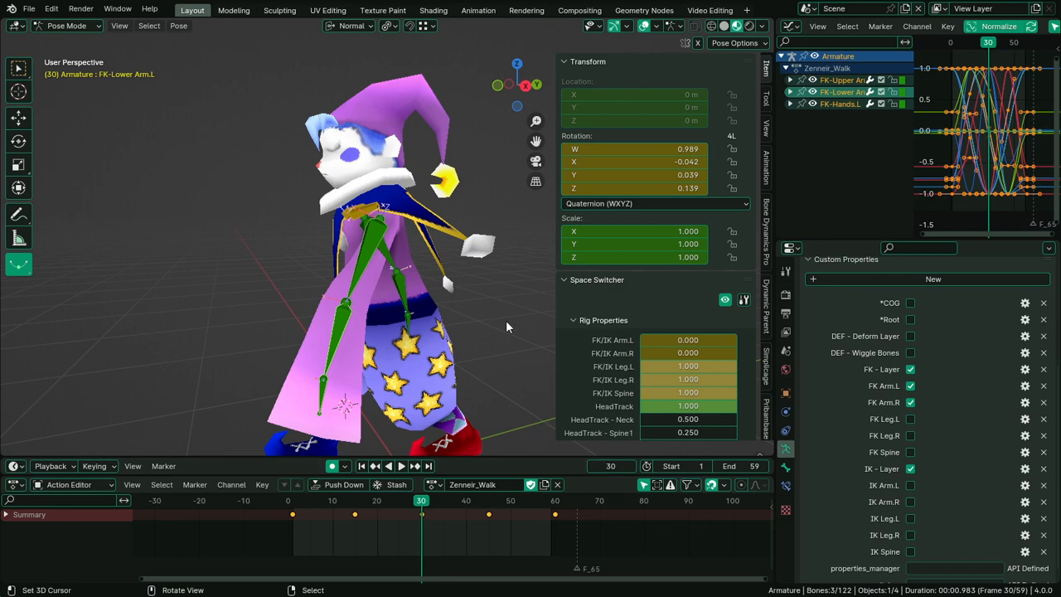
key(KP_3)
key(space)
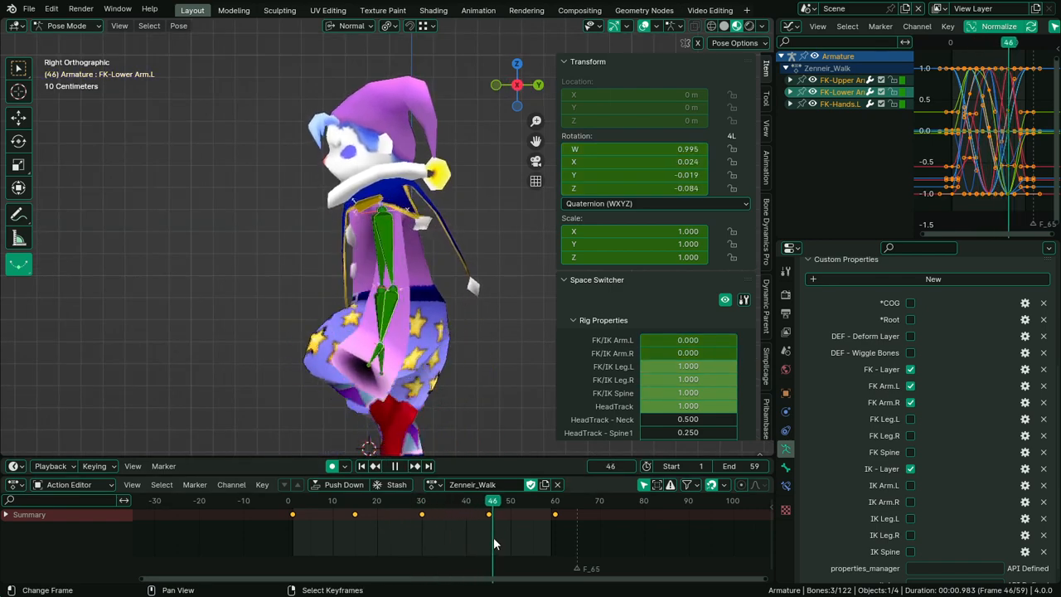
drag(493, 543, 277, 533)
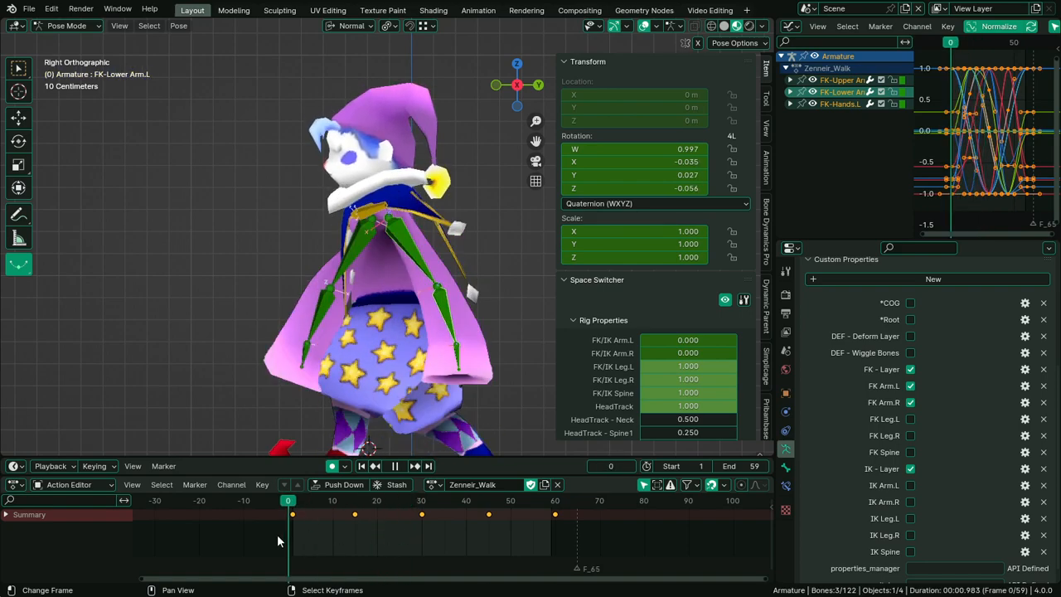
key(space)
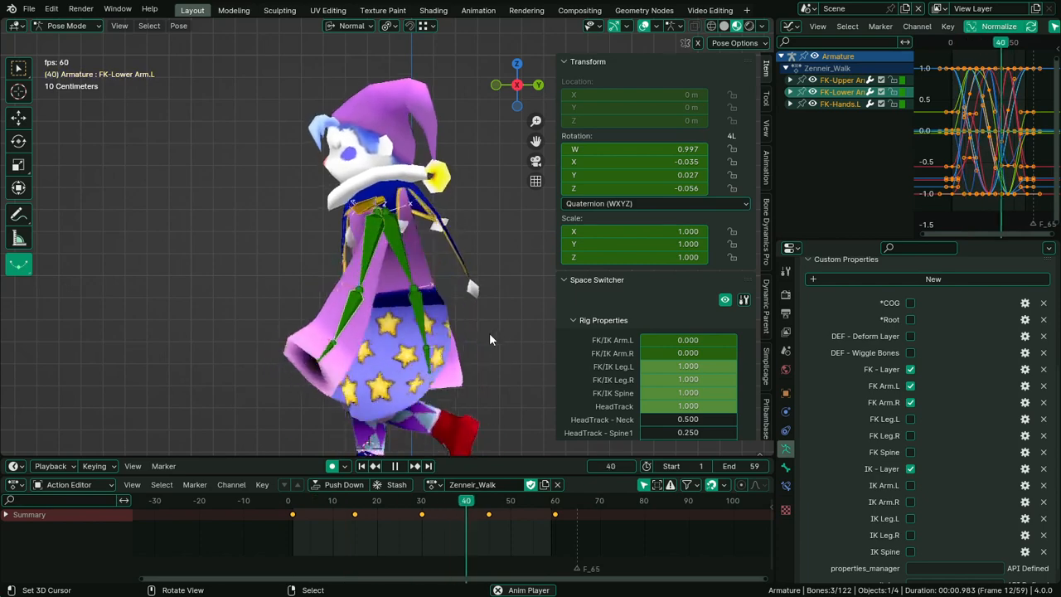
key(space)
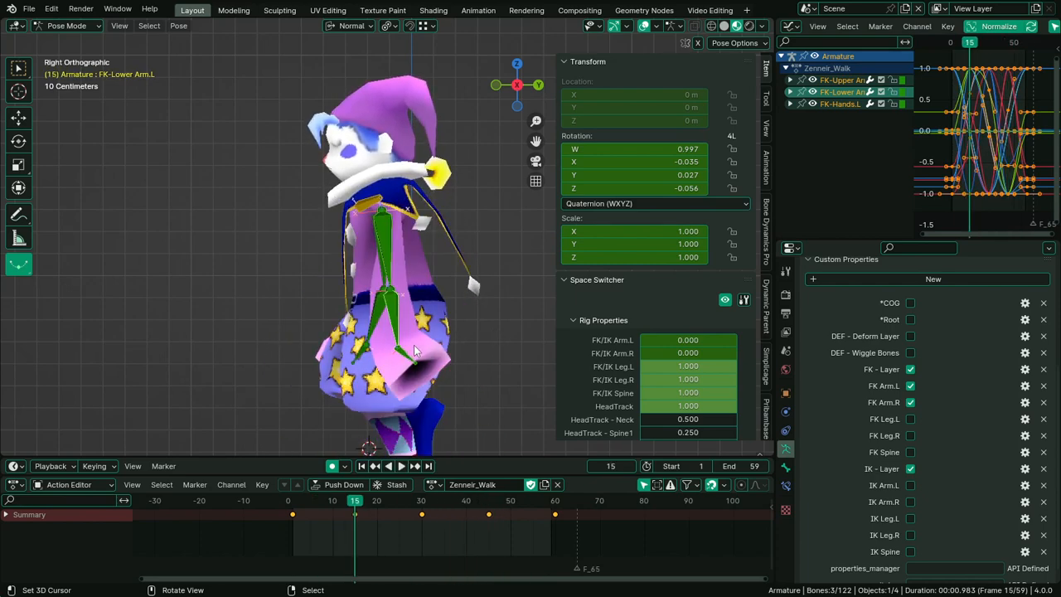
Copy the left FK arm's frame 15 keyframes, paste them mirrored onto the right FK arm at frame 45, and review the playback
click(406, 354)
key(l)
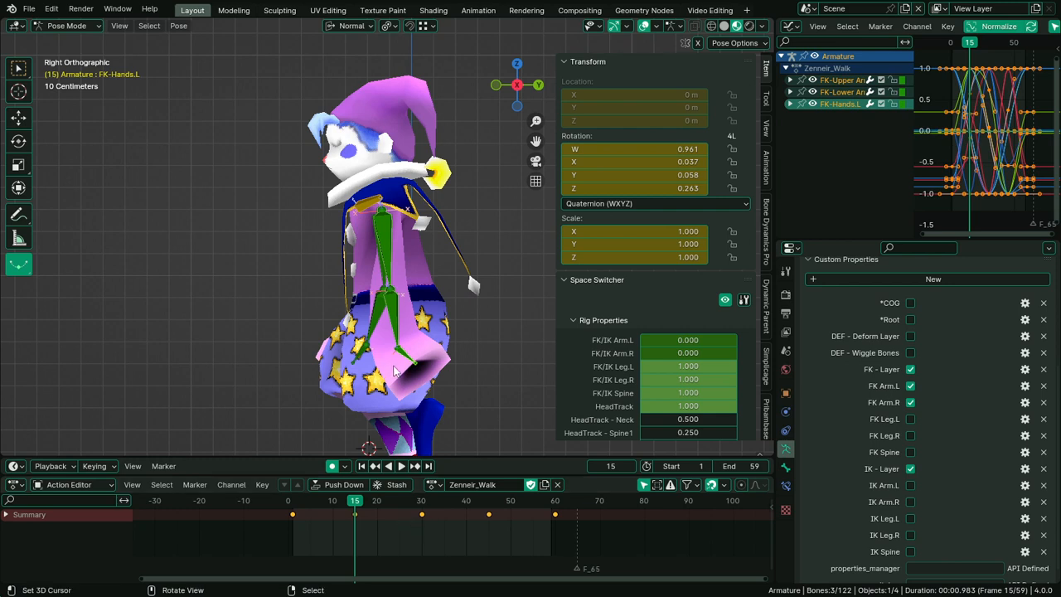
middle_drag(466, 270, 347, 309)
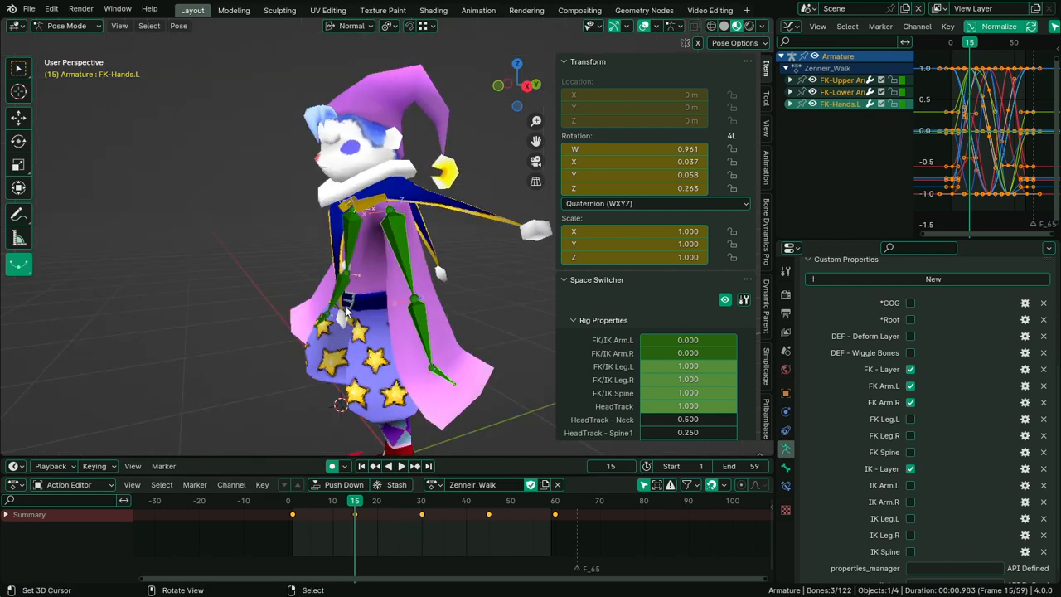
click(357, 514)
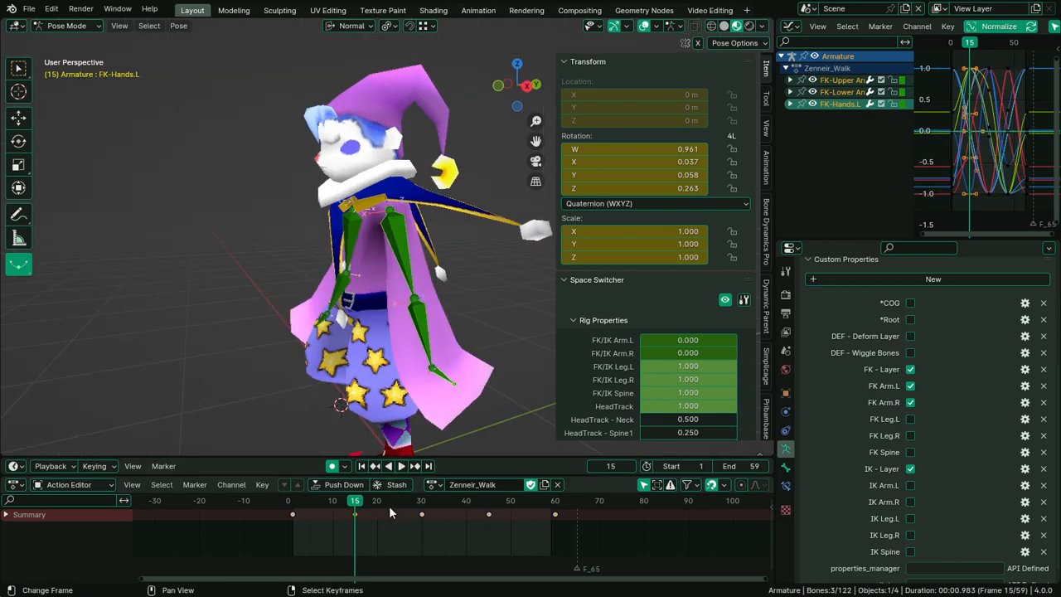
click(351, 287)
key(l)
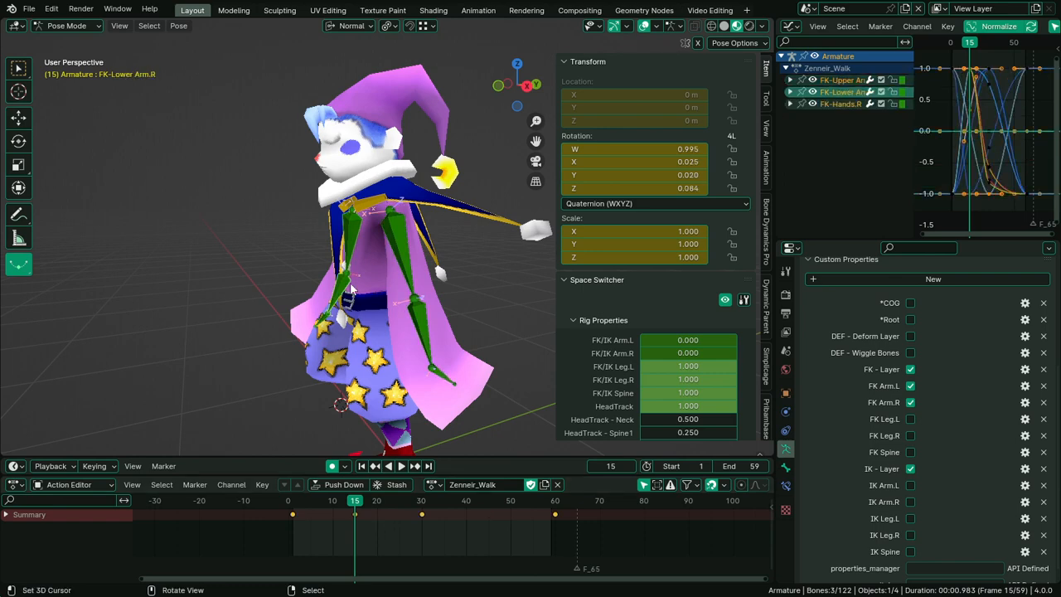
click(489, 513)
key(ctrl+shift+v)
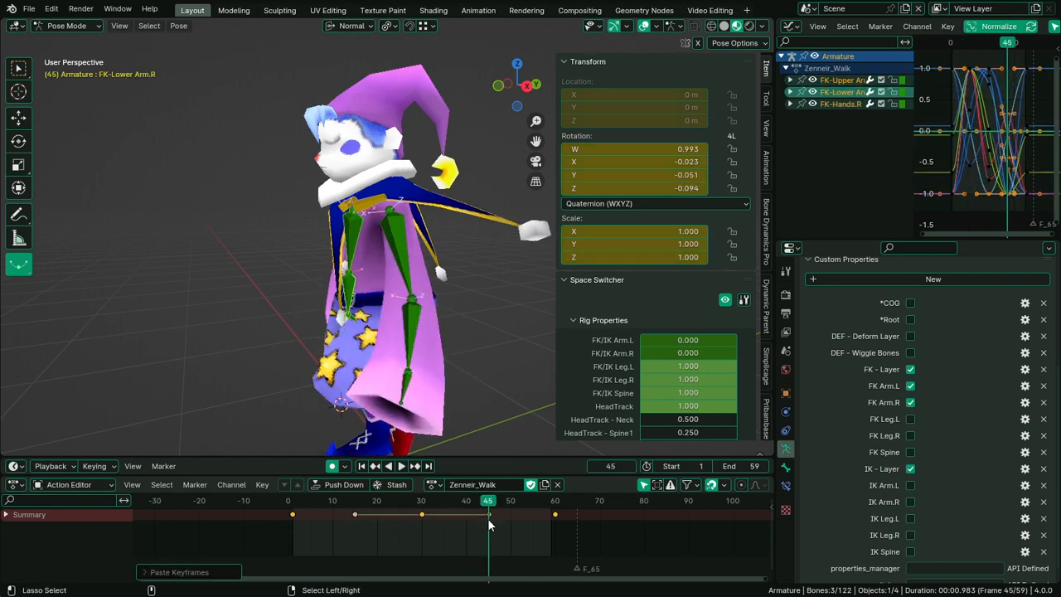
key(space)
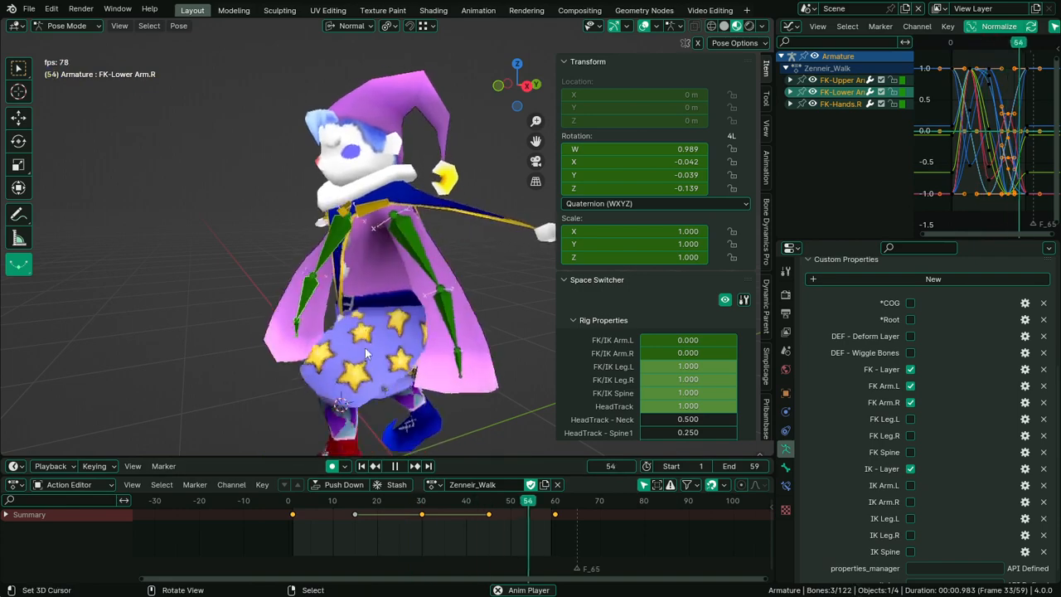
middle_drag(547, 331, 470, 352)
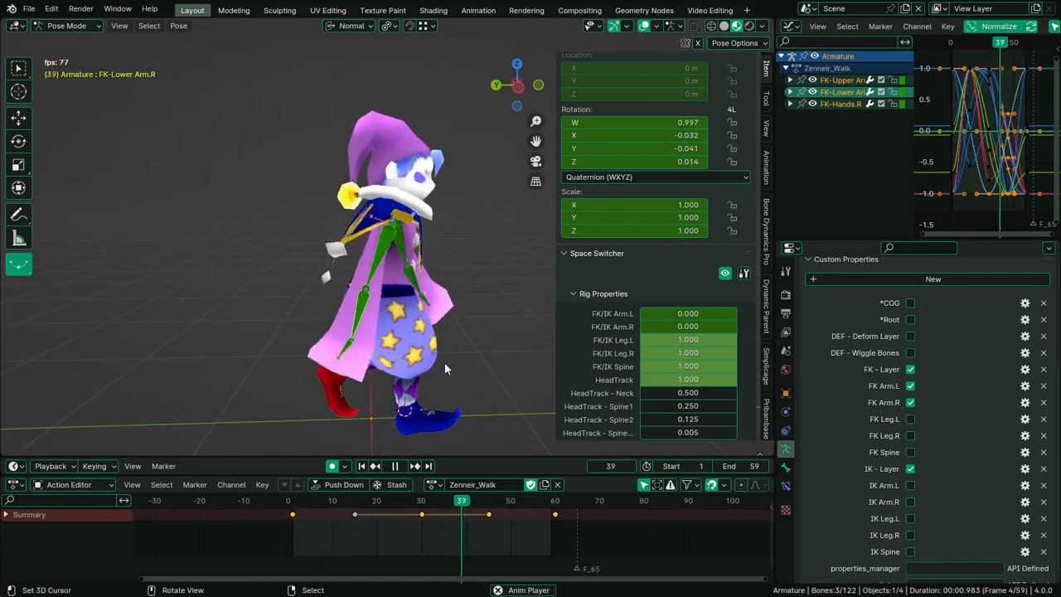
key(space)
Set all of the right FK arm's keyframes to Bezier interpolation and play the cycle
click(360, 530)
key(a)
key(t)
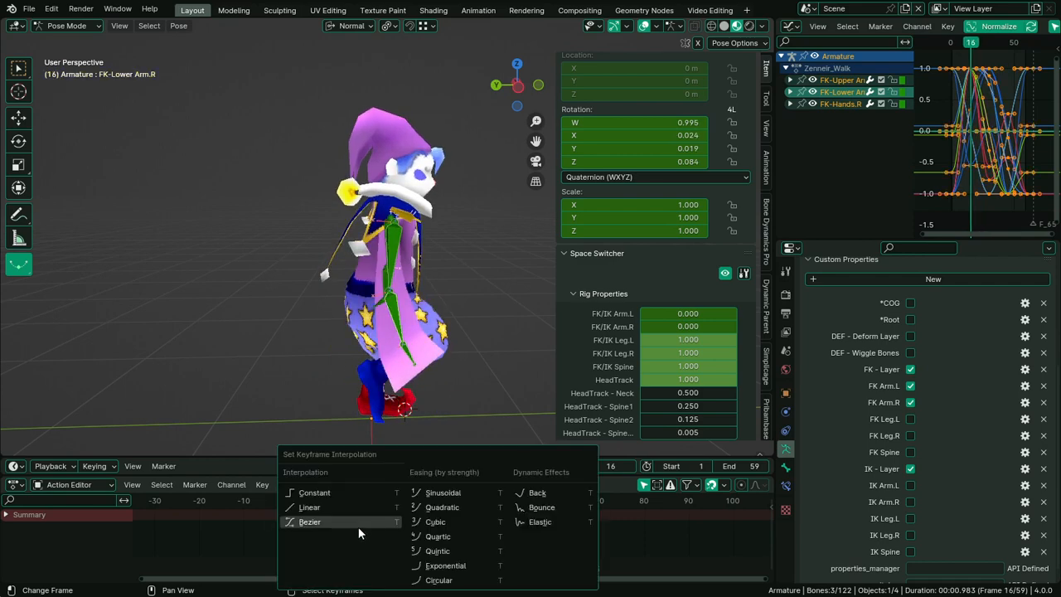
click(358, 527)
key(space)
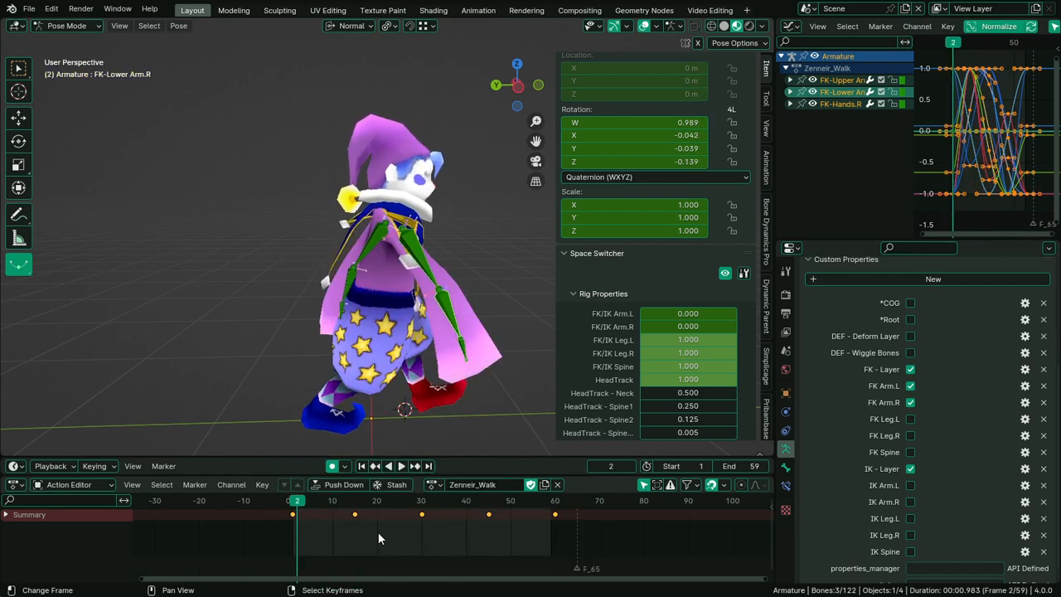
Rotate FK-Lower Arm.R by about 25.08° at frame 45
drag(420, 535, 488, 524)
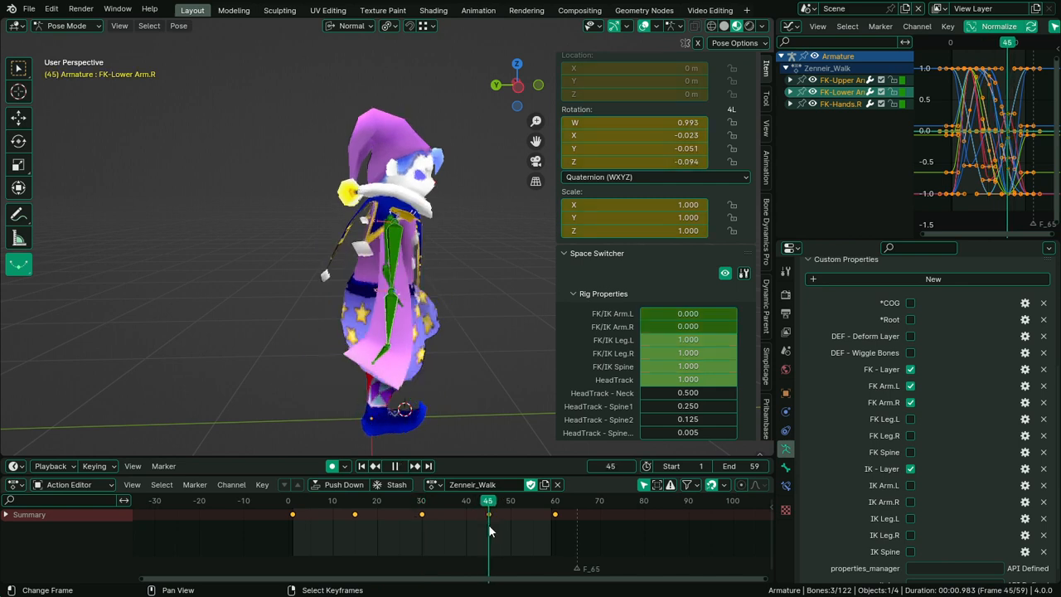
right_click(395, 322)
key(r)
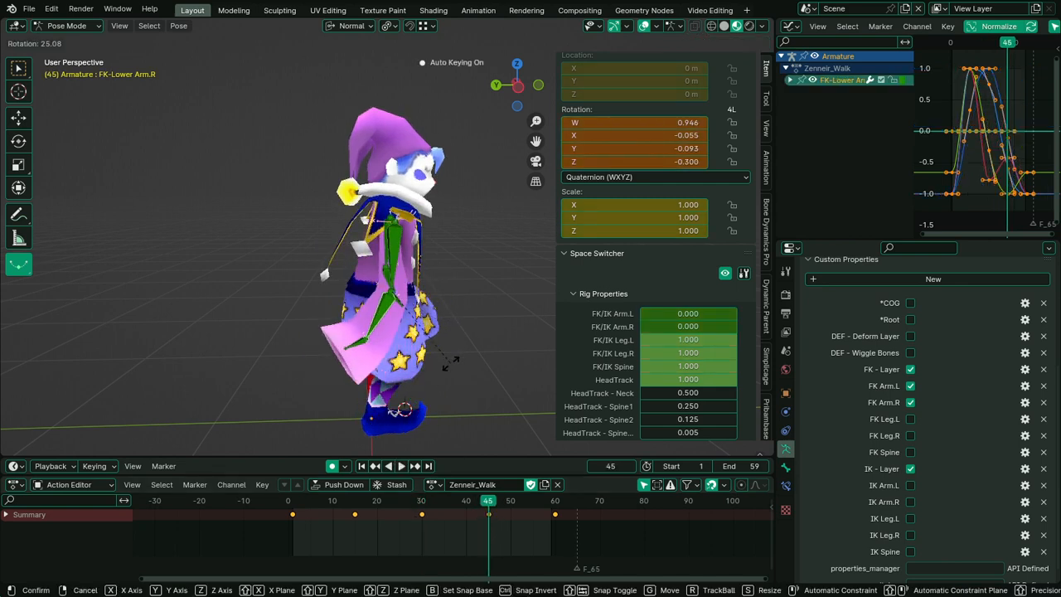
click(451, 362)
Copy FK-Lower Arm.R's frame 45 keyframe, paste it mirrored onto FK-Lower Arm.L at frame 15, and review the playback
middle_drag(364, 369, 650, 356)
right_click(369, 297)
right_click(437, 286)
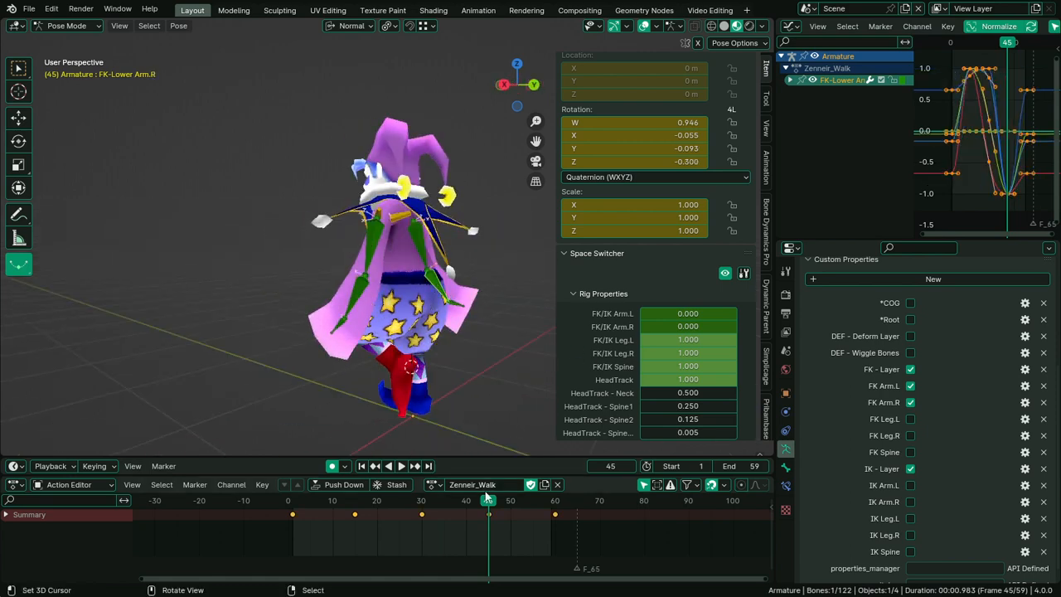
right_click(488, 515)
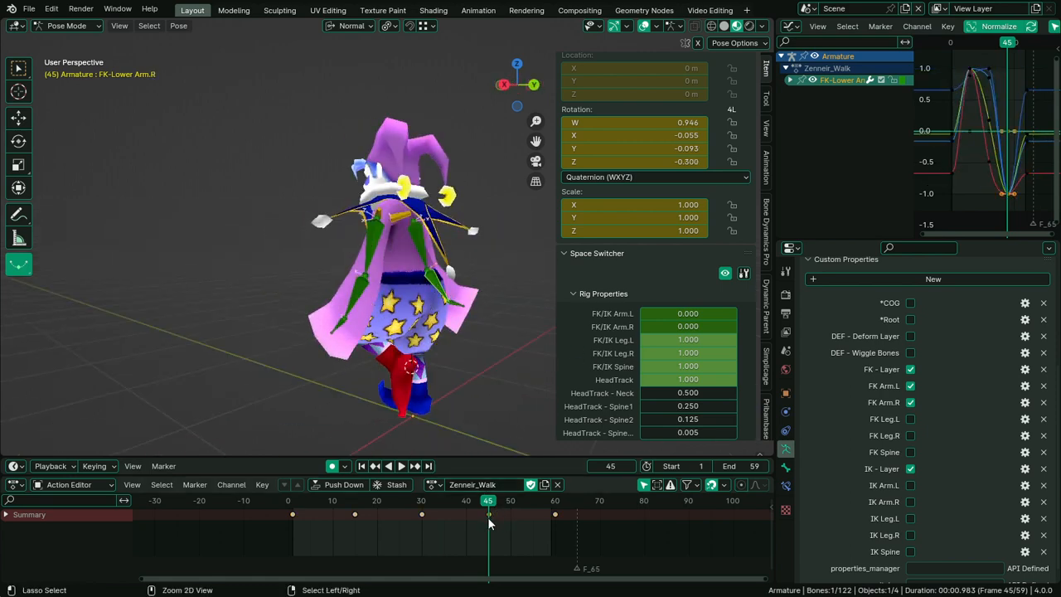
click(355, 510)
right_click(370, 297)
key(ctrl+shift+v)
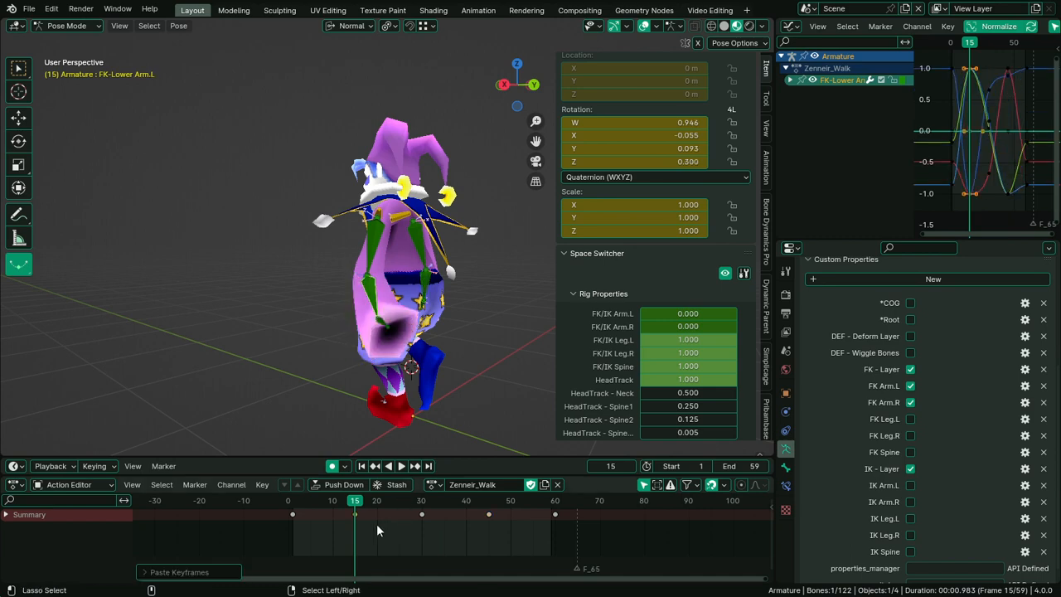
middle_drag(343, 524, 391, 523)
click(340, 508)
key(space)
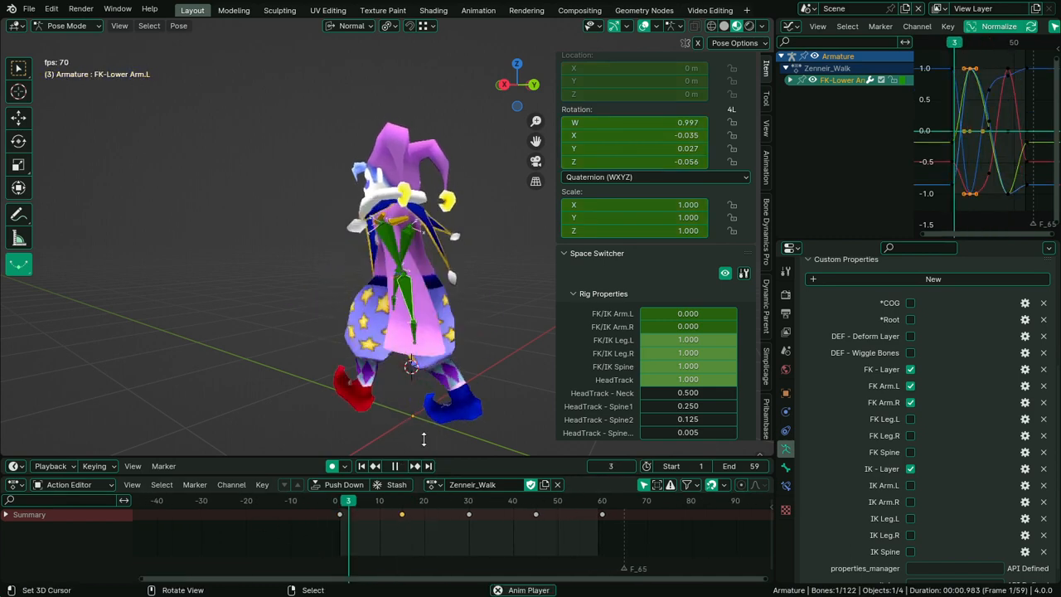
middle_drag(289, 409, 444, 402)
Rotate FK-Lower Arm.L by about 20.58° at frame 45
drag(364, 536, 536, 542)
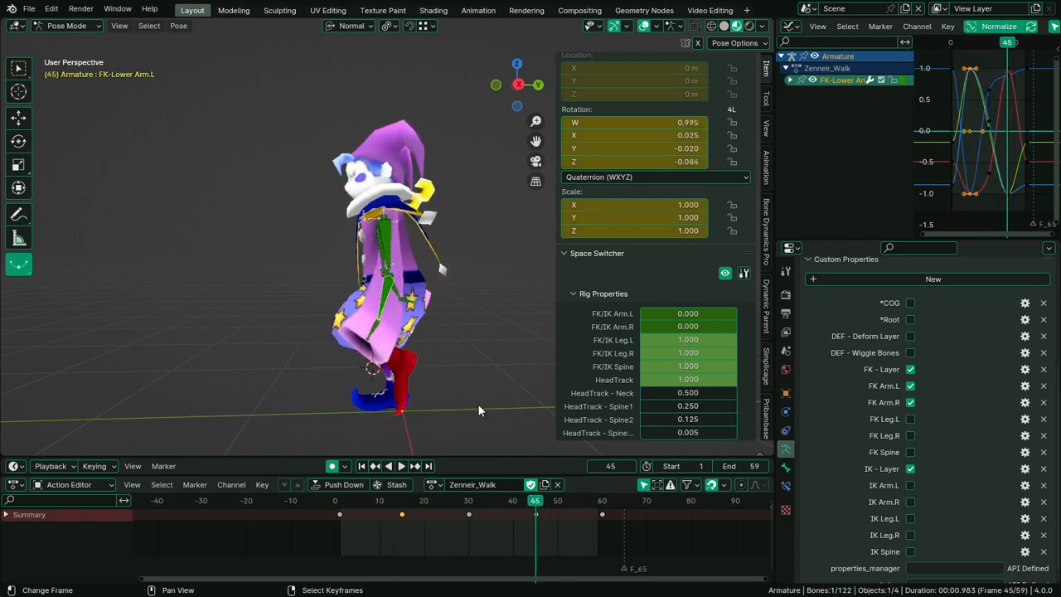
key(r)
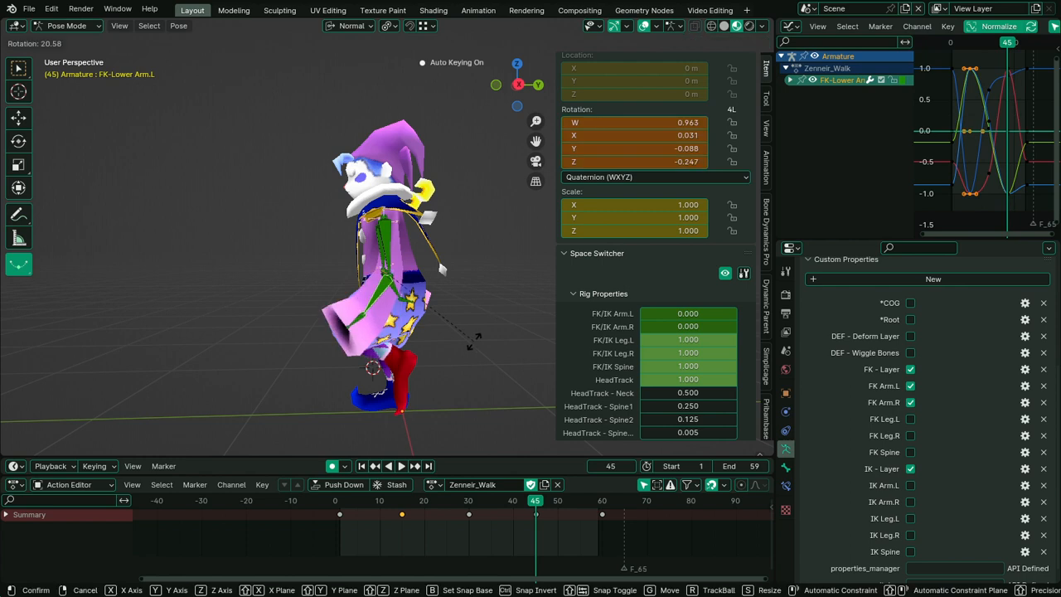
click(475, 338)
Copy FK-Lower Arm.L's frame 45 keyframe, paste it mirrored onto FK-Lower Arm.R at frame 15, and play the cycle from several angles
middle_drag(477, 351, 564, 390)
click(535, 515)
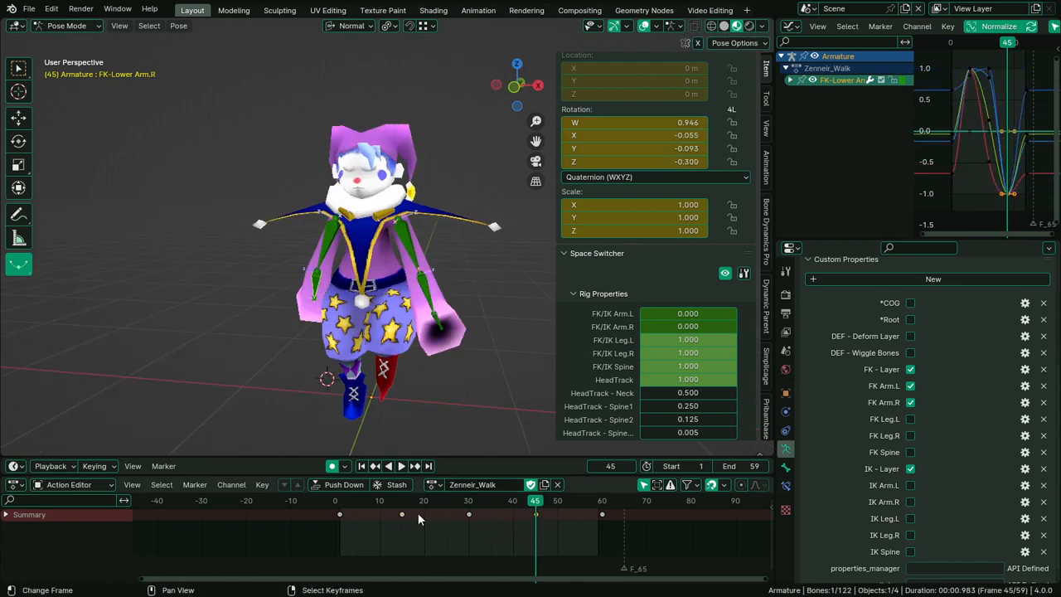
drag(417, 515, 401, 517)
key(ctrl+v)
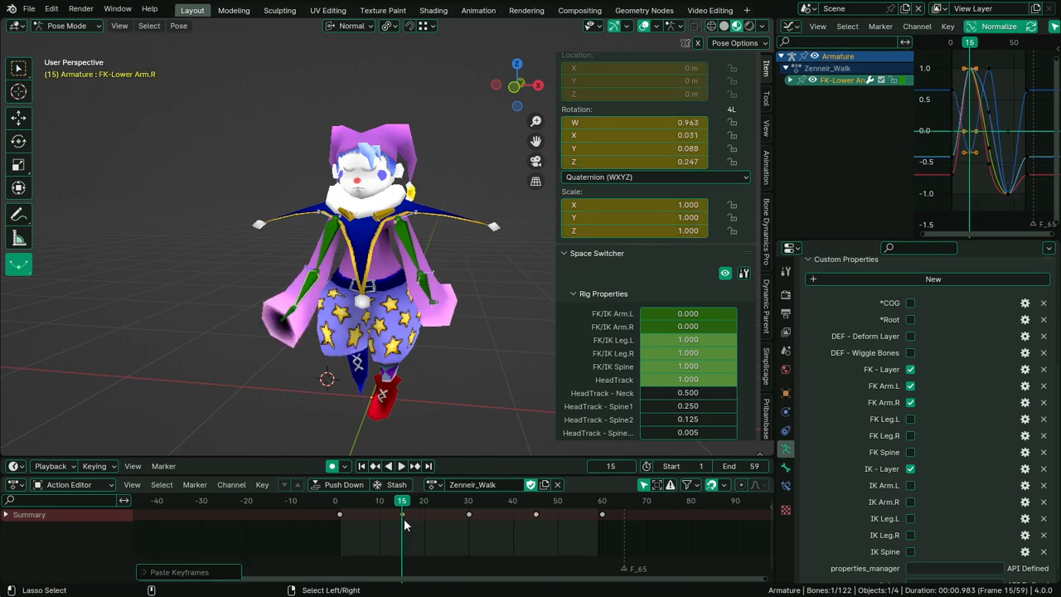
click(401, 466)
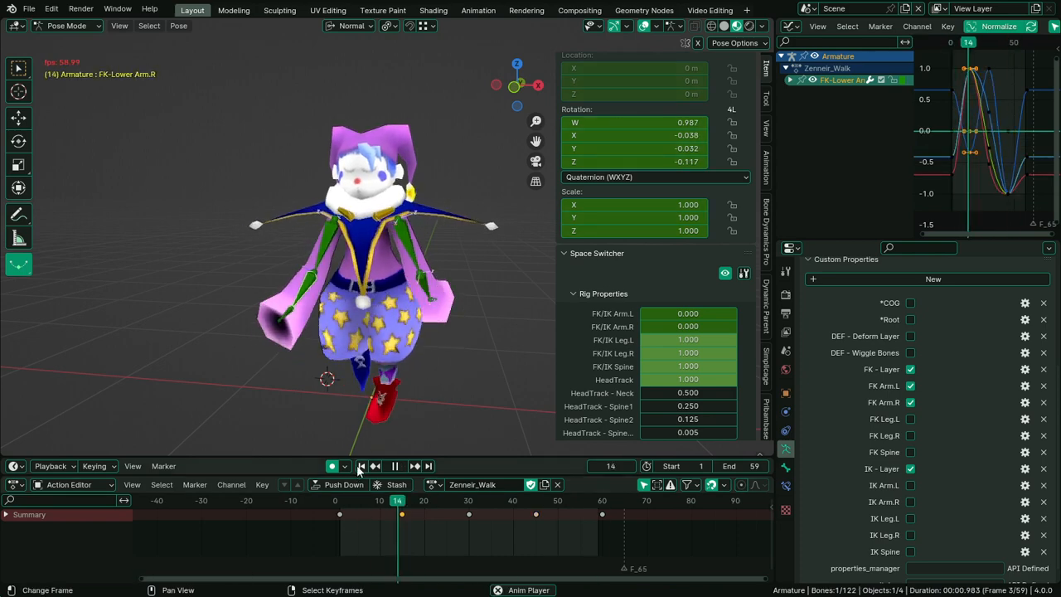
middle_drag(390, 398, 352, 375)
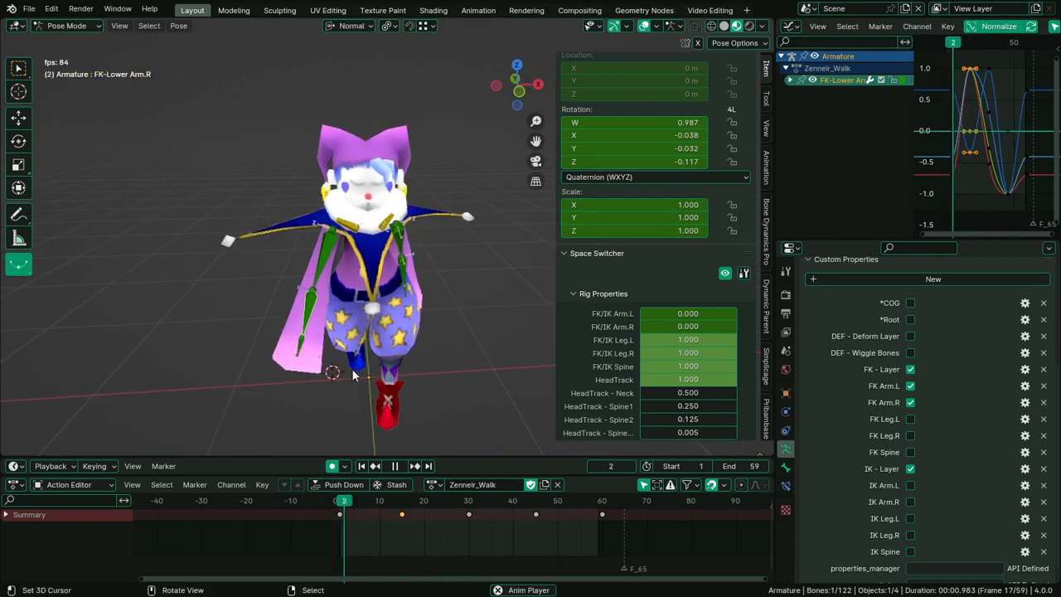
middle_drag(353, 374, 385, 400)
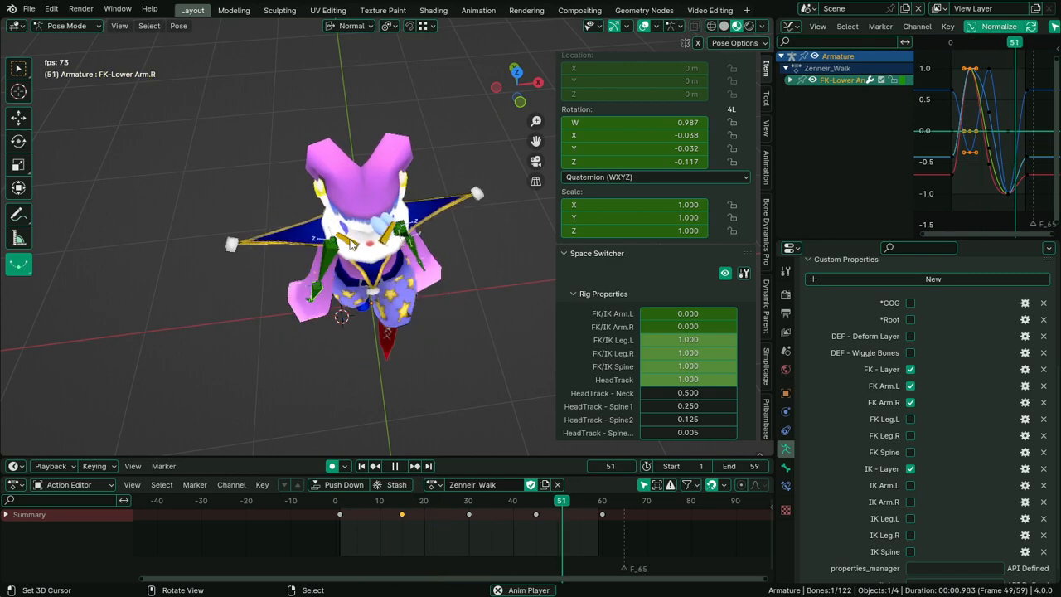
Review the walk cycle's arm swing in playback from the side, front and above
middle_drag(399, 331, 248, 325)
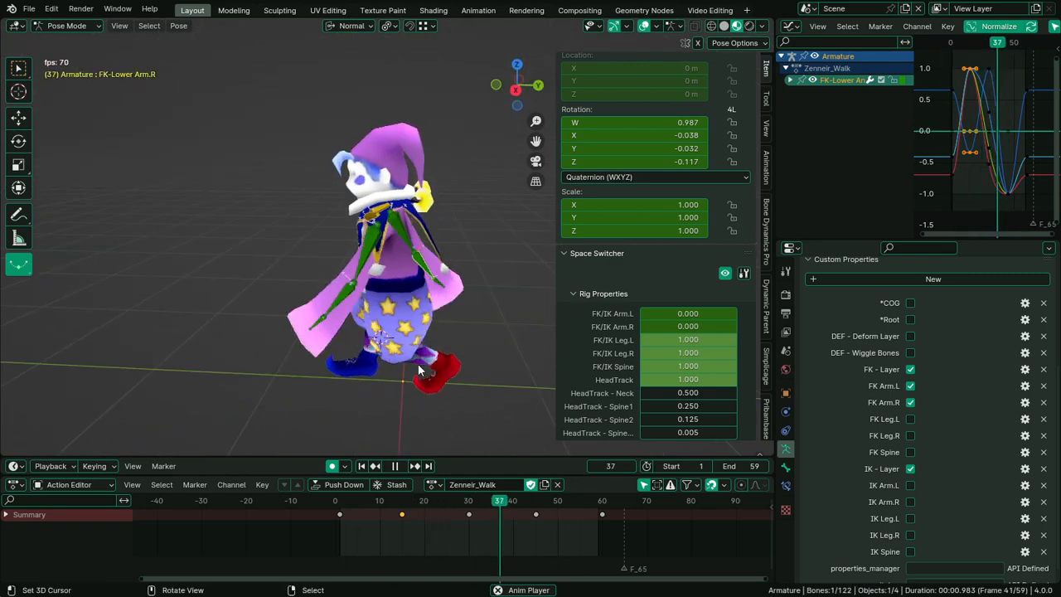
middle_drag(413, 356, 420, 340)
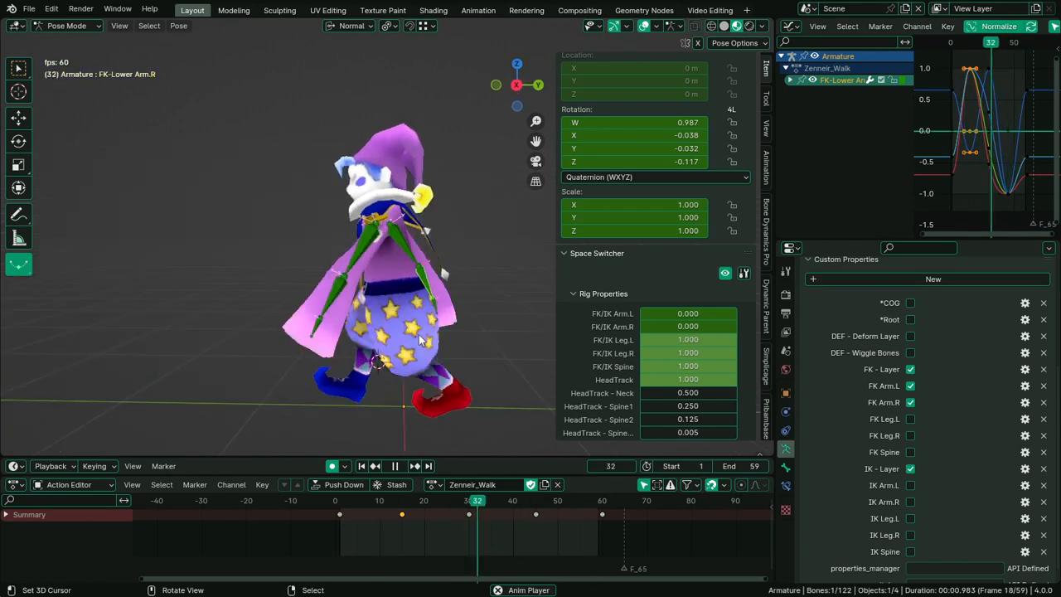
key(KP_3)
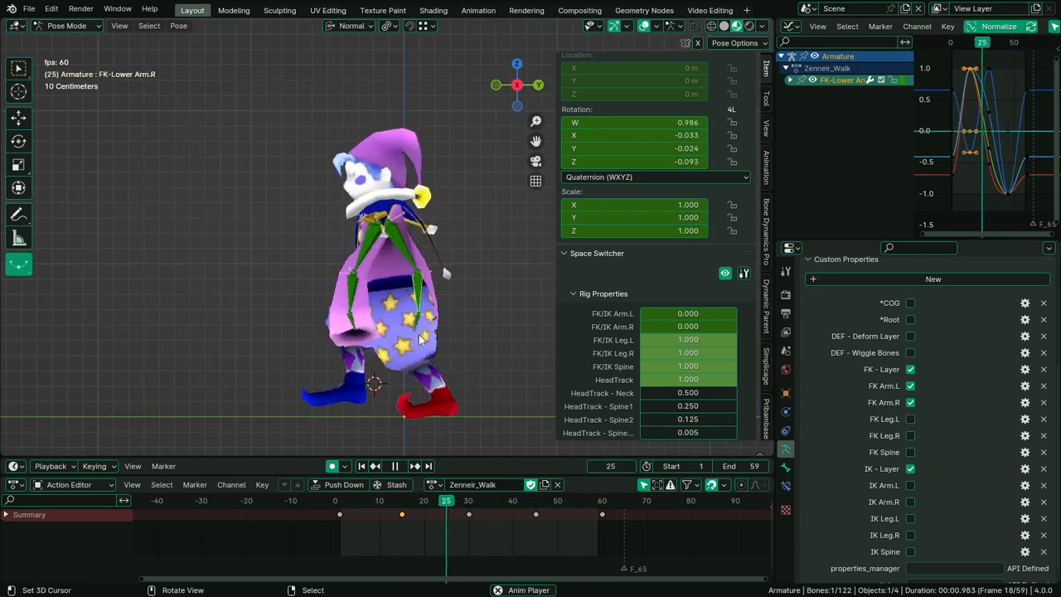
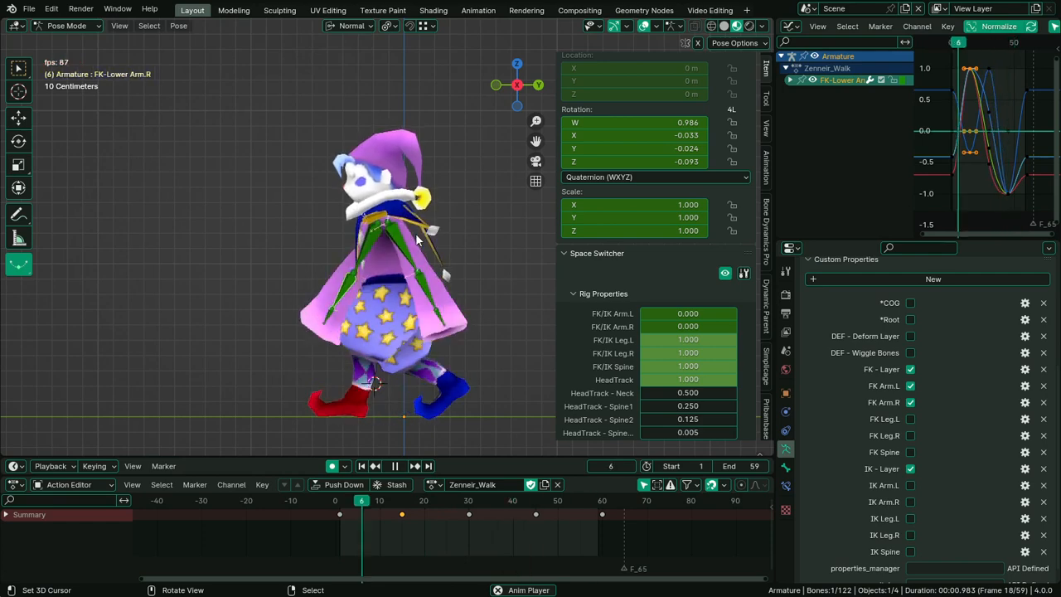
key(space)
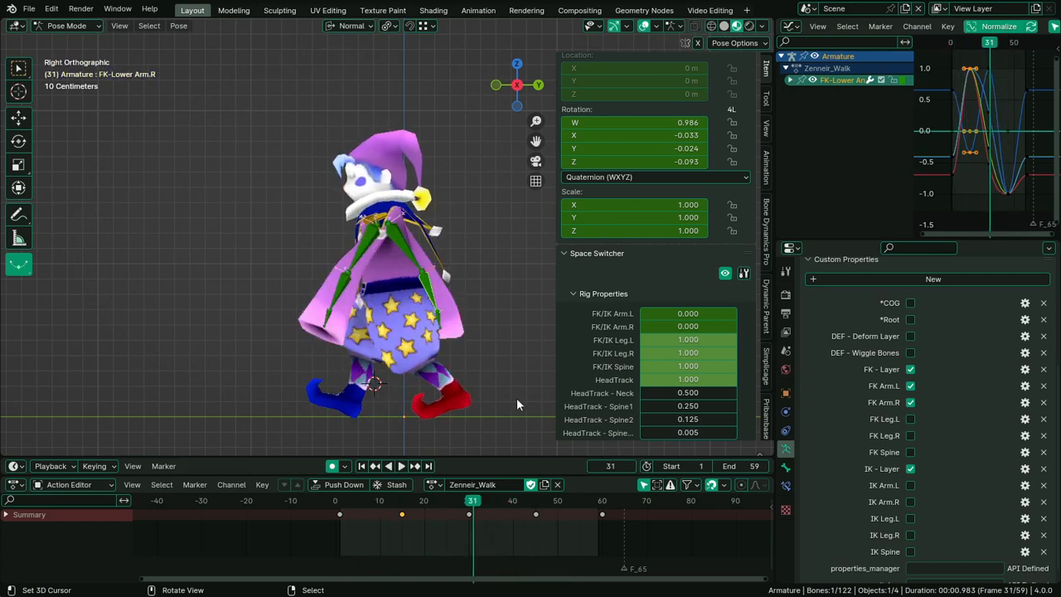
click(340, 544)
key(space)
drag(441, 528, 341, 534)
scroll(981, 461, down, 1)
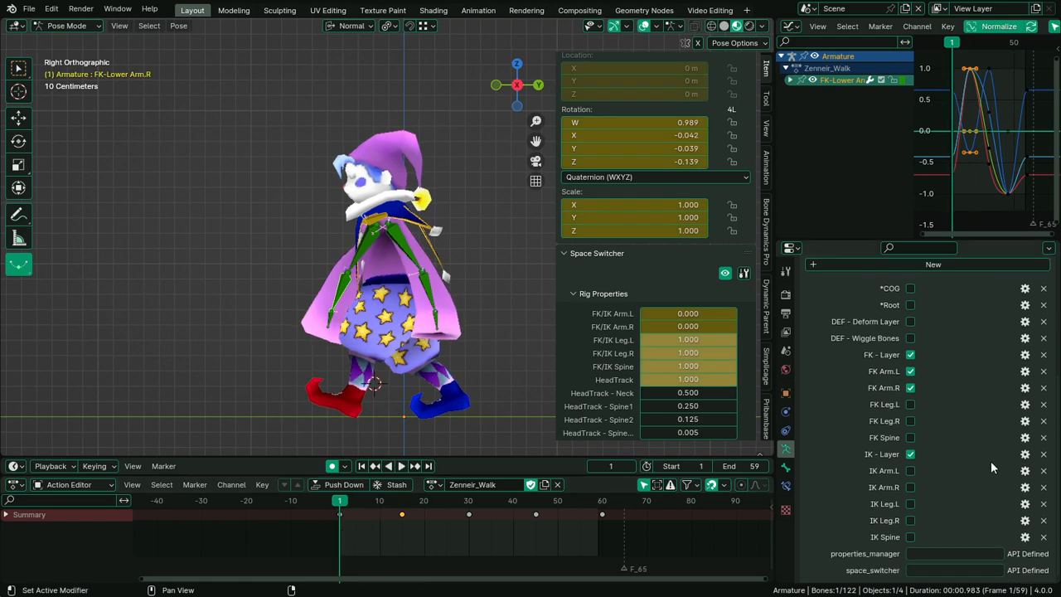
key(space)
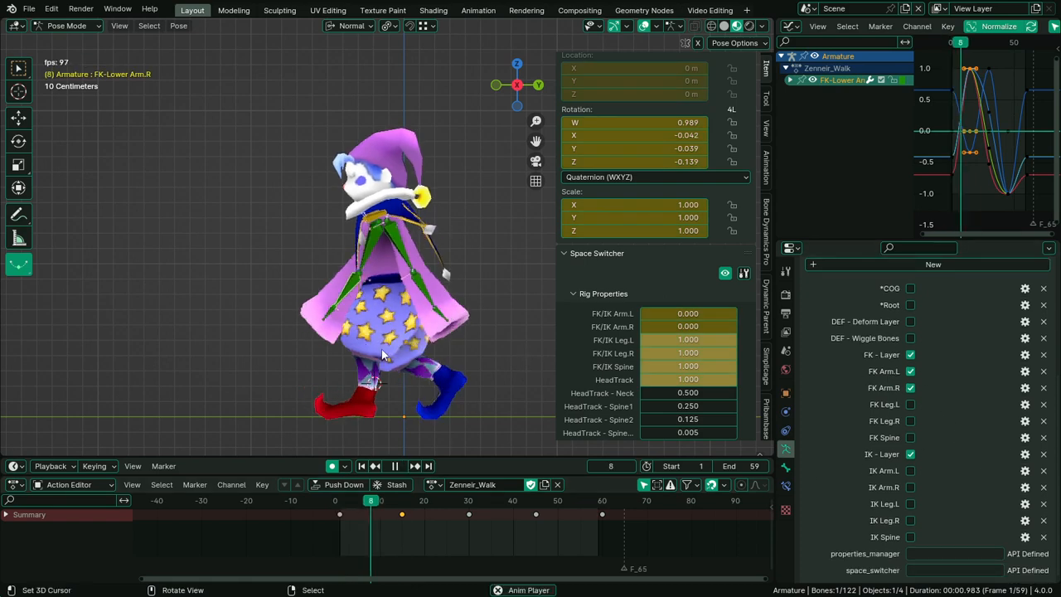
middle_drag(381, 349, 529, 449)
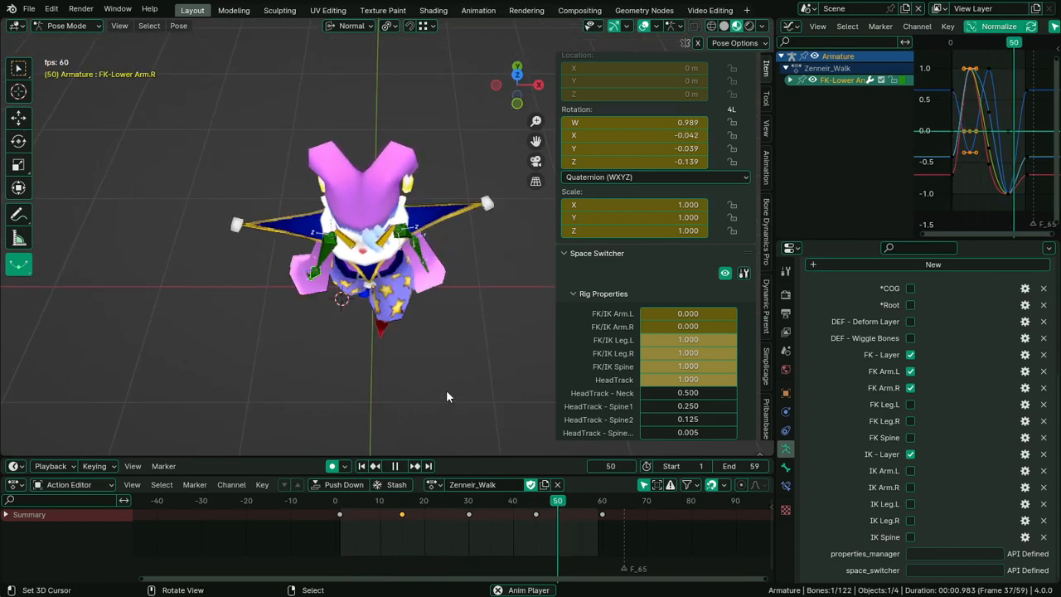
middle_drag(446, 387, 443, 270)
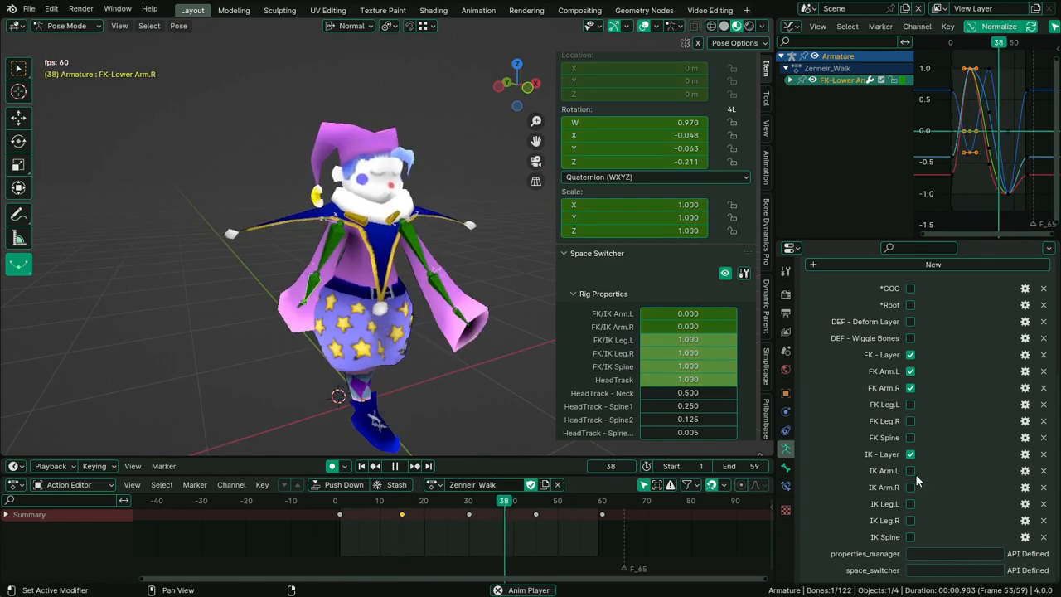
Hide the FK Arm.L and FK Arm.R layers, show the IK Spine layer, save the file, and return to frame 1 in right orthographic view
click(910, 371)
click(911, 385)
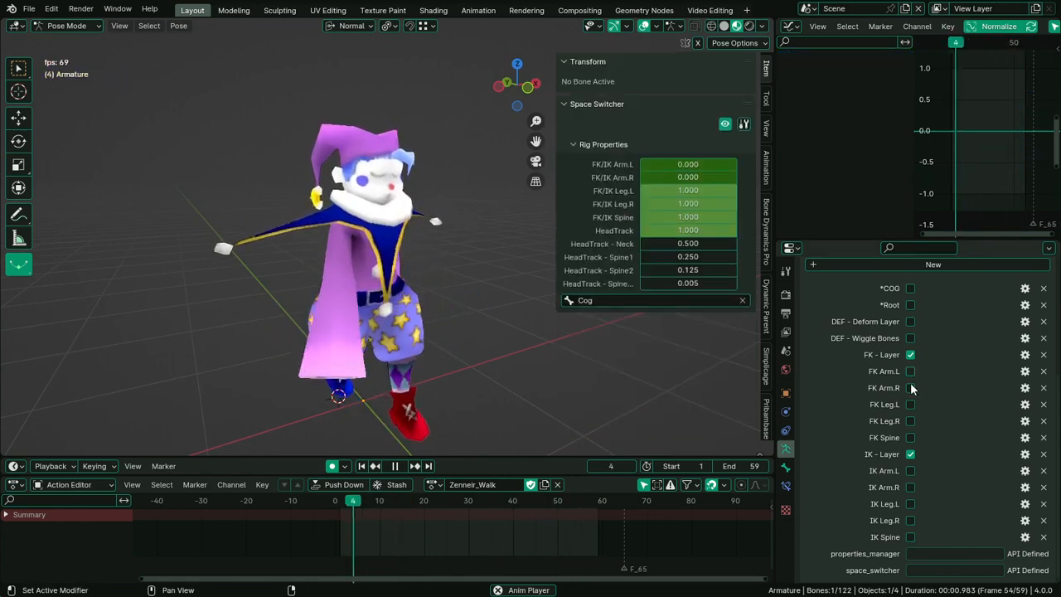
click(908, 537)
key(ctrl+s)
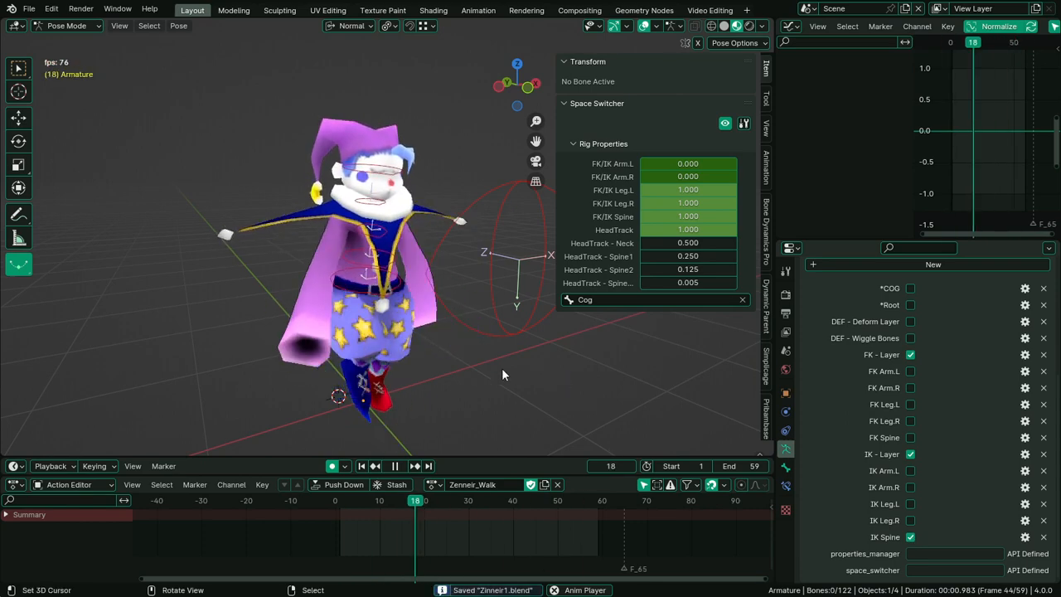
key(KP_3)
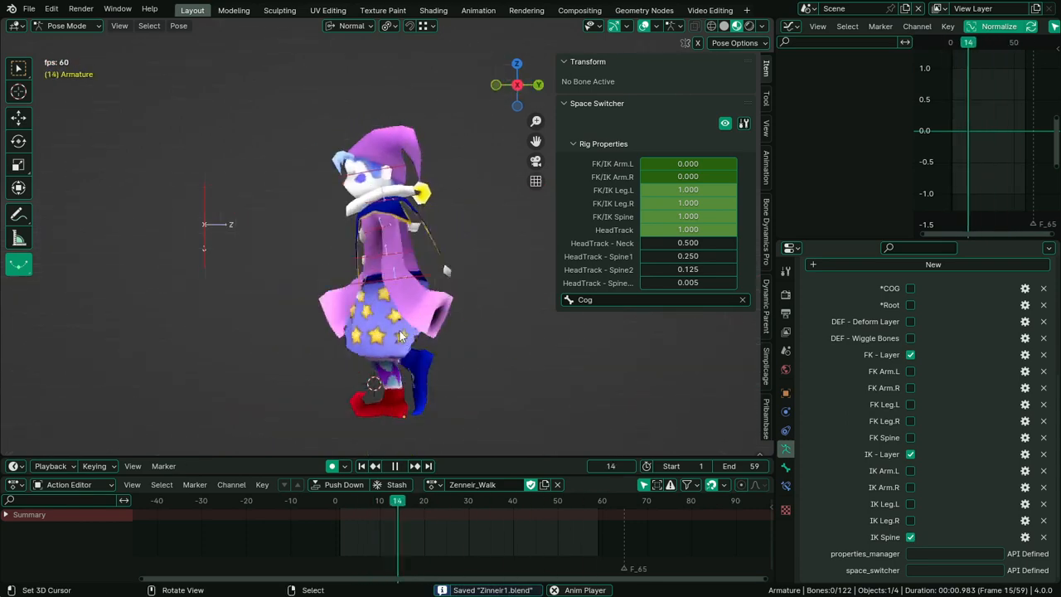
key(space)
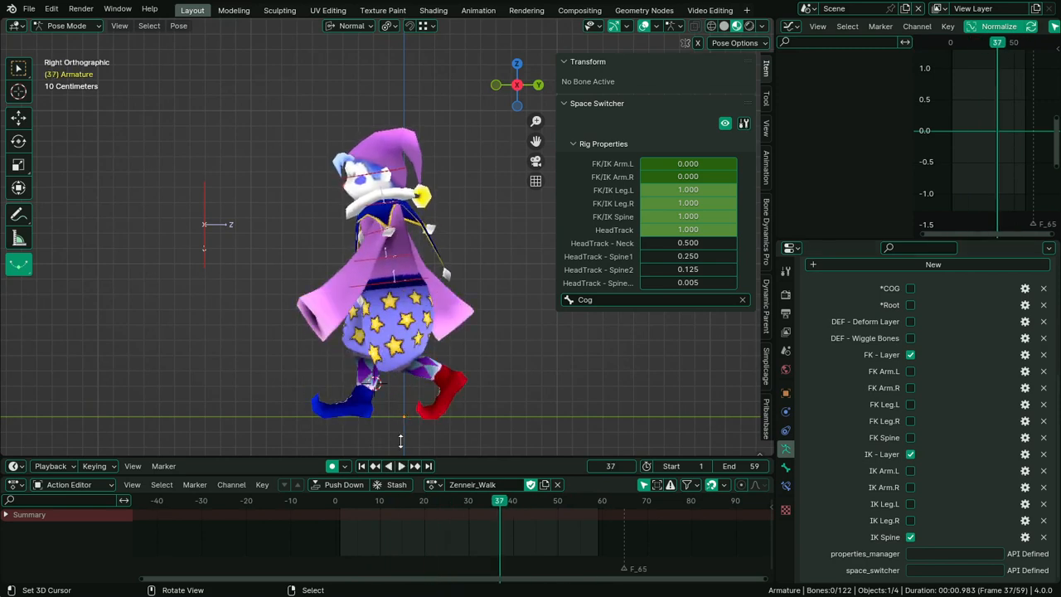
drag(358, 502, 341, 523)
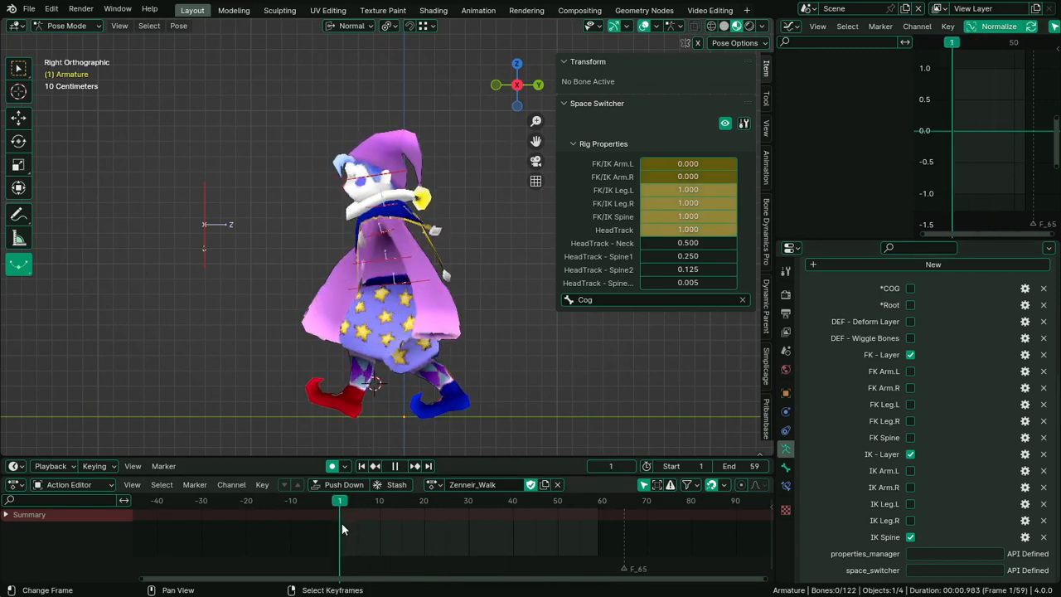
click(423, 286)
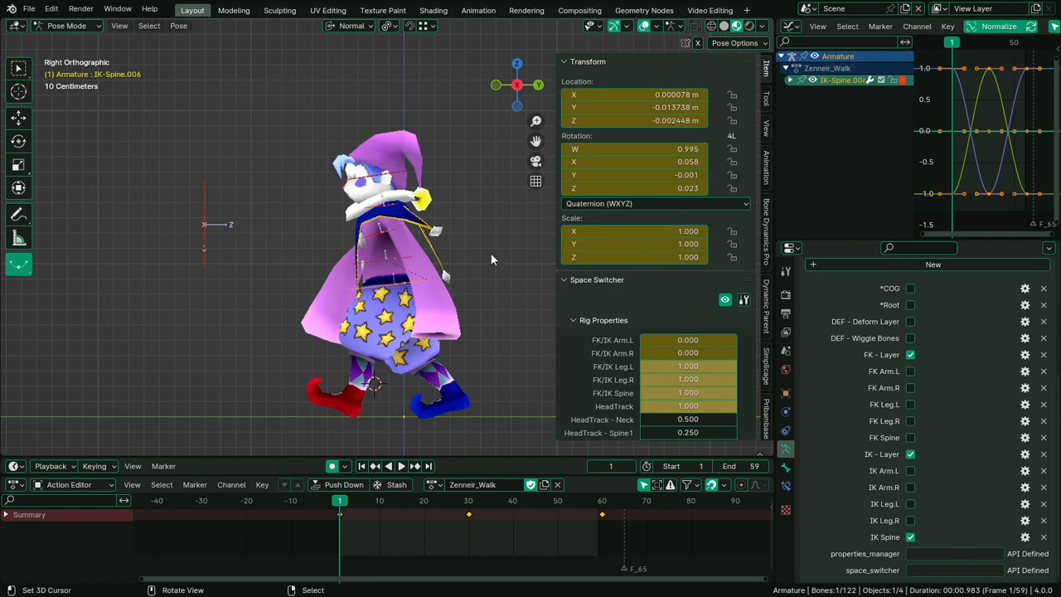
key(r)
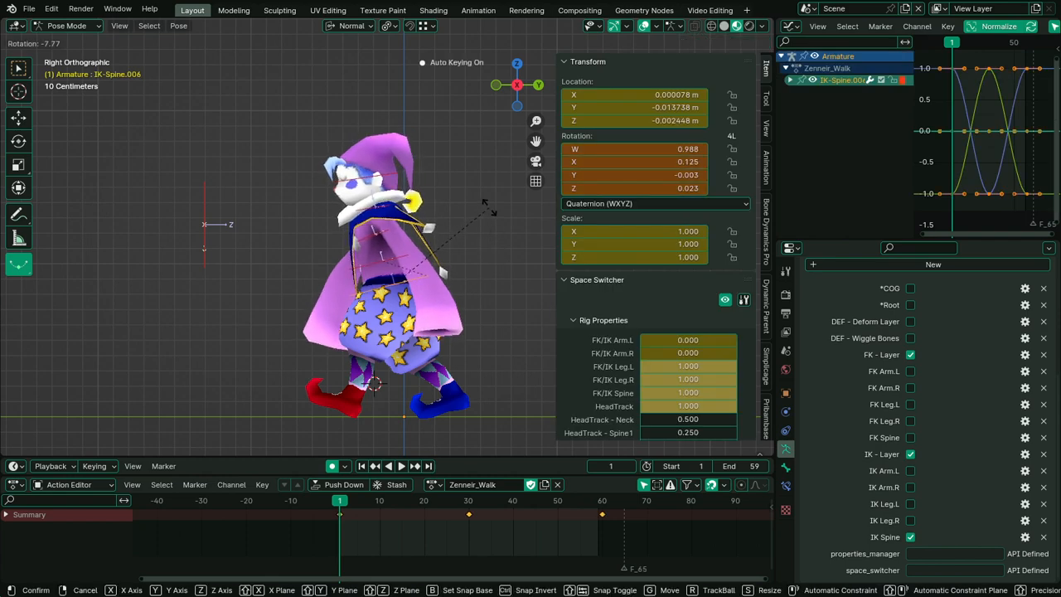
key(Escape)
Move the HeadTrack control at frame 1 farther in front of the character, about -2.943 m in Y and -0.659 m in Z
click(208, 220)
scroll(348, 227, down, 3)
key(g)
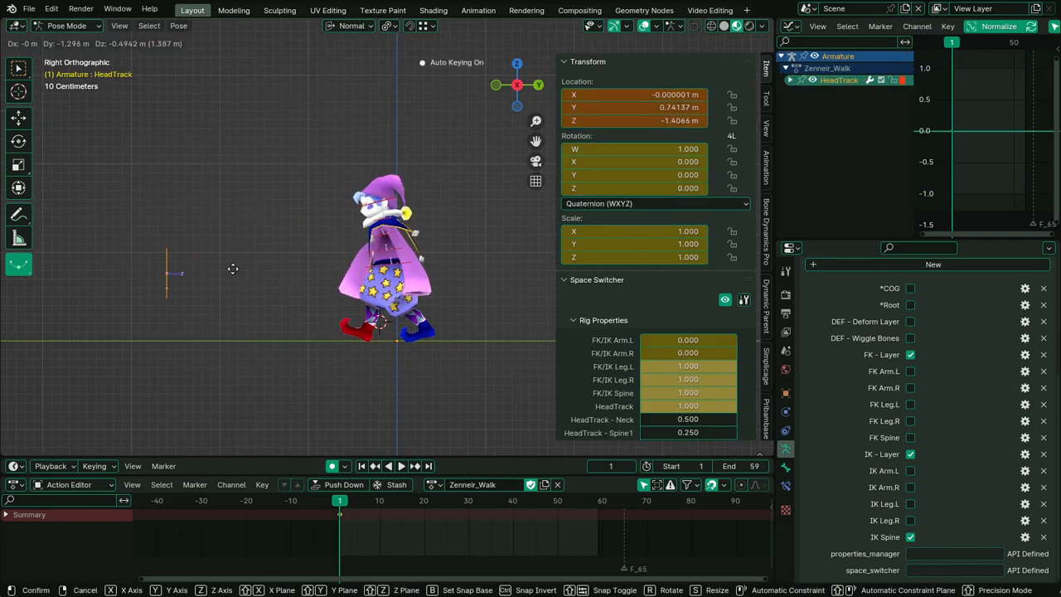
click(91, 281)
scroll(385, 229, up, 3)
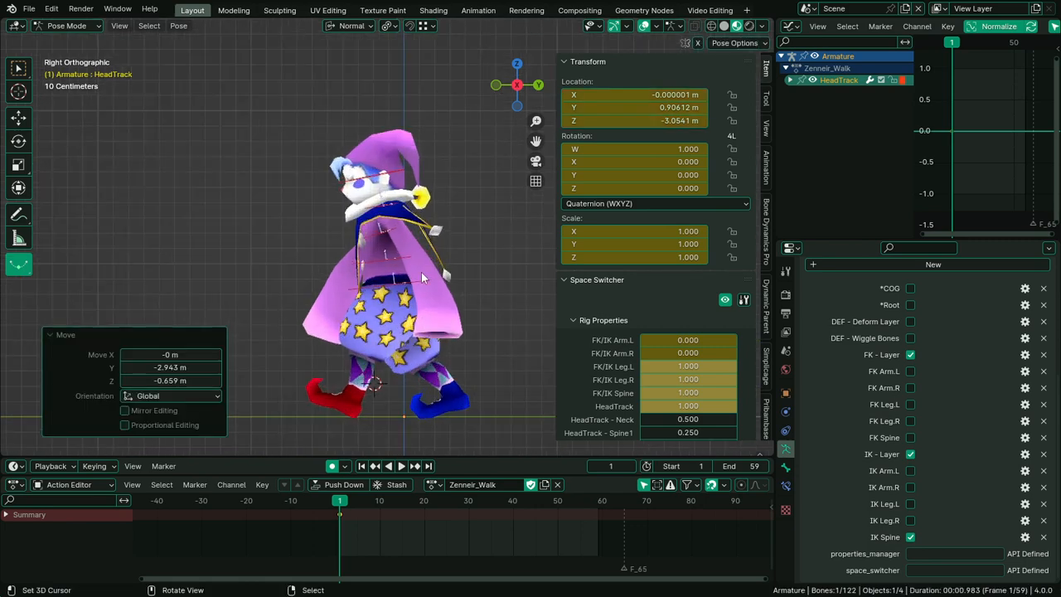
Rotate IK-Spine.006 forward by about -8.70° at frame 1
click(425, 279)
key(r)
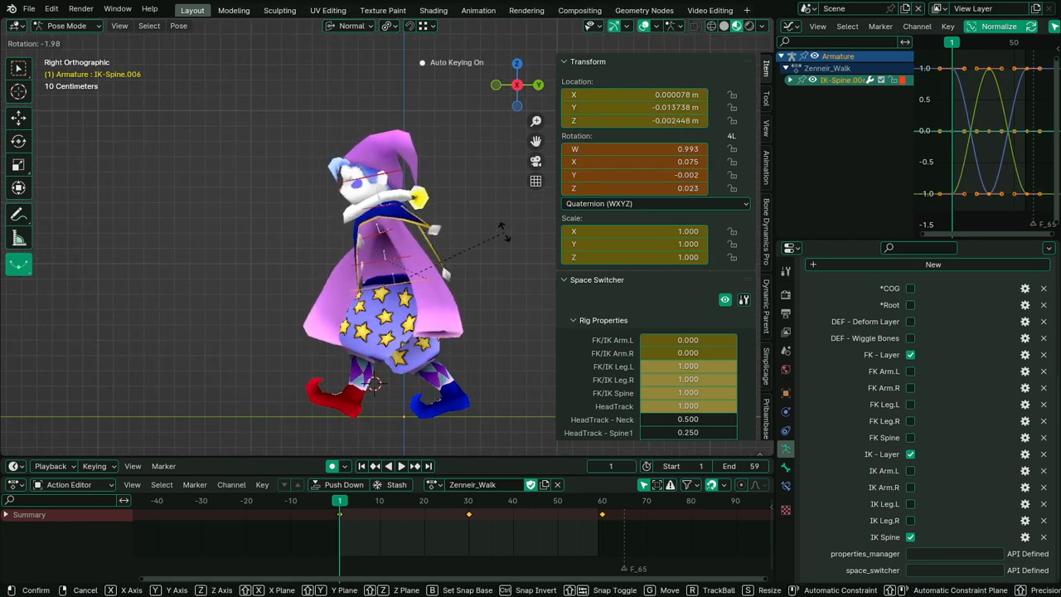
click(511, 236)
key(r)
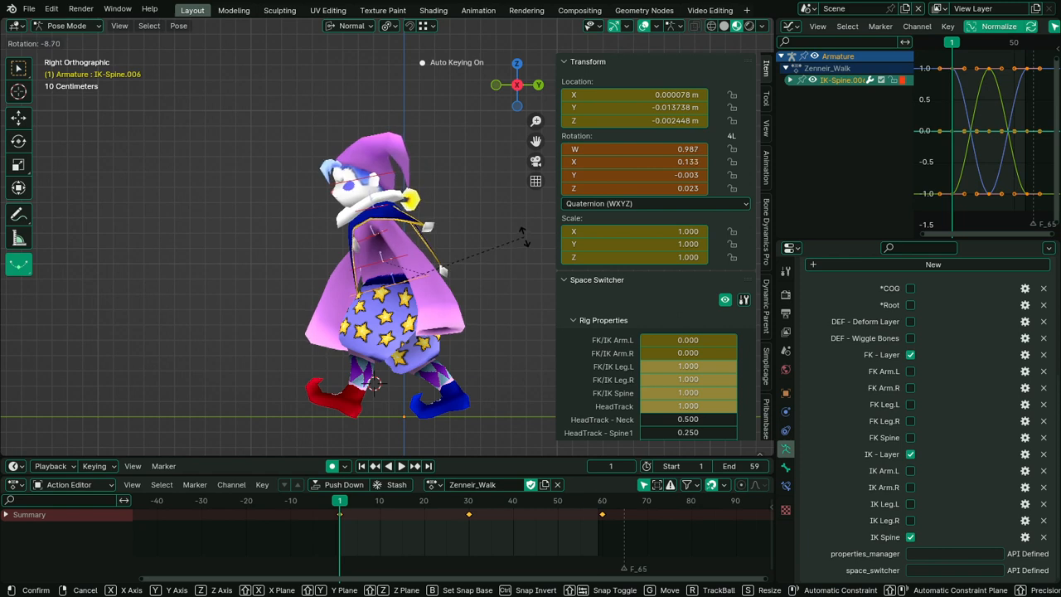
click(524, 240)
Rotate IK-Spine.006 back by about 6.83° at frame 14 and shift the new keyframe to frame 15
click(340, 515)
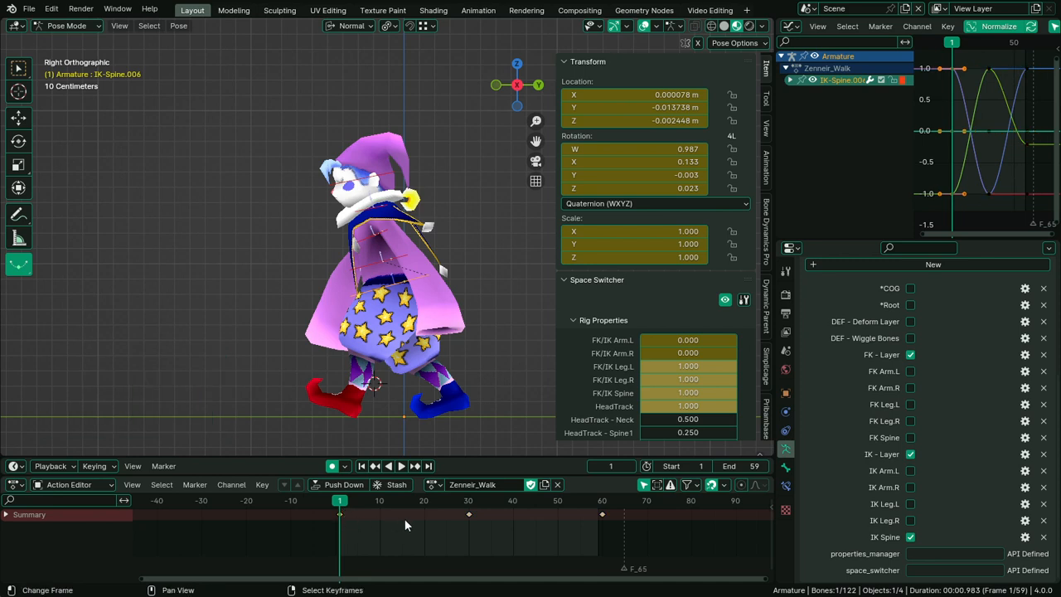
key(space)
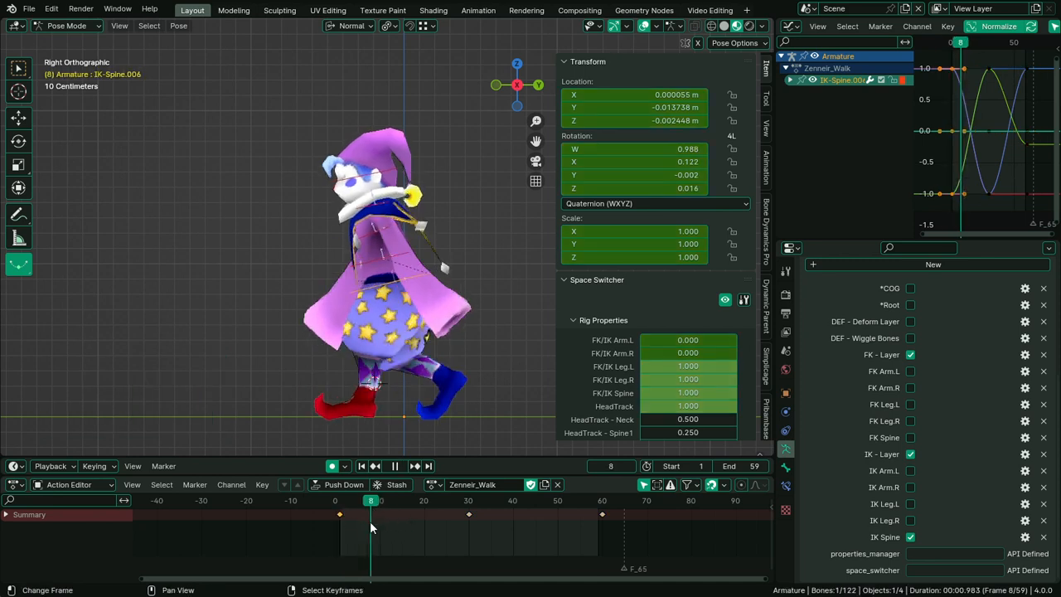
key(space)
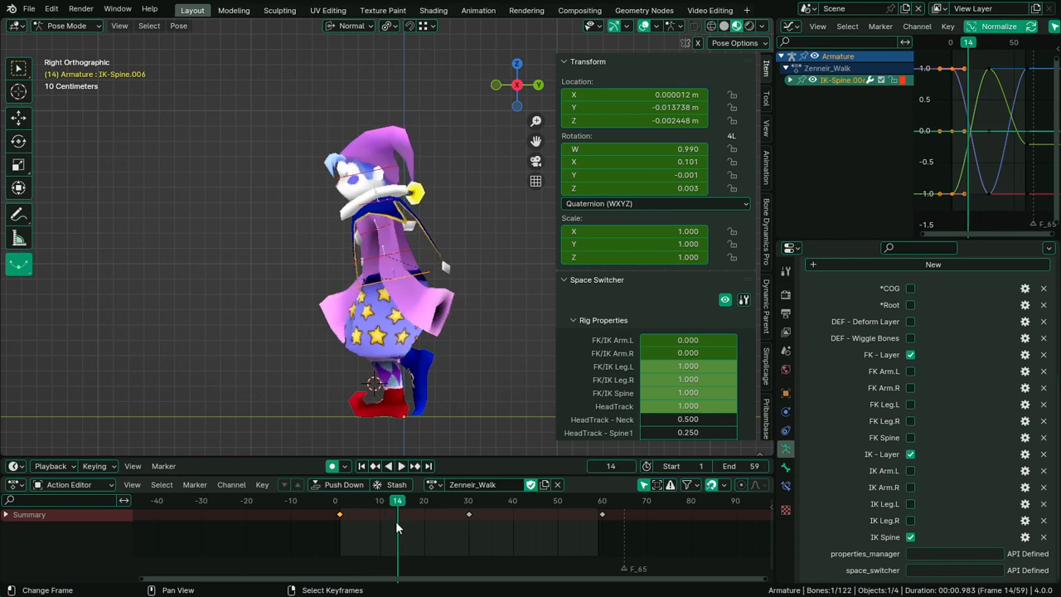
key(r)
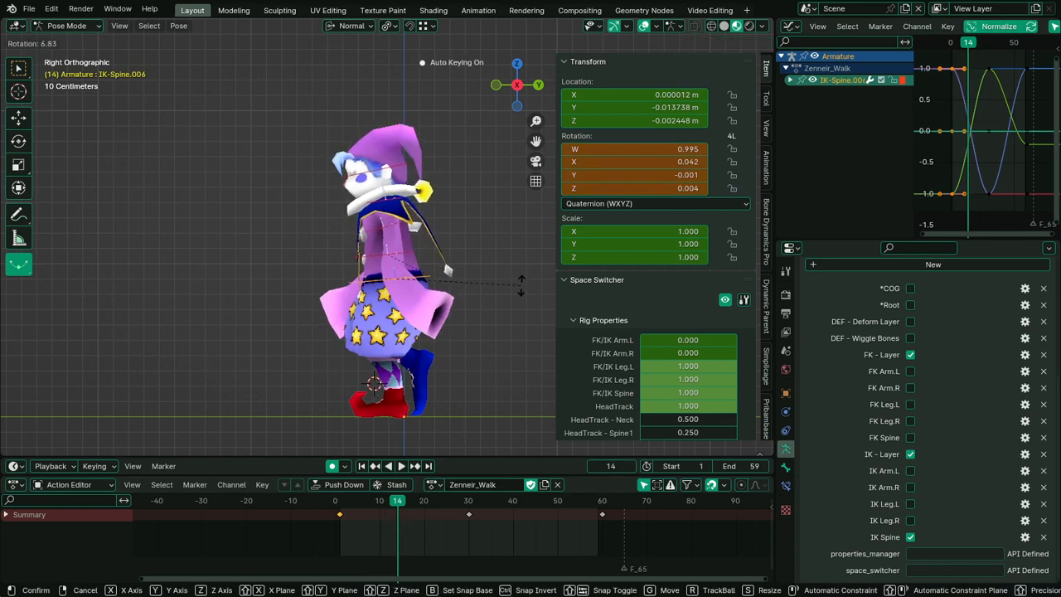
click(519, 290)
right_drag(400, 513, 403, 514)
Rotate IK-Spine.006 by about 3.46° at frame 20
drag(365, 527, 425, 509)
key(space)
key(r)
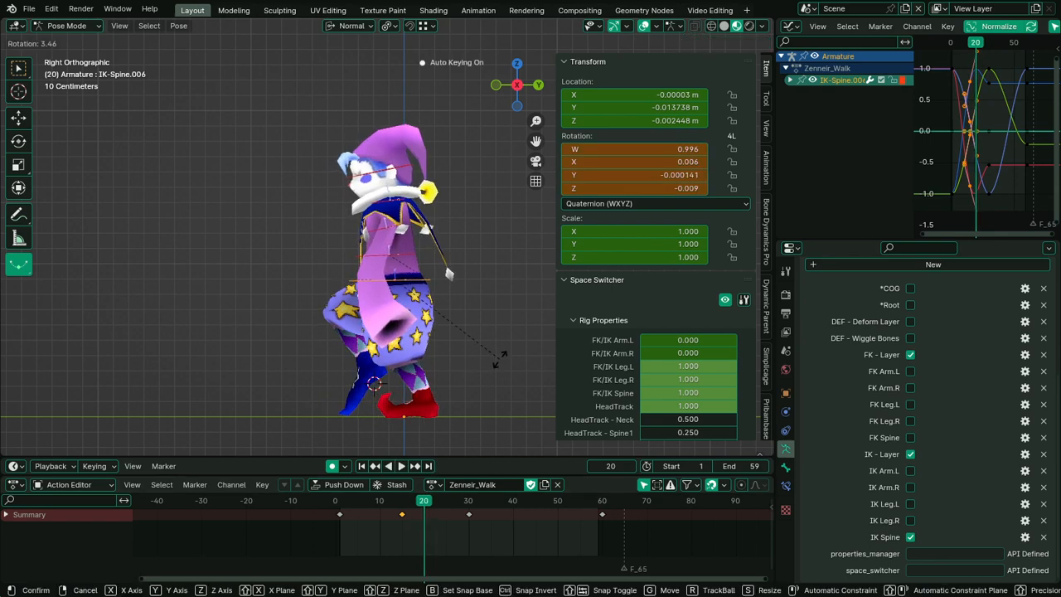
click(445, 262)
Duplicate IK-Spine.006's frame 1 keyframe to frame 30 and review the resulting motion
right_click(339, 516)
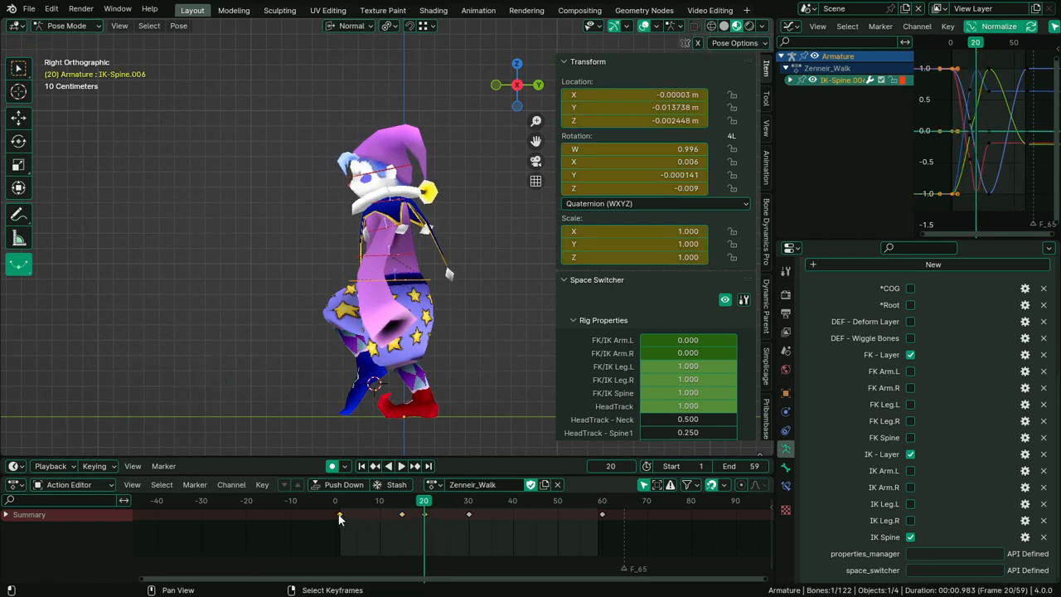
key(shift+d)
click(467, 530)
click(342, 529)
key(space)
drag(342, 528, 486, 533)
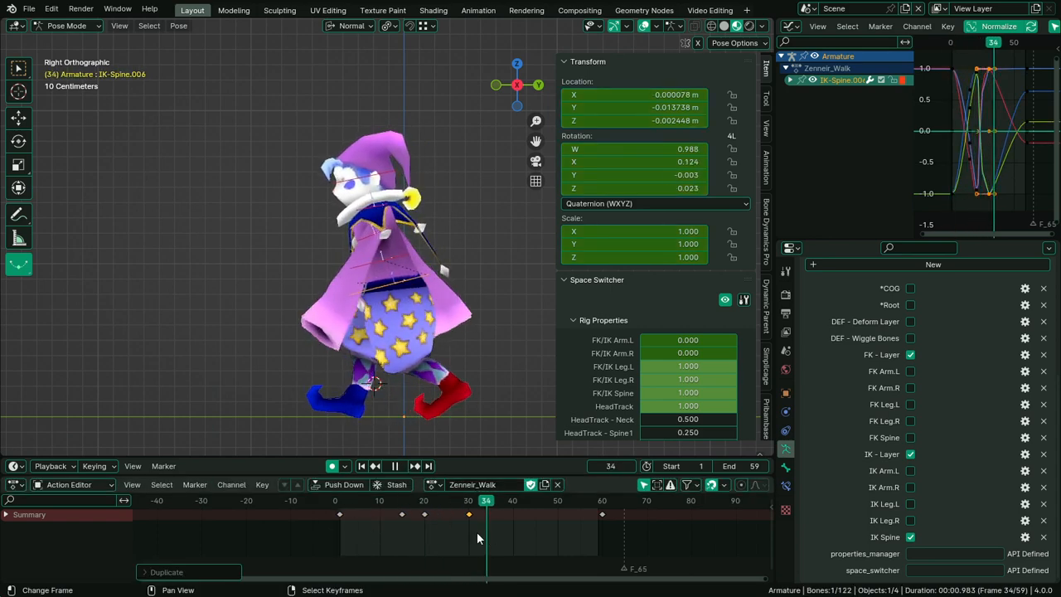
key(space)
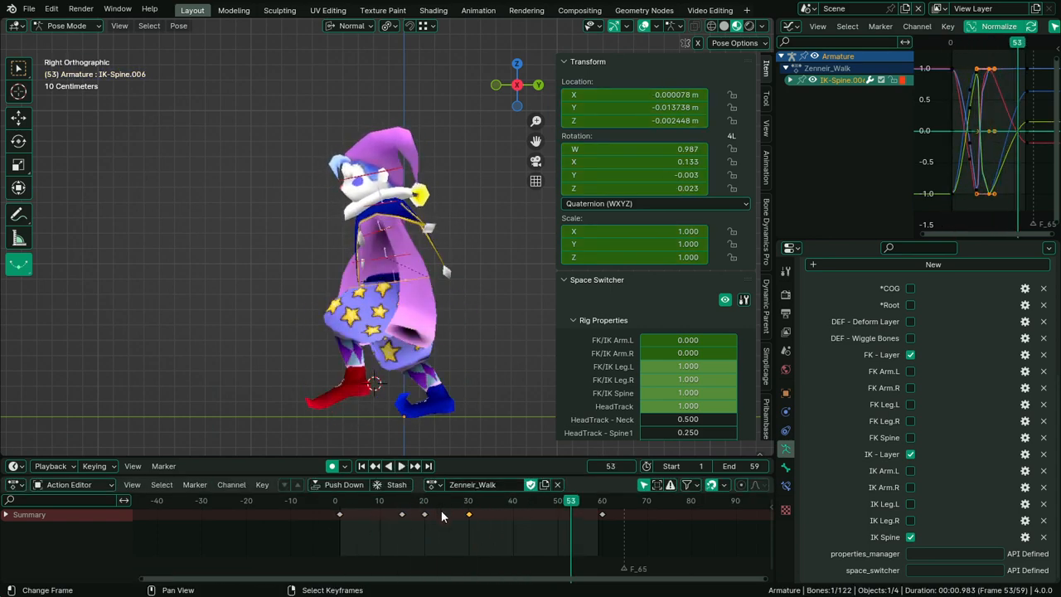
Go to frame 15, select IK-Spine.006's keyframes at frames 15 and 20, and maximize the Graph Editor
click(410, 535)
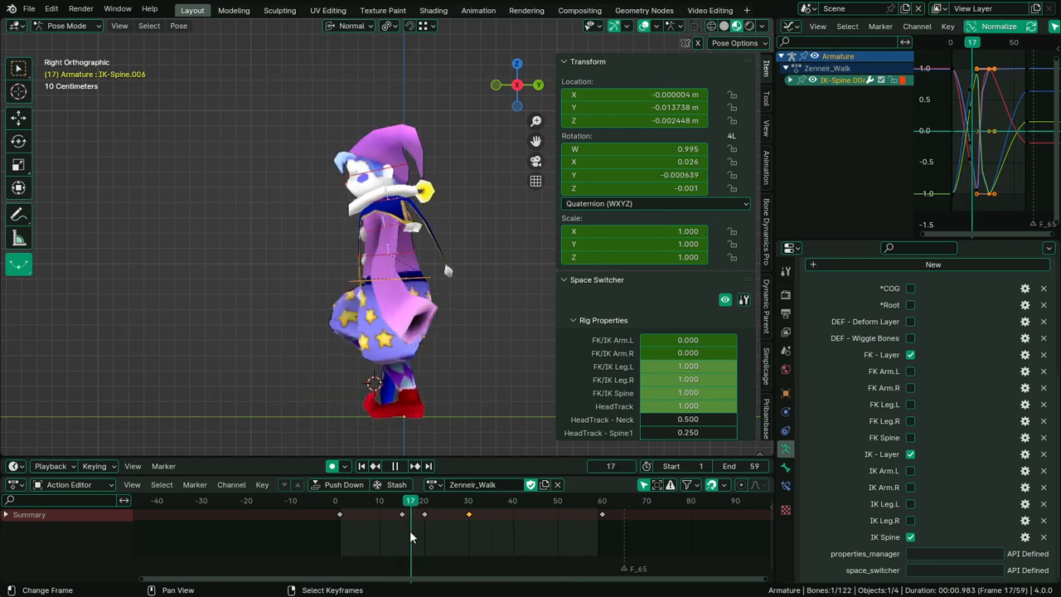
drag(410, 537, 404, 537)
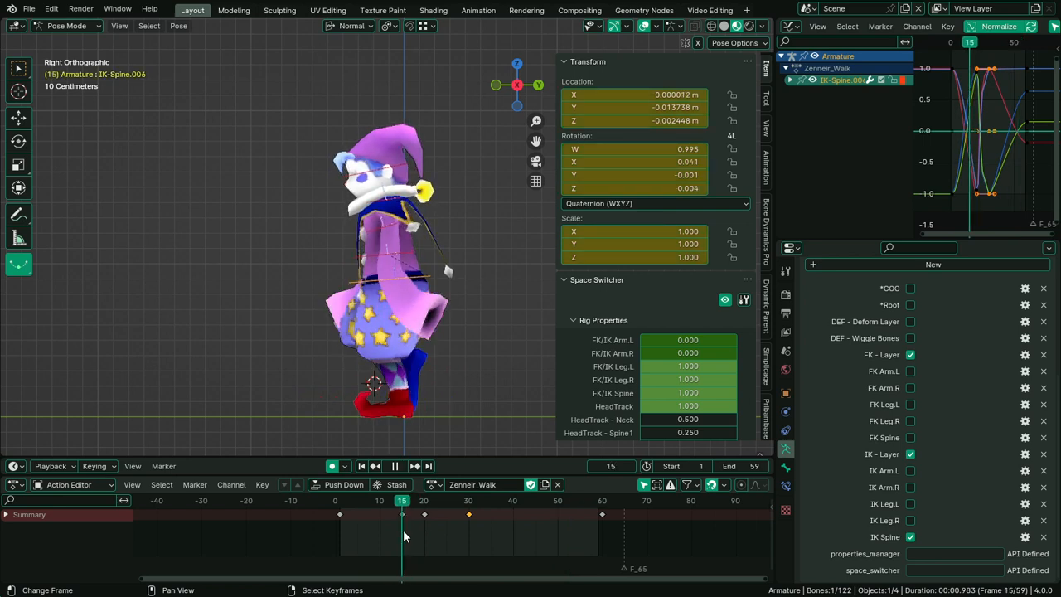
key(Escape)
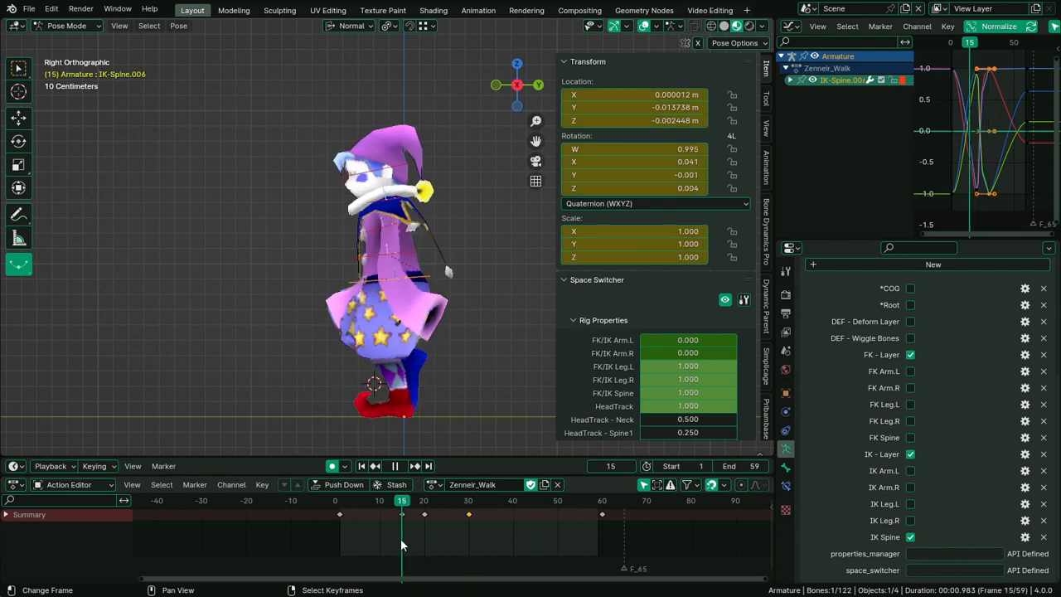
key(c)
key(Escape)
key(ctrl+space)
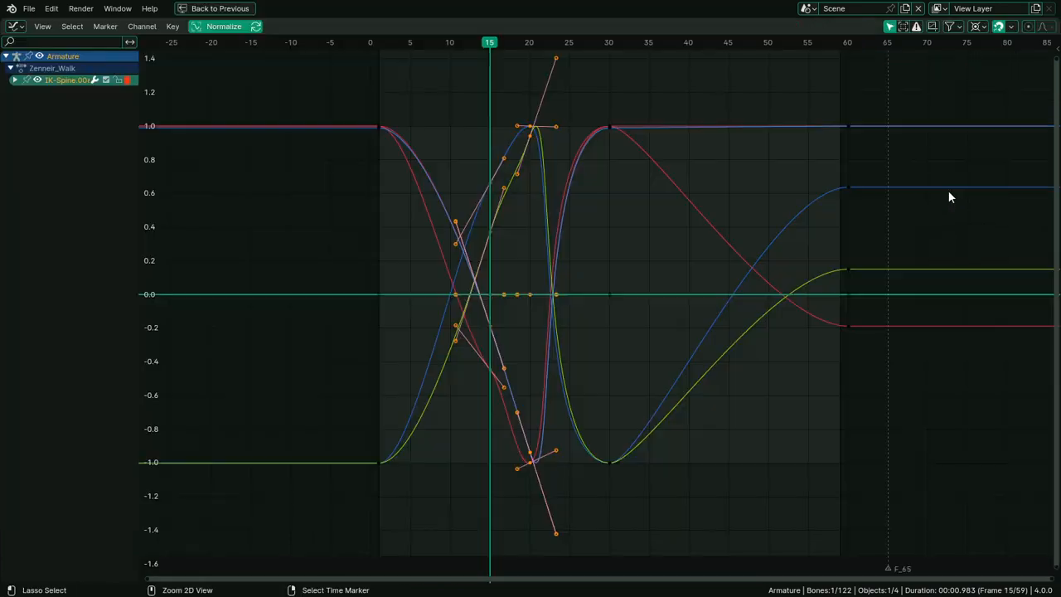
Try Gaussian smoothing on IK-Spine.006's keyframes at frames 15 and 20
ctrl+middle_drag(698, 103, 722, 164)
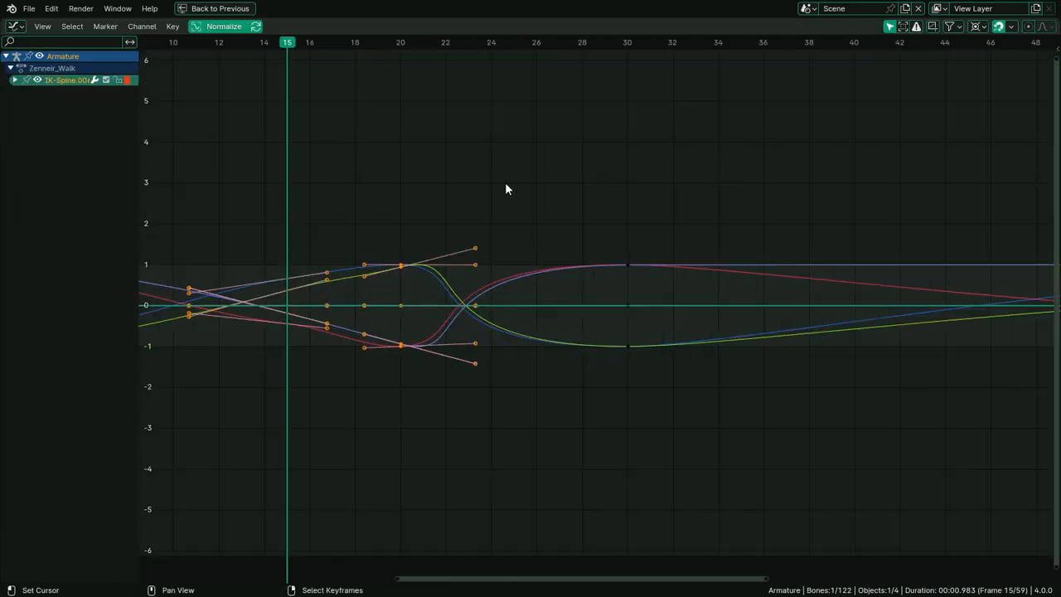
middle_drag(506, 184, 693, 232)
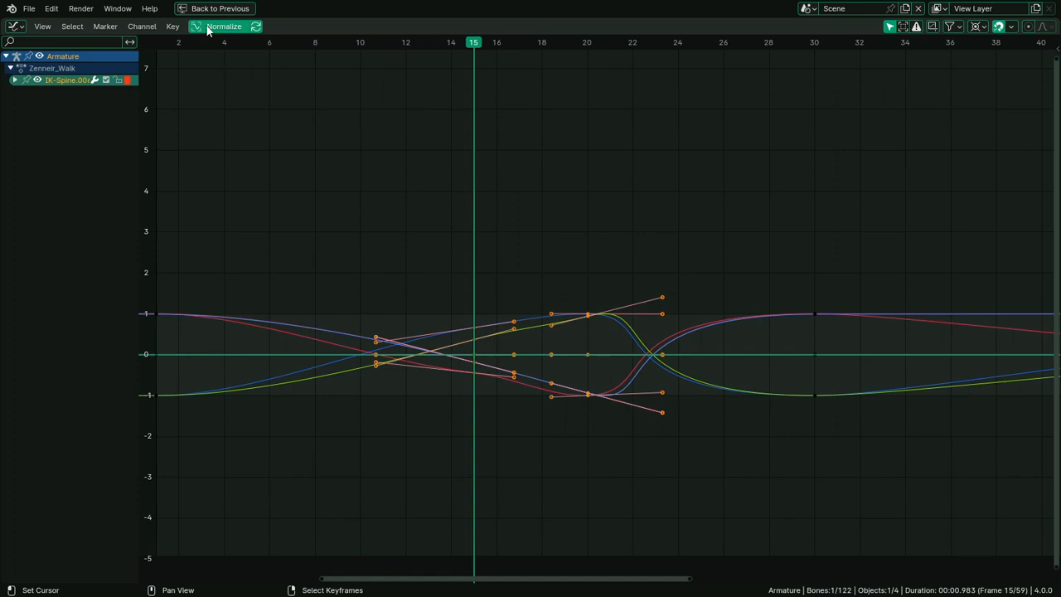
click(179, 28)
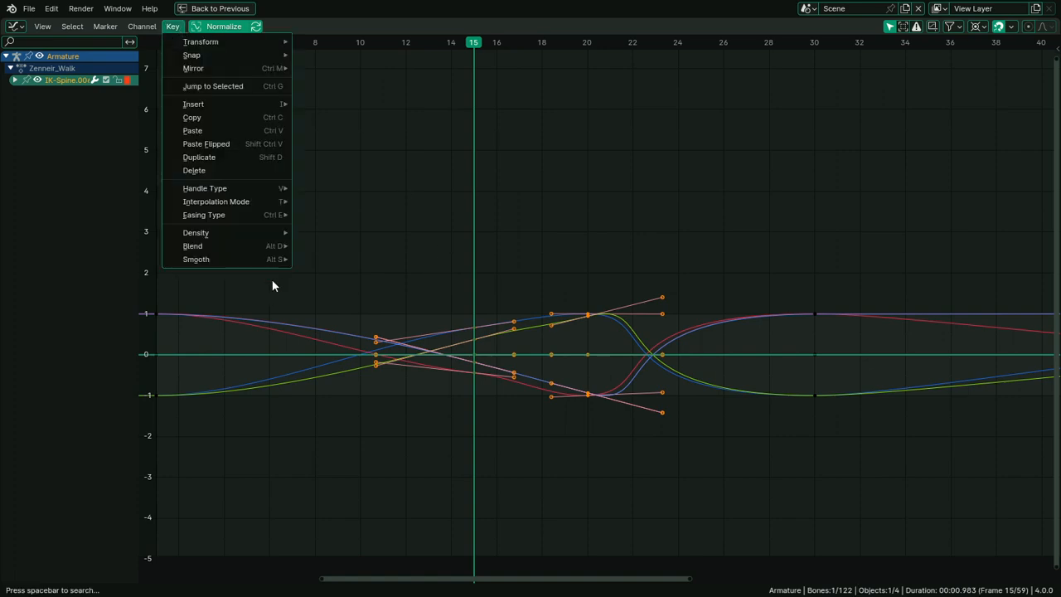
mouse_move(265, 264)
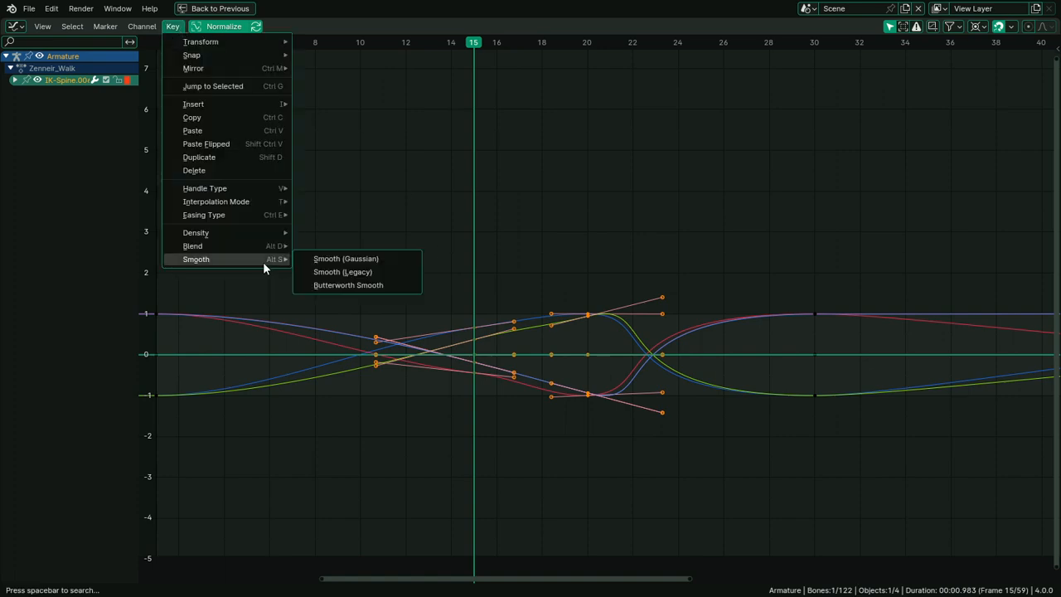
click(349, 264)
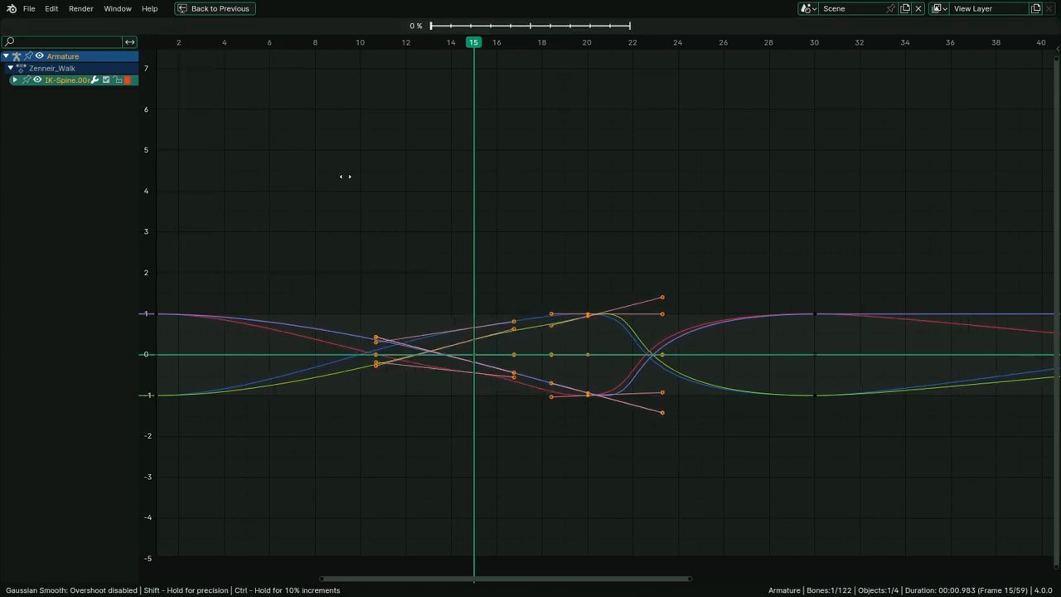
right_click(612, 159)
Turn off curve normalization in the Graph Editor and frame all of IK-Spine.006's curves
scroll(759, 255, down, 3)
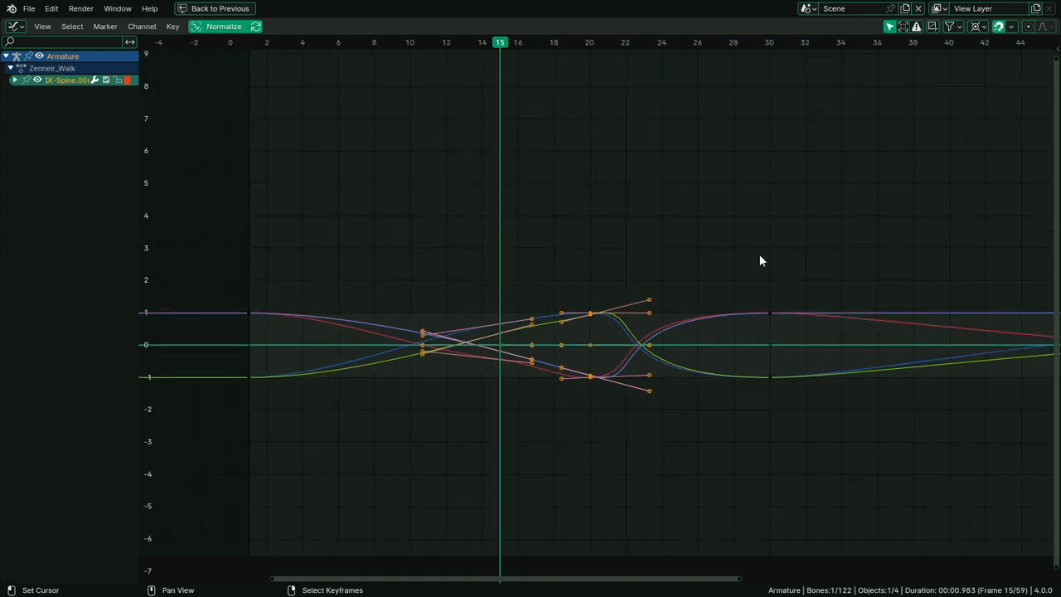
key(c)
scroll(763, 325, down, 3)
key(Escape)
click(223, 26)
key(Home)
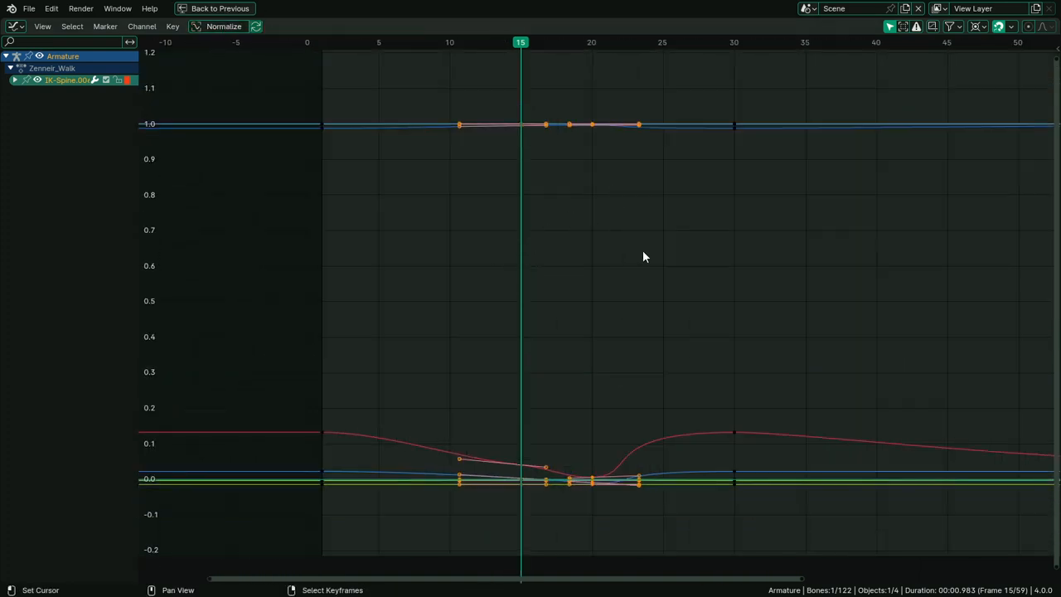
middle_drag(661, 219, 651, 195)
Select IK-Spine.006's keyframes at frames 1, 15, 20 and 30 and try Gaussian smoothing at 100%
key(alt+a)
key(c)
mouse_move(696, 161)
mouse_down()
mouse_move(729, 415)
mouse_move(397, 34)
mouse_move(689, 144)
mouse_up()
key(Escape)
key(t)
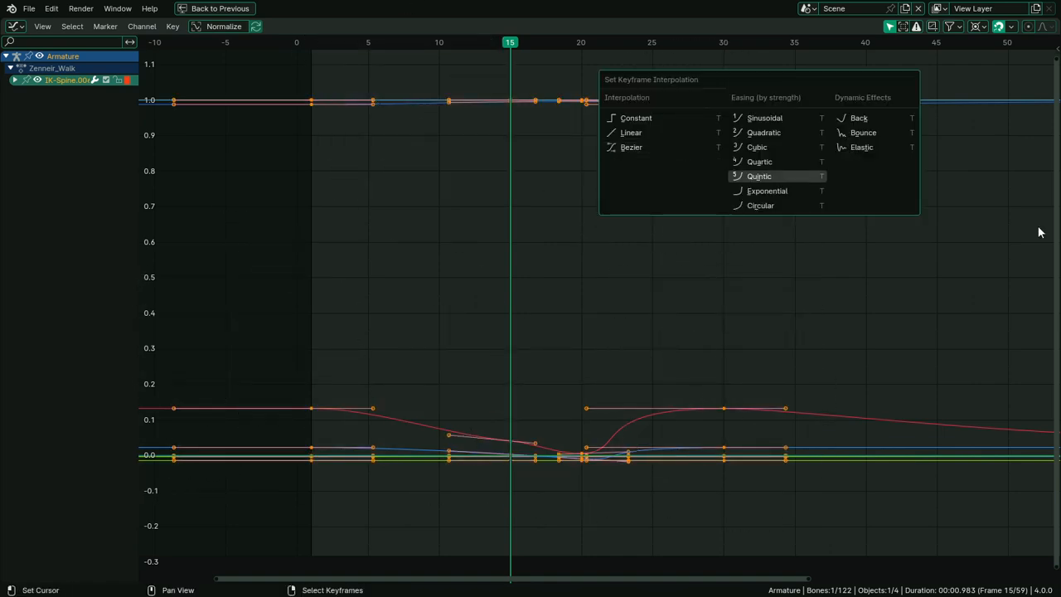
key(alt+o)
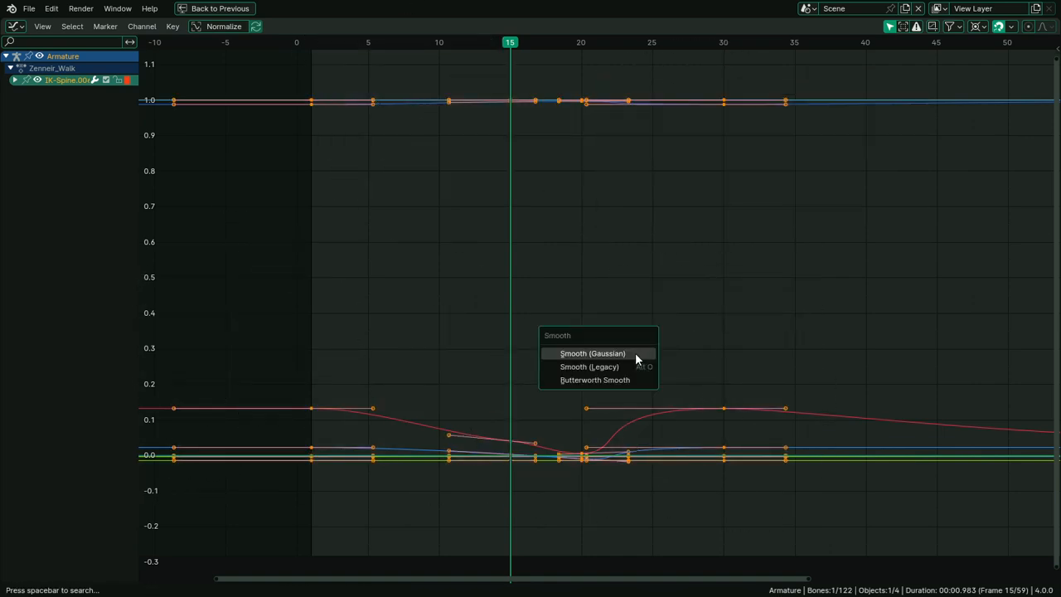
click(592, 353)
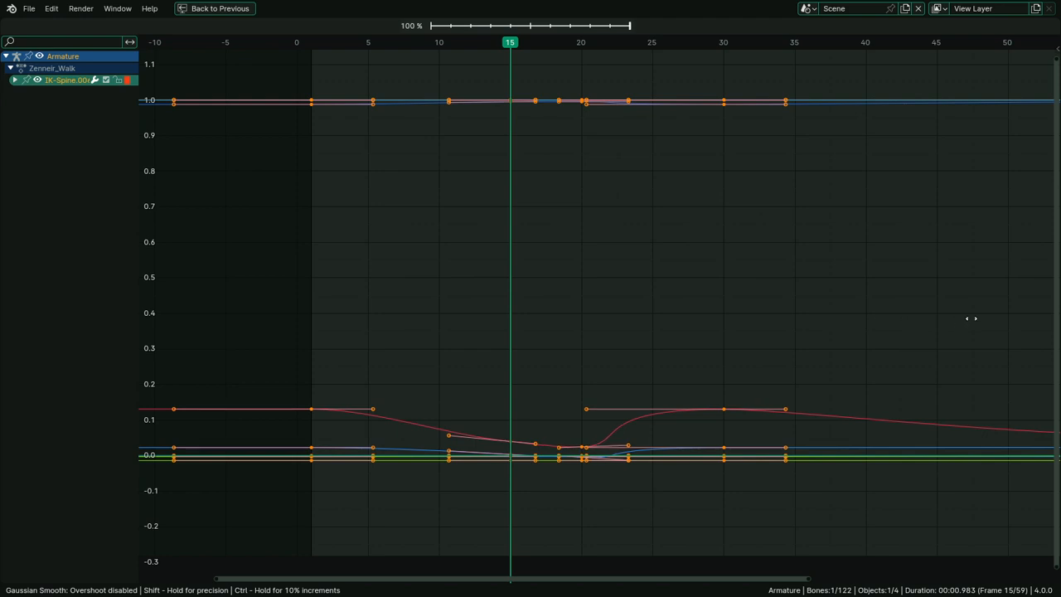
click(719, 413)
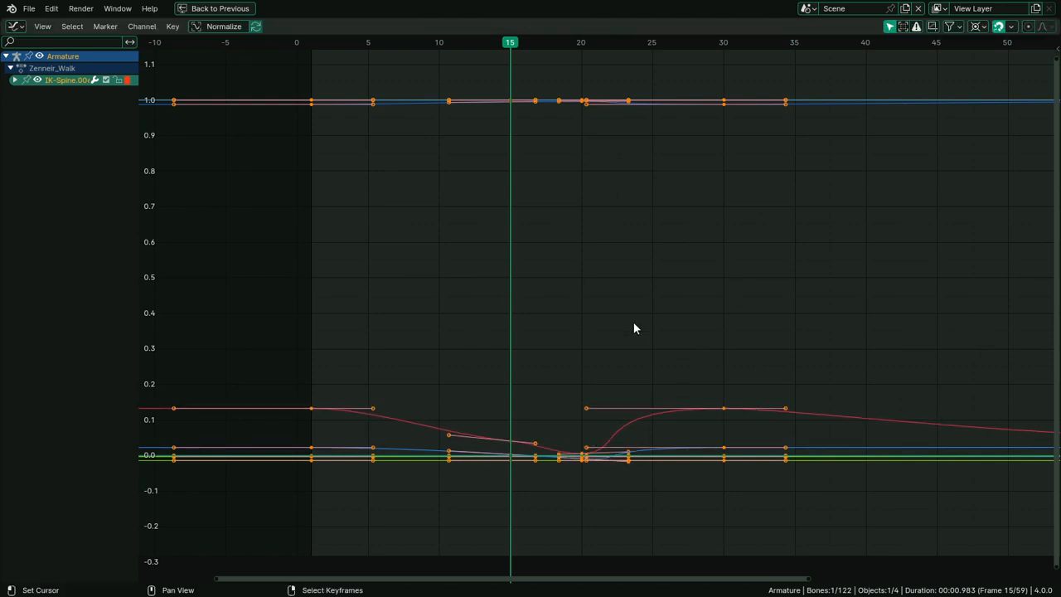
Expand IK-Spine.006's channels, hide its location and scale curves, and make the X Quaternion Rotation channel the only selected one
click(724, 410)
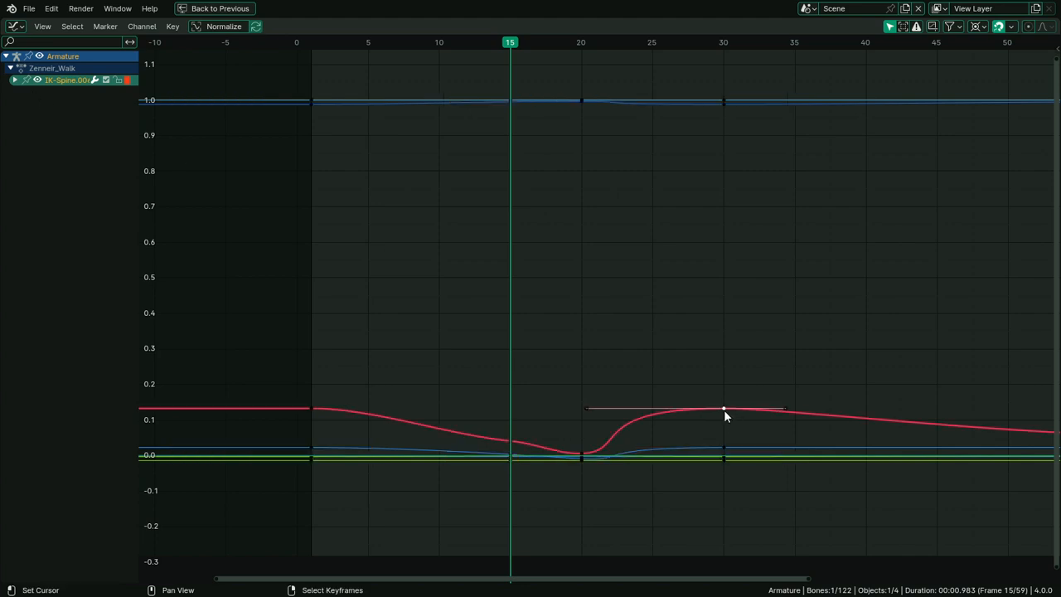
click(15, 80)
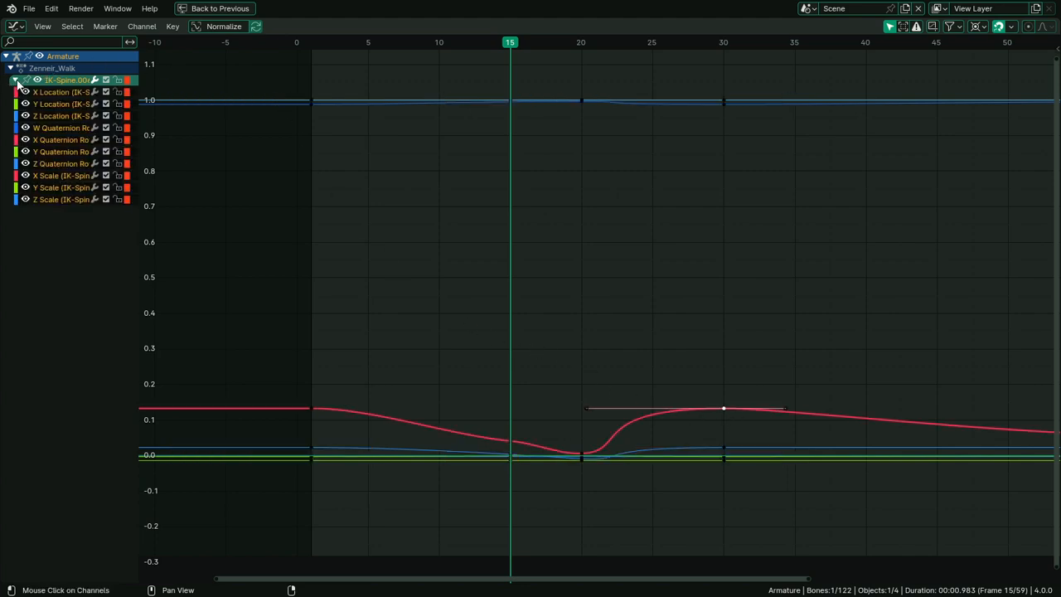
key(alt+a)
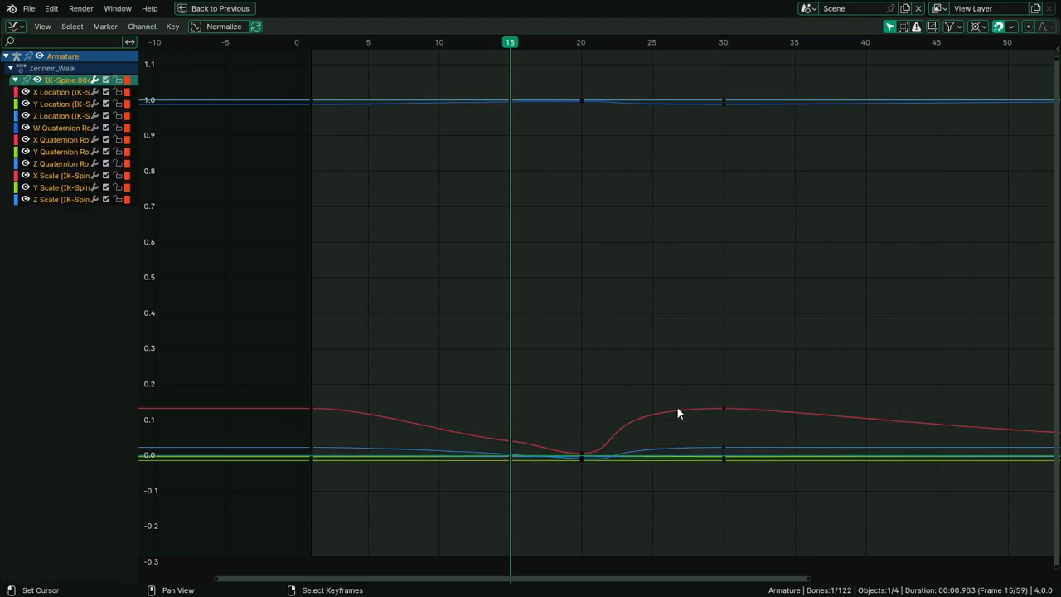
click(723, 409)
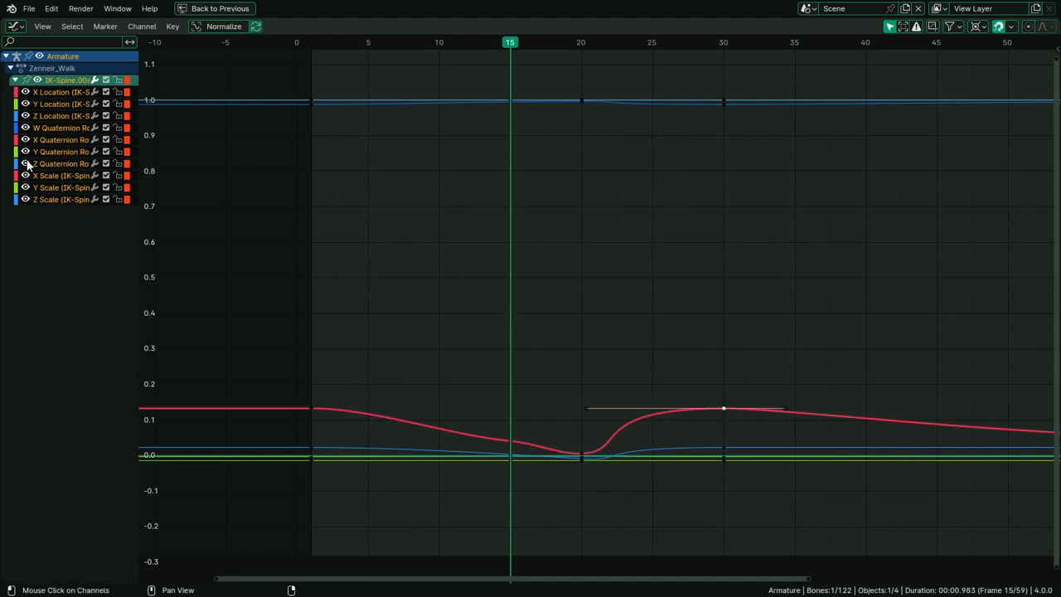
click(26, 103)
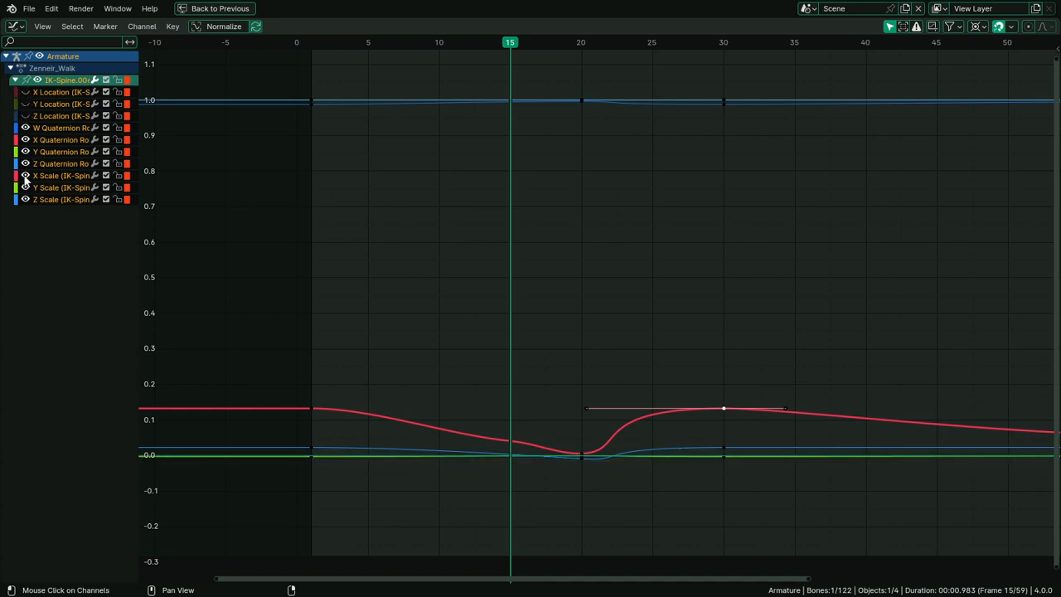
drag(26, 176, 34, 252)
click(59, 143)
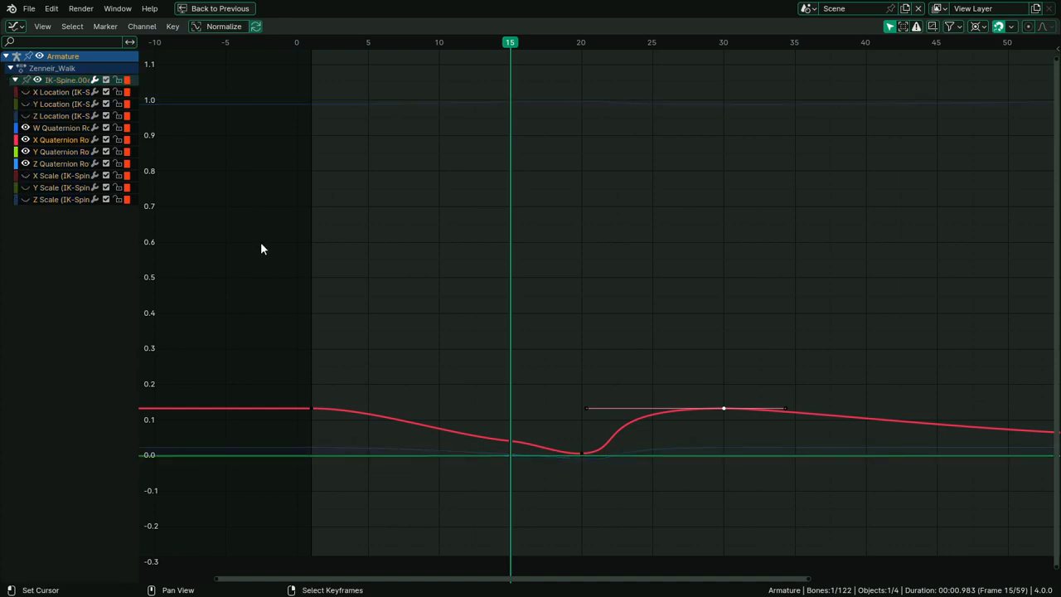
Select only the keyframes at frames 15 and 20 on the X Quaternion Rotation curve
click(512, 274)
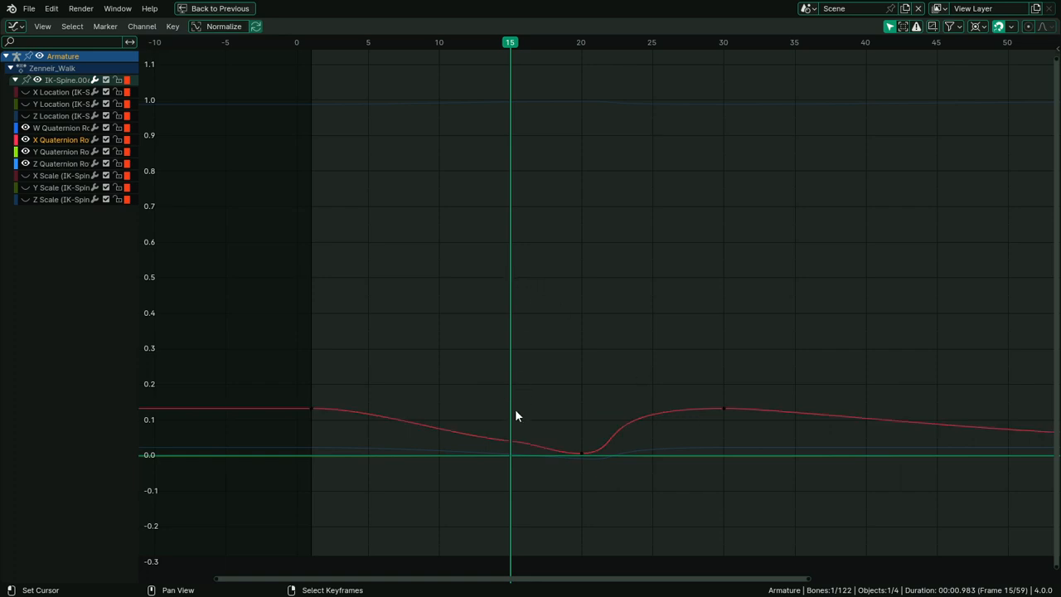
key(c)
click(572, 465)
right_click(572, 465)
Try Butterworth smoothing on the selected X Quaternion Rotation keyframes
key(alt+s)
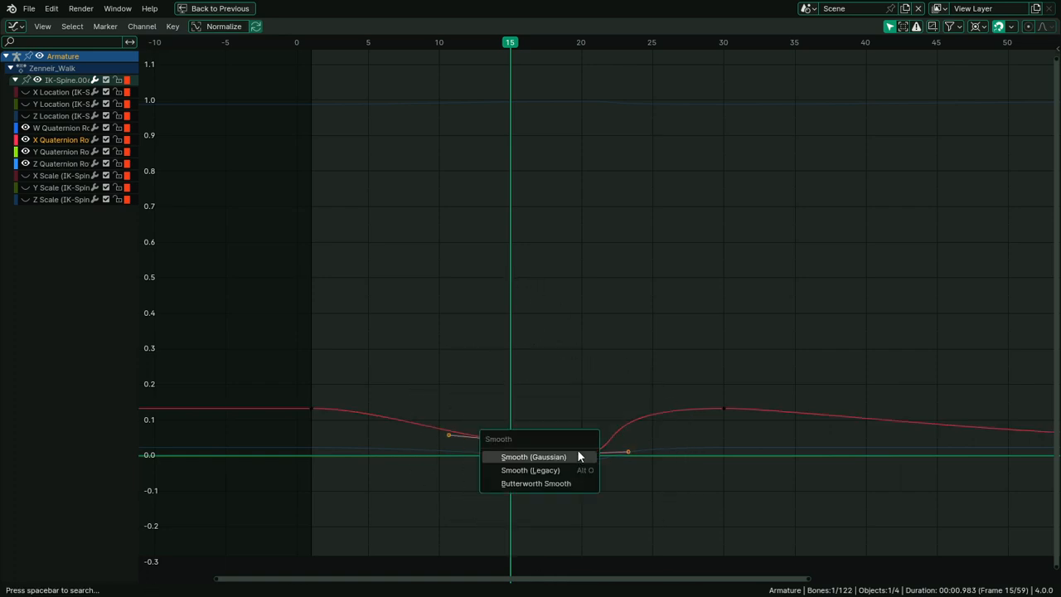
click(566, 485)
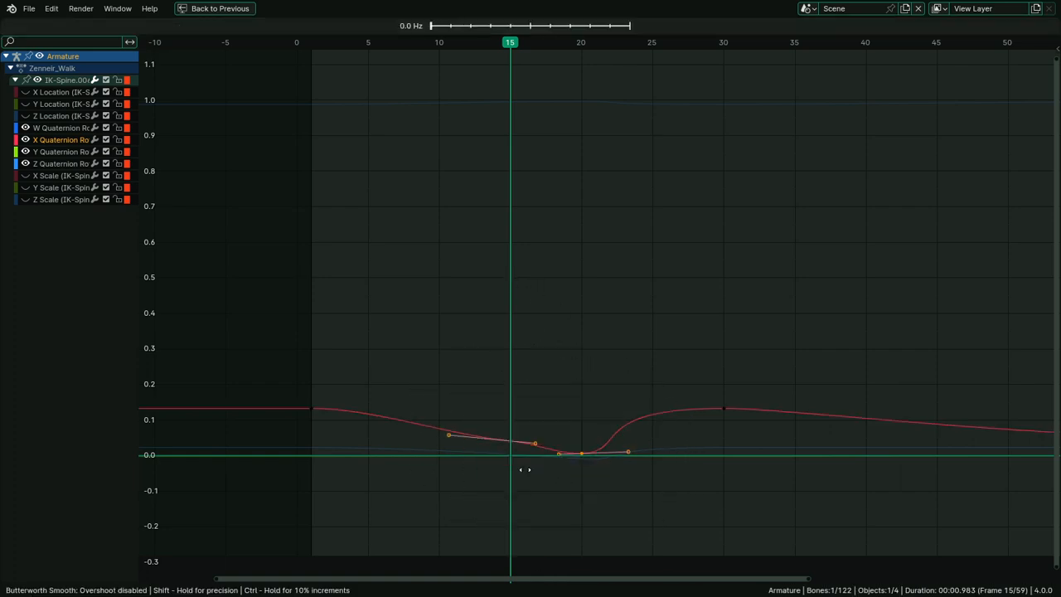
right_click(723, 305)
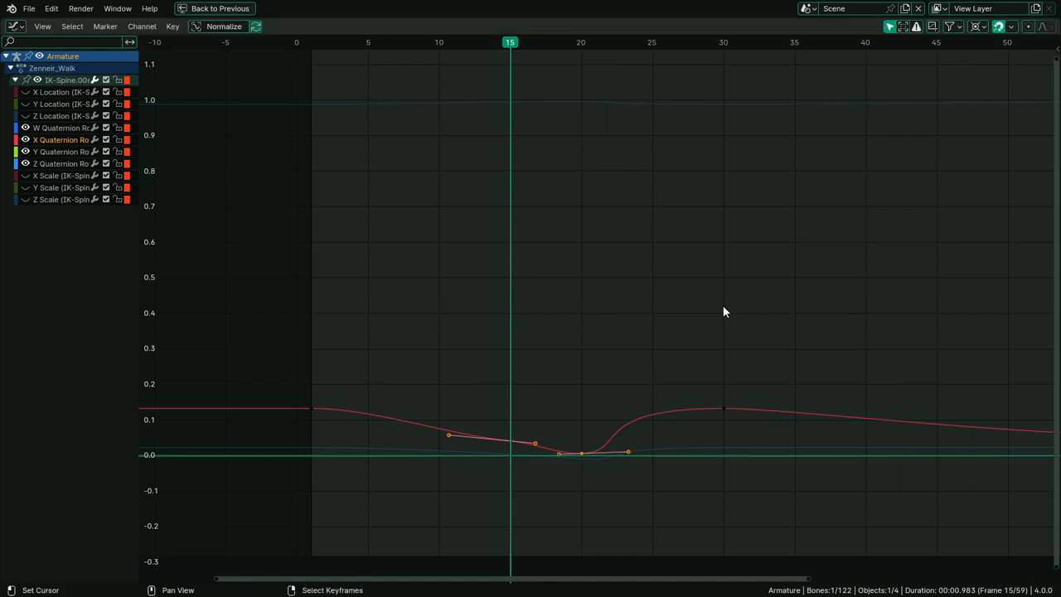
Apply Gaussian smoothing at about 100% to the X Quaternion Rotation keyframes at frames 15 and 20
key(alt+s)
click(717, 281)
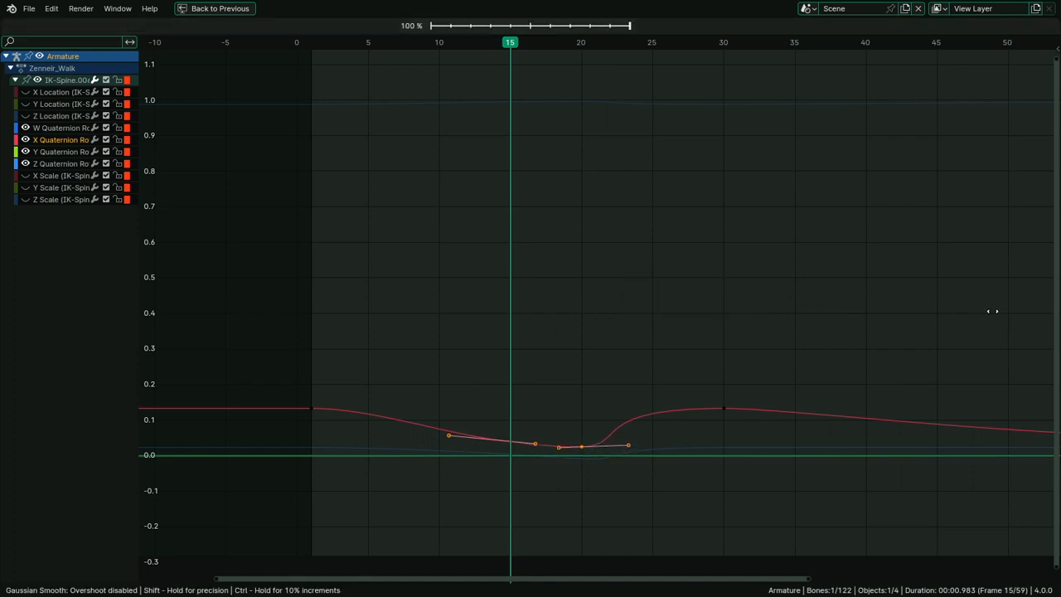
click(909, 330)
Return to the full layout, play back the smoothed spine motion, and stop at frame 18
key(ctrl+space)
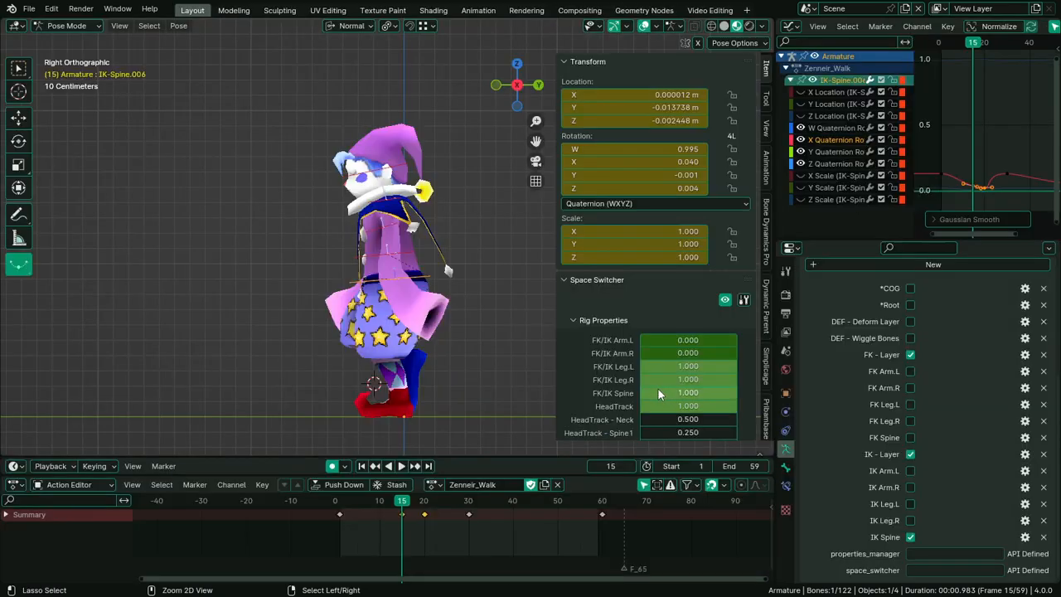
key(space)
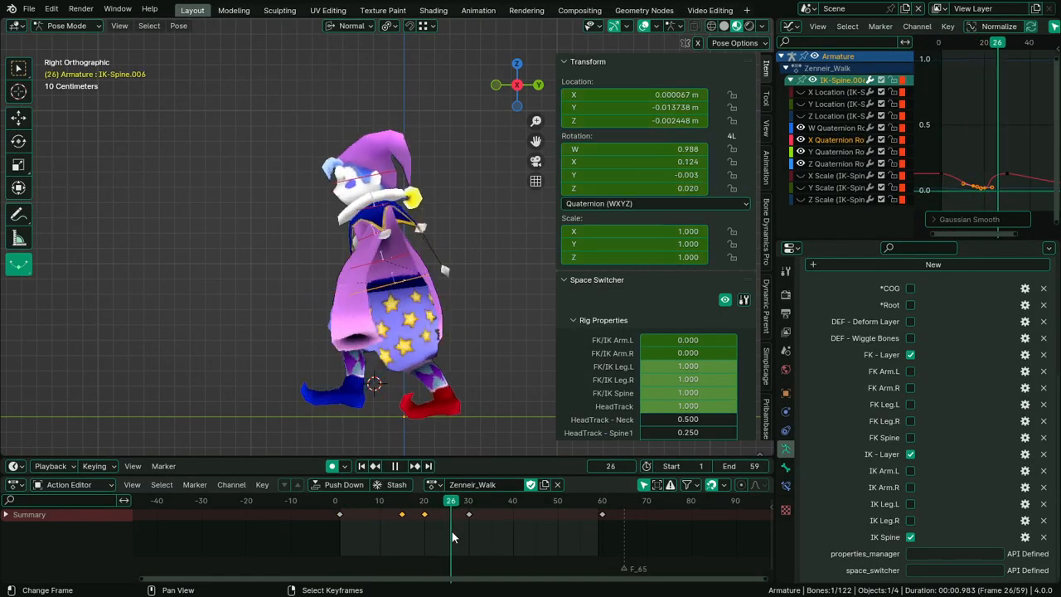
key(space)
click(417, 532)
key(ctrl+space)
key(ctrl+space)
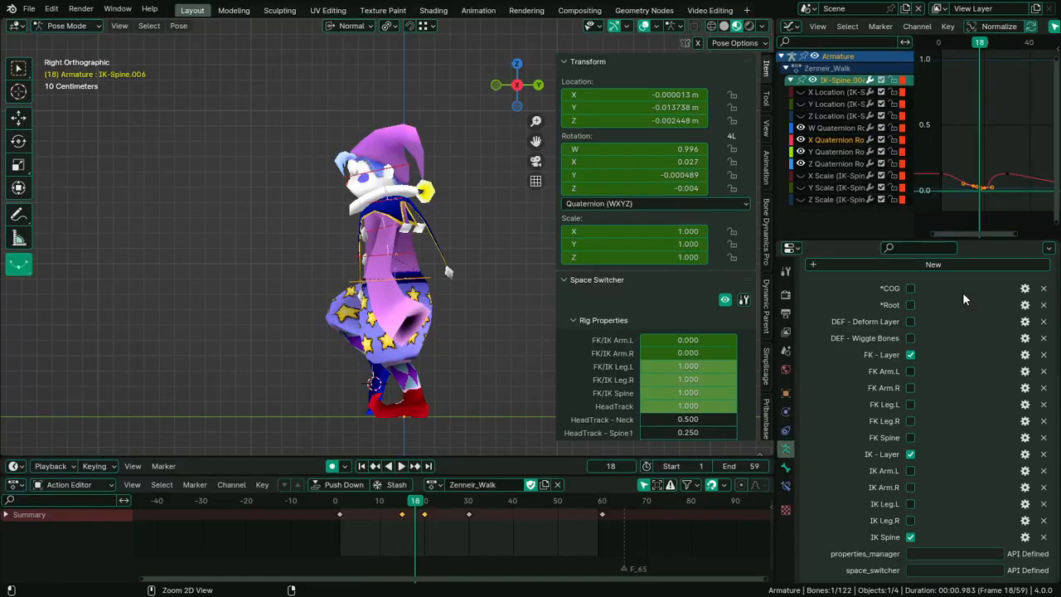
Delete the X Quaternion Rotation keyframe at frame 20 and move the frame 15 keyframe's right handle by about 5 frames and -0.06
key(ctrl+space)
click(578, 449)
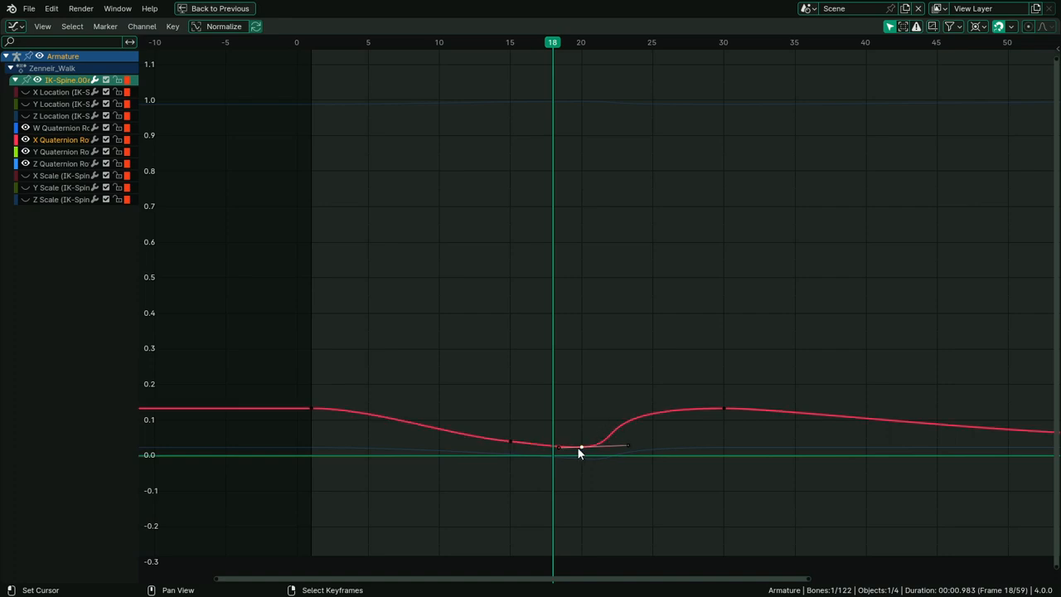
key(x)
click(578, 449)
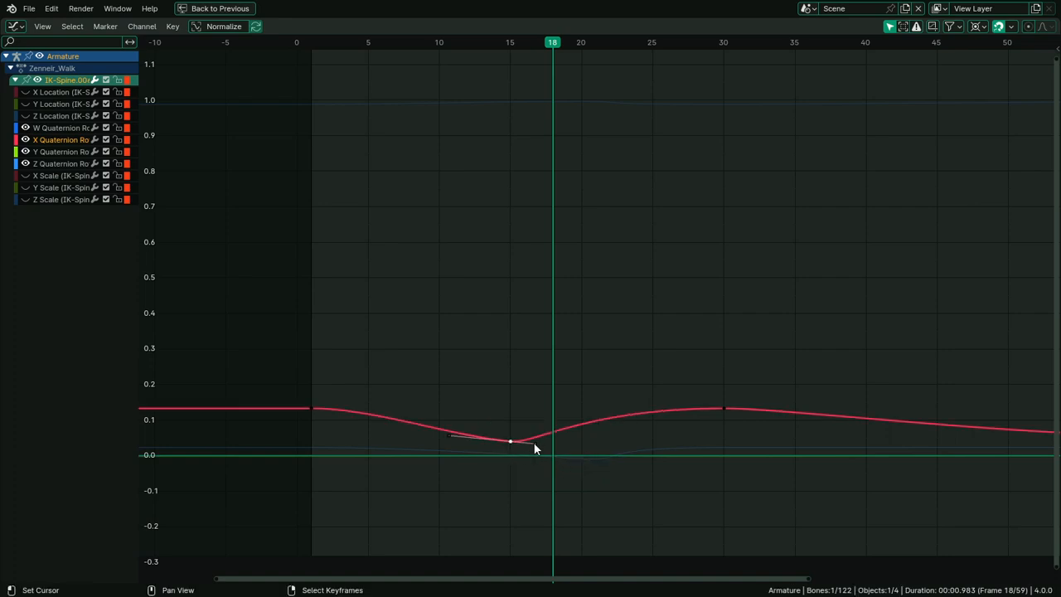
key(g)
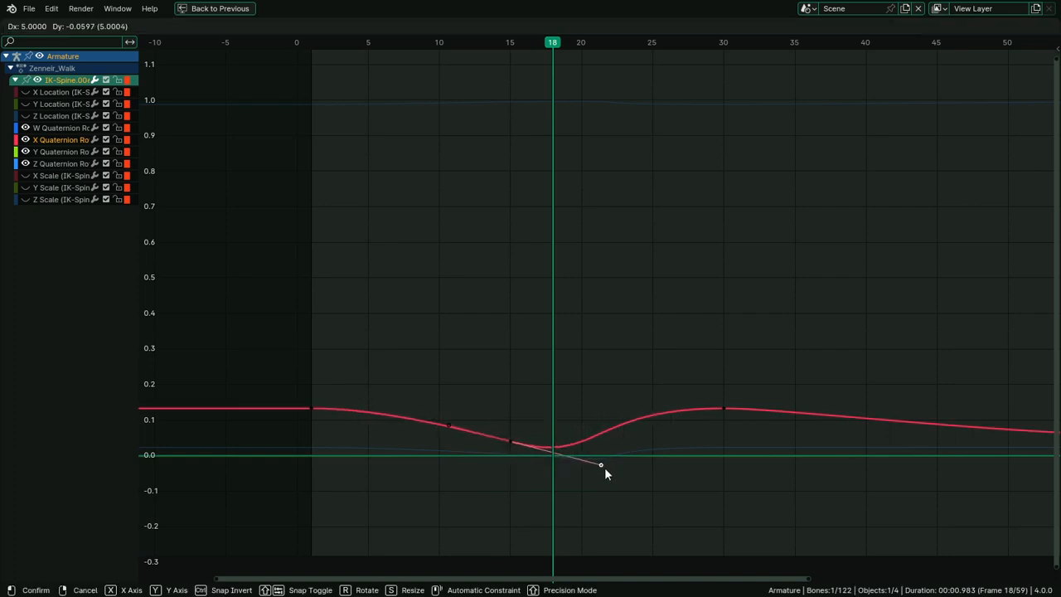
click(604, 468)
Return to the full layout and review the adjusted spine lean between frames 1 and 31, stopping at frame 19
key(ctrl+space)
drag(348, 524, 480, 527)
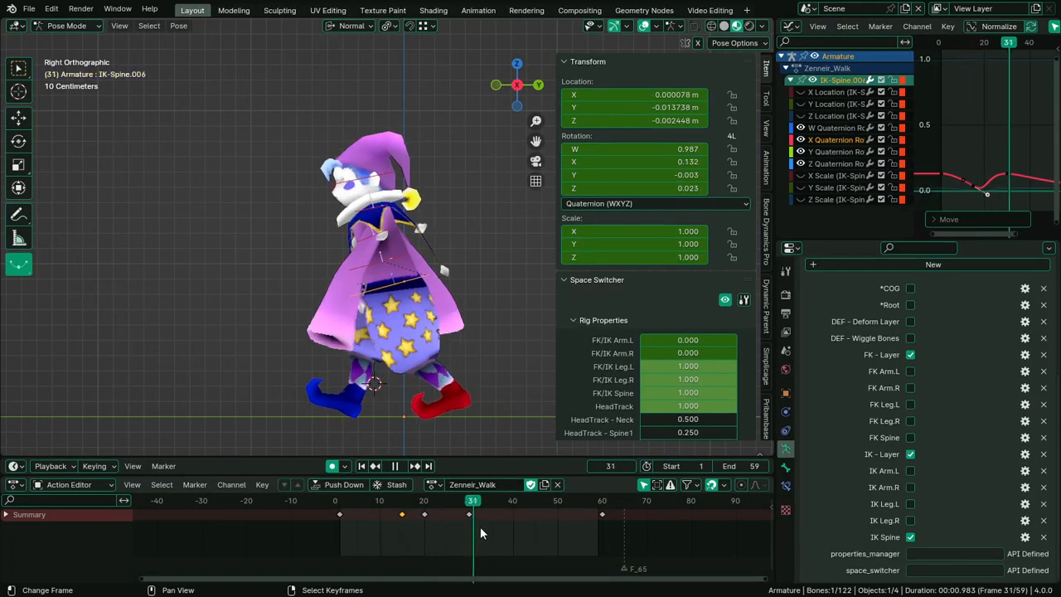
key(space)
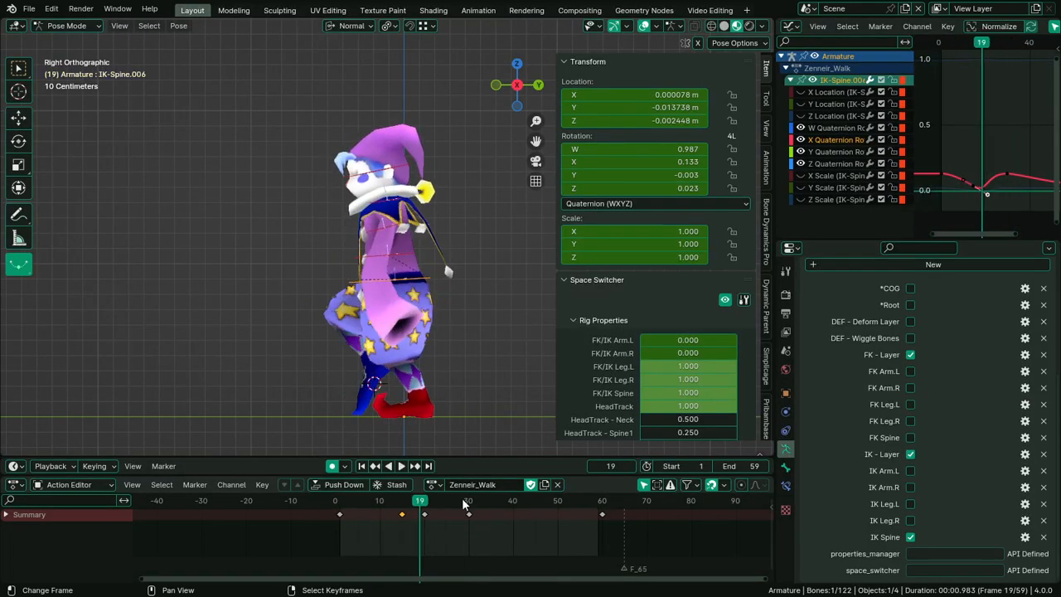
Delete the remaining IK-Spine.006 keyframes at frame 20 from the Zenneir_Walk action, then play the cycle and stop at frame 54
key(x)
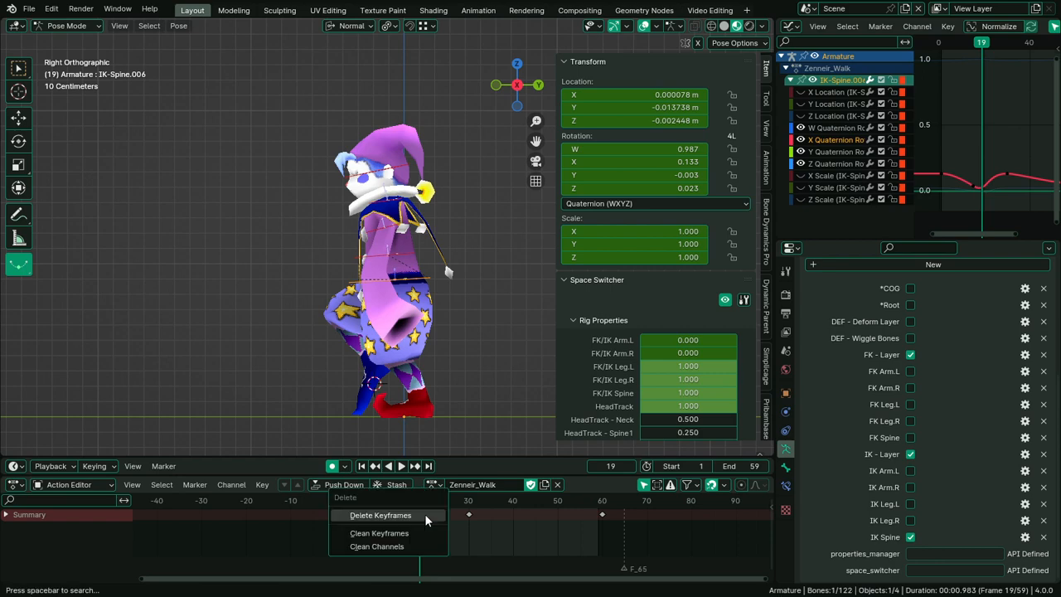
click(425, 514)
key(space)
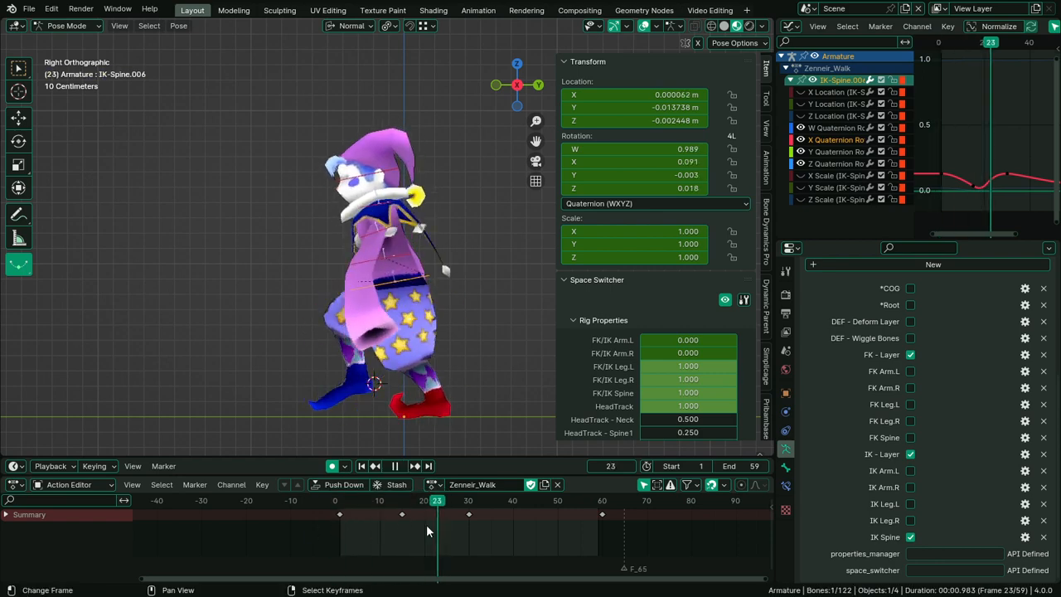
key(space)
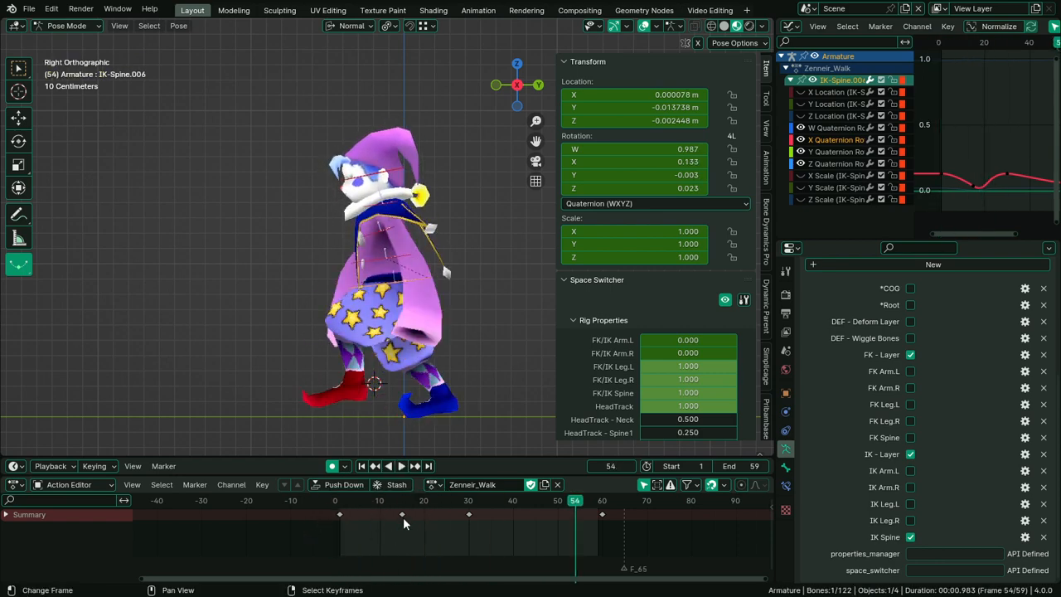
Copy the IK-Spine.006 keyframes at frame 15 and paste them at frame 45
right_click(402, 515)
key(ctrl+c)
drag(542, 520, 536, 524)
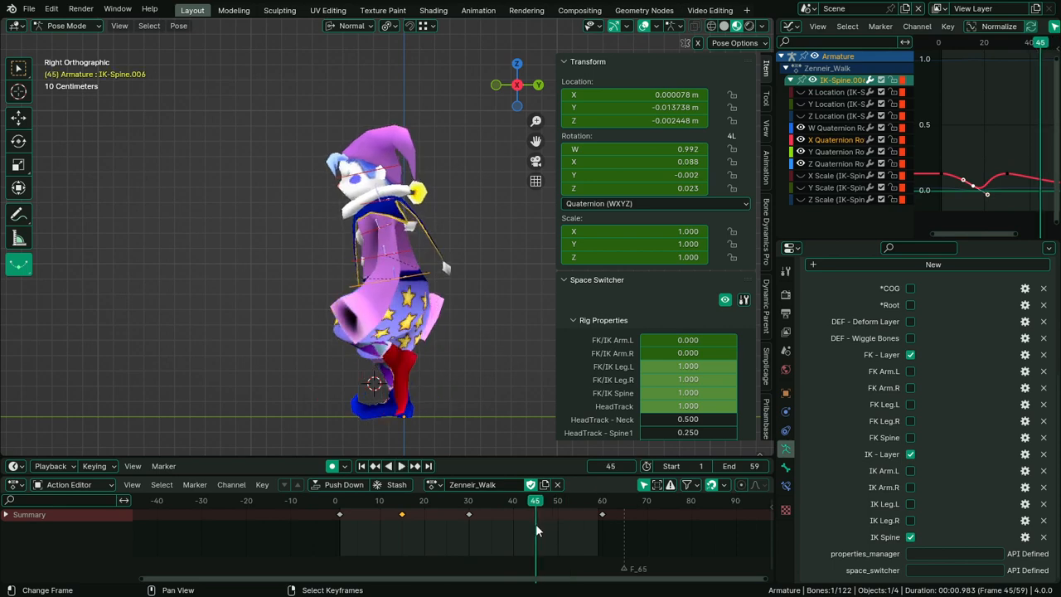
key(ctrl+v)
Play back the walk cycle and examine the enlarged X Quaternion Rotation curve around its frame 60 keyframe
key(space)
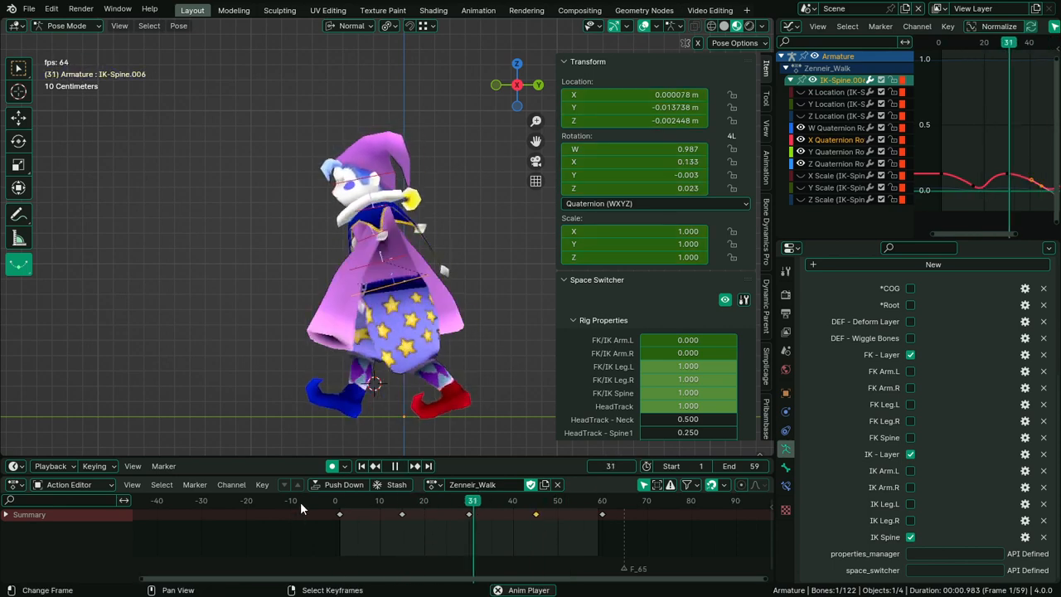
key(ctrl+space)
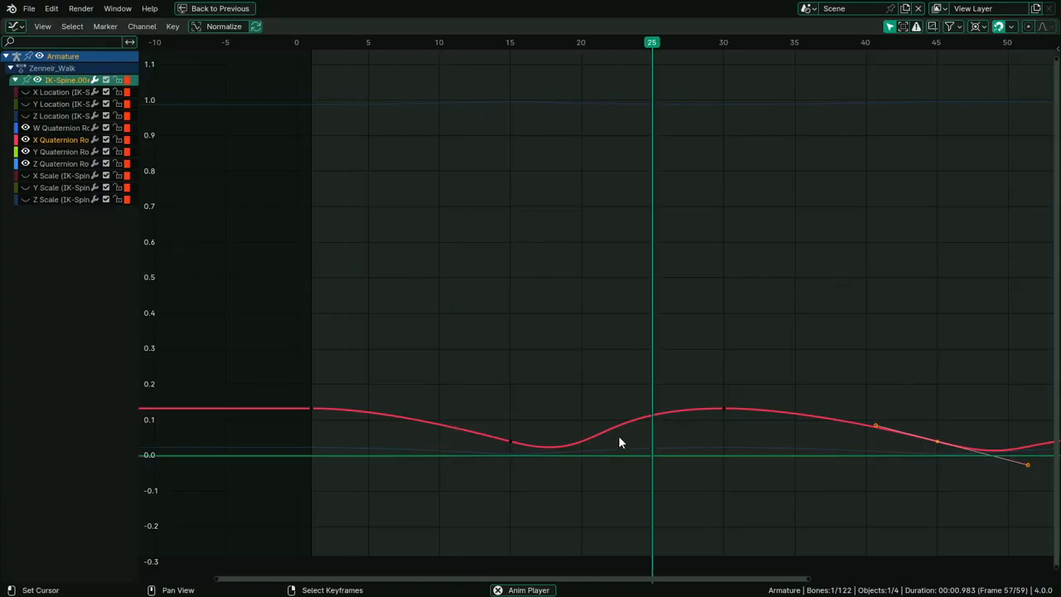
middle_drag(618, 436, 439, 363)
scroll(440, 363, down, 1)
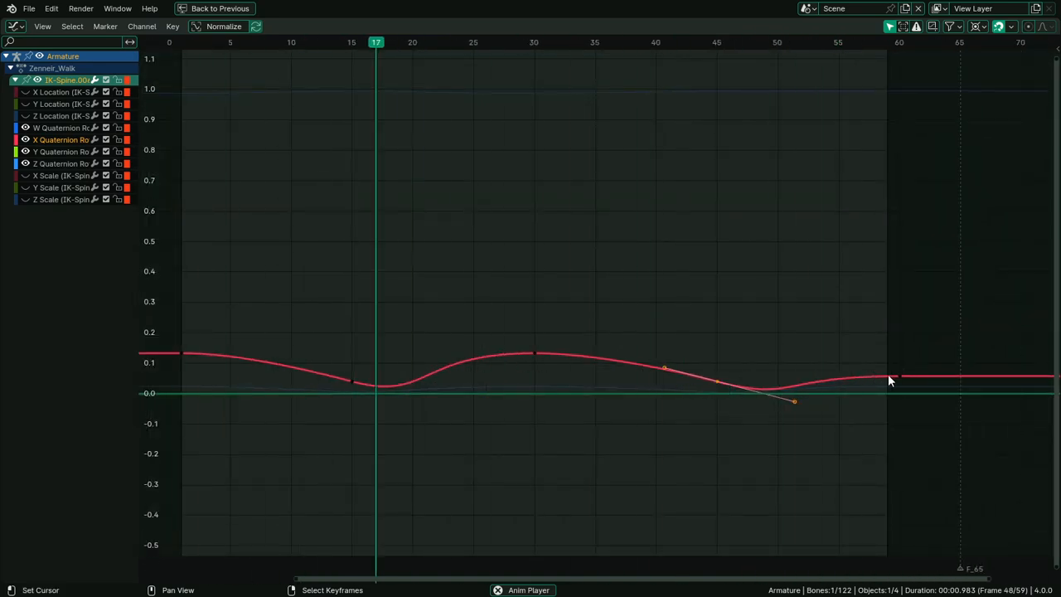
scroll(494, 383, down, 1)
click(854, 365)
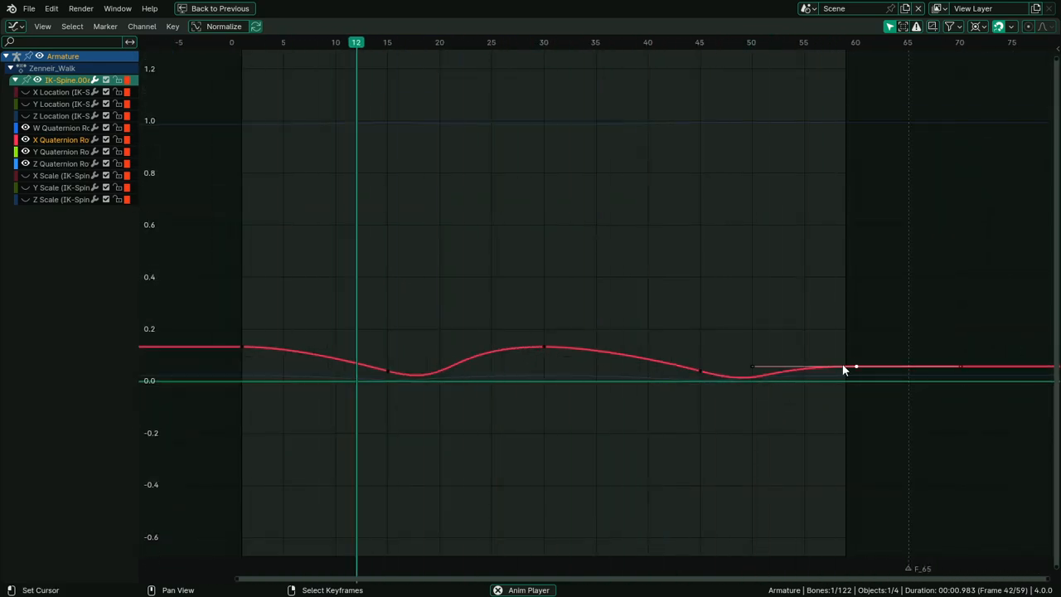
key(ctrl+space)
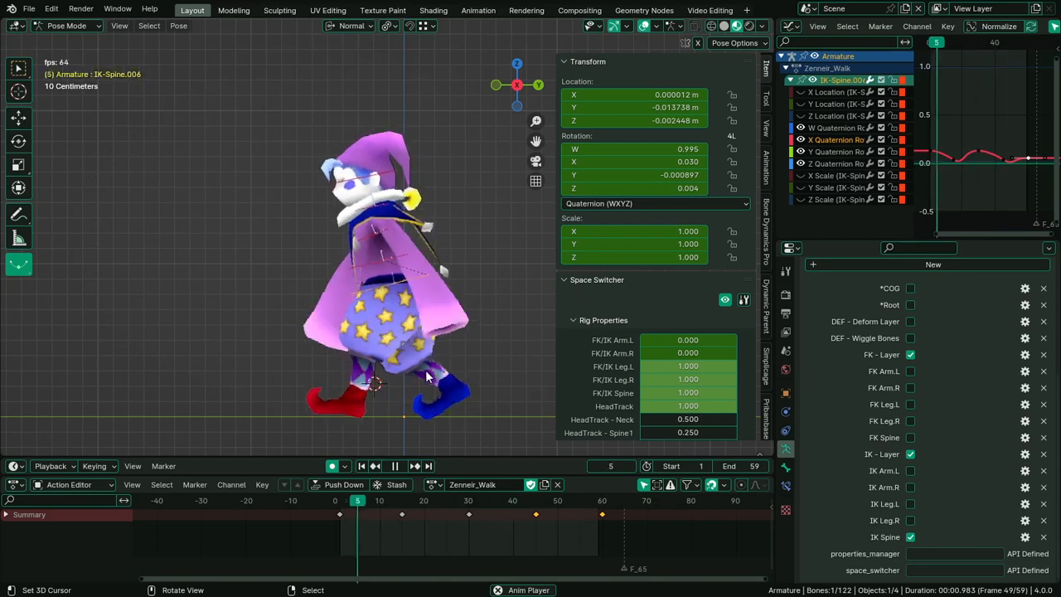
Duplicate the X Quaternion Rotation keyframe at frame 1 and move the copy freely onto frame 60
key(ctrl+space)
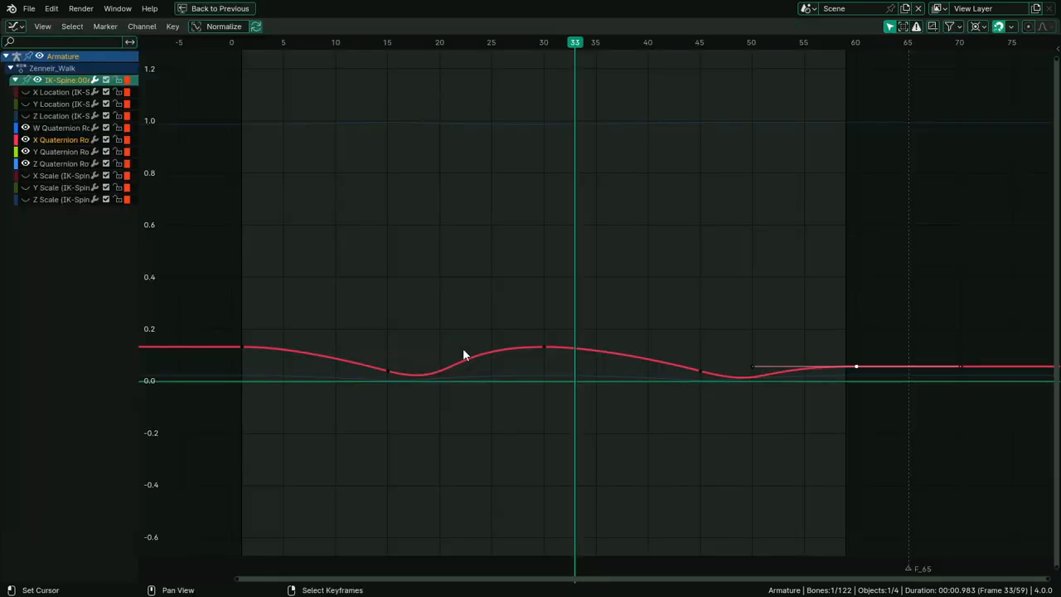
click(239, 348)
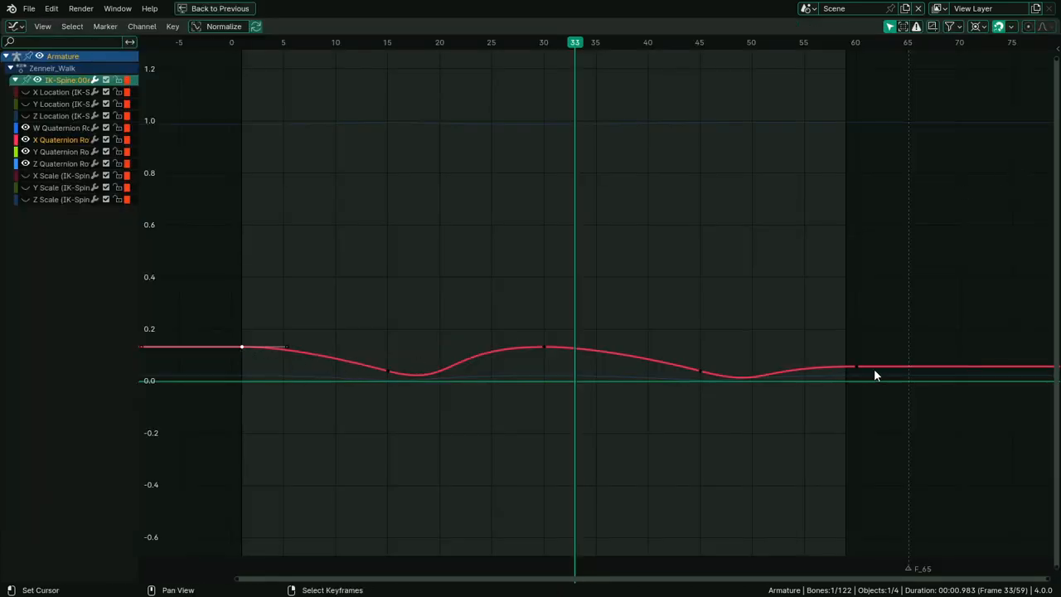
key(shift+d)
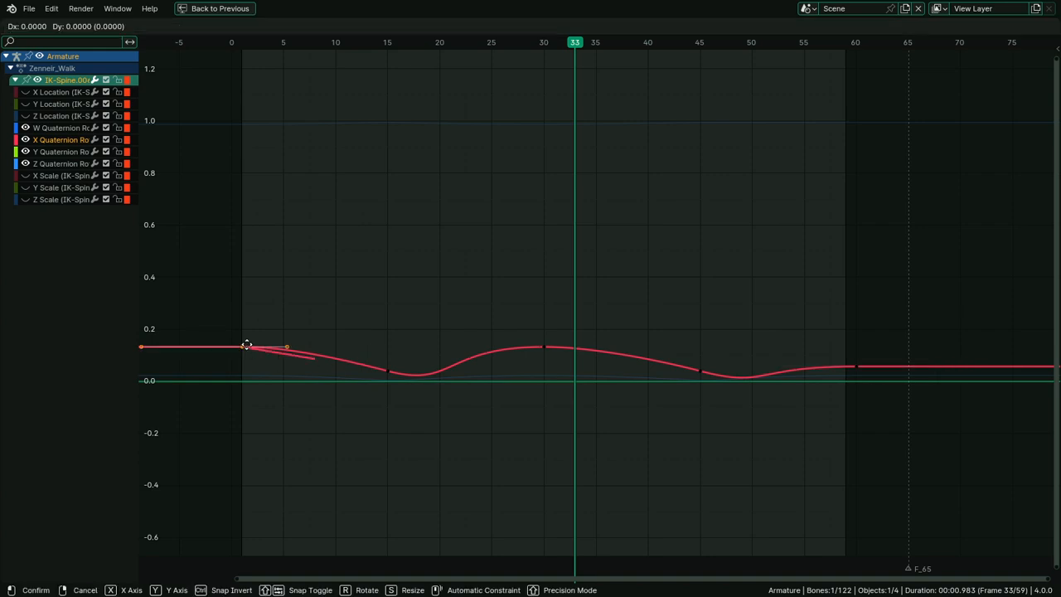
click(867, 431)
key(g)
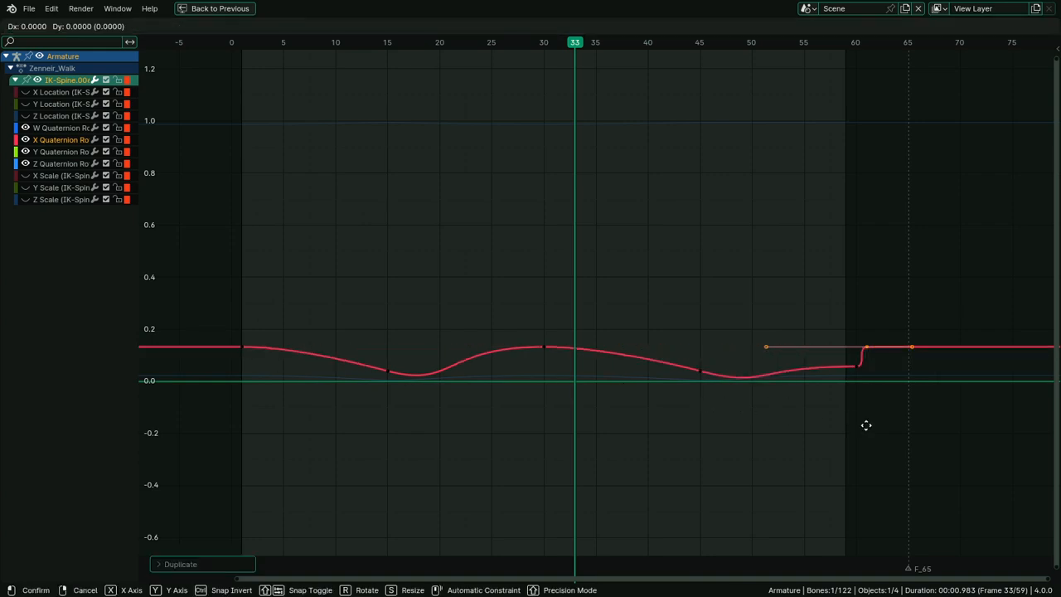
click(860, 430)
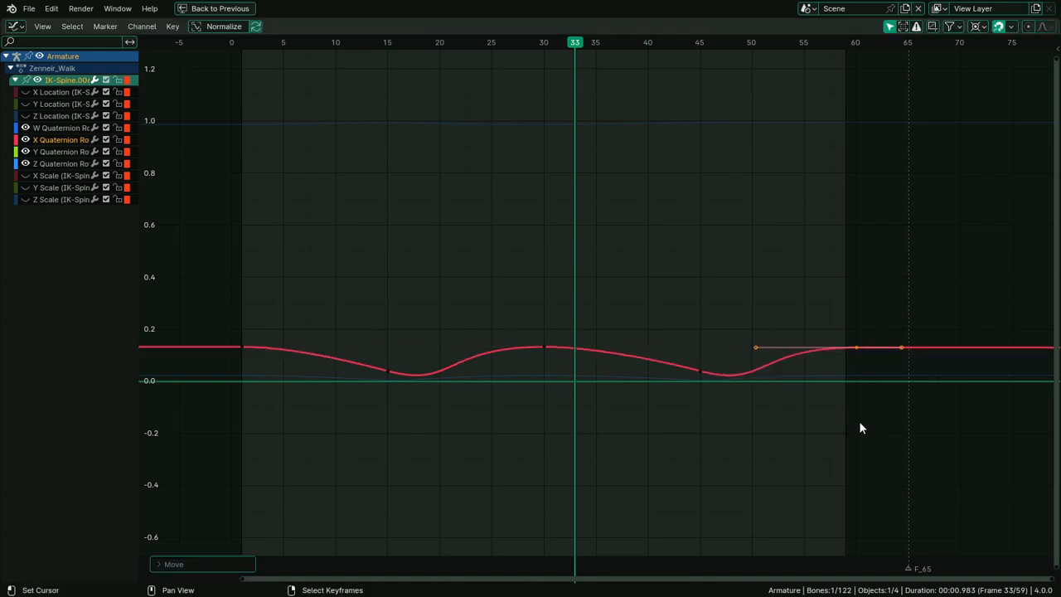
Duplicate the frame 1 X Quaternion Rotation keyframe 59 frames along the time axis only, placing it at frame 60
click(245, 344)
key(g)
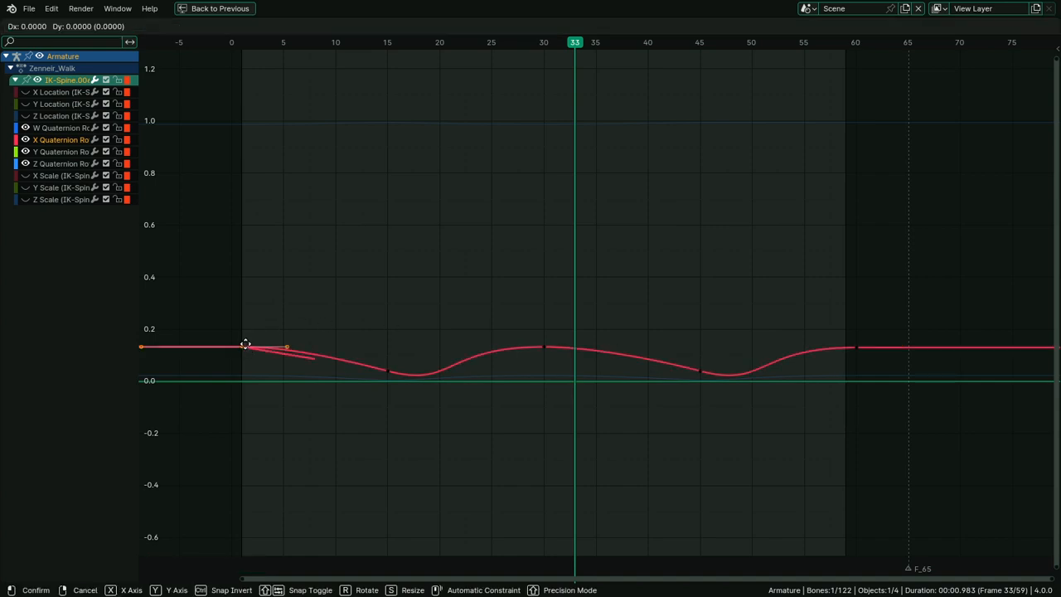
key(x)
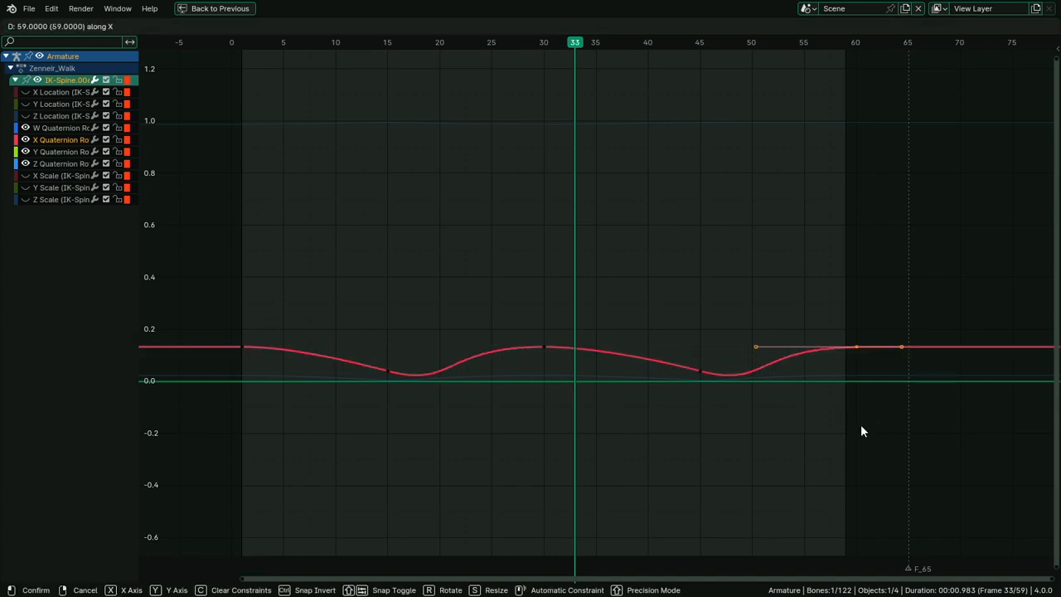
click(860, 431)
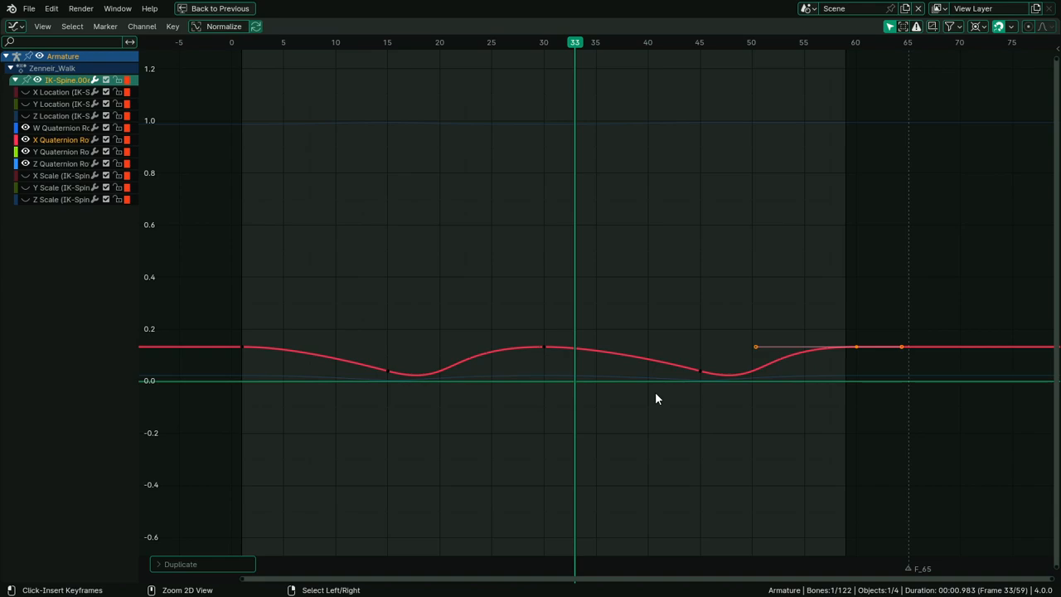
Play back the looped spine lean in the full layout, stop at frame 22, and enlarge the curve view again
key(ctrl+space)
key(space)
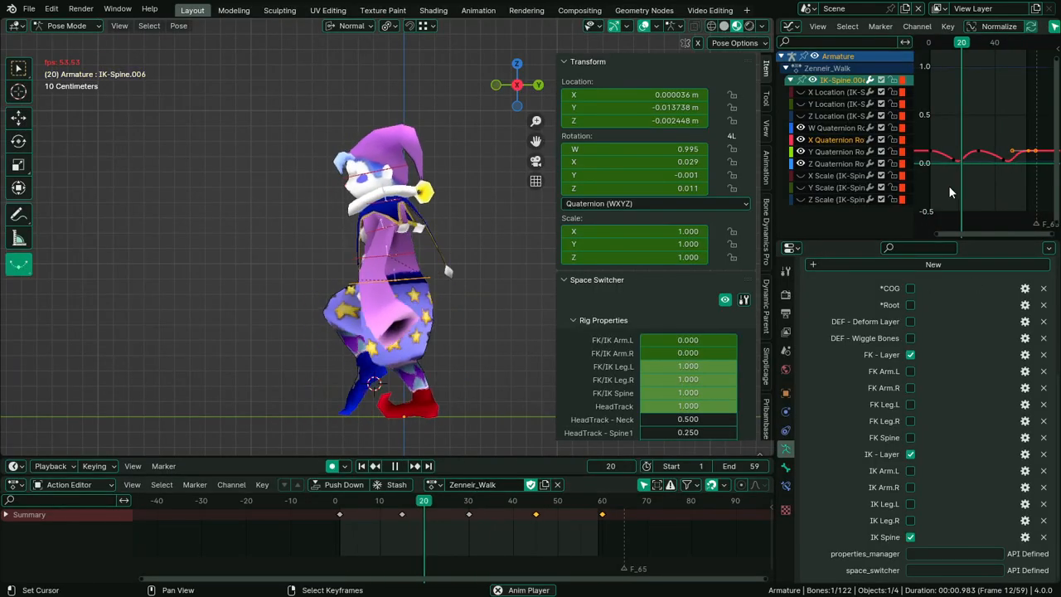
key(space)
key(ctrl+space)
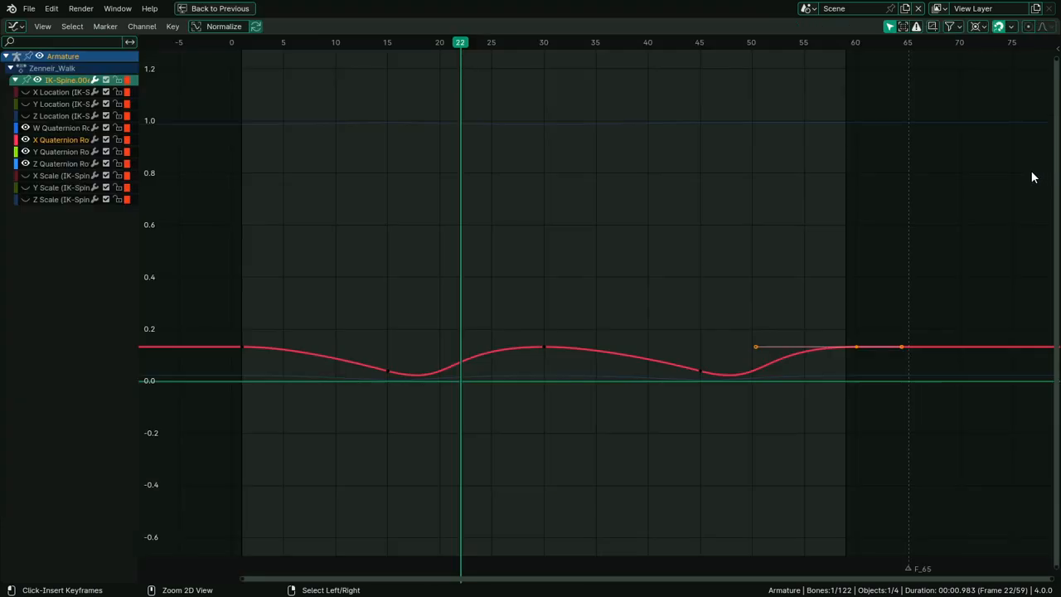
Try Gaussian smoothing on the X Quaternion Rotation keyframes at frames 15 and 45
click(392, 370)
click(701, 371)
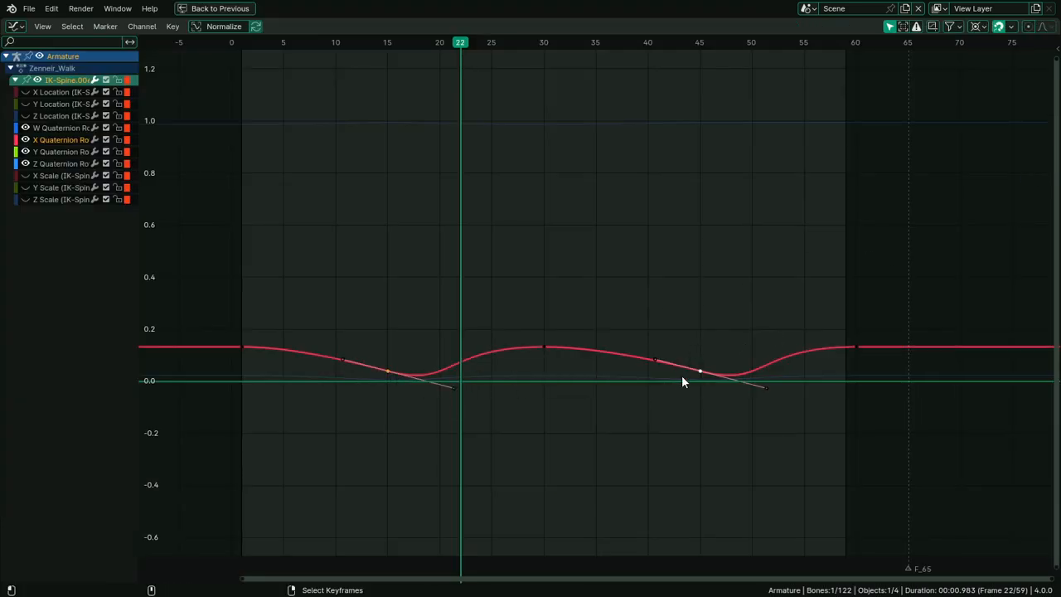
key(alt+s)
right_click(651, 379)
click(651, 379)
key(q)
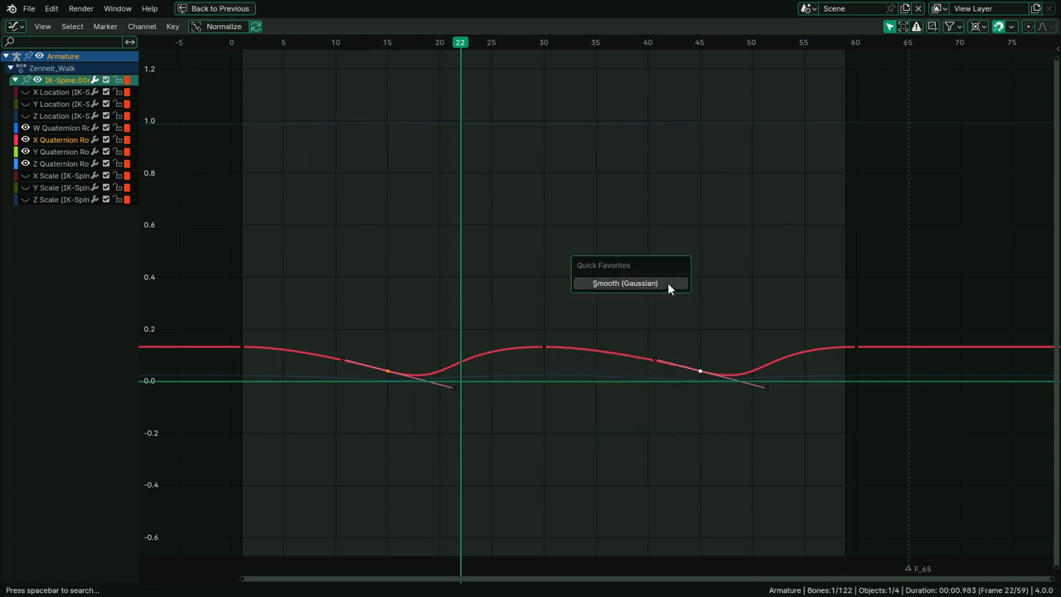
click(667, 284)
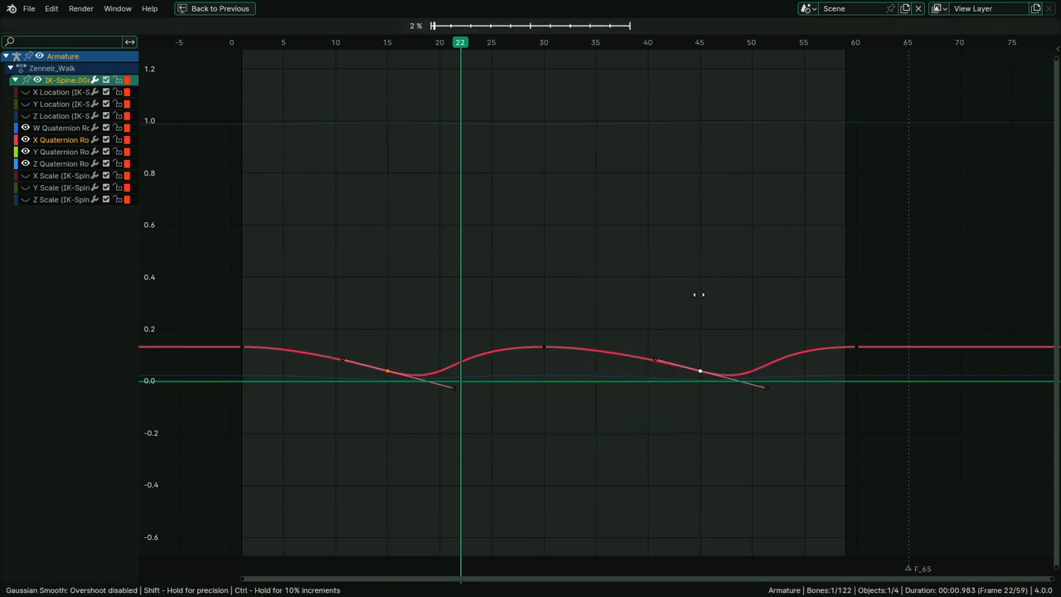
click(917, 265)
Set the cursor value to the X Quaternion Rotation keyframe at frame 30 and select the keyframes at frames 15 and 45
click(542, 346)
key(shift+s)
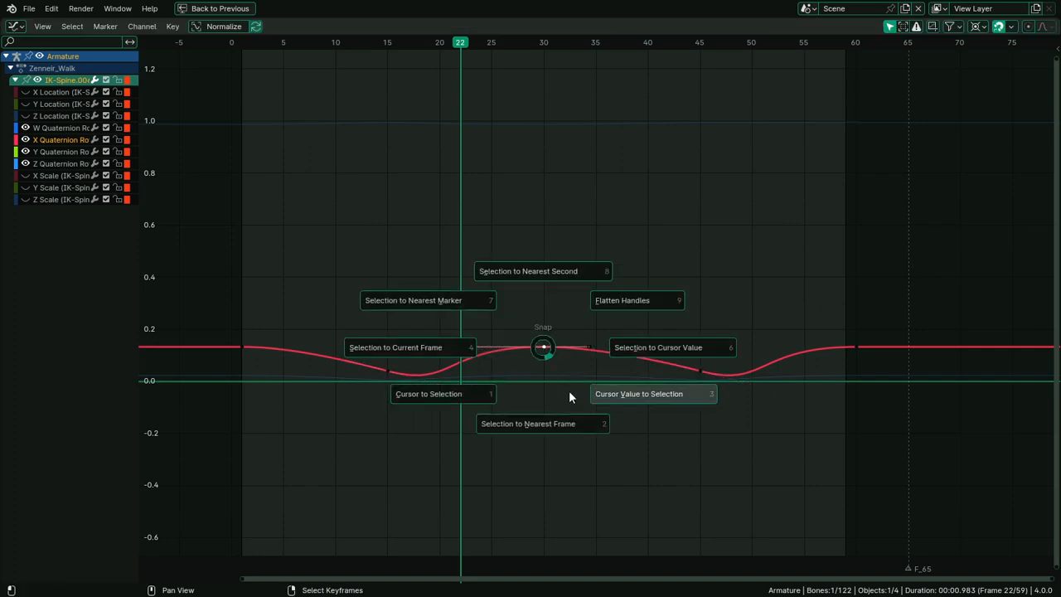
click(640, 397)
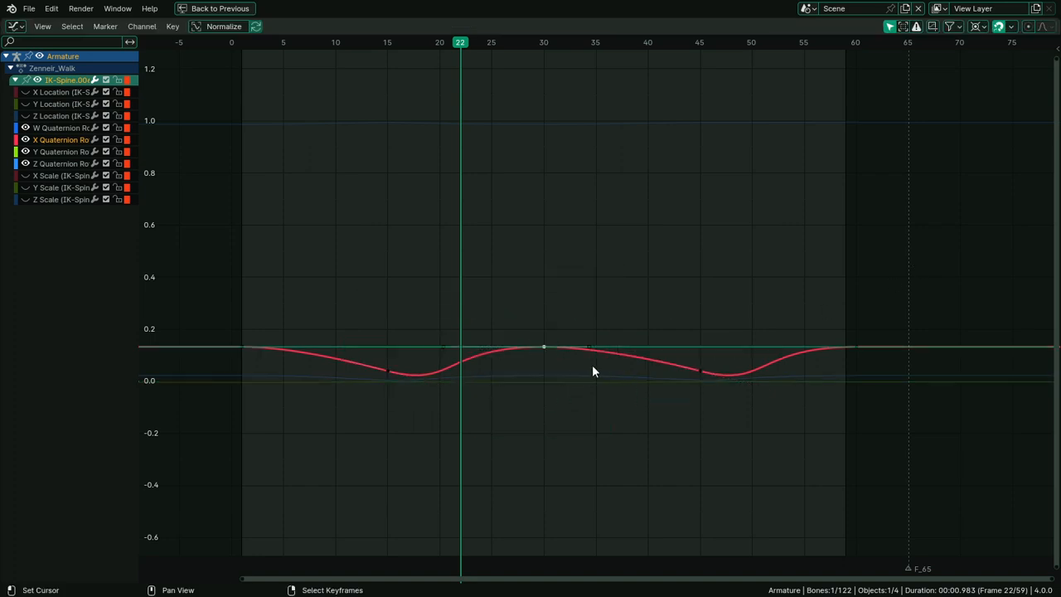
click(389, 379)
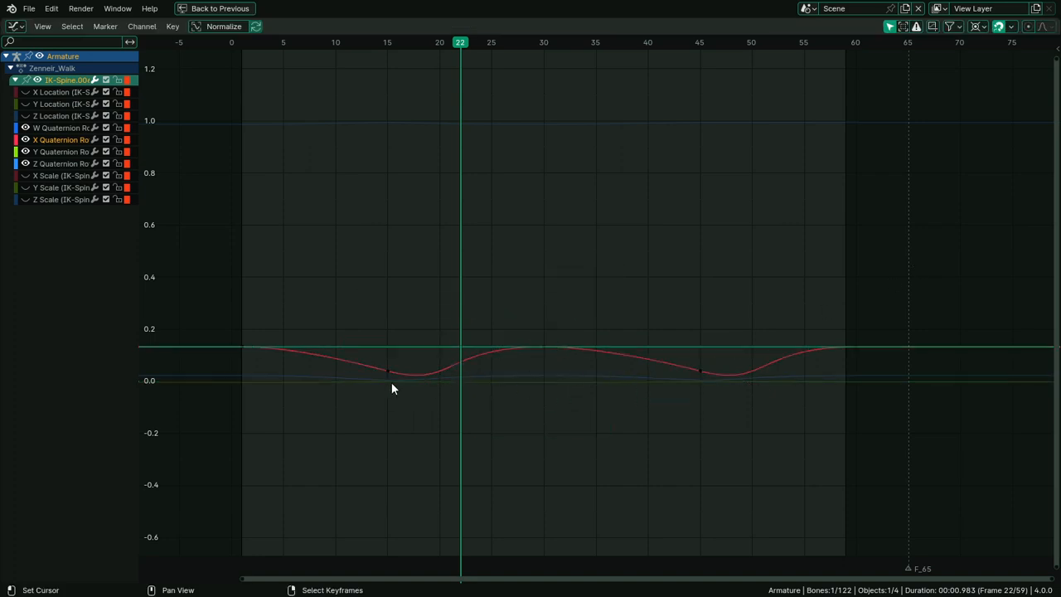
click(701, 372)
Try the Blend to Ease and Breakdown operations on the selected keyframes
click(173, 27)
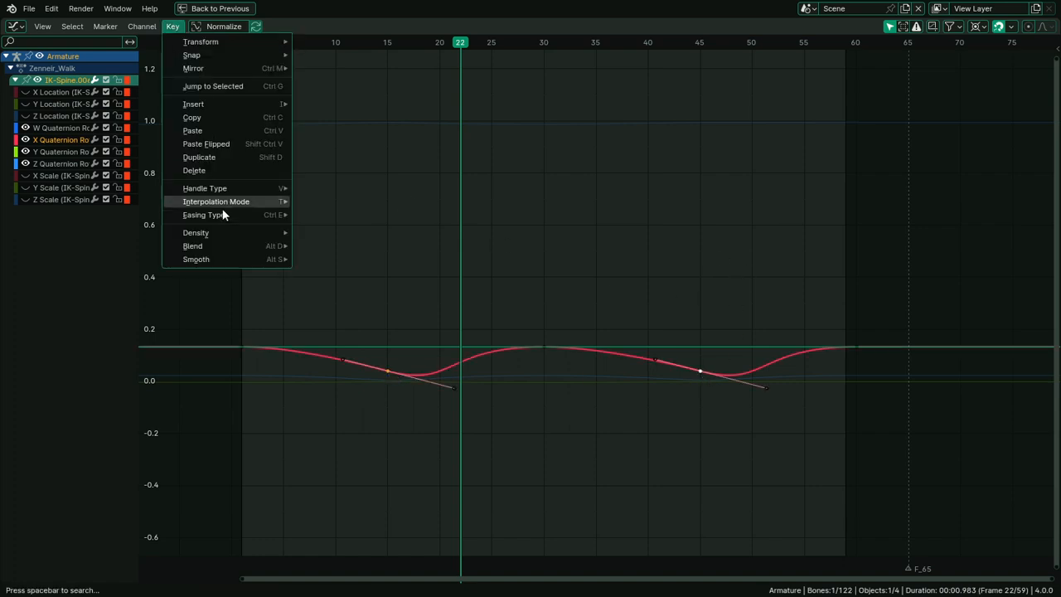
mouse_move(226, 246)
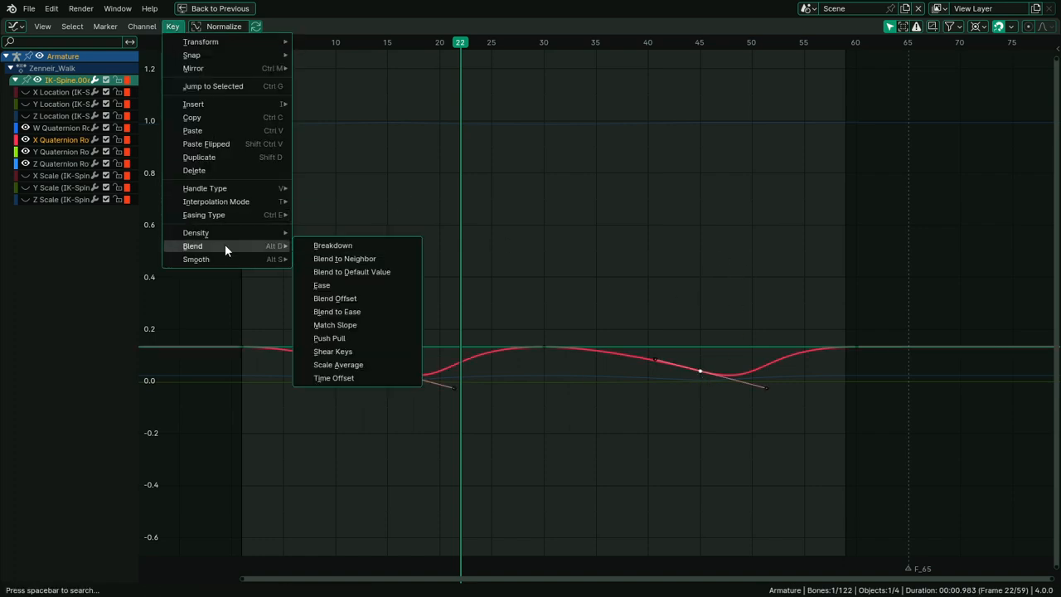
click(377, 312)
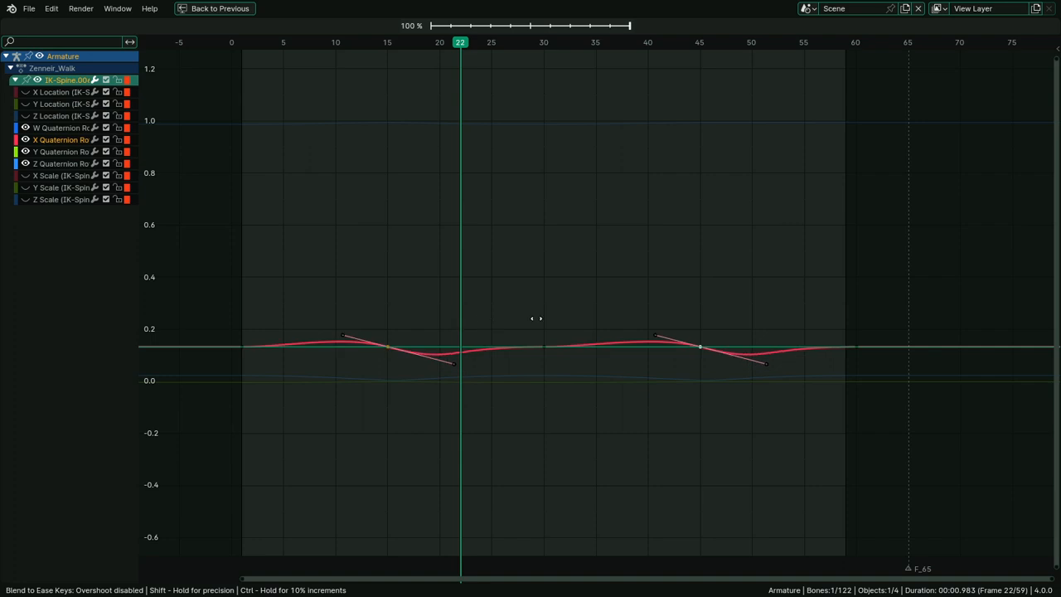
click(350, 231)
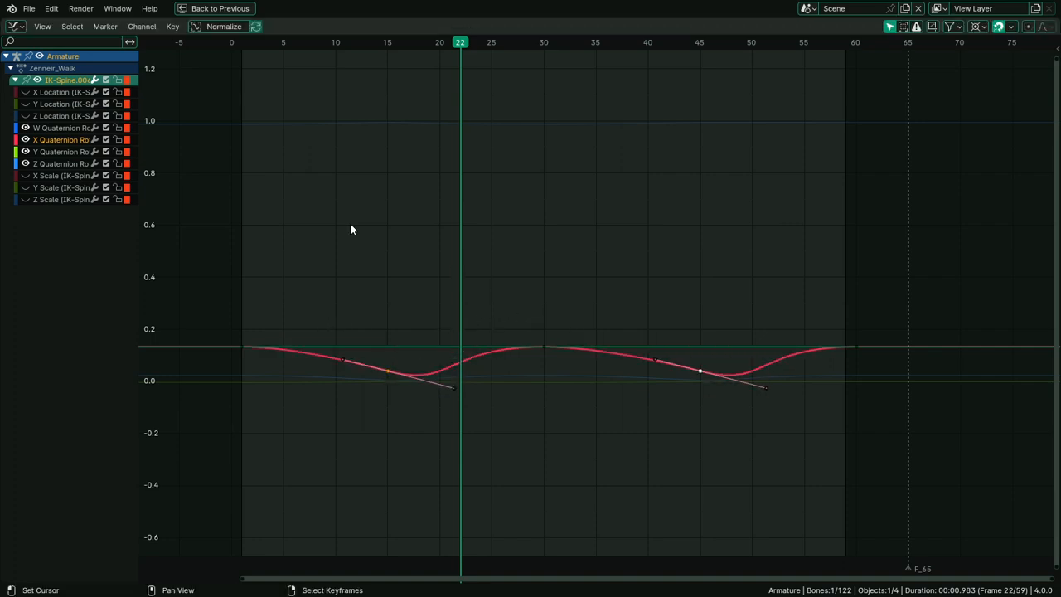
click(174, 30)
mouse_move(251, 232)
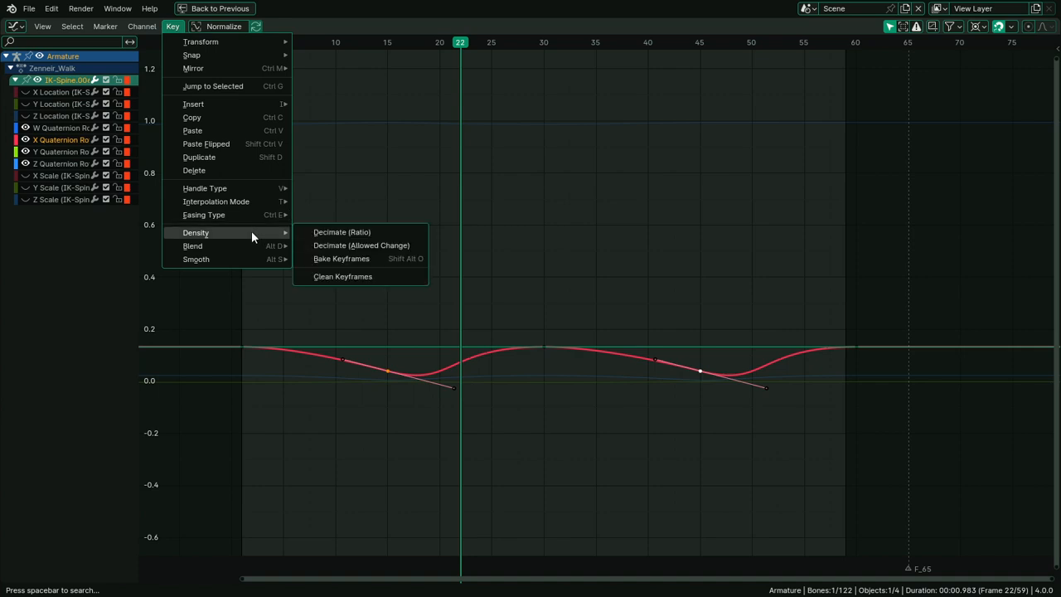
click(319, 246)
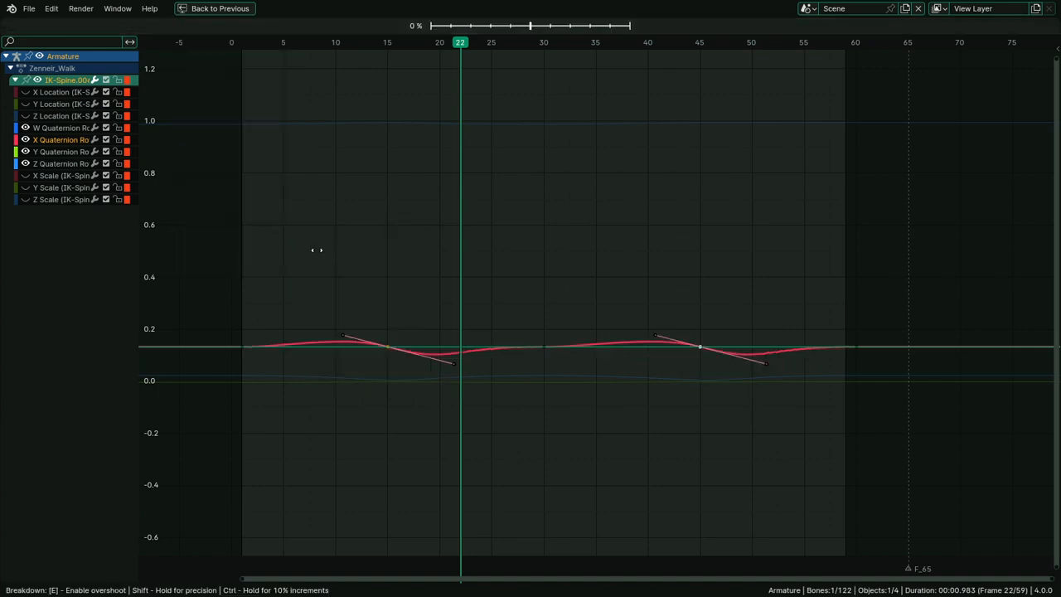
click(527, 250)
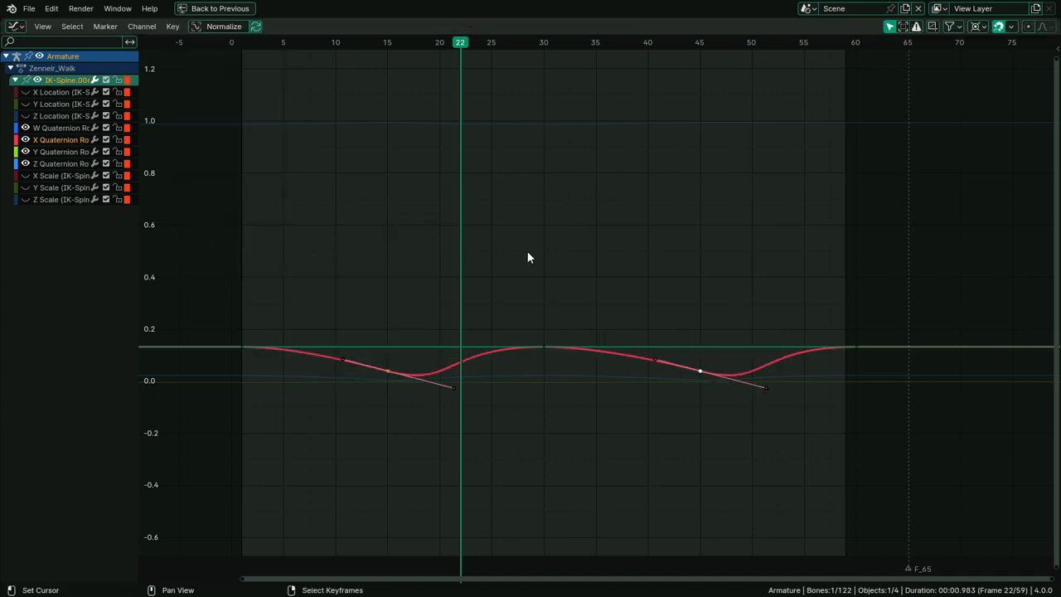
Try Push Pull on the selected keyframes, followed by another Blend to Ease attempt
click(172, 27)
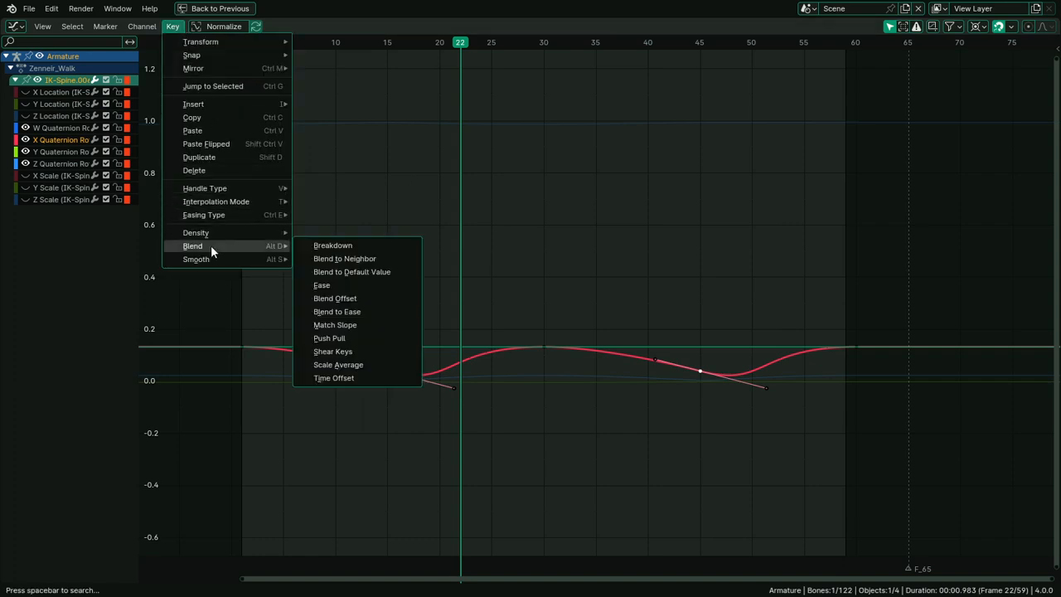
click(357, 335)
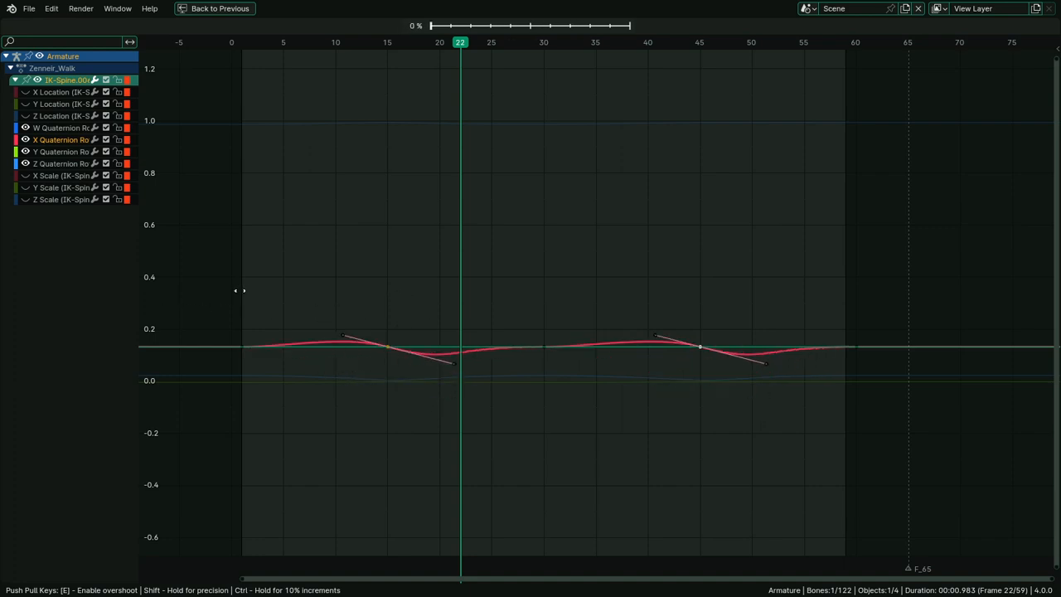
click(557, 295)
click(173, 25)
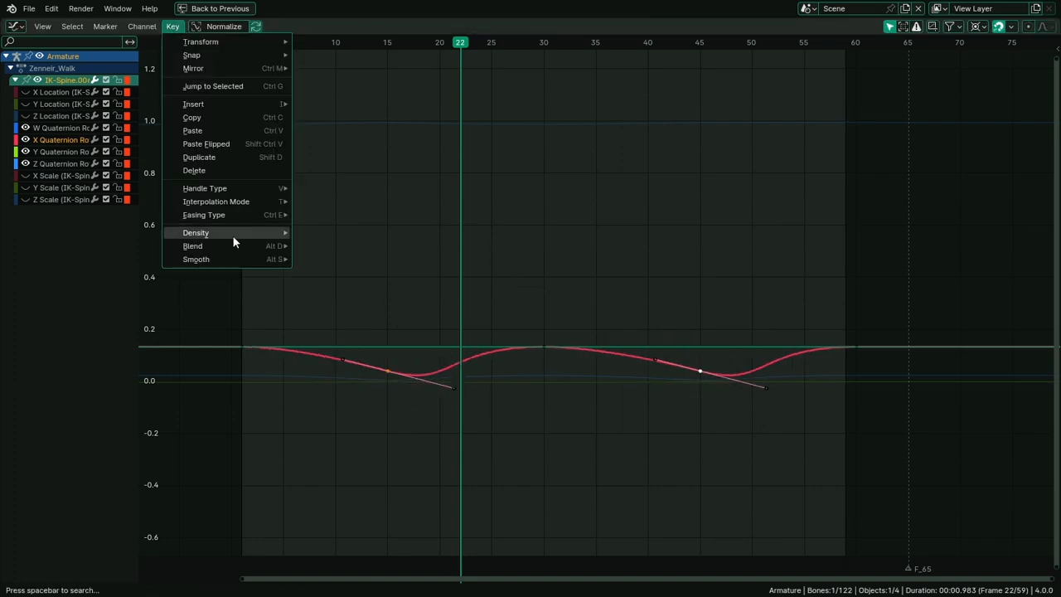
mouse_move(233, 249)
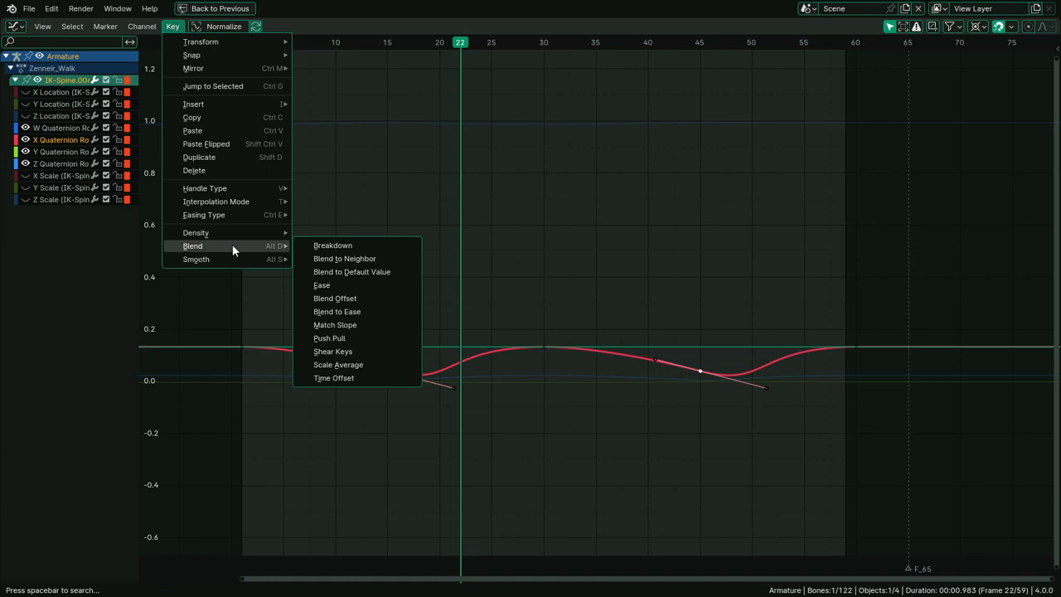
click(341, 313)
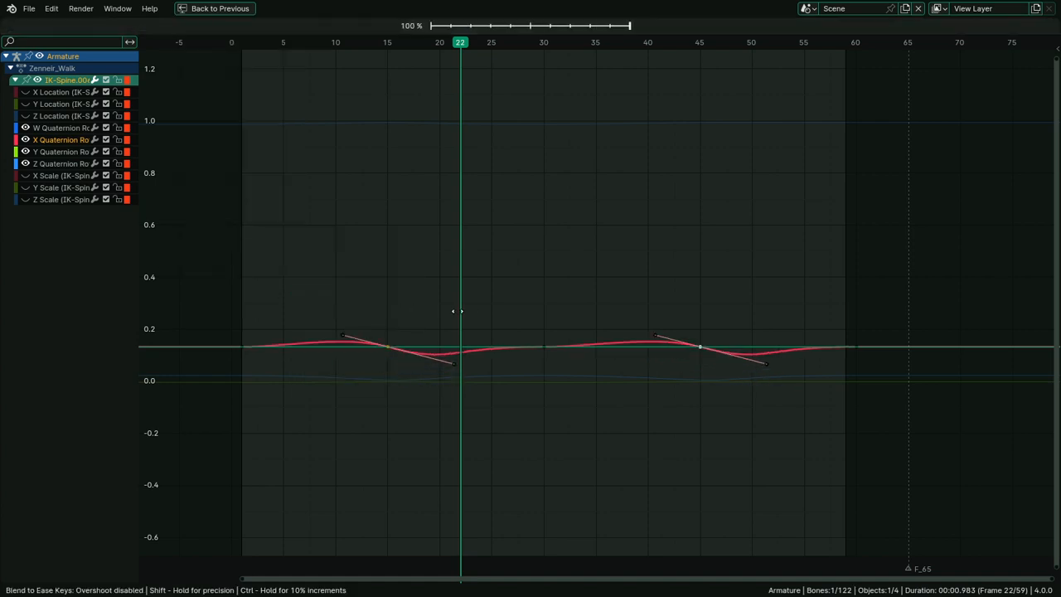
click(426, 296)
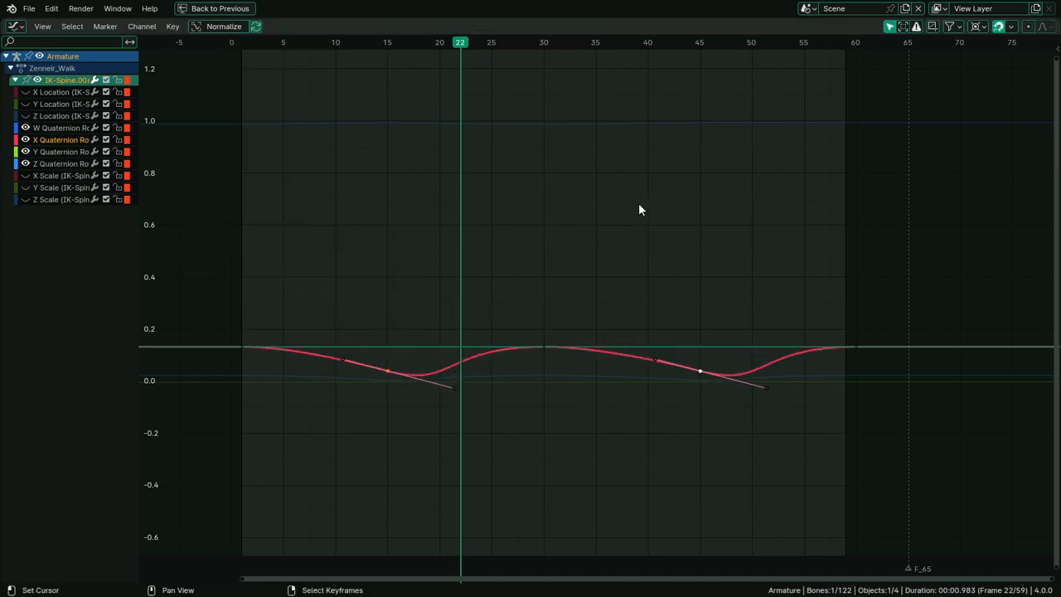
Scale the keyframes at frames 15 and 45 to about 0.41 along Y towards the cursor value, and play back the walk
key(s)
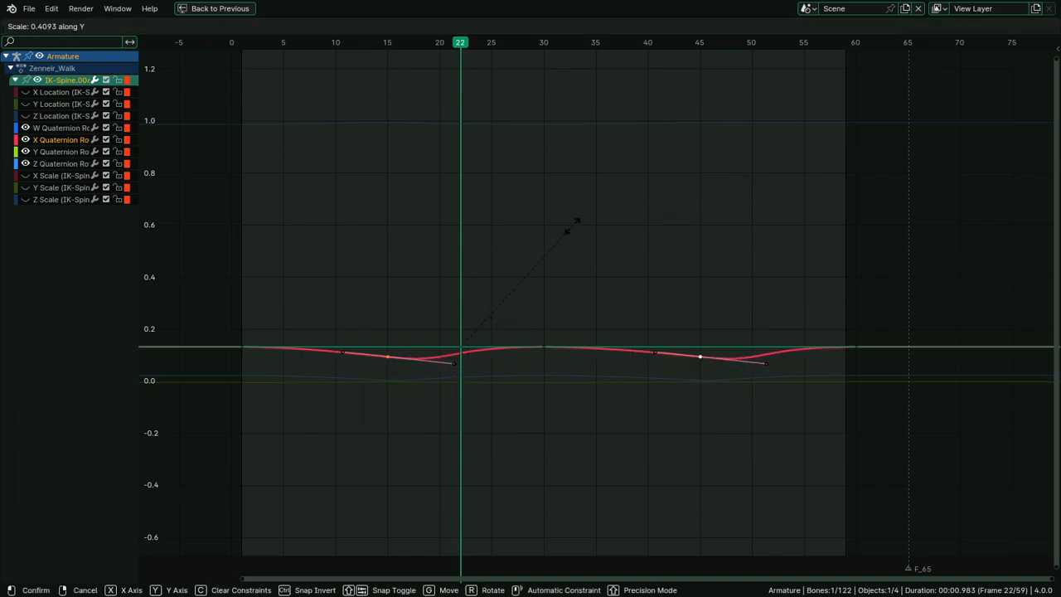
click(572, 231)
key(ctrl+space)
key(space)
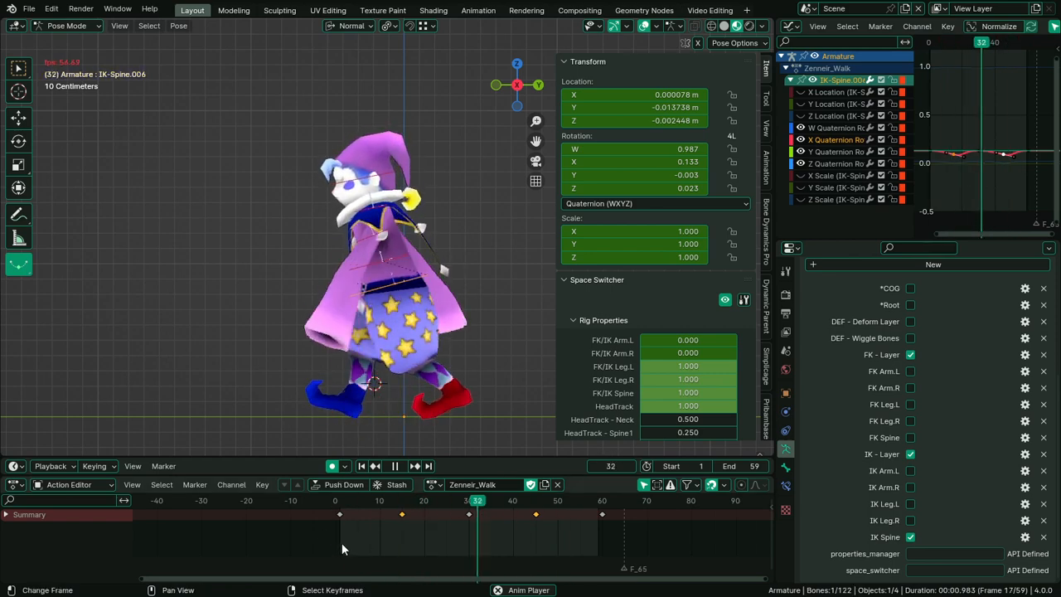
key(space)
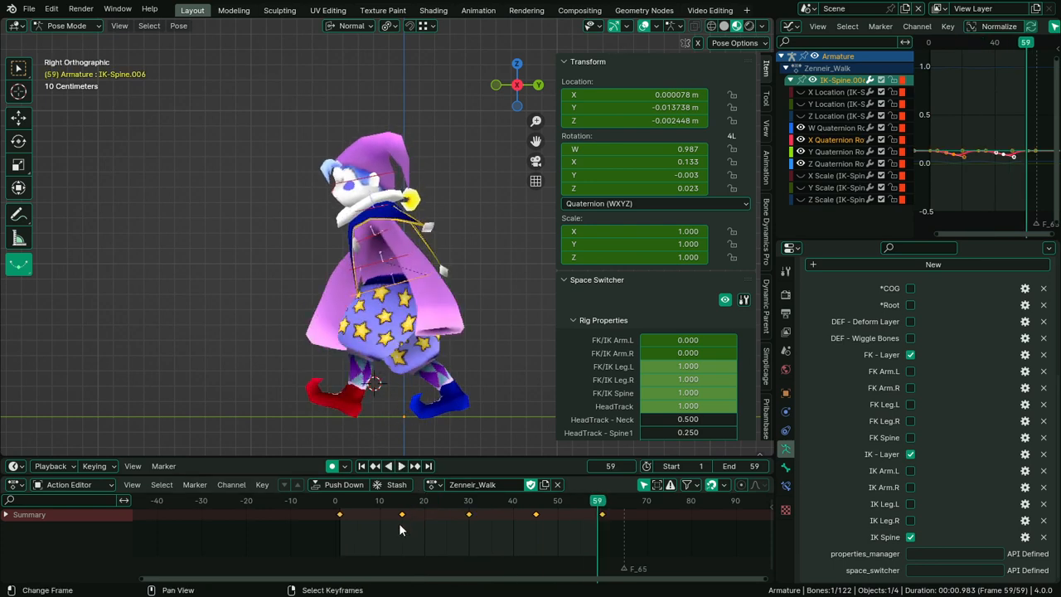
Copy the IK-Spine.006 keyframes, paste them onto IK-Spine.003 at frame 1, and play back the walk
right_click(383, 270)
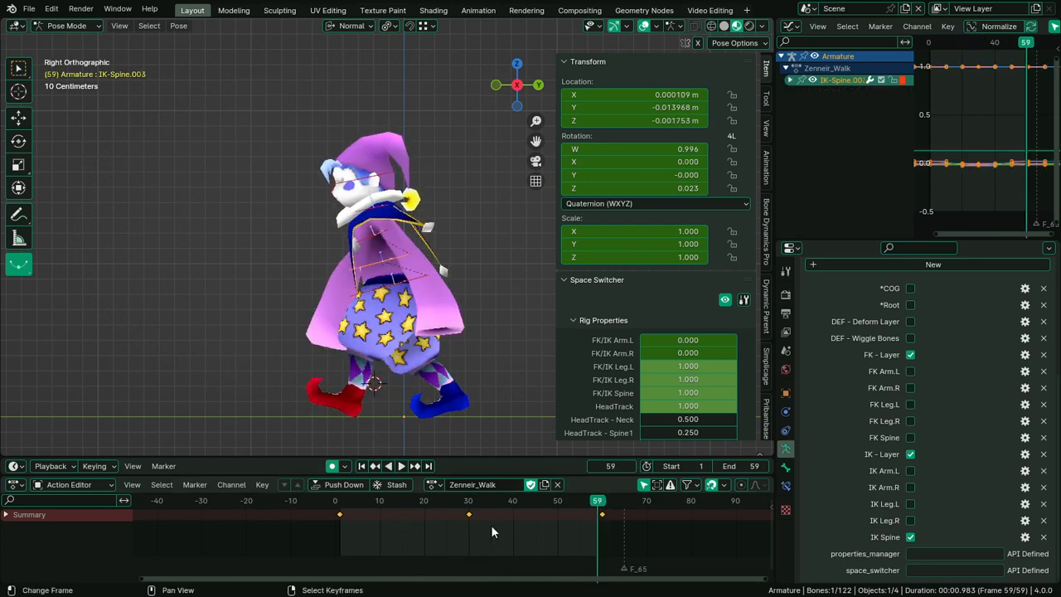
click(344, 525)
key(space)
drag(343, 526, 340, 526)
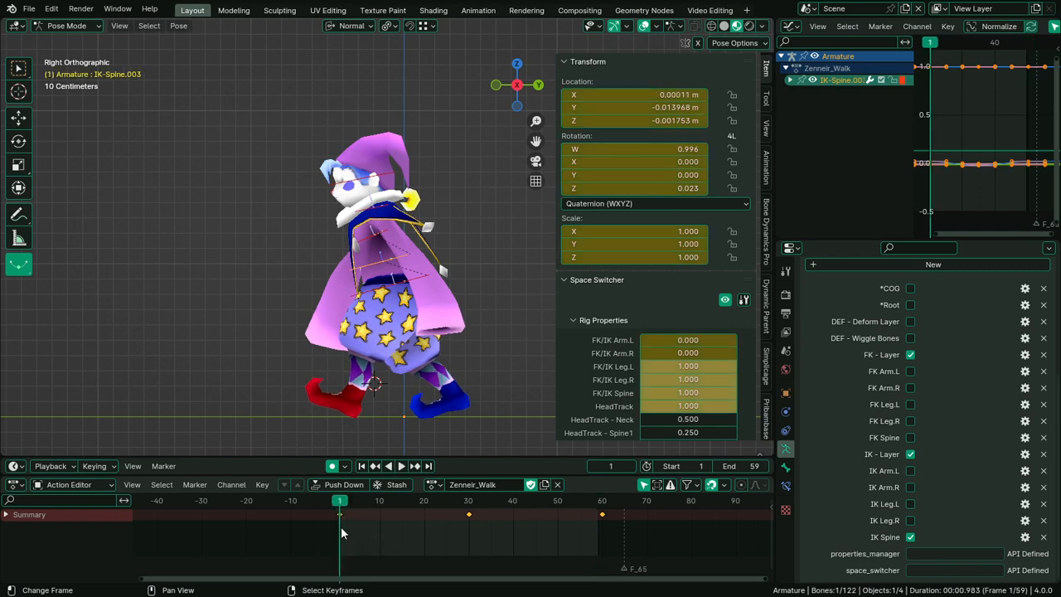
right_click(406, 280)
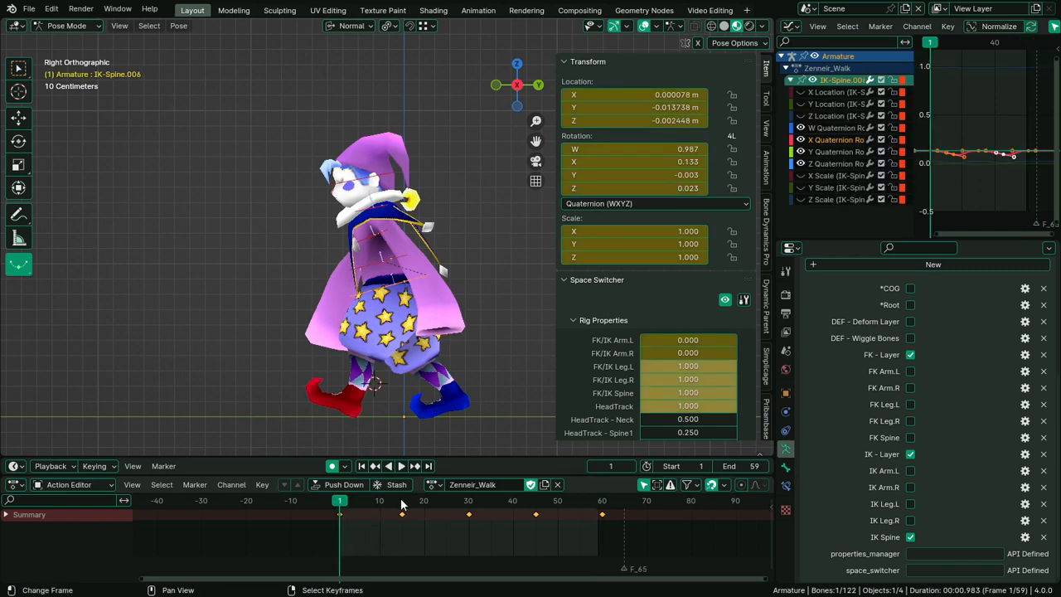
right_click(383, 257)
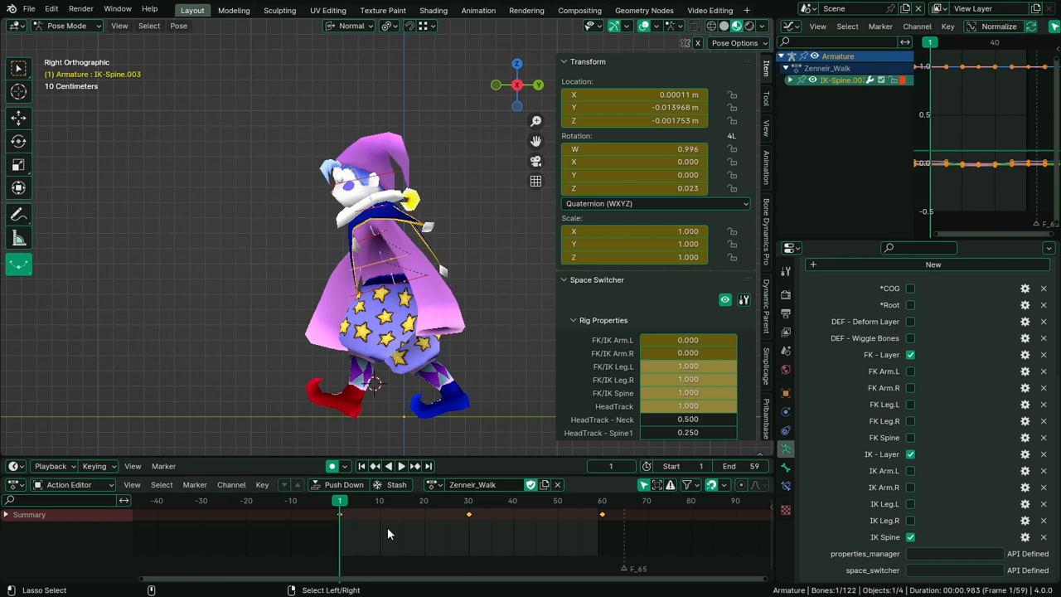
key(ctrl+v)
key(space)
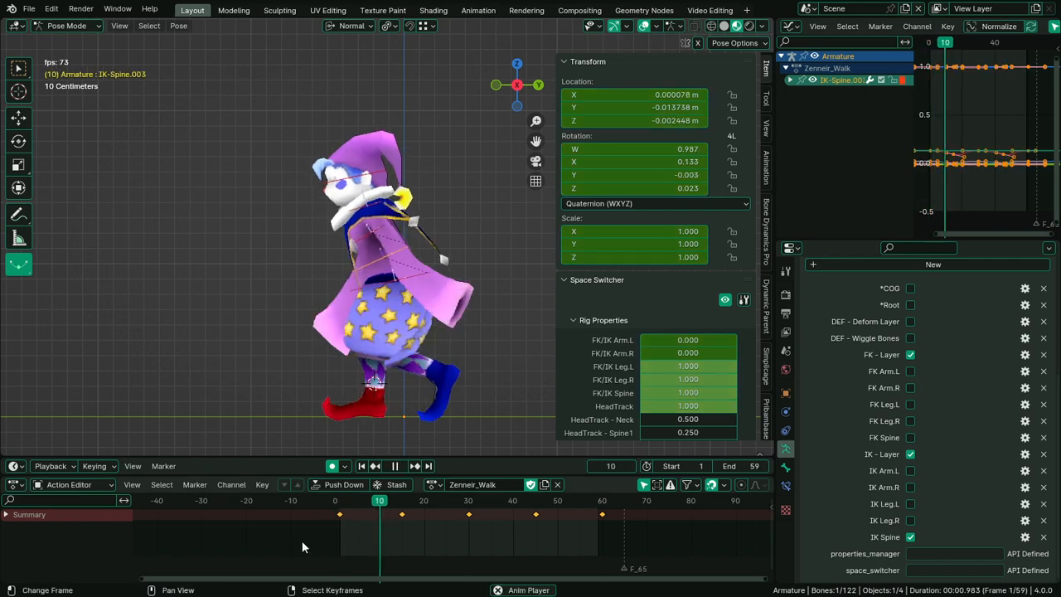
key(space)
Paste the copied spine keyframes onto IK-Spine.004 and IK-Spine.005 at frame 1, and play back the walk
right_click(372, 231)
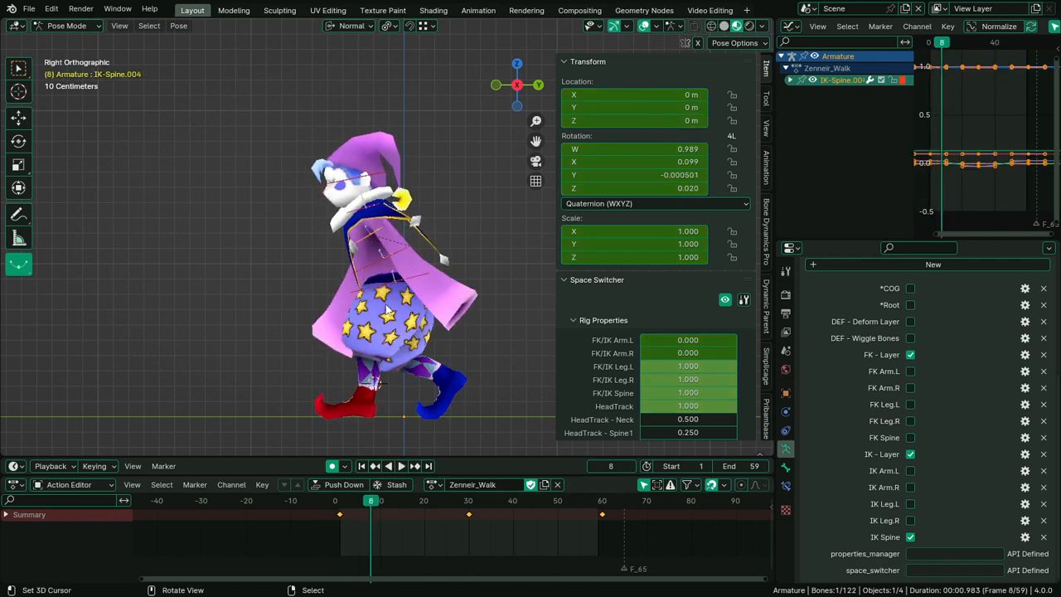
drag(347, 518, 341, 519)
right_click(372, 191)
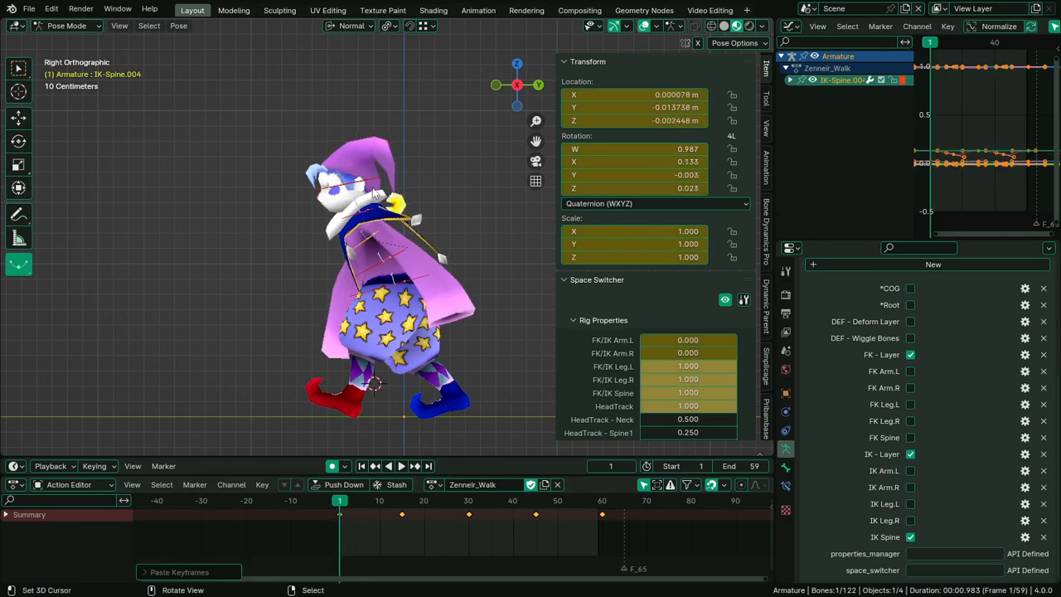
key(ctrl+v)
key(space)
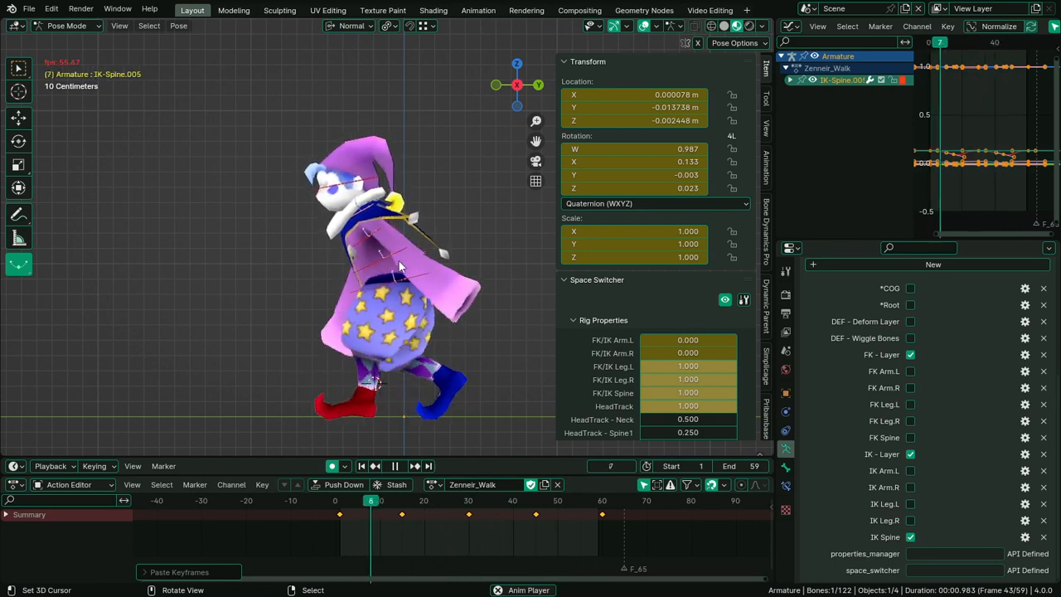
key(space)
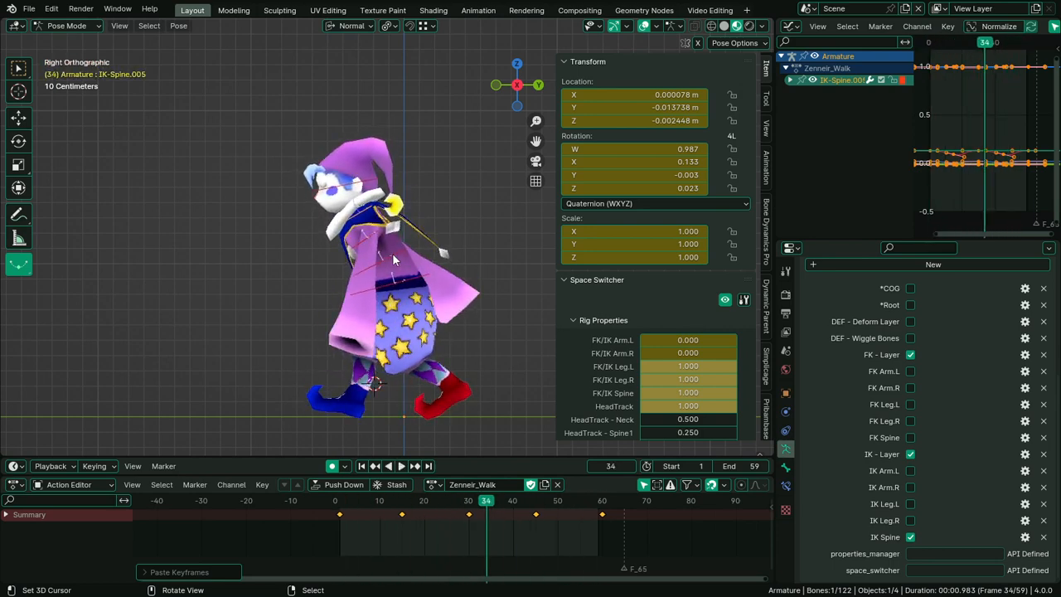
Undo the last change, check IK-Spine.003, IK-Spine.004 and IK-Spine.005 selected together, and select IK-Spine.003 alone
key(ctrl+z)
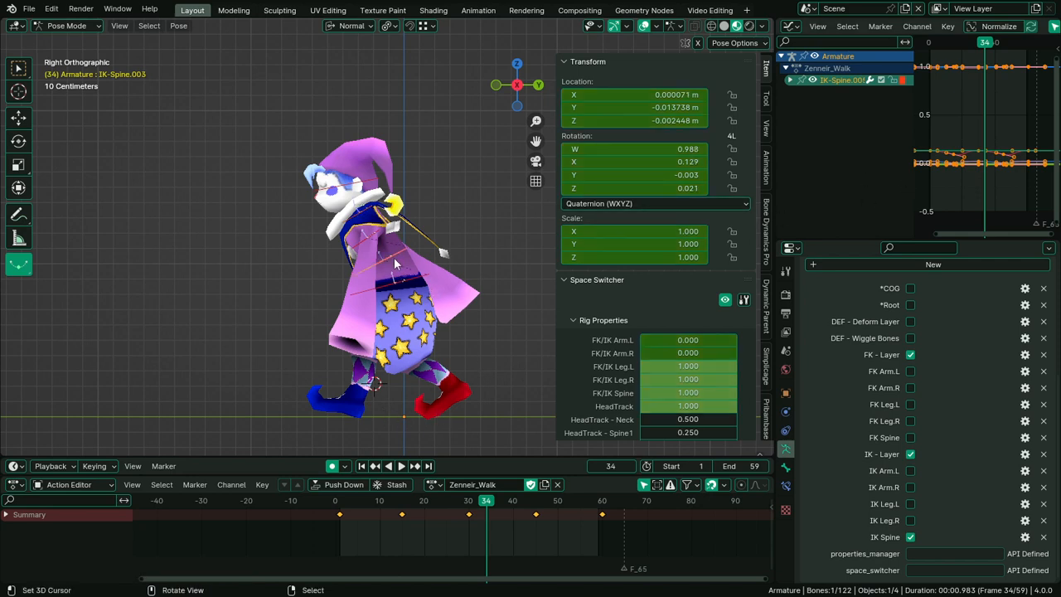
shift+click(368, 239)
shift+click(358, 213)
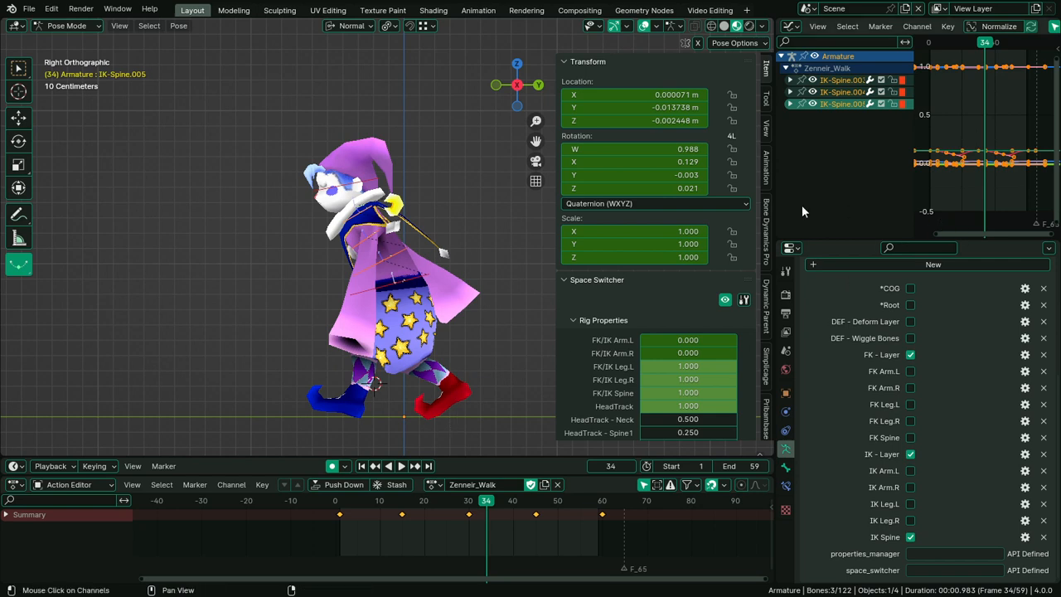
click(406, 266)
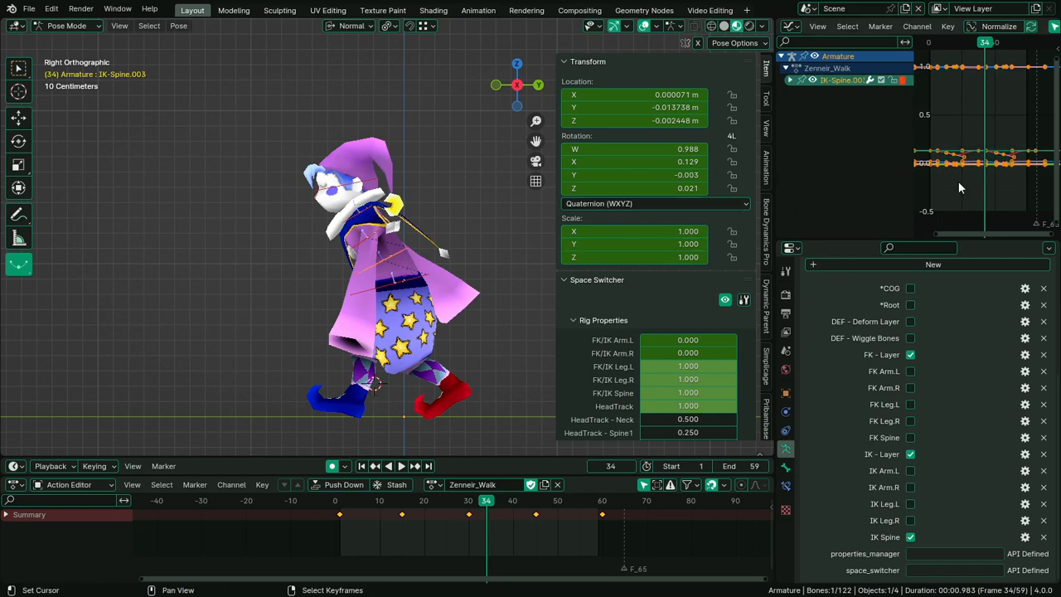
Isolate IK-Spine.003's X Quaternion Rotation curve in the maximized Graph Editor by hiding its location, scale and other rotation channels
key(ctrl+space)
click(15, 80)
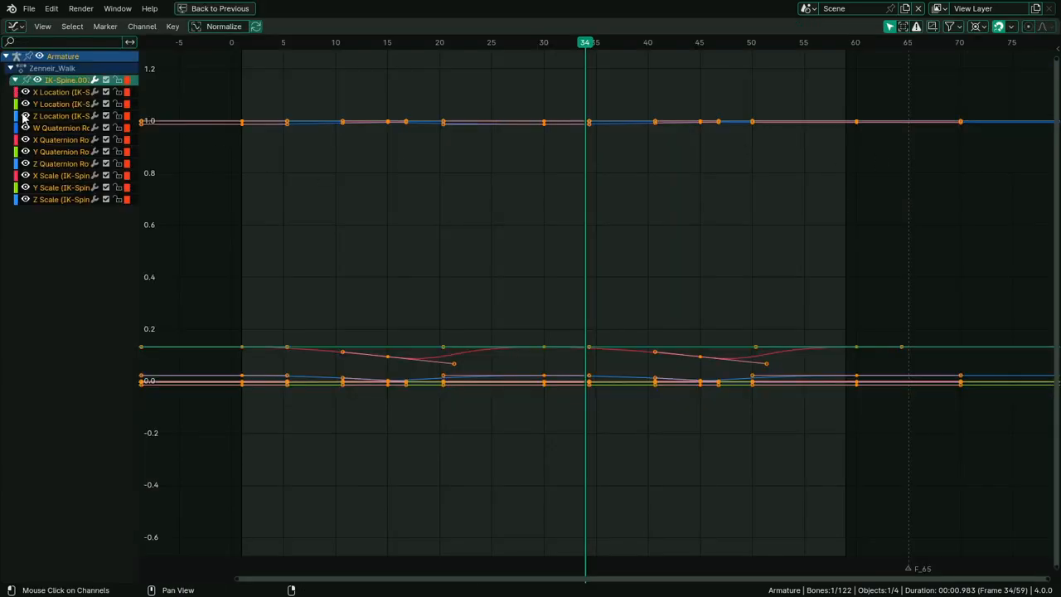
drag(26, 93, 26, 121)
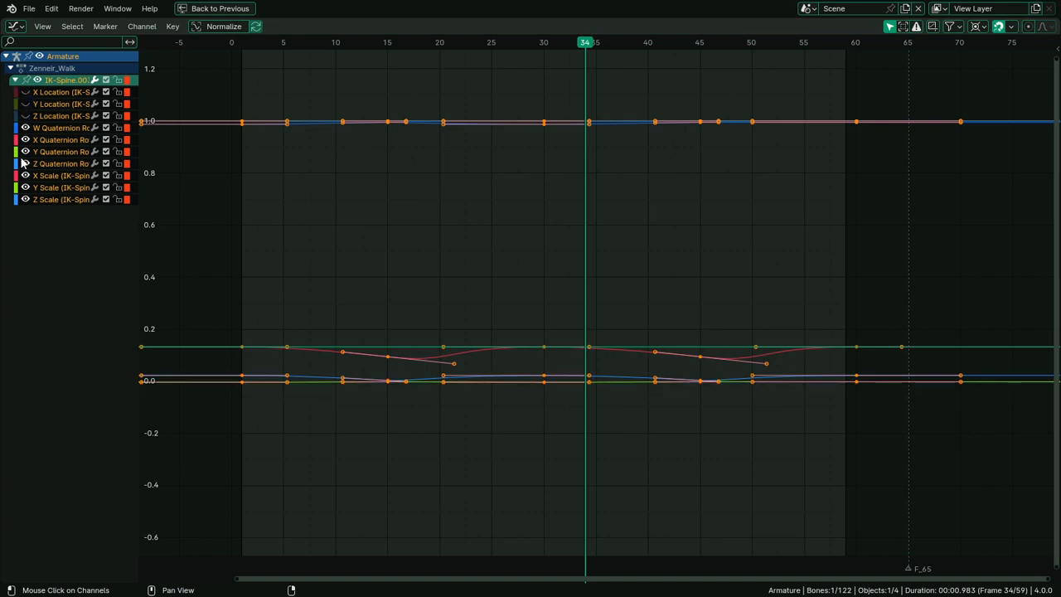
drag(25, 176, 25, 200)
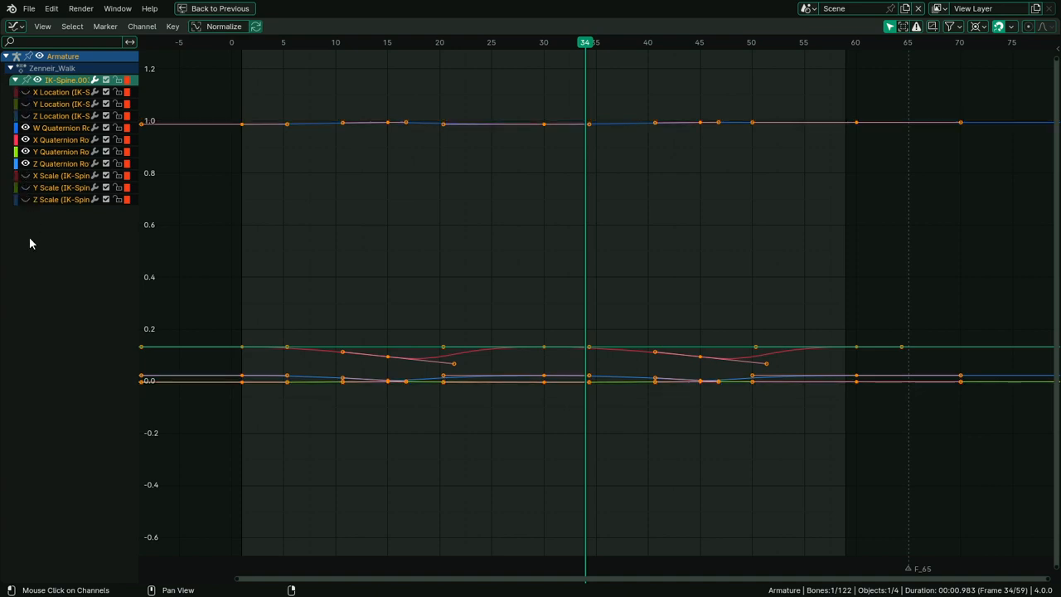
click(26, 164)
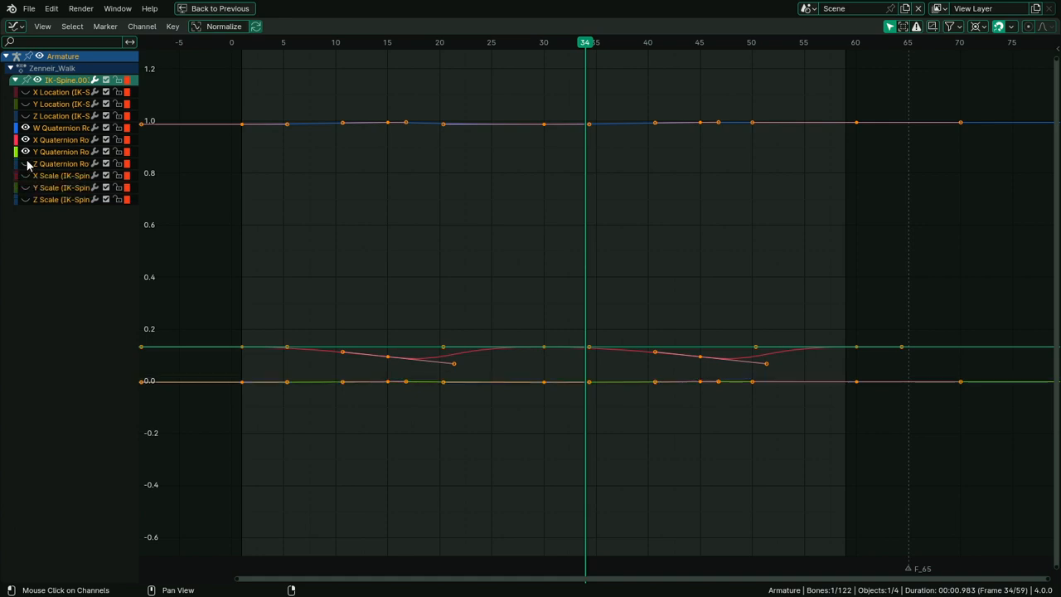
click(26, 153)
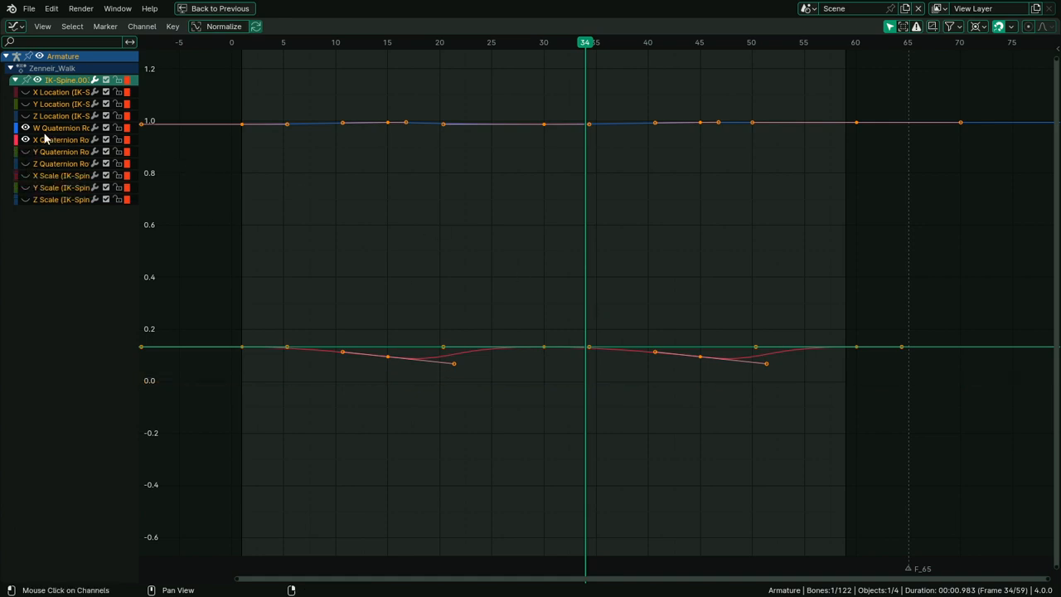
click(25, 129)
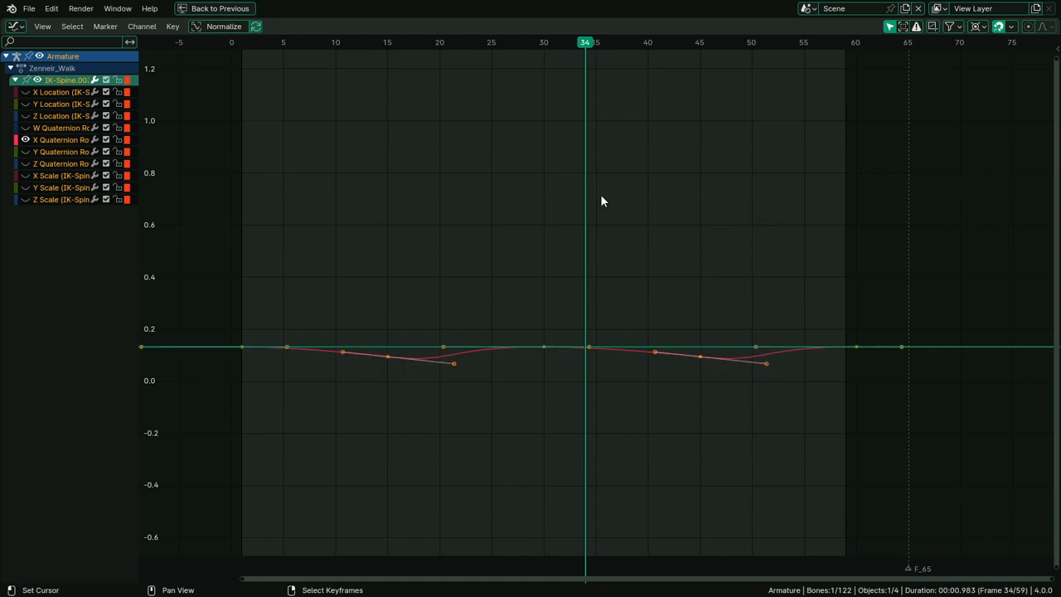
Turn off Normalize for the curves, inspect the X rotation peaks near 0.133, and restore the full layout
click(213, 27)
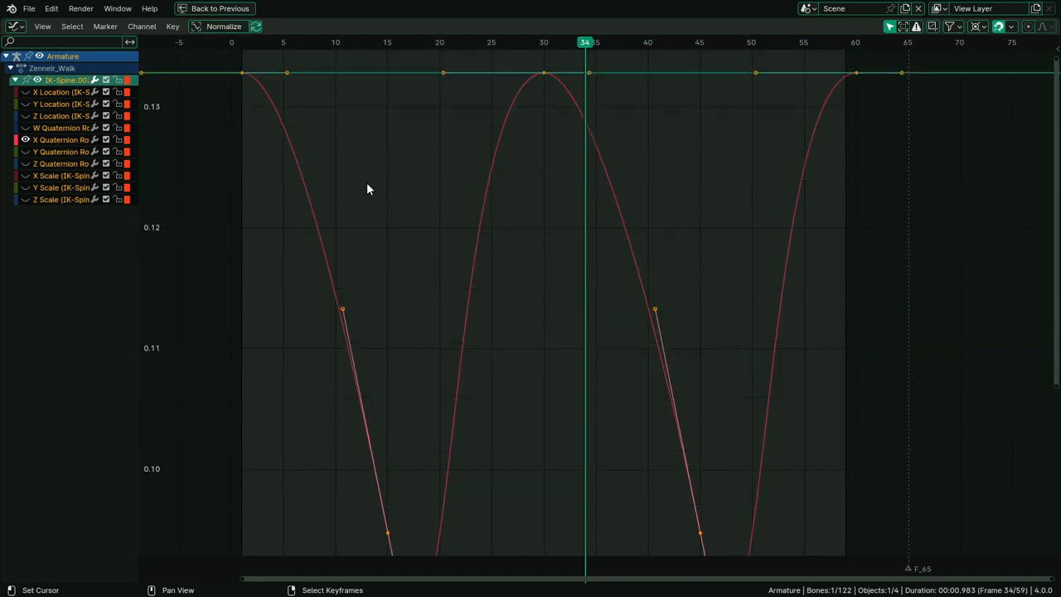
middle_drag(428, 226, 565, 382)
scroll(690, 291, up, 3)
middle_drag(247, 220, 376, 265)
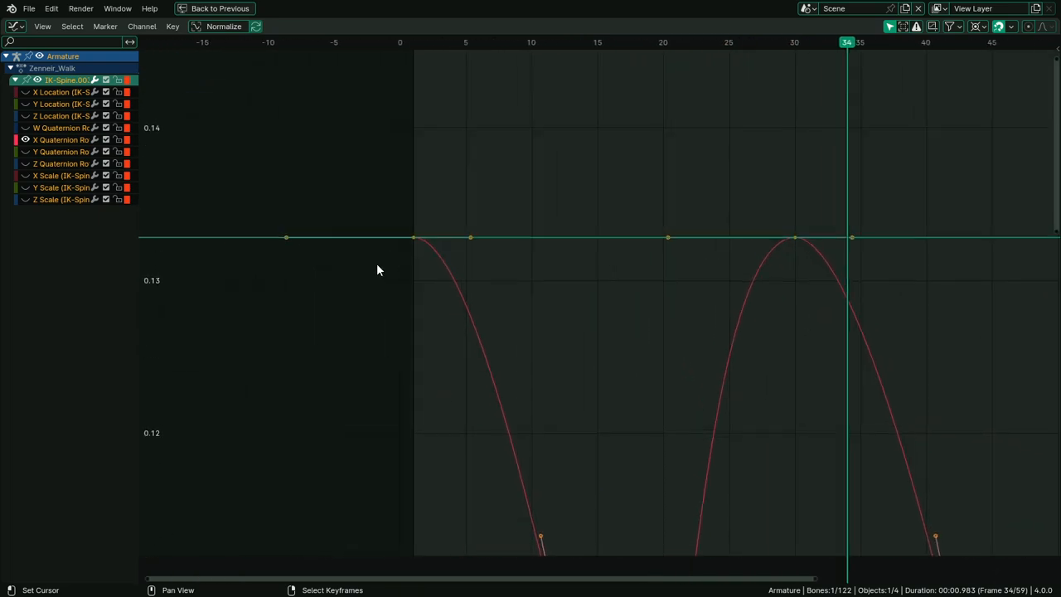
key(ctrl+space)
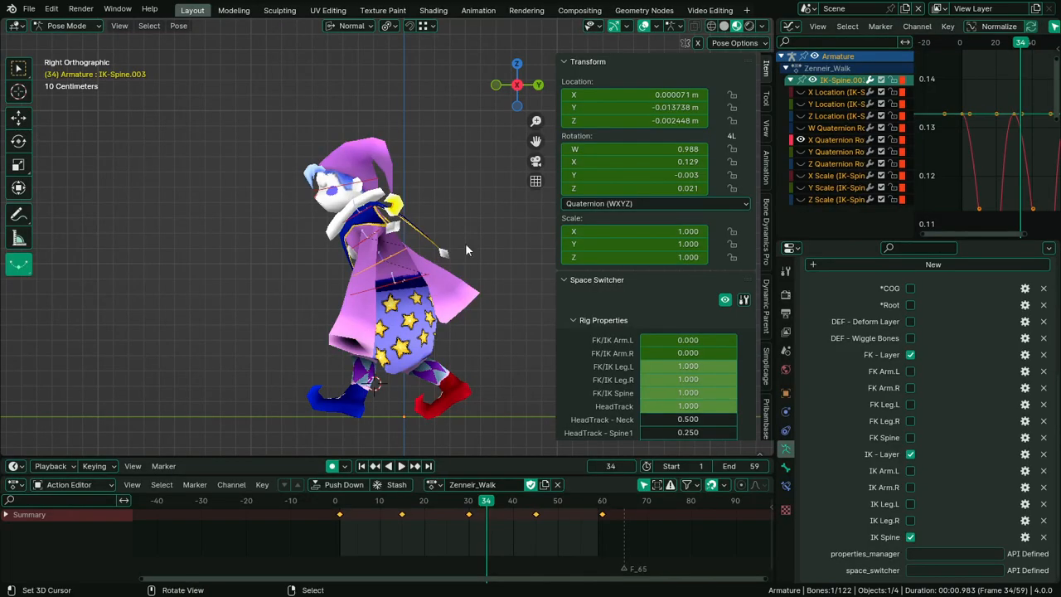
key(s)
key(y)
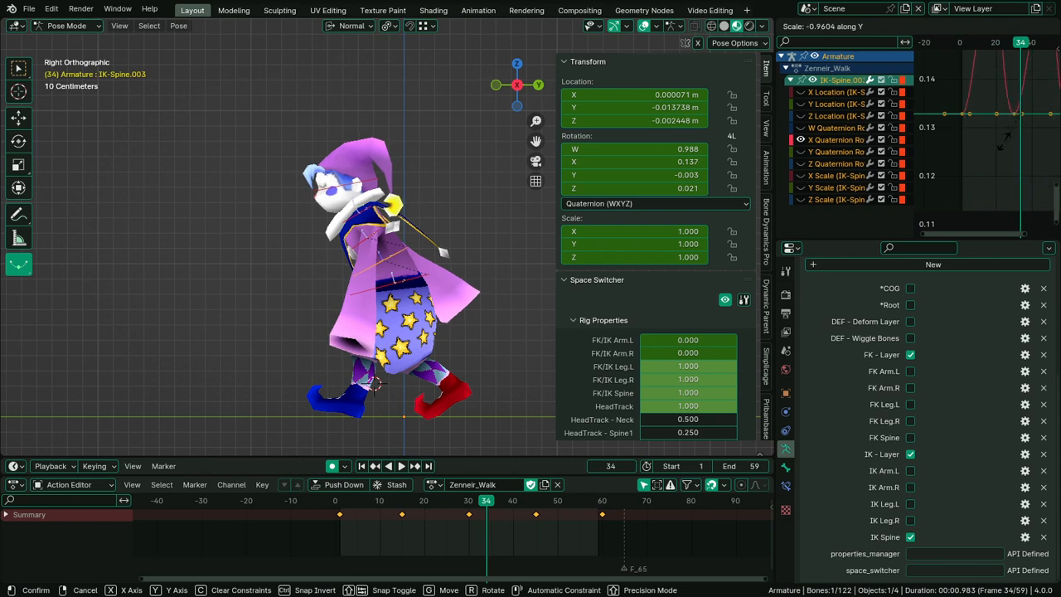
right_click(1009, 113)
key(s)
key(y)
right_click(1007, 147)
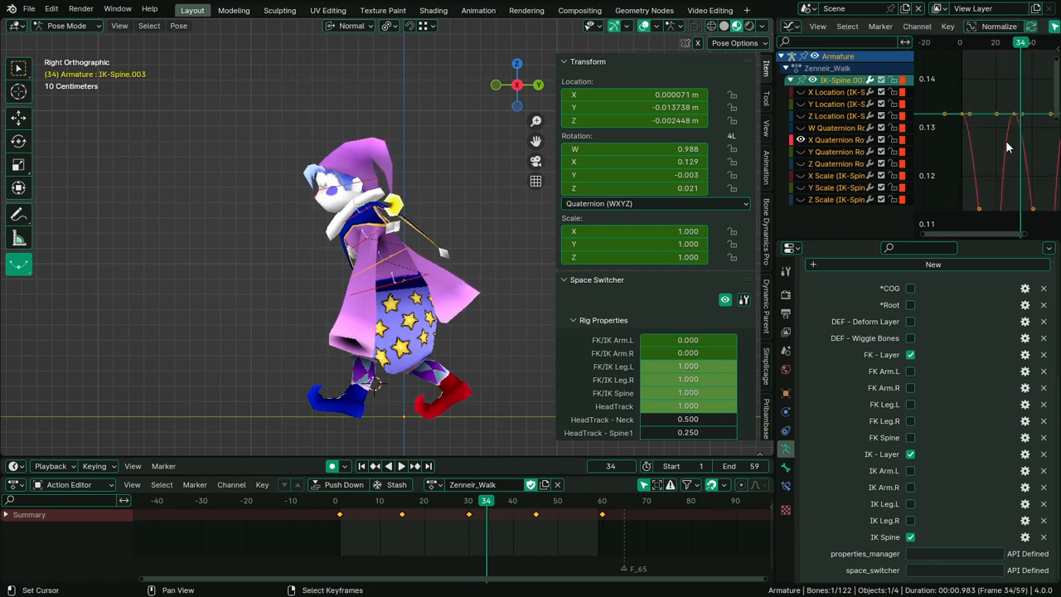
Scale IK-Spine.003's X rotation keyframes down along Y towards the cursor value, and move to frame 12
key(s)
key(y)
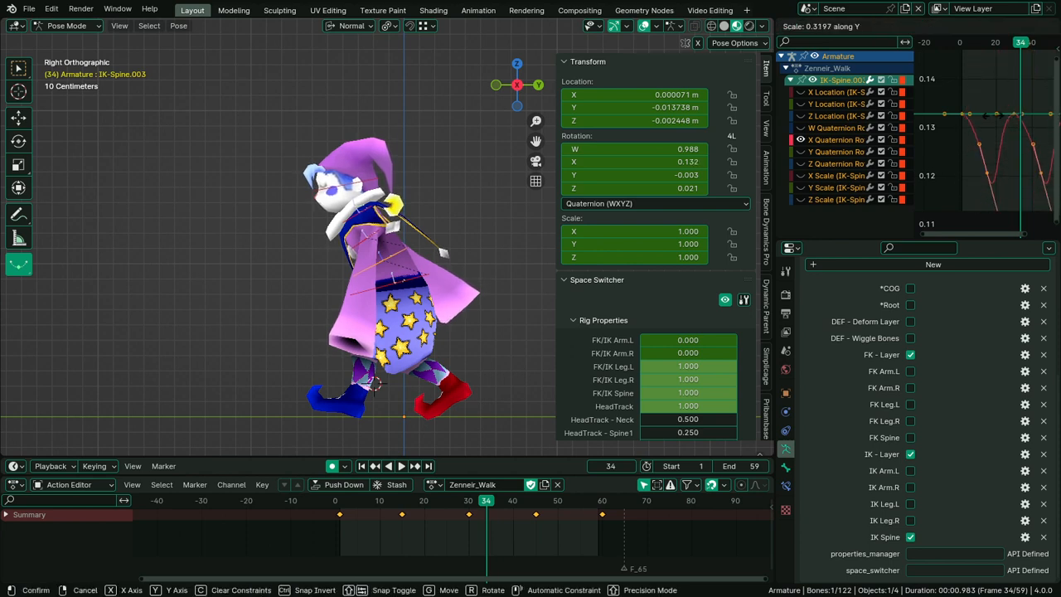
click(1002, 115)
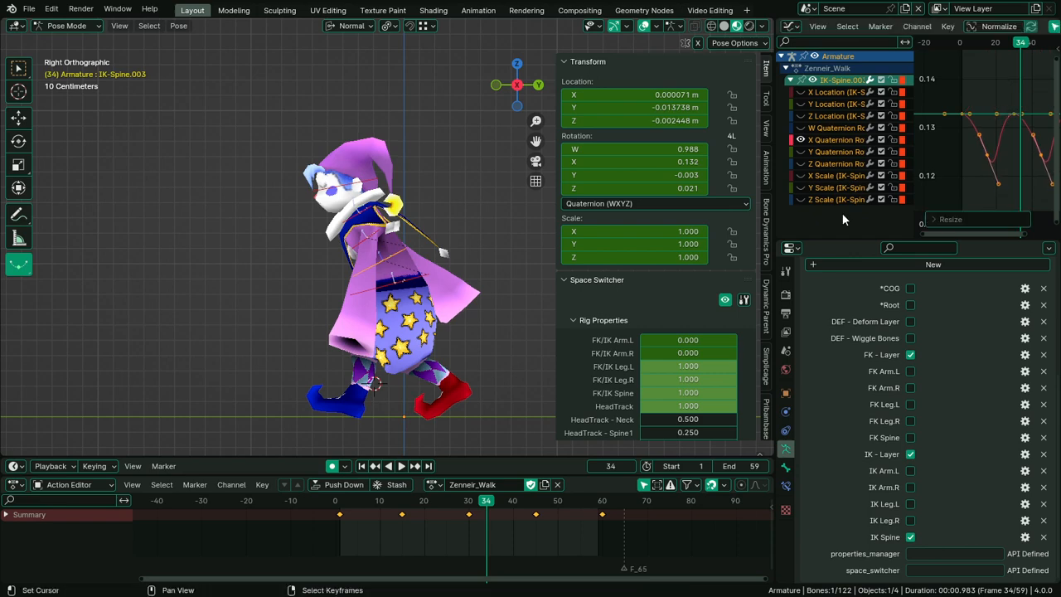
drag(474, 512, 511, 522)
key(Escape)
Flatten IK-Spine.003's X rotation curve further by scaling its keyframes to about 0.41 along Y
key(s)
key(y)
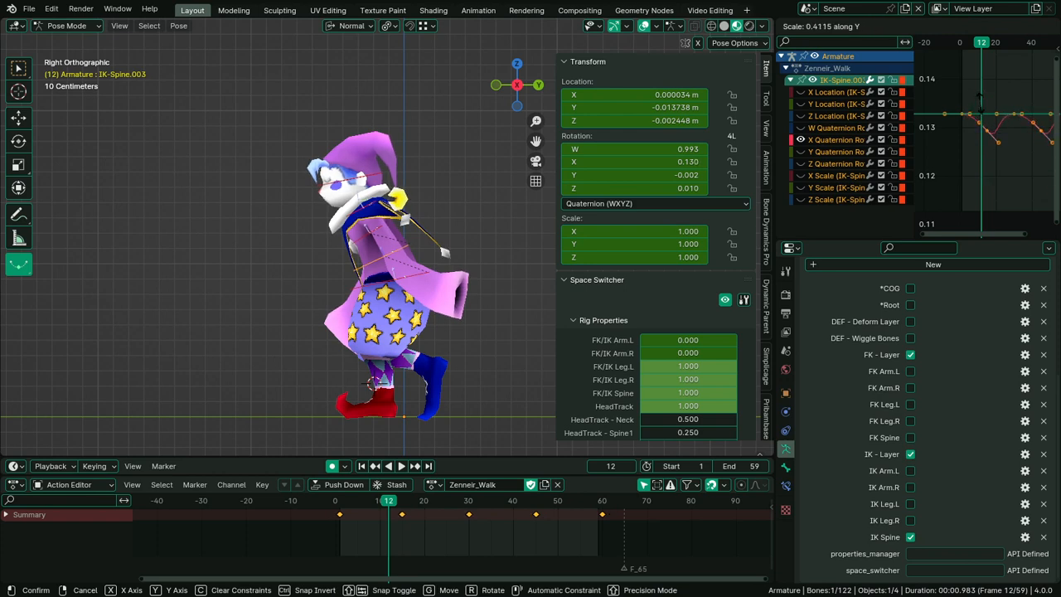
click(980, 101)
Select IK-Spine.004 and show its X rotation curve in the maximized Graph Editor
click(380, 235)
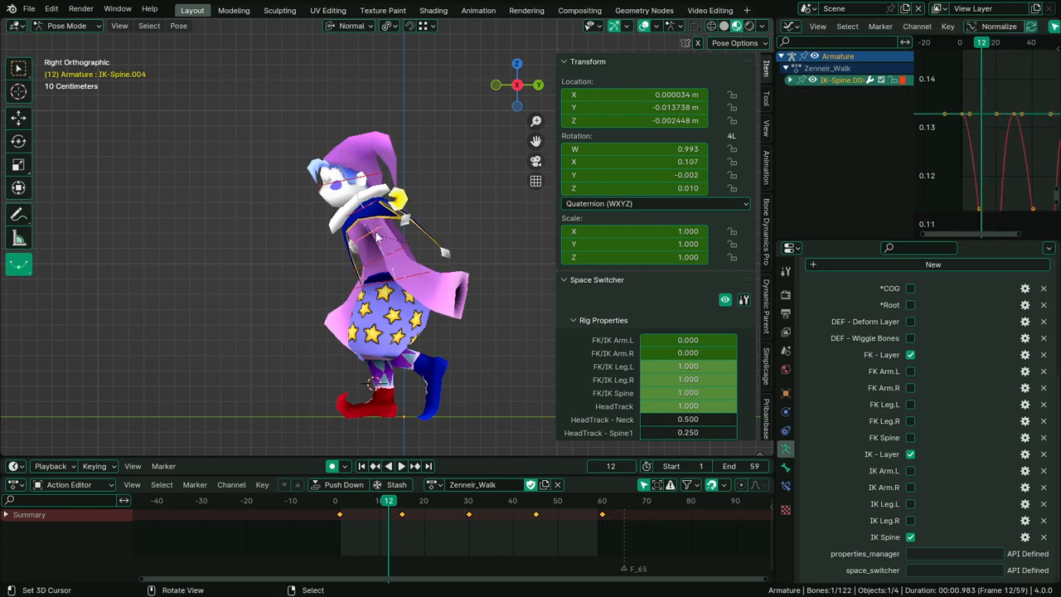
key(ctrl+space)
scroll(785, 200, down, 5)
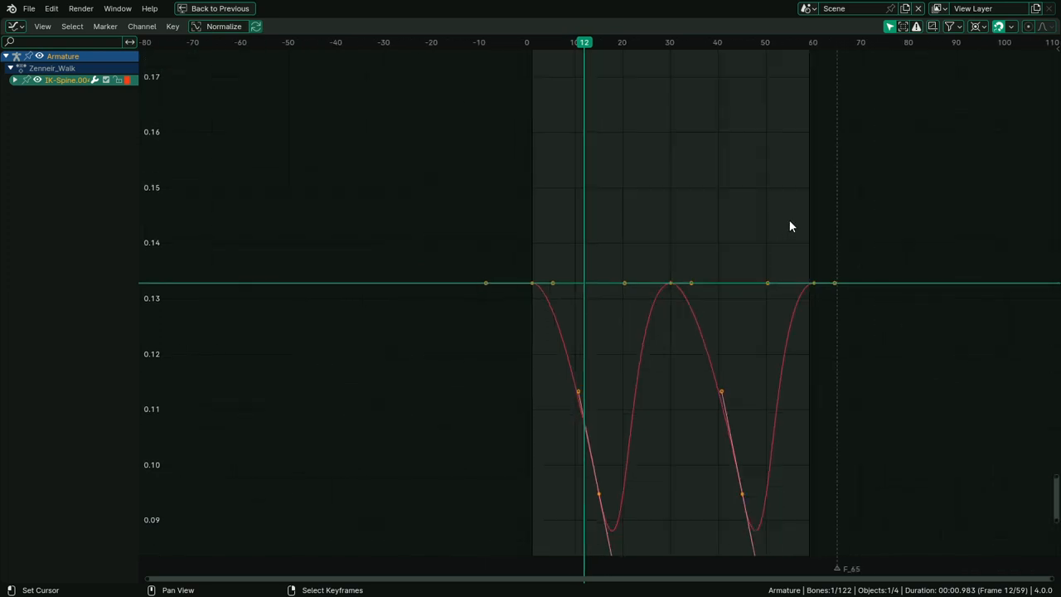
Try to scale all of IK-Spine.004's keyframes along Y
key(s)
key(y)
click(713, 270)
key(s)
key(y)
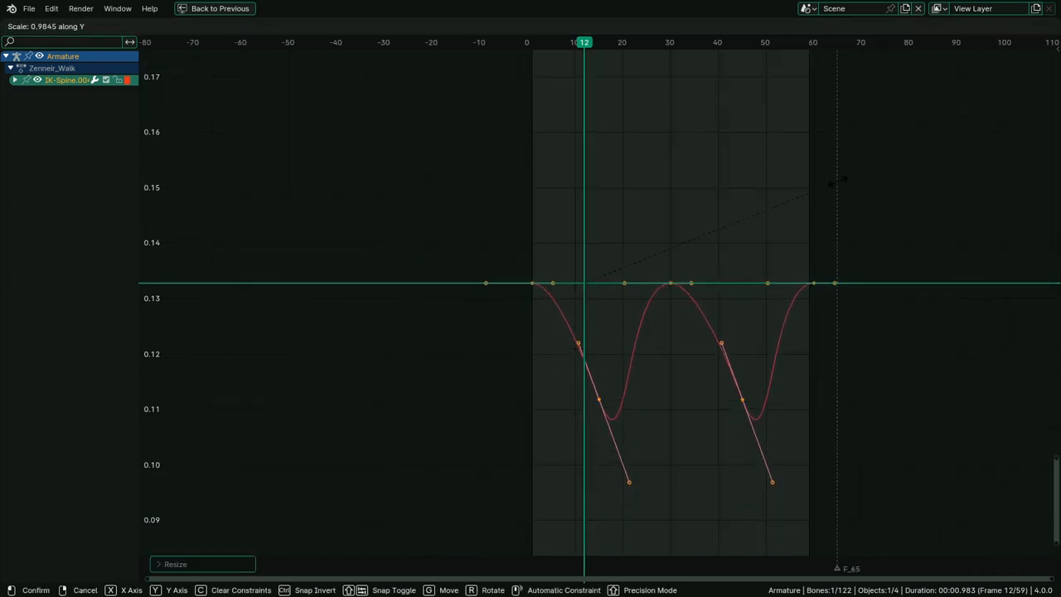
right_click(729, 276)
Scale only IK-Spine.004's X rotation keyframes at frames 15 and 45 along Y towards the cursor value, and restore the full layout
scroll(714, 285, down, 4)
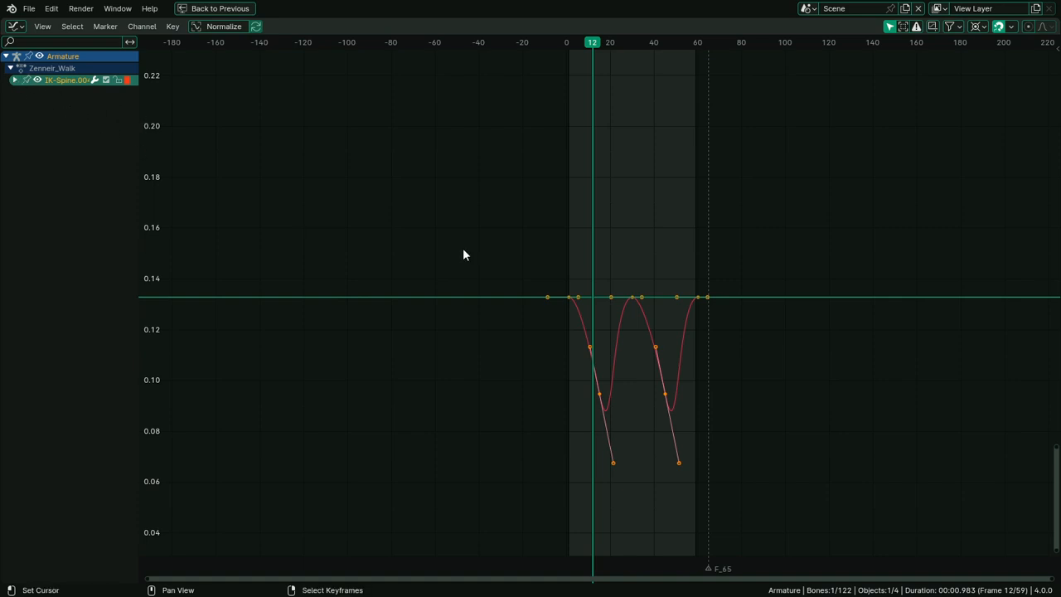
key(alt+a)
key(c)
click(606, 398)
right_click(606, 399)
key(c)
right_click(685, 372)
key(s)
key(y)
click(650, 322)
key(ctrl+space)
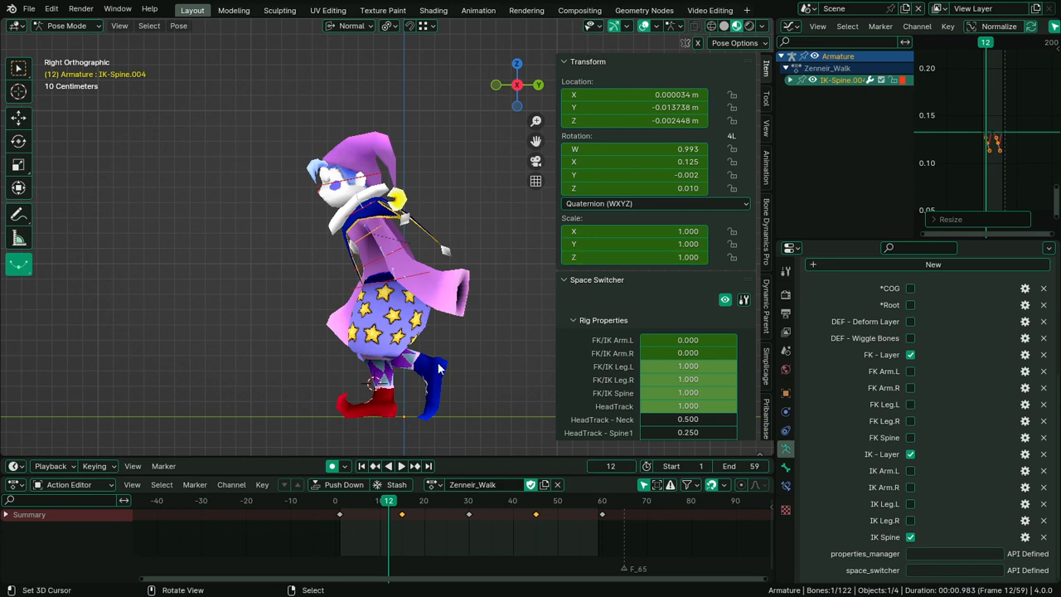
Play back the walk, and select IK-Spine.005 with its curves shown in the maximized Graph Editor
key(space)
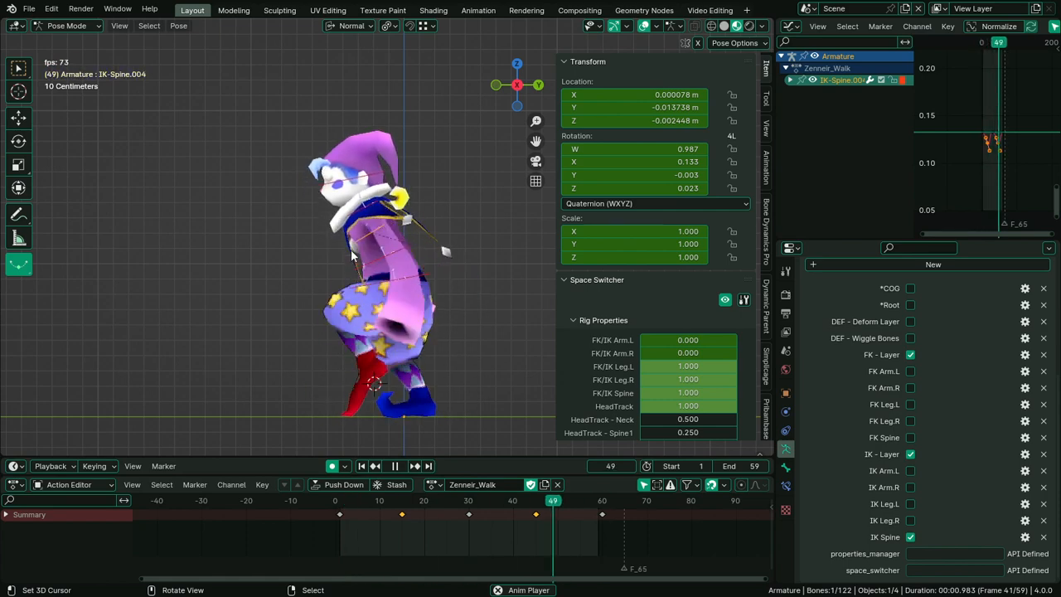
key(space)
click(359, 224)
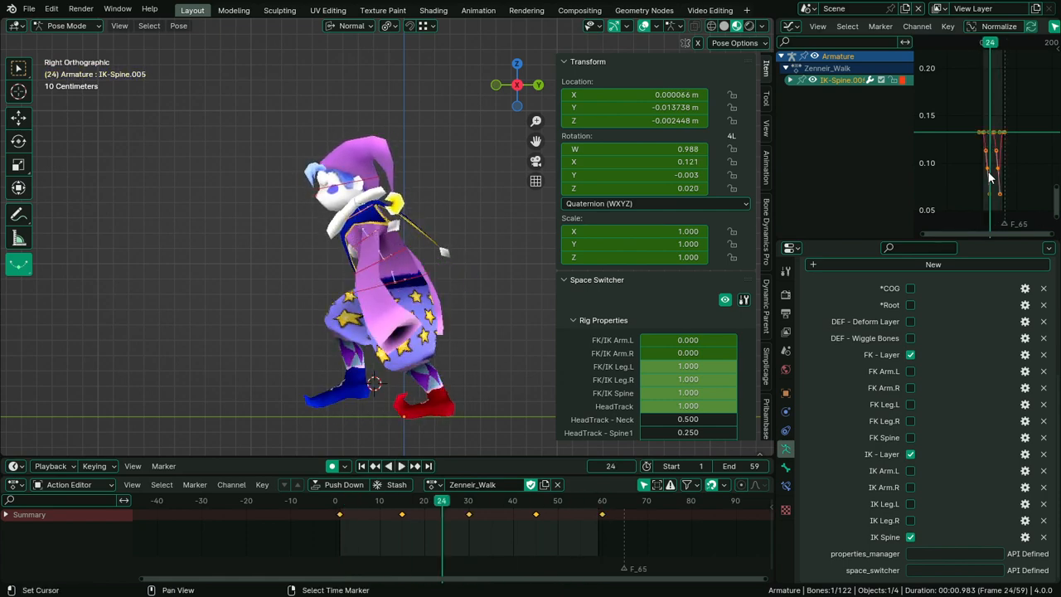
key(ctrl+space)
key(s)
key(y)
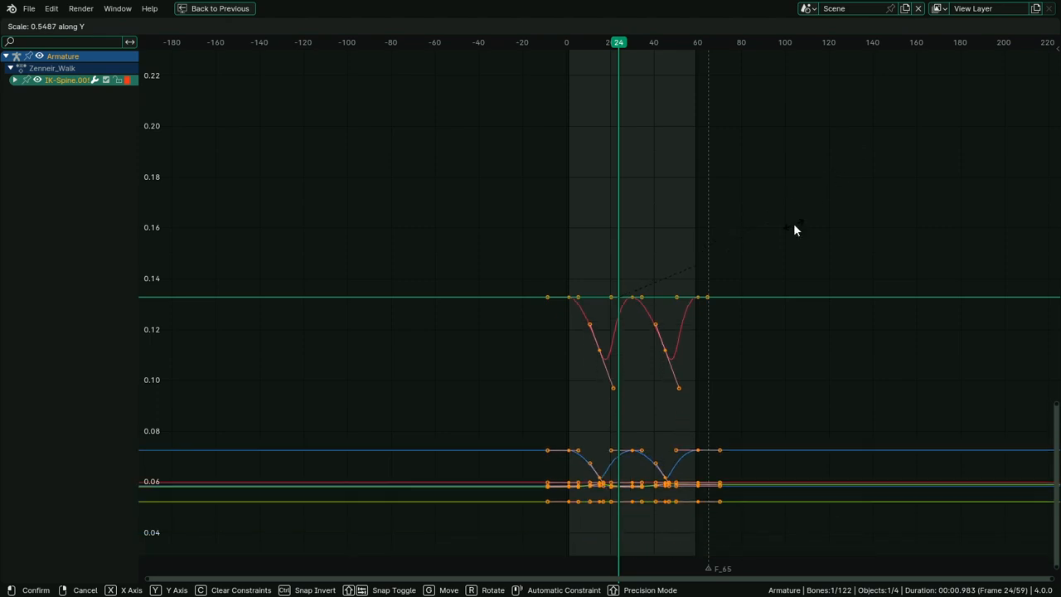
right_click(795, 220)
Scale IK-Spine.005's X rotation keyframes at frames 15 and 45 along Y to about 0.12, and restore the full layout
key(alt+a)
key(c)
click(652, 416)
right_click(649, 421)
key(s)
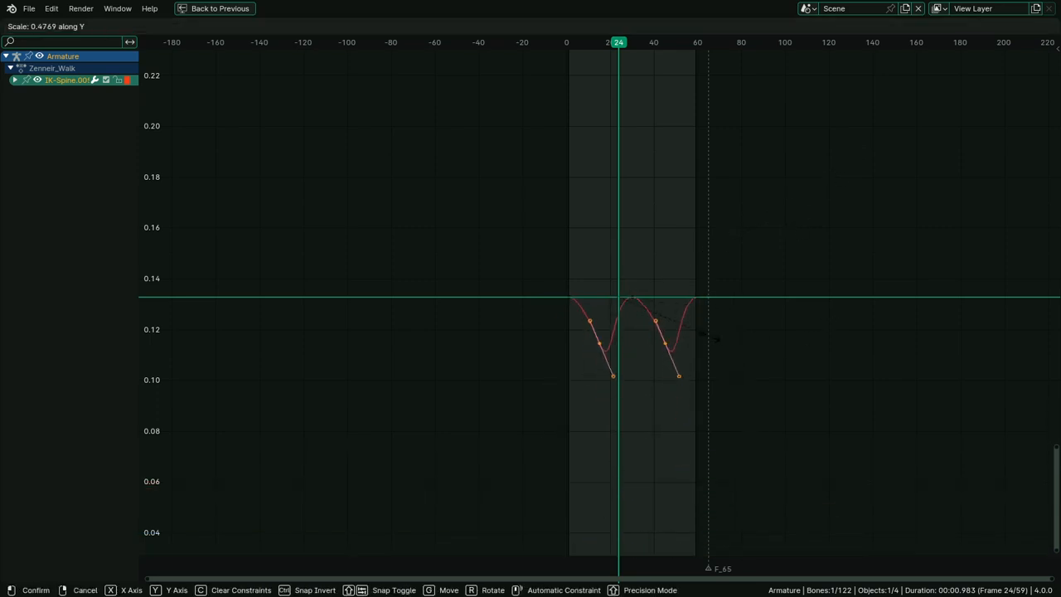
click(642, 356)
key(ctrl+space)
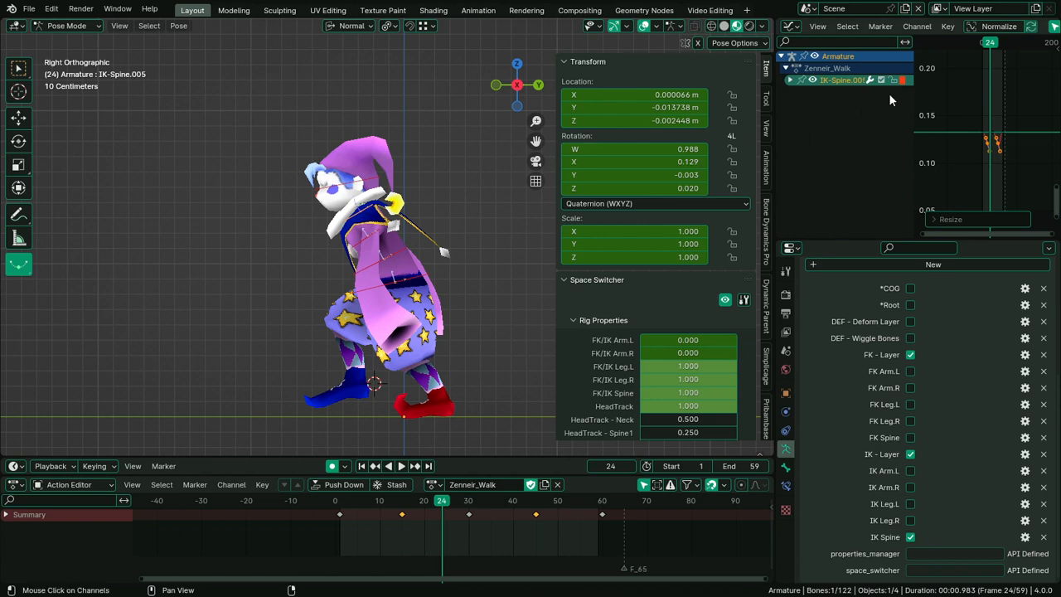
Inspect IK-Spine.005's X rotation curve around frame 15, compare it with IK-Spine.003's curve, and play back the walk
scroll(1019, 118, up, 5)
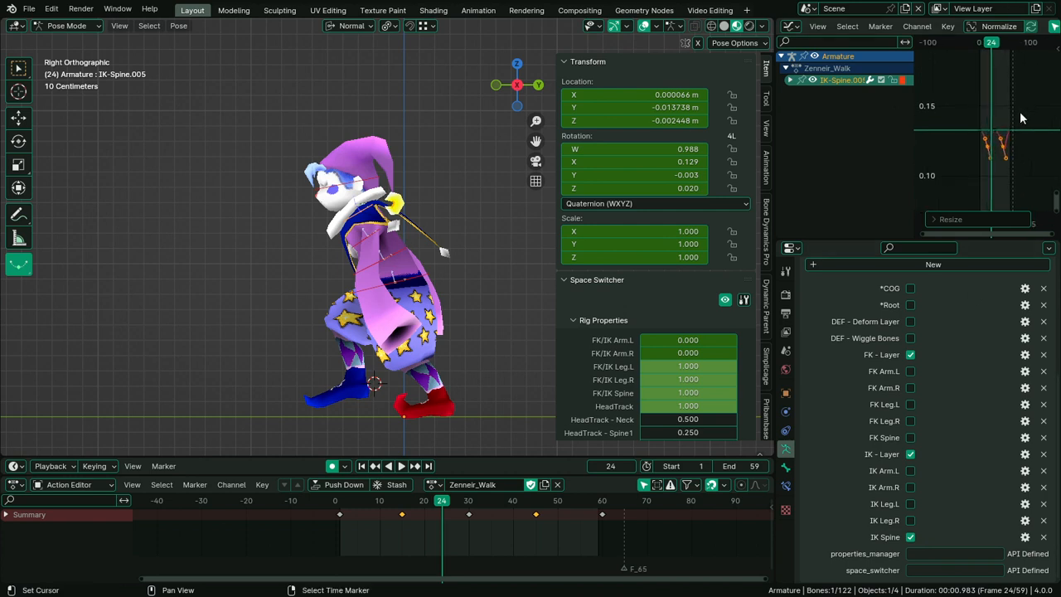
scroll(1021, 119, up, 4)
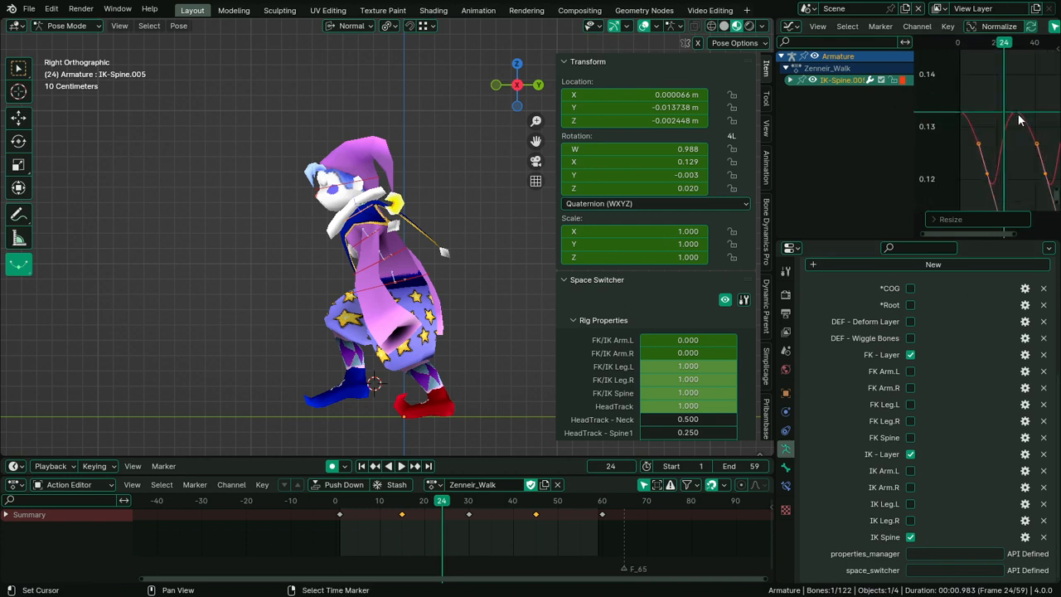
key(a)
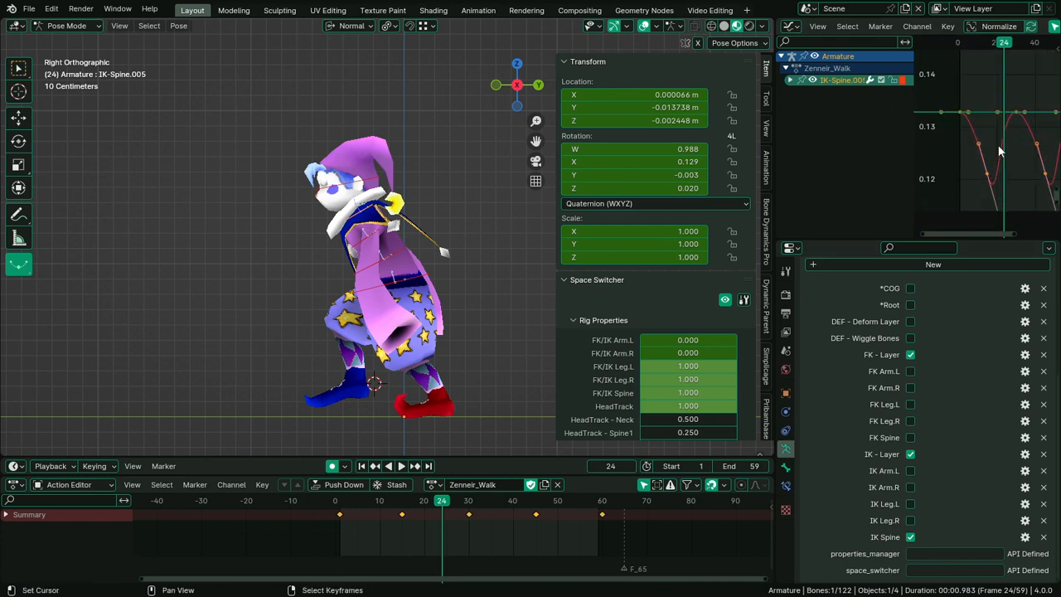
key(alt+a)
click(981, 178)
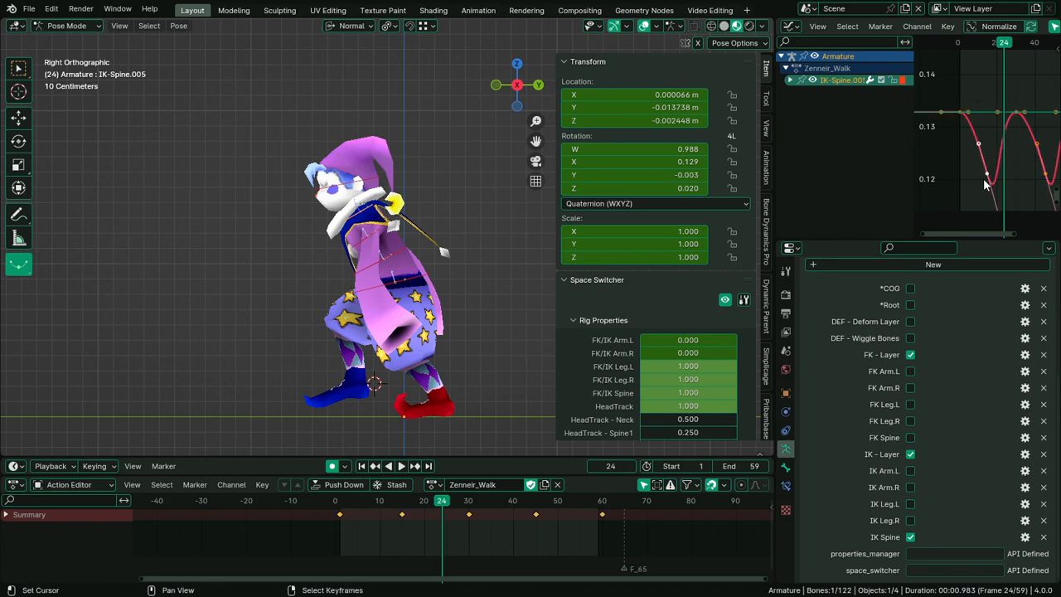
key(ctrl+space)
middle_drag(507, 286, 480, 288)
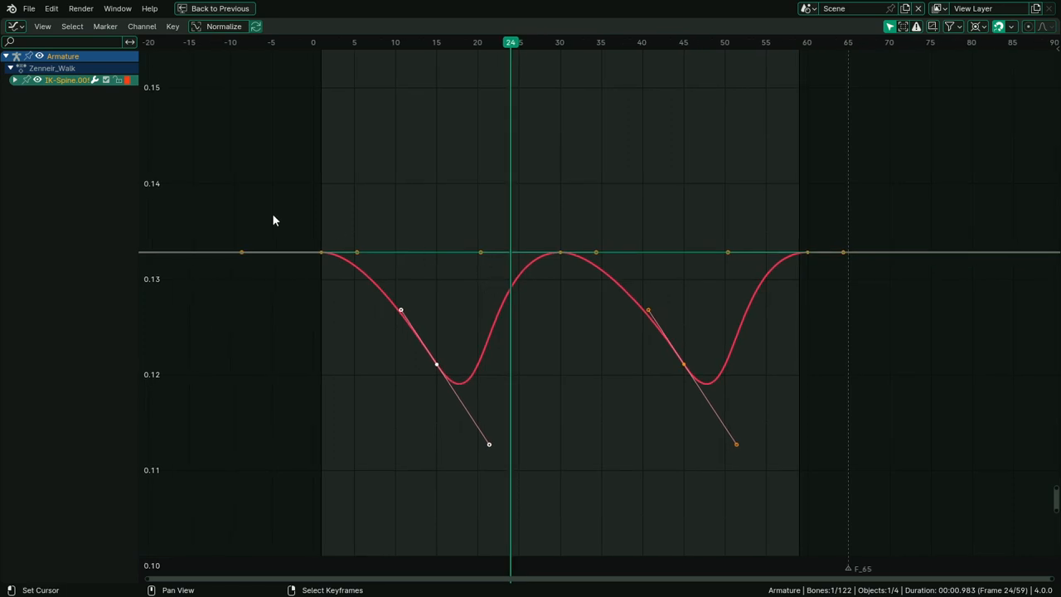
key(ctrl+space)
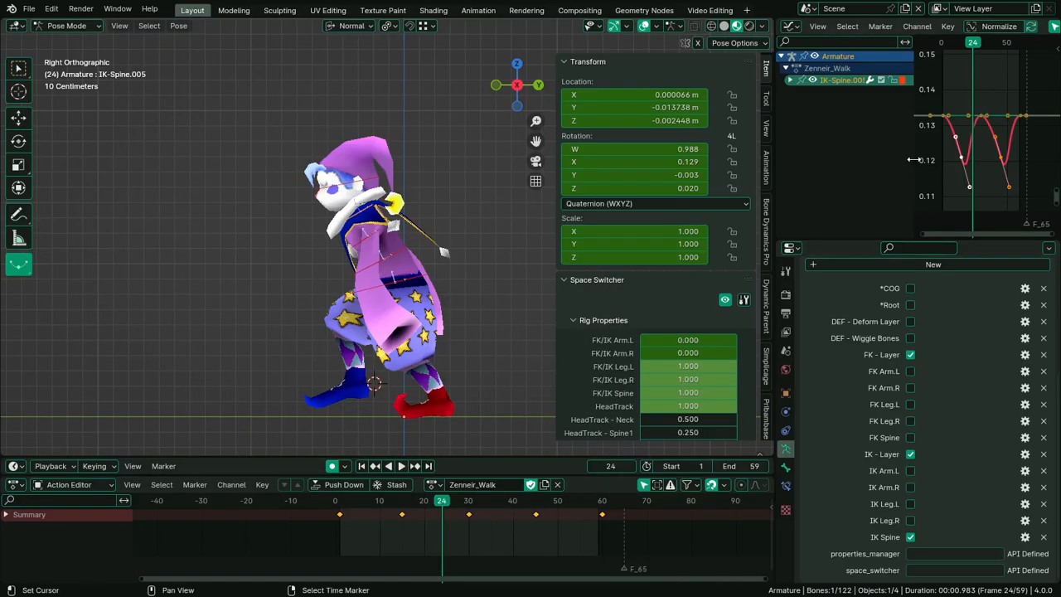
click(393, 258)
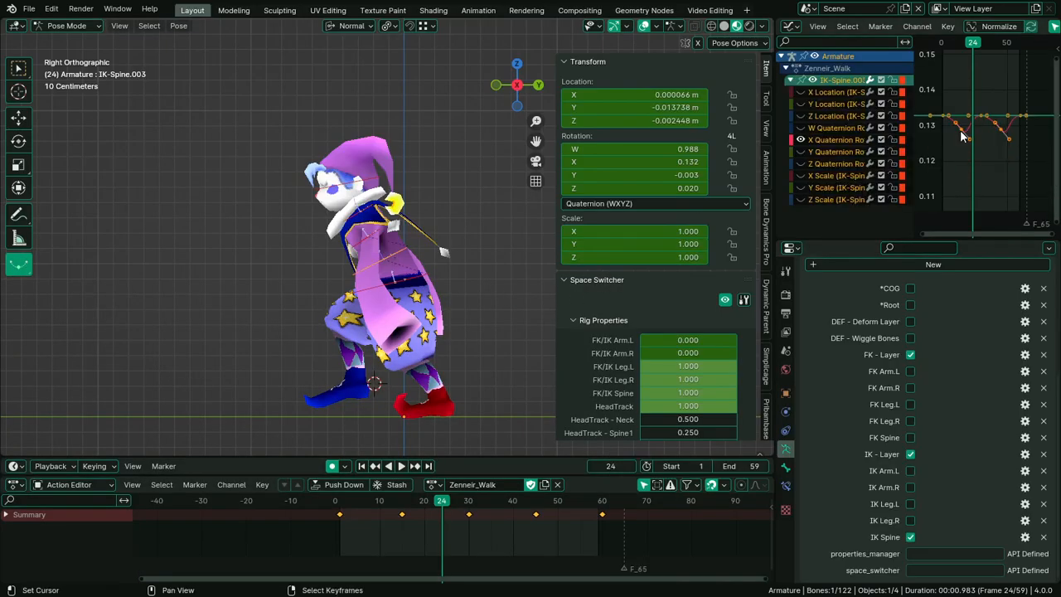
key(space)
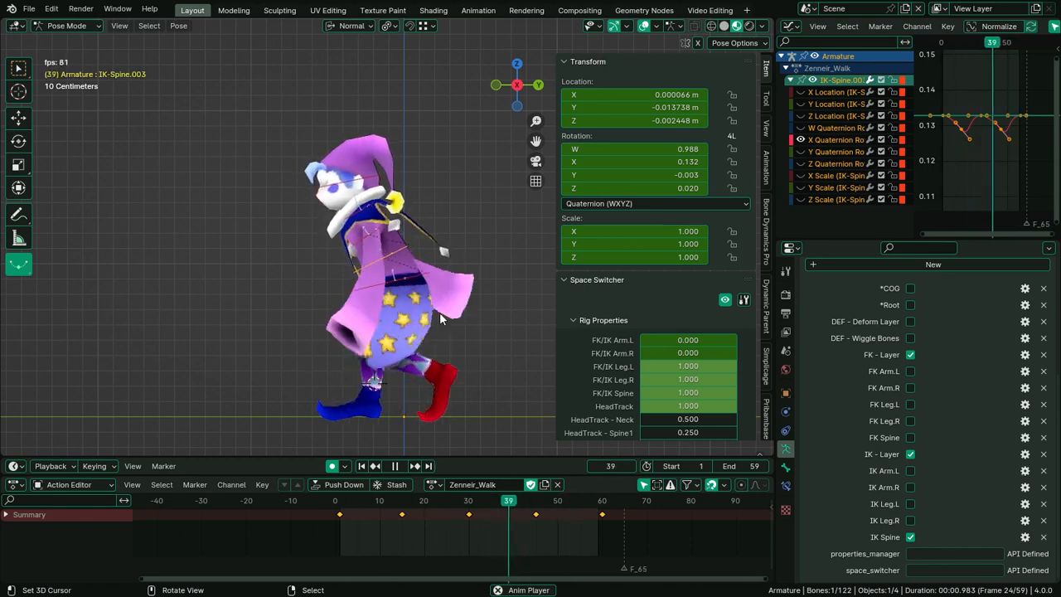
Try shifting the values of IK-Spine.003's X rotation keyframes with the Time Offset blend in the maximized Graph Editor
key(ctrl+space)
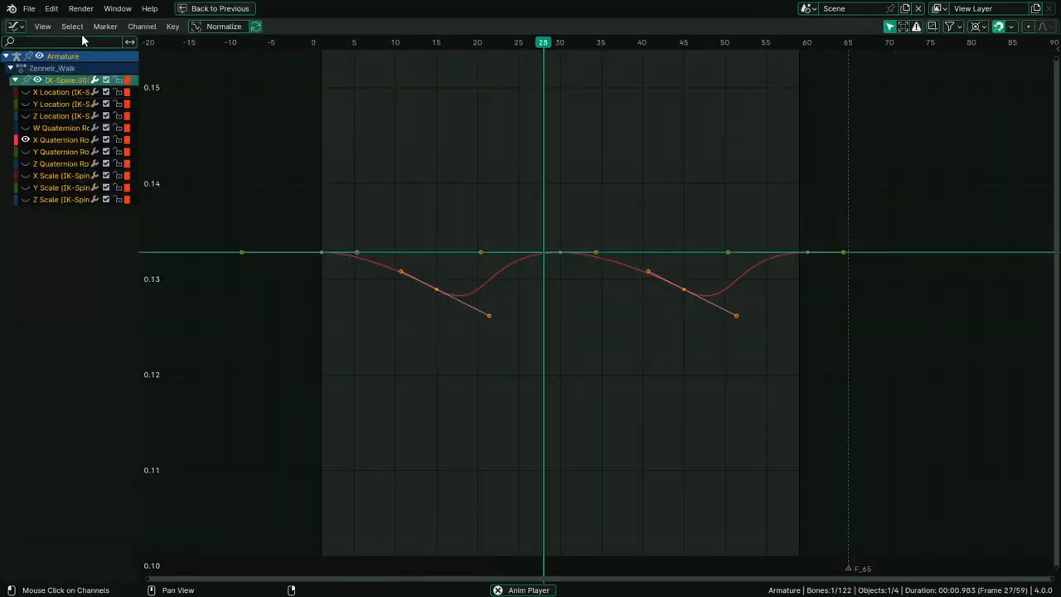
click(172, 28)
mouse_move(212, 247)
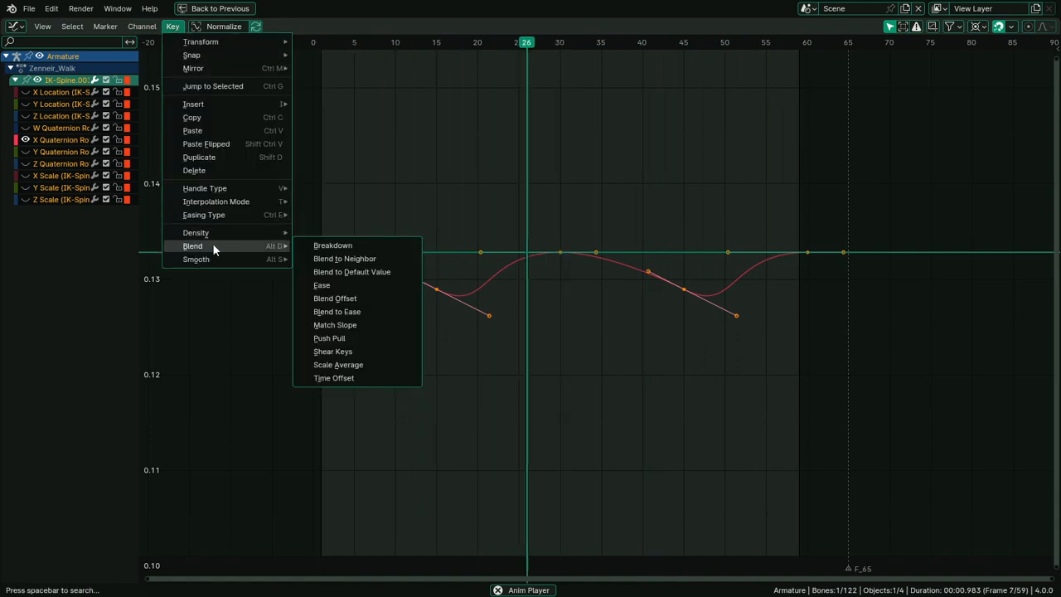
click(334, 378)
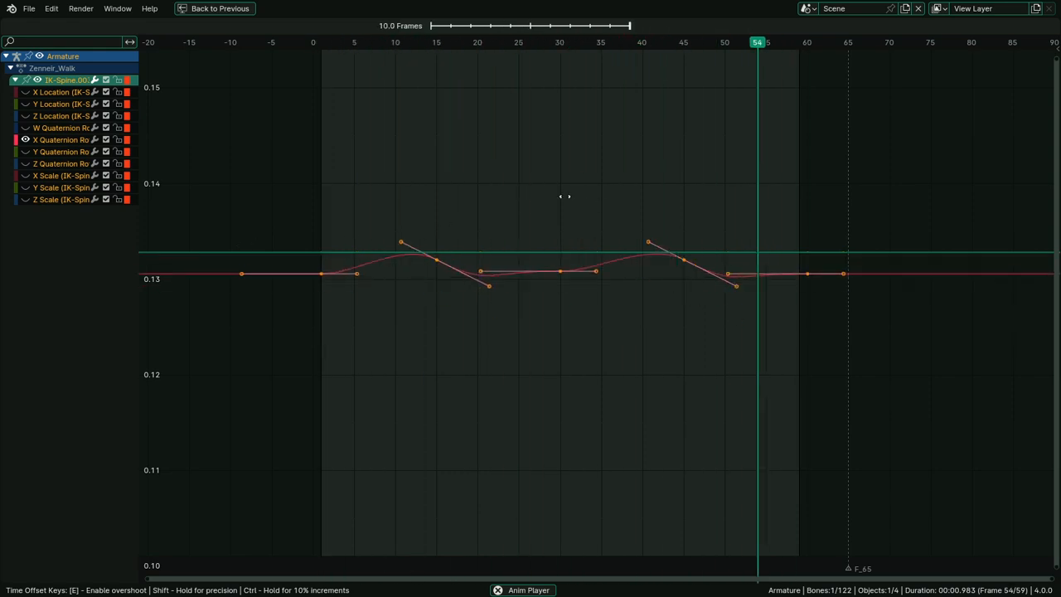
click(296, 217)
key(ctrl+space)
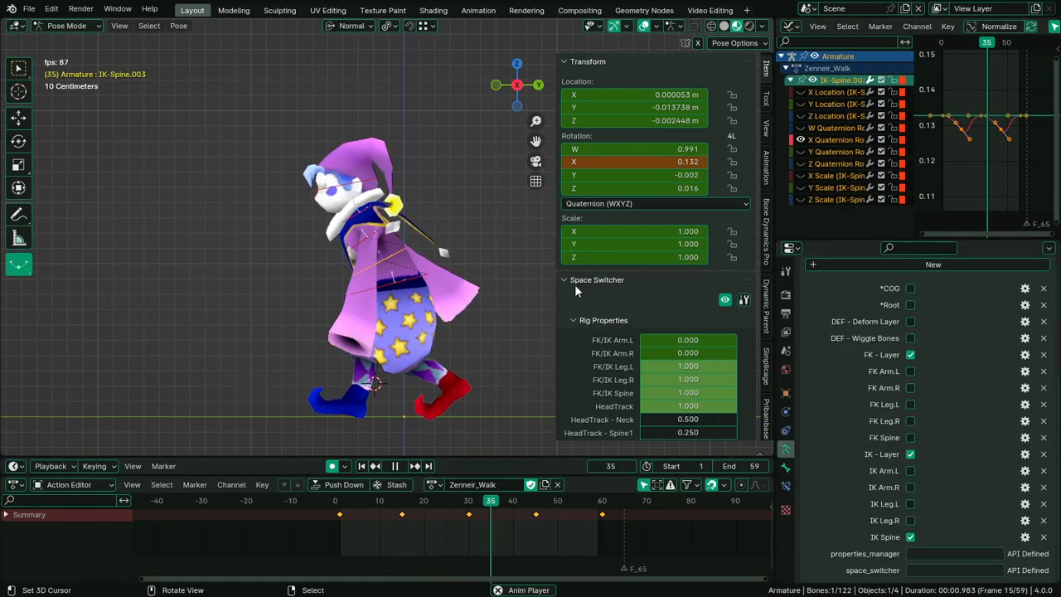
Look through the keyframe blend options for IK-Spine.003's curve, and stop the walk playback at frame 5
middle_drag(986, 145, 981, 179)
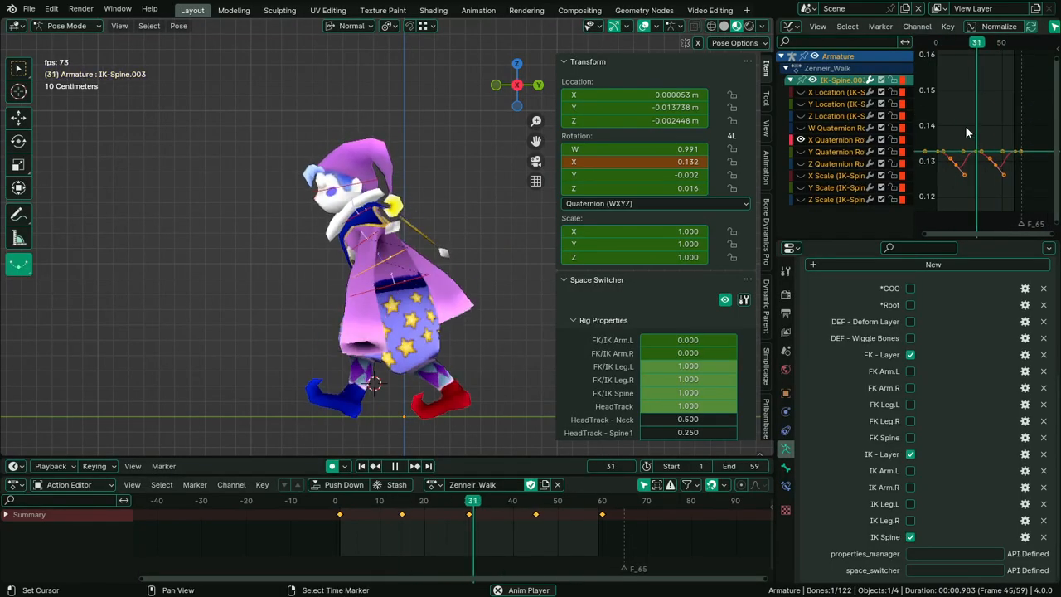
click(944, 27)
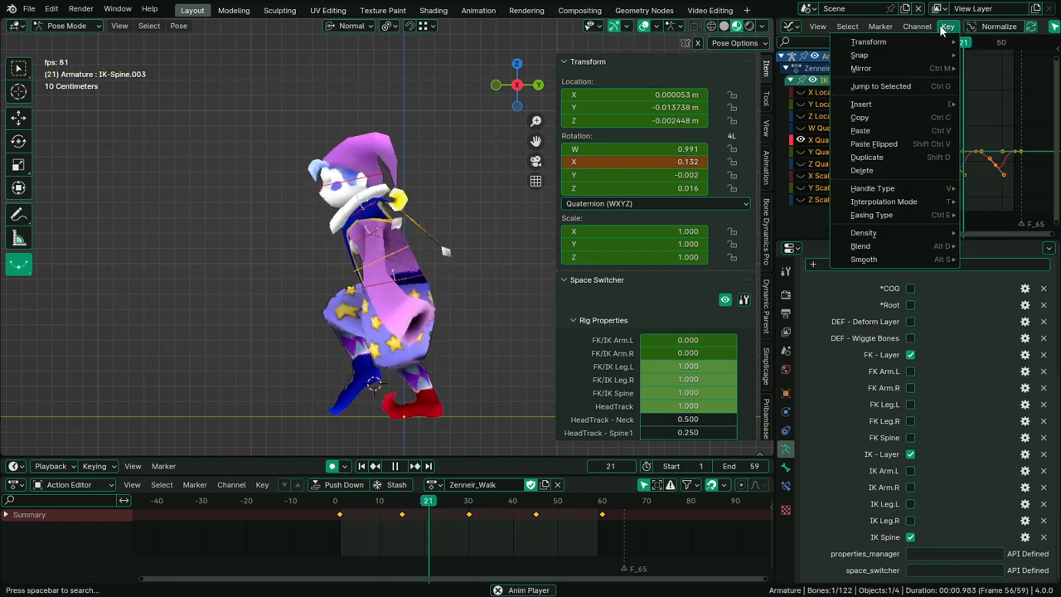
mouse_move(891, 246)
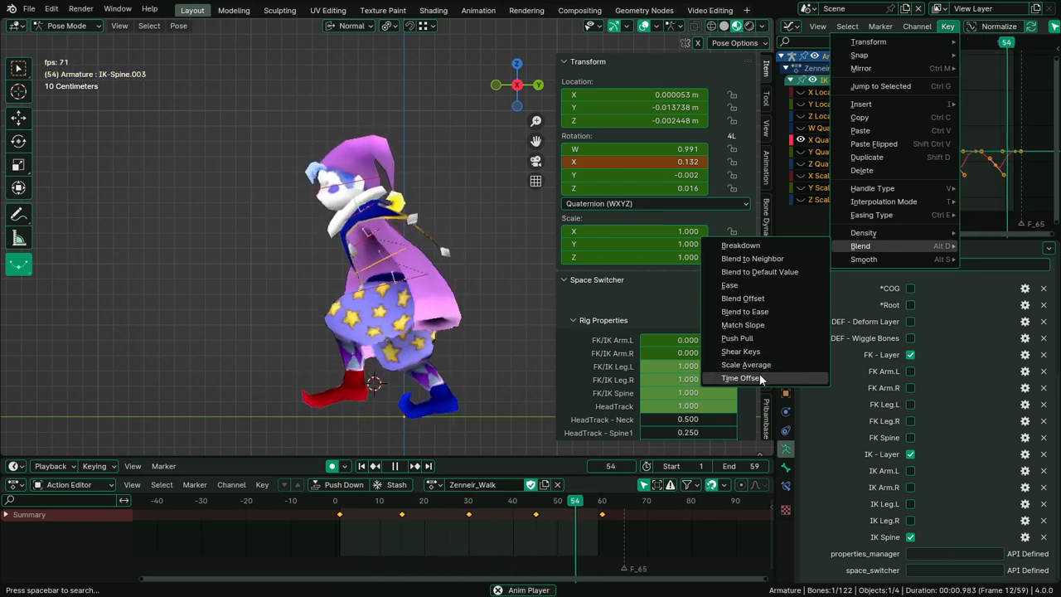
key(space)
click(199, 286)
key(space)
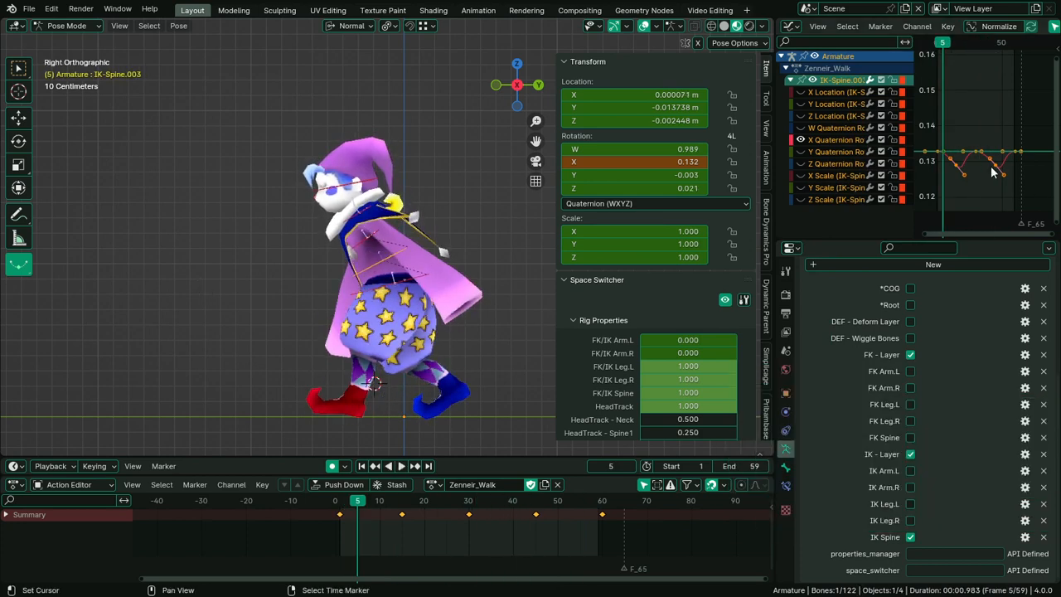
Try the Time Offset blend on IK-Spine.003's X rotation keyframes once more with the playback stopped at frame 5
click(946, 27)
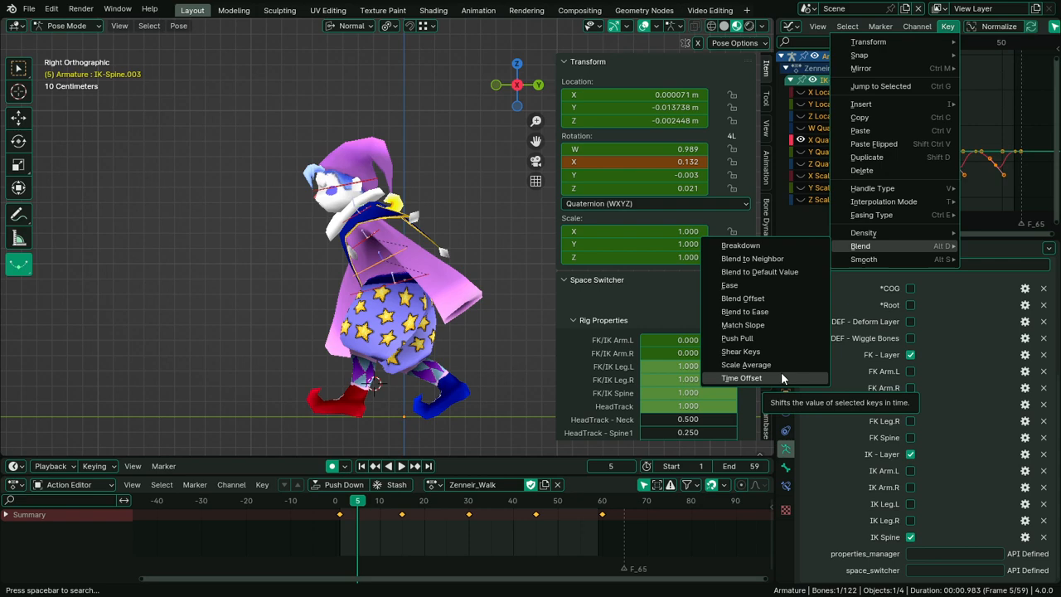
key(ctrl+space)
scroll(912, 182, up, 2)
shift+middle_drag(661, 300, 776, 207)
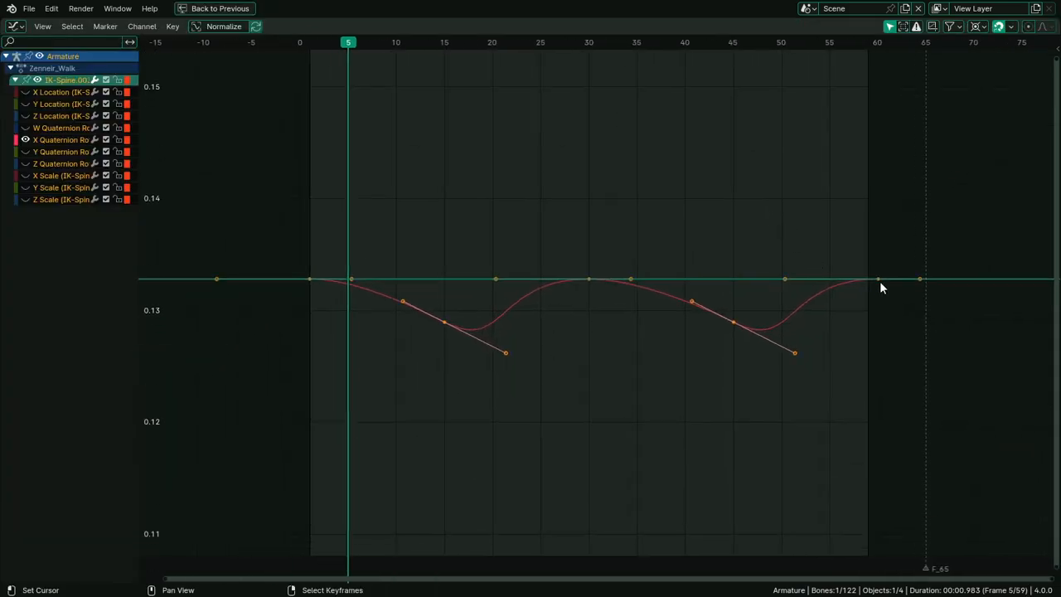
click(171, 28)
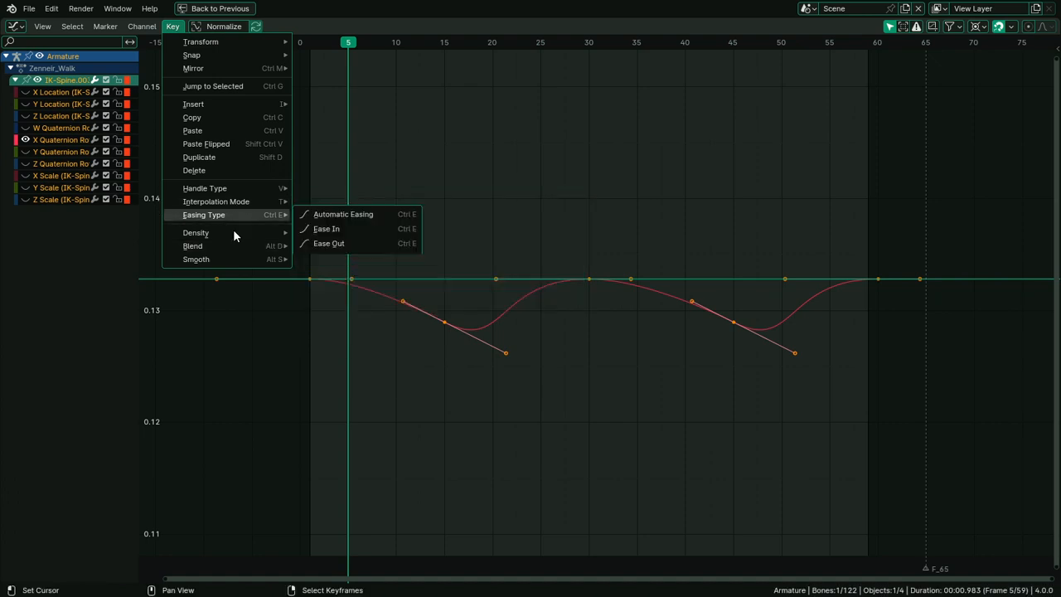
mouse_move(231, 245)
click(390, 378)
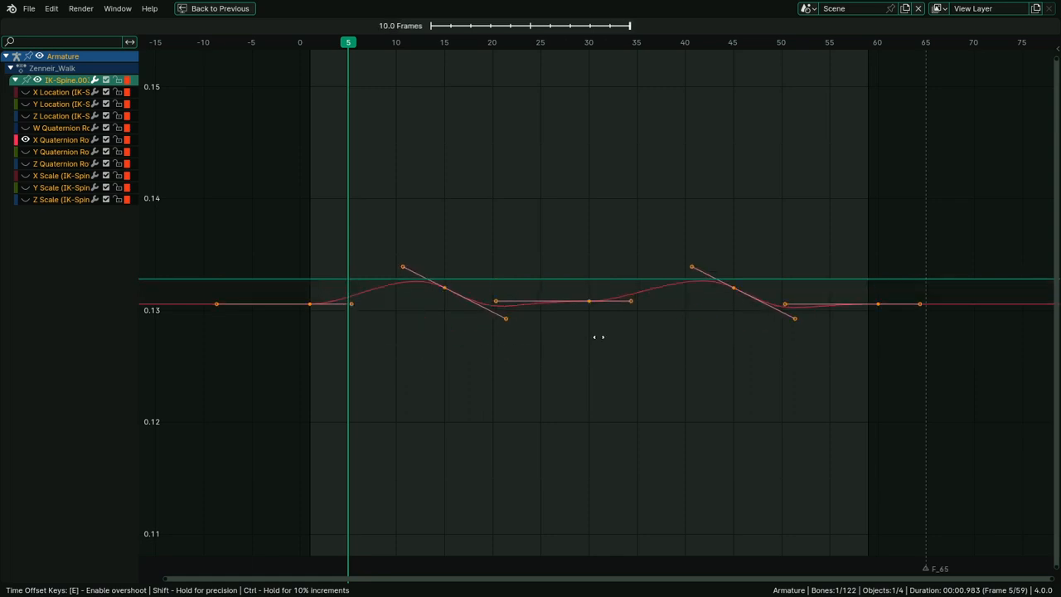
key(Escape)
Duplicate IK-Spine.003's X rotation keyframes about 29 frames later along the time axis, and restore the full layout
scroll(600, 284, down, 2)
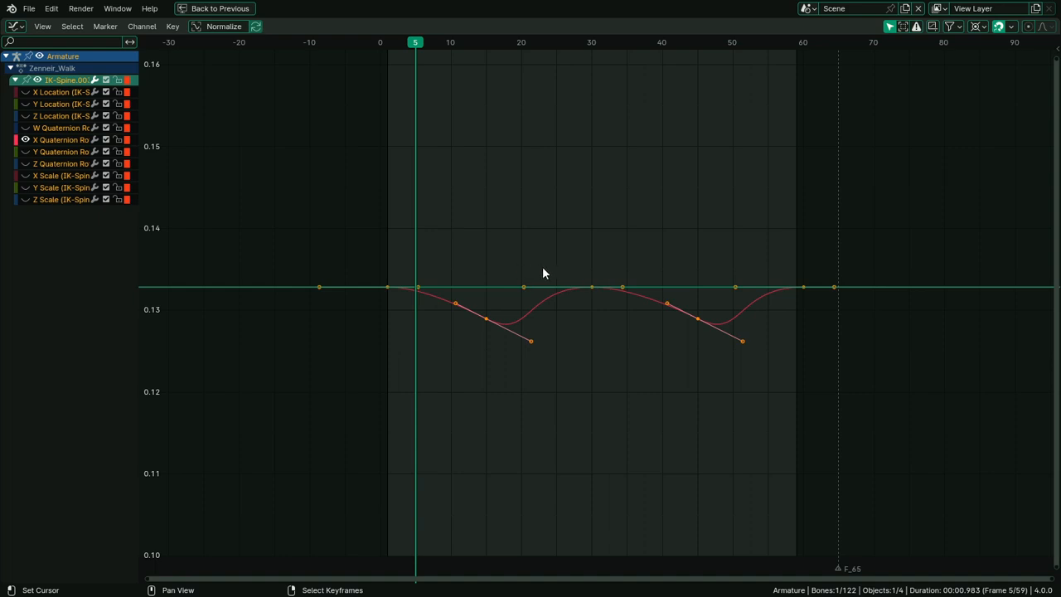
key(shift+d)
key(x)
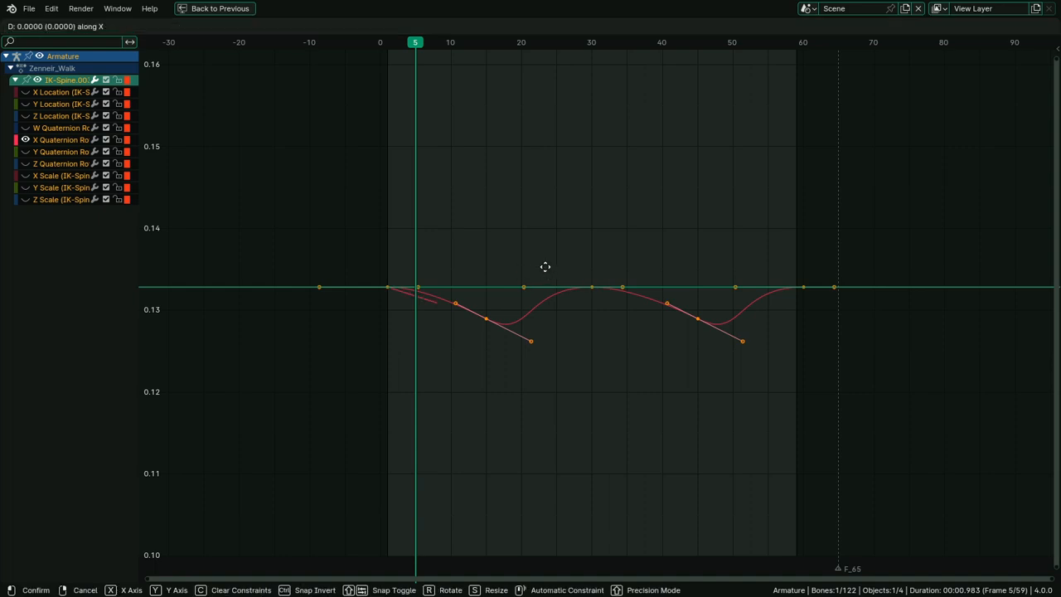
click(749, 275)
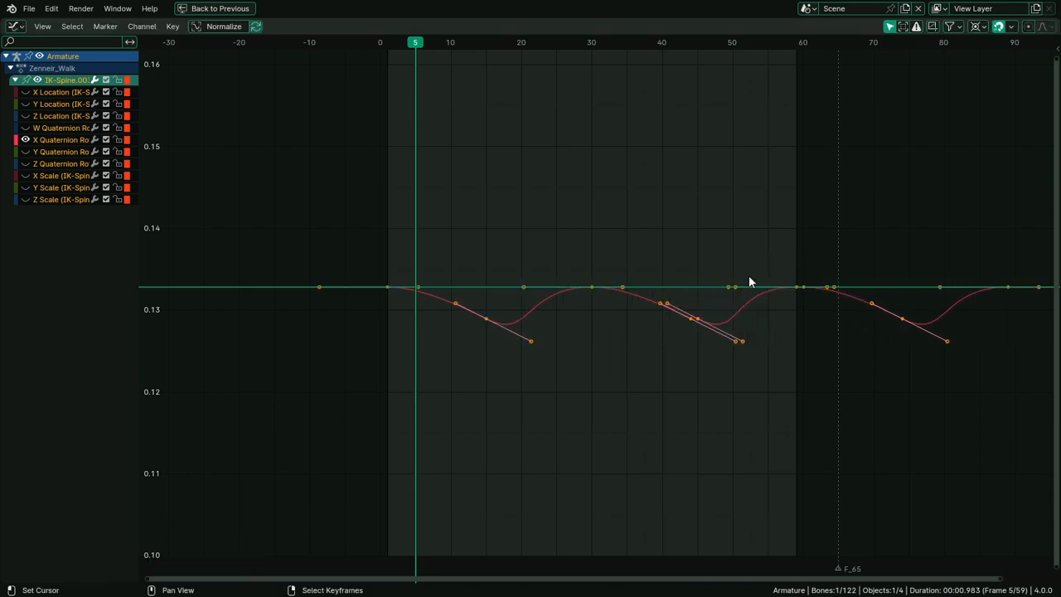
key(ctrl+space)
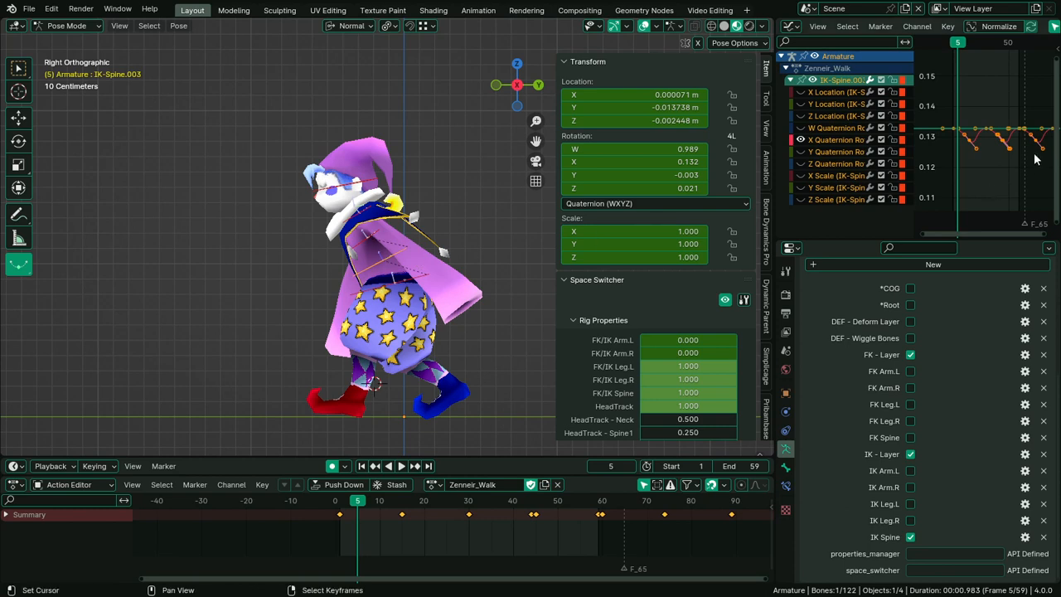
Try moving IK-Spine.003's X rotation keyframes about 32 frames earlier, and undo the move
key(g)
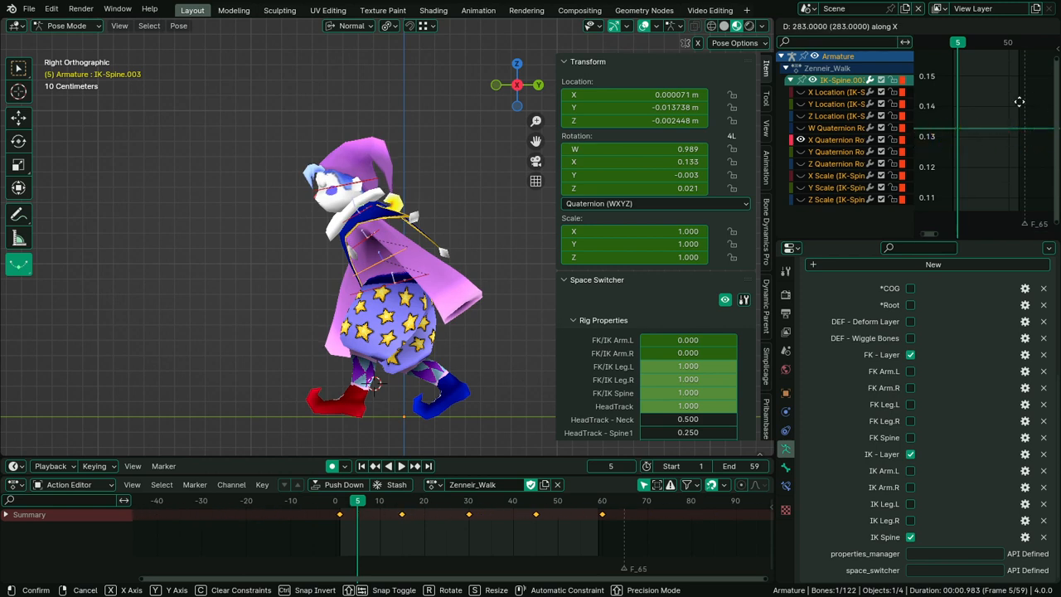
click(971, 132)
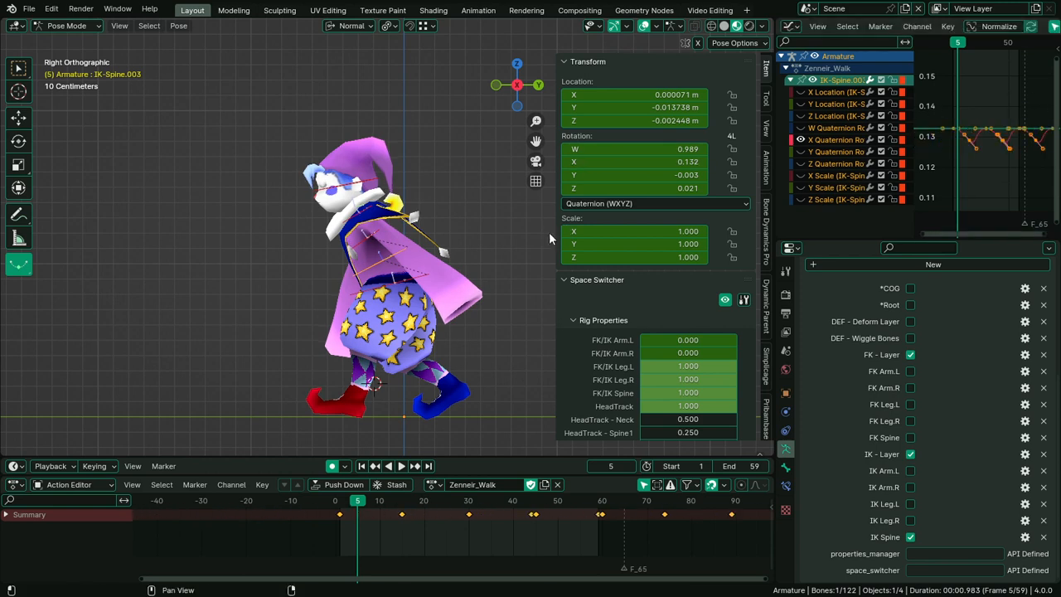
scroll(375, 267, up, 4)
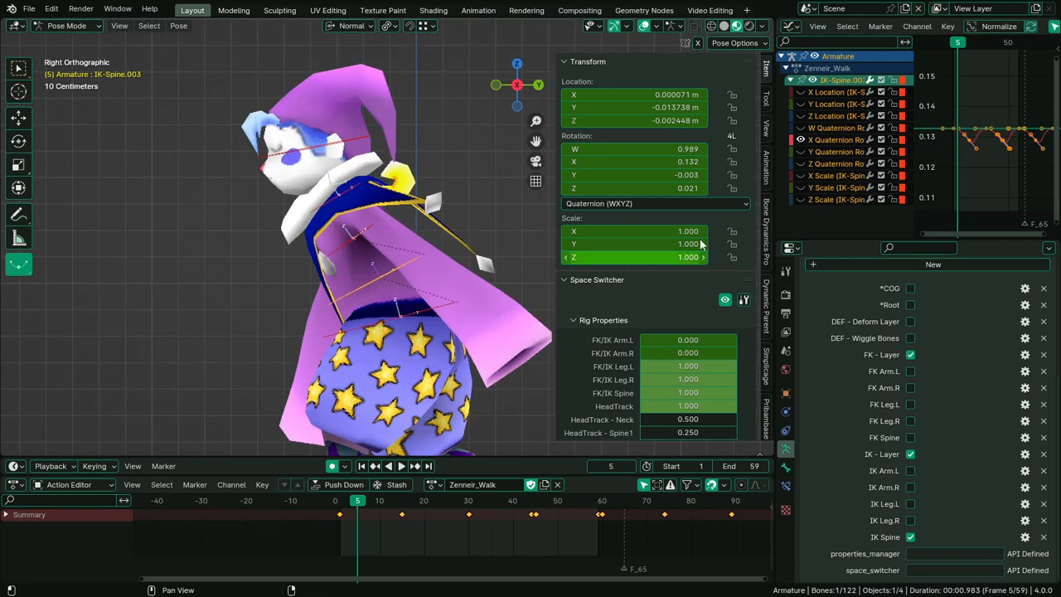
key(g)
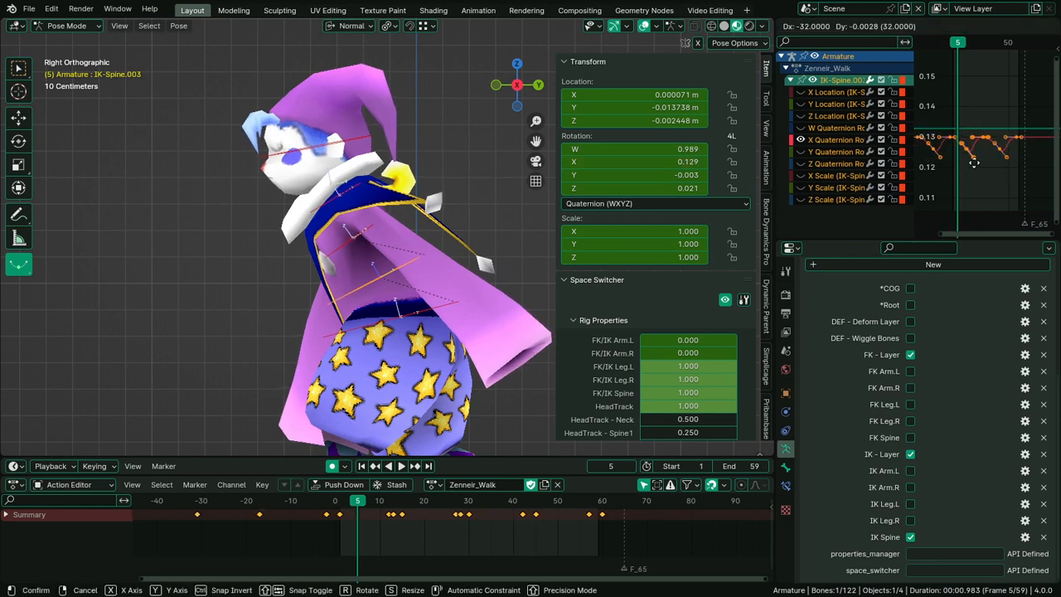
click(963, 182)
key(ctrl+z)
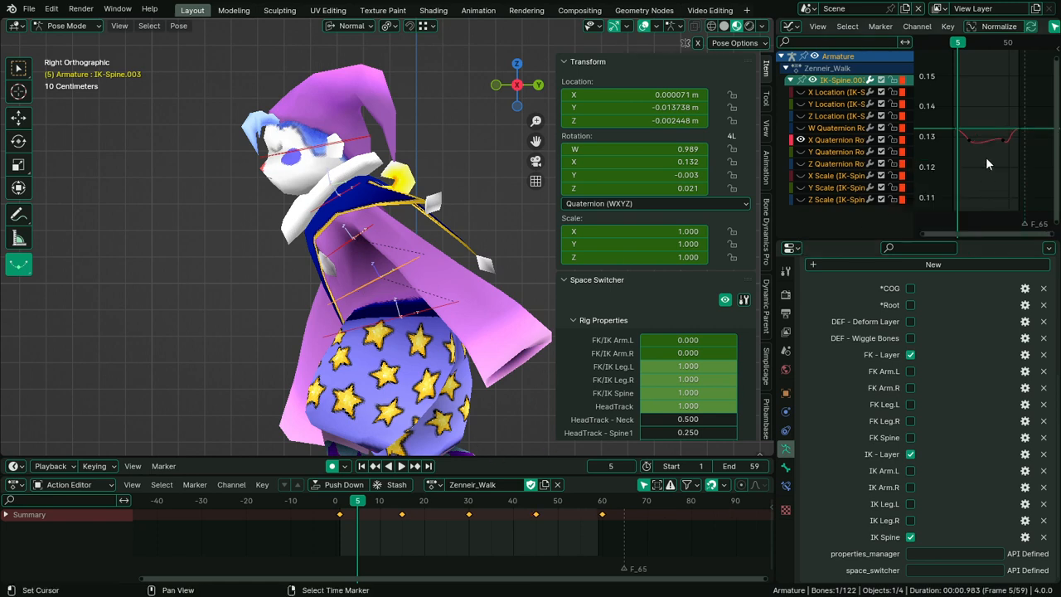
Delete IK-Spine.003's remaining X rotation keyframes, and clear the rotation of IK-Spine.003 and IK-Spine.004
key(c)
click(997, 140)
right_click(997, 139)
key(Delete)
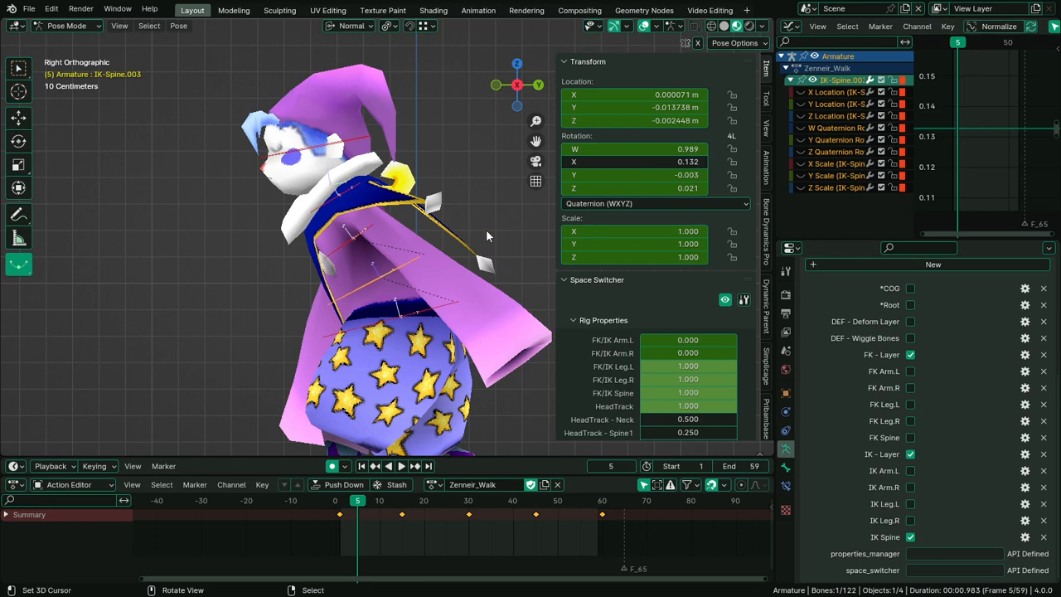
key(alt+r)
click(373, 234)
key(alt+r)
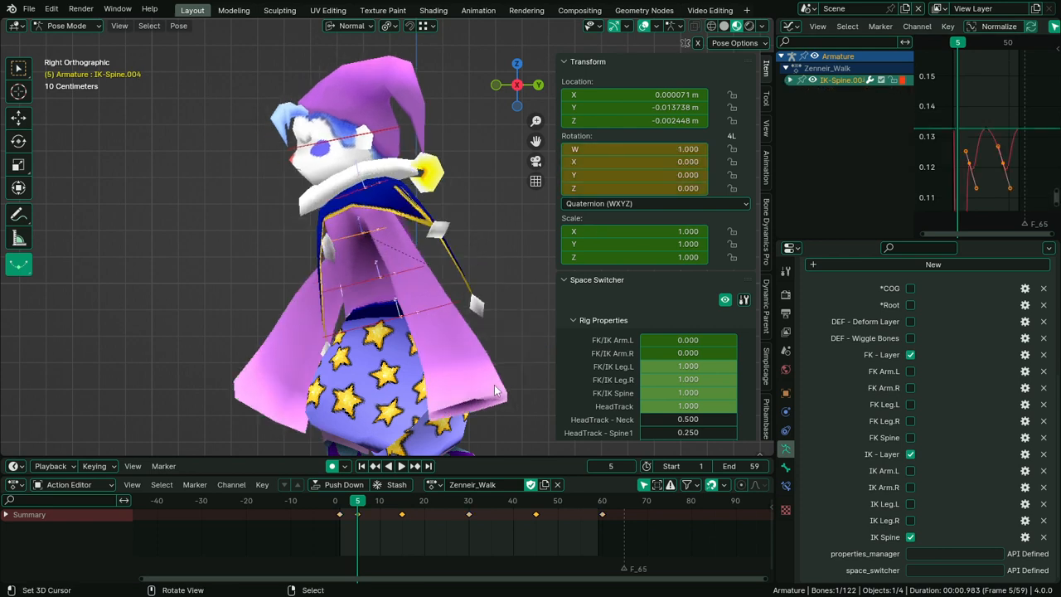
Try to delete all of IK-Spine.004's keyframes in the Action Editor
key(alt+a)
key(c)
drag(613, 518, 319, 509)
right_click(318, 509)
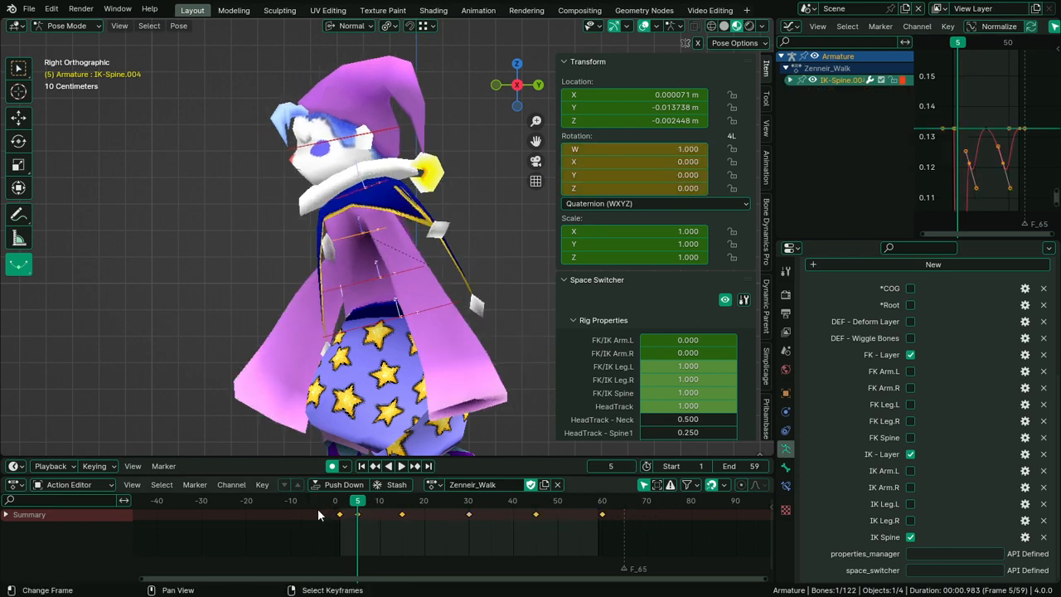
key(x)
click(318, 509)
Delete every keyframe of IK-Spine.003, IK-Spine.004 and IK-Spine.005 together, and go to frame 1
right_click(383, 270)
shift+right_click(357, 228)
shift+right_click(350, 192)
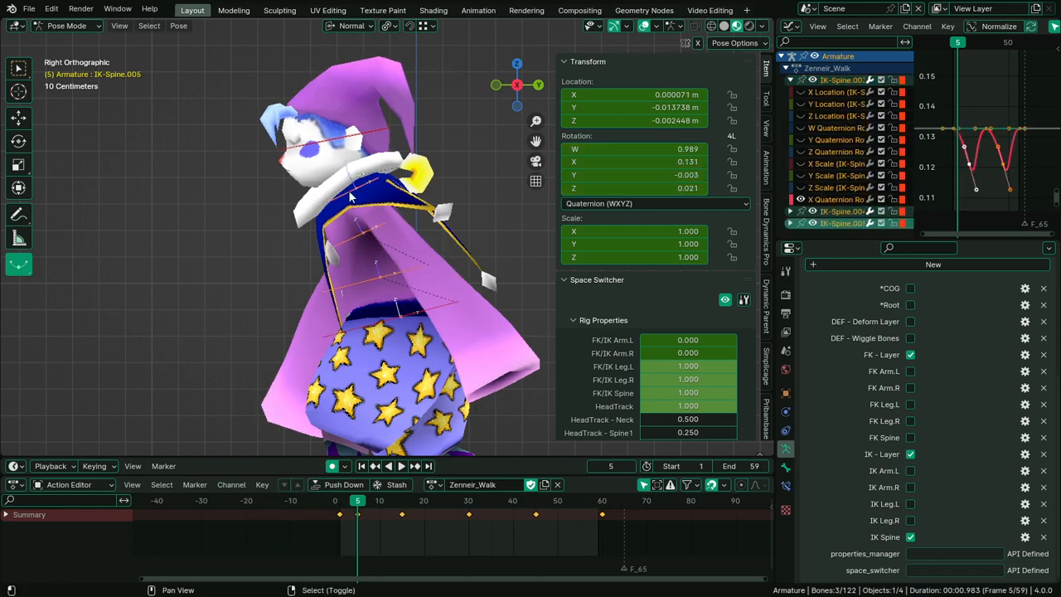
key(c)
right_click(332, 524)
key(x)
drag(424, 524, 338, 522)
click(331, 525)
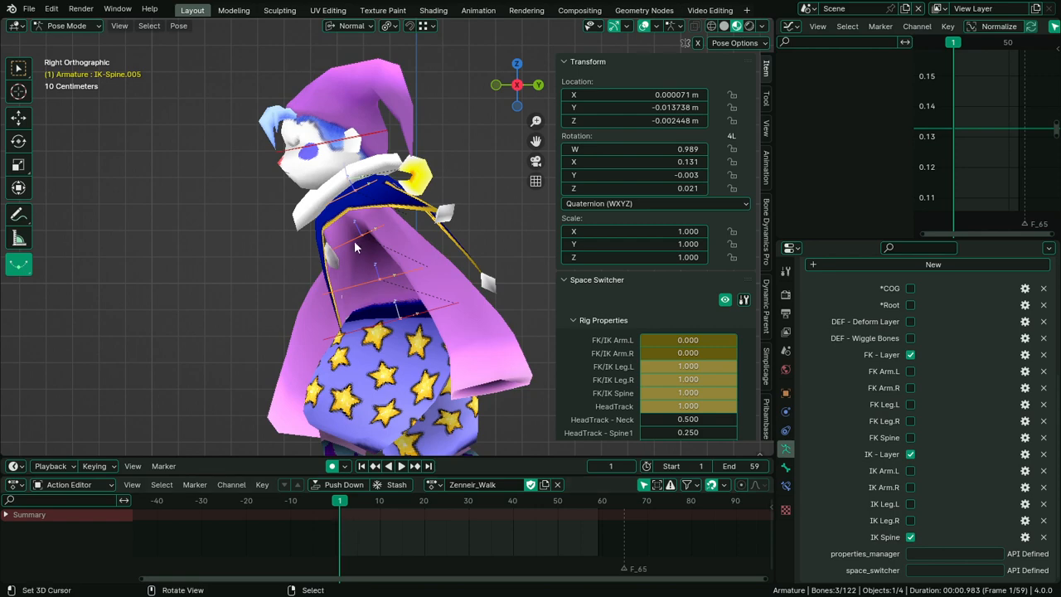
Play back the walk seen from the front to check the torso motion
middle_drag(369, 341, 522, 332)
key(space)
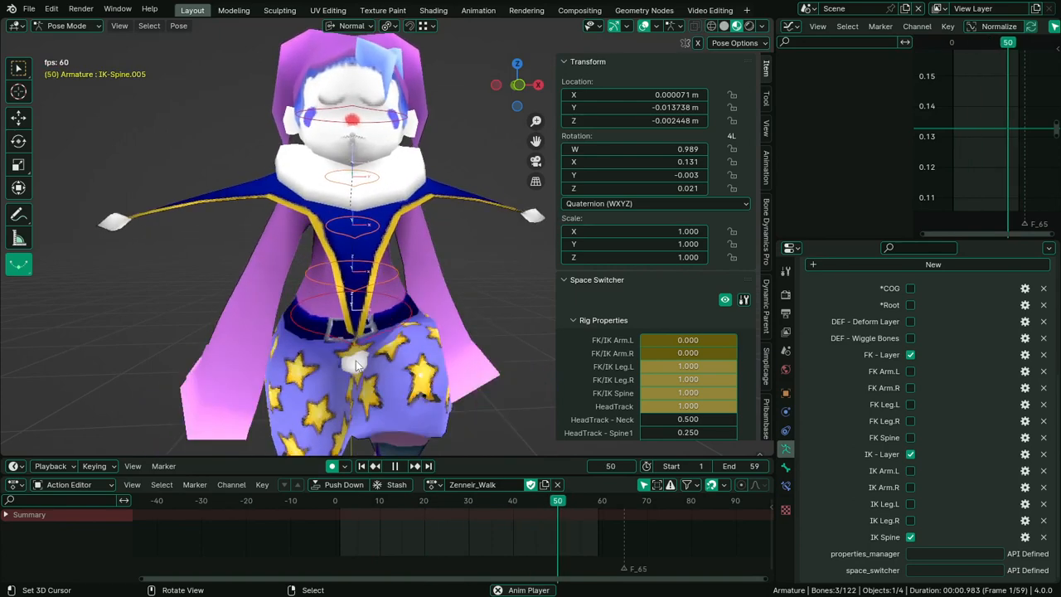
key(space)
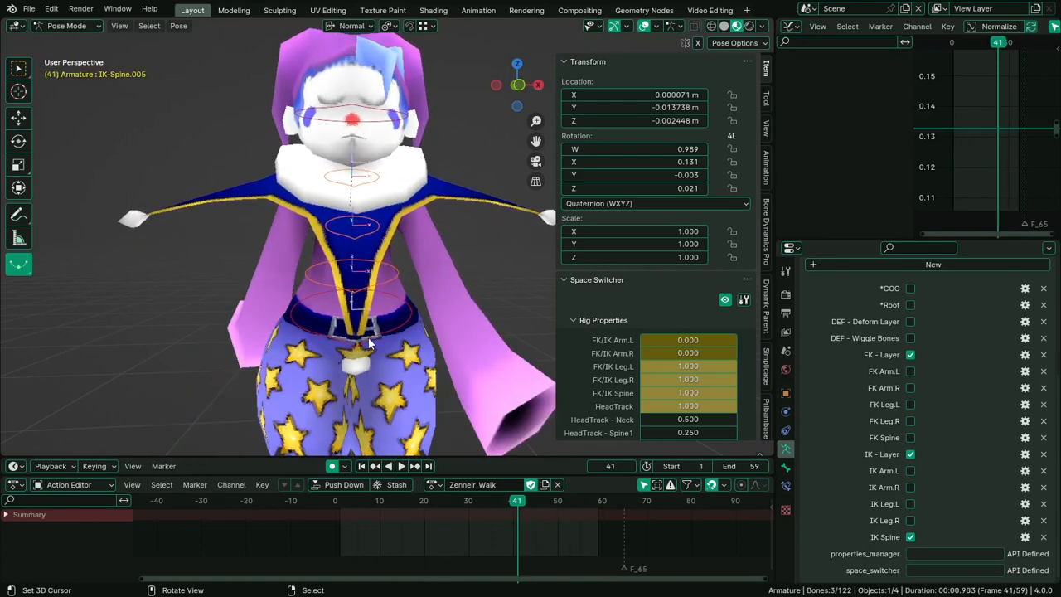
Select IK-Spine.003 to IK-Spine.006 together with IK-Neck.001, and return to frame 1
click(368, 338)
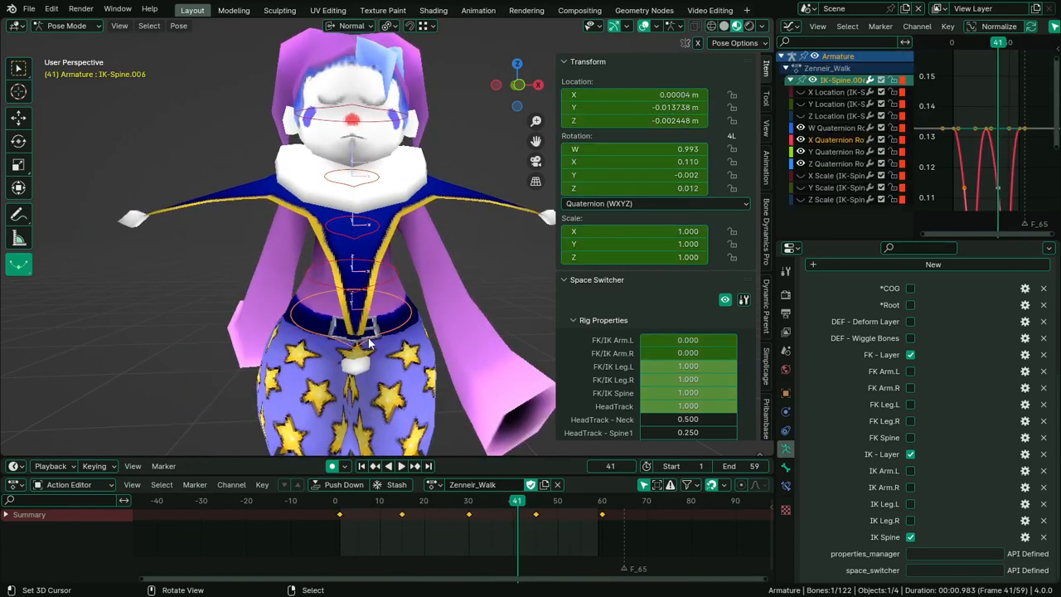
shift+click(375, 288)
shift+right_click(363, 121)
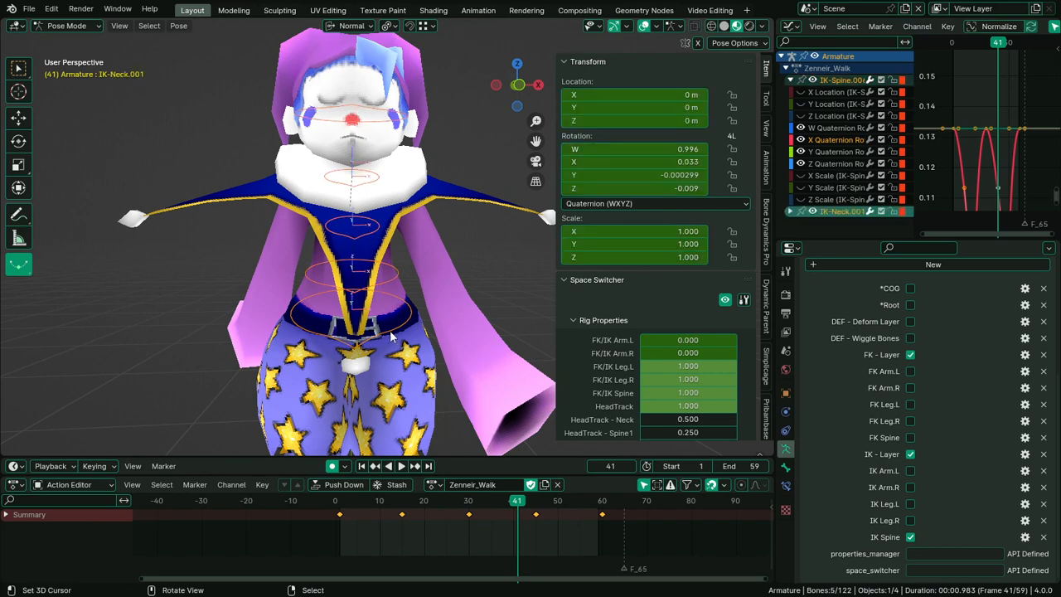
click(340, 542)
key(space)
key(space)
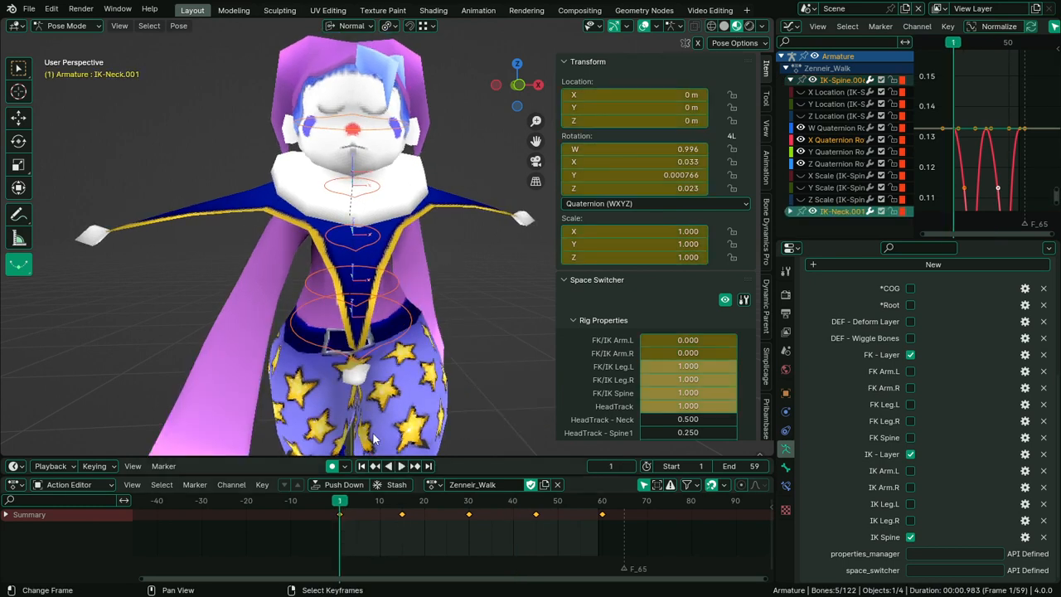
Try rotating IK-Spine.003 and IK-Spine.006 separately around their normal Z axis at frame 1, and play back the walk
click(393, 284)
key(r)
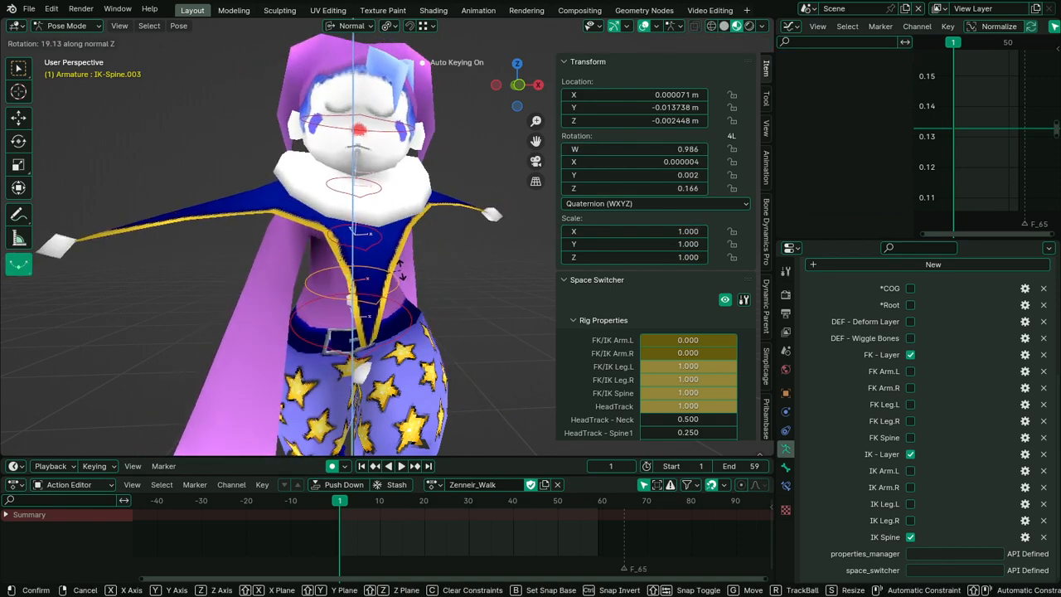
key(Escape)
click(393, 358)
key(r)
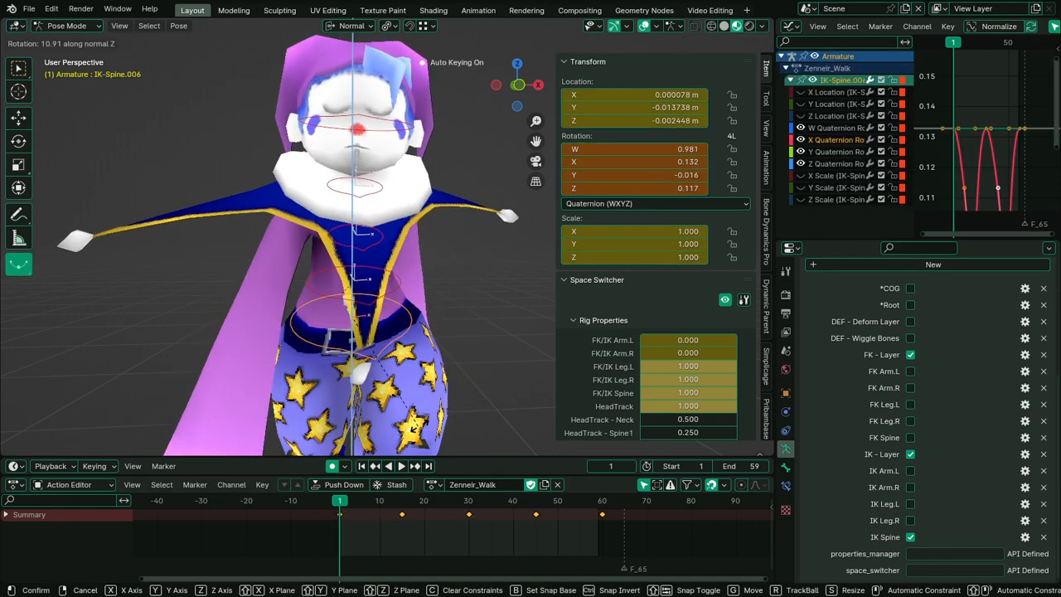
key(Escape)
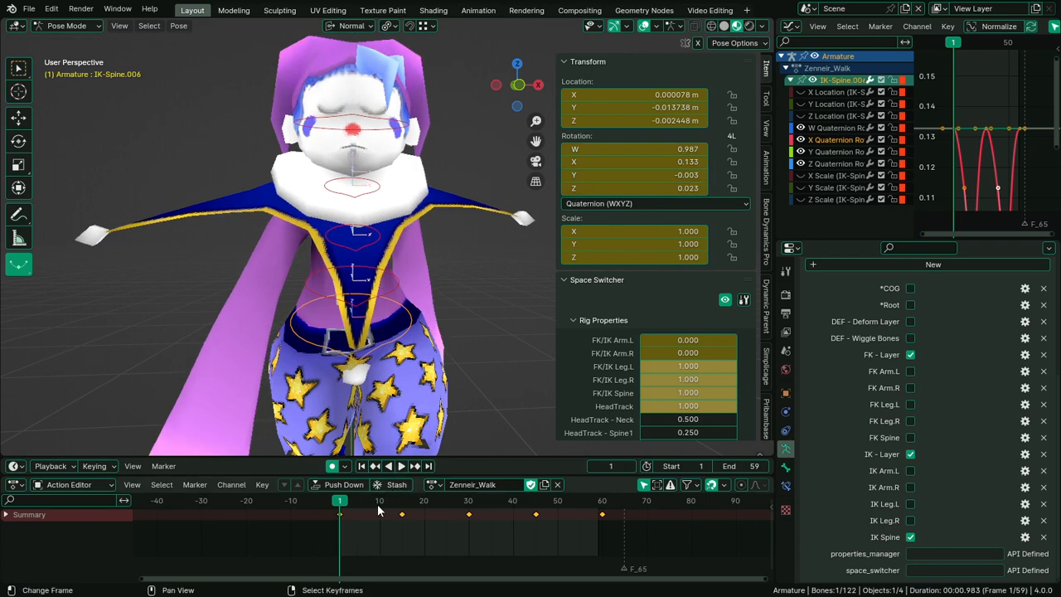
key(space)
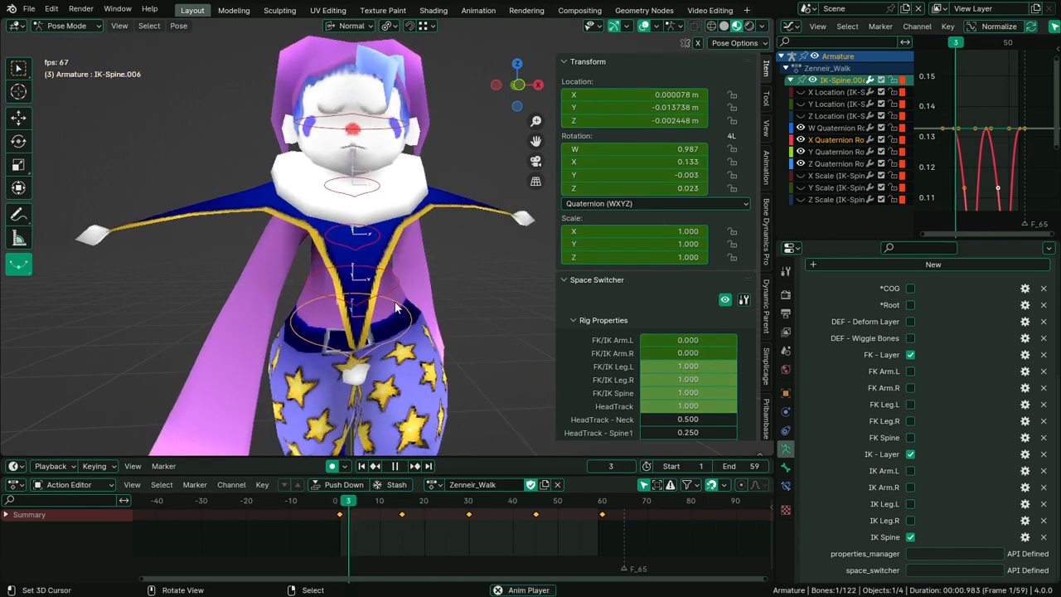
Stop playback at frame 1 and key IK-Spine.003 there with a 0° rotation, working in the right orthographic view
scroll(395, 301, down, 5)
middle_drag(395, 301, 273, 307)
scroll(273, 312, up, 3)
key(space)
key(shift+Left)
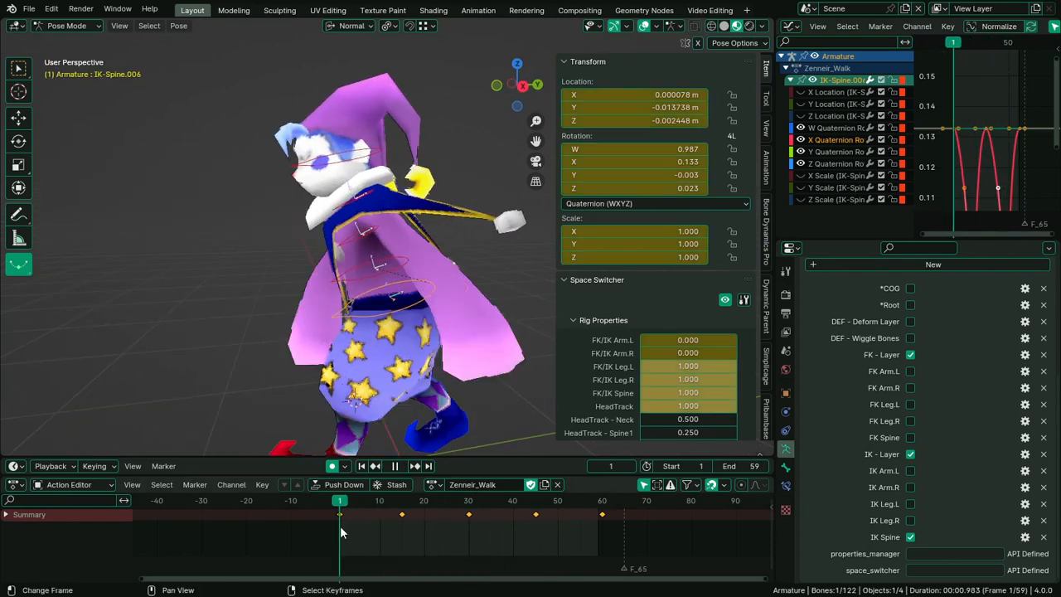
click(384, 272)
key(KP_3)
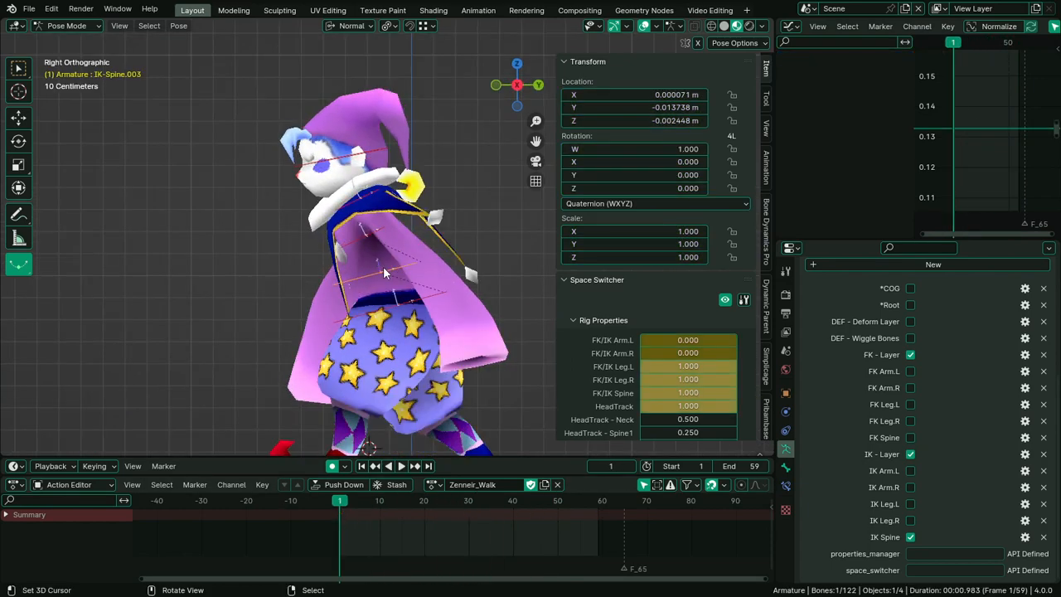
key(r)
key(Return)
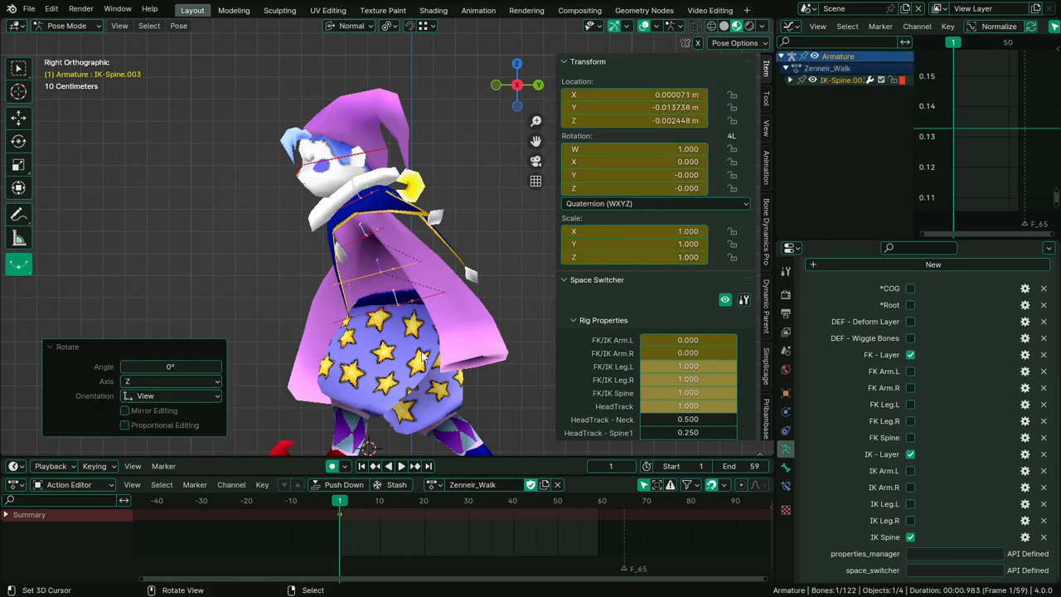
Key IK-Spine.003 with a 0° rotation at frames 30 and 60 as well
click(468, 520)
key(r)
key(Return)
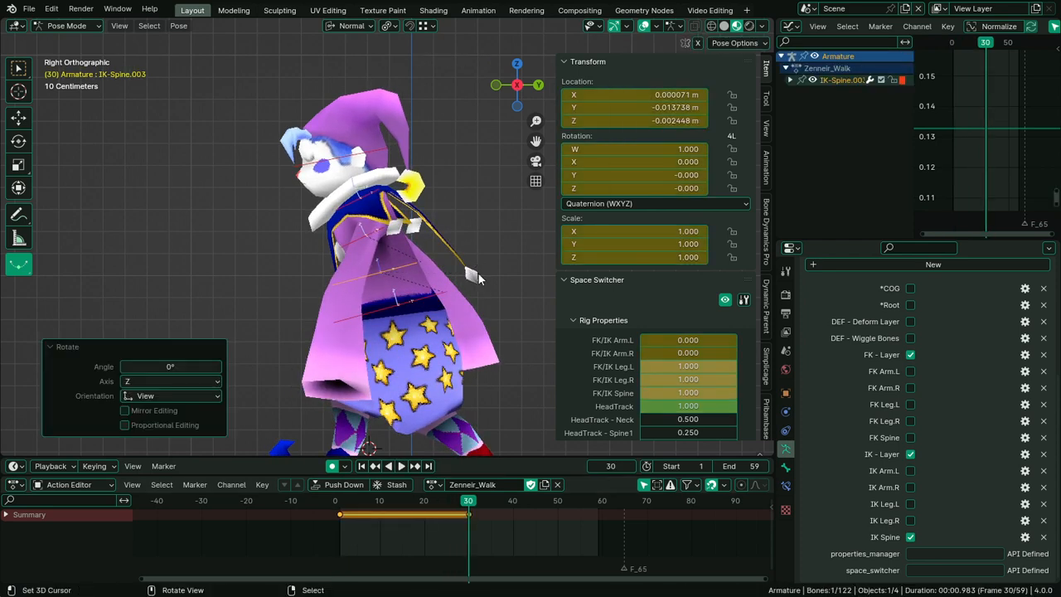
drag(591, 524, 600, 525)
key(r)
key(Return)
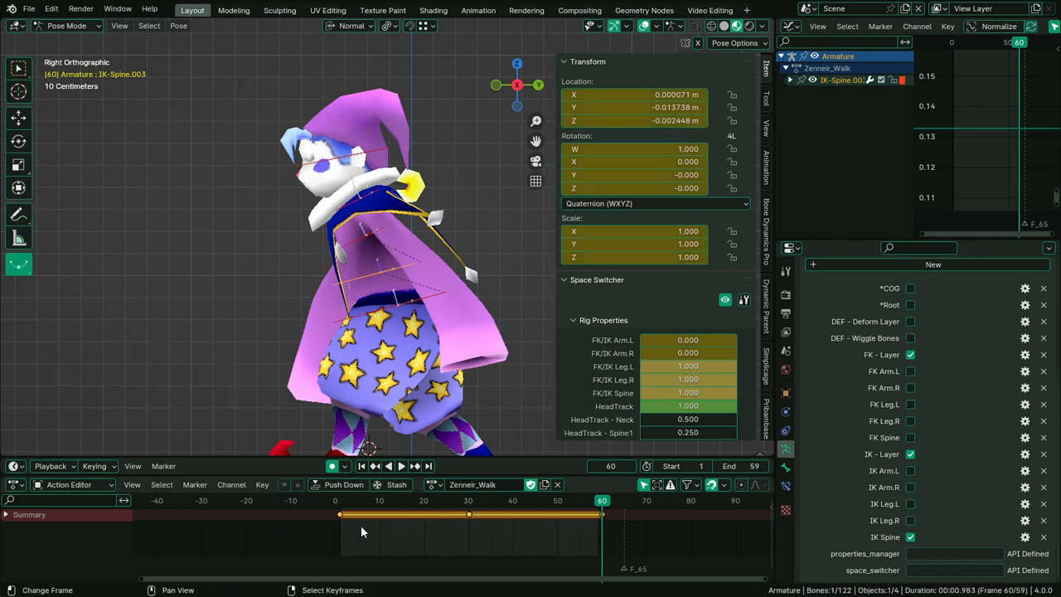
Step through the walk to frame 15 and compare the key timing of IK-Spine.006 with that of IK-Spine.003
key(t)
click(362, 527)
drag(338, 527, 404, 510)
key(Right)
key(Right)
key(Right)
key(Right)
key(Right)
key(Right)
key(Right)
key(Right)
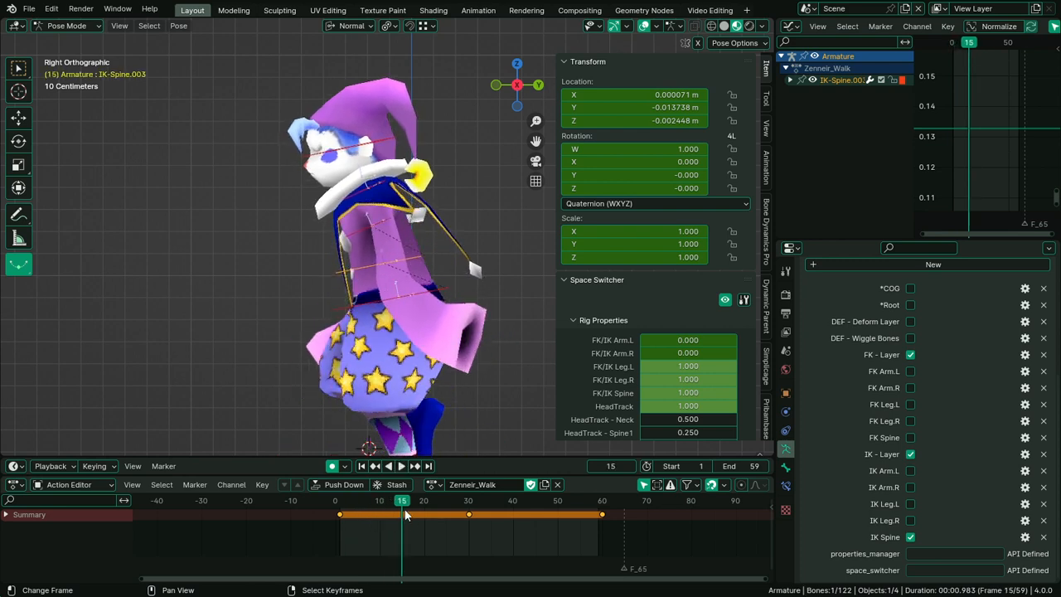
click(380, 305)
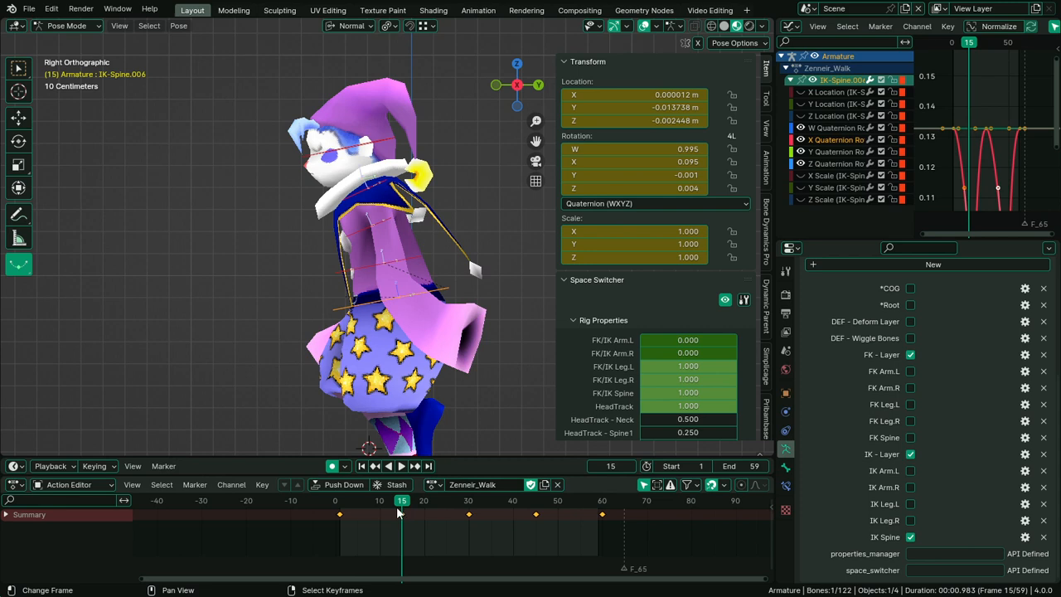
click(393, 264)
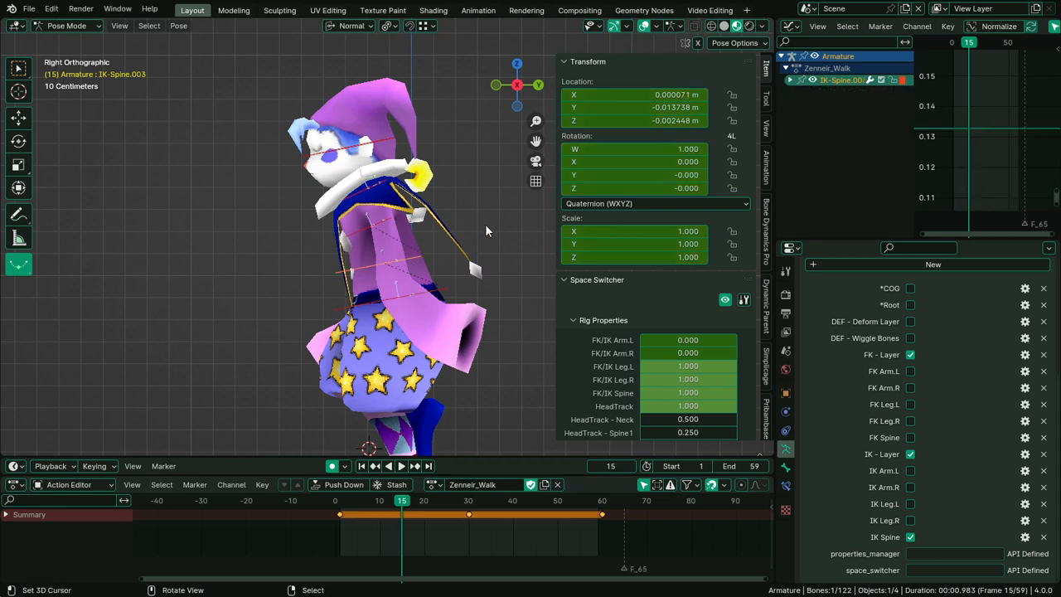
Rotate IK-Spine.003 by -8.53° at frame 15, and check the motion between frames 1 and 30
key(r)
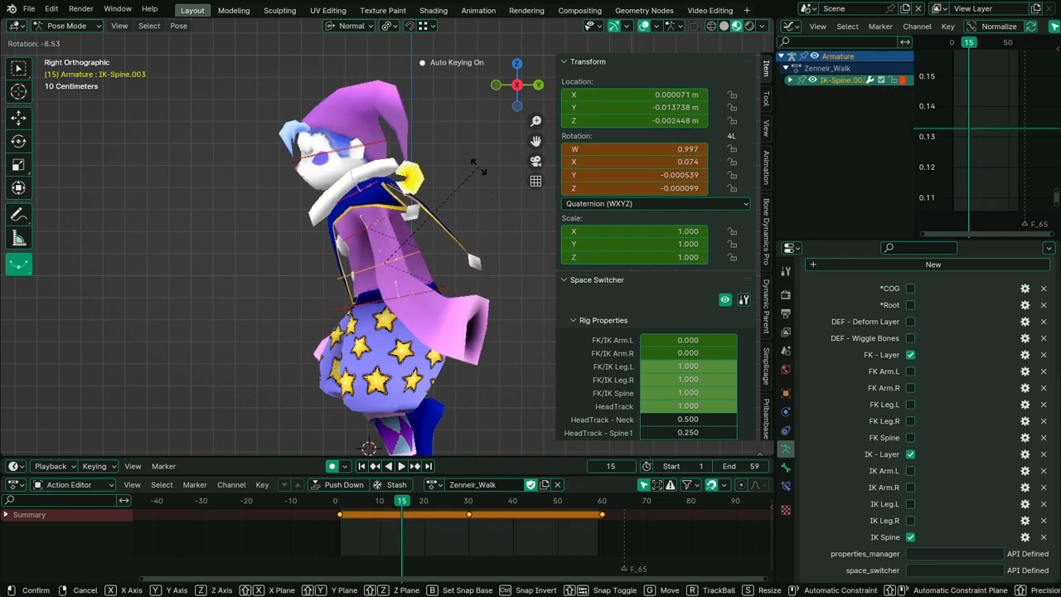
click(477, 169)
key(space)
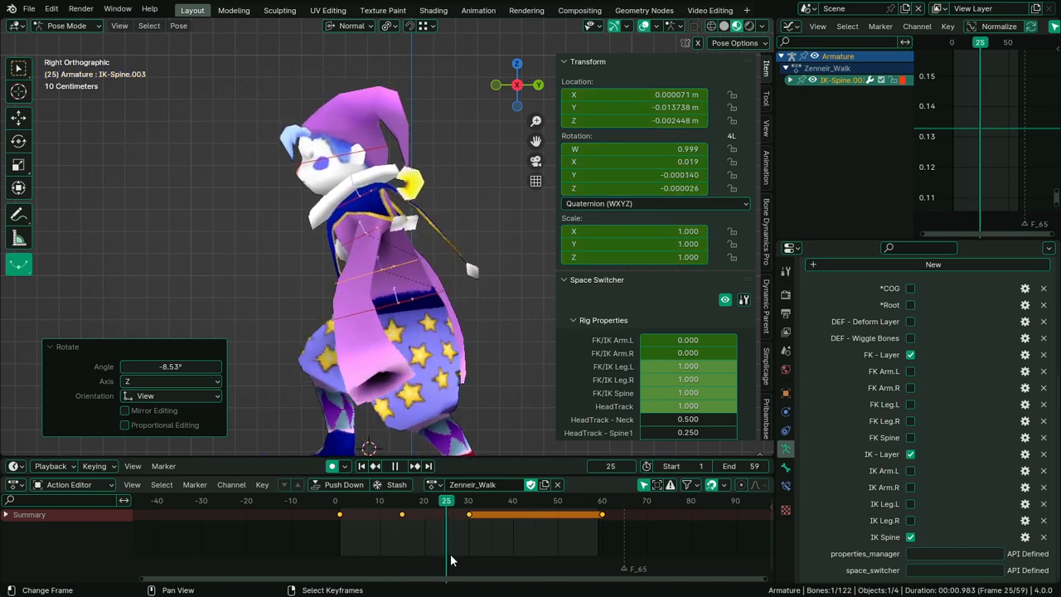
drag(450, 556, 466, 538)
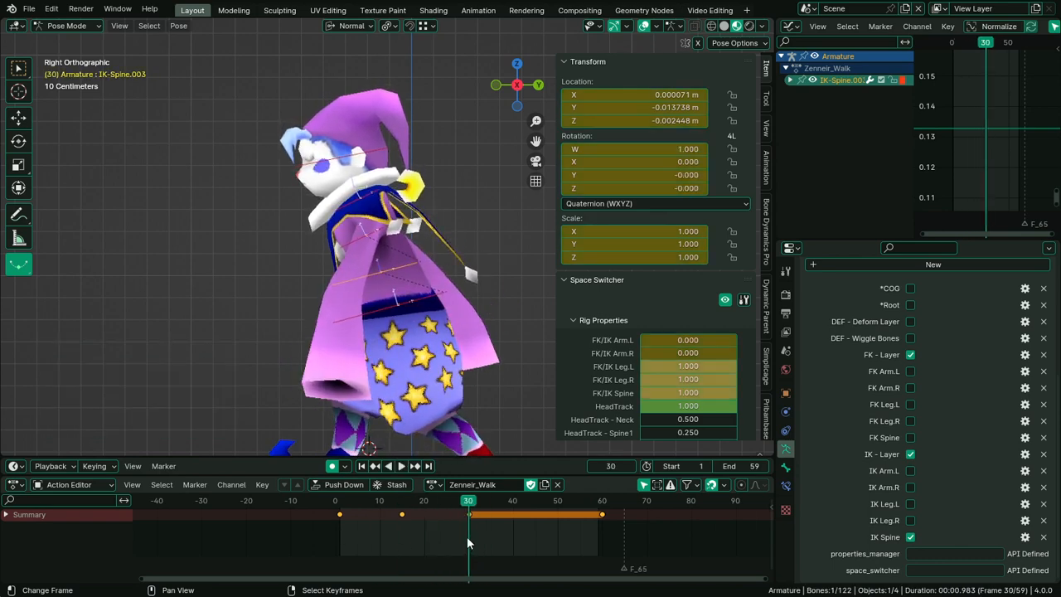
key(space)
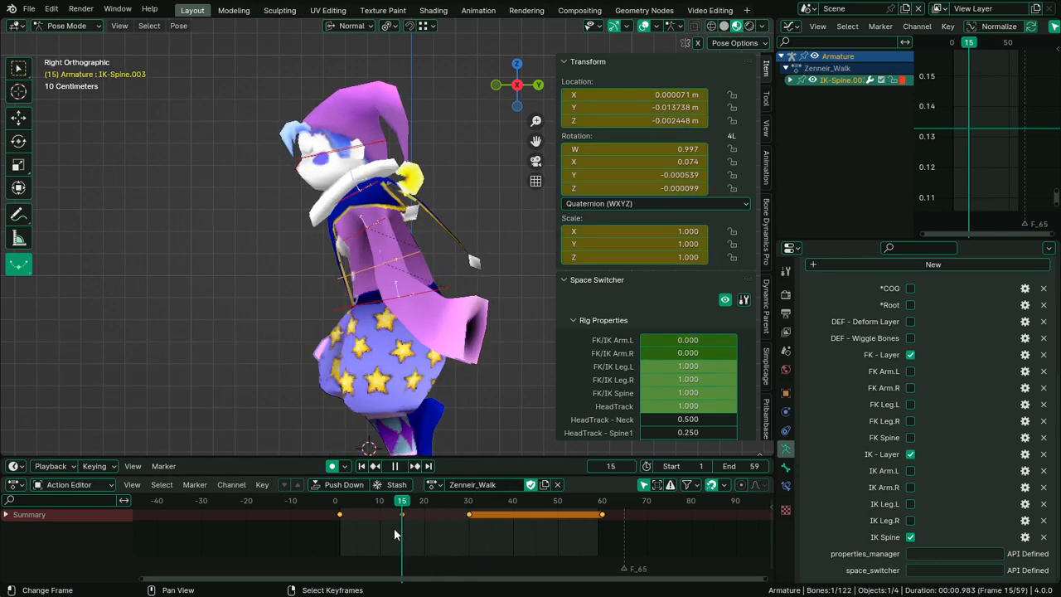
mouse_move(355, 540)
mouse_down()
mouse_move(469, 523)
mouse_move(343, 525)
mouse_up()
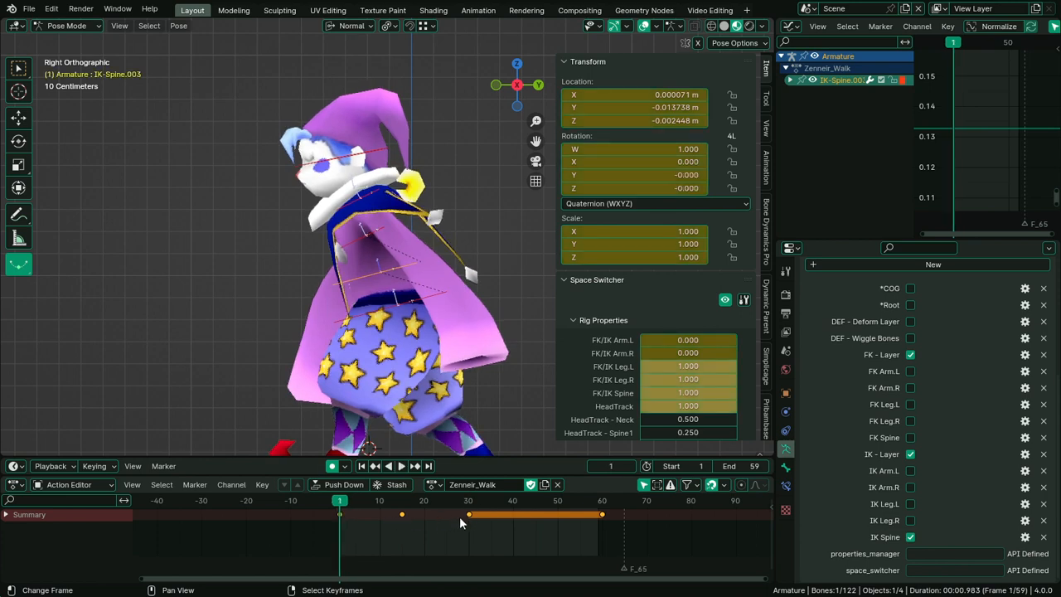
key(space)
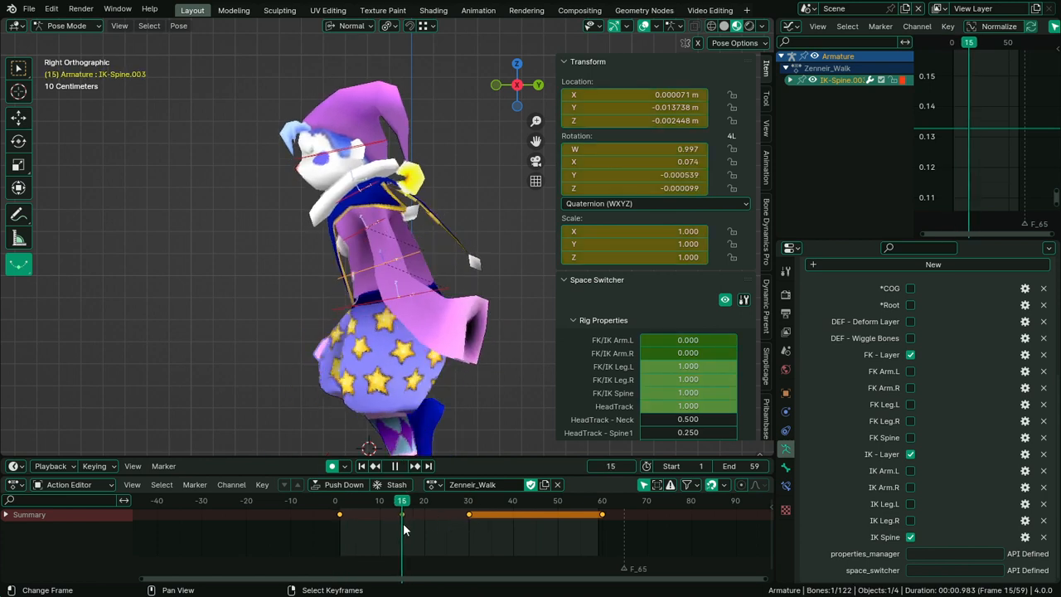
Rotate IK-Spine.003 by 12° at frame 30
drag(403, 523, 467, 519)
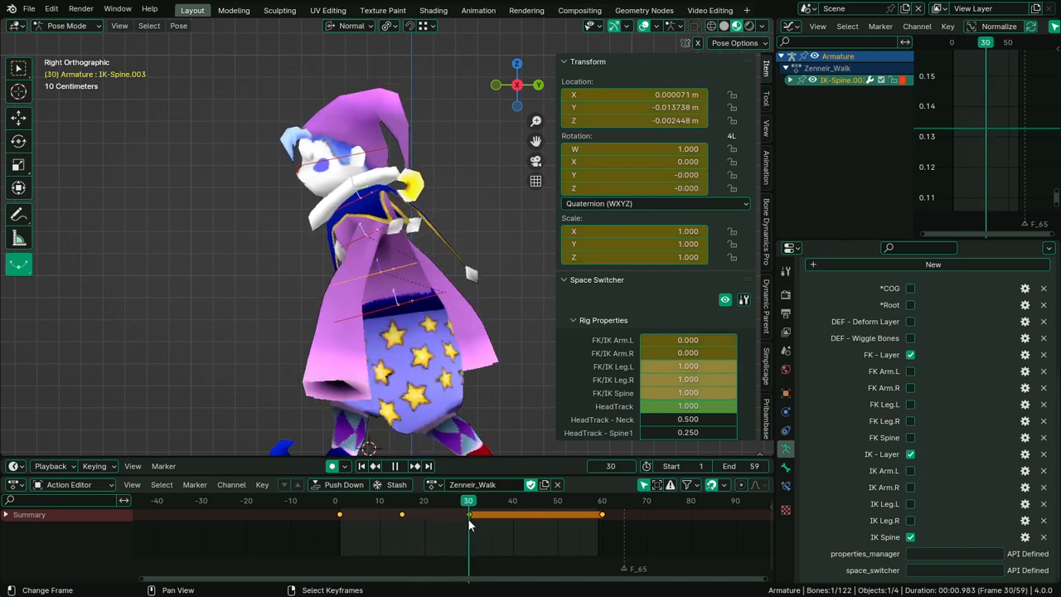
key(r)
click(507, 355)
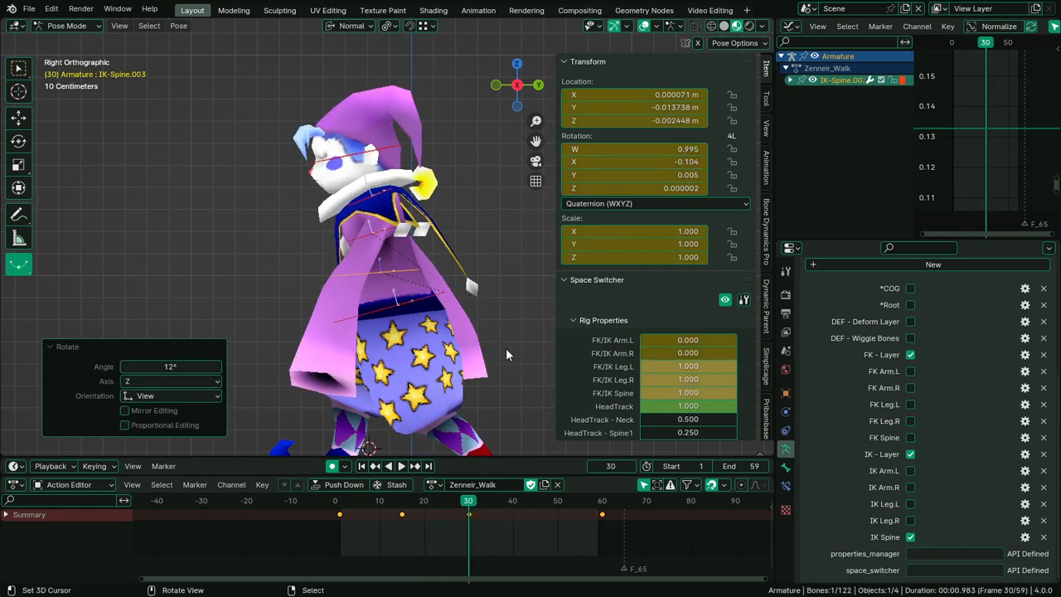
Go to frame 38 and clear the rotation of IK-Spine.003 there
key(space)
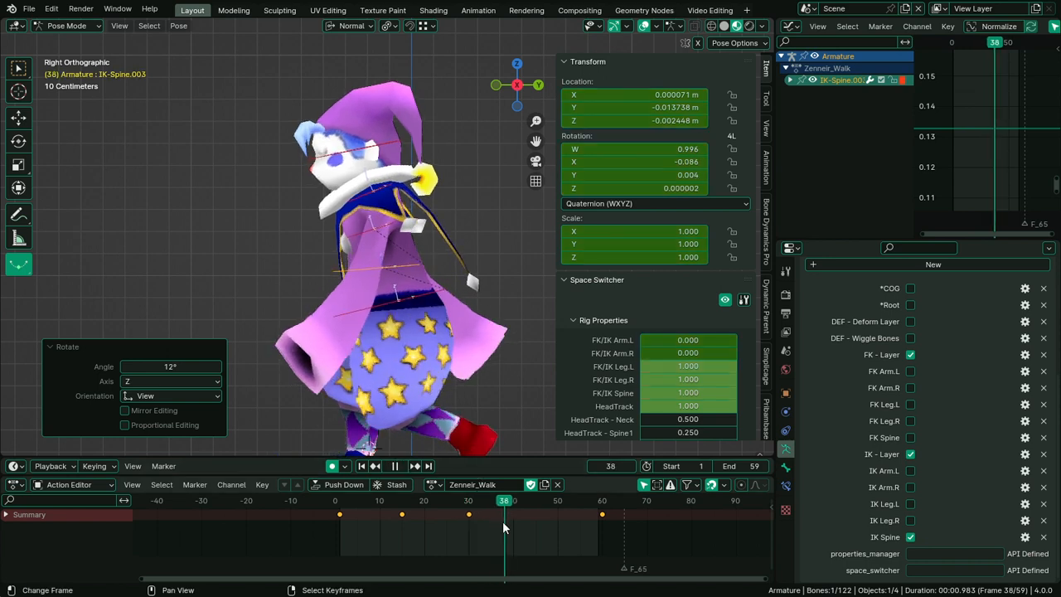
key(space)
click(504, 527)
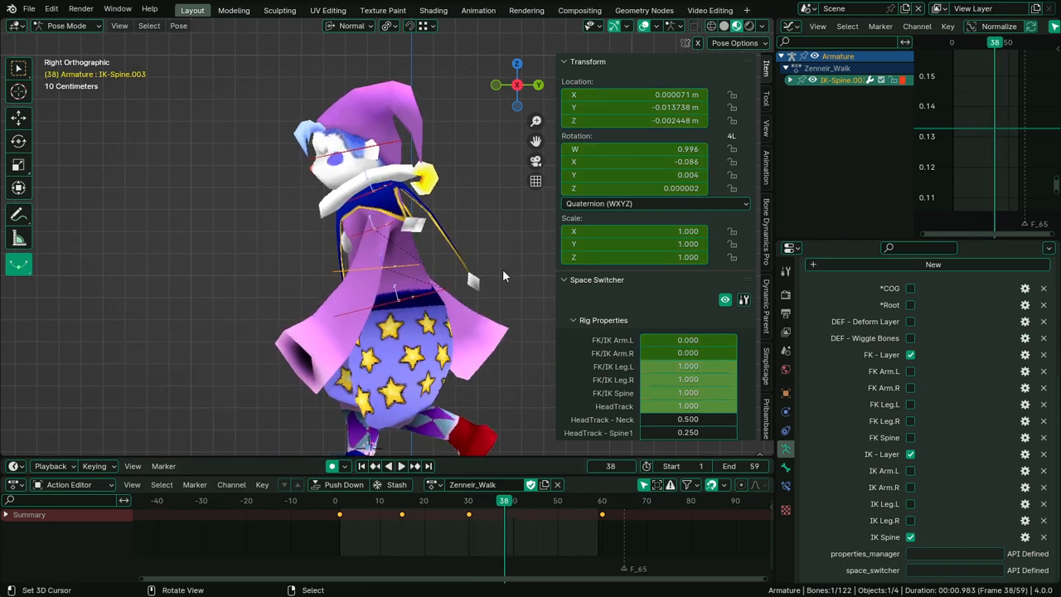
key(alt+r)
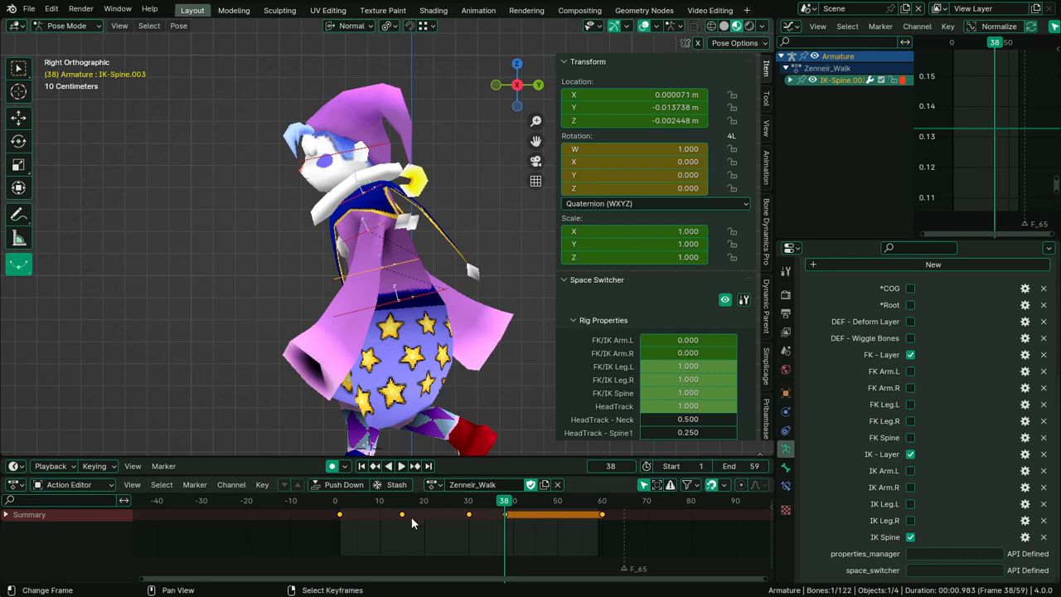
Duplicate the IK-Spine.003 keys from frames 30 and 38 onto frames 1 and 9, copy the frame 1 pose to frame 60, and preview the motion
drag(411, 521, 339, 517)
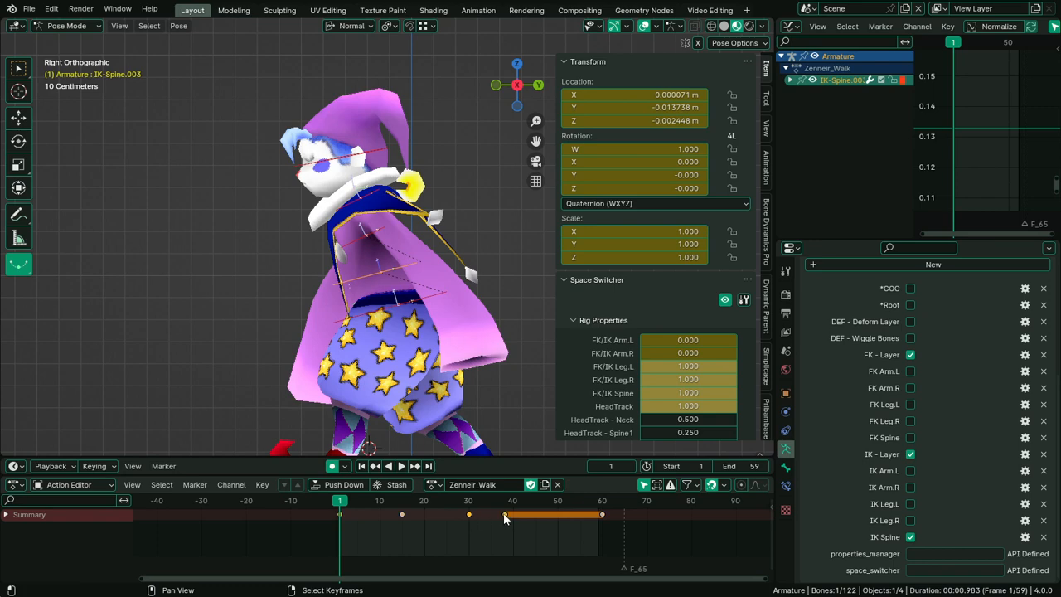
key(shift+d)
click(376, 530)
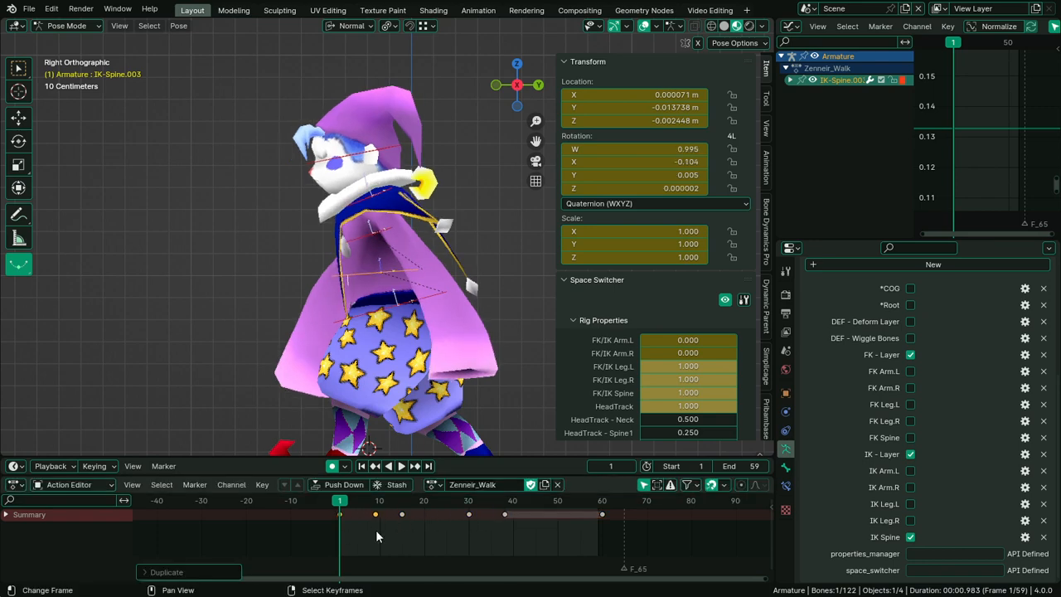
drag(339, 539, 547, 516)
click(597, 526)
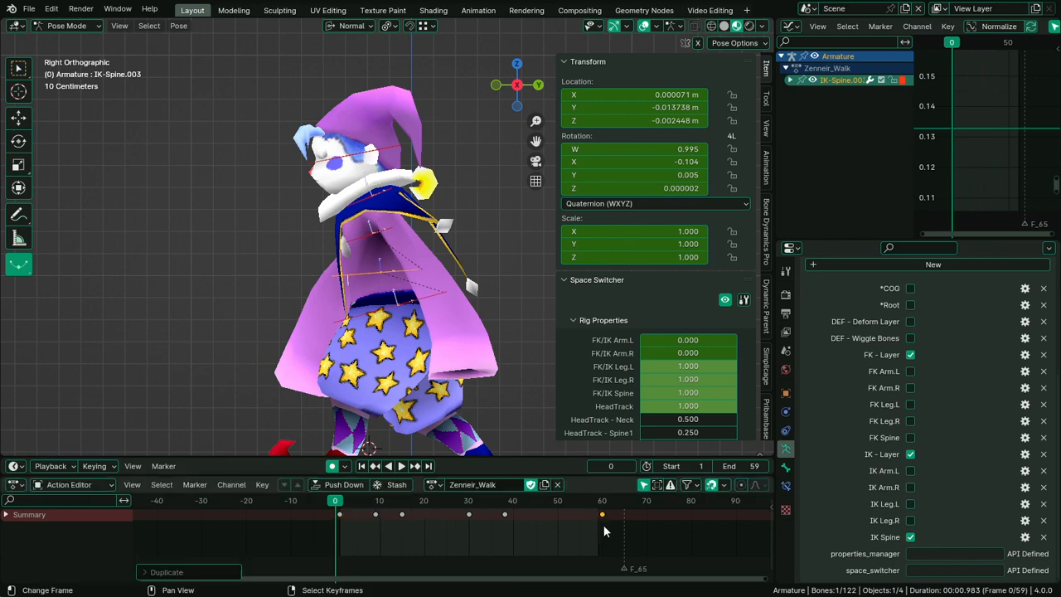
key(space)
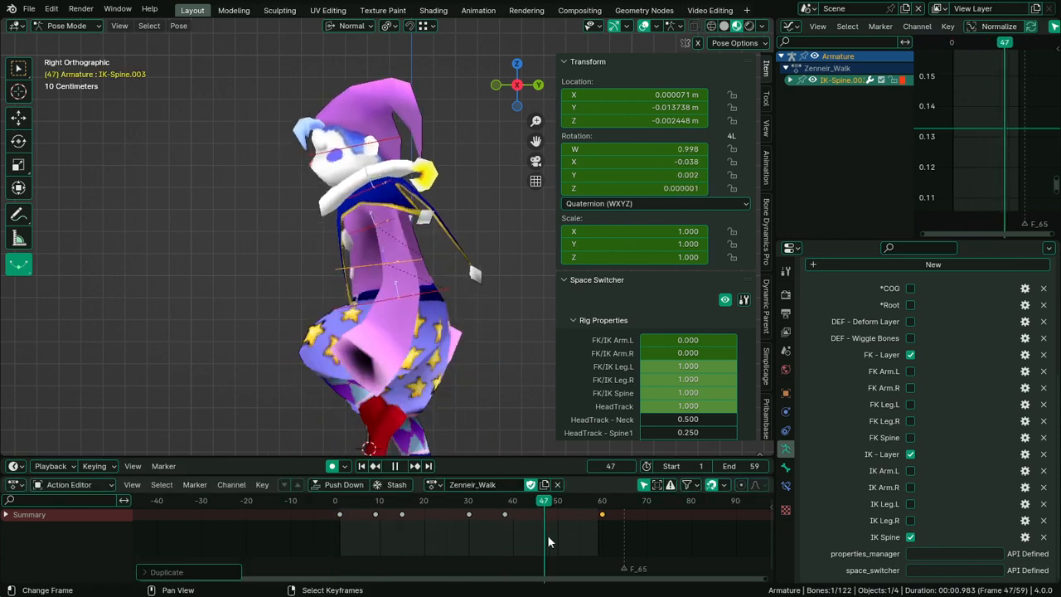
key(space)
Duplicate the frame 15 key of IK-Spine.003 to frame 45, and play back the walk
click(403, 521)
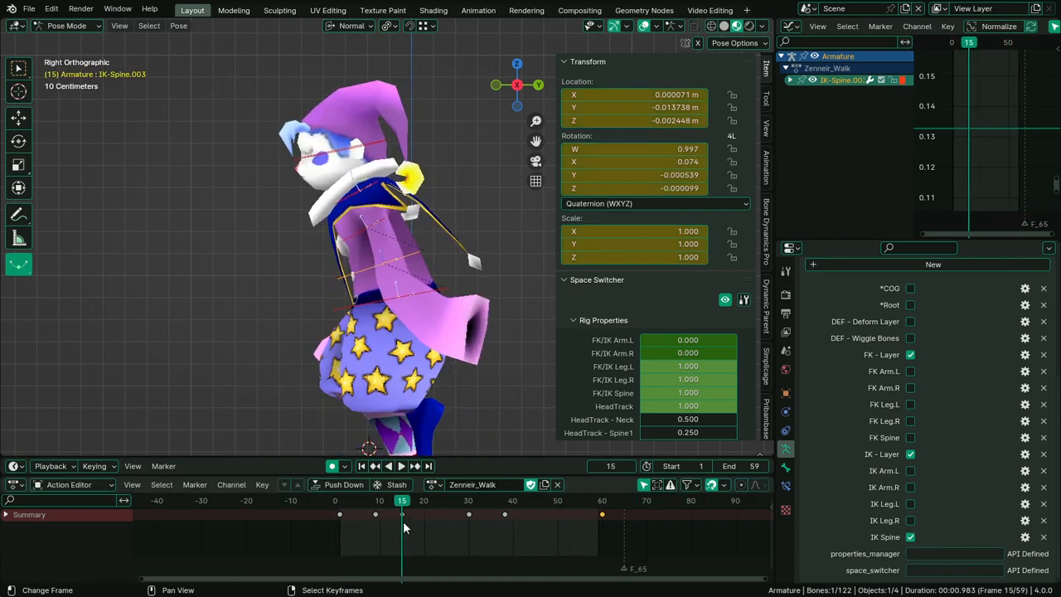
key(shift+d)
click(531, 522)
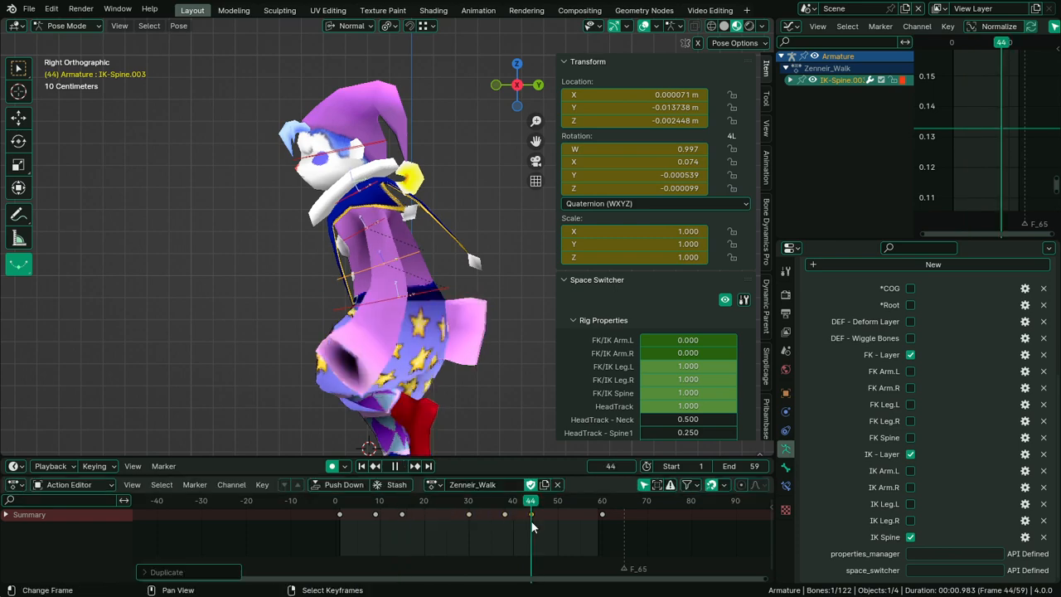
key(g)
click(536, 522)
click(361, 535)
key(space)
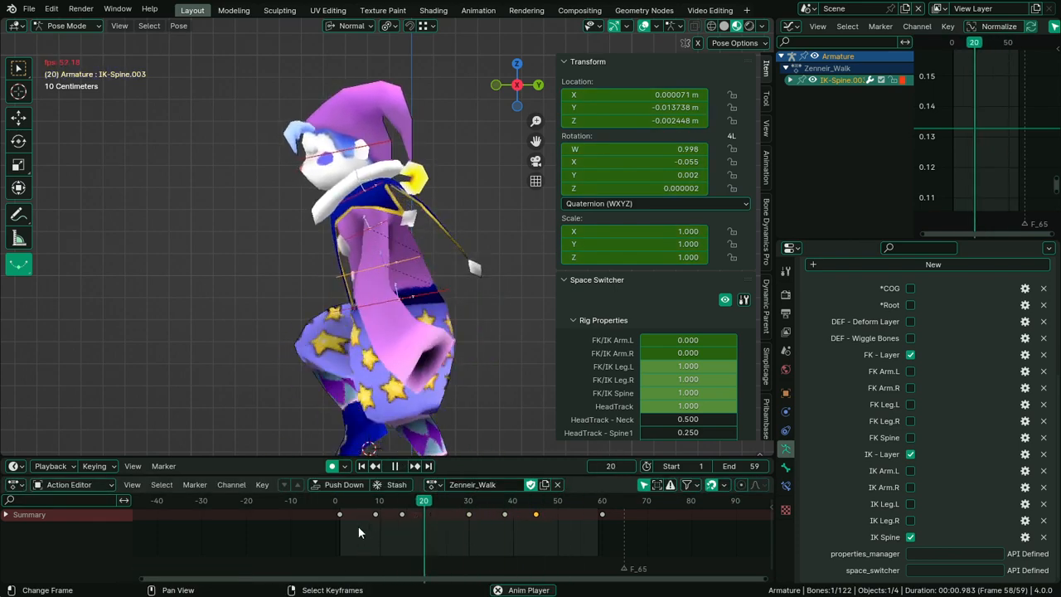
key(space)
Delete the IK-Spine.003 keys after frame 1 and clear the bone's rotation at frame 1
click(339, 537)
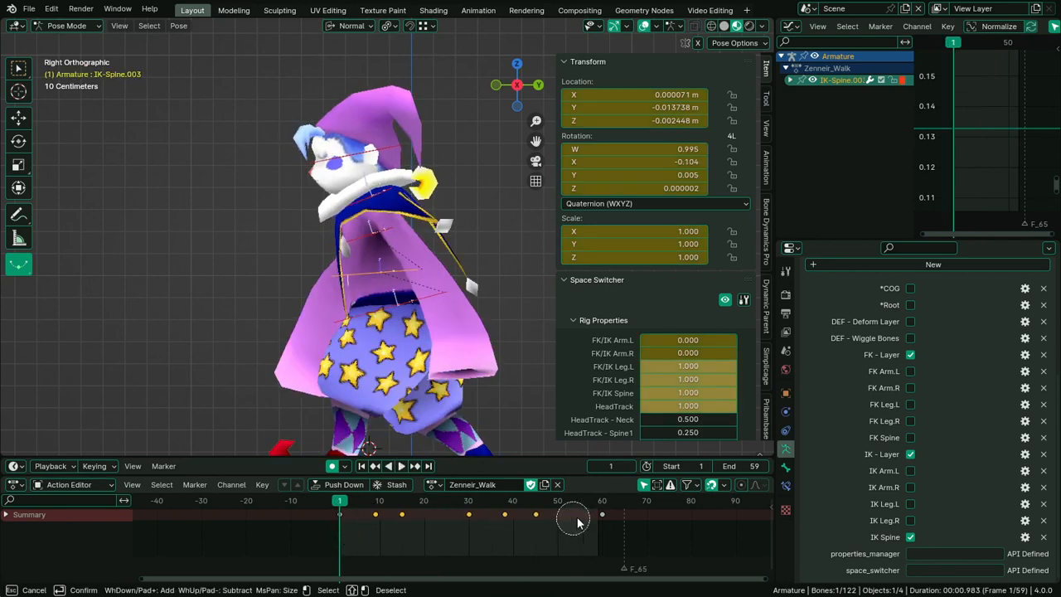
key(Delete)
key(alt+r)
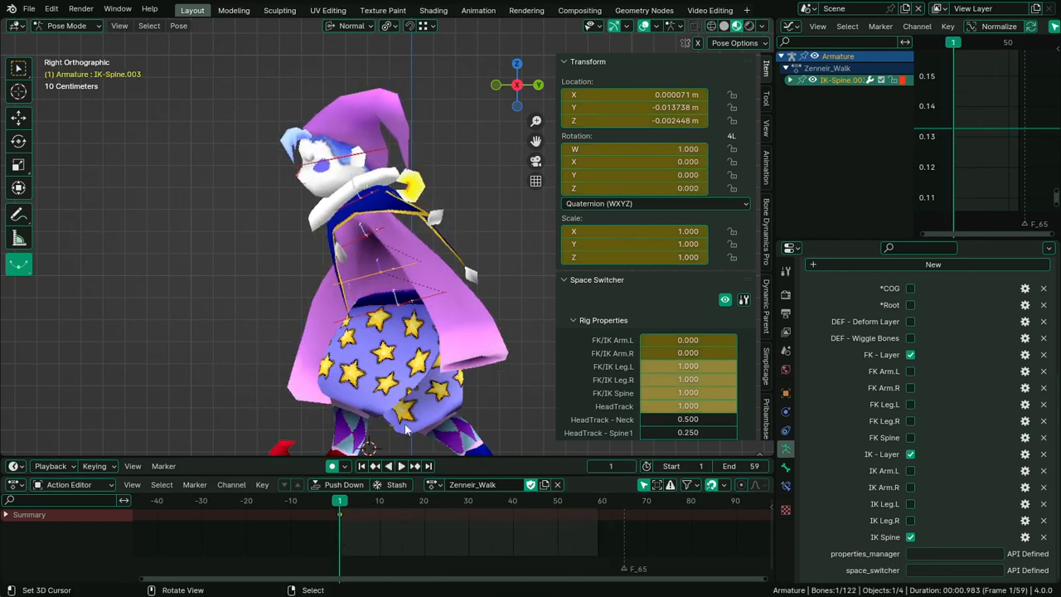
Try moving IK-Spine.003 and rotating it by -9.29° at frame 15, preview the motion, and delete that keyframe
key(space)
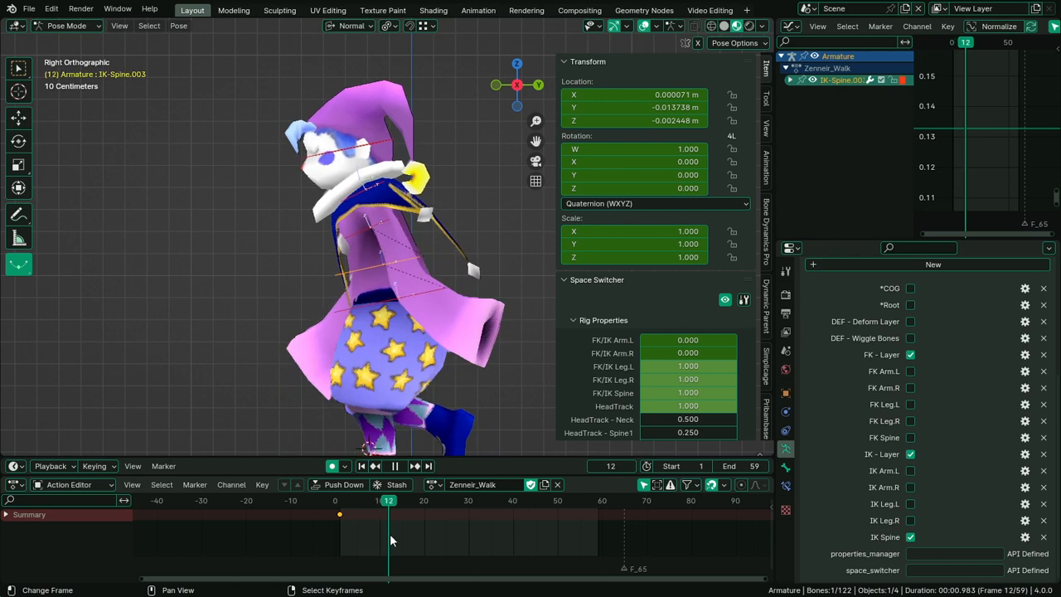
key(space)
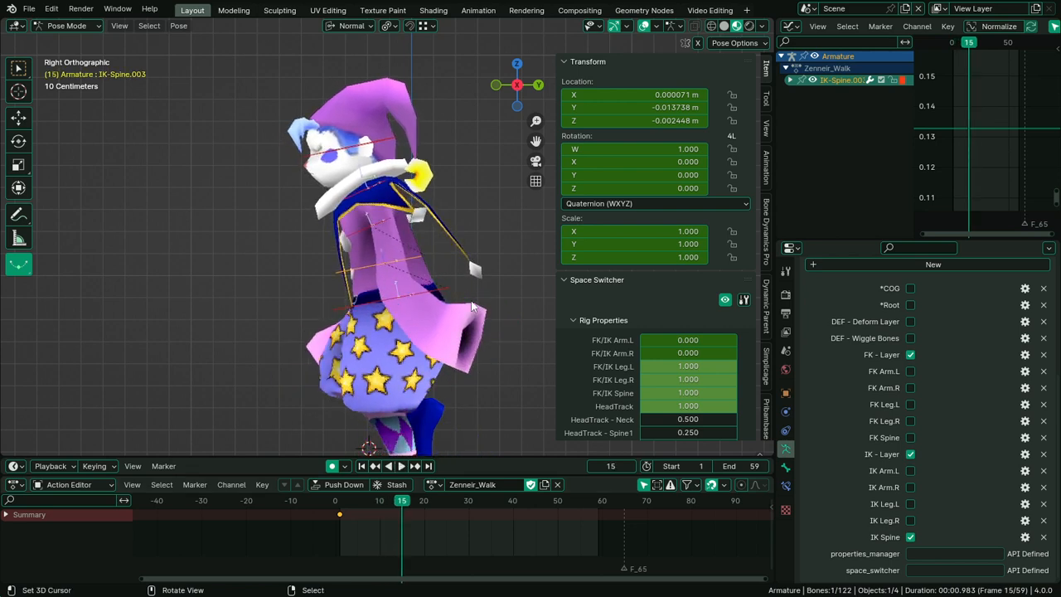
key(g)
click(420, 323)
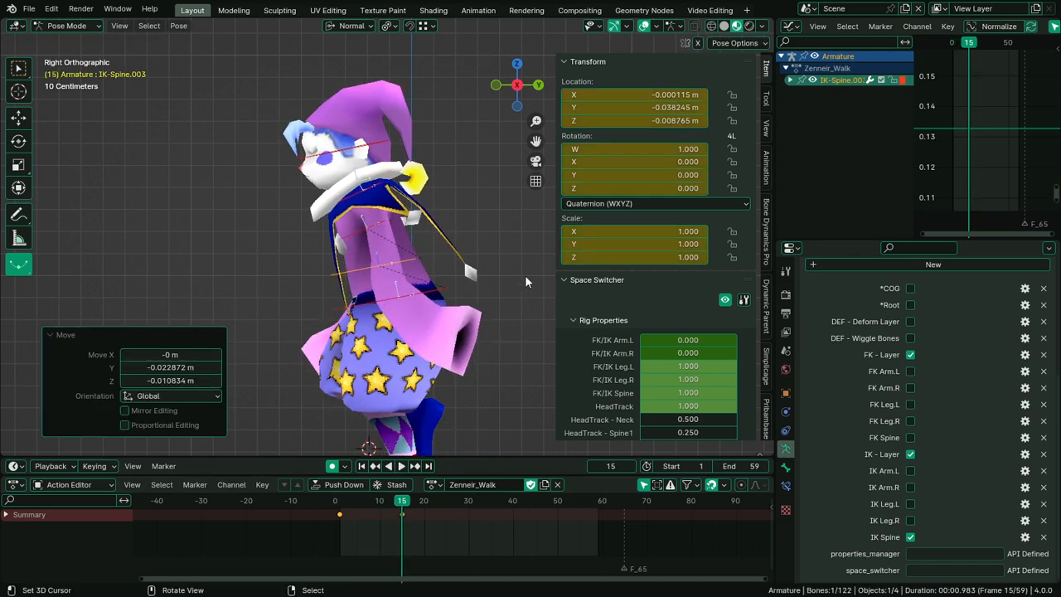
key(r)
click(499, 239)
key(shift+Left)
key(space)
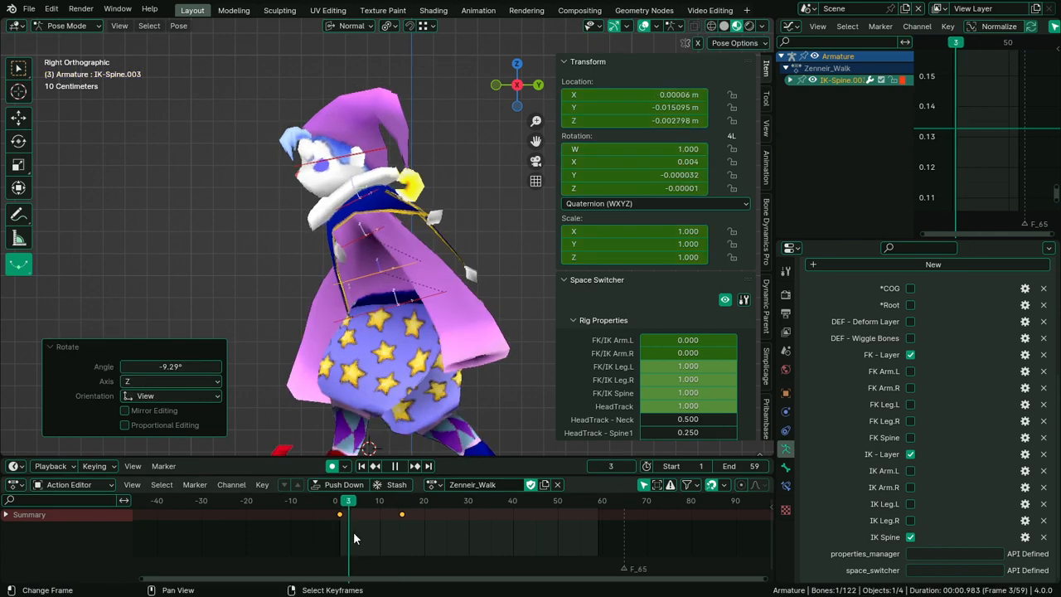
key(space)
click(399, 534)
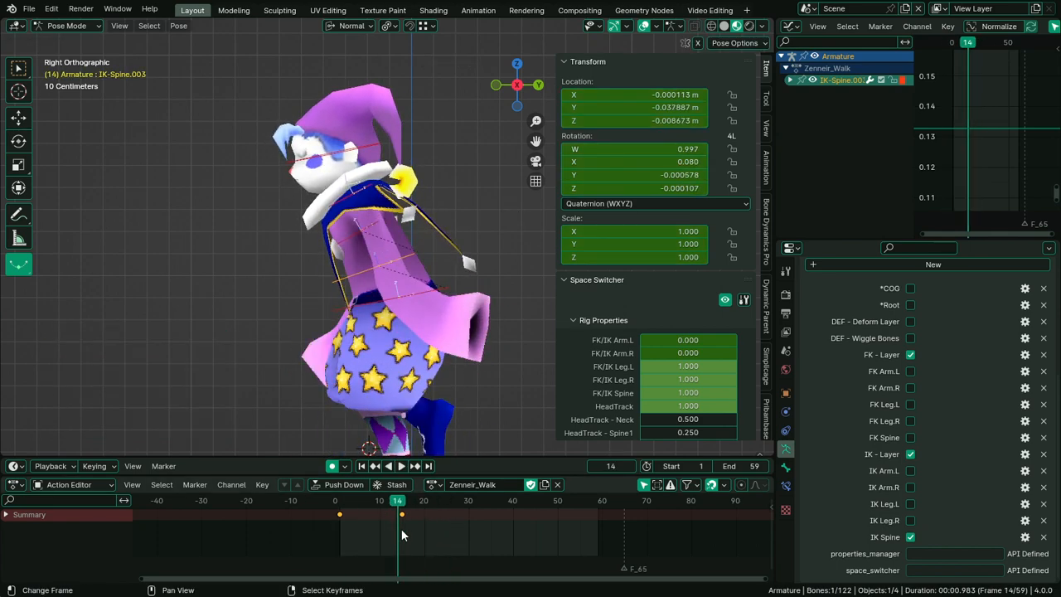
key(x)
key(Delete)
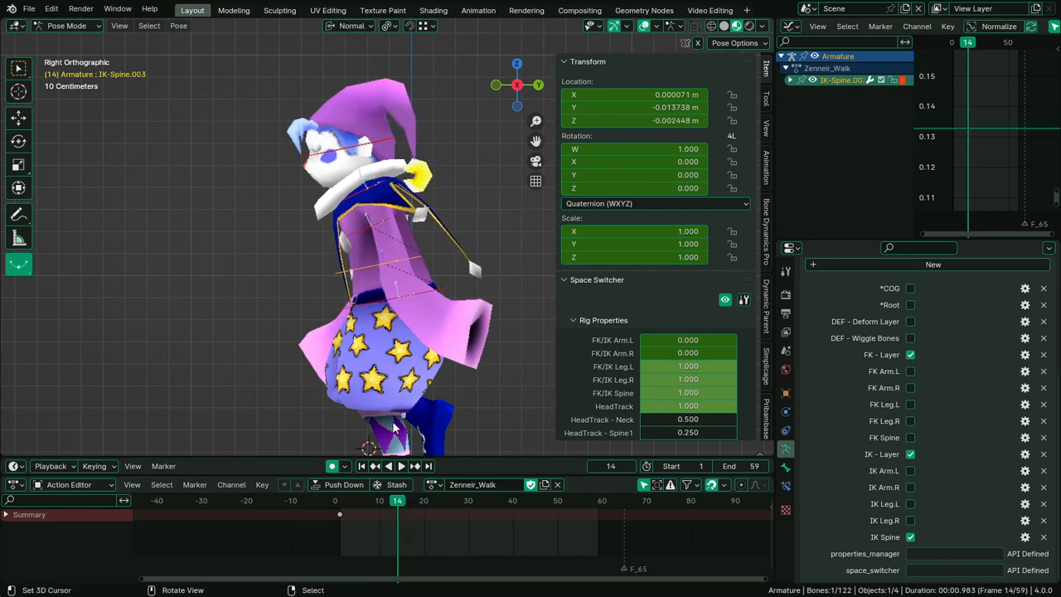
click(387, 217)
key(g)
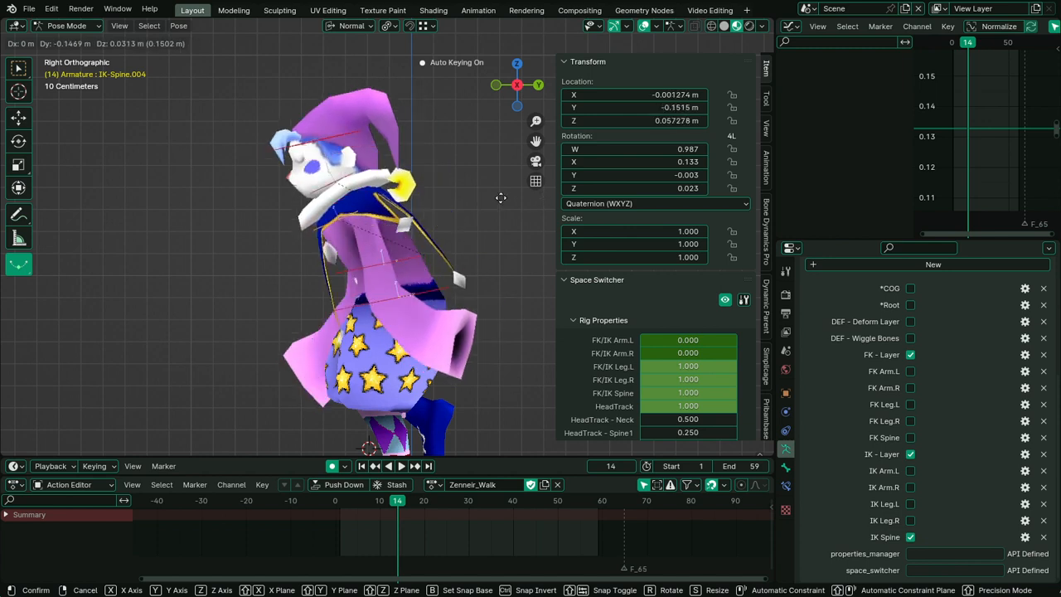
key(Escape)
click(391, 272)
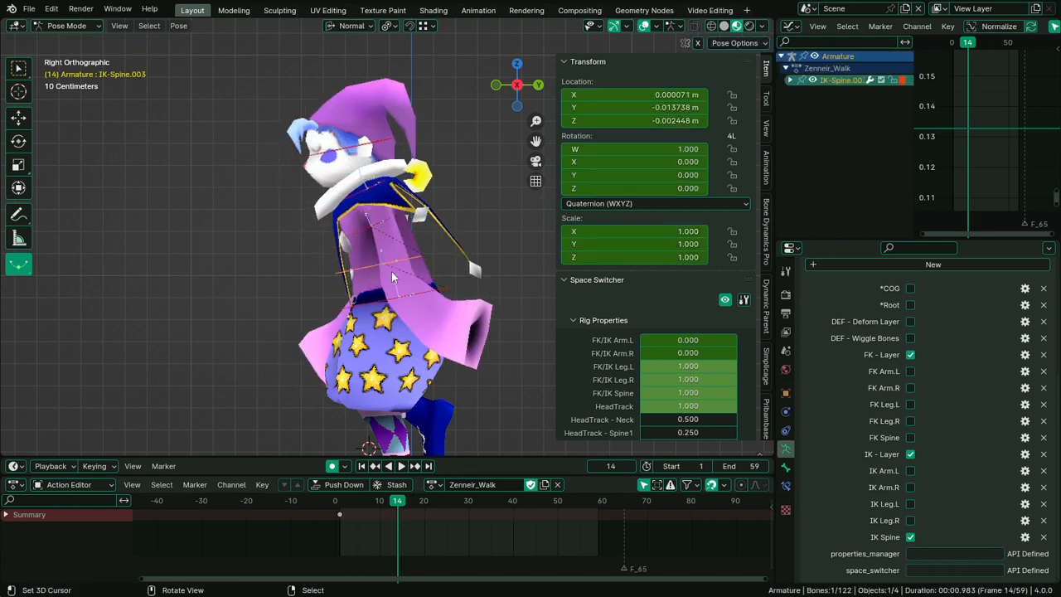
At frame 1, try clearing IK-Spine.004's rotation, restore it, and key the bone with a 0° rotation
click(338, 512)
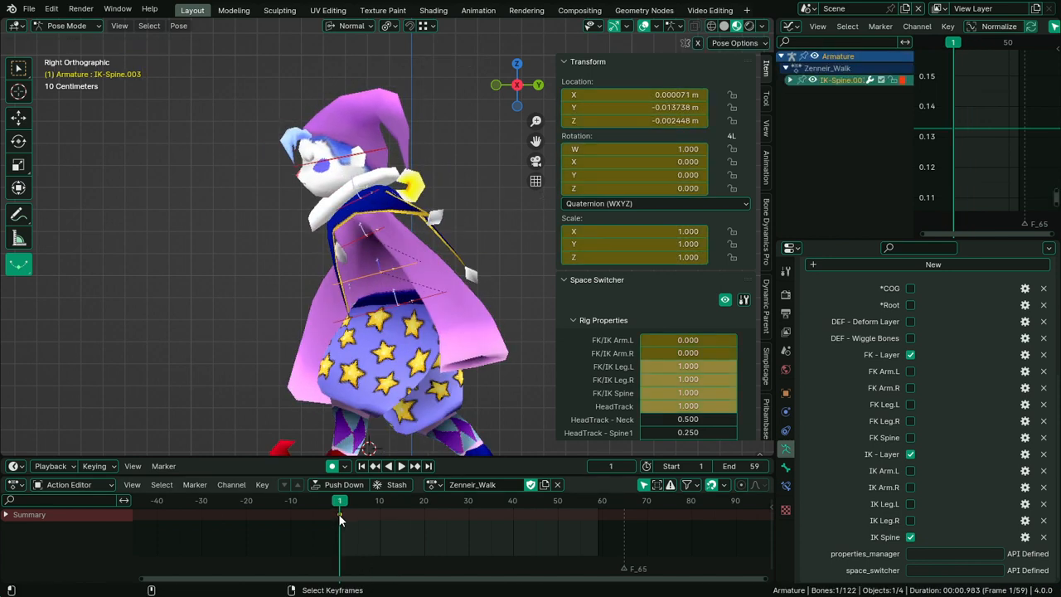
click(367, 227)
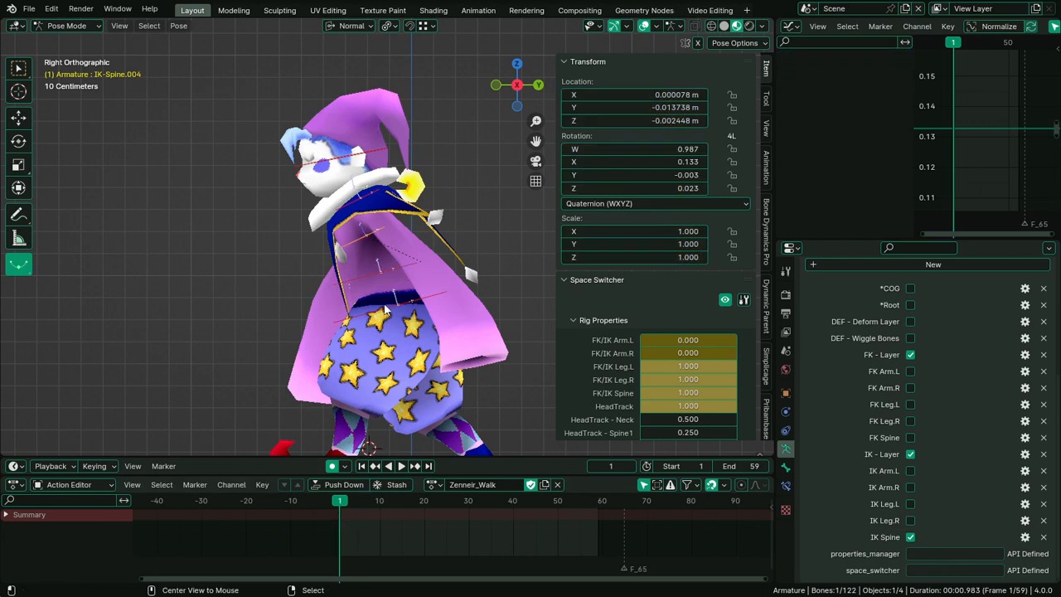
key(alt+r)
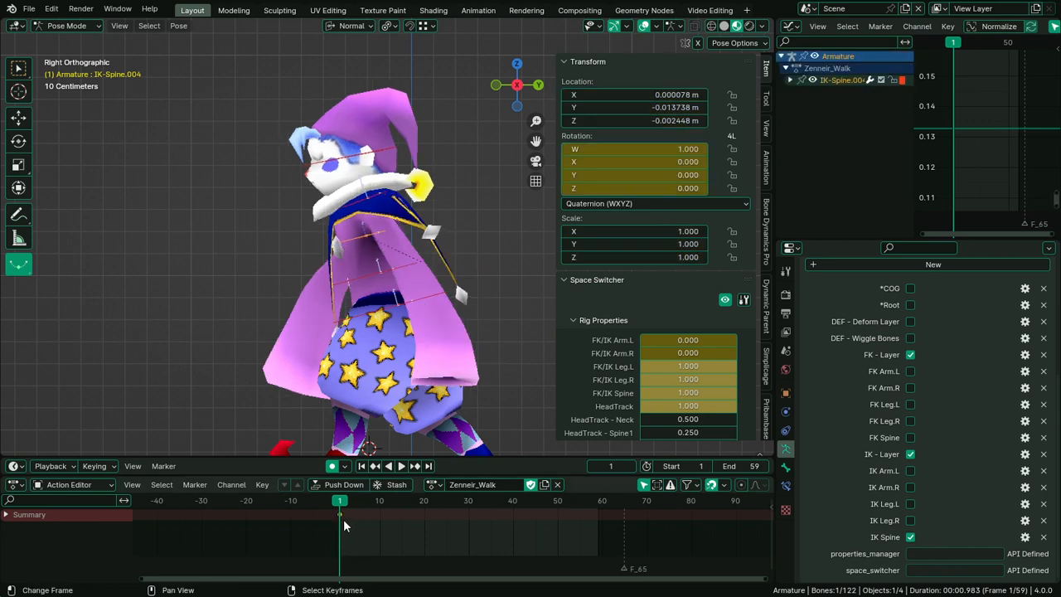
key(r)
click(415, 387)
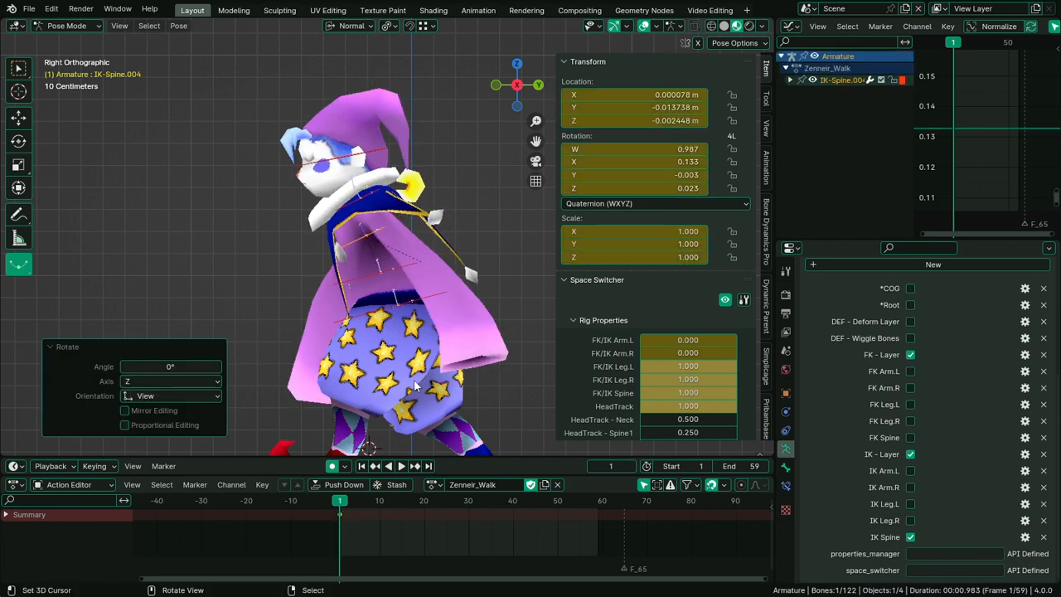
Move IK-Spine.004 by about -0.036 m in Y and -0.010 m in Z at frame 15
key(space)
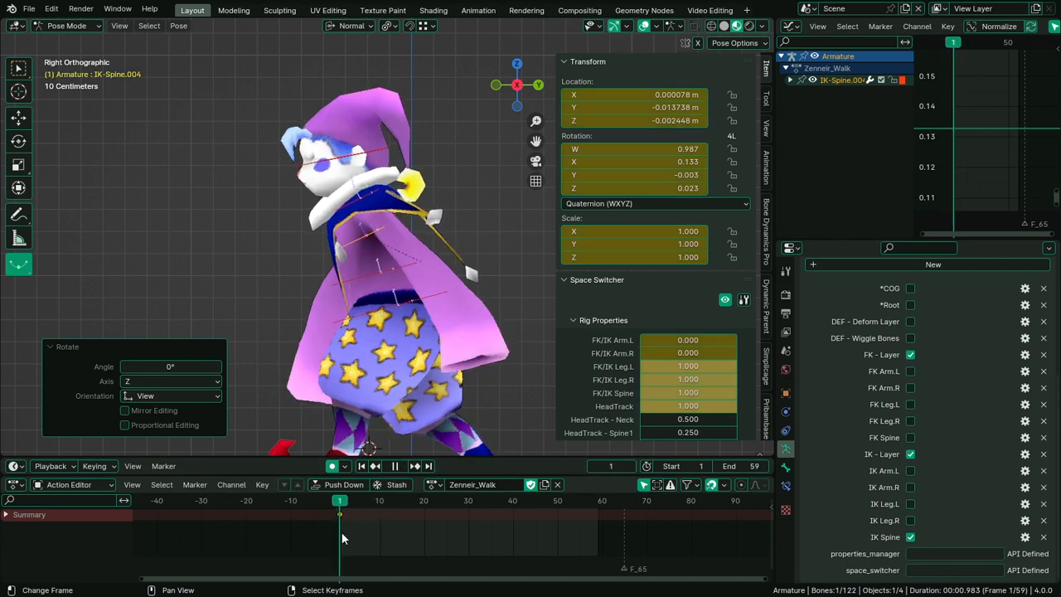
key(space)
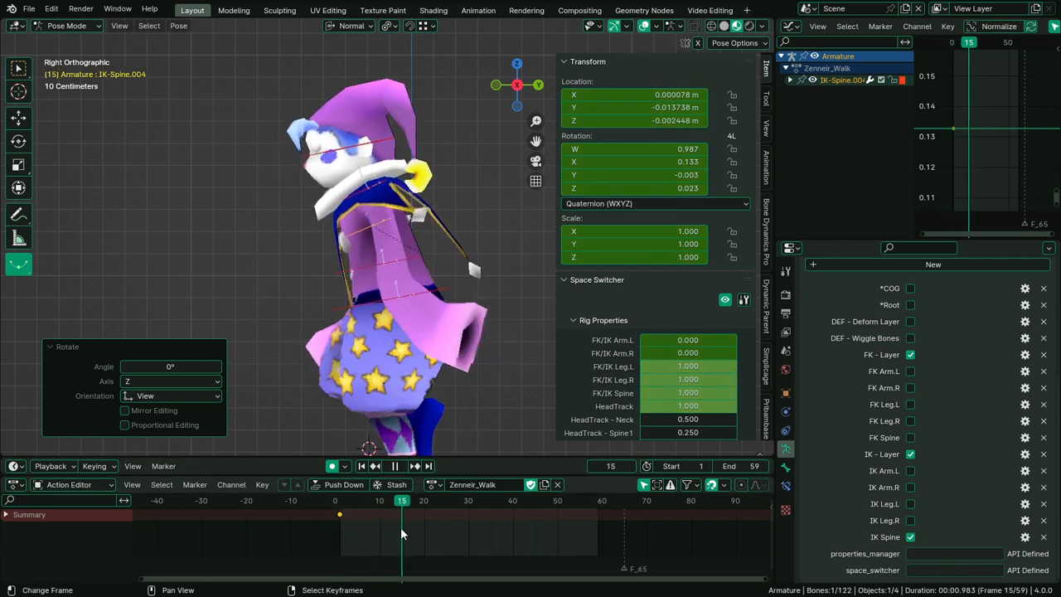
key(g)
click(375, 356)
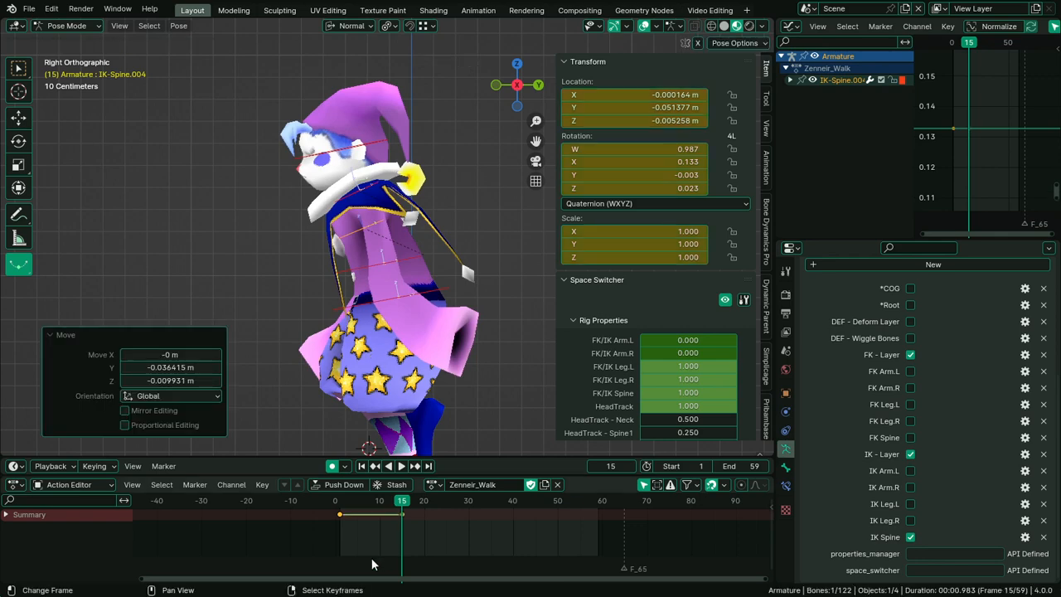
Change the interpolation of the IK-Spine.004 keys at frames 1 and 15, and play back the walk
drag(374, 564, 384, 524)
key(t)
click(354, 523)
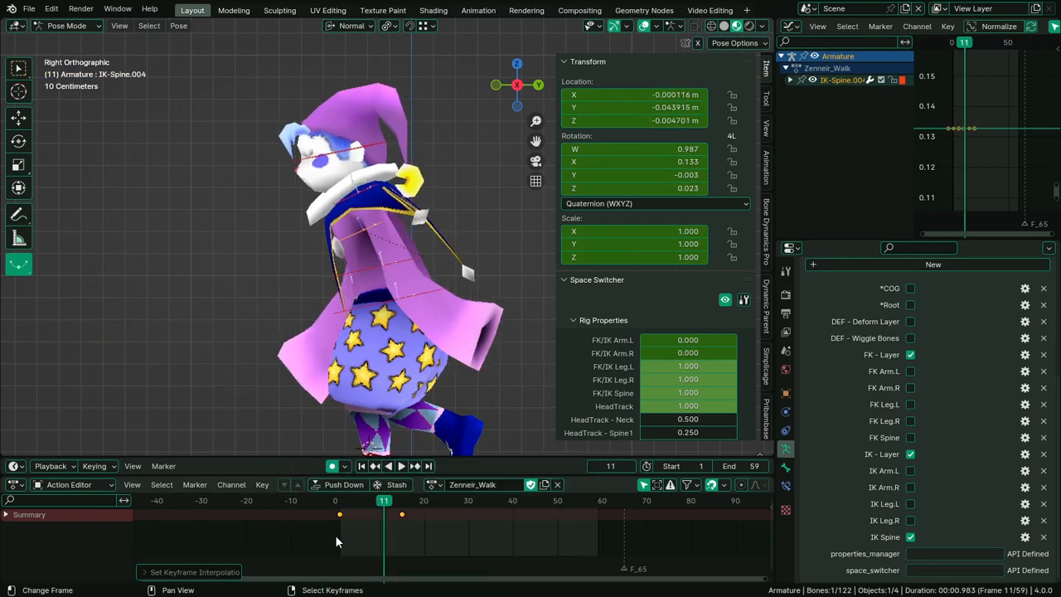
key(space)
At frame 23, clear IK-Spine.004's rotation, move it about 0.044 m in Y and 0.020 m in Z, and preview the motion
mouse_move(418, 534)
mouse_down()
mouse_move(440, 534)
mouse_move(386, 537)
mouse_move(433, 536)
mouse_move(461, 521)
mouse_move(401, 528)
mouse_move(433, 521)
mouse_up()
click(437, 300)
click(395, 233)
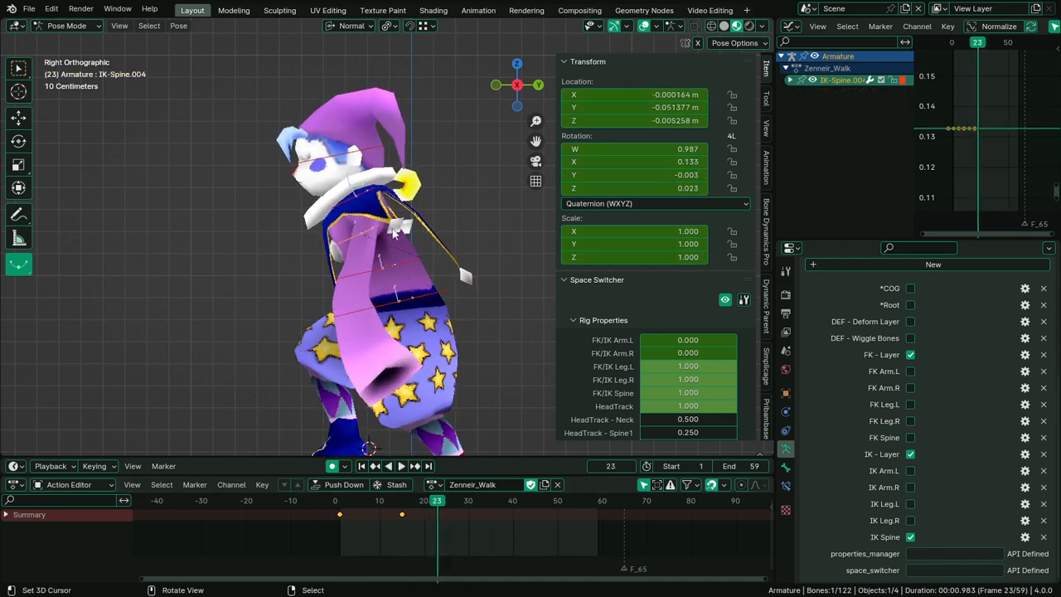
key(alt+r)
key(g)
click(458, 276)
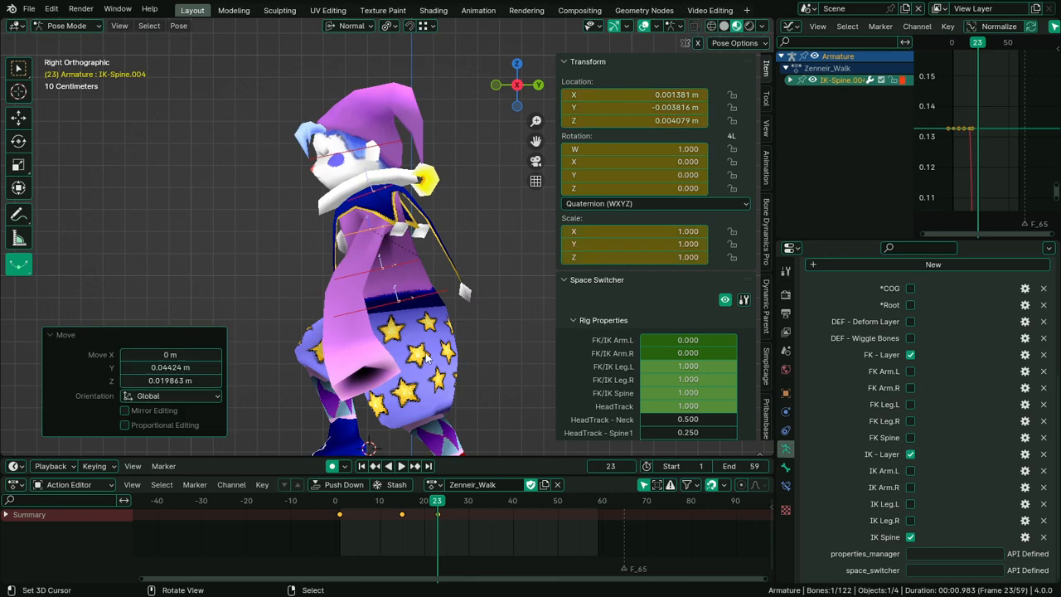
middle_drag(427, 358, 449, 343)
key(KP_3)
drag(342, 533, 426, 517)
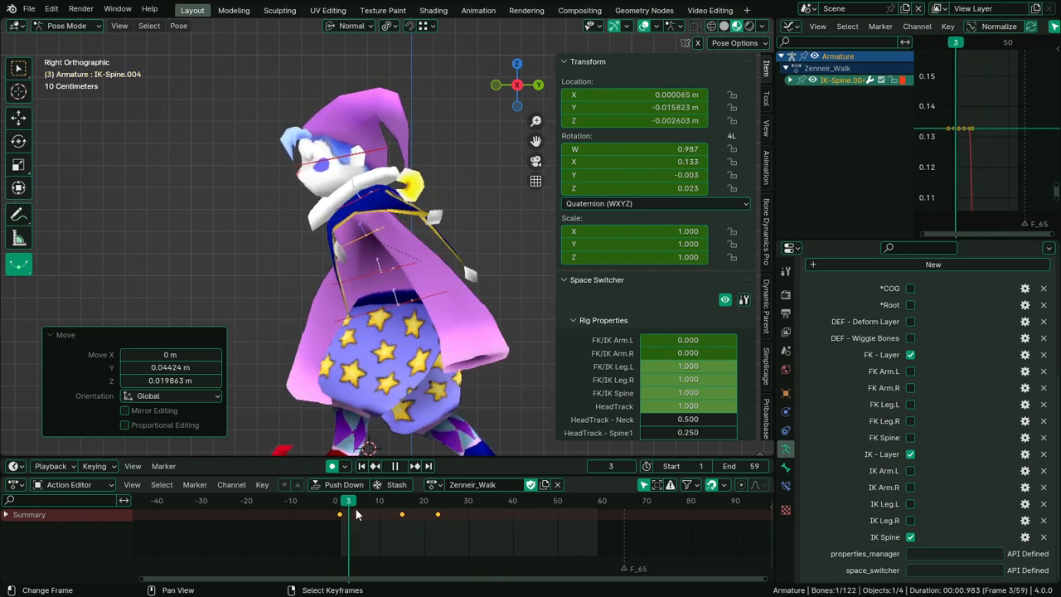
drag(356, 508, 467, 519)
Shift the IK-Spine.004 keys at frames 15 and 23 five frames earlier, to frames 10 and 18
key(c)
right_click(410, 514)
key(g)
click(388, 524)
Duplicate the frame 1 key to frame 30, and copy the whole key sequence to frames 30, 39, 47 and 59
click(342, 517)
key(shift+d)
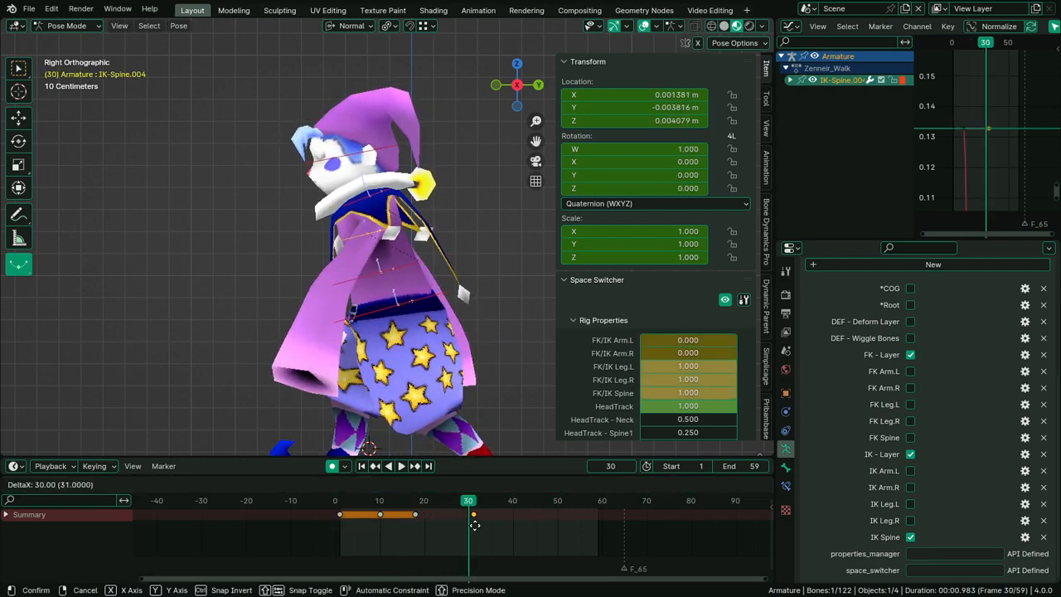
click(469, 529)
key(space)
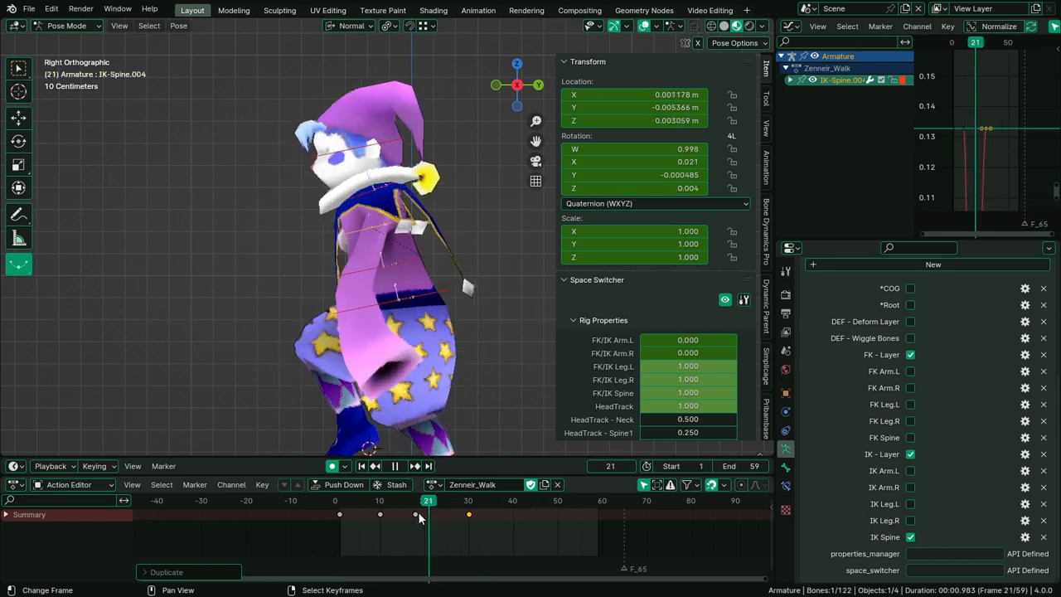
key(space)
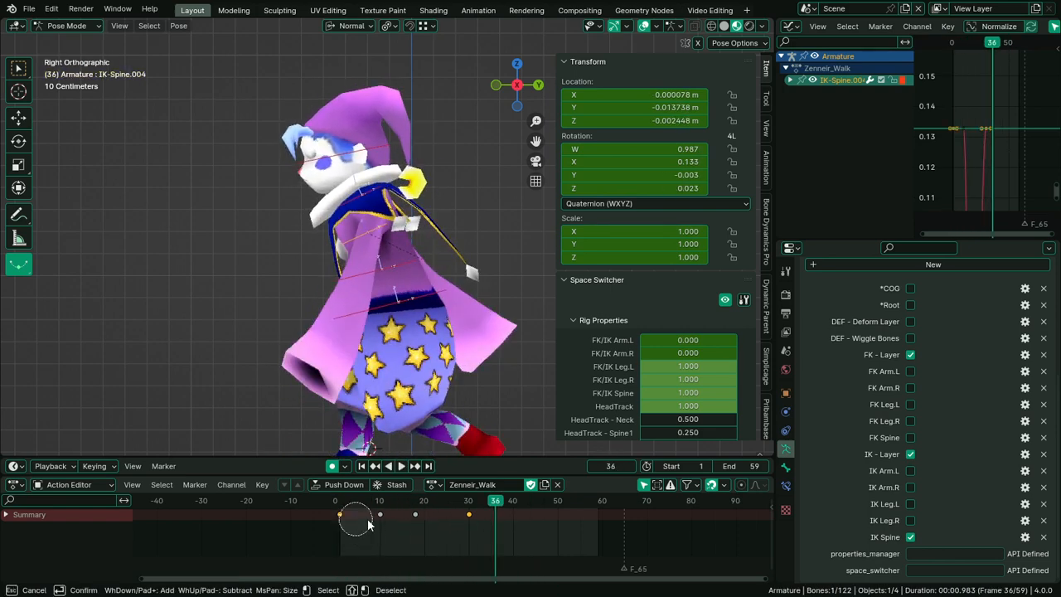
key(shift+d)
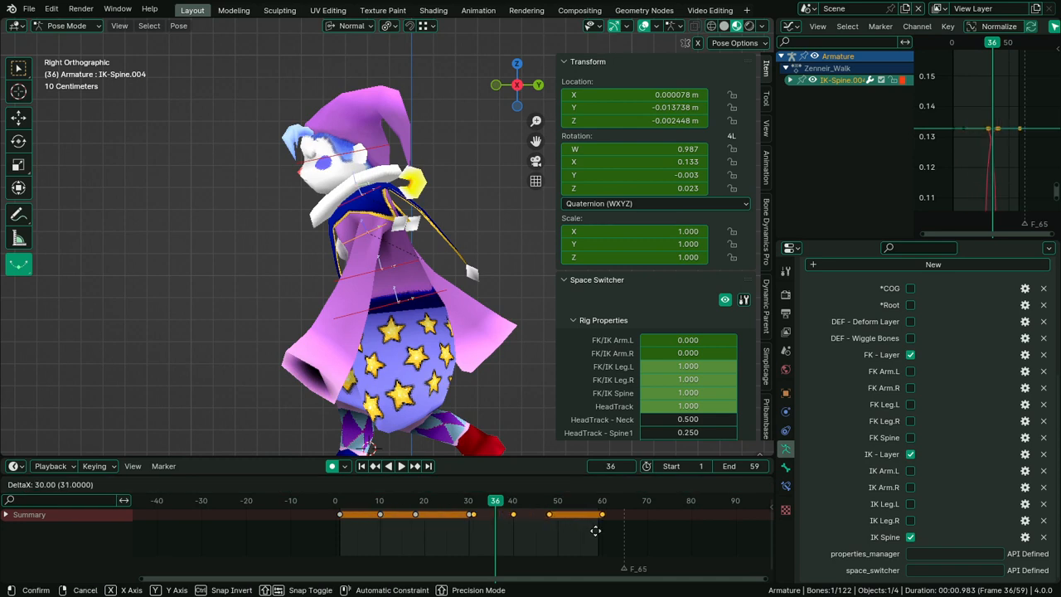
click(592, 531)
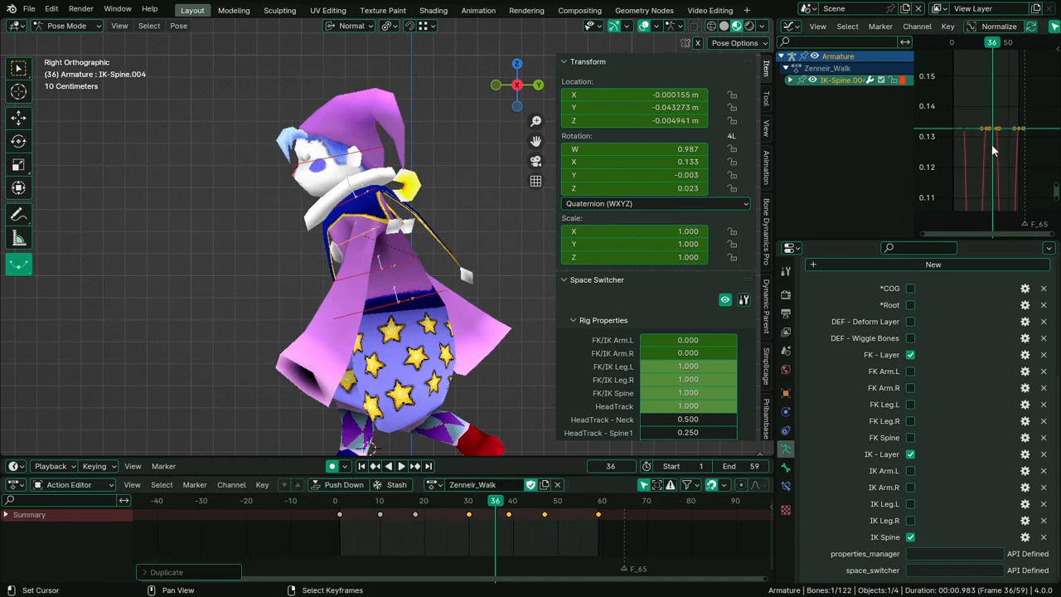
Hide IK-Spine.004's location curves so only its quaternion rotation curves show, and turn on Normalize for the graph
click(790, 80)
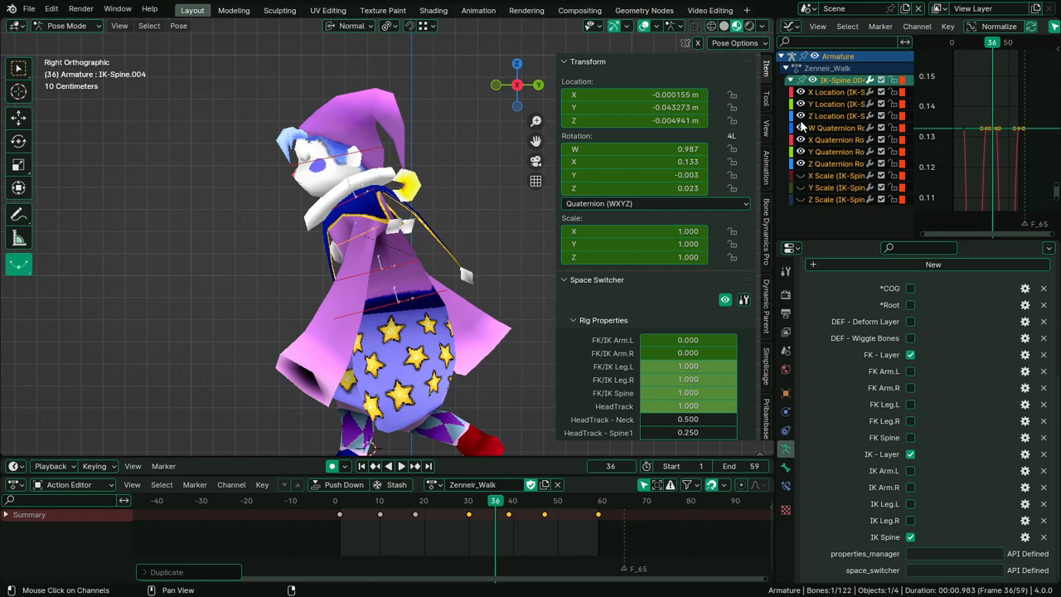
drag(801, 121, 798, 83)
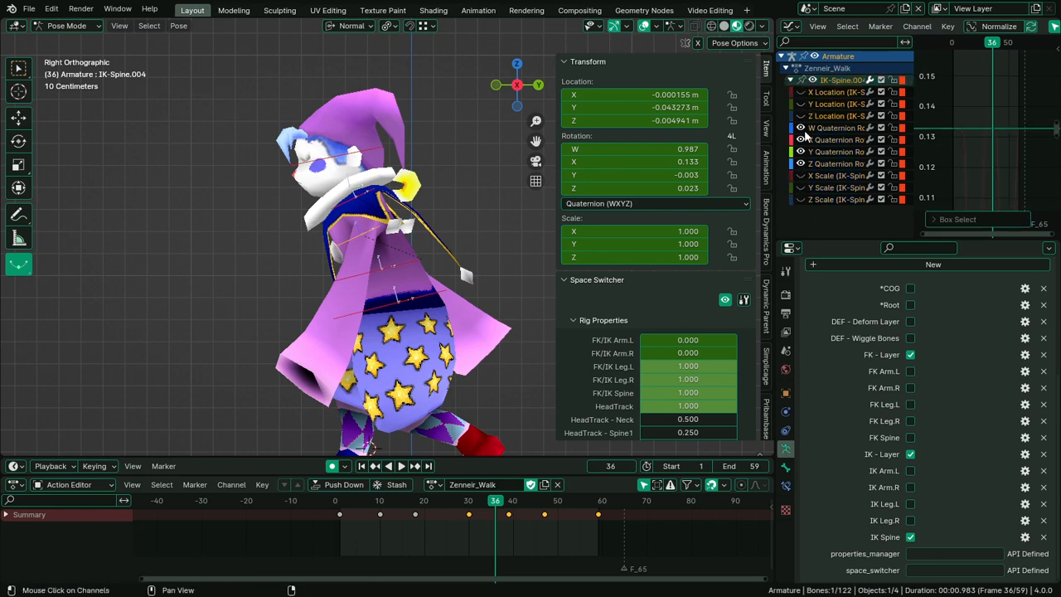
key(ctrl+space)
scroll(651, 179, down, 5)
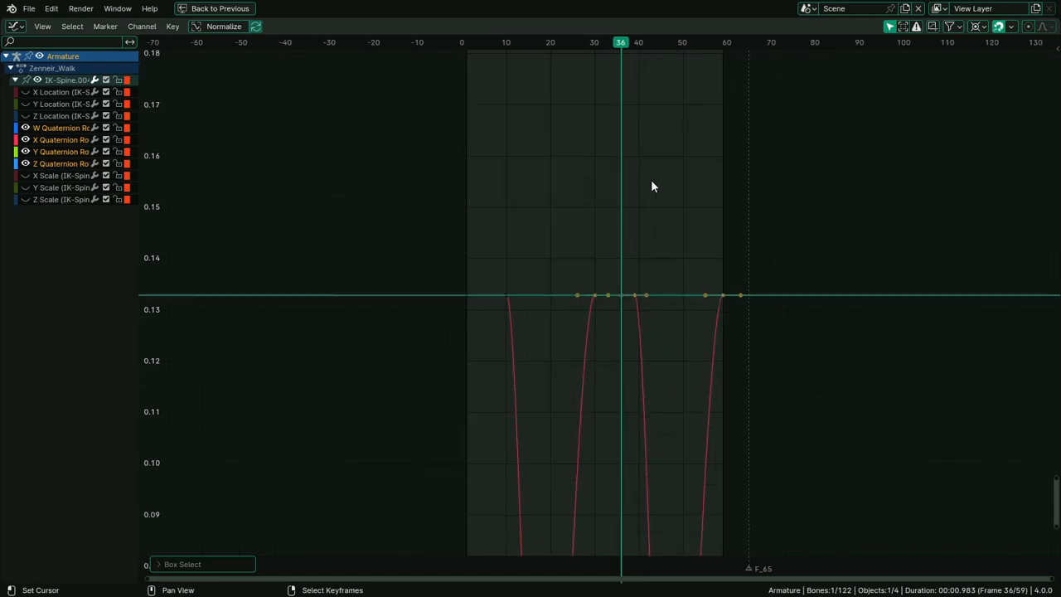
click(217, 26)
key(ctrl+space)
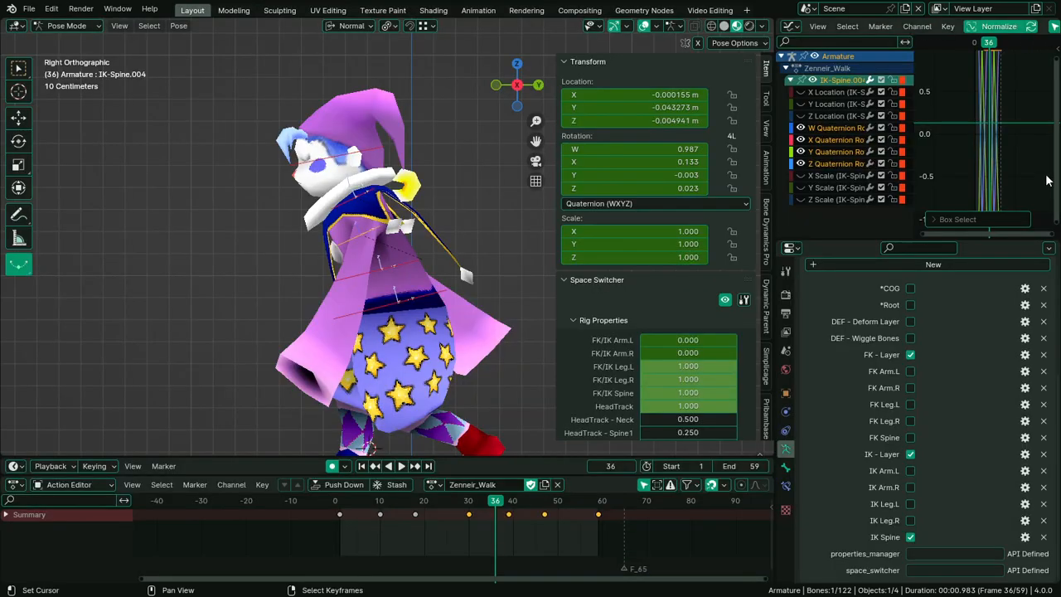
Scale the rotation curve keys at frames 10, 18, 39 and 47 along Y to about 0.35
key(alt+a)
key(c)
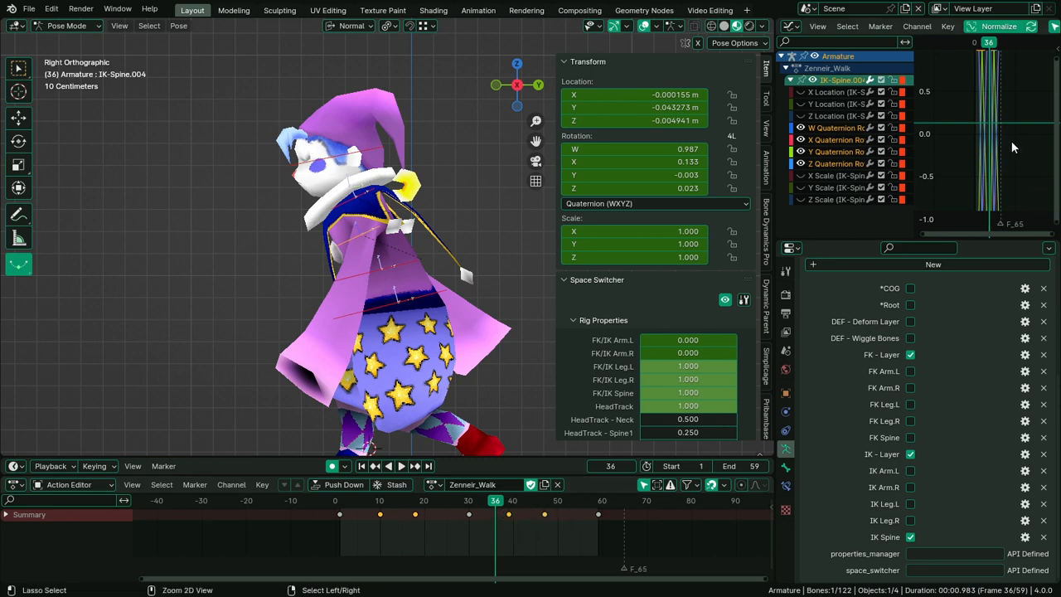
key(ctrl+space)
ctrl+middle_drag(768, 135, 769, 214)
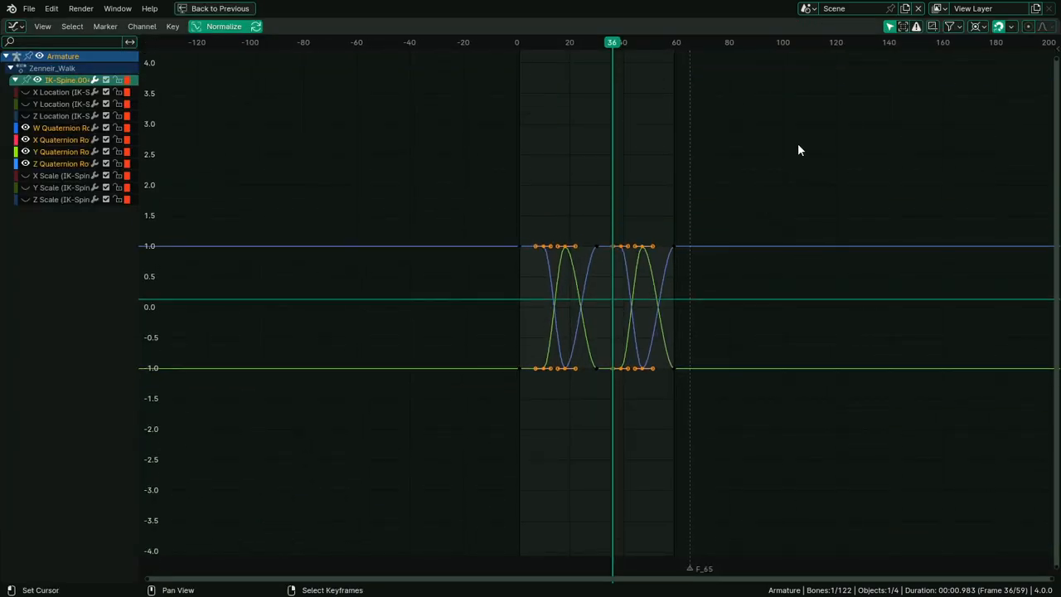
key(s)
key(y)
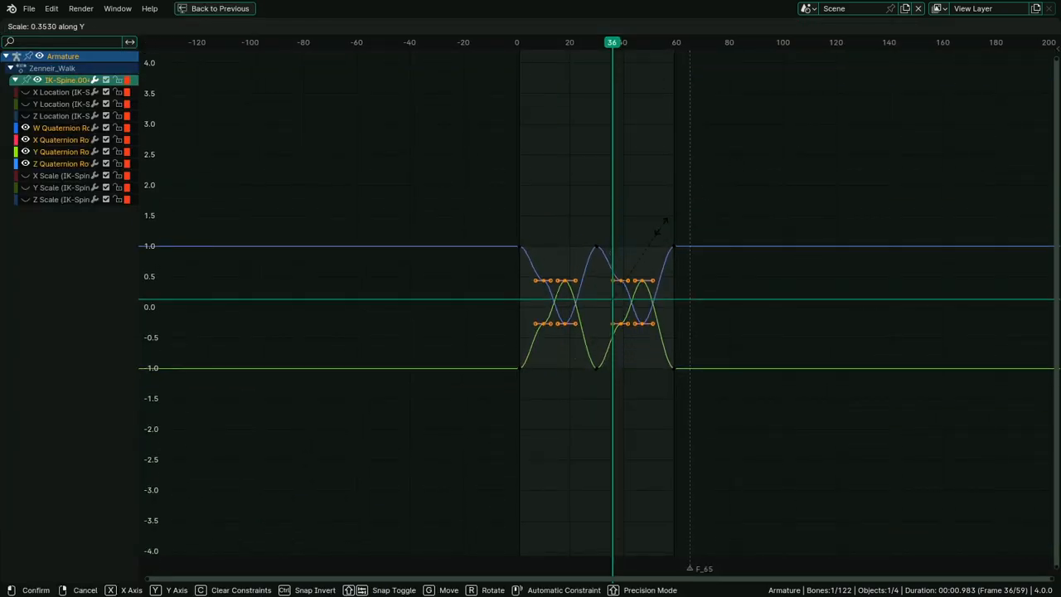
click(662, 232)
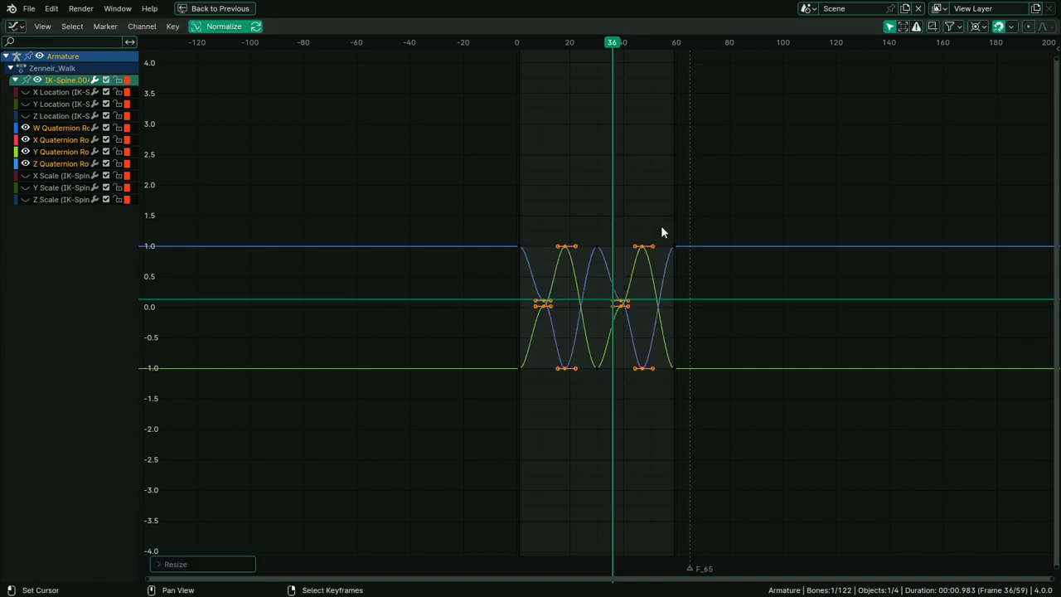
key(q)
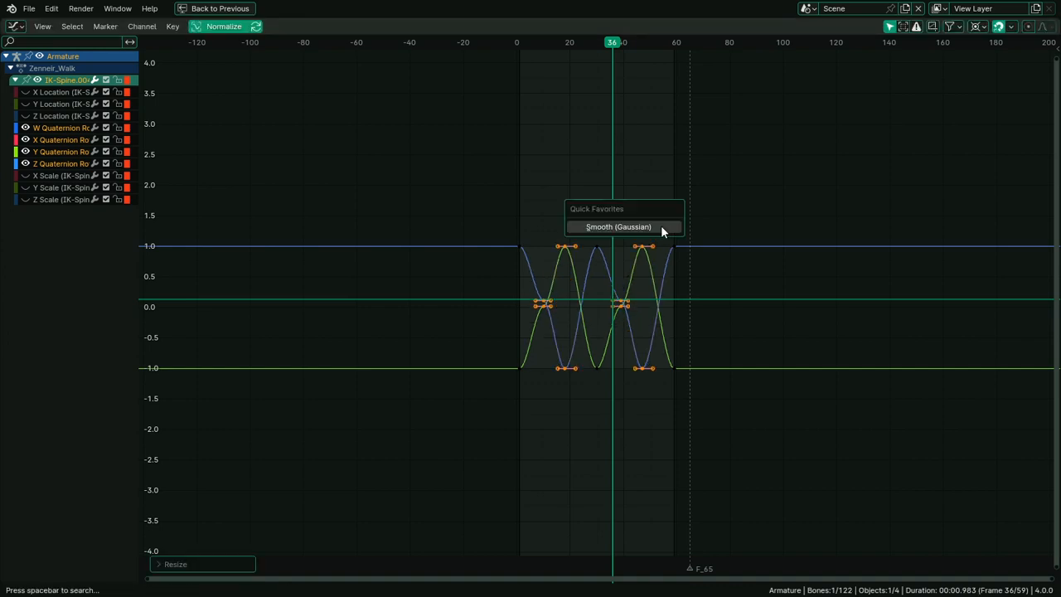
key(q)
click(706, 247)
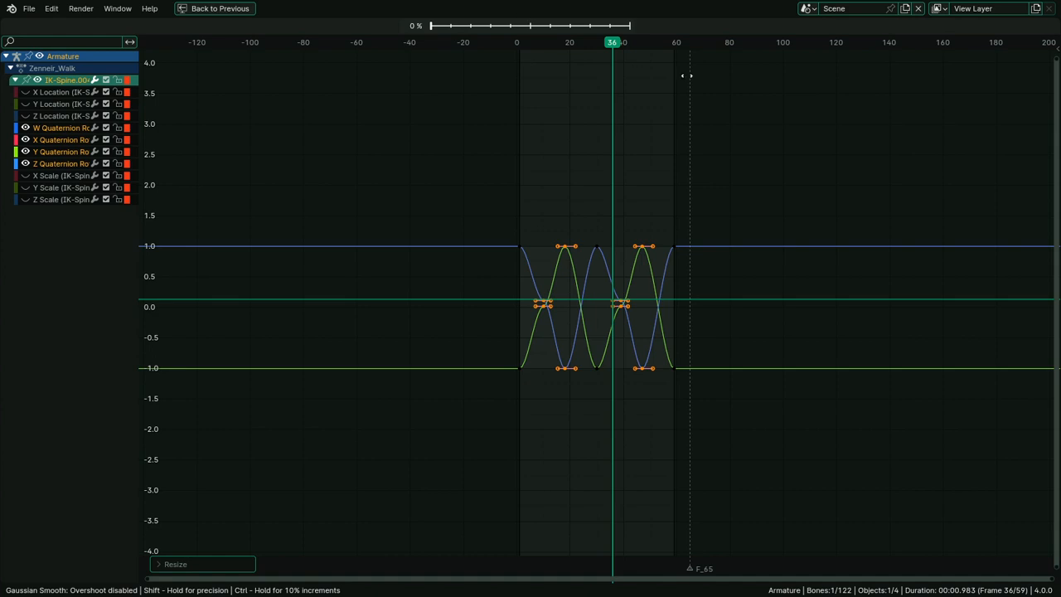
click(957, 201)
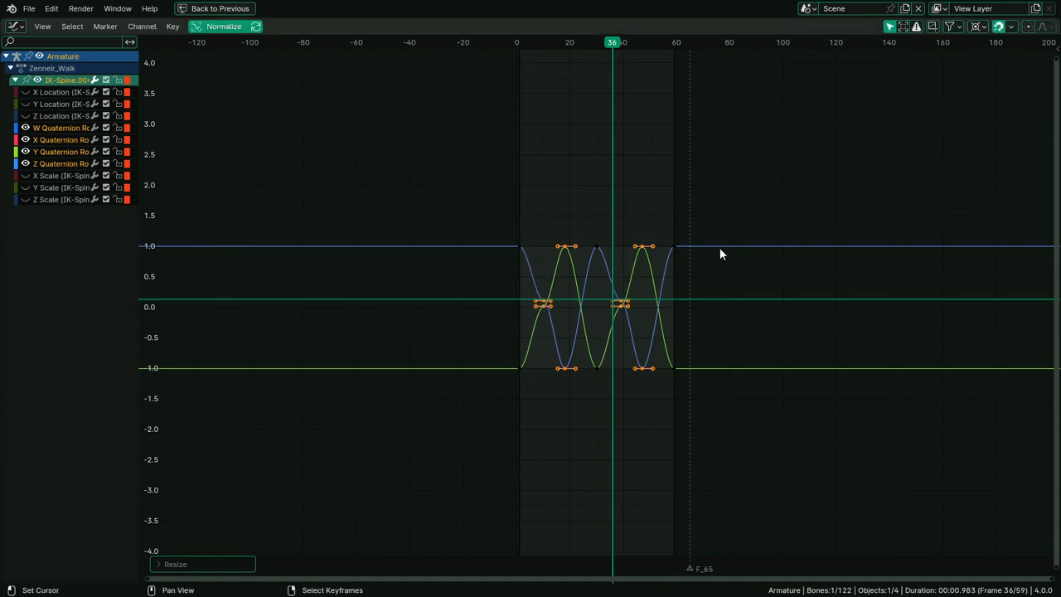
Set the selected rotation keys' handles to Aligned, Automatic and finally Free, and preview the walk
scroll(617, 237, up, 1)
key(v)
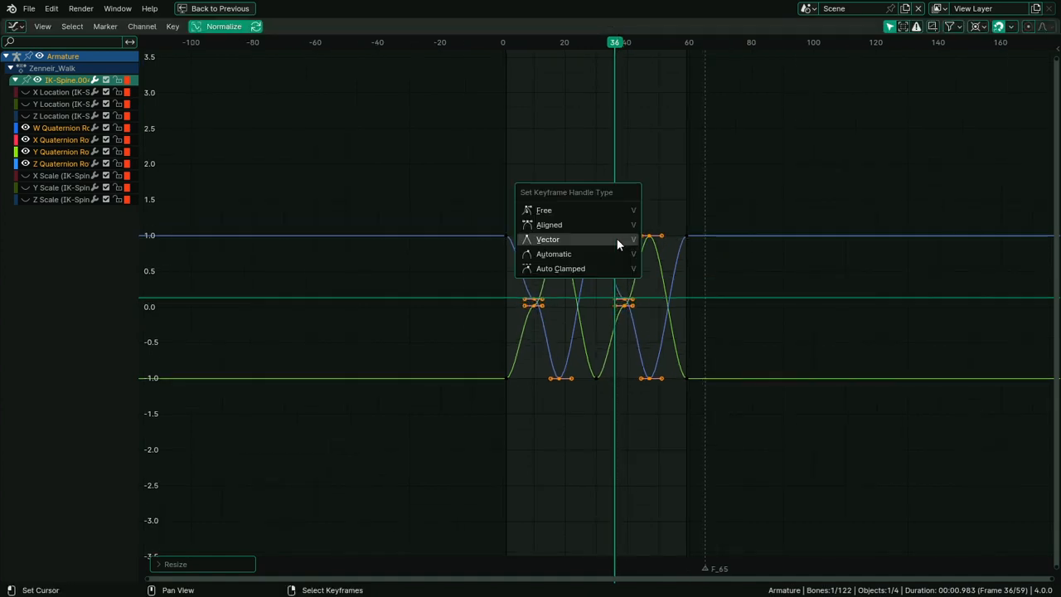
click(613, 225)
key(v)
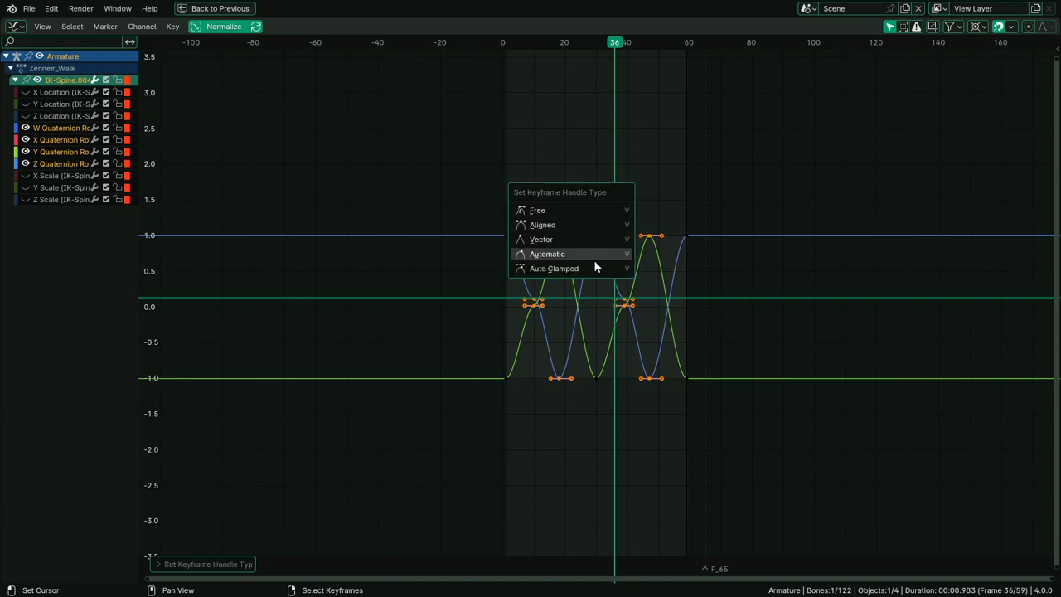
click(592, 254)
key(v)
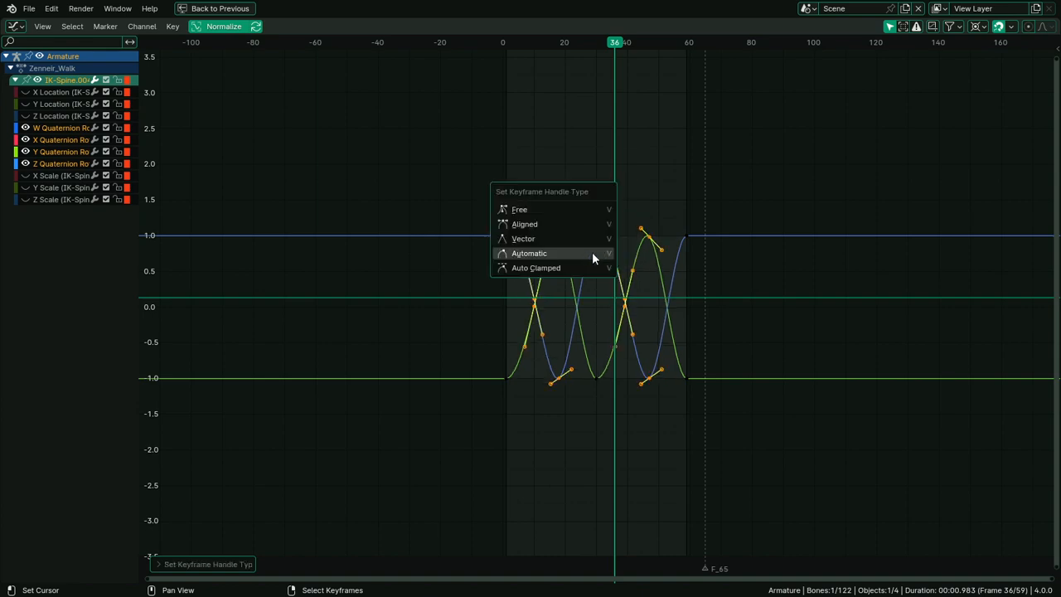
click(545, 206)
key(ctrl+space)
drag(353, 533, 413, 530)
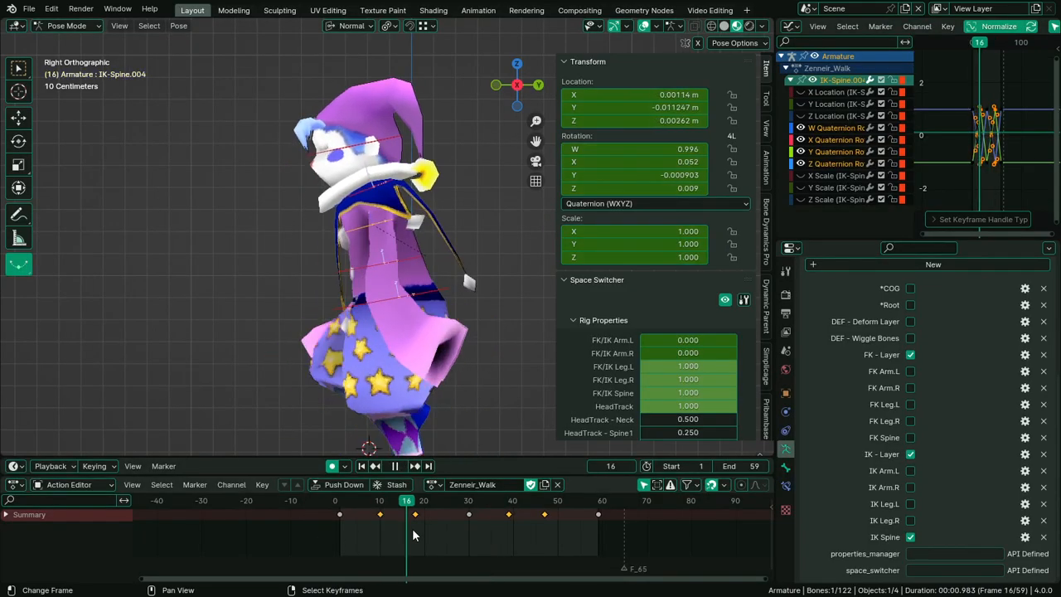
key(space)
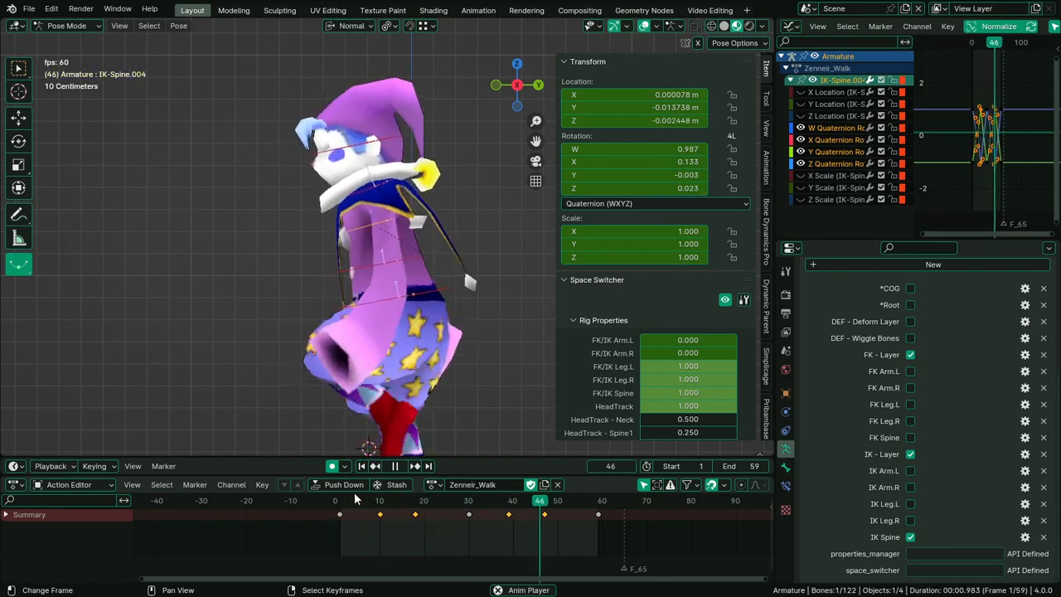
key(space)
Duplicate the IK-Spine.004 key sequence so the copy starts at frame 59, shift all keys 5 frames earlier, and preview the walk
click(357, 500)
key(g)
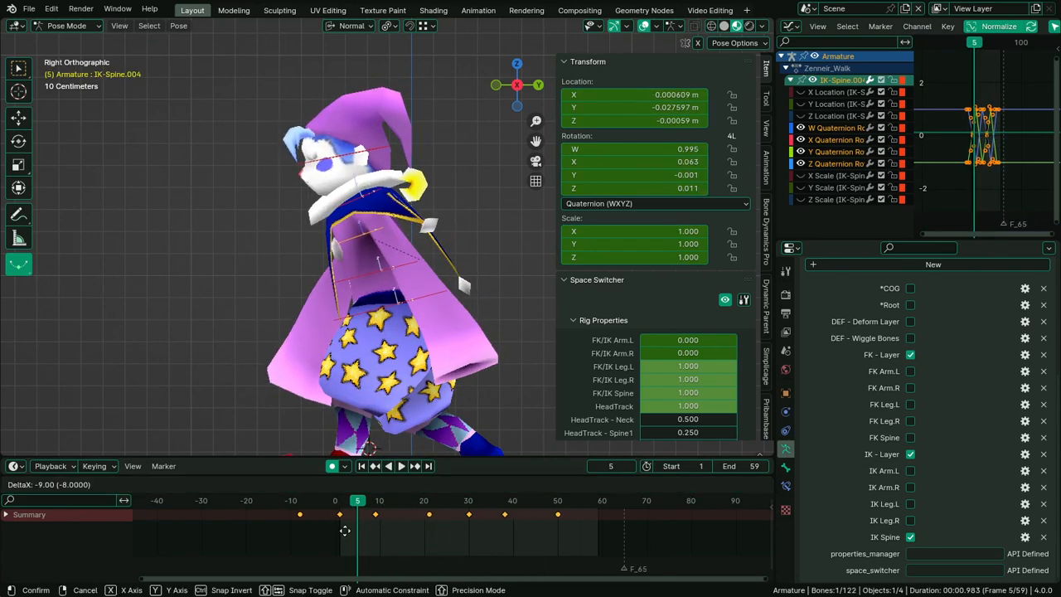
click(644, 535)
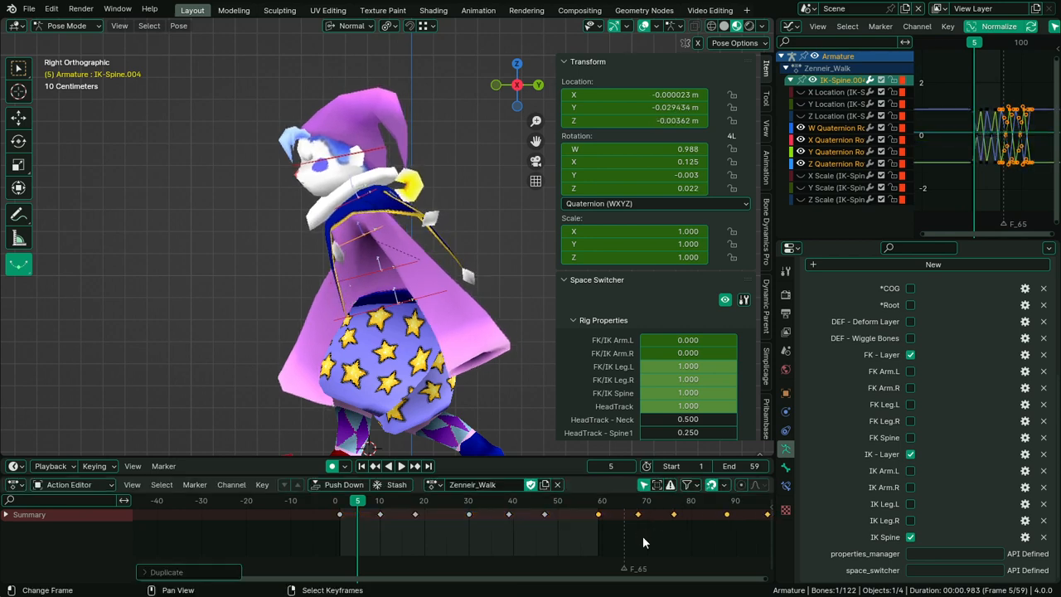
key(g)
click(607, 529)
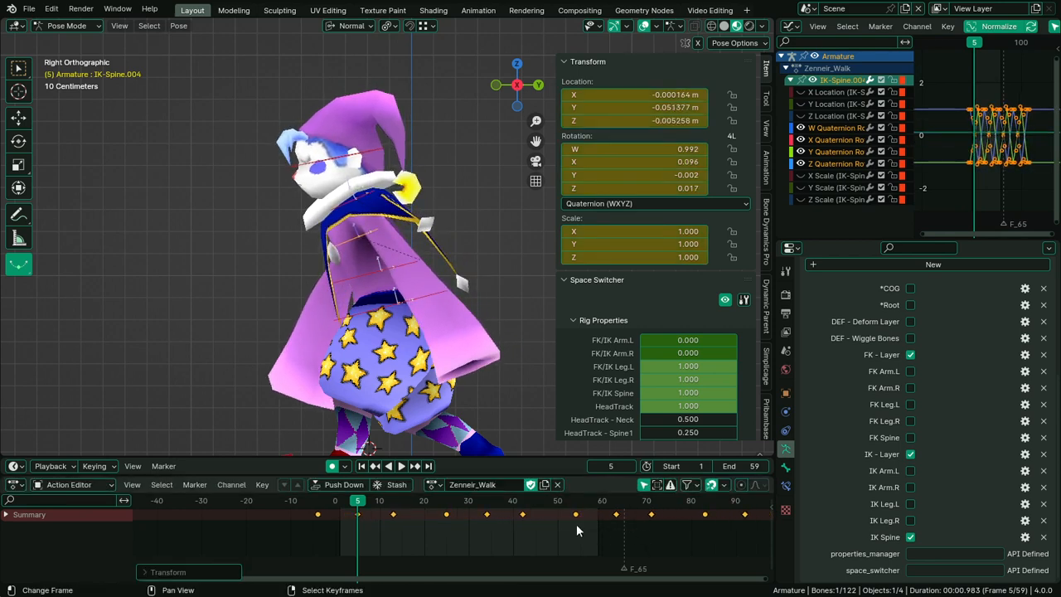
key(space)
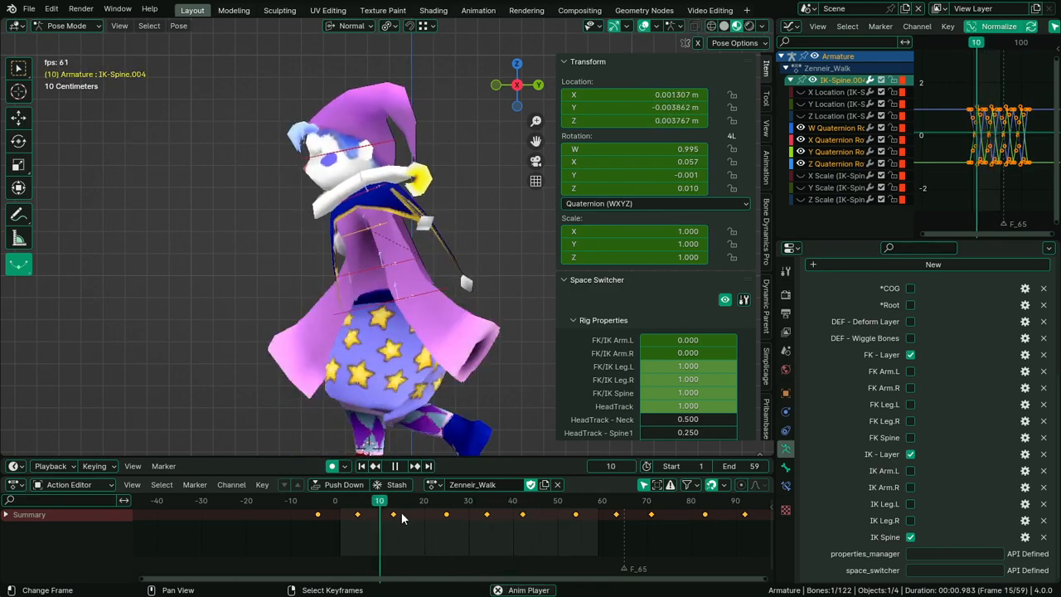
key(g)
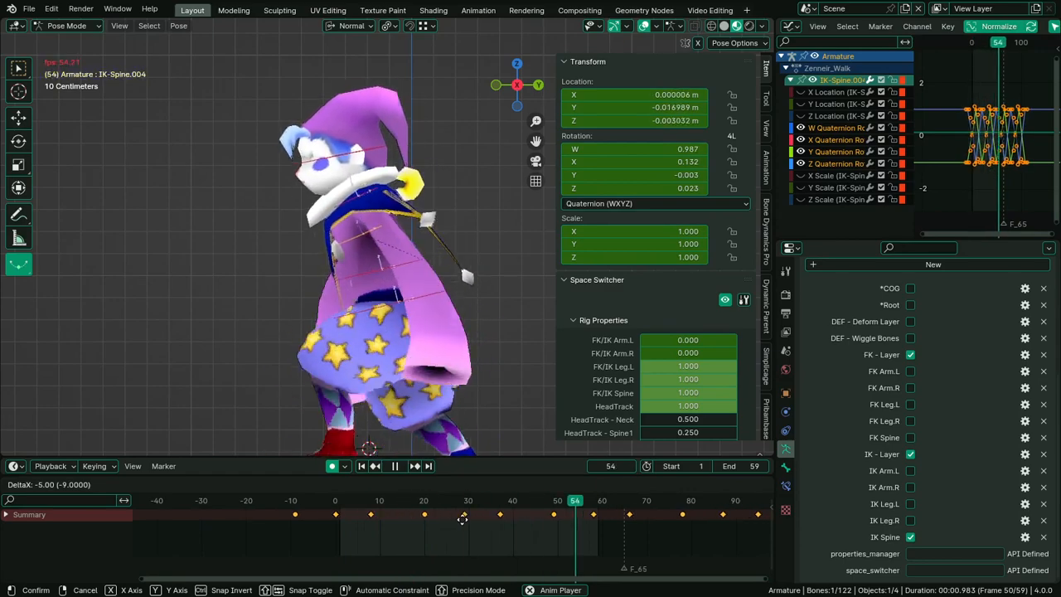
key(Escape)
key(s)
key(y)
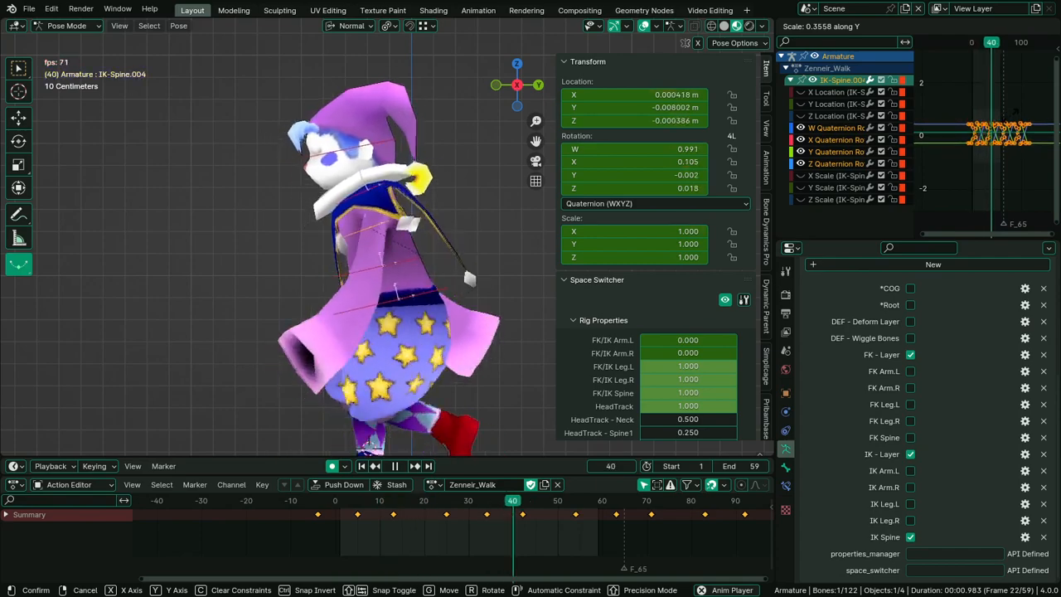
key(Escape)
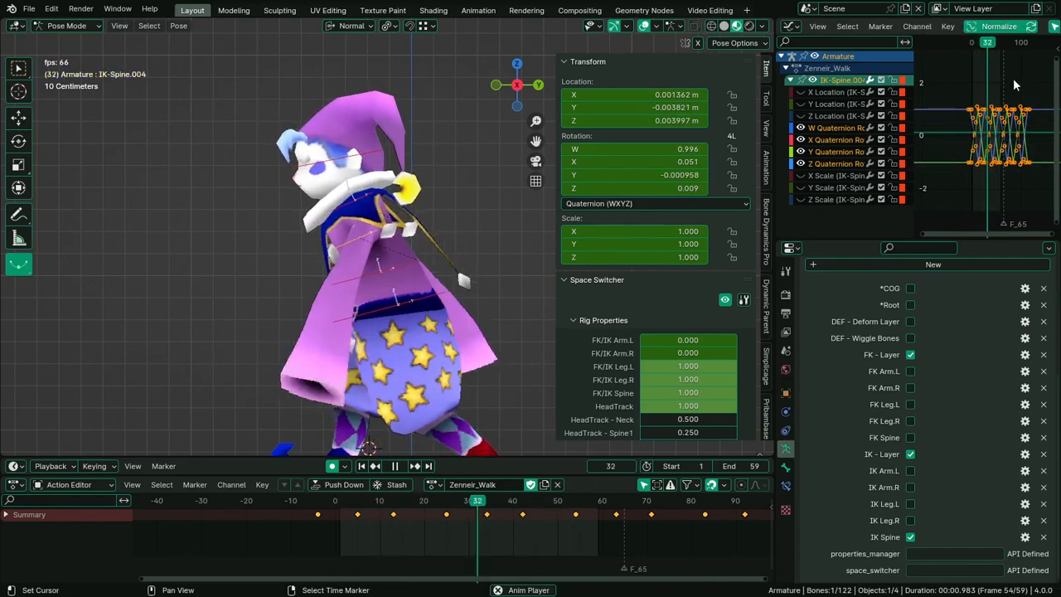
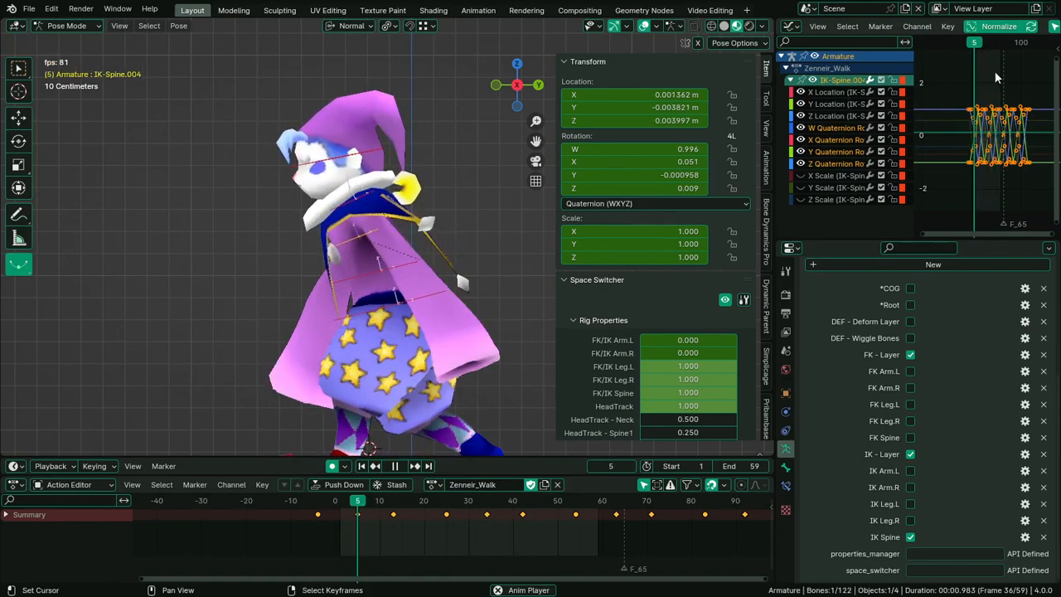
Reveal all of IK-Spine.004's curves and try scaling every key, including the scale channels, along Y to about 0.51
key(s)
key(y)
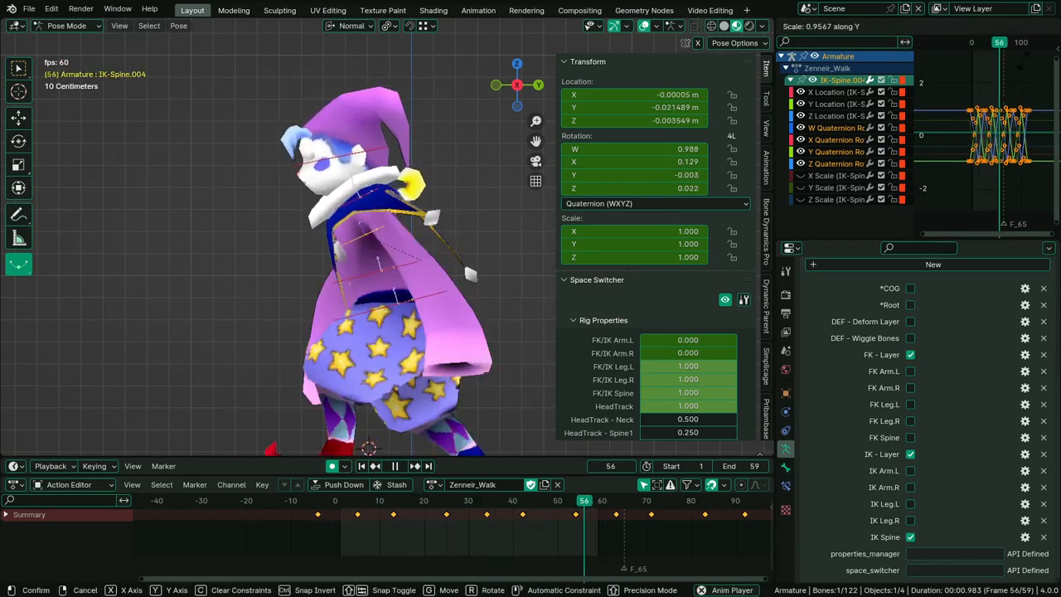
click(1003, 116)
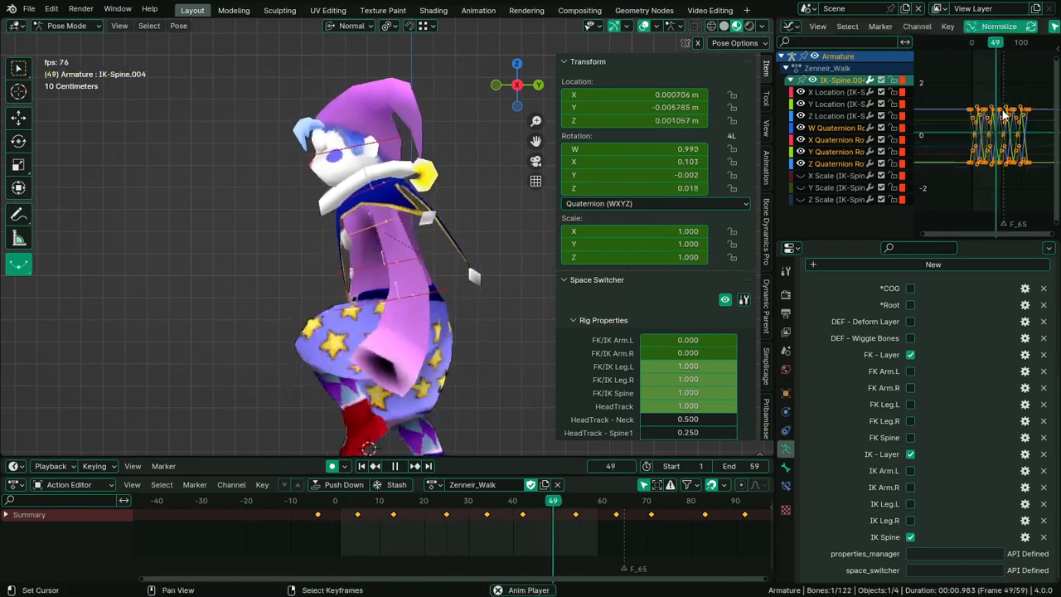
key(alt+h)
click(1019, 94)
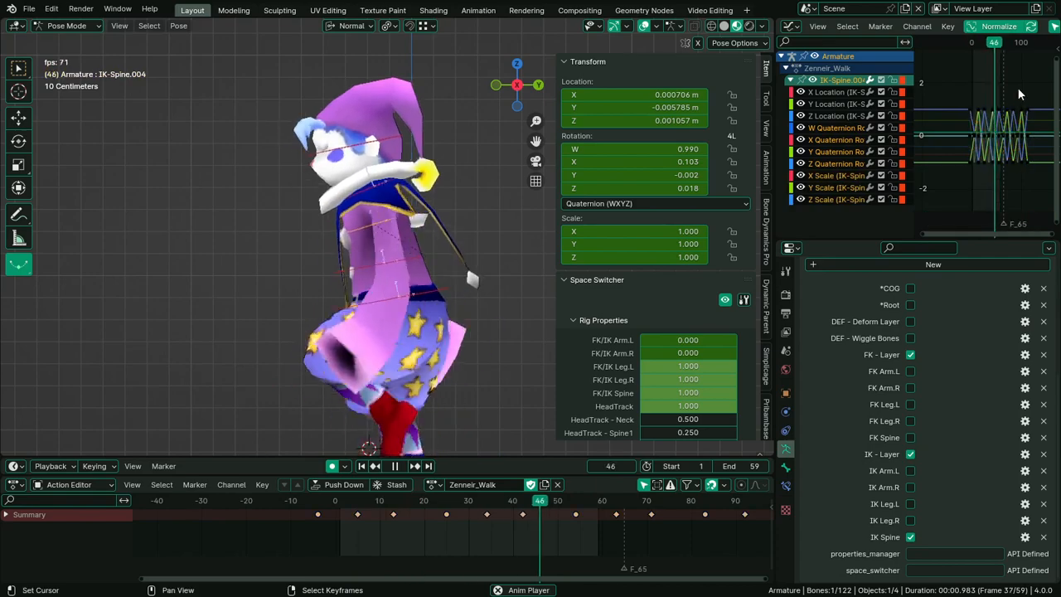
key(a)
key(s)
key(y)
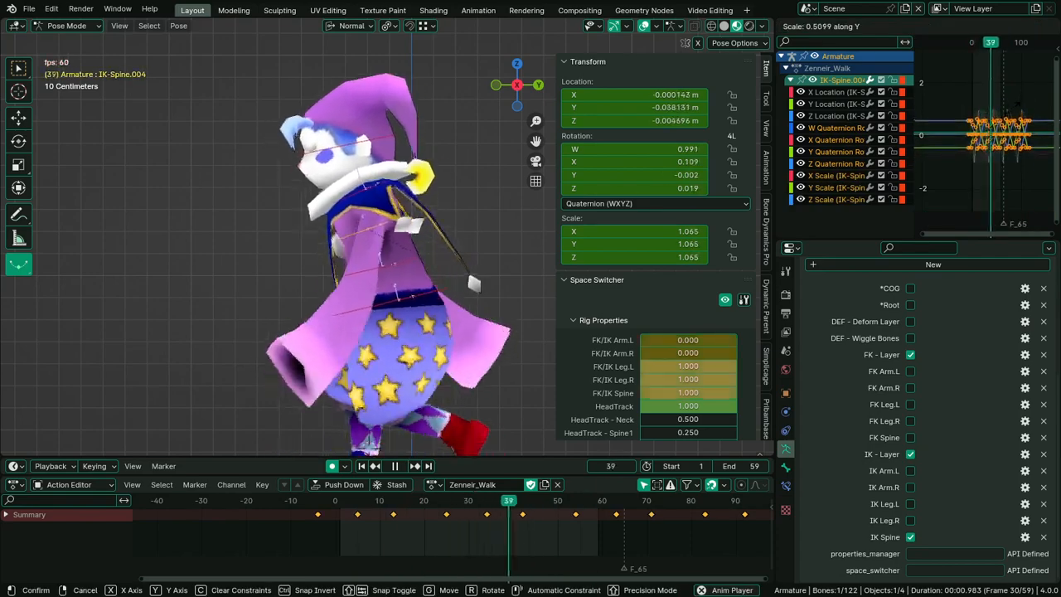
click(990, 131)
Isolate IK-Spine.004's location curves in a maximized Graph Editor, and set the Y Location keys' handles to Automatic
key(ctrl+space)
ctrl+middle_drag(796, 252, 788, 208)
drag(25, 129, 24, 199)
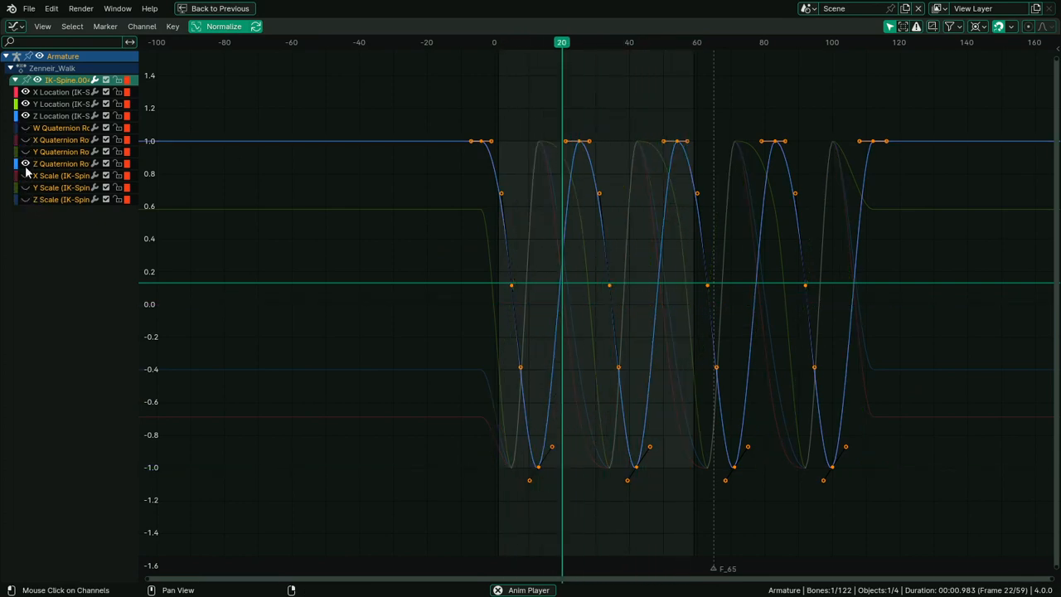
click(50, 92)
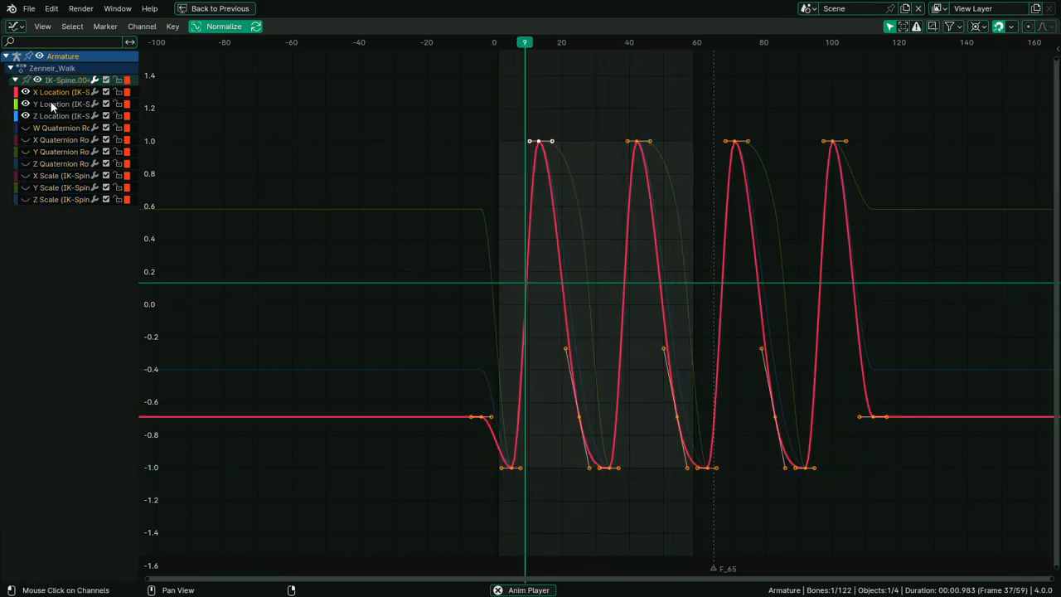
click(54, 105)
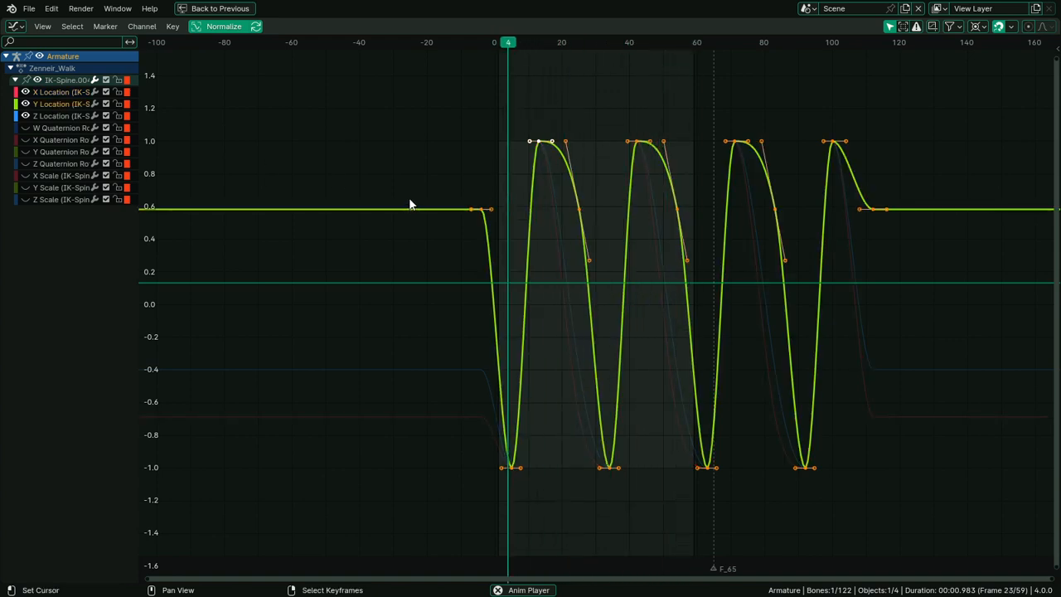
key(v)
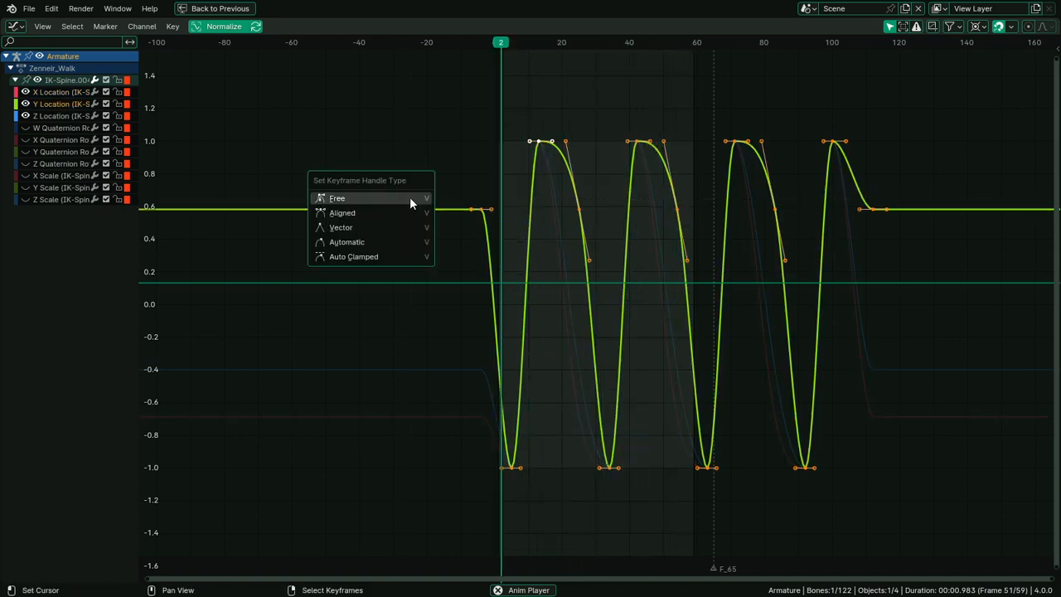
click(378, 241)
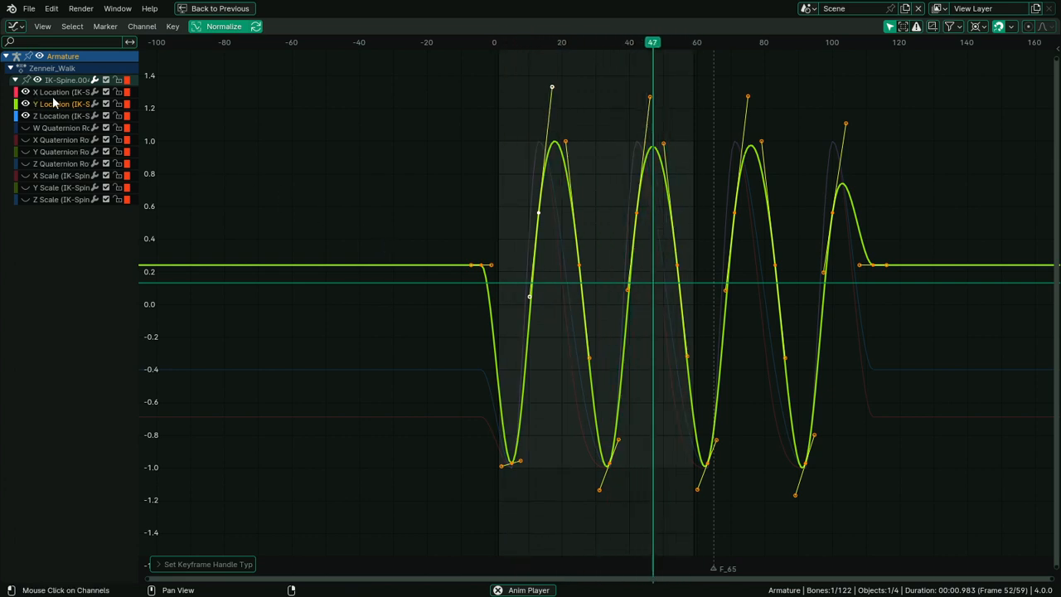
Show the quaternion rotation curves alongside the location curves in the regular layout, leaving only the scale curves hidden
click(52, 93)
click(64, 117)
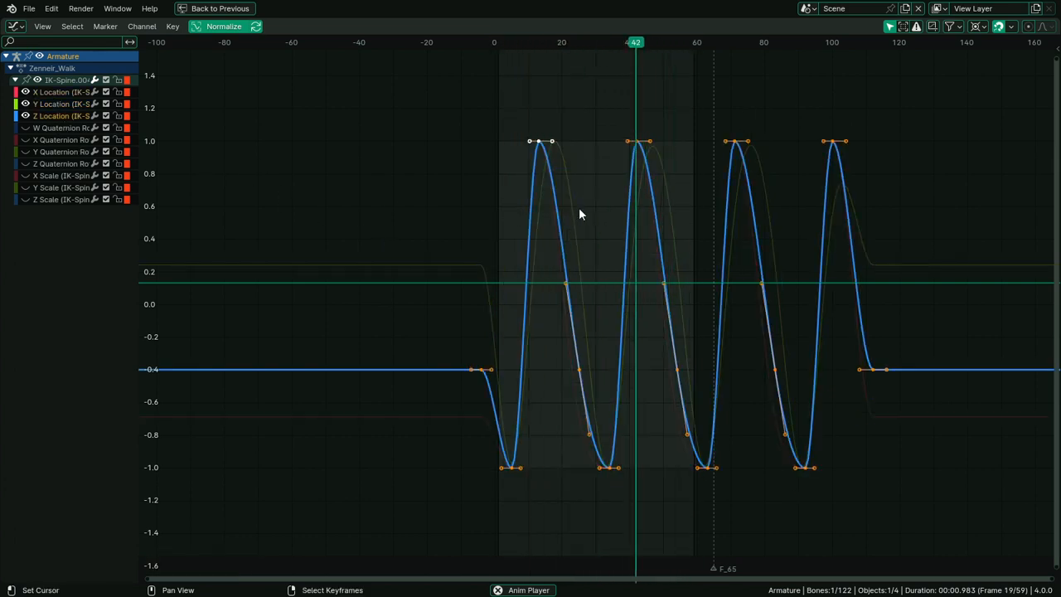
click(25, 152)
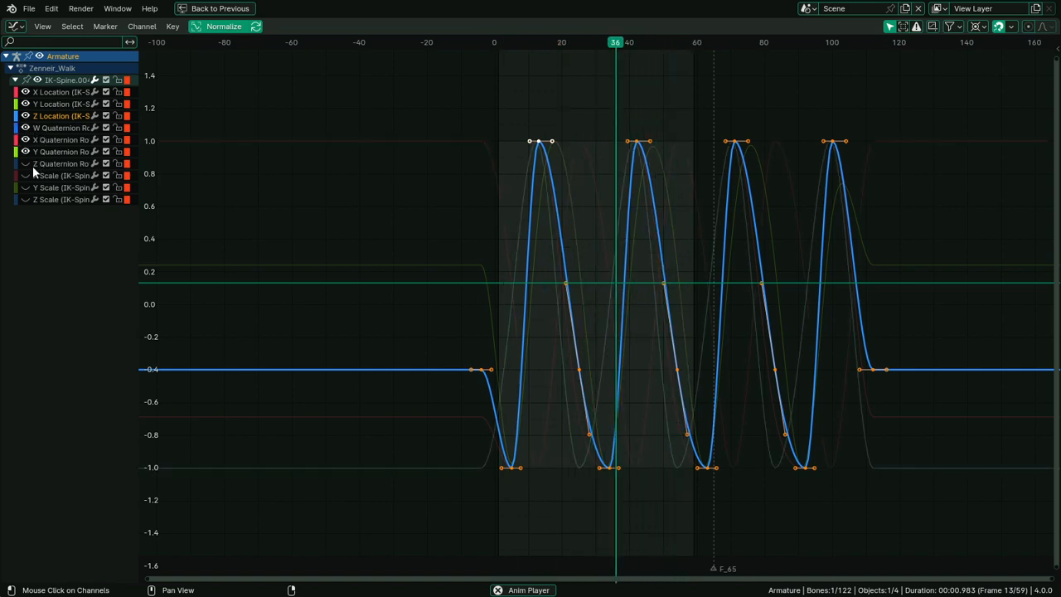
key(ctrl+space)
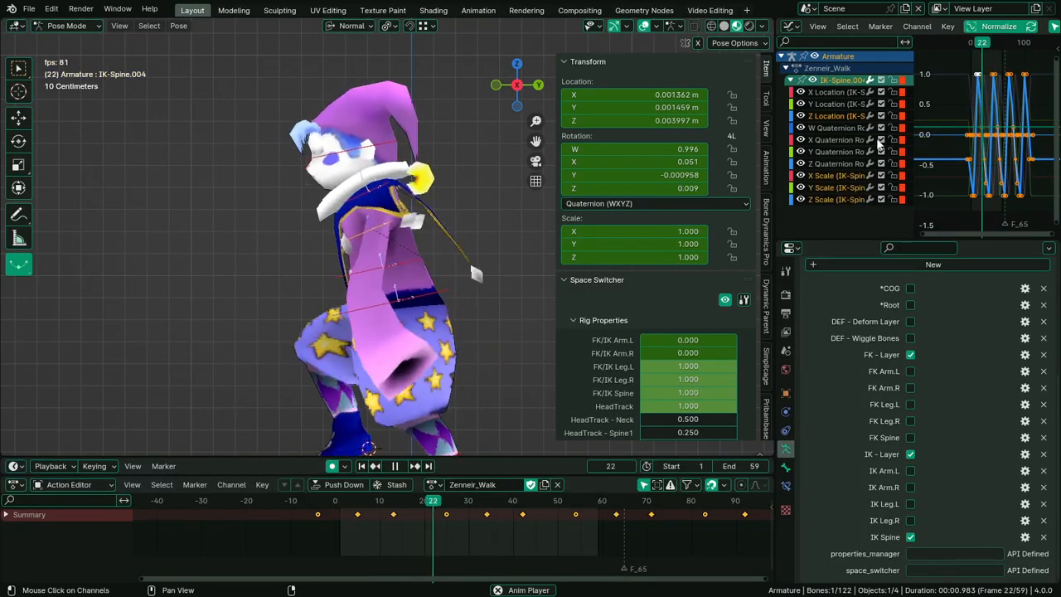
drag(796, 174, 801, 191)
drag(801, 175, 800, 200)
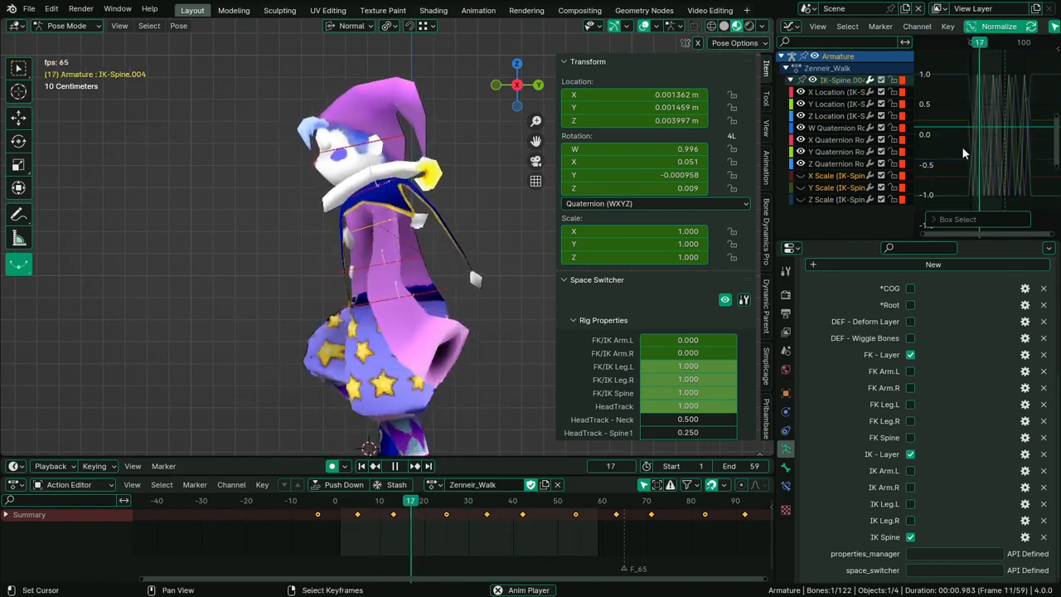
Scale all of IK-Spine.004's visible location and rotation keys along Y to about 0.25
key(a)
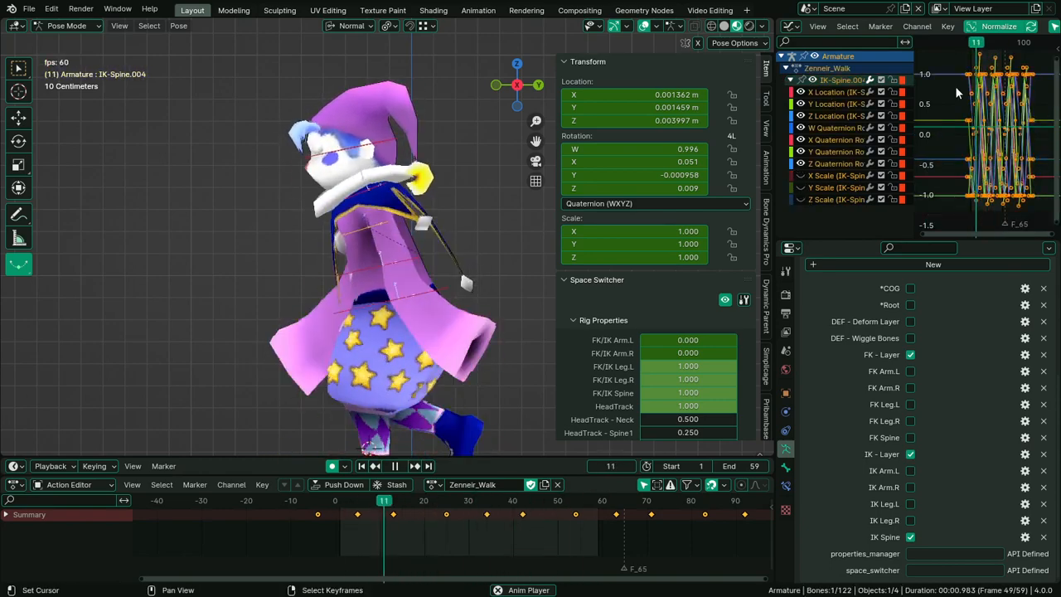
key(alt+a)
key(a)
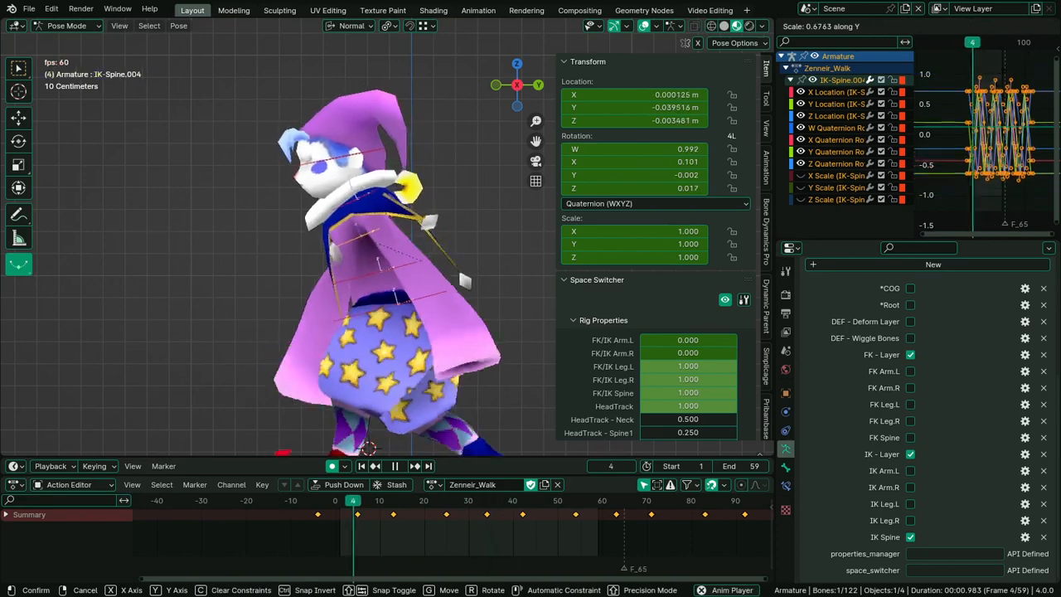
key(y)
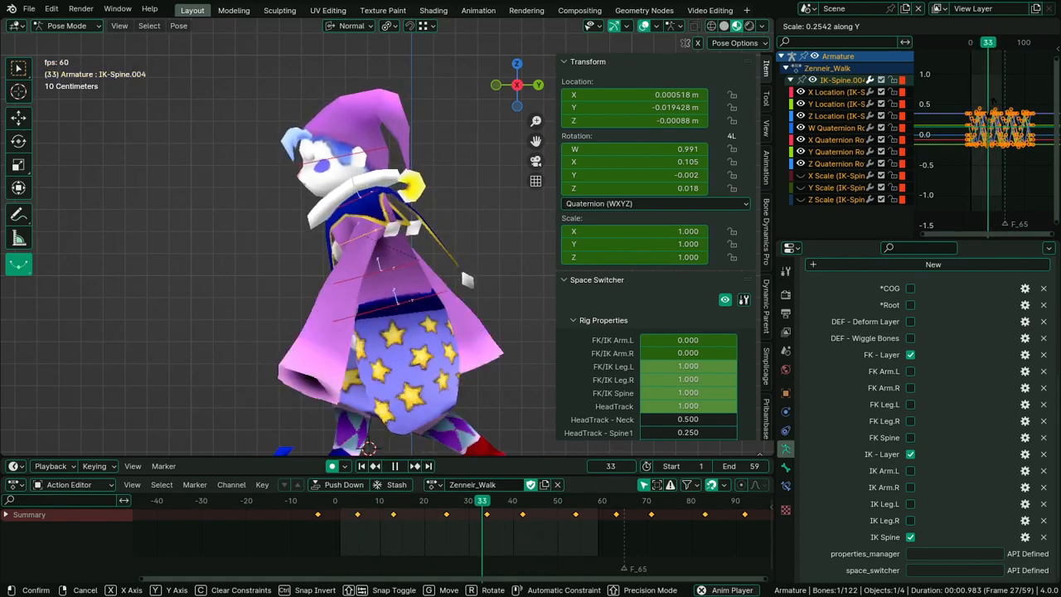
click(984, 122)
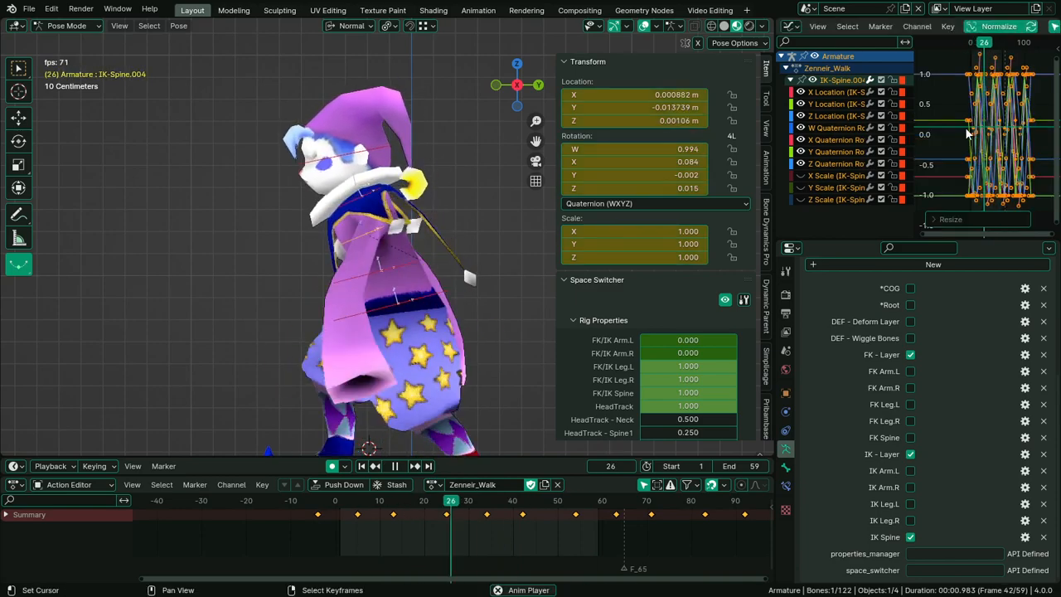
Check the walk from other angles and scale the same location and rotation keys along Y again, to about 0.39
scroll(448, 372, down, 4)
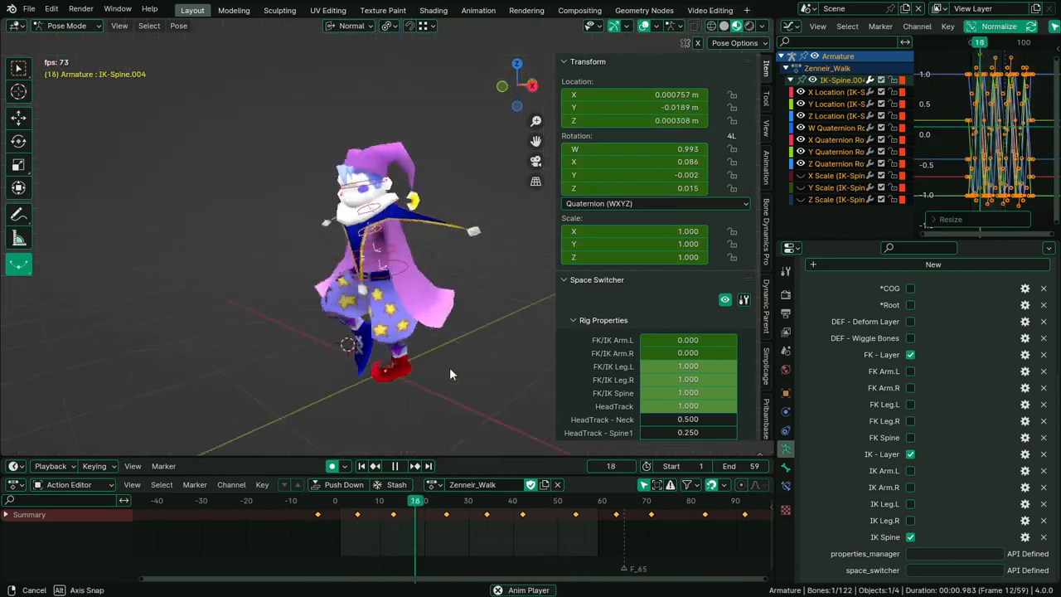
middle_drag(449, 367, 356, 371)
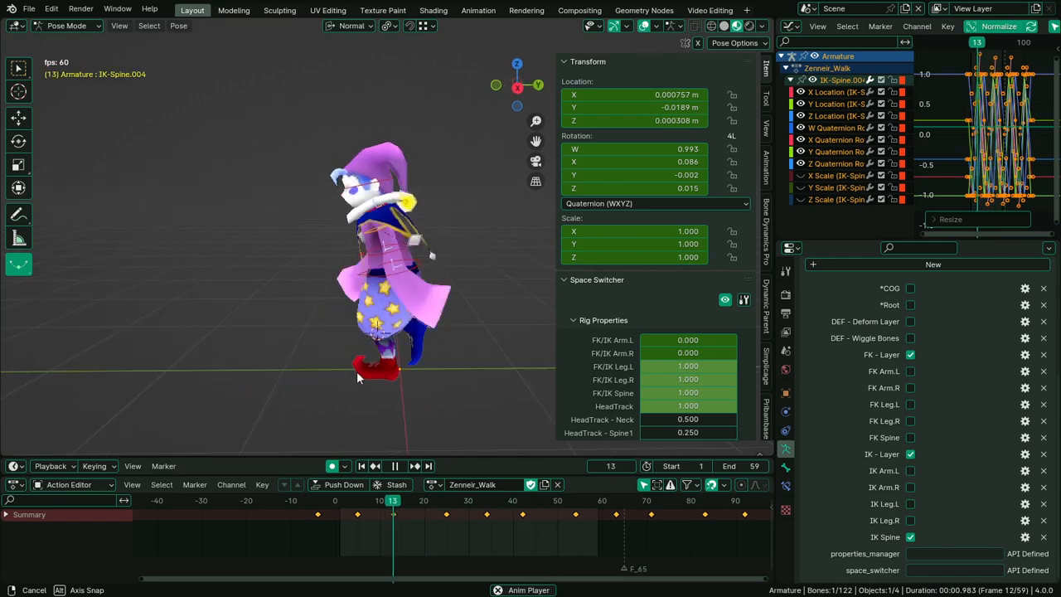
key(s)
key(y)
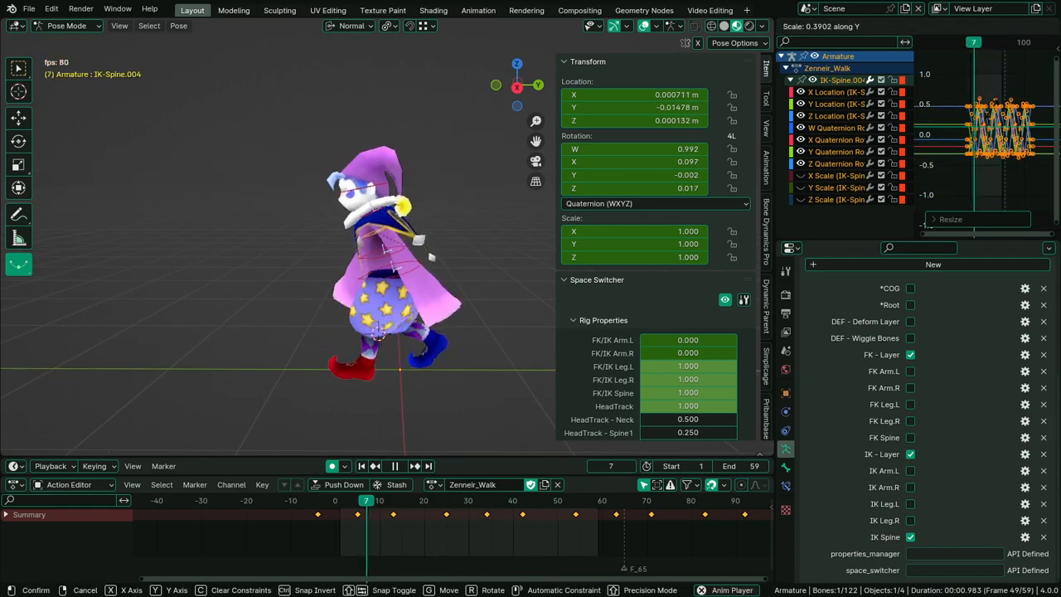
click(968, 158)
scroll(472, 247, up, 3)
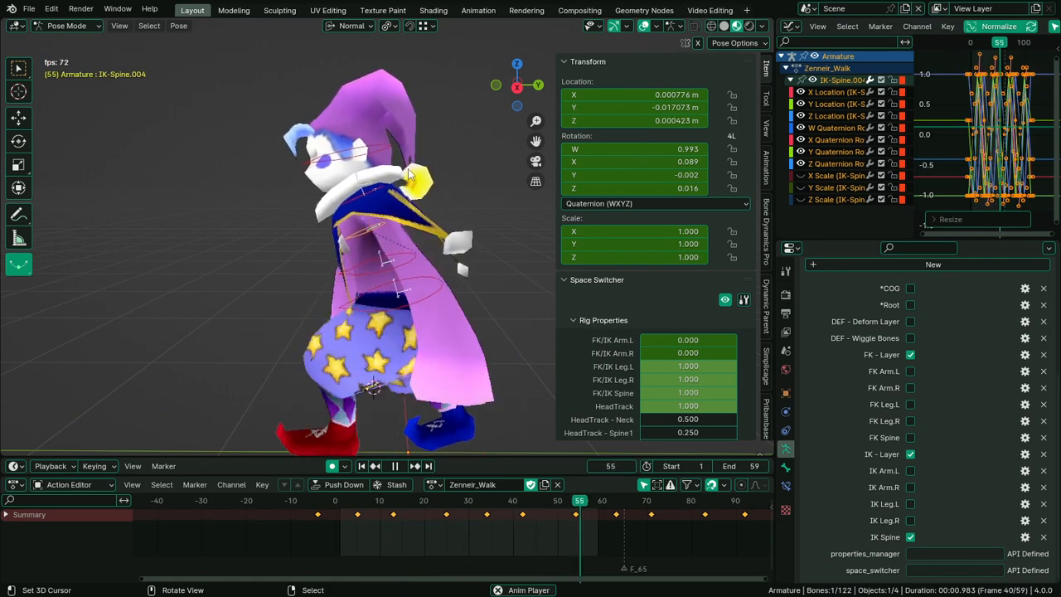
Stop the playback at frame 1 and try to run a Bake operator found by searching for "bake"
click(338, 519)
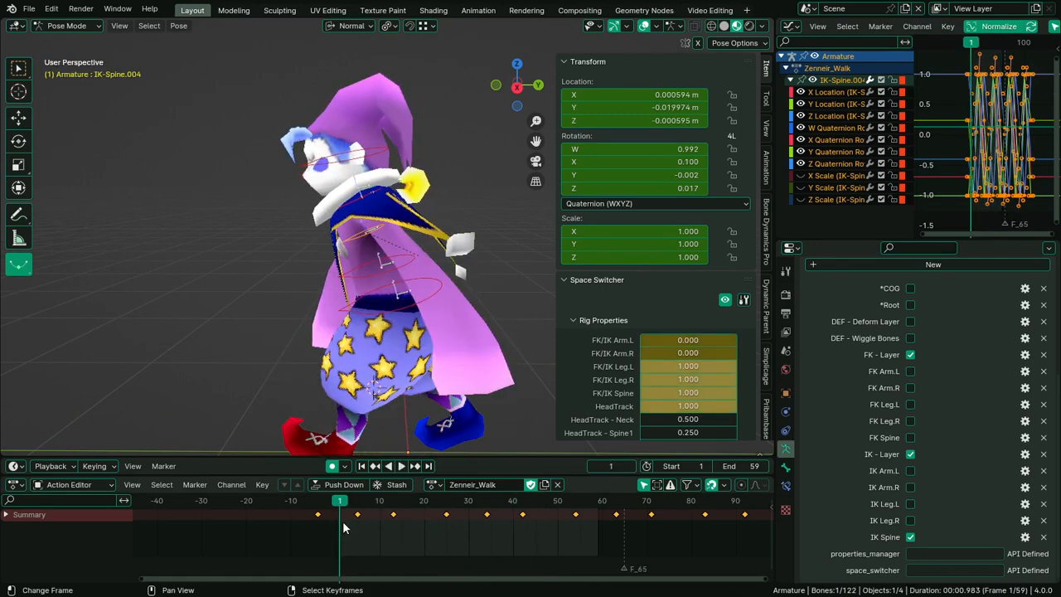
key(F3)
text(bake)
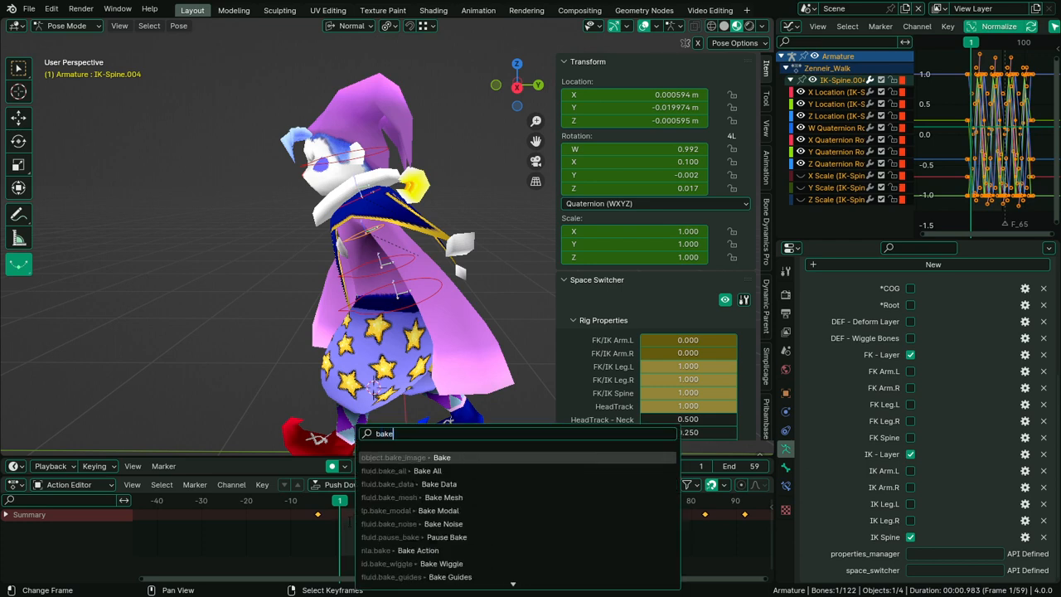
key(Return)
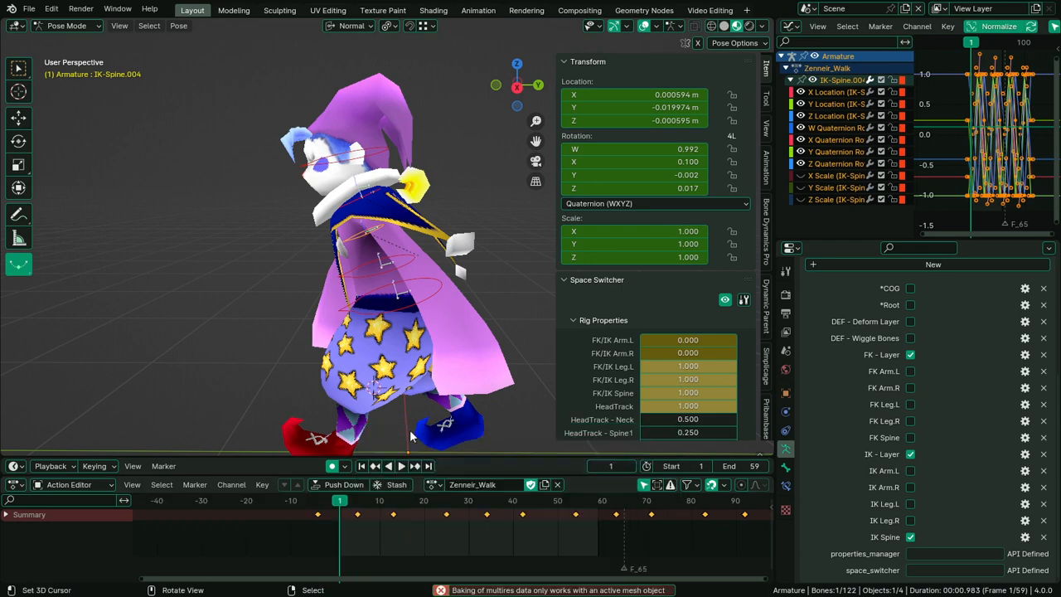
key(F3)
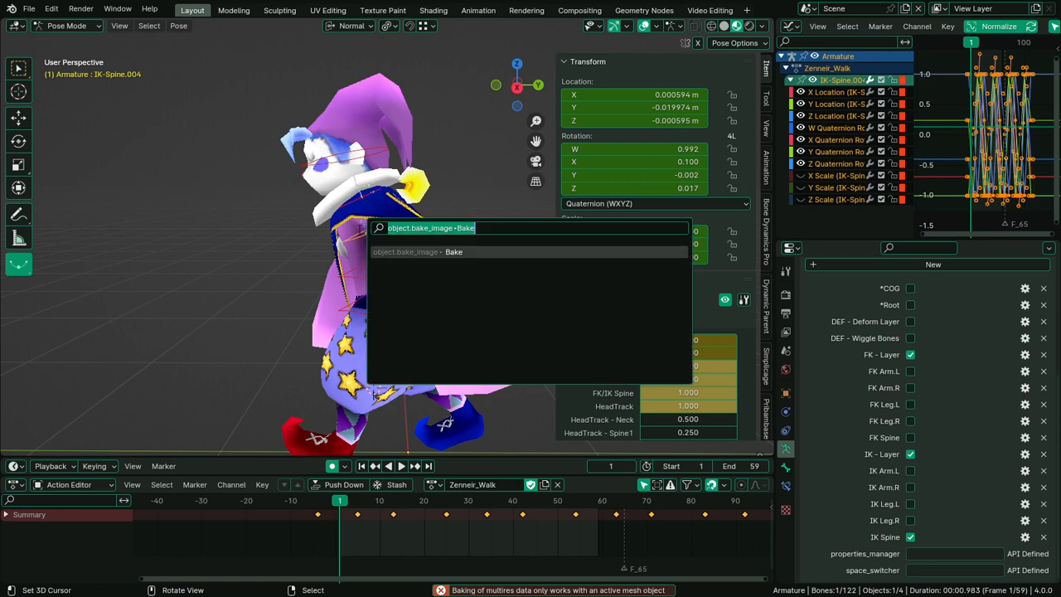
text(bake)
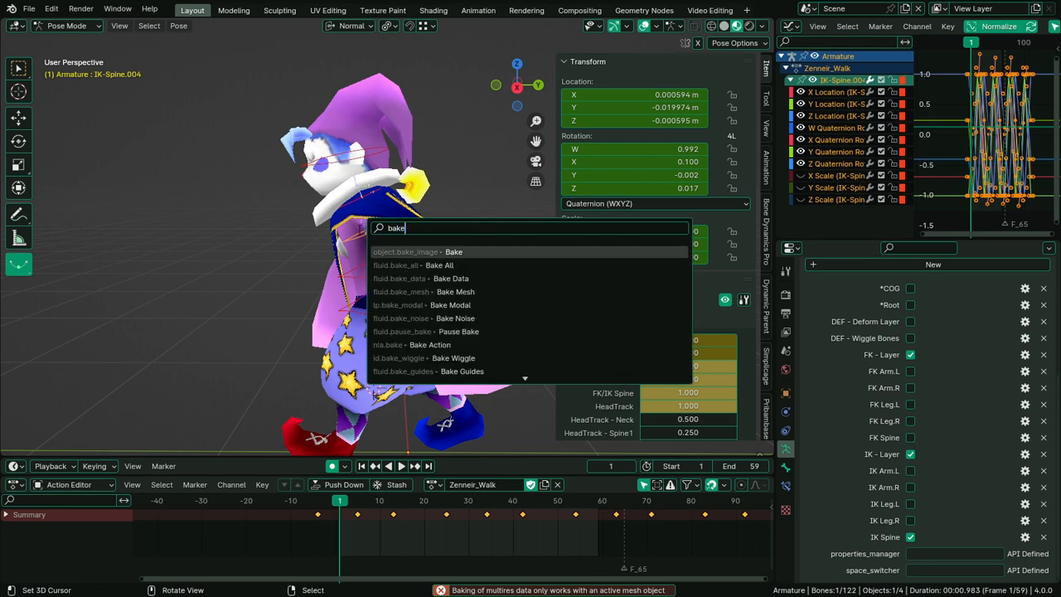
key(Return)
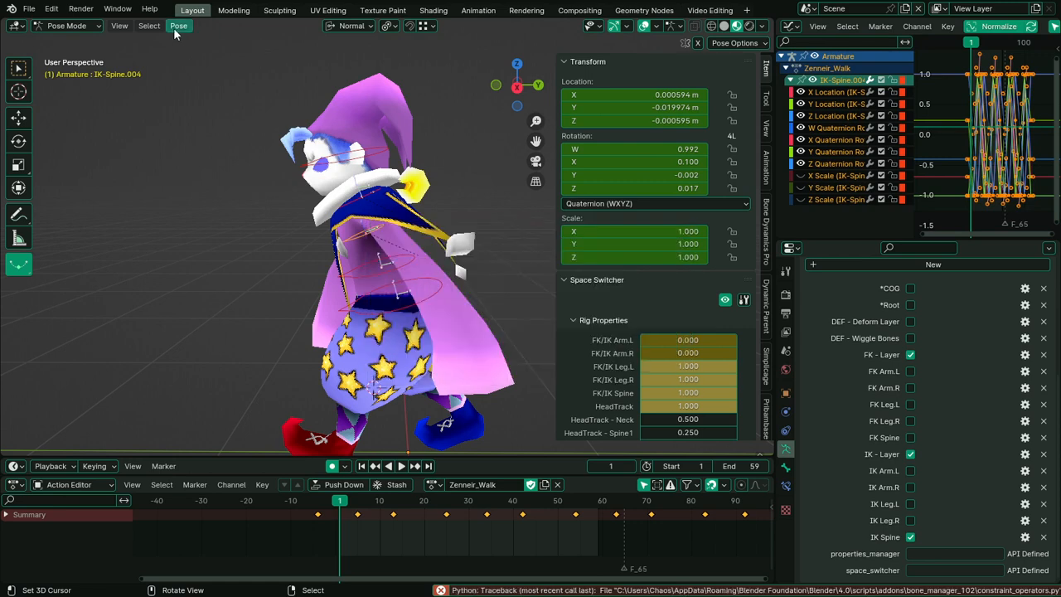
Try Bake Keyframes on IK-Spine.004's keys in the Zenneir_Walk action, and undo it
click(178, 26)
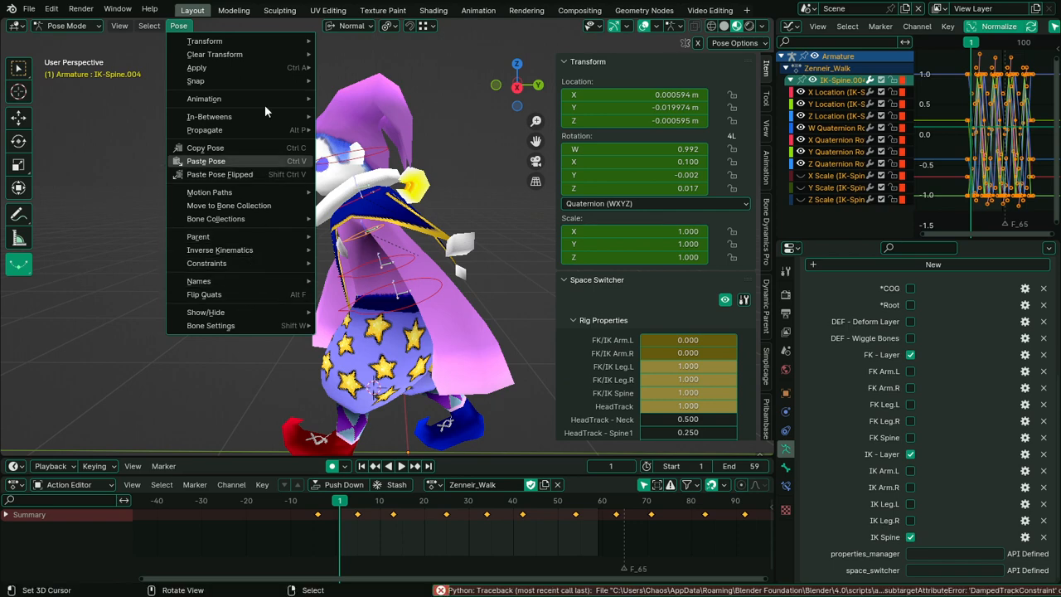
mouse_move(250, 116)
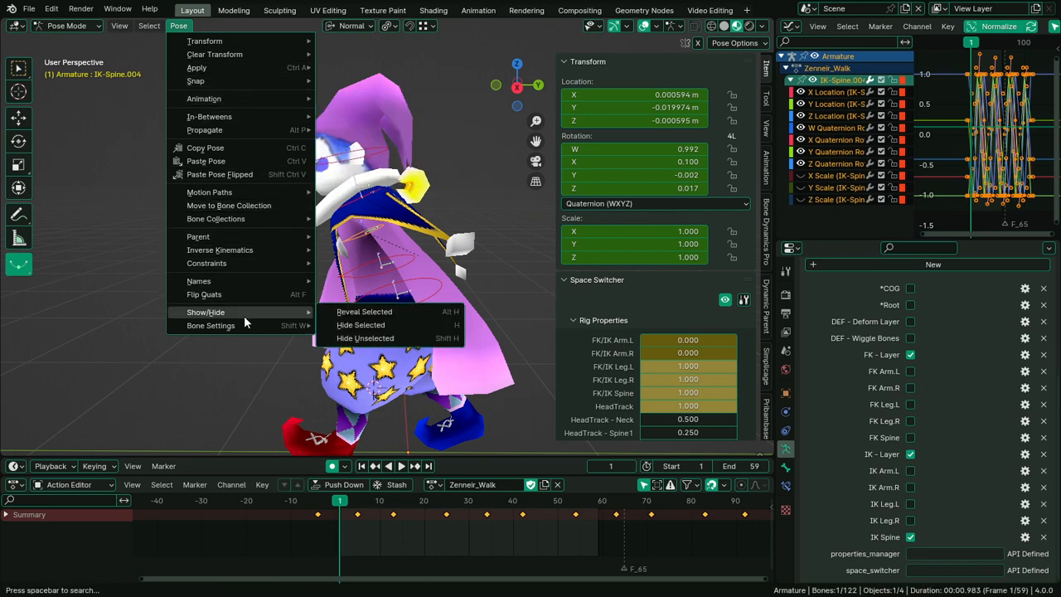
mouse_move(235, 85)
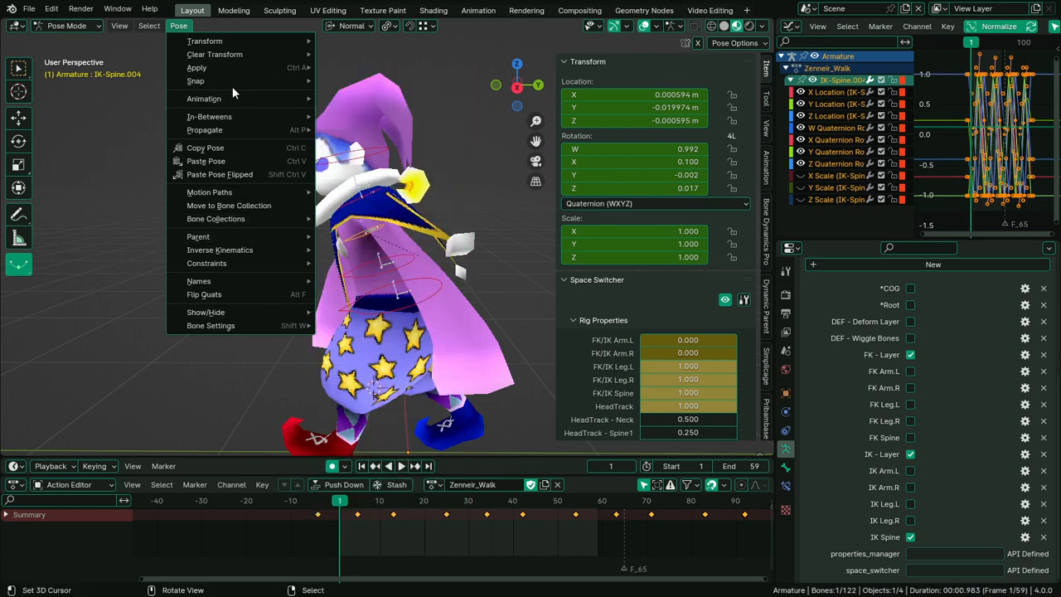
click(266, 484)
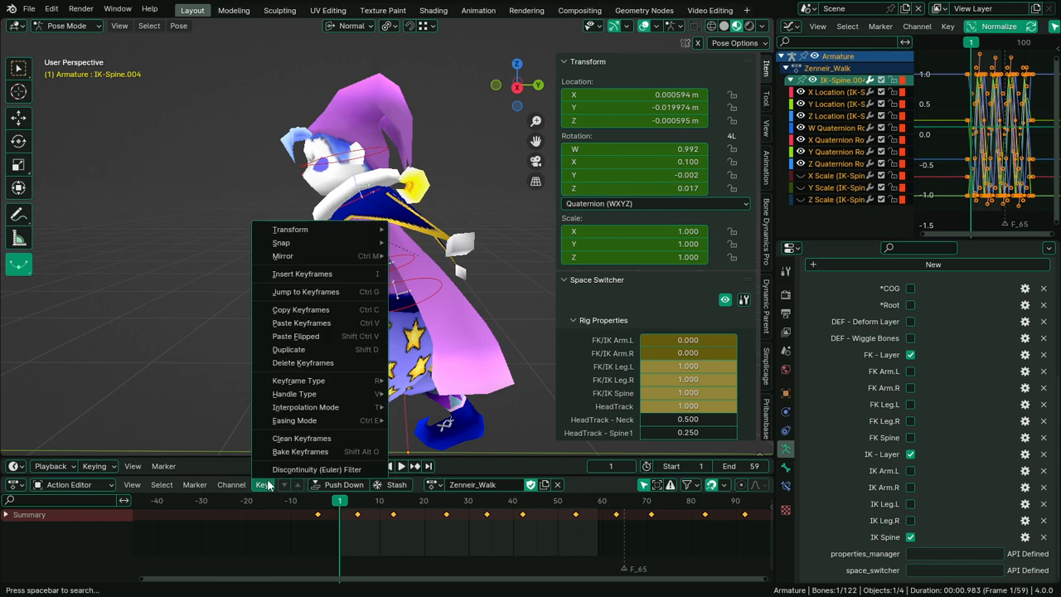
click(320, 452)
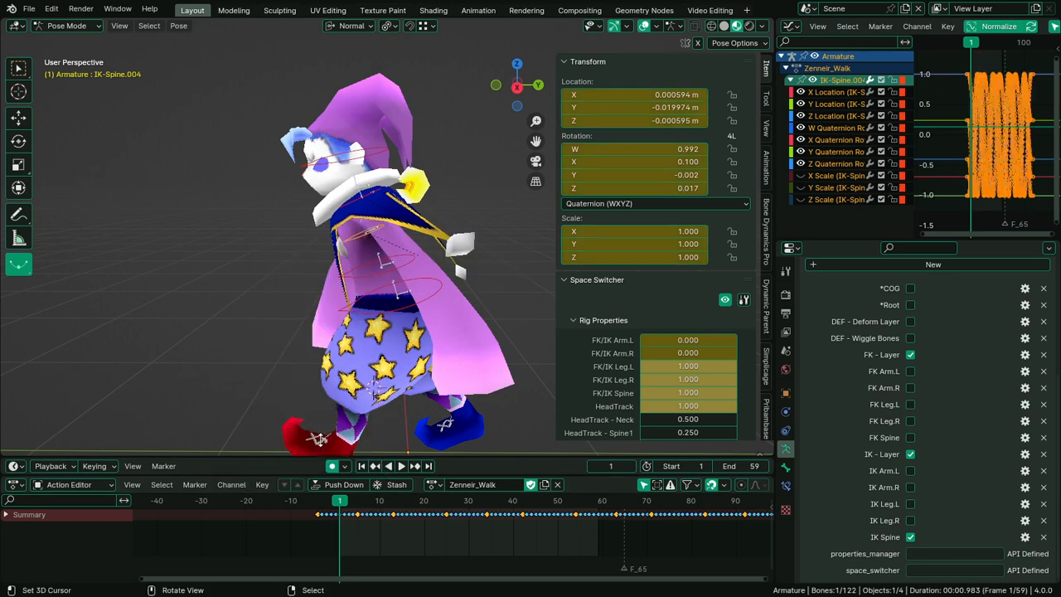
click(257, 482)
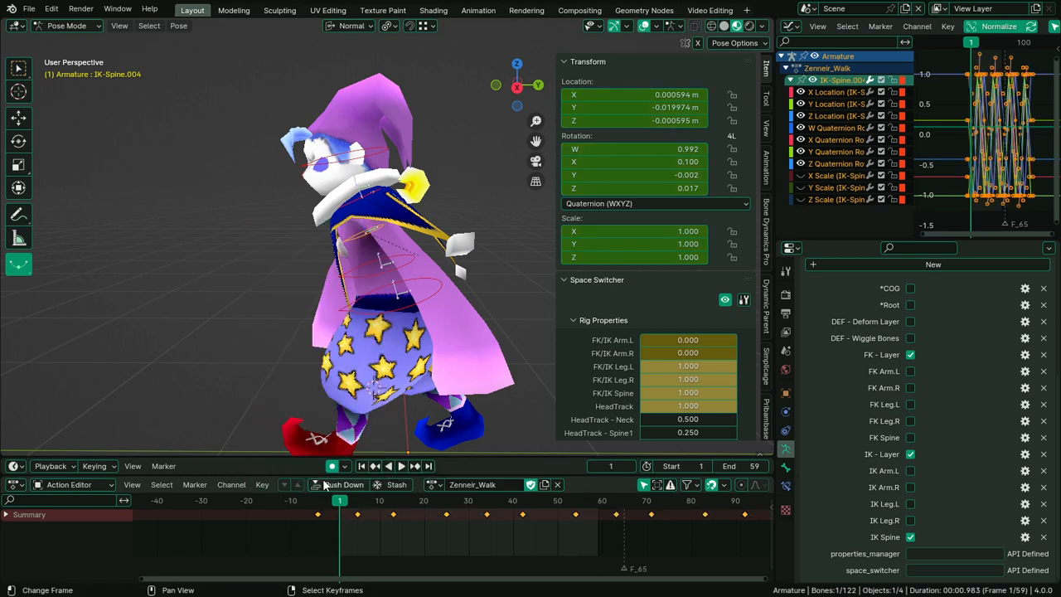
click(262, 484)
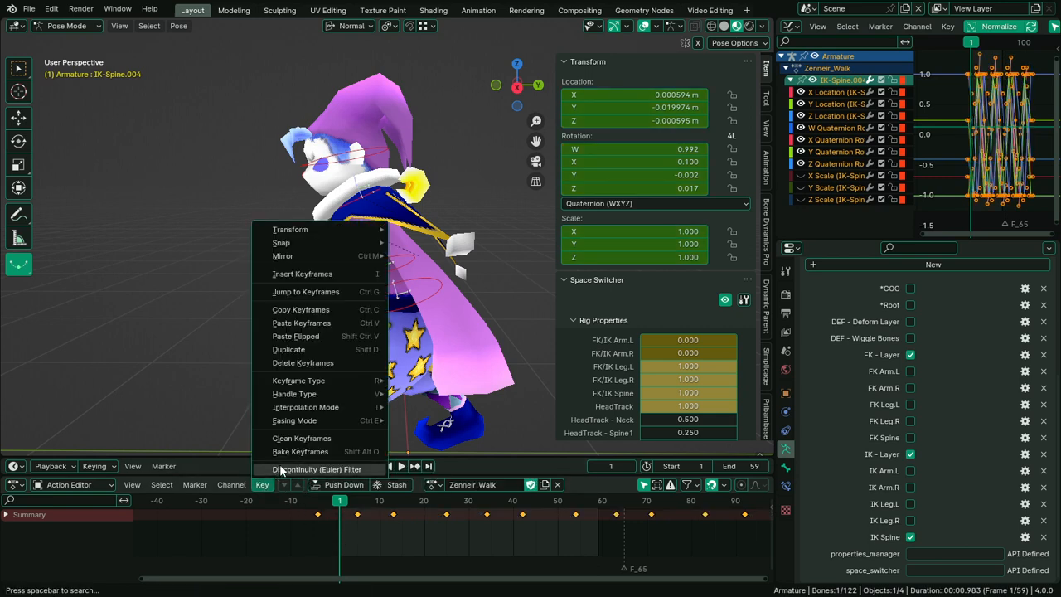
mouse_move(319, 398)
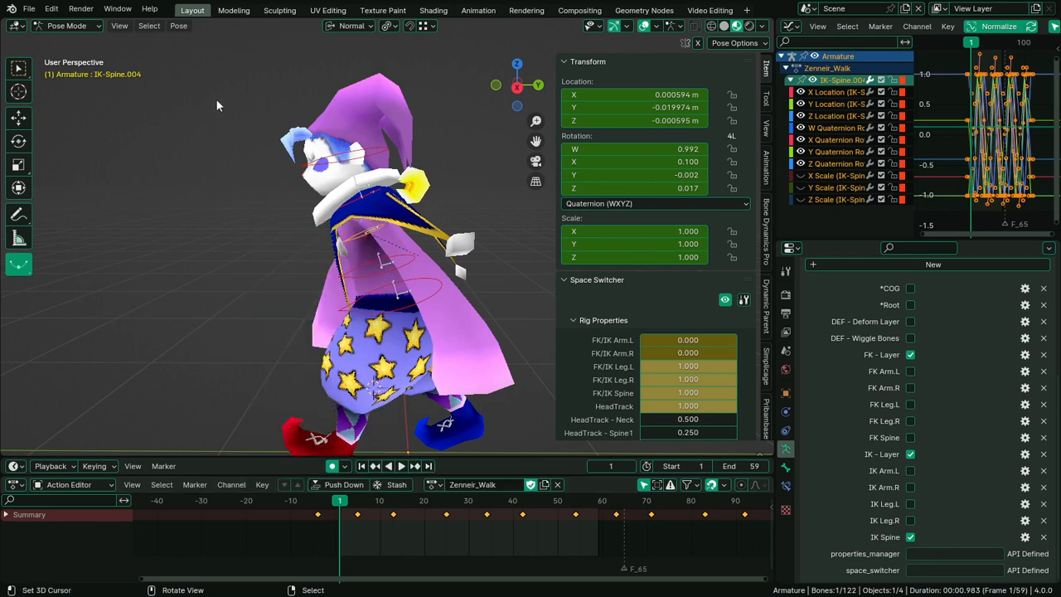
click(192, 25)
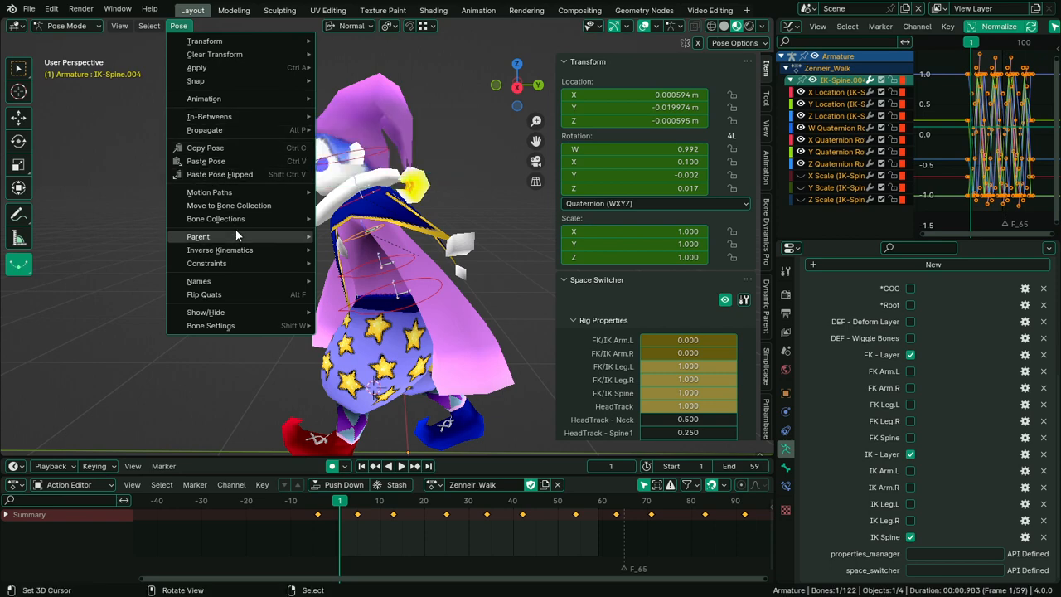
mouse_move(244, 222)
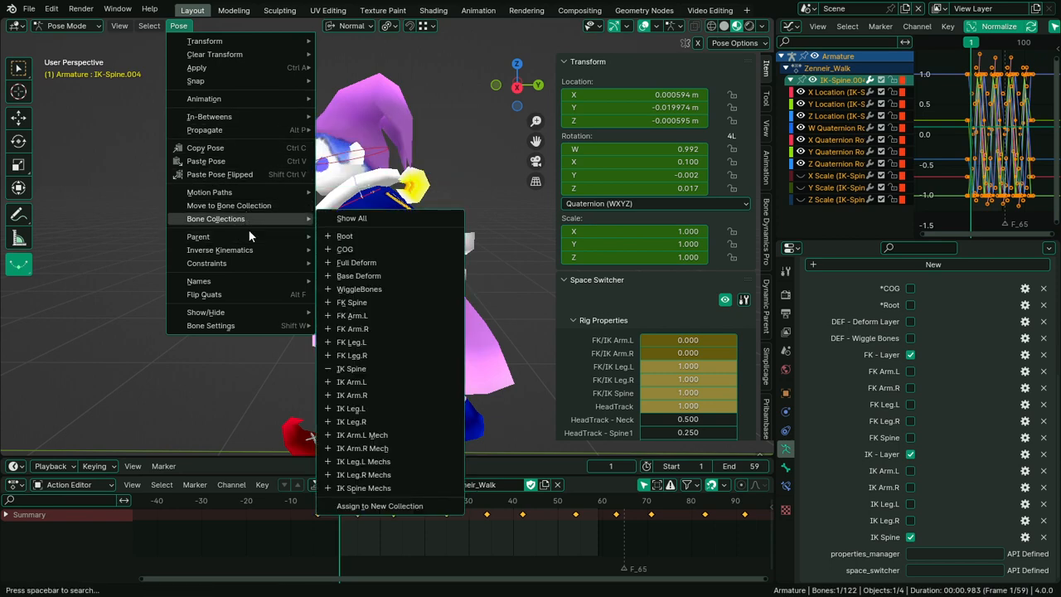
mouse_move(247, 255)
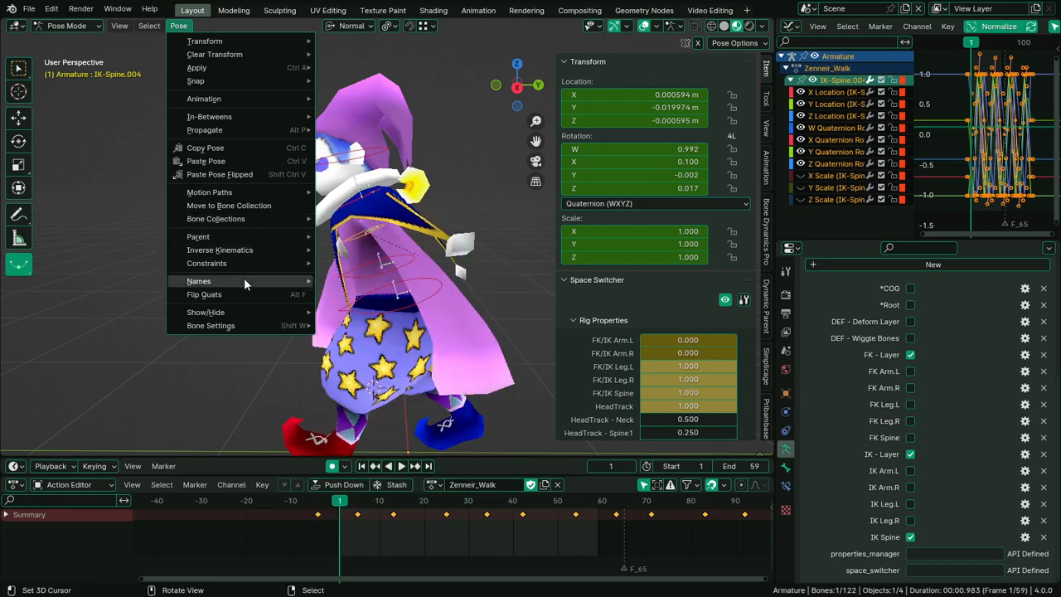
mouse_move(241, 327)
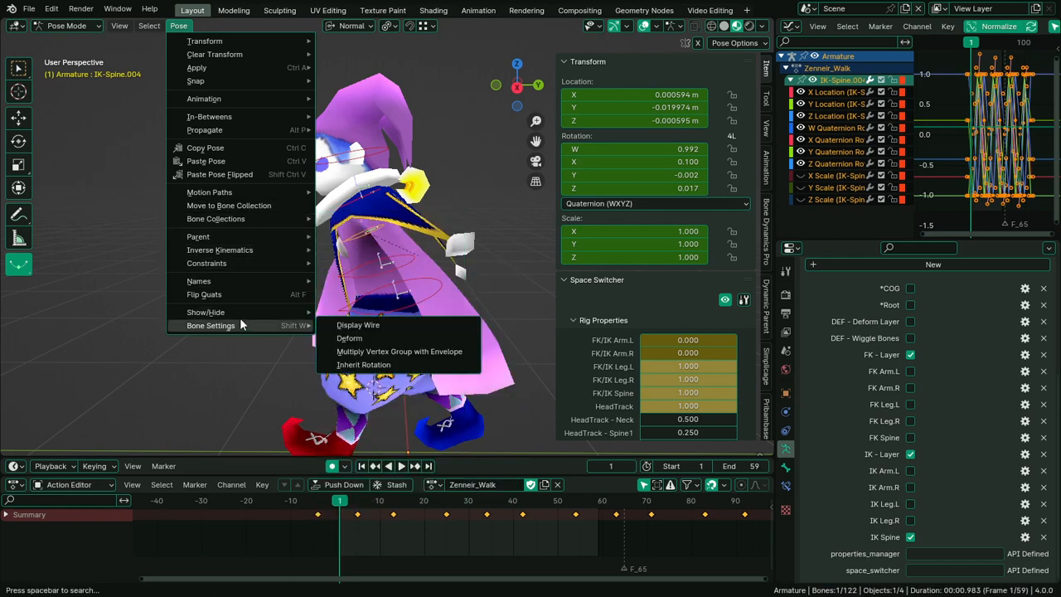
mouse_move(230, 308)
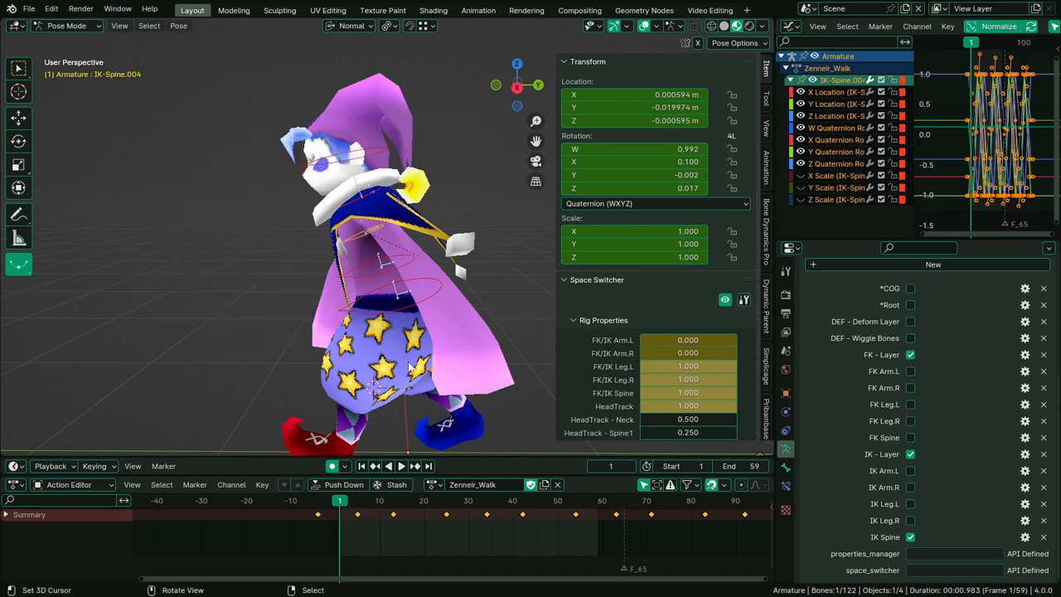
Find the pose animation's Bake Action operator by searching for "bake" and set its frame step to 3
key(F3)
text(bake)
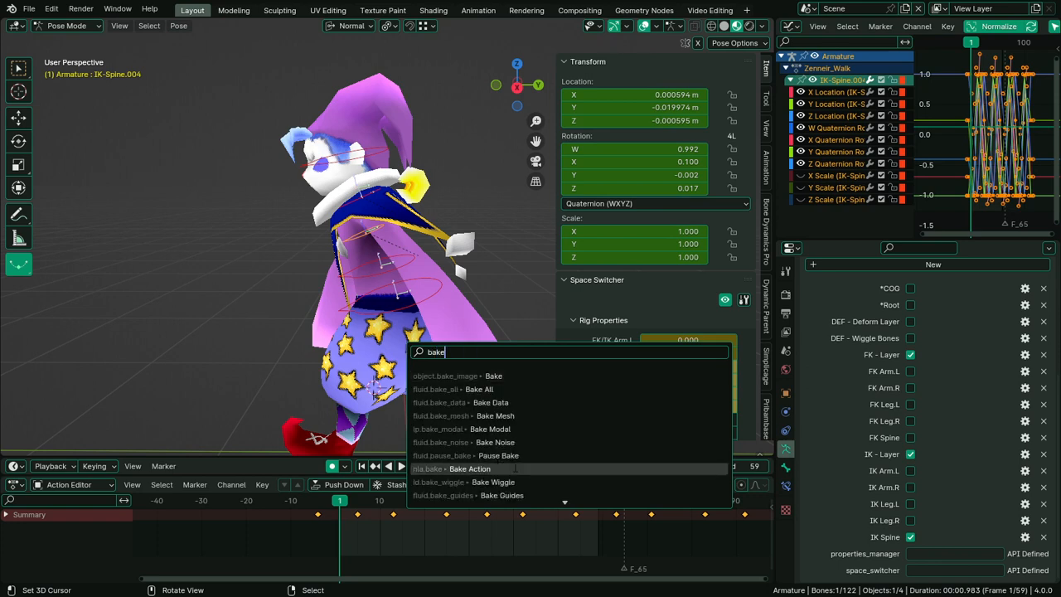
scroll(597, 448, down, 6)
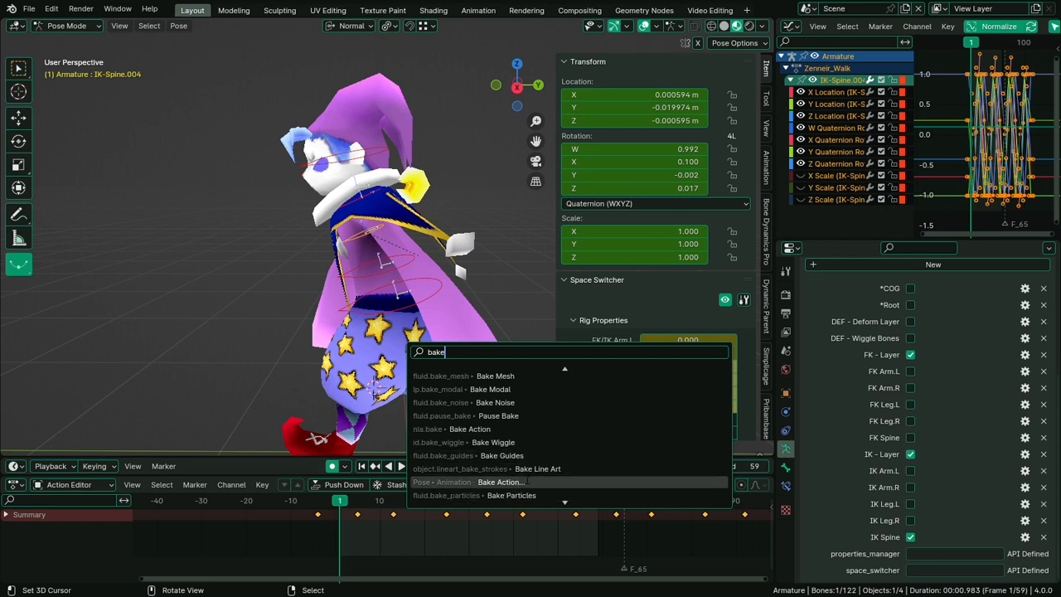
click(525, 478)
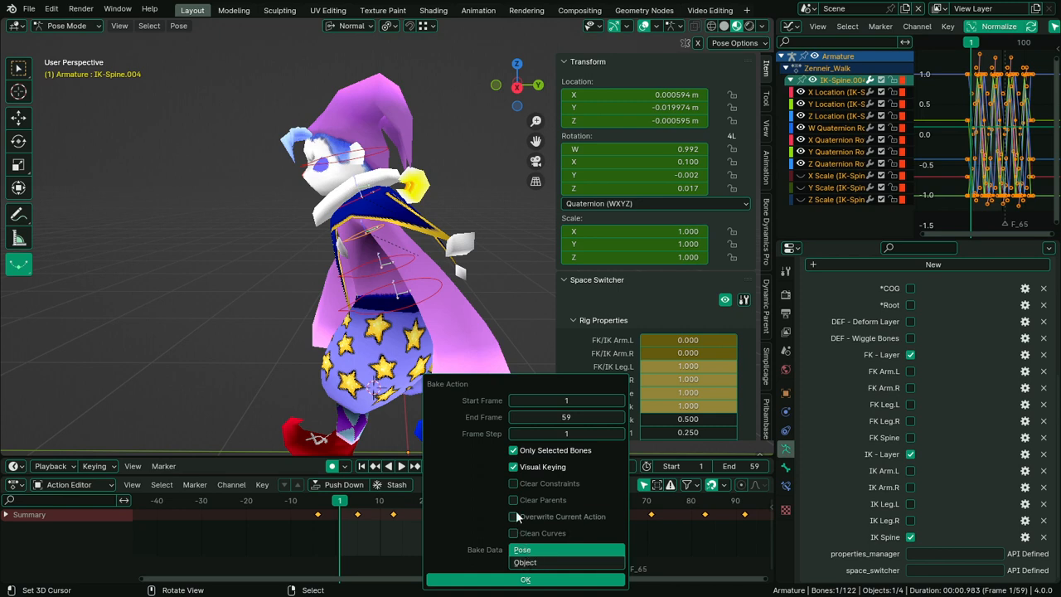
click(621, 436)
click(621, 435)
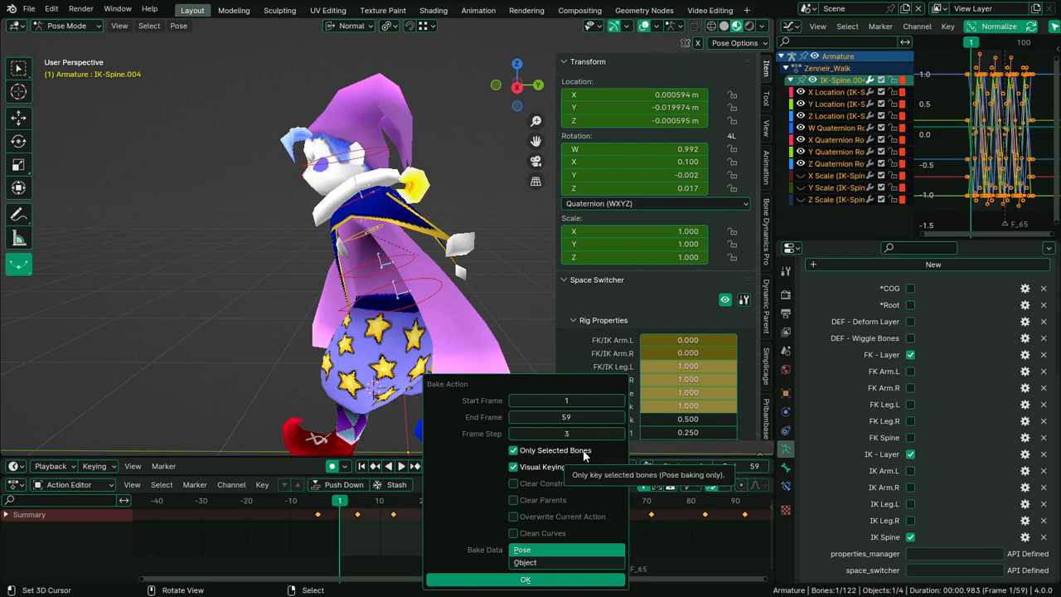
Try baking IK-Spine.004 with Overwrite Current Action enabled, and undo the bake
click(513, 516)
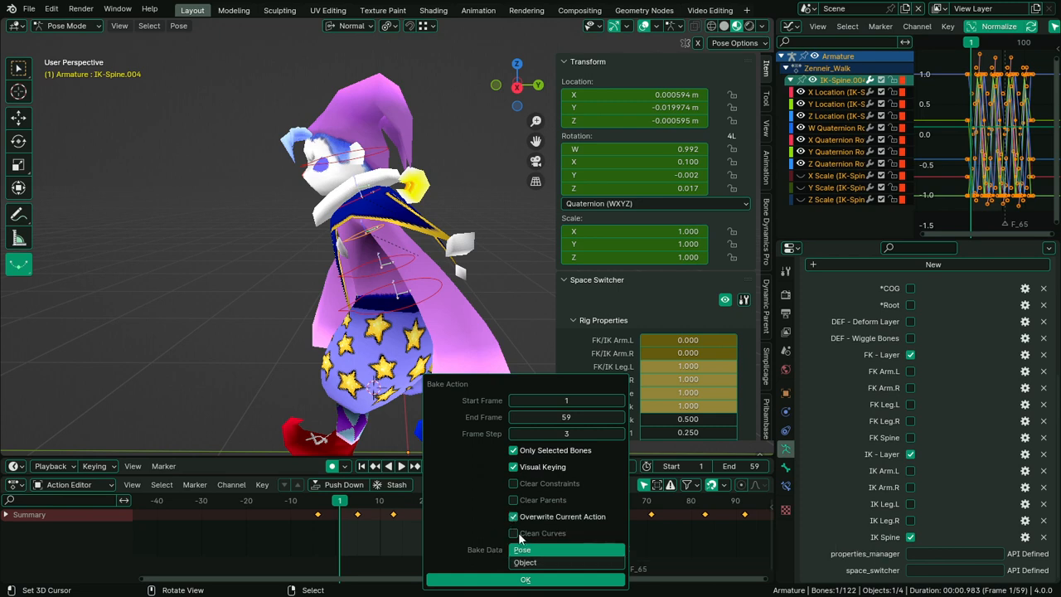
click(498, 580)
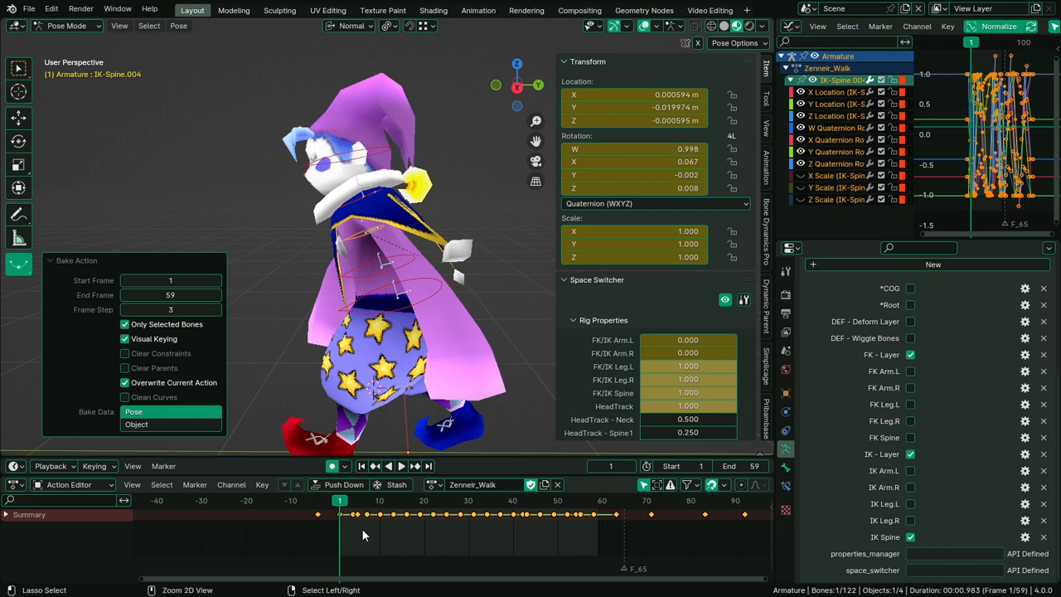
key(ctrl+z)
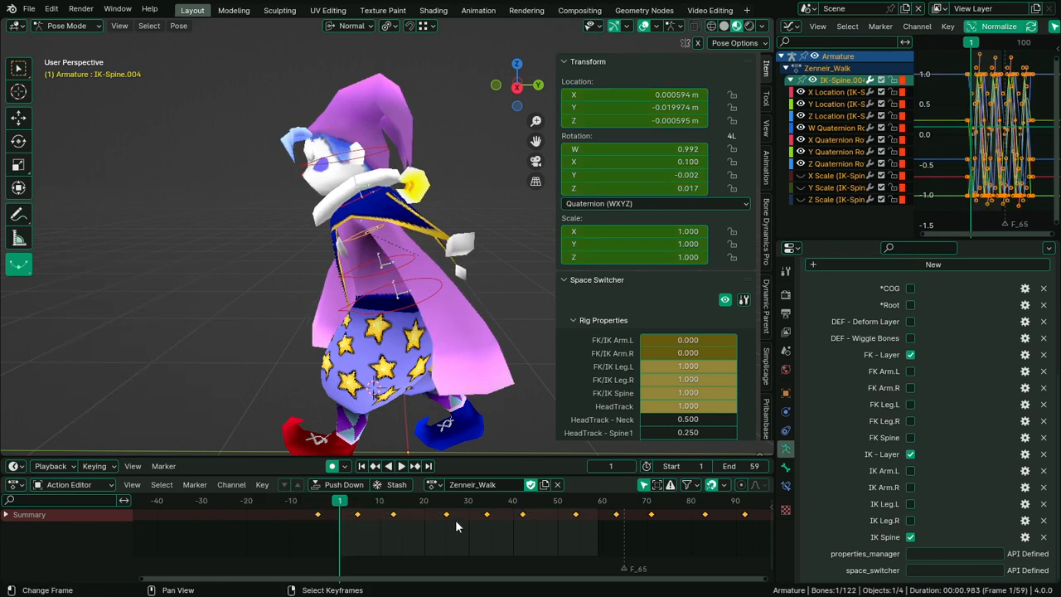
Bake IK-Spine.004 into a separate action over frames 1 to 59 with frame step 3 and Visual Keying, and copy all baked keys
key(F3)
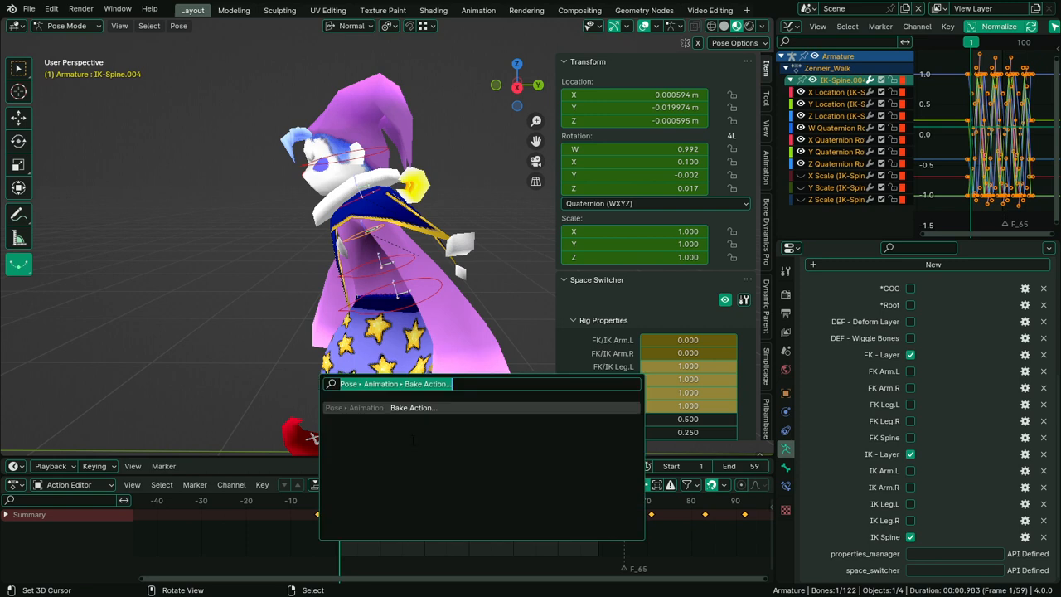
key(Return)
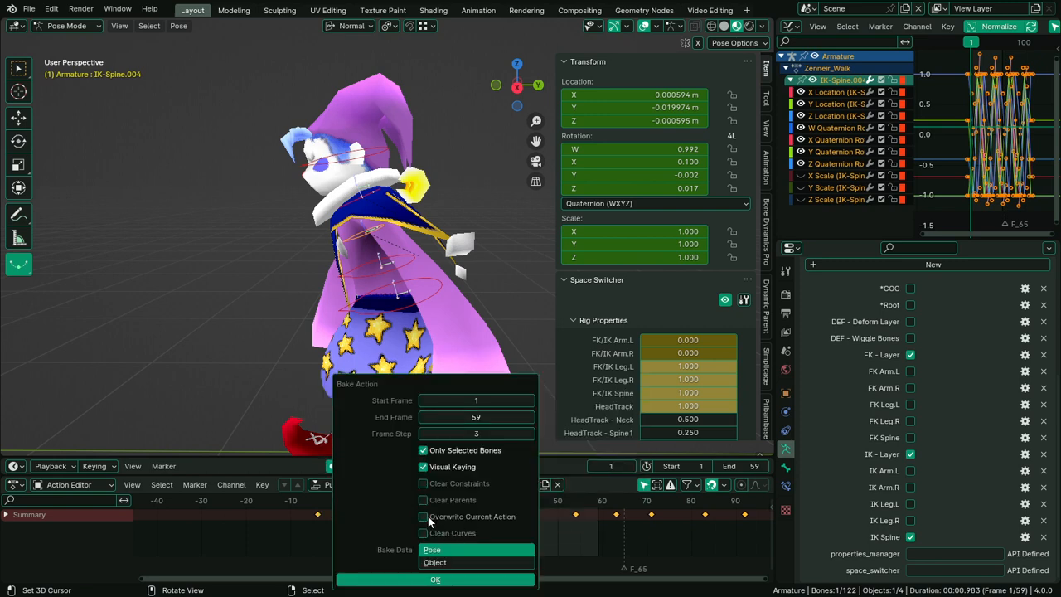
click(444, 579)
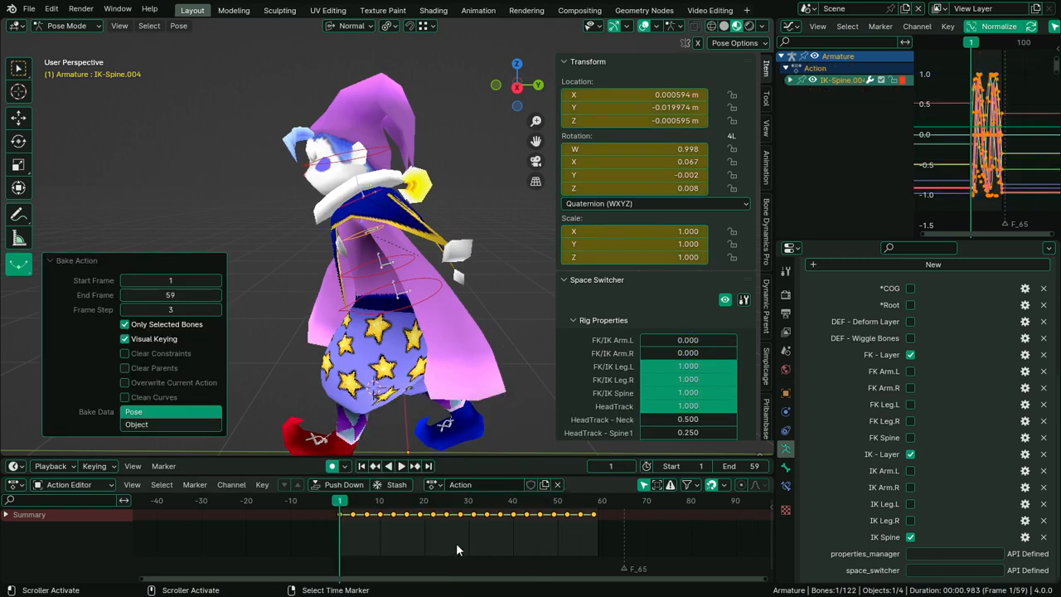
key(a)
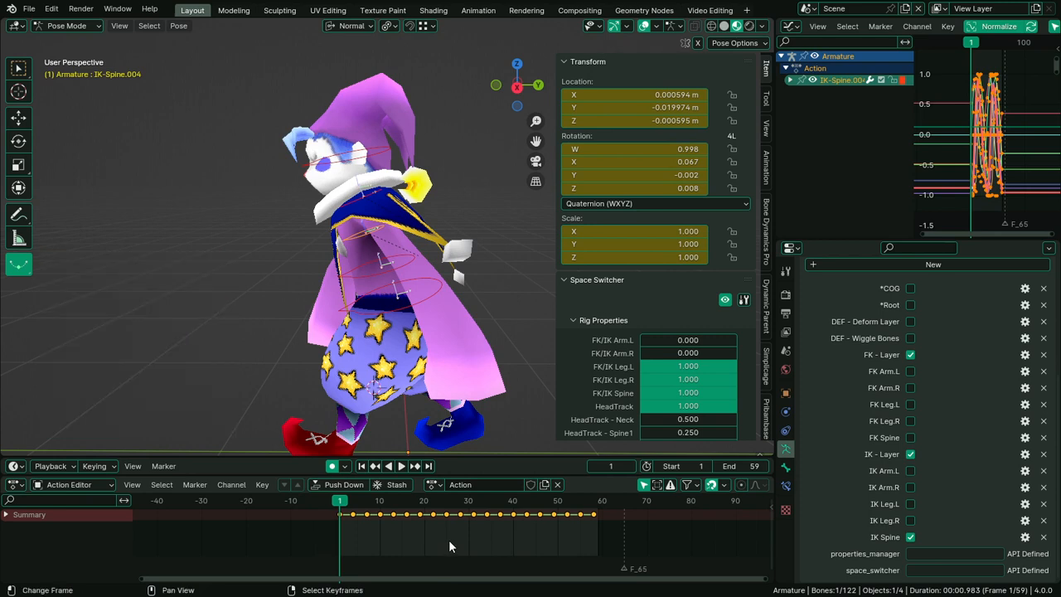
Switch back to the Zenneir_Walk action and delete all of IK-Spine.004's existing keys
click(433, 491)
click(489, 343)
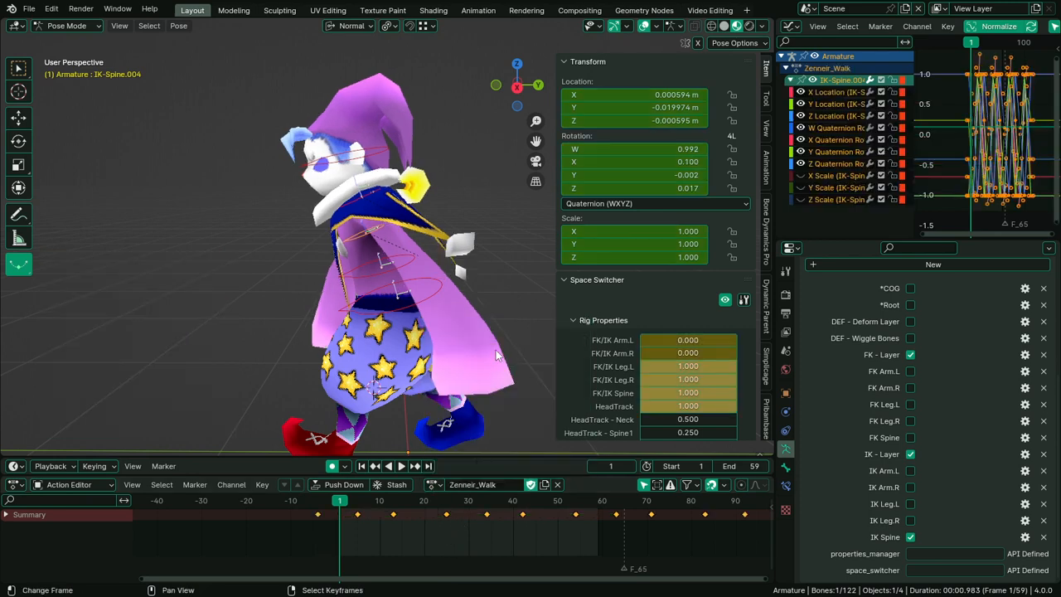
key(x)
click(427, 520)
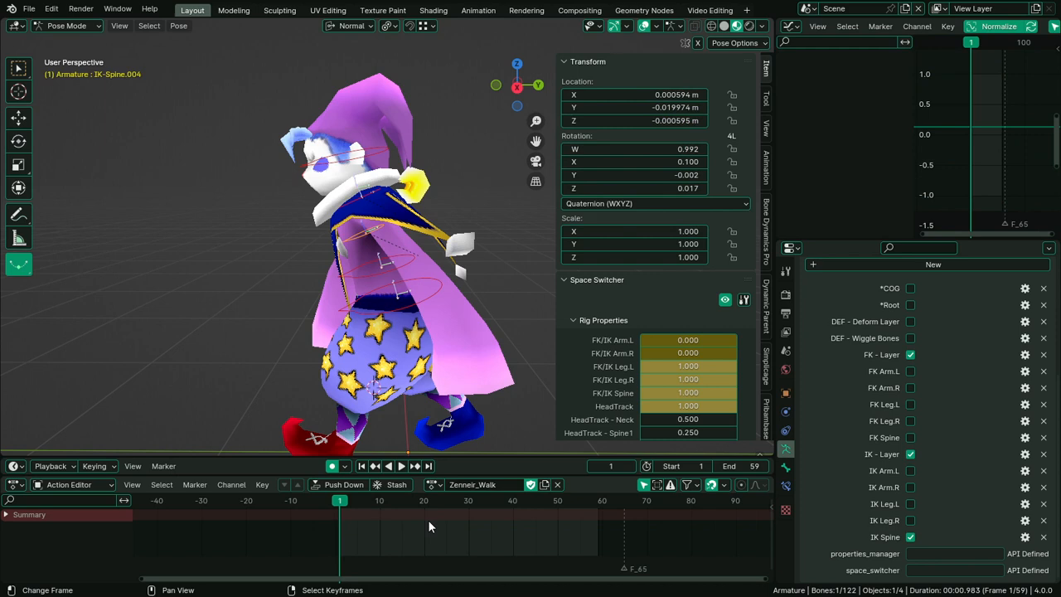
Key IK-Spine.004's rotation and location at frame 1 and paste the copied baked keys over them
key(i)
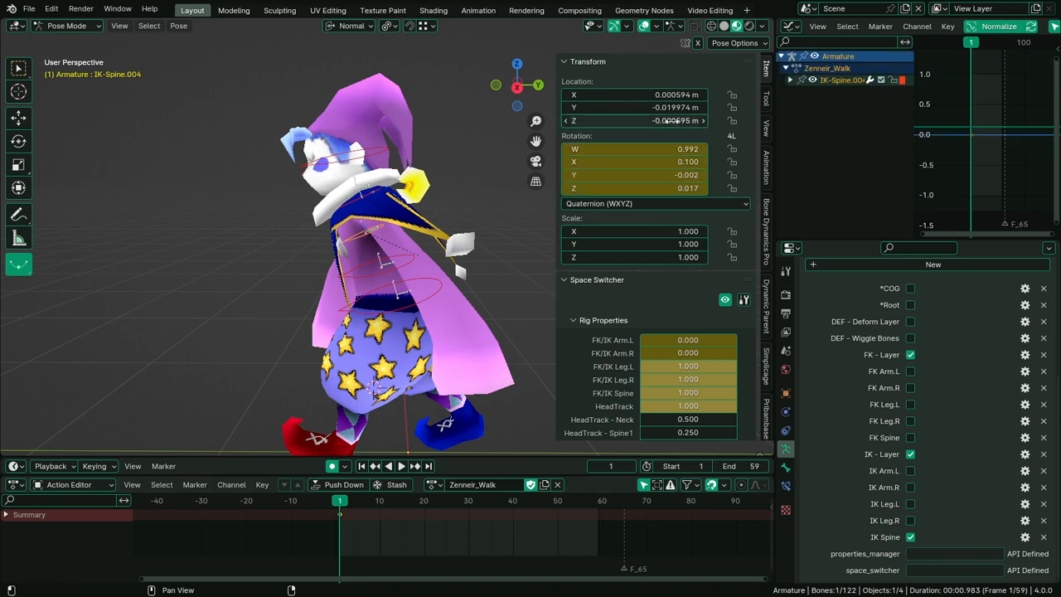
key(i)
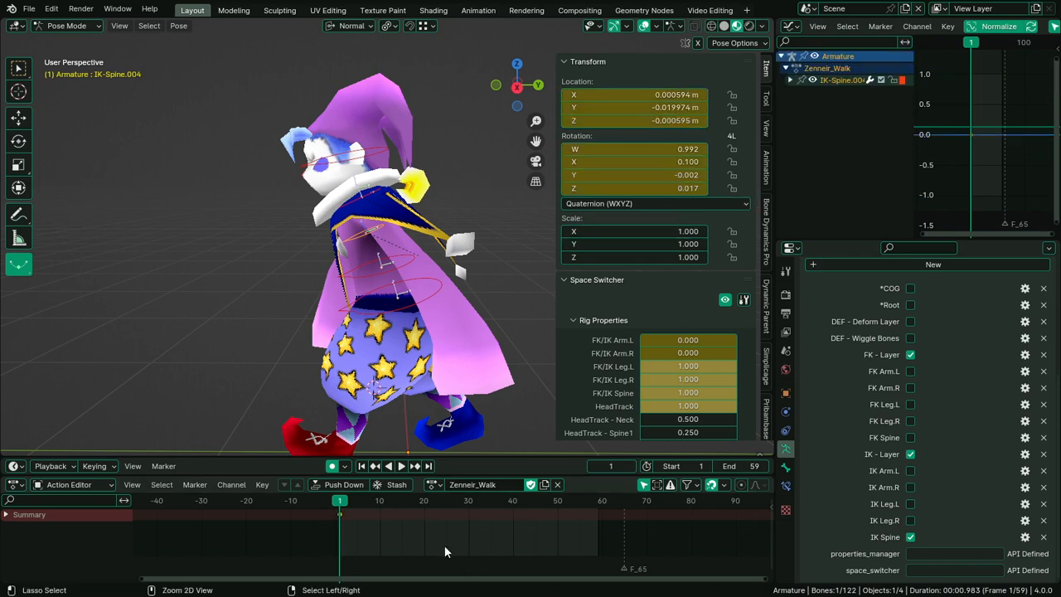
key(ctrl+v)
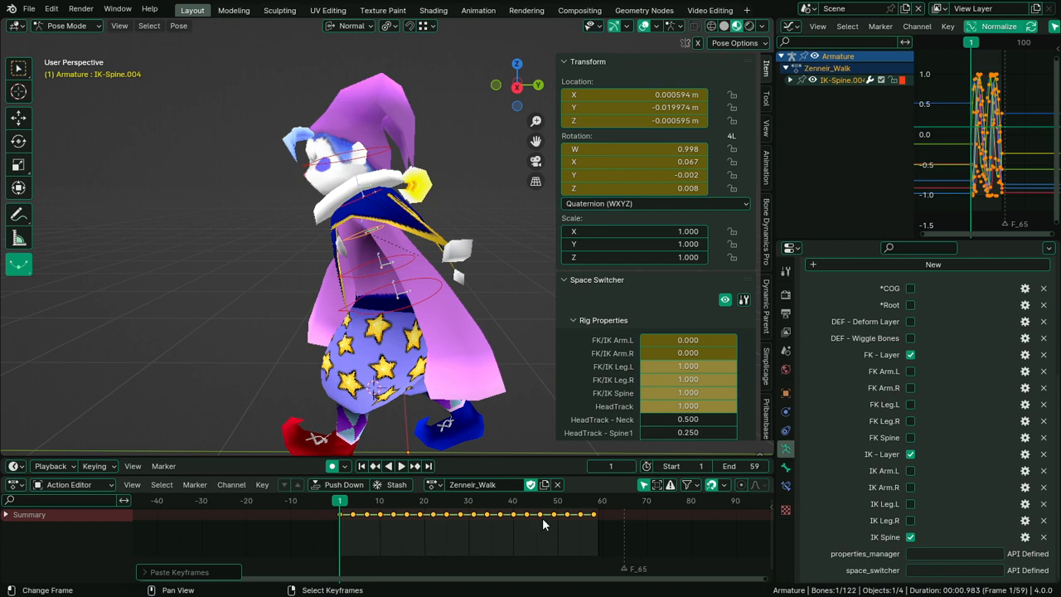
Duplicate IK-Spine.004's frame 1 key to frame 60 and set the interpolation of all its keys to Bezier
drag(592, 517, 602, 519)
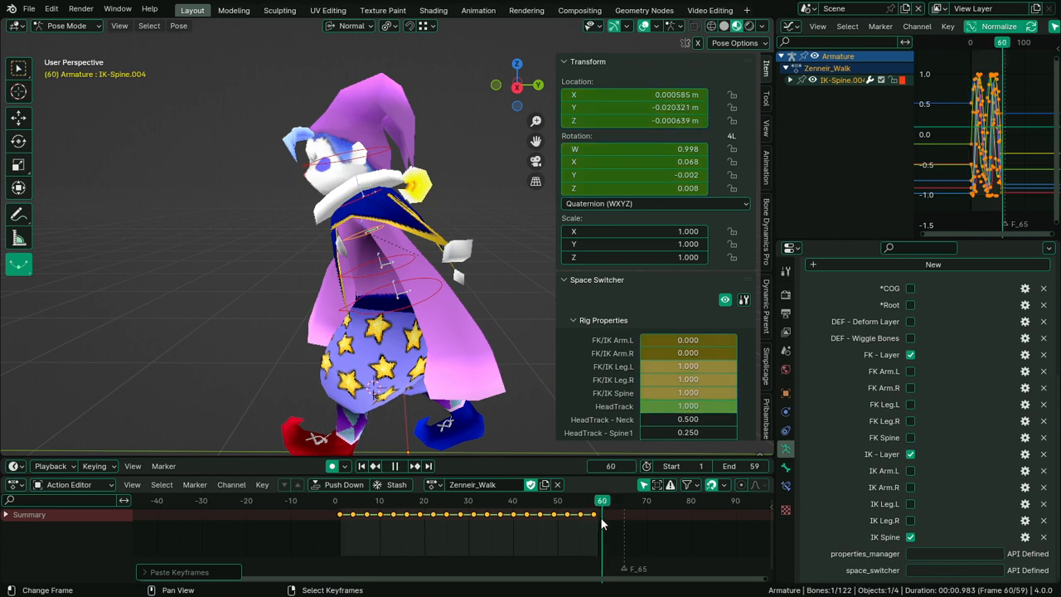
right_click(339, 516)
key(shift+d)
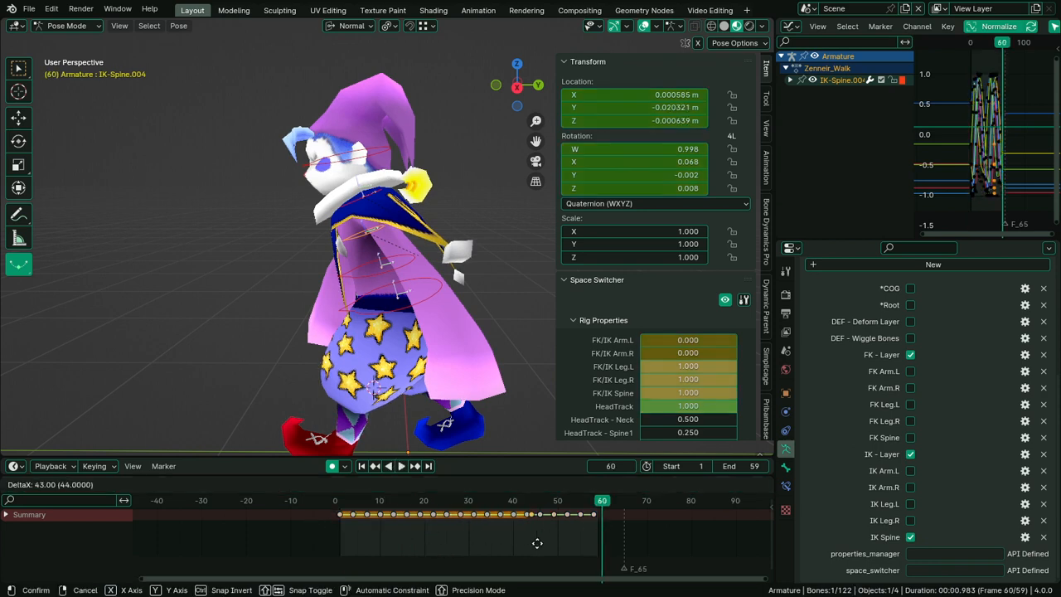
click(601, 552)
key(t)
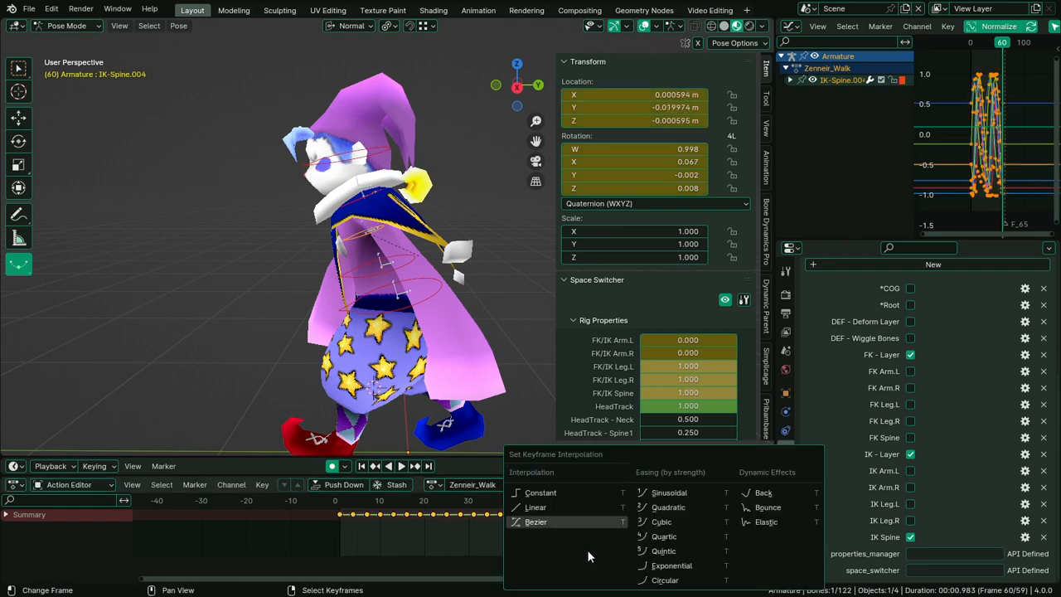
click(539, 523)
key(space)
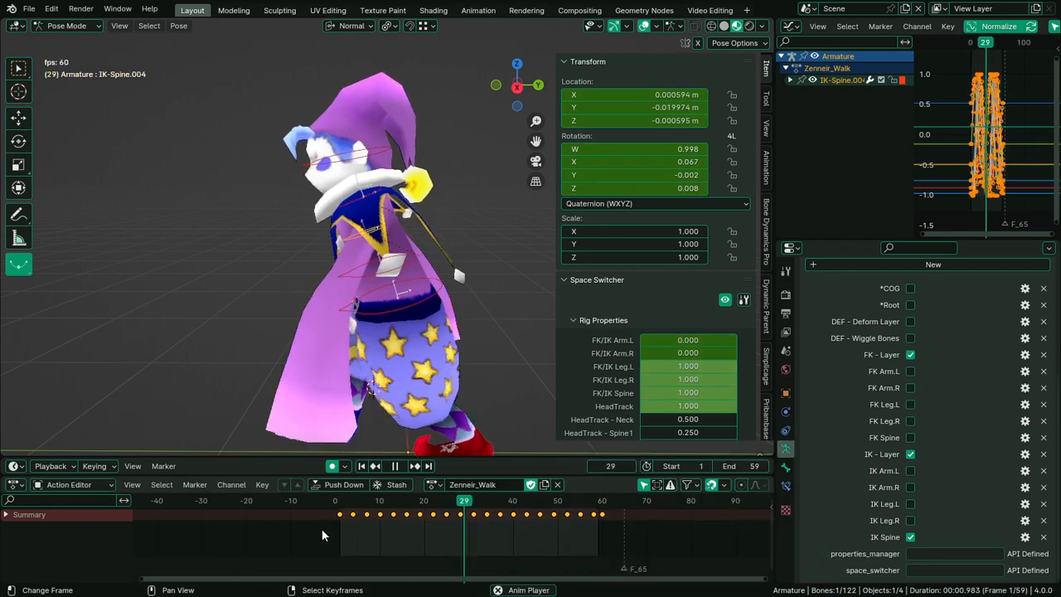
middle_drag(307, 409, 368, 380)
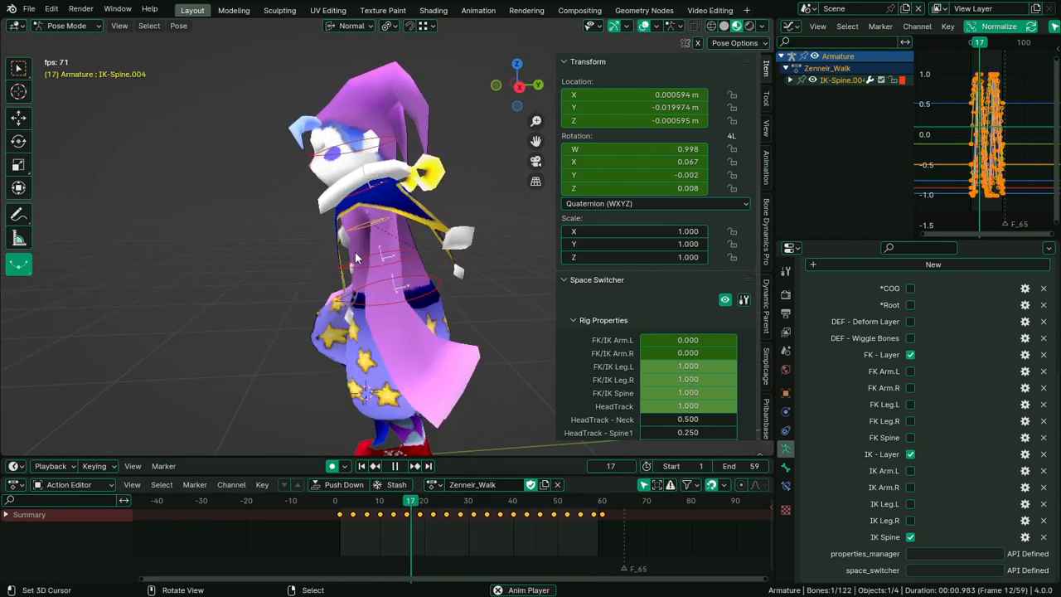
key(space)
Replace IK-Neck.001's existing keys with the copied IK-Spine.004 keys, pasted from frame 1, and preview the motion
right_click(362, 158)
key(shift+Left)
key(ctrl+v)
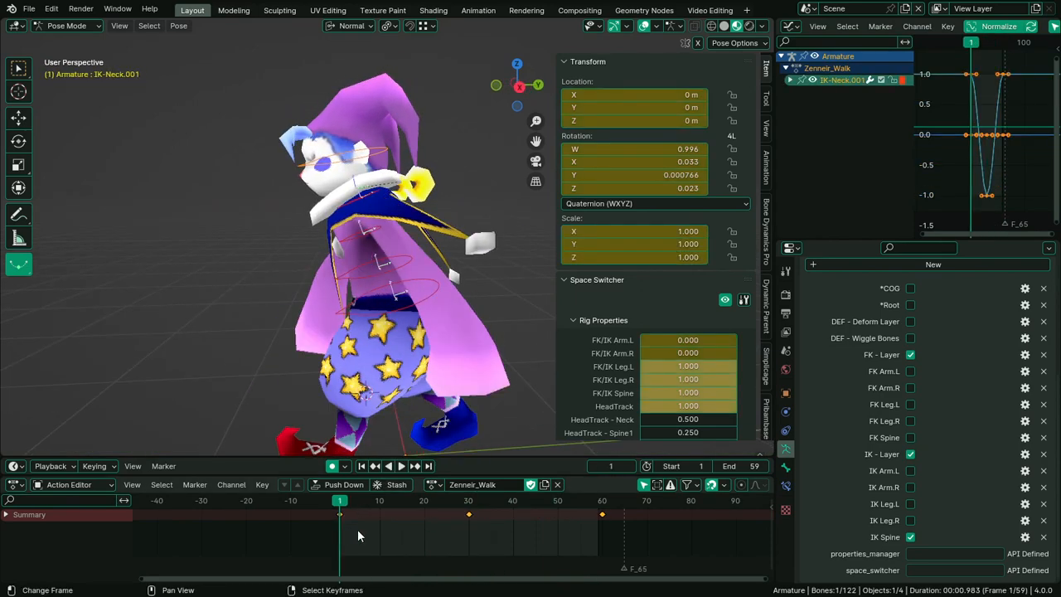
key(space)
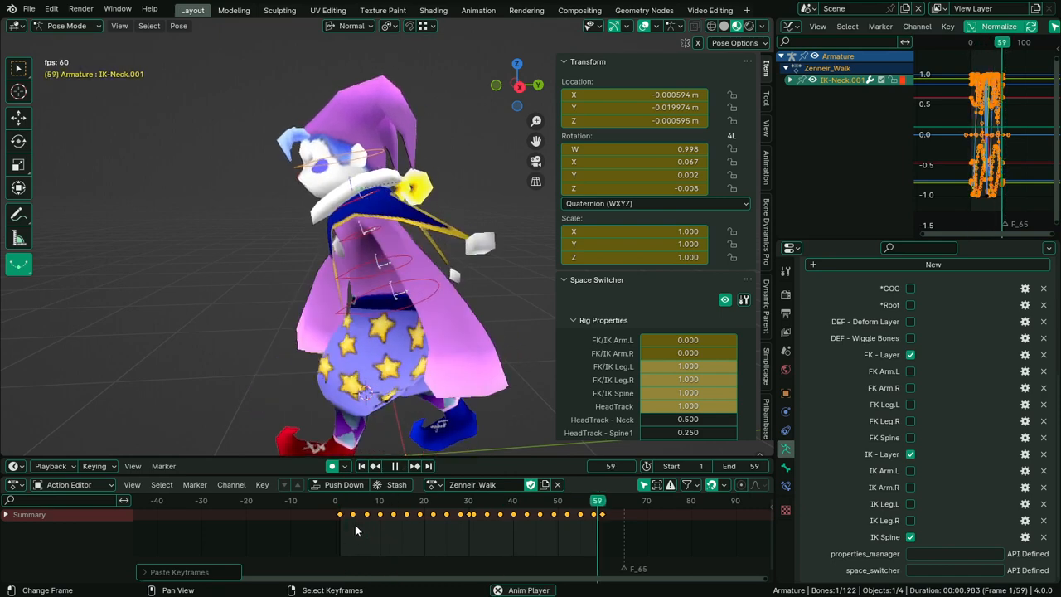
key(space)
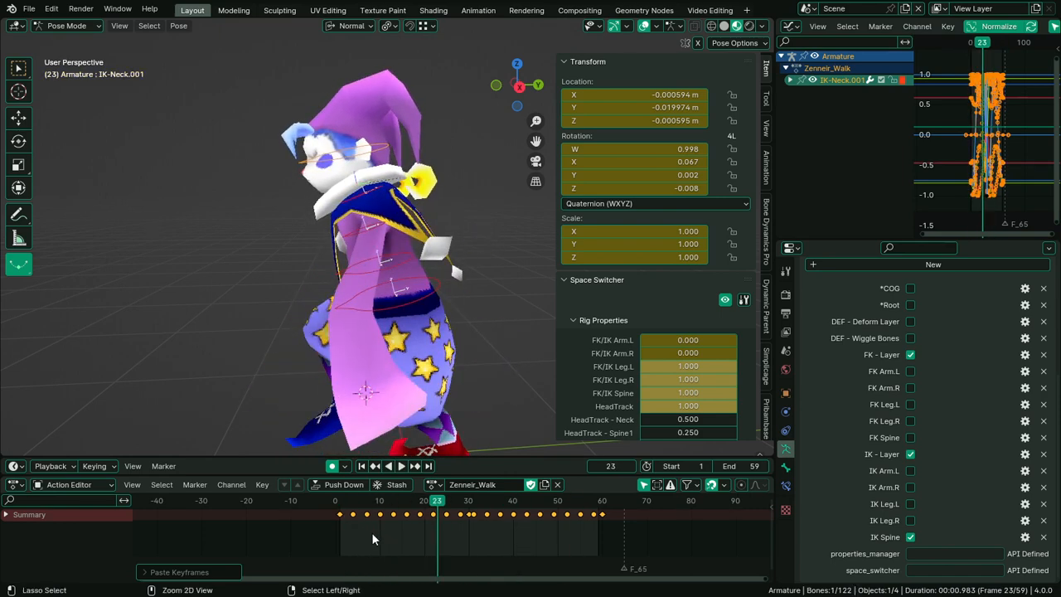
key(ctrl+z)
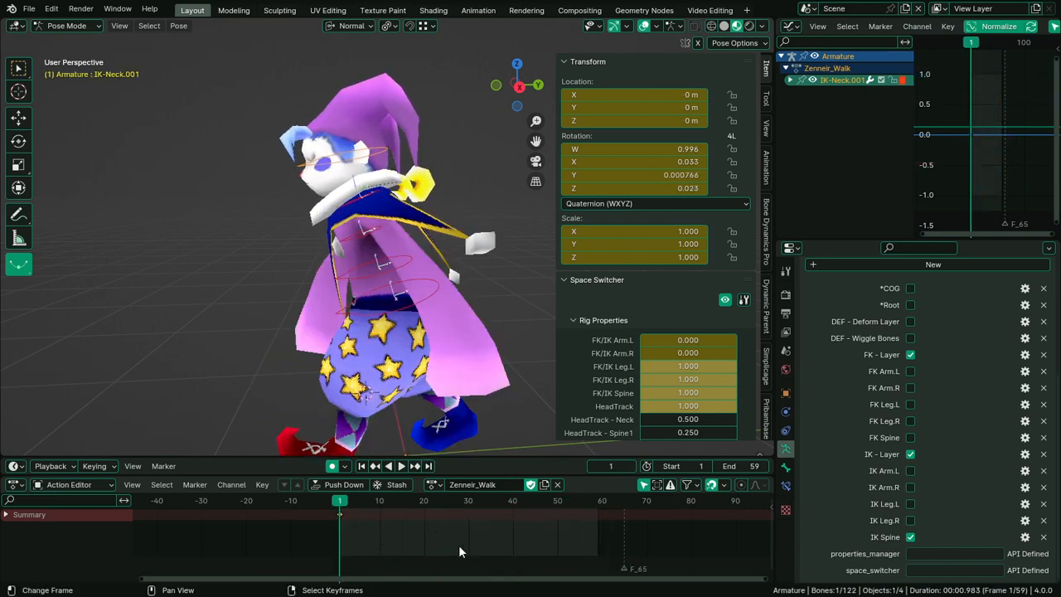
key(ctrl+v)
key(space)
key(space)
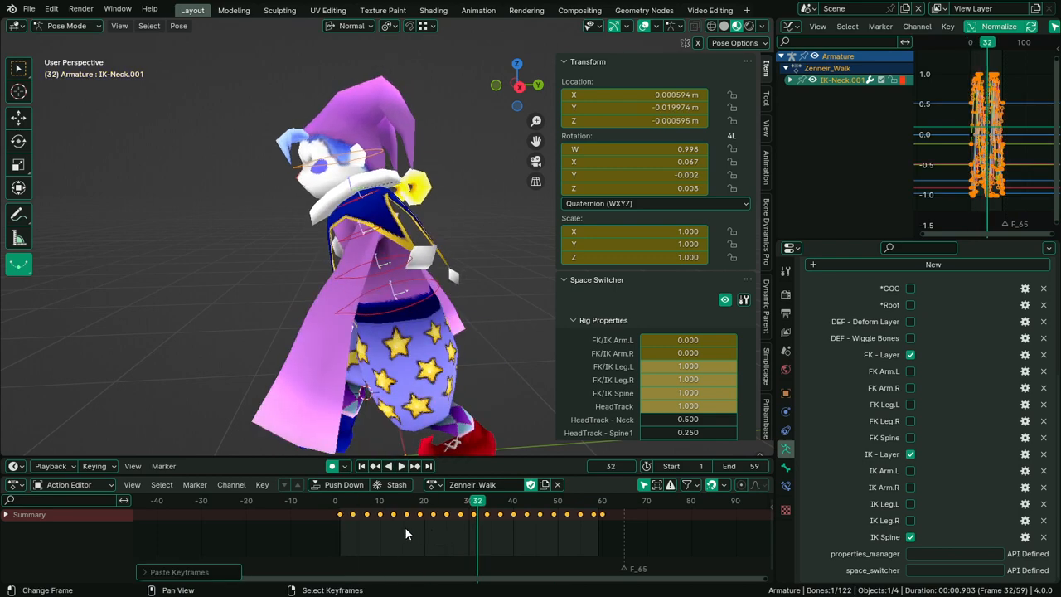
Duplicate IK-Neck.001's keys 59 frames later and slide all of its keys earlier to start at about frame -12
key(shift+d)
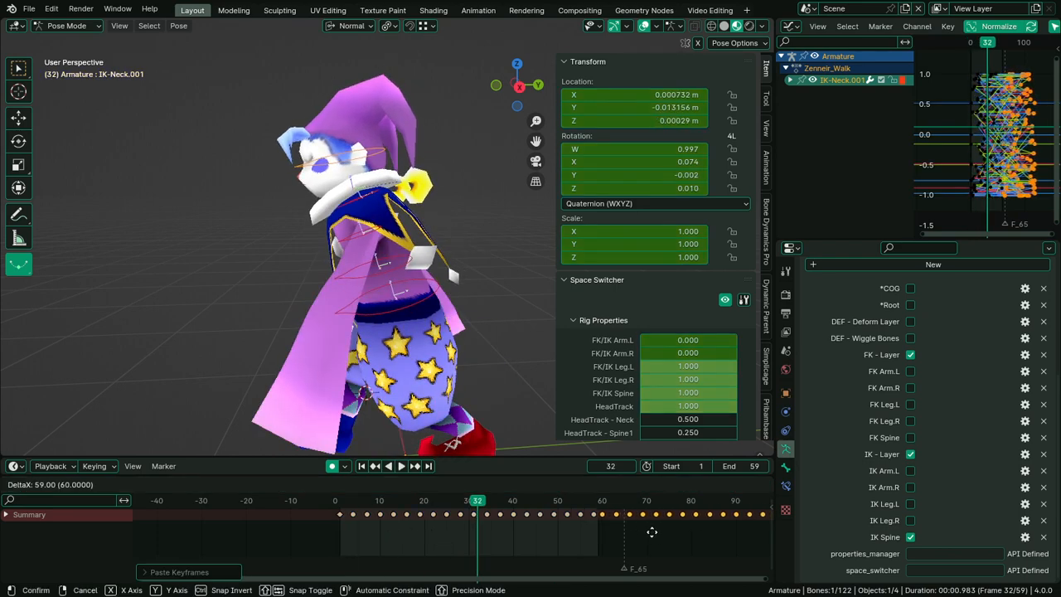
click(653, 532)
key(g)
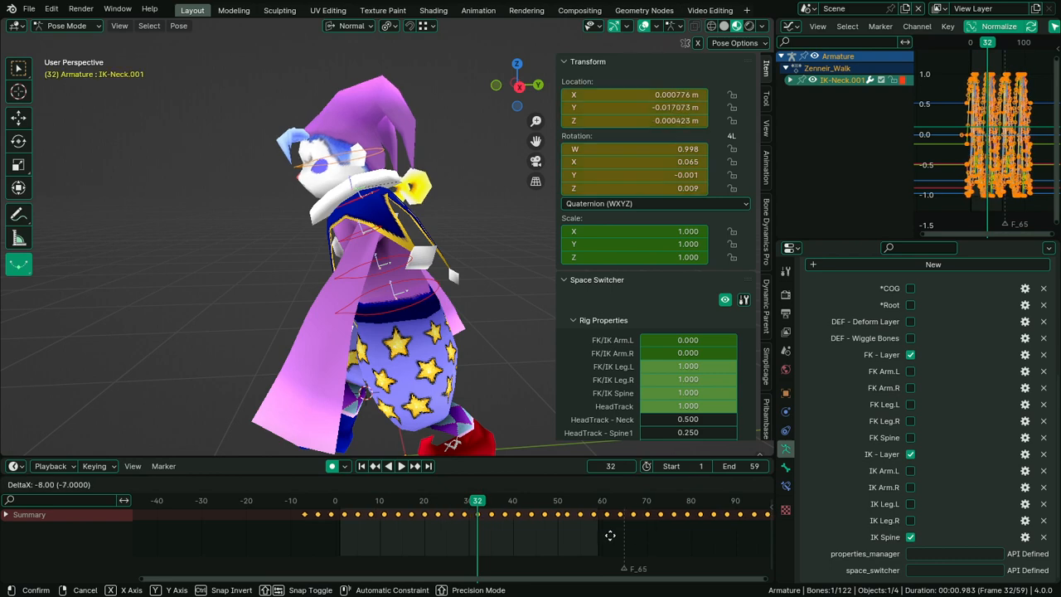
click(567, 539)
key(space)
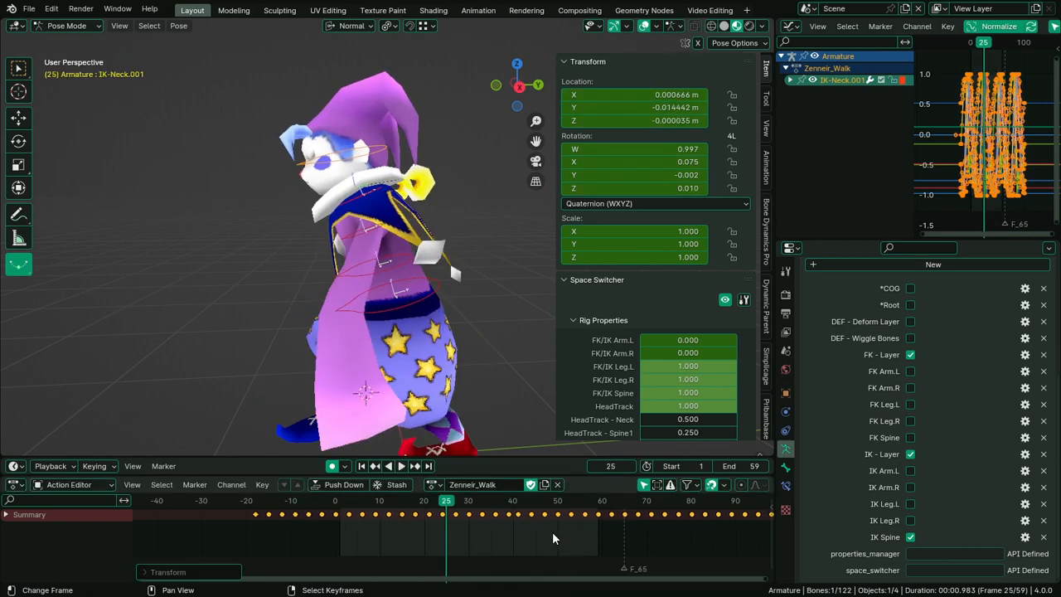
key(g)
click(512, 533)
key(g)
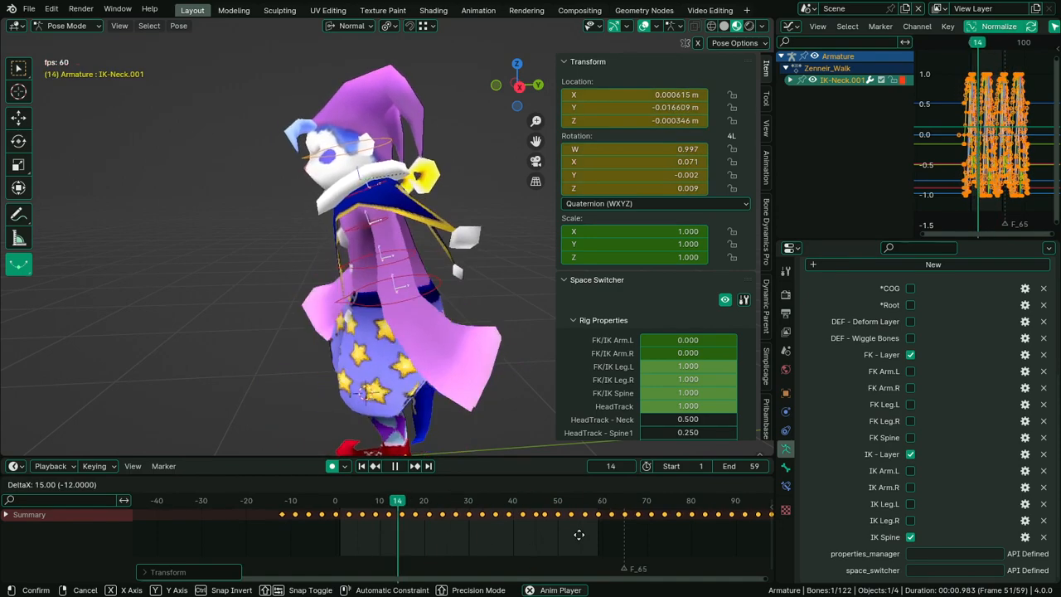
click(580, 536)
key(s)
key(y)
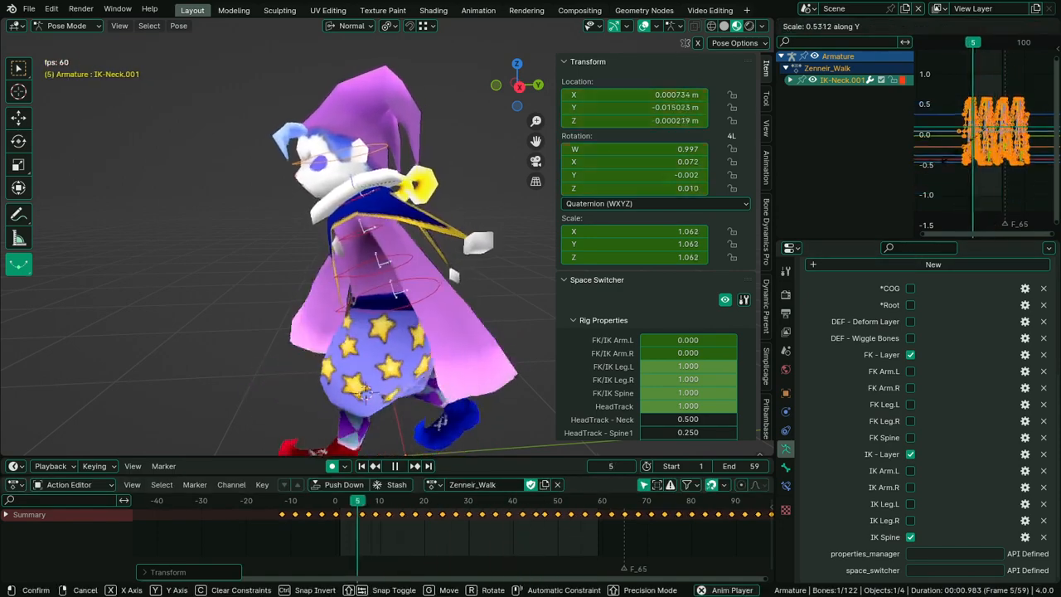
right_click(952, 114)
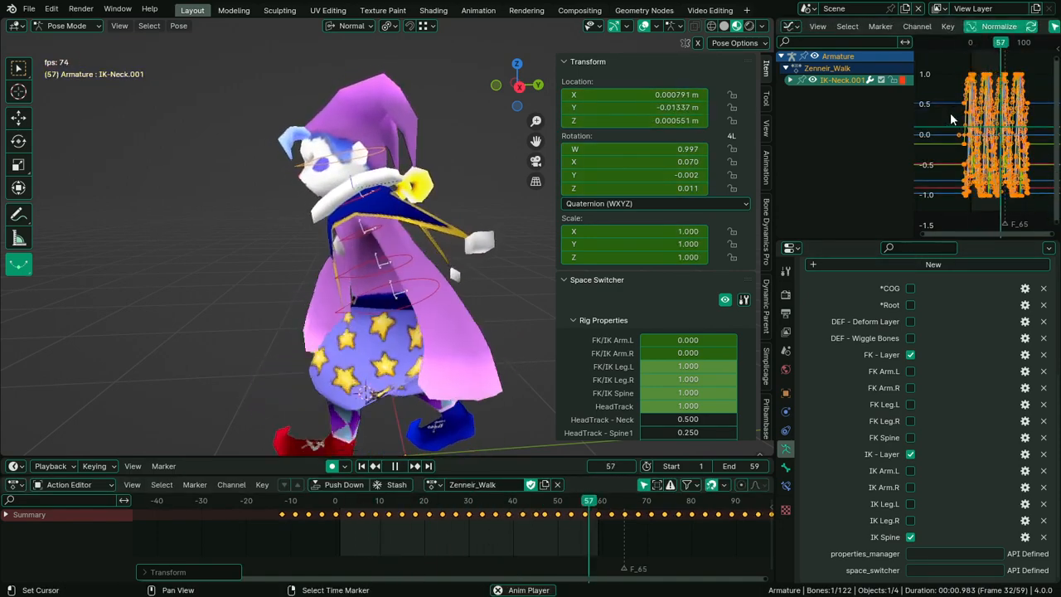
Clear IK-Neck.001's scale keyframes, enlarge its remaining curves vertically, and play the walk cycle
right_click(688, 244)
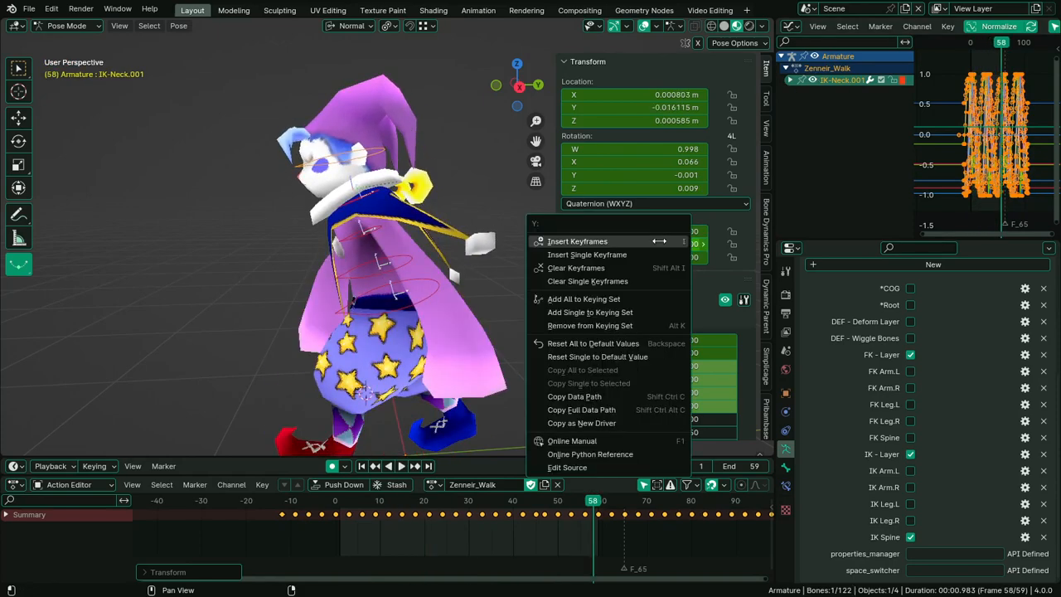
click(638, 268)
key(s)
key(y)
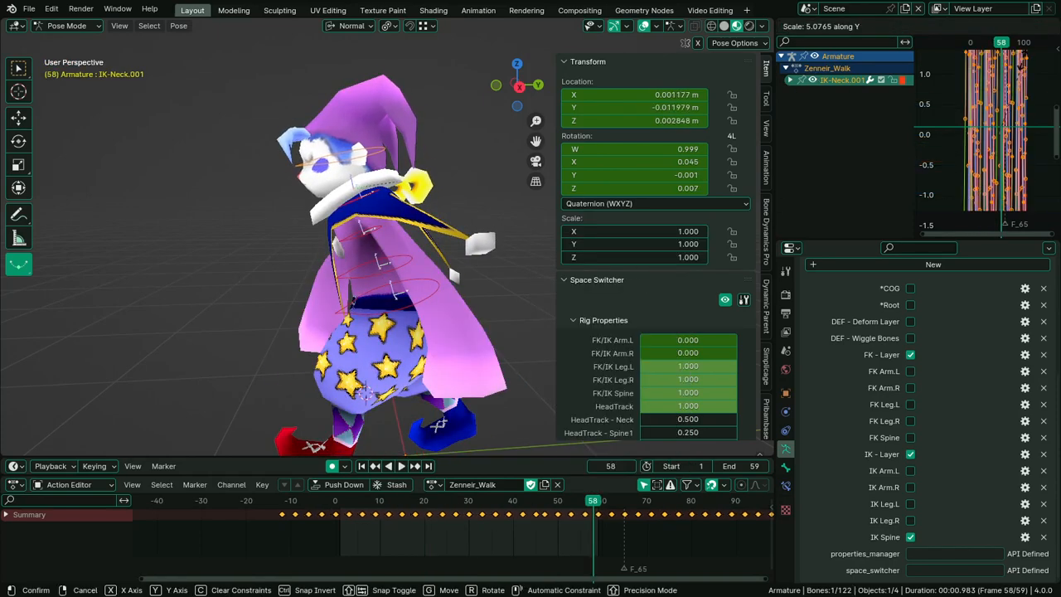
click(1014, 256)
key(space)
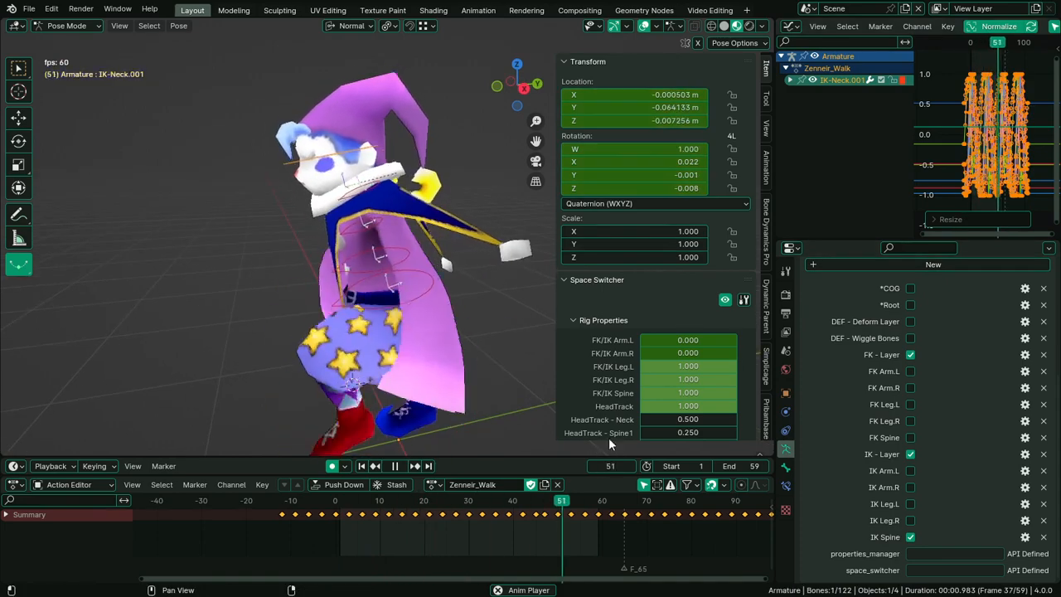
Slide IK-Neck.001's keys to start at about frame -5 and reduce its curves' vertical amplitude
key(s)
key(y)
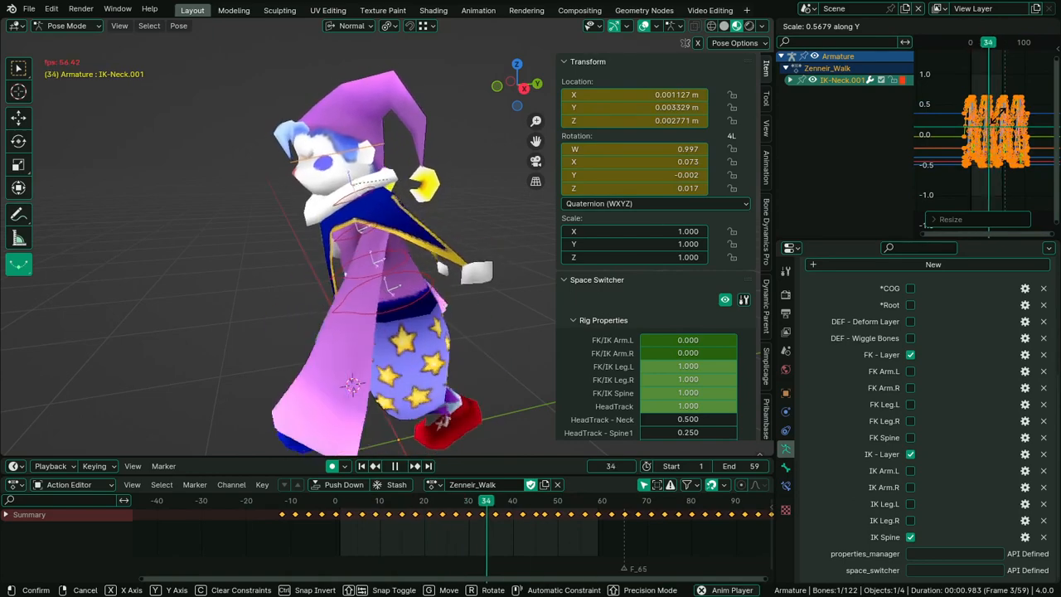
key(Escape)
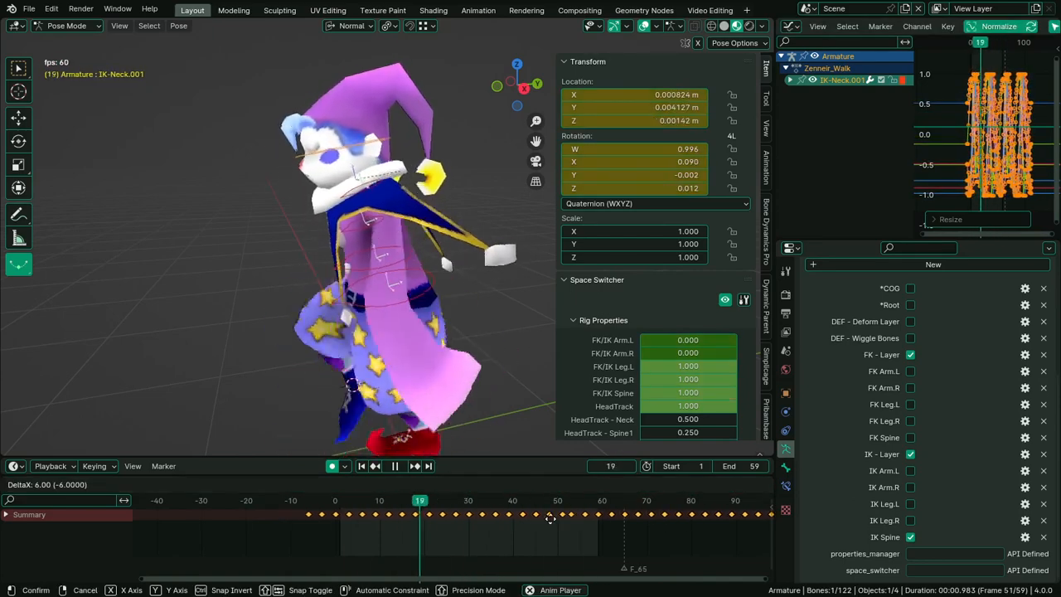
click(552, 518)
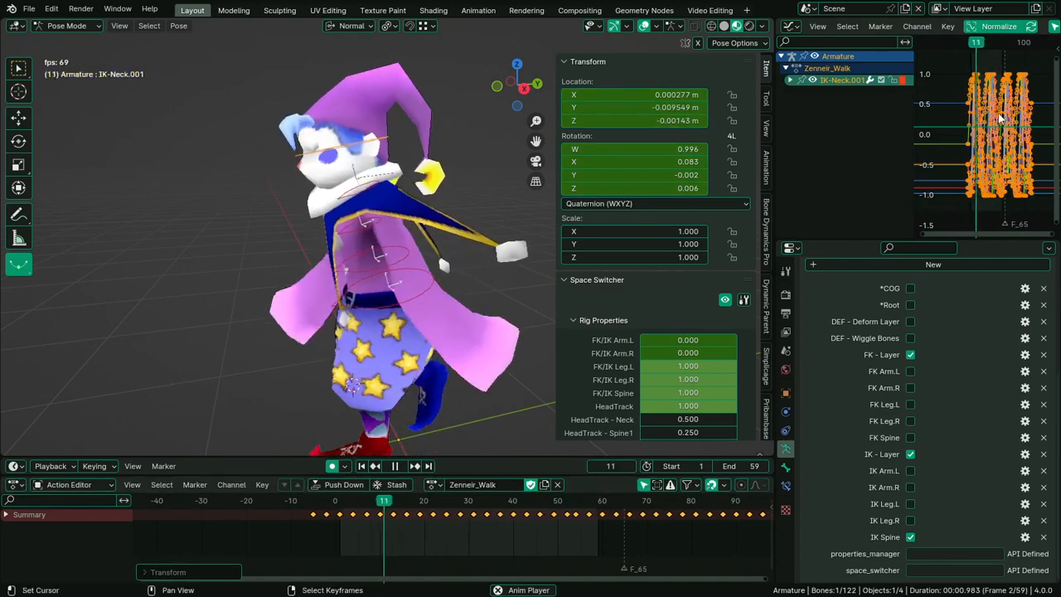
key(s)
key(y)
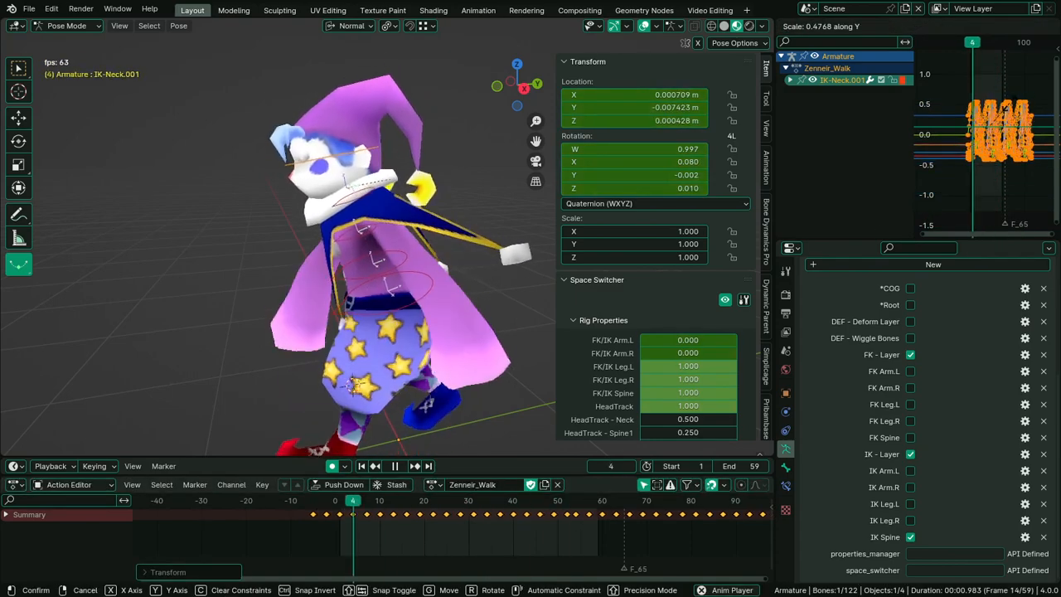
click(1006, 119)
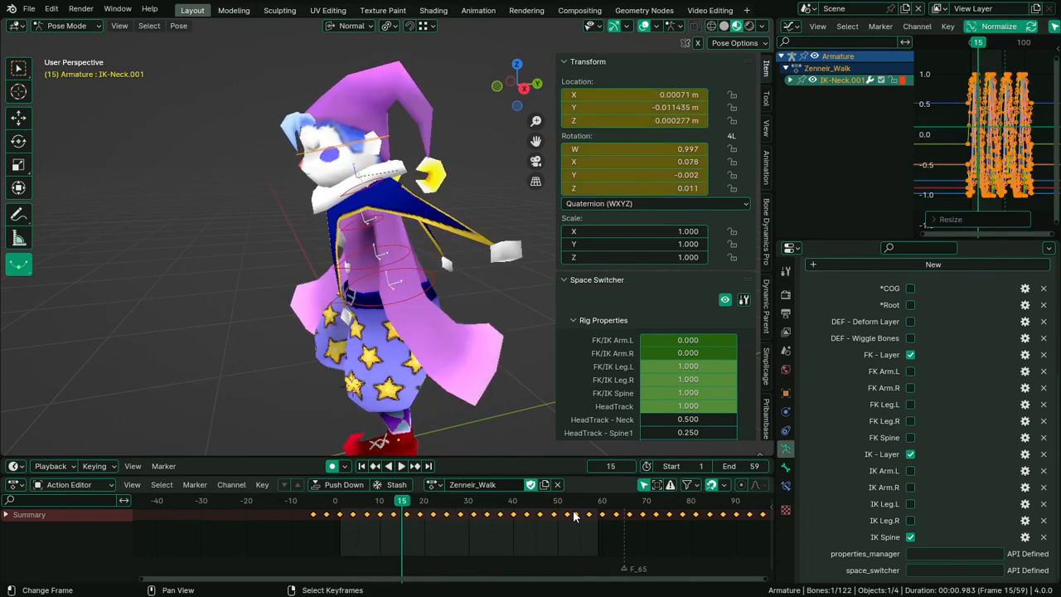
Play the walk cycle and examine the neck and torso motion from both sides, close up and from a distance
key(space)
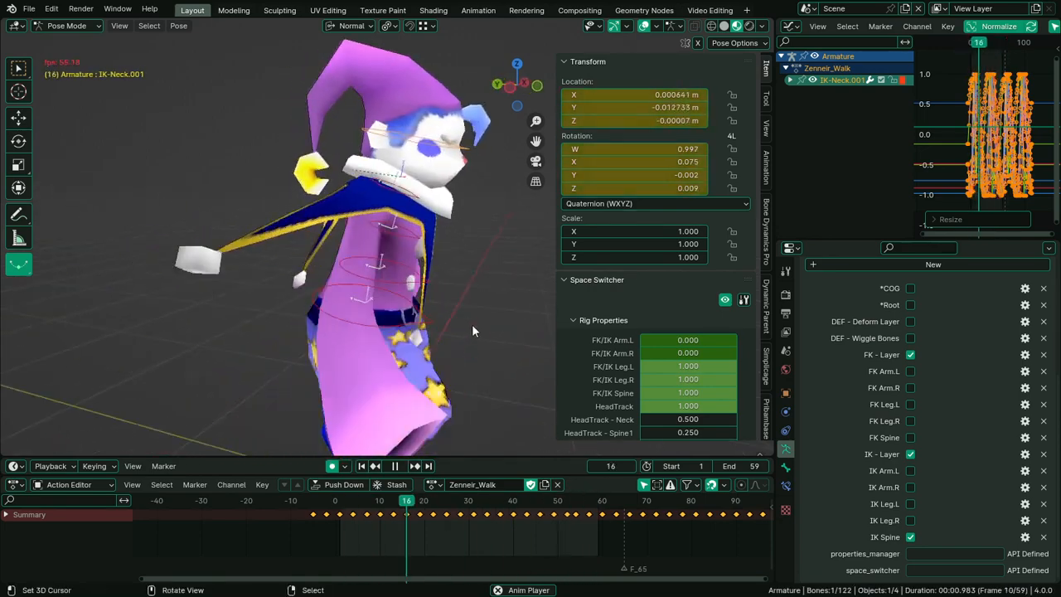
scroll(455, 326, down, 3)
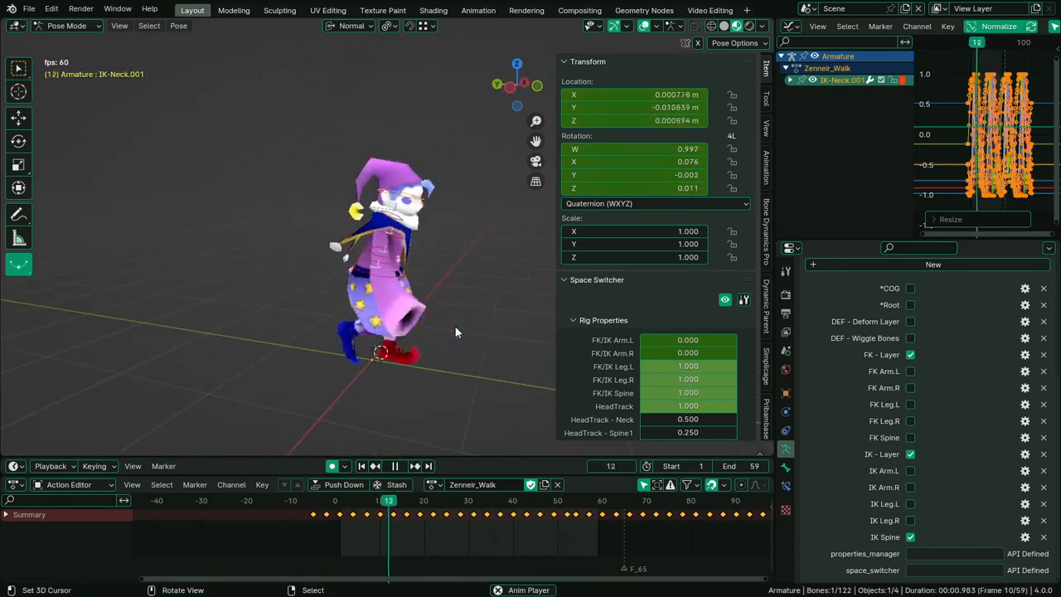
middle_drag(449, 329, 139, 315)
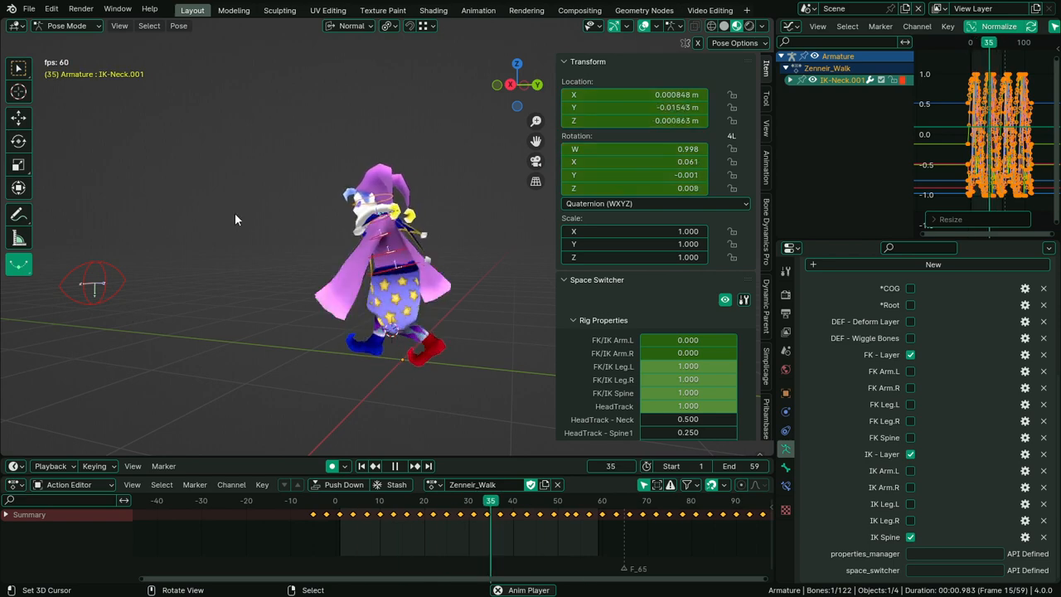
middle_drag(249, 215, 388, 225)
scroll(390, 258, up, 4)
middle_drag(393, 267, 236, 263)
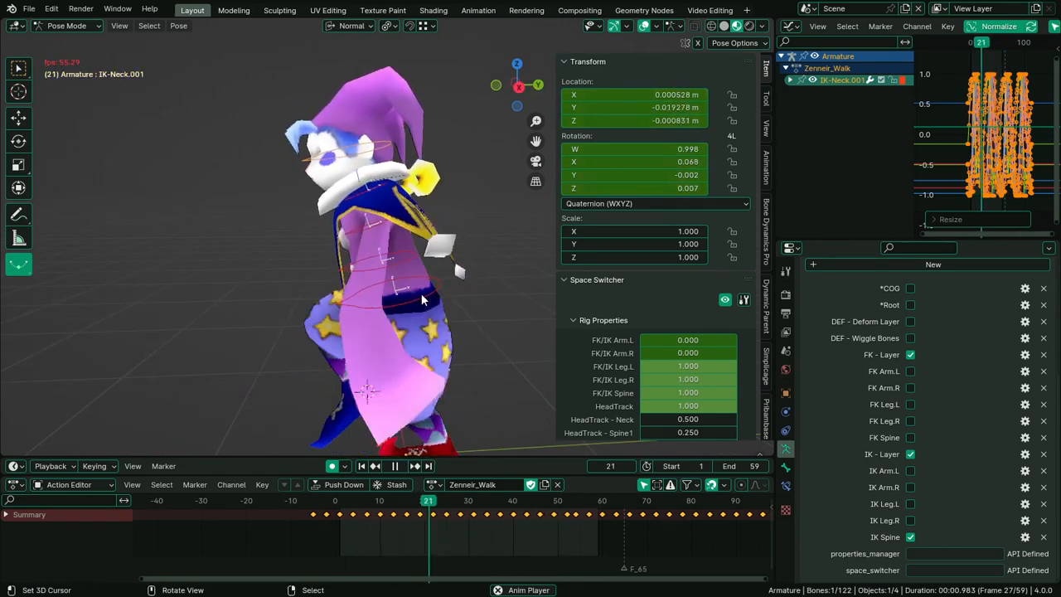
middle_drag(447, 329, 327, 320)
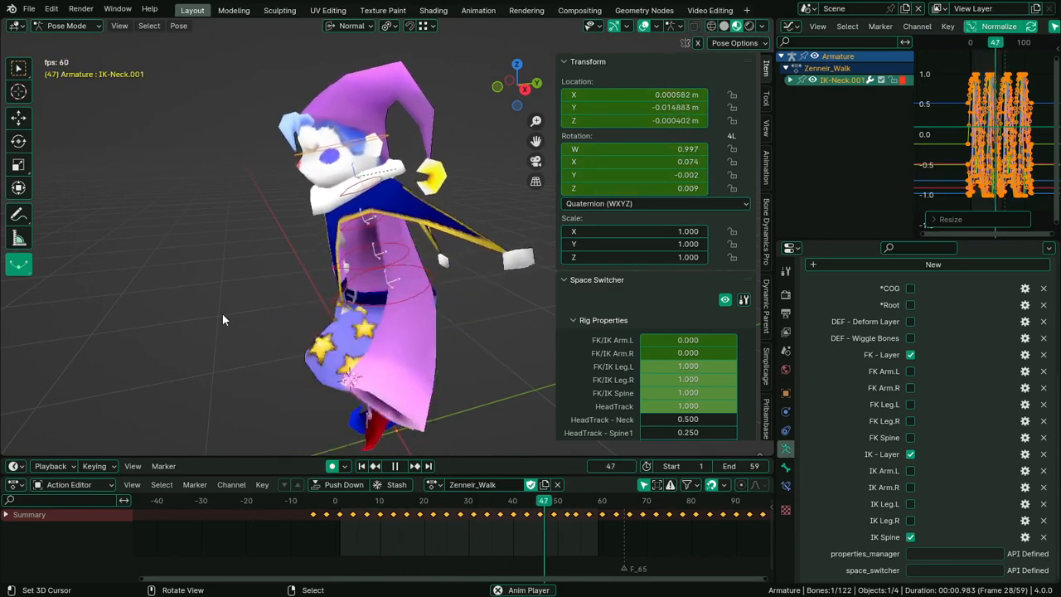
middle_drag(222, 314, 294, 356)
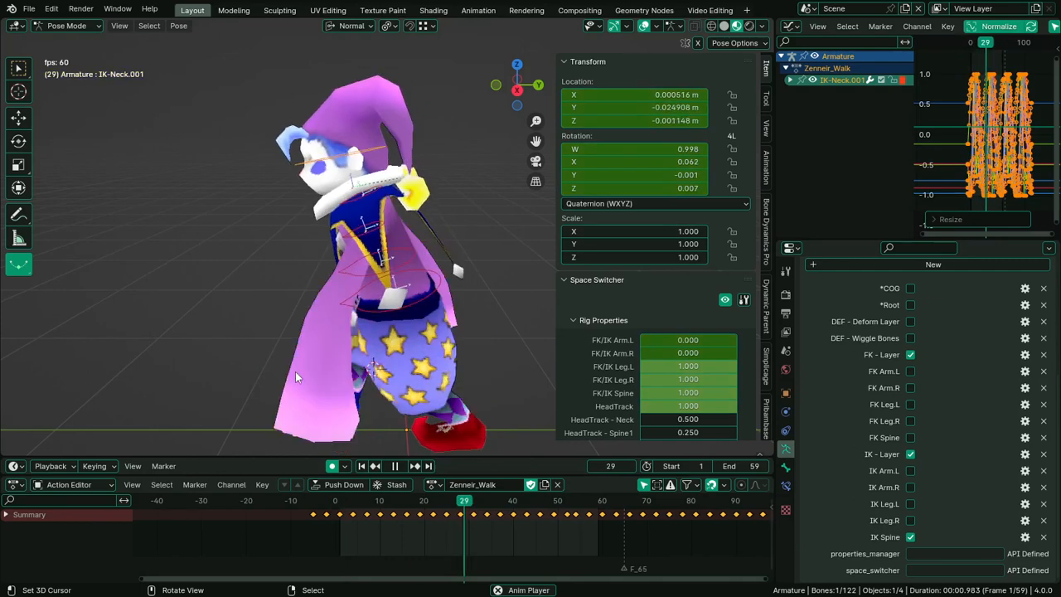
key(Escape)
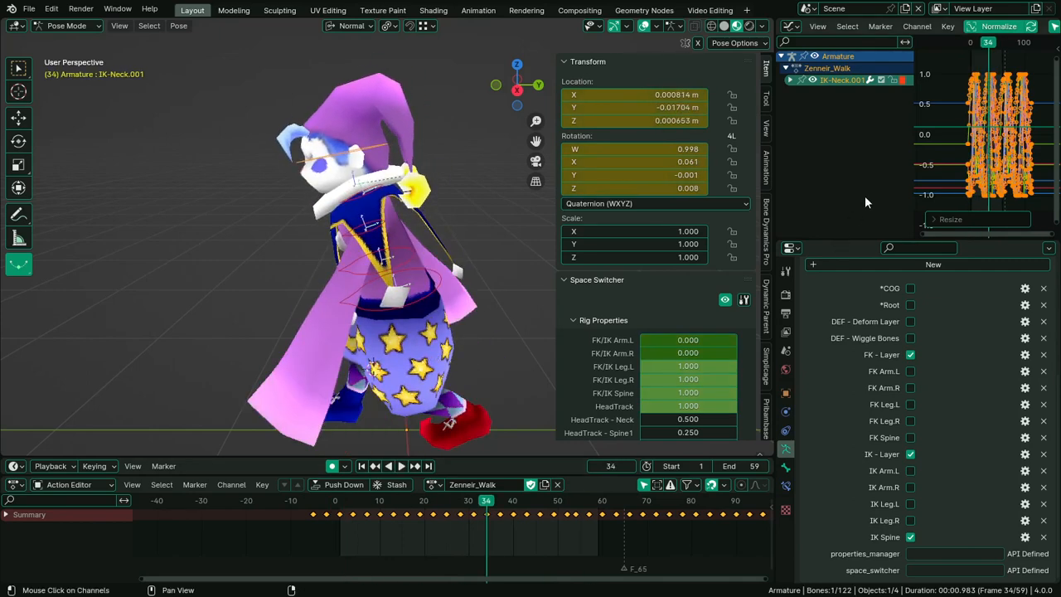
key(Escape)
Slide all of IK-Neck.001's keys about 3 frames earlier to start at frame -8, checking the timing during playback
key(space)
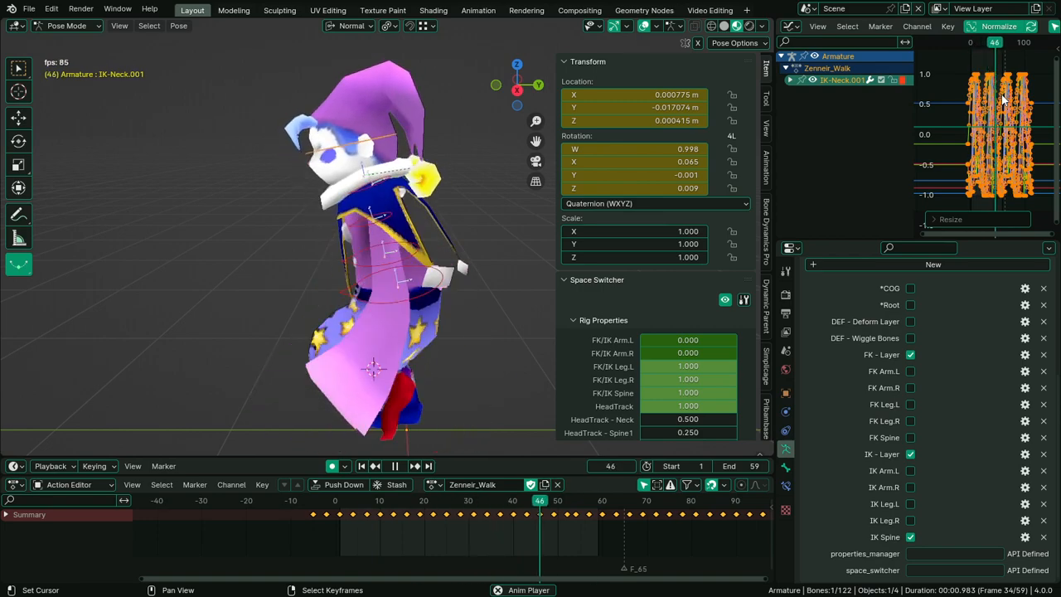
key(g)
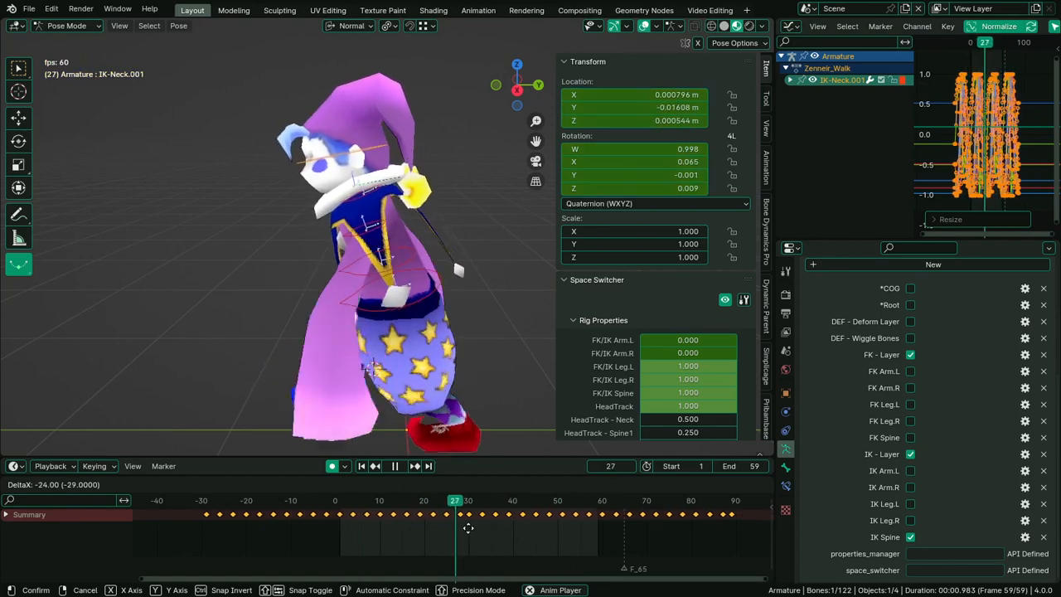
key(Escape)
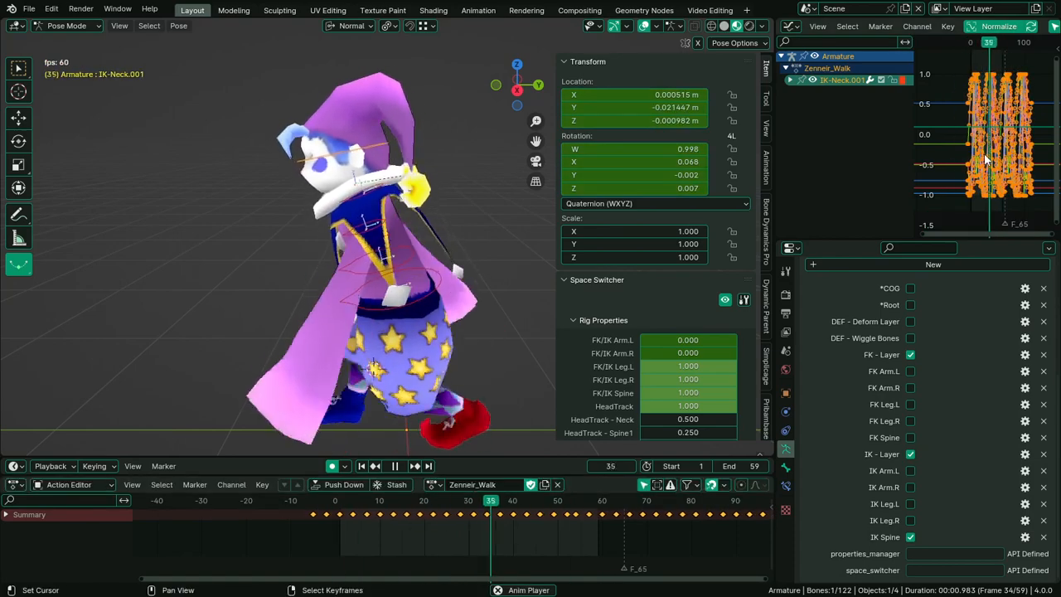
key(g)
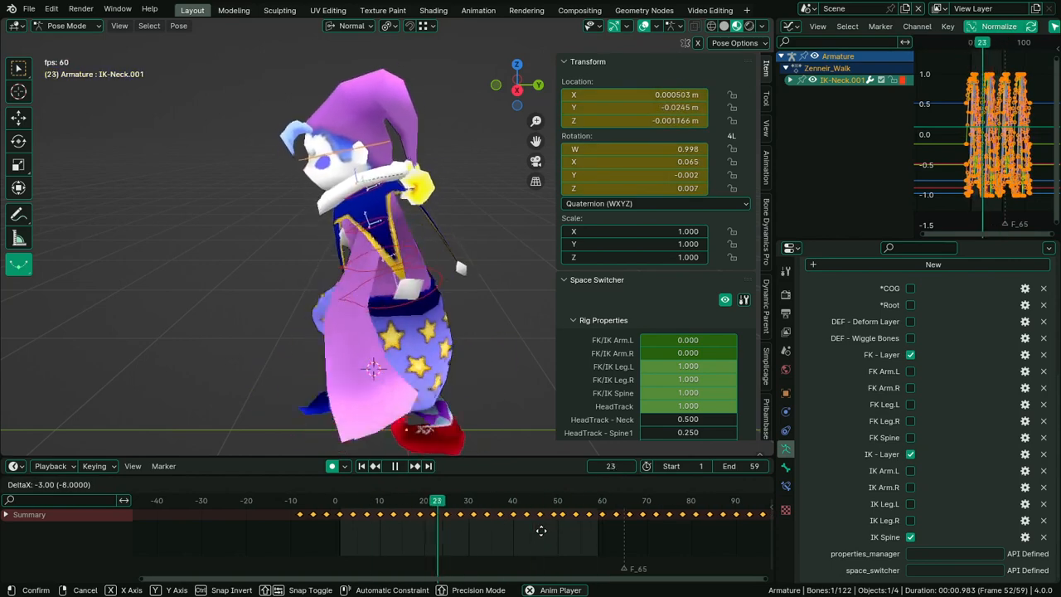
click(537, 534)
key(space)
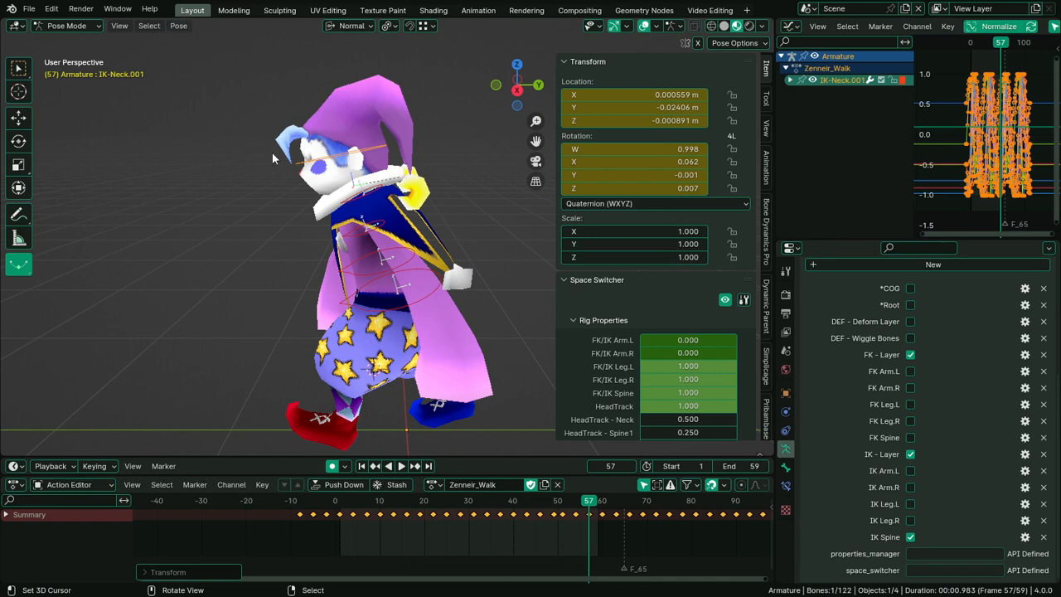
Add Bake Action to Quick Favorites and bake only IK-Neck.001 over frames 1 to 59 with frame step 3 and Visual Keying
key(F3)
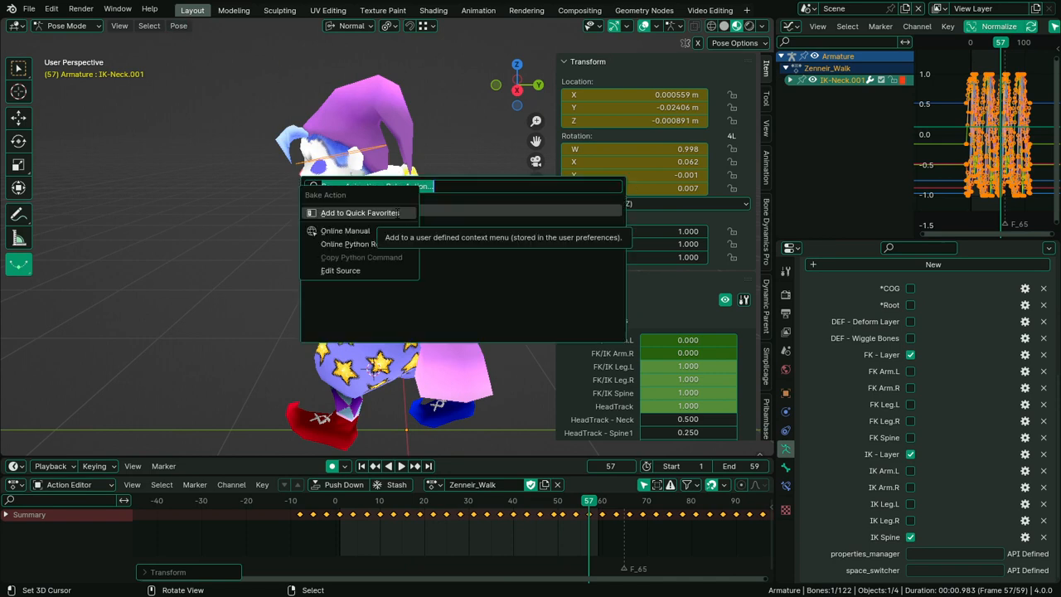
key(Escape)
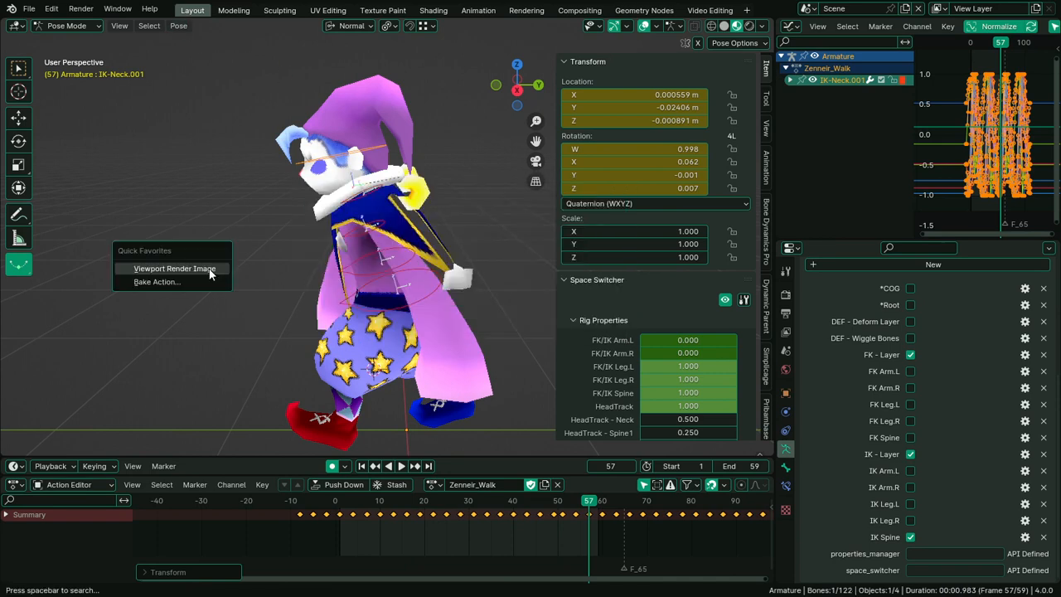
click(188, 282)
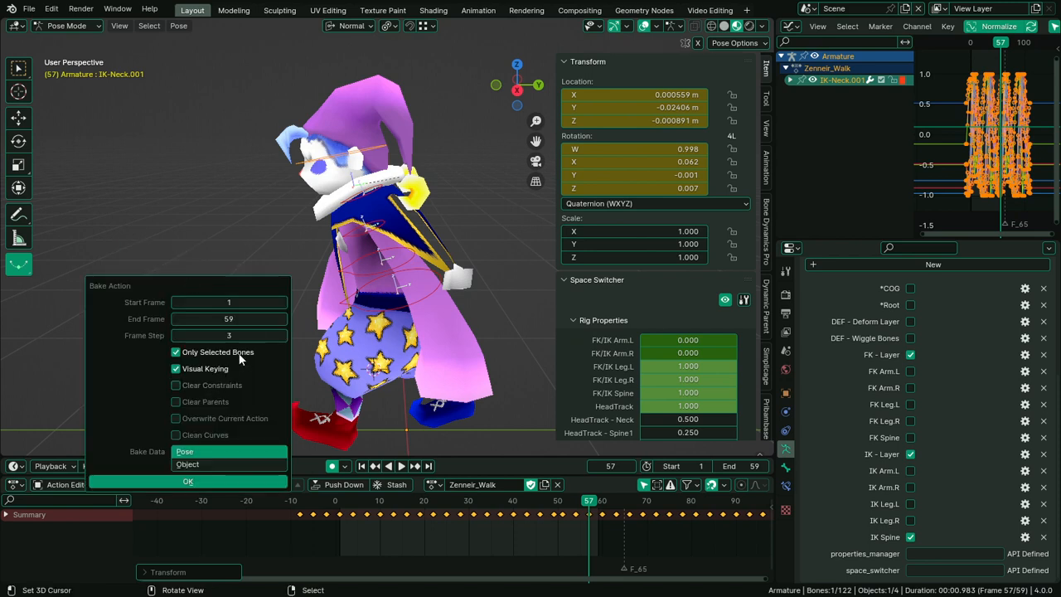
click(212, 483)
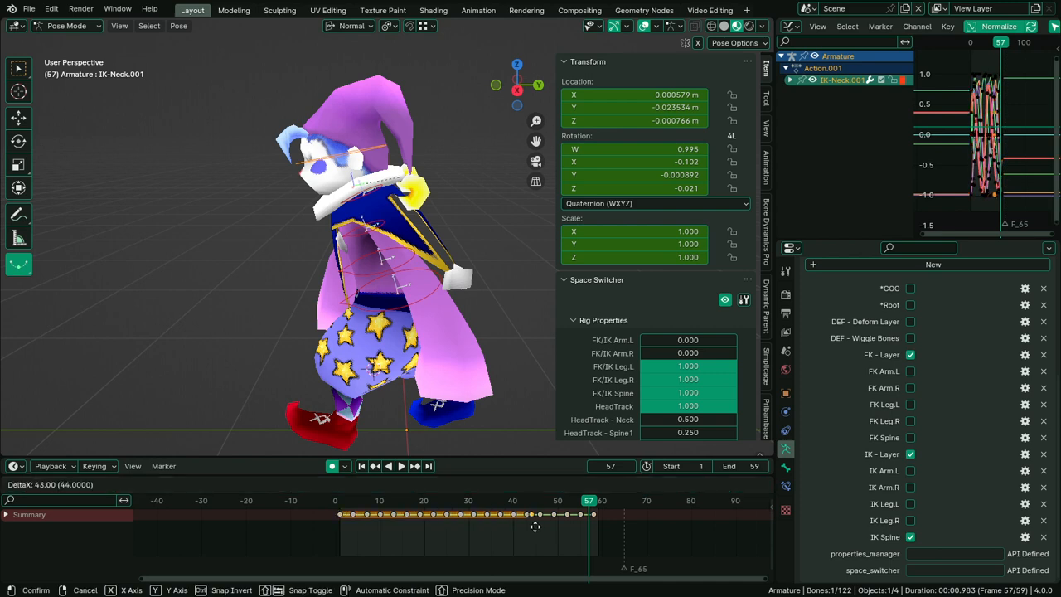
Place the duplicate of the first baked key at frame 60, copy all the baked keys and switch to the Zenneir_Walk action
click(603, 533)
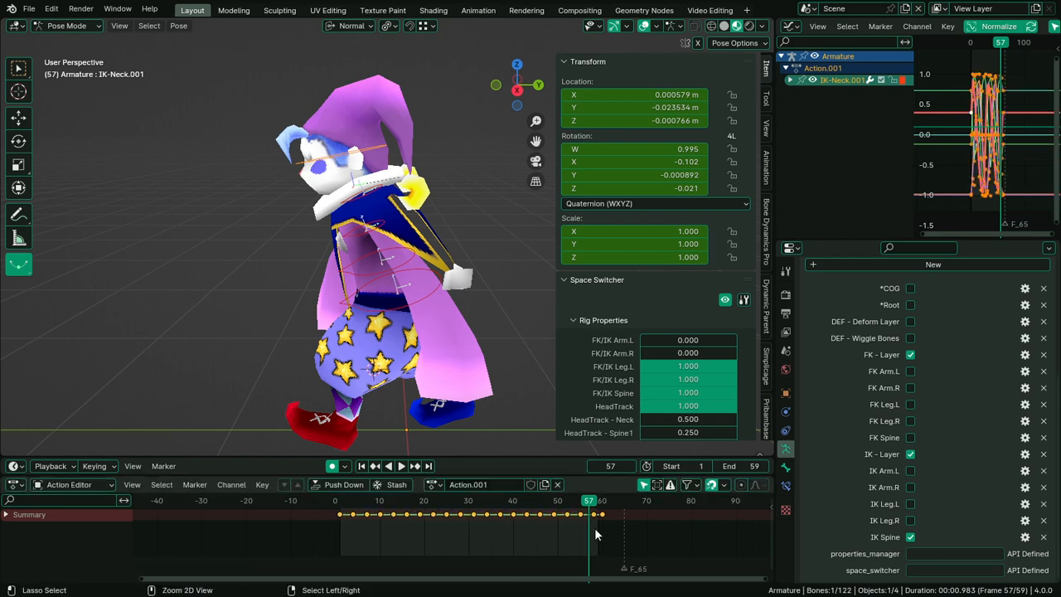
click(434, 485)
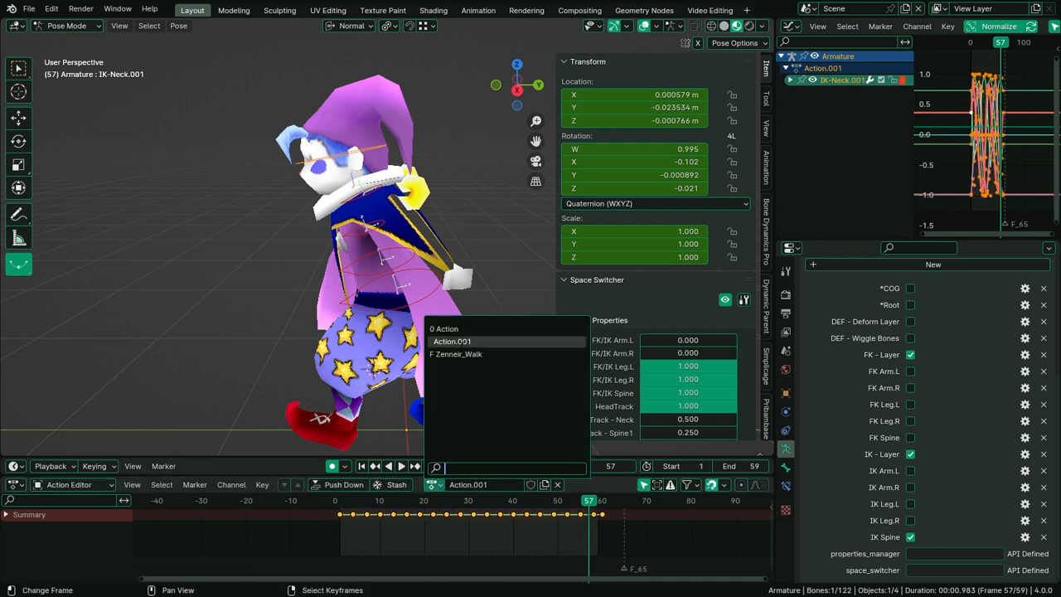
click(477, 354)
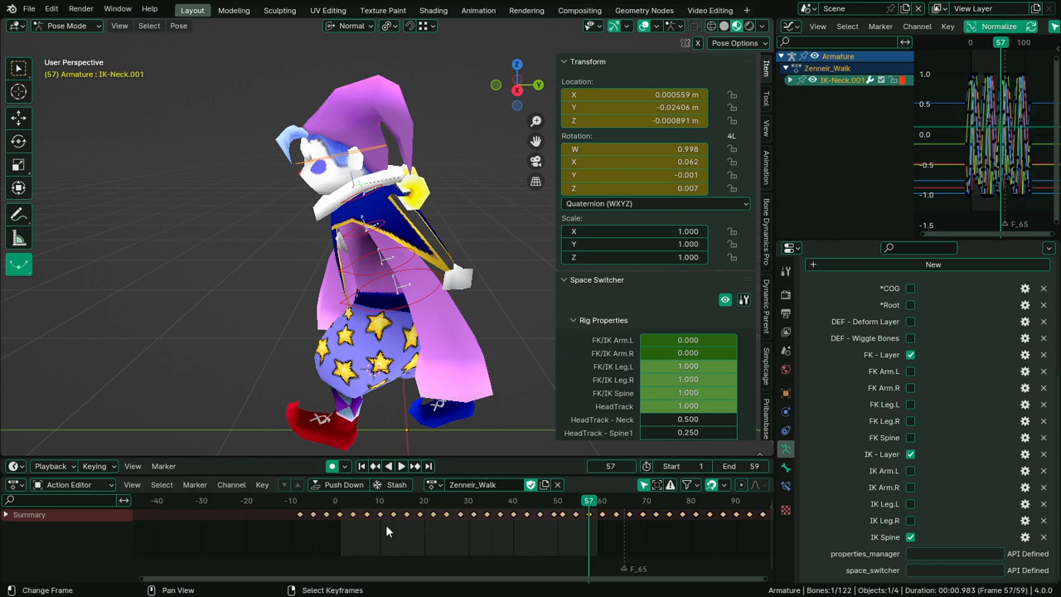
Delete all existing IK-Neck.001 keyframes from the Zenneir_Walk action
key(a)
key(x)
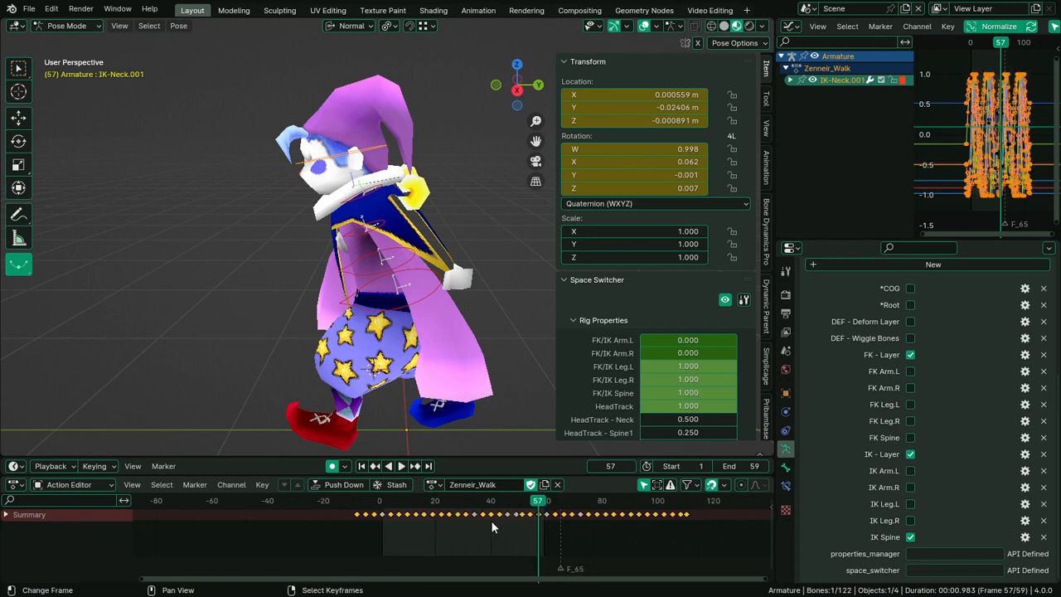
right_click(639, 519)
key(Delete)
Paste the baked IK-Neck.001 keys flipped, starting at frame 1, and change their keyframe interpolation
drag(384, 530, 399, 530)
click(399, 529)
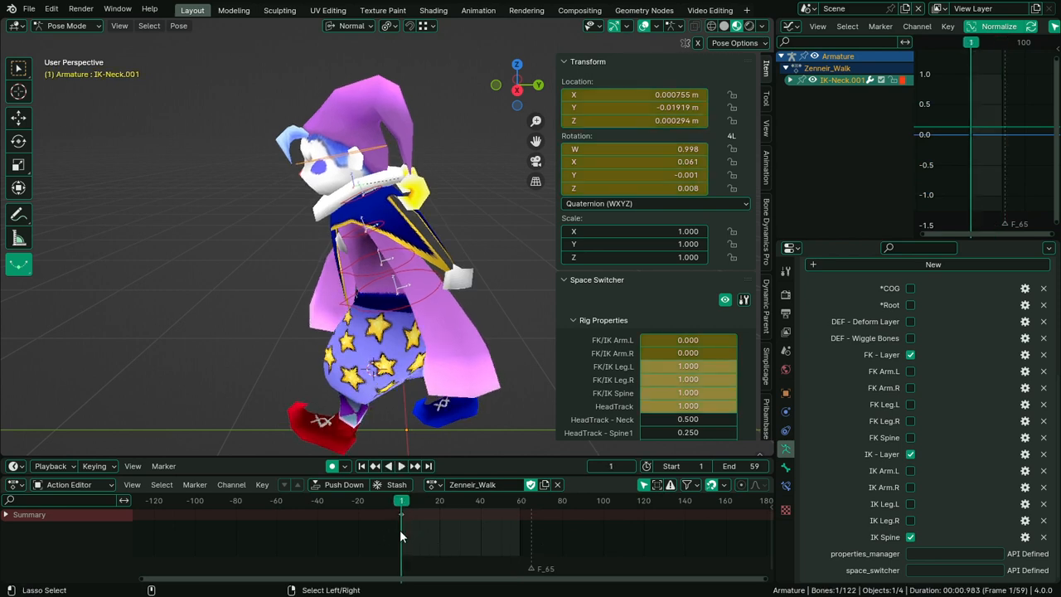
key(ctrl+v)
scroll(415, 529, up, 4)
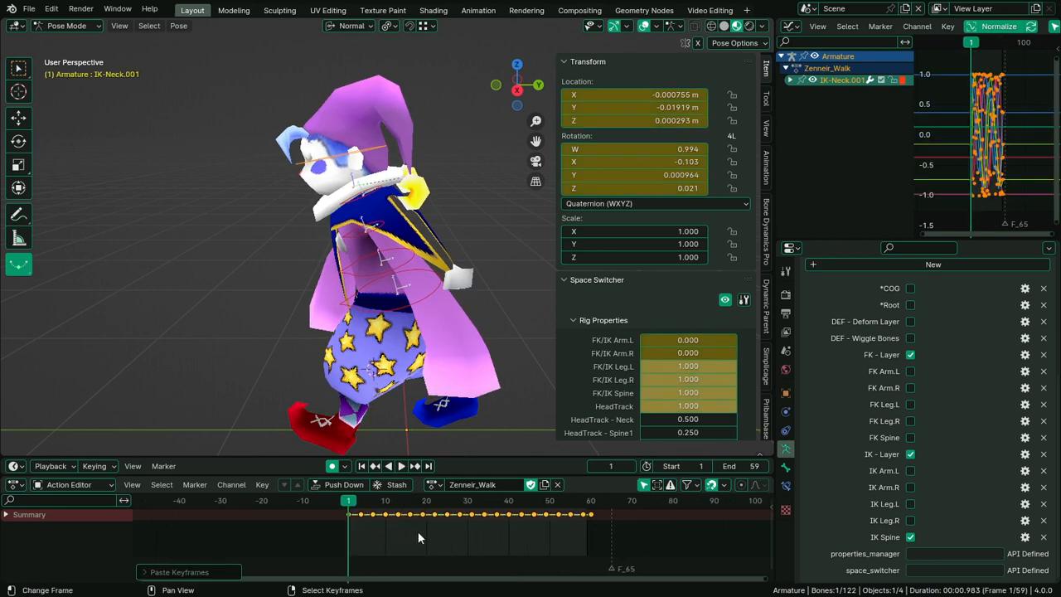
key(t)
click(412, 515)
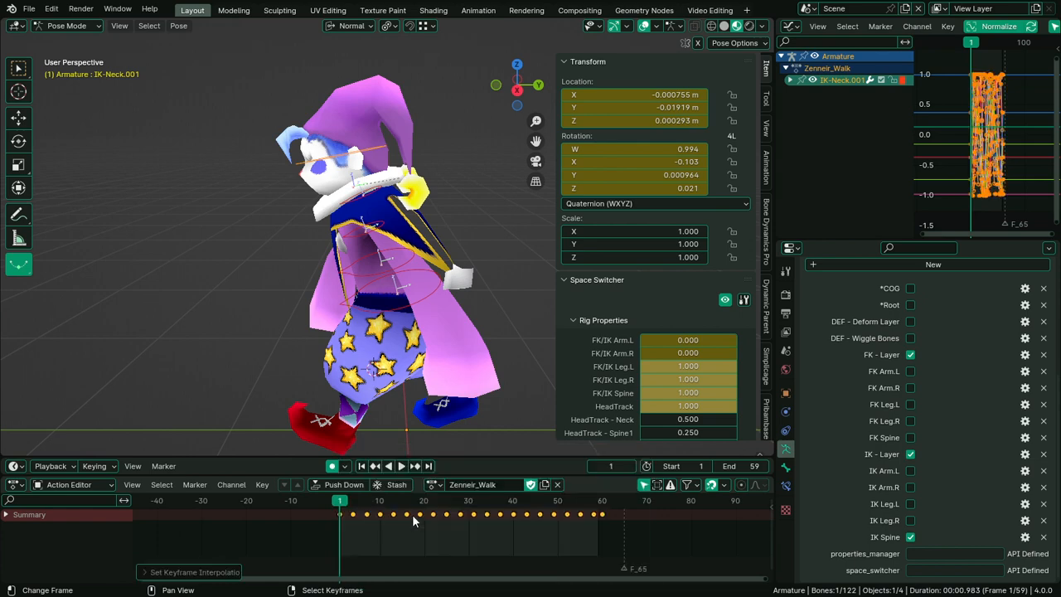
Play the walk cycle from the front and examine the neck and head motion
key(space)
middle_drag(476, 402, 437, 369)
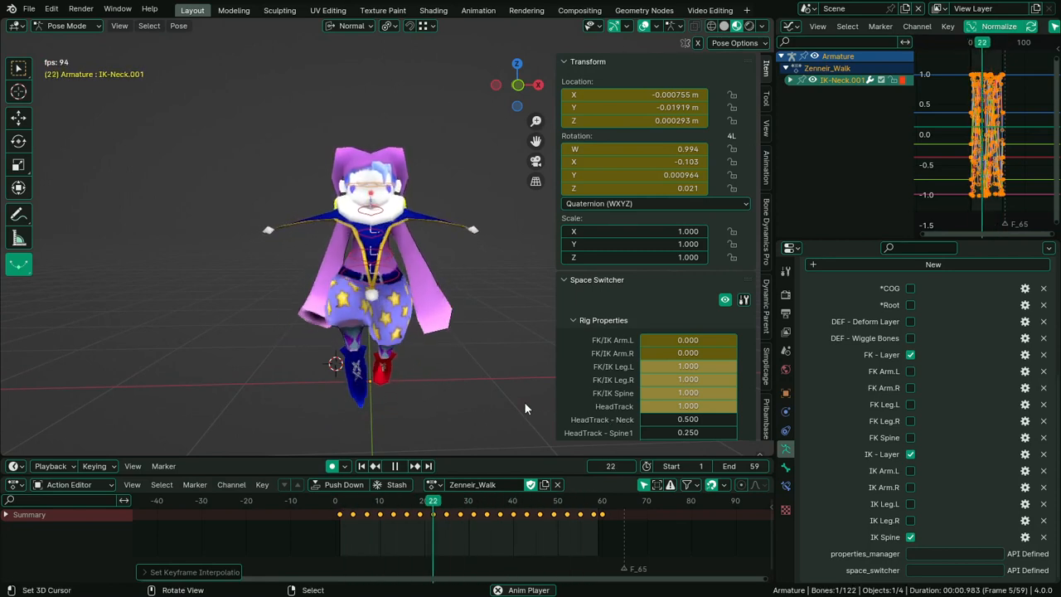
key(space)
key(space)
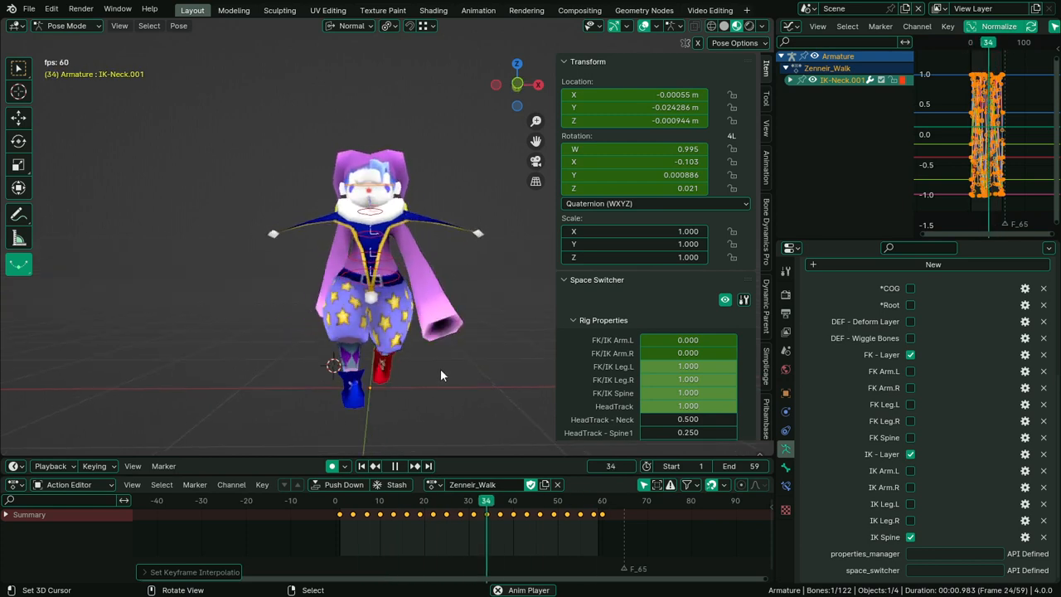
key(space)
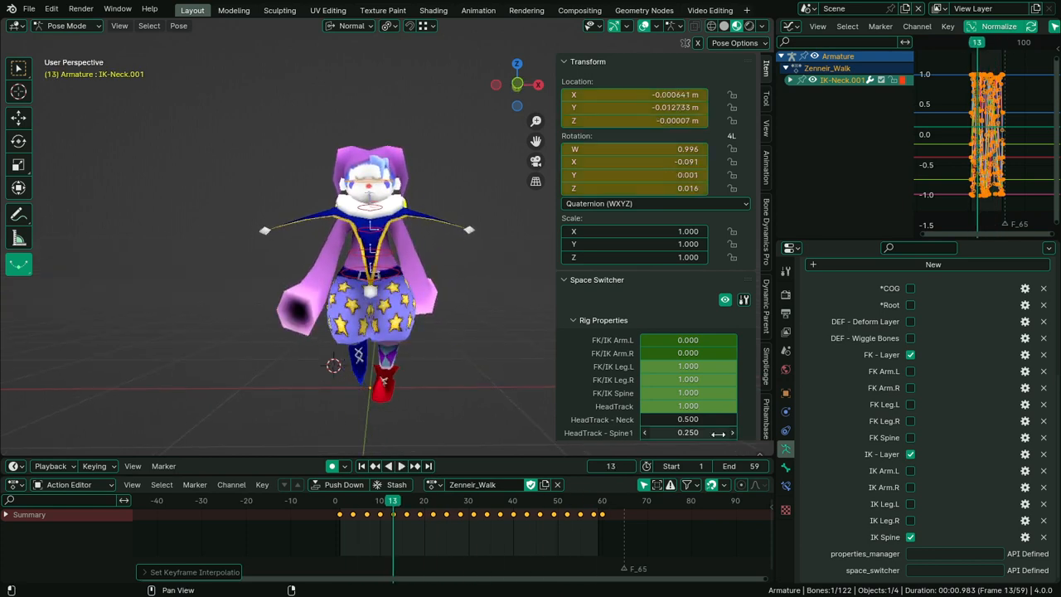
Hide the IK Spine bones, show the IK Leg.L bones and select DEF-Hips at frame 1
click(910, 537)
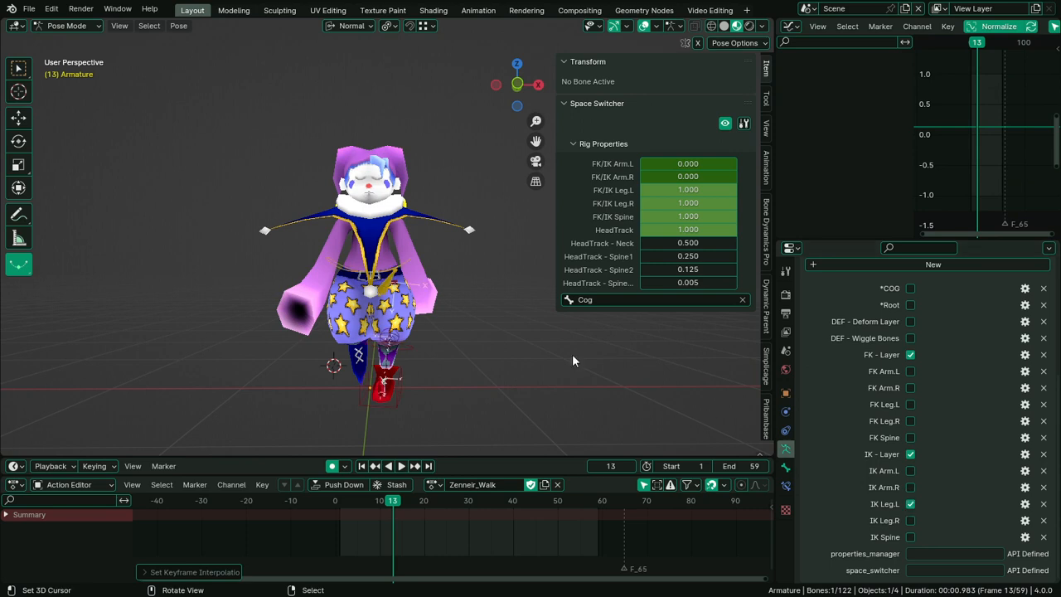
click(432, 324)
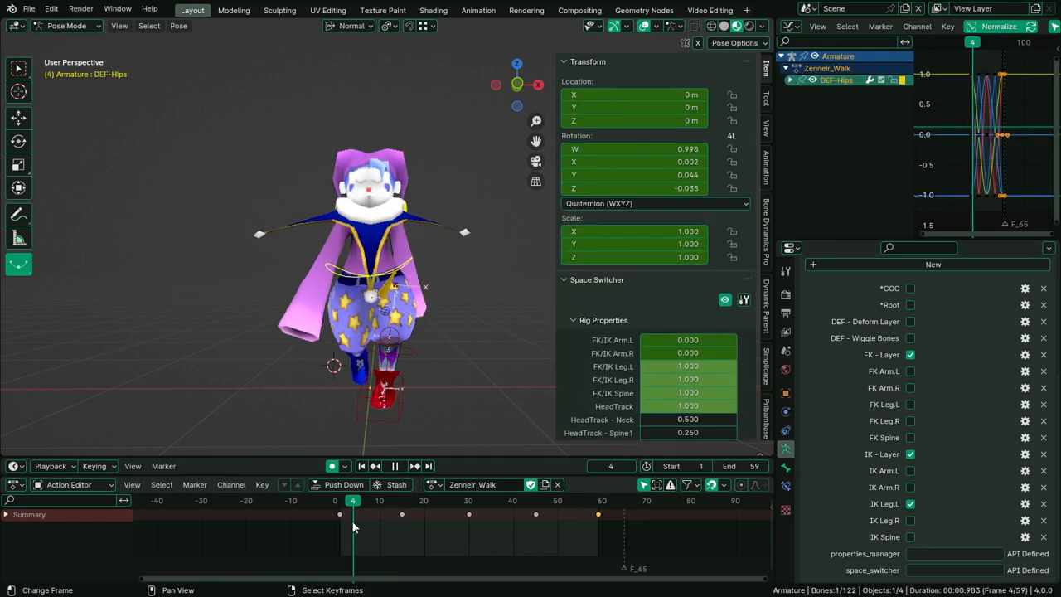
drag(353, 524, 340, 524)
Shift DEF-Hips sideways at frame 1 by about 0.018 m along its X axis
key(g)
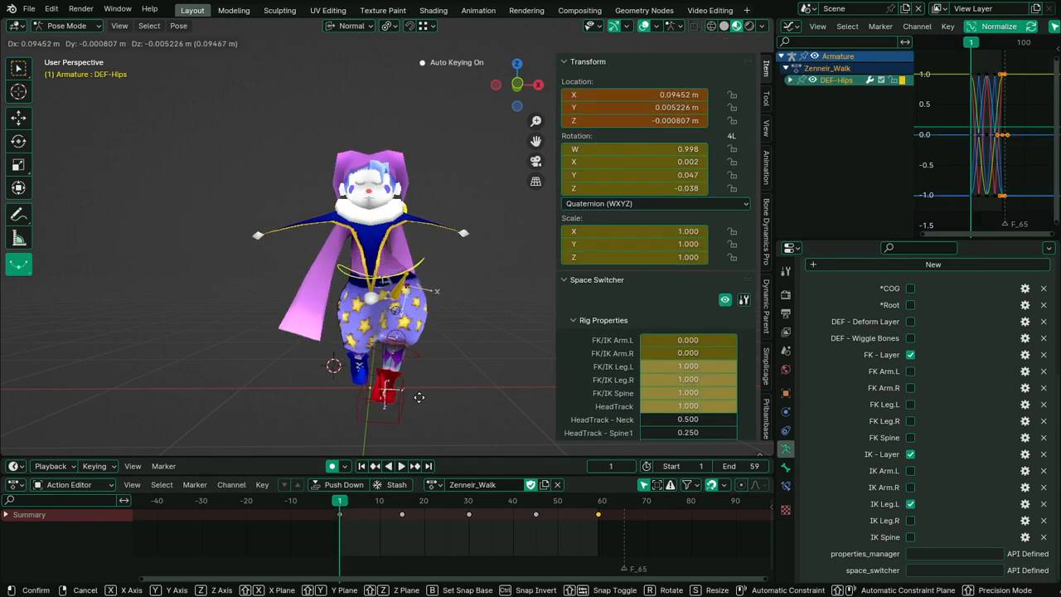
right_click(417, 397)
scroll(416, 386, up, 3)
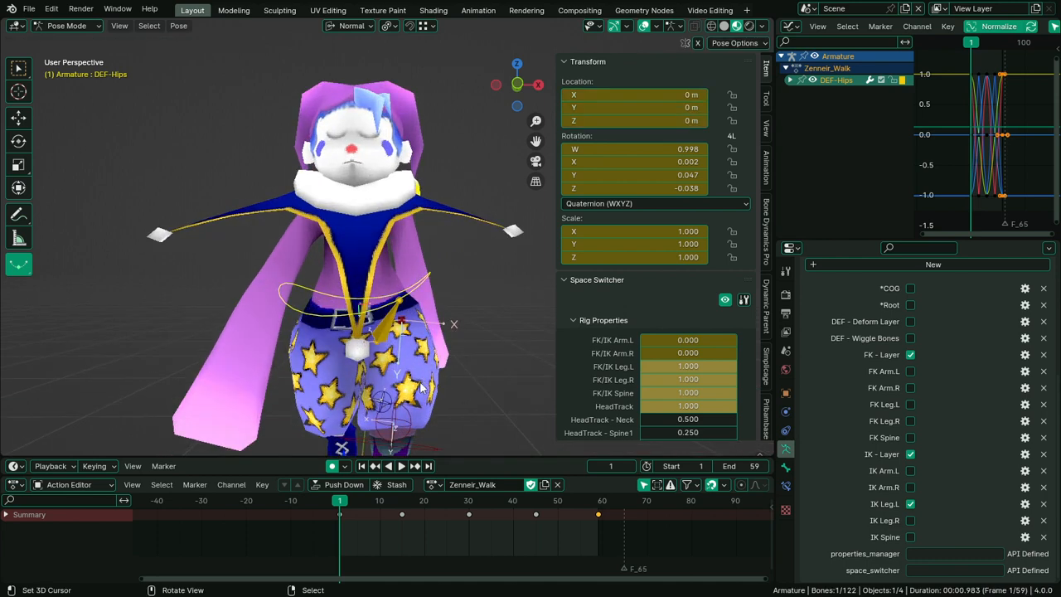
key(g)
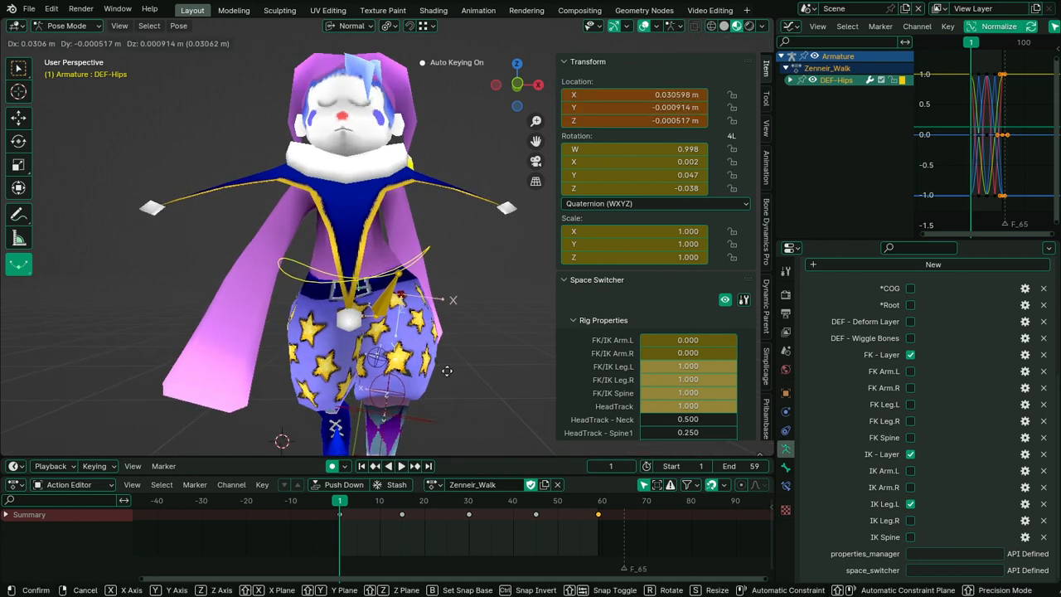
right_click(406, 375)
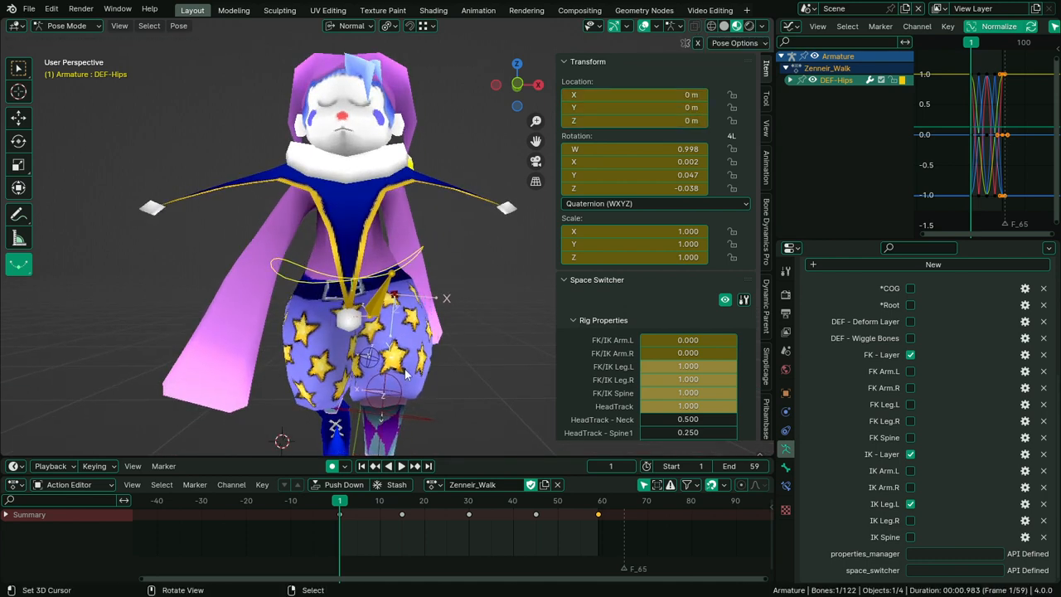
click(464, 345)
Paste the frame 1 hips key flipped at frames 15 and 45 and unflipped at frames 30 and 59
right_click(340, 514)
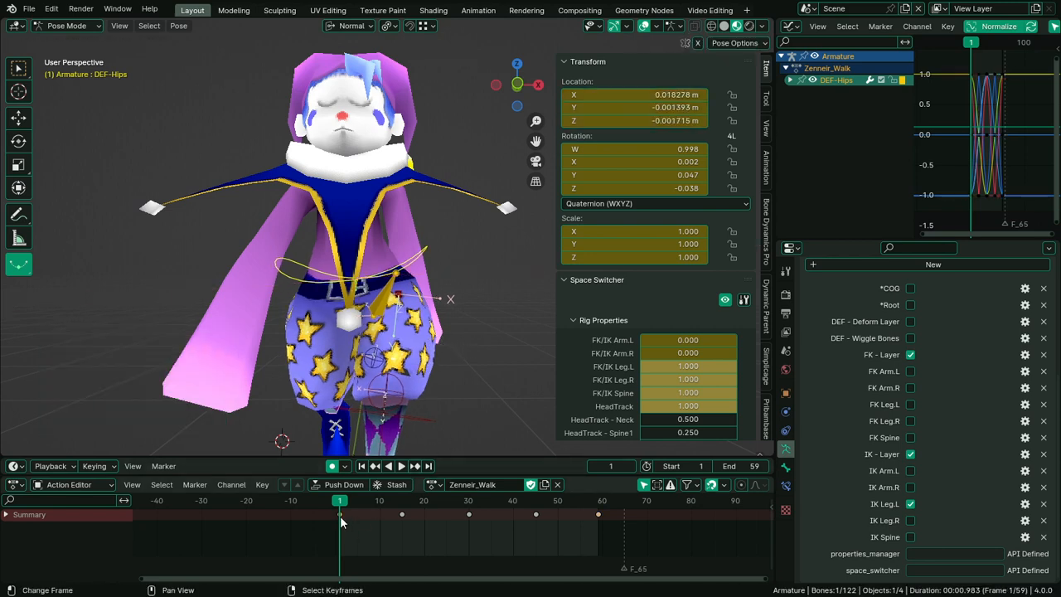
click(402, 521)
key(space)
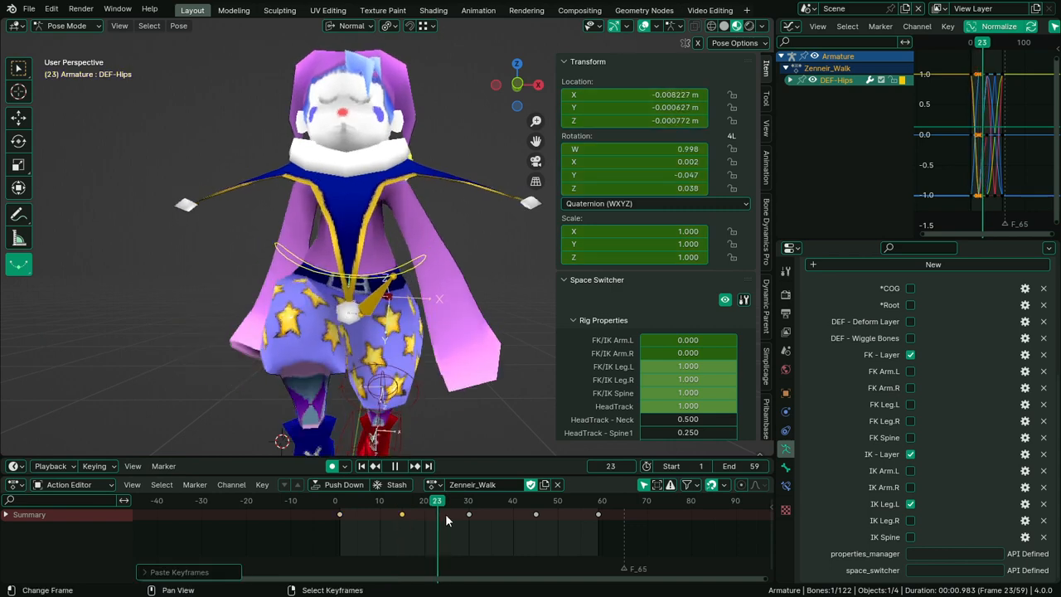
click(470, 514)
key(space)
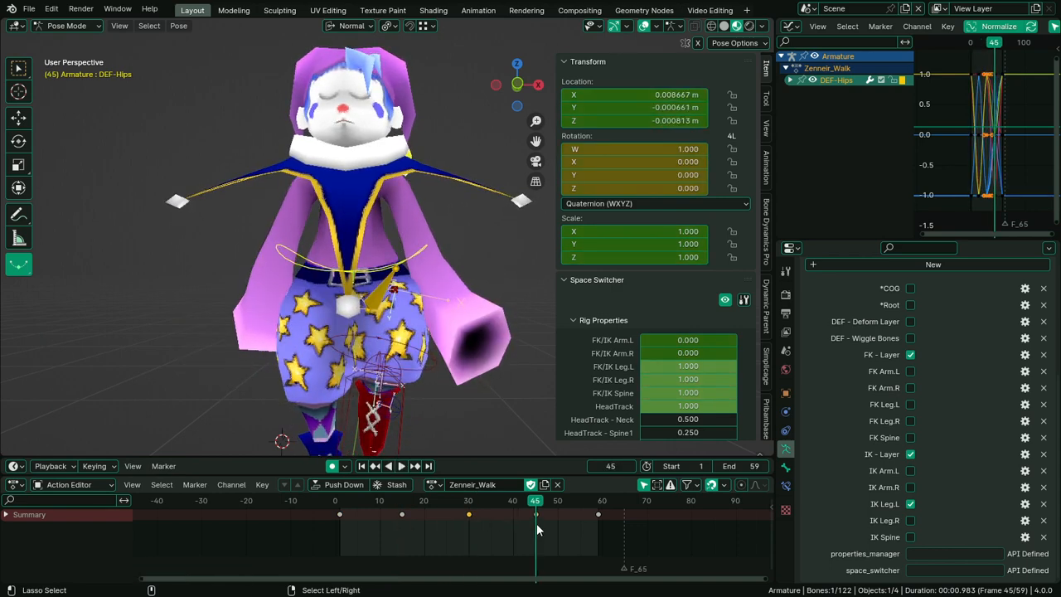
key(space)
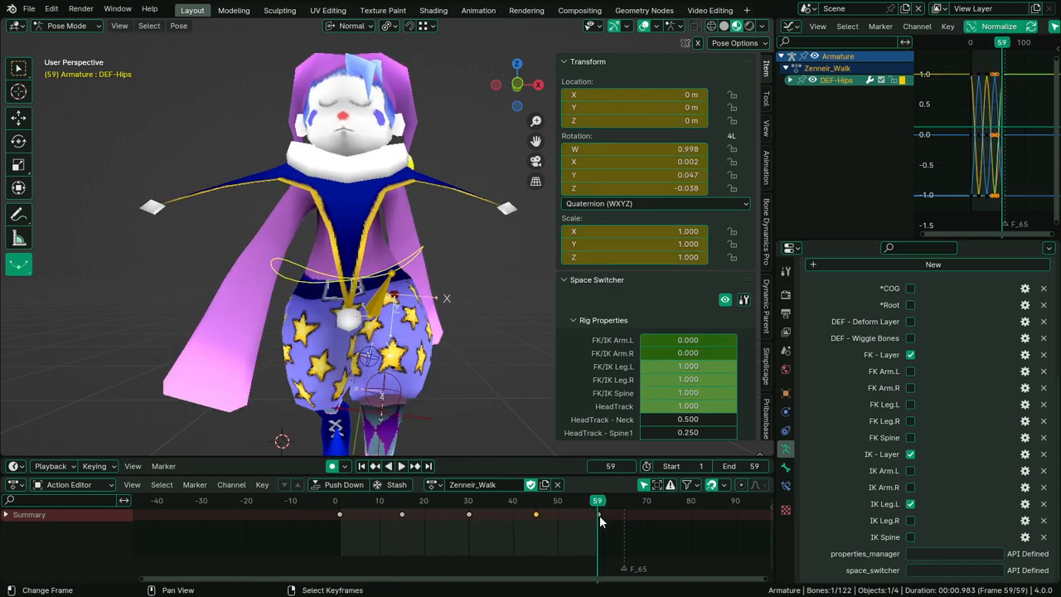
key(Up)
key(Down)
key(Right)
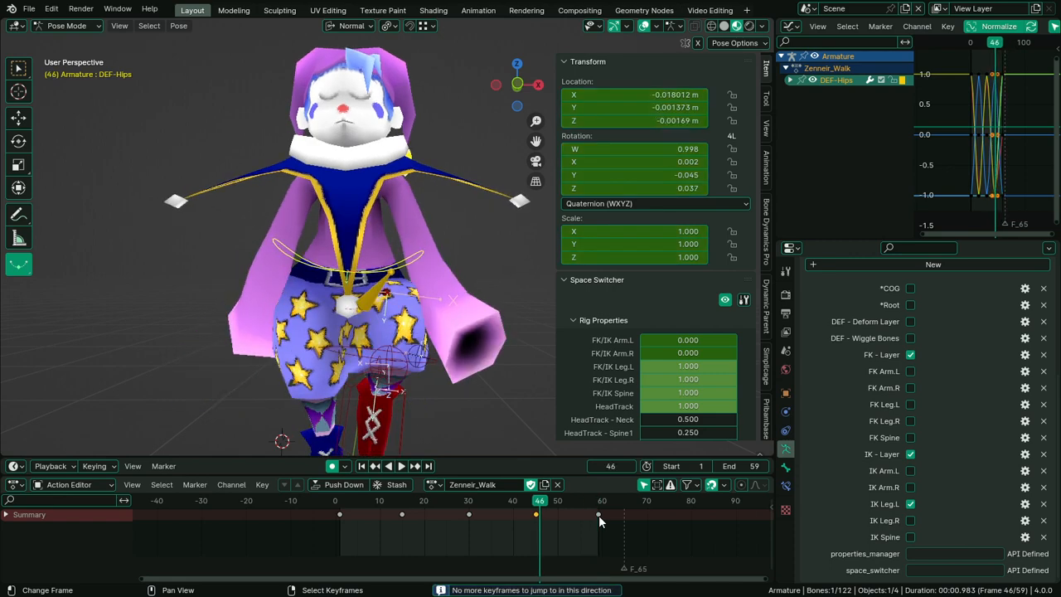
key(Up)
right_click(599, 515)
Play the walk cycle and check the timing of the hips' side-to-side sway against the steps
key(space)
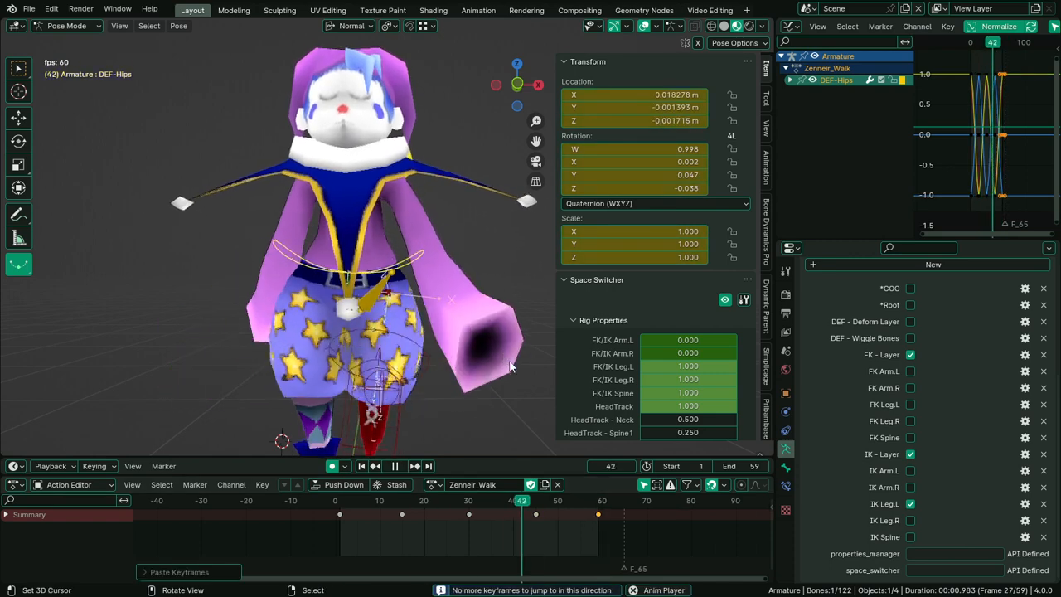
middle_drag(414, 361, 404, 323)
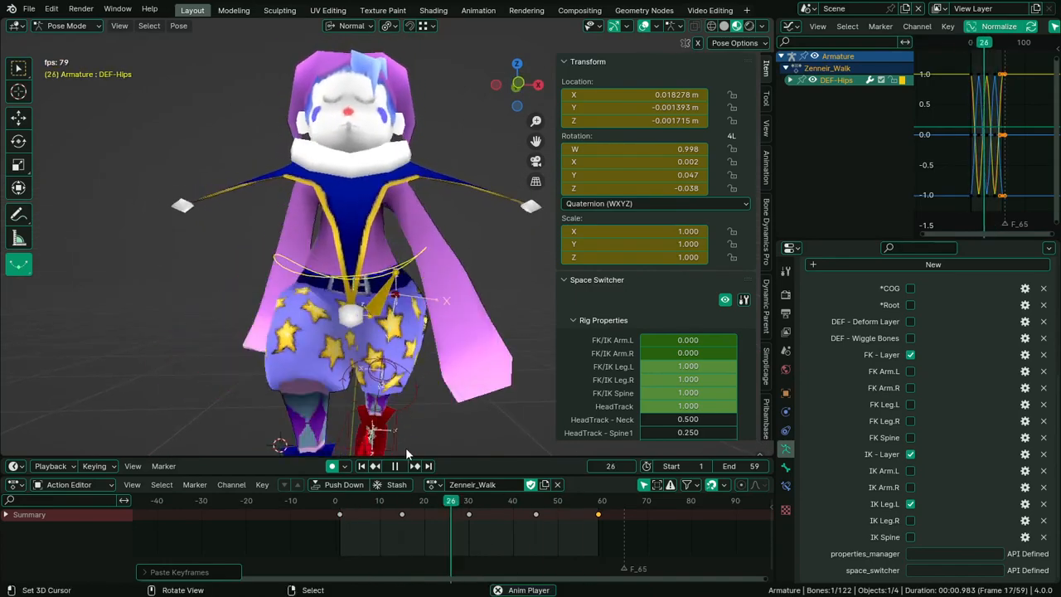
key(space)
right_click(403, 514)
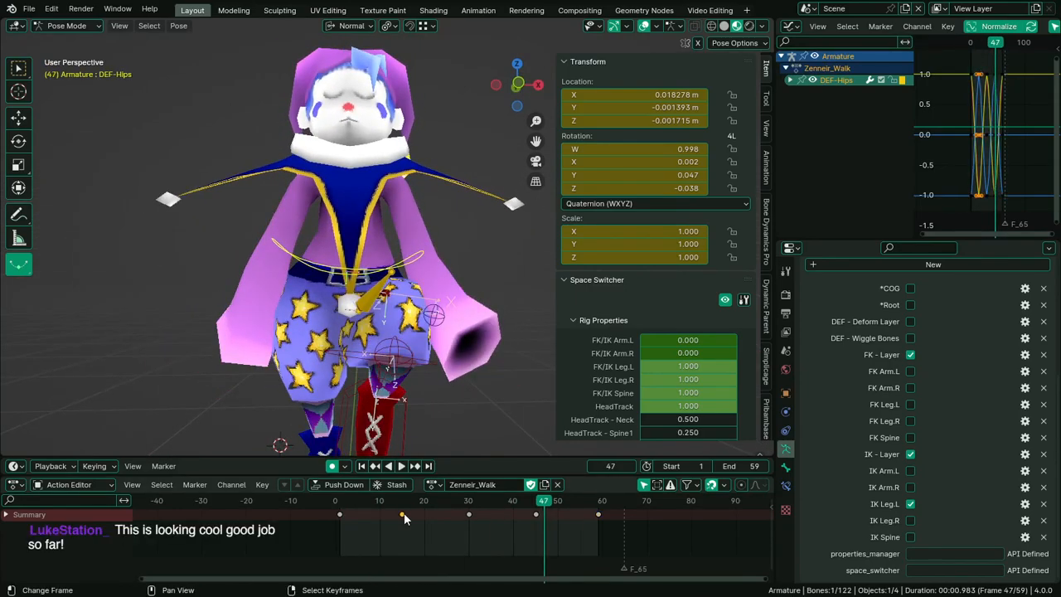
key(space)
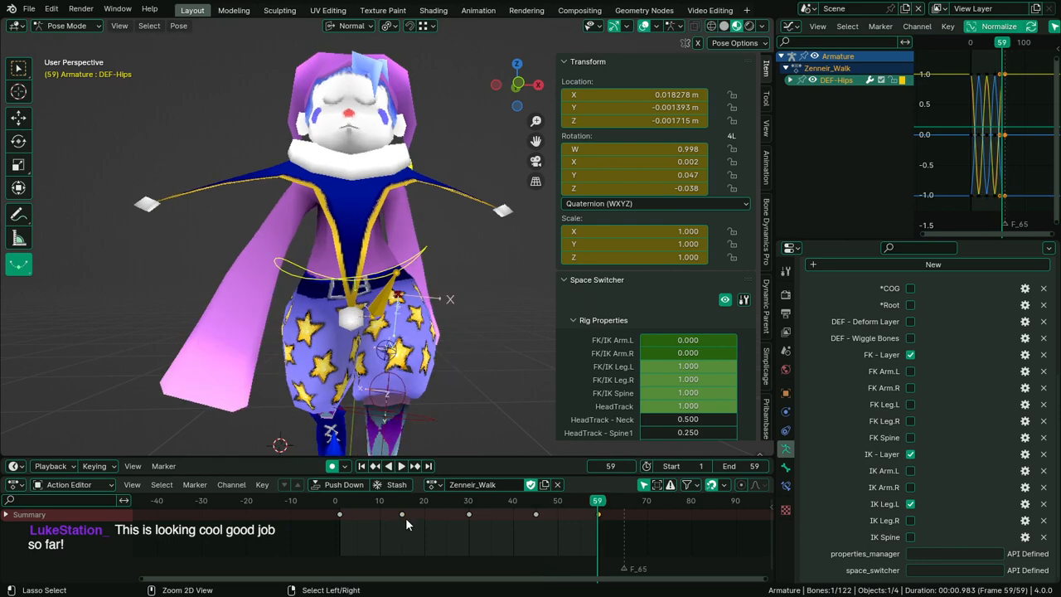
Clear the hips' location at frame 15 and paste the frame 1 hips key flipped at frame 30
drag(406, 517, 340, 517)
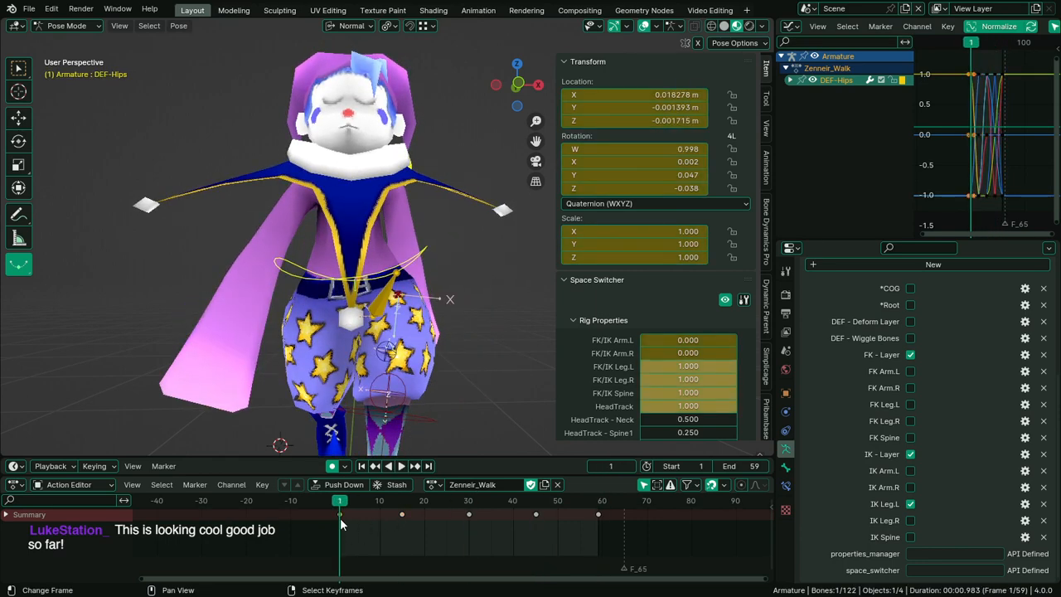
key(space)
key(space)
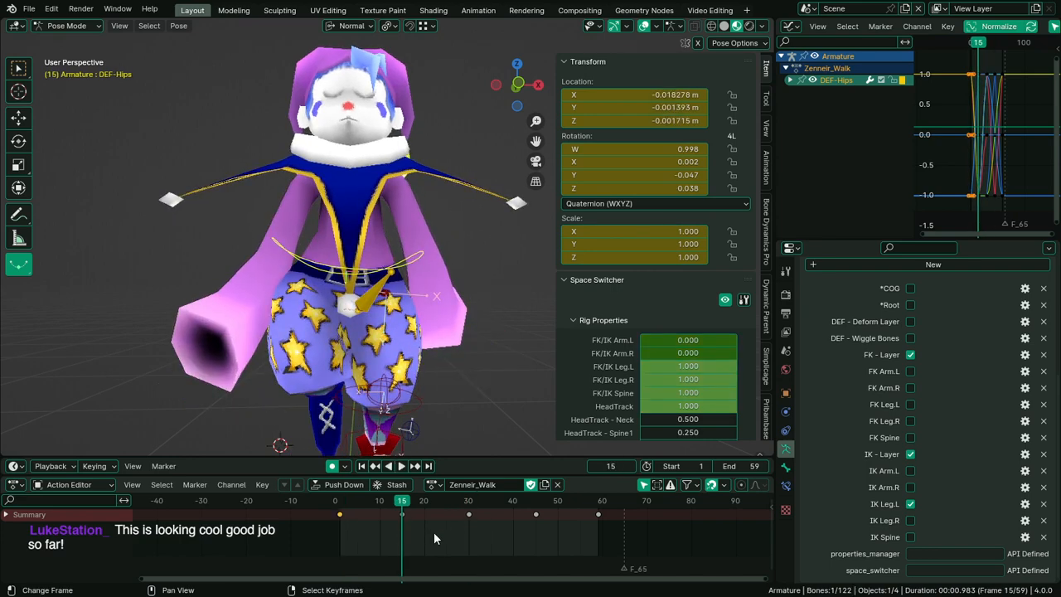
key(alt+g)
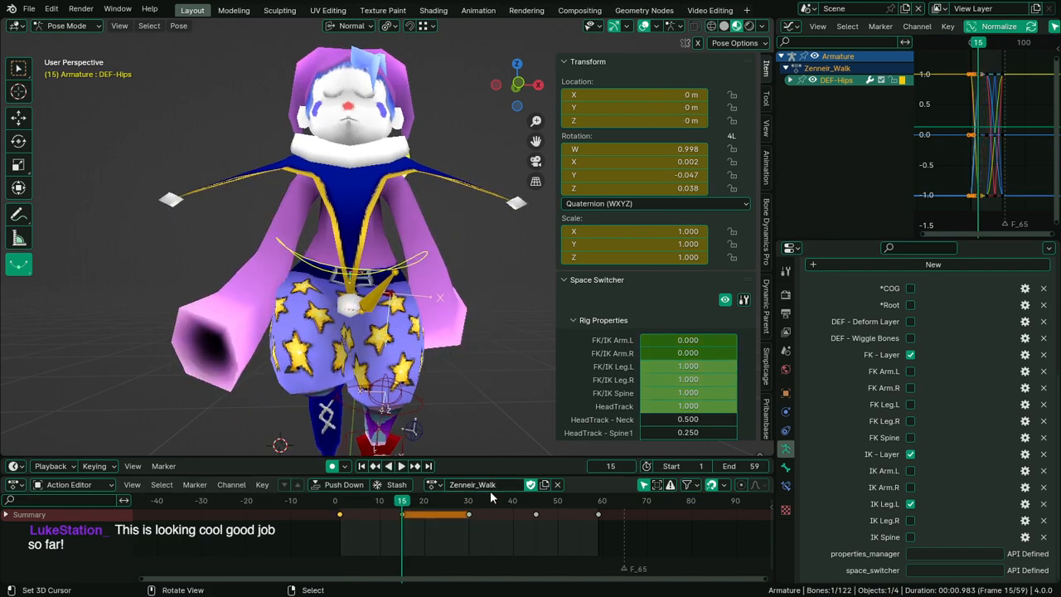
click(471, 522)
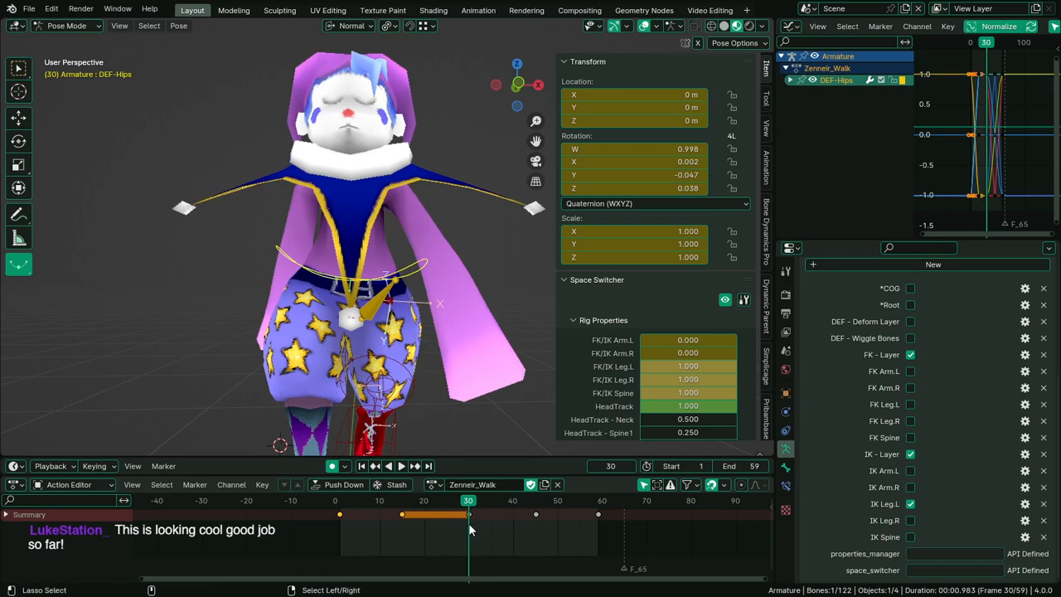
key(ctrl+v)
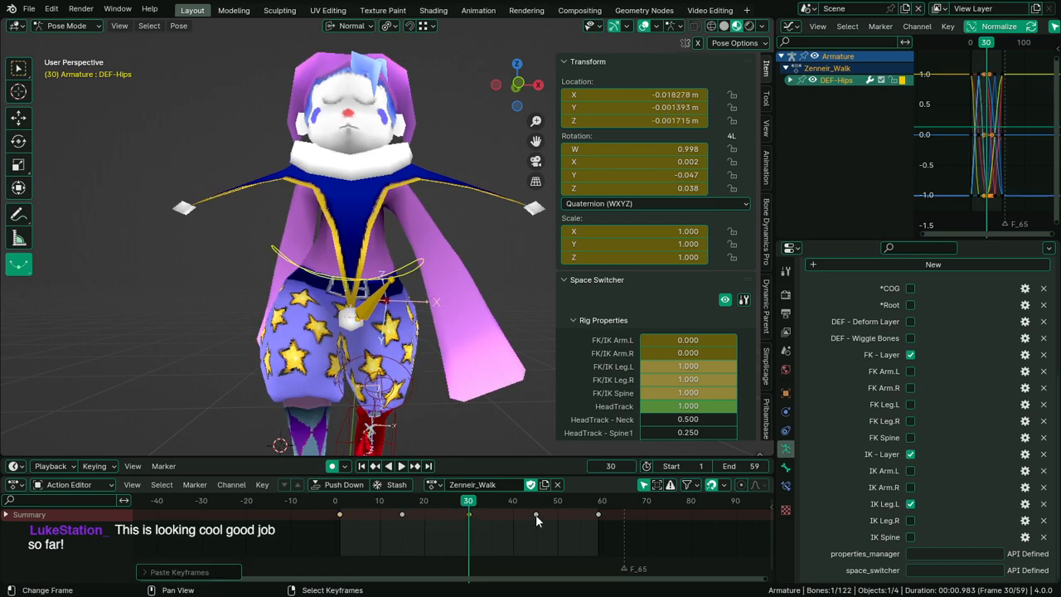
Undo a trial paste of the offset hips key at frame 45 and copy the neutral frame 45 key to frame 15
key(Down)
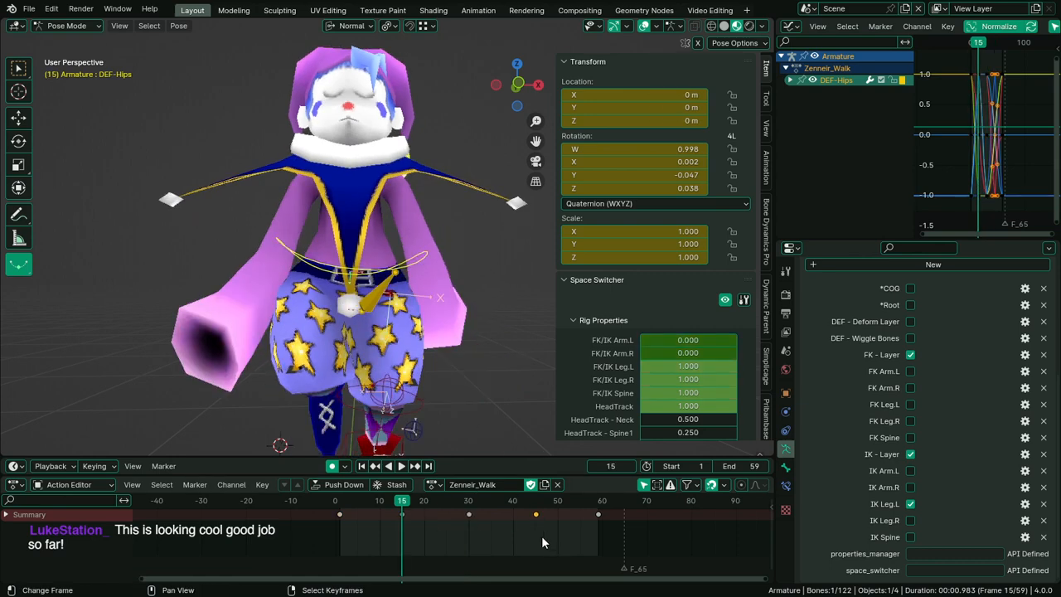
key(Up)
key(Up)
key(ctrl+v)
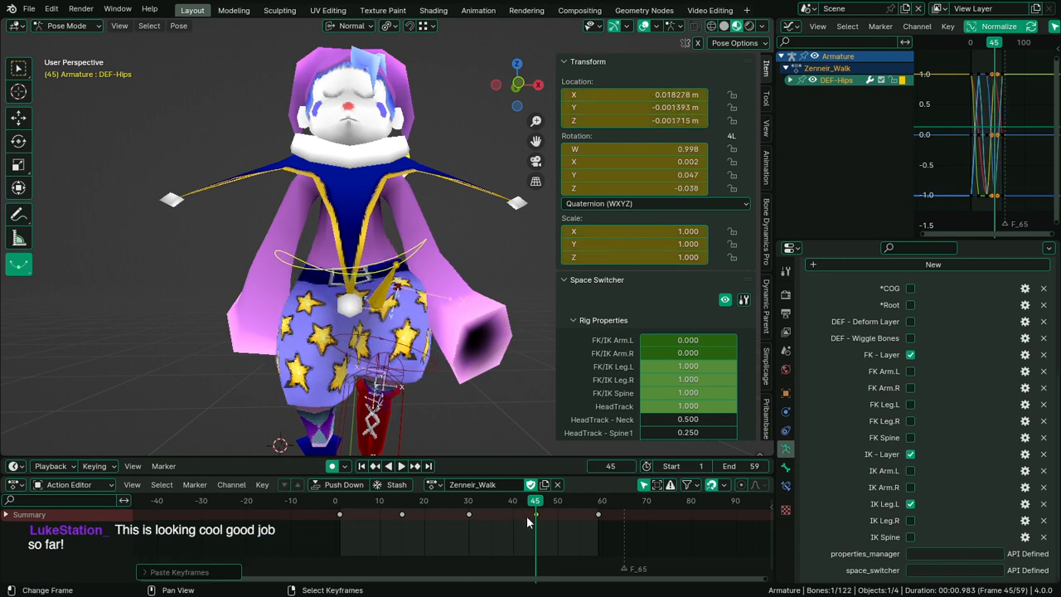
key(ctrl+z)
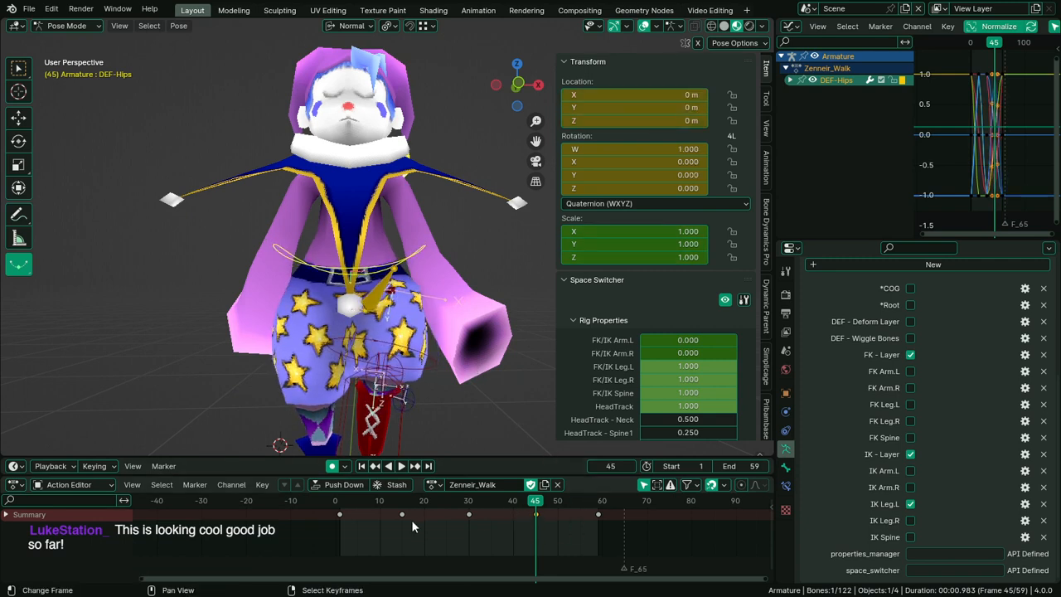
drag(411, 520, 401, 522)
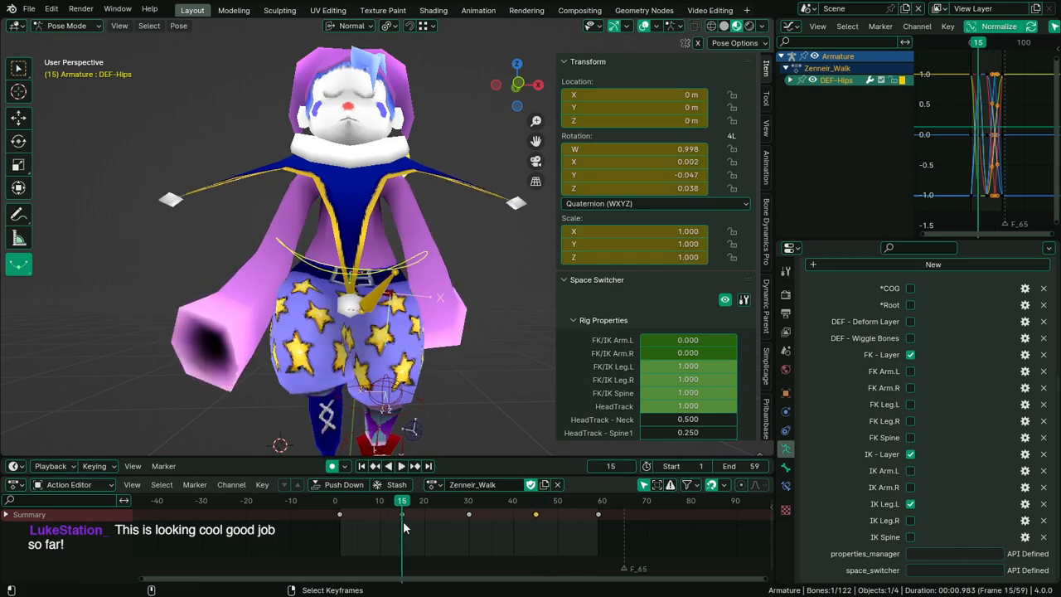
drag(398, 517, 504, 531)
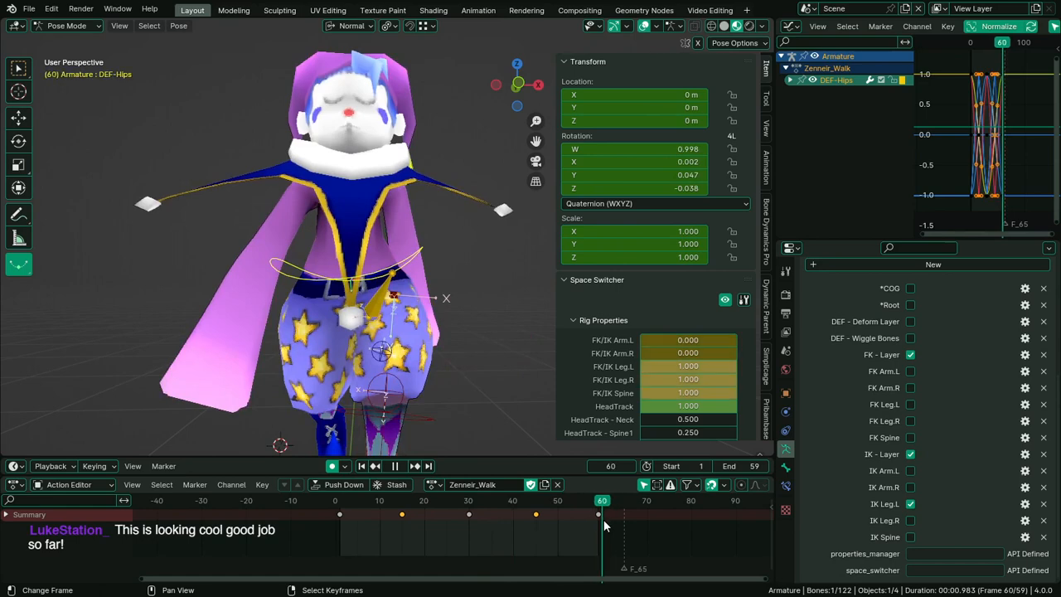
Play the walk cycle with the viewport overlays hidden and examine the motion from the front, the side and close up
key(space)
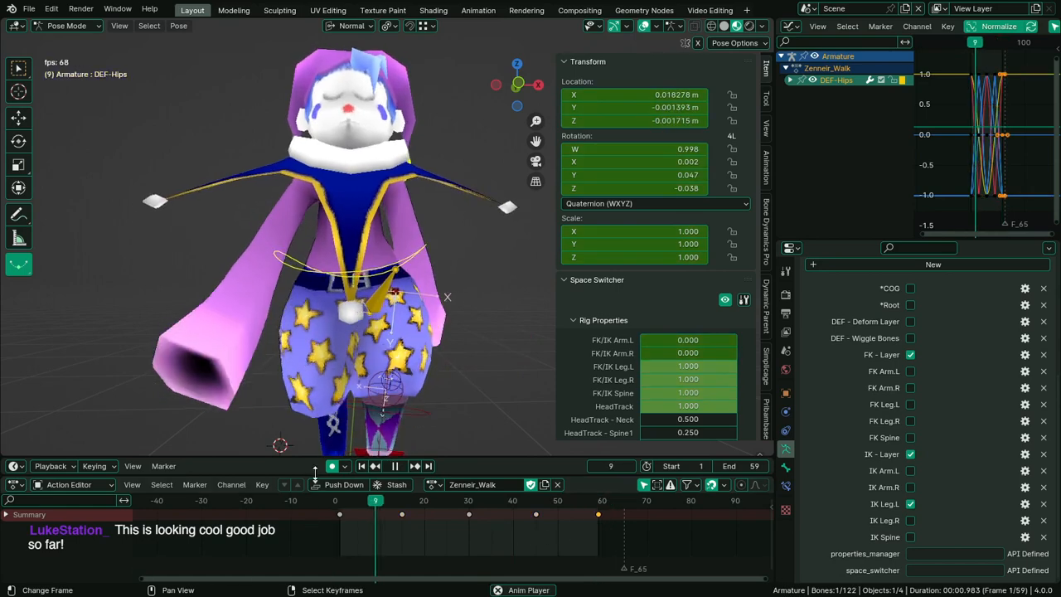
scroll(348, 339, down, 4)
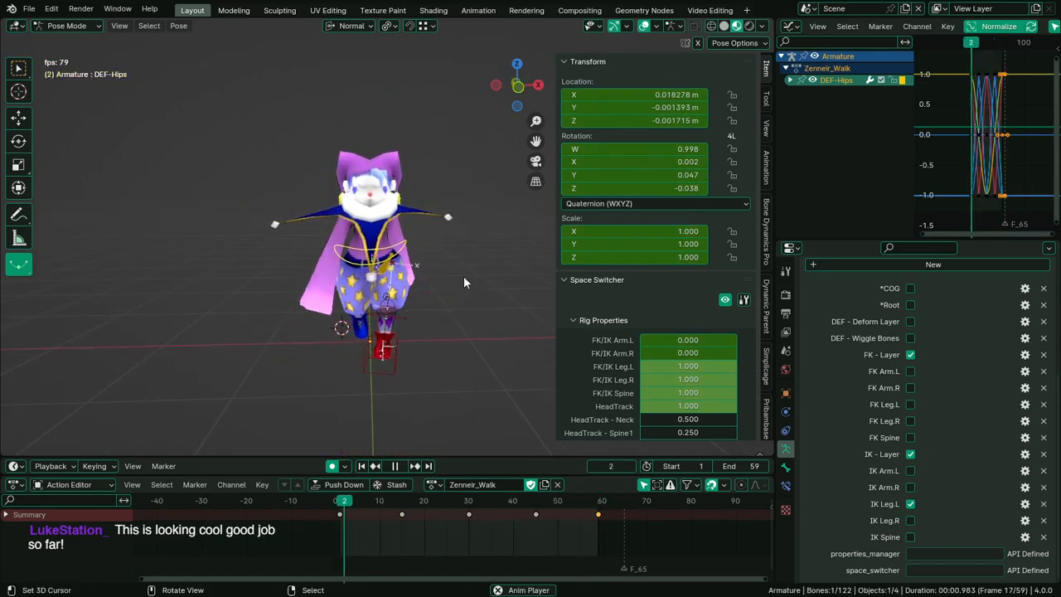
key(shift+alt+z)
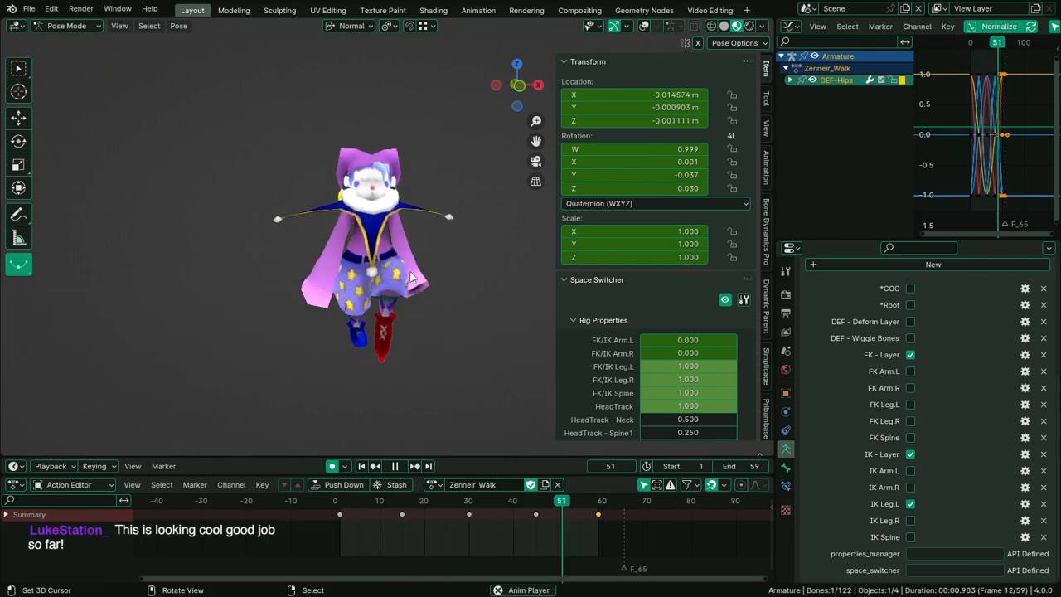
middle_drag(407, 279, 390, 312)
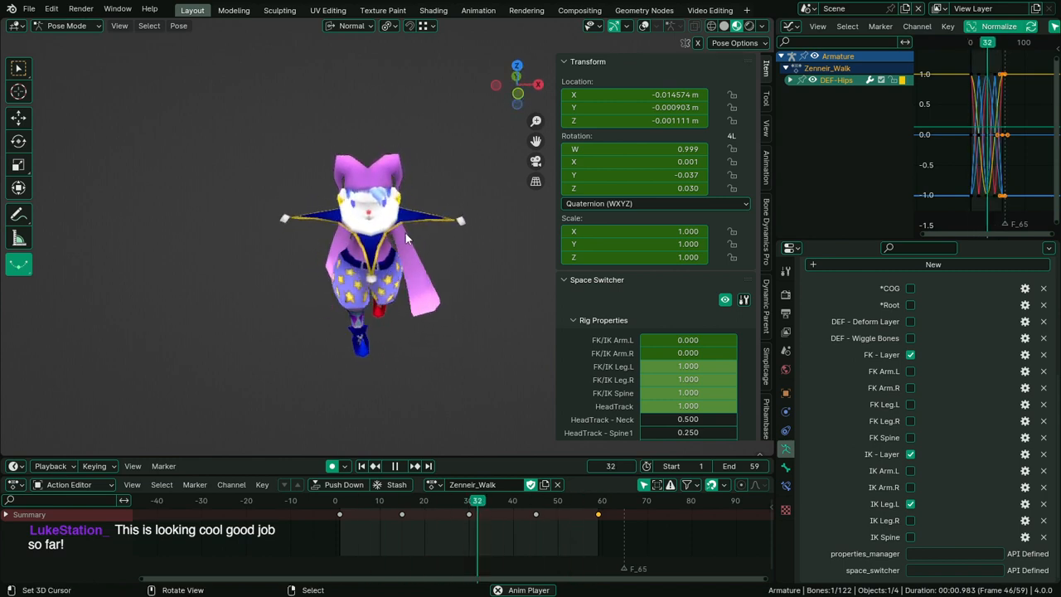
middle_drag(407, 238, 263, 242)
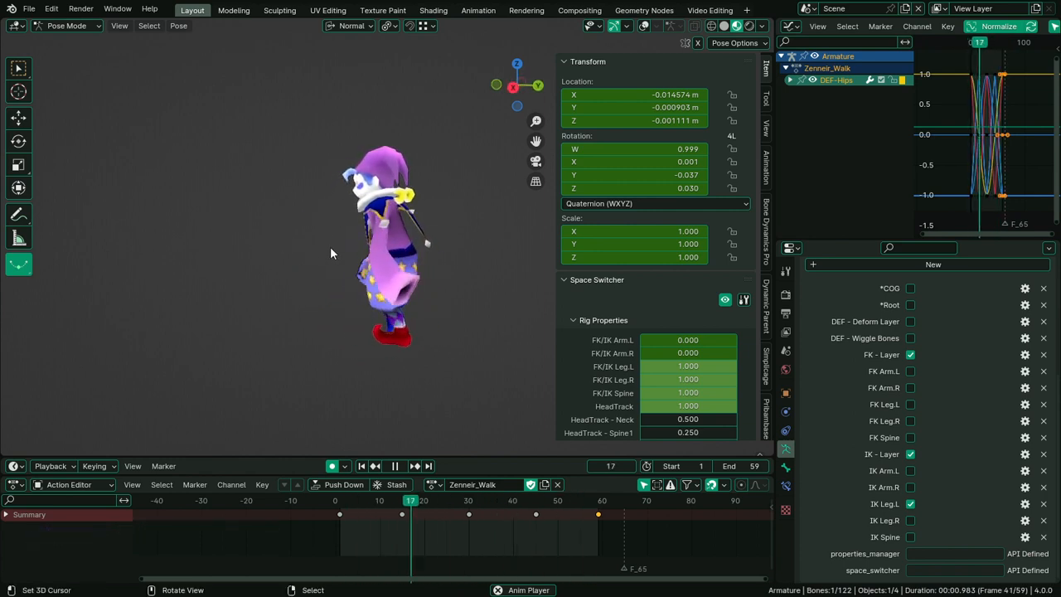
middle_drag(331, 248, 349, 259)
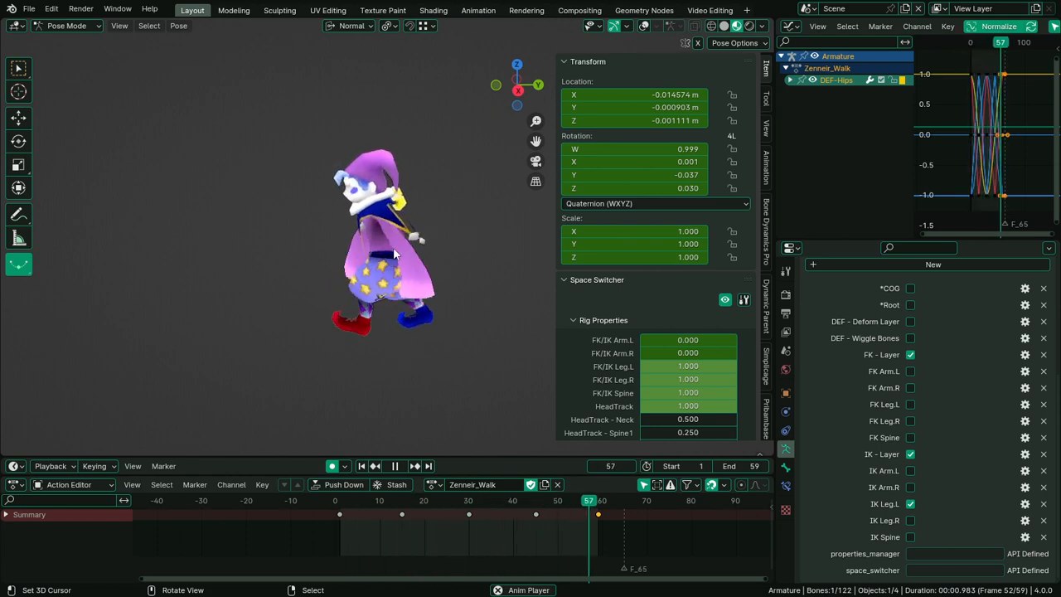
scroll(394, 254, up, 2)
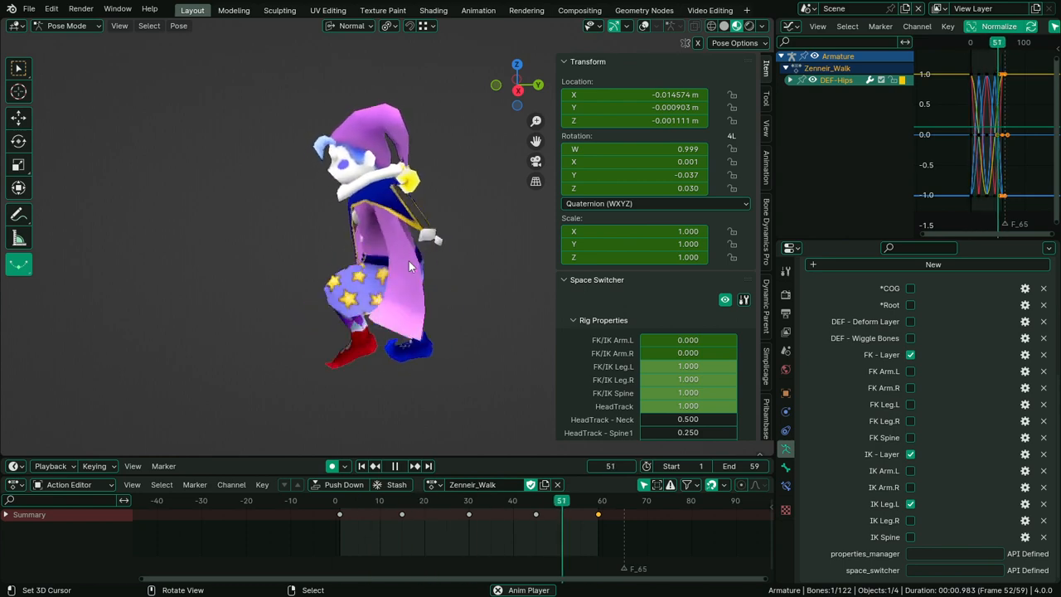
middle_drag(434, 237, 406, 278)
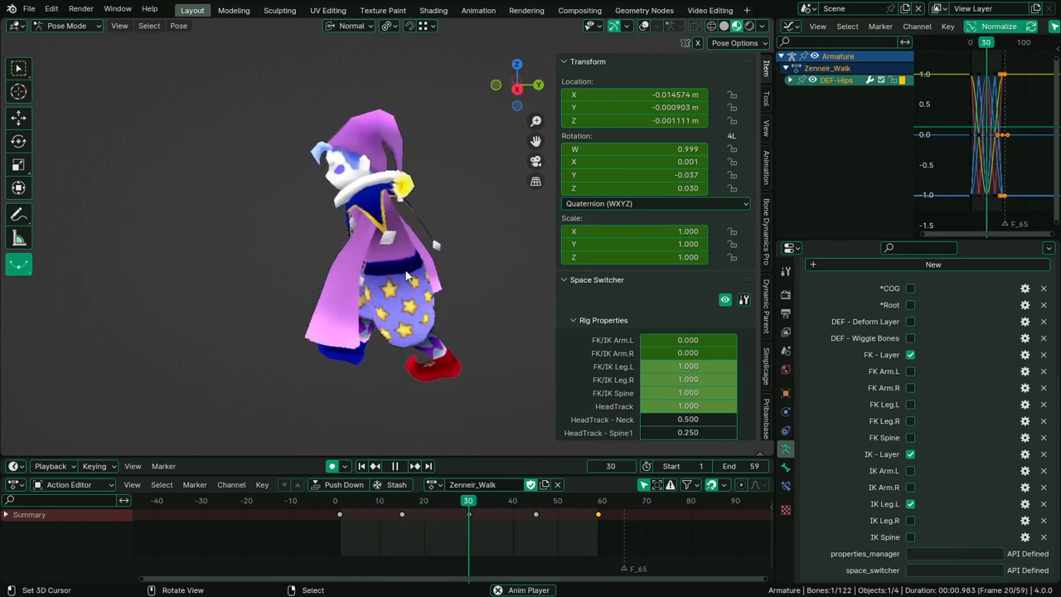
scroll(432, 233, up, 5)
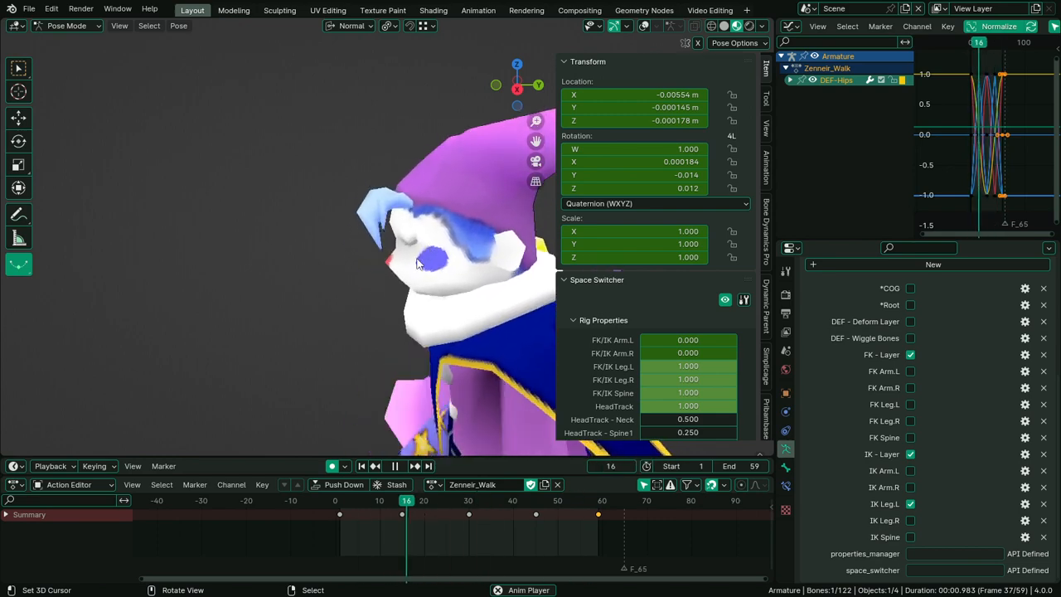
middle_drag(395, 255, 458, 279)
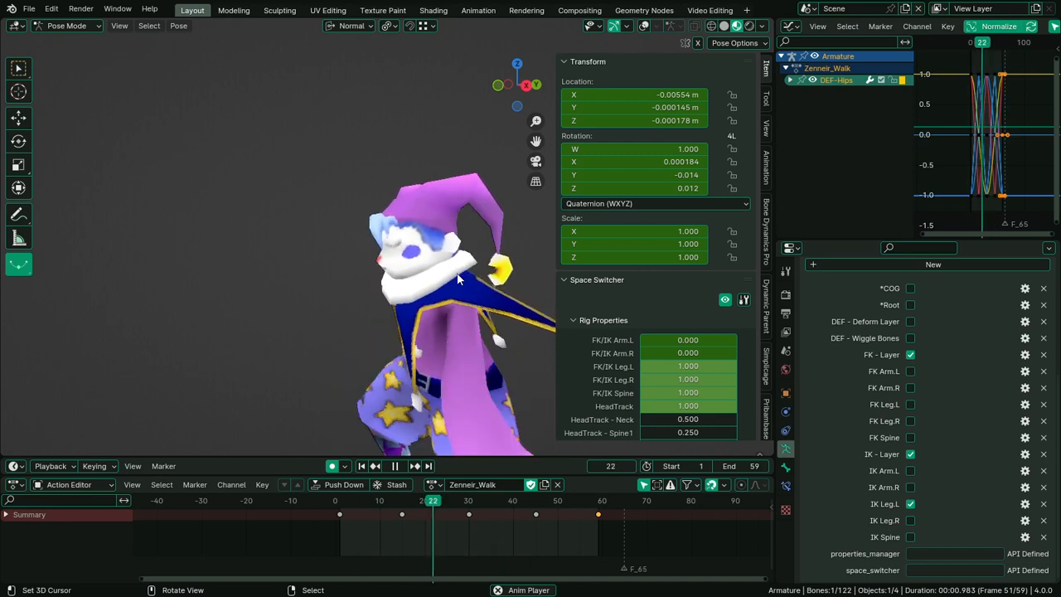
middle_drag(458, 278, 411, 279)
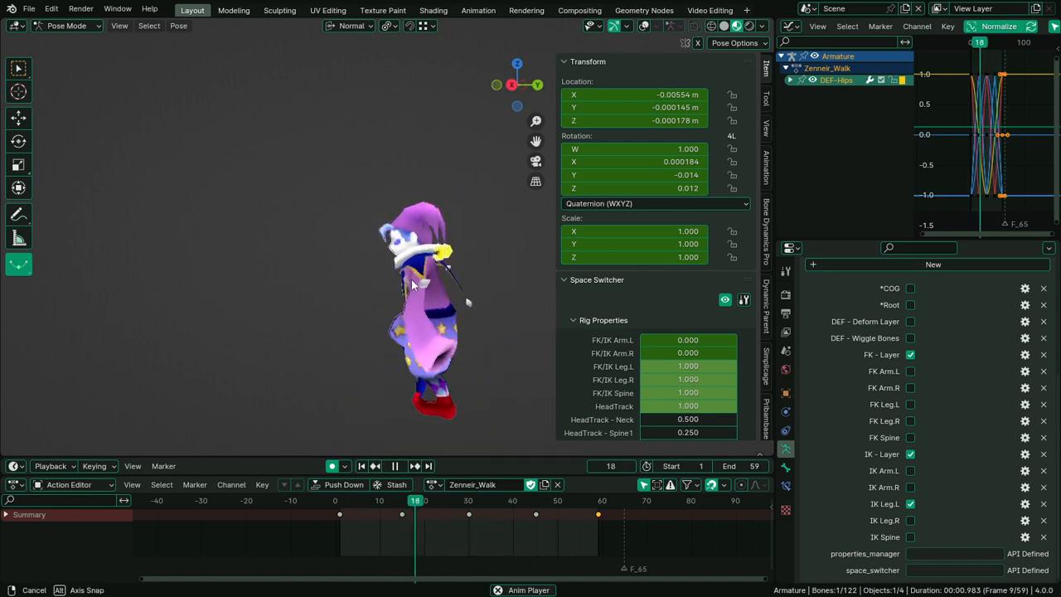
drag(411, 279, 486, 288)
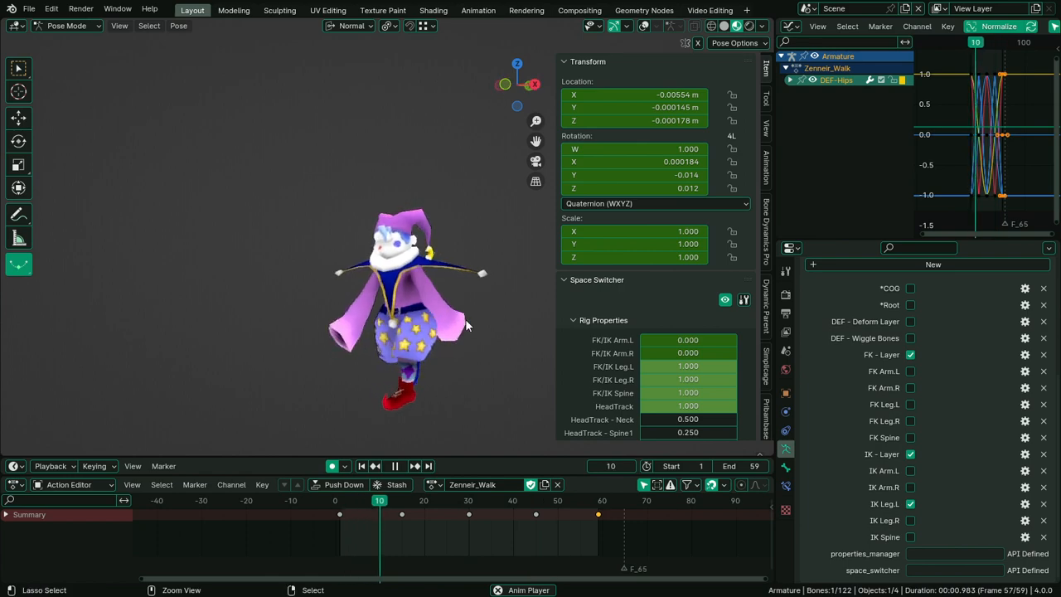
Save the file, check the playing walk cycle in a maximized viewport, and deselect all bones with playback stopped
key(ctrl+space)
key(ctrl+s)
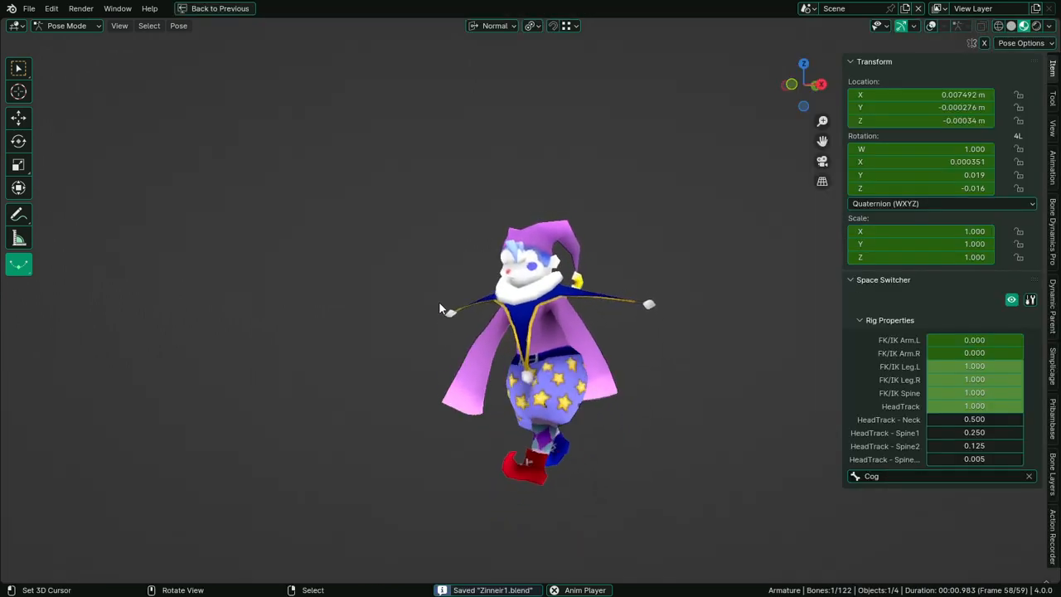
key(ctrl+space)
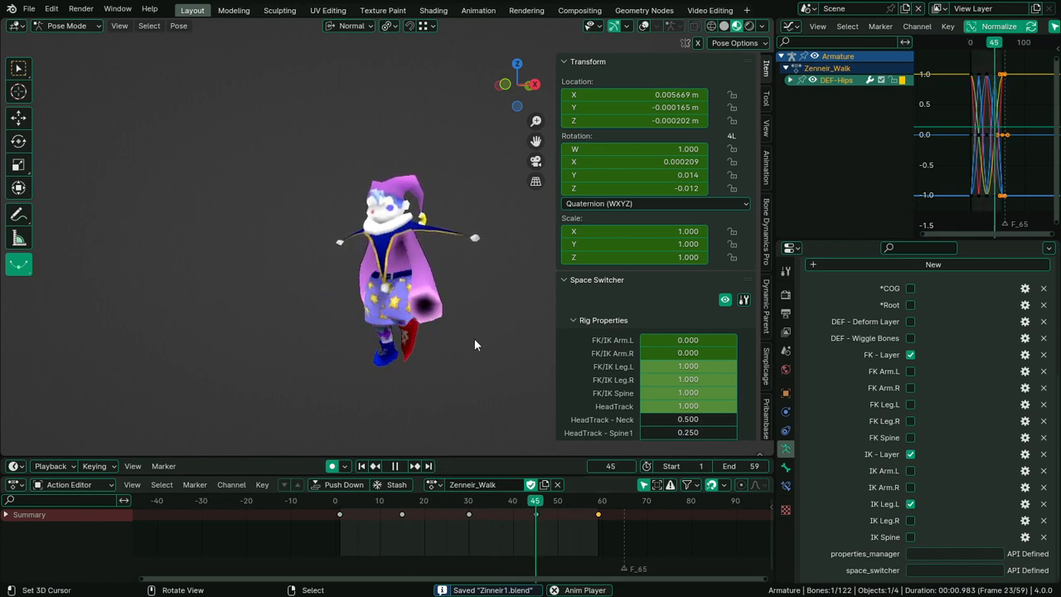
click(486, 393)
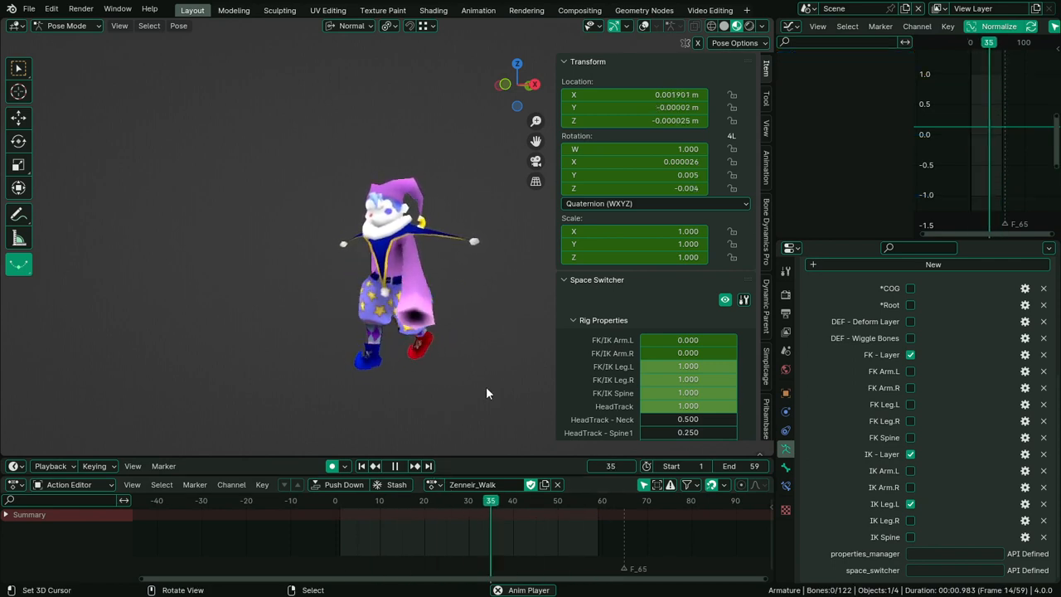
middle_drag(481, 390, 408, 402)
key(space)
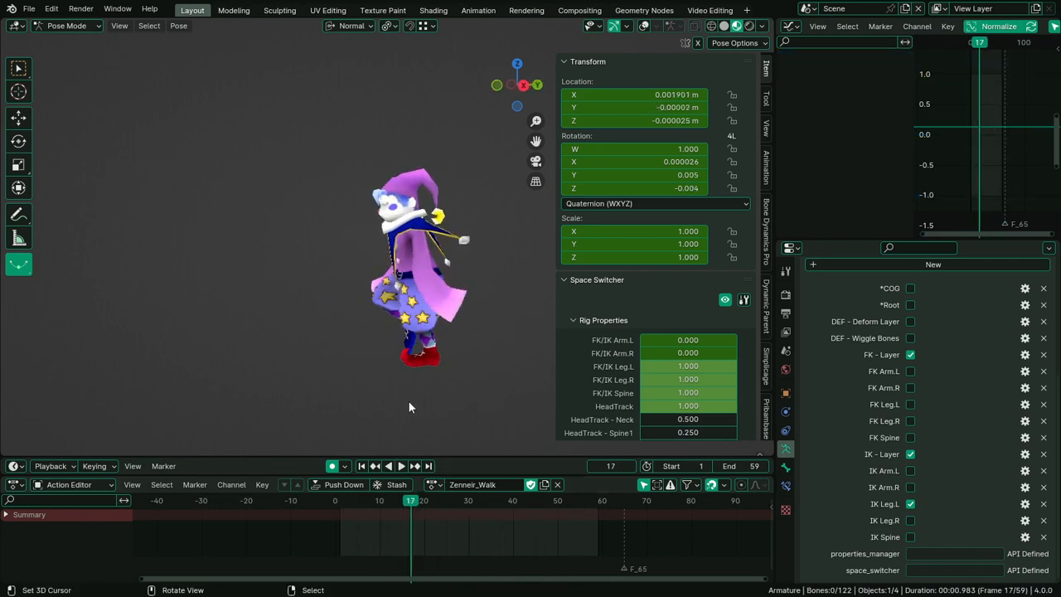
key(ctrl+s)
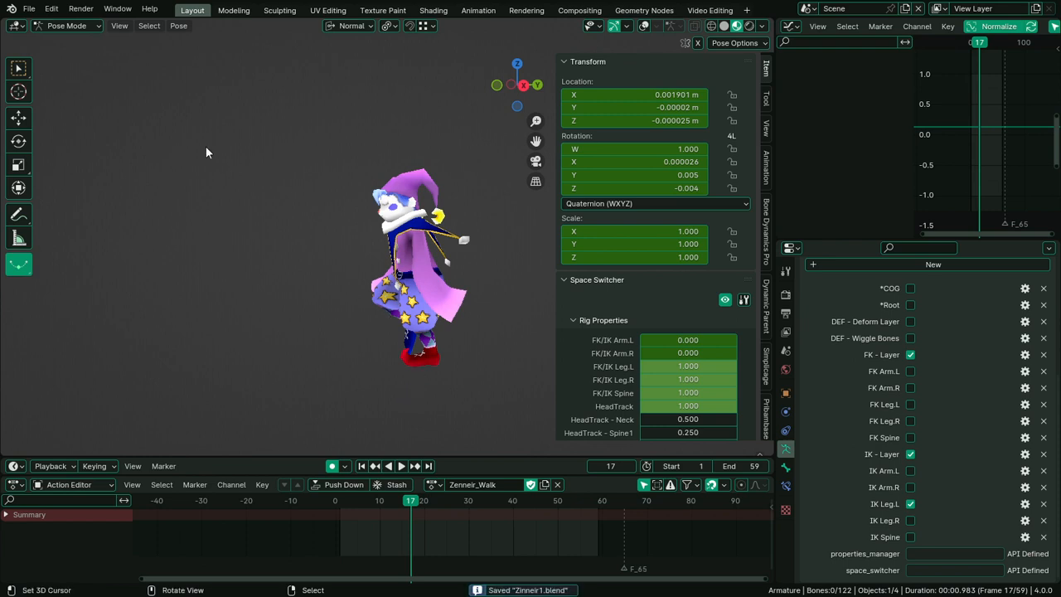
Show the viewport overlays again and review the walk cycle from the front view in Object Mode
click(645, 27)
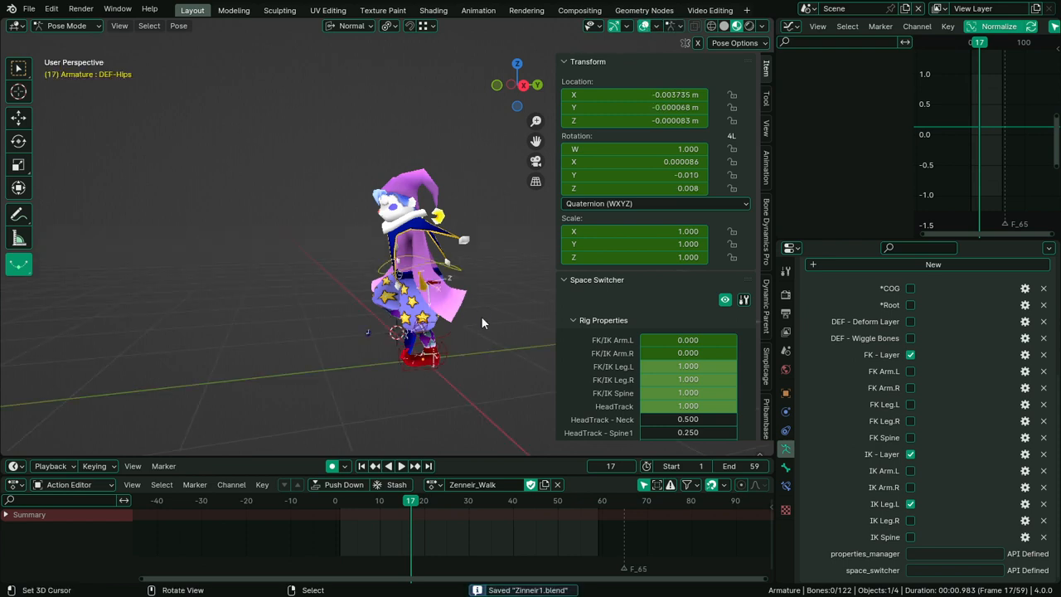
key(ctrl+Tab)
middle_drag(434, 334, 454, 284)
key(space)
scroll(446, 361, up, 6)
key(KP_1)
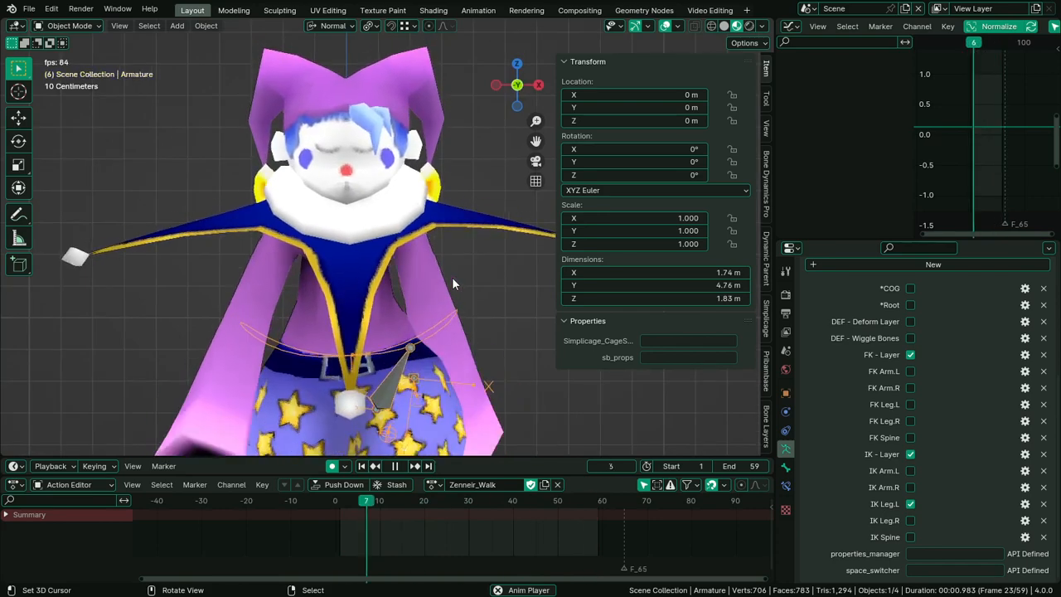
scroll(452, 284, down, 5)
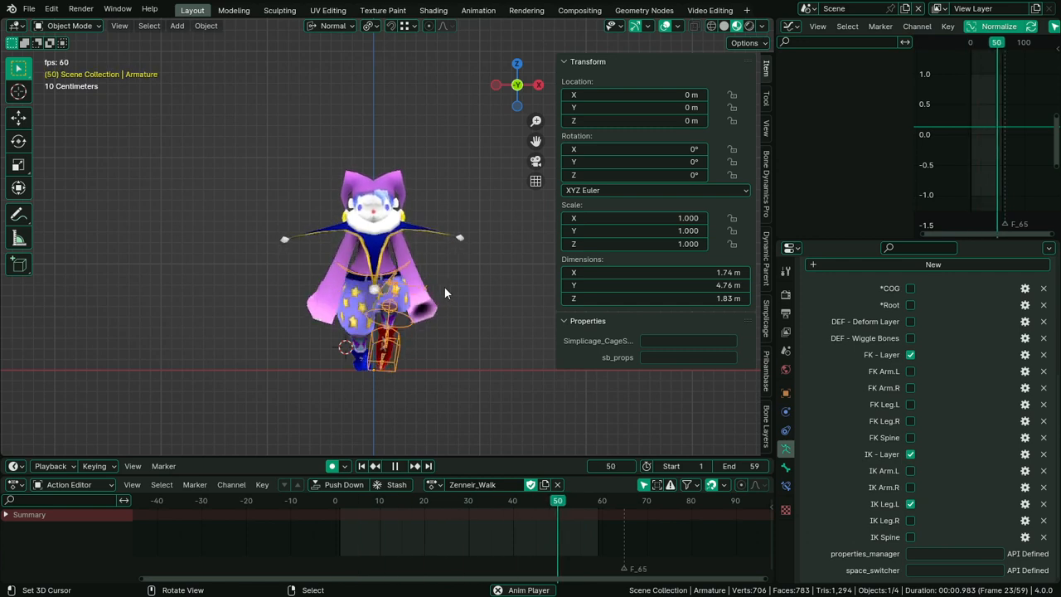
key(space)
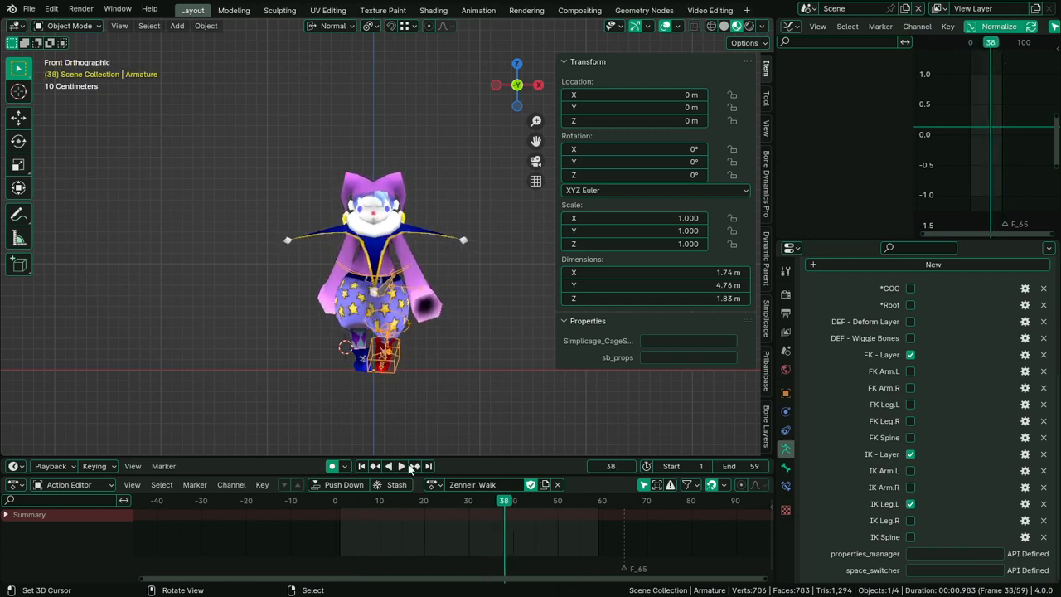
Go to frame 1, hide the IK Leg.L bones, show the FK Arm.L and FK Arm.R bones, and return to Pose Mode
drag(346, 536, 340, 536)
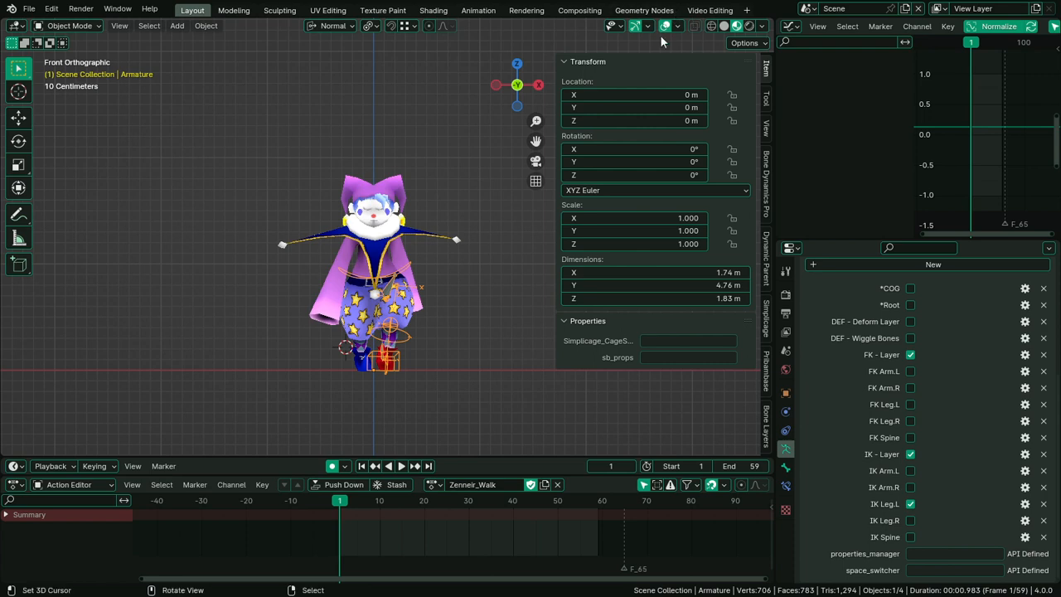
scroll(452, 295, up, 2)
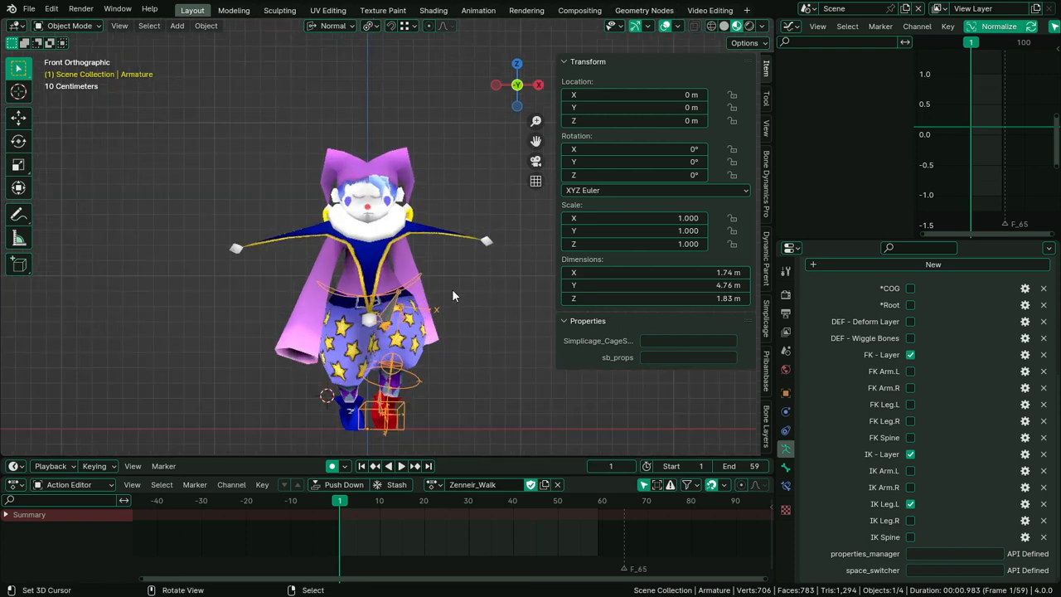
click(911, 503)
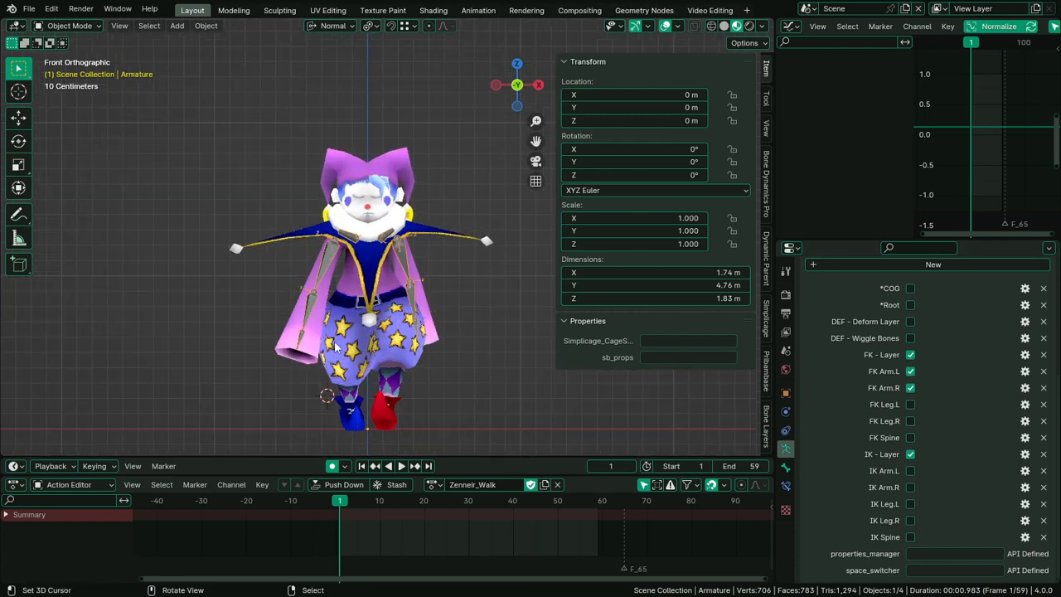
key(ctrl+Tab)
Rotate the right FK lower arm and hand bones together about -15.7° in the front view at frame 1
click(303, 311)
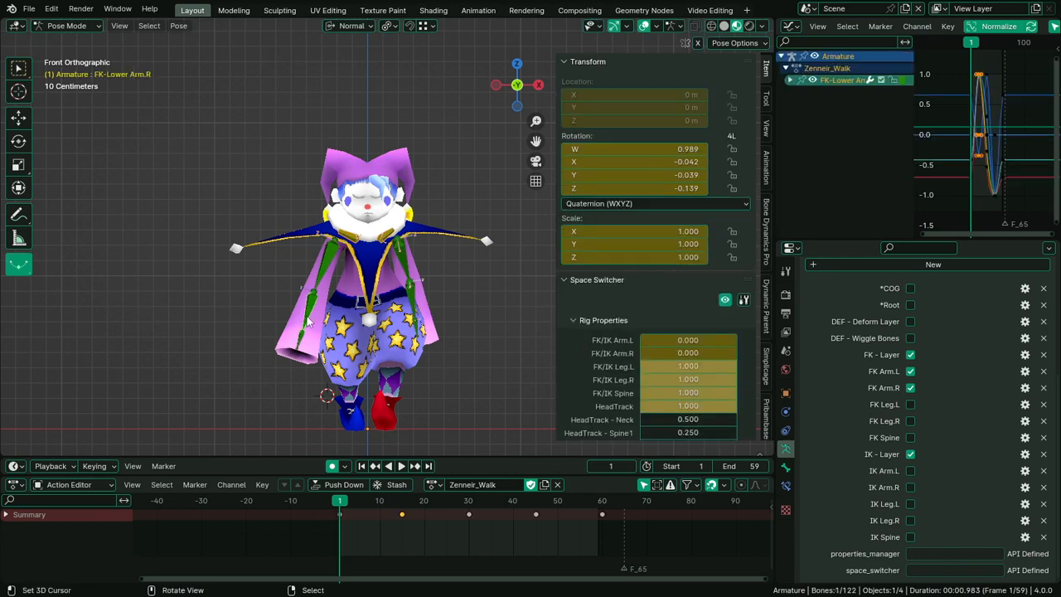
key(l)
right_click(311, 323)
shift+right_click(303, 356)
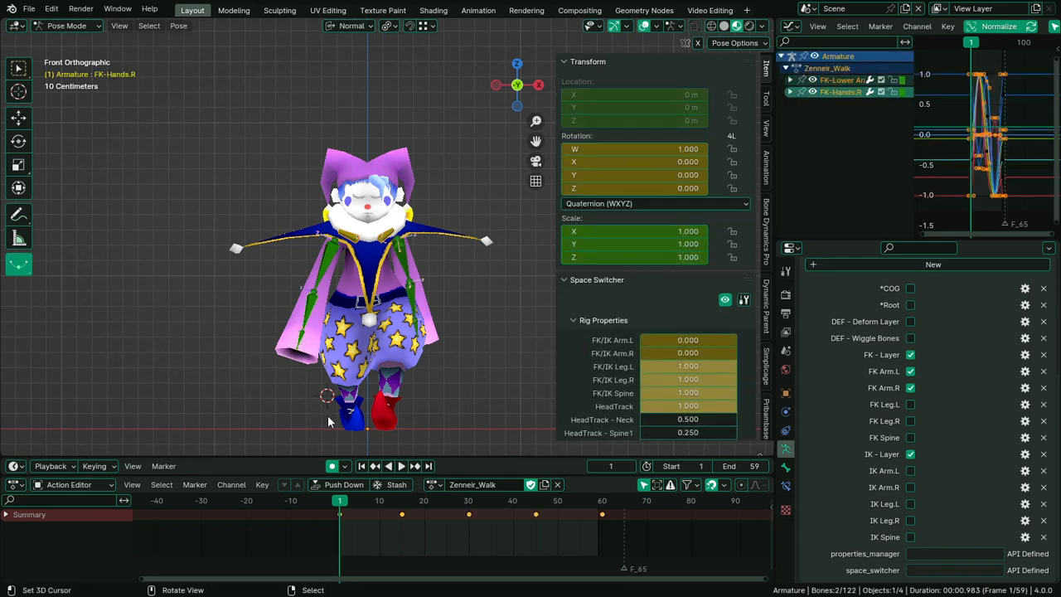
key(r)
click(370, 425)
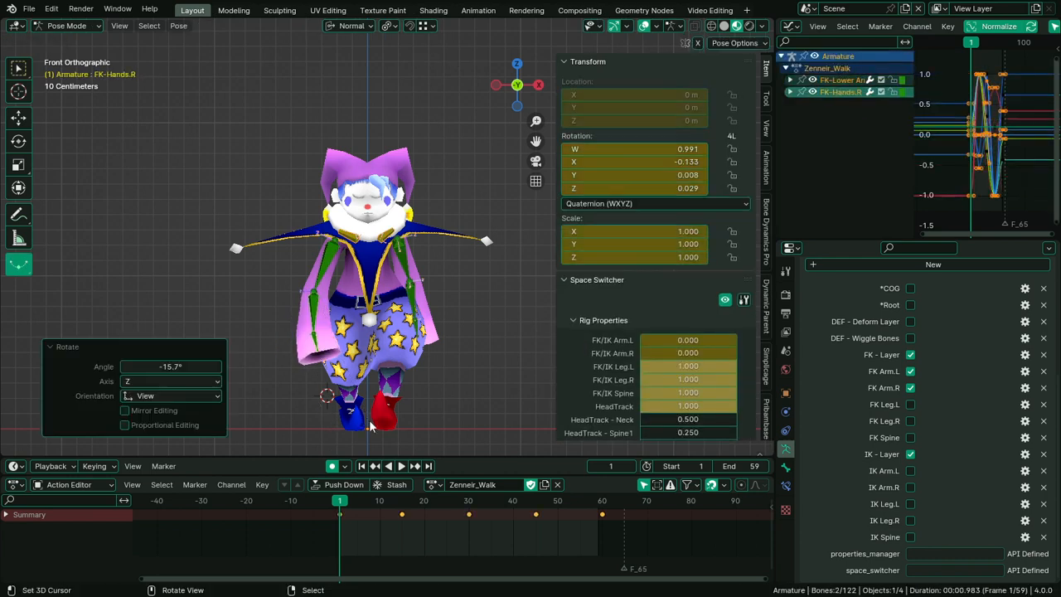
Rotate the right FK lower arm and hand bones about -7.09° in the front view at frame 30
key(space)
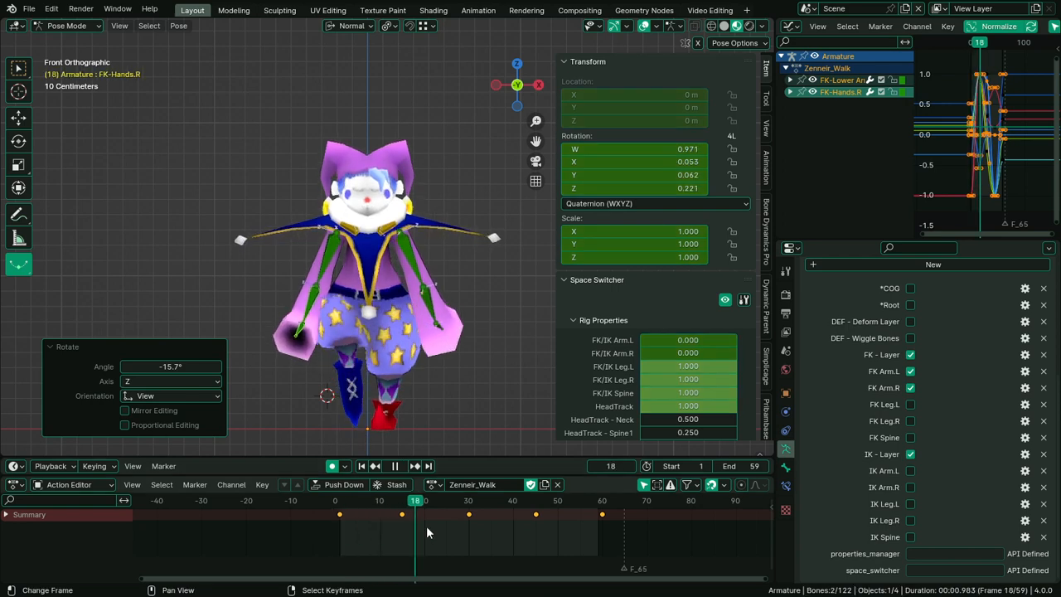
key(space)
key(r)
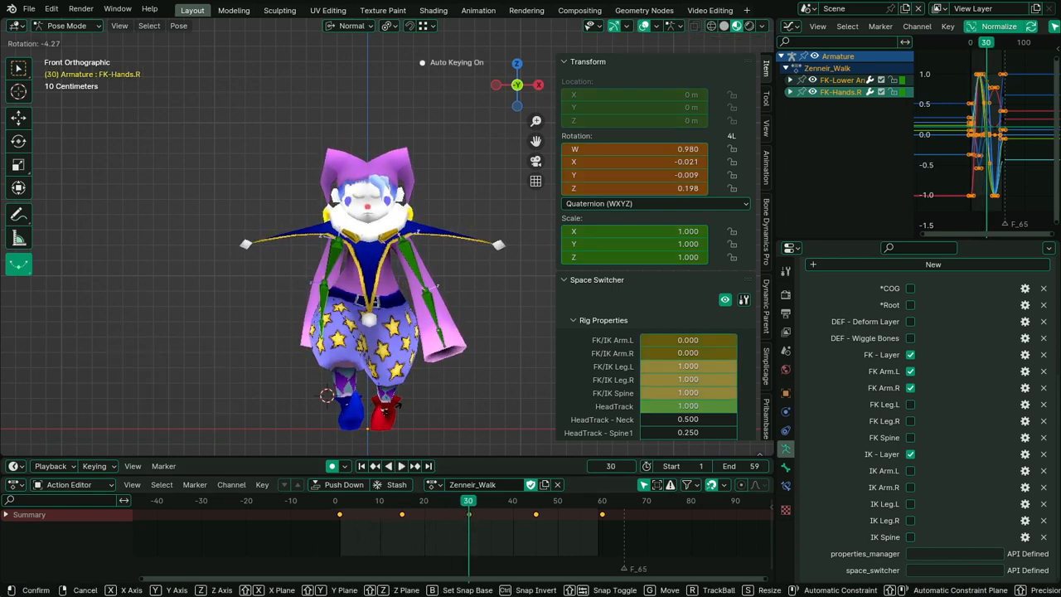
click(405, 409)
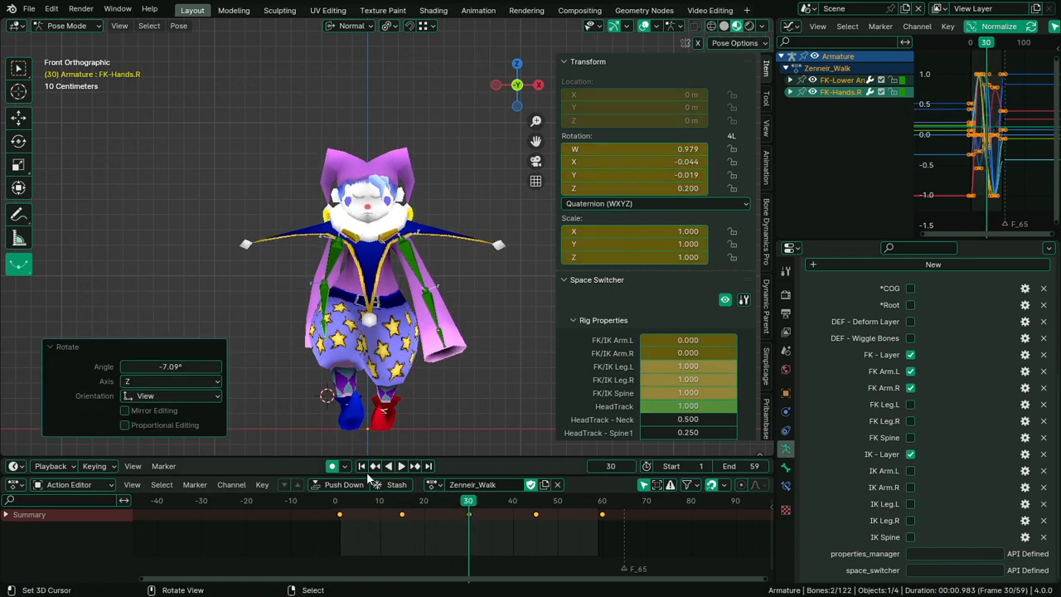
Select the whole right FK arm chain at frame 1 and play the walk cycle to check the arm swing
click(340, 513)
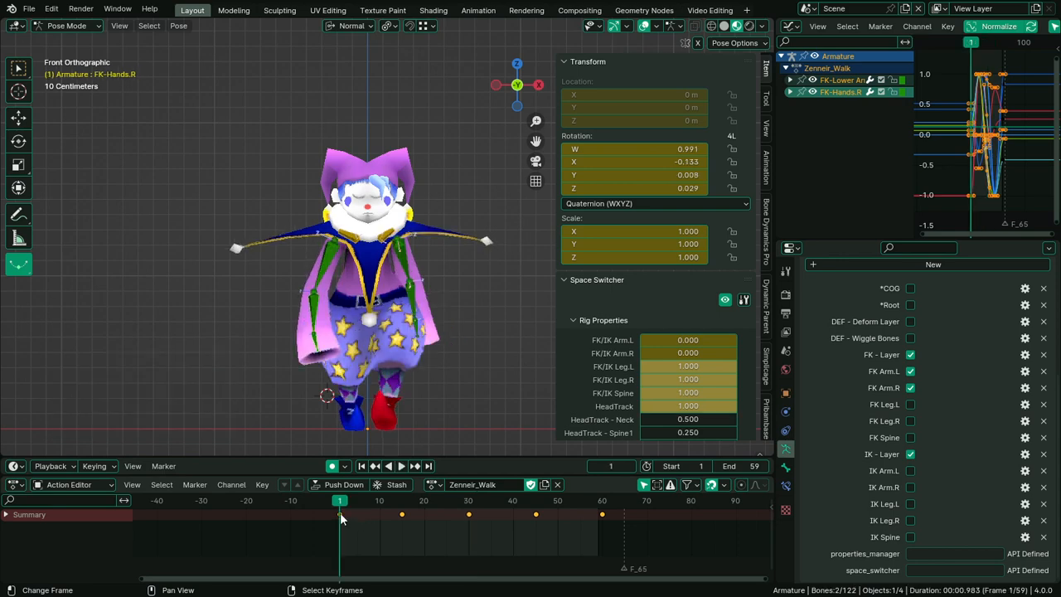
right_click(312, 341)
key(l)
middle_drag(313, 342, 320, 367)
key(space)
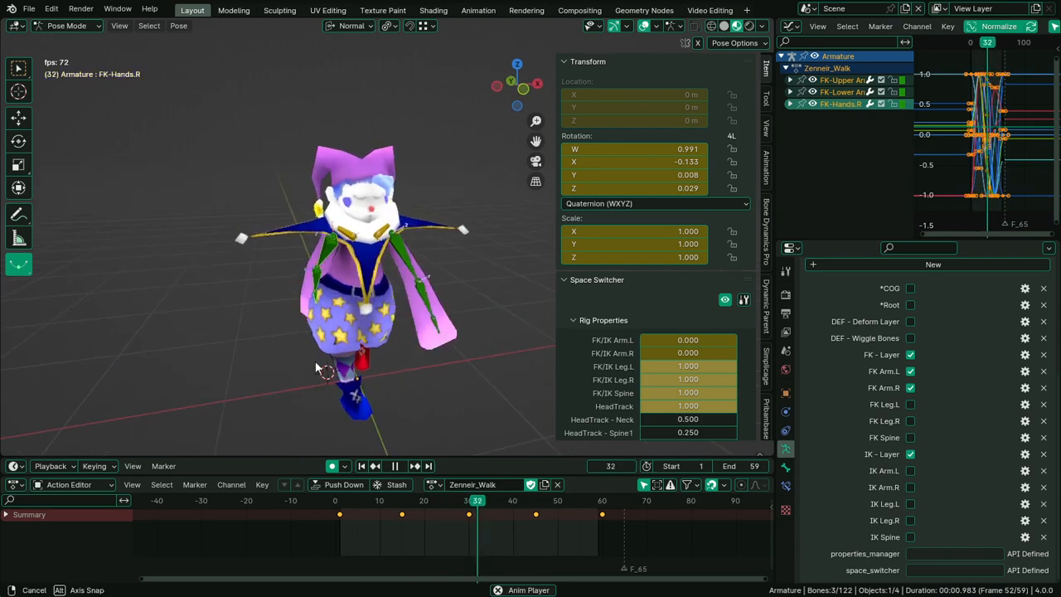
key(Escape)
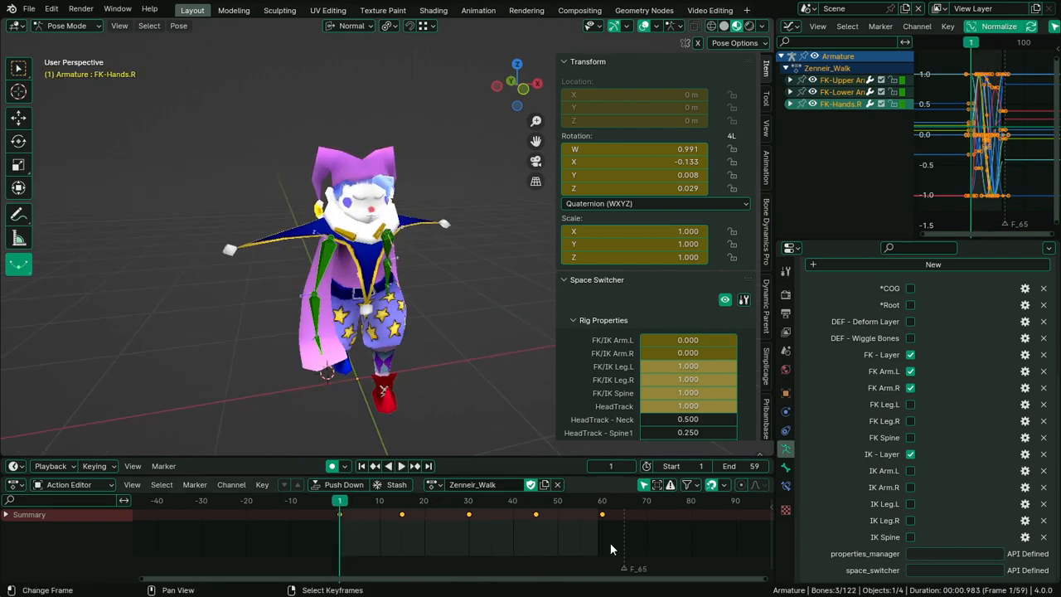
Duplicate the right FK arm chain's frame 1 keyframes onto frame 60, play the walk cycle to check the loop, and return to frame 1
click(349, 522)
key(ctrl+c)
click(310, 334)
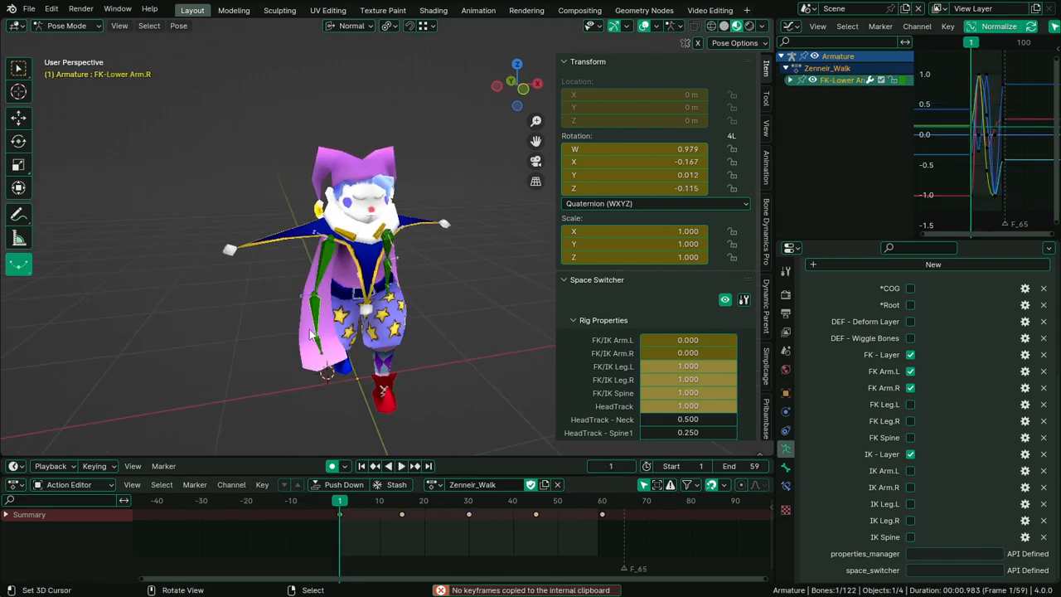
key(l)
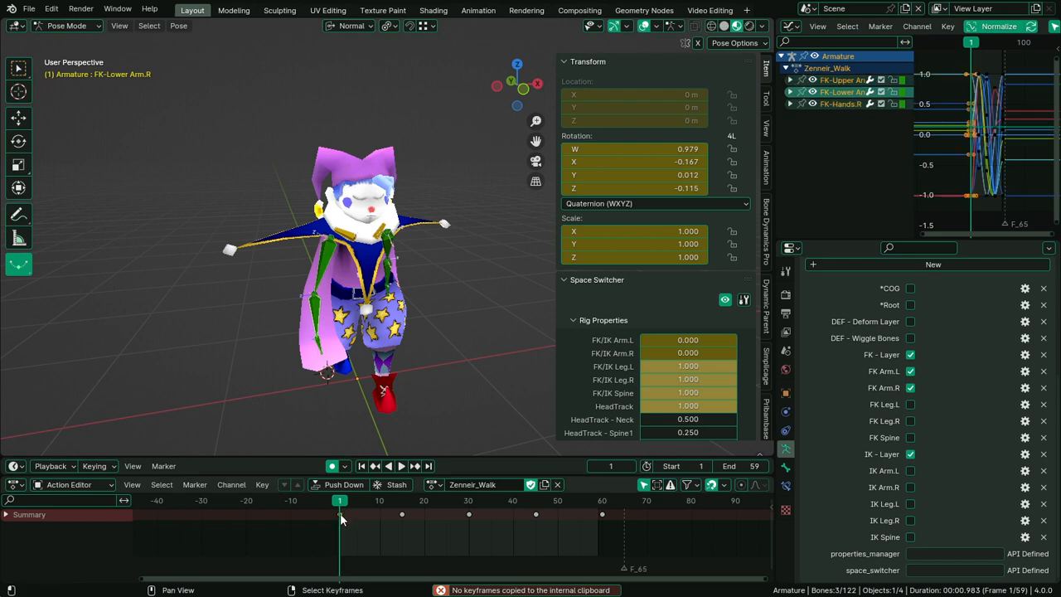
click(340, 514)
key(shift+d)
click(600, 560)
key(space)
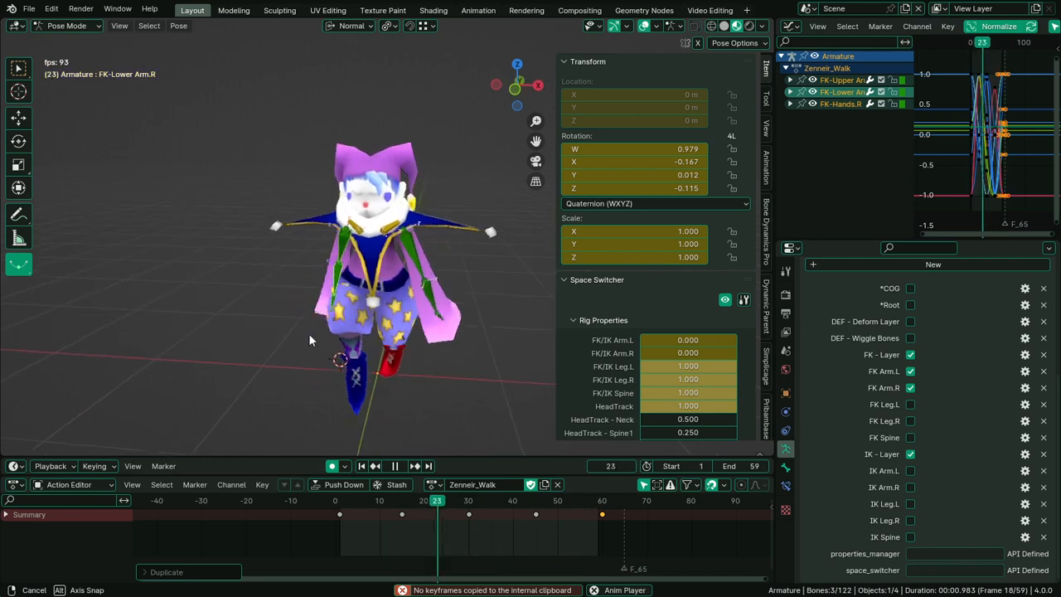
key(space)
key(shift+Left)
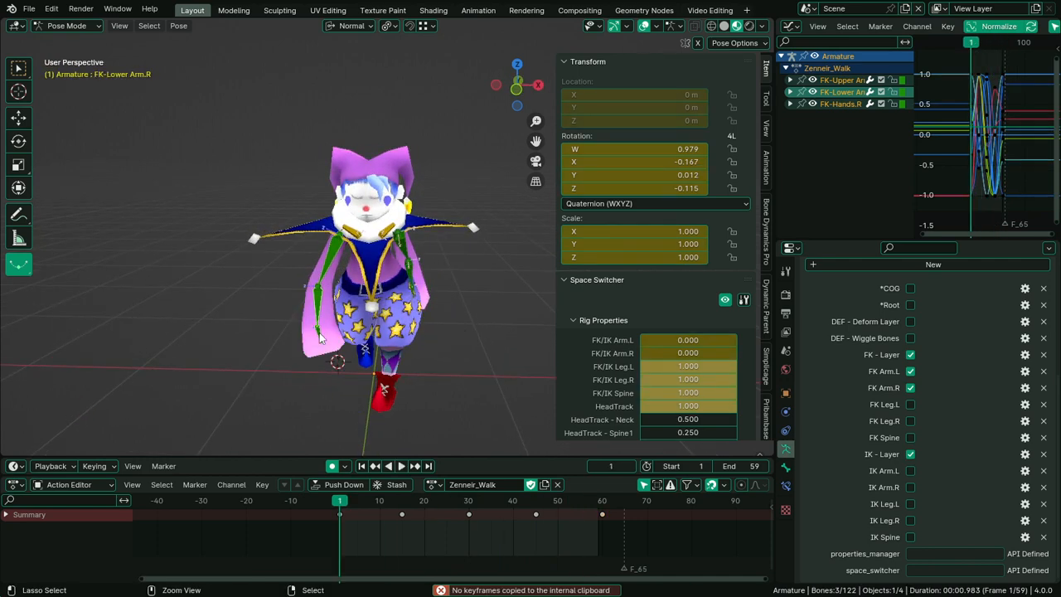
Undo the keyframe duplication and the preceding right-arm changes, back to the lower arm and hand selection at frame 30
right_click(319, 333)
key(ctrl+z)
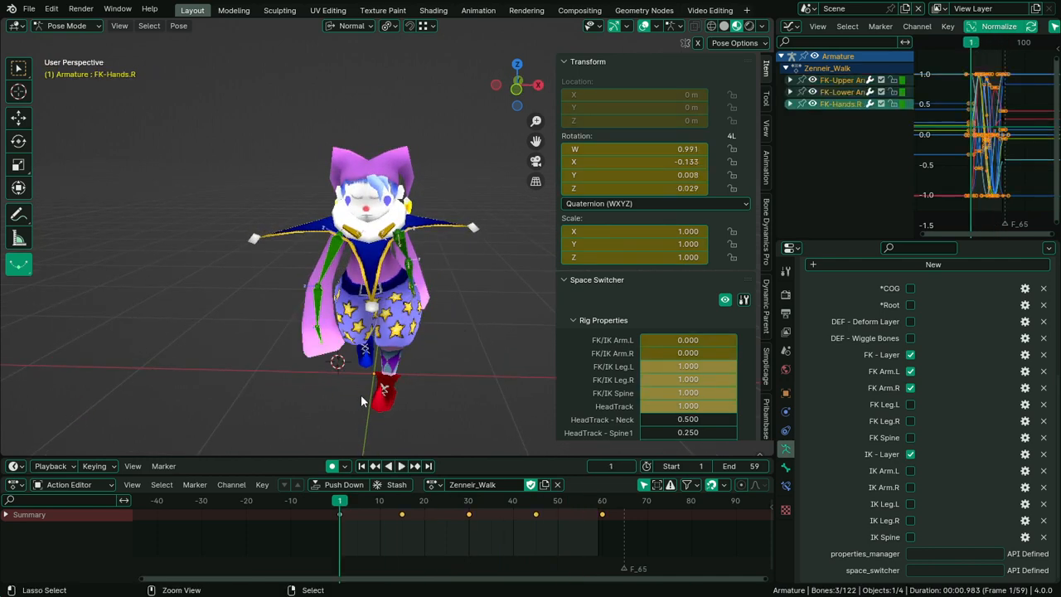
key(ctrl+z)
key(ctrl+z)
key(ctrl+z)
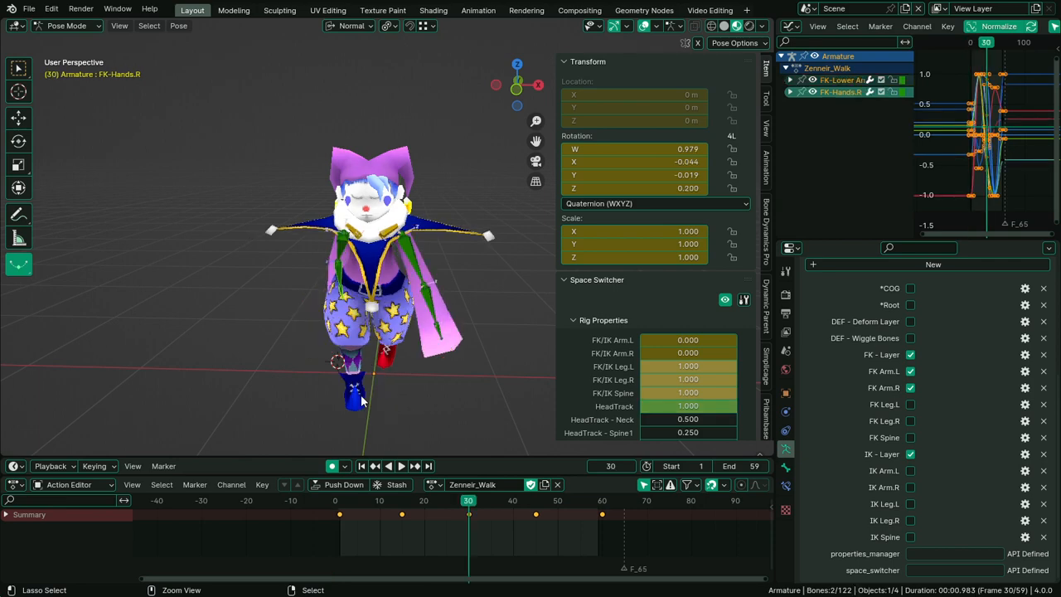
Play the walk cycle from frame 1 and examine the swing of both FK arms from the front and from behind
key(shift+Left)
key(space)
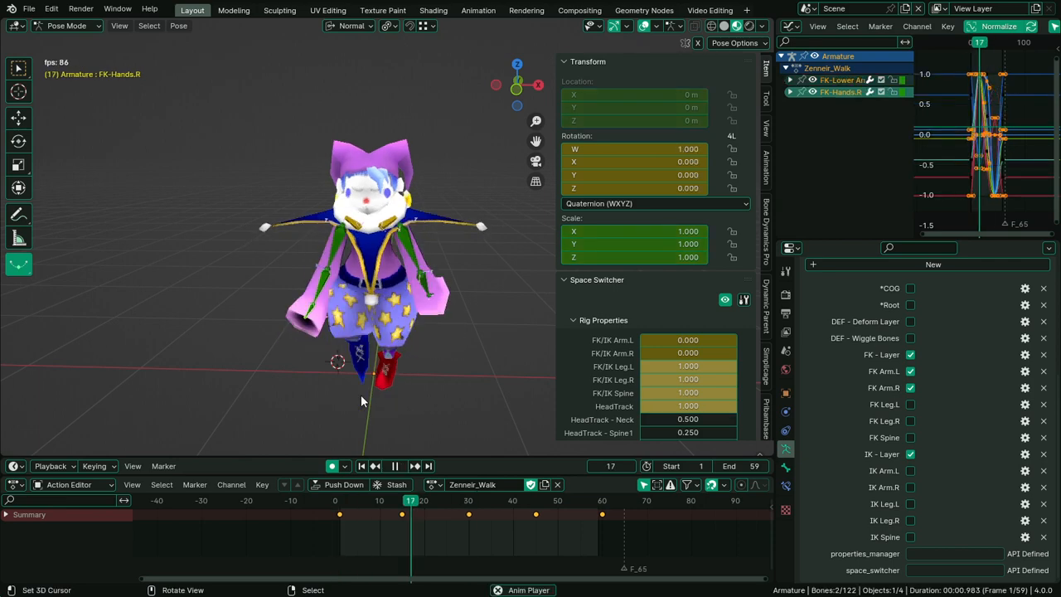
middle_drag(360, 395, 519, 364)
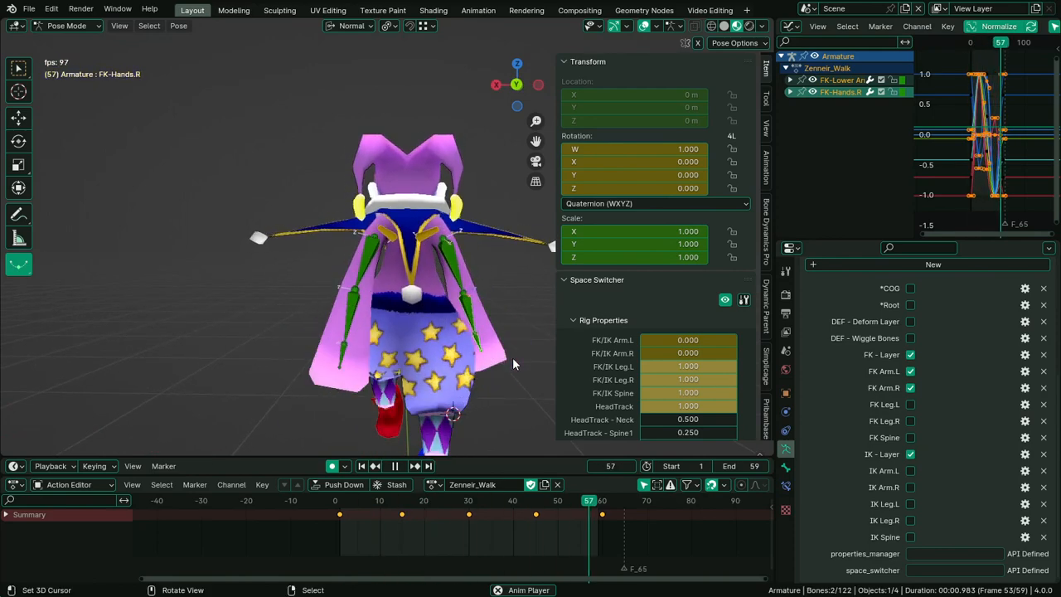
shift+middle_drag(496, 374, 412, 365)
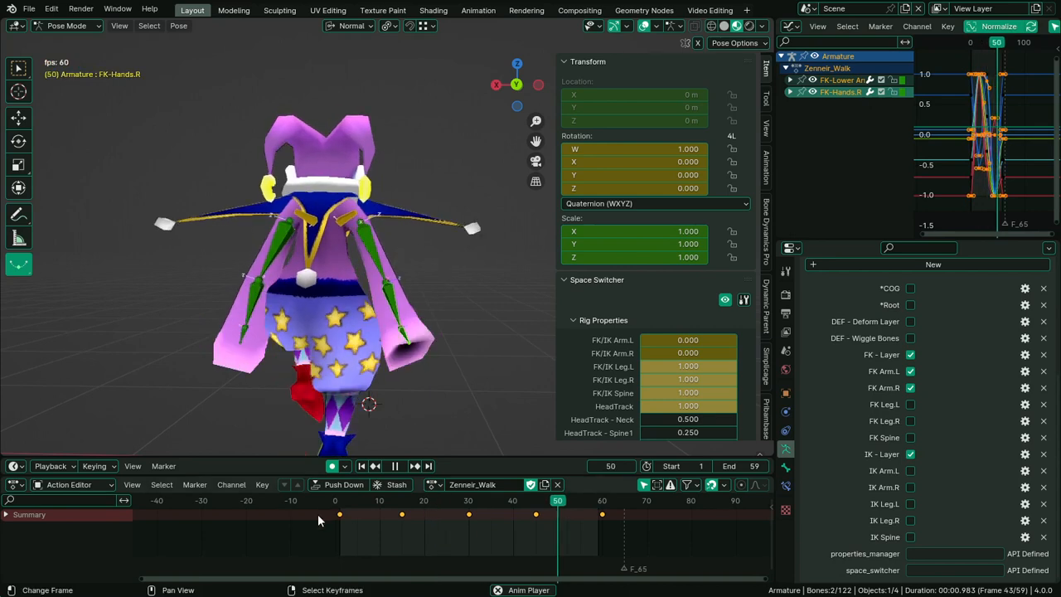
Try rotating the selected lower arm bone and FK-Hands.R at frame 1 in front view, and play back the result
drag(317, 514, 344, 523)
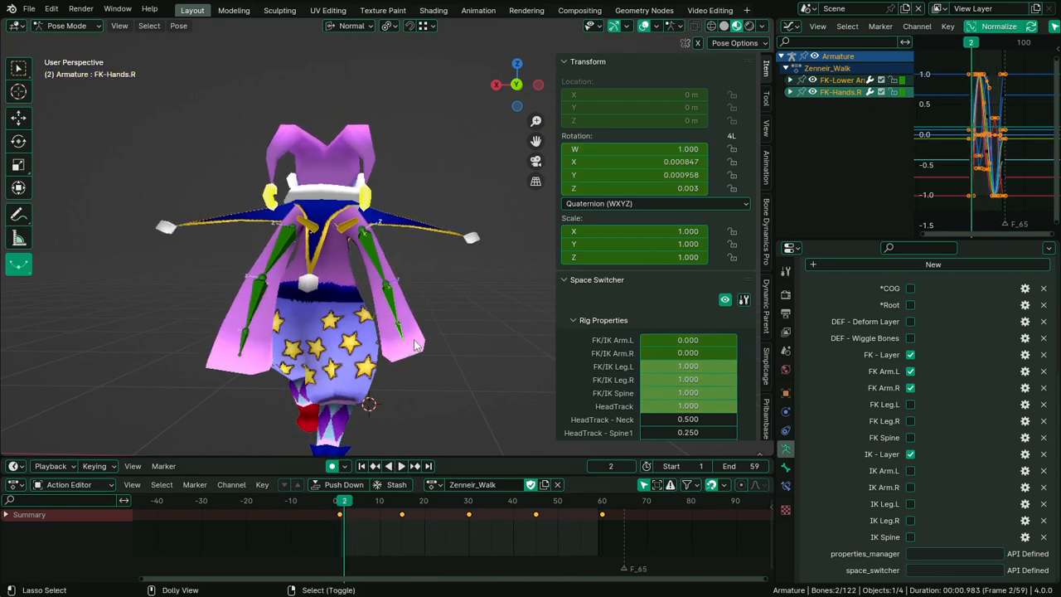
drag(343, 524, 340, 522)
middle_drag(364, 435, 194, 33)
middle_drag(260, 407, 209, 386)
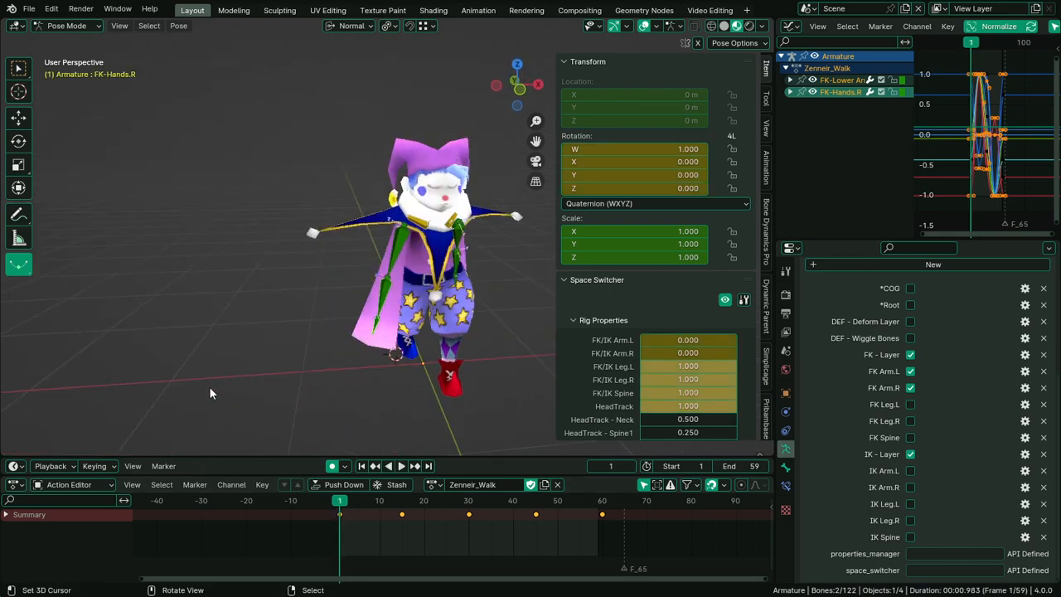
key(KP_1)
key(r)
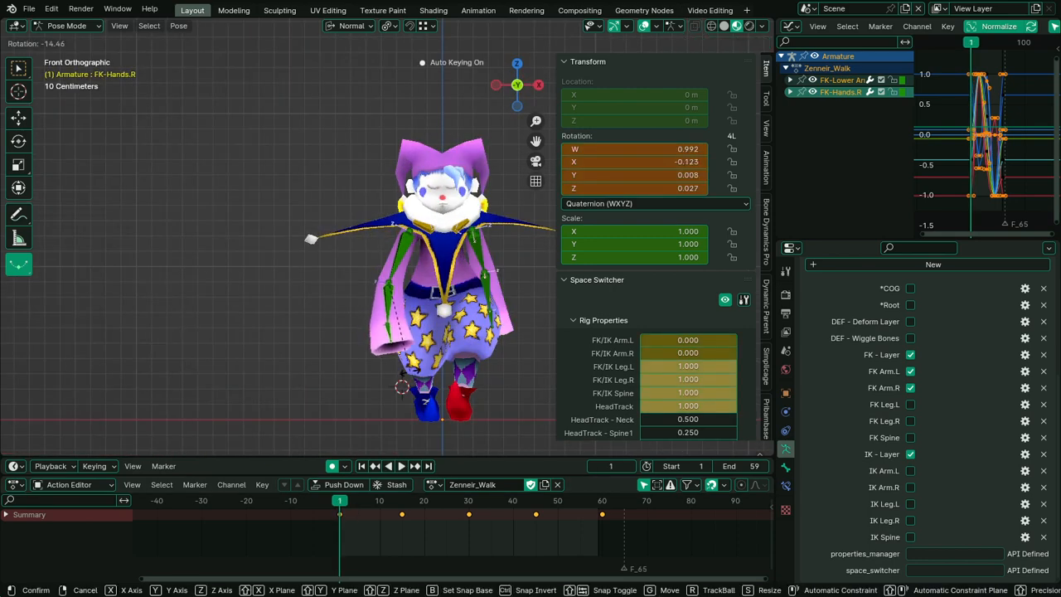
click(389, 356)
middle_drag(390, 356, 371, 388)
key(i)
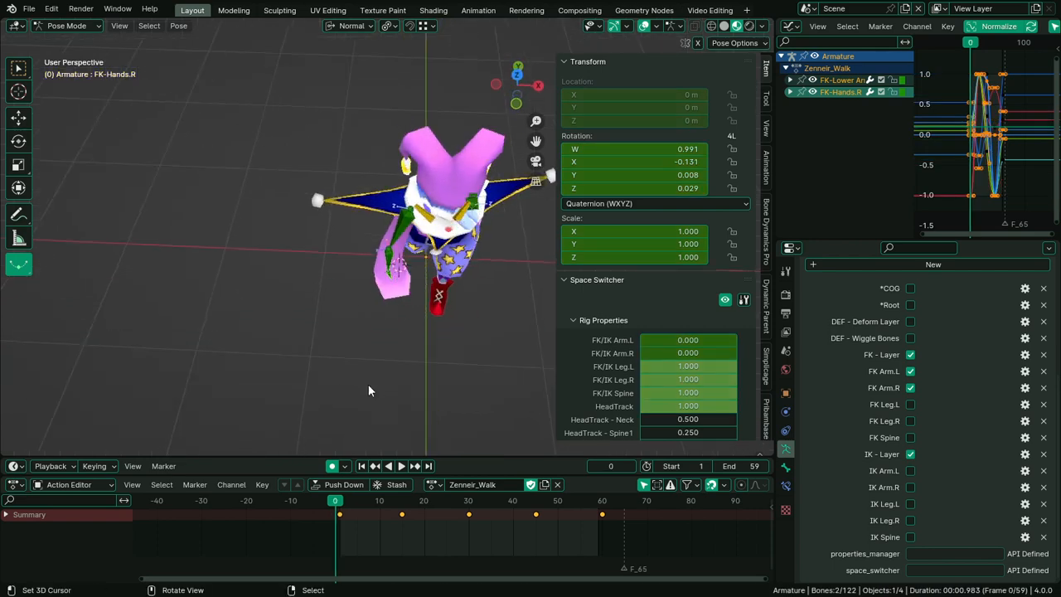
key(space)
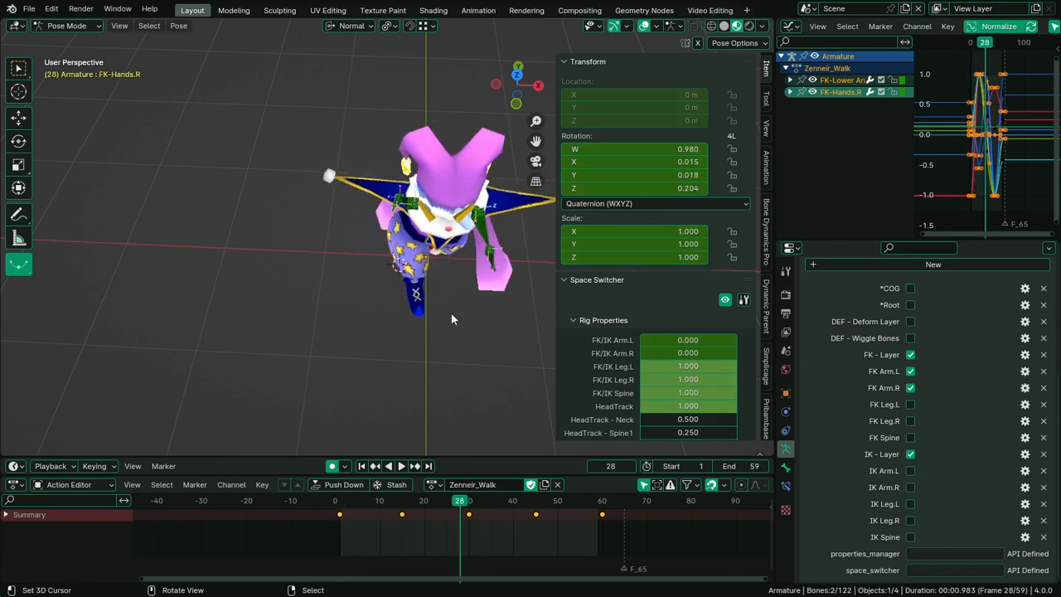
key(shift+Left)
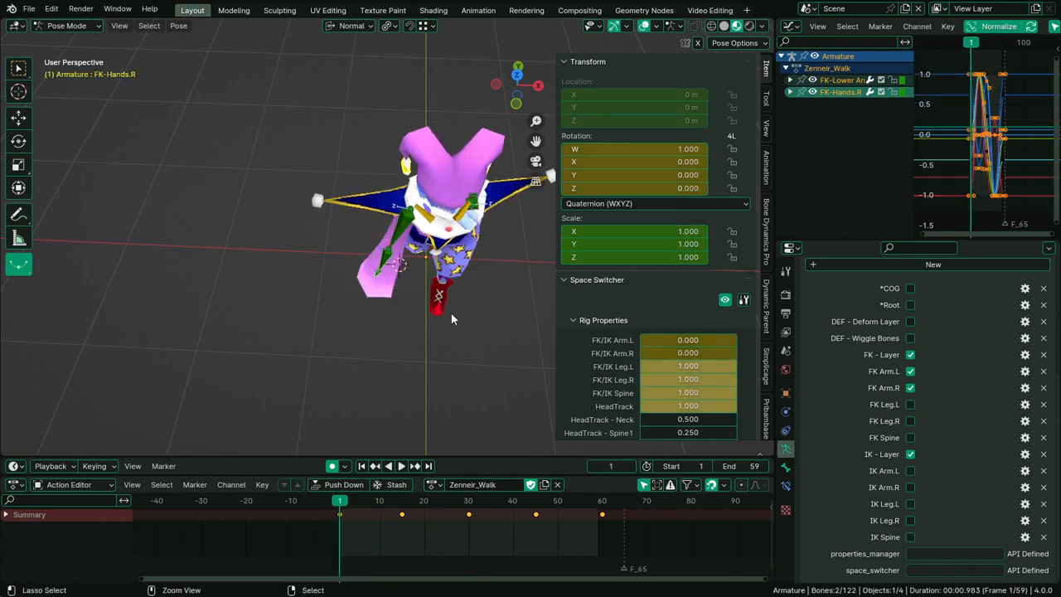
Save the file and play back the walk cycle to review the arm swing from the front
key(ctrl+s)
middle_drag(462, 334, 406, 204)
key(space)
shift+middle_drag(406, 204, 373, 172)
shift+middle_drag(481, 224, 479, 238)
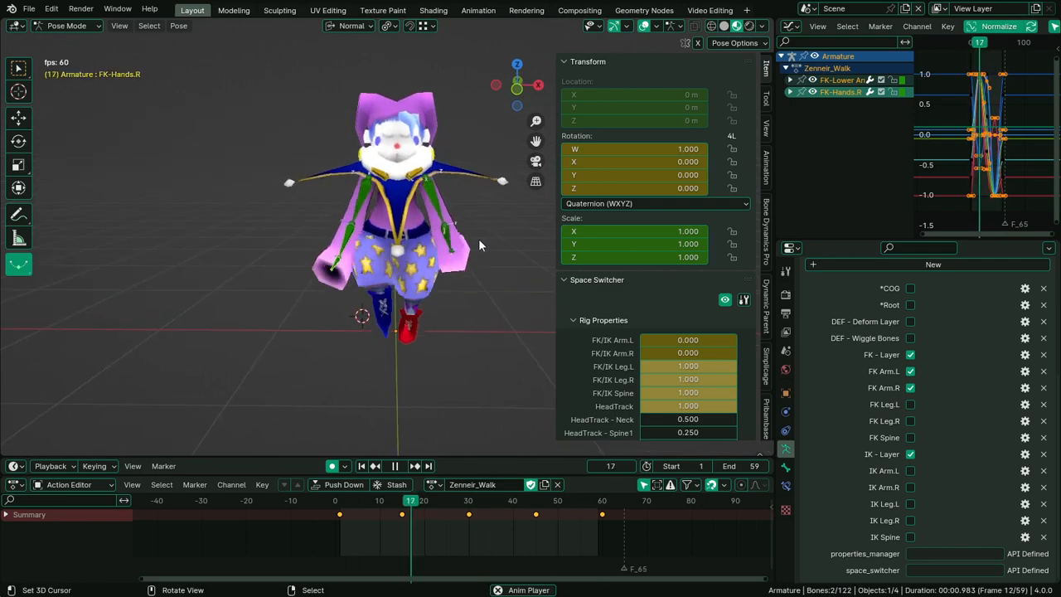
scroll(449, 248, up, 1)
shift+middle_drag(459, 198, 445, 230)
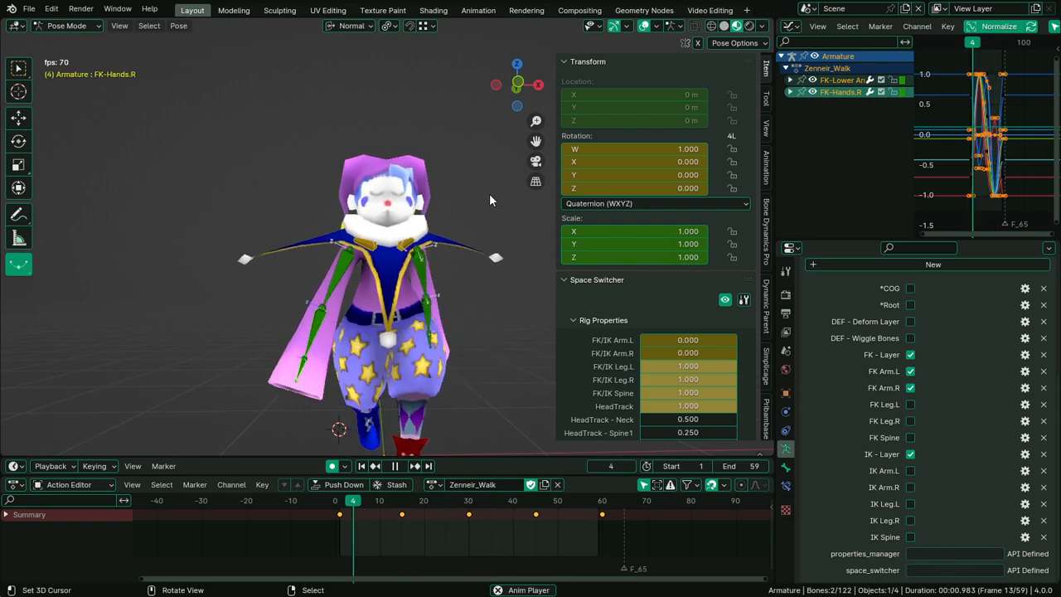
key(KP_1)
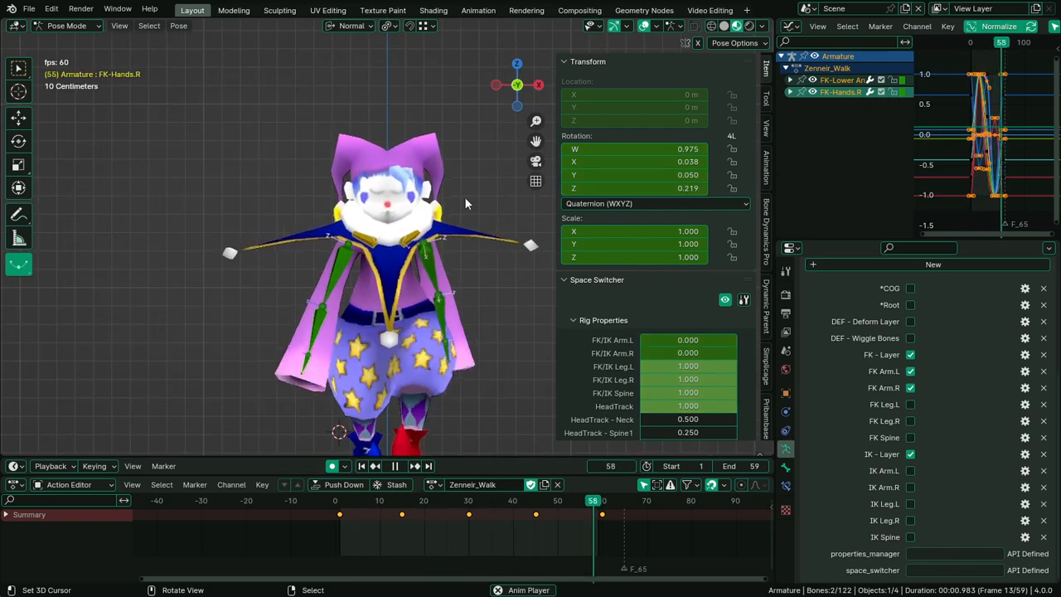
scroll(464, 217, down, 1)
shift+middle_drag(465, 216, 454, 211)
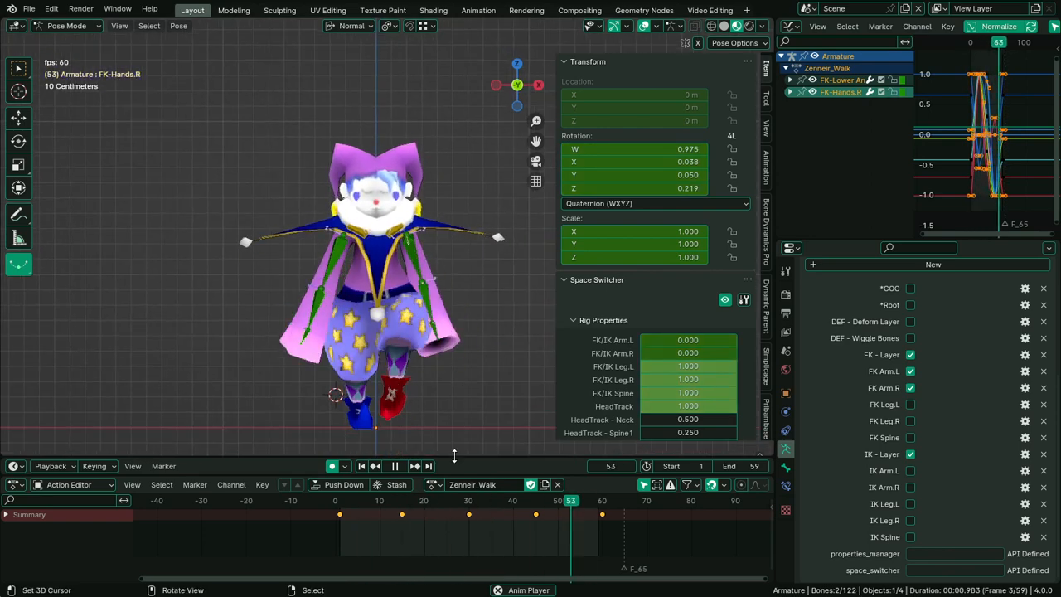
key(Escape)
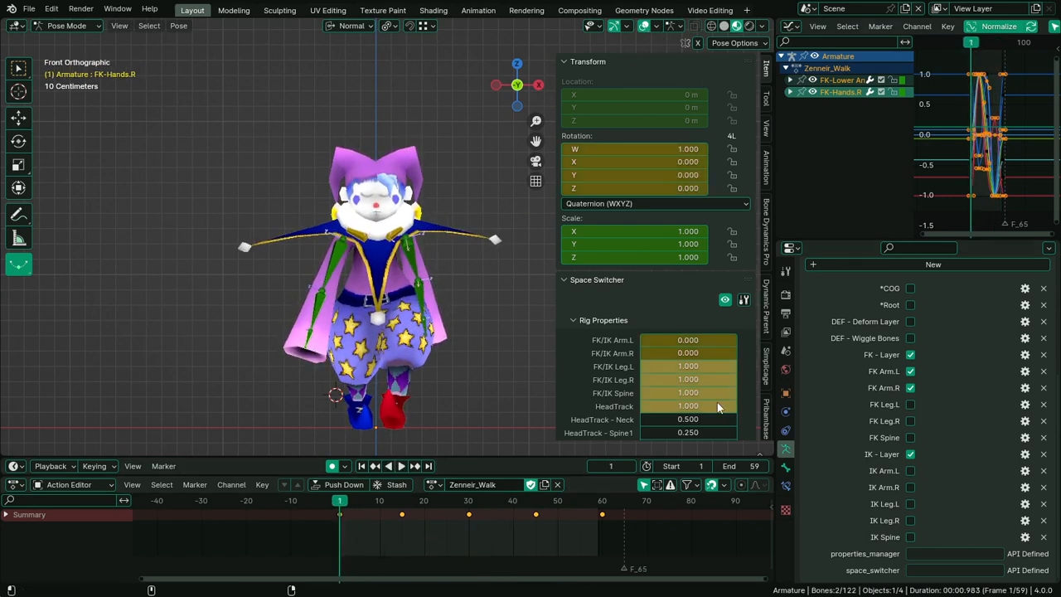
Hide the FK - Layer bones and toggle the IK Leg.L and IK Leg.R bones on and off
click(910, 354)
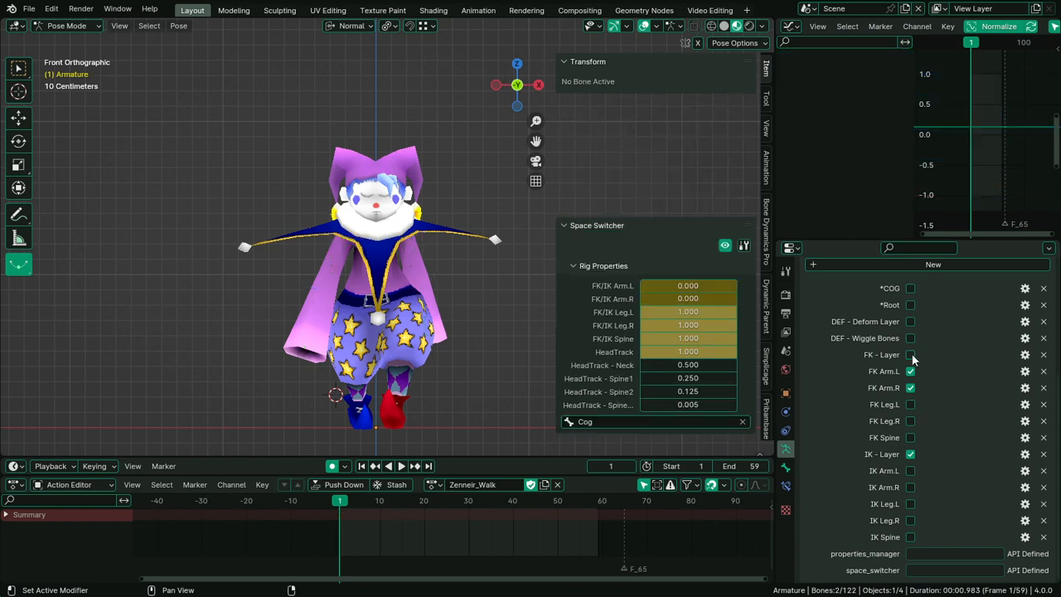
click(910, 520)
click(910, 504)
scroll(437, 352, up, 2)
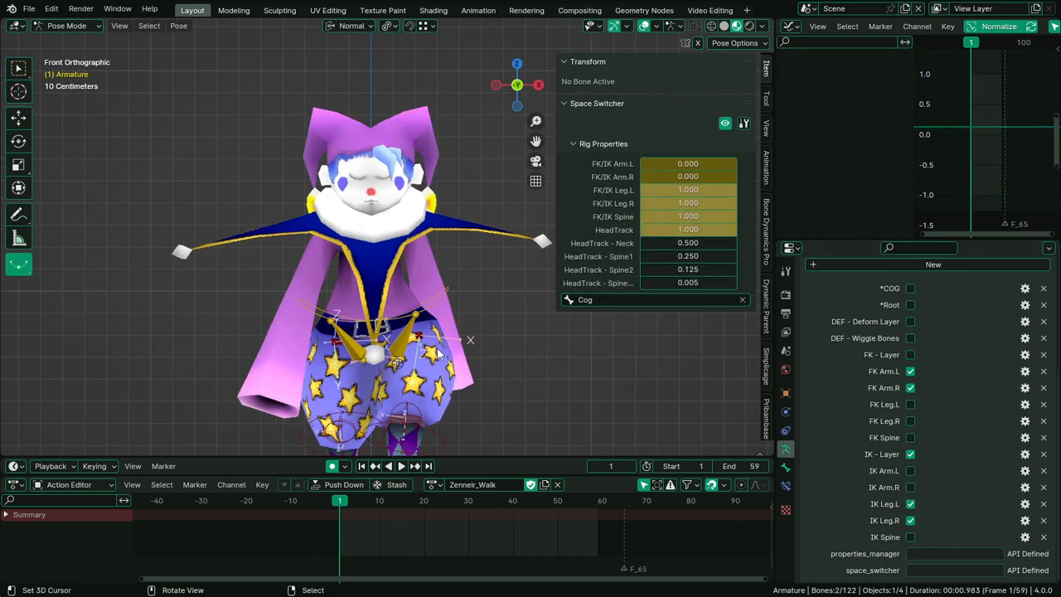
click(911, 505)
click(912, 520)
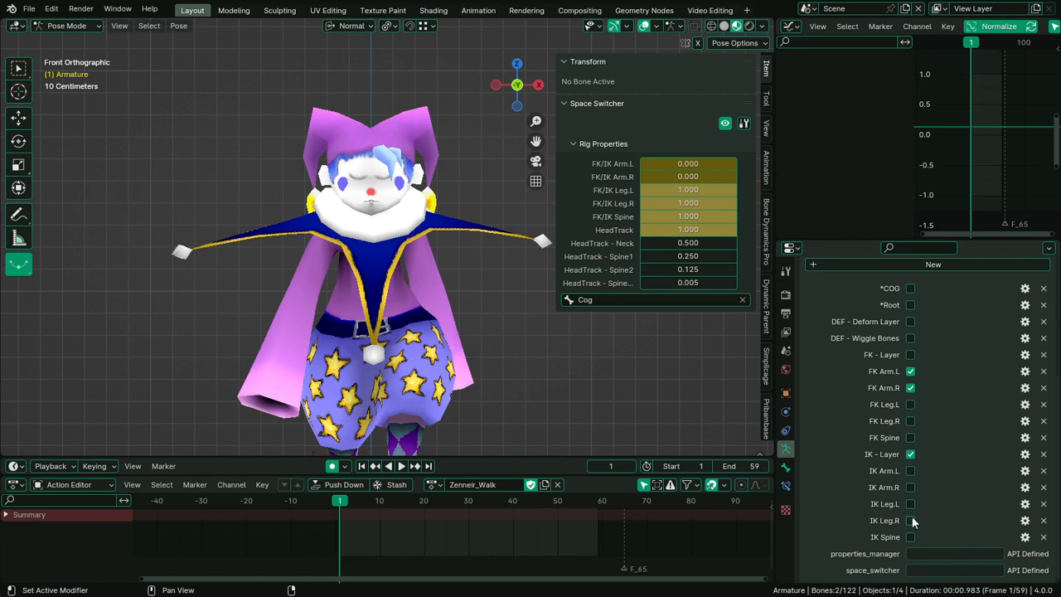
click(912, 521)
scroll(926, 474, up, 2)
click(911, 573)
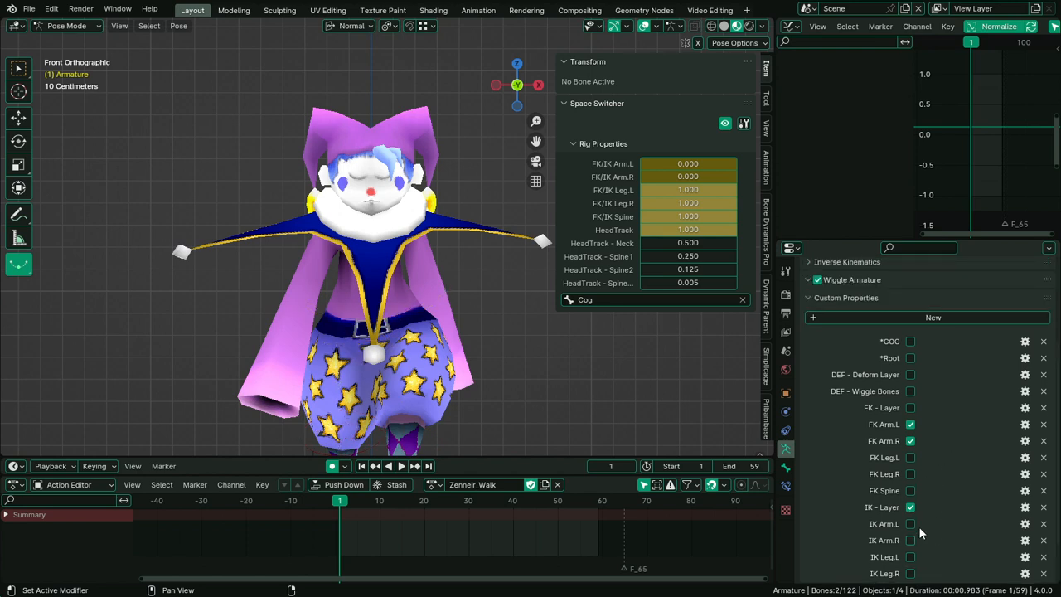
Show the *COG bone layer, play the walk briefly and select the Cog bone
click(910, 341)
key(space)
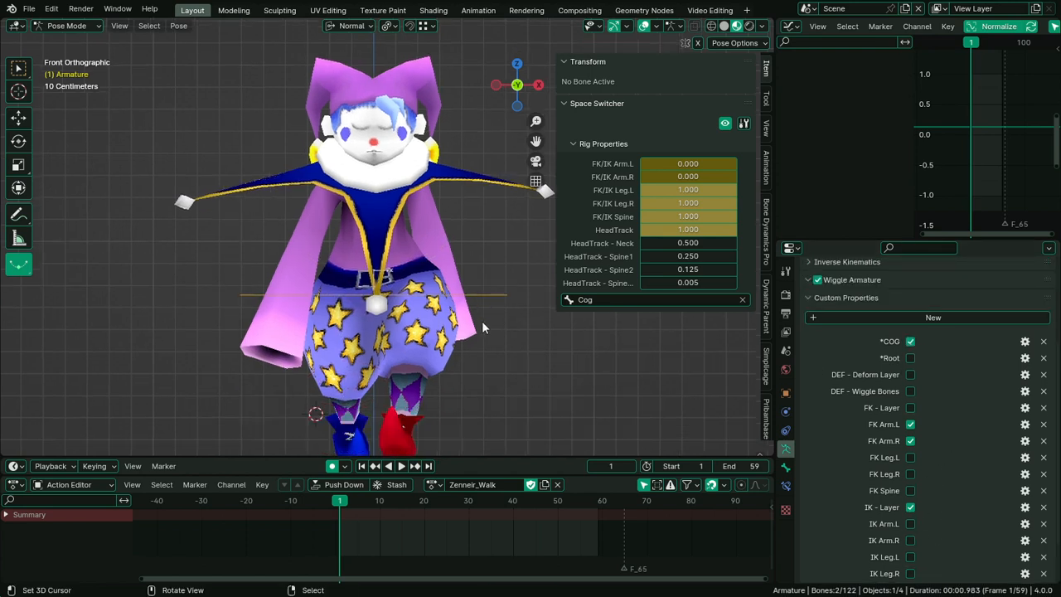
key(space)
right_click(458, 281)
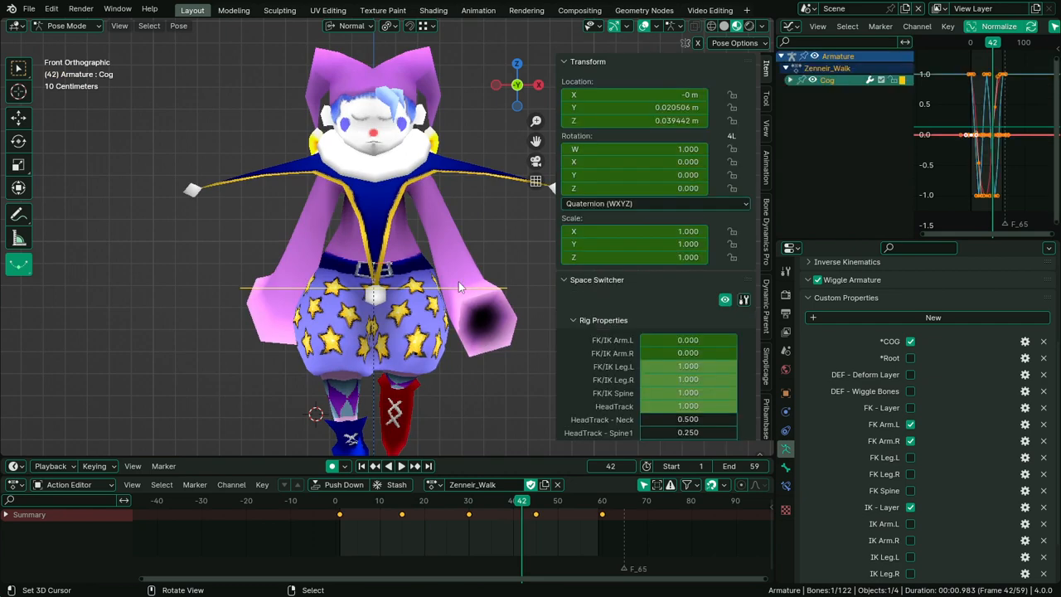
Play the walk from frame 1 and step back frame by frame to examine the Cog bone's movement
click(341, 522)
key(space)
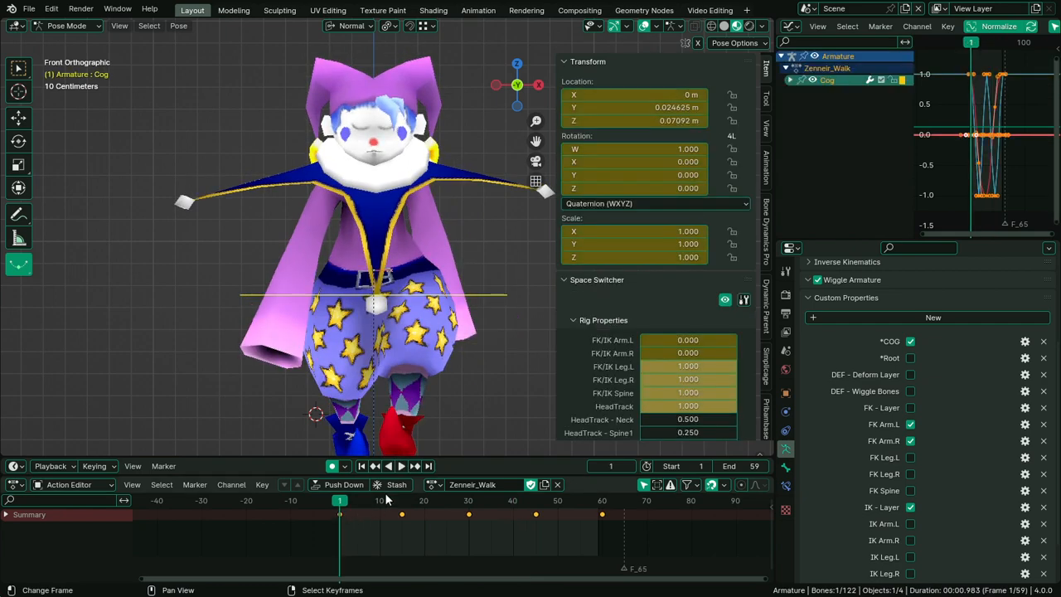
key(space)
key(Left)
key(Left)
key(Left)
key(Left)
key(Left)
key(Left)
key(Left)
key(Left)
key(Left)
key(Left)
key(Left)
key(Left)
key(Left)
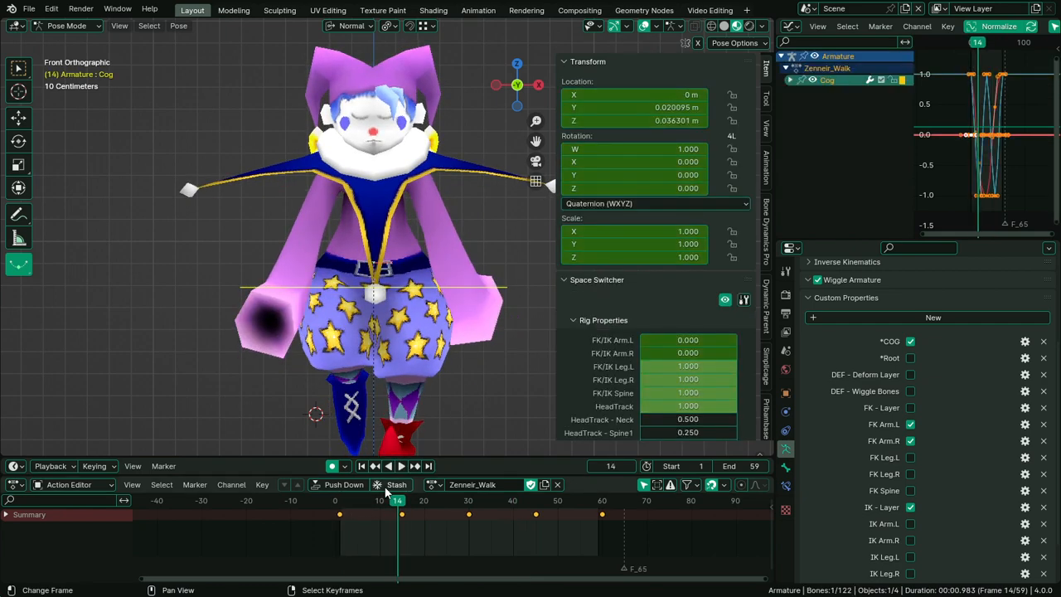
key(Left)
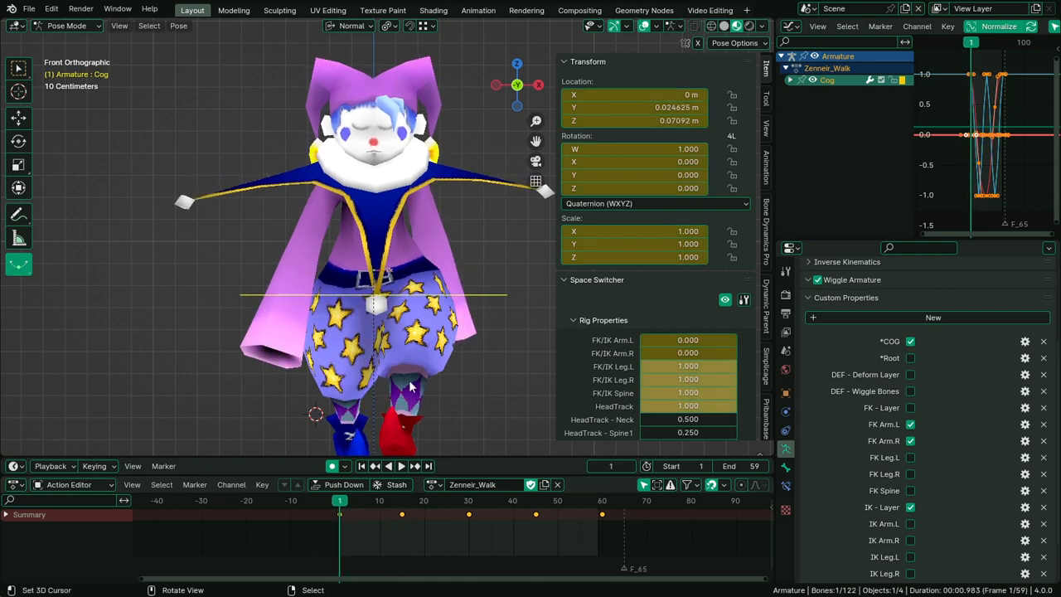
Try moving the Cog bone at frame 1, cancel the moves and hide the *COG layer
scroll(424, 353, down, 1)
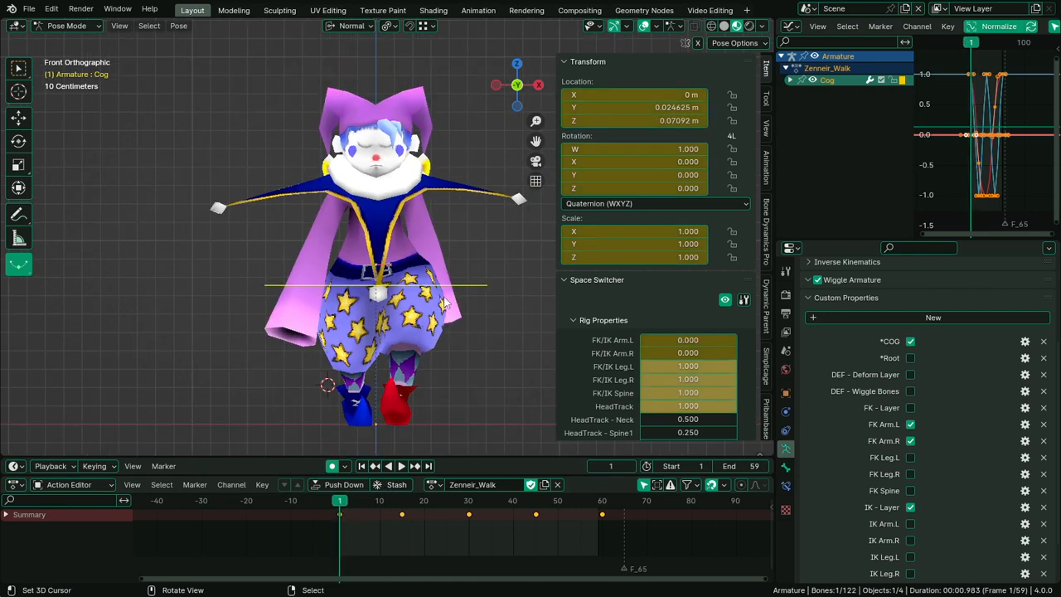
key(g)
right_click(476, 305)
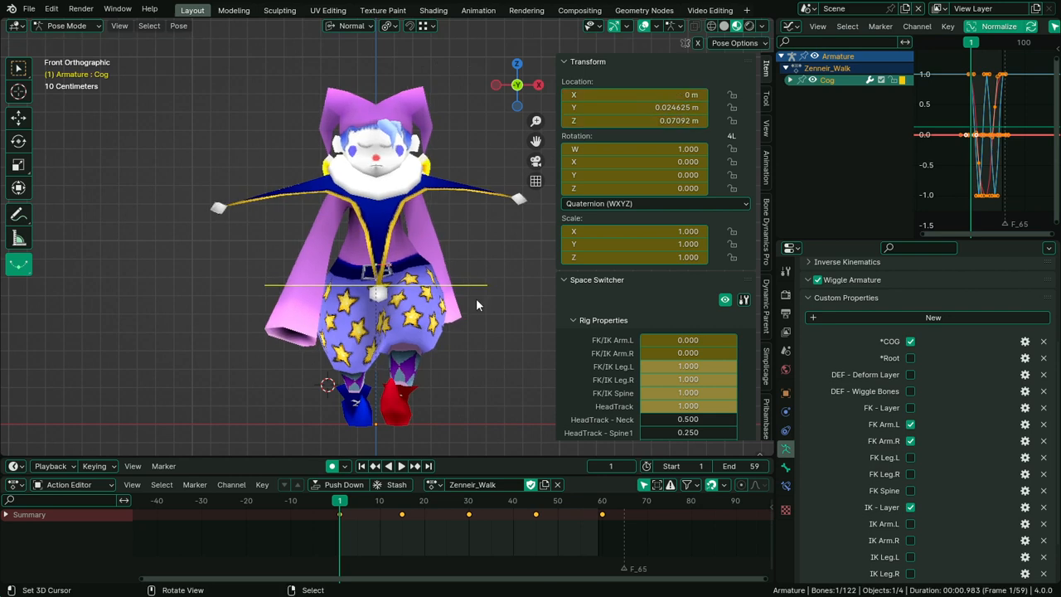
key(g)
right_click(553, 321)
click(910, 340)
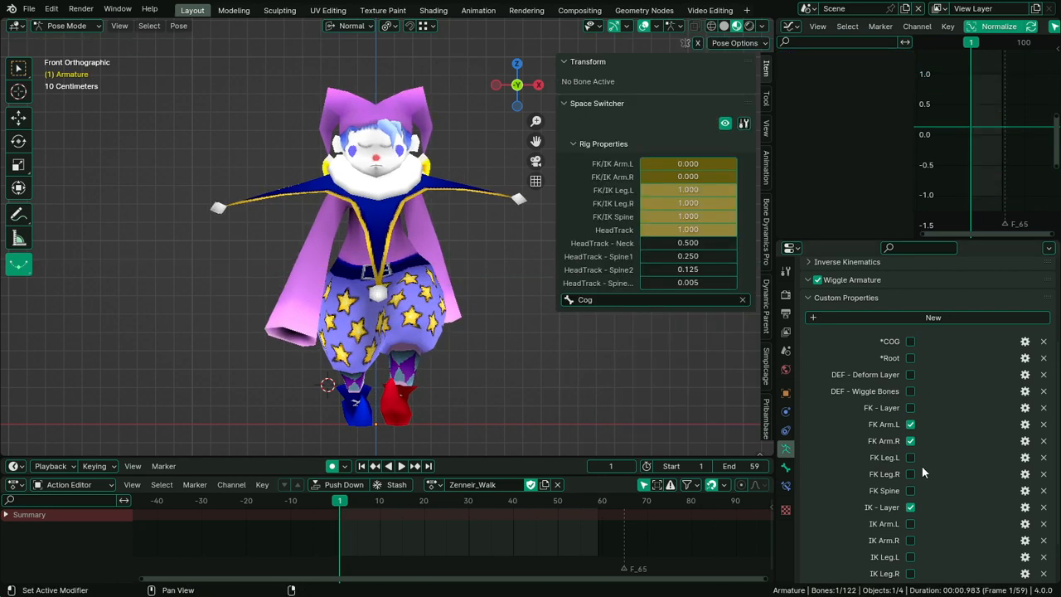
Show the IK Leg.L and IK Leg.R bone layers
scroll(922, 465, down, 2)
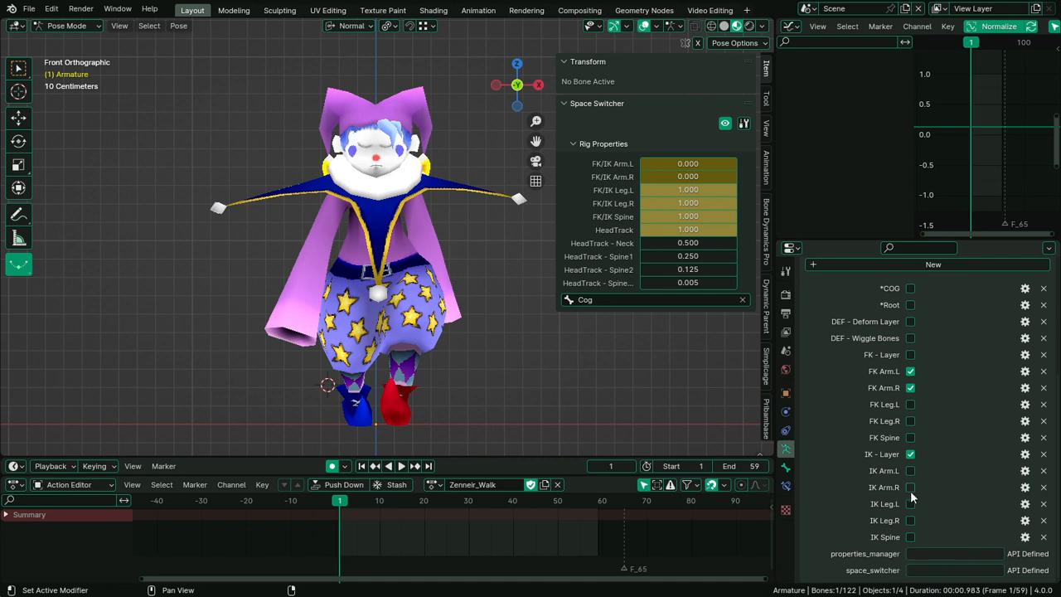
mouse_move(908, 472)
mouse_down()
mouse_move(911, 488)
mouse_move(911, 472)
mouse_up()
drag(910, 523, 911, 514)
Try moving the DEF-Hips bone sideways at frame 1 and cancel the move
click(445, 283)
key(g)
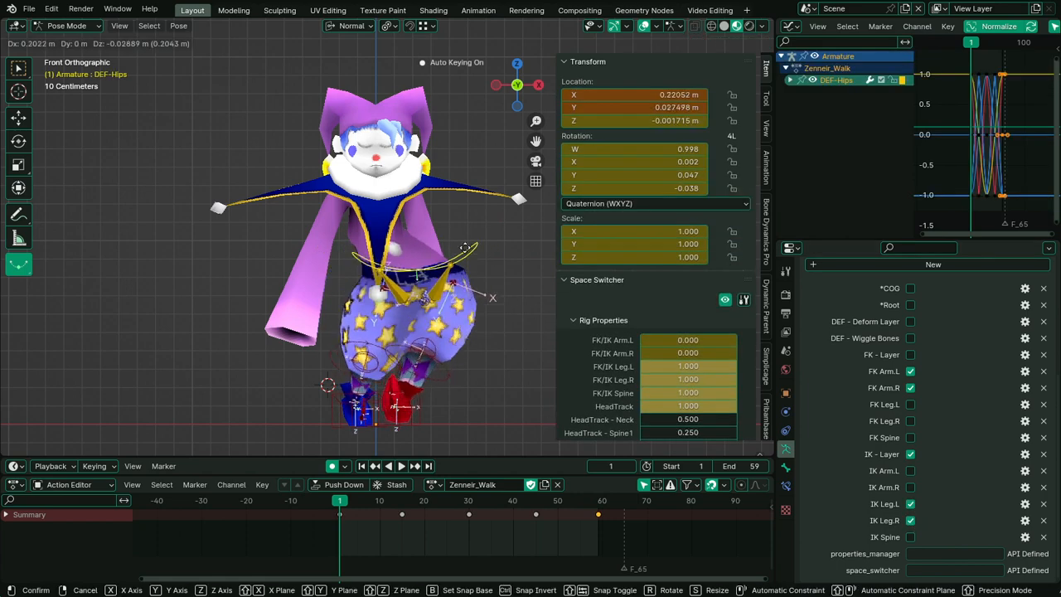
key(Escape)
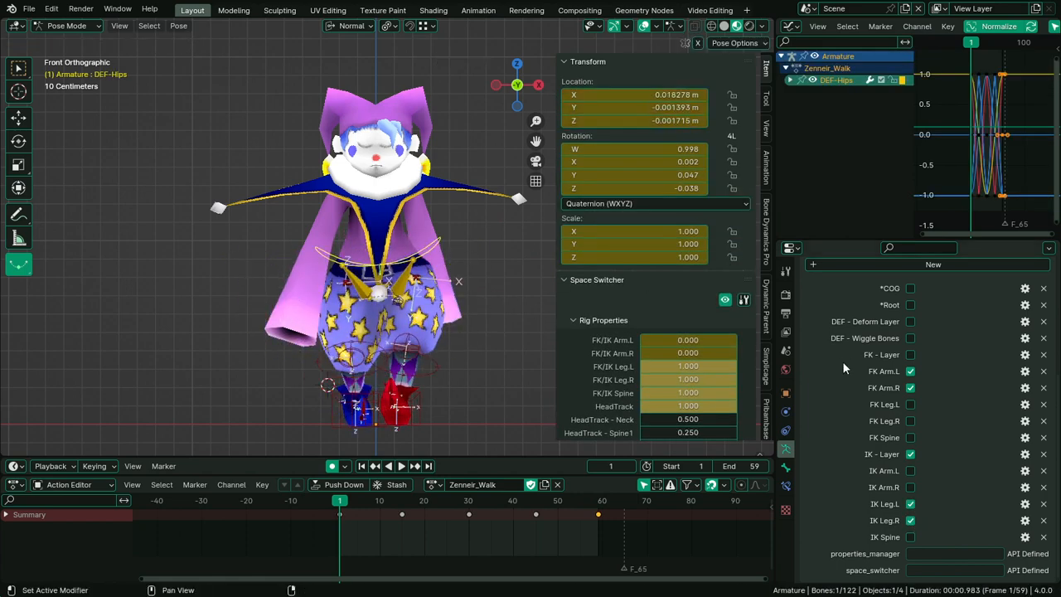
Show the *COG layer, try moving the Cog bone sideways and cancel the move
click(911, 289)
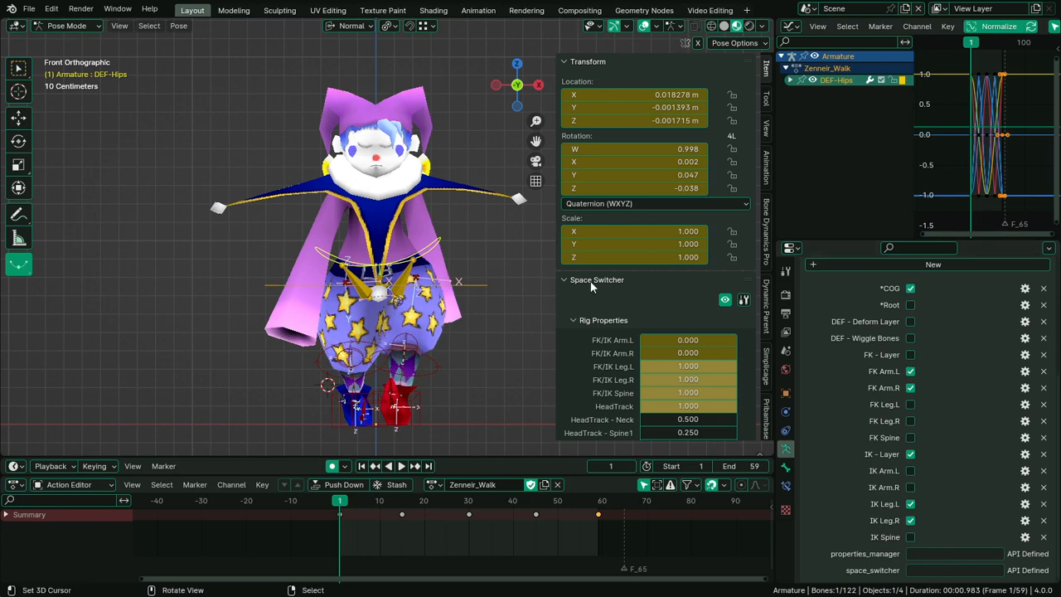
right_click(481, 286)
key(g)
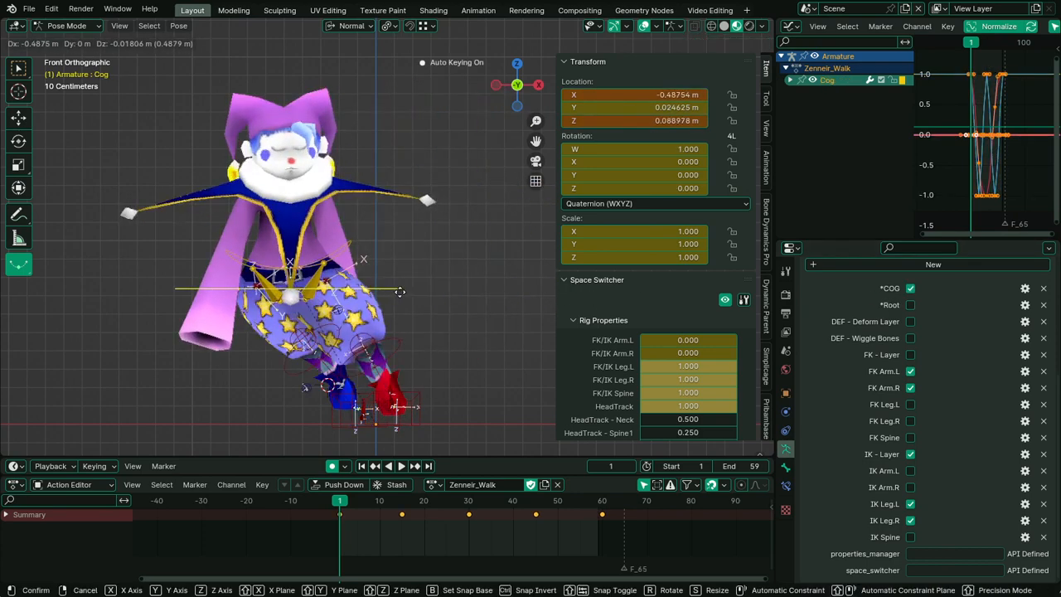
right_click(416, 285)
Play back the walk, hide the *COG layer and save the file
key(space)
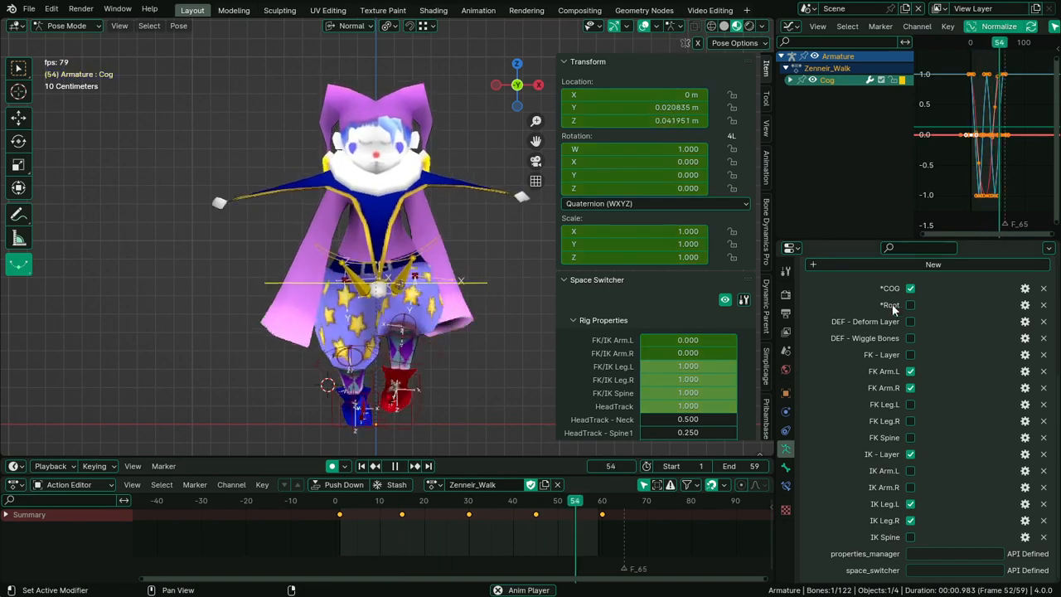
click(911, 288)
middle_drag(261, 287, 482, 277)
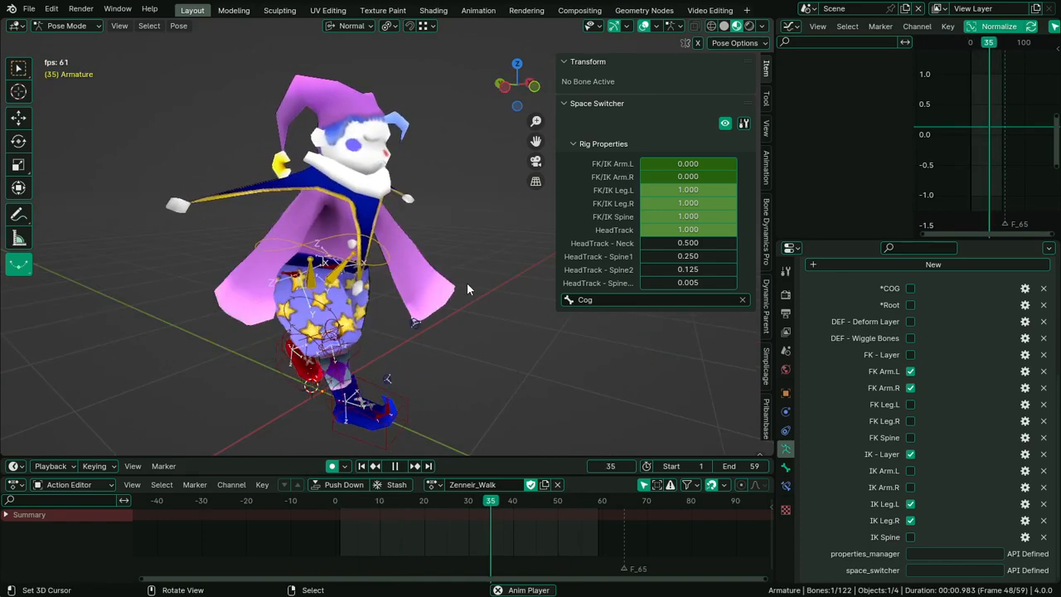
key(ctrl+s)
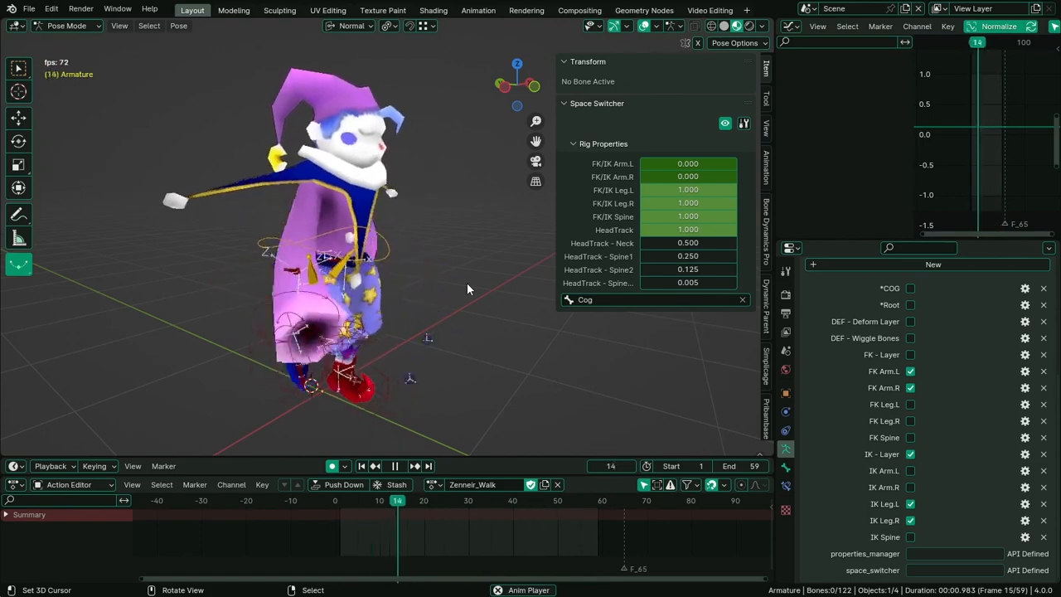
Review the playing walk cycle from the front and the side, and save the file again
middle_drag(468, 285, 352, 266)
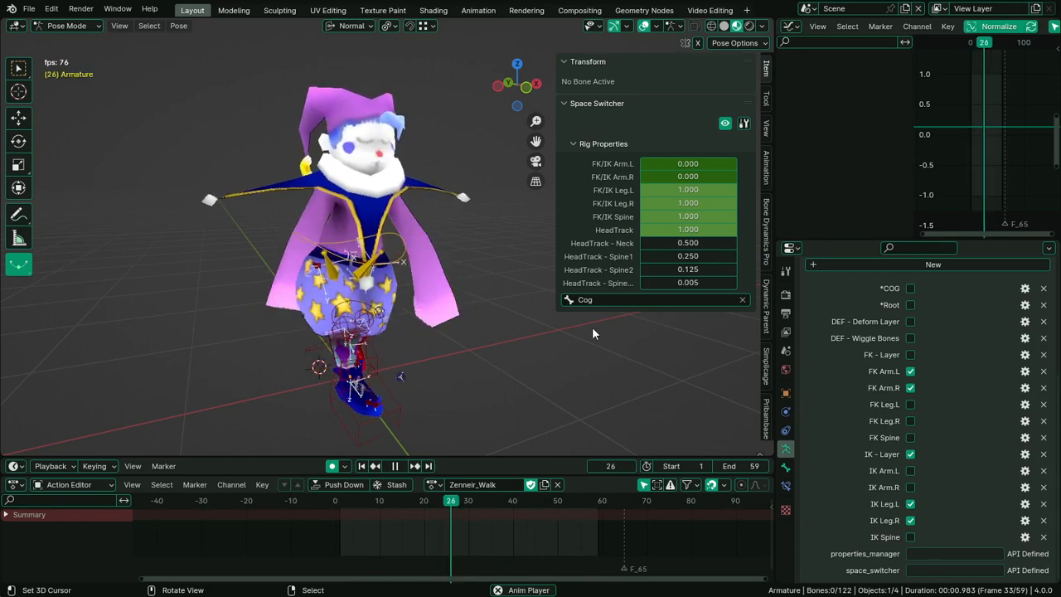
key(KP_1)
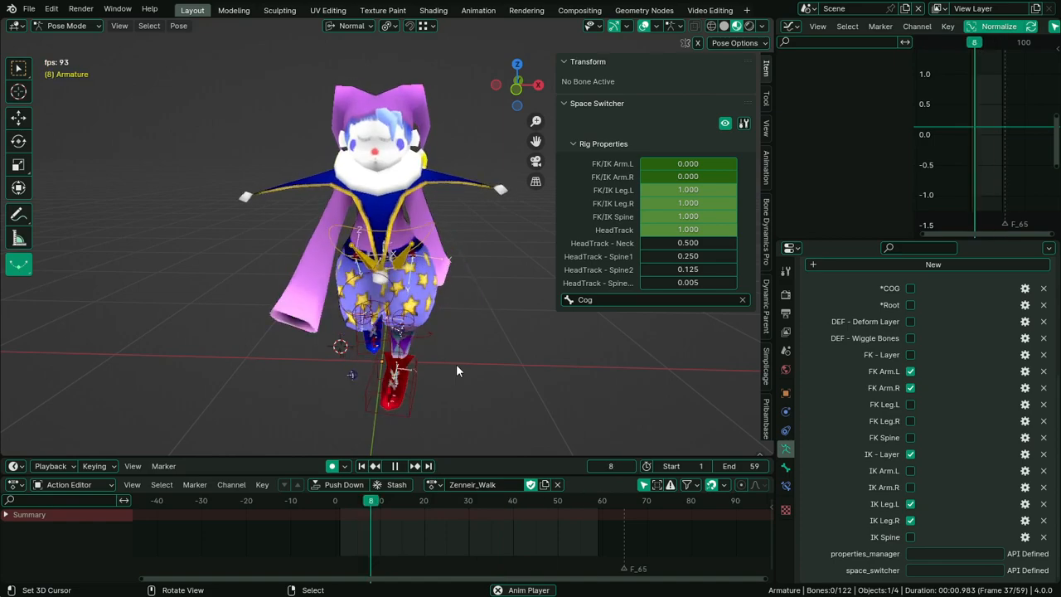
middle_drag(455, 364, 605, 351)
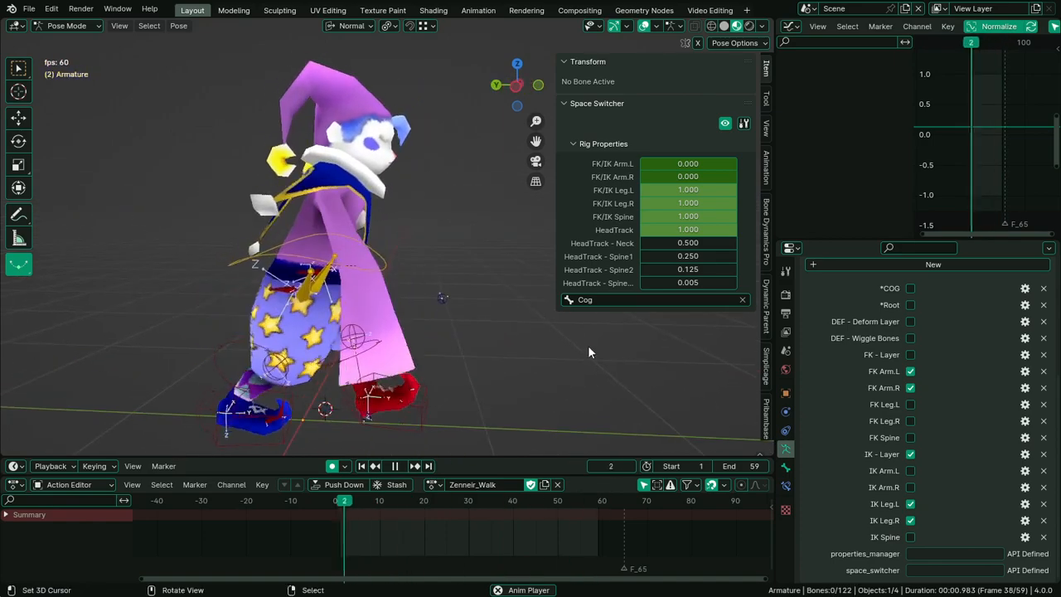
key(ctrl+s)
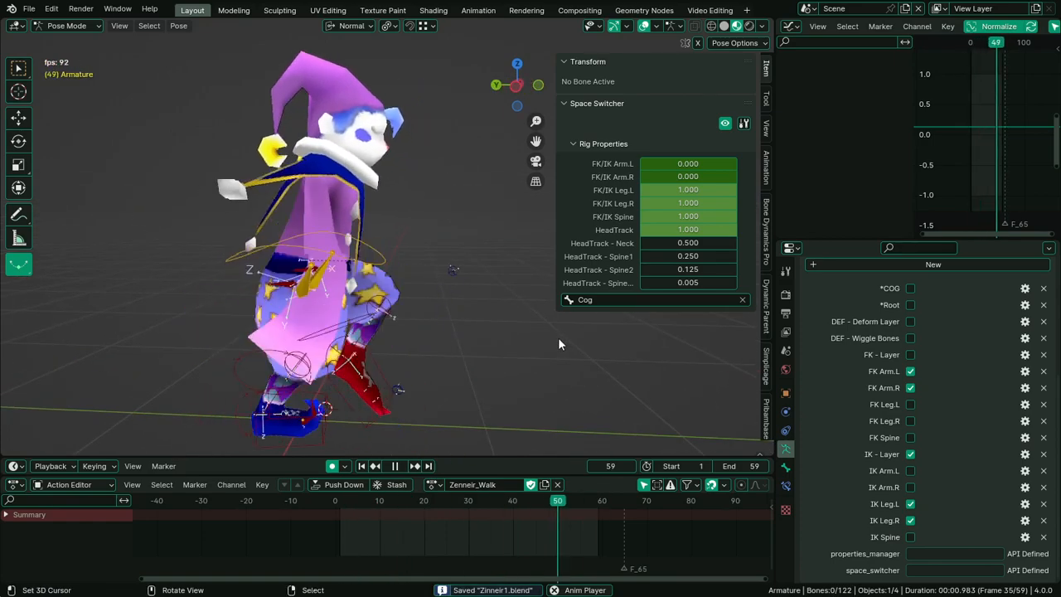
Stop playback, select the armature in Object Mode, and duplicate its Zenneir_Walk action as 0_Zenneir-Idle
key(space)
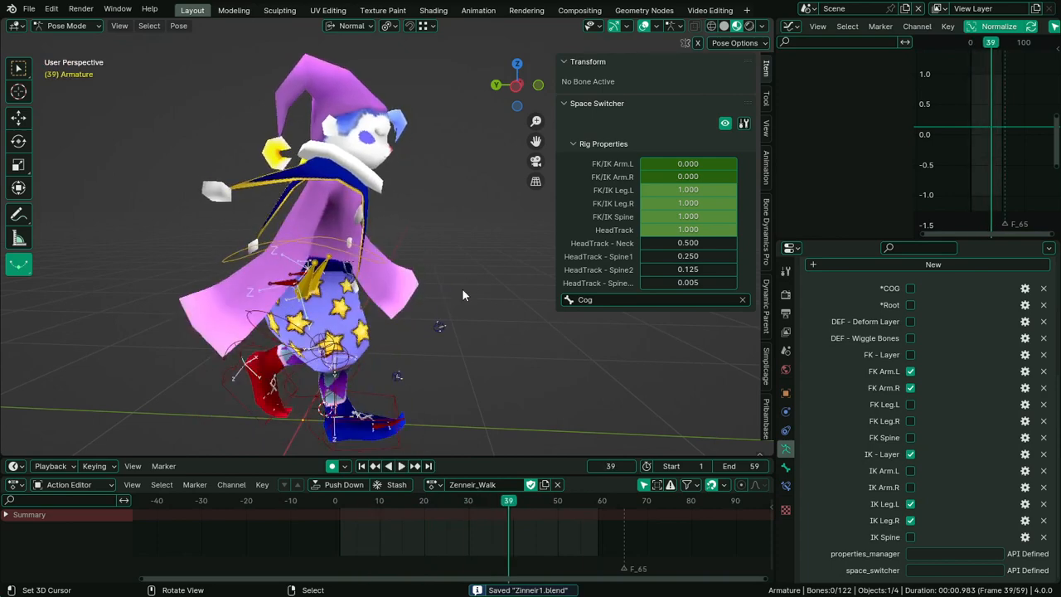
key(ctrl+Tab)
right_click(348, 218)
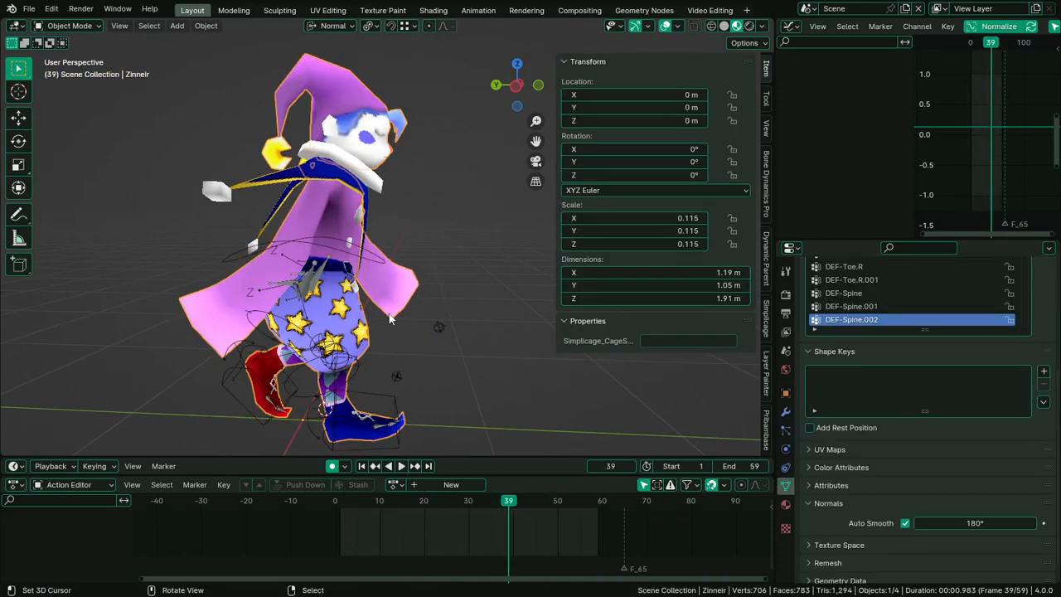
right_click(375, 259)
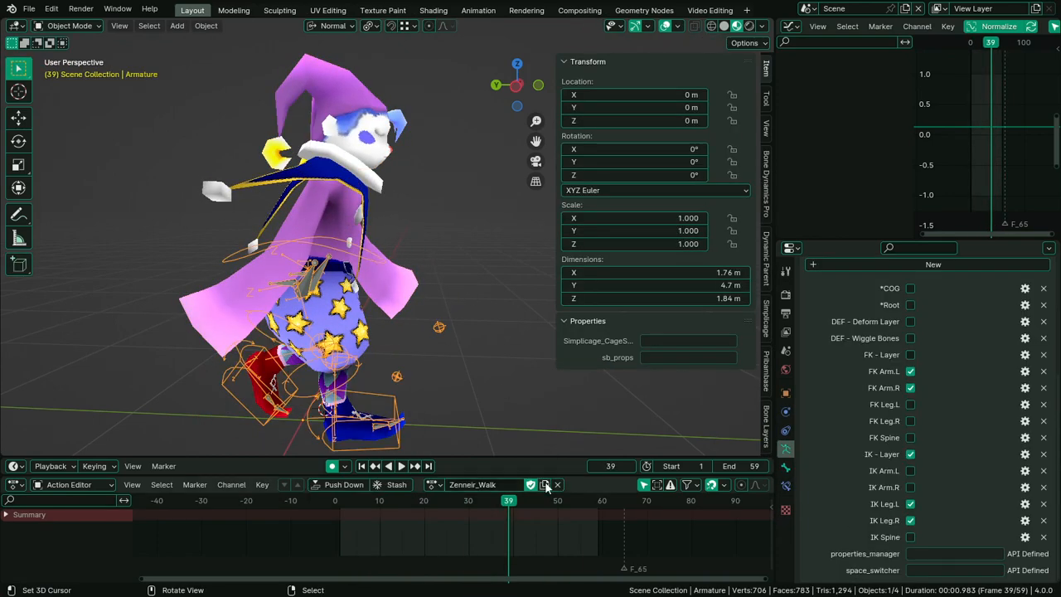
double_click(497, 484)
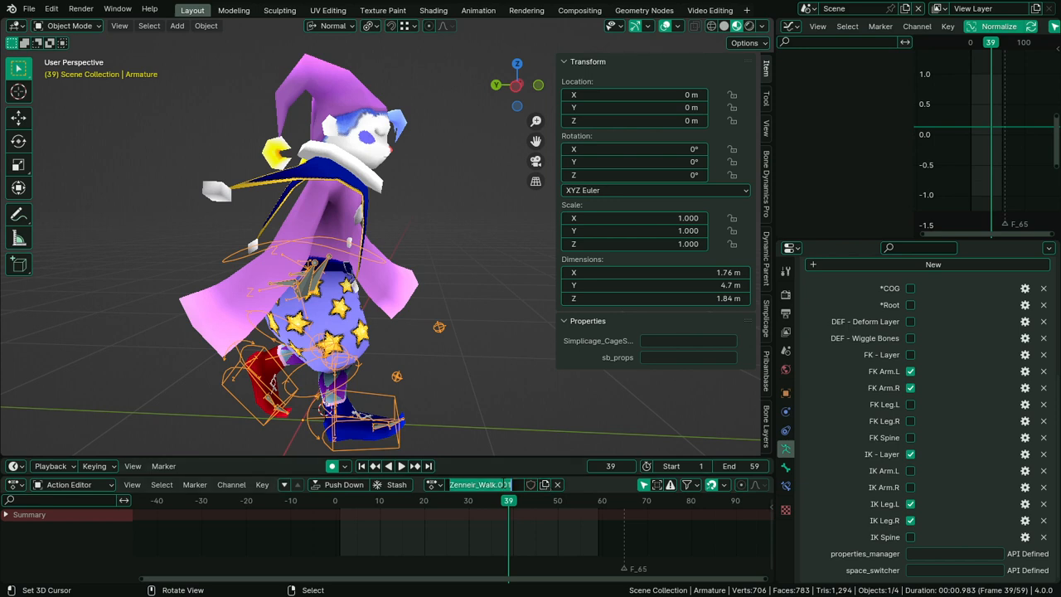
text()_)
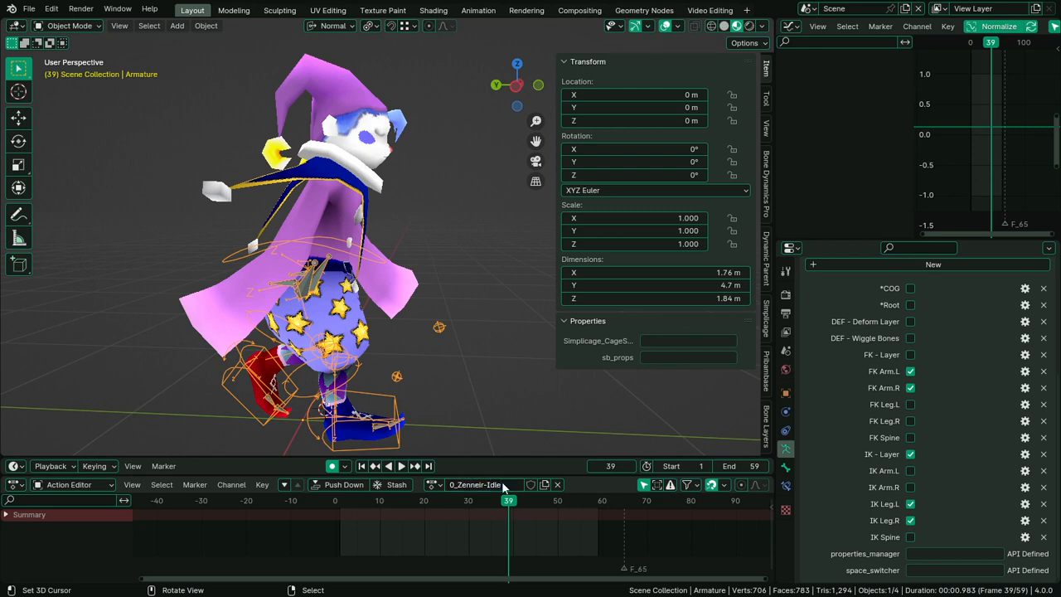
Show all of the armature's bone layers in Pose Mode and play back the 0_Zenneir-Idle action
key(ctrl+Tab)
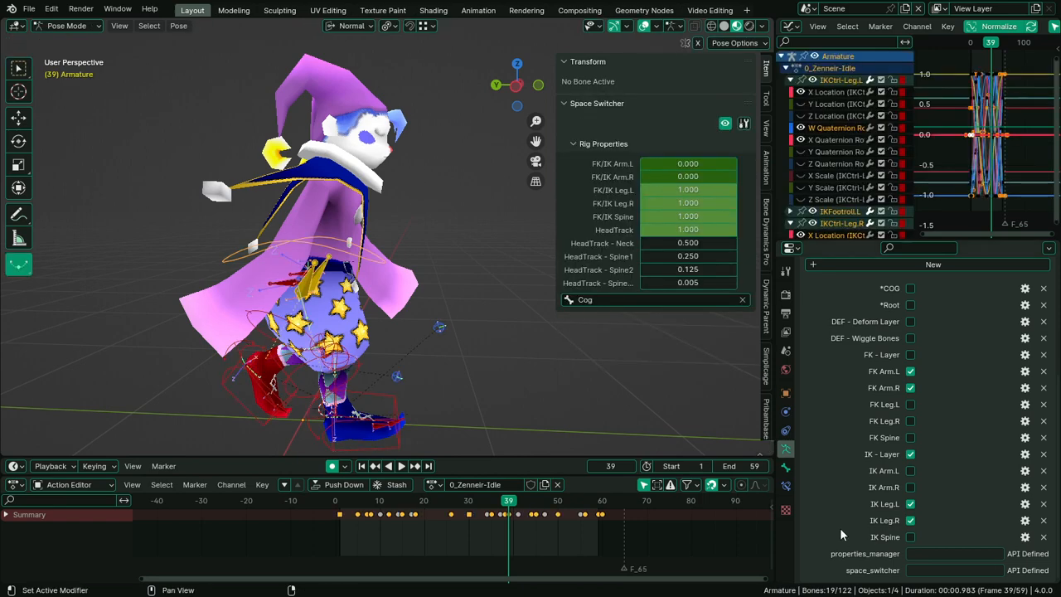
drag(910, 288, 910, 503)
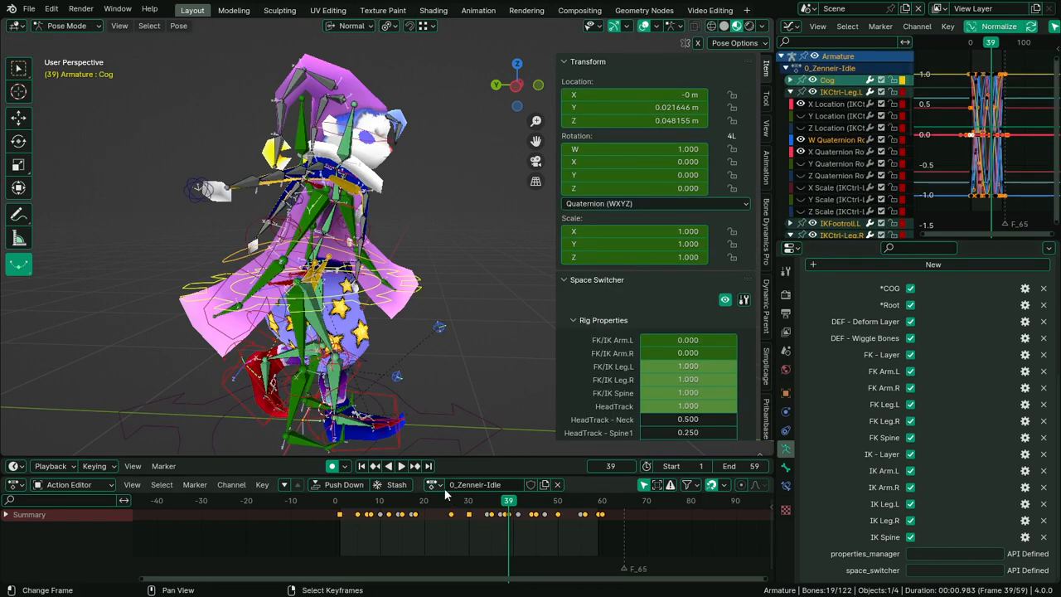
key(space)
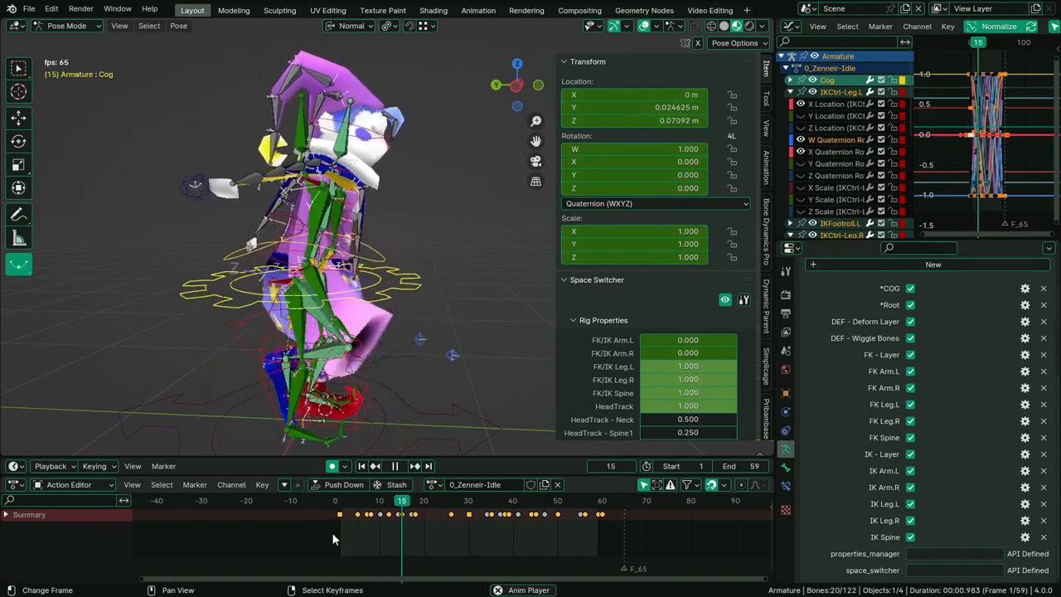
key(space)
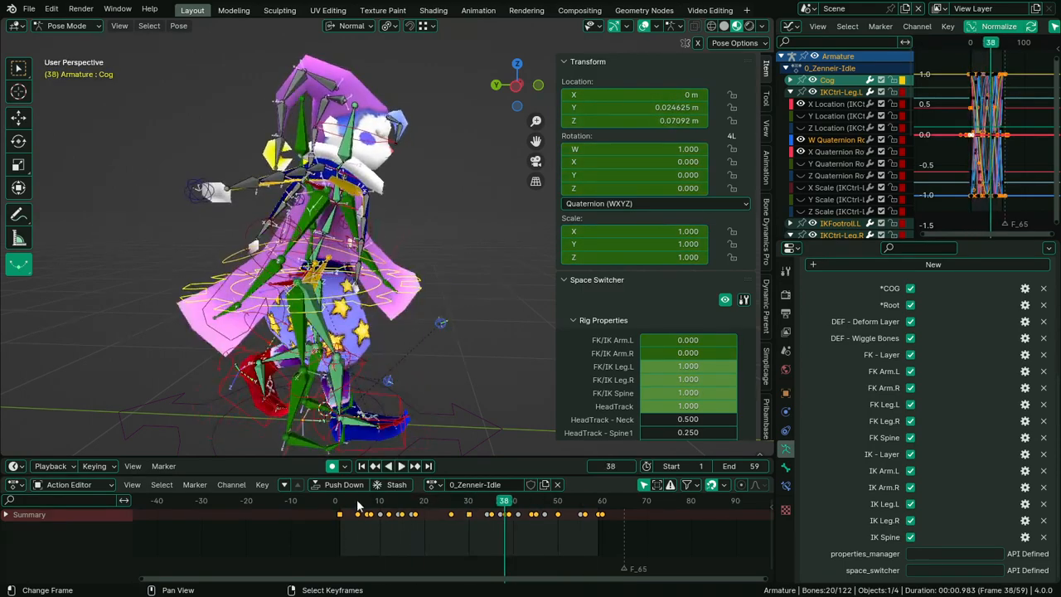
Check the Zenneir_Walk action on the armature and switch back to 0_Zenneir-Idle
click(351, 521)
click(434, 484)
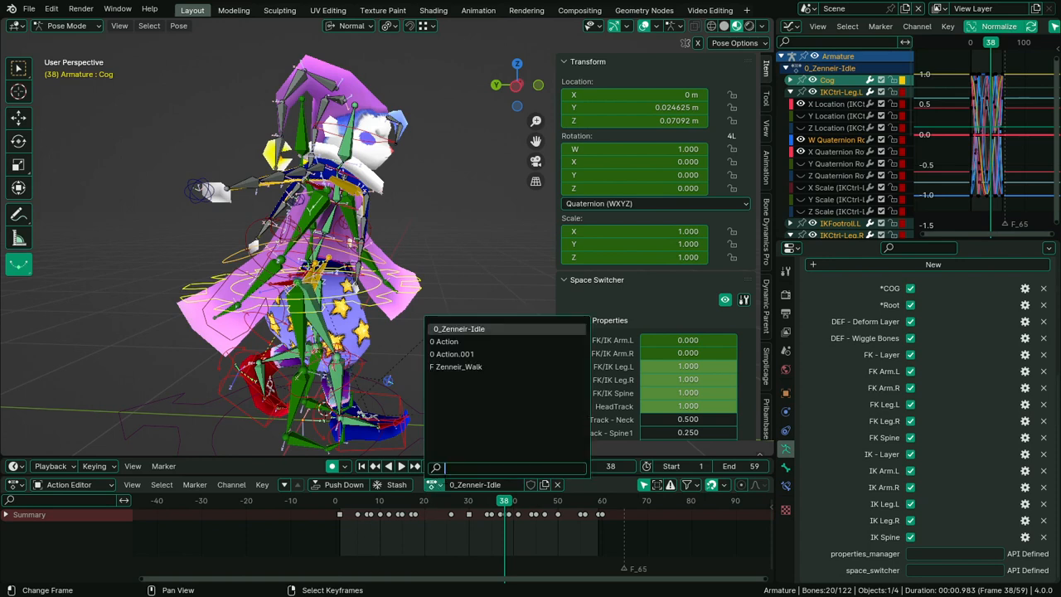
click(481, 366)
click(432, 484)
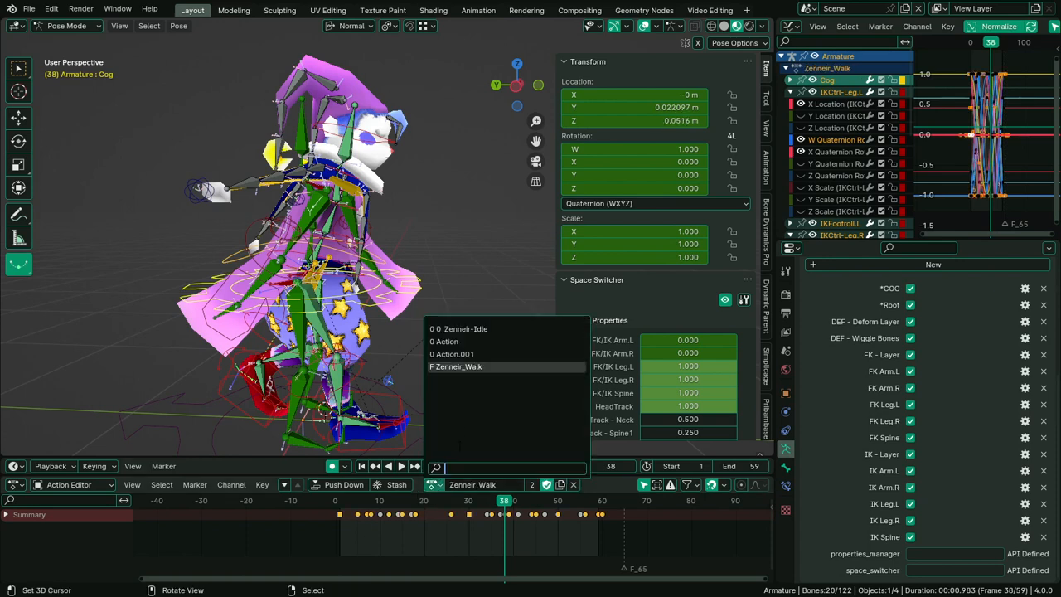
click(491, 328)
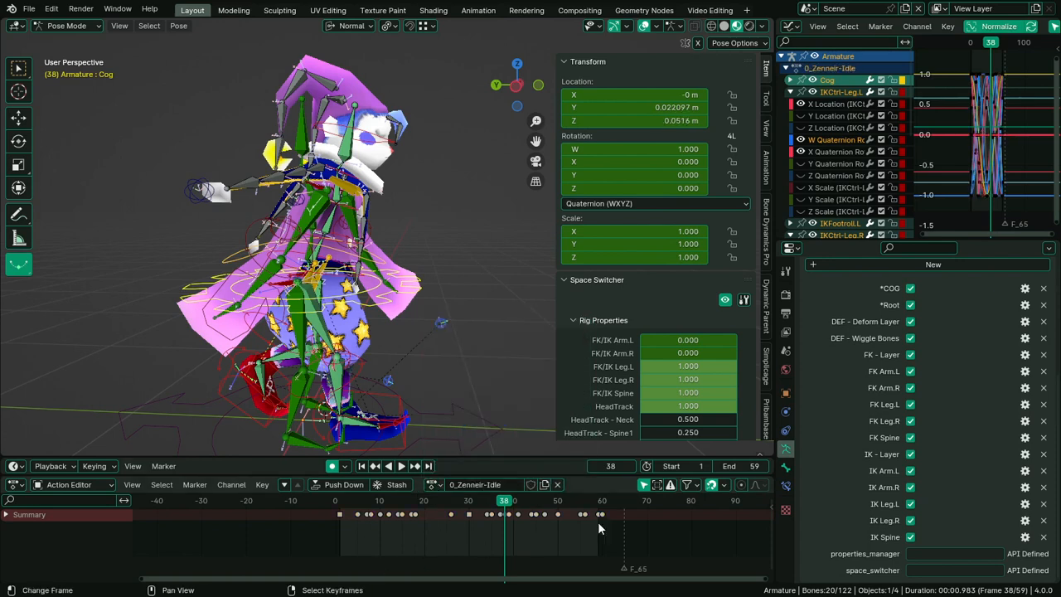
Delete the visible keyframes after frame 1 in the 0_Zenneir-Idle action and go to frame 1
key(c)
drag(600, 517, 362, 514)
right_click(362, 513)
key(x)
click(363, 516)
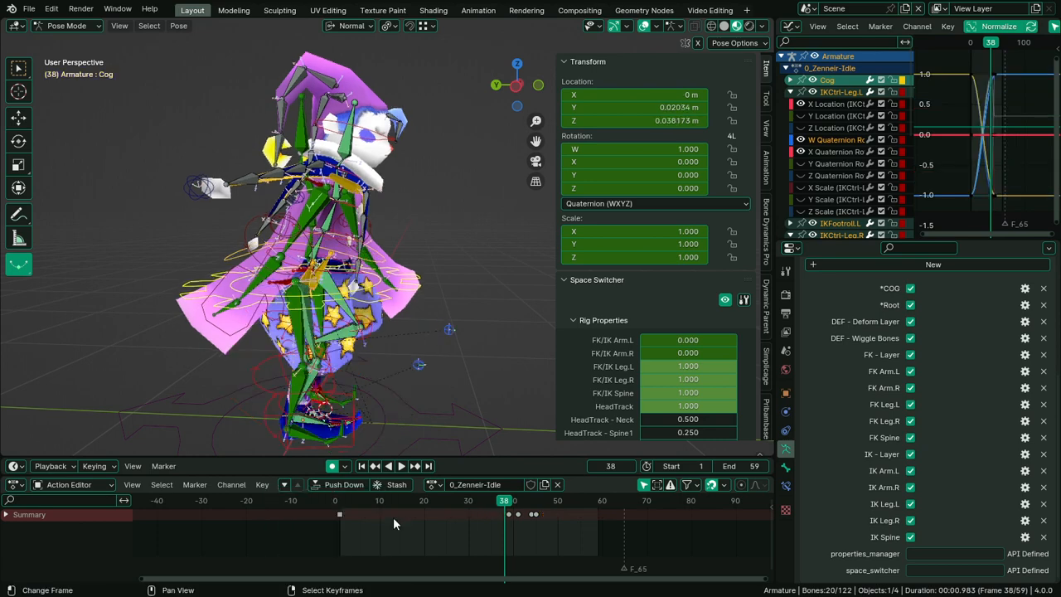
key(c)
drag(570, 527, 489, 522)
right_click(479, 524)
key(x)
click(477, 525)
drag(336, 532, 339, 526)
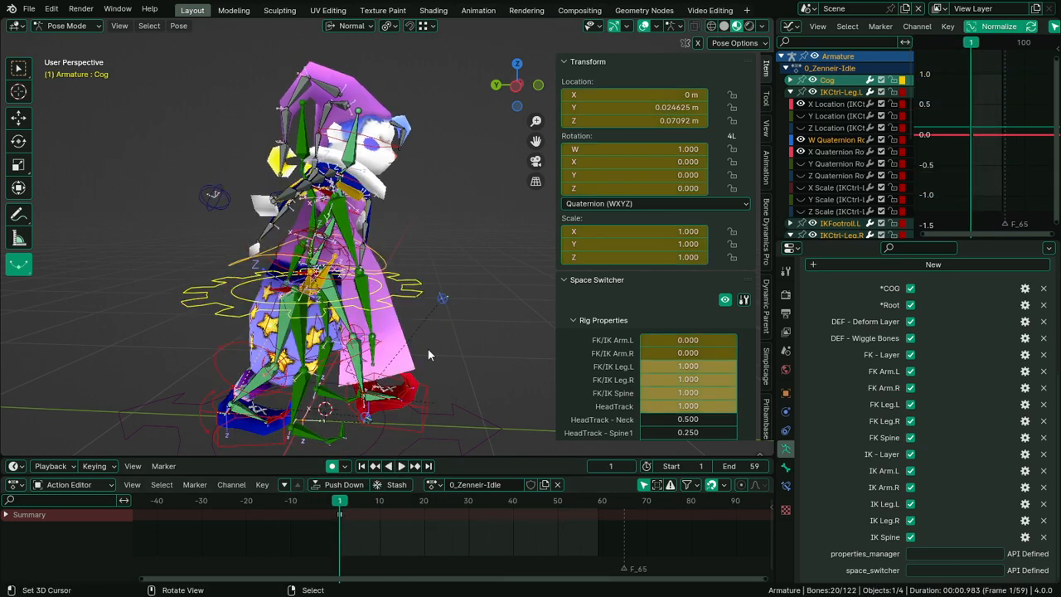
Select all the bones and delete their remaining keyframes after frame 1
key(ctrl+z)
key(c)
drag(615, 521, 365, 521)
right_click(366, 521)
key(x)
click(381, 508)
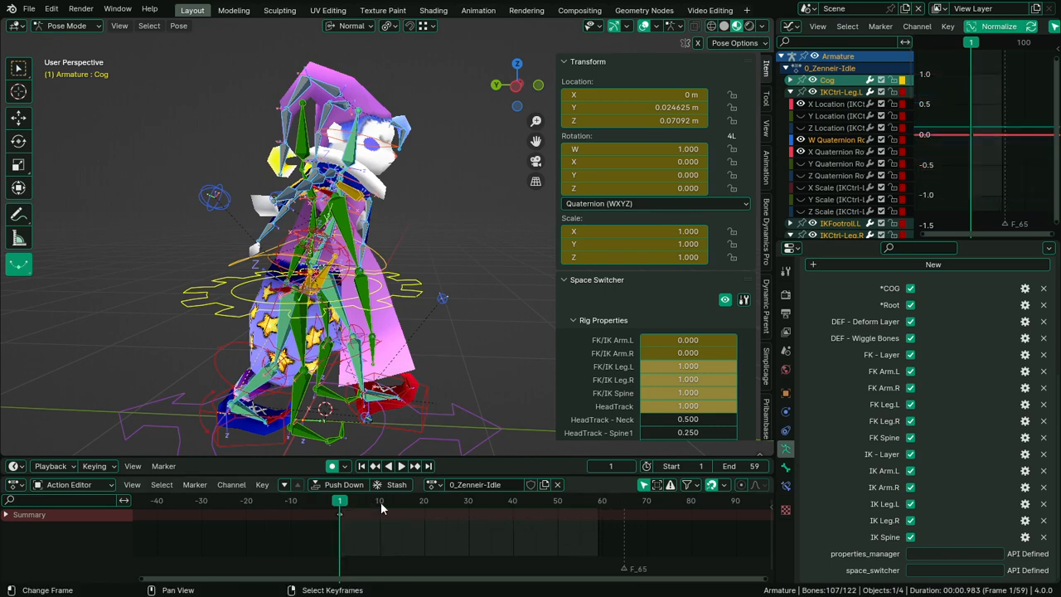
Clear all bones' location, rotation and scale at frame 1, and save the file with the action renamed 0_Zenneir-Rest
key(alt+g)
key(alt+r)
key(alt+s)
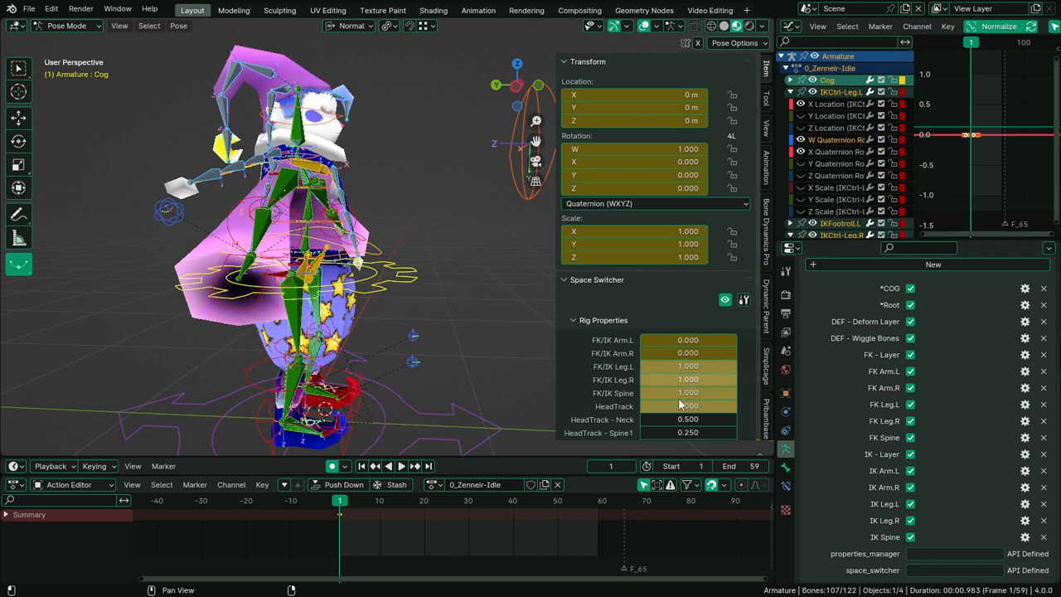
scroll(692, 388, down, 3)
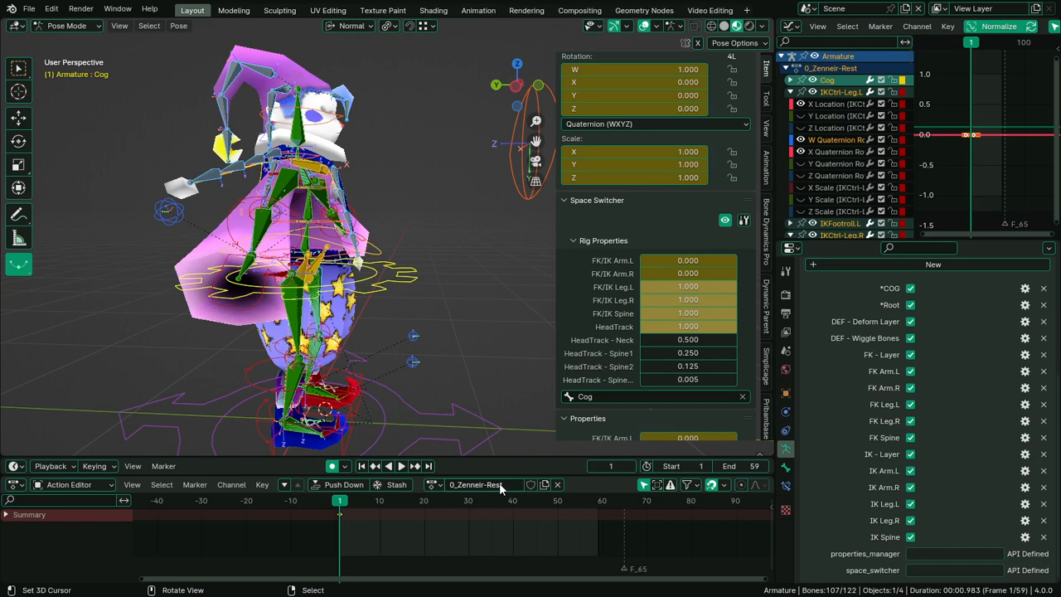
key(ctrl+s)
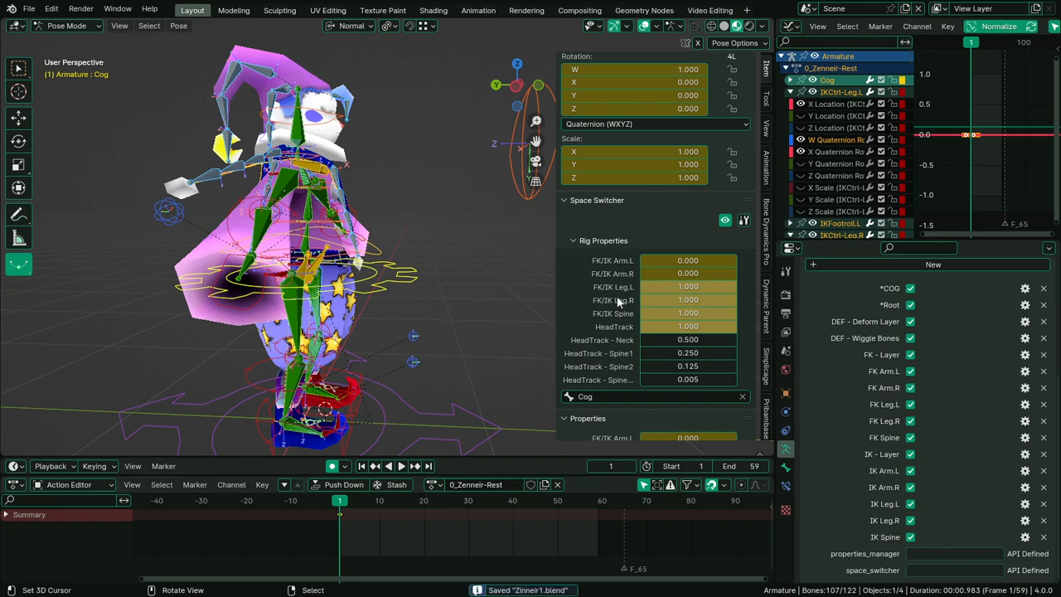
Replace the Graph Editor with an Outliner and set its display mode to Blender File
click(788, 33)
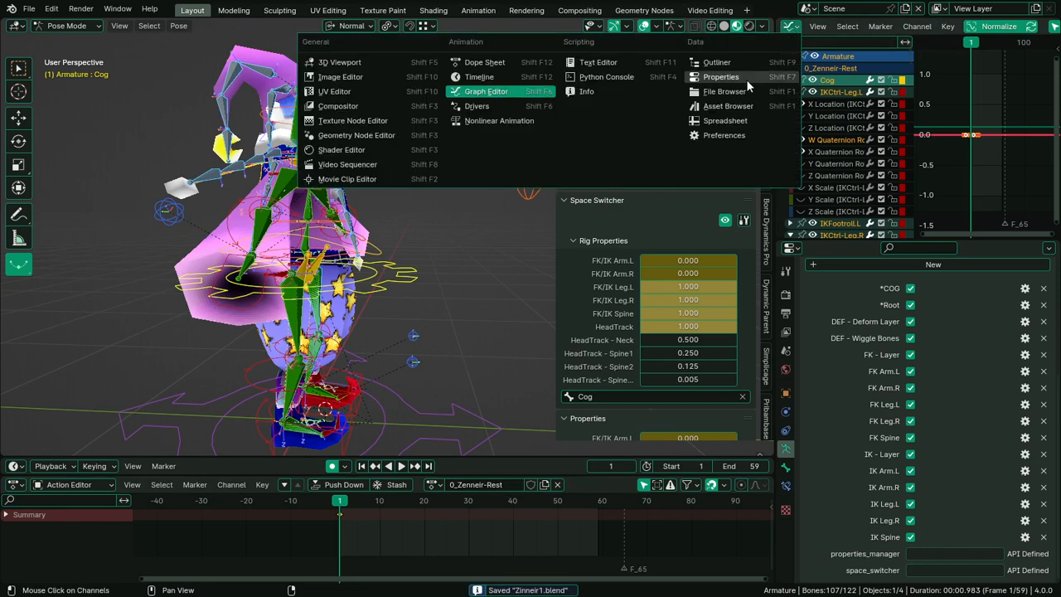
click(746, 79)
click(791, 26)
click(742, 64)
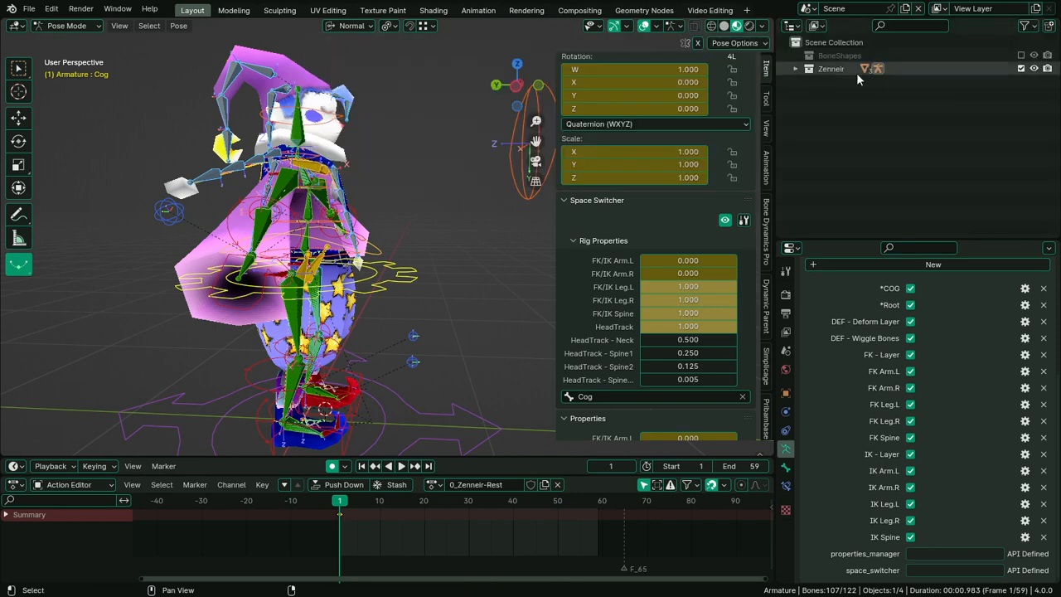
click(817, 26)
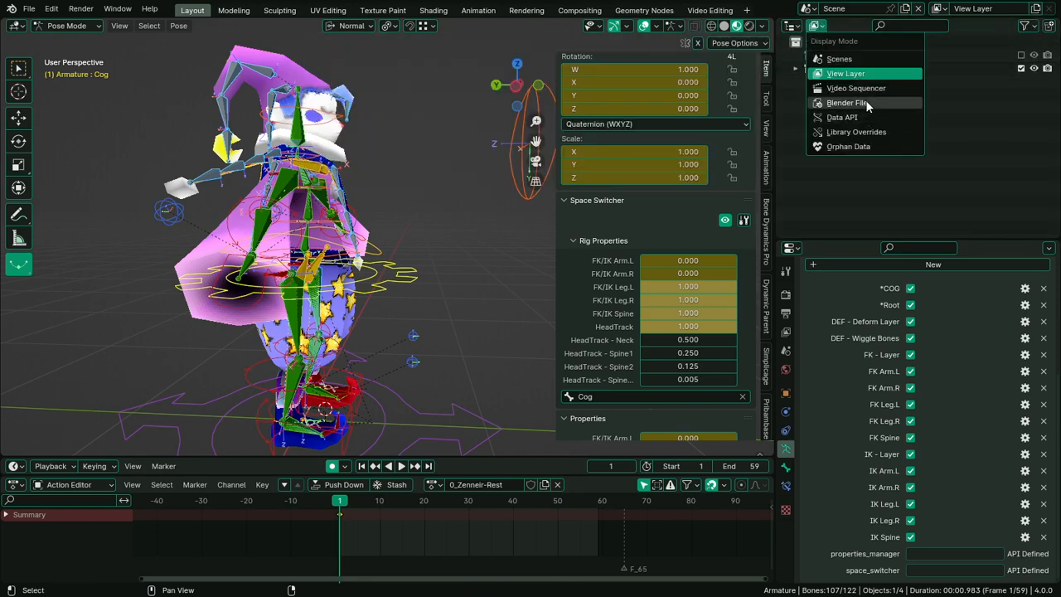
click(862, 102)
Delete the leftover Action and Action.001 data-blocks from the file's actions and save the file
click(794, 57)
click(866, 82)
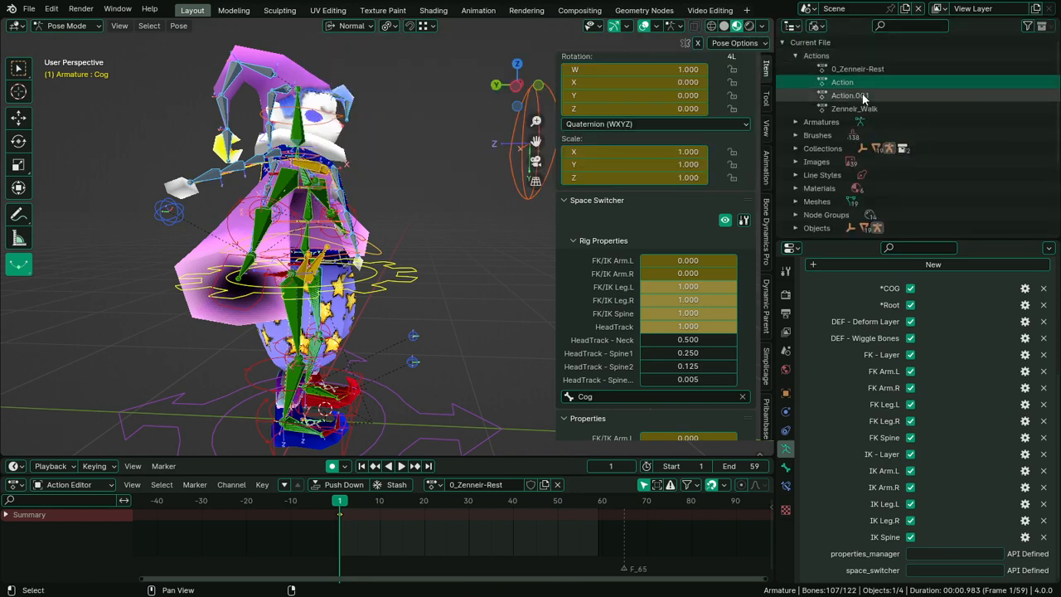
ctrl+click(863, 97)
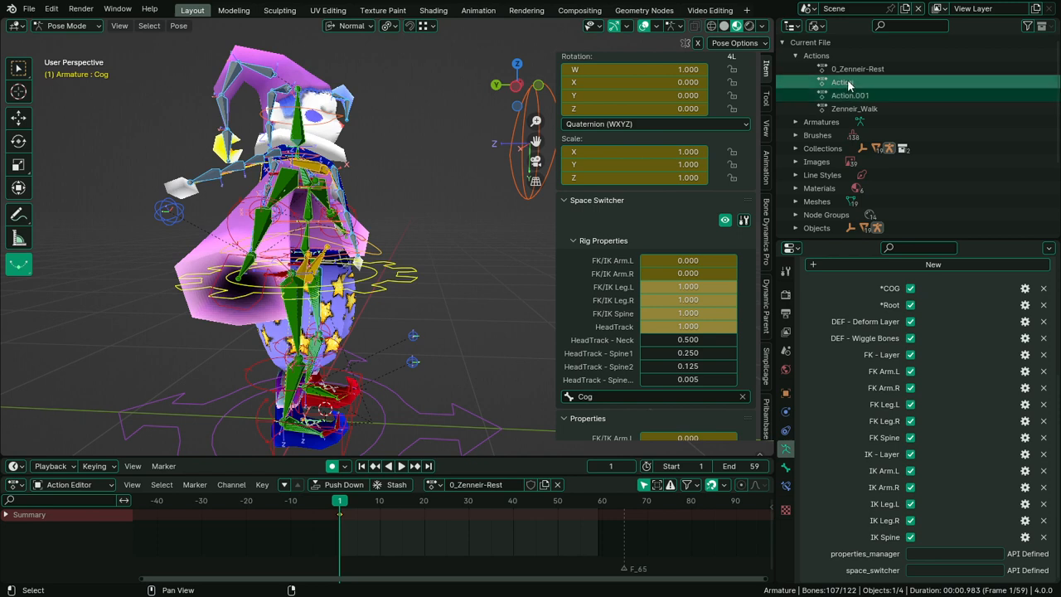
right_click(850, 83)
click(837, 113)
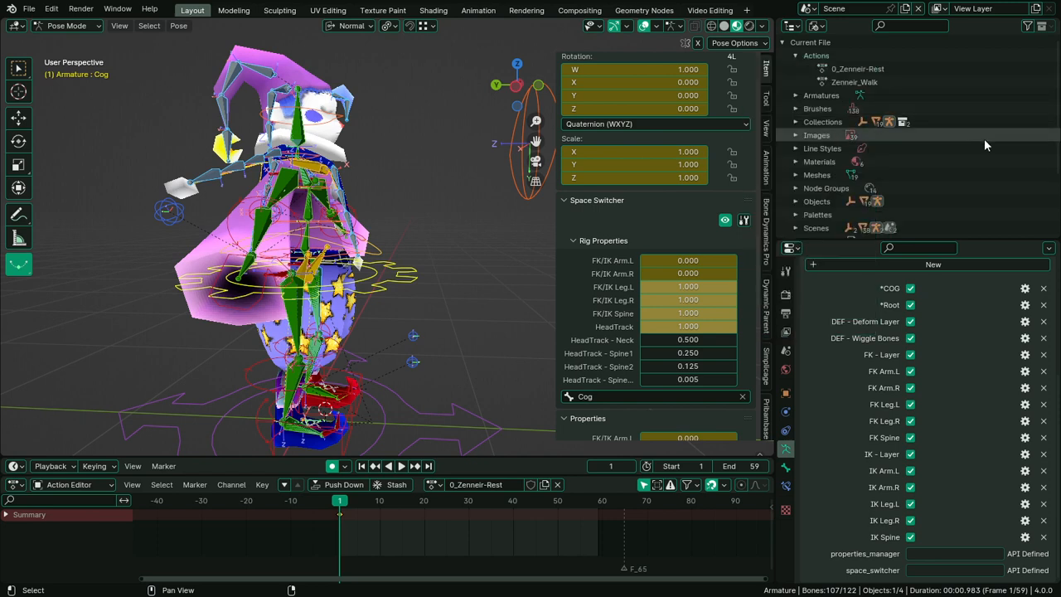
key(ctrl+s)
Protect the 0_Zenneir-Rest action with a fake user, and save the file in Object Mode with nothing selected
middle_drag(479, 233, 389, 258)
scroll(380, 255, down, 5)
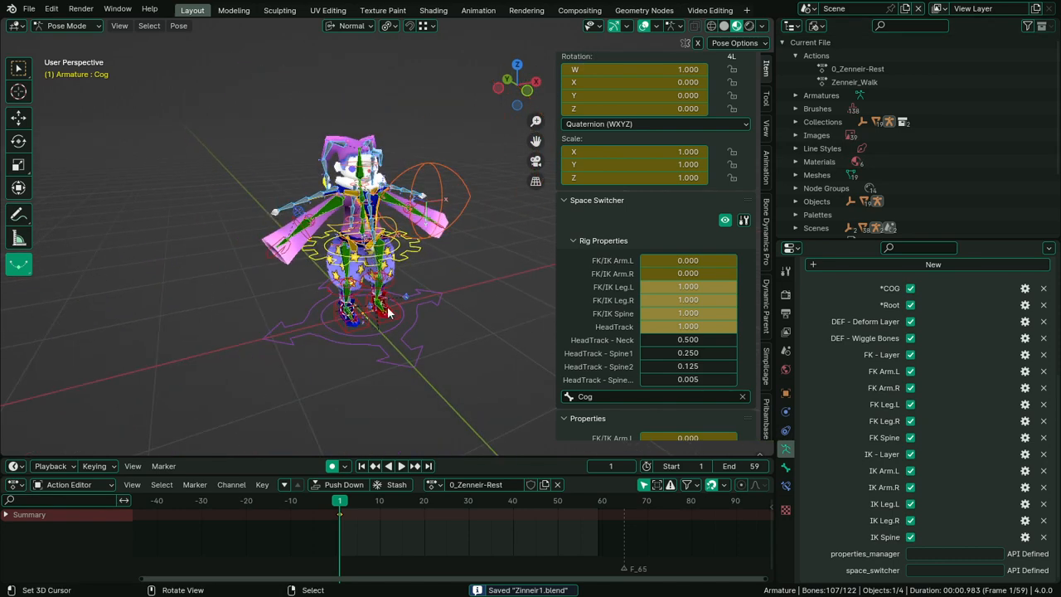
key(ctrl+Tab)
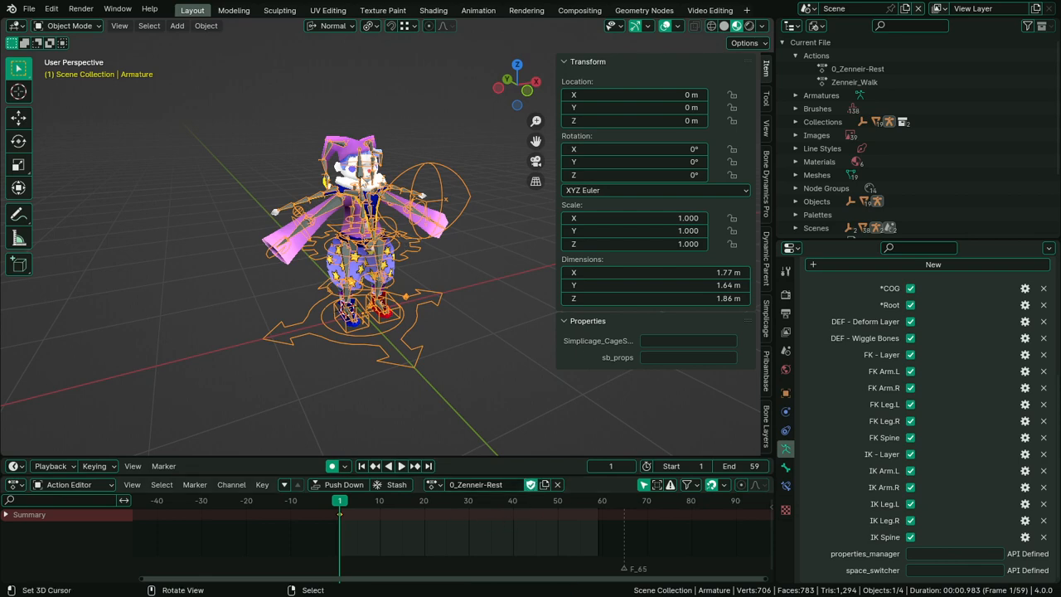
click(353, 133)
scroll(356, 149, up, 2)
shift+middle_drag(364, 181, 365, 243)
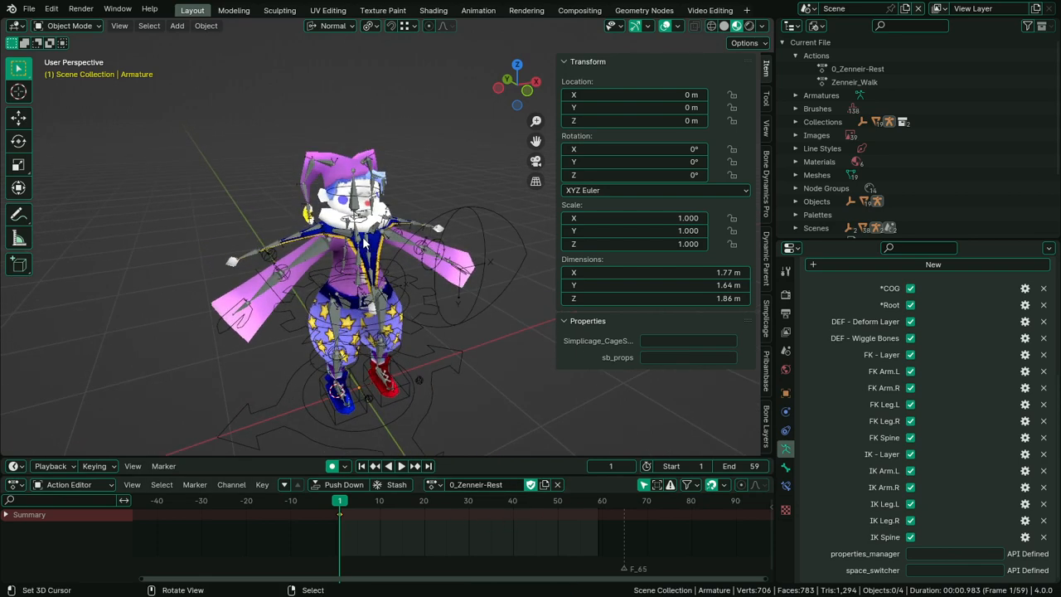
key(ctrl+s)
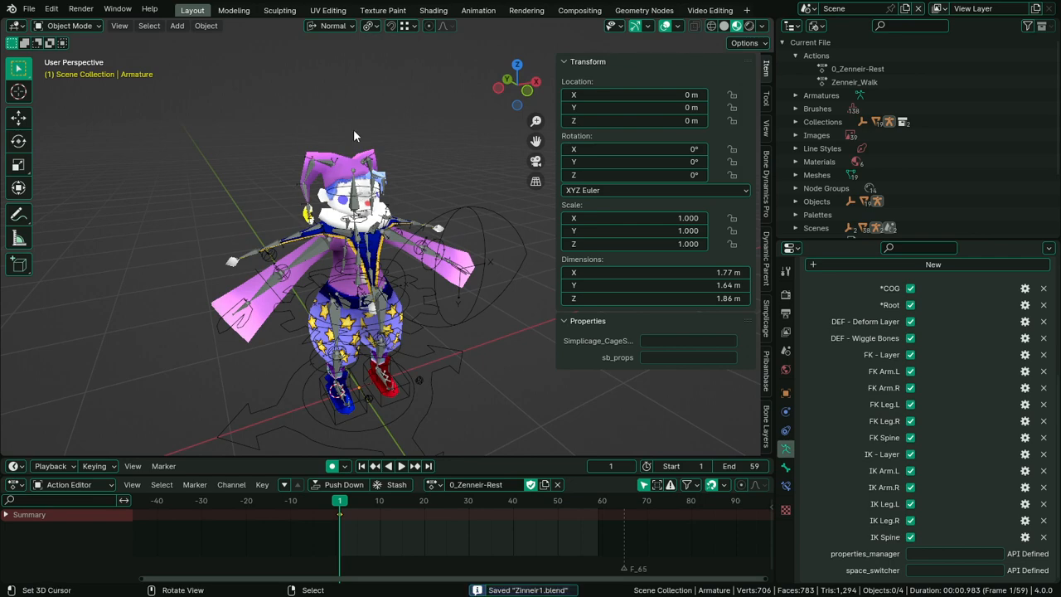
With the character mesh and the armature selected together, save the file and switch the armature to Pose Mode
click(346, 157)
shift+click(332, 159)
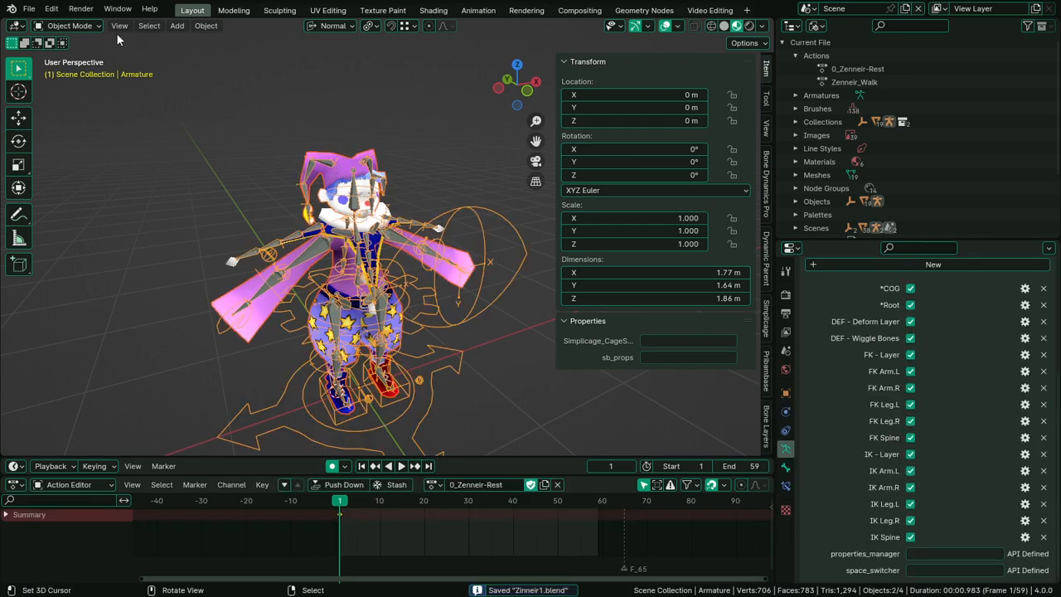
click(29, 9)
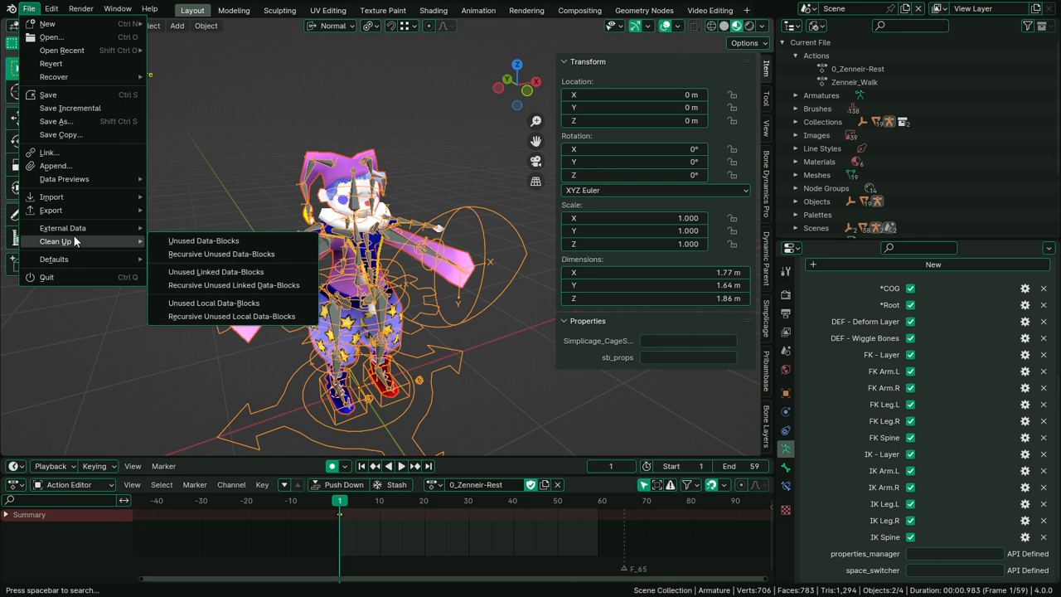
mouse_move(87, 226)
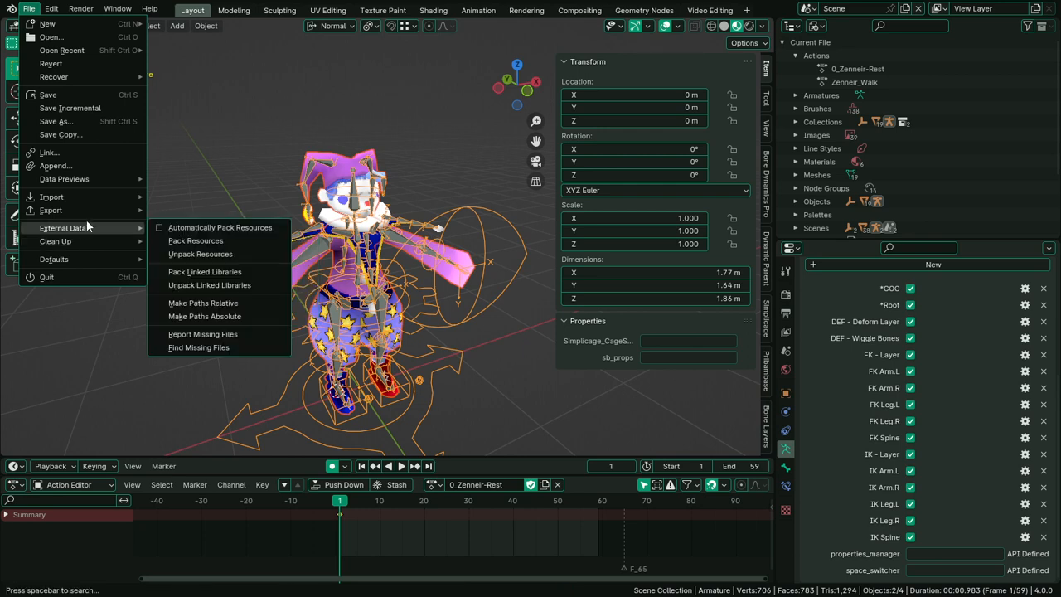
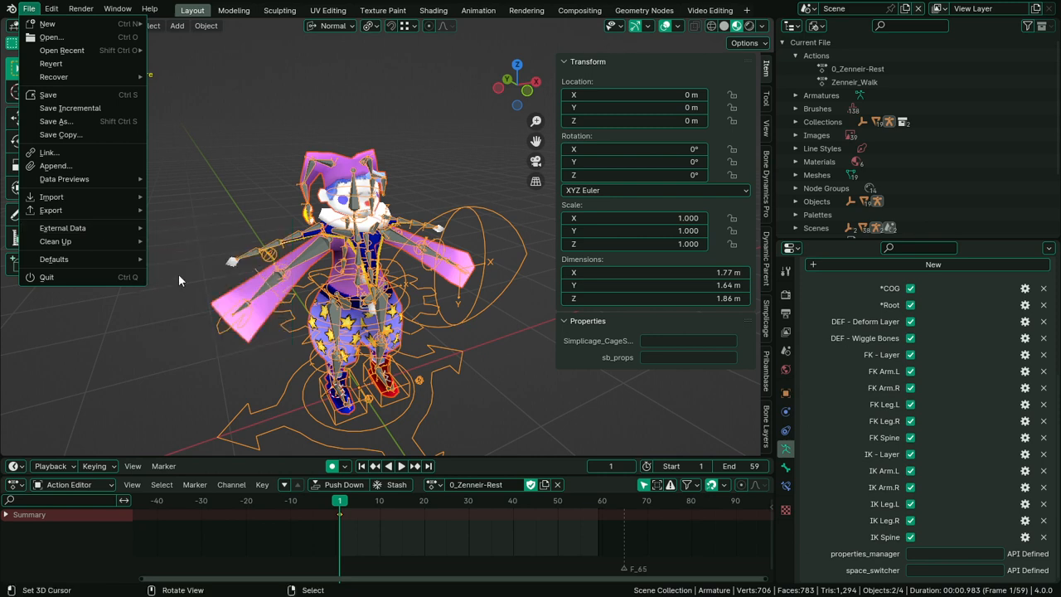
click(28, 8)
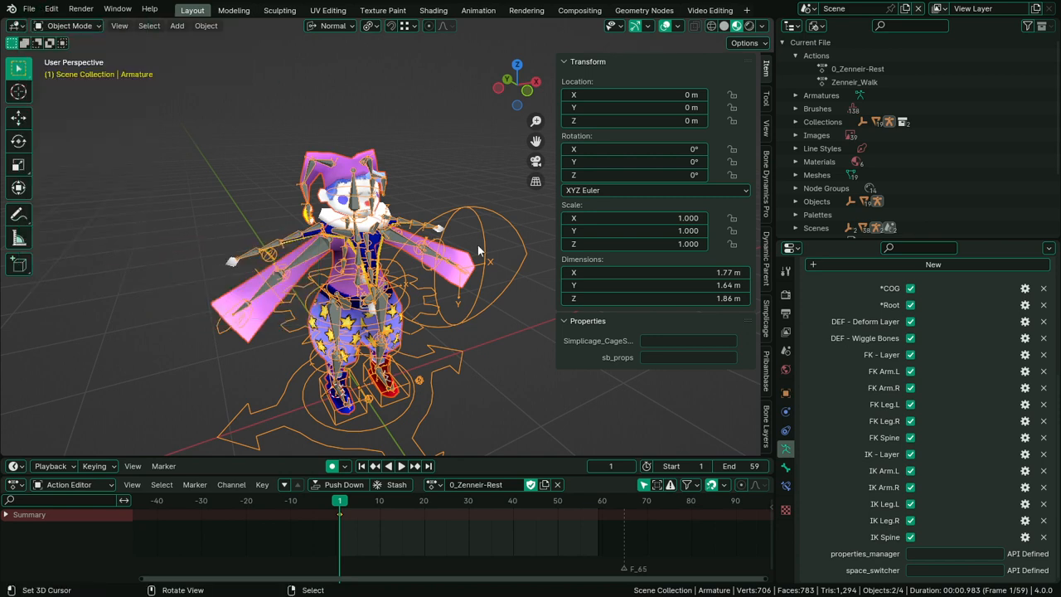
key(ctrl+s)
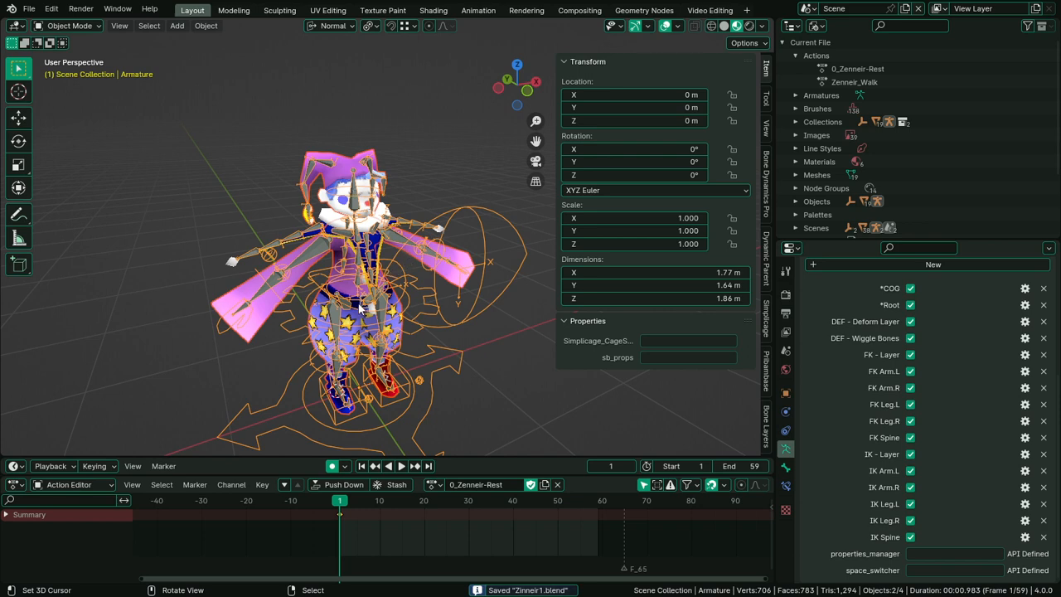
key(ctrl+Tab)
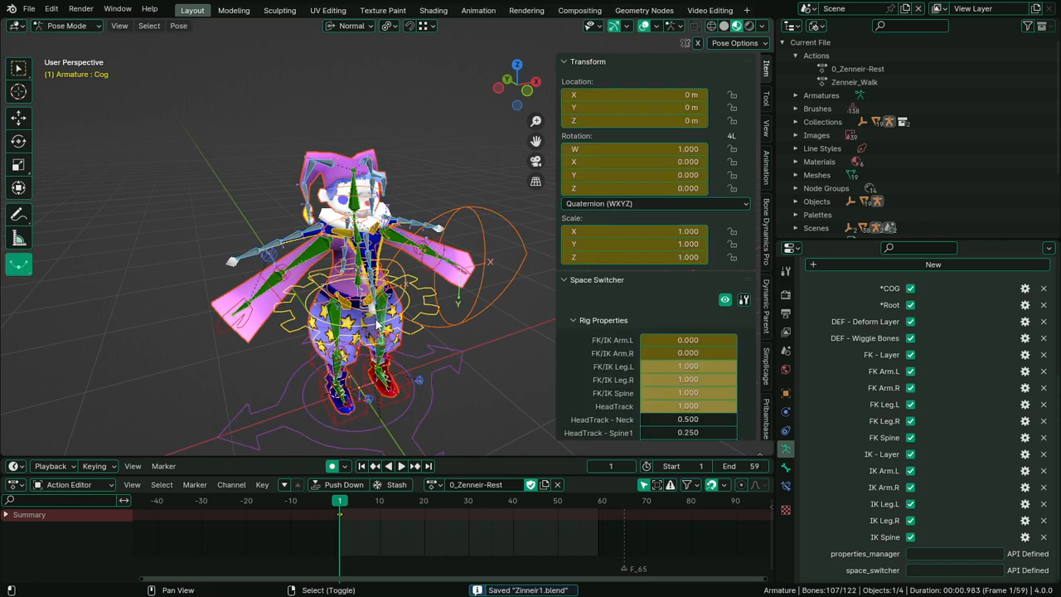
Select only the IKCtrl-Leg.L control bone and replace the Outliner with a Graph Editor
click(512, 348)
click(415, 322)
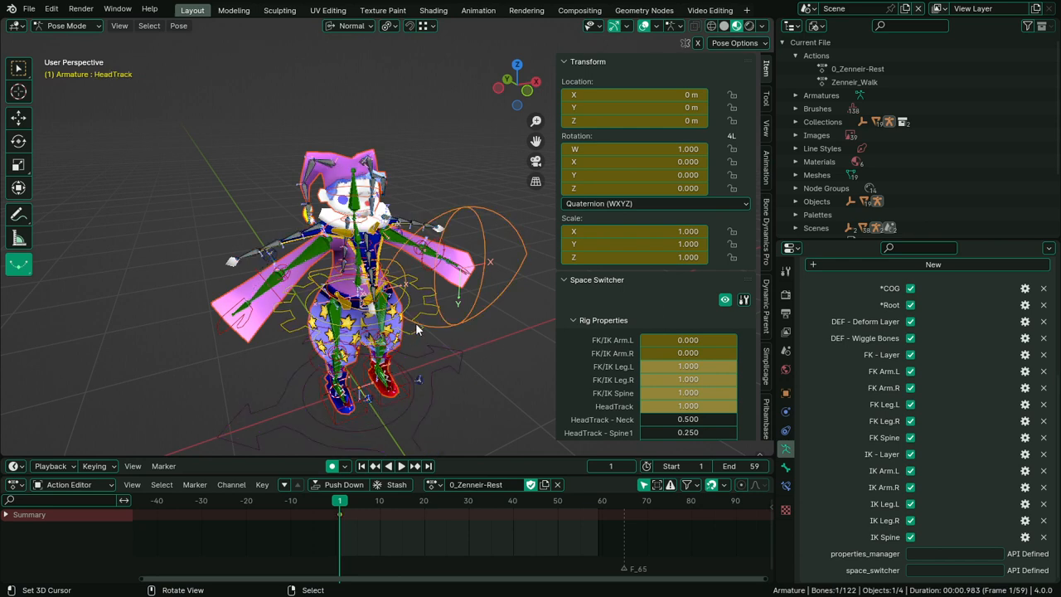
click(410, 335)
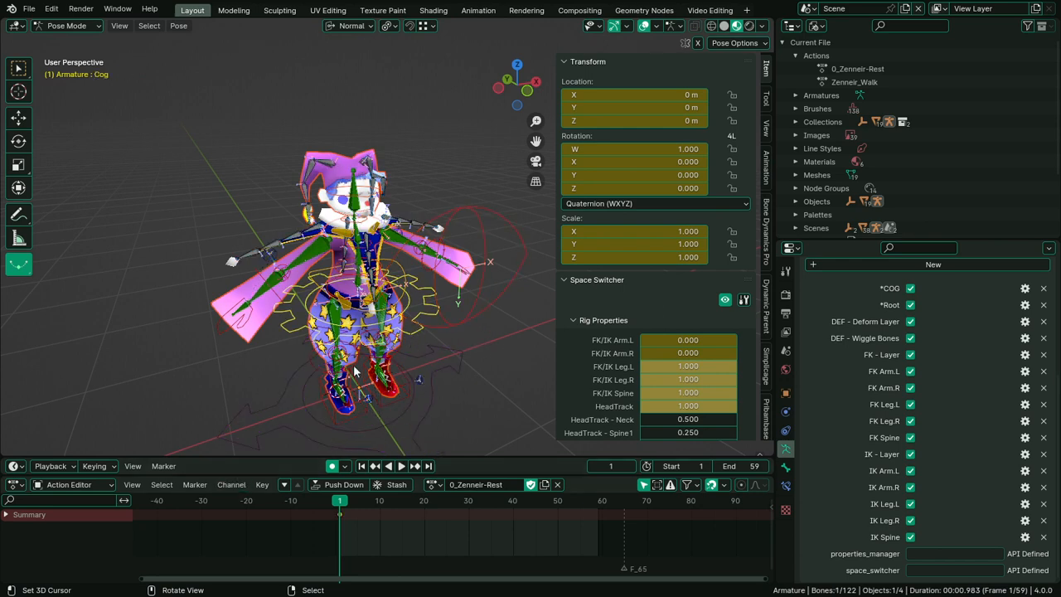
click(394, 432)
click(394, 397)
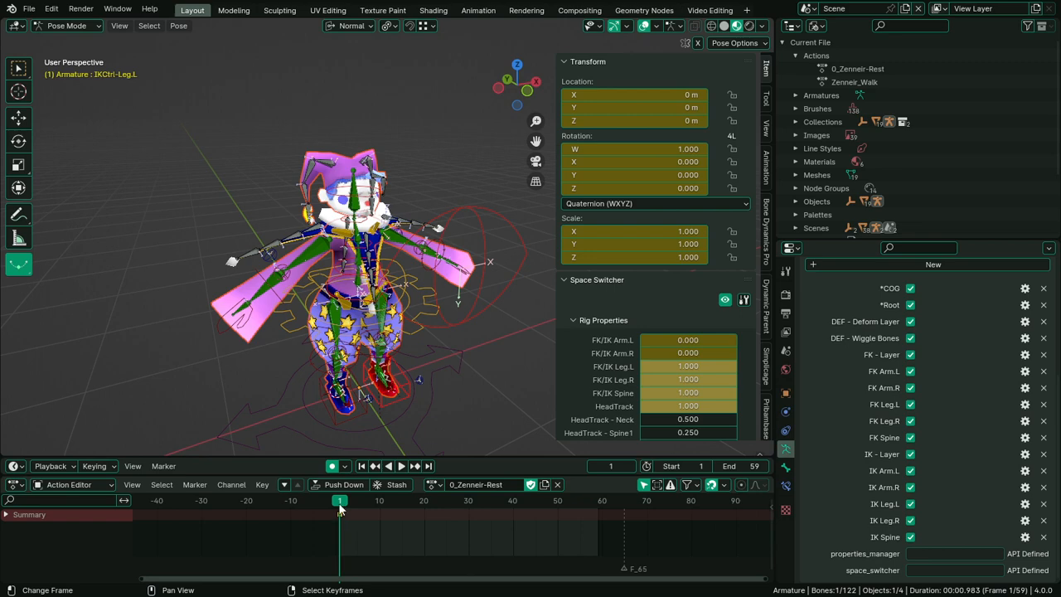
click(795, 31)
key(e)
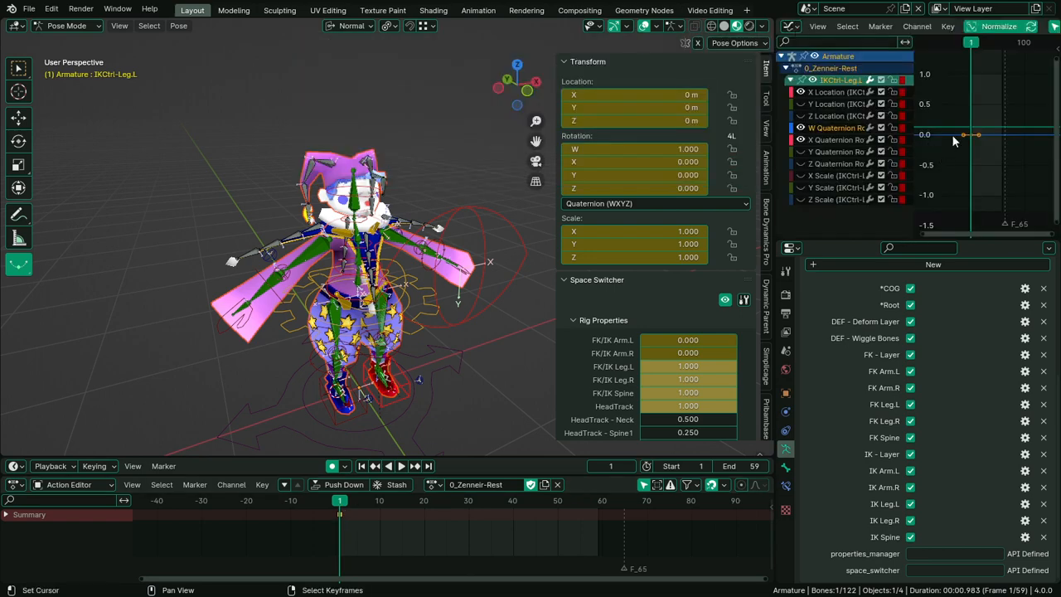
In a maximized Graph Editor, set the handle type of the IKCtrl-Leg.L keyframe at frame 1 to Free, and restore the layout
key(ctrl+space)
key(v)
click(476, 309)
scroll(497, 370, up, 4)
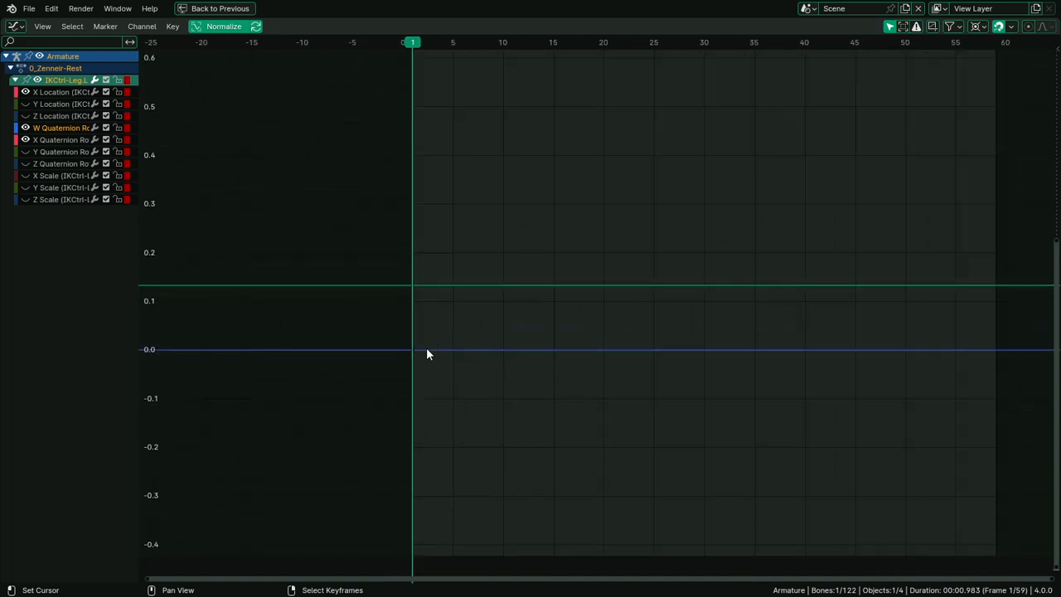
click(419, 350)
key(v)
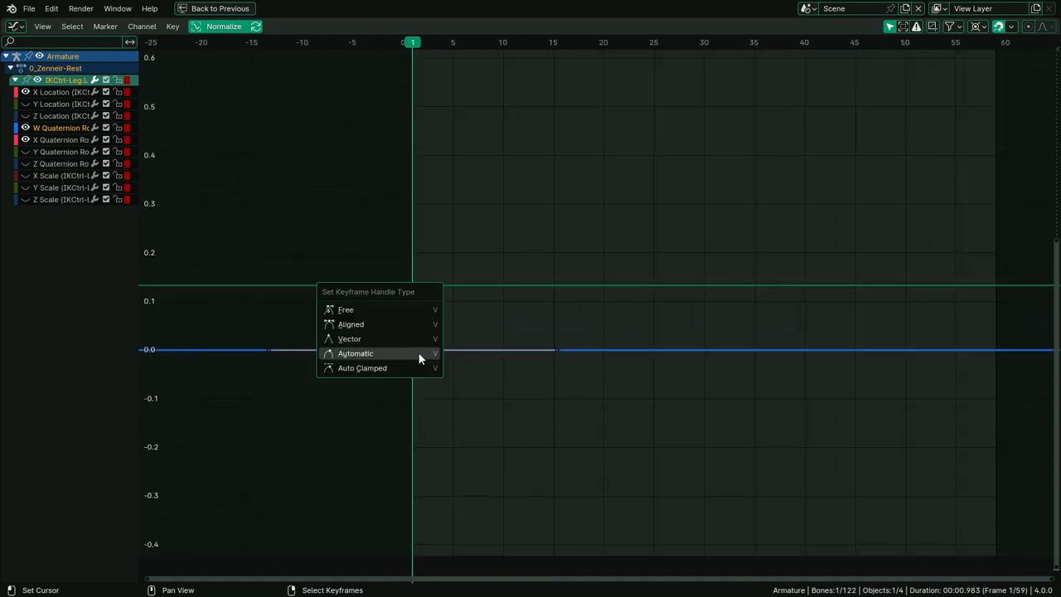
click(411, 309)
key(ctrl+space)
Try the Aligned and Vector handle types on the selected IKCtrl-Leg.L keyframe and finish on Aligned
key(v)
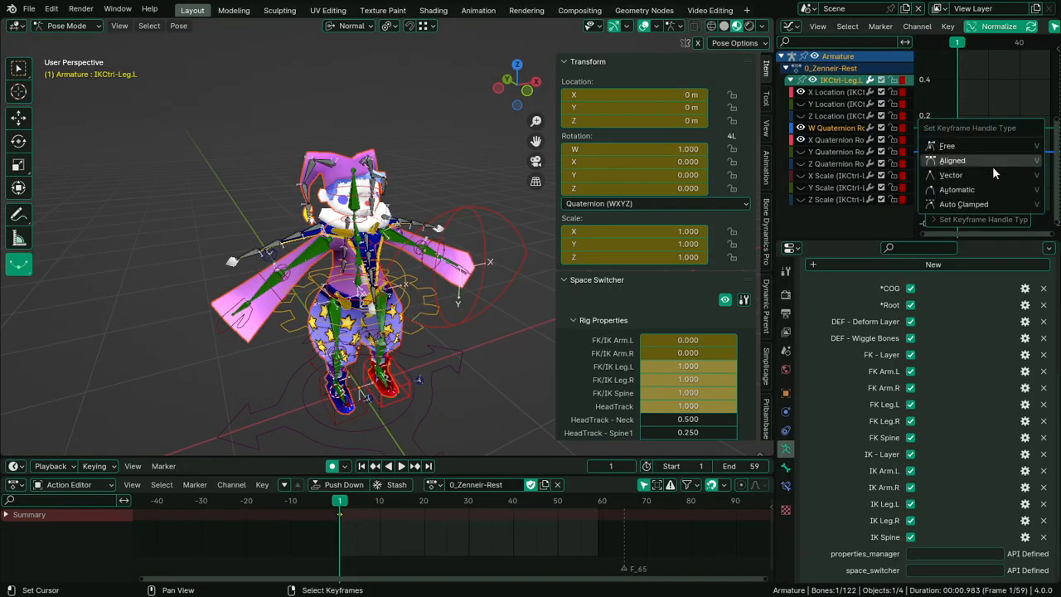
click(989, 159)
key(v)
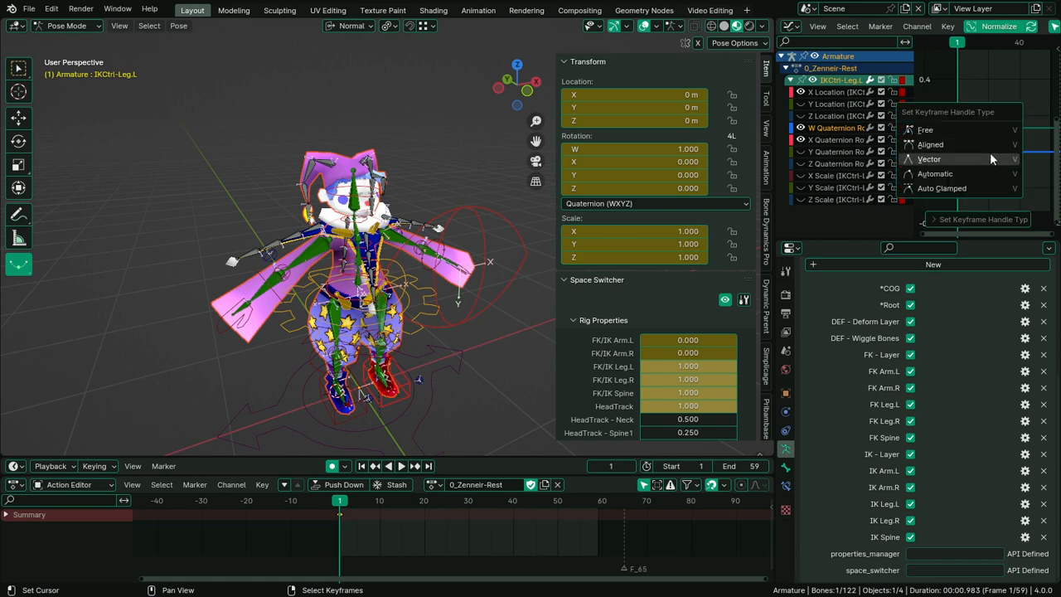
click(990, 157)
key(v)
click(984, 164)
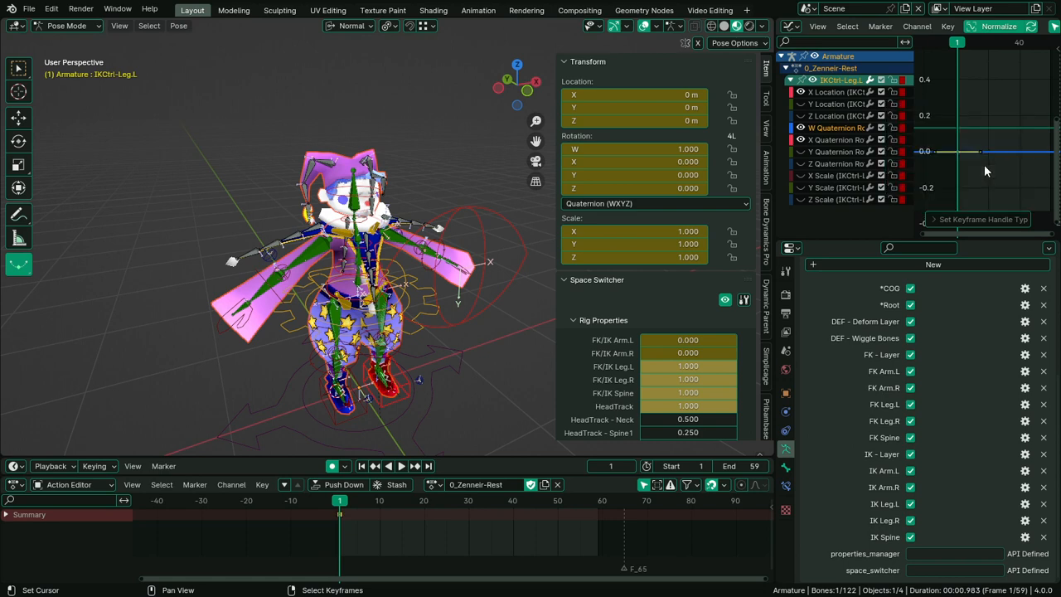
key(v)
click(977, 177)
key(v)
click(933, 131)
key(v)
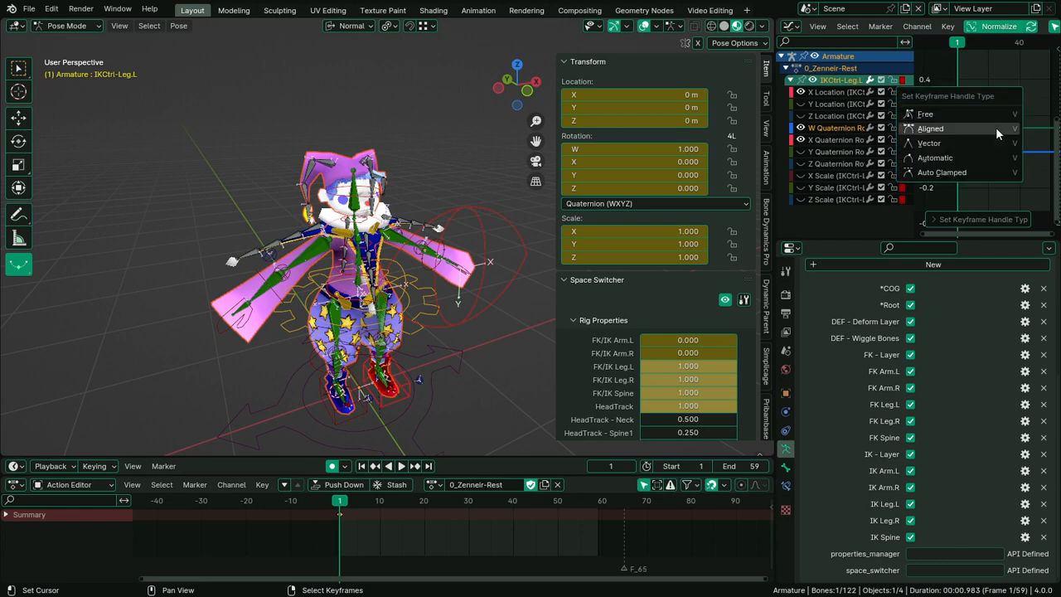
click(986, 127)
Select all bones of the rig, and return to Object Mode with the character mesh and the armature selected
key(a)
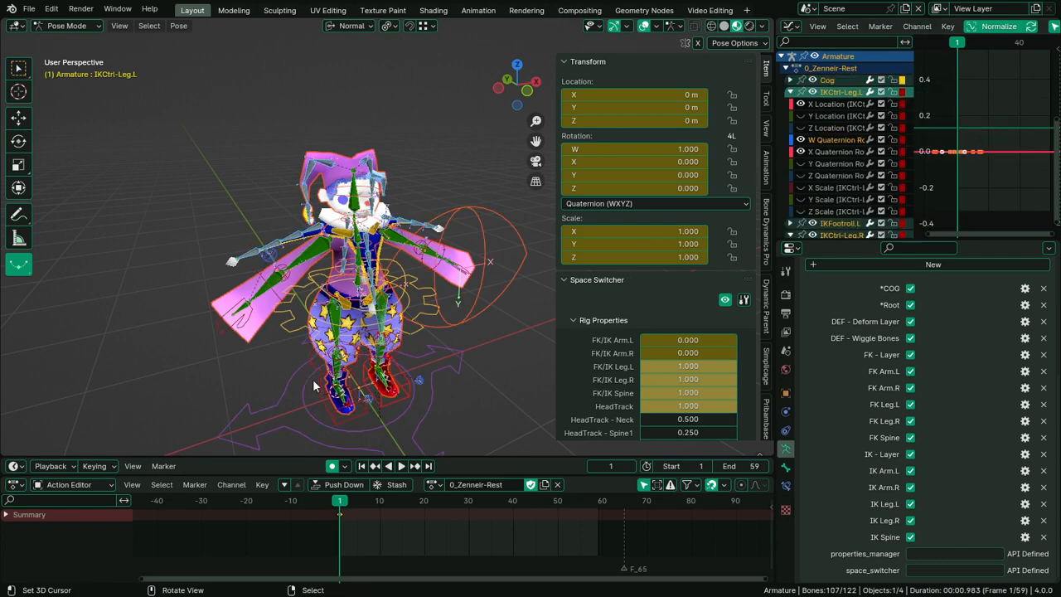
key(ctrl+Tab)
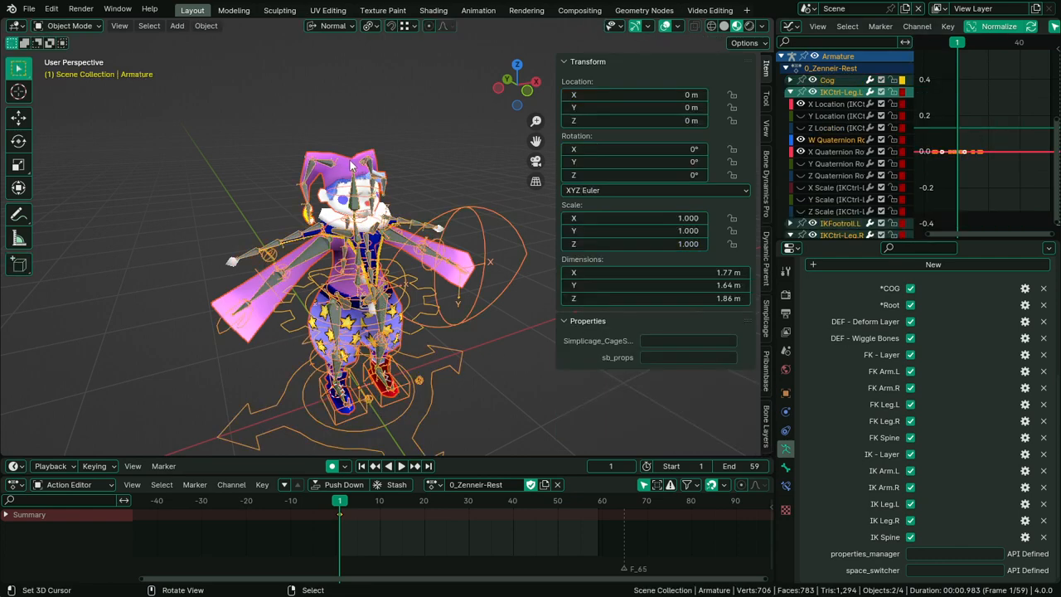
click(349, 168)
shift+click(301, 232)
Replace the Graph Editor with an Outliner and set its display mode to View Layer
click(791, 26)
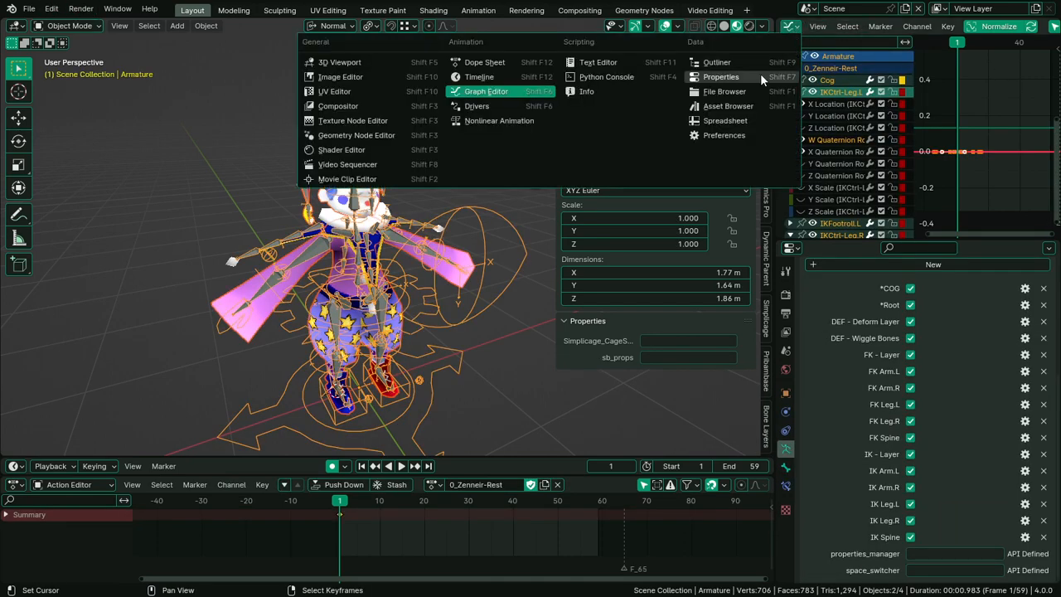
click(751, 63)
click(816, 25)
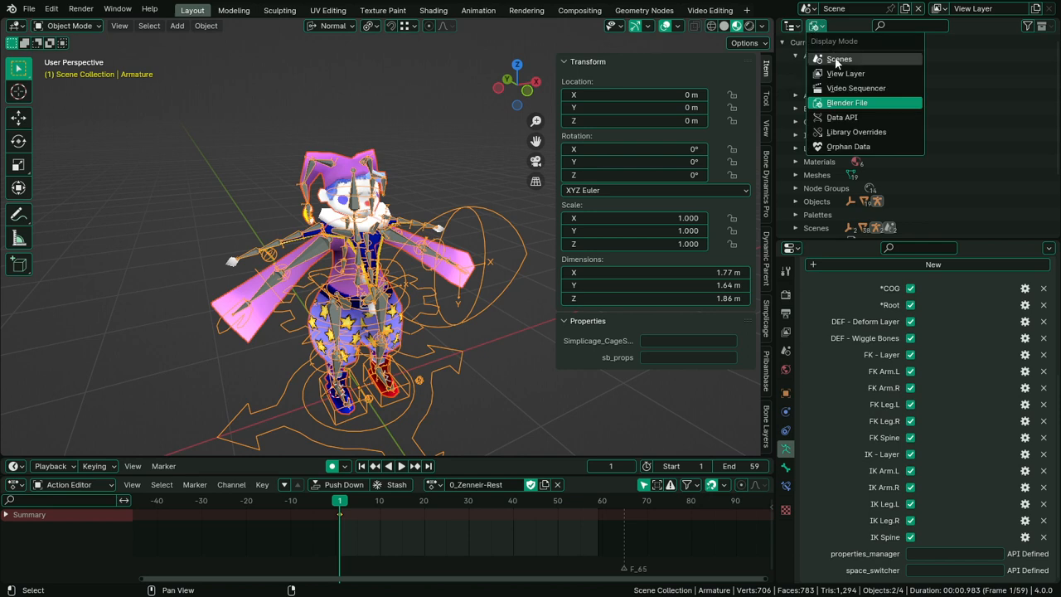
click(845, 74)
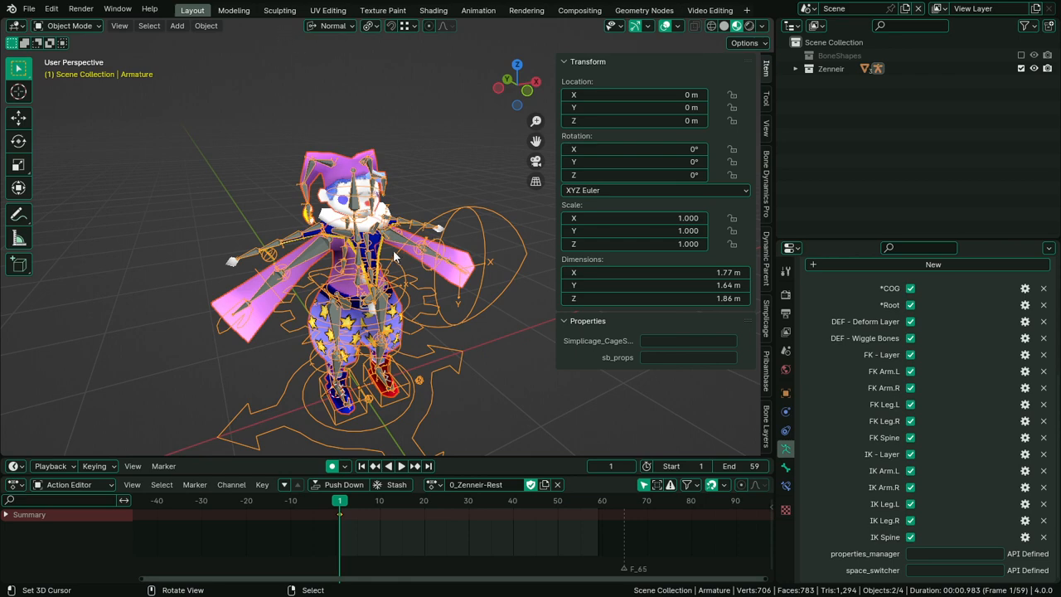
Select the Cape, Ruffle and Zinneir meshes together with the armature, keeping the armature active
scroll(358, 295, up, 4)
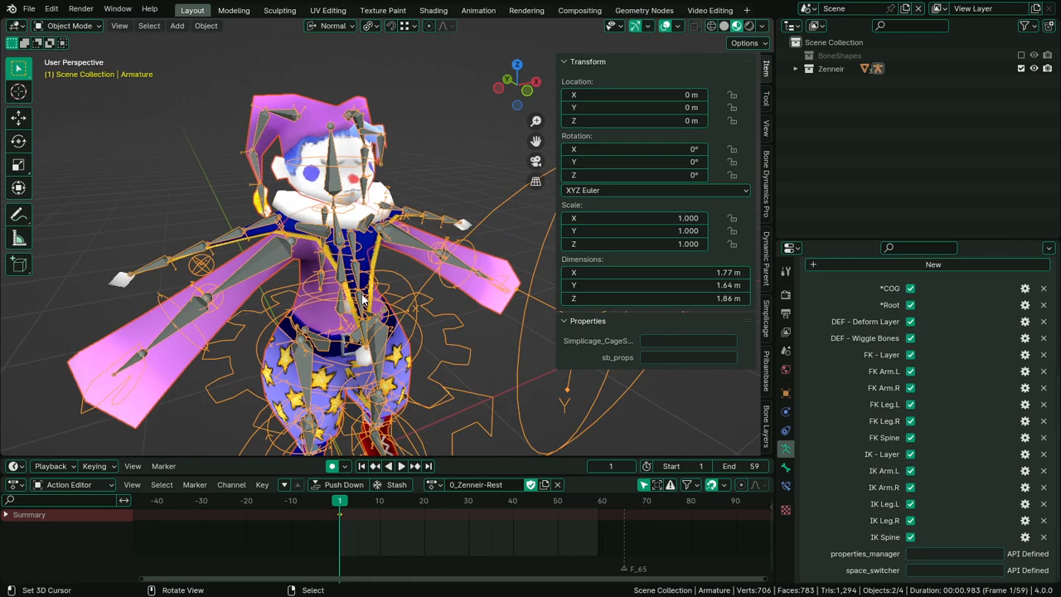
middle_drag(360, 295, 427, 272)
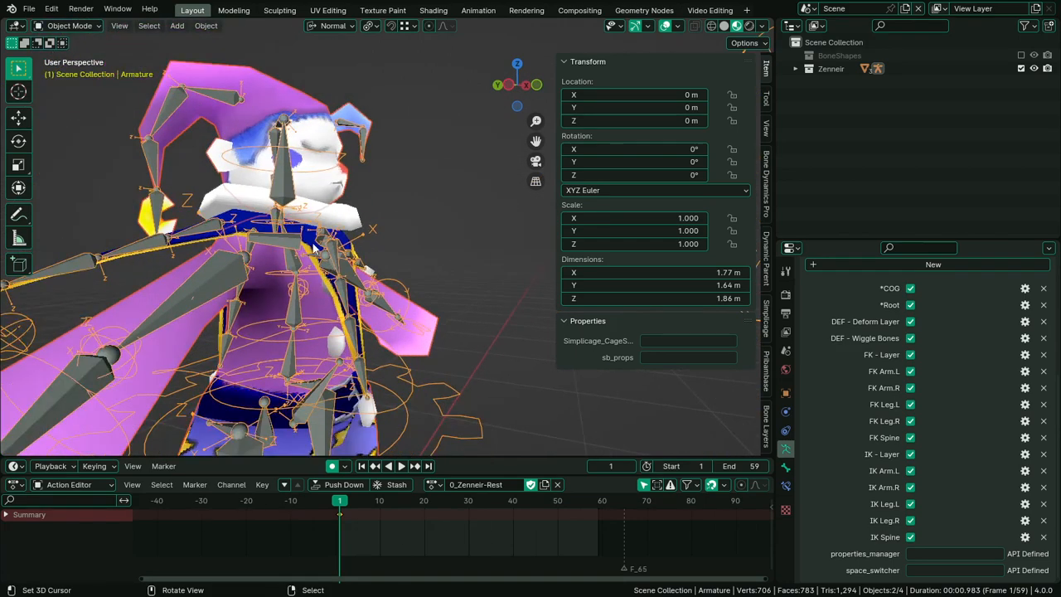
click(311, 245)
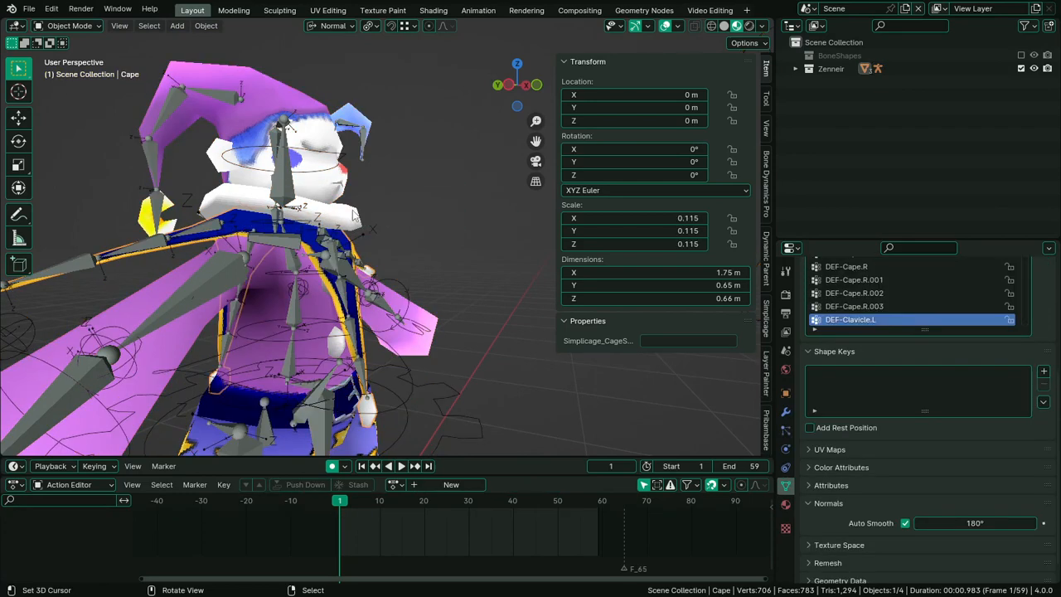
shift+click(323, 247)
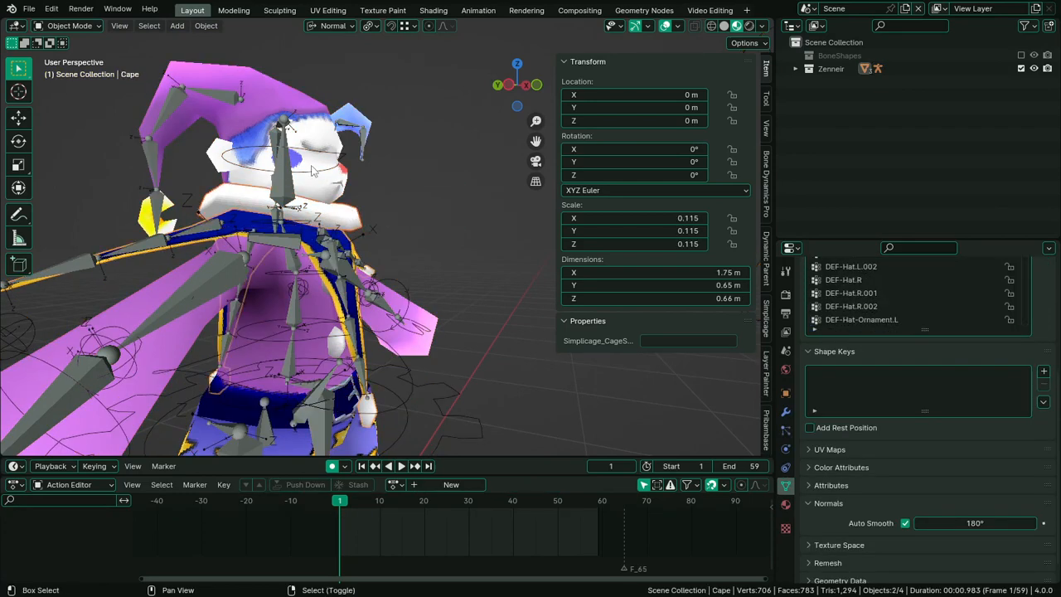
shift+click(300, 94)
shift+click(348, 125)
scroll(365, 133, down, 3)
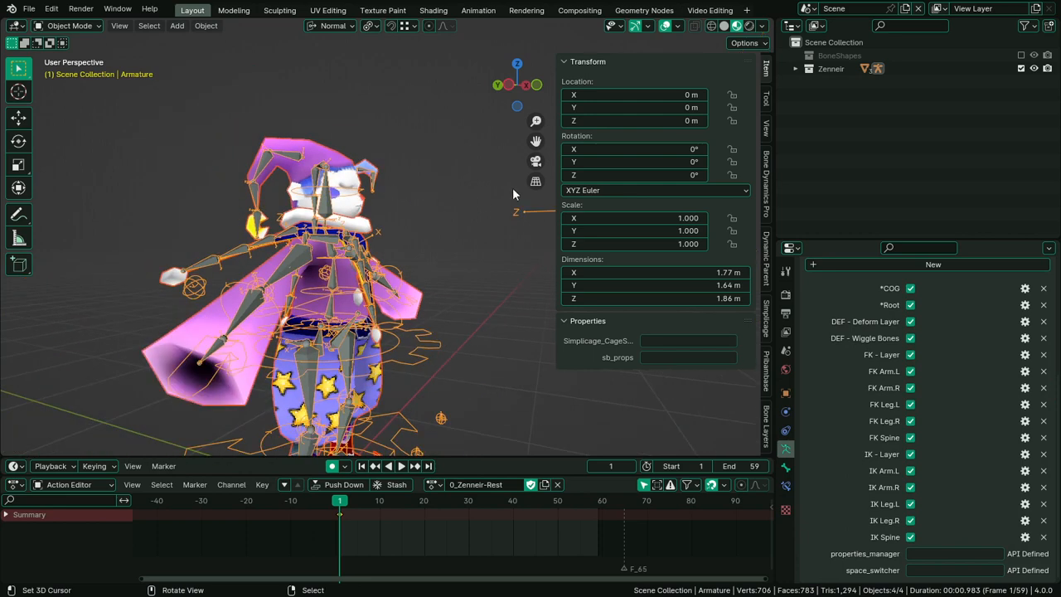
Expand the Zenneir collection in the Outliner and examine the Armature's animation data and child meshes
click(796, 69)
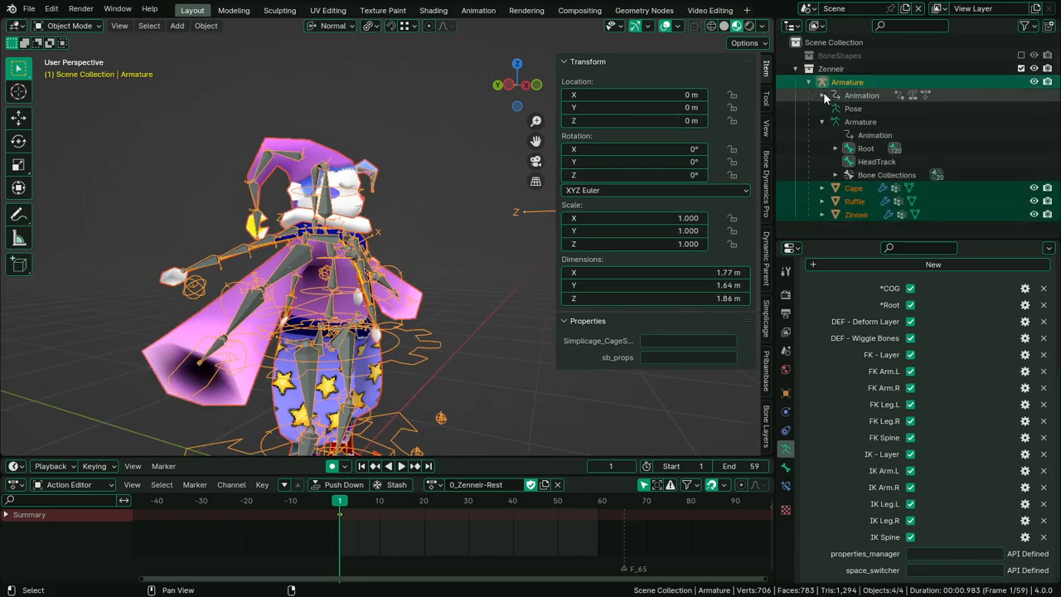
click(810, 83)
click(811, 84)
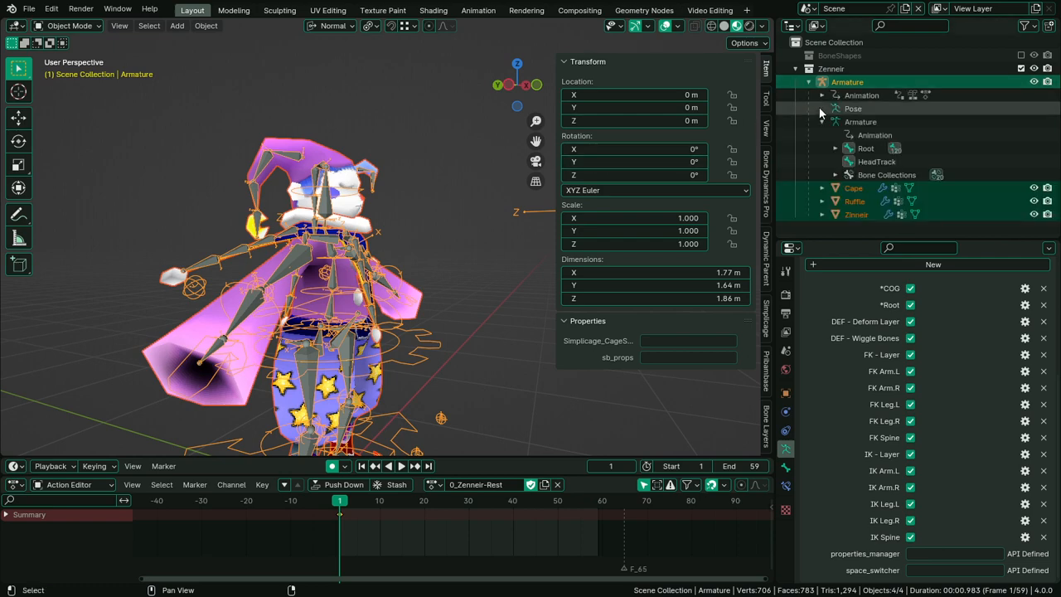
click(823, 122)
click(822, 96)
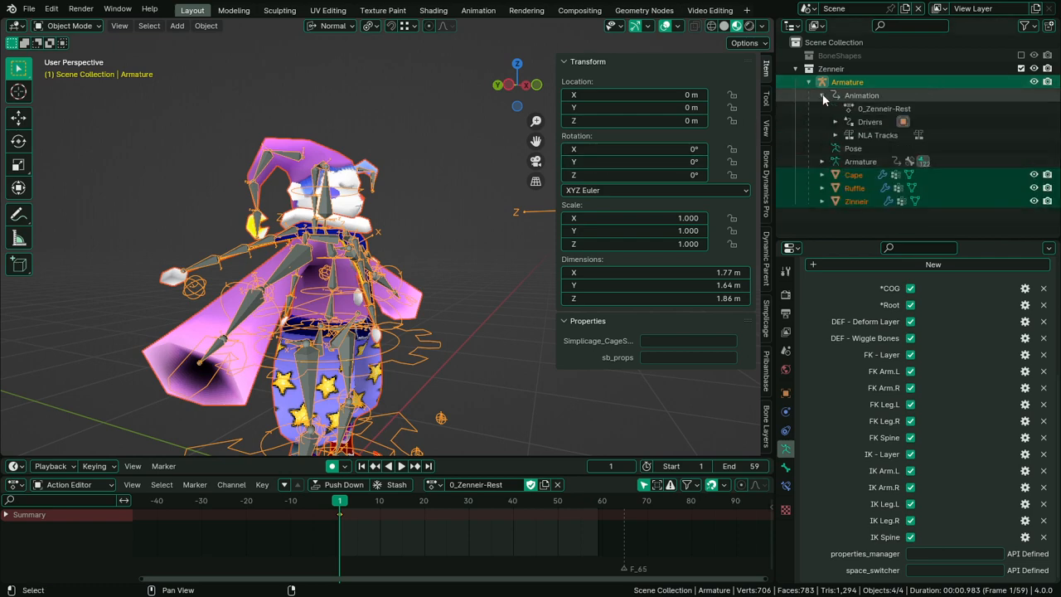
click(823, 96)
Open the glTF 2.0 export dialog for the selected objects and expand its Include options
scroll(385, 364, down, 2)
middle_drag(386, 364, 332, 419)
click(29, 8)
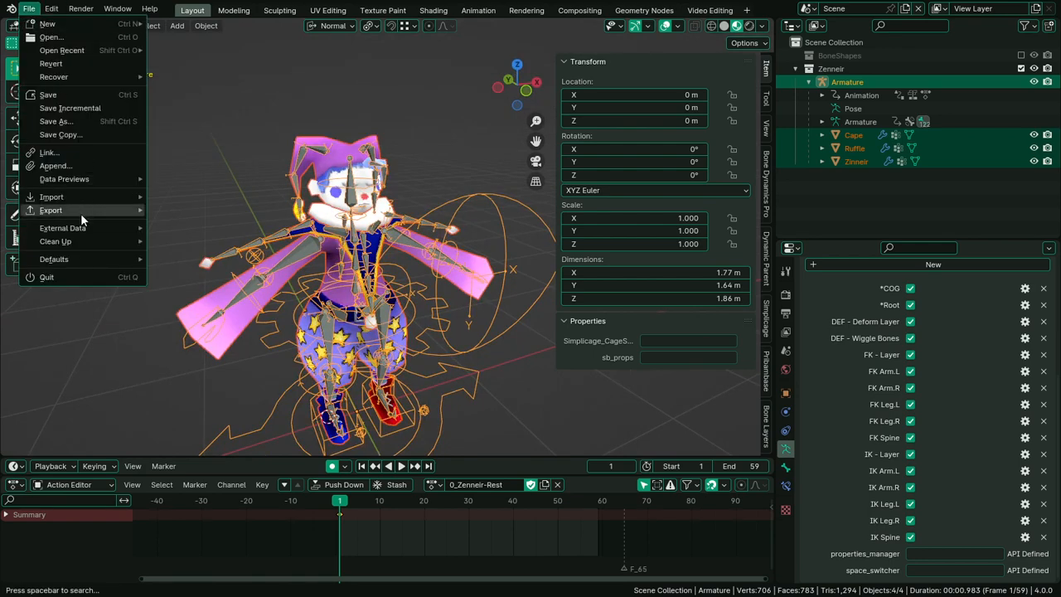
mouse_move(81, 213)
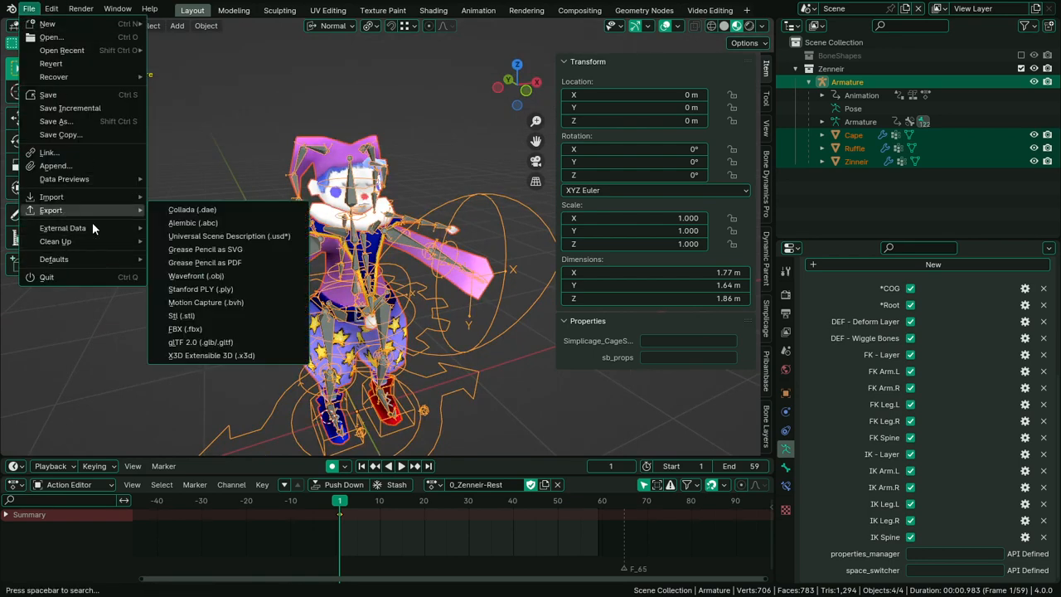
click(203, 347)
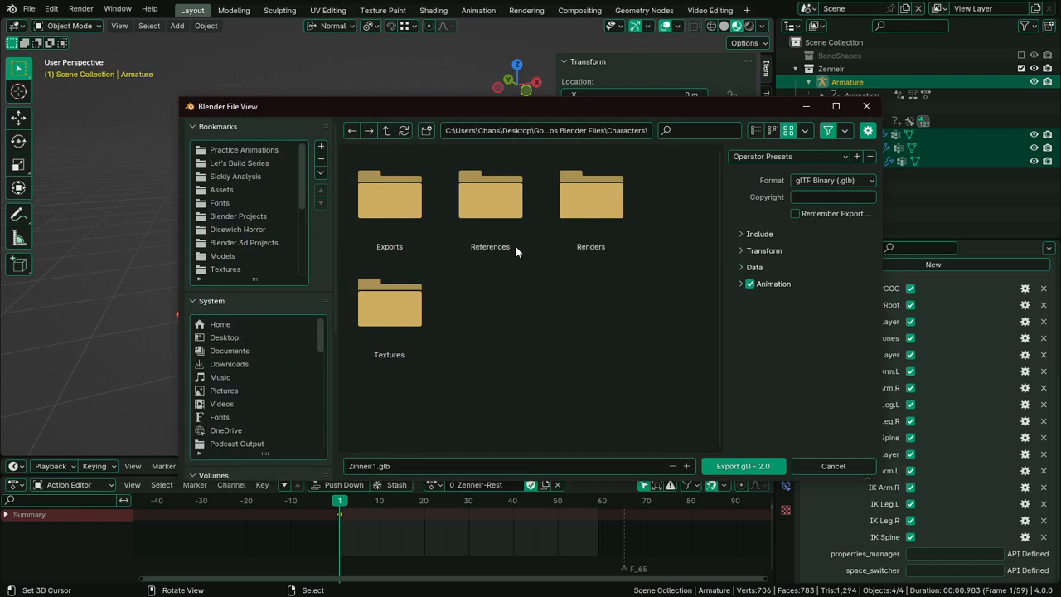
click(741, 235)
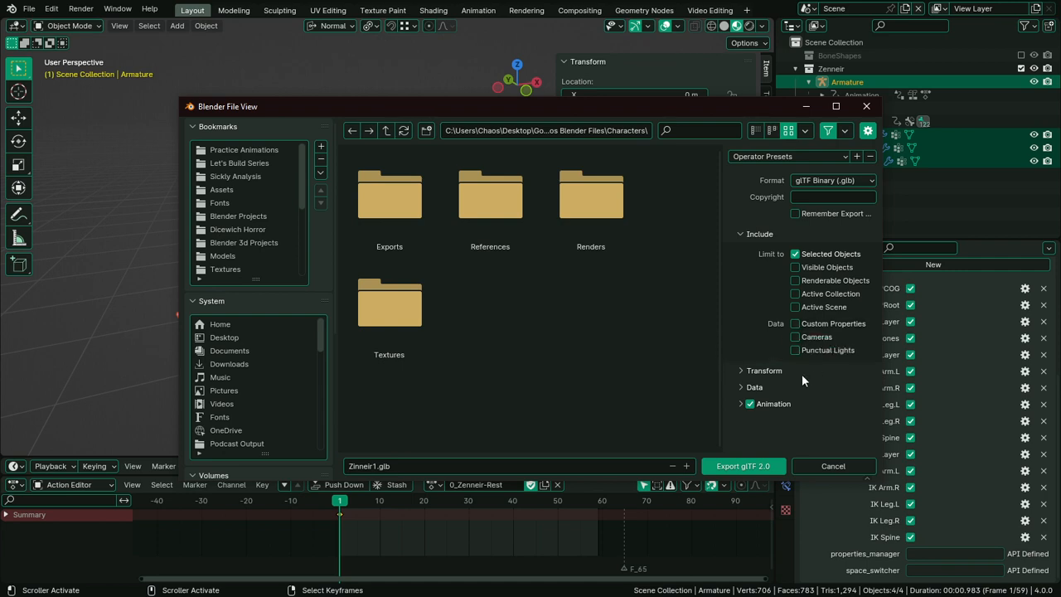
Expand the Animation and Armature export settings and widen the options area to read their full labels
click(771, 403)
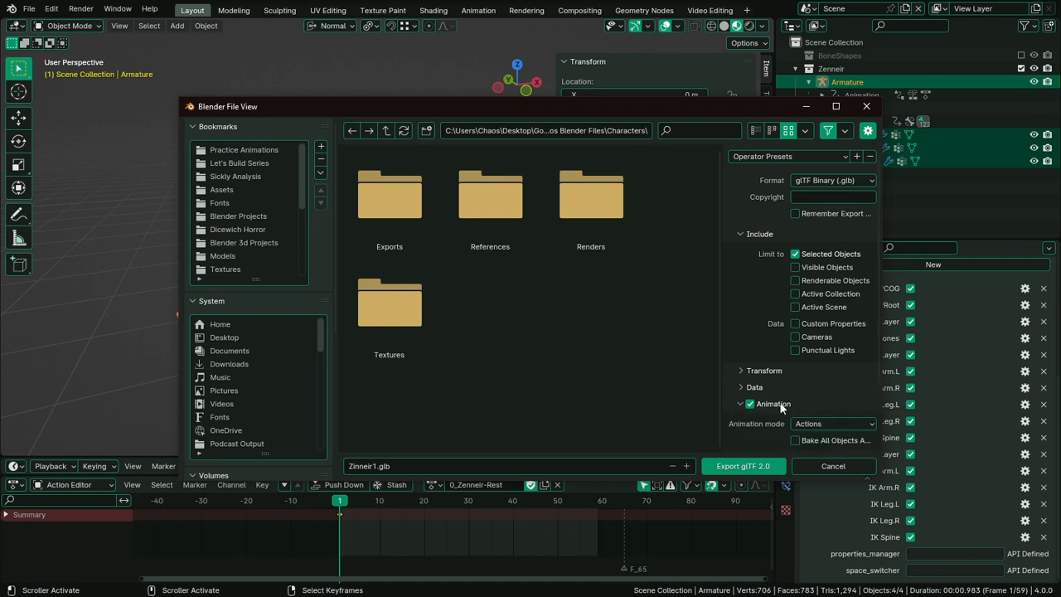
scroll(782, 395, down, 1)
click(820, 397)
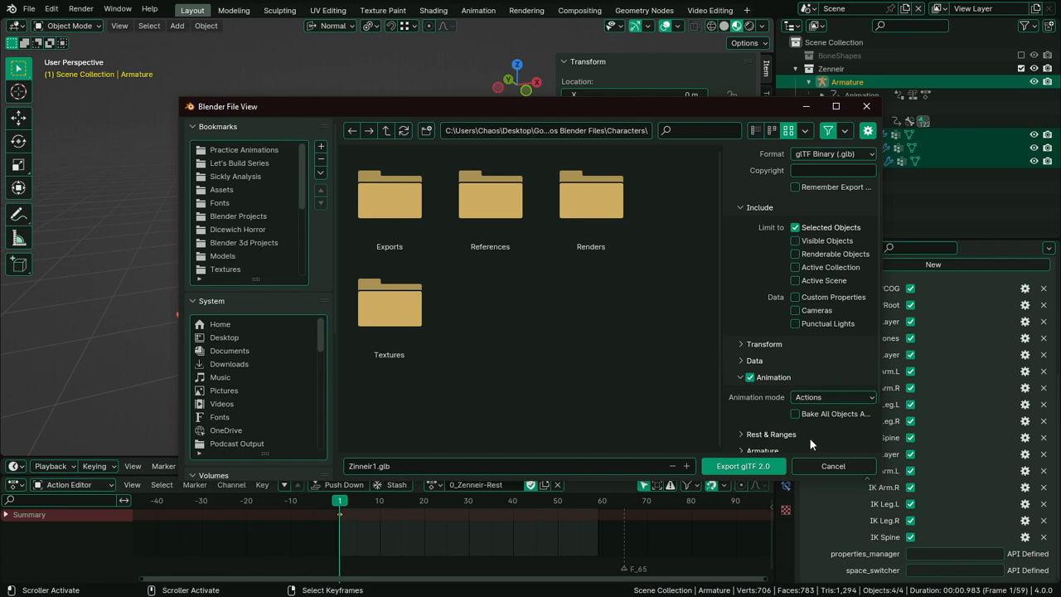
scroll(809, 439, down, 2)
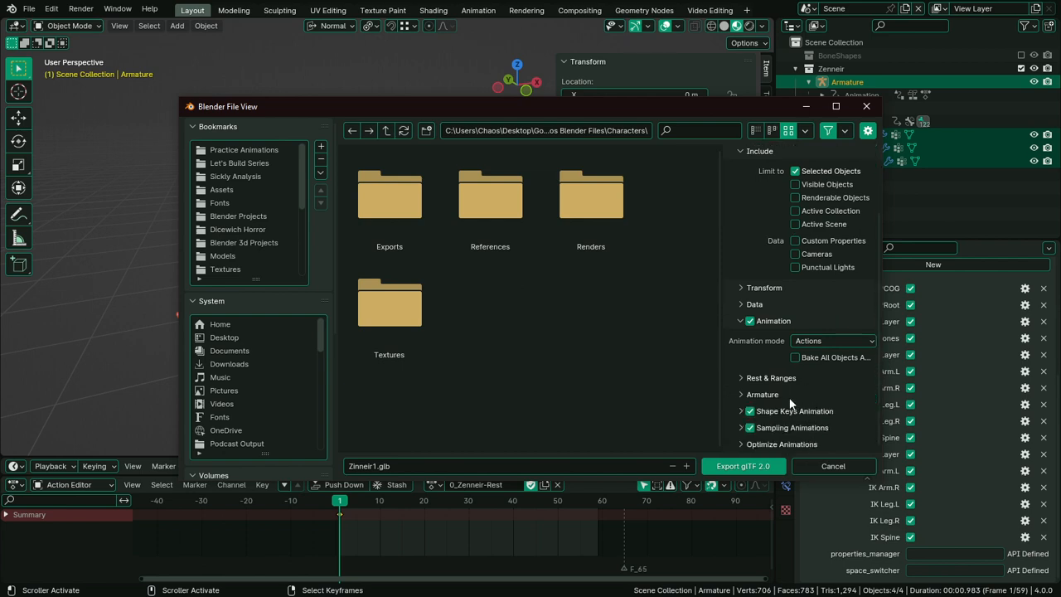
click(778, 392)
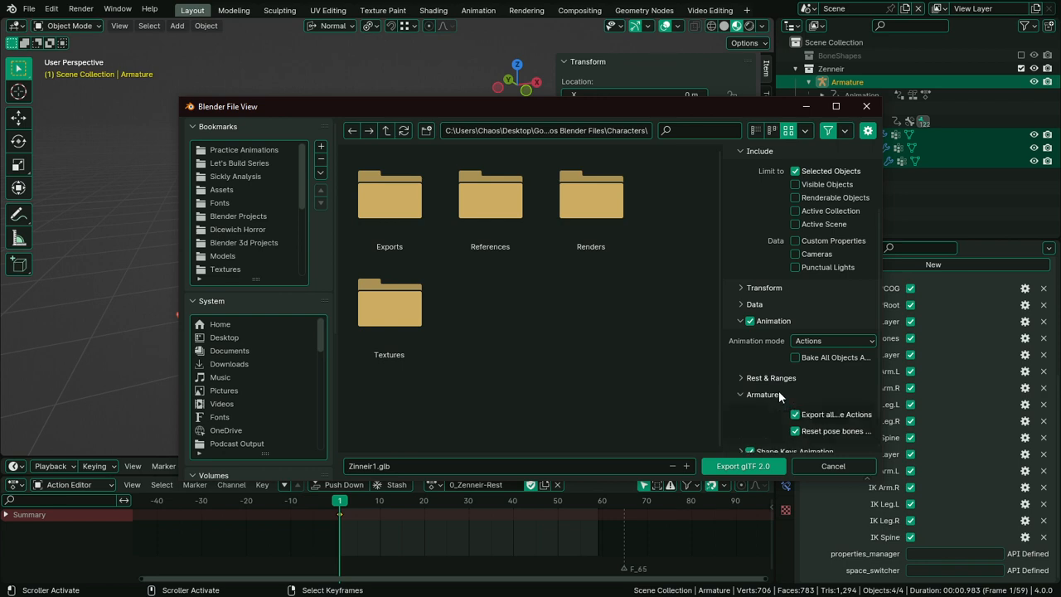
drag(721, 428, 599, 422)
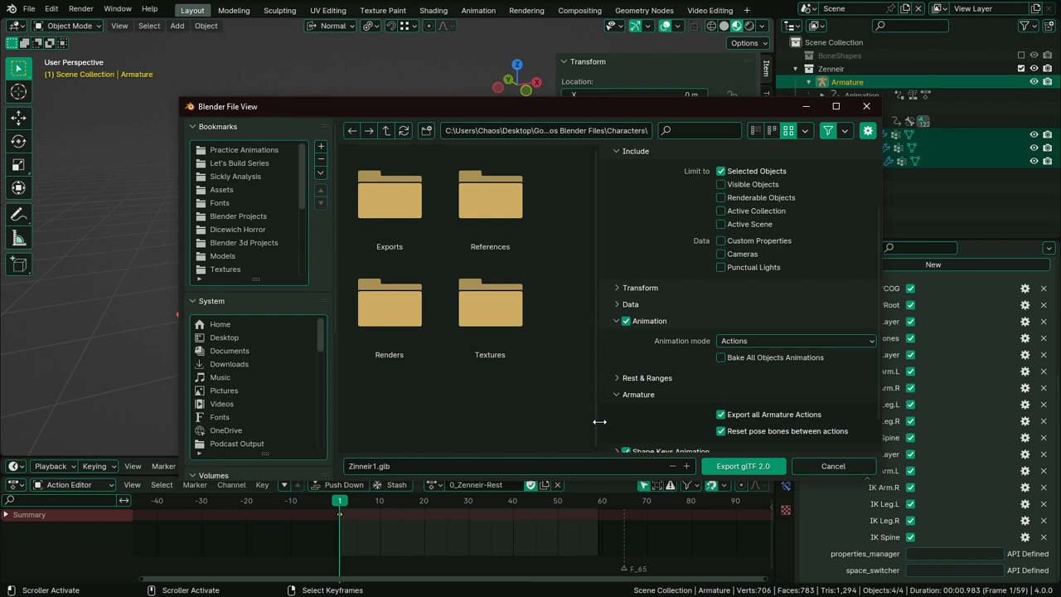
drag(599, 422, 690, 424)
Expand the Optimize Animations settings and widen the options area again to examine the optimization choices
scroll(723, 433, down, 2)
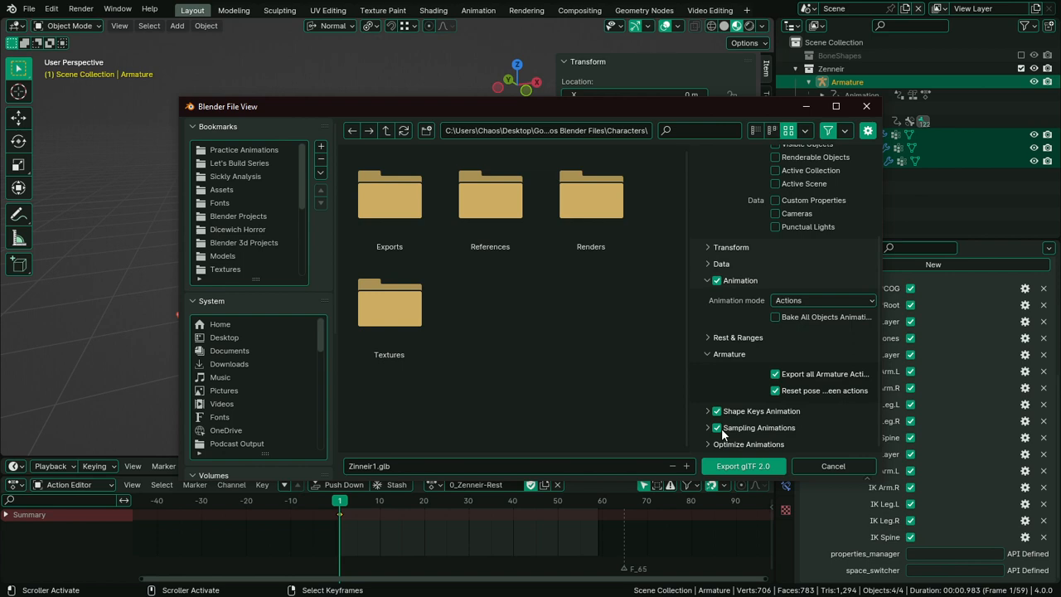
click(807, 439)
scroll(807, 436, down, 3)
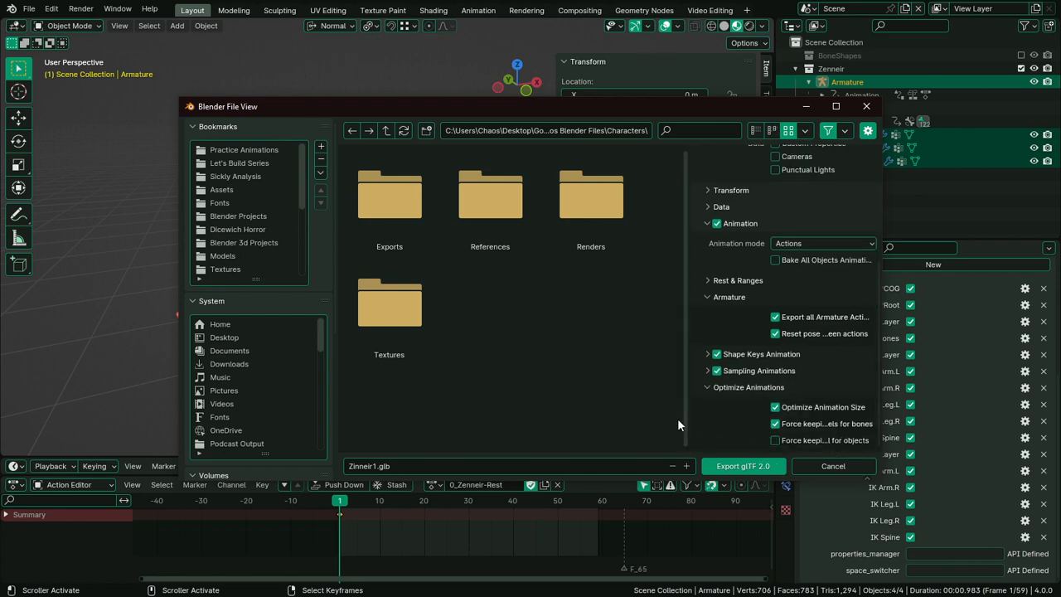
drag(687, 418, 615, 416)
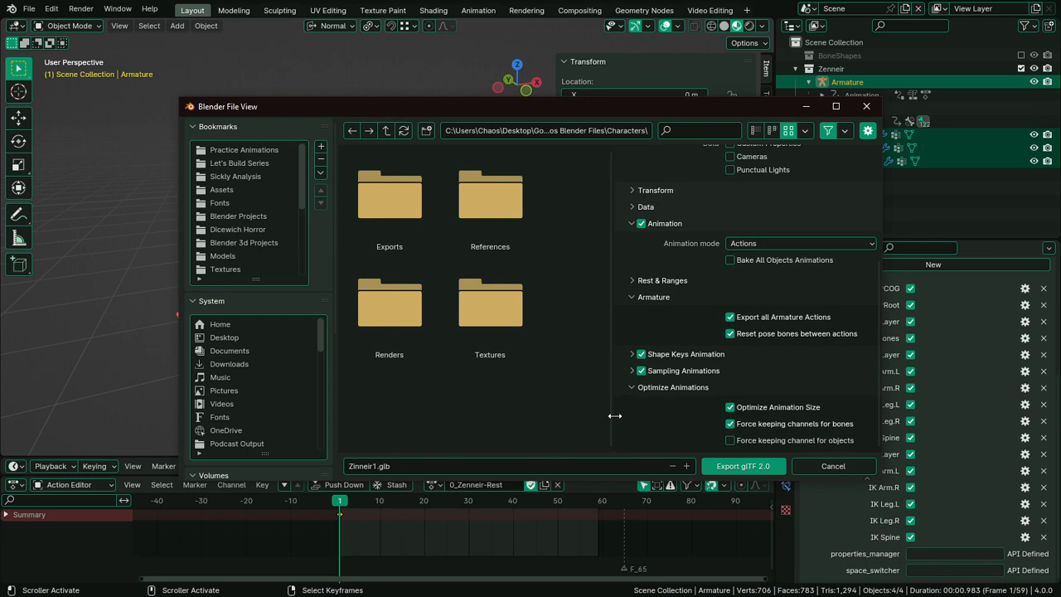
Expand the Rest & Ranges export settings and adjust the width of the options area to examine their full labels
drag(614, 416, 628, 418)
scroll(667, 403, up, 3)
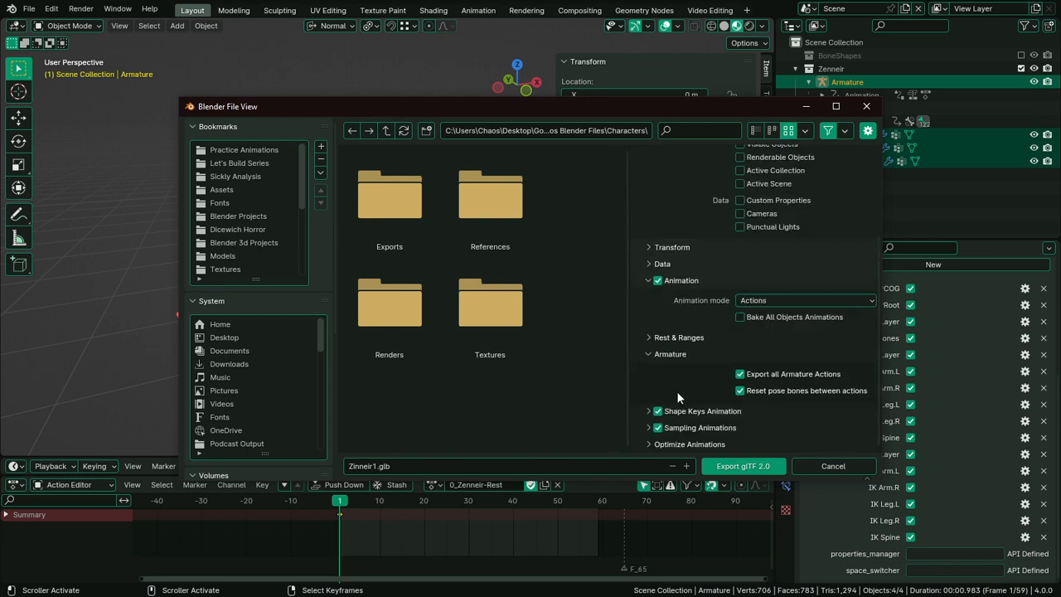
scroll(680, 419, up, 1)
click(681, 364)
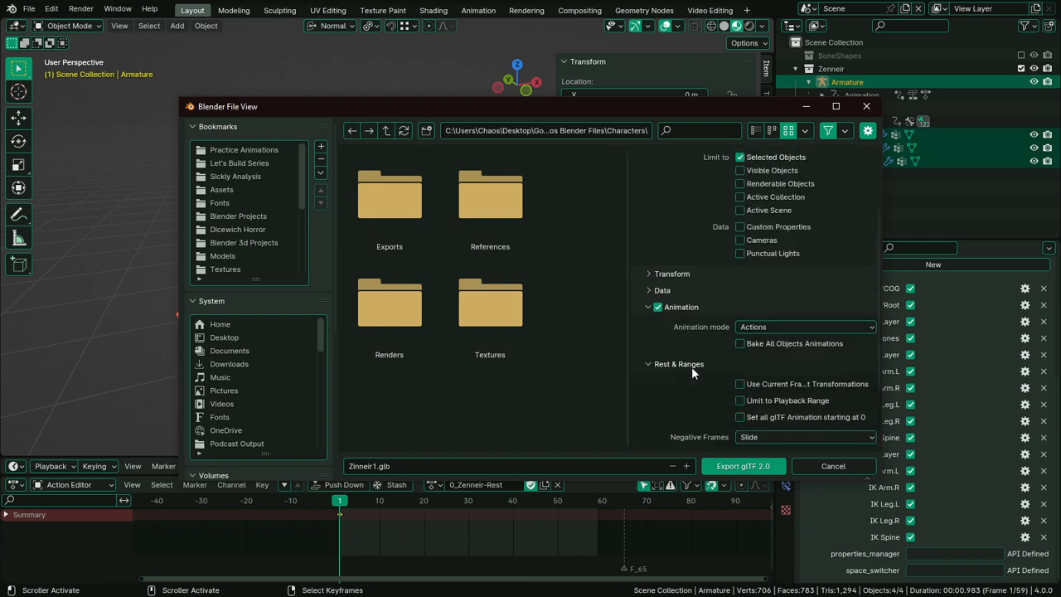
drag(625, 403, 590, 406)
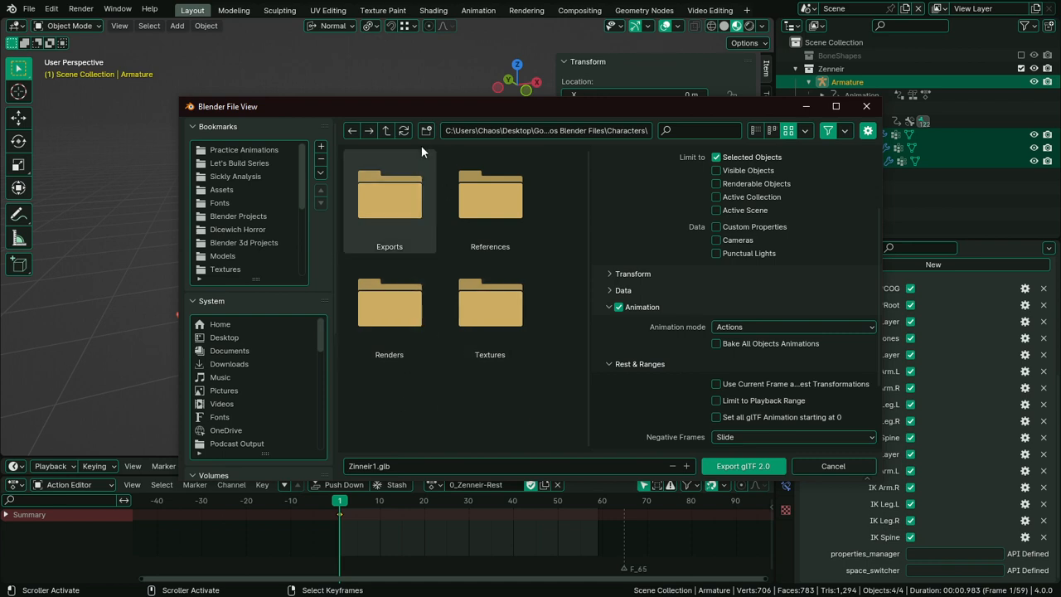
Browse the export destination to the Player Character folder inside the project's Resources folder
click(393, 130)
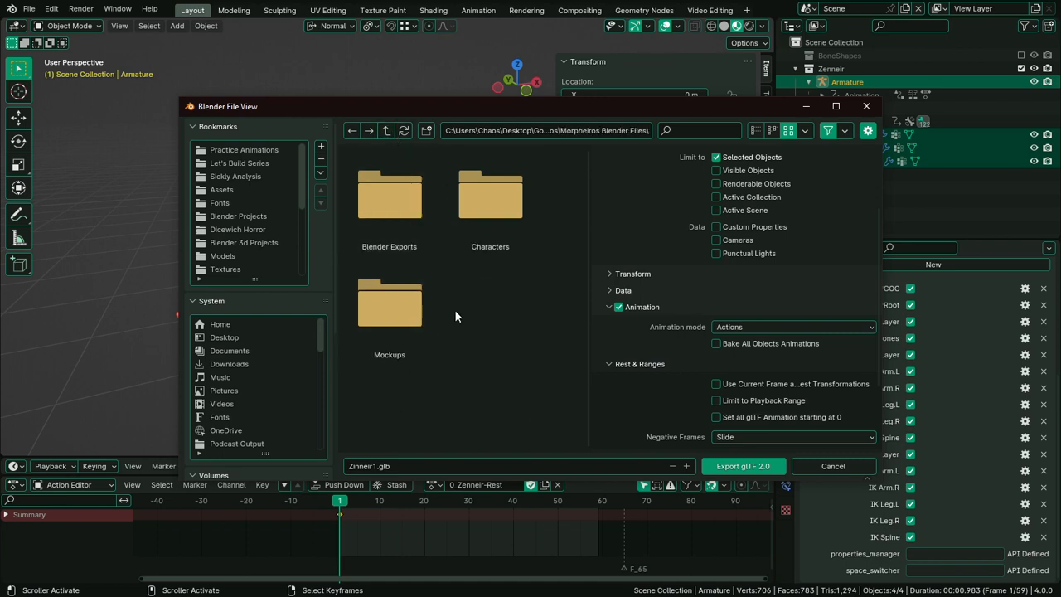
double_click(493, 231)
click(385, 128)
click(386, 129)
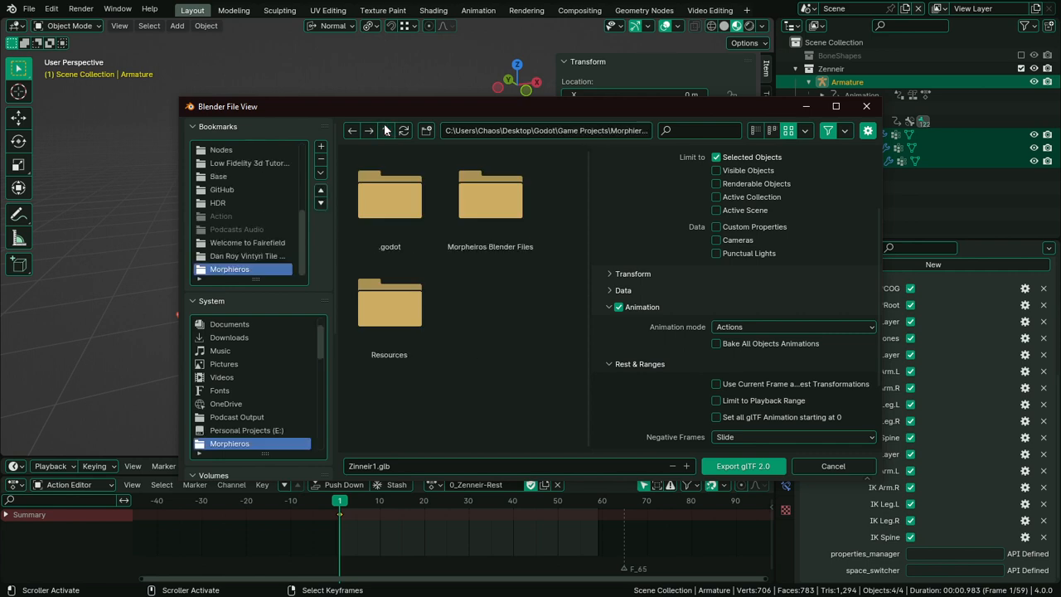
double_click(369, 323)
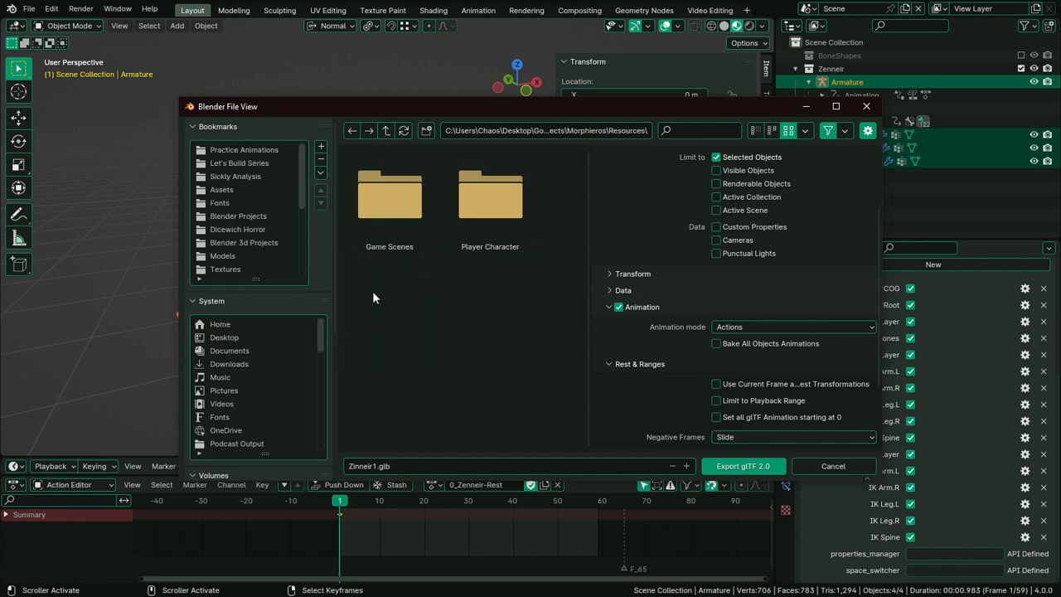
double_click(491, 203)
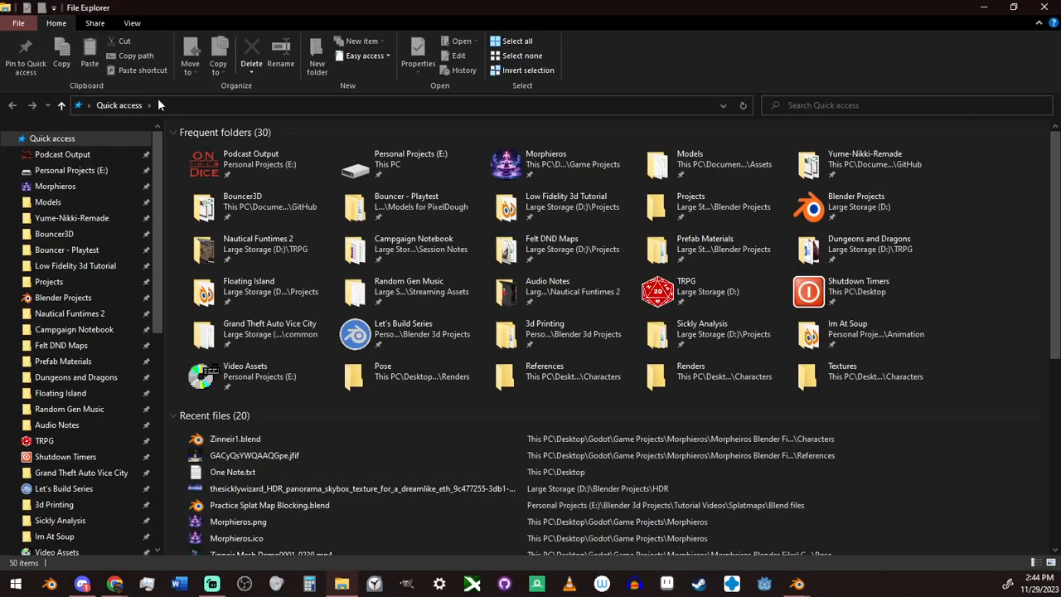
Switch to File Explorer and look through the Morphieros project's Player Character and Blender Exports folders for the earlier glb export
click(109, 181)
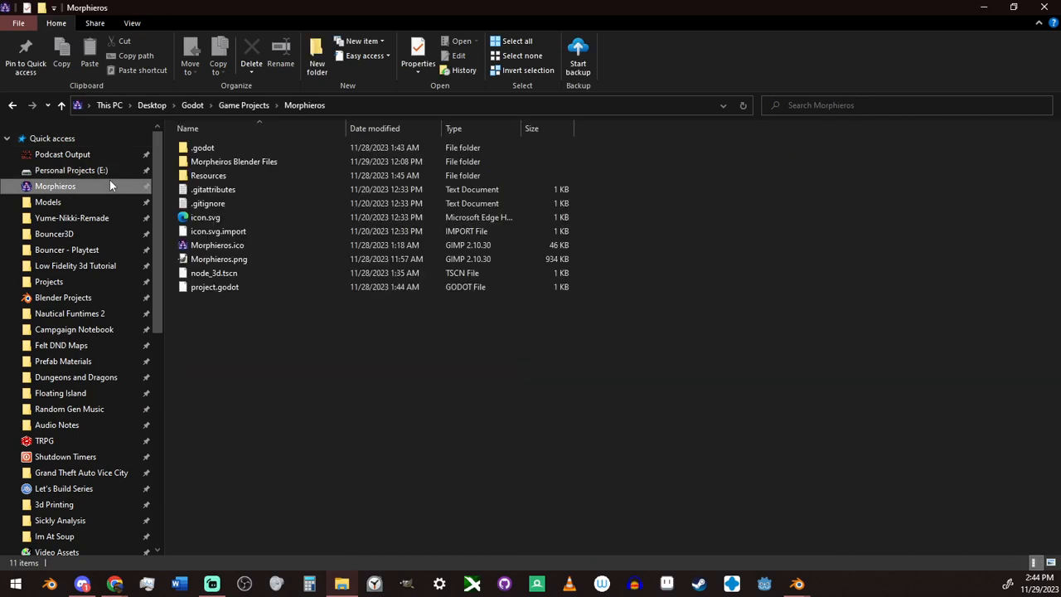
double_click(281, 177)
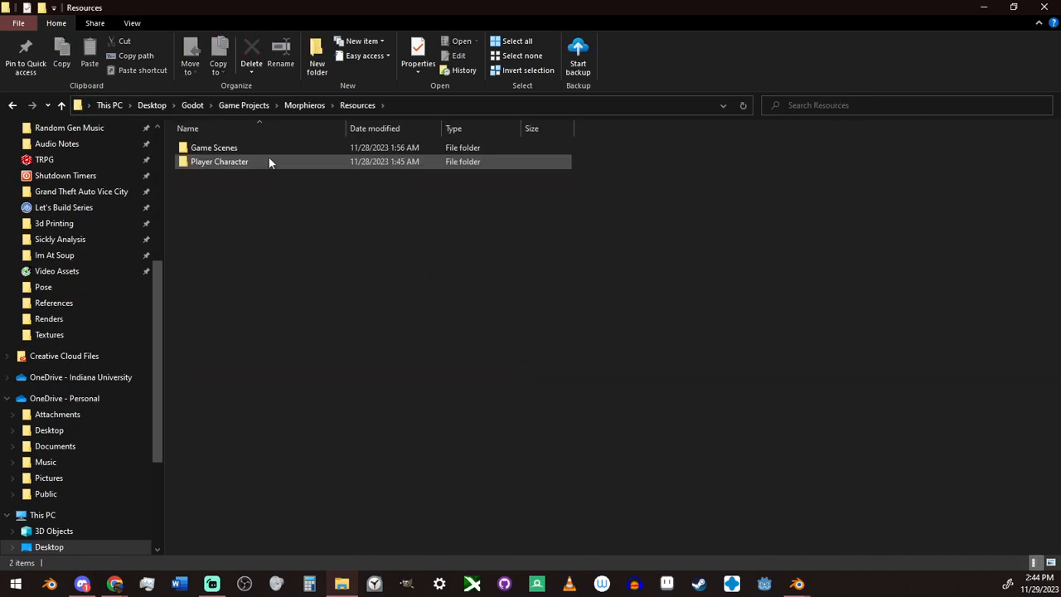
click(268, 150)
click(258, 163)
double_click(258, 162)
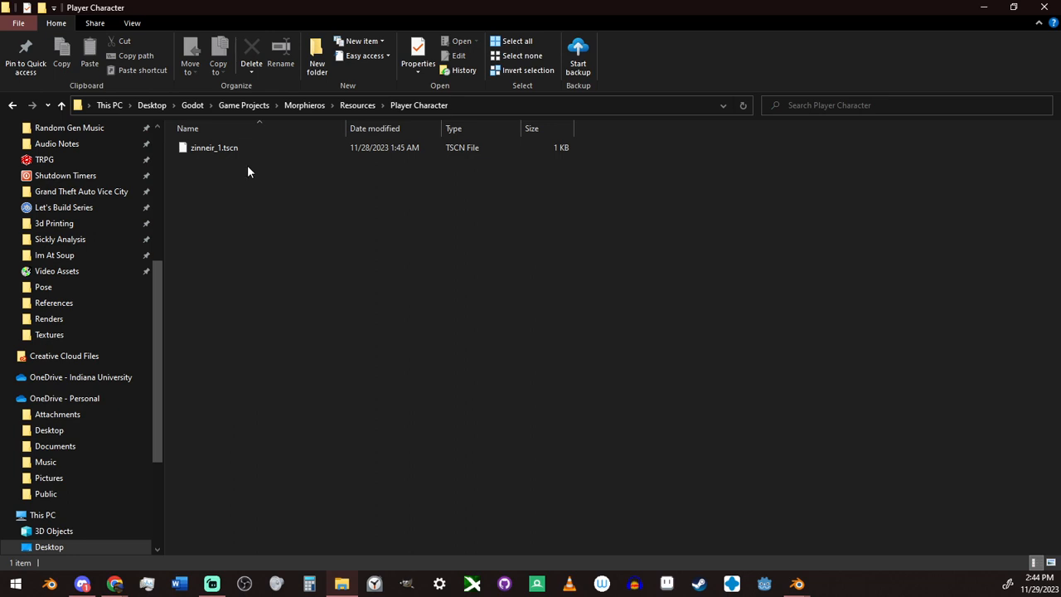
click(359, 104)
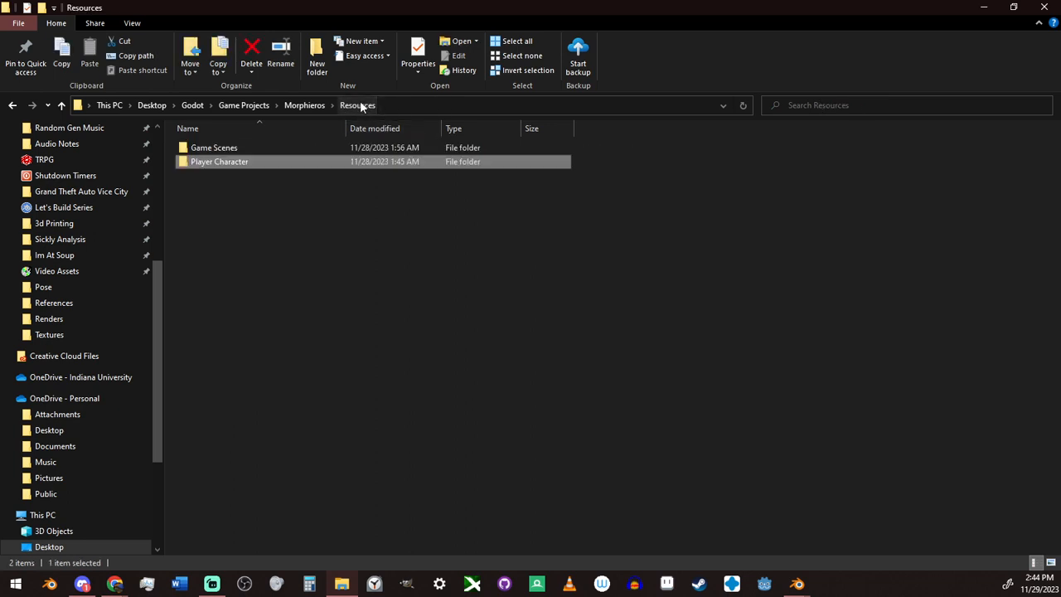
click(292, 104)
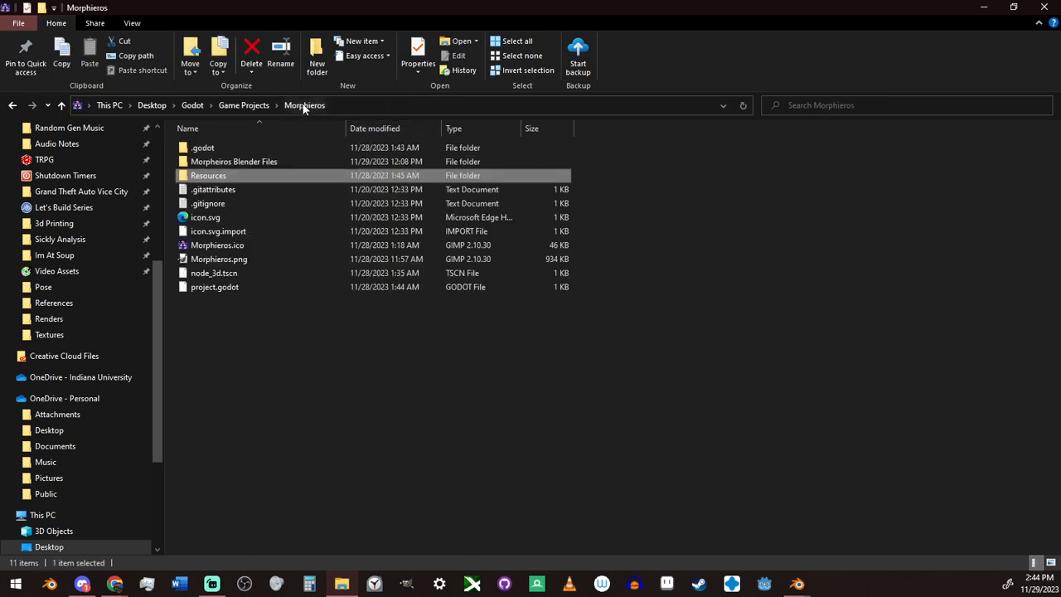
double_click(276, 162)
double_click(243, 149)
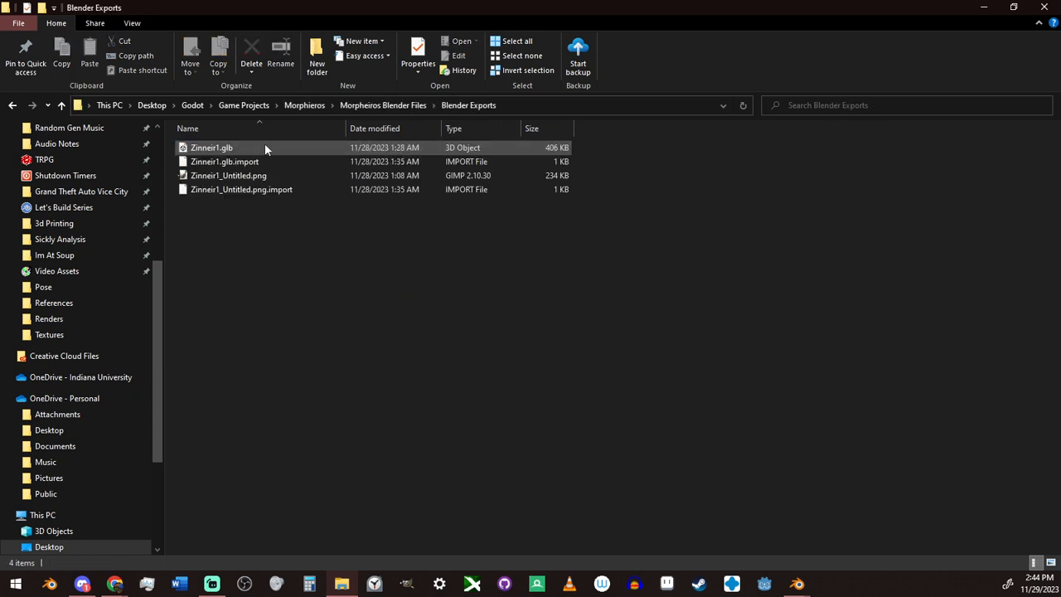
click(984, 7)
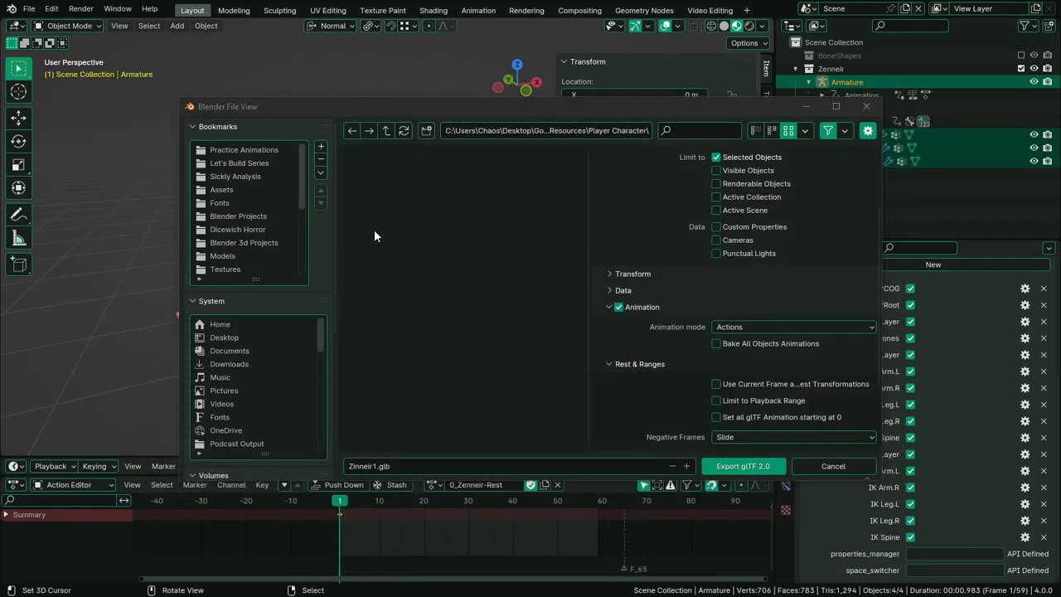
Export the selected objects over Zinneir1.glb in the Blender Exports folder inside Morpheiros Blender Files
click(384, 131)
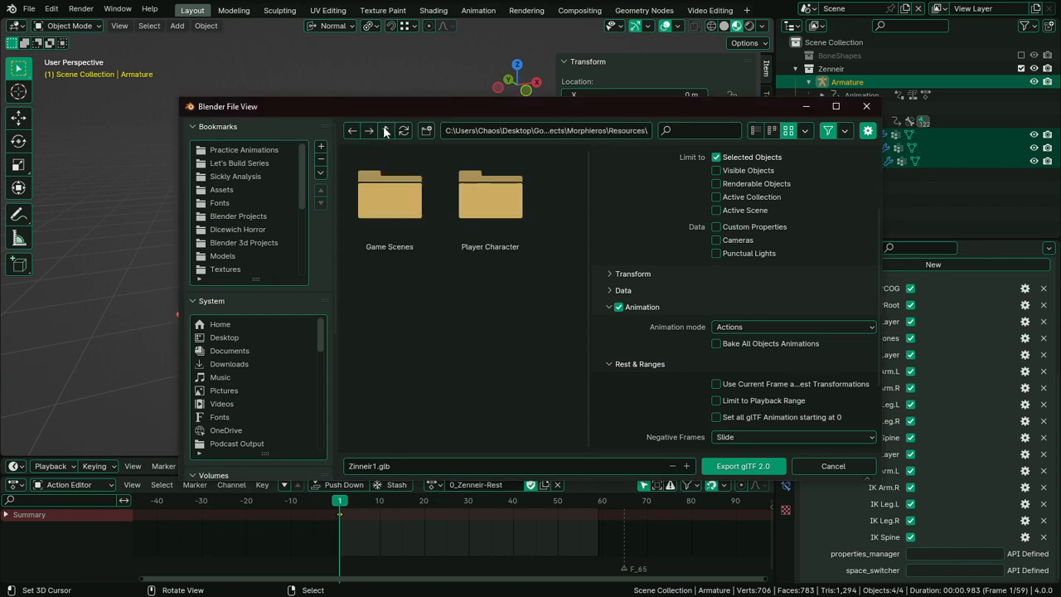
click(384, 131)
click(384, 131)
double_click(404, 210)
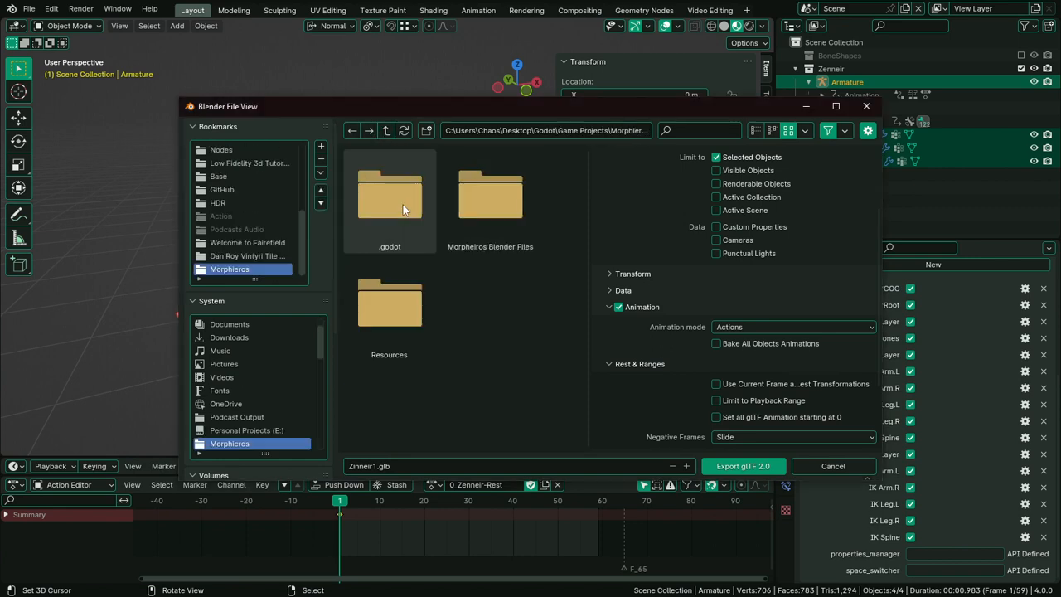
double_click(477, 234)
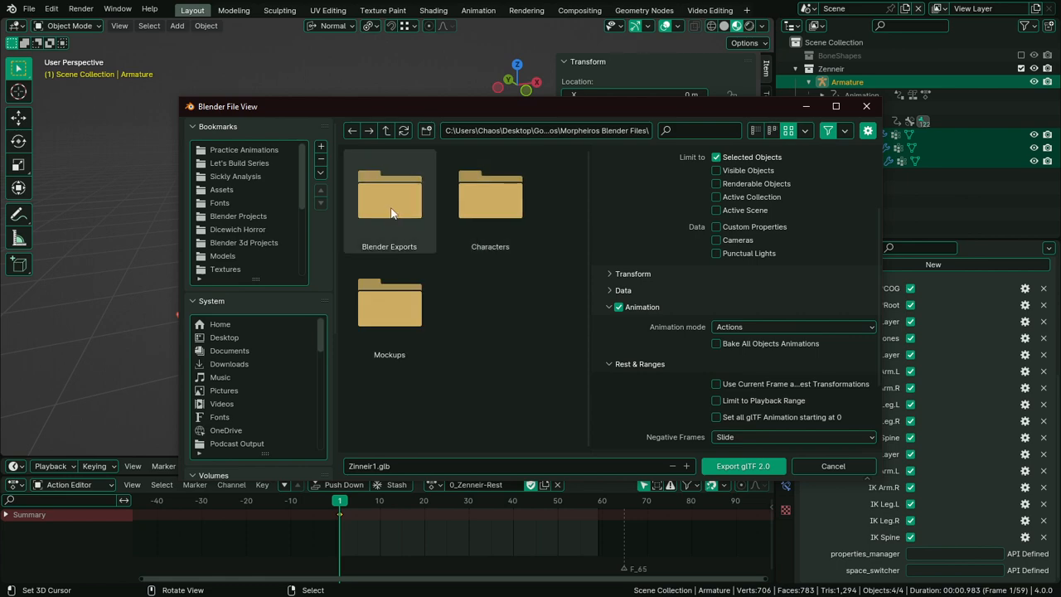
double_click(401, 205)
double_click(393, 187)
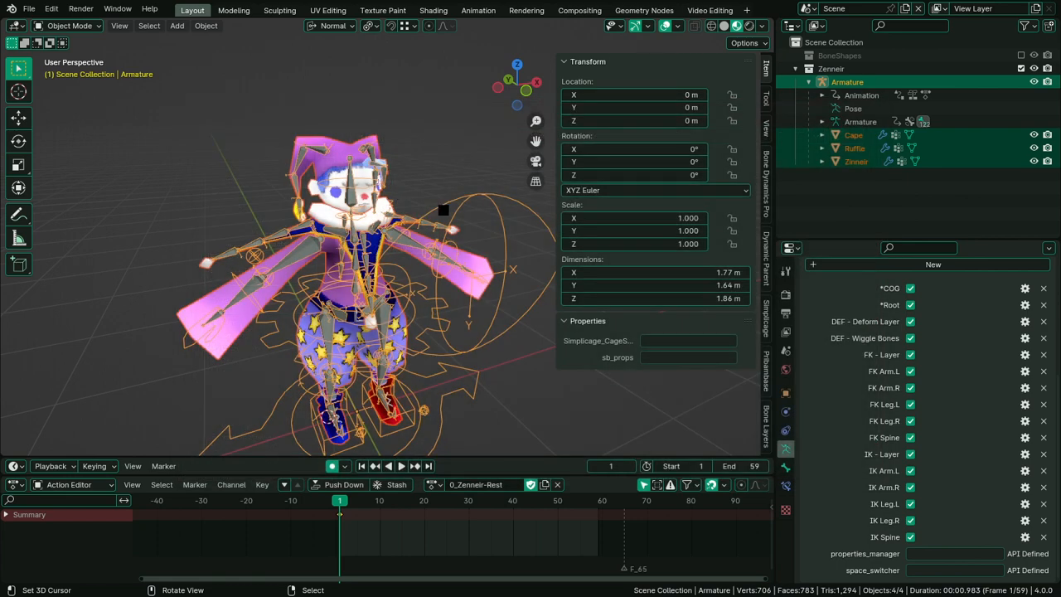
middle_drag(446, 259, 355, 390)
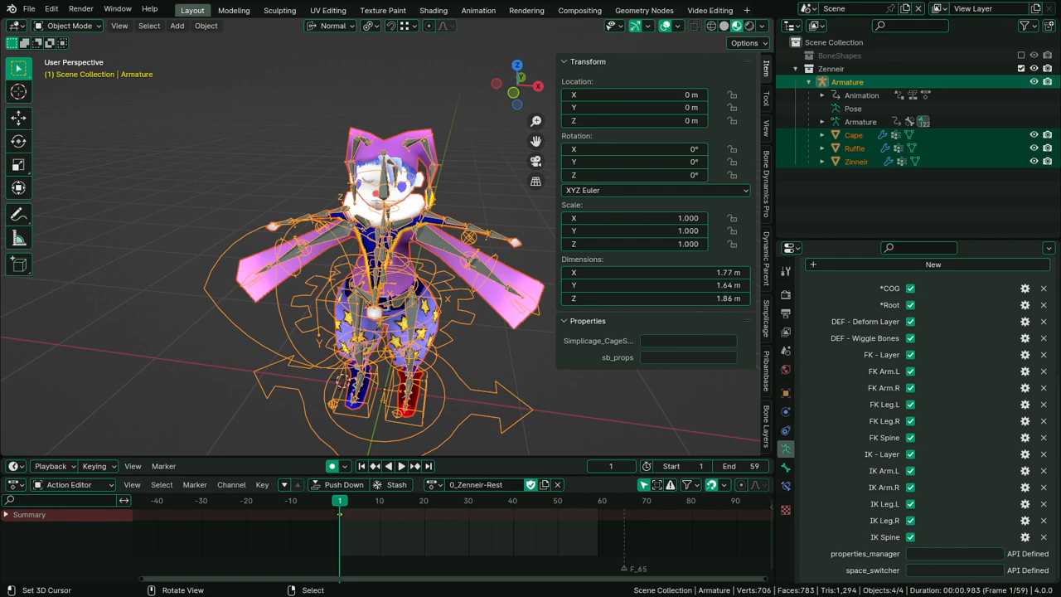
Switch to Godot, open the Game Projects project stored in the Morphieros folder, and open the zinneir_1.tscn scene
click(764, 583)
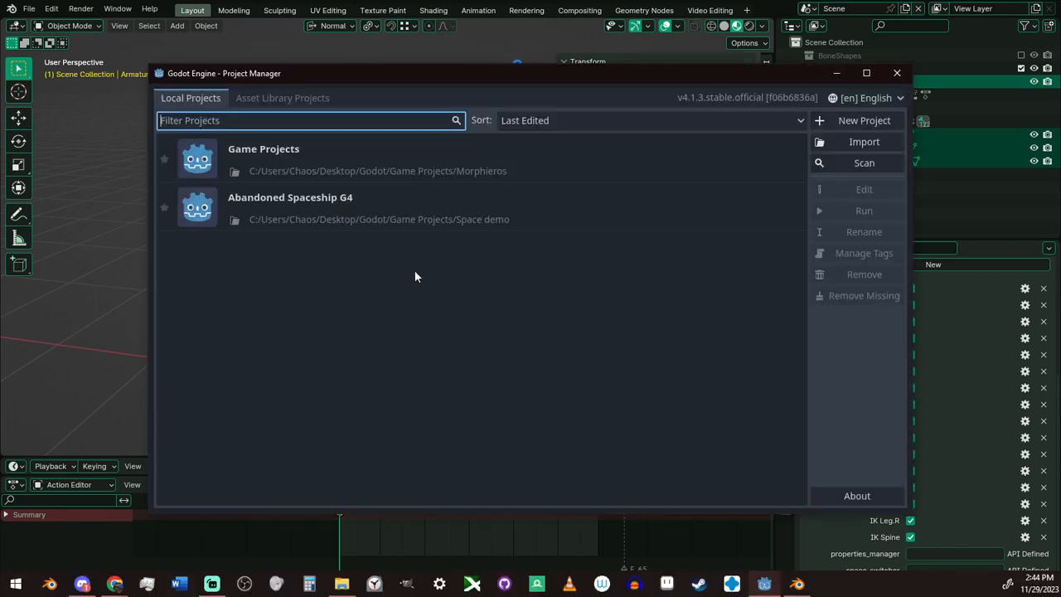
double_click(343, 165)
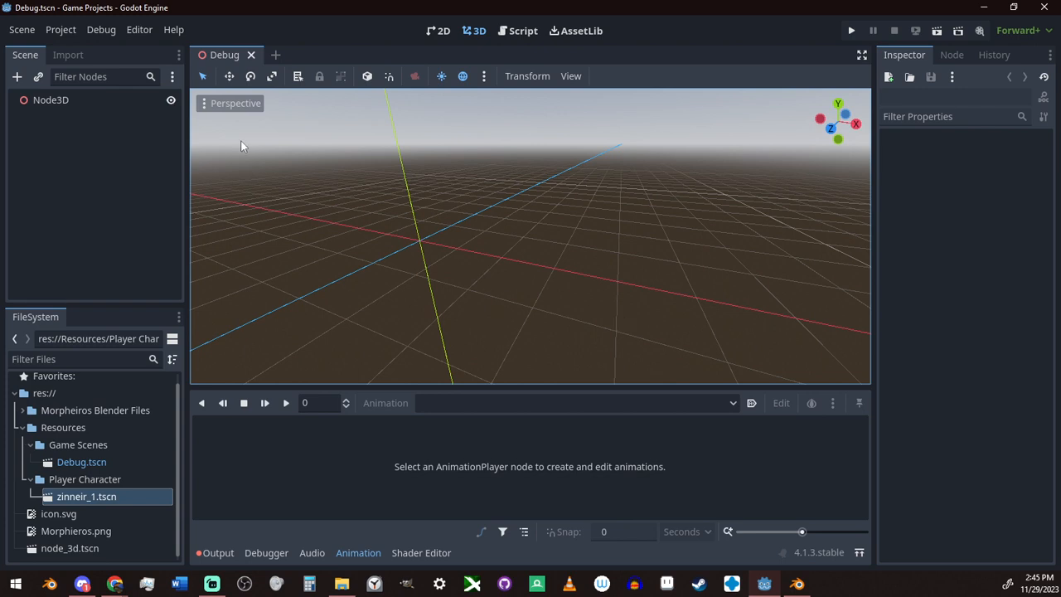
double_click(106, 500)
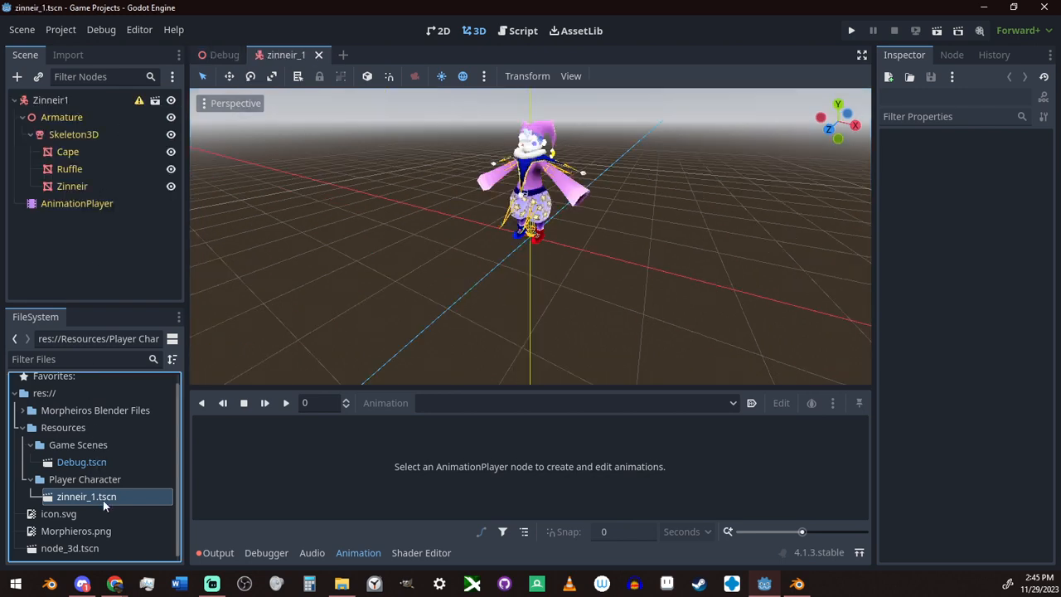
Select the AnimationPlayer node and switch its current animation to Zenneir_Walk
click(71, 203)
click(294, 458)
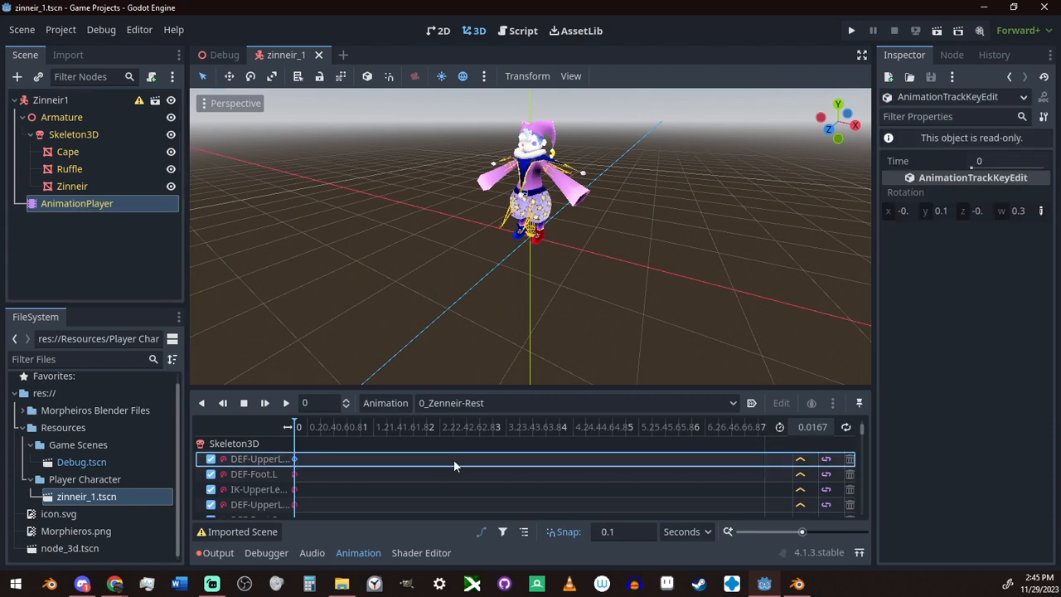
click(513, 403)
click(485, 439)
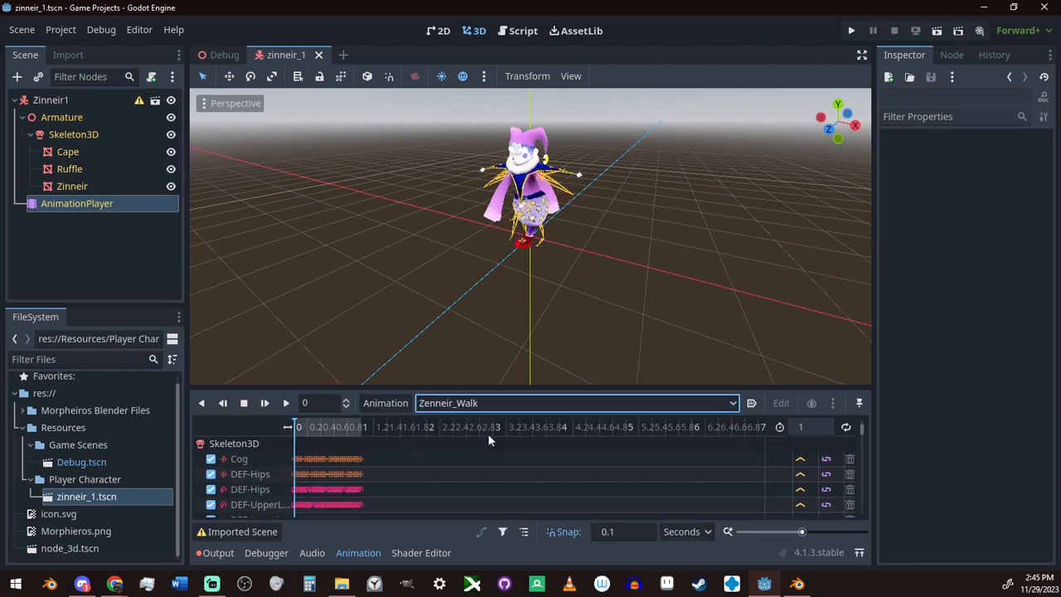
click(438, 406)
click(464, 262)
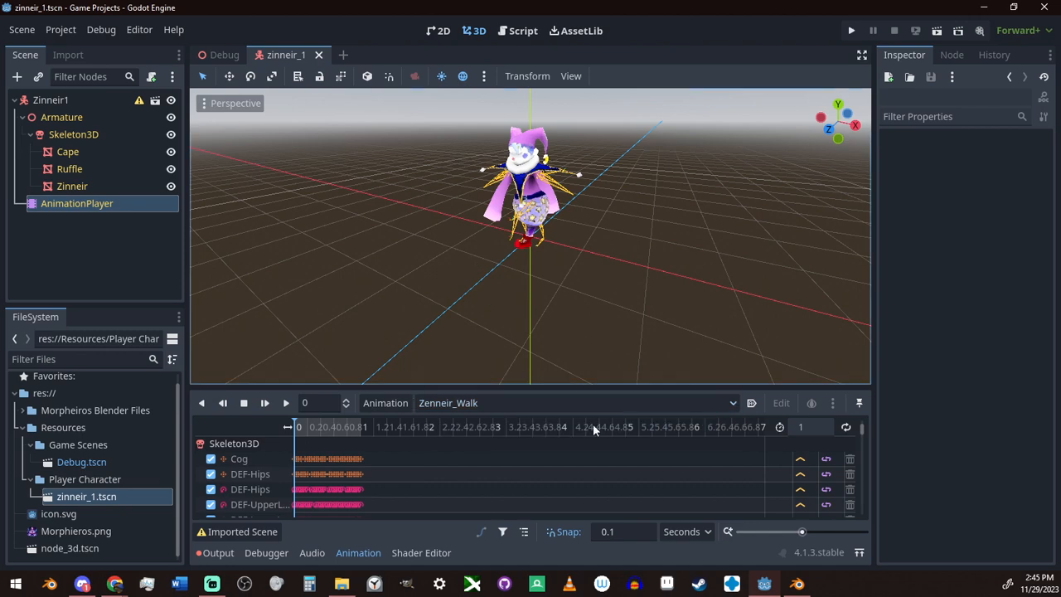
Play the Zenneir_Walk animation and check the character's movement up close from the side
scroll(630, 299, up, 8)
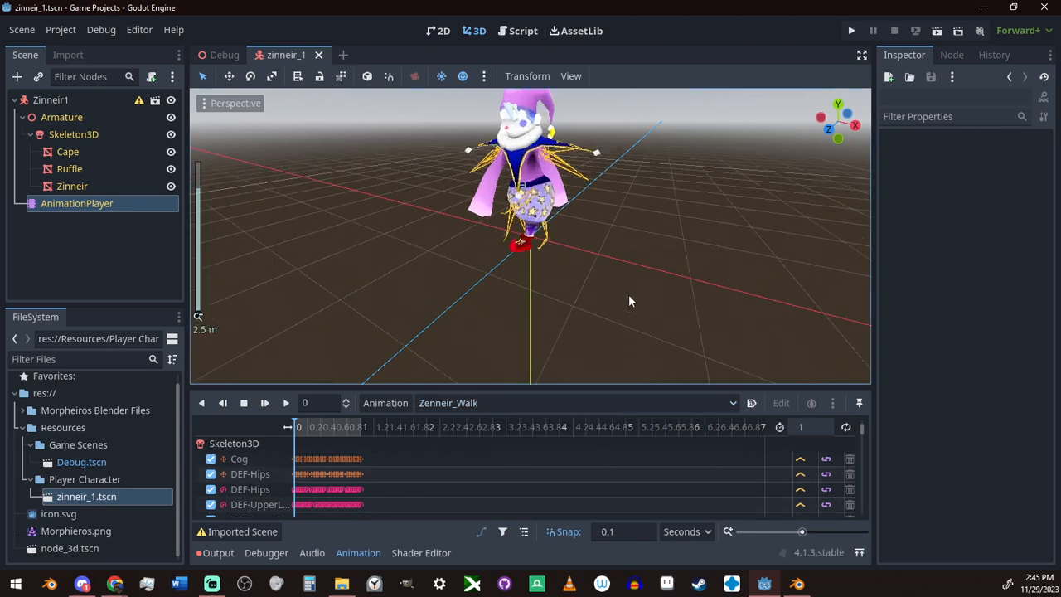
shift+middle_drag(538, 253, 506, 402)
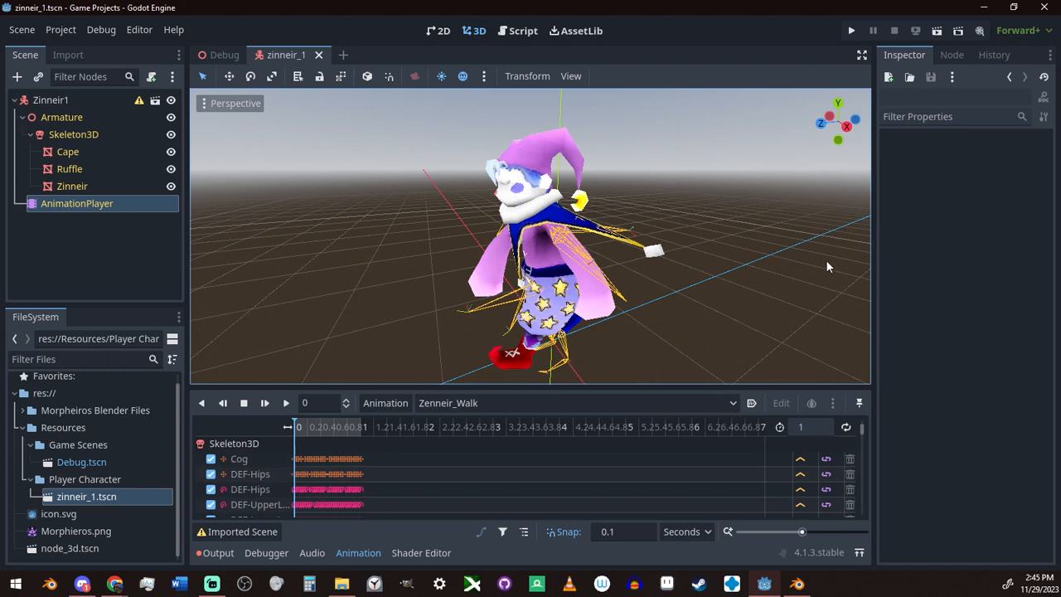
click(285, 404)
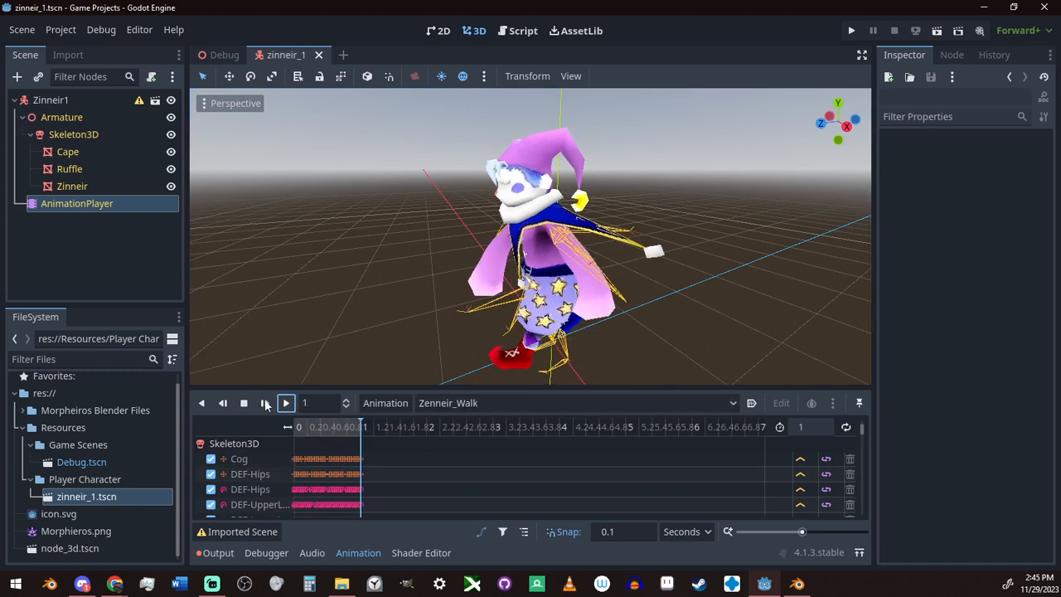
Clear autoplay from Zenneir_Walk and make 0_Zenneir-Rest the animation that autoplays on load
click(753, 404)
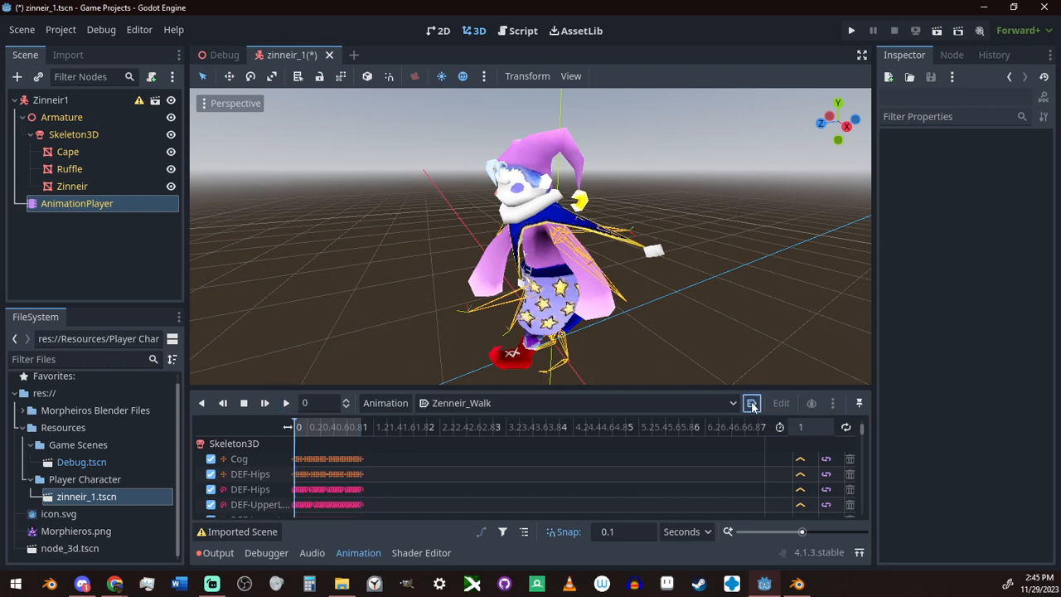
click(752, 404)
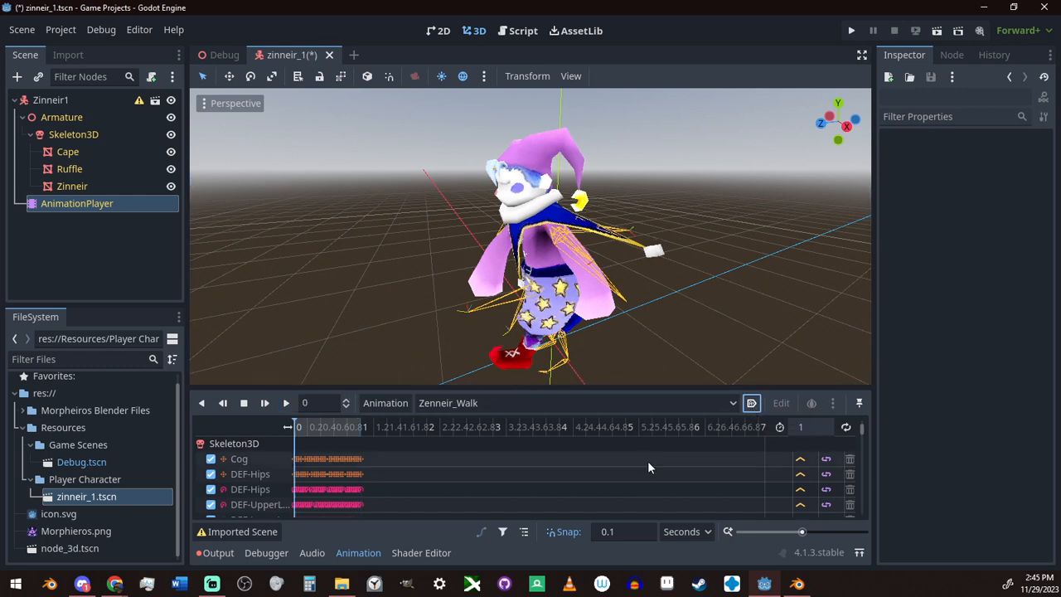
click(481, 403)
click(480, 417)
click(750, 405)
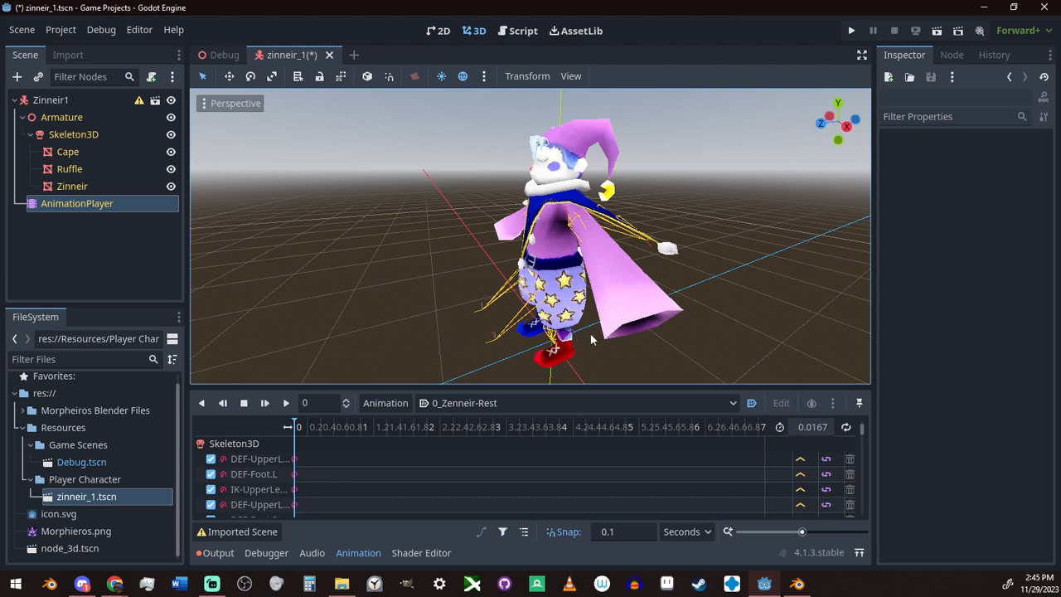
Switch the AnimationPlayer back to Zenneir_Walk and examine its animation management options
click(503, 399)
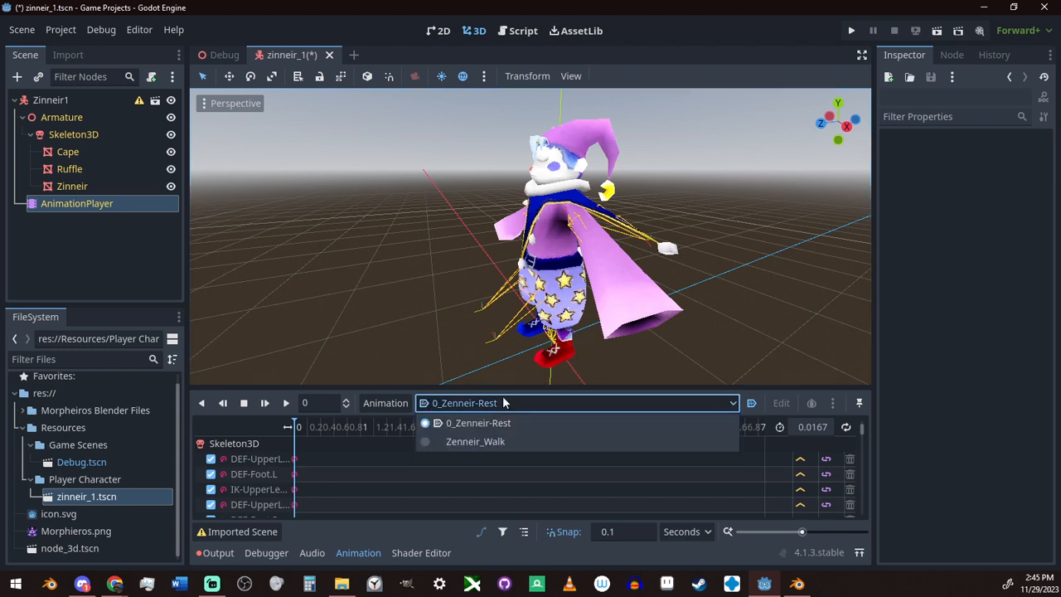
click(474, 437)
click(404, 408)
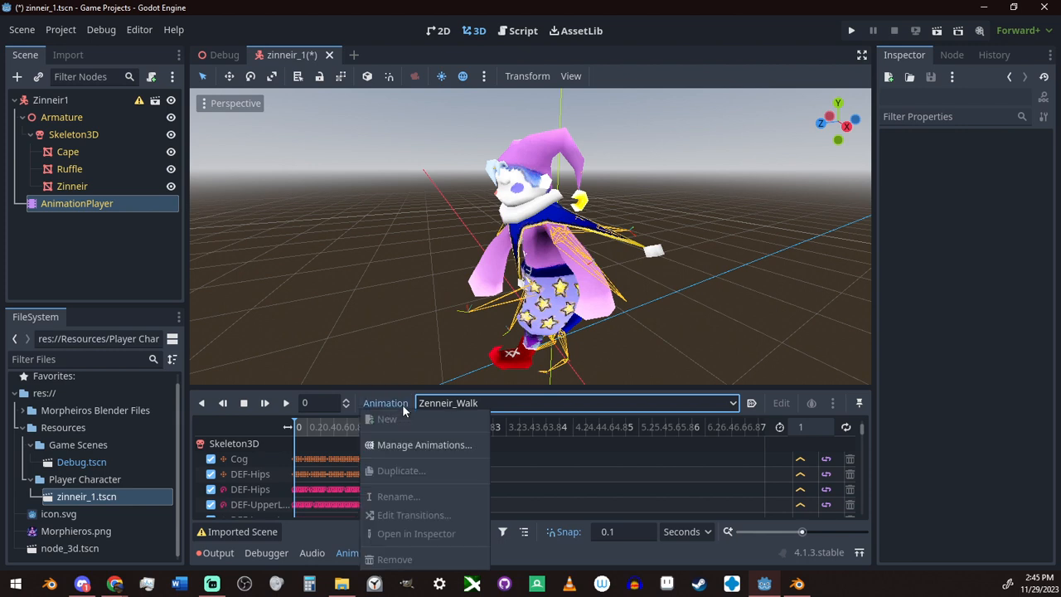
click(402, 405)
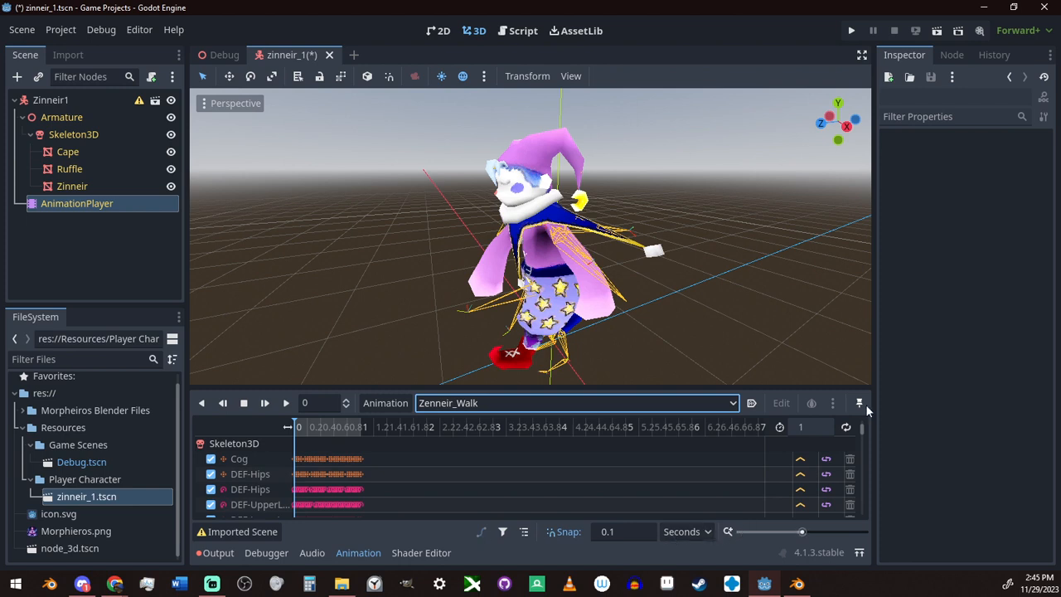
click(812, 404)
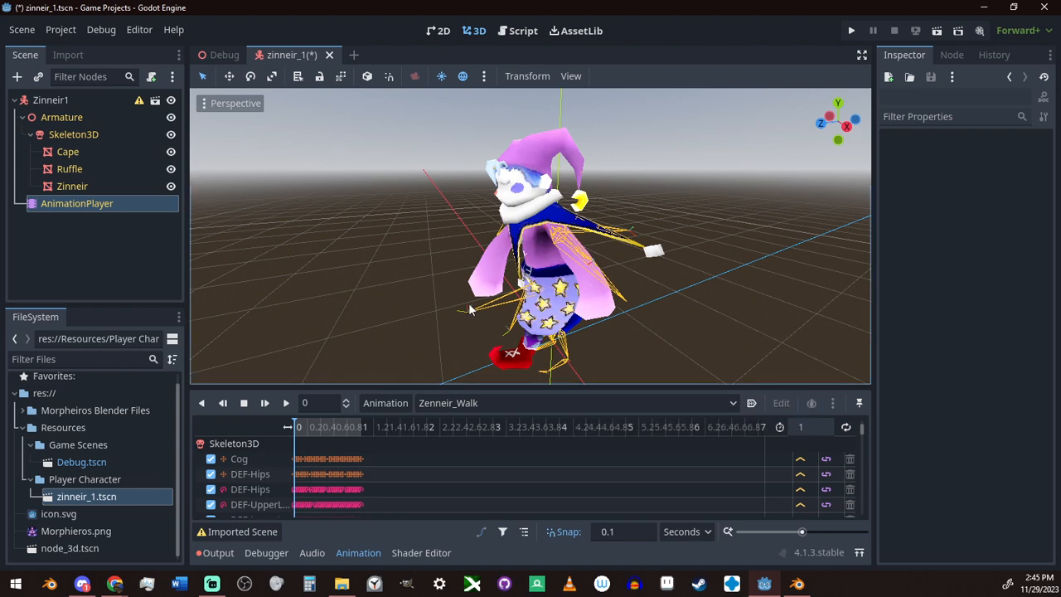
Examine the character from a wider side view and look through the Zenneir_Walk animation's bone tracks
right_drag(504, 305, 578, 261)
scroll(503, 305, down, 8)
middle_drag(504, 305, 611, 238)
scroll(381, 339, up, 3)
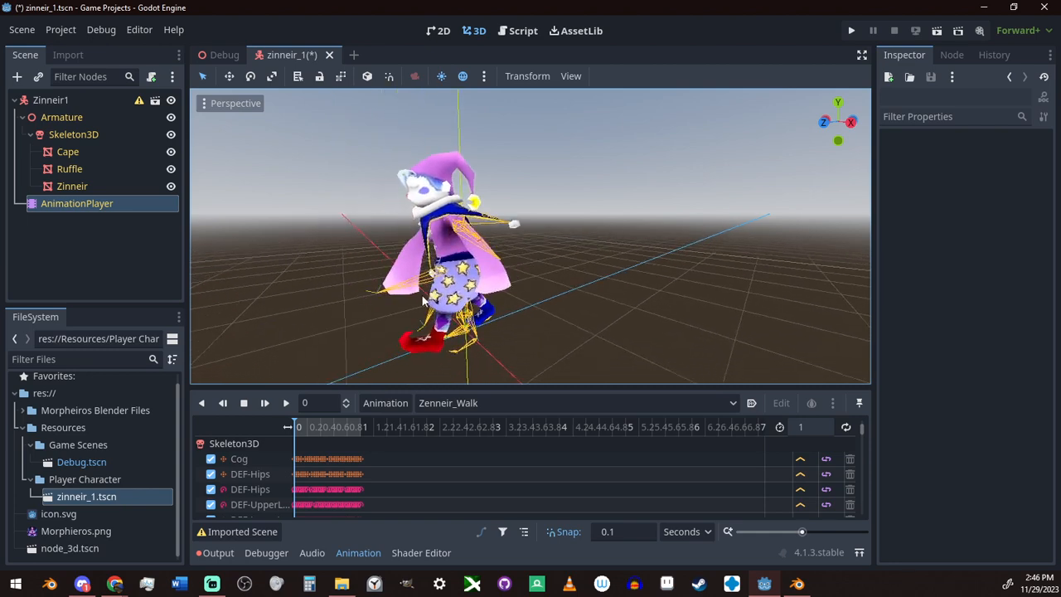
scroll(282, 475, down, 8)
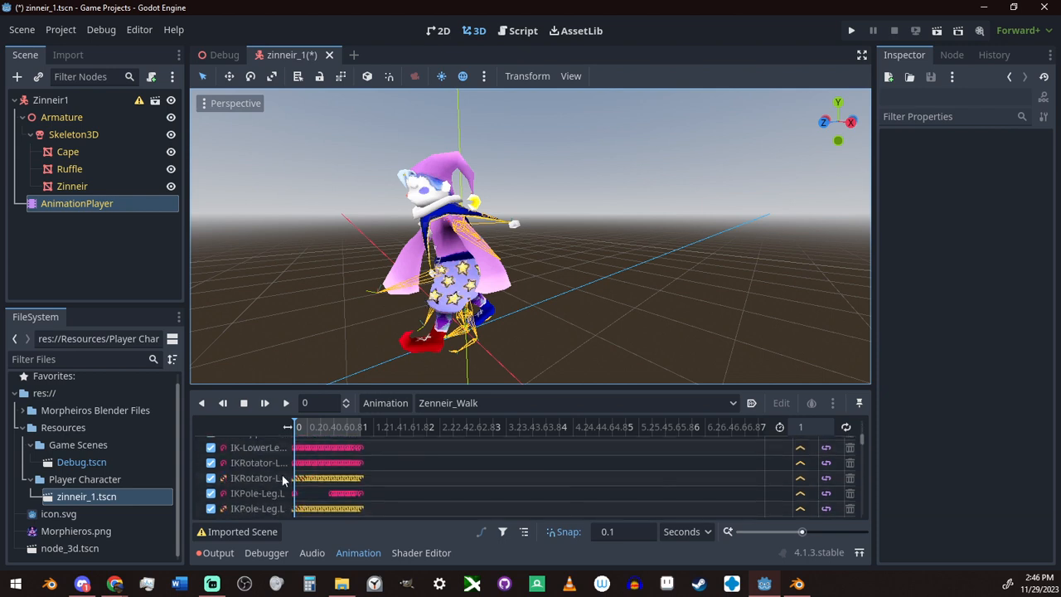
scroll(281, 474, up, 8)
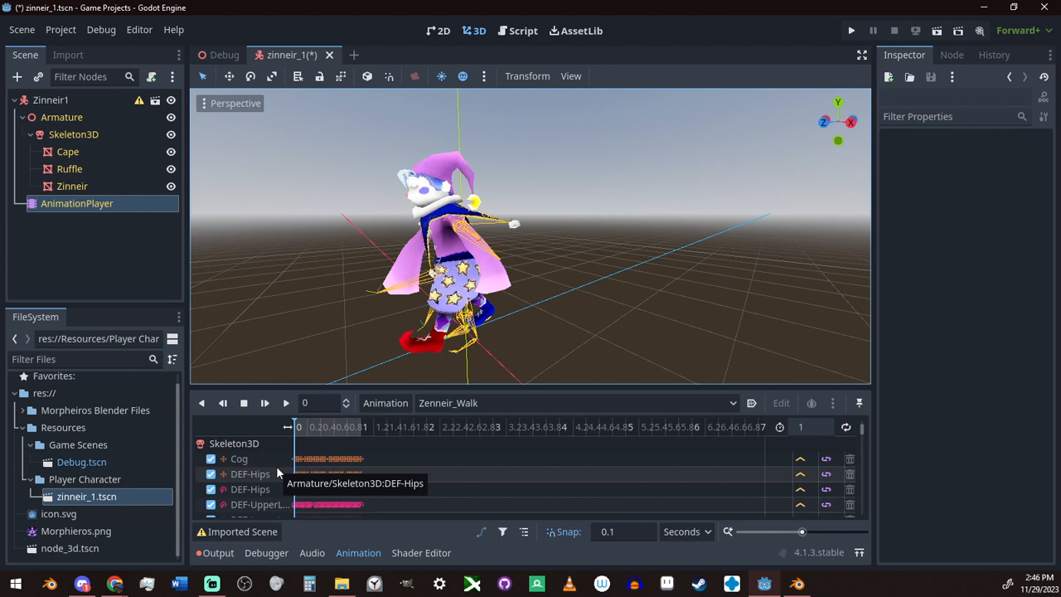
Try to turn on looping for the Zenneir_Walk animation, playing it between attempts
click(845, 428)
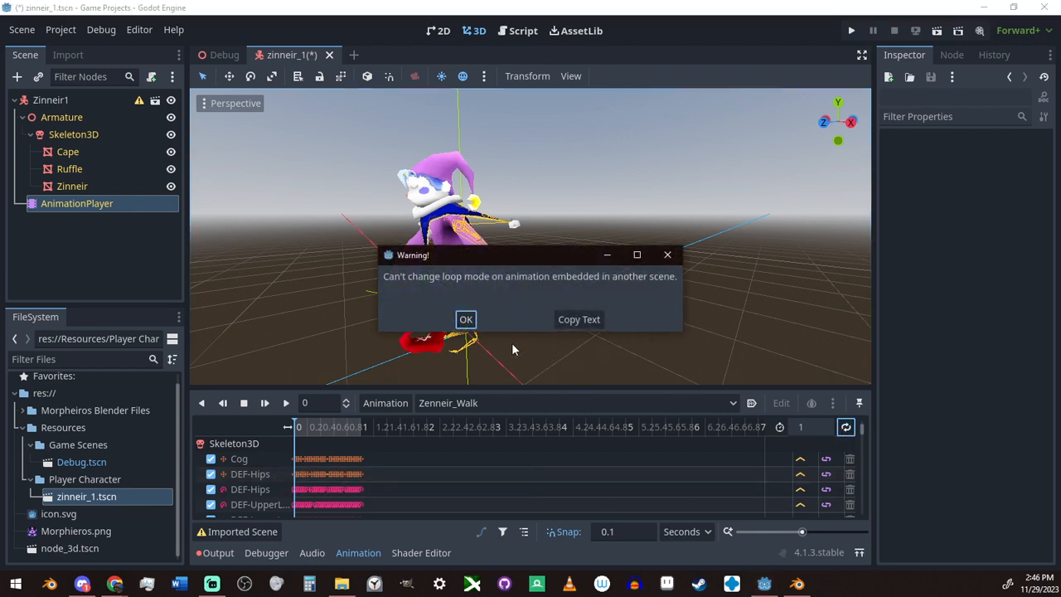
click(467, 320)
click(286, 402)
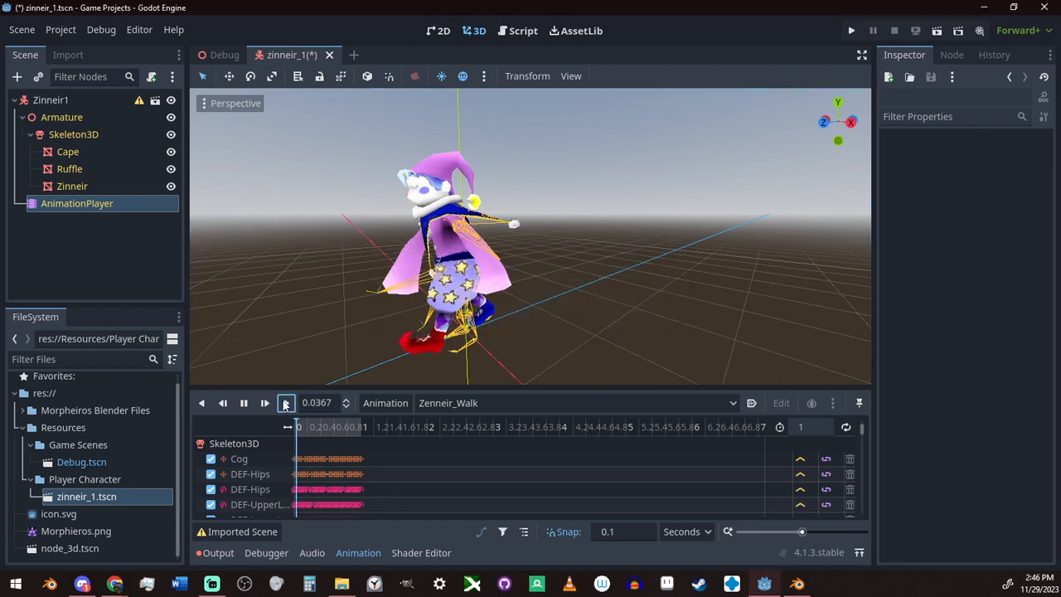
click(846, 427)
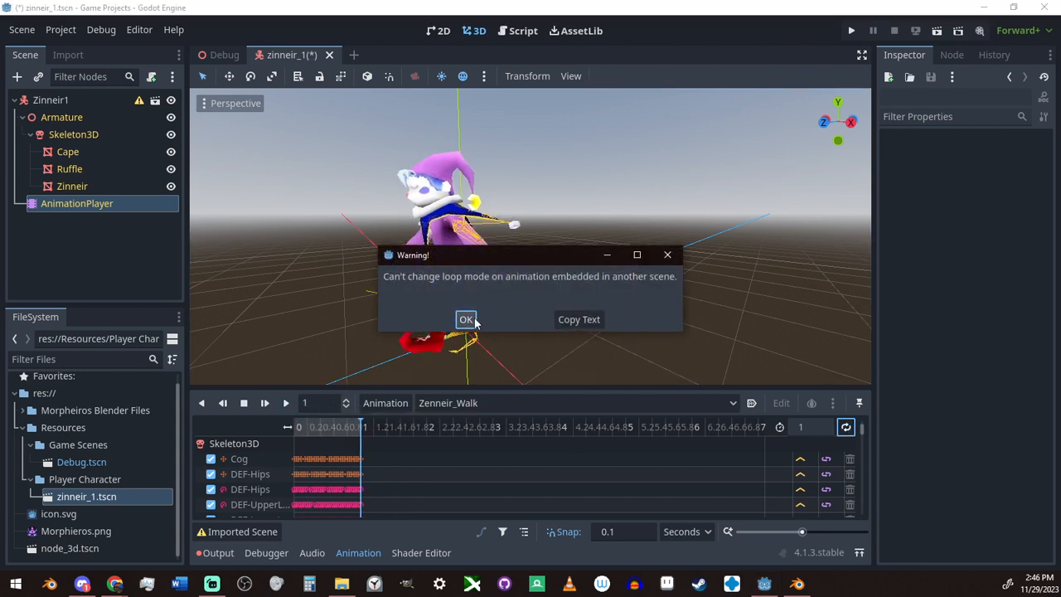
click(467, 320)
Copy the loop mode warning text into a blank Notepad document to read it, discard the document and dismiss the warning
click(846, 427)
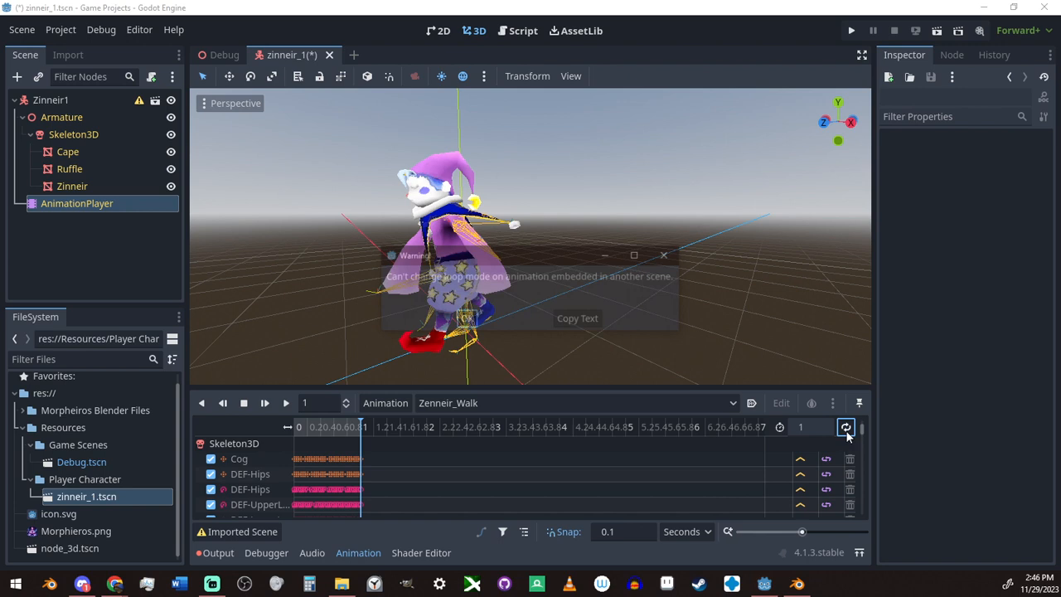
click(573, 320)
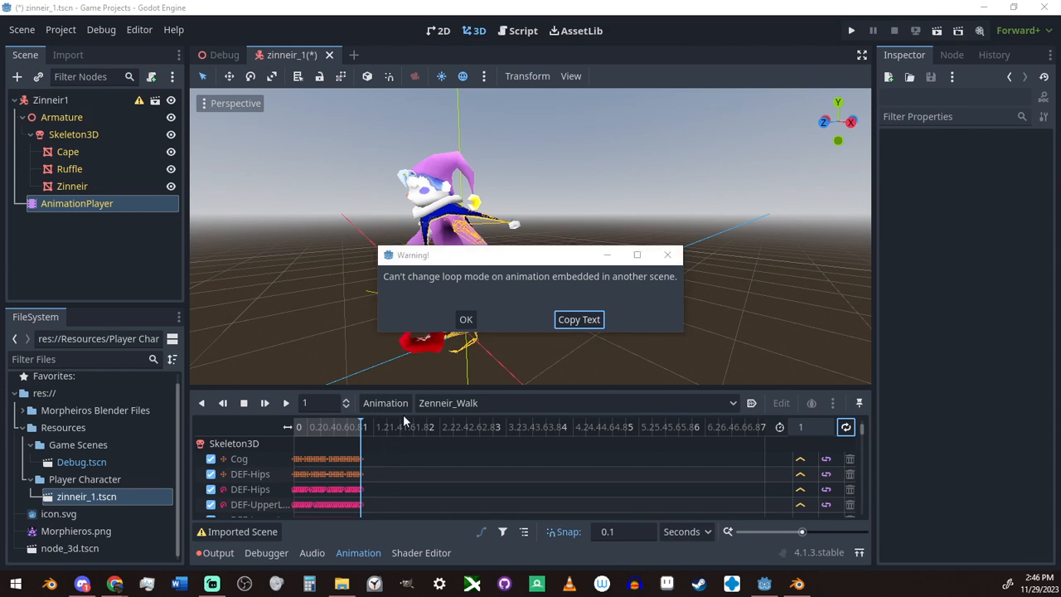
key(super)
key(super)
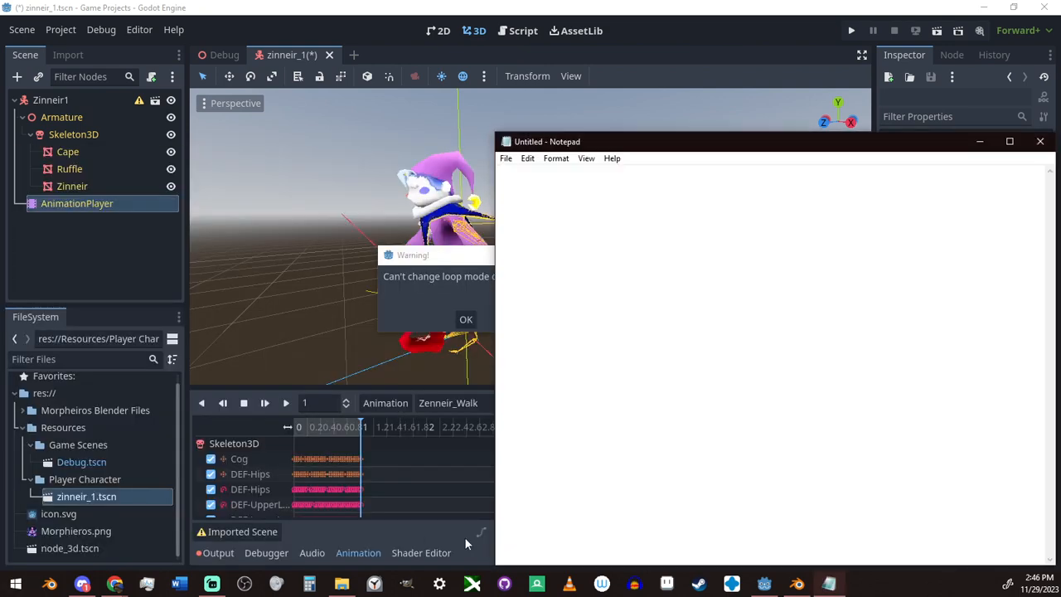
key(ctrl+v)
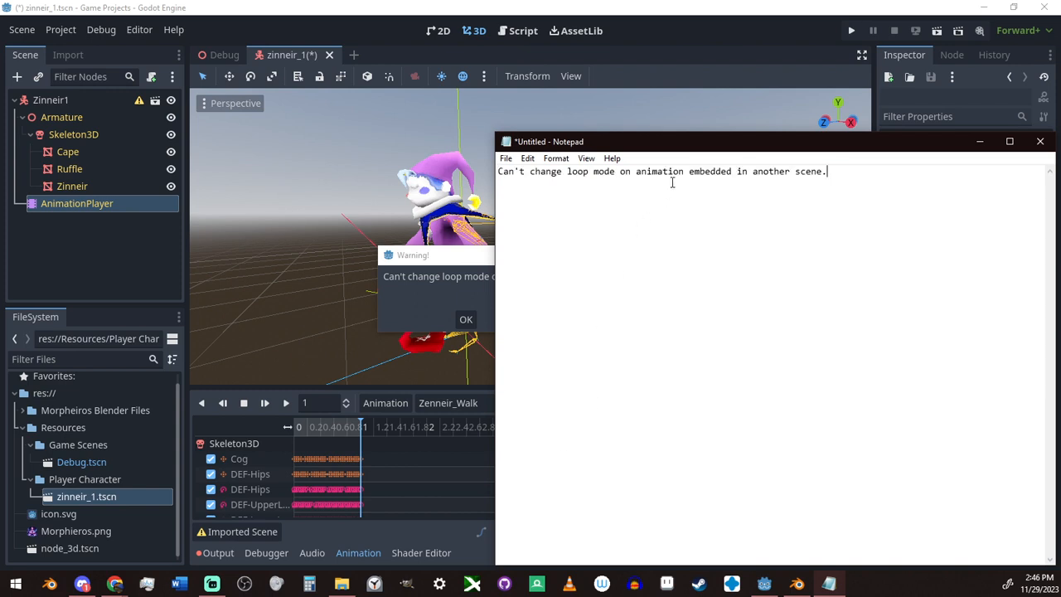
drag(685, 145, 299, 352)
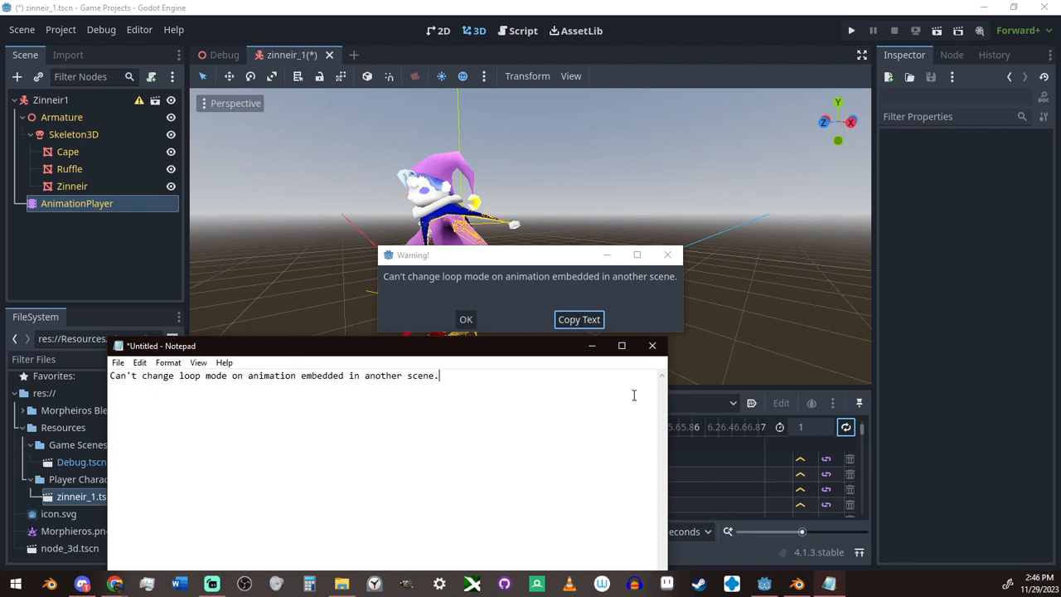
click(652, 345)
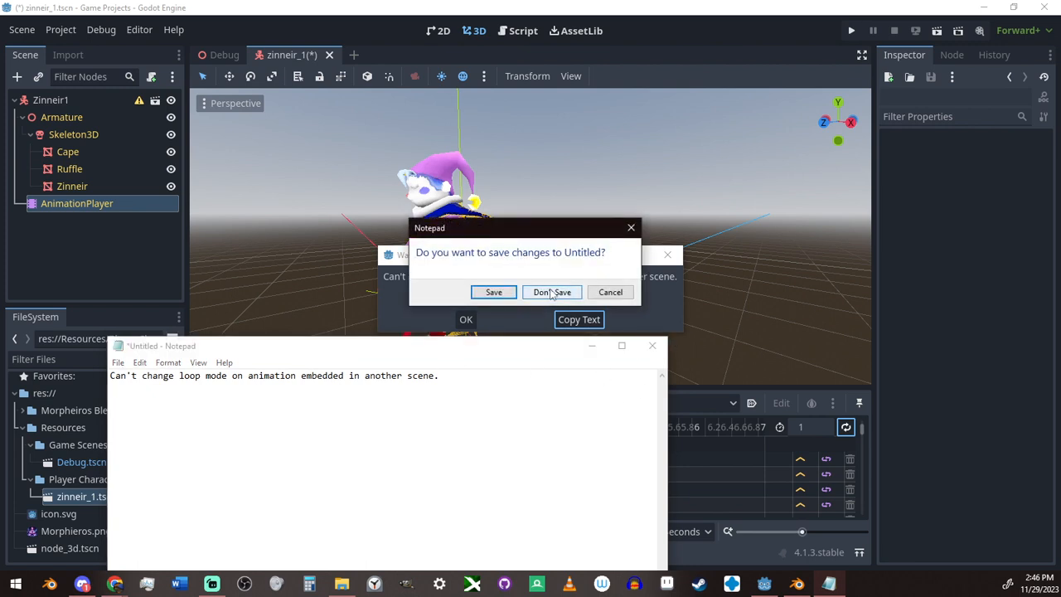
click(552, 293)
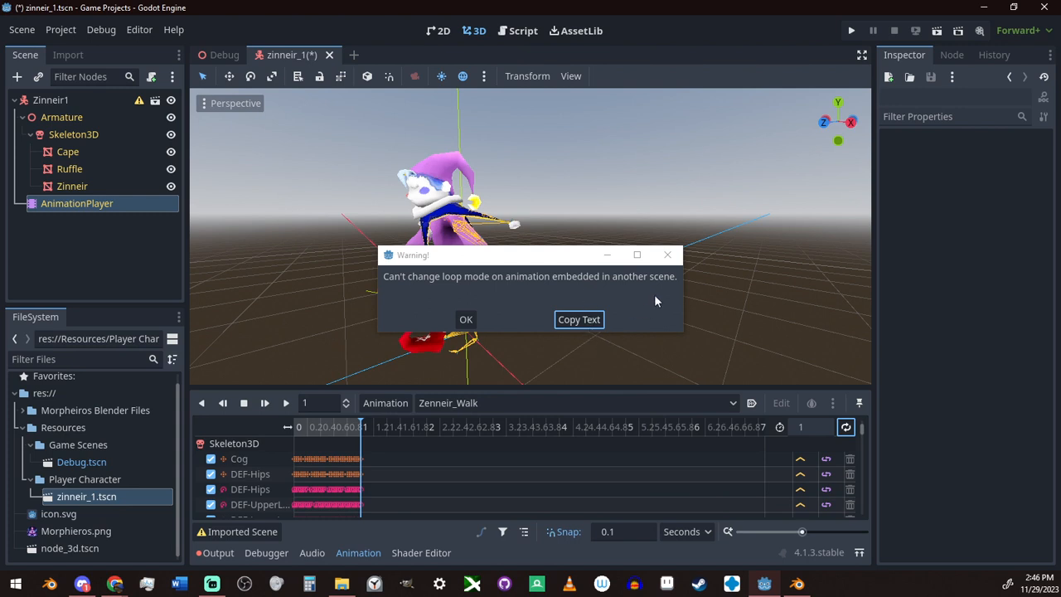
click(668, 254)
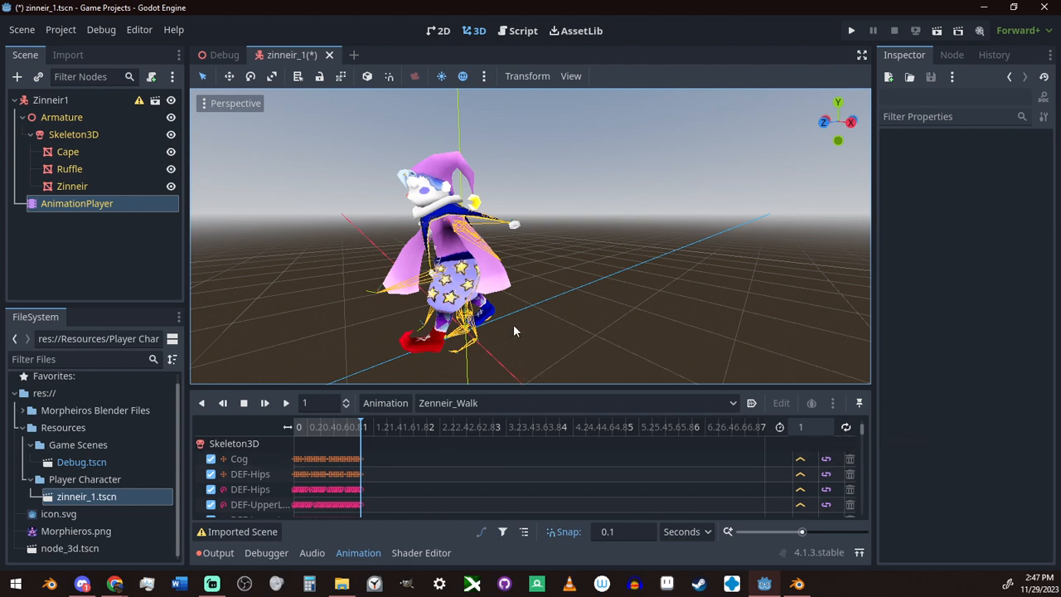
Save the zinneir_1 scene and place an instance of zinneir_1.tscn in the Debug scene near the origin
key(ctrl+s)
click(222, 54)
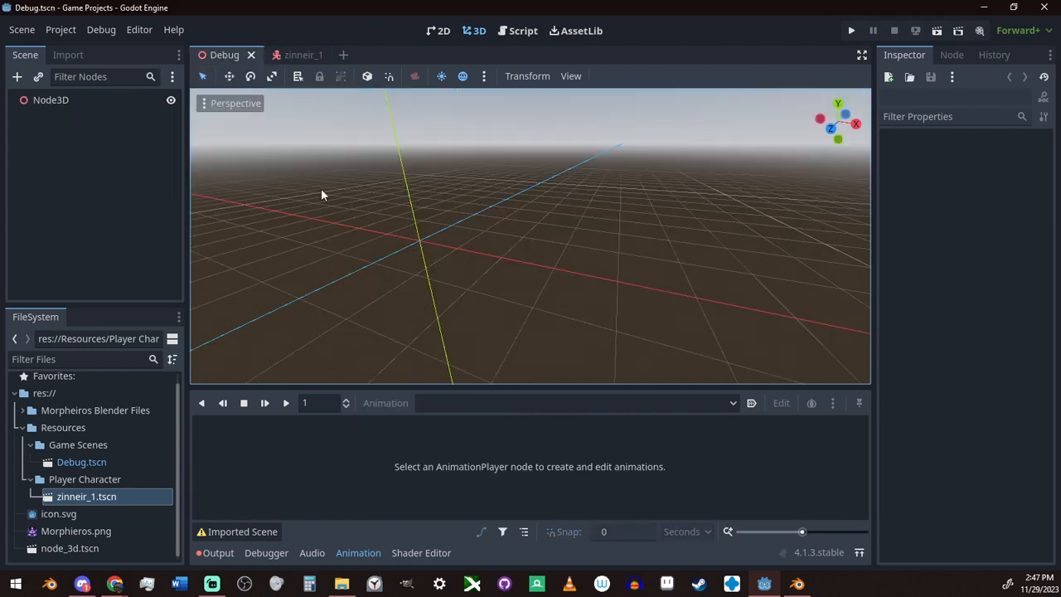
drag(107, 496, 416, 242)
shift+middle_drag(523, 240, 612, 345)
scroll(613, 345, up, 6)
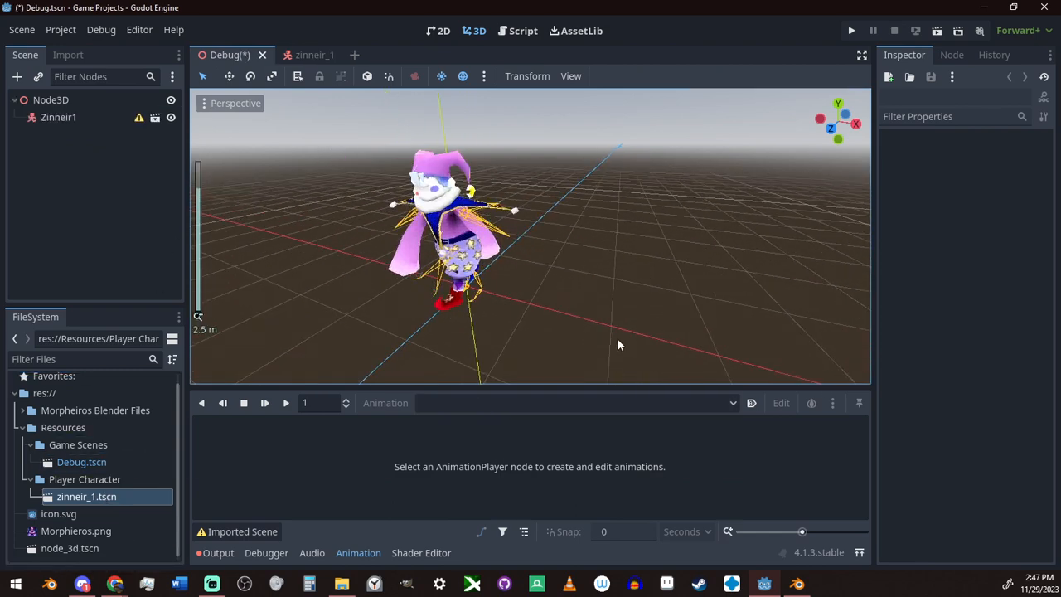
right_drag(616, 343, 613, 344)
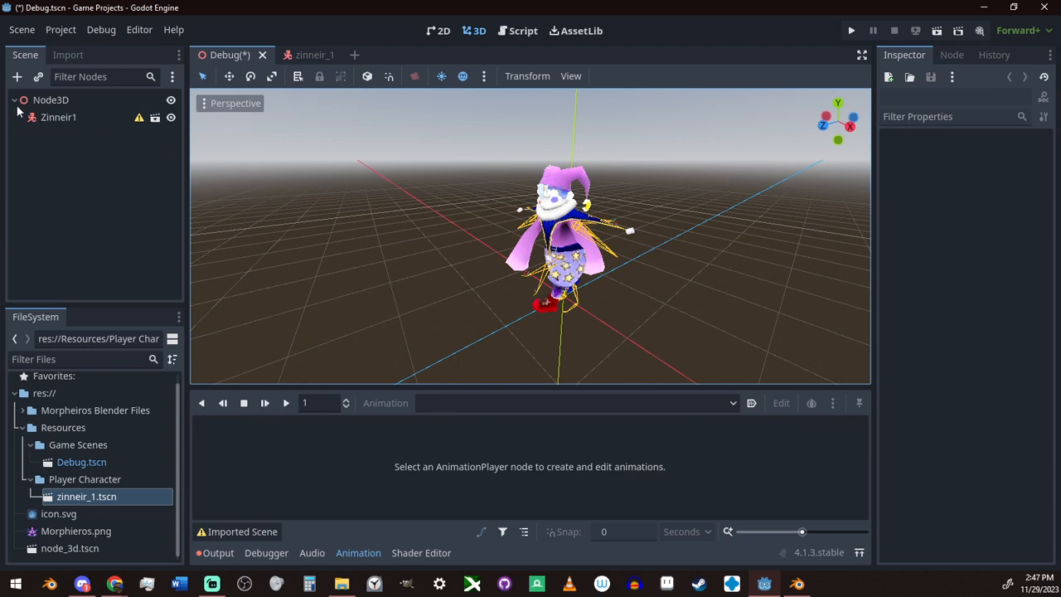
Select the Zinneir1 instance in the Debug scene and try to play its animation
click(55, 120)
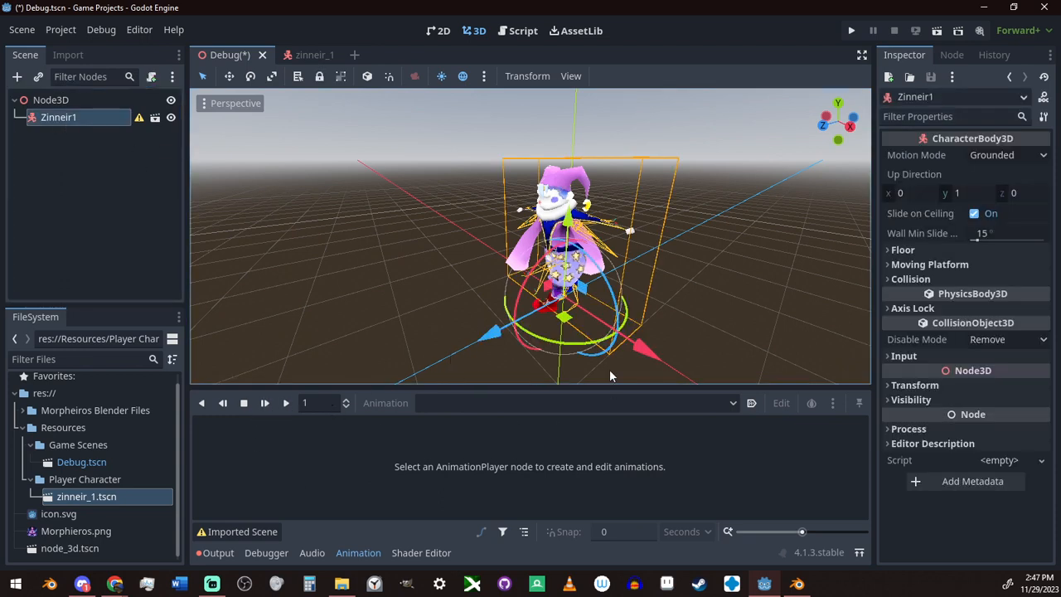
middle_drag(583, 287, 595, 302)
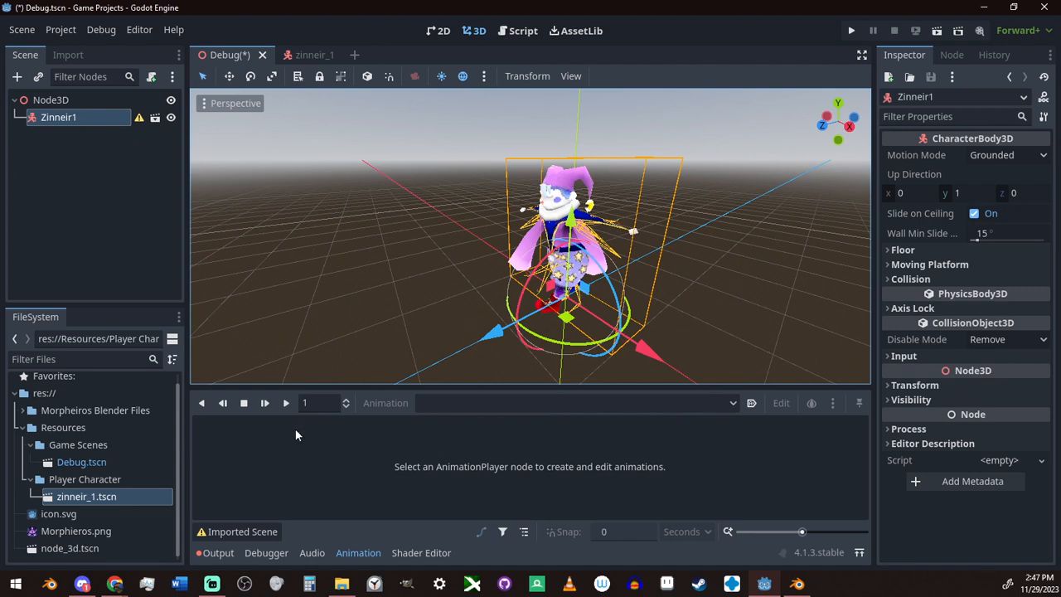
click(286, 403)
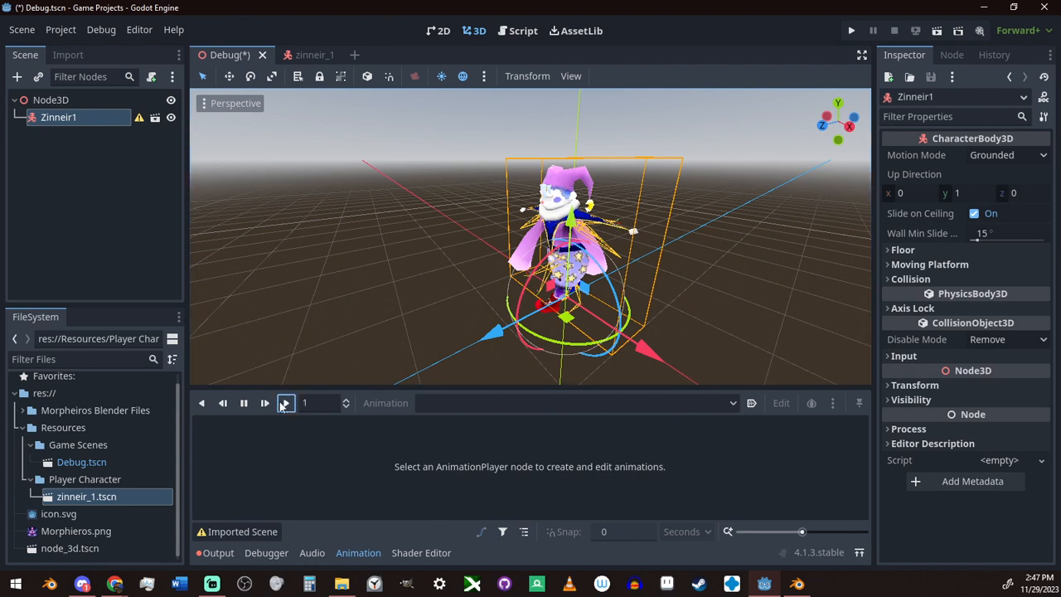
click(244, 403)
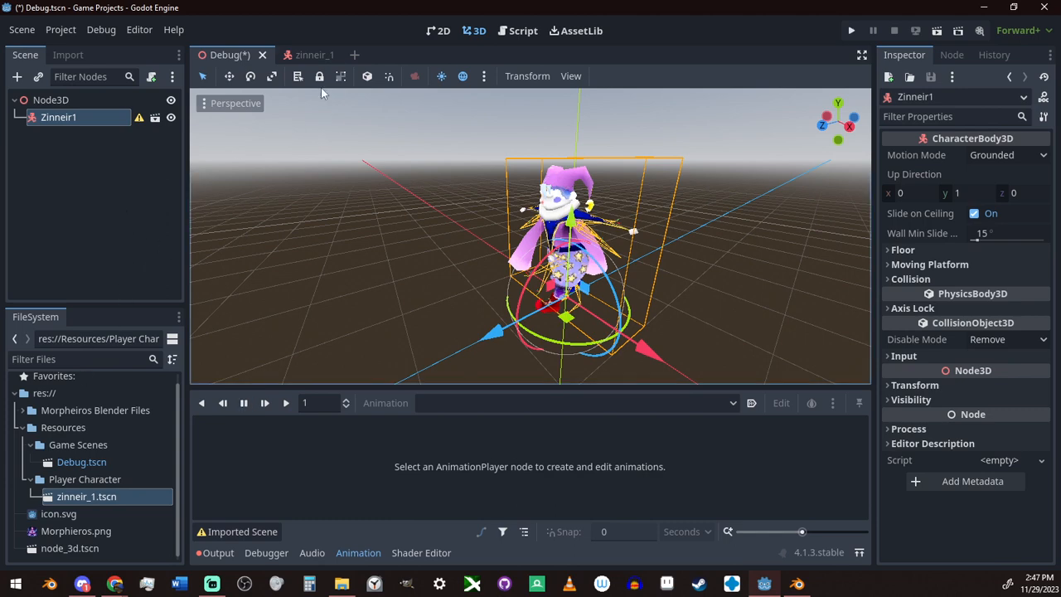
Try again to enable looping for Zenneir_Walk in the zinneir_1 scene and return to the Debug scene
click(315, 56)
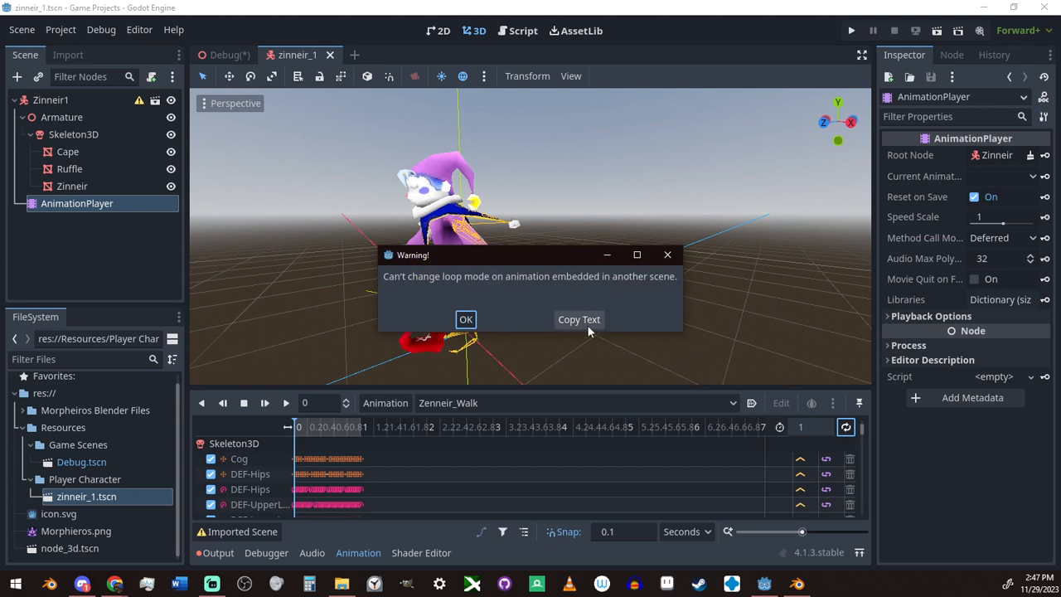
click(669, 256)
click(232, 56)
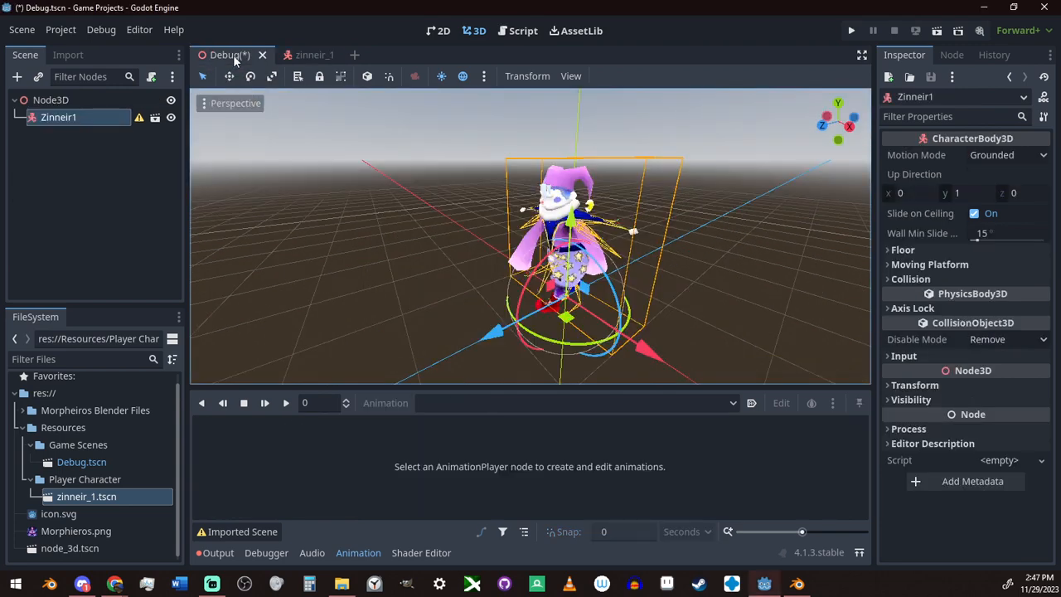
Delete the Zinneir1 node from the Debug scene
right_click(109, 119)
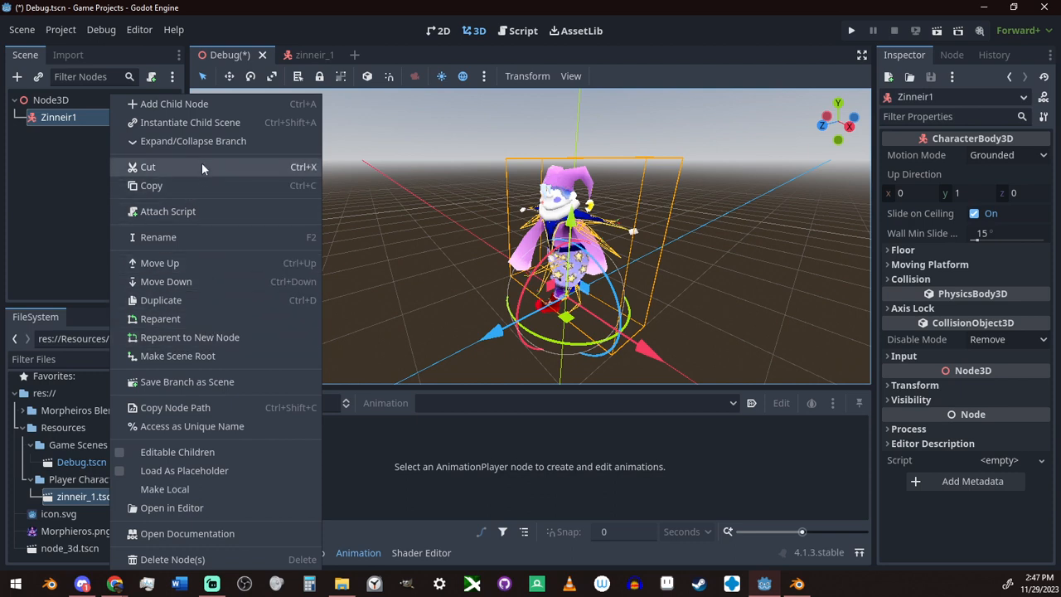
click(211, 565)
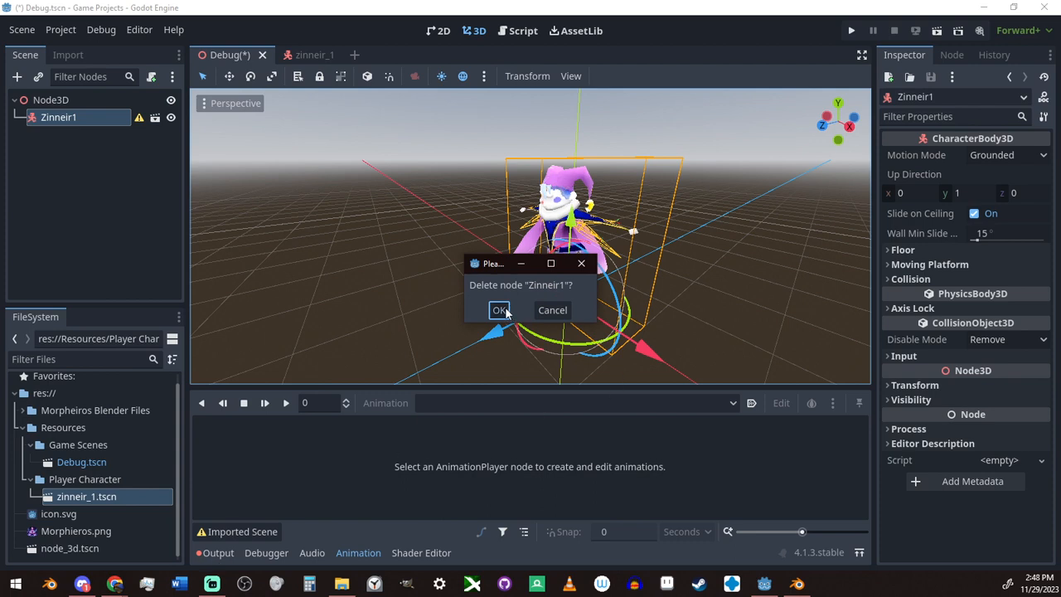
click(500, 310)
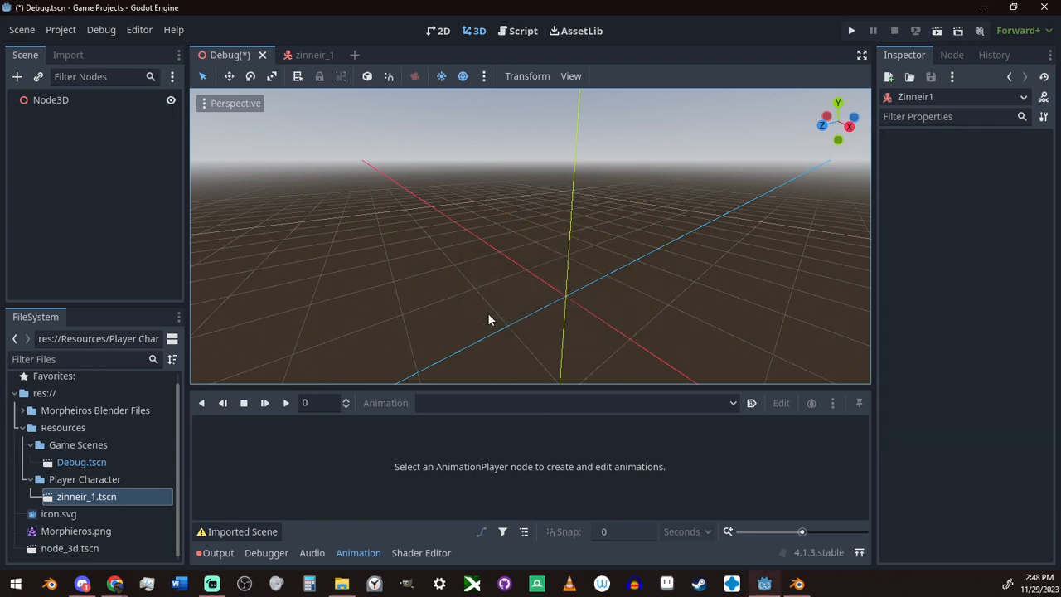
Open the node_3d.tscn scene and examine its contents from farther away
click(70, 549)
double_click(94, 551)
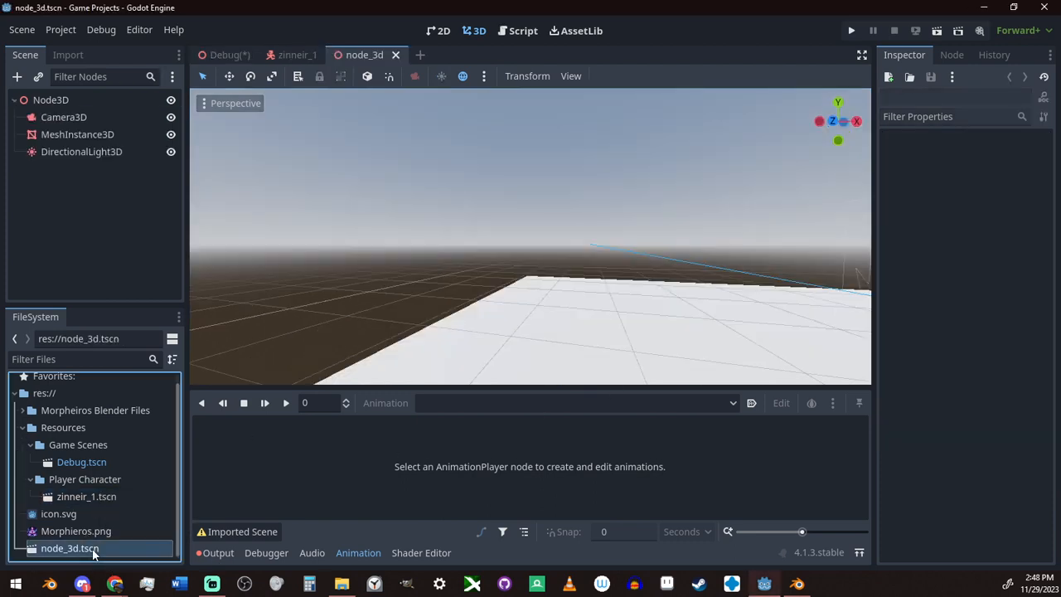
right_drag(378, 200, 393, 205)
scroll(392, 205, down, 17)
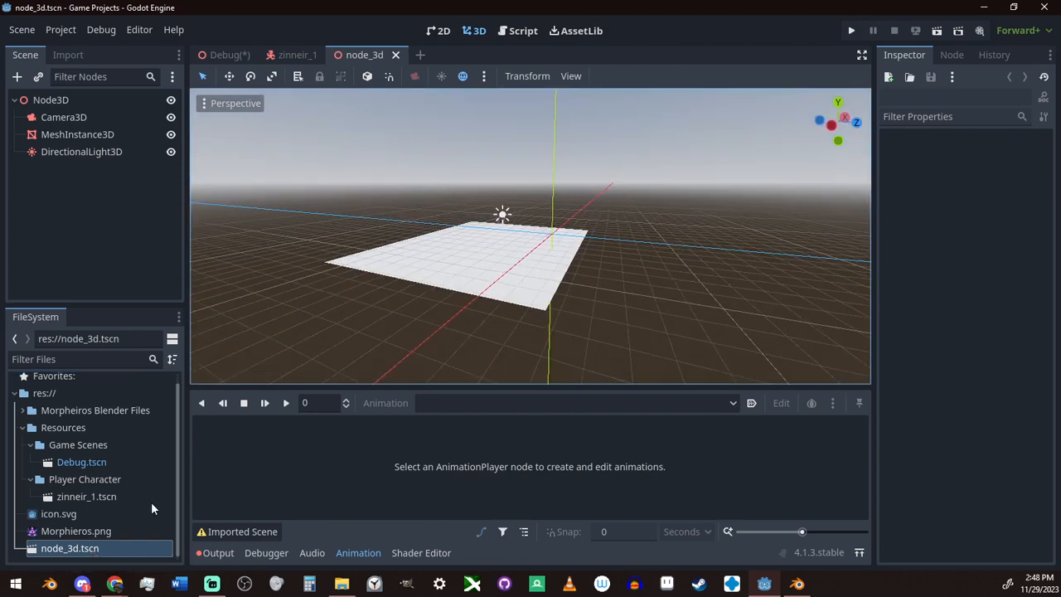
Remove node_3d.tscn from the project and close its open scene without saving
right_click(117, 551)
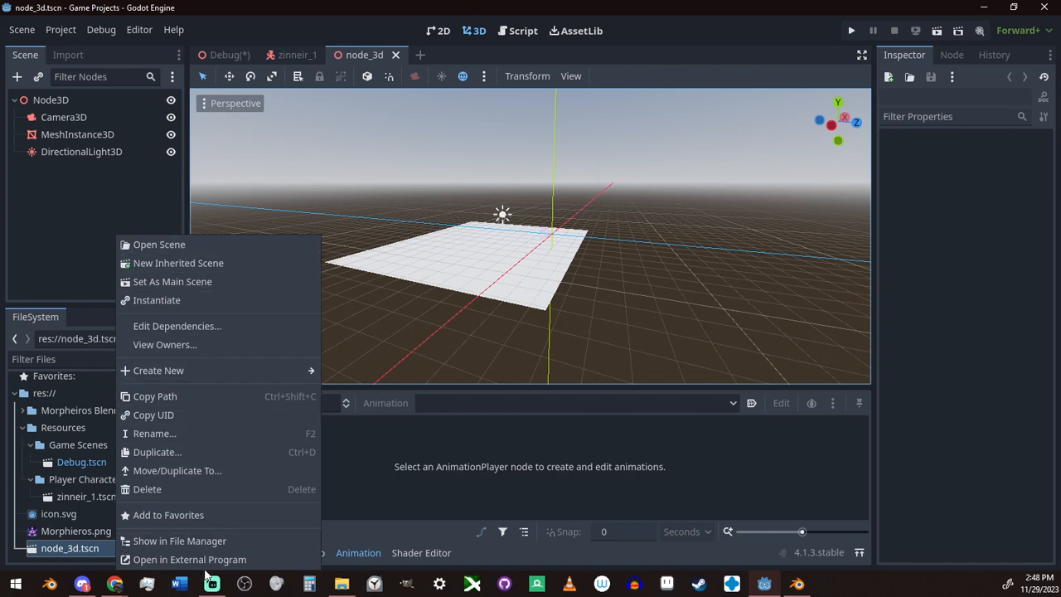
click(156, 488)
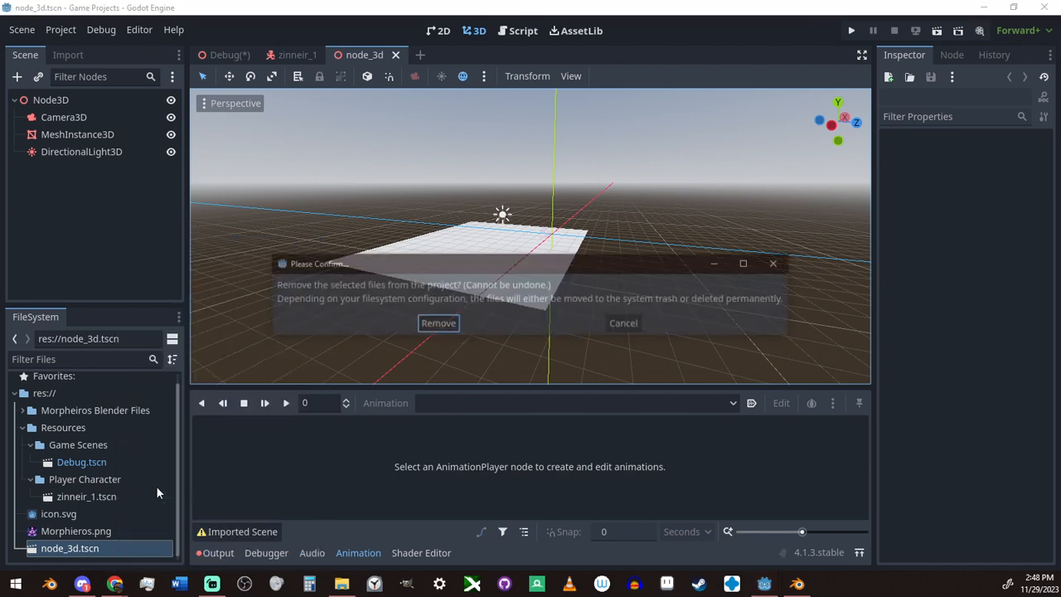
click(437, 324)
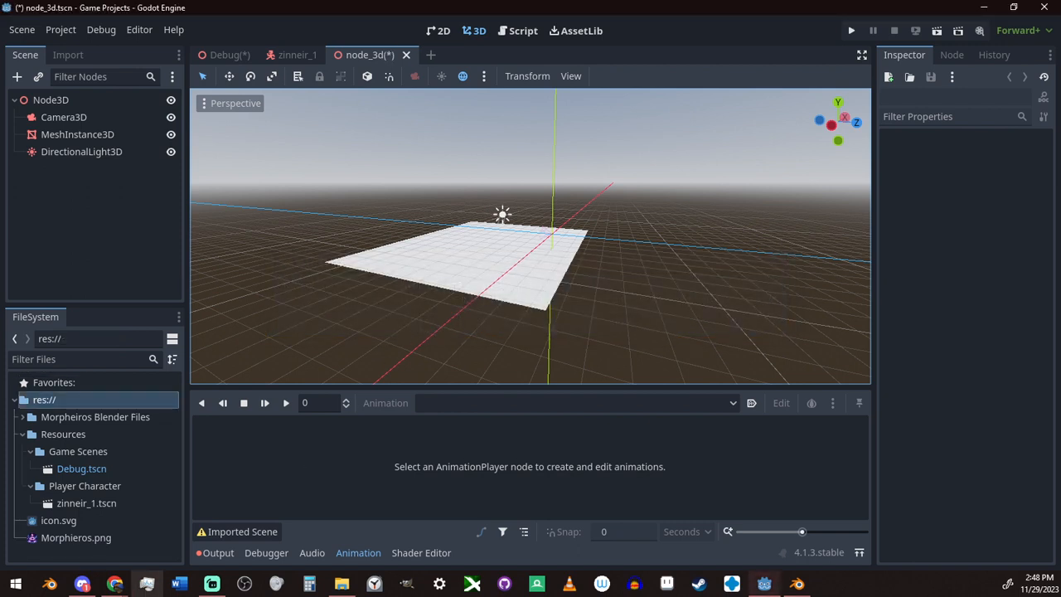
click(406, 55)
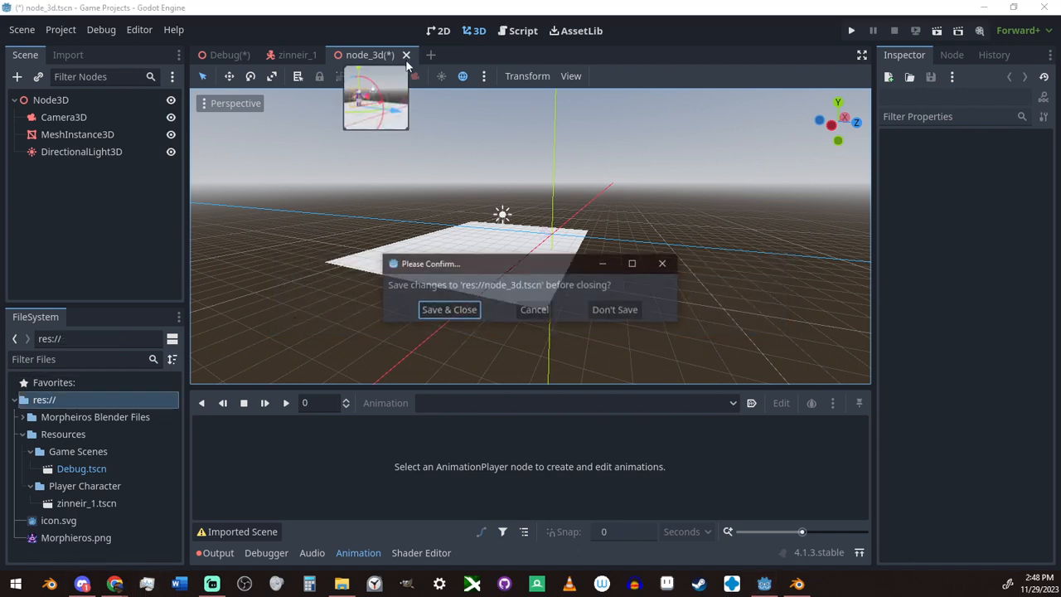
click(614, 310)
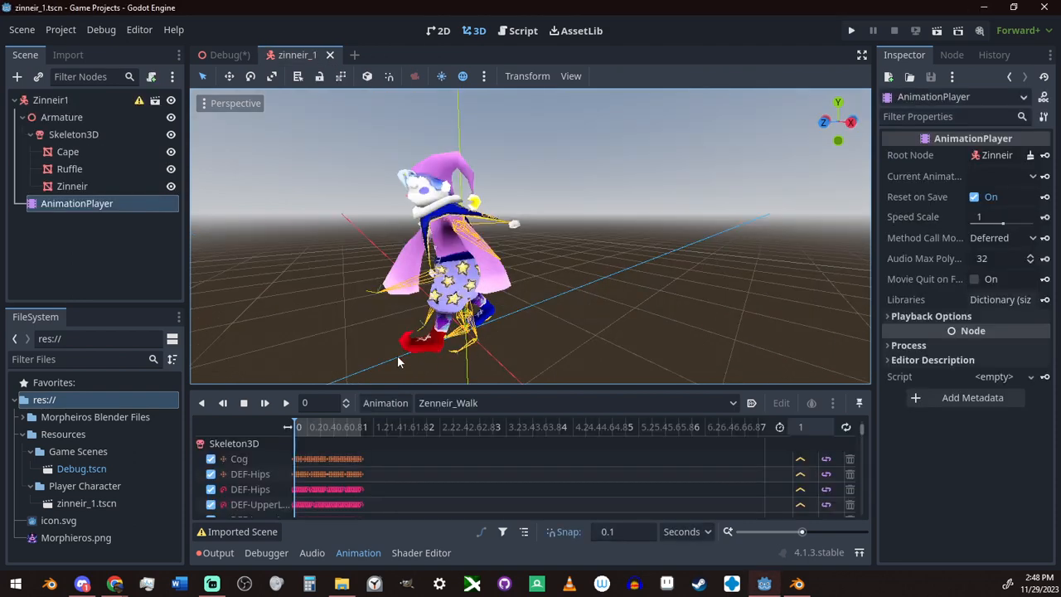
Open the Debug scene, look through the project's Resources folders, and return to the zinneir_1 scene
click(62, 522)
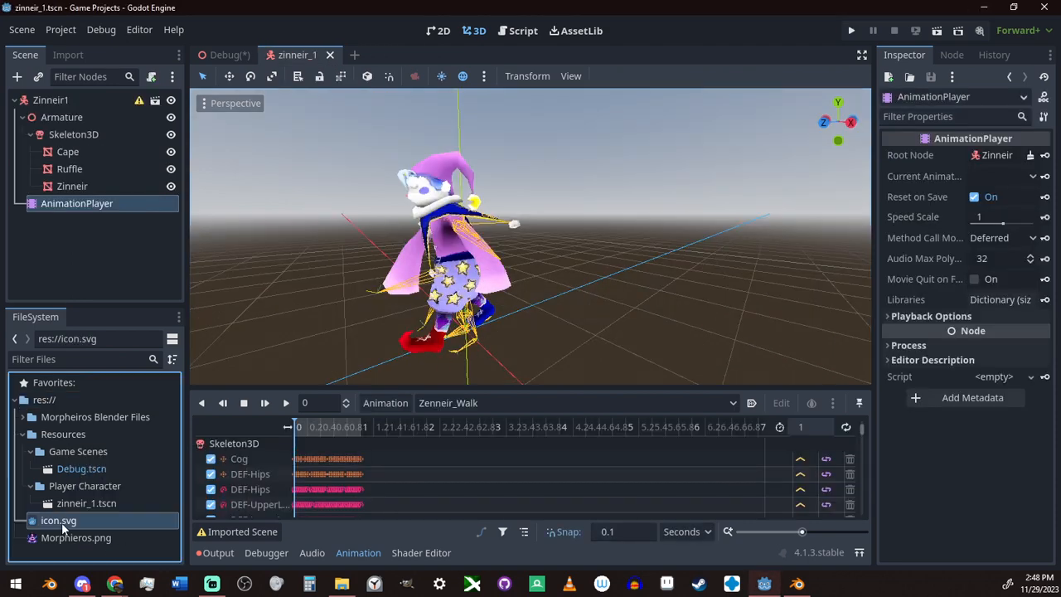
click(101, 469)
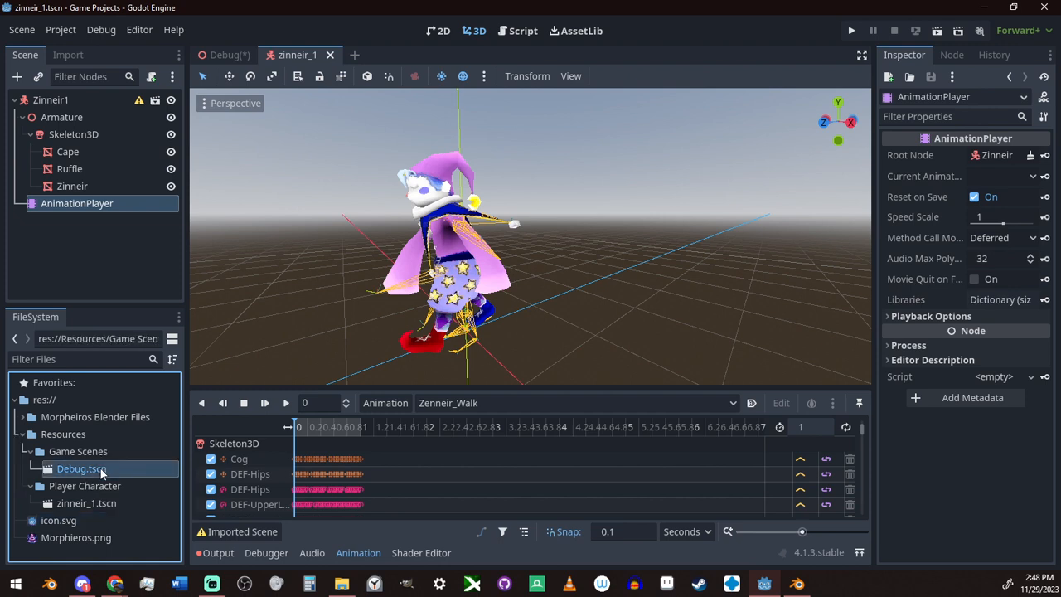
double_click(101, 469)
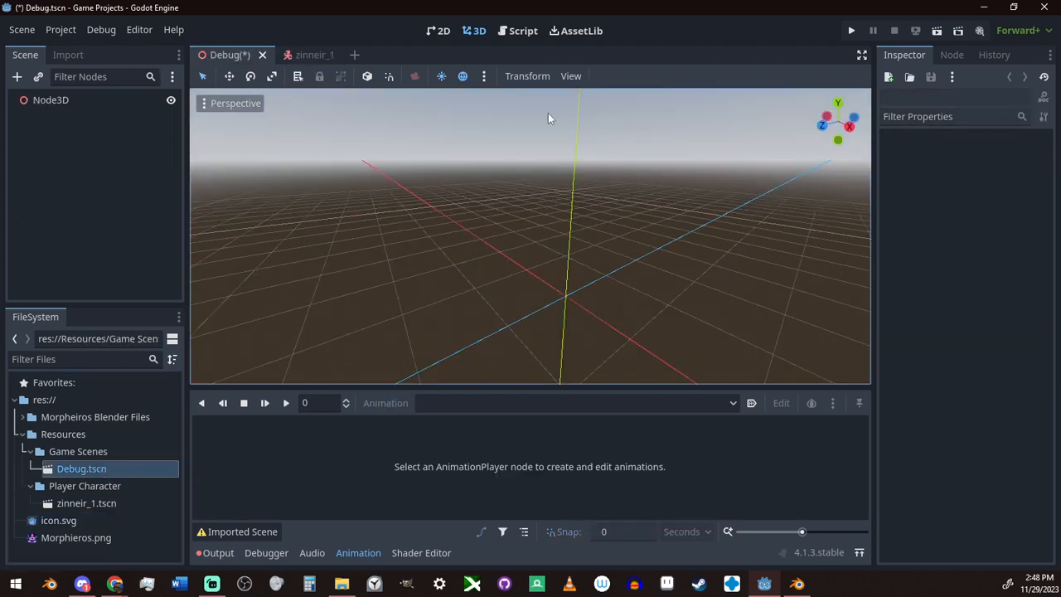
click(30, 419)
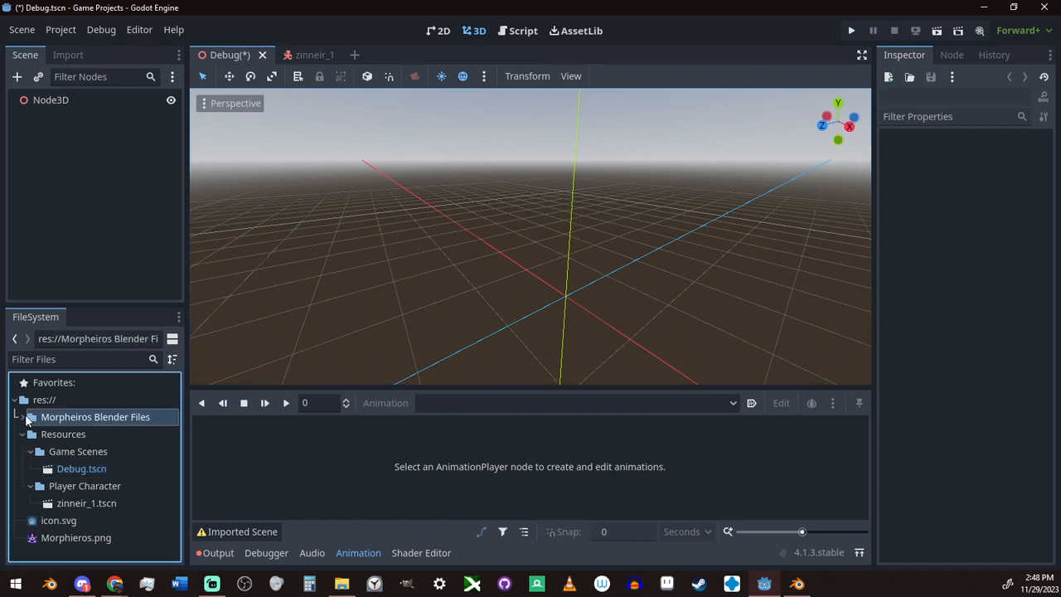
click(26, 417)
click(24, 413)
click(23, 434)
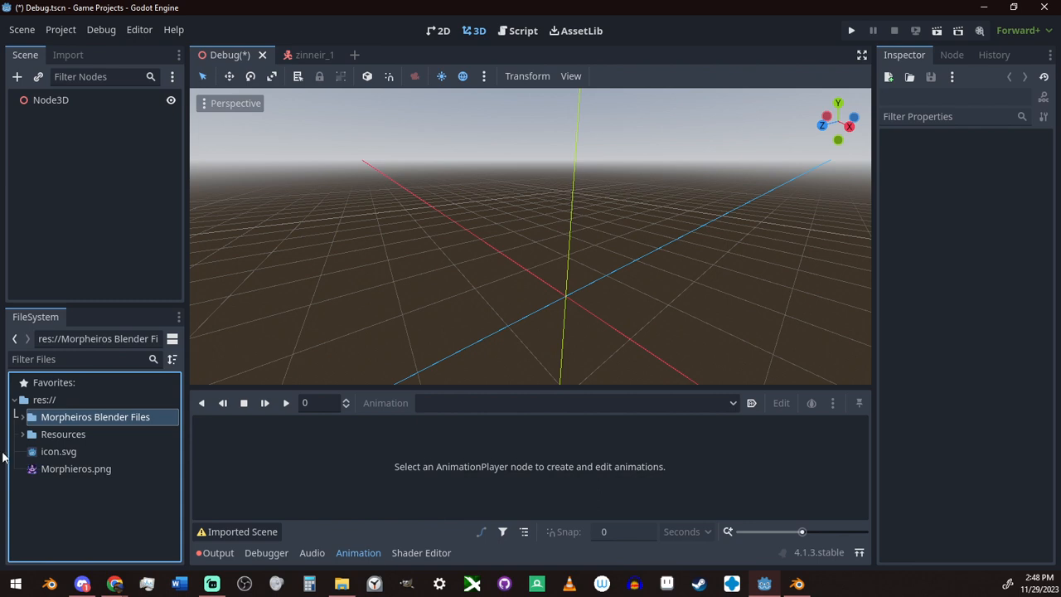
click(23, 434)
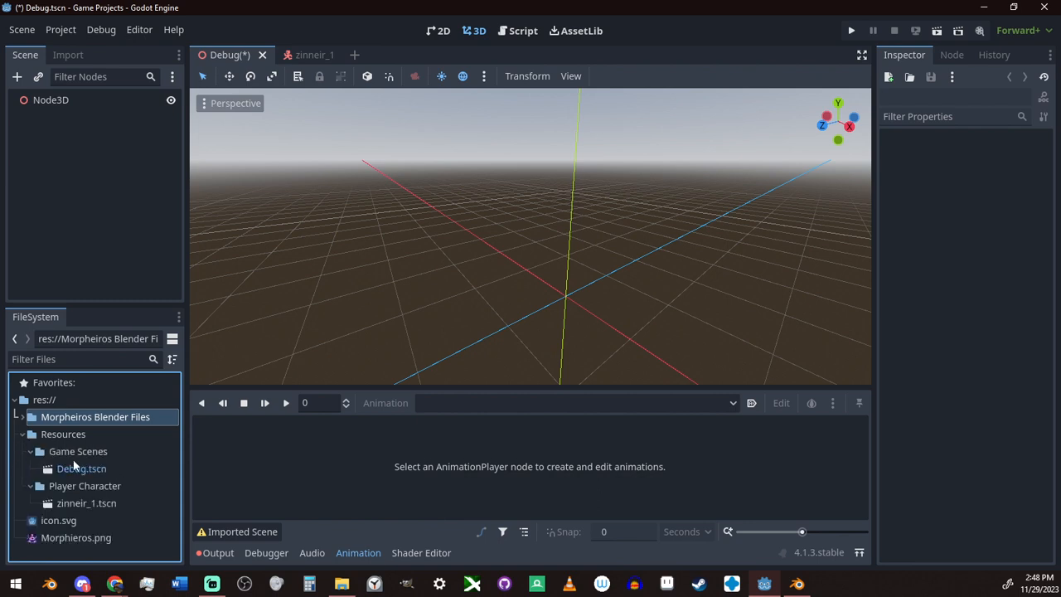
click(87, 504)
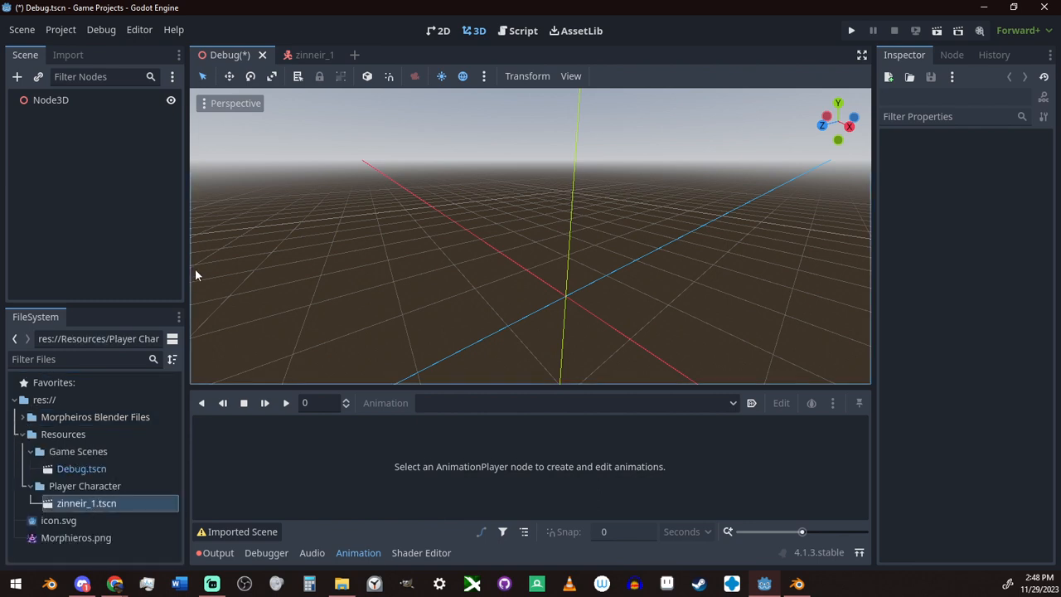
click(319, 54)
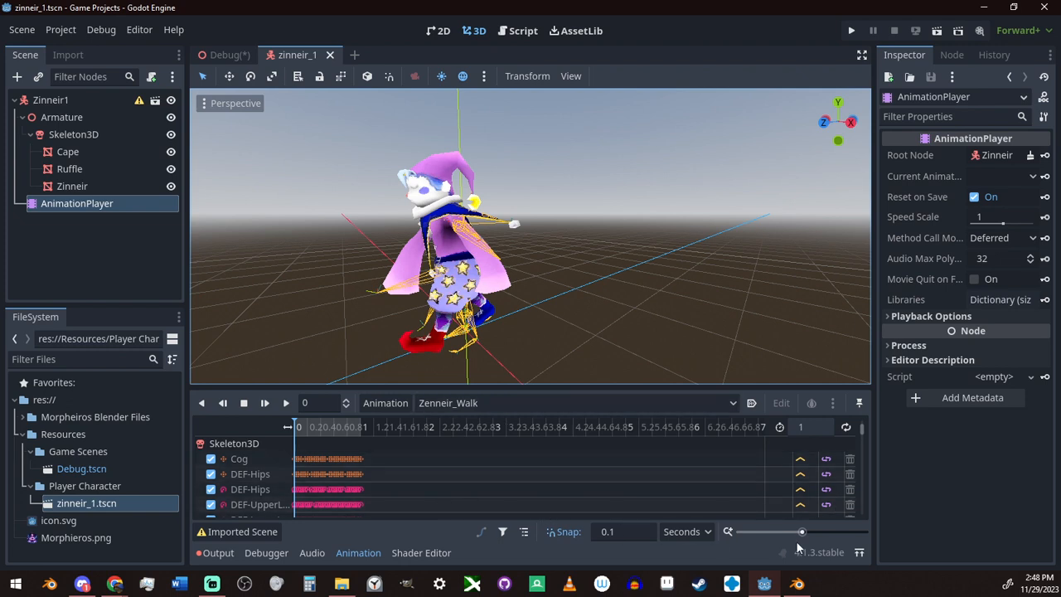
Check the Debugger and Output, return to the animation editor, and play Zenneir_Walk
click(410, 553)
click(358, 555)
click(312, 556)
click(266, 552)
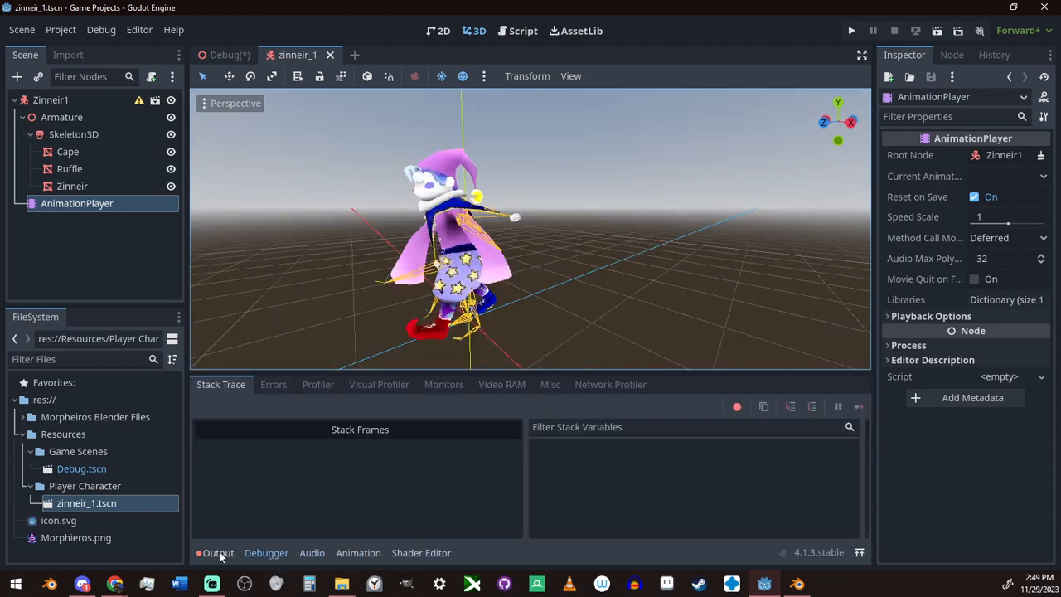
click(220, 553)
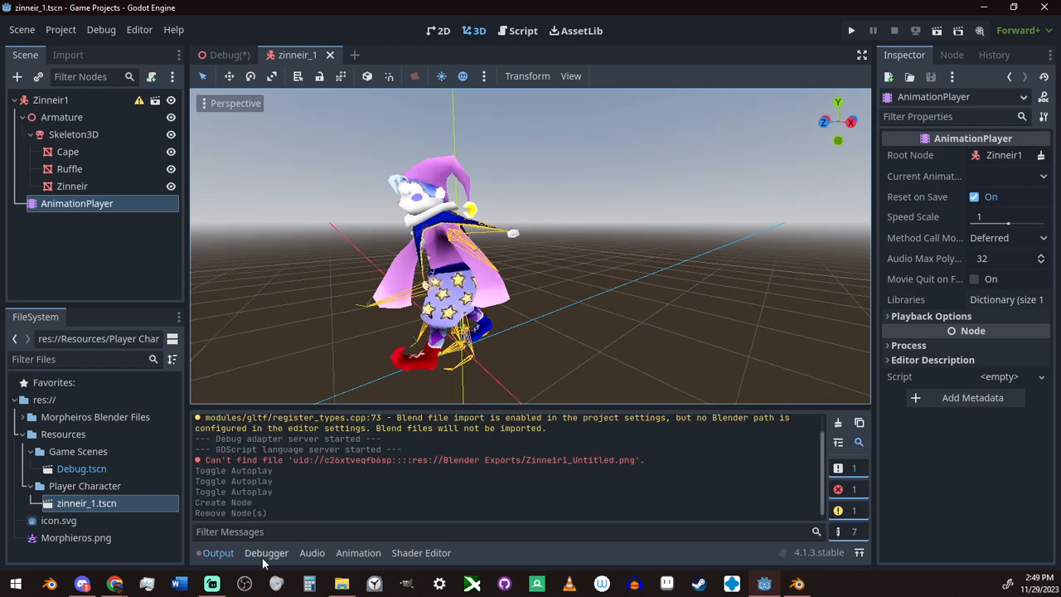
click(370, 558)
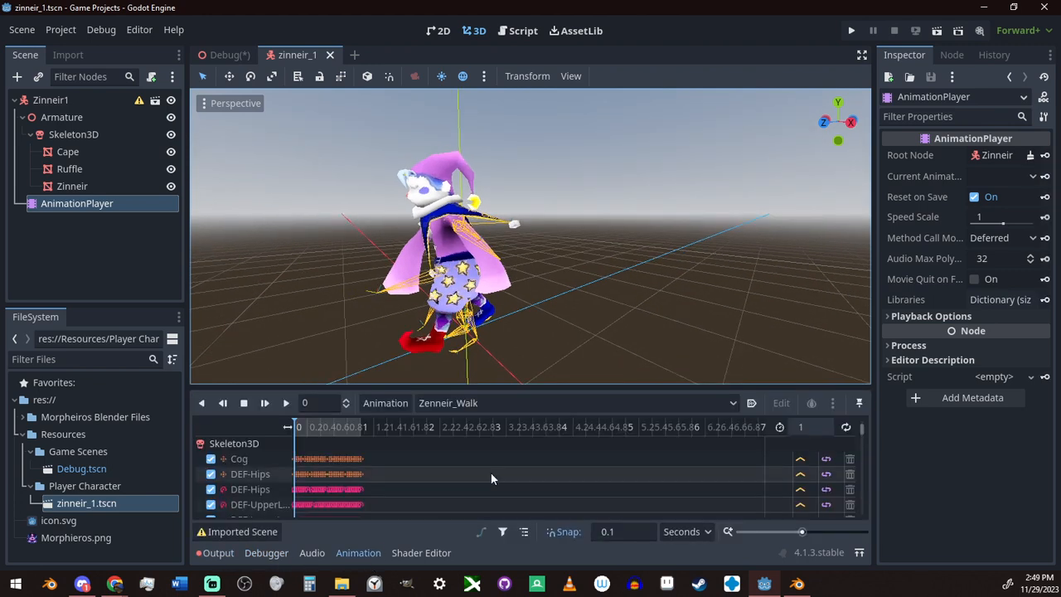
click(285, 403)
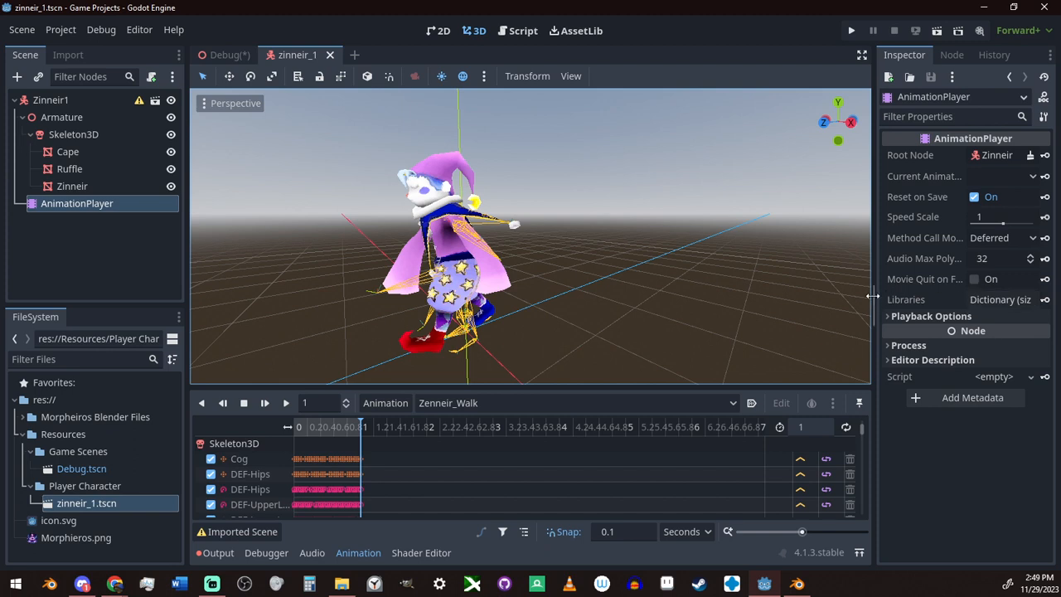
Widen the Inspector and set the AnimationPlayer's Current Animation to Zenneir_Walk
drag(873, 295, 745, 307)
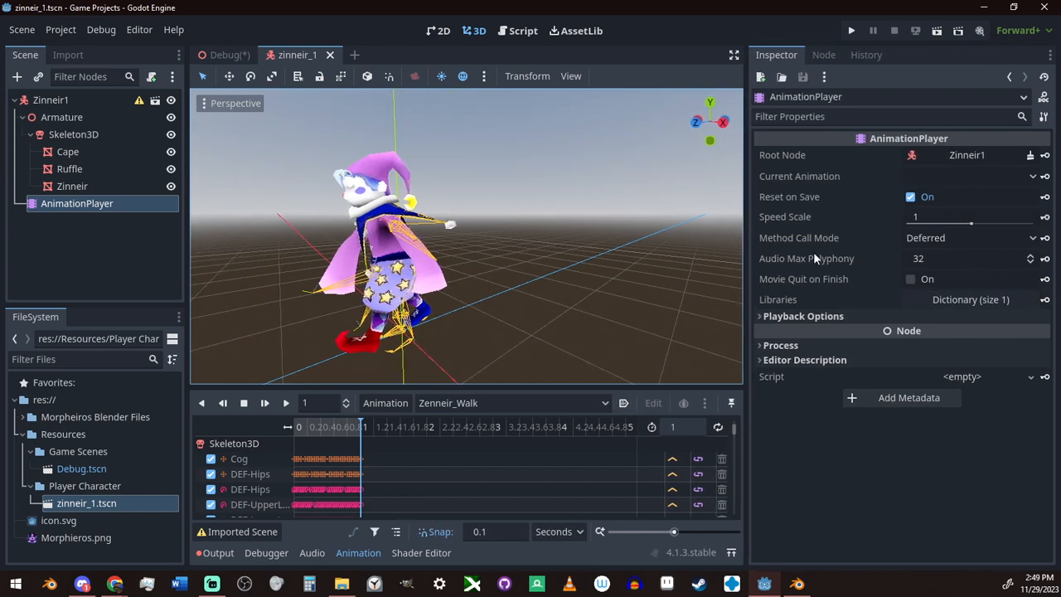
click(935, 176)
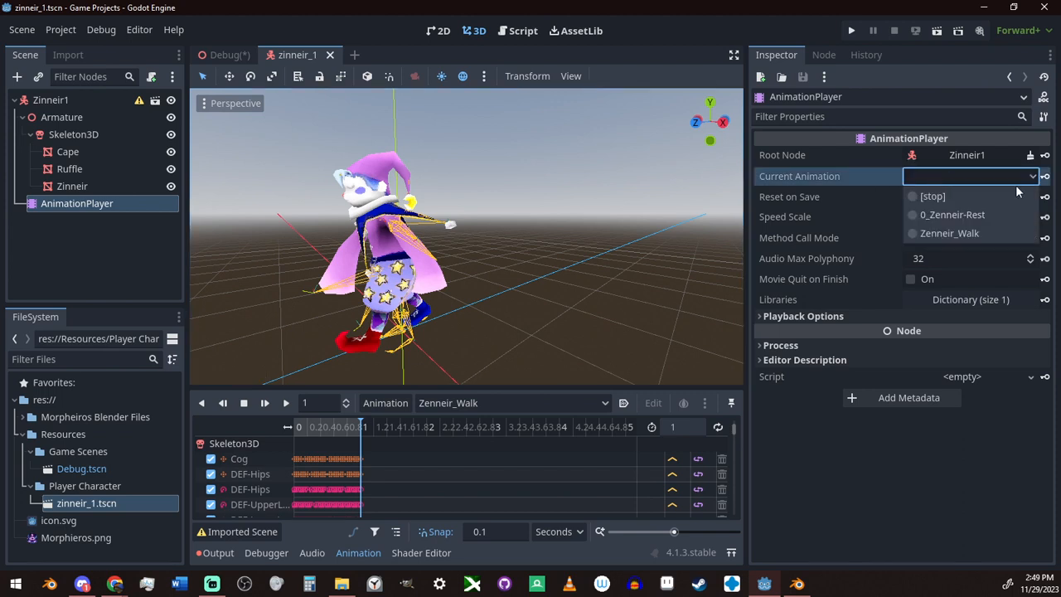
click(964, 227)
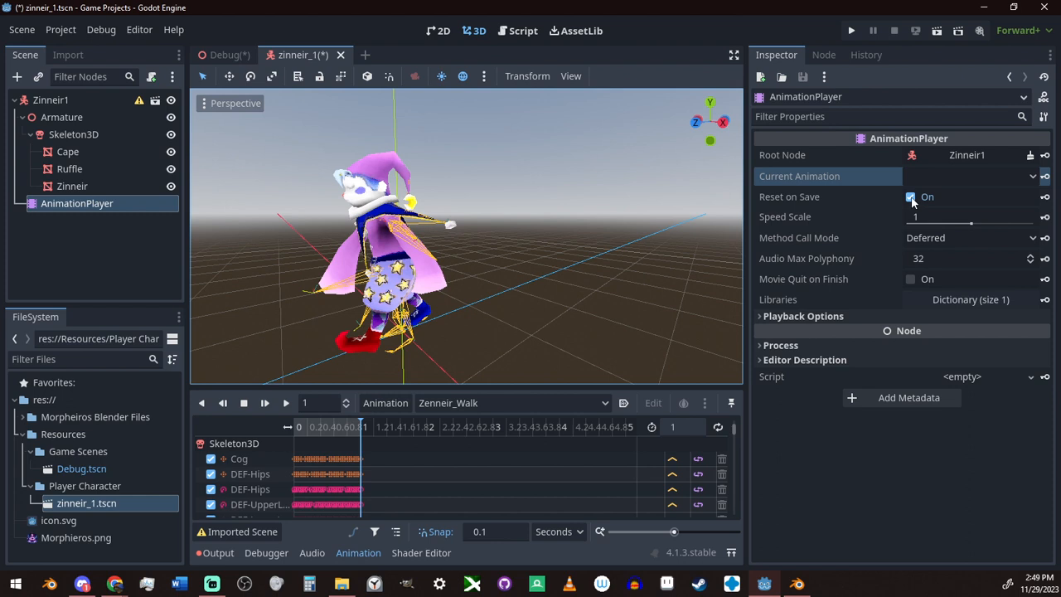
Try Zenneir_Walk as the current animation with Reset on Save disabled, and re-enable Reset on Save
click(911, 197)
click(929, 176)
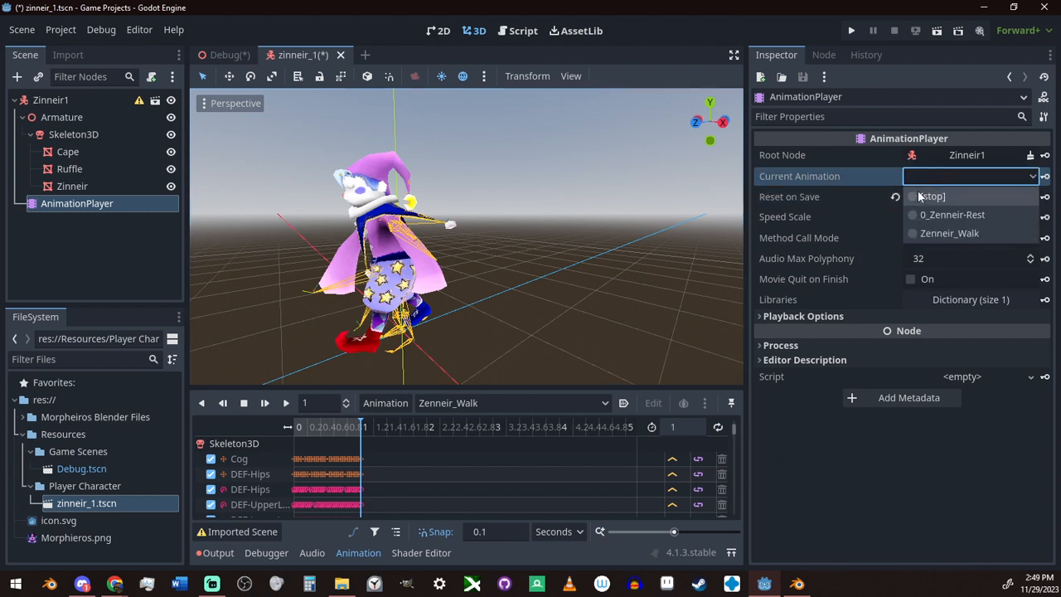
click(949, 233)
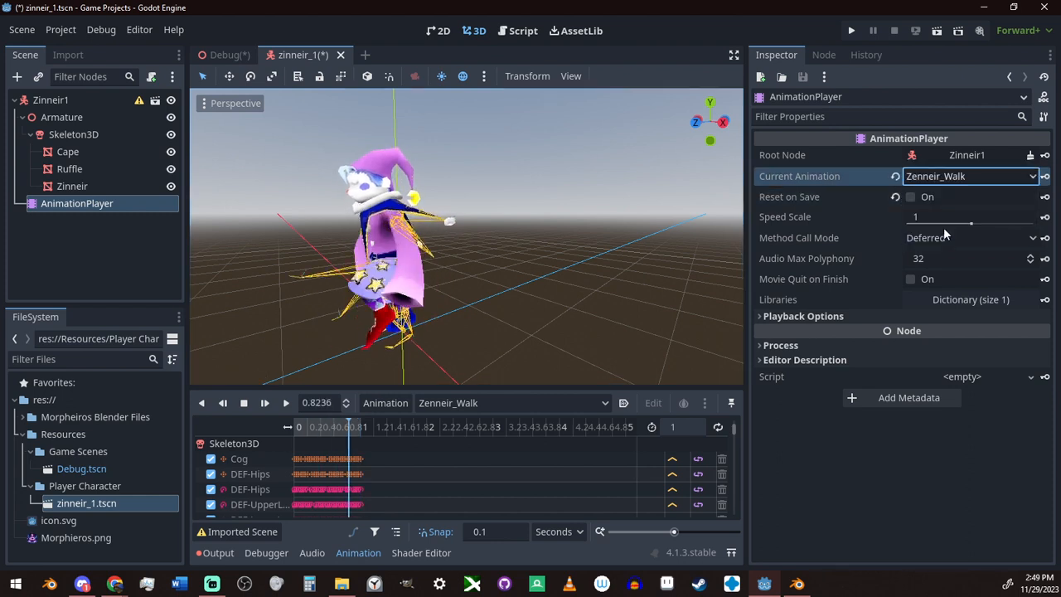
click(907, 182)
click(949, 233)
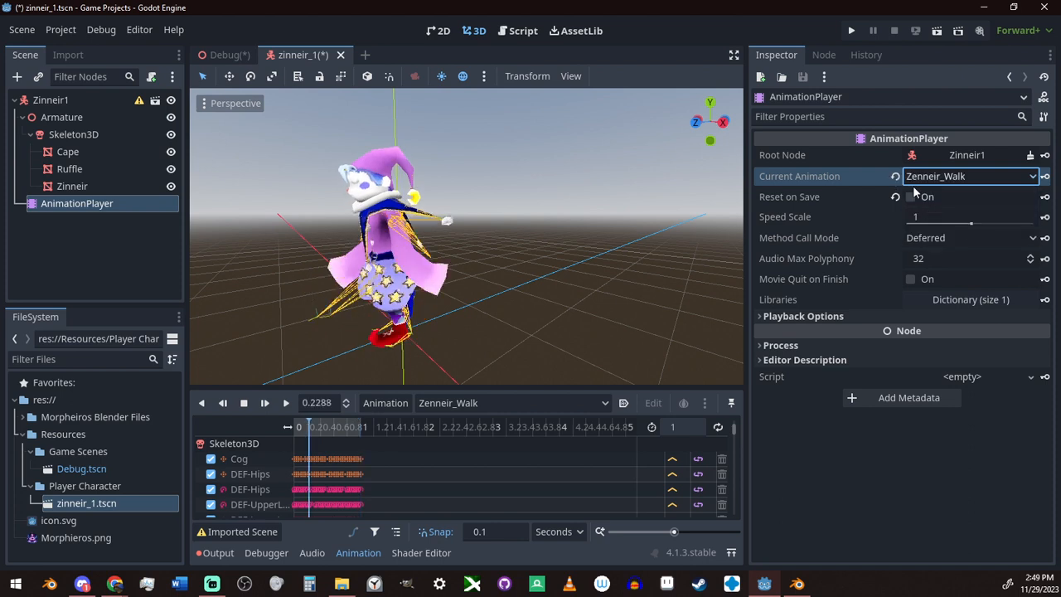
click(907, 178)
click(949, 233)
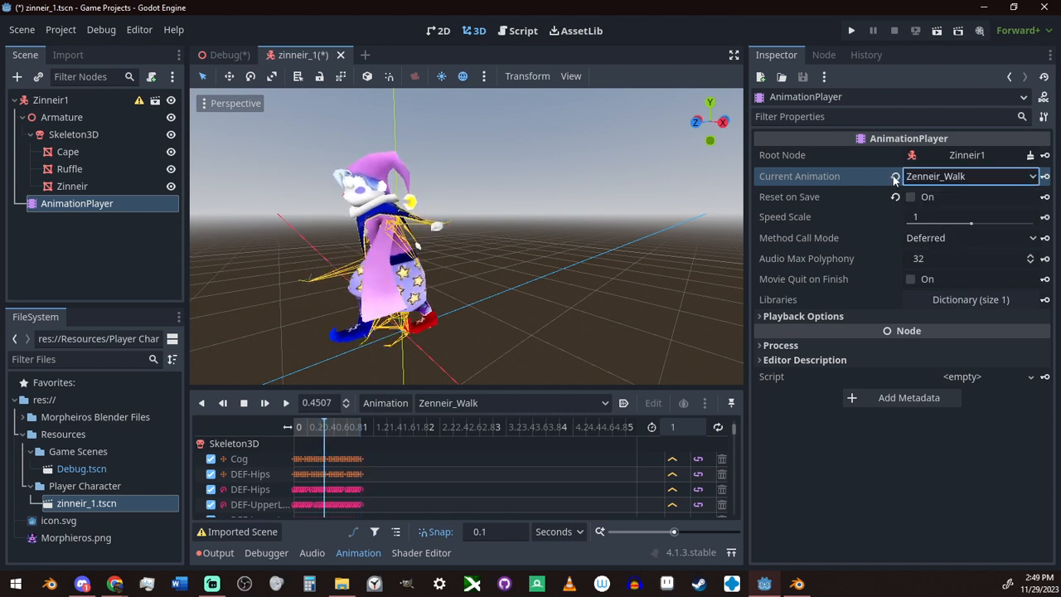
click(912, 198)
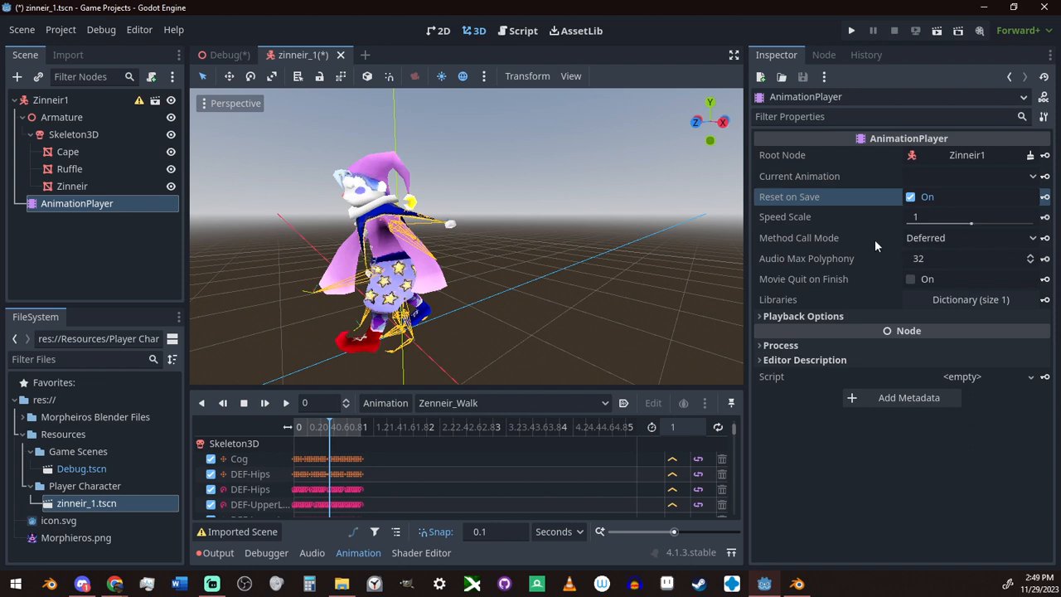
Examine the AnimationPlayer's method call, playback and process settings and its list of animations
click(930, 239)
click(865, 259)
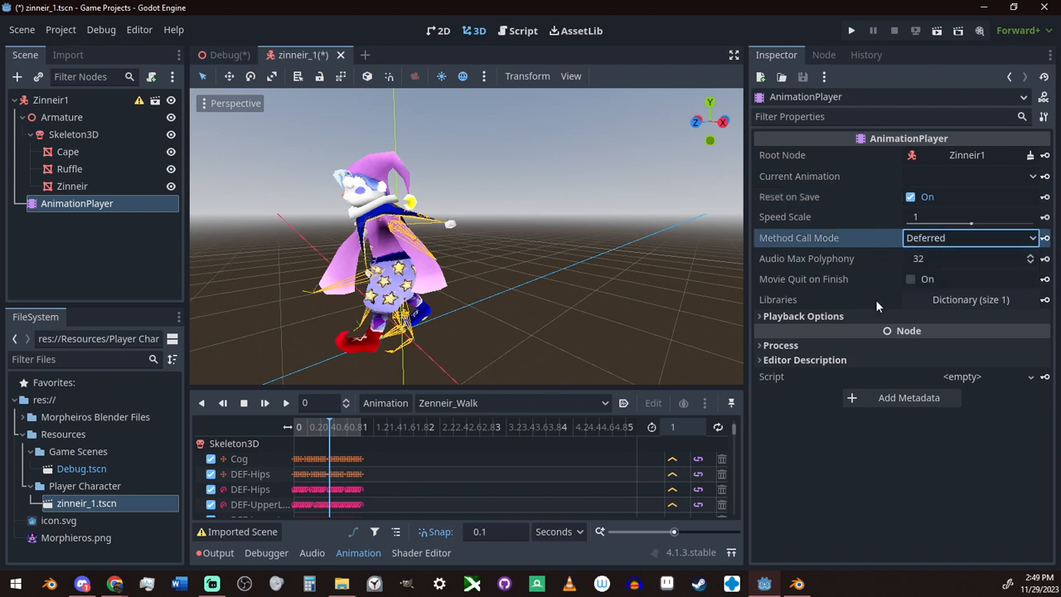
click(829, 317)
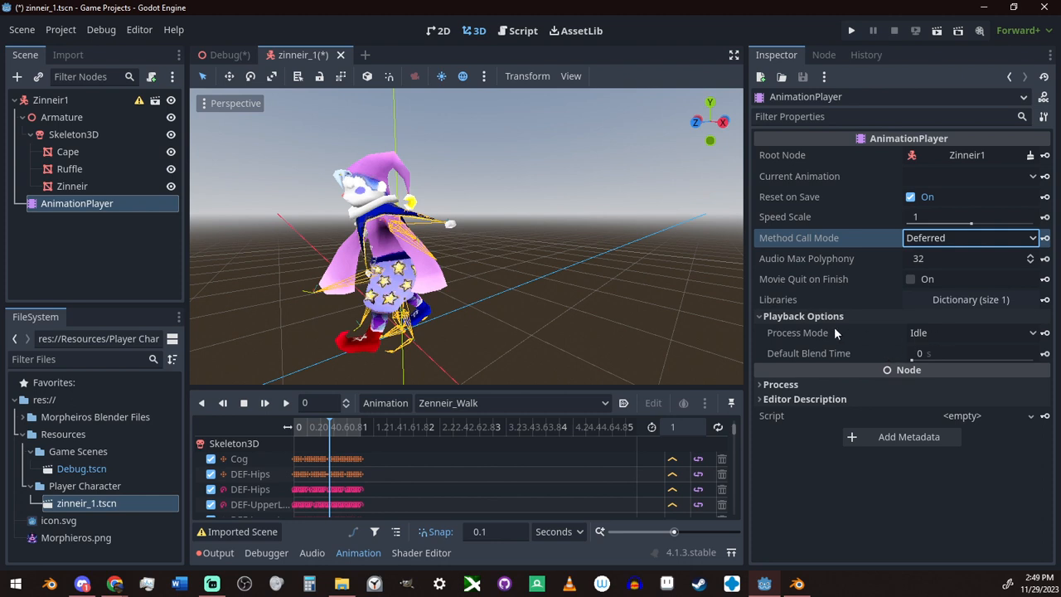
click(919, 335)
click(918, 335)
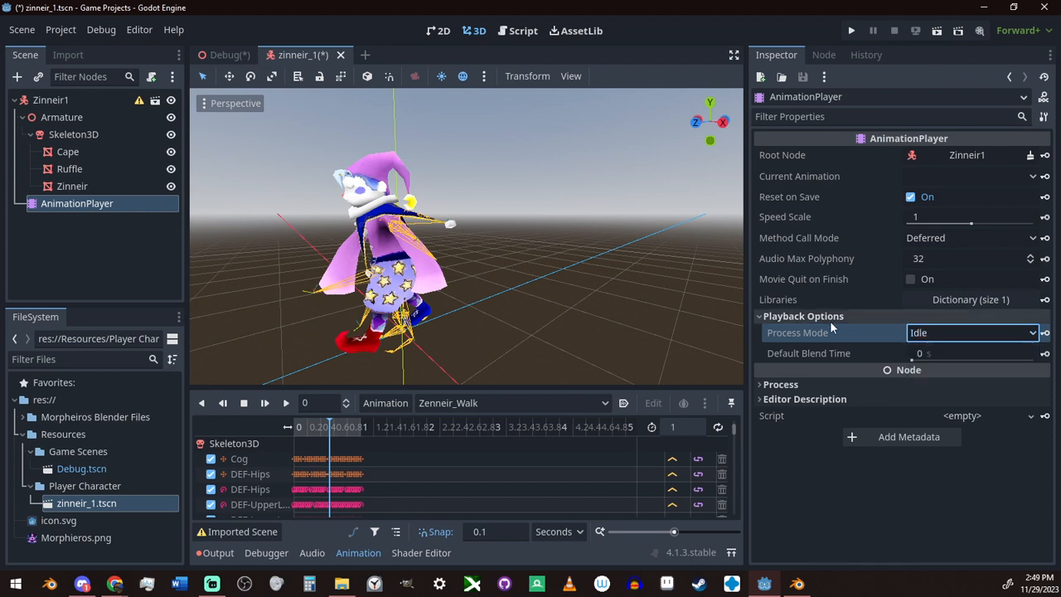
click(834, 385)
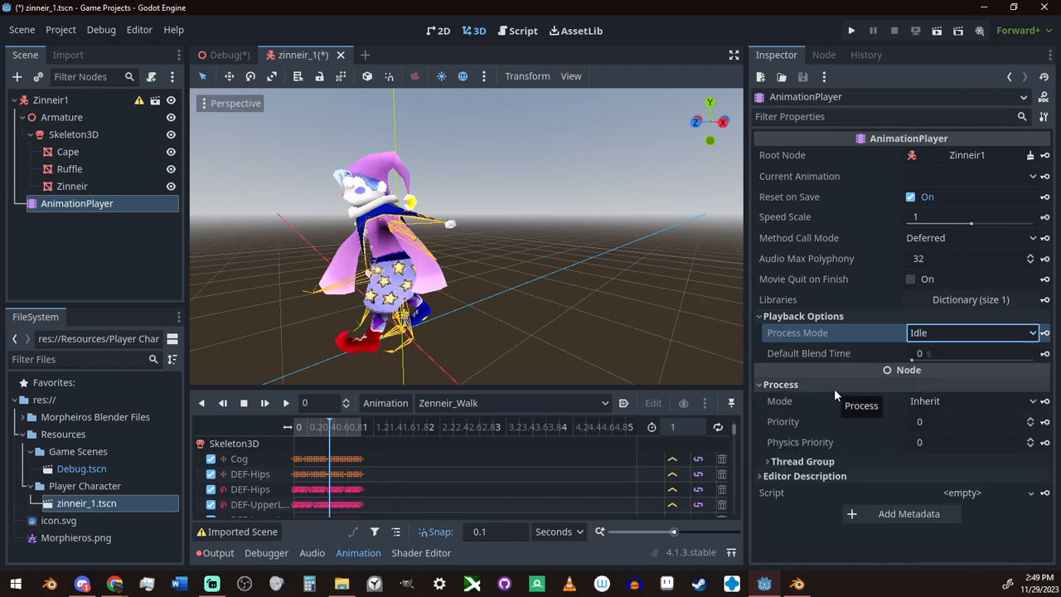
click(834, 386)
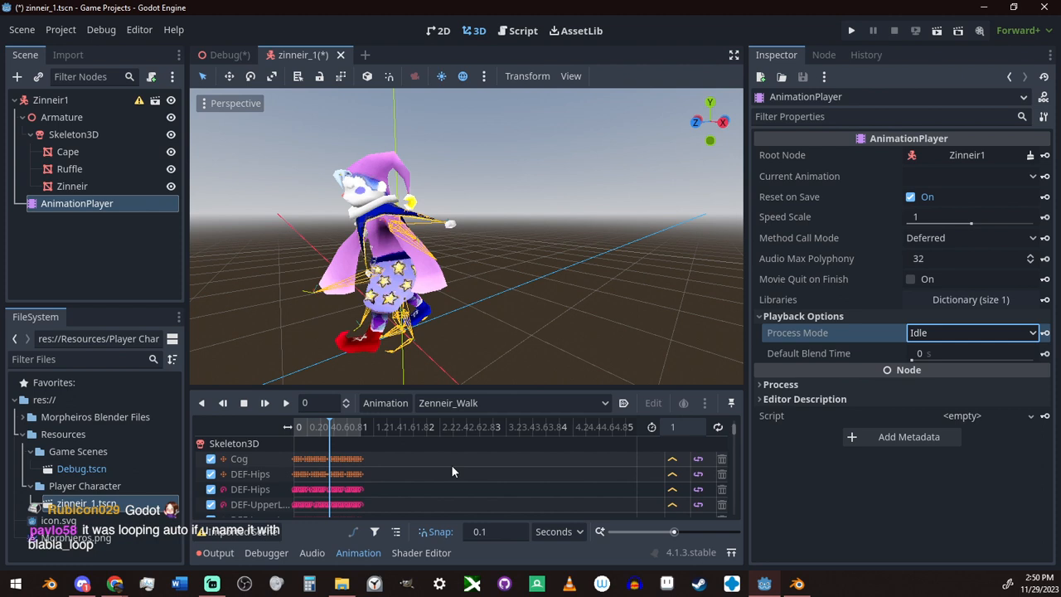
click(482, 403)
click(483, 403)
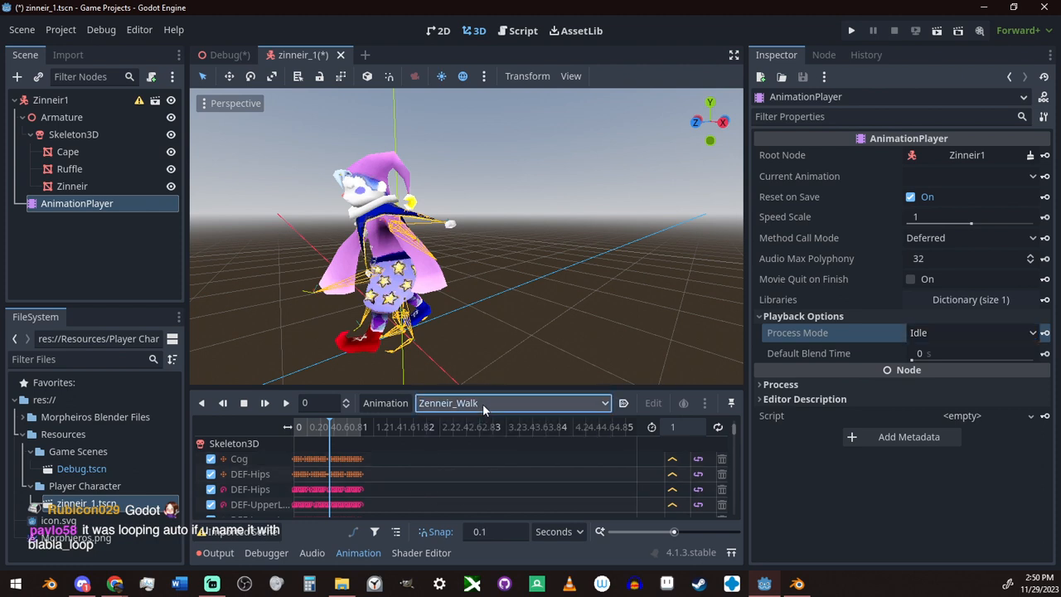
click(487, 406)
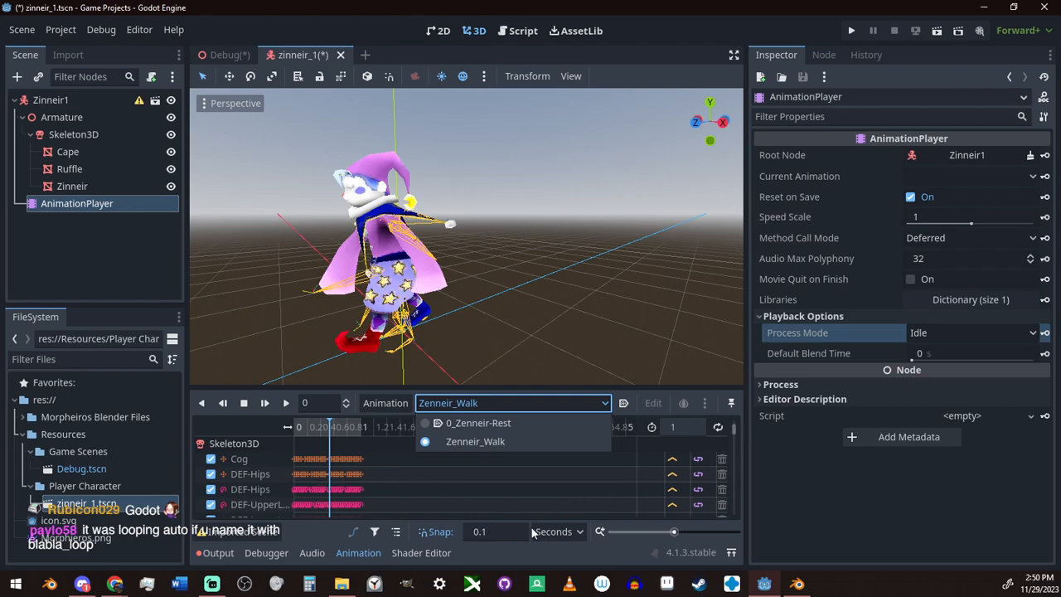
Switch to Blender, load the Zenneir_Walk action on the armature, and rename it Zenneir_Walk_Loop
click(796, 584)
click(484, 486)
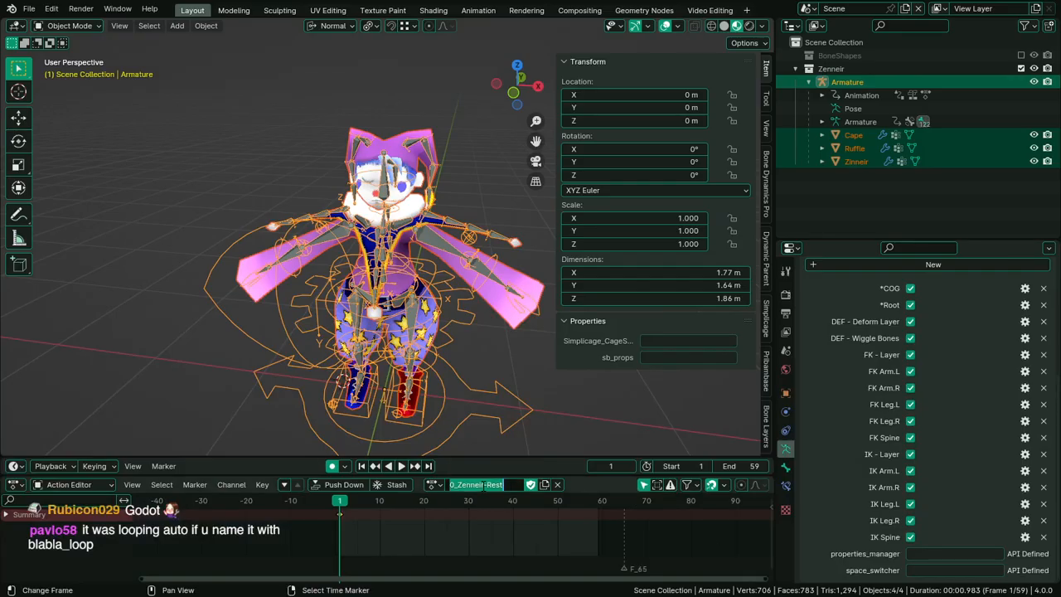
click(433, 485)
click(432, 484)
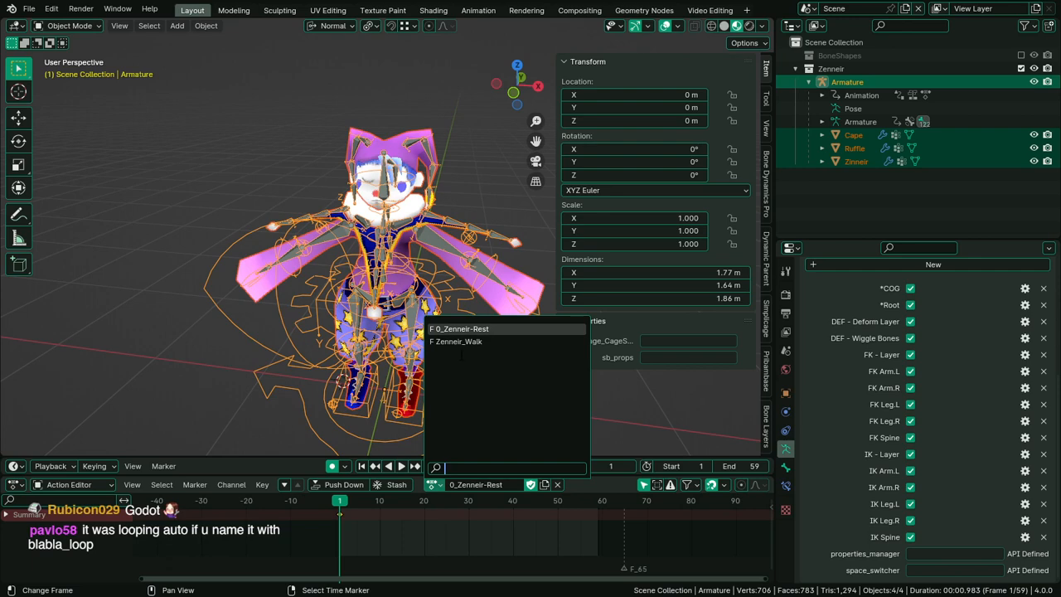
click(464, 341)
click(474, 487)
key(End)
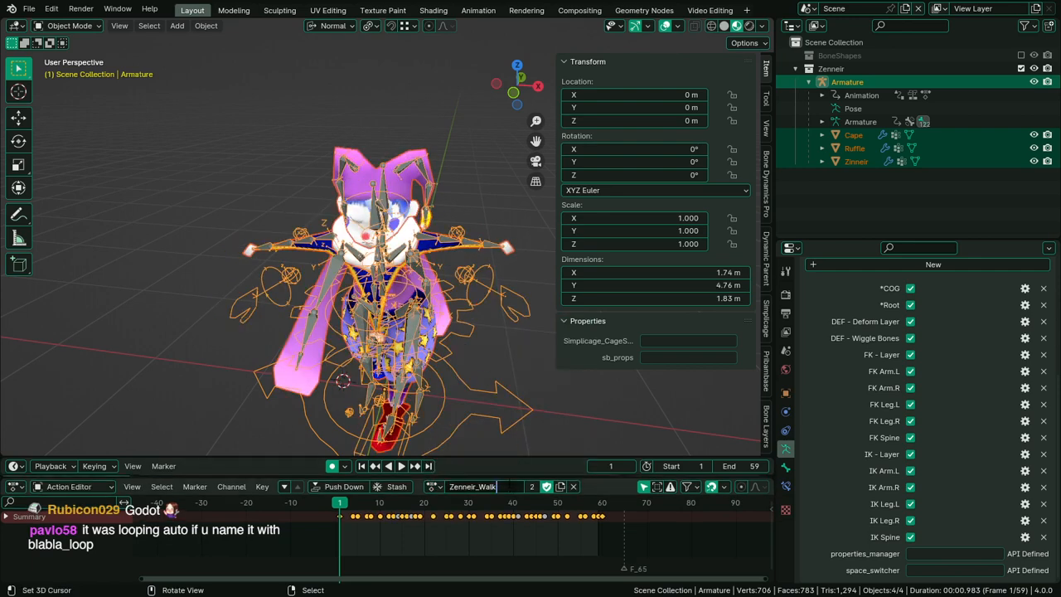
text(_Loop)
Start a glTF 2.0 export of the selected armature and meshes with Remember Export Settings enabled, and widen the export window
click(28, 8)
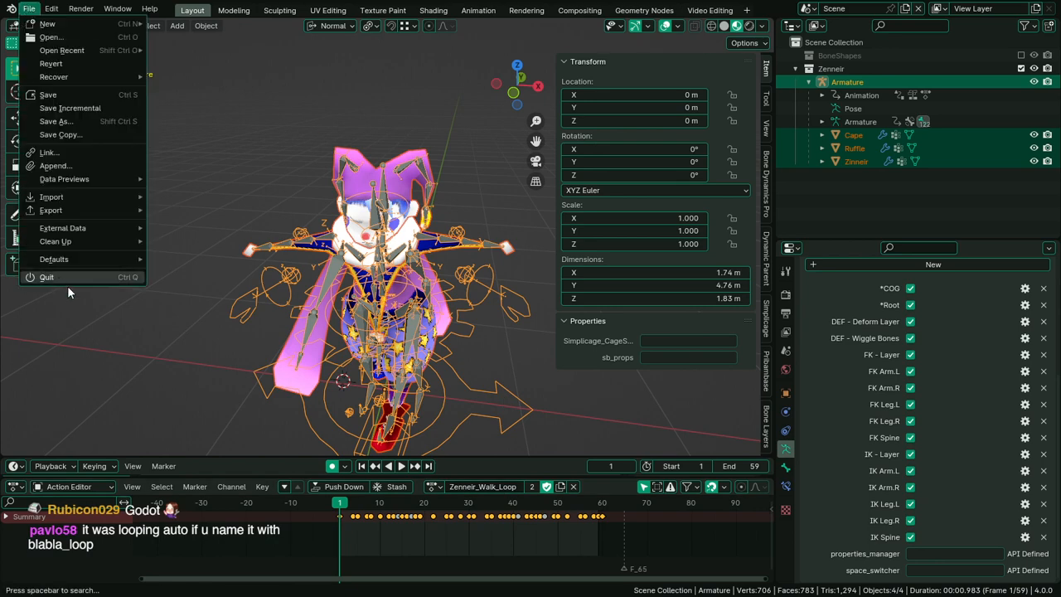
mouse_move(67, 208)
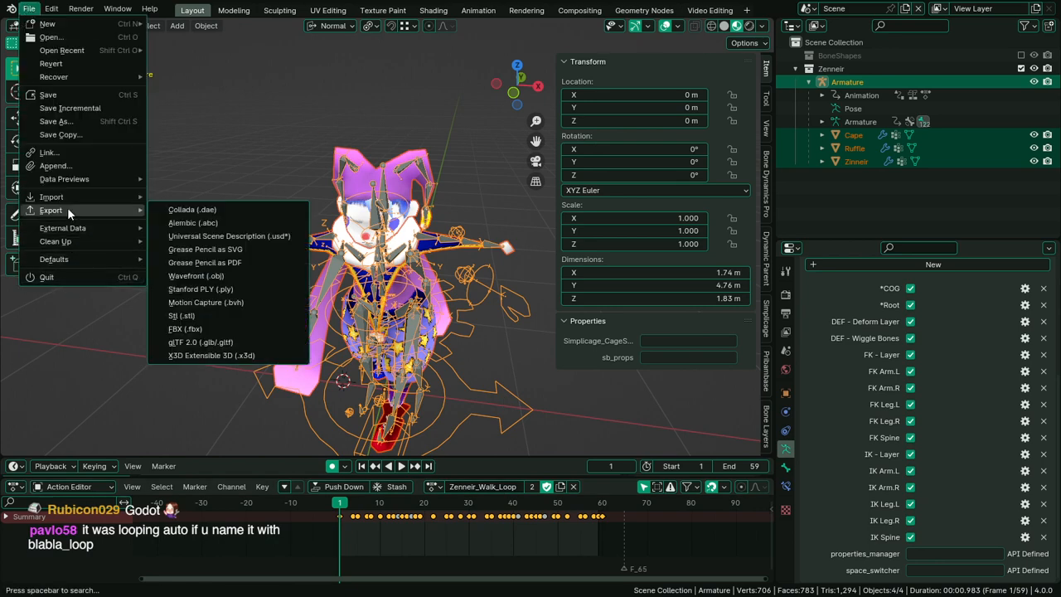
click(210, 337)
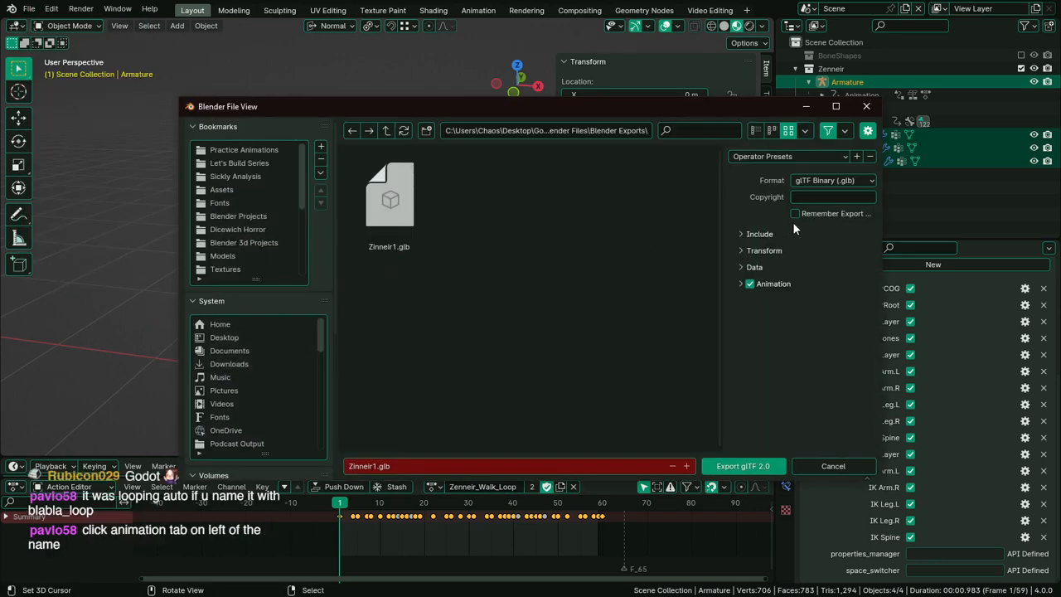
click(796, 213)
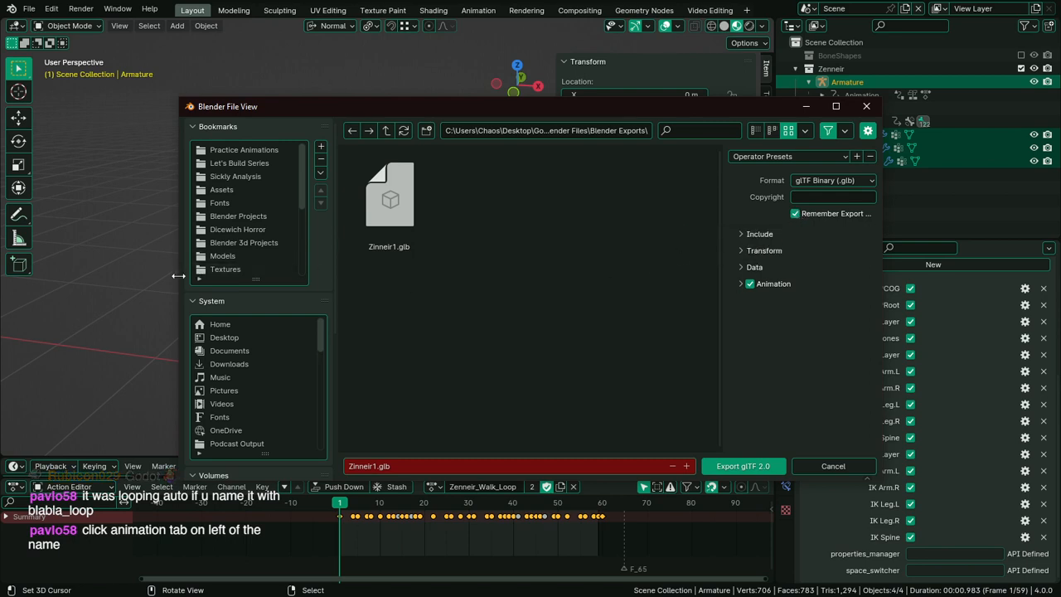
drag(179, 275, 114, 285)
Enable Export Deformation Bones Only in the armature data options and export over Zinneir1.glb
click(759, 234)
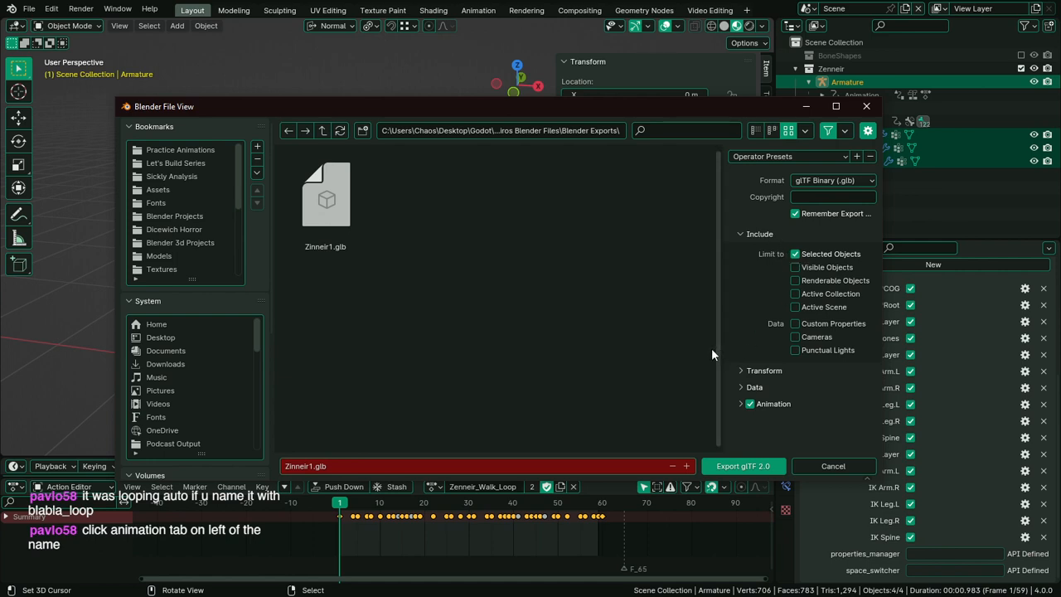
click(781, 374)
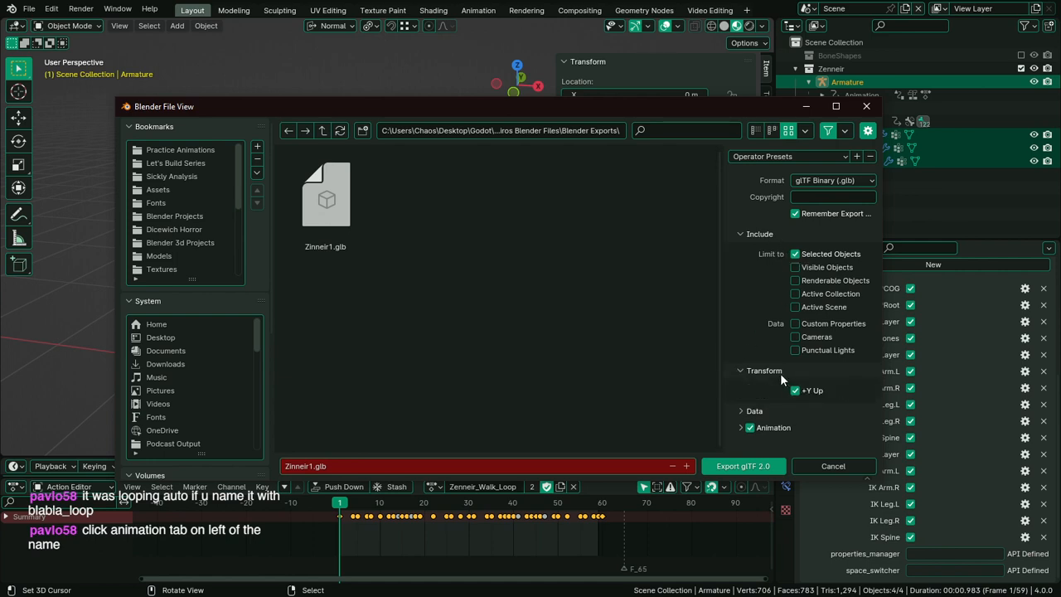
click(780, 373)
click(767, 384)
scroll(790, 363, down, 3)
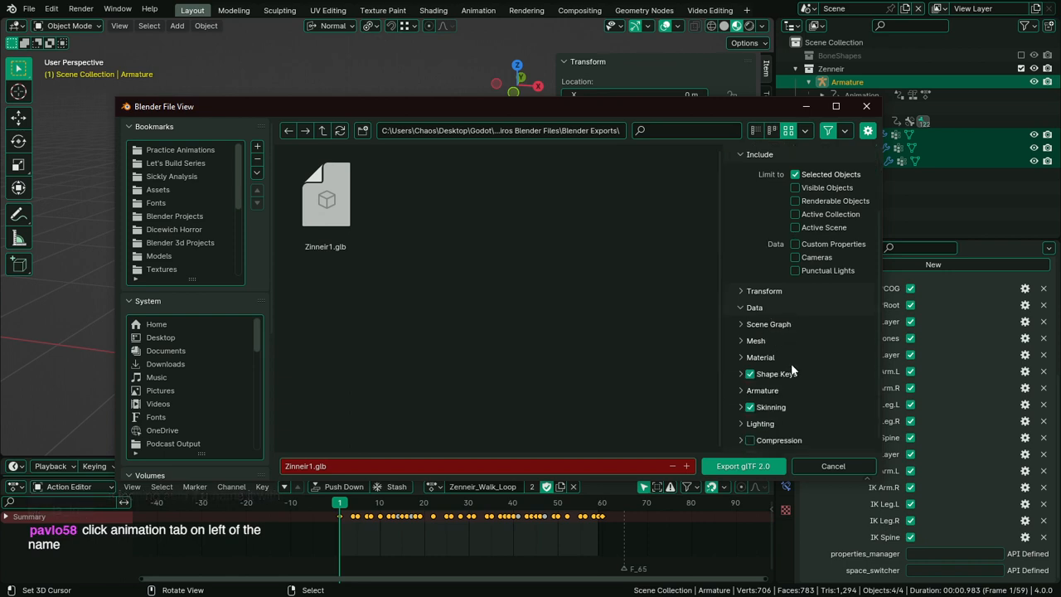
scroll(792, 370, down, 1)
click(790, 379)
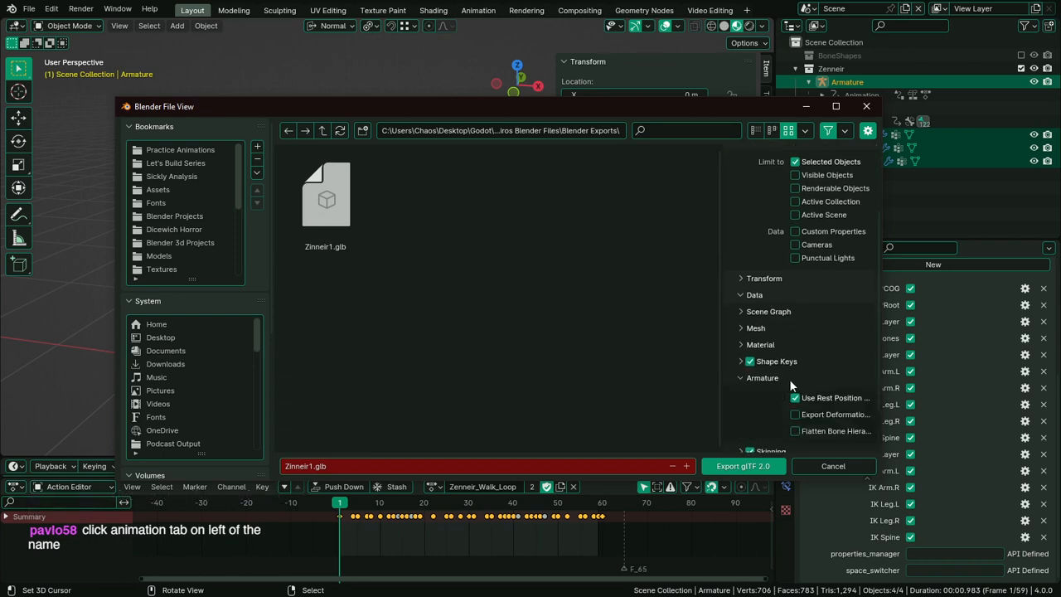
drag(722, 406, 621, 398)
click(727, 414)
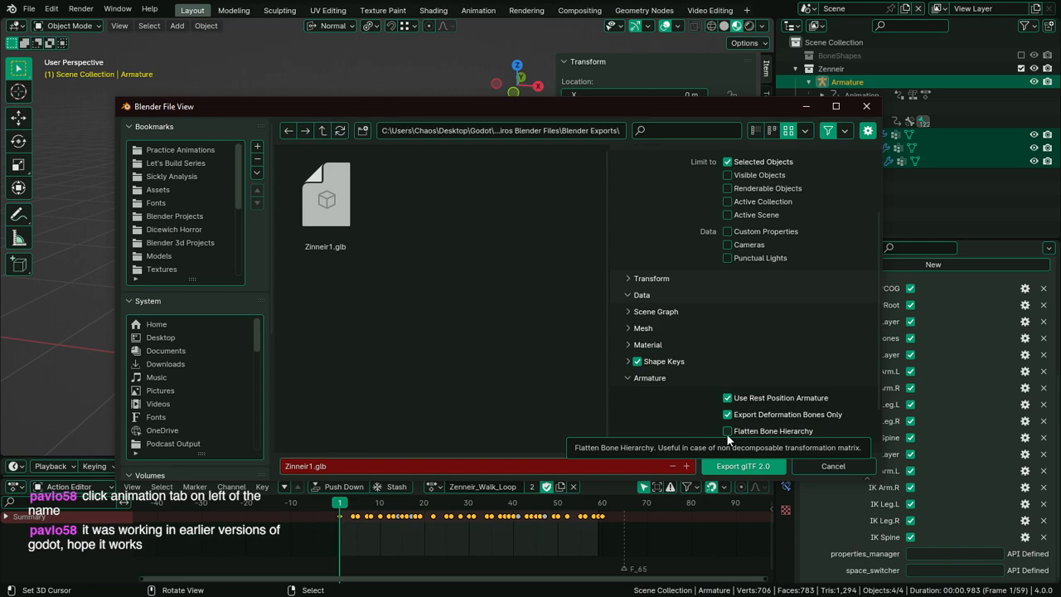
double_click(326, 218)
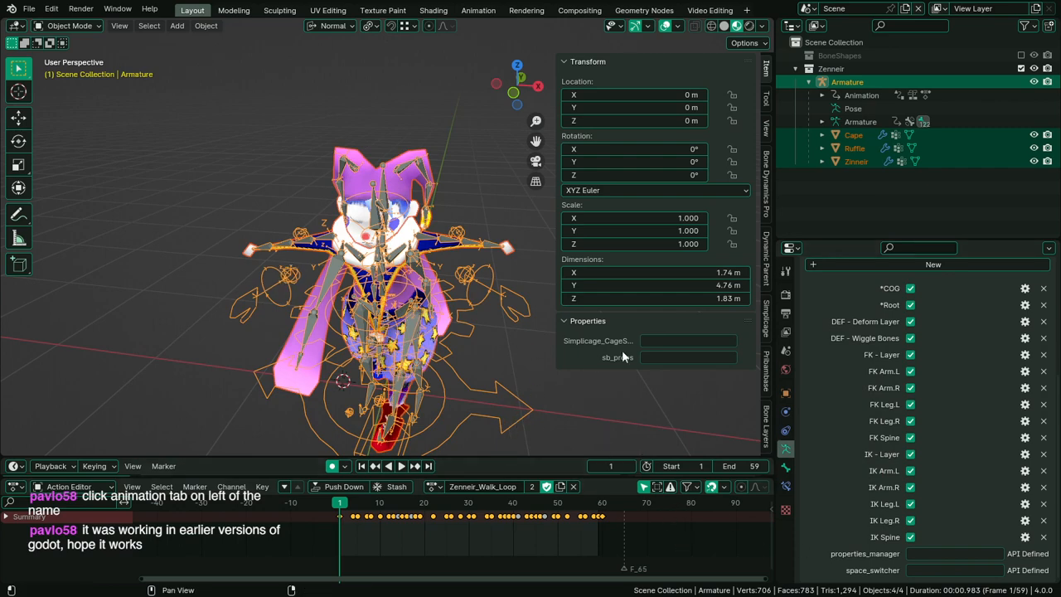
Switch to Godot and load the Zenneir_Walk animation in the animation editor
key(alt+Tab)
click(431, 207)
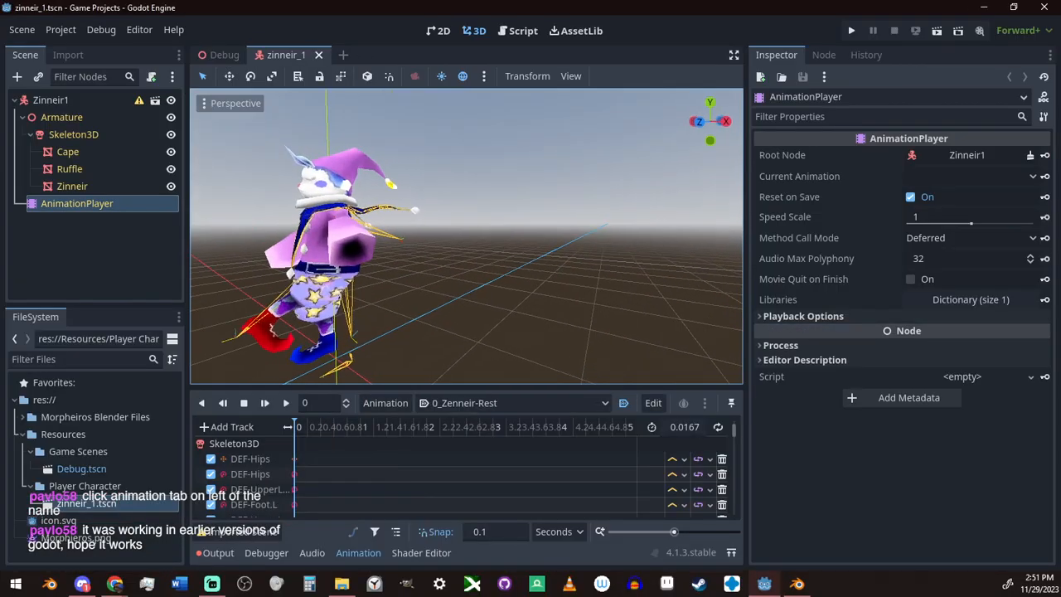
middle_drag(488, 298, 515, 363)
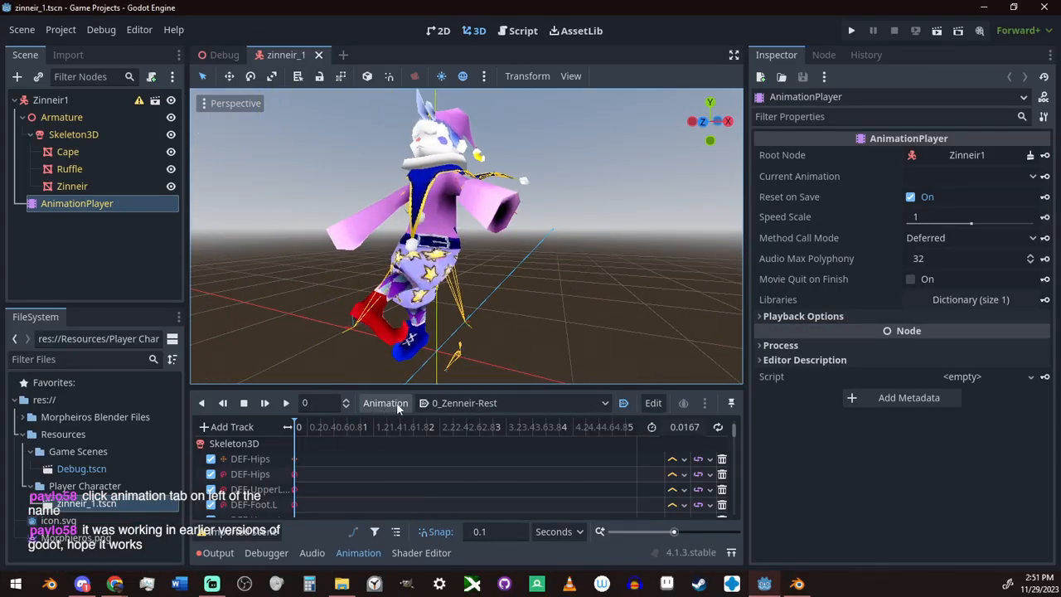
click(426, 403)
click(454, 439)
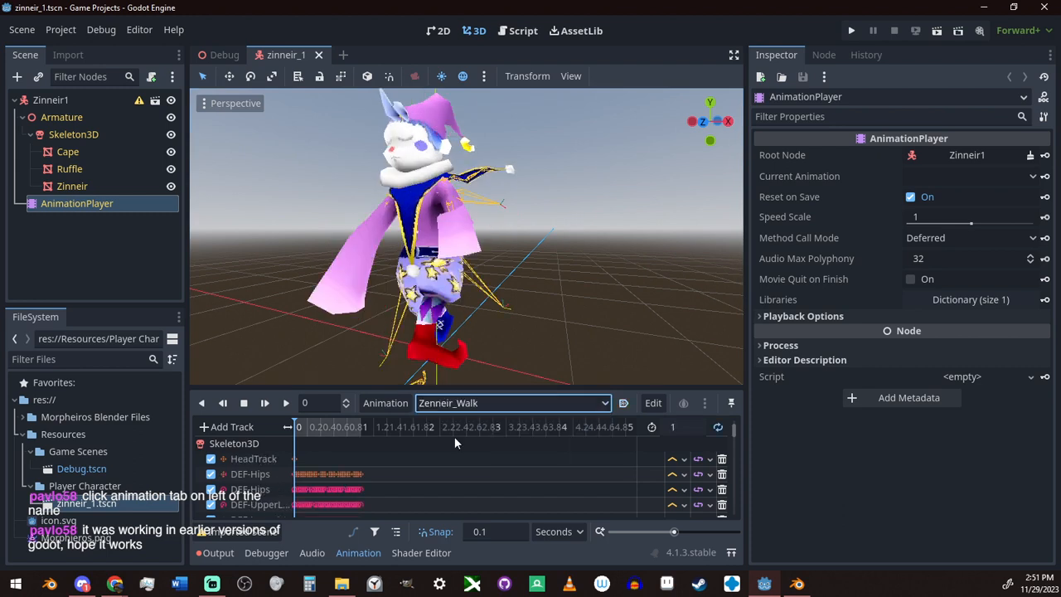
Undo the accidental DEF-Hips keyframe move, then play Zenneir_Walk and examine the walking jester from several angles
drag(324, 489, 269, 501)
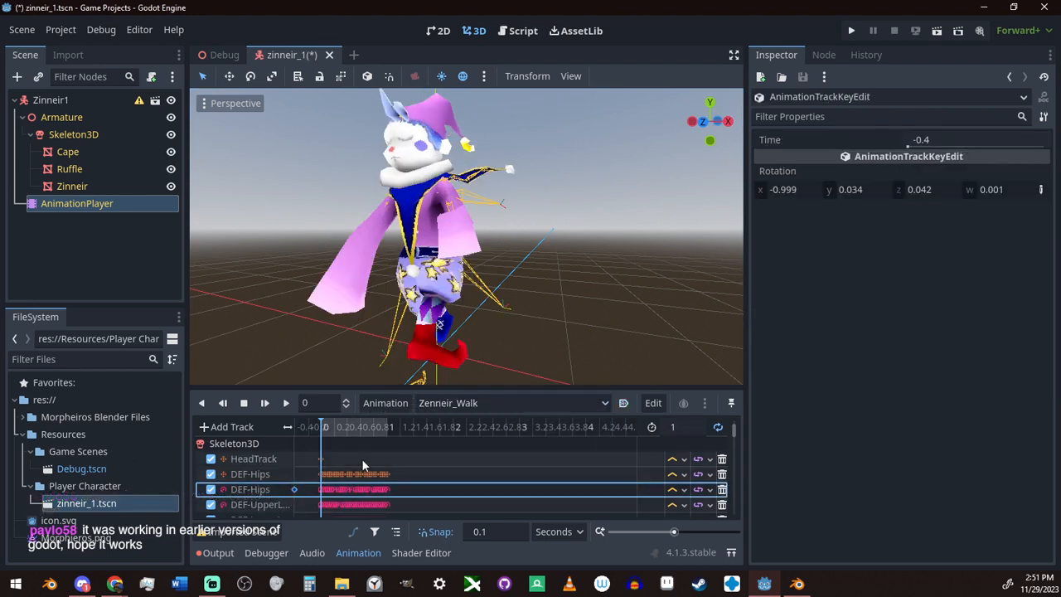
key(ctrl+z)
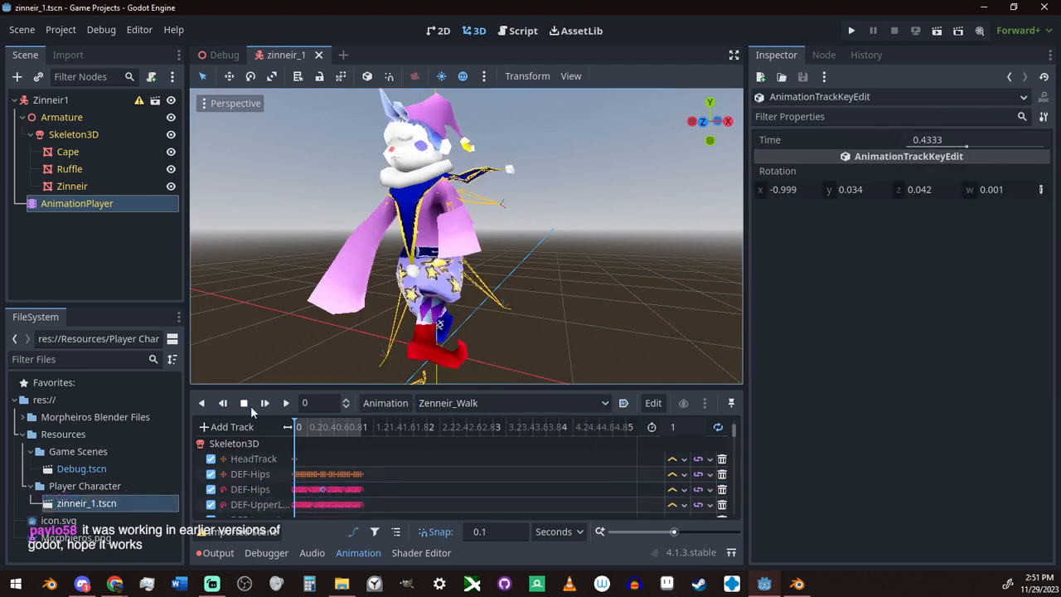
click(285, 405)
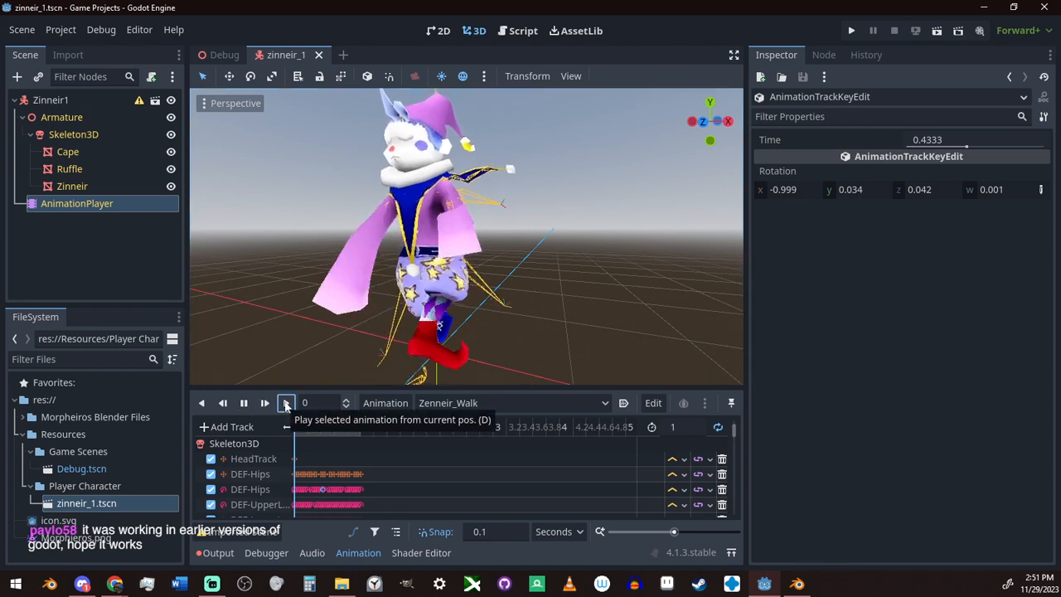
scroll(509, 344, down, 8)
right_drag(607, 345, 531, 345)
shift+middle_drag(606, 345, 437, 365)
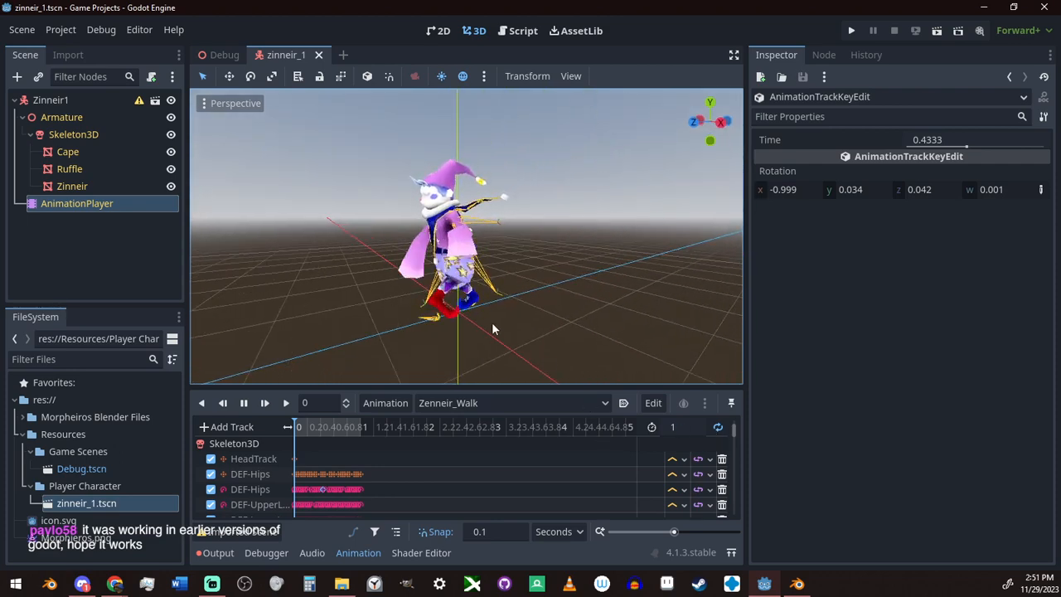
scroll(492, 320, up, 5)
middle_drag(619, 343, 557, 319)
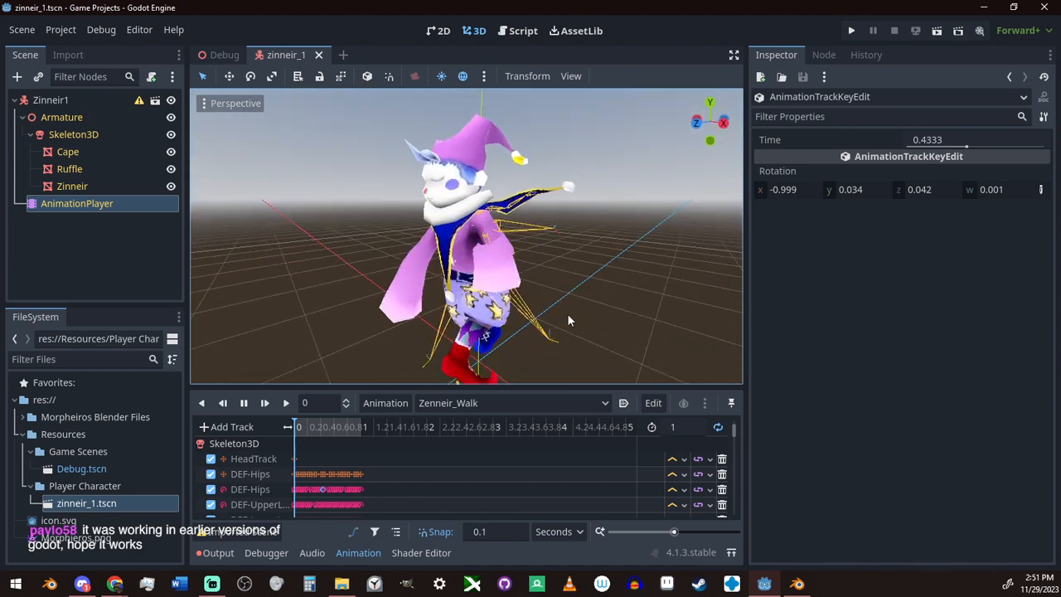
scroll(574, 312, down, 2)
scroll(578, 313, down, 3)
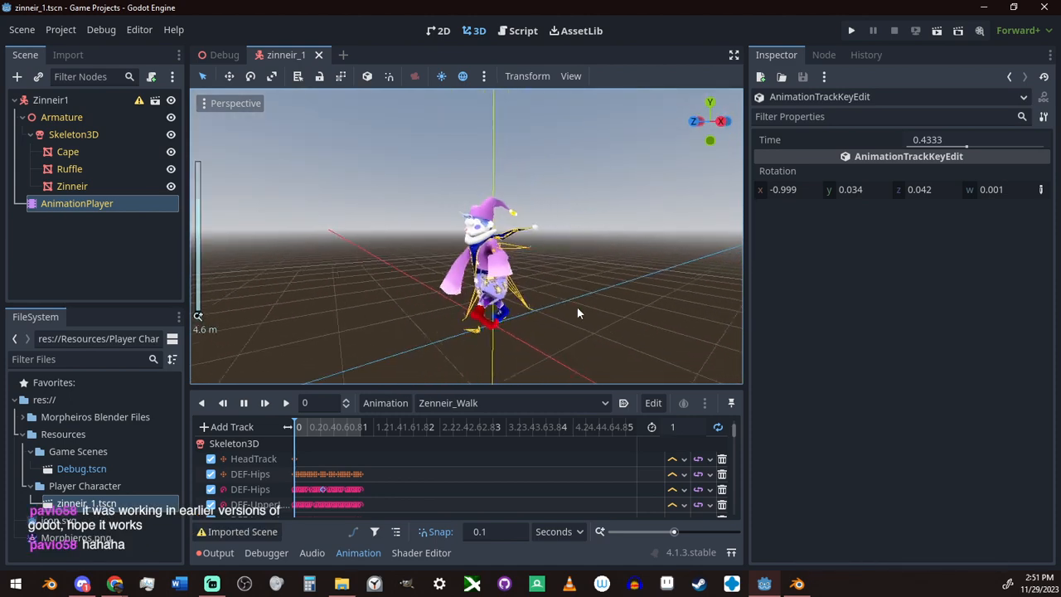
Switch to Blender and re-export Zinneir1.glb as glTF 2.0 with Export Deformation Bones Only disabled
key(alt+Tab)
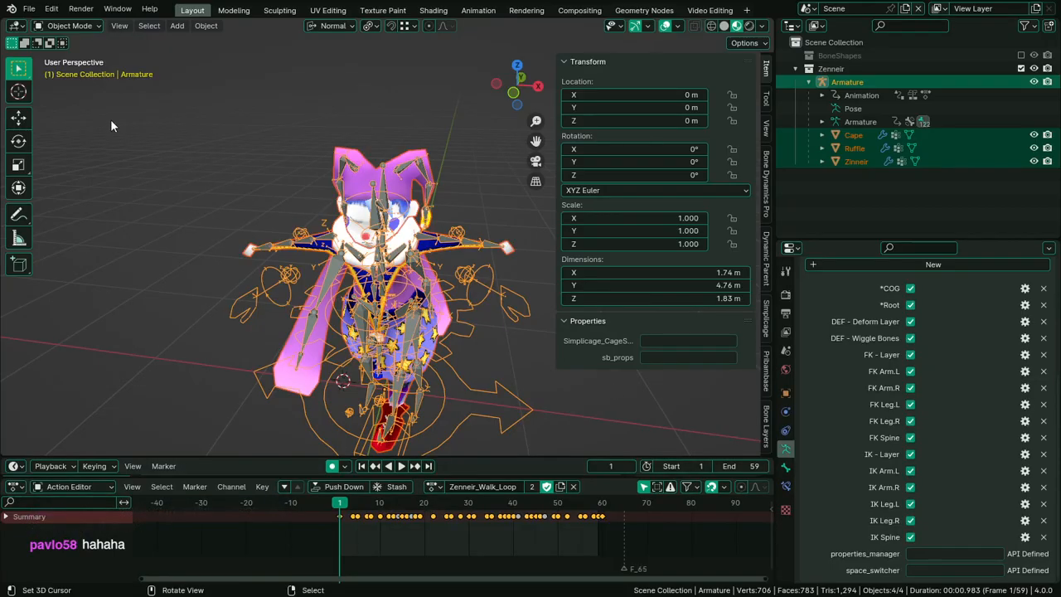
click(29, 9)
mouse_move(71, 212)
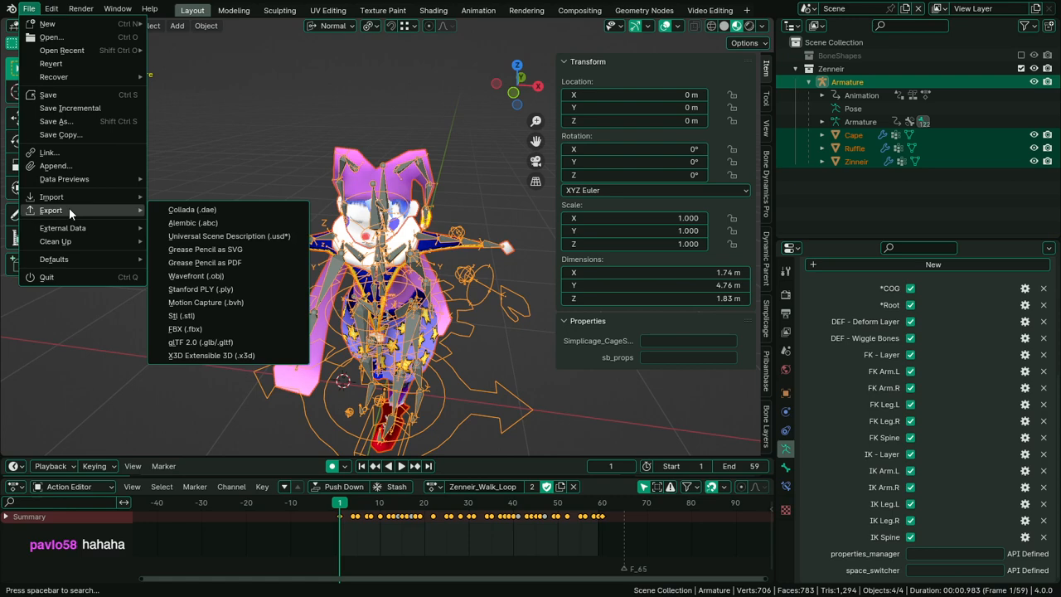
click(222, 342)
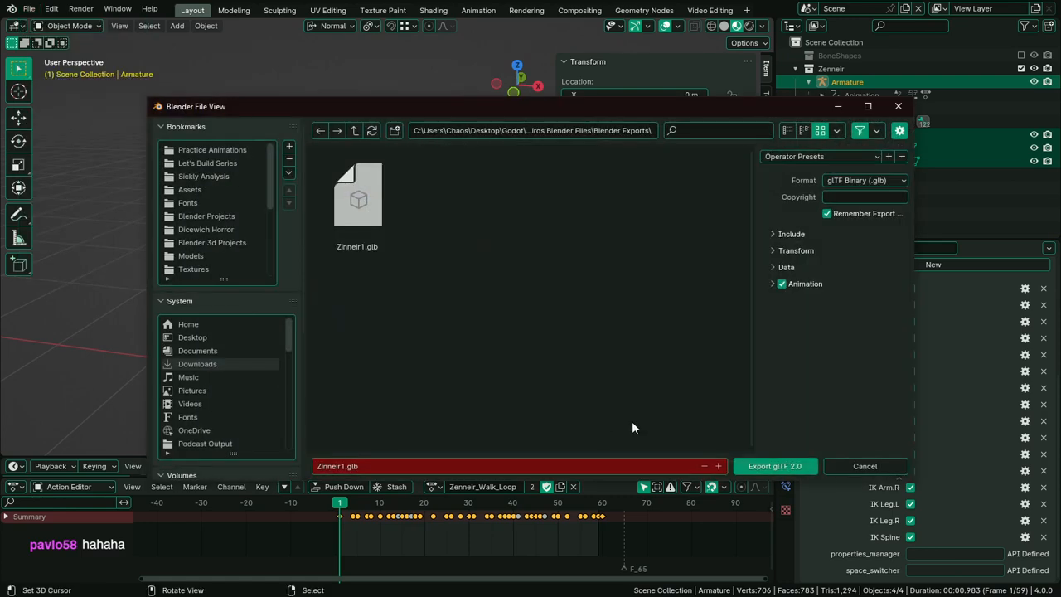
click(779, 266)
click(795, 350)
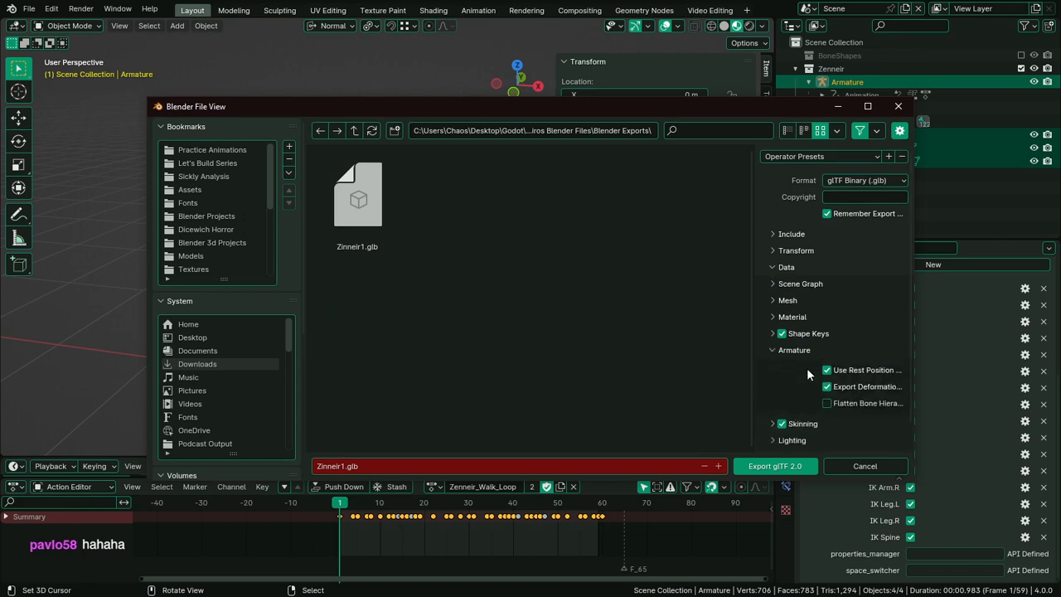
click(826, 388)
click(775, 466)
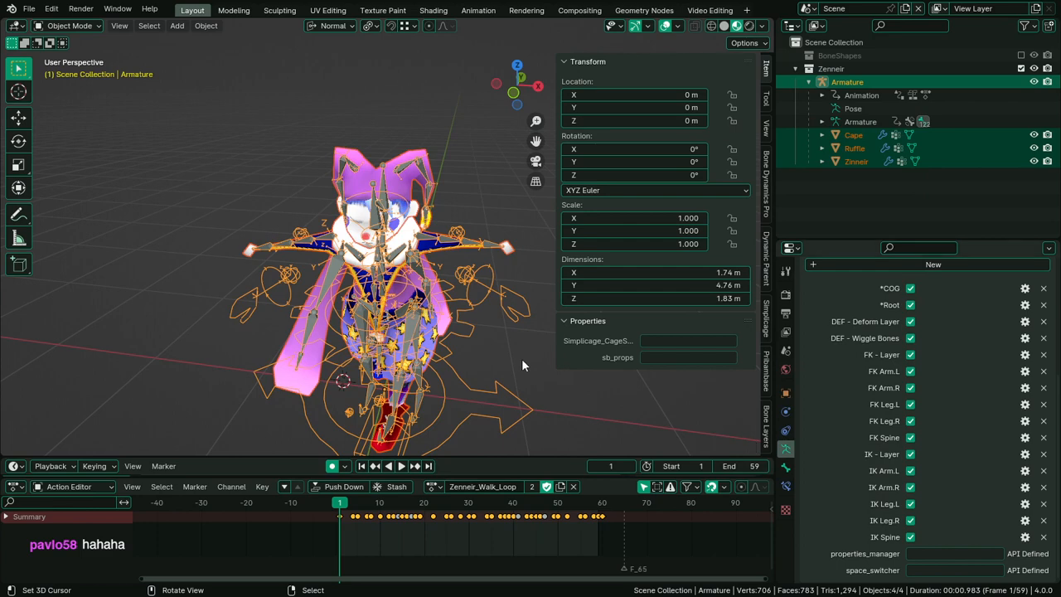
Switch to Godot, load Zenneir_Walk for the re-exported jester, and play it to check the deformation
key(alt+Tab)
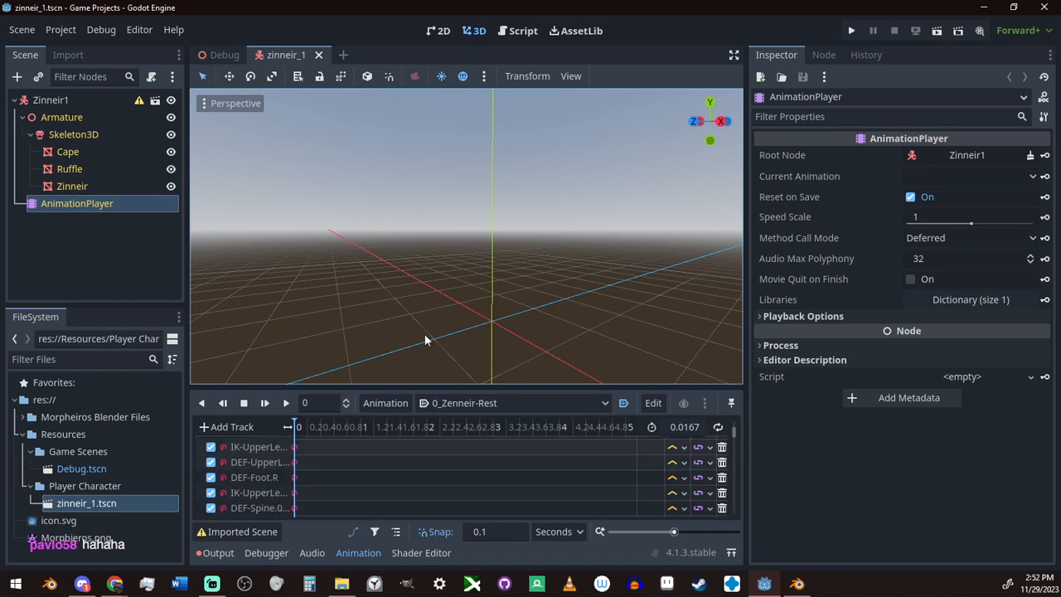
middle_drag(425, 336, 471, 356)
scroll(527, 300, down, 5)
scroll(463, 305, up, 4)
click(495, 403)
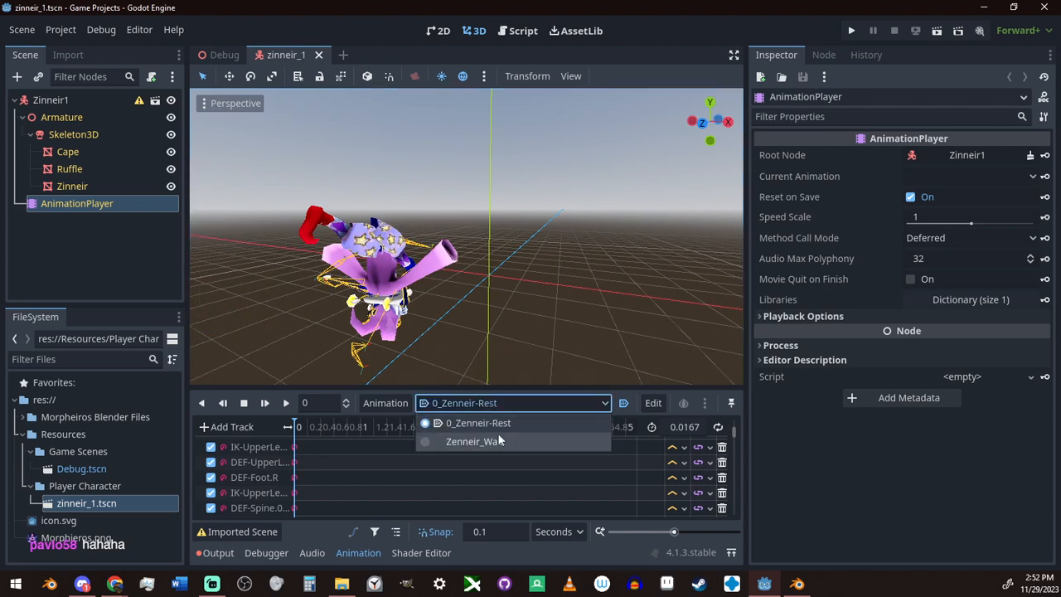
click(499, 441)
click(478, 408)
click(556, 306)
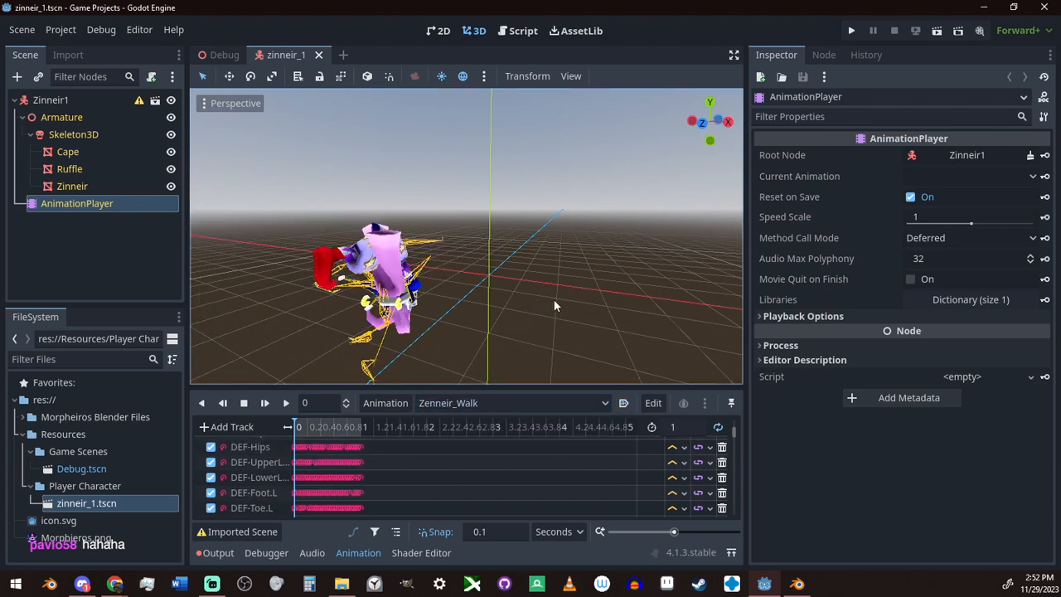
click(248, 405)
click(286, 405)
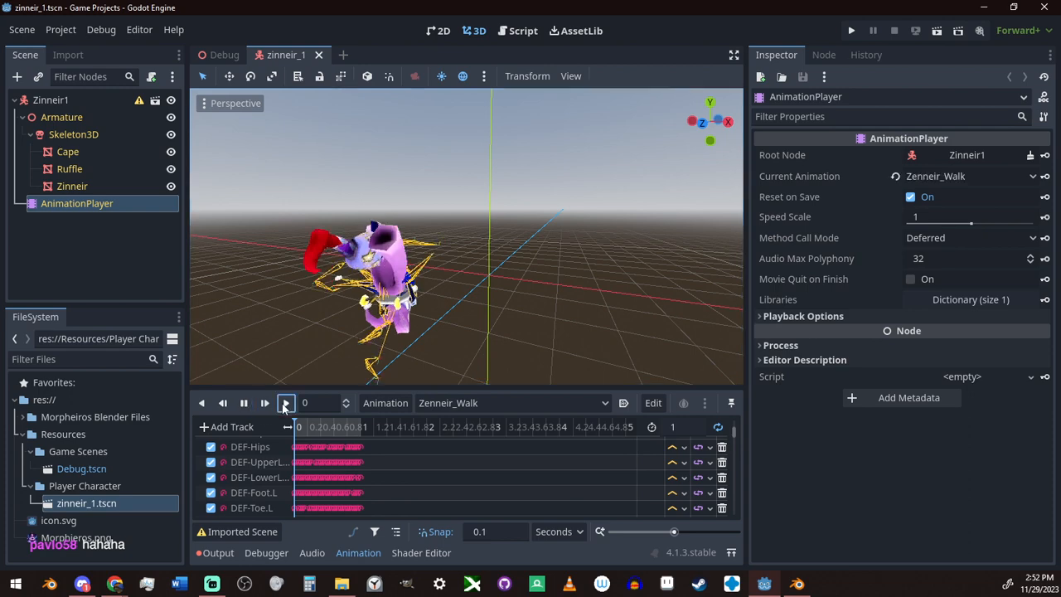
Close the Godot editor, and in Blender select the armature together with the Cape, Ruffle and Zinneir meshes
click(1046, 6)
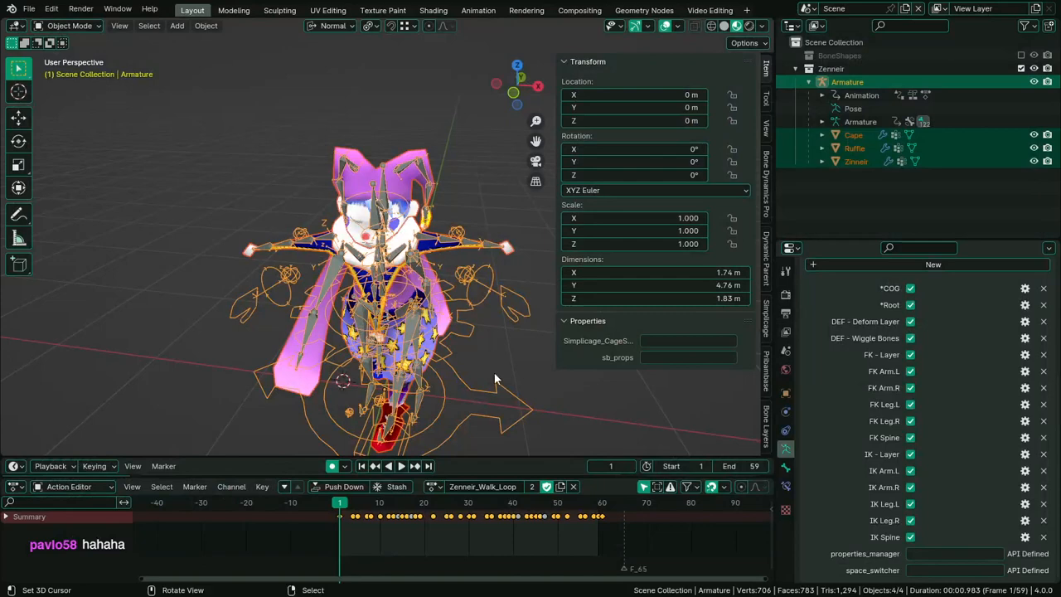
click(478, 385)
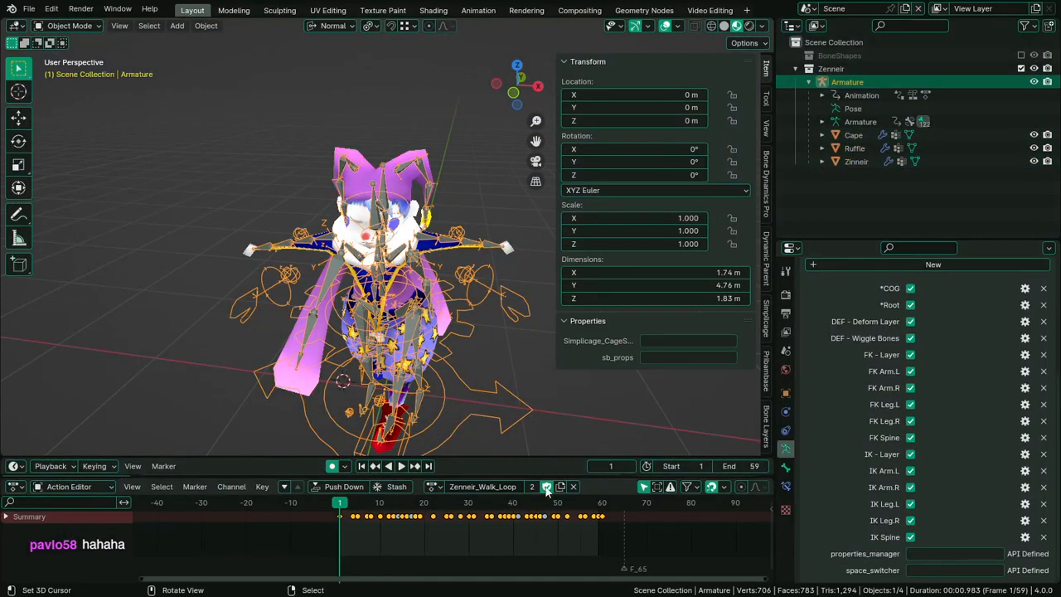
key(ctrl+Tab)
scroll(229, 359, down, 3)
key(ctrl+Tab)
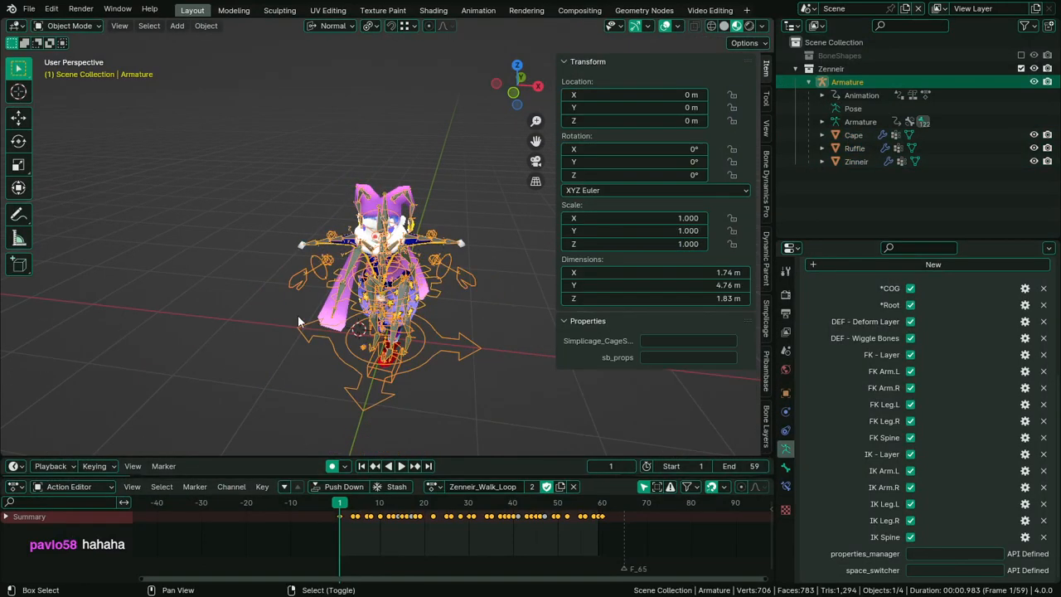
click(363, 248)
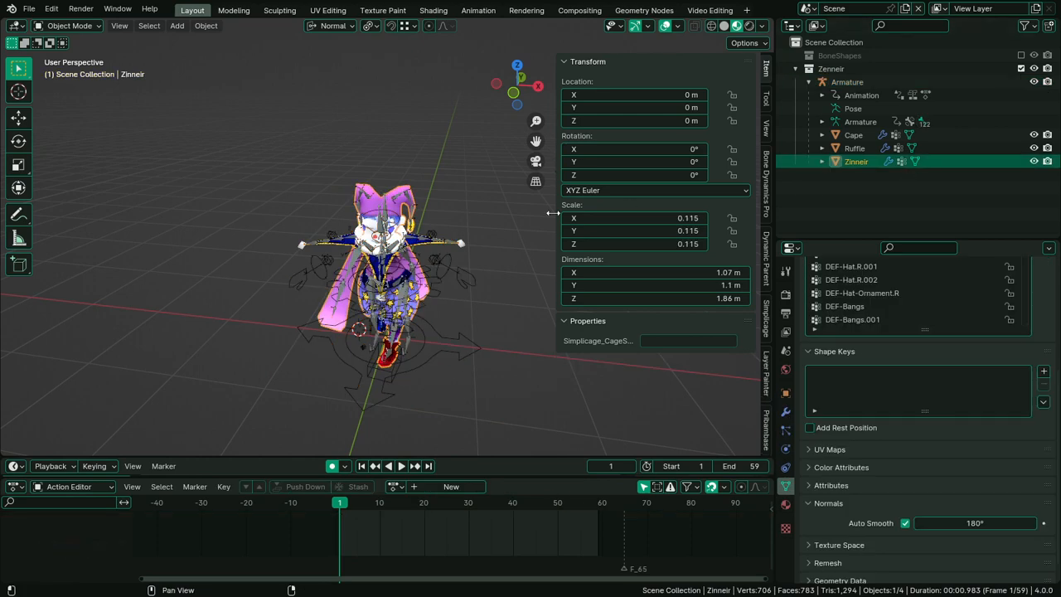
key(a)
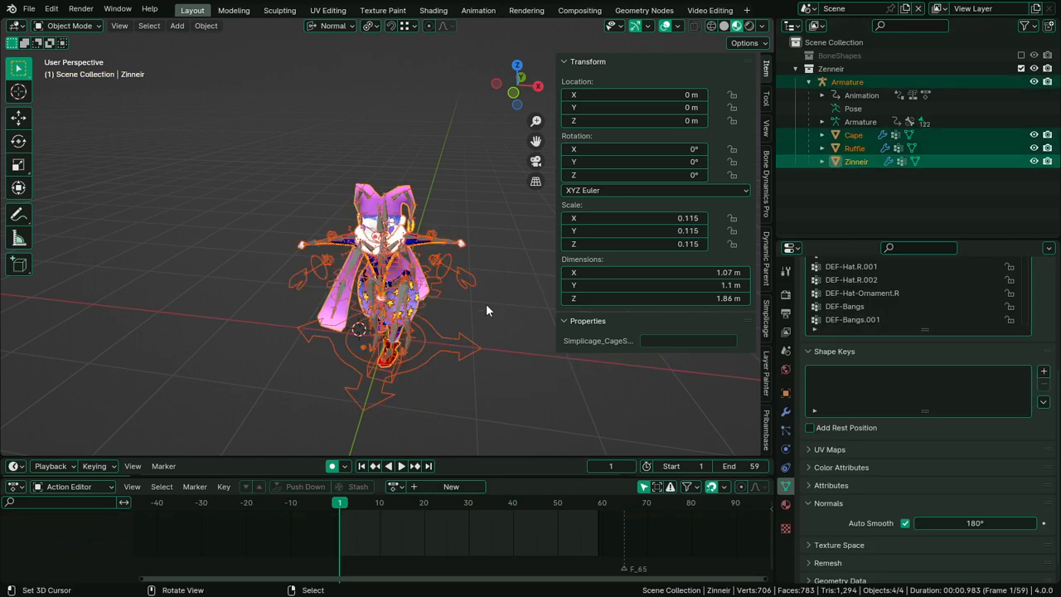
Start a glTF 2.0 export of the selection with the existing Zinneir1.glb as the target file
click(28, 9)
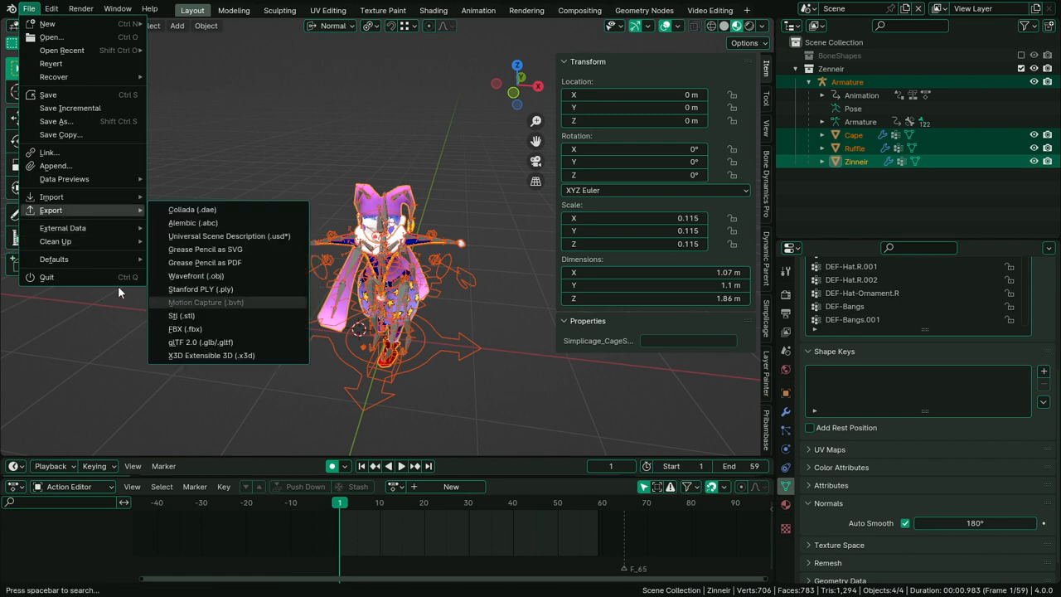
mouse_move(82, 230)
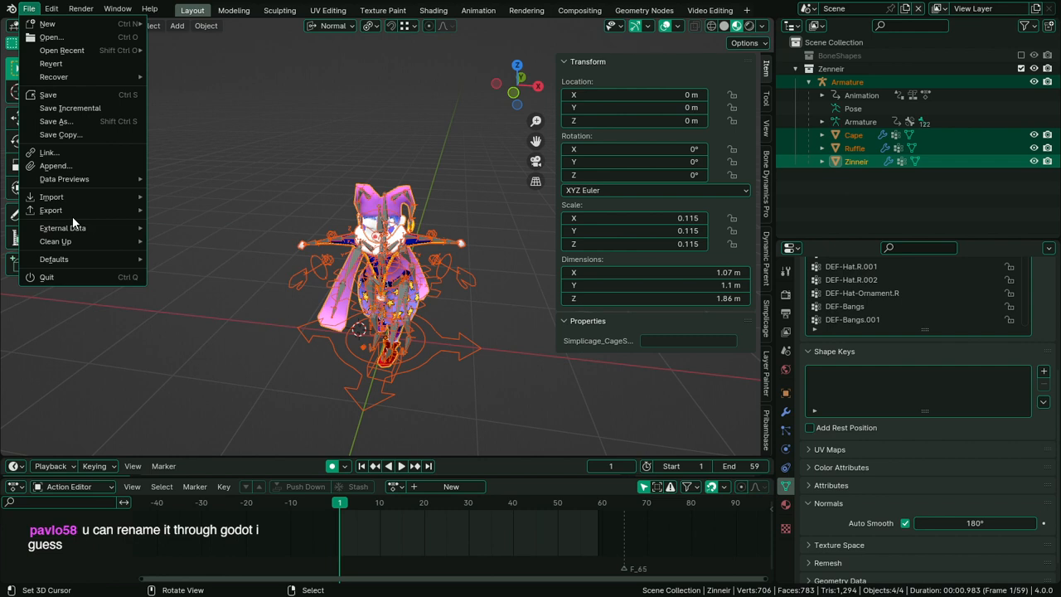
mouse_move(81, 207)
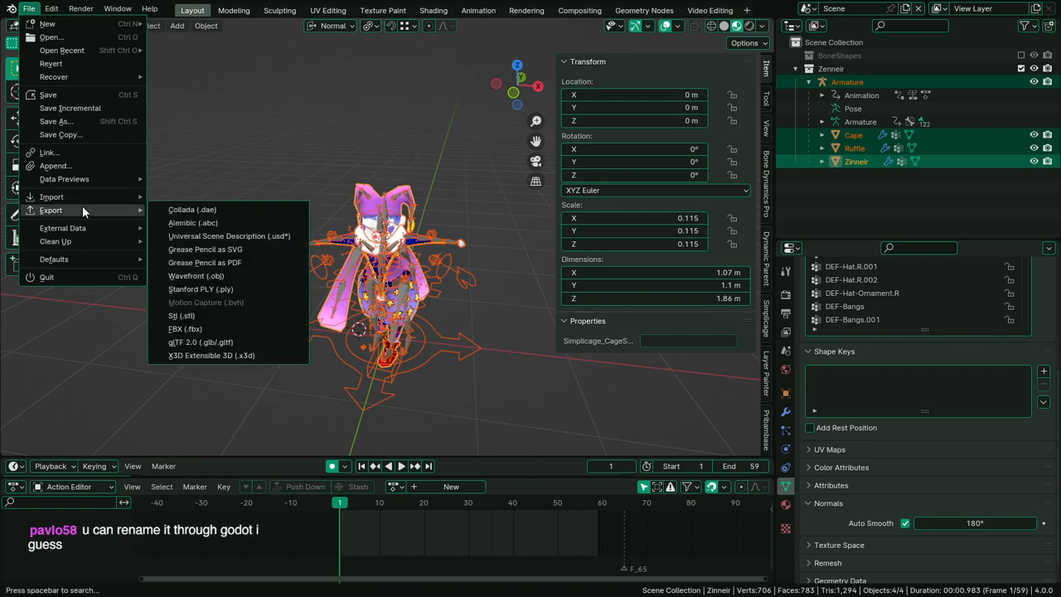
click(252, 345)
click(365, 225)
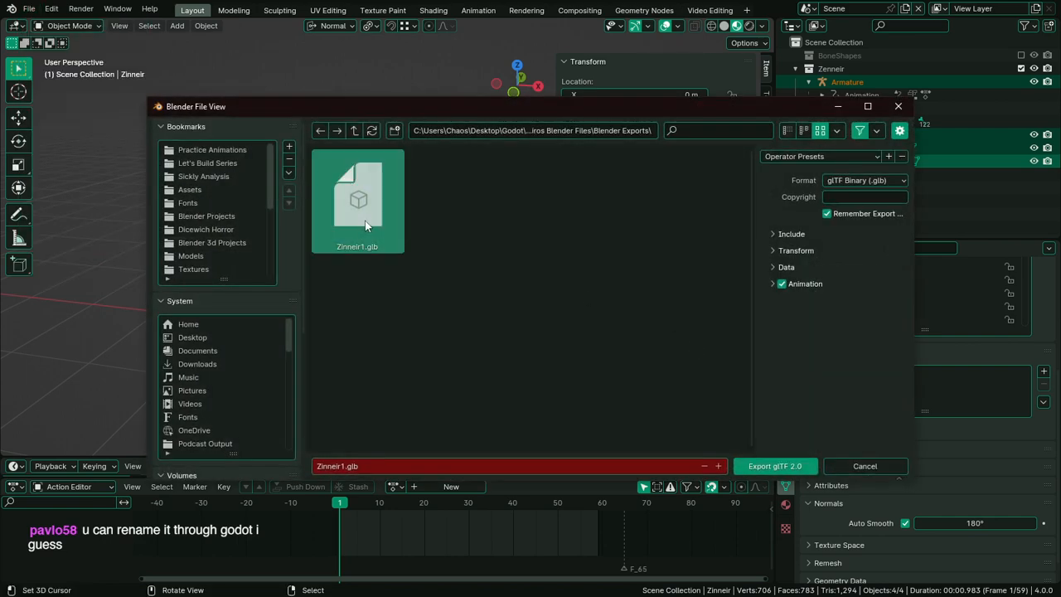
Review the Include, Data and Skinning export options, then export over Zinneir1.glb
click(818, 232)
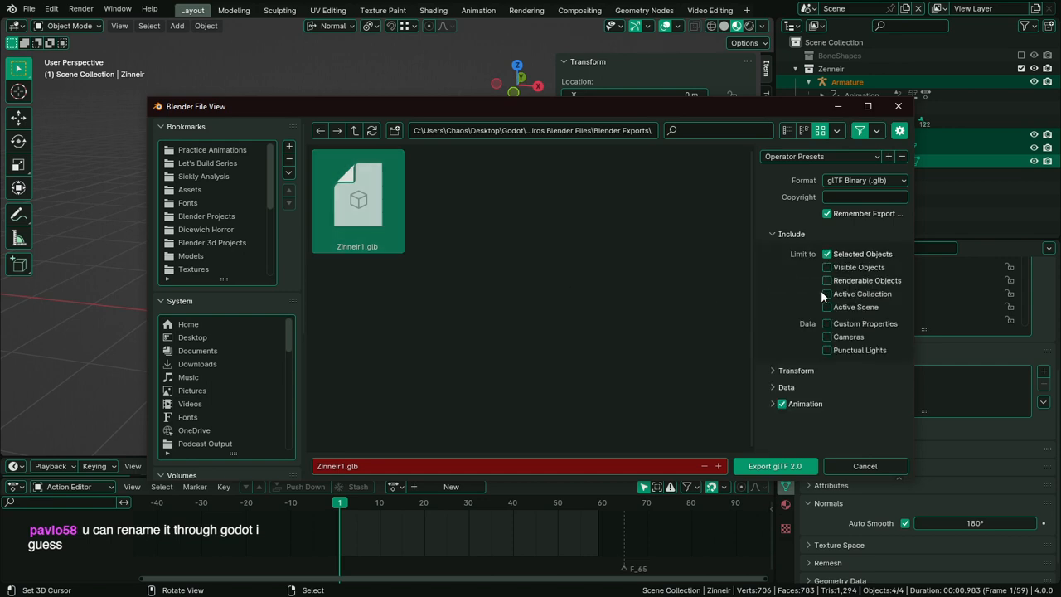
click(809, 385)
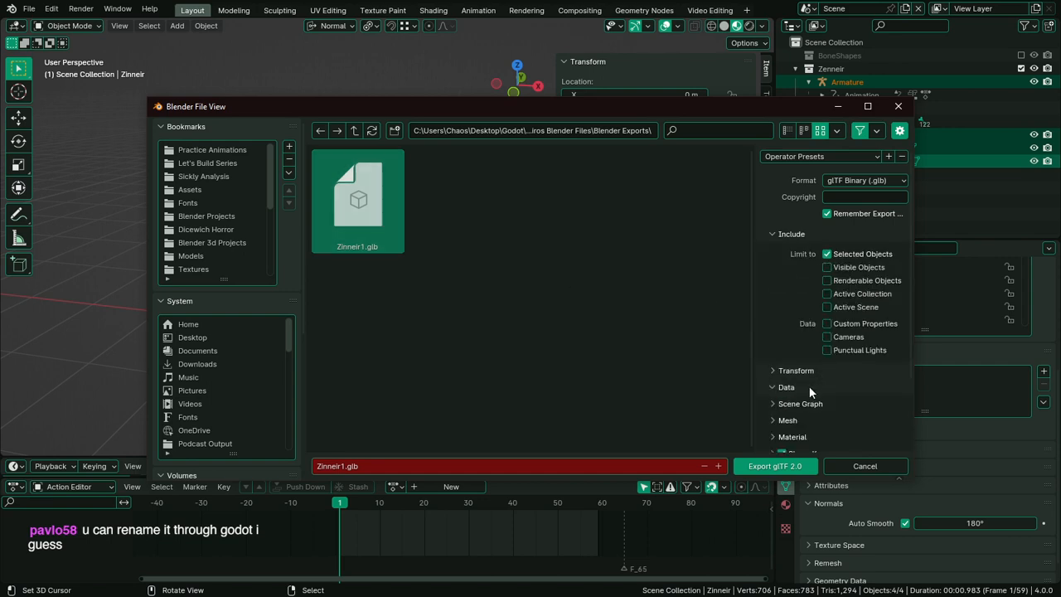
scroll(809, 385, down, 3)
click(811, 391)
click(811, 390)
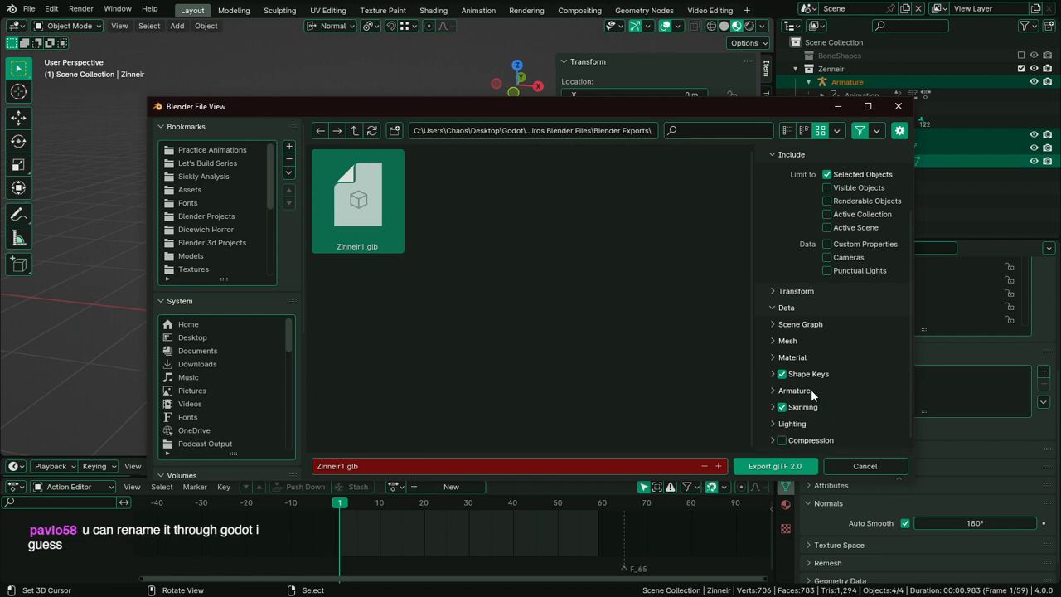
scroll(816, 406, down, 1)
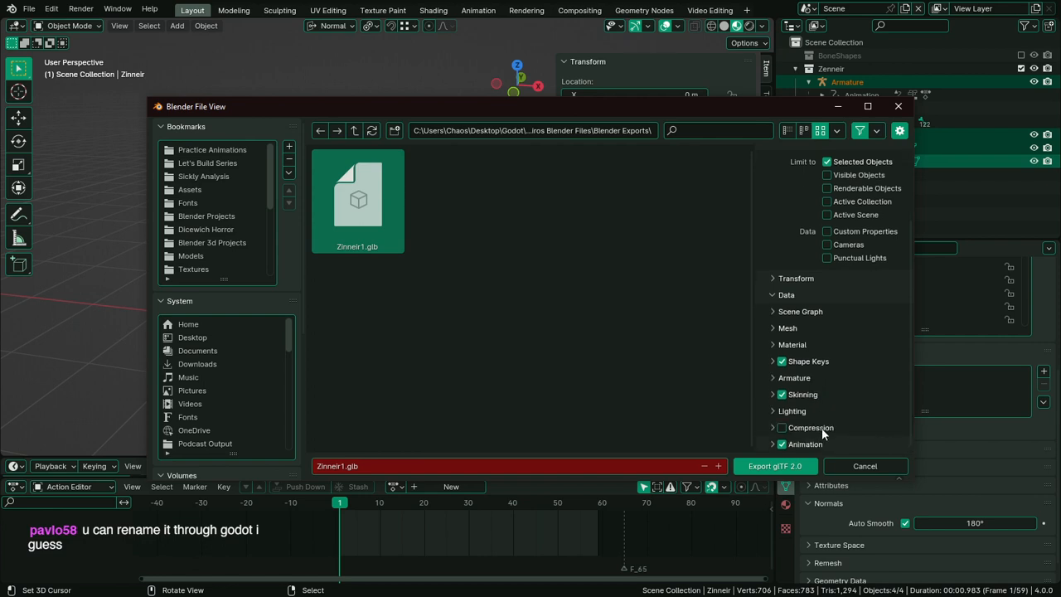
click(812, 396)
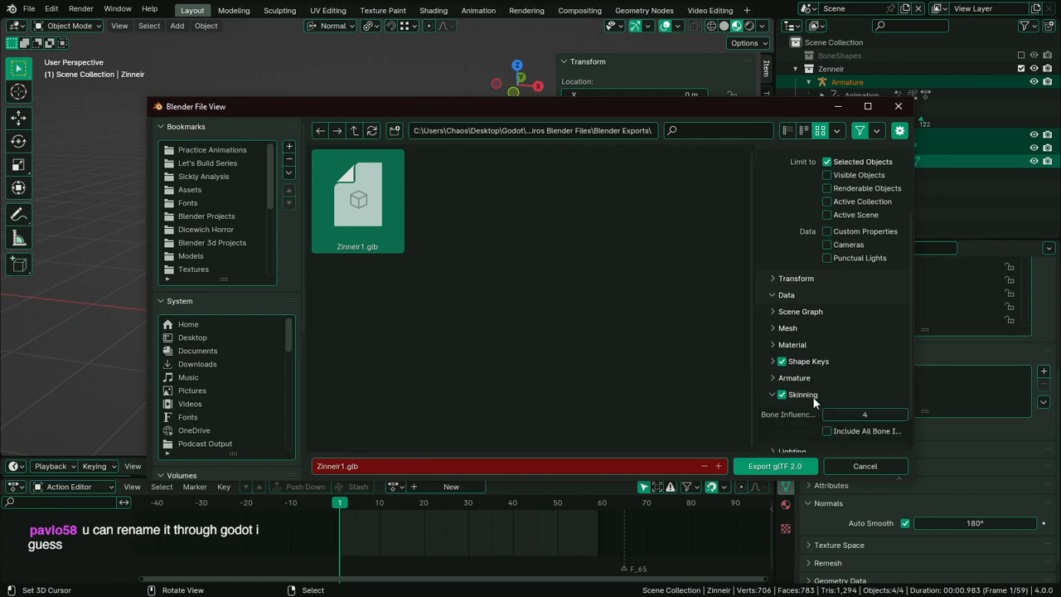
click(815, 395)
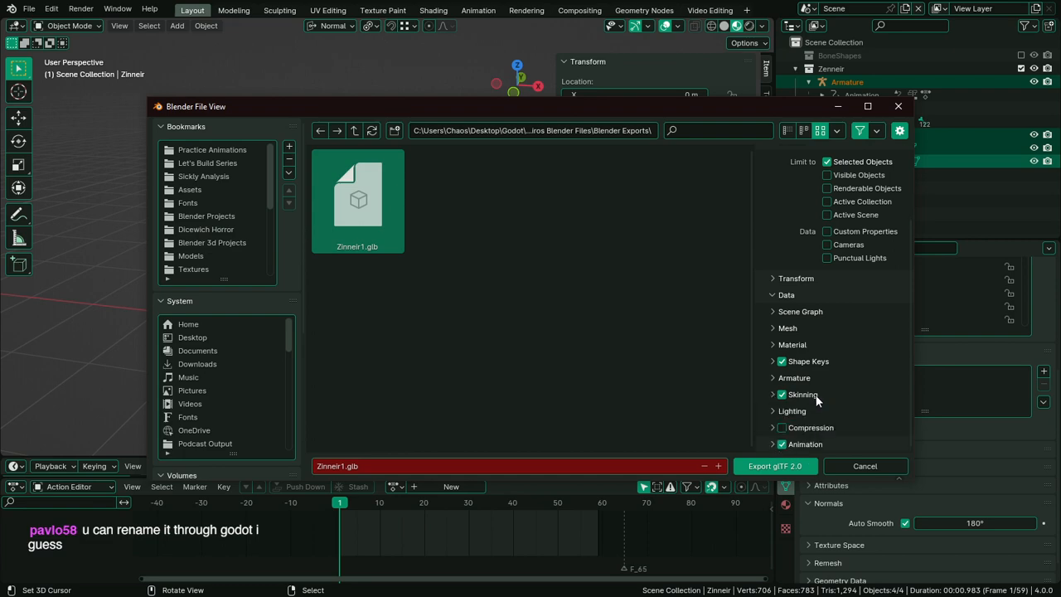
double_click(386, 203)
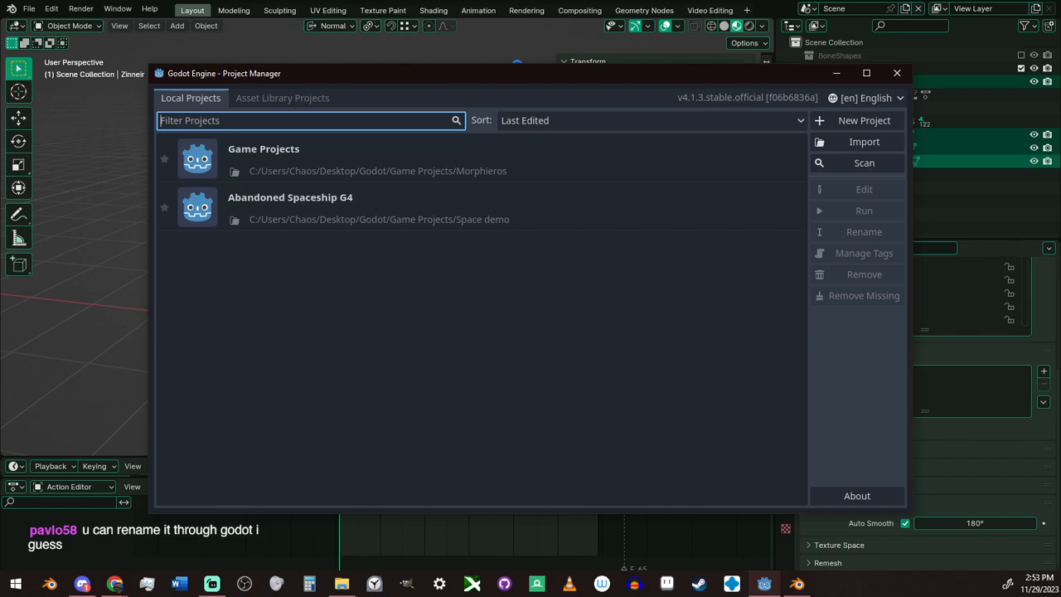
Switch to Godot, reopen Game Projects, and load and play Zenneir_Walk in the zinneir_1 scene
double_click(467, 162)
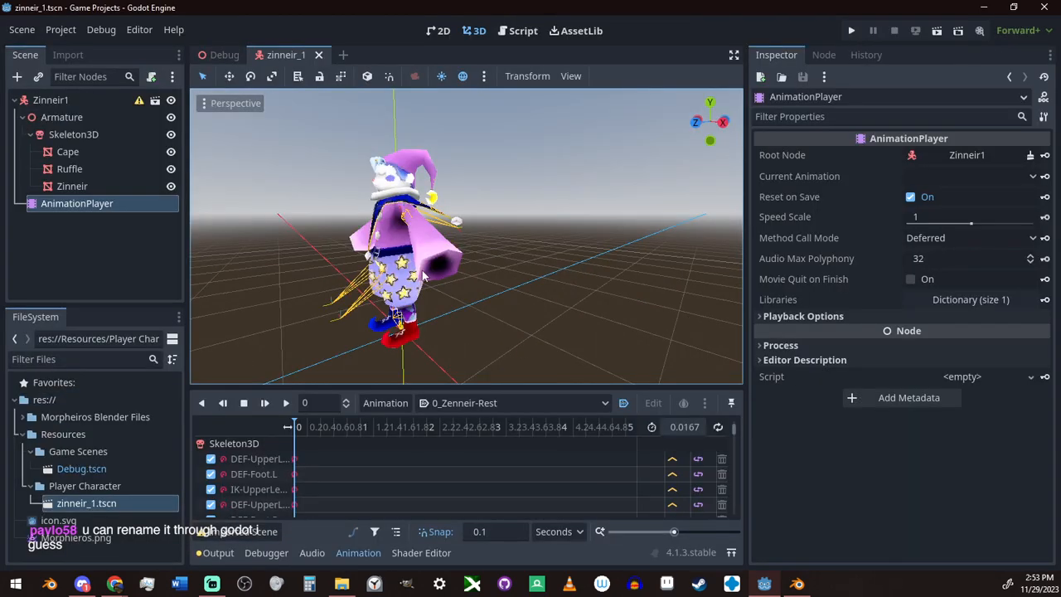
click(485, 403)
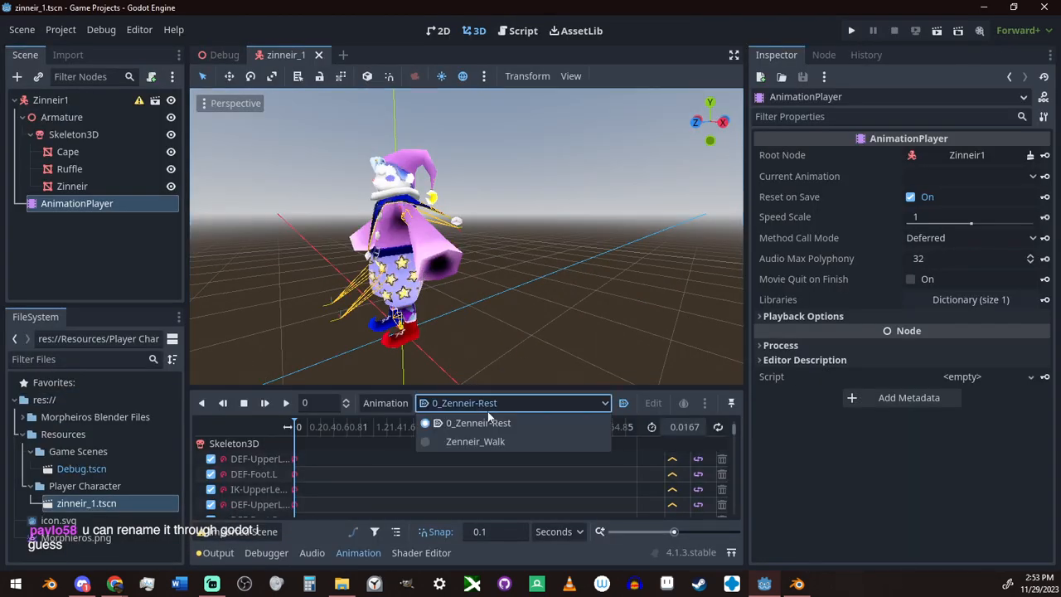
click(489, 442)
click(479, 405)
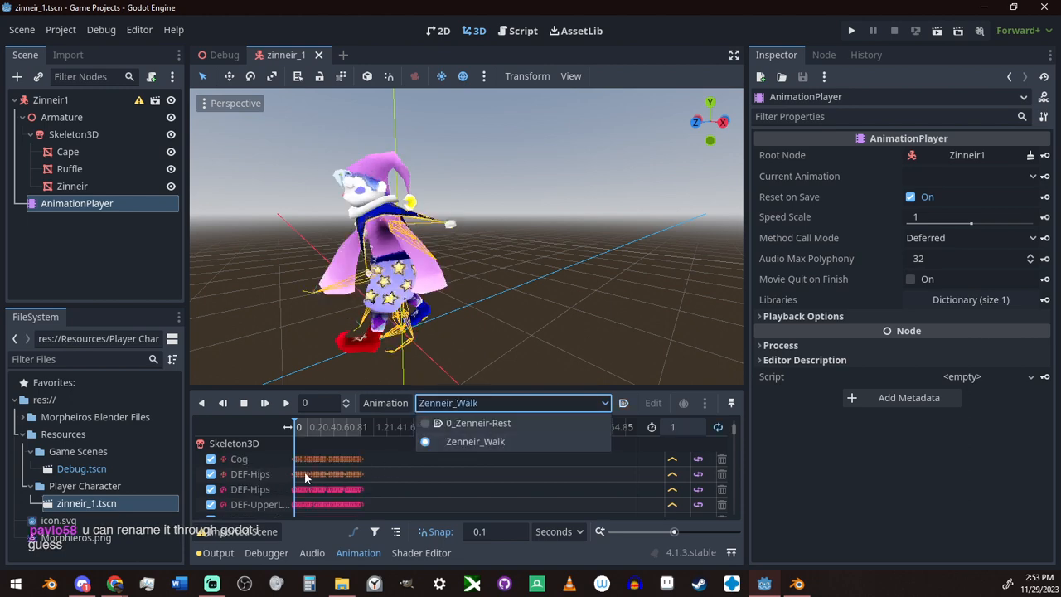
click(304, 474)
click(285, 403)
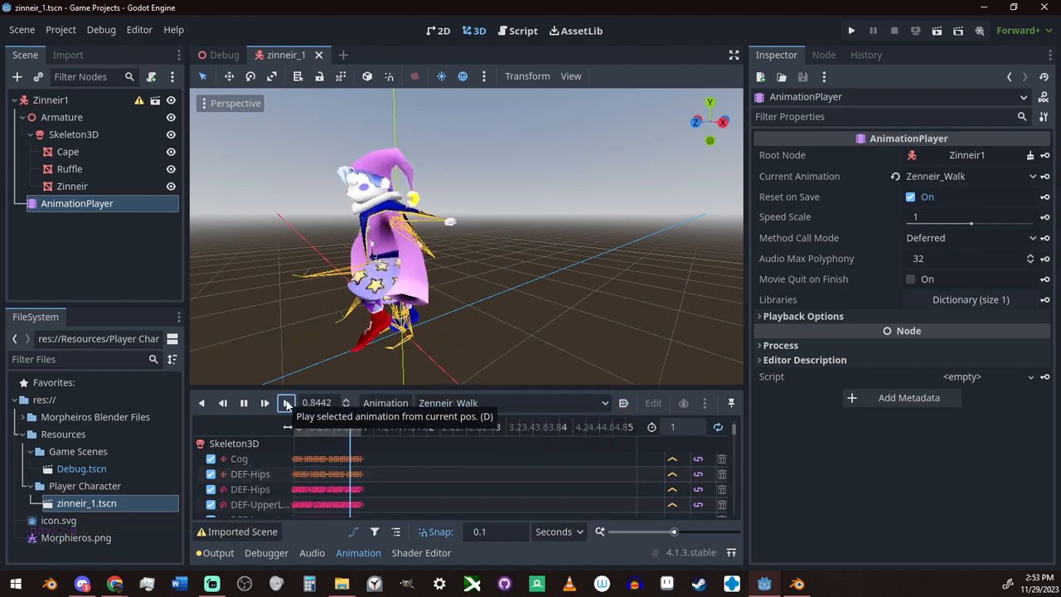
Examine the jester's head and upper body from the front and side while Zenneir_Walk plays
scroll(422, 319, up, 5)
shift+middle_drag(431, 315, 607, 270)
scroll(526, 270, down, 6)
right_drag(608, 269, 585, 270)
scroll(587, 268, up, 6)
shift+middle_drag(603, 241, 602, 315)
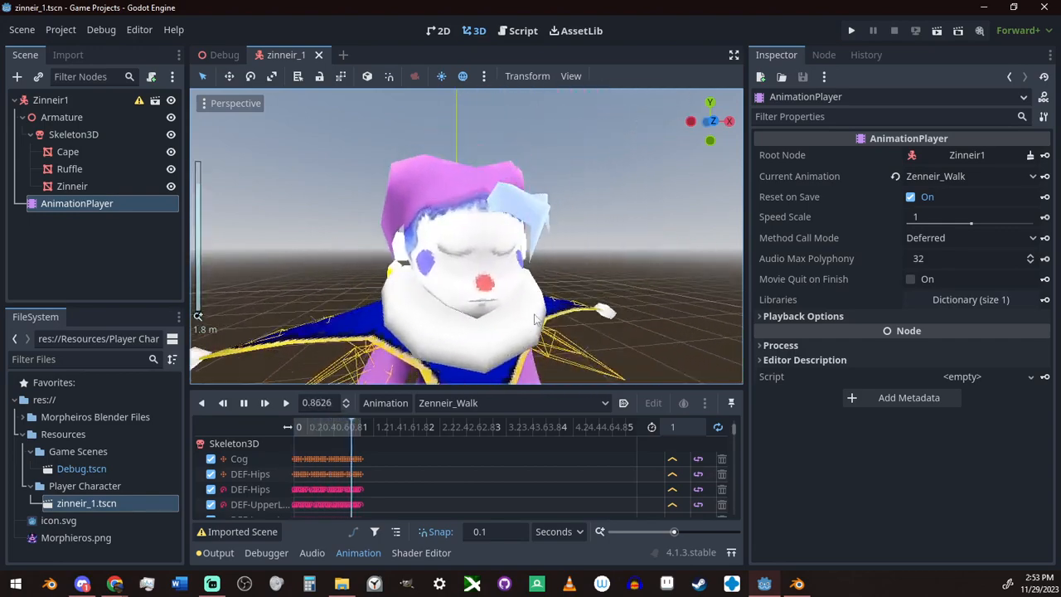
right_drag(602, 315, 543, 315)
middle_drag(602, 315, 483, 312)
scroll(483, 312, down, 4)
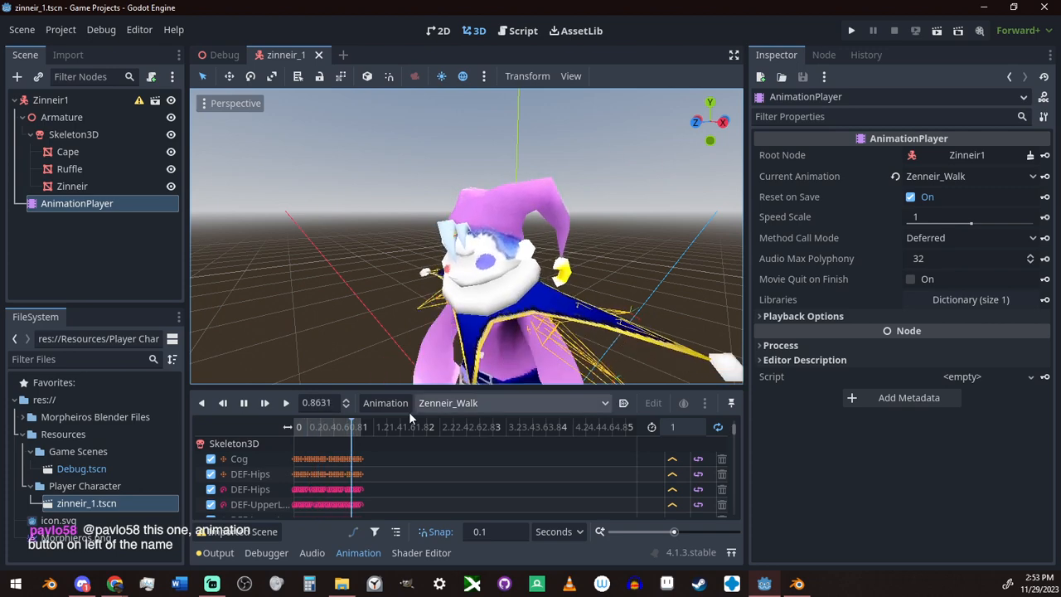
Stop Zenneir_Walk and check the animation management options, the imported scene notice and the Zinneir1 root node's options
click(386, 404)
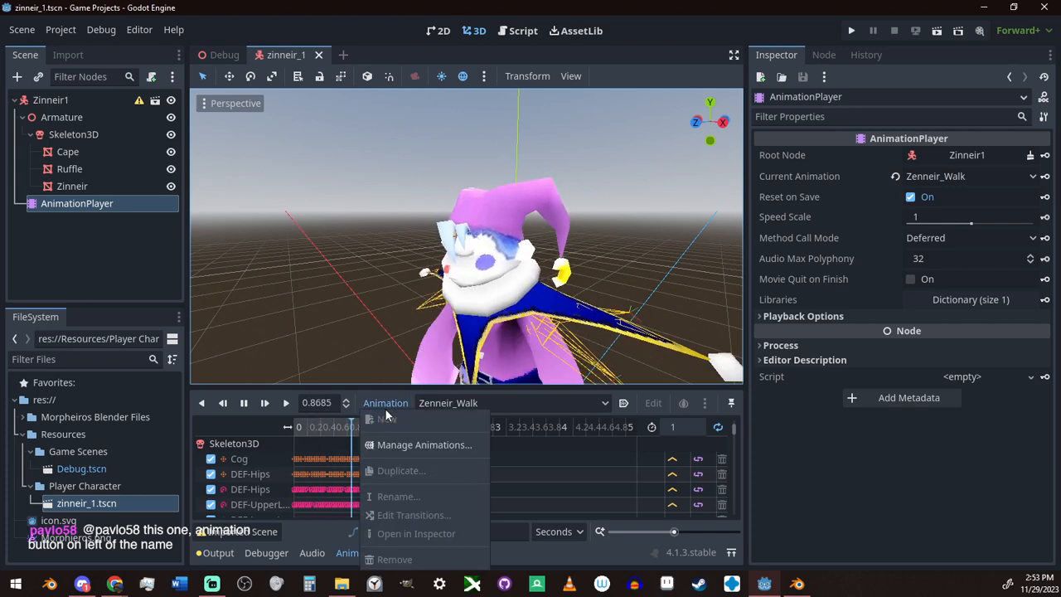
click(393, 362)
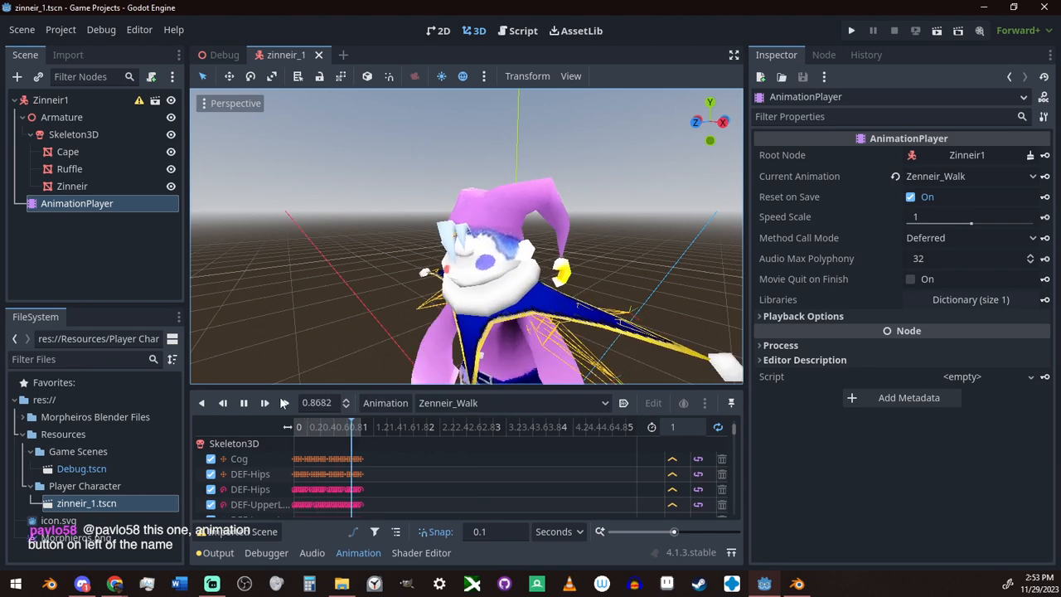
click(240, 404)
click(382, 403)
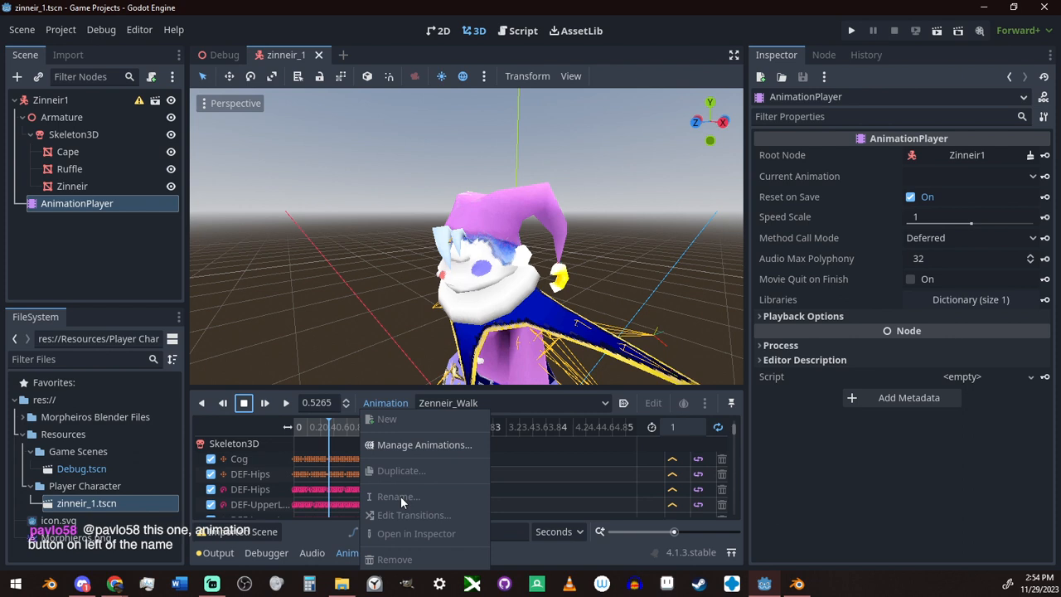
click(239, 531)
click(240, 531)
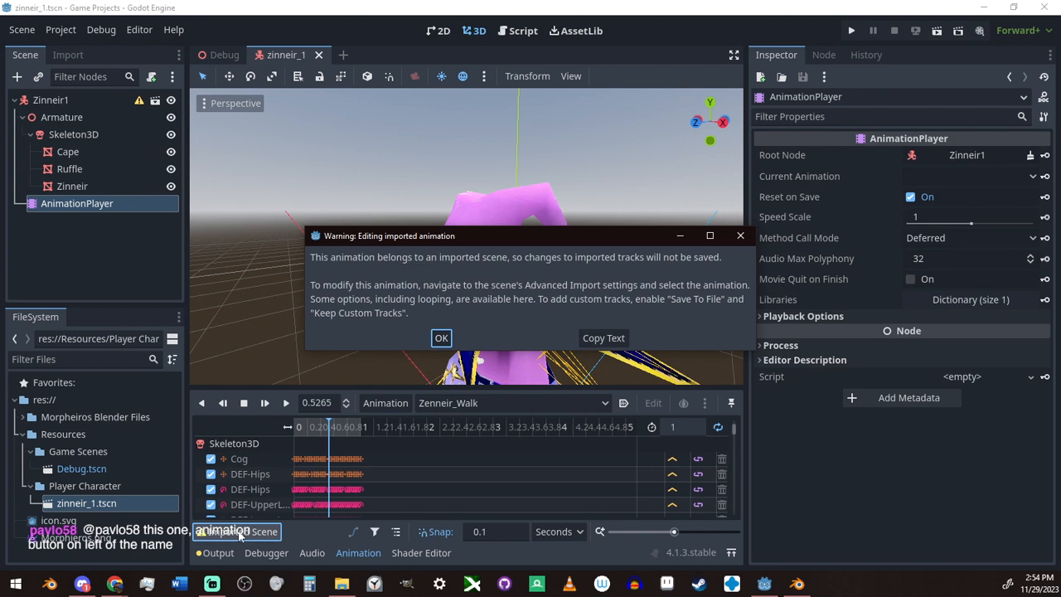
click(741, 235)
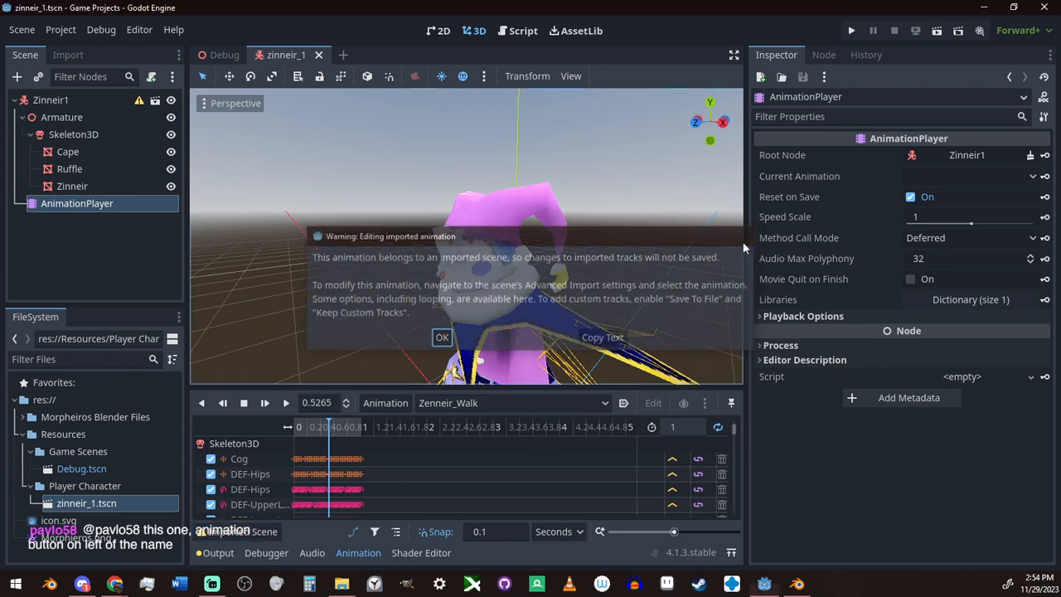
right_click(77, 100)
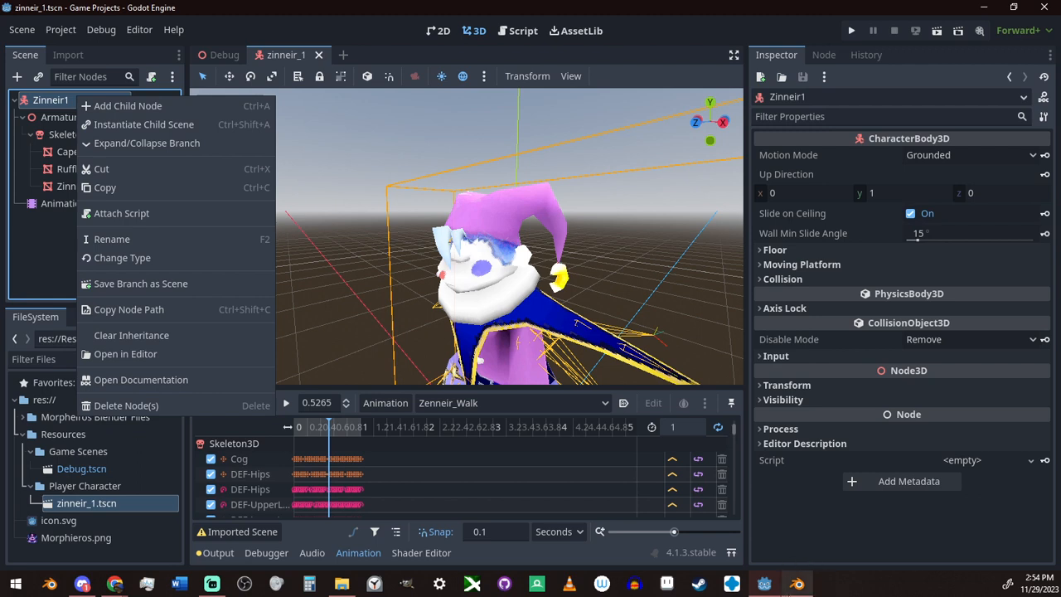
Switch to Blender, hide the viewport overlays, and inspect the jester's face and bangs up close from the side
click(797, 584)
scroll(476, 319, up, 3)
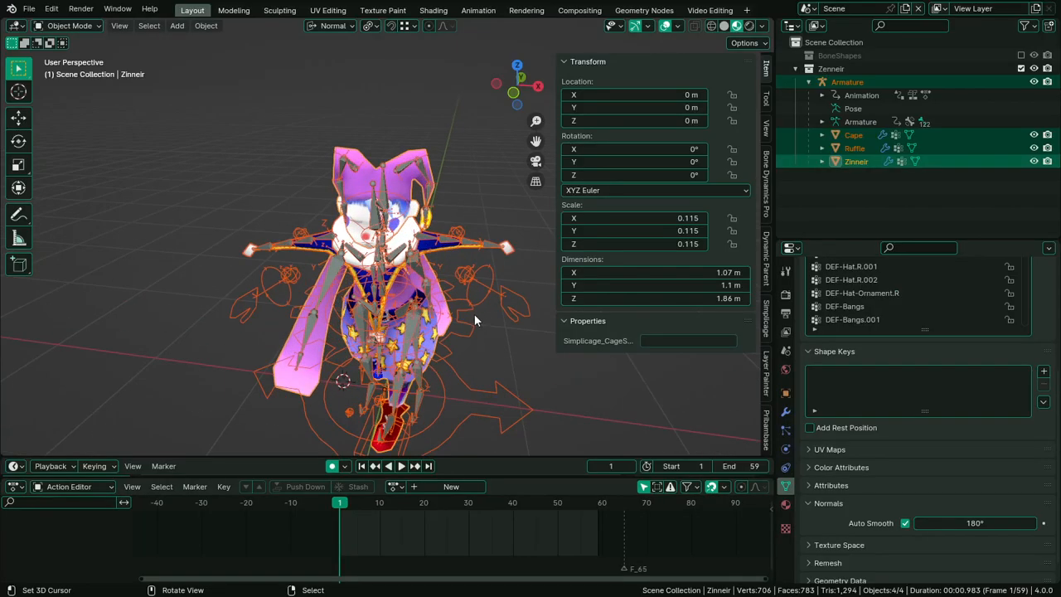
middle_drag(476, 320, 329, 229)
scroll(360, 180, up, 3)
click(665, 26)
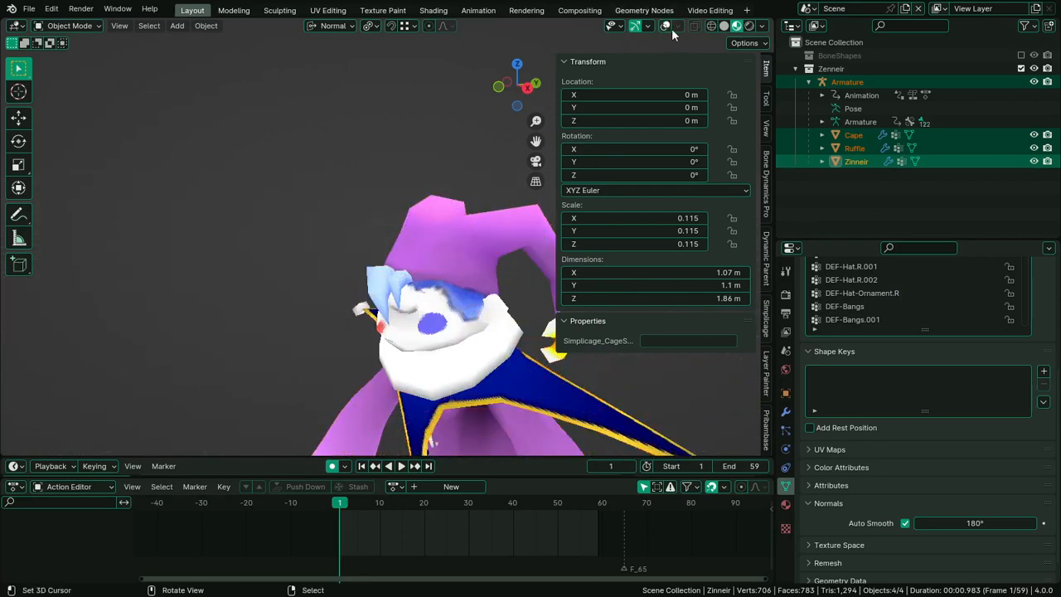
scroll(385, 304, up, 4)
alt+middle_click(390, 306)
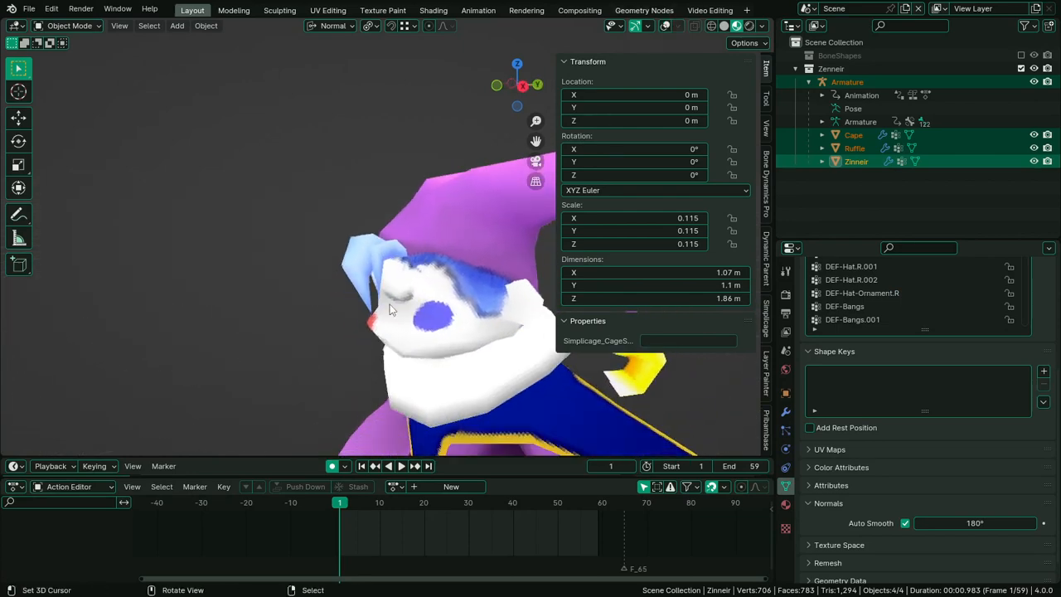
scroll(390, 307, up, 4)
mouse_move(456, 269)
middle_down()
mouse_move(559, 244)
mouse_move(450, 258)
middle_up()
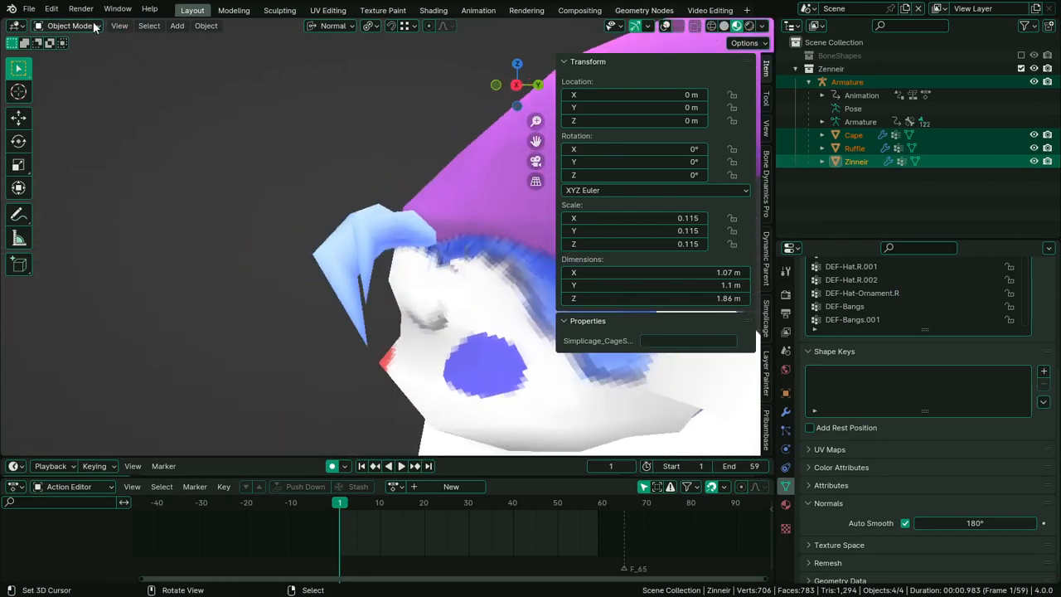
Try Texture Paint mode with all objects selected, then return to Object Mode and select only the Zinneir mesh
click(66, 26)
click(87, 114)
shift+middle_drag(535, 335, 506, 346)
scroll(506, 346, down, 5)
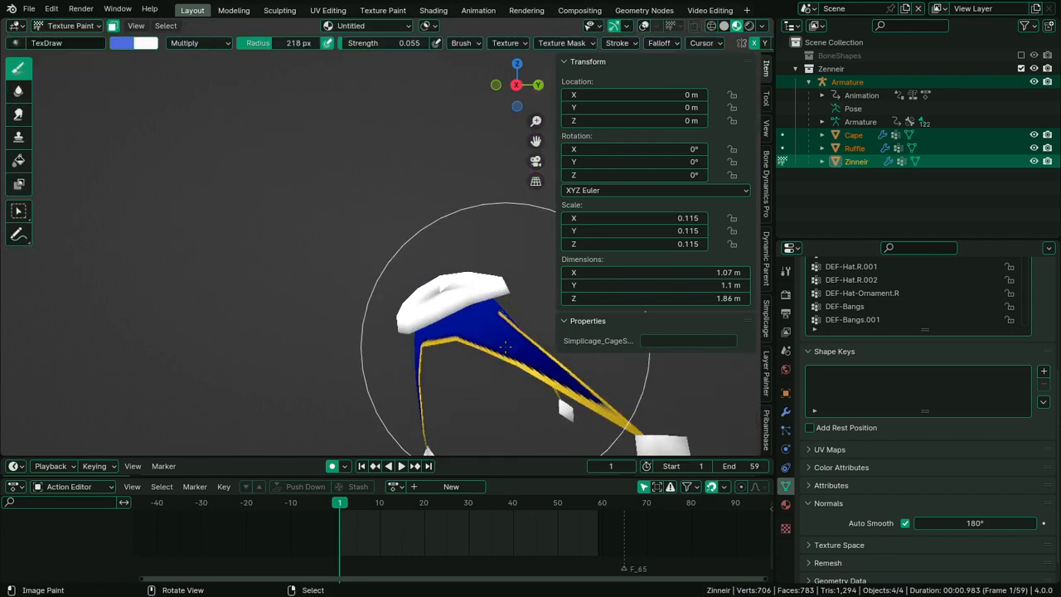
key(ctrl+Tab)
click(351, 281)
click(399, 276)
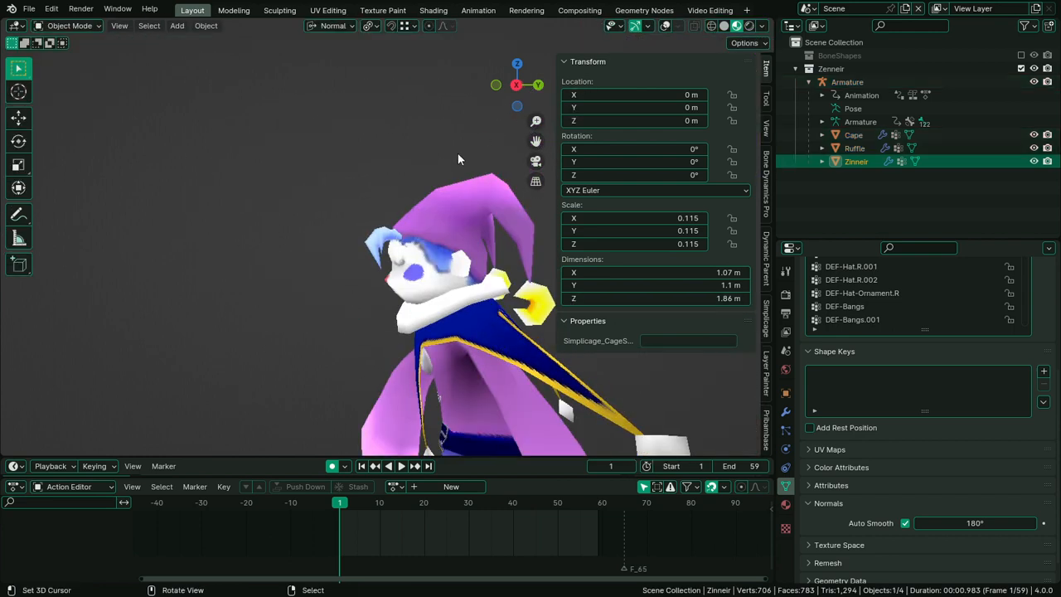
Put the Zinneir mesh alone into Texture Paint mode
scroll(457, 153, up, 2)
click(88, 27)
click(83, 114)
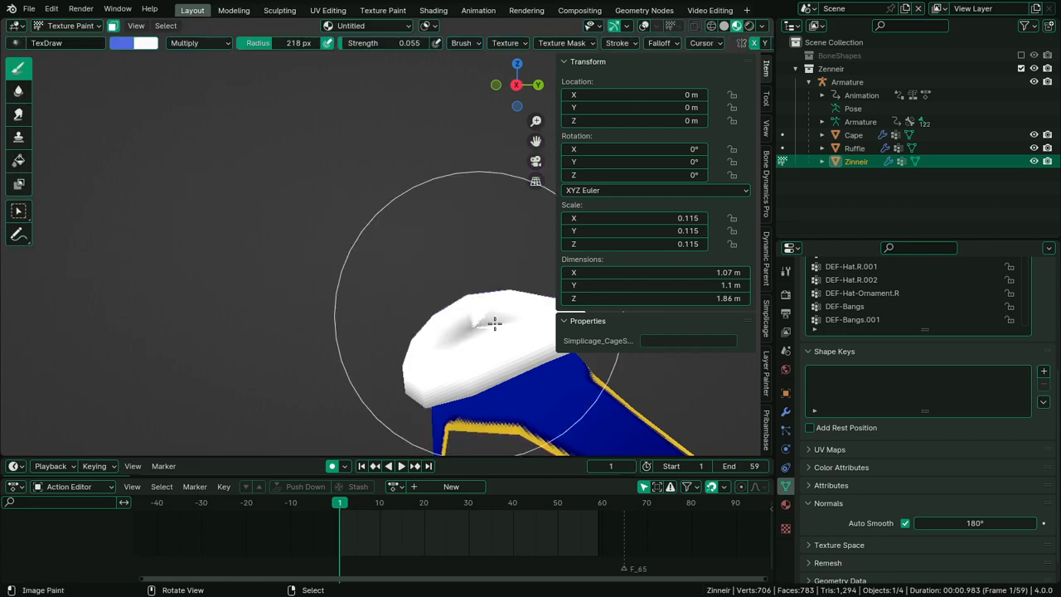
Reveal the Zinneir mesh's hidden faces, turn the viewport overlays on, and isolate only the bangs in local view
key(alt+h)
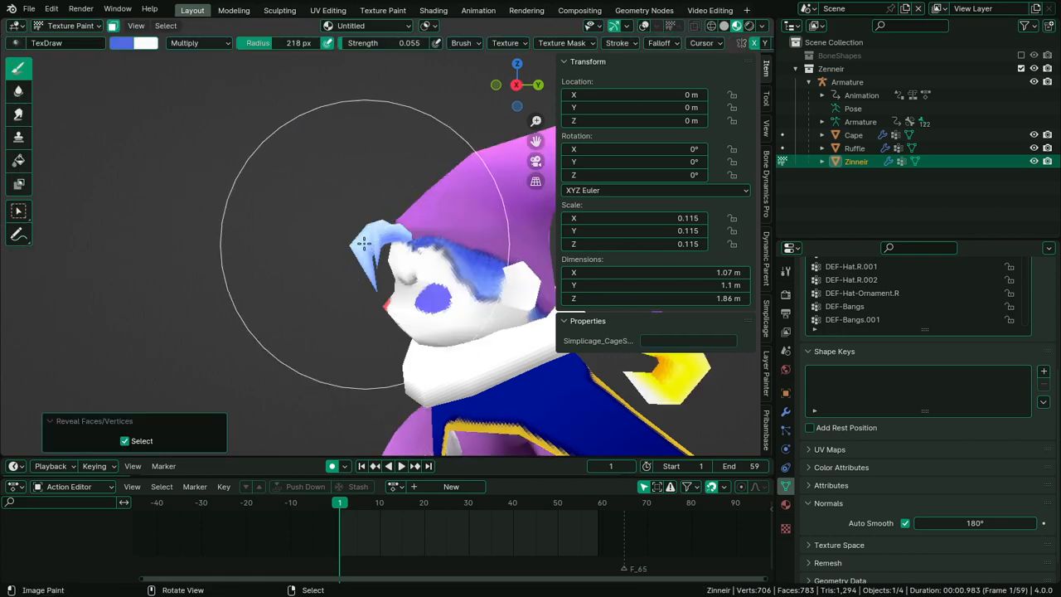
click(646, 26)
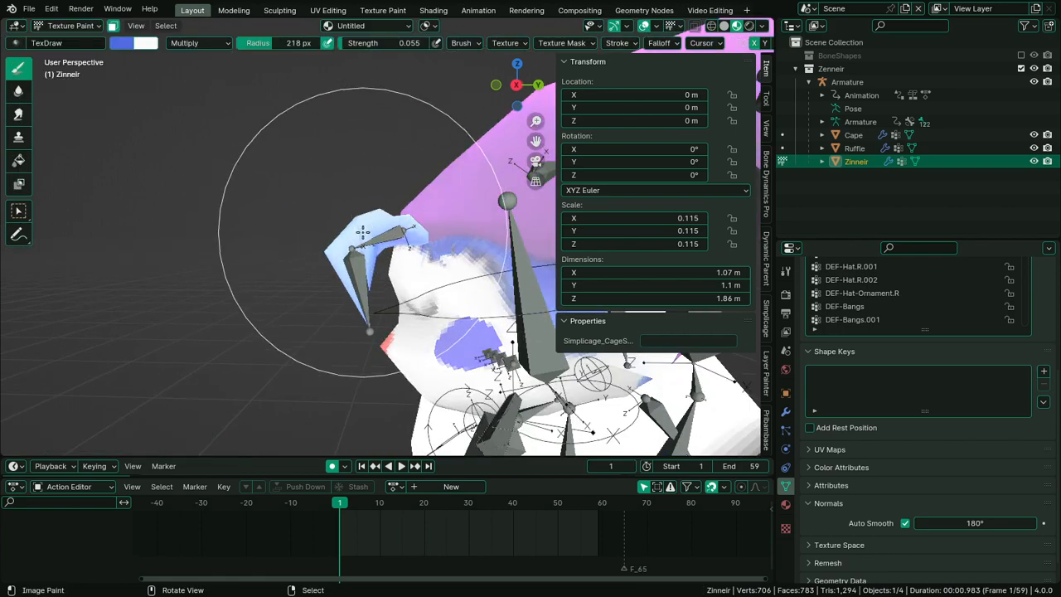
key(shift+h)
key(KP_Divide)
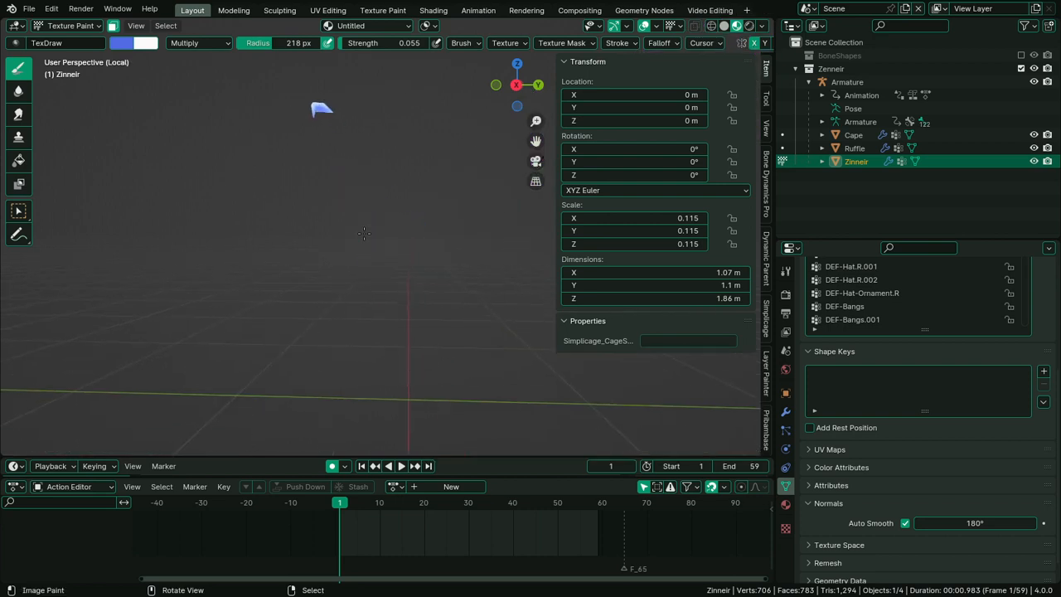
scroll(364, 234, up, 2)
alt+middle_click(318, 80)
Switch to the Fill tool and sample the light blue of the bangs as the fill color
key(shift+f)
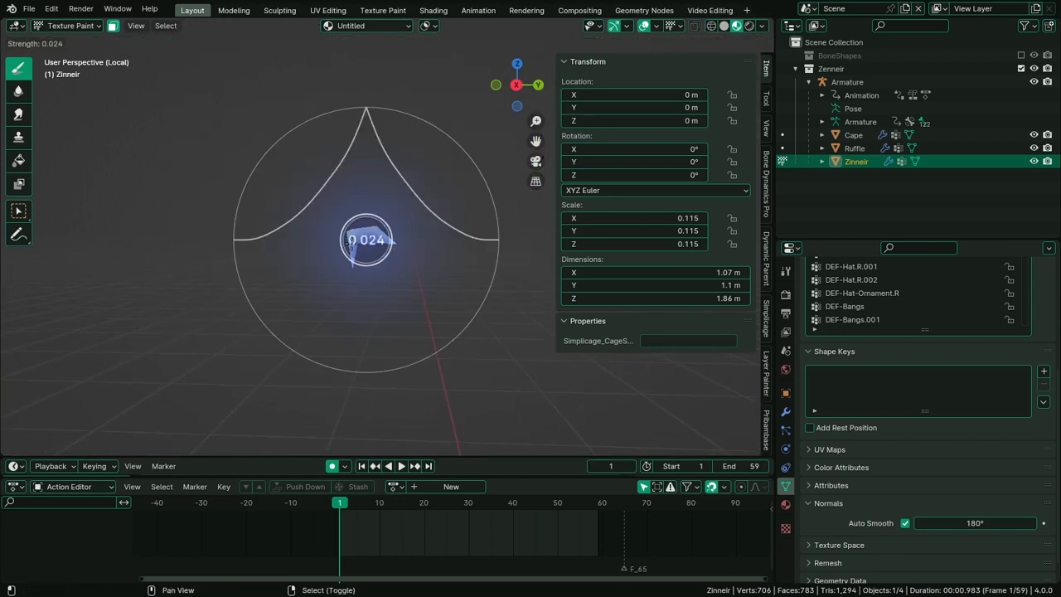
key(Escape)
click(25, 165)
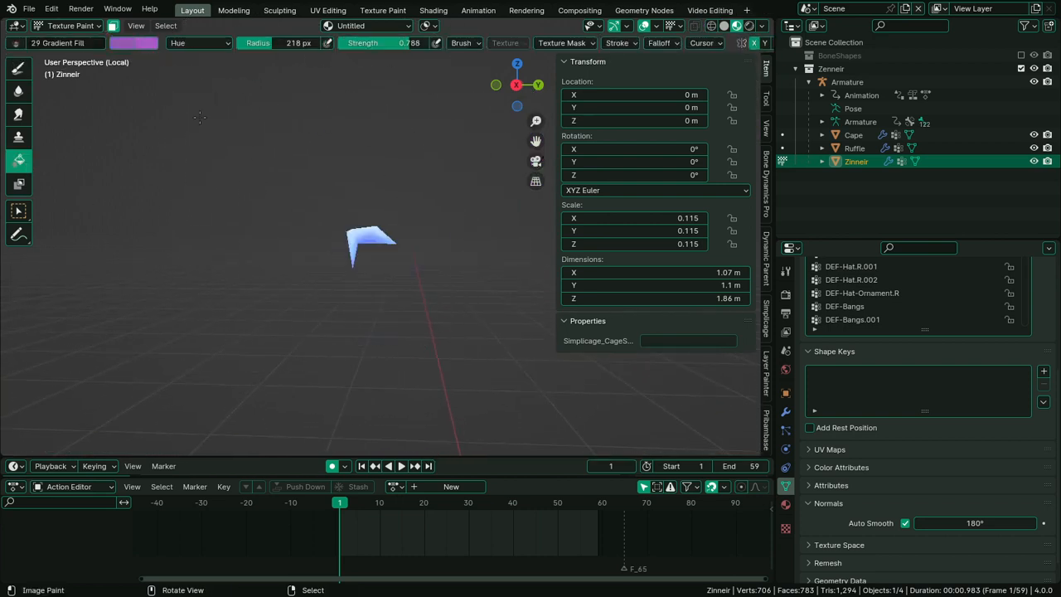
scroll(343, 235, up, 3)
key(s)
scroll(365, 240, up, 2)
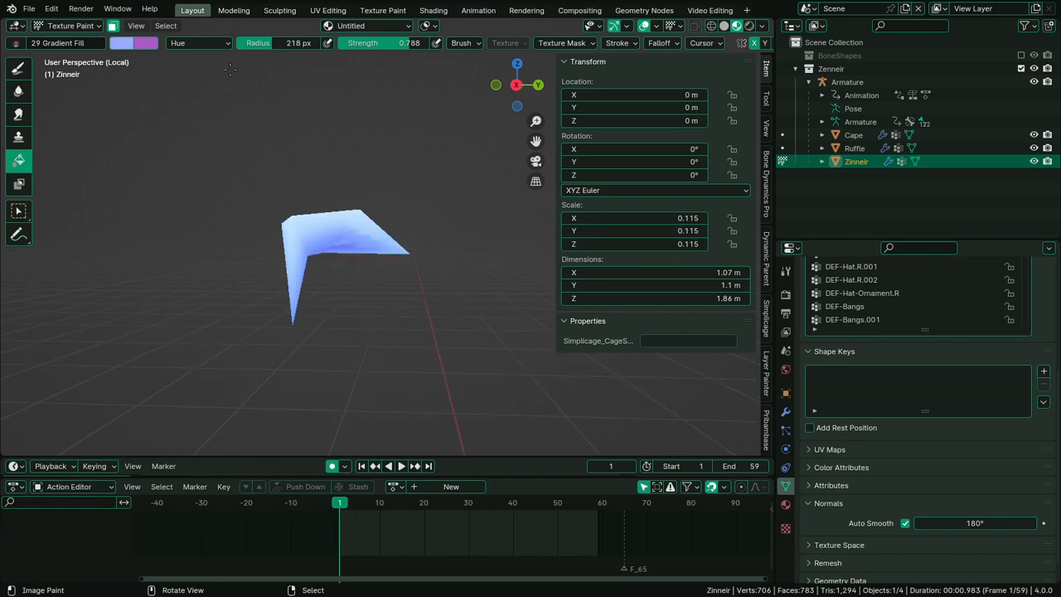
Set the fill brush to Multiply blending with a strength of 0.224 and fill the isolated bangs
click(212, 43)
click(280, 216)
click(193, 43)
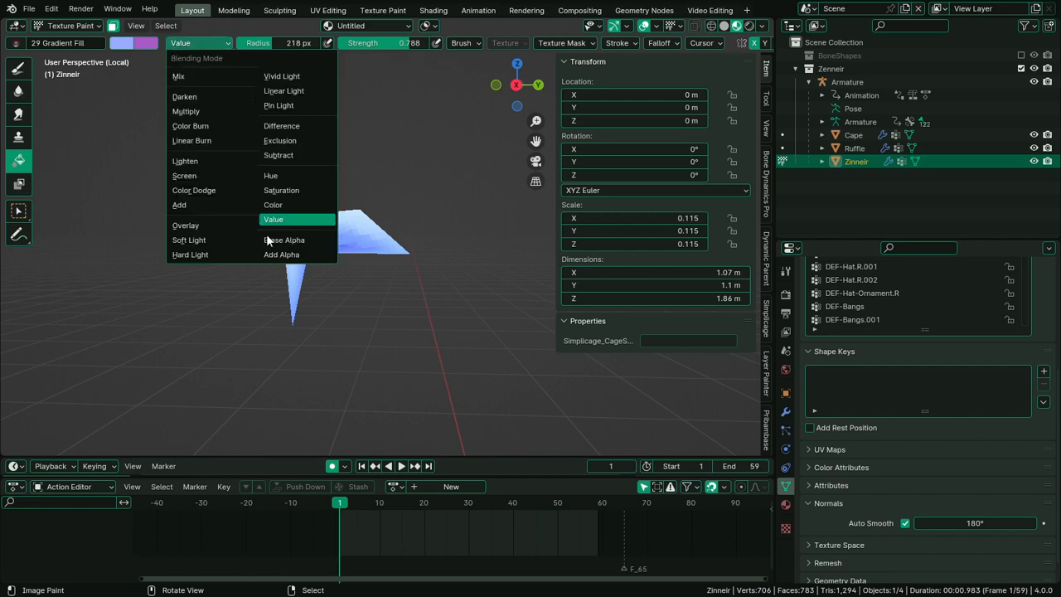
click(207, 111)
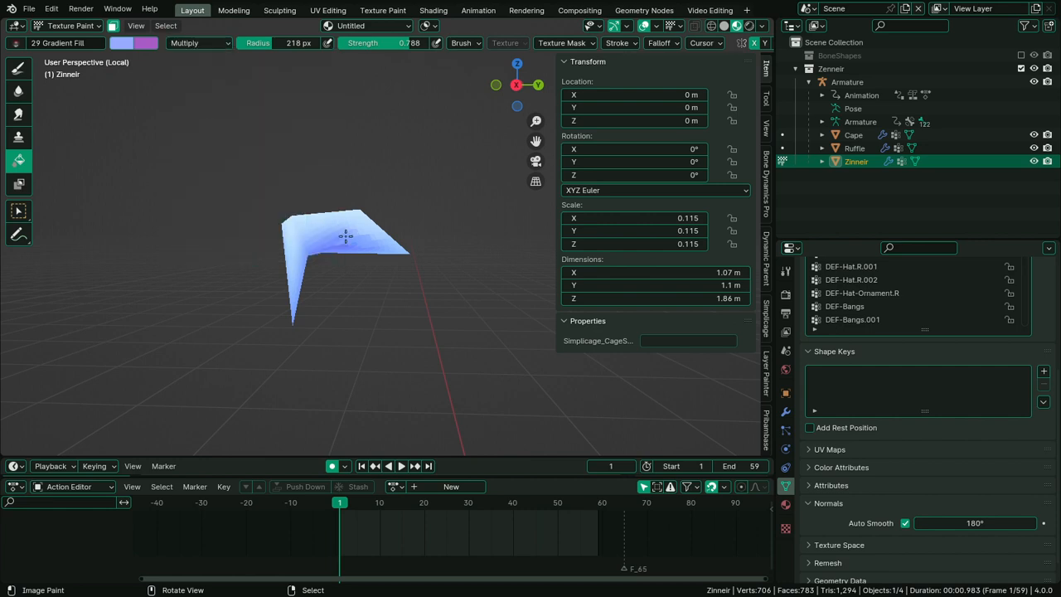
key(shift+f)
click(324, 241)
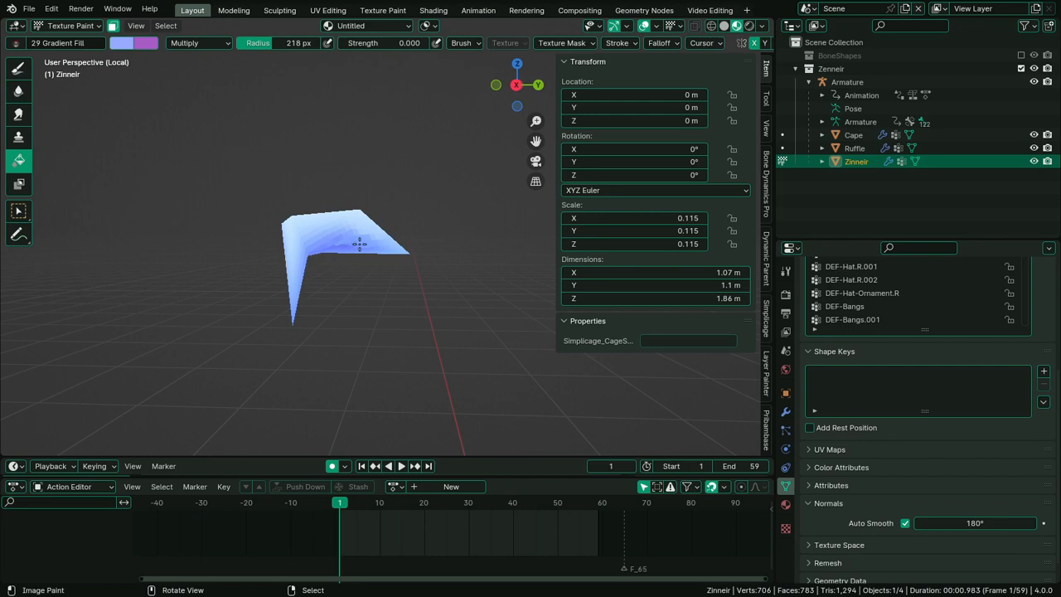
key(shift+f)
click(369, 238)
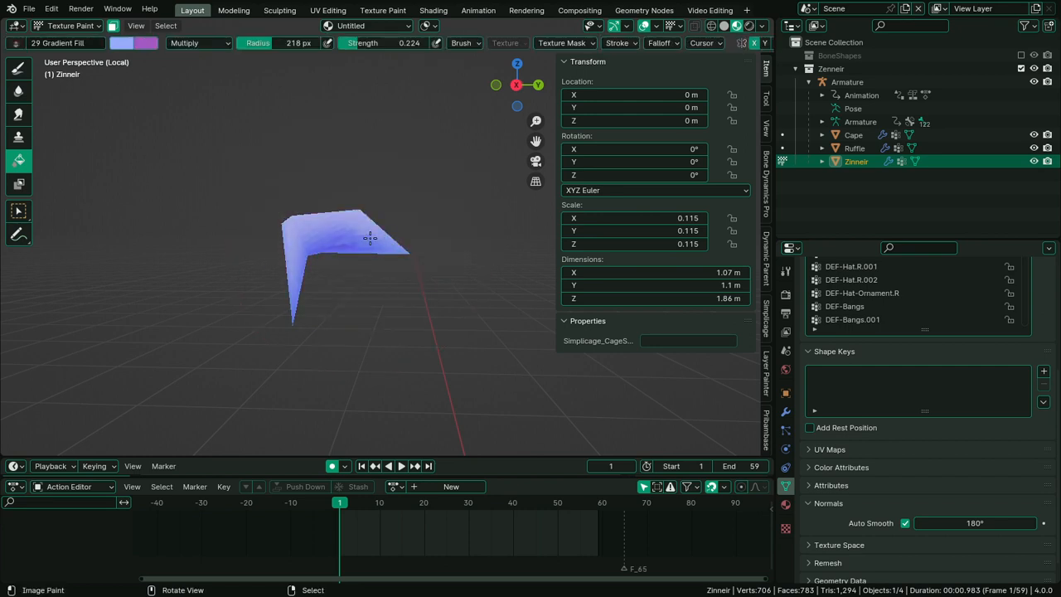
Reveal the rest of the mesh and select only the linked faces of the bangs
middle_drag(370, 242, 510, 271)
key(alt+h)
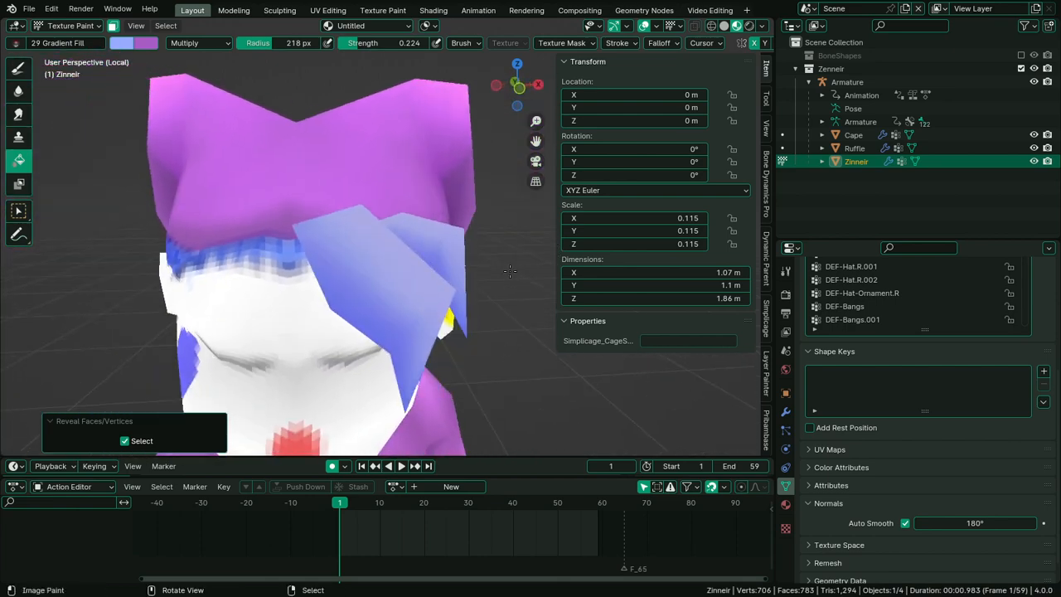
key(alt+a)
key(l)
mouse_move(393, 268)
middle_down()
mouse_move(440, 237)
mouse_move(419, 259)
mouse_move(393, 262)
middle_up()
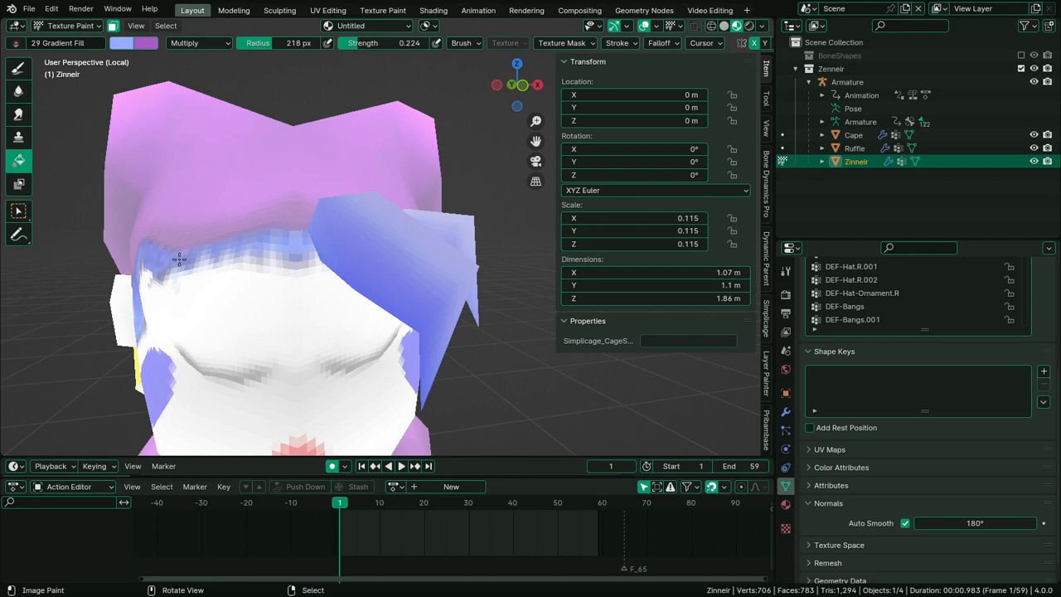
Sample the darker blue from the painted hairline and try multiplying it over the bangs
key(s)
click(350, 267)
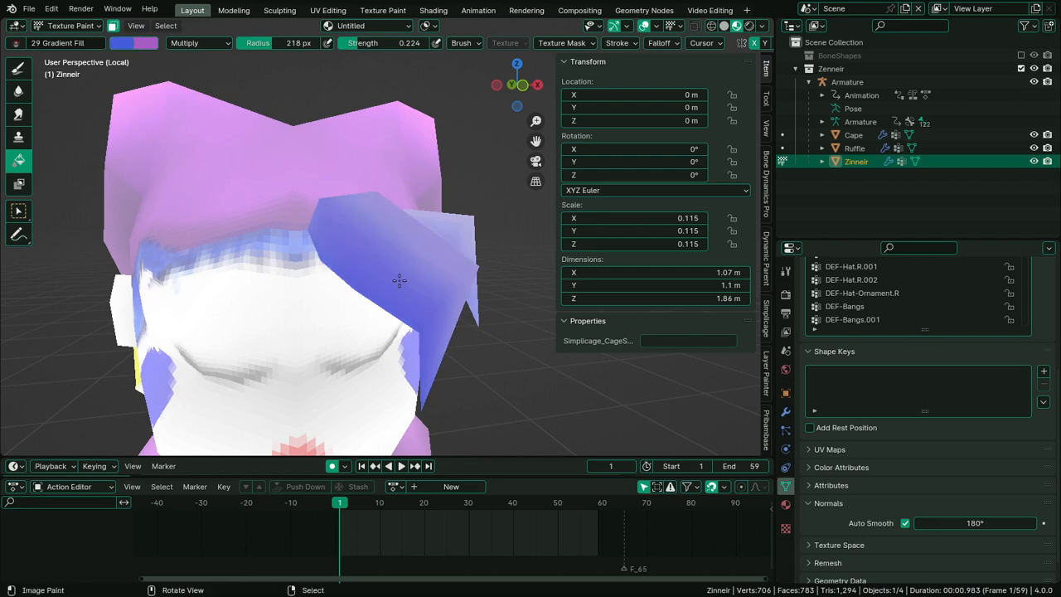
middle_drag(398, 280, 463, 313)
scroll(455, 314, up, 3)
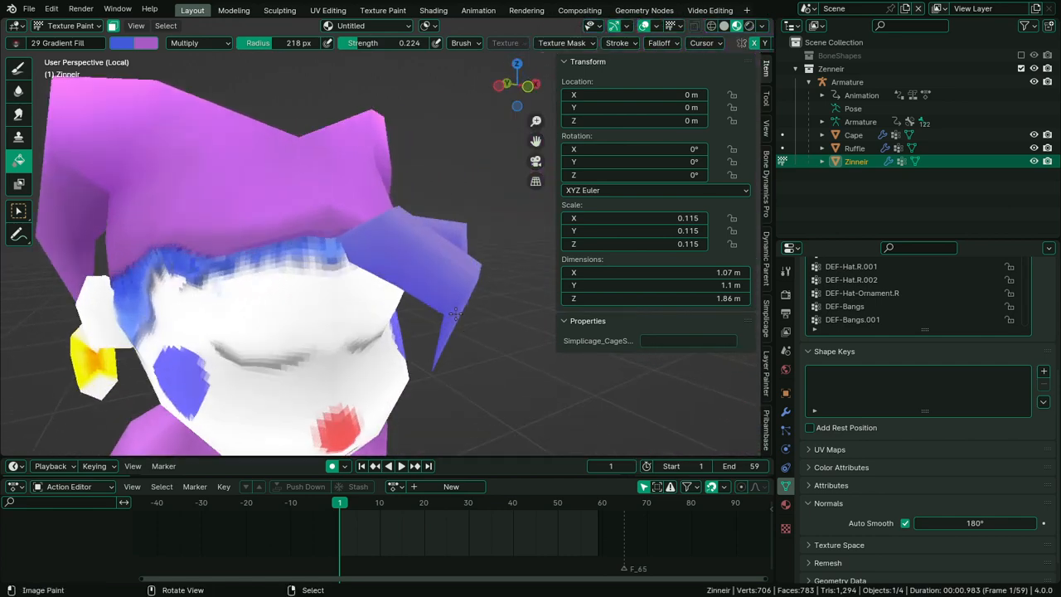
click(454, 313)
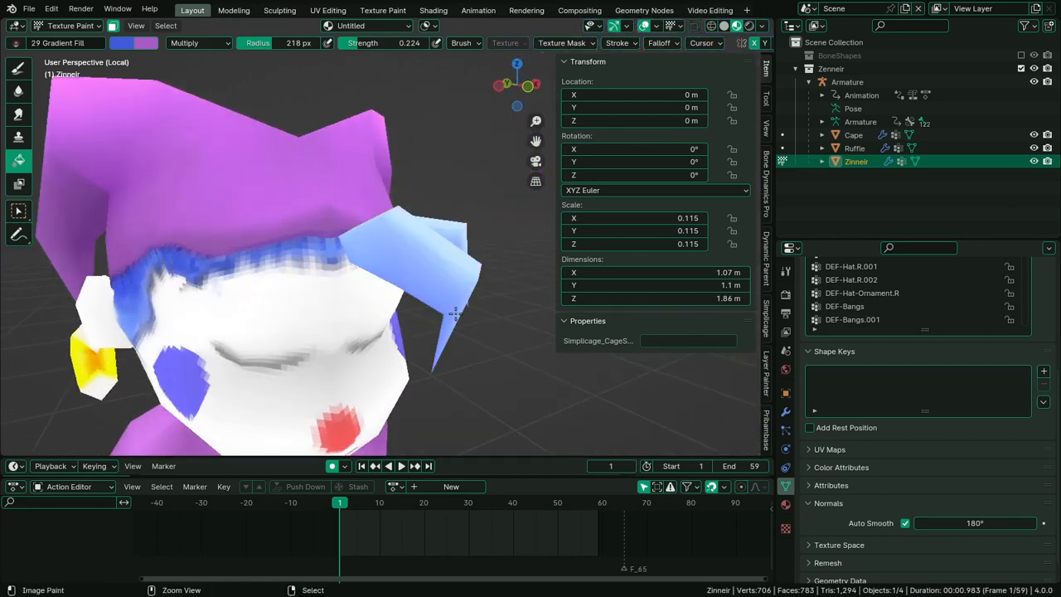
Try filling the bangs in the Color blending mode
mouse_move(263, 287)
middle_down()
mouse_move(310, 279)
mouse_move(290, 291)
mouse_move(204, 280)
middle_up()
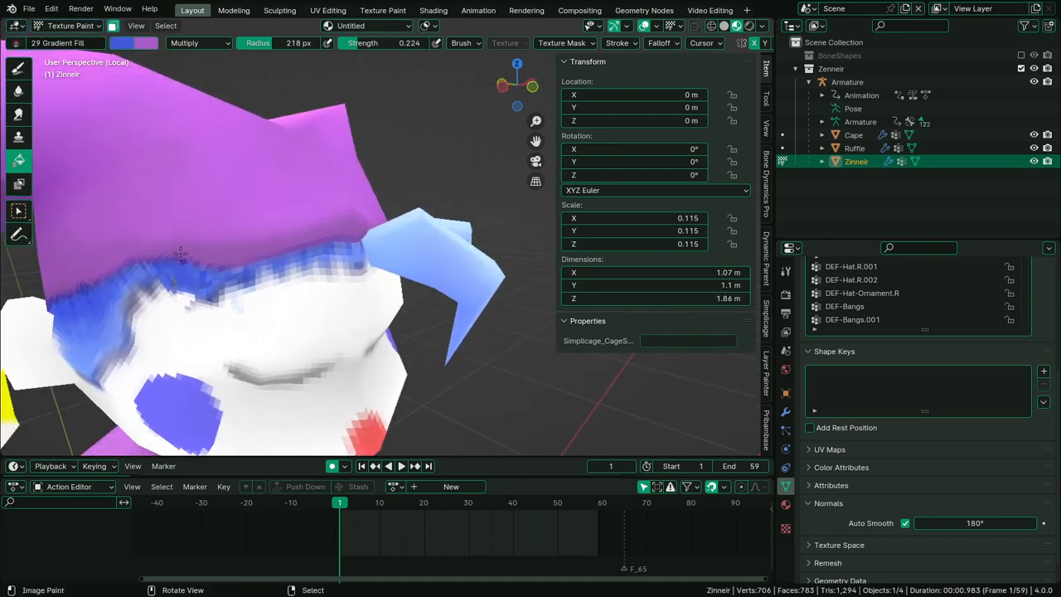
click(199, 43)
click(299, 207)
click(427, 248)
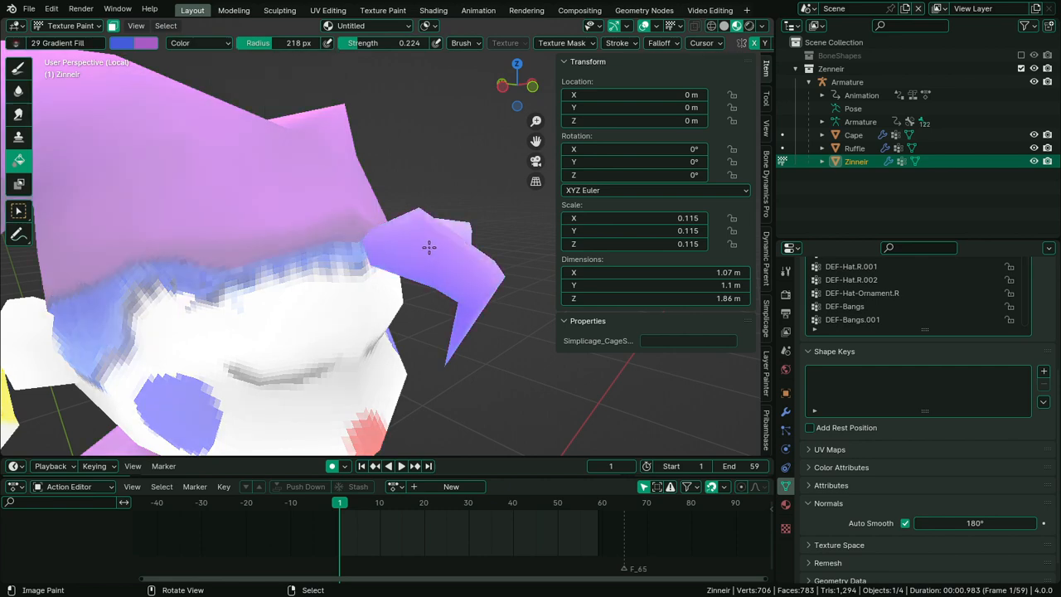
mouse_move(430, 249)
middle_down()
mouse_move(282, 268)
mouse_move(462, 274)
mouse_move(438, 287)
mouse_move(291, 220)
mouse_move(442, 287)
middle_up()
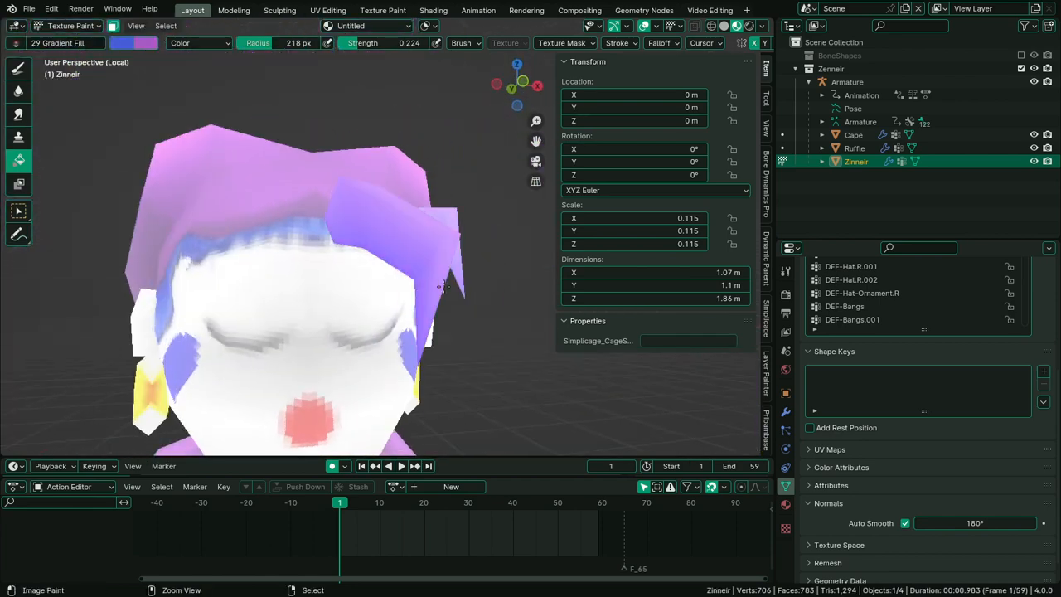
Switch the fill brush from a gradient to a solid color in the brush settings
click(786, 270)
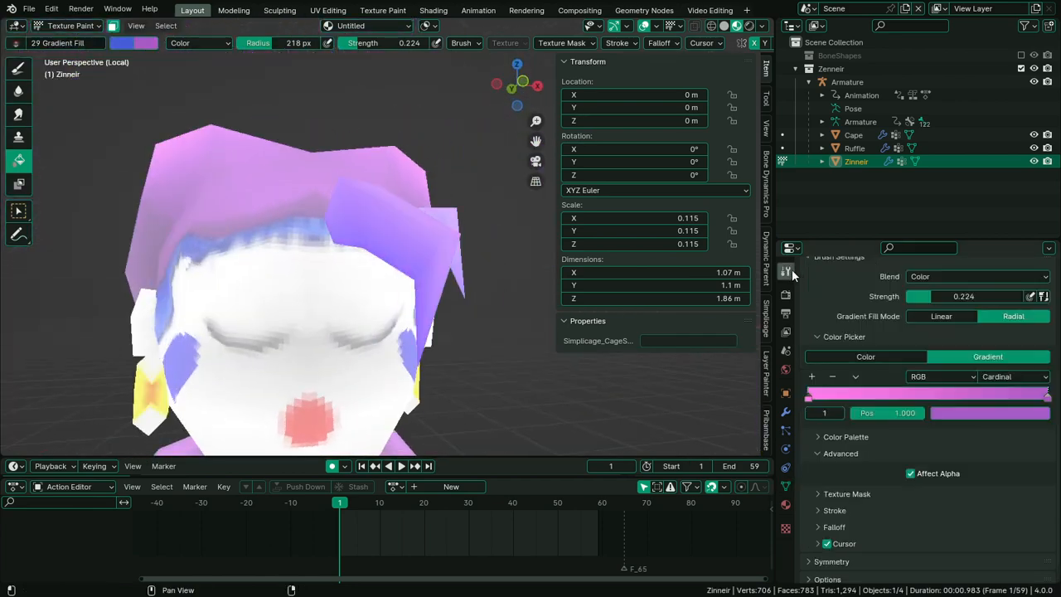
click(880, 357)
middle_drag(268, 310, 329, 343)
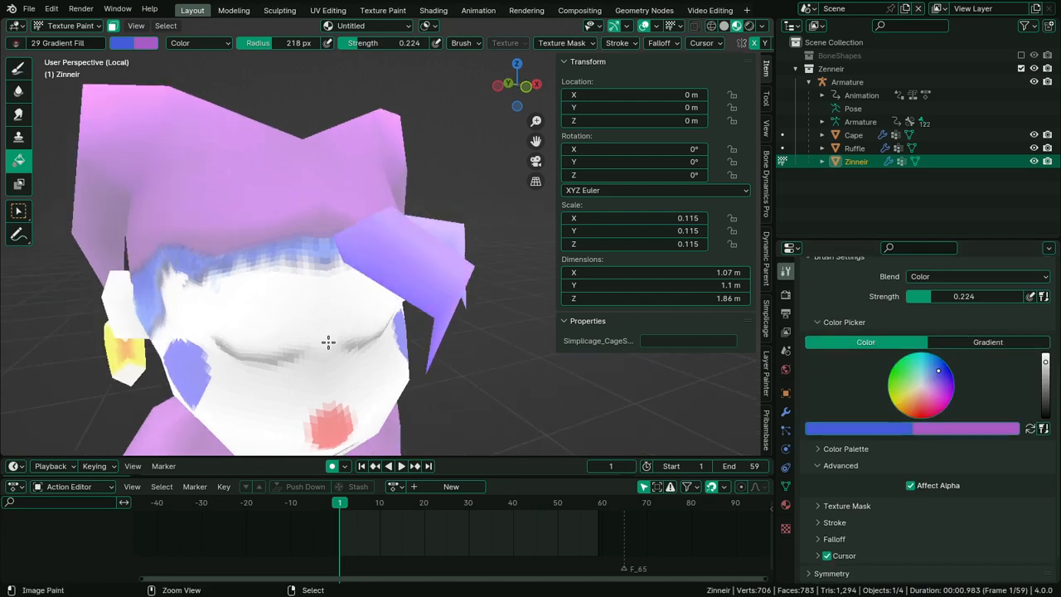
Undo the recent fills on the bangs and redo the earlier ones to bring back the light blue shade
key(ctrl+z)
key(ctrl+z)
key(ctrl+z)
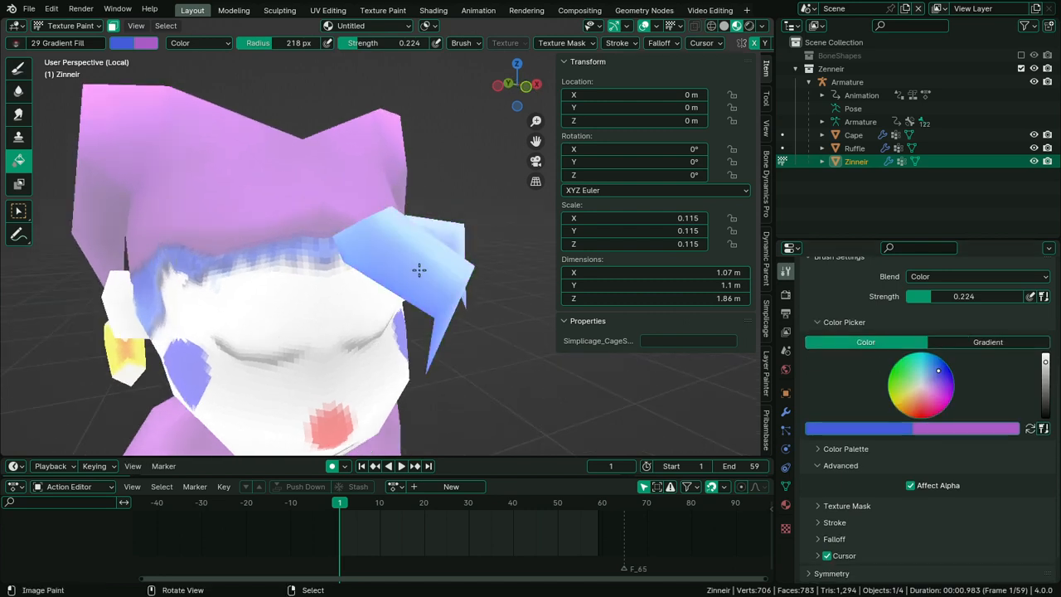
key(ctrl+z)
key(ctrl+z)
key(ctrl+z)
mouse_move(428, 277)
middle_down()
mouse_move(409, 312)
mouse_move(295, 325)
middle_up()
scroll(365, 310, up, 7)
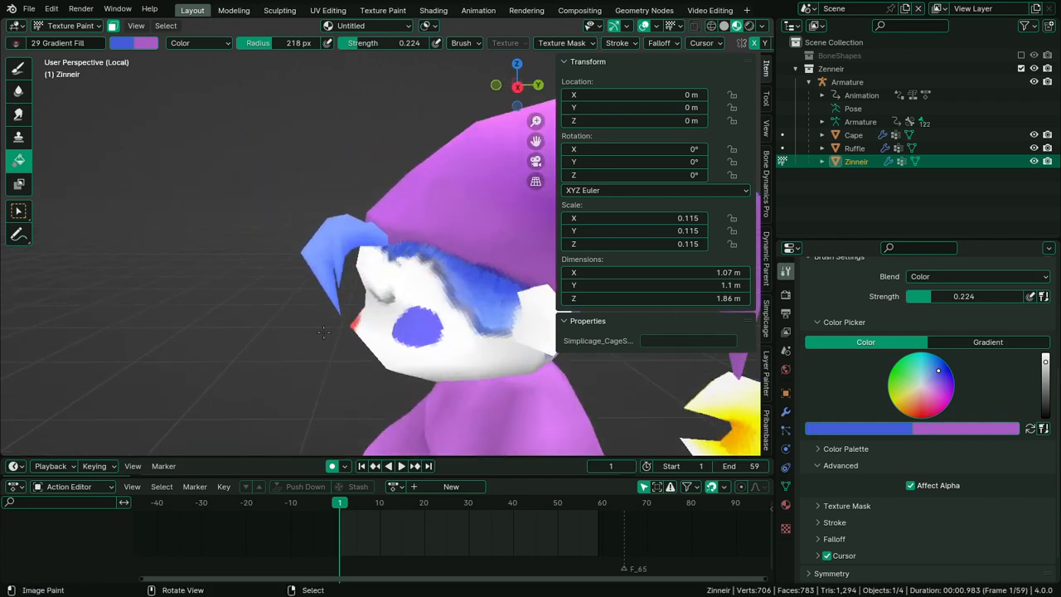
key(ctrl+shift+z)
key(ctrl+shift+z)
key(ctrl+shift+z)
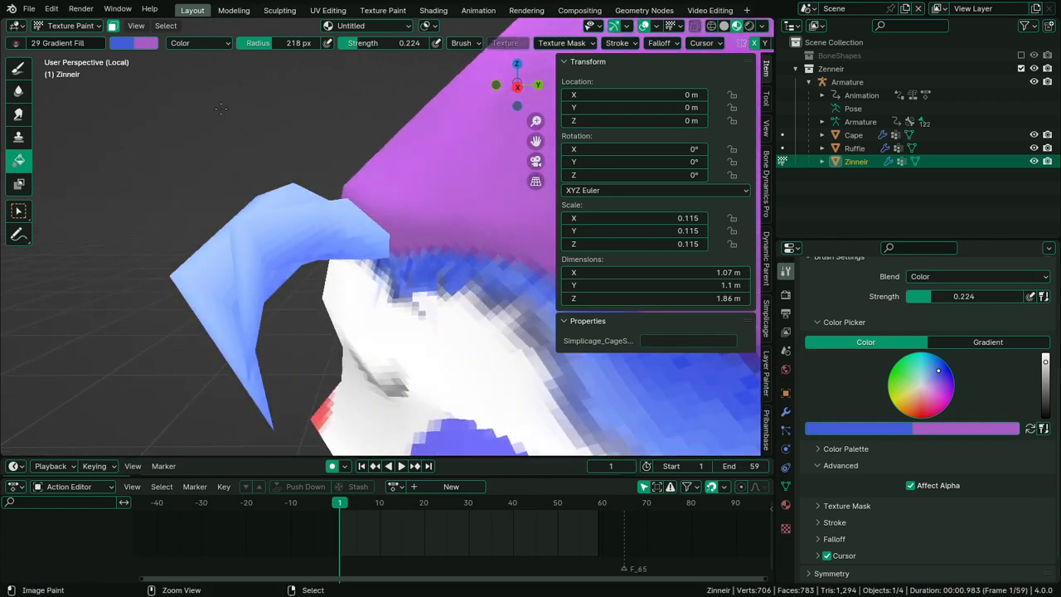
key(ctrl+shift+z)
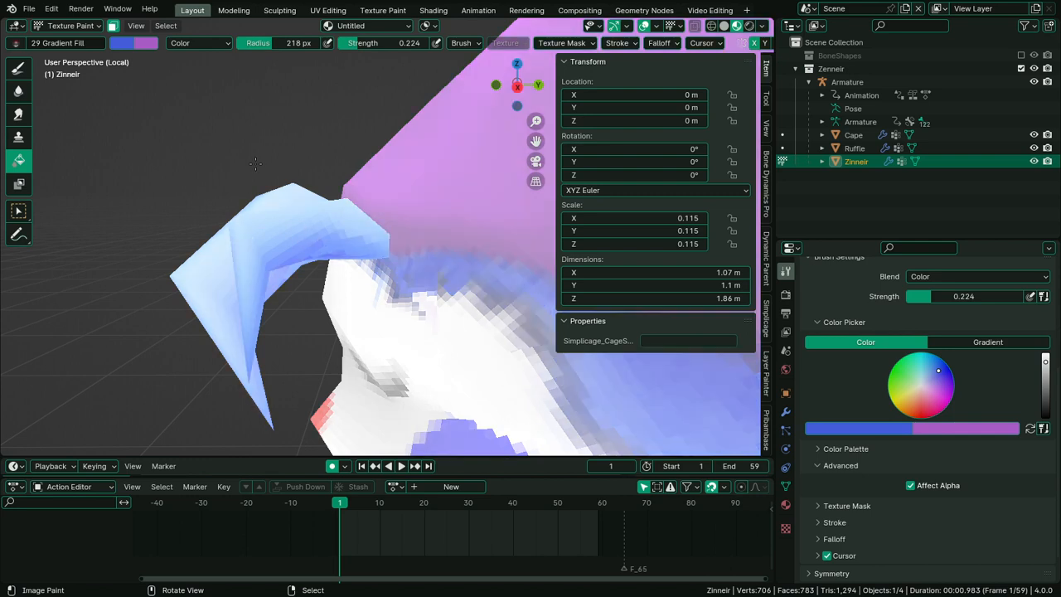
Fill the bangs and then the head with the solid blue in Multiply blending, and check the shade from farther away
click(203, 43)
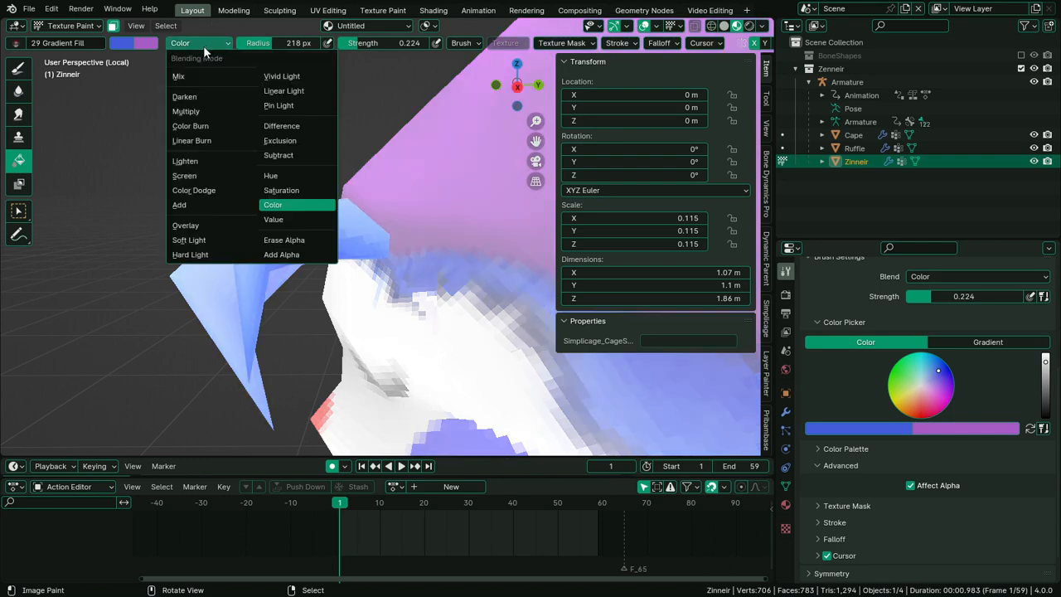
click(185, 111)
click(313, 224)
middle_drag(314, 224, 352, 218)
click(354, 218)
click(399, 246)
scroll(400, 246, down, 4)
mouse_move(399, 246)
middle_down()
mouse_move(559, 244)
mouse_move(431, 250)
mouse_move(538, 243)
mouse_move(373, 227)
mouse_move(356, 240)
mouse_move(381, 261)
mouse_move(364, 255)
mouse_move(377, 249)
mouse_move(335, 249)
middle_up()
scroll(381, 261, down, 4)
scroll(377, 248, up, 5)
Undo the last two Multiply fills and fill the small side strand of the bangs in Color blending instead
click(205, 42)
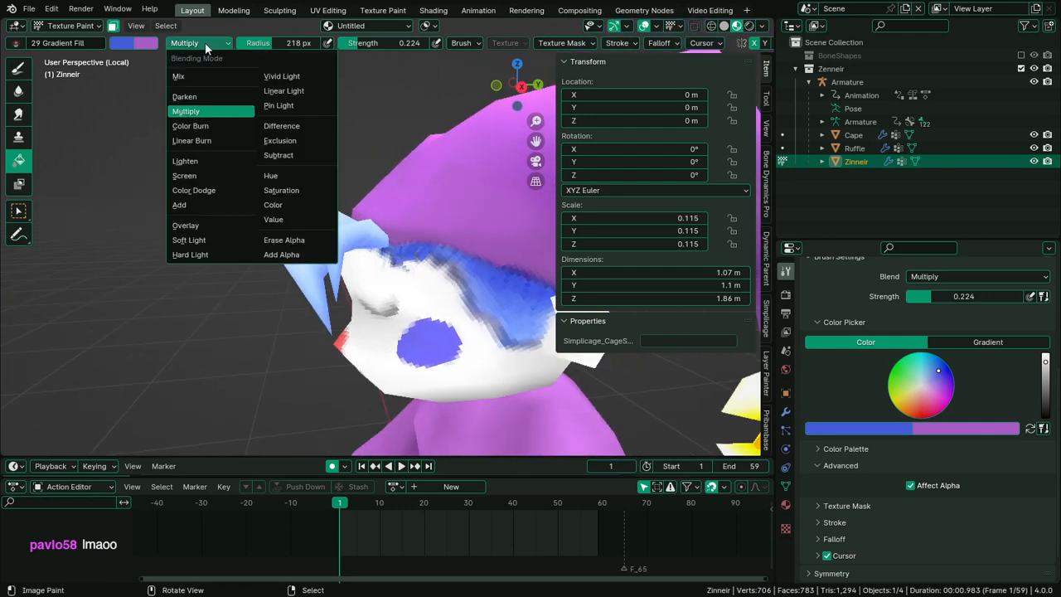
click(291, 204)
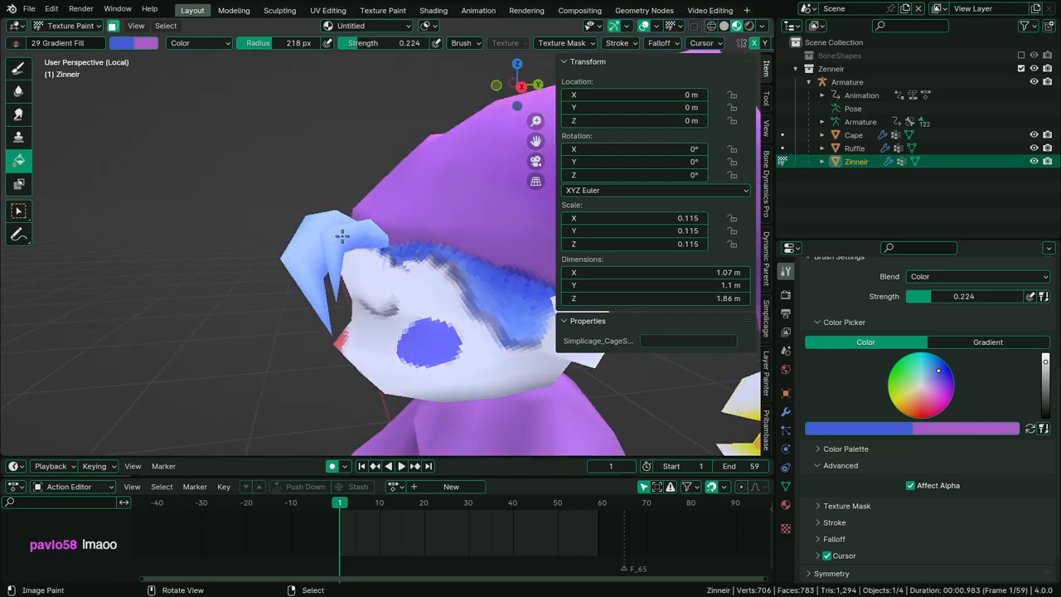
key(ctrl+z)
key(ctrl+z)
click(343, 236)
click(343, 236)
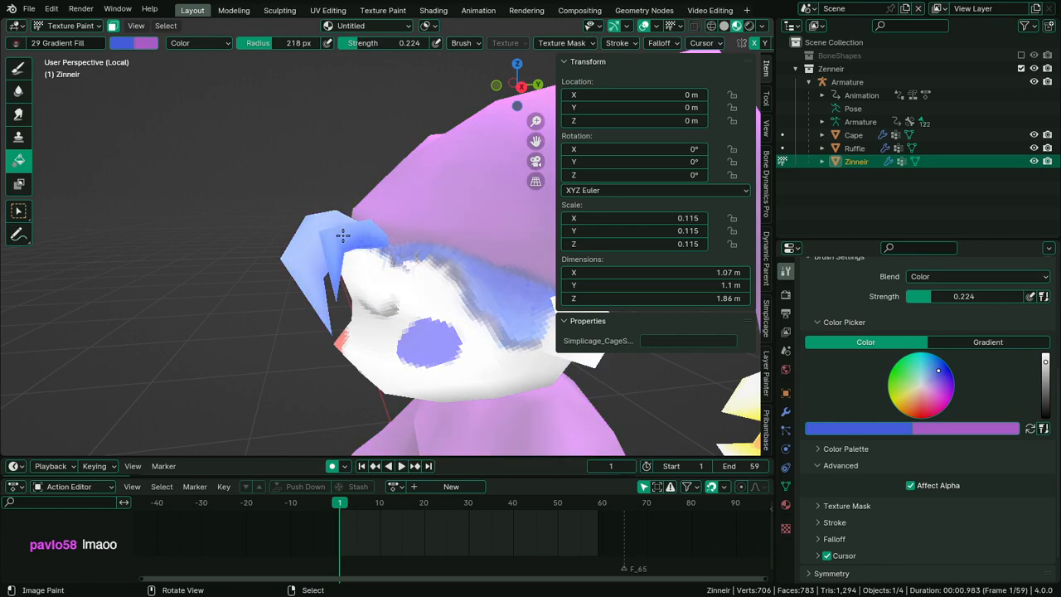
middle_drag(343, 235, 423, 303)
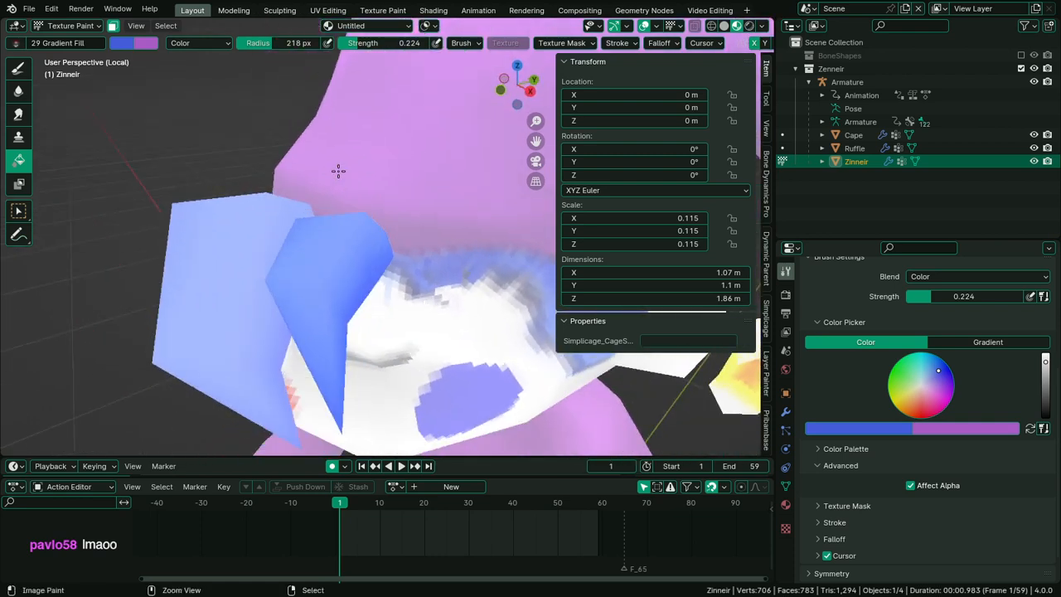
Change the fill brush to Hue blending on the side strand and raise its strength to 1.000
click(215, 46)
click(286, 171)
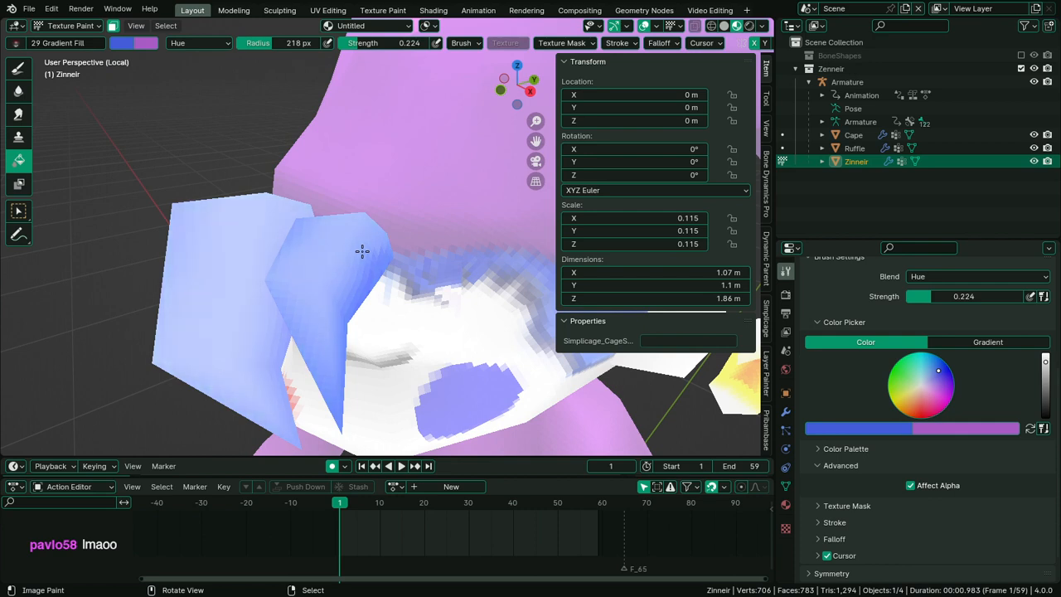
scroll(362, 251, down, 3)
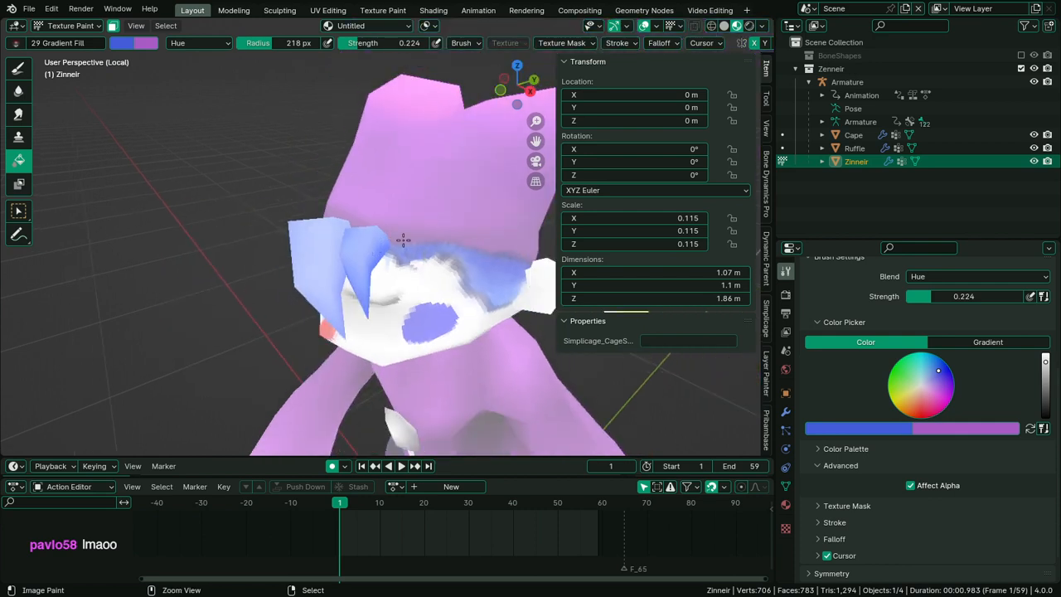
key(shift+f)
click(450, 231)
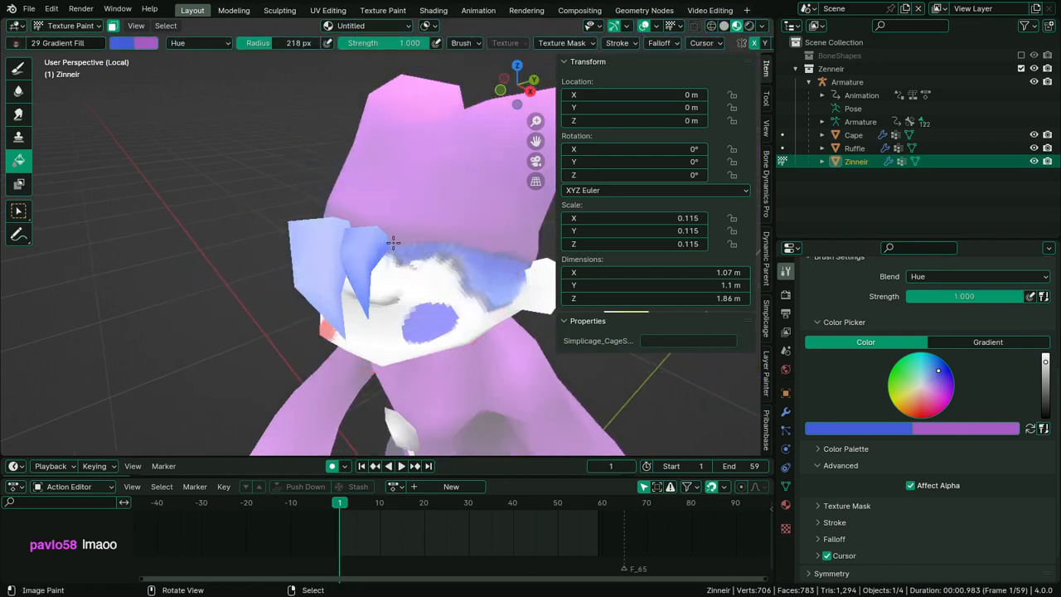
Switch the fill brush to Multiply blending and test a full-strength fill on the small side strand of the bangs
mouse_move(450, 231)
middle_down()
mouse_move(417, 228)
mouse_move(433, 302)
mouse_move(328, 242)
middle_up()
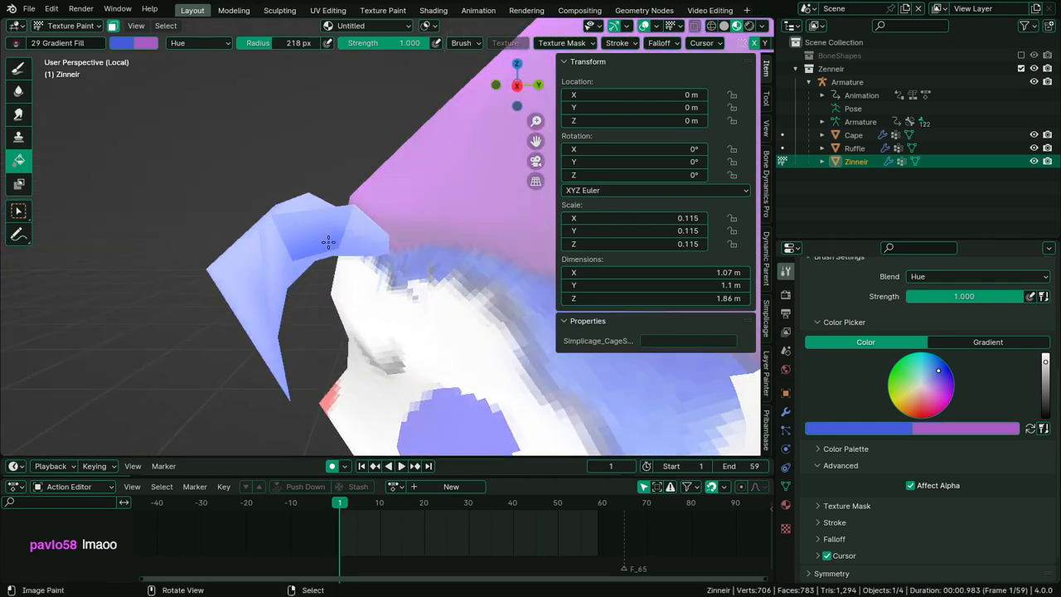
click(199, 42)
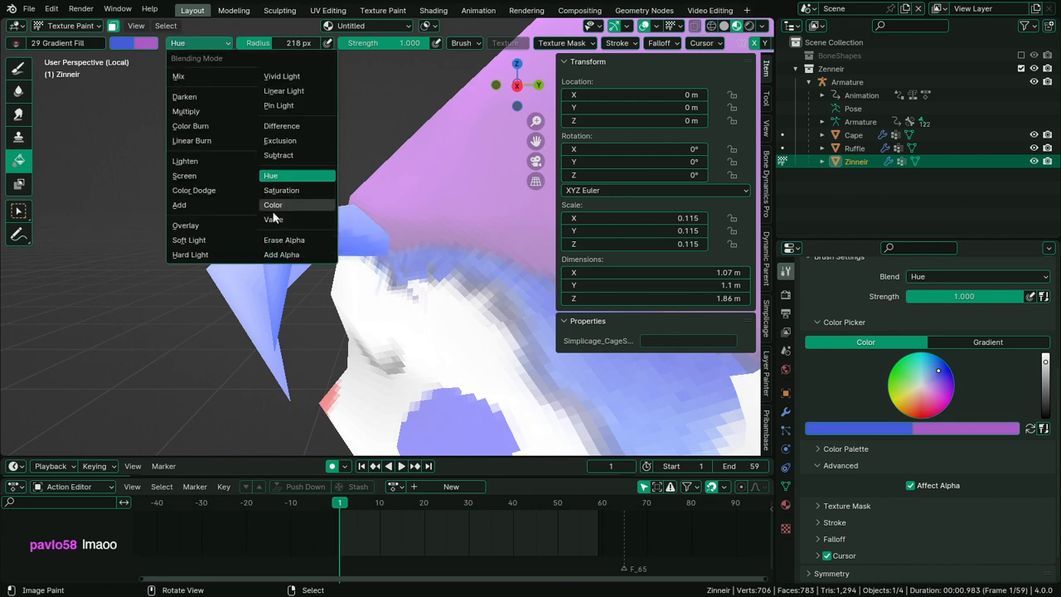
click(203, 110)
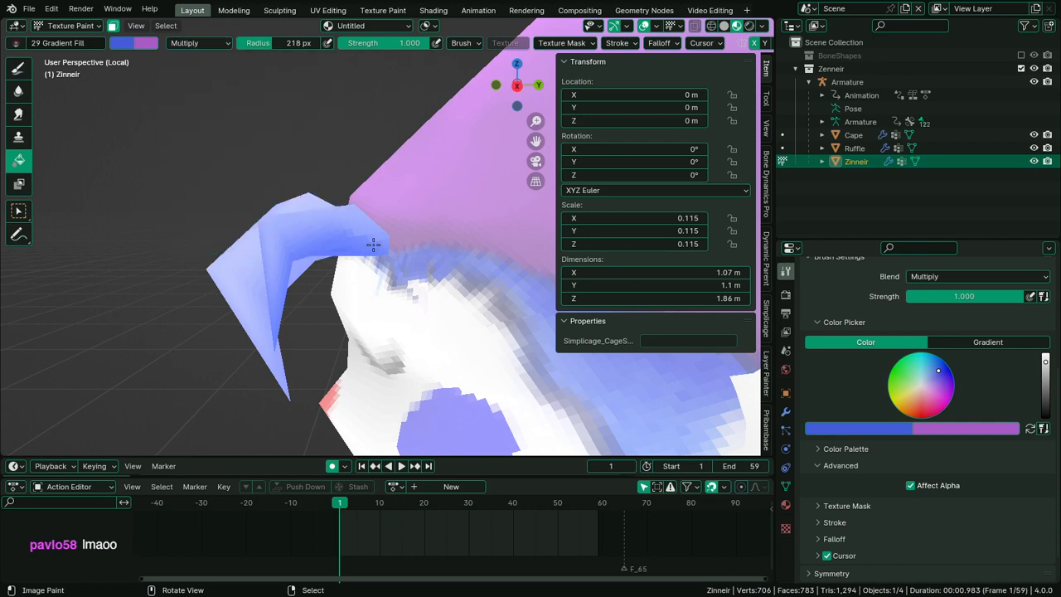
mouse_move(373, 244)
middle_down()
mouse_move(406, 249)
mouse_move(362, 237)
middle_up()
click(365, 237)
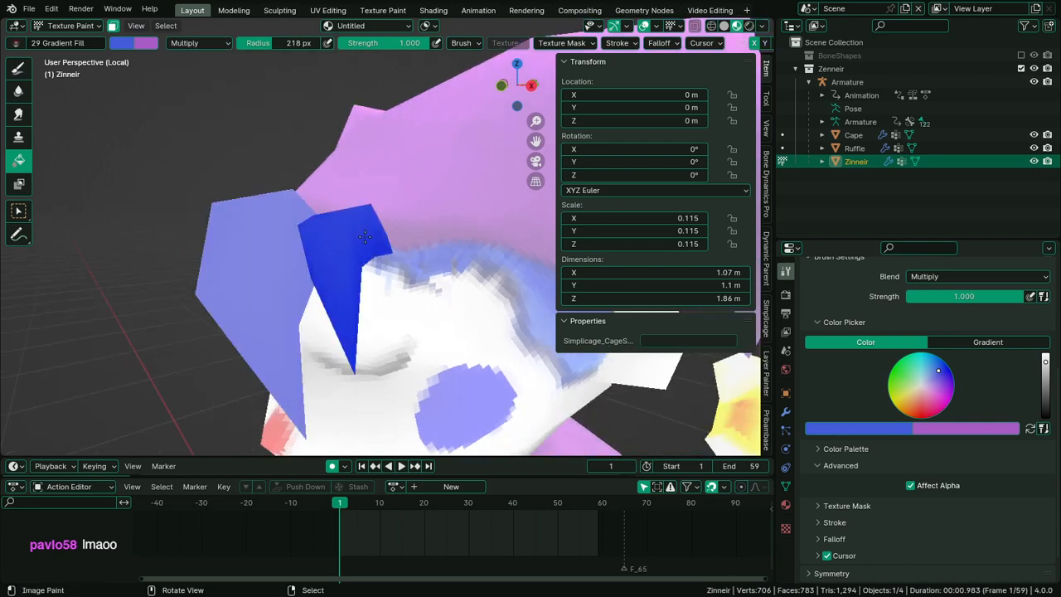
Undo the full-strength fill, lower the brush strength to 0.109 and fill the bangs
key(ctrl+z)
key(shift+f)
click(282, 232)
click(290, 235)
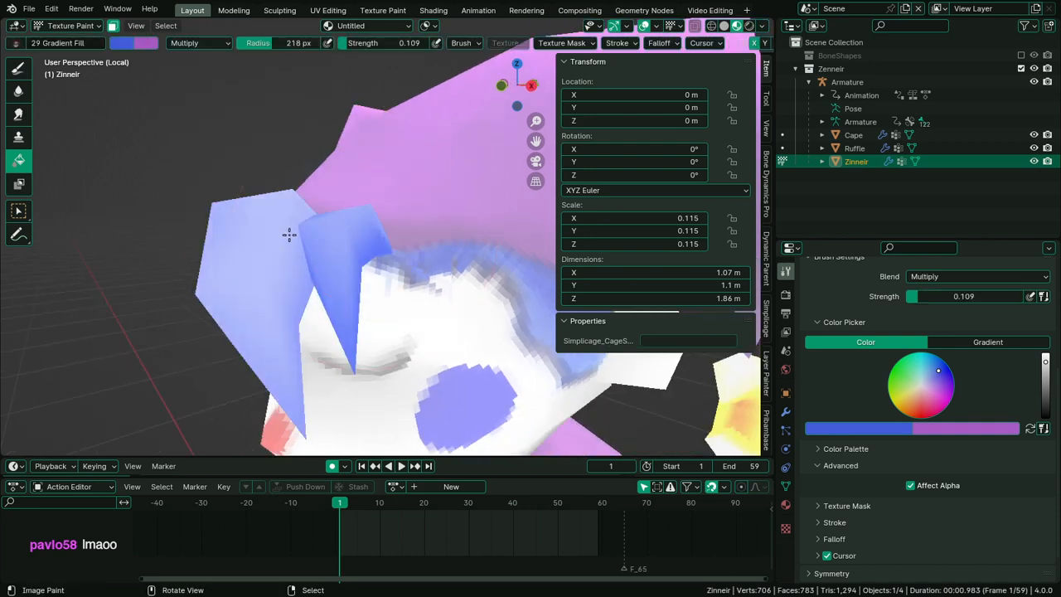
Check the recolored bangs from farther away in a maximized viewport and save the file
scroll(290, 235, down, 10)
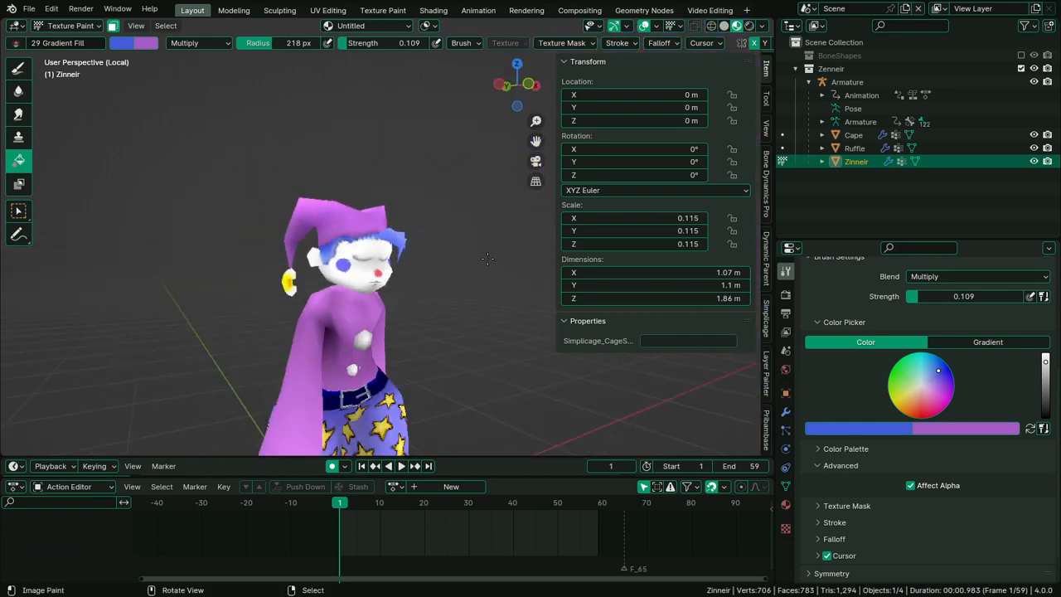
scroll(487, 259, down, 4)
key(ctrl+space)
scroll(509, 256, up, 3)
middle_drag(523, 265, 542, 291)
key(ctrl+s)
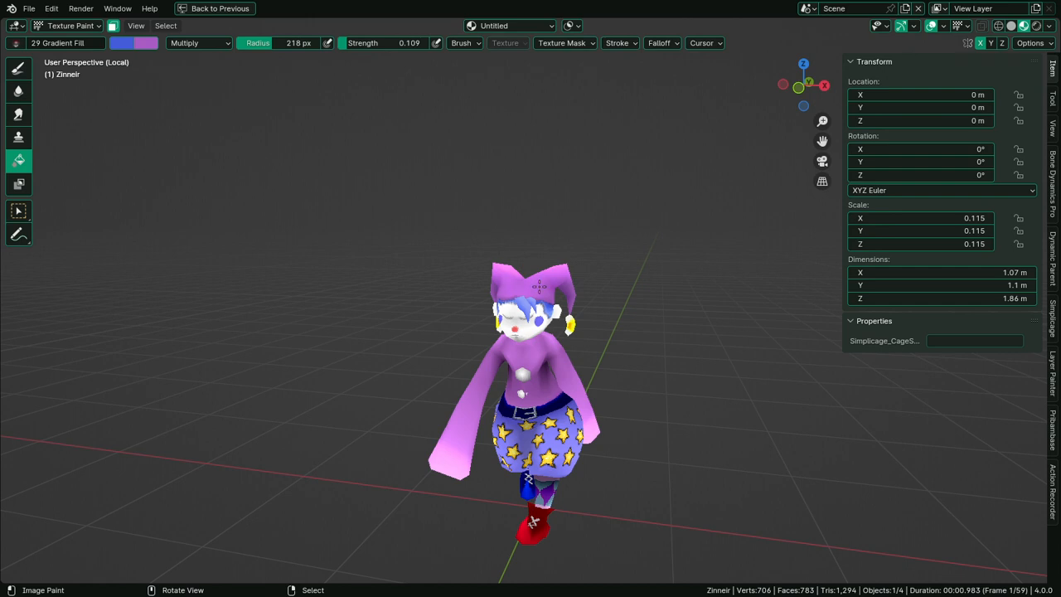
Play the walk animation and examine the jester's torso and its buttons up close
middle_drag(539, 286, 509, 245)
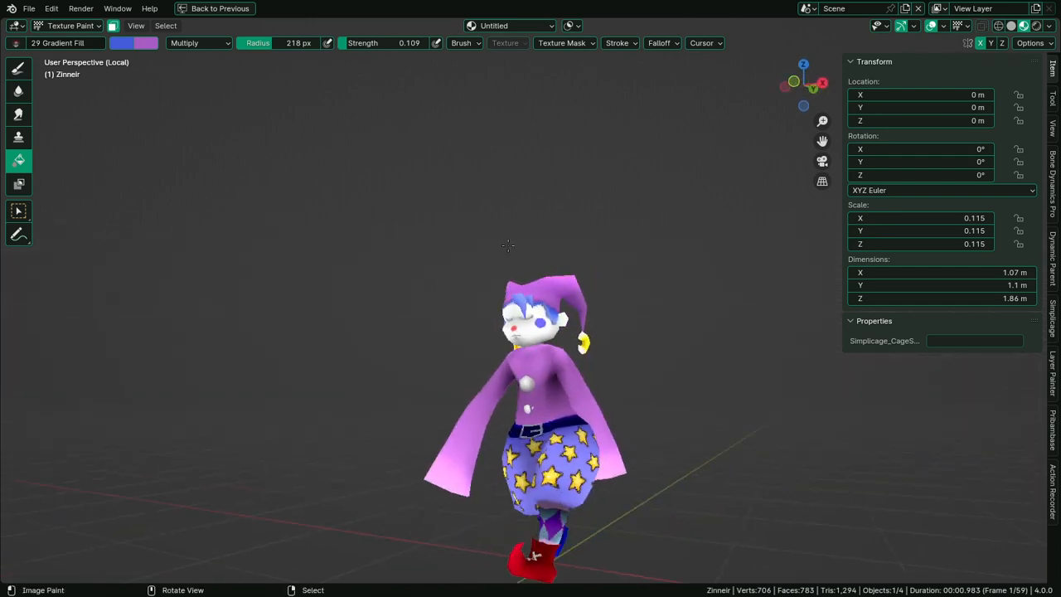
scroll(508, 246, up, 3)
key(space)
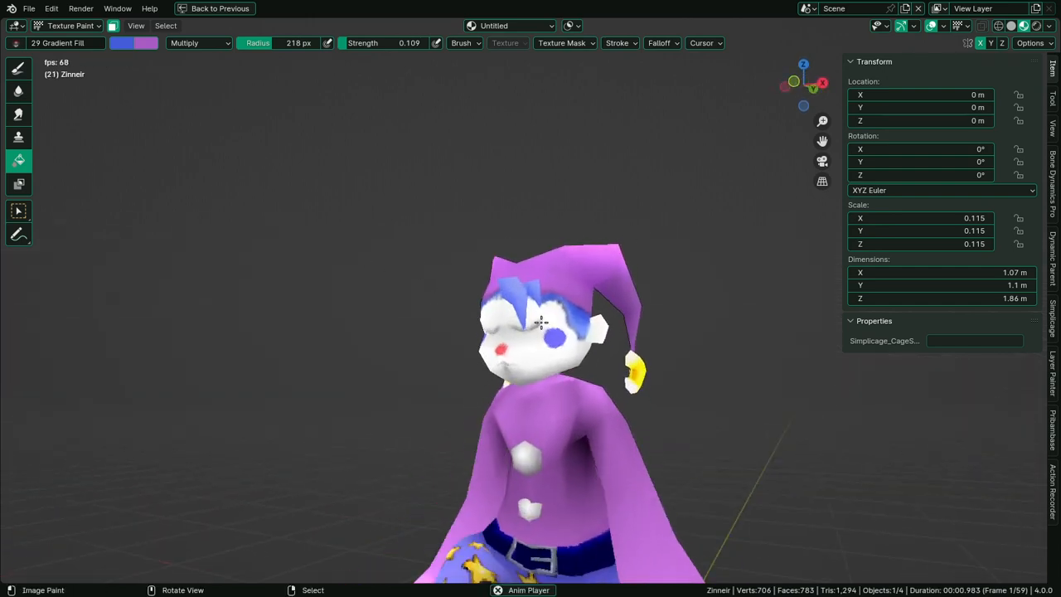
alt+middle_click(550, 493)
scroll(556, 472, up, 4)
mouse_move(592, 367)
middle_down()
mouse_move(501, 378)
mouse_move(491, 364)
middle_up()
Stop the playback, put the body mesh in Edit Mode and select the entire lower torso button at frame 9
key(ctrl+Tab)
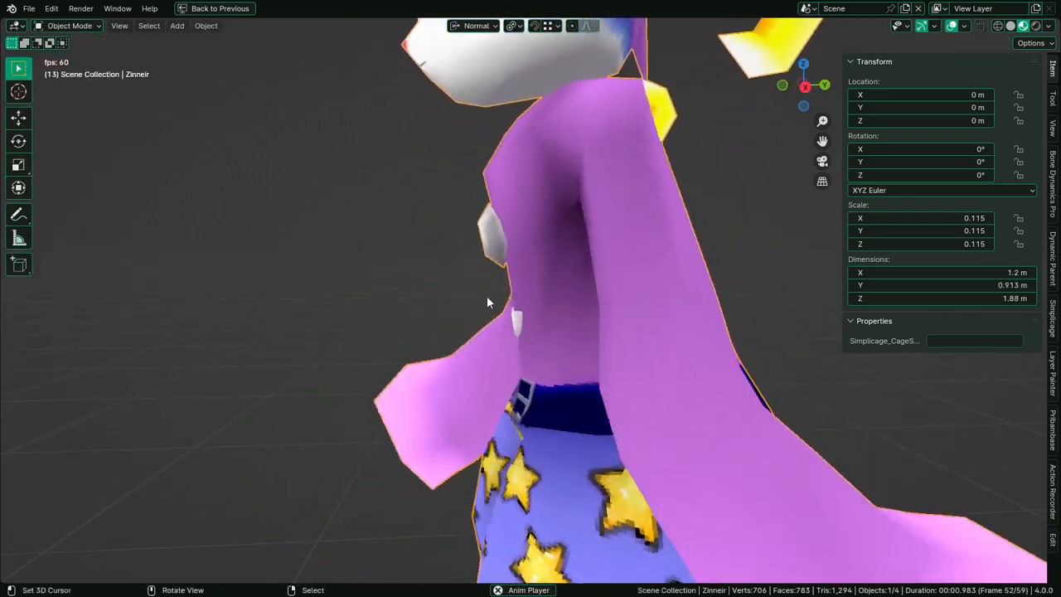
key(Tab)
key(space)
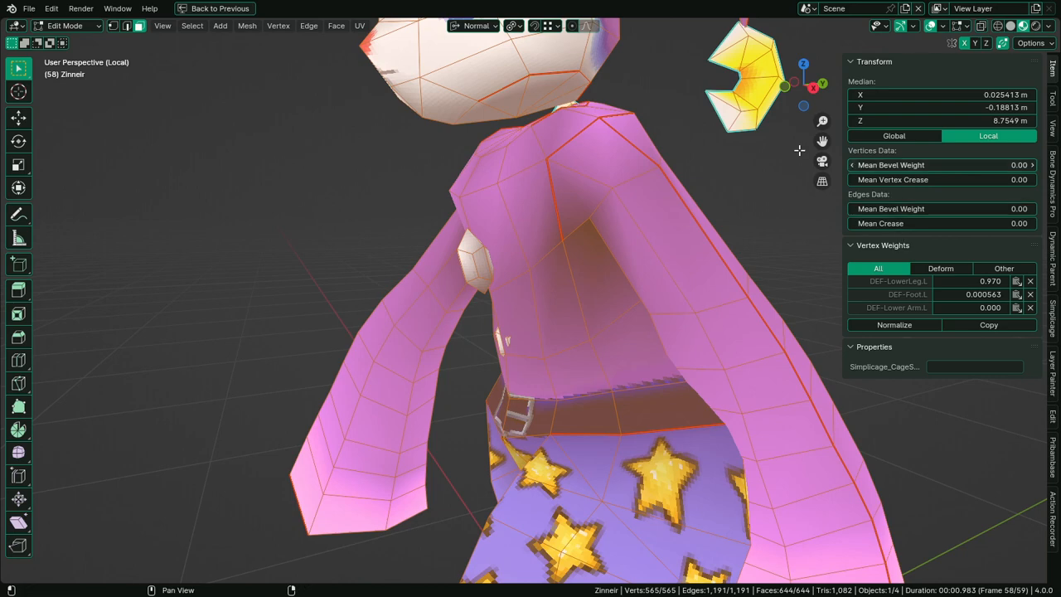
key(ctrl+space)
middle_drag(602, 329, 473, 316)
mouse_move(394, 539)
mouse_down()
mouse_move(331, 540)
mouse_move(374, 537)
mouse_up()
click(371, 268)
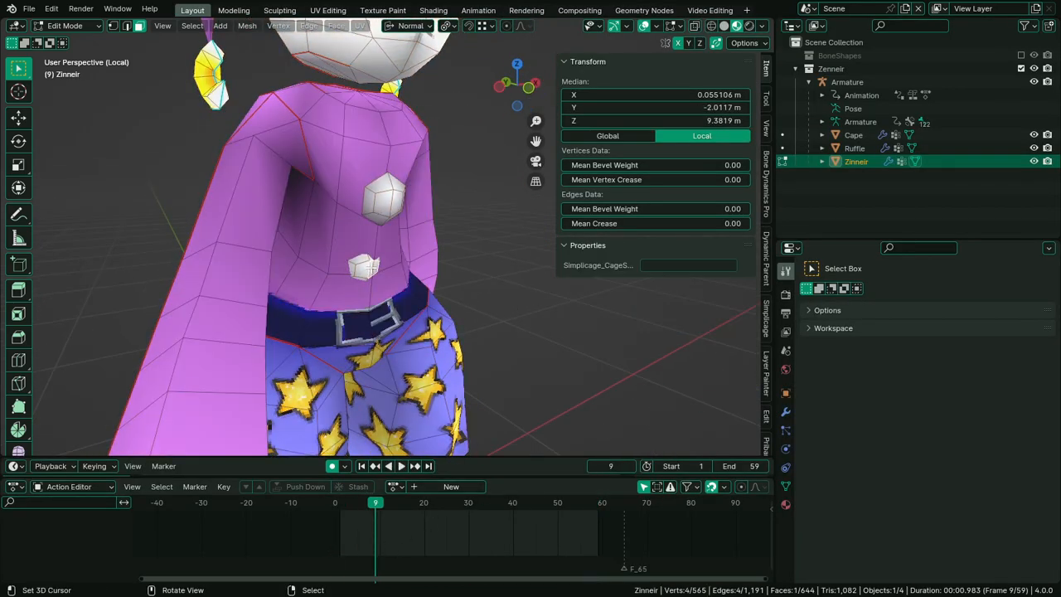
key(ctrl+l)
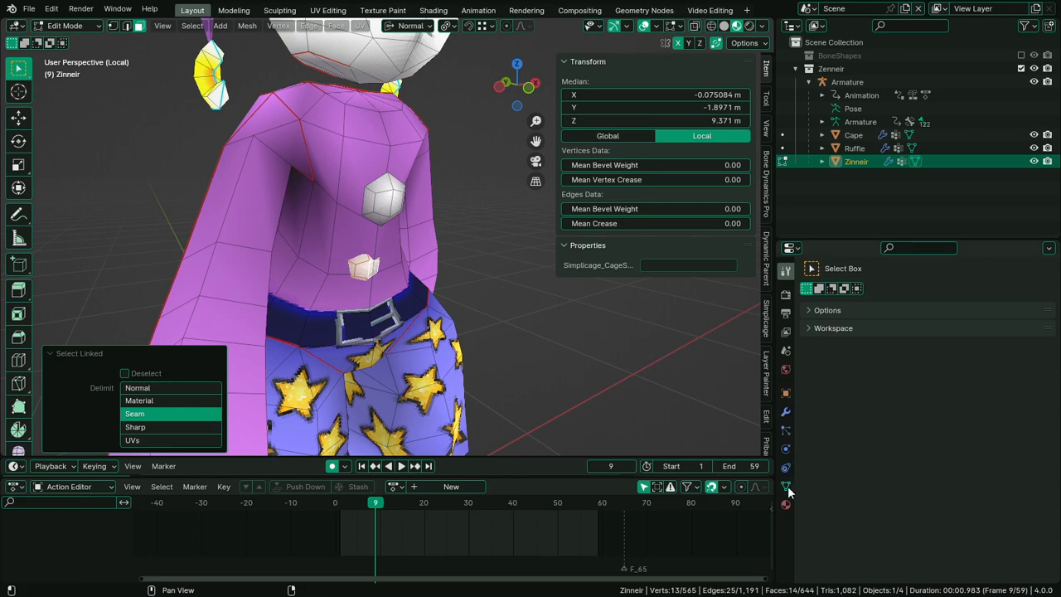
Try setting the DEF-Hips and DEF-Spine.001 weights of a lower button vertex to 0.500, and undo the change with the whole button selected
key(1)
click(375, 267)
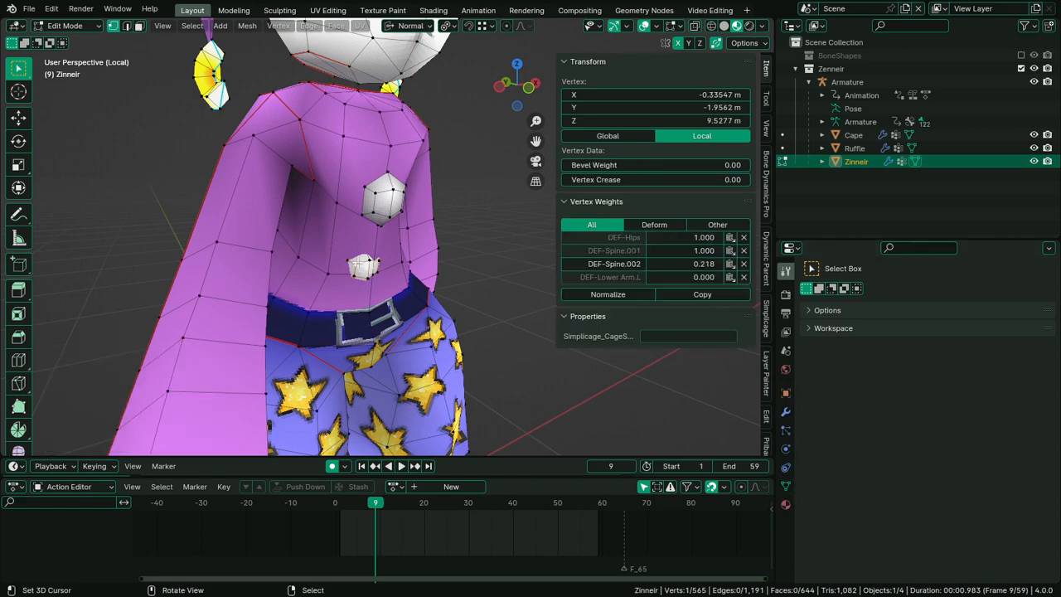
scroll(358, 264, up, 4)
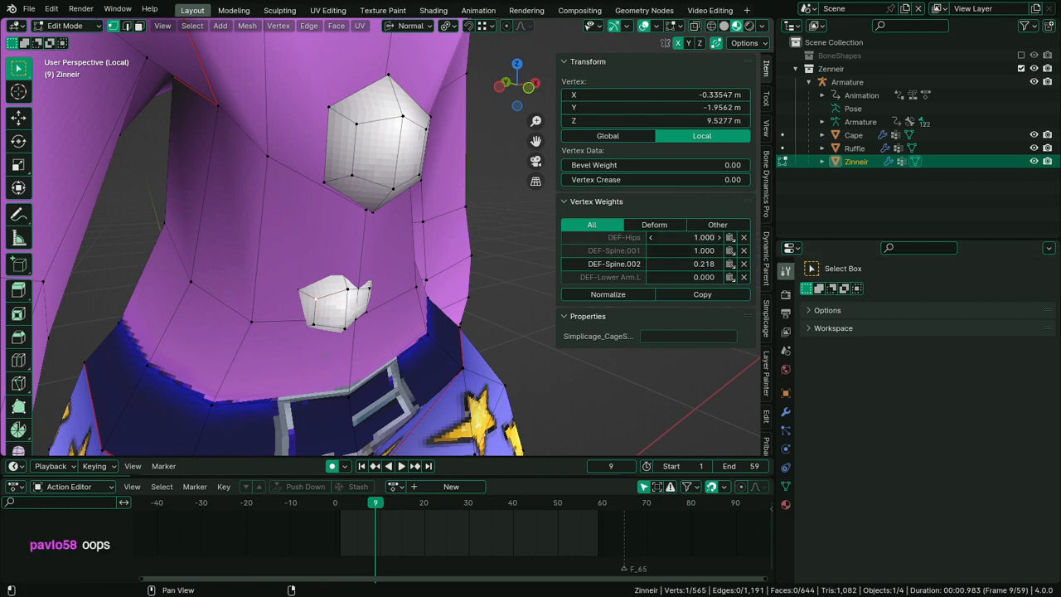
drag(703, 237, 704, 237)
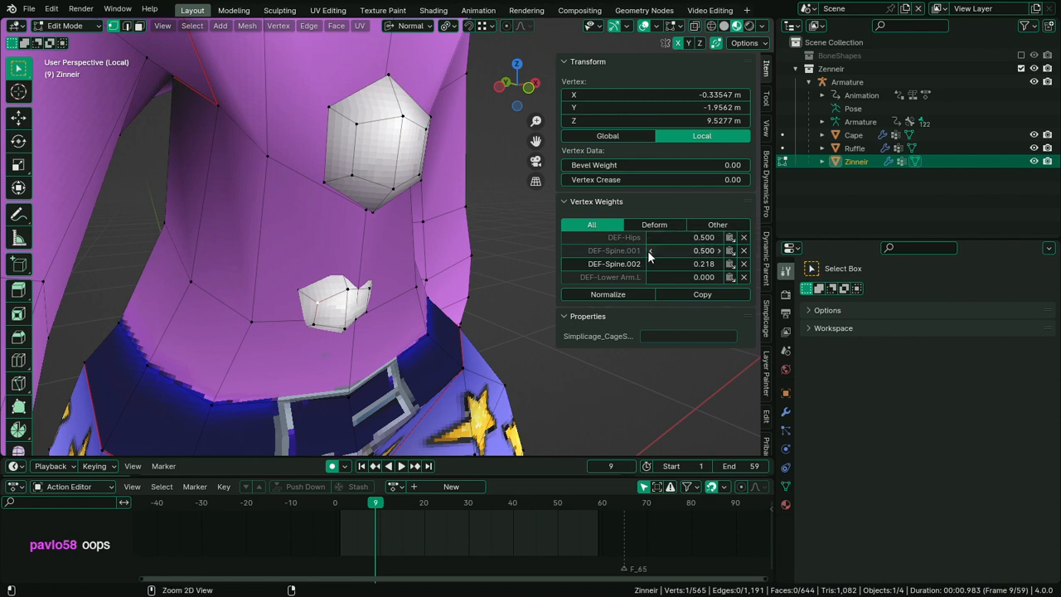
key(l)
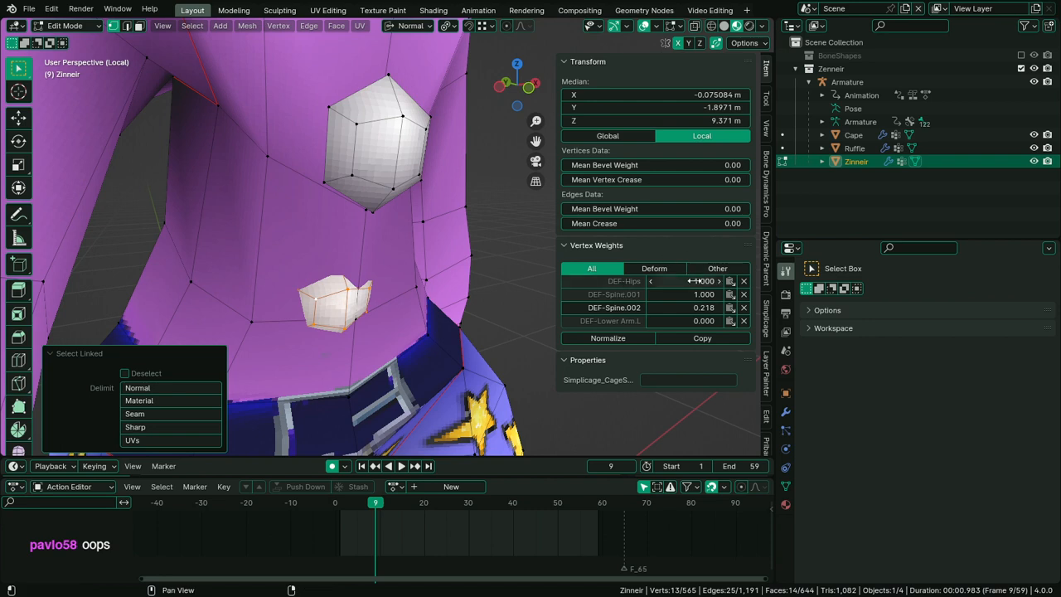
drag(690, 281, 663, 295)
key(ctrl+z)
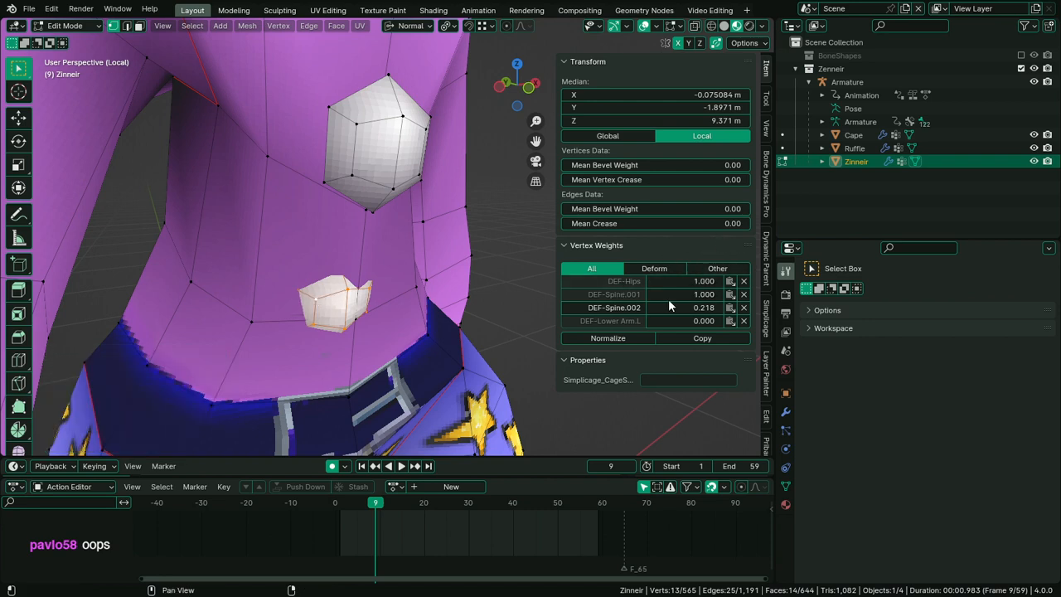
Assign the whole lower button to the DEF-Hips and DEF-Spine.001 vertex groups with a weight of 0.500 each
click(786, 485)
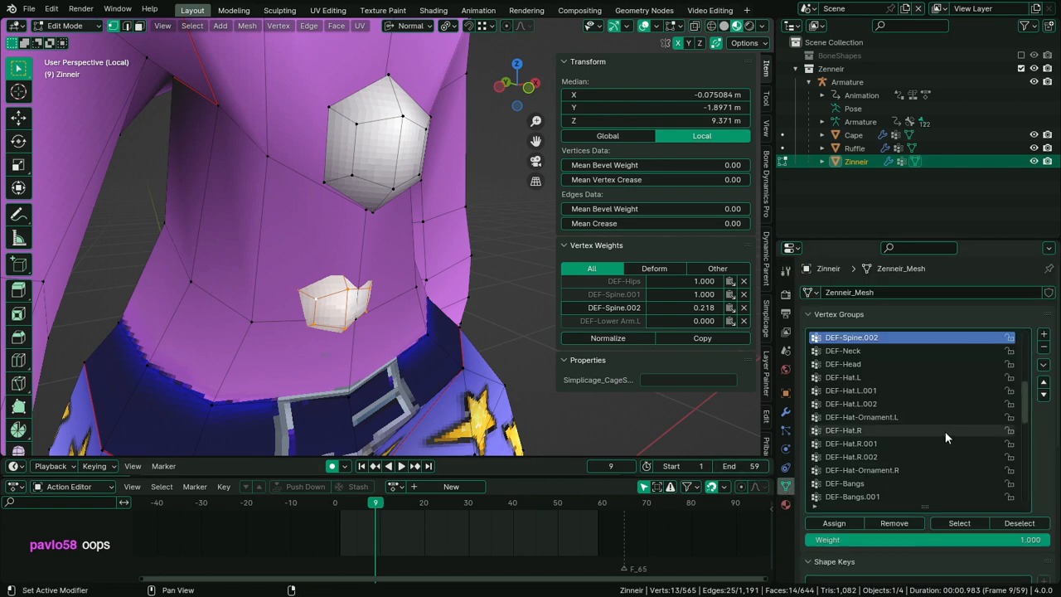
scroll(915, 400, up, 3)
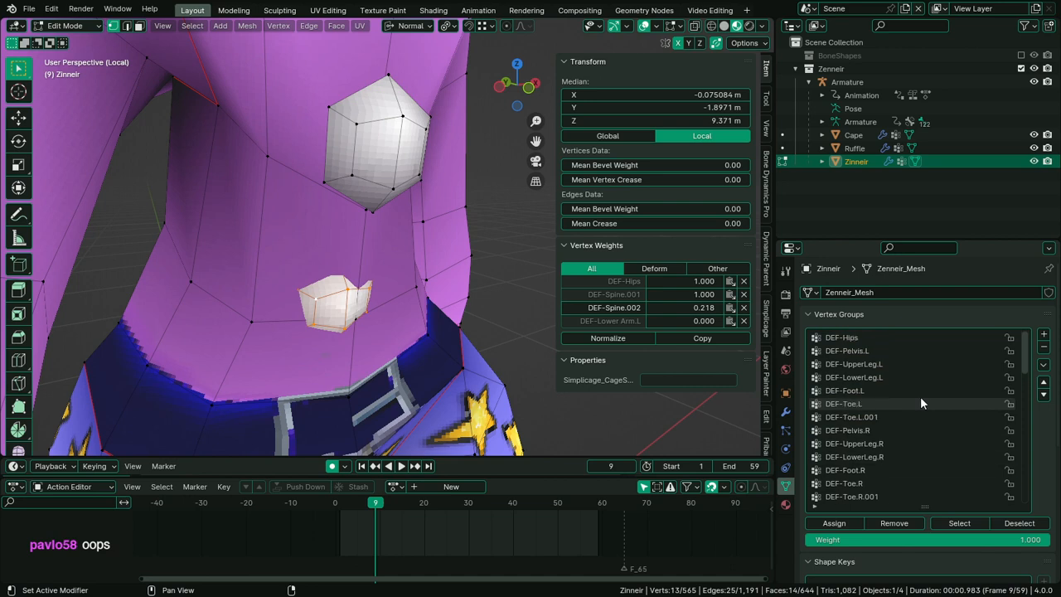
click(897, 337)
click(903, 540)
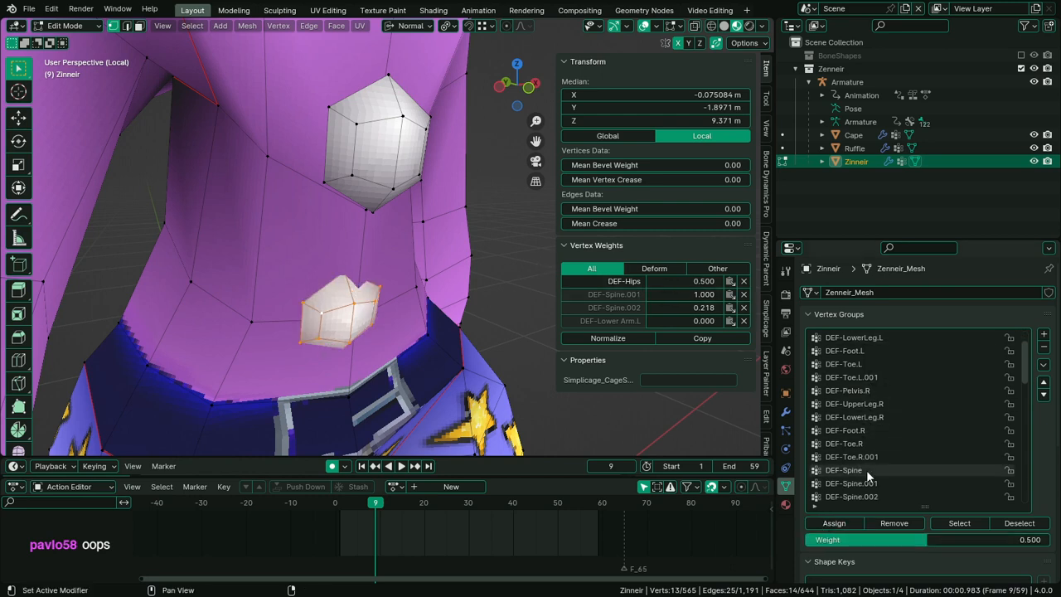
click(870, 485)
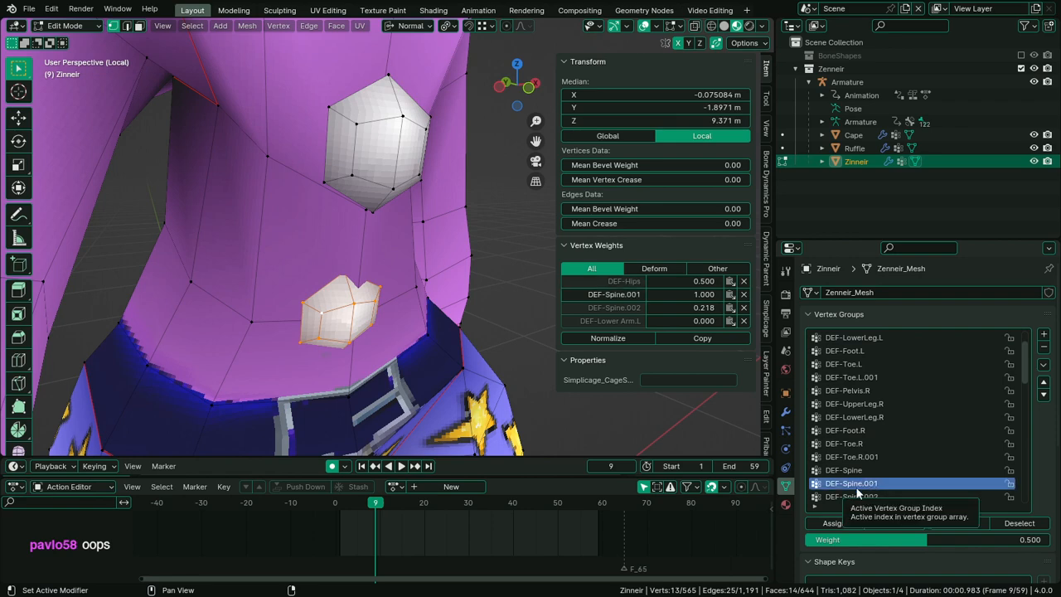
click(832, 523)
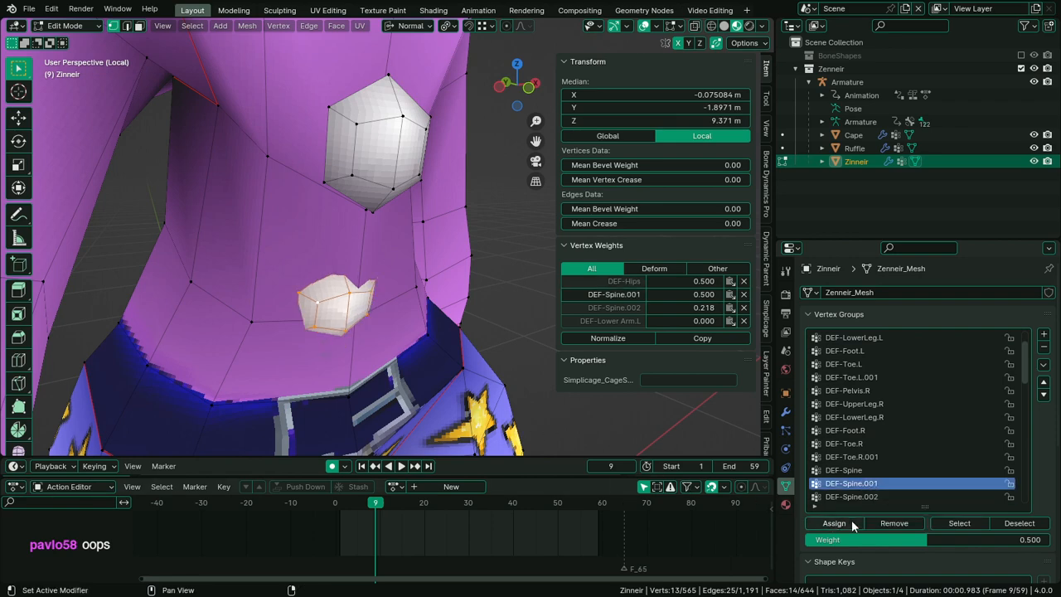
With the animation playing, assign the button to DEF-Spine.001 at weight 0.224 and to DEF-Spine at weight 0.792
middle_drag(473, 348, 422, 366)
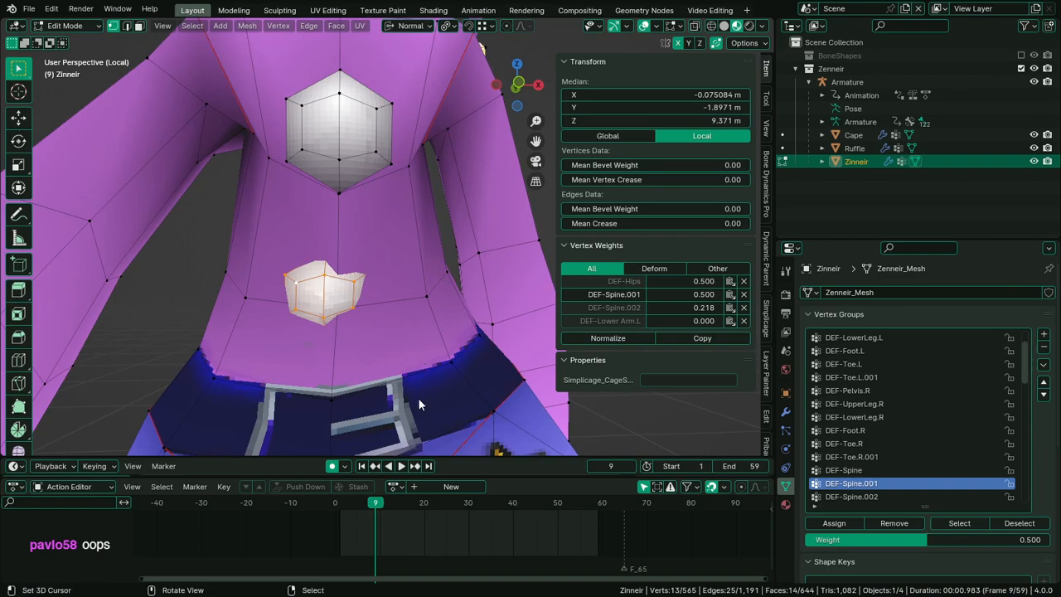
key(space)
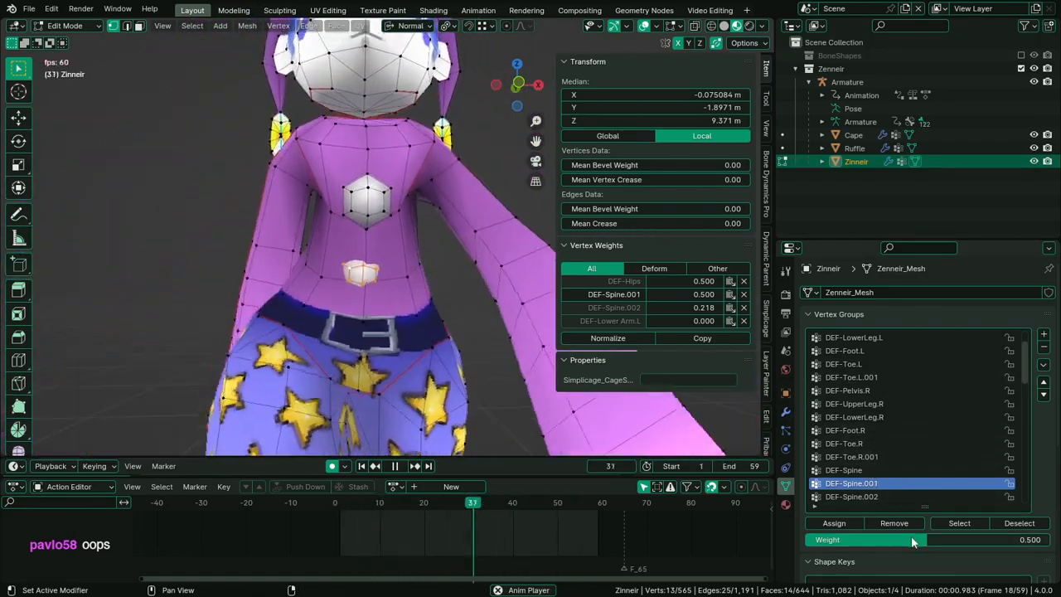
drag(911, 540, 998, 540)
click(885, 468)
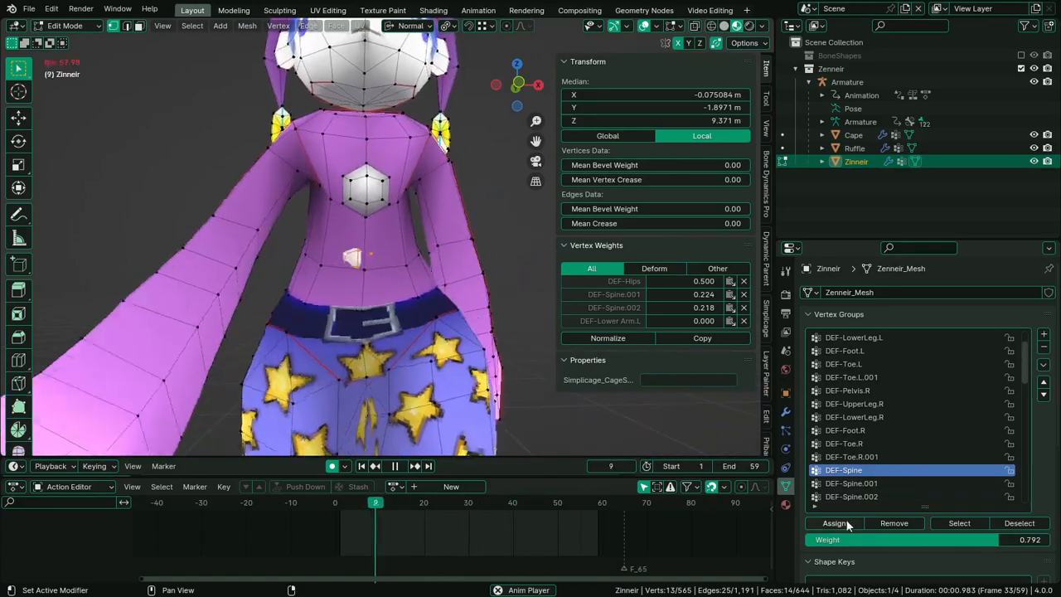
click(847, 524)
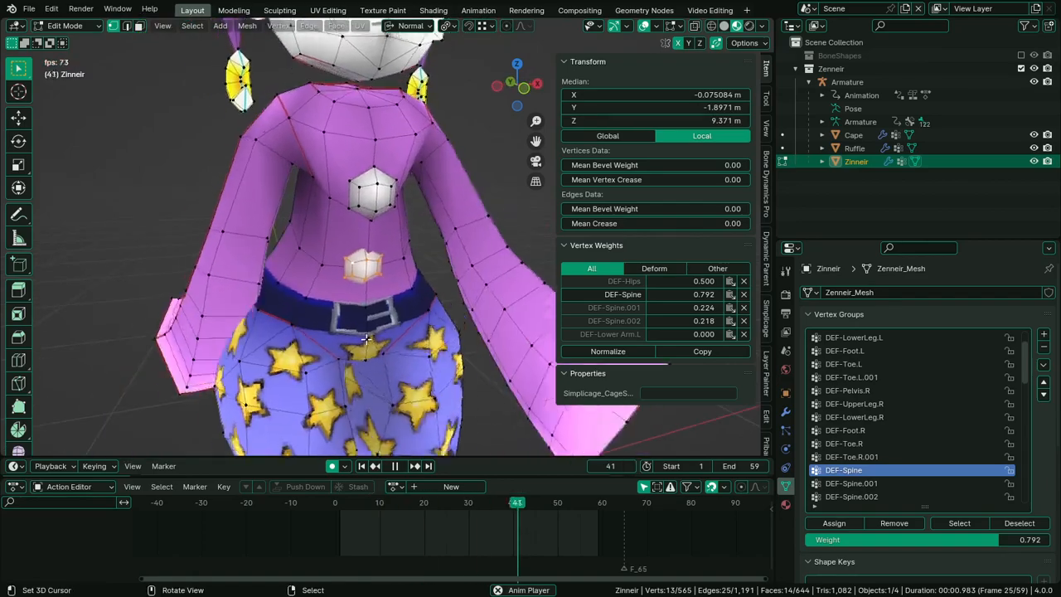
Reassign the lower button to the DEF-Hips vertex group with a weight of 0.308
middle_drag(365, 339, 406, 300)
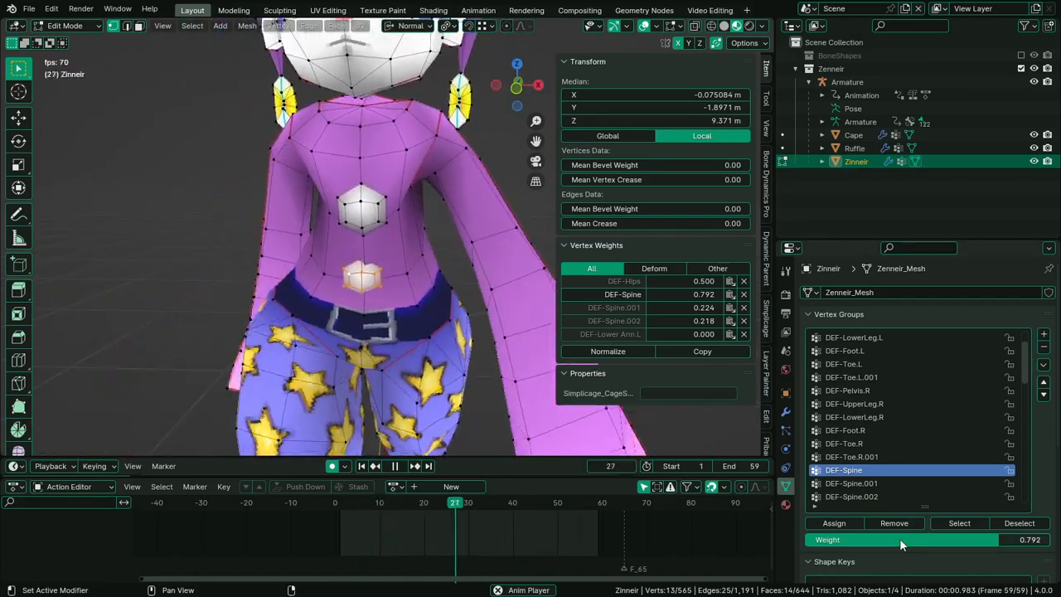
scroll(894, 369, up, 3)
click(881, 340)
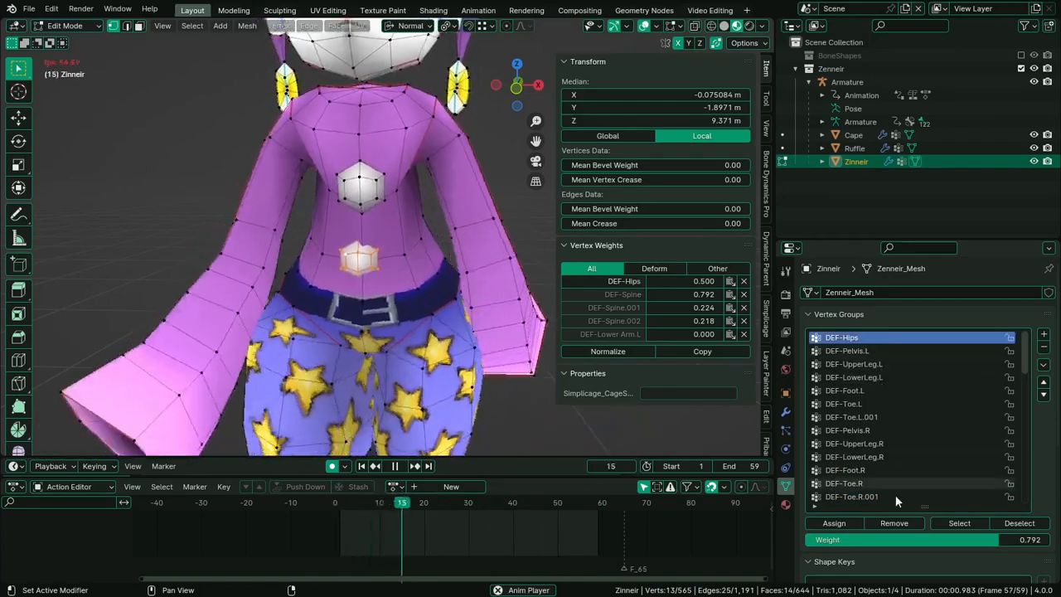
drag(953, 539, 839, 539)
click(839, 523)
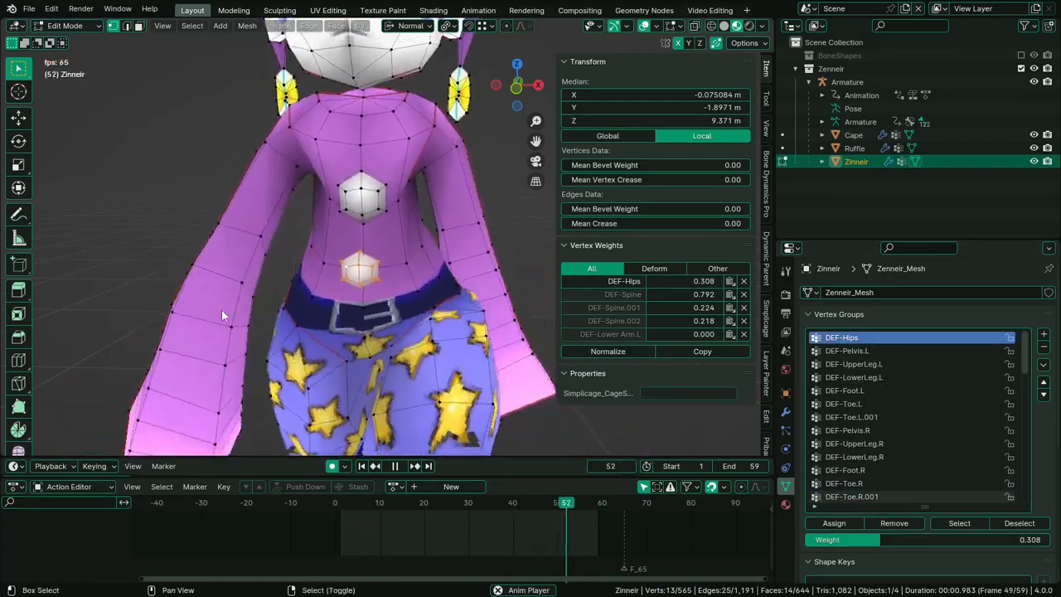
Return to Object Mode, check the button's movement through the walk animation and stop the playback with nothing selected
key(Tab)
scroll(398, 270, down, 6)
mouse_move(398, 270)
middle_down()
mouse_move(531, 287)
mouse_move(414, 274)
middle_up()
scroll(404, 268, up, 5)
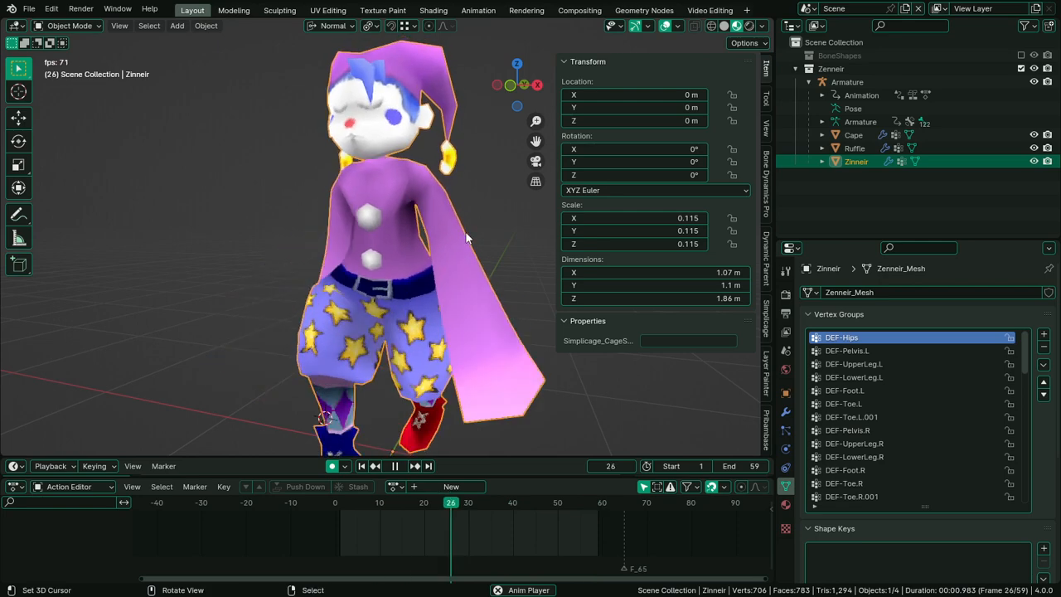
key(alt+a)
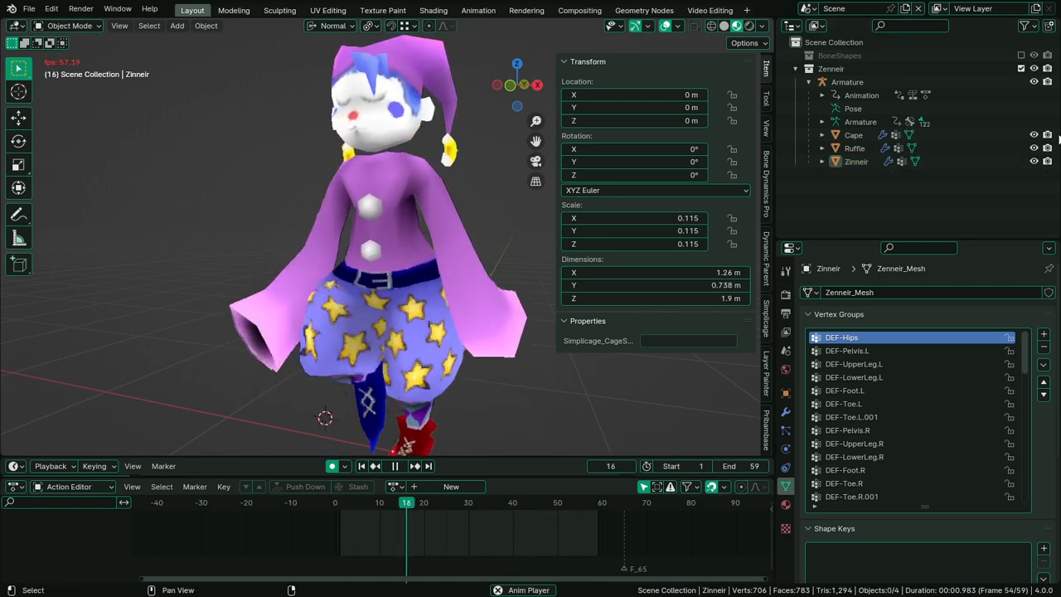
scroll(427, 261, down, 5)
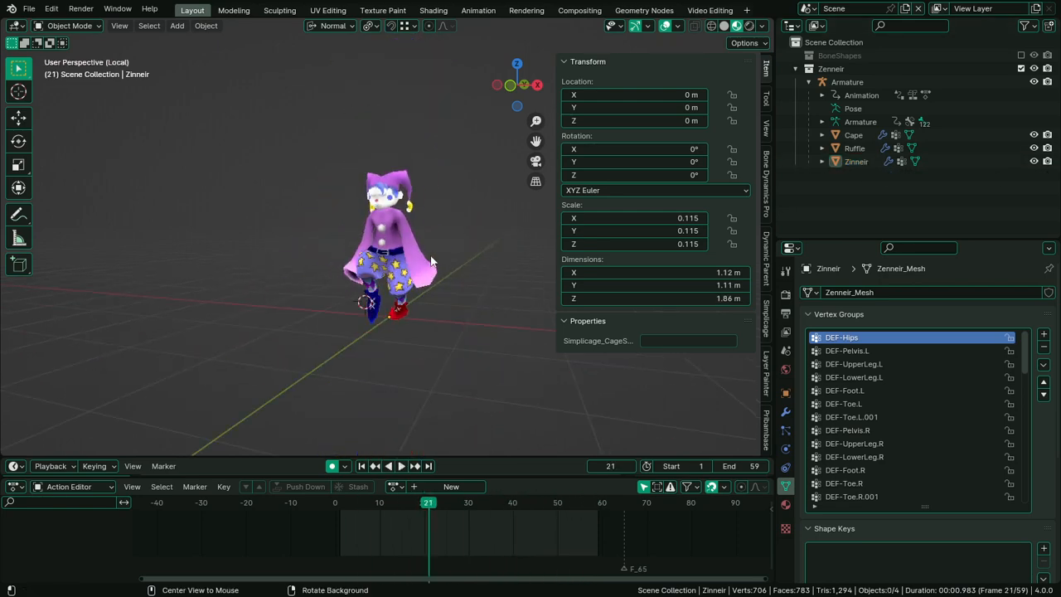
Leave the local view with the viewport overlays hidden and save the file
key(KP_Divide)
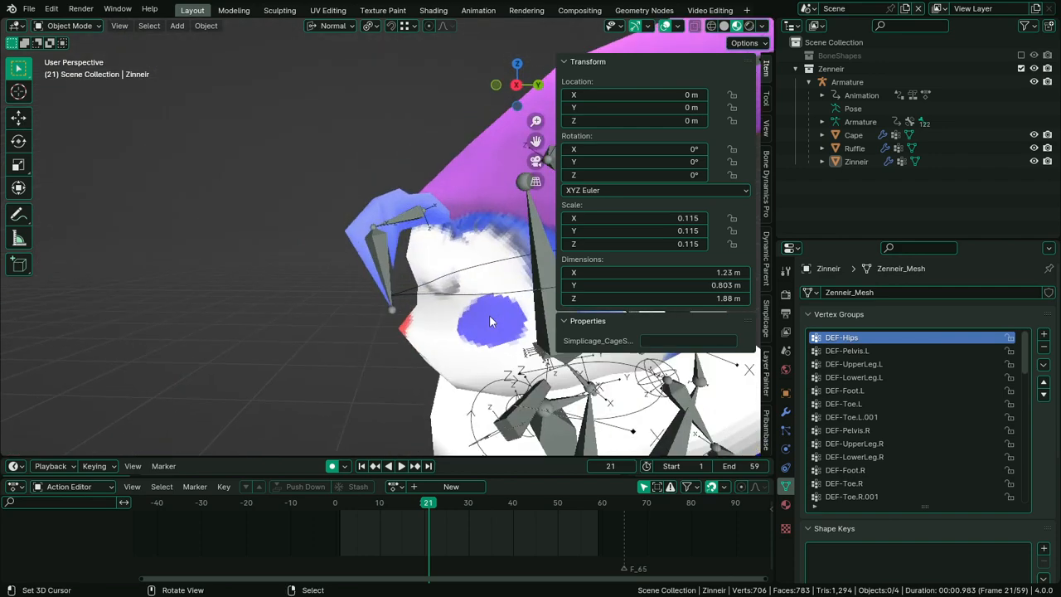
key(ctrl+s)
click(664, 26)
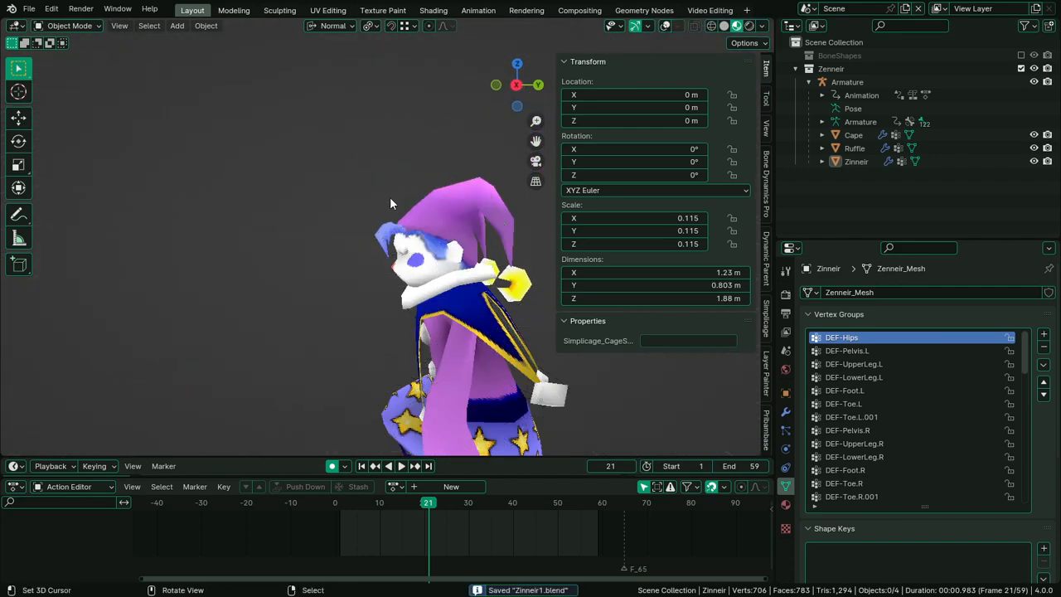
Play the walk animation with overlays hidden and examine the character from the front, up close and at a distance
middle_drag(390, 199, 558, 213)
scroll(551, 217, down, 3)
middle_drag(481, 240, 449, 262)
key(space)
scroll(441, 262, up, 5)
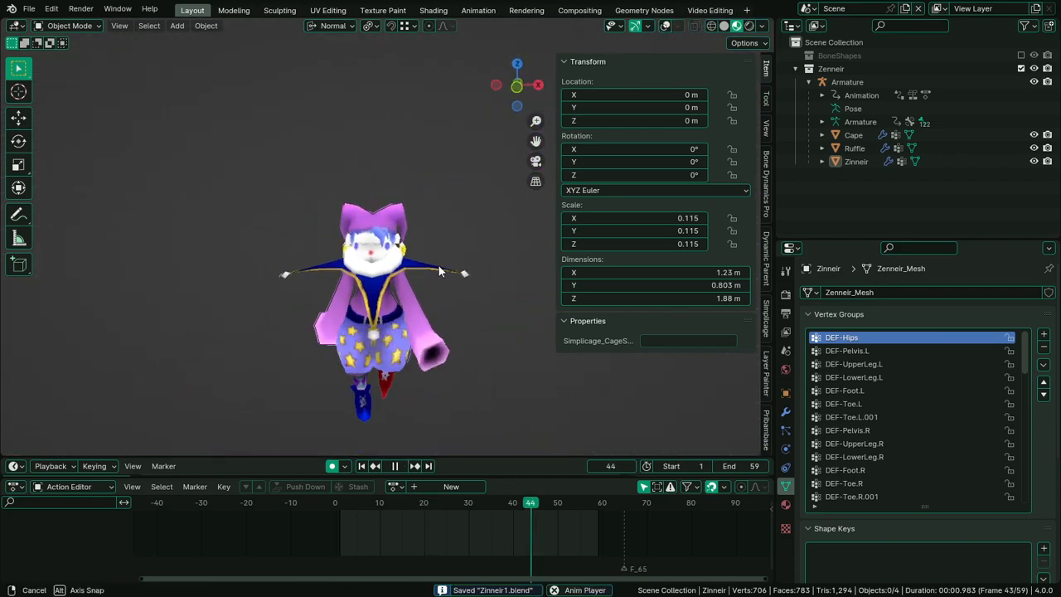
scroll(359, 312, up, 2)
middle_drag(359, 311, 262, 289)
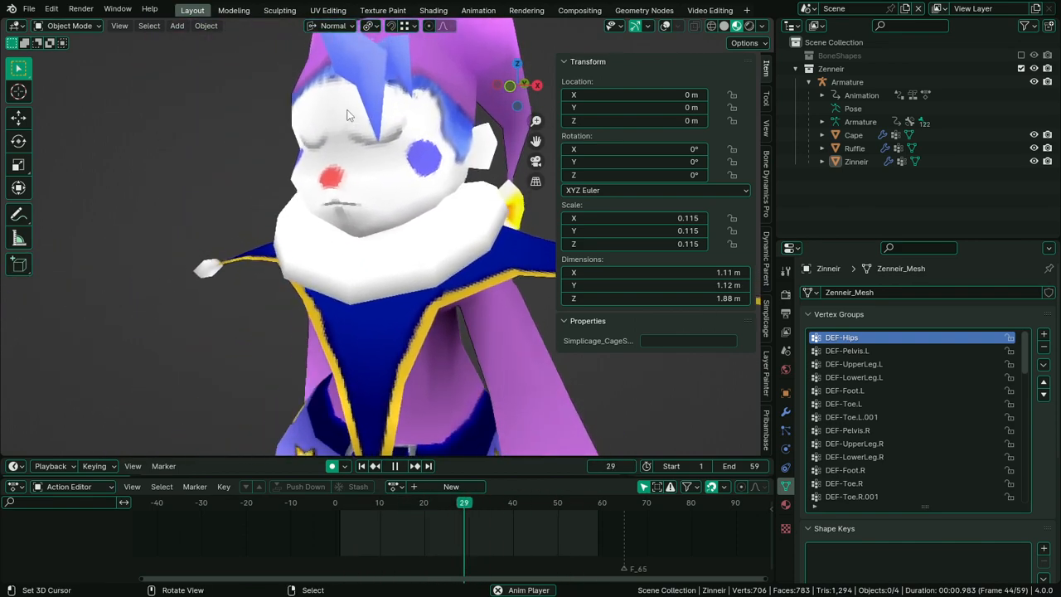
scroll(352, 116, down, 4)
scroll(354, 111, down, 5)
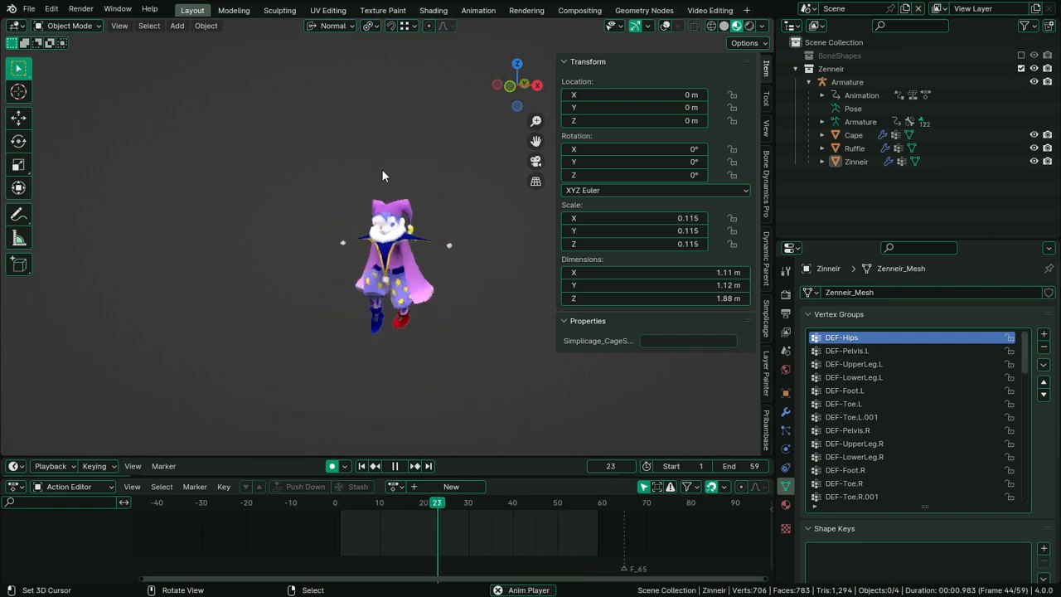
scroll(428, 115, up, 4)
scroll(427, 116, down, 4)
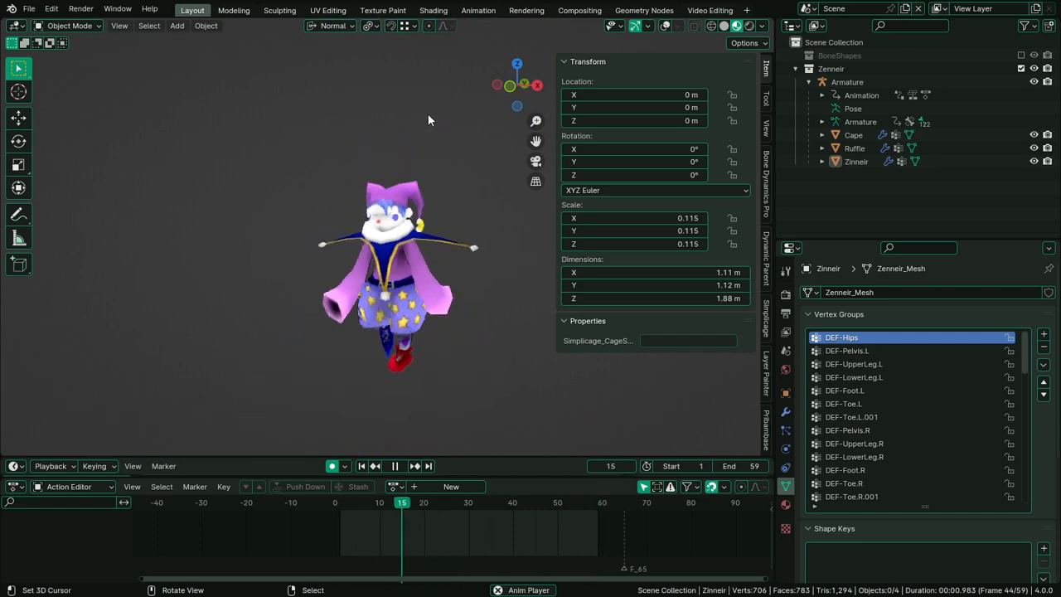
scroll(411, 117, up, 5)
scroll(412, 116, up, 4)
scroll(412, 114, down, 5)
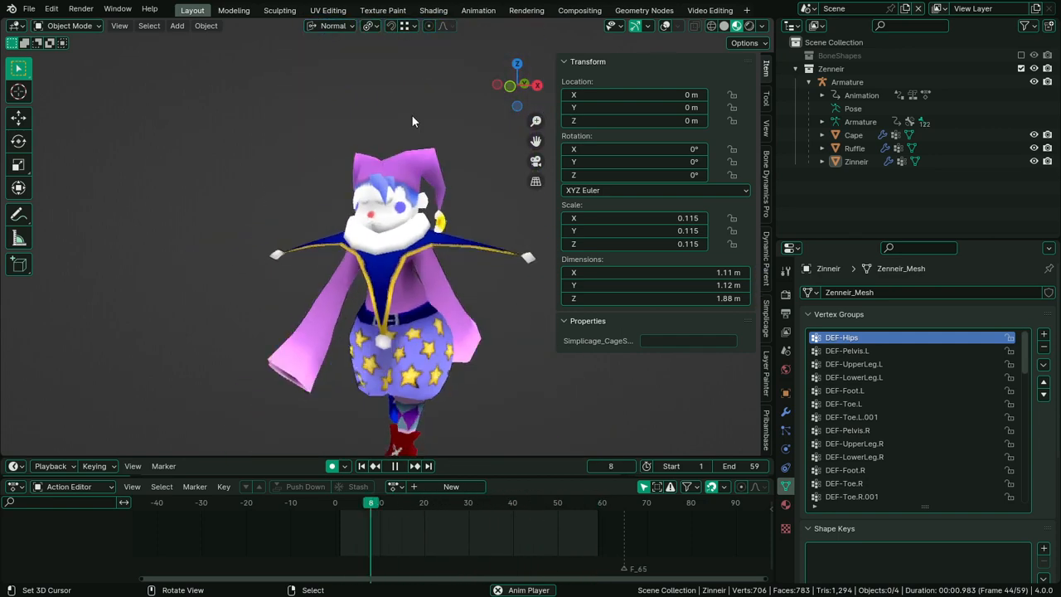
middle_drag(458, 162, 393, 193)
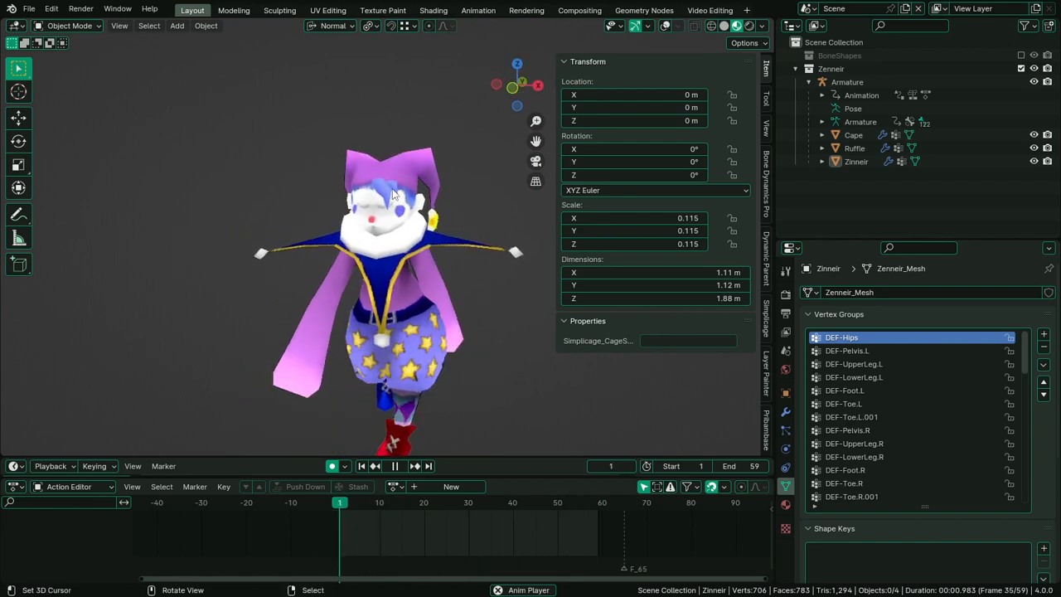
scroll(393, 193, up, 3)
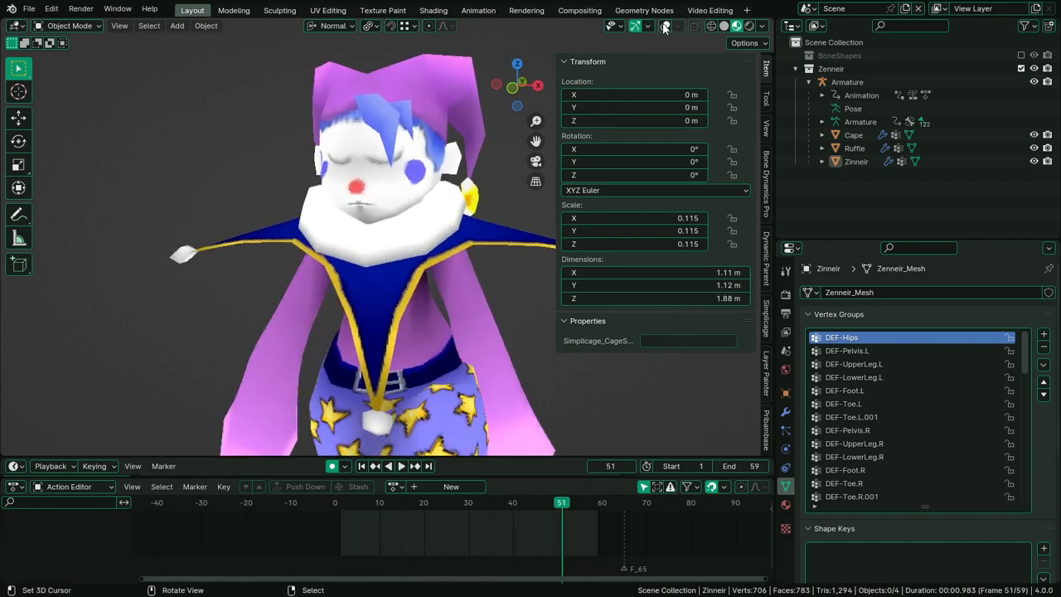
Stop the playback, show the overlays and scale the ruffle's outer edge loop by 1.104 in Edit Mode, finishing in Object Mode
click(665, 26)
key(space)
right_click(436, 227)
key(Tab)
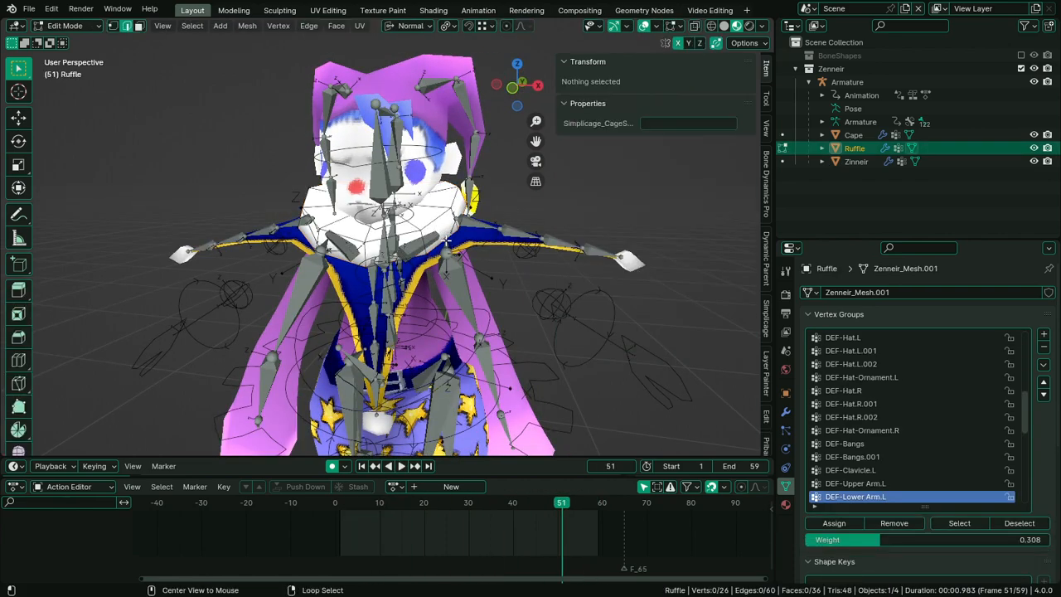
alt+click(455, 224)
key(s)
click(465, 228)
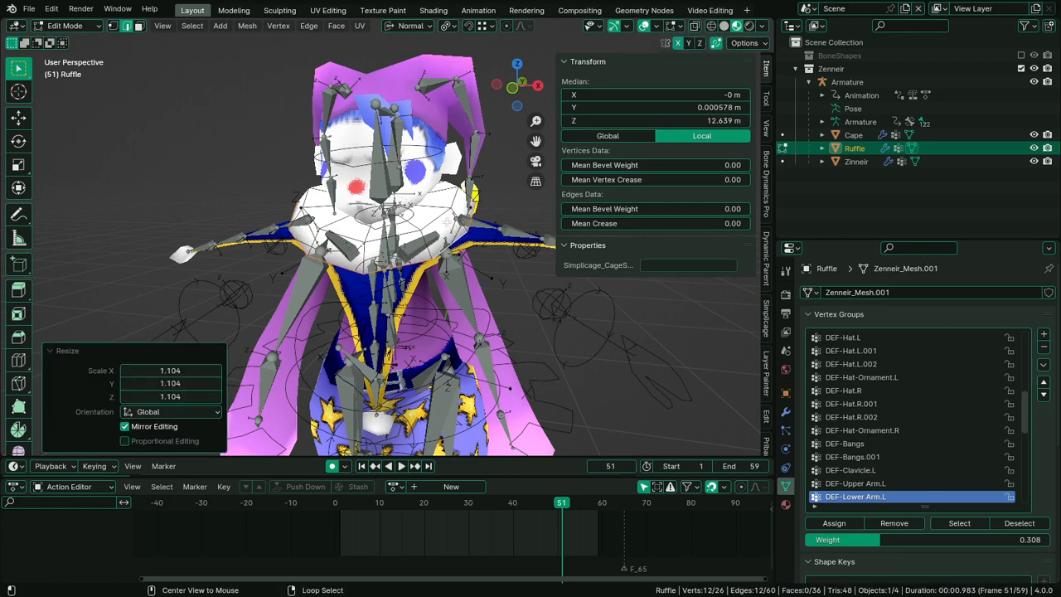
alt+click(446, 219)
click(497, 184)
key(Tab)
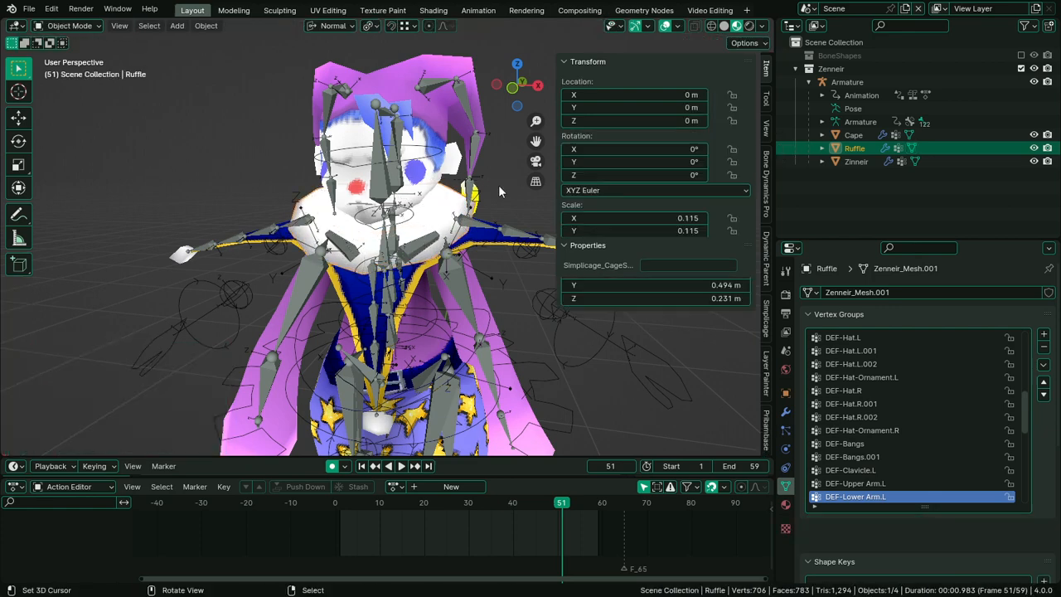
Hide the overlays, check the enlarged ruffle in the playing walk animation from several sides and save the file
middle_drag(498, 185, 585, 161)
click(662, 27)
middle_drag(474, 165, 263, 212)
scroll(264, 216, down, 4)
key(space)
middle_drag(330, 224, 435, 206)
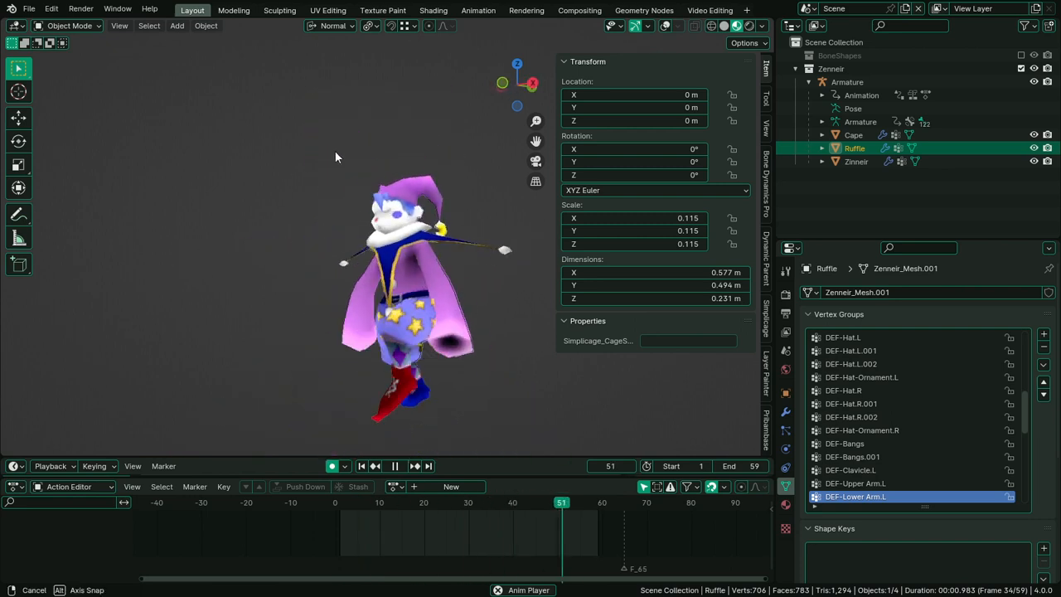
middle_drag(335, 158, 269, 177)
key(ctrl+s)
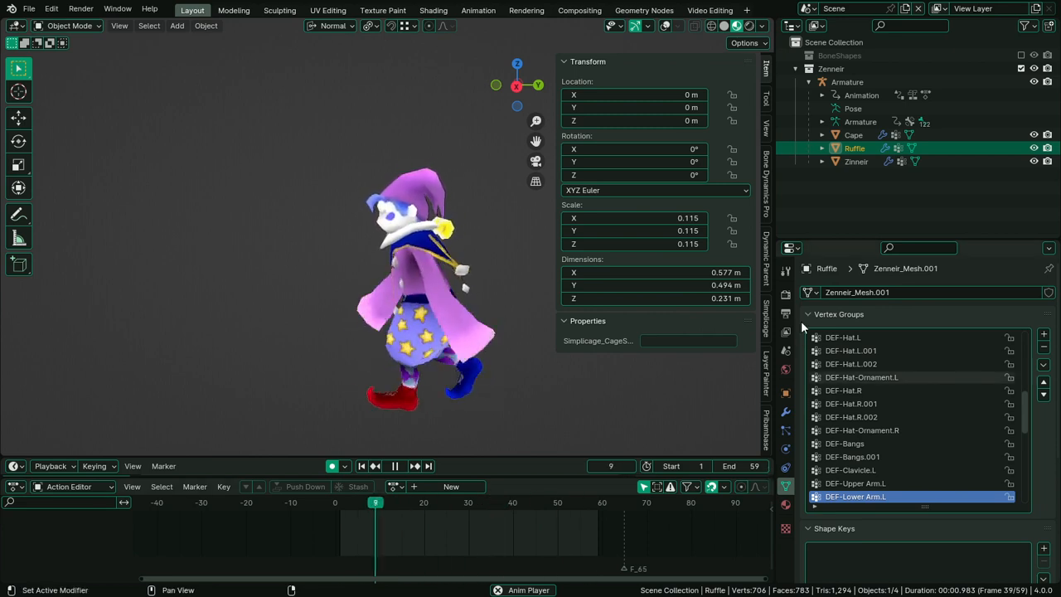
Display the active tool settings, show the viewport overlays again and select the character's armature
click(786, 270)
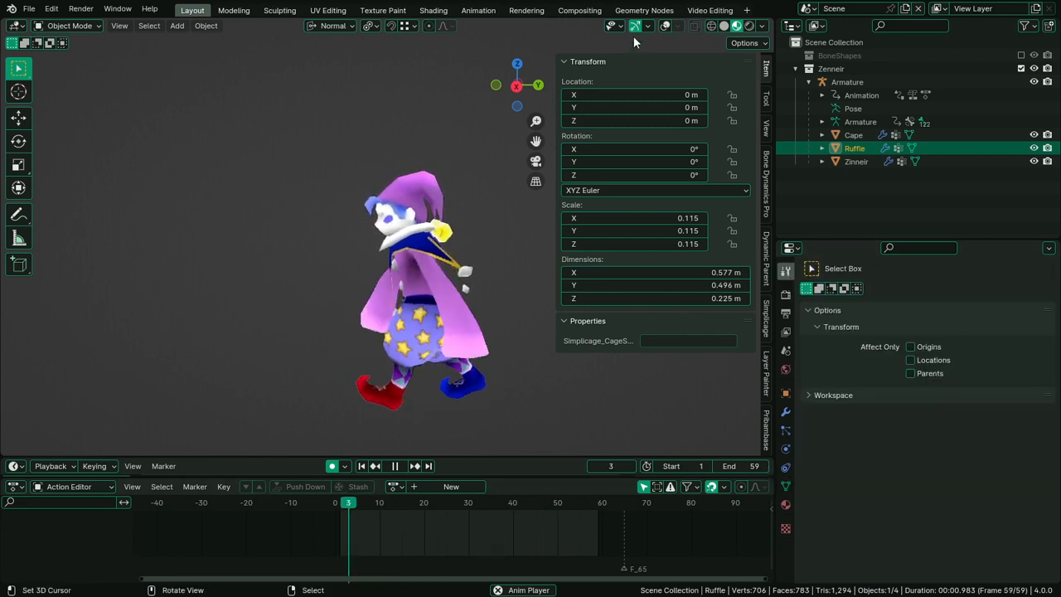
click(665, 26)
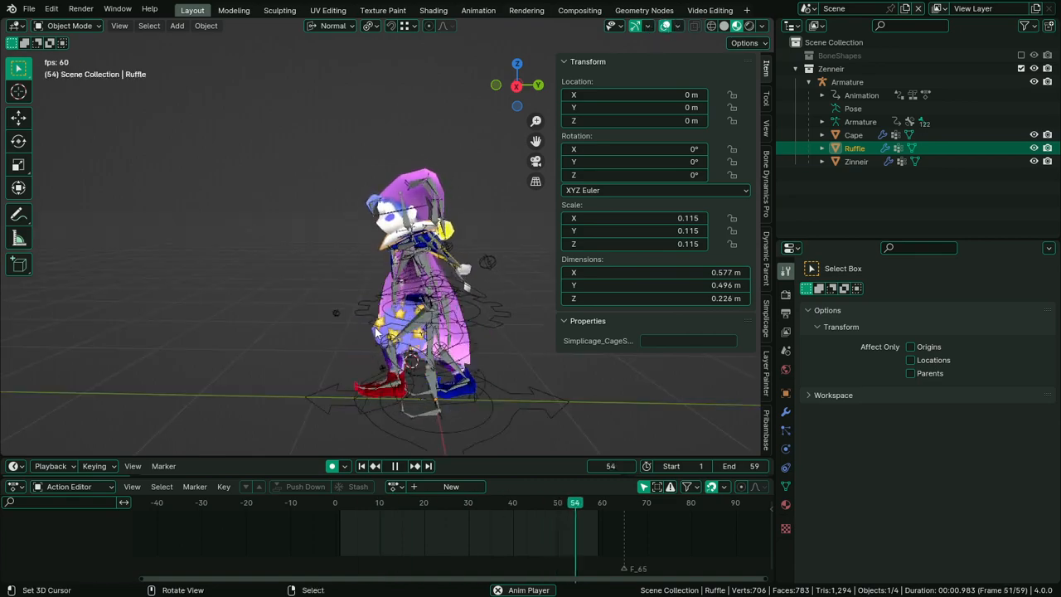
scroll(375, 331, up, 3)
click(338, 375)
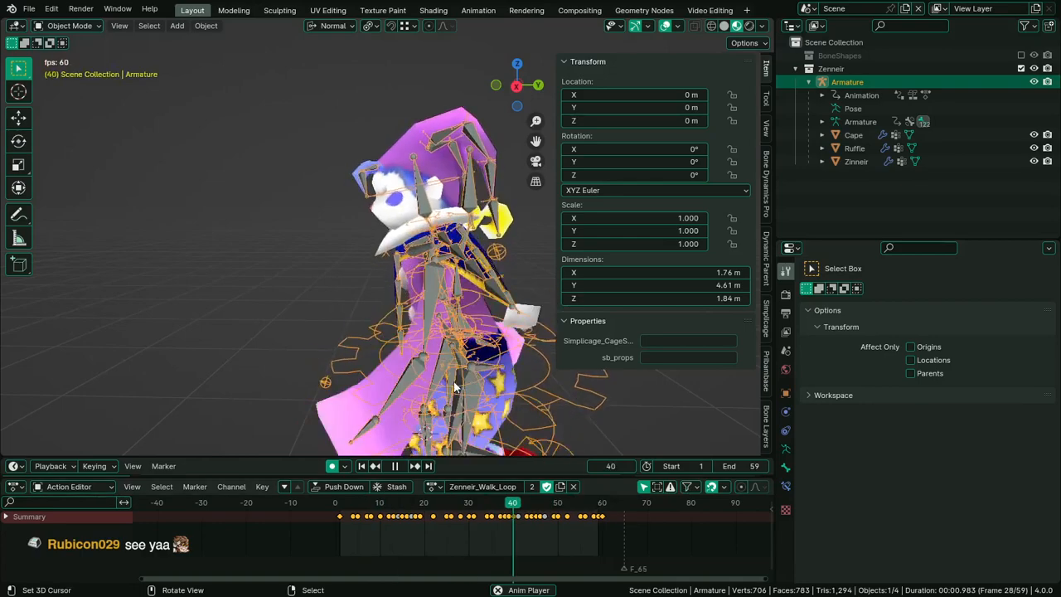
scroll(454, 386, down, 4)
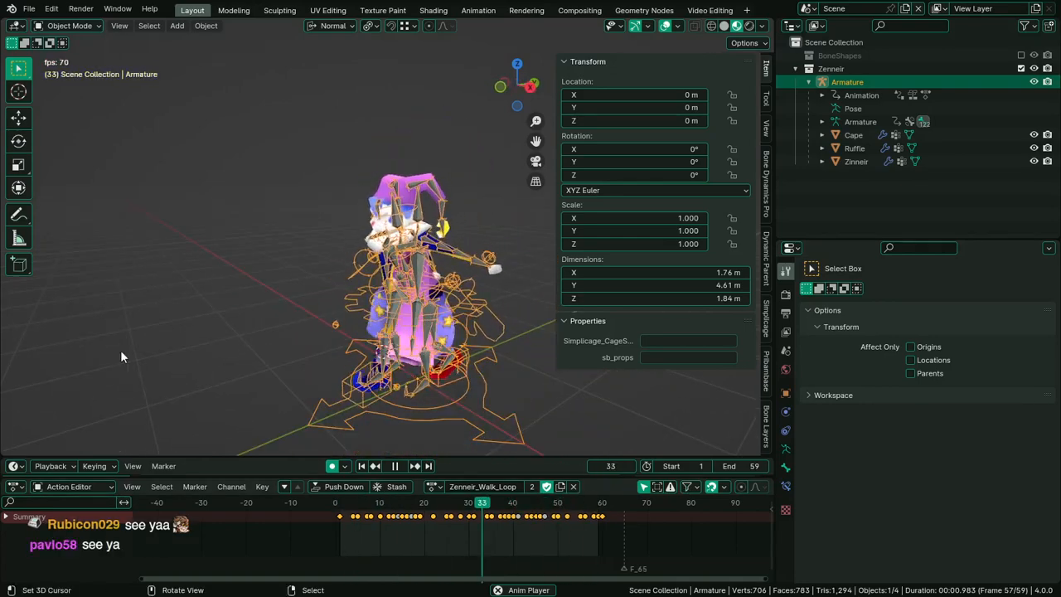